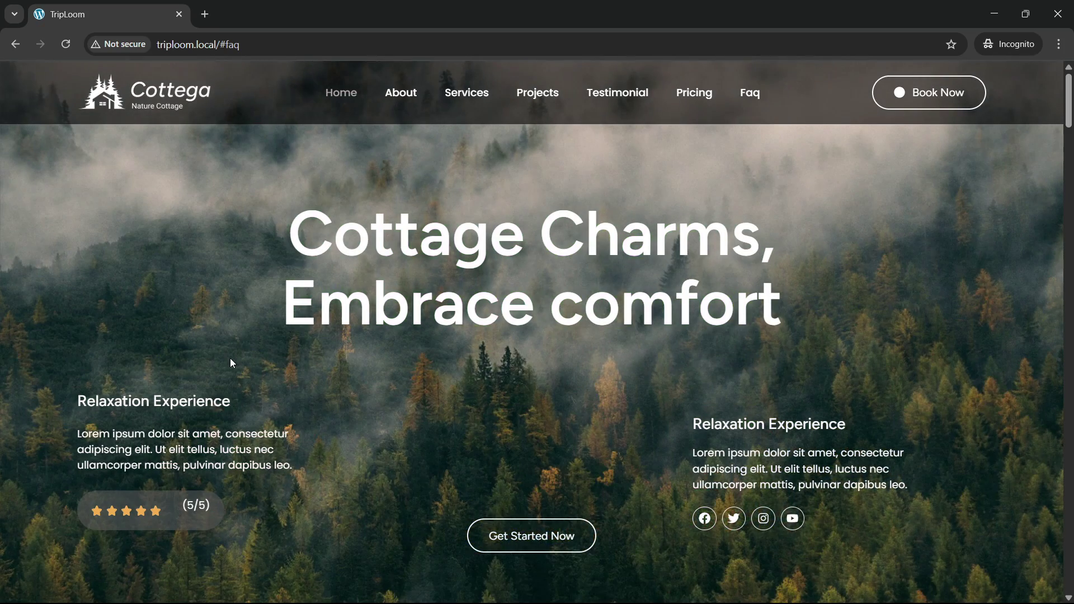
Step: Scroll up and down the top of the Cottega page to review it
scroll(224, 350, down, 3)
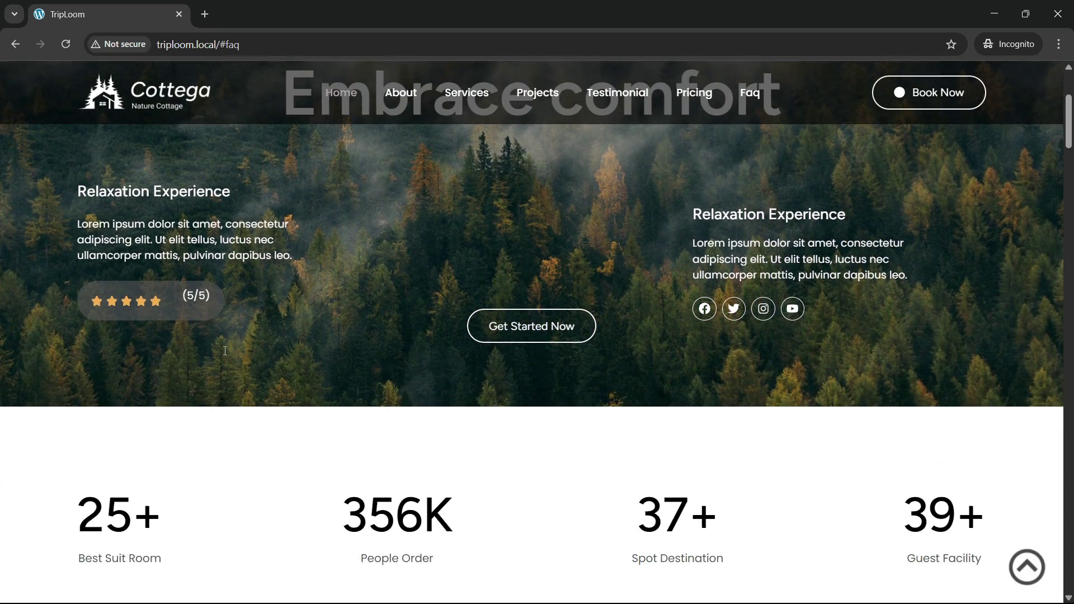
scroll(223, 350, up, 3)
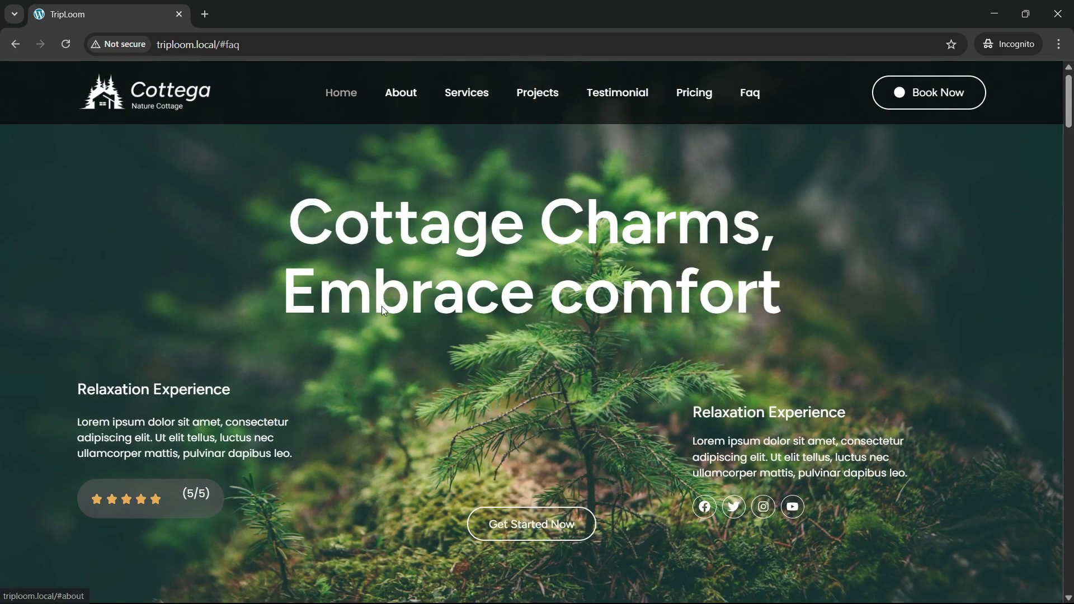
scroll(382, 306, down, 7)
scroll(387, 310, up, 3)
scroll(388, 310, down, 6)
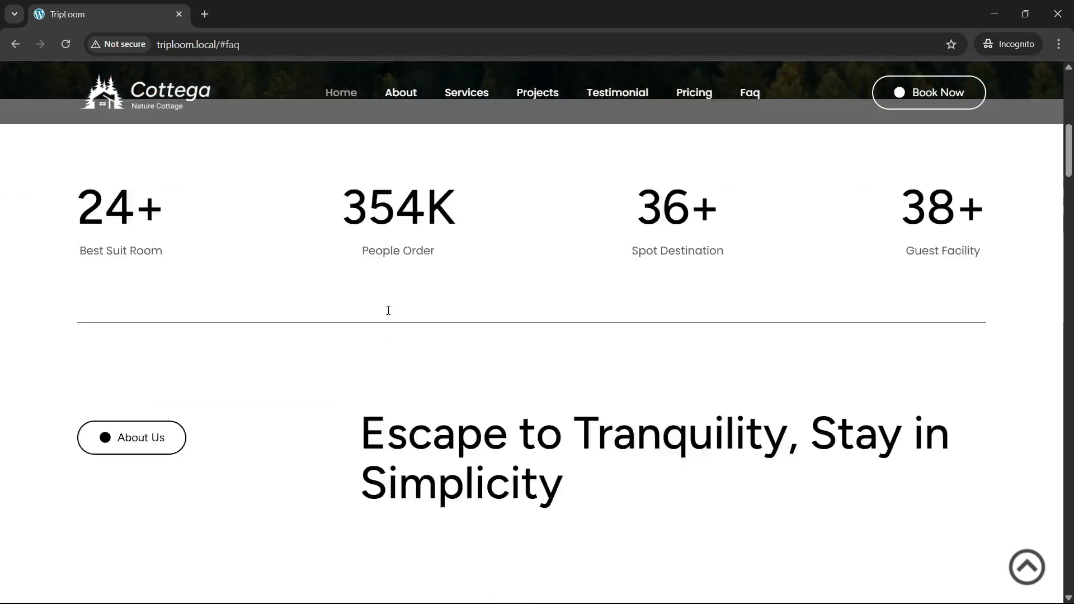
scroll(388, 311, up, 3)
scroll(388, 311, up, 10)
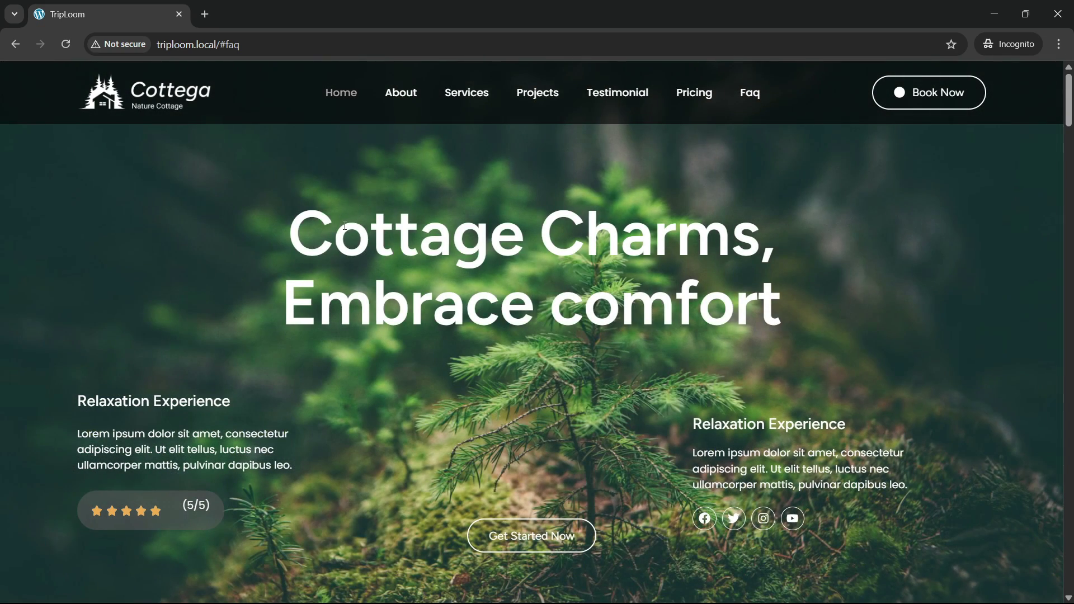
scroll(344, 226, down, 4)
scroll(344, 226, up, 4)
scroll(305, 262, down, 3)
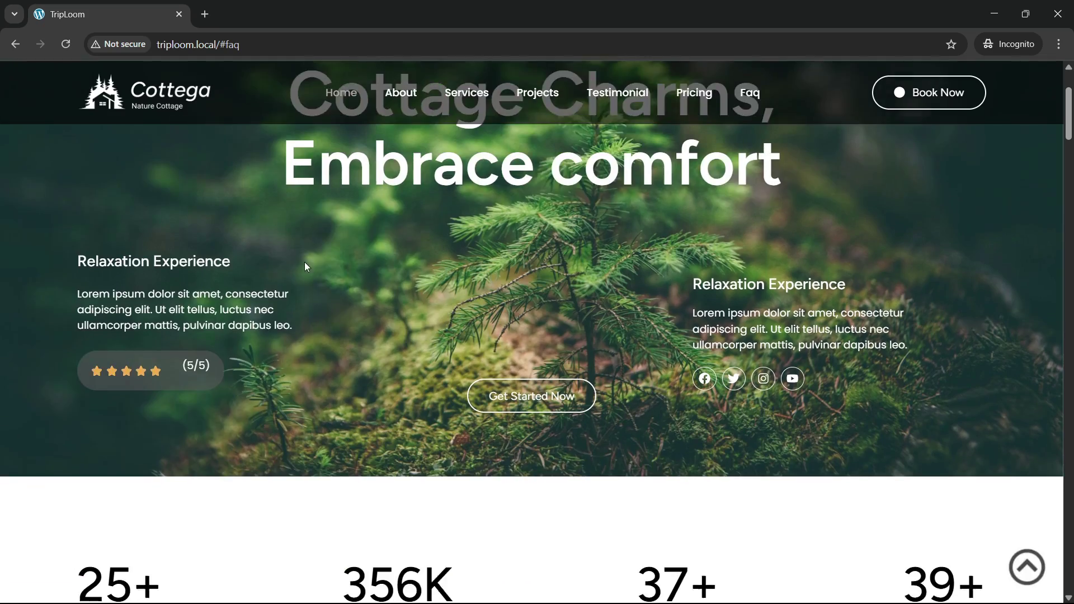
scroll(291, 246, up, 3)
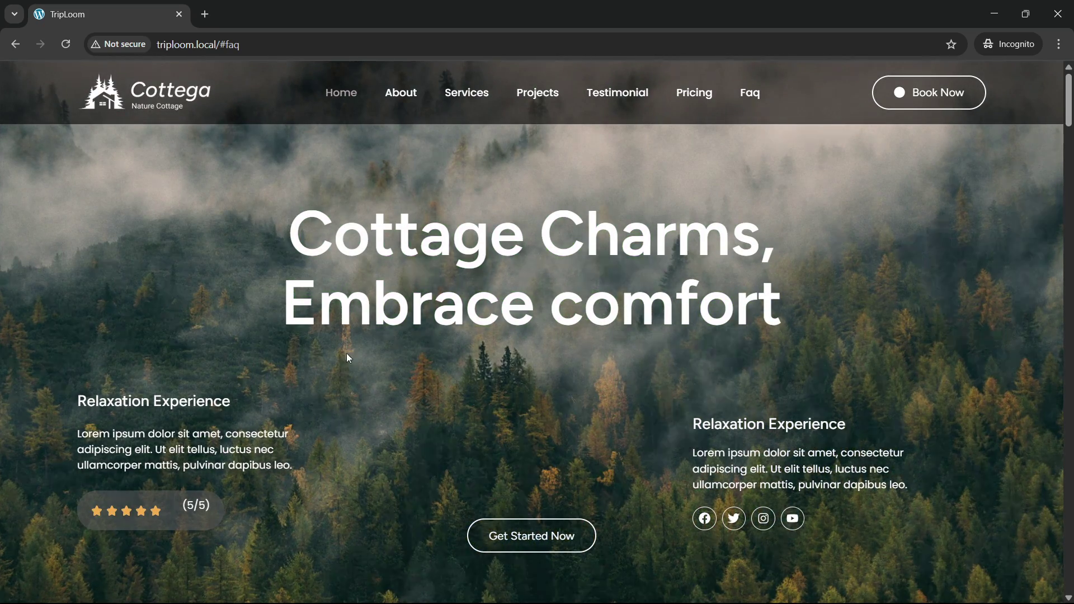
scroll(342, 358, down, 4)
scroll(330, 290, up, 2)
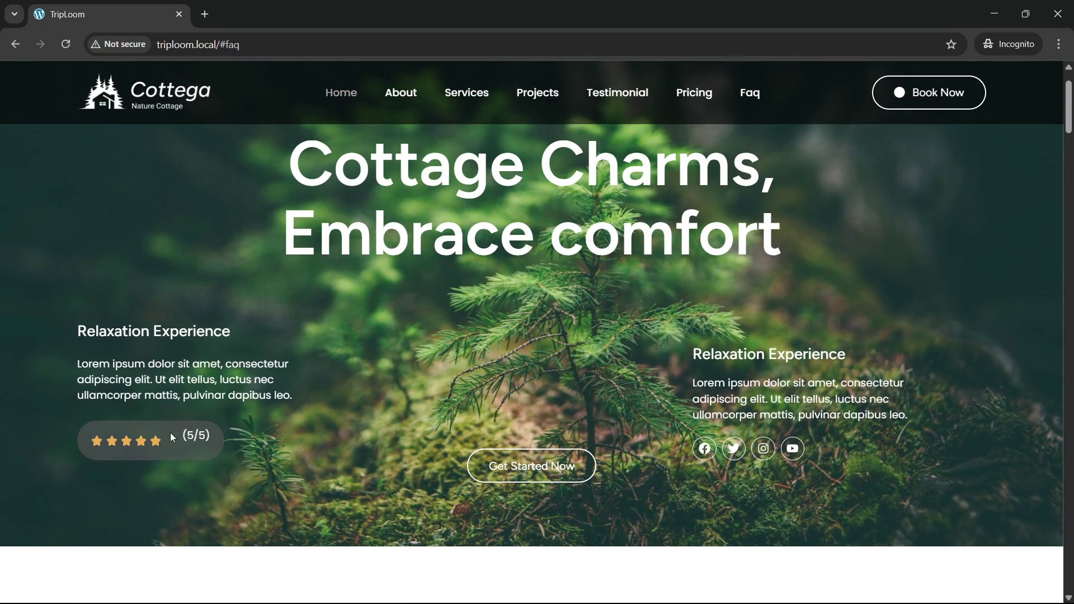
scroll(171, 434, up, 2)
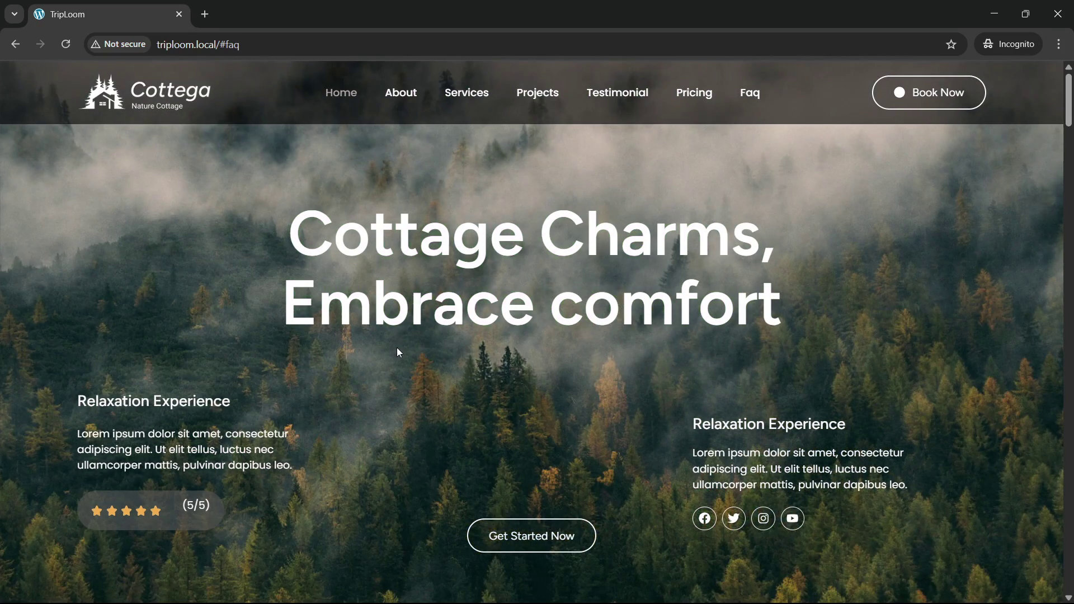
scroll(396, 335, down, 8)
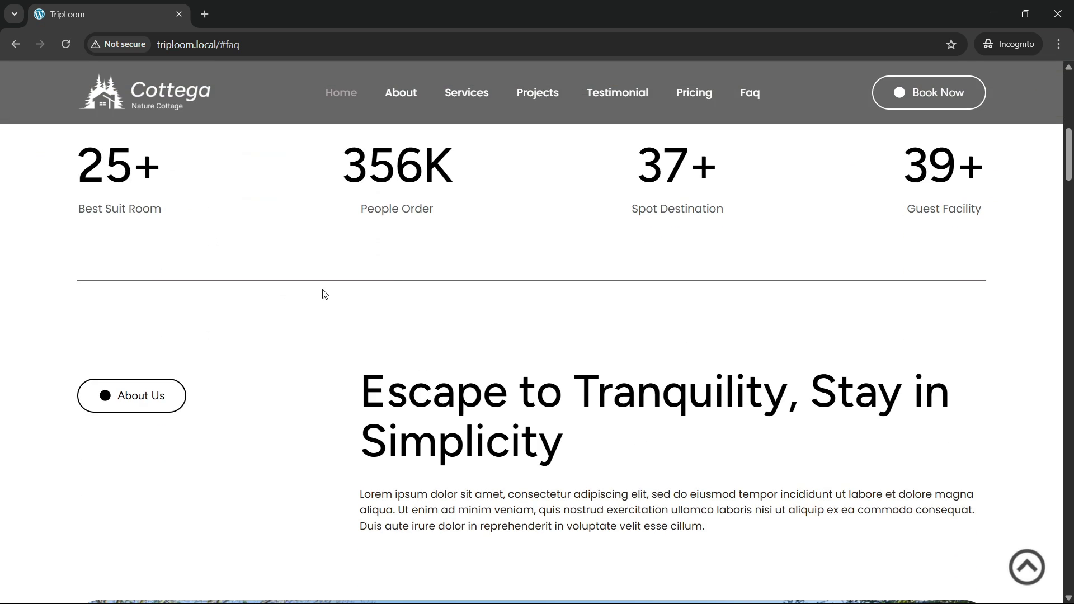
scroll(323, 292, up, 2)
Step: Reload the Cottega preview and scroll down into the About section
click(66, 48)
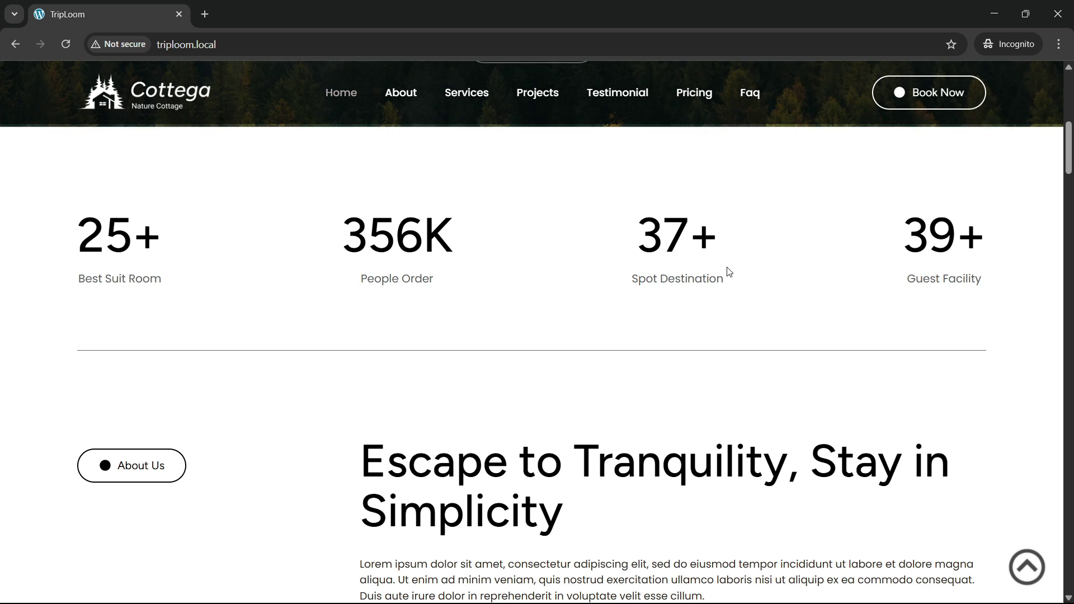
scroll(344, 338, down, 5)
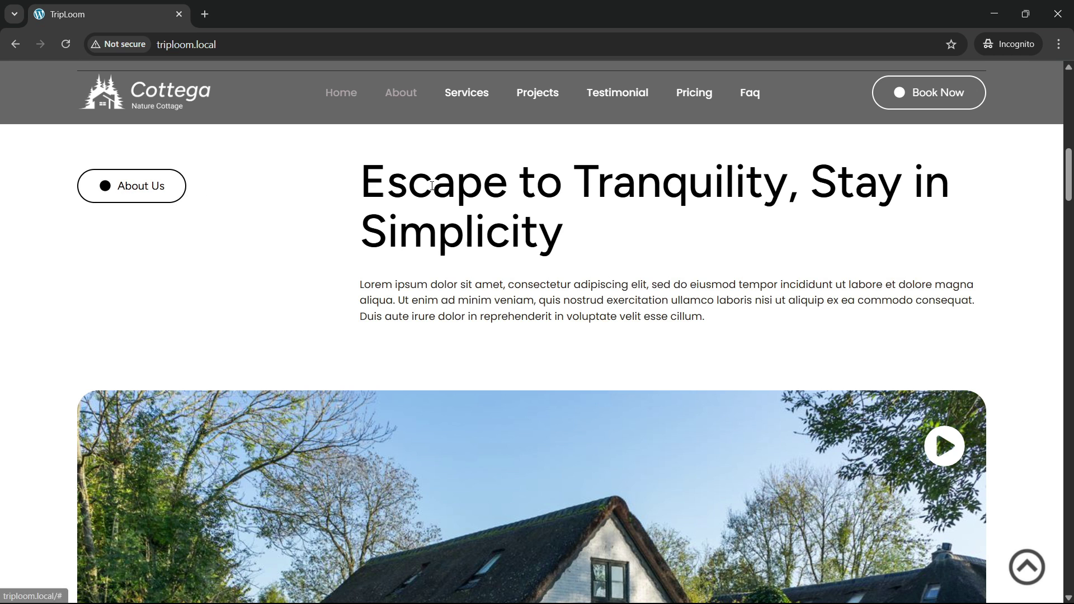
scroll(385, 337, down, 5)
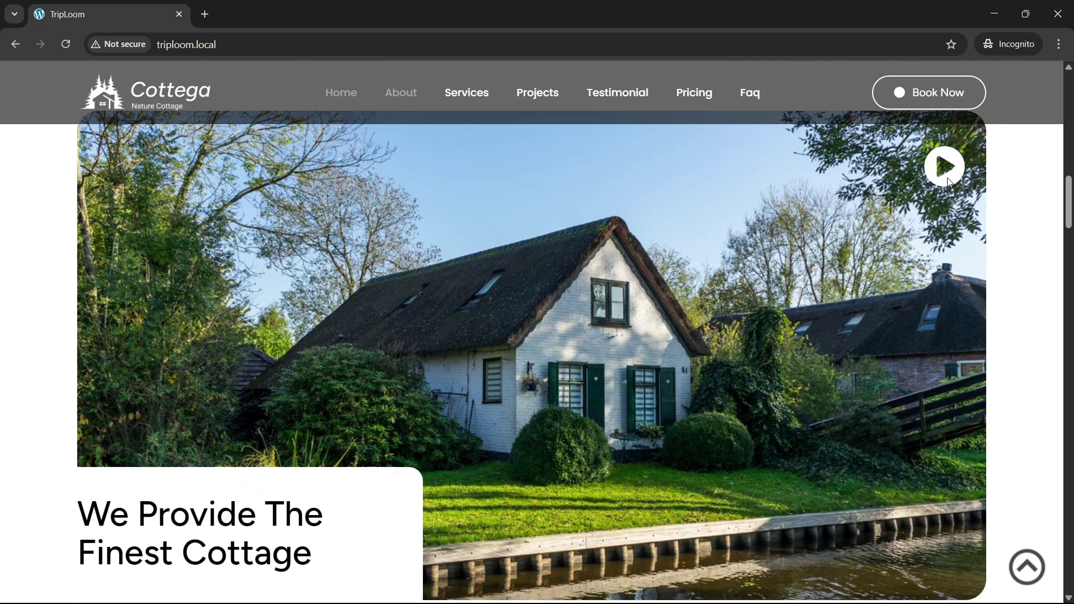
scroll(336, 340, down, 3)
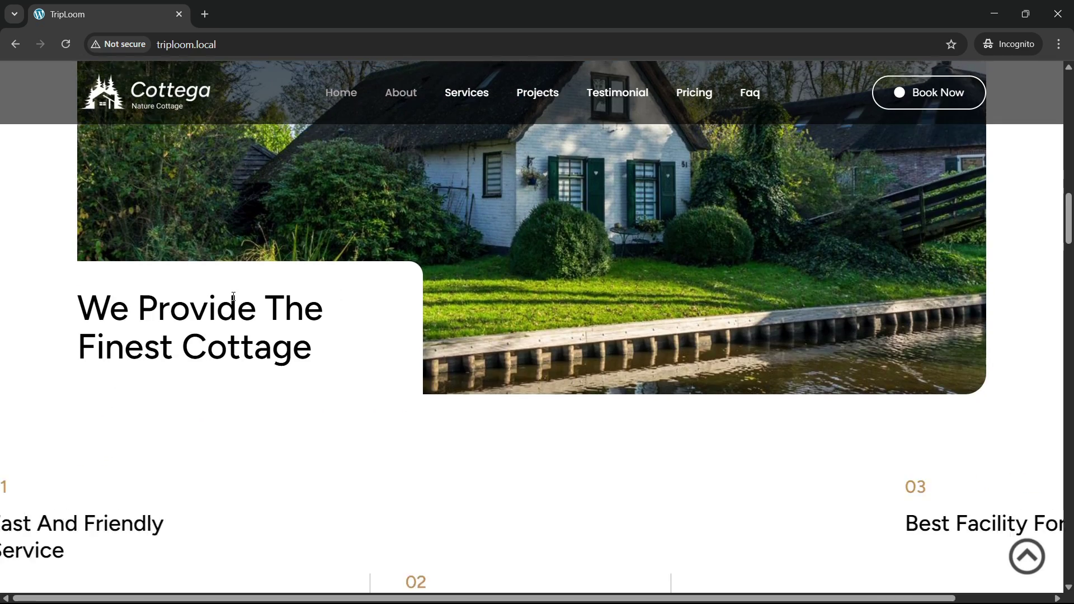
scroll(299, 411, up, 2)
scroll(275, 421, down, 8)
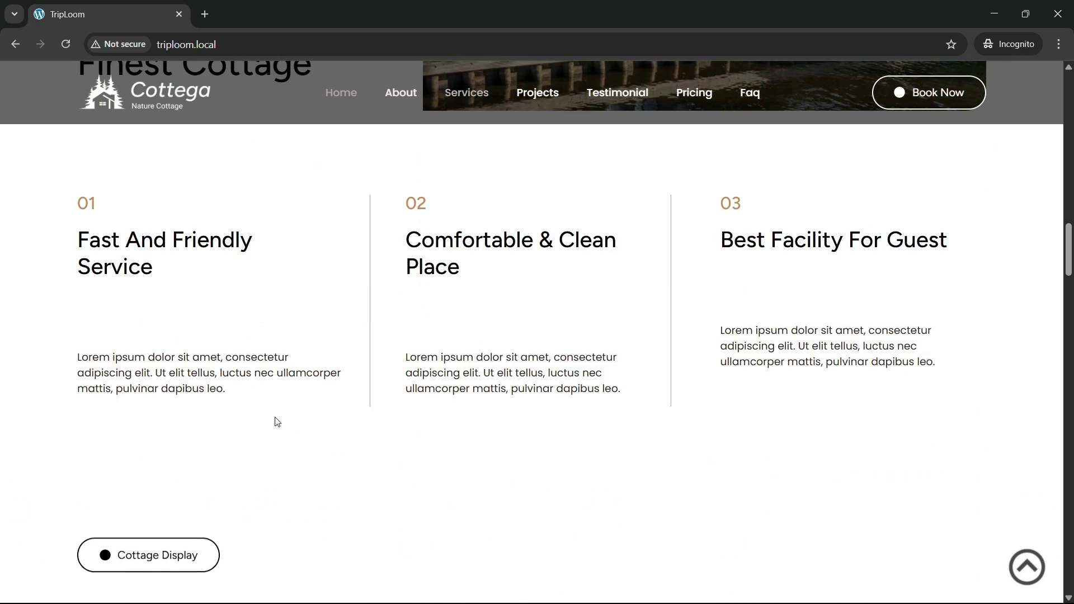
Step: Reload again to replay animations and scroll to the Couple, Family and Team pricing plans
click(67, 44)
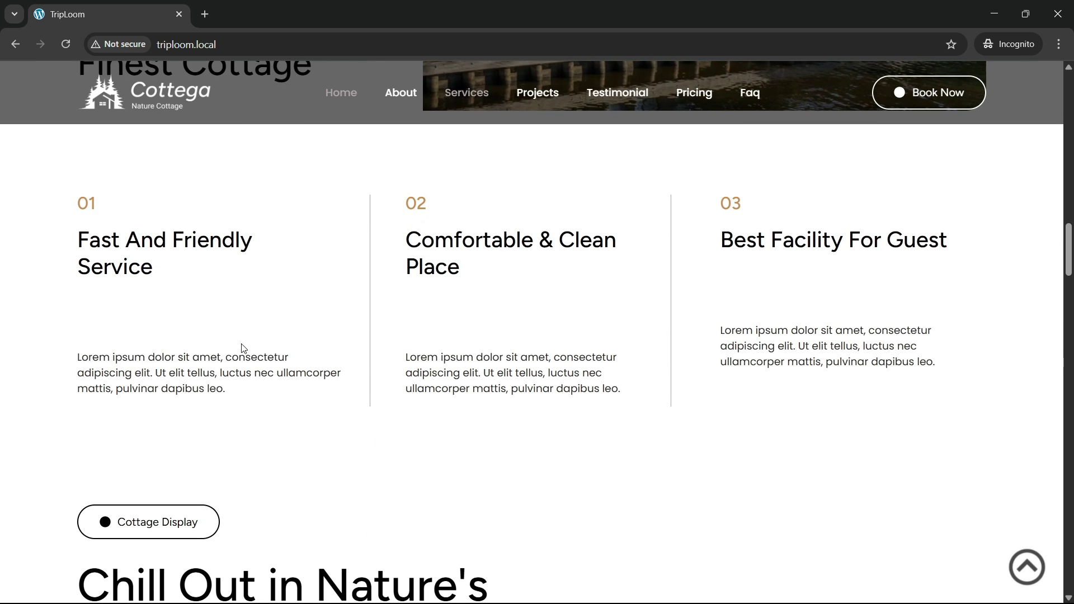
scroll(184, 351, up, 1)
scroll(524, 383, down, 1)
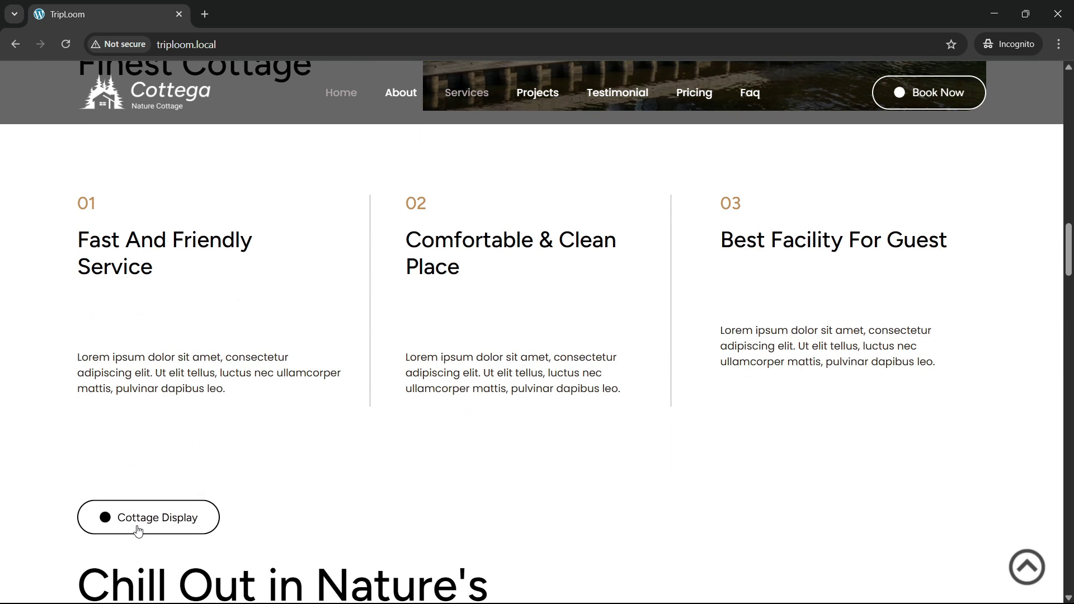
scroll(144, 525, down, 3)
scroll(142, 432, down, 3)
scroll(145, 425, up, 1)
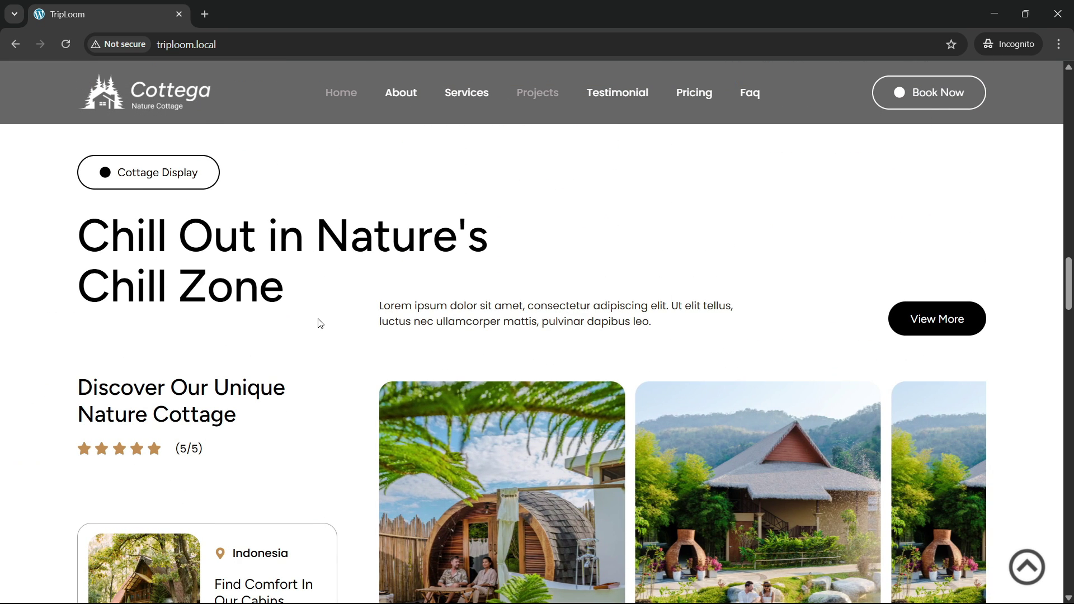
scroll(665, 310, down, 2)
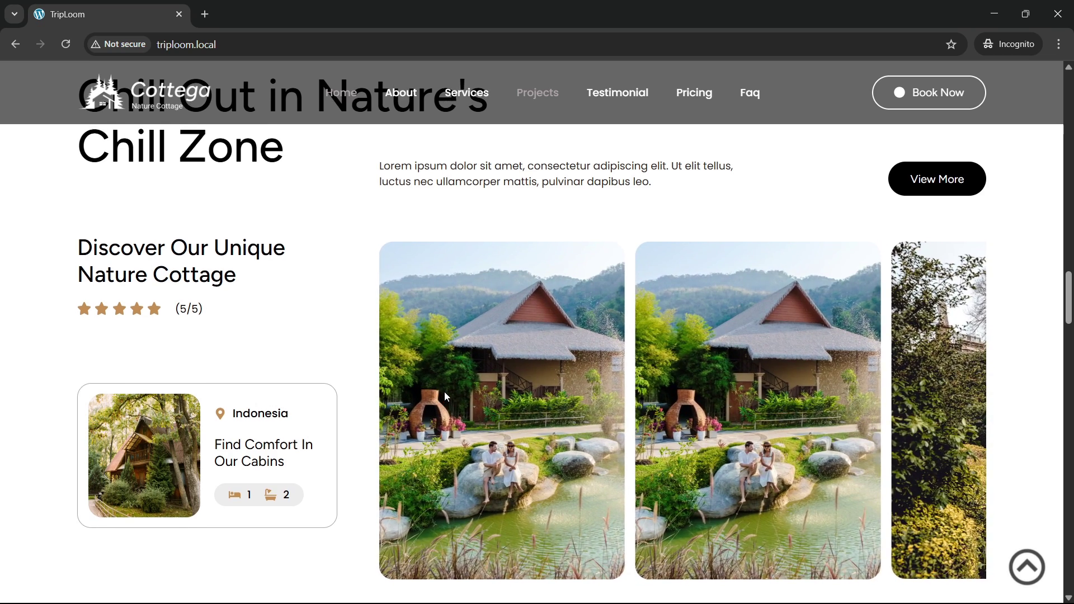
scroll(456, 389, up, 2)
scroll(468, 385, down, 5)
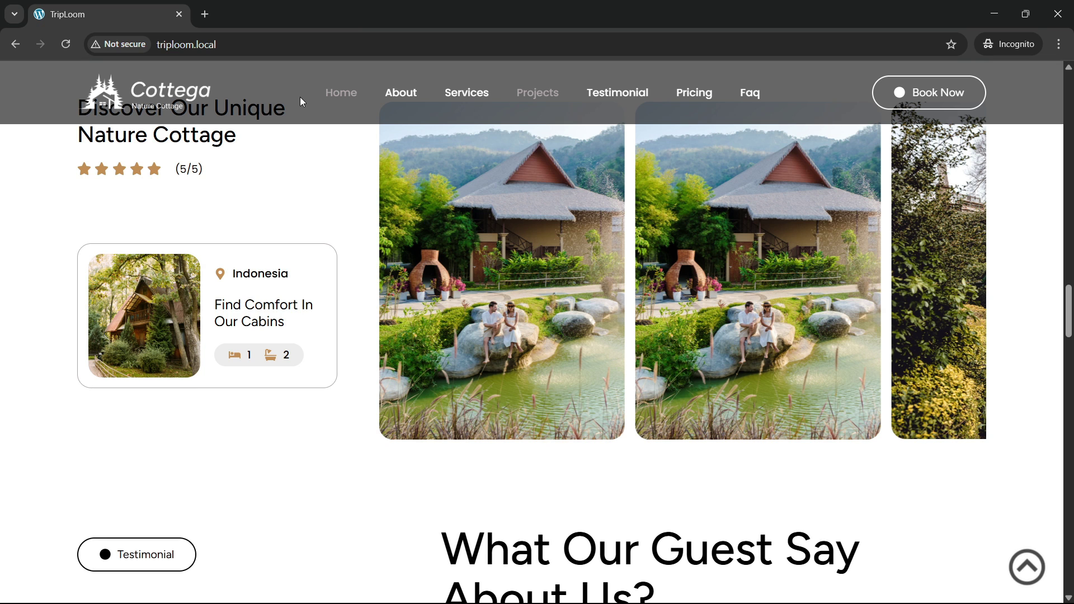
scroll(335, 235, down, 7)
scroll(354, 249, up, 2)
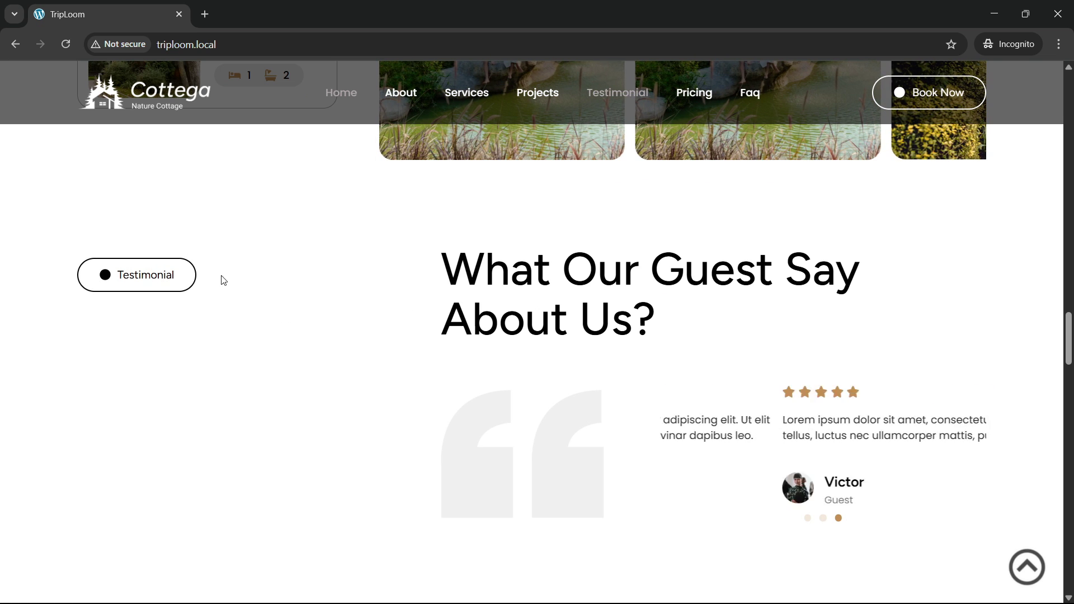
scroll(564, 331, down, 1)
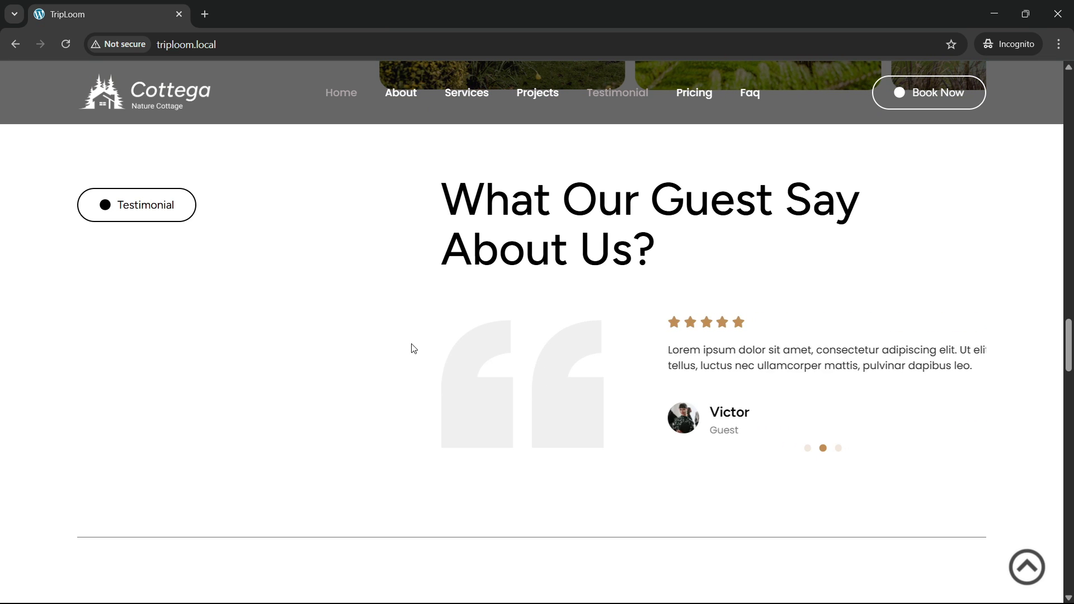
scroll(262, 330, down, 8)
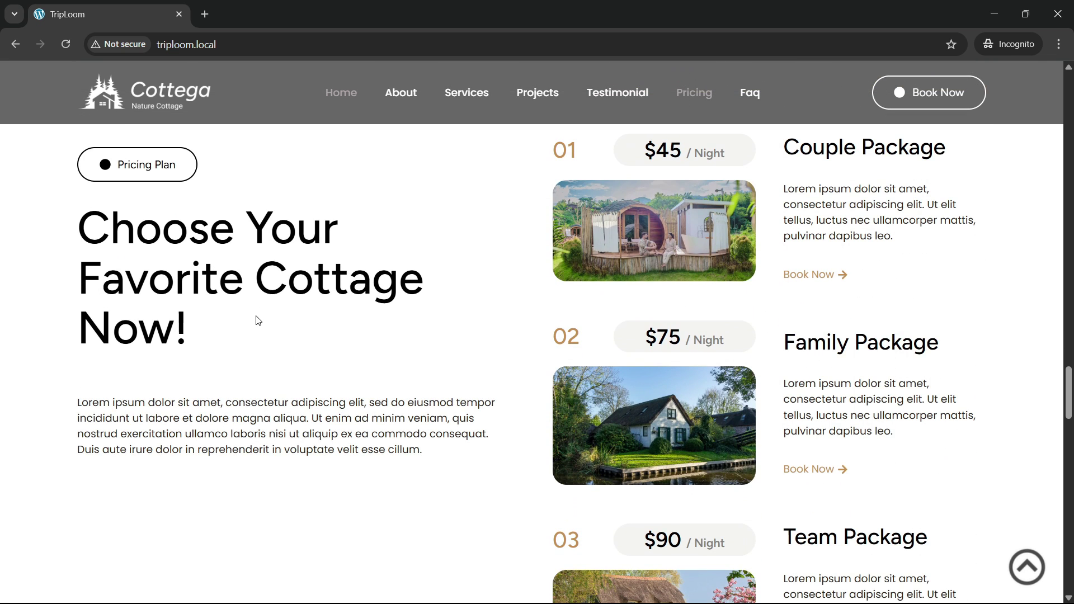
Step: Scroll past the $45, $75 and $90 packages to the FAQ with its first answer open
scroll(240, 319, up, 2)
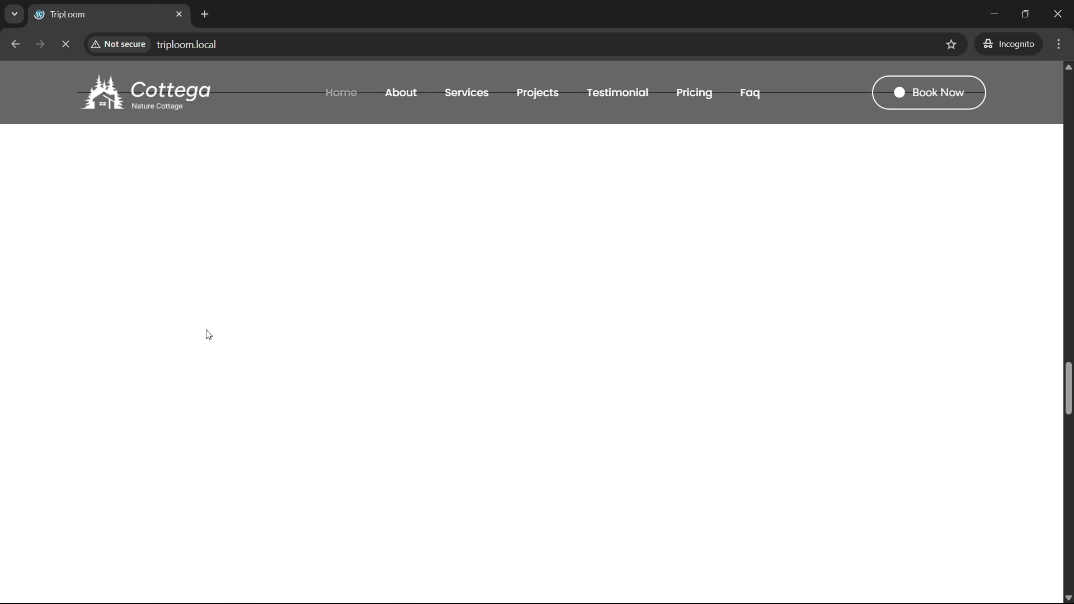
scroll(341, 380, down, 1)
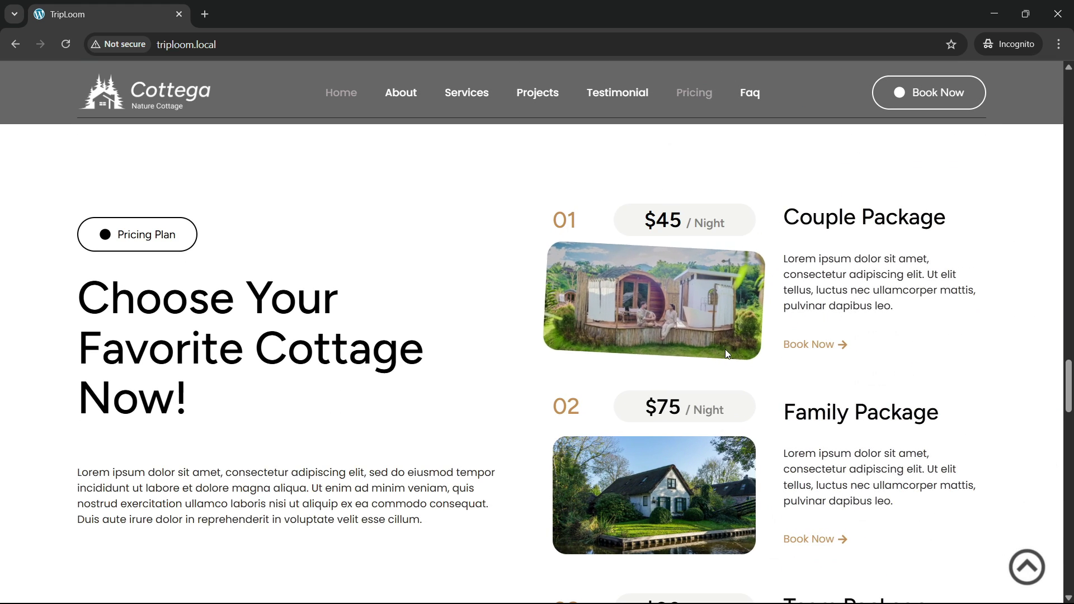
scroll(703, 386, down, 1)
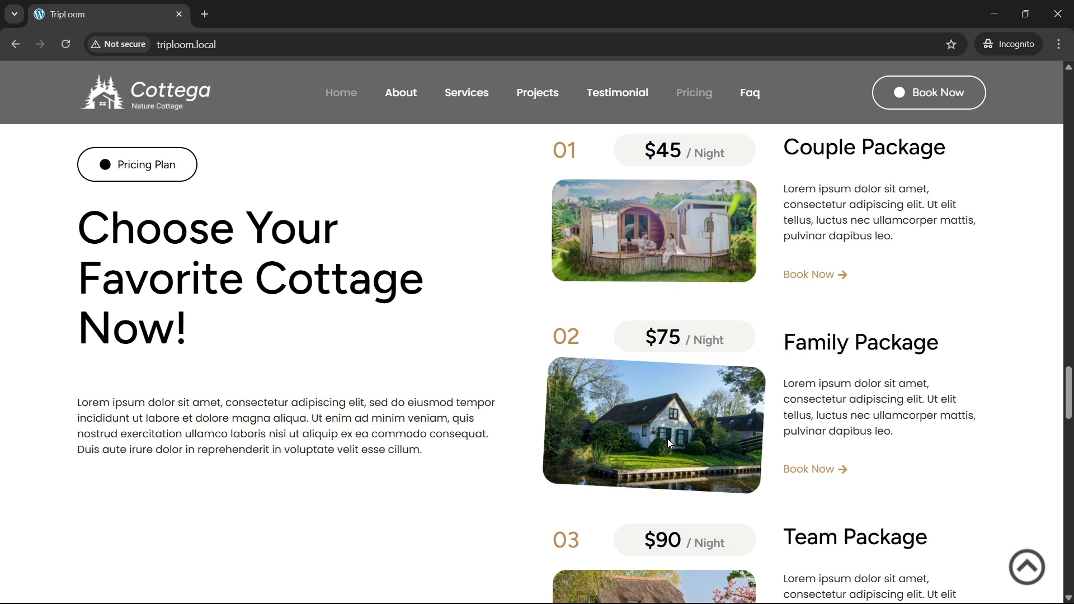
scroll(668, 443, down, 1)
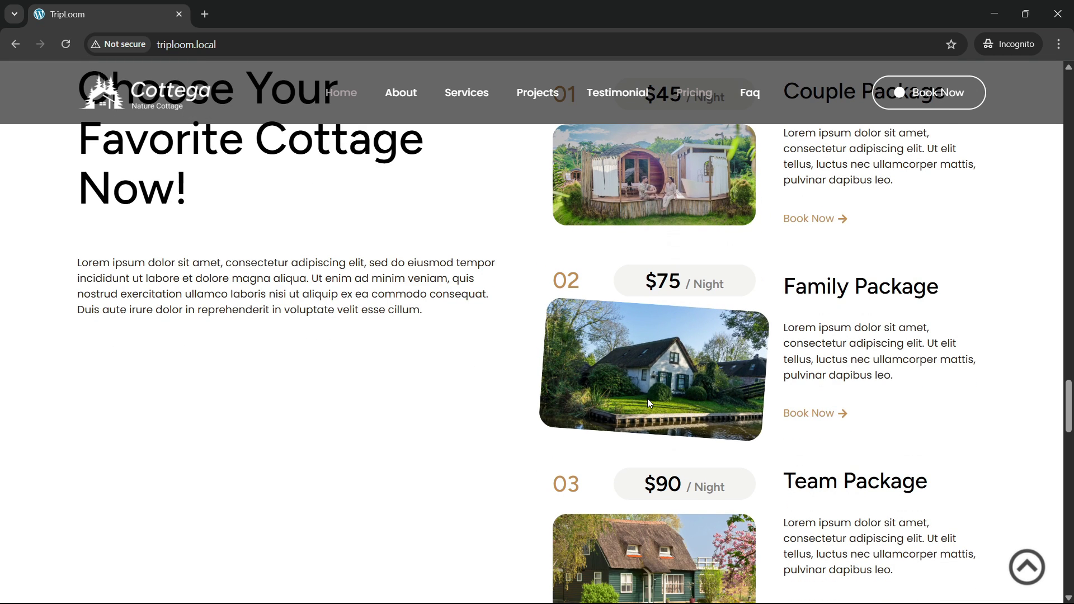
scroll(647, 401, down, 2)
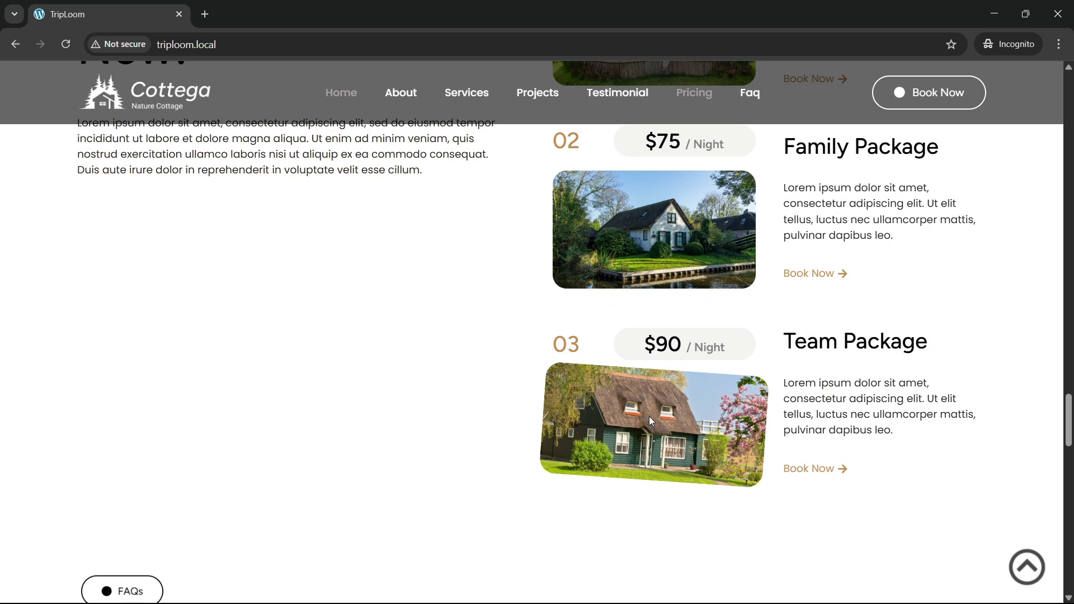
scroll(648, 418, up, 3)
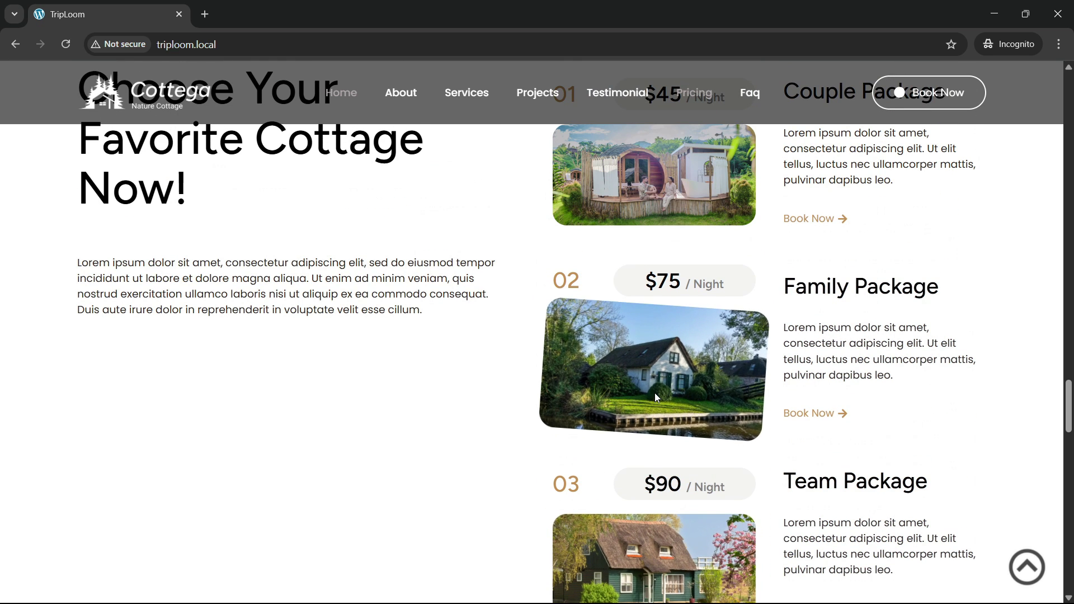
scroll(666, 274, up, 3)
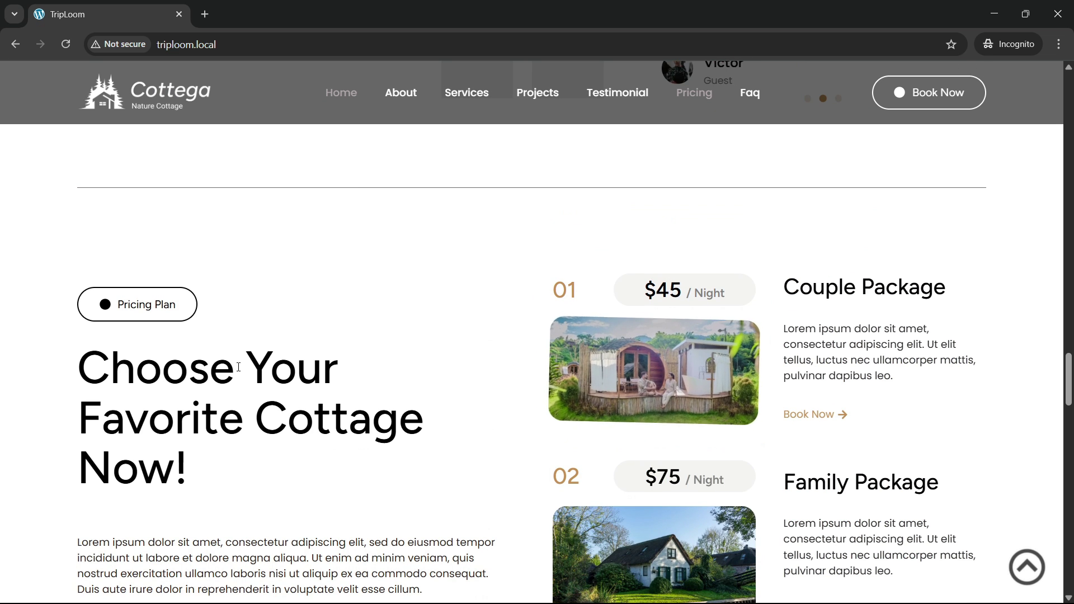
scroll(183, 447, down, 3)
scroll(182, 447, down, 2)
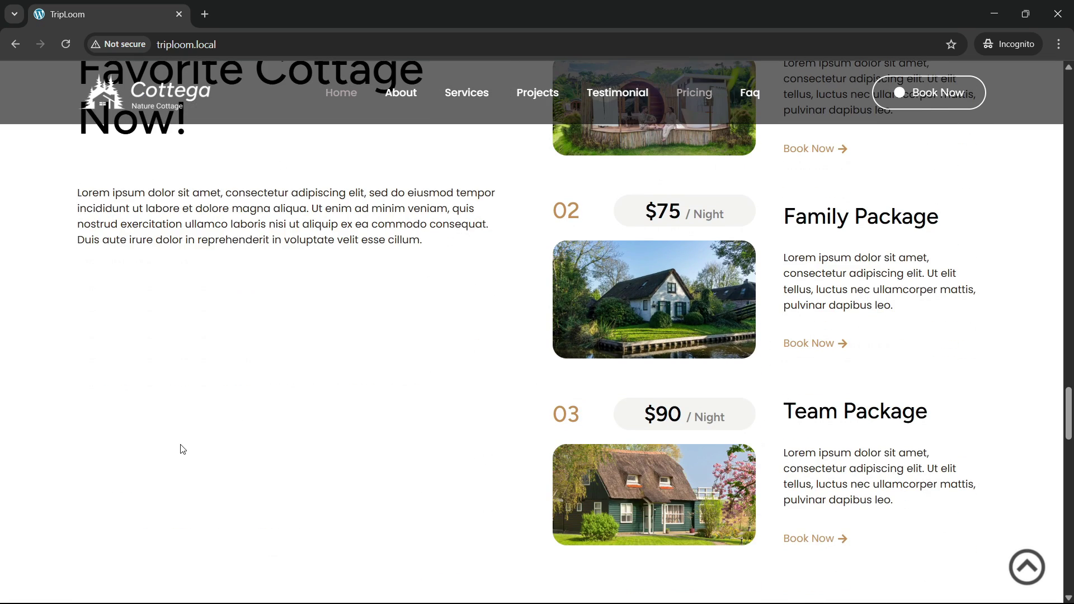
scroll(180, 445, up, 5)
scroll(258, 378, down, 3)
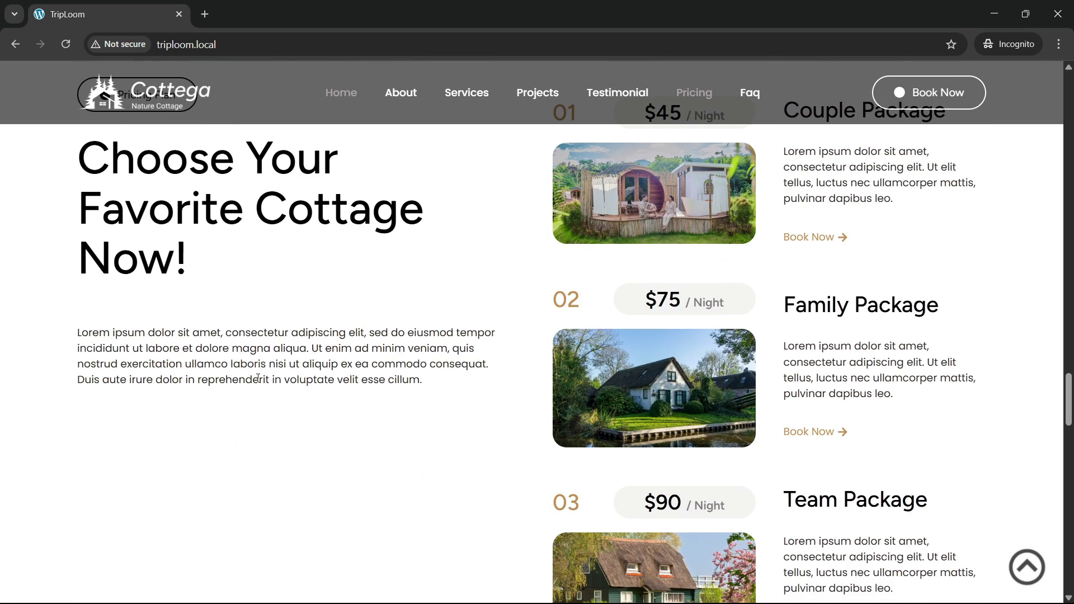
scroll(257, 378, down, 1)
scroll(559, 350, down, 2)
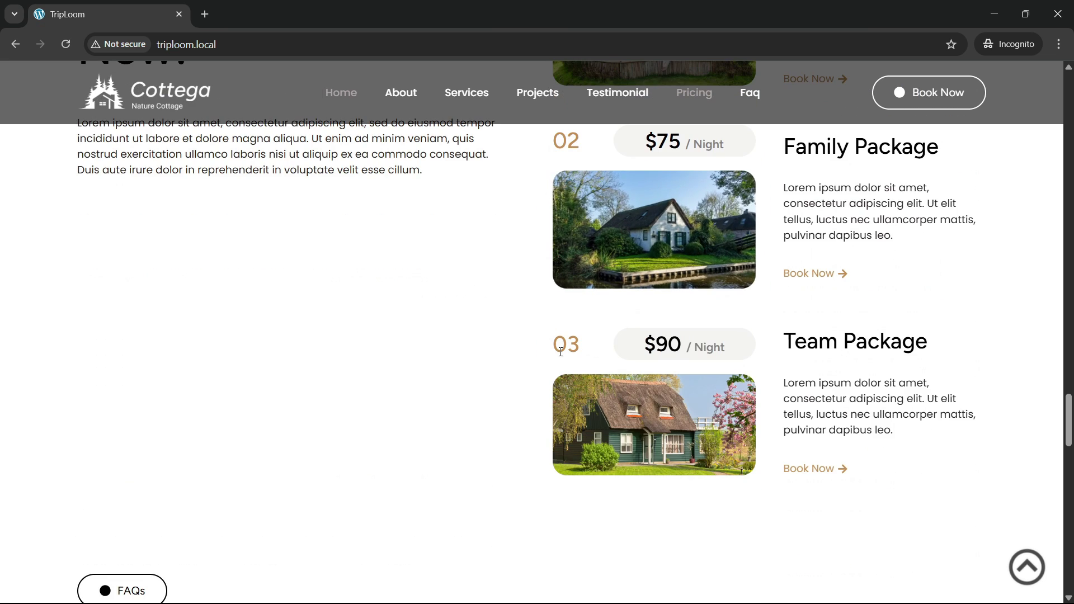
scroll(326, 378, down, 5)
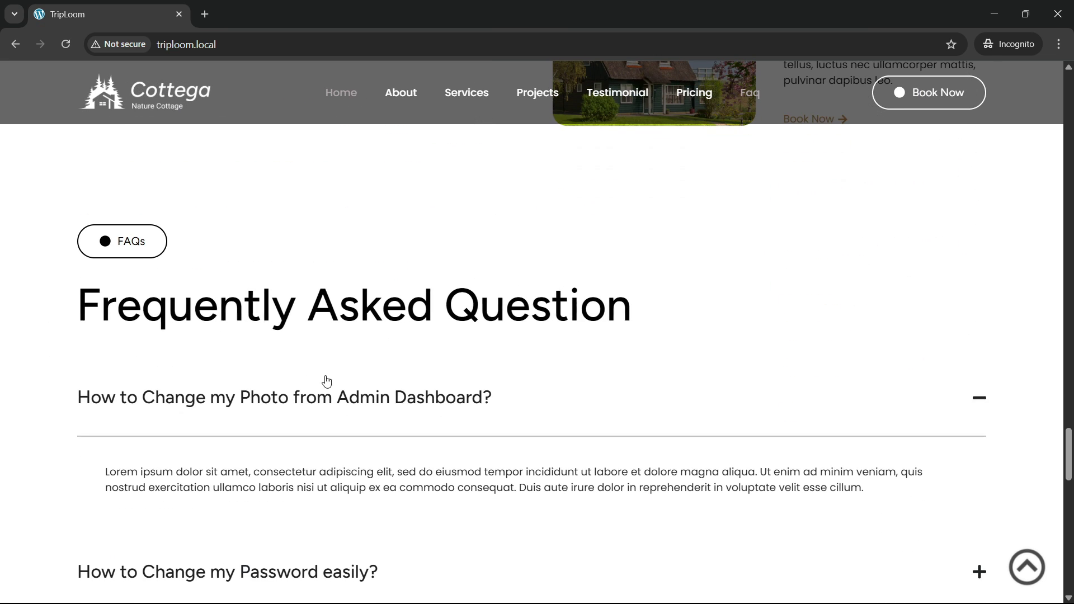
Step: Collapse and reopen the first FAQ answer, then toggle the password and PayPal answers
scroll(276, 388, down, 2)
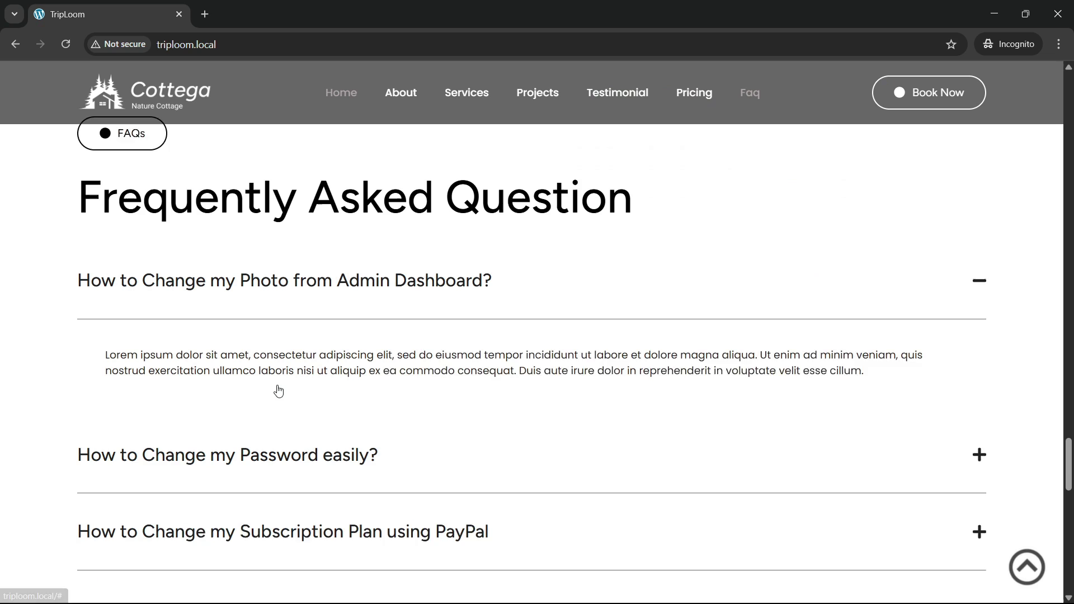
click(639, 264)
click(637, 264)
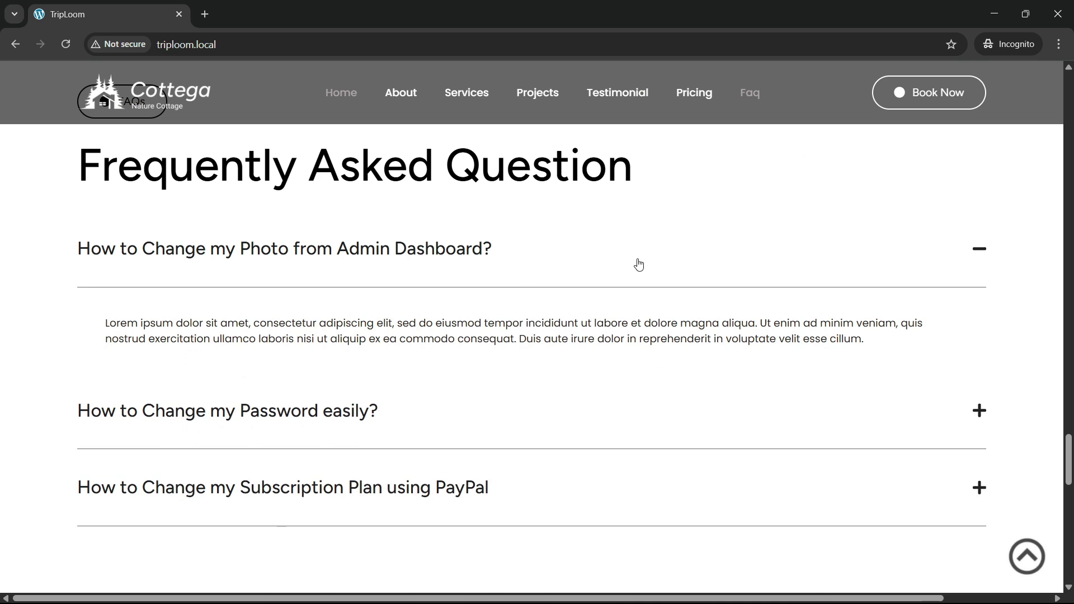
click(354, 451)
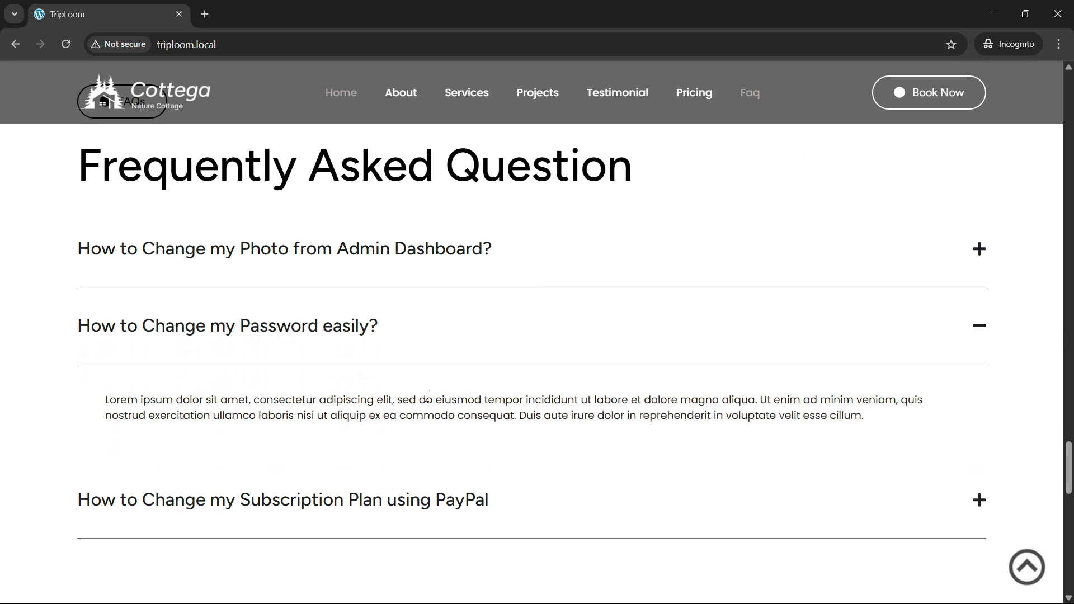
click(444, 340)
click(443, 406)
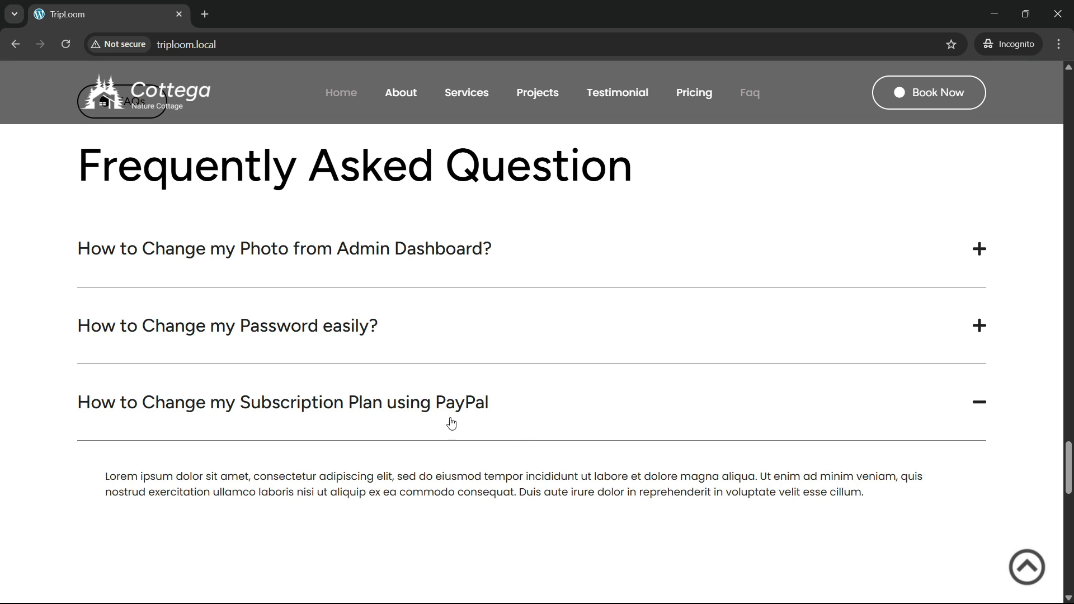
click(448, 395)
Step: Open the password and admin photo answers, retoggle PayPal, and scroll to Explore Our Content
click(442, 338)
click(434, 257)
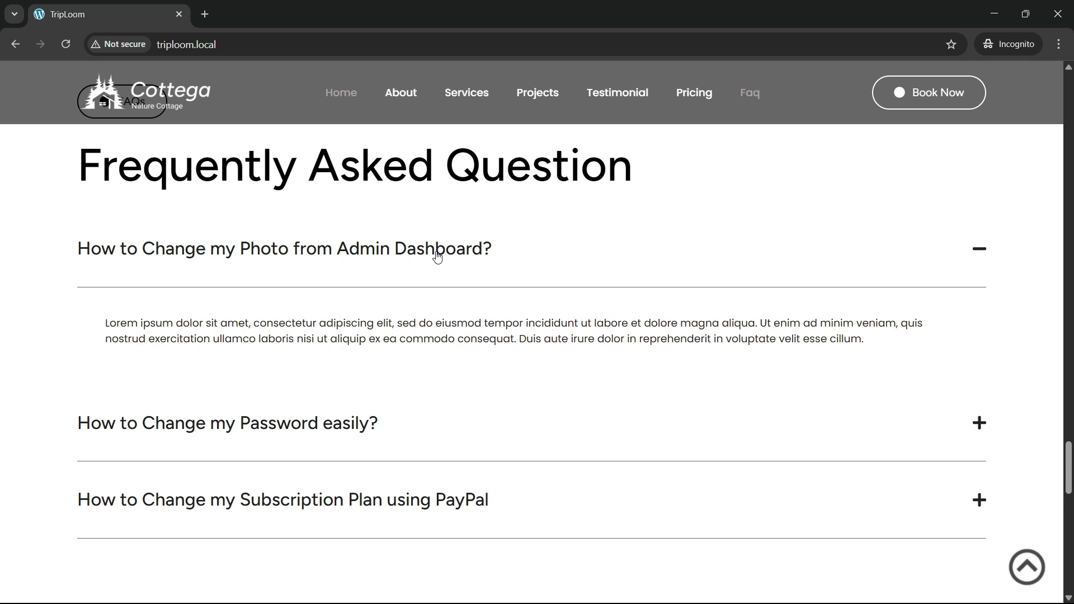
click(472, 413)
scroll(328, 366, up, 1)
scroll(329, 366, down, 4)
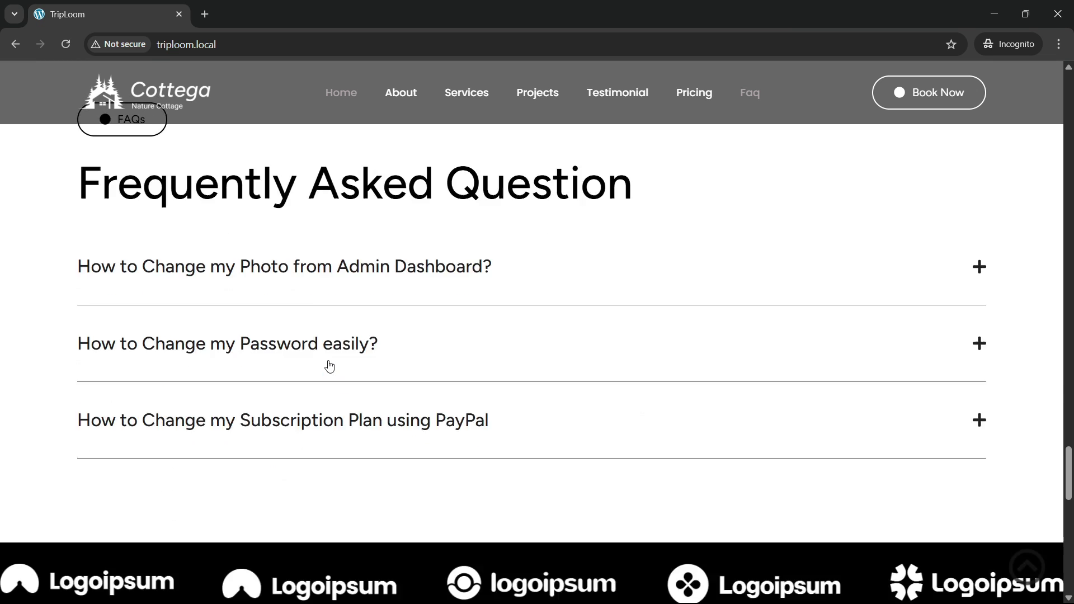
scroll(329, 366, down, 2)
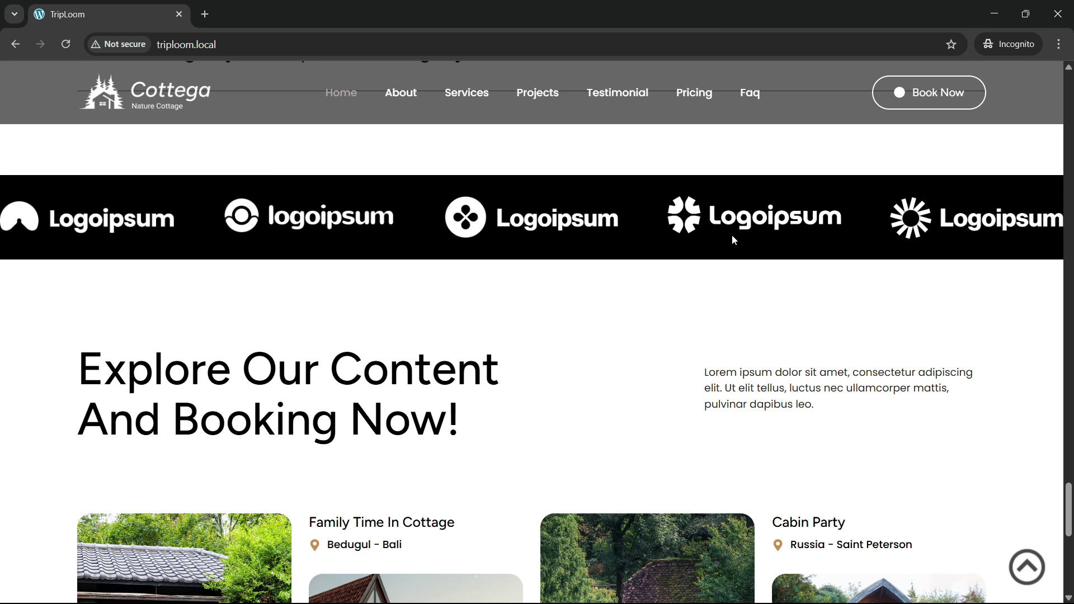
Step: Scroll through the cottage cards down to the footer
scroll(473, 331, down, 3)
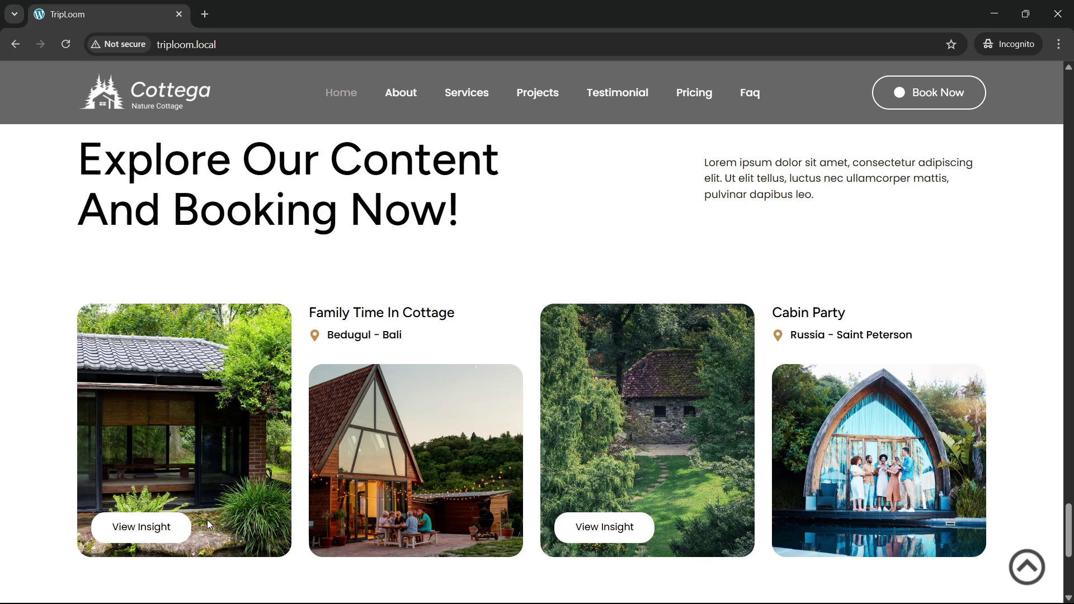
scroll(360, 359, up, 3)
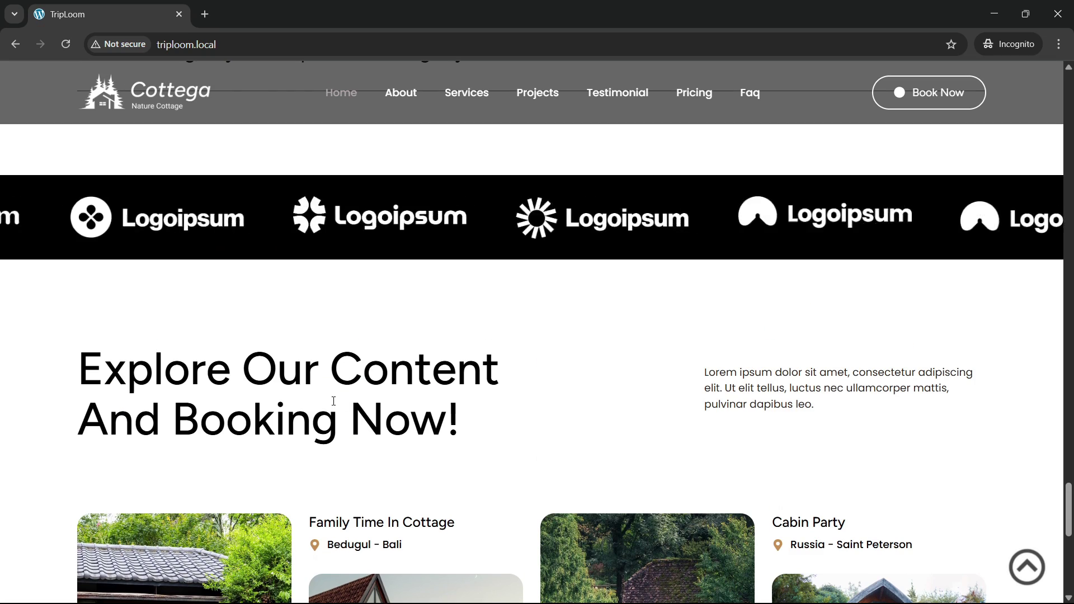
scroll(343, 402, down, 2)
scroll(343, 403, down, 3)
scroll(280, 335, up, 3)
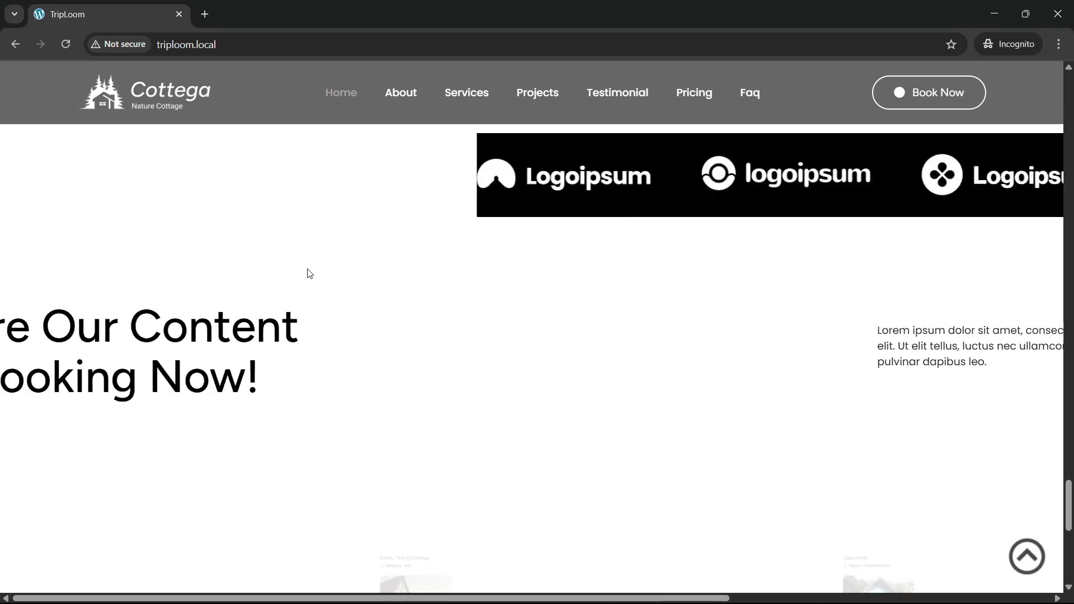
scroll(308, 274, down, 2)
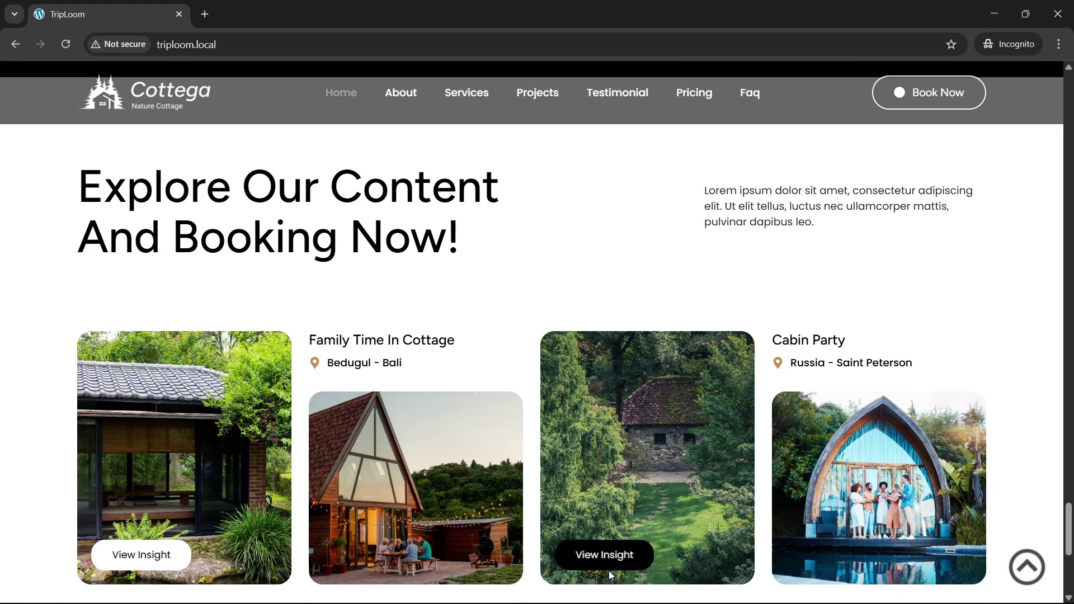
scroll(395, 385, down, 5)
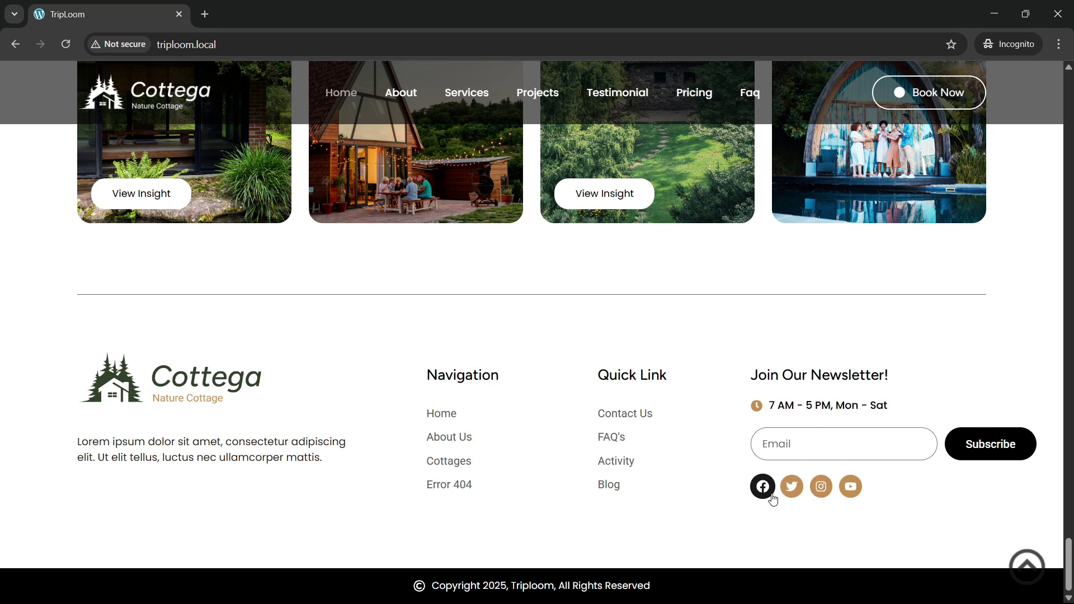
Step: Try the newsletter Email field, dismiss autofill suggestions, and jump back to the top hero
click(826, 446)
click(720, 407)
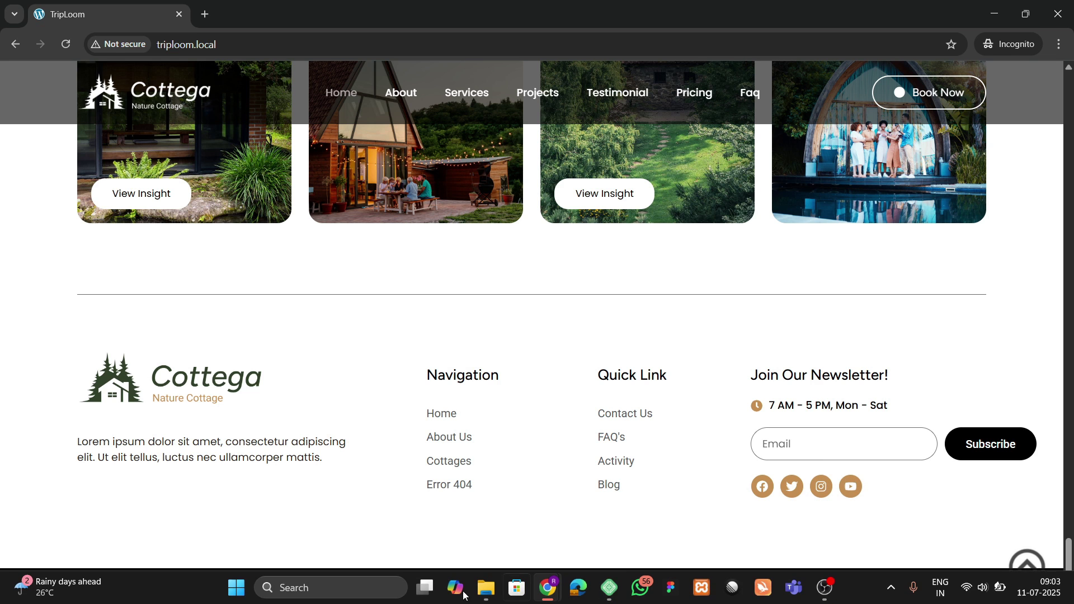
click(1025, 564)
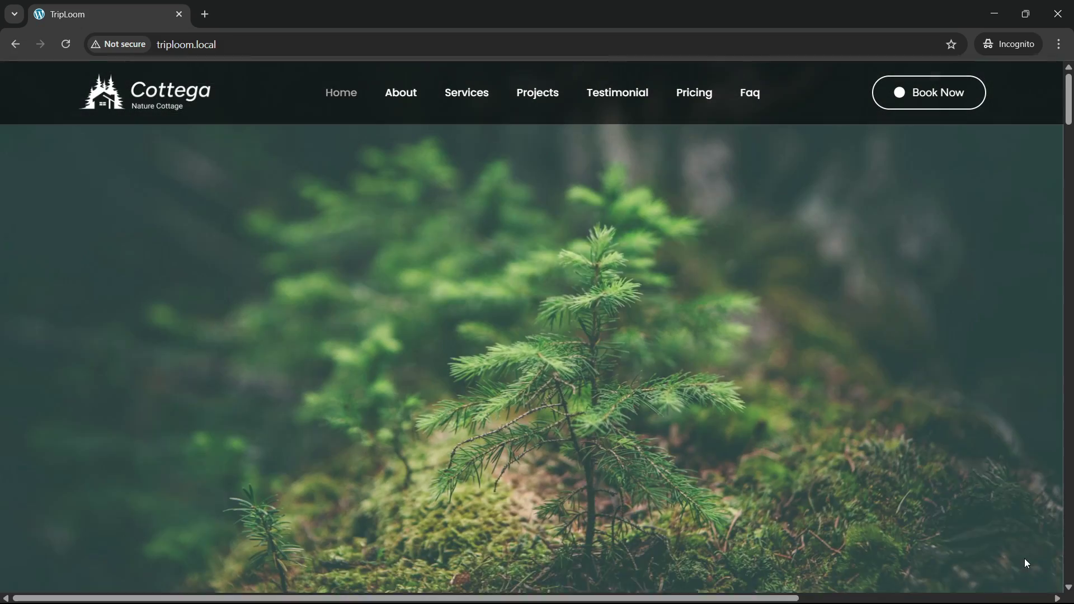
scroll(320, 299, down, 4)
Step: Follow the About, Services, Projects, Testimonial, Pricing and Faq nav links, then return to the hero
scroll(331, 330, up, 4)
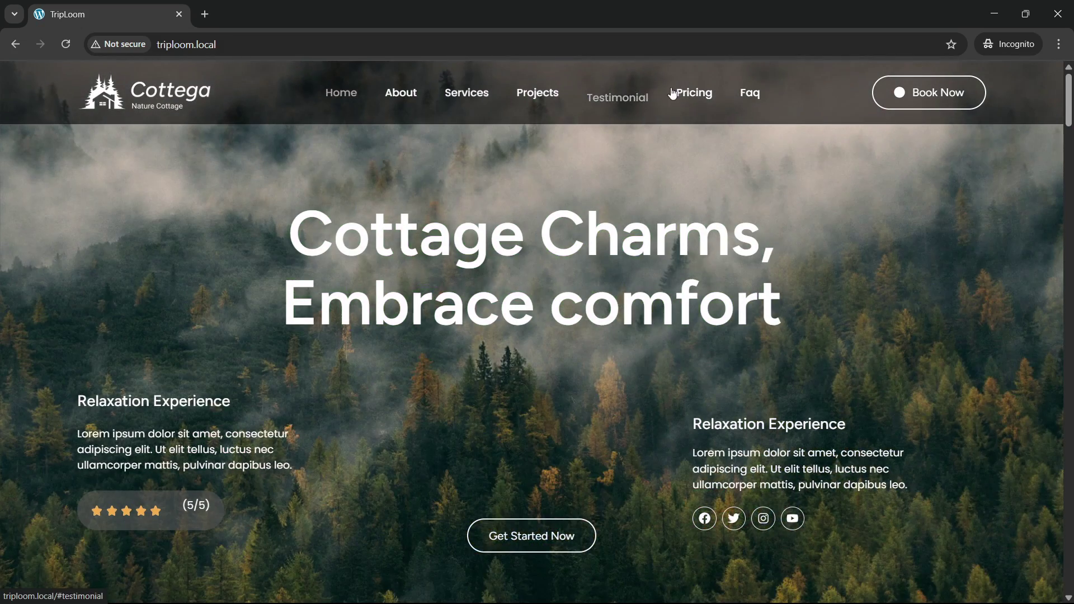
click(409, 99)
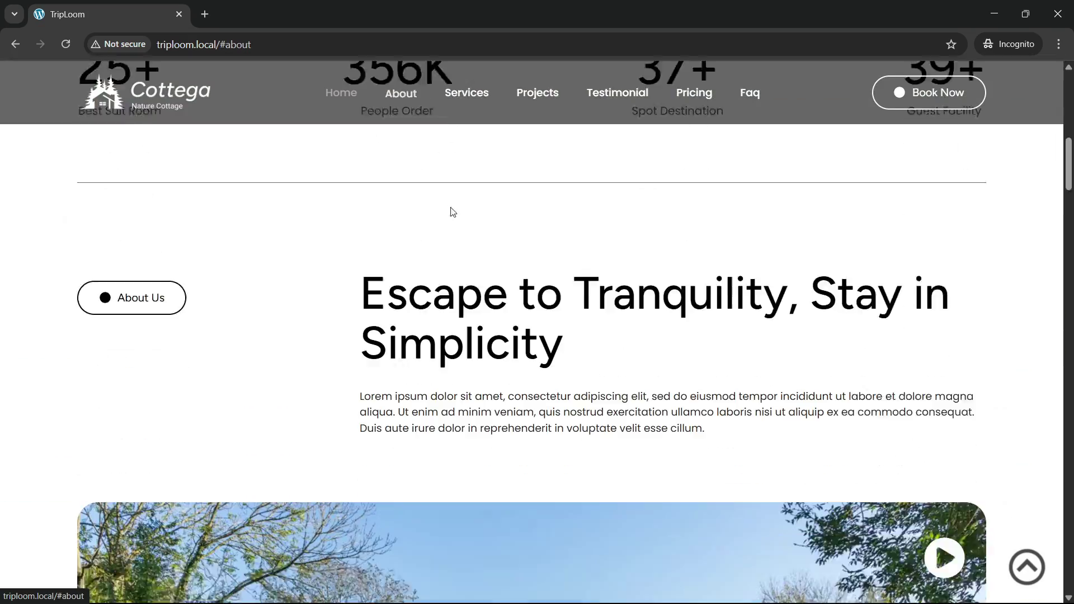
click(478, 108)
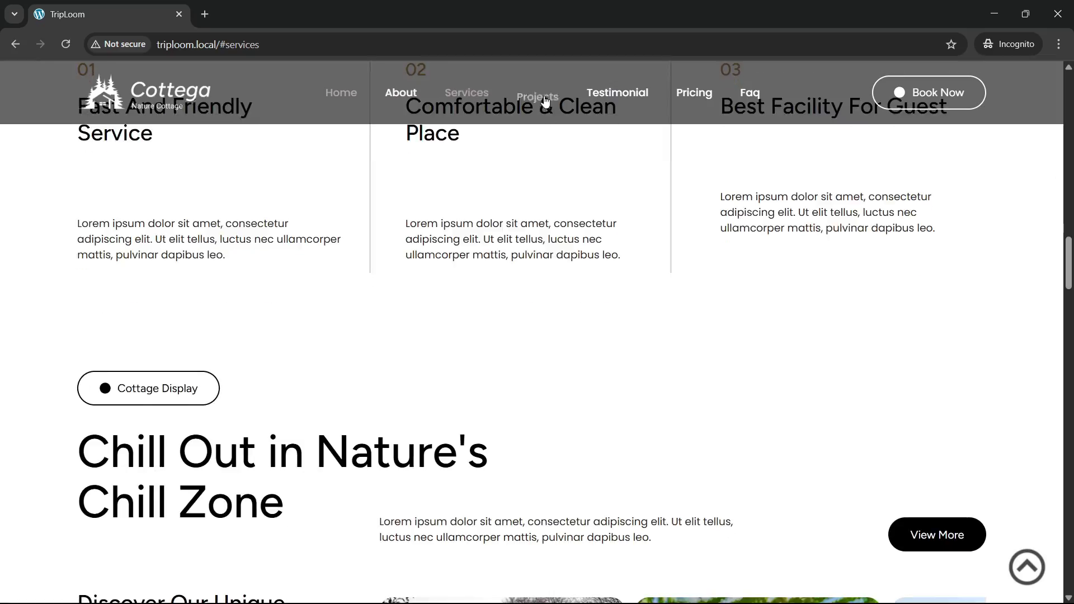
click(546, 100)
click(615, 101)
click(697, 98)
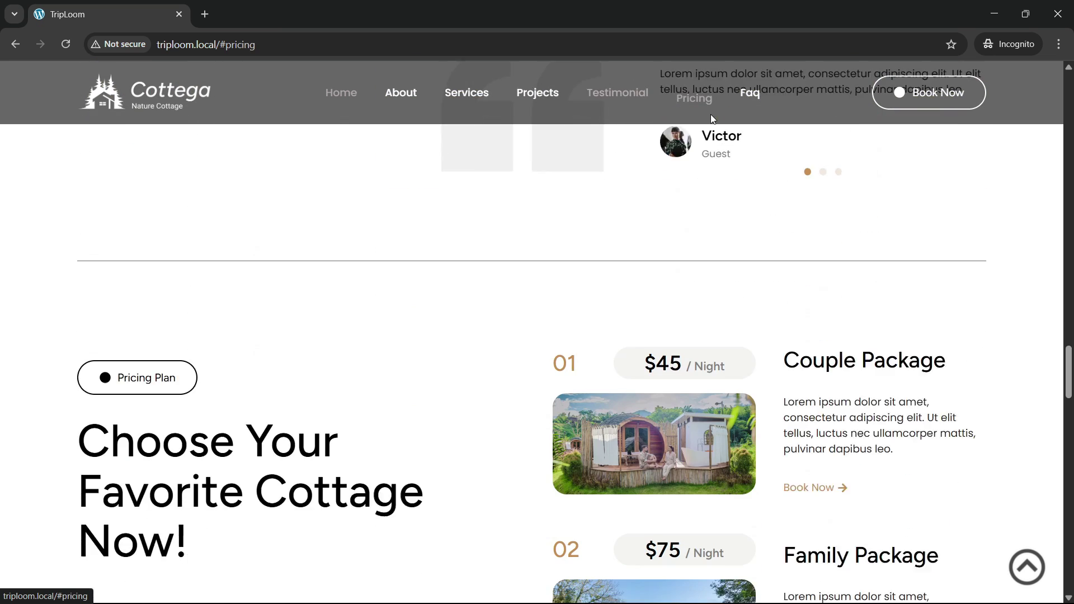
click(750, 96)
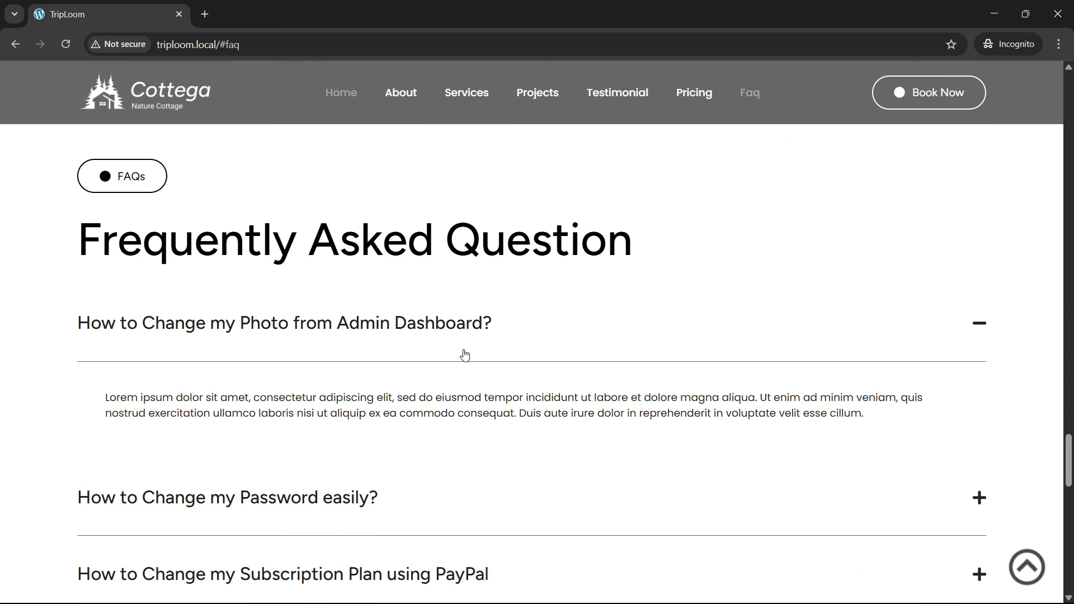
click(1020, 579)
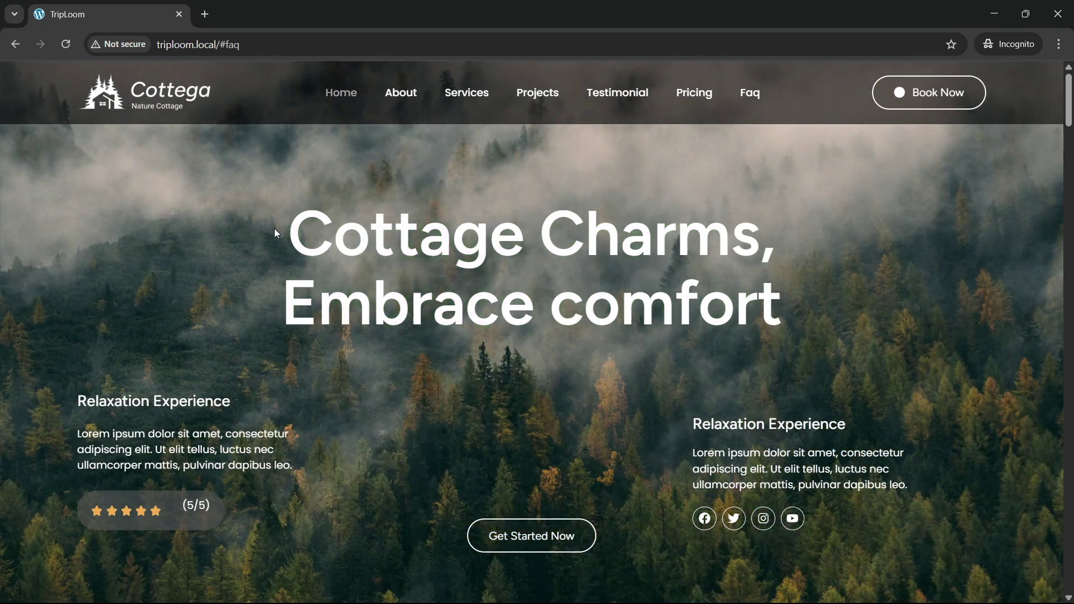
Step: Open developer tools in mobile device view and reload the page at mobile width
right_click(274, 228)
key(Escape)
key(ctrl+shift+i)
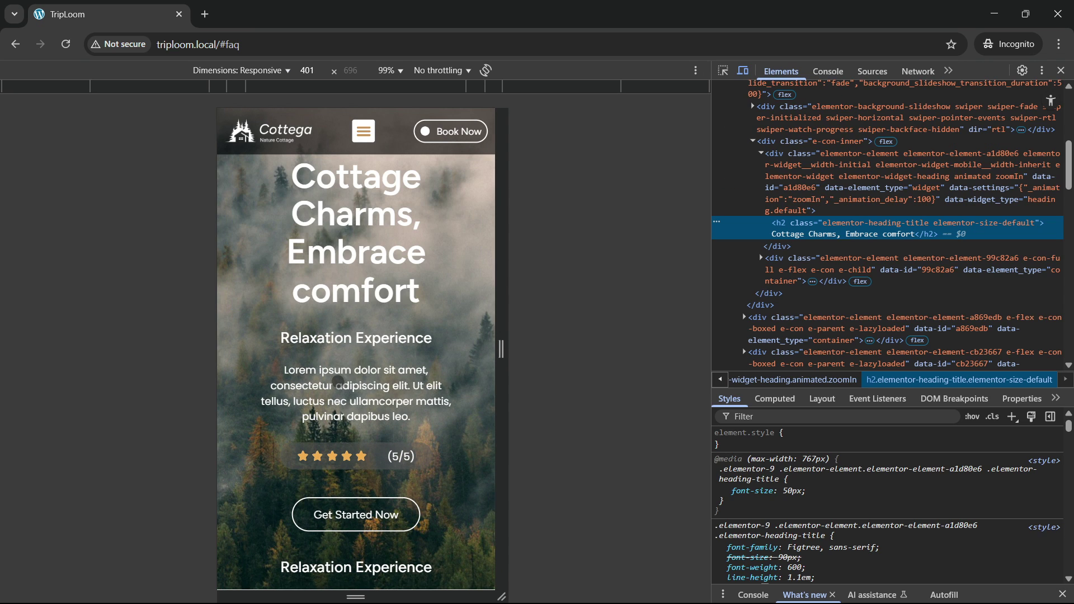
scroll(345, 305, down, 4)
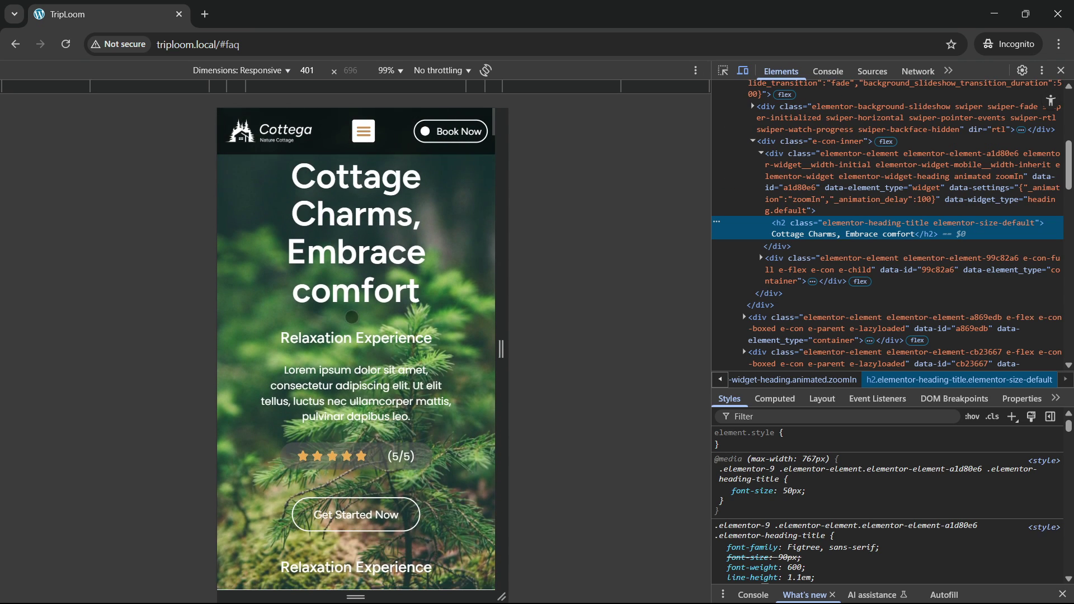
scroll(356, 346, up, 4)
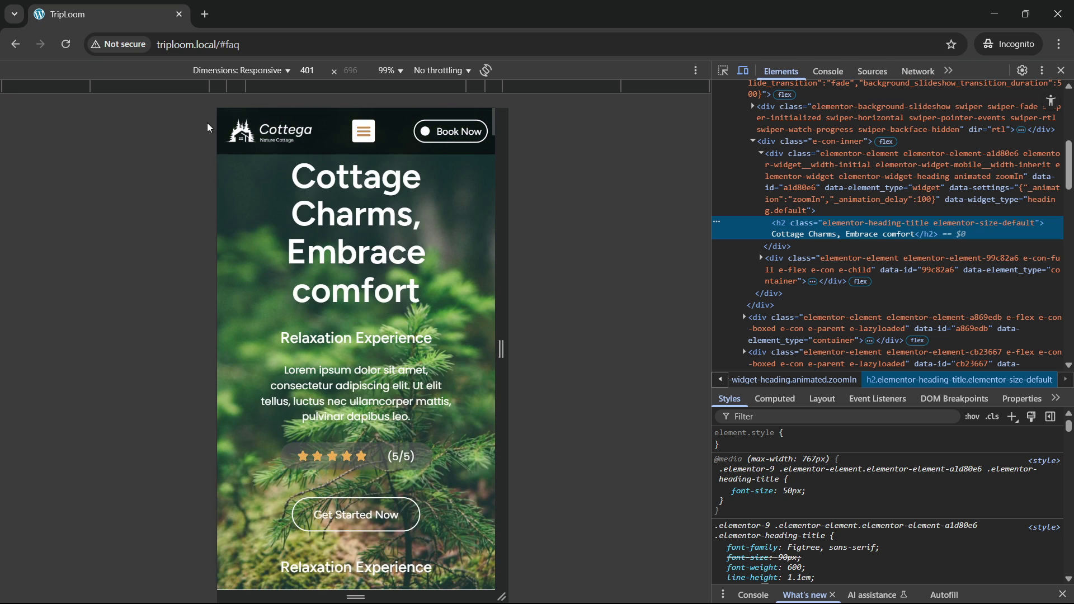
click(72, 49)
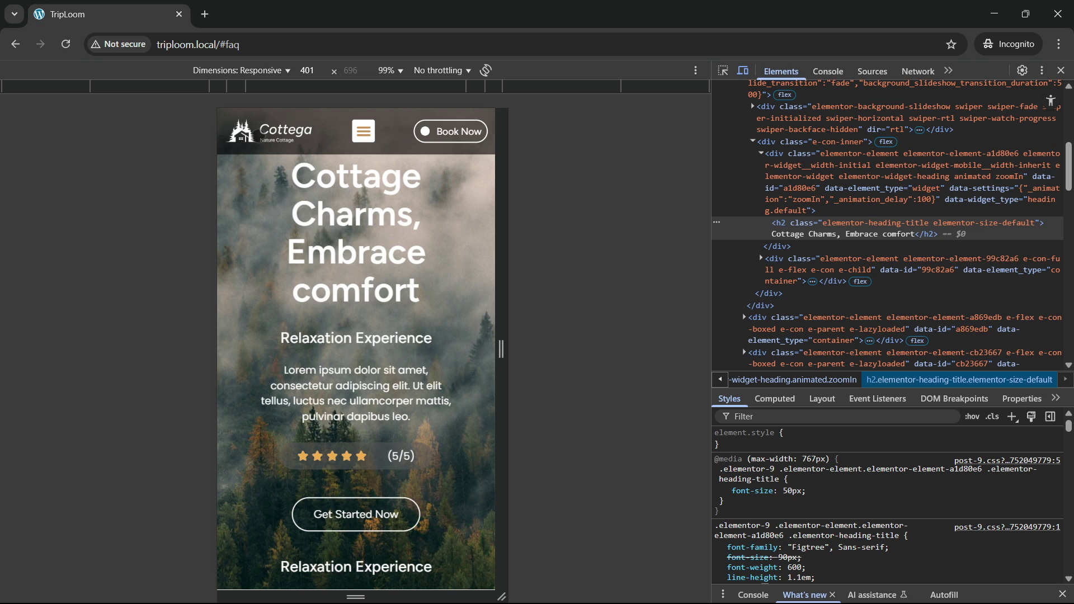
Step: Test the mobile menu's About and Services links, then return to the top hero
click(364, 131)
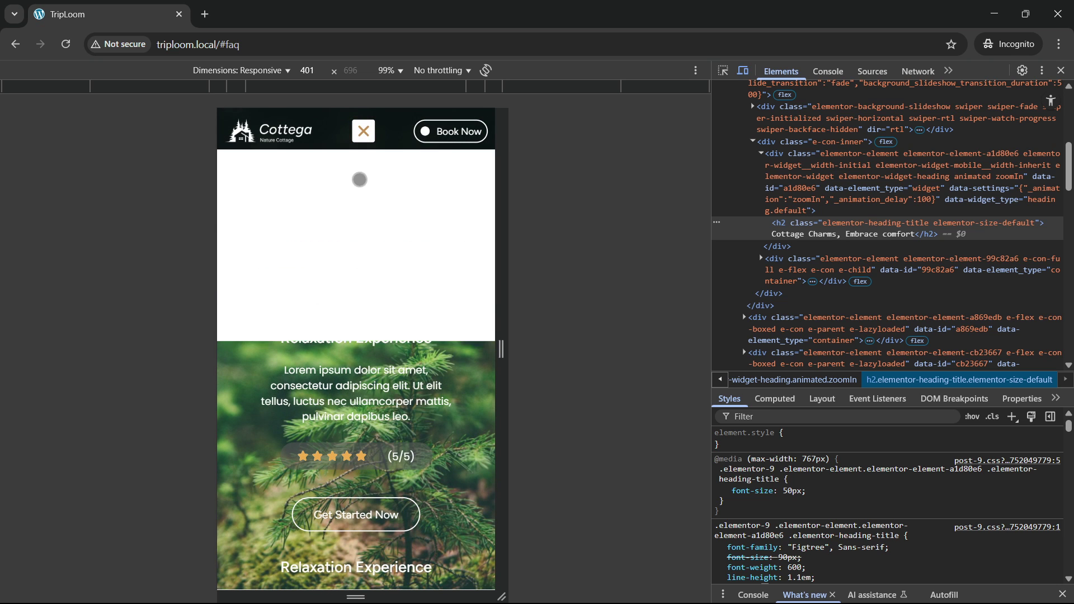
click(356, 191)
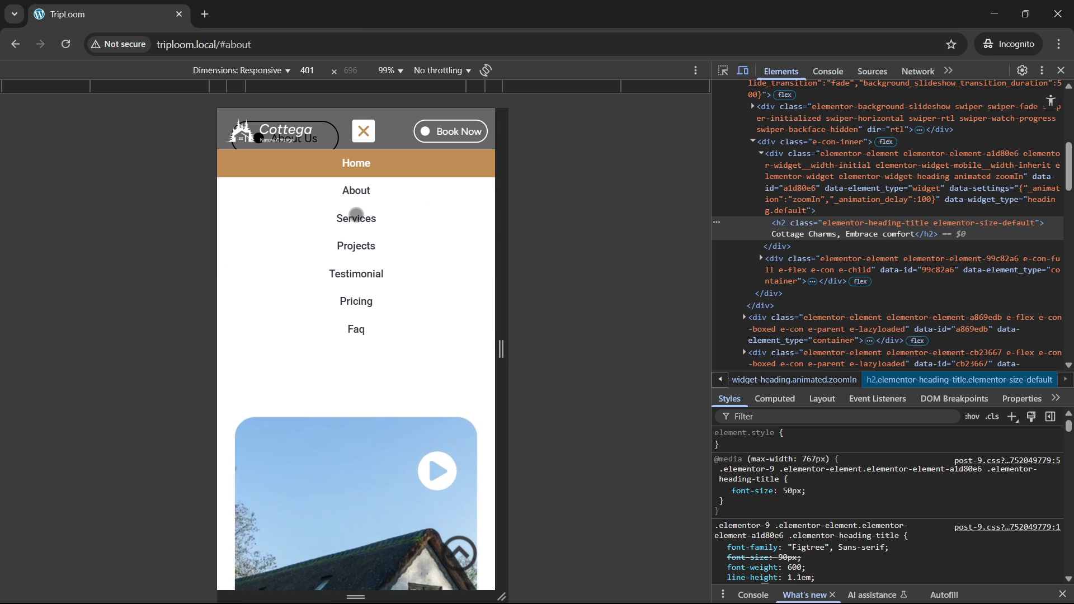
click(359, 214)
click(369, 132)
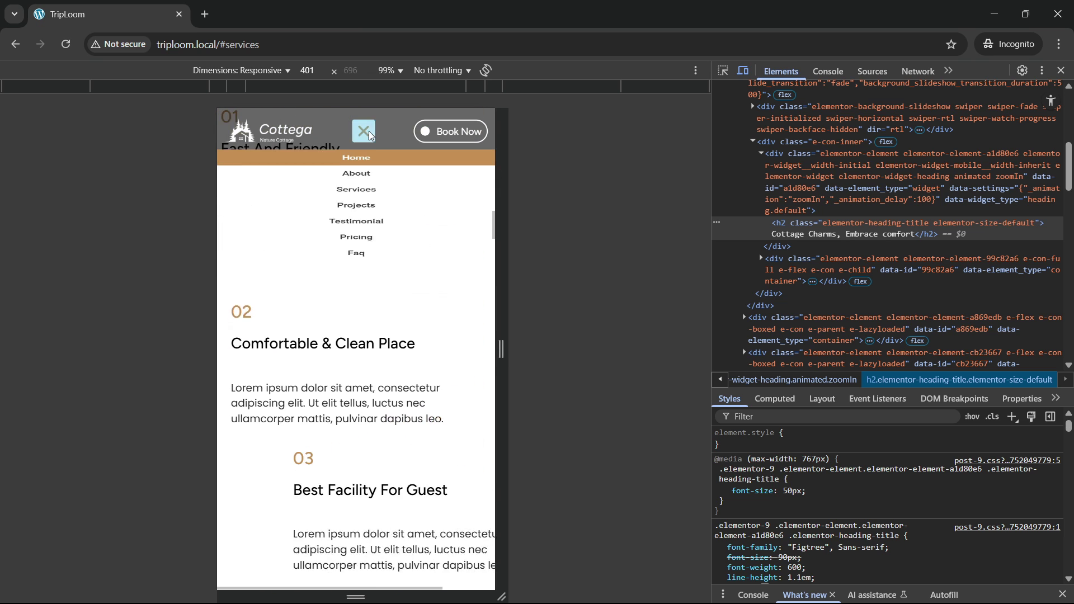
click(368, 131)
click(470, 543)
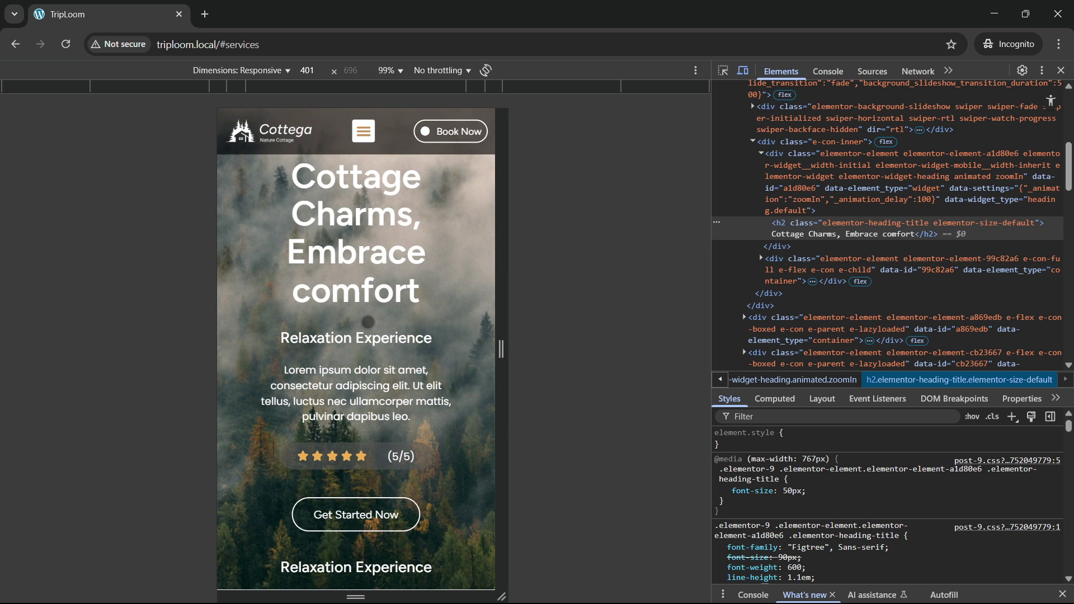
Step: Scroll the 401 px mobile preview down to the FAQ section
scroll(368, 321, down, 6)
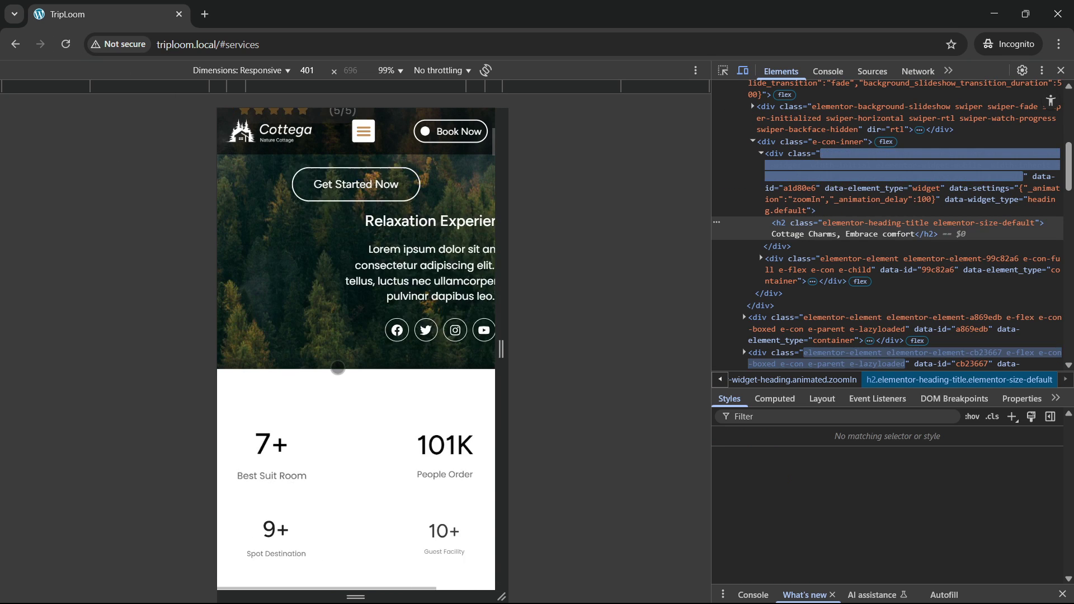
scroll(339, 368, down, 5)
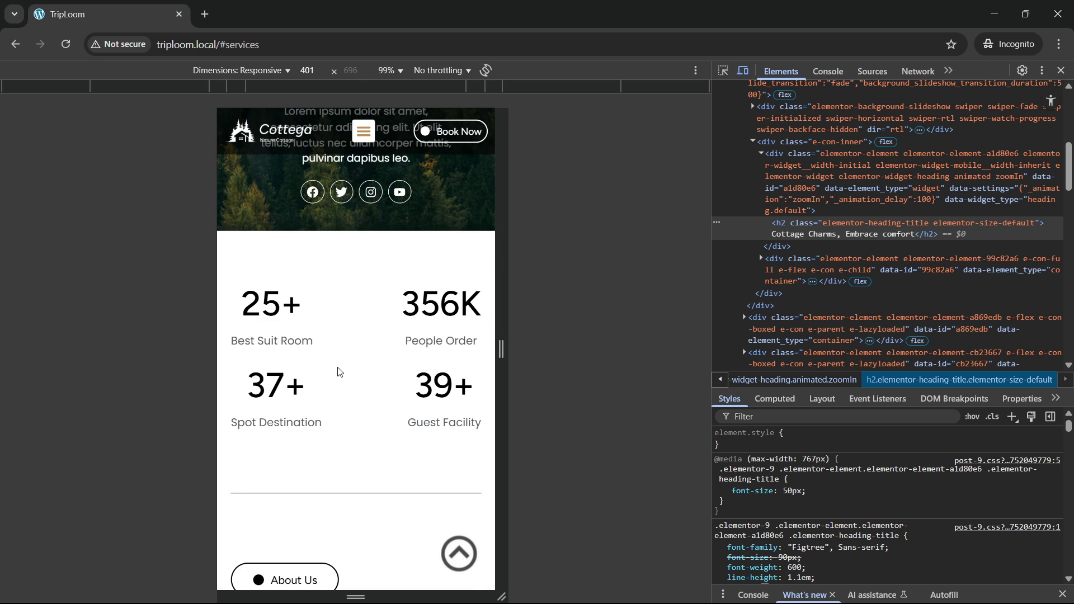
scroll(339, 370, down, 3)
scroll(338, 370, down, 3)
scroll(339, 369, down, 8)
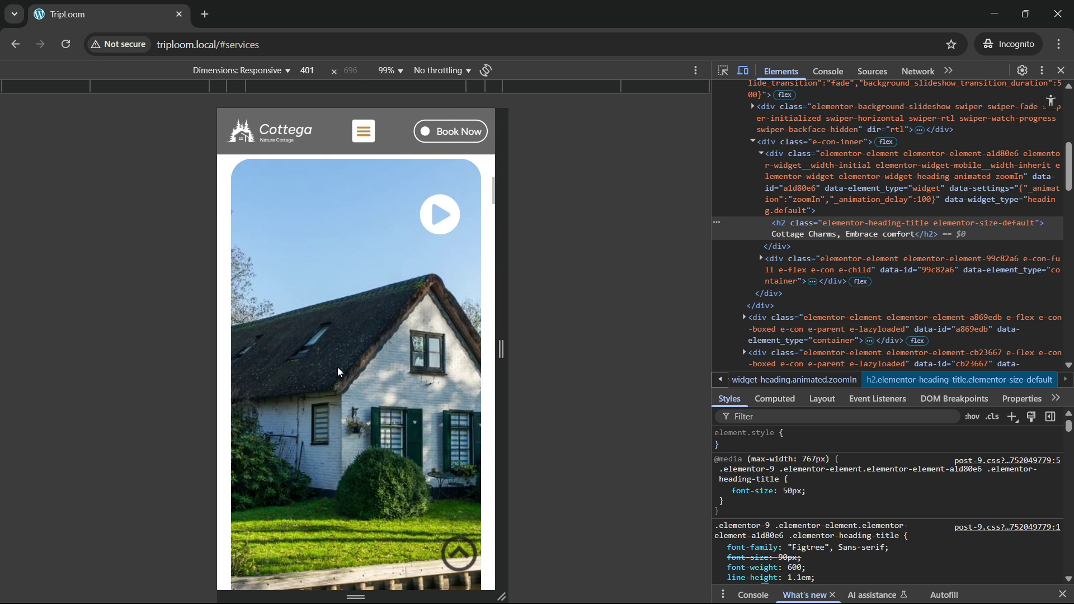
scroll(338, 368, down, 6)
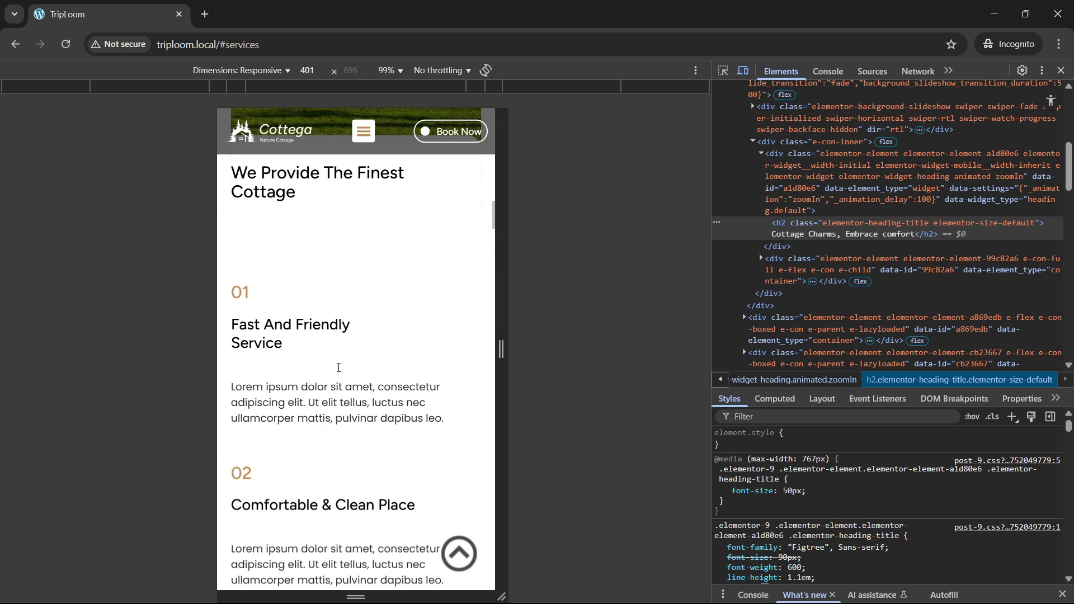
scroll(339, 372, down, 7)
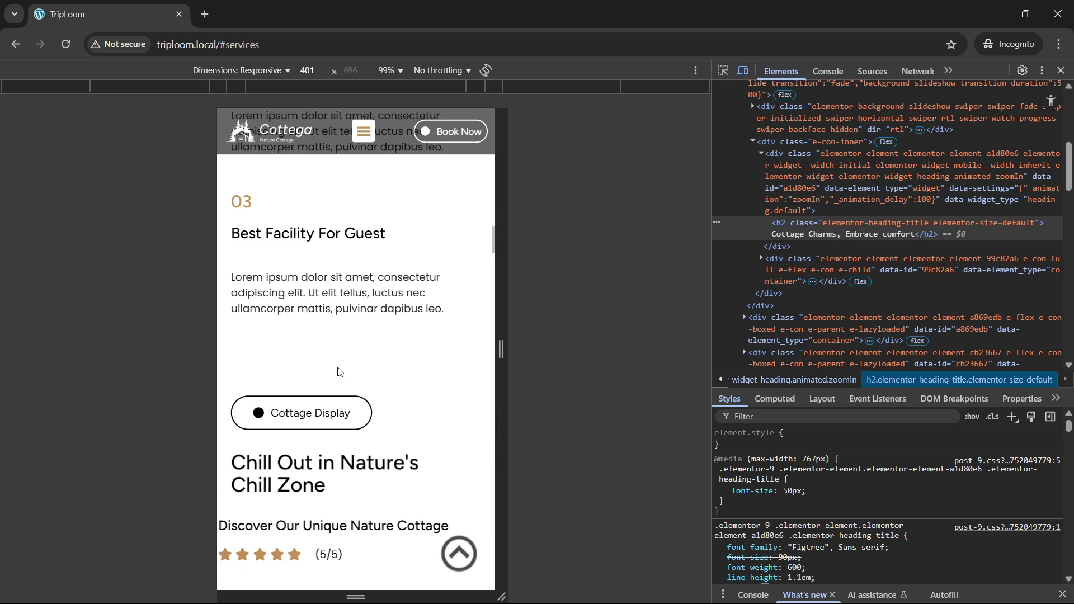
scroll(337, 367, down, 7)
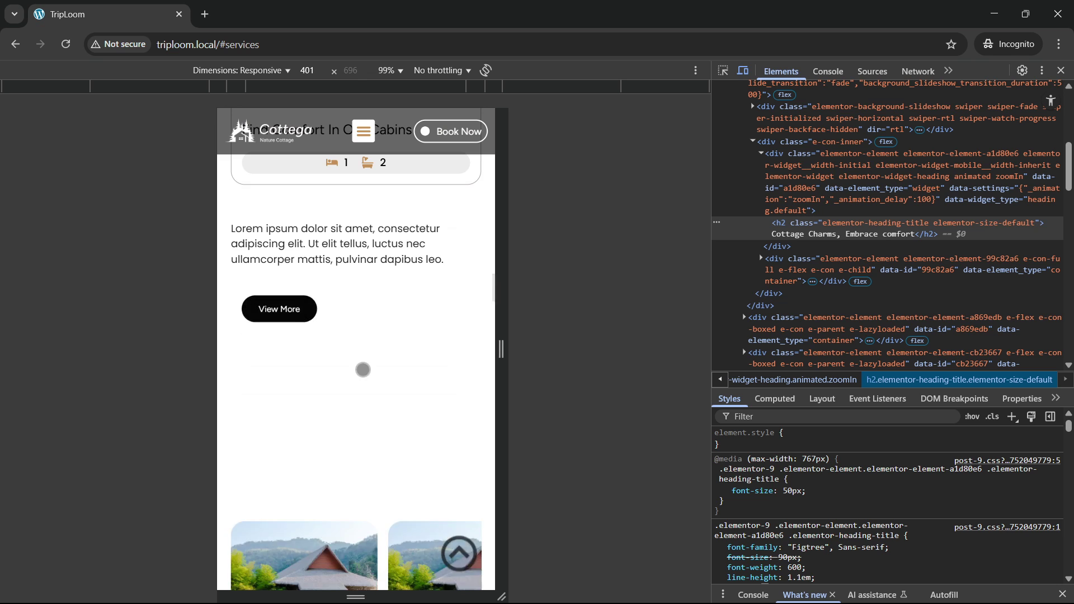
scroll(396, 311, down, 5)
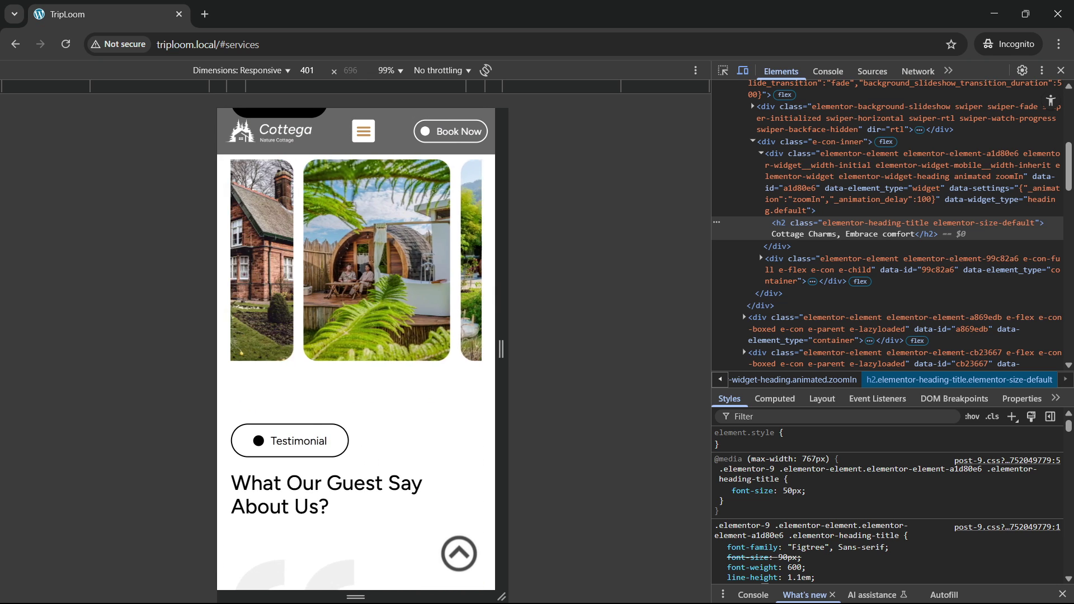
scroll(313, 380, down, 8)
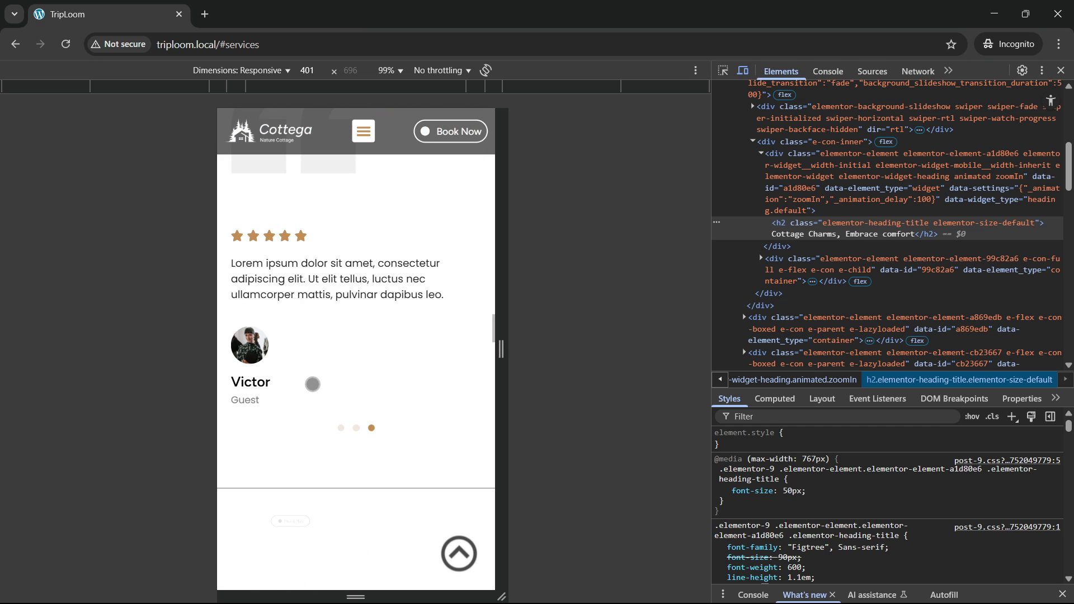
scroll(350, 397, down, 5)
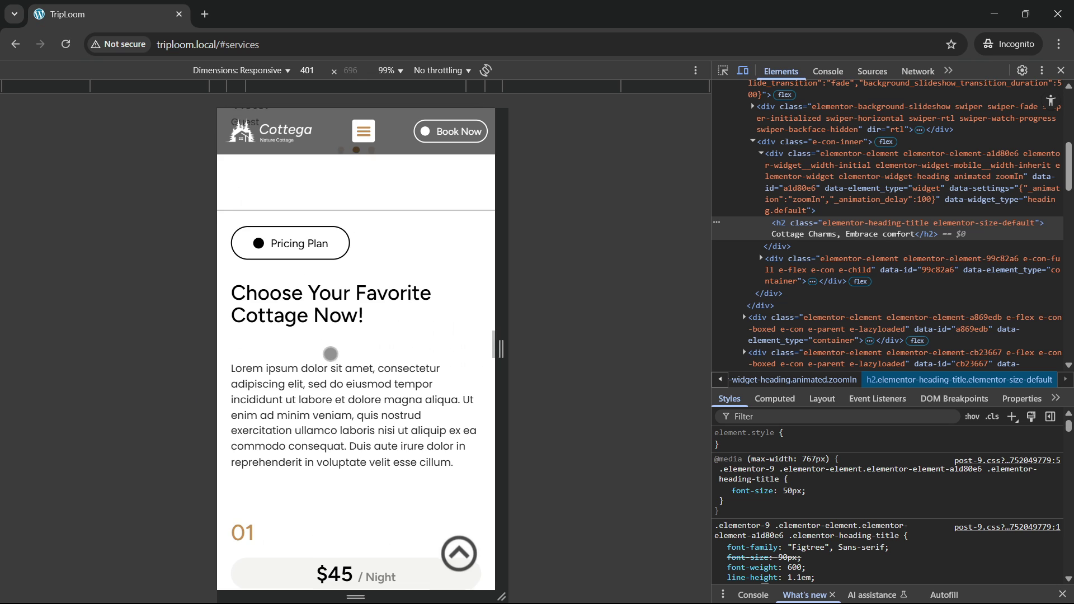
scroll(335, 372, down, 3)
scroll(338, 377, down, 5)
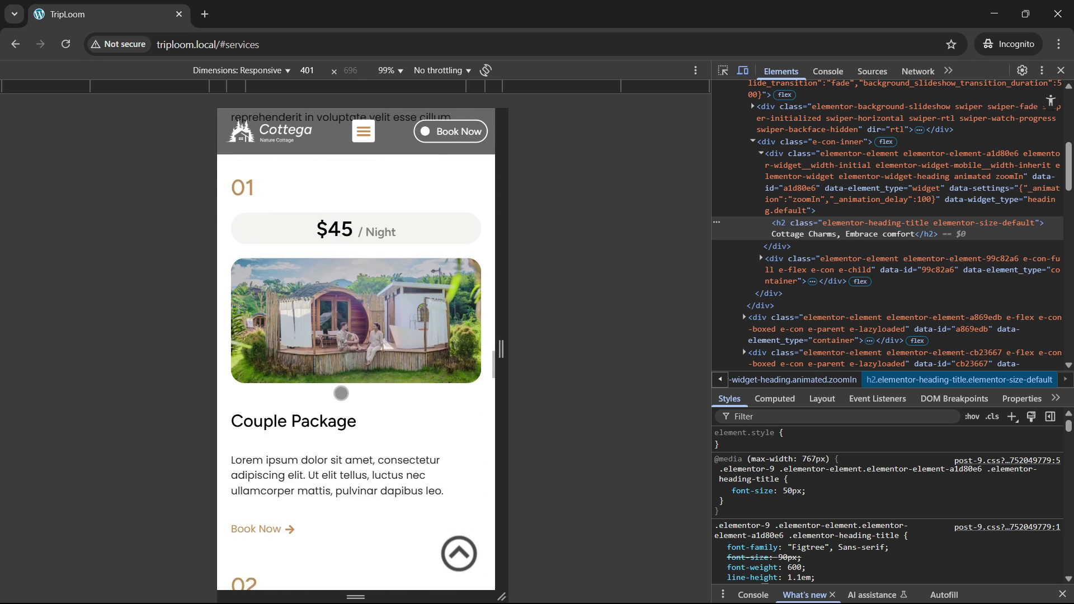
scroll(341, 392, down, 3)
scroll(364, 450, up, 4)
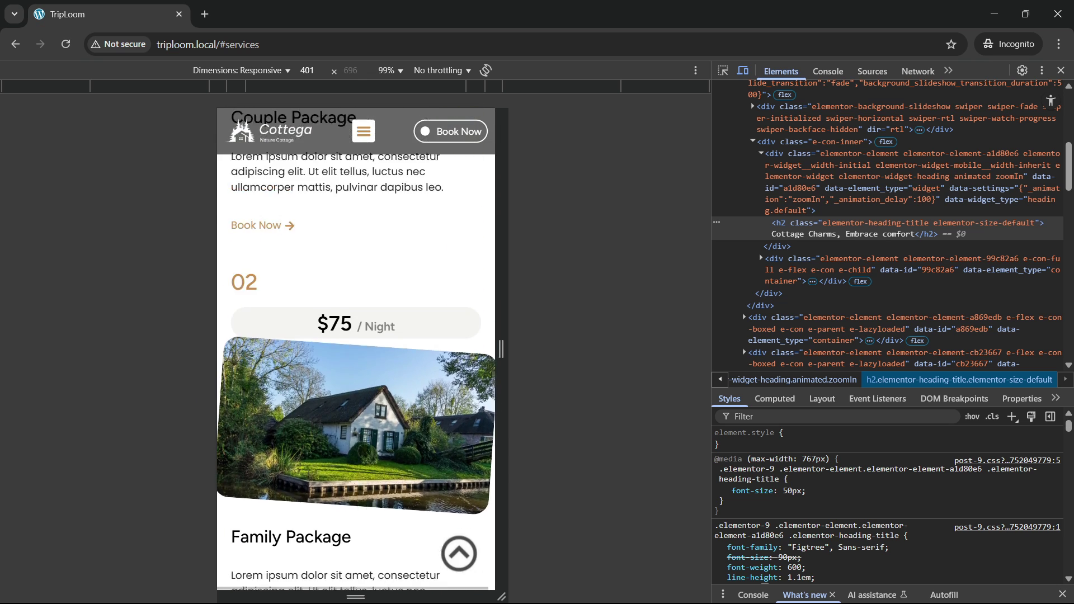
scroll(363, 442, up, 1)
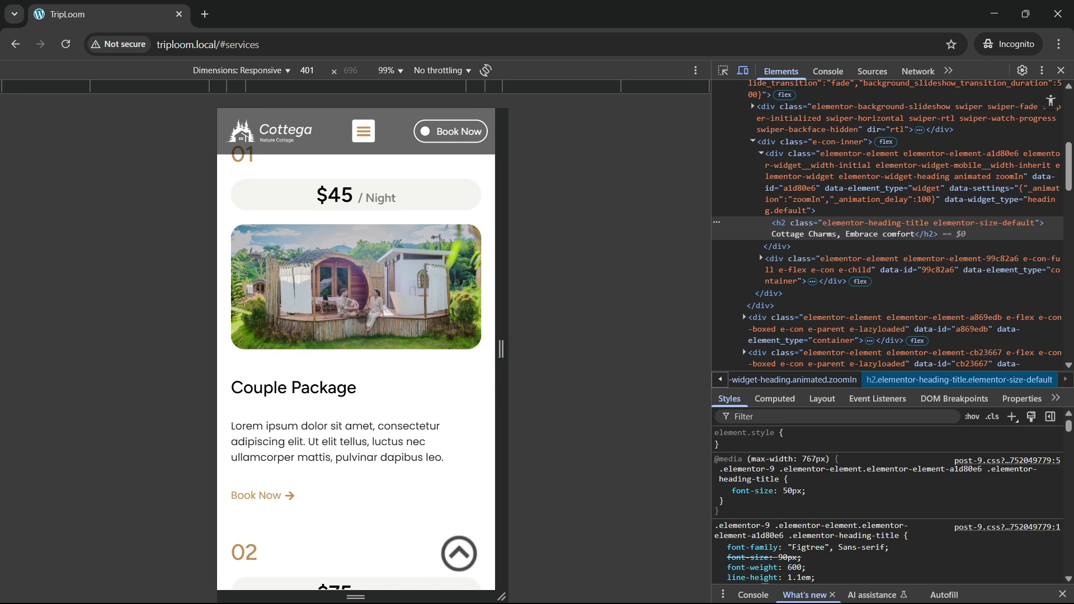
scroll(370, 373, down, 14)
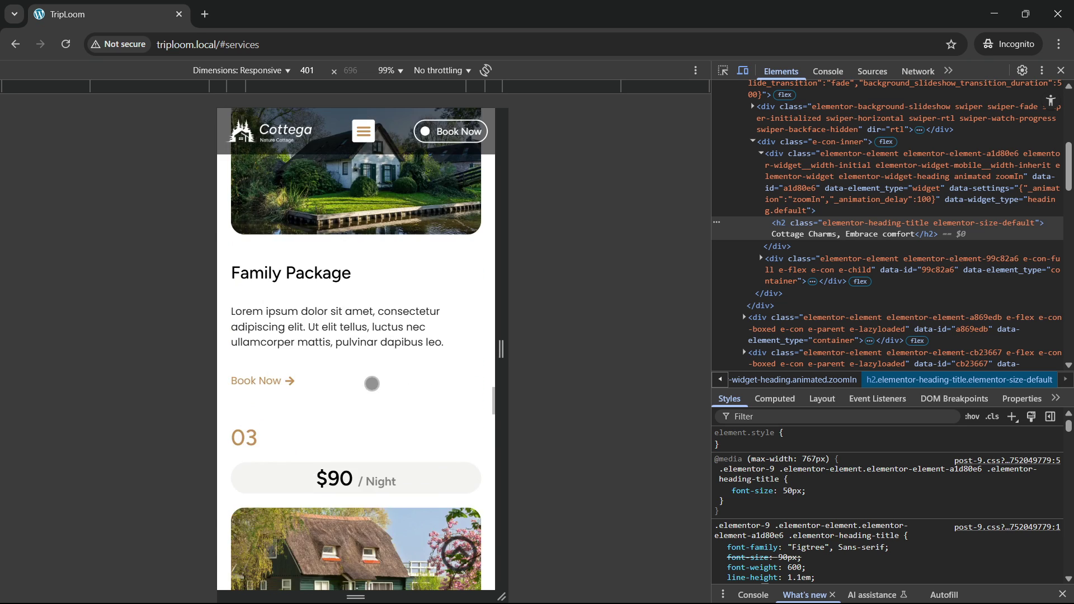
scroll(347, 340, down, 6)
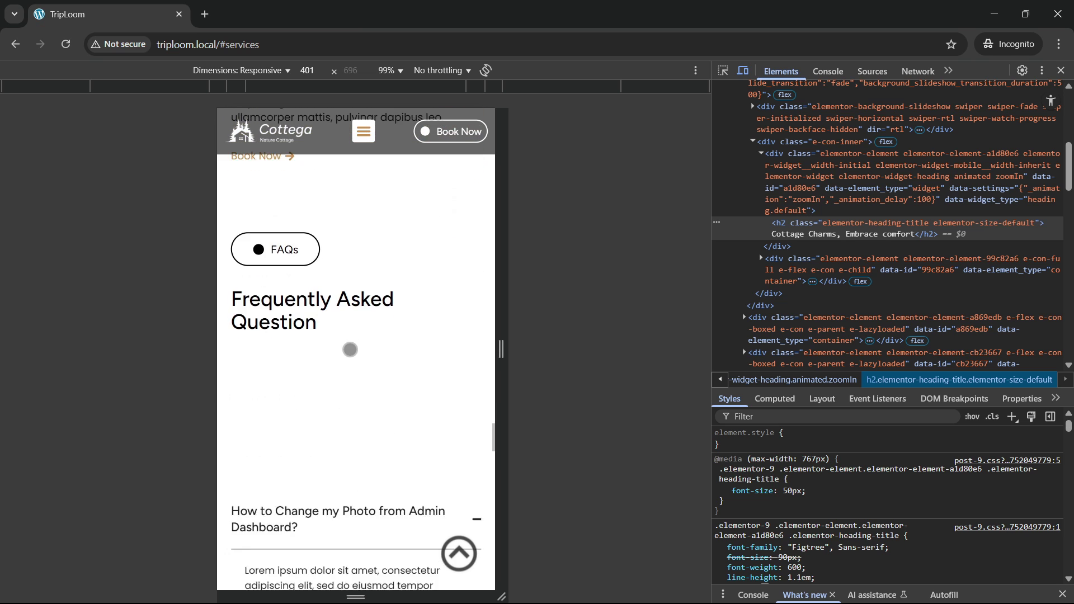
Step: Expand and collapse the first and password FAQ answers, leaving all three questions collapsed
click(388, 330)
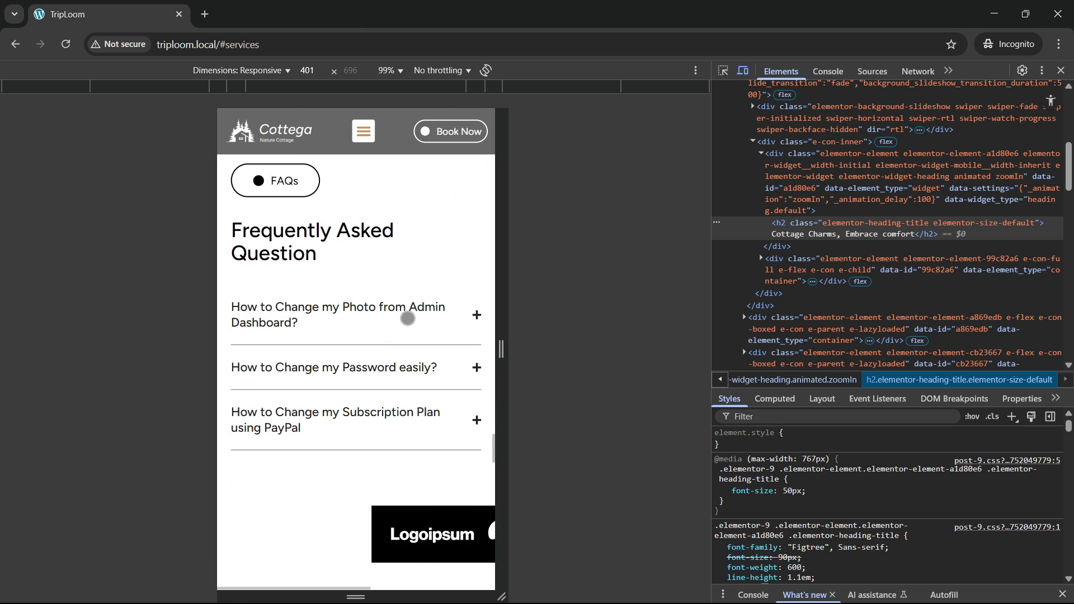
click(390, 316)
click(381, 524)
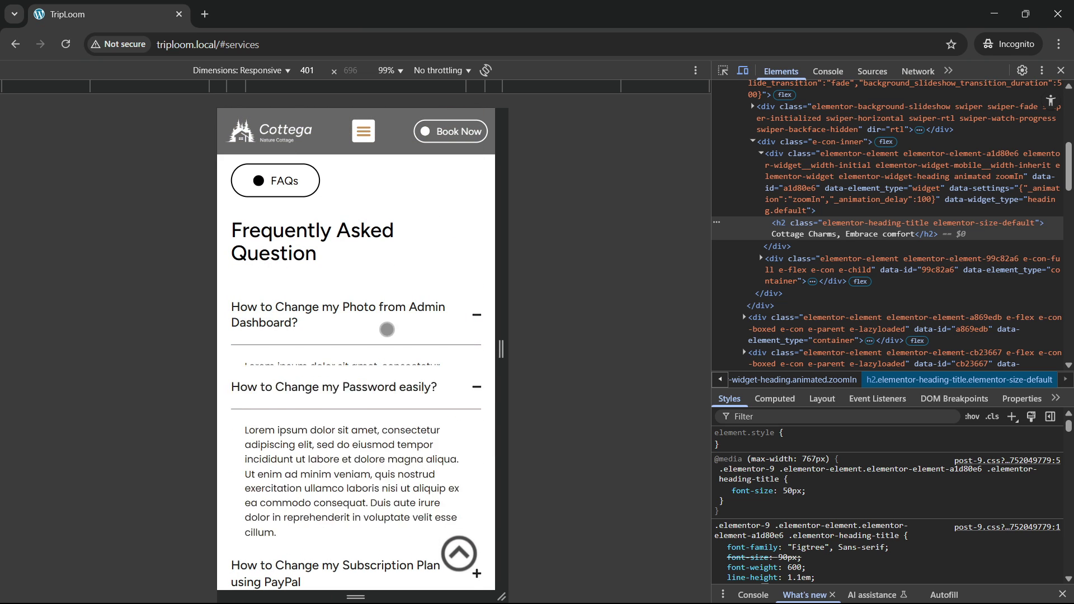
click(390, 324)
click(390, 323)
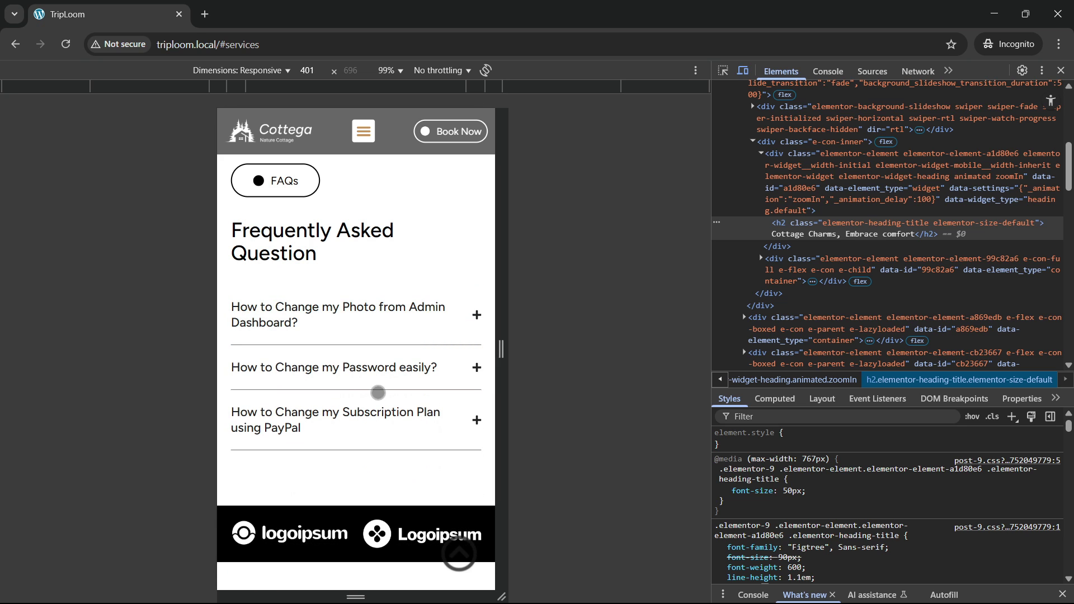
Step: Scroll the mobile preview through Explore, the cabin cards and footer, then back up to the Cottage Charms hero
scroll(299, 393, down, 4)
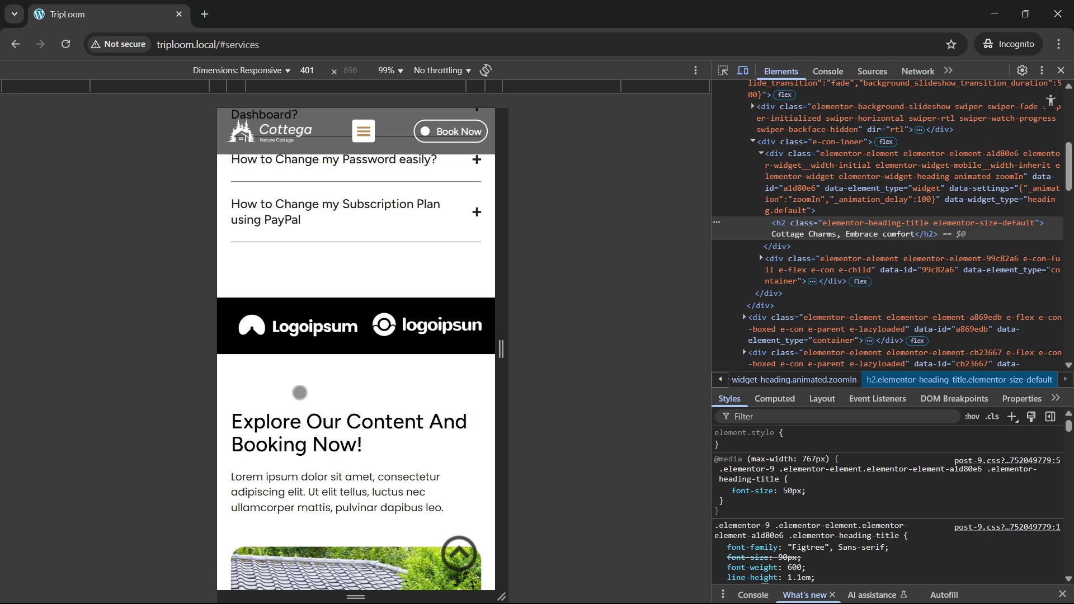
scroll(299, 392, down, 4)
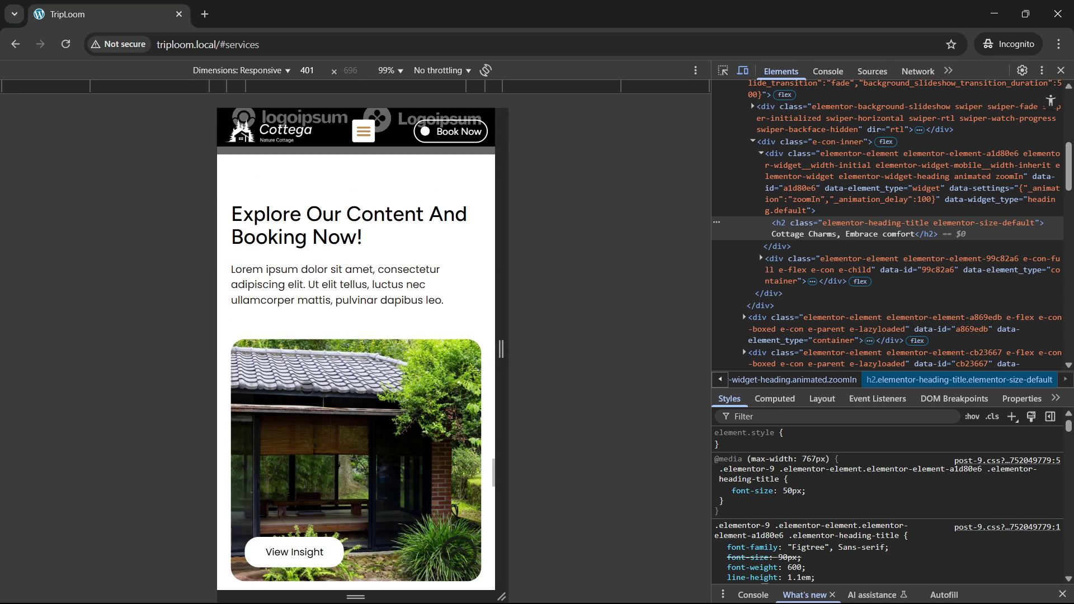
scroll(323, 397, down, 5)
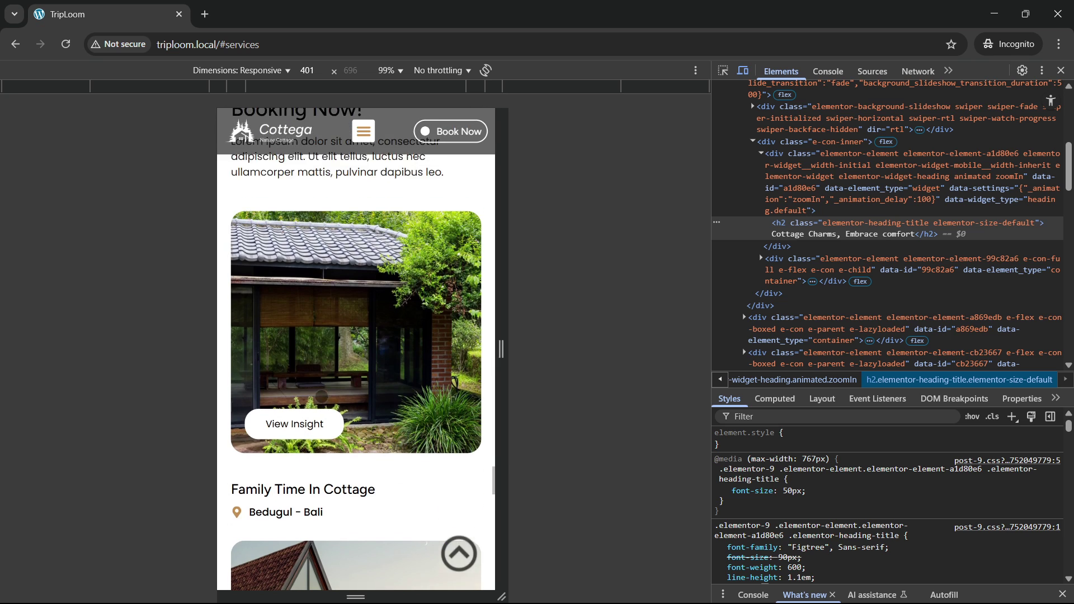
scroll(323, 396, down, 5)
scroll(321, 396, up, 7)
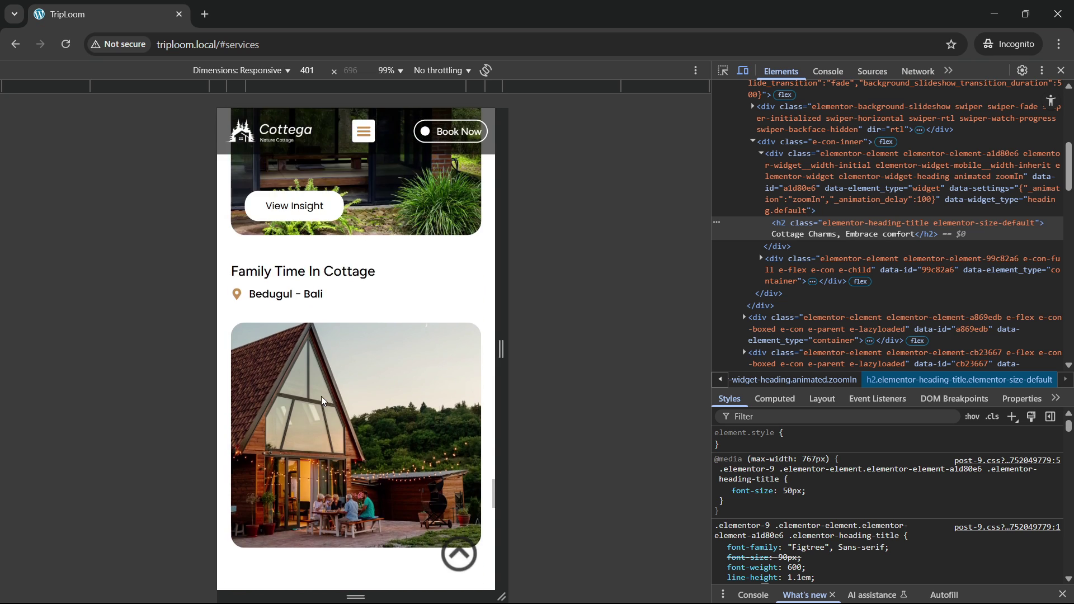
scroll(321, 396, up, 1)
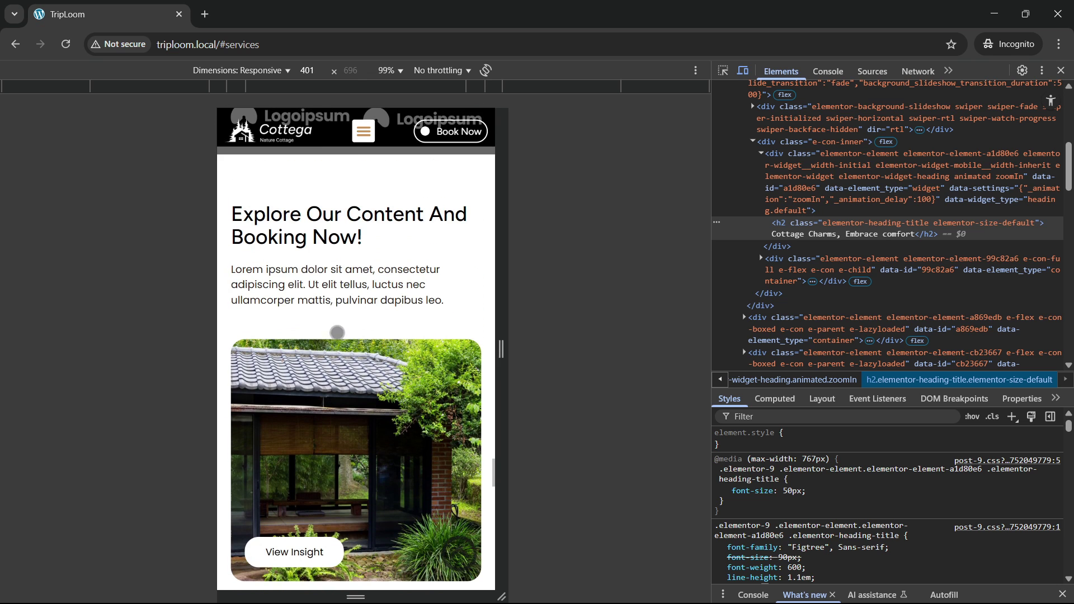
scroll(349, 406, down, 15)
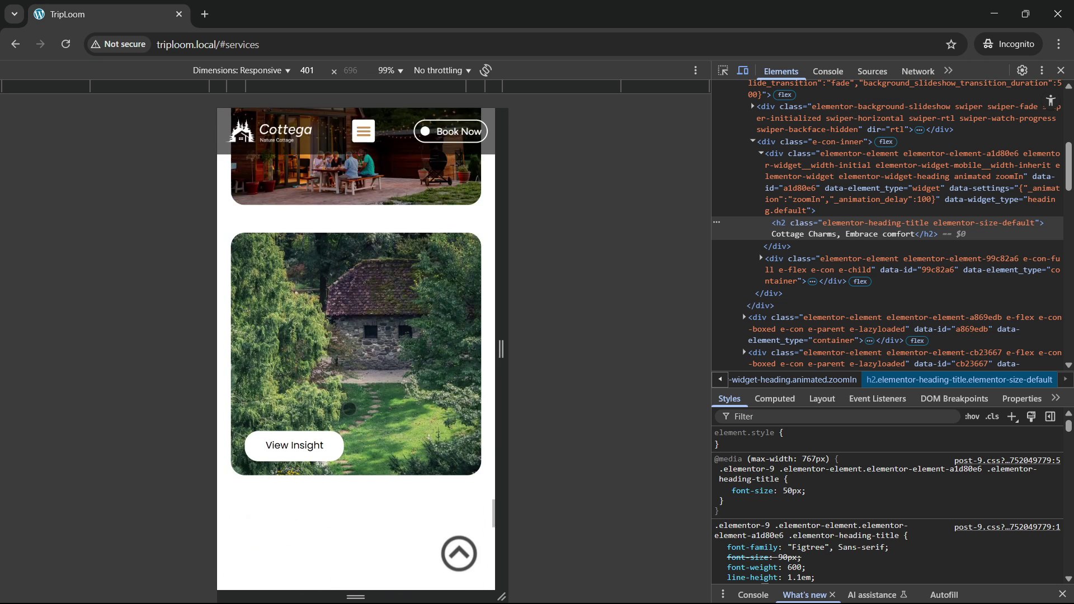
scroll(349, 409, down, 12)
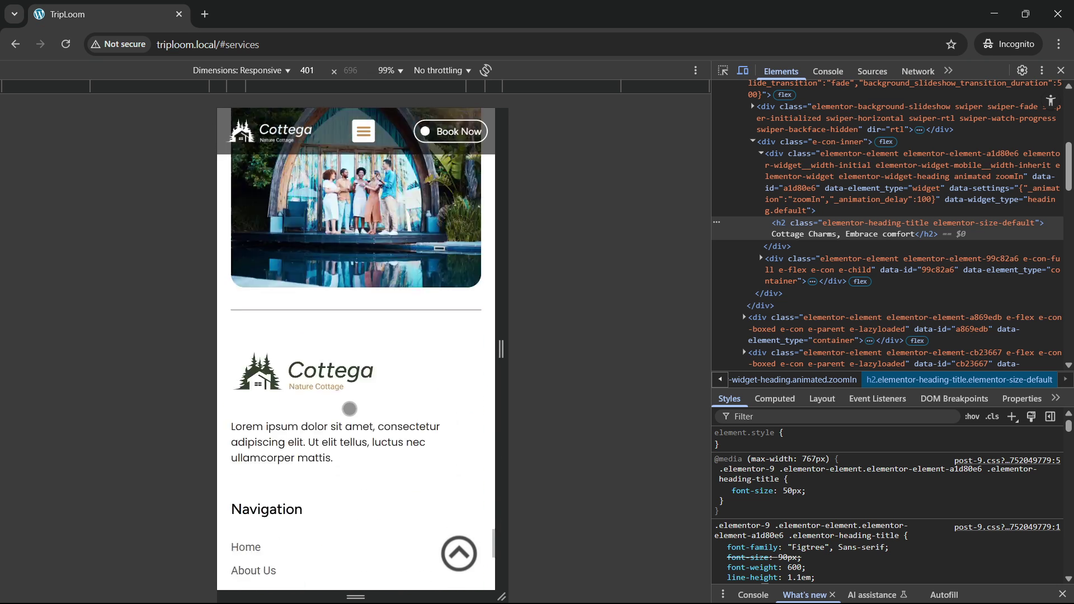
scroll(349, 409, down, 5)
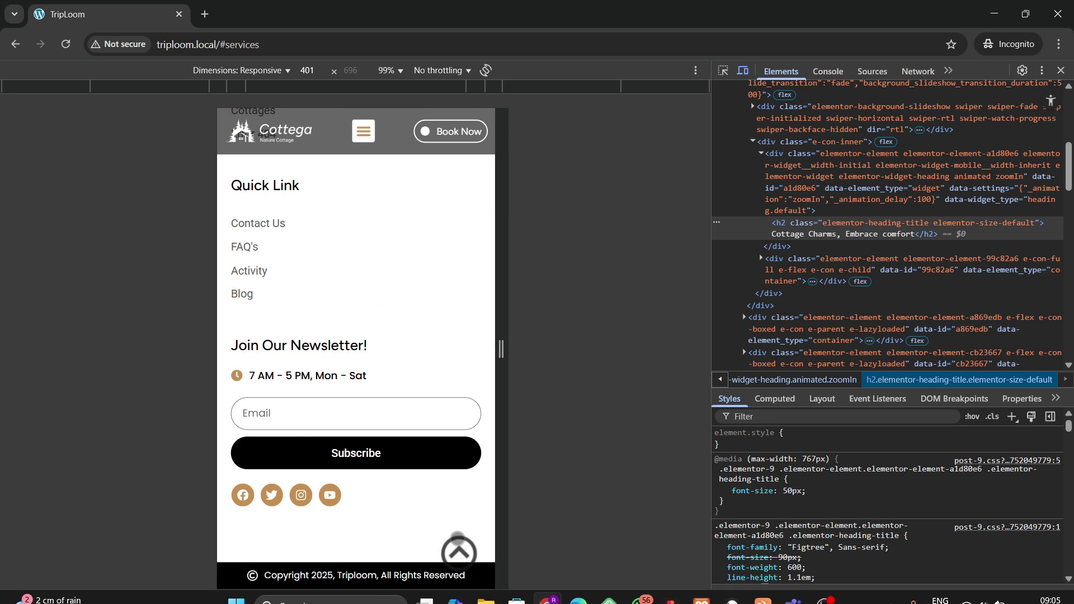
scroll(391, 404, up, 1)
scroll(388, 396, up, 20)
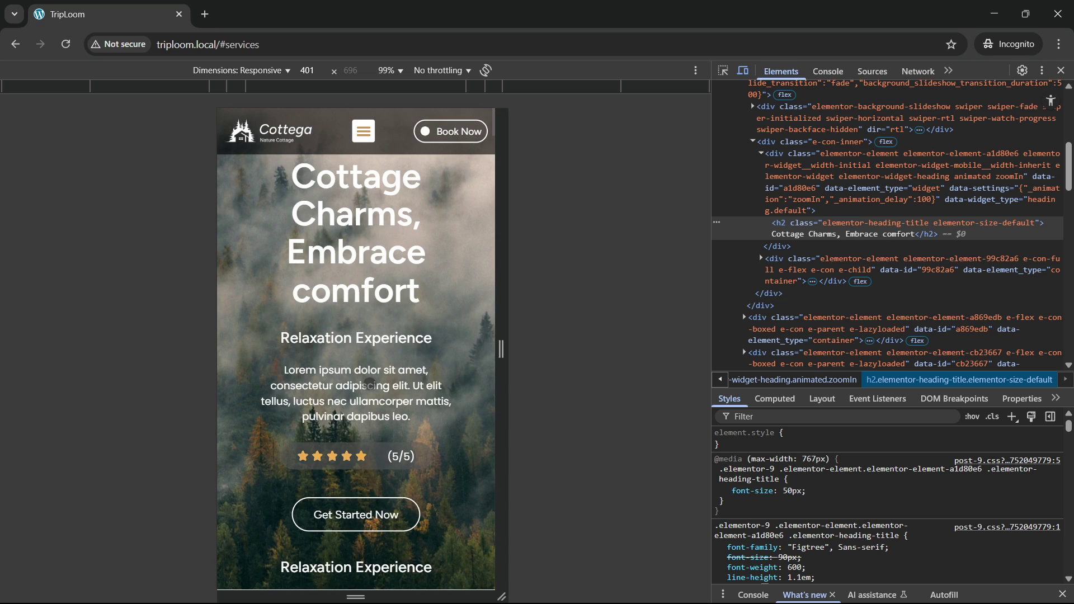
Step: Use the mobile menu to jump through the Services, Projects, Testimonial, Pricing and Faq sections
click(364, 131)
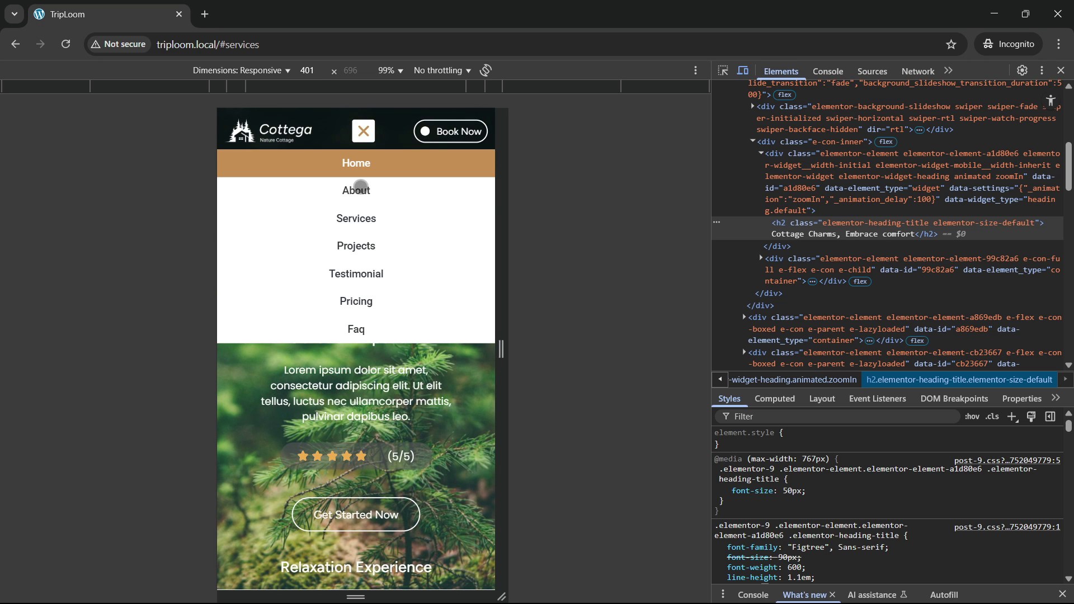
scroll(395, 189, down, 1)
click(364, 132)
click(358, 221)
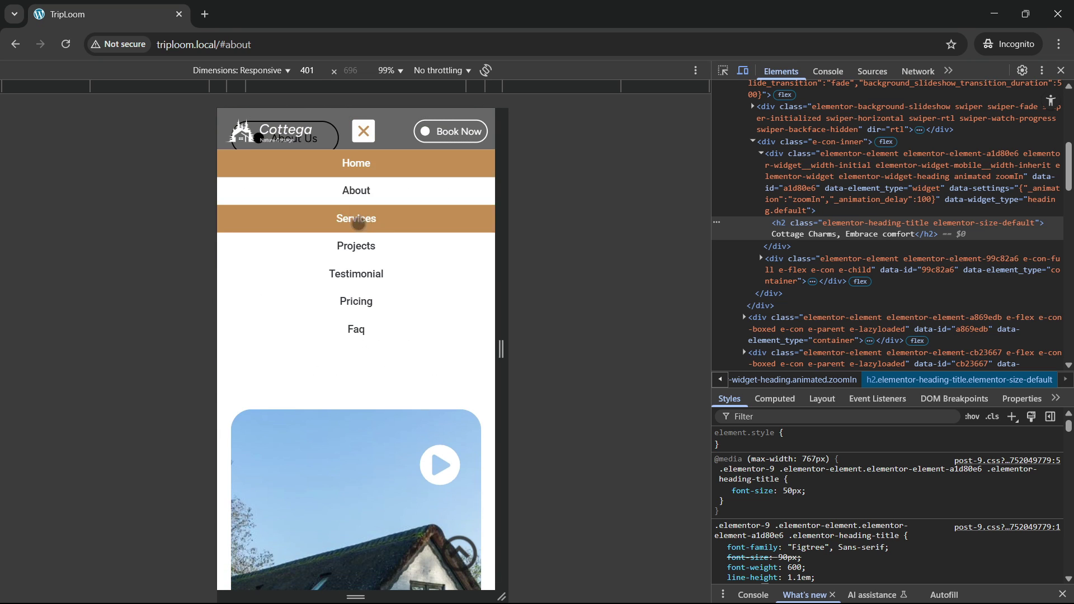
click(363, 132)
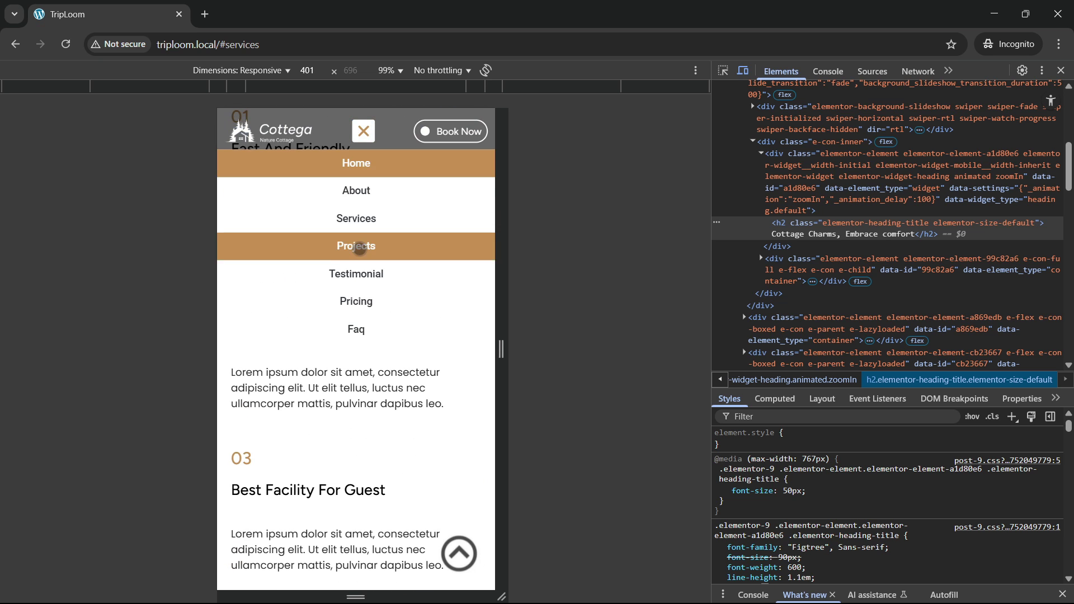
click(358, 312)
click(364, 132)
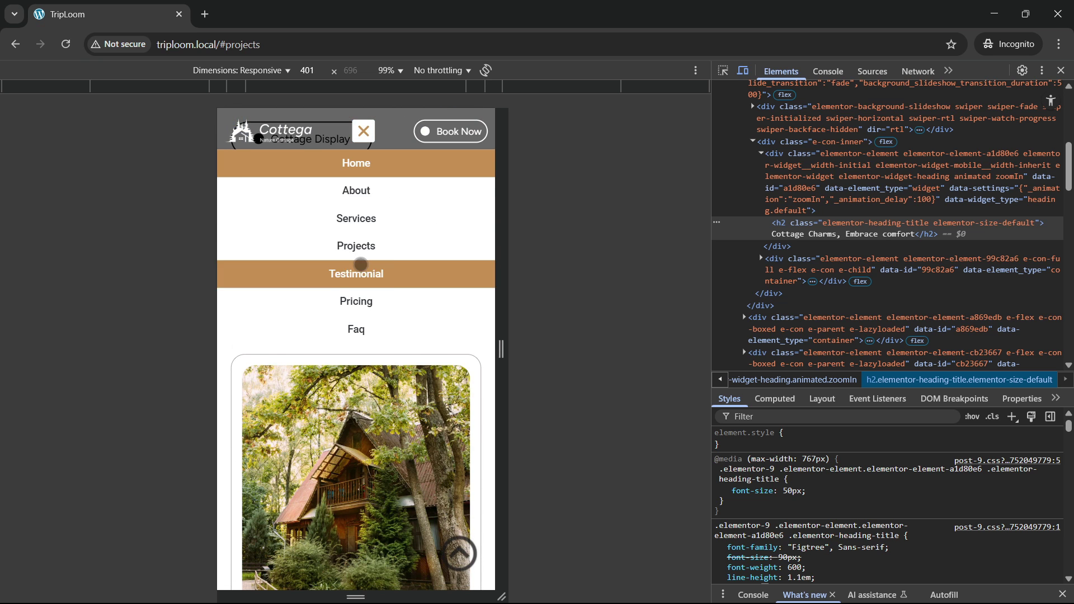
click(358, 274)
click(363, 132)
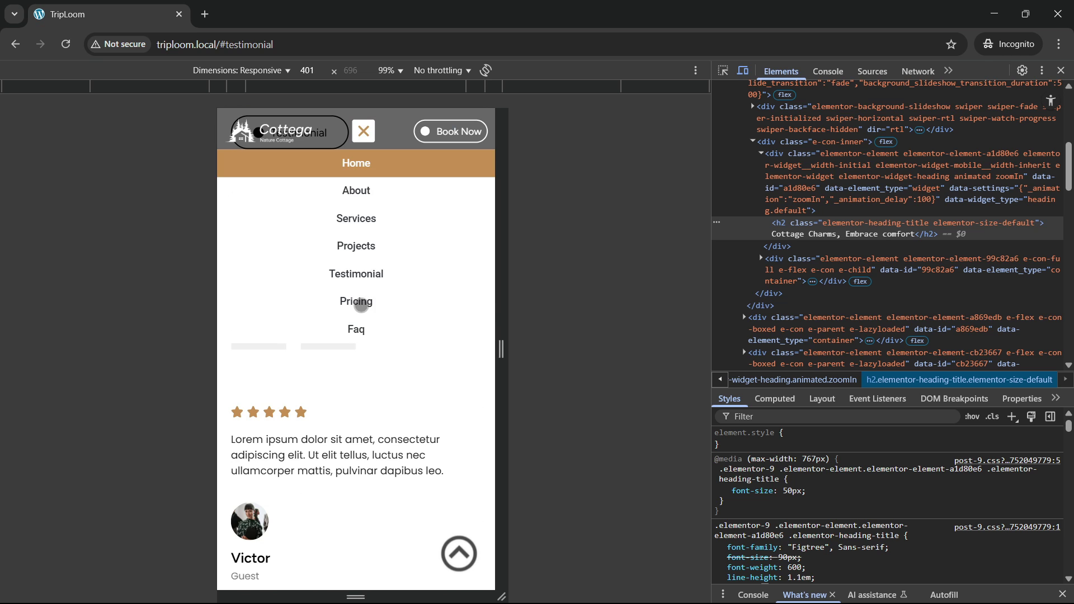
click(357, 304)
click(364, 129)
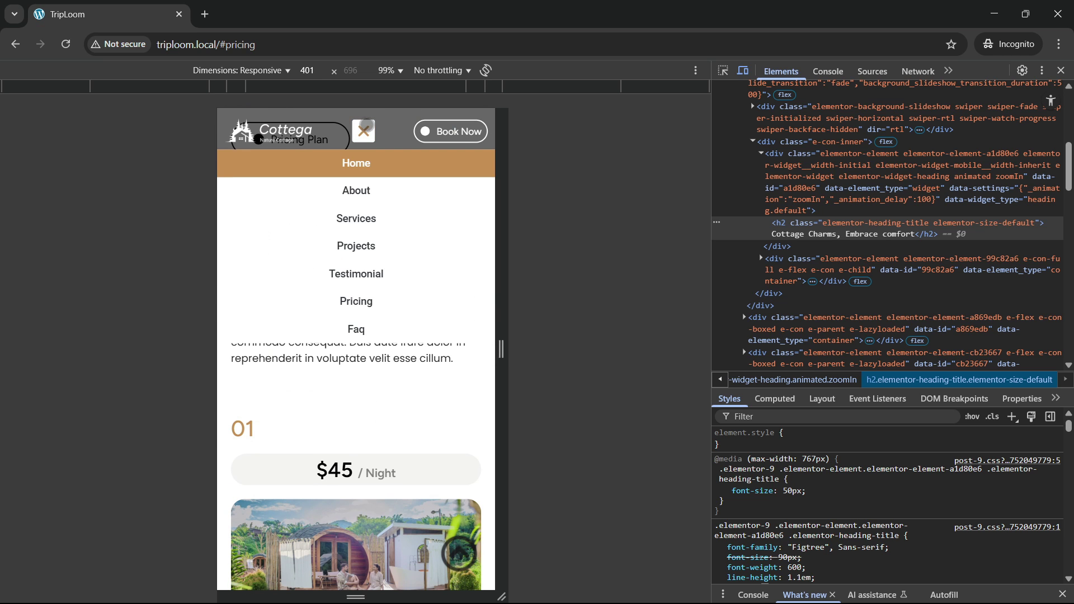
click(357, 326)
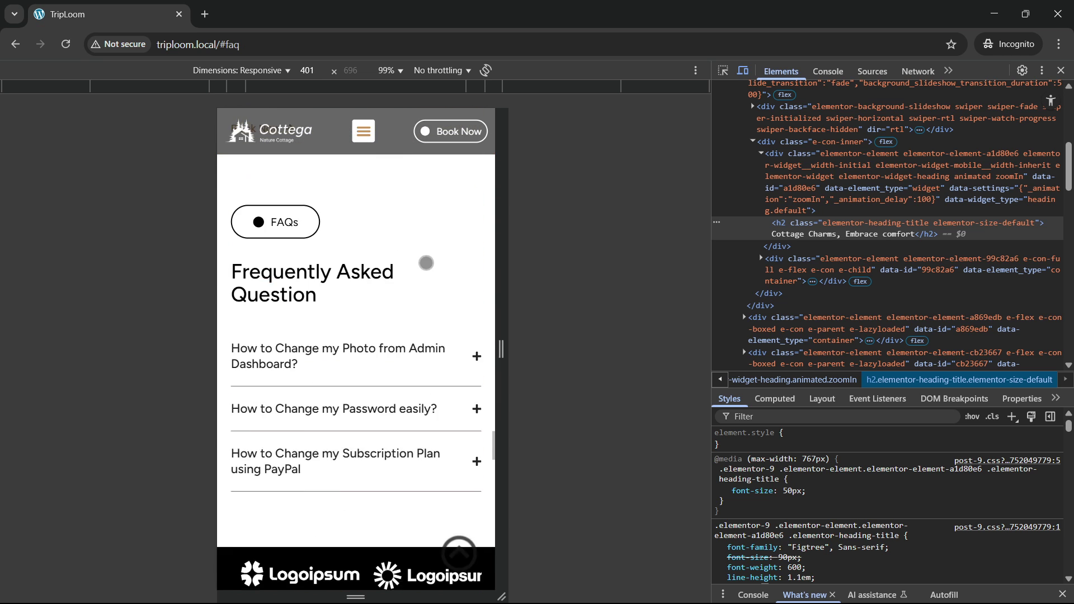
Step: Dock developer tools at the bottom, shrink them, resize the emulated page, then close them
click(1041, 70)
click(1029, 93)
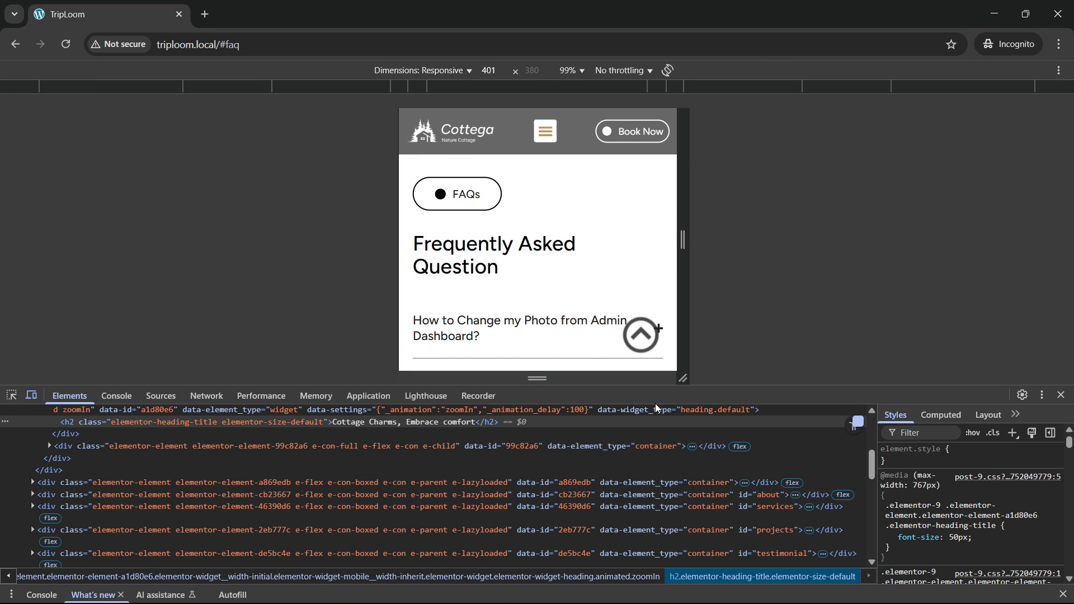
drag(660, 381, 664, 505)
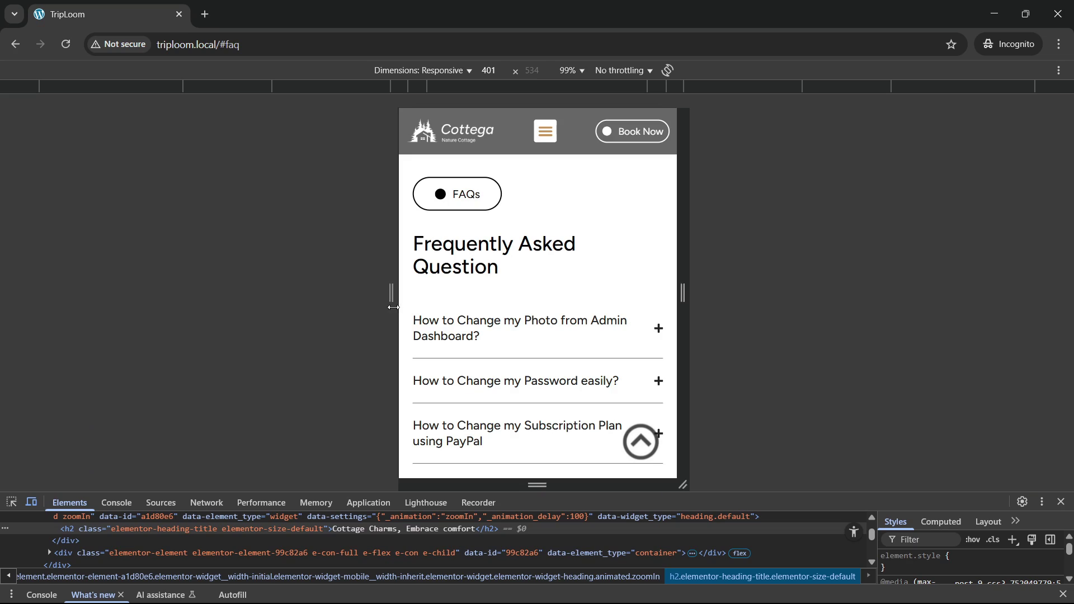
drag(393, 307, 385, 334)
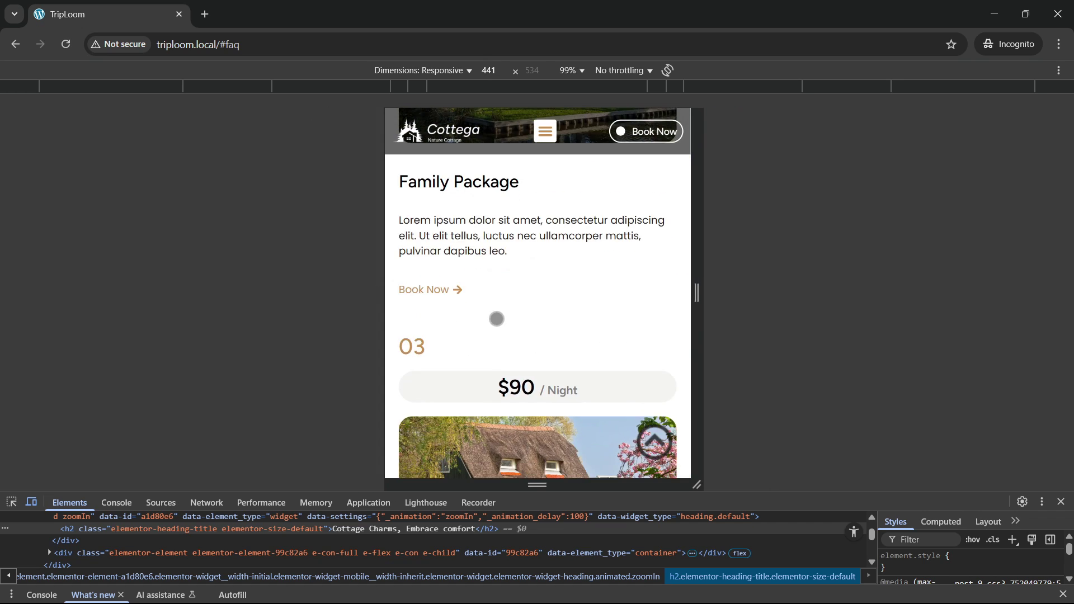
click(1062, 502)
Step: Scroll the Cottega reference page back up to its hero section
scroll(331, 352, up, 10)
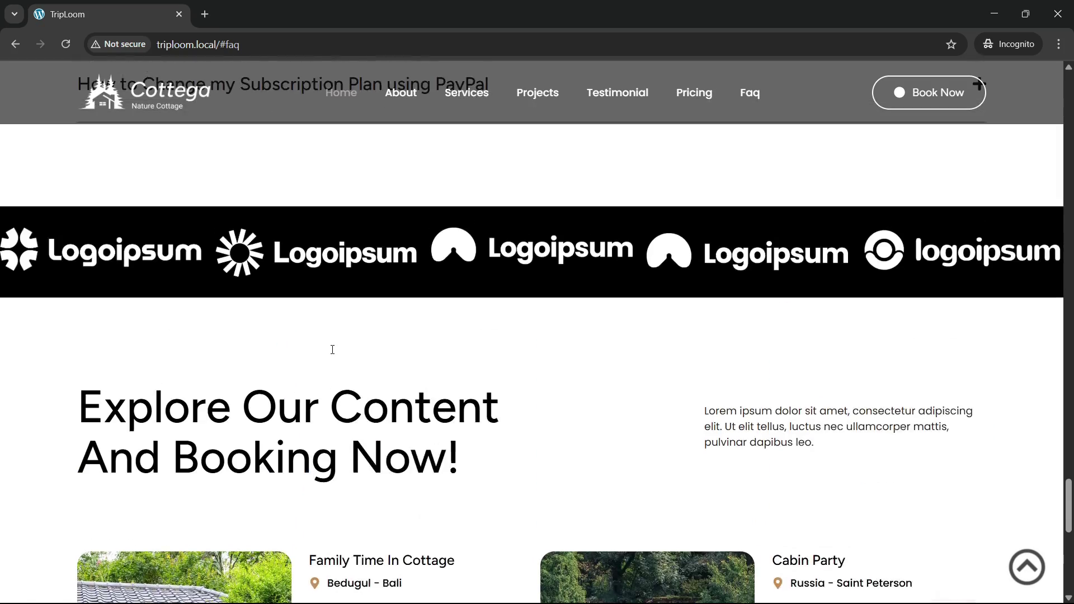
scroll(332, 350, up, 15)
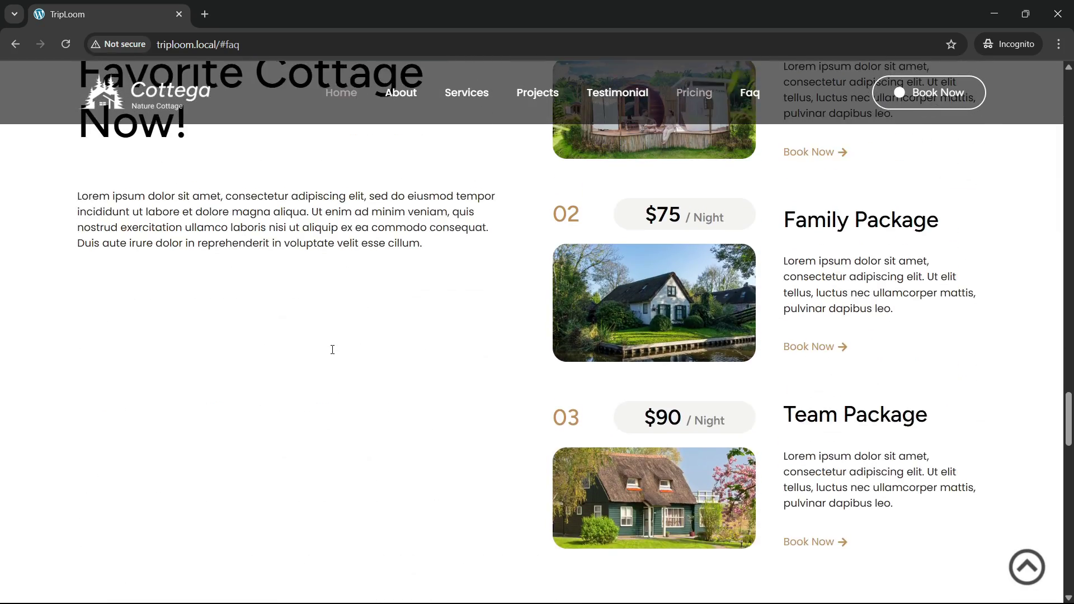
scroll(333, 349, up, 15)
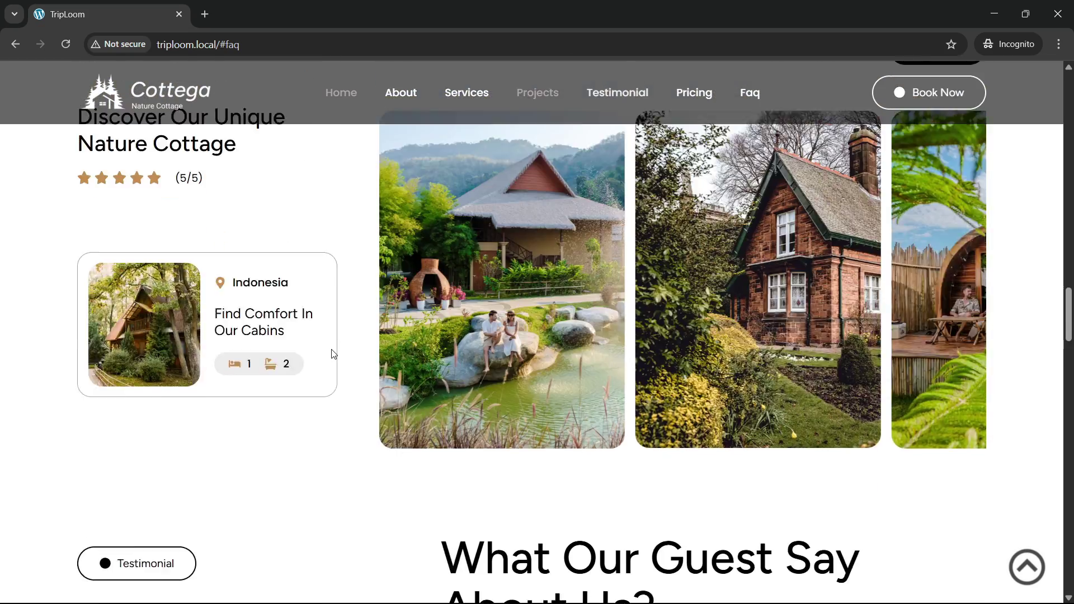
scroll(332, 353, up, 15)
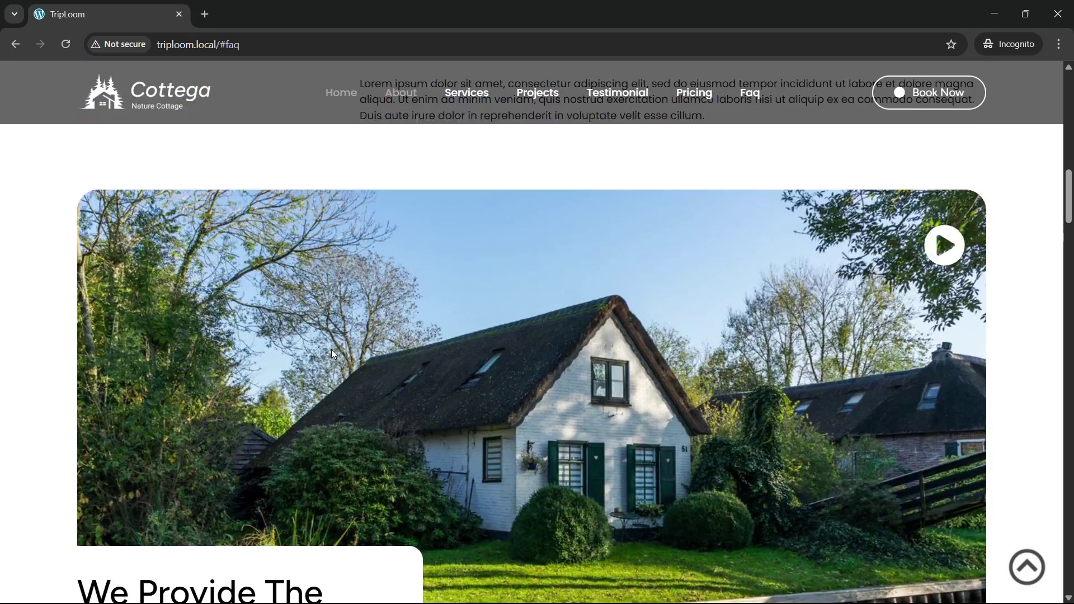
scroll(331, 353, up, 12)
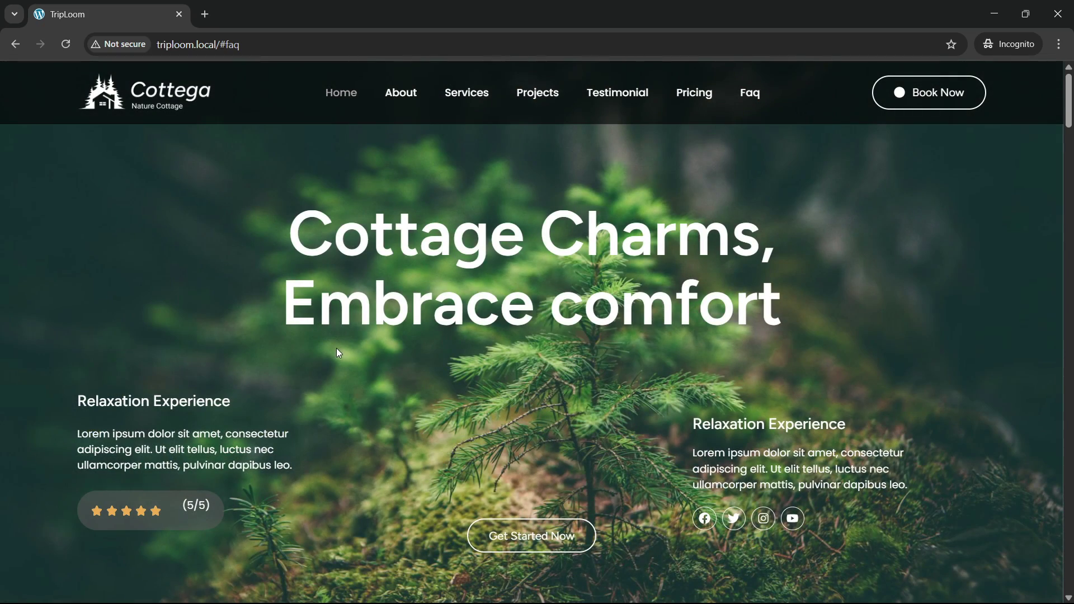
scroll(351, 341, down, 6)
scroll(472, 420, up, 3)
scroll(474, 423, up, 3)
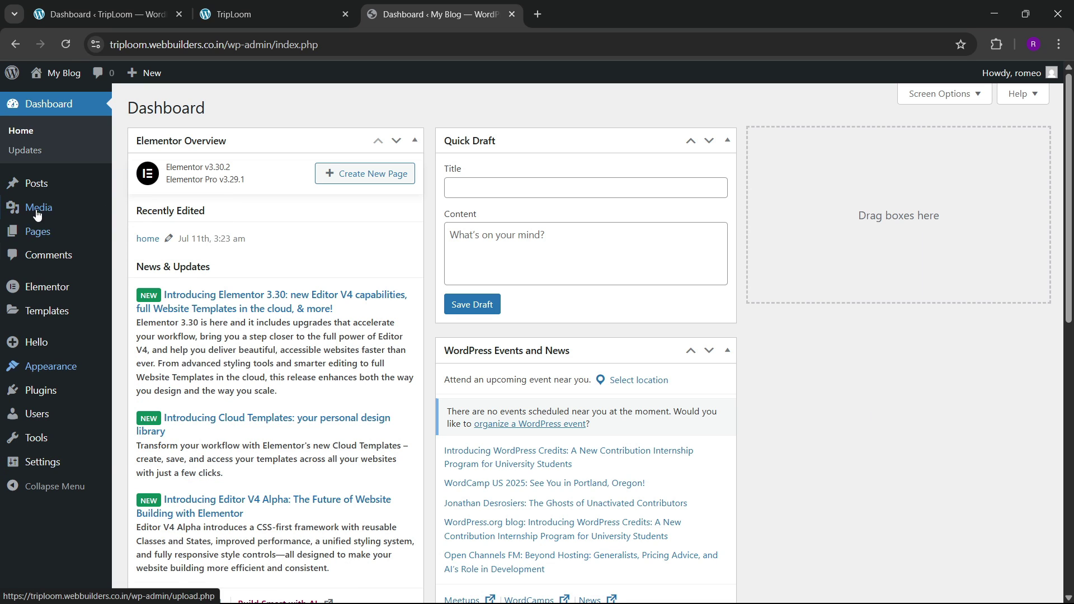
Step: Browse the installed themes, the installed plugins and the list of site pages
mouse_move(67, 374)
click(159, 367)
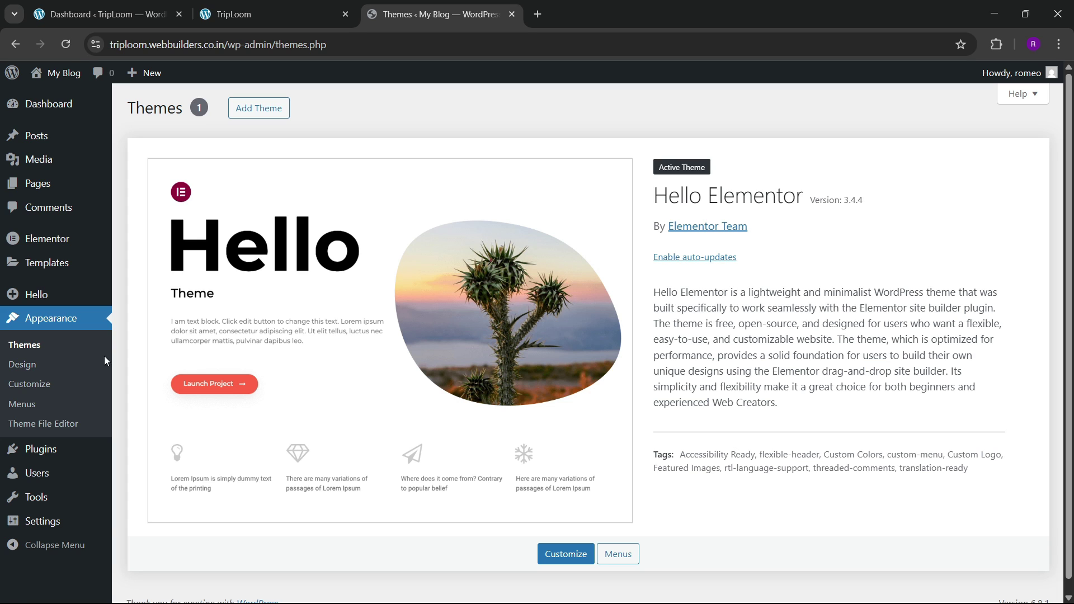
mouse_move(36, 449)
click(174, 449)
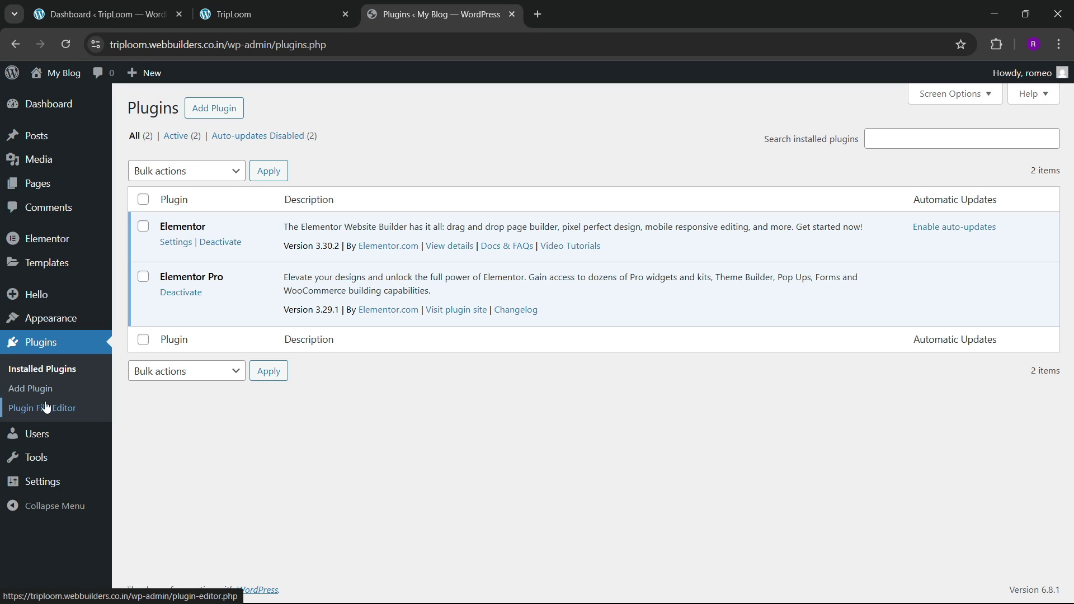
mouse_move(32, 433)
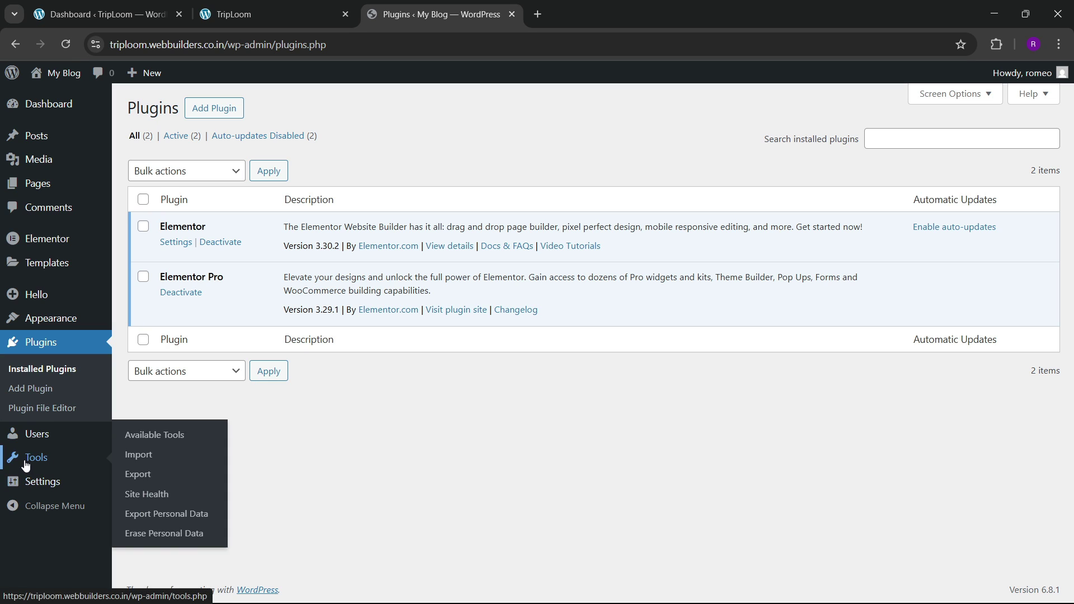
mouse_move(37, 476)
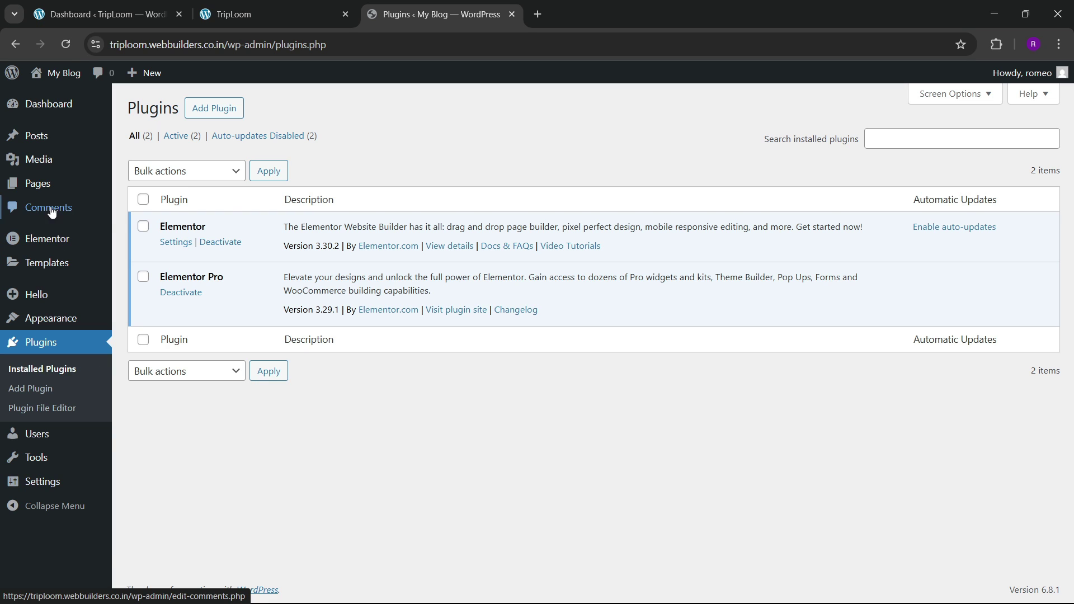
click(134, 186)
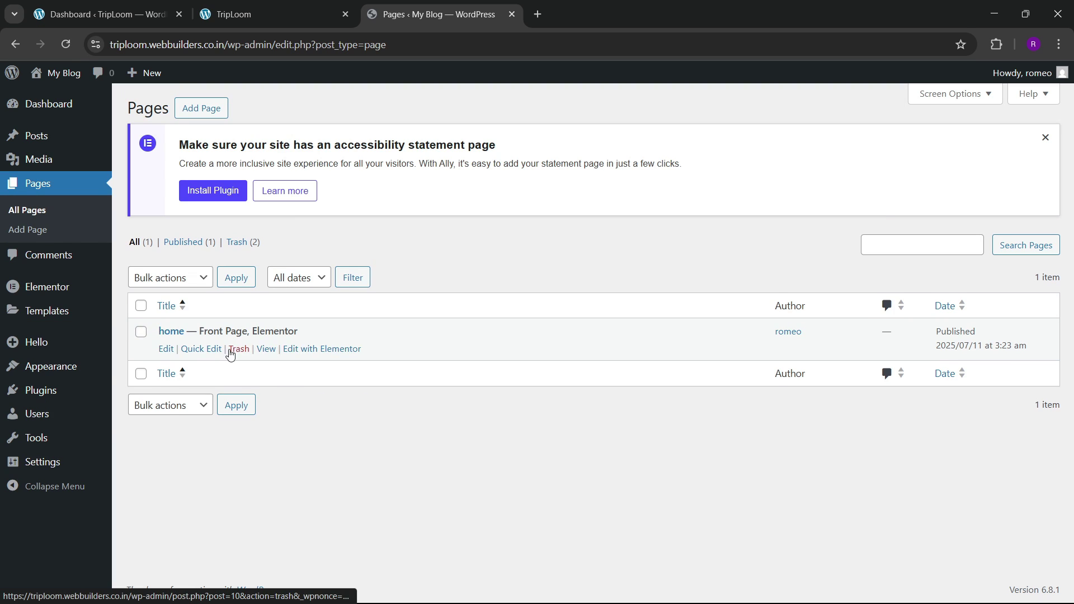
Step: In Reading Settings, keep 'home' as the static homepage
mouse_move(26, 463)
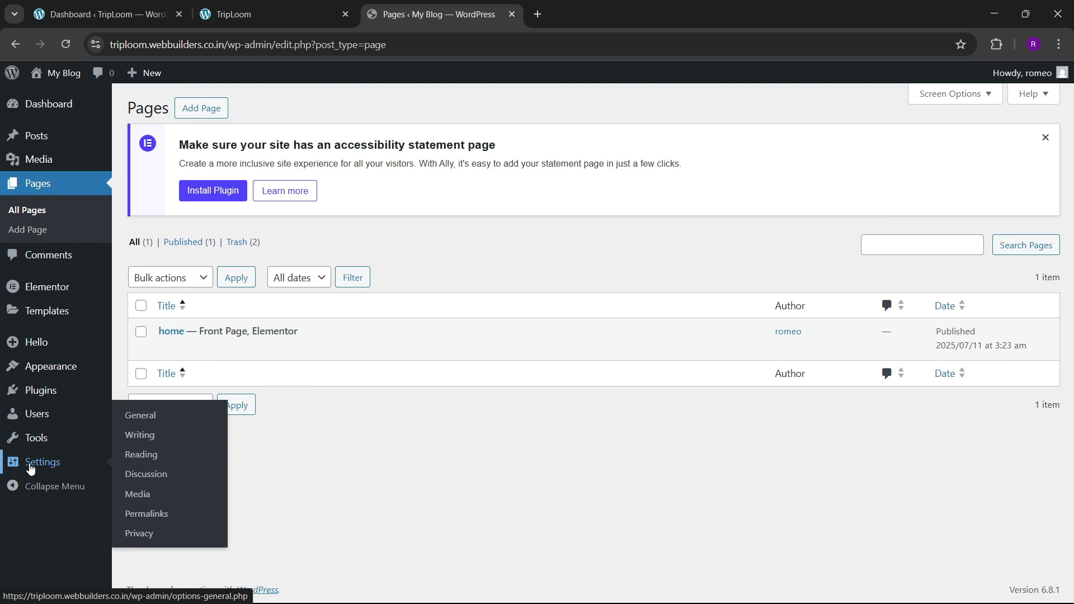
click(133, 454)
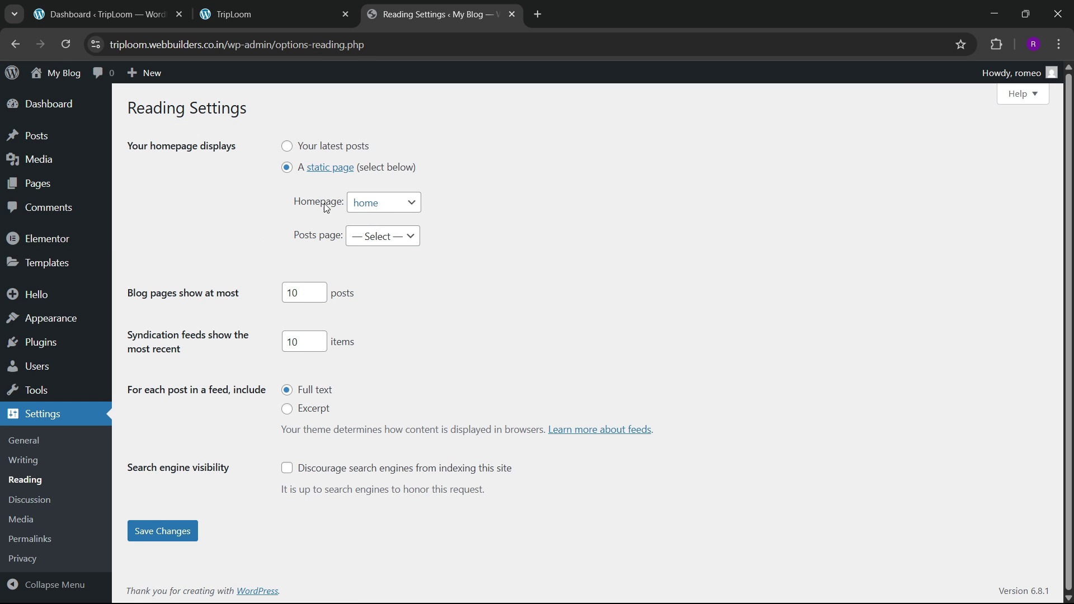
click(369, 205)
click(369, 207)
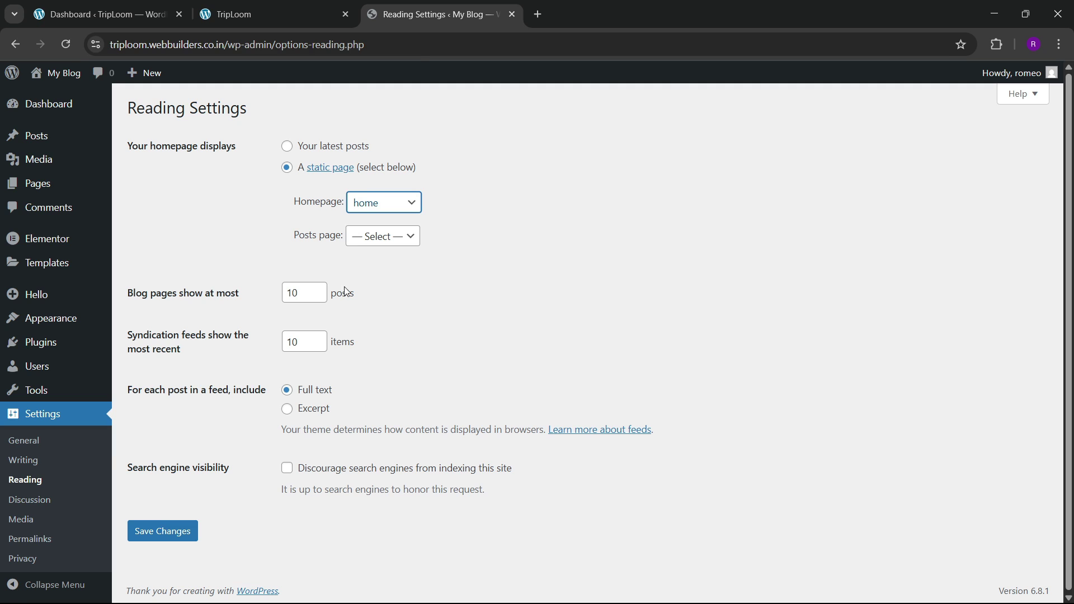
Step: Open the live site in a new tab, then return to Reading Settings
mouse_move(59, 75)
right_click(55, 95)
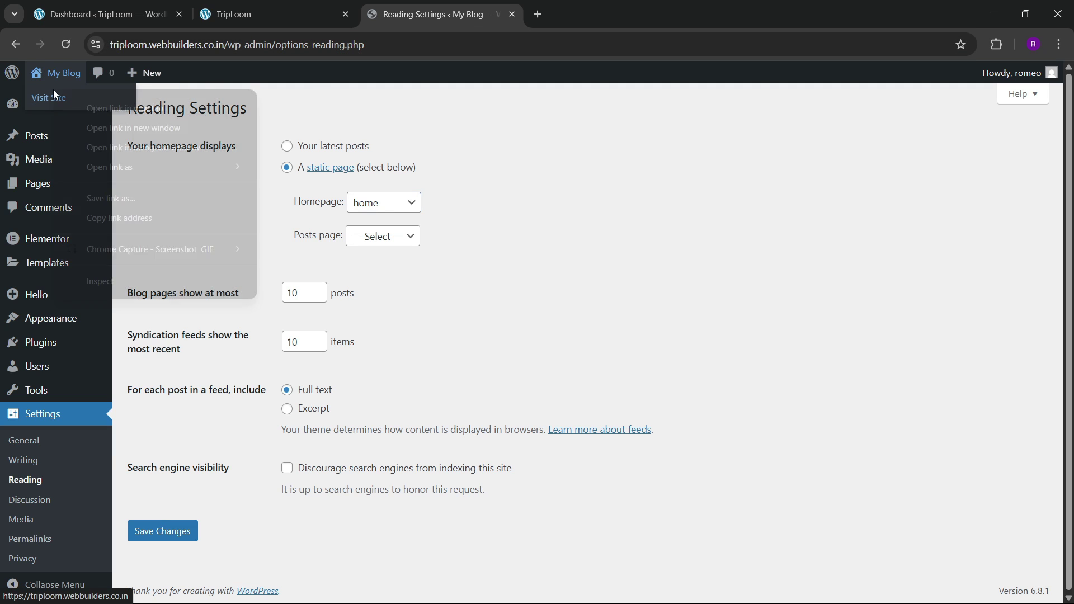
click(104, 107)
click(610, 12)
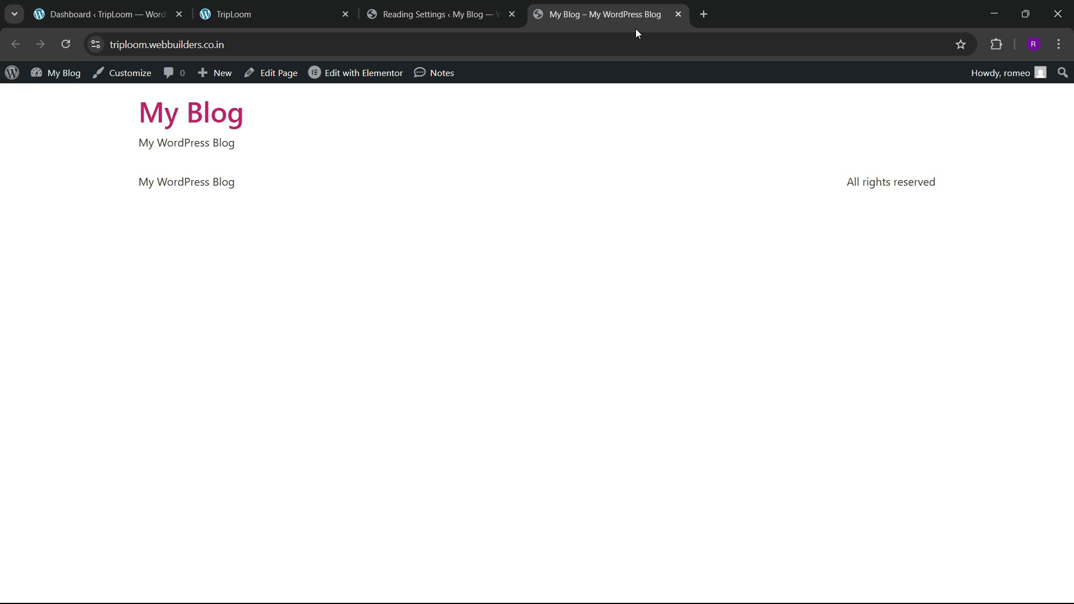
click(436, 14)
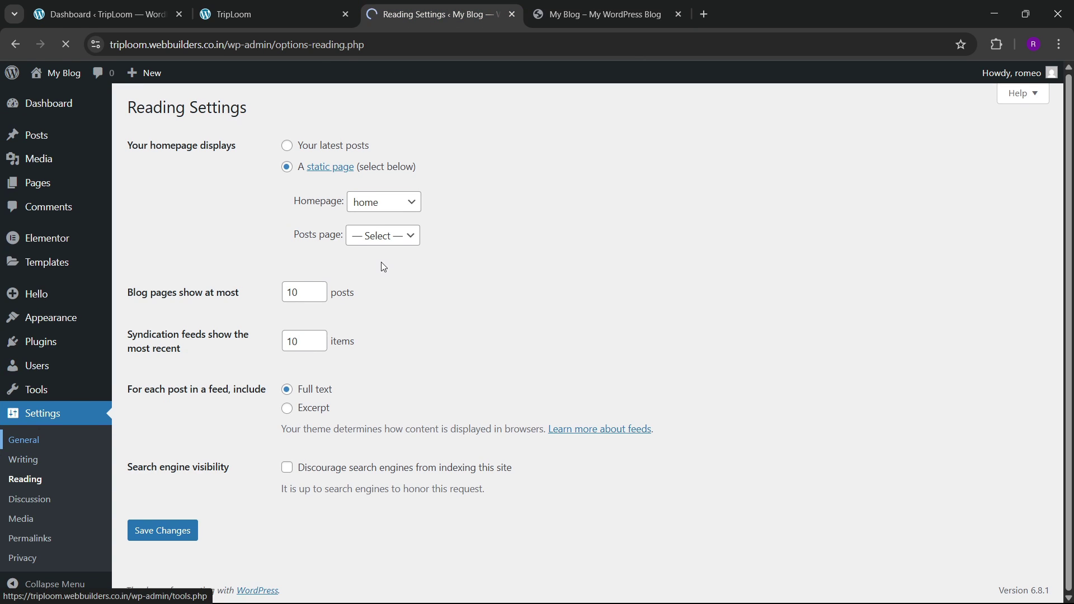
Step: Change the Site Title to 'Trip Loom' and the Tagline to 'Best Travel Agency'
double_click(314, 147)
drag(273, 149, 252, 154)
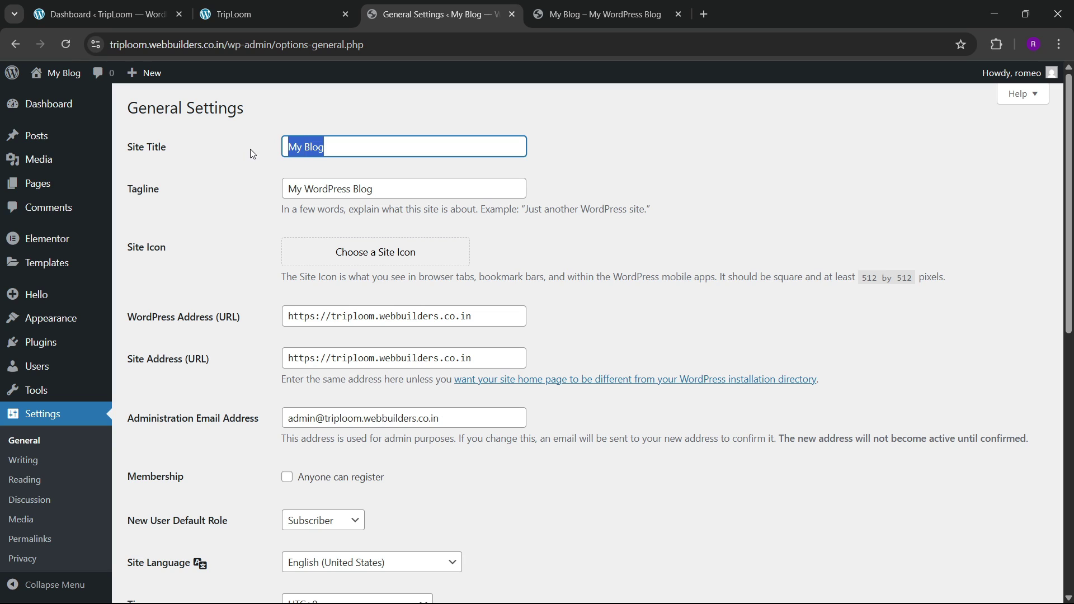
key(BackSpace)
text(T)
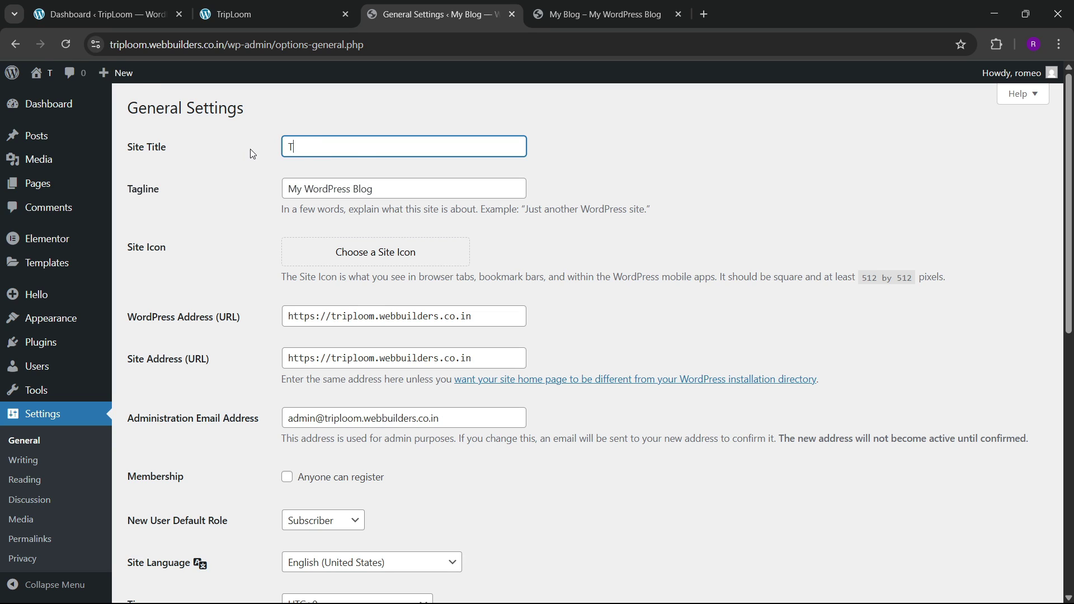
text(rip Loom)
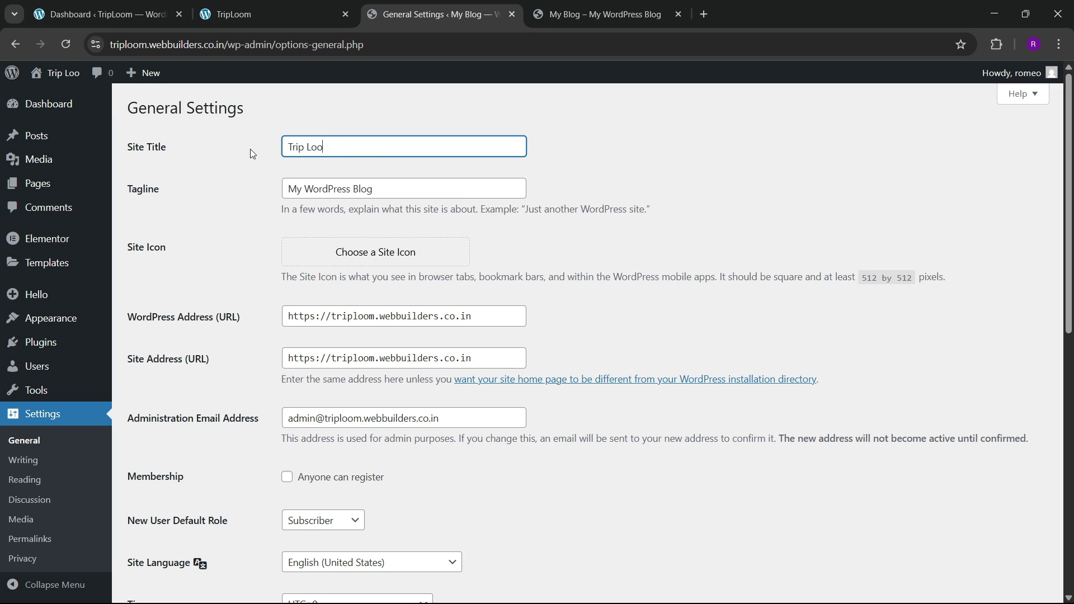
key(Tab)
text(bdes)
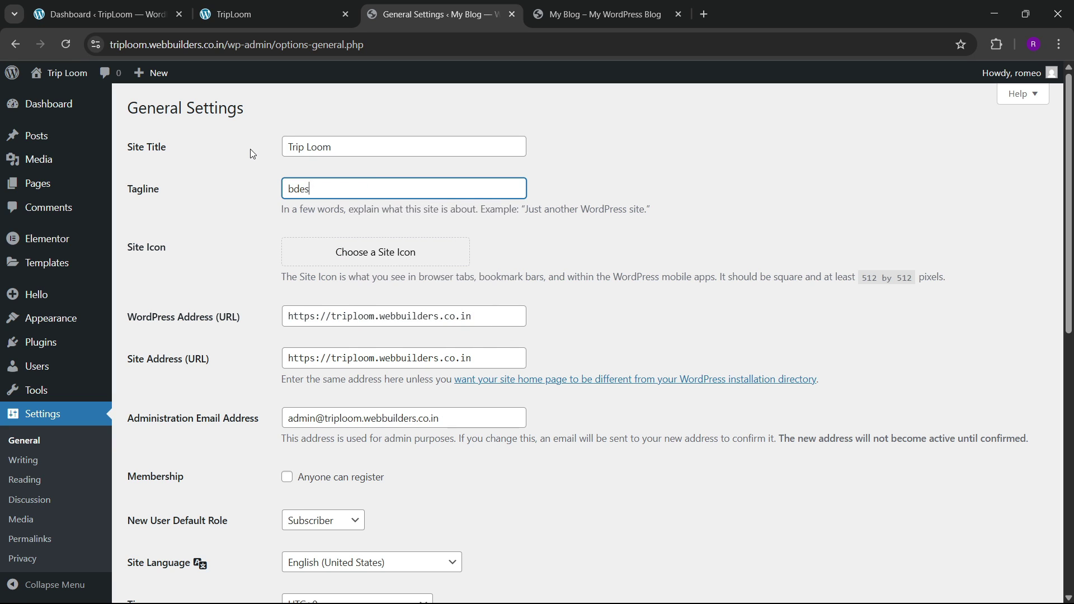
key(BackSpace)
key(BackSpace)
key(BackSpace)
key(BackSpace)
text(Best T)
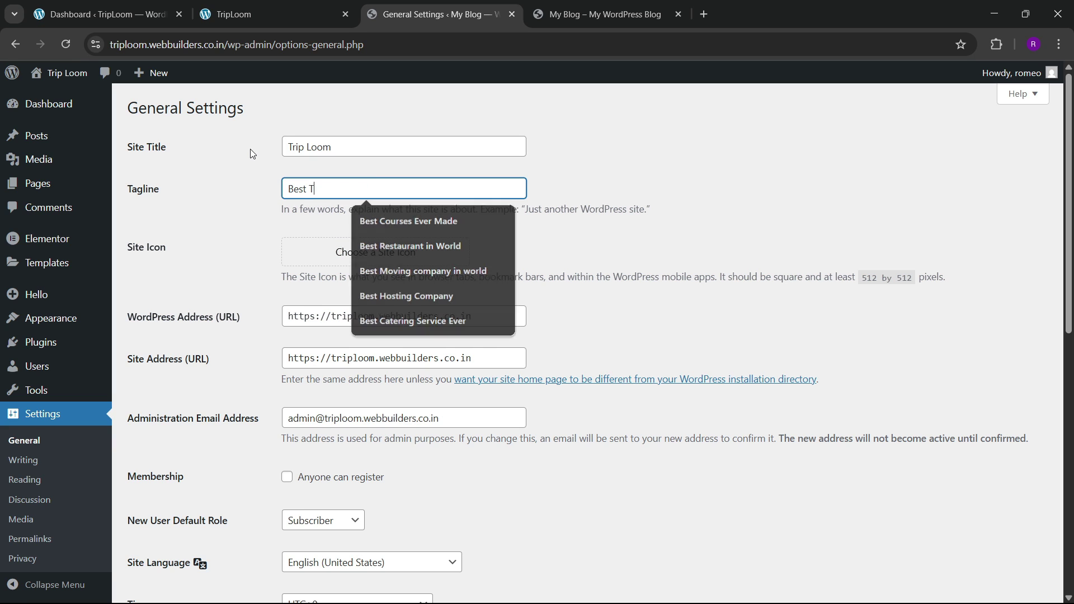
text(ravel Agency)
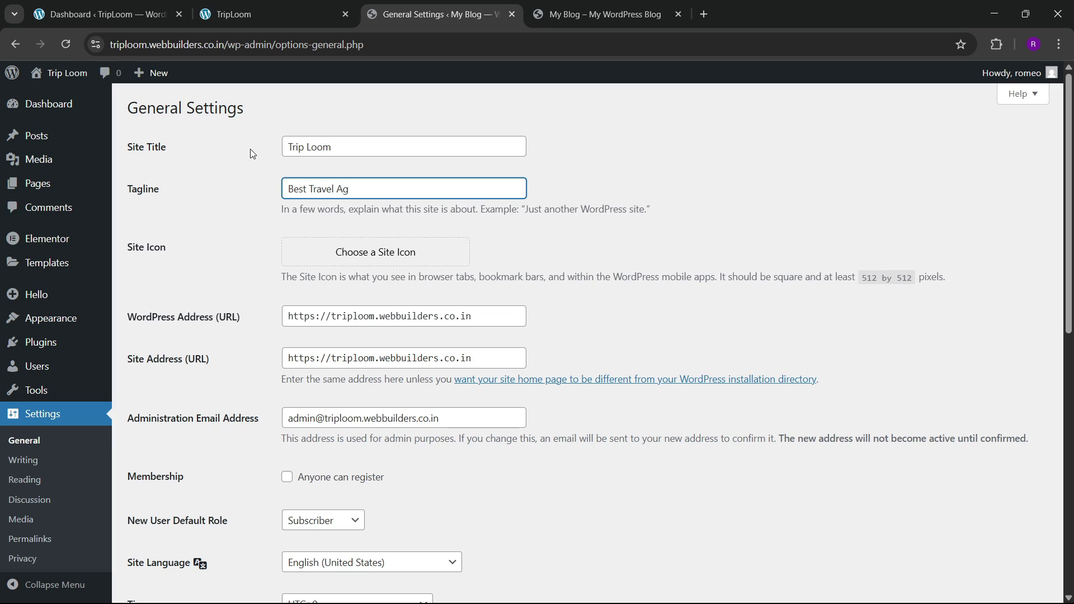
key(BackSpace)
text(y ind)
key(BackSpace)
key(BackSpace)
Step: Save the General Settings and reload the live site to confirm the new title and tagline
scroll(246, 435, down, 5)
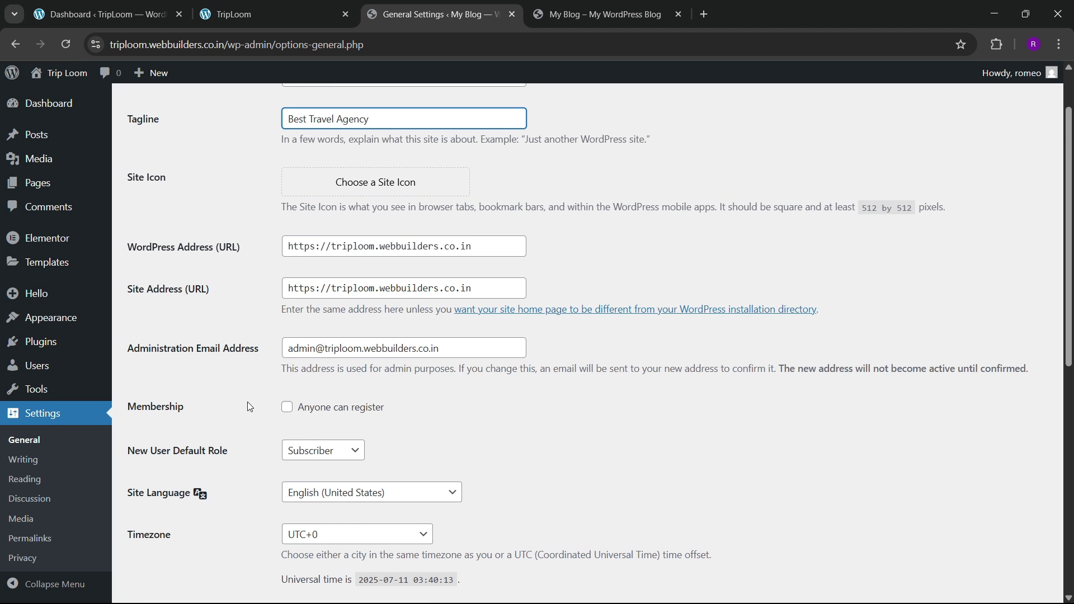
scroll(235, 398, down, 5)
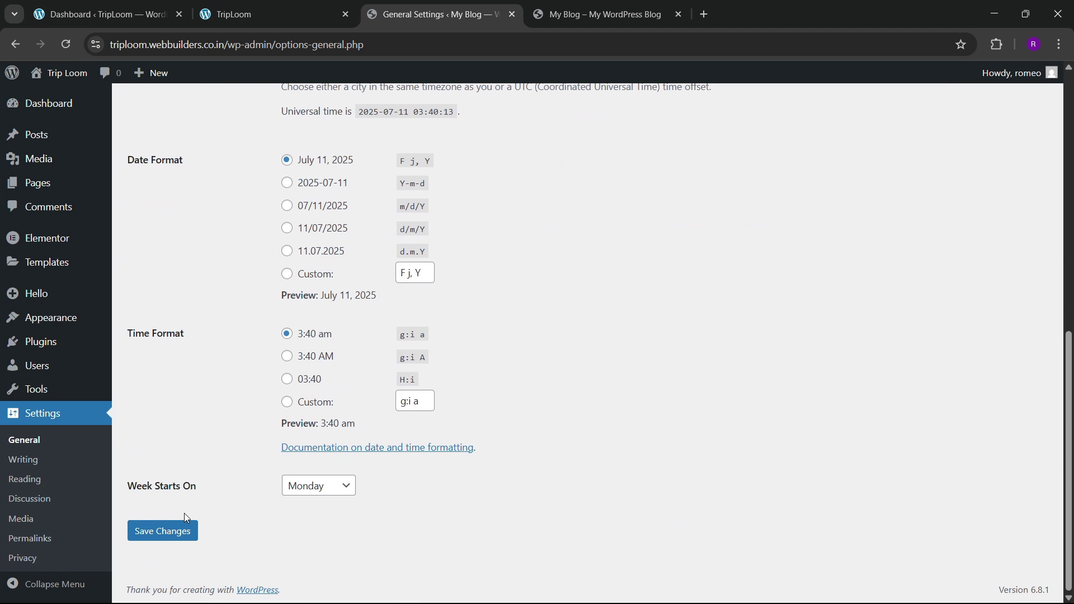
click(173, 530)
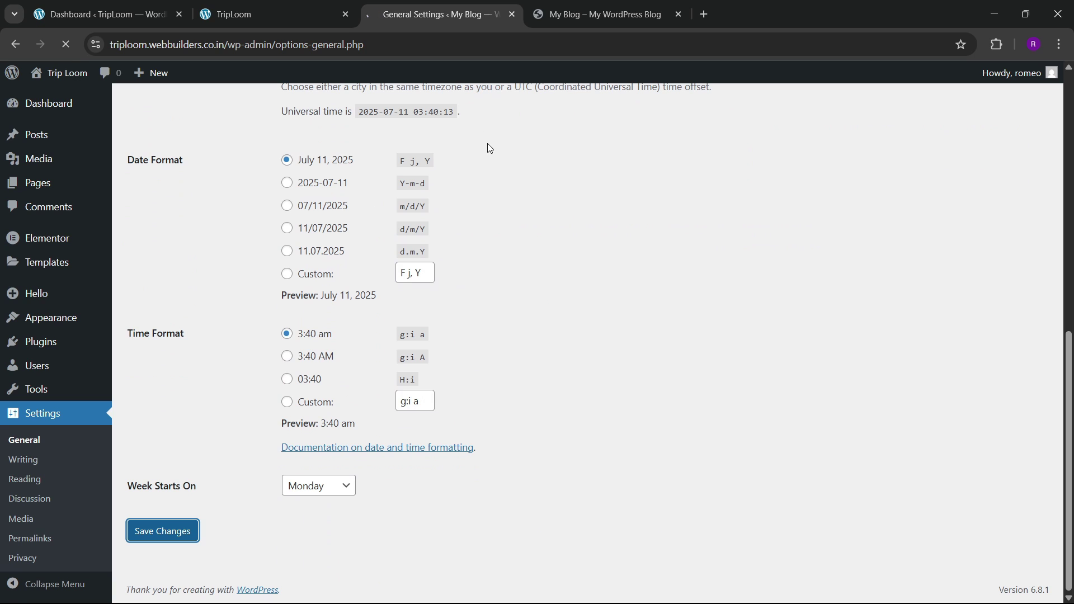
click(604, 14)
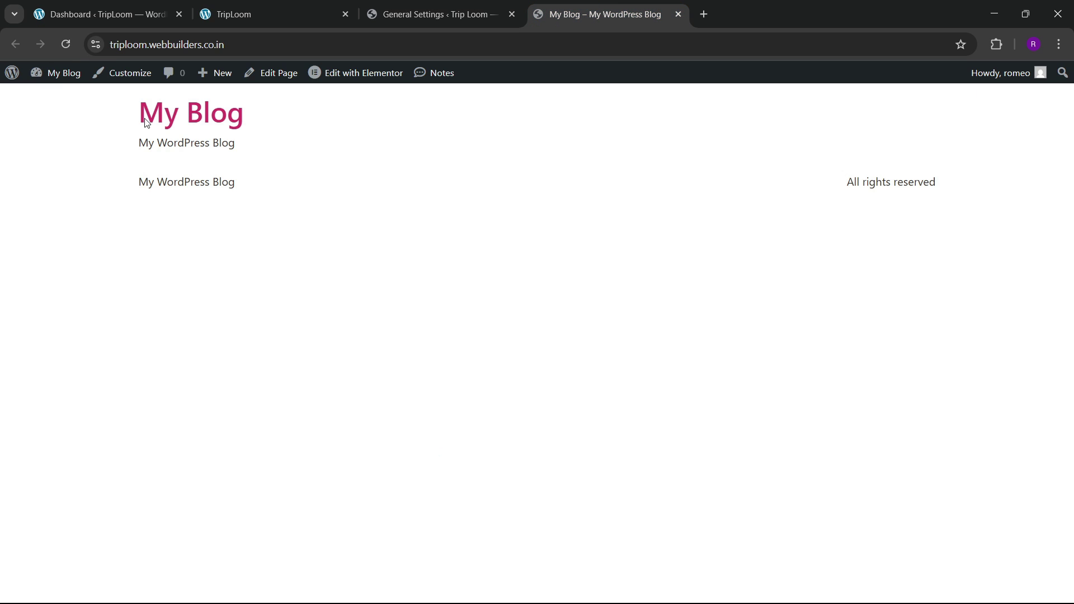
click(66, 44)
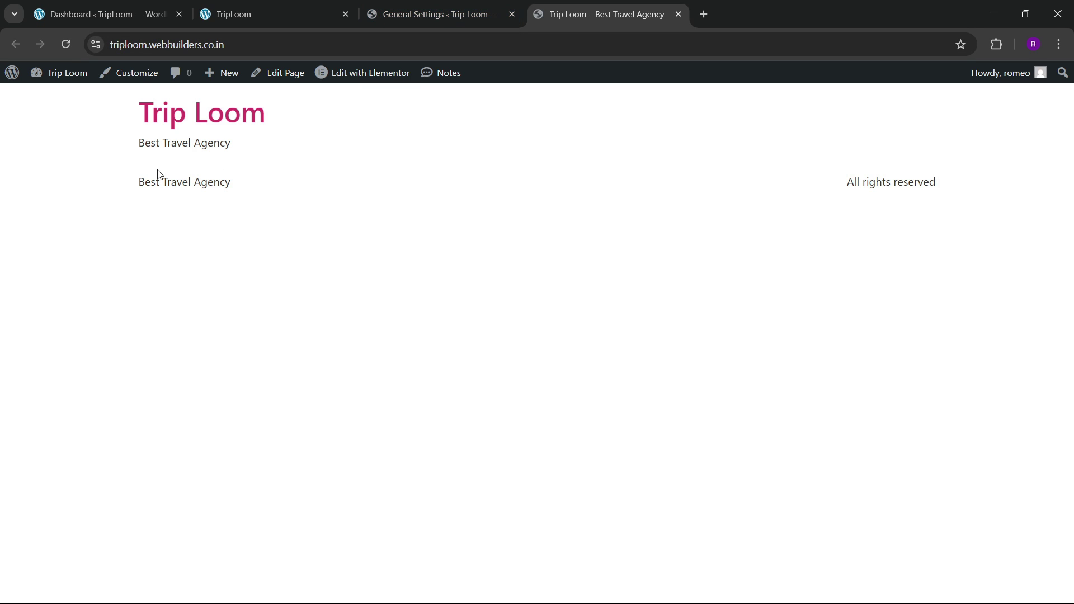
click(430, 6)
click(254, 11)
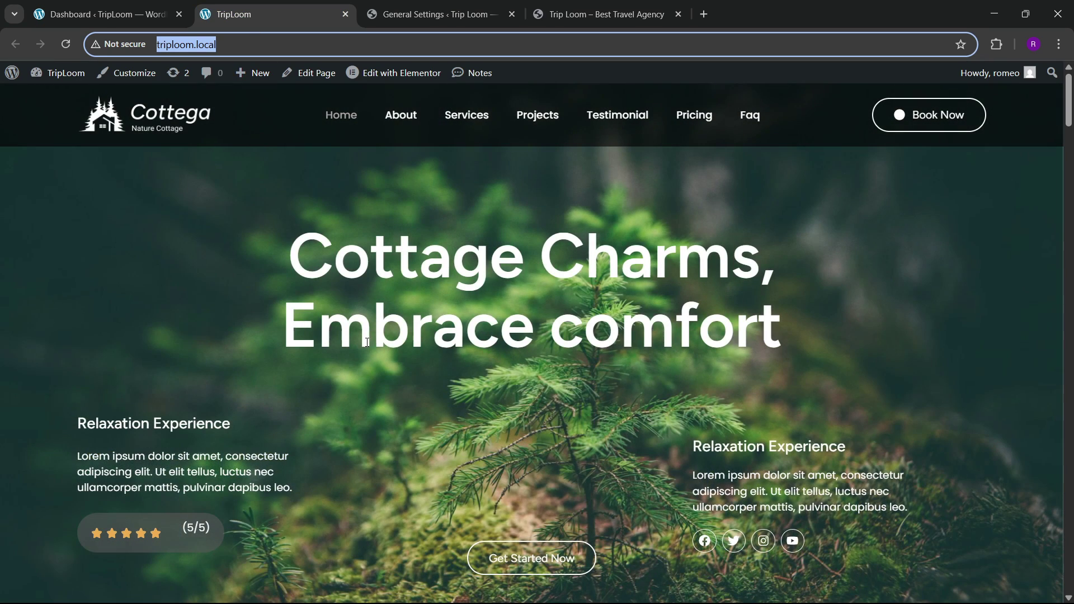
click(560, 13)
Step: Open the Media Library and its Add Media File upload area
click(470, 8)
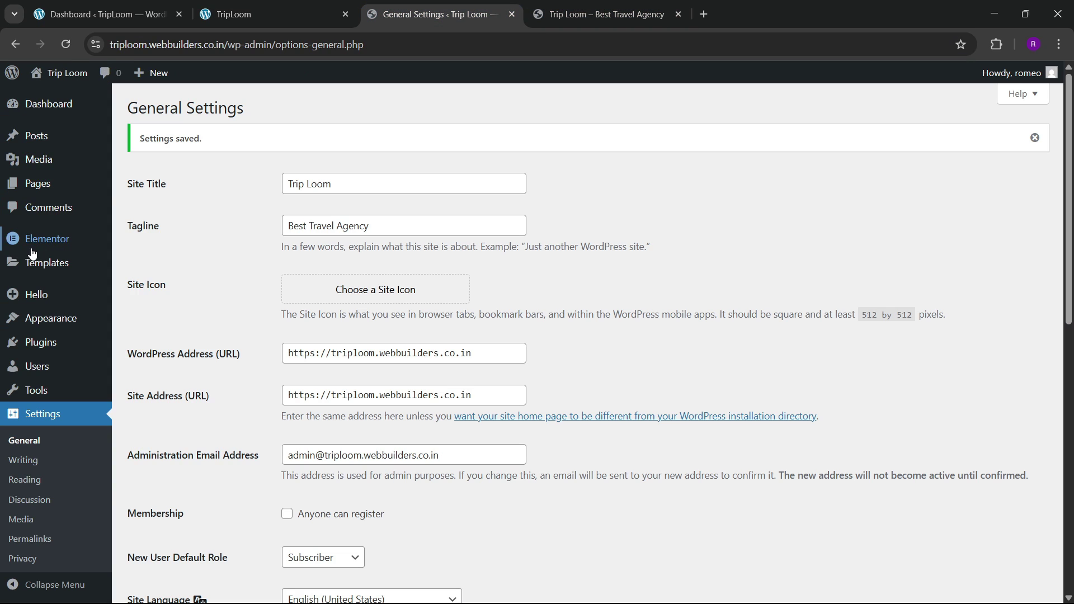
click(140, 164)
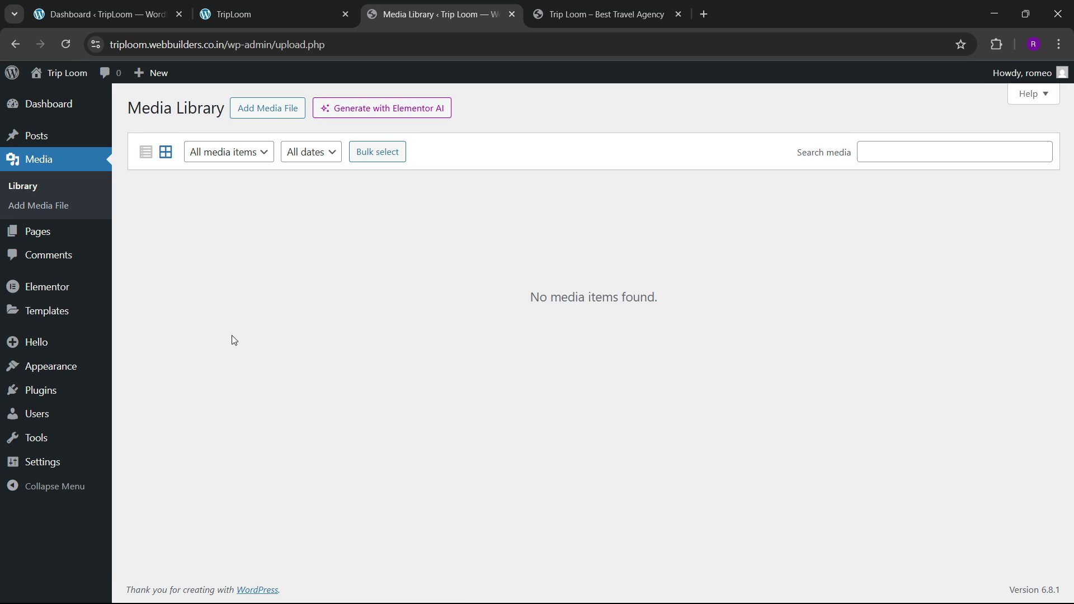
click(283, 111)
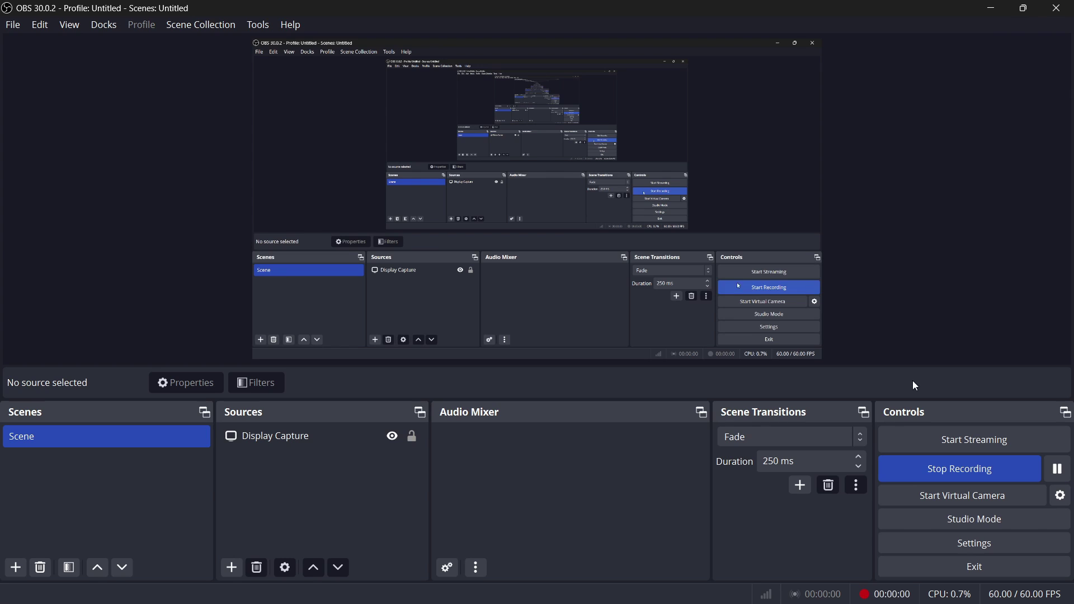
click(993, 7)
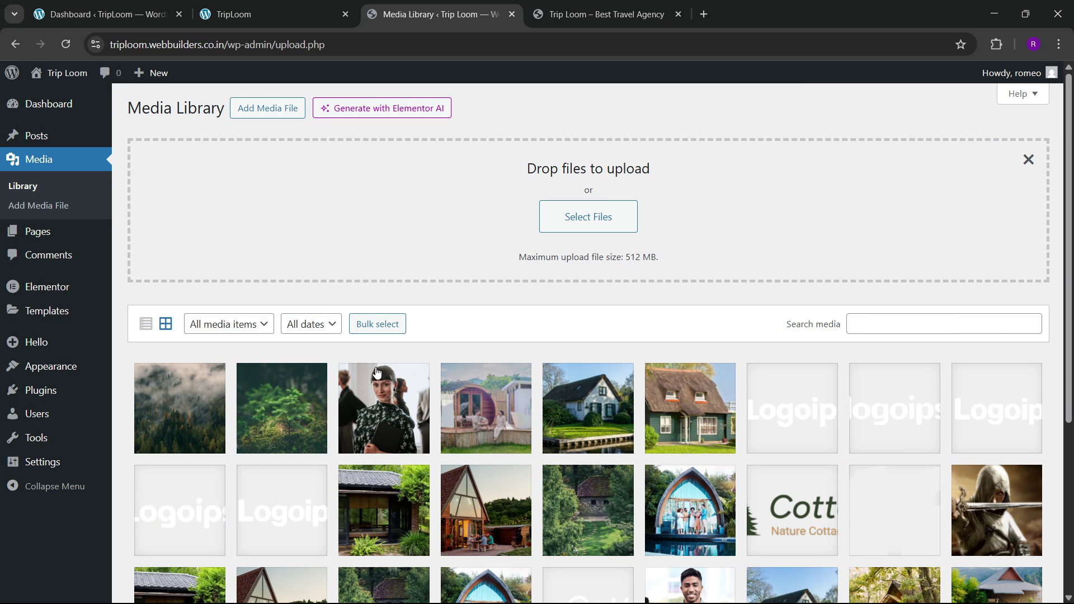
scroll(377, 377, down, 3)
scroll(377, 378, down, 2)
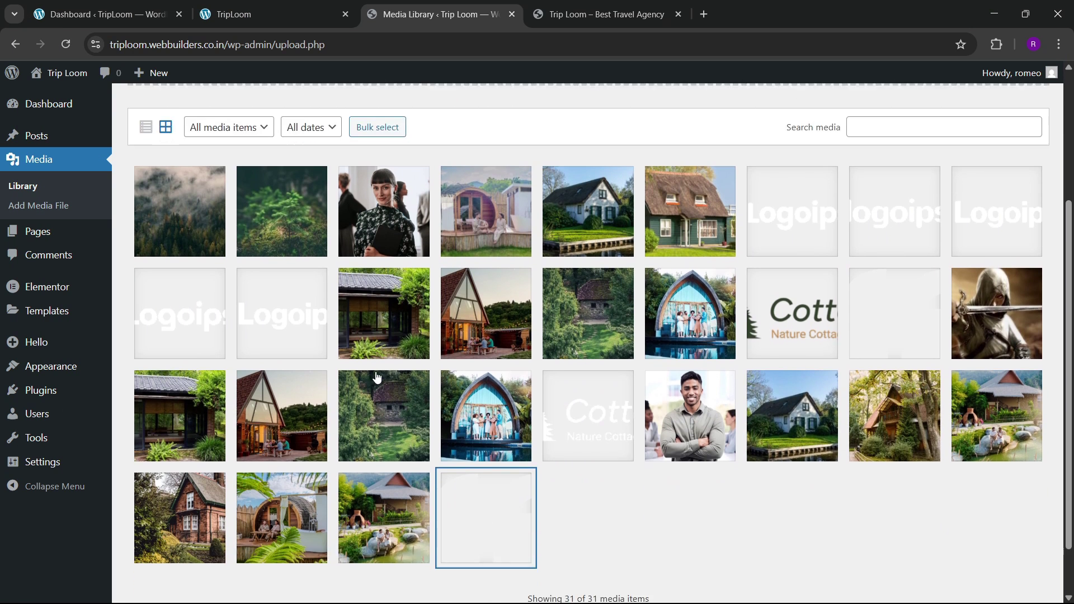
scroll(378, 377, up, 5)
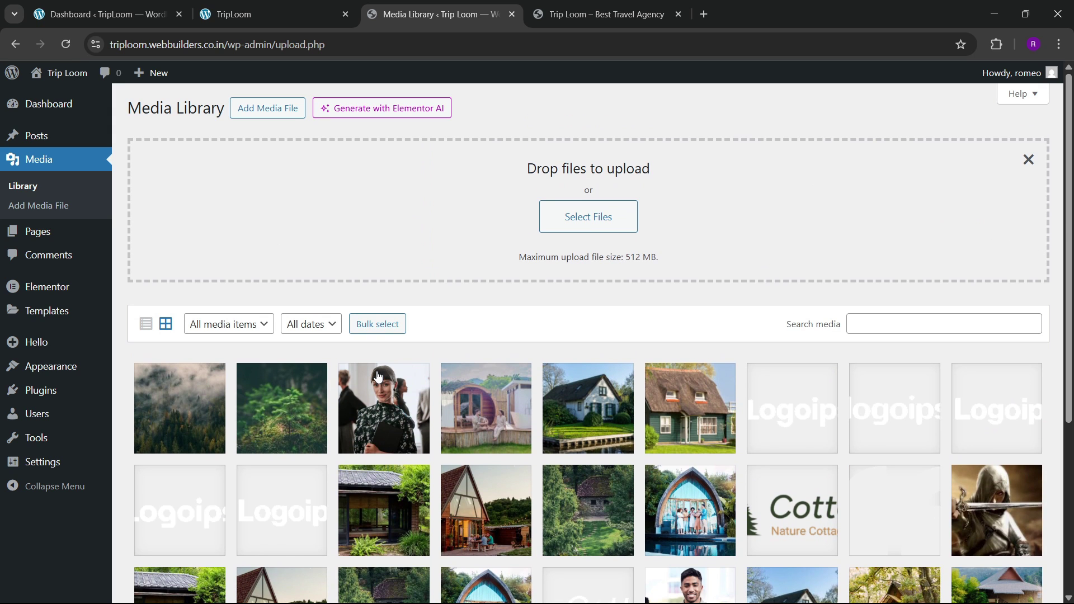
Step: Open the front page in Elementor from the live site's admin bar
click(593, 13)
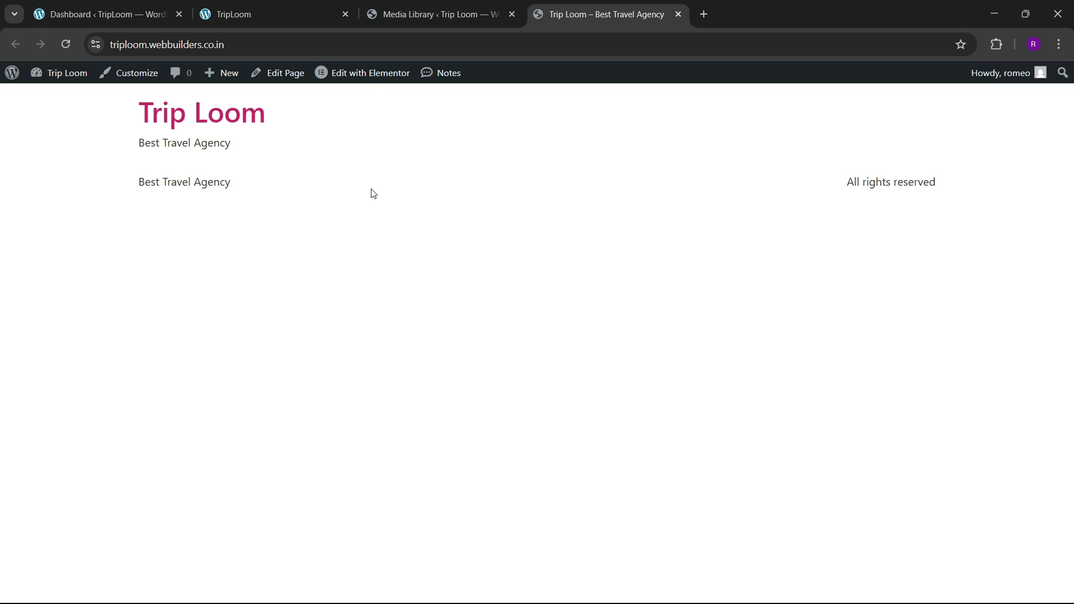
click(375, 78)
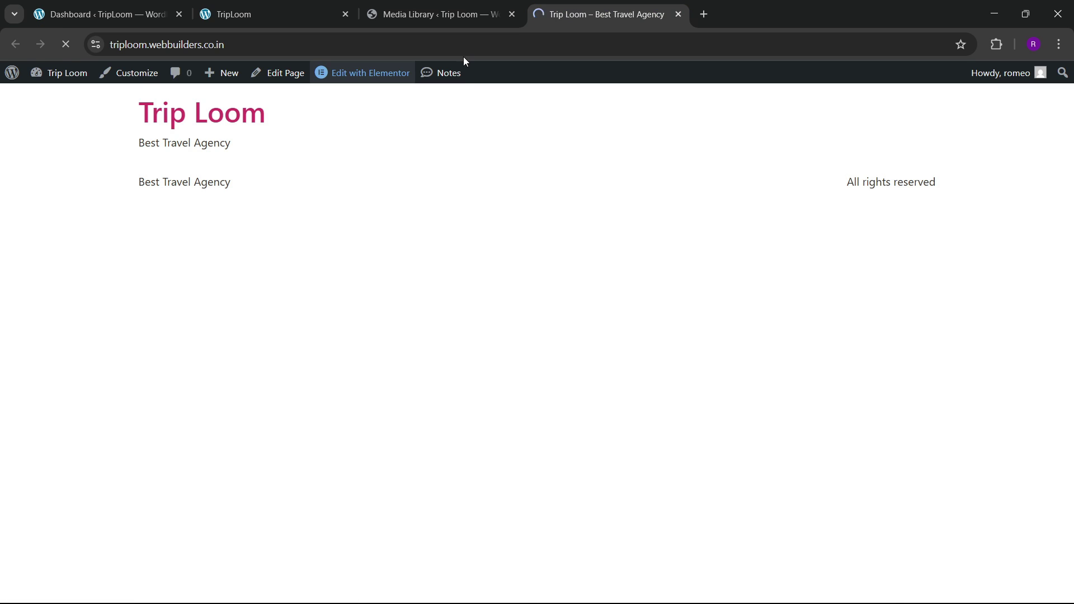
click(448, 14)
Step: From All Pages, open the home page's editor in a new tab and close the block editor tab
mouse_move(102, 234)
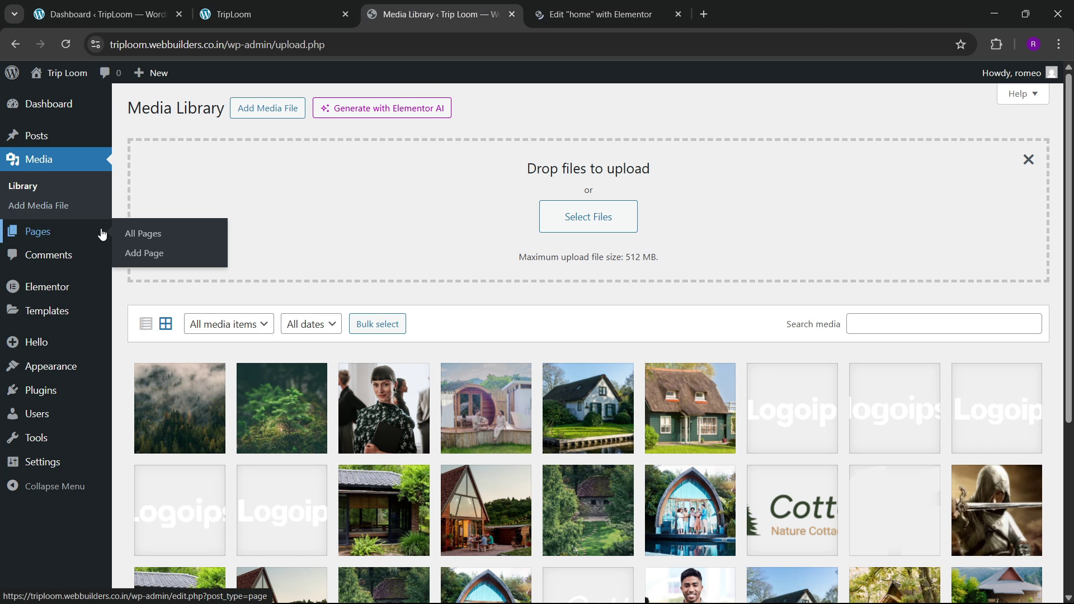
click(163, 253)
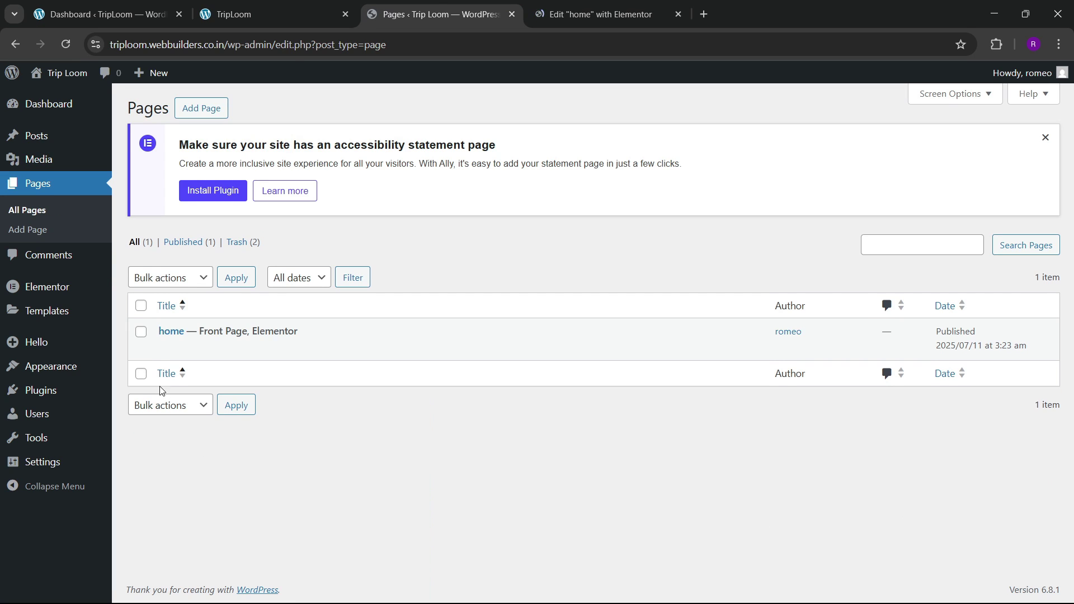
right_click(174, 347)
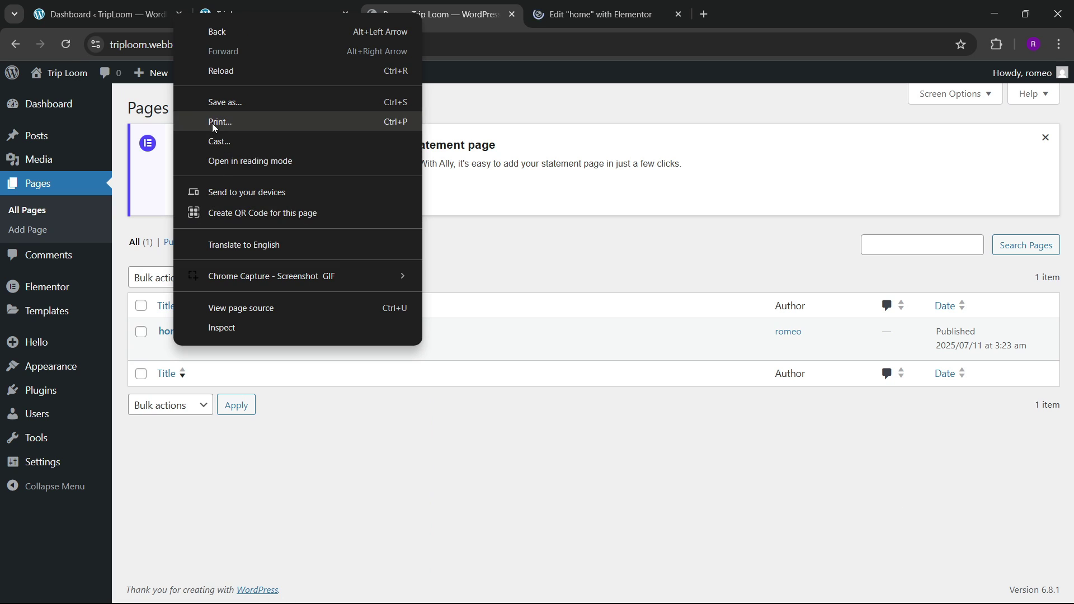
click(334, 460)
right_click(163, 351)
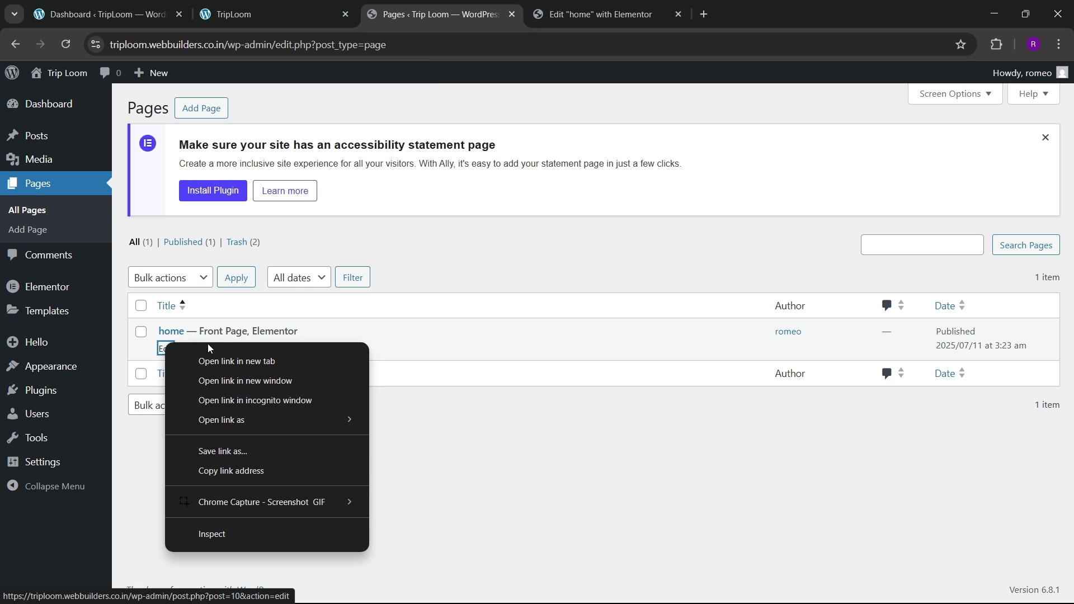
click(223, 364)
click(567, 16)
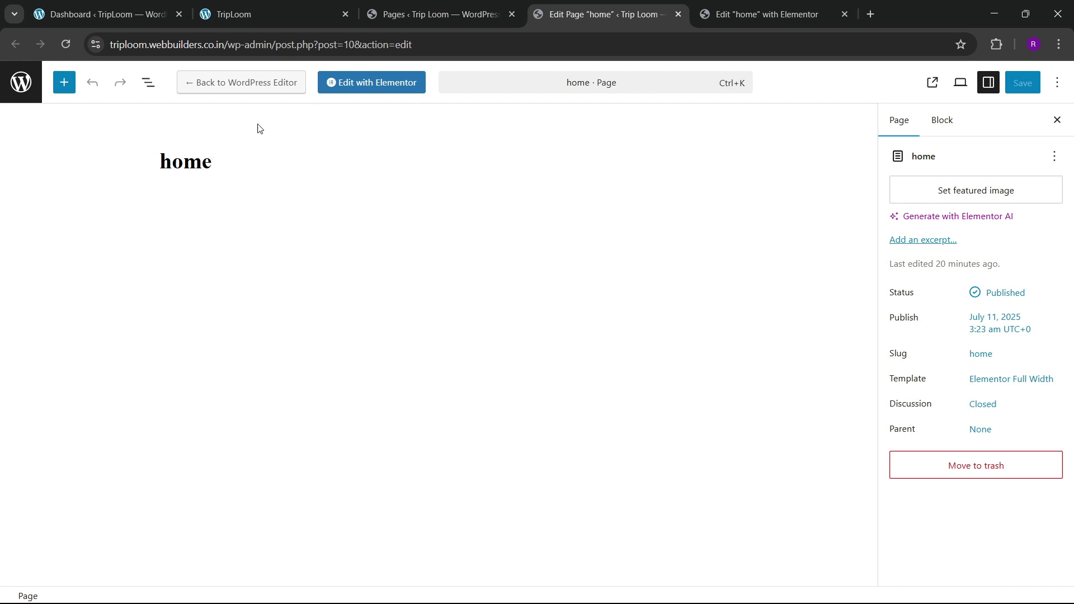
click(676, 14)
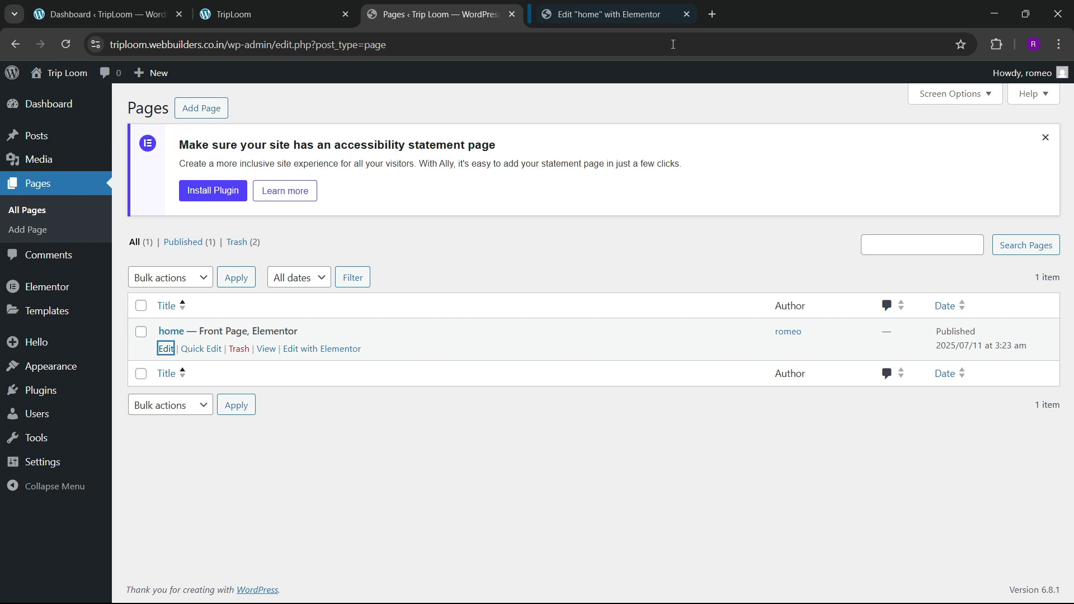
click(604, 14)
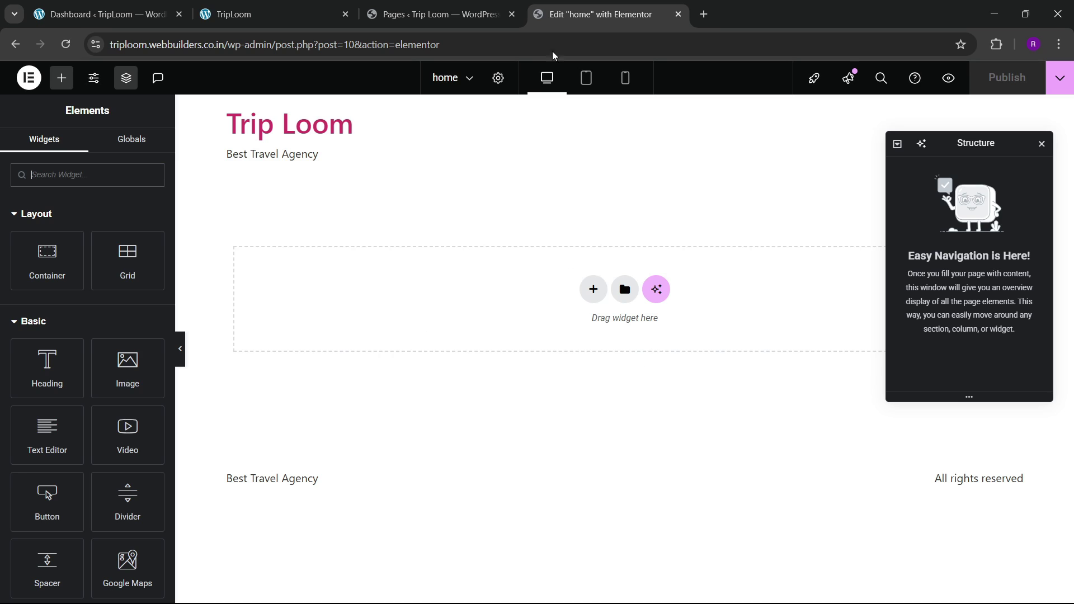
Step: Switch to the Cottega reference site and scroll down to its cottages section
click(473, 8)
click(290, 6)
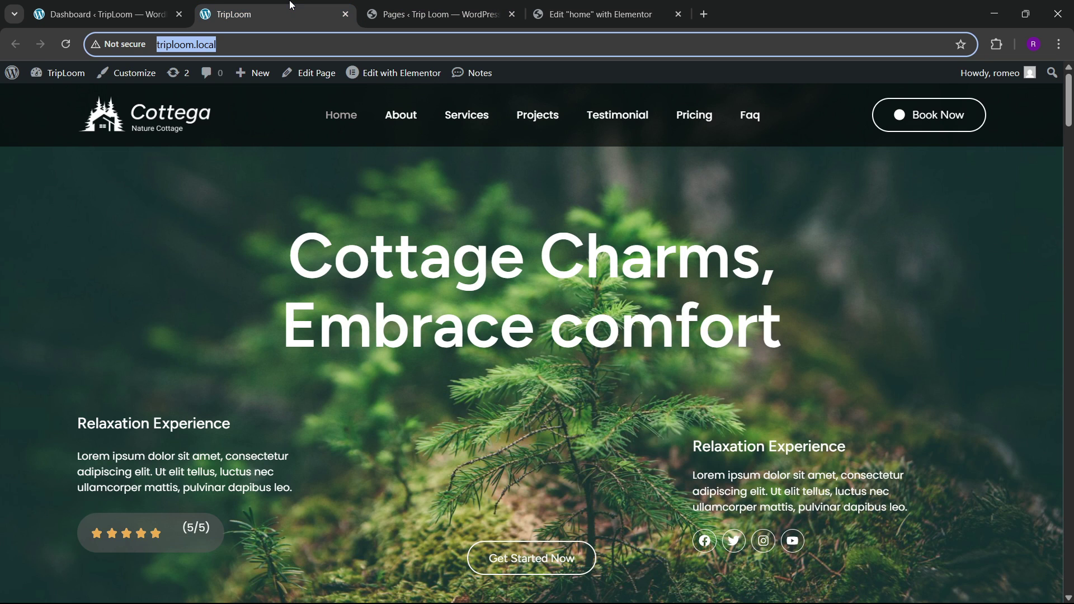
scroll(323, 244, down, 15)
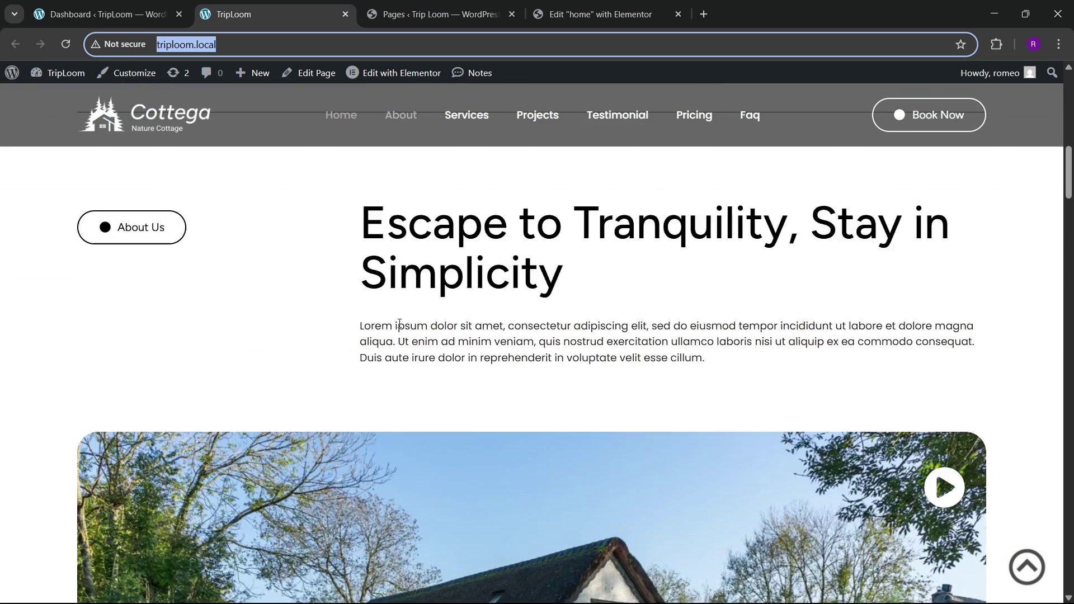
scroll(406, 335, down, 15)
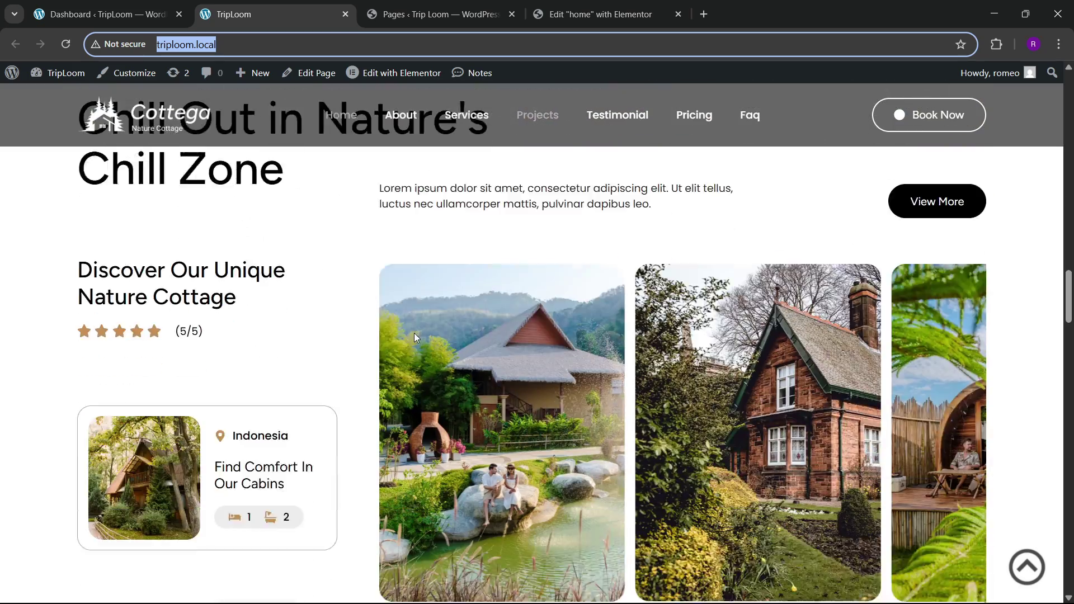
Step: Scroll the Cottega reference down to its FAQ, then return to the home page's Elementor editor
scroll(415, 337, up, 3)
scroll(415, 338, down, 12)
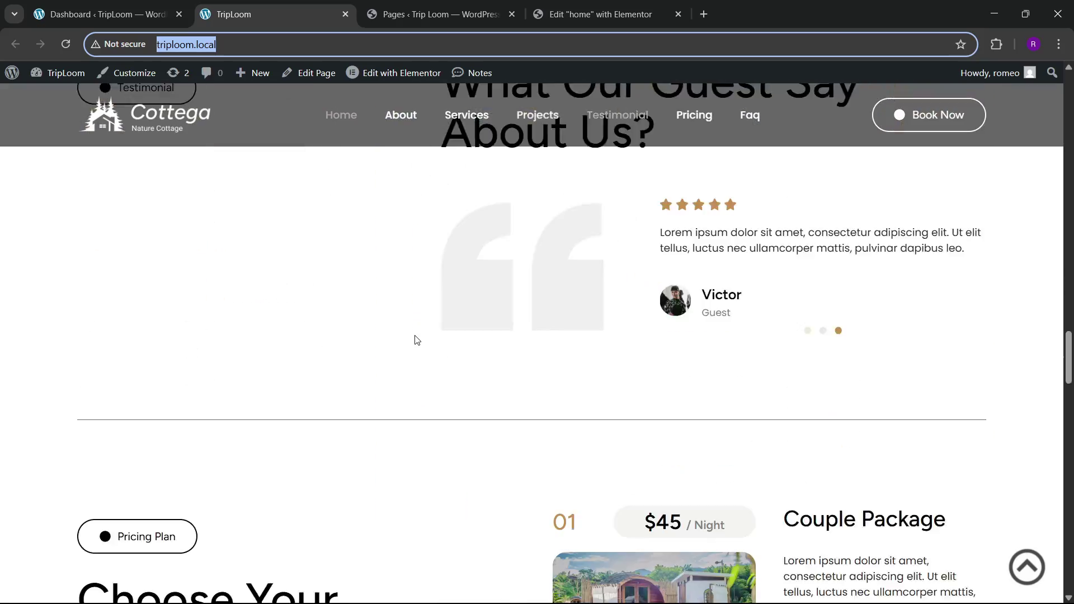
scroll(417, 341, down, 1)
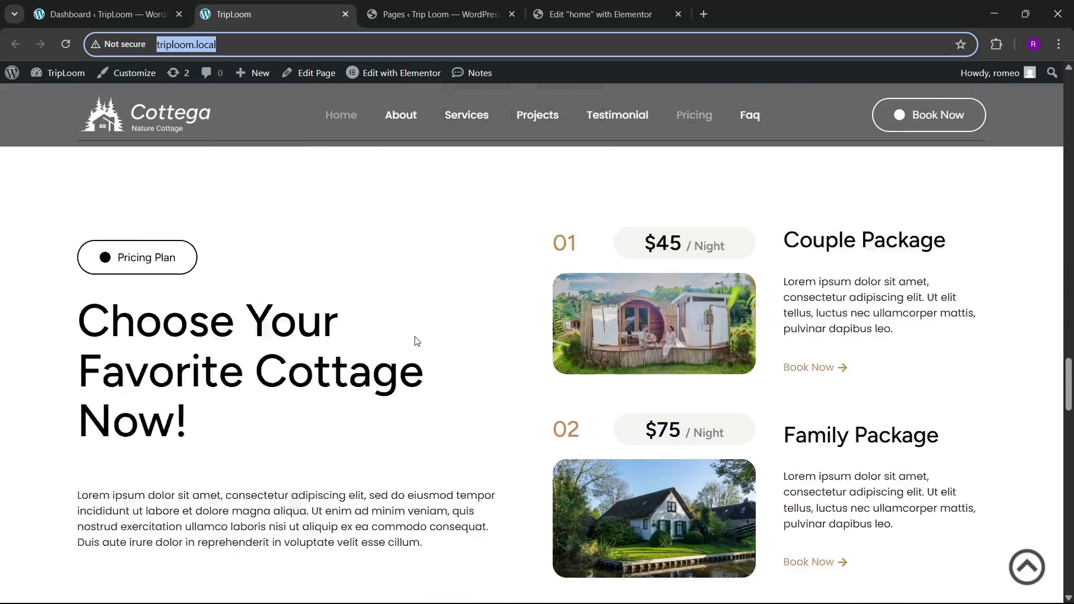
click(996, 44)
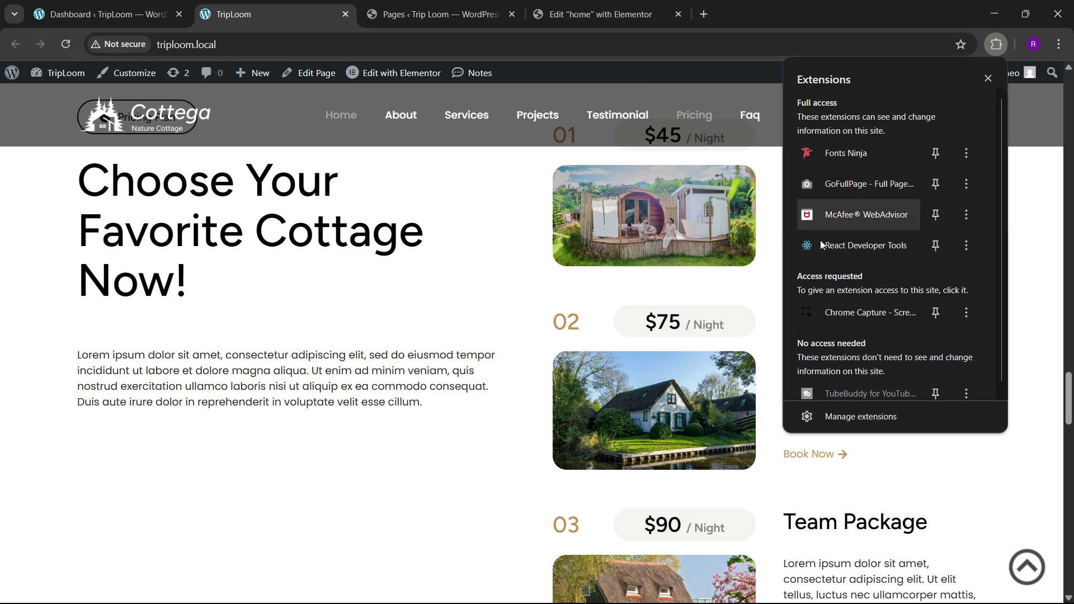
click(484, 467)
scroll(664, 392, down, 3)
scroll(407, 413, down, 15)
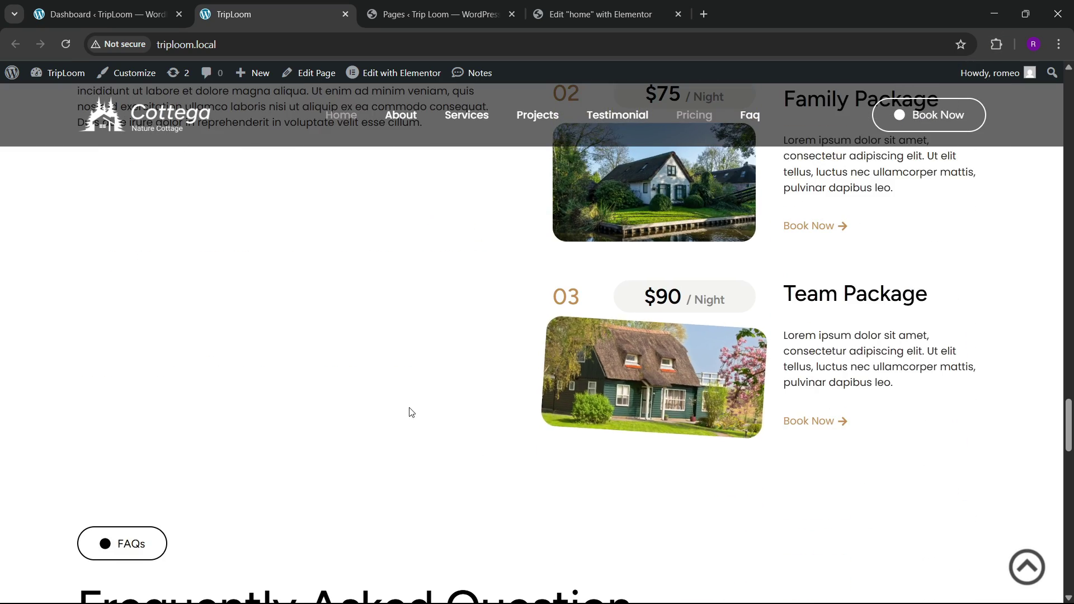
scroll(405, 431, up, 3)
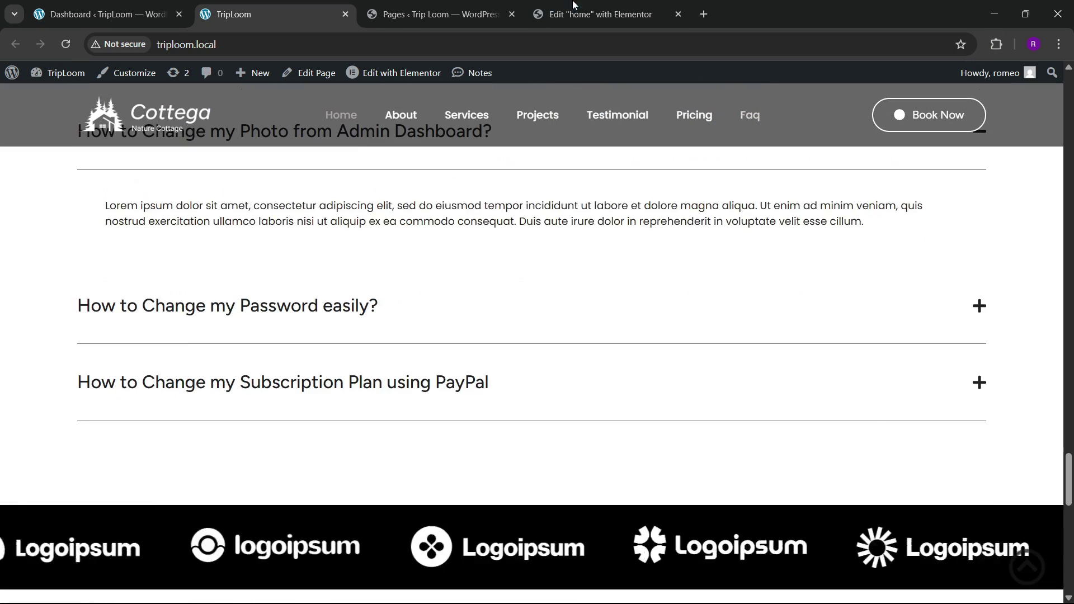
click(574, 6)
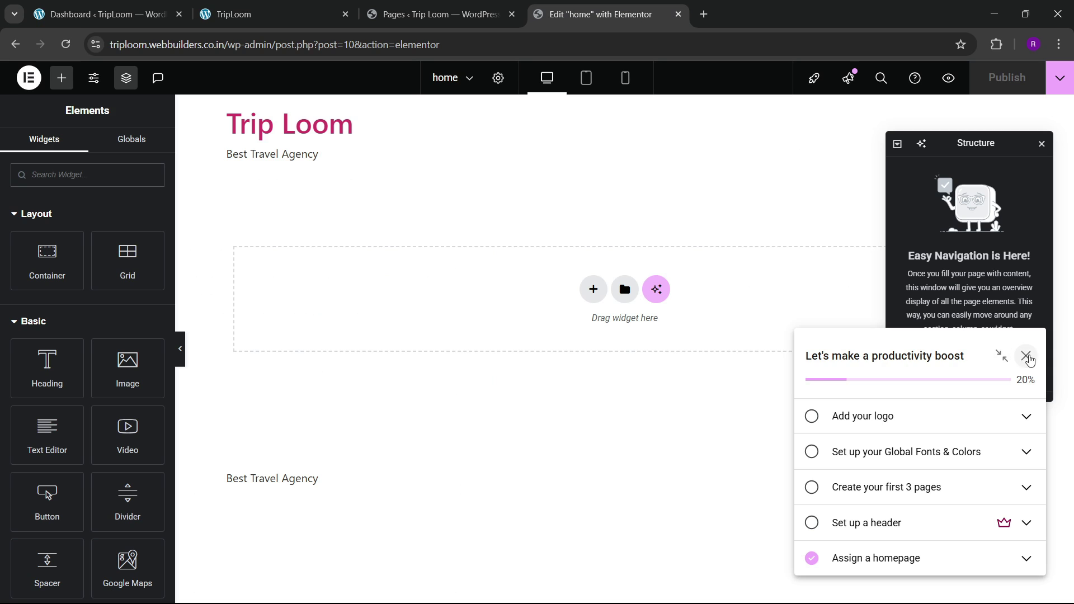
Step: In Site Settings, add a custom global colour named black set to #151313
click(93, 78)
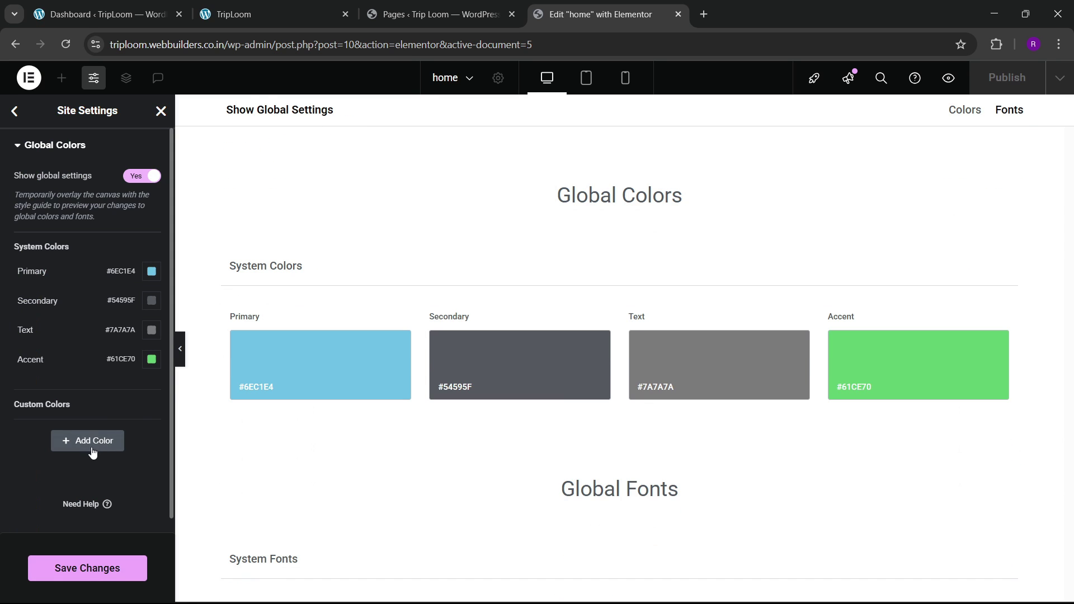
click(61, 442)
click(36, 428)
key(ctrl+a)
key(BackSpace)
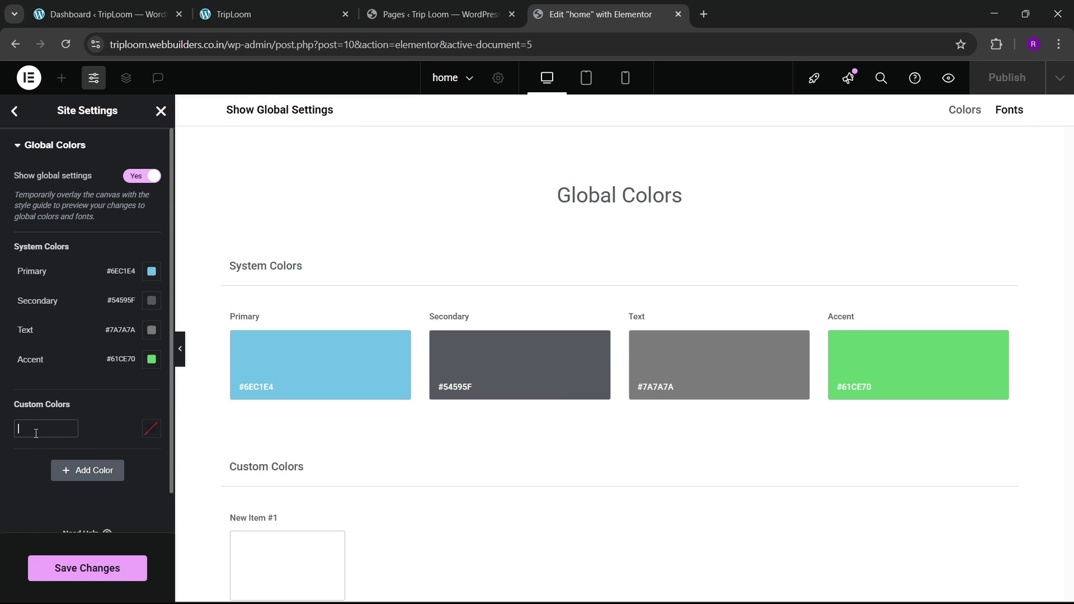
click(151, 428)
click(145, 299)
click(82, 345)
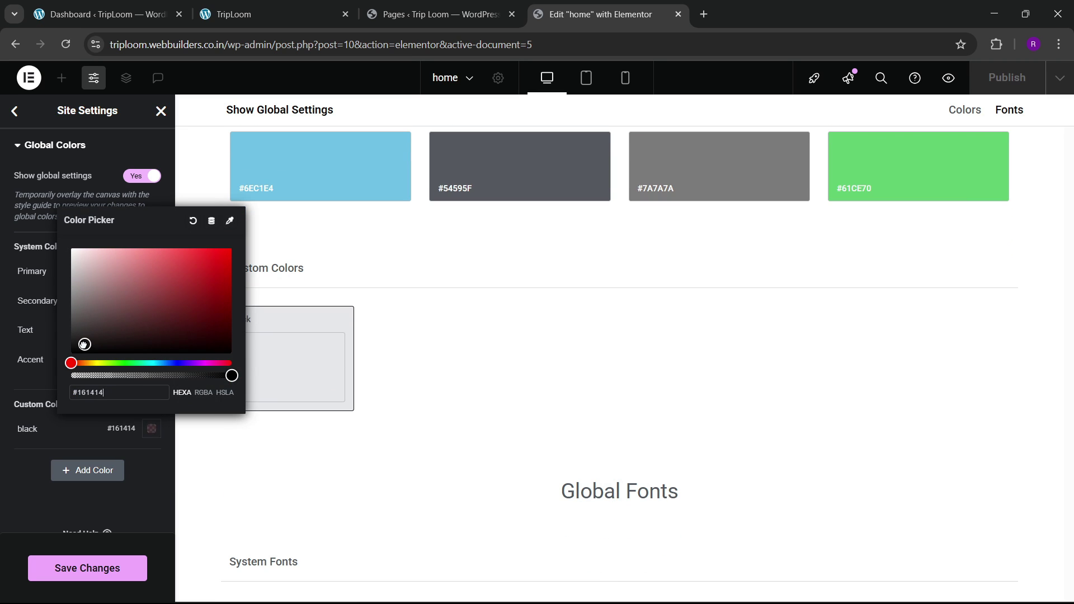
click(44, 470)
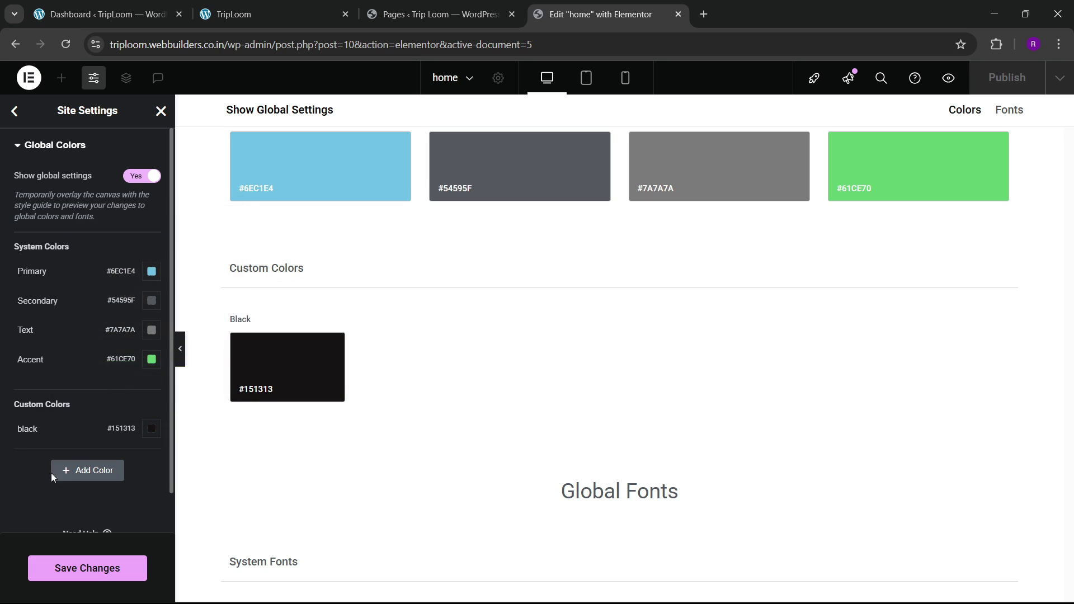
Step: Add a second custom colour named golden set to #E7AE1C and save the changes
click(69, 471)
double_click(42, 456)
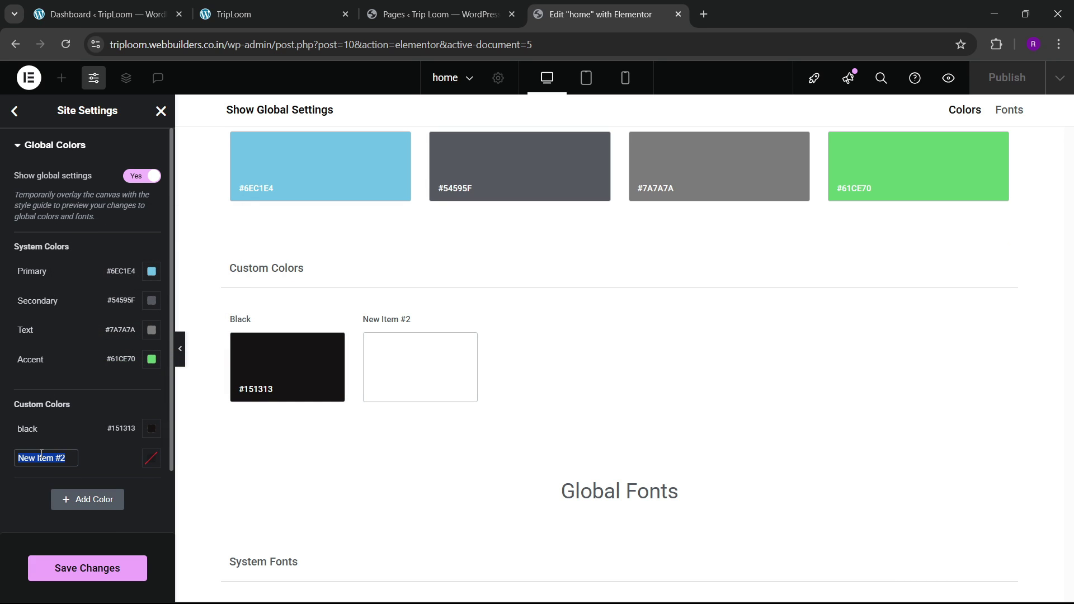
key(BackSpace)
click(151, 457)
click(102, 393)
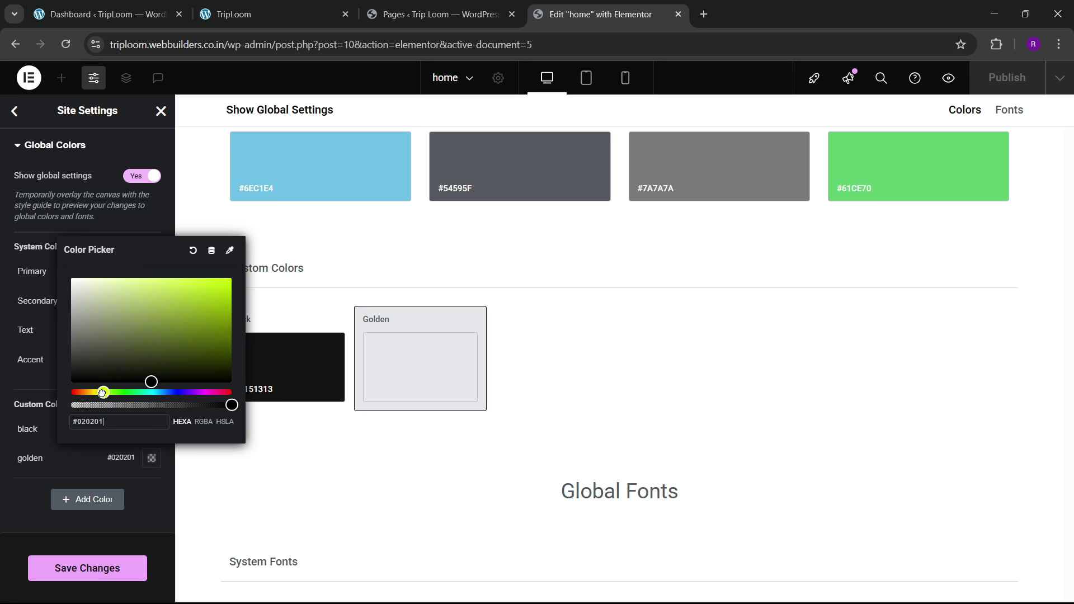
drag(102, 394, 91, 394)
drag(201, 312, 213, 288)
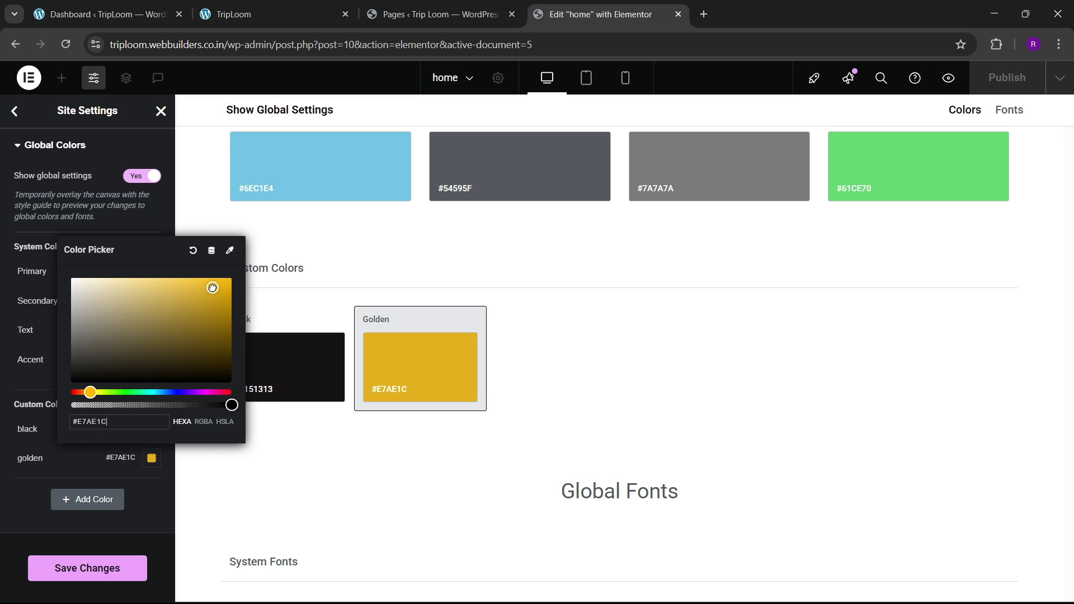
click(25, 496)
click(83, 568)
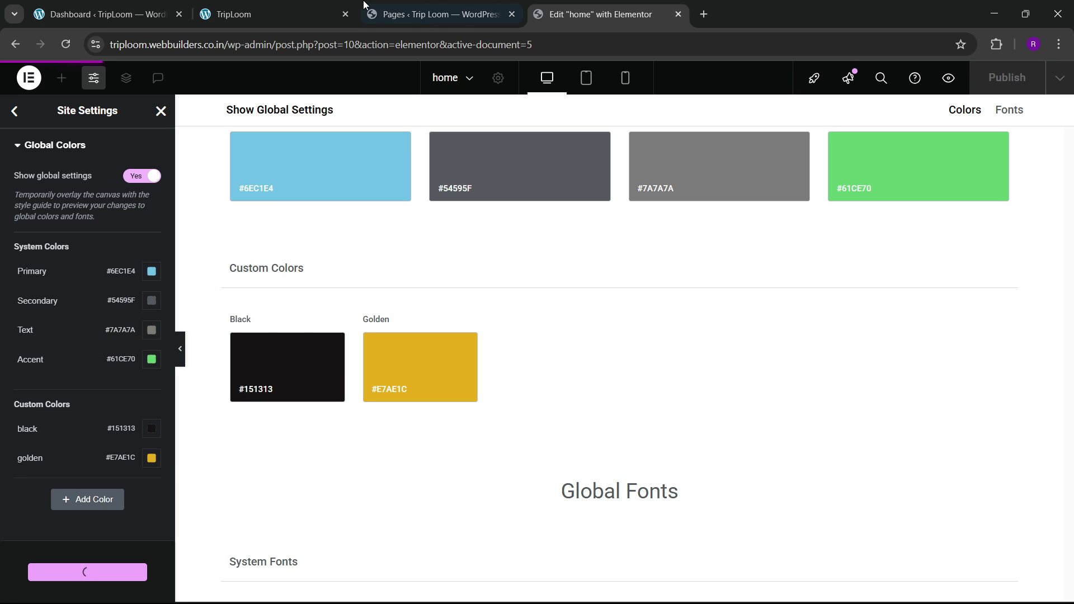
click(300, 5)
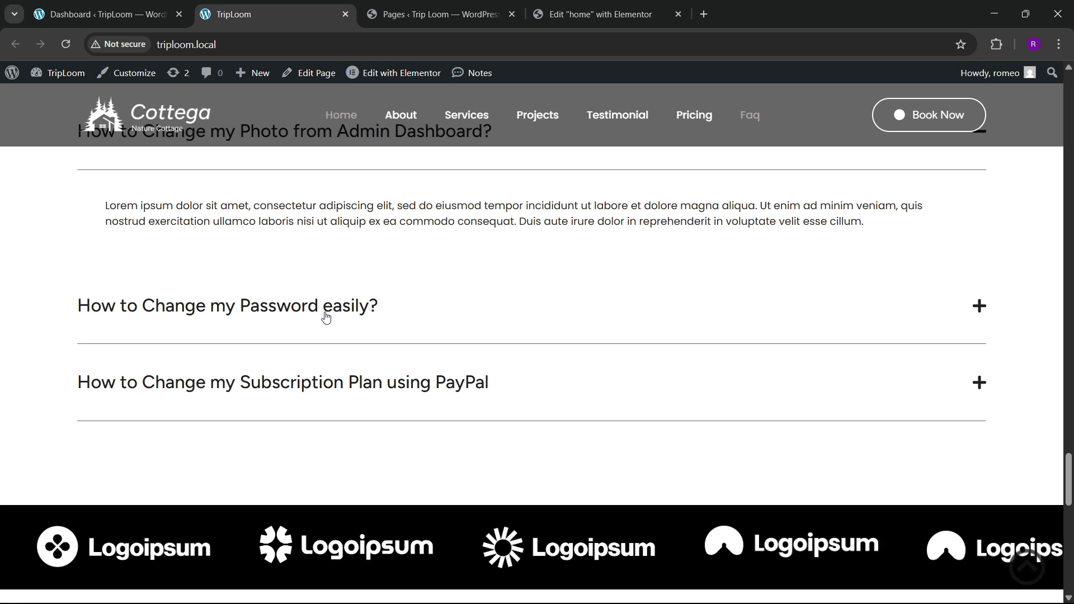
Step: Inspect the Cottega hero heading at desktop width, confirming its white 90px Figtree styling
drag(1069, 506, 1071, 81)
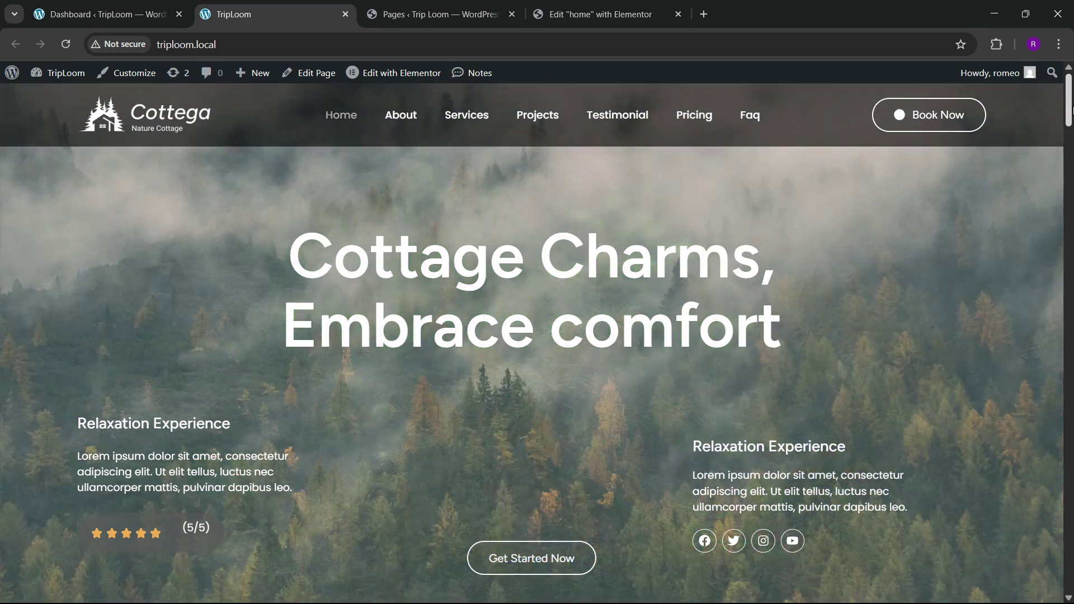
right_click(446, 275)
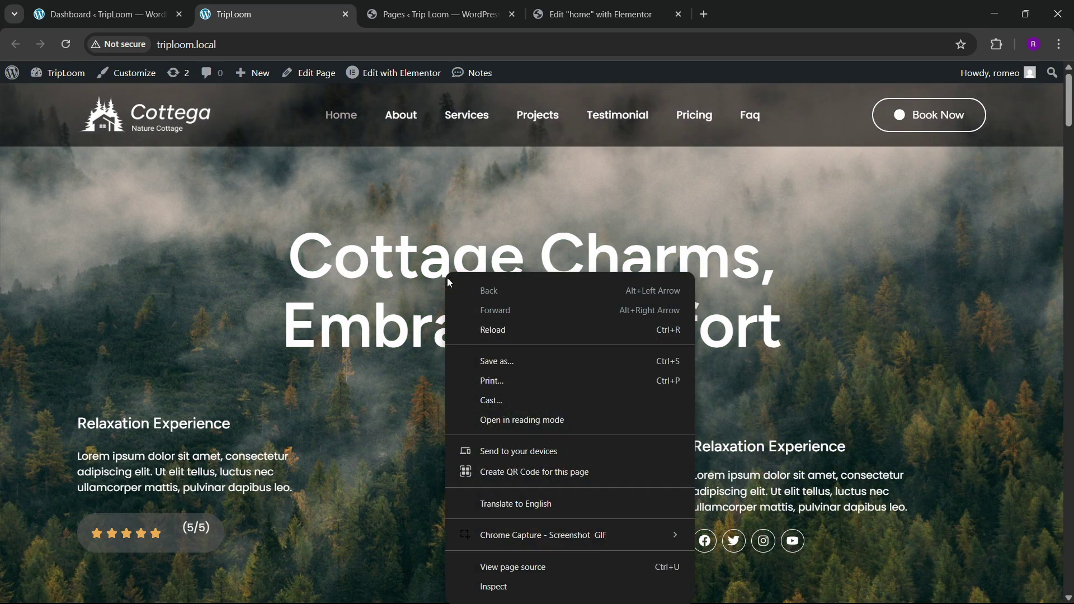
click(496, 579)
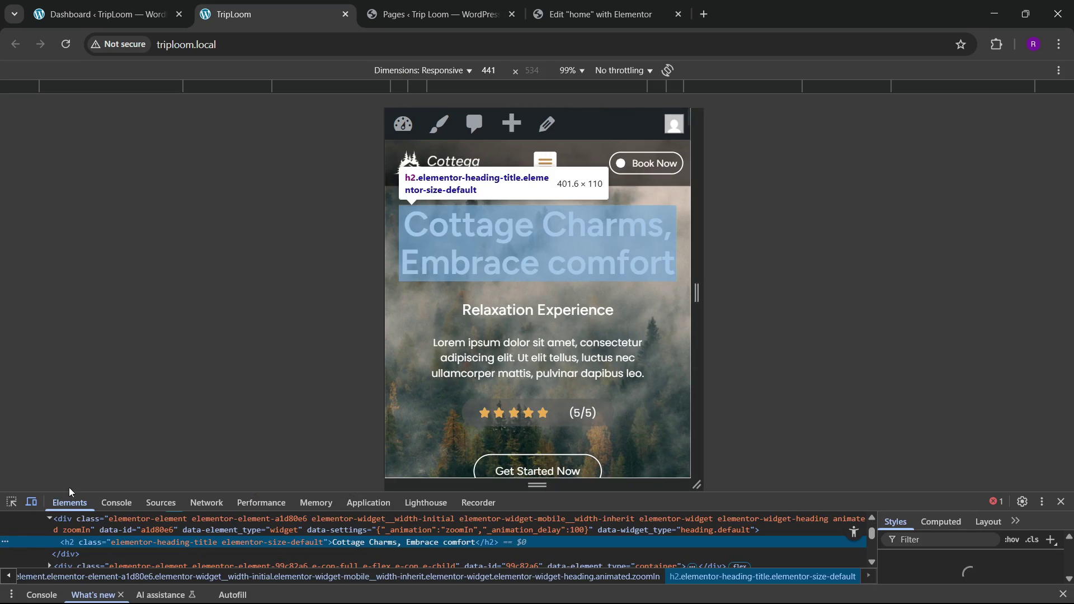
click(31, 502)
click(13, 503)
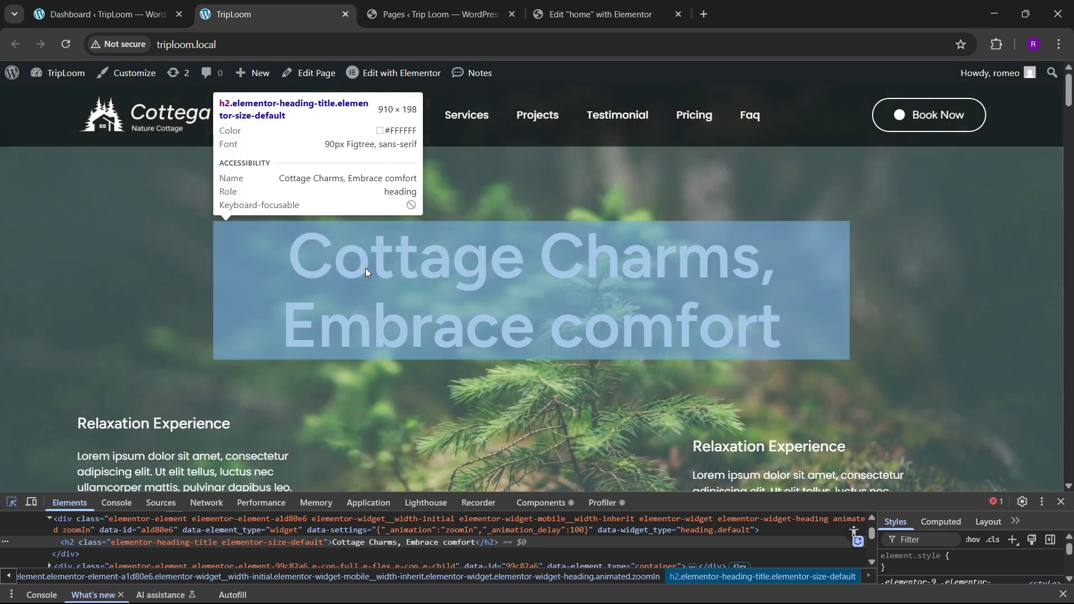
scroll(192, 364, down, 3)
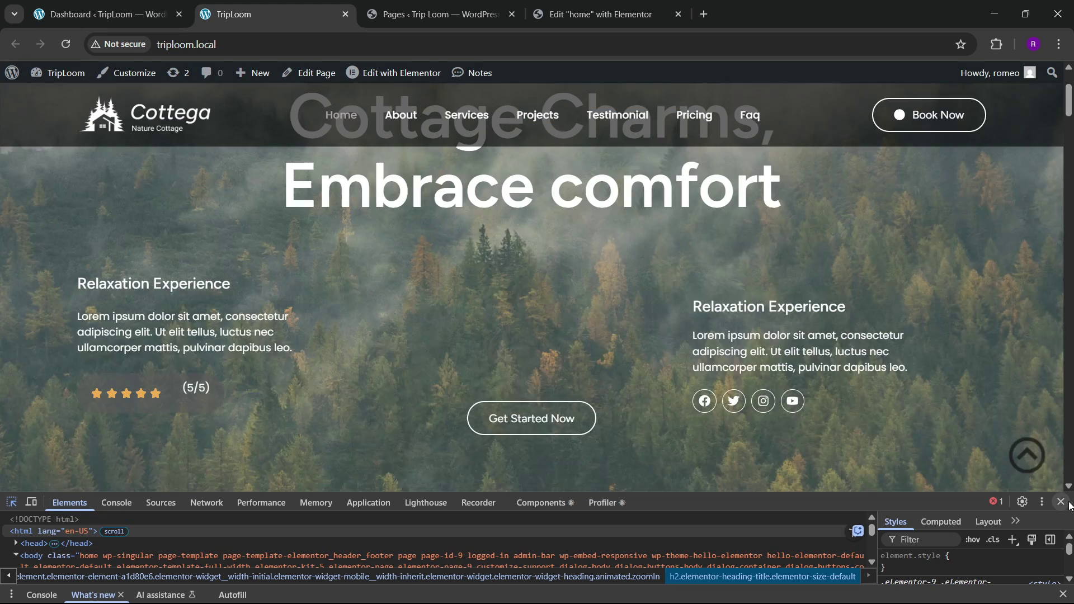
click(1061, 502)
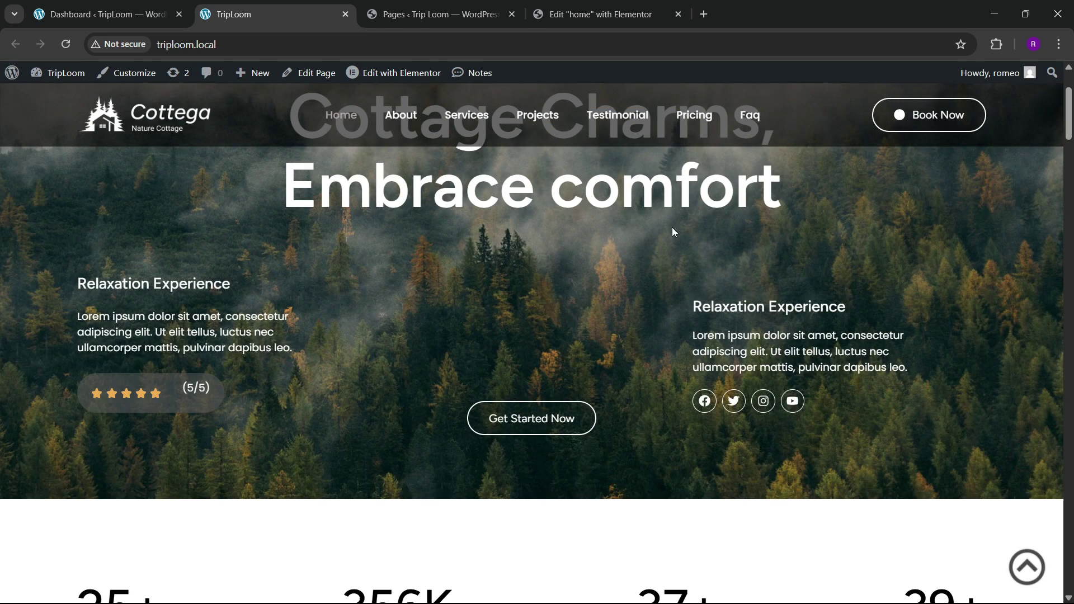
click(612, 11)
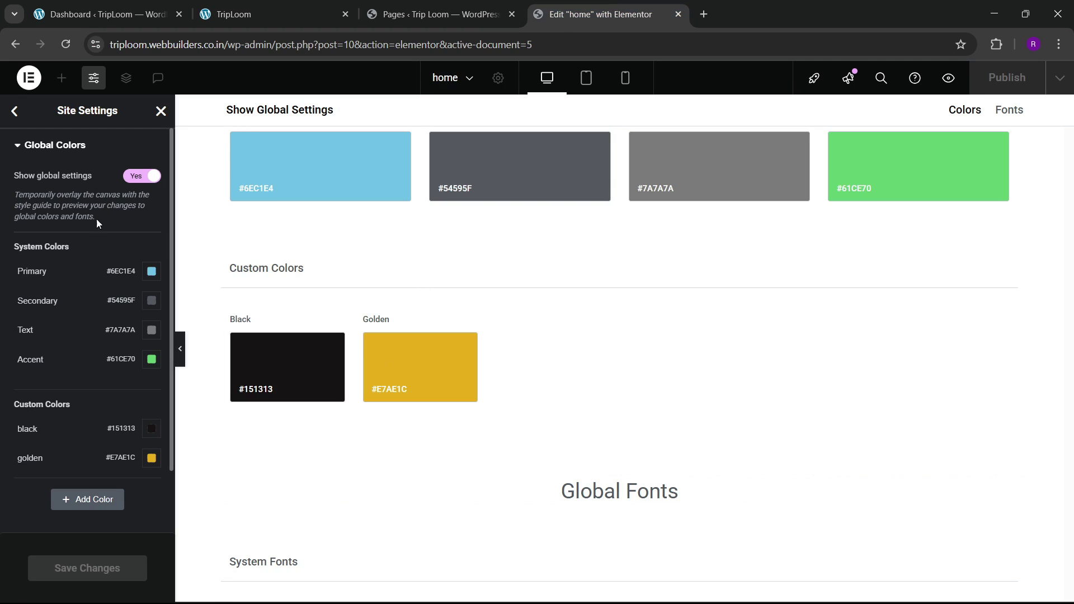
Step: Close Site Settings and reload the Elementor editor, comparing with the reference site's hero
click(15, 110)
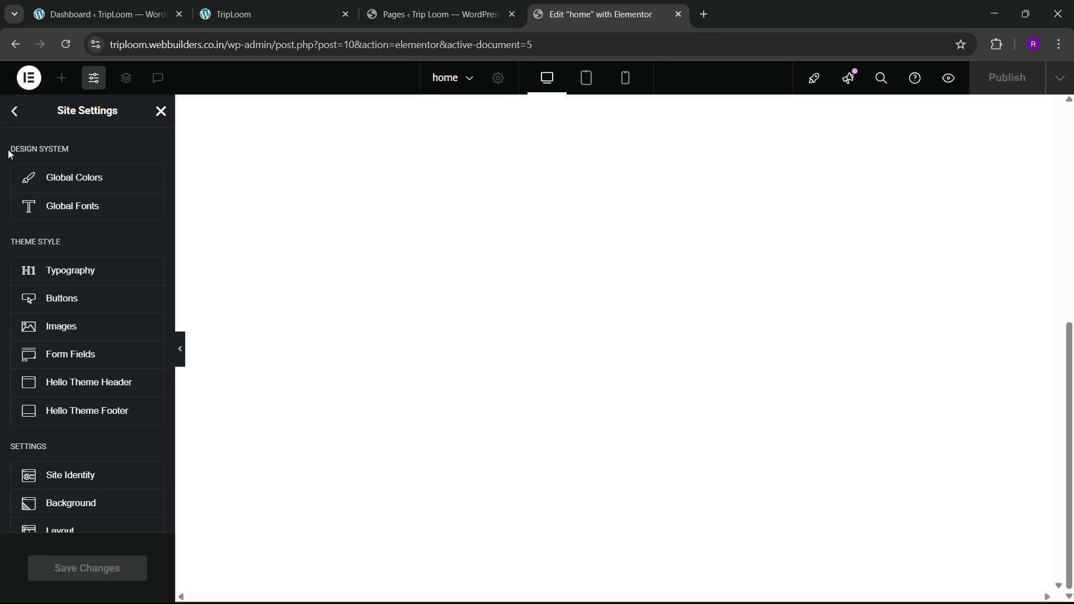
click(161, 111)
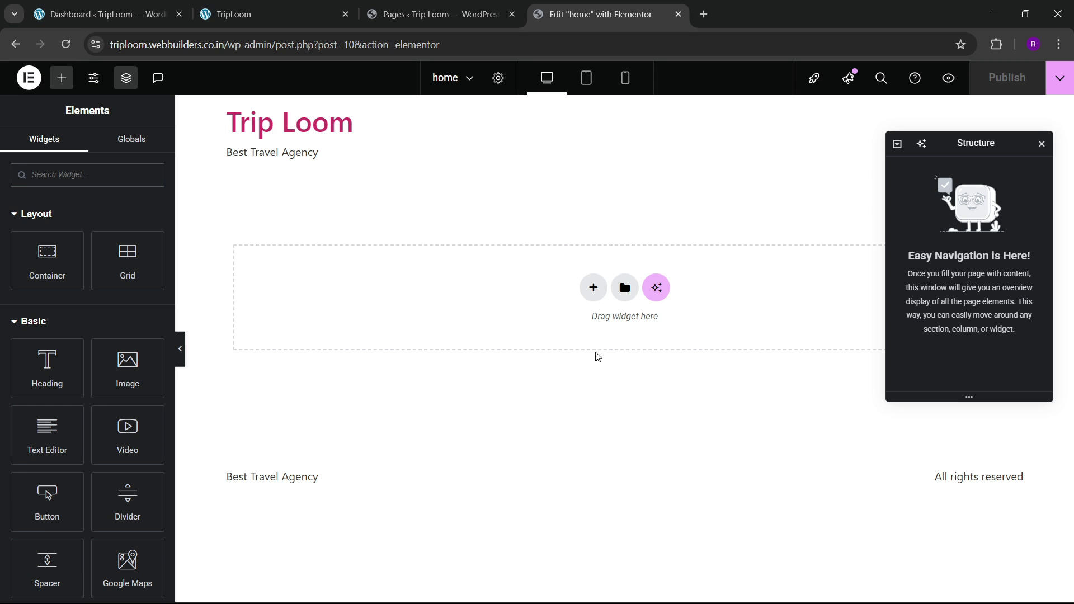
click(65, 45)
click(463, 12)
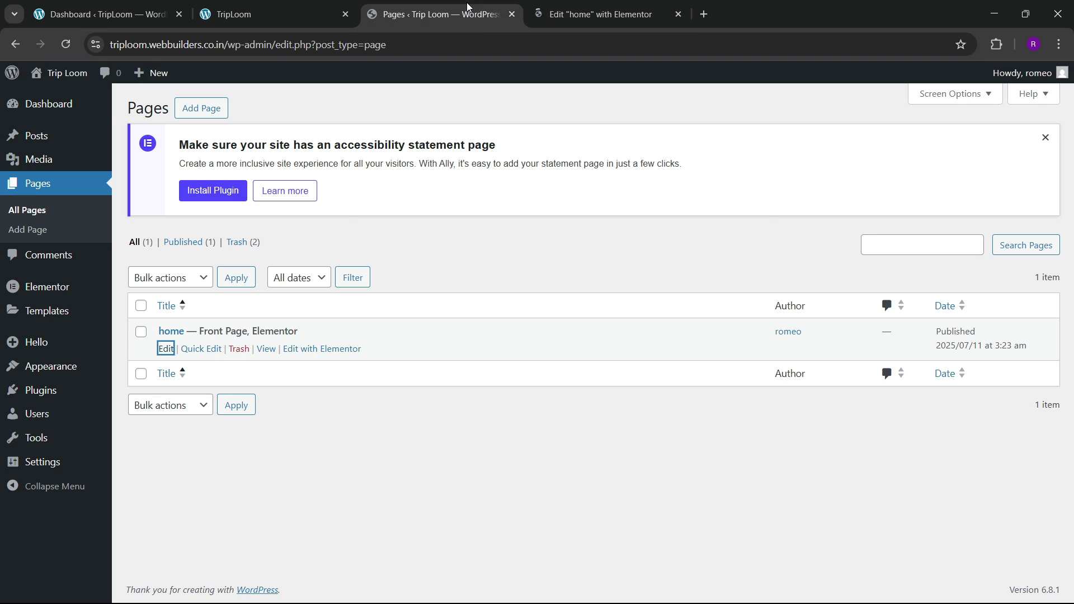
click(250, 12)
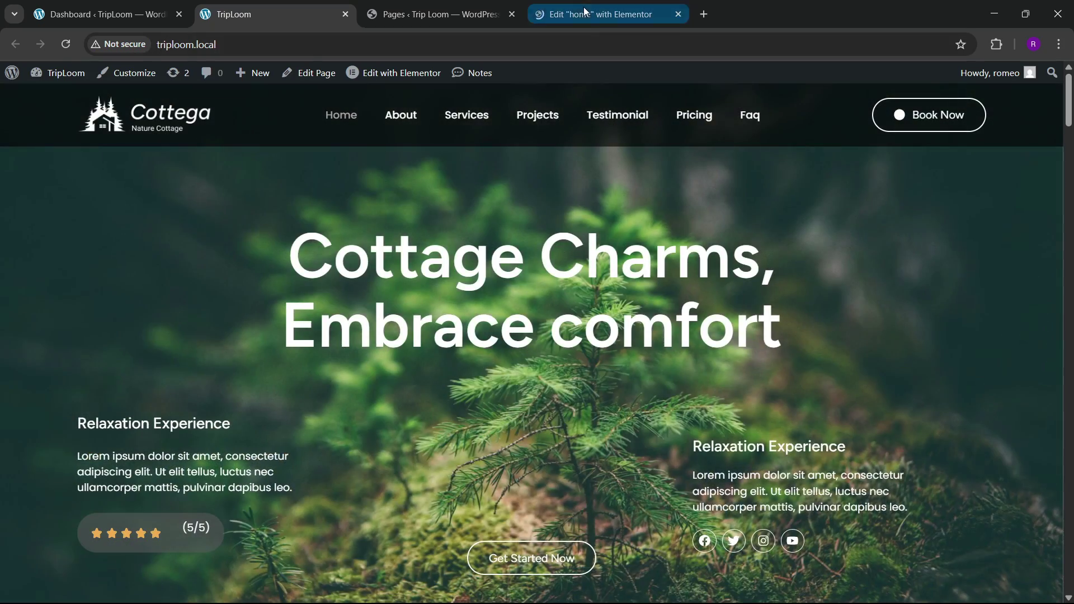
click(596, 13)
click(335, 14)
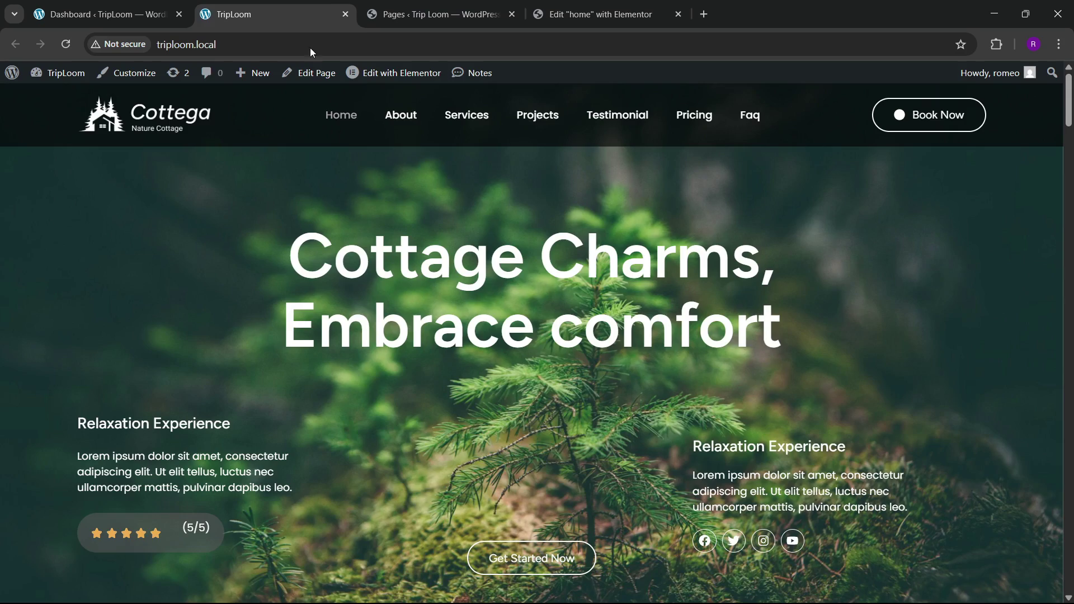
scroll(462, 331, down, 10)
scroll(463, 335, down, 3)
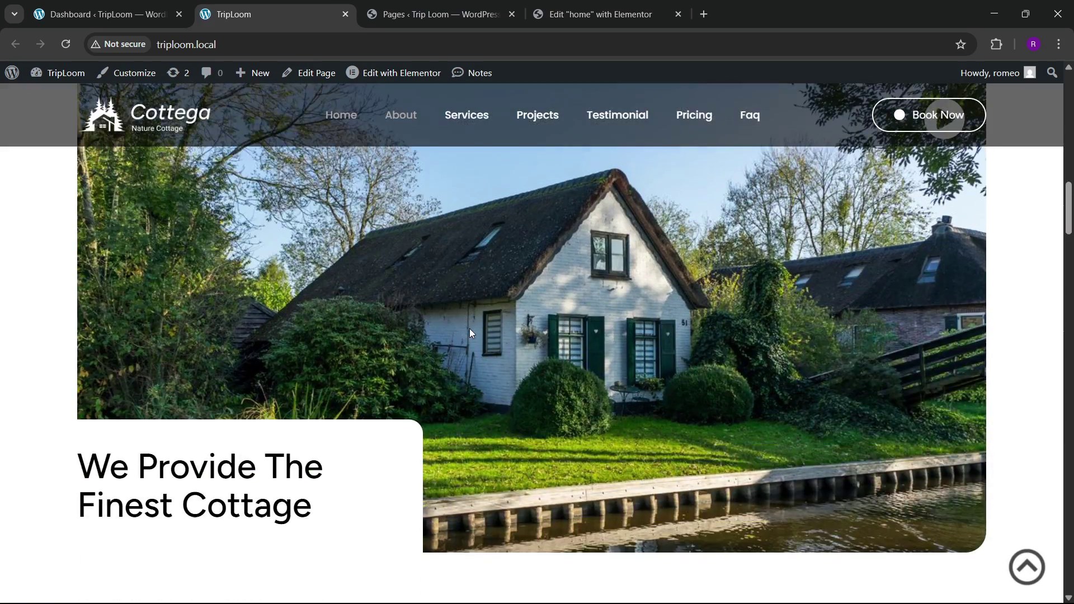
scroll(416, 436, up, 10)
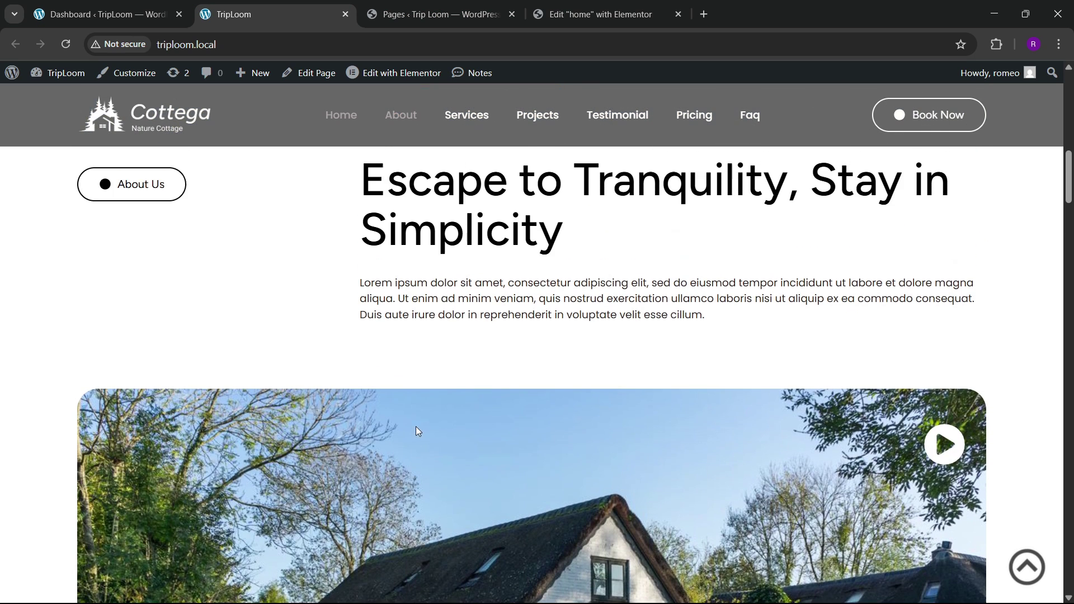
click(601, 14)
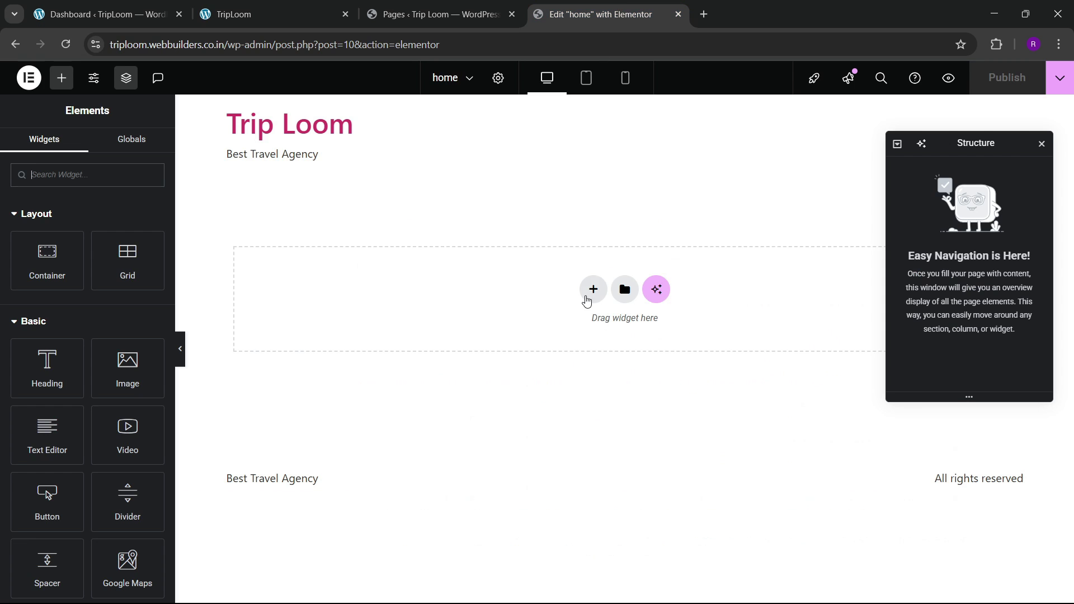
Step: Start a new Flexbox container on the empty home page, then view the Cottega hero
click(586, 301)
click(584, 313)
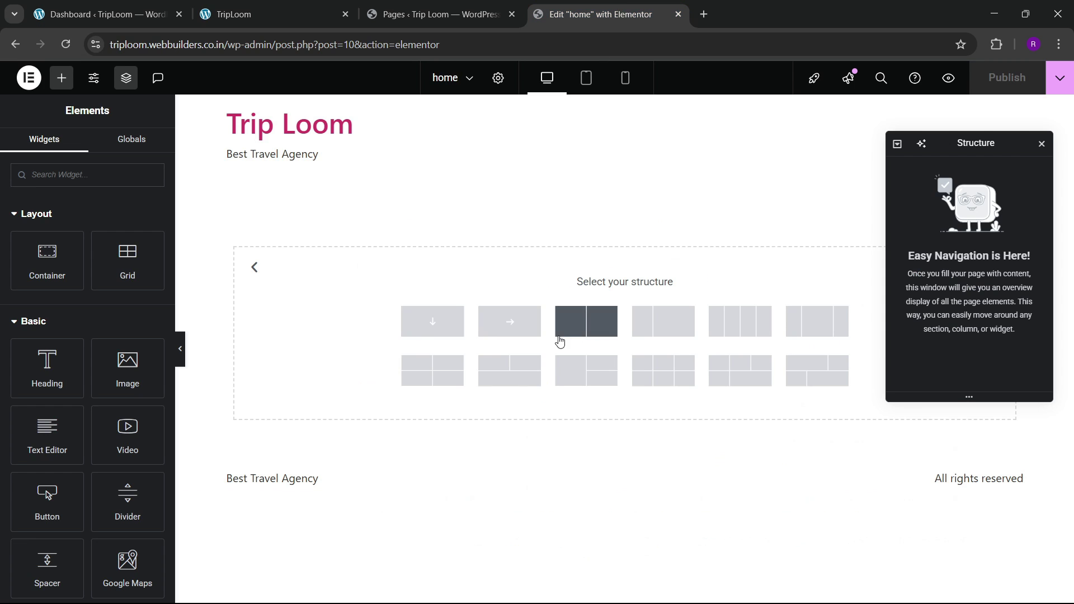
click(348, 5)
scroll(539, 241, up, 4)
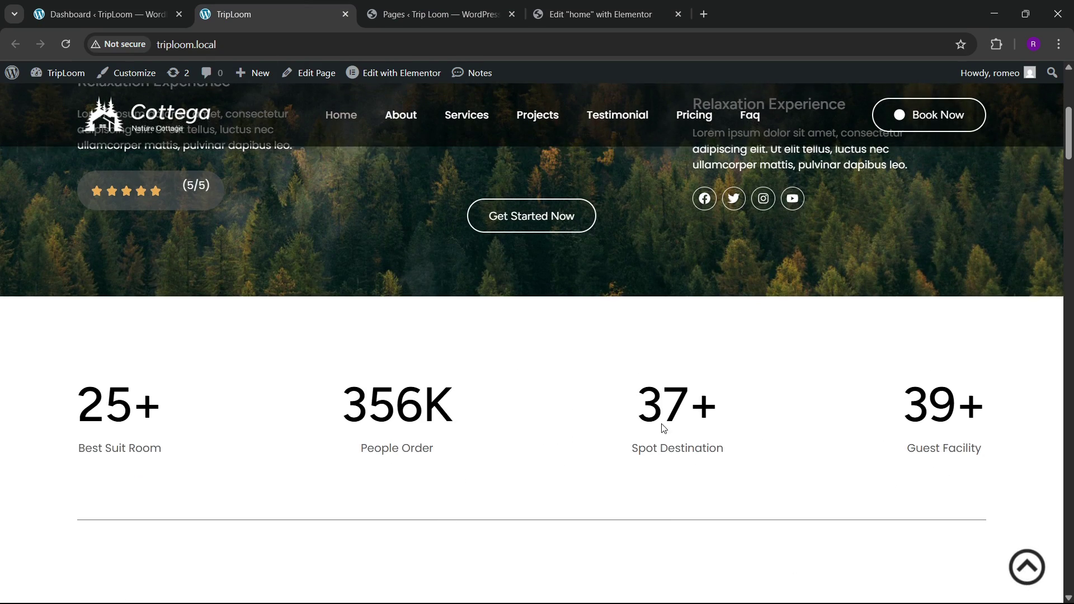
scroll(663, 428, up, 5)
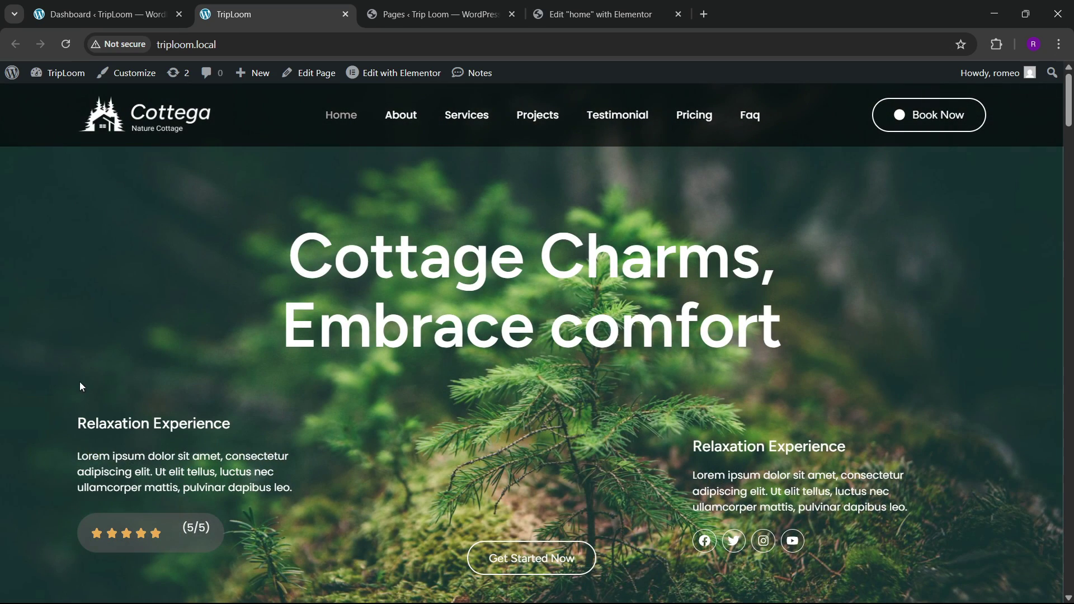
Step: Add a single-column container to the page and set its width to 1300
click(576, 14)
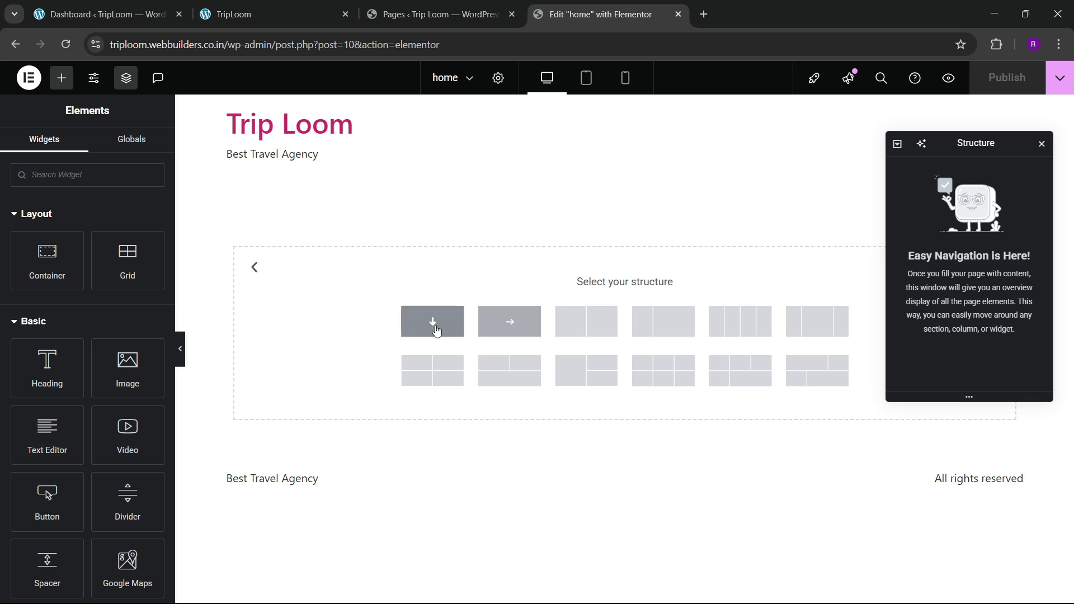
click(435, 332)
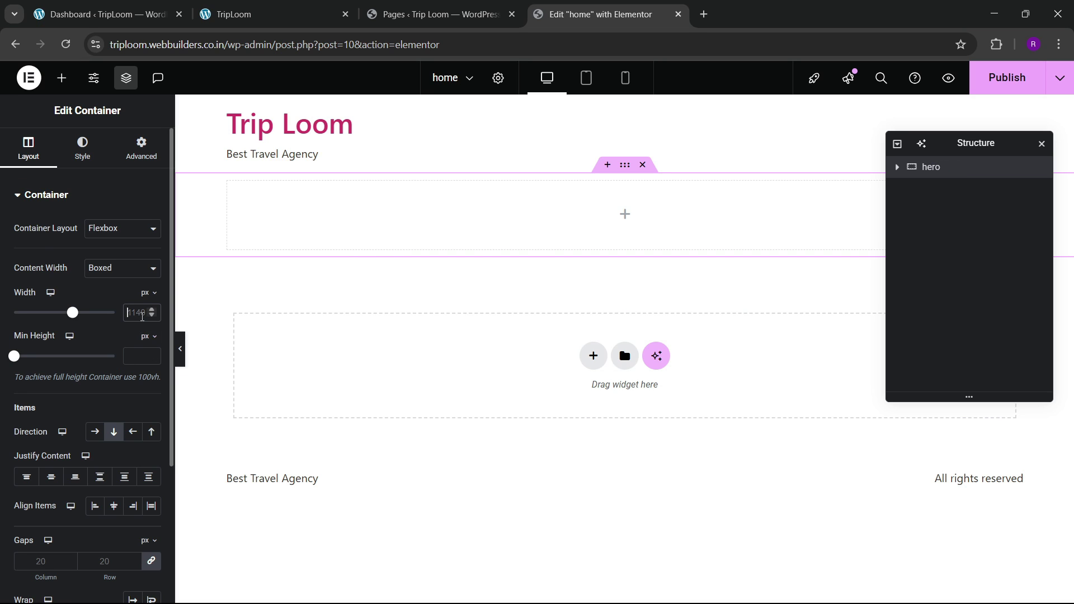
text(1300)
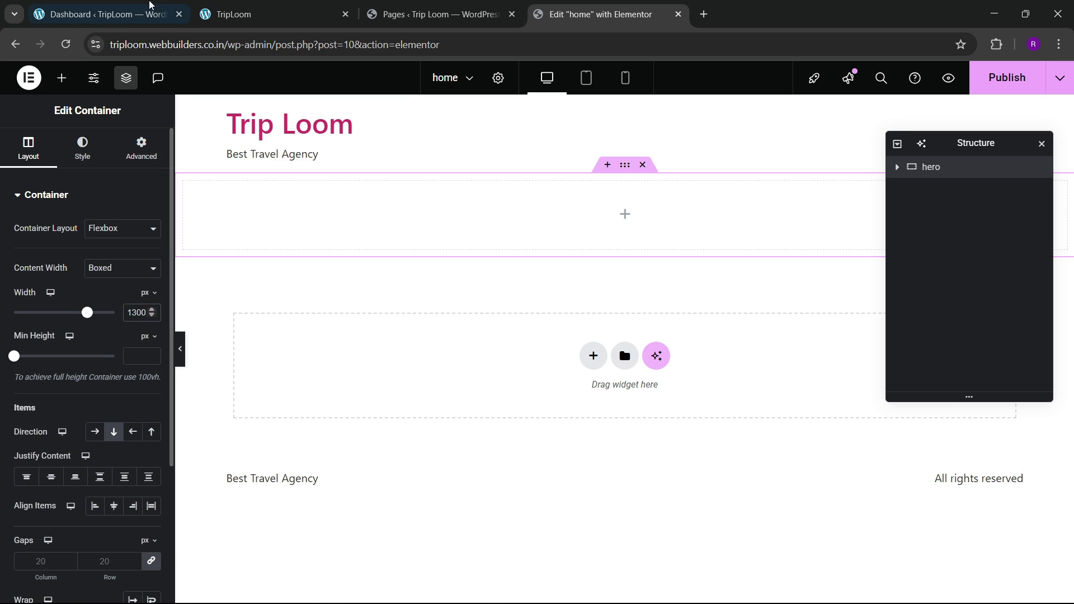
key(ctrl+Tab)
key(ctrl+Tab)
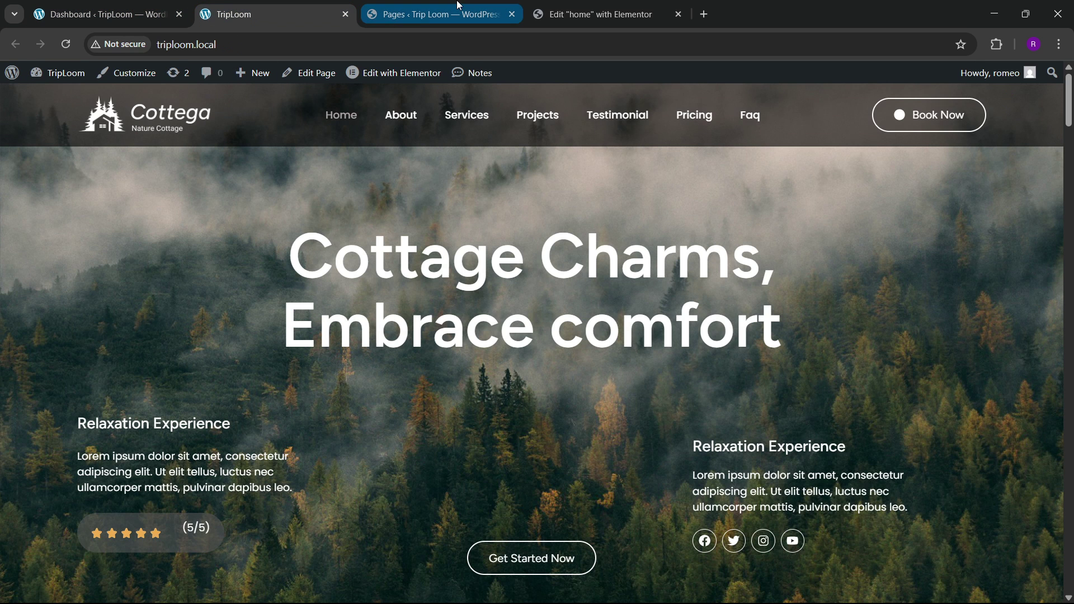
click(555, 2)
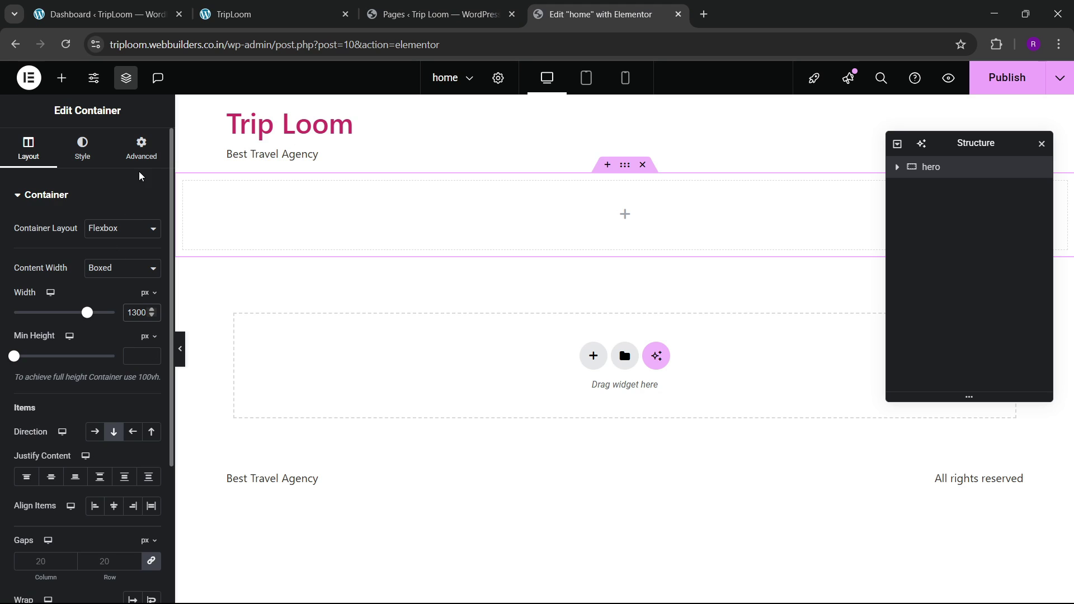
Step: Give the hero container 80 px top and bottom padding
click(140, 149)
click(150, 298)
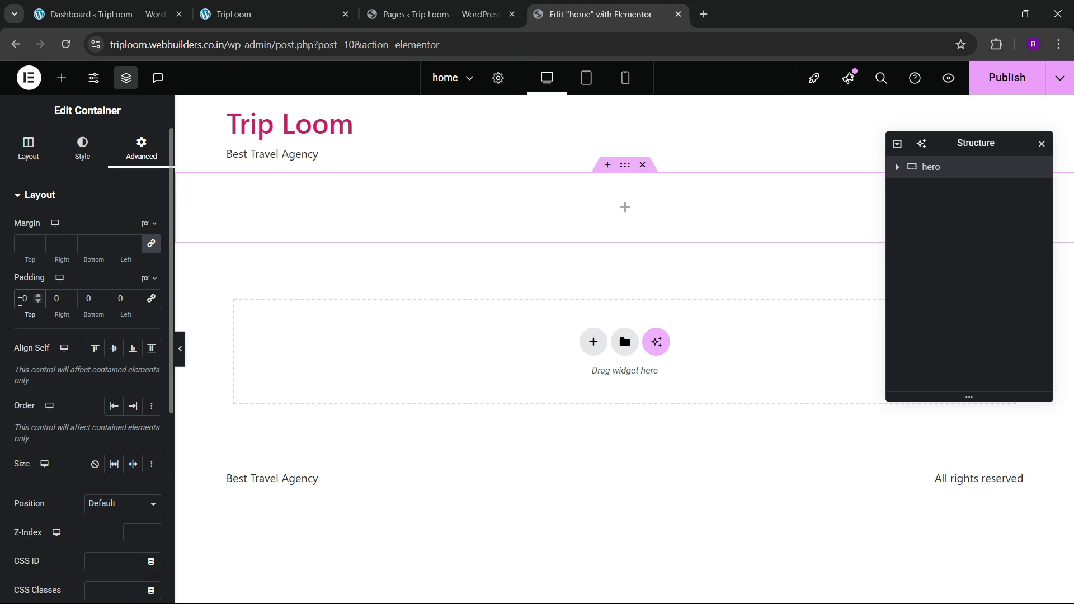
click(20, 300)
text(8)
click(85, 299)
text(8)
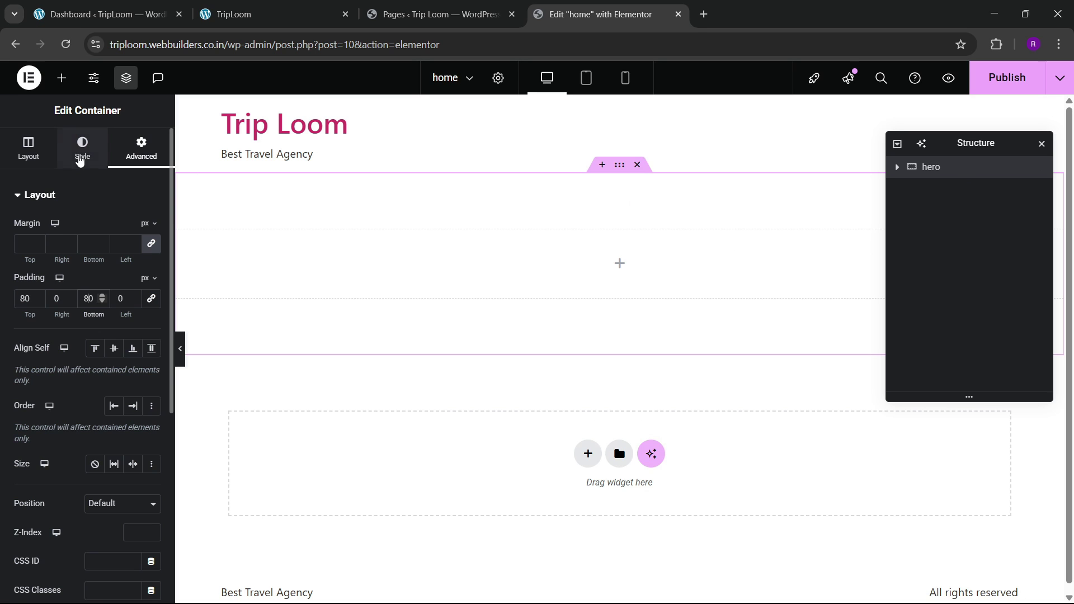
click(82, 150)
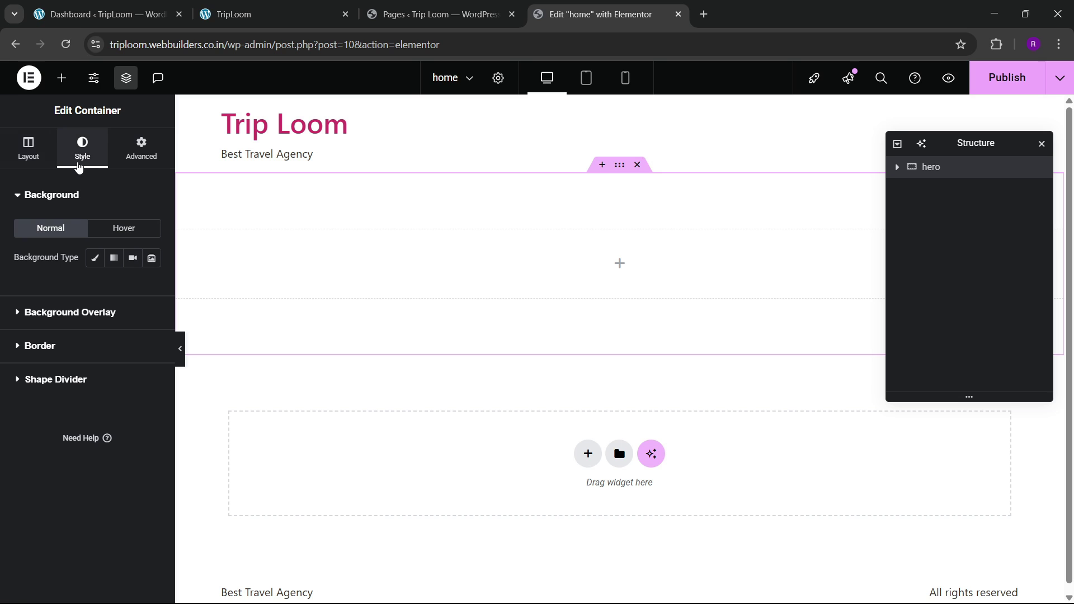
Step: Make the container background a slideshow of the green tree and misty forest images
click(150, 258)
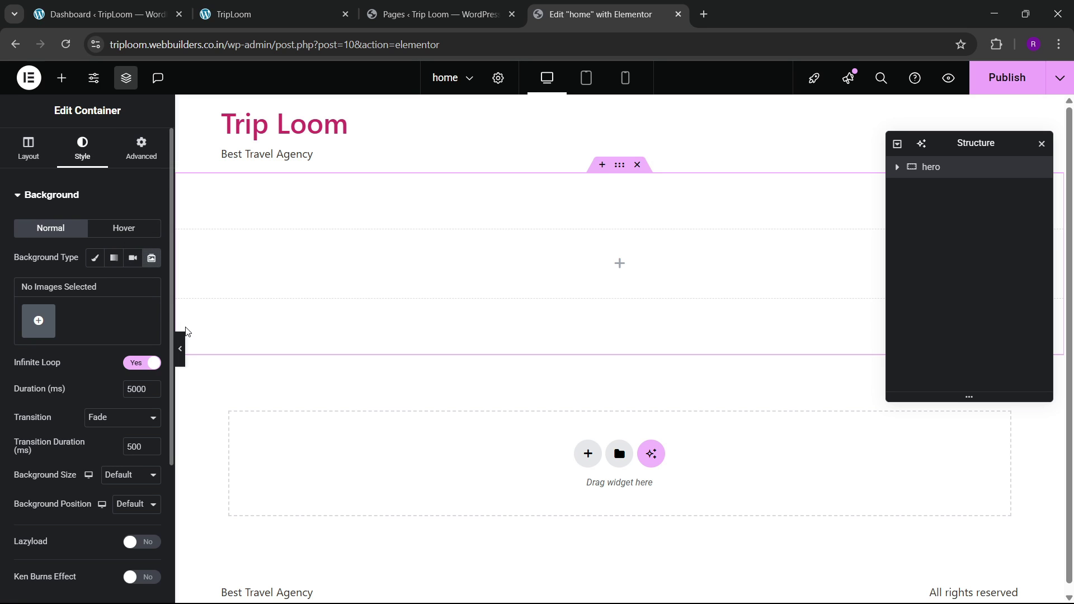
click(37, 328)
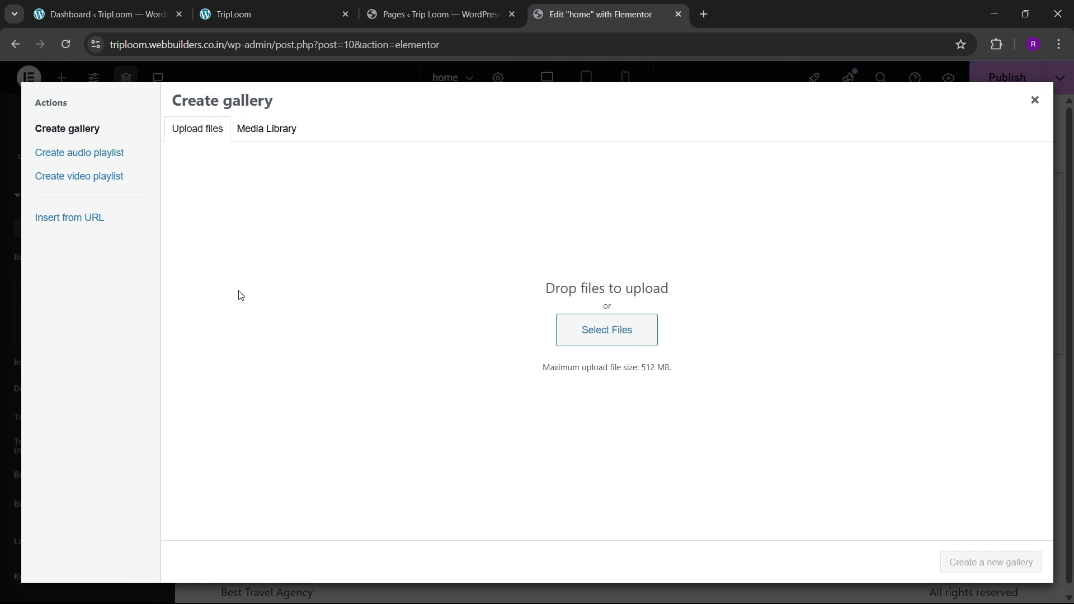
click(246, 133)
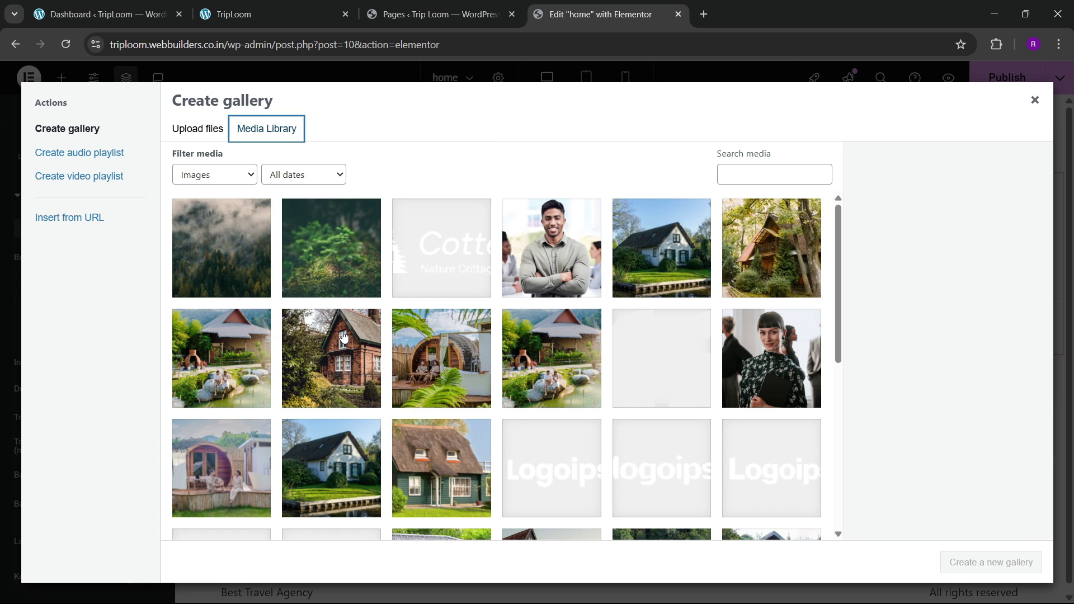
click(313, 293)
click(266, 290)
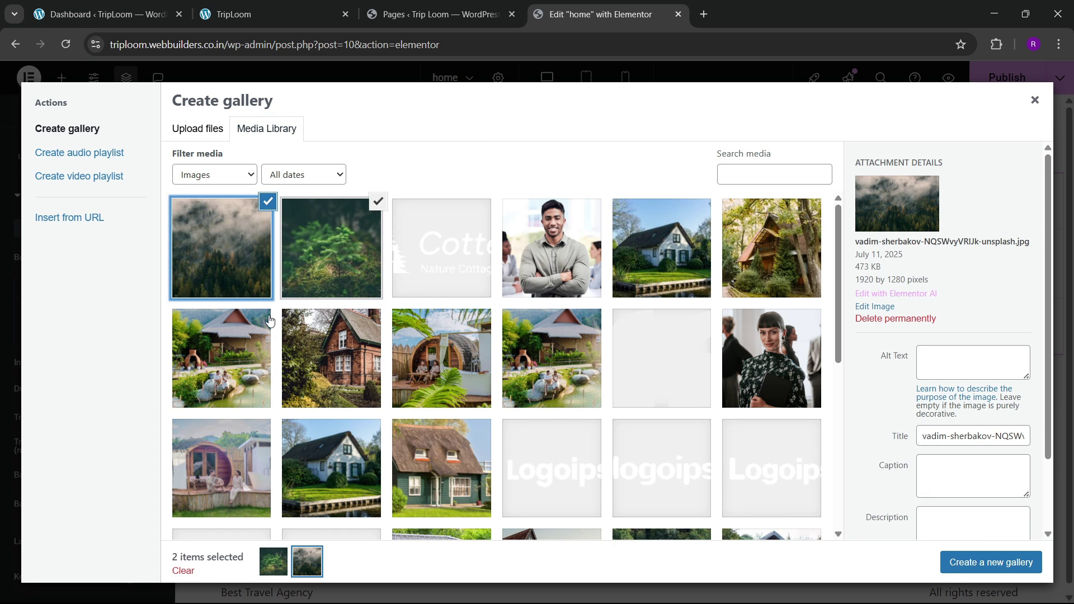
click(964, 564)
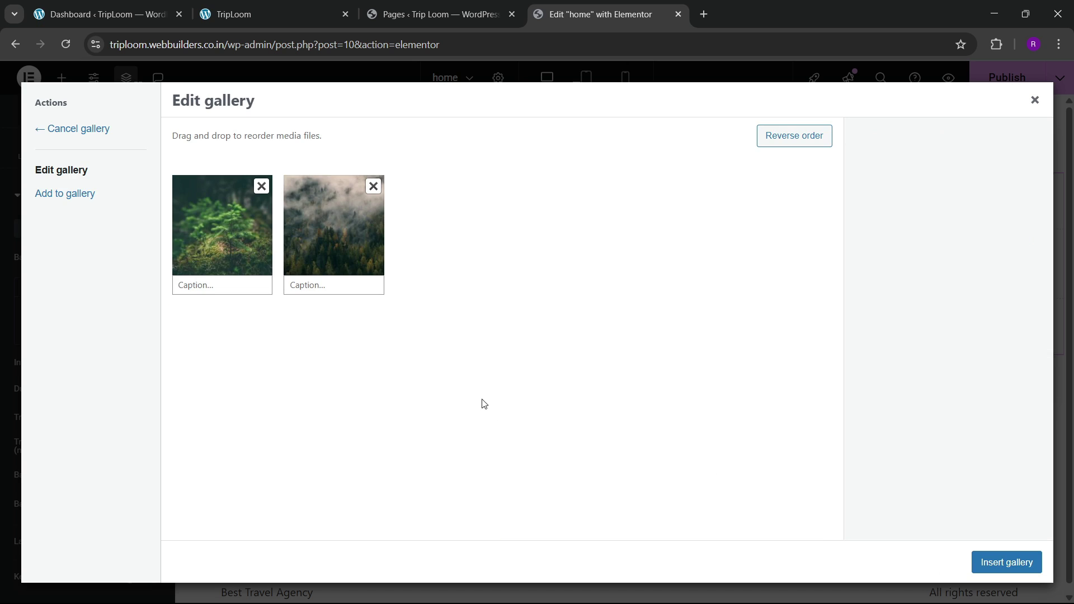
click(995, 568)
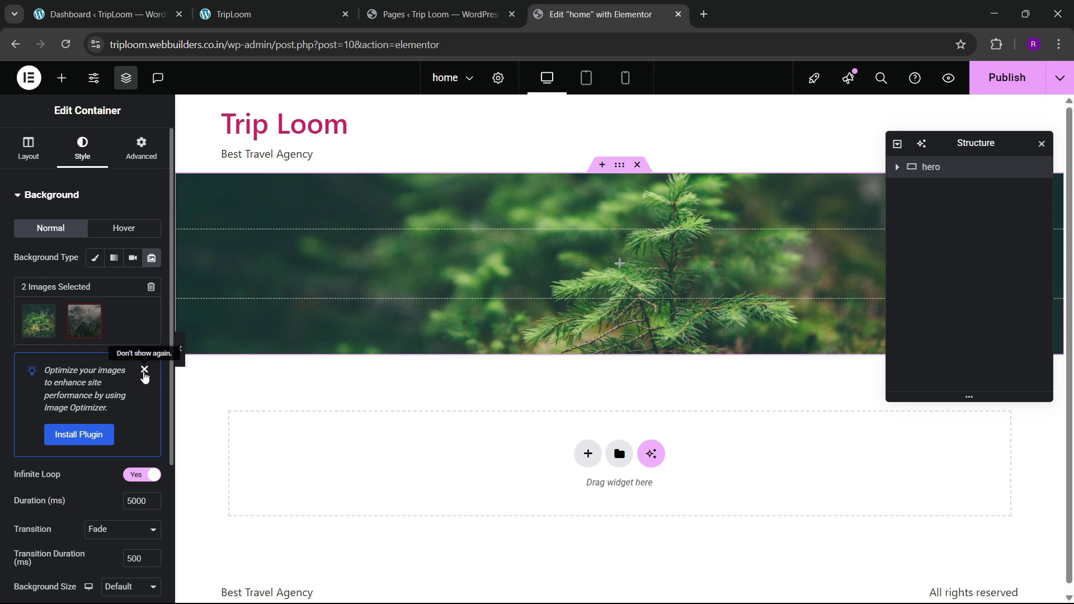
click(144, 370)
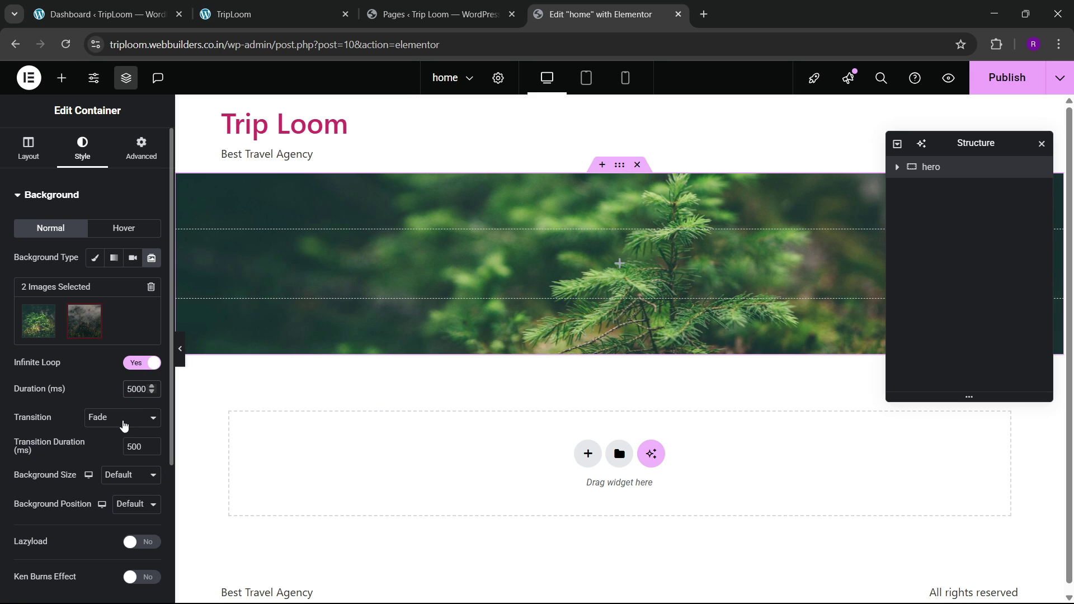
Step: Set slide duration 3000, size Cover, position Center Center, and enable Lazyload and Ken Burns
key(BackSpace)
text(3)
scroll(68, 396, down, 1)
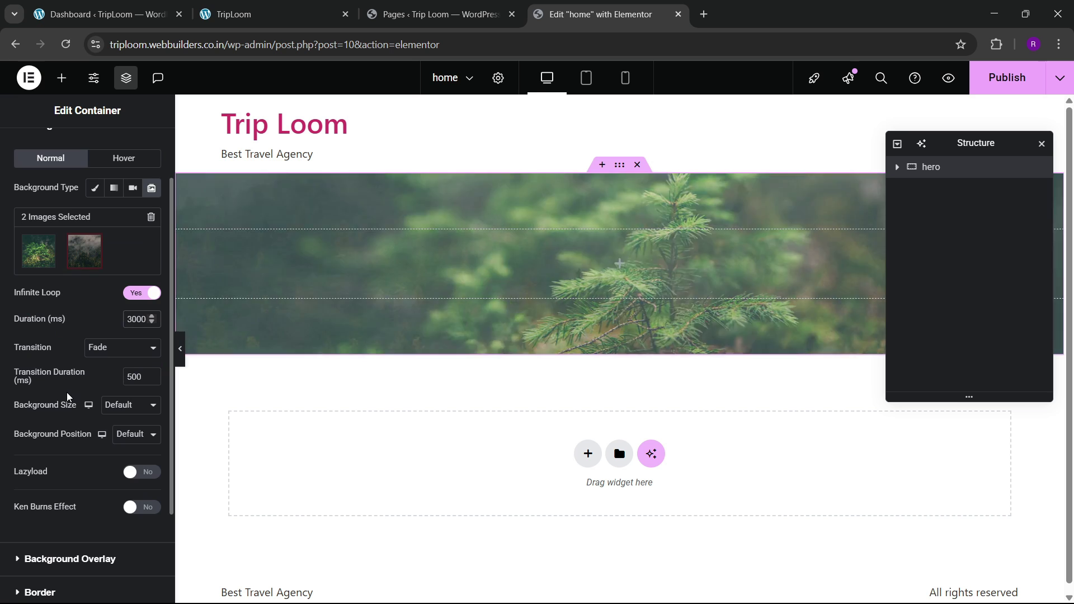
click(118, 414)
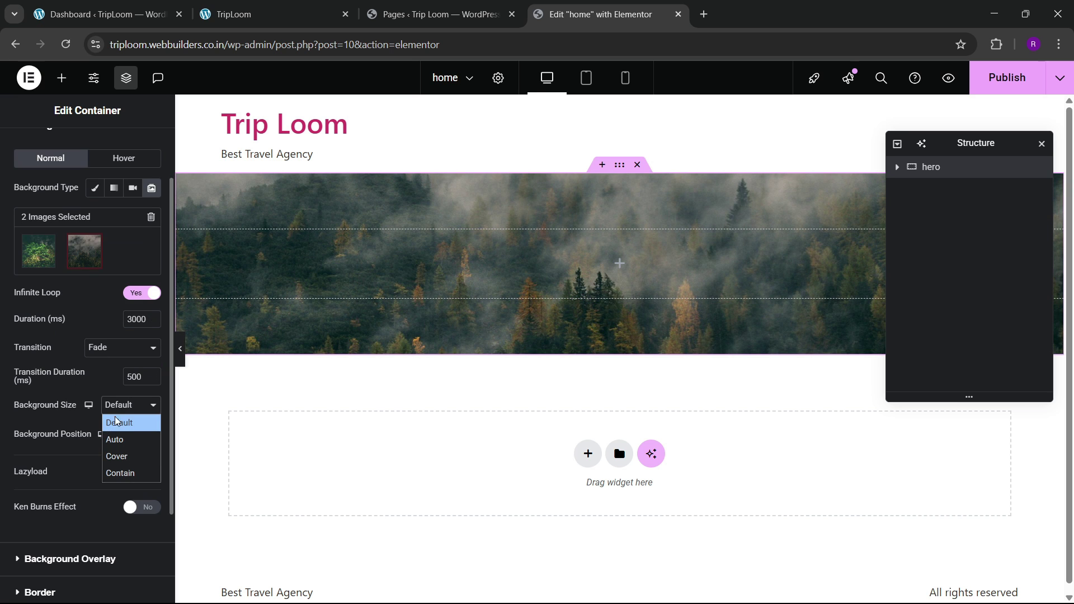
click(117, 458)
click(135, 434)
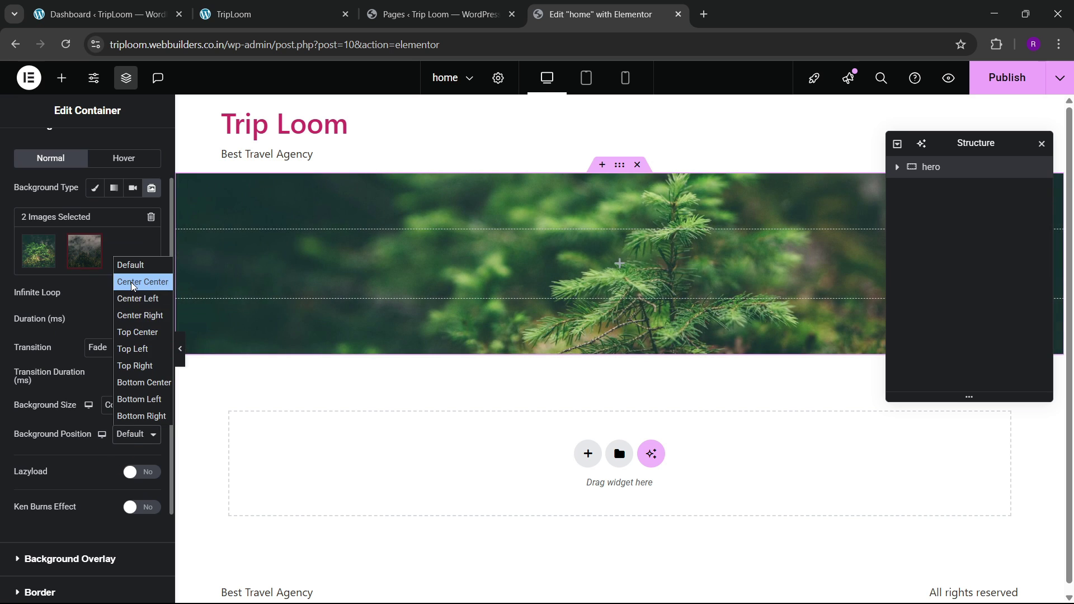
click(140, 282)
scroll(25, 442, down, 2)
click(142, 349)
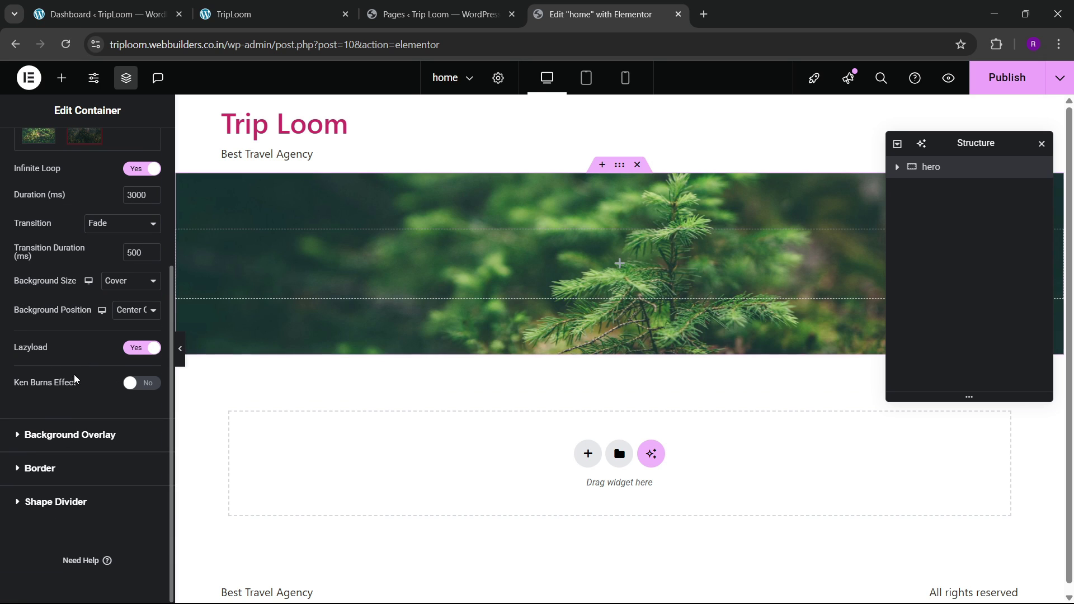
click(140, 384)
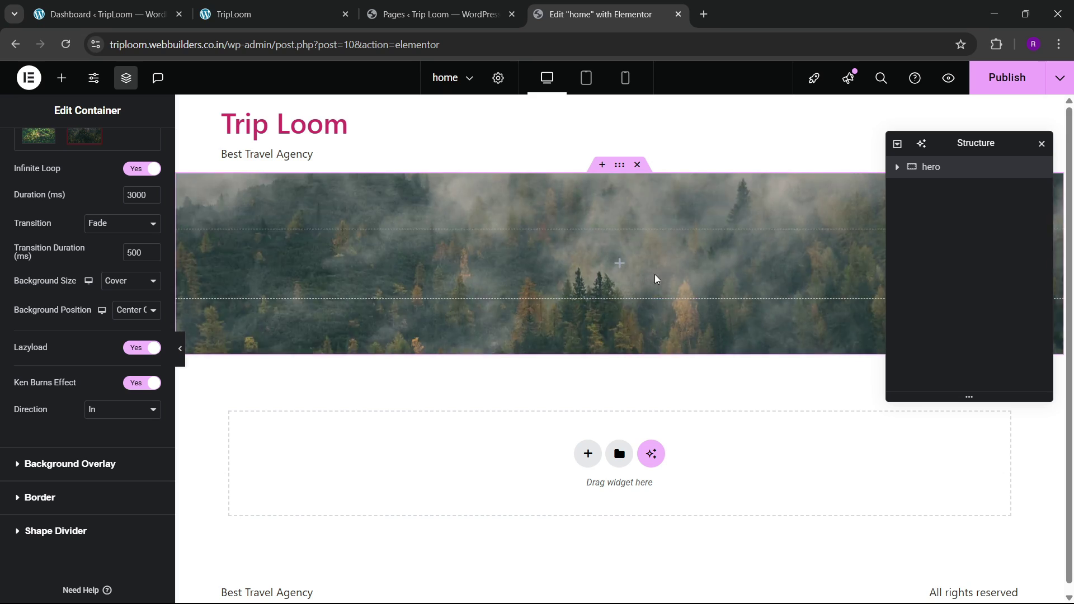
Step: Drop a Heading widget into the hero and copy the reference site's hero heading text
click(245, 11)
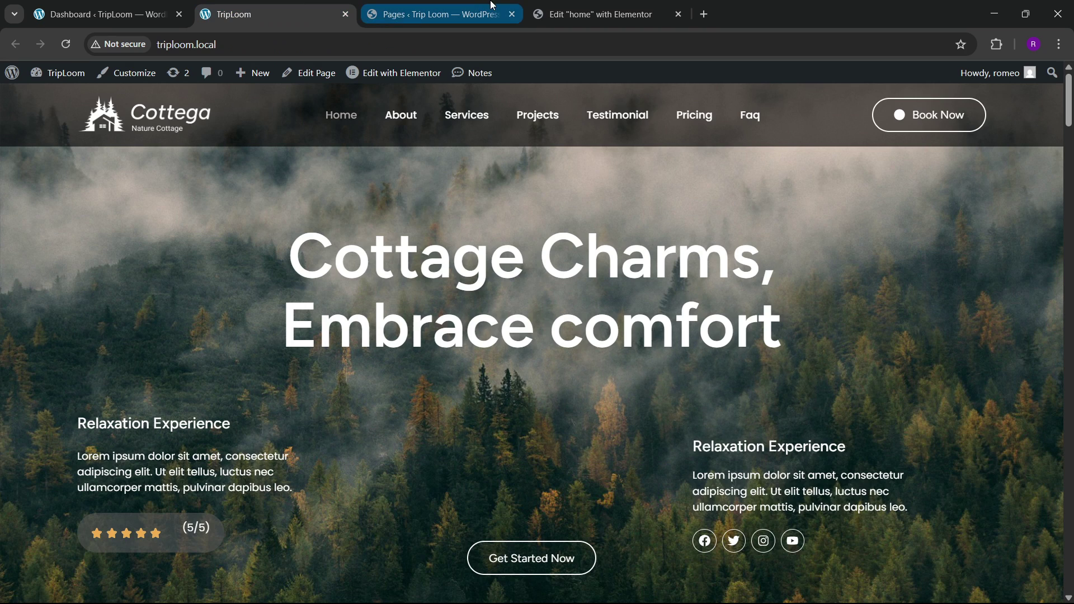
click(433, 14)
click(582, 14)
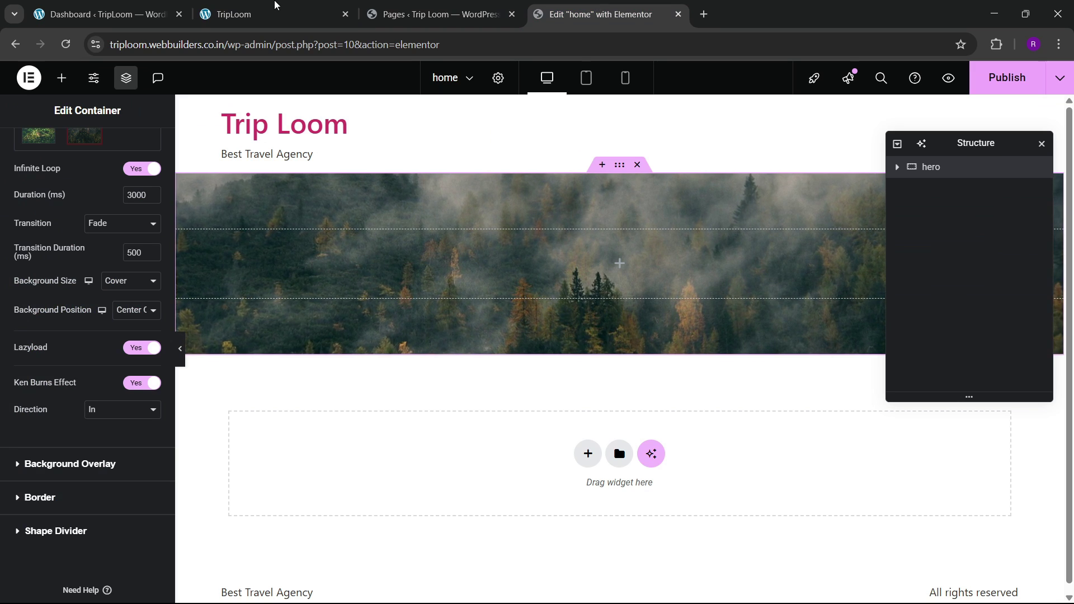
click(274, 11)
click(546, 7)
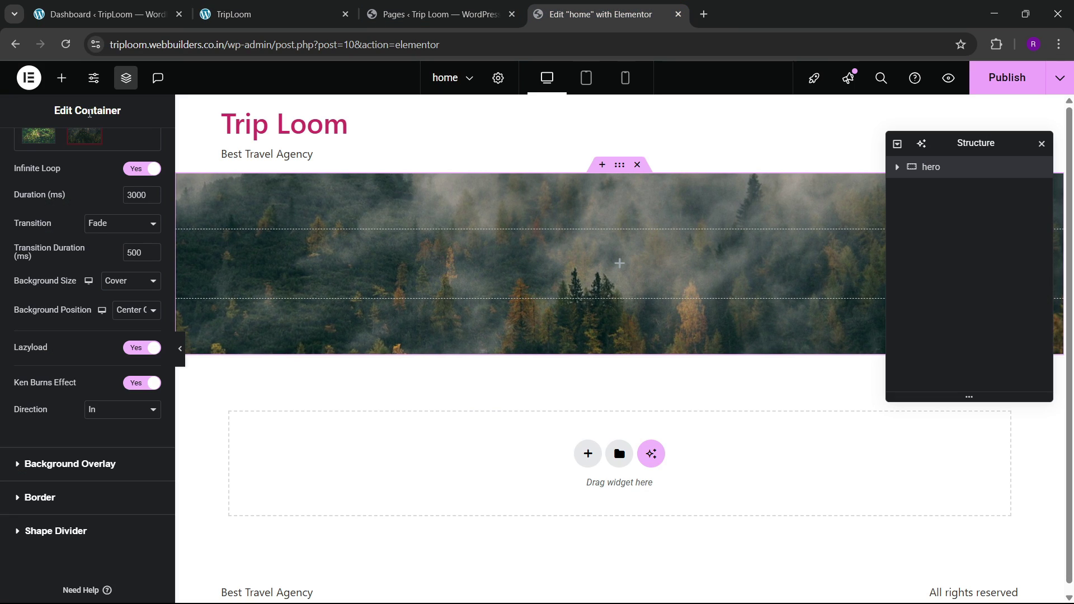
click(61, 78)
drag(65, 358, 417, 264)
click(274, 14)
drag(290, 253, 813, 330)
key(ctrl+c)
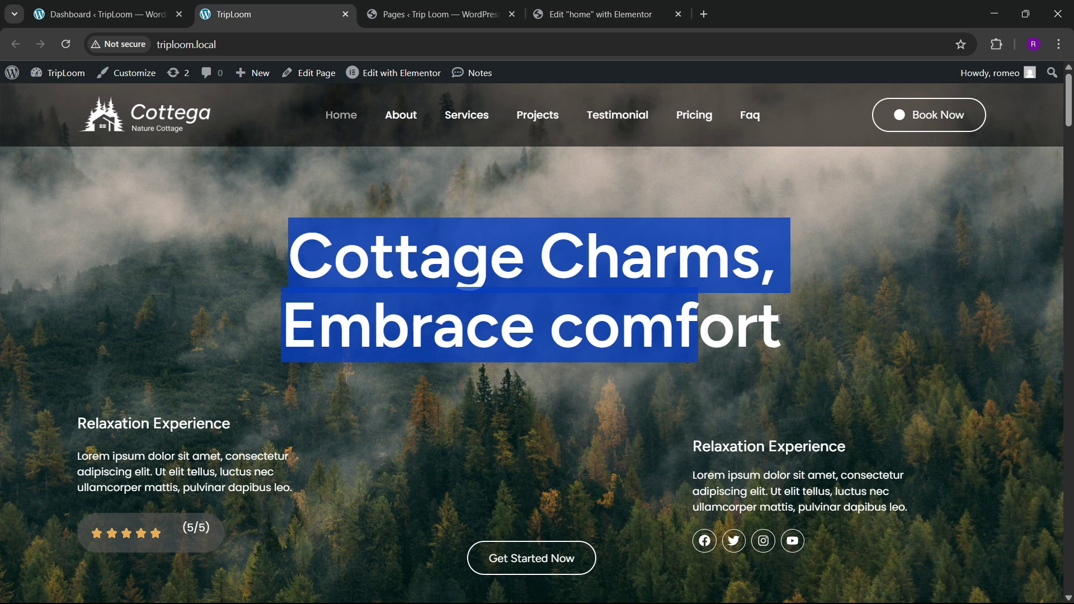
Step: Replace the heading title with 'Cottage Charms, Embrace comfort'
click(595, 14)
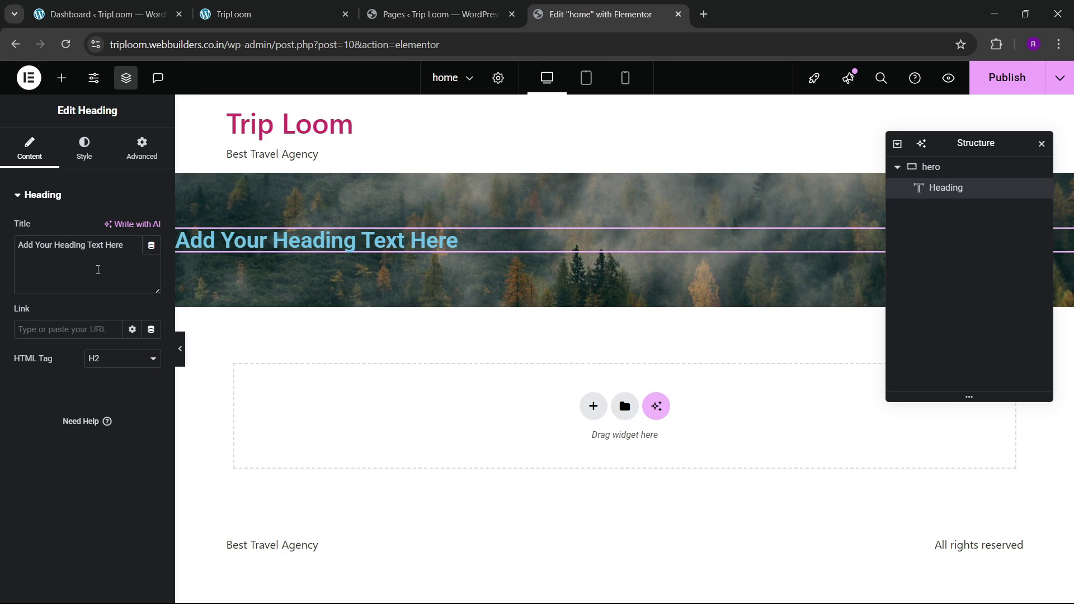
key(ctrl+a)
key(ctrl+v)
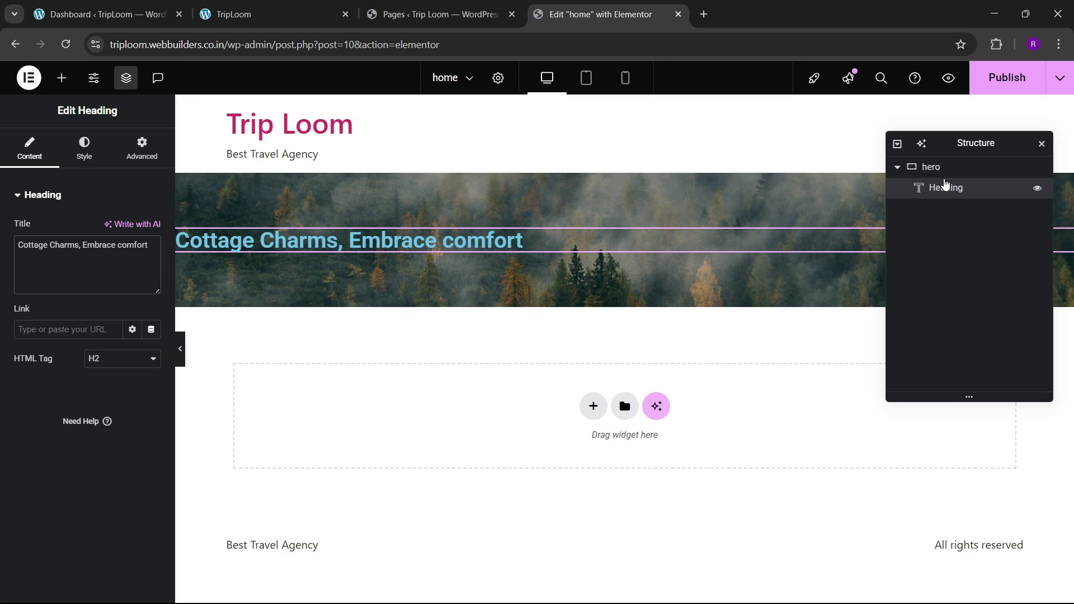
click(327, 15)
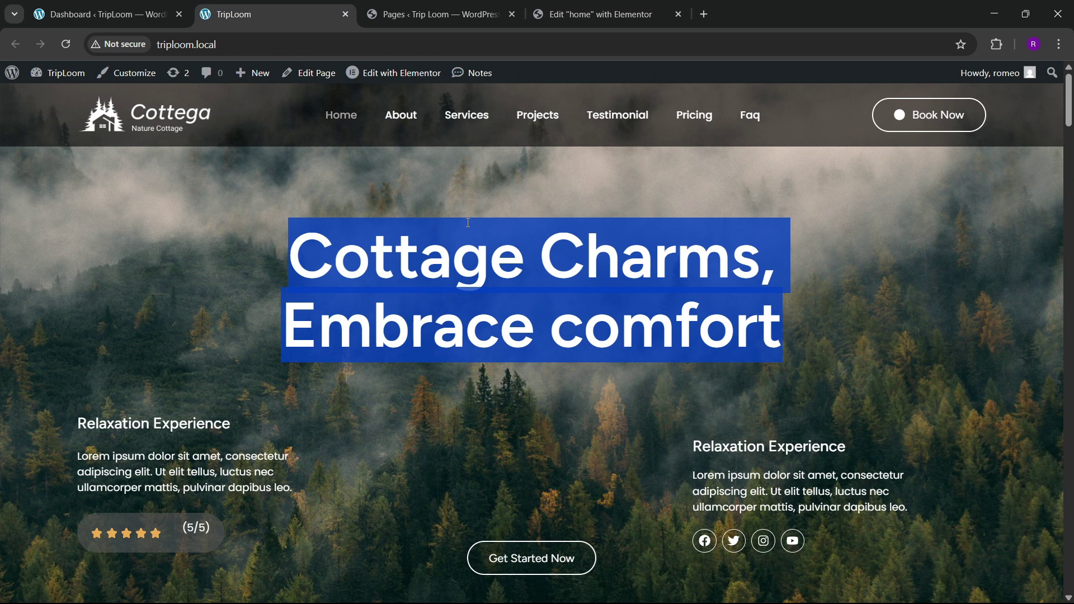
click(439, 14)
click(595, 14)
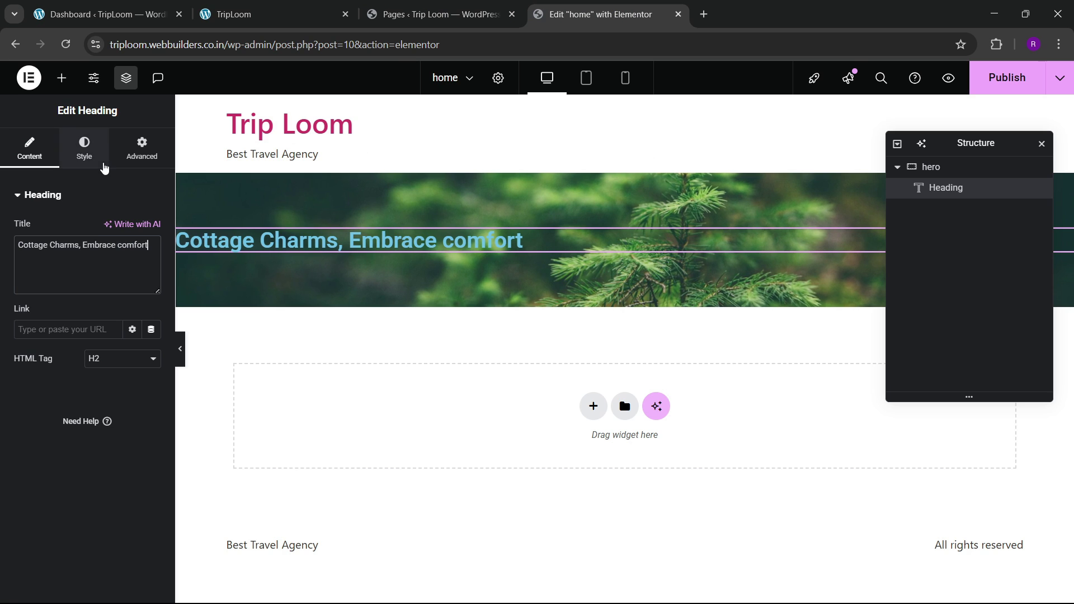
Step: Set the heading font to Figtree and centre-align it
click(84, 150)
click(151, 269)
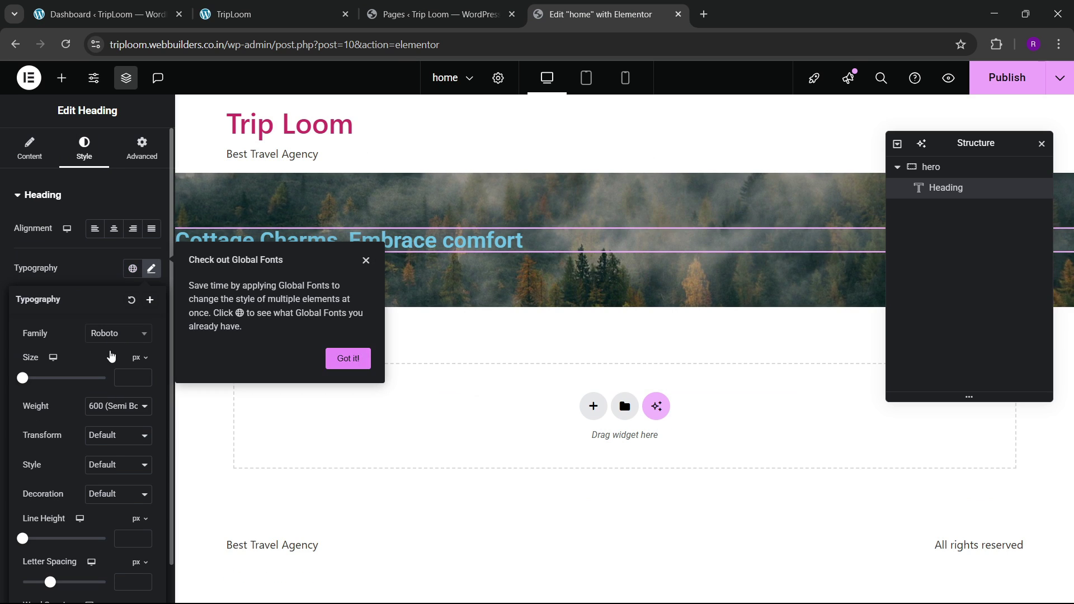
click(115, 334)
text(figt)
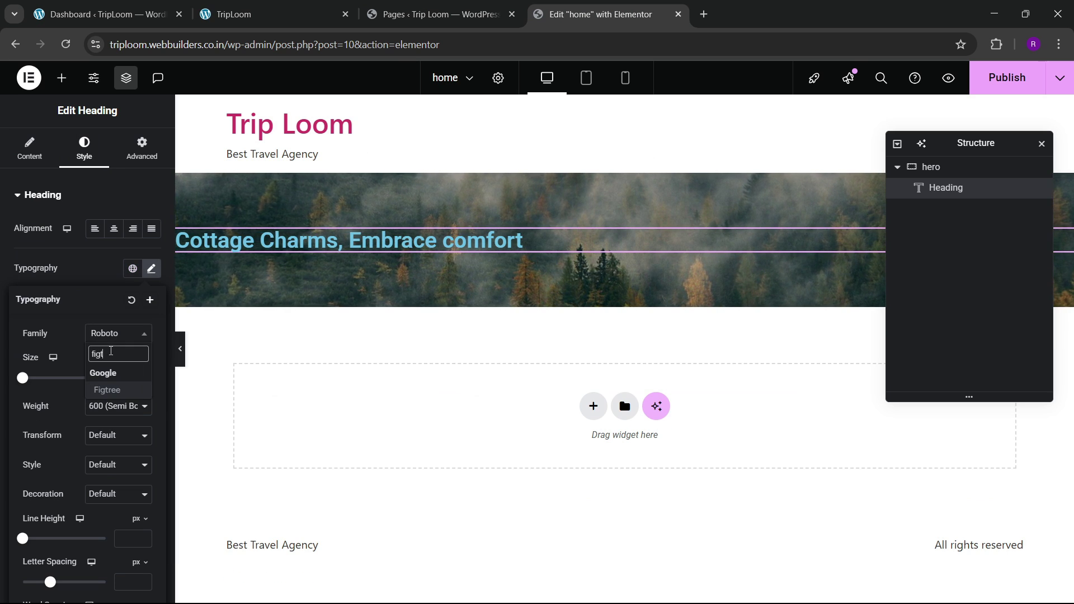
text(ree)
key(Return)
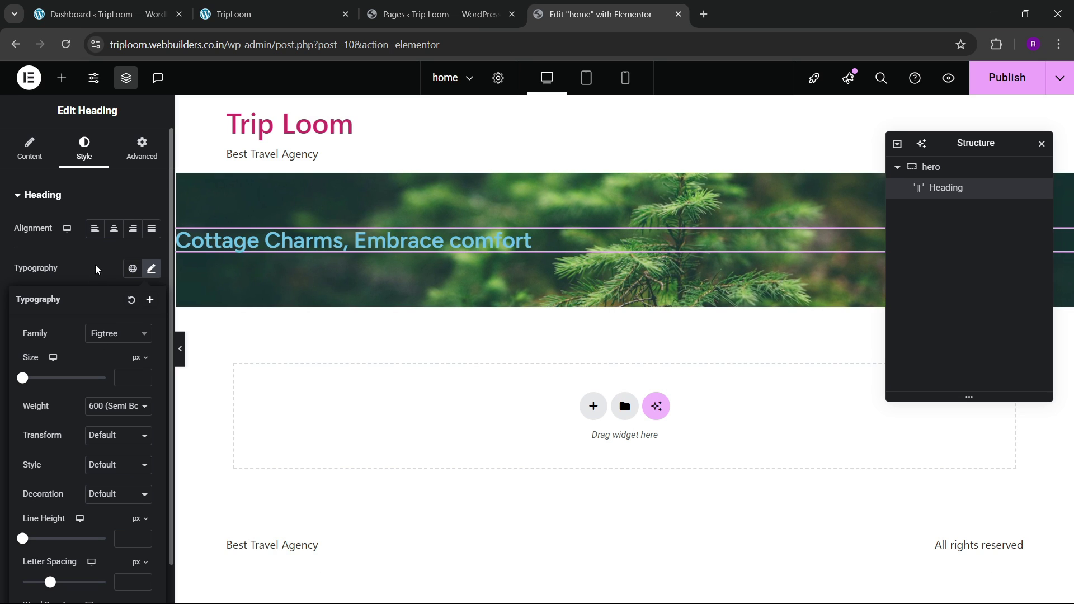
click(114, 229)
click(930, 167)
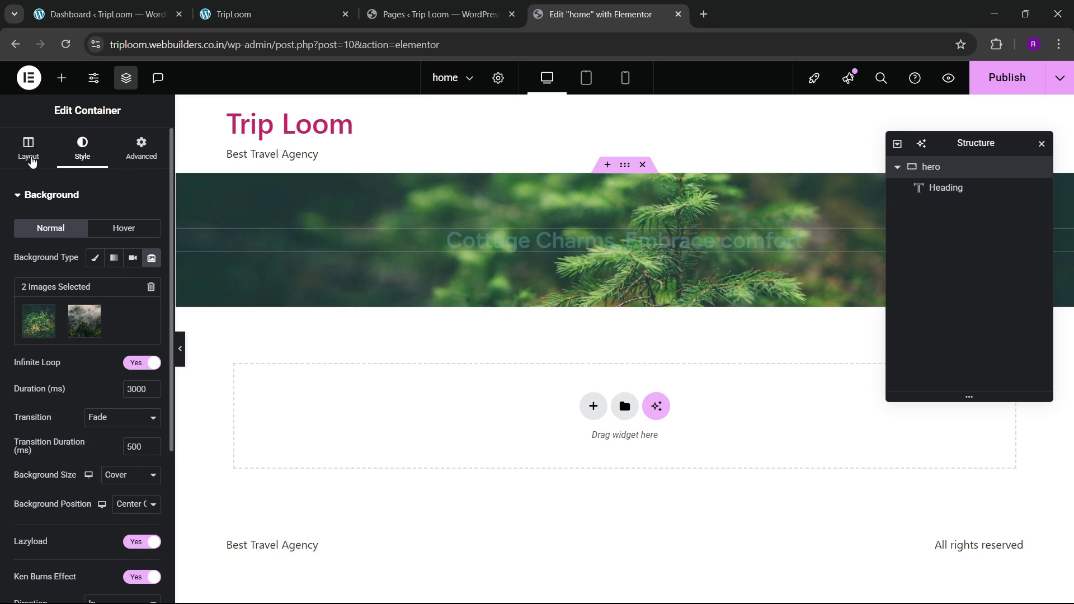
click(31, 152)
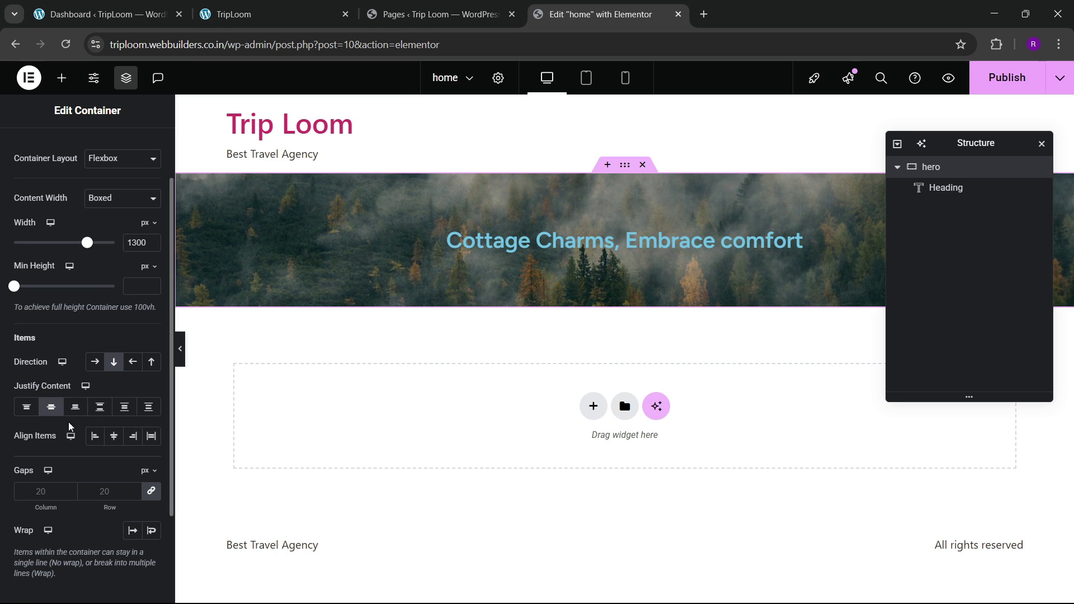
Step: Make the hero heading text colour white (#FFFFFF)
click(578, 251)
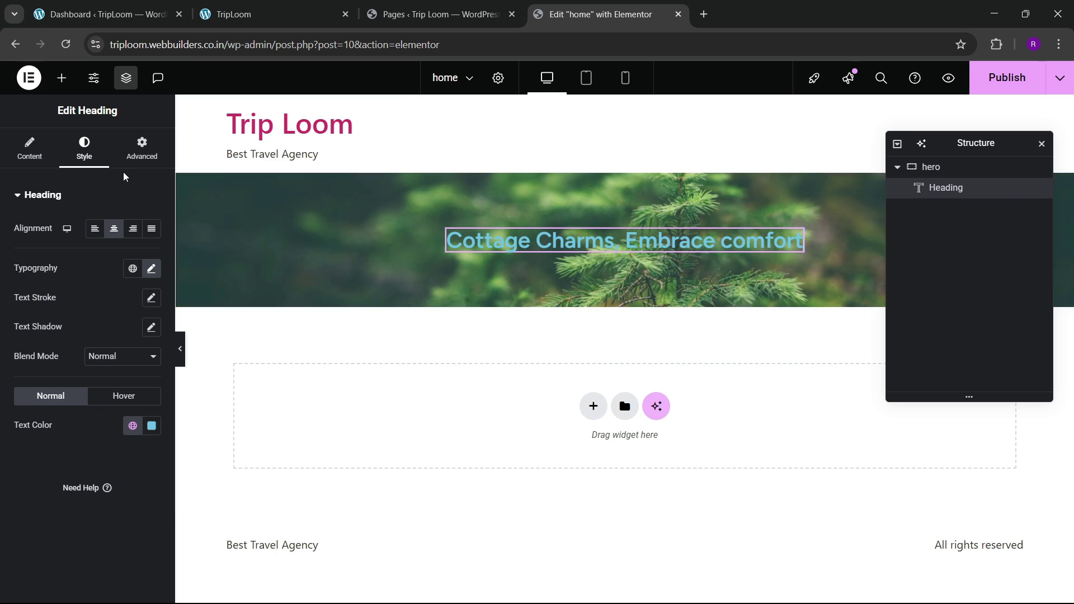
click(151, 425)
drag(143, 307, 48, 246)
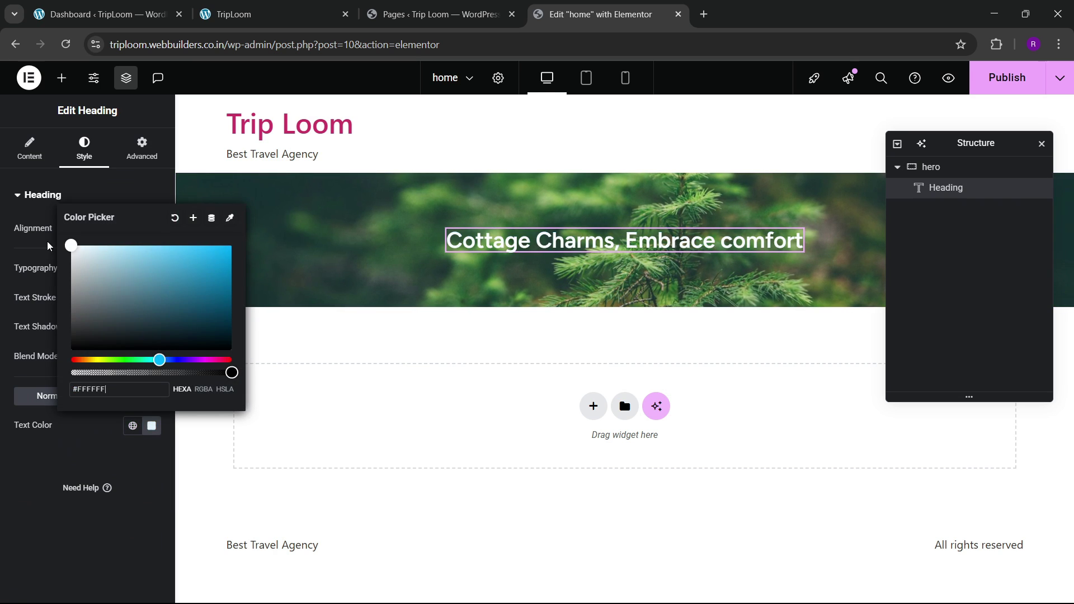
click(48, 246)
Step: Enlarge the hero heading font size to 67 px
click(151, 269)
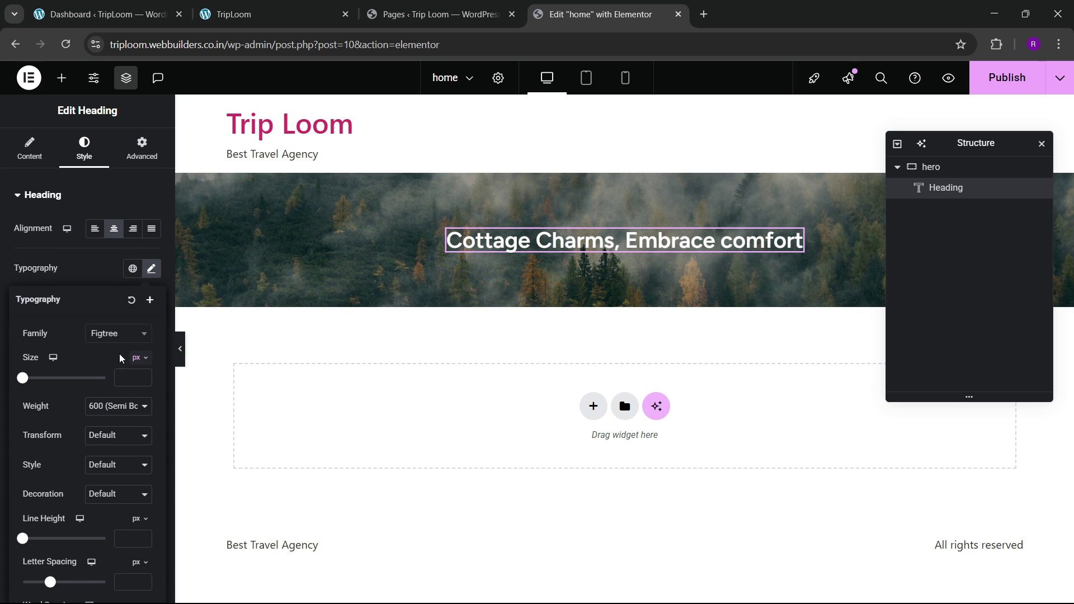
click(144, 378)
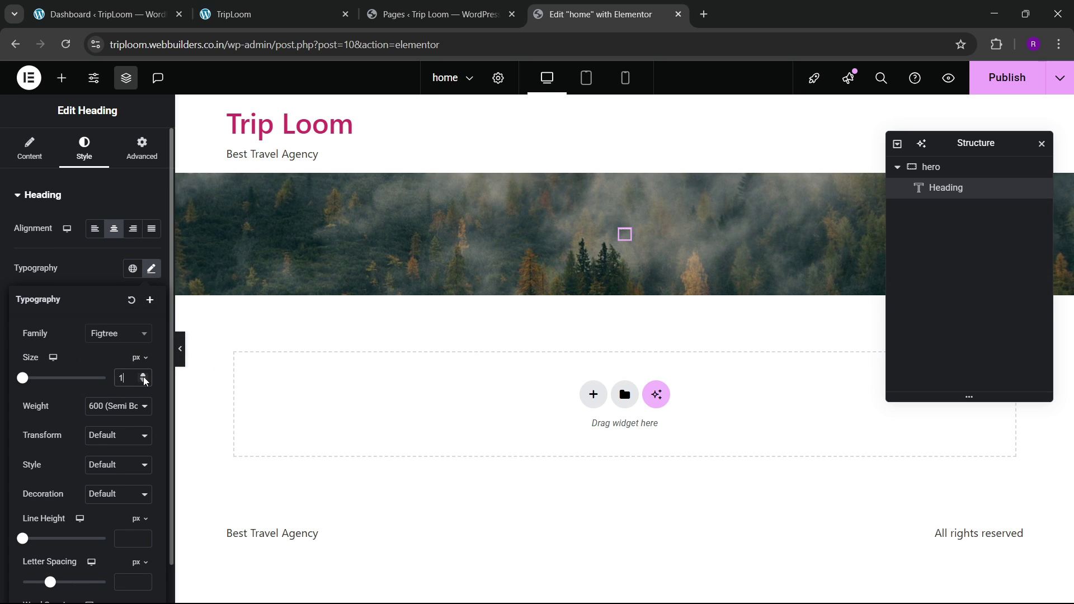
drag(144, 377, 144, 377)
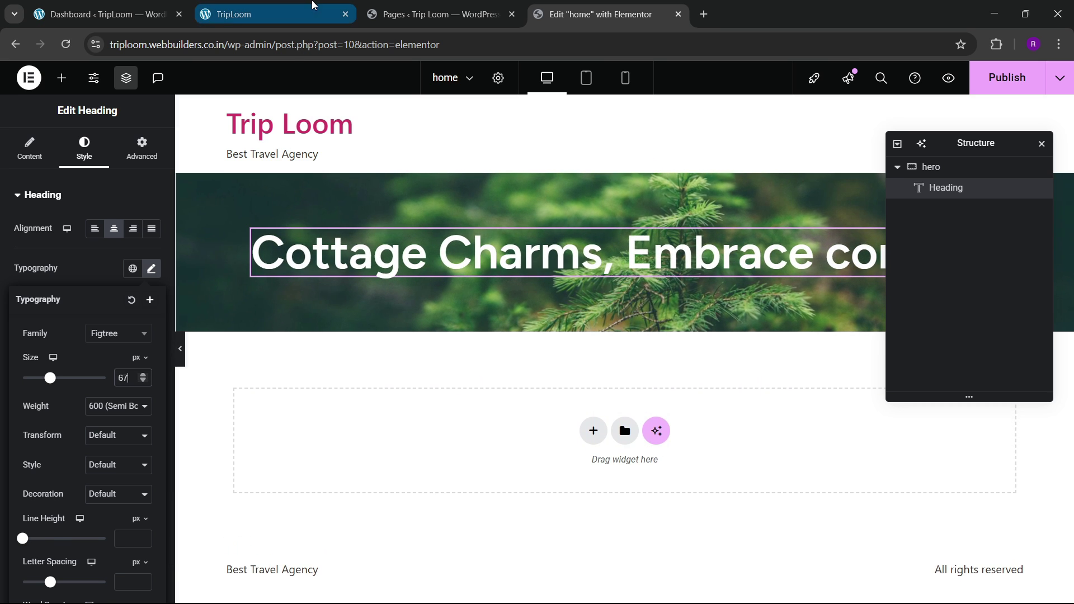
click(268, 14)
click(599, 14)
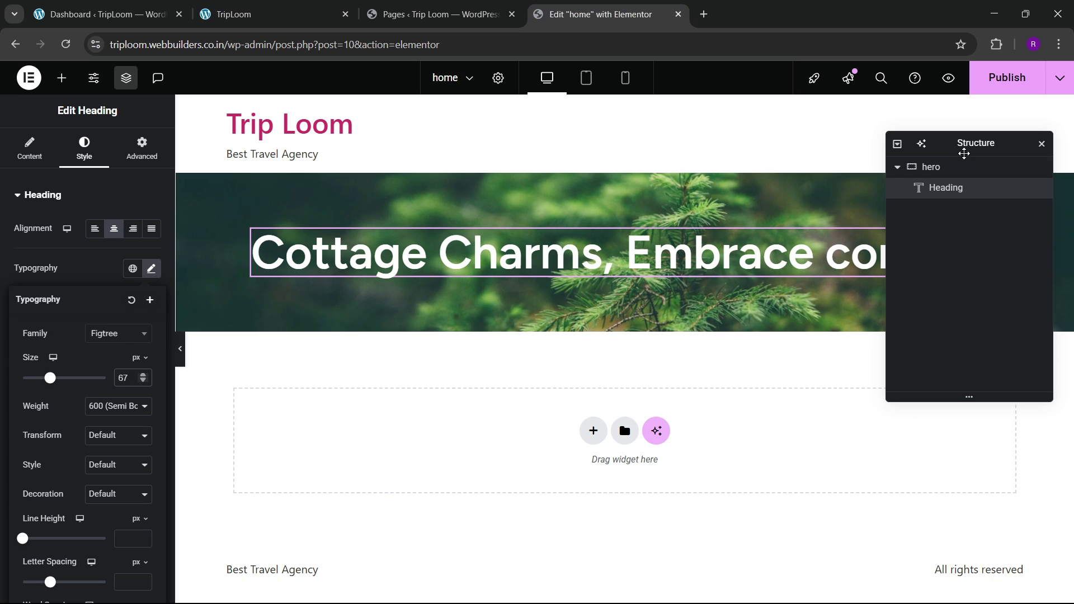
drag(964, 153, 849, 238)
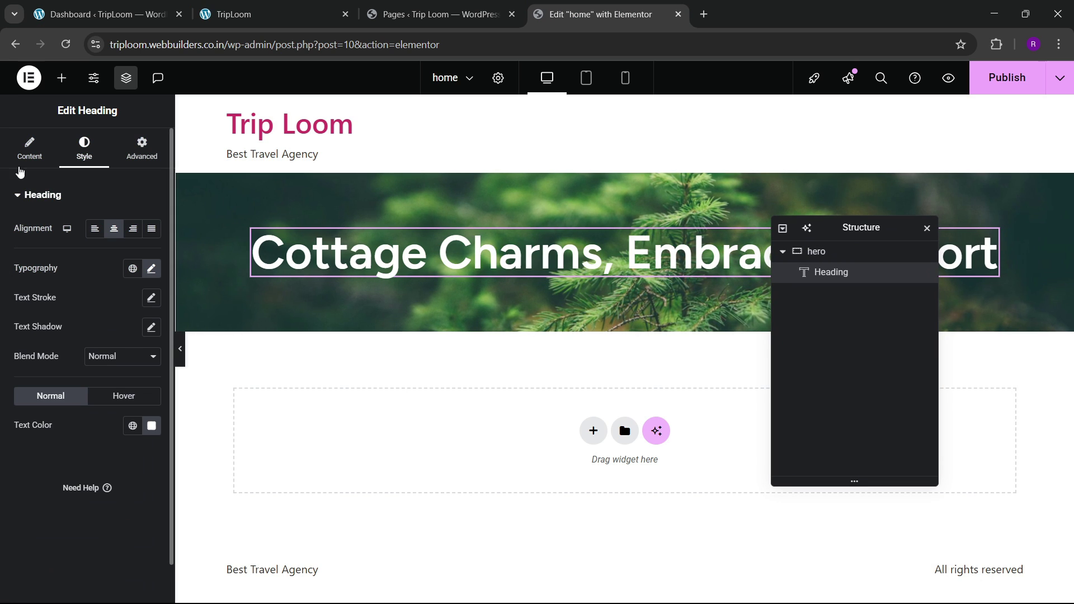
click(29, 148)
Step: Insert a <br> break before 'Embrace' and step the heading font size up to 81 px
click(86, 244)
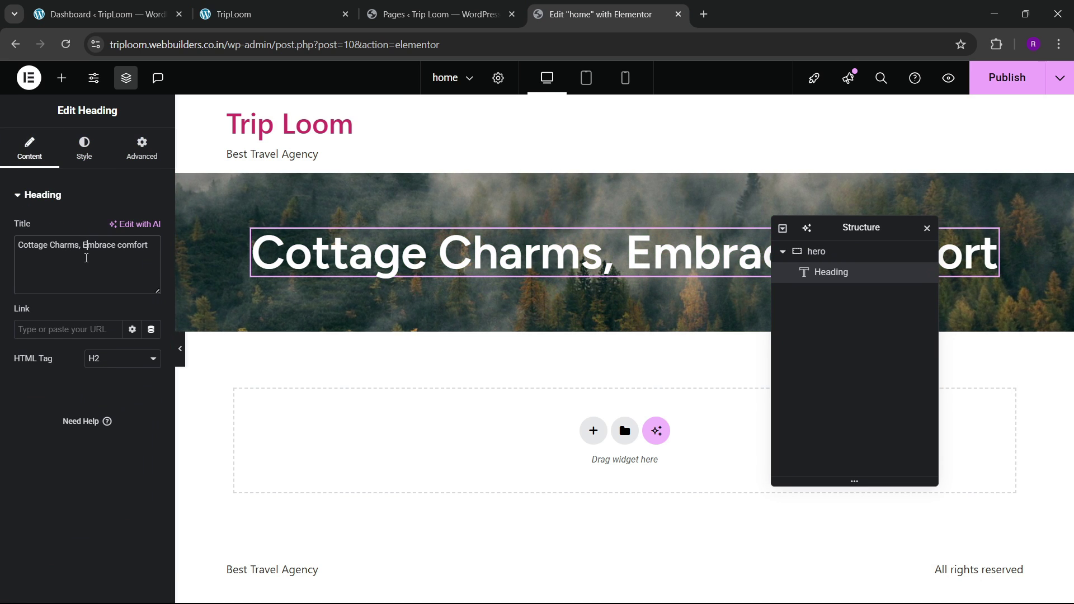
text(<br>)
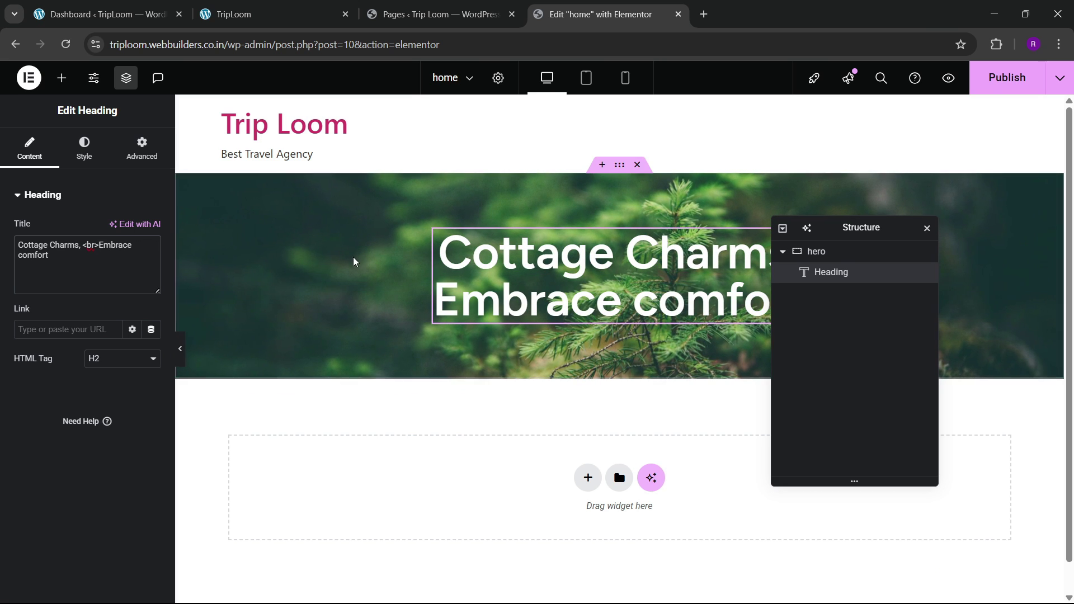
click(84, 150)
click(151, 269)
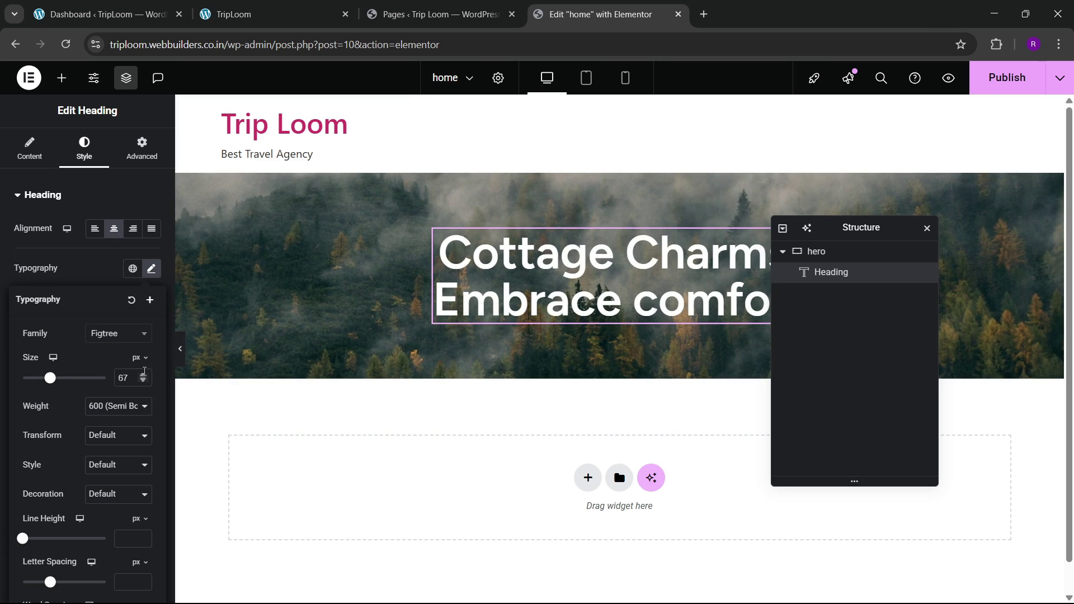
click(143, 376)
click(143, 375)
click(143, 376)
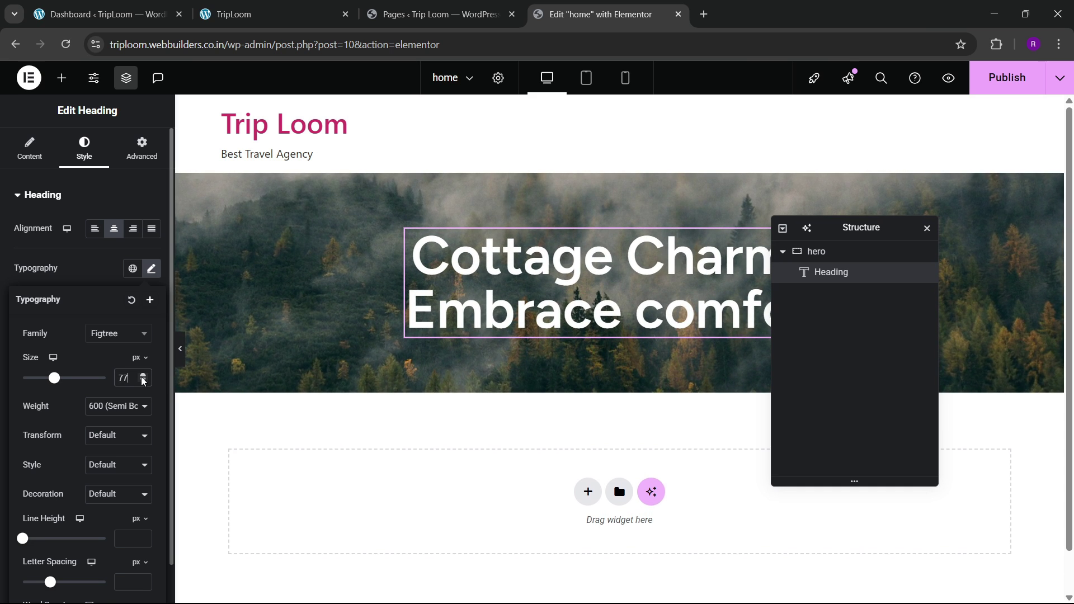
click(144, 375)
click(143, 375)
click(143, 376)
click(143, 376)
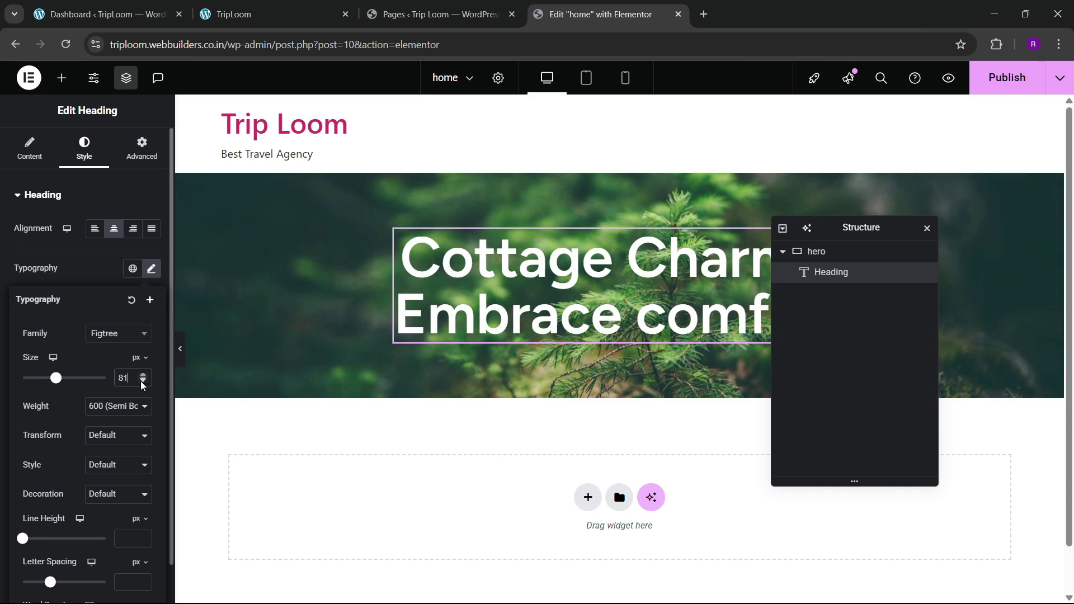
Step: Set the heading font size to exactly 80 px, matching the reference hero
click(280, 14)
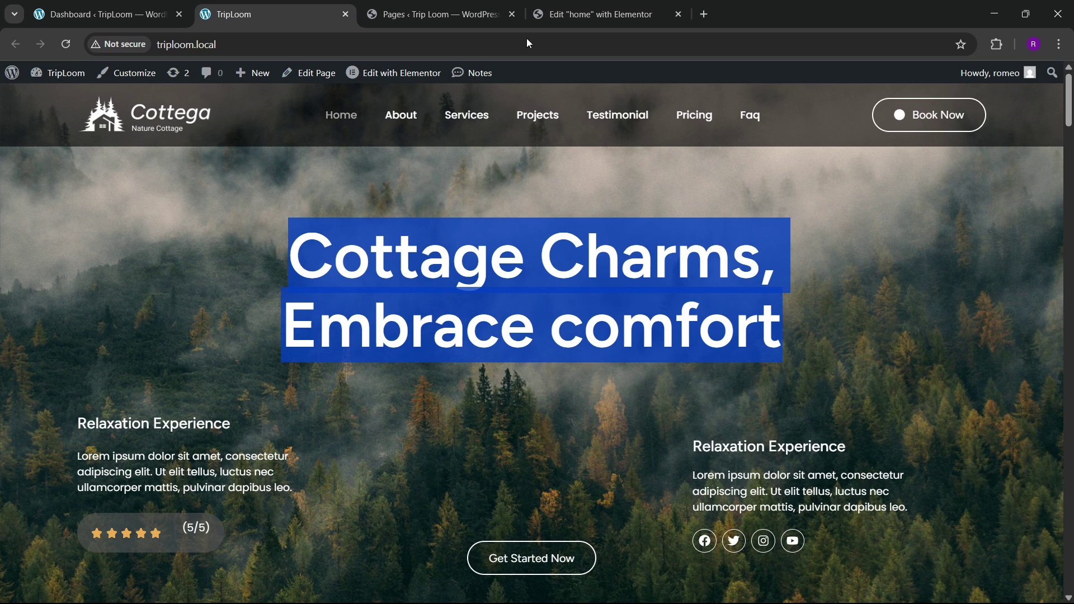
click(559, 13)
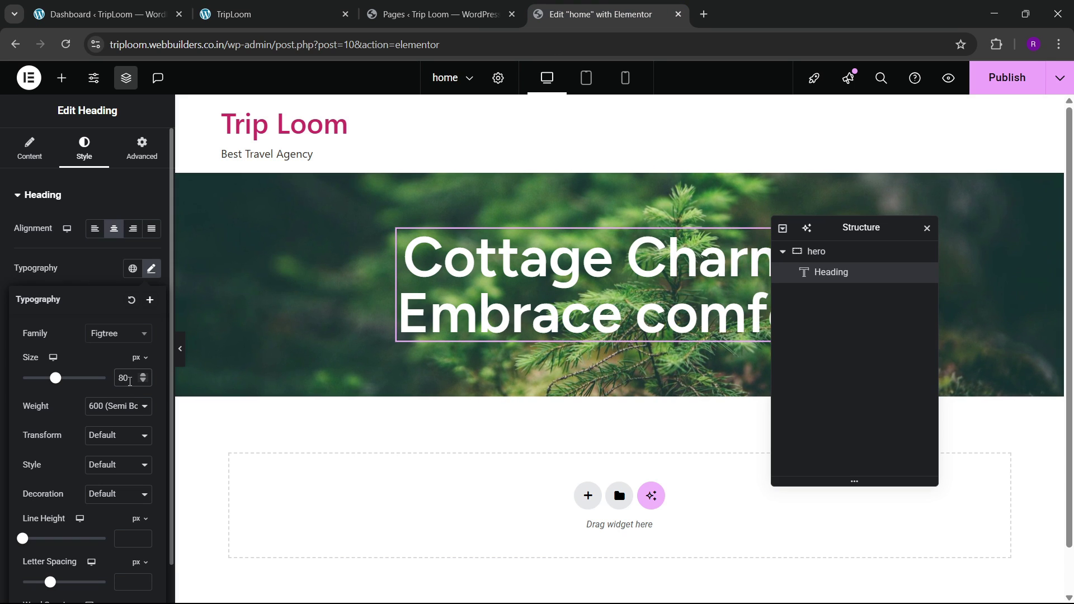
text(85)
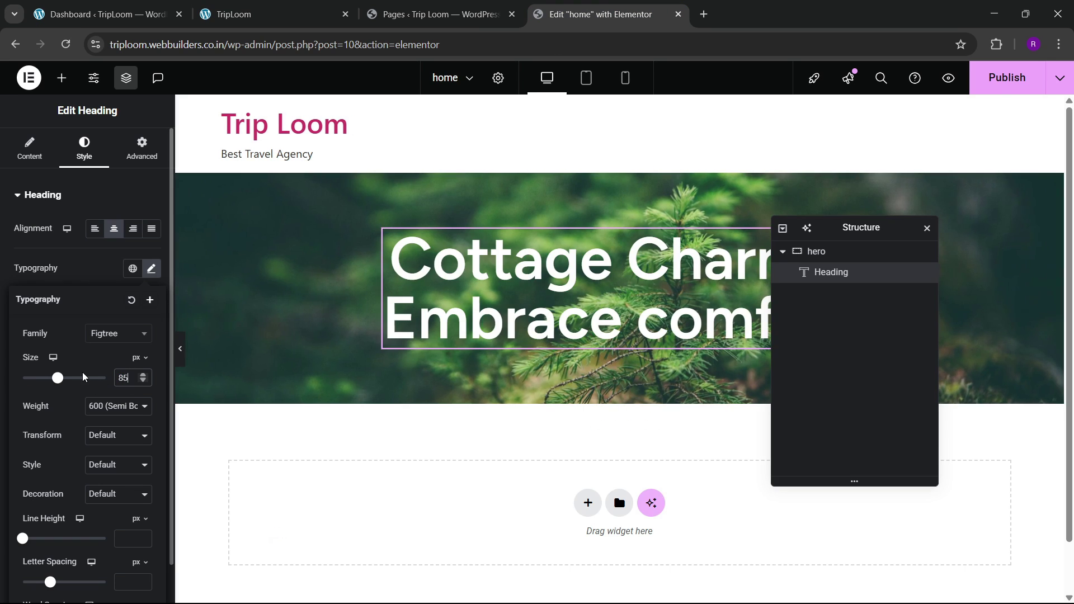
key(BackSpace)
text(0)
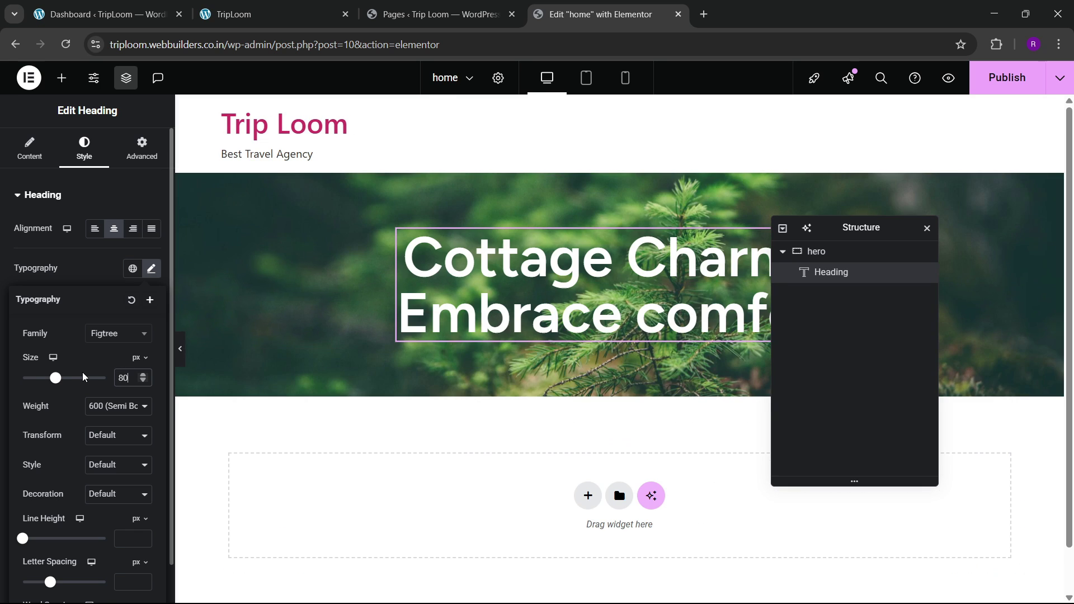
click(287, 11)
scroll(381, 398, down, 5)
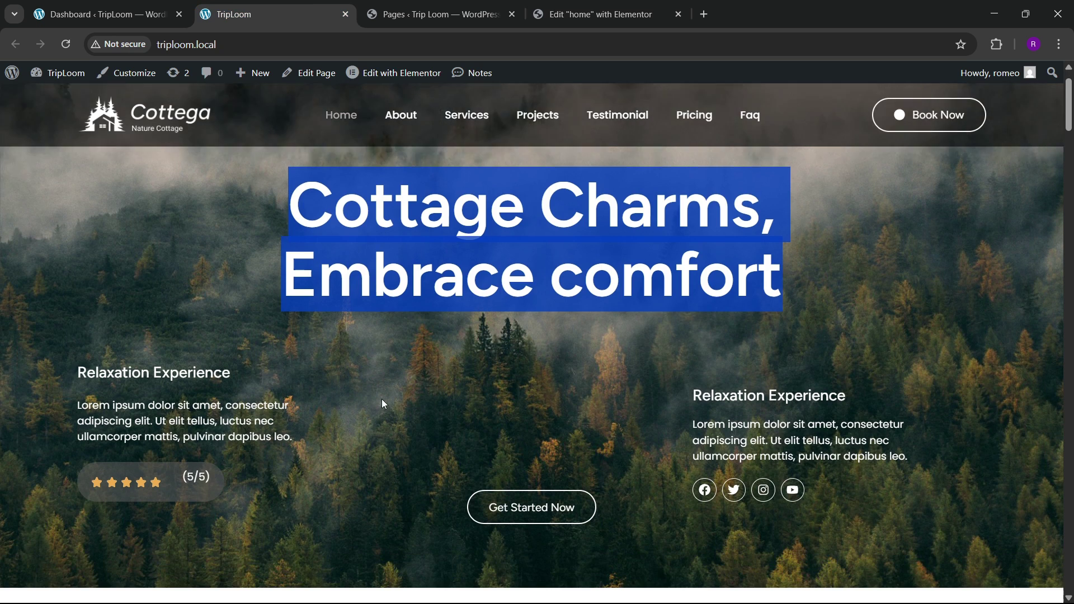
click(555, 5)
Step: Add a container below the hero heading with a child container inside it
click(61, 78)
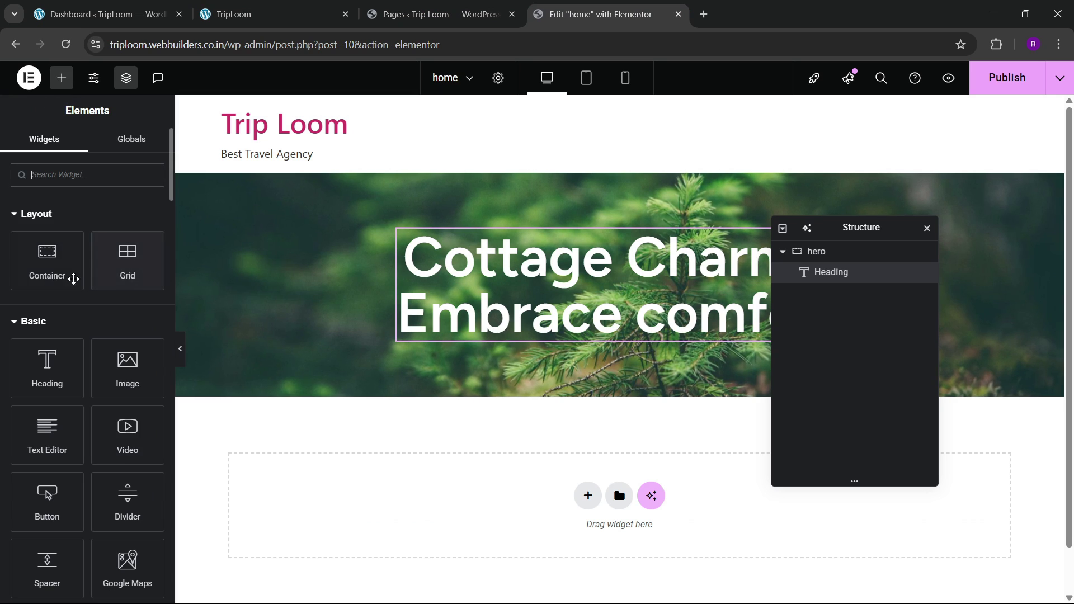
drag(70, 277, 436, 371)
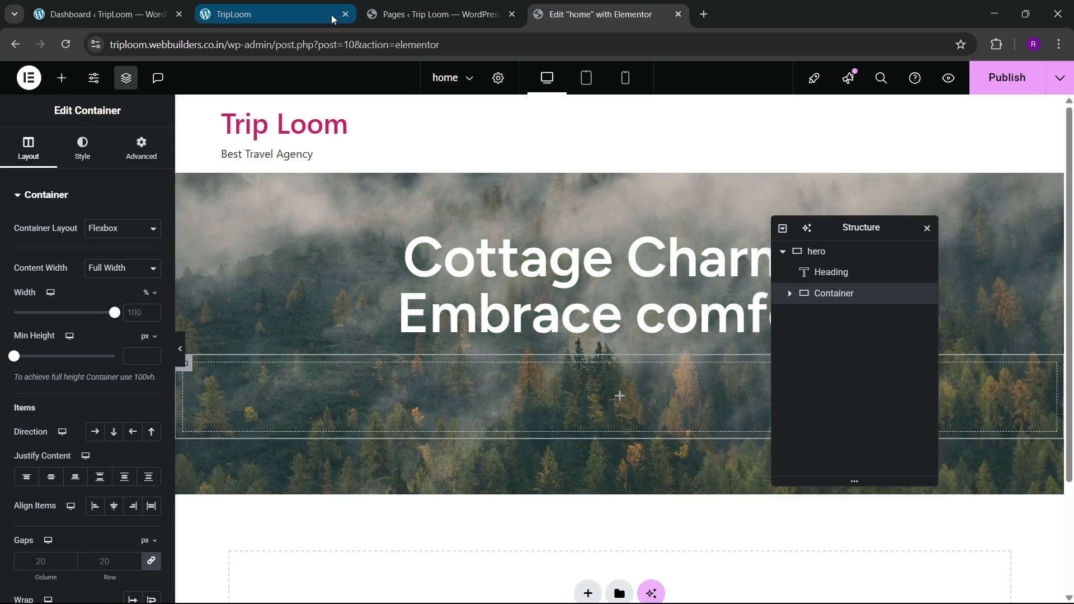
click(331, 15)
scroll(198, 401, up, 2)
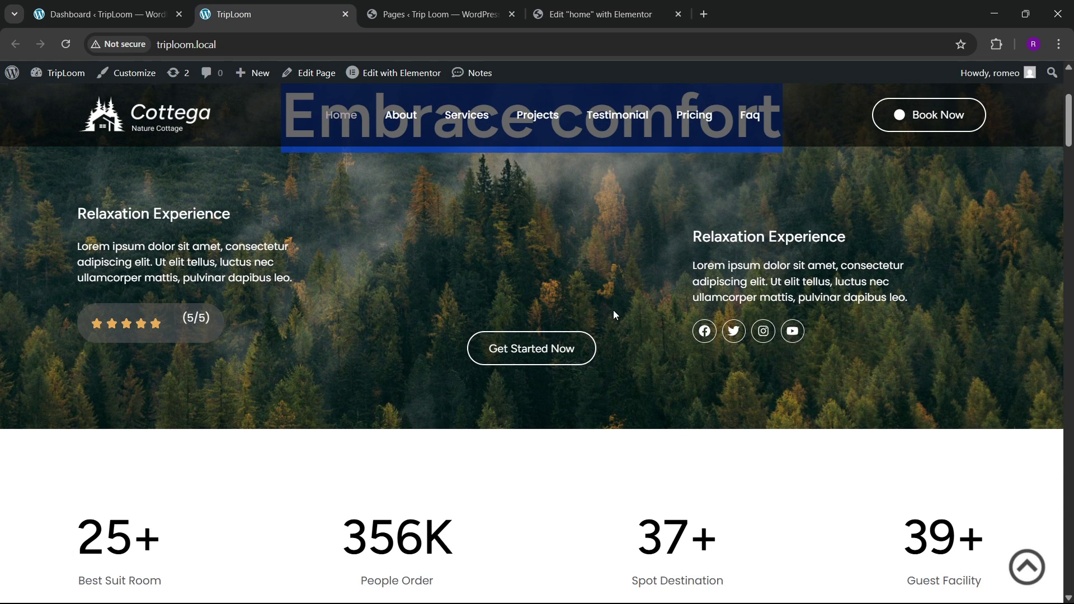
click(551, 6)
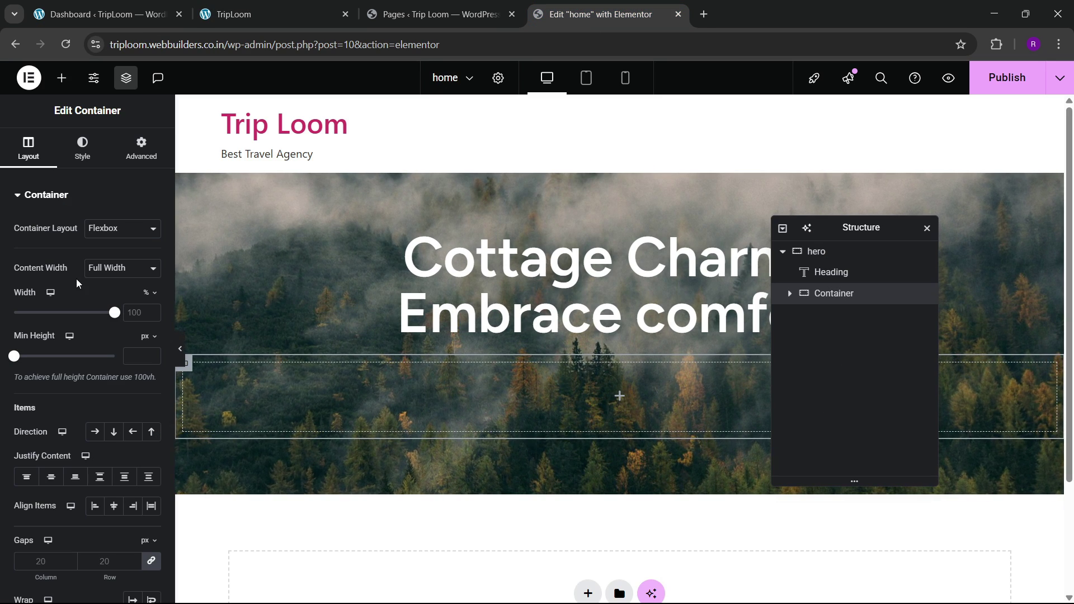
click(140, 159)
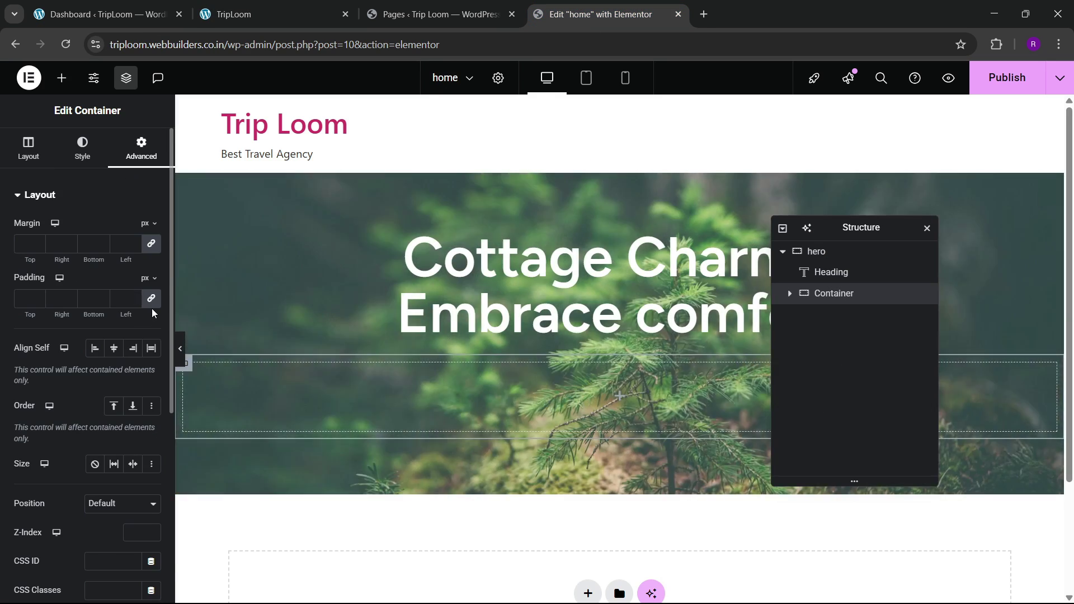
click(61, 79)
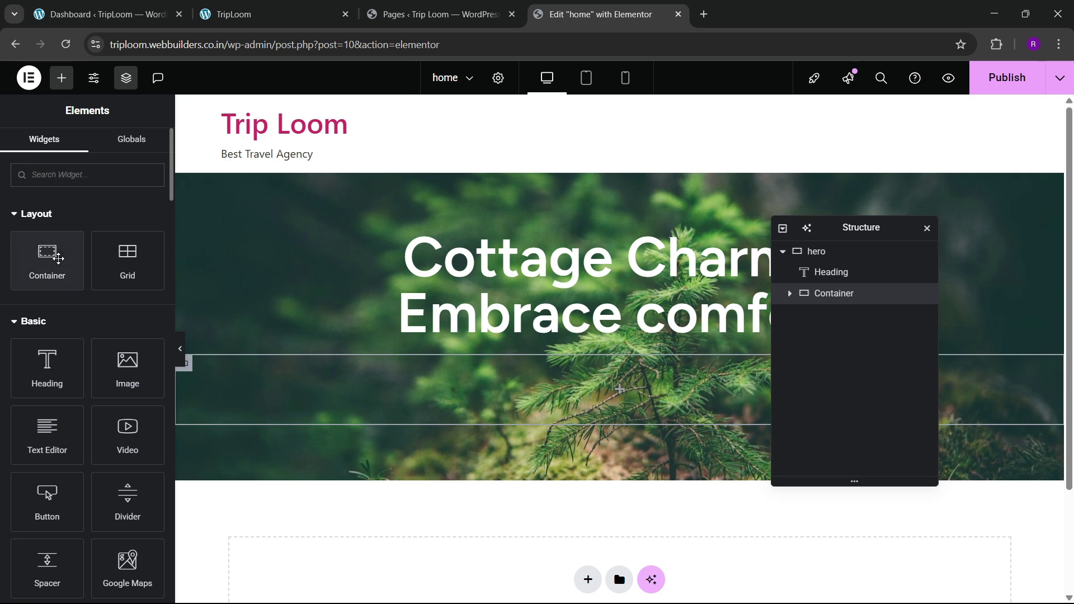
drag(47, 260, 253, 419)
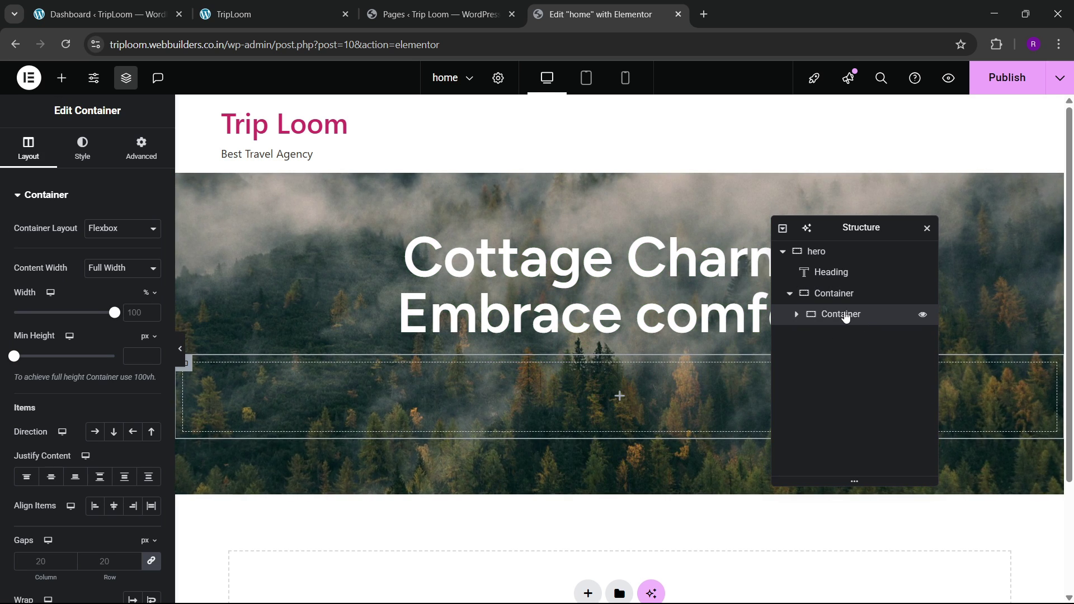
Step: Rename the child container 1, duplicate it twice, and name the copies 2 and 3
double_click(844, 314)
text(1)
click(141, 151)
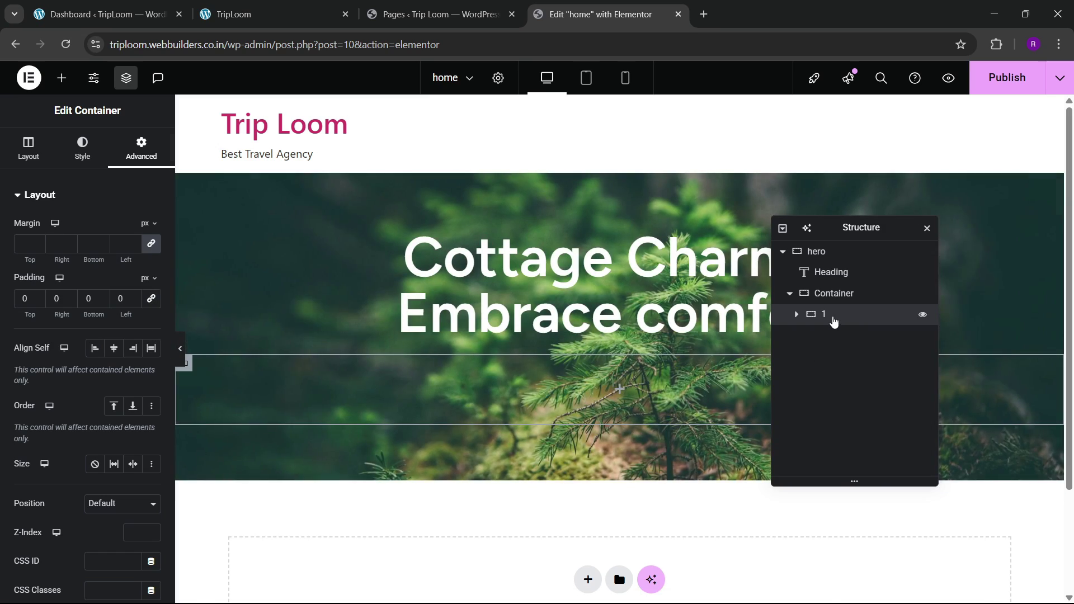
right_click(832, 316)
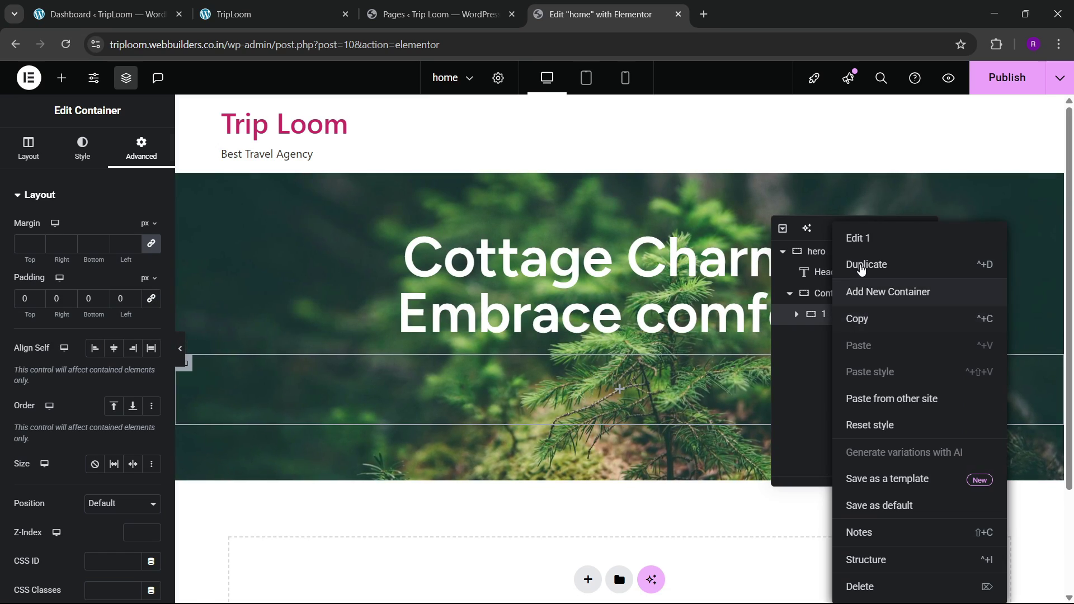
click(859, 265)
right_click(828, 335)
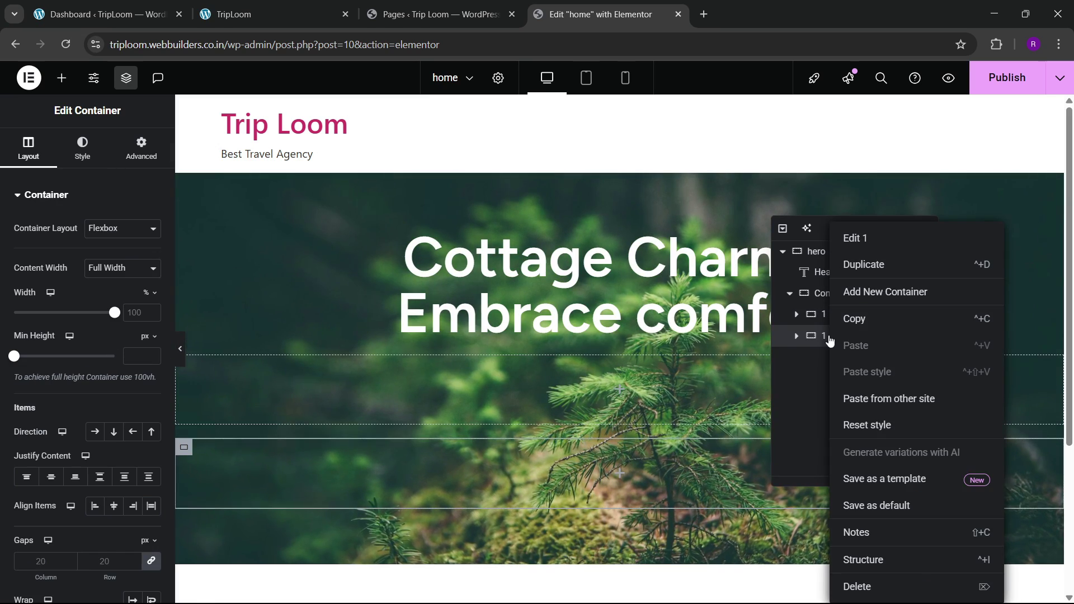
click(871, 267)
double_click(824, 335)
text(2)
double_click(824, 358)
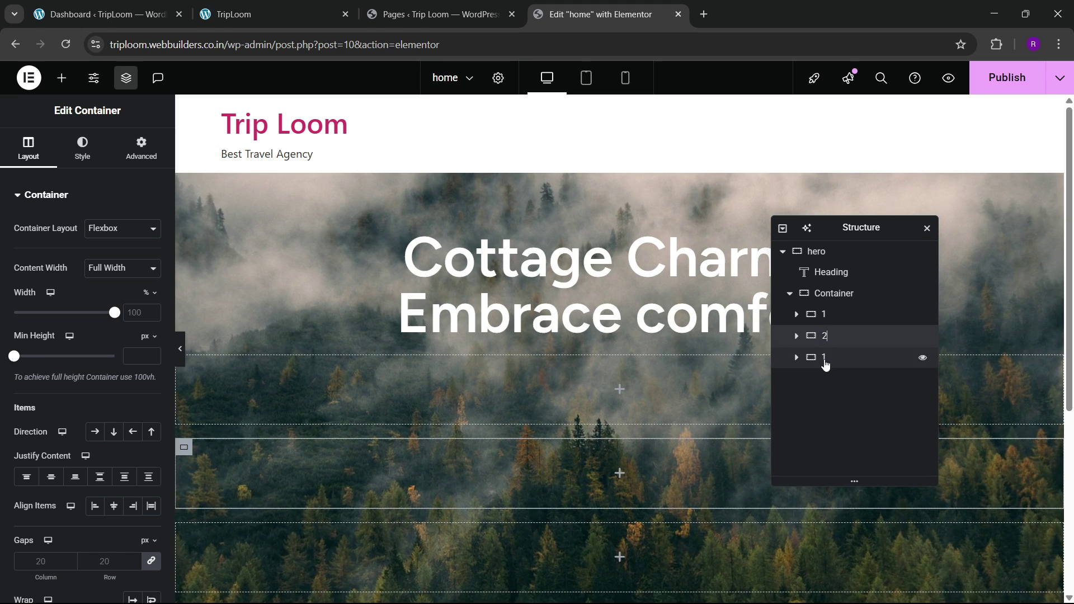
text(3)
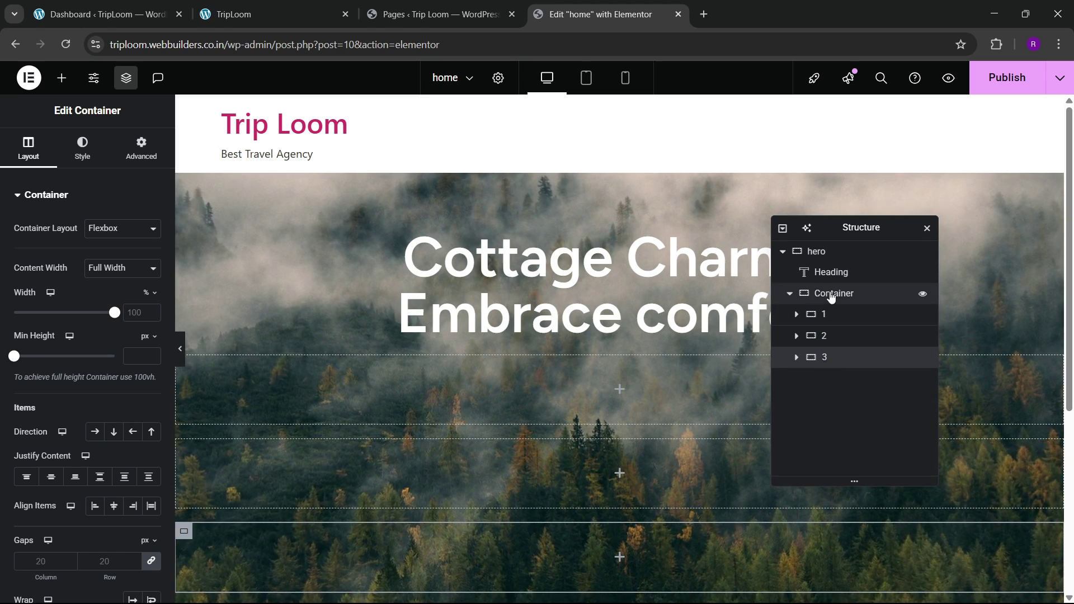
click(827, 293)
click(28, 149)
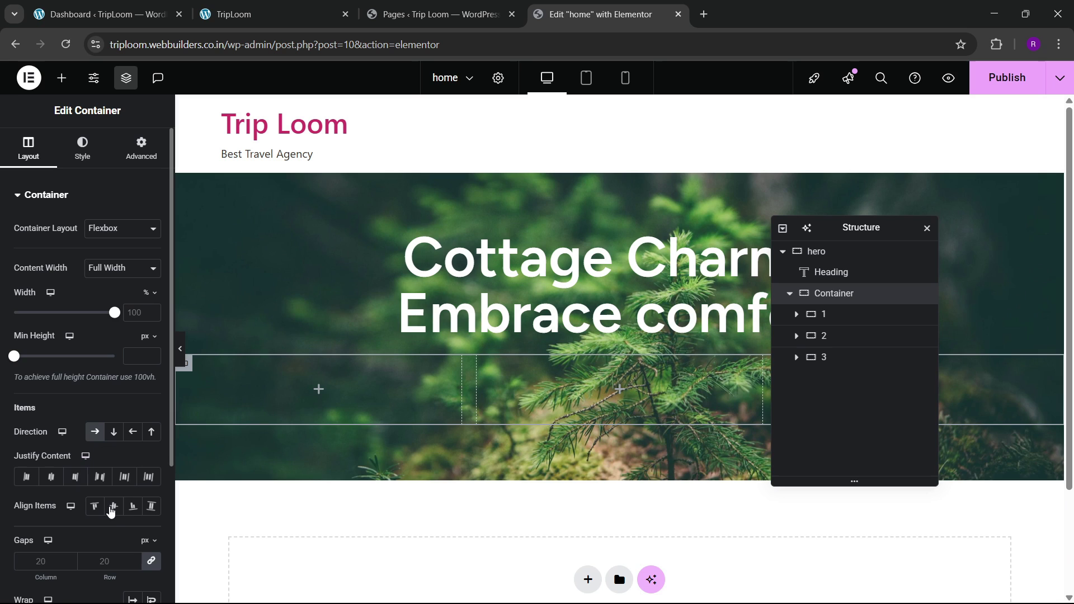
Step: Lay the three columns out in a row with Space Between justification
click(94, 432)
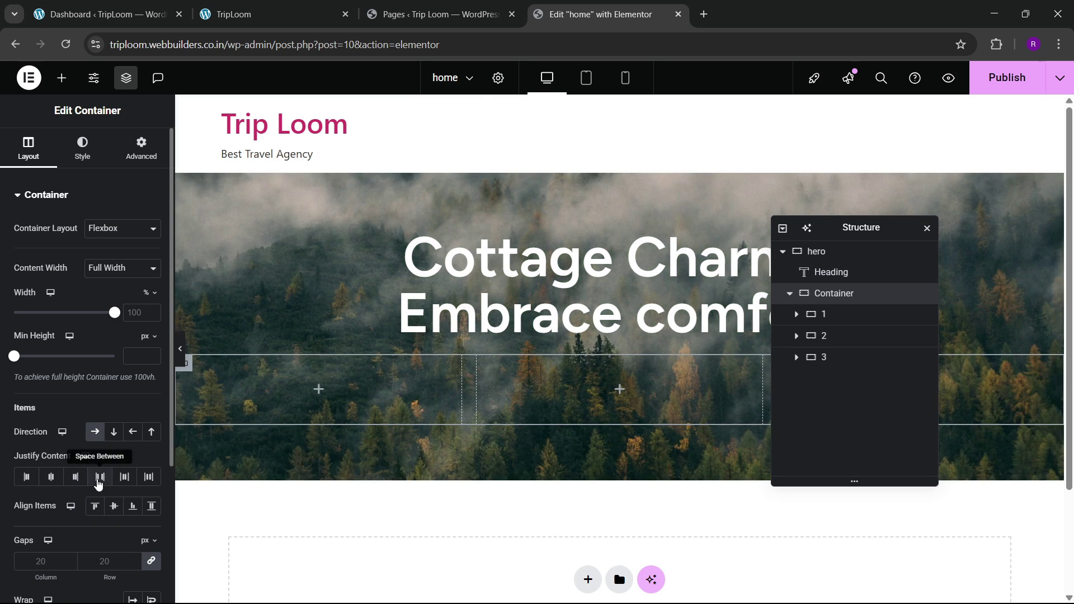
click(100, 477)
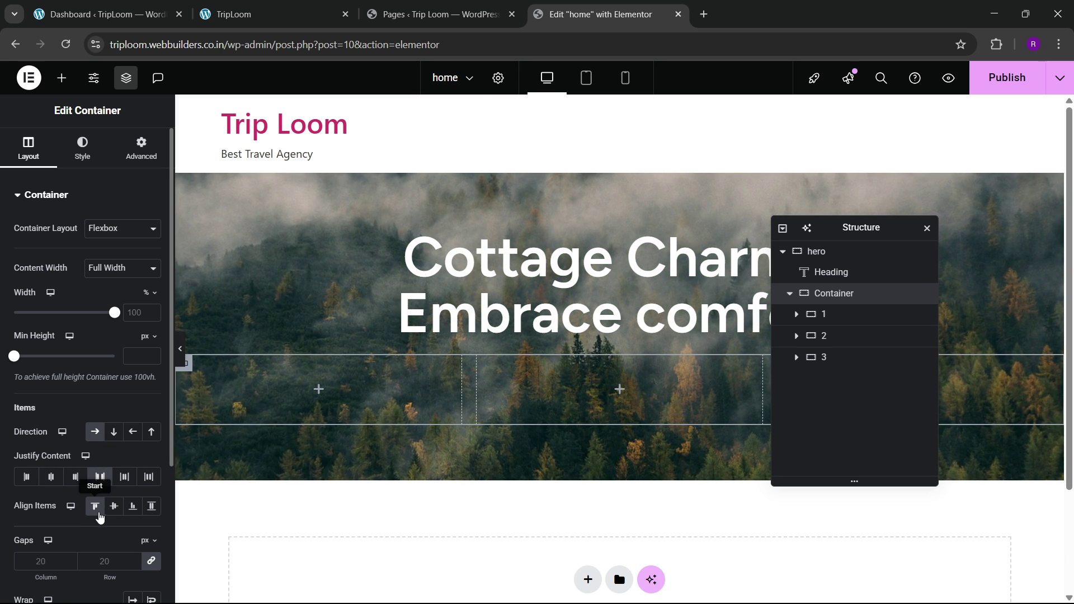
click(258, 14)
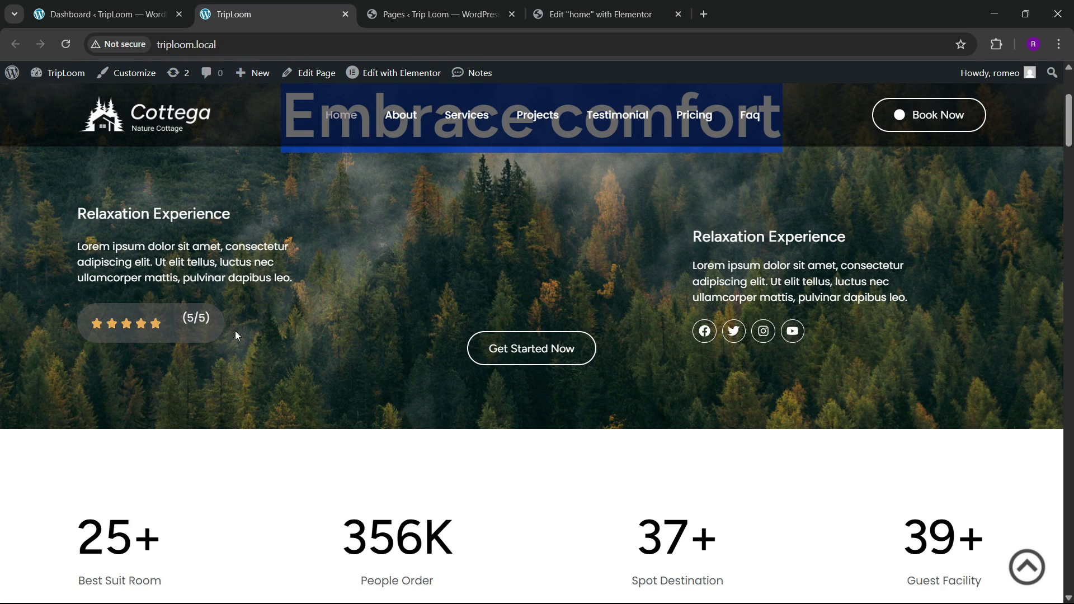
scroll(277, 318, up, 1)
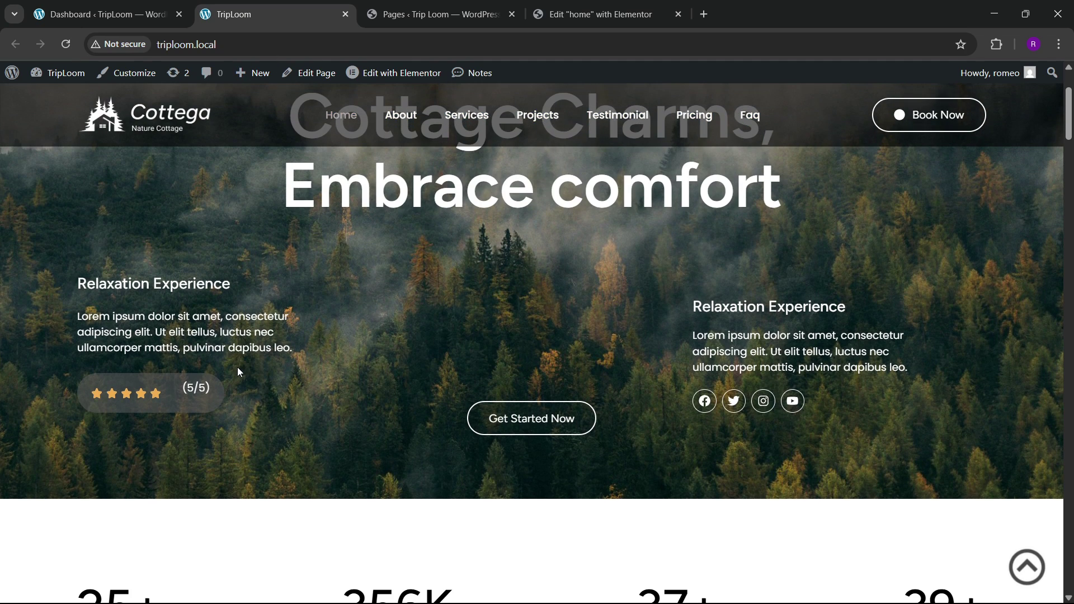
click(600, 14)
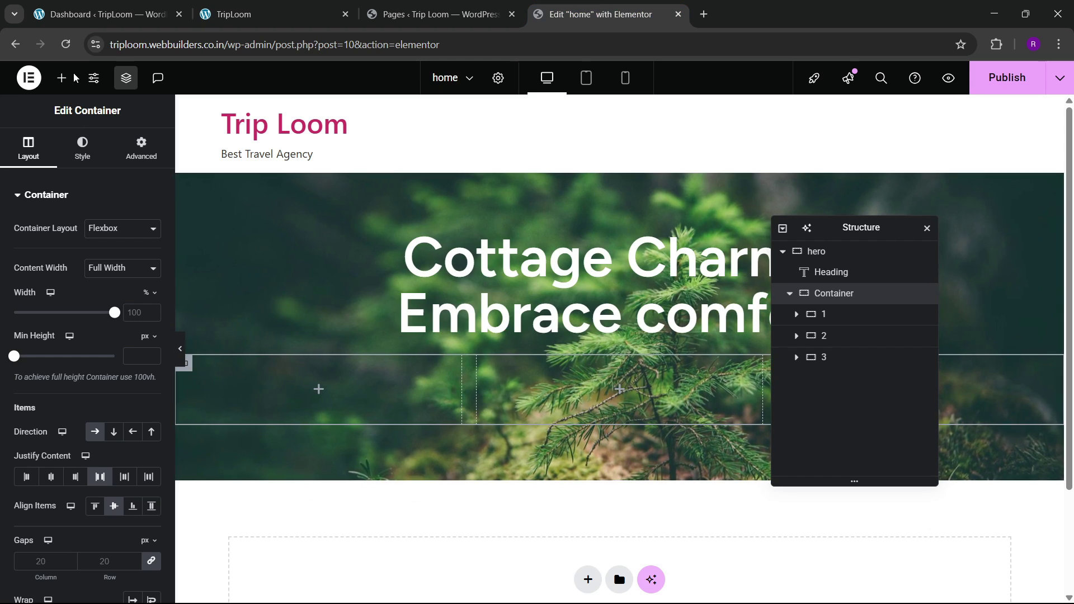
click(274, 6)
click(533, 7)
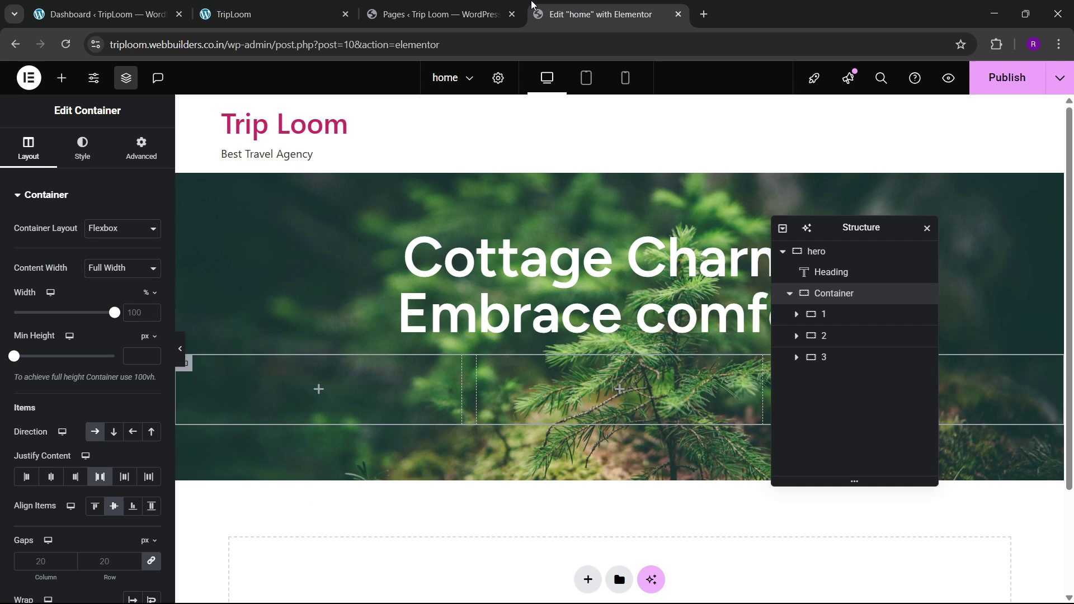
Step: Add a Heading and a Text Editor widget to column 1
click(62, 77)
drag(50, 386, 240, 391)
click(281, 6)
click(593, 14)
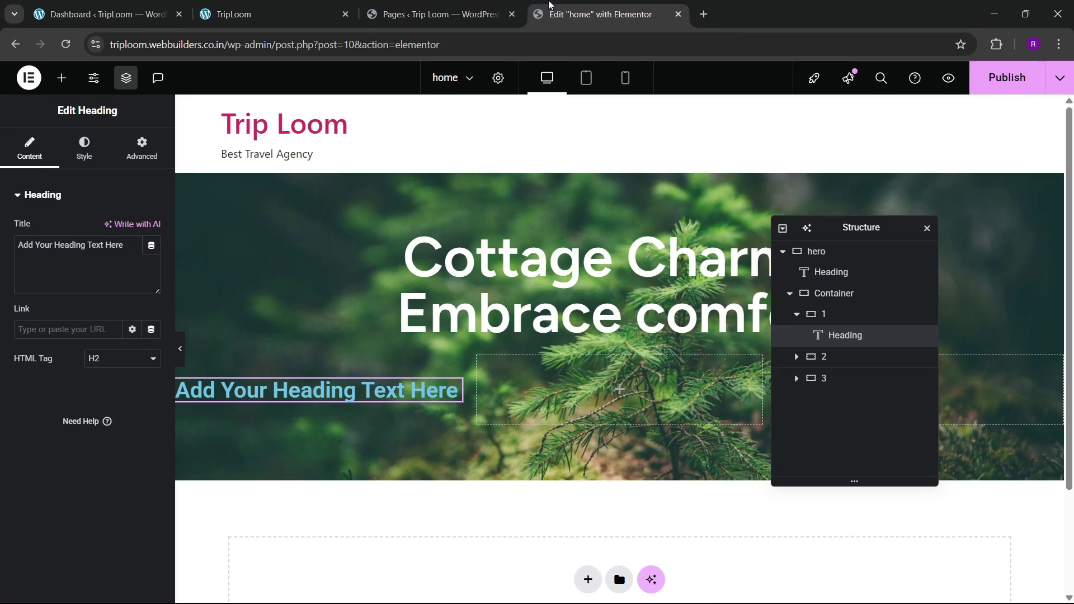
click(61, 78)
drag(38, 428, 289, 373)
click(309, 5)
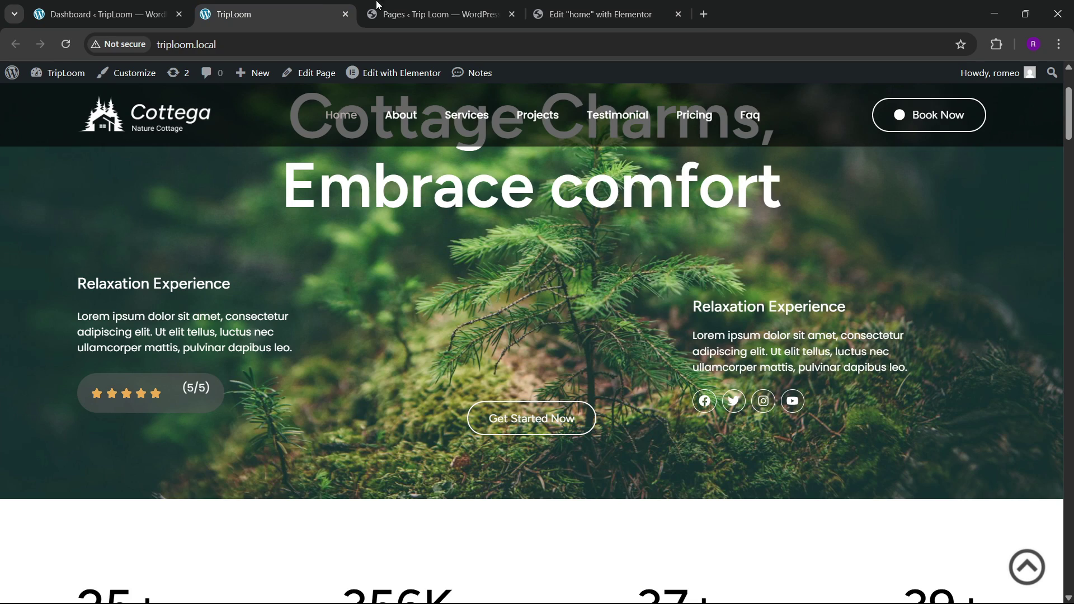
click(593, 14)
Step: Add an inner container below the text block in column 1
click(62, 78)
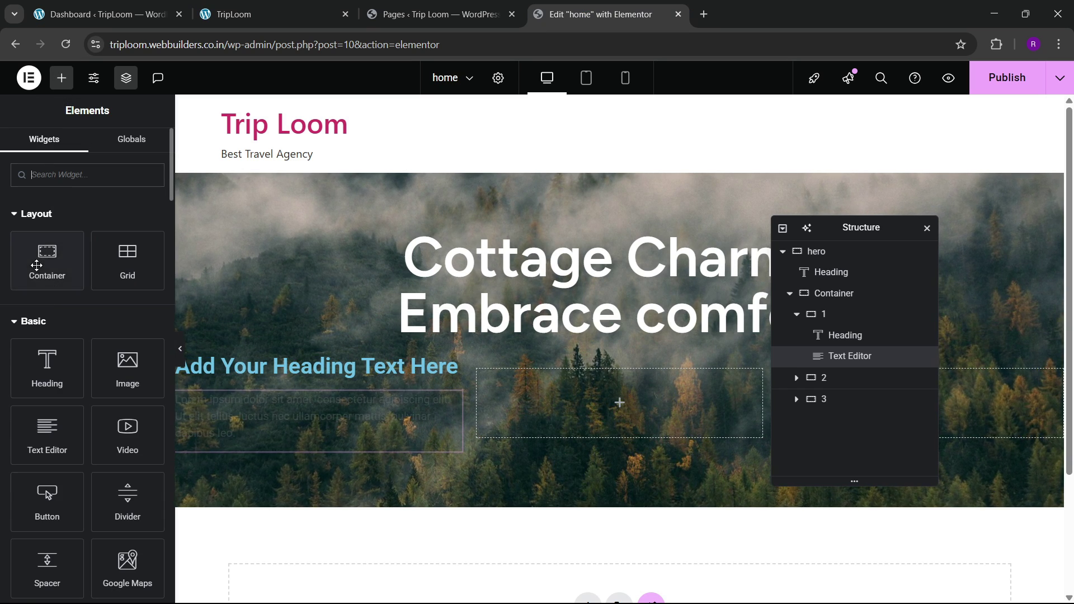
drag(37, 265, 268, 435)
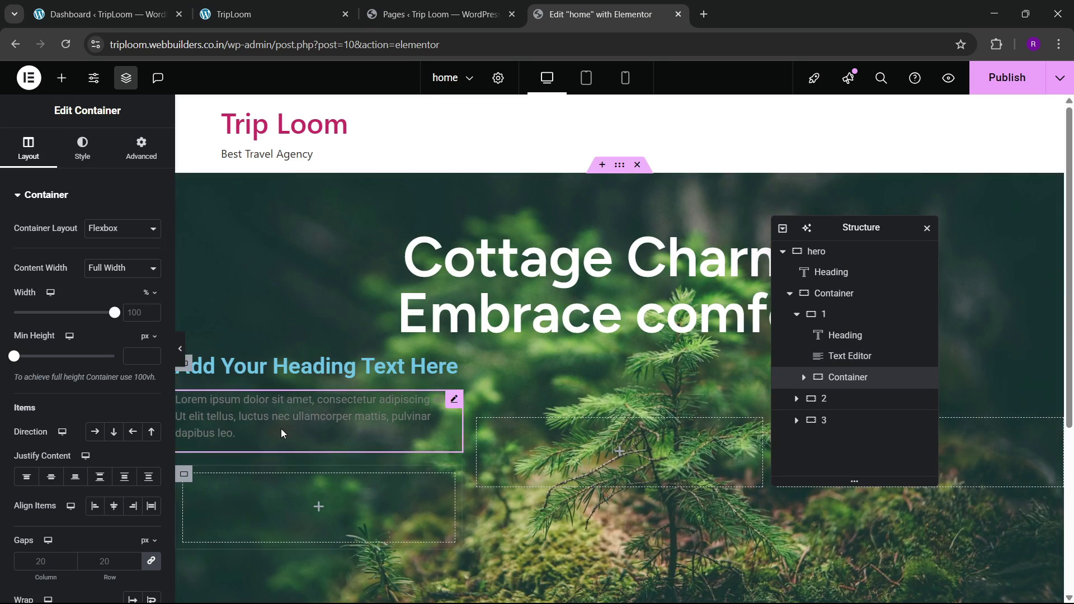
scroll(246, 458, down, 2)
click(141, 148)
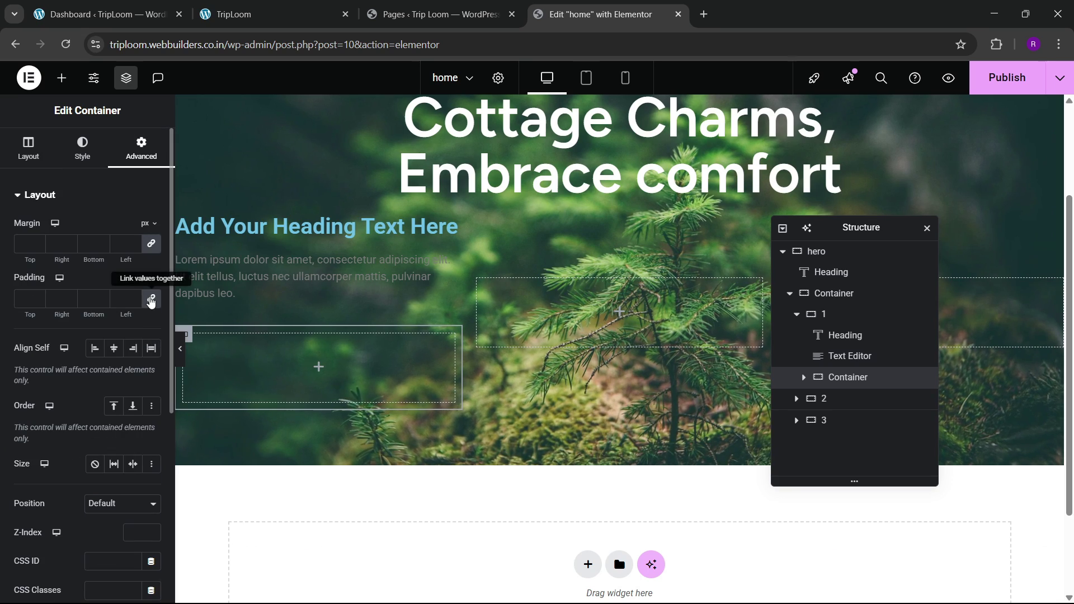
click(347, 226)
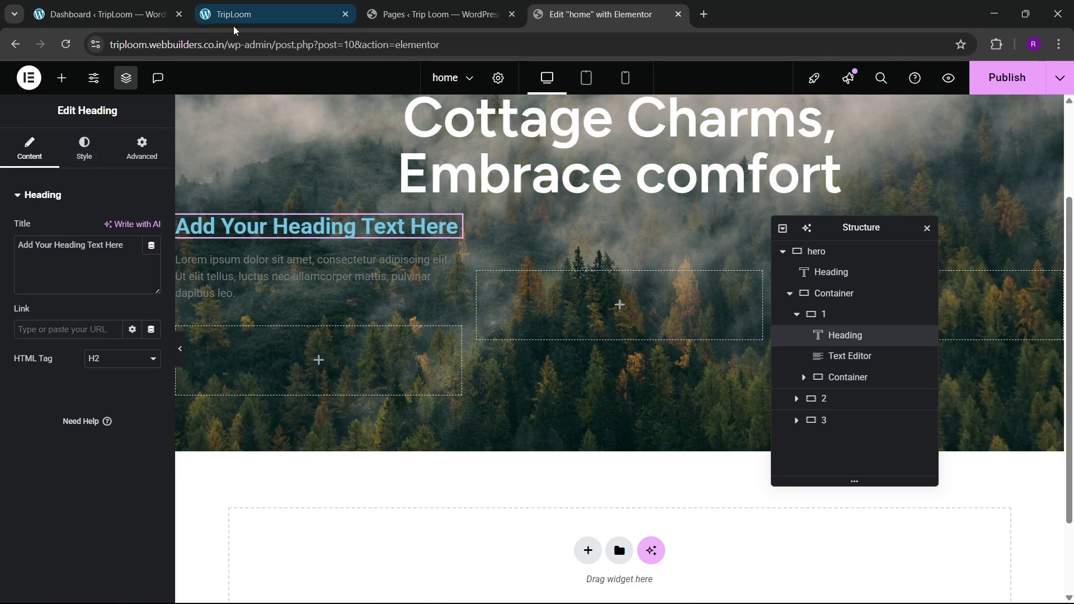
click(234, 26)
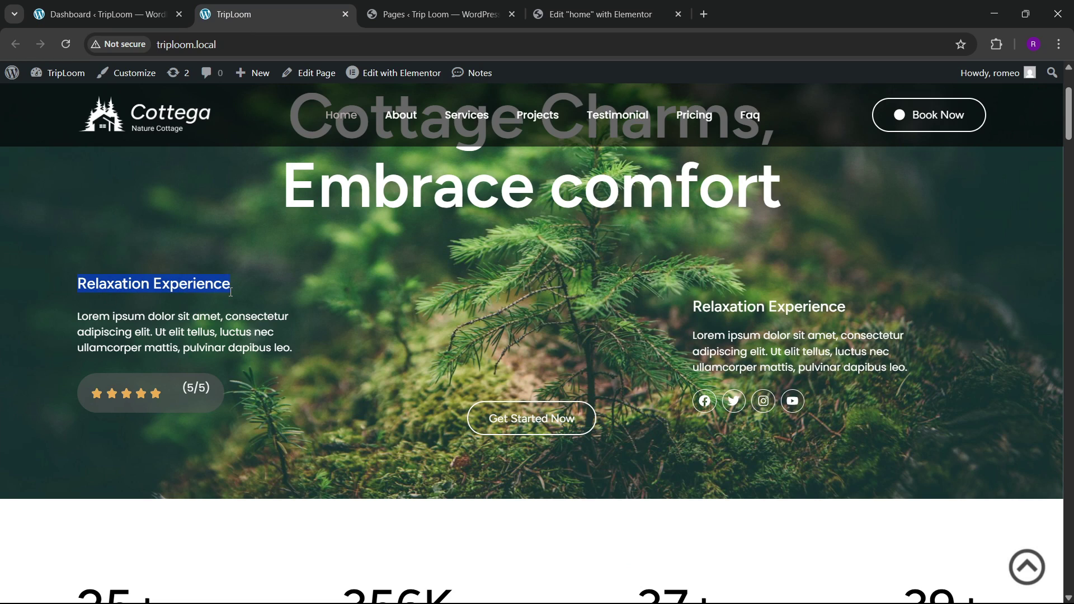
Step: Replace the placeholder heading title with 'Relaxation Experience'
click(588, 14)
triple_click(119, 241)
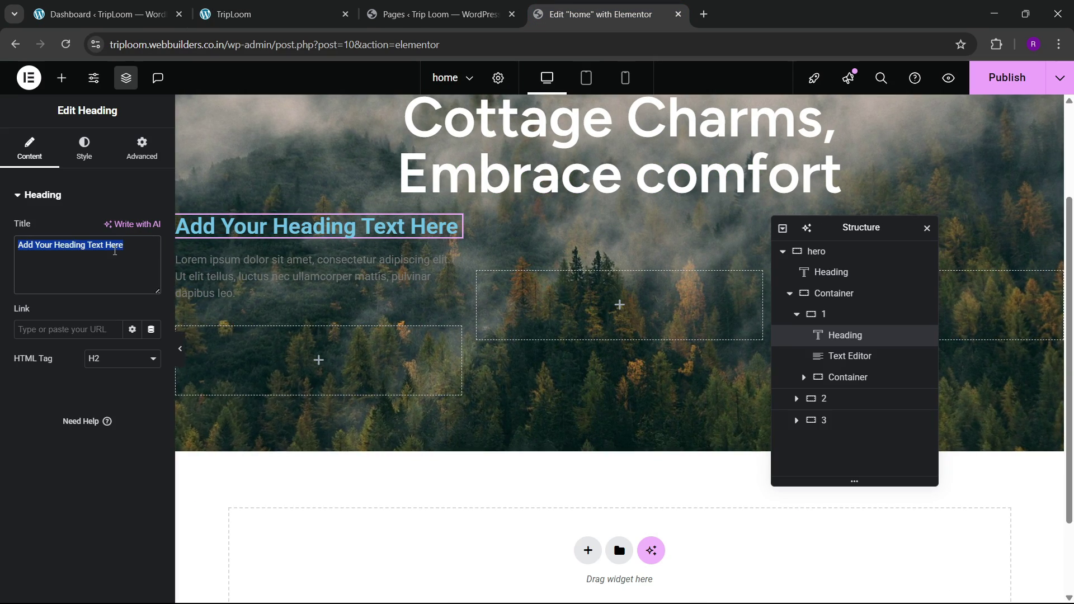
text(Relaxation Experience)
Step: Set the heading typography to Figtree at 22 px
click(84, 150)
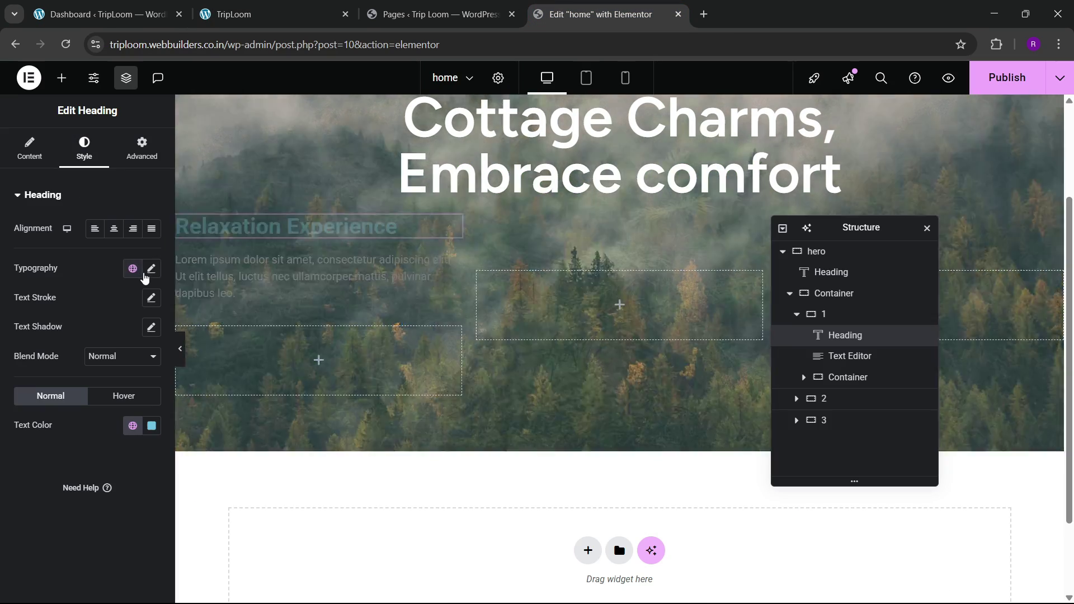
click(152, 270)
click(114, 334)
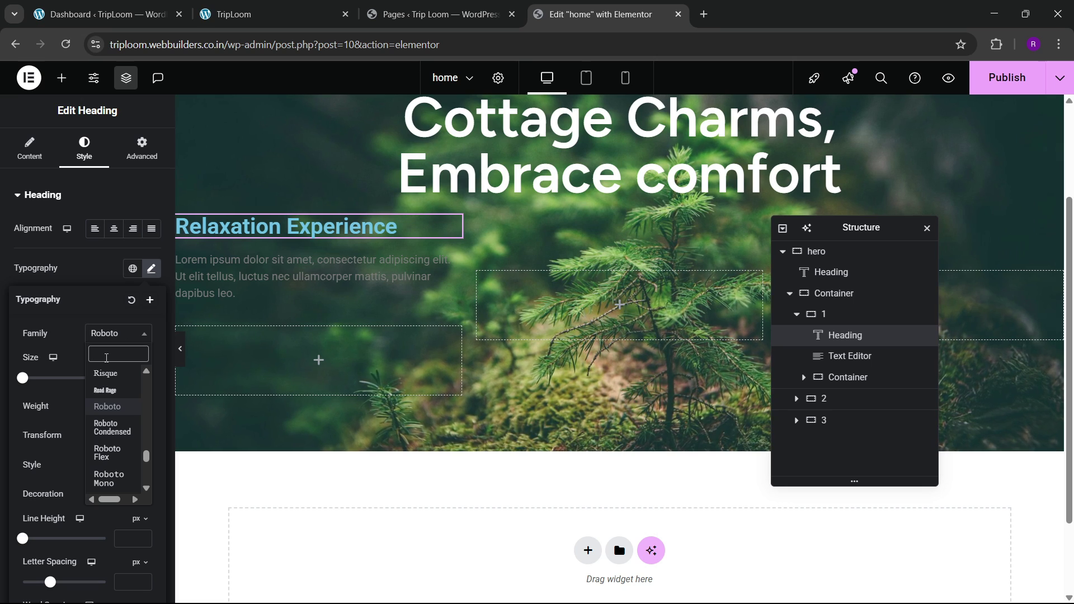
text(figtr)
key(Return)
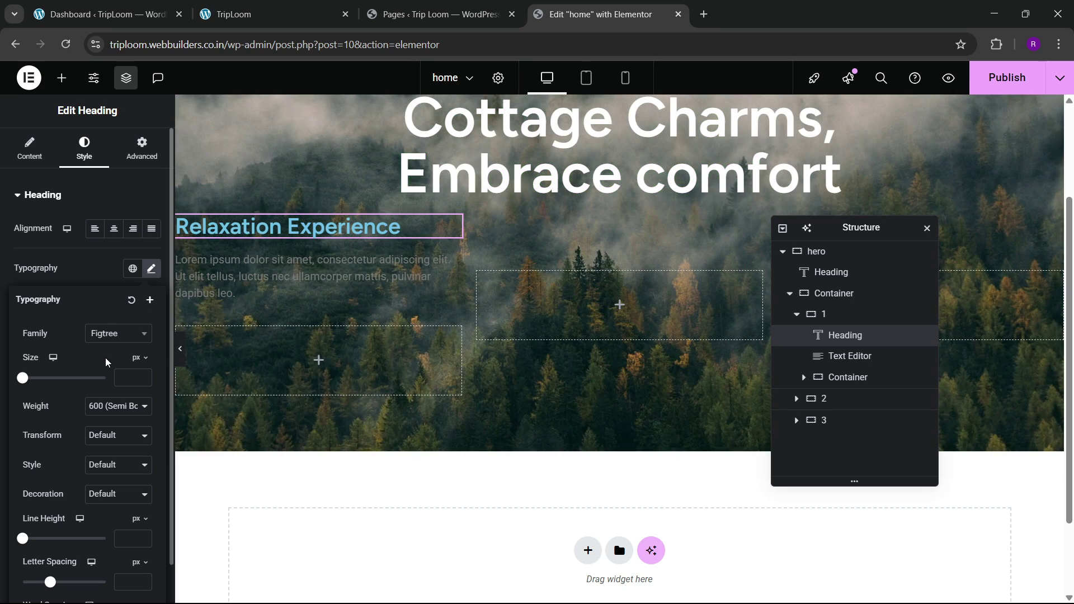
click(144, 379)
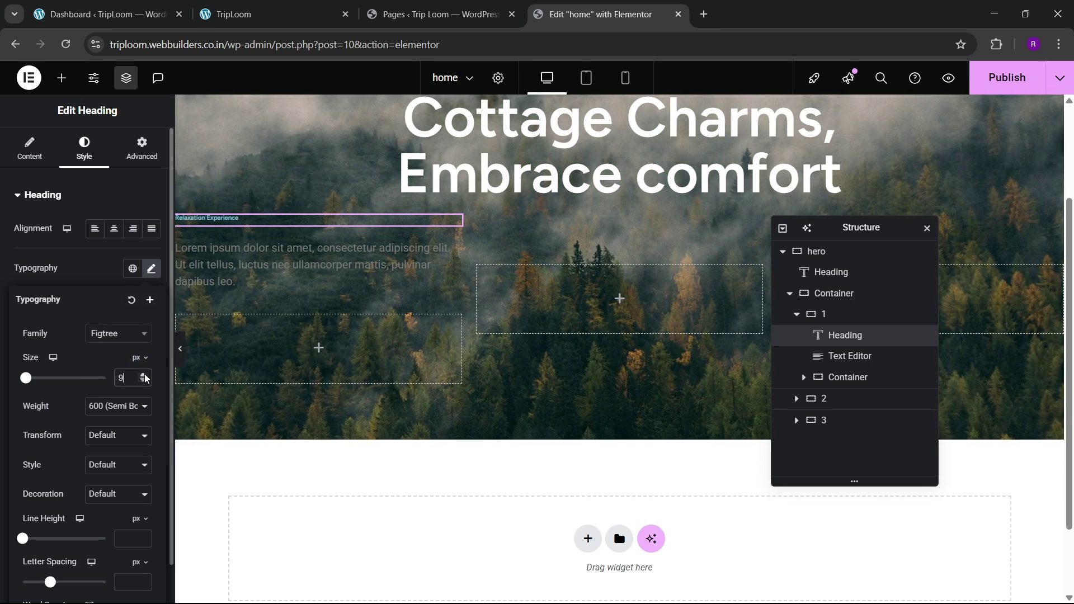
click(144, 376)
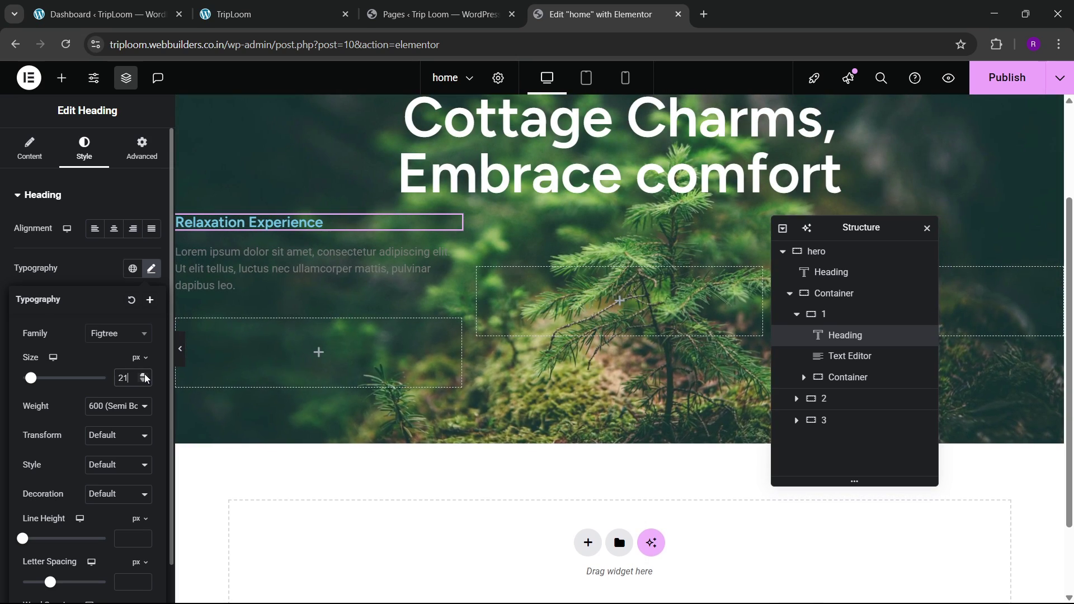
click(278, 5)
click(561, 5)
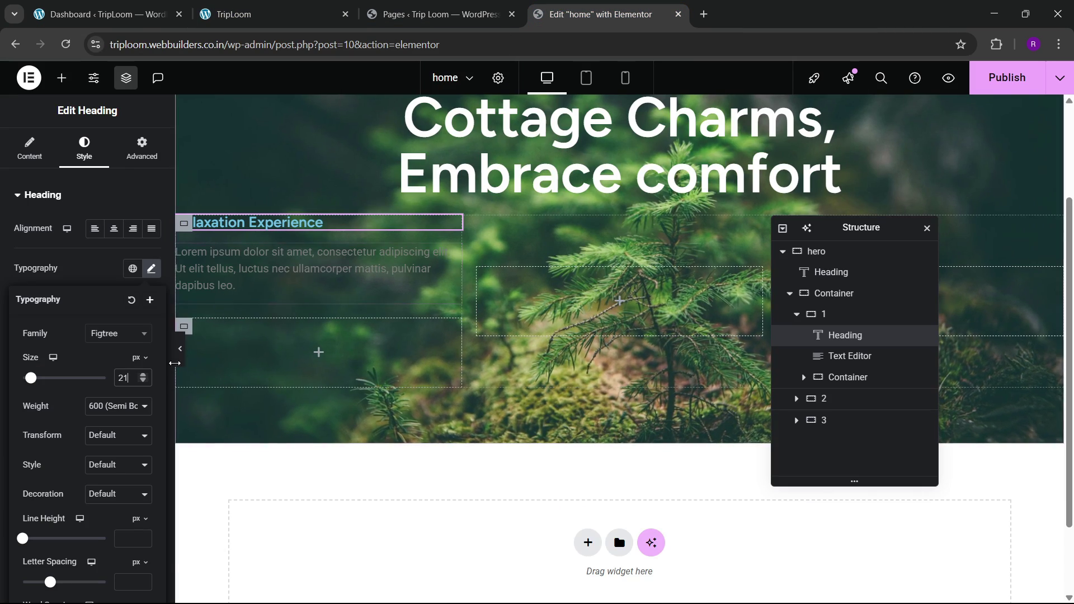
click(144, 376)
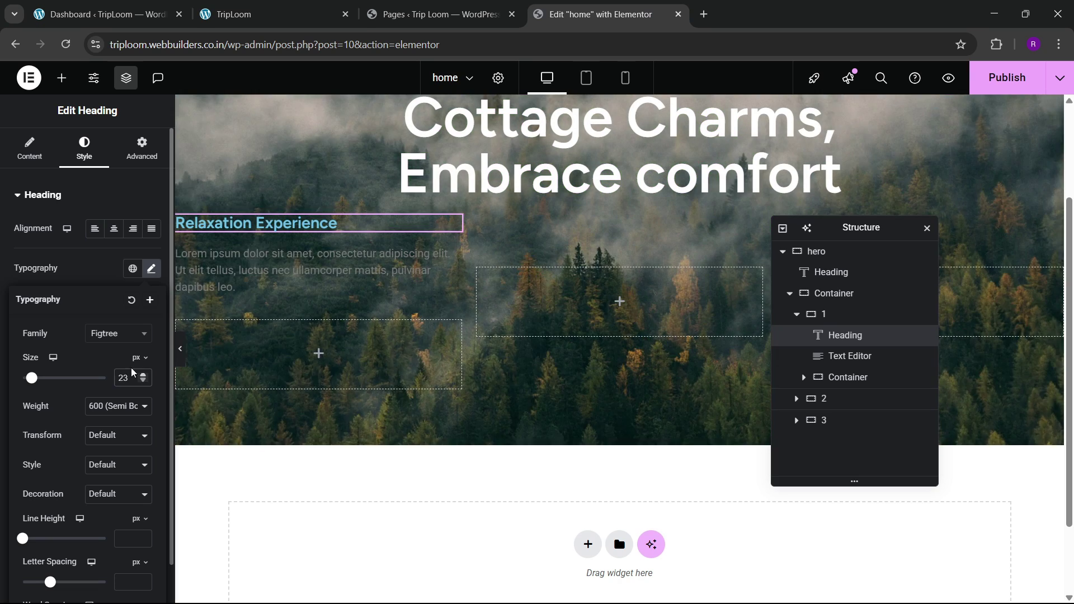
click(84, 256)
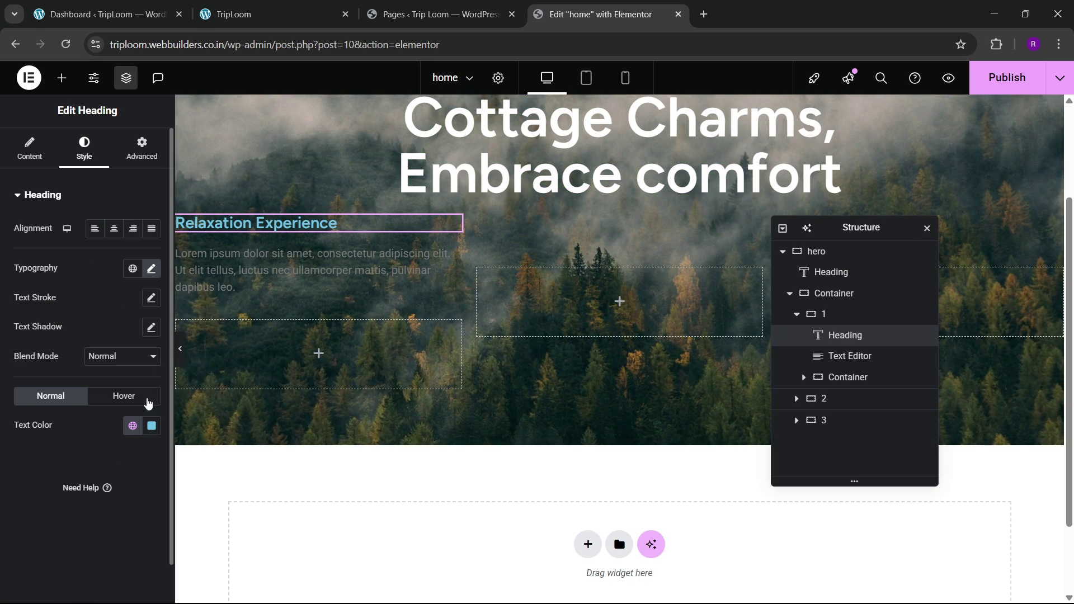
Step: Make the heading text color white
click(151, 426)
click(6, 478)
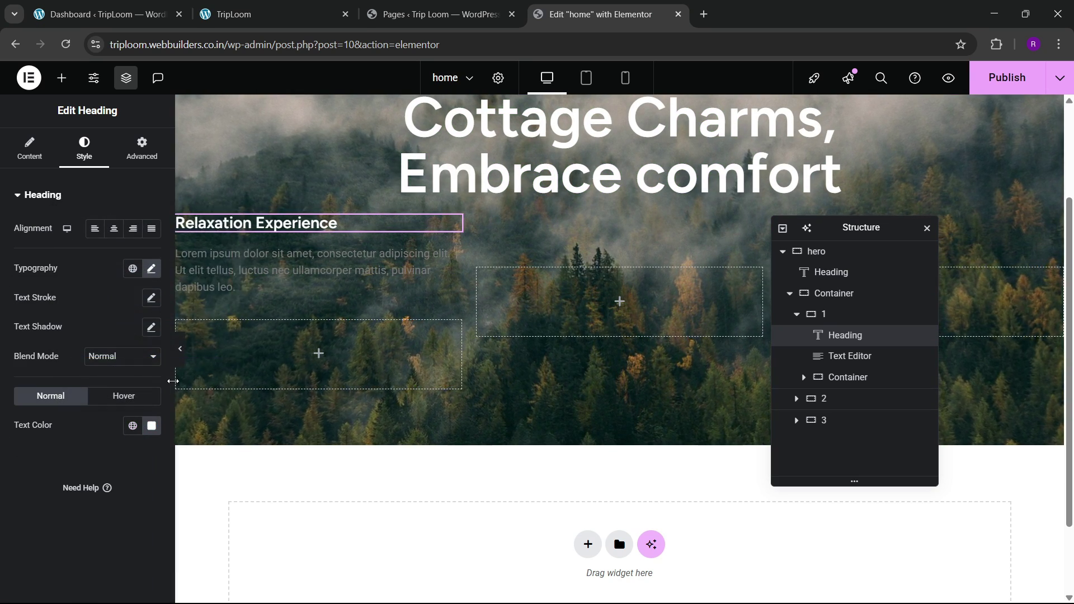
click(277, 13)
click(584, 16)
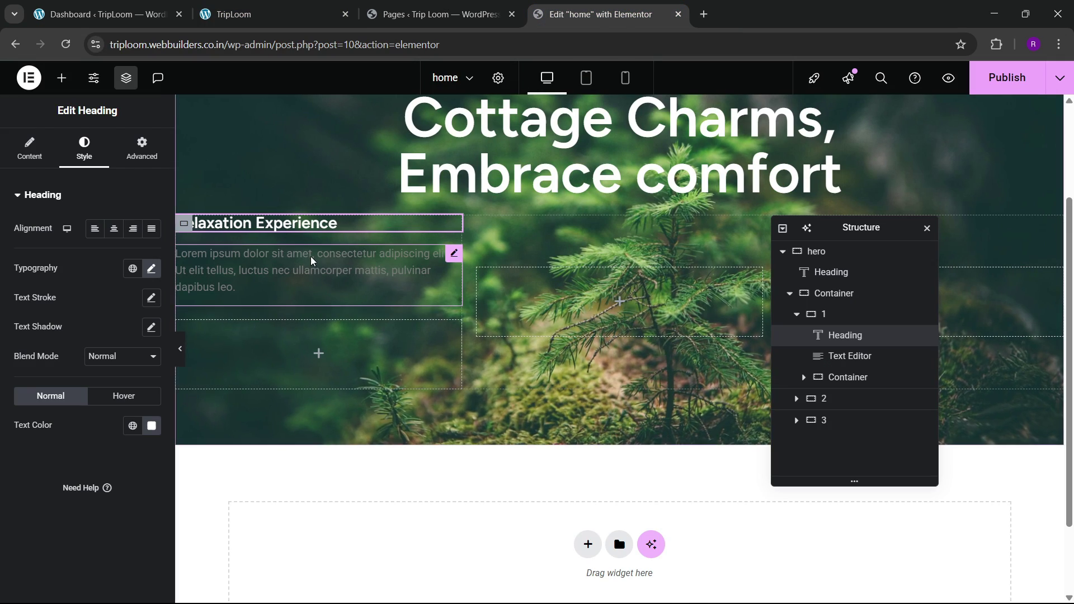
Step: Set the lorem paragraph's text color to near-white #ECEAEA without creating a global color
click(455, 256)
click(84, 149)
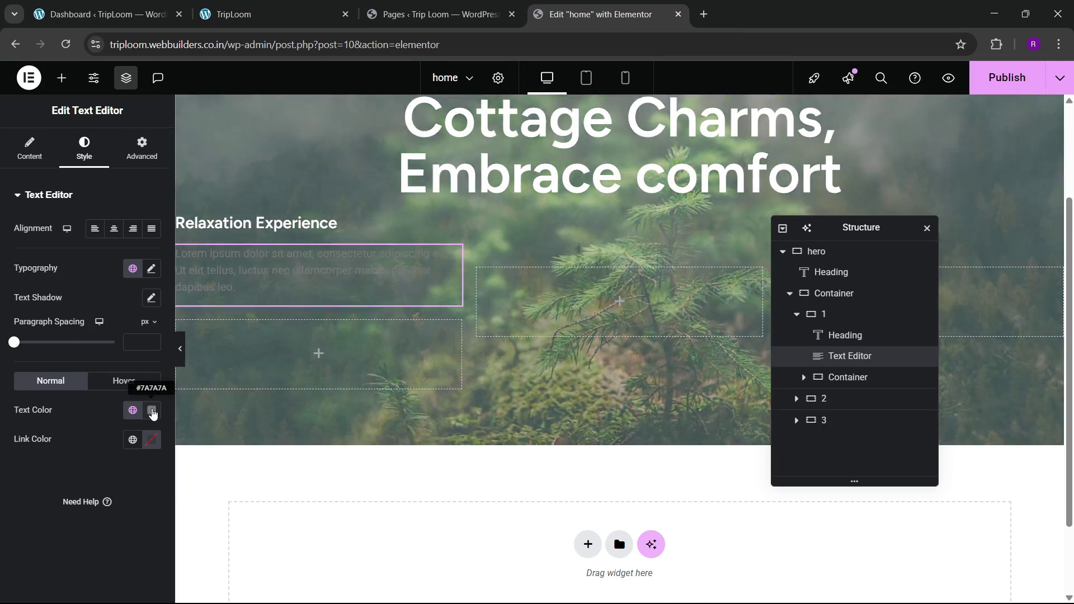
click(152, 411)
drag(124, 282, 40, 227)
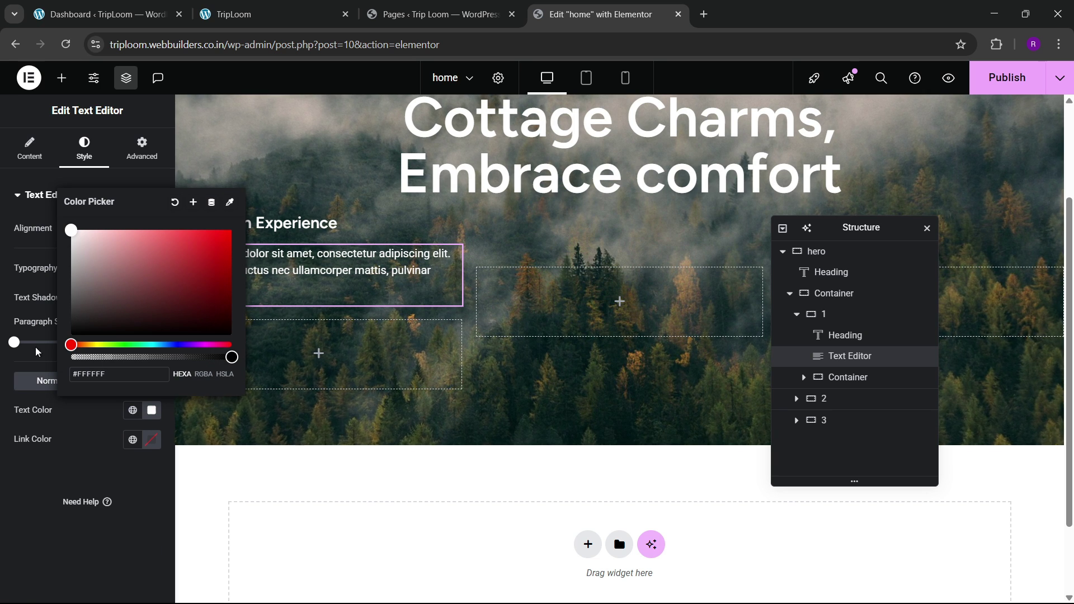
drag(98, 266, 74, 241)
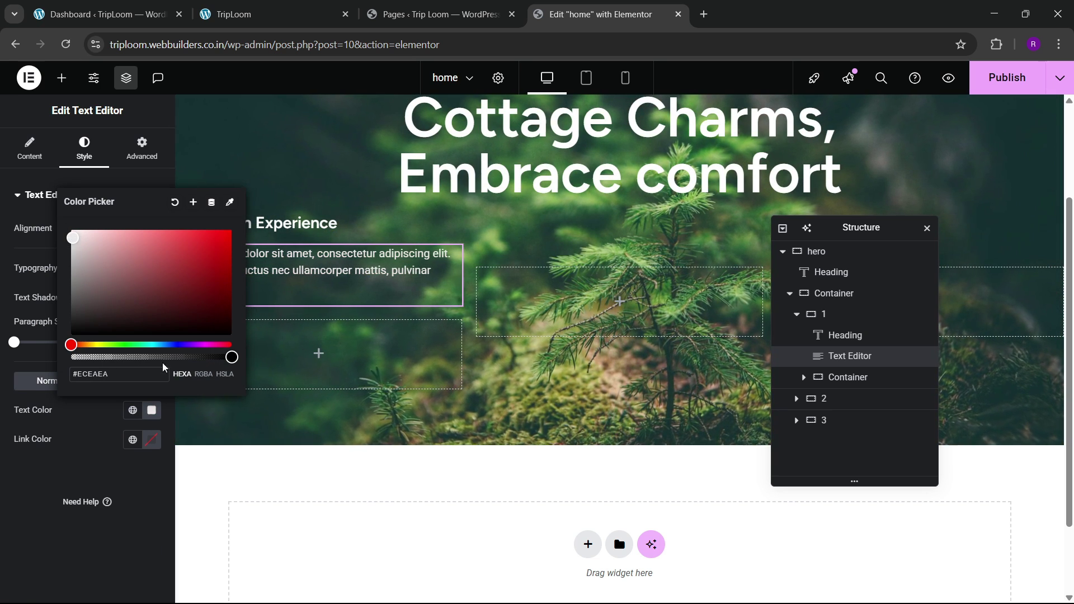
click(193, 201)
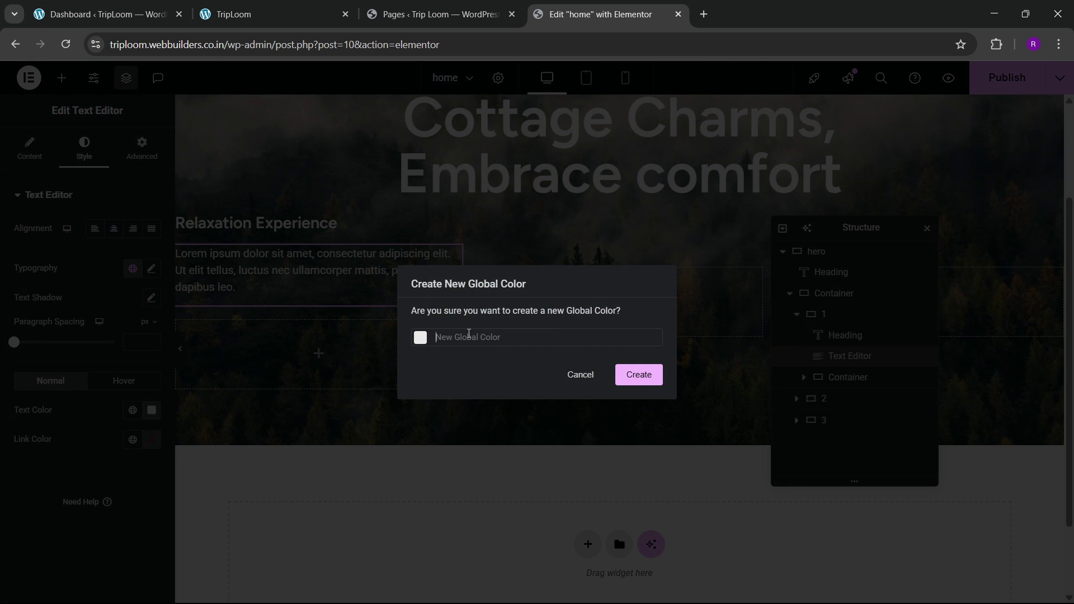
click(575, 373)
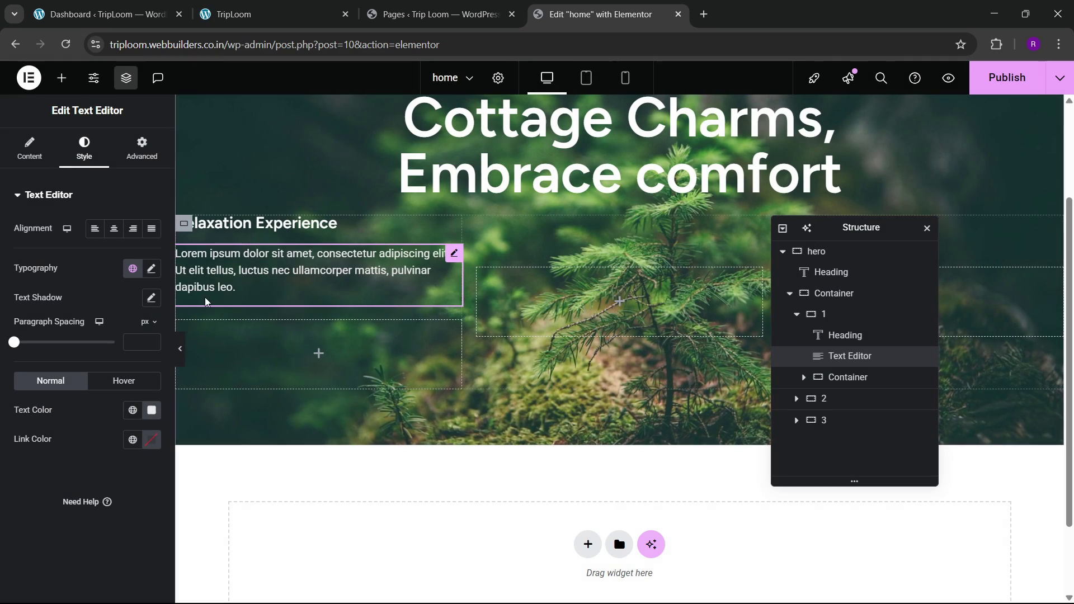
Step: Bring the Cottega reference site back on screen for comparison
click(321, 5)
click(593, 9)
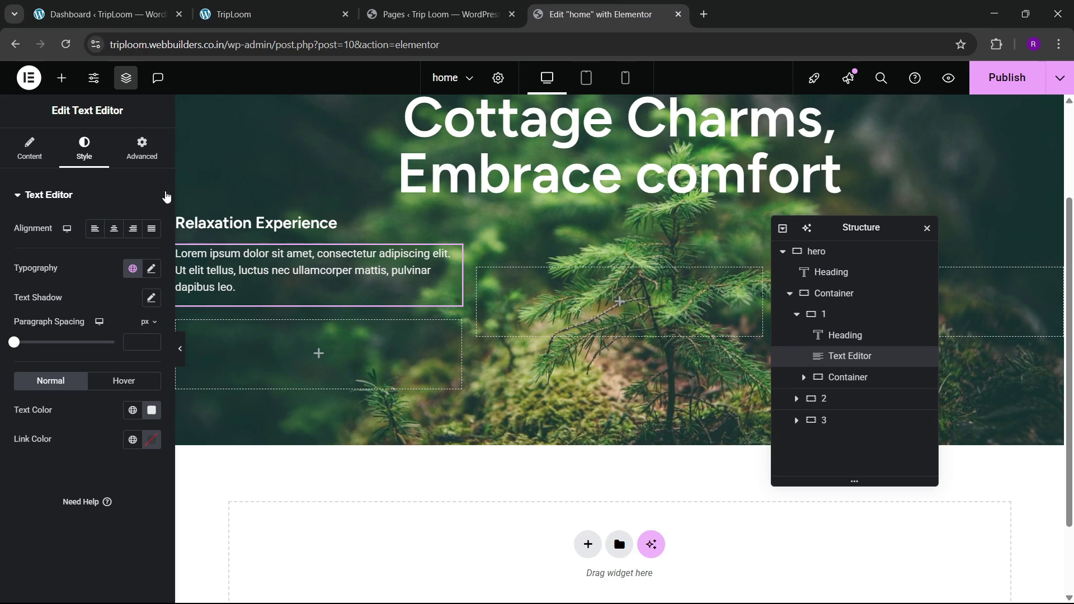
click(250, 6)
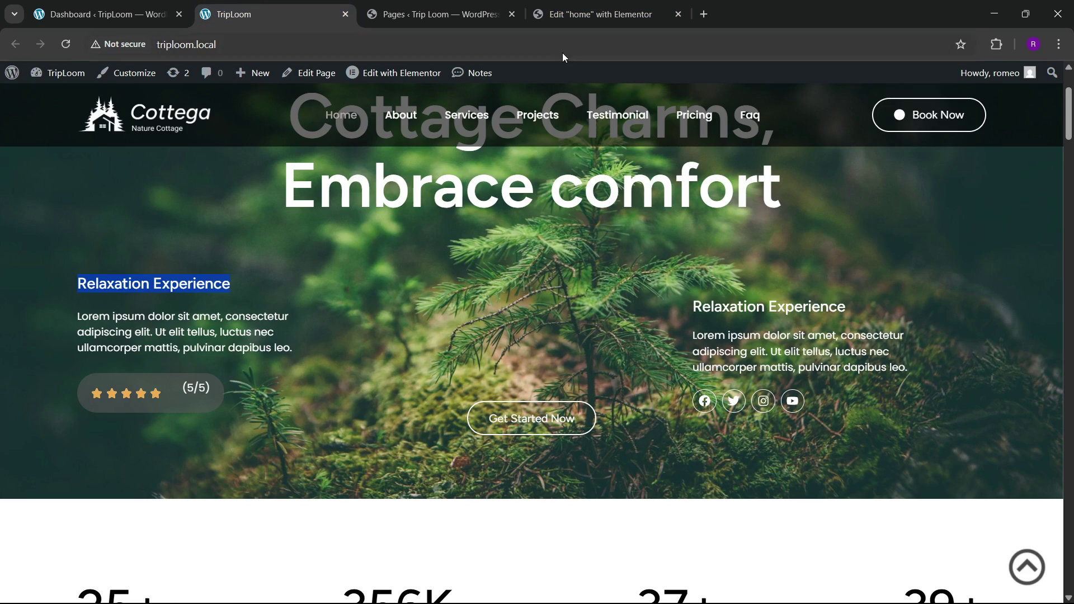
Step: Place a Rating widget below the paragraph in column 1
click(563, 15)
click(61, 78)
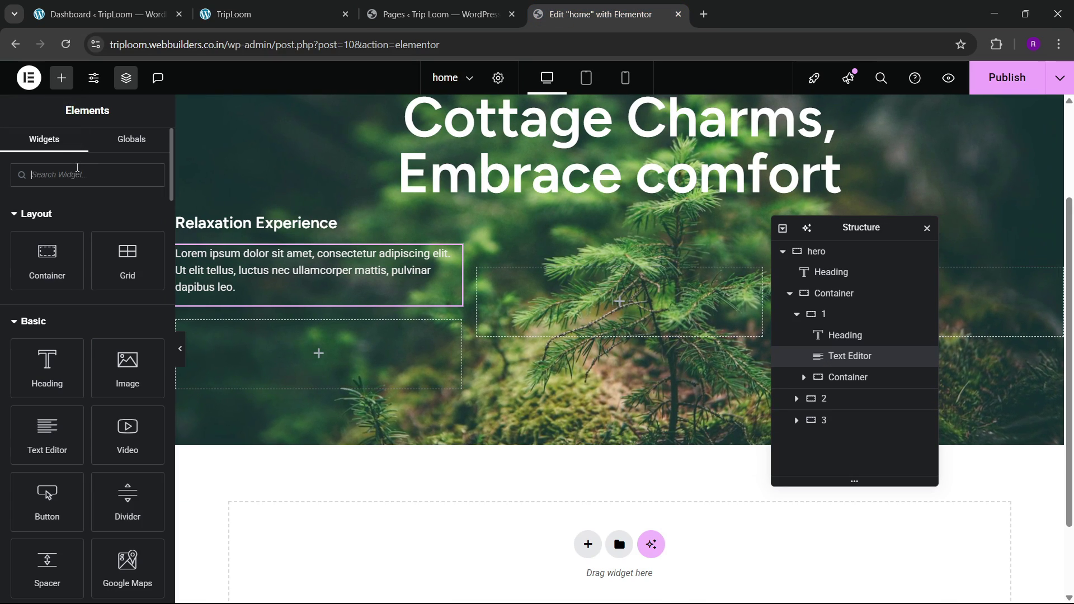
click(78, 173)
text(rating)
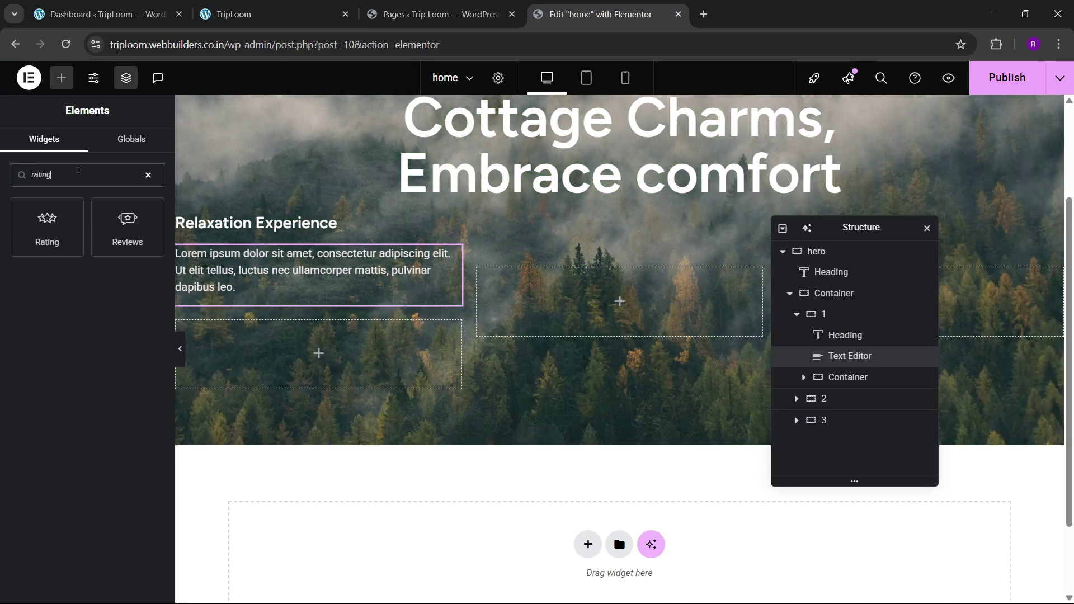
drag(47, 223, 266, 323)
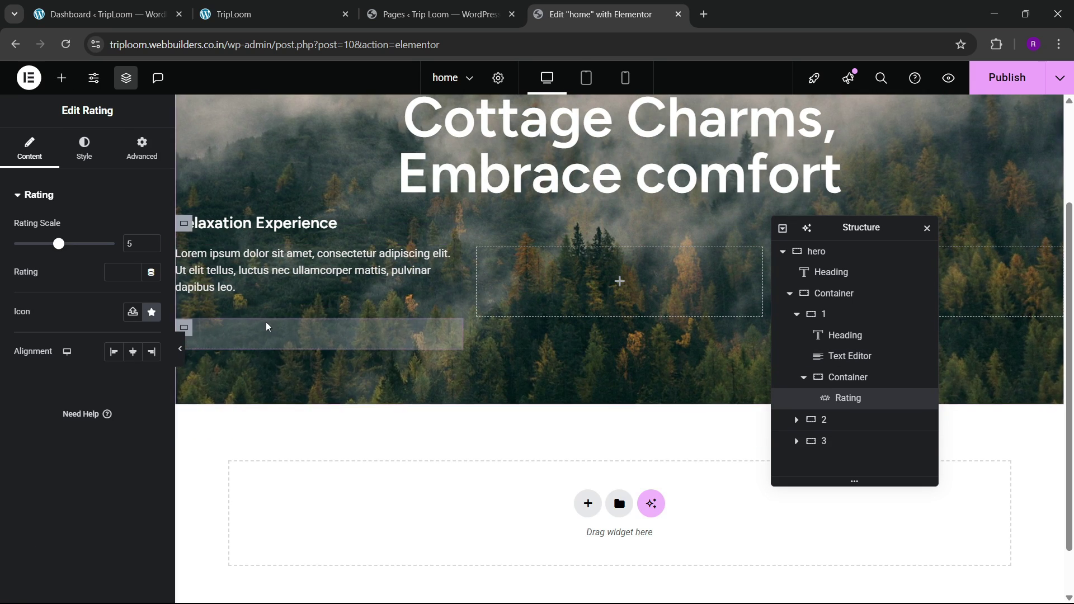
click(317, 14)
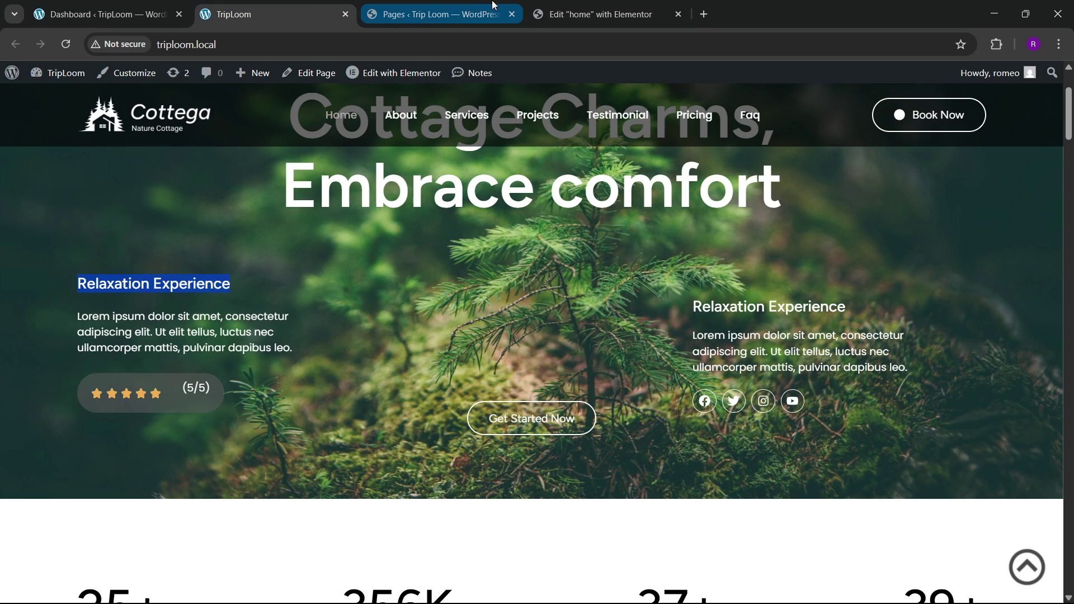
click(442, 14)
click(599, 14)
Step: Copy the 'Relaxation Experience' heading and paste it after the Rating widget
right_click(249, 219)
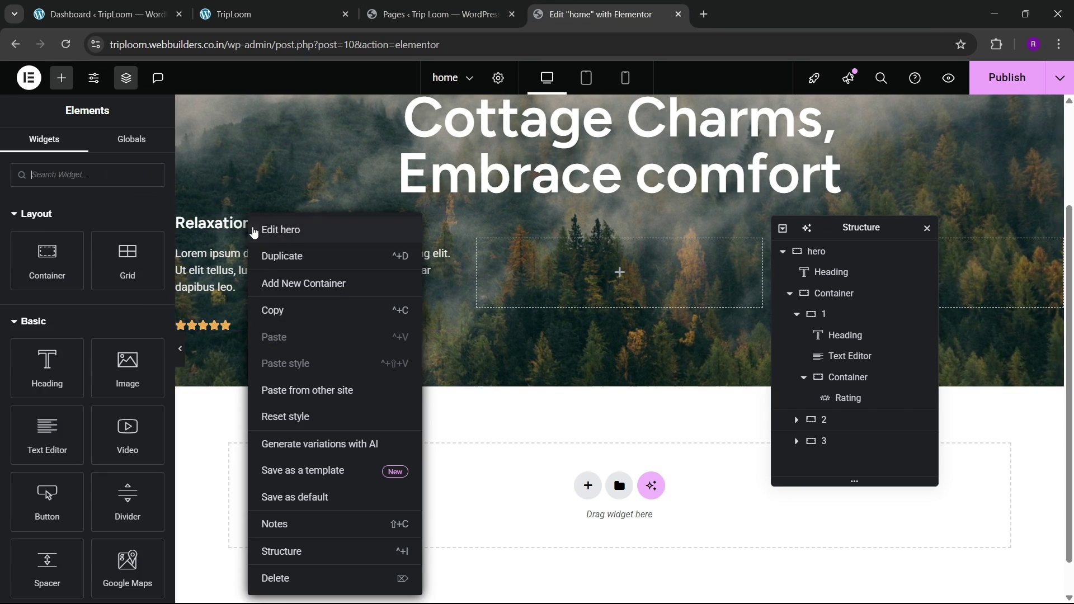
click(270, 307)
right_click(220, 334)
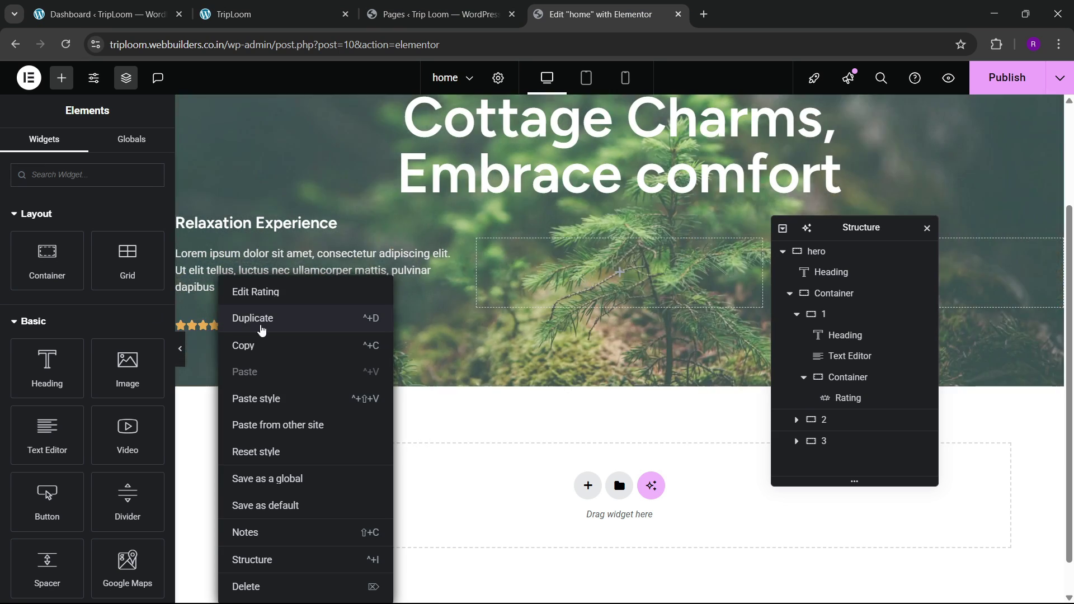
click(416, 330)
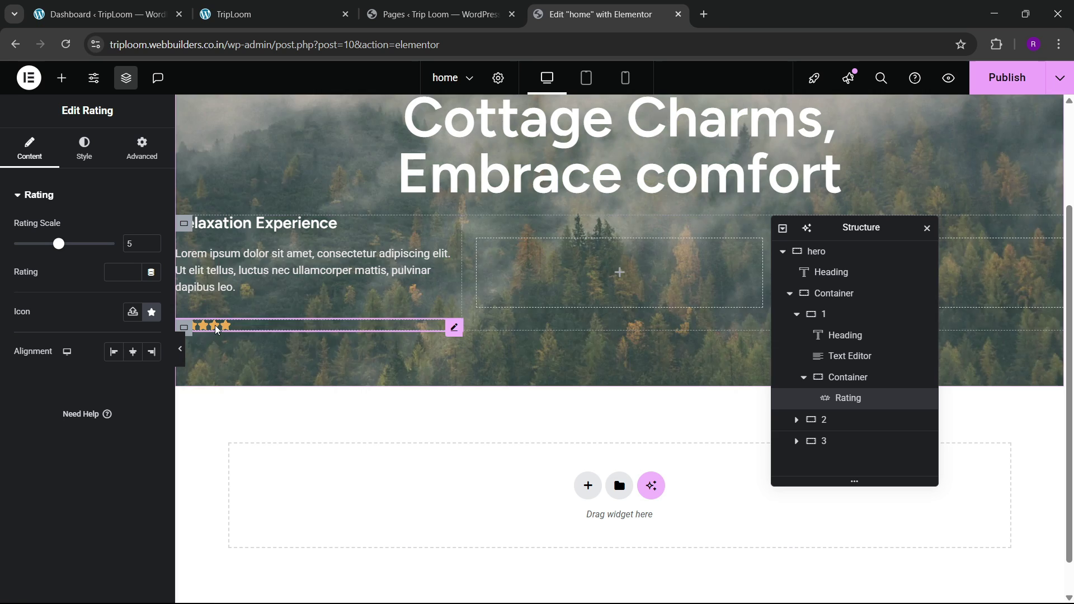
right_click(217, 330)
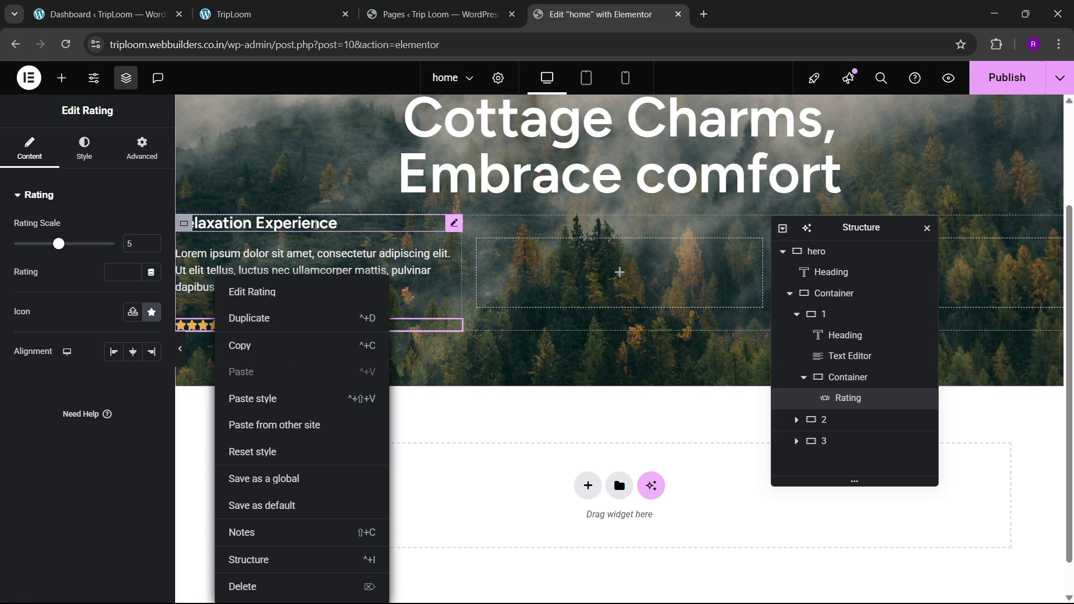
right_click(316, 225)
click(336, 293)
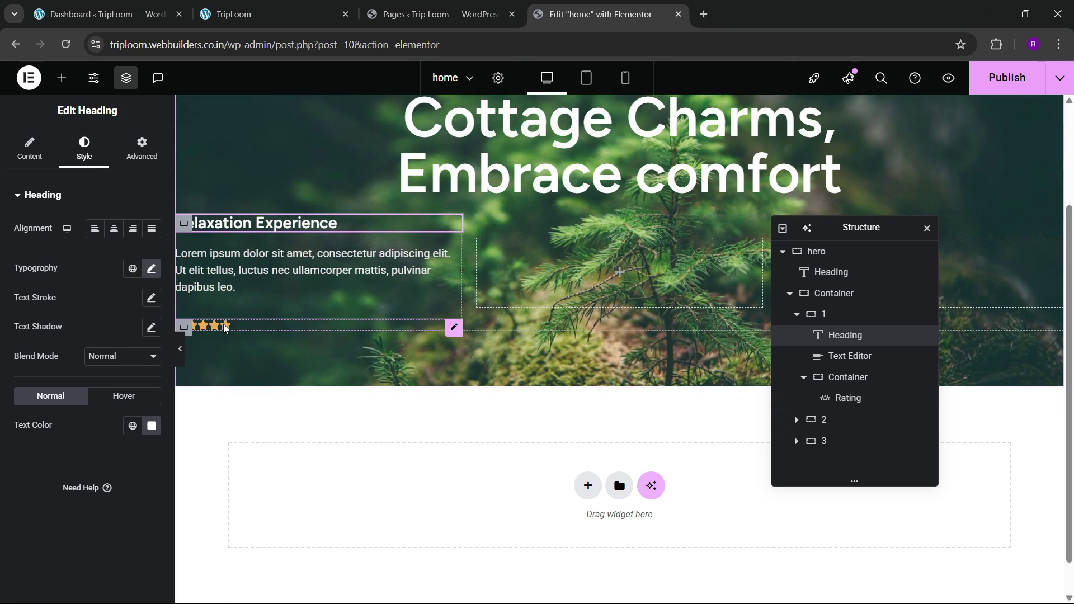
right_click(224, 329)
click(250, 373)
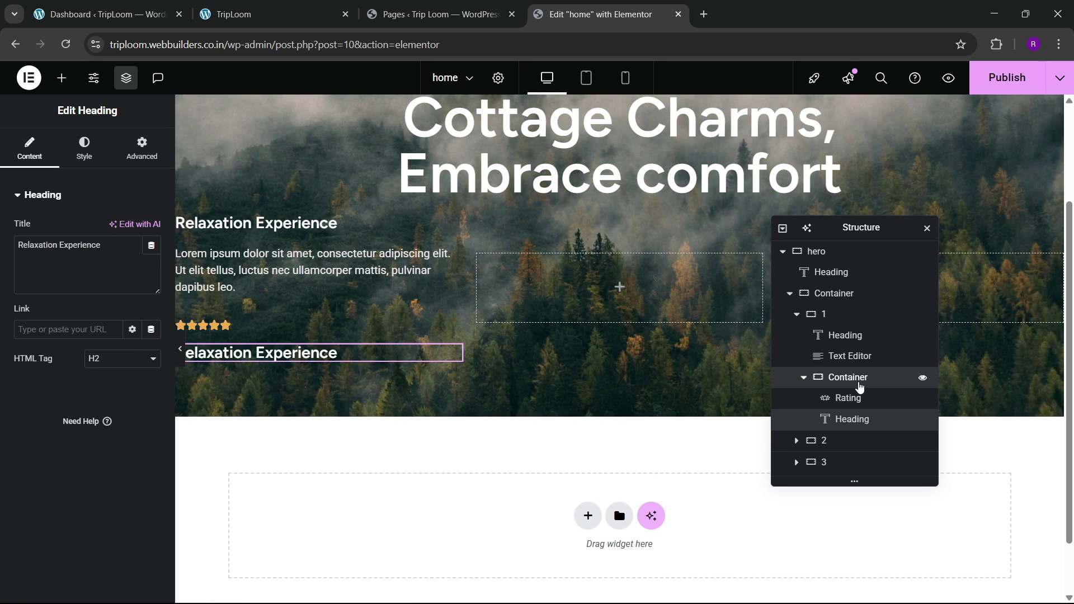
Step: Name the container 'rating box' and set its direction to Row
click(861, 379)
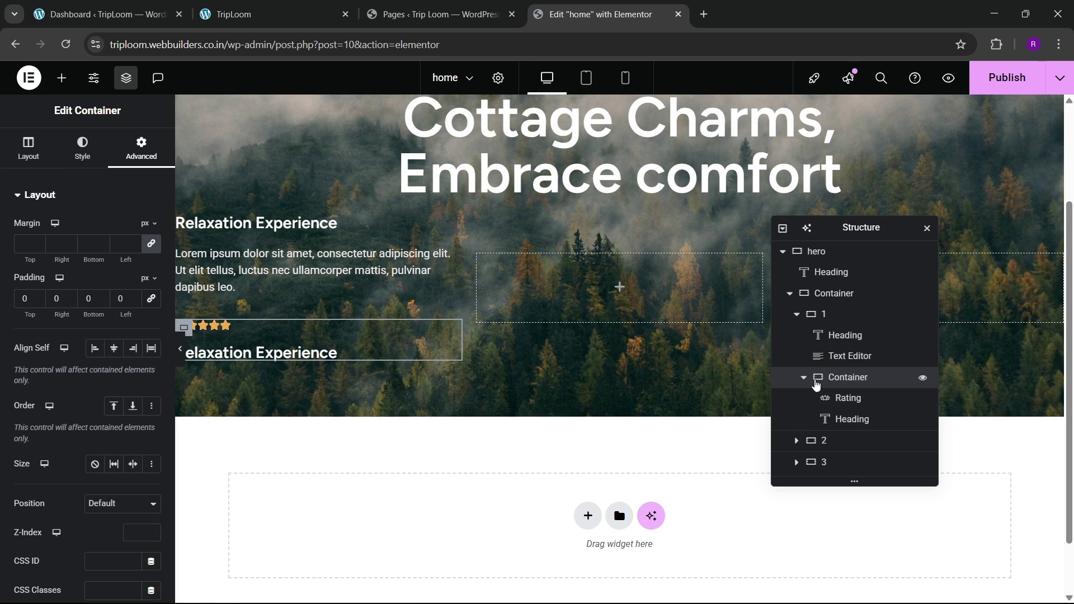
text(rati)
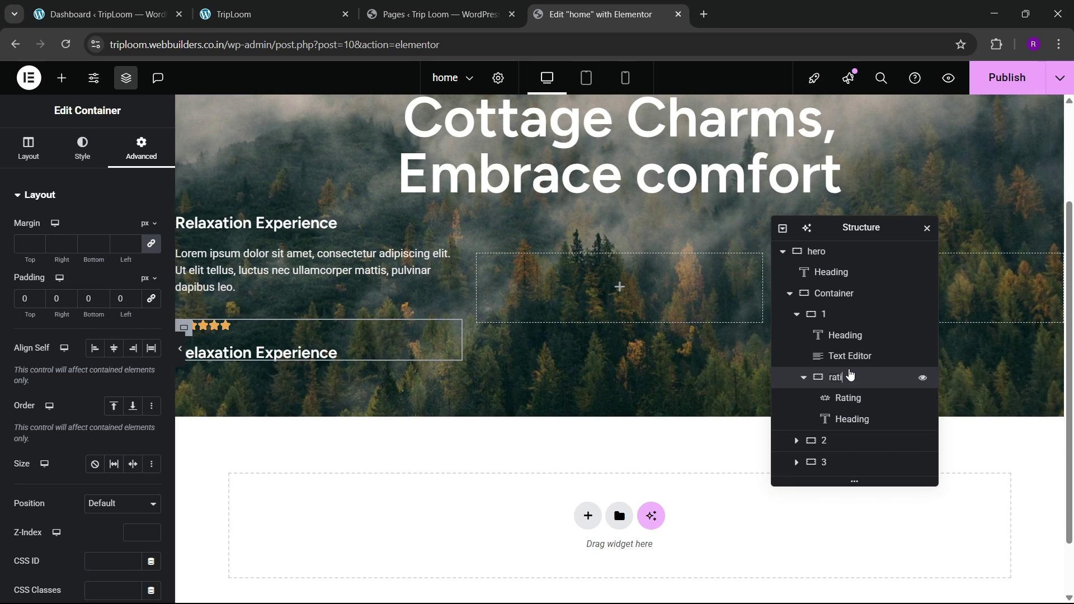
text(ng box)
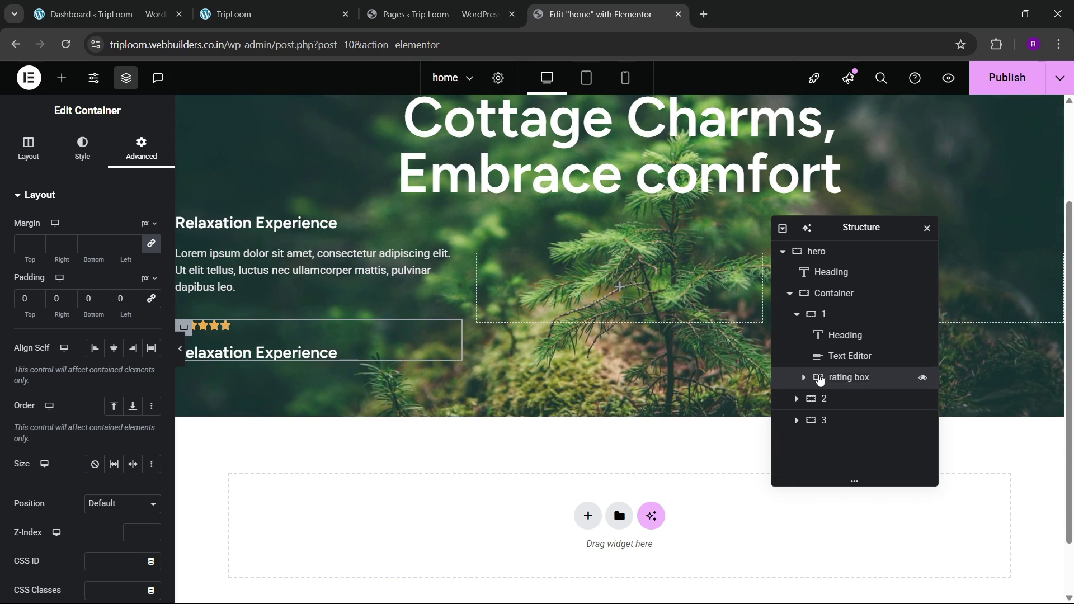
click(29, 148)
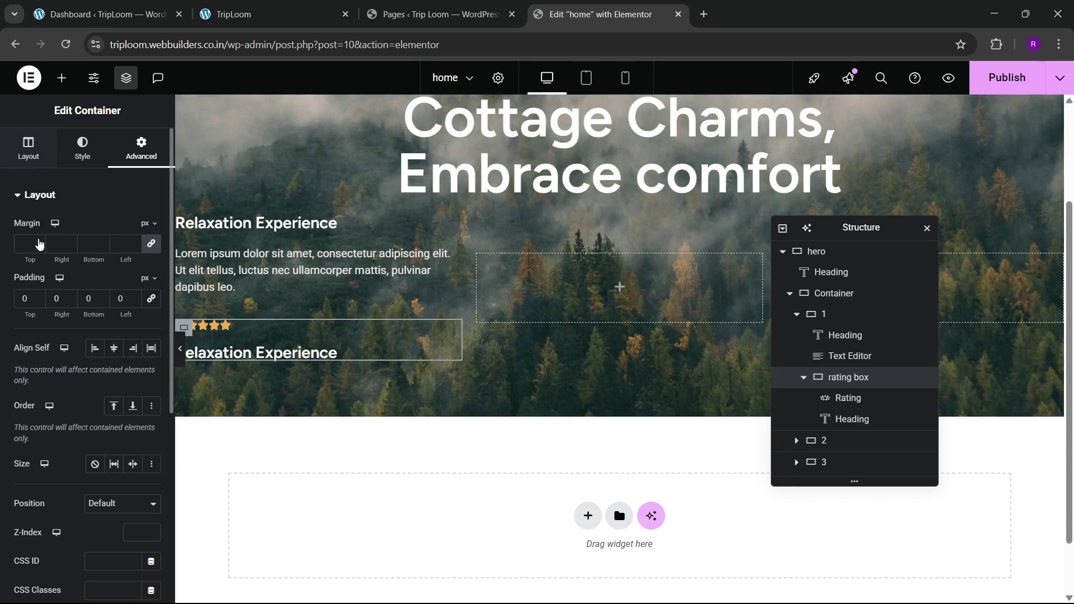
click(95, 433)
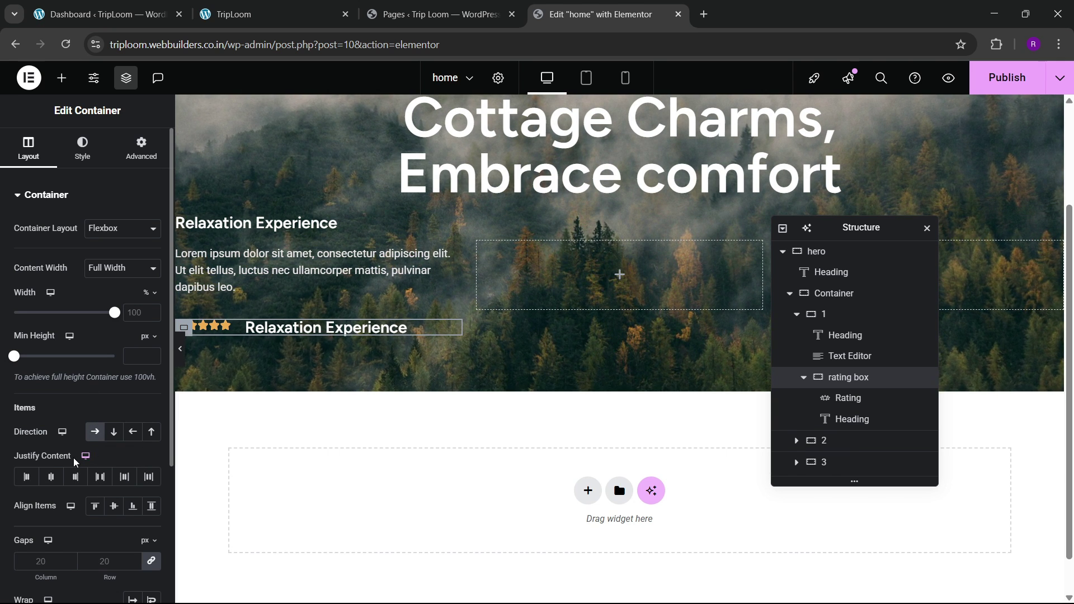
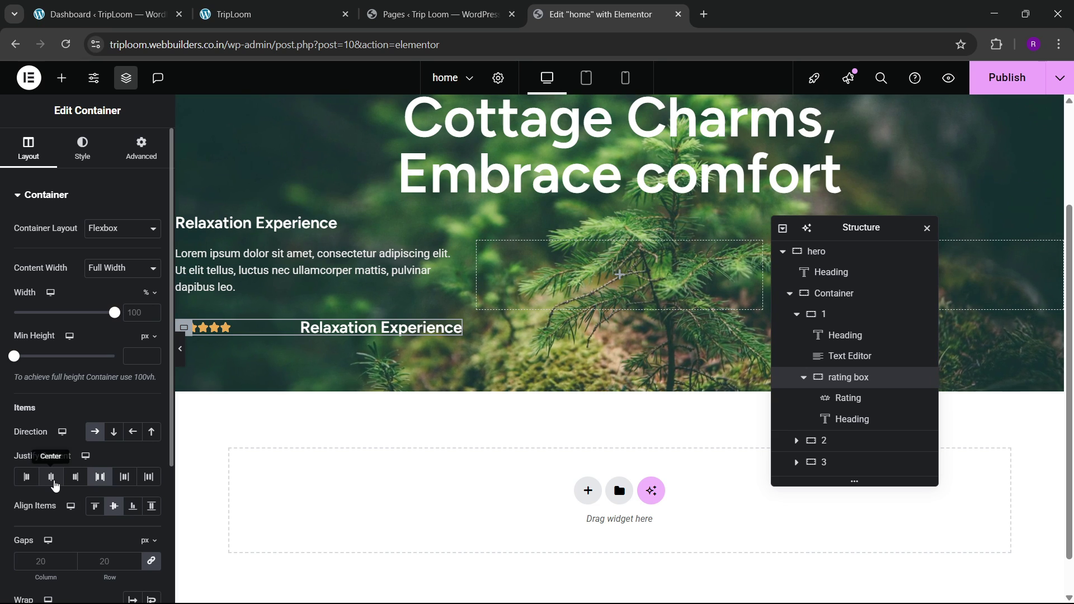
Step: Center the rating box's stars and heading with Justify Content Center
click(50, 479)
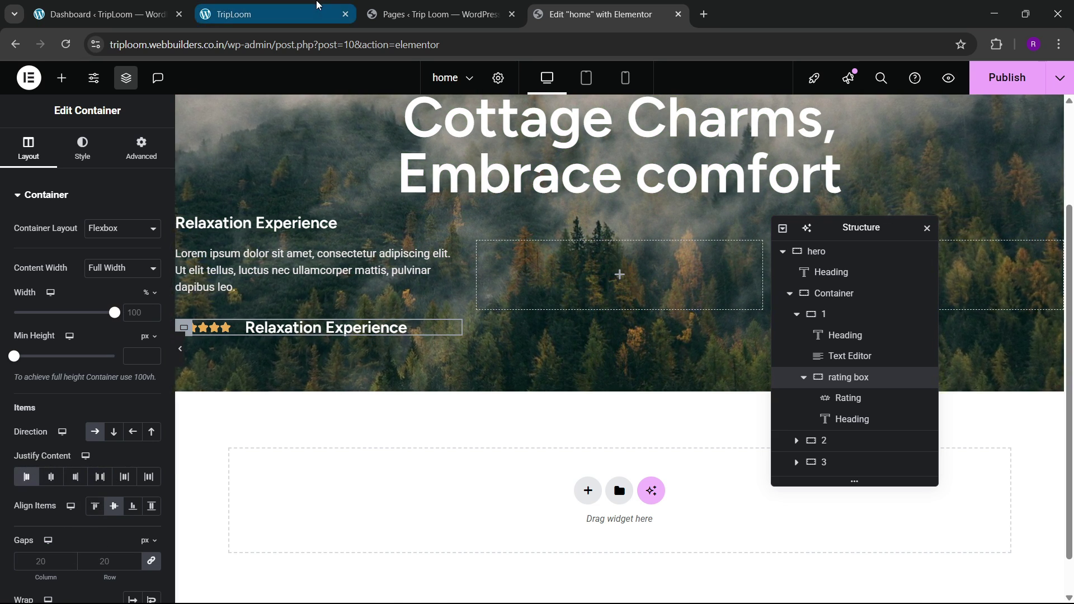
click(316, 8)
key(ctrl+Tab)
key(ctrl+Tab)
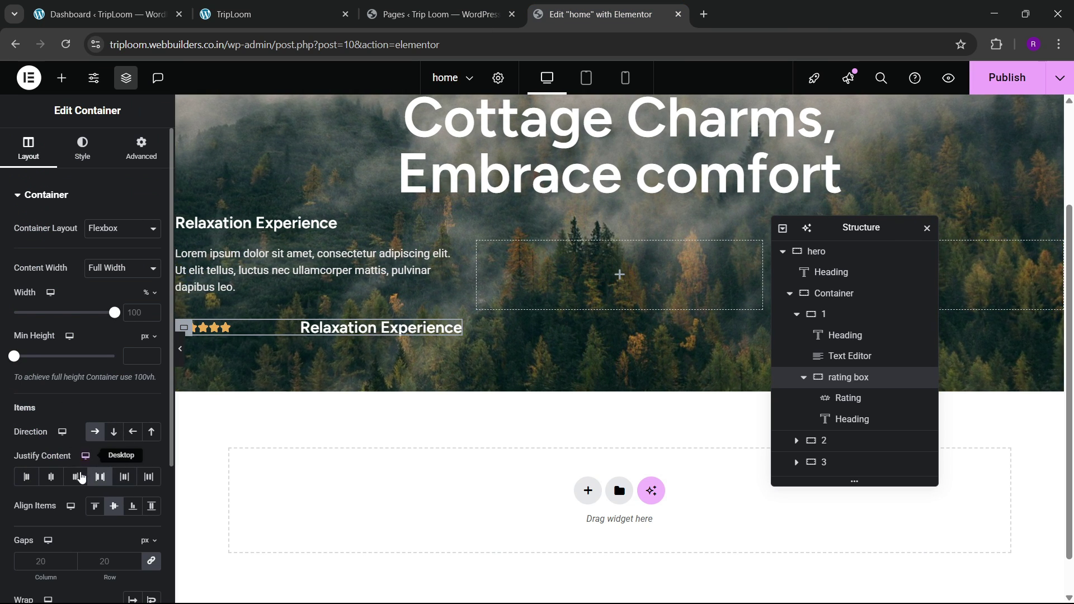
click(51, 476)
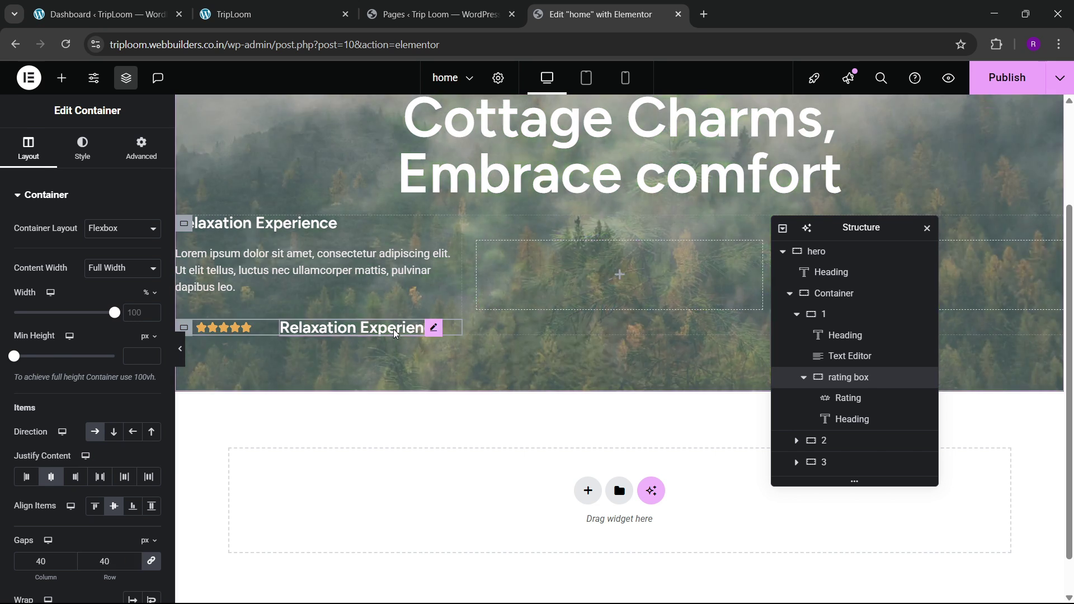
Step: Change the rating box heading to '(5/5)' and set its font size to 17px
click(425, 327)
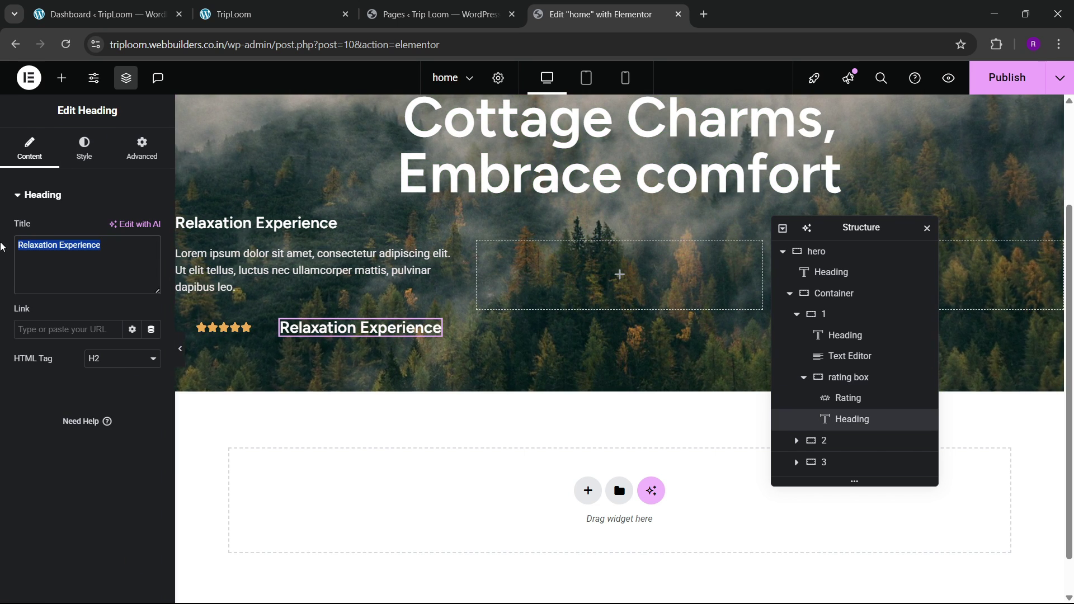
text((5/5)
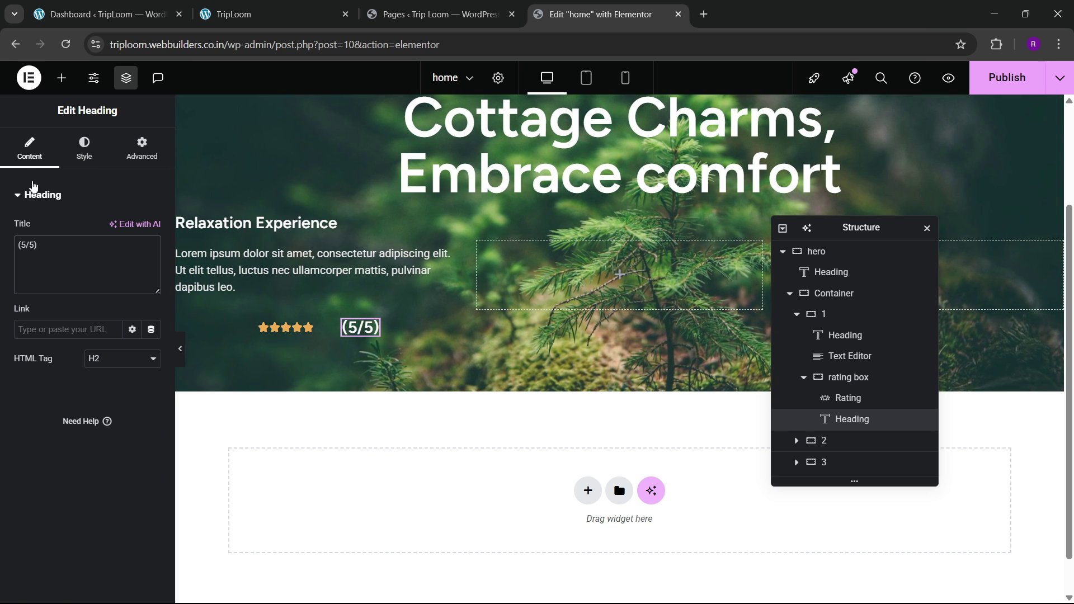
click(84, 148)
click(151, 268)
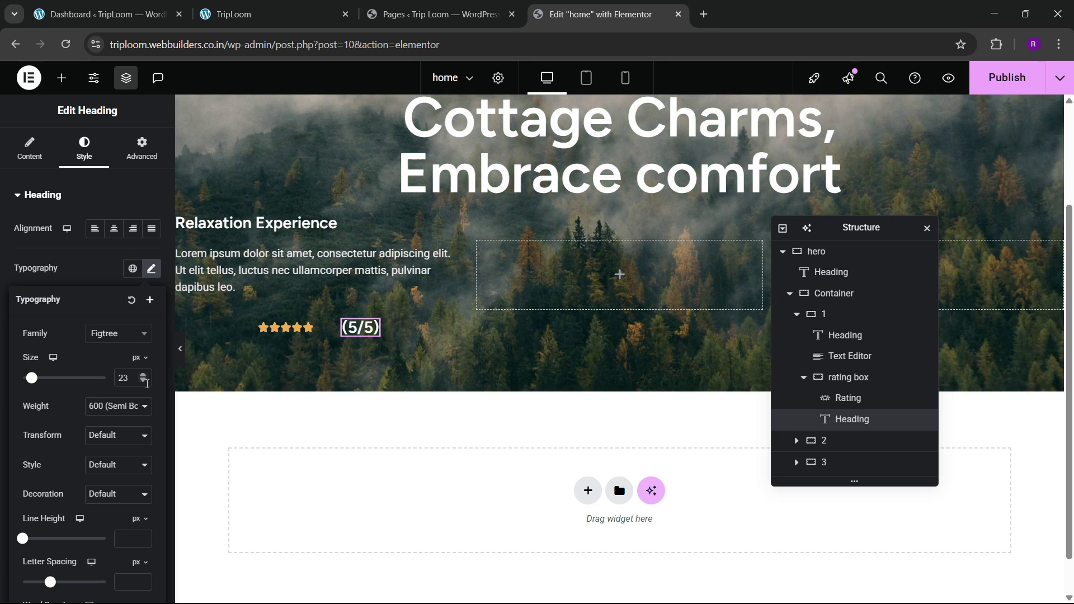
click(144, 381)
click(144, 381)
click(144, 381)
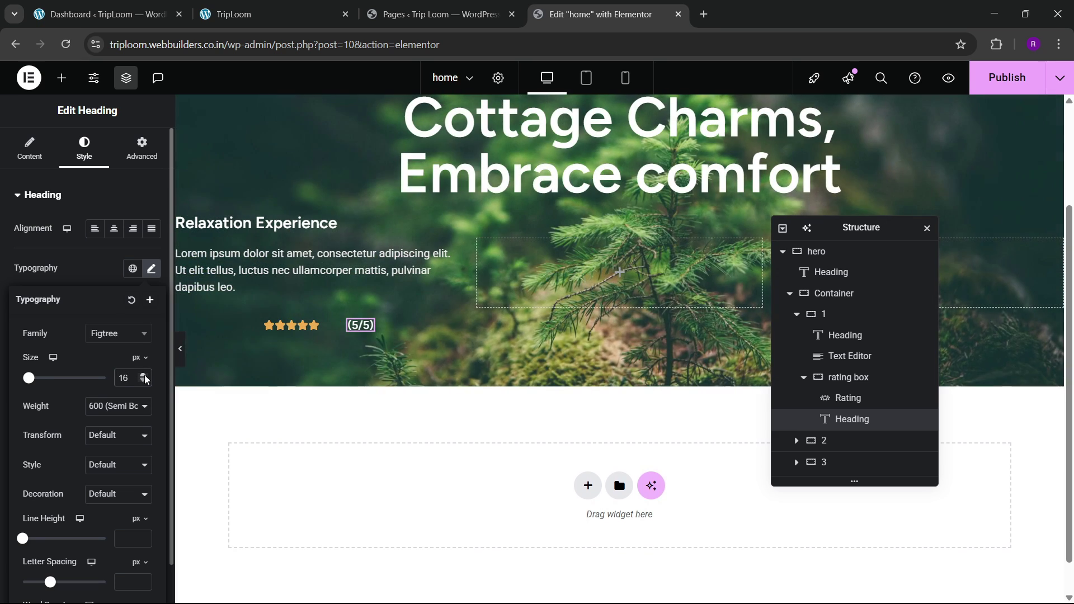
click(143, 374)
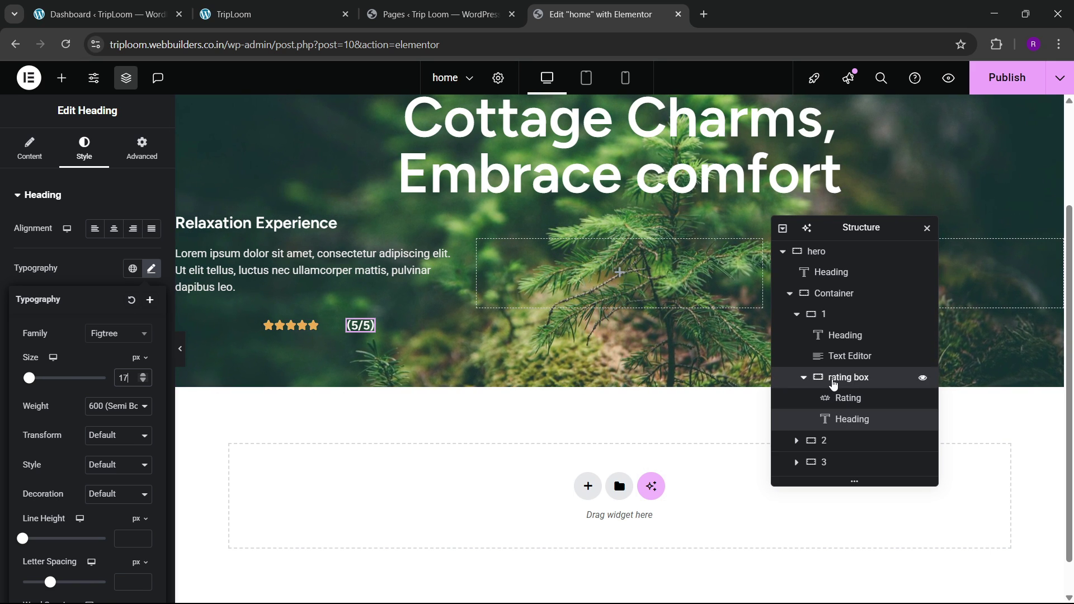
click(844, 377)
click(142, 148)
Step: Set the rating box's linked padding to 20 on all sides
click(149, 303)
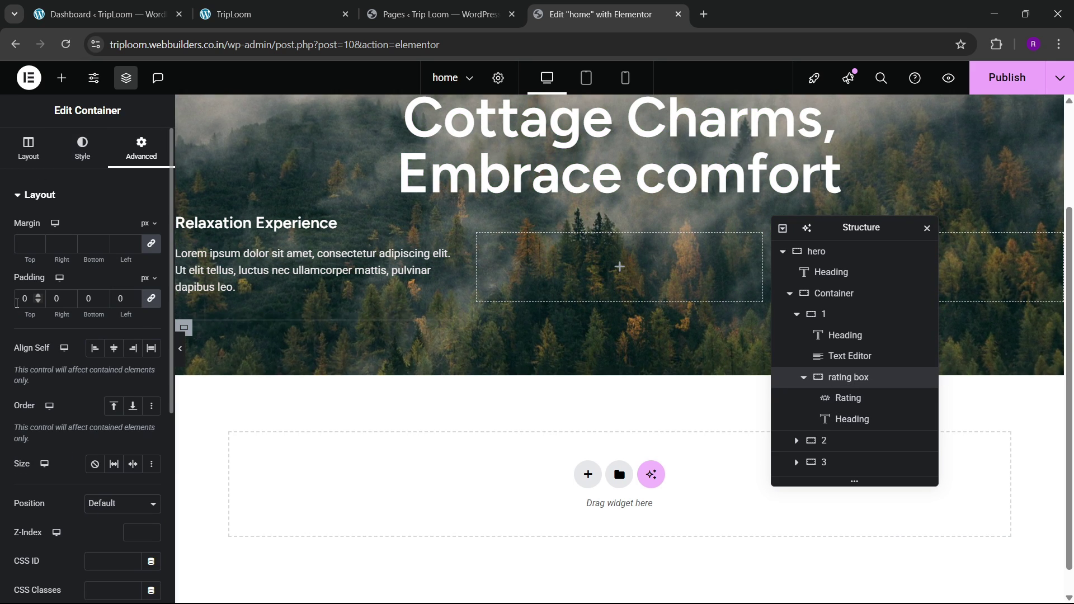
click(22, 306)
text(1)
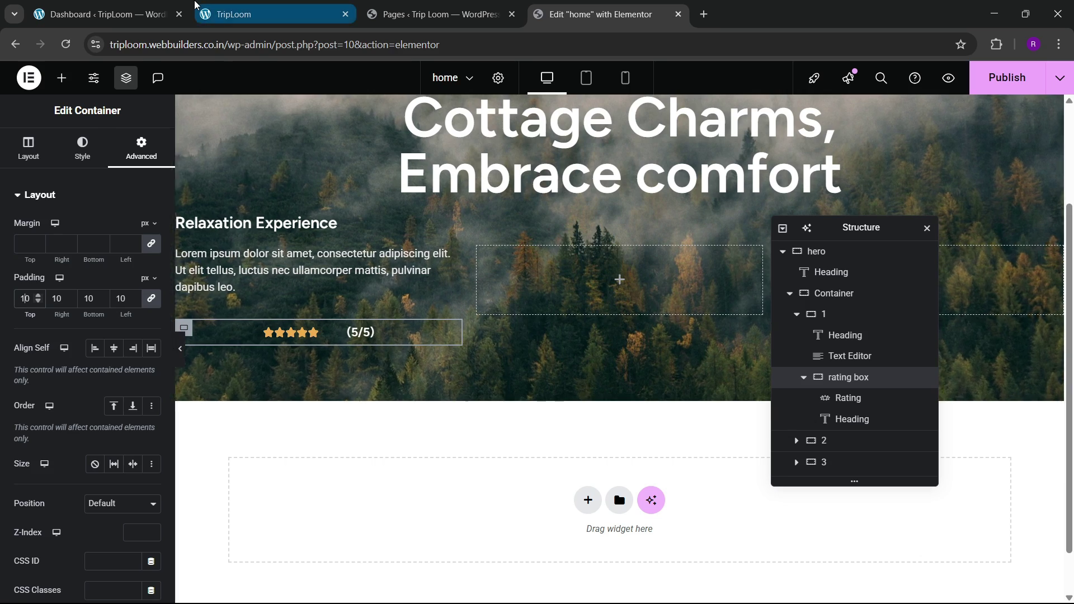
click(226, 4)
click(541, 9)
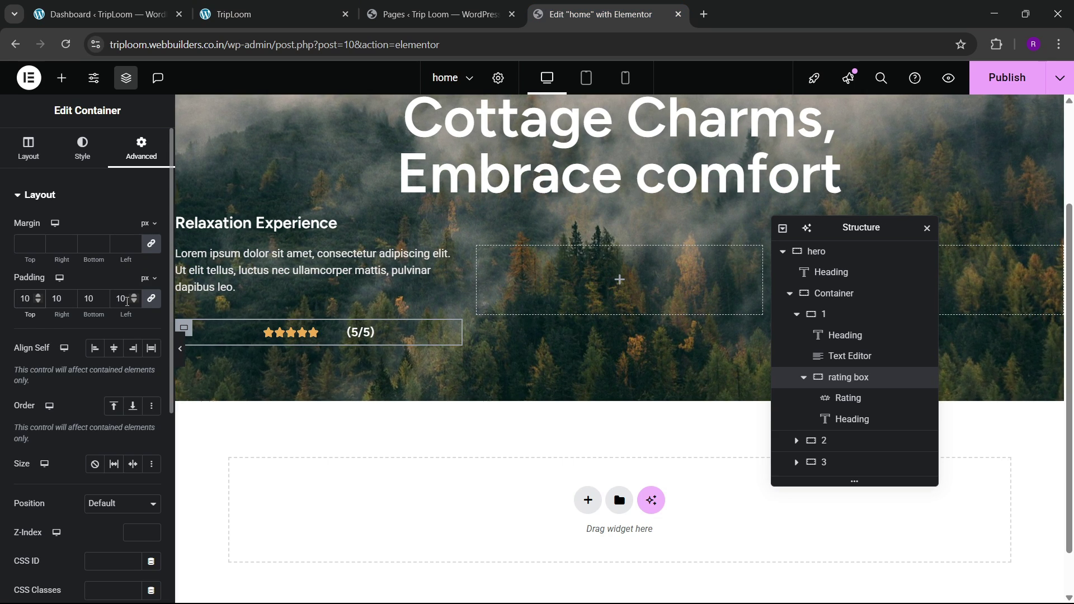
key(BackSpace)
text(2)
Step: Give the rating box a classic semi-transparent grey background (#91919169)
click(82, 148)
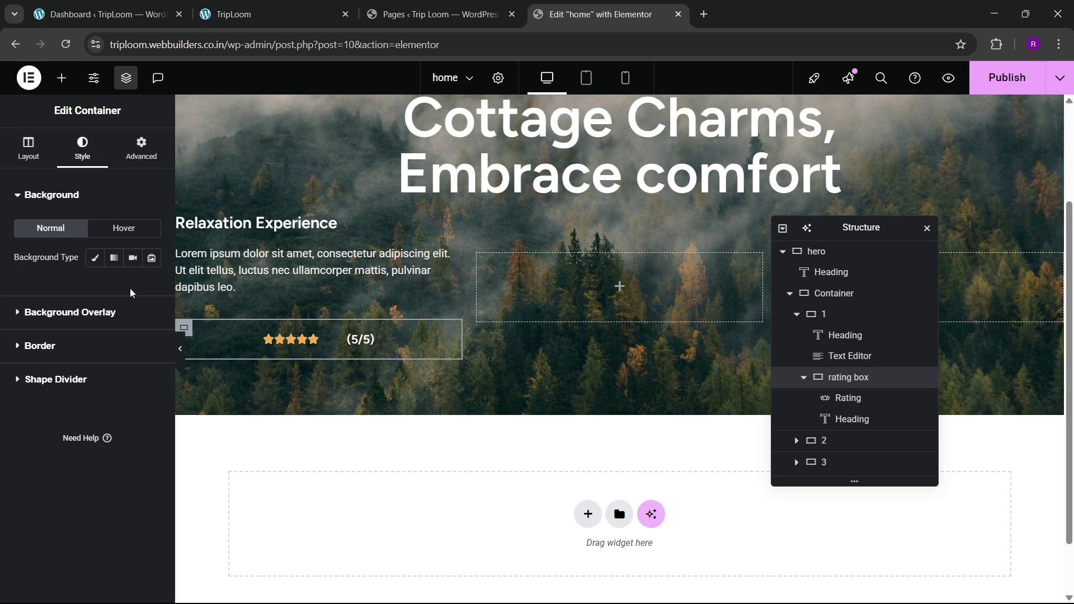
click(95, 257)
click(147, 288)
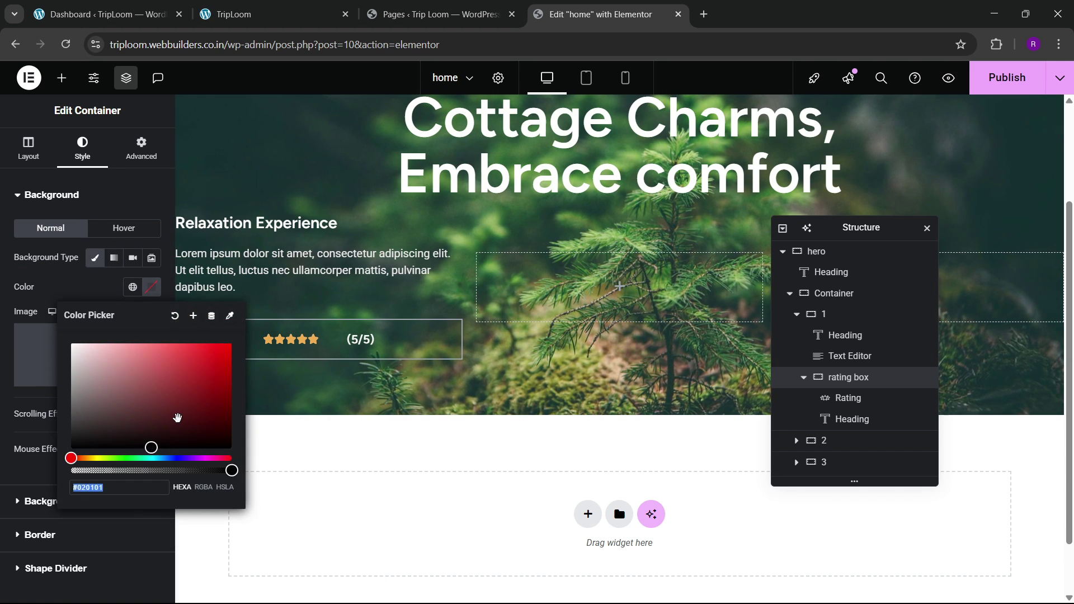
mouse_move(72, 407)
mouse_down()
mouse_move(88, 389)
mouse_move(95, 412)
mouse_move(83, 420)
mouse_up()
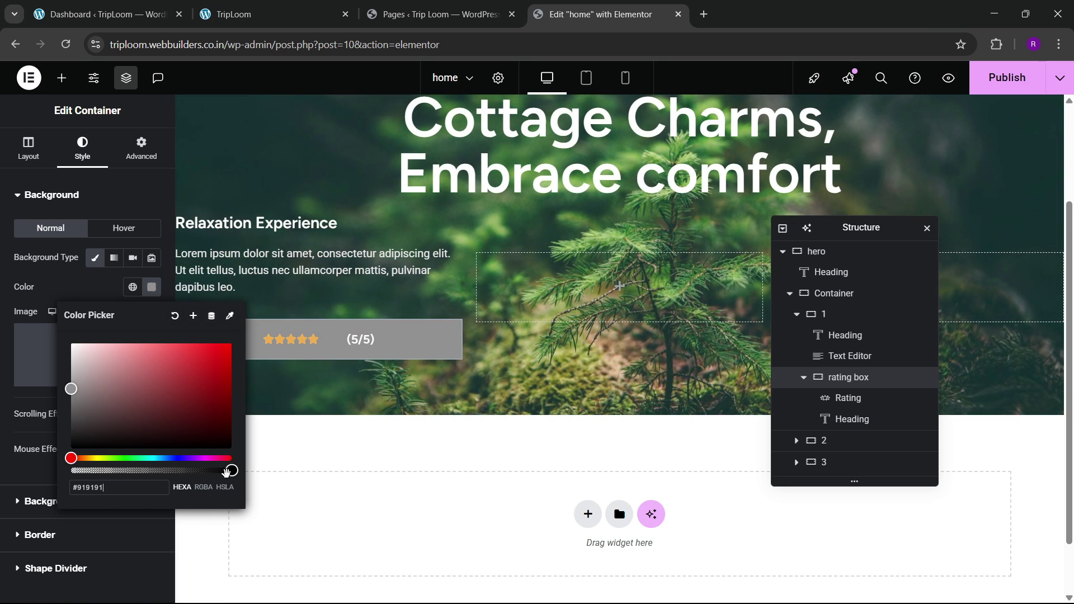
drag(231, 470, 137, 479)
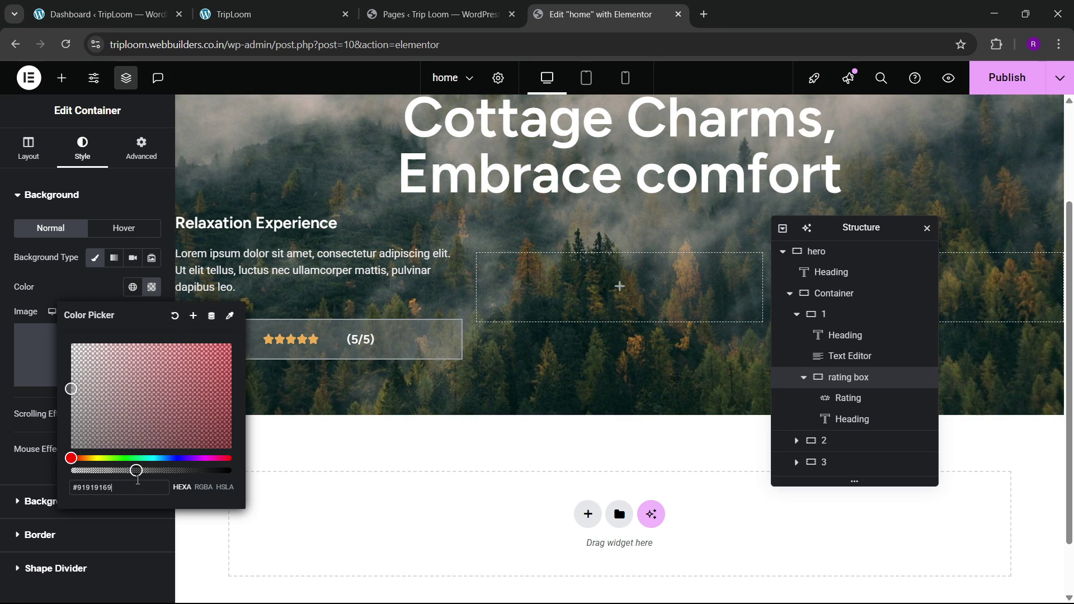
click(74, 267)
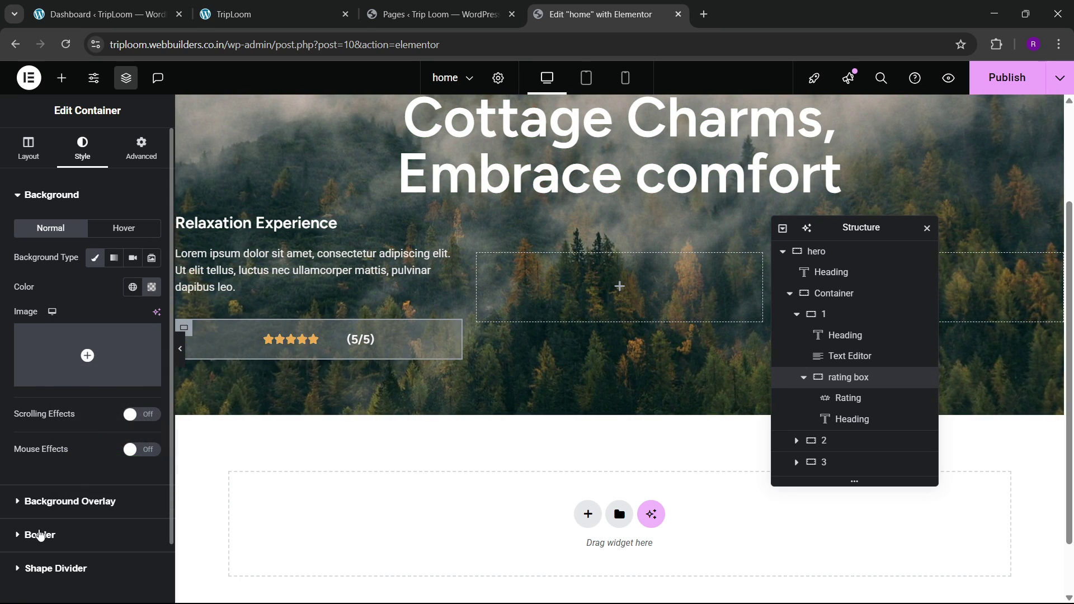
Step: Round the rating box corners to 100 and narrow it to 55% width
click(40, 535)
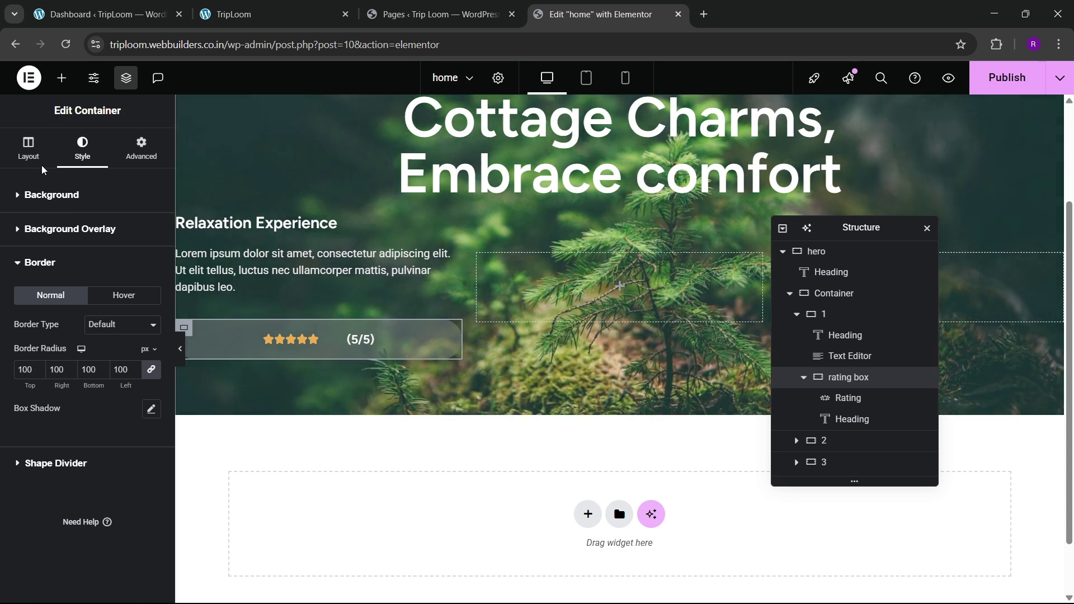
click(29, 152)
drag(113, 317, 69, 317)
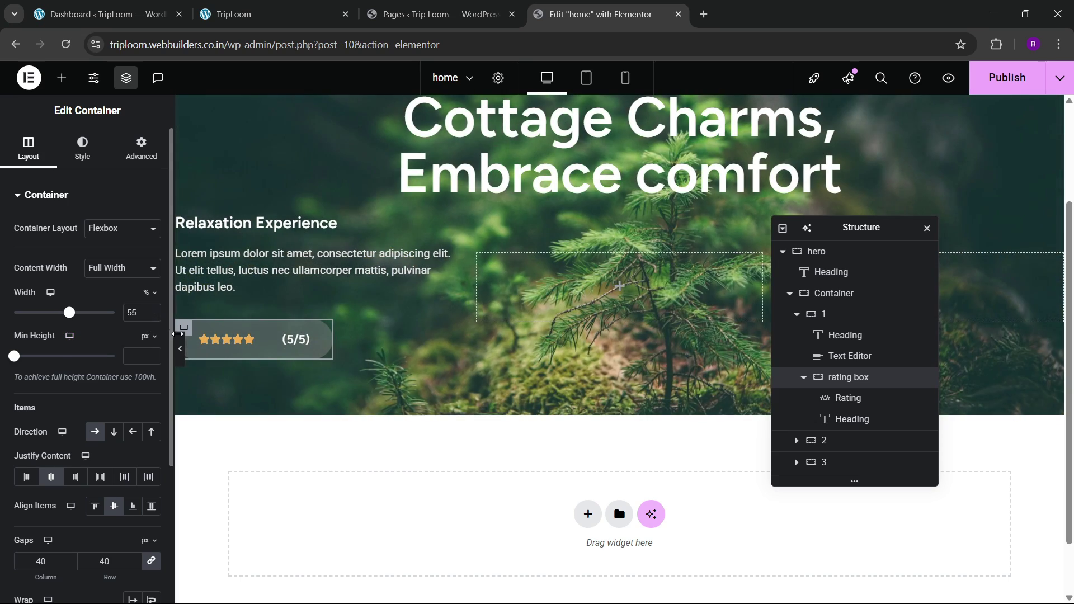
click(181, 349)
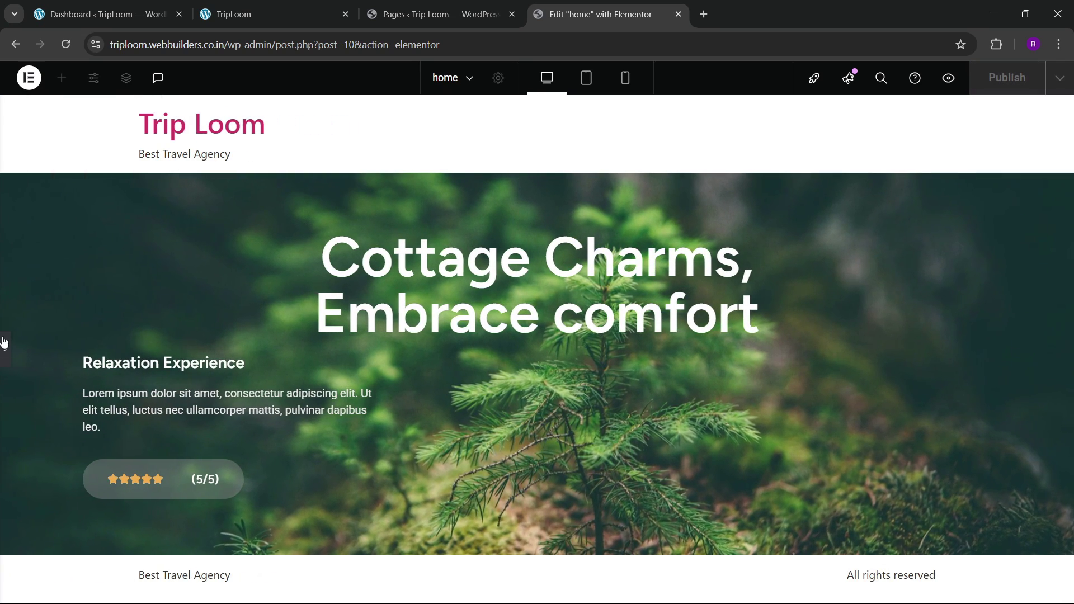
Step: Style the Lorem ipsum paragraph in Poppins at size 15
click(5, 348)
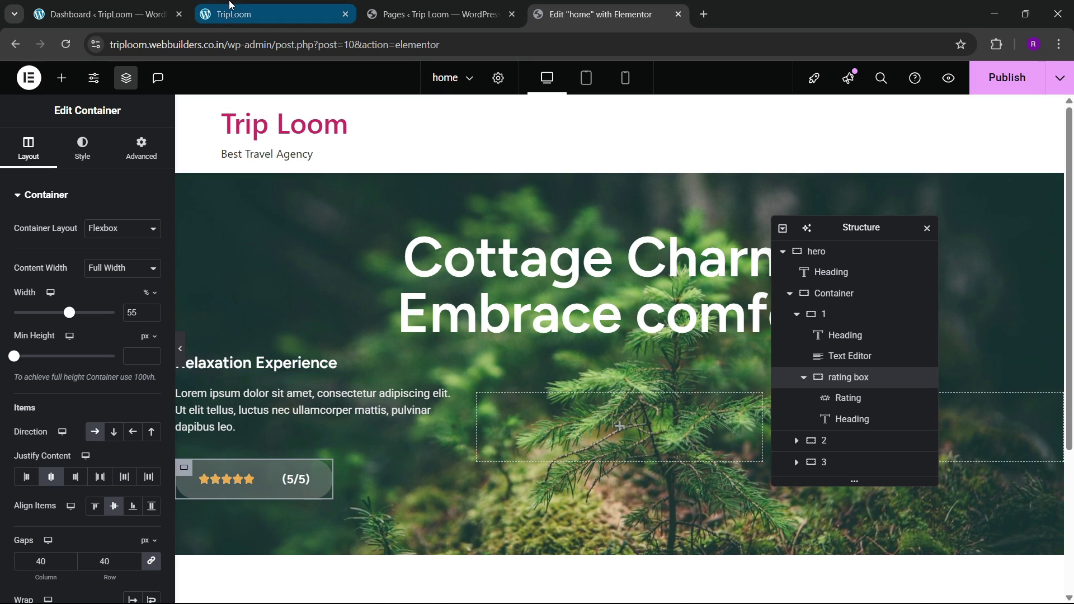
click(263, 14)
click(594, 8)
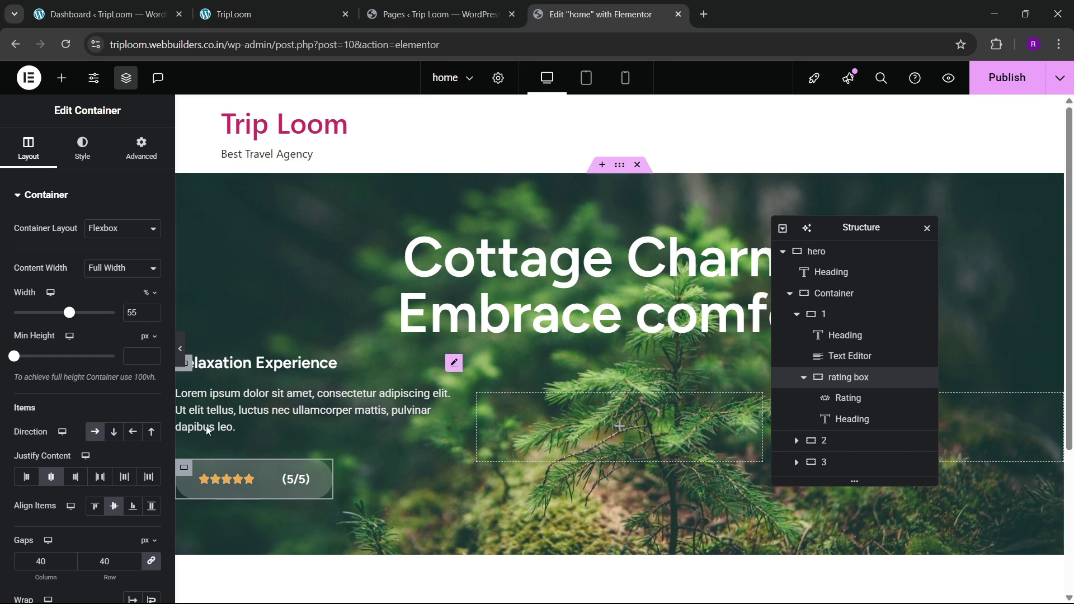
click(235, 404)
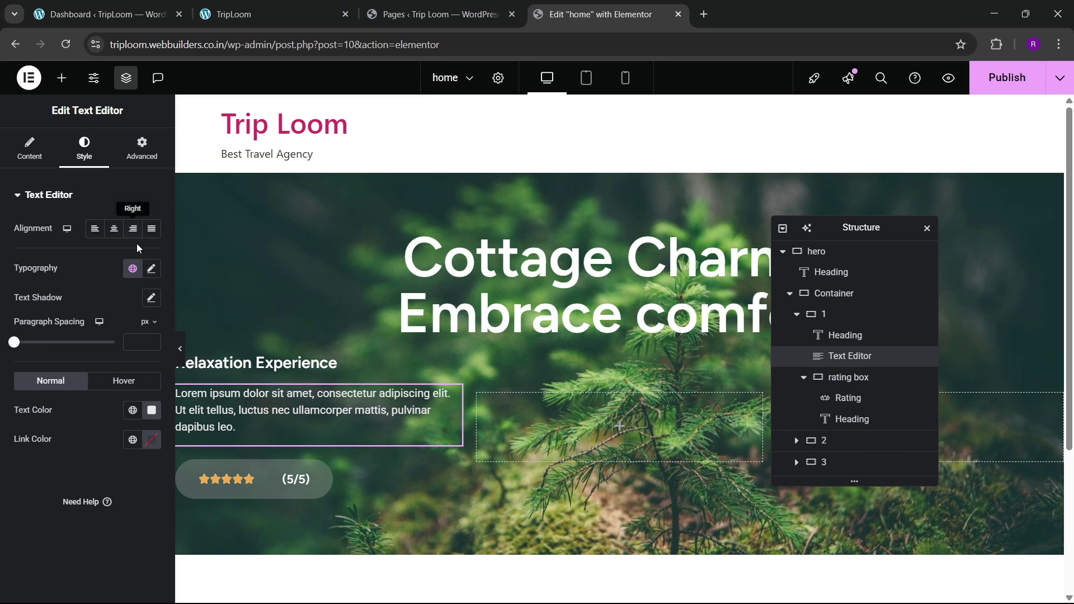
click(151, 269)
click(113, 336)
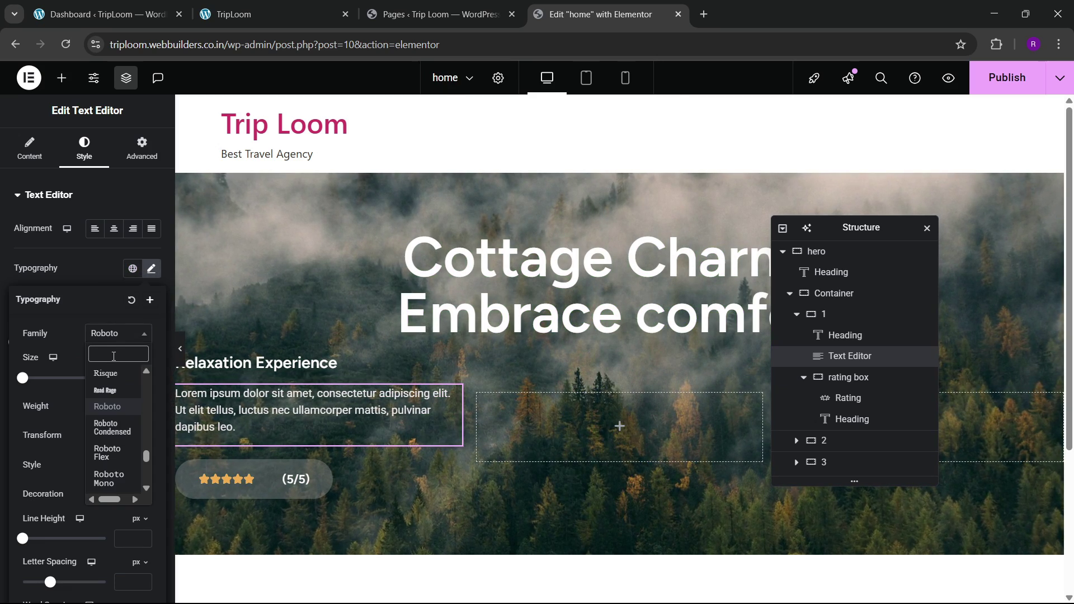
text(poppins)
key(Return)
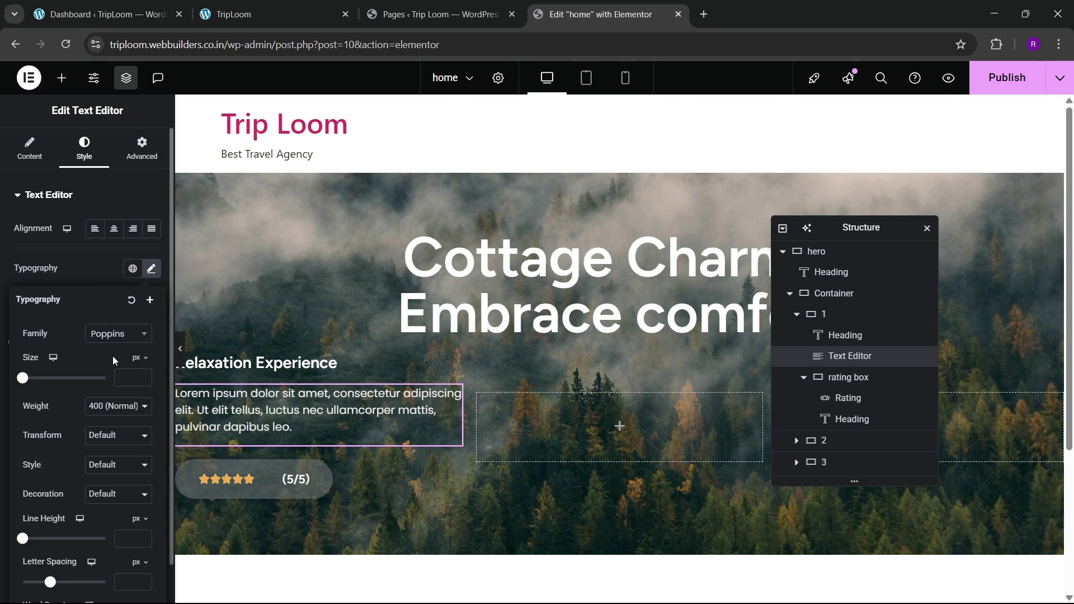
scroll(279, 399, down, 2)
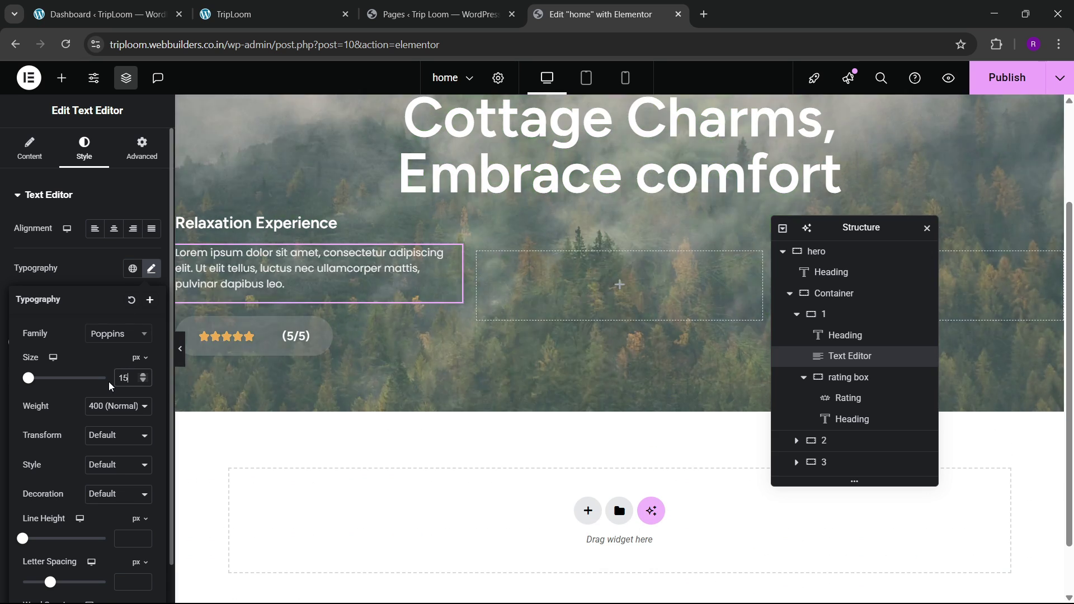
text(15)
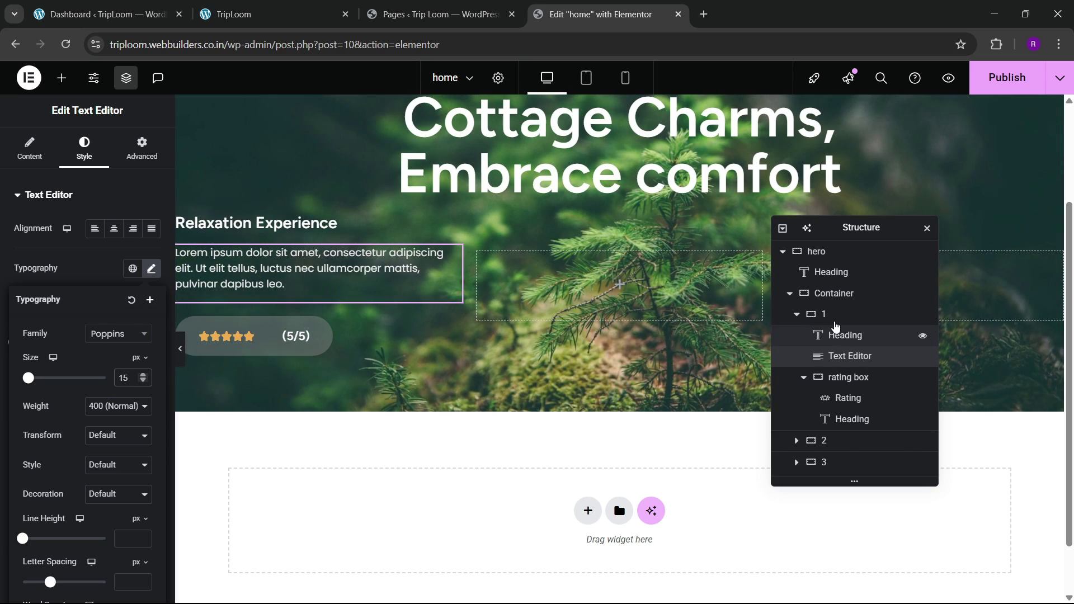
Step: Set the gaps of the container holding the three columns to 80px
click(805, 317)
click(798, 315)
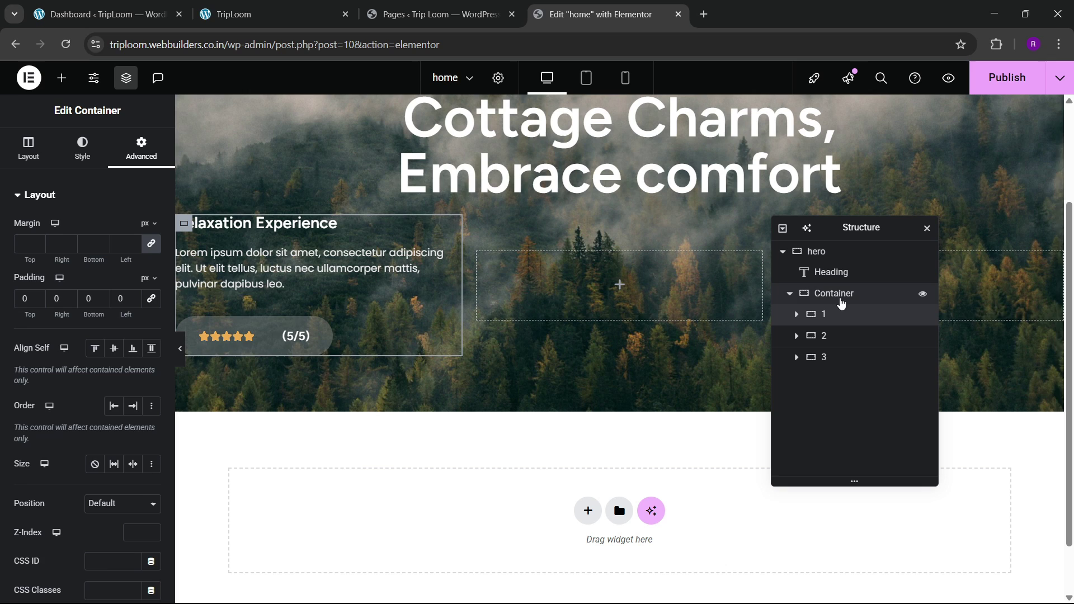
click(834, 293)
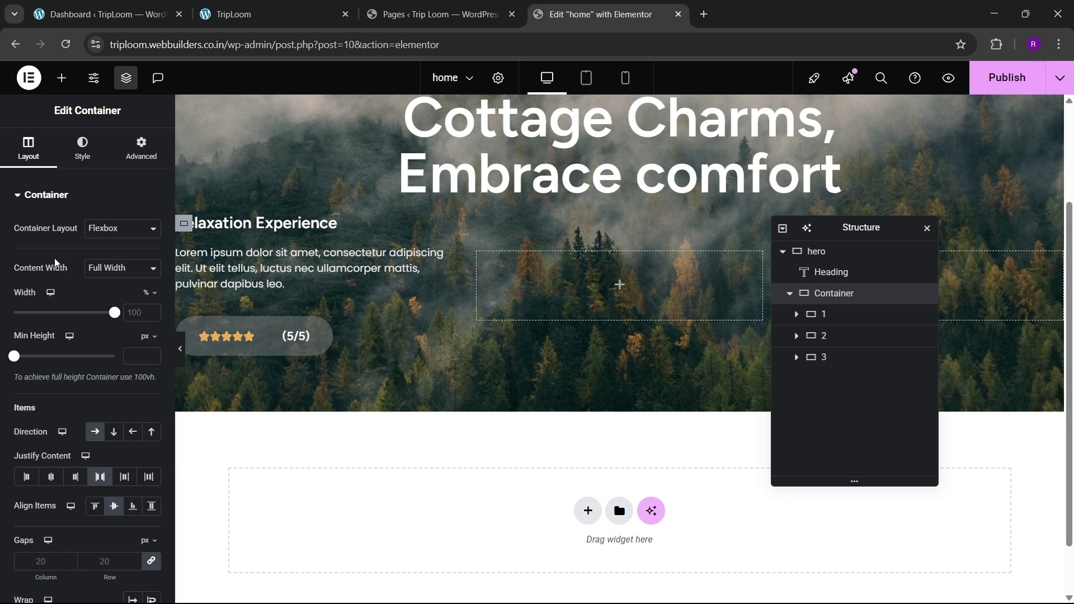
scroll(74, 418, down, 3)
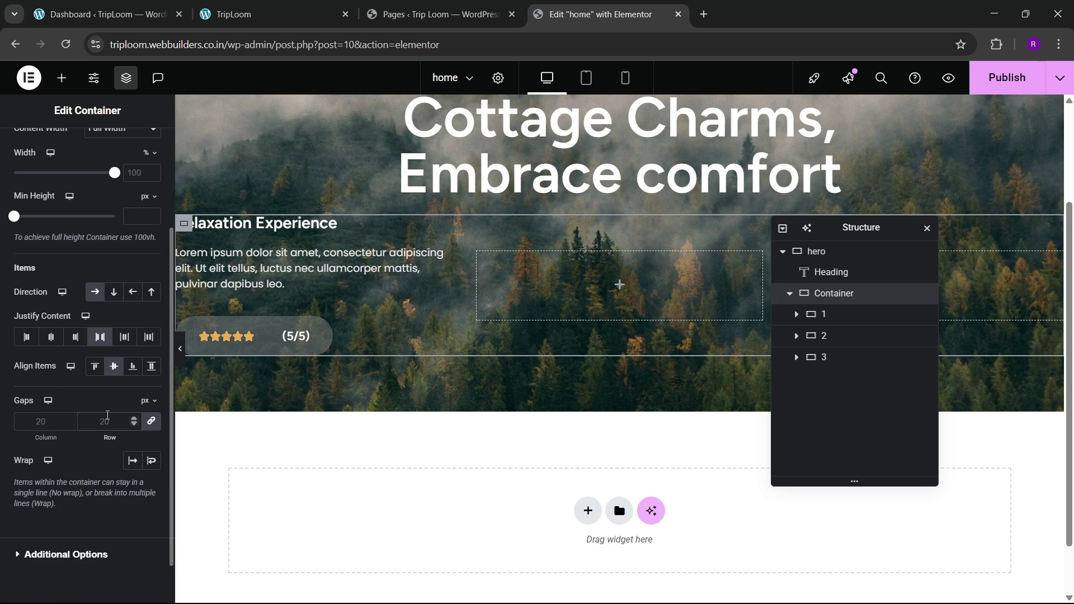
click(108, 416)
text(50)
text(100)
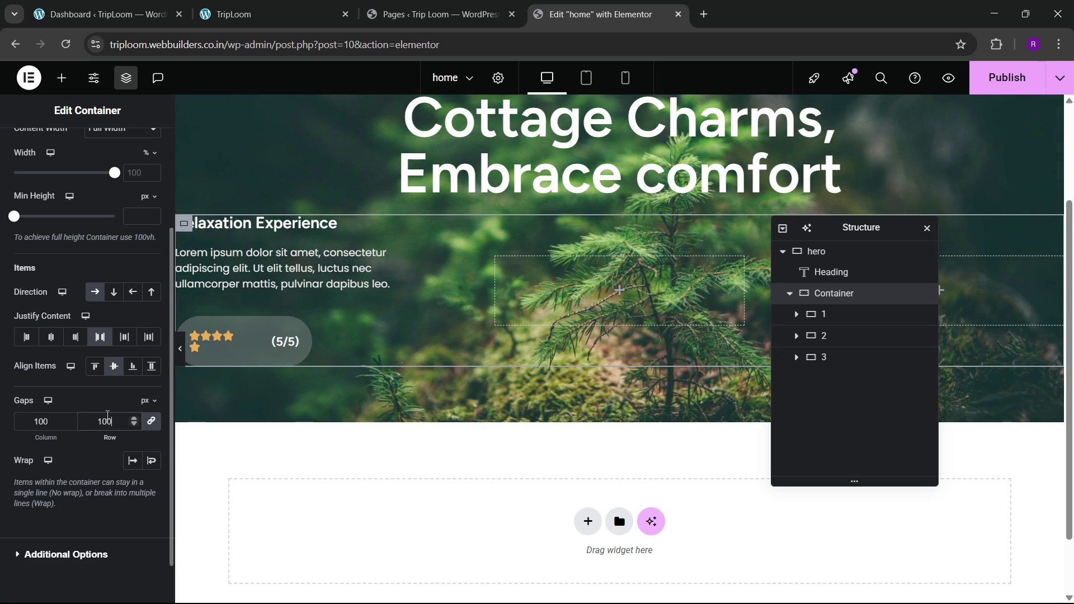
key(BackSpace)
key(BackSpace)
key(BackSpace)
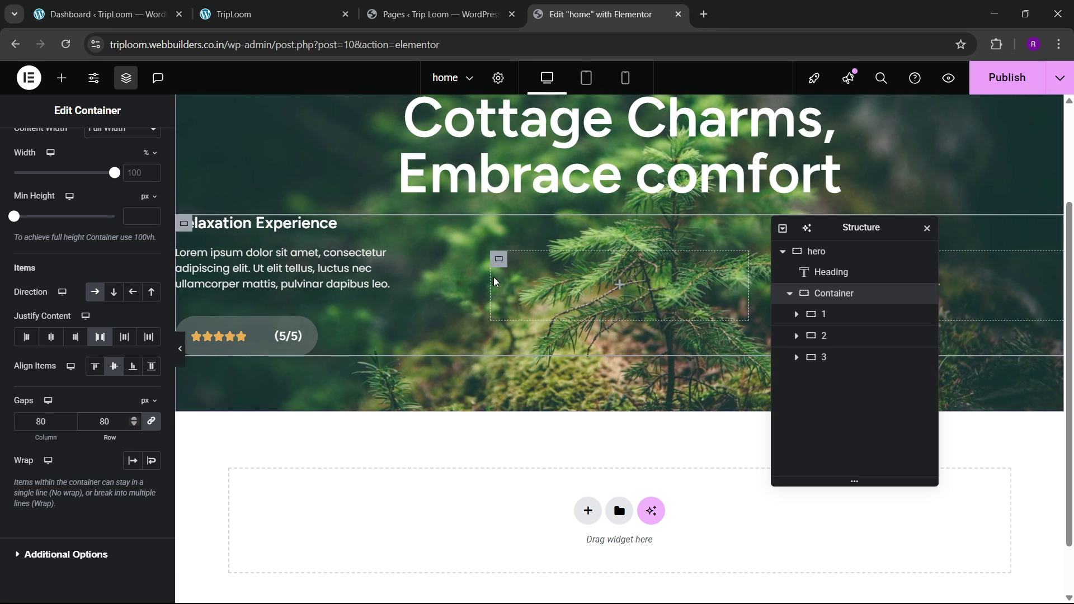
click(300, 8)
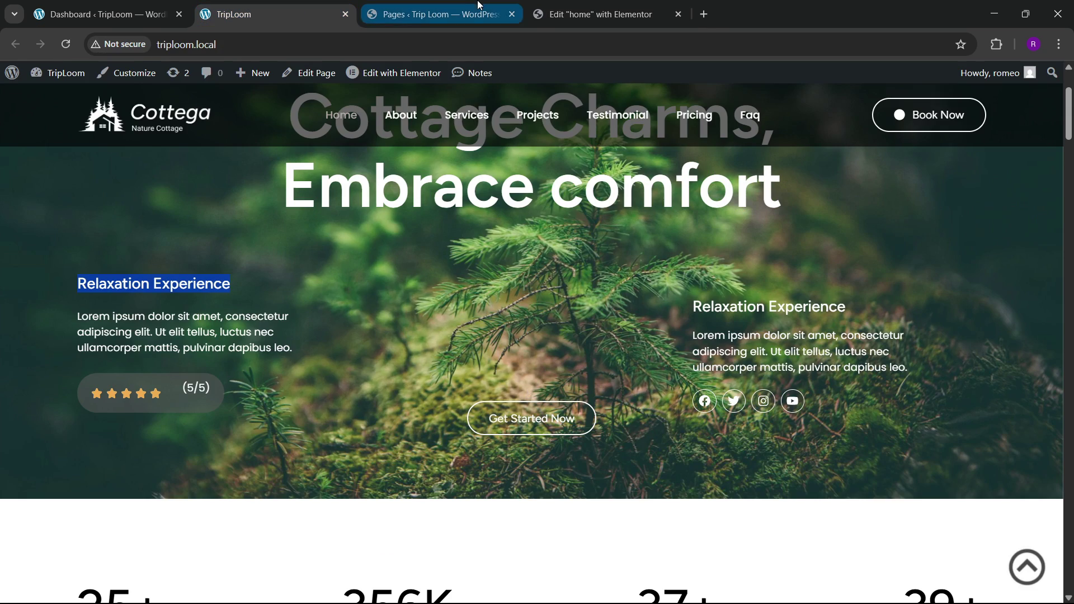
Step: Add a Button widget to the middle container labelled 'Get Started Now'
click(593, 14)
click(62, 78)
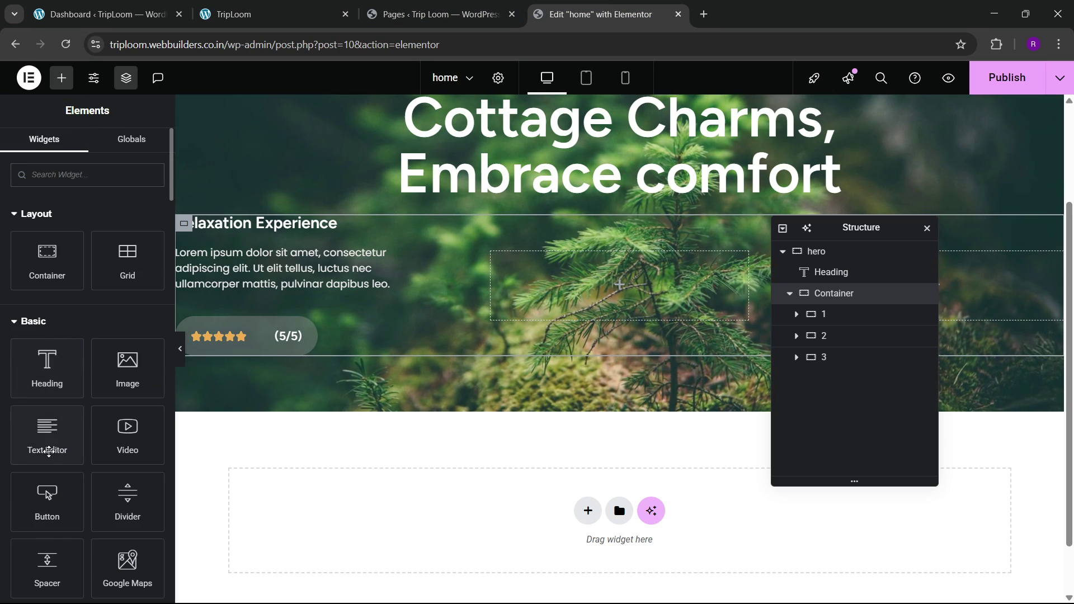
drag(47, 498, 599, 310)
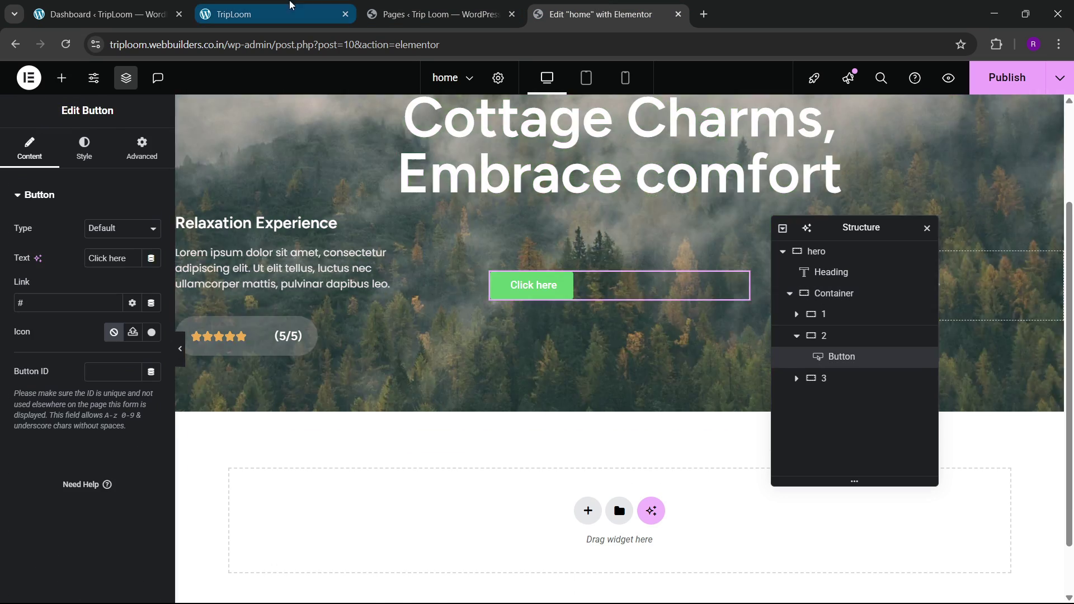
click(256, 6)
click(605, 7)
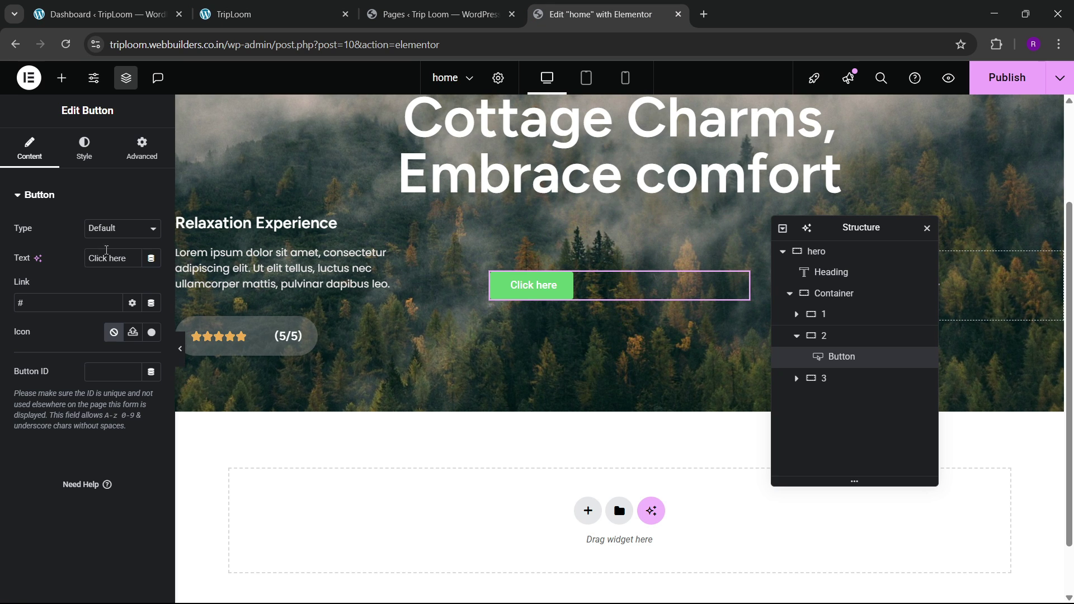
click(107, 255)
text(get)
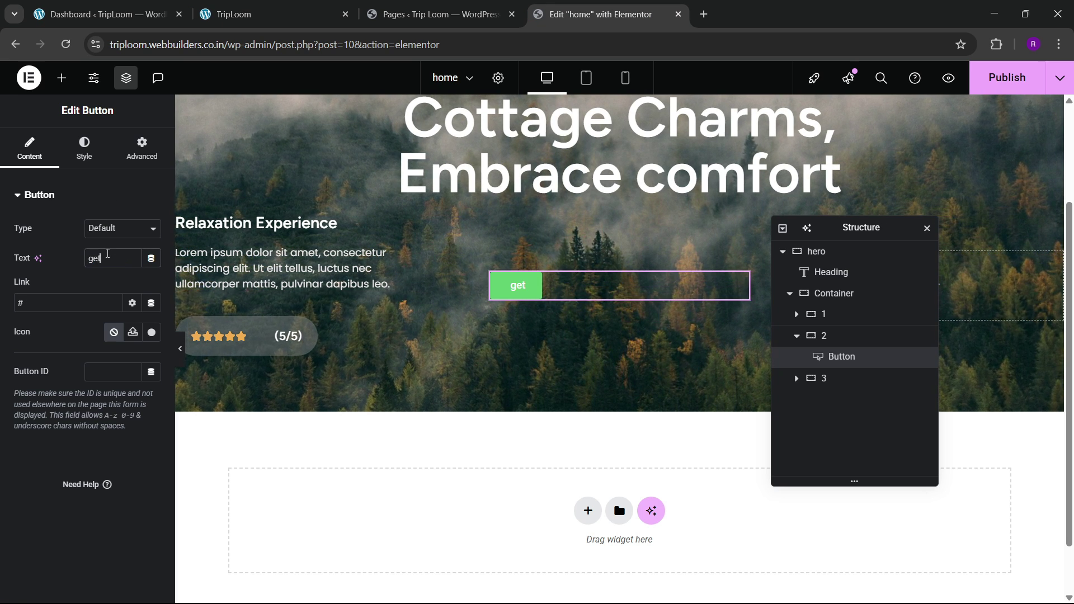
key(BackSpace)
key(BackSpace)
key(BackSpace)
text(Get Star)
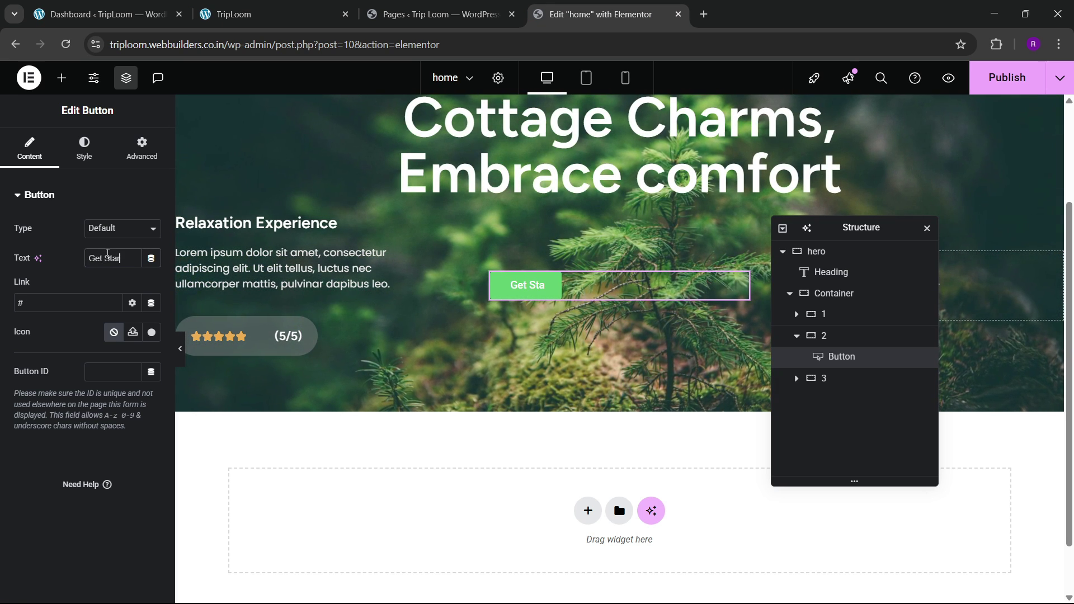
text(ted Now)
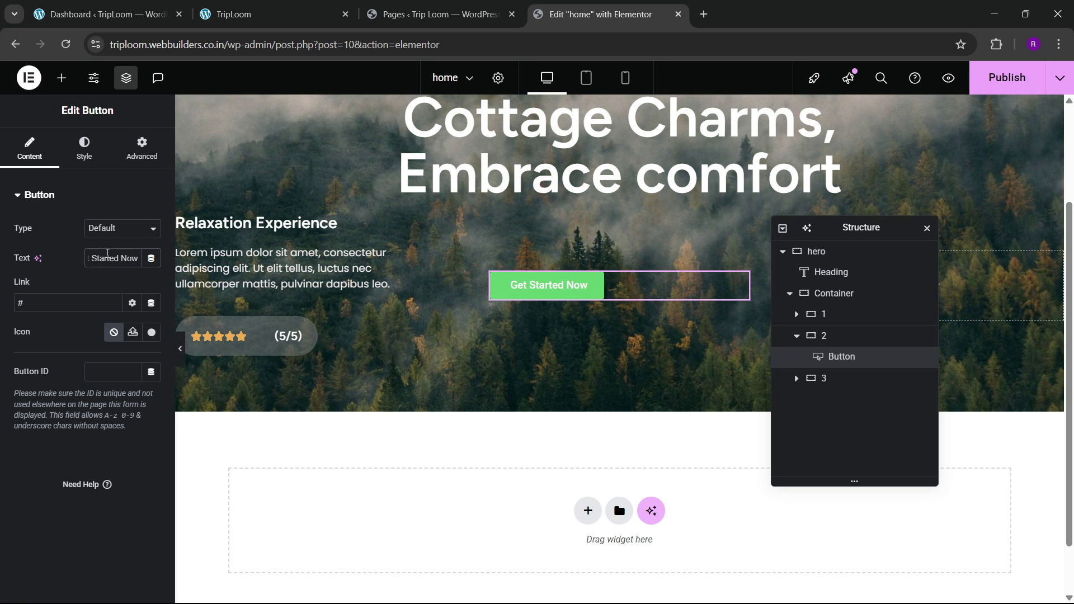
Step: Stack the middle container's items vertically and centre the button both ways
click(895, 336)
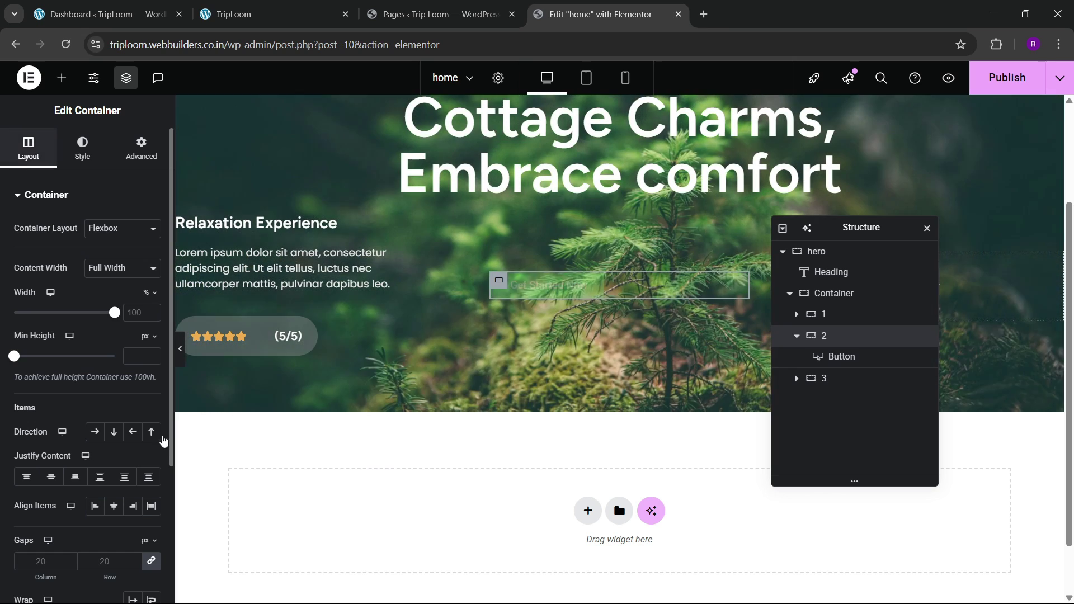
click(112, 432)
click(51, 477)
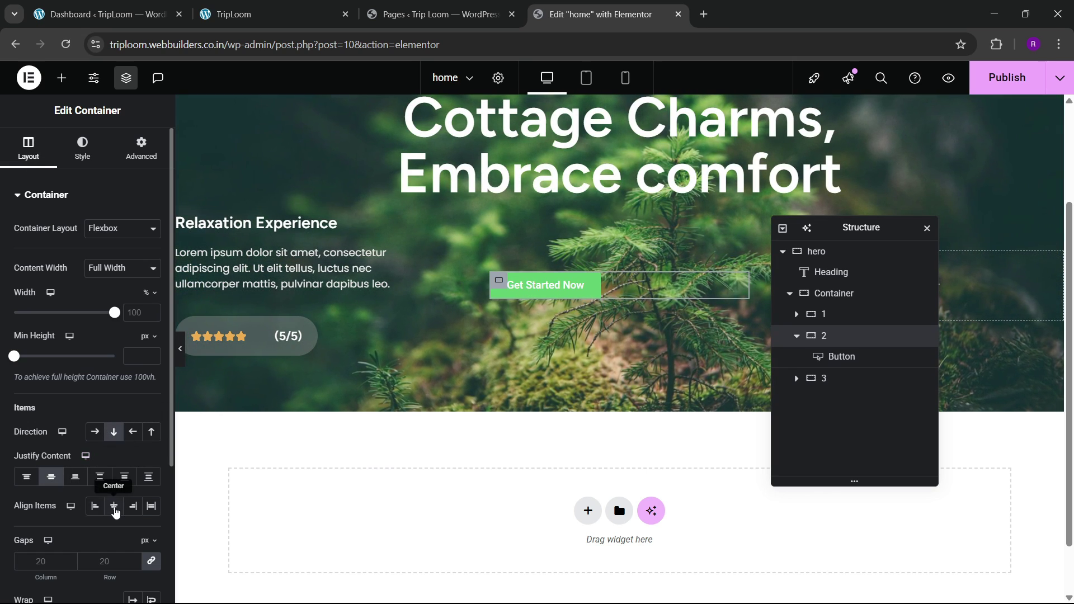
click(113, 506)
click(597, 292)
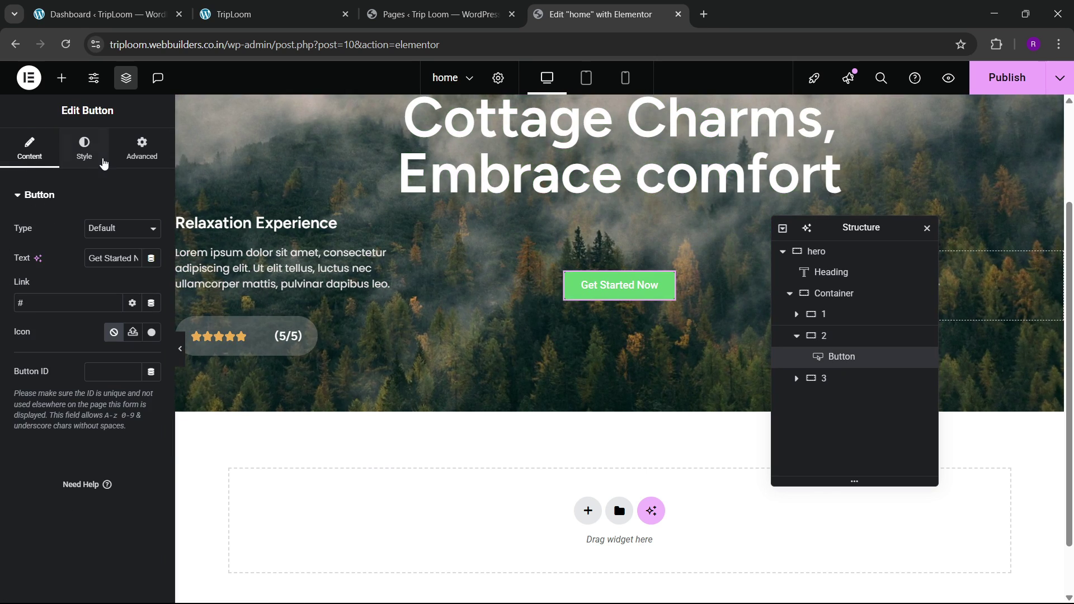
Step: Keep the button text white and make its background fully transparent
click(84, 148)
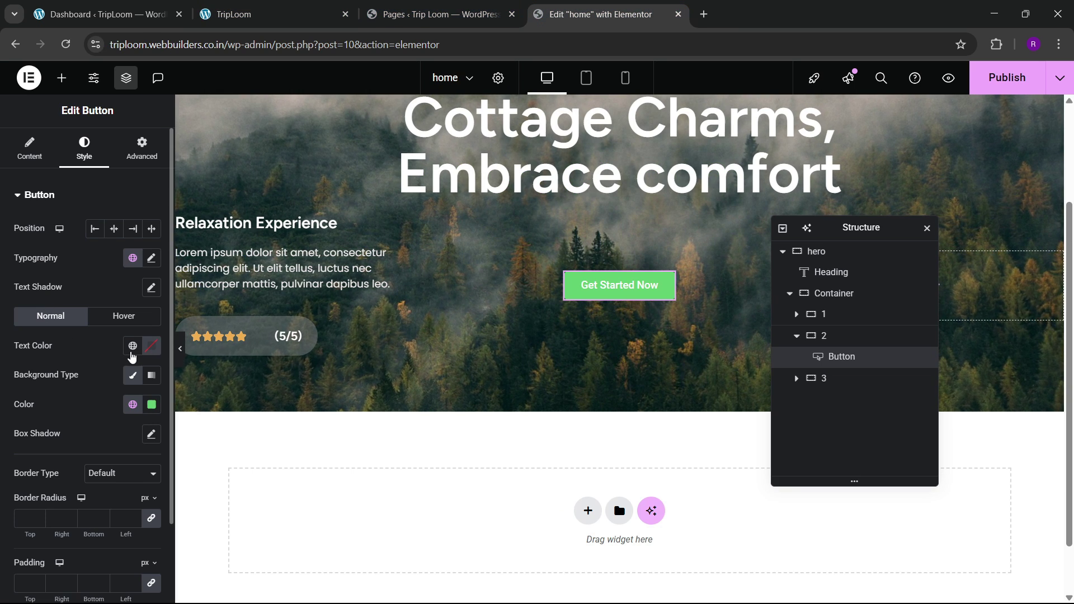
click(149, 346)
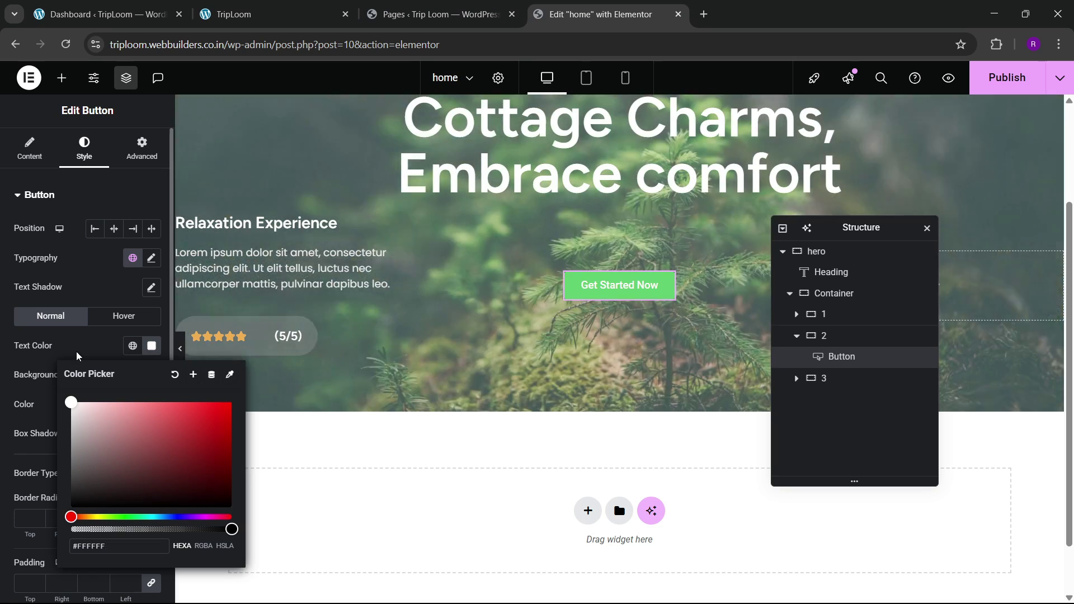
click(76, 356)
click(151, 405)
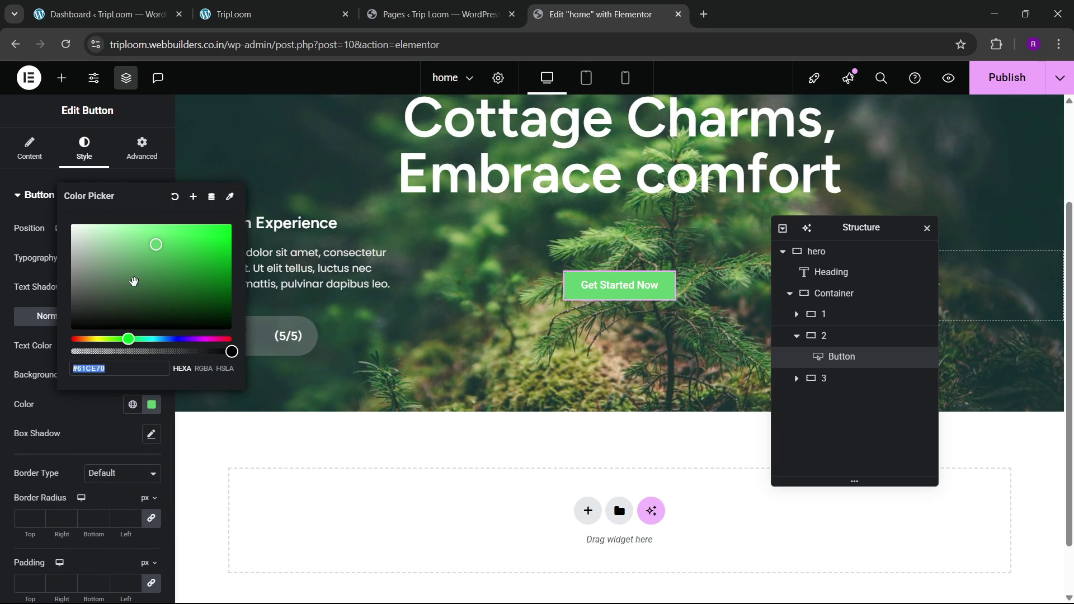
drag(134, 281, 72, 225)
click(74, 382)
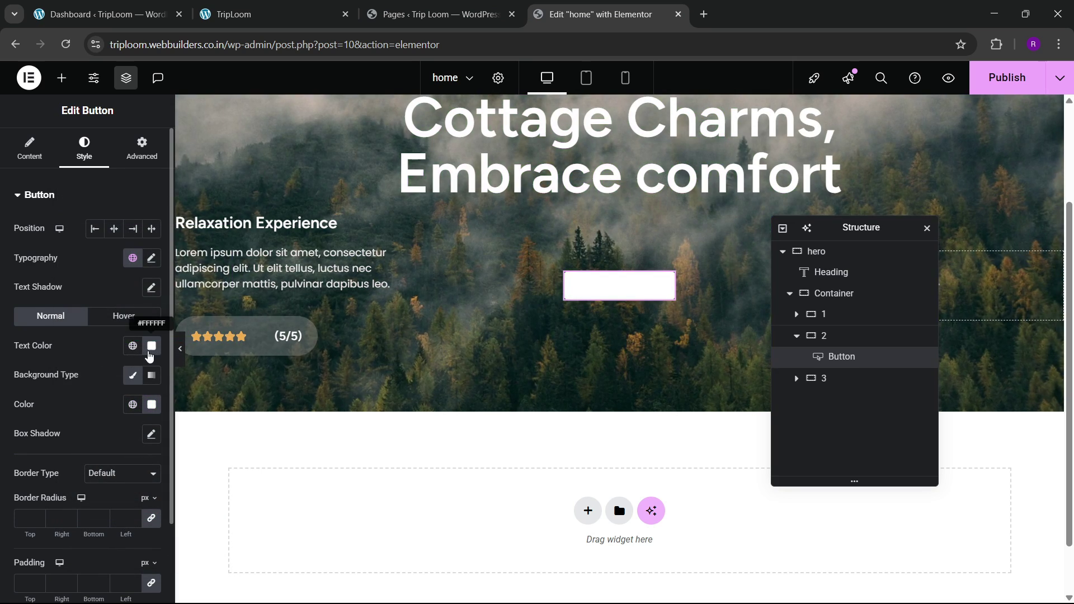
click(158, 408)
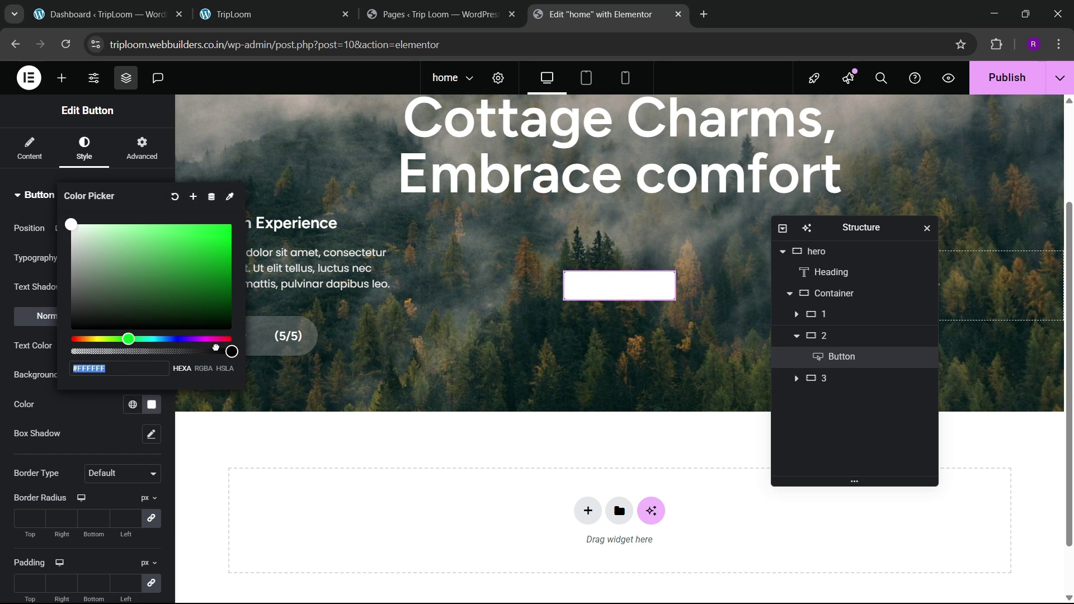
drag(215, 348, 72, 351)
click(99, 417)
Step: Give the button a solid 2px white border with 100 corner radius
click(104, 469)
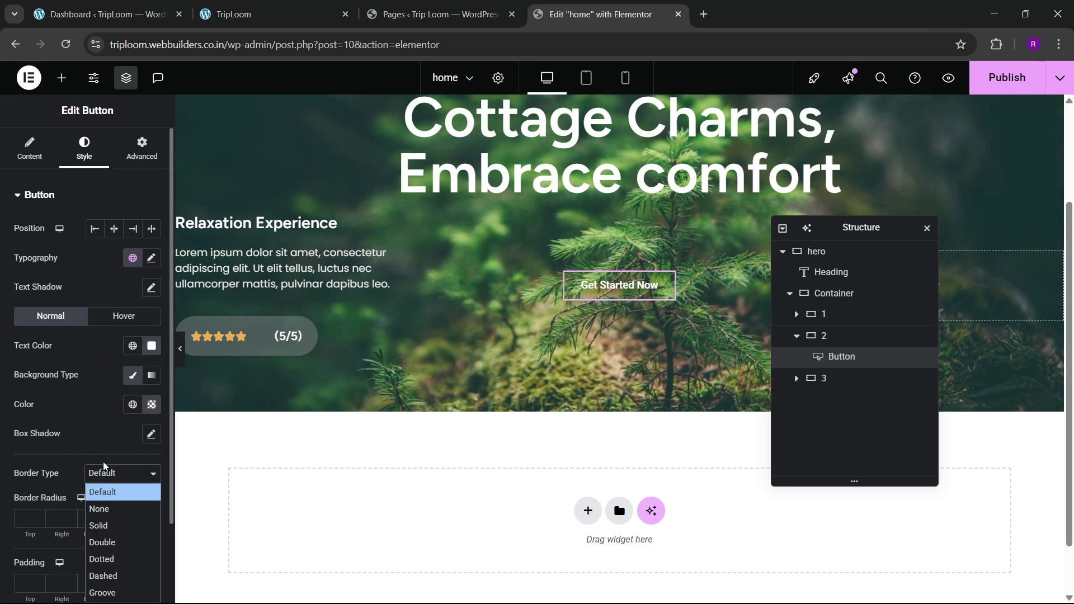
click(99, 525)
scroll(47, 502, down, 1)
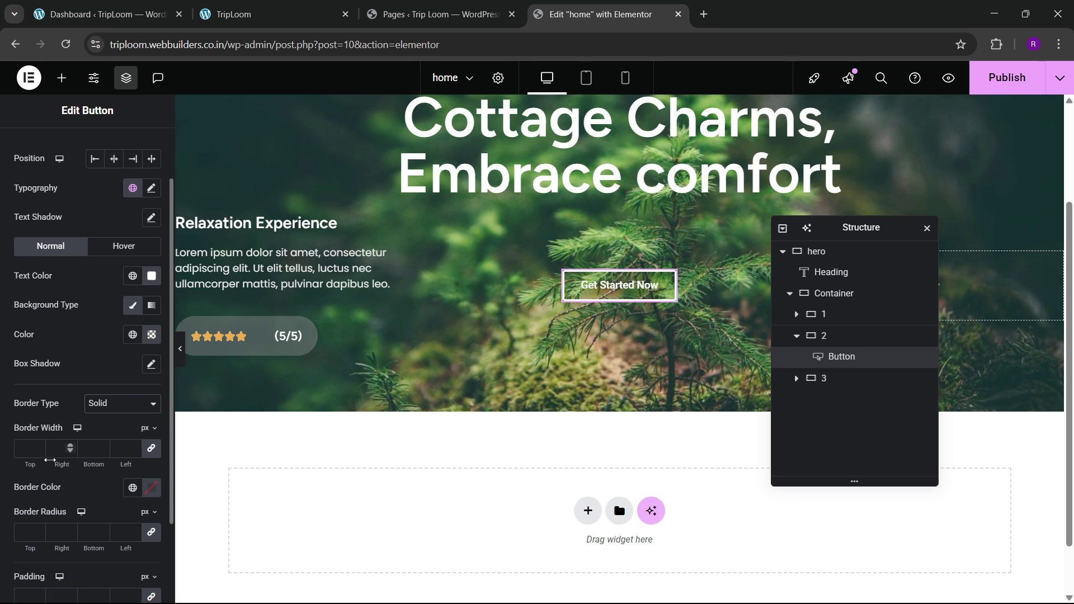
click(38, 446)
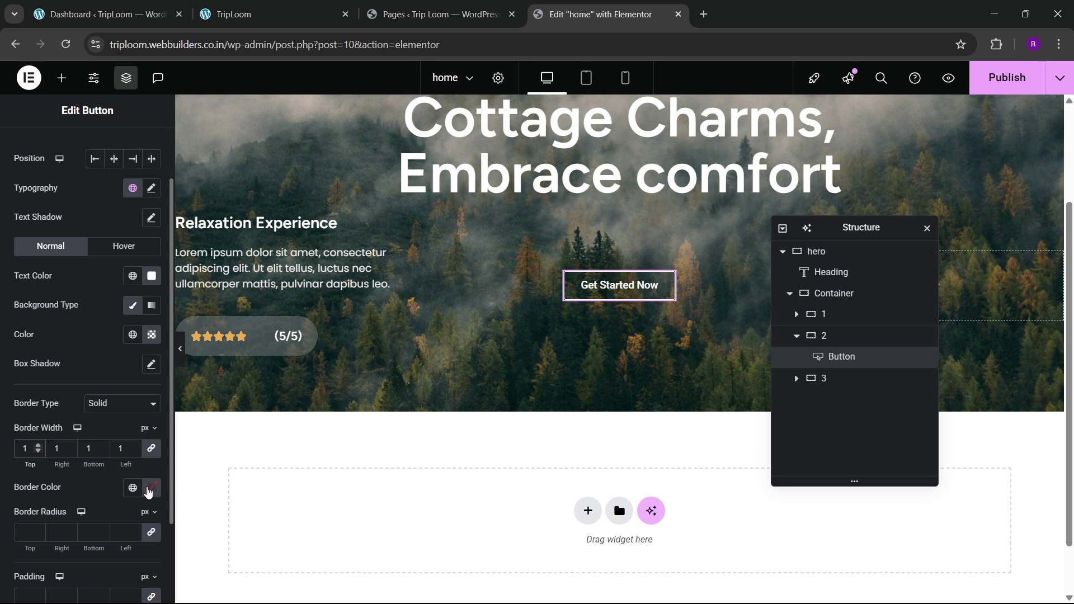
click(150, 489)
click(36, 329)
scroll(75, 425, down, 2)
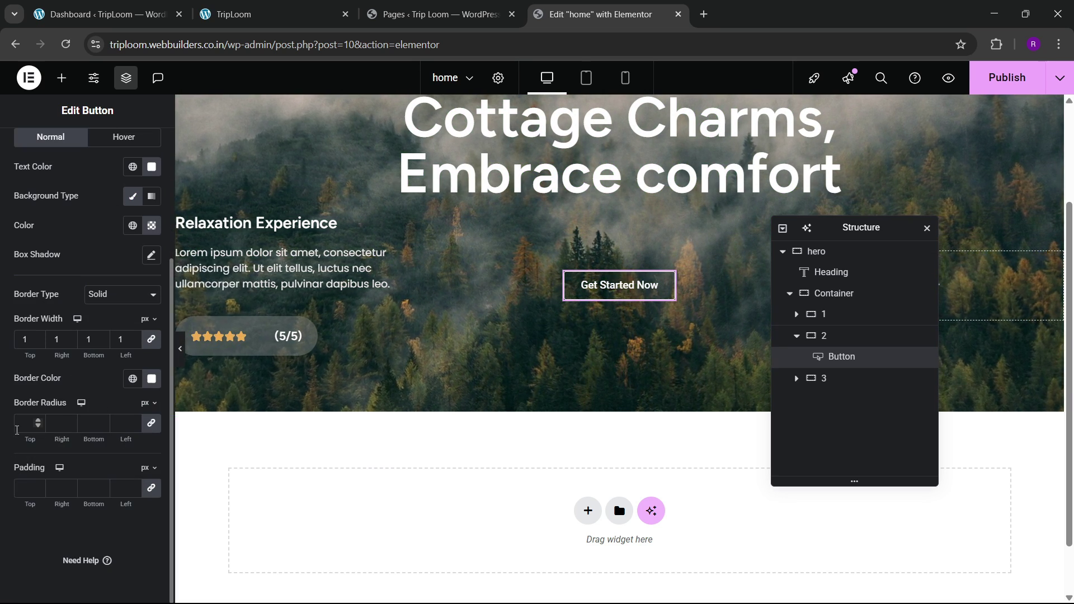
click(23, 417)
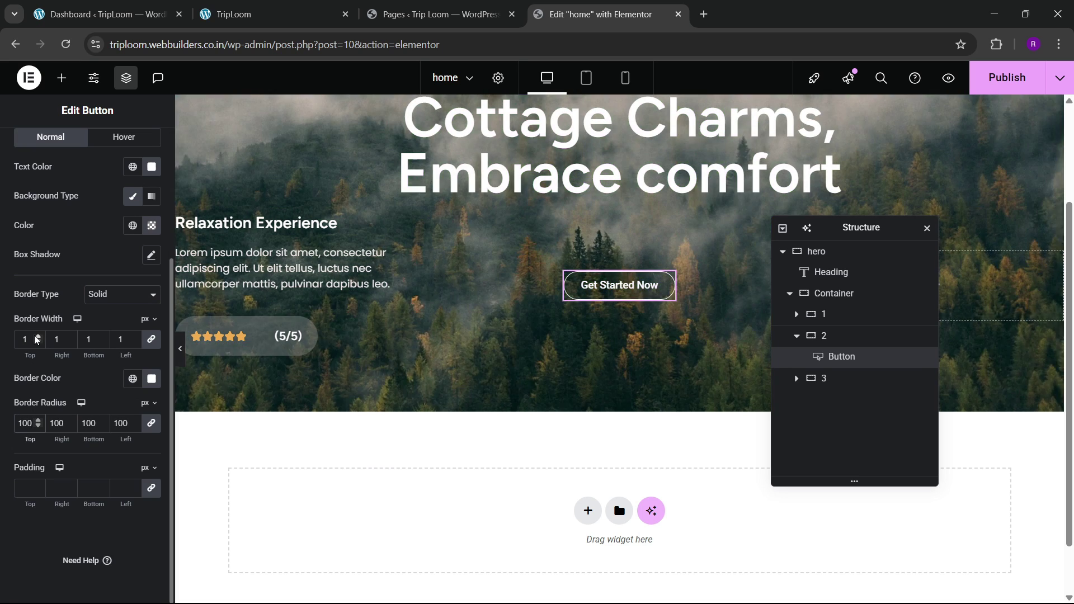
click(282, 6)
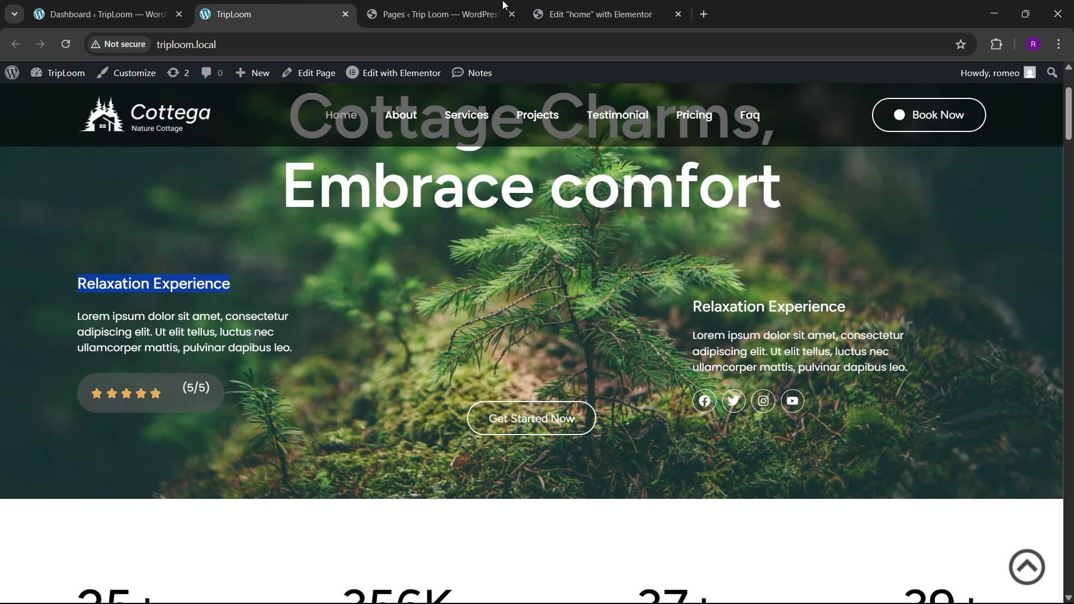
click(561, 6)
scroll(144, 273, up, 3)
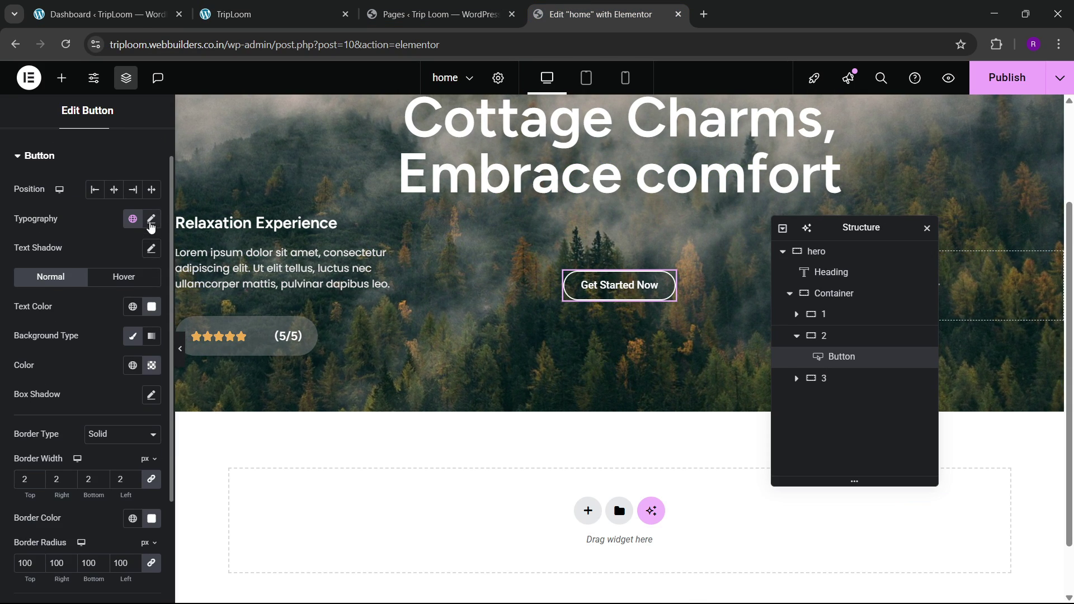
Step: Set the button typography to Poppins, weight 500 (Medium)
click(151, 221)
click(115, 357)
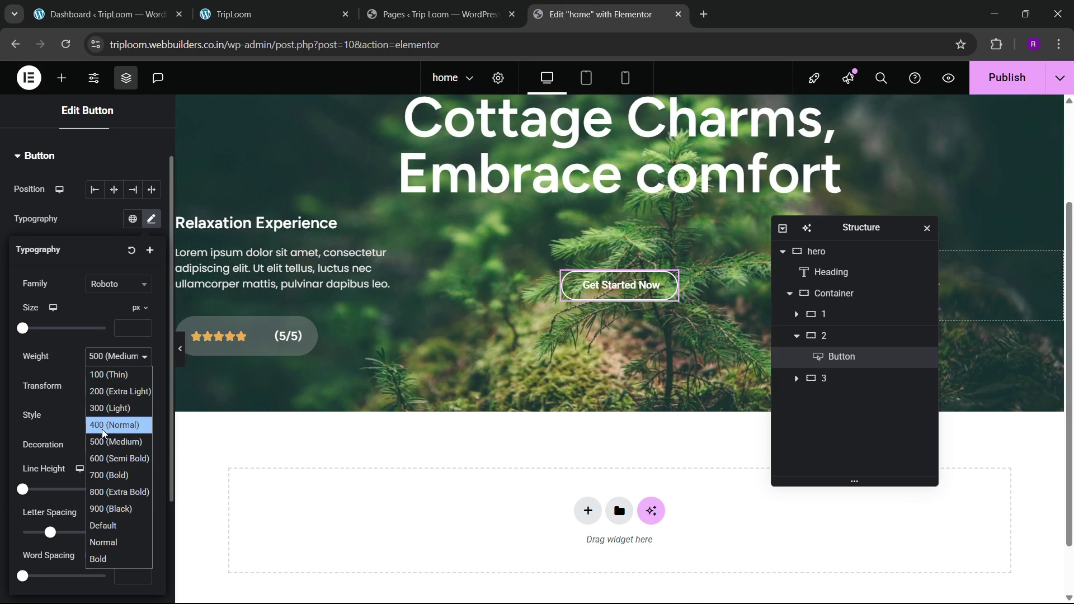
click(104, 426)
click(106, 357)
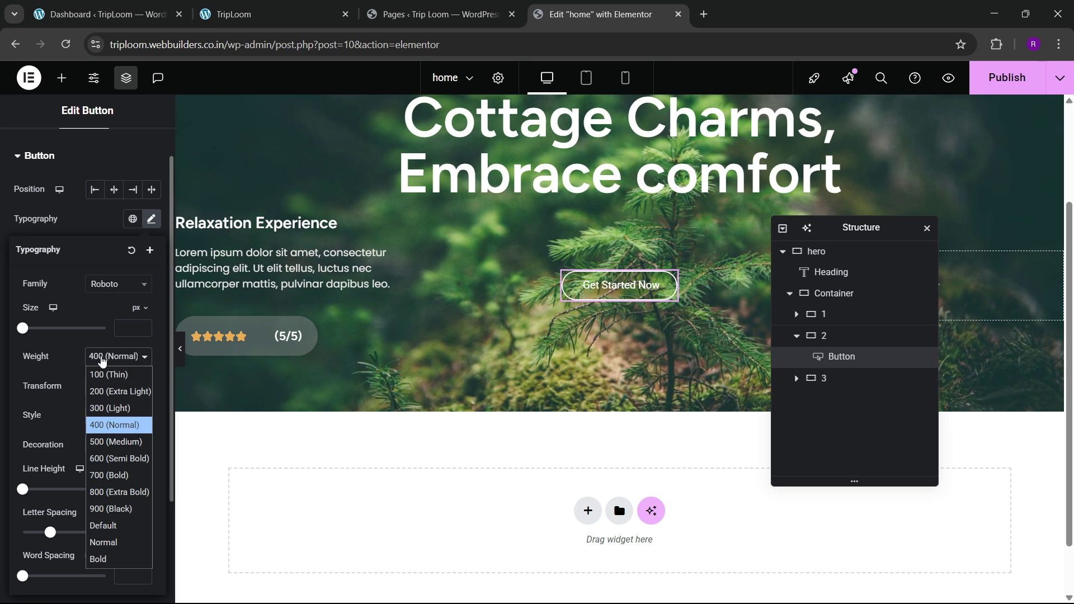
click(101, 442)
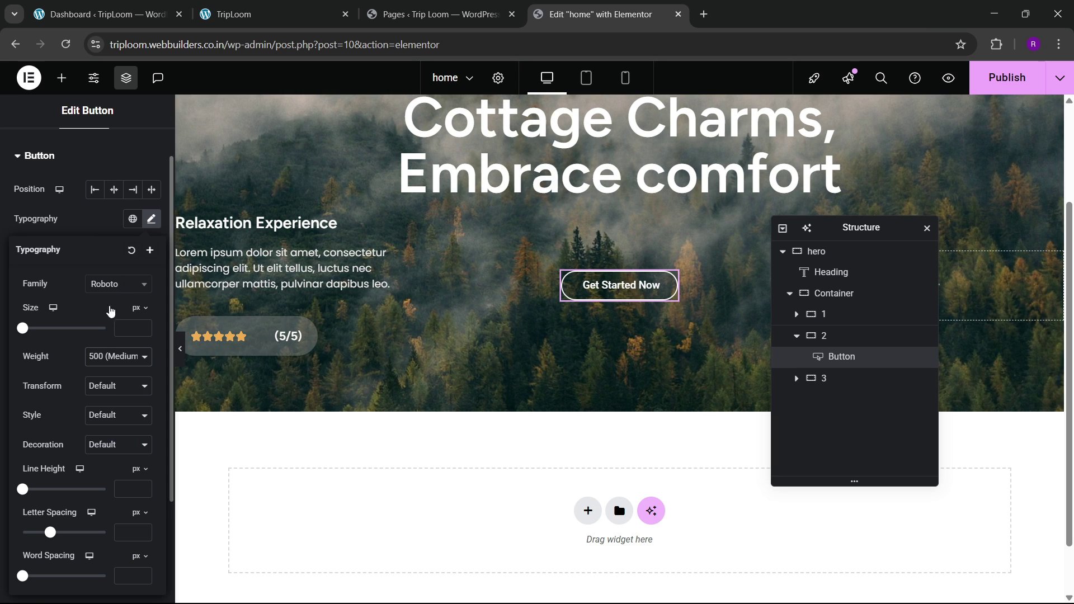
click(114, 285)
text(poppins)
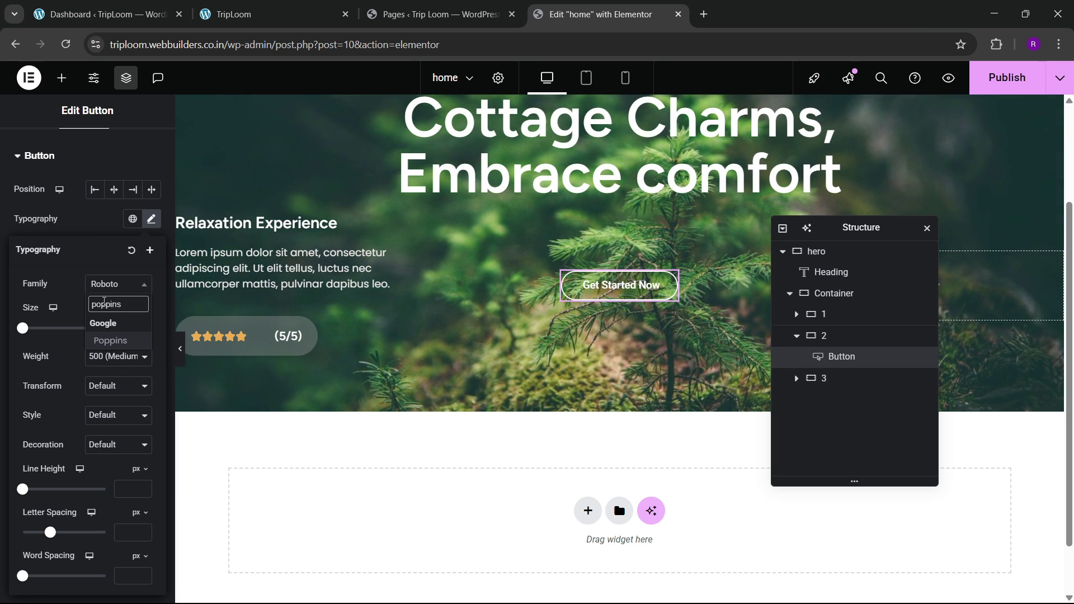
key(Return)
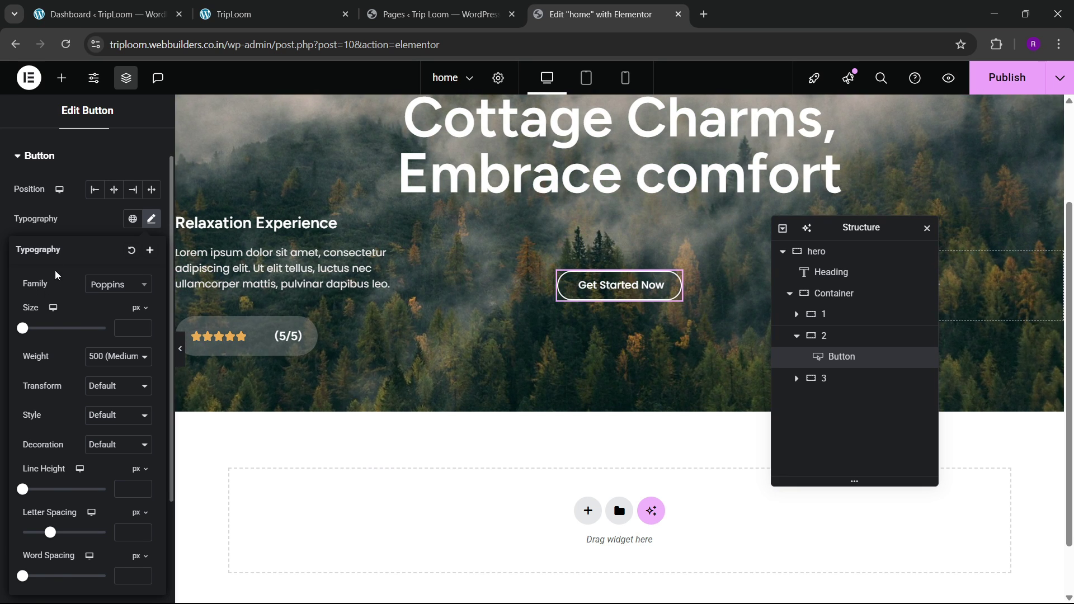
click(54, 231)
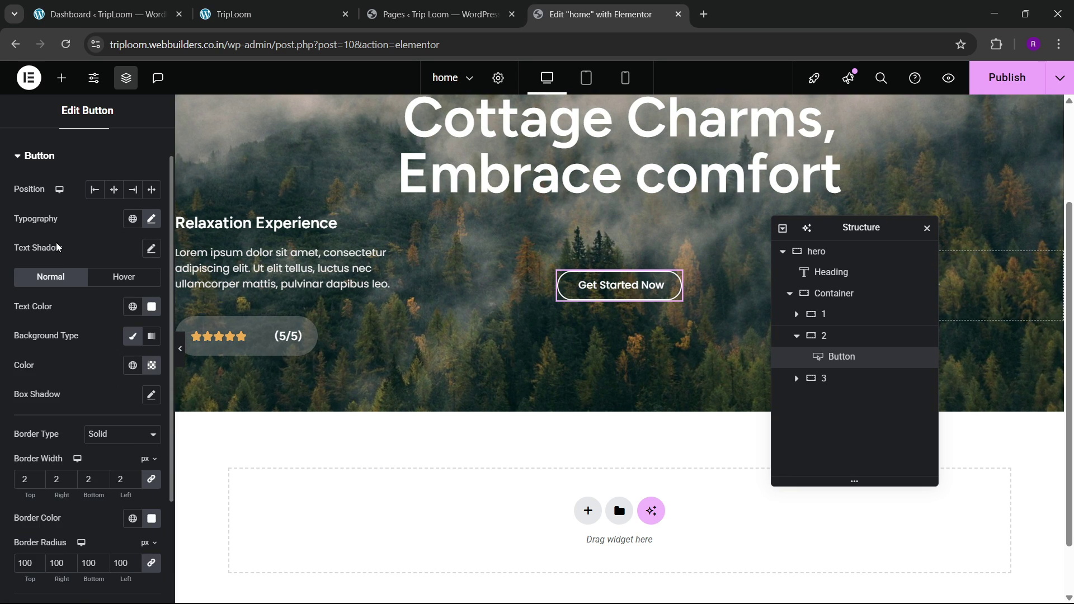
scroll(72, 364, down, 3)
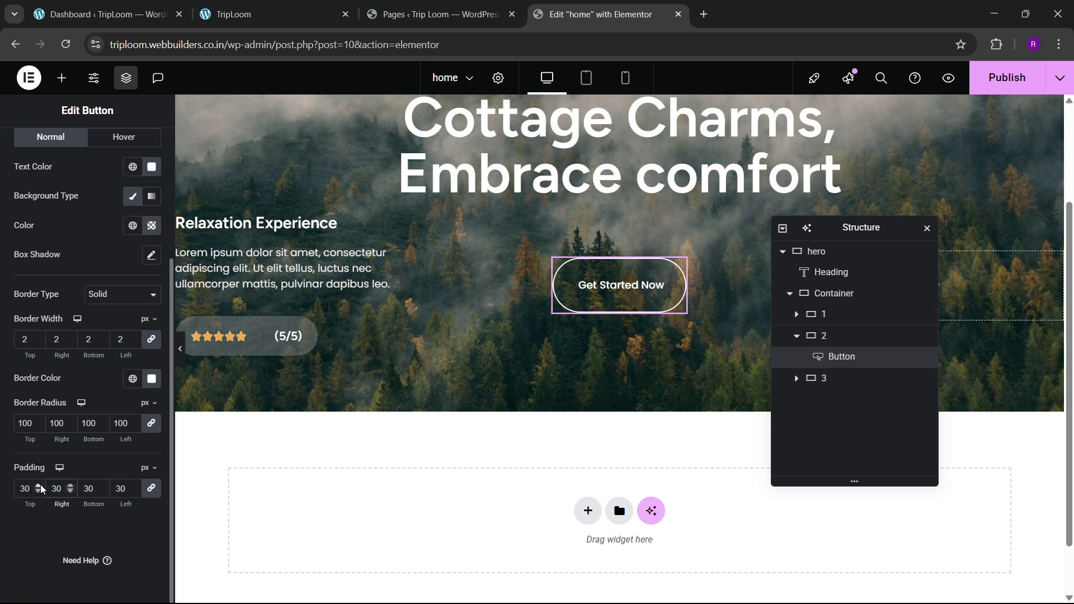
Step: Set the button padding to 15 top/bottom and 30 left/right
key(BackSpace)
text(15)
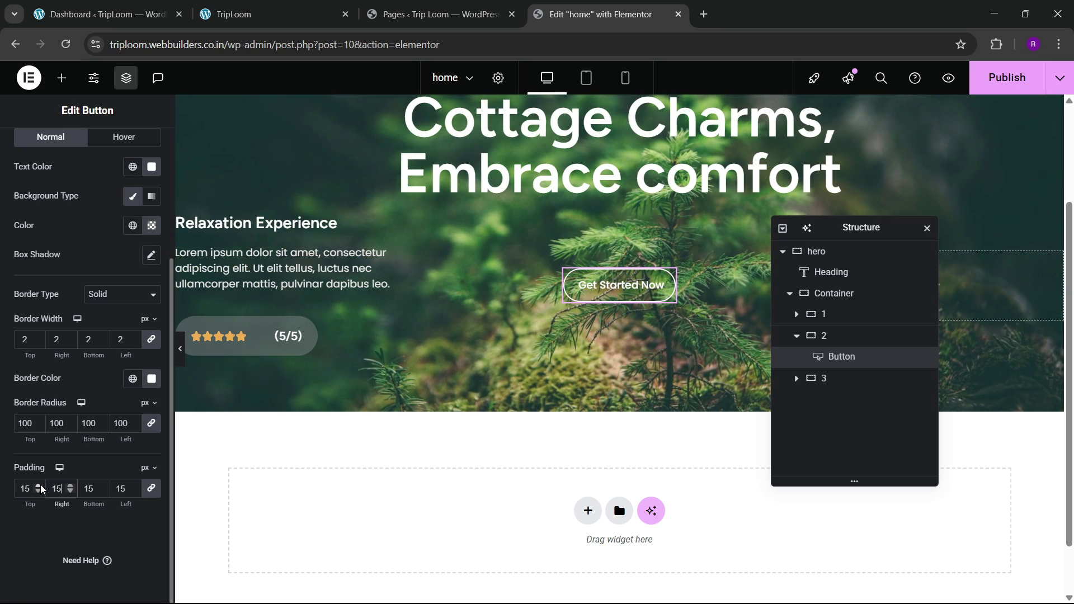
click(151, 488)
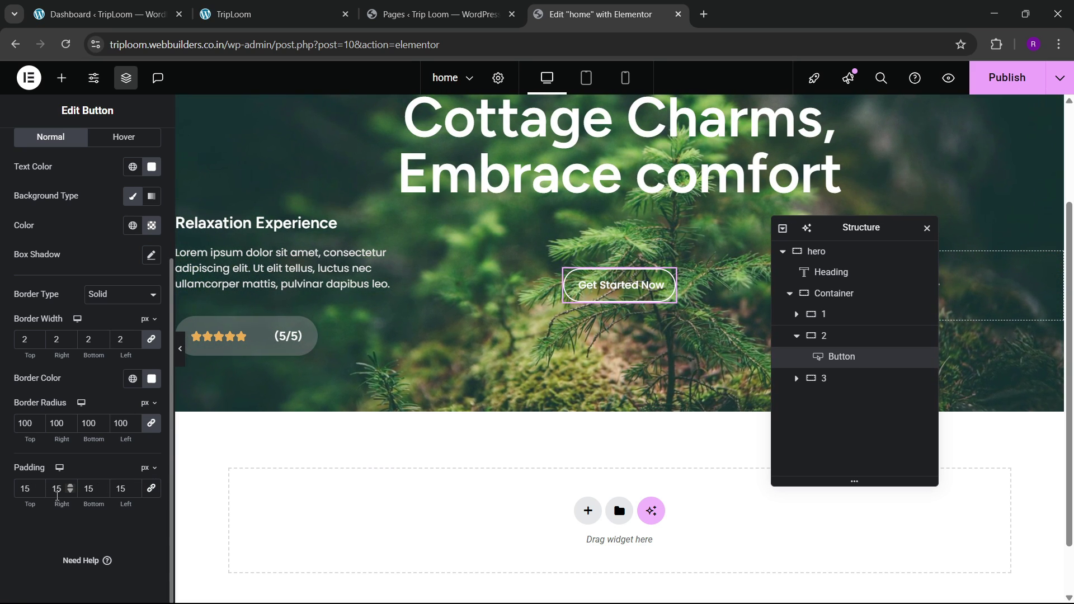
text(30)
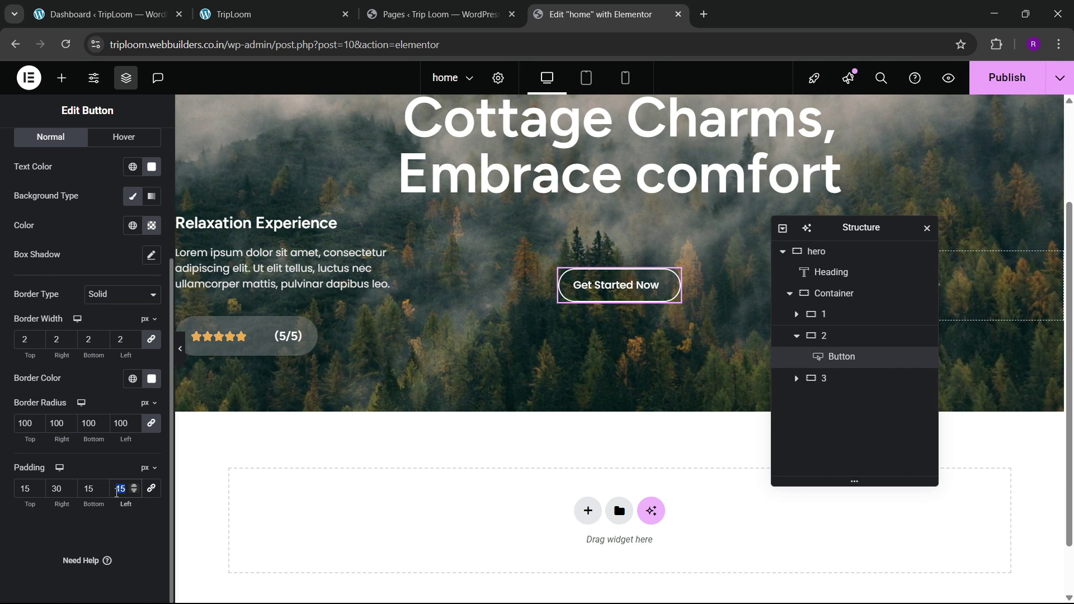
text(30)
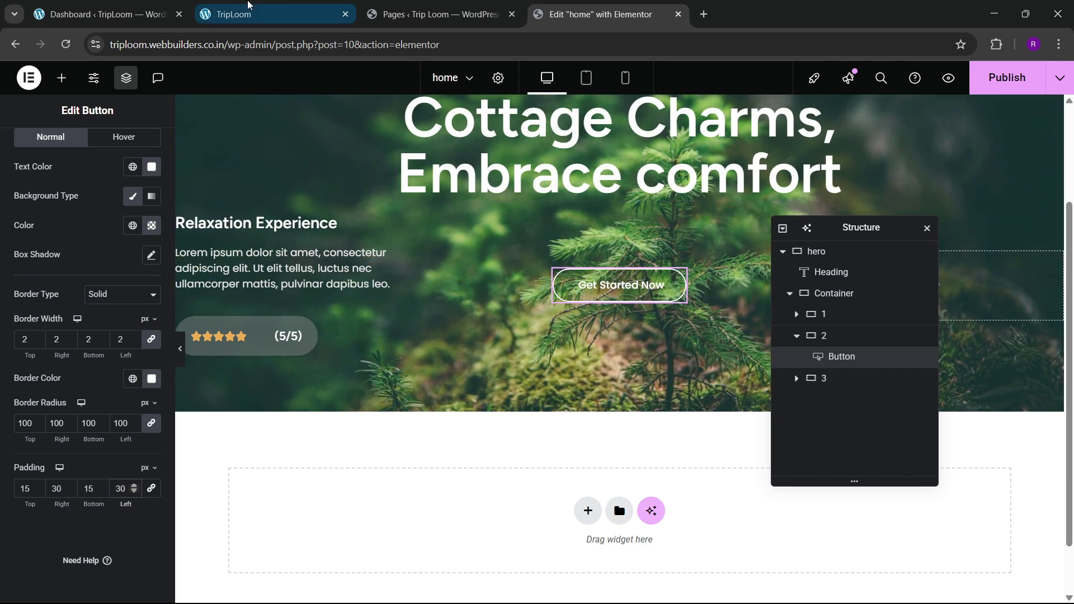
click(246, 6)
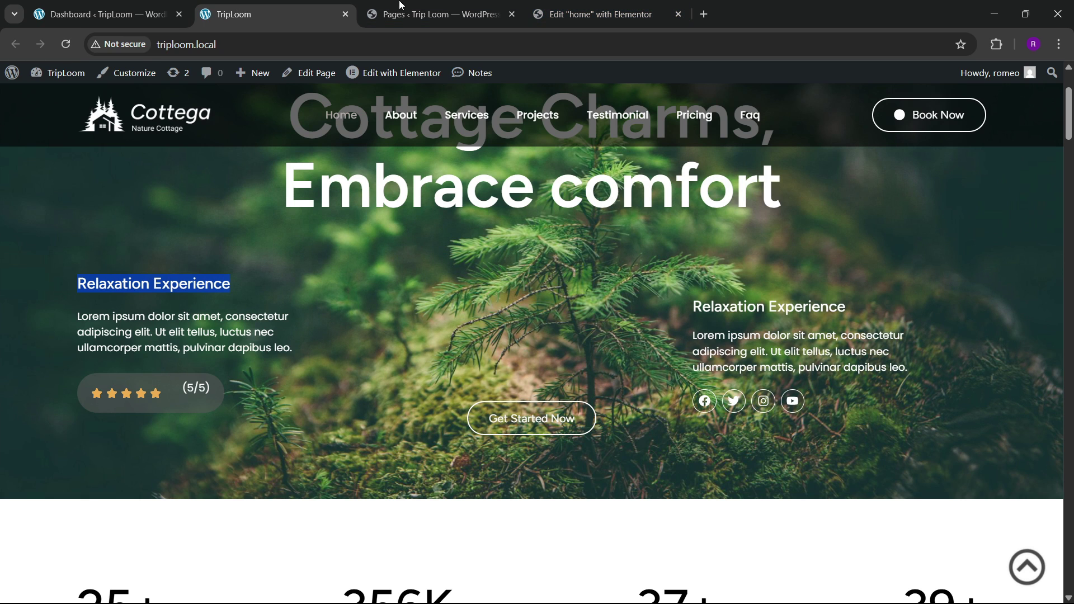
key(ctrl+Tab)
key(ctrl+Tab)
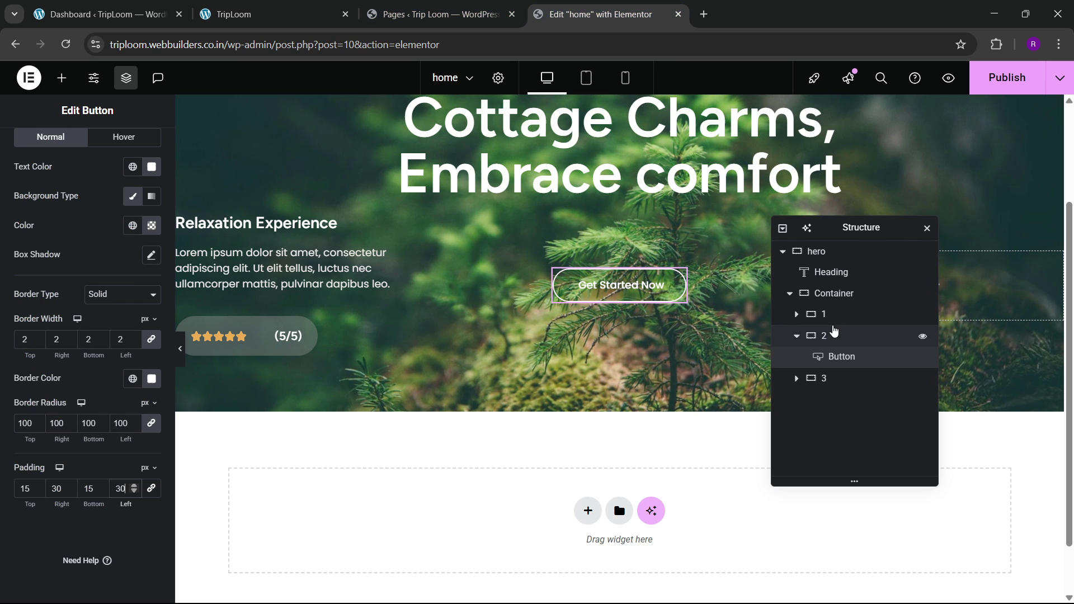
Step: Give the button a -30 bottom margin with other margins at 0
click(834, 293)
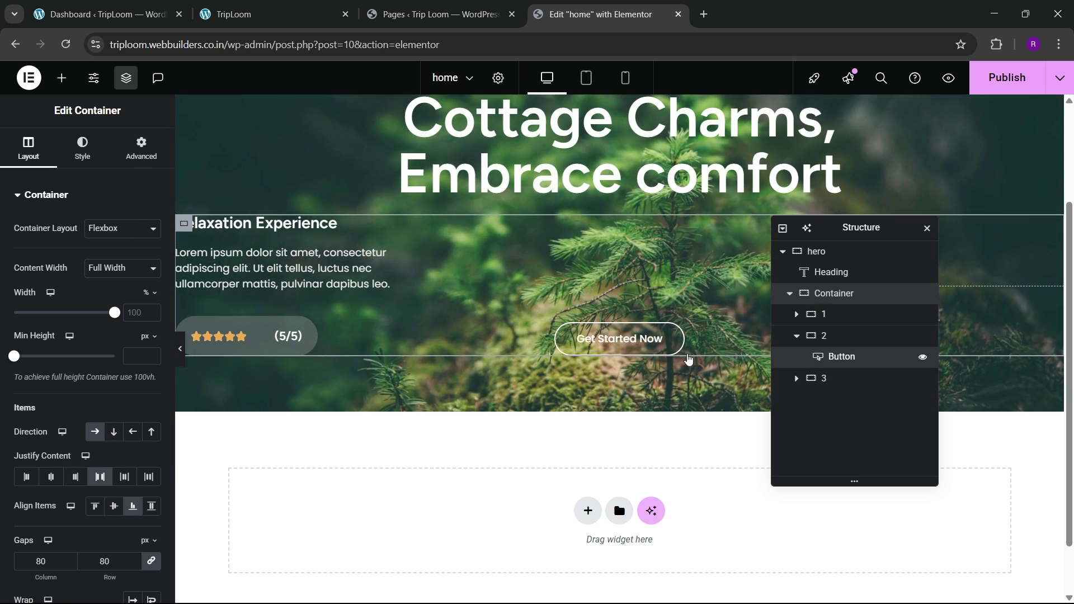
click(146, 151)
click(151, 245)
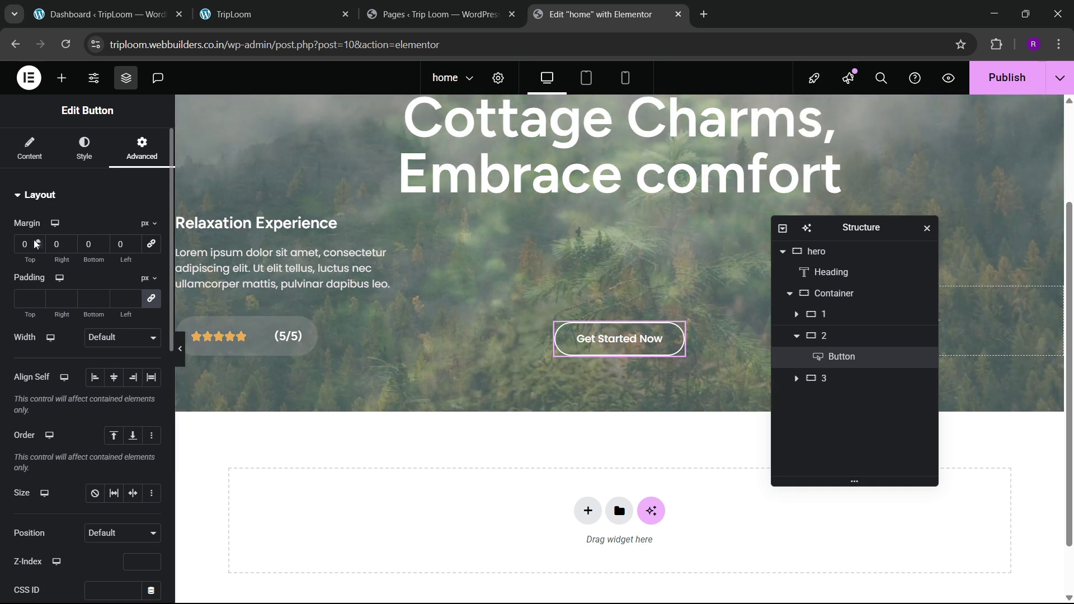
click(38, 241)
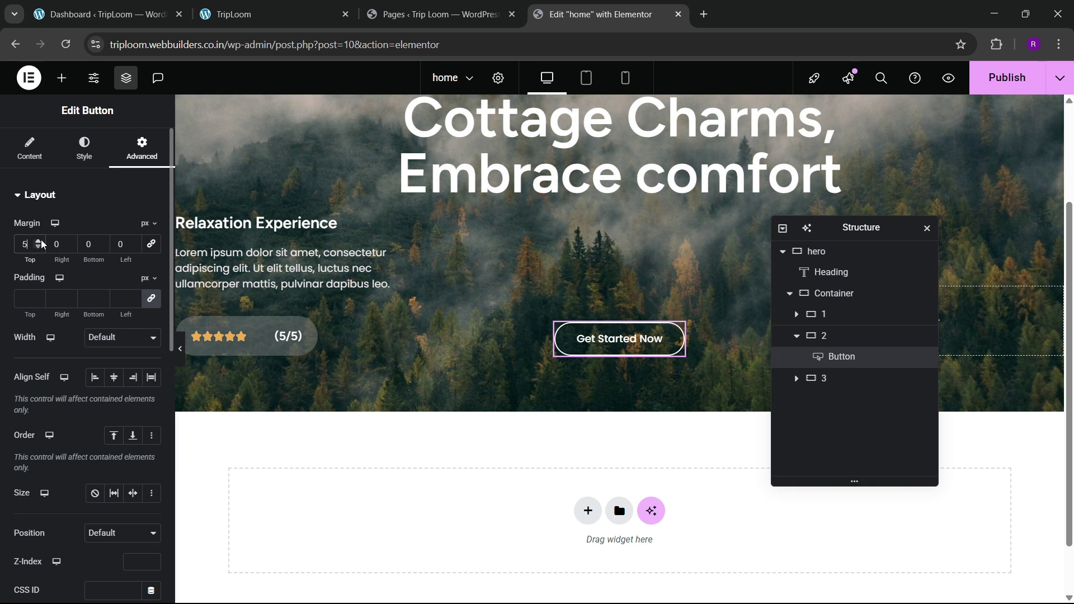
key(BackSpace)
key(BackSpace)
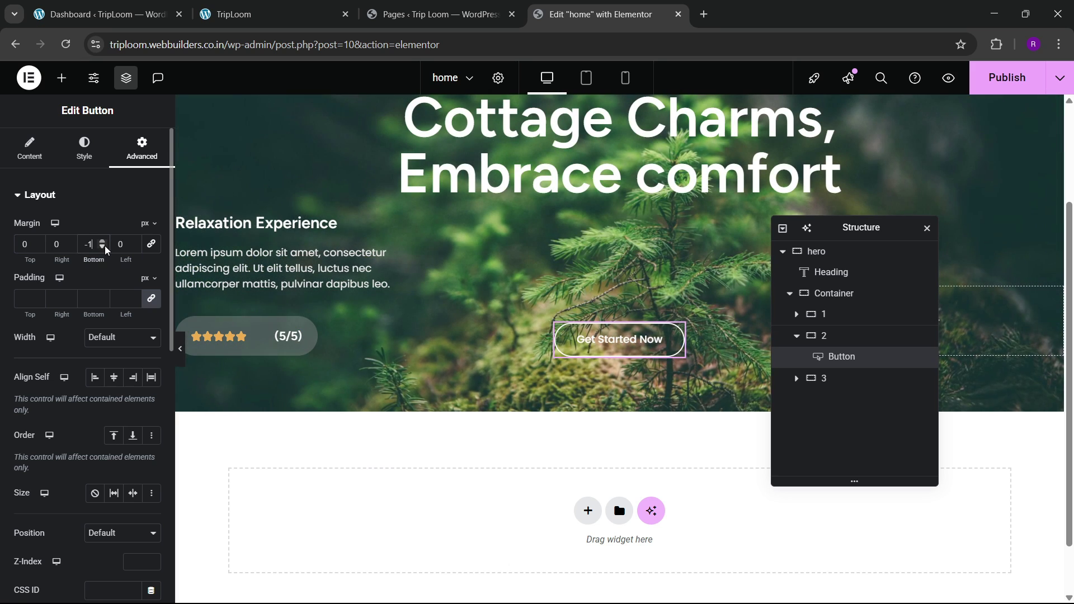
drag(105, 247, 105, 247)
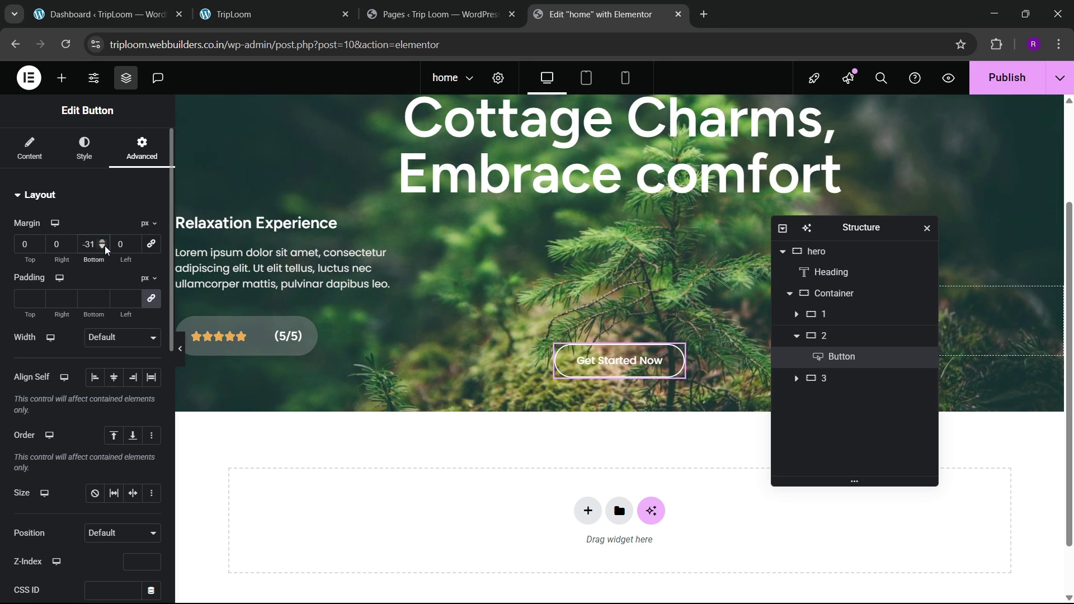
click(102, 241)
scroll(588, 258, up, 3)
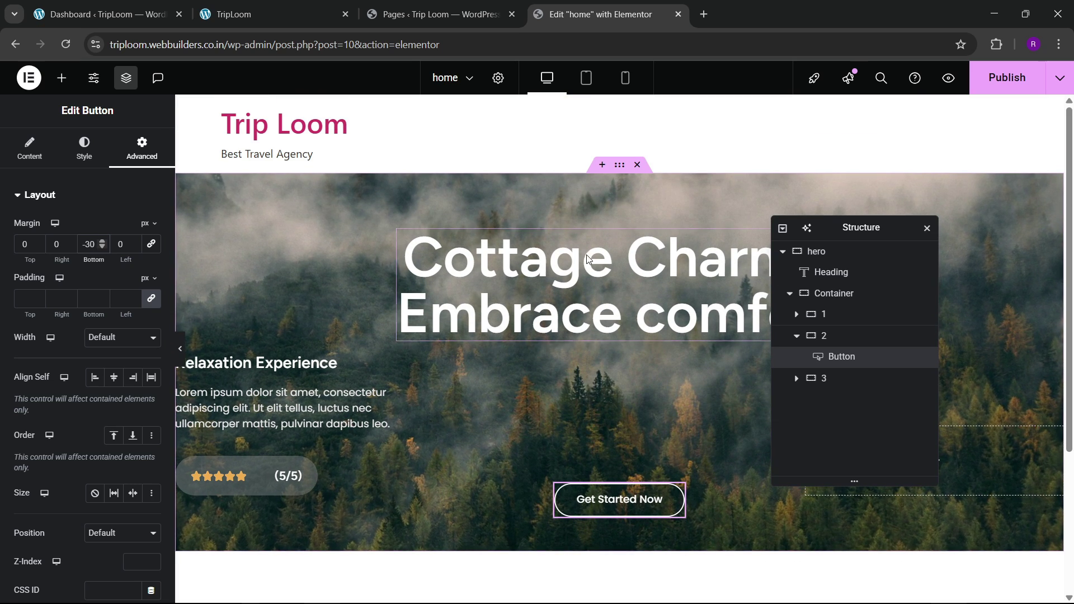
Step: Set the hero container's minimum height to 700px
click(615, 169)
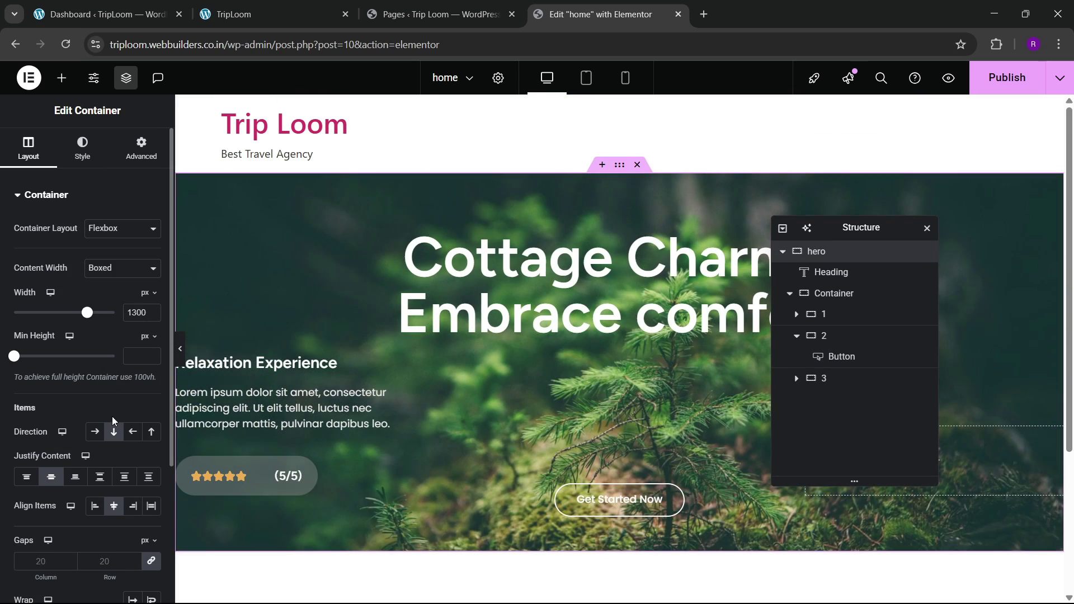
click(134, 357)
text(66)
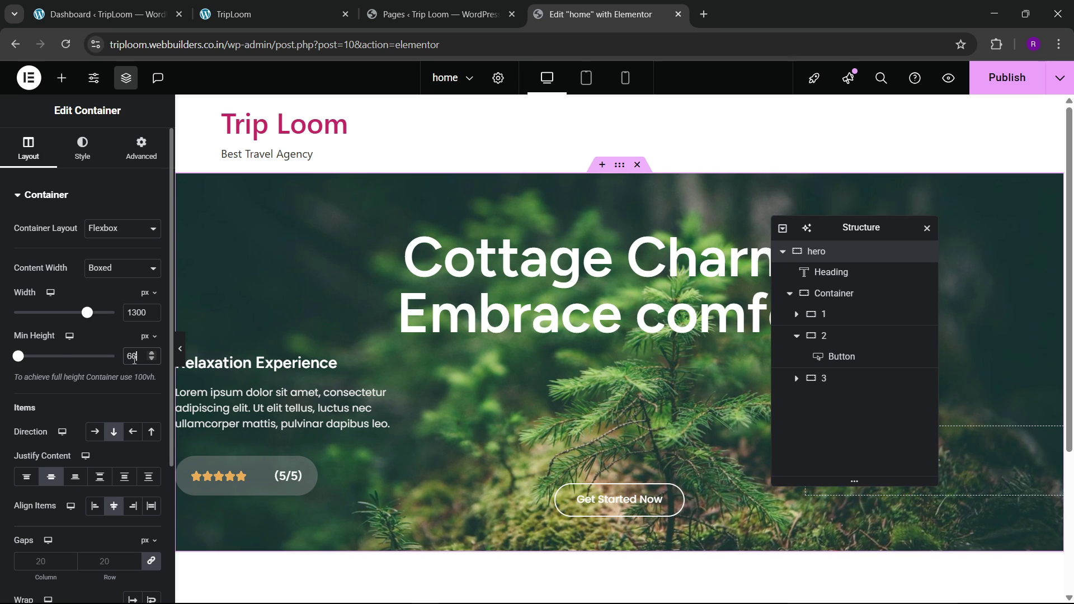
key(BackSpace)
key(BackSpace)
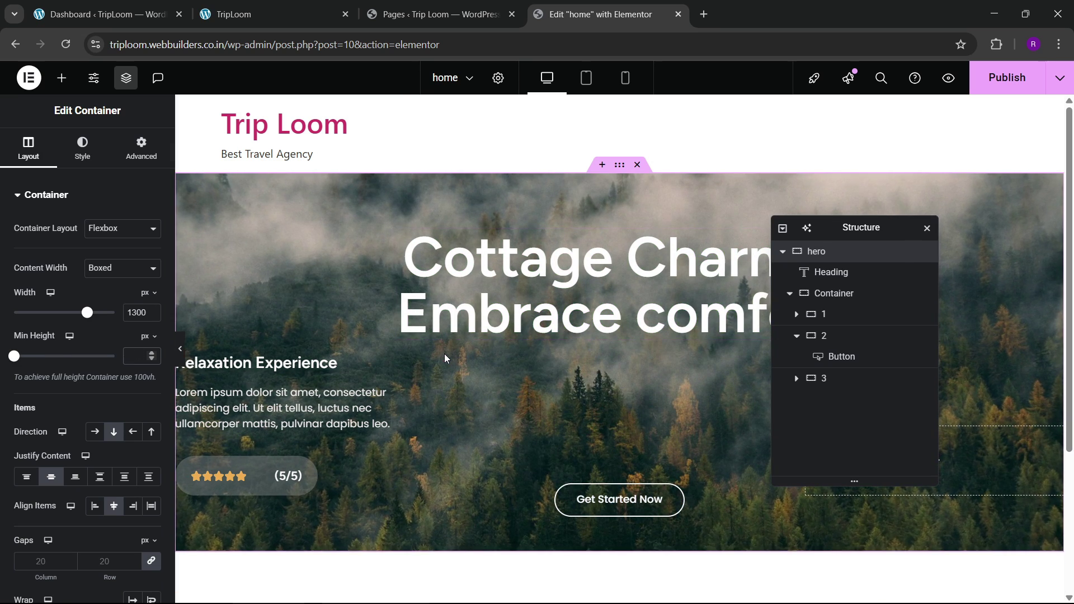
text(700)
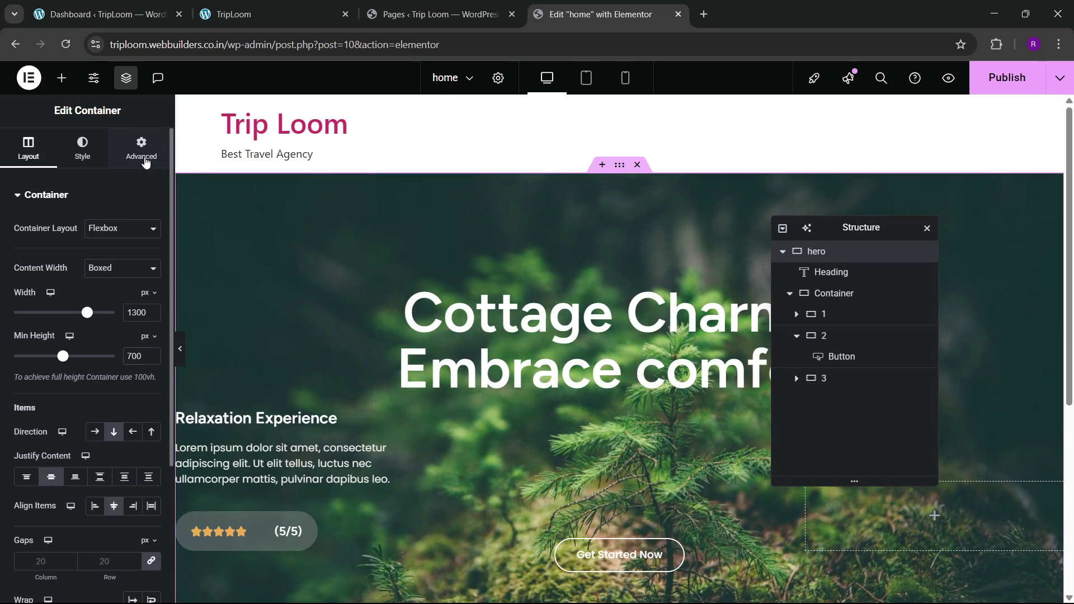
Step: Set the hero's top and bottom padding to 60, sides 0
click(146, 162)
click(26, 301)
key(BackSpace)
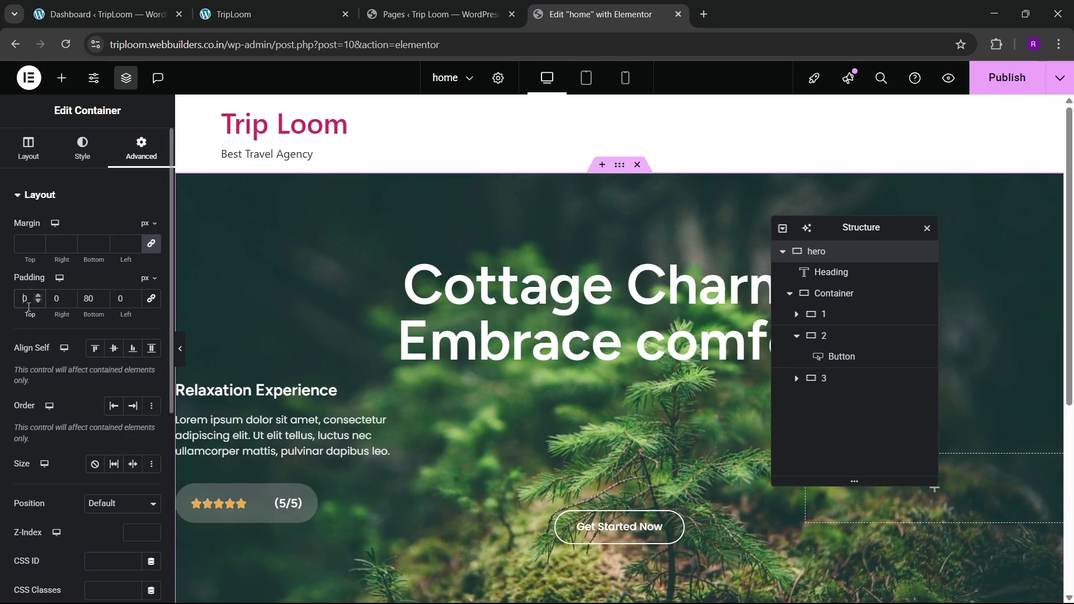
text(6)
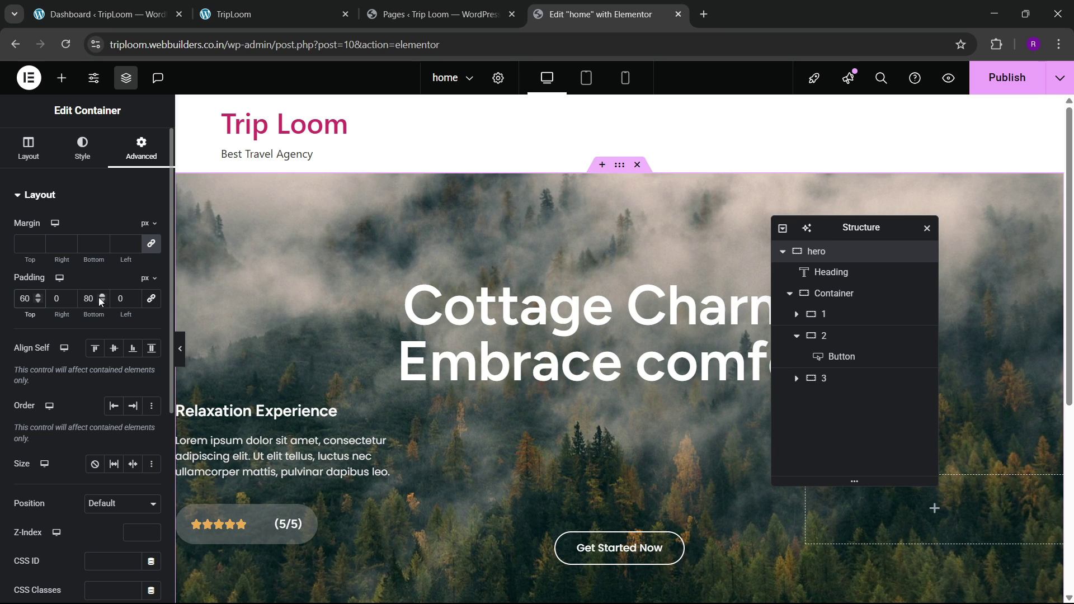
click(87, 298)
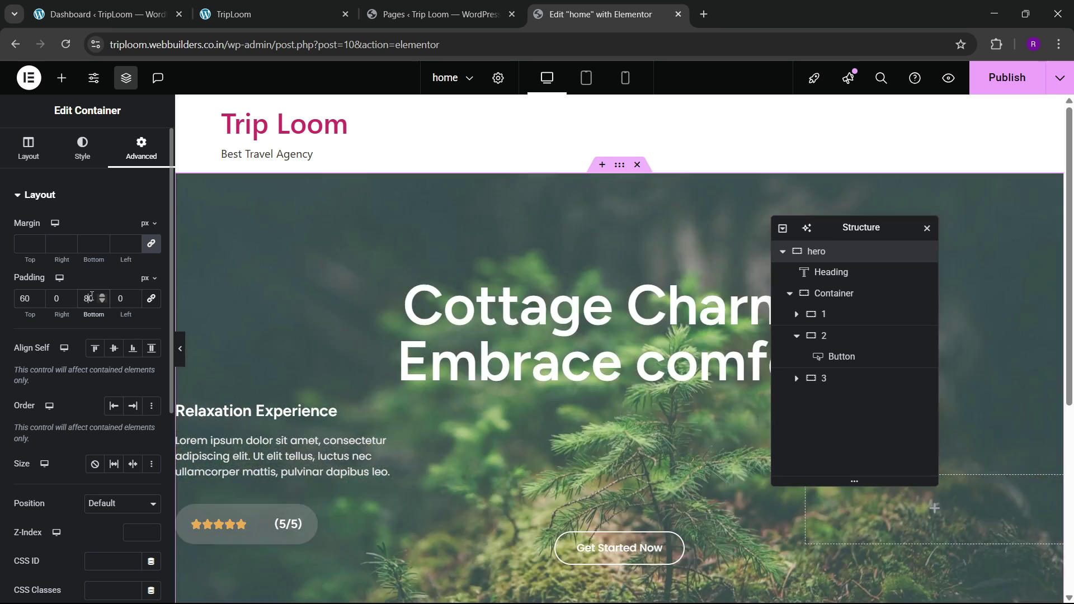
text(6)
key(BackSpace)
key(BackSpace)
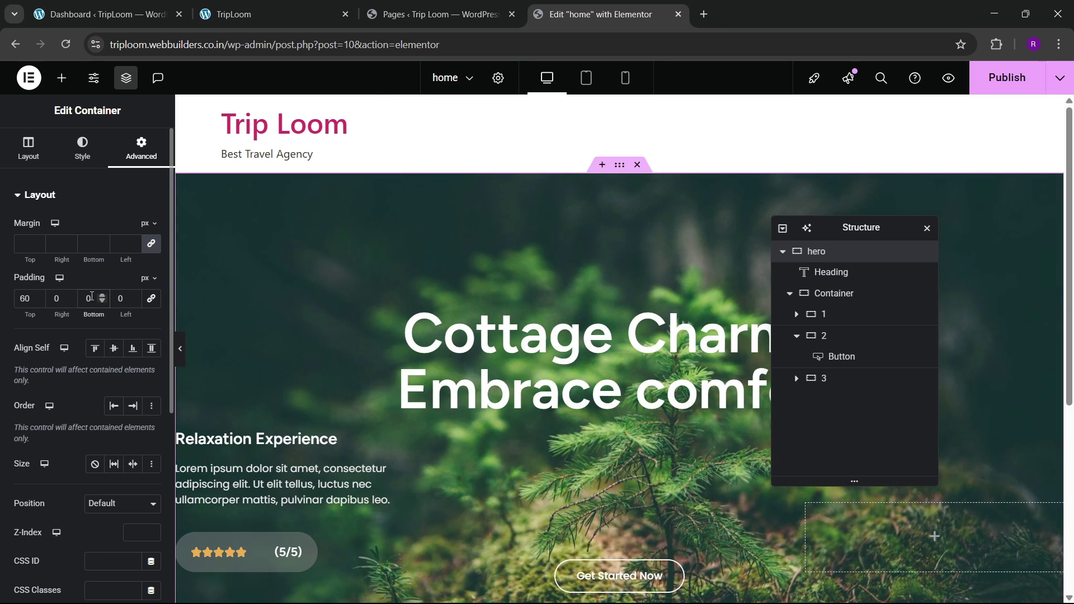
text(6)
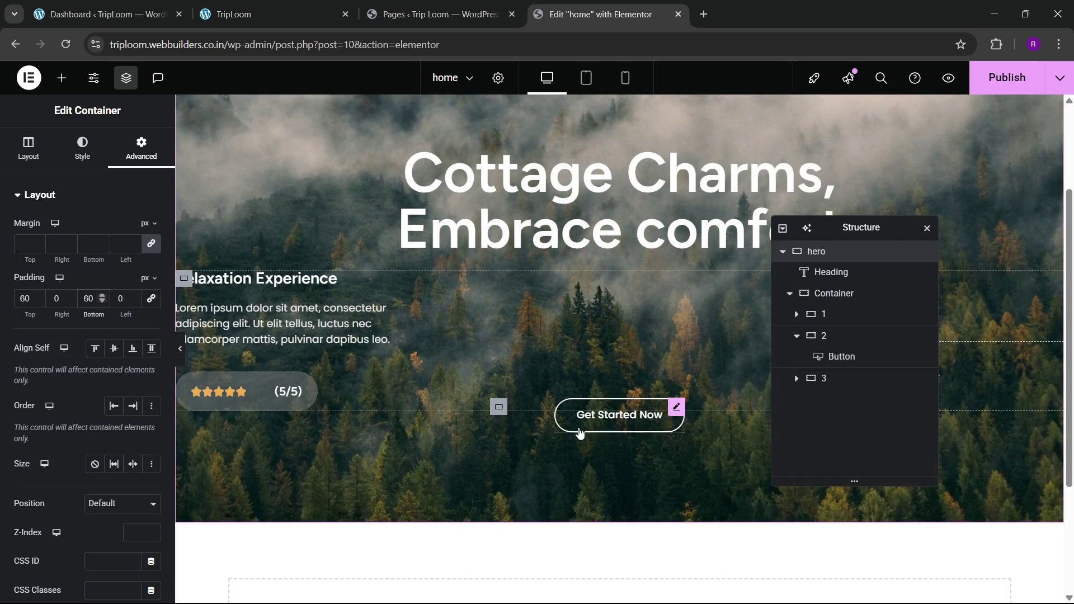
click(296, 11)
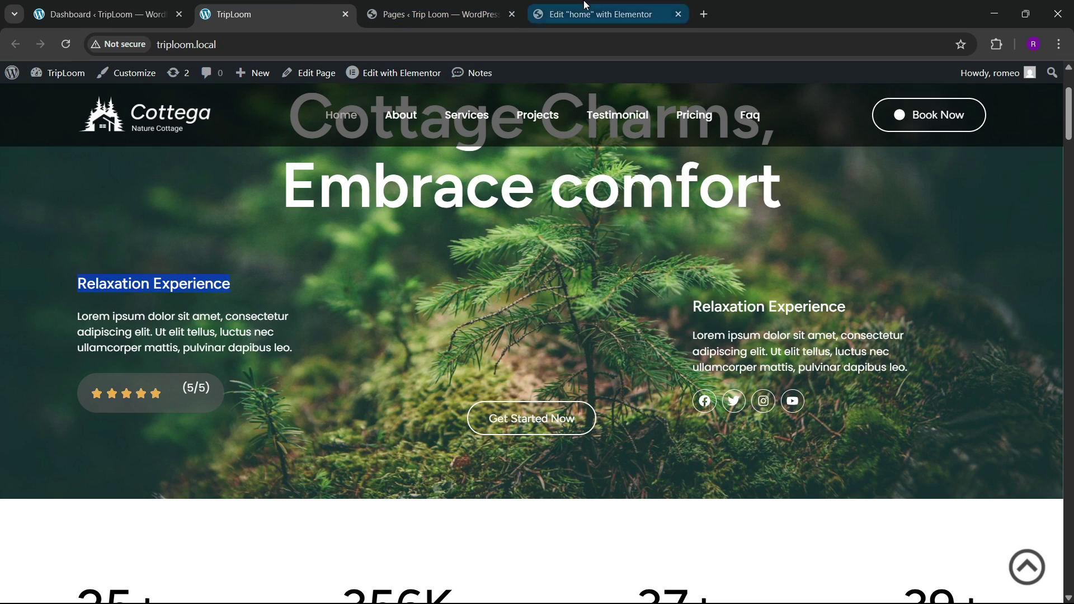
click(599, 14)
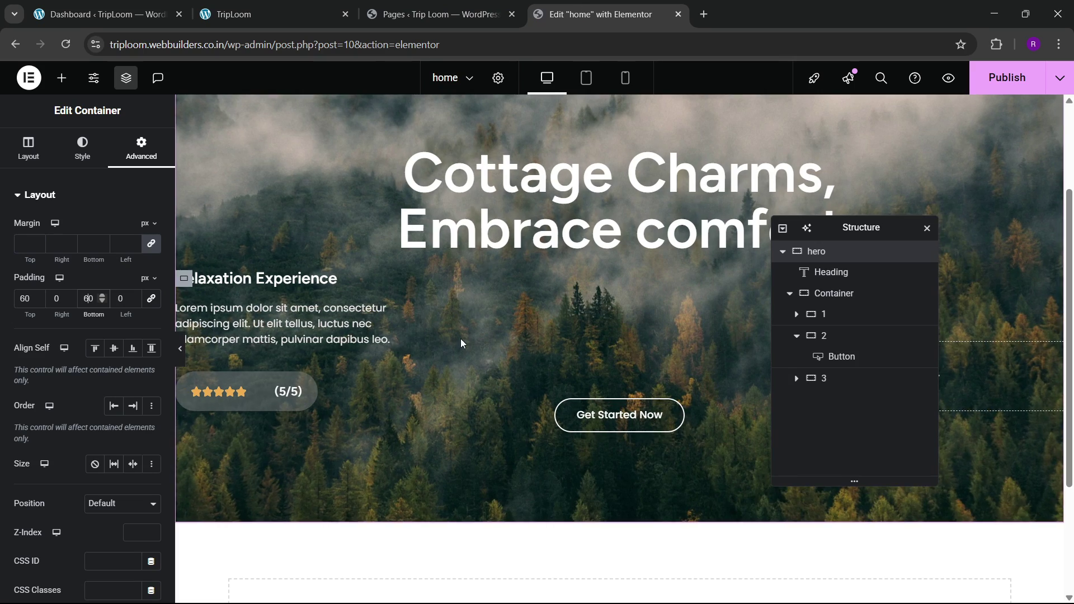
Step: Duplicate column 1, move the copy below column 3, and delete the old column 3
click(796, 335)
right_click(831, 317)
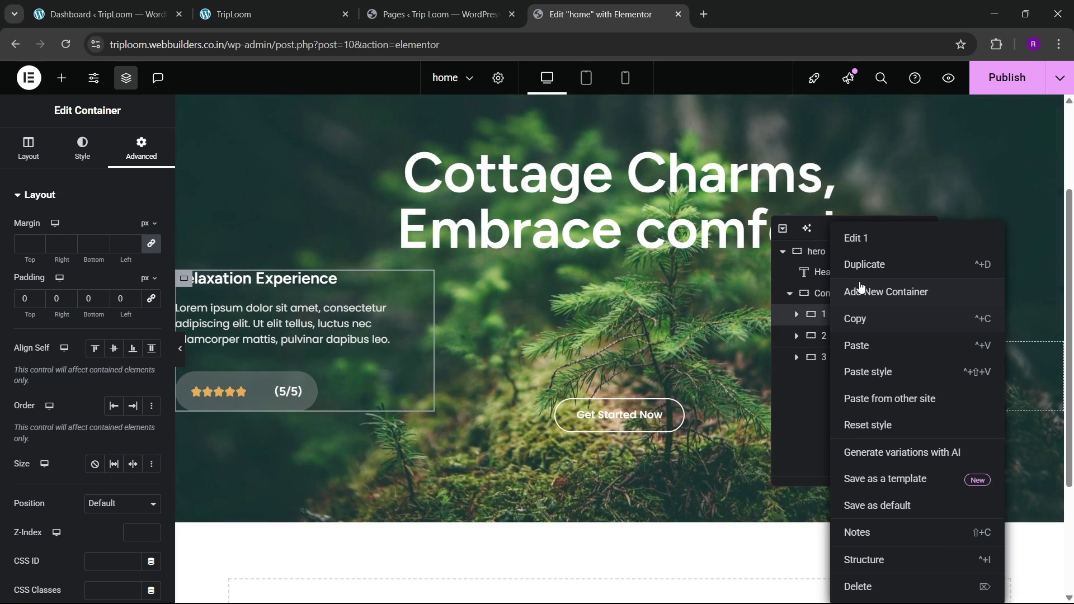
click(842, 263)
drag(815, 338, 831, 378)
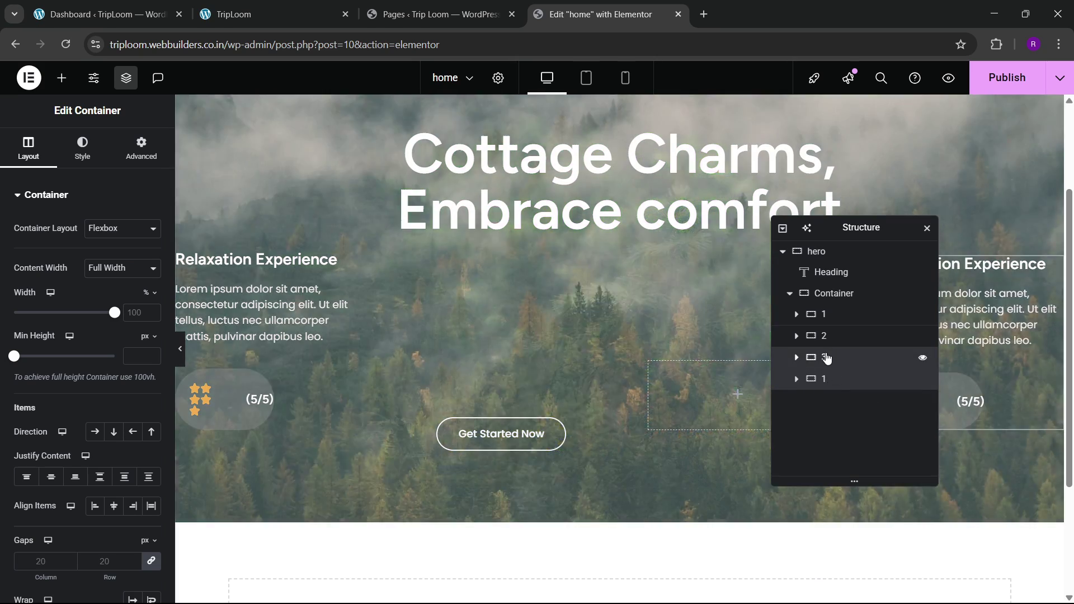
right_click(819, 357)
click(863, 586)
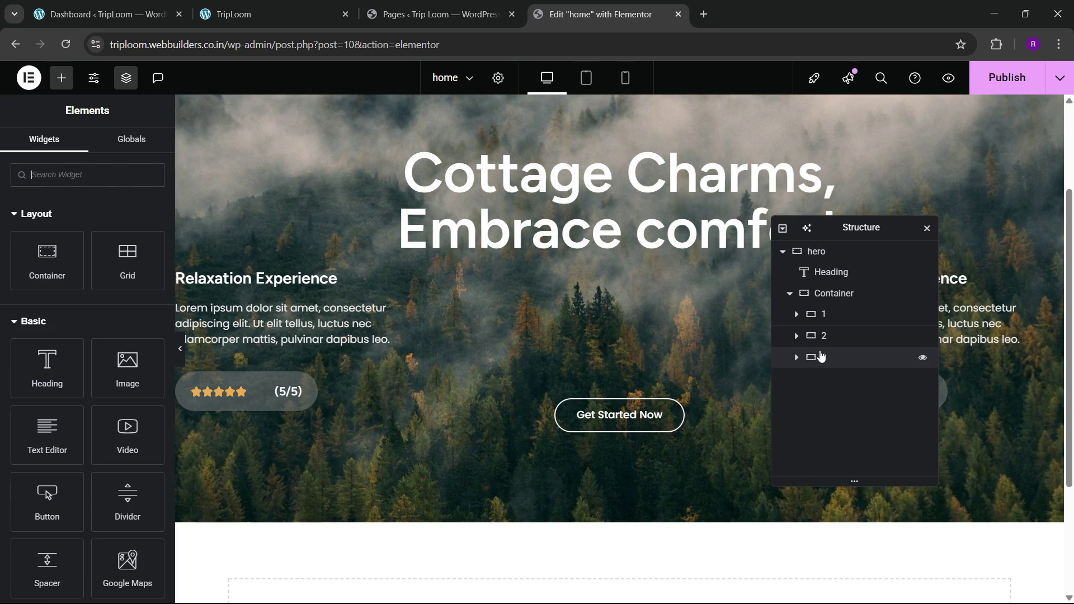
Step: Rename the duplicated column to '3' and remove its rating box
click(828, 360)
double_click(825, 360)
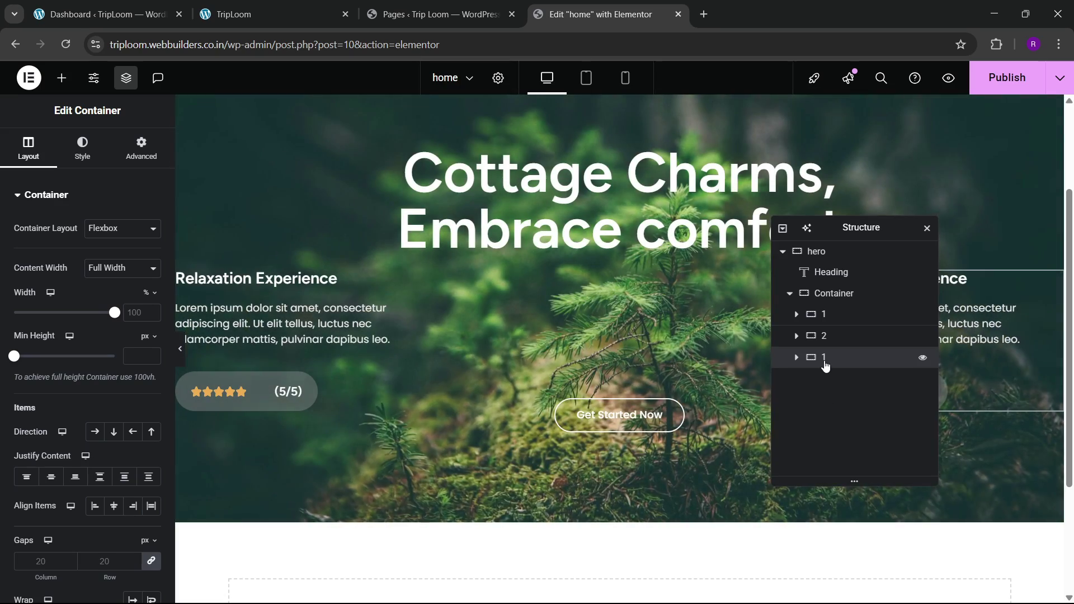
text(3)
key(Return)
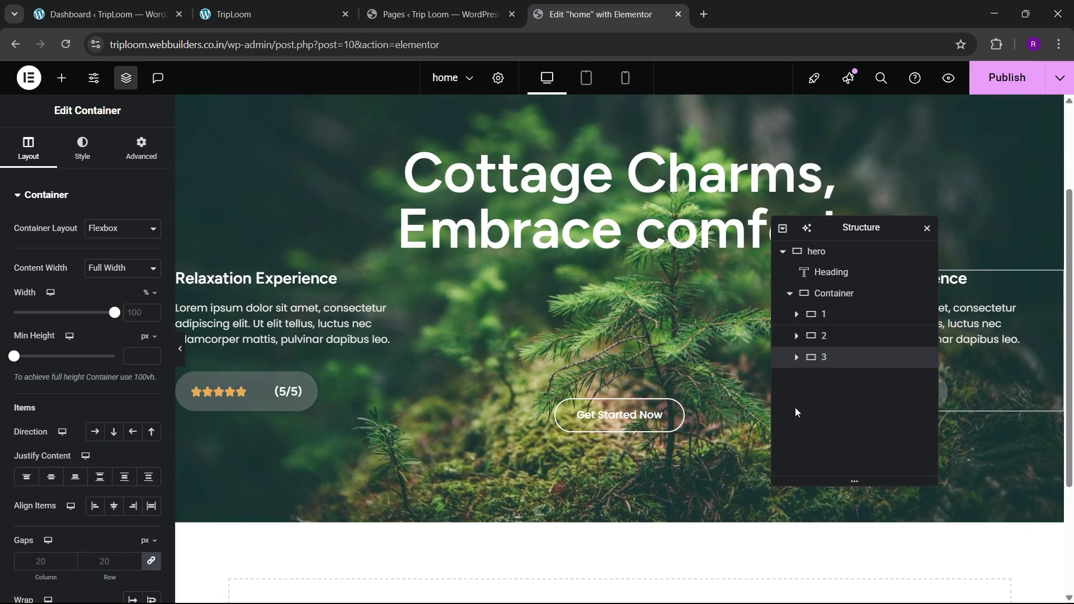
drag(831, 237, 589, 262)
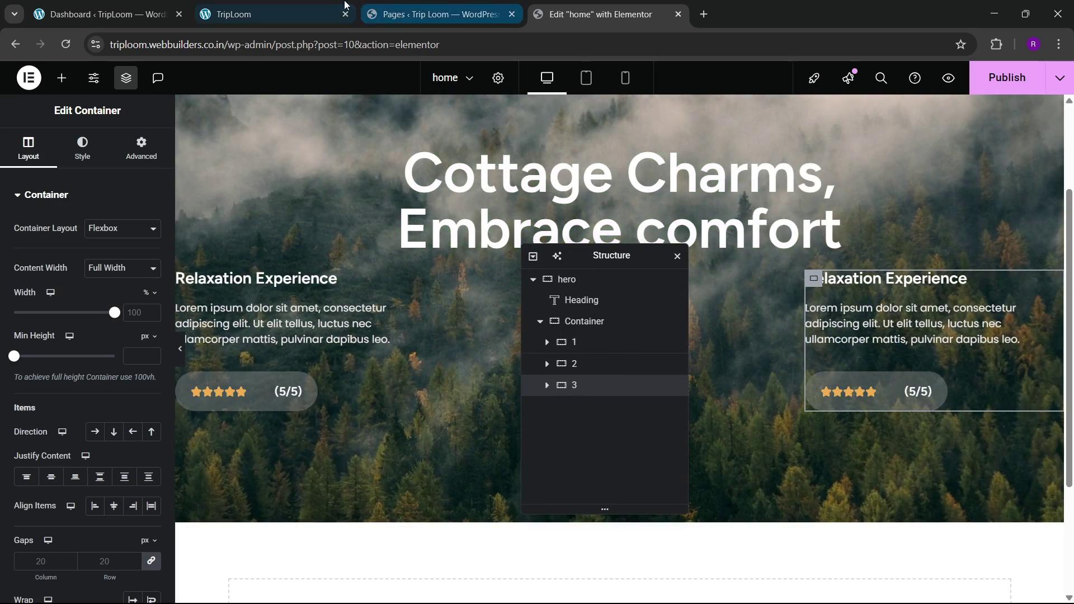
click(336, 22)
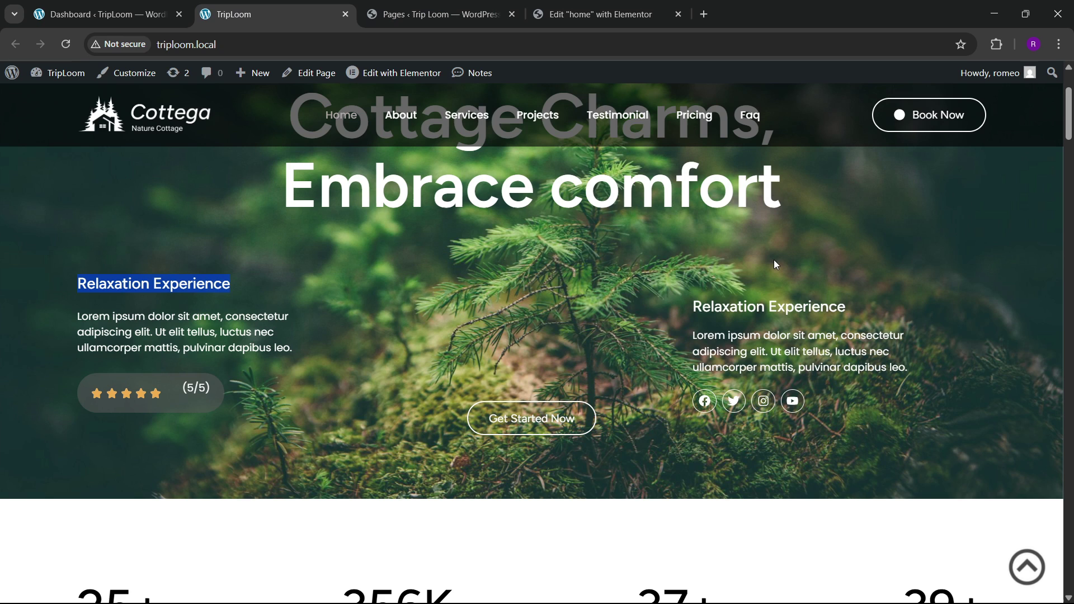
click(534, 10)
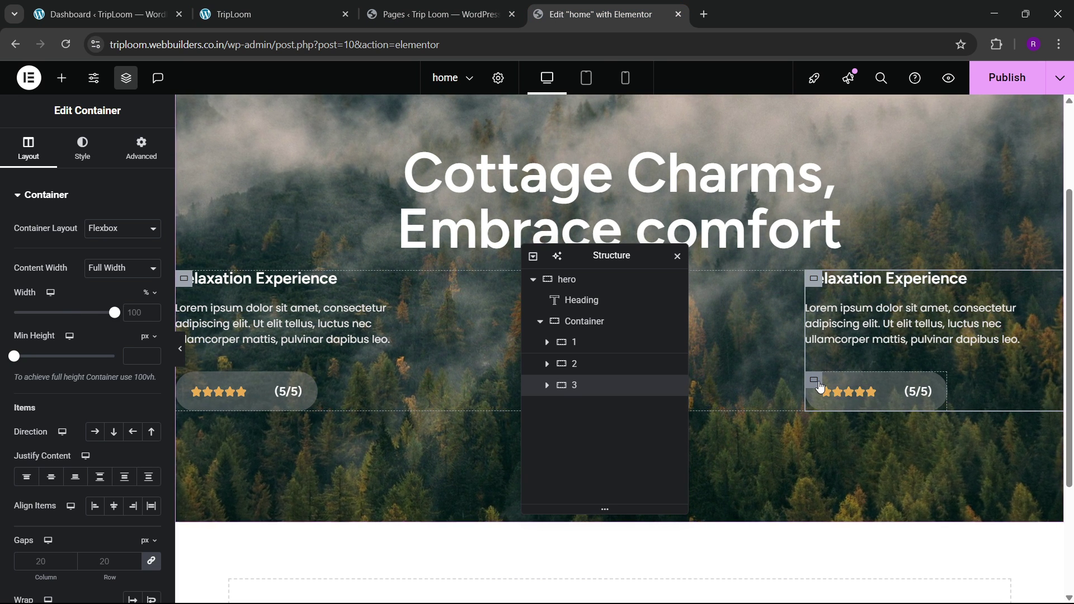
click(814, 381)
right_click(819, 386)
Step: Remove the rating box and place a left-aligned Social Icons widget under the right-hand text
click(845, 586)
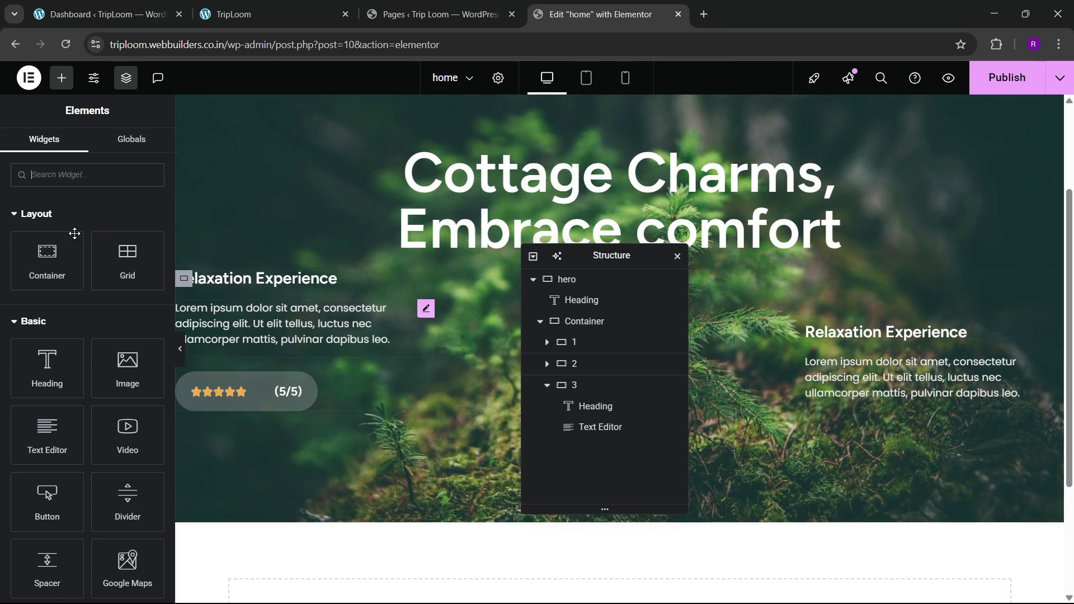
click(67, 170)
text(social)
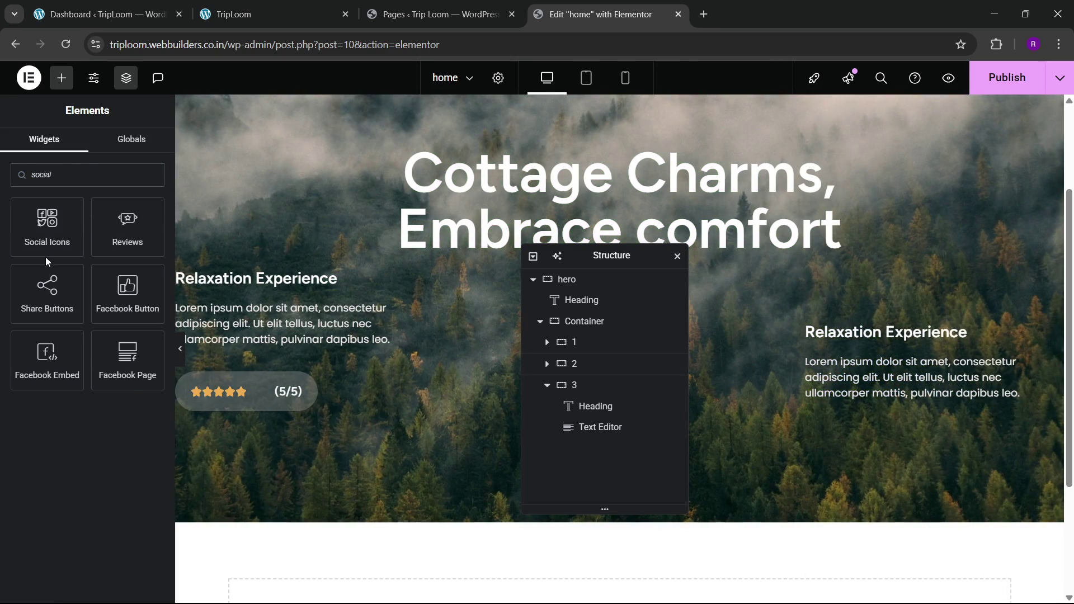
drag(47, 240, 852, 386)
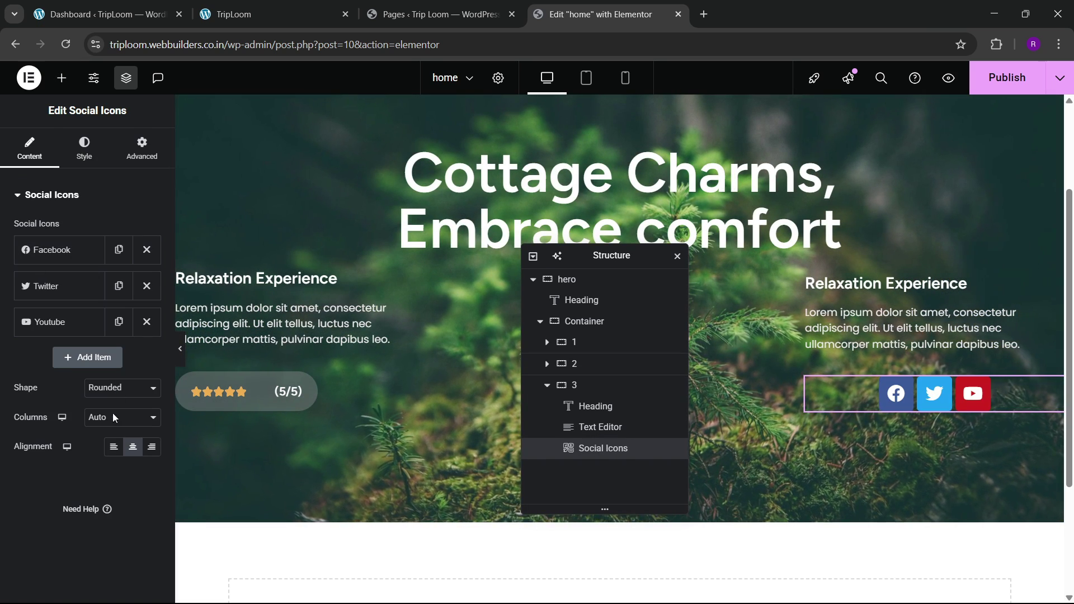
click(110, 449)
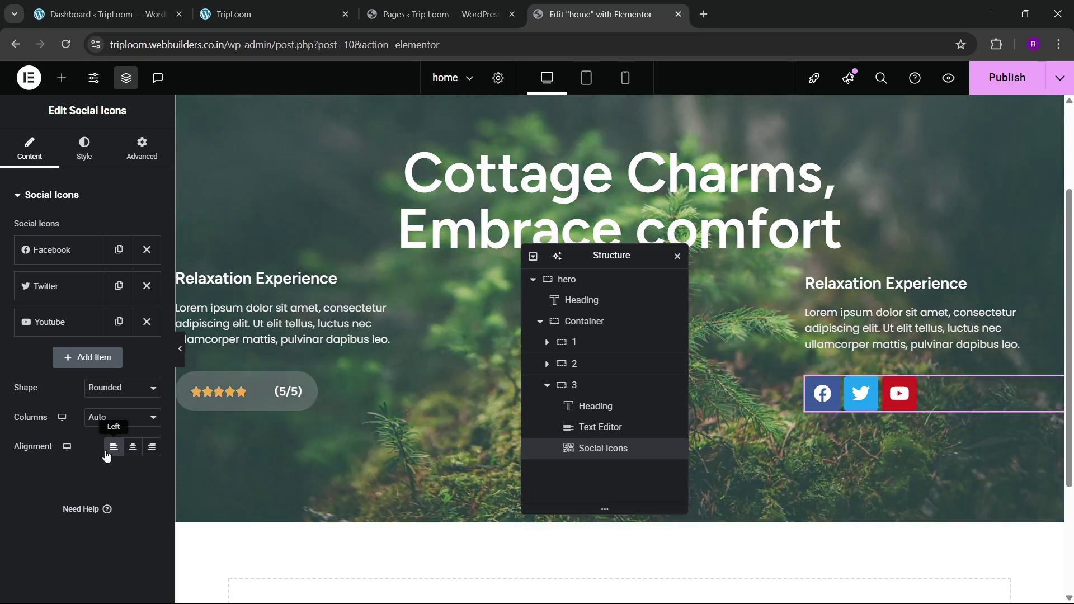
Step: Add a fourth social icon item using the Instagram icon from the Icon Library
click(119, 322)
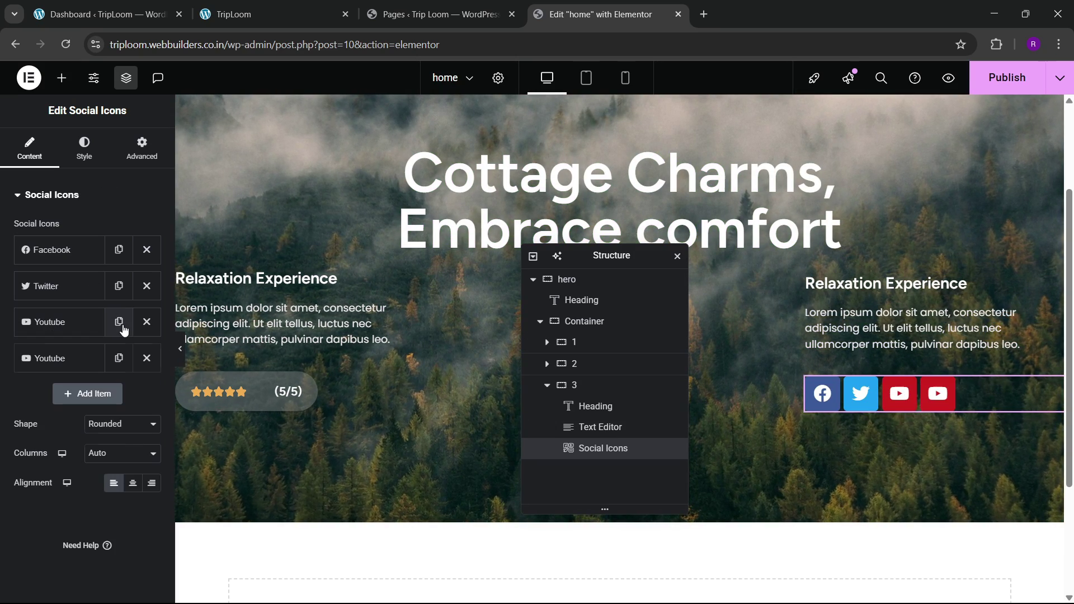
click(147, 323)
click(91, 356)
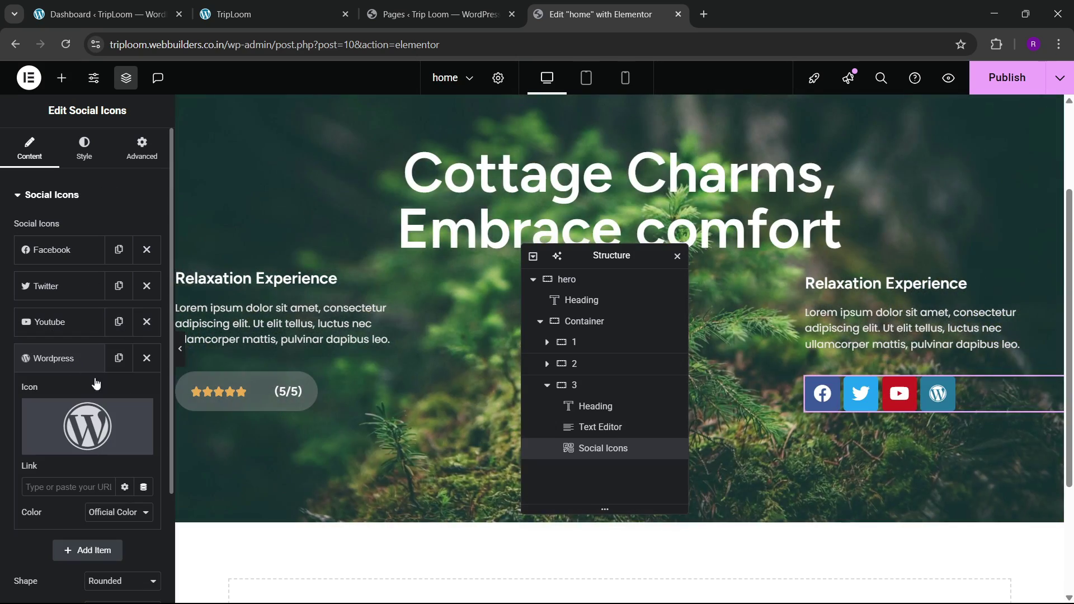
click(54, 447)
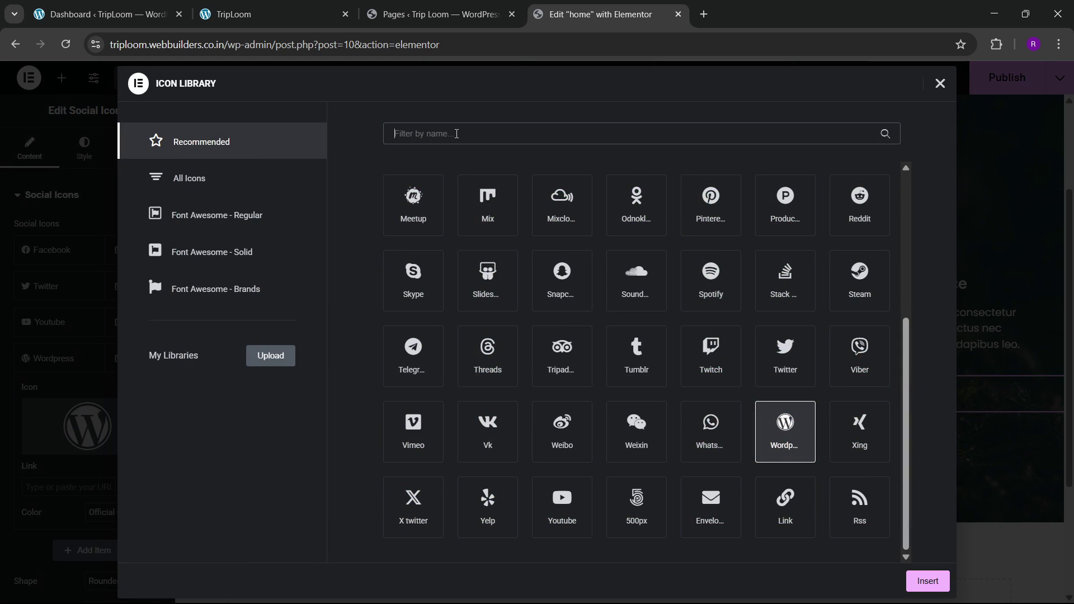
click(457, 134)
text(insta)
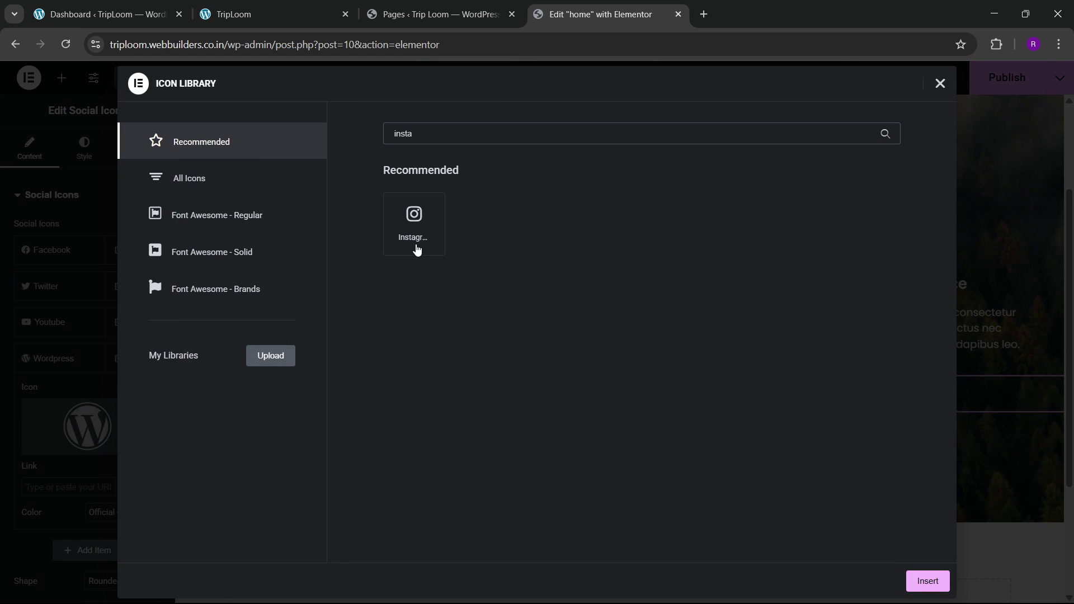
click(416, 250)
click(927, 581)
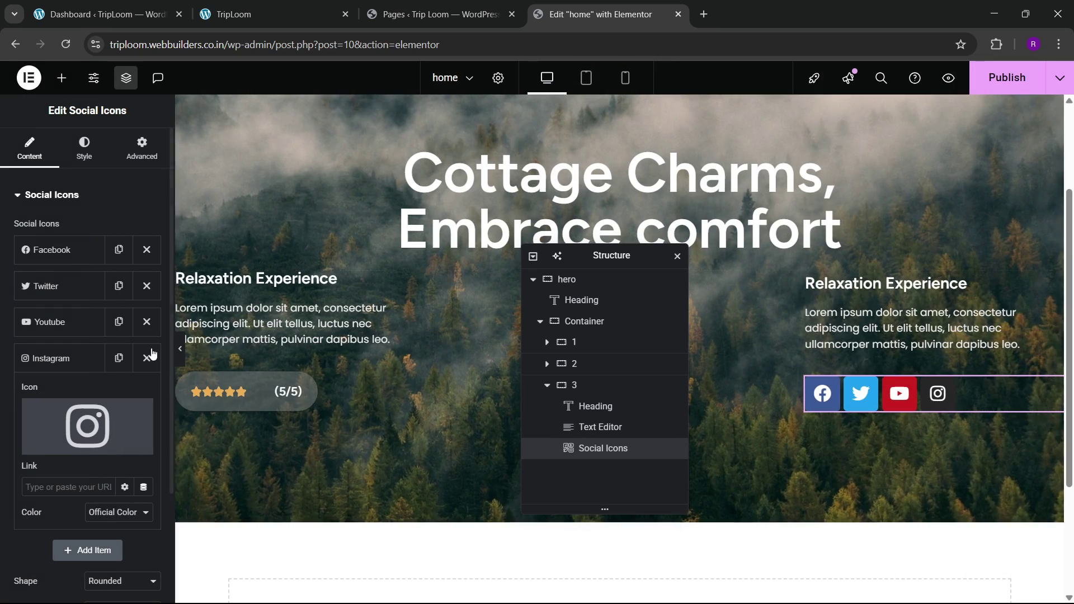
Step: Make the social icons circular and switch their colour mode to Custom
click(84, 148)
click(115, 229)
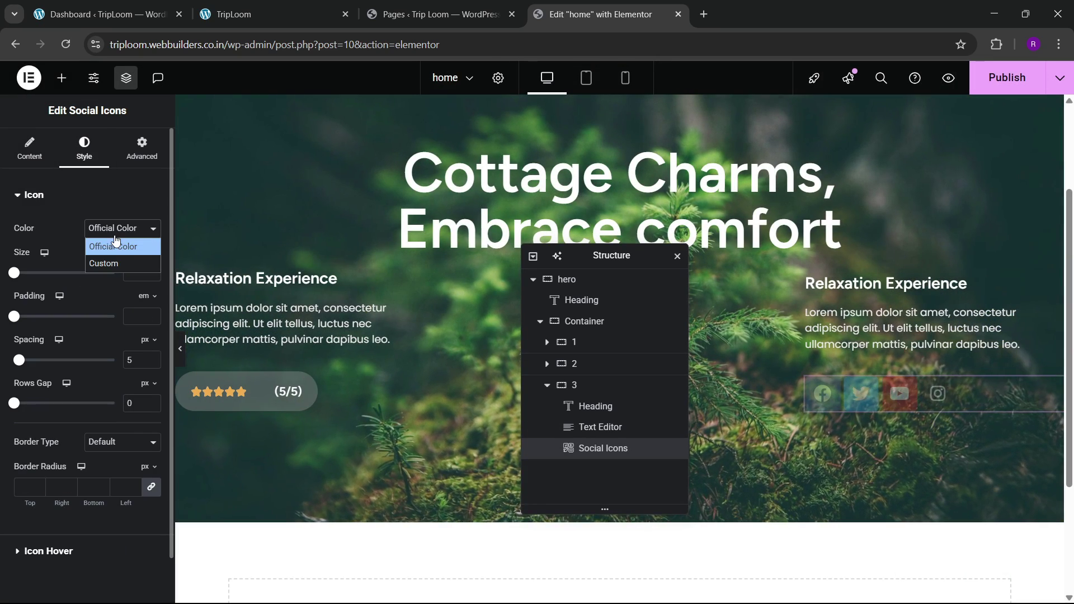
click(113, 261)
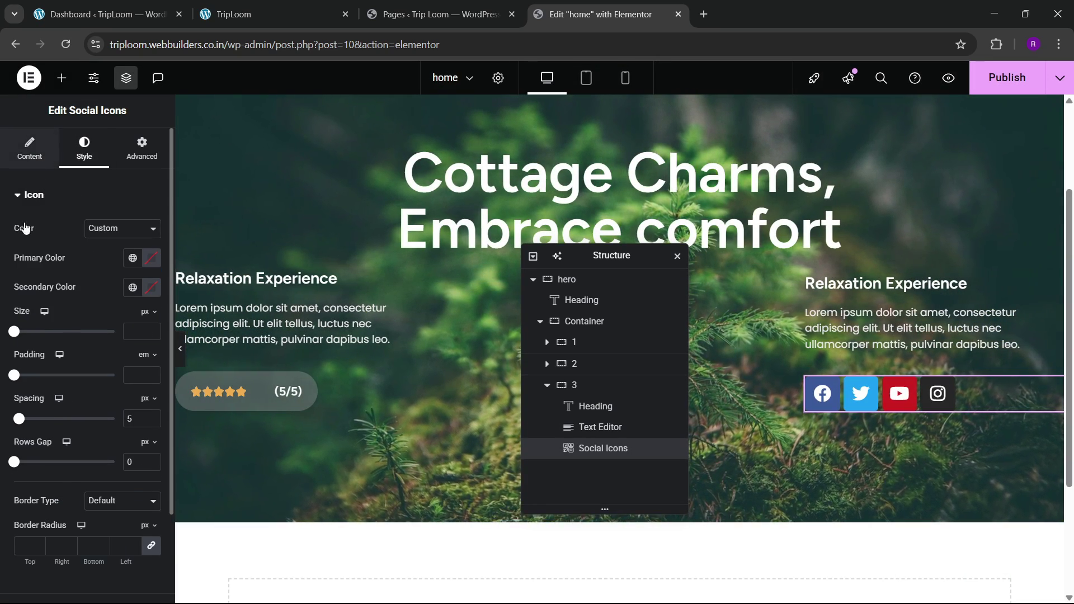
click(44, 158)
click(122, 423)
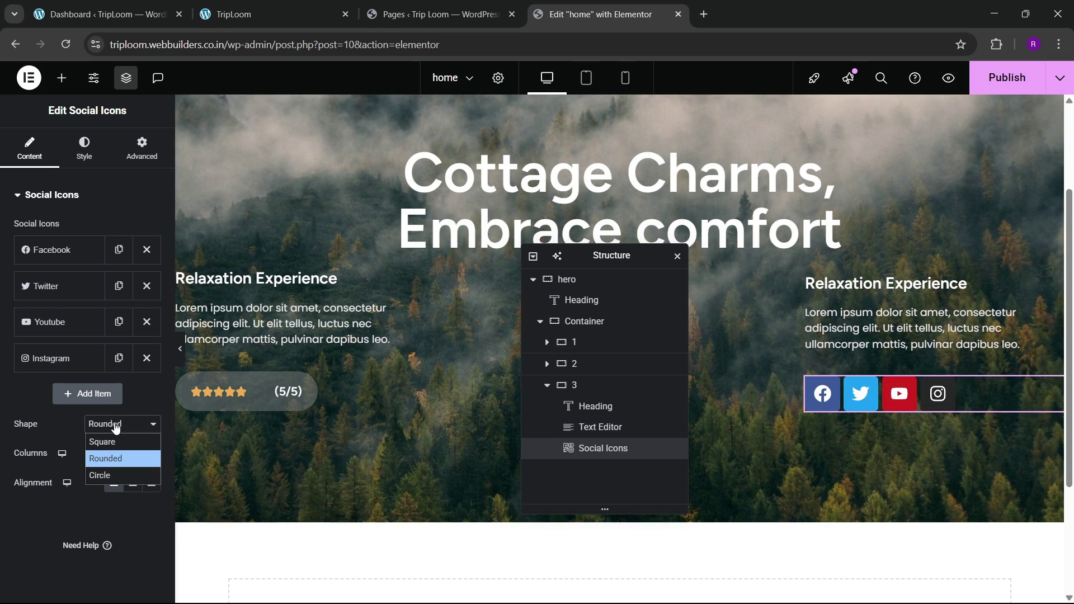
click(110, 476)
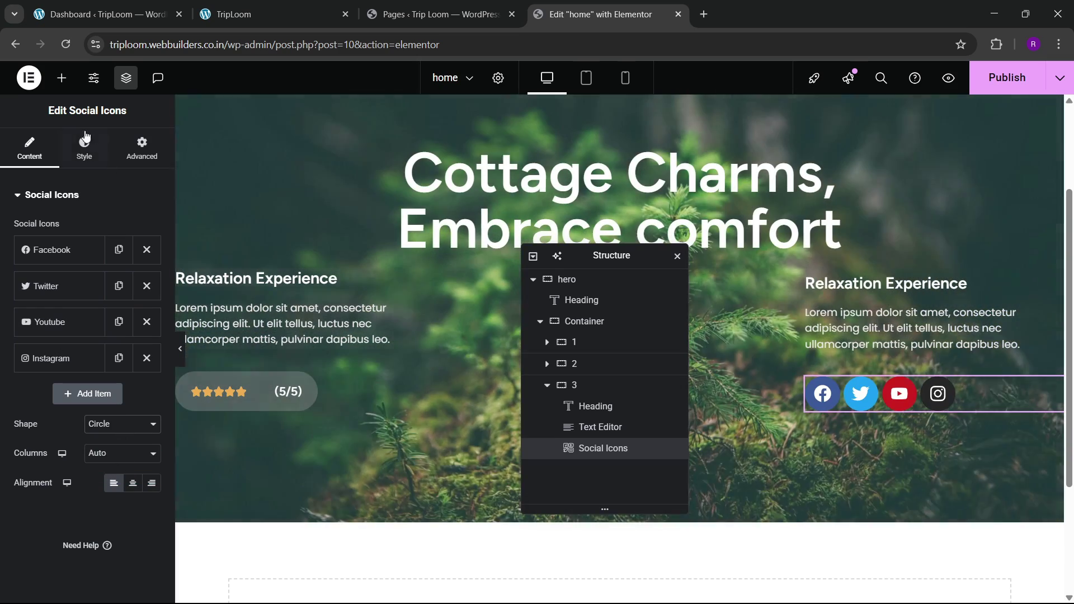
click(84, 148)
click(338, 5)
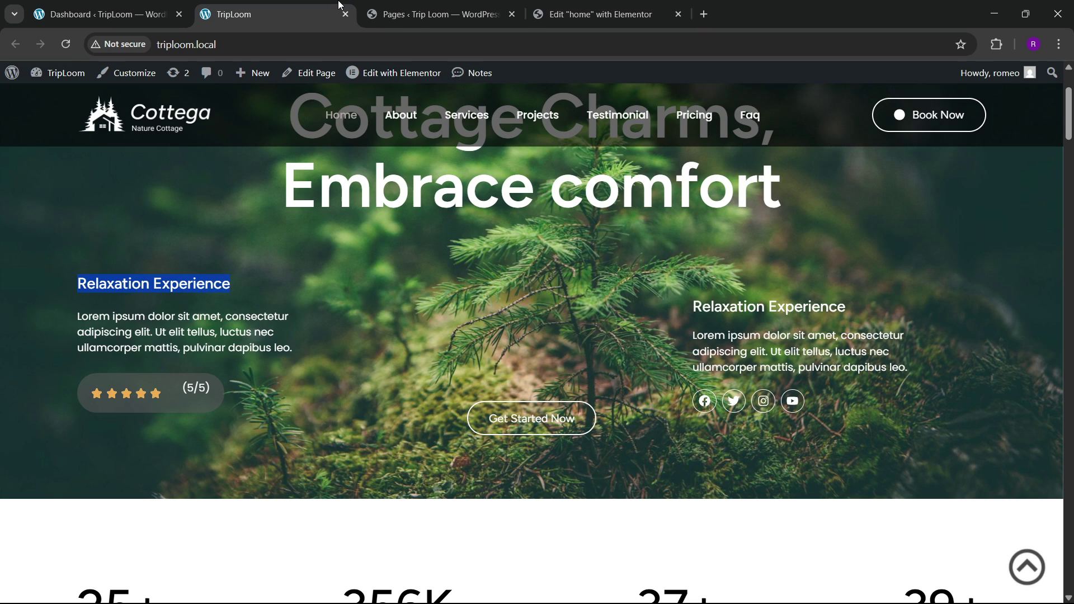
click(596, 14)
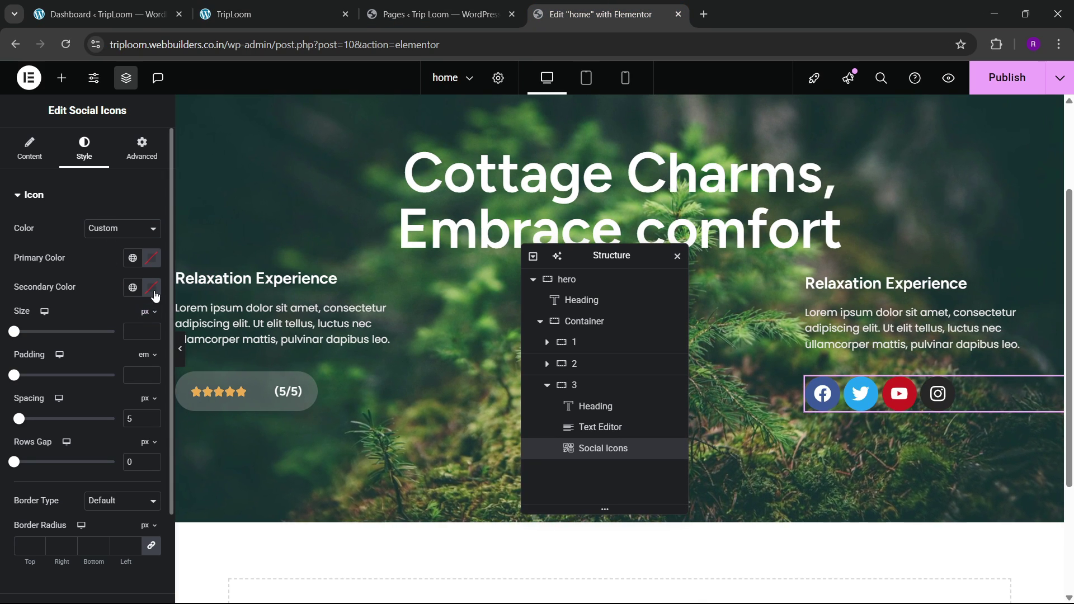
Step: Set the icons' secondary colour to white #FFFFFF and the primary colour's alpha to 0
click(152, 288)
mouse_move(228, 473)
mouse_down()
mouse_move(76, 472)
mouse_move(232, 472)
mouse_up()
drag(161, 410, 41, 302)
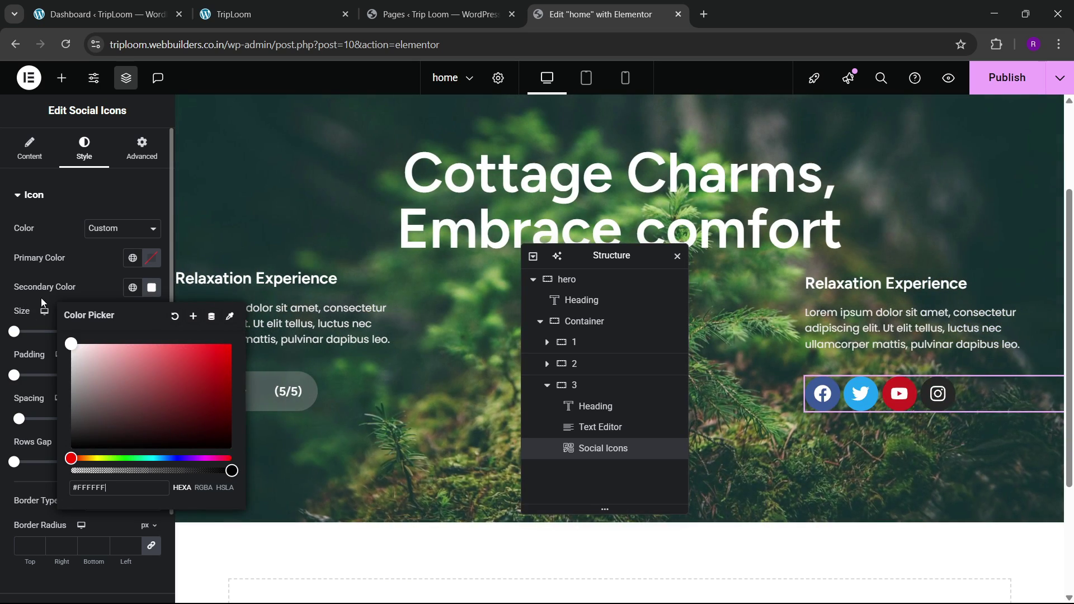
click(70, 302)
click(152, 258)
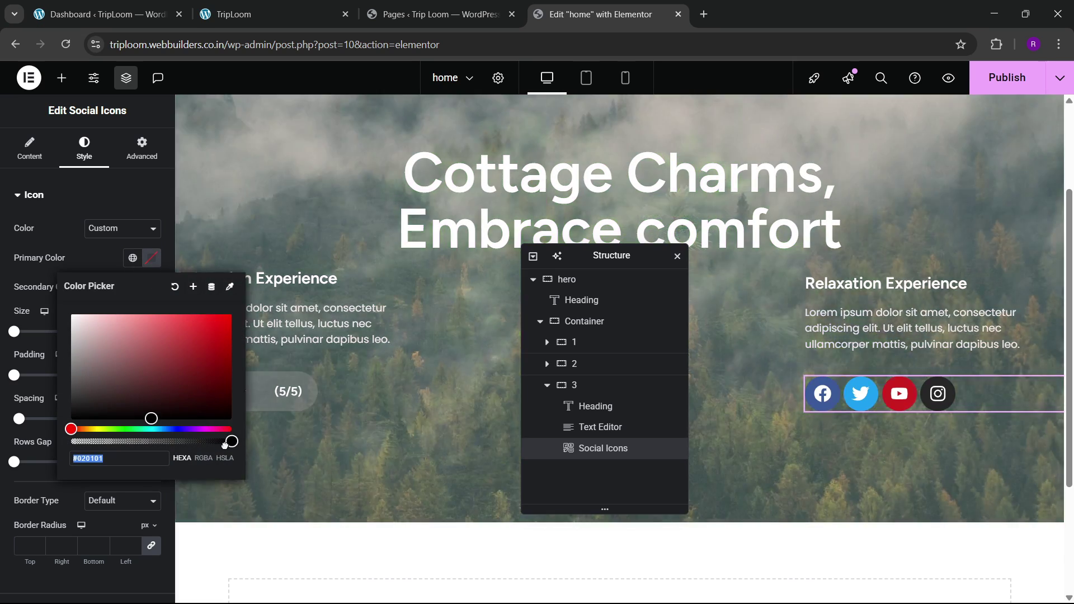
drag(230, 441, 71, 441)
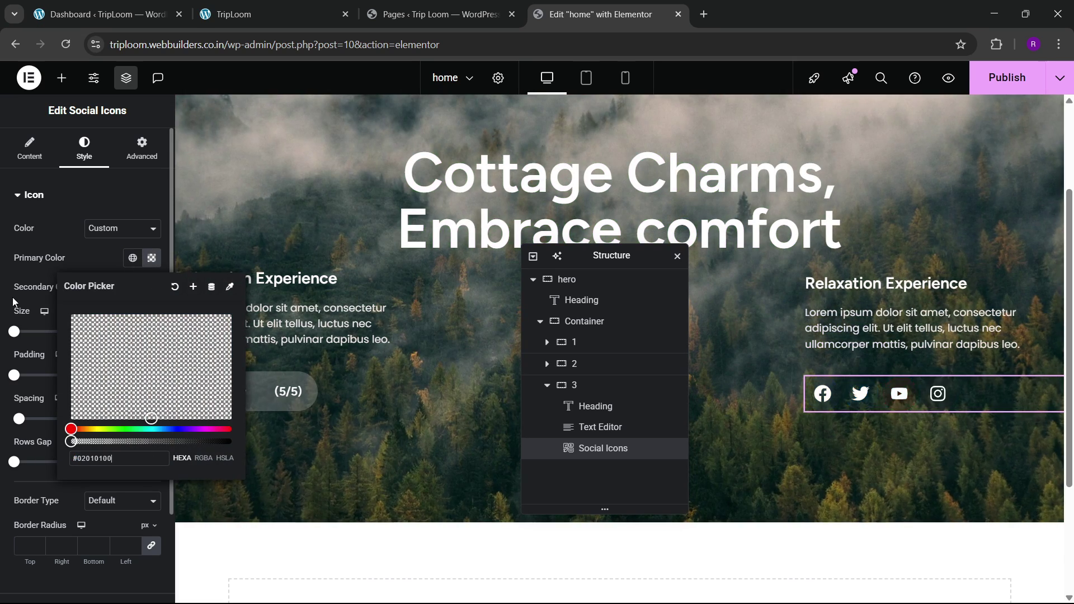
click(87, 258)
scroll(52, 366, down, 2)
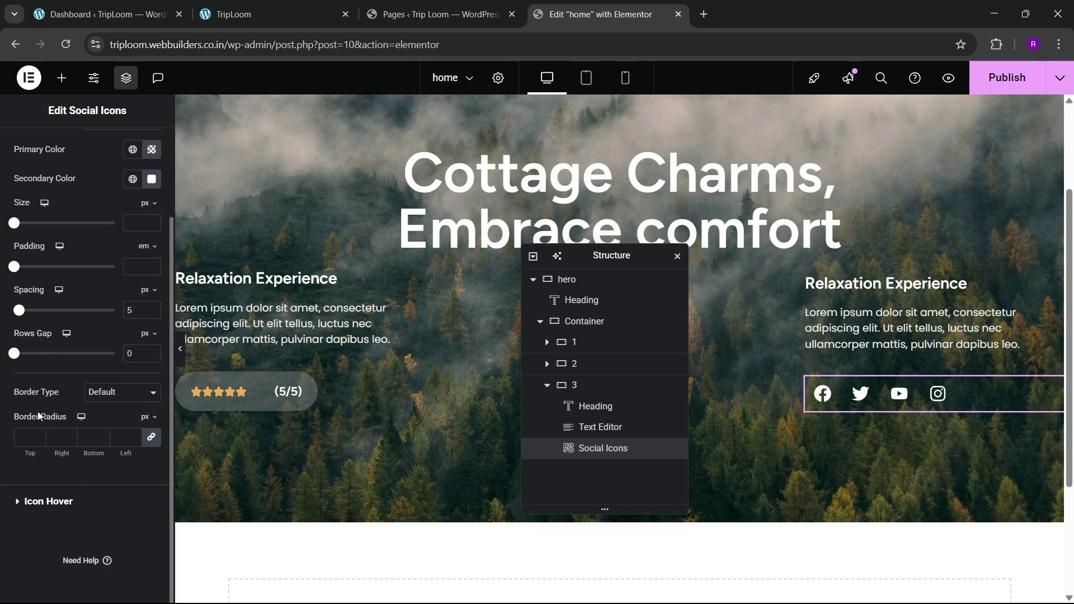
Step: Give the social icons a solid white border 1 px wide
click(111, 393)
click(102, 445)
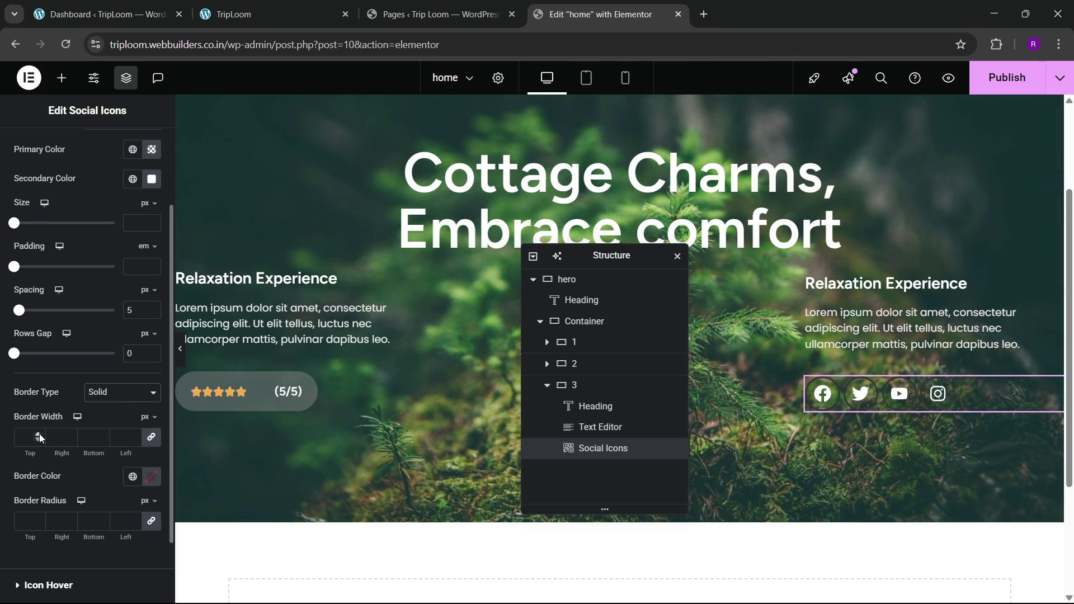
double_click(39, 434)
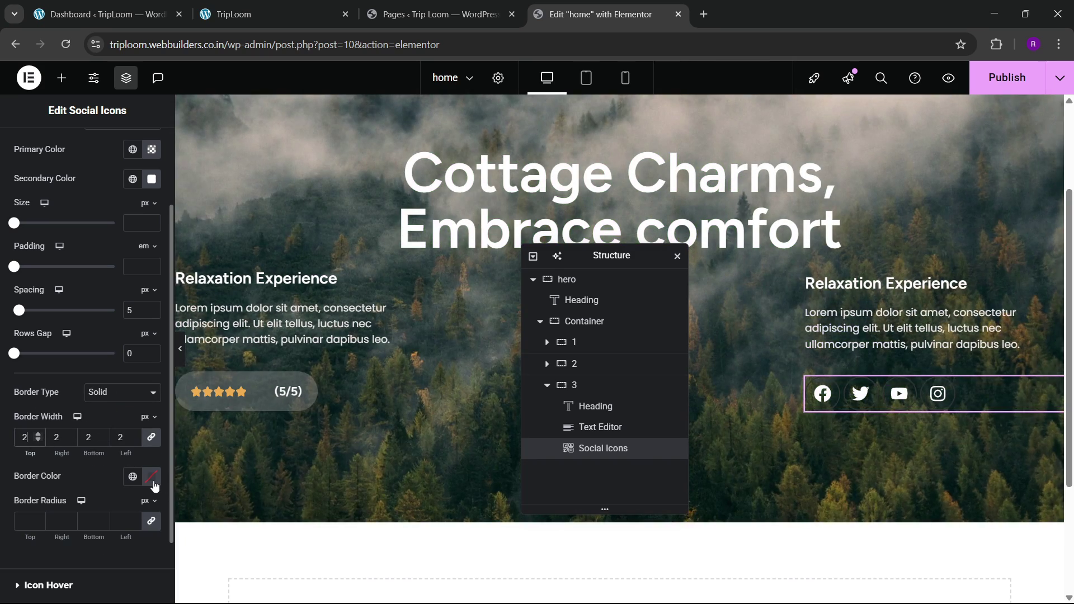
click(151, 476)
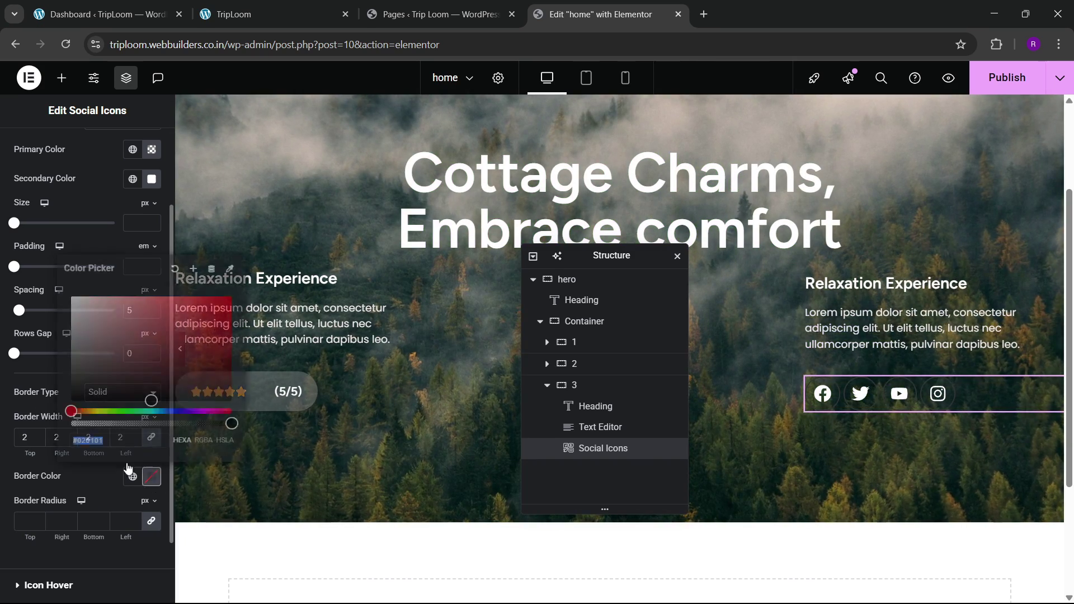
click(62, 475)
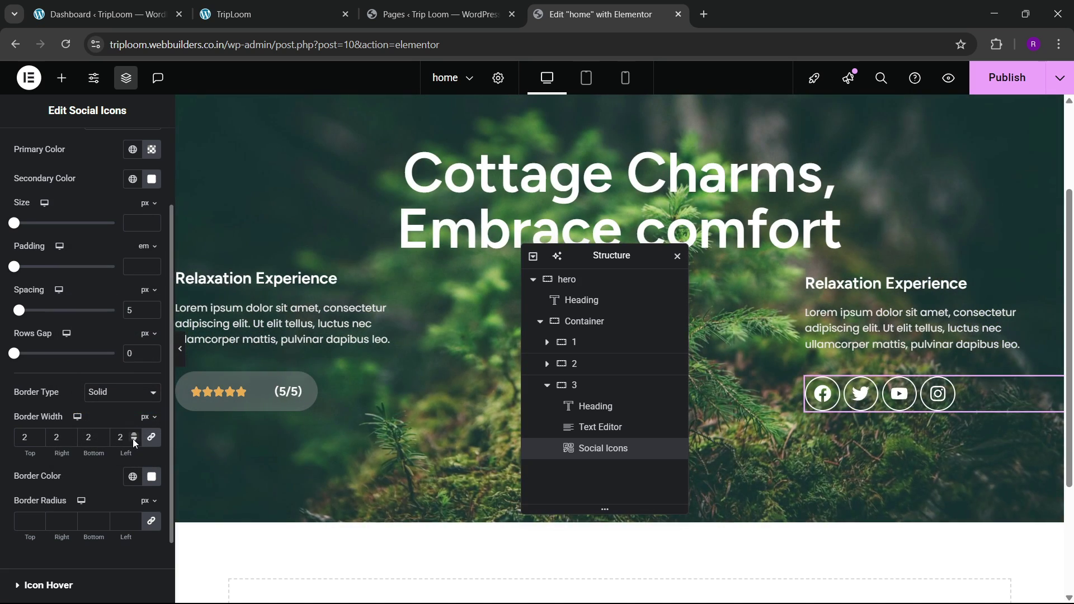
click(134, 440)
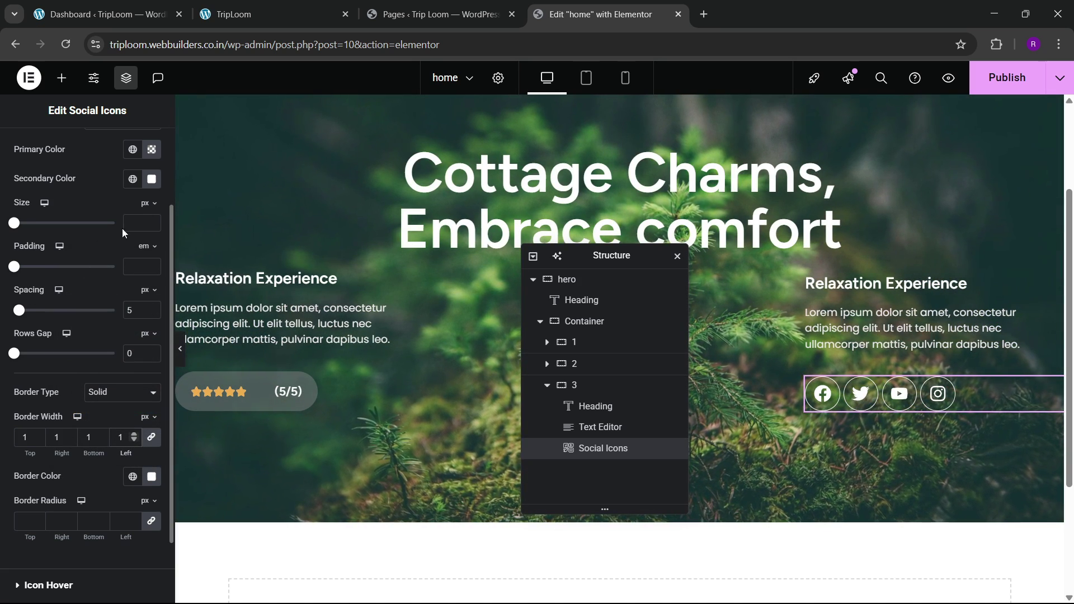
Step: Set the social icon size to 18 and the spacing between icons to 8
click(139, 222)
text(14)
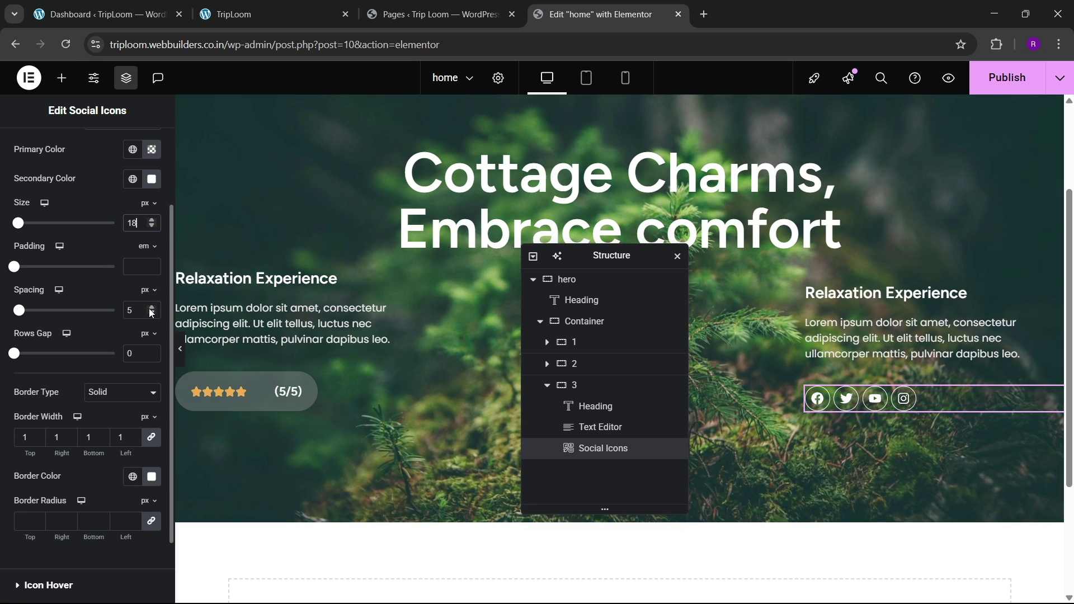
double_click(150, 308)
click(151, 307)
scroll(87, 294, up, 2)
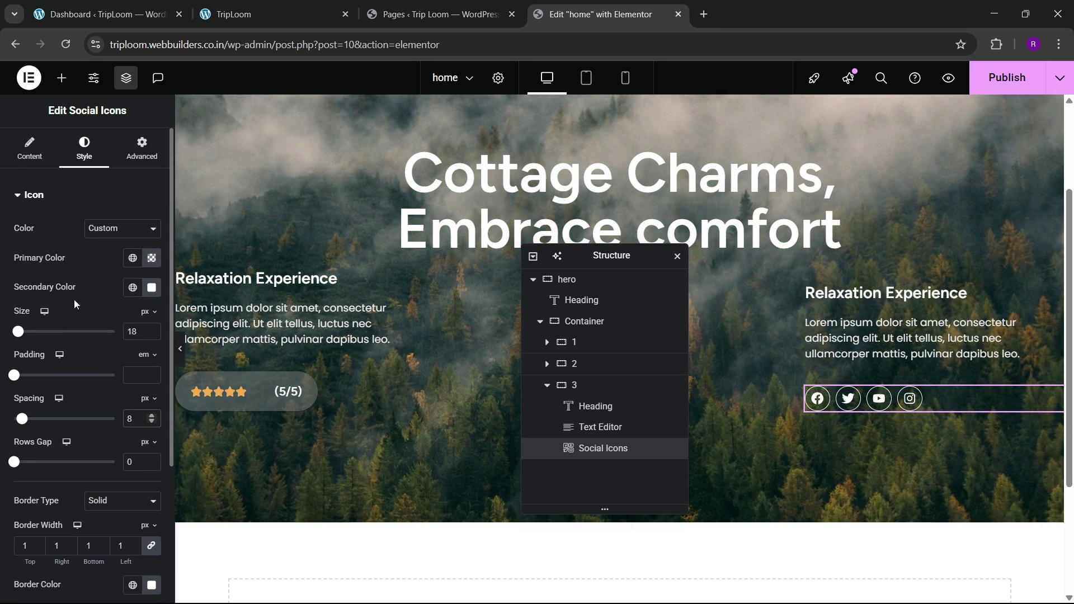
scroll(67, 341, down, 3)
click(62, 502)
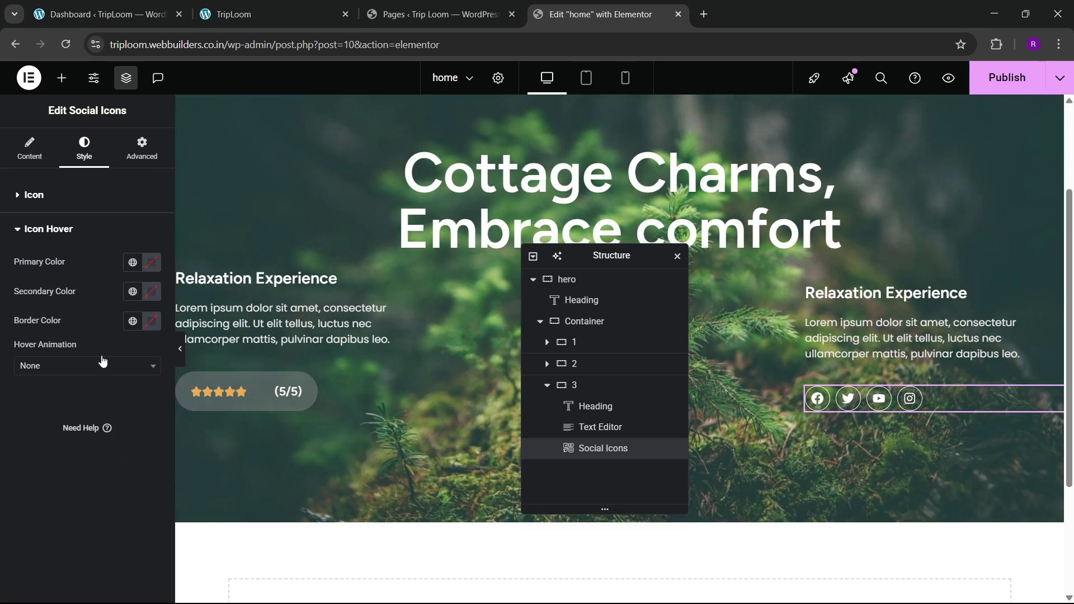
Step: Set the icon hover colours: white primary, black secondary and a white border
click(150, 263)
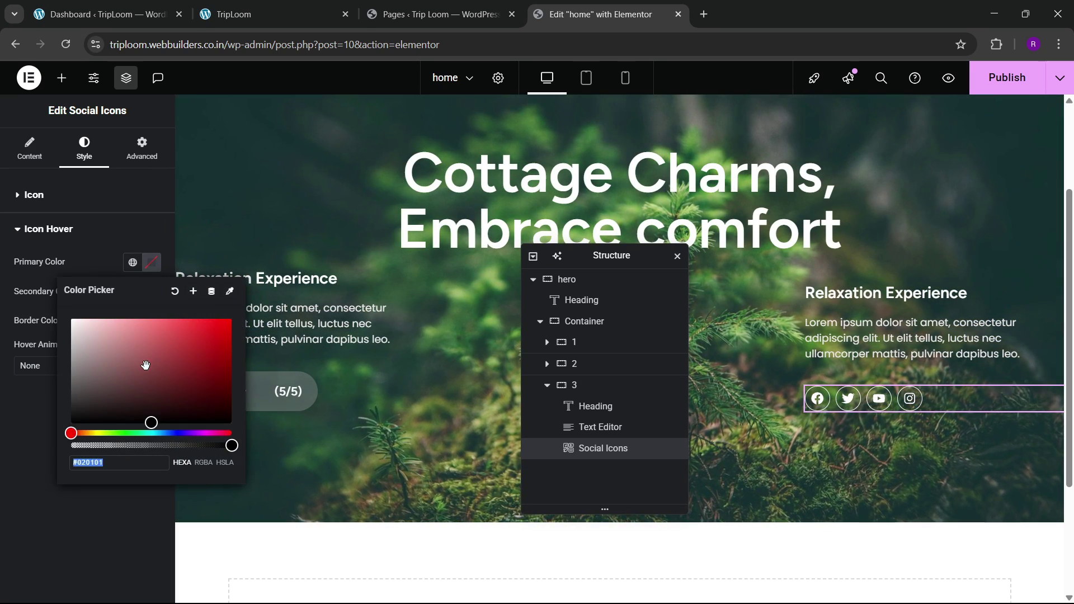
click(69, 314)
click(19, 408)
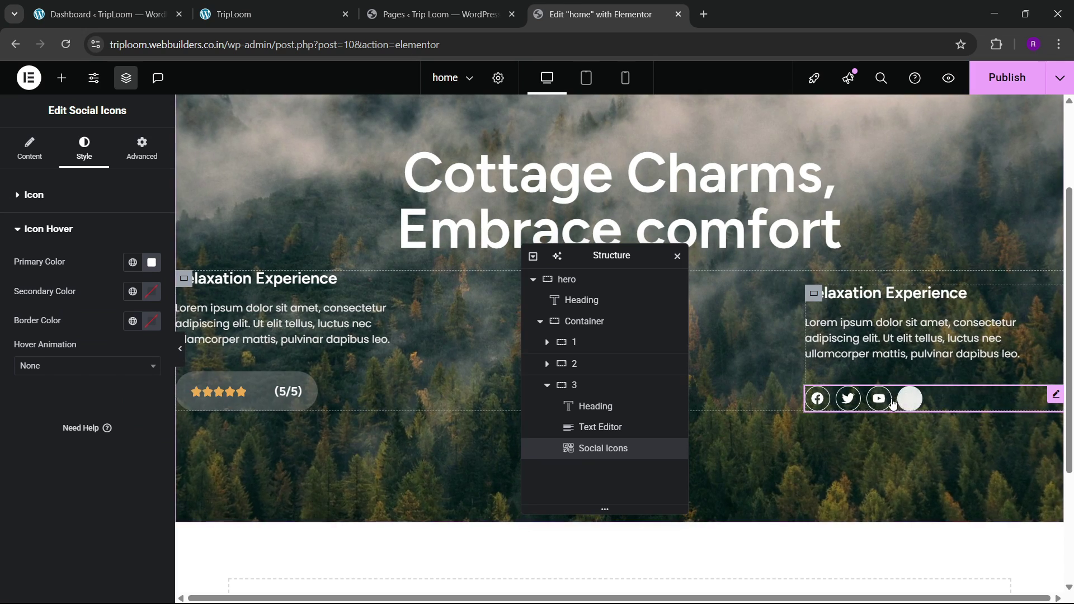
click(153, 296)
drag(134, 408, 59, 457)
click(8, 467)
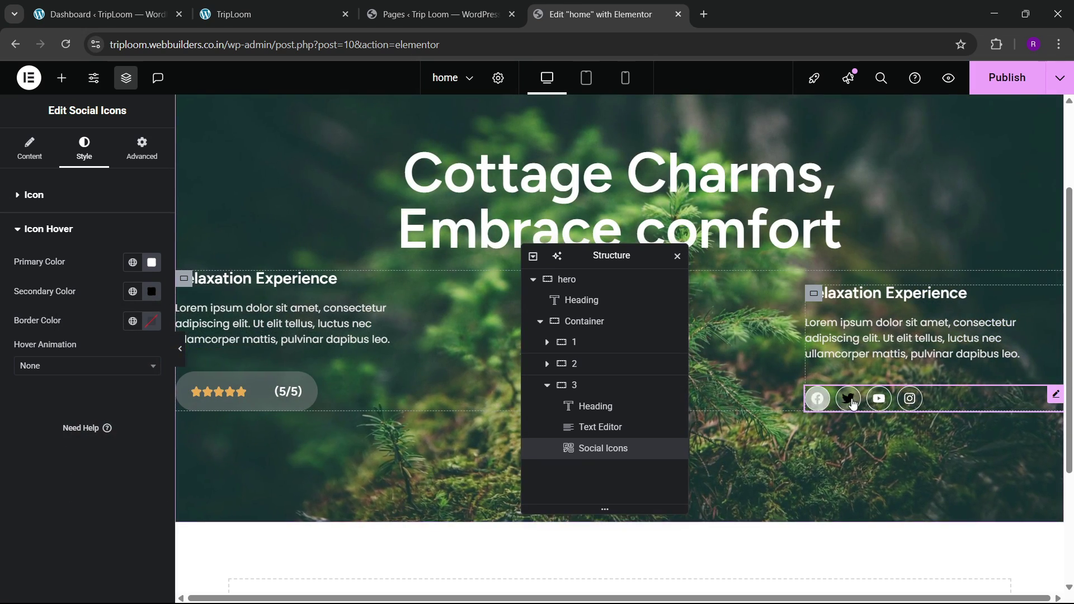
click(151, 320)
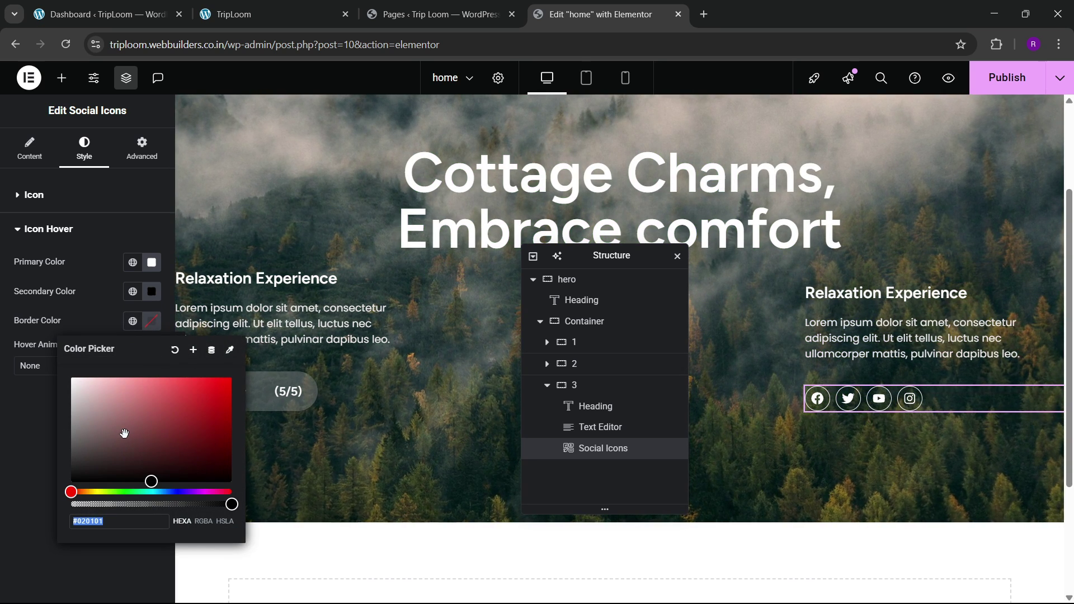
click(36, 447)
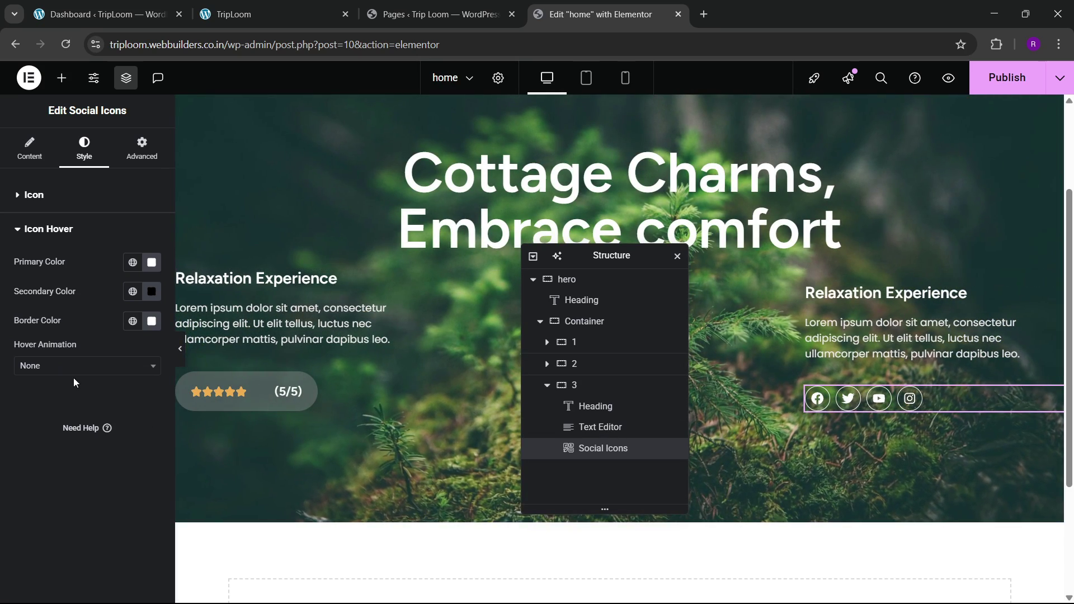
Step: Choose Grow Rotate as the icons' hover animation
click(75, 366)
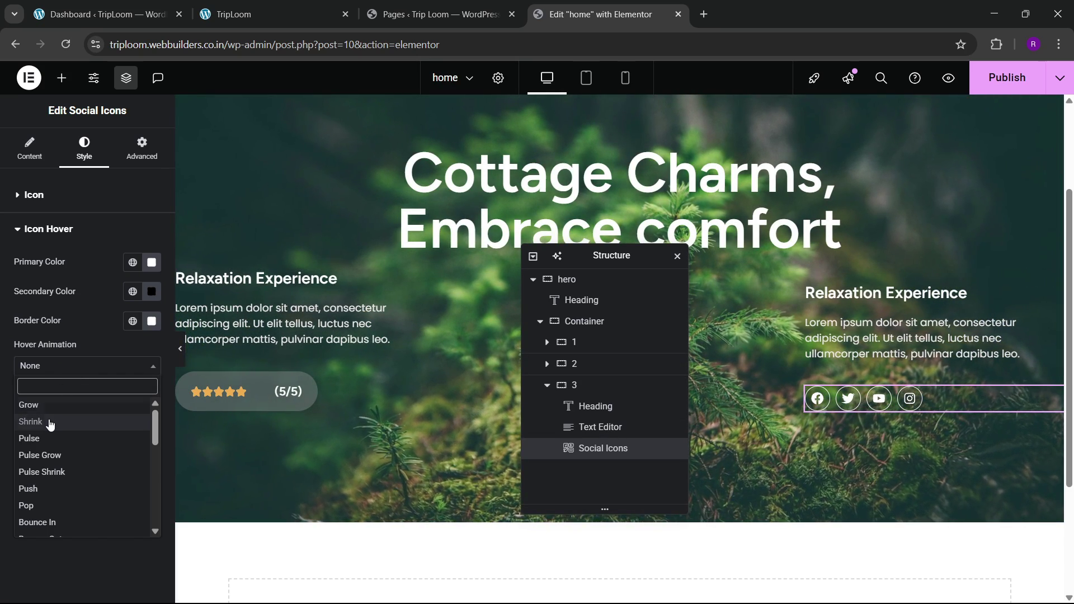
scroll(57, 492, down, 2)
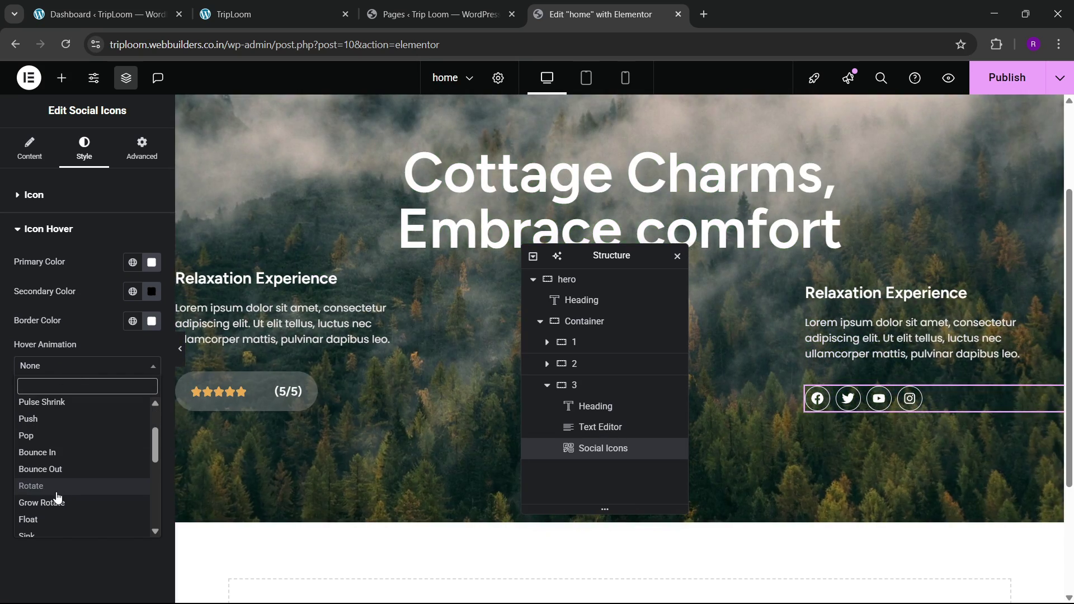
click(58, 496)
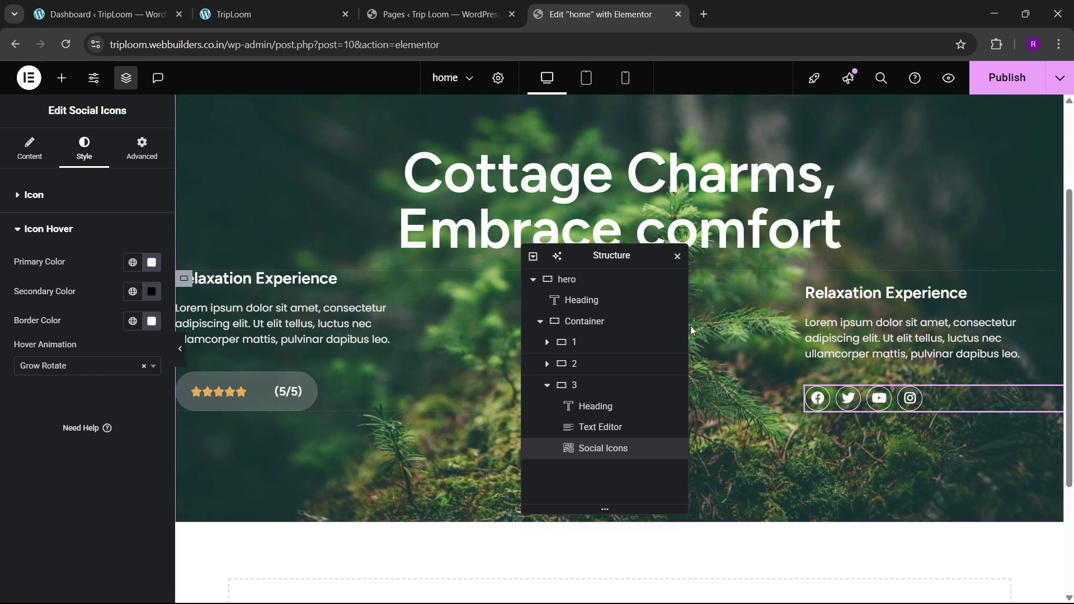
Step: Set the hero container's column and row gaps to 100 px and publish the page
click(540, 321)
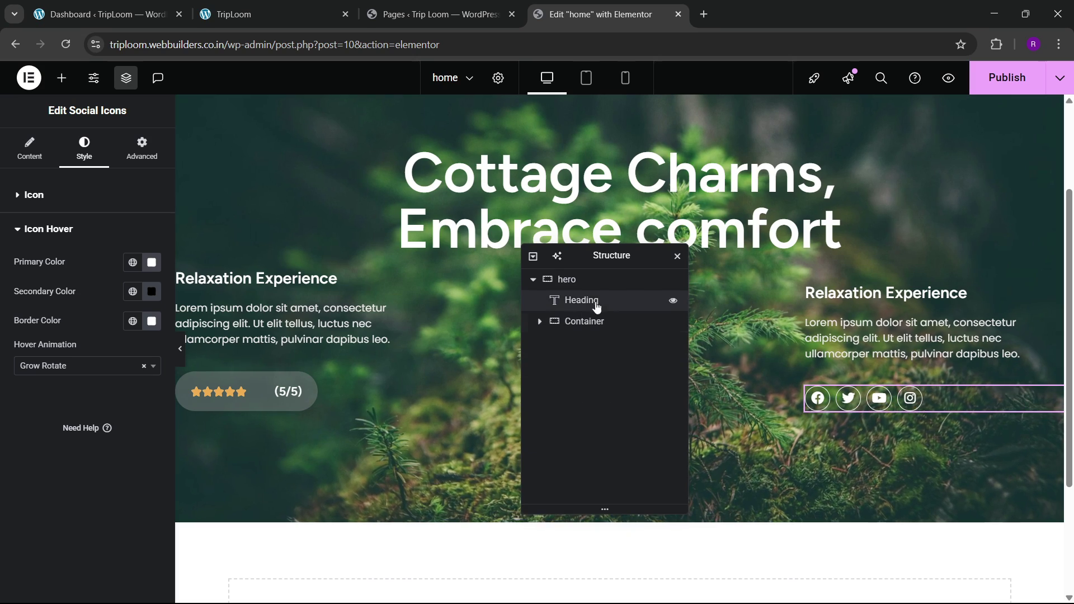
click(567, 279)
click(28, 149)
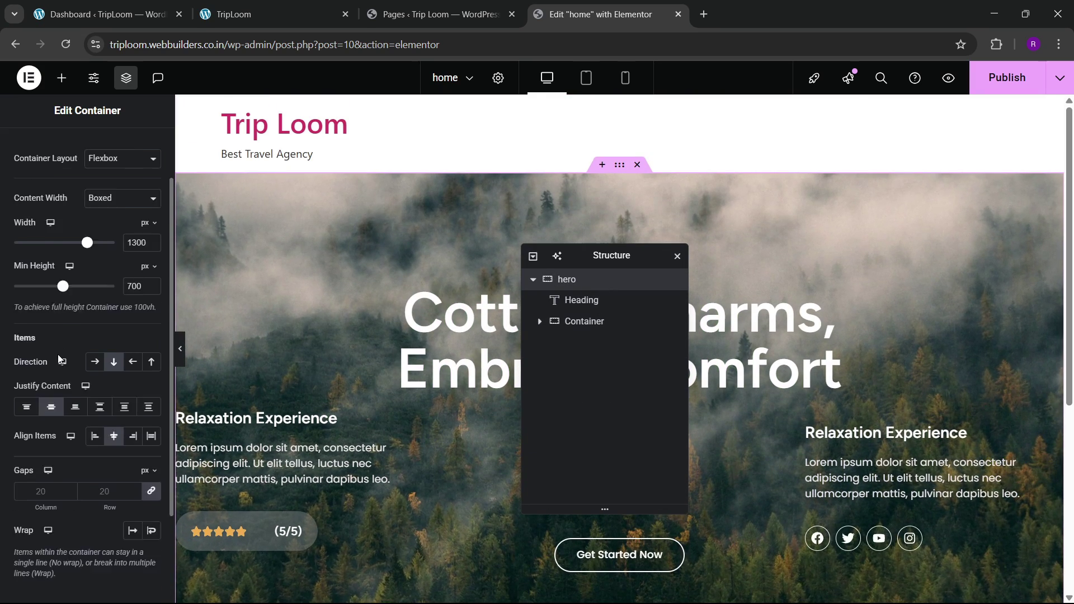
scroll(118, 435, down, 1)
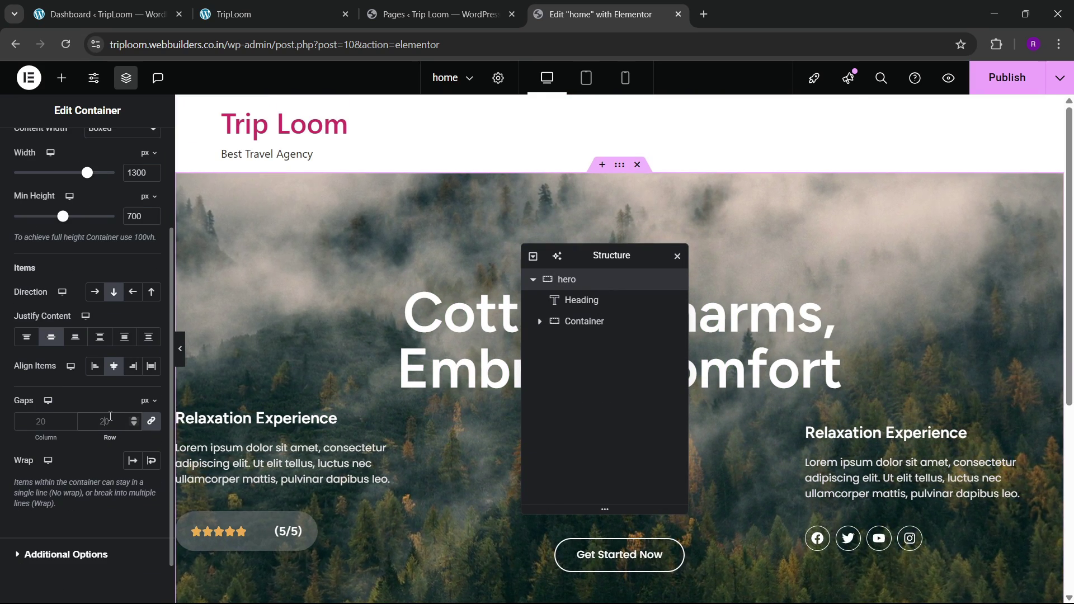
click(106, 422)
text(100)
scroll(421, 347, down, 5)
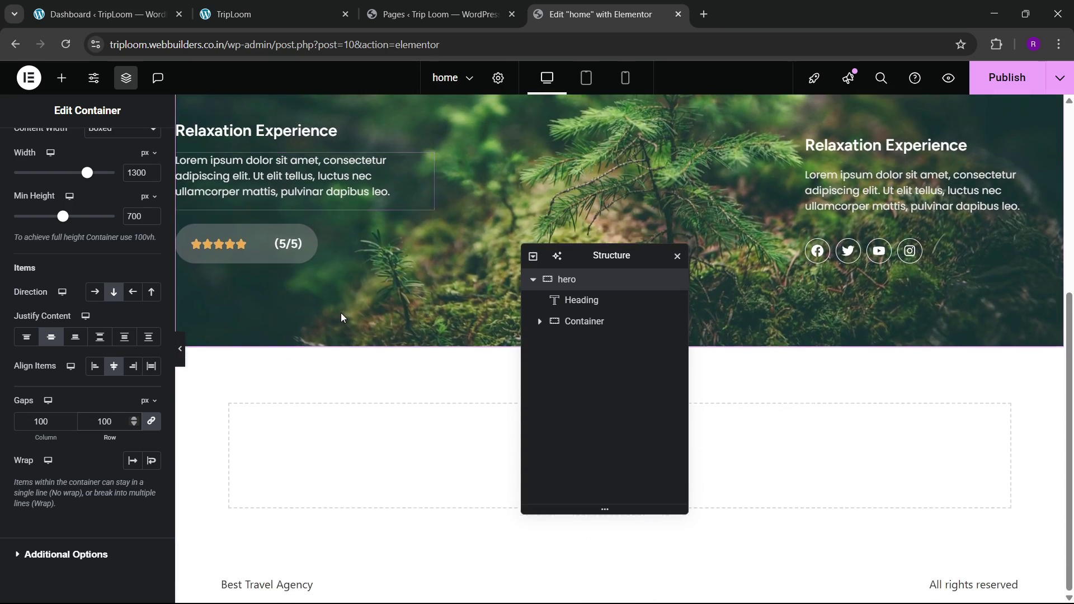
scroll(341, 317, up, 5)
click(1011, 76)
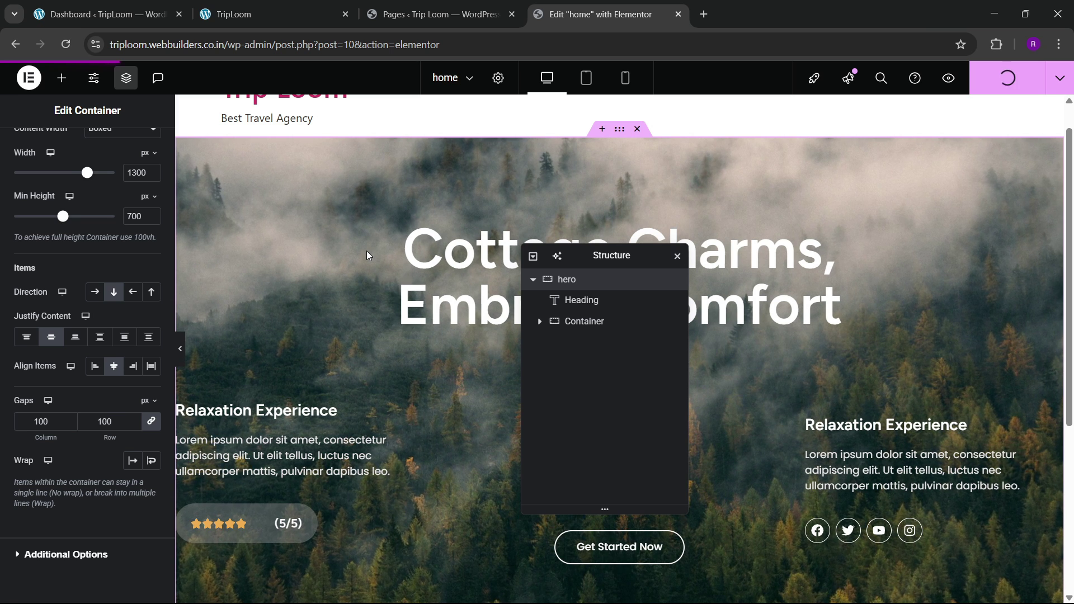
click(1059, 78)
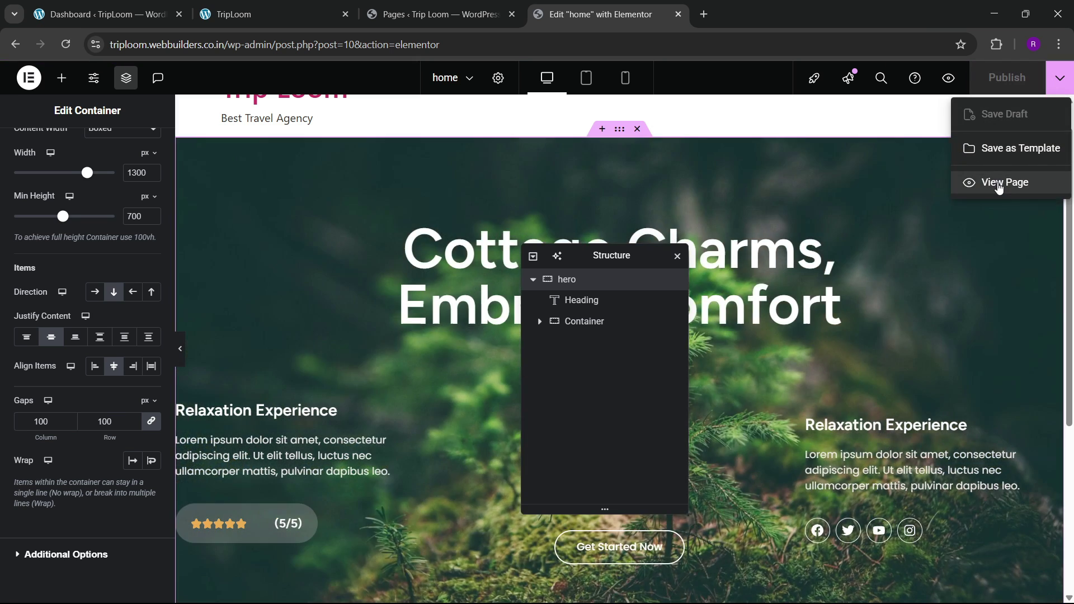
Step: View the published page live, compare it with the Cottega reference, then return to the editor
click(996, 184)
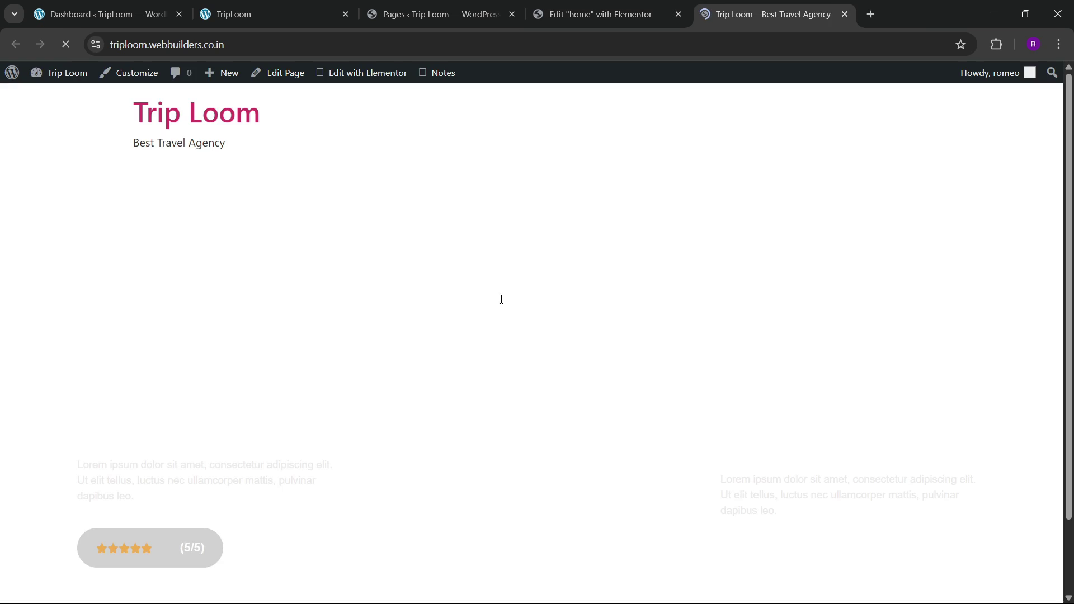
scroll(440, 320, down, 2)
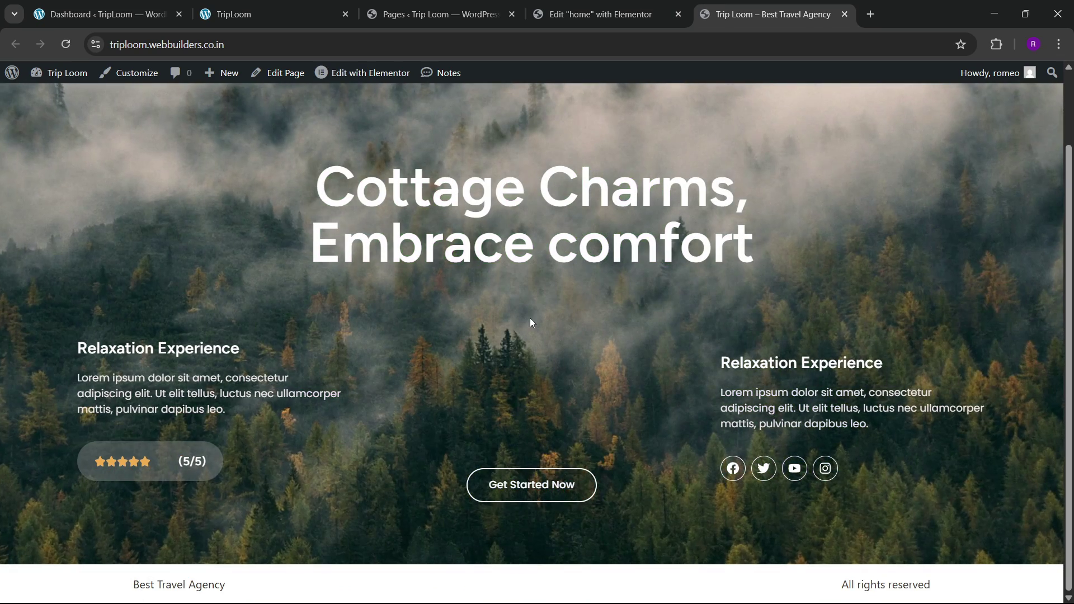
scroll(529, 310, up, 2)
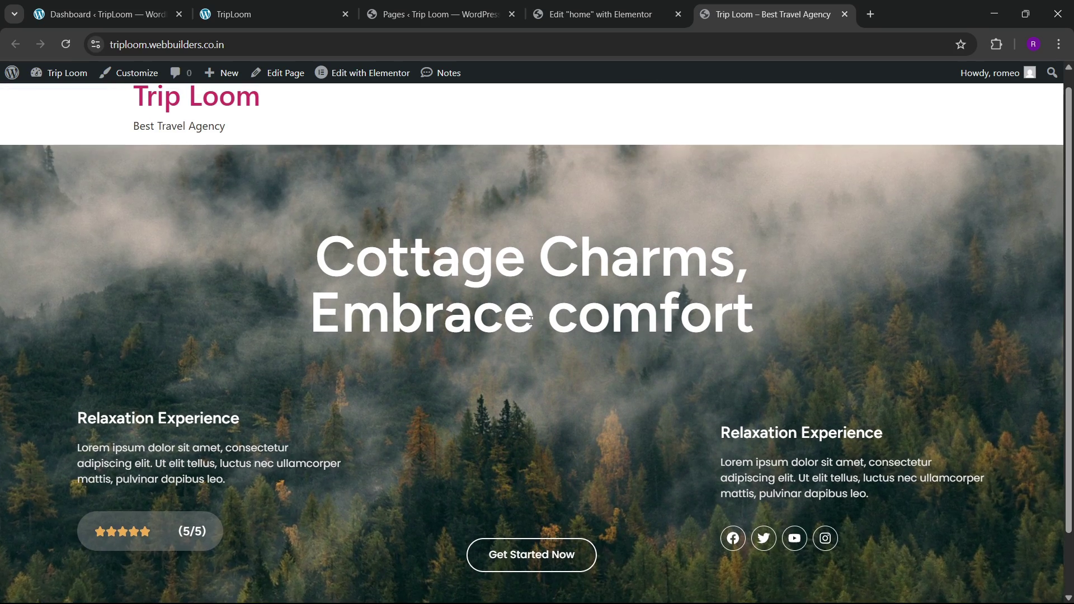
click(317, 10)
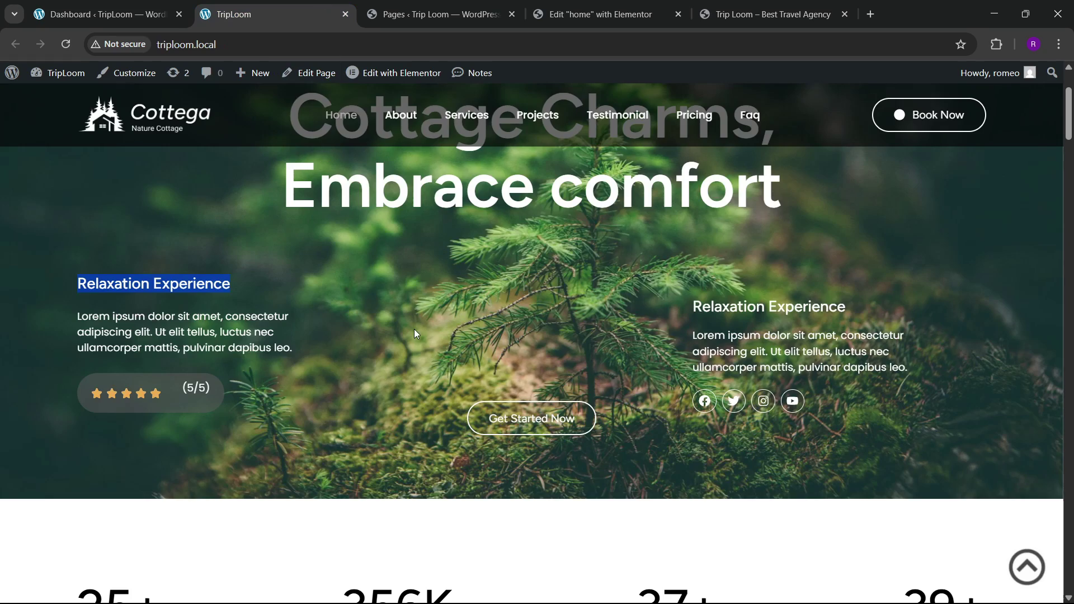
scroll(422, 341, down, 10)
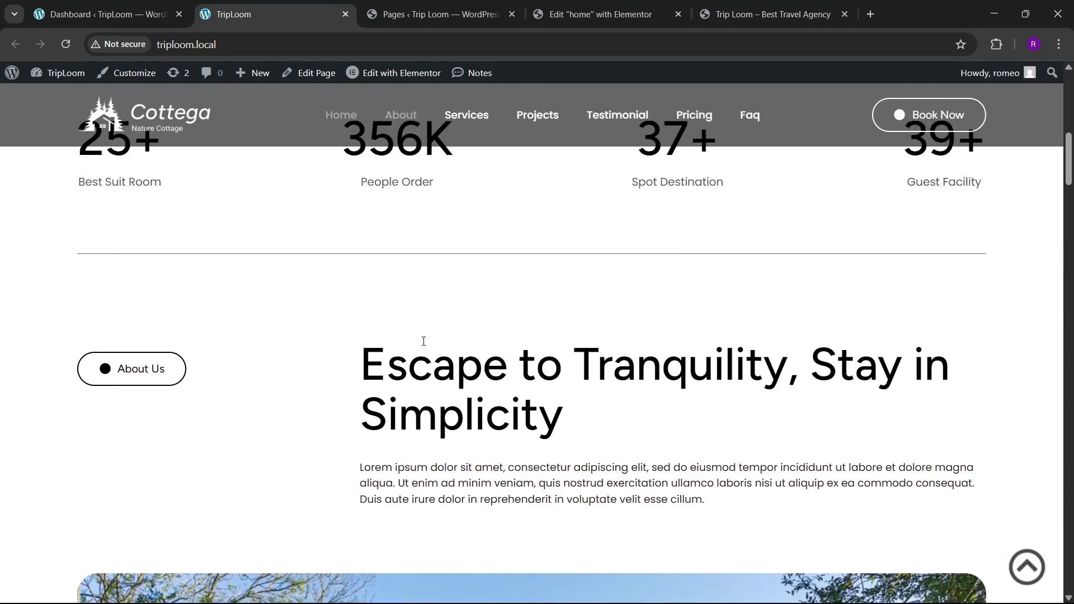
scroll(451, 355, up, 5)
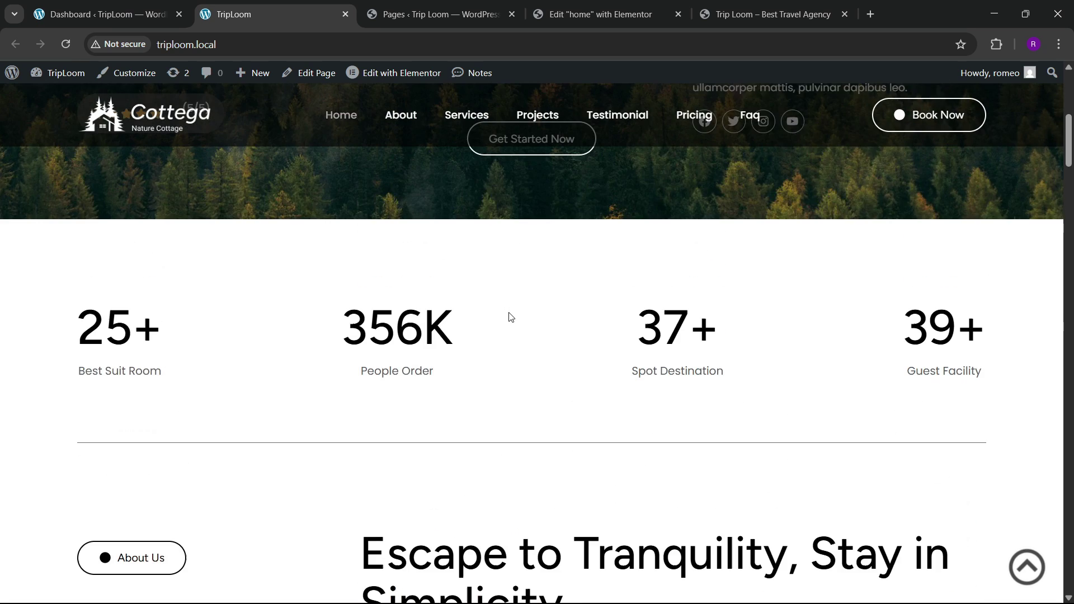
scroll(475, 392, down, 2)
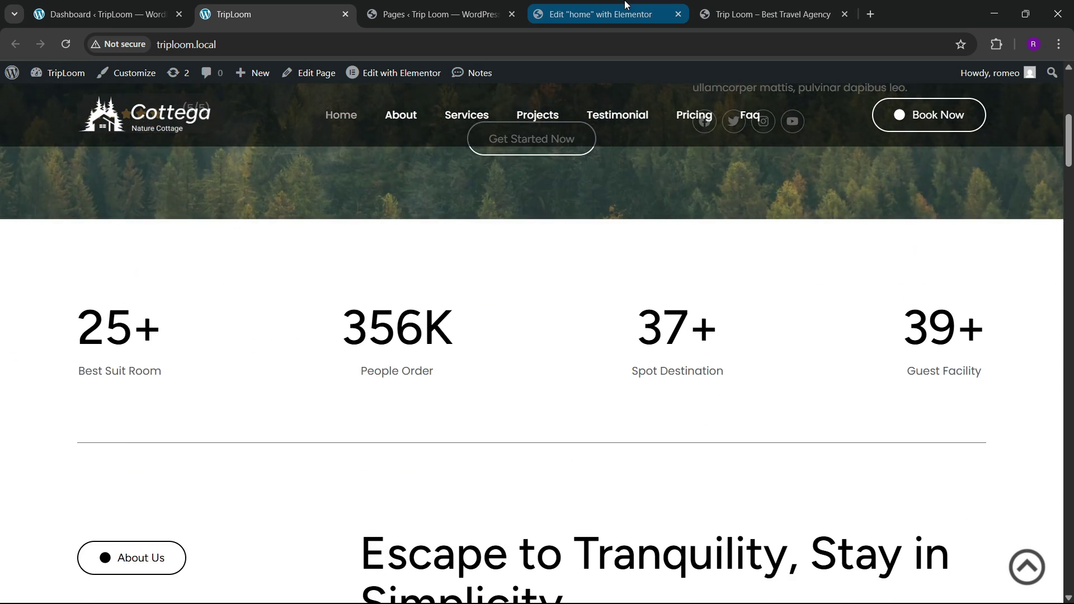
click(615, 12)
scroll(587, 257, down, 5)
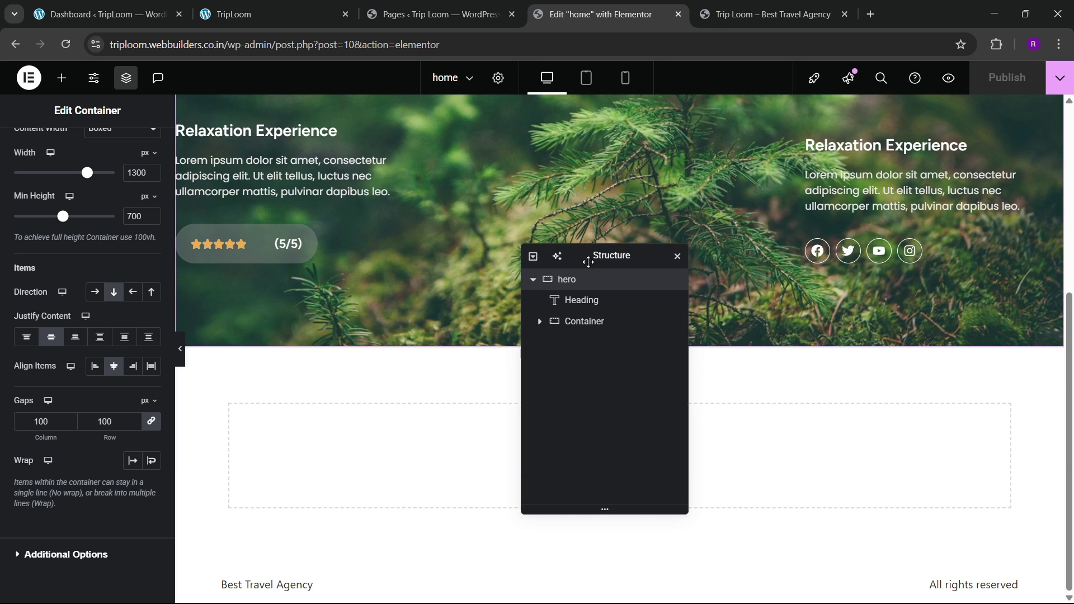
Step: Add a Flexbox container below the hero and name it 'counter'
drag(585, 256, 695, 234)
click(585, 446)
click(570, 489)
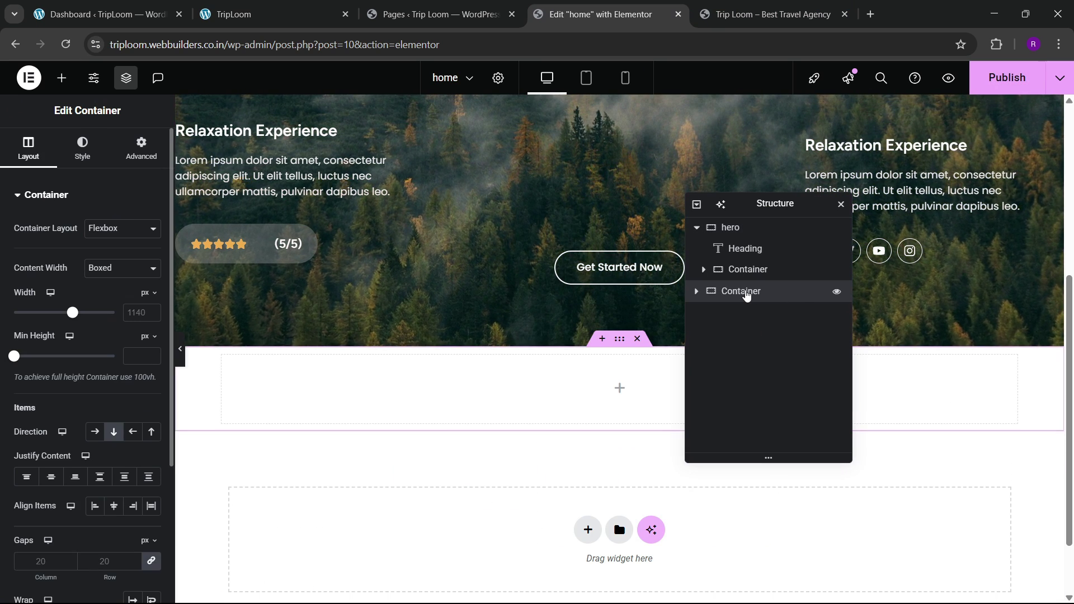
text(vlo)
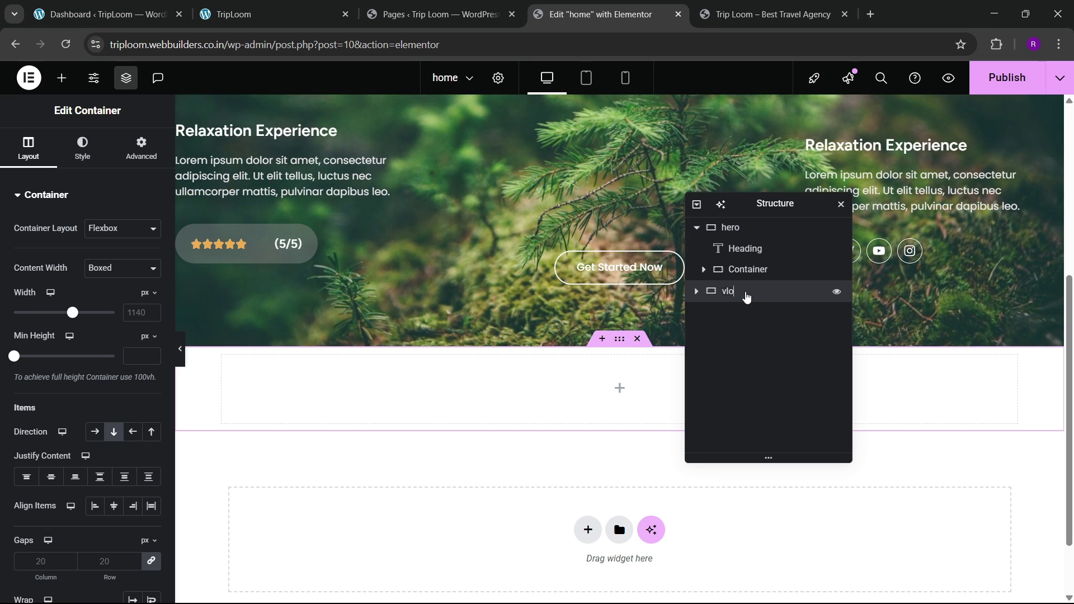
key(BackSpace)
key(BackSpace)
key(BackSpace)
text(counter)
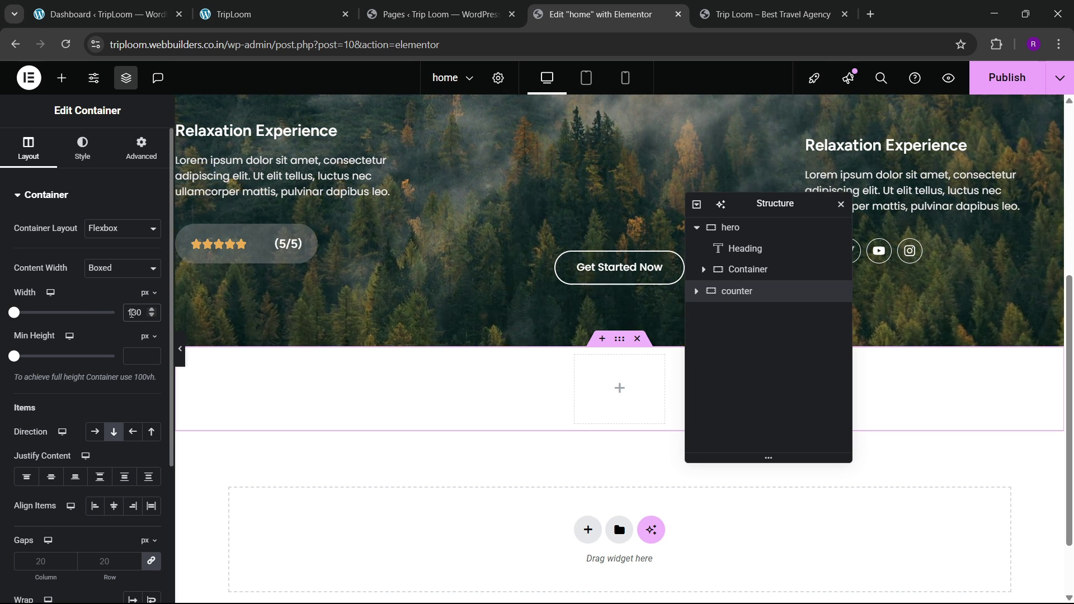
Step: Unlink the container's padding and set top and bottom to 100 px
click(142, 149)
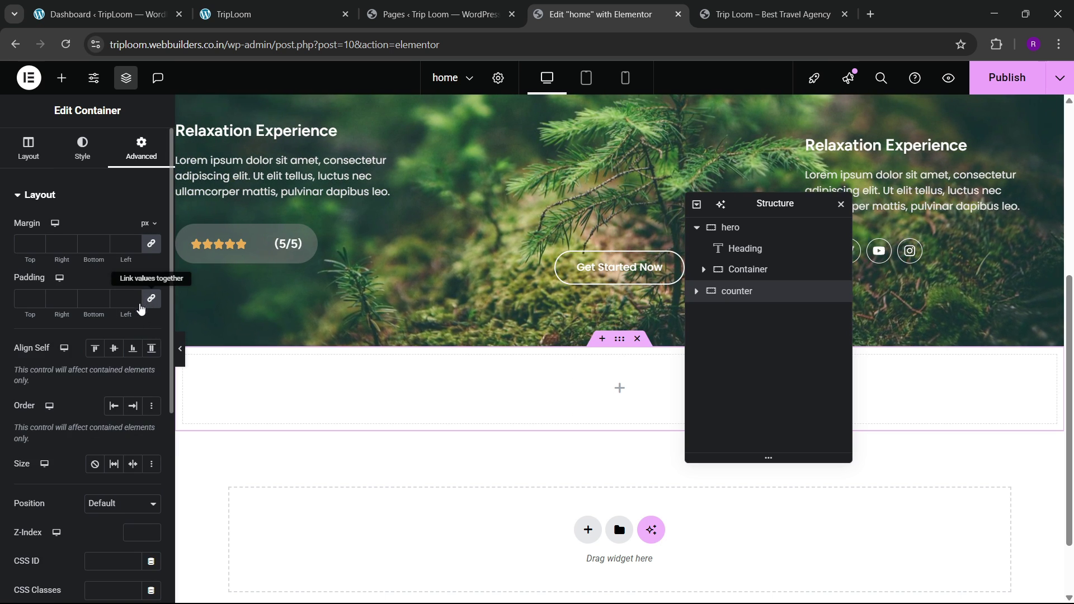
click(141, 306)
text(100)
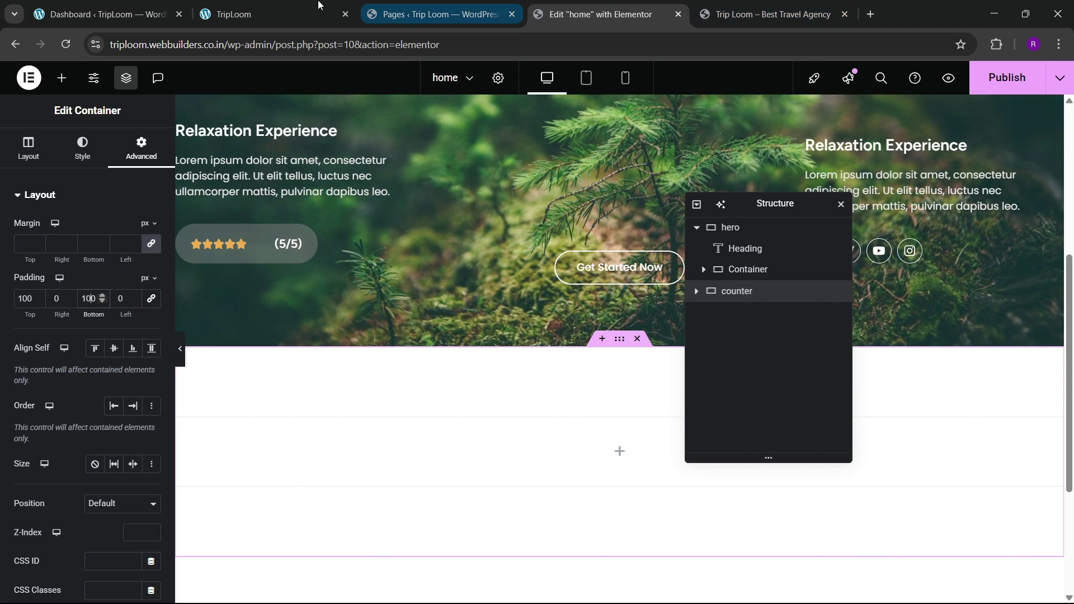
click(311, 4)
click(755, 12)
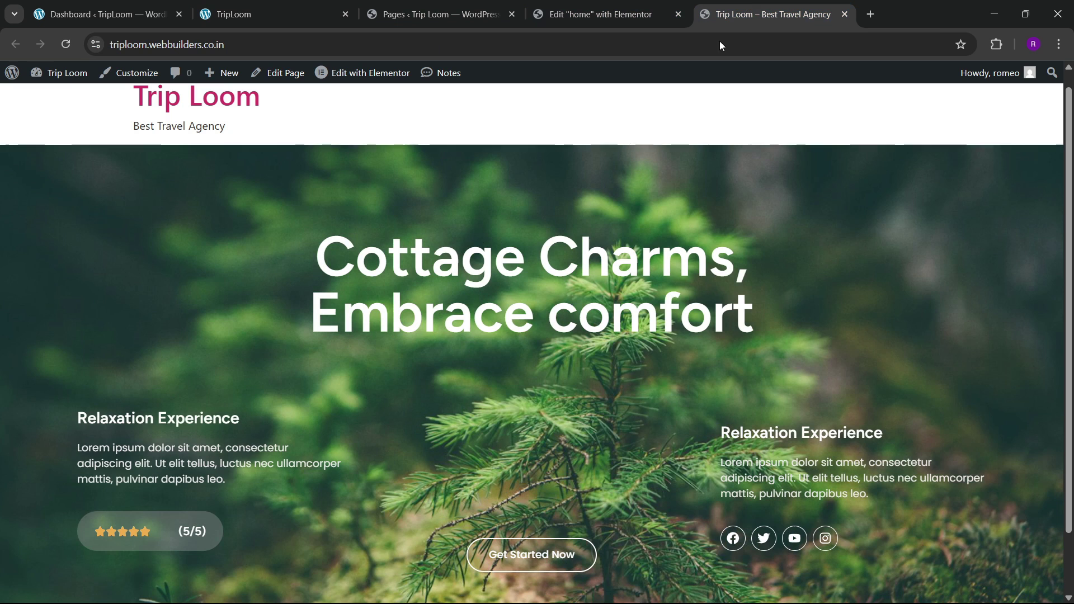
click(614, 7)
scroll(503, 388, down, 2)
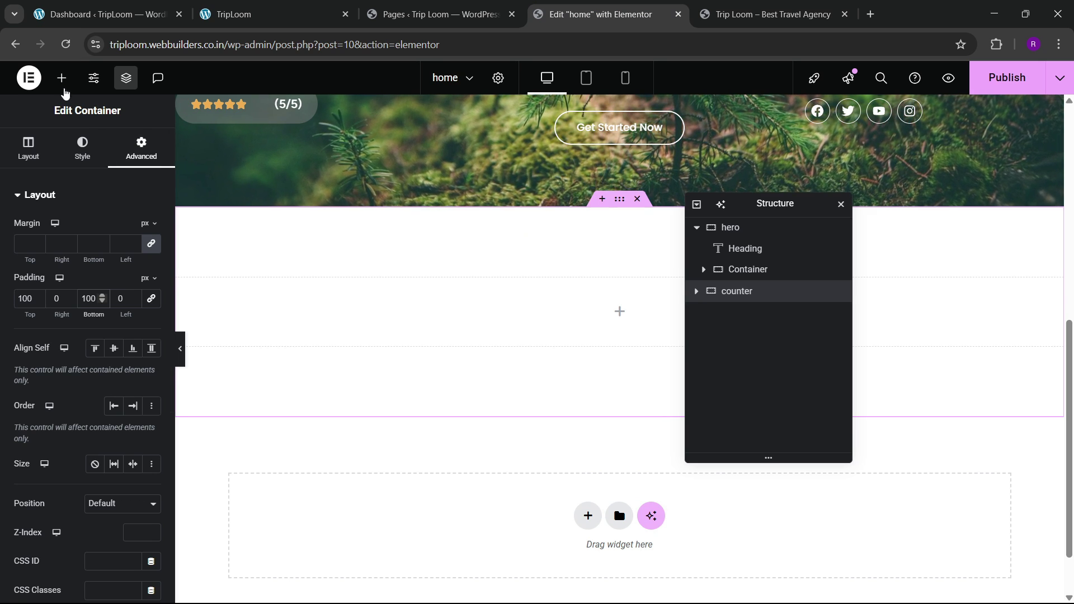
Step: Place a Counter widget into the counter container
click(62, 79)
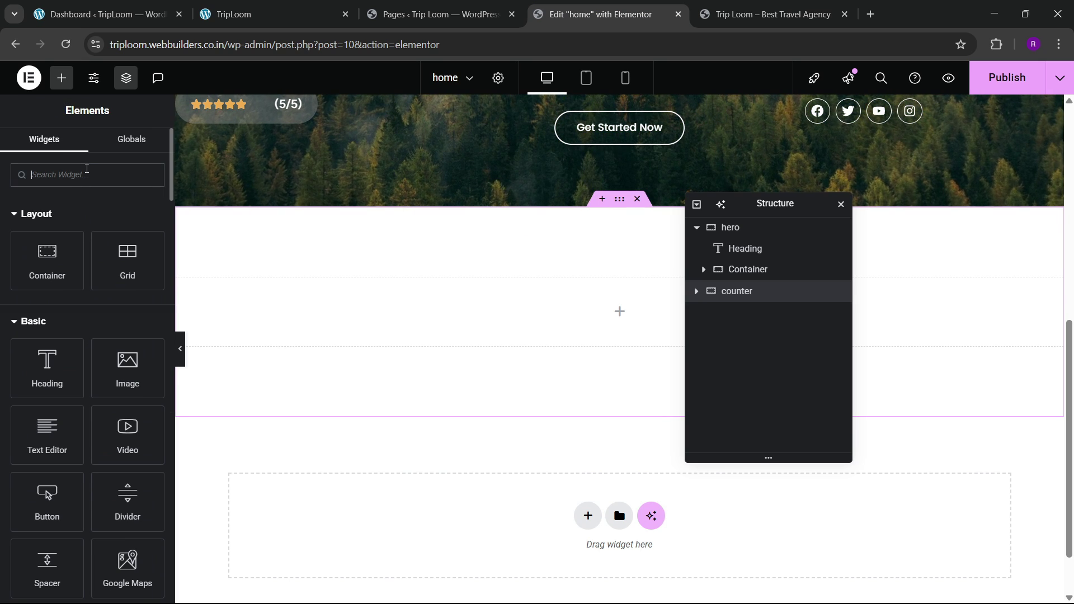
click(86, 175)
text(counter)
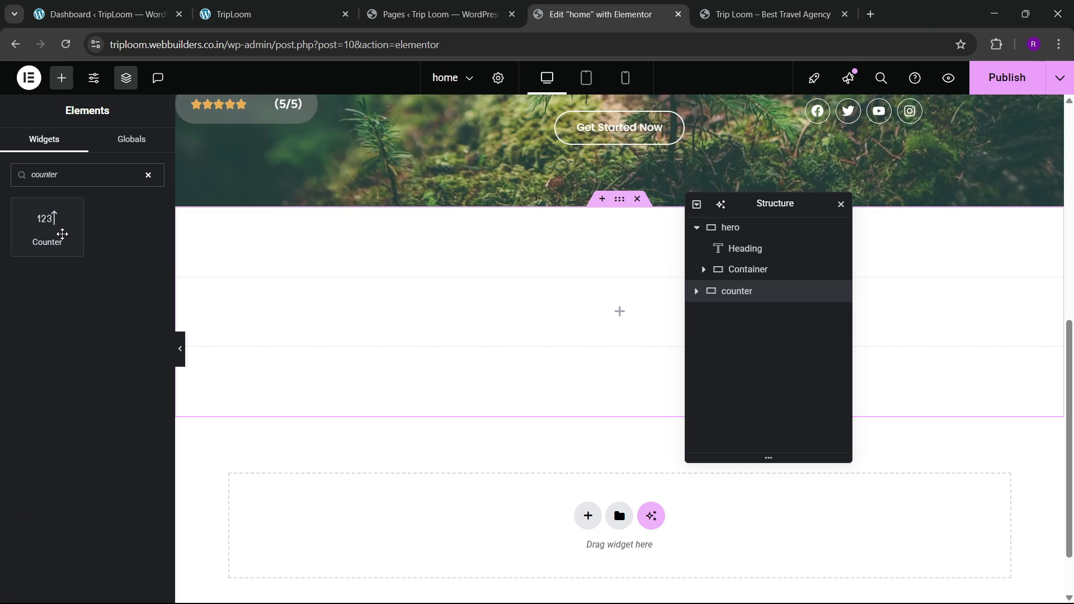
drag(48, 226, 458, 327)
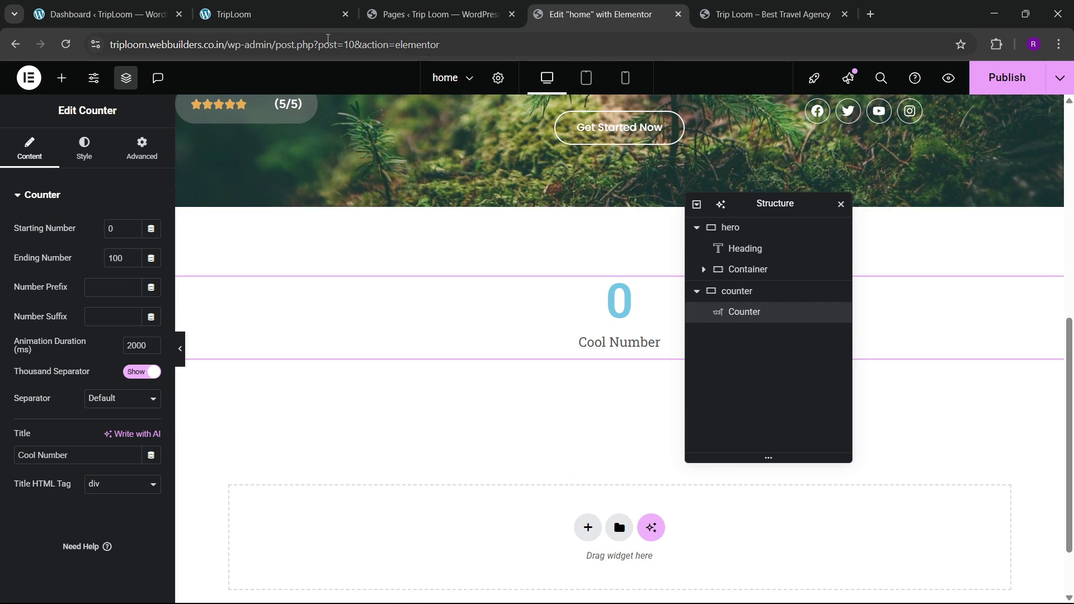
click(268, 14)
click(741, 7)
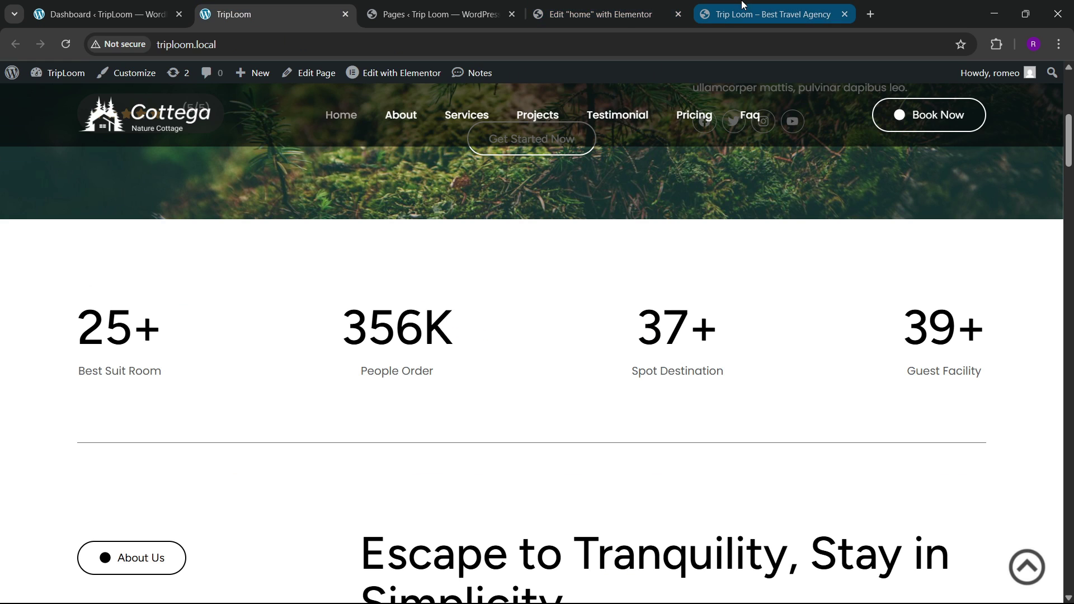
click(540, 8)
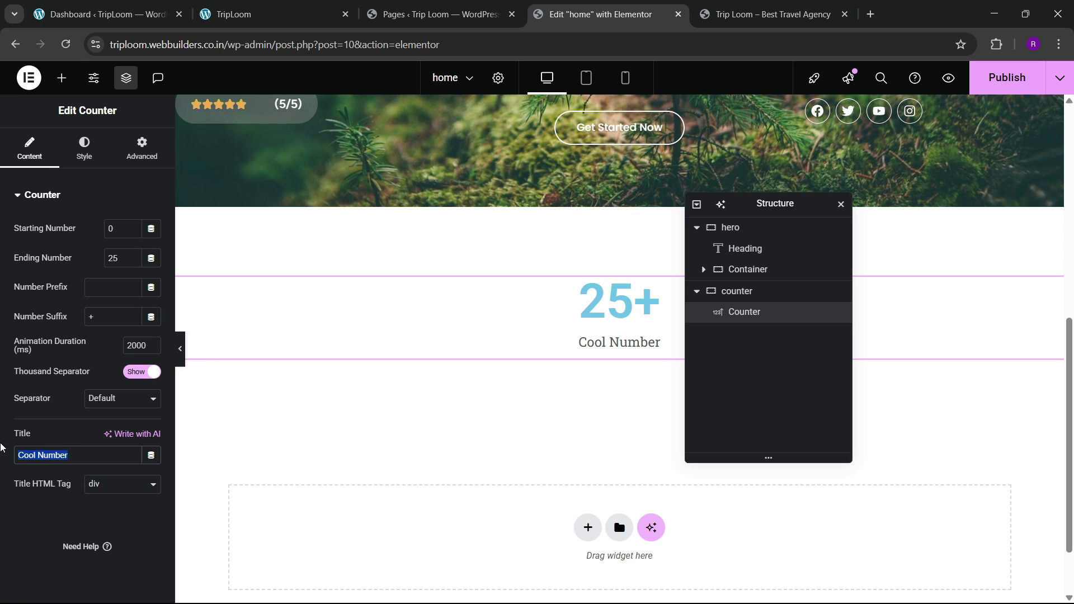
Step: Set the counter to end at 25 with a '+' suffix and title 'Best Suit Room'
text(Best Suit Room)
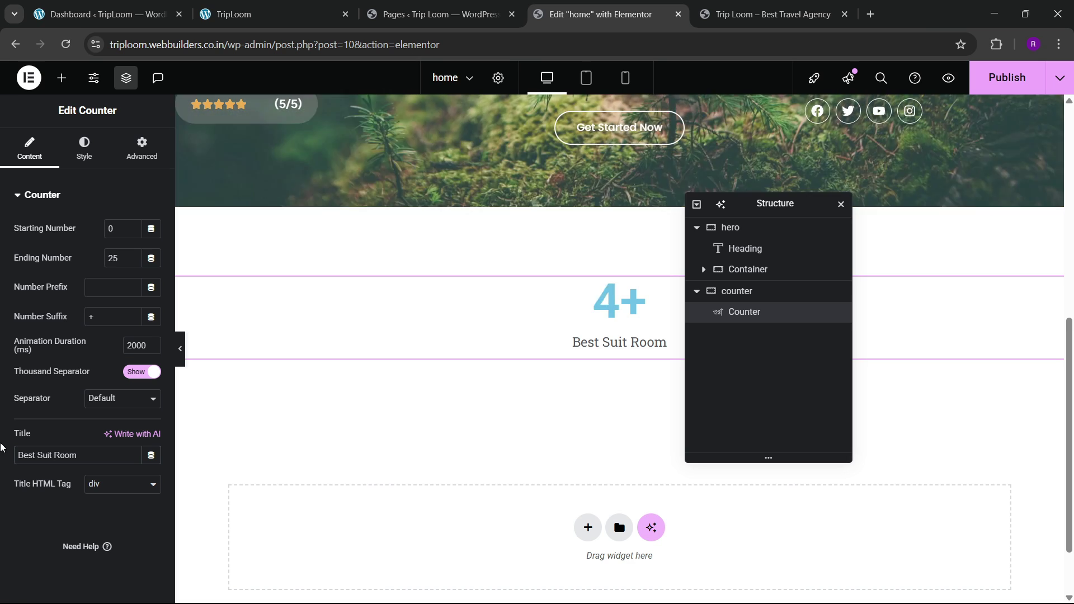
click(254, 4)
click(721, 4)
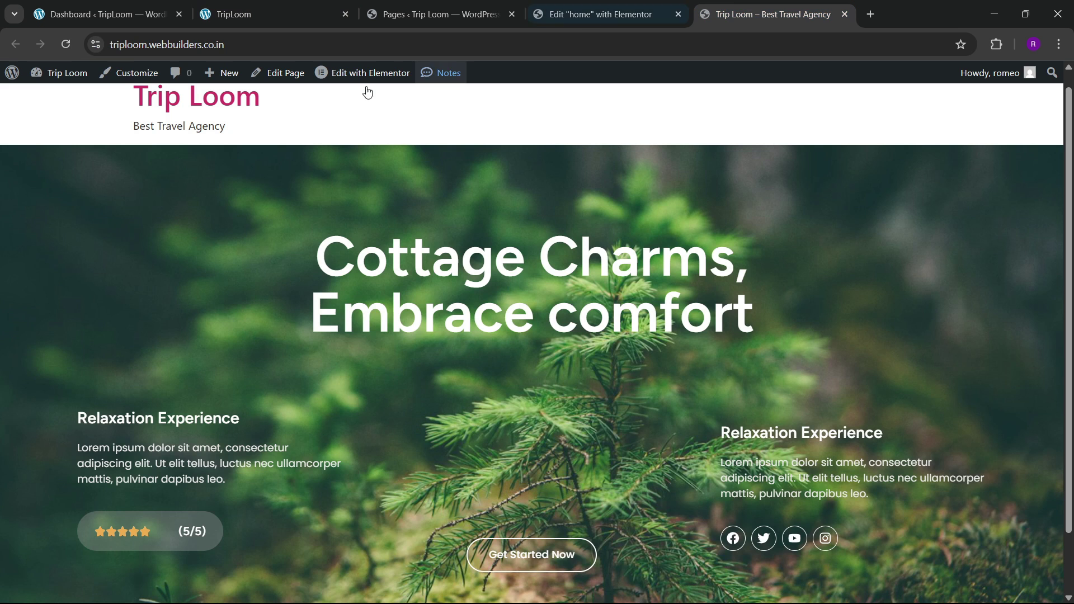
click(598, 14)
Step: Make the counter number global black and set its font to Figtree
click(85, 150)
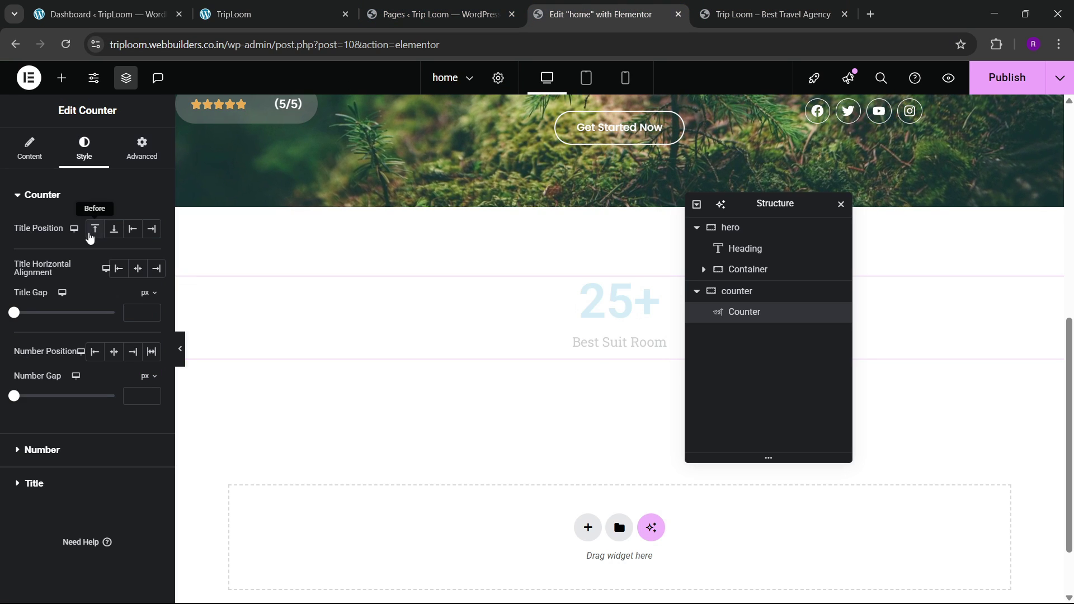
click(37, 448)
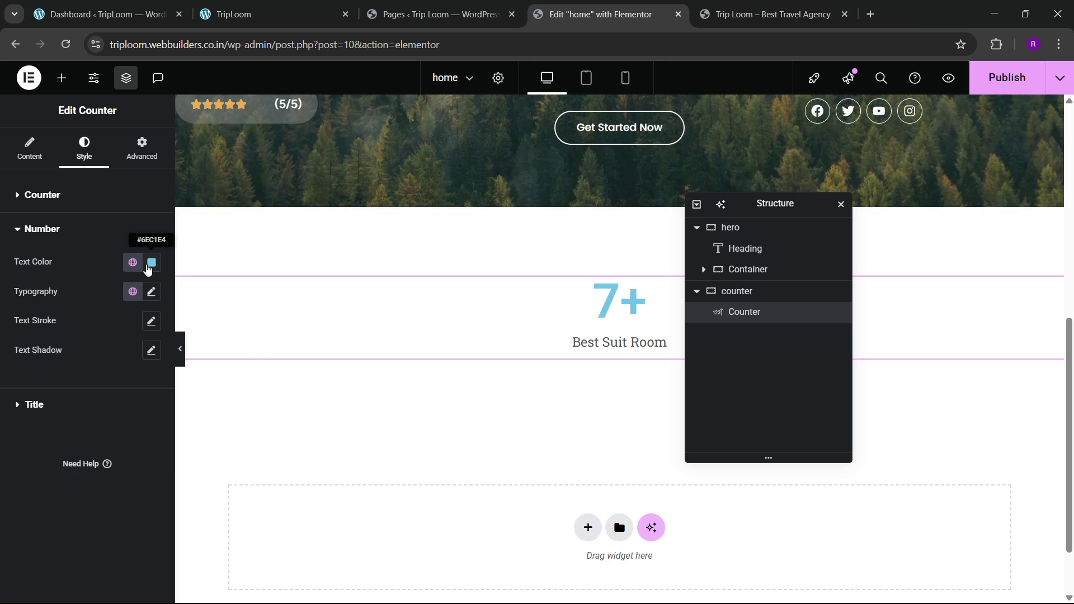
click(149, 268)
click(131, 379)
click(132, 262)
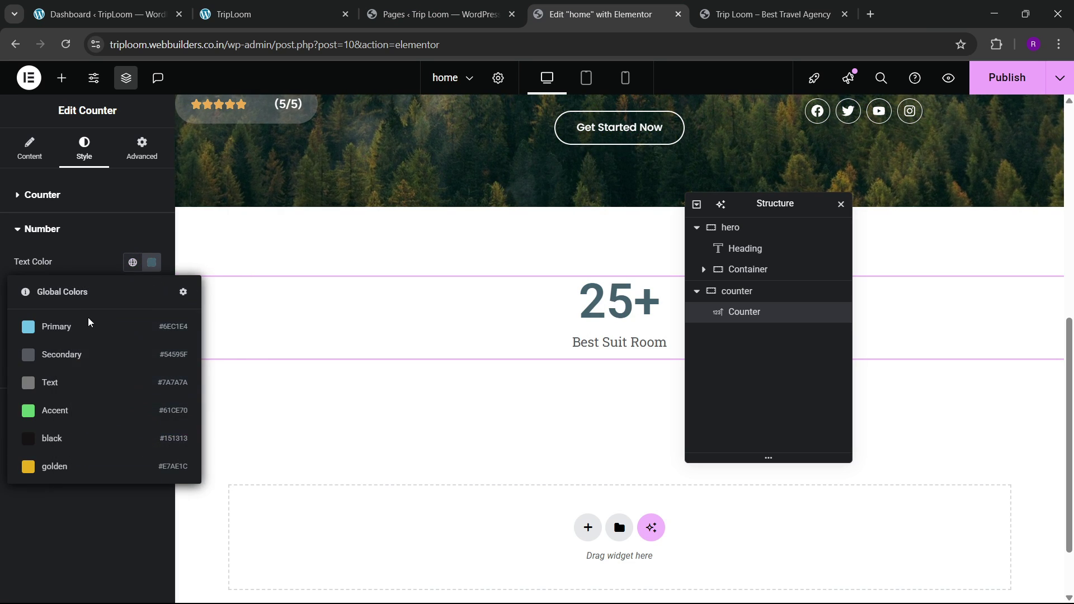
click(72, 436)
click(151, 291)
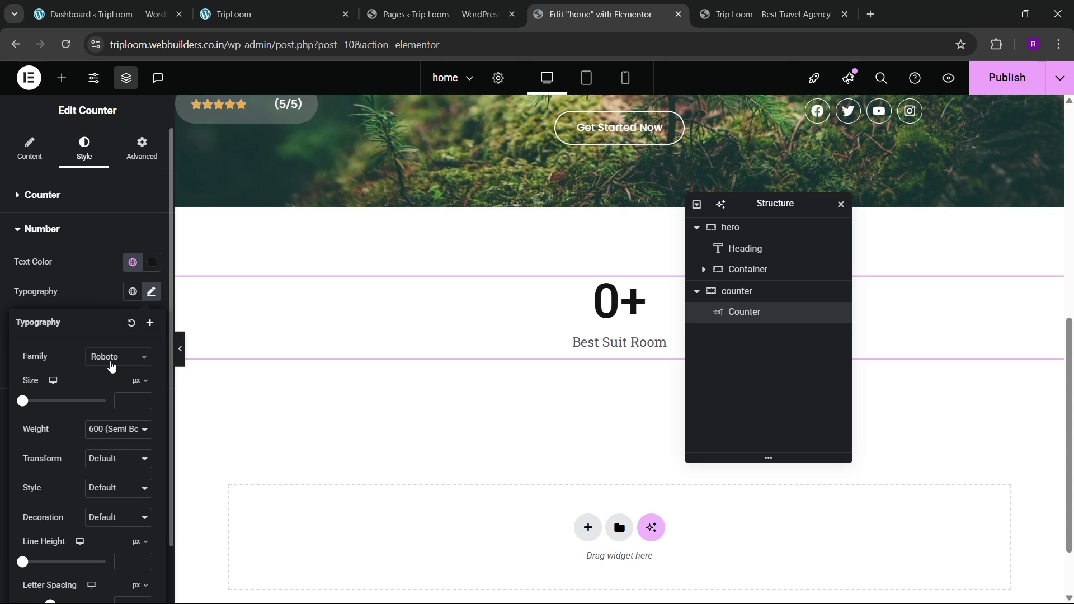
click(111, 361)
text(figtre)
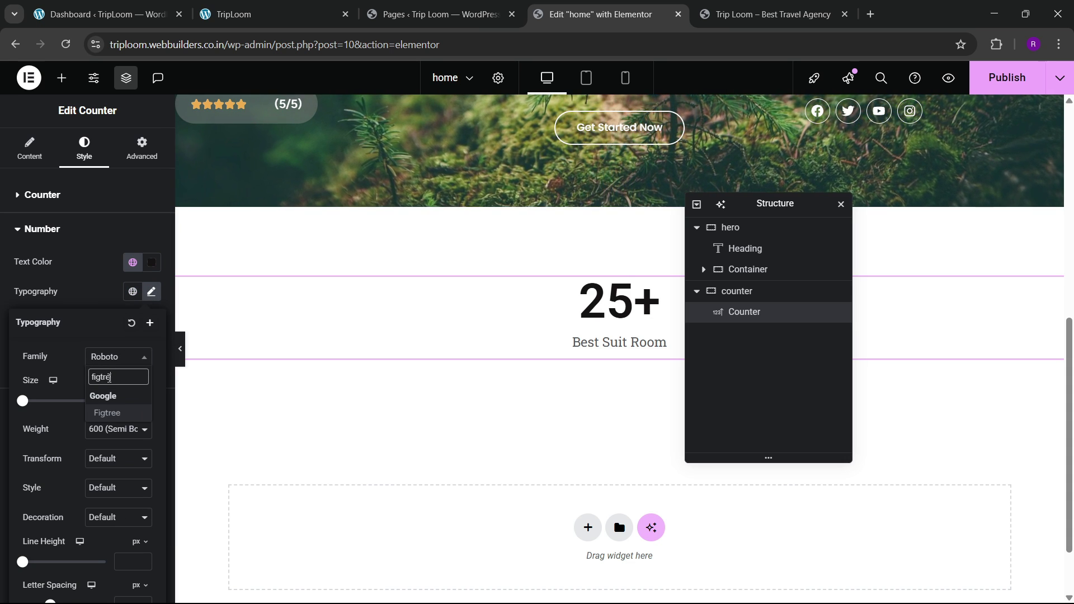
key(Return)
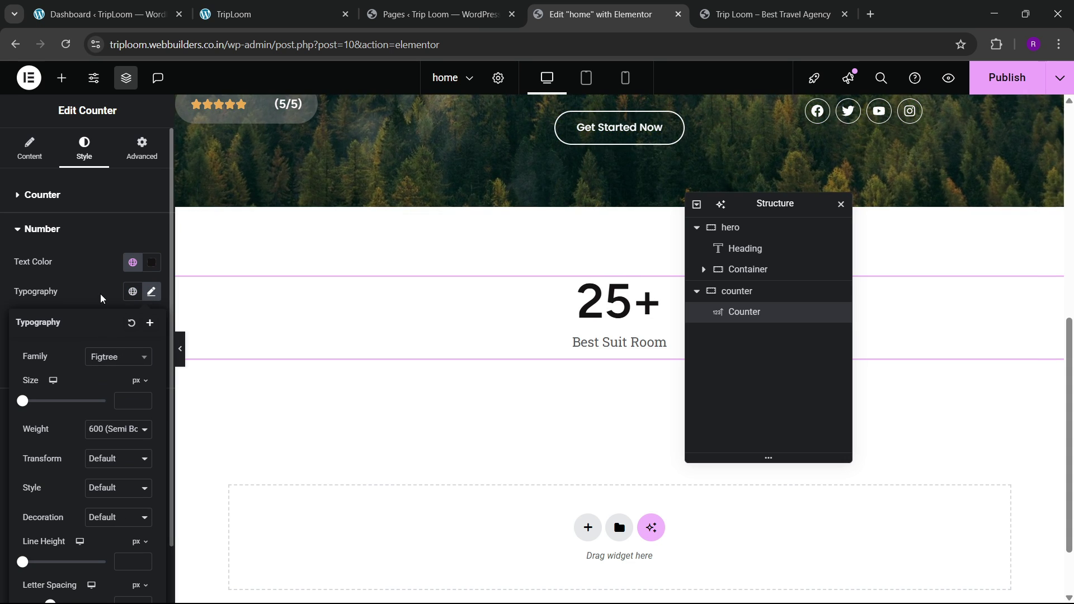
click(101, 298)
Step: Set the counter title's font family to Poppins
click(117, 398)
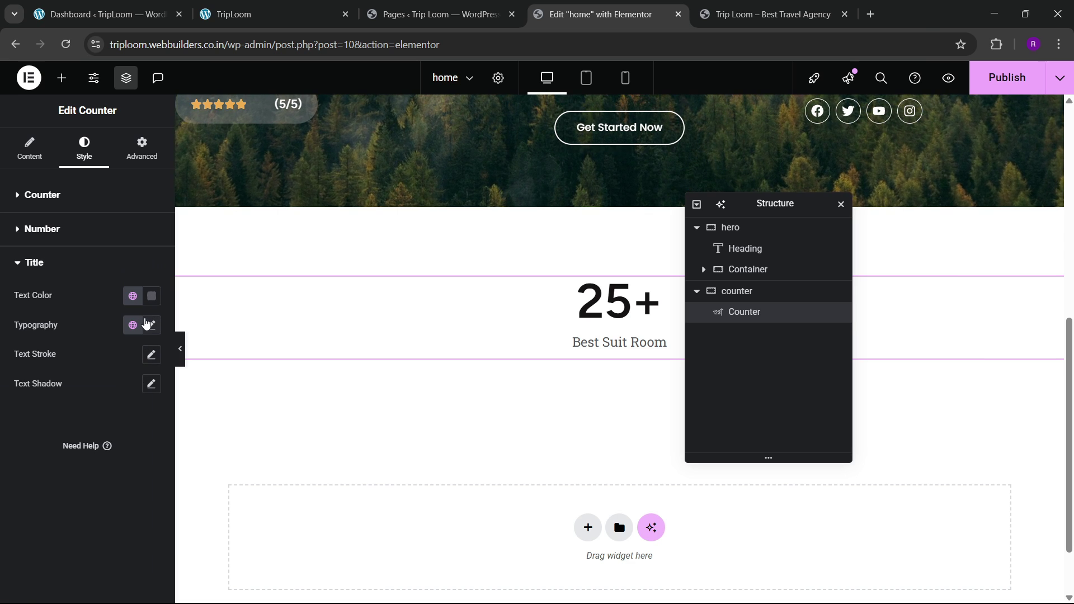
click(151, 326)
click(110, 391)
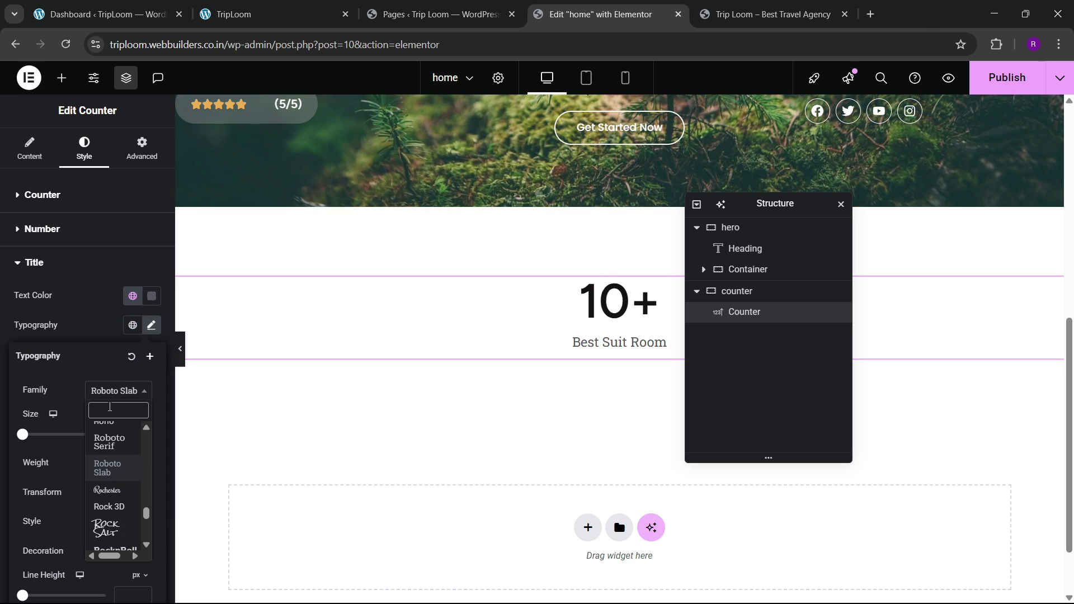
text(poppins)
key(Return)
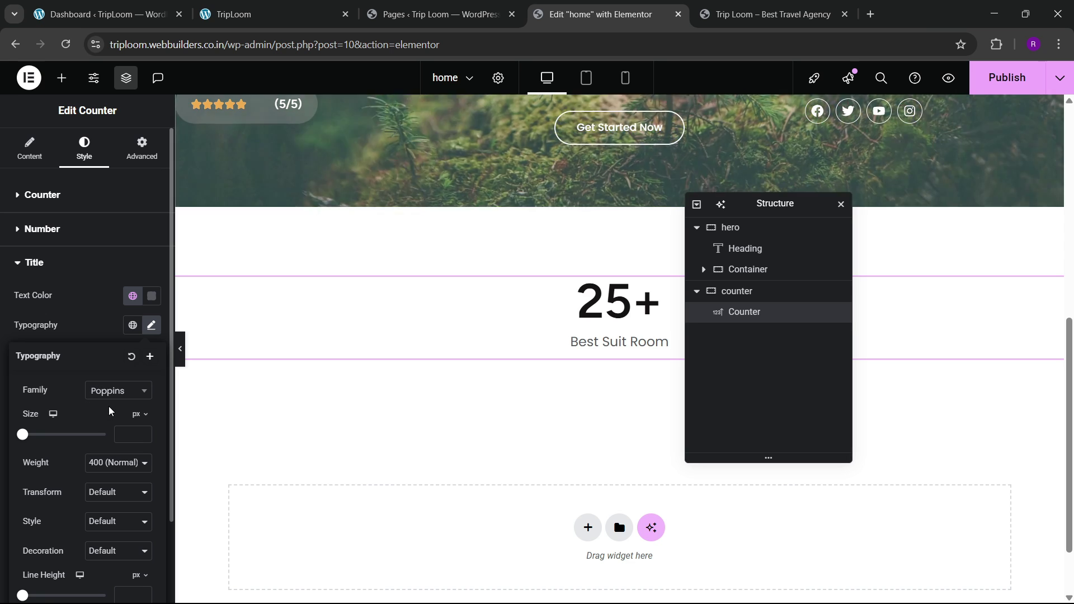
click(97, 330)
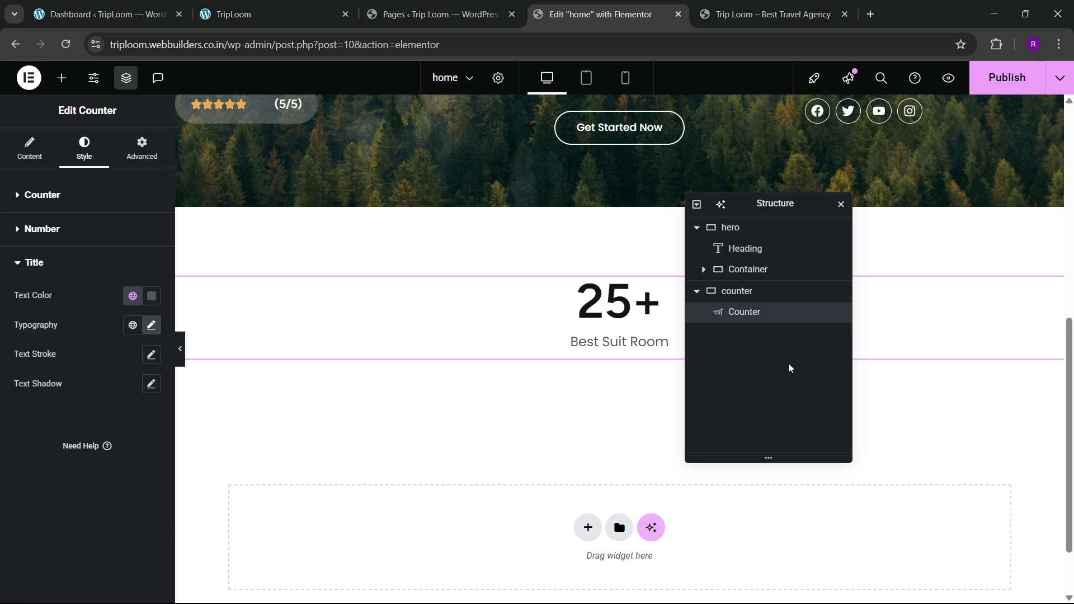
Step: Duplicate the Counter three times to make four identical counters
right_click(745, 319)
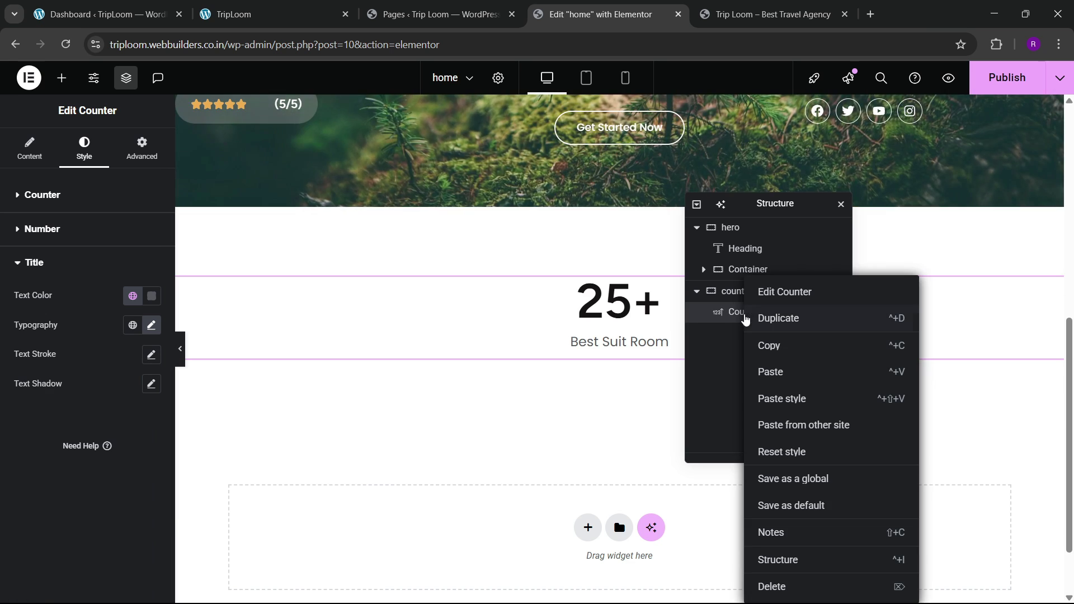
click(765, 320)
right_click(754, 335)
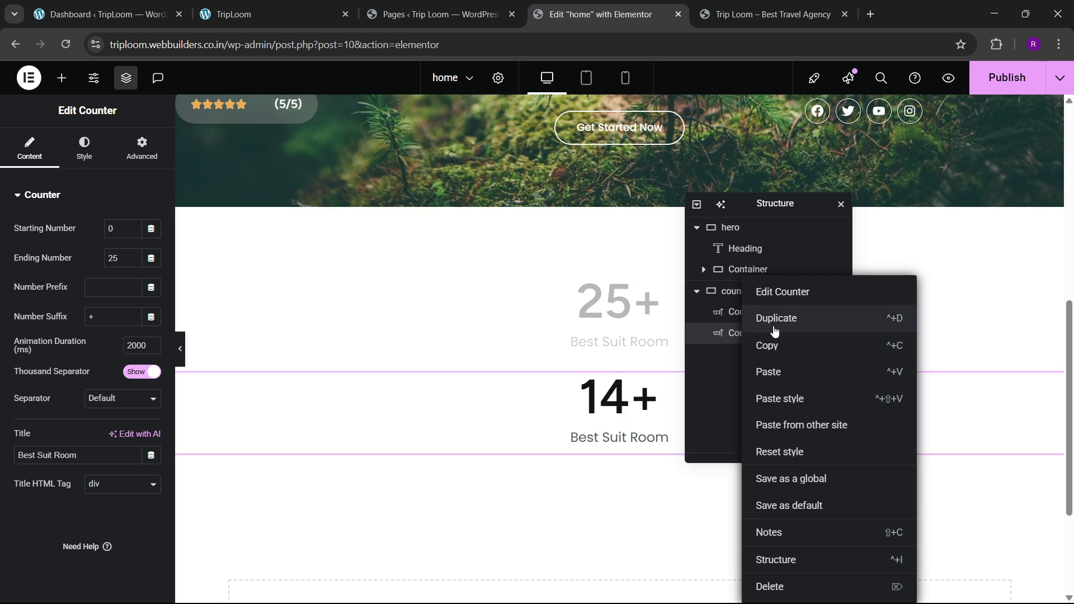
click(775, 321)
right_click(765, 360)
click(791, 314)
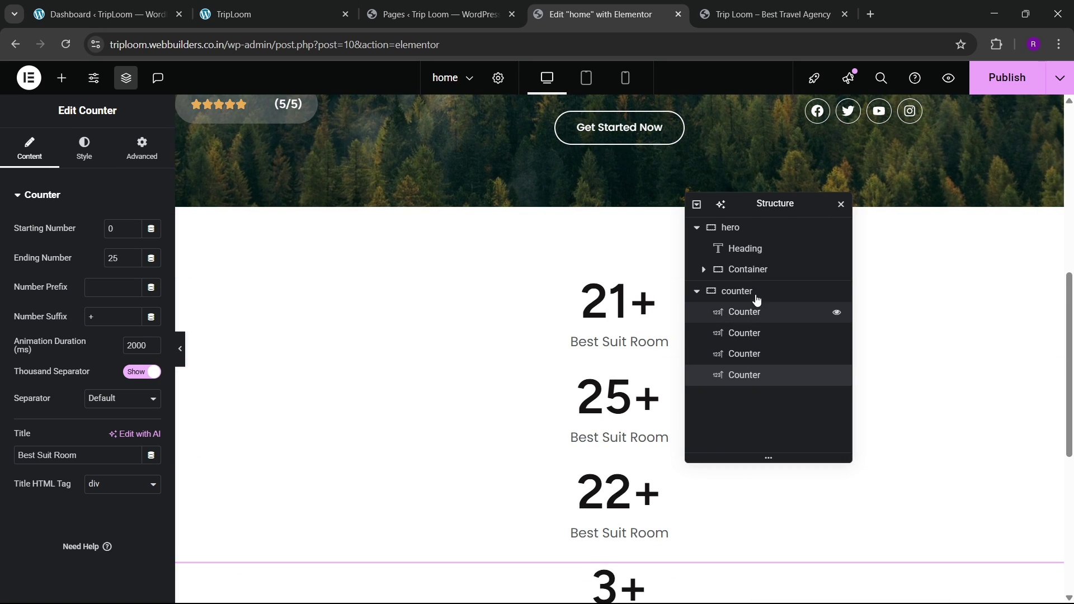
Step: Lay the counters out in a row with Justify Content set to Space Between
click(486, 296)
click(28, 148)
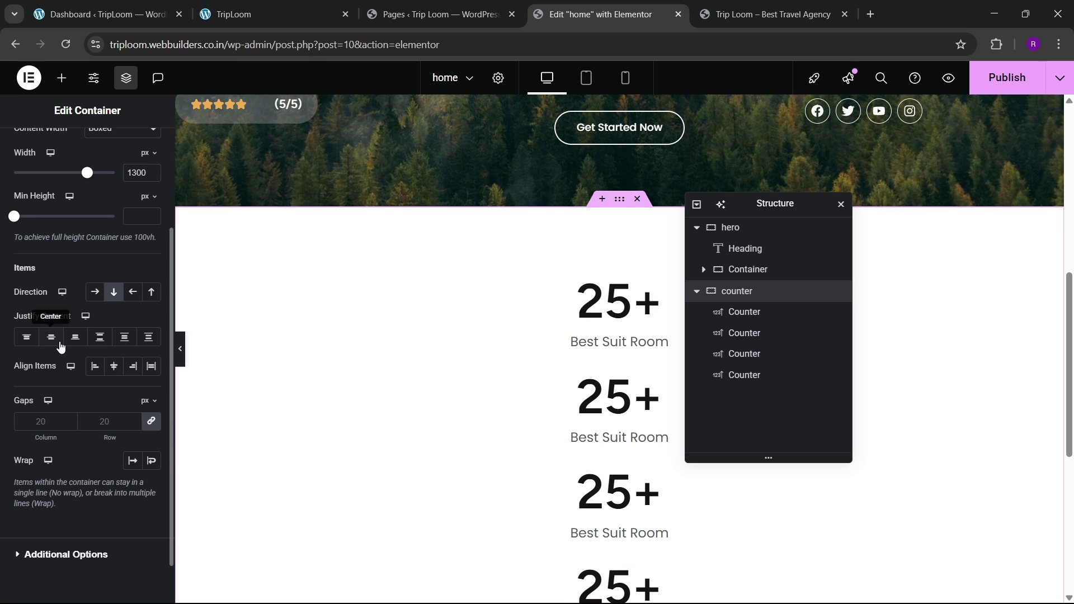
click(94, 291)
click(100, 338)
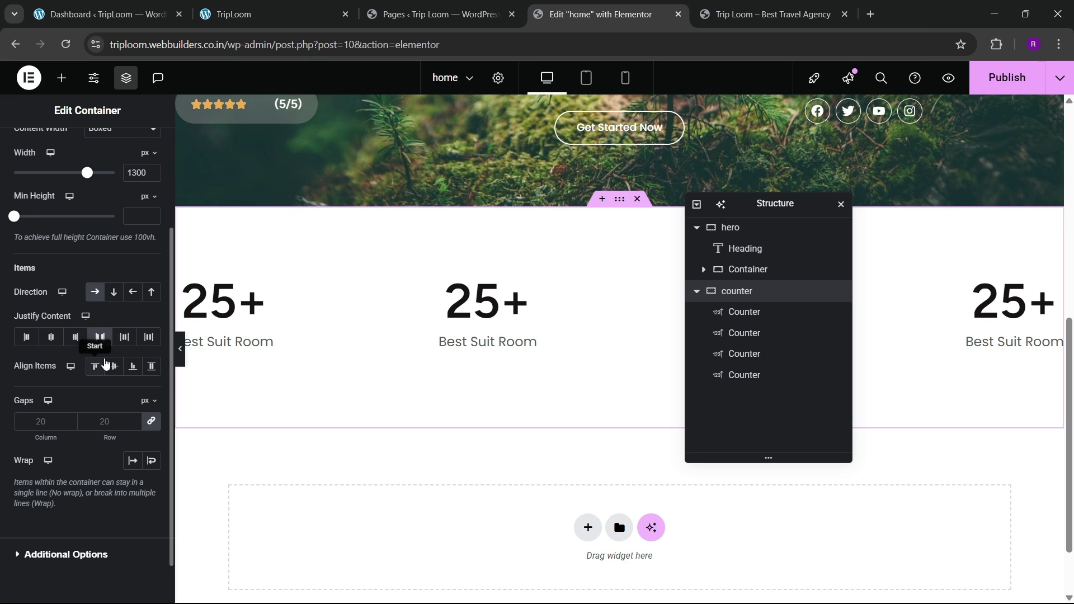
click(250, 3)
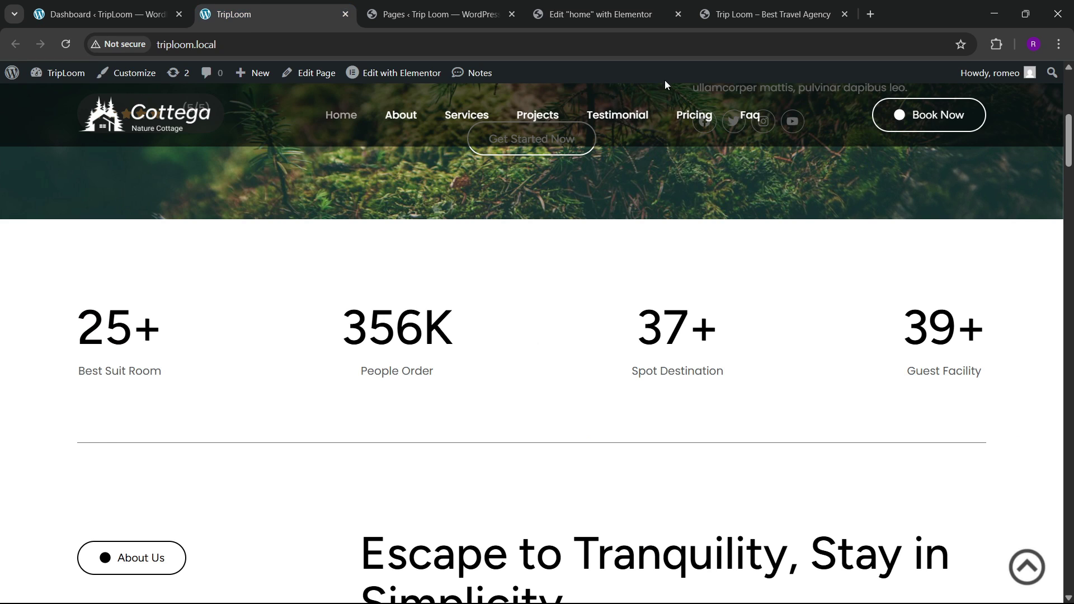
click(659, 8)
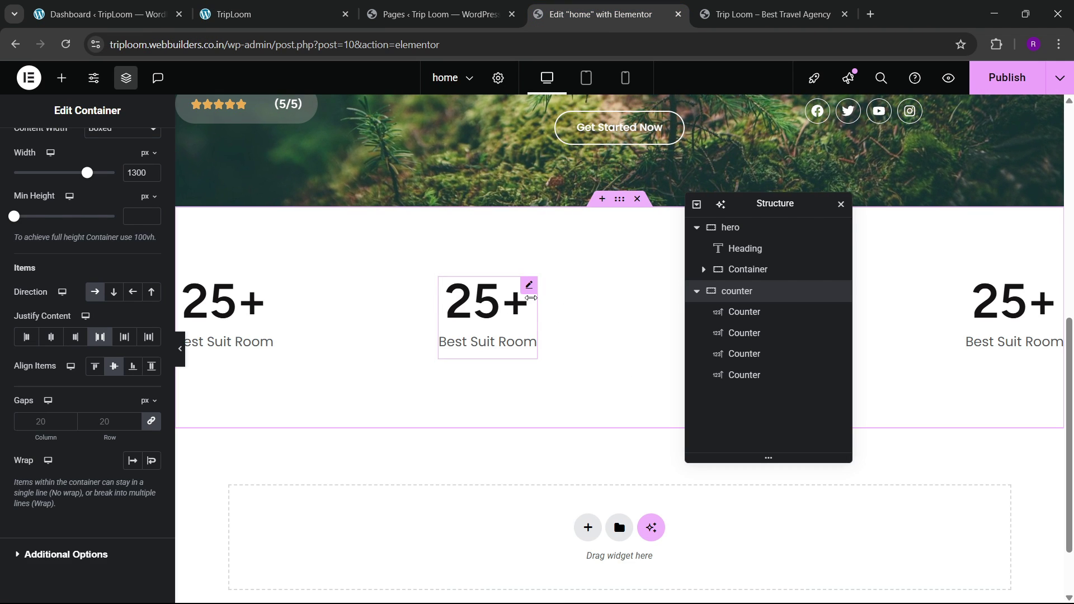
click(529, 285)
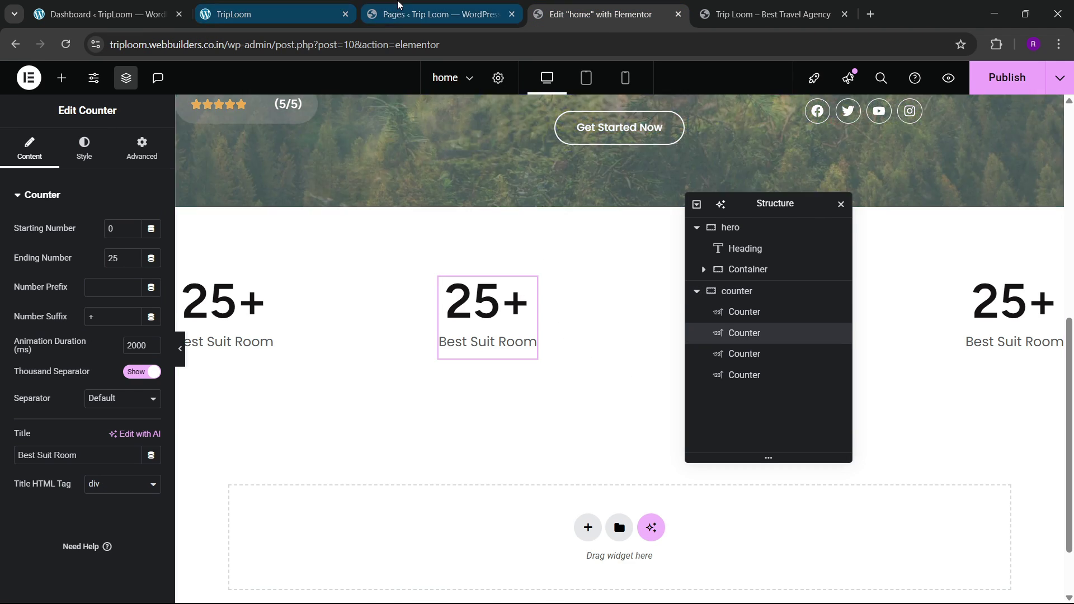
click(319, 7)
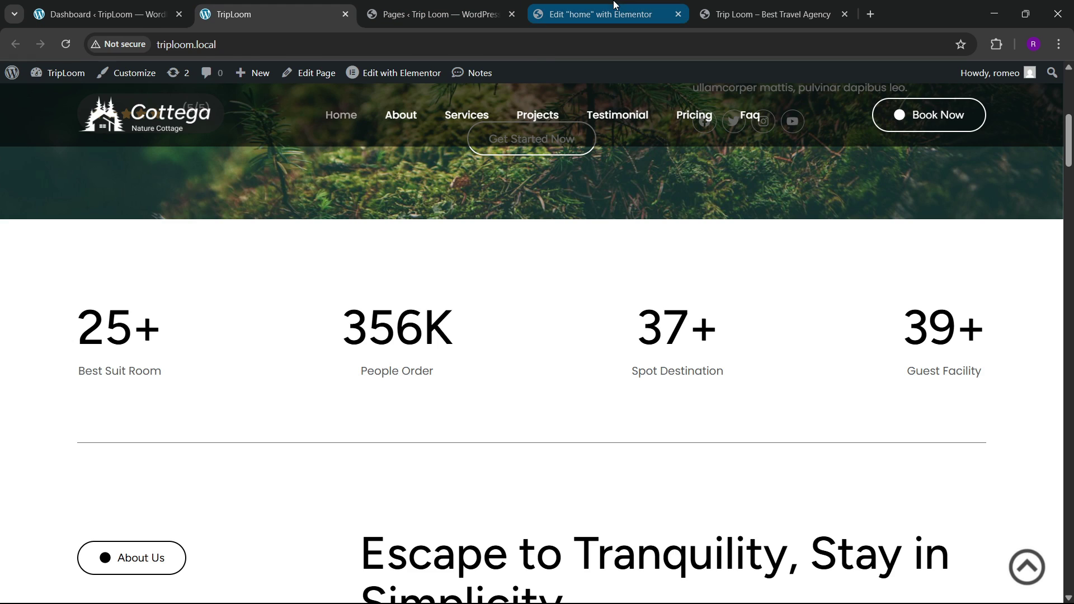
click(643, 9)
click(615, 203)
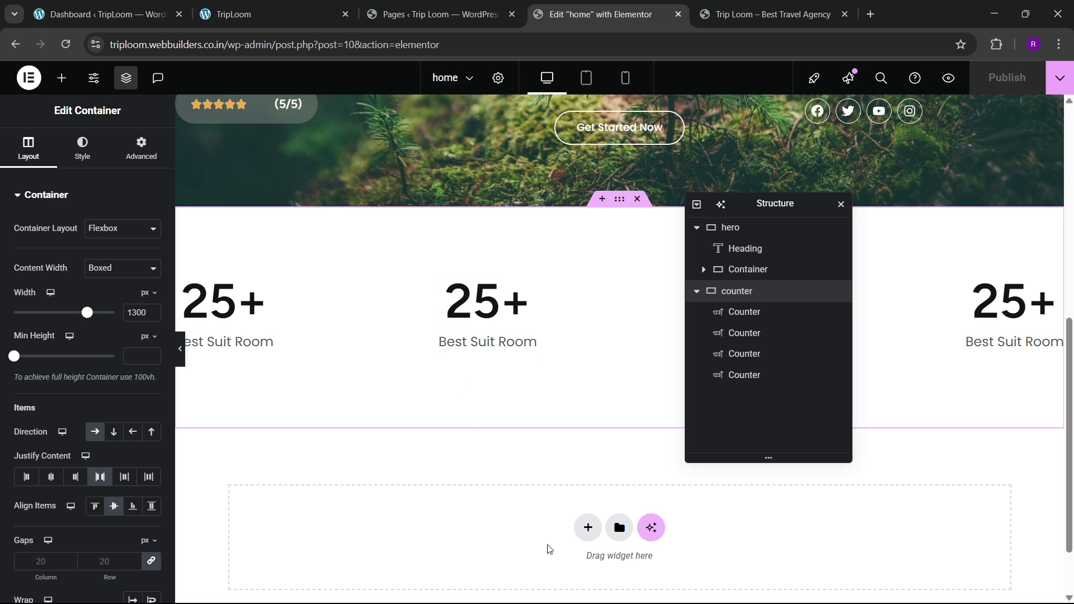
Step: Insert a new empty flexbox container below the counters row
click(588, 527)
click(565, 557)
scroll(565, 557, down, 3)
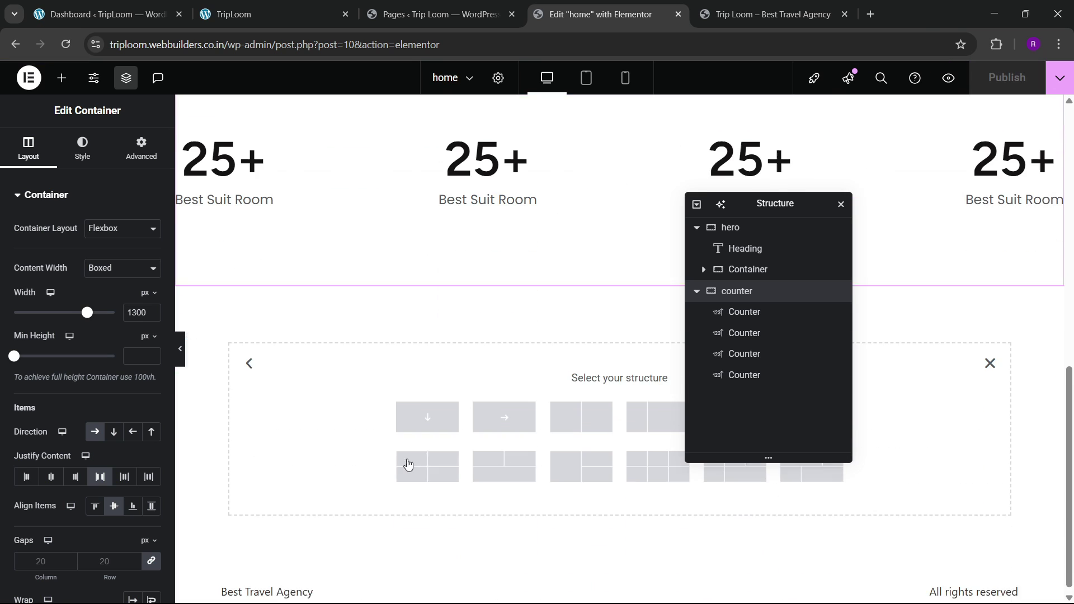
click(428, 407)
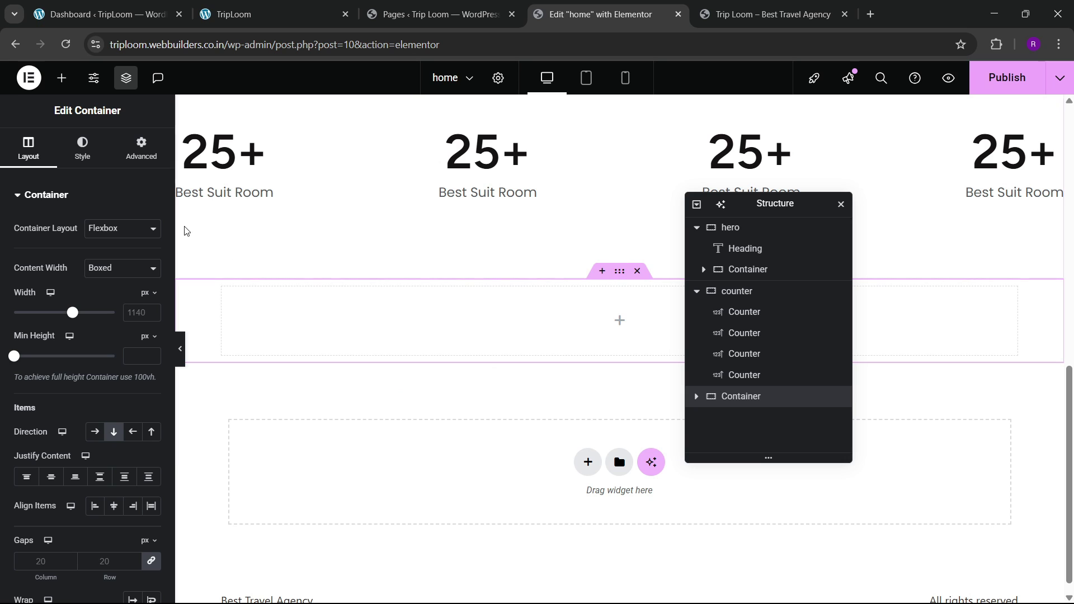
click(142, 153)
click(28, 148)
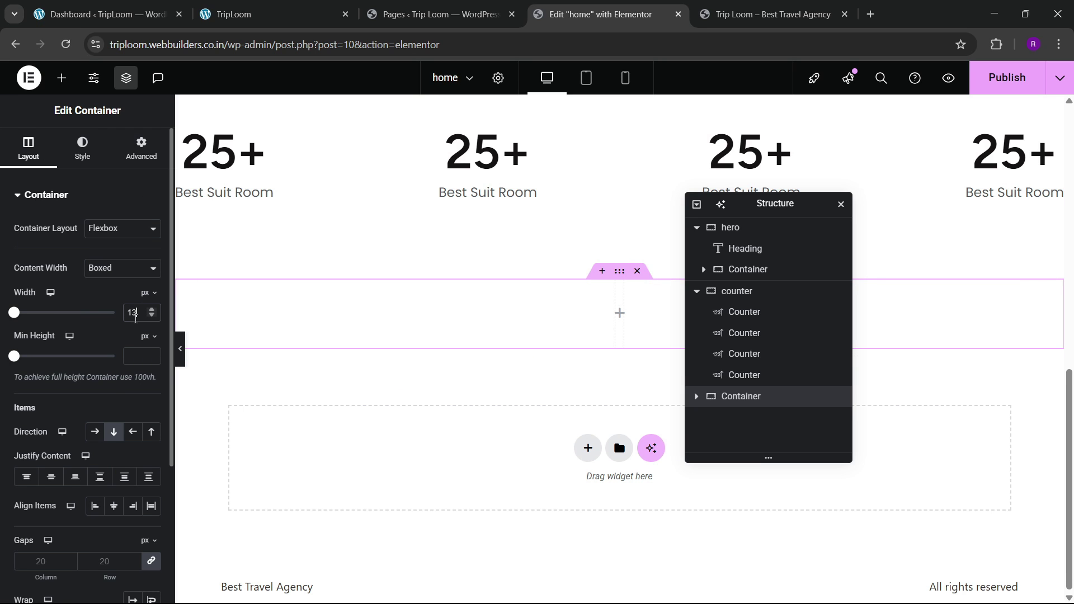
click(142, 159)
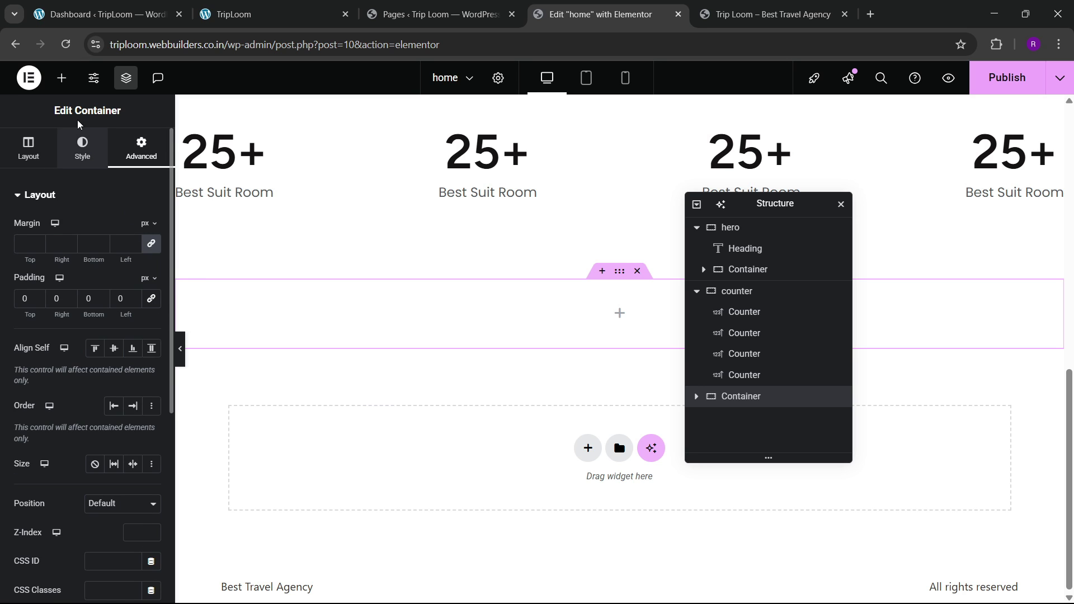
Step: Drag a Divider widget into the new container and reduce its gap
click(62, 77)
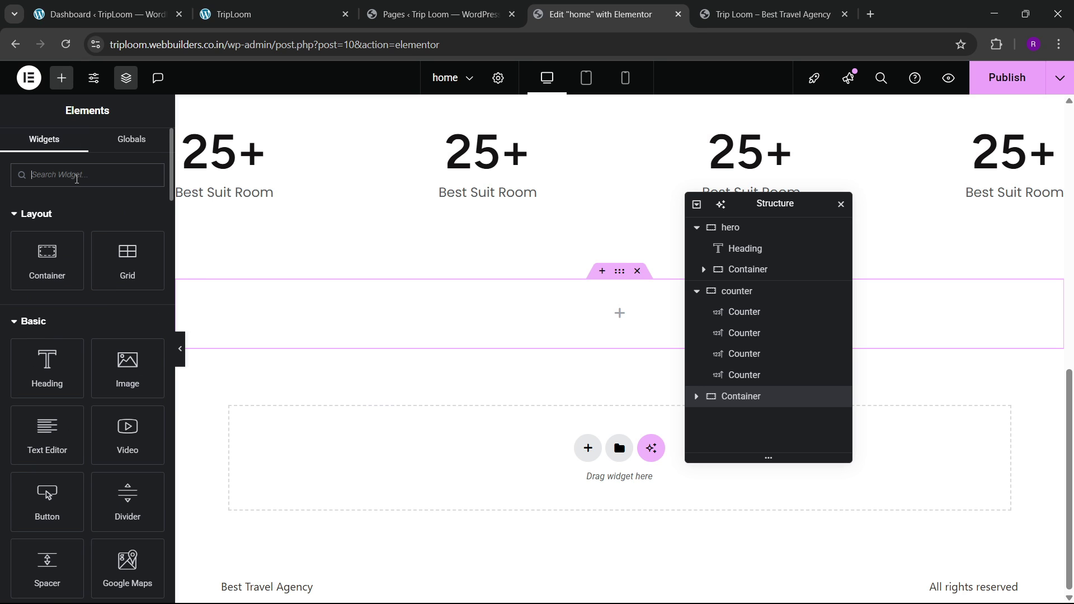
text(divider)
drag(56, 227, 424, 321)
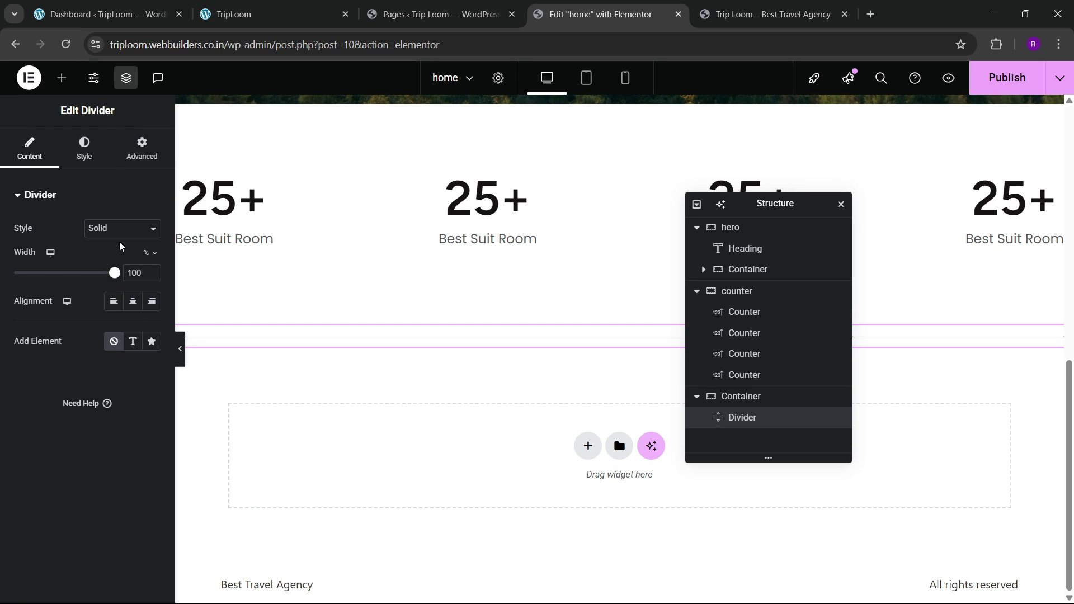
click(93, 149)
drag(40, 328, 14, 327)
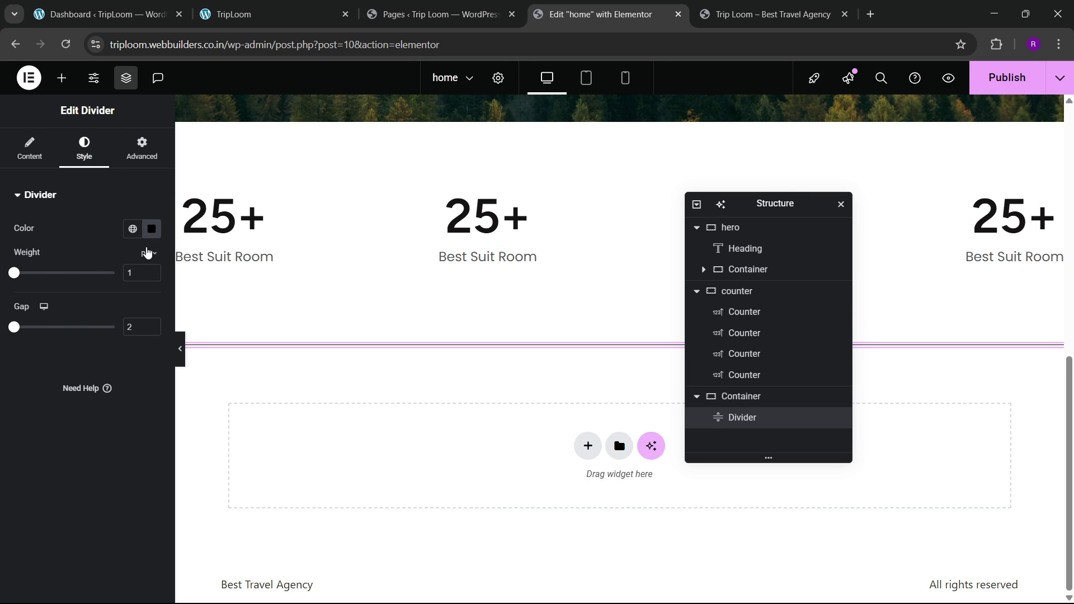
Step: Try custom and muted pink colours on the divider, previewing and comparing with the live site
click(149, 229)
click(132, 229)
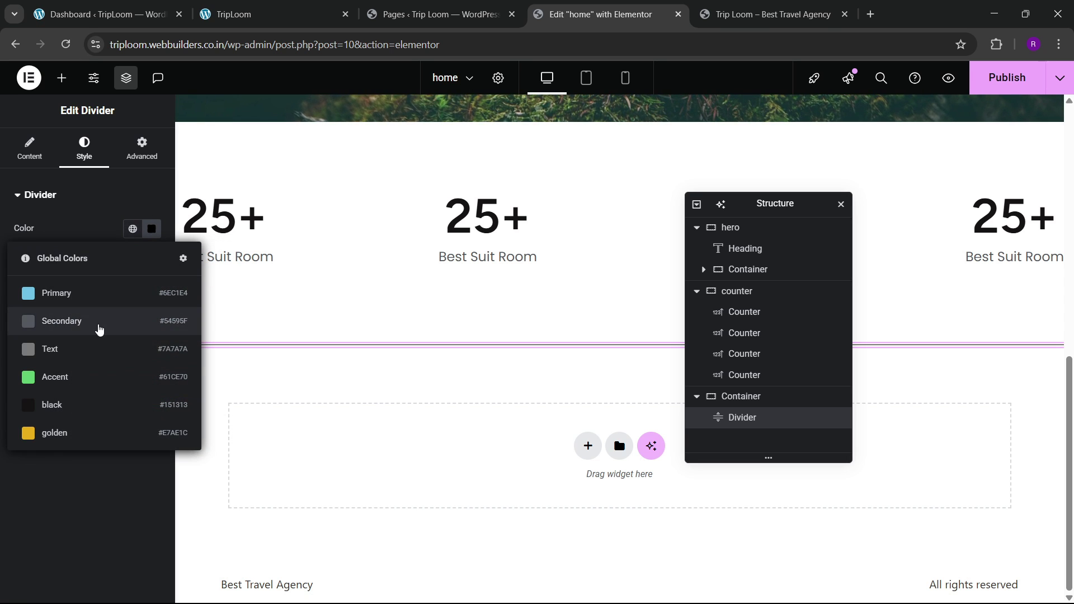
click(151, 228)
click(183, 357)
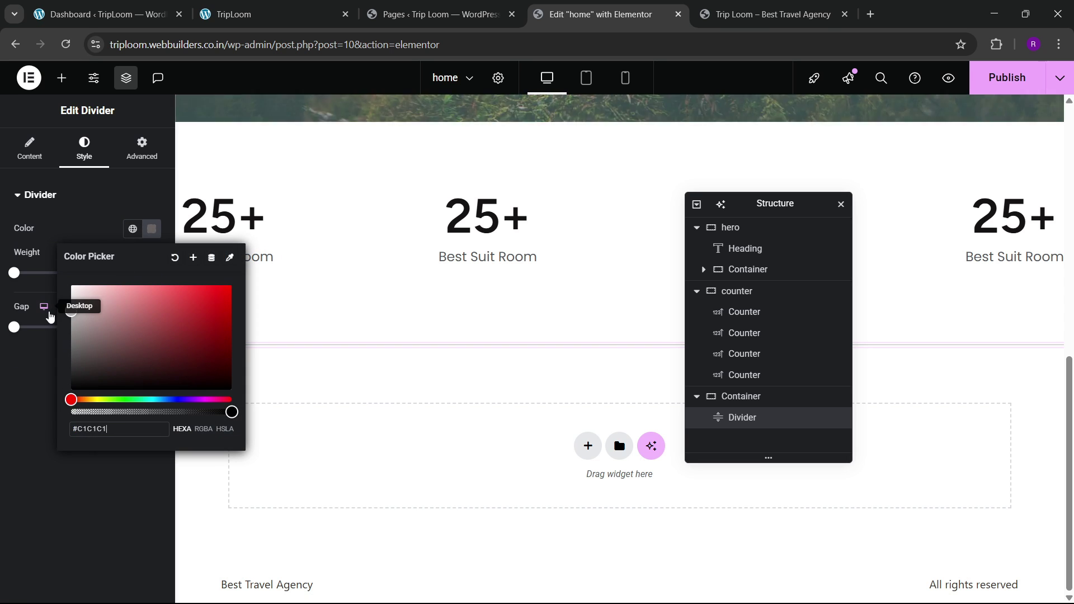
click(45, 309)
click(180, 361)
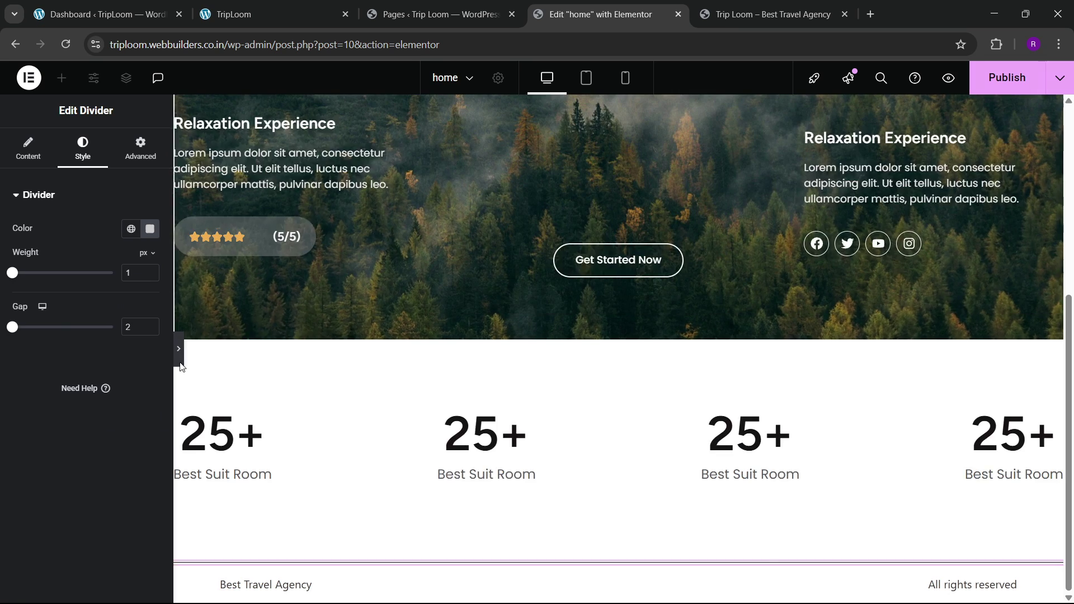
click(5, 348)
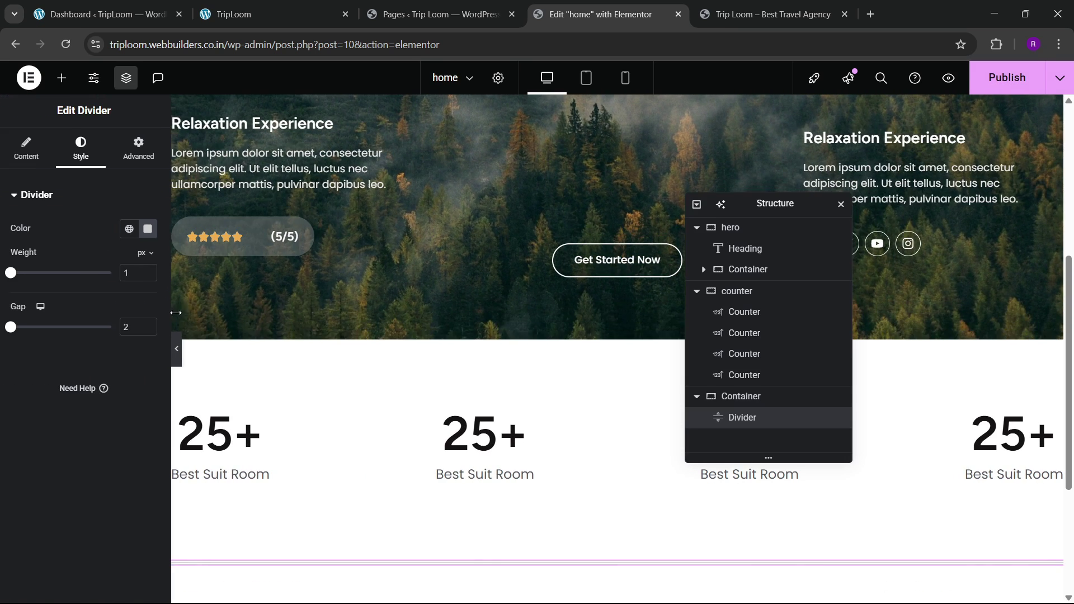
click(151, 229)
click(90, 319)
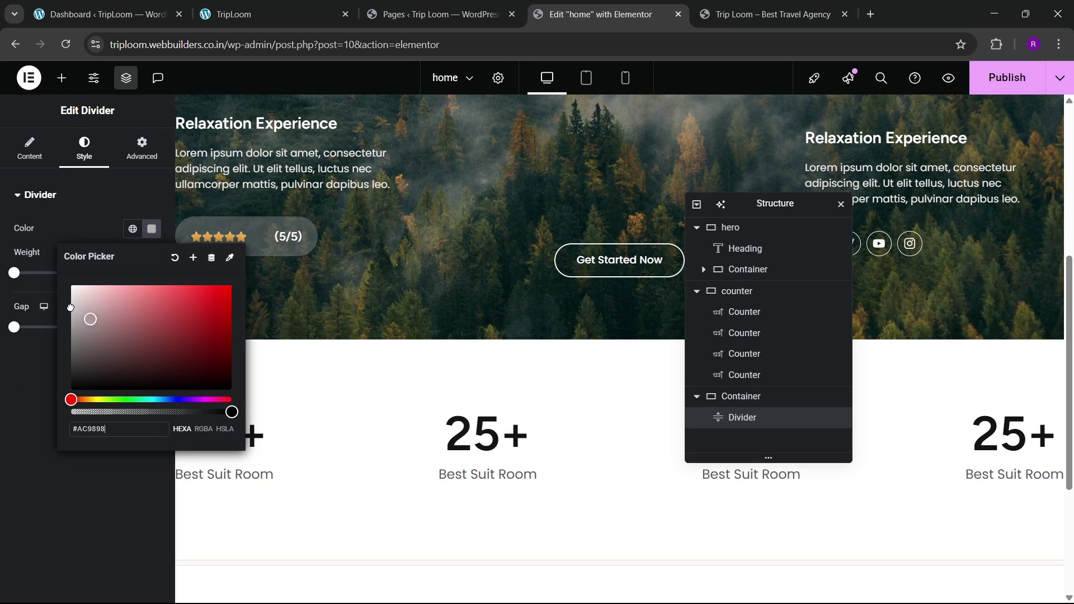
click(32, 355)
click(180, 361)
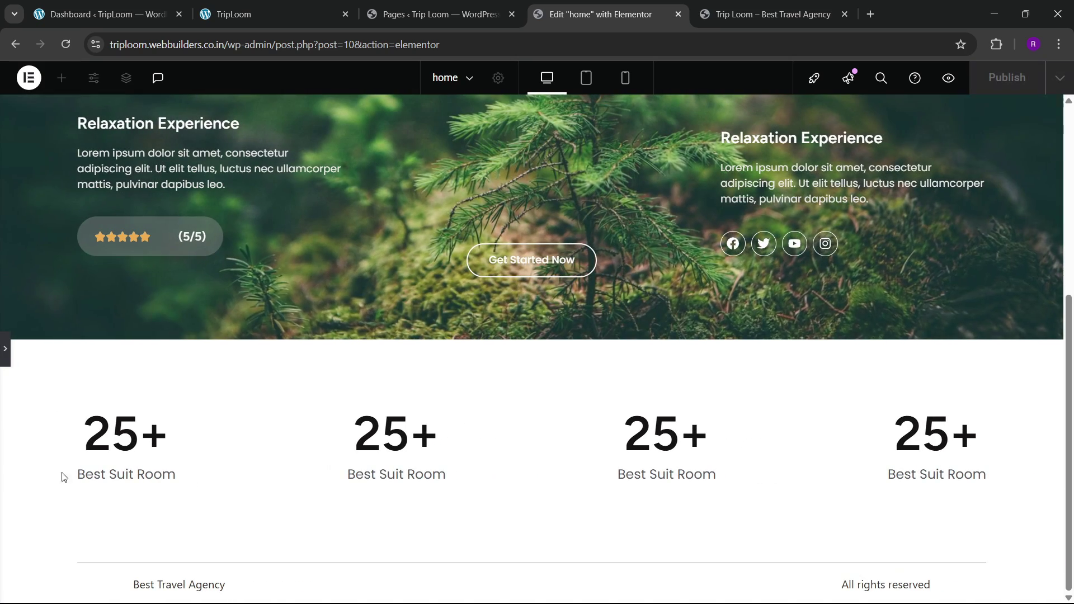
click(5, 349)
click(321, 11)
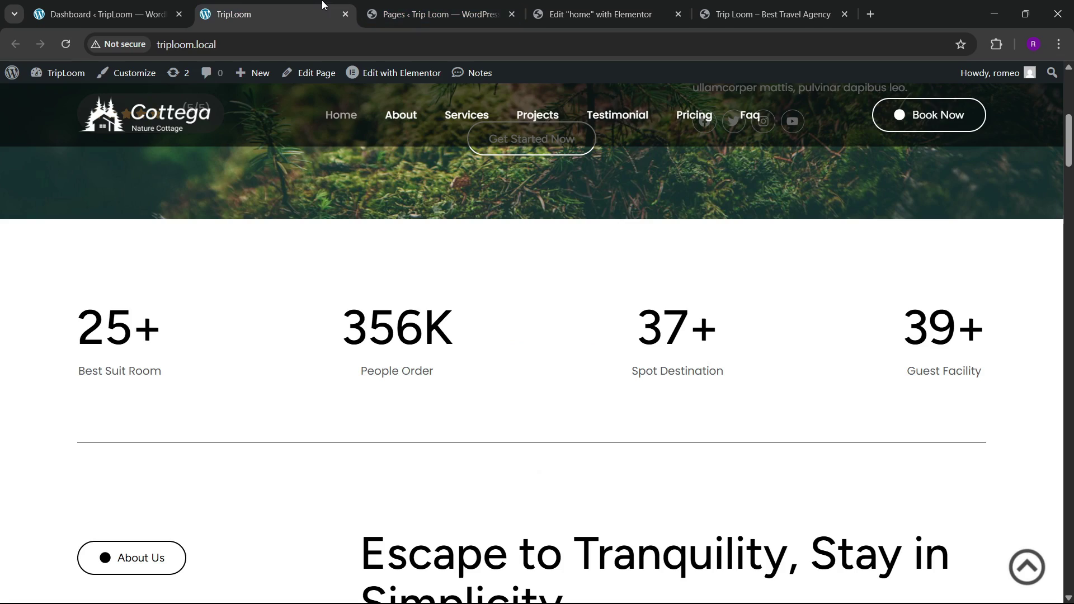
click(593, 13)
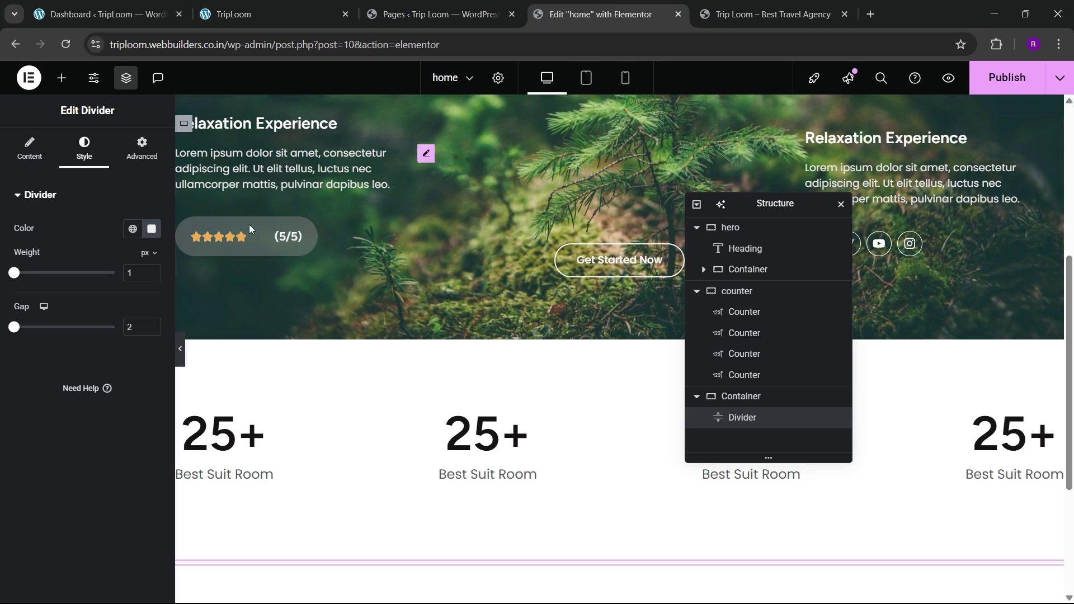
Step: Settle on the lighter pinkish-grey #C6B8B8 for the divider and preview it against the live site
click(152, 229)
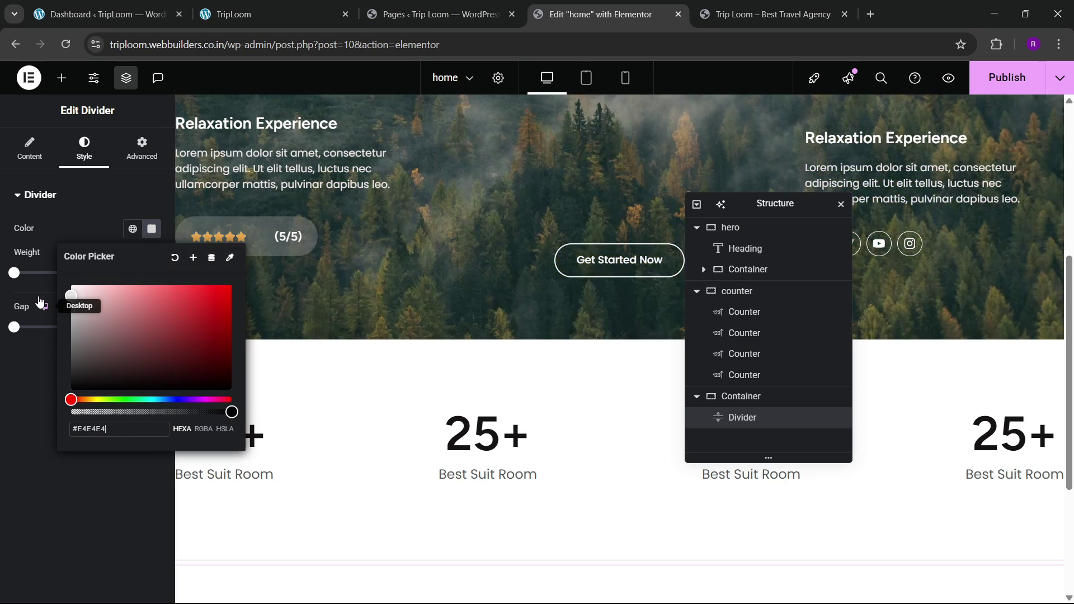
click(27, 372)
click(180, 361)
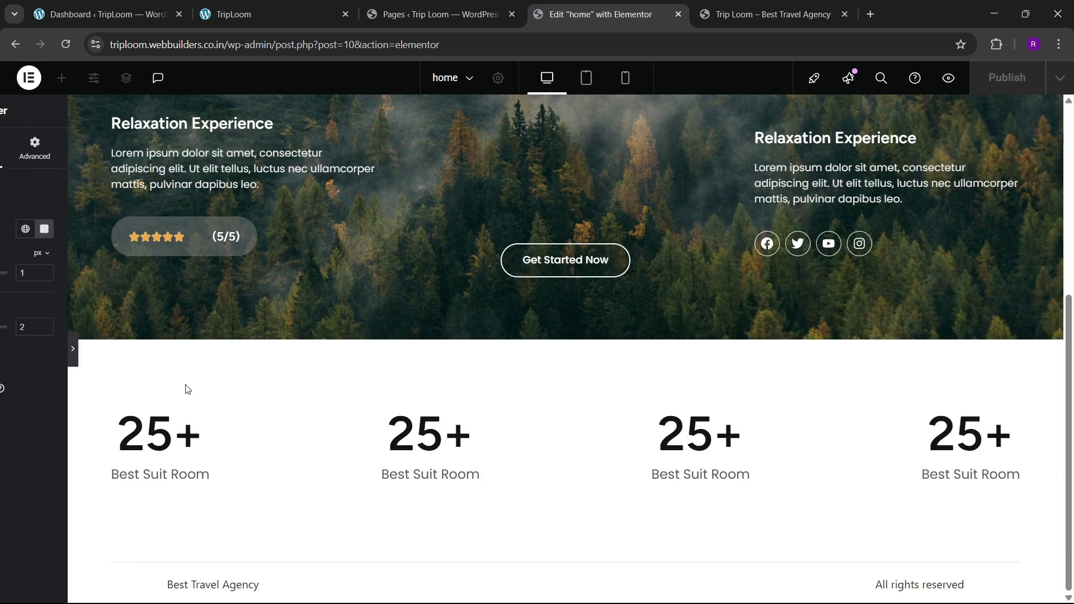
click(5, 355)
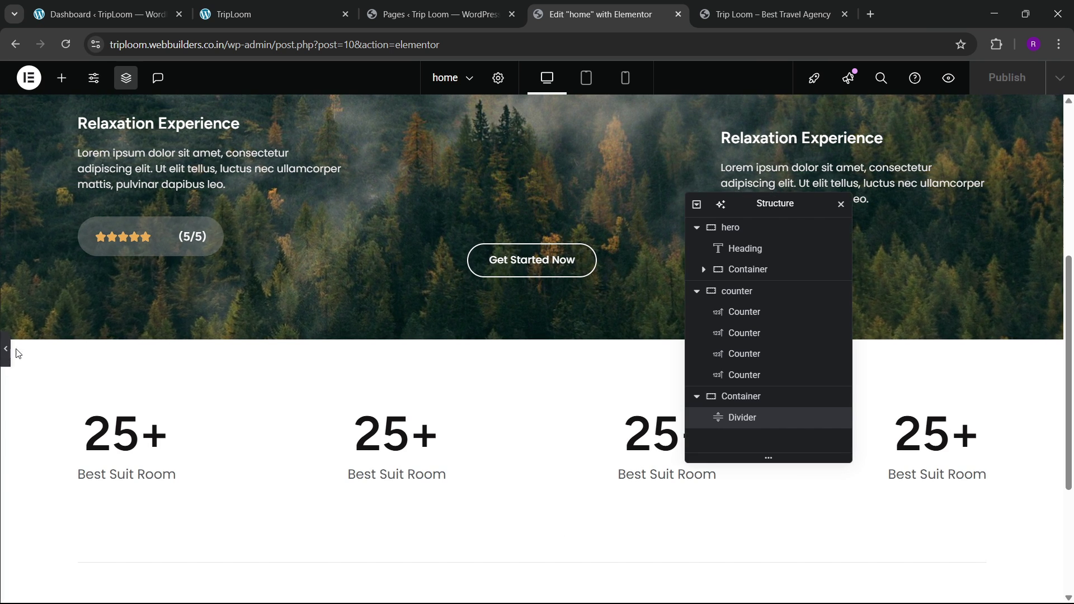
click(151, 228)
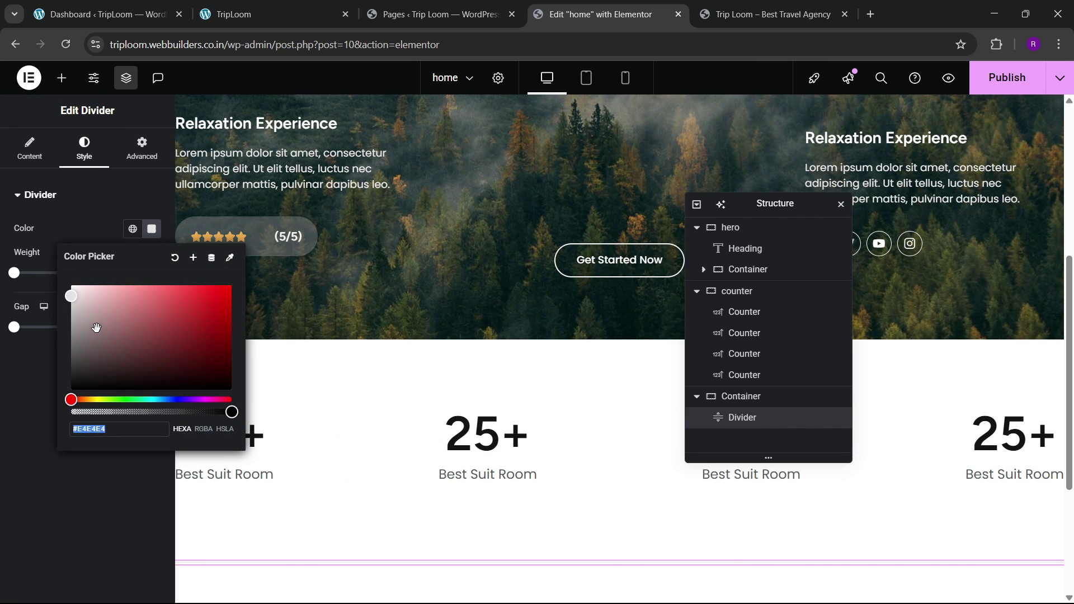
click(83, 308)
key(Escape)
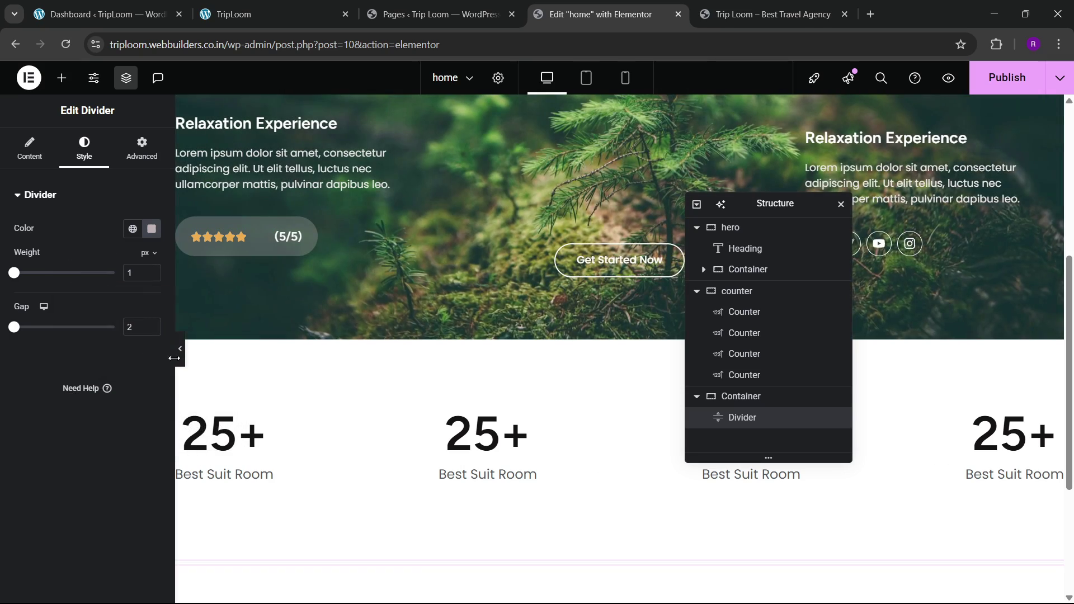
click(180, 355)
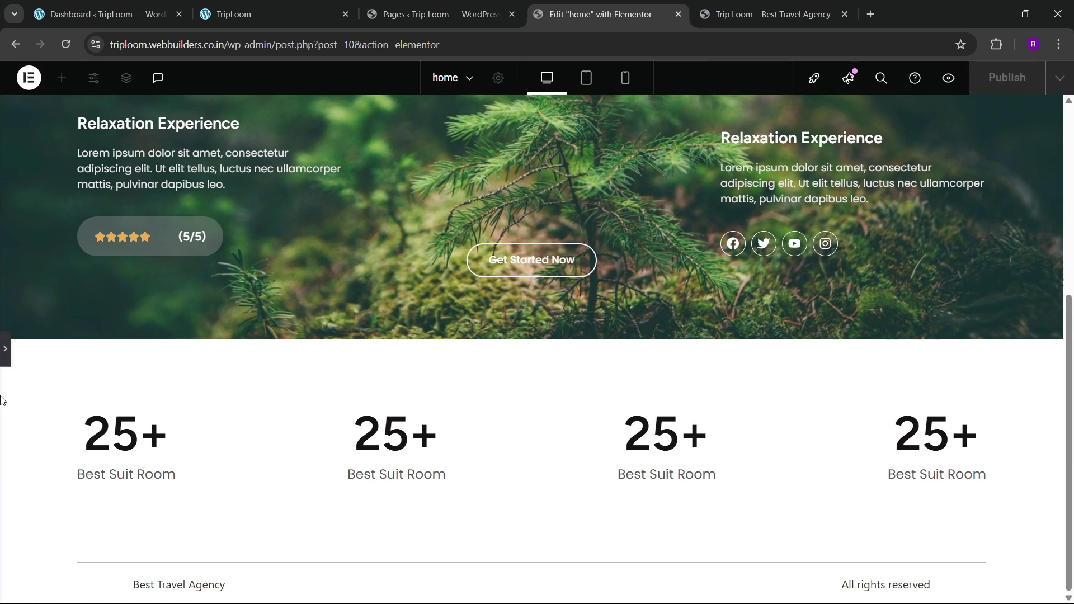
click(5, 351)
click(304, 6)
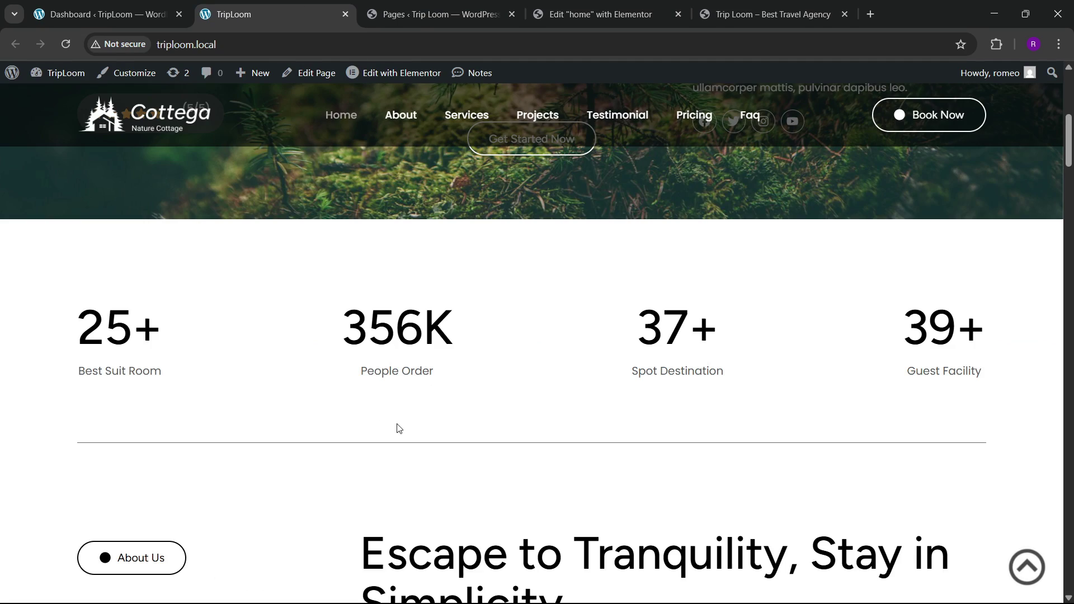
scroll(397, 422, down, 4)
click(598, 14)
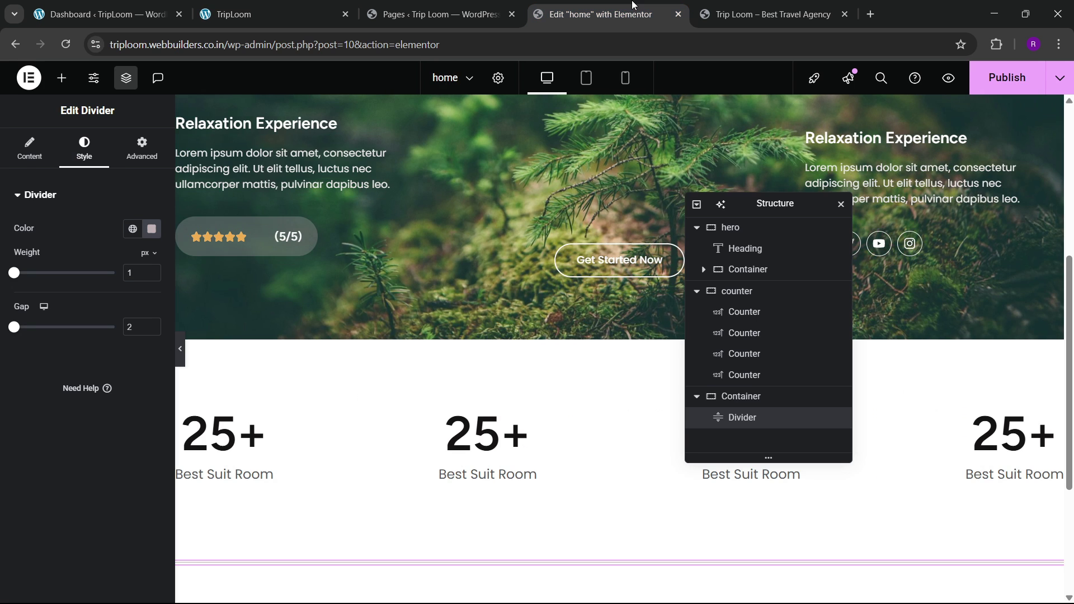
scroll(515, 327, down, 4)
Step: Save the page, then add a single-column flexbox container below the divider
key(ctrl+s)
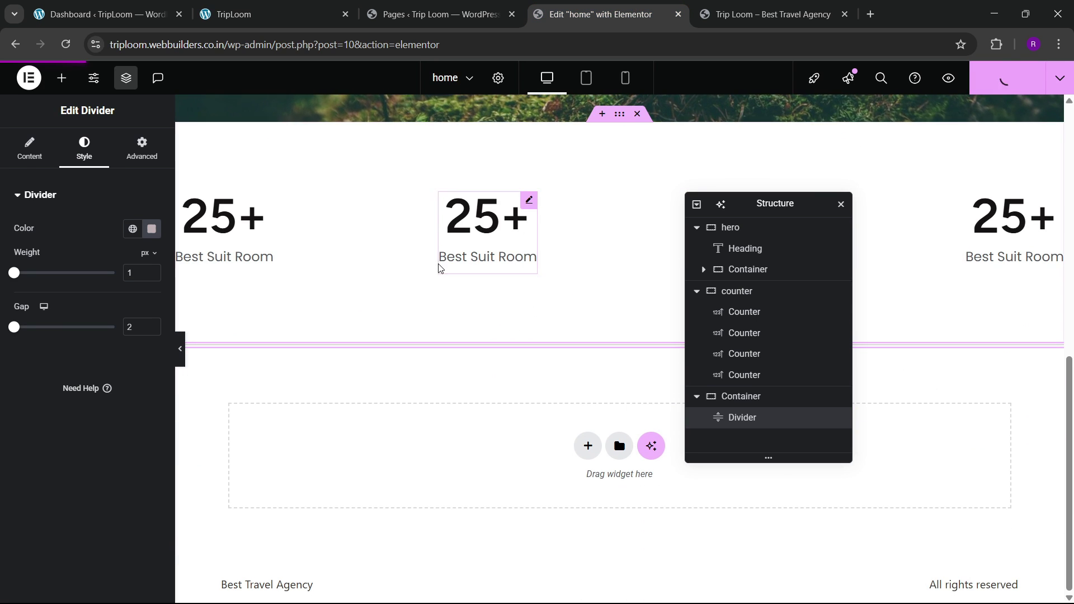
click(264, 11)
scroll(357, 323, down, 4)
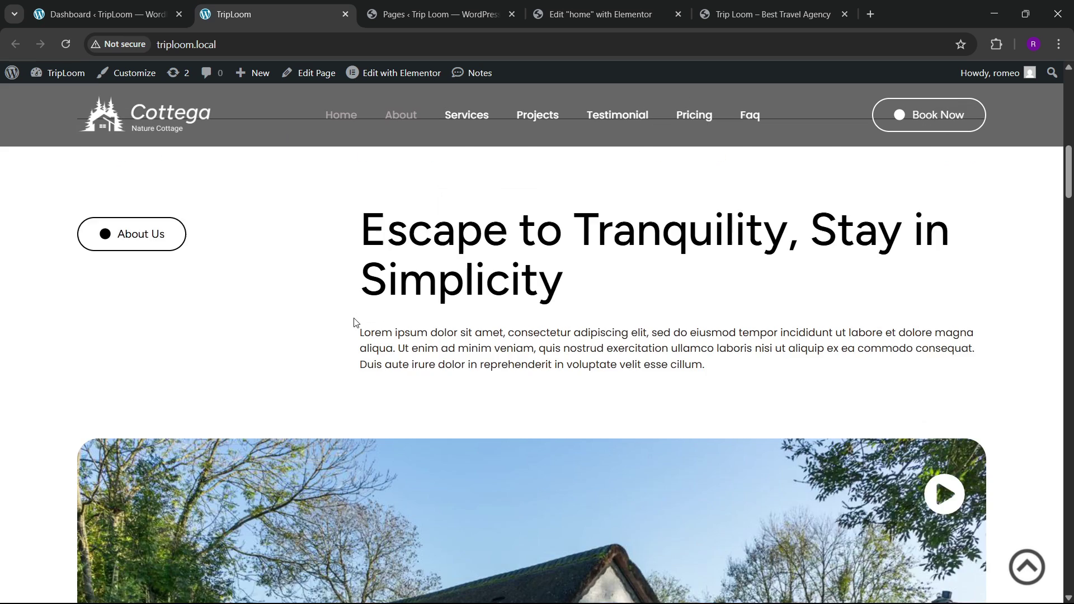
click(566, 4)
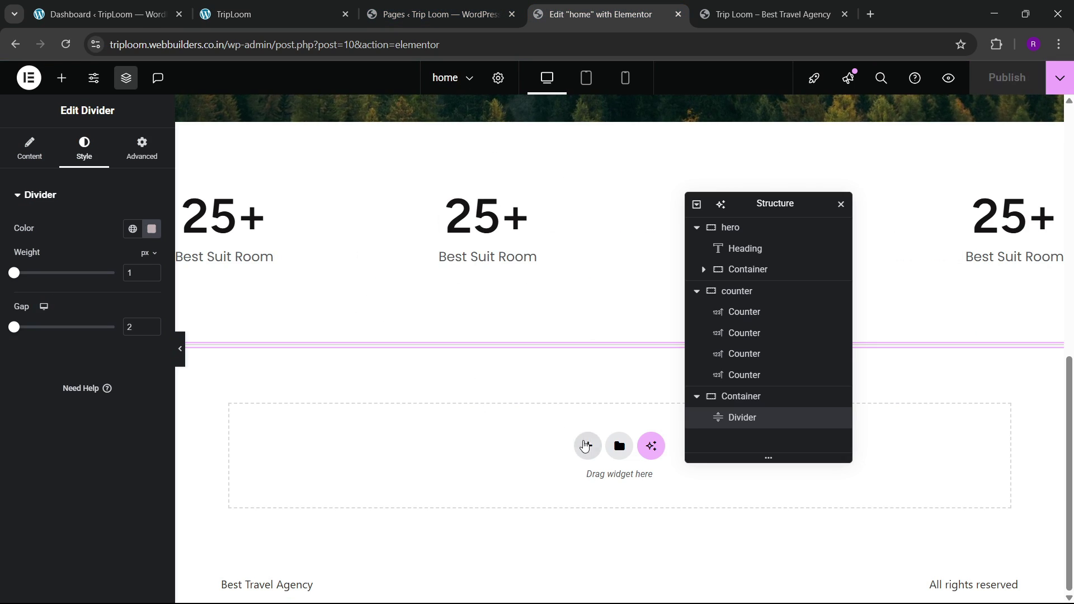
click(584, 446)
click(559, 485)
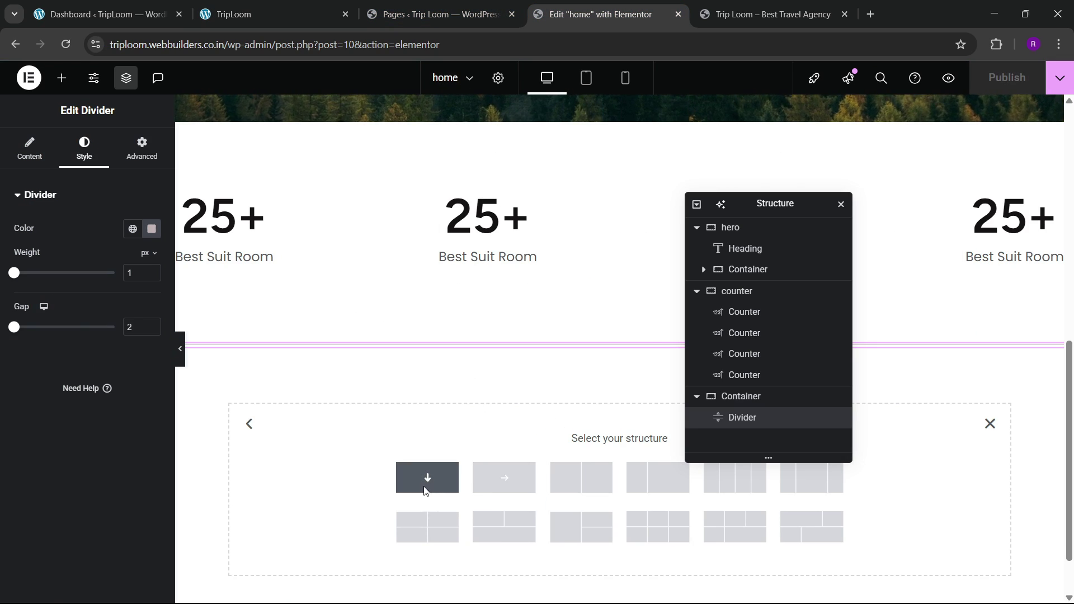
click(424, 488)
Step: Scroll through the live site's about section for reference
click(280, 3)
scroll(436, 319, up, 5)
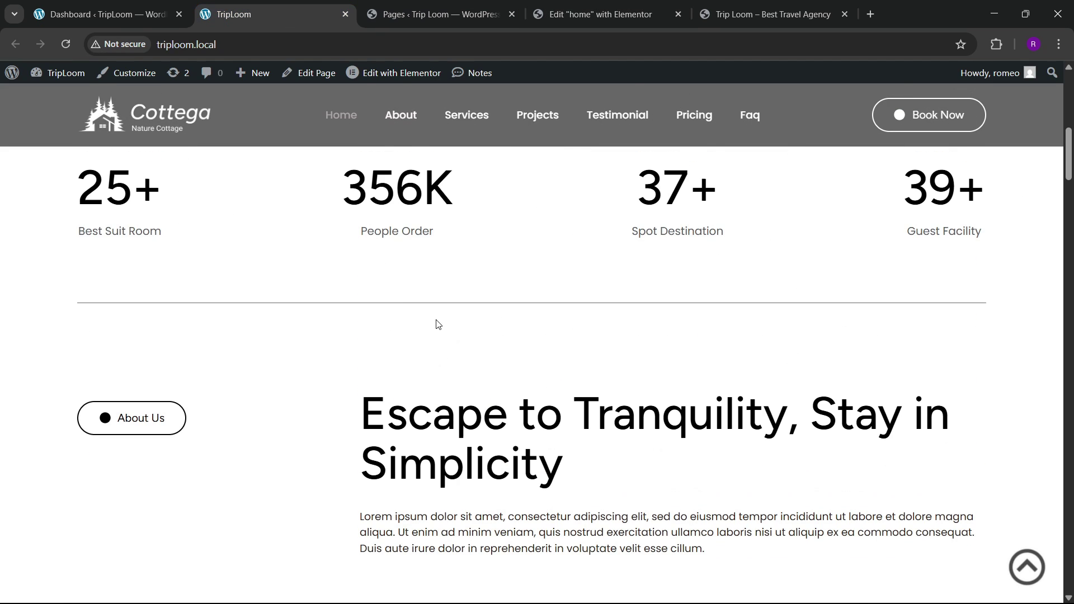
scroll(438, 324, down, 3)
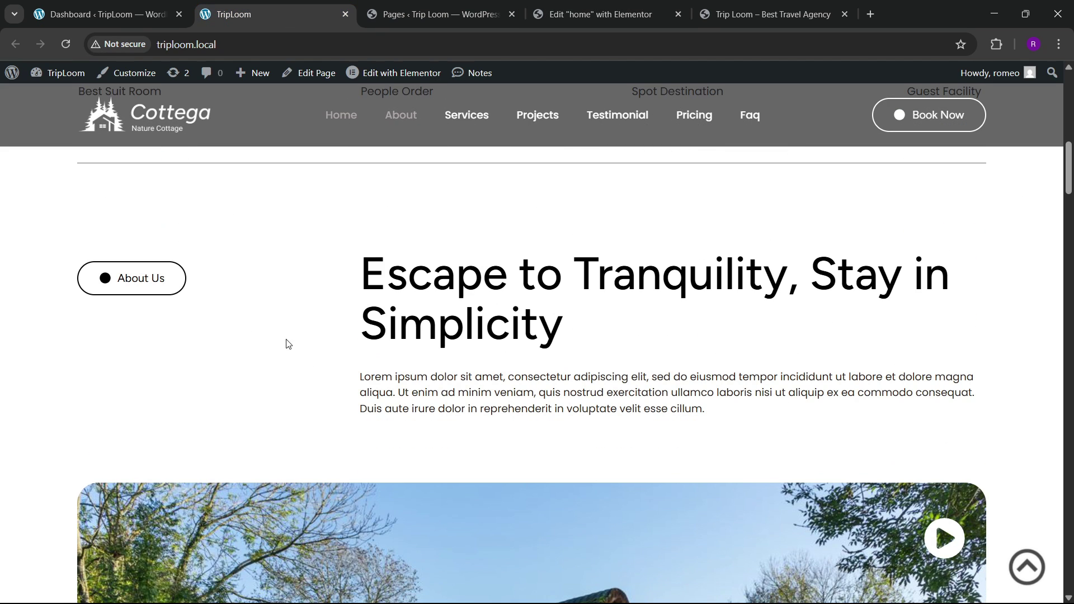
scroll(479, 425, down, 10)
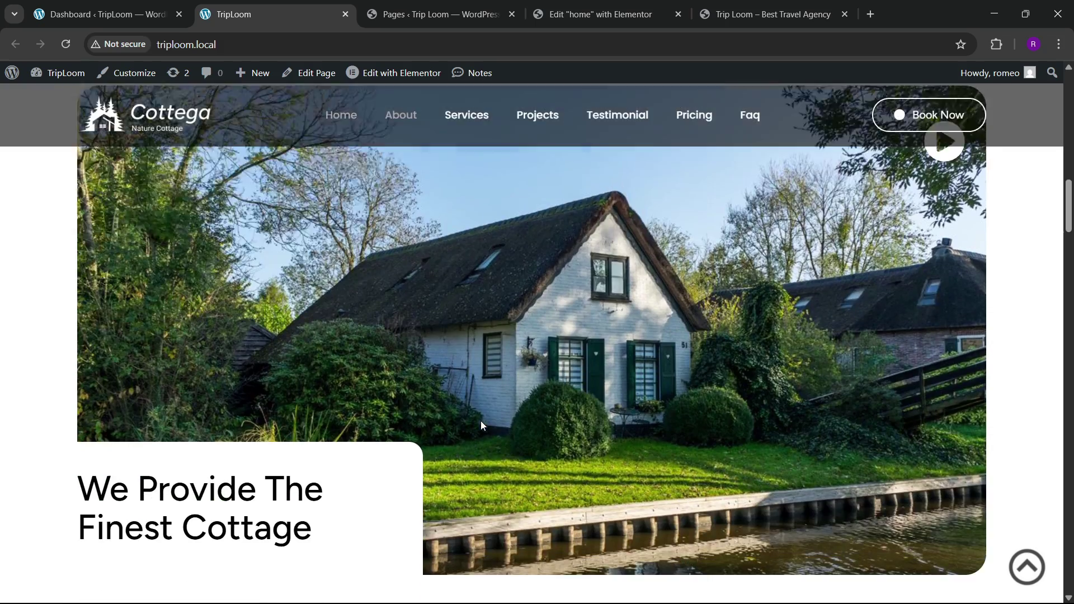
scroll(482, 422, up, 2)
scroll(481, 421, up, 6)
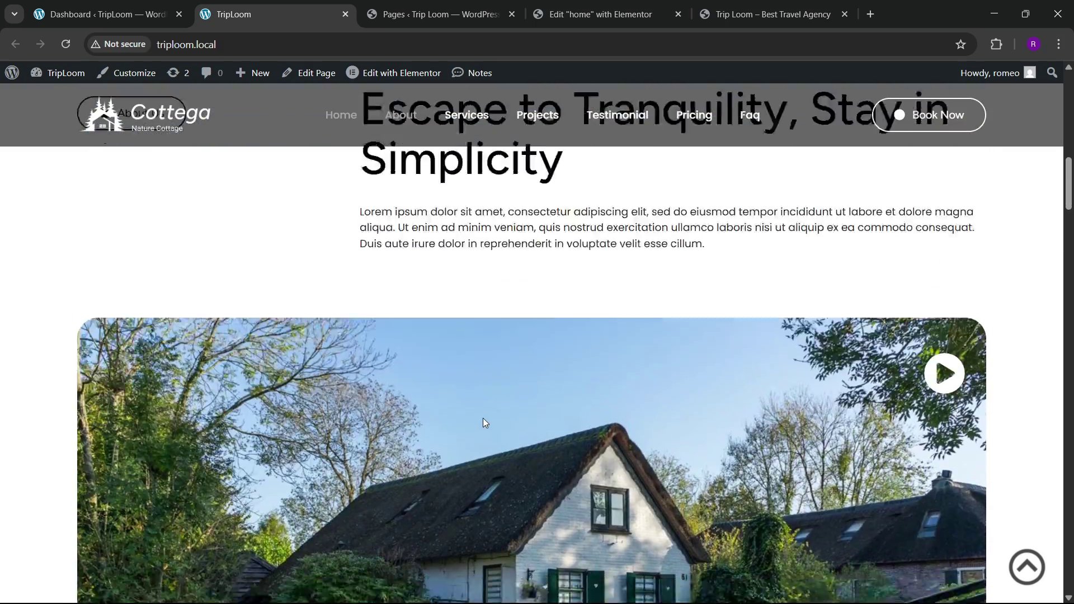
scroll(483, 418, down, 1)
scroll(482, 418, up, 2)
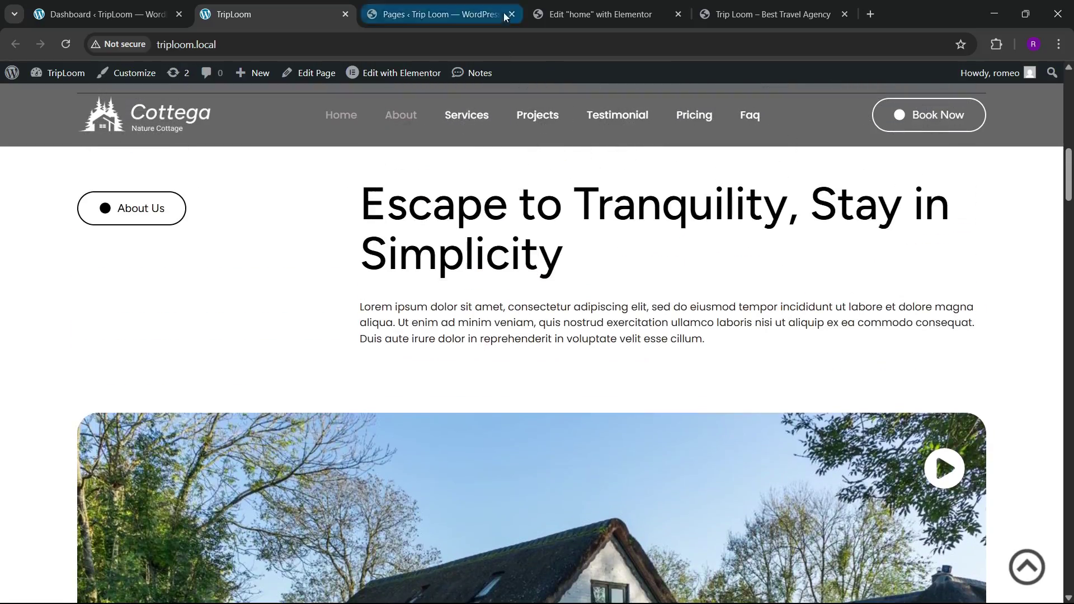
click(570, 7)
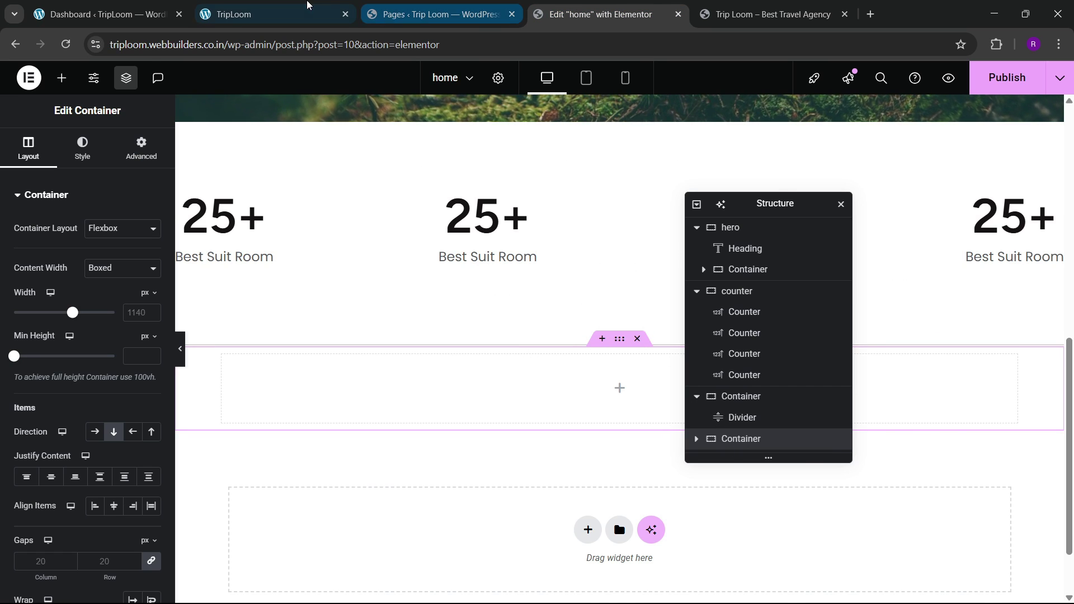
Step: Check the live site and collapse the structure tree to its top-level sections
click(269, 14)
click(559, 14)
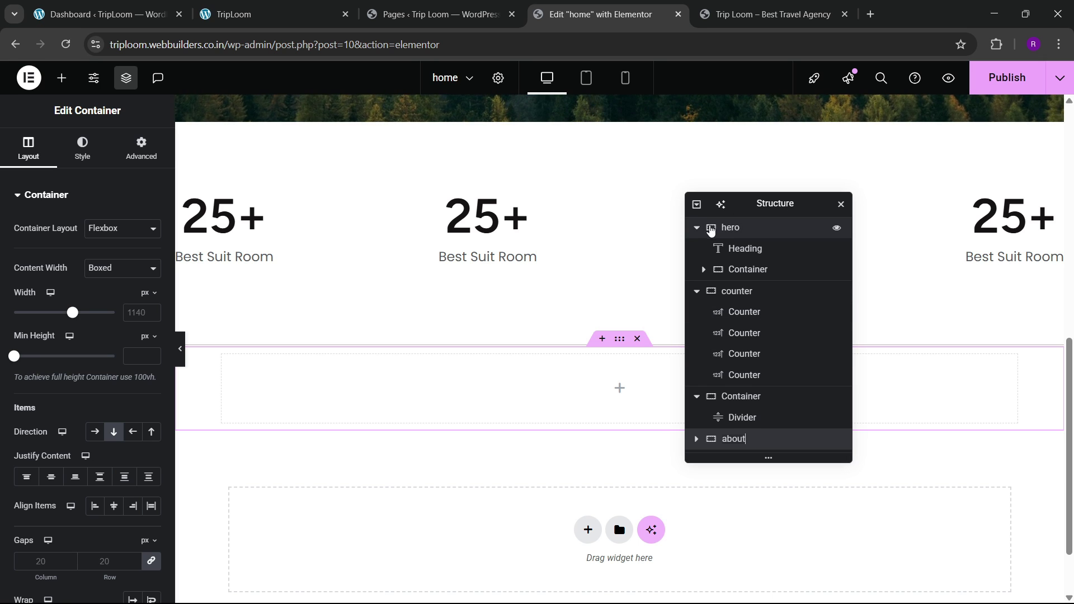
click(697, 229)
click(697, 205)
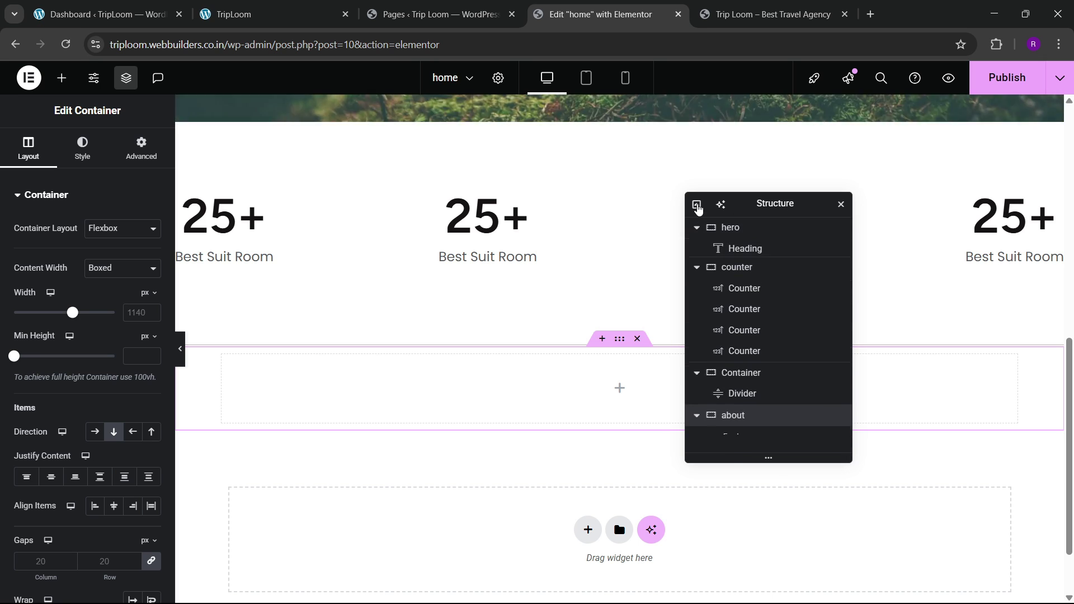
click(697, 205)
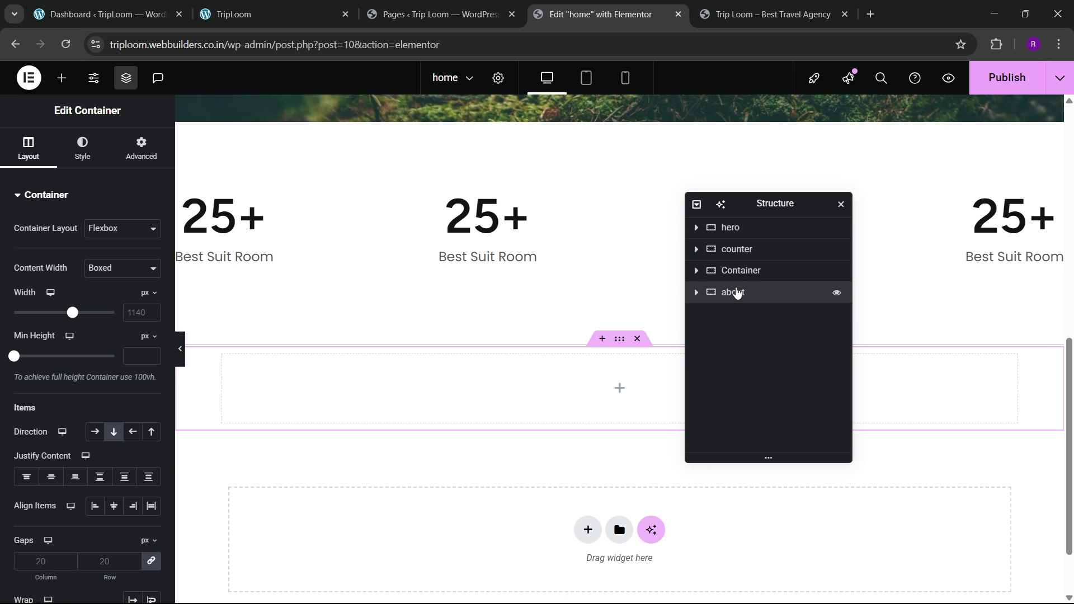
text(1300)
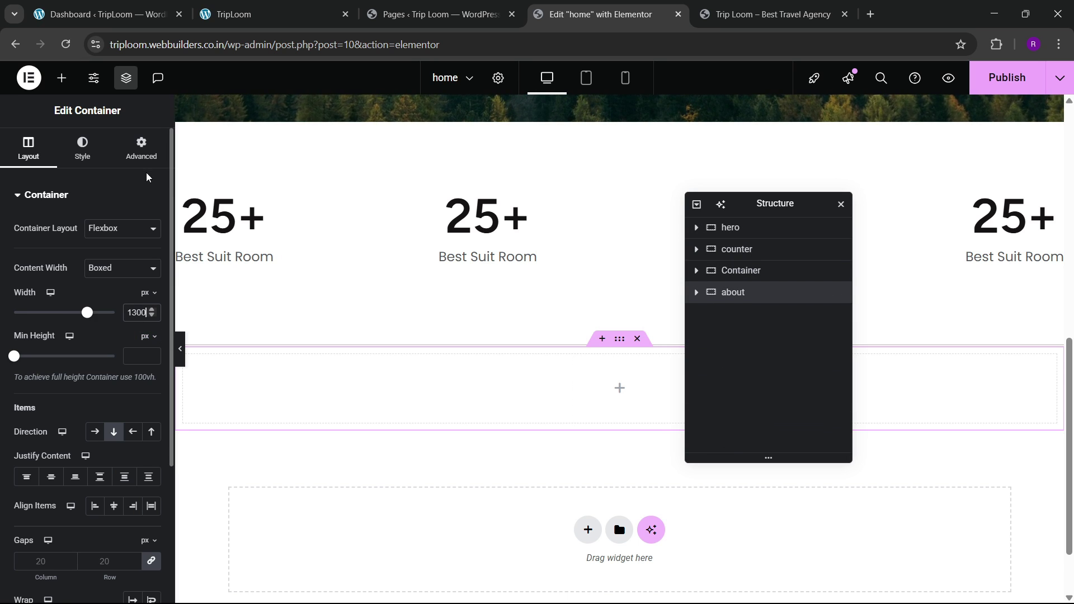
Step: Unlink the container's padding and set bottom padding to 60 px, checking against the live site
click(141, 149)
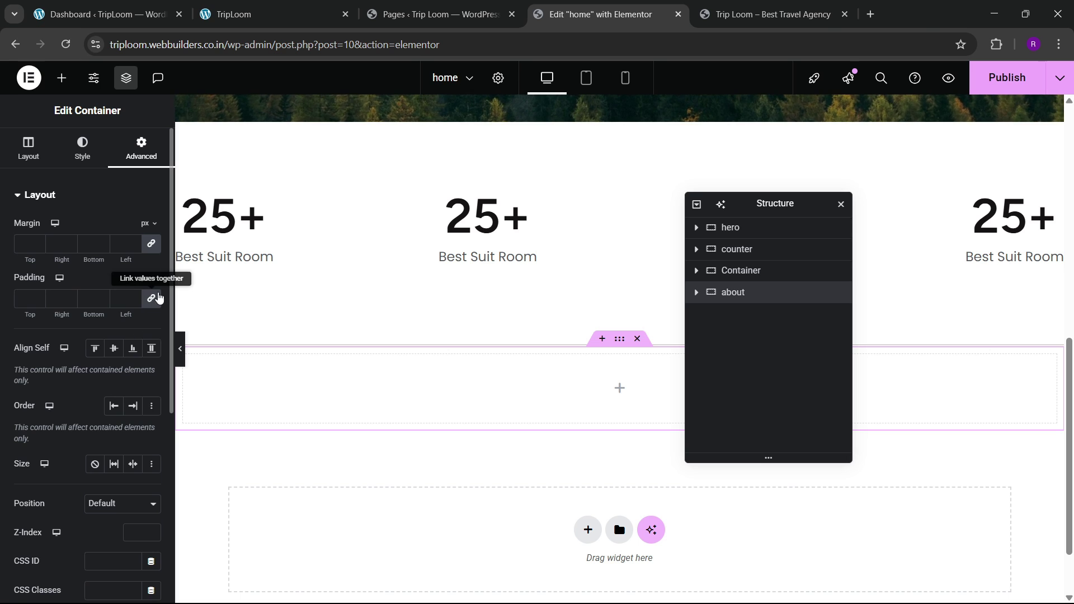
click(157, 298)
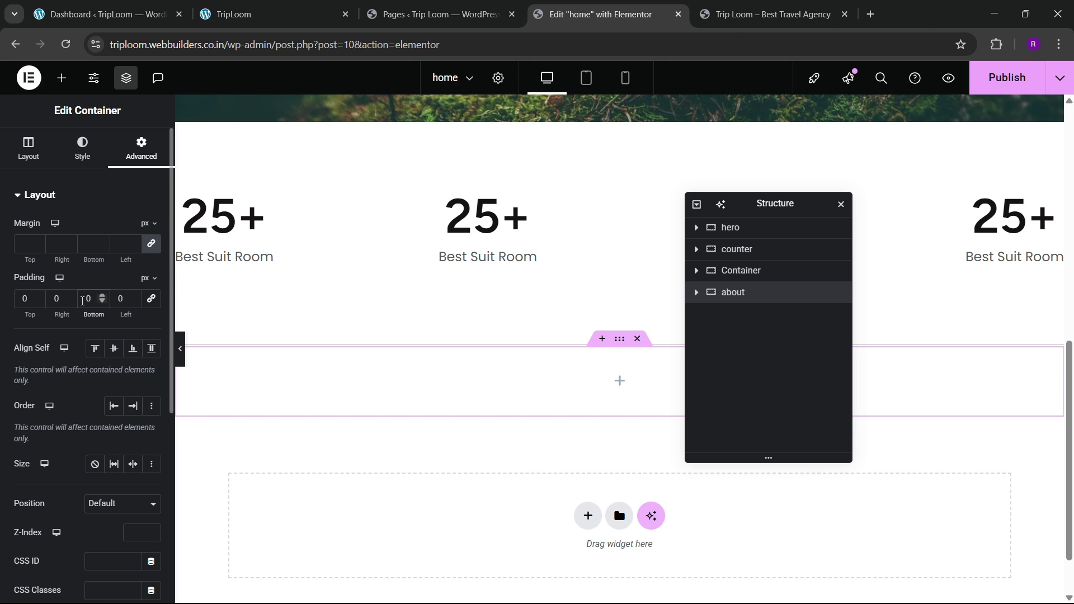
click(82, 300)
text(1)
key(BackSpace)
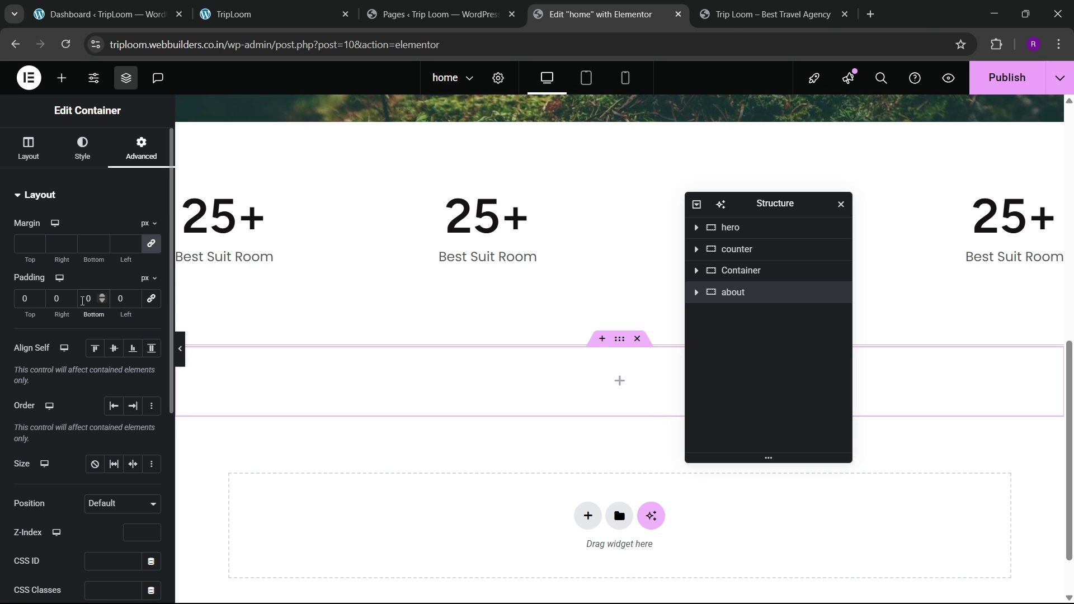
text(100)
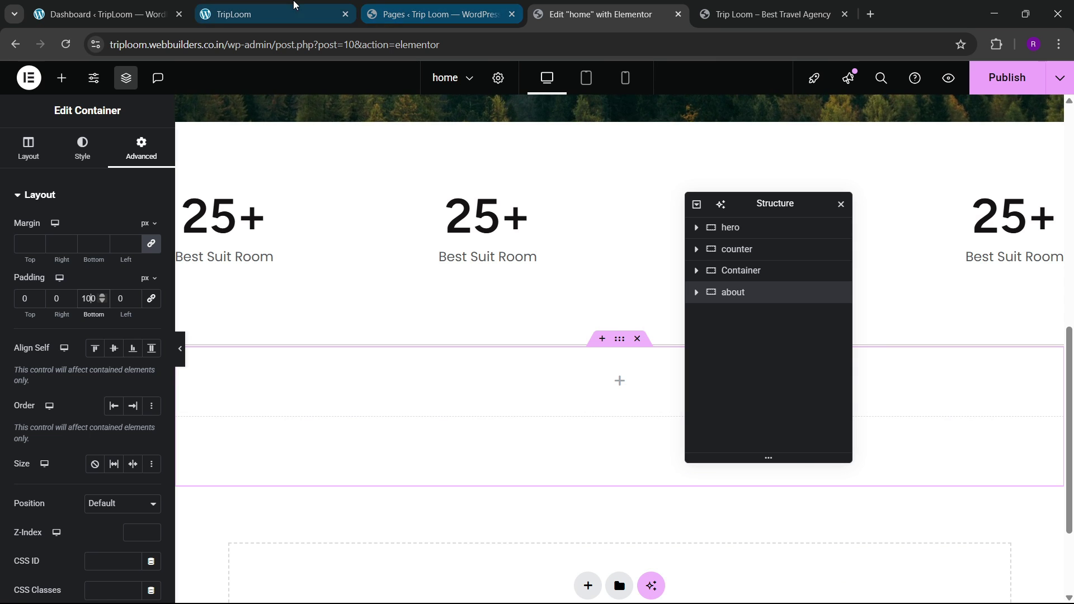
click(290, 7)
click(634, 7)
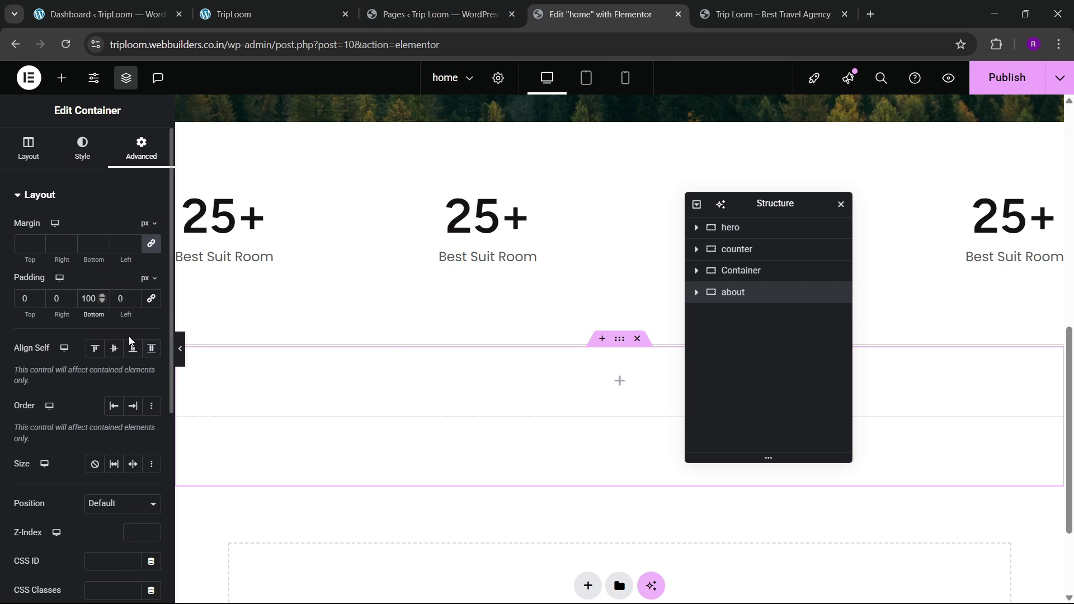
key(BackSpace)
key(BackSpace)
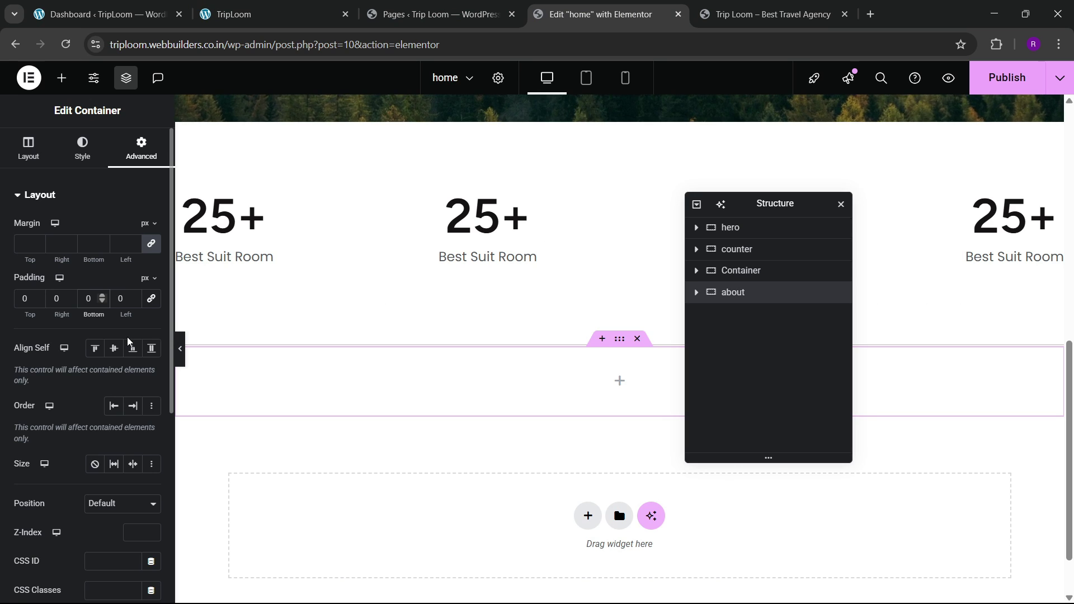
text(6)
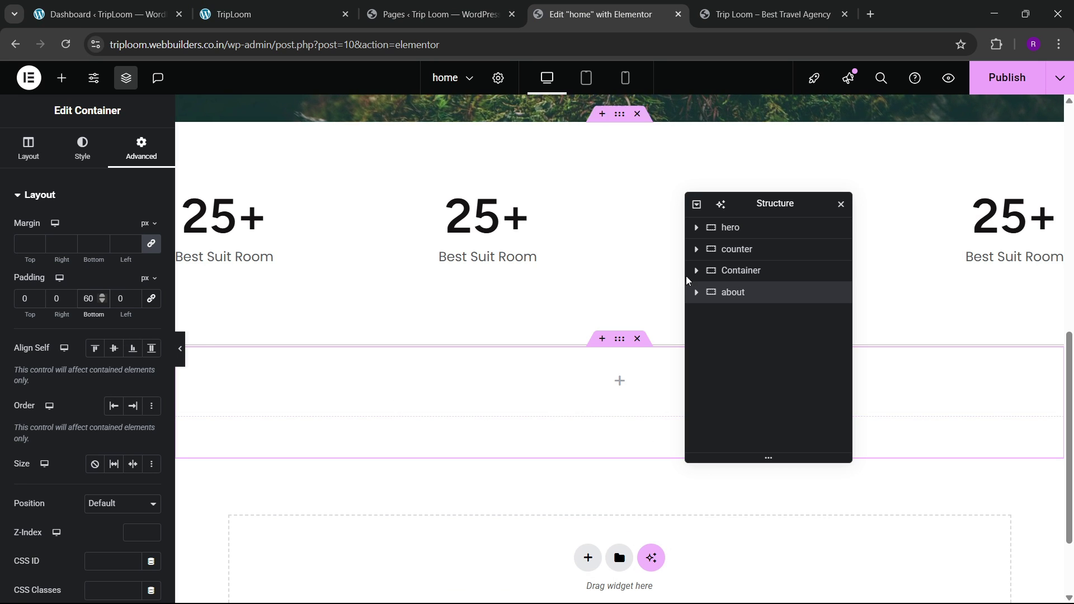
click(9, 160)
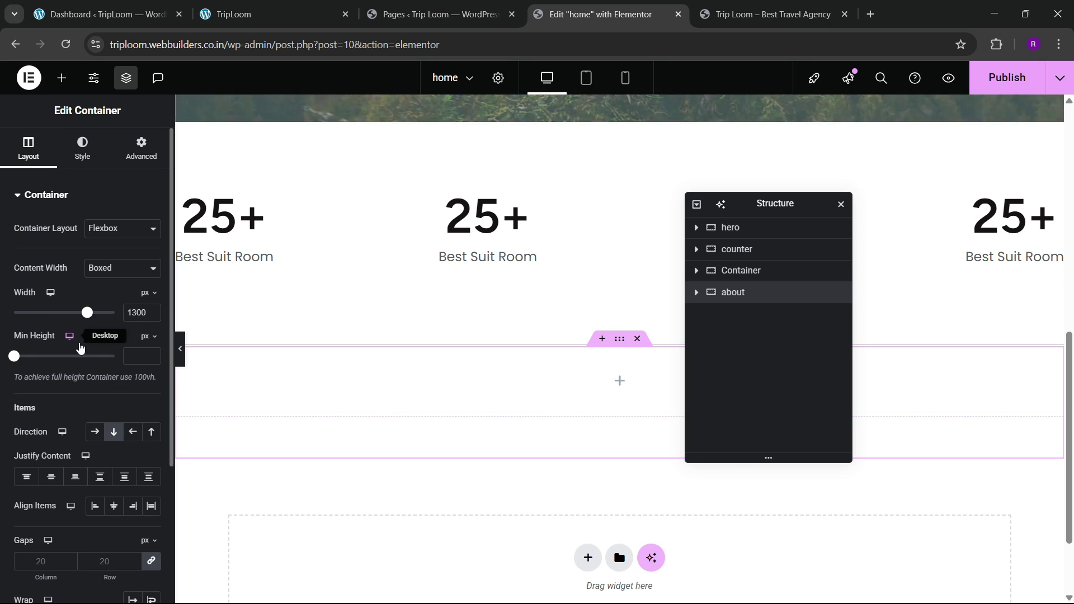
click(281, 6)
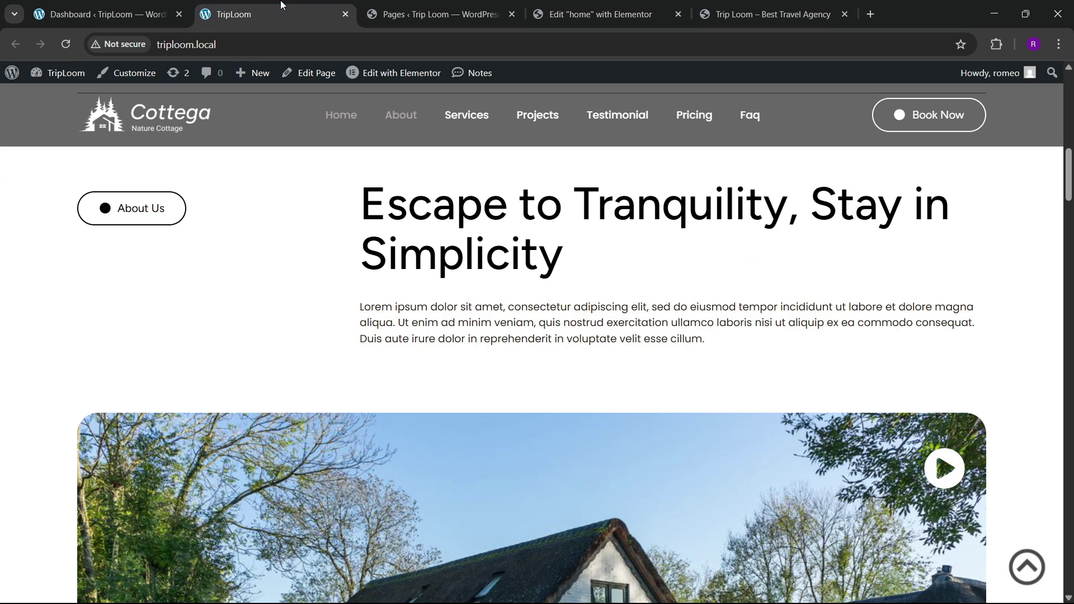
click(530, 20)
Step: Drag a new container, container 1, into the about section
click(62, 78)
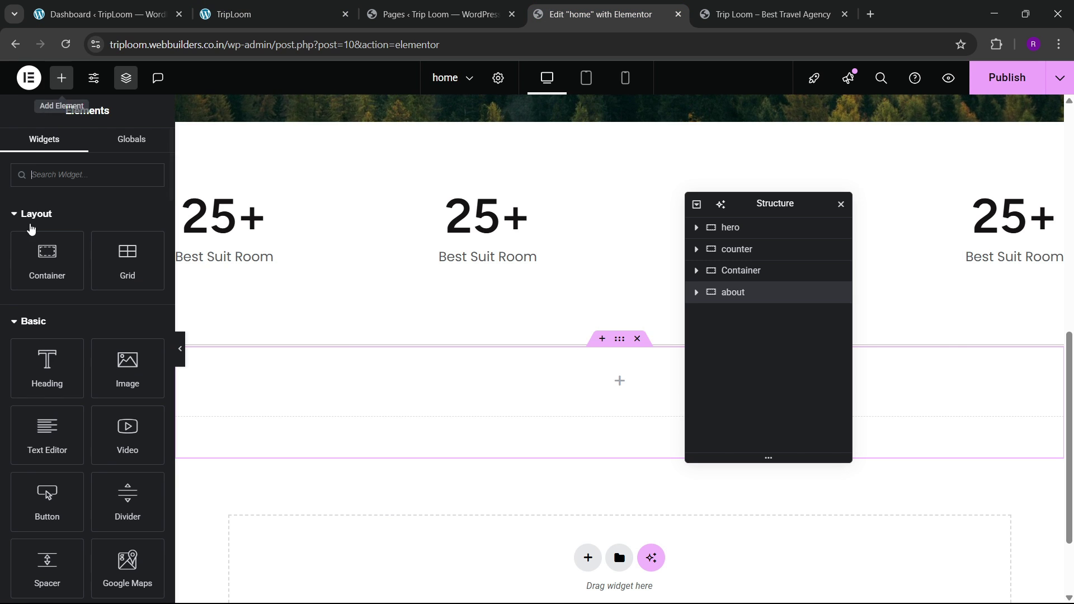
drag(47, 260, 355, 372)
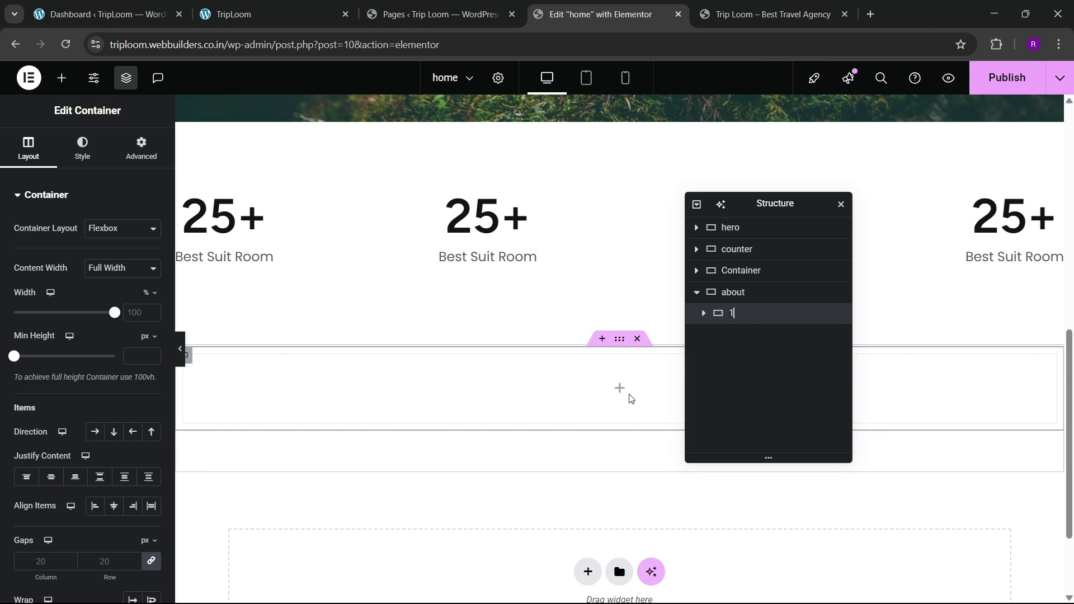
click(141, 149)
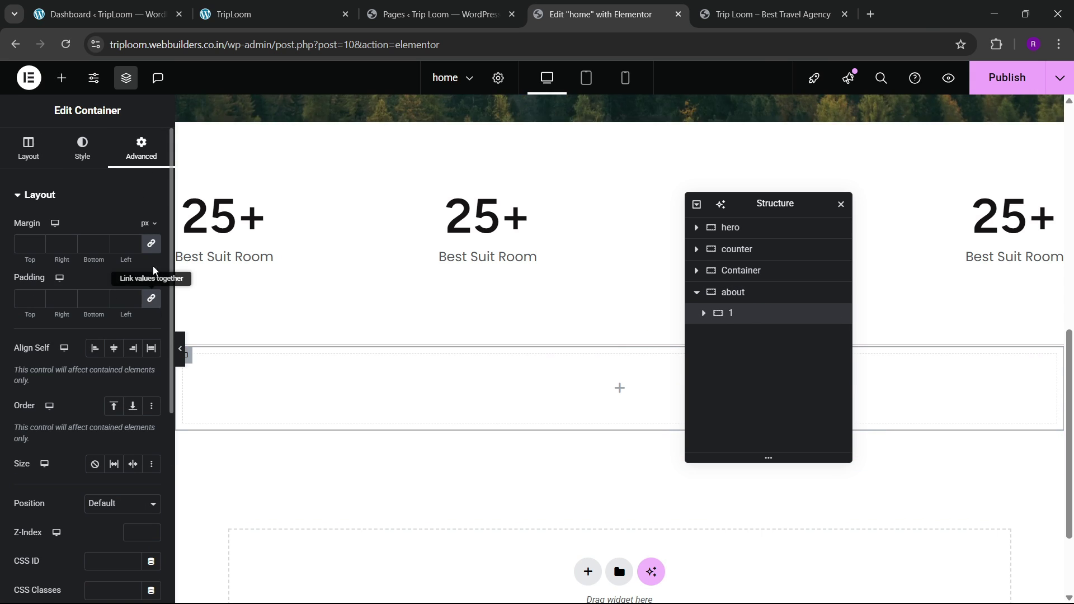
click(61, 78)
click(312, 7)
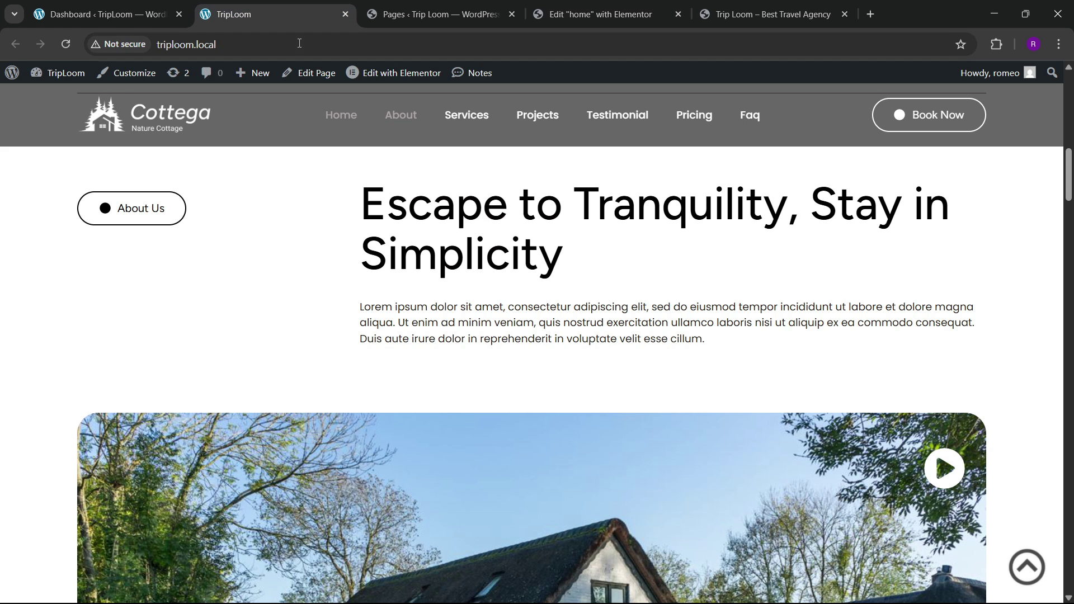
click(580, 6)
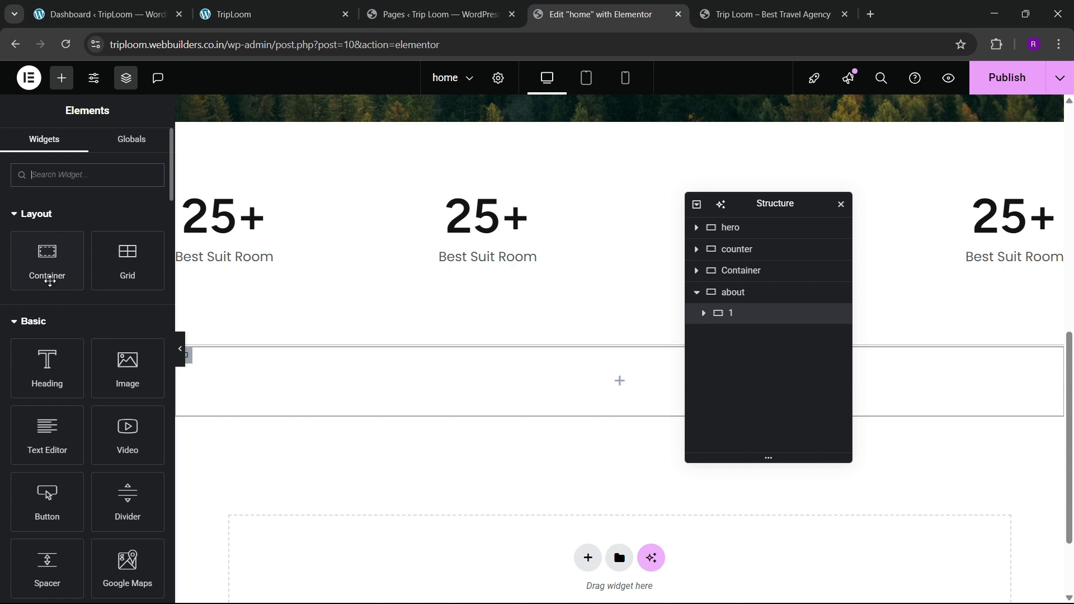
Step: Add an inner container inside container 1 and duplicate it
drag(50, 280, 282, 436)
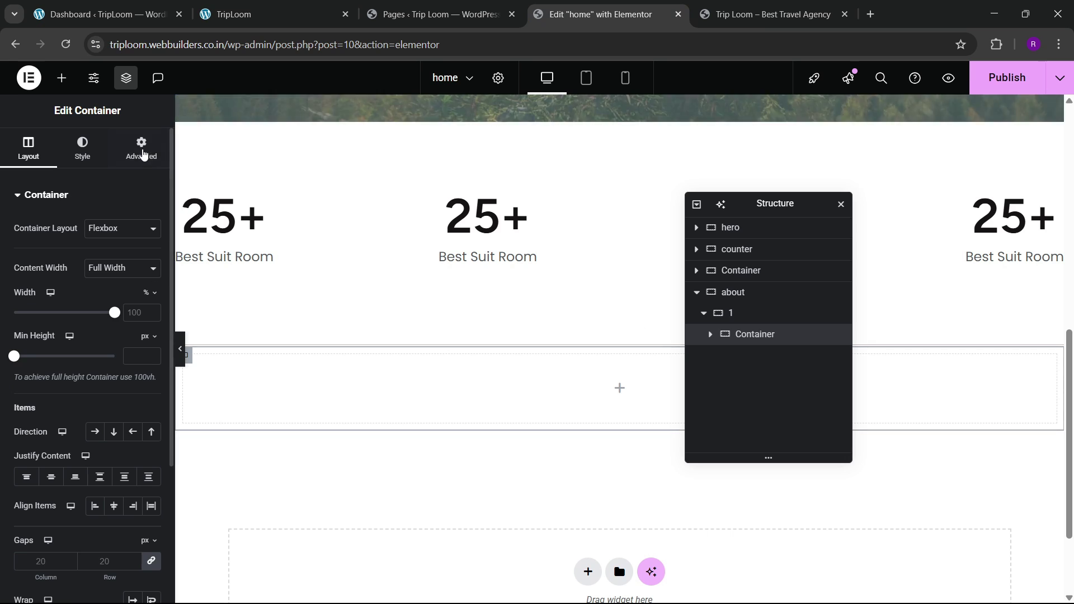
click(142, 152)
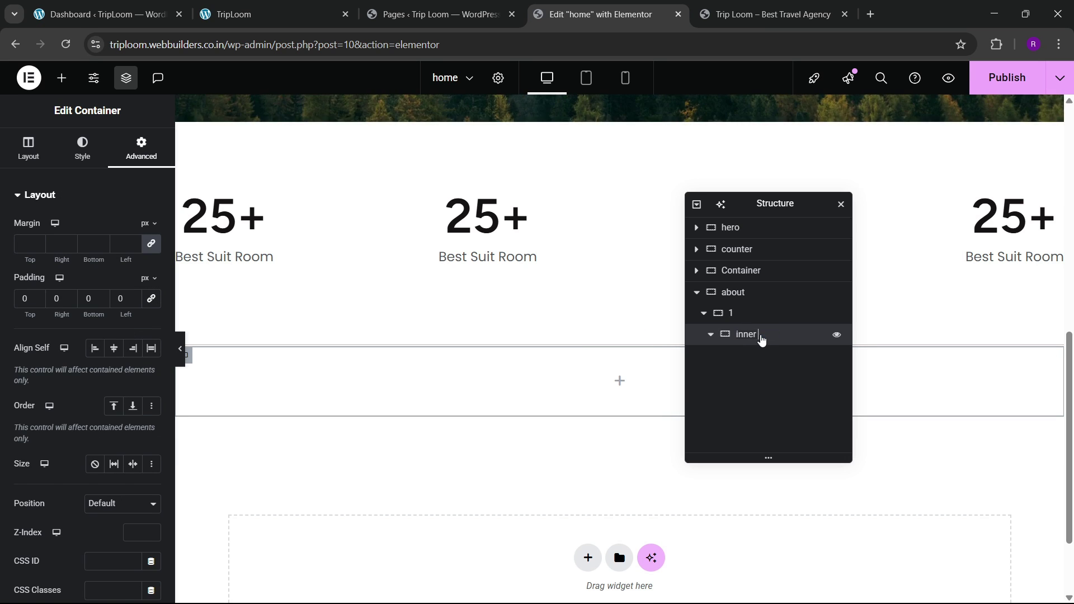
right_click(750, 339)
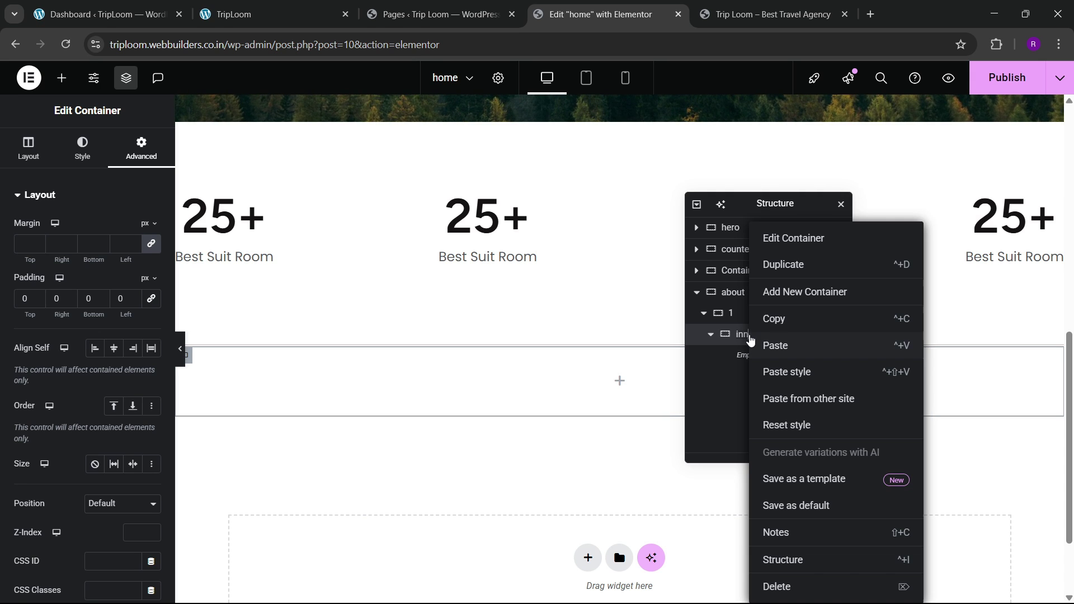
click(785, 270)
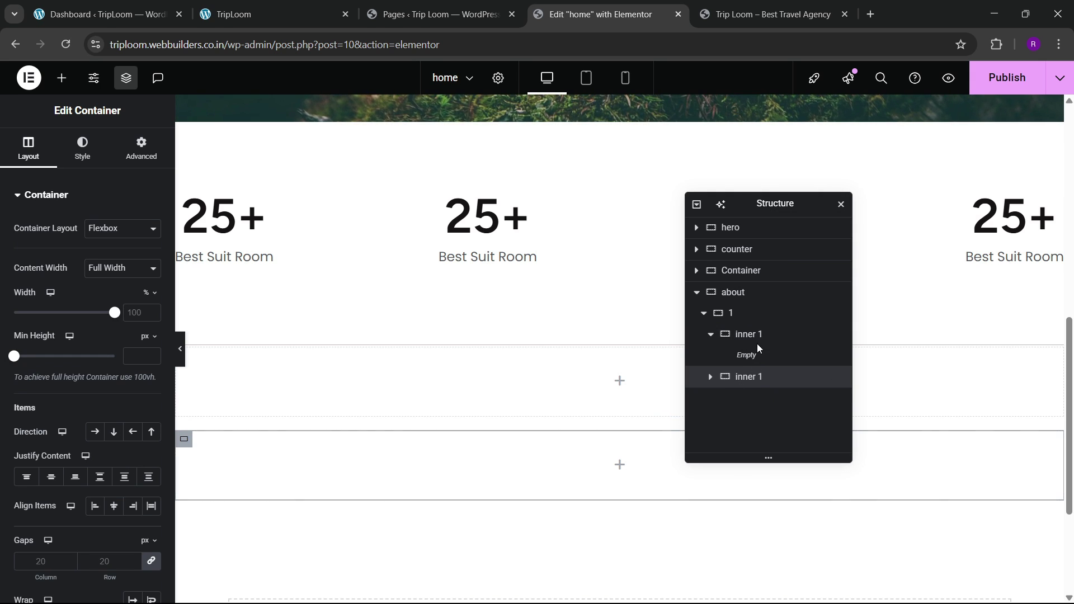
Step: Set container 1 to Row direction with Space Between justification and Start alignment
click(735, 314)
click(28, 148)
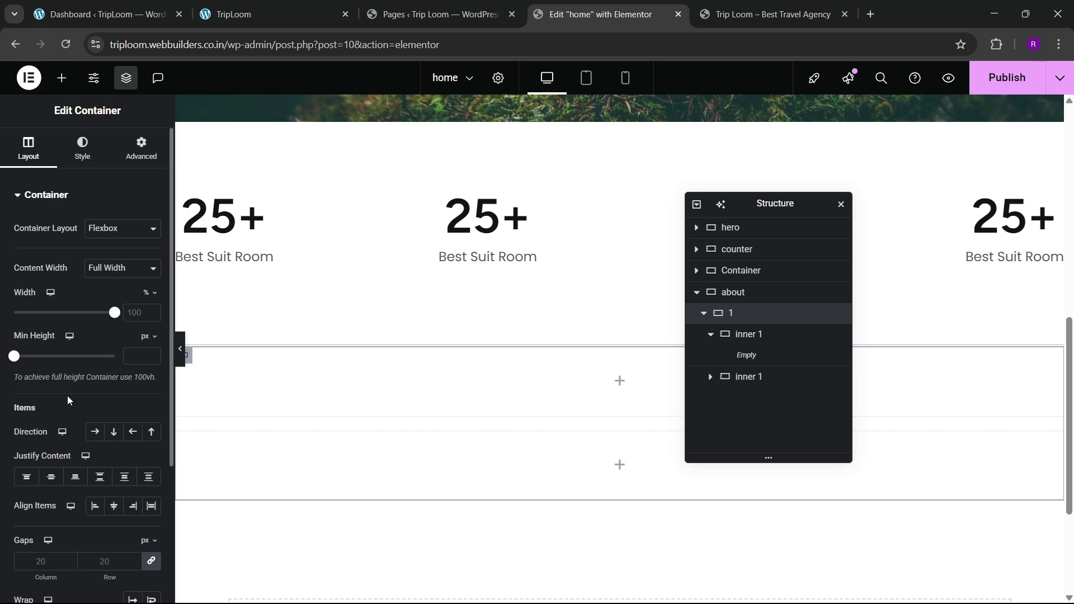
click(95, 432)
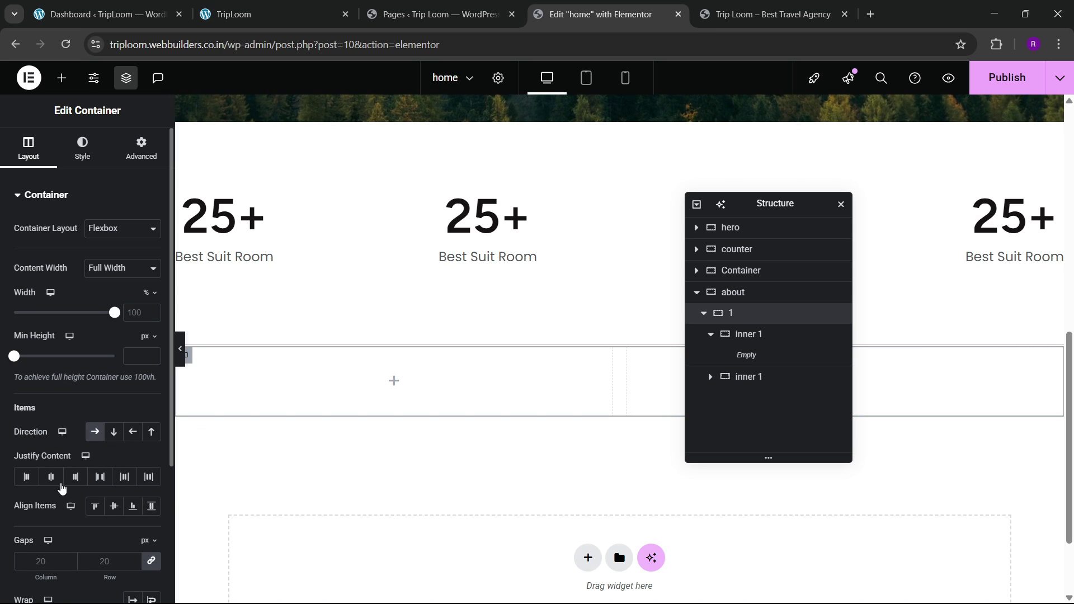
click(102, 482)
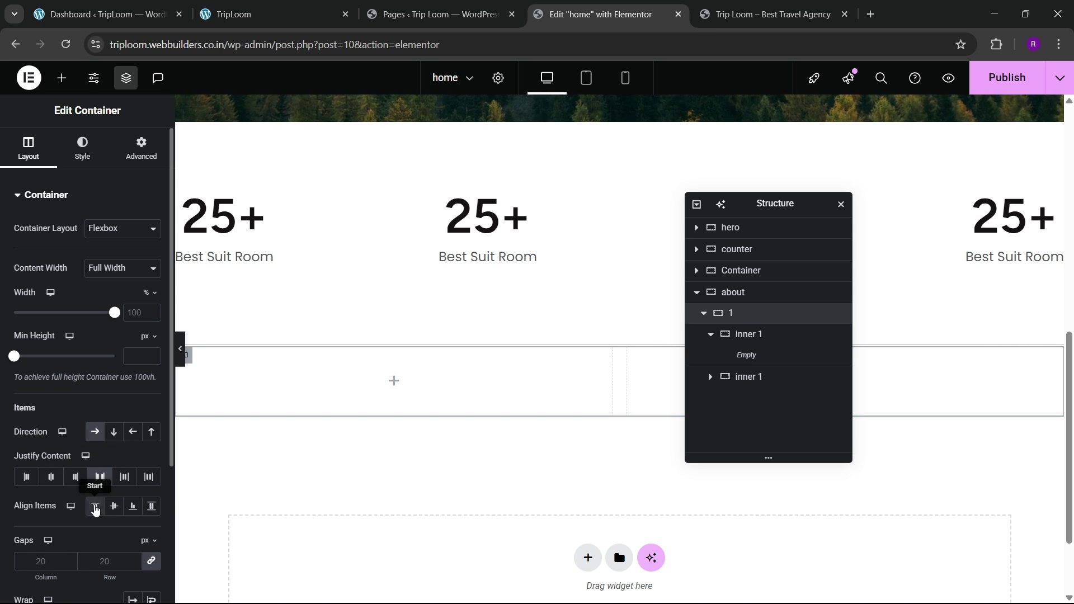
click(96, 509)
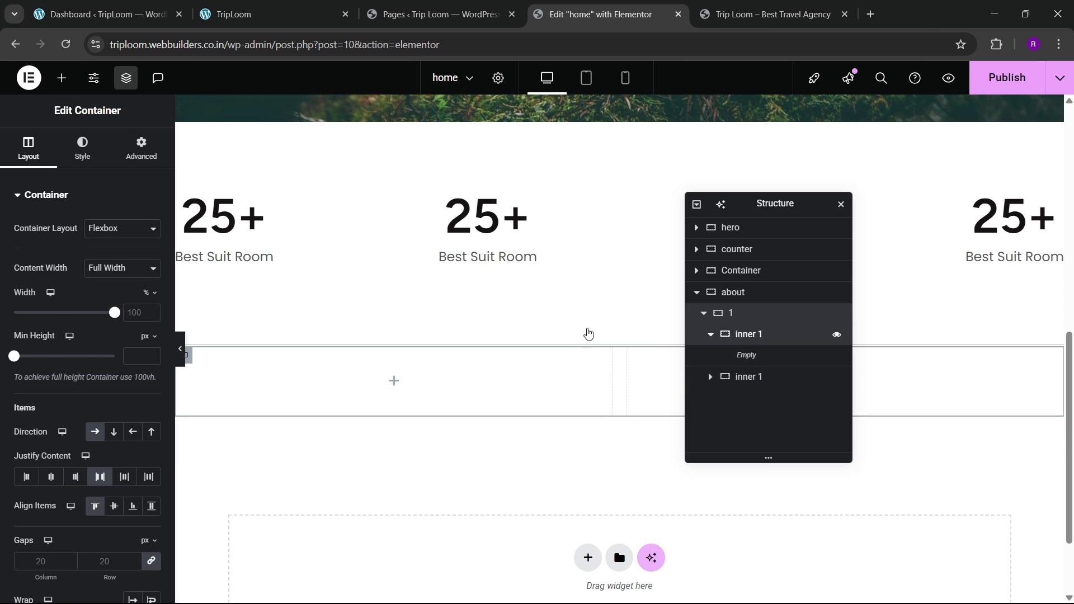
click(274, 14)
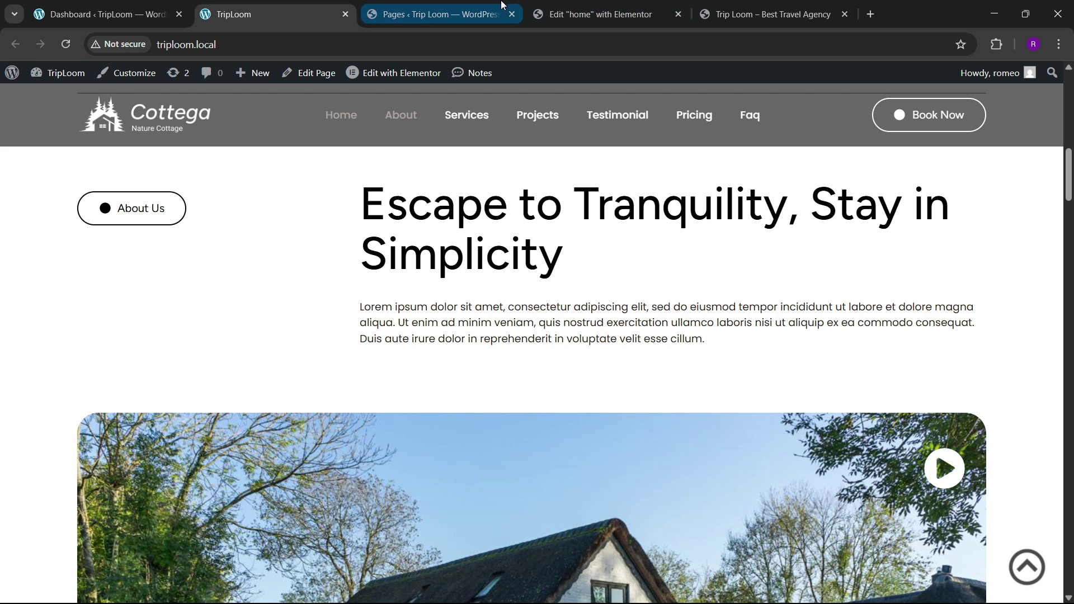
click(598, 14)
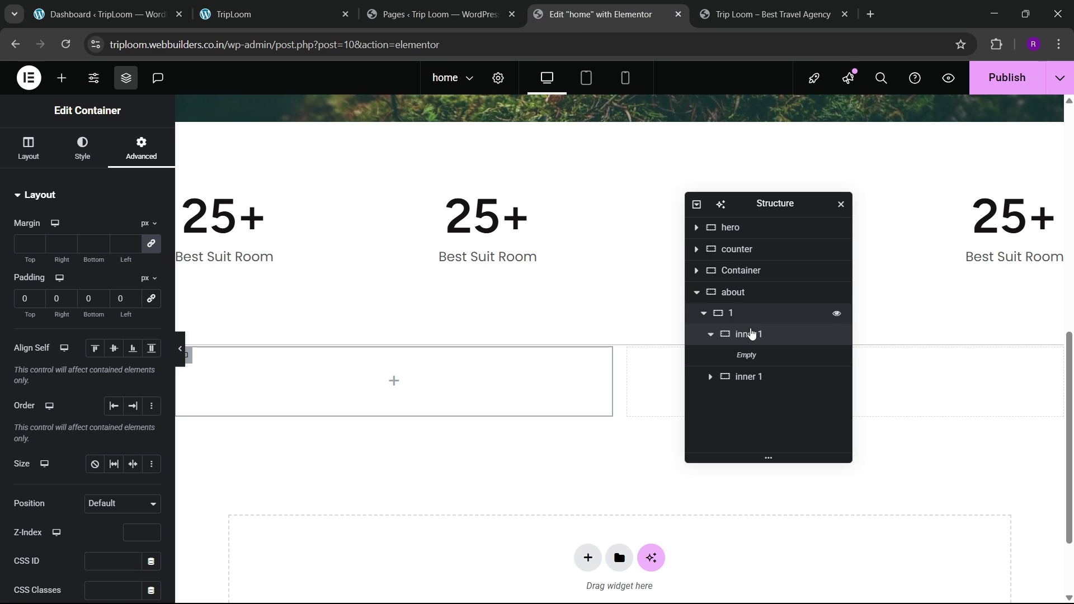
Step: Rename the second inner container 'inner 2' and size the inners at 40% and 60% width
double_click(754, 378)
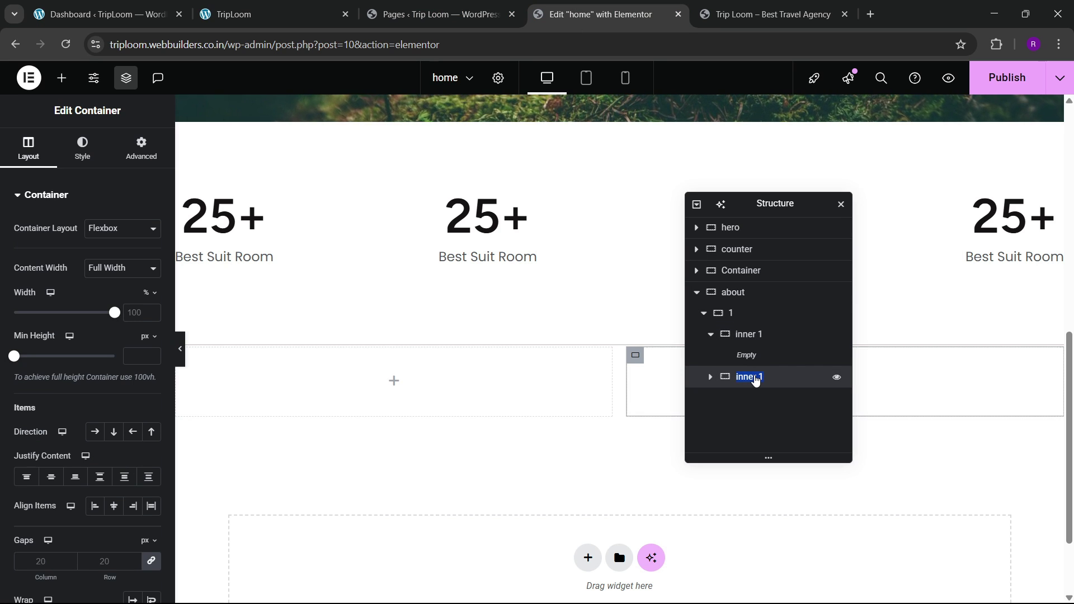
text(inn)
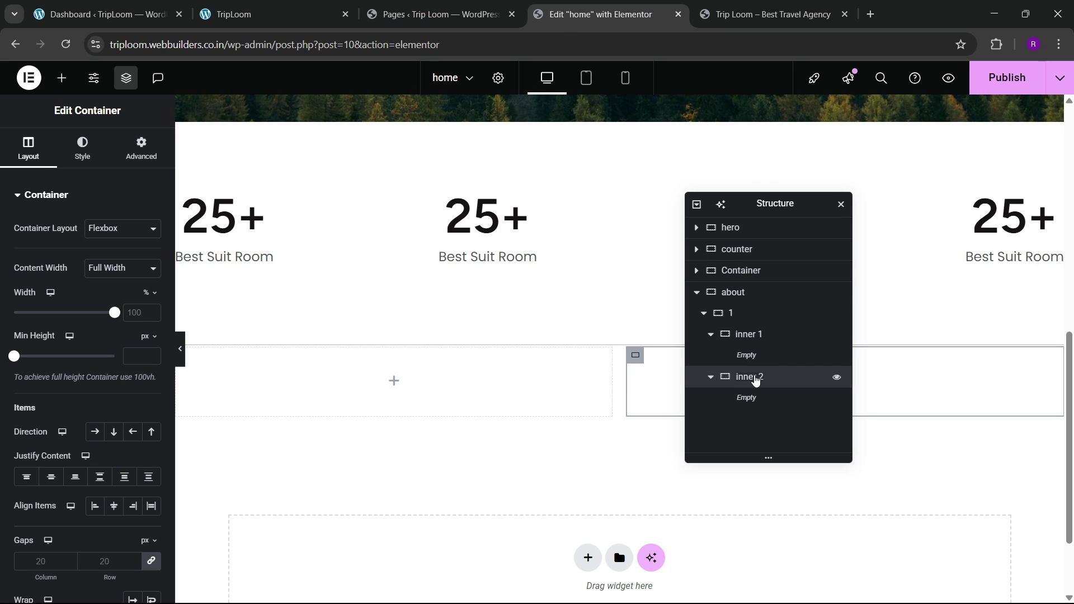
click(748, 333)
click(28, 150)
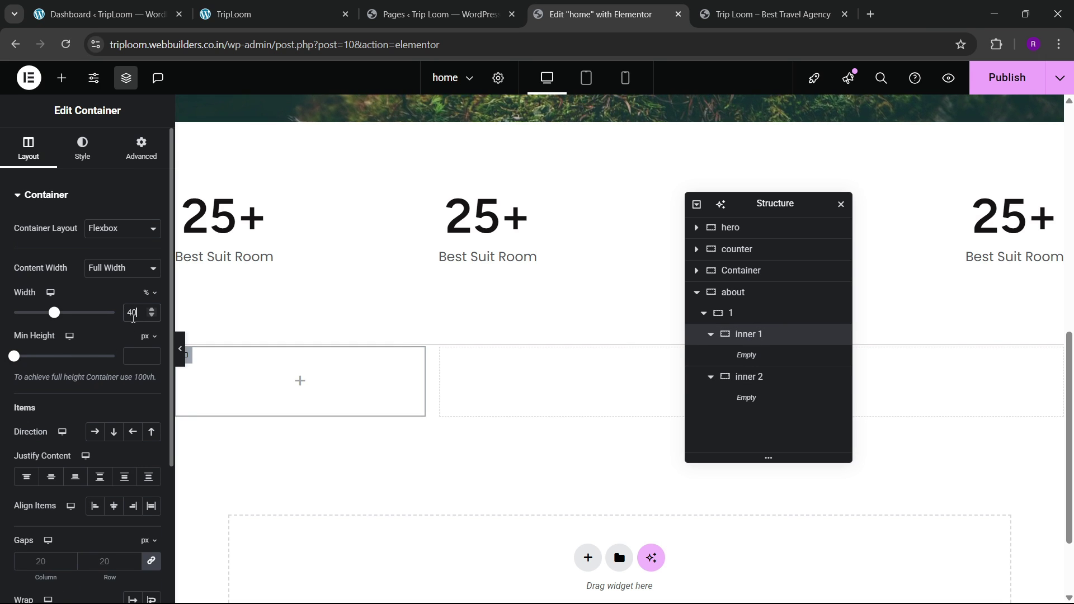
click(744, 376)
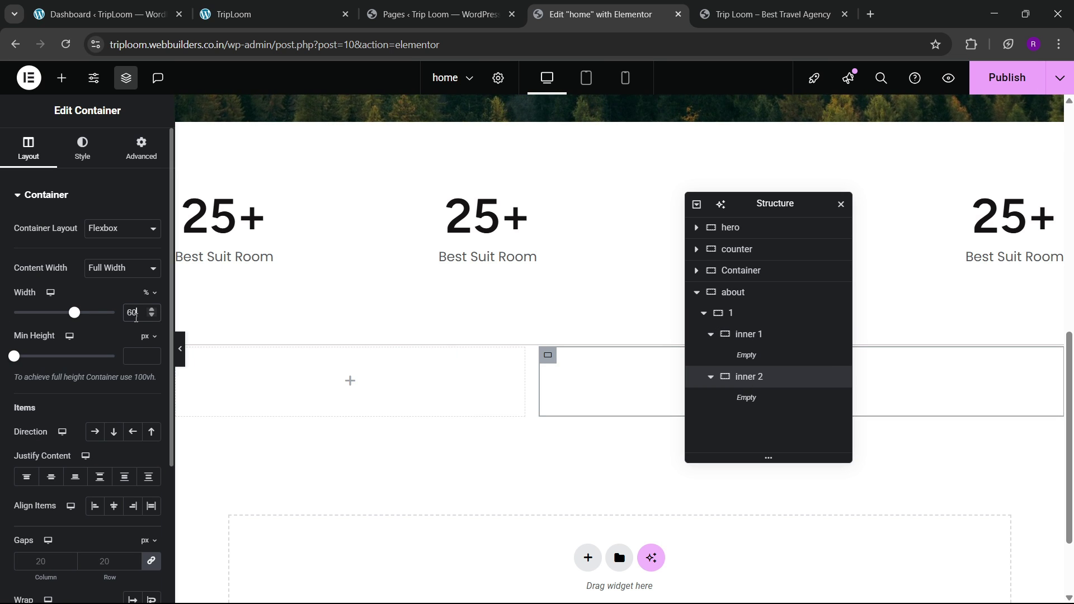
click(330, 14)
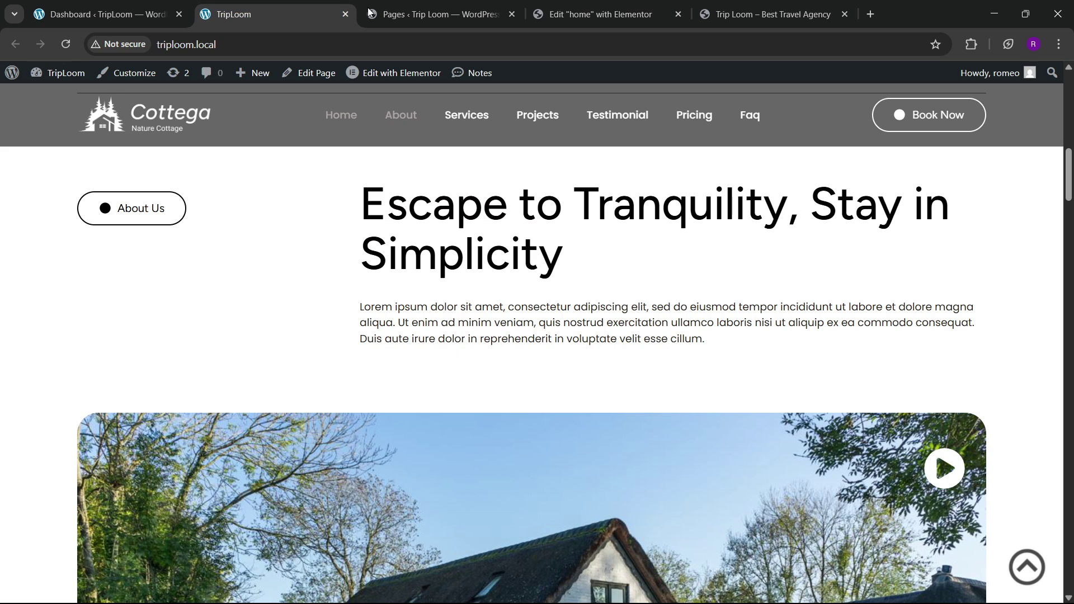
click(598, 14)
click(58, 78)
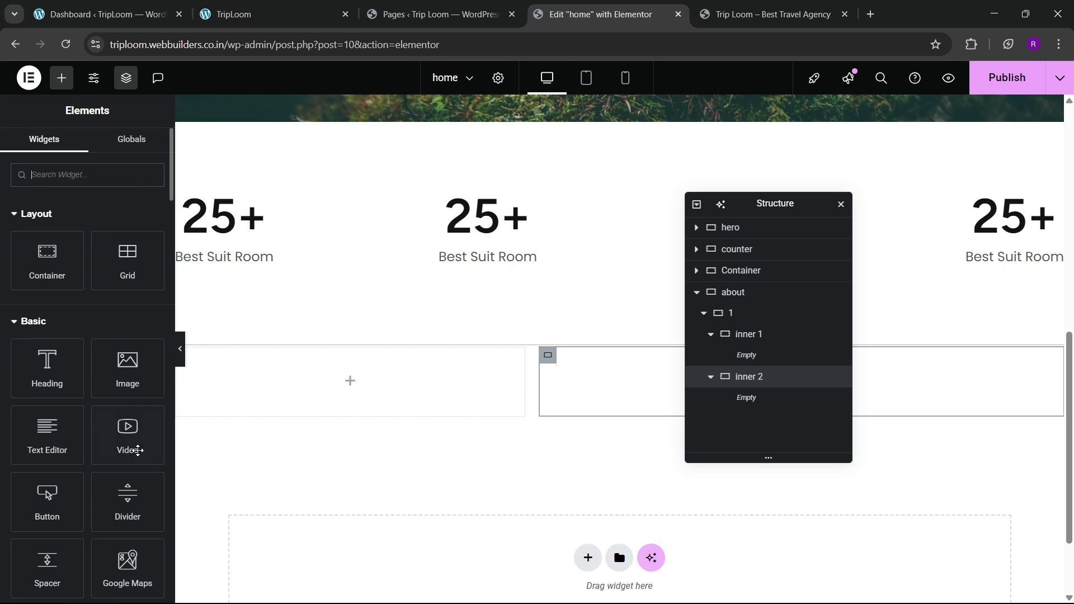
Step: Drop a Button into inner 1 and change its label from 'Click here' to 'About Us'
drag(47, 494, 294, 400)
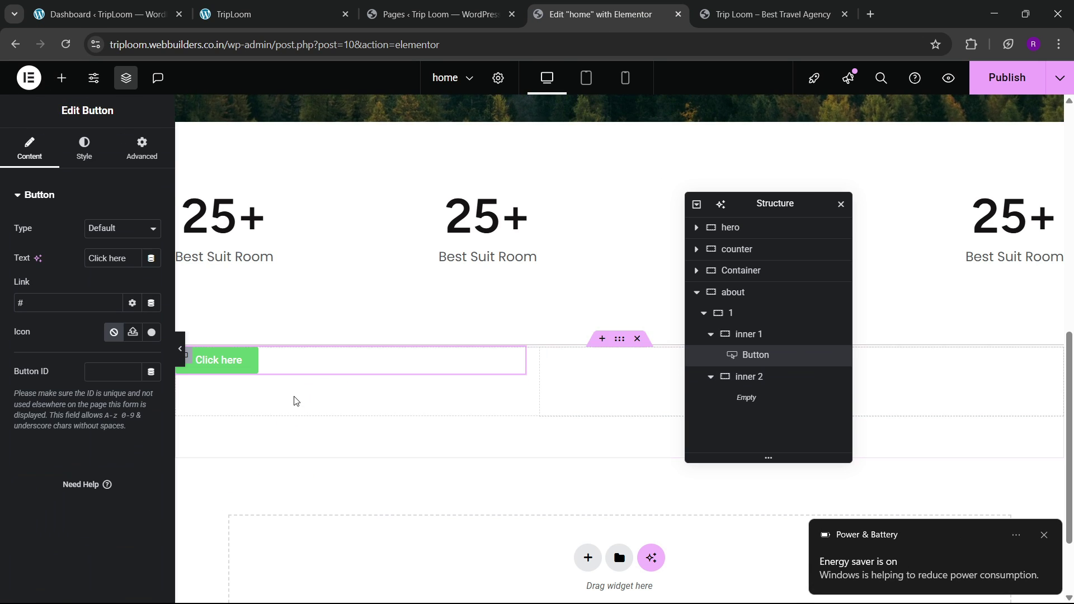
click(1043, 535)
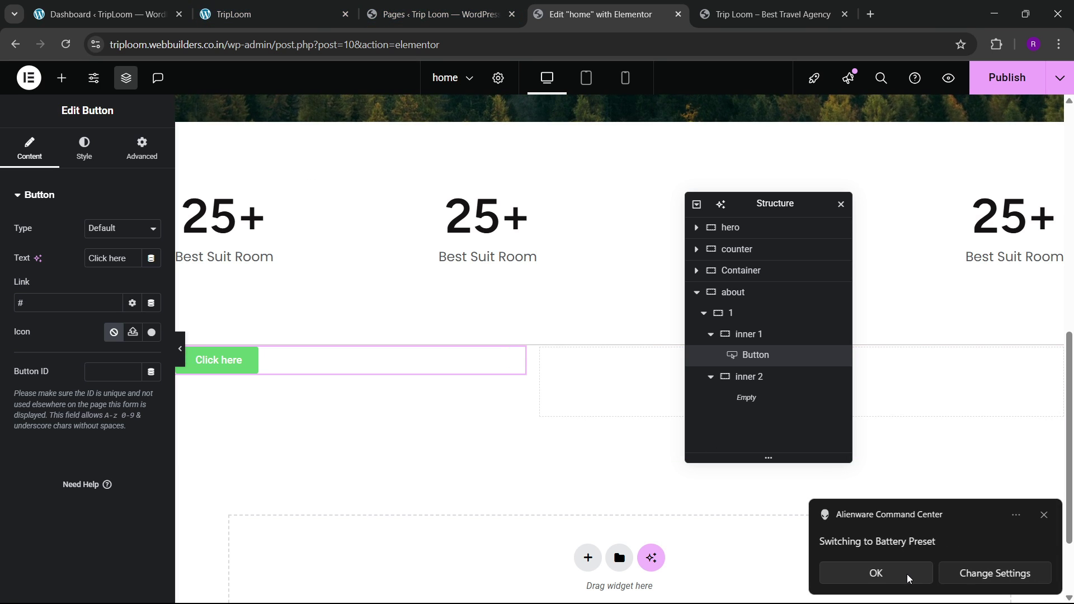
click(103, 275)
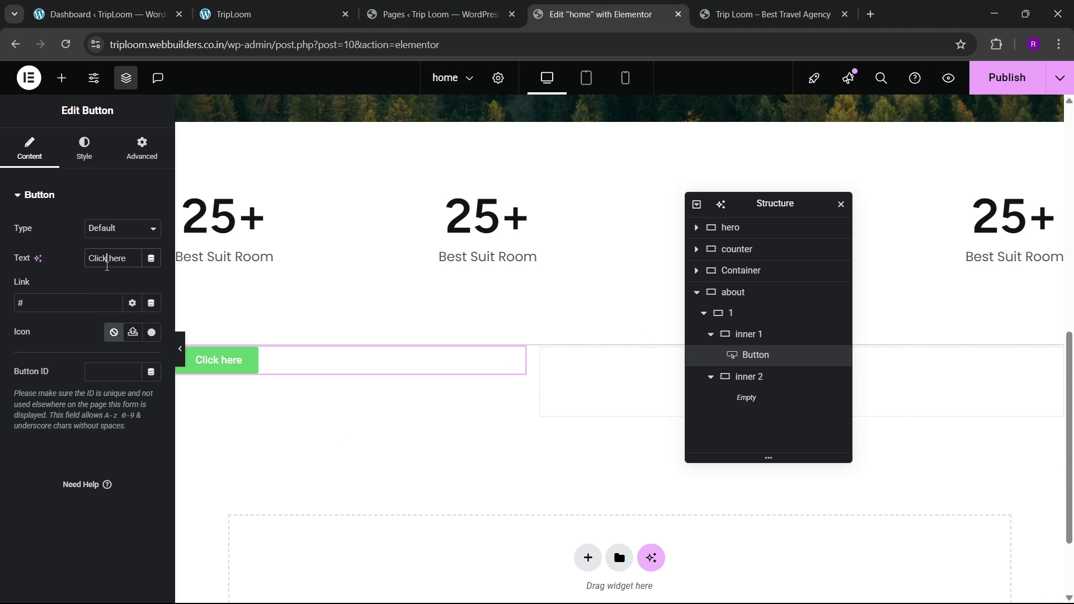
key(ctrl+a)
key(BackSpace)
text(Abopu)
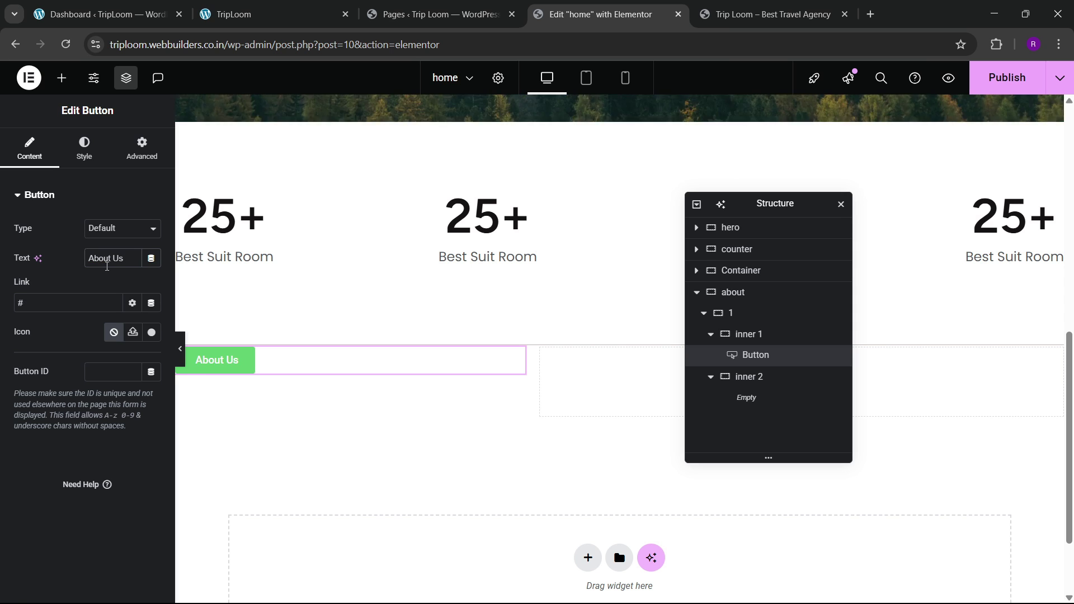
Step: Search the icon library for 'circl' and insert the Circle icon into the About Us button
click(137, 334)
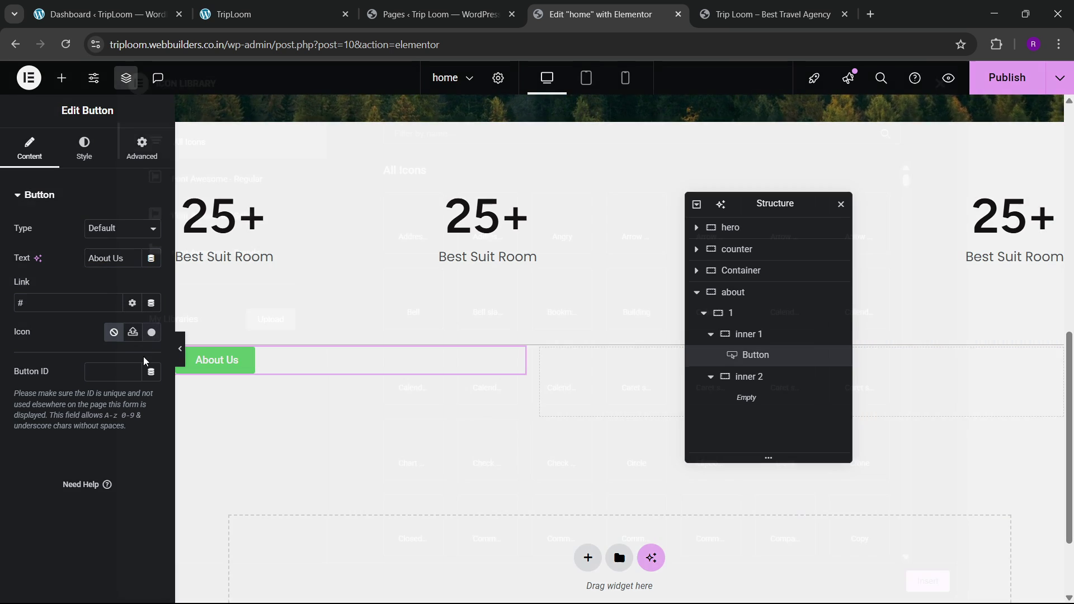
scroll(602, 404, down, 10)
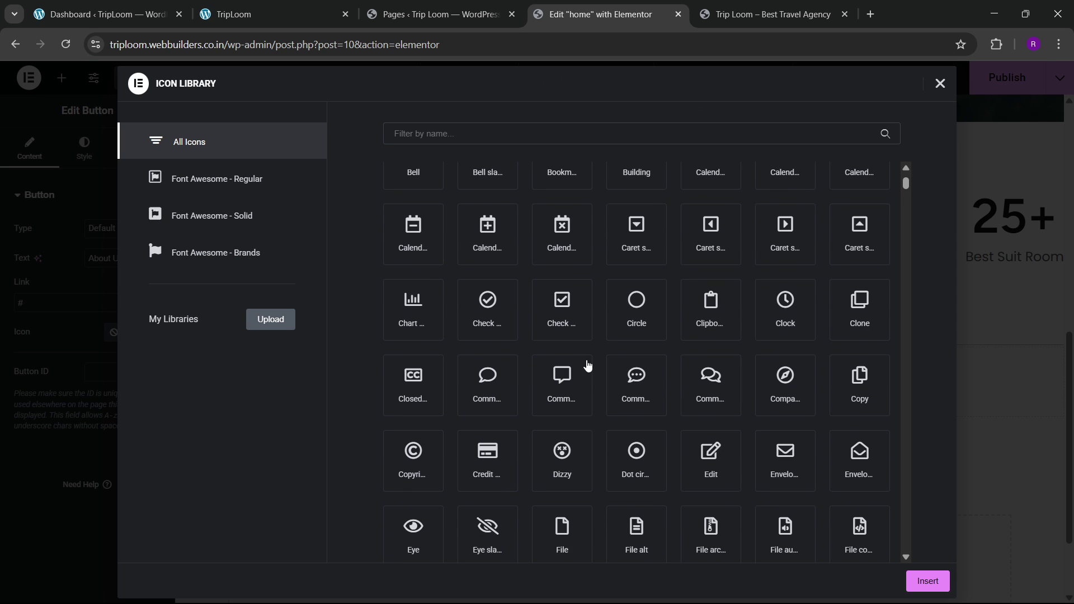
scroll(573, 384, down, 10)
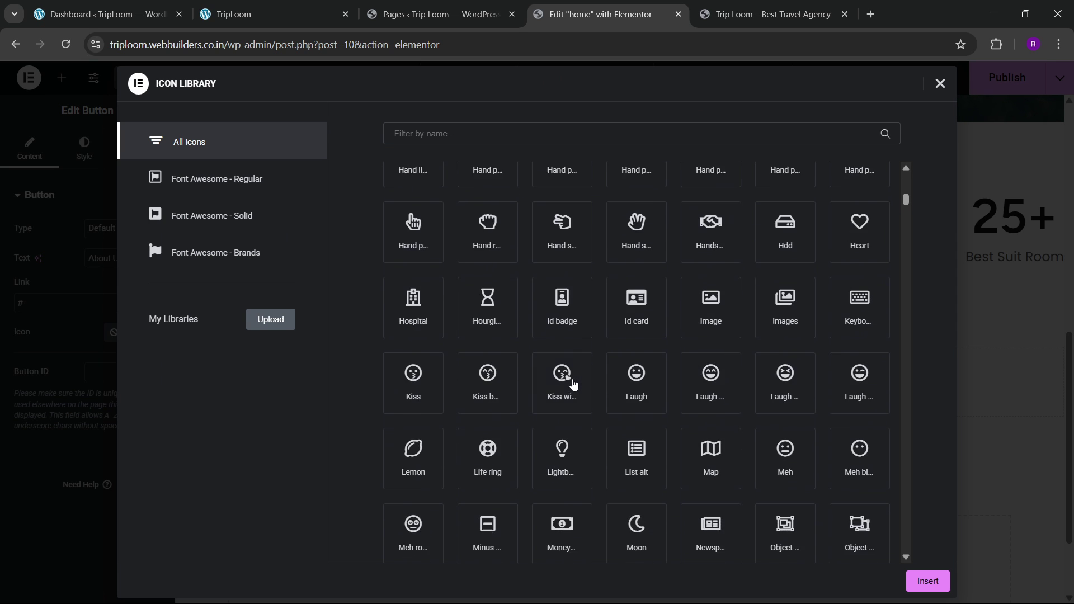
scroll(573, 384, down, 5)
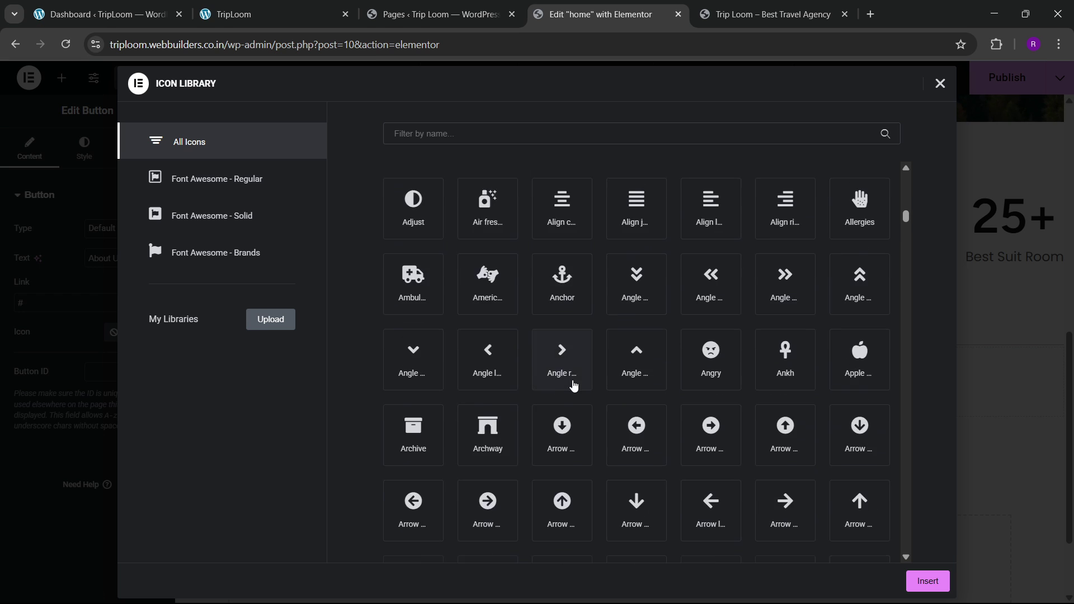
click(477, 133)
text(circle)
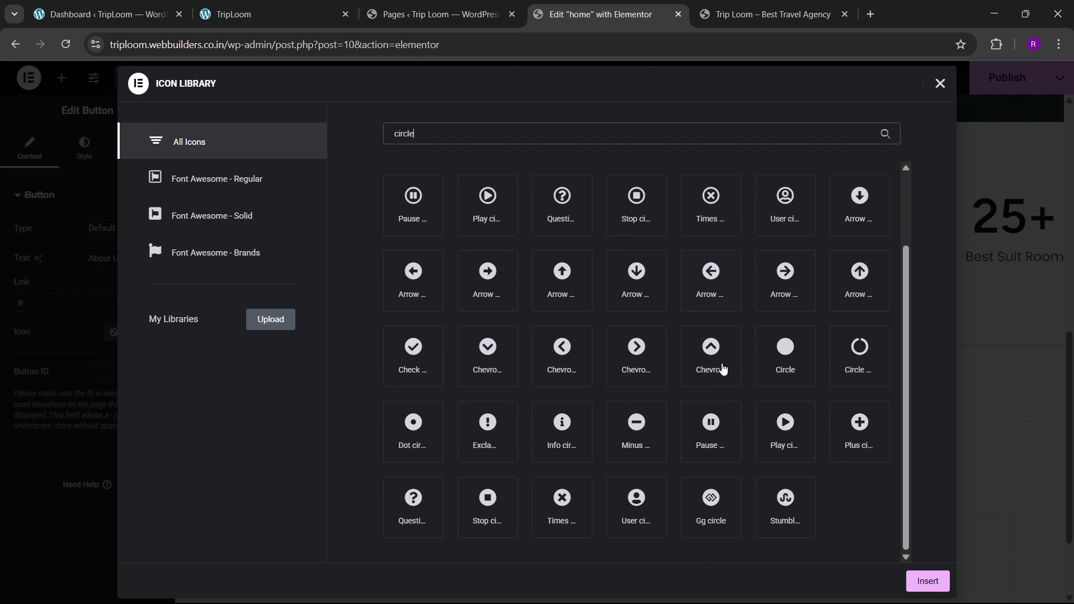
click(771, 355)
click(922, 581)
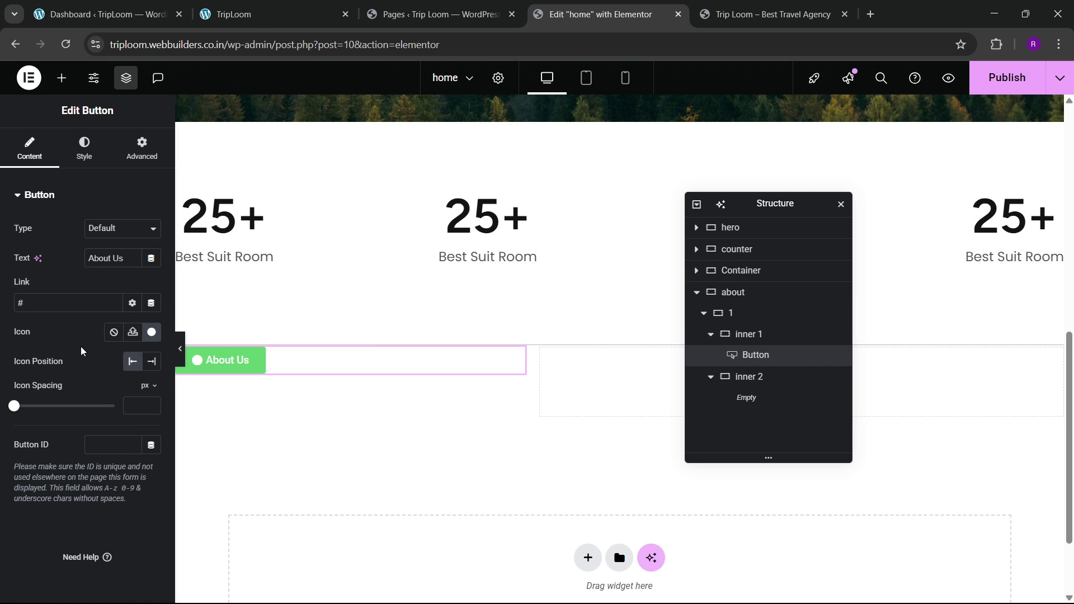
Step: Make the About Us button background fully transparent (alpha 0)
click(238, 17)
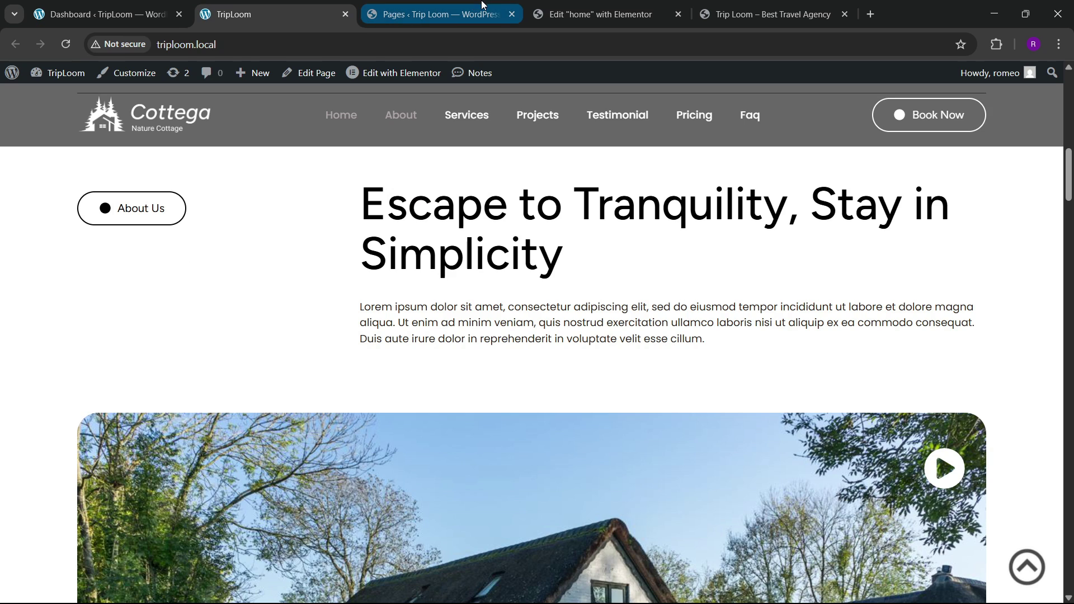
click(598, 14)
click(85, 156)
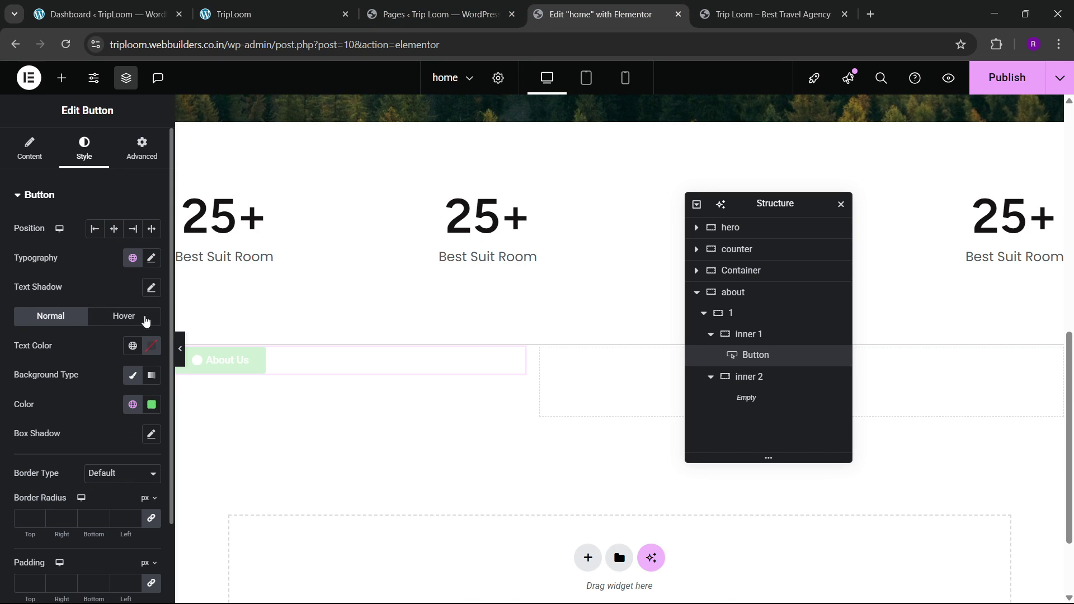
click(152, 404)
drag(231, 351, 68, 369)
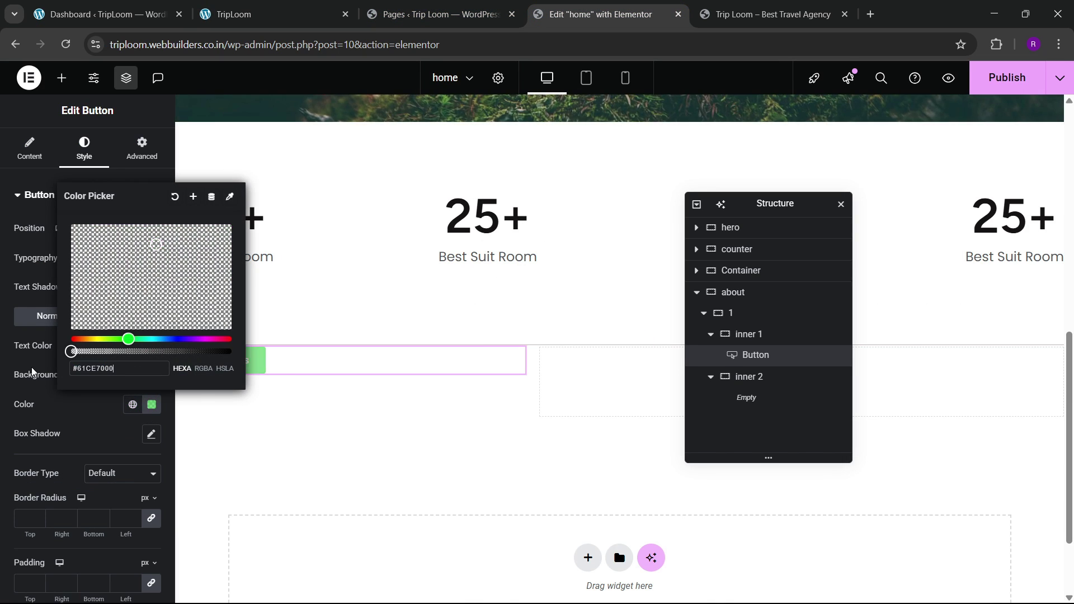
click(46, 408)
Step: Set the button text to the global black colour in the Poppins font
click(156, 347)
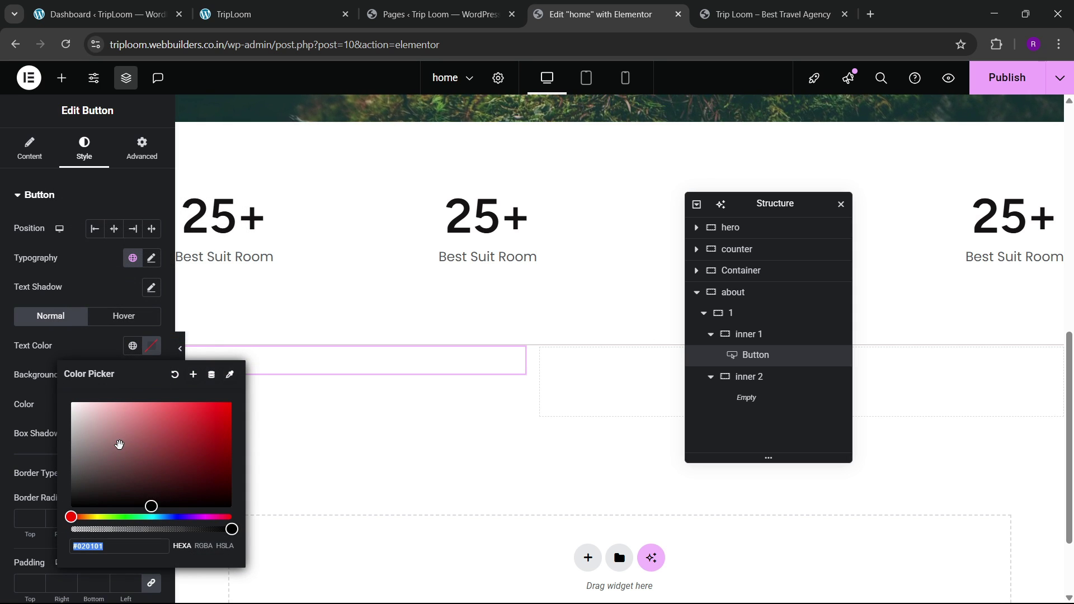
click(132, 346)
click(50, 521)
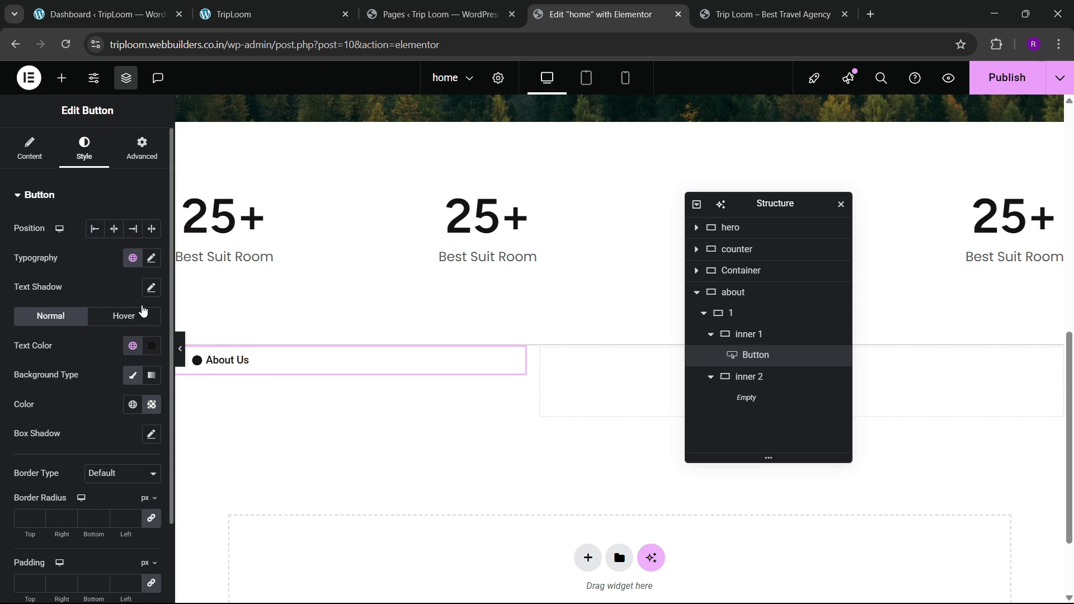
click(151, 259)
click(110, 323)
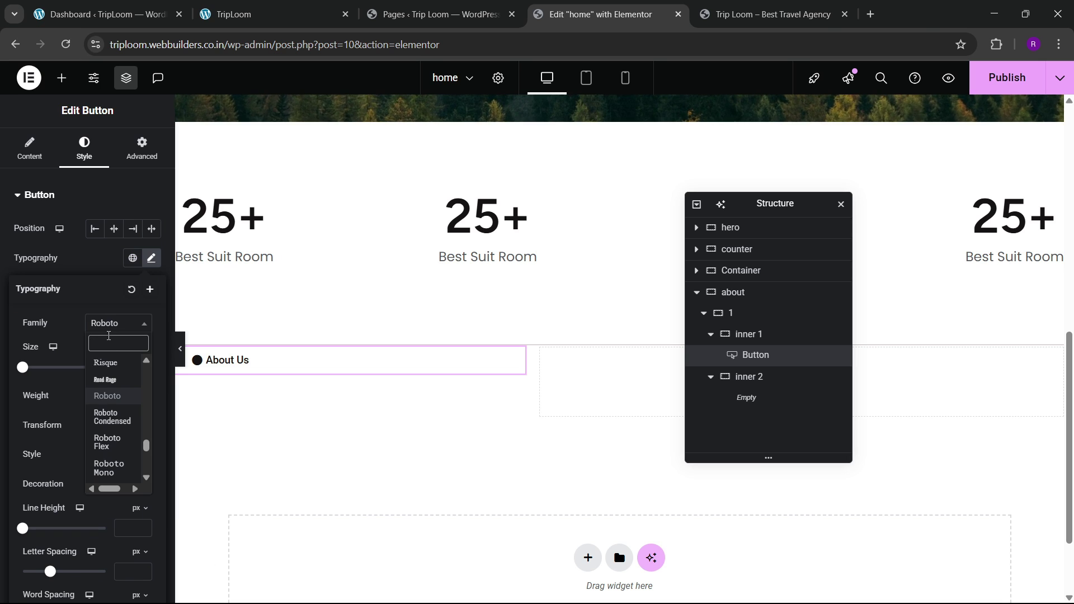
text(poppins)
key(Return)
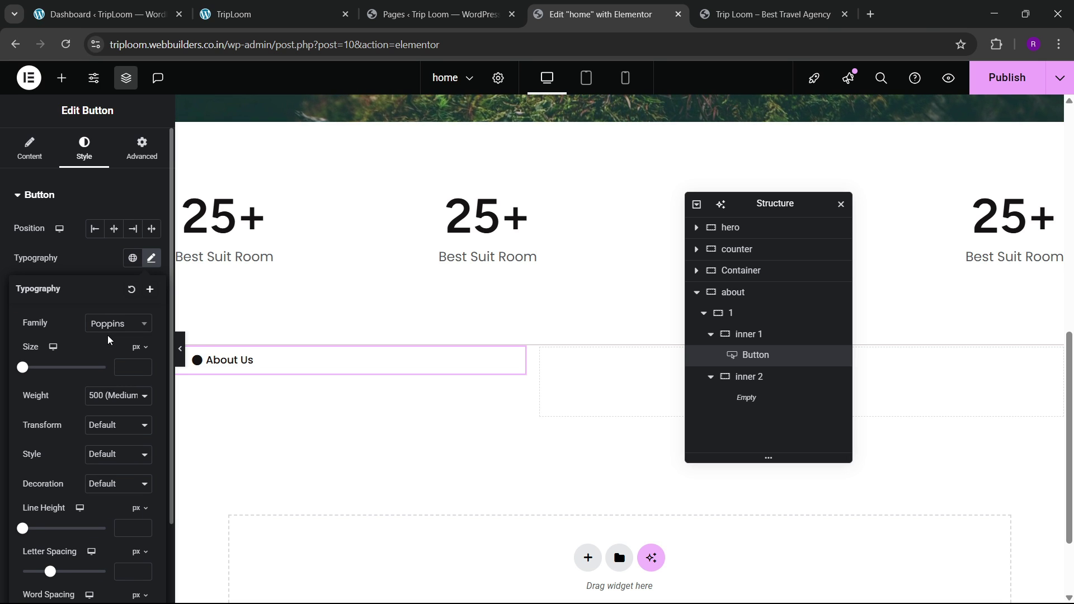
Step: Give the button a solid 2px border in the global black colour
click(97, 245)
scroll(64, 384, down, 2)
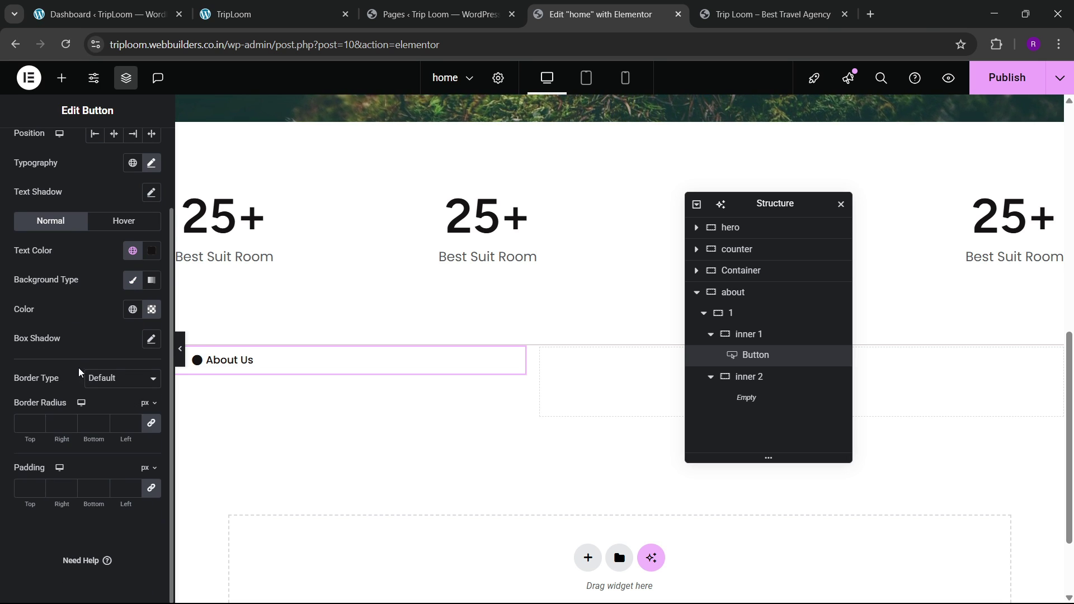
click(97, 379)
click(92, 427)
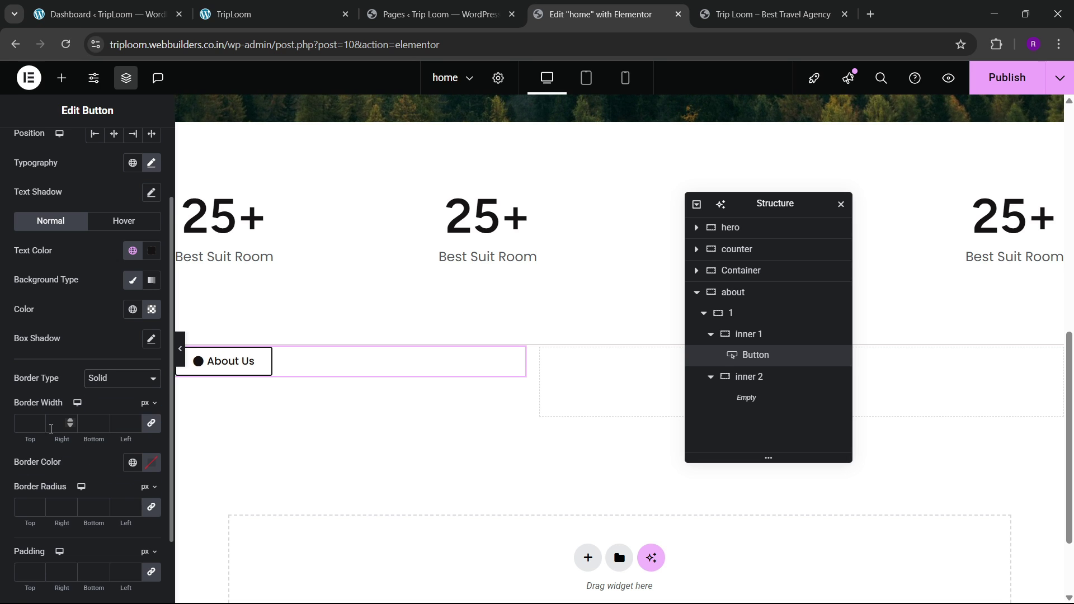
click(38, 422)
click(38, 422)
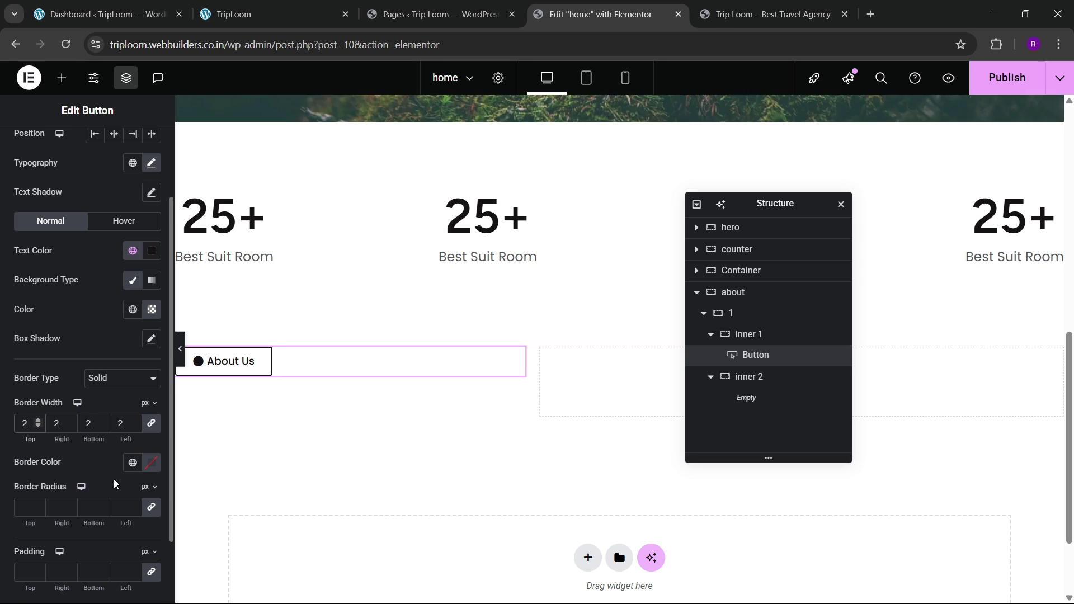
click(132, 462)
click(86, 408)
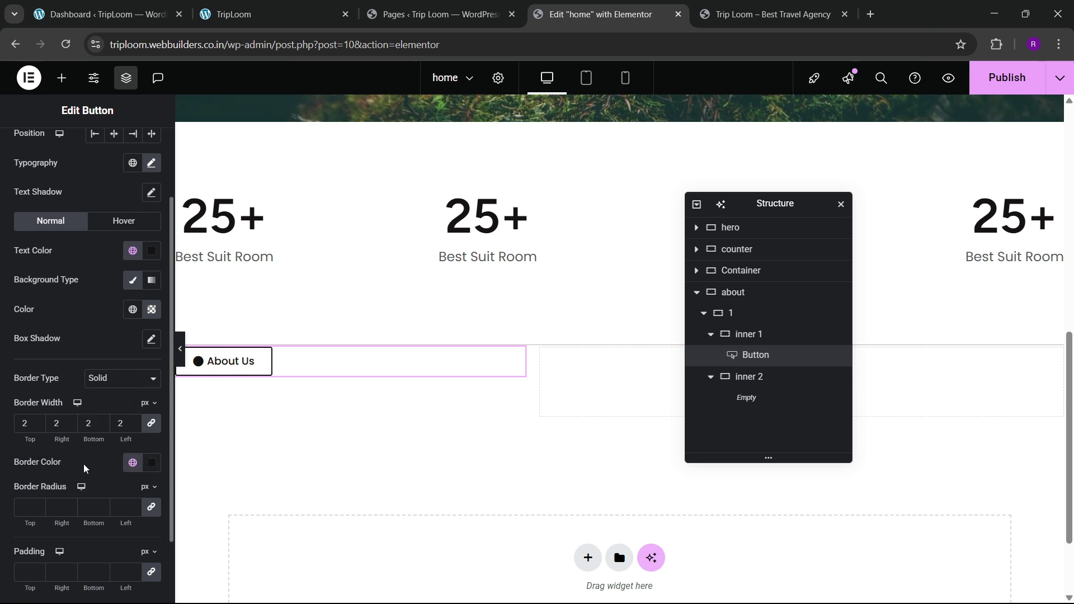
Step: Set the button font weight to 400 (Normal), matching the live site
scroll(28, 447, down, 2)
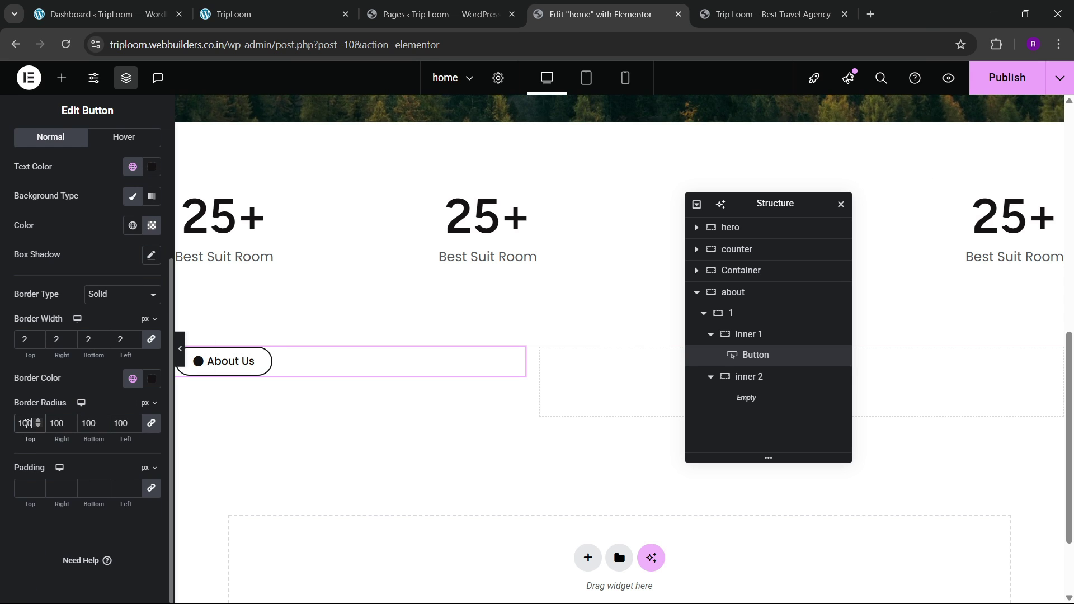
click(263, 14)
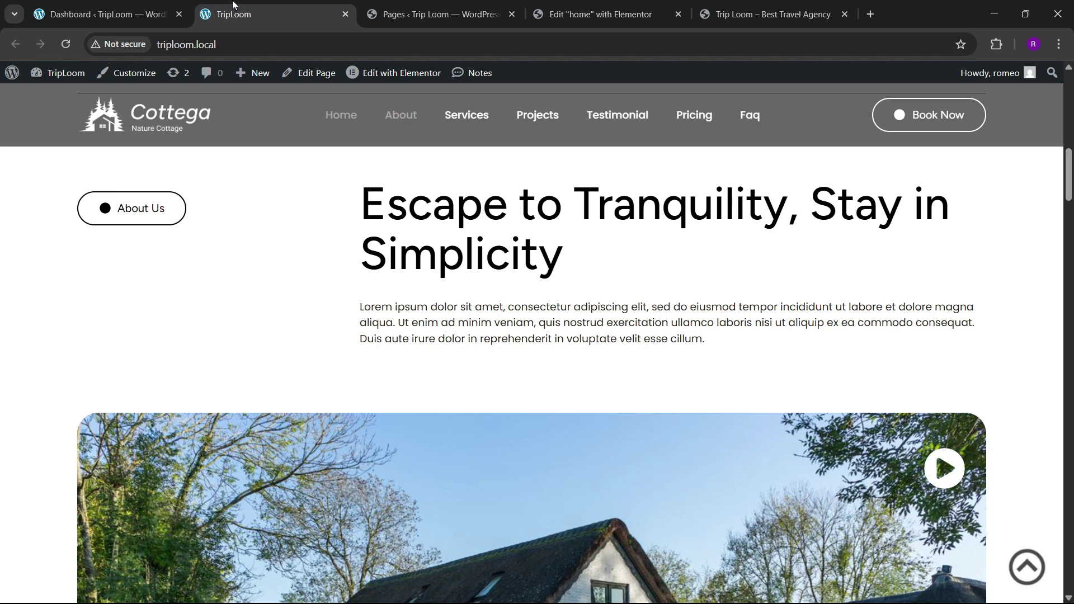
click(598, 5)
scroll(119, 348, up, 3)
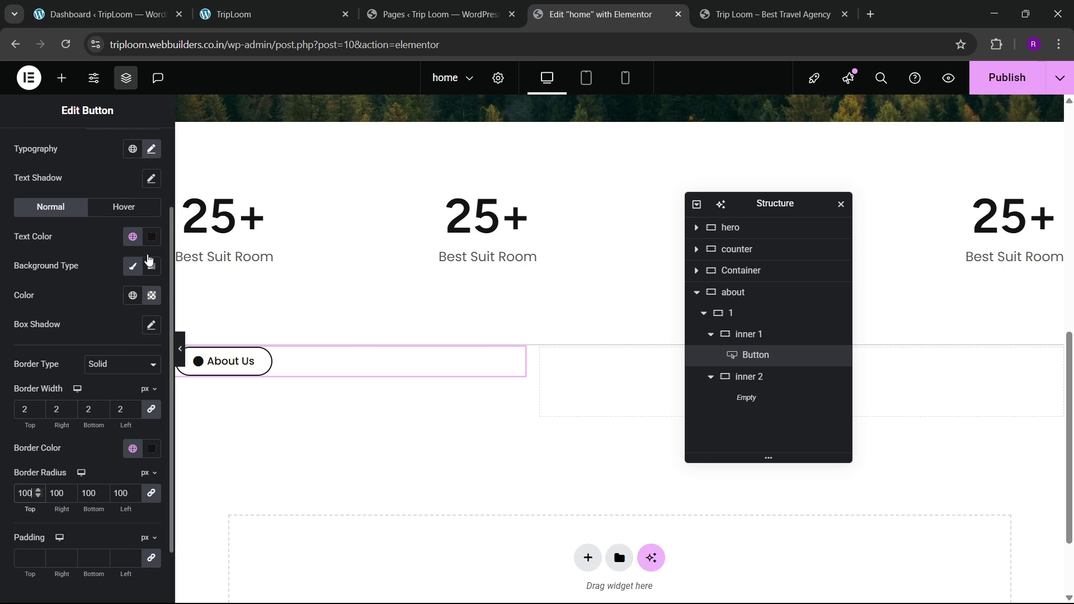
click(152, 220)
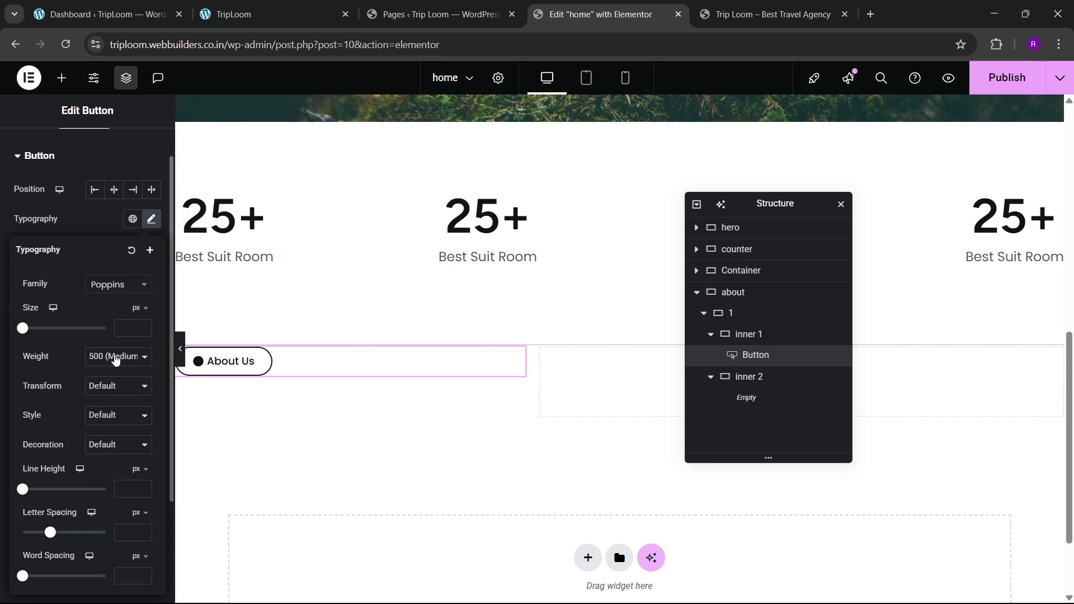
click(116, 358)
click(114, 417)
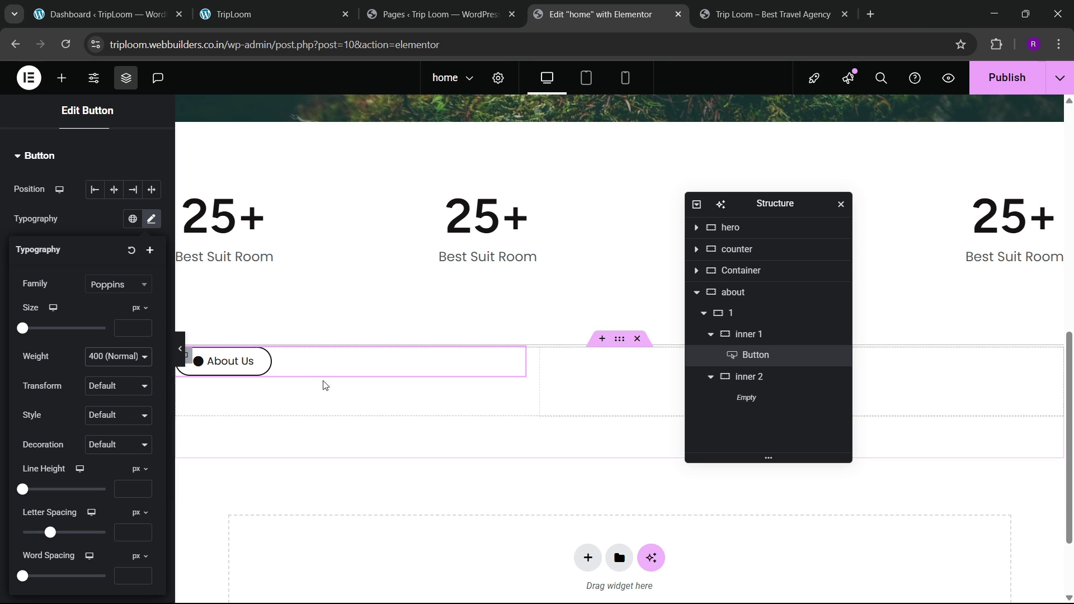
click(252, 14)
click(601, 14)
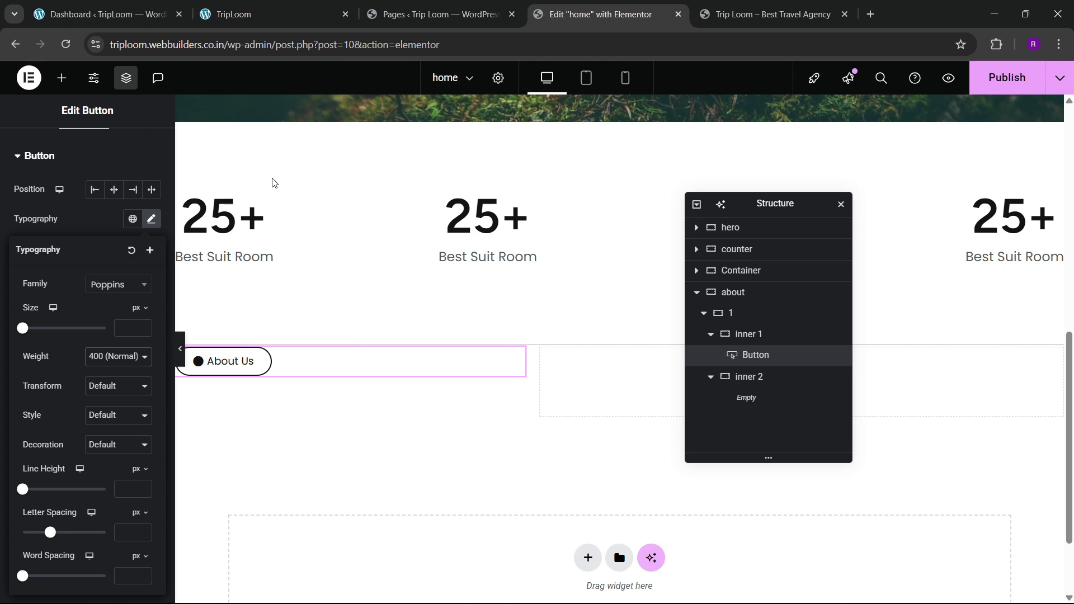
scroll(76, 325, down, 2)
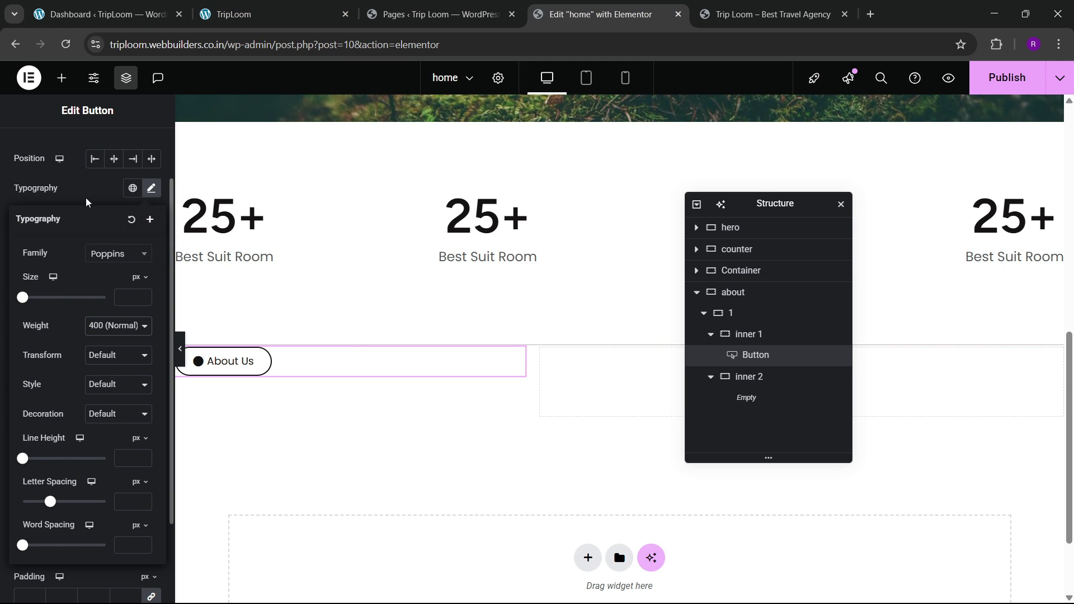
click(86, 202)
Step: Set the button padding to 15 on all sides
scroll(84, 333, down, 1)
scroll(26, 475, down, 2)
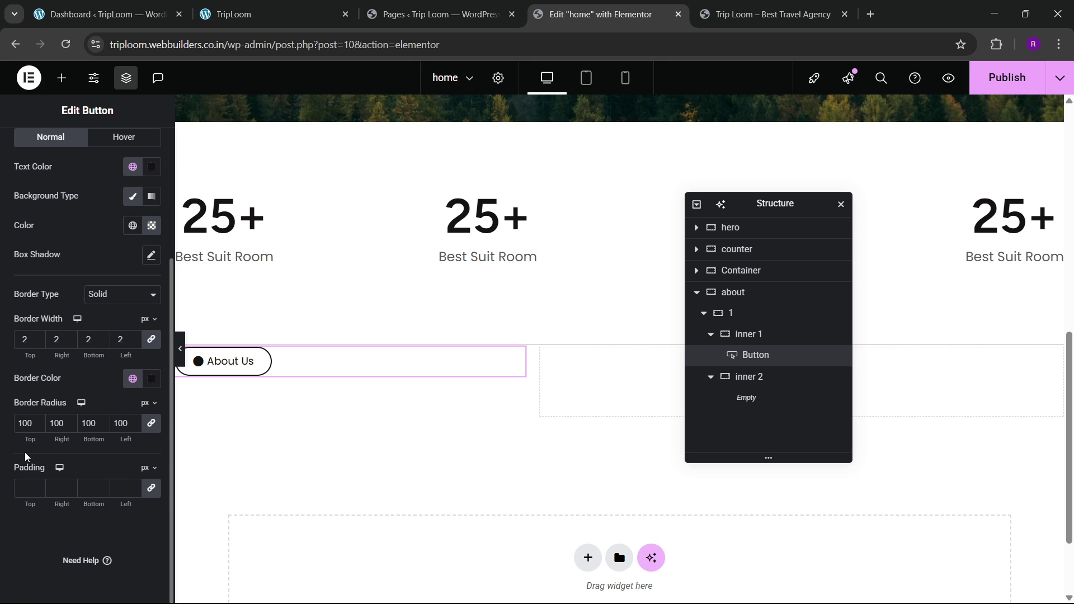
click(29, 493)
text(15)
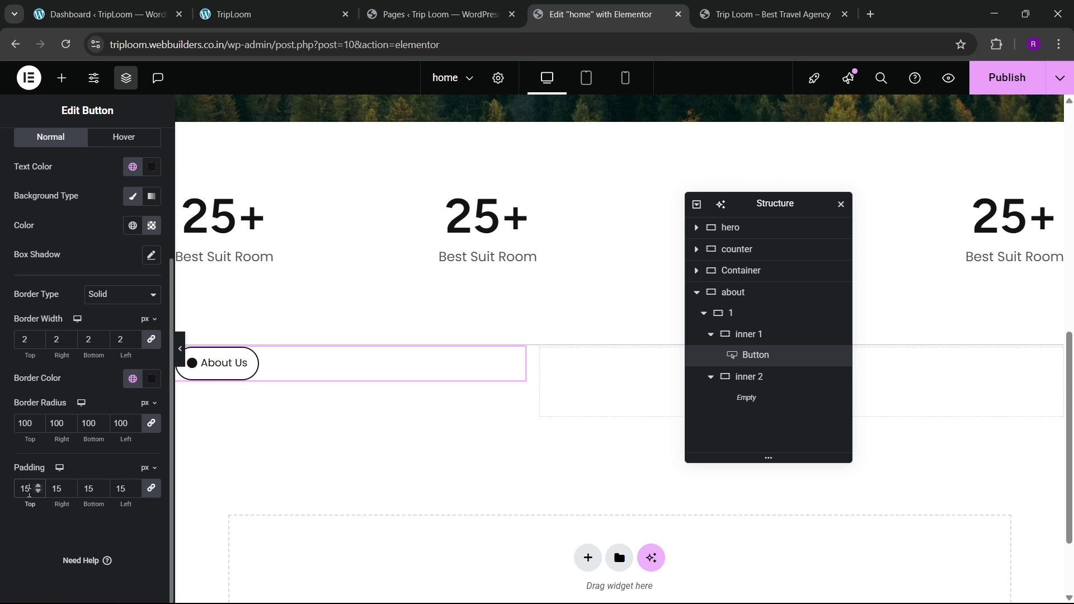
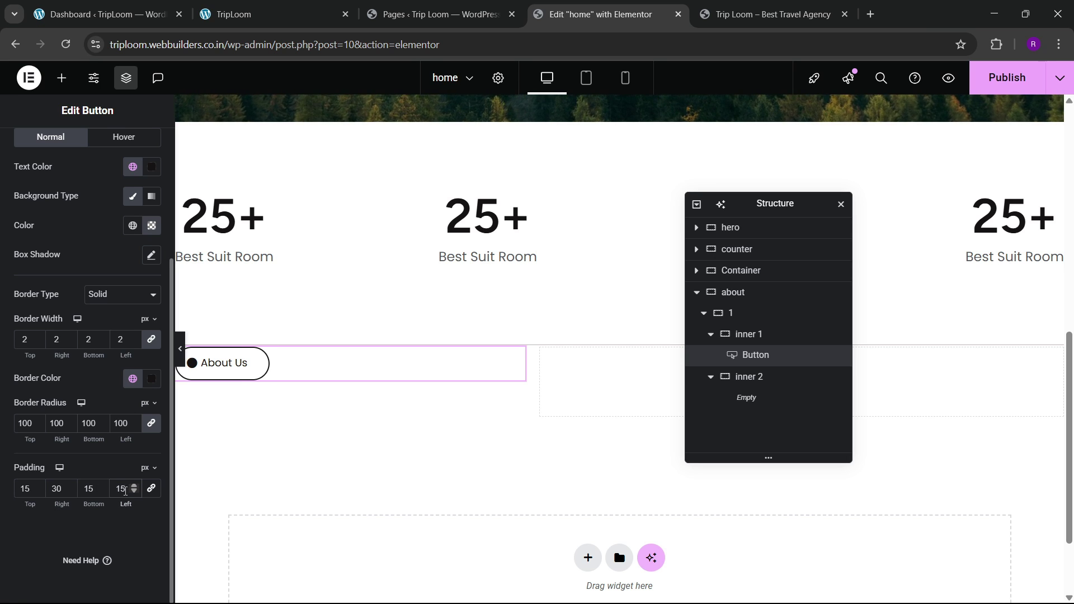
Step: Set the About Us button's left padding to 30 and switch its styling to Hover
text(30)
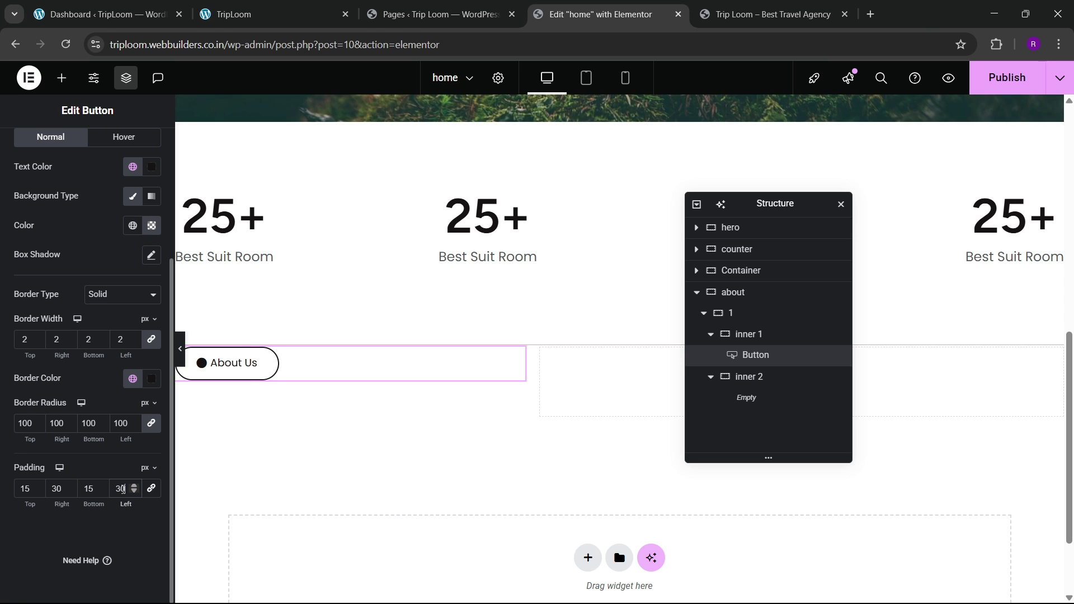
key(ctrl+2)
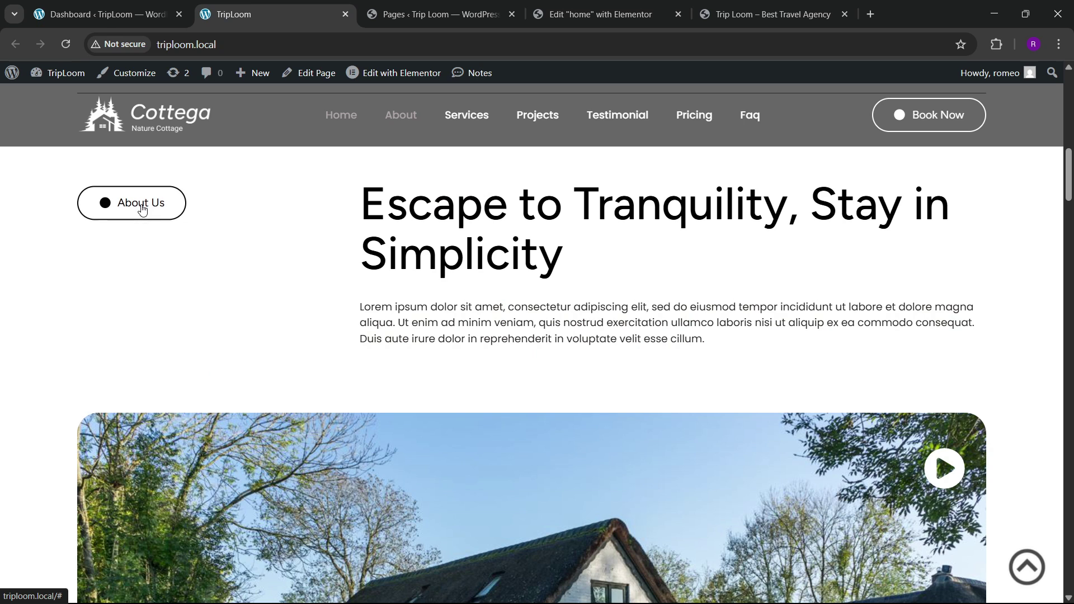
click(598, 14)
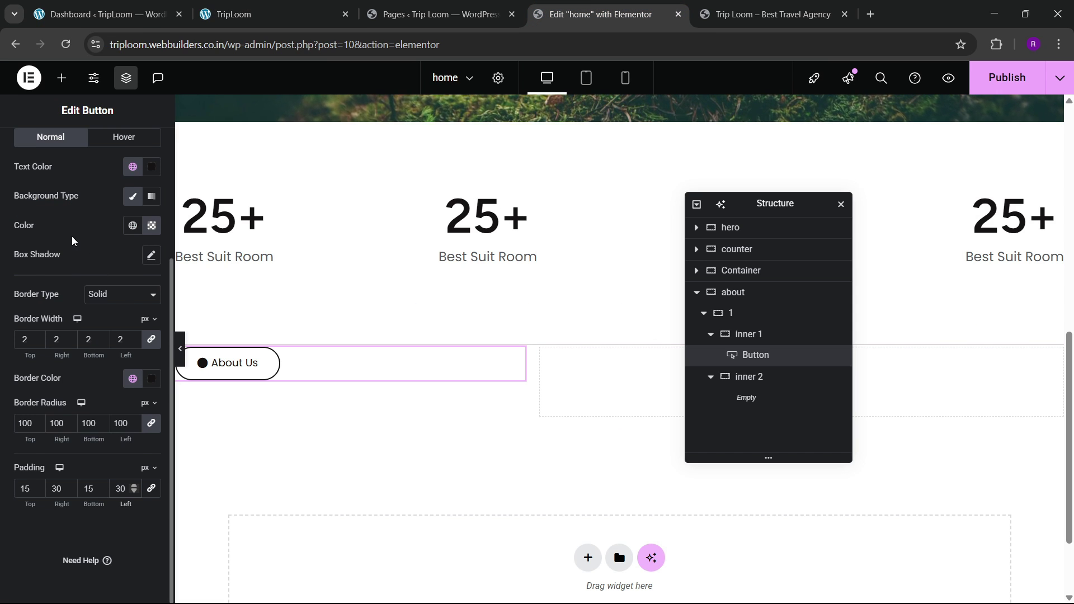
scroll(75, 241, up, 3)
click(102, 280)
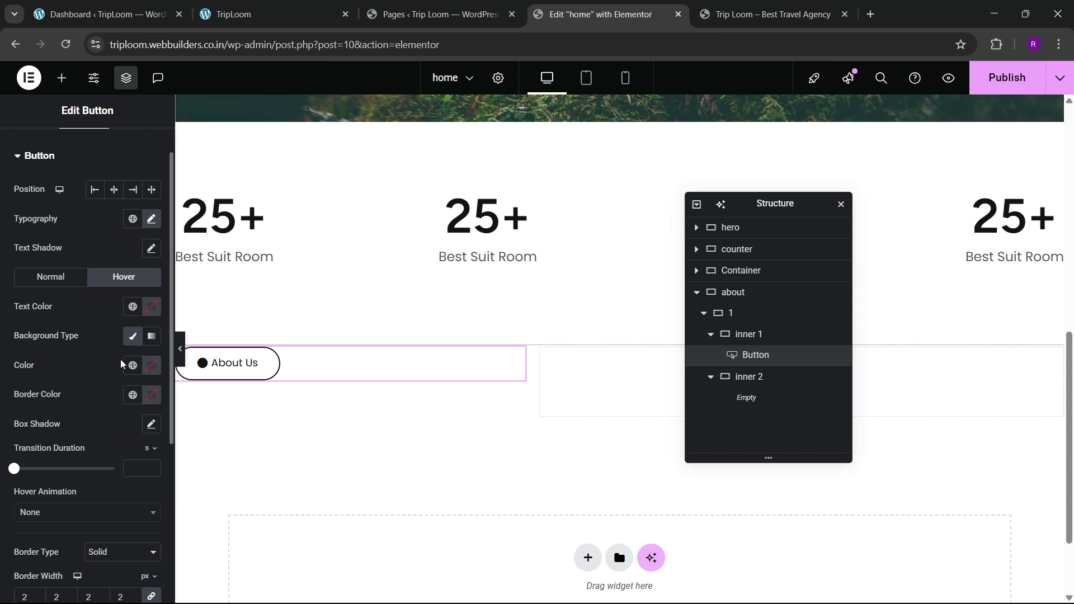
Step: Give the button a global Black hover background and white (#FFFFFF) hover text
click(150, 366)
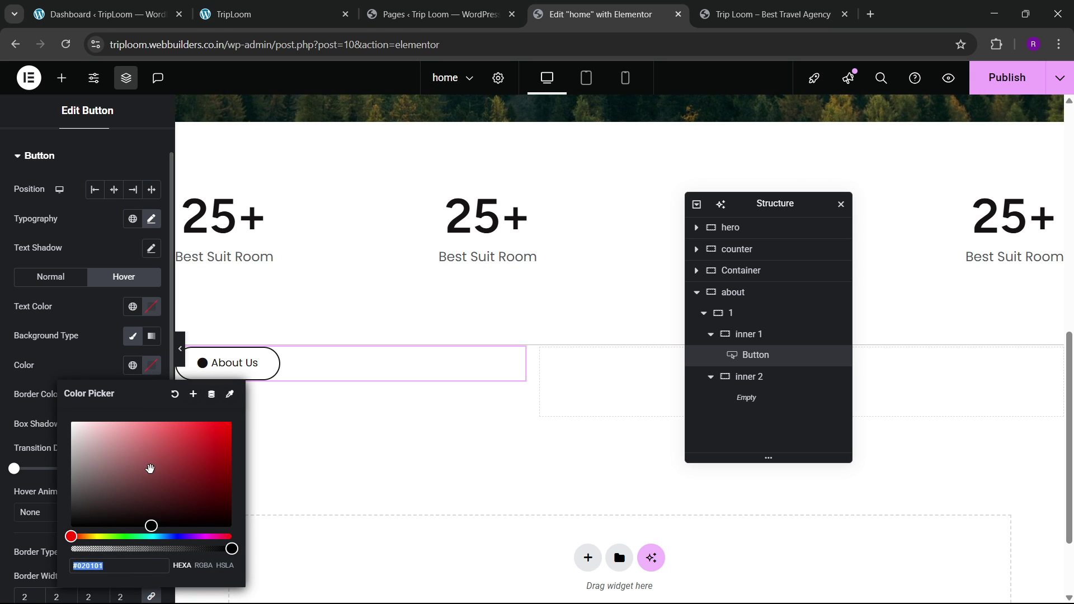
drag(150, 468, 54, 578)
click(132, 365)
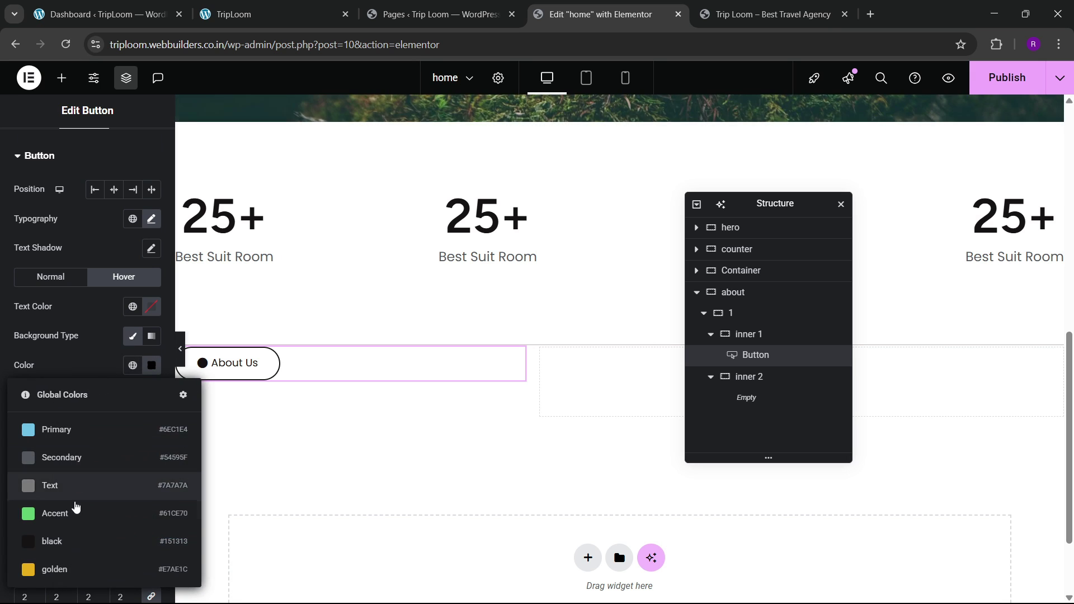
click(74, 542)
click(151, 306)
click(72, 359)
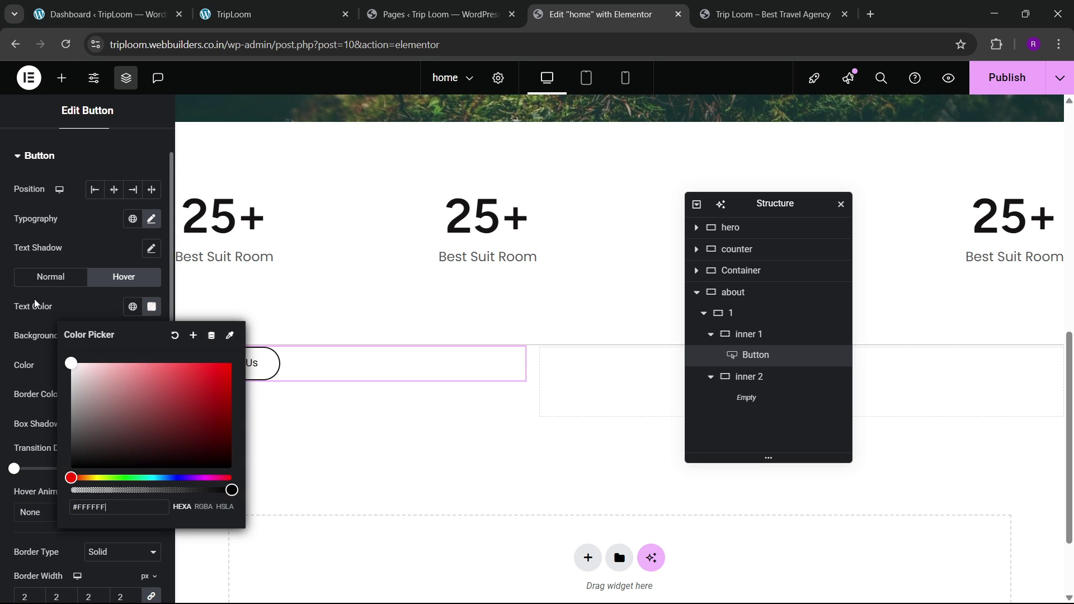
click(260, 369)
Step: Set the button's hover animation to Grow Rotate
scroll(84, 392, down, 3)
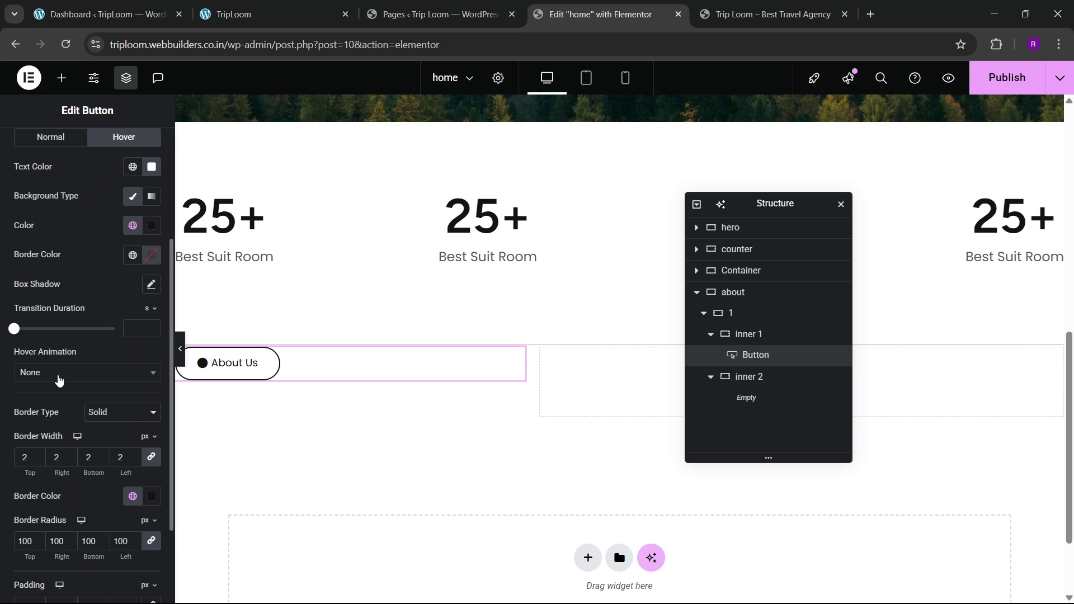
click(58, 373)
scroll(61, 478, down, 2)
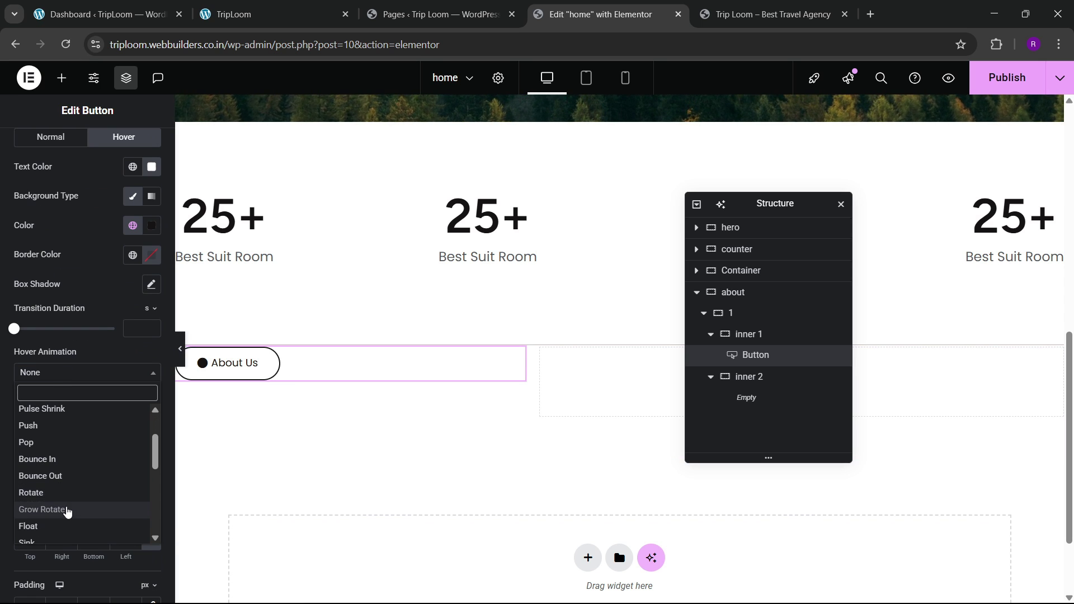
scroll(65, 510, down, 2)
click(54, 447)
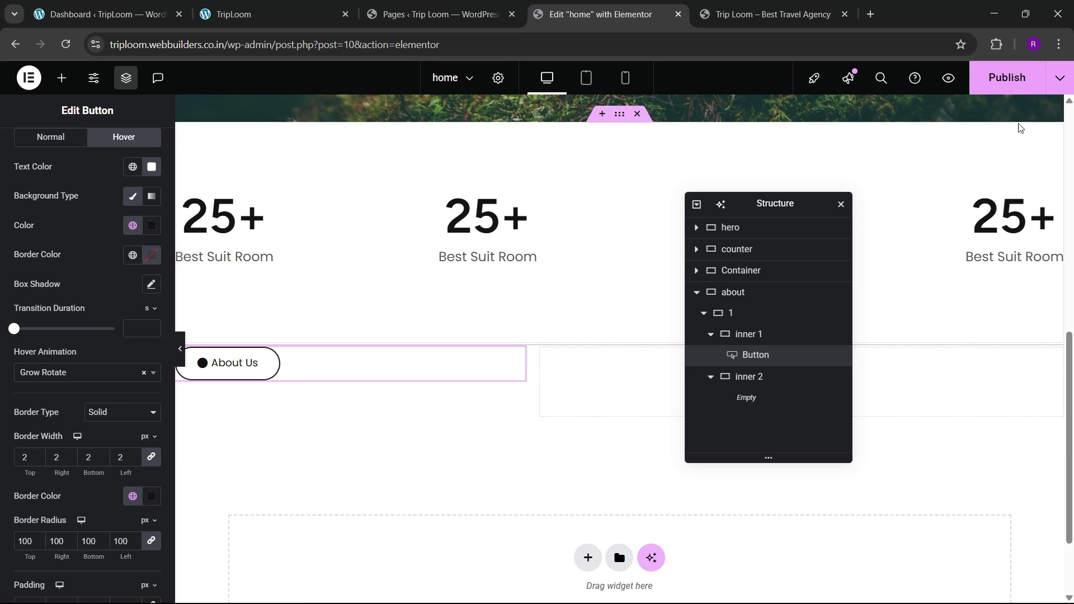
Step: Compare the button with the live site's about section and open the widgets list
click(268, 14)
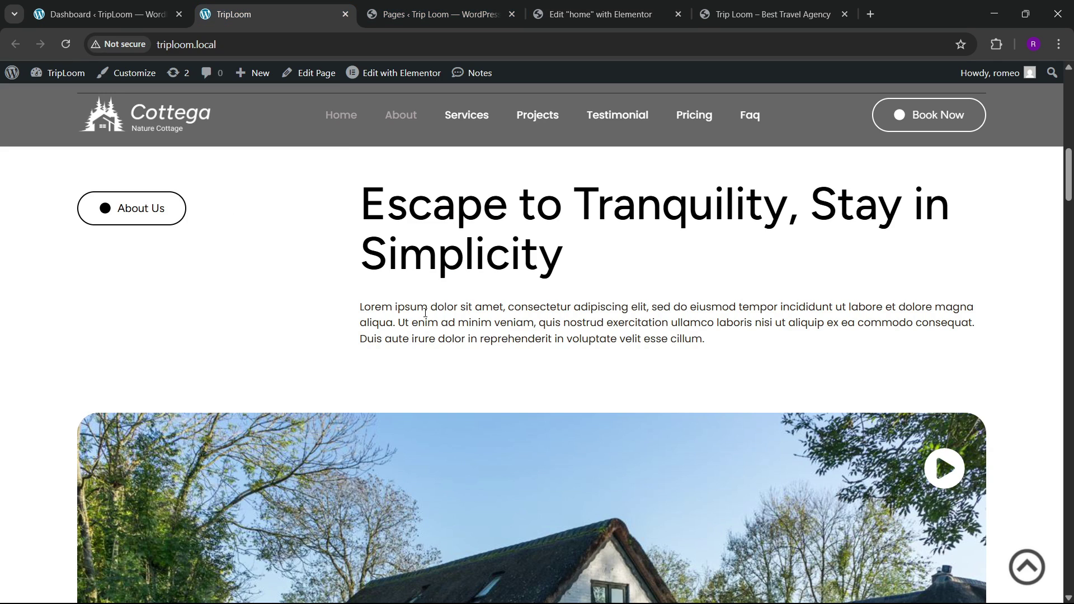
click(565, 11)
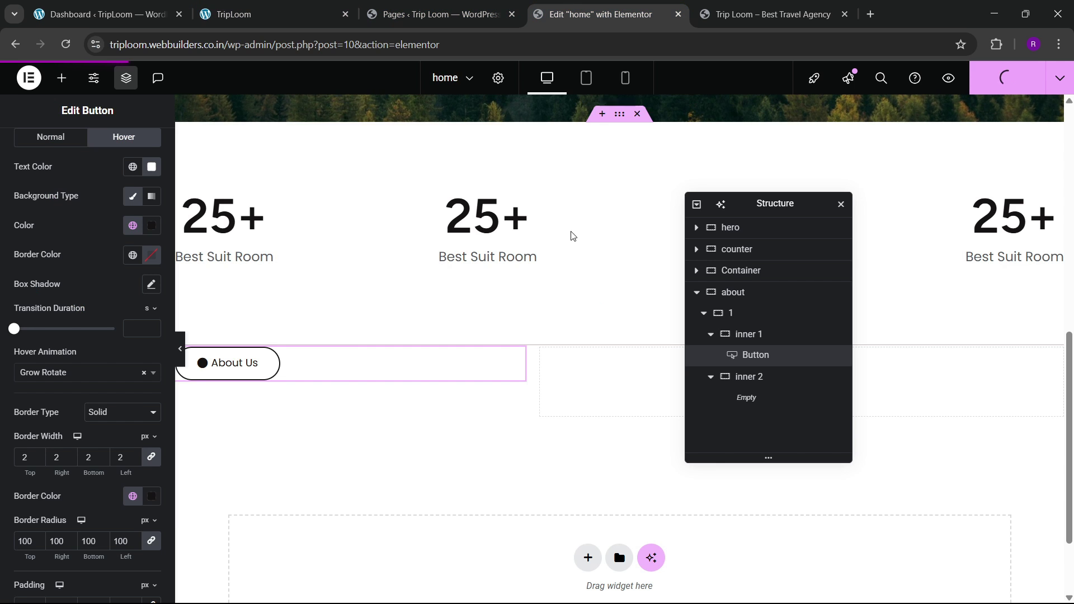
scroll(285, 306, up, 7)
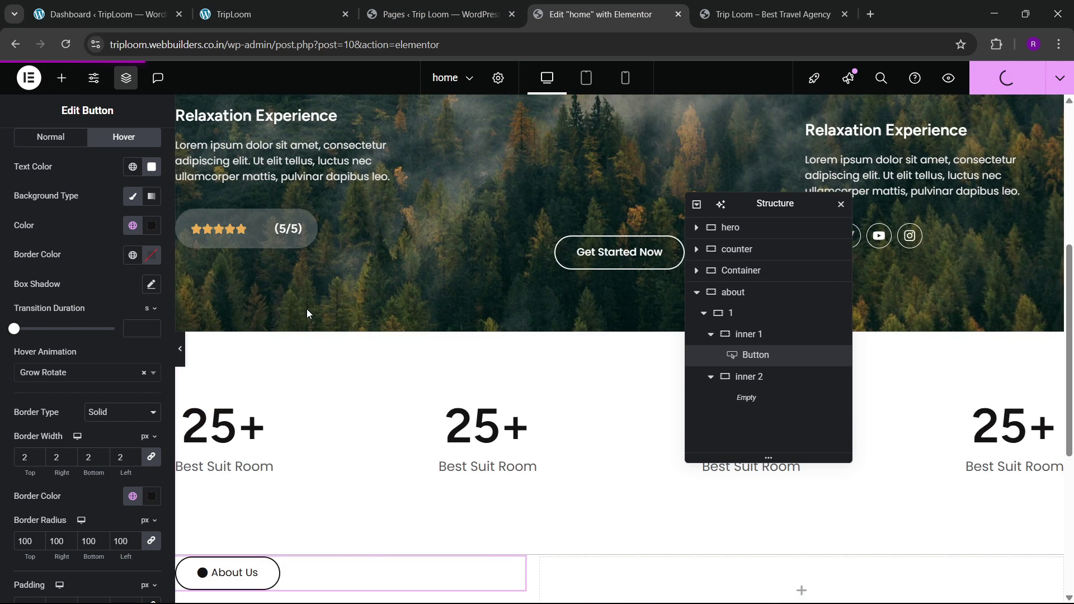
scroll(438, 301, down, 3)
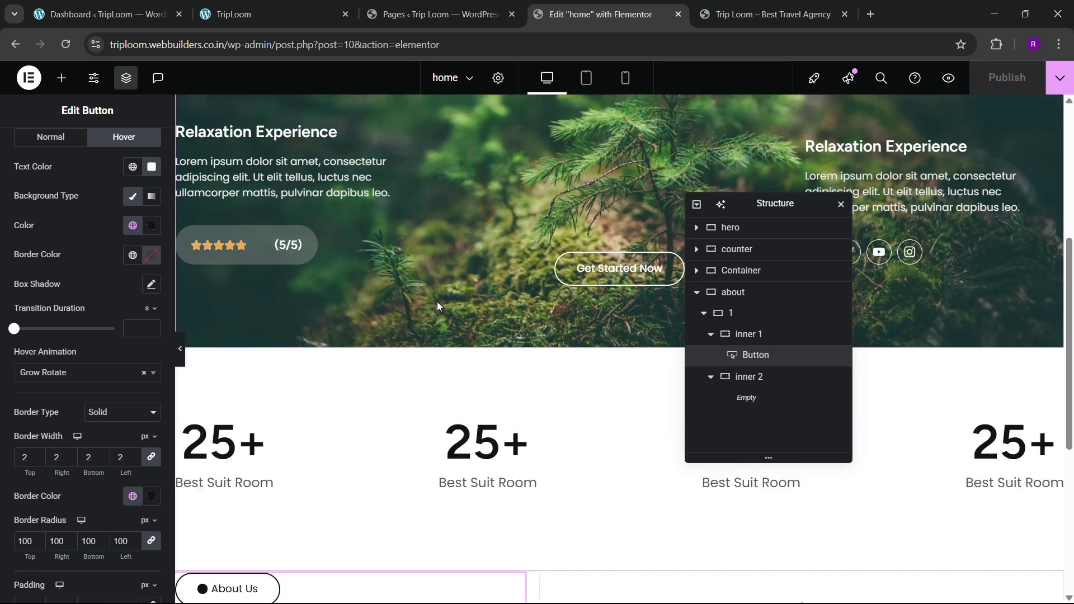
scroll(458, 327, up, 3)
drag(779, 208, 495, 209)
scroll(726, 326, down, 8)
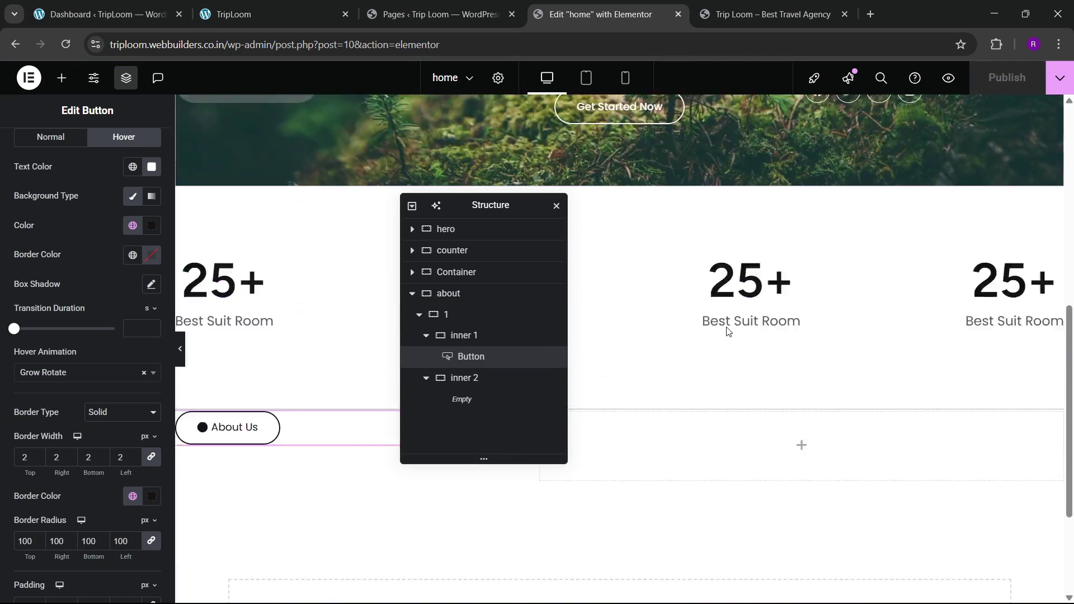
click(62, 78)
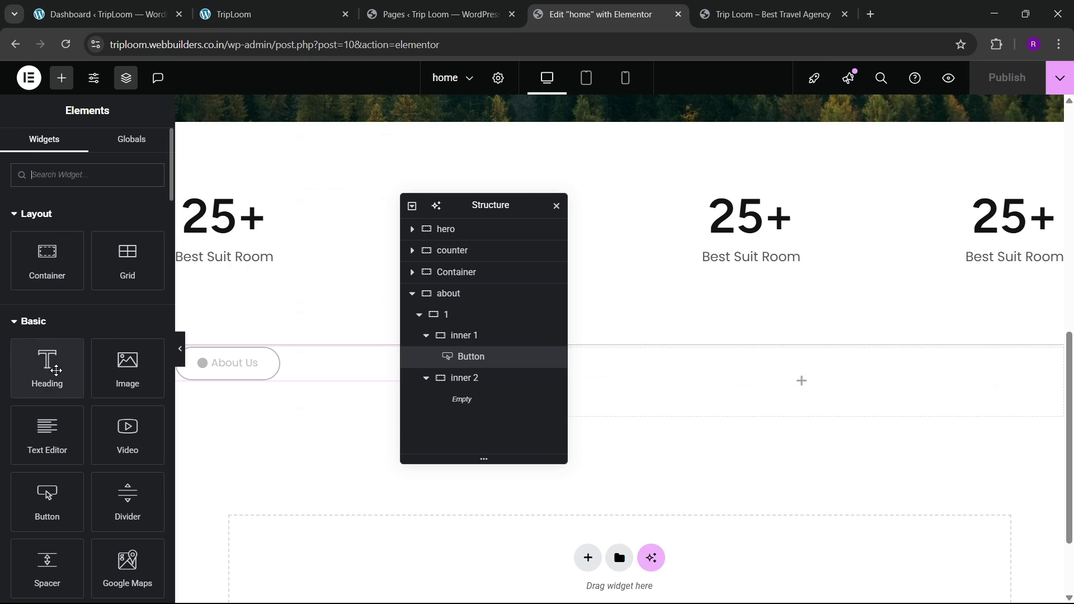
Step: Add a heading to inner 2 with the live site's text 'Escape to Tranquility, Stay in Simplicity'
drag(56, 370, 743, 382)
click(268, 14)
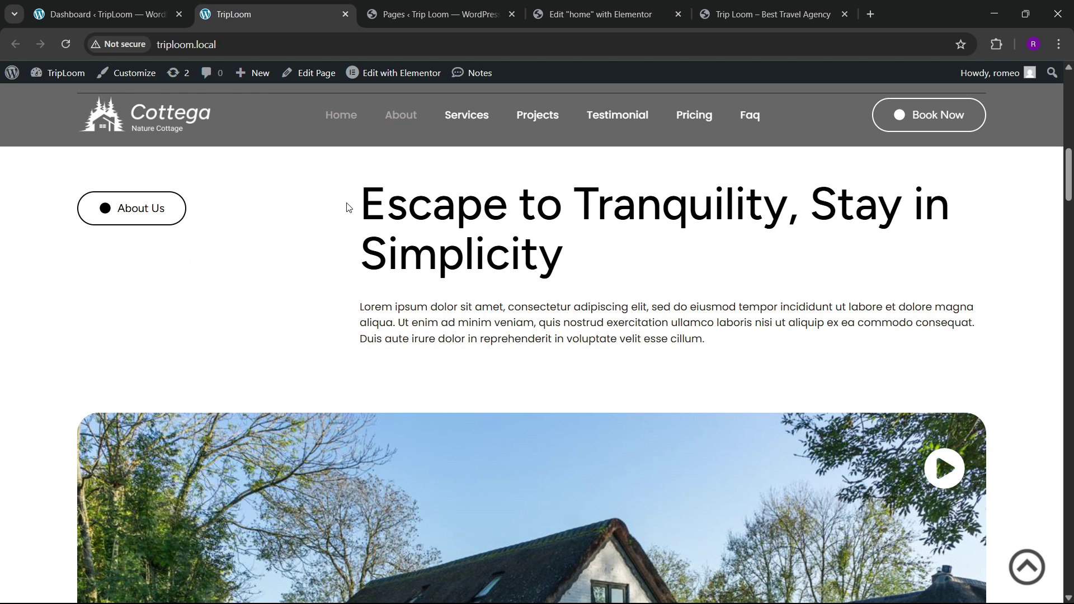
drag(348, 207, 625, 250)
key(ctrl+c)
click(573, 6)
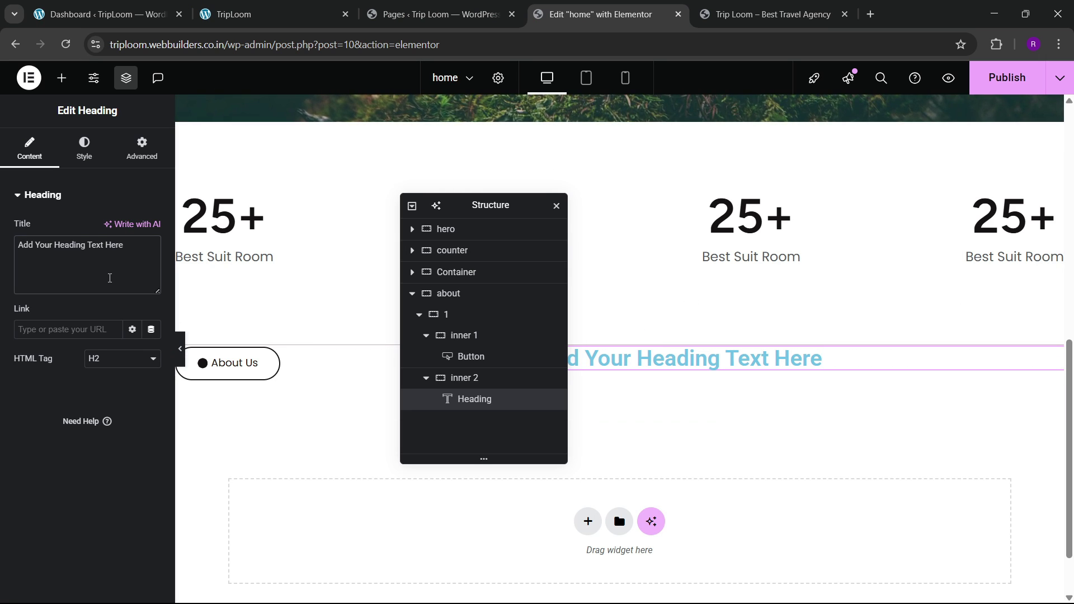
key(ctrl+a)
key(ctrl+v)
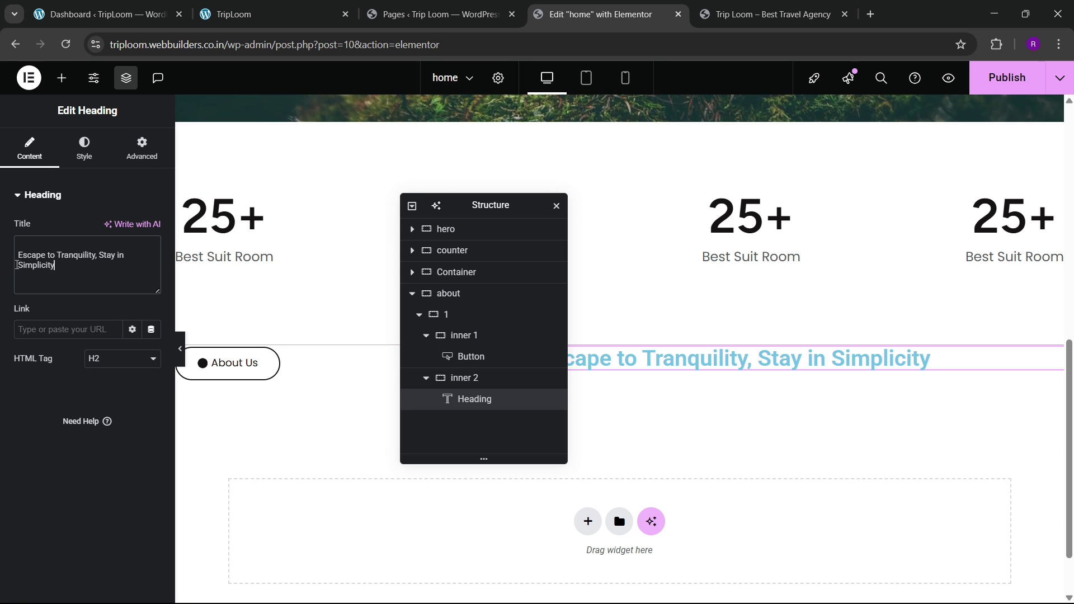
key(BackSpace)
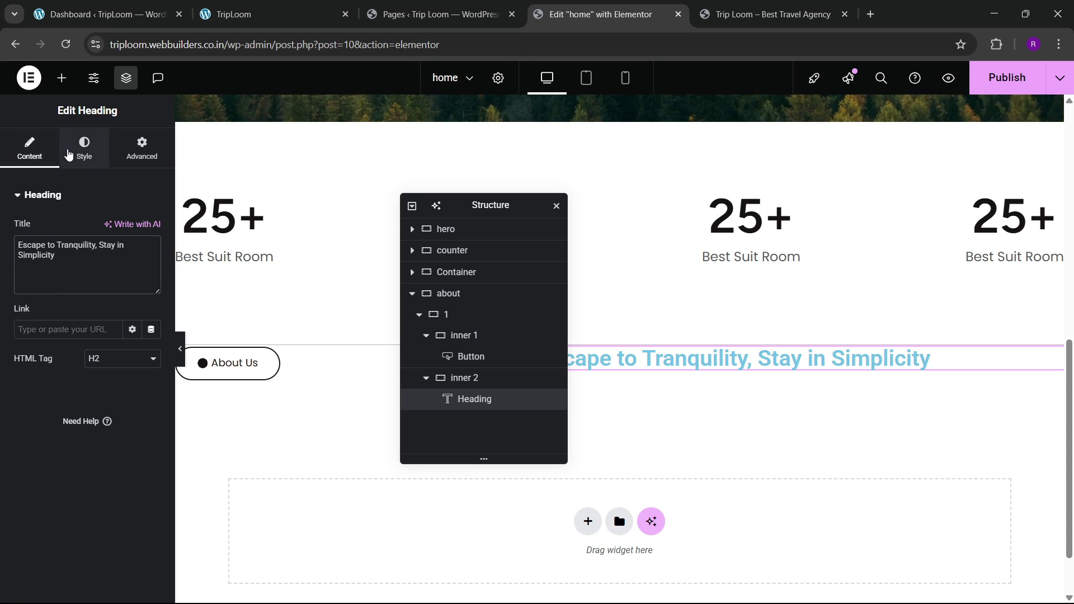
Step: Set the heading's font family to Figtree
click(84, 149)
click(151, 269)
click(111, 334)
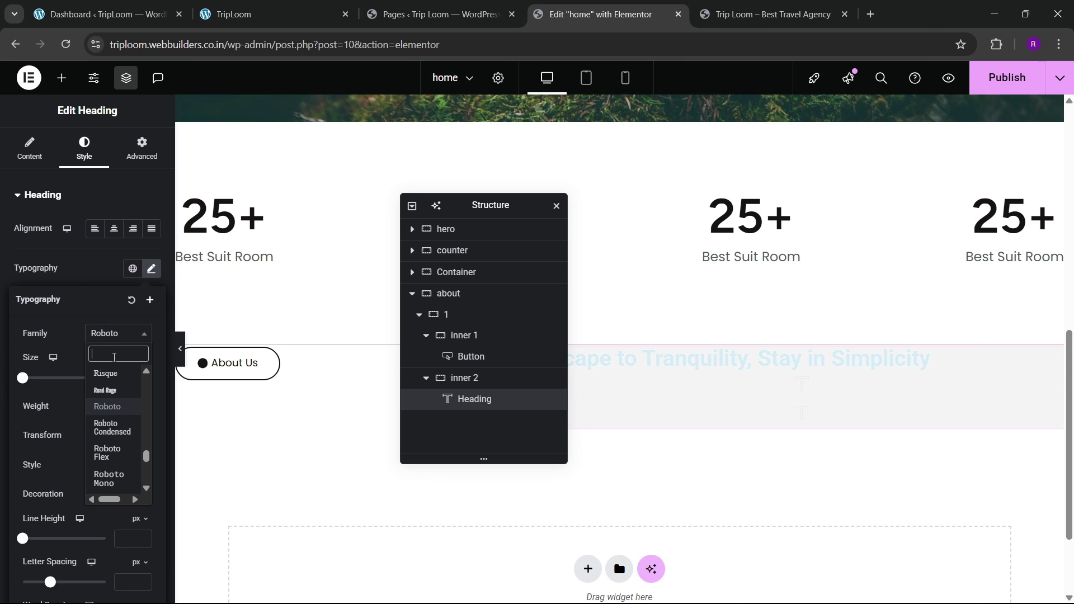
text(figt)
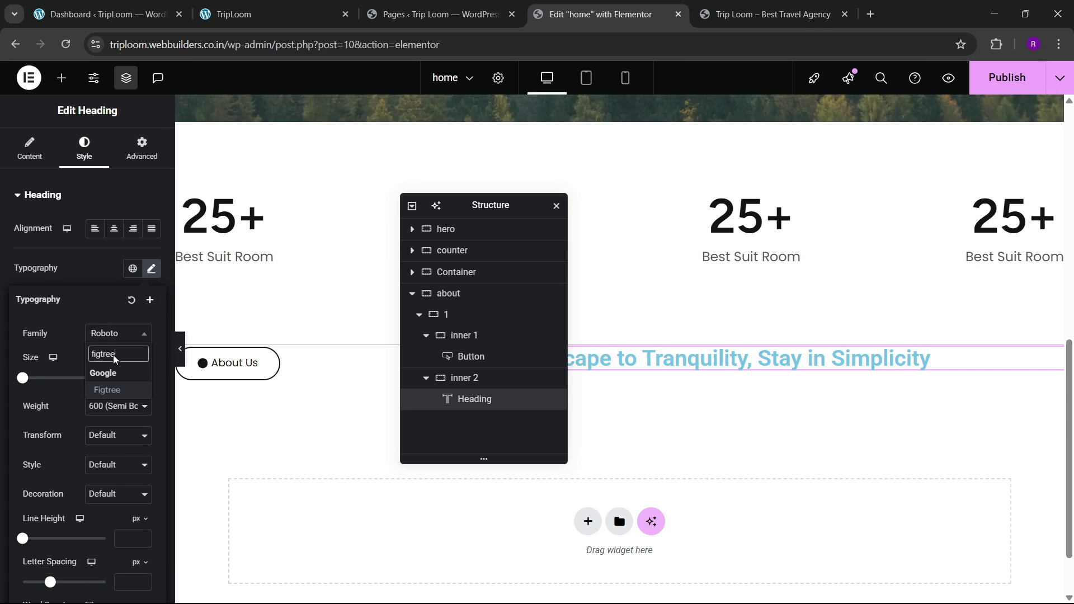
text(ree)
key(Return)
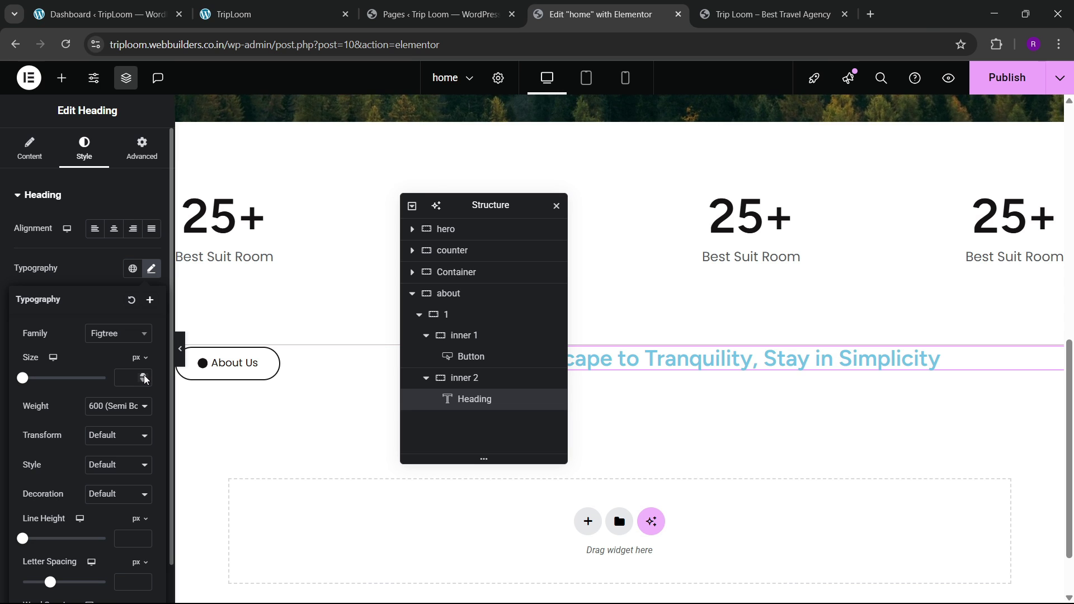
Step: Set the heading font size to 60 px after comparing with the live site
click(143, 375)
text(2)
drag(143, 375, 144, 376)
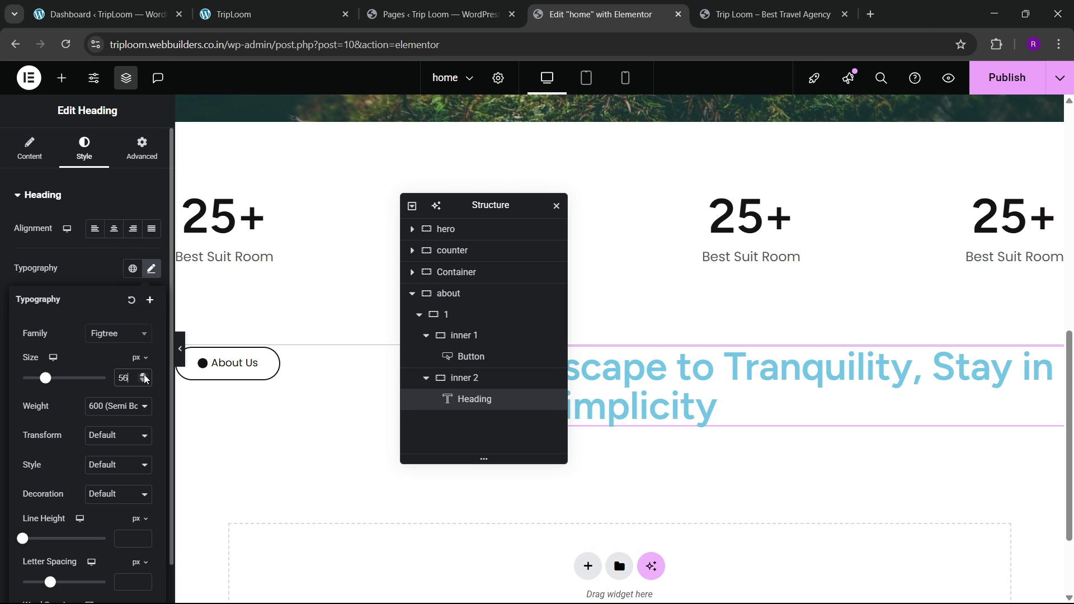
drag(473, 204, 297, 210)
click(301, 7)
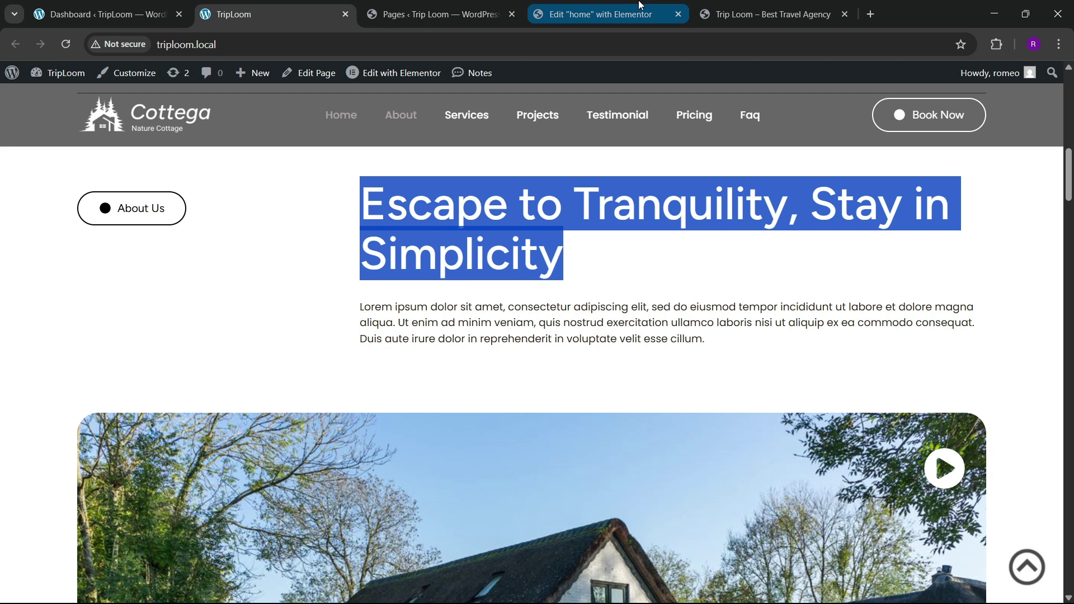
click(562, 7)
click(151, 269)
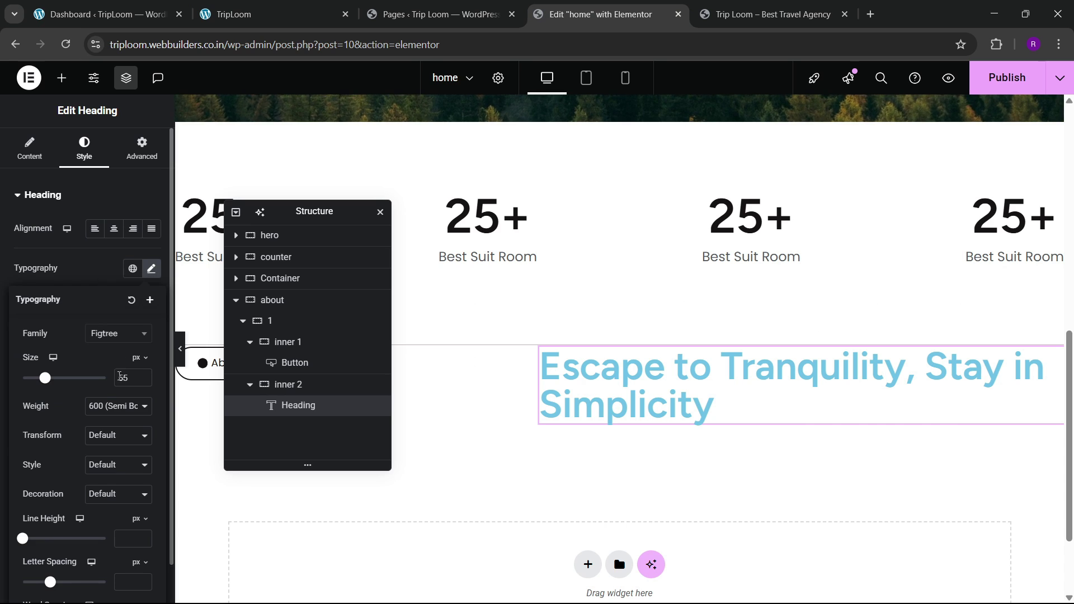
text(60)
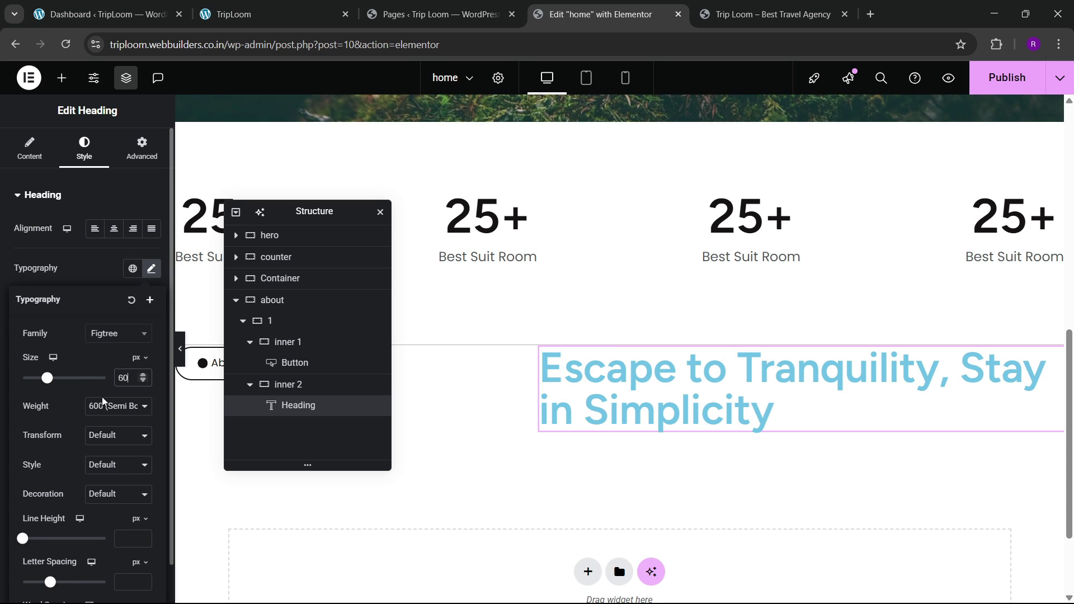
click(91, 278)
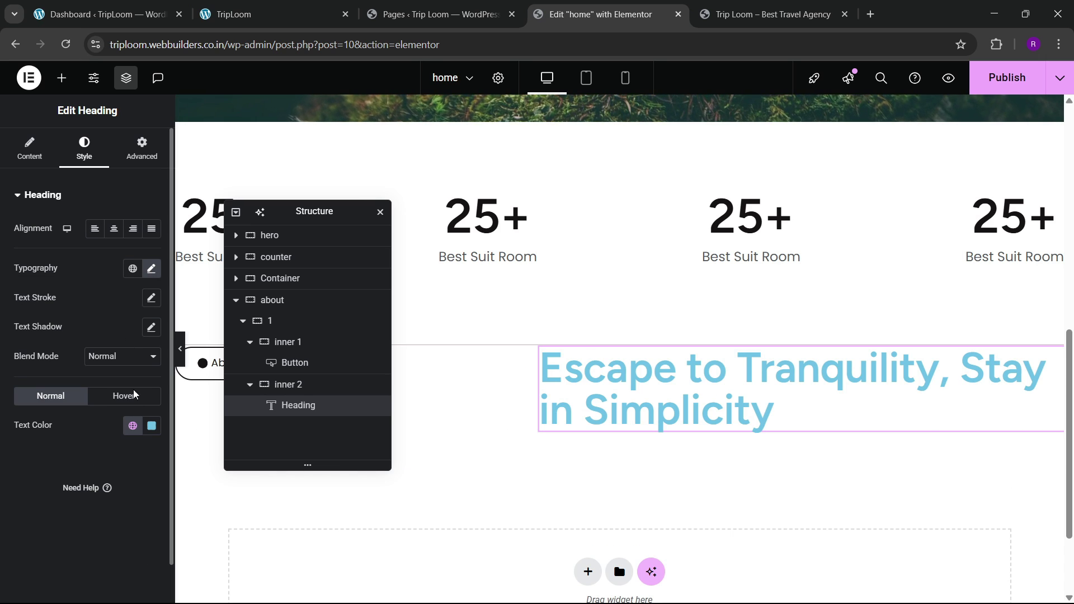
Step: Colour the heading text with the global Black and check it against the live site
click(133, 425)
click(75, 366)
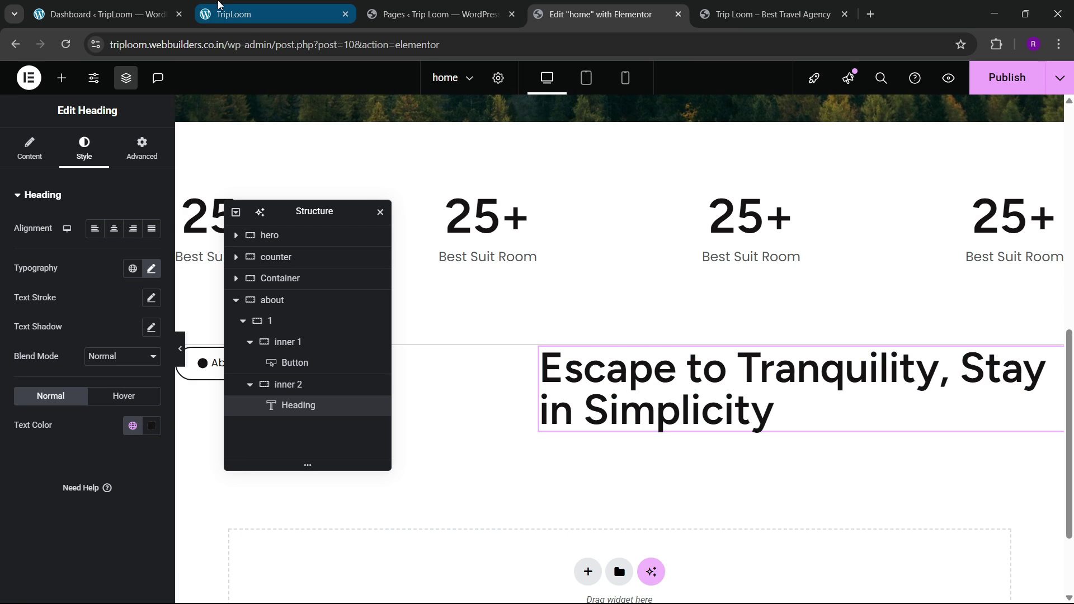
click(230, 5)
click(541, 6)
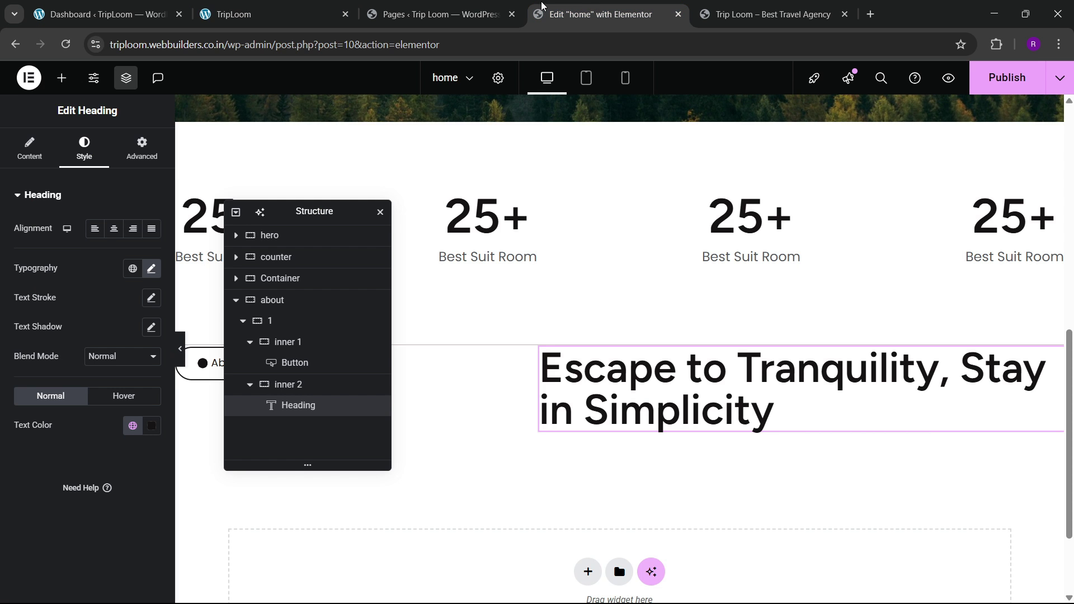
scroll(548, 305, up, 4)
scroll(547, 303, down, 4)
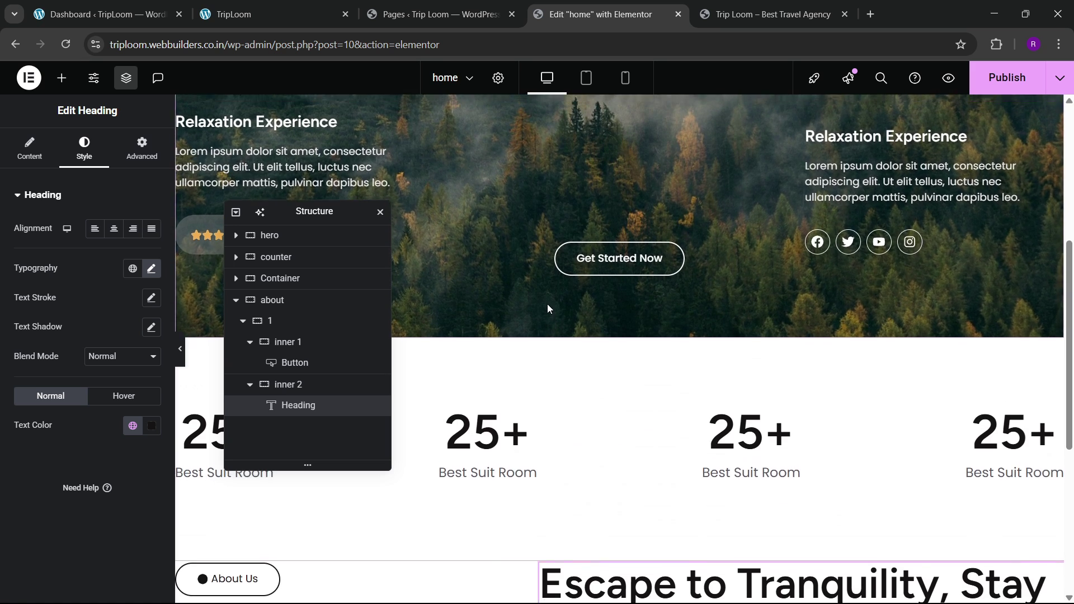
click(62, 78)
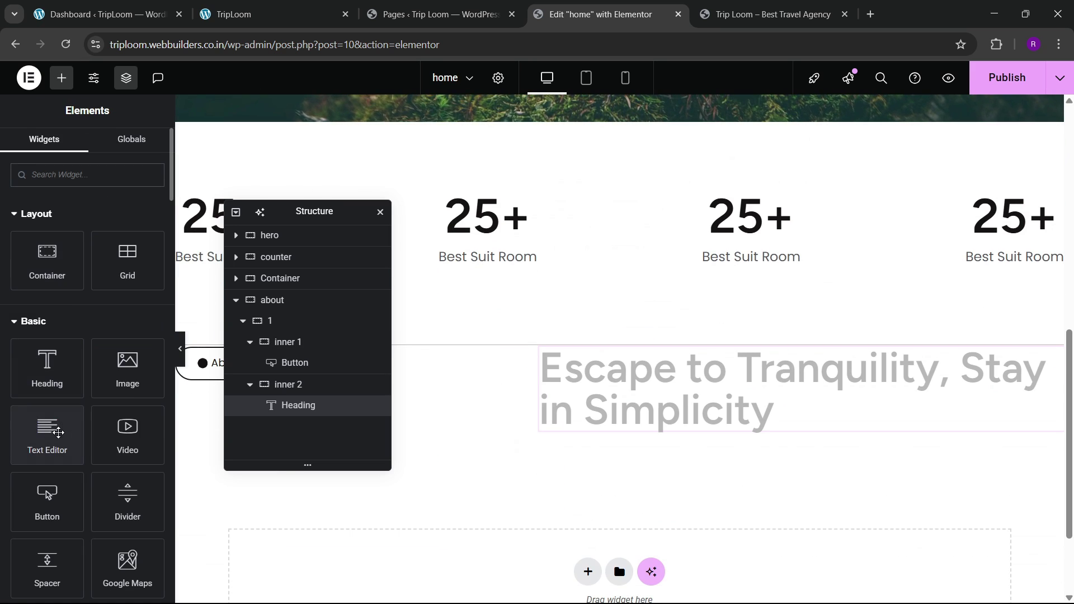
Step: Add a Text Editor under the heading containing the live site's Lorem ipsum paragraph
drag(47, 430, 649, 421)
click(268, 14)
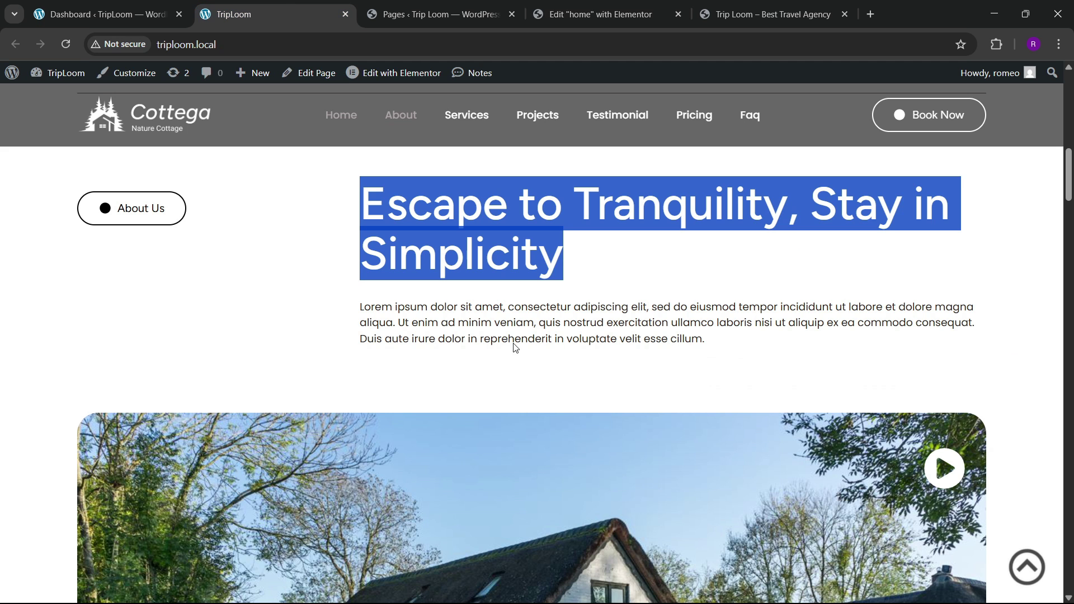
drag(359, 307, 721, 345)
key(ctrl+c)
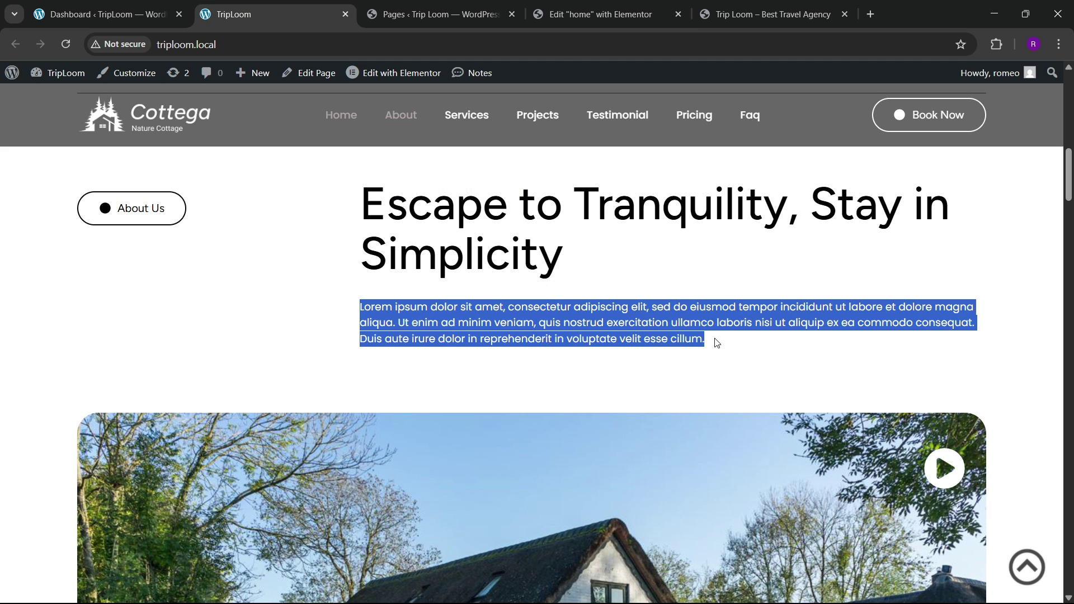
click(598, 14)
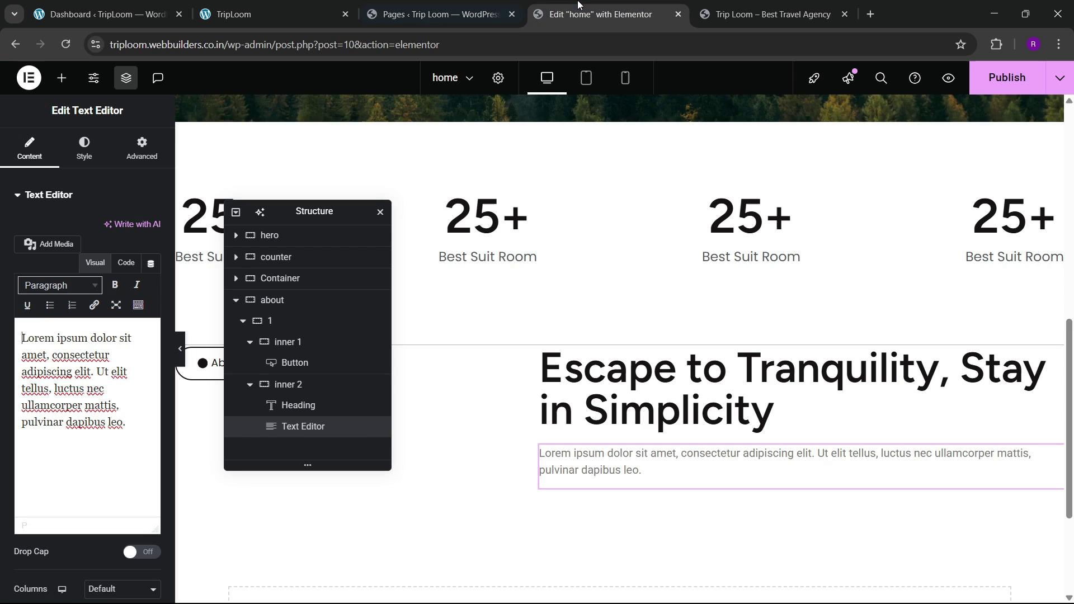
click(134, 270)
click(98, 368)
key(ctrl+a)
key(ctrl+v)
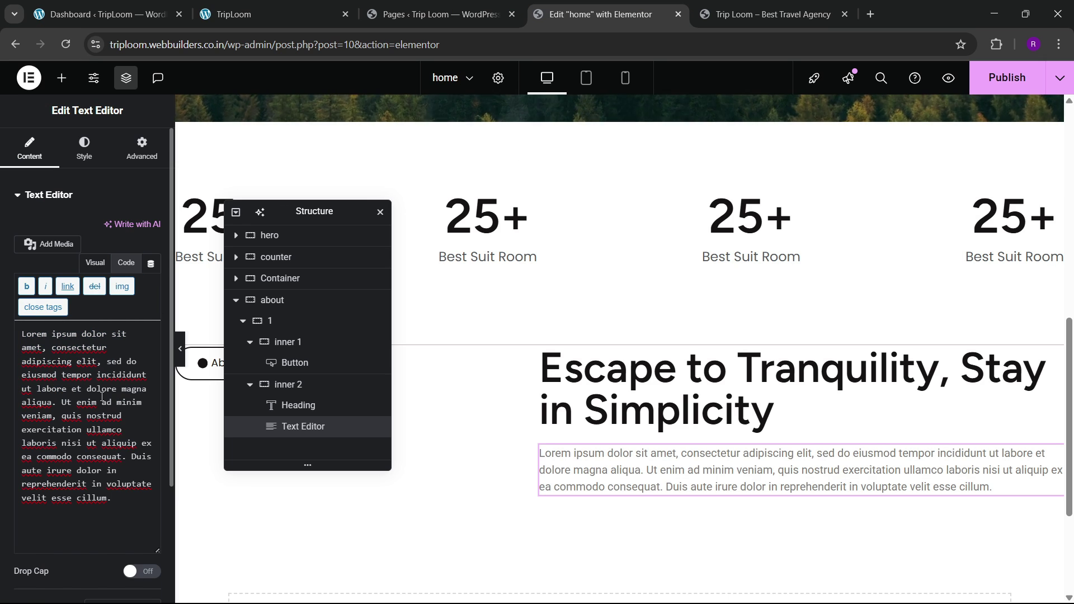
Step: Review the paragraph's typography and global text colour, then compare with the live site
click(84, 149)
click(151, 268)
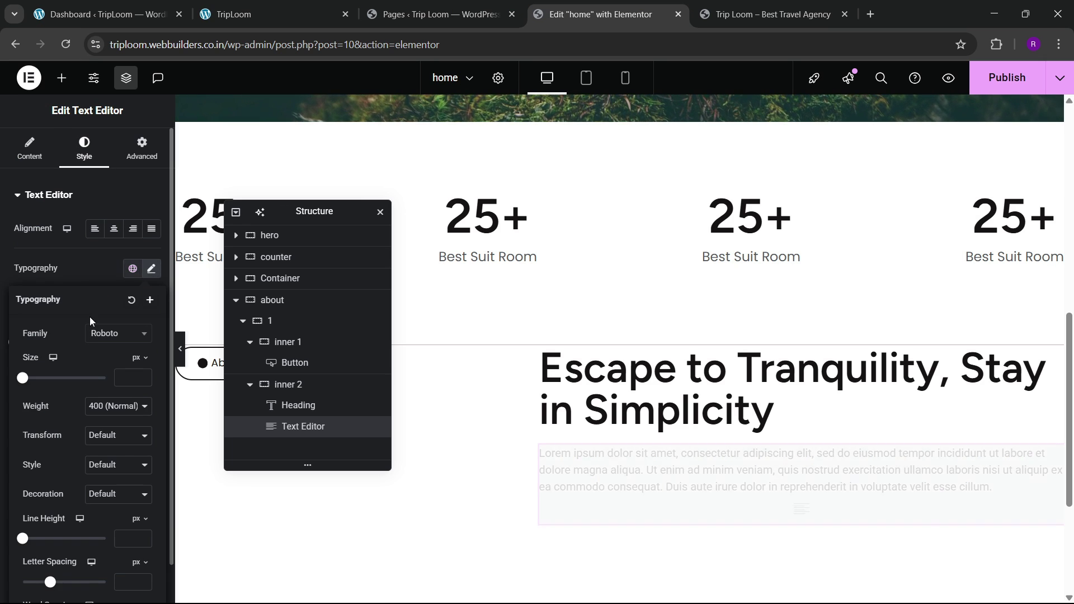
click(109, 334)
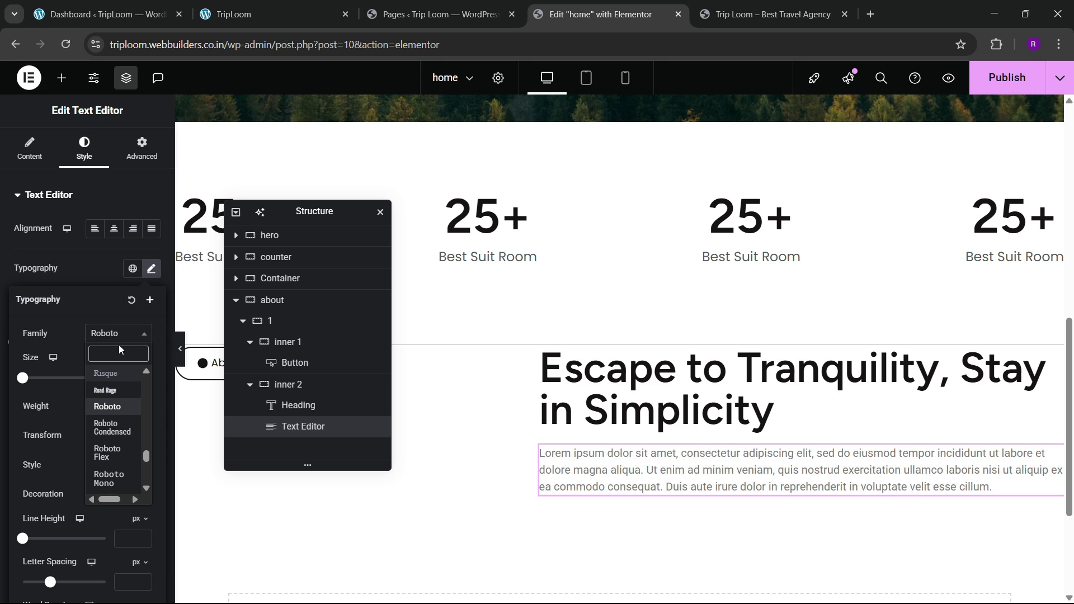
click(93, 260)
click(132, 410)
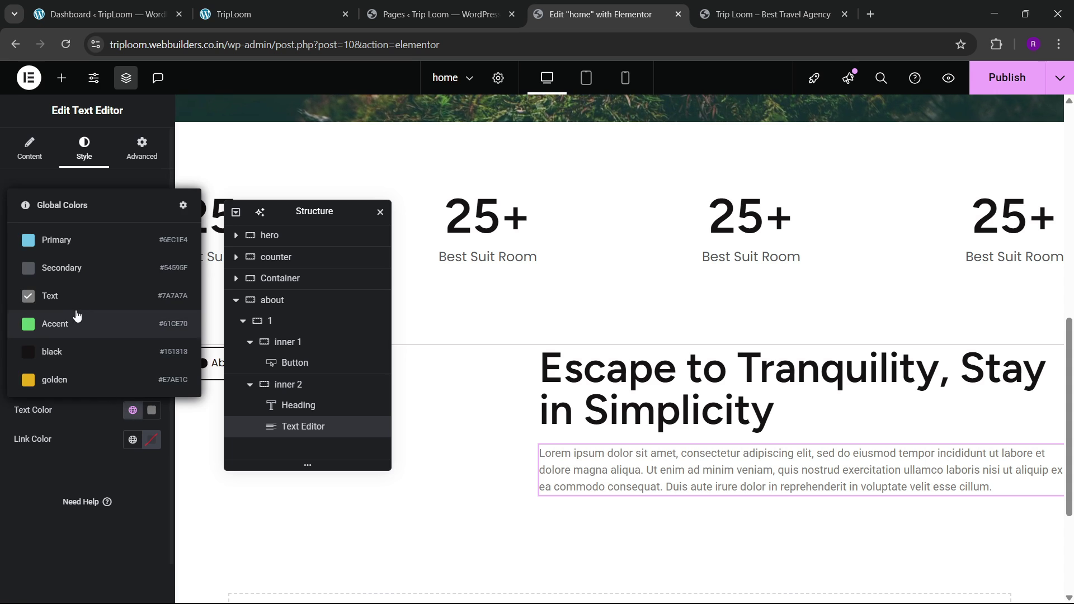
click(72, 271)
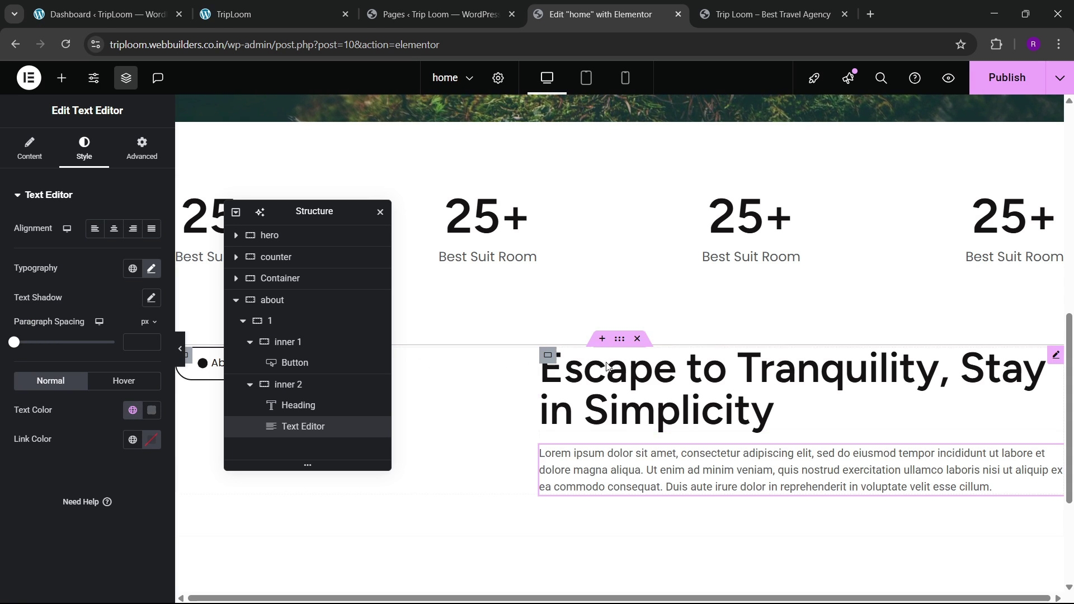
click(261, 5)
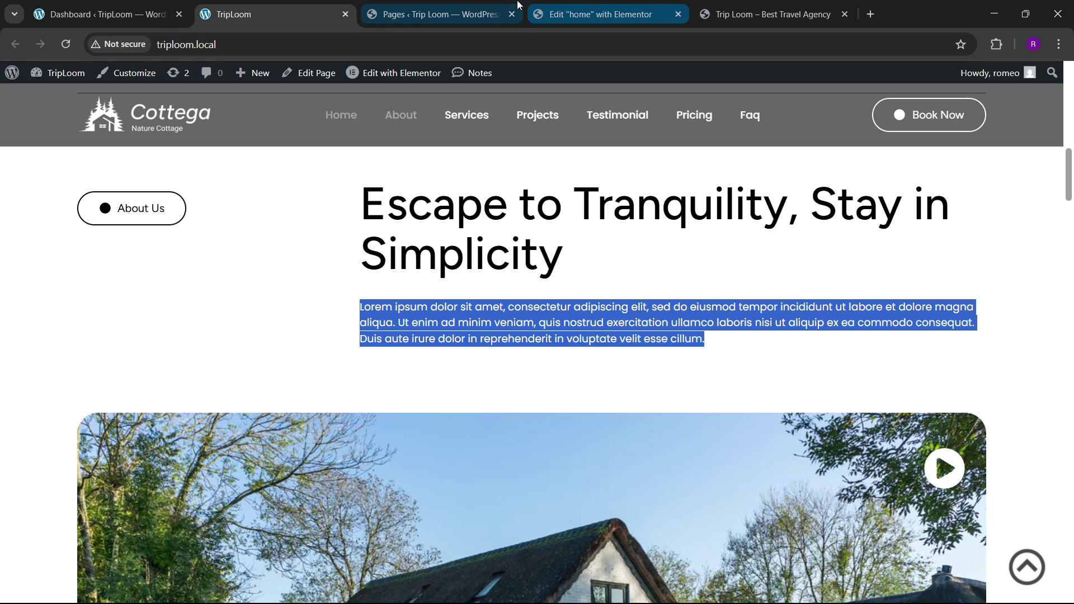
click(560, 12)
Step: Set the inner 2 container's gap to 30 px and compare with the live site
click(548, 355)
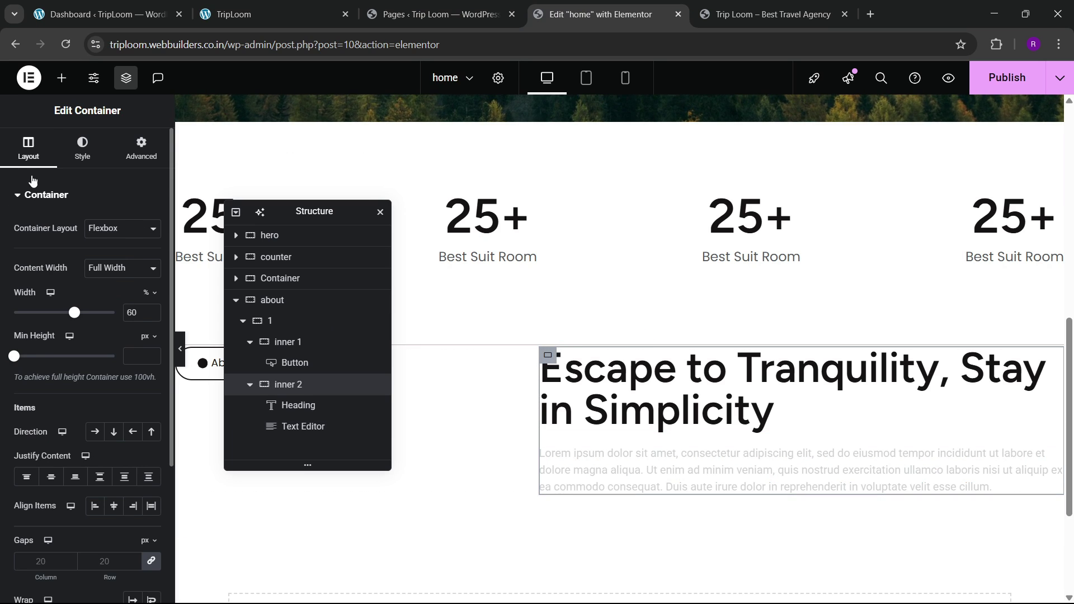
scroll(51, 345, down, 3)
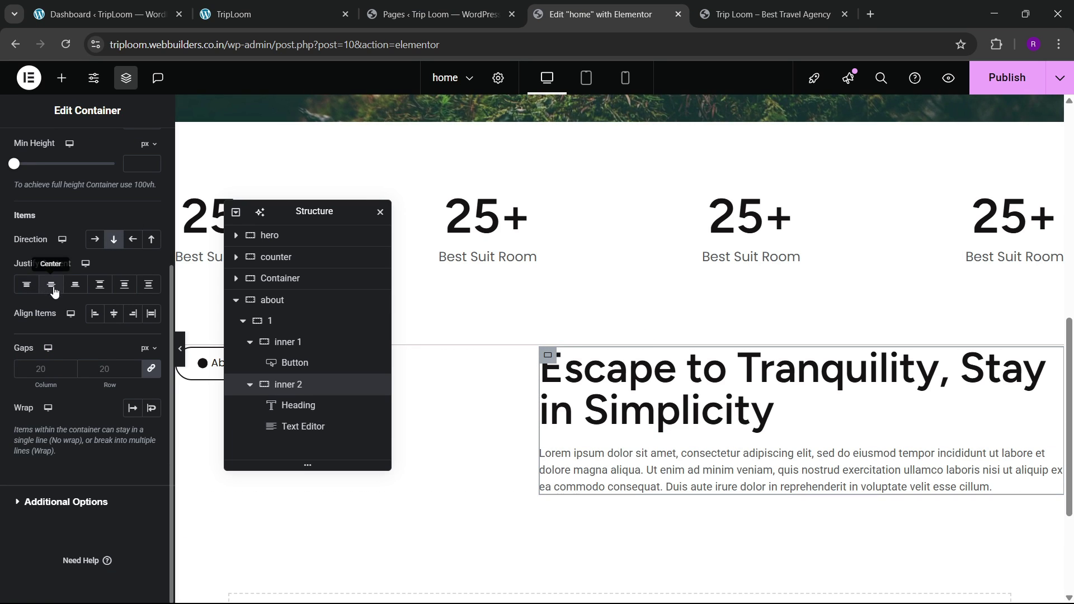
click(111, 372)
text(30)
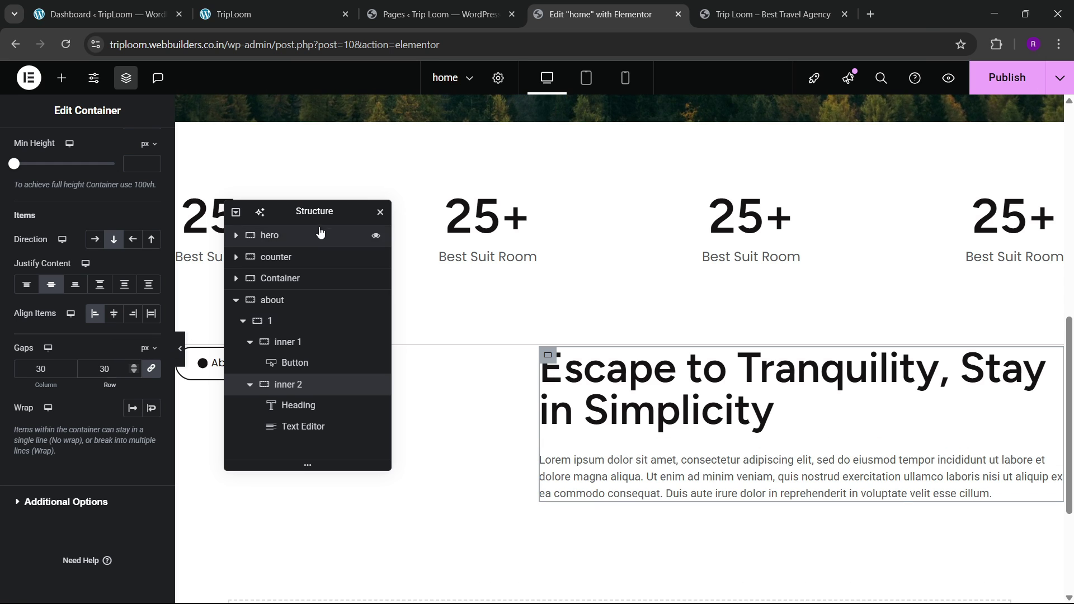
drag(318, 217, 541, 273)
click(268, 14)
scroll(396, 296, down, 6)
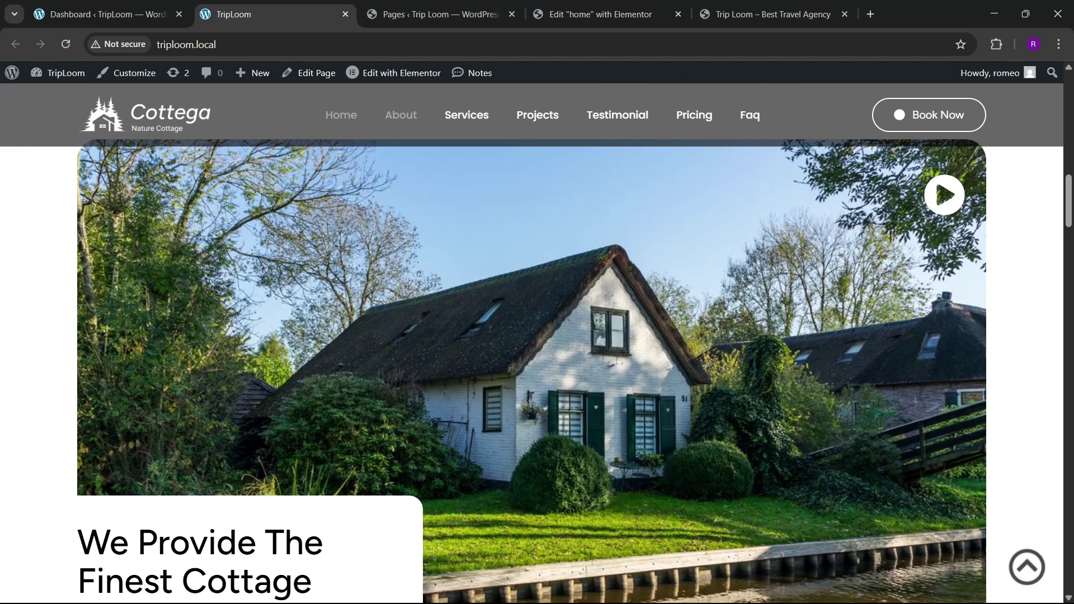
scroll(396, 295, up, 1)
scroll(396, 296, up, 1)
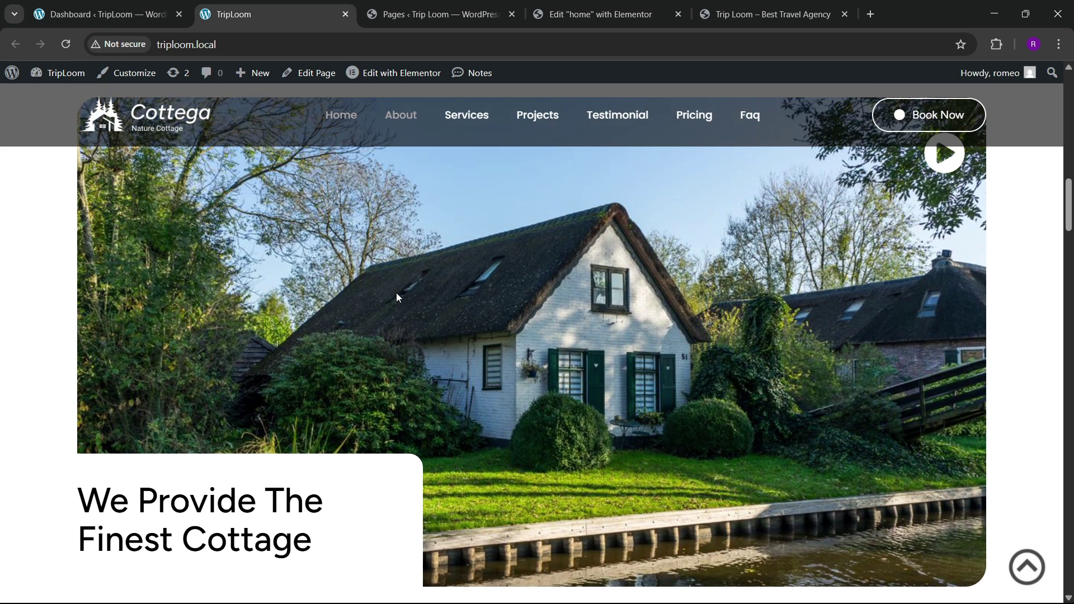
Step: Back in the editor, move the Structure navigator aside to clear the canvas
click(598, 14)
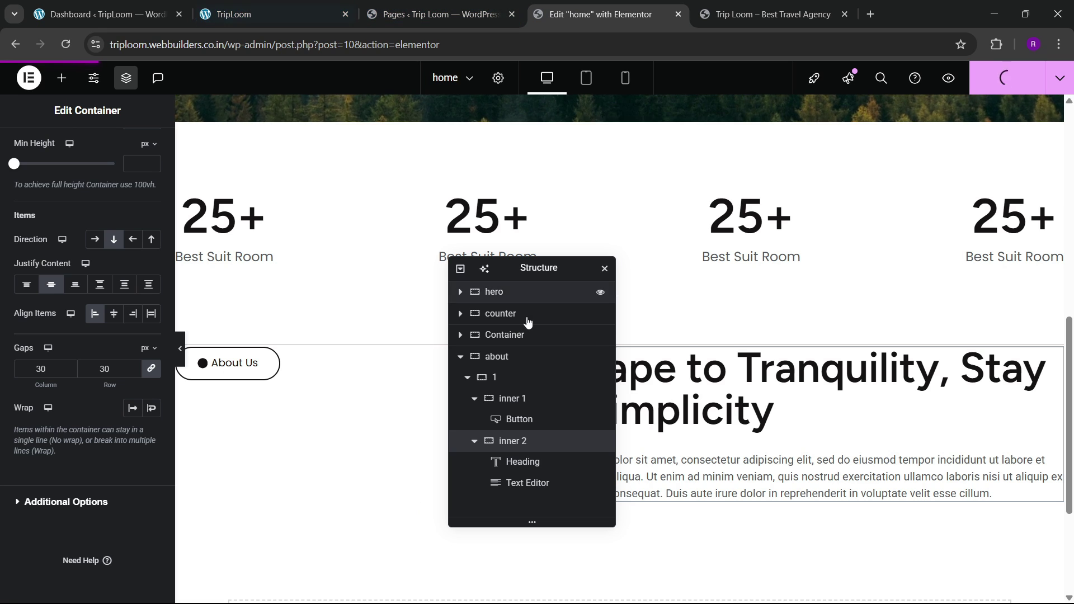
drag(527, 272, 609, 274)
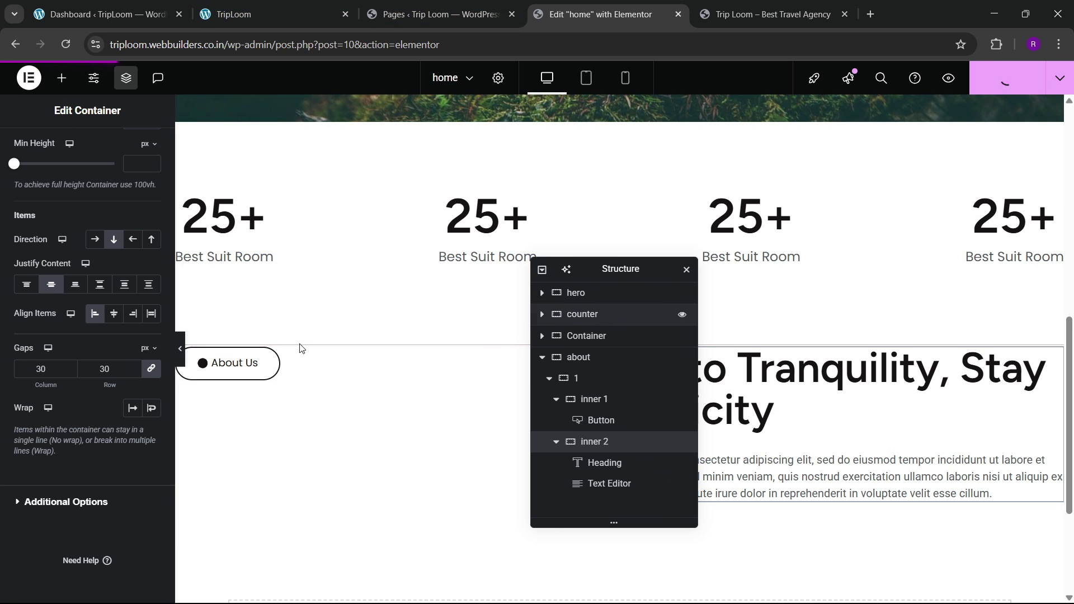
click(182, 351)
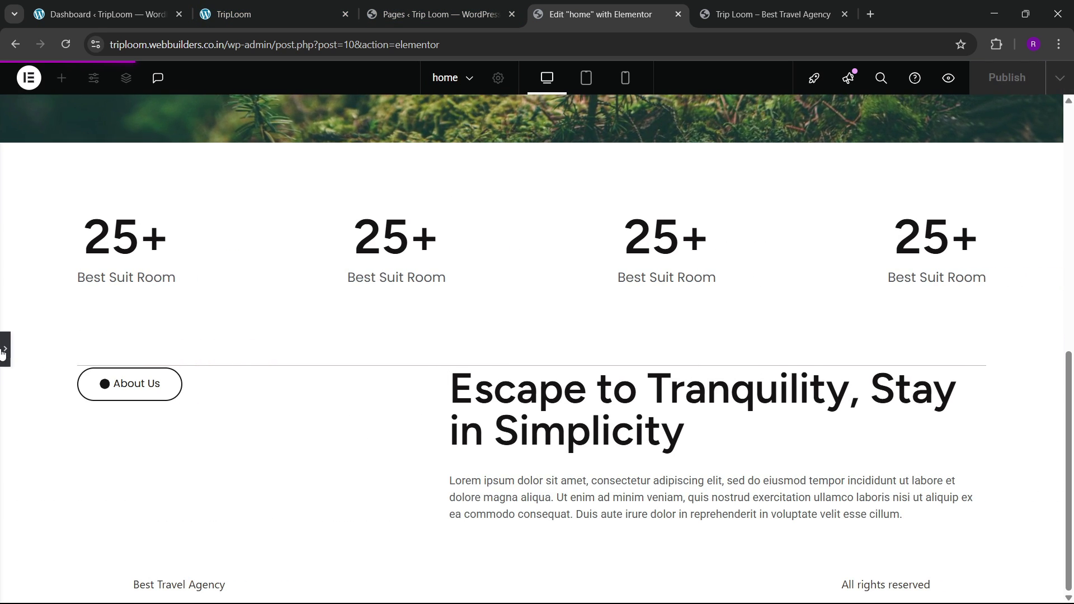
click(5, 350)
drag(639, 270, 742, 269)
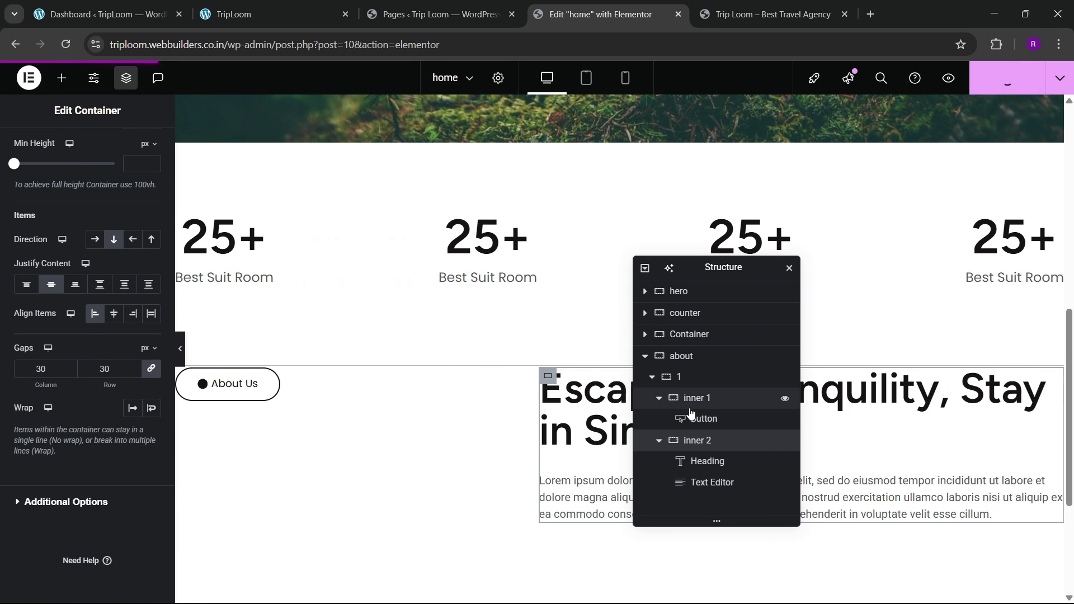
Step: Give the about section 100 px top padding and compare its spacing with the live site
click(683, 356)
click(141, 149)
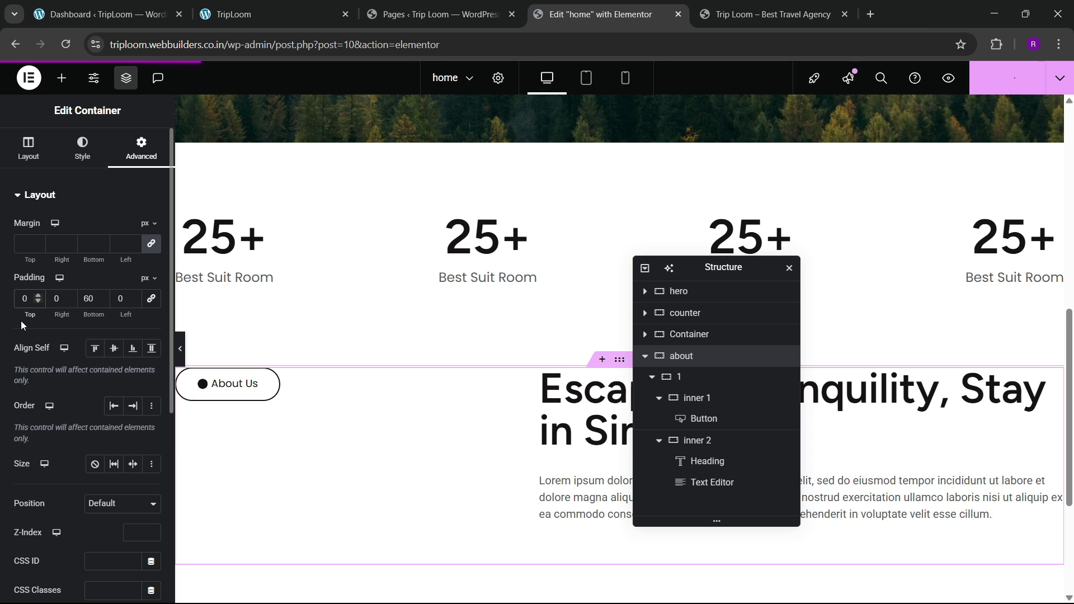
text(100)
scroll(399, 319, down, 2)
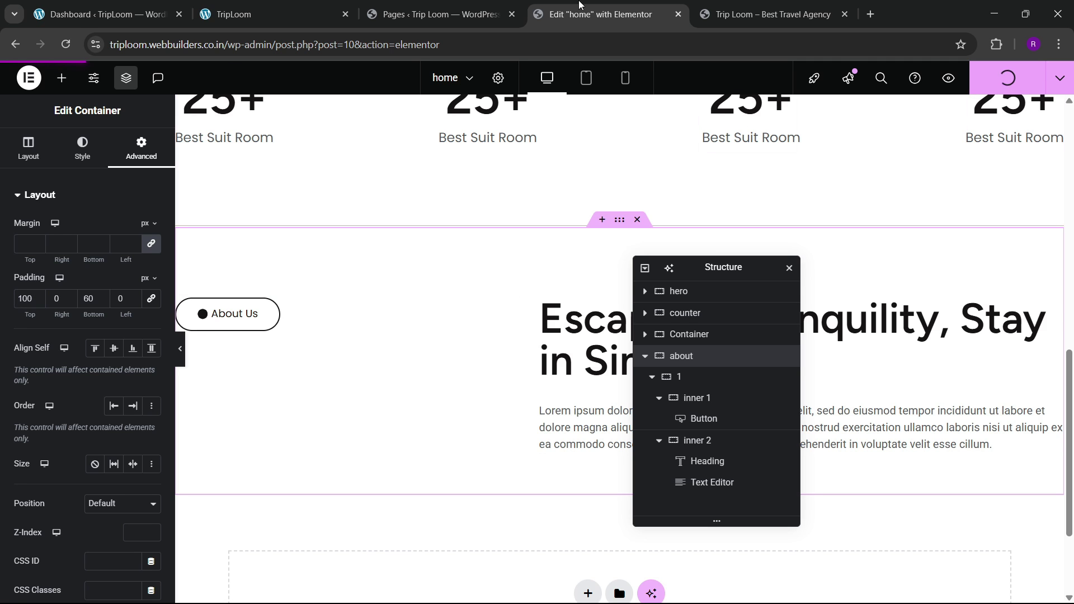
click(263, 14)
scroll(390, 327, up, 2)
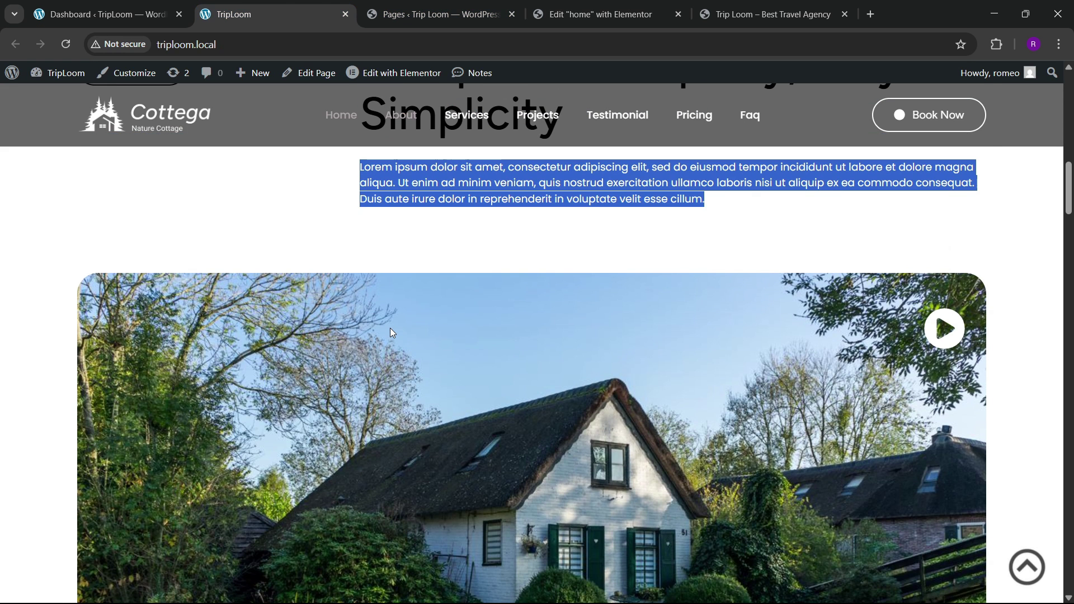
scroll(390, 328, down, 2)
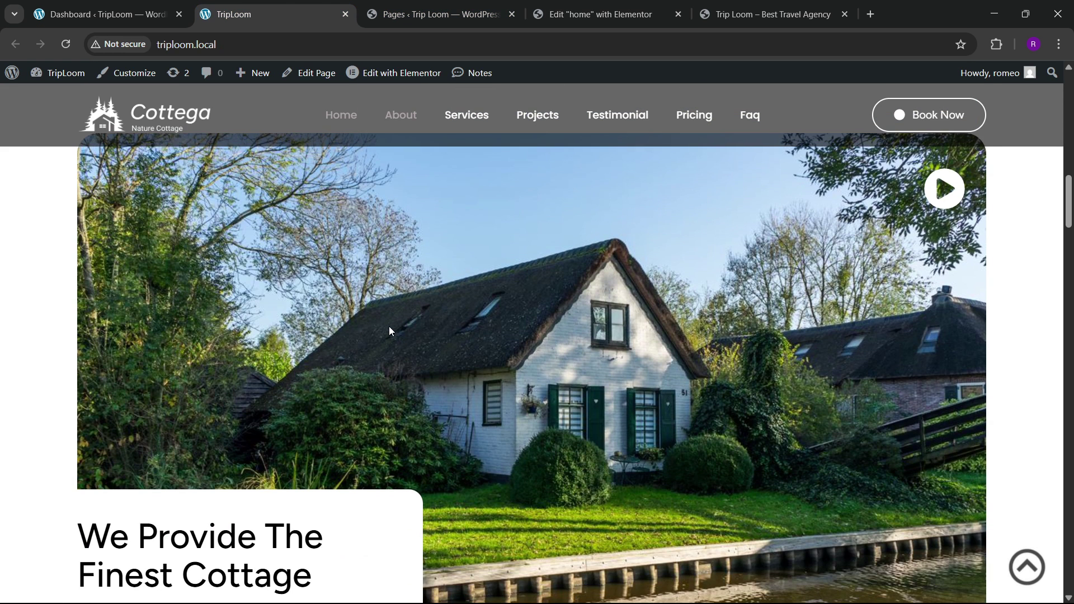
click(548, 10)
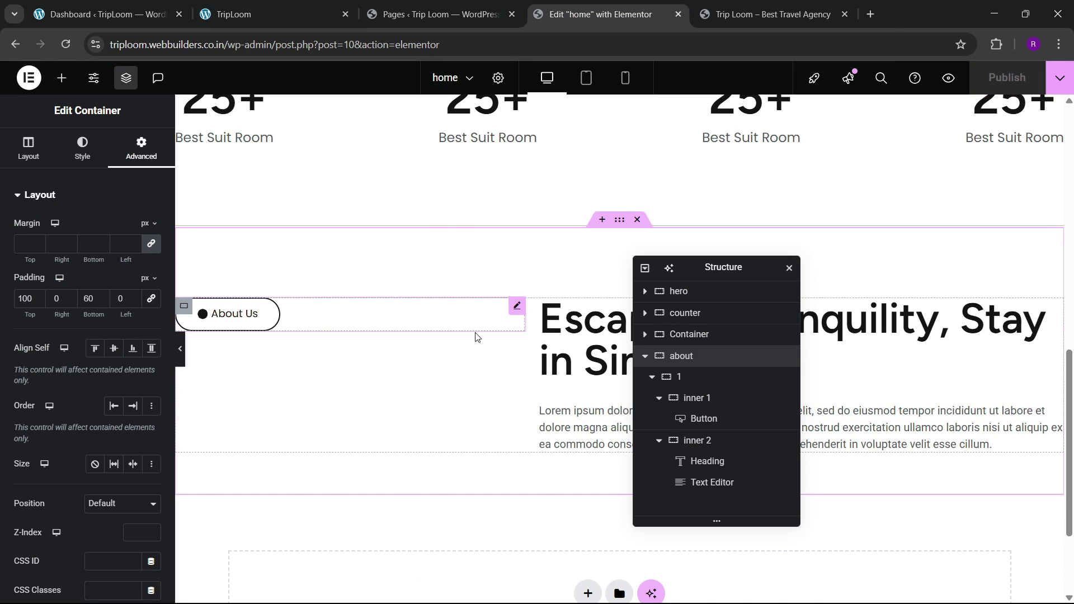
click(651, 376)
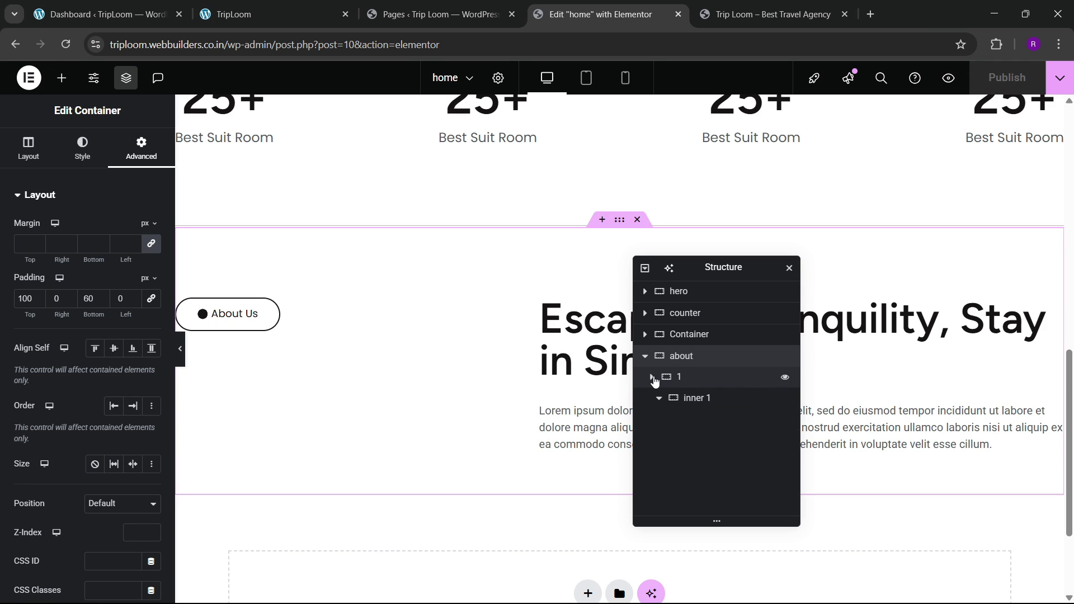
Step: Add a new container named banner after the about section's first row
click(689, 376)
right_click(688, 377)
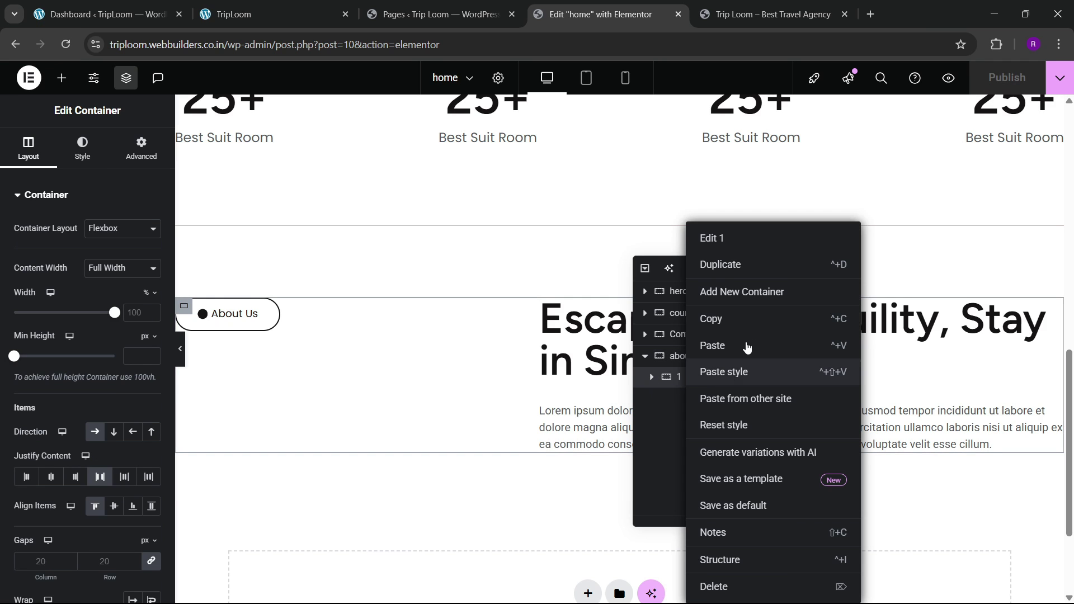
click(748, 295)
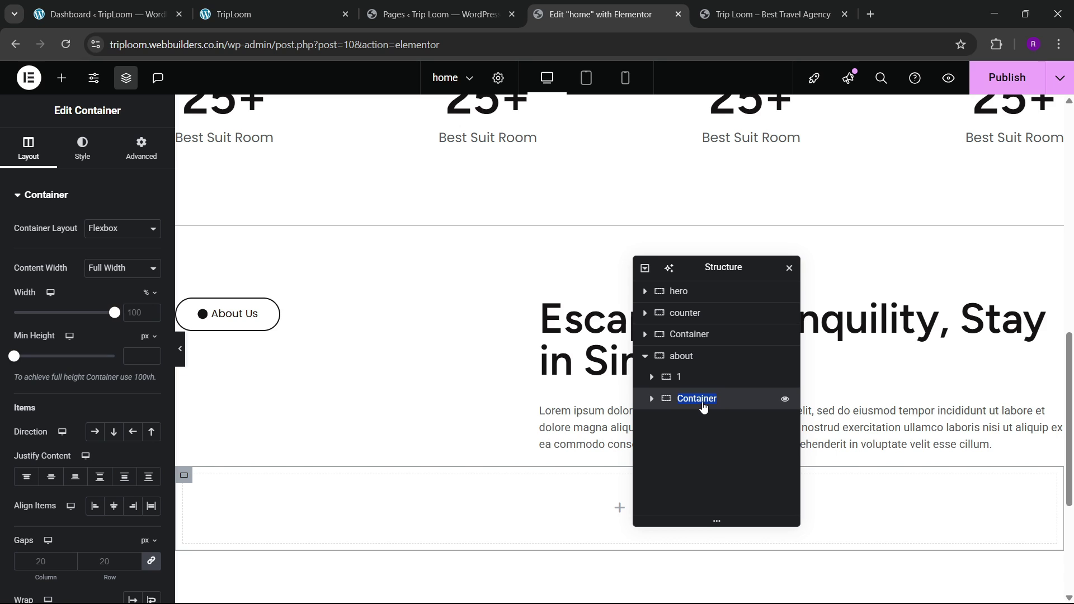
text(2)
key(Return)
key(Return)
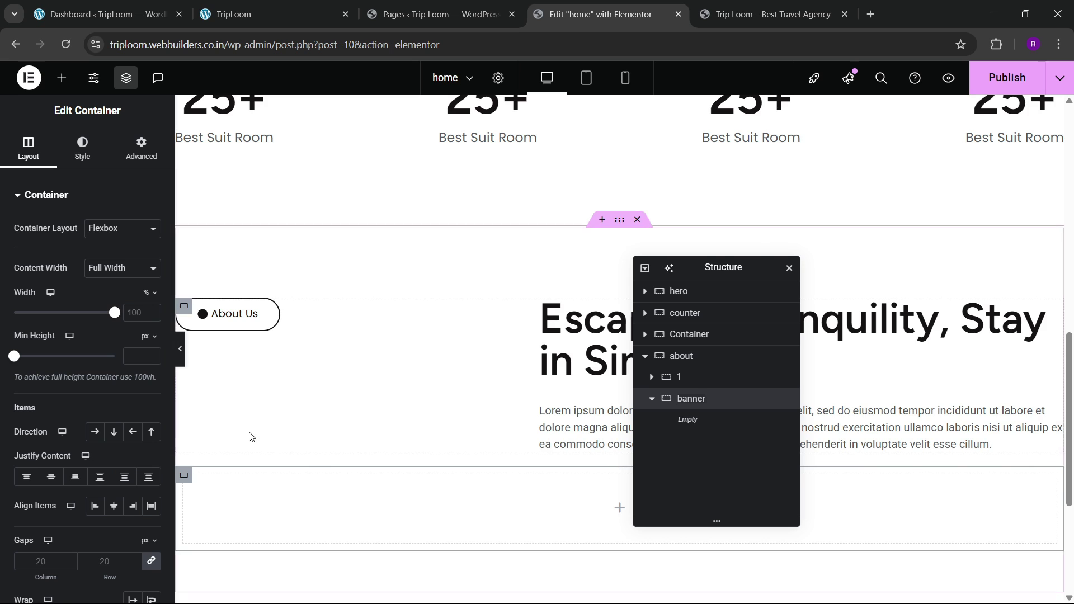
Step: Check the banner's spacing against the live site, then open its background style settings
scroll(249, 433, down, 1)
click(141, 149)
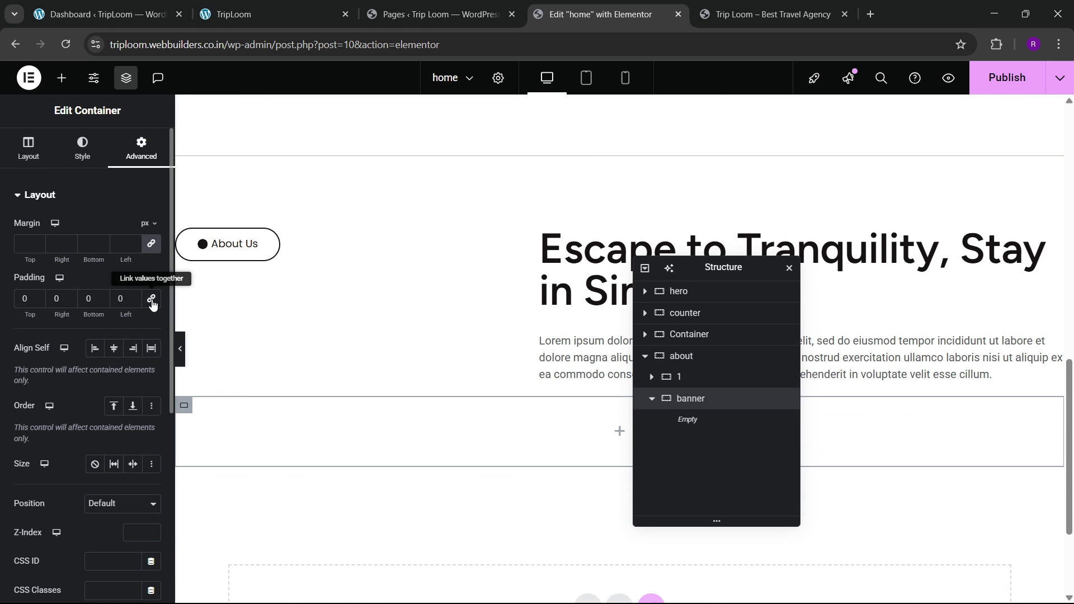
click(250, 10)
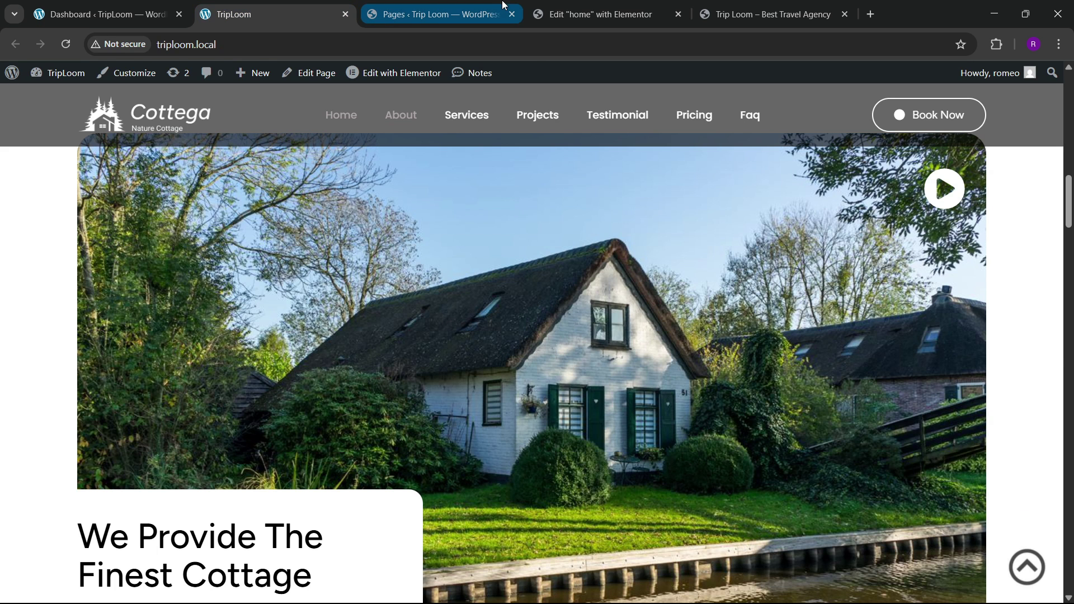
click(600, 14)
click(82, 146)
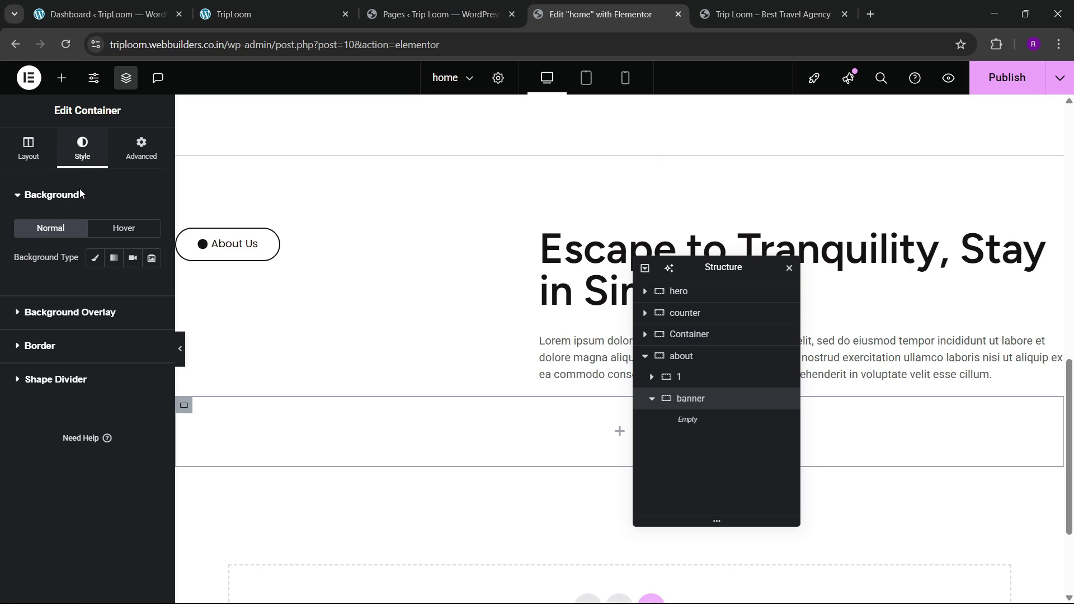
Step: Give the banner a classic background using the white-house cottage photo 22-6.jpg
click(96, 260)
click(87, 353)
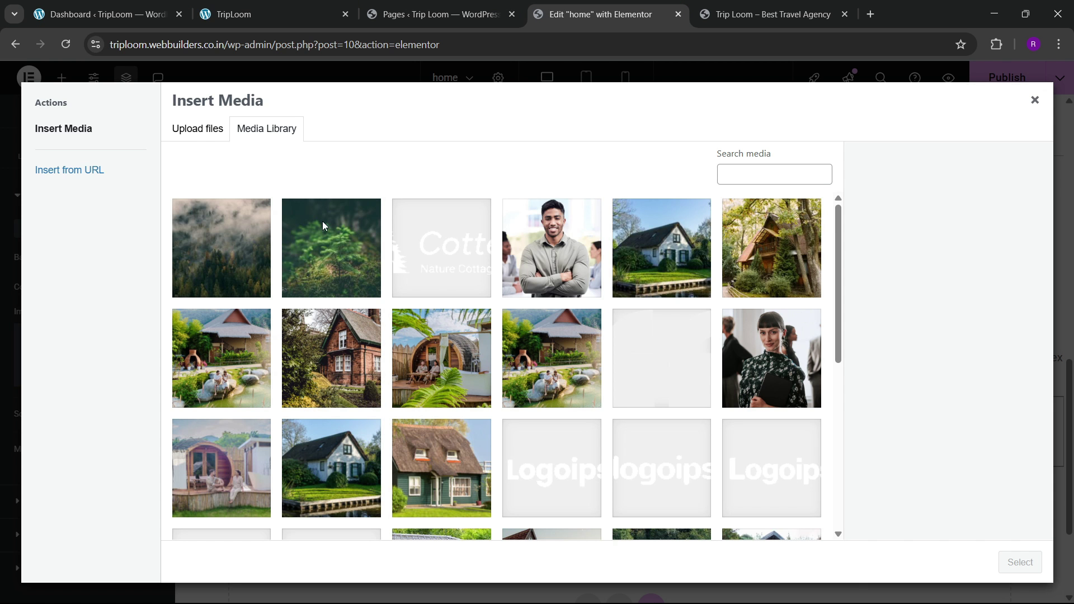
scroll(448, 388, down, 1)
click(330, 394)
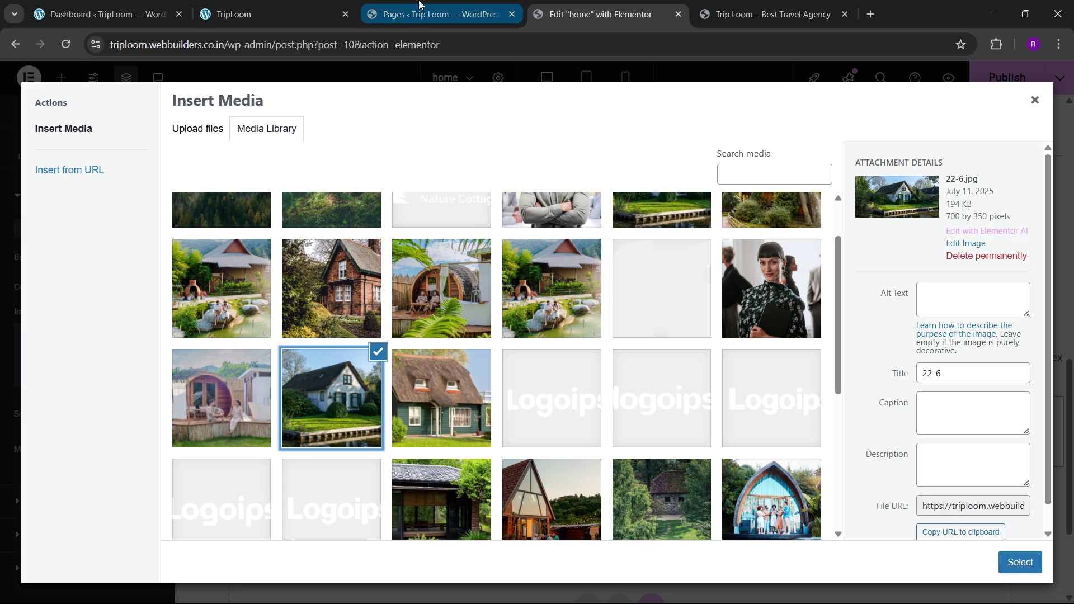
click(317, 4)
click(442, 14)
click(599, 14)
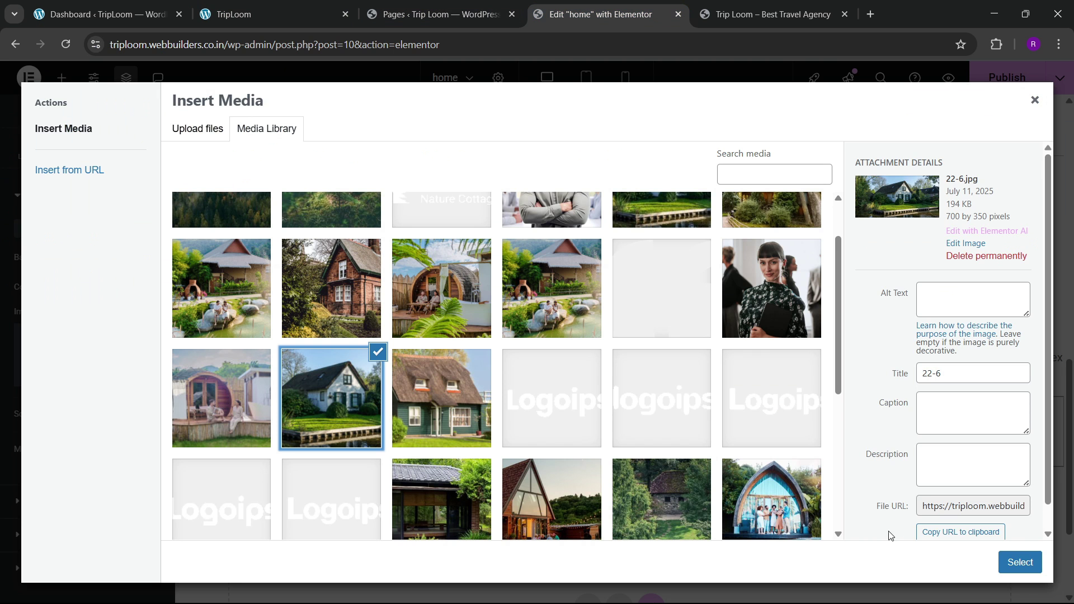
click(1019, 562)
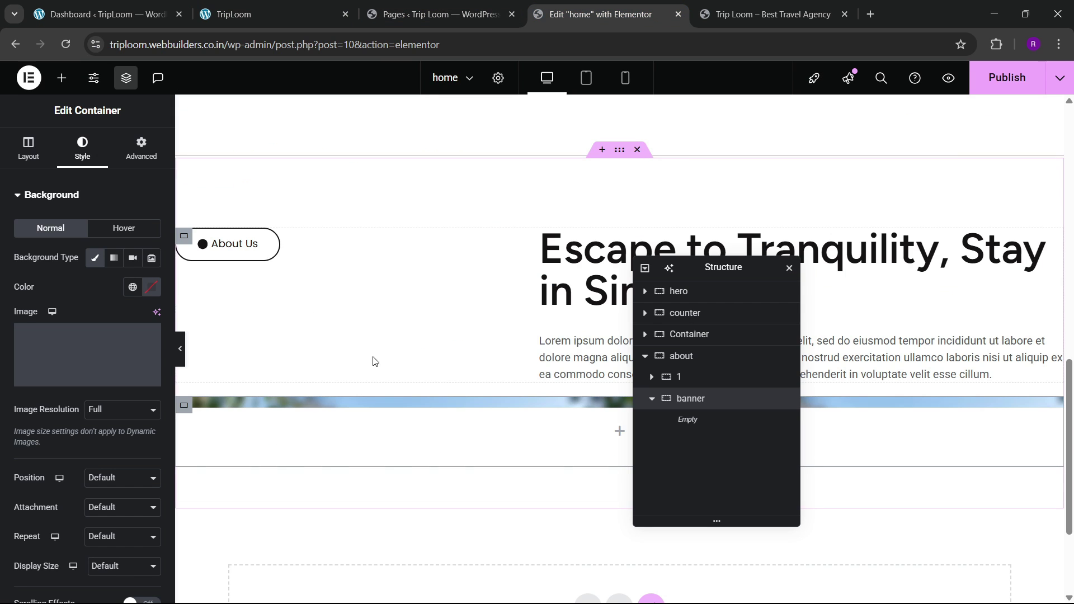
Step: Set the banner background position to Center Center and size to Cover
scroll(66, 405, down, 3)
click(110, 342)
click(110, 378)
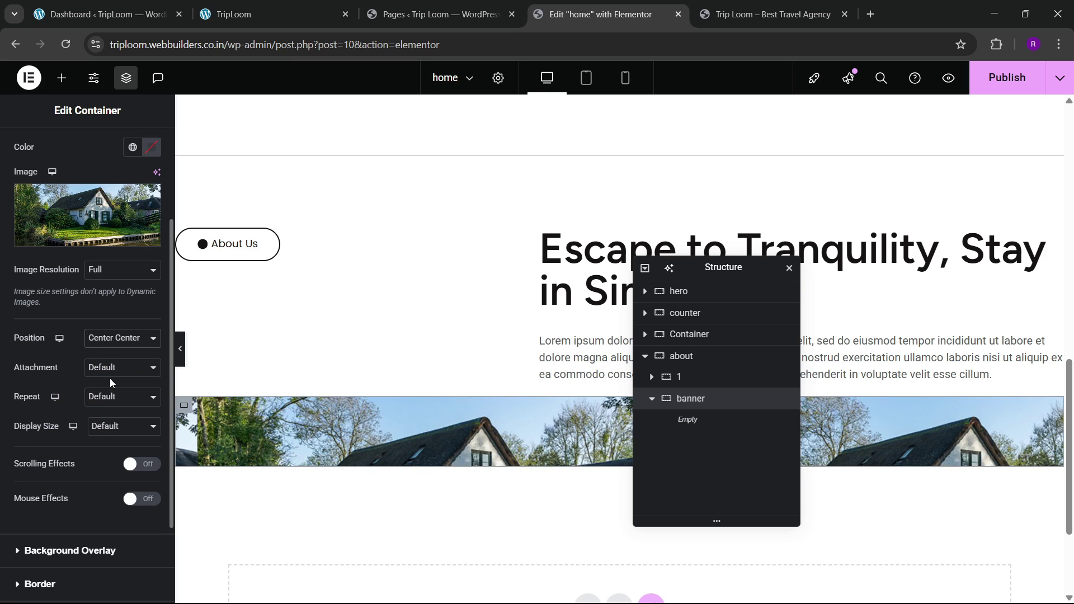
click(105, 427)
click(106, 475)
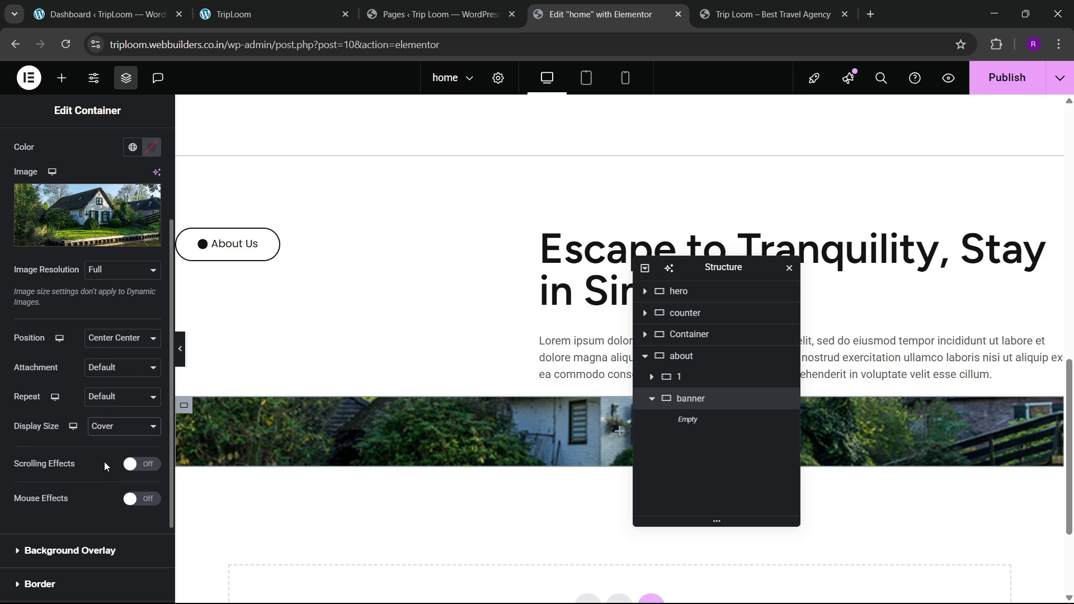
scroll(103, 461, down, 2)
scroll(99, 458, up, 10)
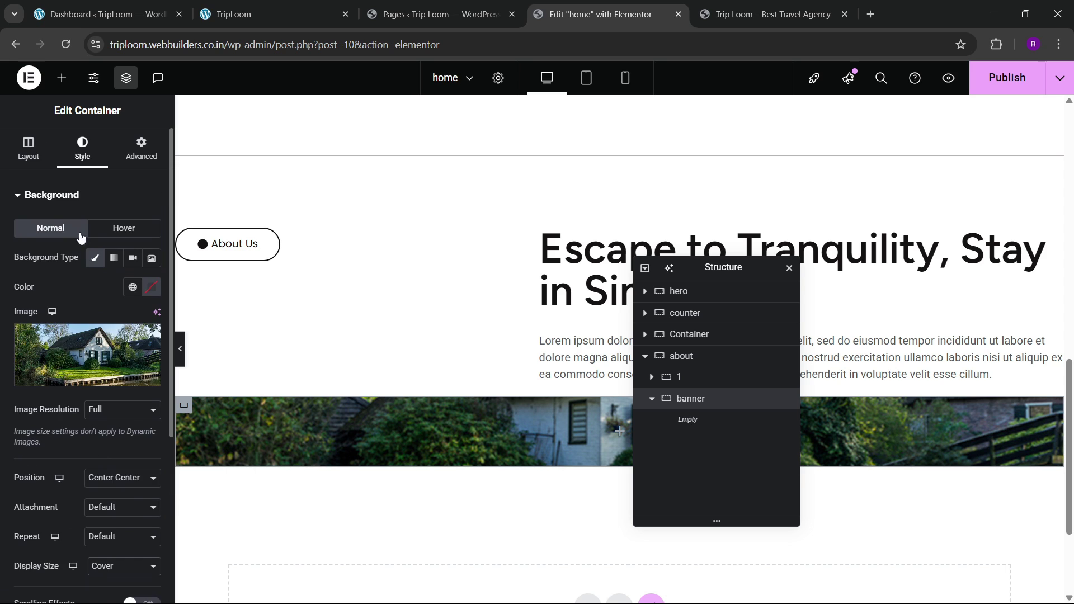
Step: Set the banner's minimum height in Layout, trying 500 and then 700 px
click(34, 156)
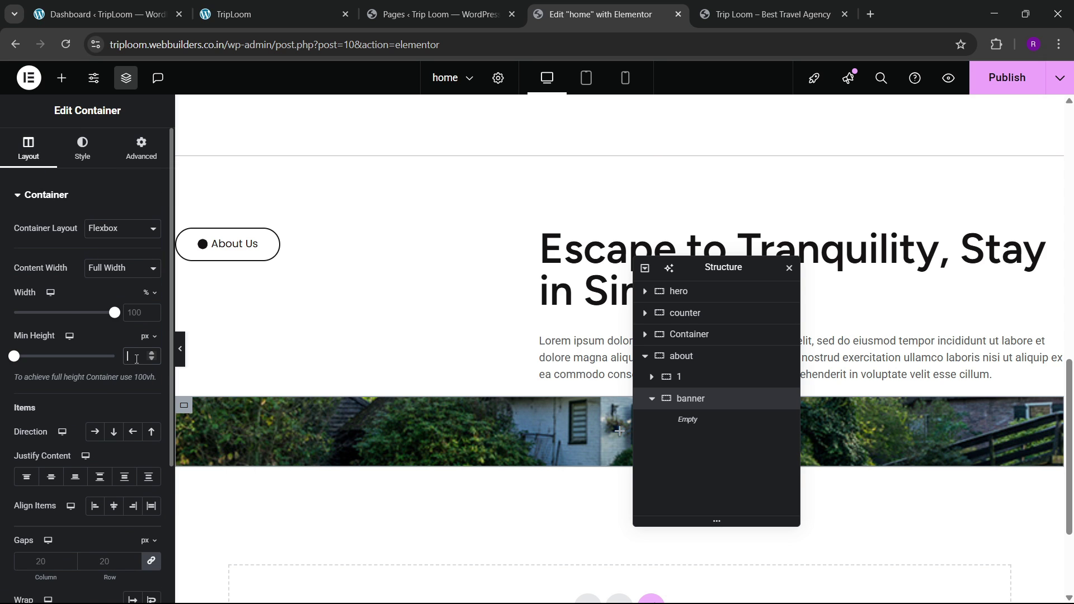
text(500)
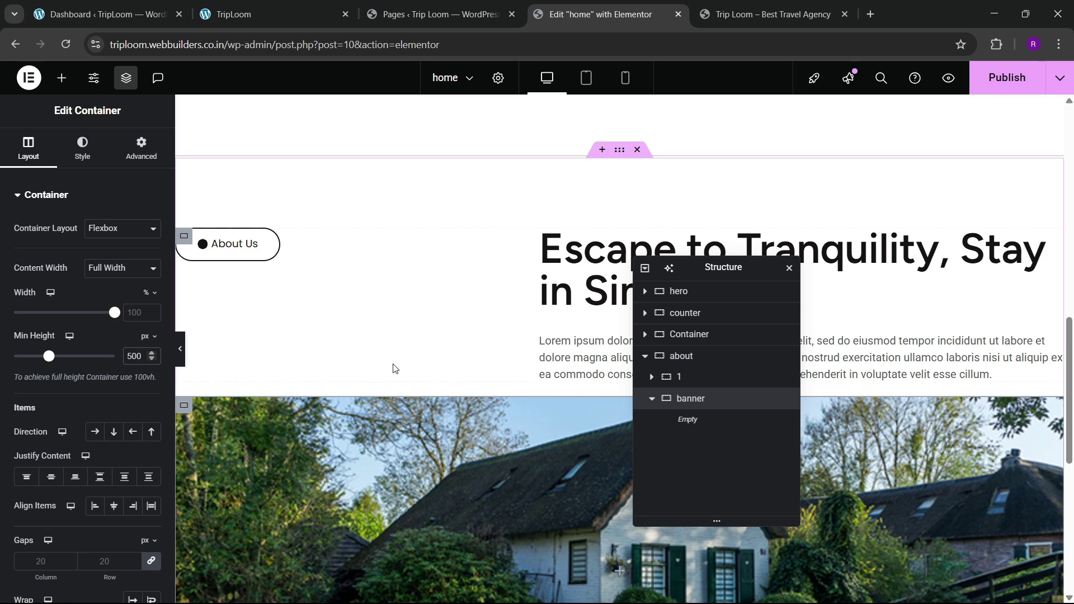
scroll(394, 366, down, 4)
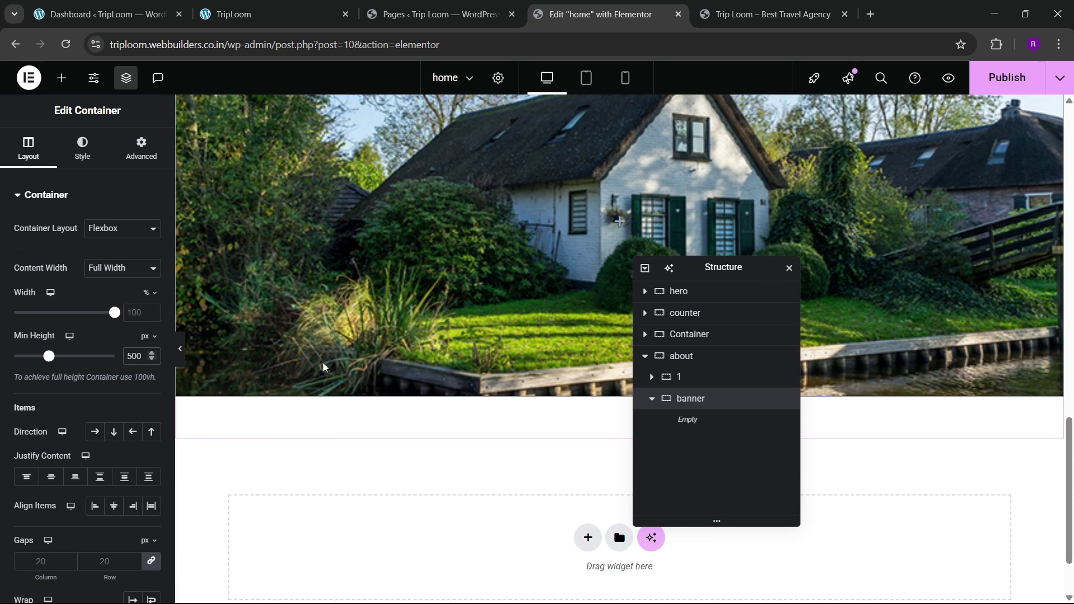
key(BackSpace)
key(BackSpace)
key(BackSpace)
text(700)
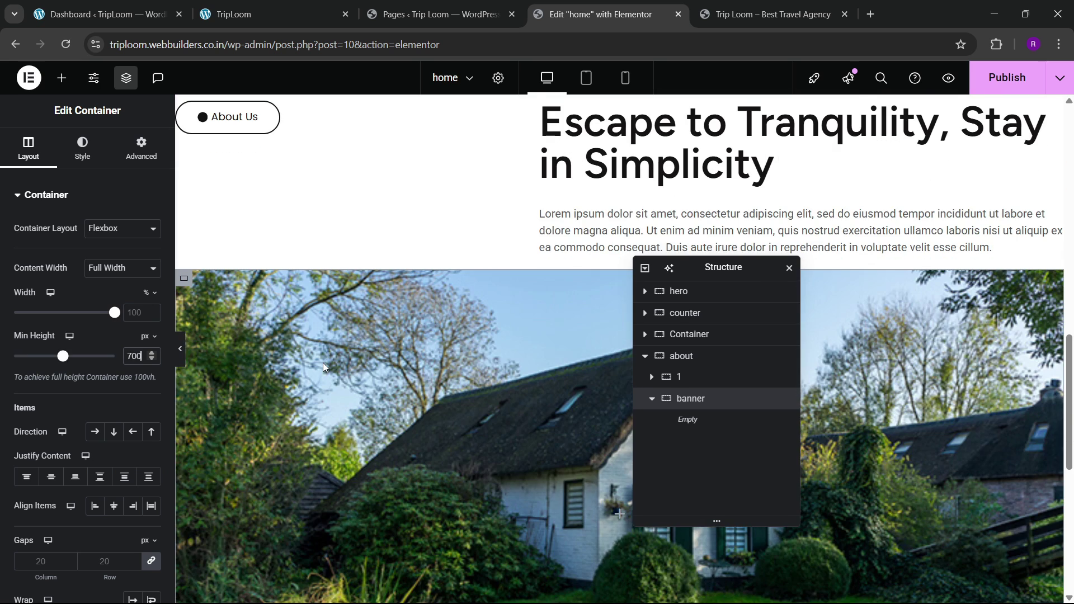
scroll(452, 344, down, 3)
scroll(443, 341, up, 3)
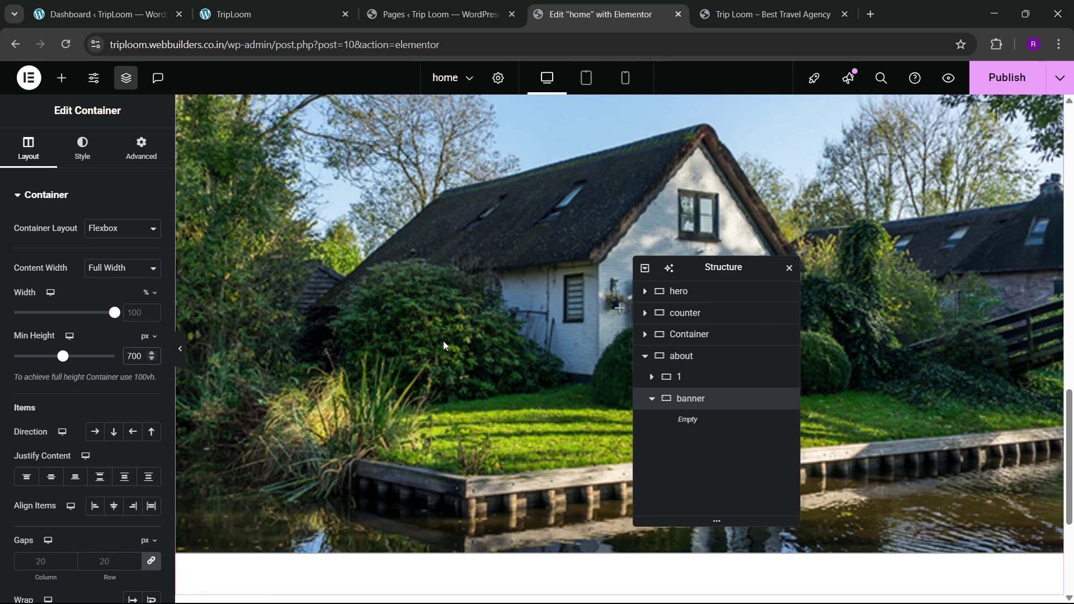
Step: Compare with the live site and adjust the banner's minimum height to 750 px
click(296, 6)
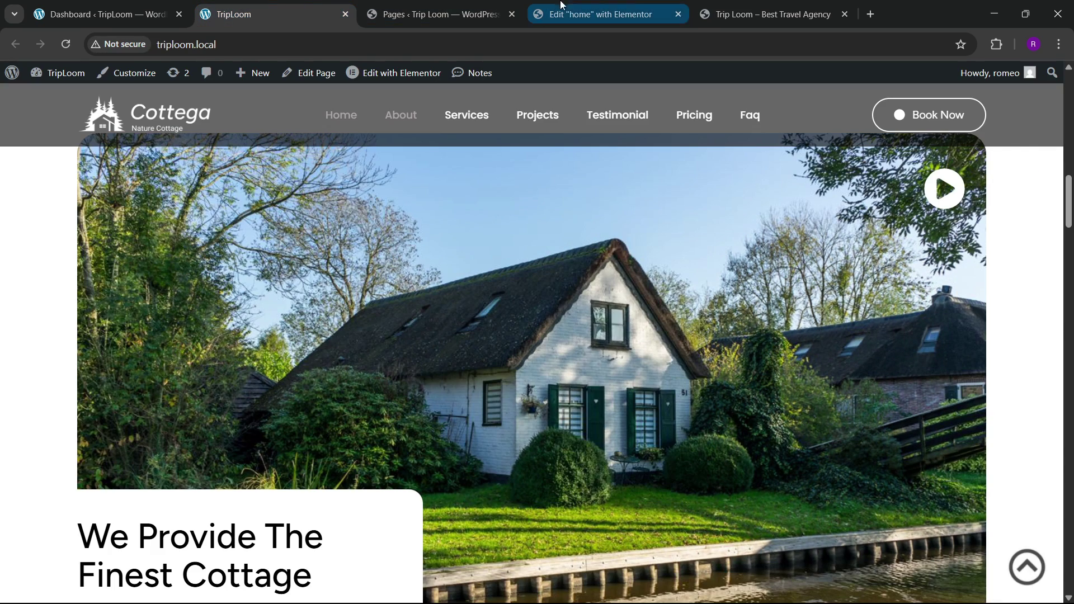
click(593, 14)
scroll(506, 319, down, 5)
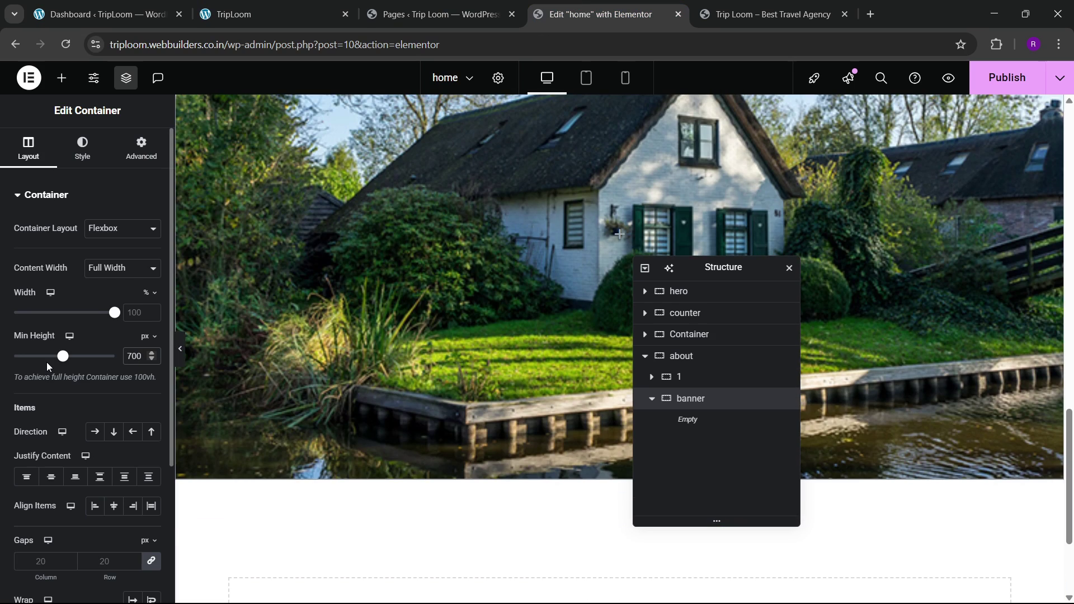
key(BackSpace)
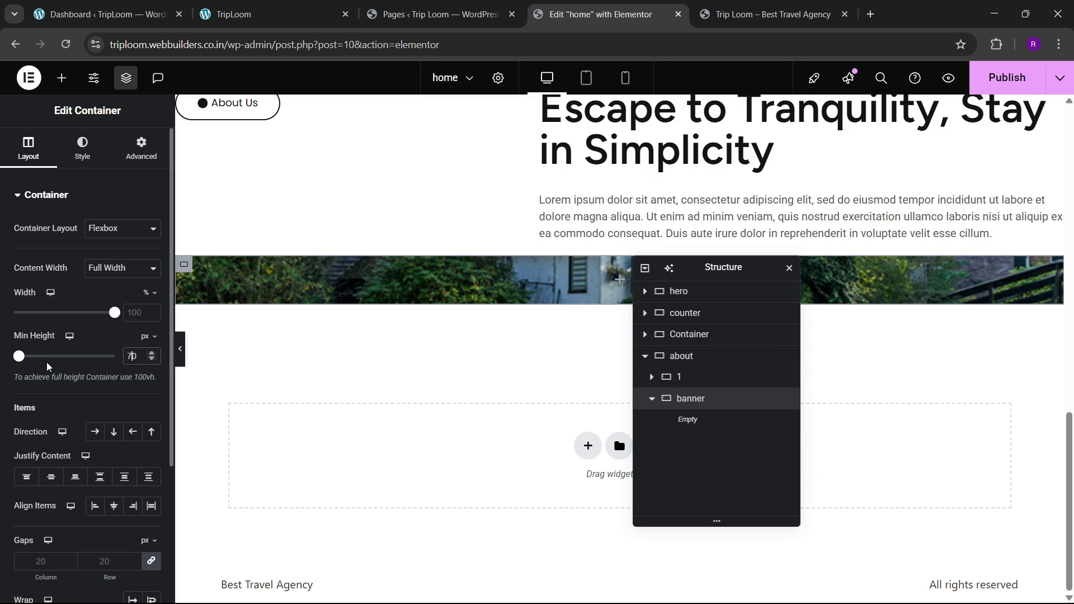
text(5)
scroll(424, 293, up, 5)
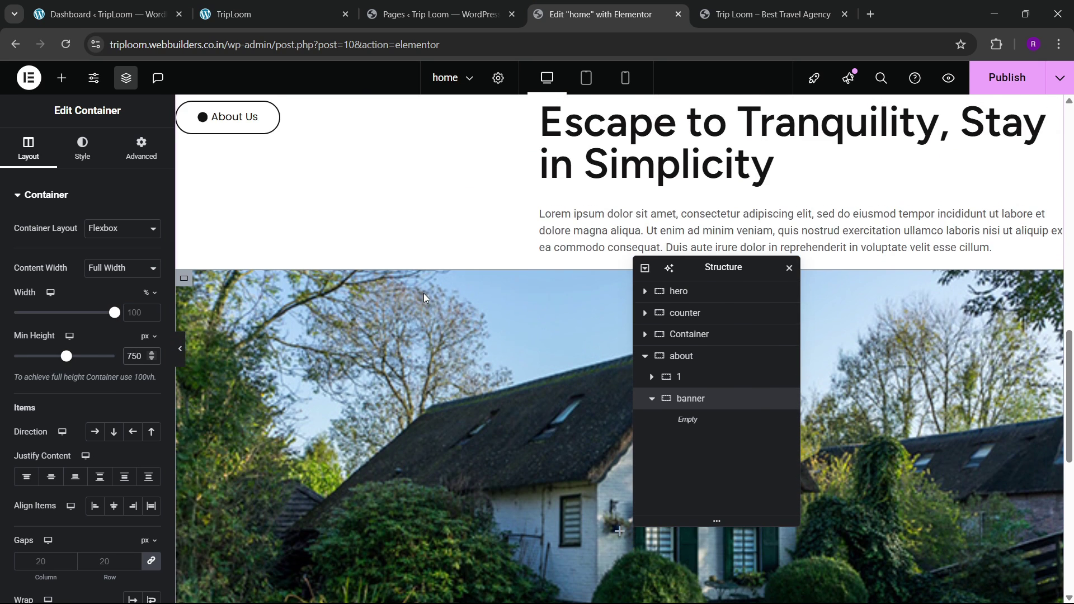
scroll(424, 293, down, 4)
Step: Select the about container and centre its items with Justify Content and Align Items set to Center
click(681, 356)
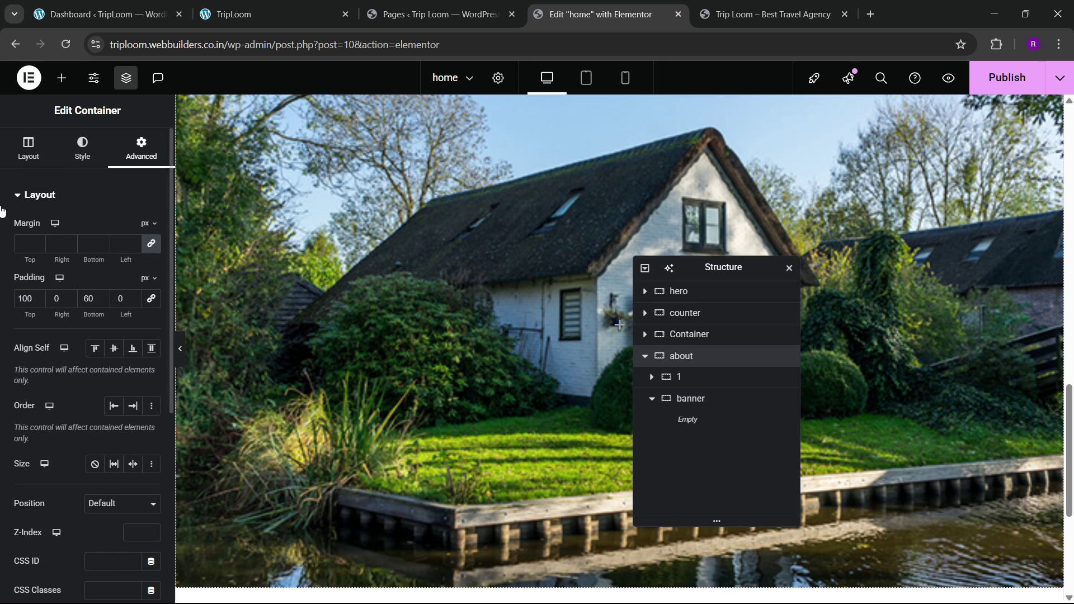
click(29, 149)
scroll(65, 358, down, 1)
click(51, 407)
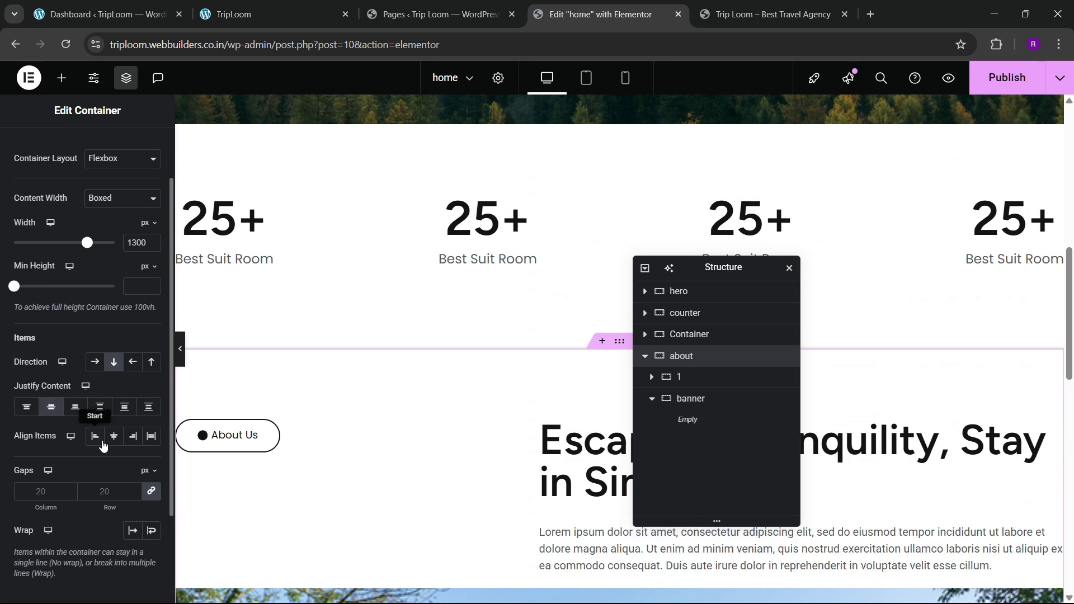
click(114, 435)
Step: Set the about section's gap between items to 80
click(113, 495)
text(40)
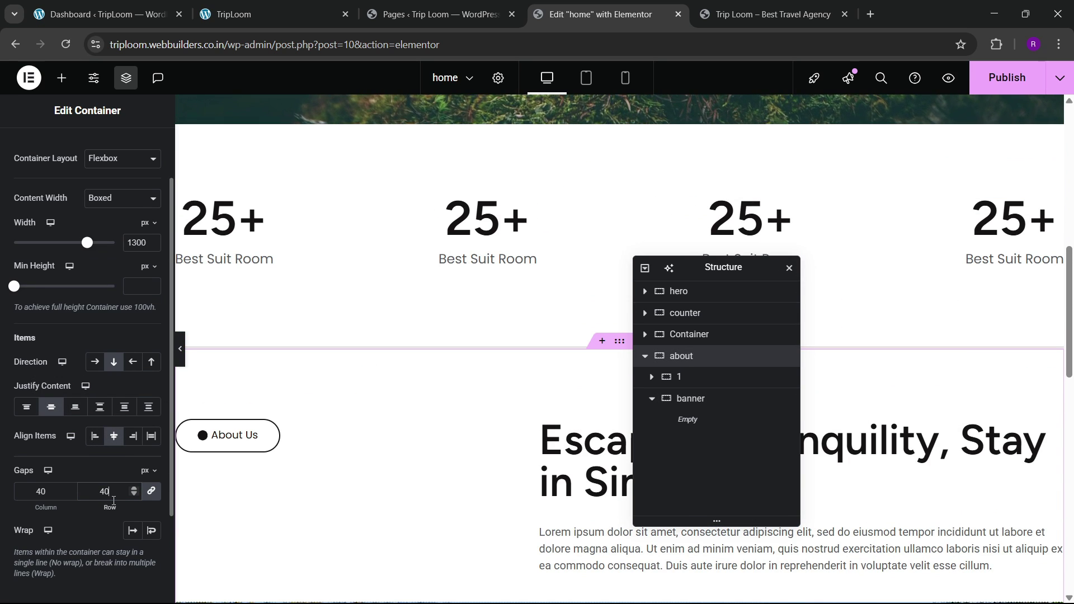
key(BackSpace)
key(BackSpace)
text(20)
scroll(421, 381, down, 6)
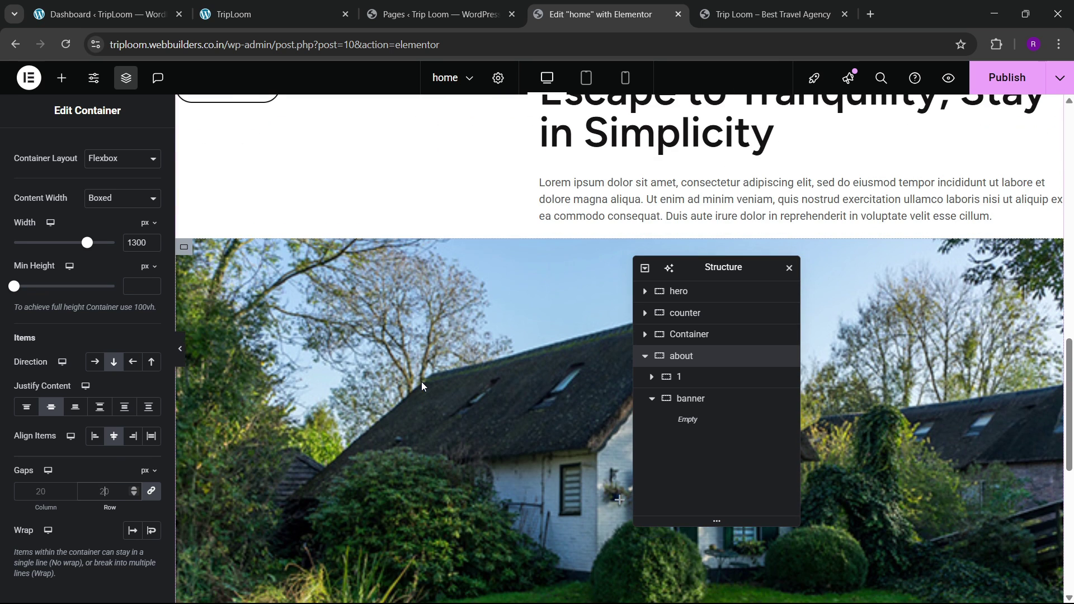
key(BackSpace)
key(BackSpace)
text(80)
key(BackSpace)
key(BackSpace)
text(80)
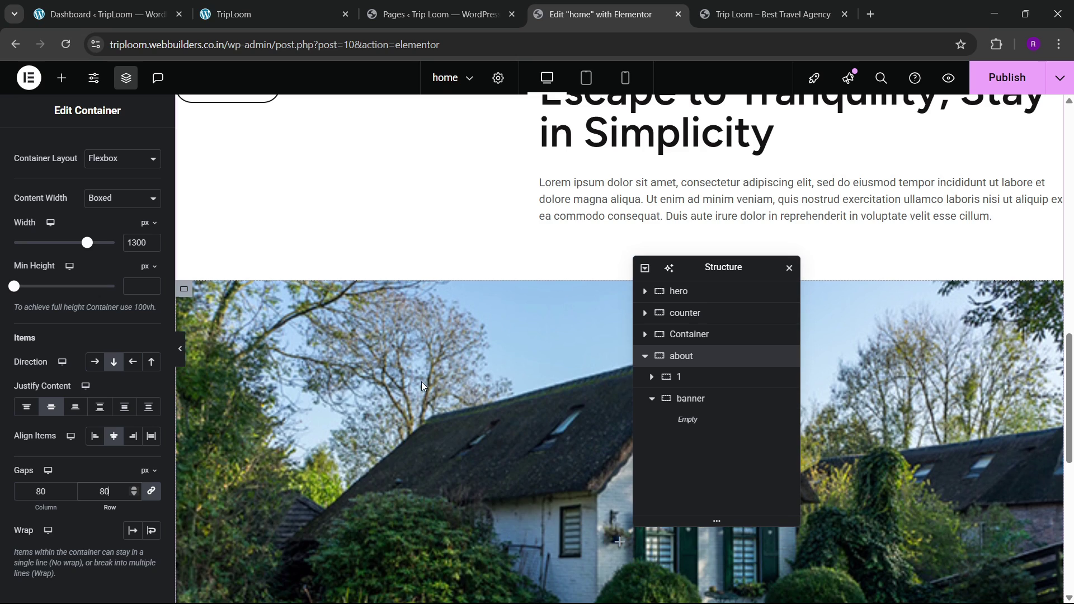
Step: Check the about section's spacing on the live site, then return to the editor
click(269, 14)
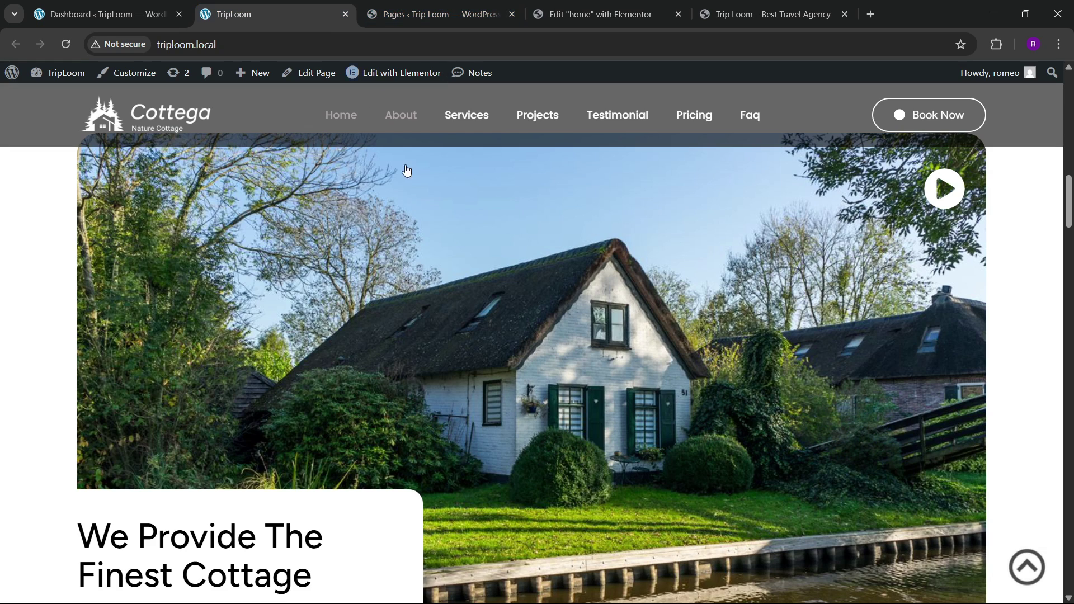
scroll(479, 278, down, 8)
scroll(482, 278, down, 6)
click(600, 14)
Step: Select the banner container, open its Style border settings, and preview the page without panels
click(690, 398)
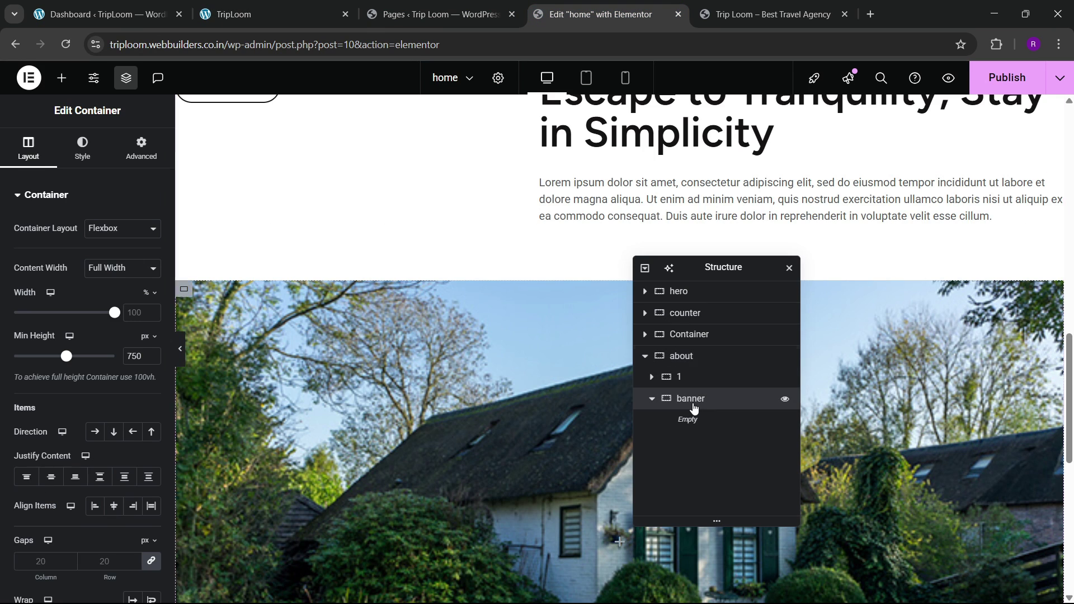
click(82, 149)
scroll(53, 391, down, 5)
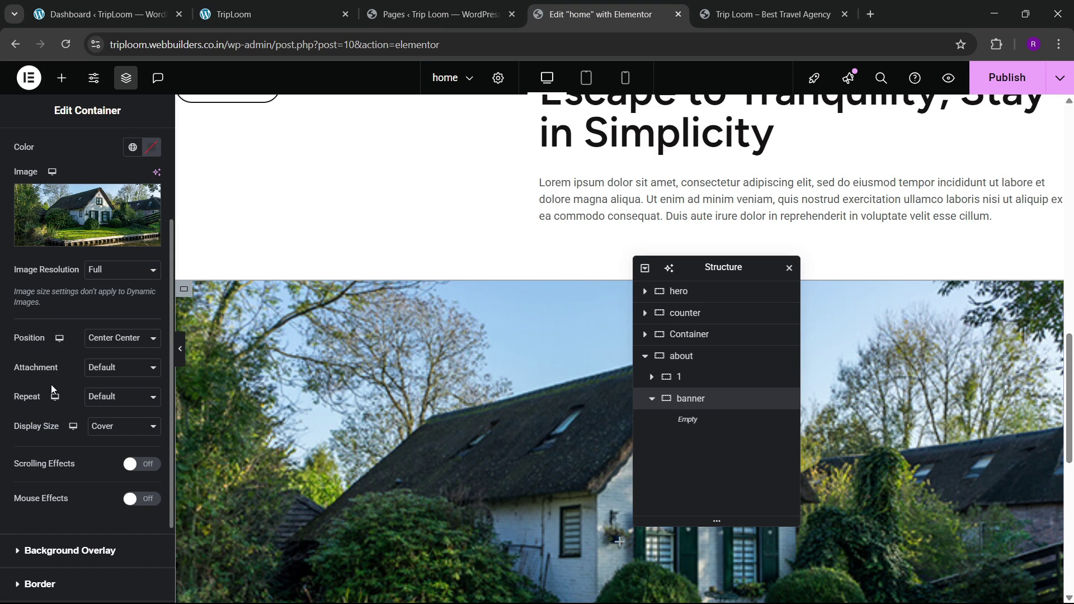
click(40, 468)
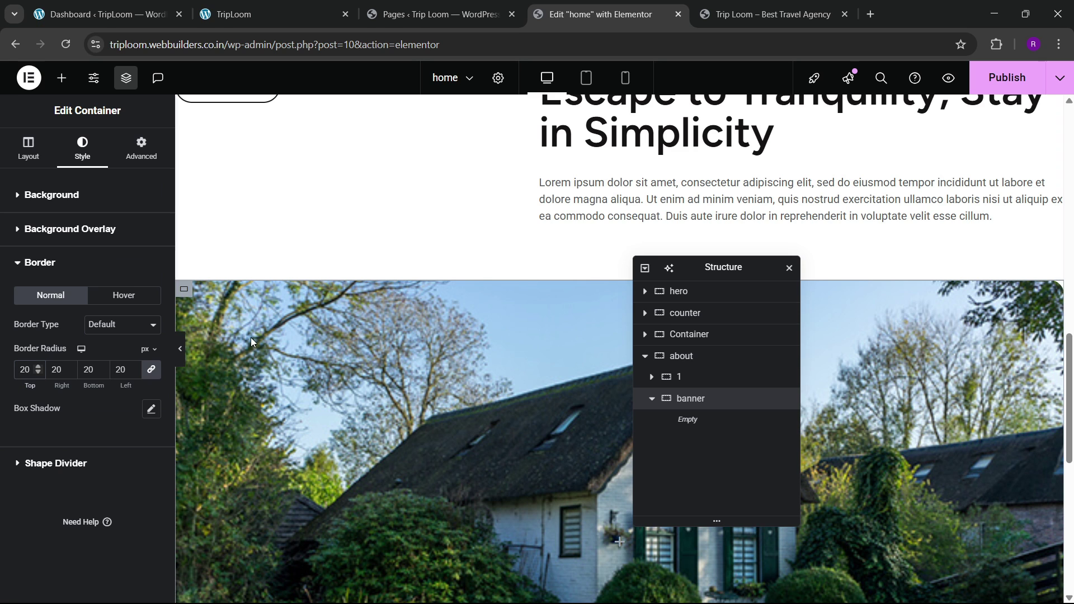
click(180, 348)
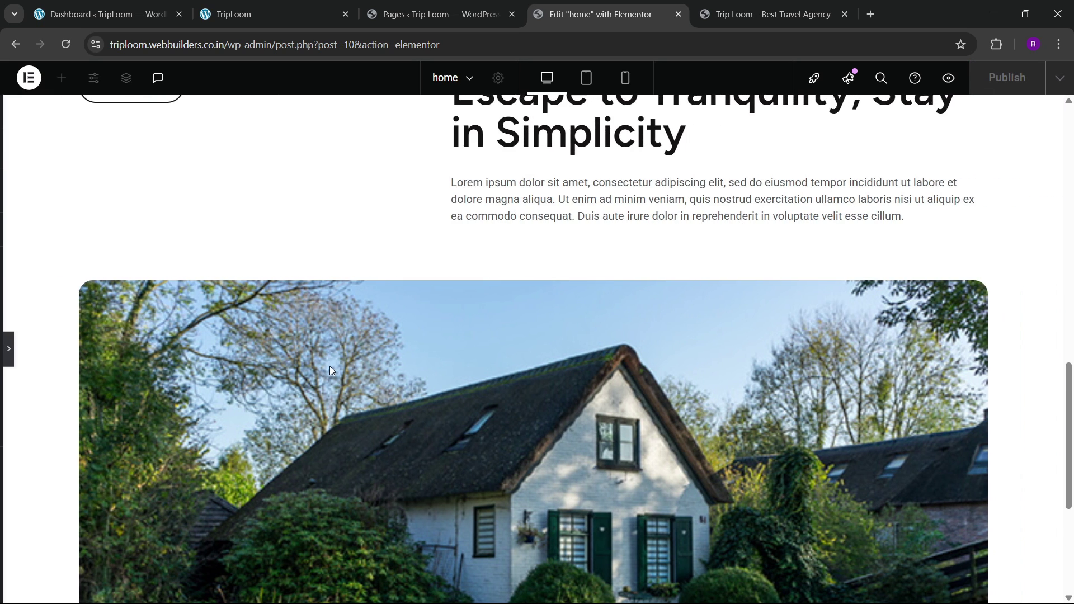
scroll(329, 369, down, 4)
scroll(313, 372, up, 3)
click(4, 355)
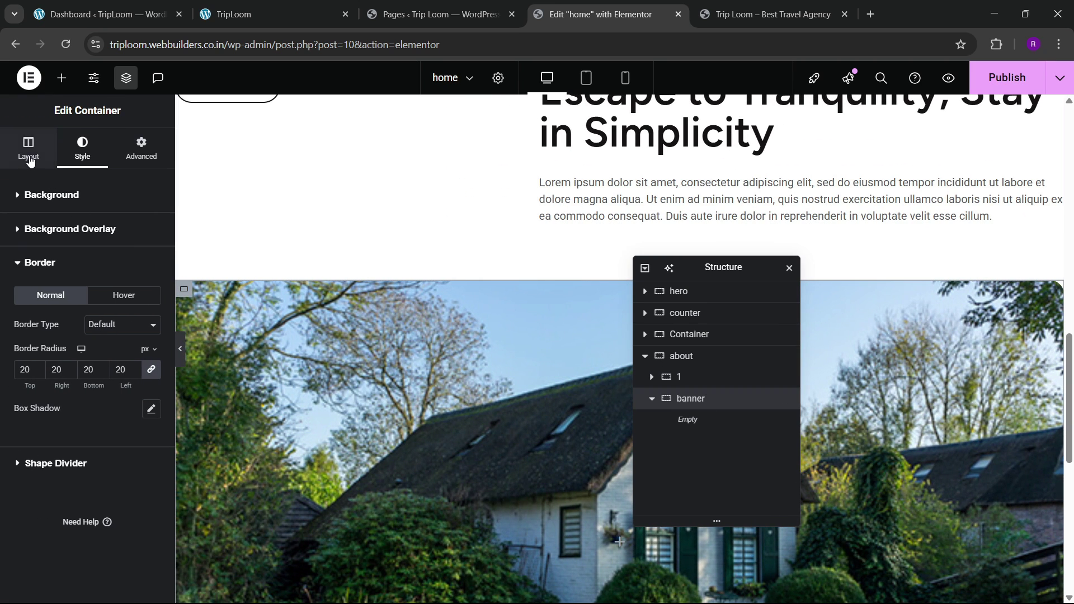
click(28, 149)
click(82, 148)
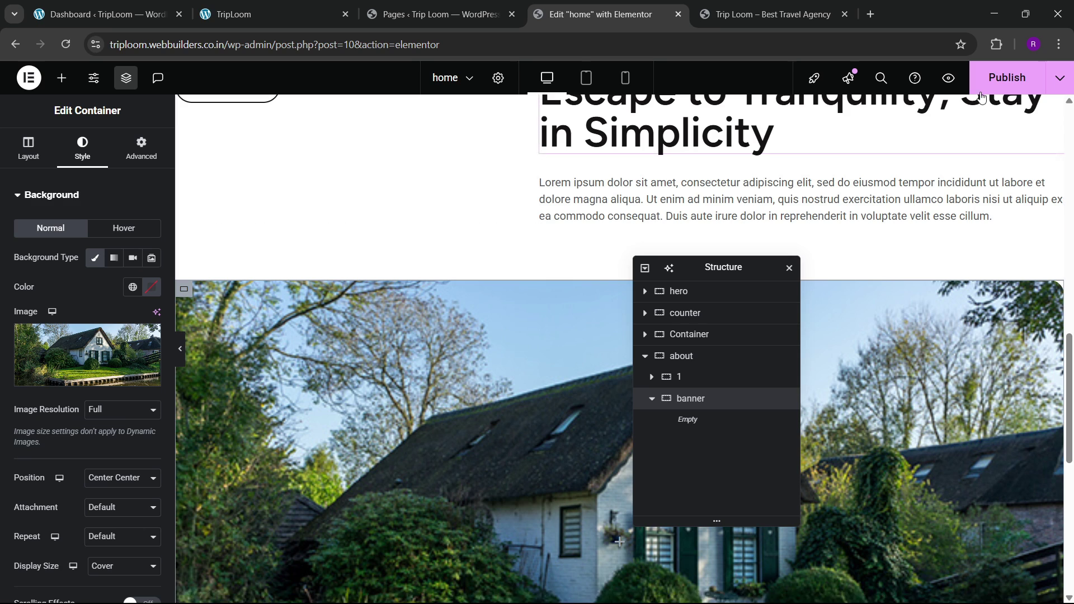
Step: Compare the banner with the live Cottega home page, then return to the editor
click(431, 12)
click(292, 8)
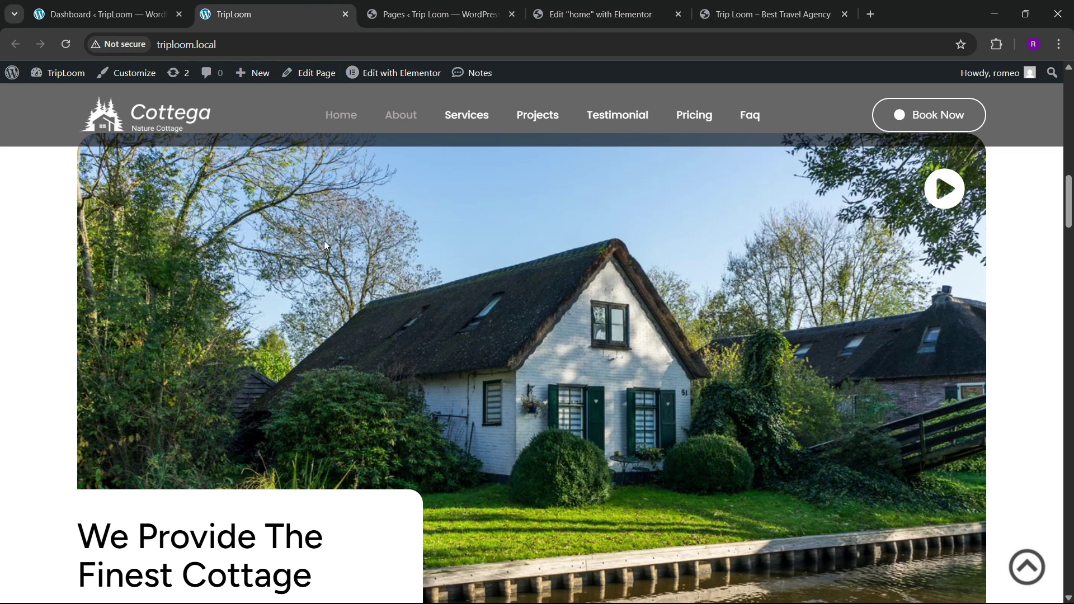
scroll(112, 366, down, 4)
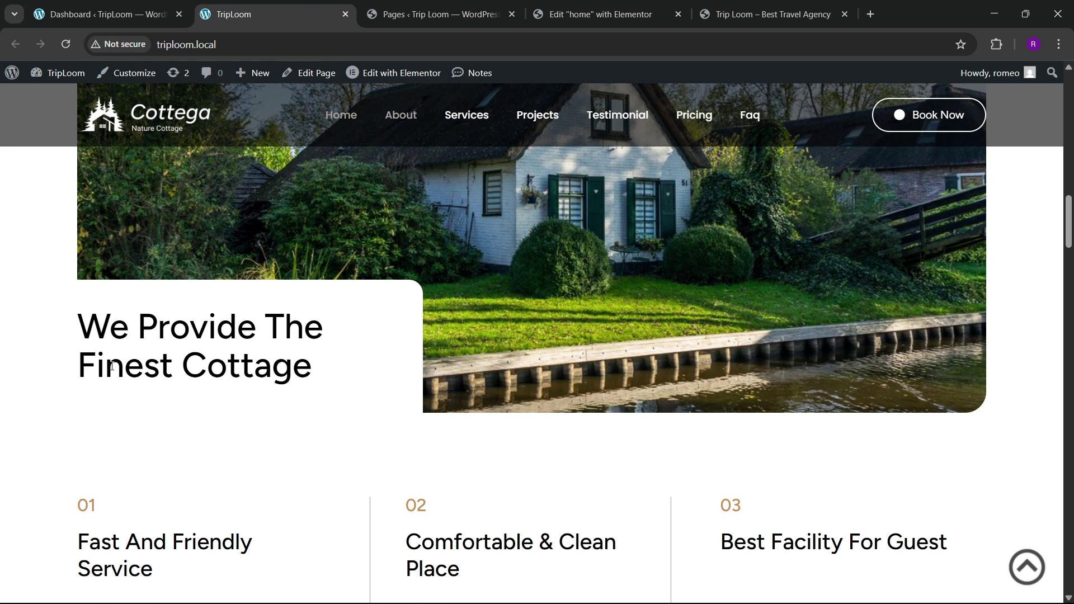
click(590, 6)
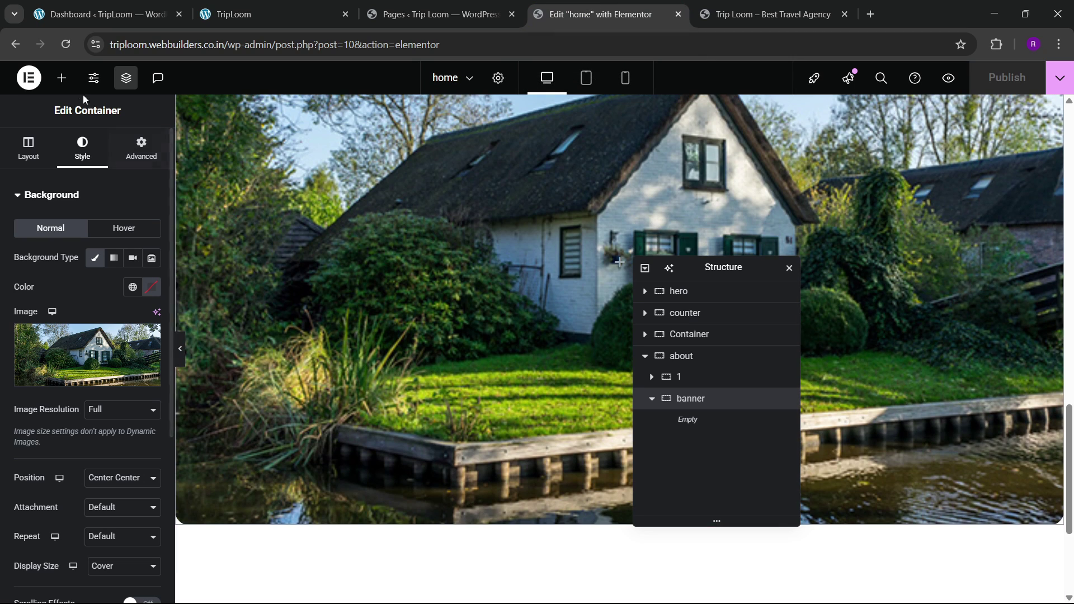
click(62, 78)
Step: Add a nested container inside the banner and give it a white classic background
drag(54, 254, 435, 311)
scroll(435, 311, up, 5)
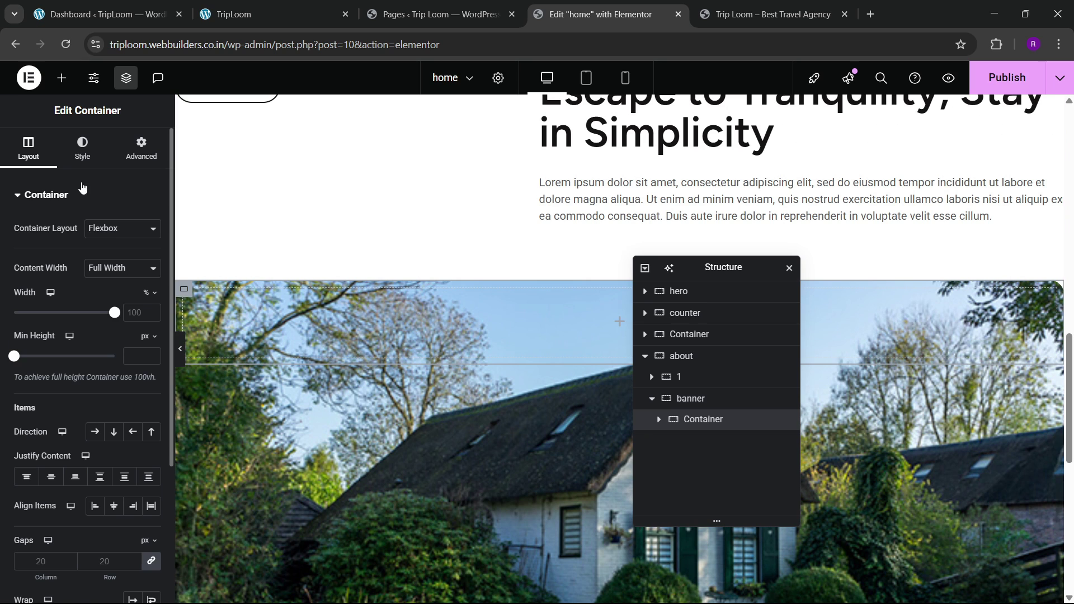
click(82, 148)
click(95, 258)
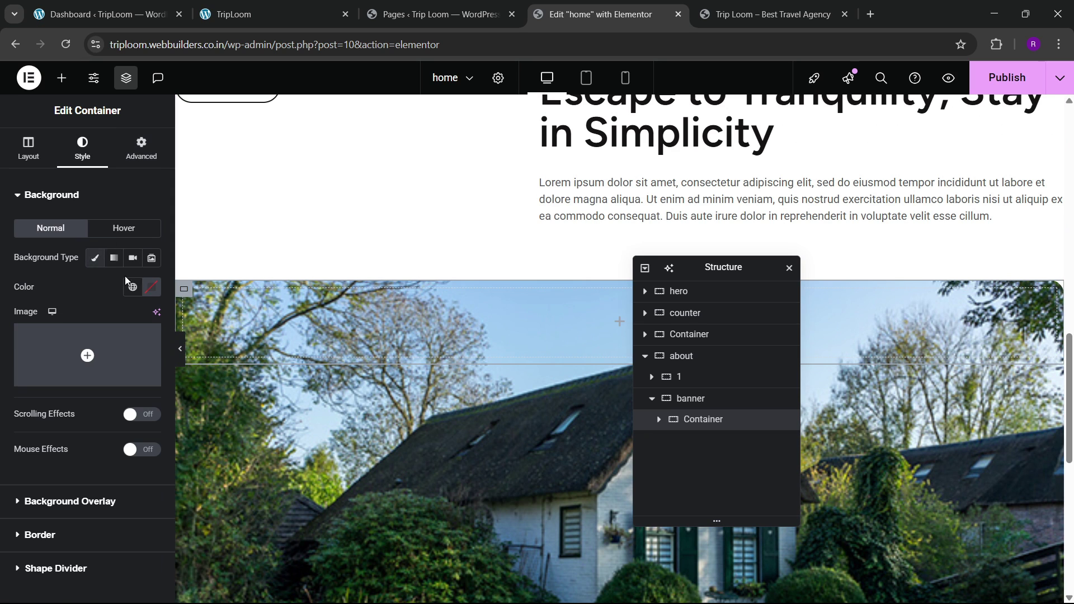
click(151, 289)
drag(104, 355, 52, 298)
click(82, 295)
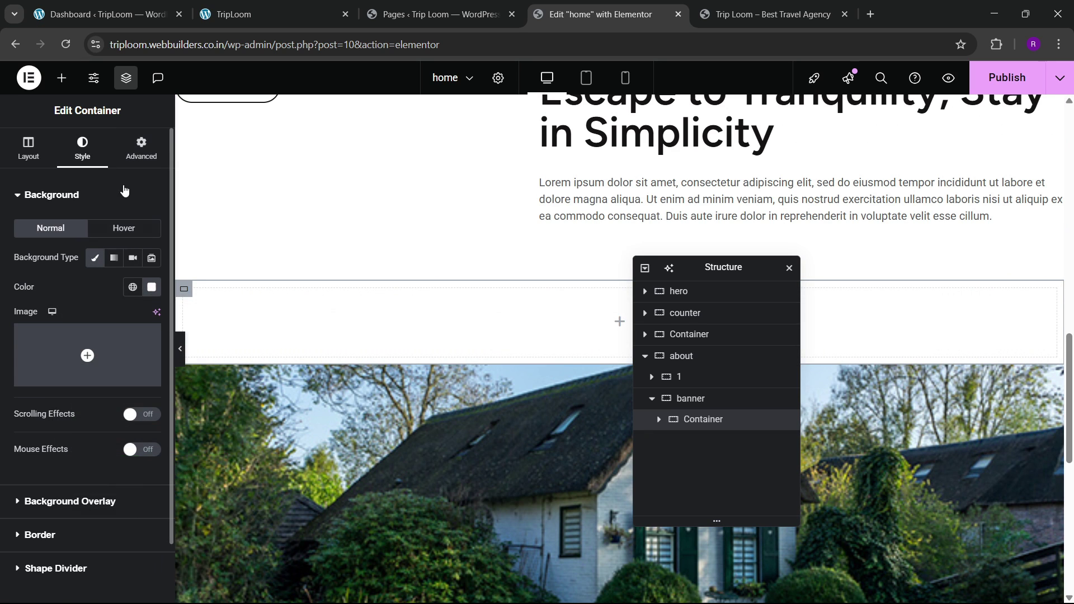
click(130, 151)
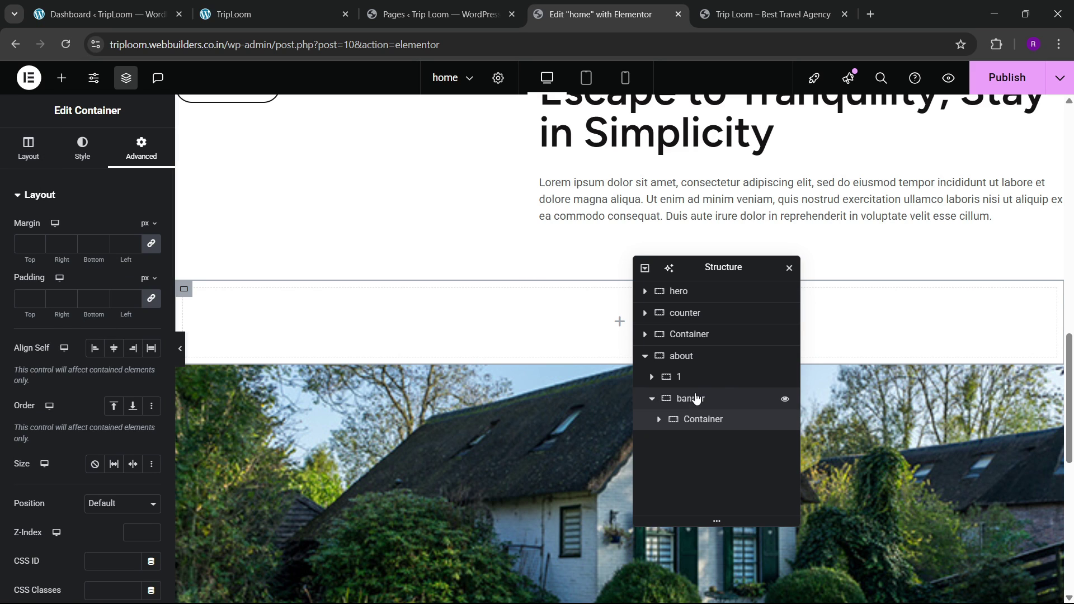
Step: Set the banner's direction to column, Justify Content to End and Align Items to Start
click(697, 406)
click(28, 148)
scroll(87, 335, down, 3)
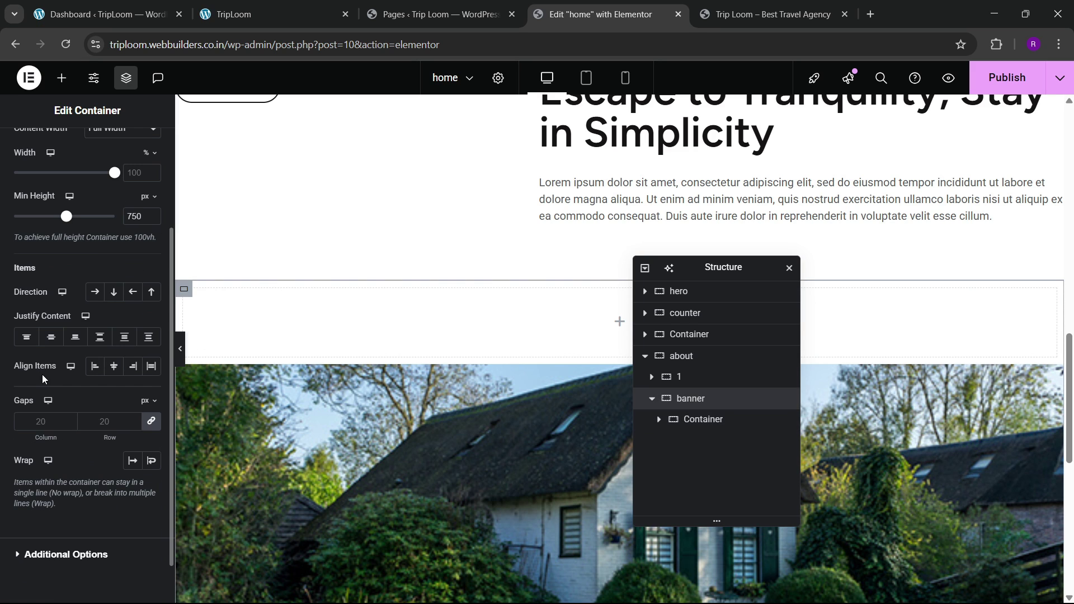
click(111, 294)
click(75, 336)
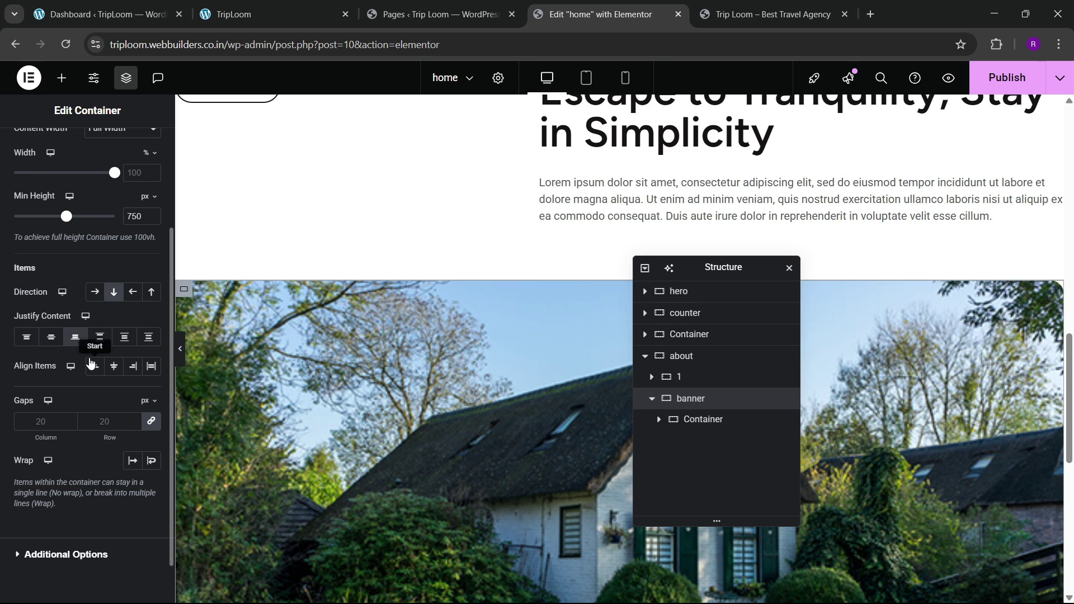
click(95, 369)
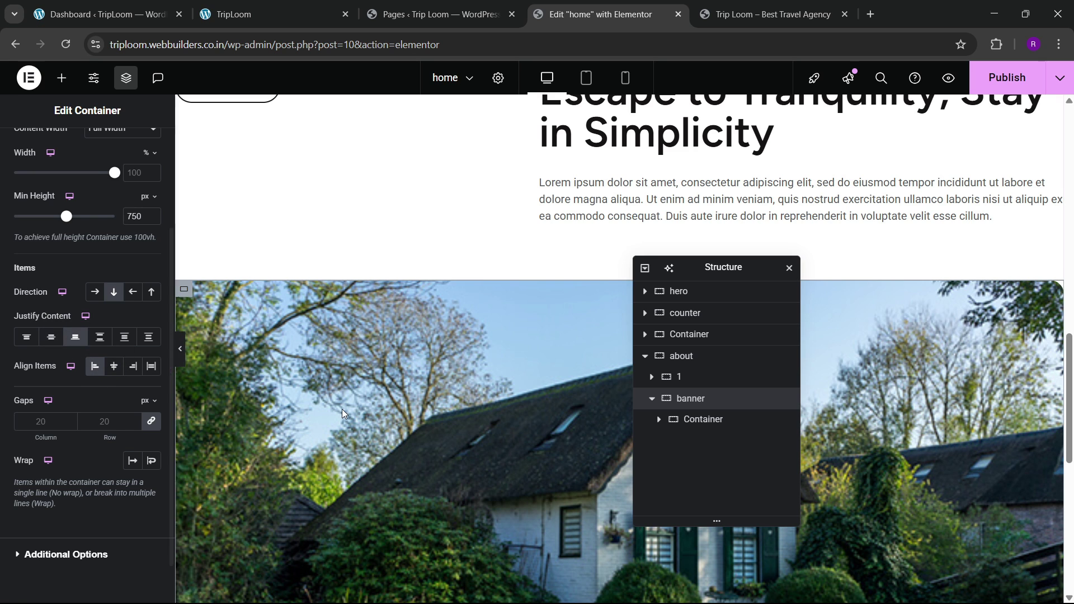
scroll(341, 409, down, 4)
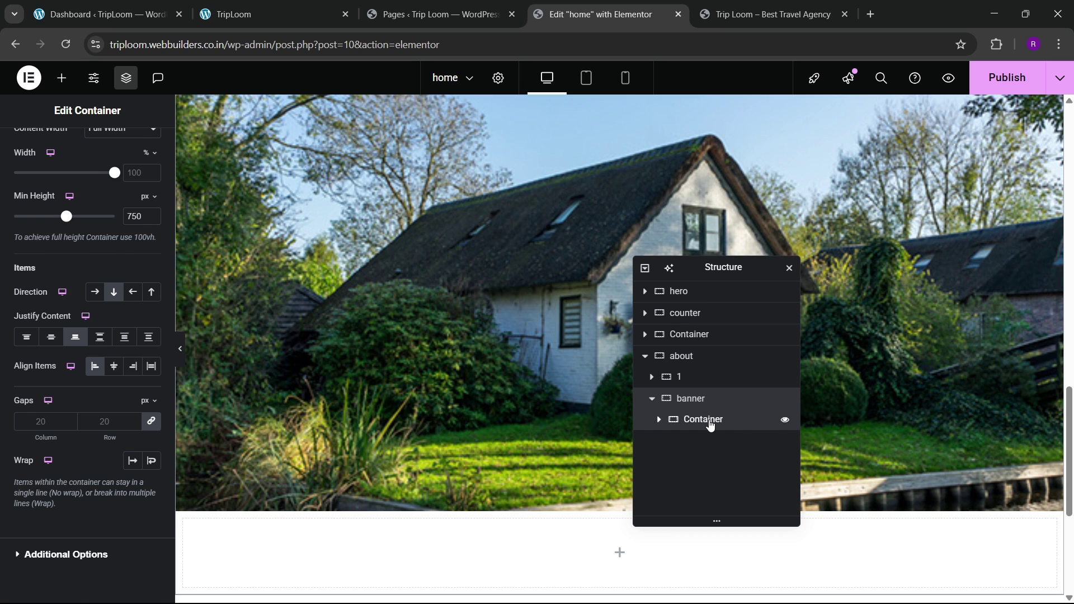
Step: Make the banner's white container 45% wide with 30 px padding
click(709, 423)
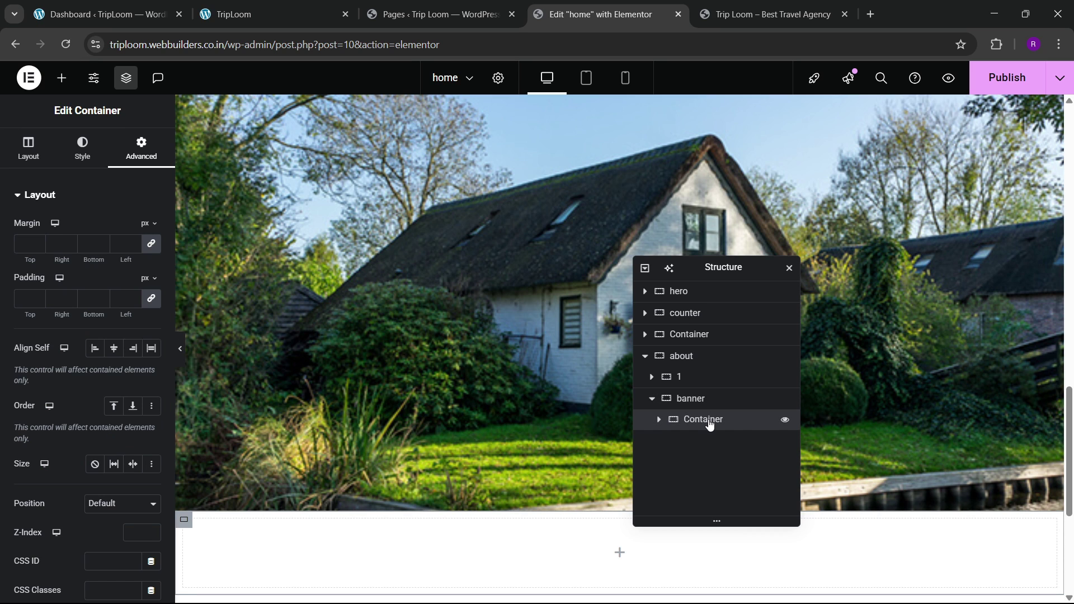
click(651, 400)
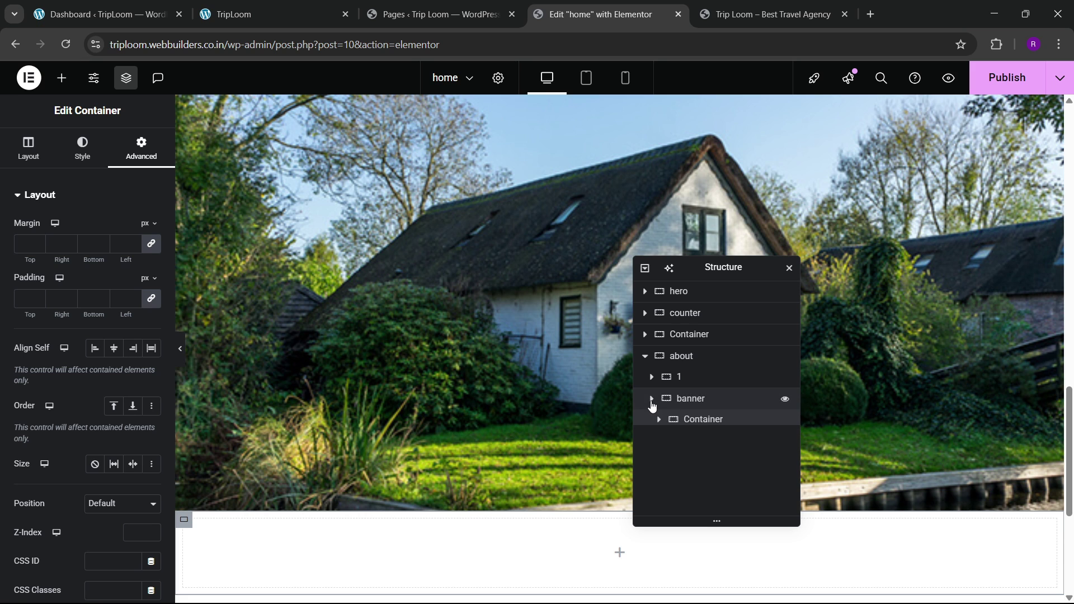
click(652, 401)
scroll(481, 408, down, 4)
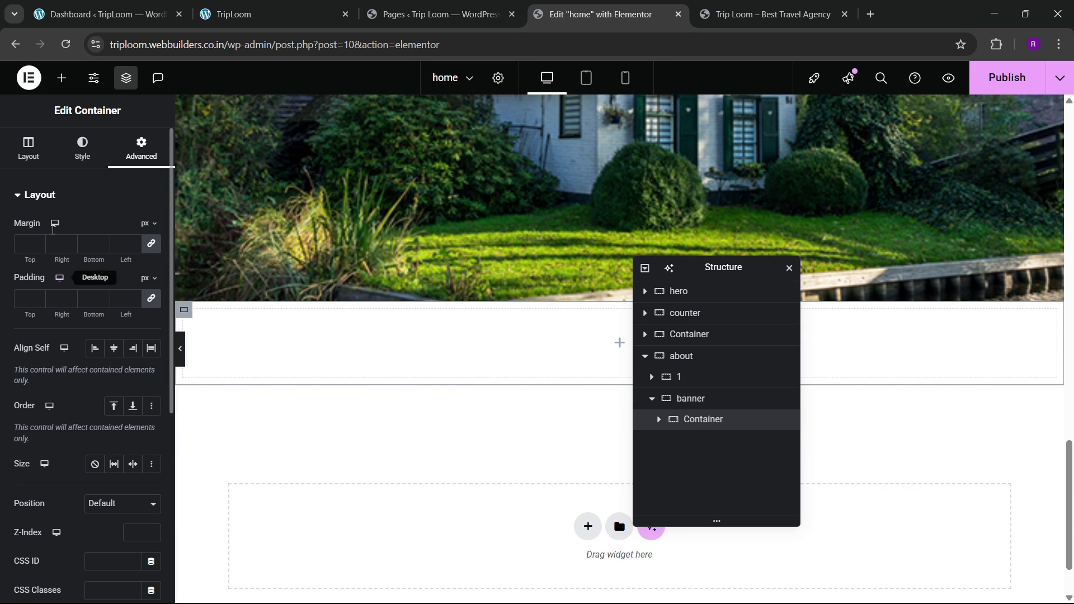
click(82, 148)
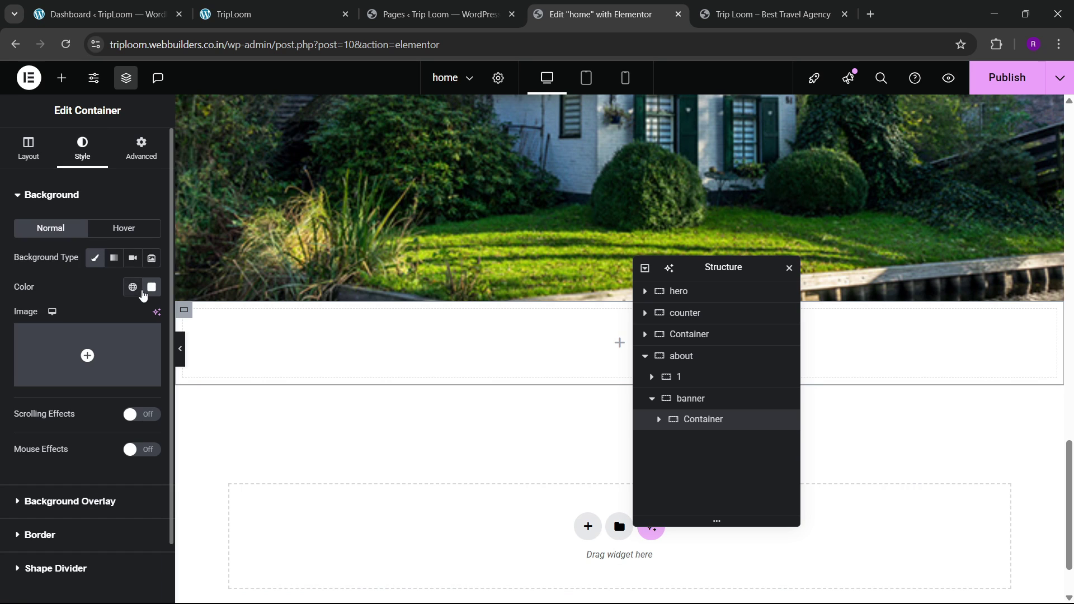
click(132, 163)
scroll(295, 359, up, 4)
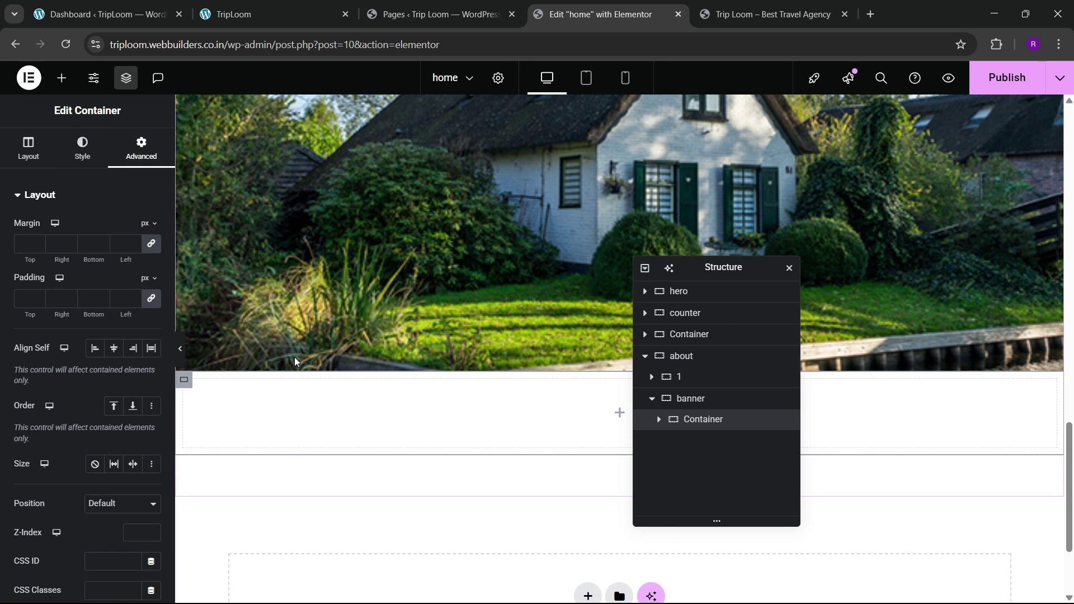
scroll(295, 362, down, 3)
click(22, 162)
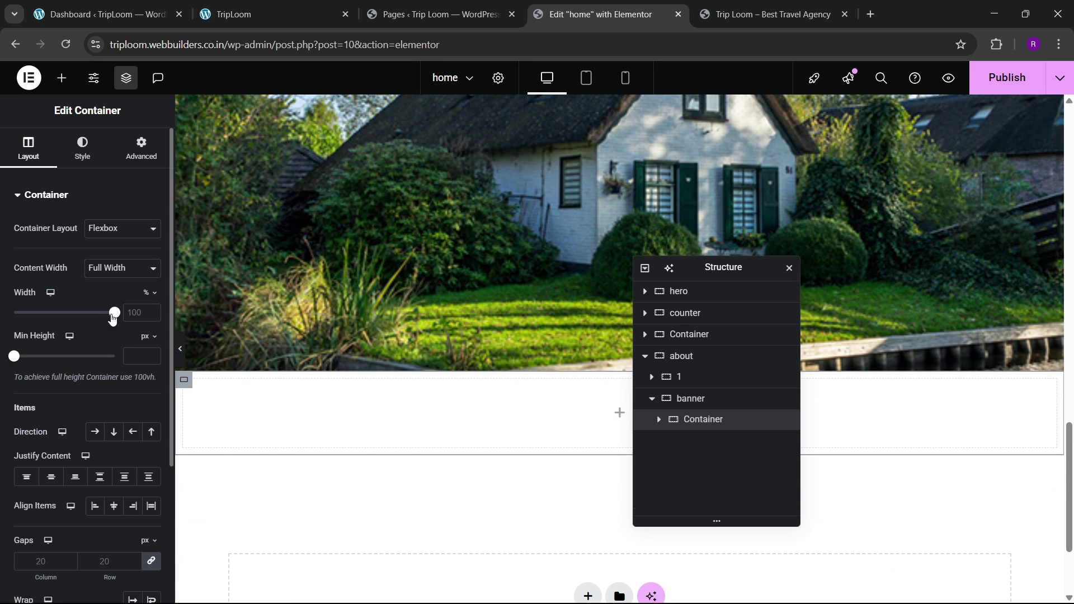
drag(112, 318, 59, 334)
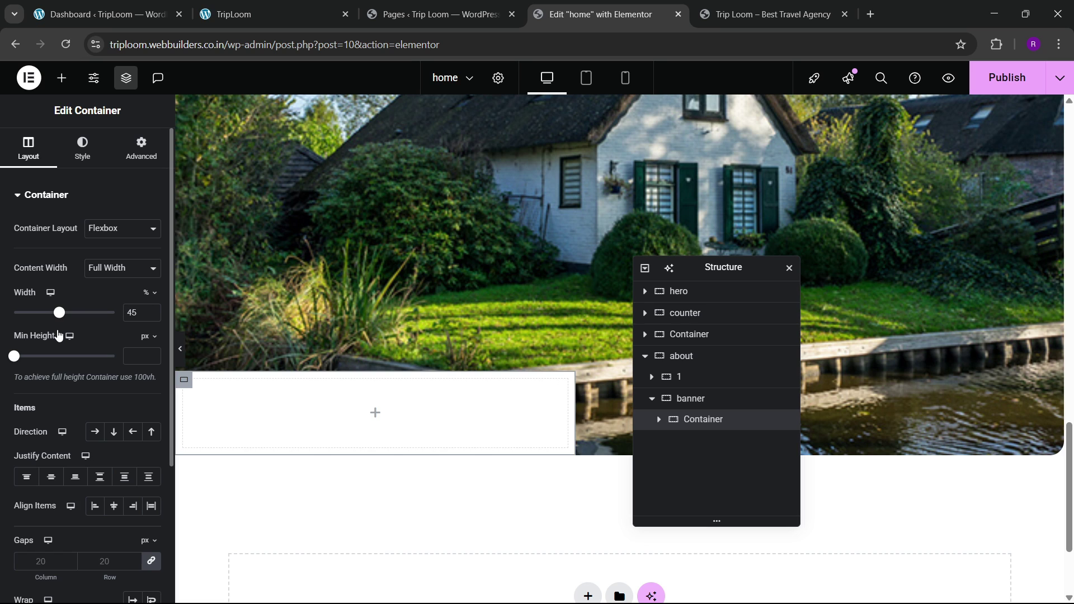
click(127, 162)
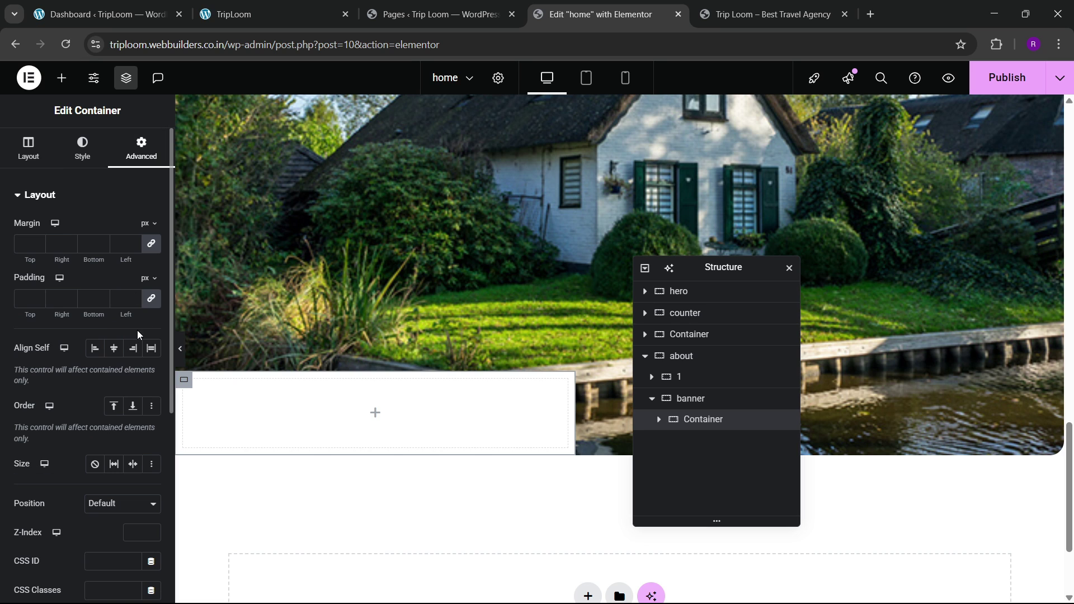
click(22, 298)
text(30)
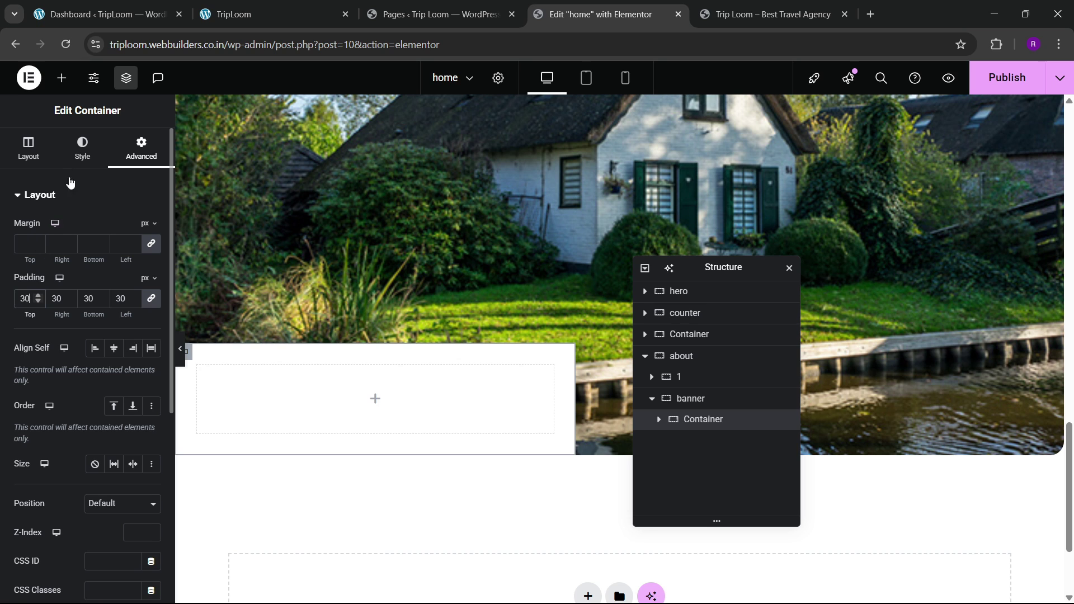
Step: Set the white container's border radius to 0/20/0/0, rounding only the top-right corner, checking the live site
click(77, 161)
click(54, 464)
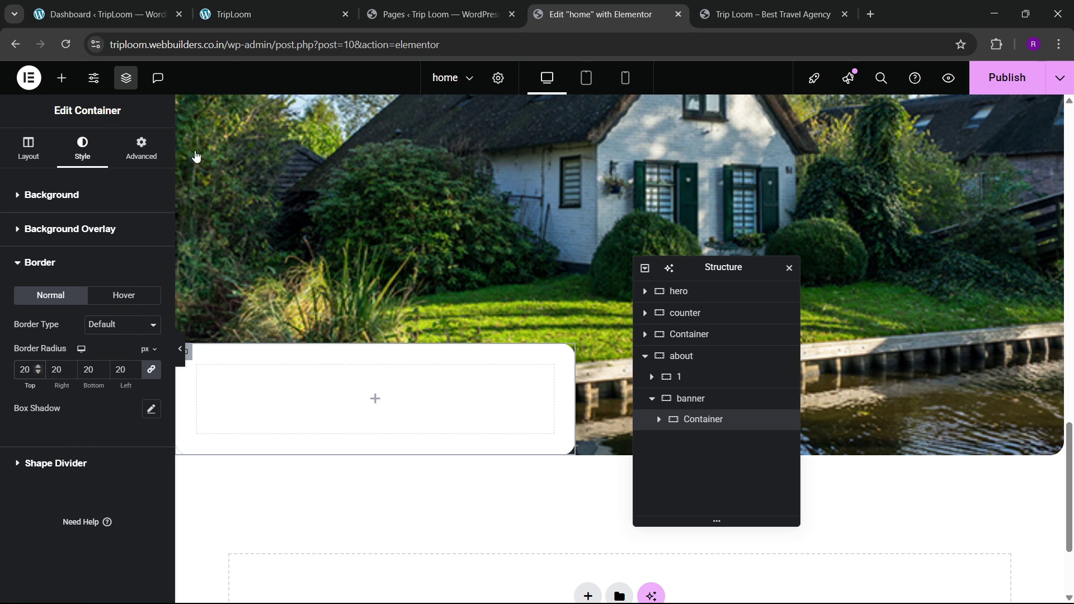
click(258, 14)
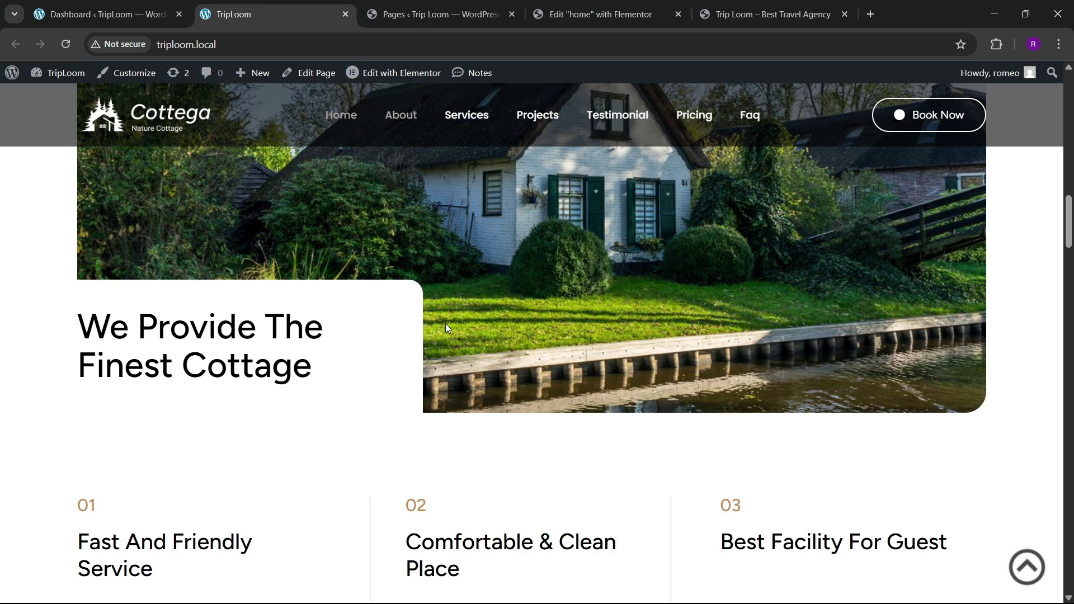
click(562, 10)
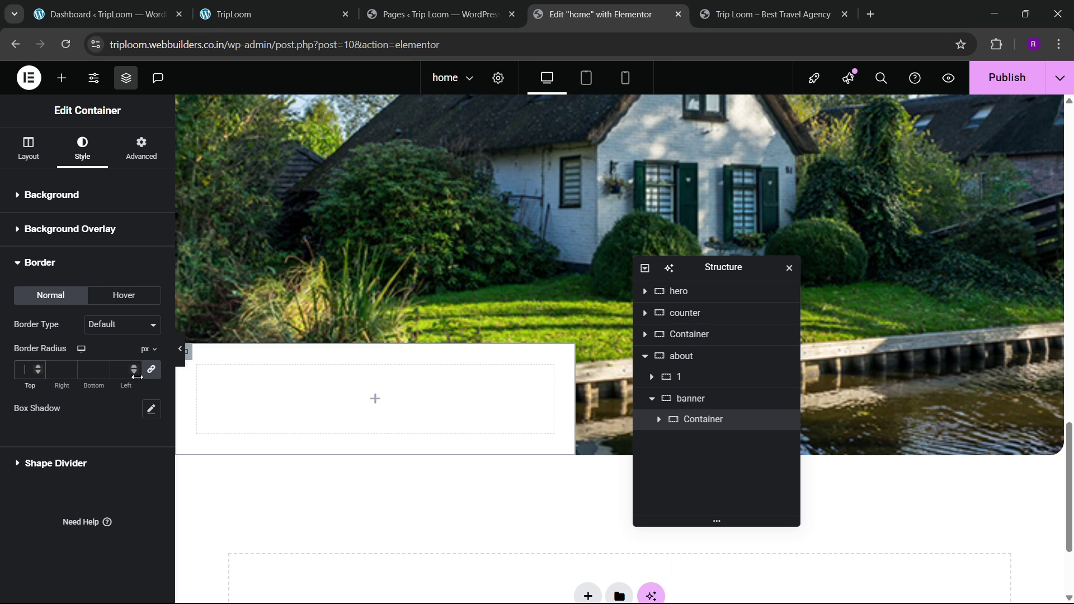
drag(137, 377, 129, 384)
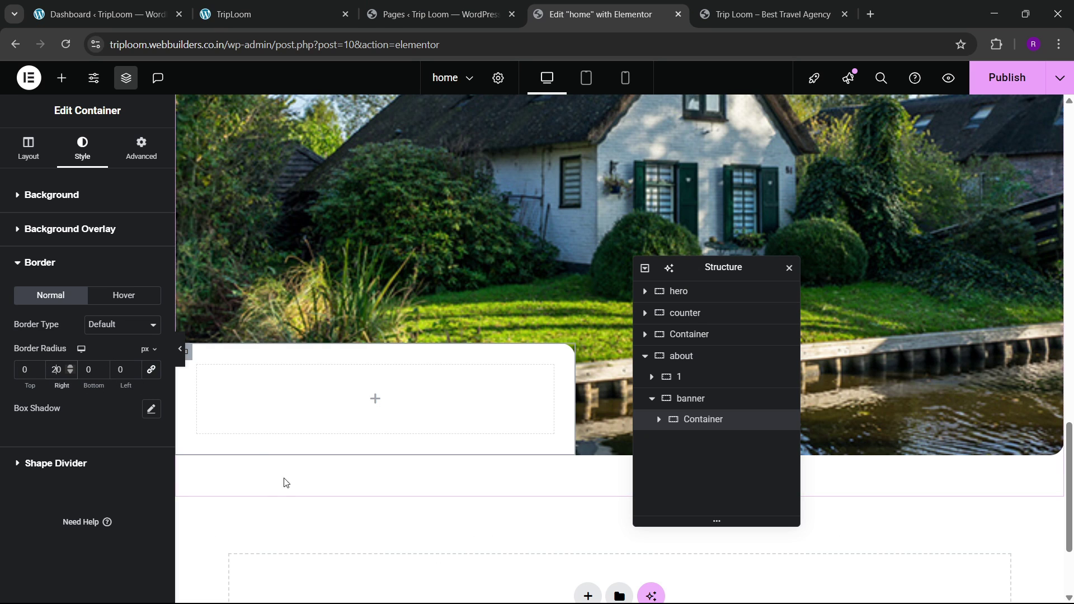
click(246, 14)
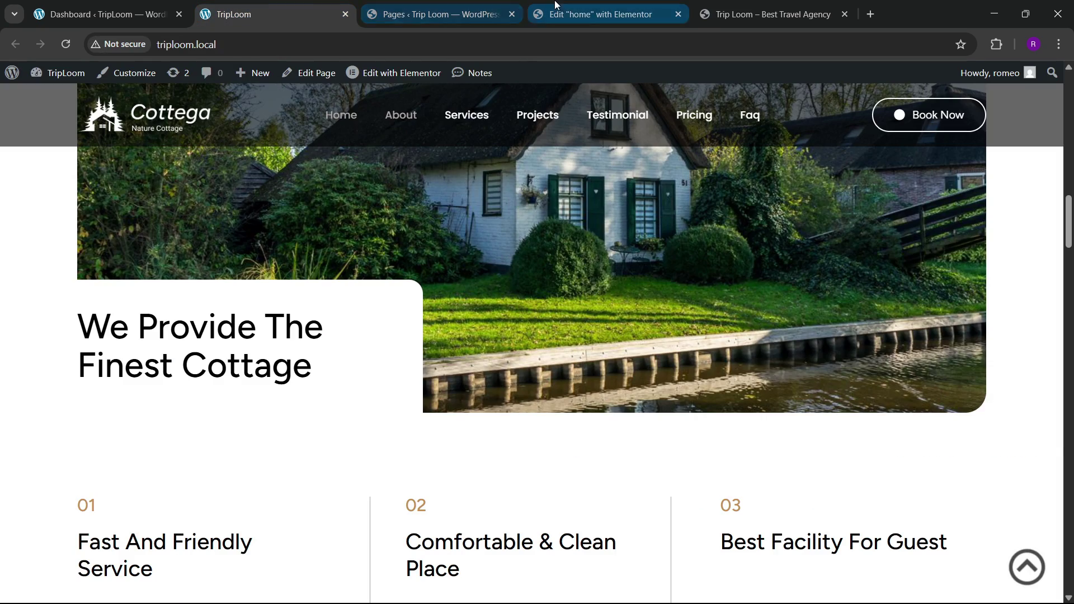
click(602, 14)
scroll(378, 266, up, 5)
scroll(378, 267, down, 5)
scroll(378, 267, up, 5)
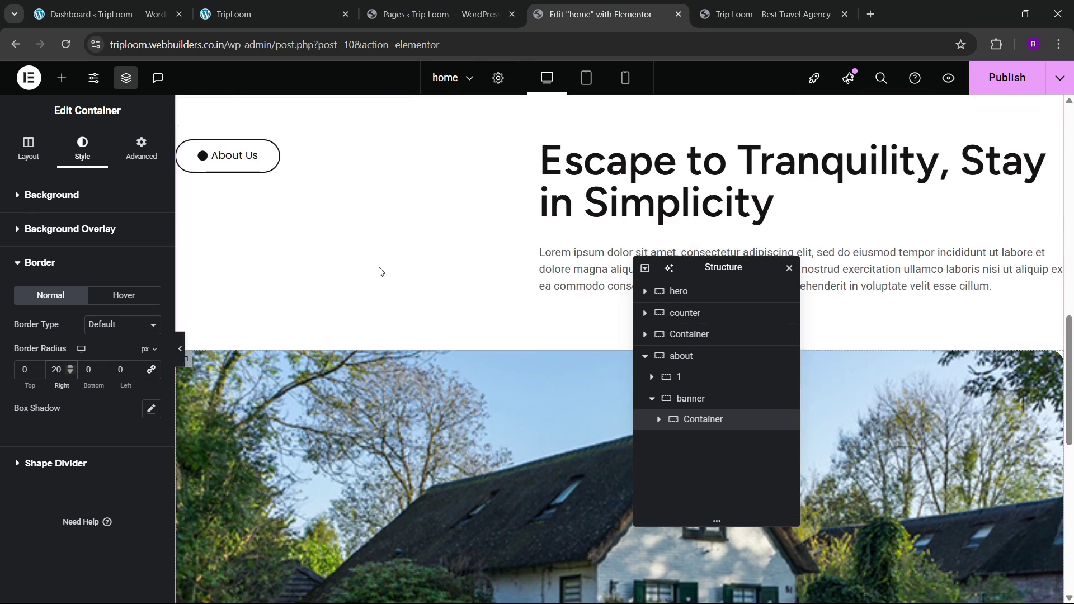
Step: Copy the 'Escape to Tranquility' heading and paste it into the white banner container
right_click(595, 206)
click(619, 276)
scroll(398, 299, down, 5)
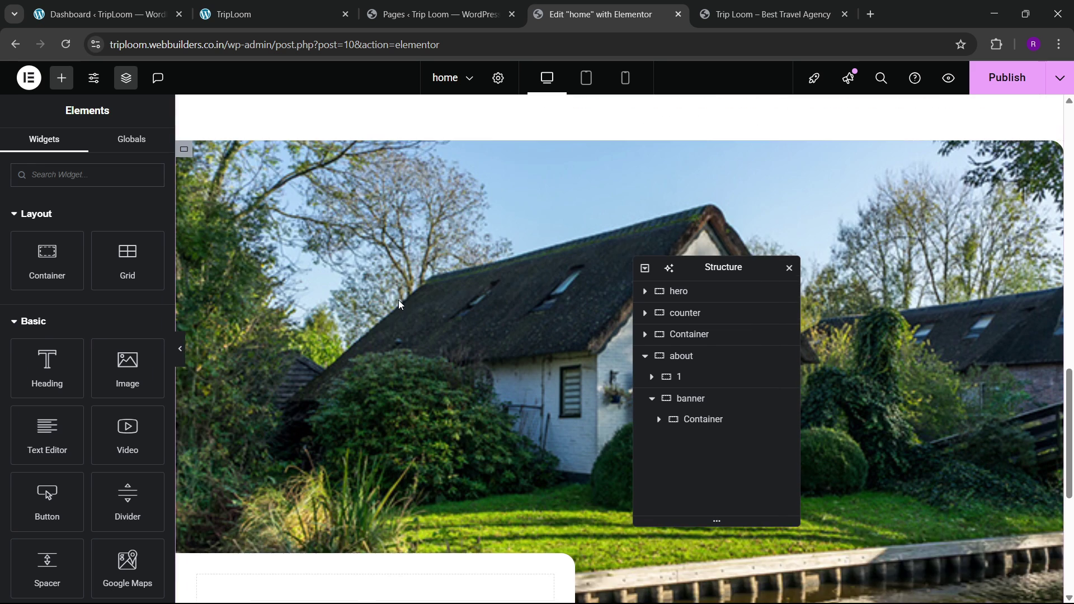
right_click(312, 399)
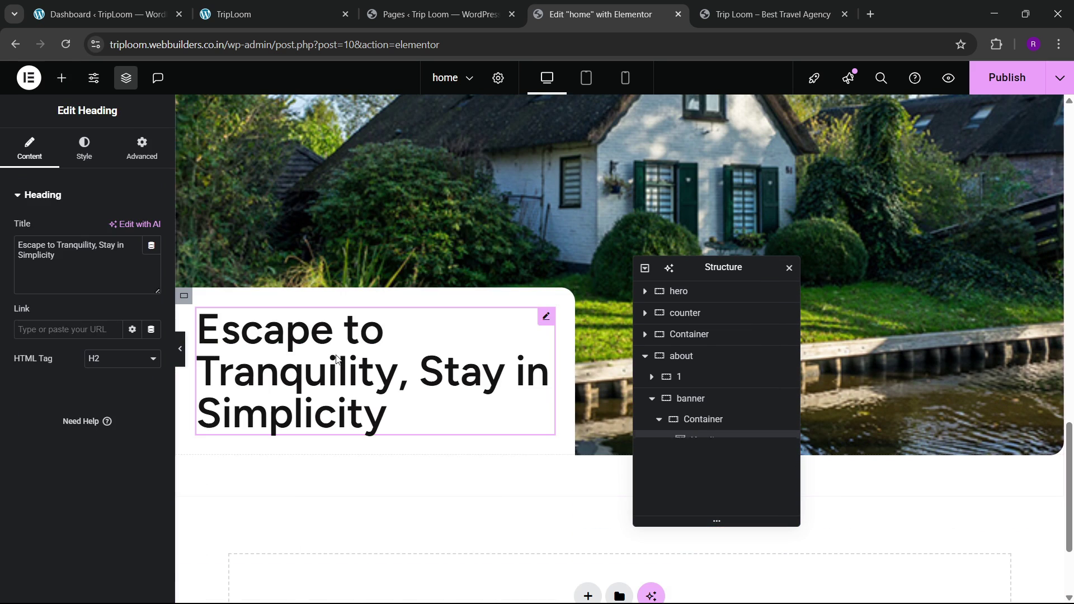
click(334, 347)
Step: Replace the pasted heading's title with 'We Provide The Finest Cottage' copied from the live site
click(285, 12)
drag(97, 323, 316, 367)
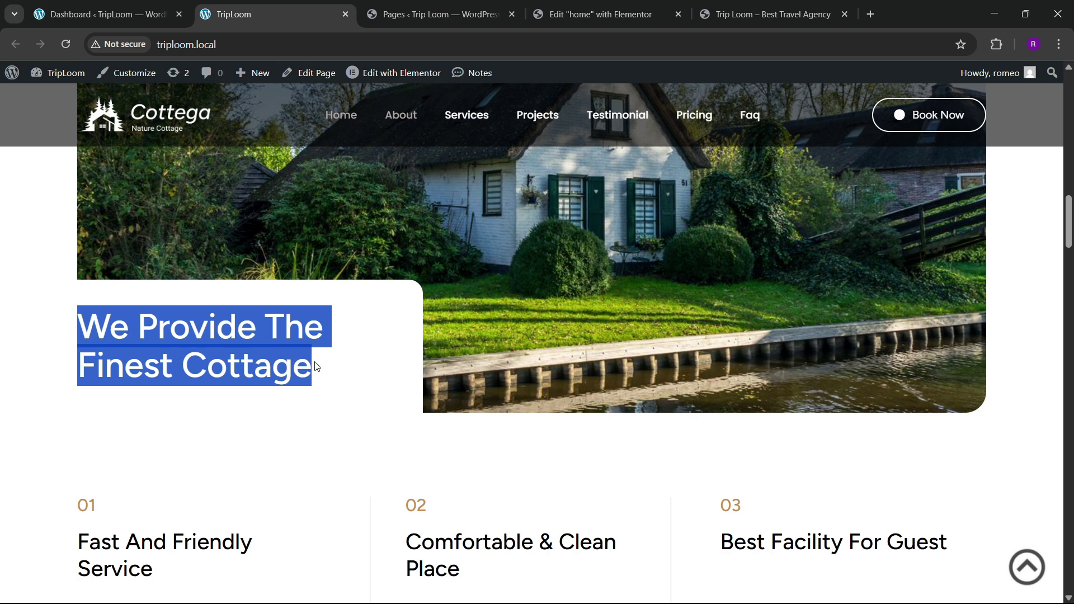
click(603, 8)
key(ctrl+a)
key(ctrl+v)
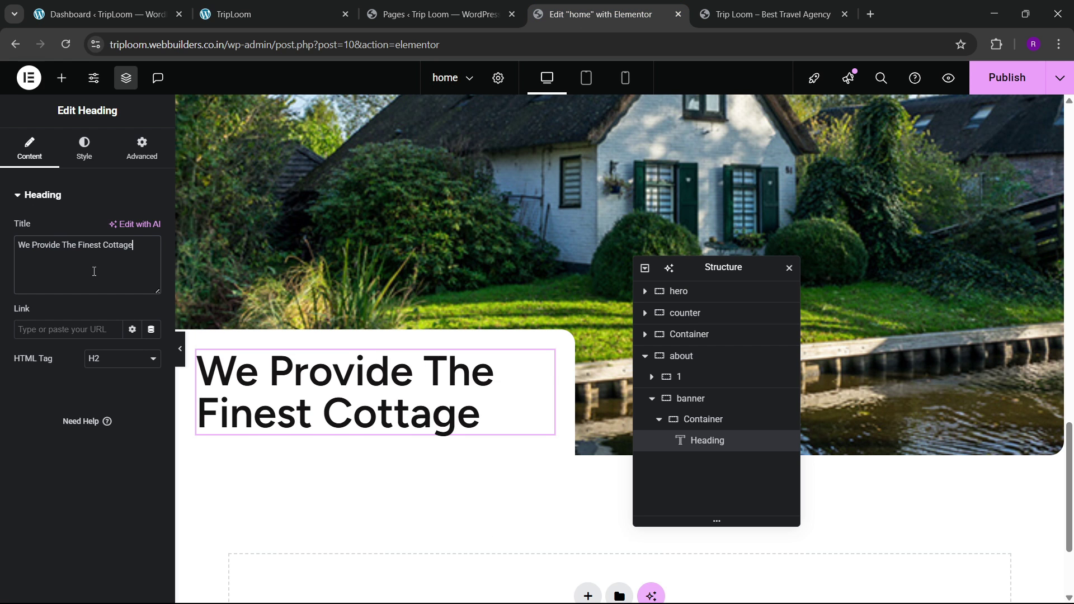
Step: Reduce the heading's typography font size to 50 px, comparing against the live site
click(84, 149)
click(150, 269)
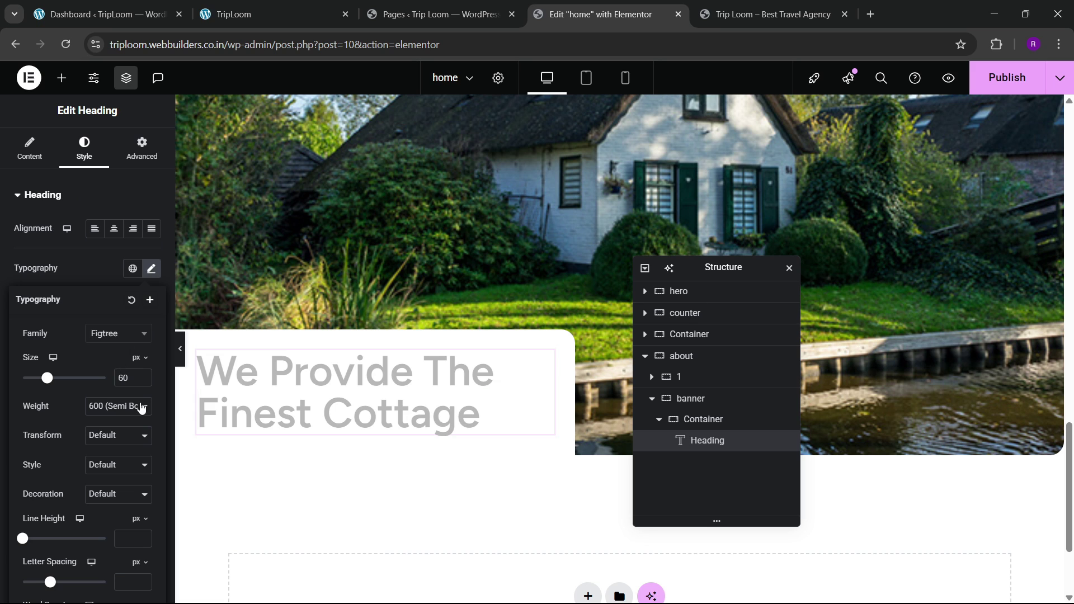
click(144, 381)
click(143, 382)
click(143, 382)
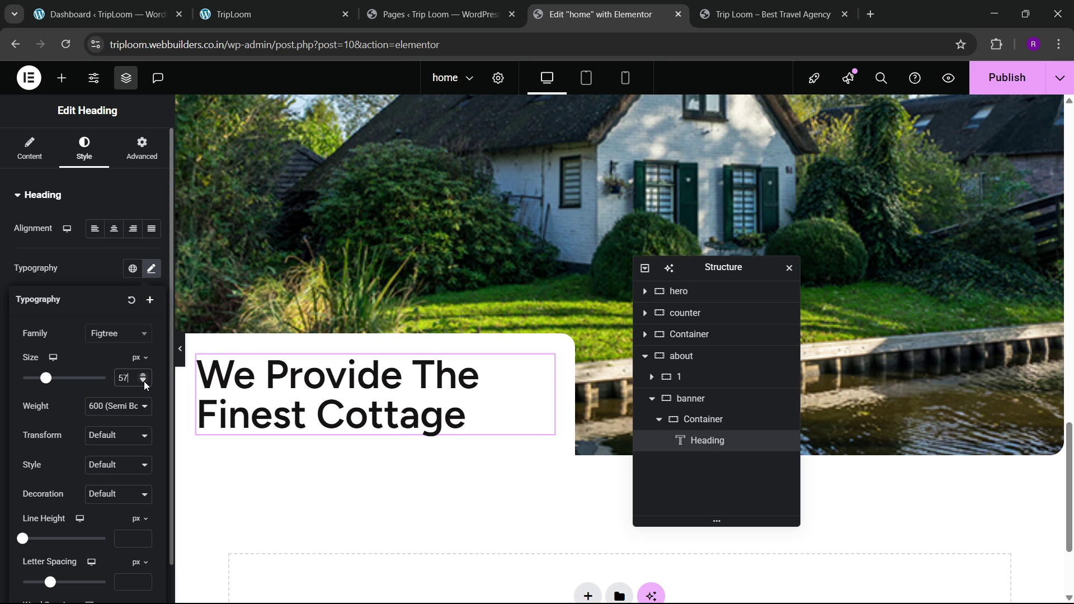
click(143, 381)
click(143, 381)
click(144, 382)
click(143, 381)
click(143, 381)
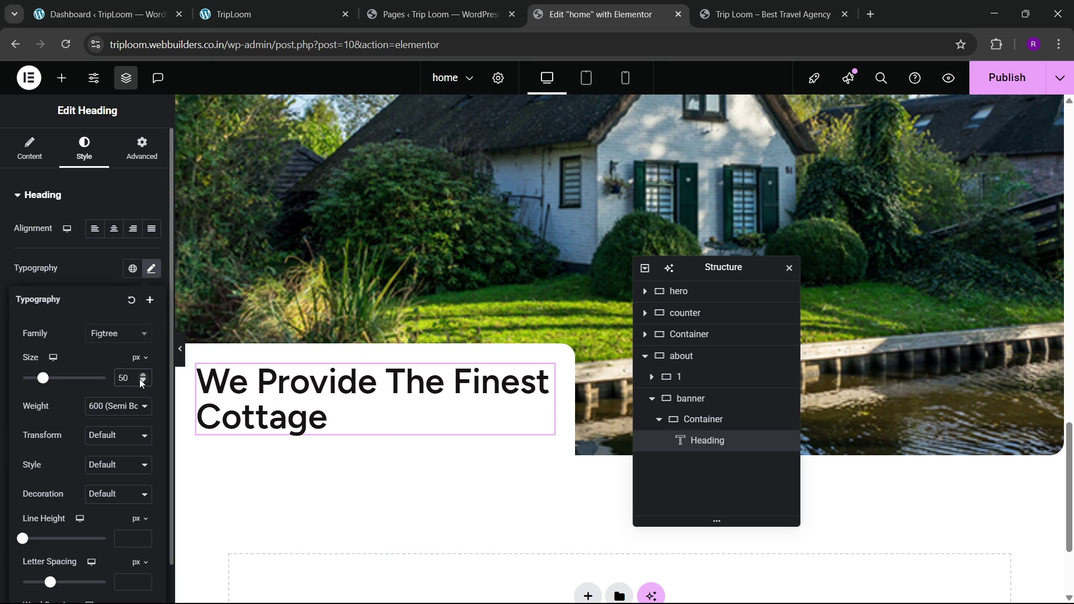
click(236, 16)
click(599, 14)
Step: Try a Custom heading width, revert it to Default, and select the banner's inner container
click(141, 150)
click(119, 336)
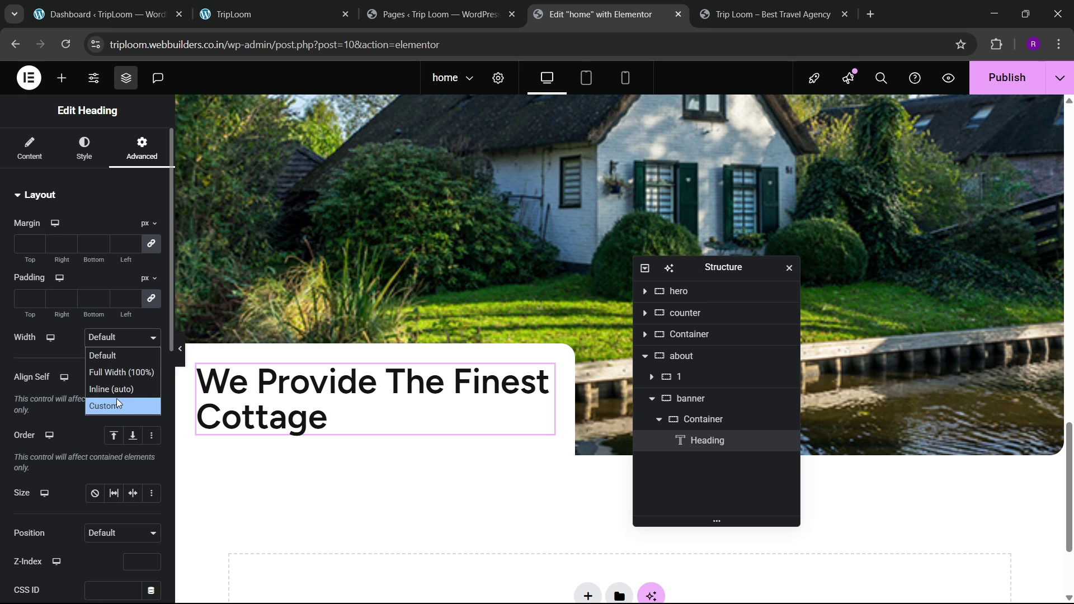
click(116, 402)
click(122, 338)
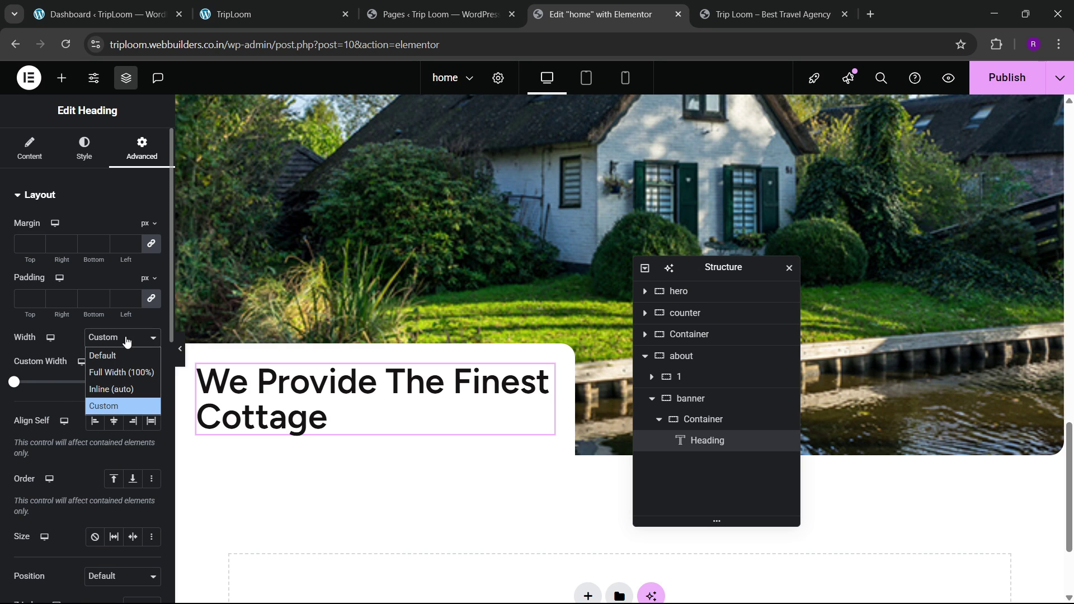
click(122, 354)
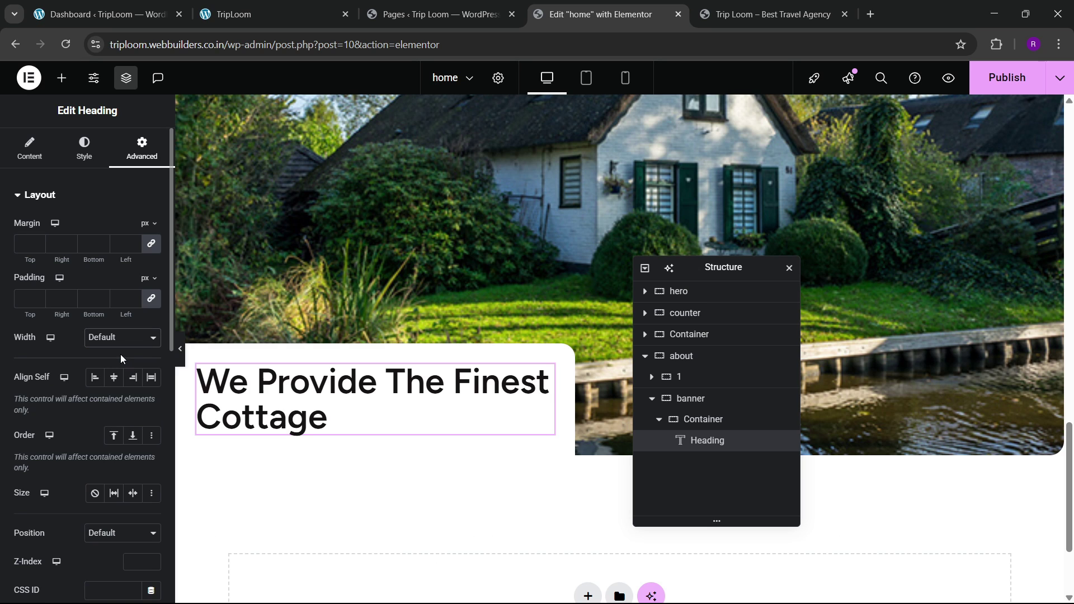
click(701, 418)
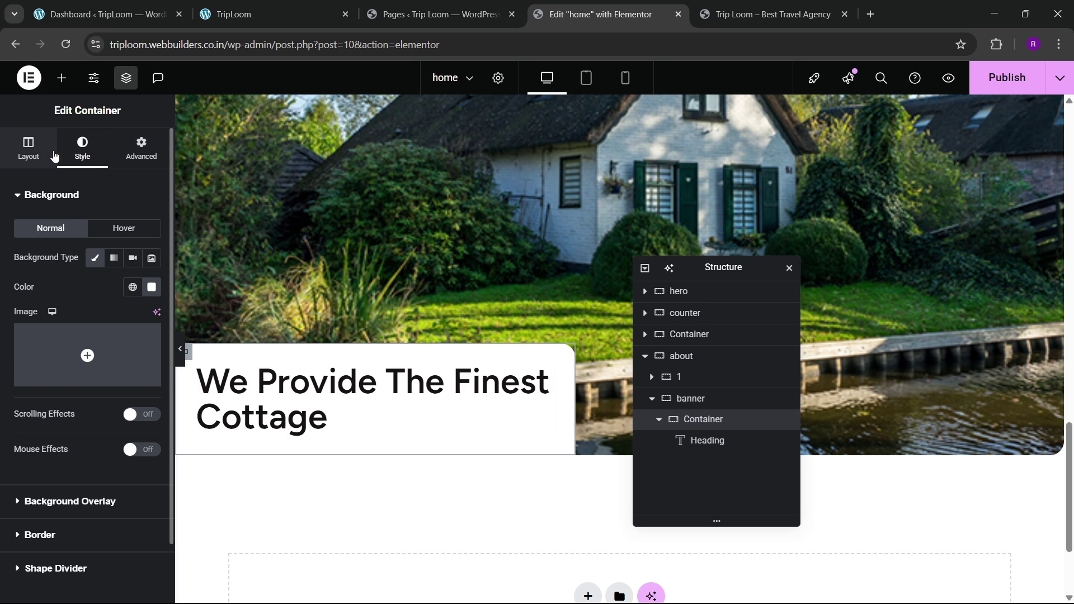
Step: Set the heading container's width to 40%, comparing it with the reference Cottega page
click(34, 148)
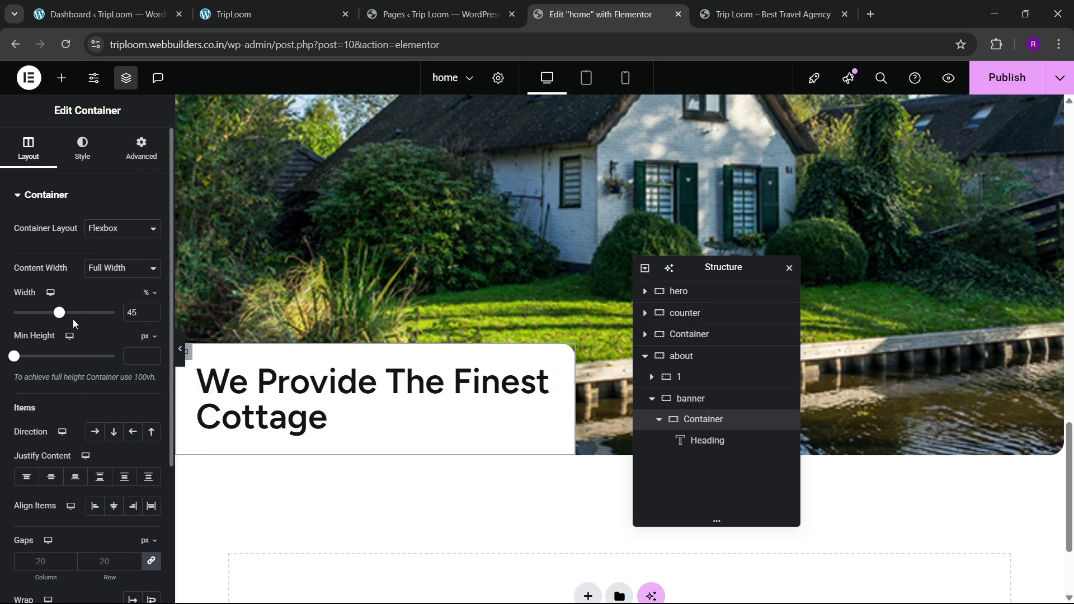
click(151, 316)
click(151, 316)
click(151, 316)
click(151, 316)
click(274, 14)
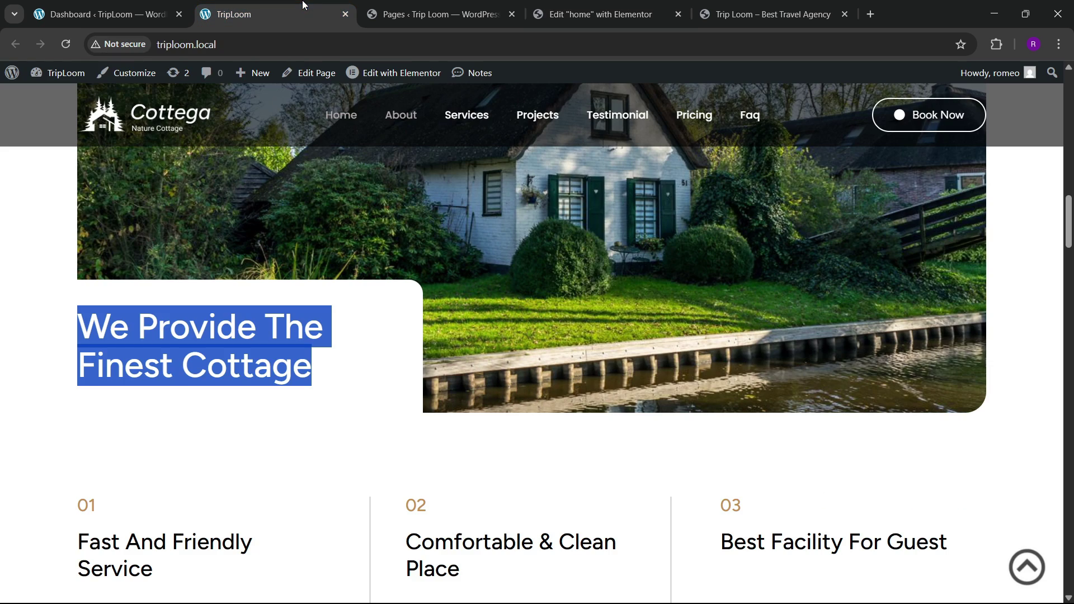
click(601, 14)
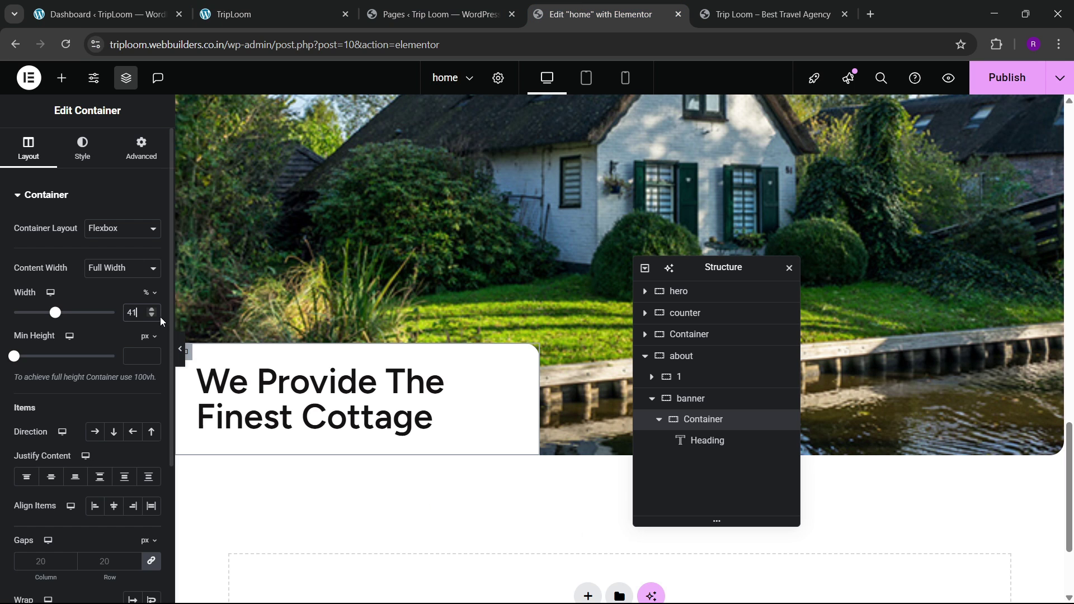
click(150, 317)
click(150, 316)
click(150, 316)
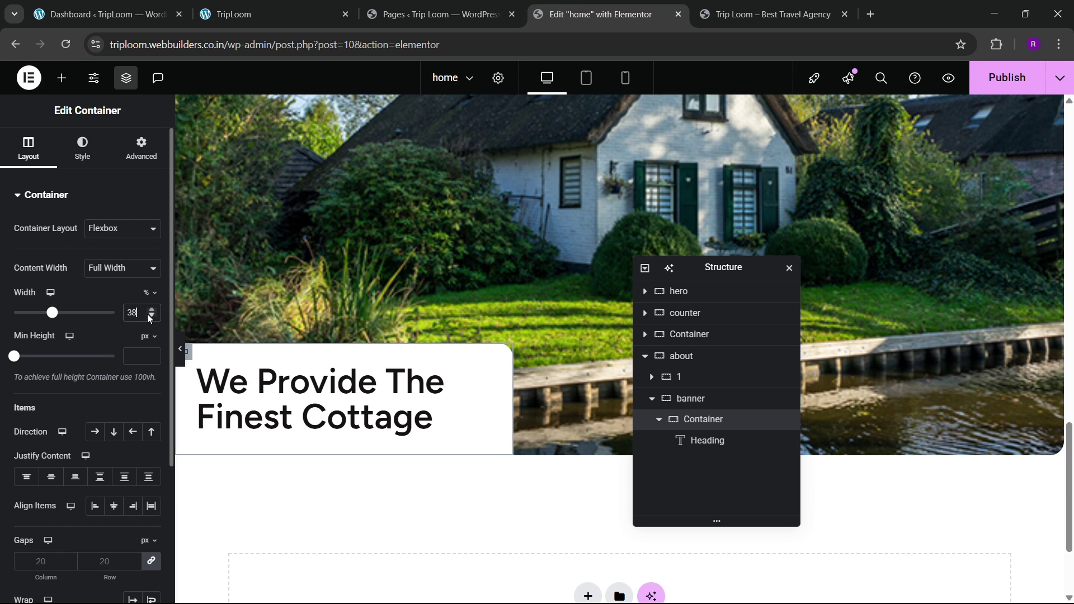
click(151, 309)
click(150, 309)
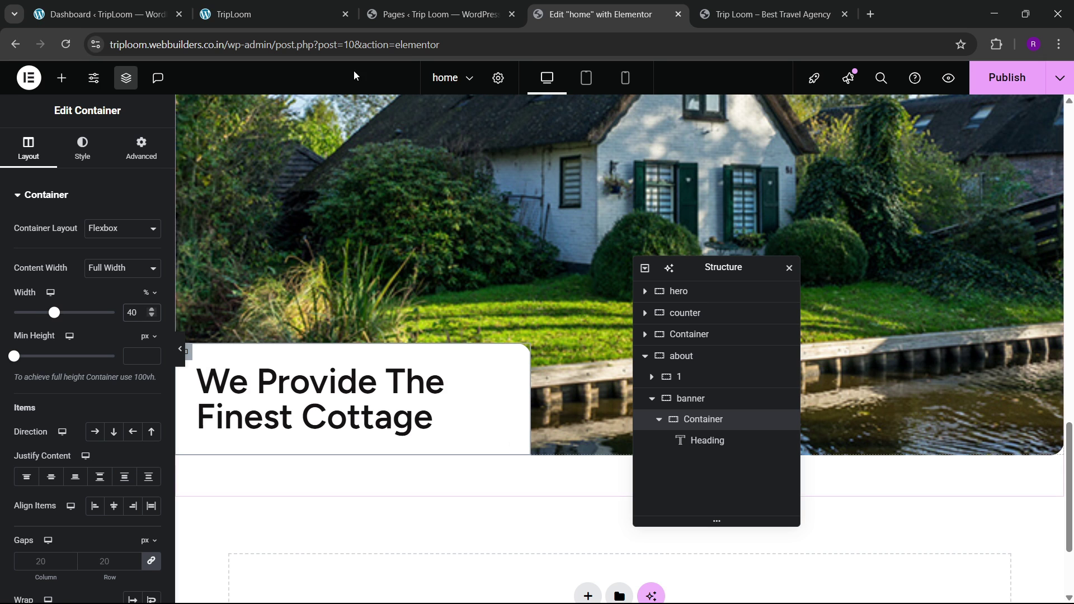
click(311, 5)
click(367, 349)
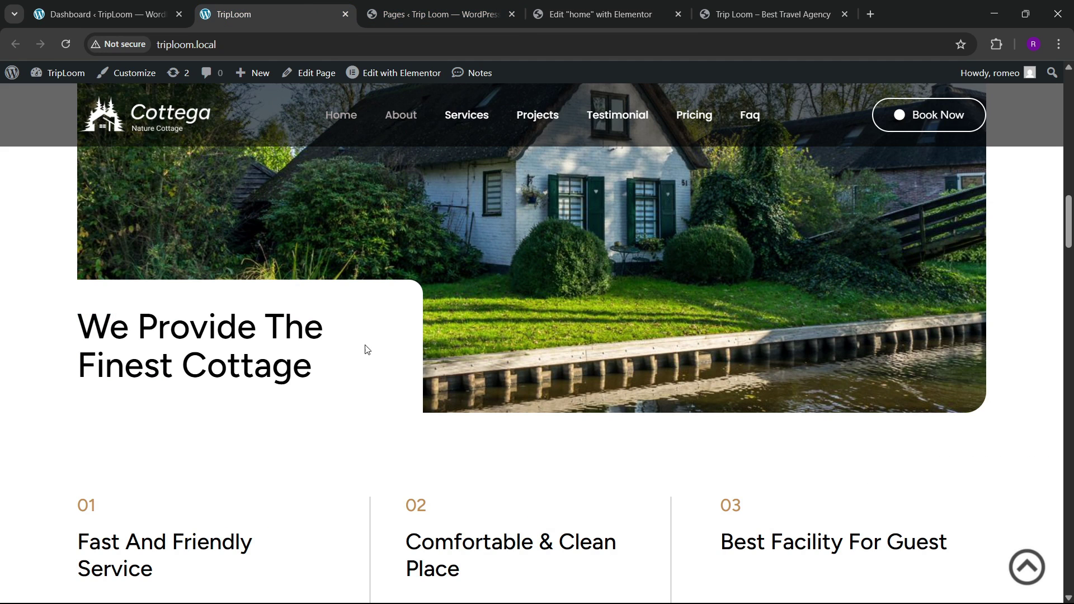
click(597, 5)
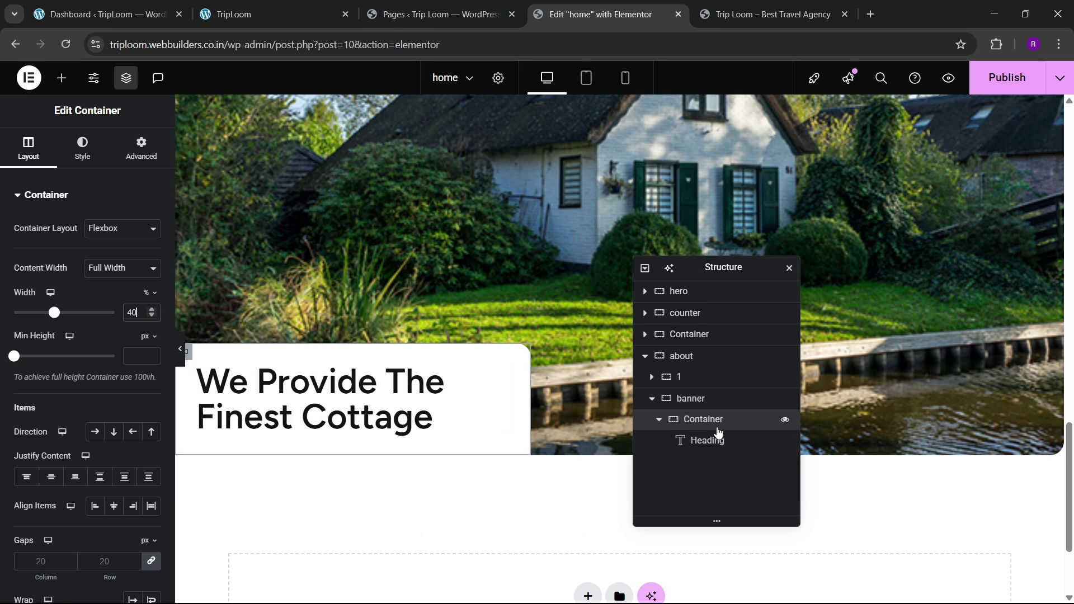
Step: Give the container 40 px padding on top, right and bottom, and 0 on the left
click(141, 148)
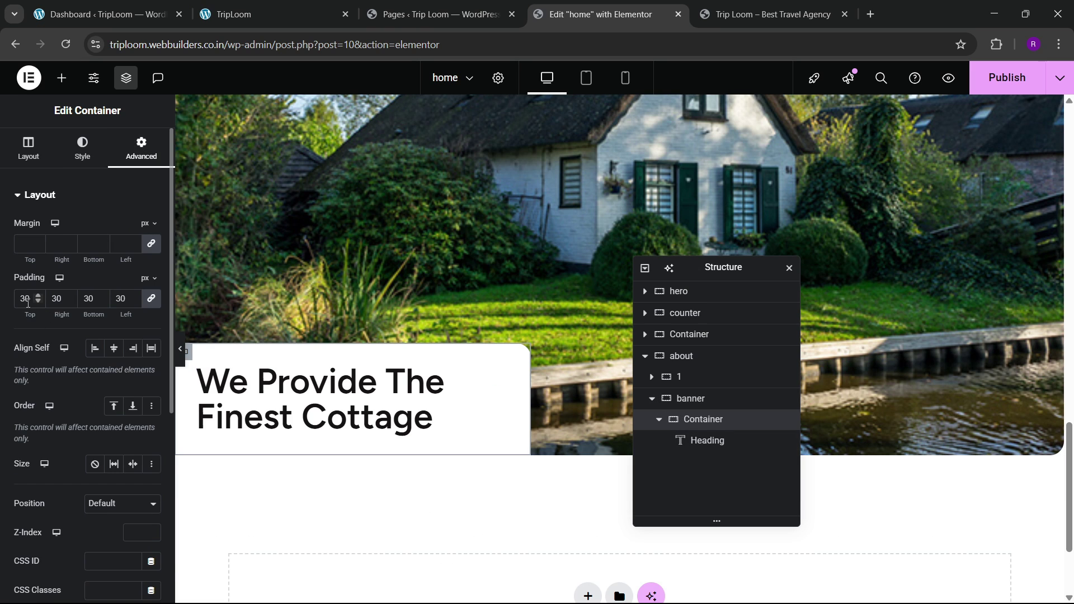
key(BackSpace)
text(4)
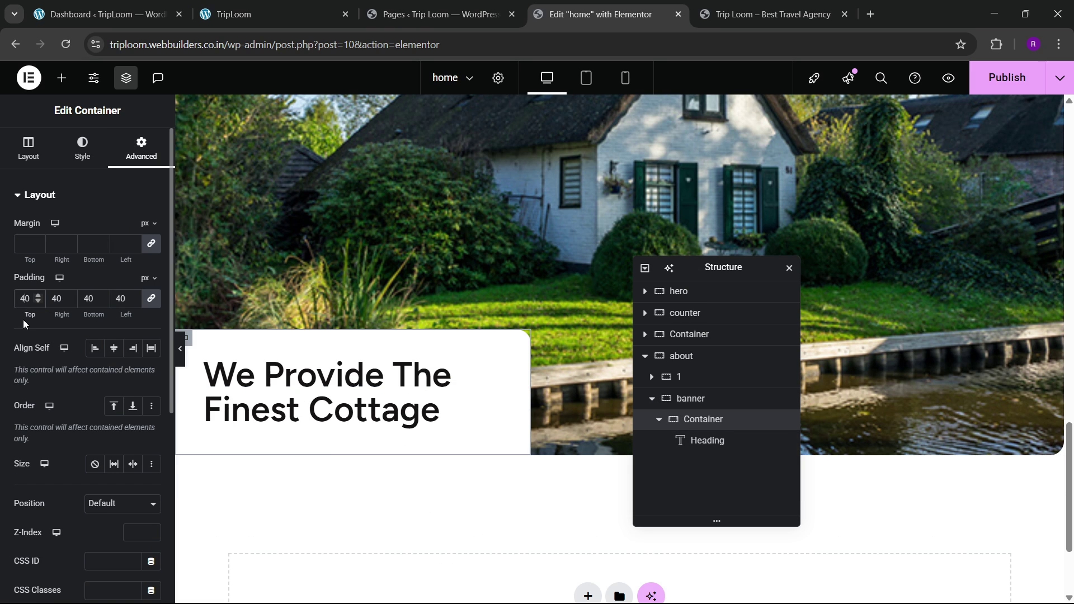
click(272, 12)
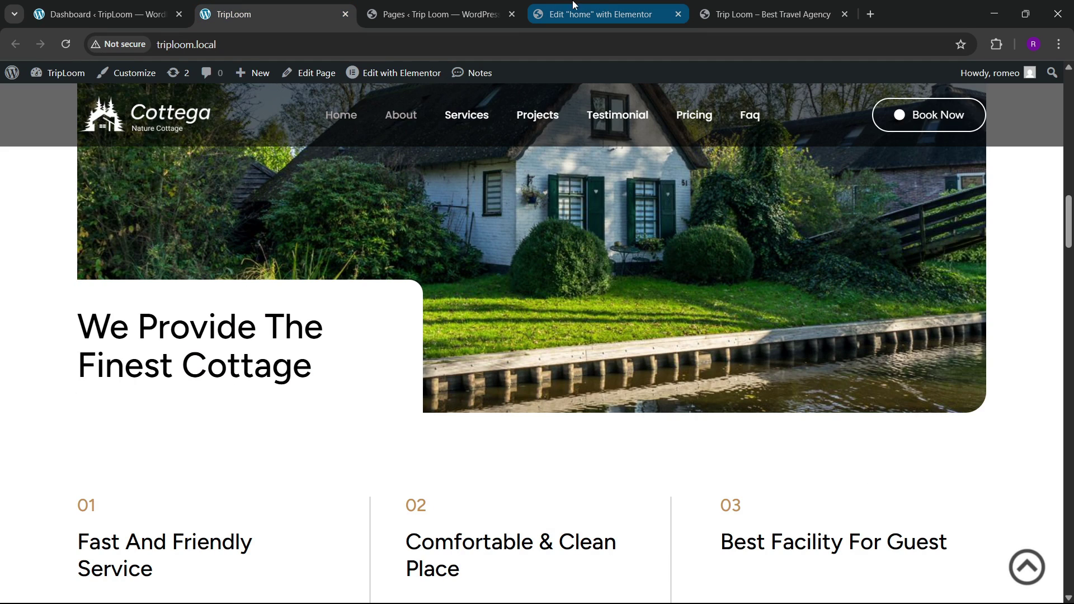
click(600, 14)
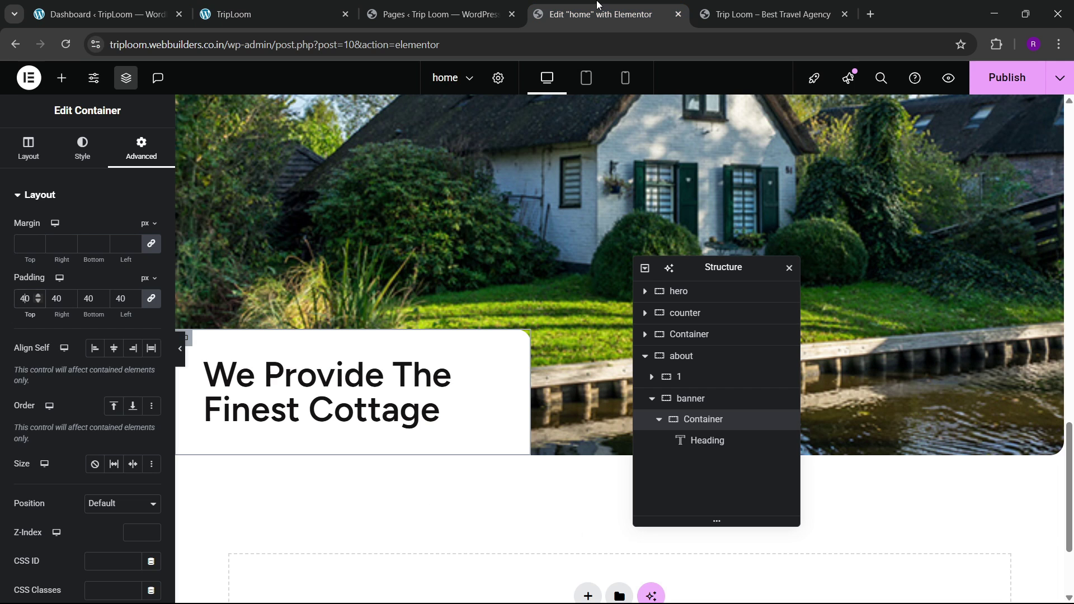
click(180, 361)
click(5, 351)
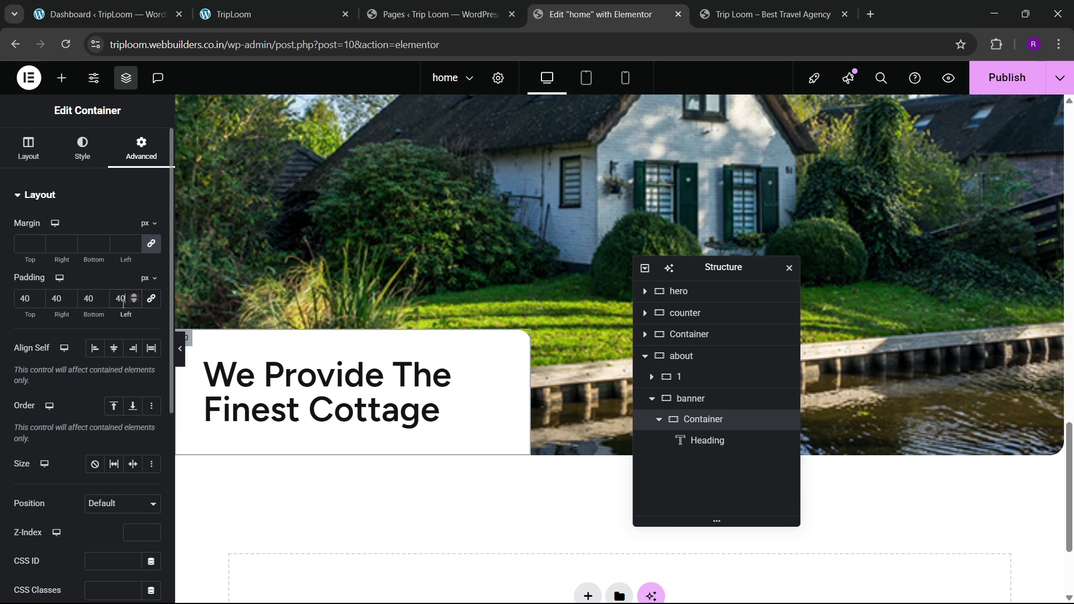
click(123, 304)
key(BackSpace)
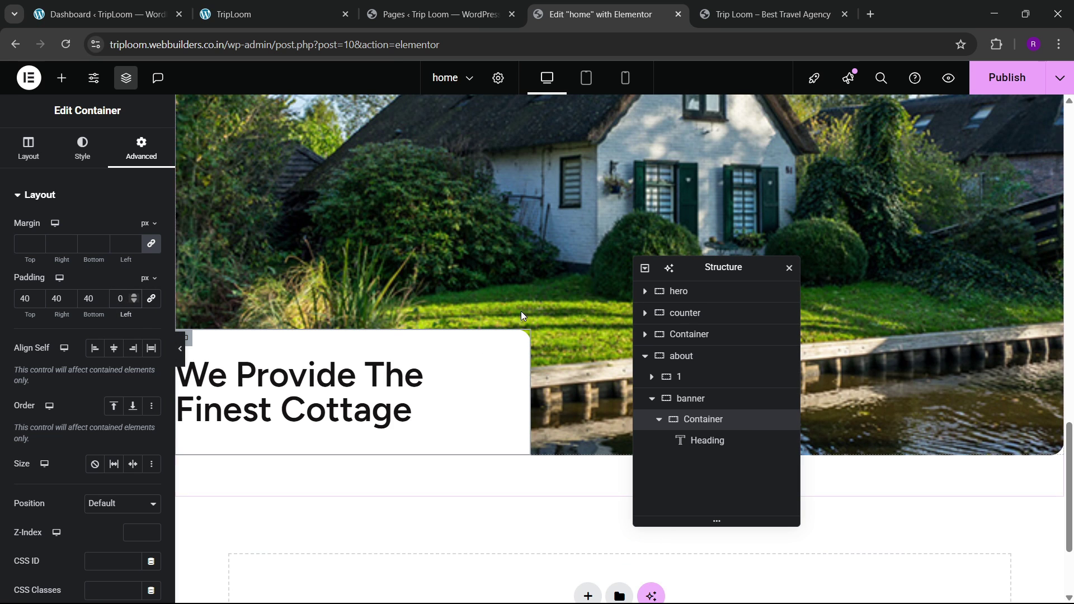
Step: Set the heading's typography weight to 500 (Medium), checking it against the reference page
click(64, 158)
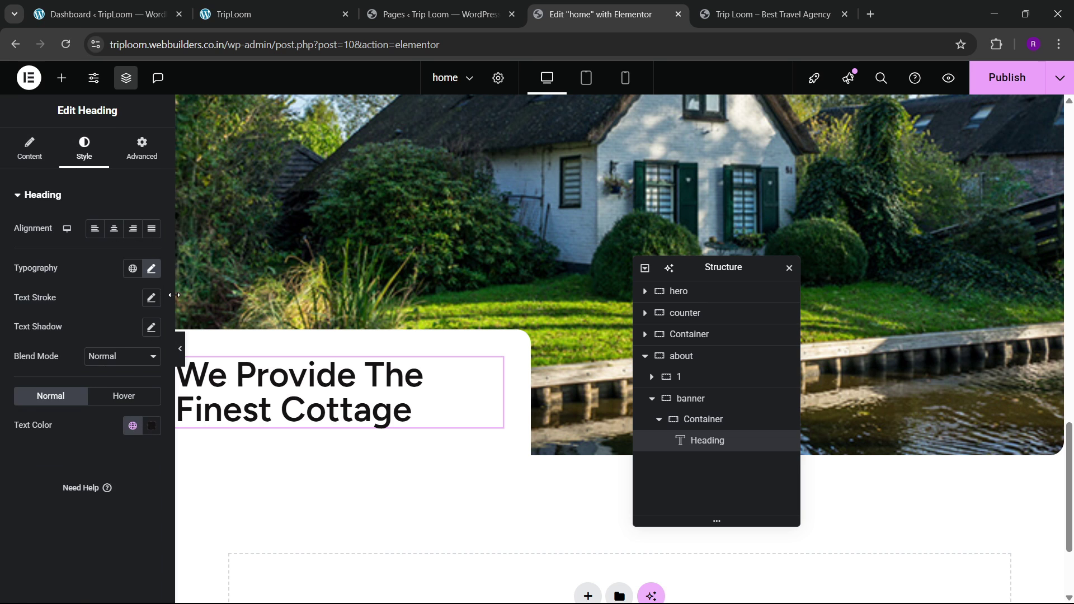
click(151, 269)
click(119, 406)
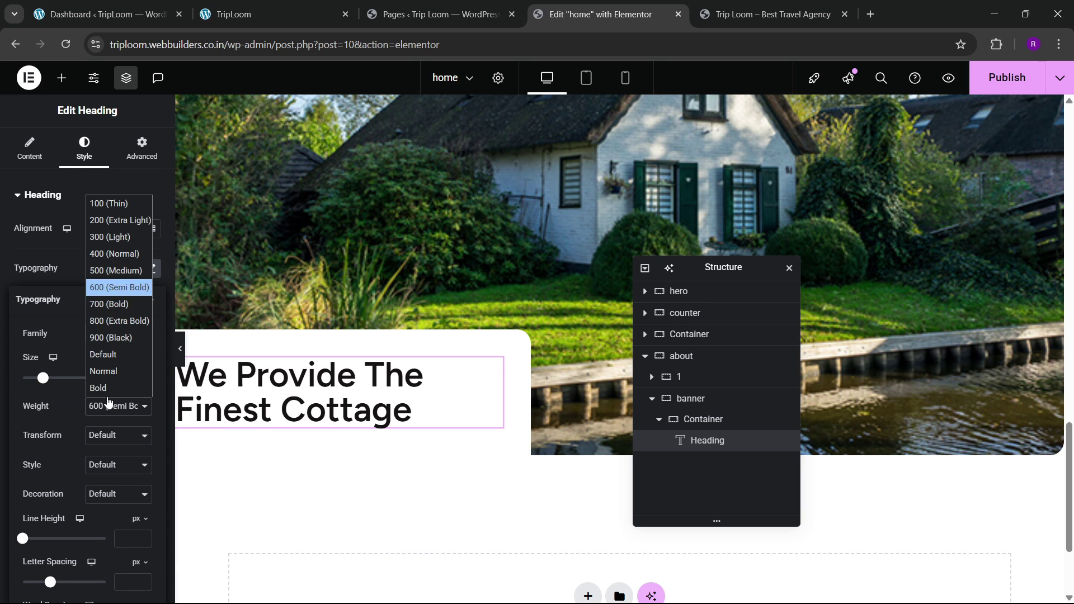
click(109, 273)
click(299, 11)
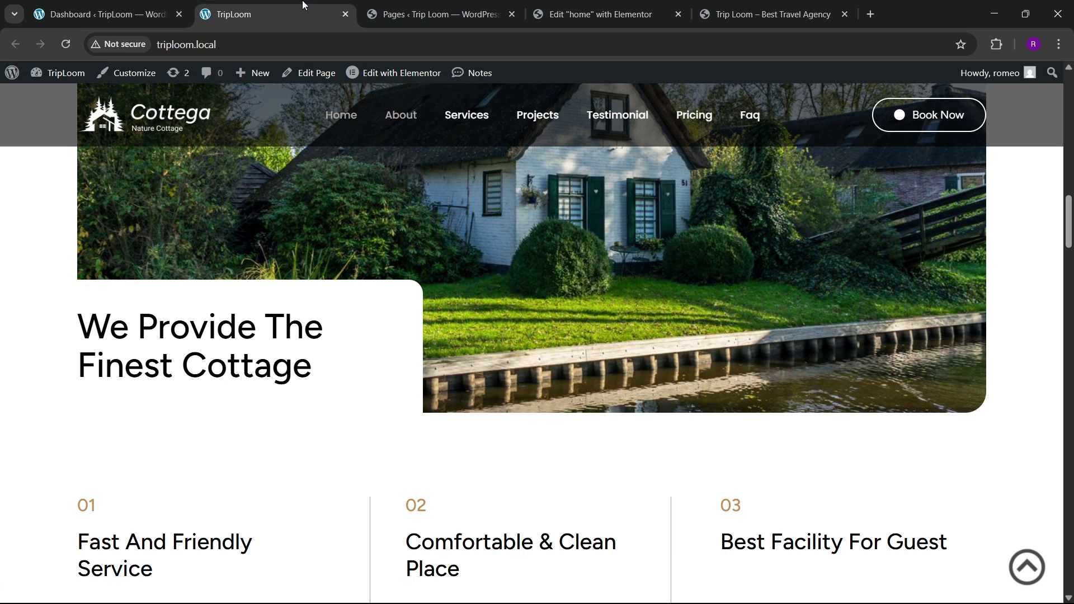
click(593, 14)
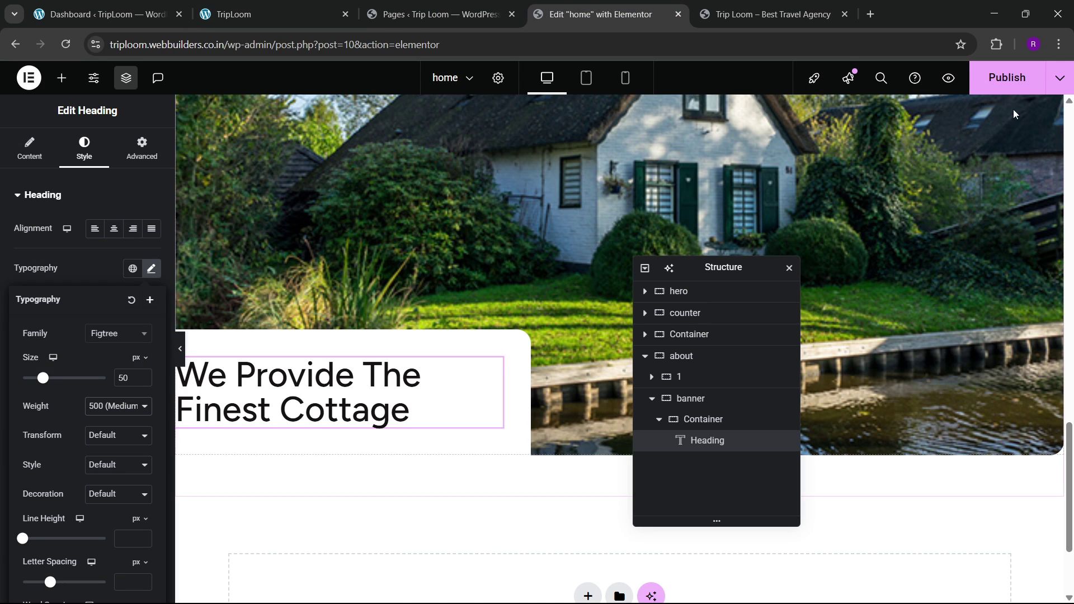
Step: Publish the page with Ctrl+S and scroll the live site to check the banner heading
key(ctrl+s)
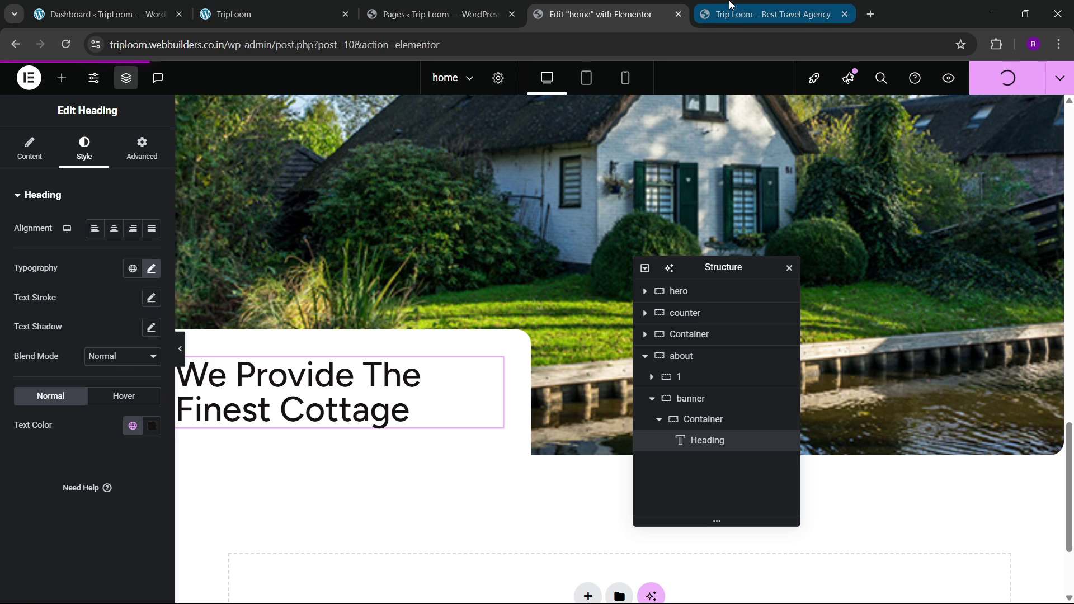
mouse_move(729, 5)
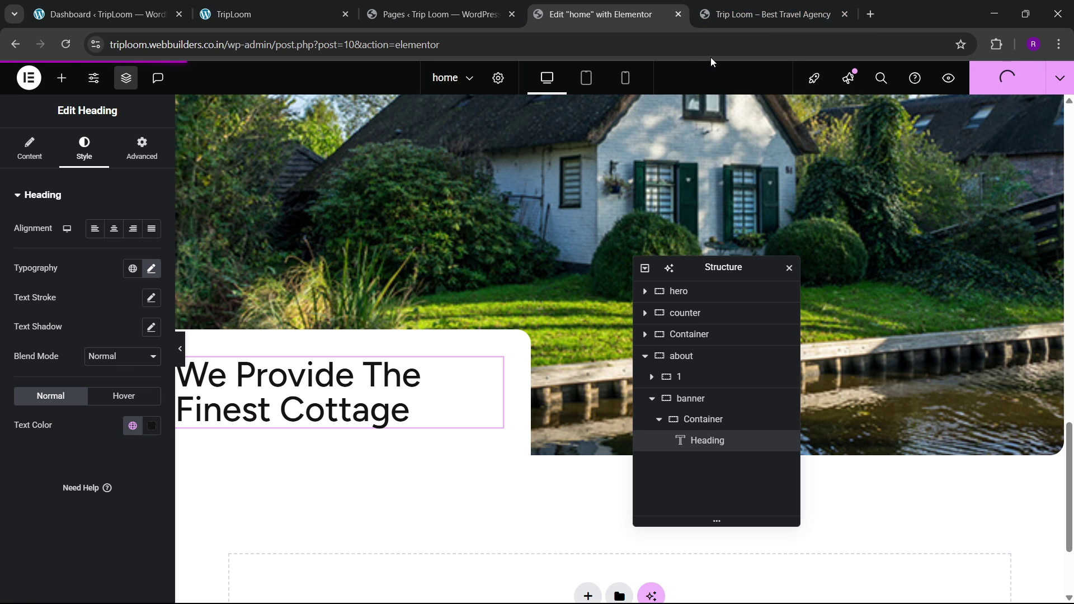
key(ctrl+Tab)
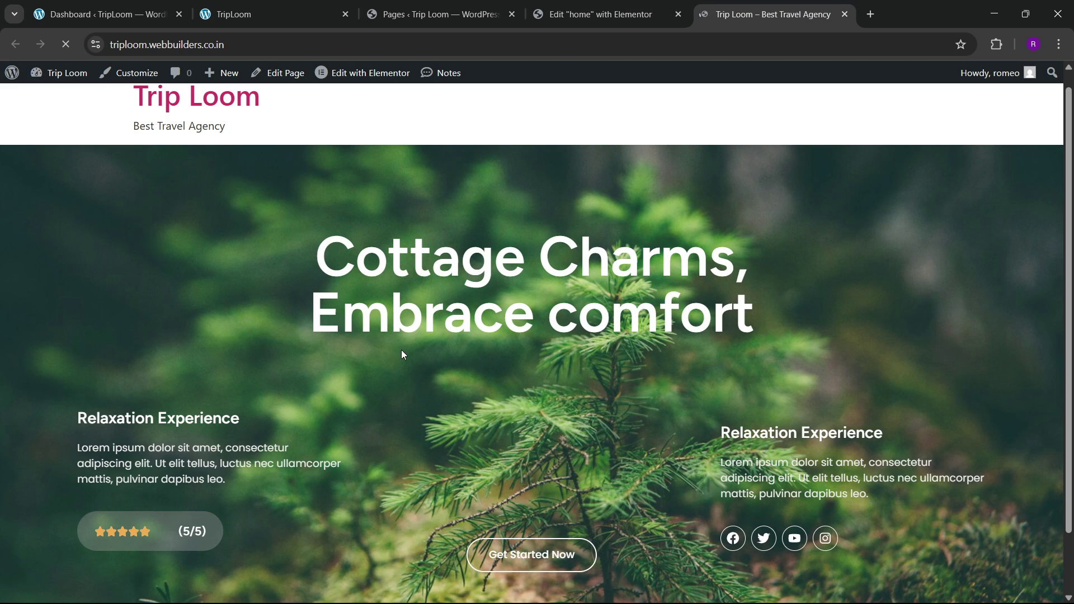
scroll(462, 391, down, 10)
scroll(464, 395, up, 4)
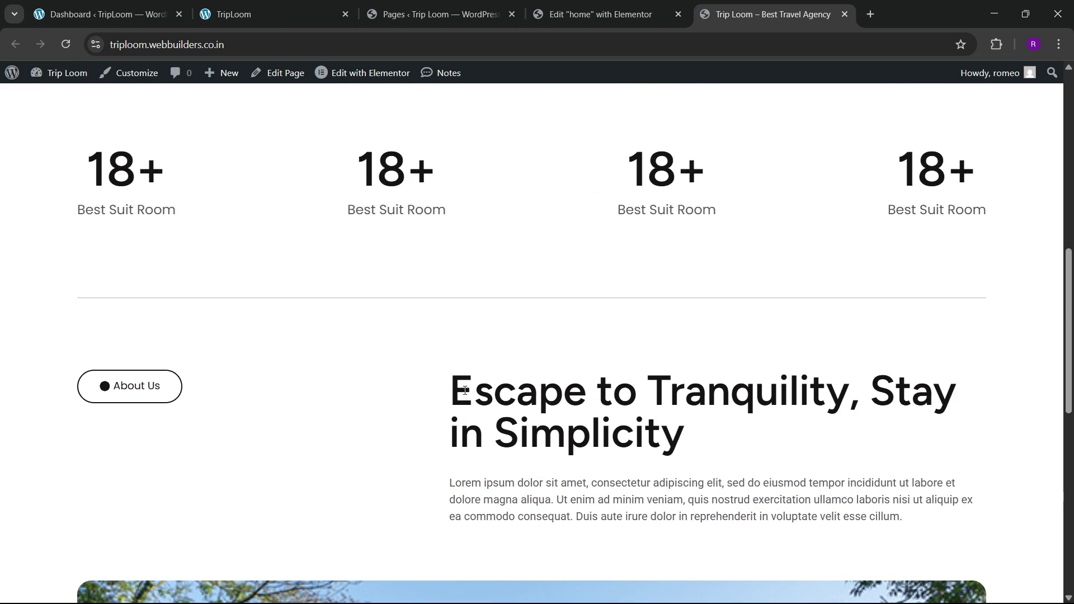
scroll(464, 394, down, 8)
scroll(509, 452, down, 3)
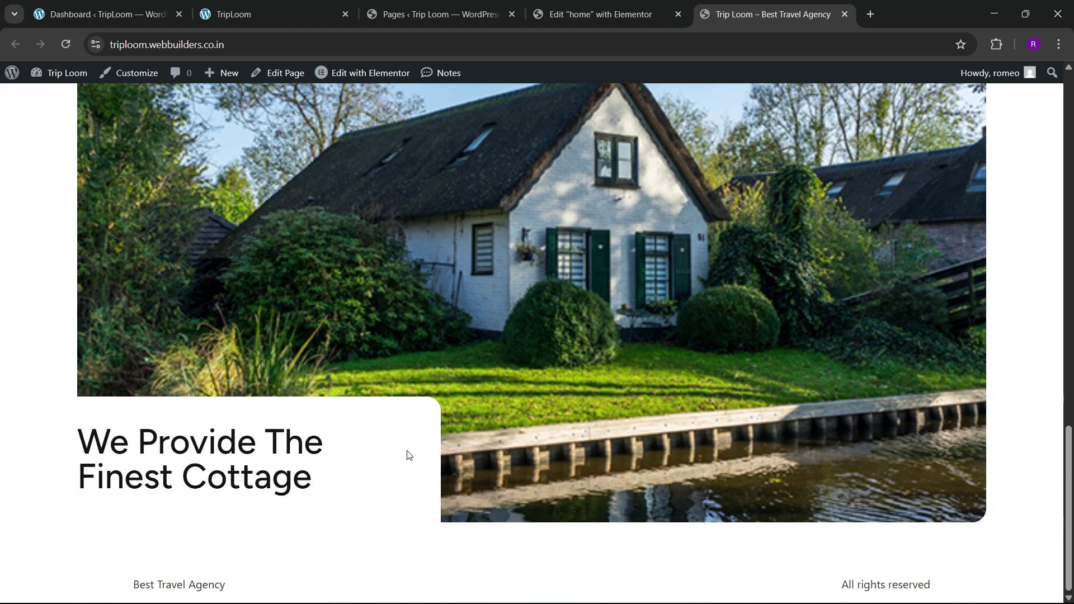
scroll(403, 419, up, 1)
Step: Compare the live banner with the reference Cottega page, then return to the editor
click(348, 4)
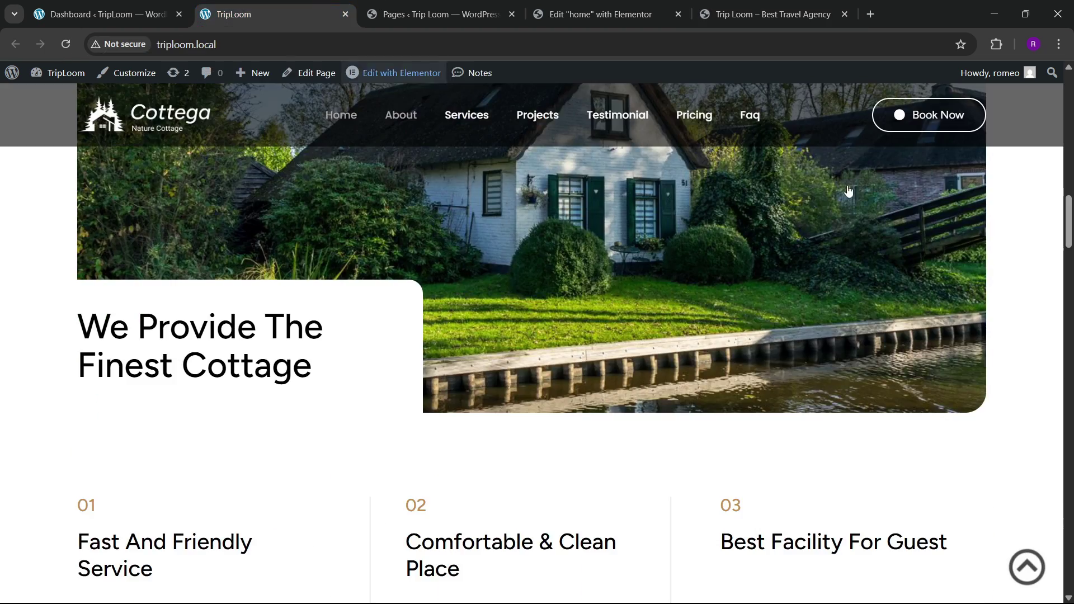
scroll(857, 252, up, 6)
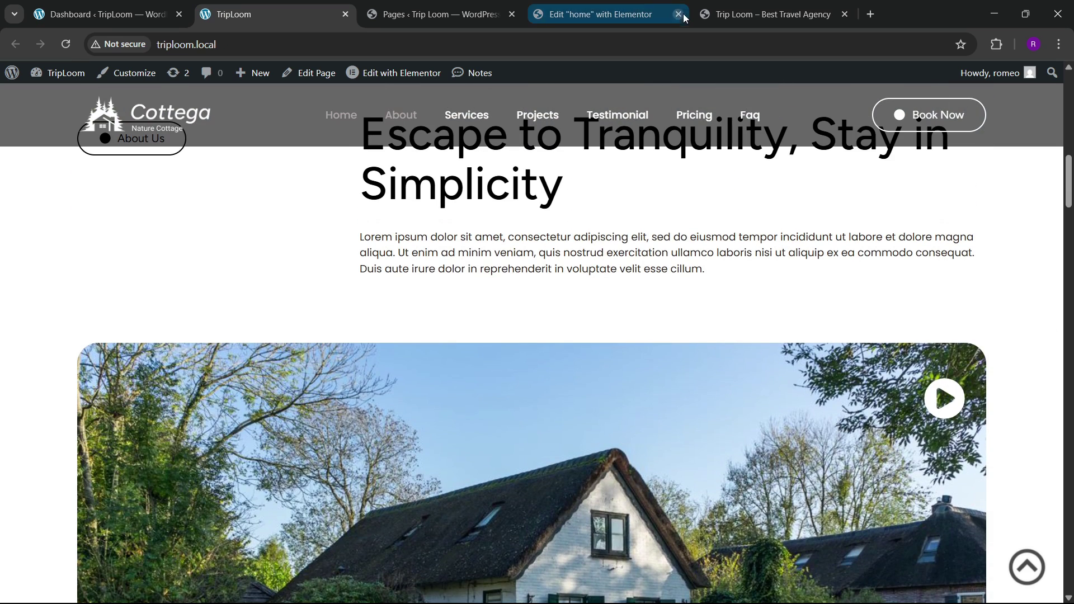
click(632, 5)
drag(704, 278, 533, 300)
scroll(218, 229, up, 4)
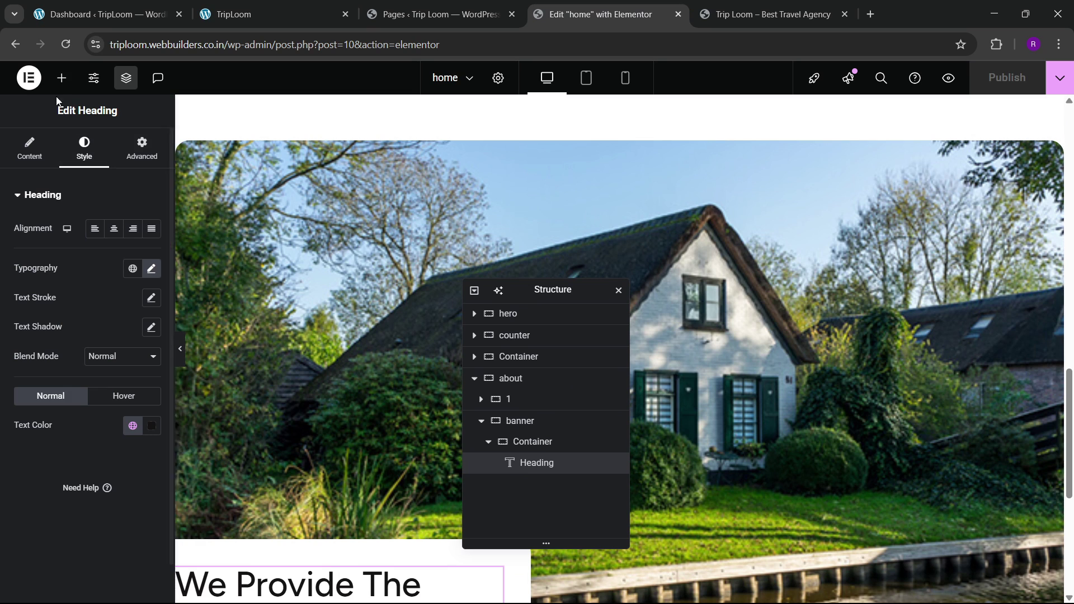
Step: Add an Icon widget and move it inside the banner container in the Structure panel
click(61, 78)
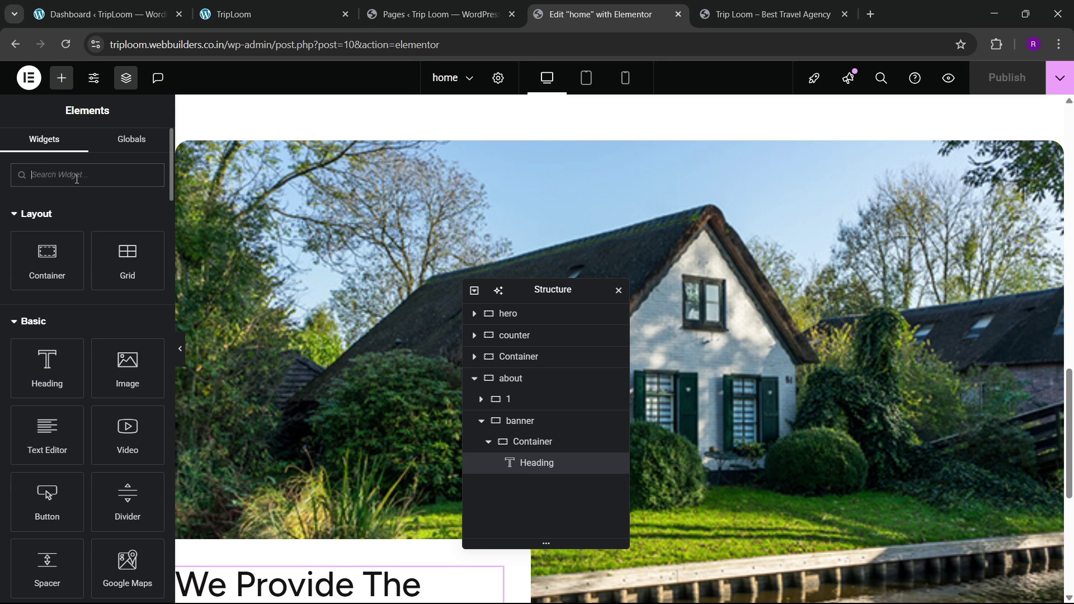
text(icon)
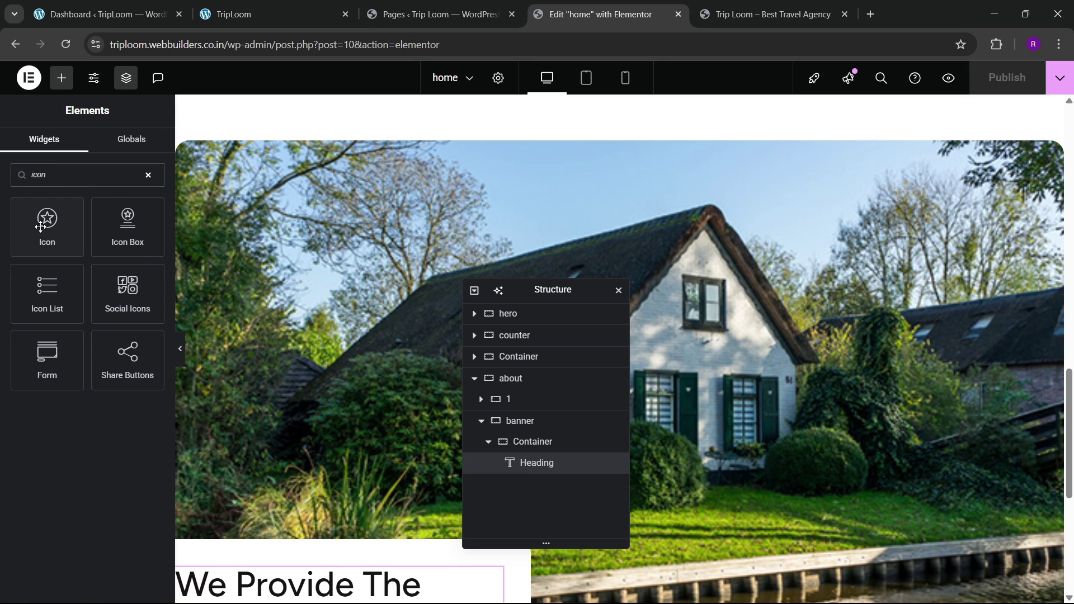
drag(40, 226, 665, 342)
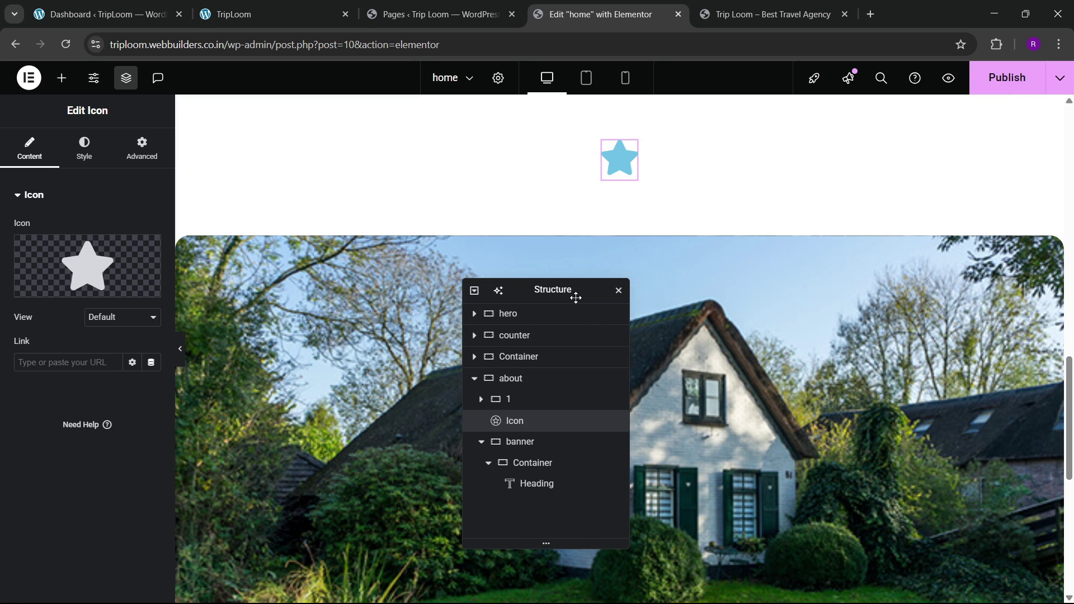
drag(576, 297, 641, 273)
drag(612, 397, 601, 432)
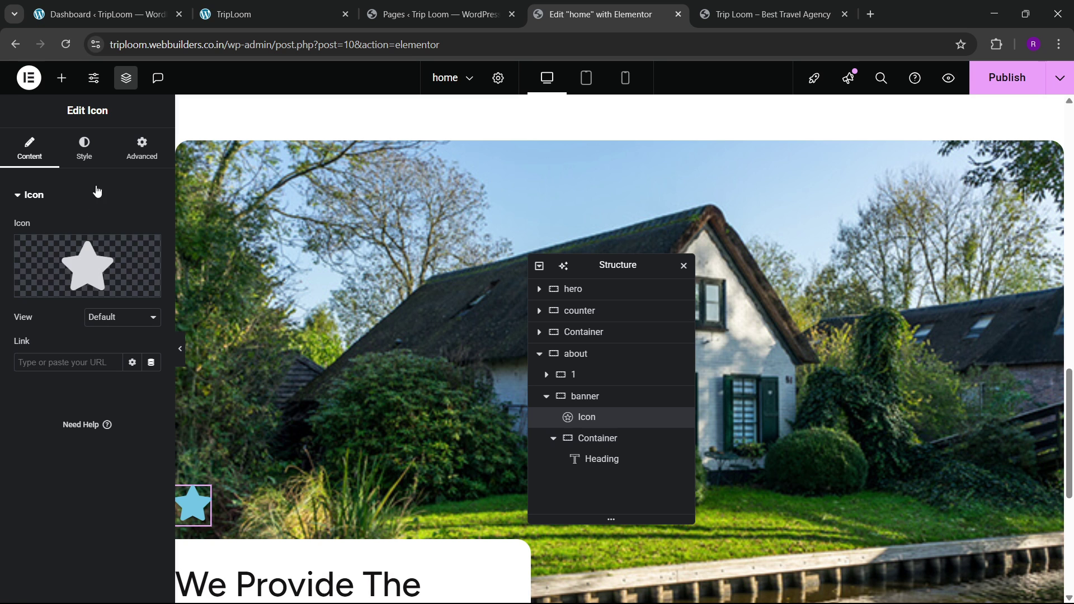
Step: Replace the star with the solid Play circle icon from the Icon Library
click(48, 286)
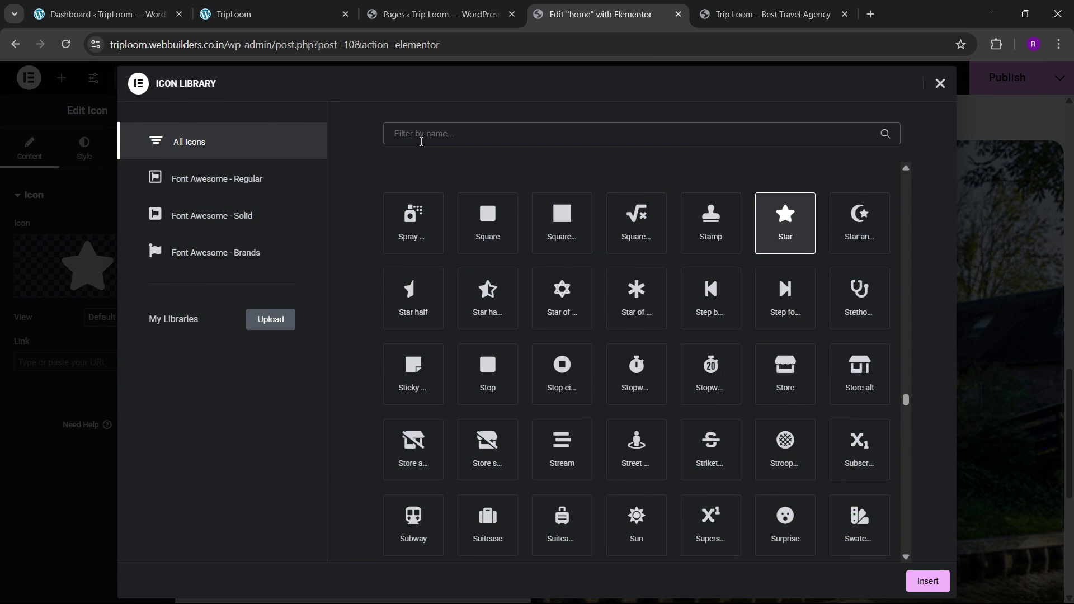
text(play)
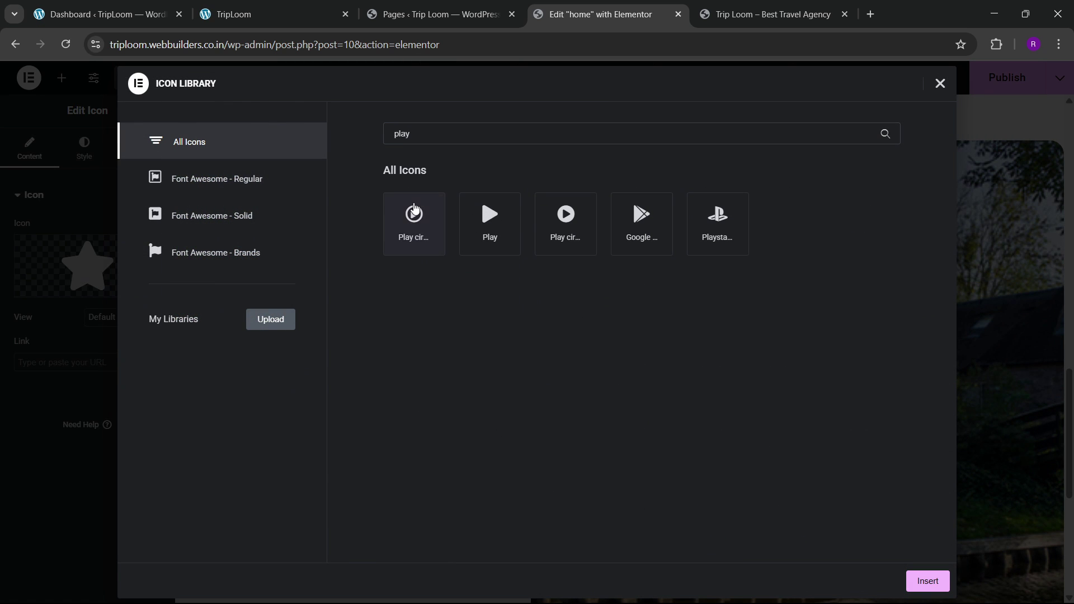
click(414, 220)
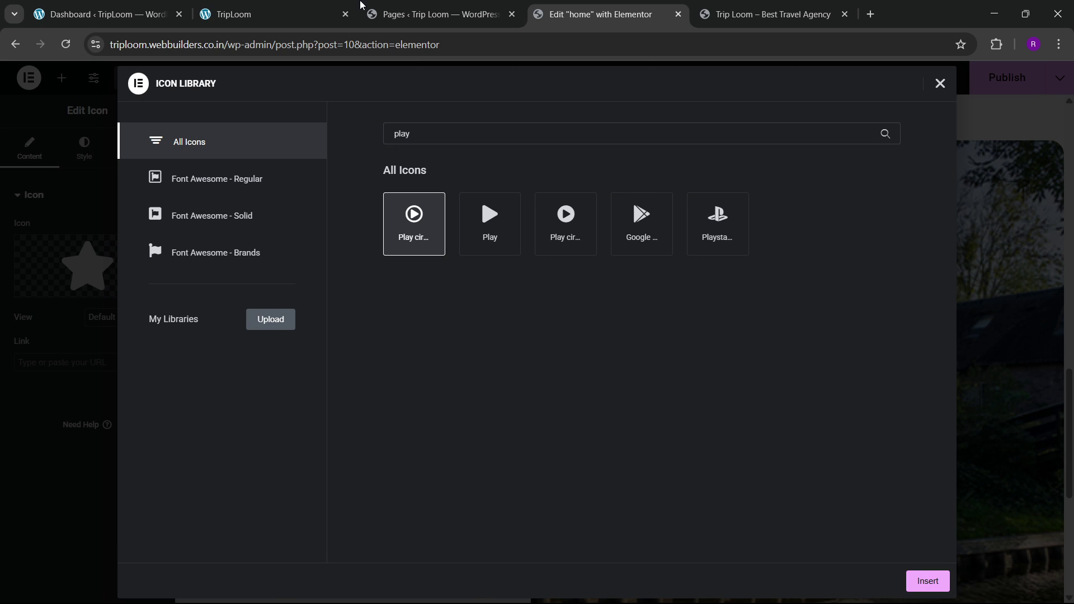
click(276, 7)
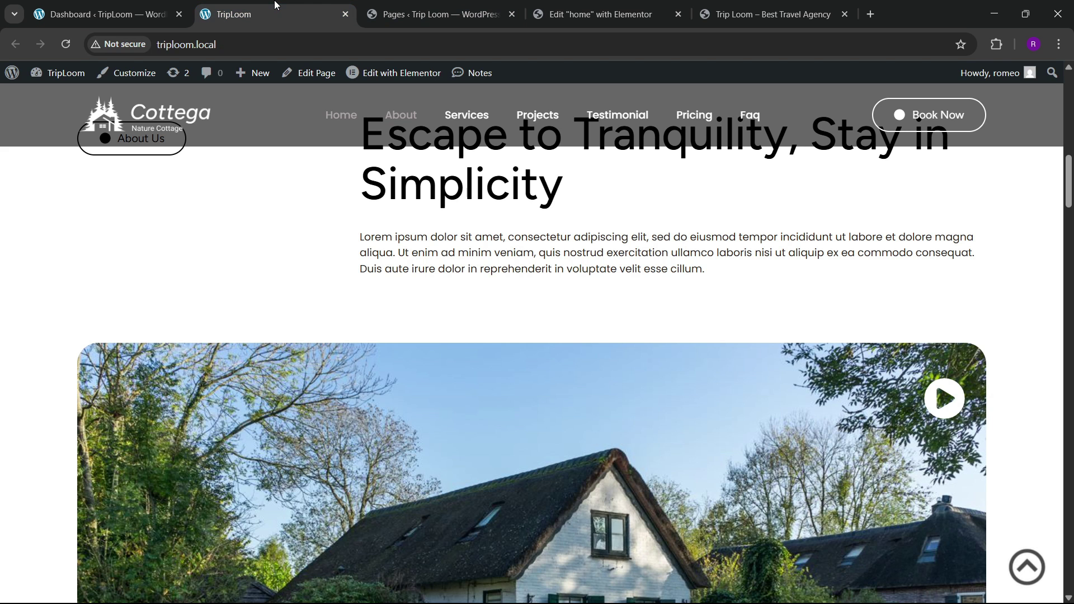
click(580, 6)
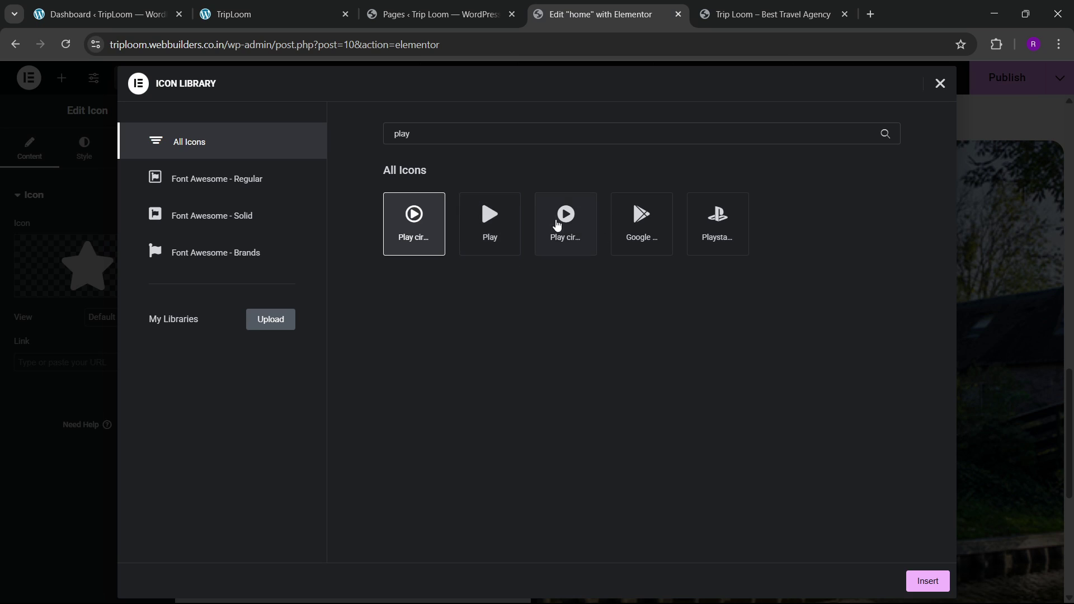
click(565, 222)
click(927, 580)
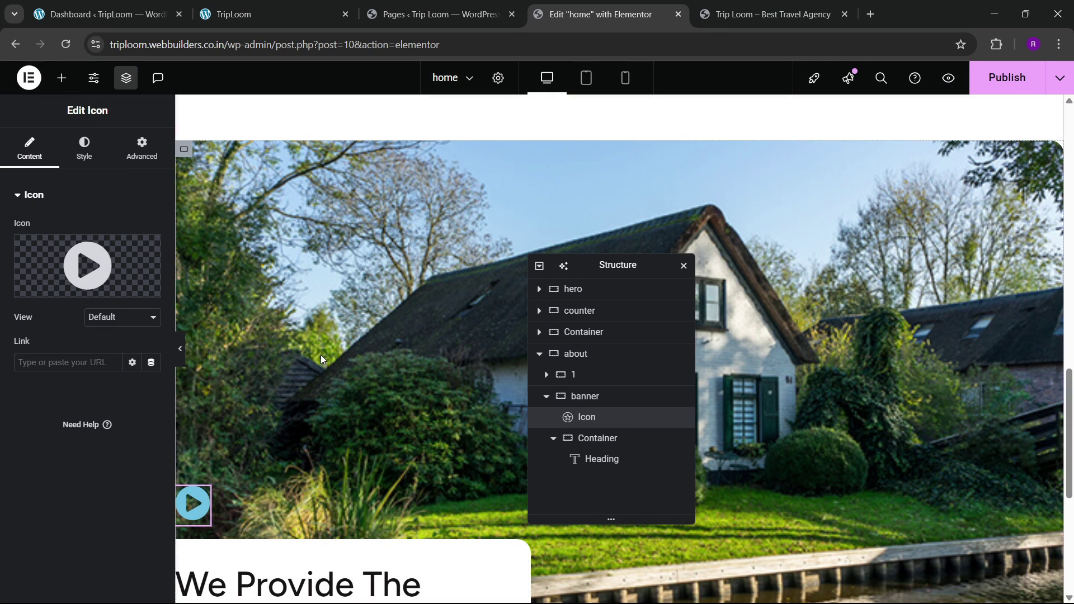
Step: Make the play icon white and align it to the right
click(84, 152)
click(160, 292)
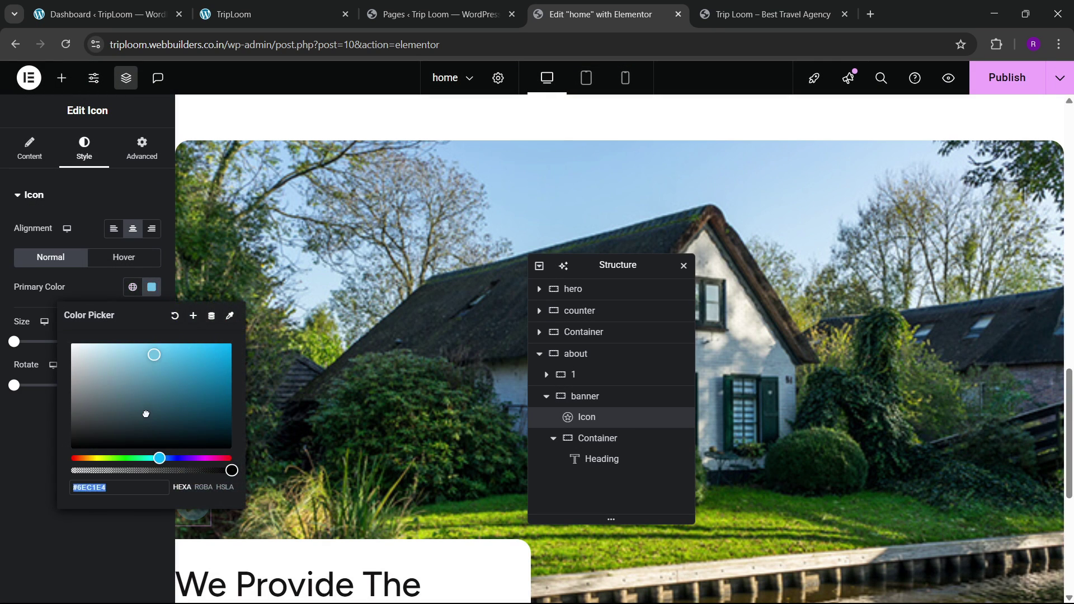
drag(146, 413, 39, 287)
click(23, 410)
click(152, 230)
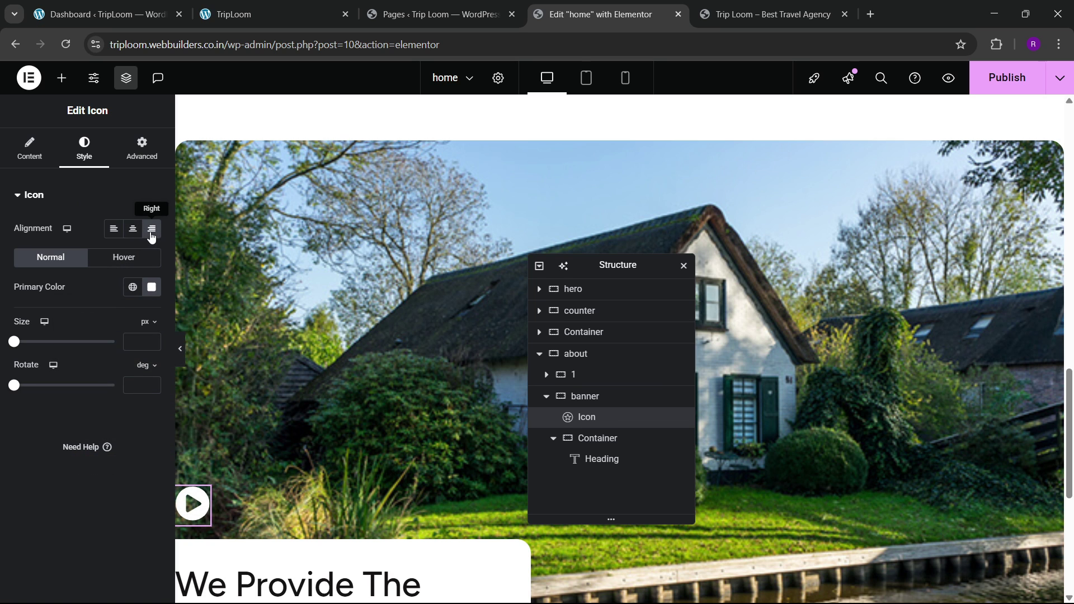
Step: Set the icon's Position to Absolute with Right horizontal orientation
click(141, 151)
scroll(55, 321, down, 5)
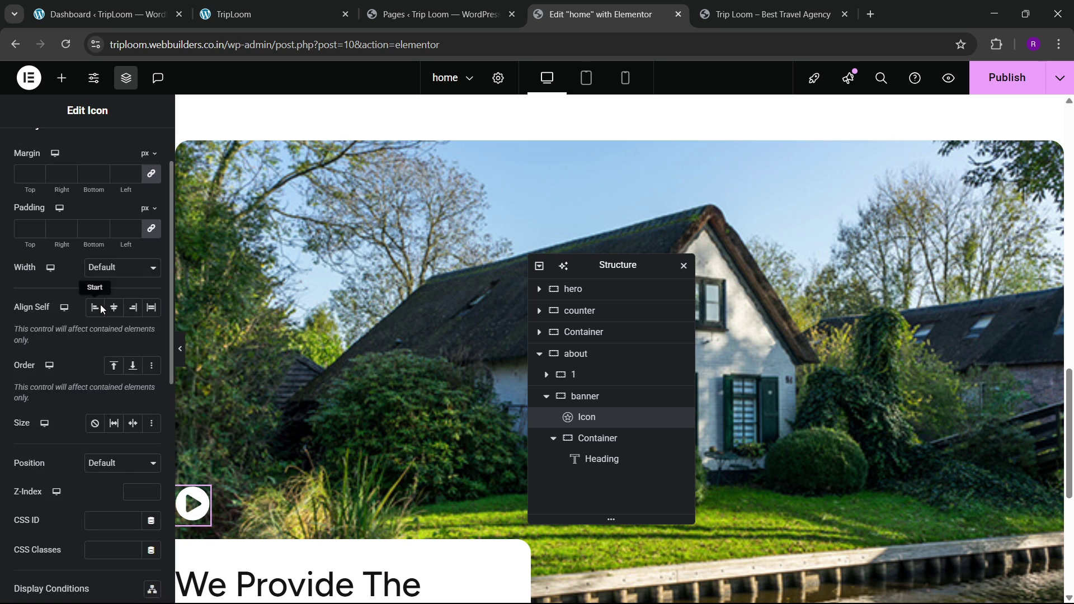
scroll(69, 376, up, 1)
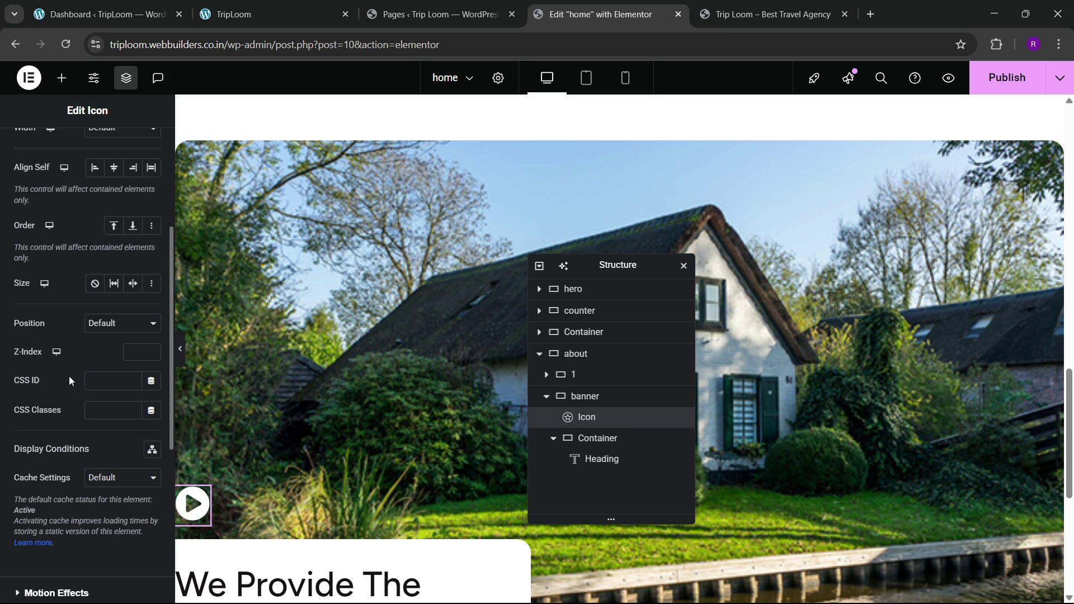
click(104, 323)
click(103, 357)
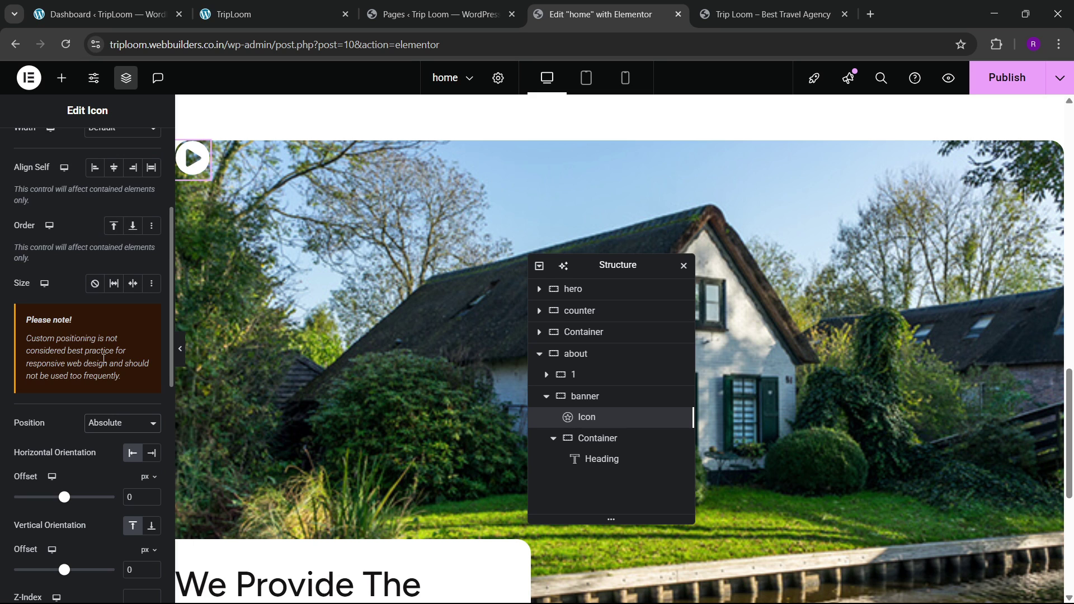
click(151, 453)
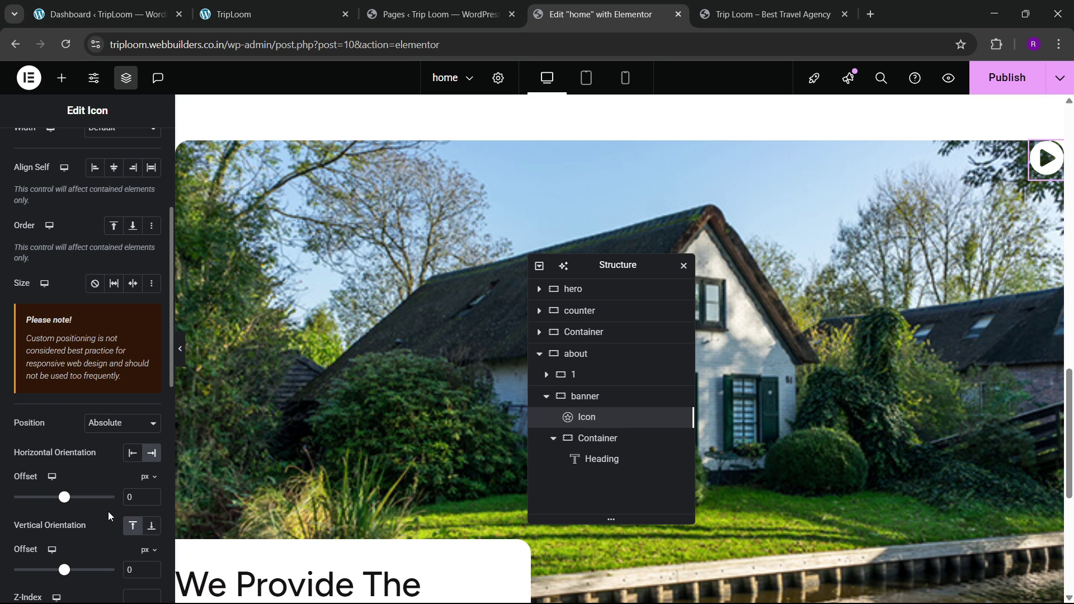
scroll(147, 472, down, 1)
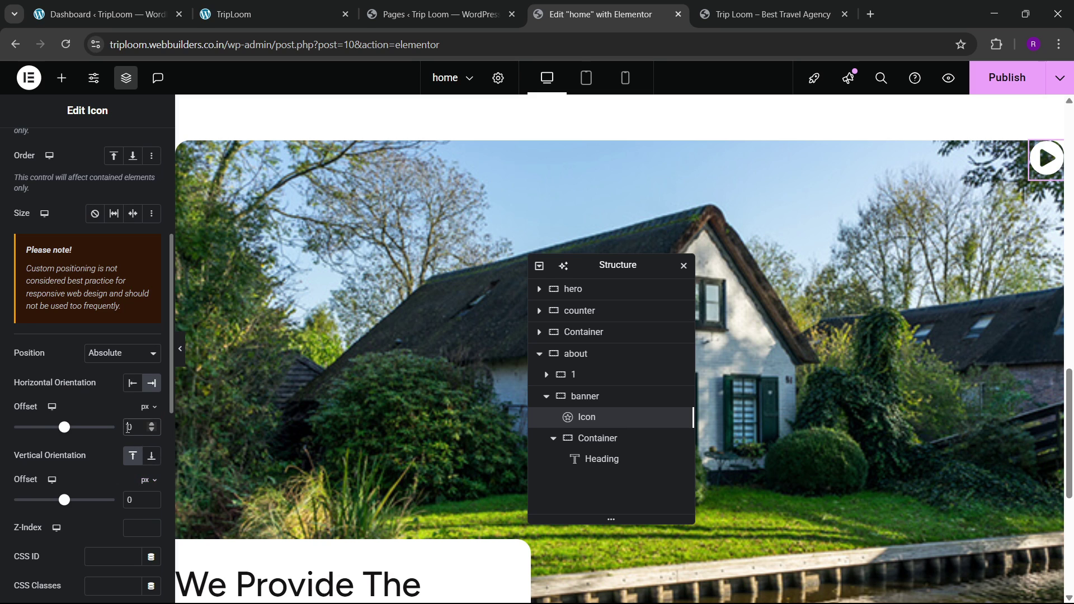
click(128, 427)
text(3)
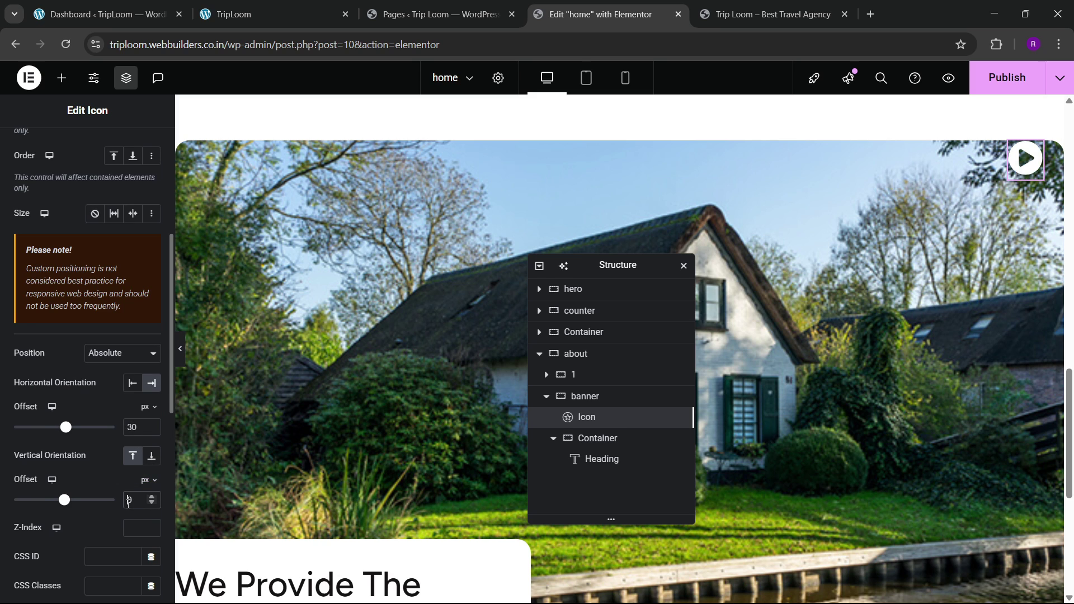
text(2)
key(BackSpace)
text(3)
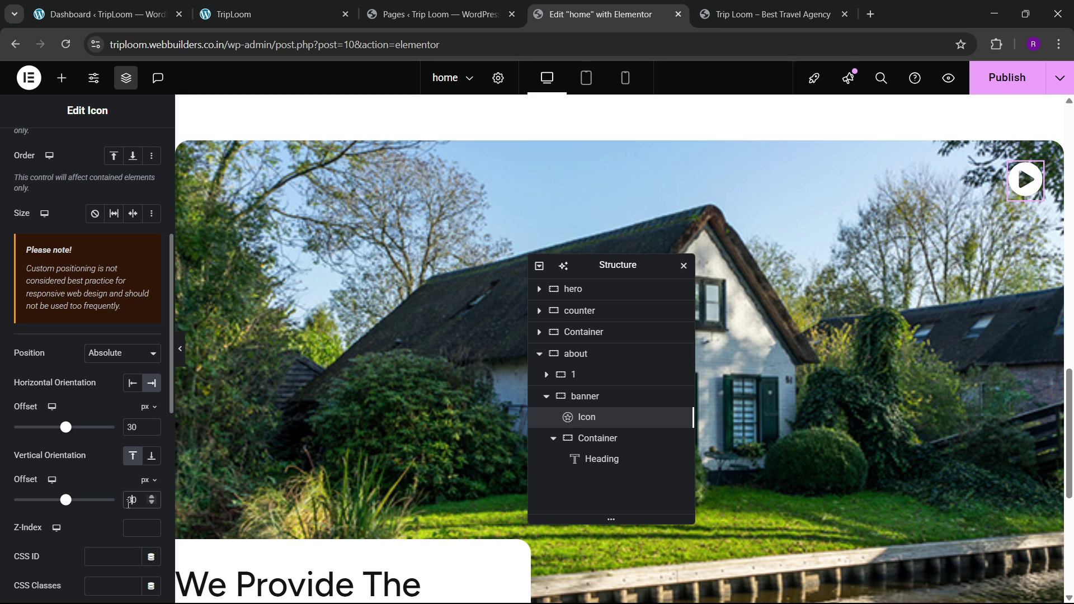
scroll(107, 347, up, 5)
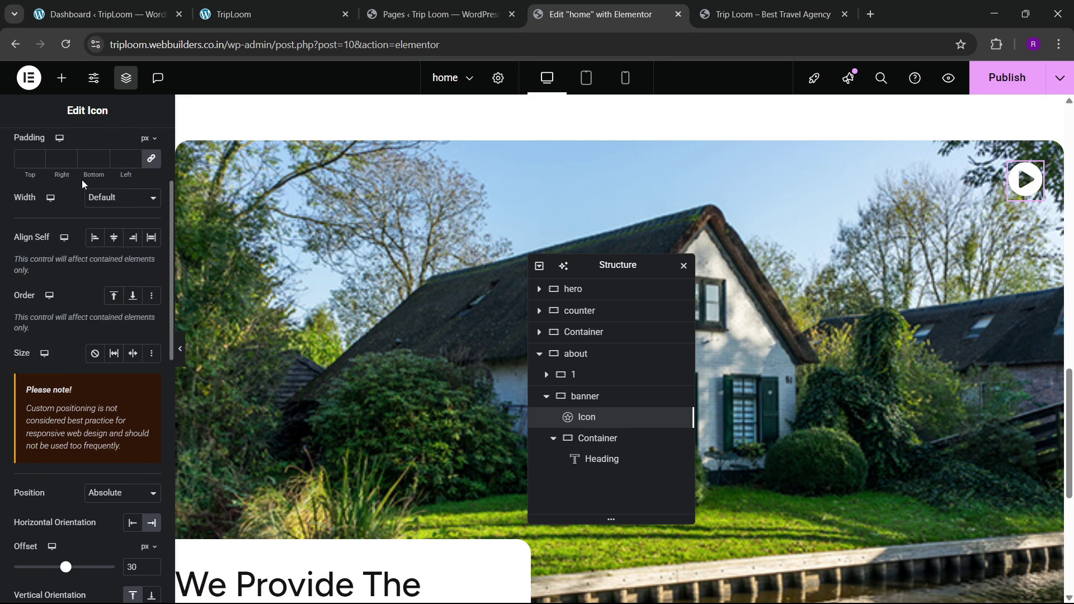
Step: Set the icon size to 65 and both horizontal and vertical offsets to 40 px
click(82, 160)
click(151, 342)
text(65)
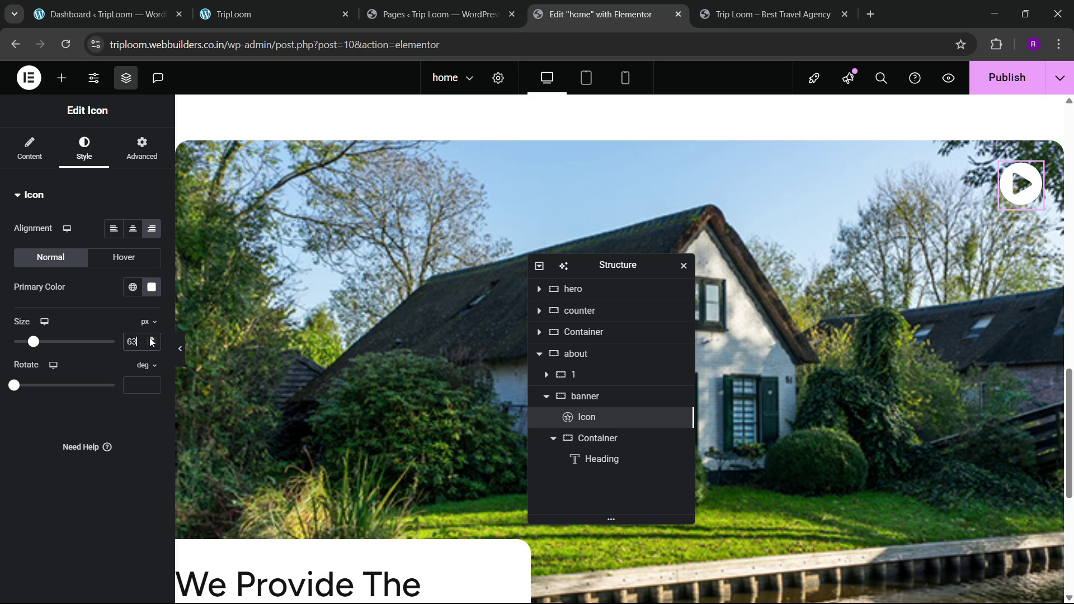
click(142, 148)
scroll(95, 406, down, 5)
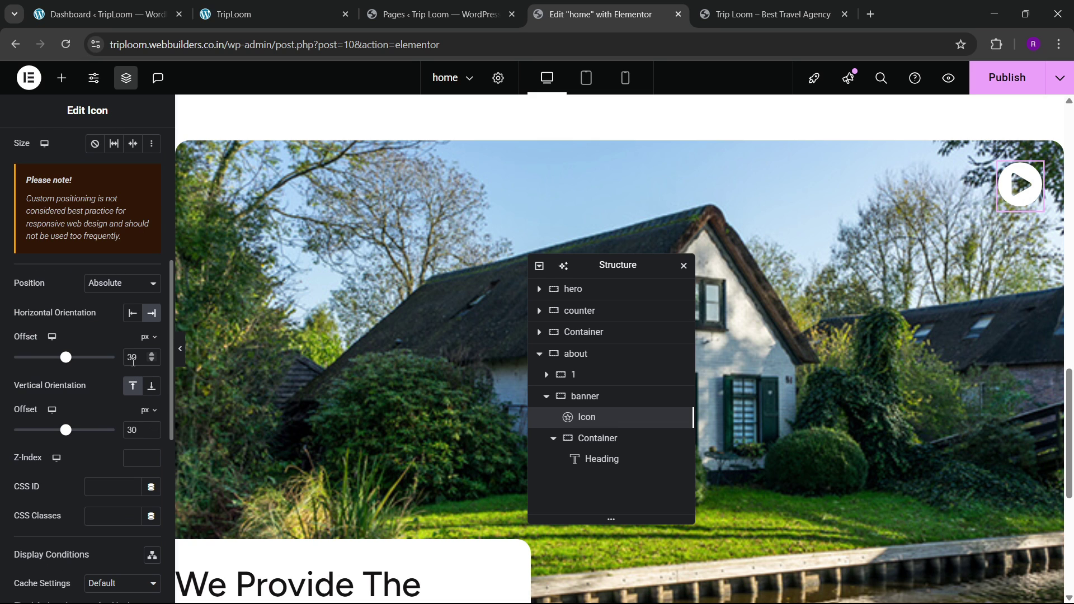
key(BackSpace)
text(4)
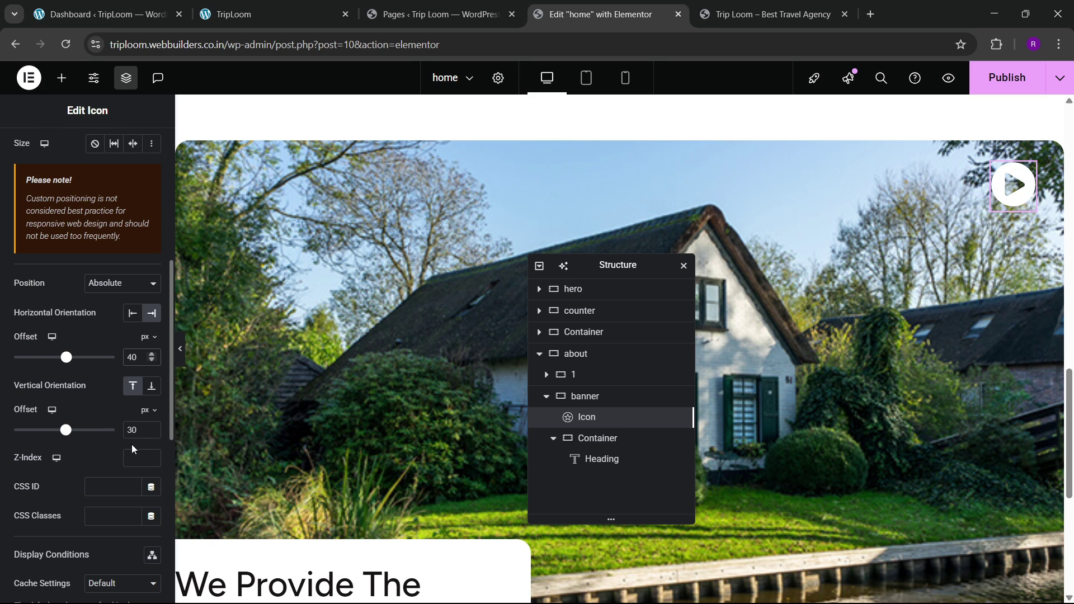
click(133, 429)
key(BackSpace)
text(4)
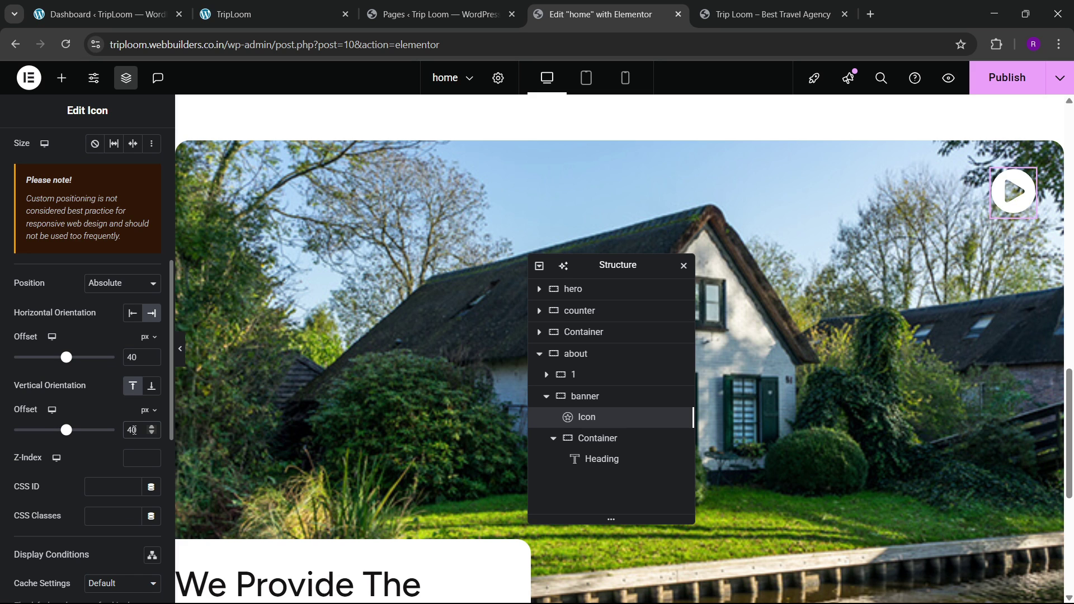
scroll(744, 371, down, 2)
Step: Publish the page changes and review the live homepage
click(1004, 78)
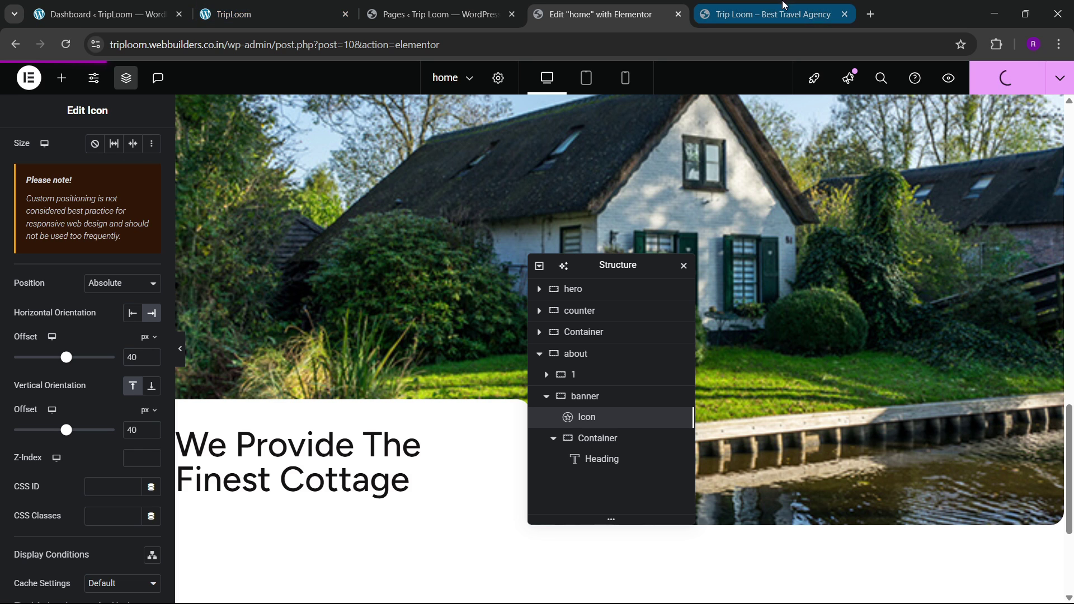
click(762, 6)
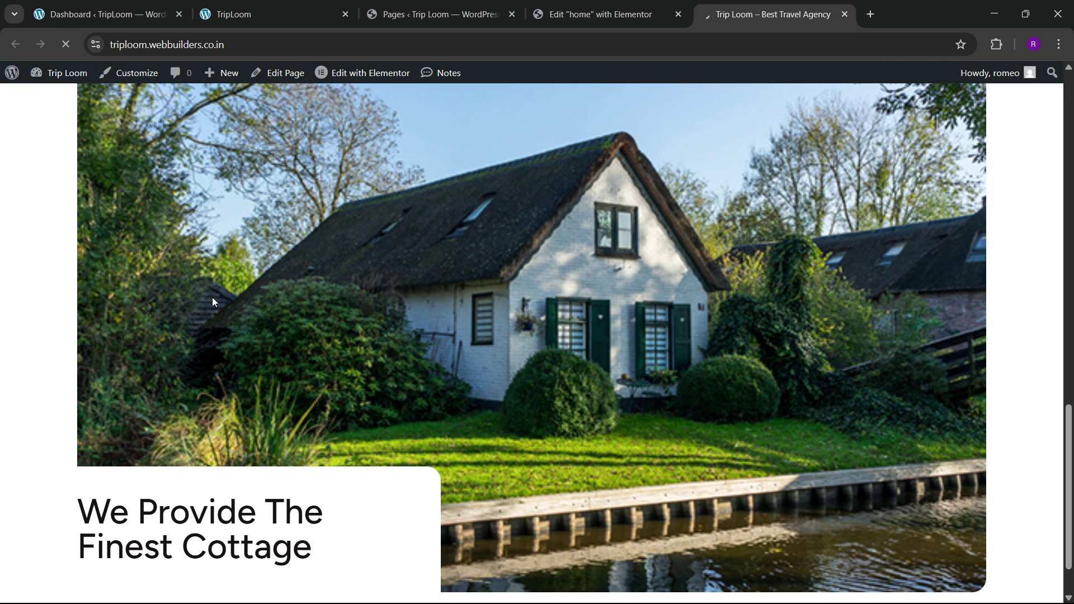
scroll(212, 302, up, 6)
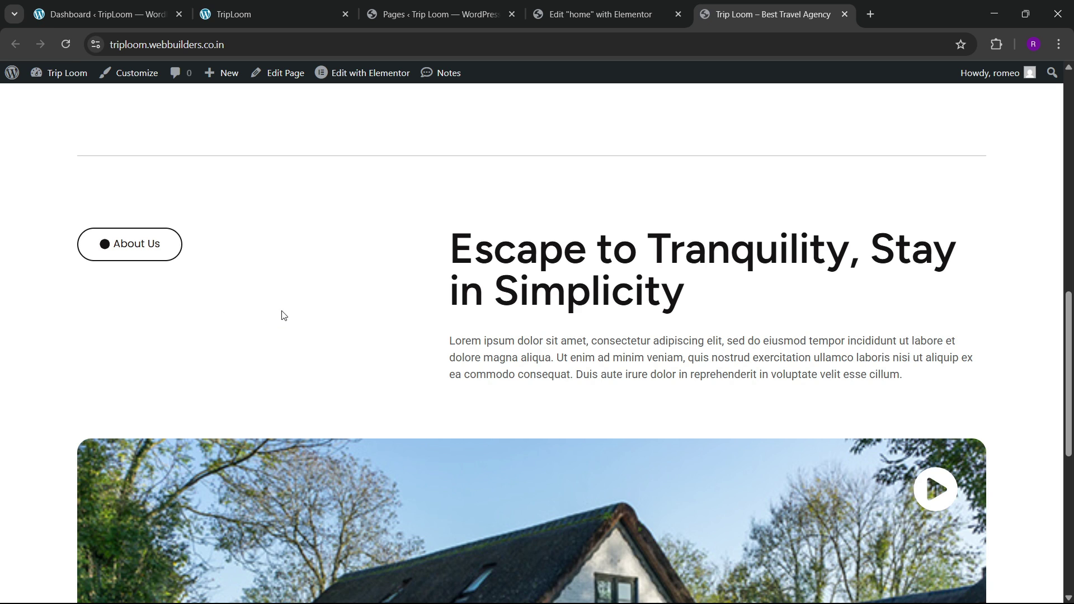
scroll(296, 309, down, 8)
scroll(297, 310, up, 3)
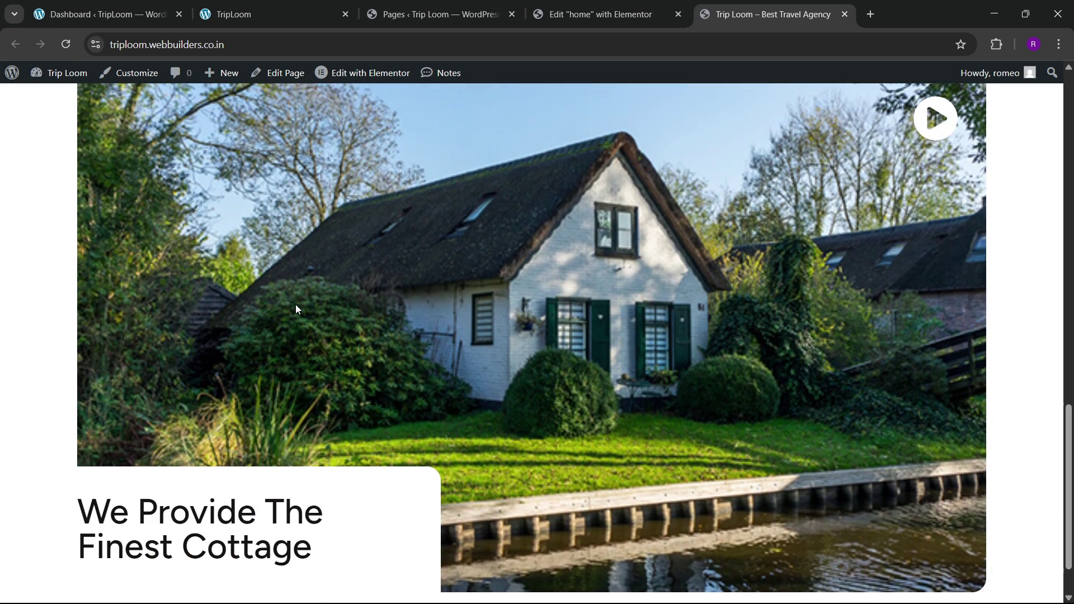
scroll(297, 308, down, 3)
scroll(390, 401, up, 5)
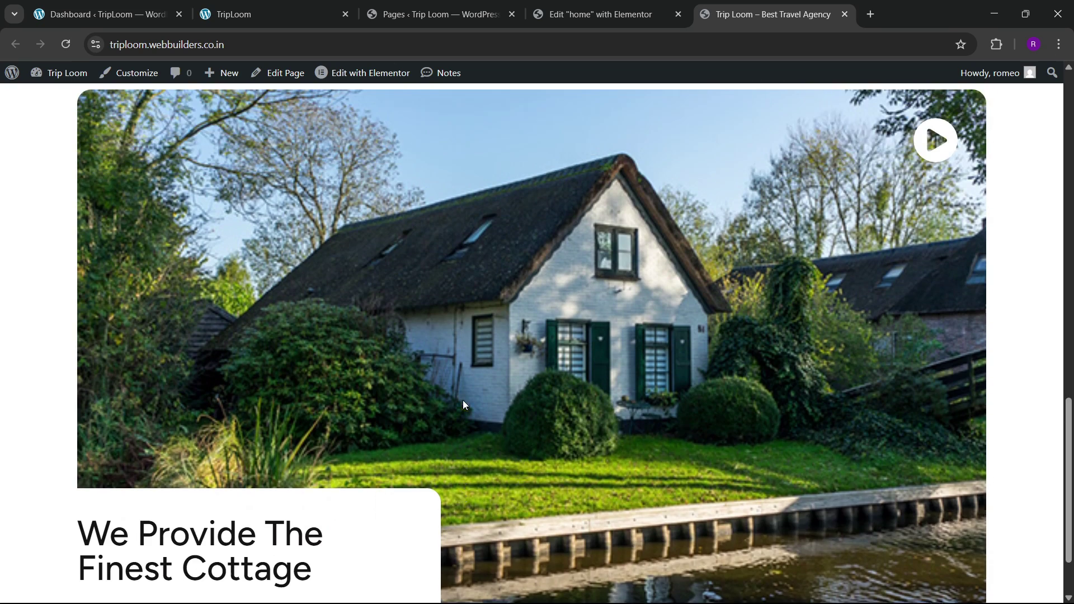
Step: Compare against the reference TripLoom site before returning to the editor
key(ctrl+shift+Tab)
key(ctrl+shift+Tab)
key(ctrl+shift+Tab)
scroll(348, 404, down, 12)
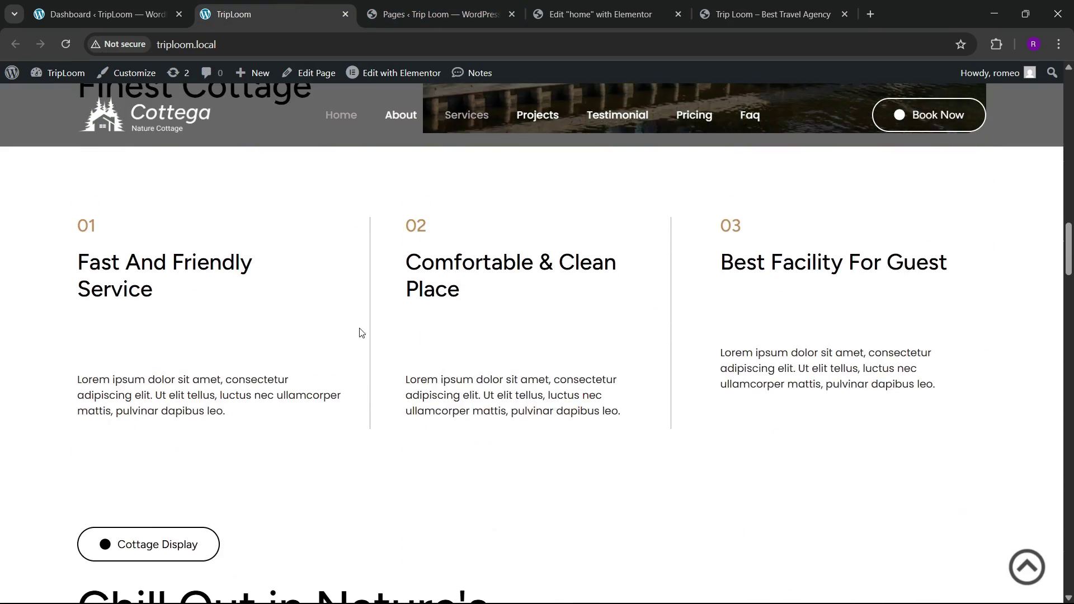
scroll(432, 346, up, 1)
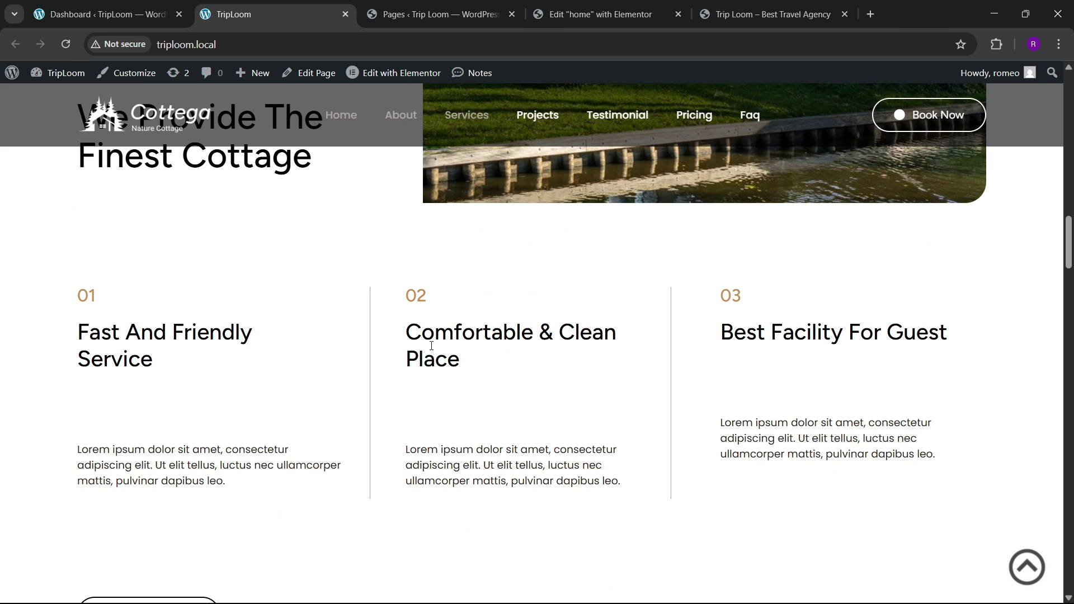
scroll(345, 427, down, 2)
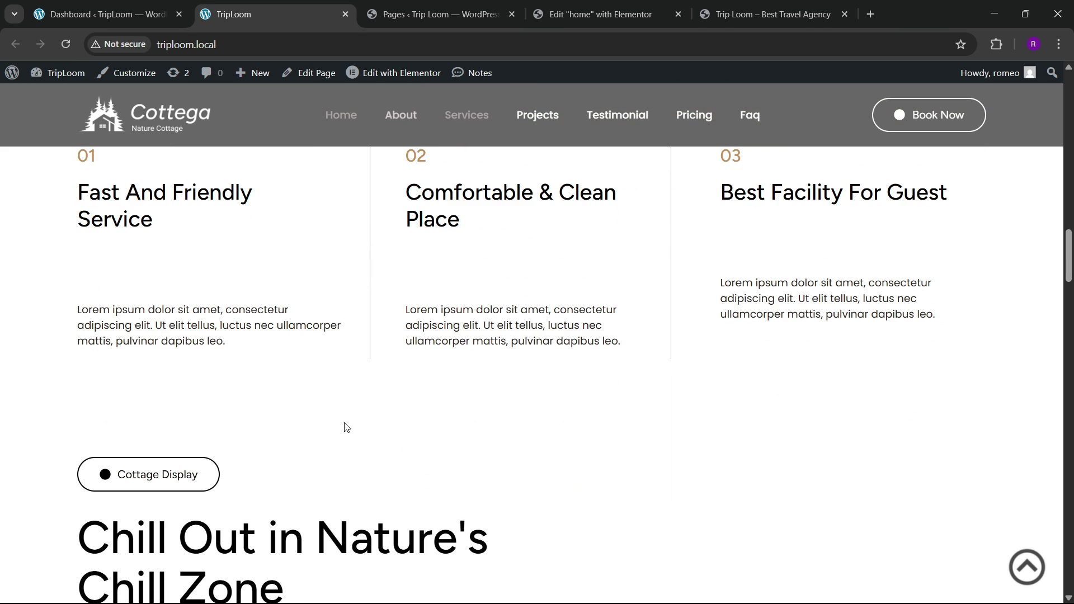
scroll(360, 427, up, 1)
click(573, 4)
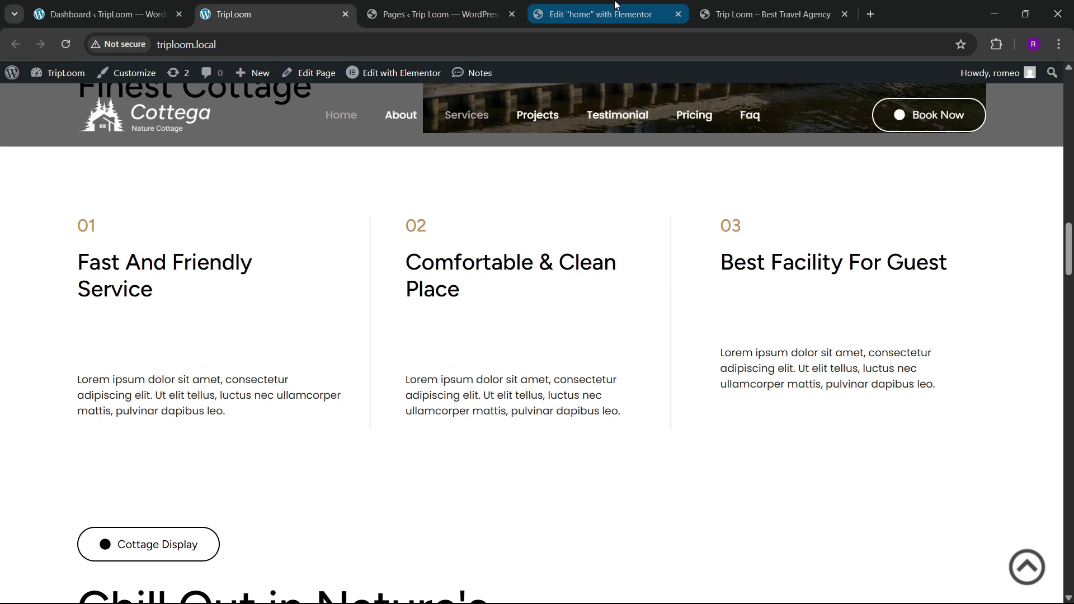
Step: Add a Flexbox container with a two-column 50/50 structure below the about section
drag(635, 262, 759, 228)
click(590, 446)
click(567, 482)
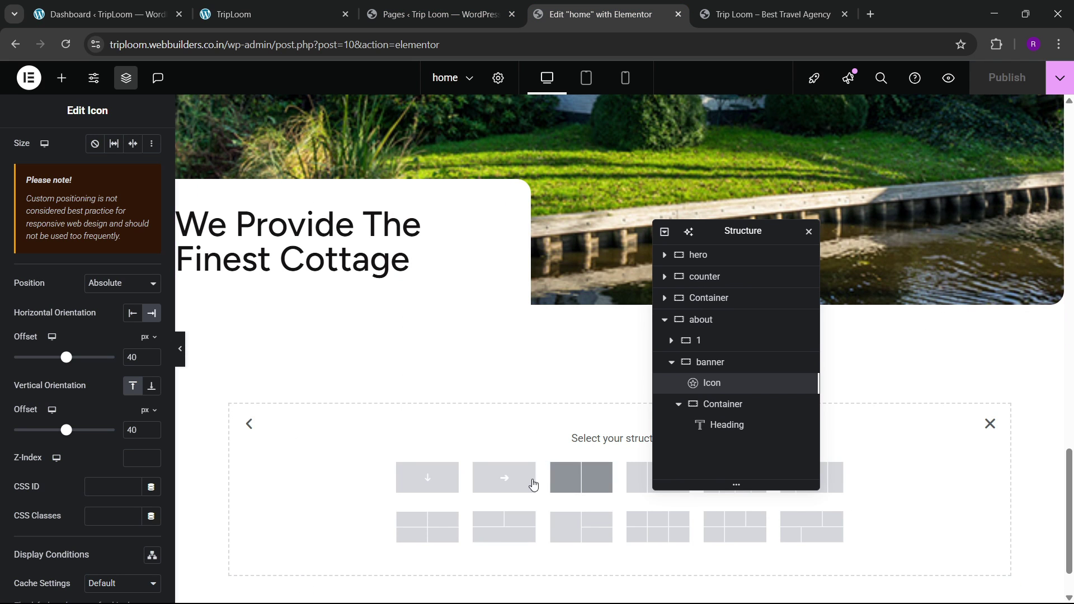
drag(741, 230, 479, 221)
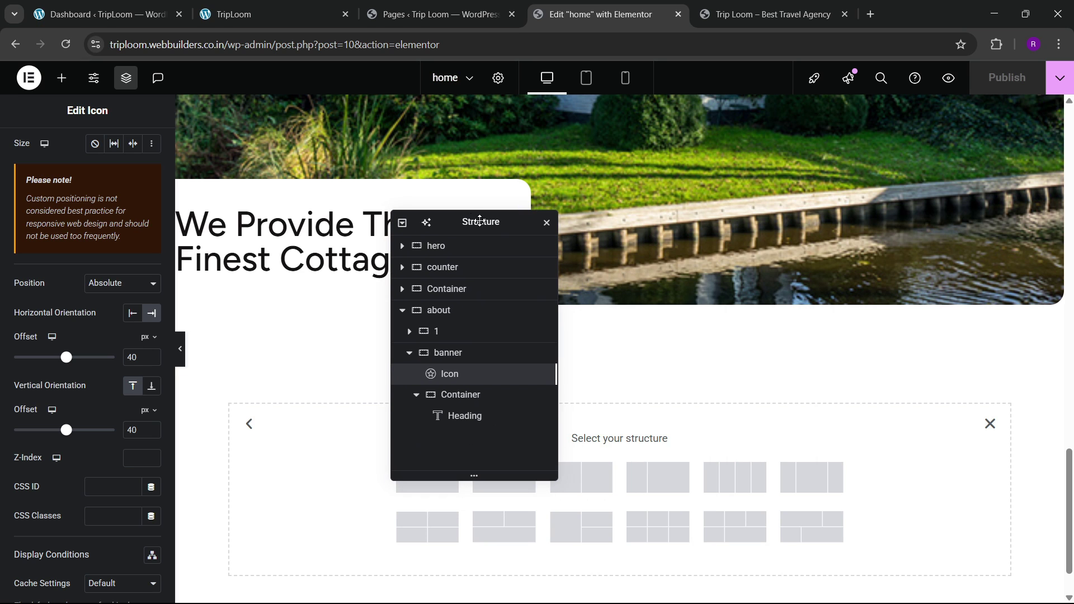
click(576, 476)
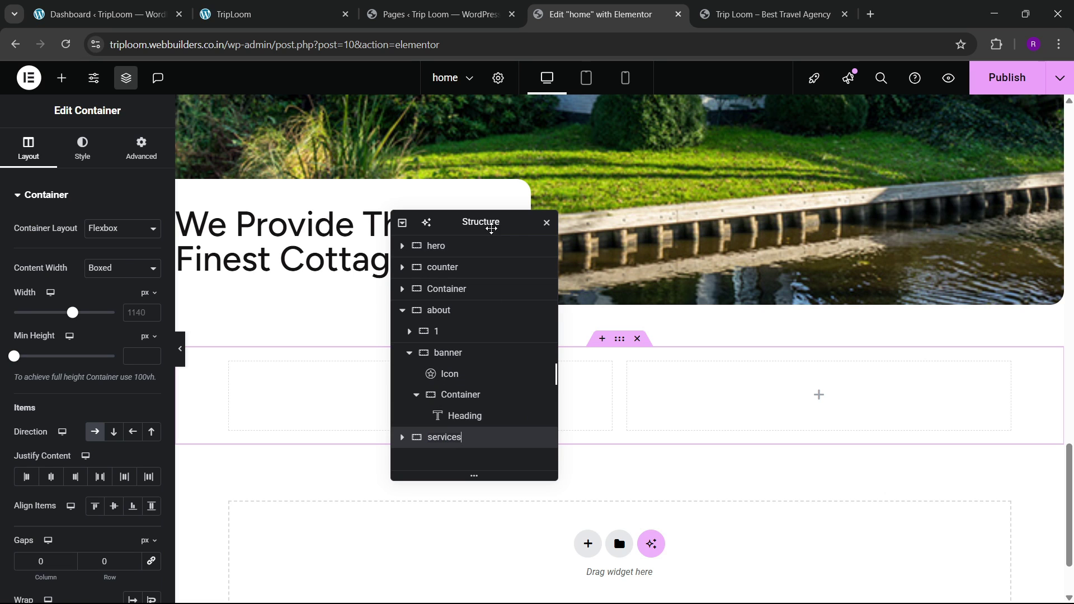
Step: Set the new container's padding to 80 px top and 100 px bottom
drag(487, 223, 744, 213)
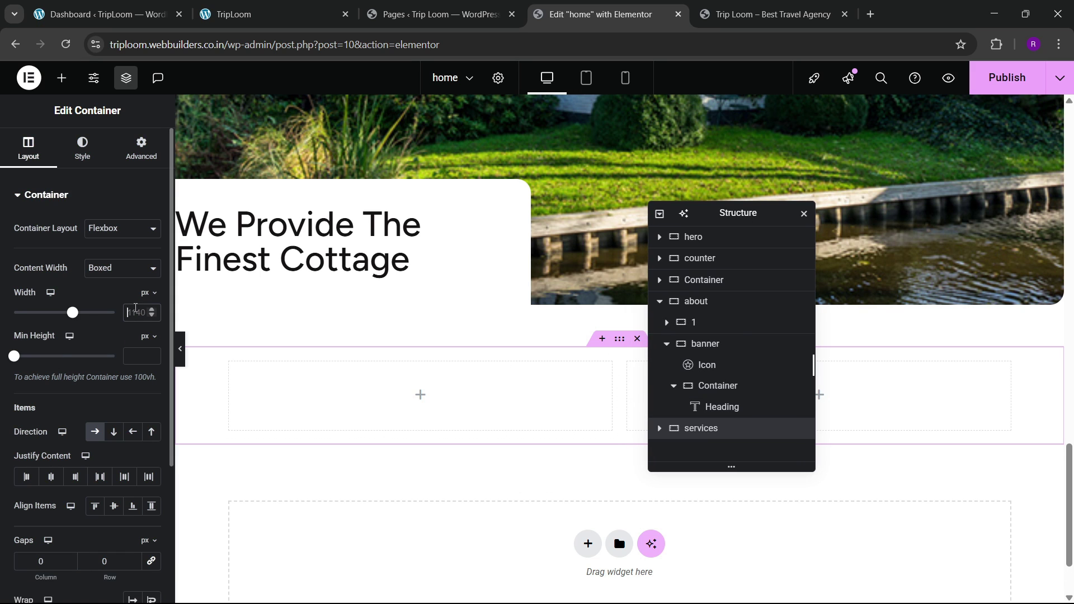
click(141, 149)
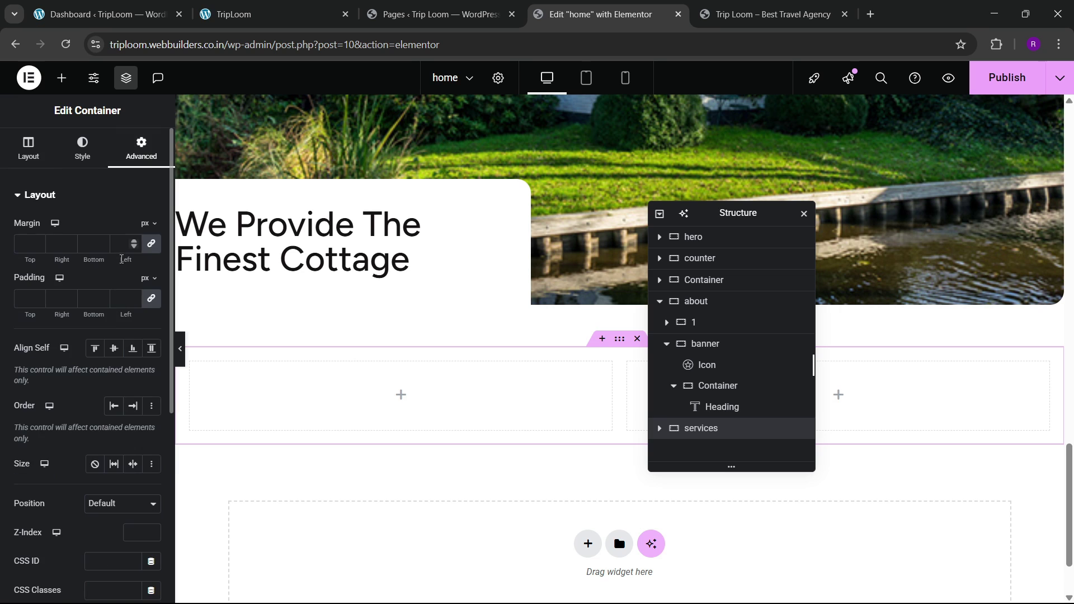
click(151, 300)
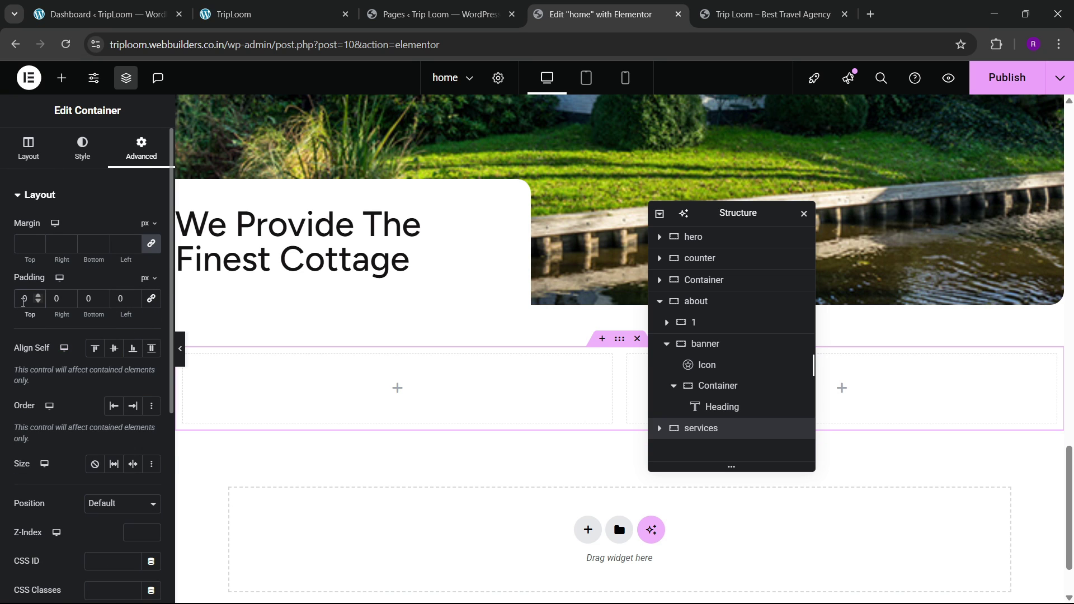
text(100)
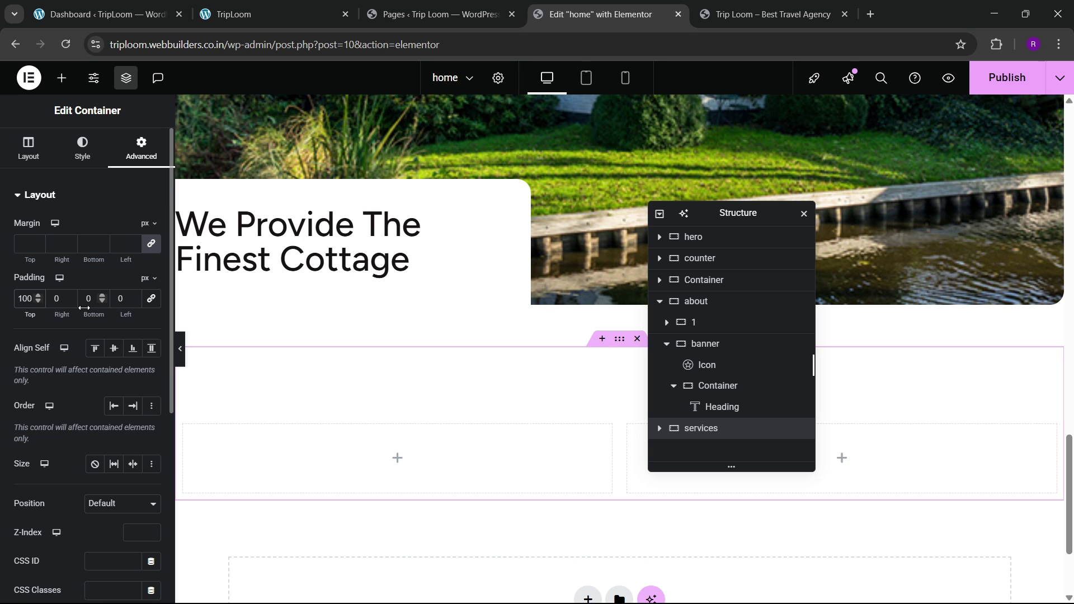
click(82, 304)
text(100)
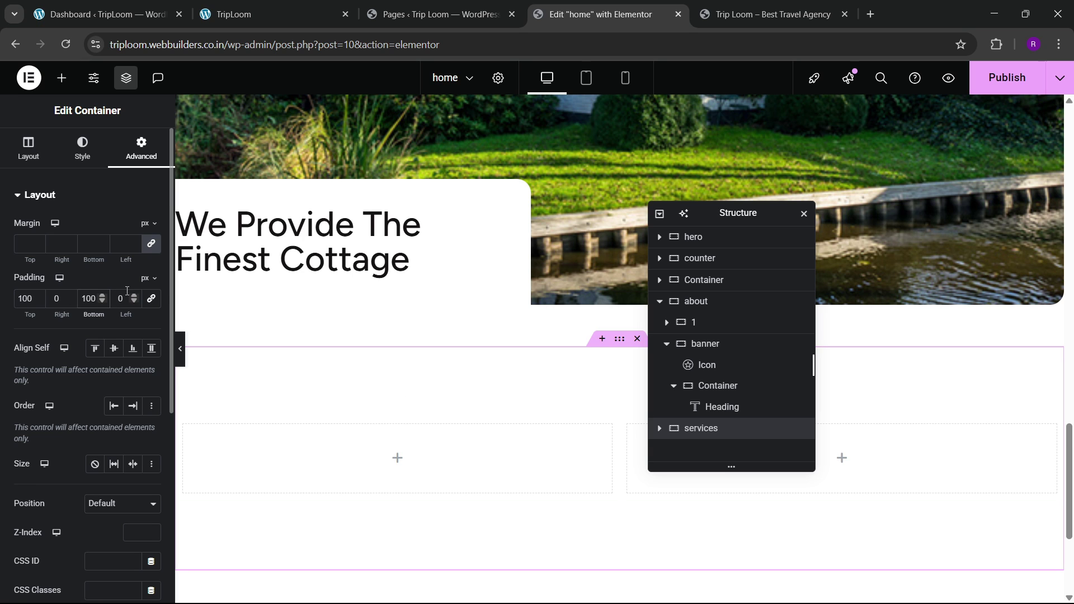
scroll(482, 367, down, 2)
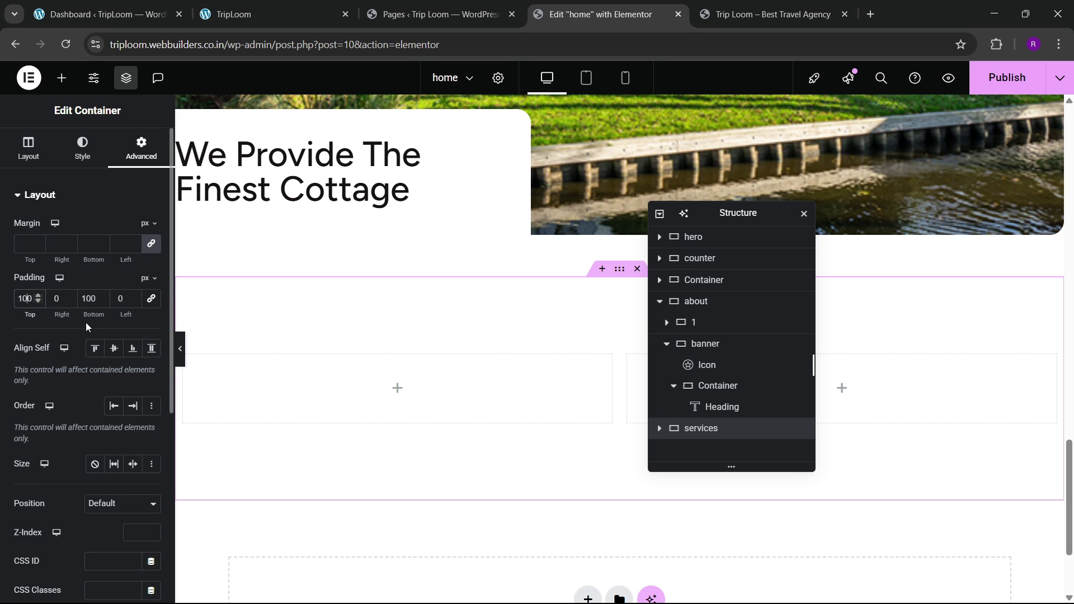
key(BackSpace)
key(BackSpace)
text(80)
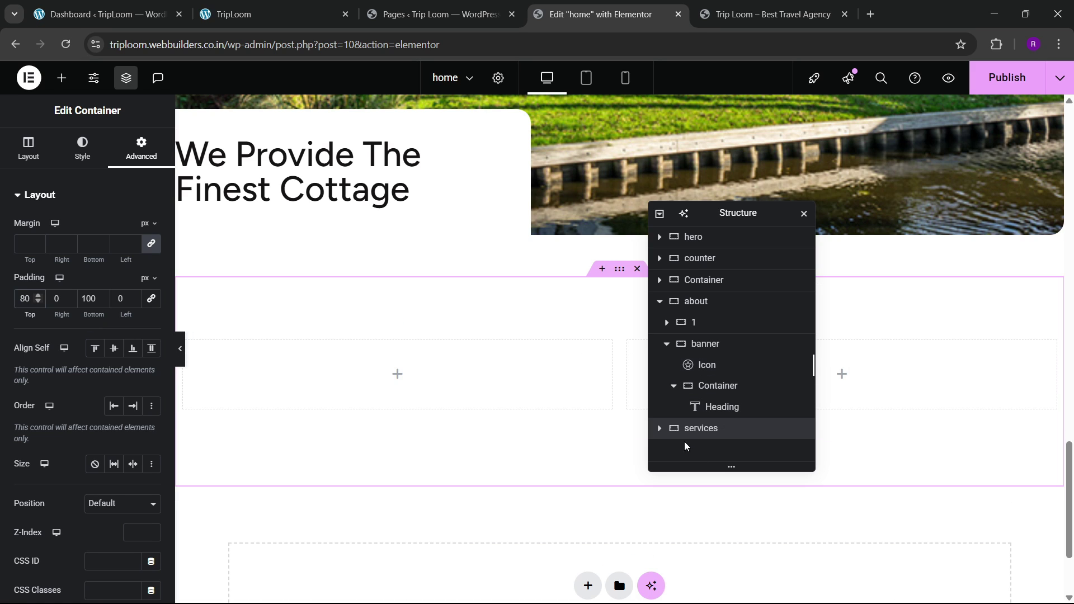
Step: Check the columns' spacing and duplicate the second column to make three
click(660, 428)
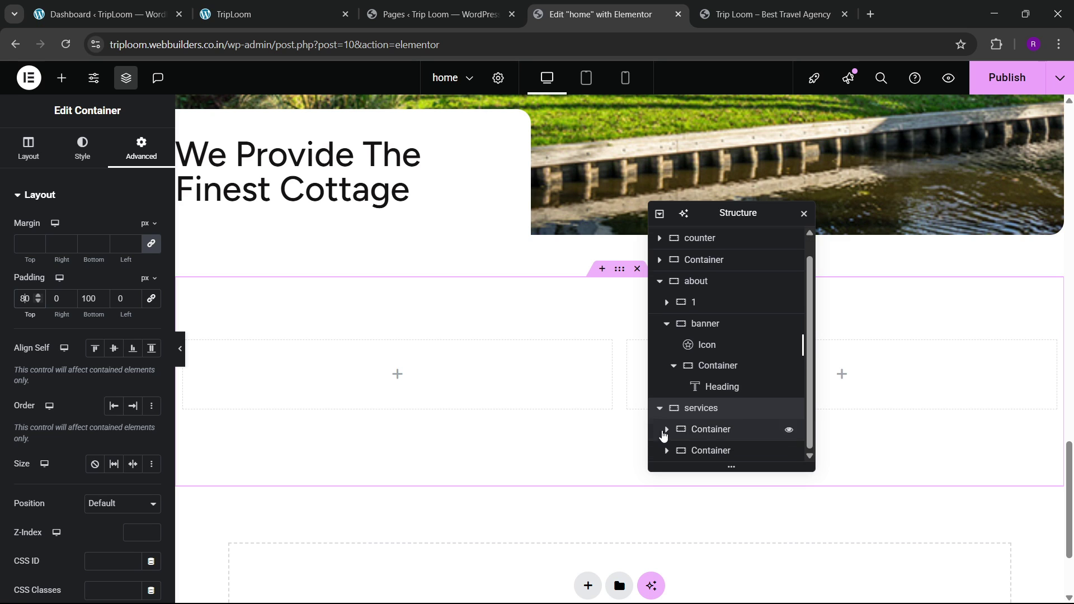
click(711, 429)
click(141, 148)
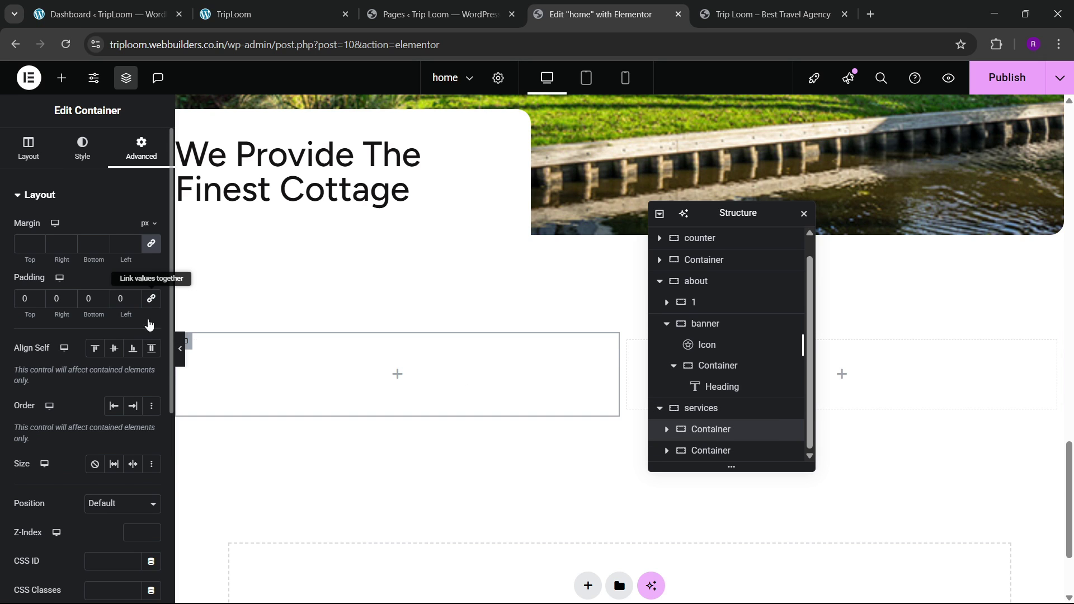
click(720, 449)
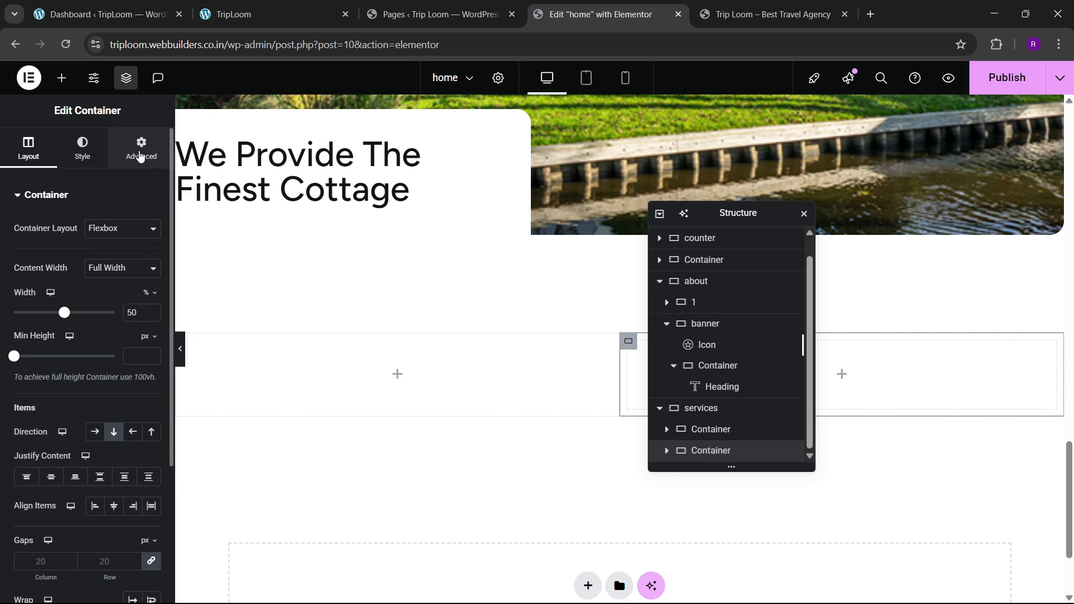
click(141, 150)
right_click(697, 450)
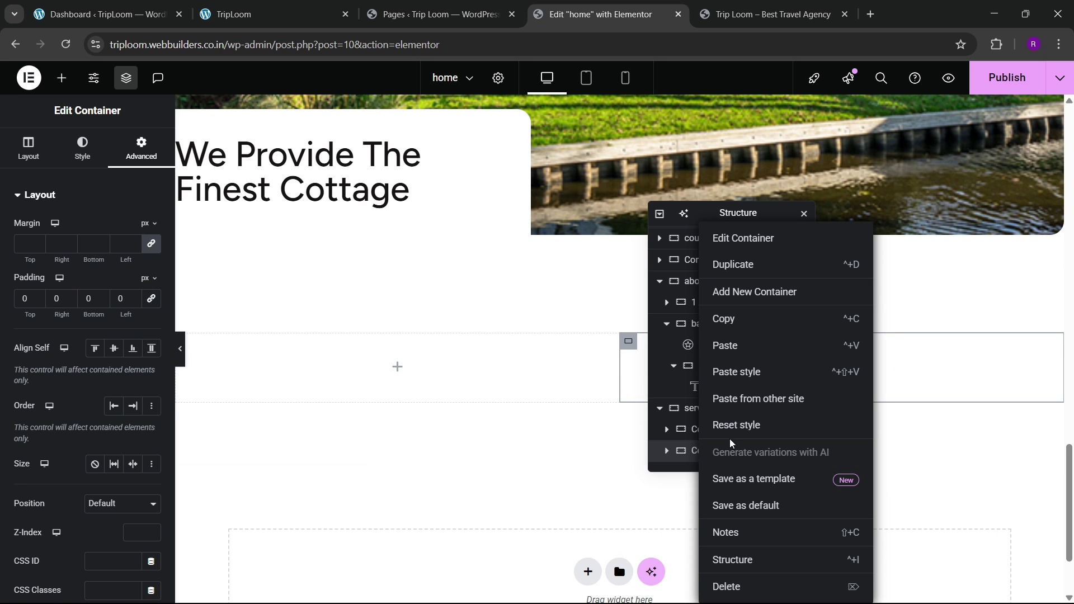
click(758, 265)
scroll(697, 438, down, 2)
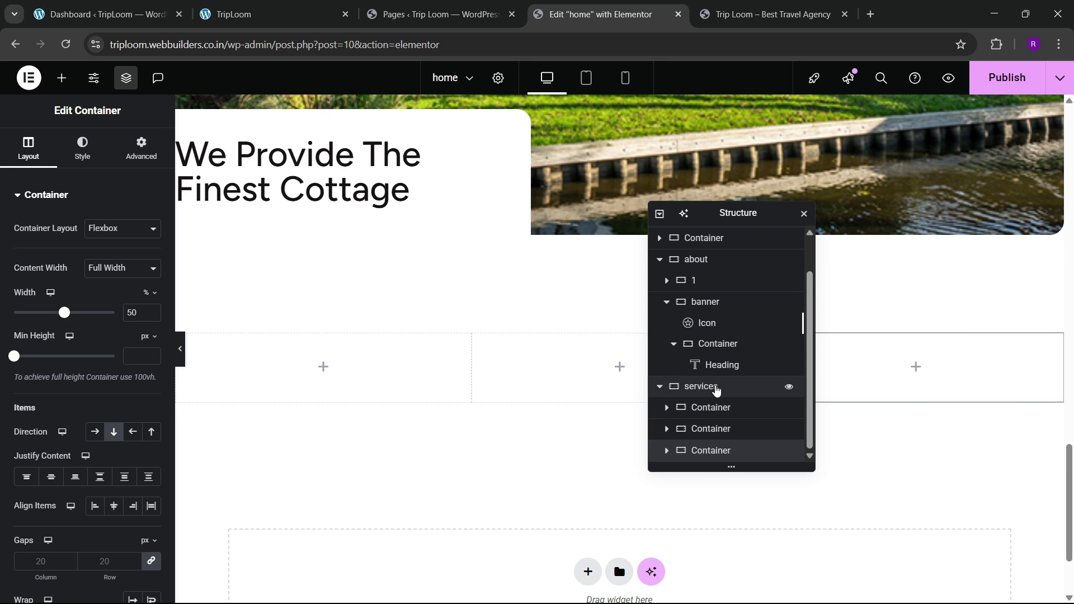
Step: Vertically centre the three columns in the services container
click(714, 385)
click(28, 147)
scroll(95, 381, down, 3)
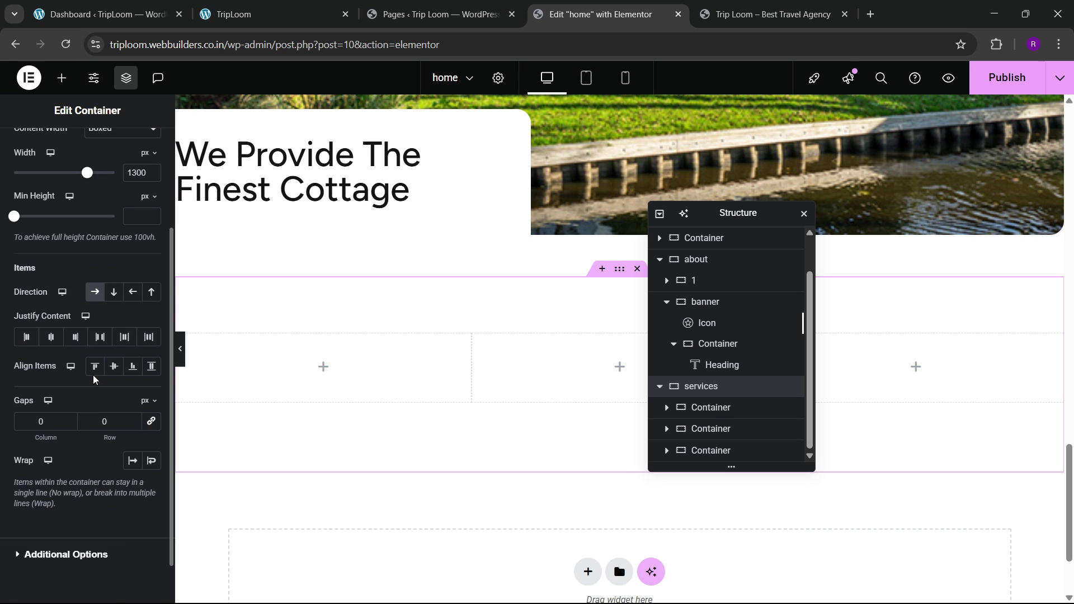
click(113, 366)
click(311, 6)
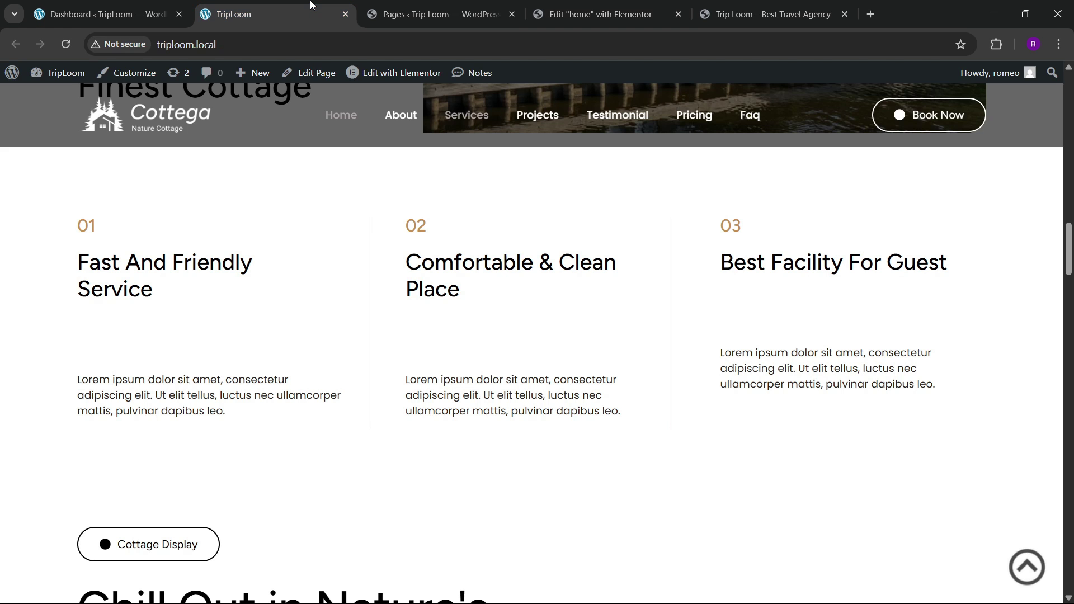
click(568, 11)
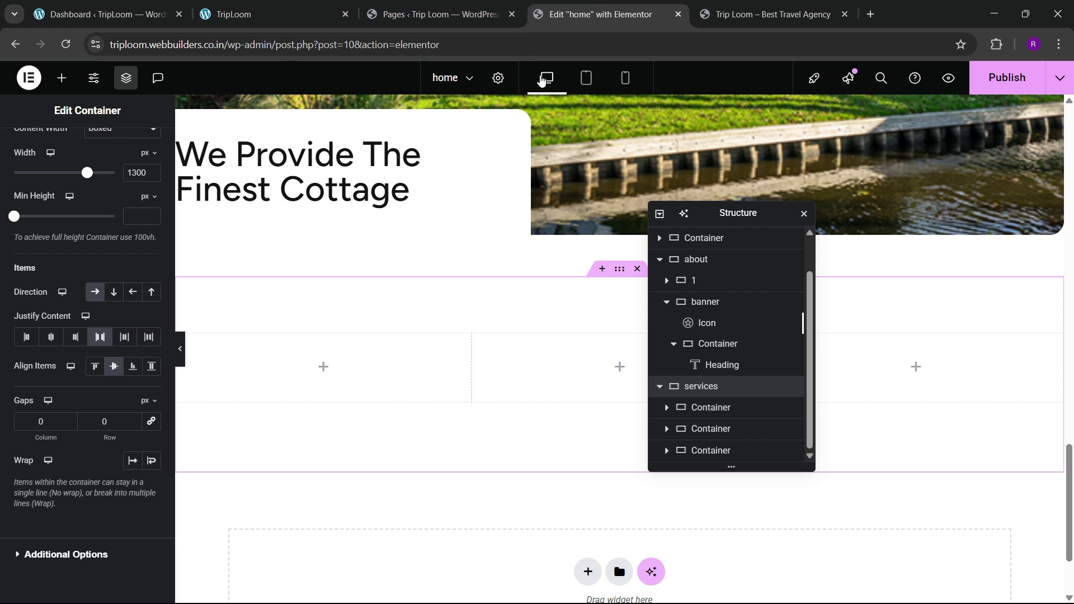
click(62, 78)
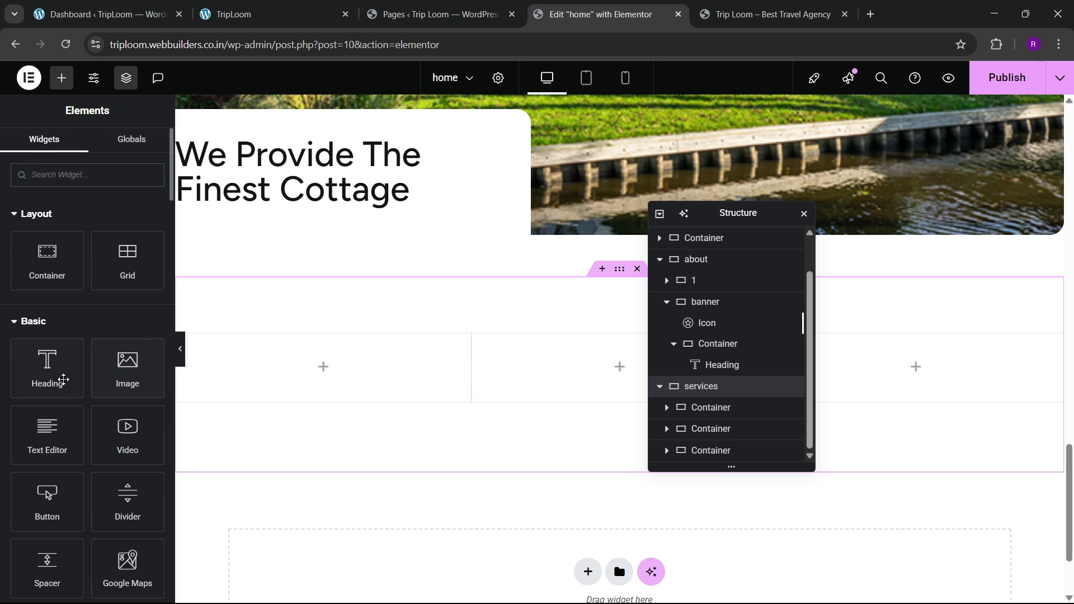
Step: Add a heading reading '01' to the first services column
drag(63, 379, 288, 374)
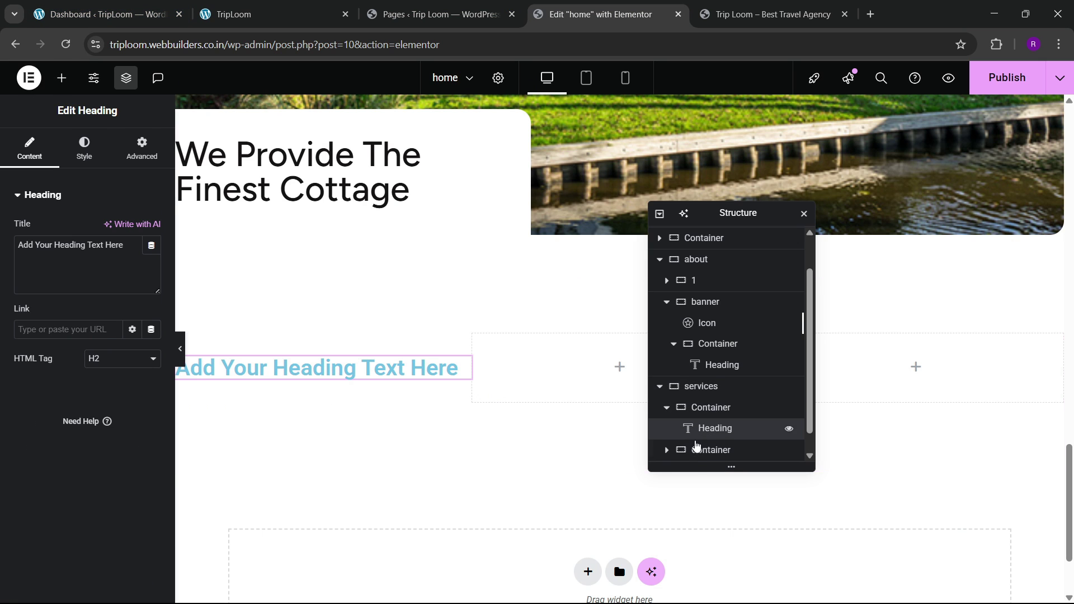
click(263, 15)
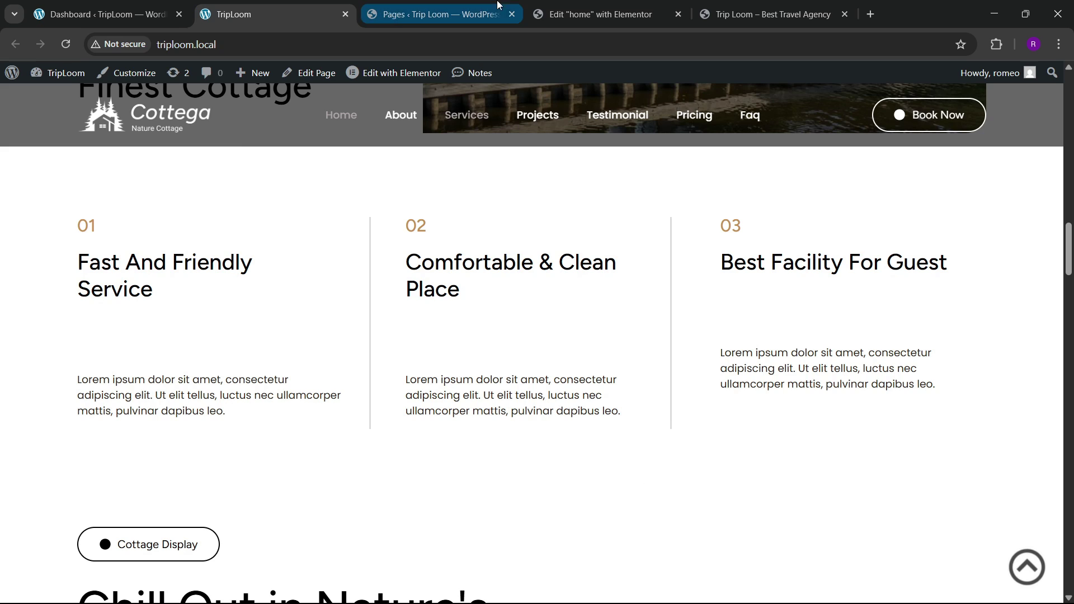
click(565, 14)
triple_click(64, 255)
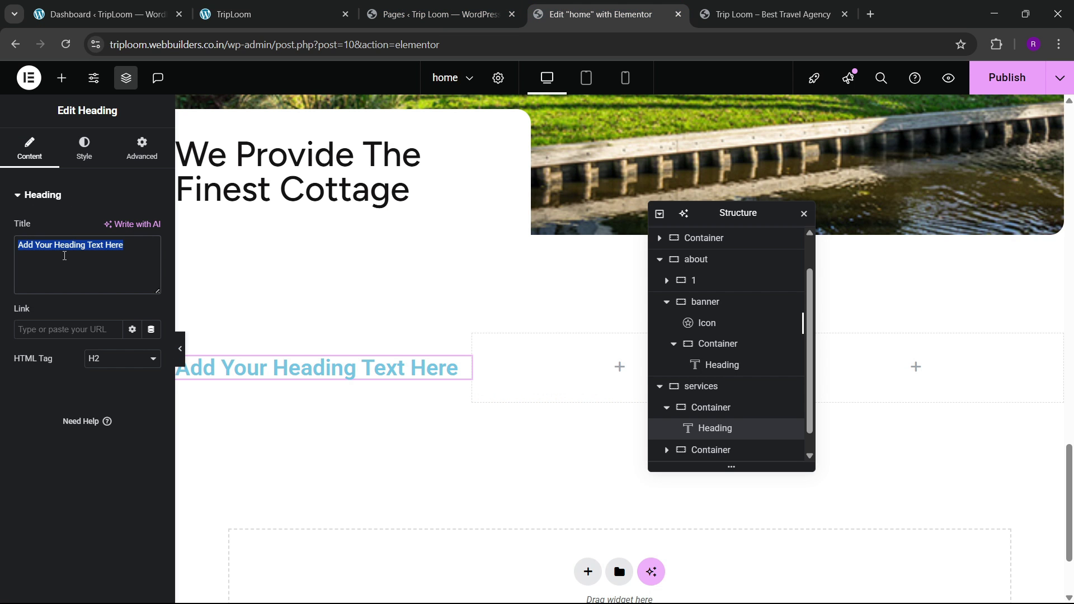
text(01)
Step: Paste a copy of the cottage heading into the column, retitled 'Fast And Friendly Service'
click(436, 15)
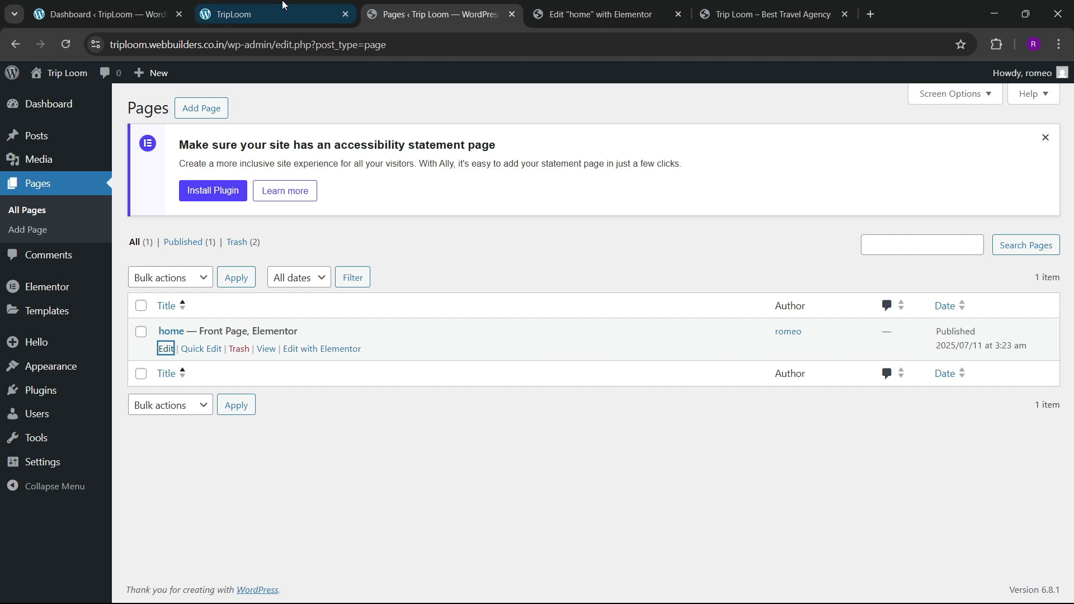
click(263, 15)
click(560, 3)
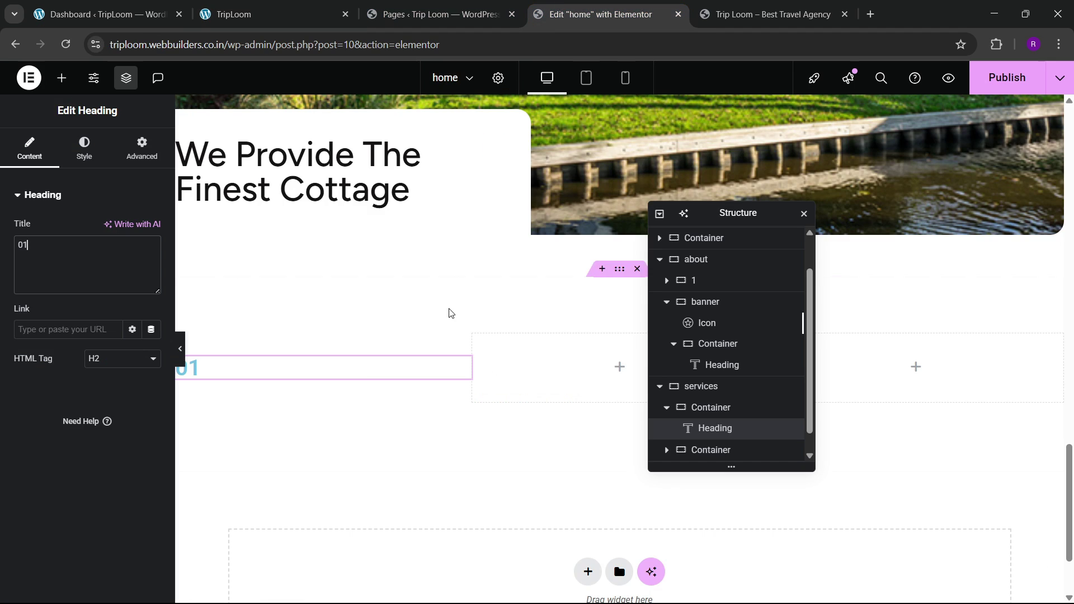
right_click(324, 170)
click(364, 239)
right_click(218, 370)
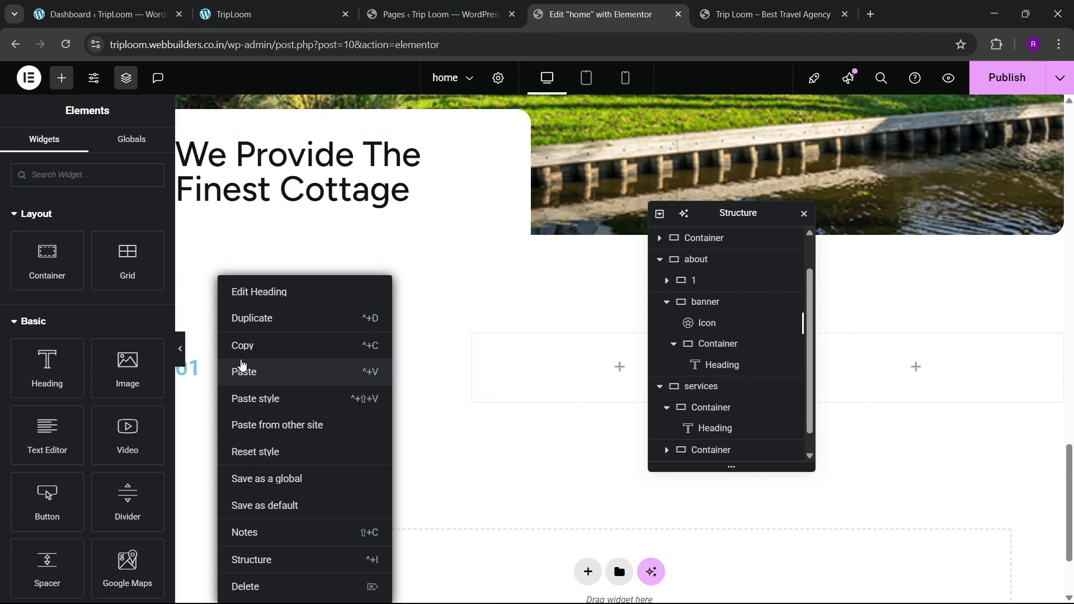
click(241, 367)
click(330, 15)
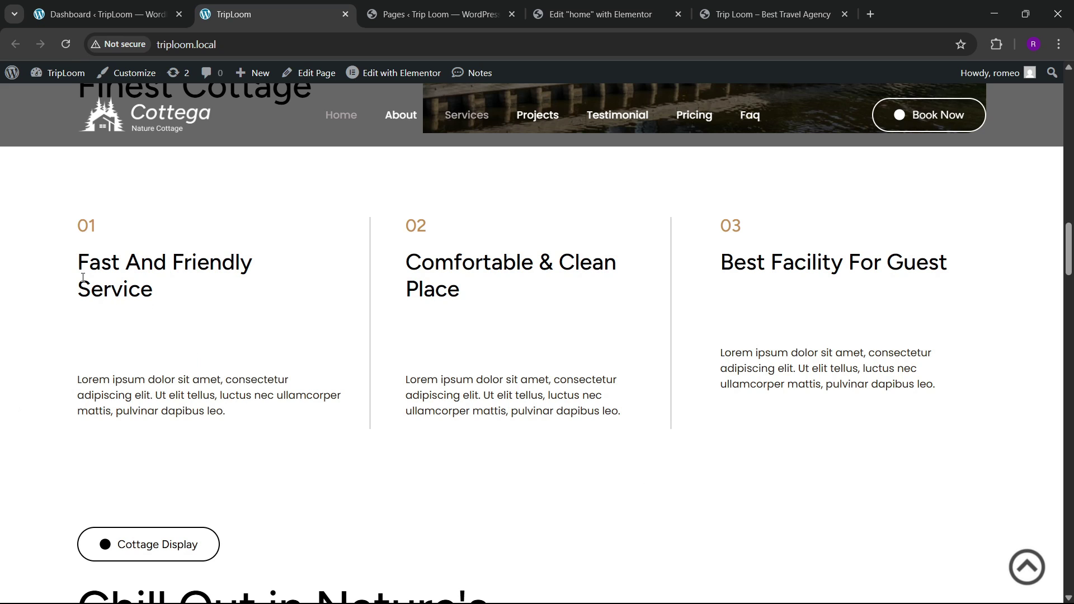
drag(78, 262, 178, 293)
click(609, 11)
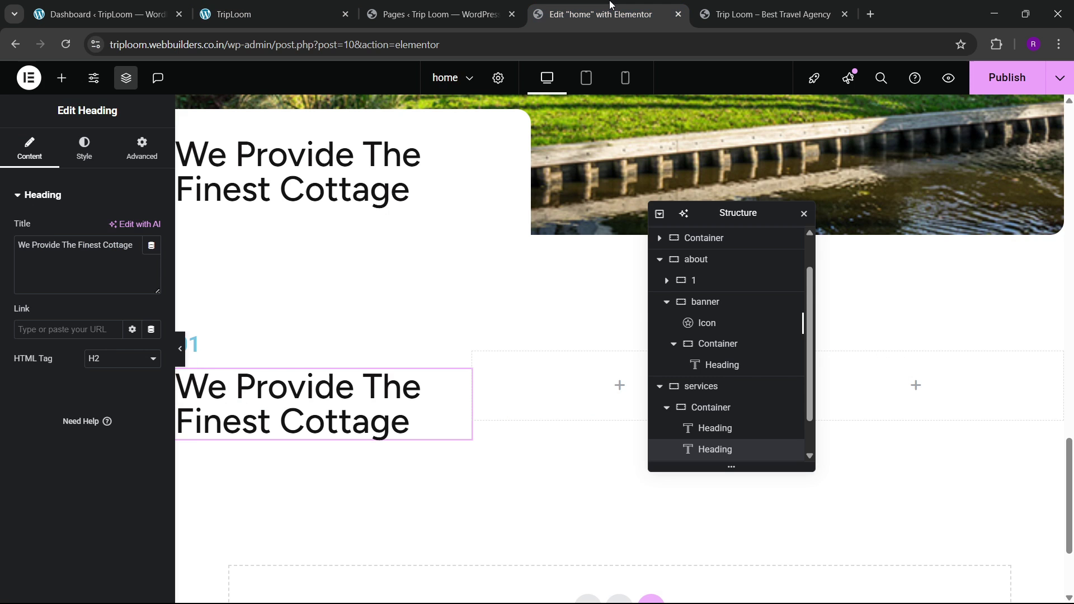
key(ctrl+a)
key(ctrl+v)
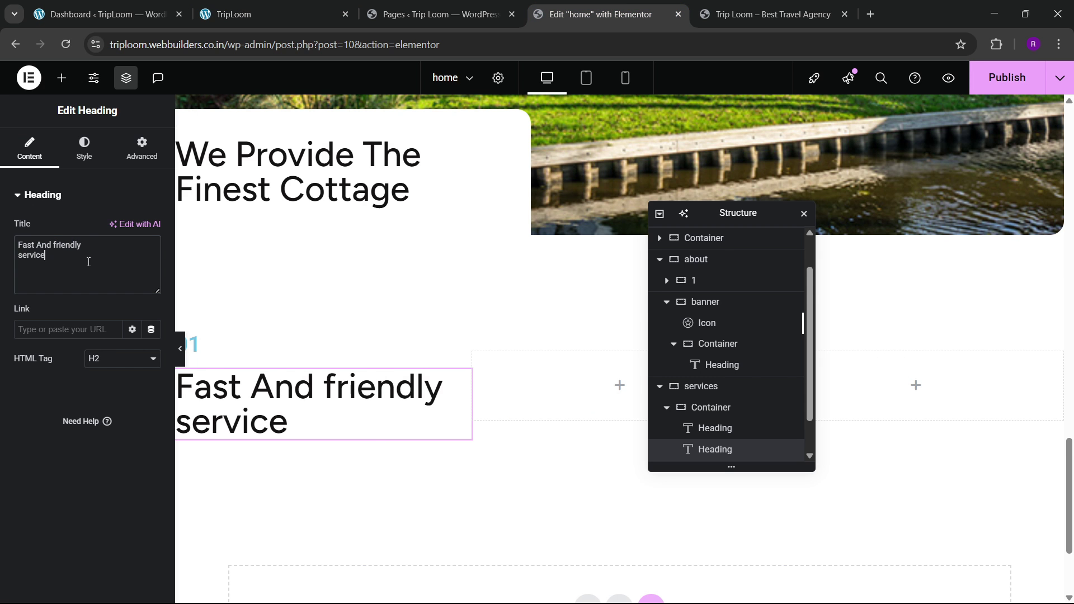
Step: Set the service heading's typography size to 30 px
click(84, 148)
click(149, 267)
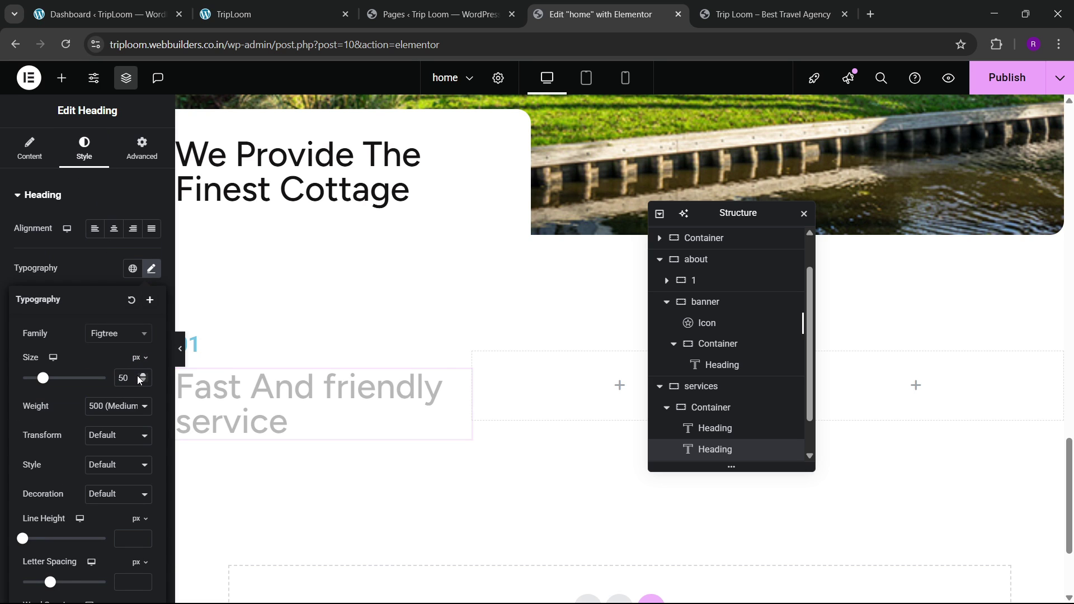
click(143, 376)
click(142, 381)
click(143, 381)
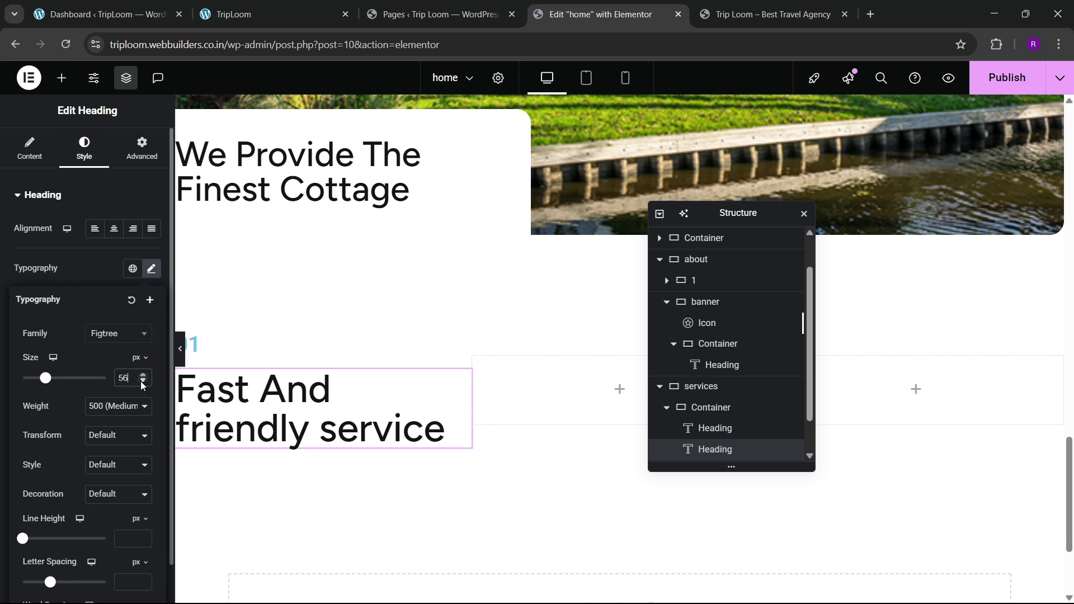
click(143, 381)
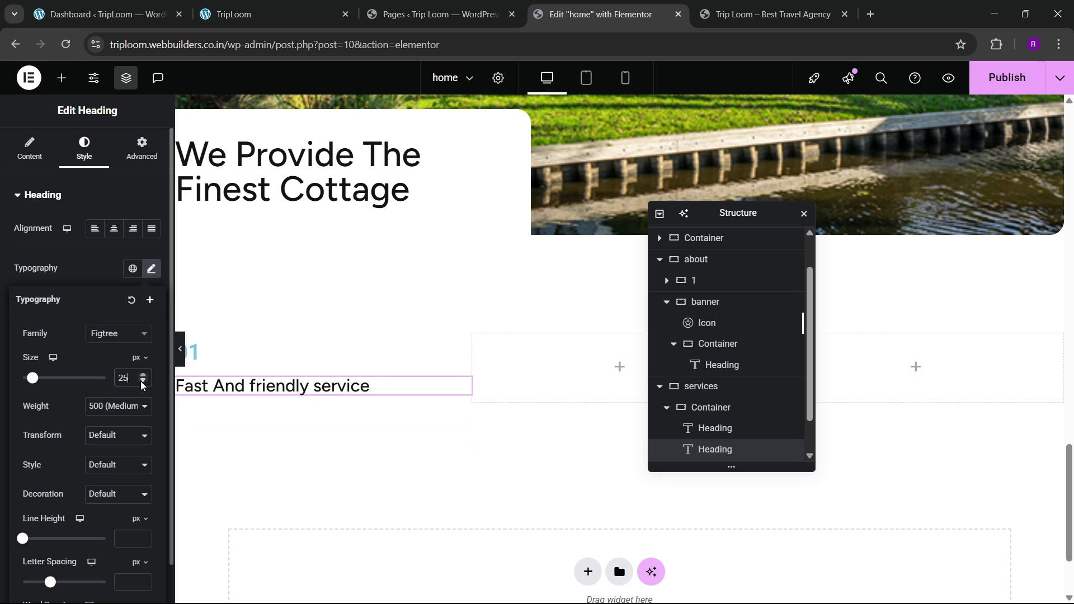
click(322, 14)
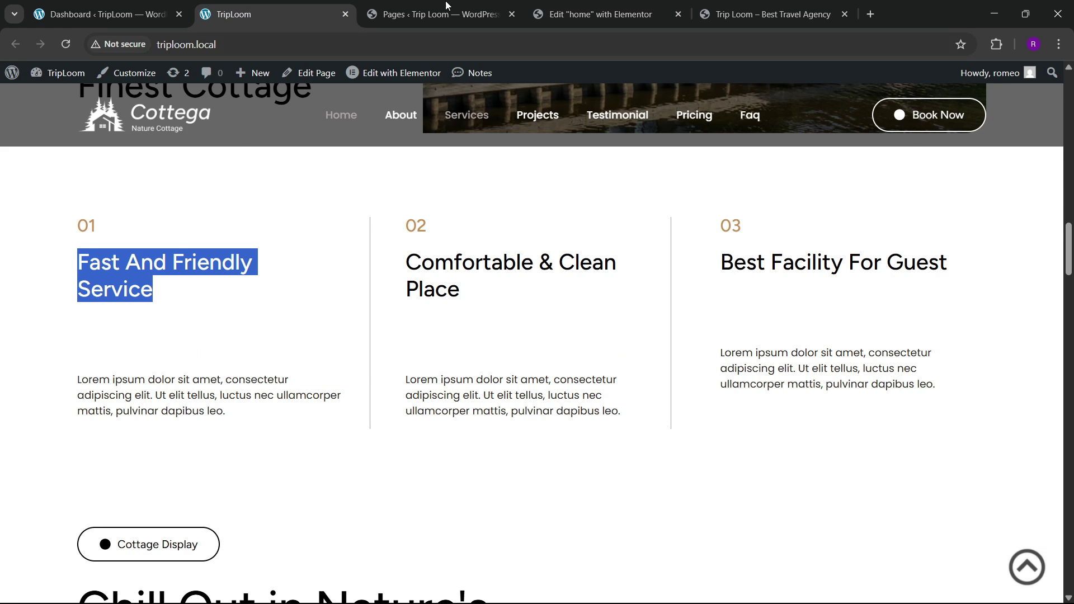
click(548, 14)
click(144, 375)
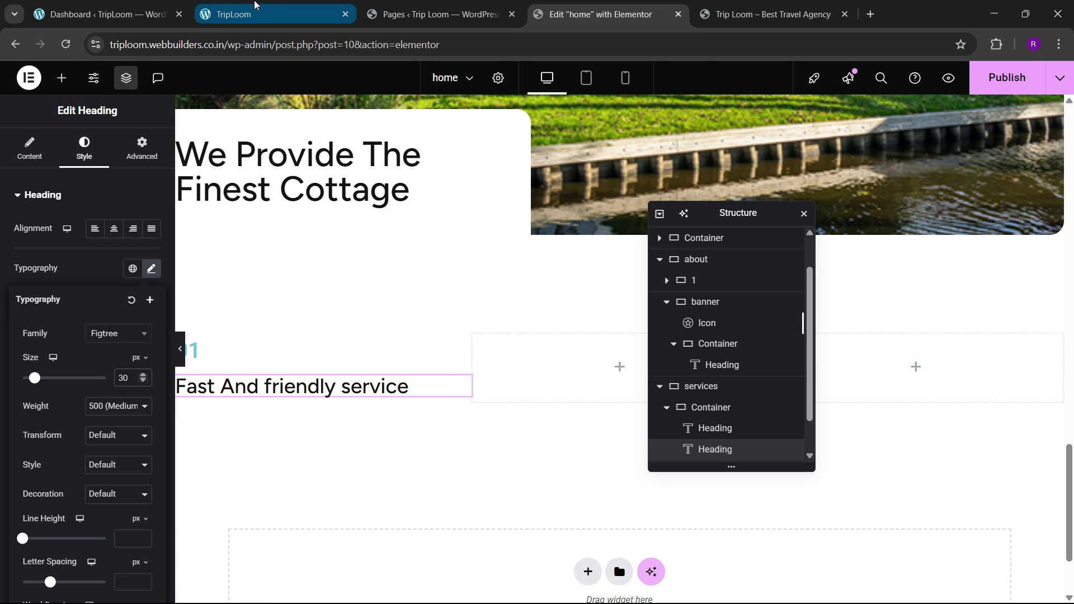
click(280, 6)
click(319, 293)
click(601, 14)
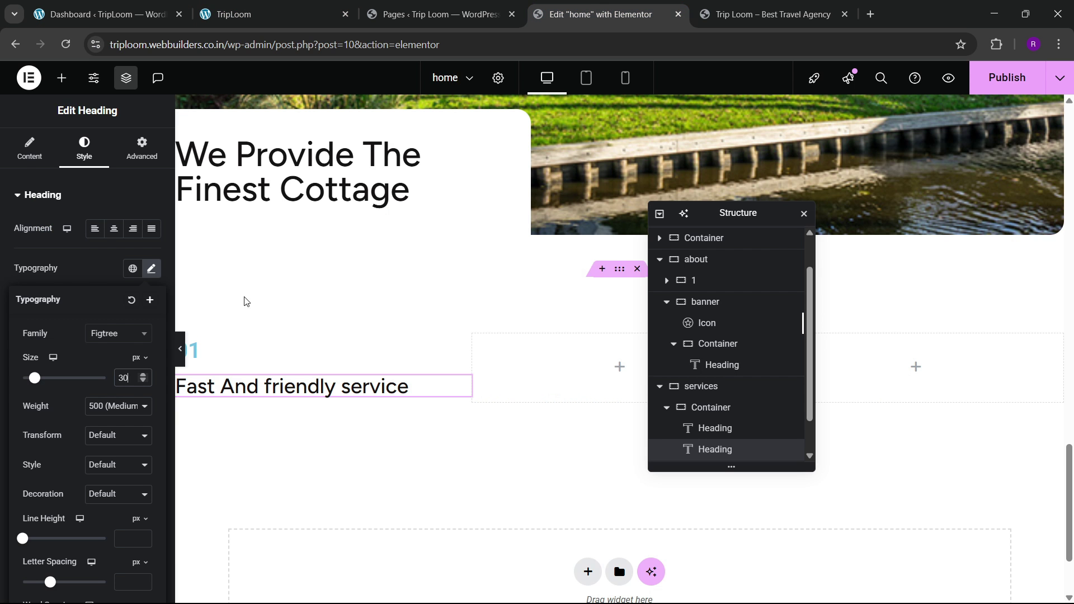
Step: Set the heading's text transform to Capitalize
click(95, 445)
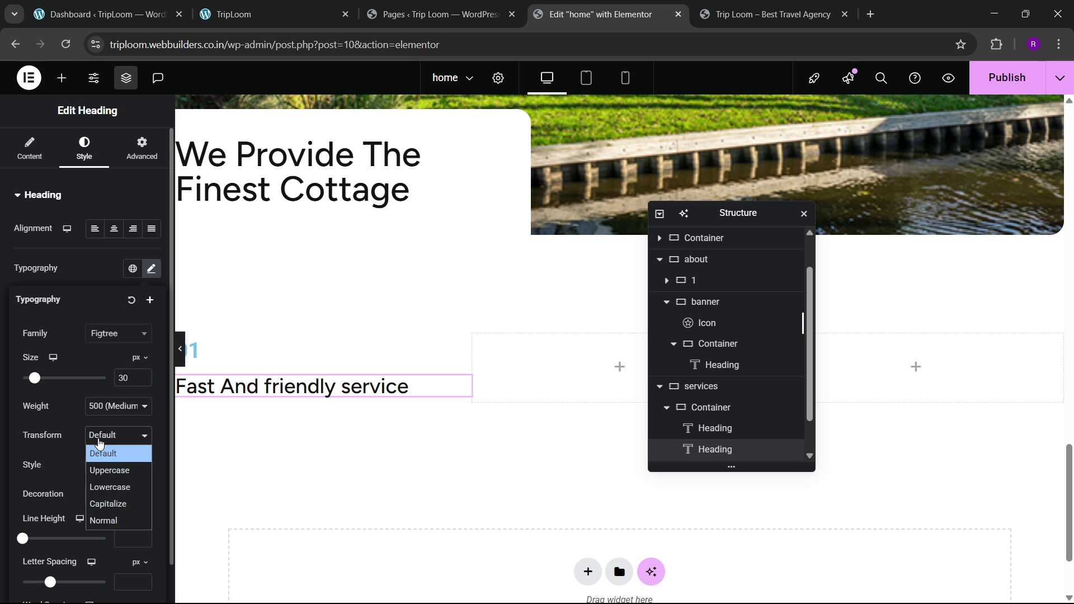
click(104, 501)
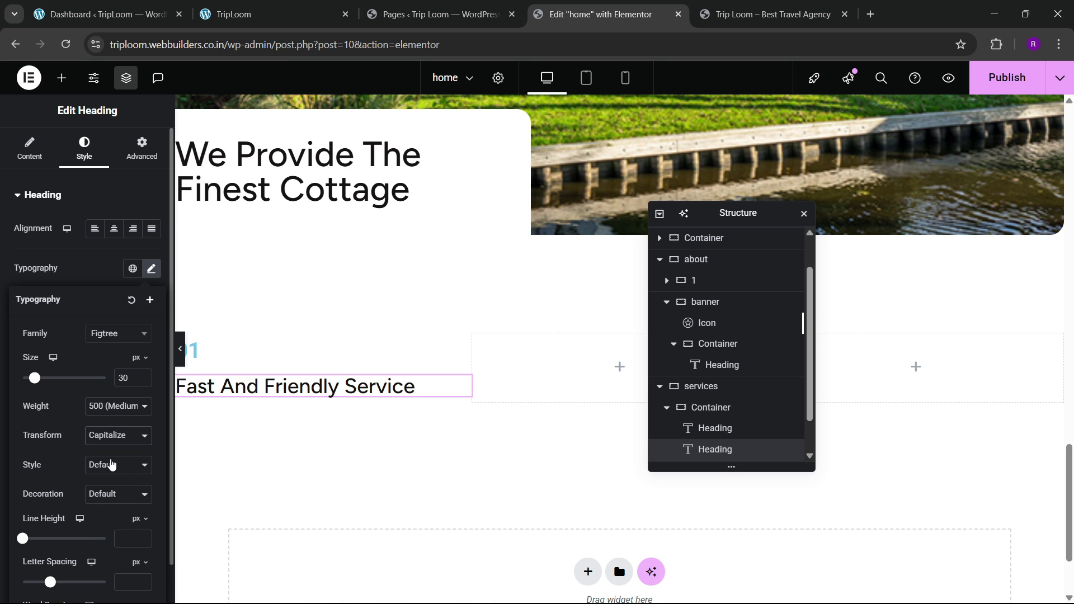
click(268, 14)
click(540, 23)
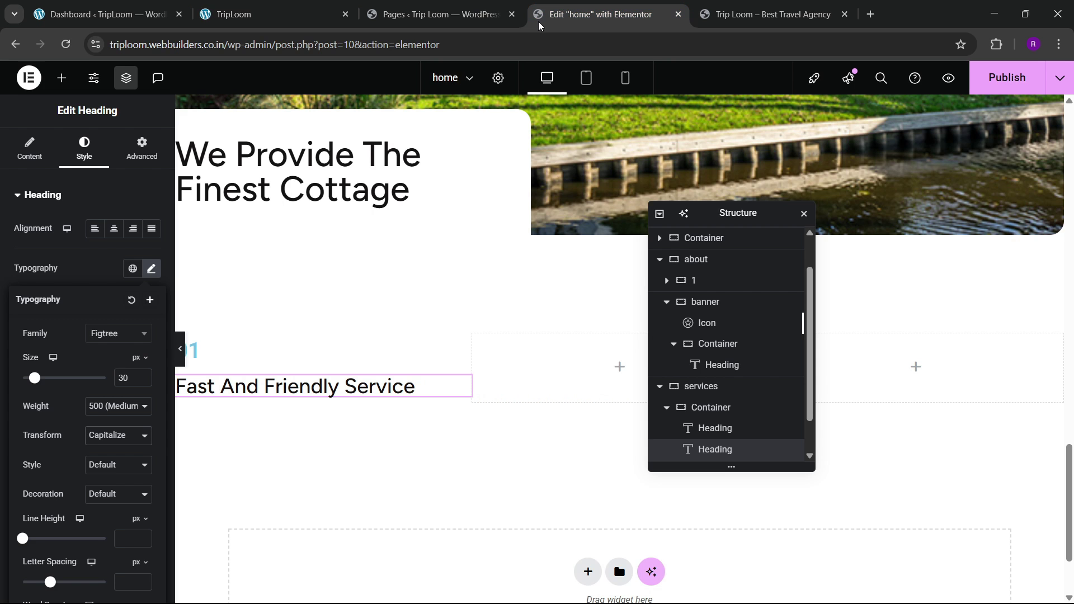
click(301, 6)
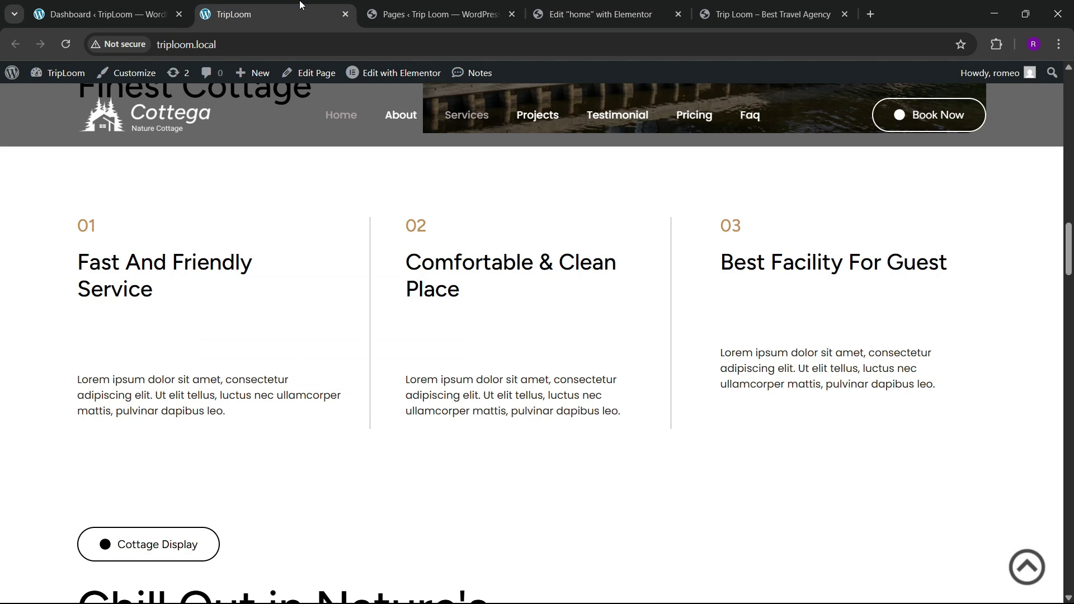
click(599, 14)
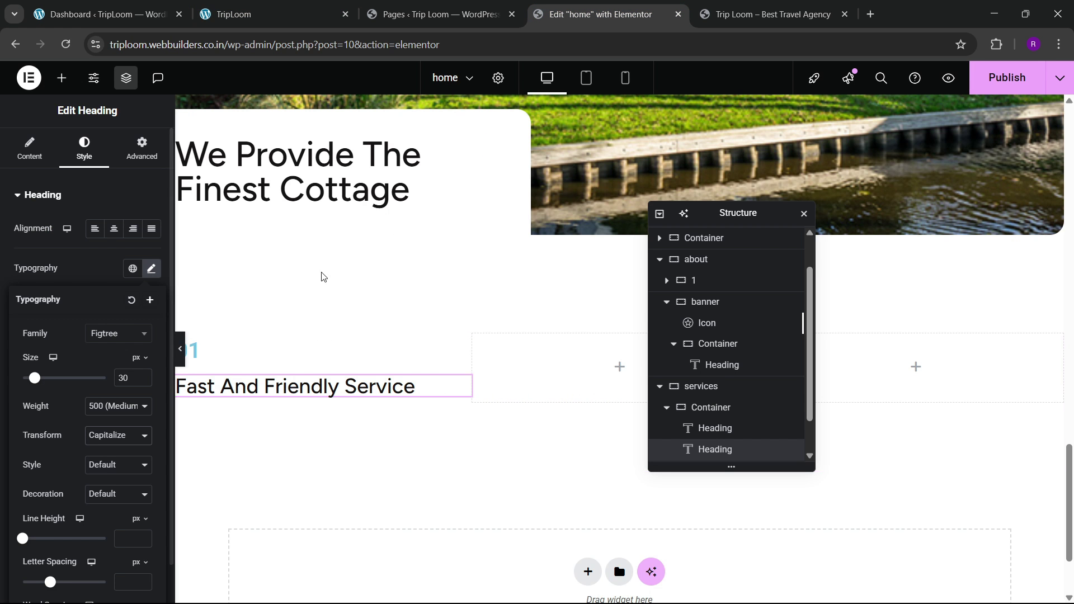
scroll(330, 274, up, 3)
scroll(357, 296, up, 8)
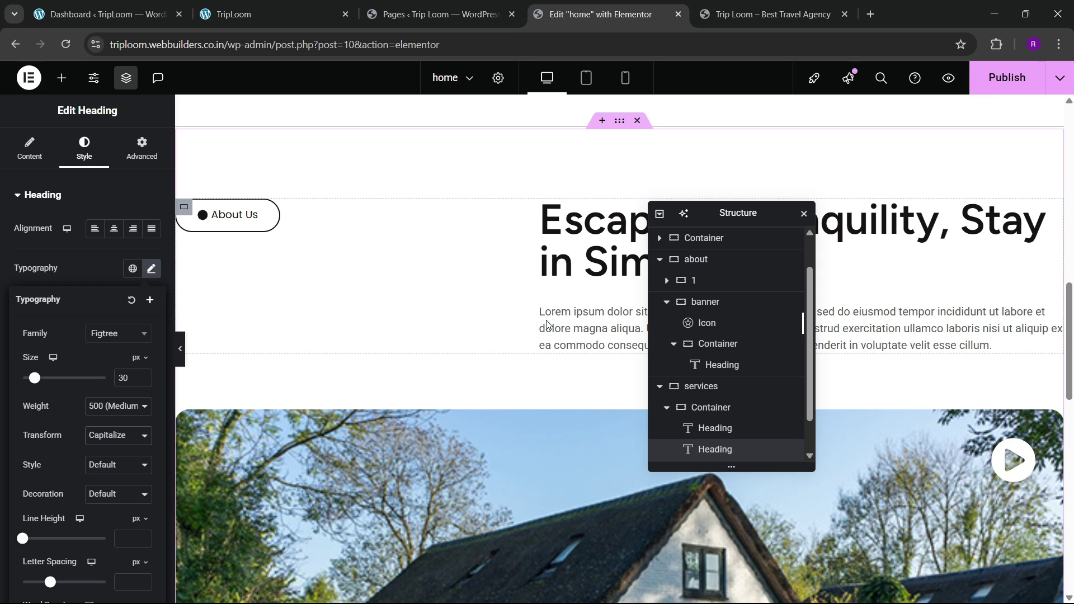
Step: Copy the about-section lorem ipsum paragraph and paste it below the service heading
right_click(576, 331)
click(596, 343)
scroll(333, 379, down, 10)
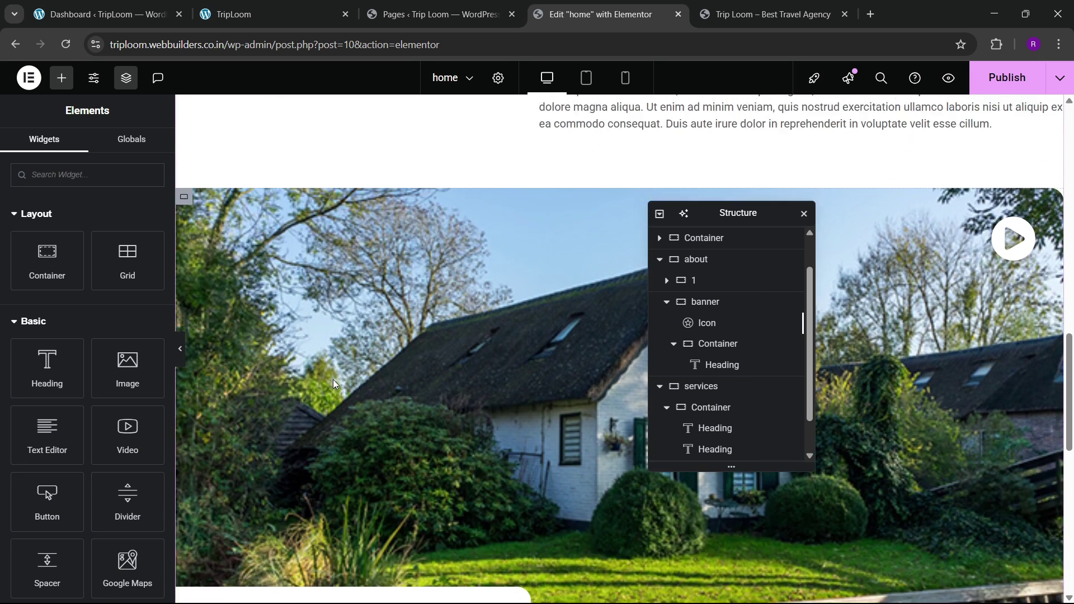
right_click(298, 326)
click(320, 369)
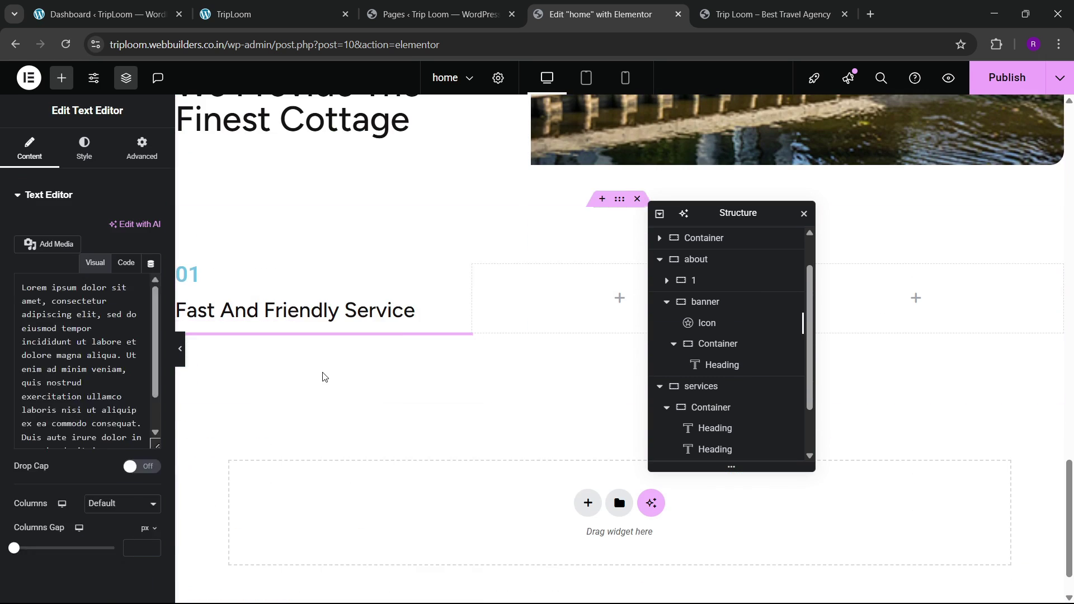
click(259, 5)
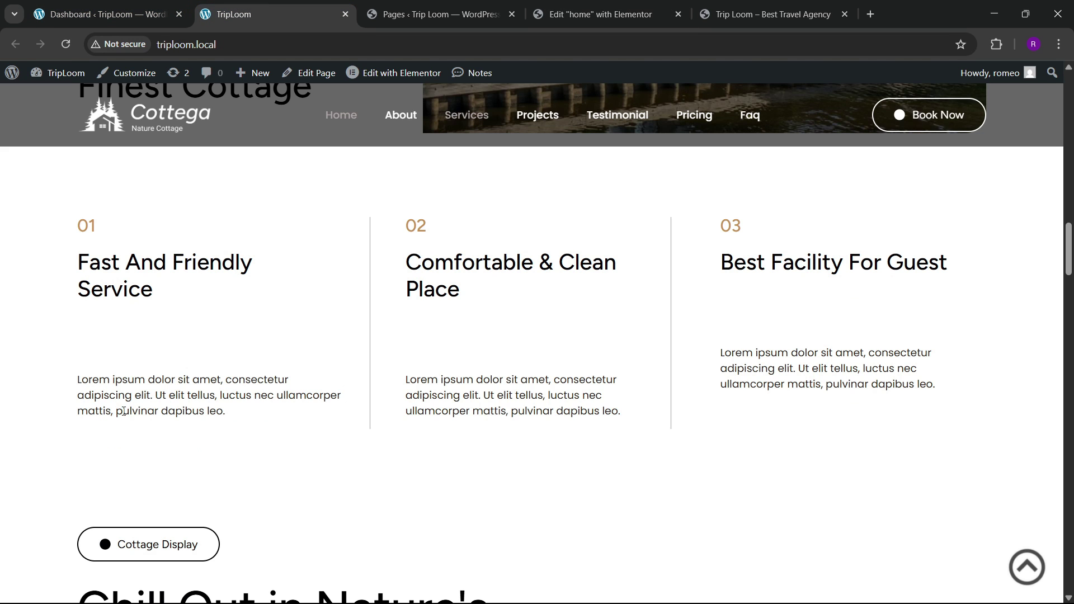
click(596, 14)
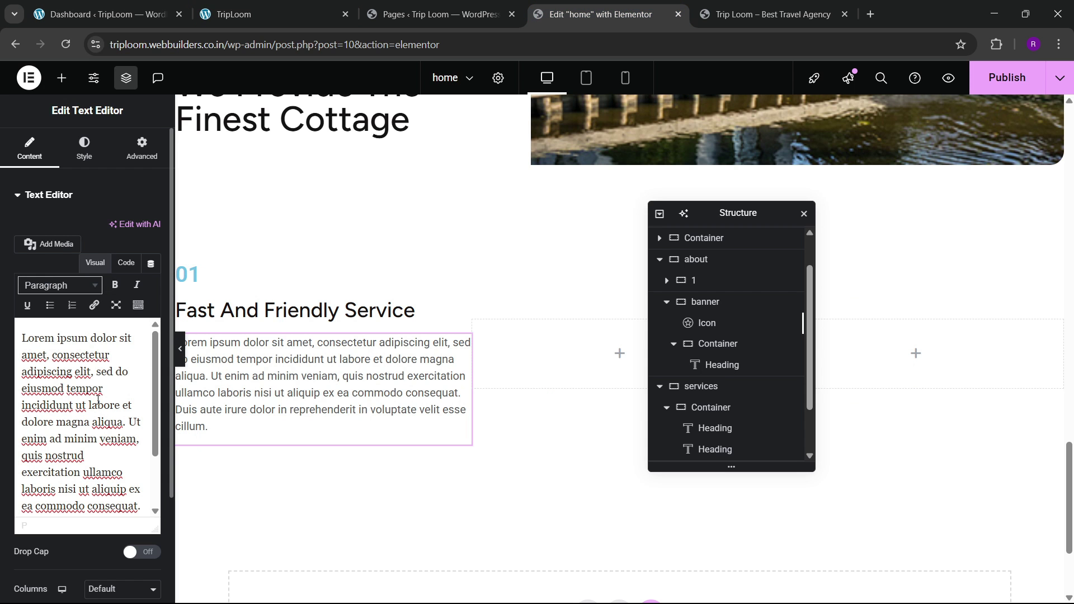
scroll(114, 422, down, 3)
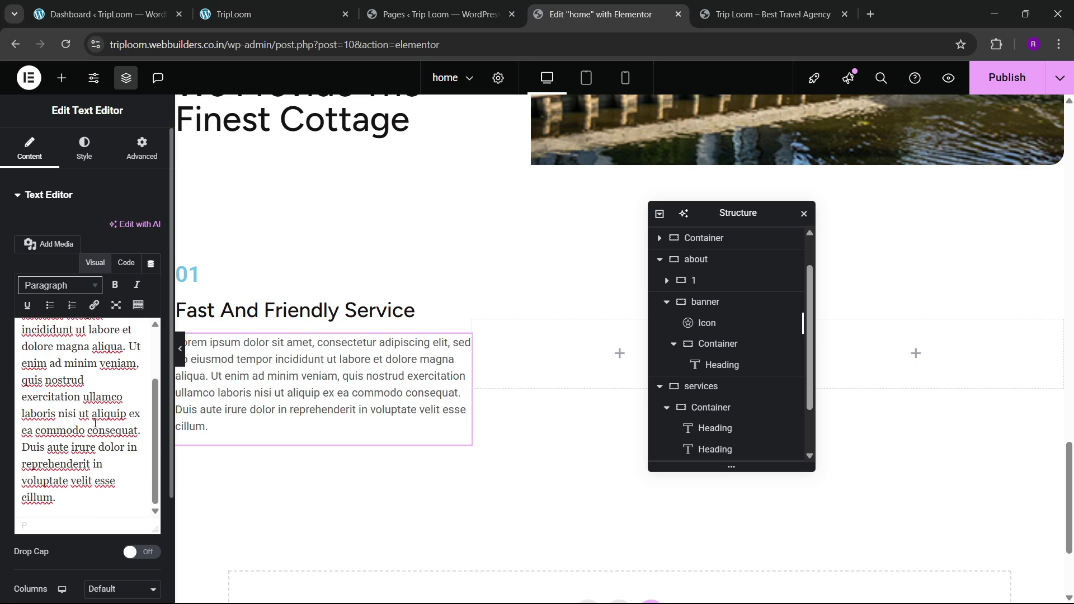
scroll(94, 423, up, 3)
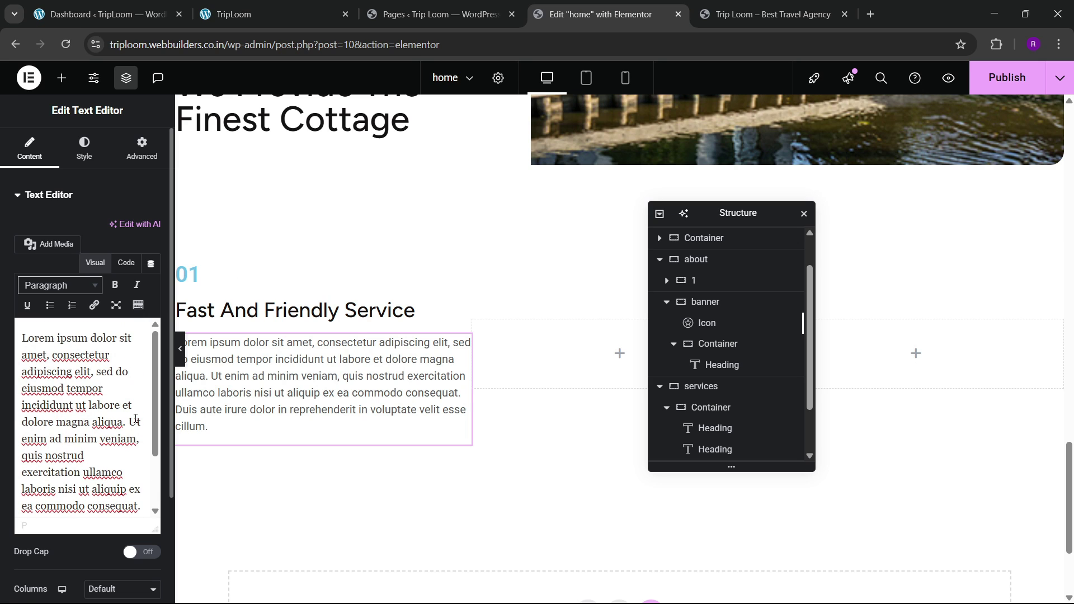
Step: Trim the pasted paragraph so it ends at 'dolore magna aliqua.'
drag(127, 426, 158, 550)
key(BackSpace)
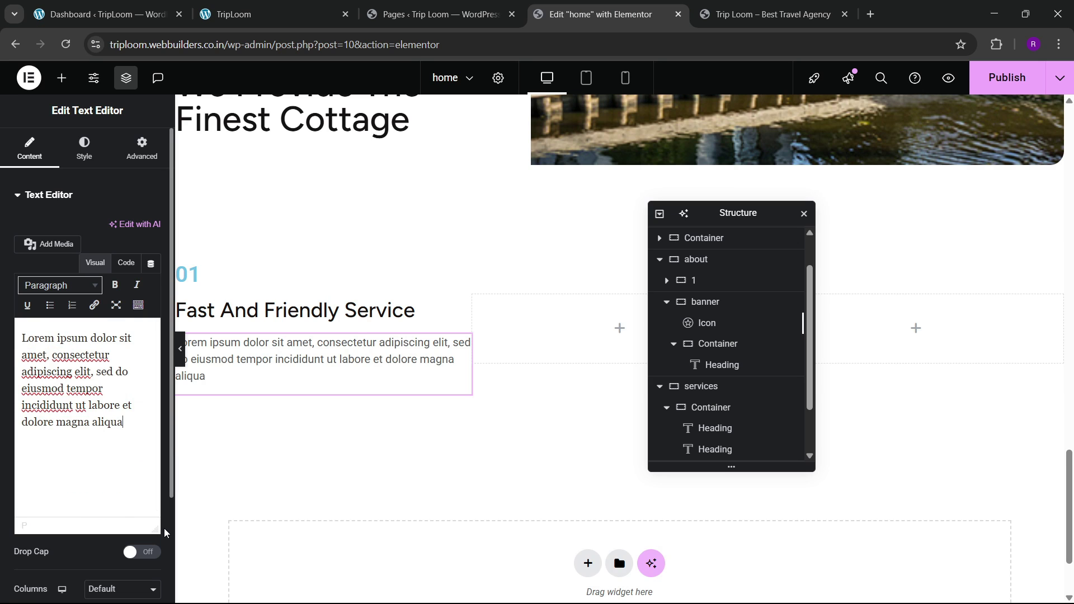
click(460, 7)
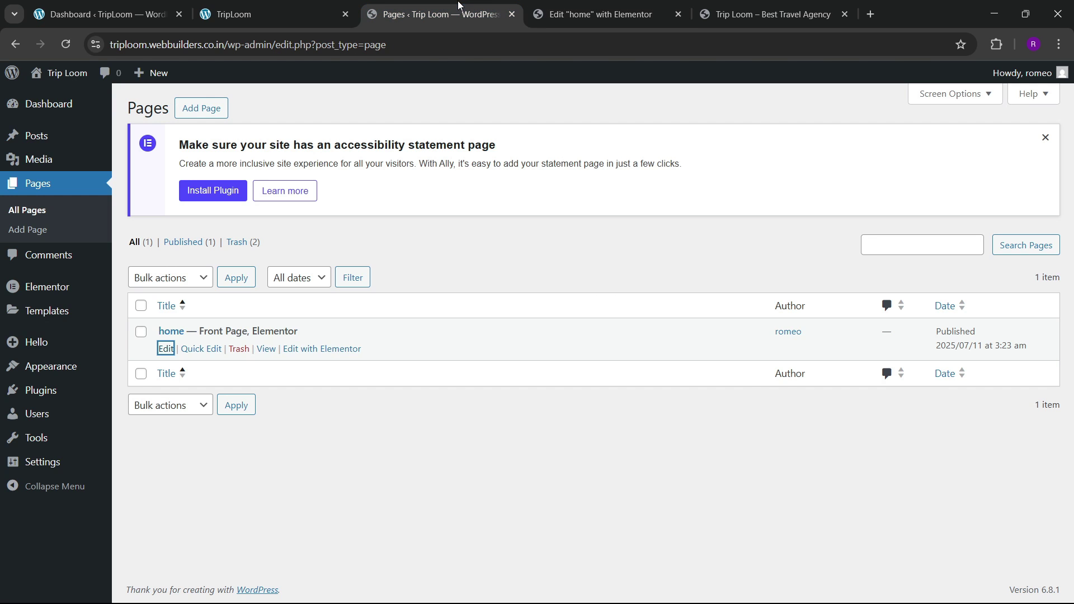
click(295, 5)
click(599, 14)
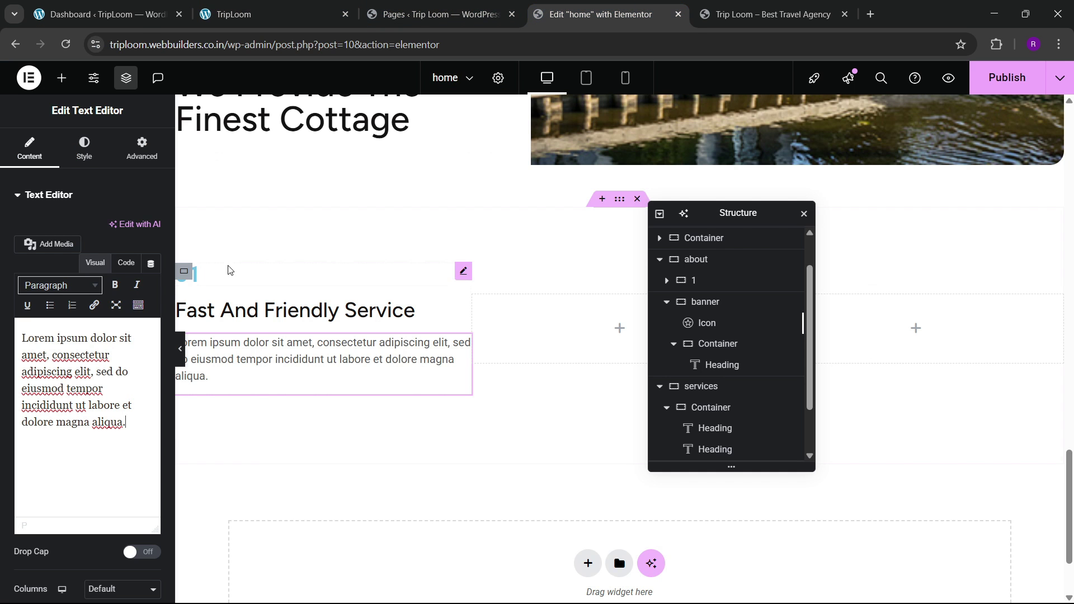
click(215, 277)
Step: Make the 01 number heading gold using the global golden colour, checking against the live site
click(84, 150)
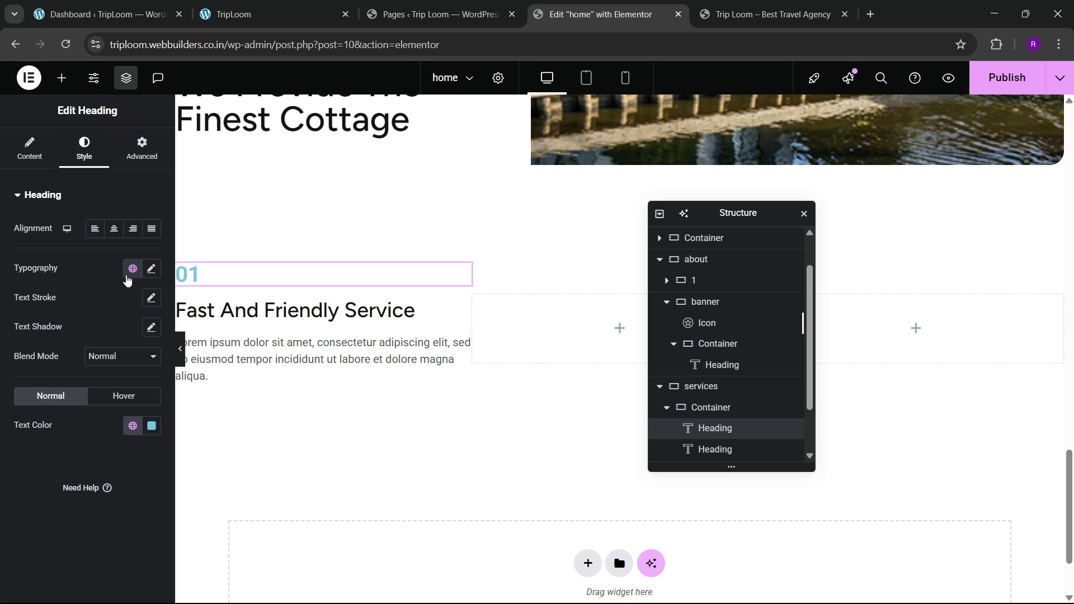
click(132, 427)
click(52, 394)
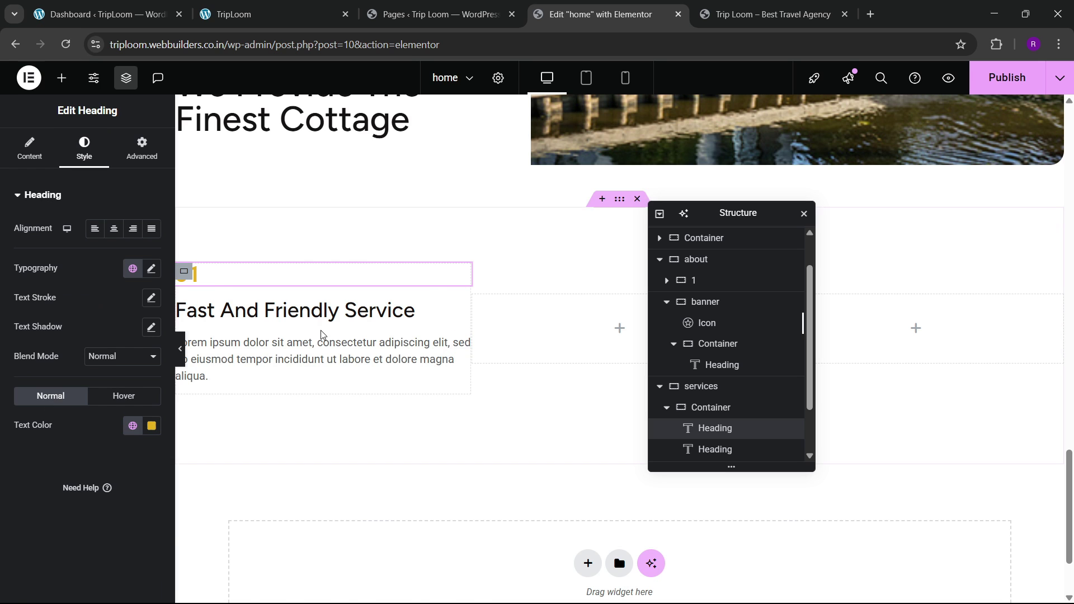
click(307, 5)
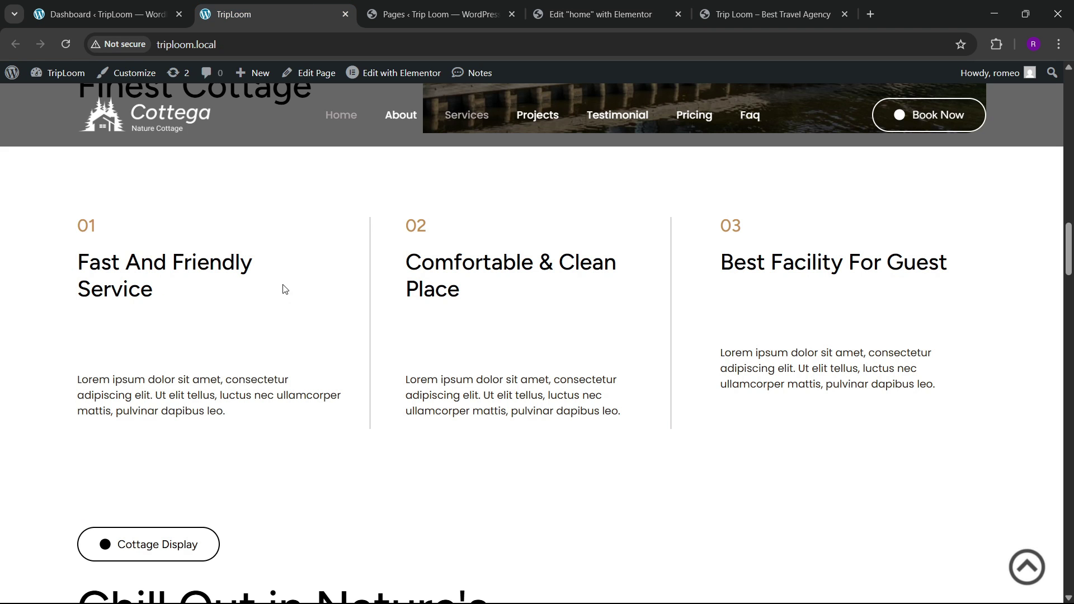
click(572, 2)
Step: Give the service paragraph a 60 px top margin
click(462, 342)
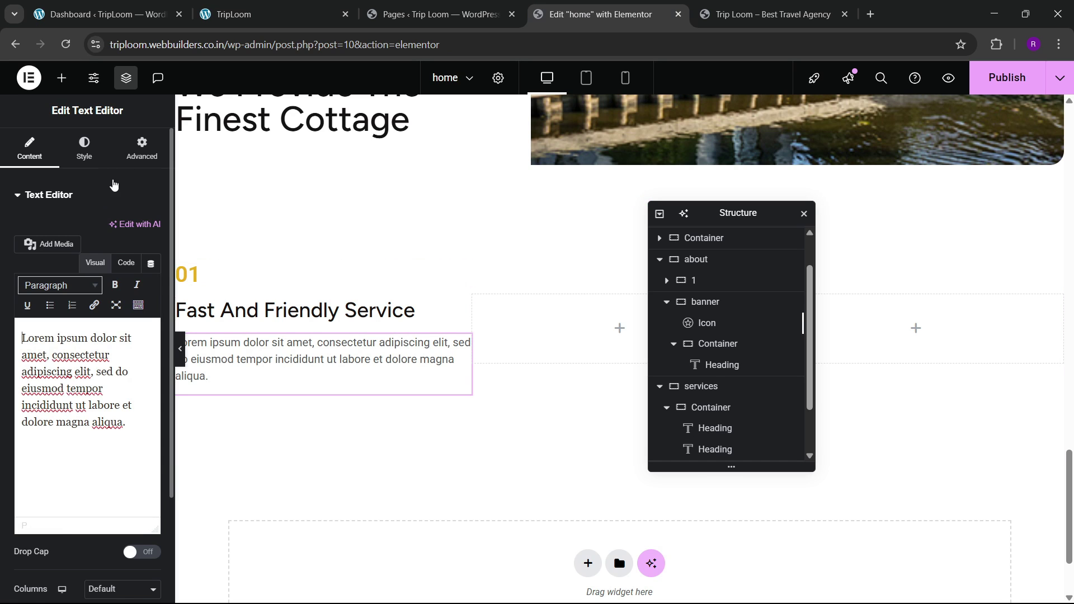
click(142, 149)
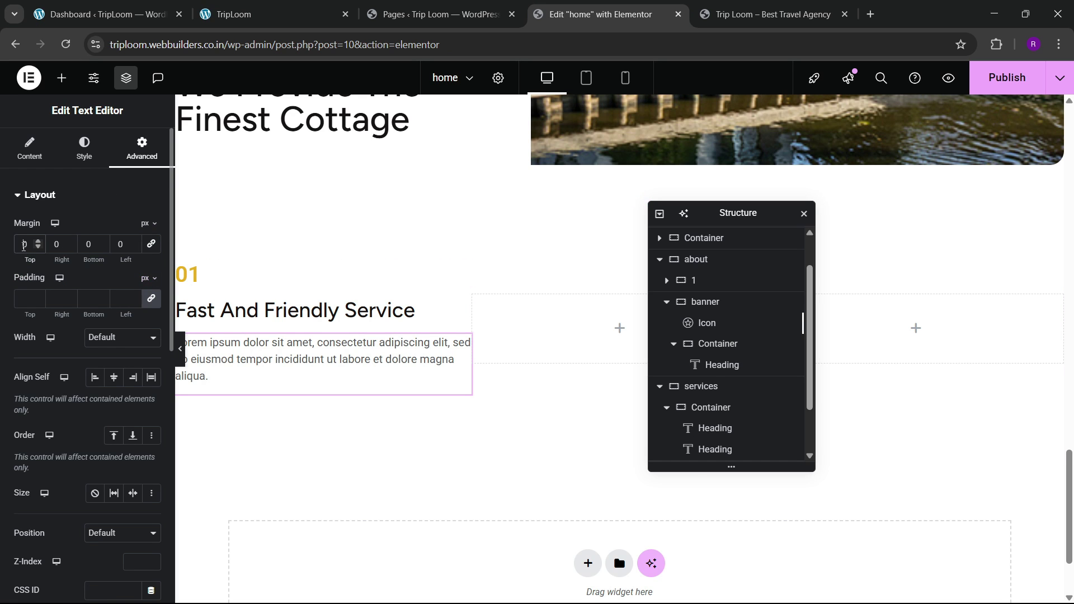
text(4)
key(BackSpace)
text(6)
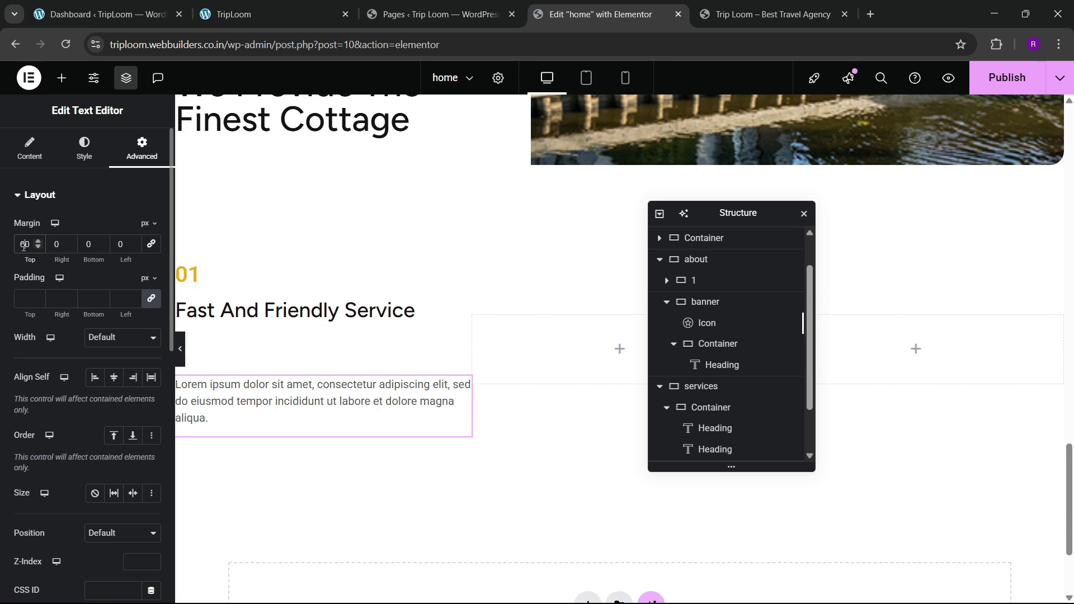
scroll(716, 411, down, 1)
Step: Set the first service column's padding to 40 px top, right and bottom, 0 left
click(710, 380)
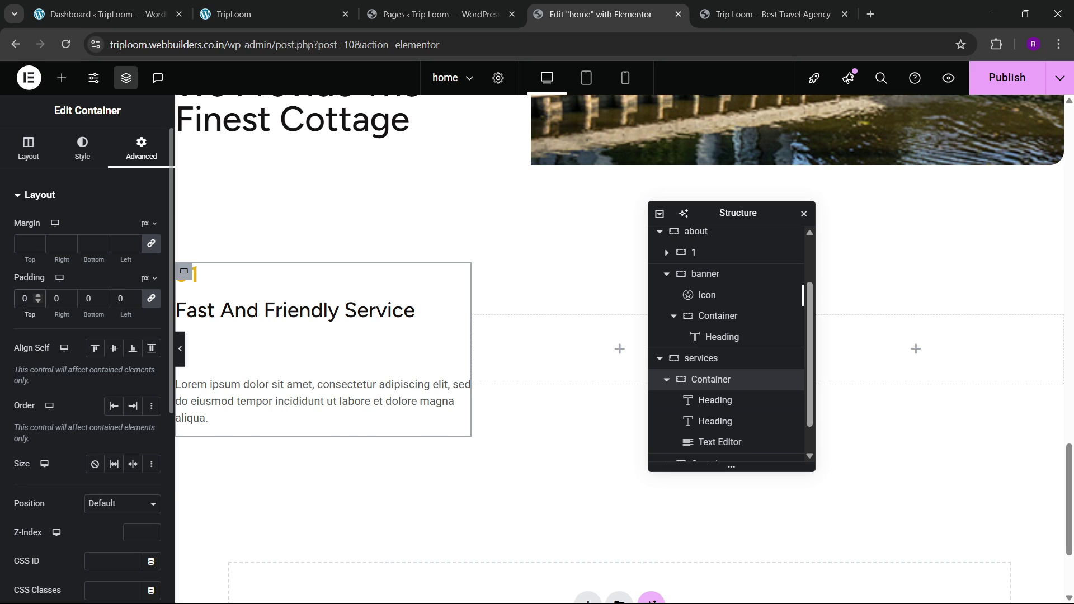
text(4)
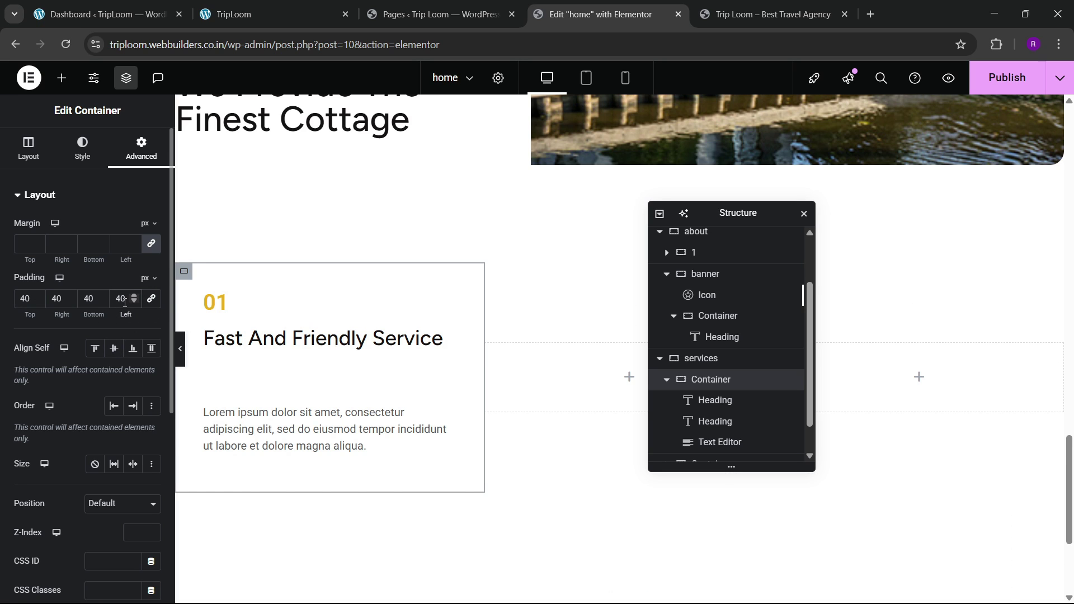
key(BackSpace)
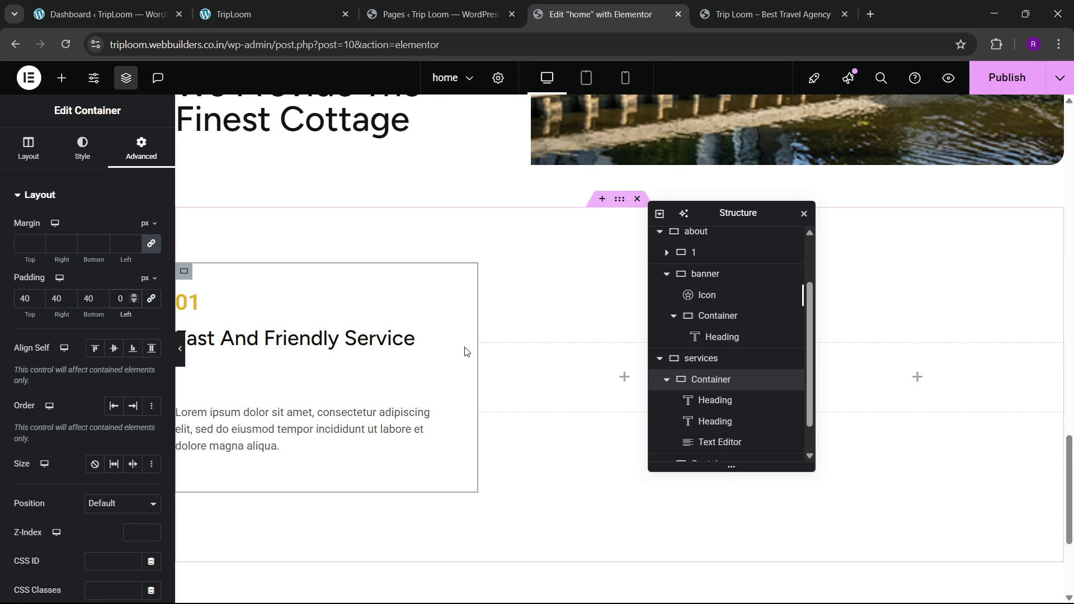
click(666, 380)
Step: Delete the two empty column containers
right_click(696, 435)
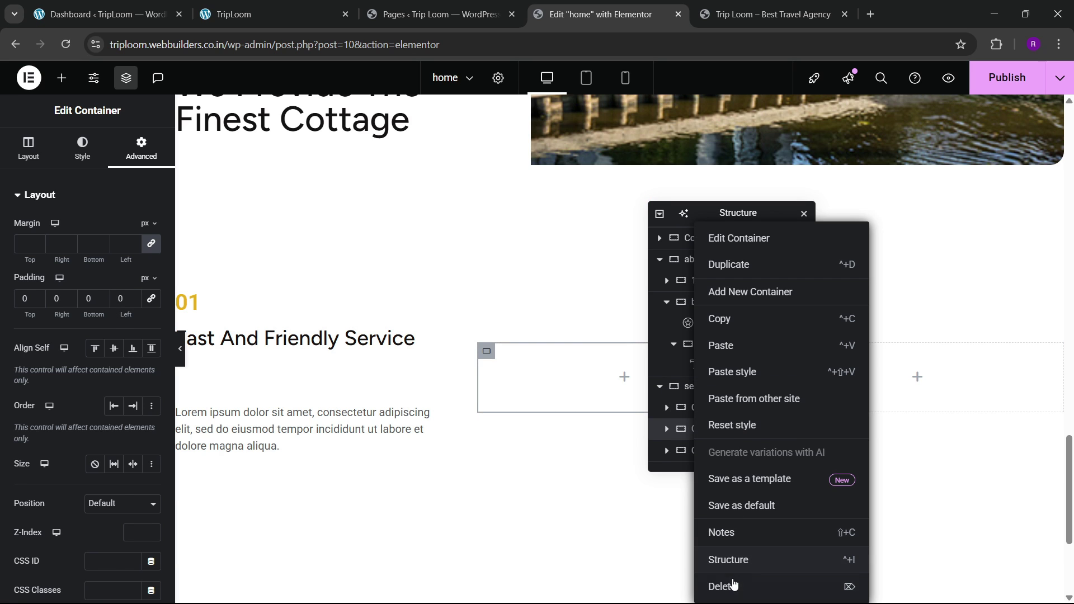
click(727, 583)
click(723, 455)
right_click(722, 456)
click(721, 585)
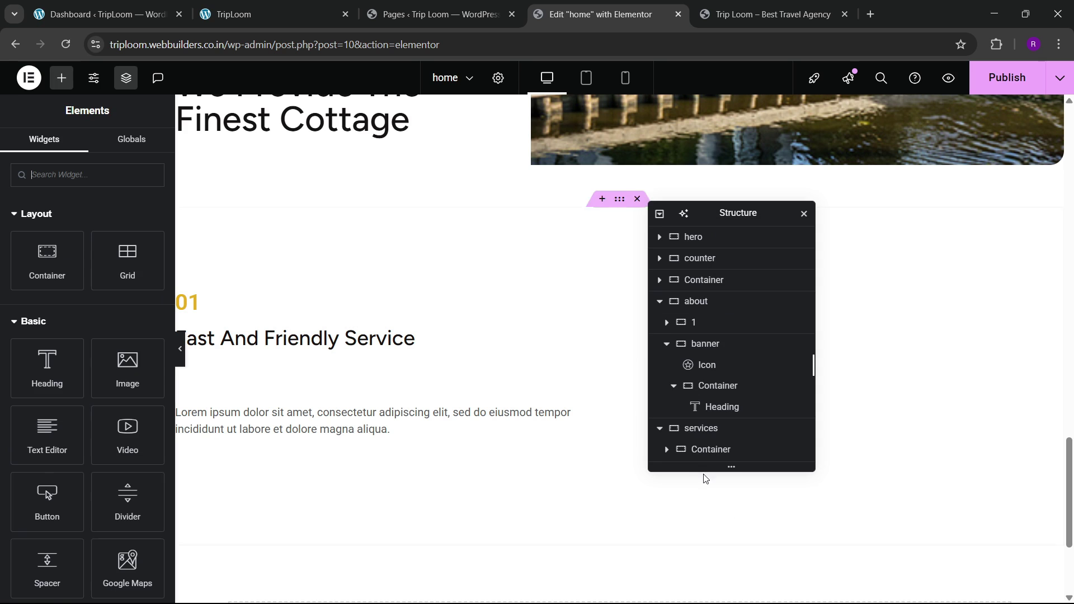
Step: Duplicate the filled service column twice to make the second and third columns
click(695, 448)
right_click(695, 447)
click(727, 265)
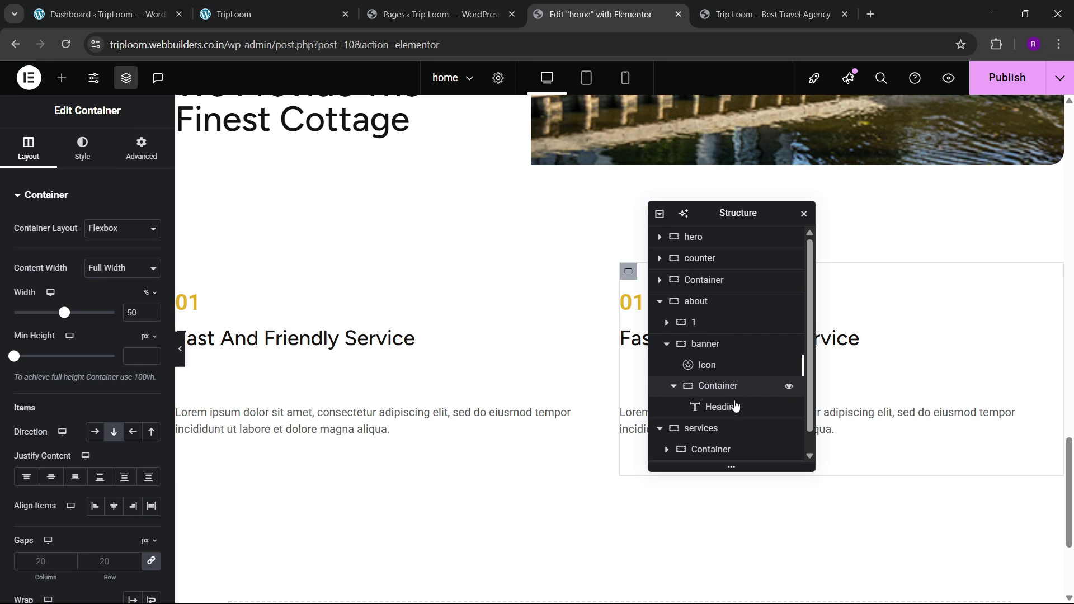
scroll(721, 425, down, 1)
right_click(717, 450)
click(749, 265)
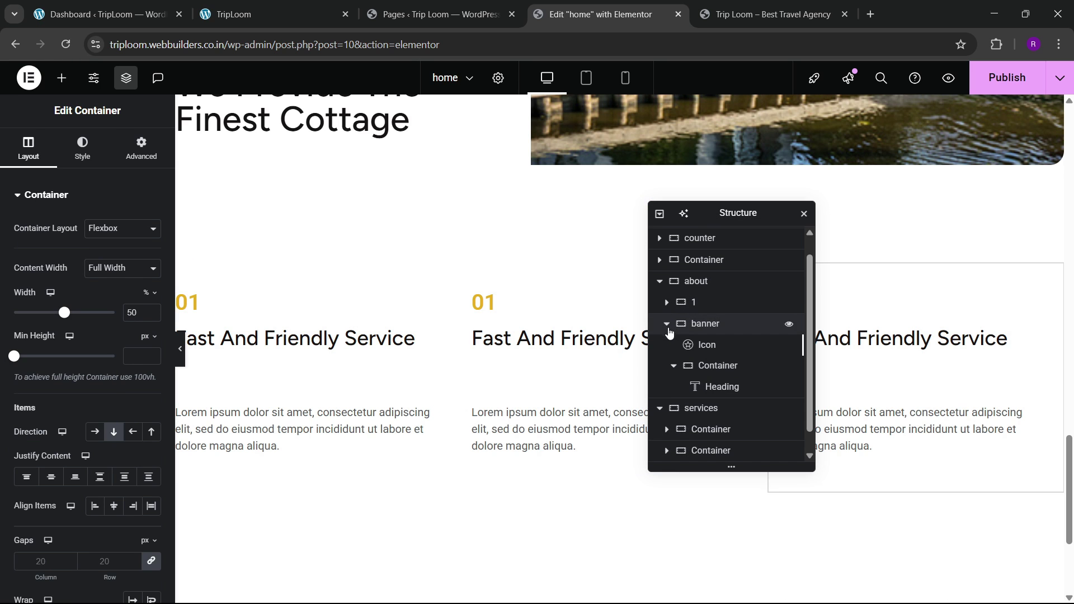
scroll(693, 425, down, 1)
Step: Set the second and third service columns' padding to 40 px on all sides, including left
click(702, 387)
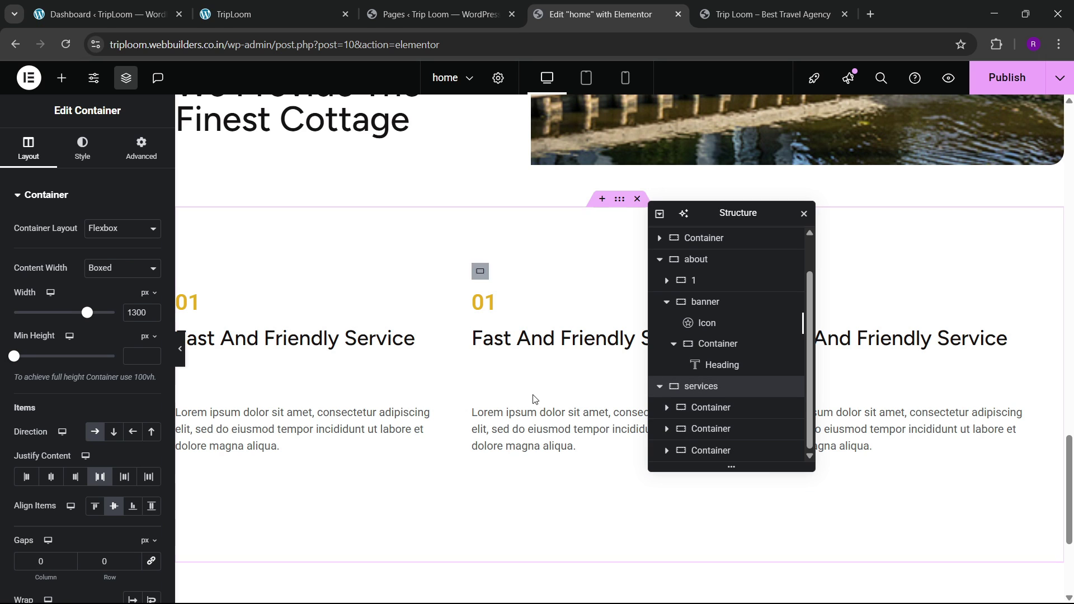
click(484, 277)
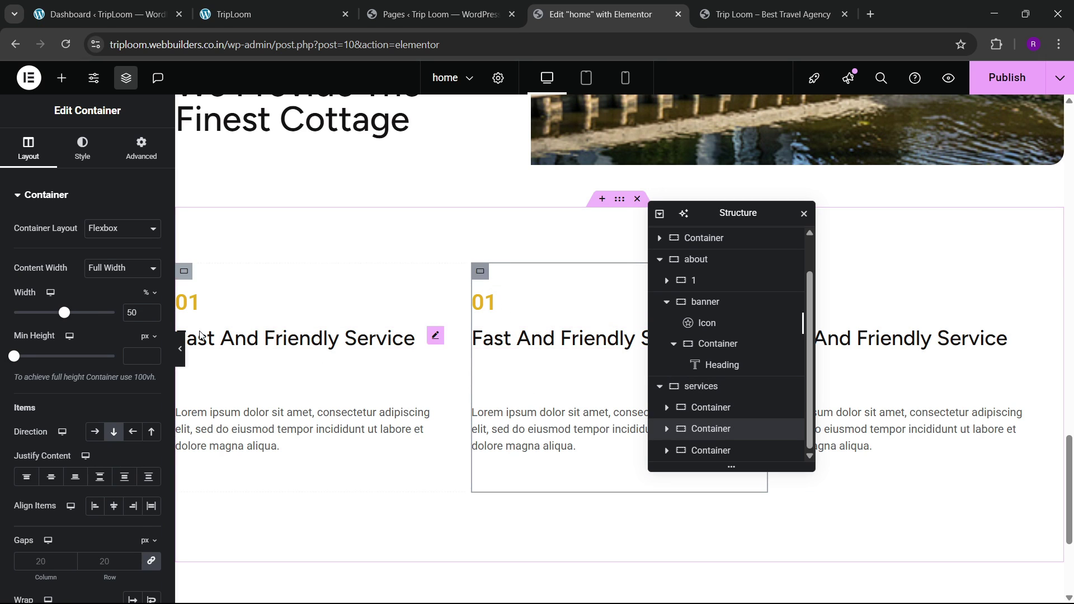
click(142, 148)
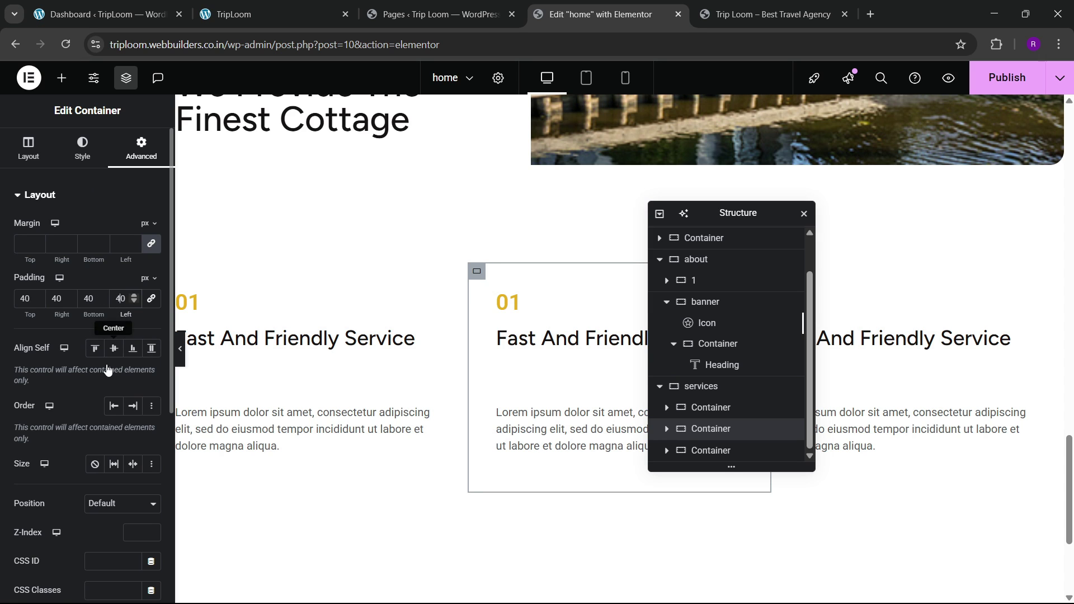
drag(715, 215, 550, 216)
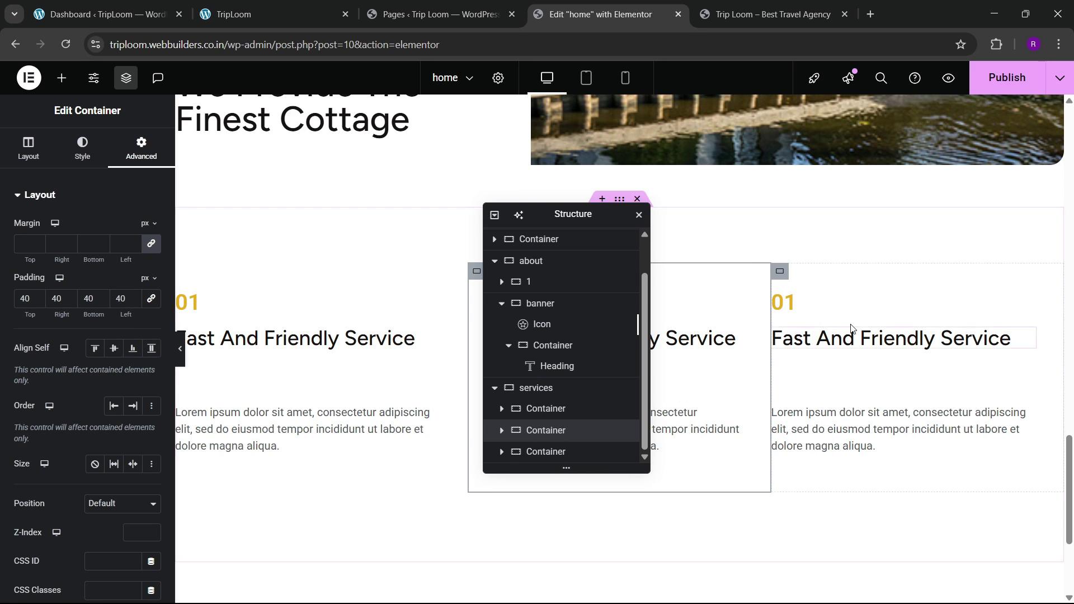
click(545, 451)
click(142, 148)
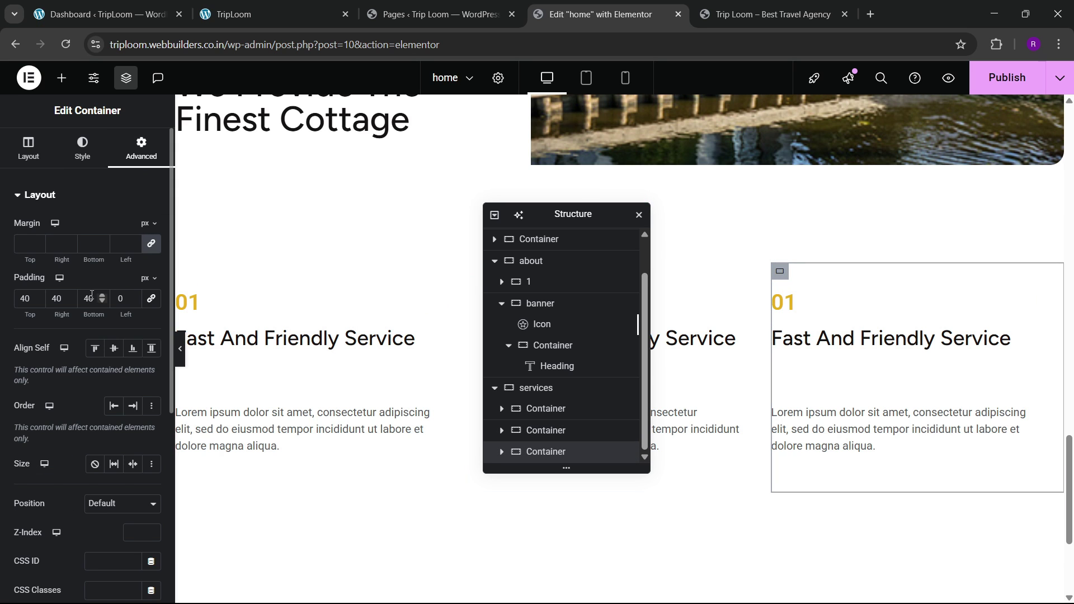
text(4)
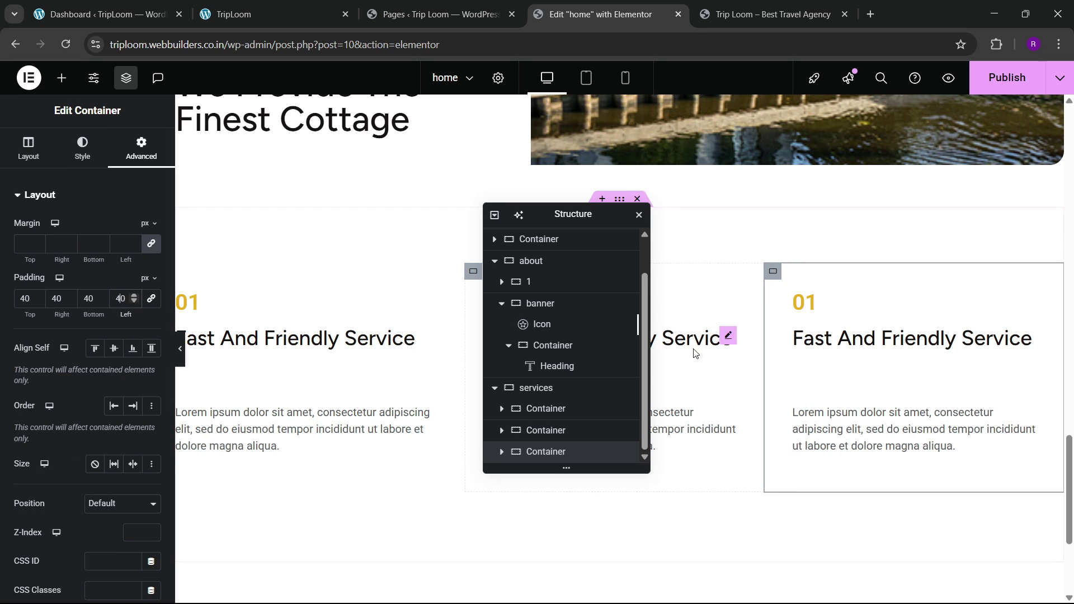
drag(523, 221, 632, 247)
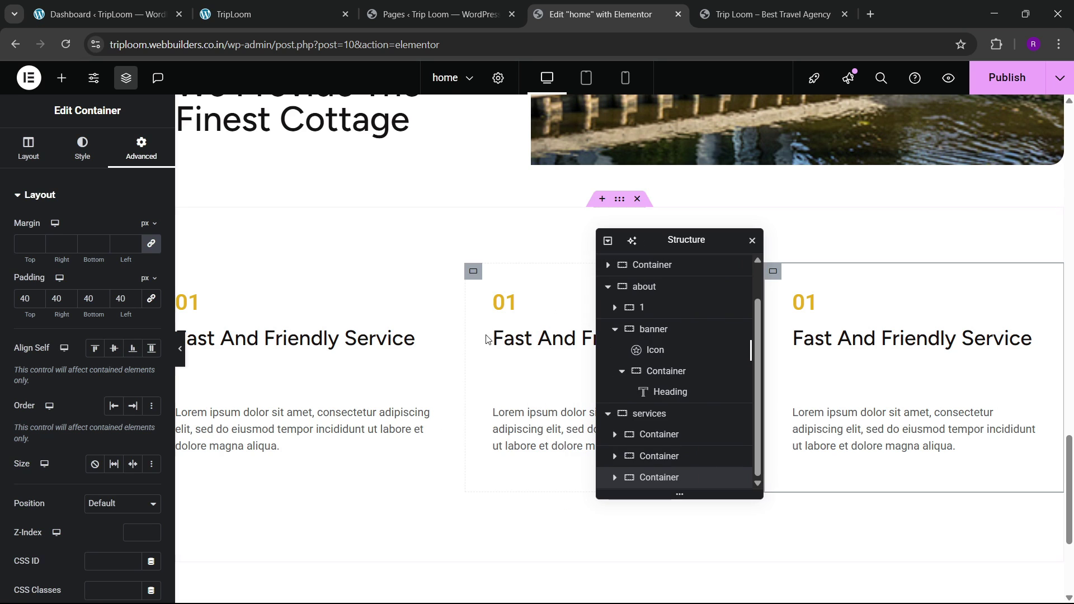
Step: Give the middle service column a solid 1 px border on the left and right
click(83, 149)
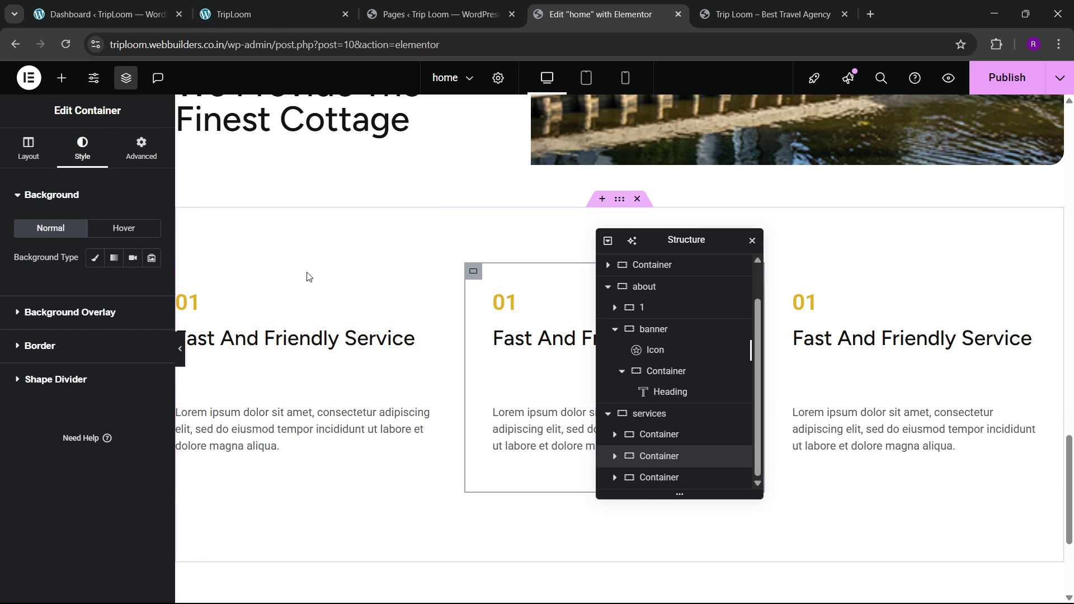
click(52, 344)
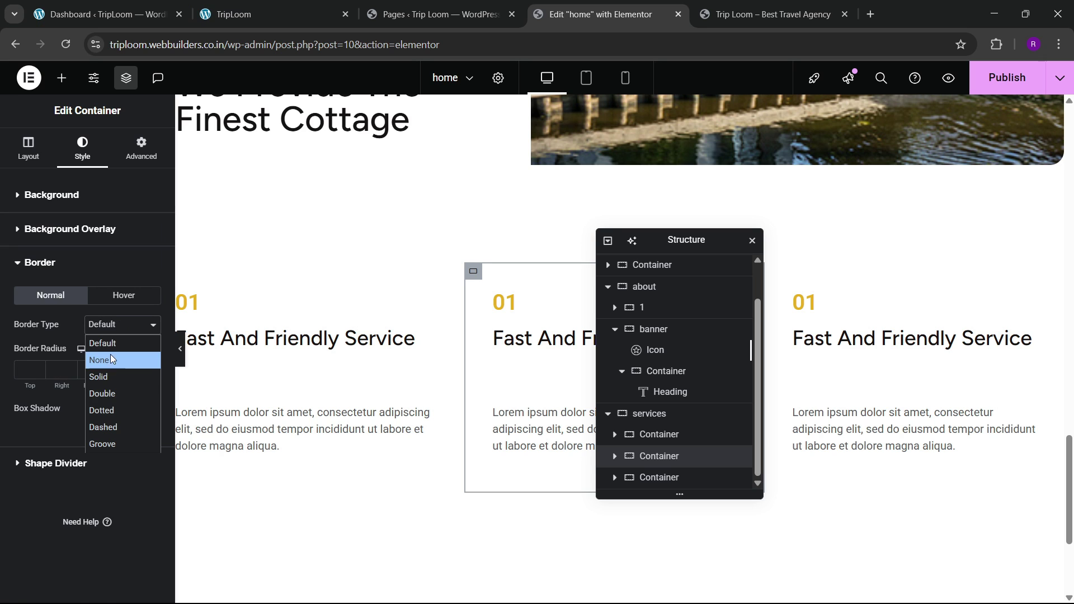
click(103, 377)
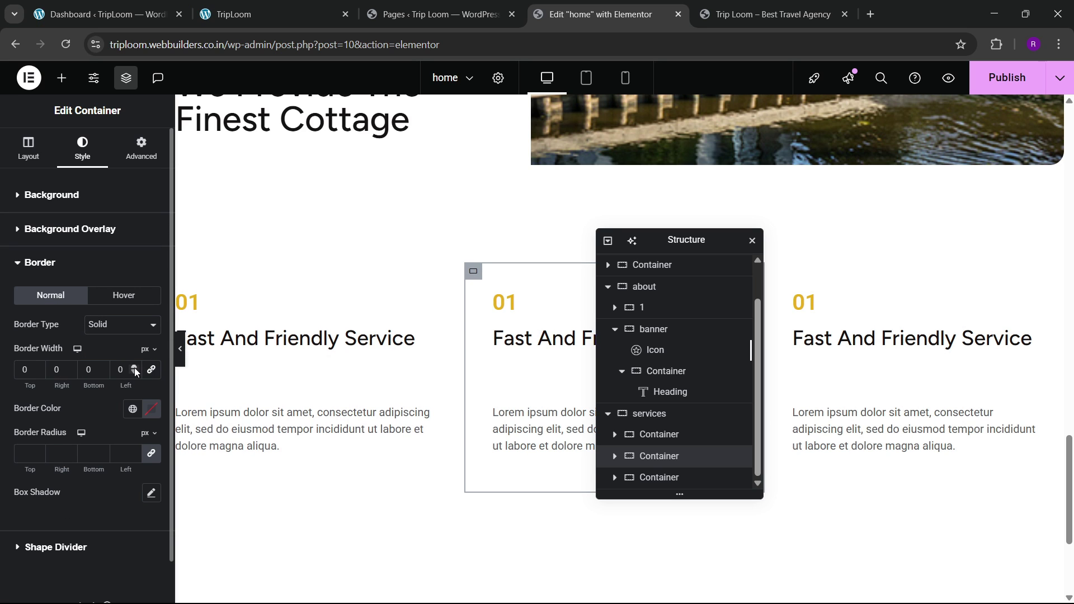
click(134, 368)
click(69, 367)
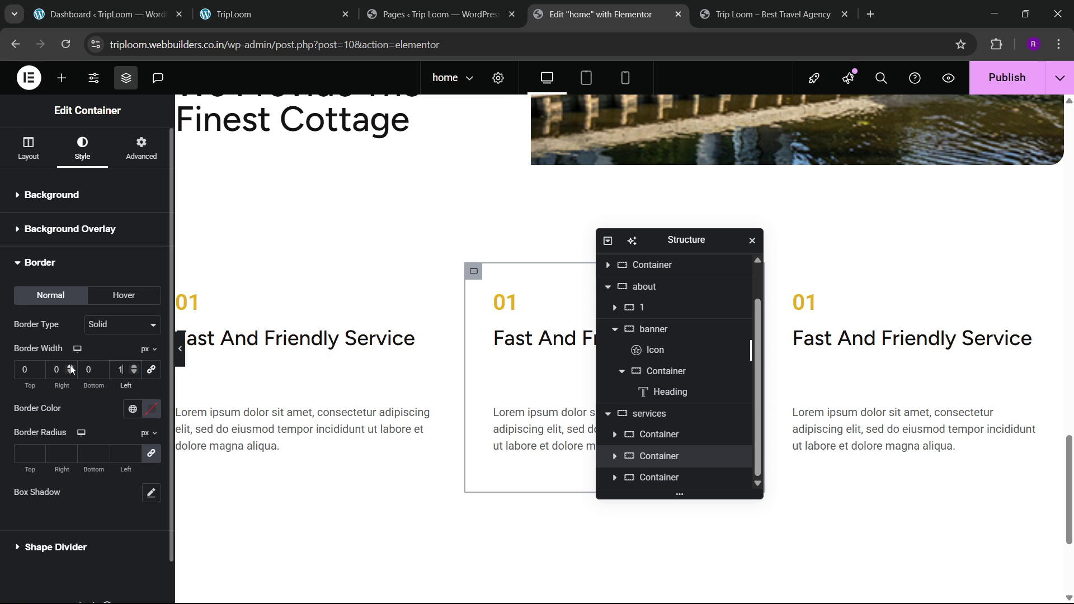
scroll(489, 297, up, 3)
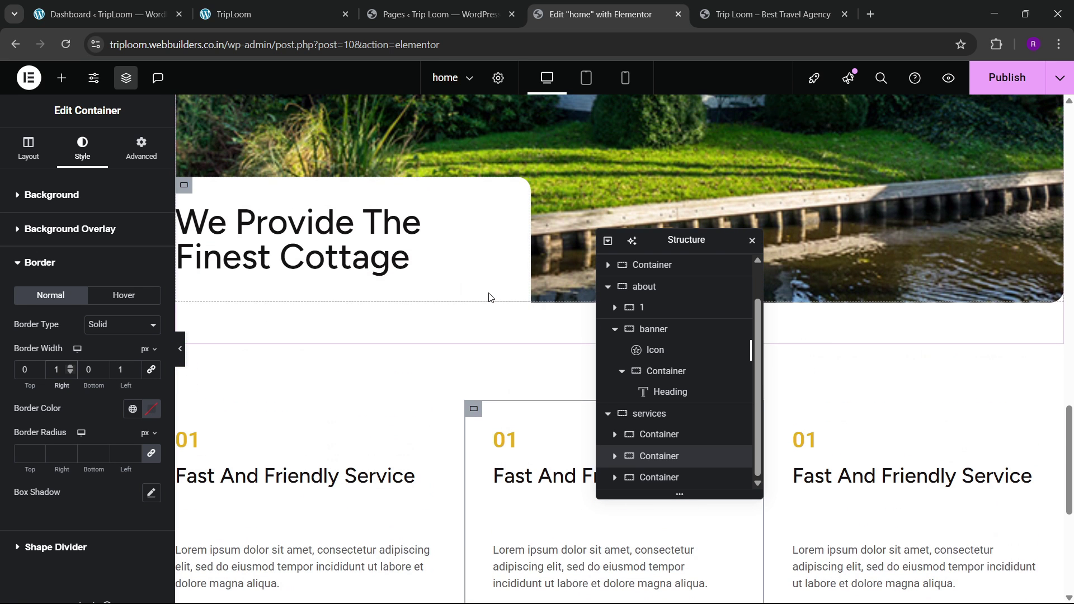
drag(686, 241, 785, 261)
scroll(502, 313, up, 4)
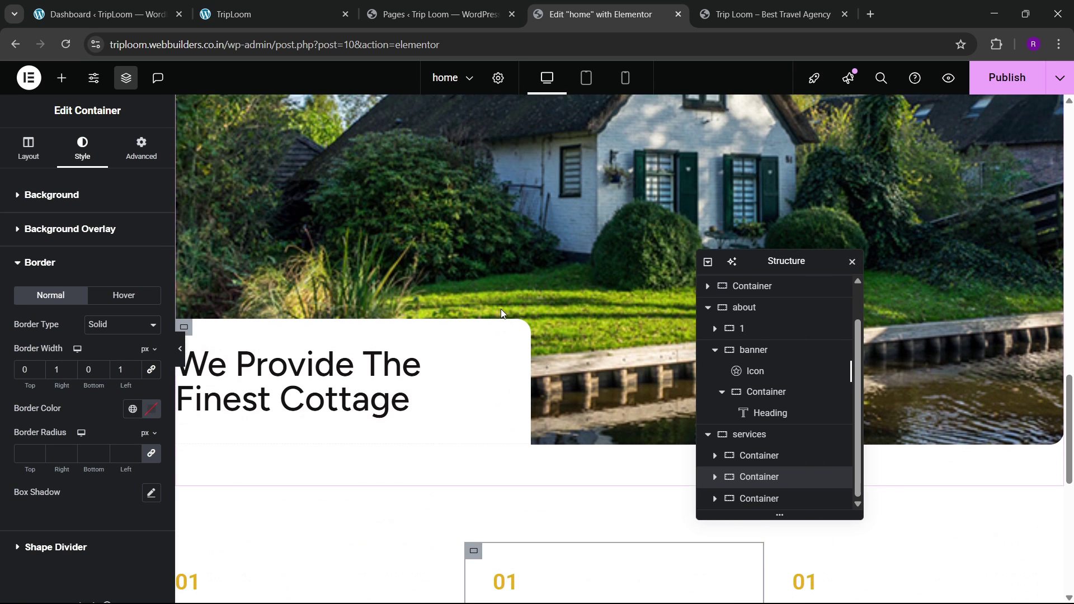
scroll(501, 308, up, 5)
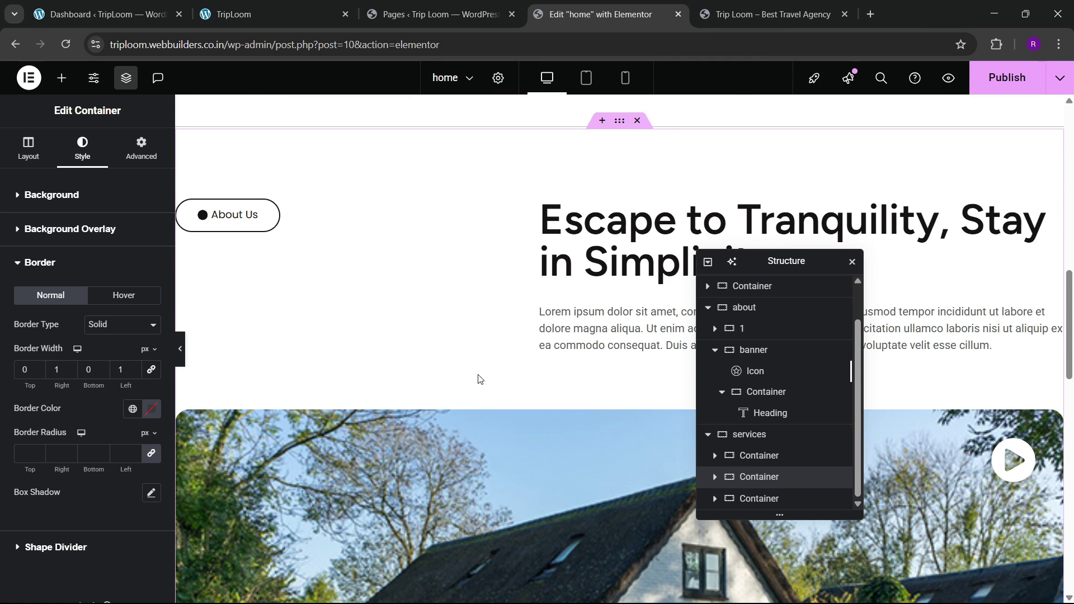
Step: Colour the middle column's border light grey, matching the top divider line
click(510, 127)
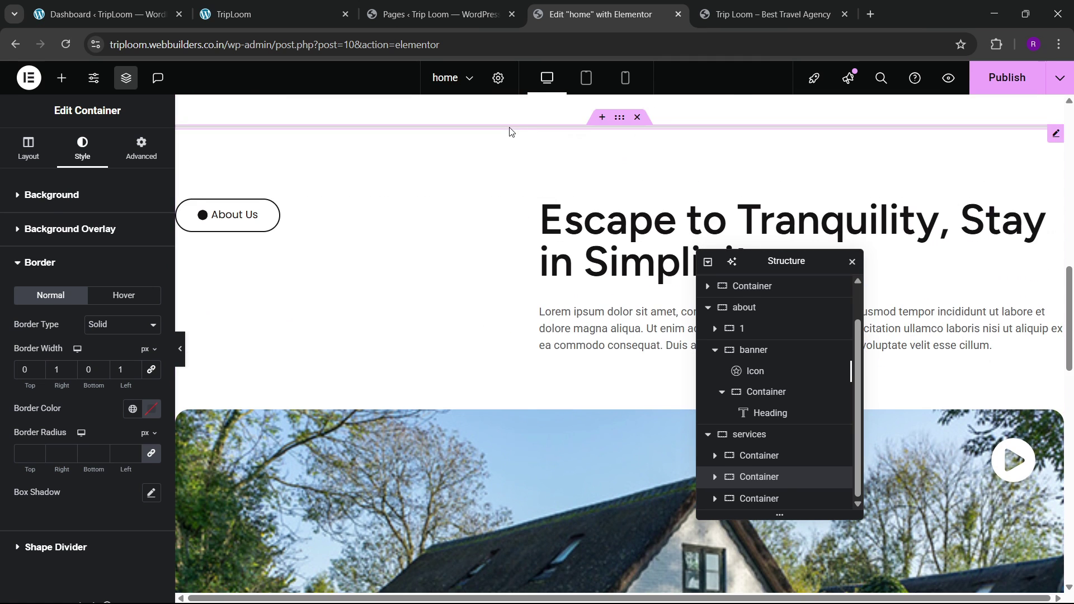
click(155, 231)
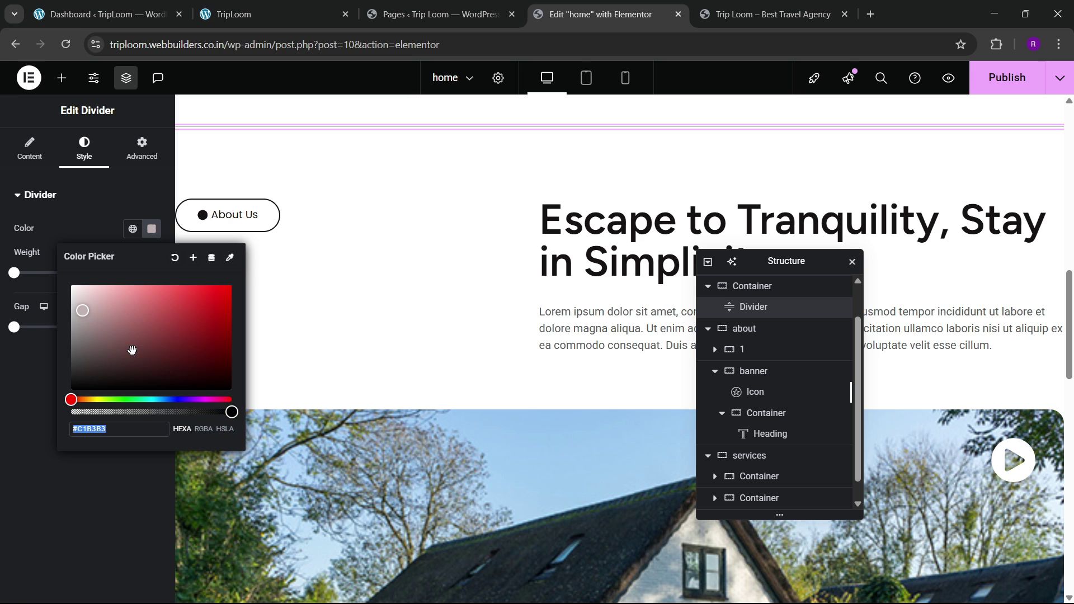
click(32, 409)
scroll(432, 402, down, 10)
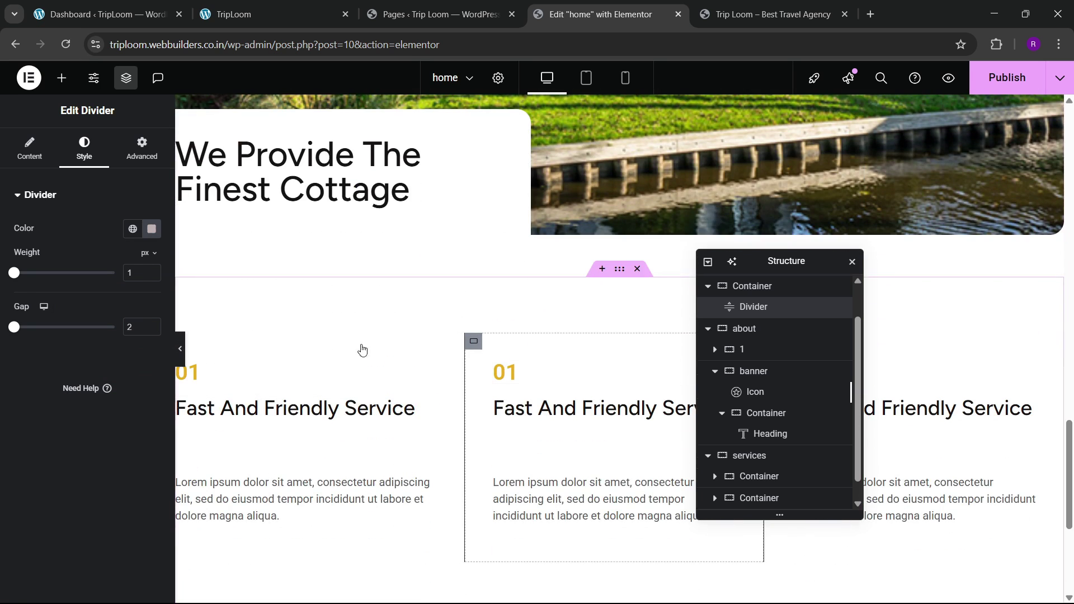
click(361, 349)
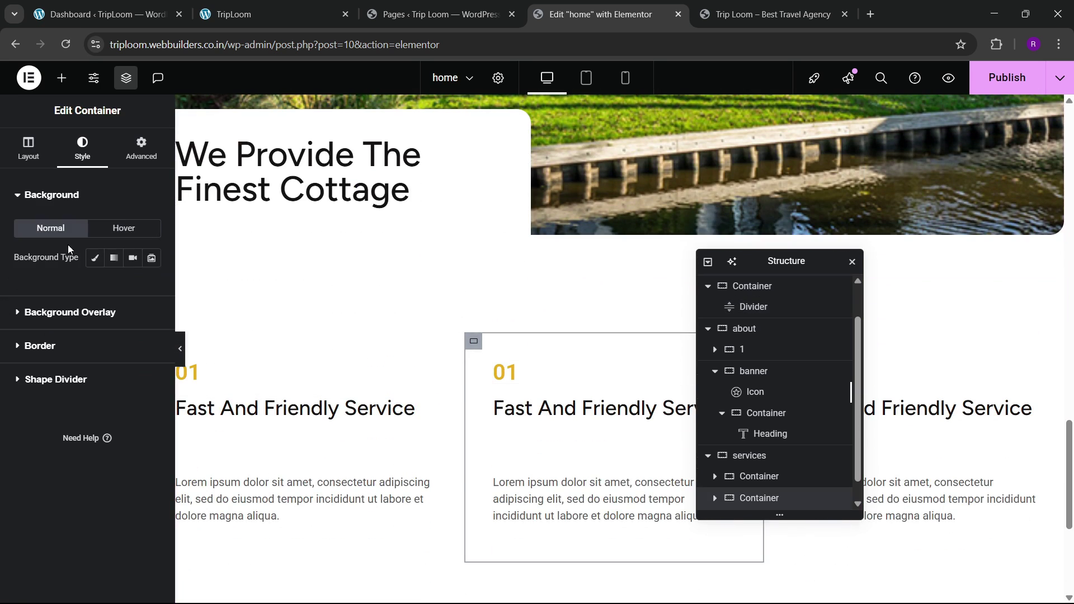
click(40, 346)
click(151, 411)
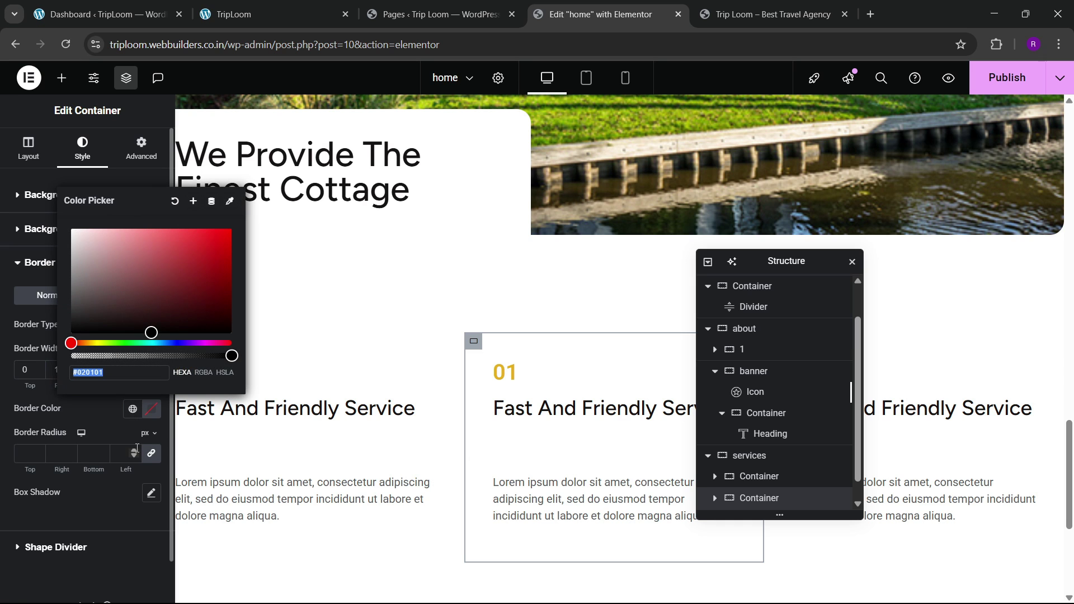
click(81, 401)
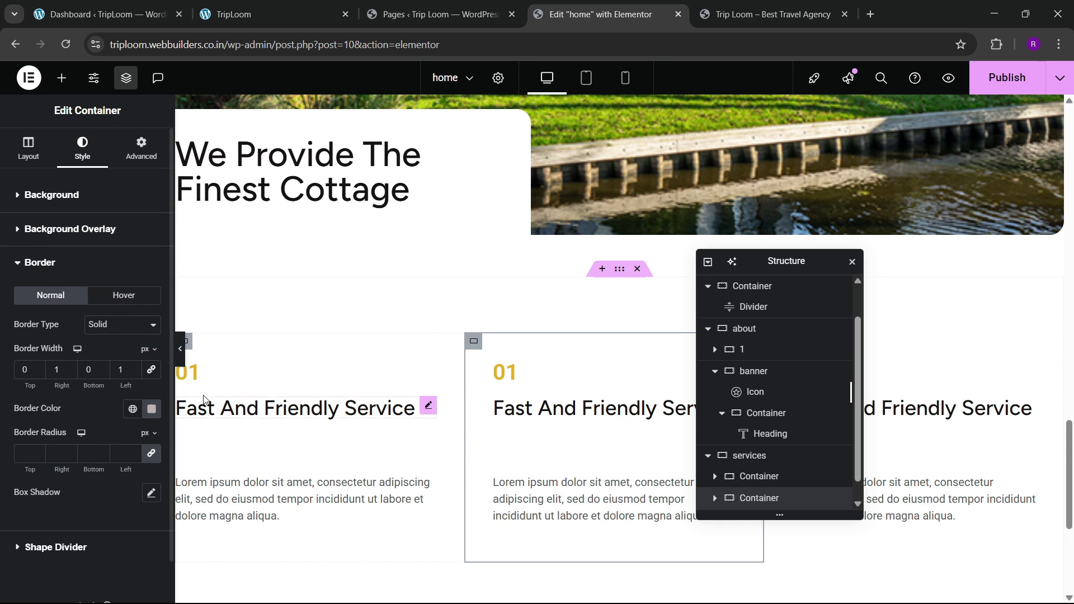
Step: Preview the bordered service columns and compare them with the live site
click(179, 350)
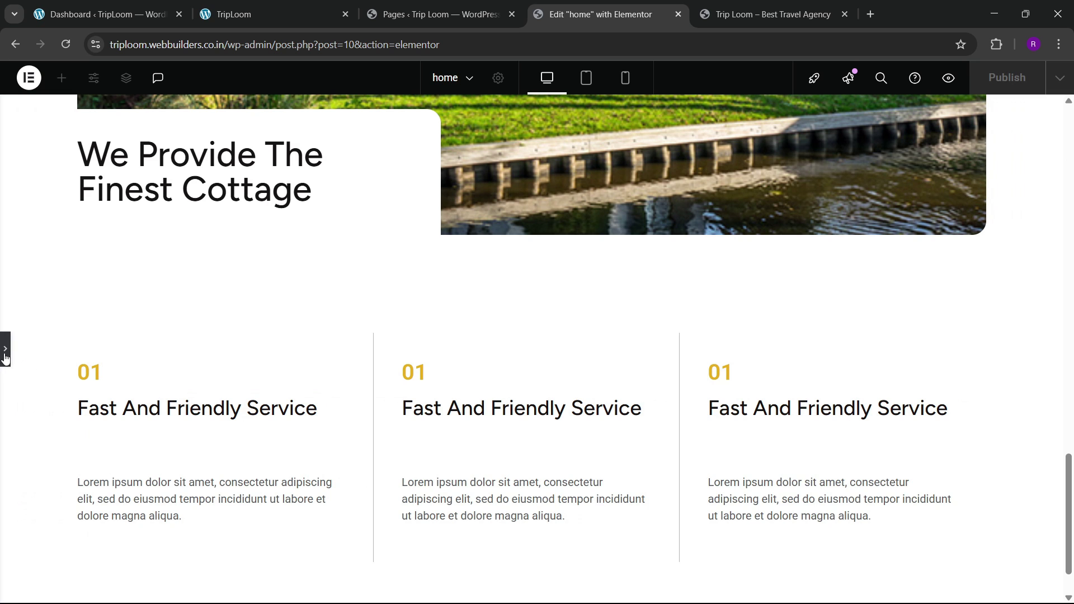
click(5, 352)
click(268, 14)
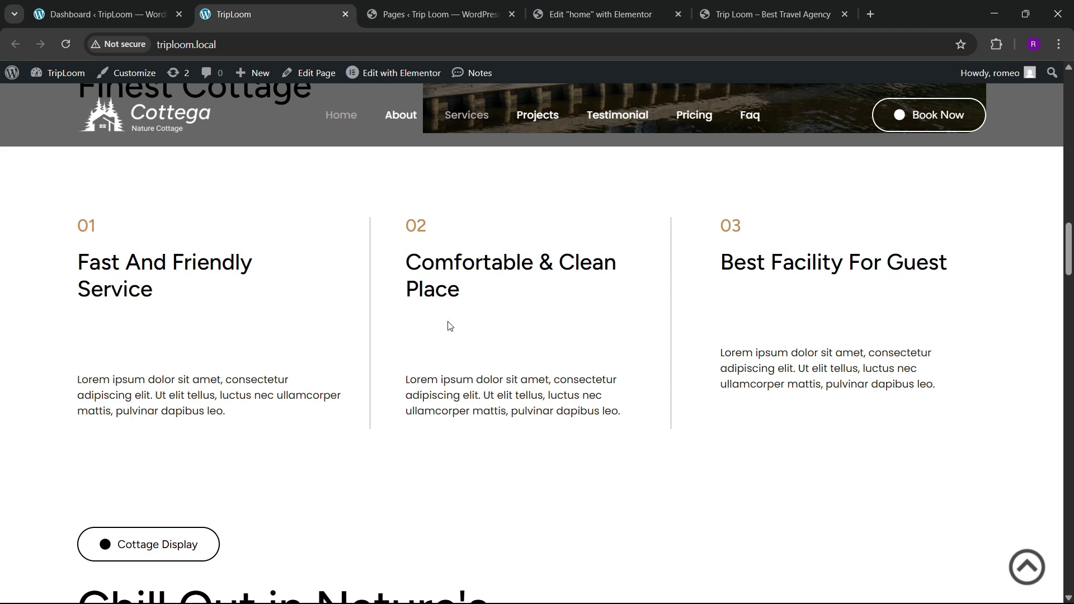
click(598, 14)
scroll(539, 241, down, 3)
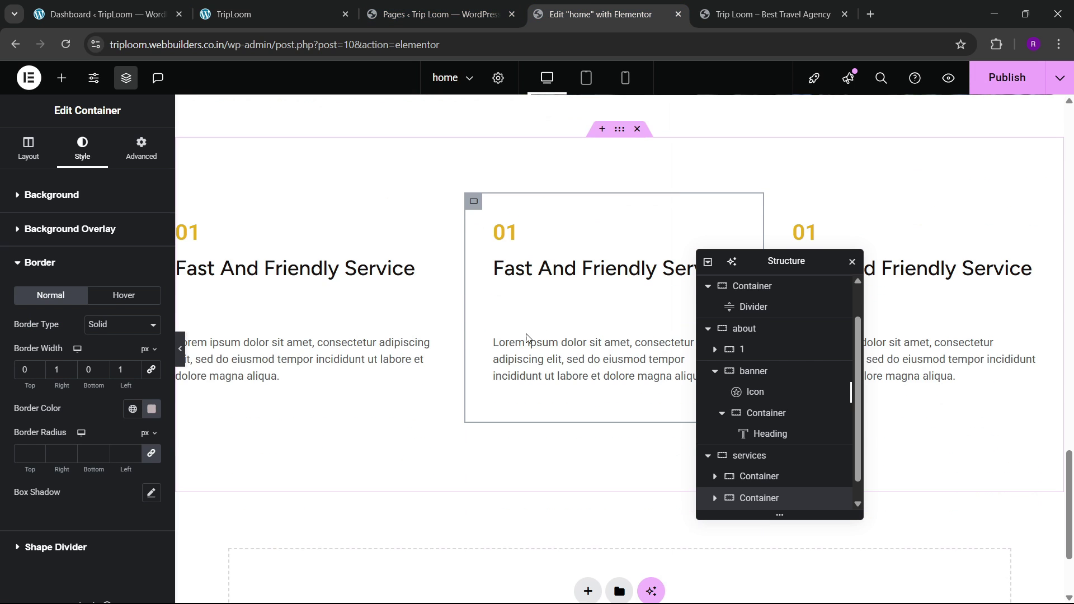
click(269, 14)
scroll(330, 401, down, 8)
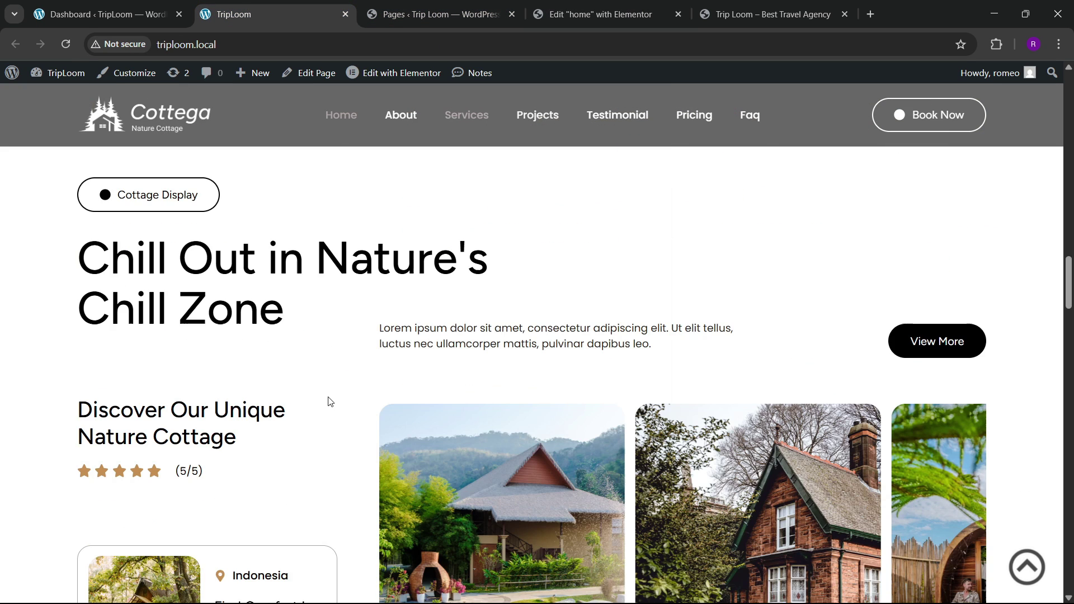
scroll(330, 401, up, 3)
scroll(389, 371, up, 1)
scroll(307, 401, up, 2)
scroll(306, 397, down, 4)
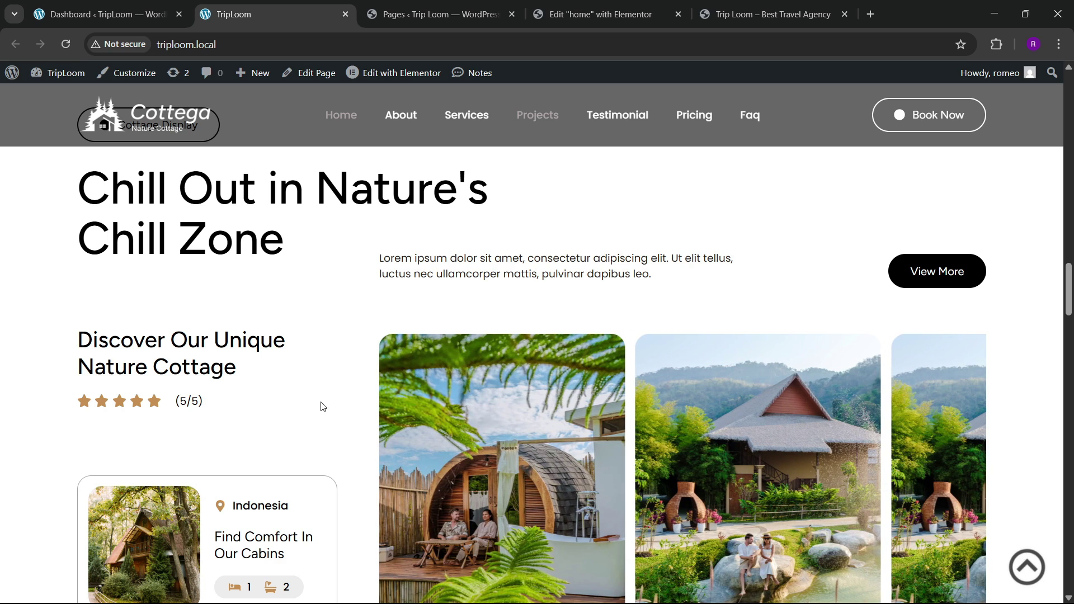
click(598, 14)
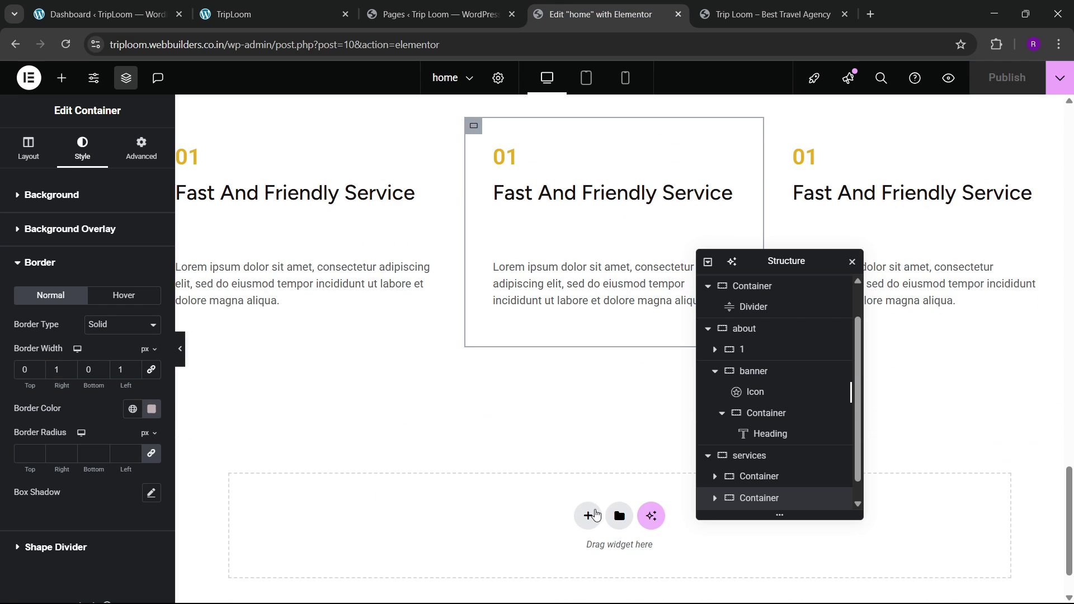
Step: Add a new empty Flexbox container below the services section
click(588, 515)
click(576, 553)
click(317, 7)
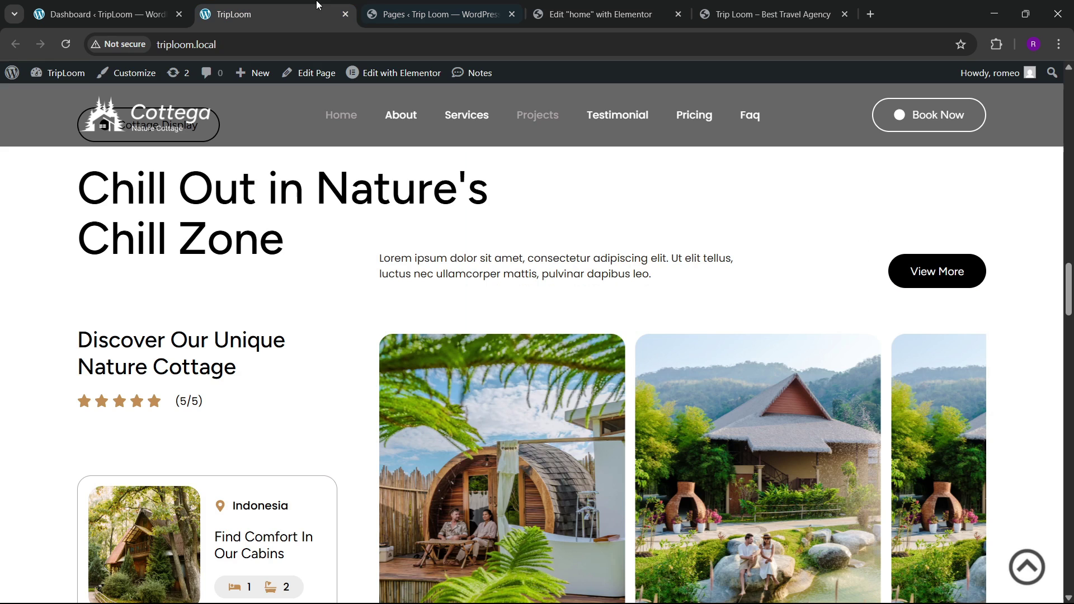
scroll(384, 330, up, 4)
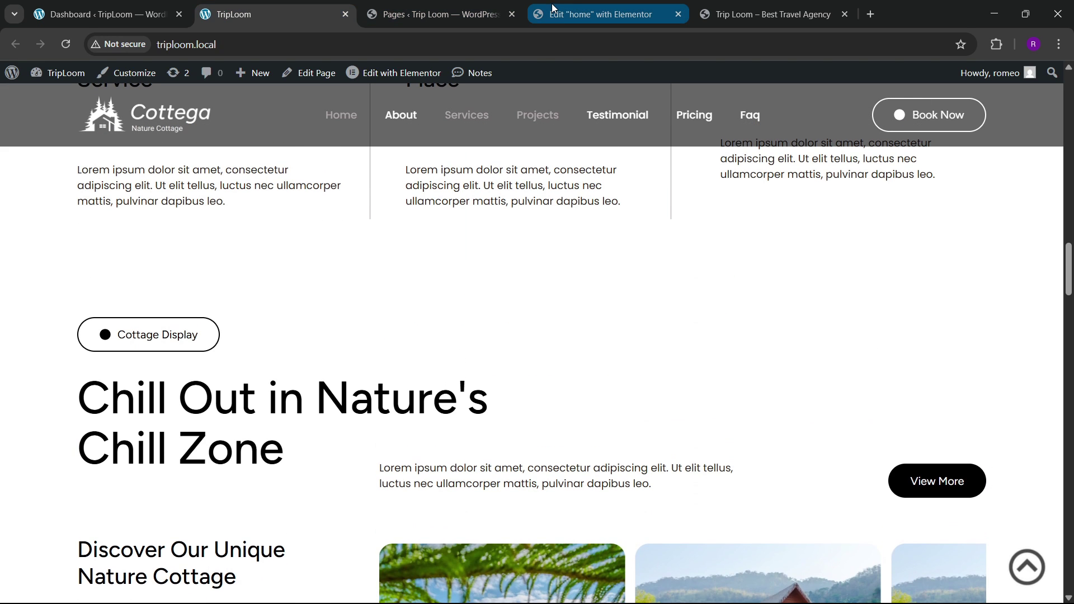
click(578, 6)
scroll(503, 388, down, 3)
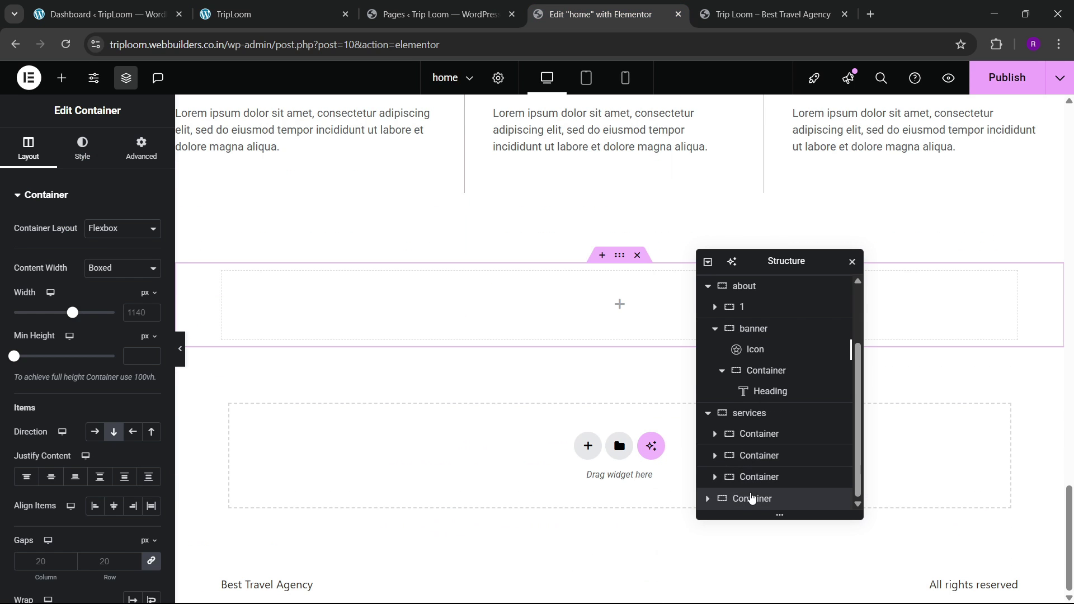
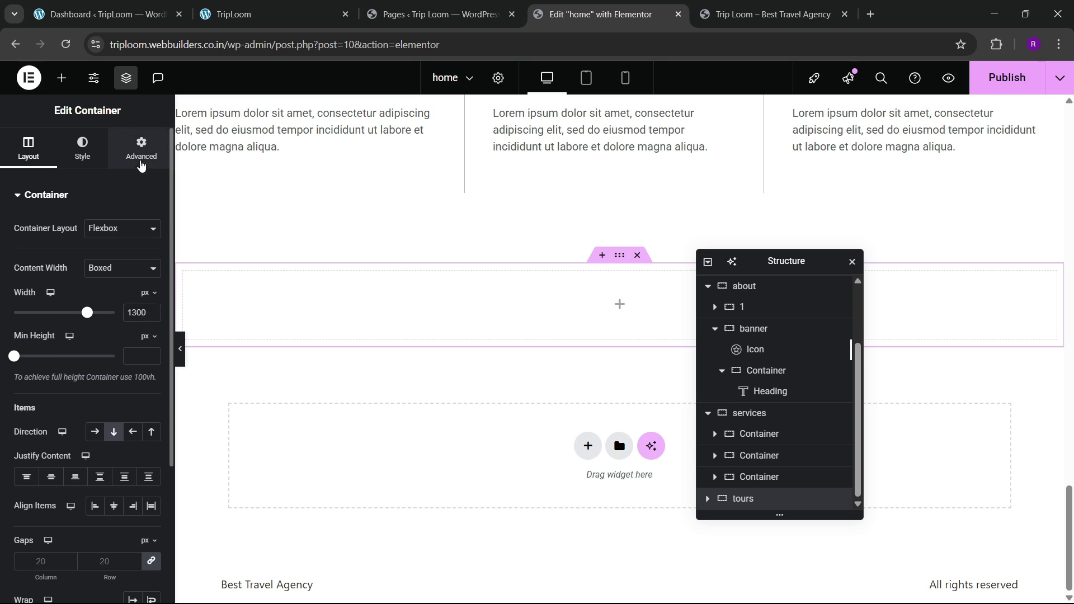
Step: Set the container's spacing value to 100 and compare it with the live site
click(141, 162)
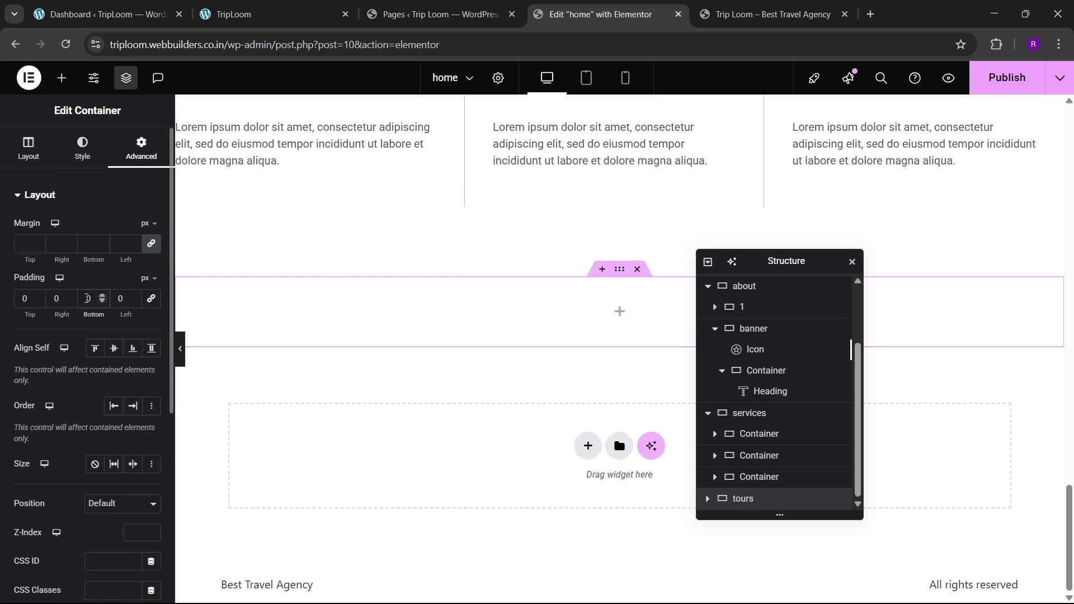
text(100)
click(268, 14)
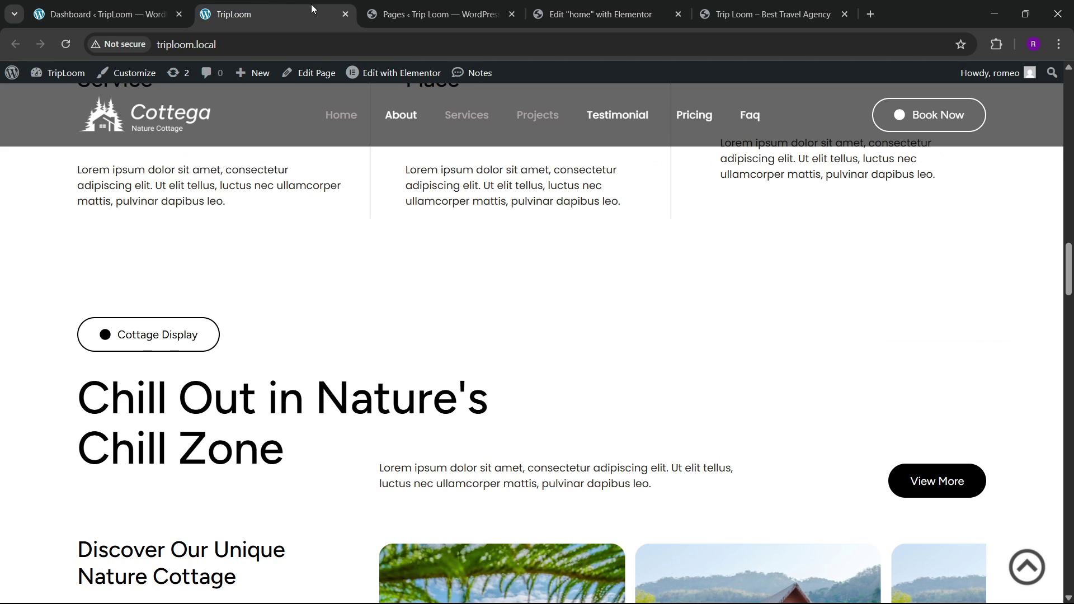
click(593, 4)
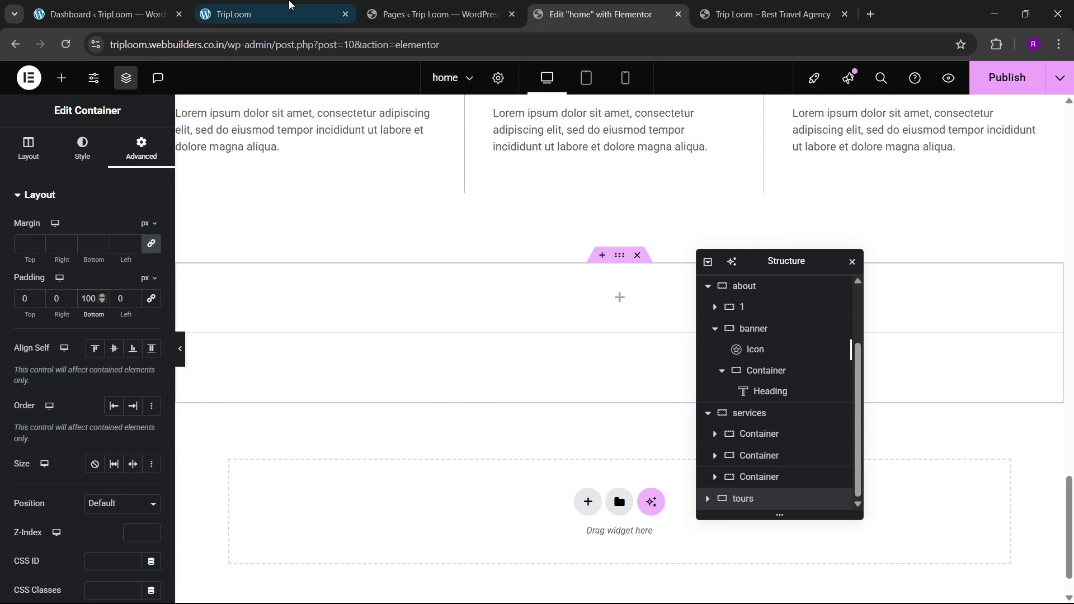
click(290, 3)
scroll(304, 372, down, 2)
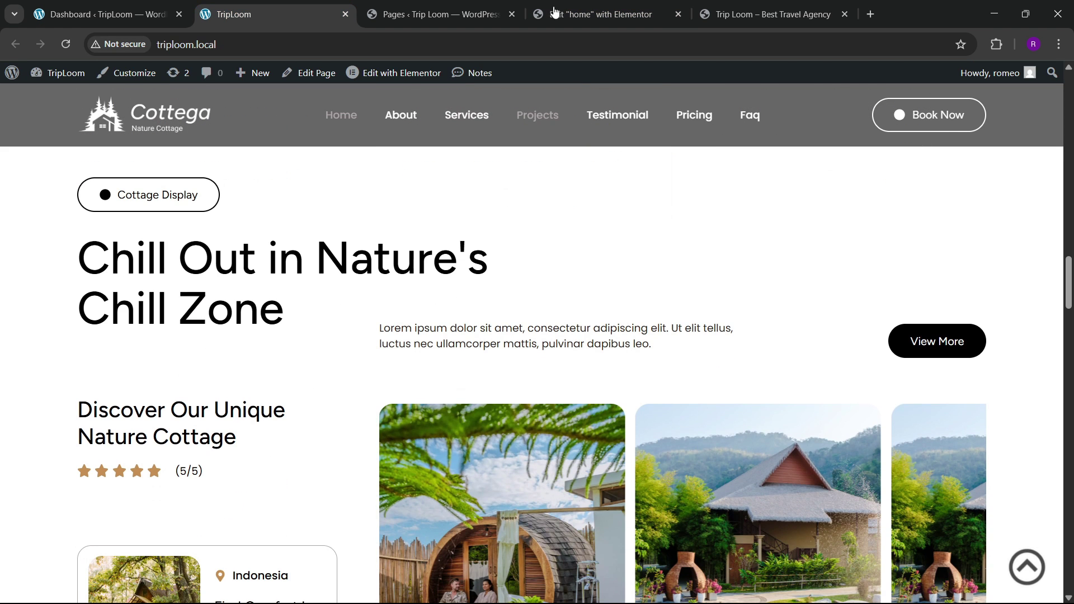
click(601, 4)
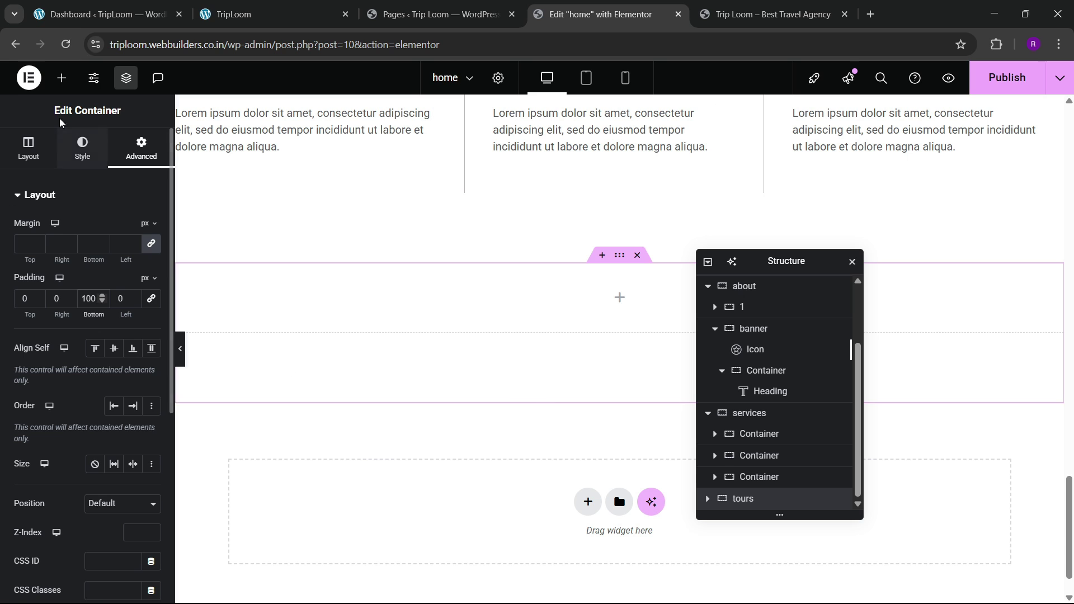
Step: Drop a new container into the empty tours section, checking the live Cottage Display section
drag(70, 263, 394, 304)
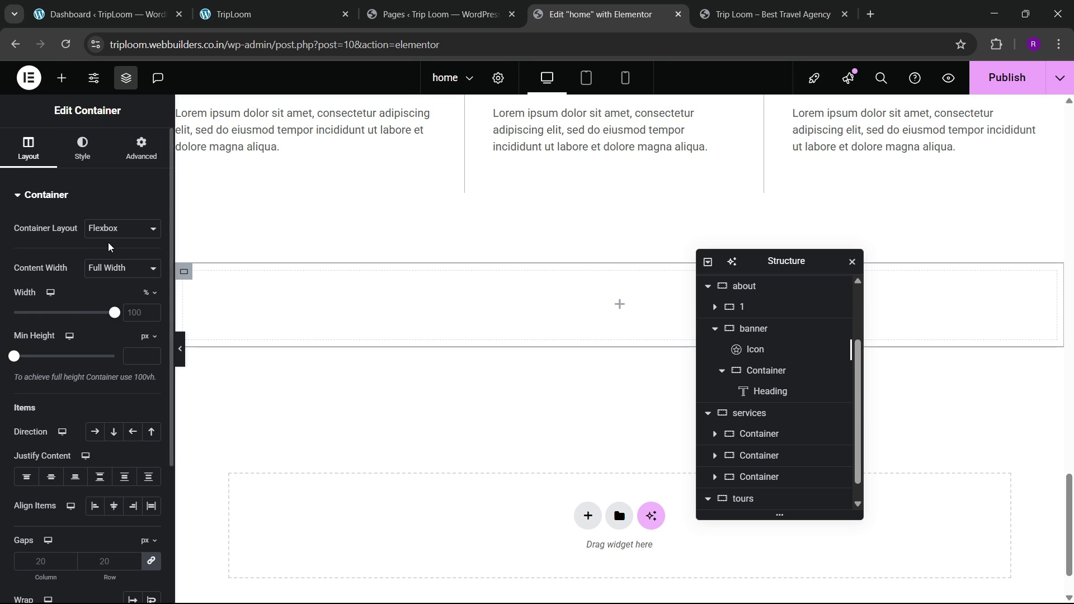
click(140, 149)
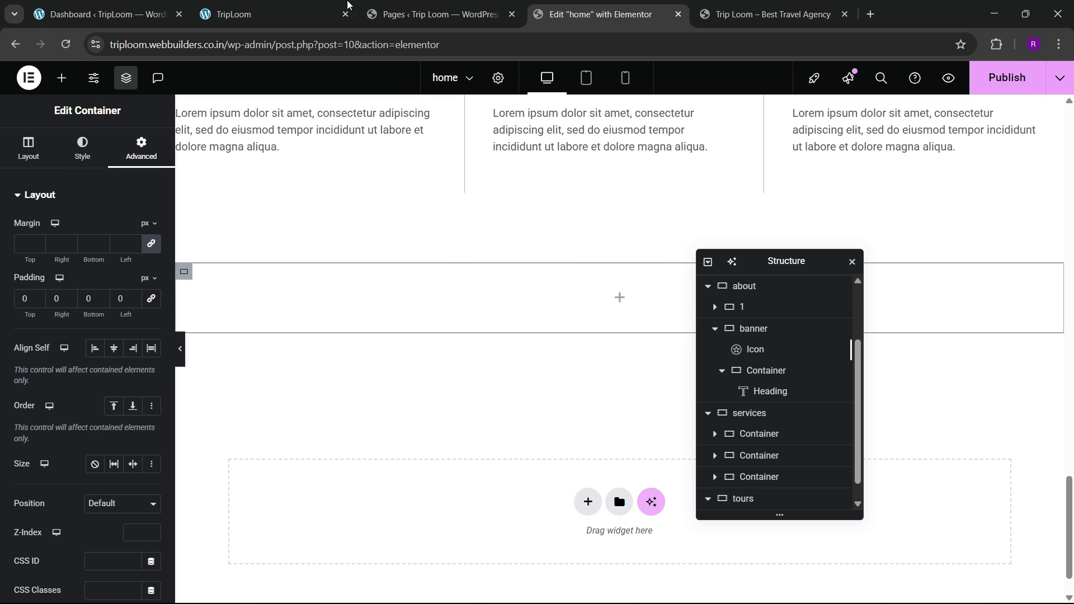
click(263, 14)
click(582, 14)
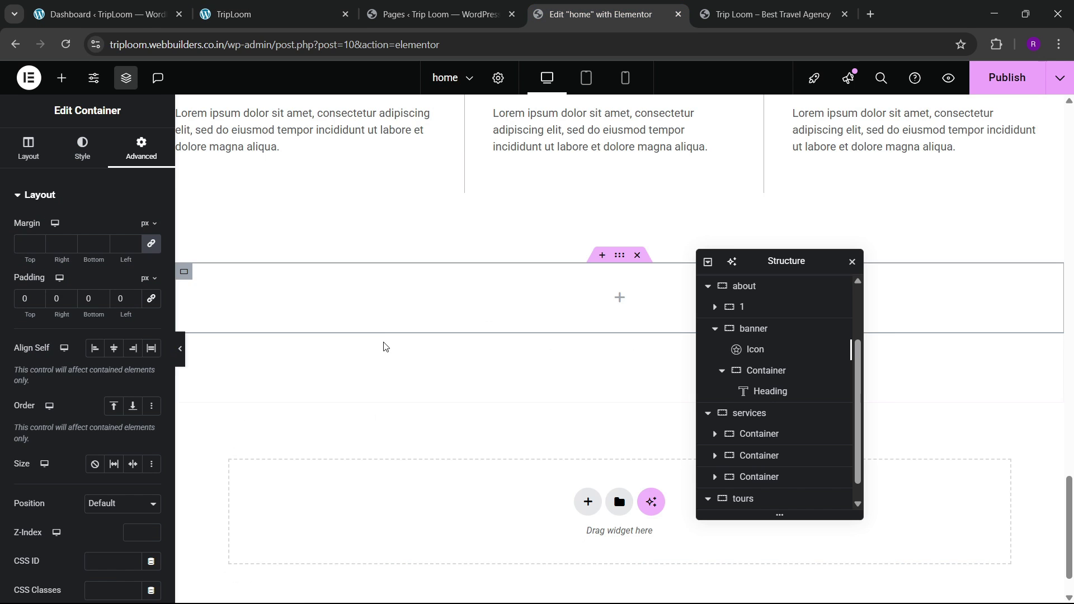
scroll(383, 347, up, 3)
scroll(768, 490, down, 1)
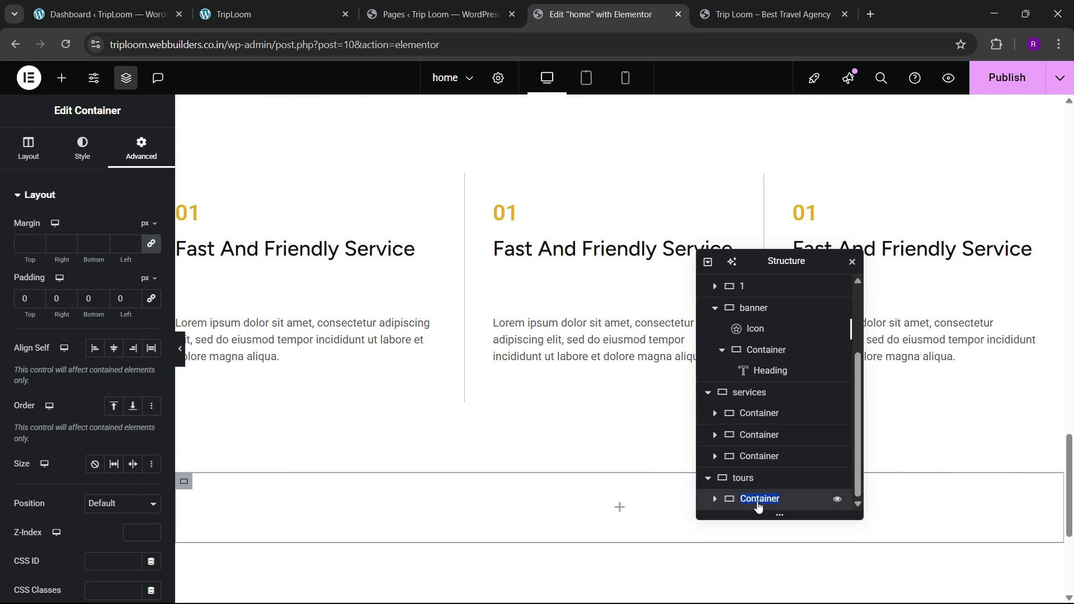
scroll(373, 372, up, 10)
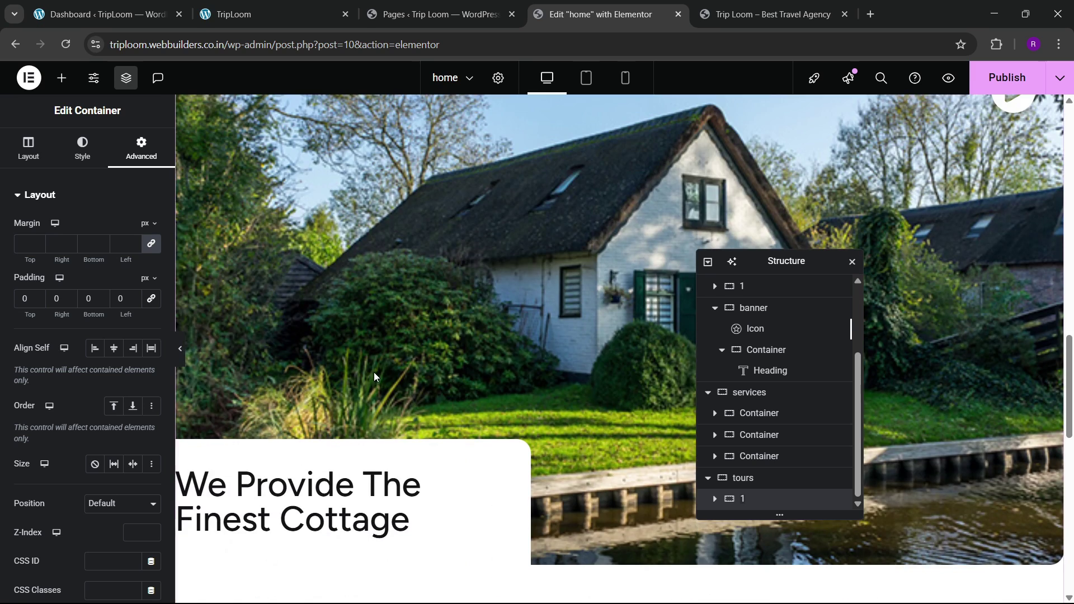
scroll(374, 371, up, 5)
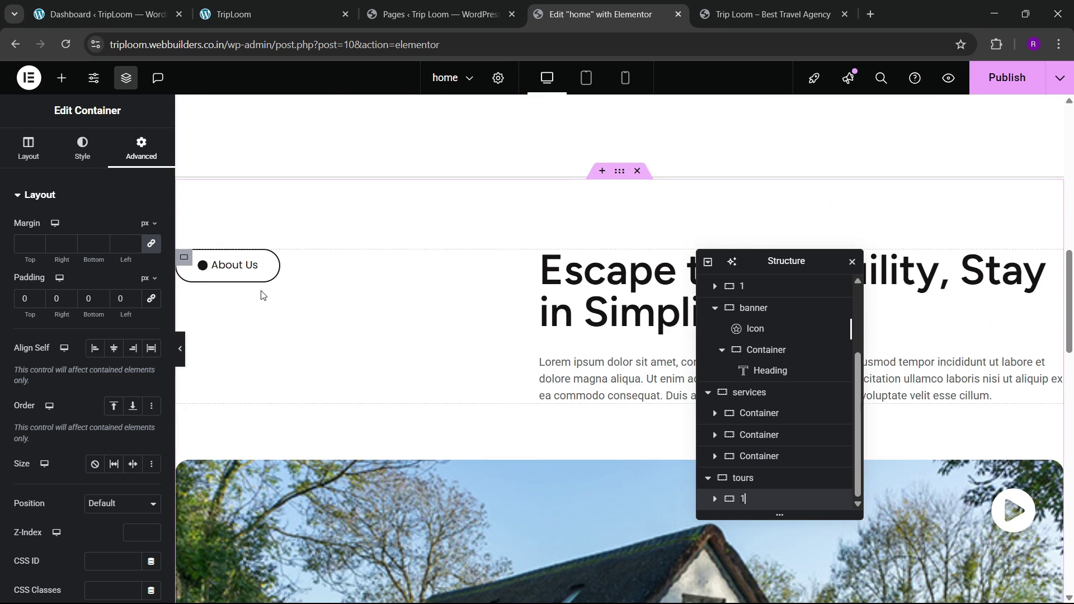
Step: Copy the About Us pill button and paste it into the tours container
right_click(257, 274)
click(285, 345)
scroll(351, 368, down, 12)
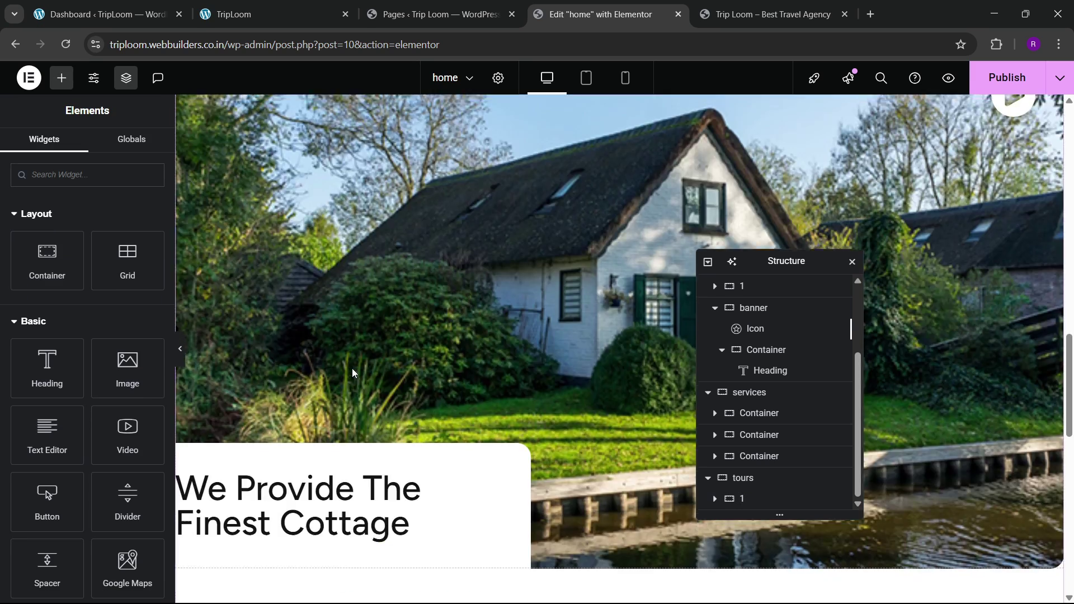
scroll(352, 374, down, 3)
scroll(351, 374, up, 1)
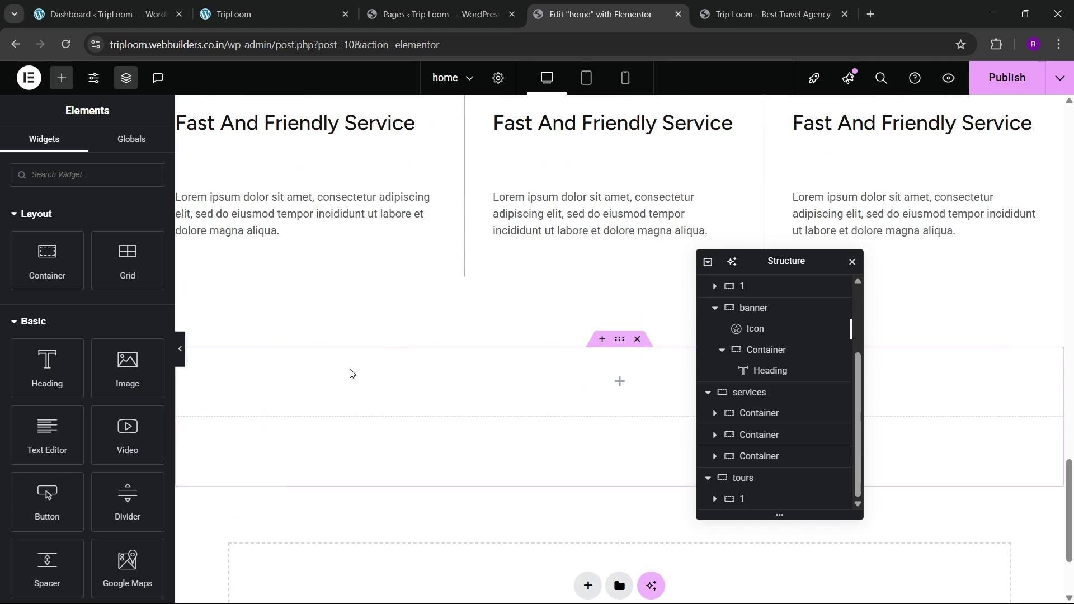
right_click(288, 391)
click(313, 343)
Step: Copy the Escape to Tranquility heading and paste it below the About Us button
scroll(379, 374, up, 7)
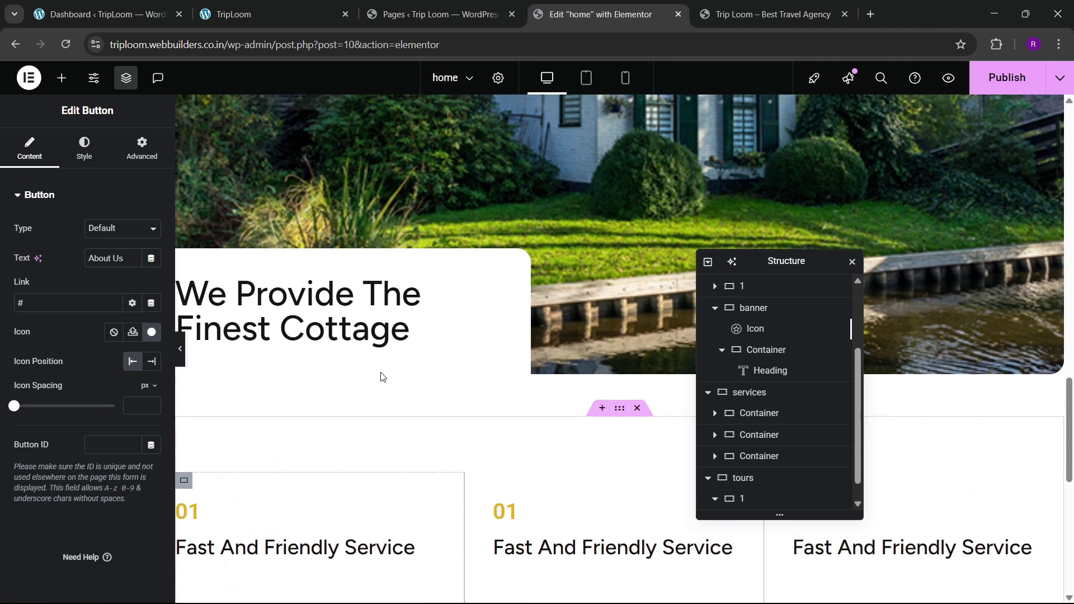
scroll(381, 374, up, 3)
scroll(380, 373, down, 10)
right_click(588, 301)
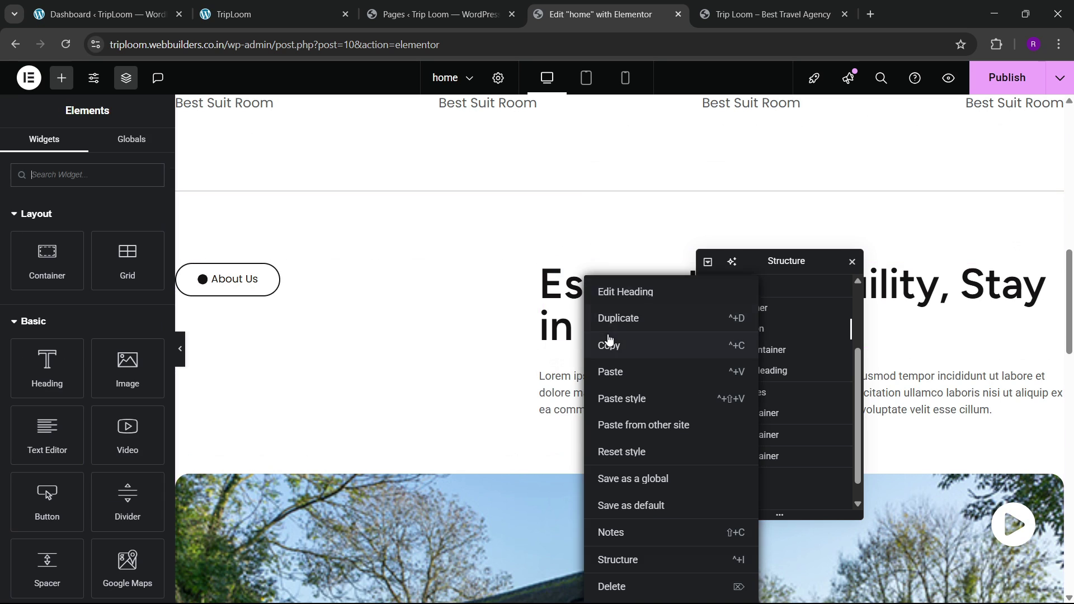
click(609, 338)
scroll(283, 383, down, 10)
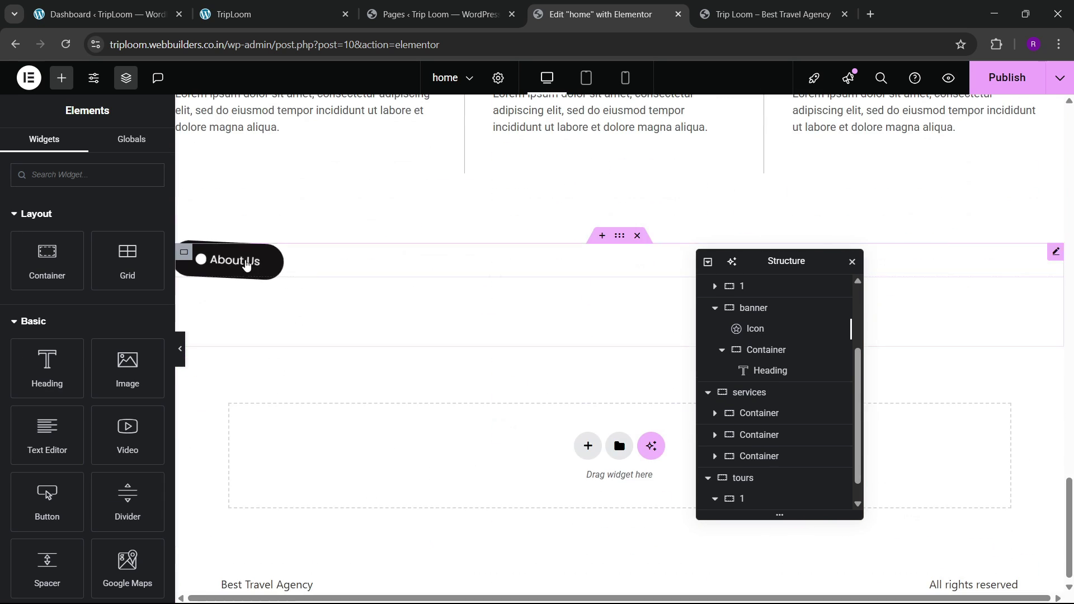
right_click(247, 266)
click(278, 357)
Step: Copy the Chill Out heading text from the live site into the heading's title
click(292, 7)
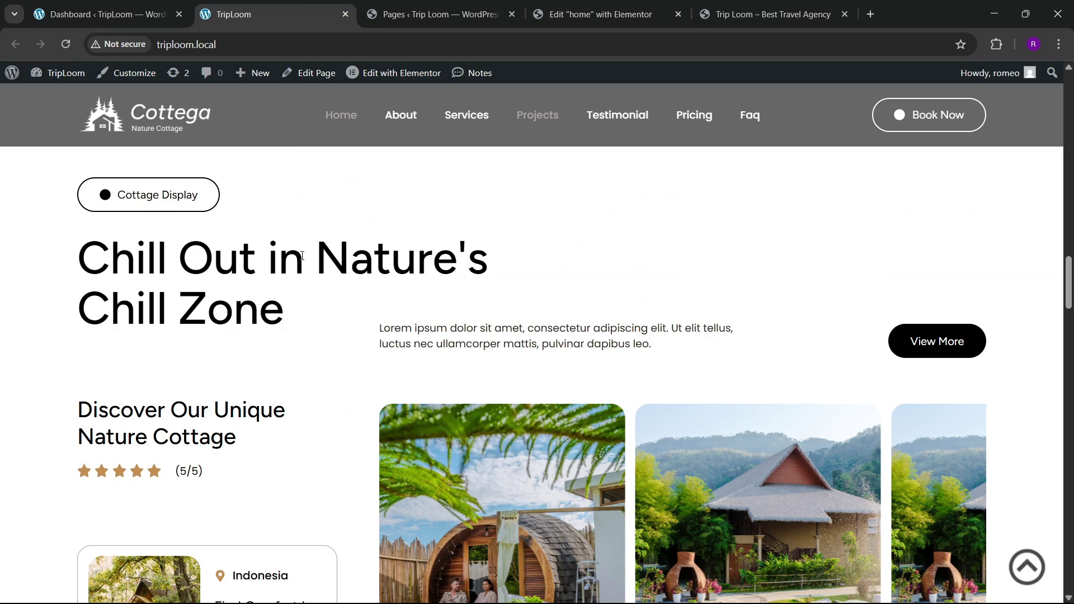
drag(84, 254, 268, 317)
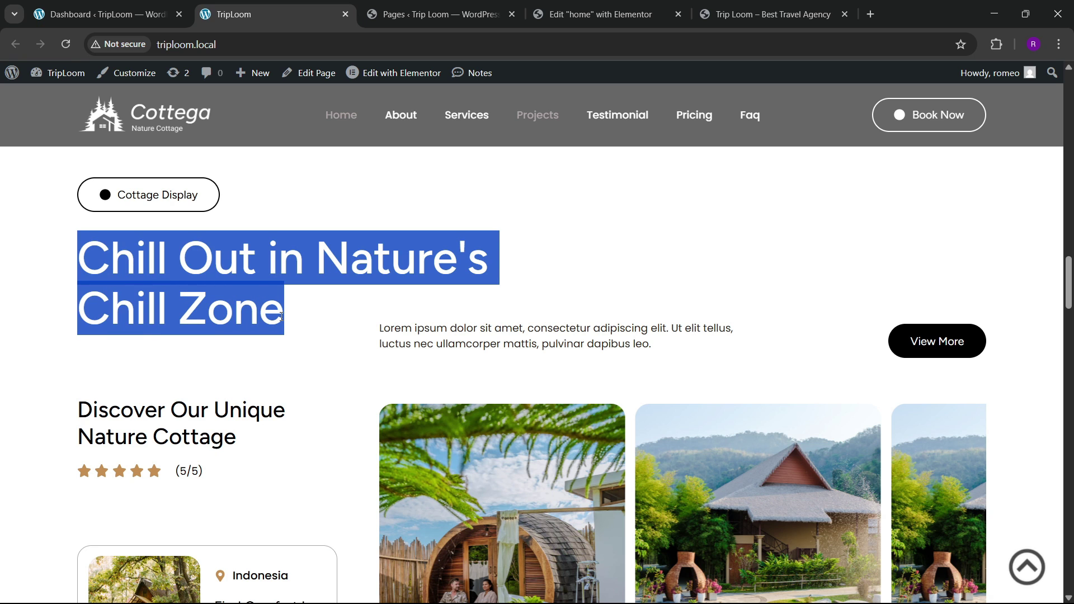
click(600, 14)
click(125, 268)
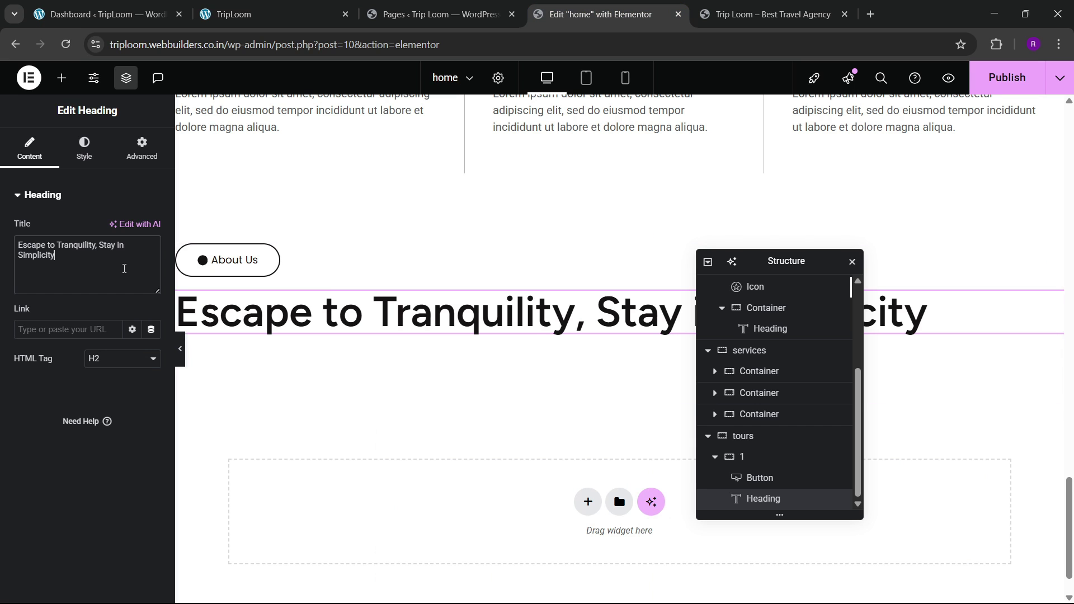
key(ctrl+v)
Step: Set the new heading's font weight to 500 Medium
click(84, 148)
click(151, 269)
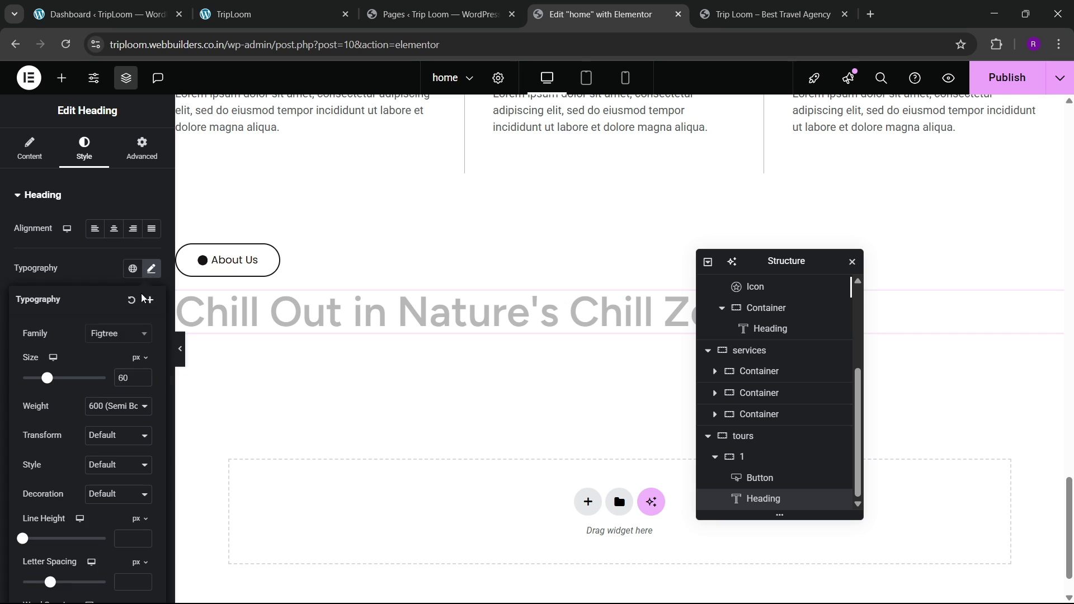
click(115, 404)
click(112, 270)
scroll(495, 336, up, 8)
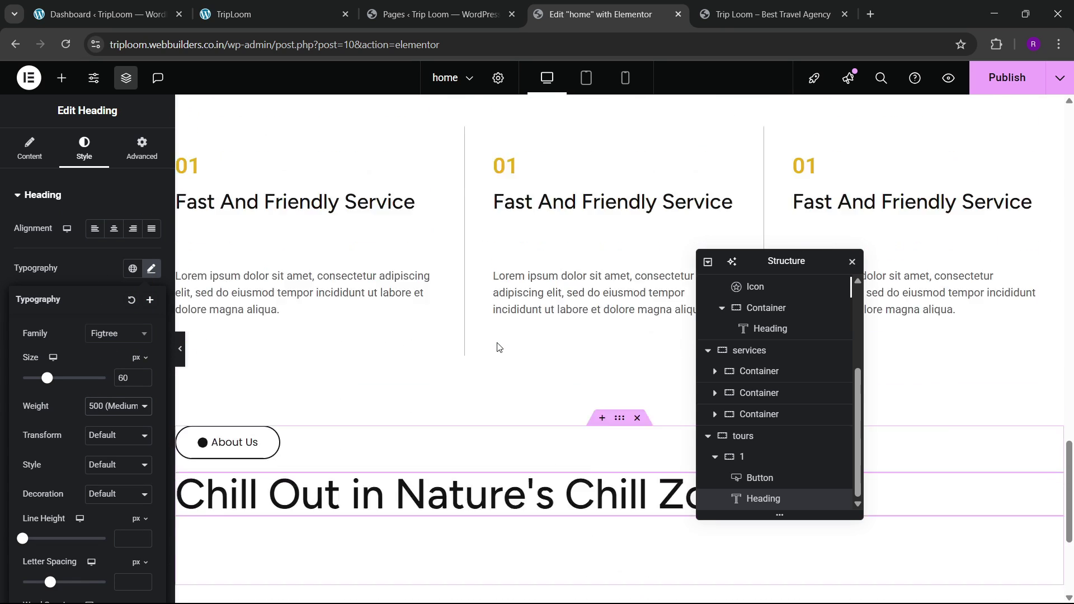
scroll(498, 346, up, 10)
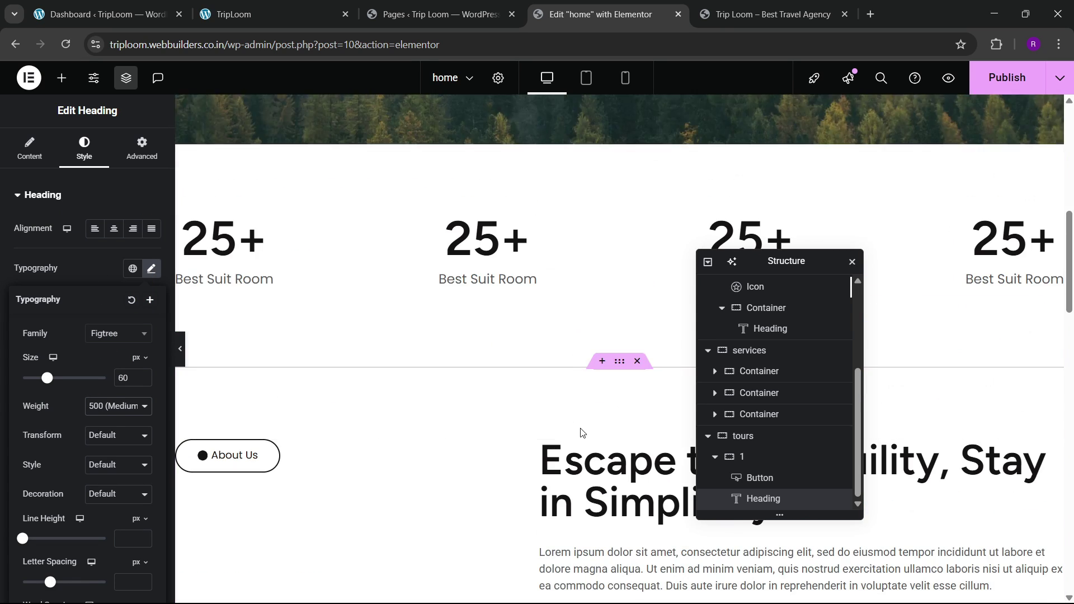
Step: Set the original Escape to Tranquility heading's font weight to 500 Medium as well
click(604, 475)
click(151, 269)
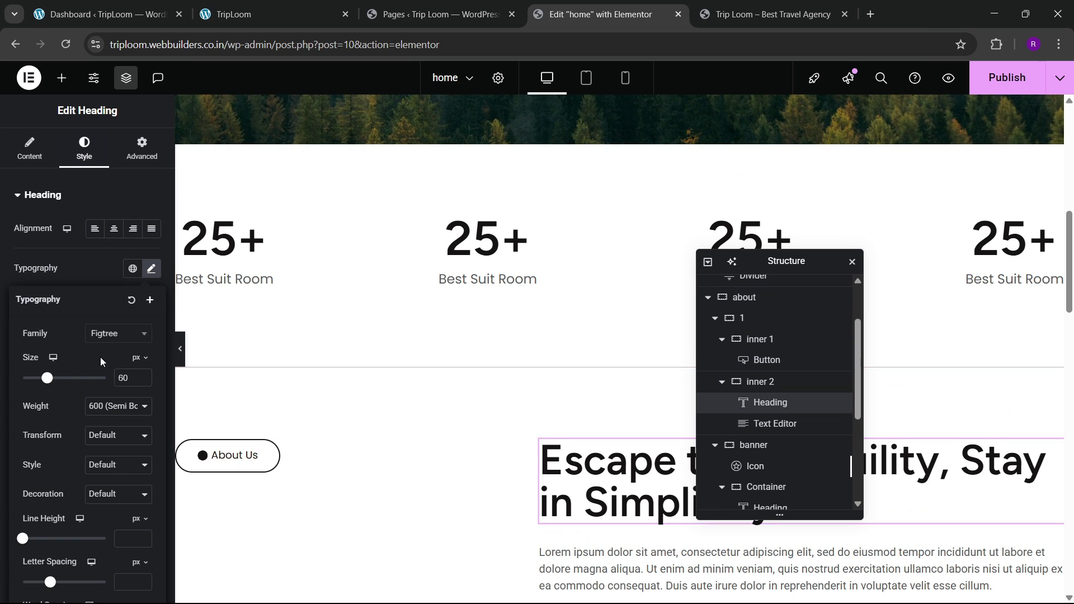
click(106, 406)
click(112, 267)
scroll(509, 313, down, 10)
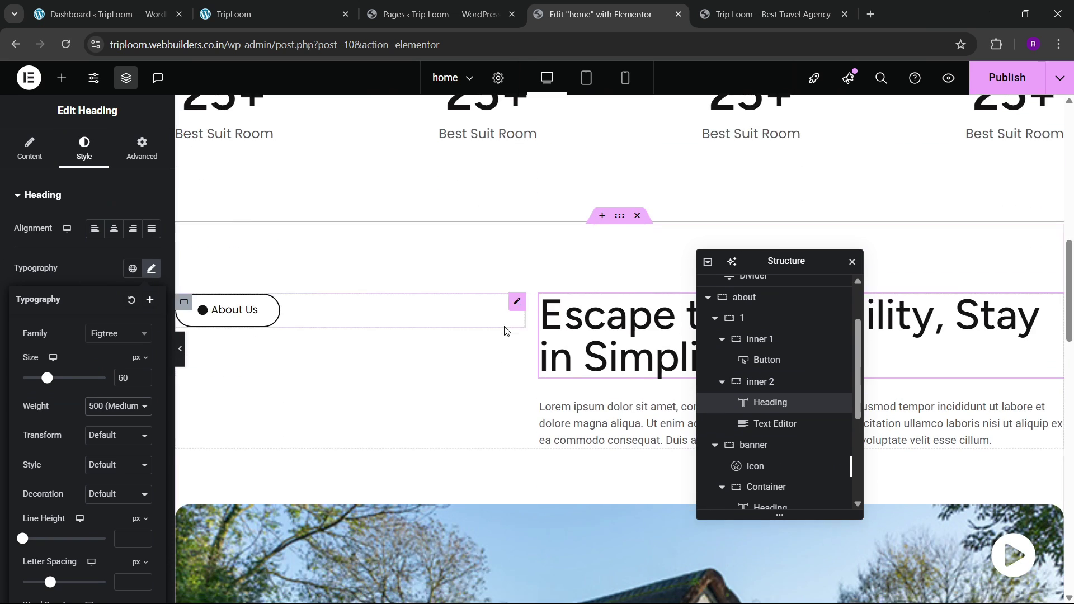
scroll(506, 333, down, 6)
Step: Reselect the full 'Chill Out in Nature's Chill Zone' heading on the live site
click(290, 8)
click(156, 350)
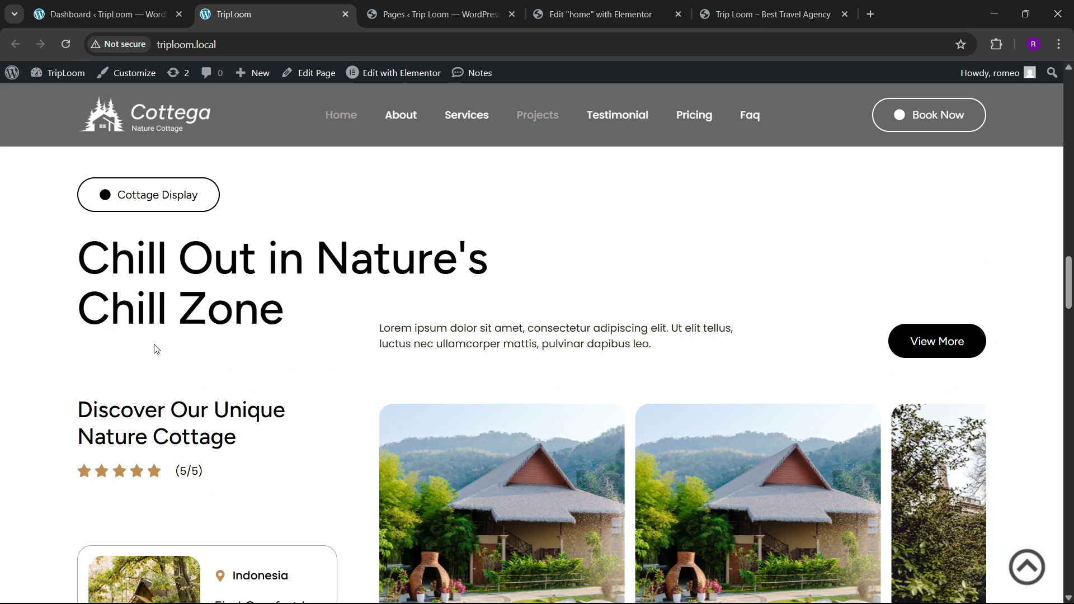
drag(86, 257, 314, 313)
key(ctrl+4)
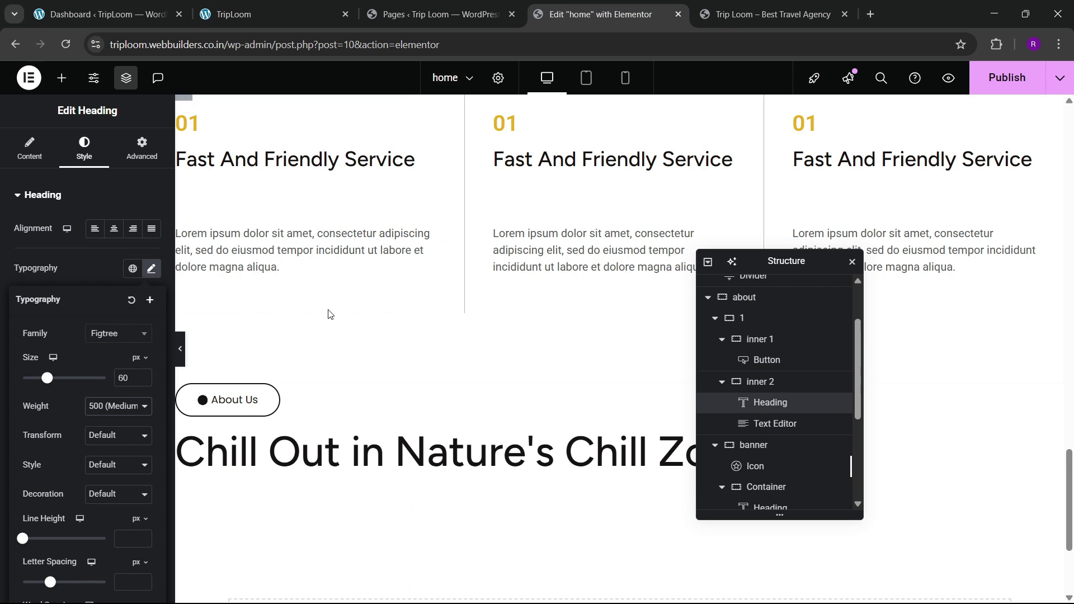
key(ctrl+2)
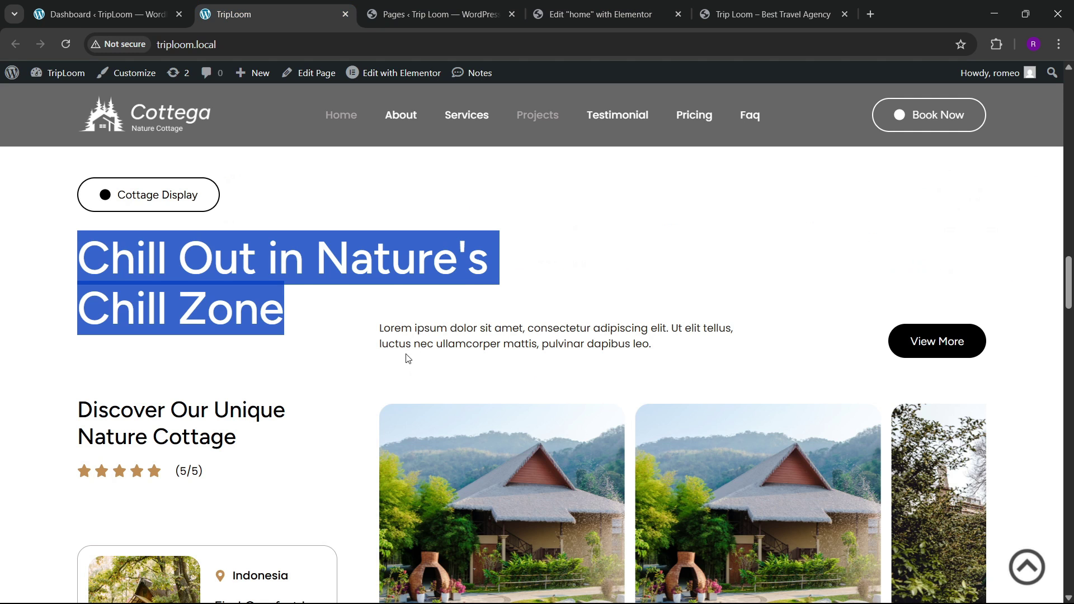
click(603, 8)
drag(794, 262, 430, 301)
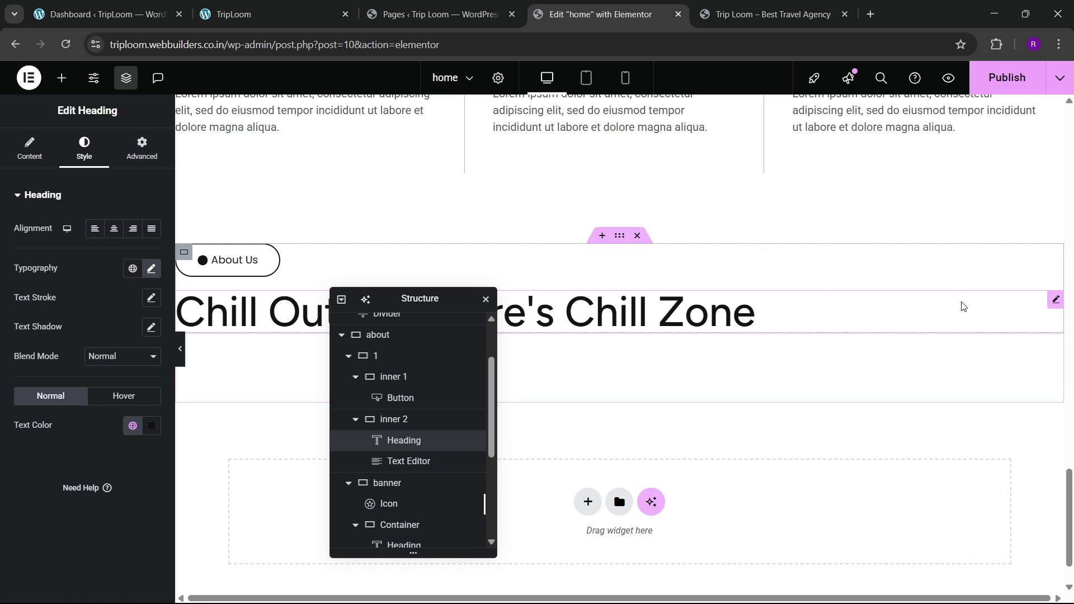
Step: Give the heading a custom width of 43% so it wraps onto two lines
click(142, 148)
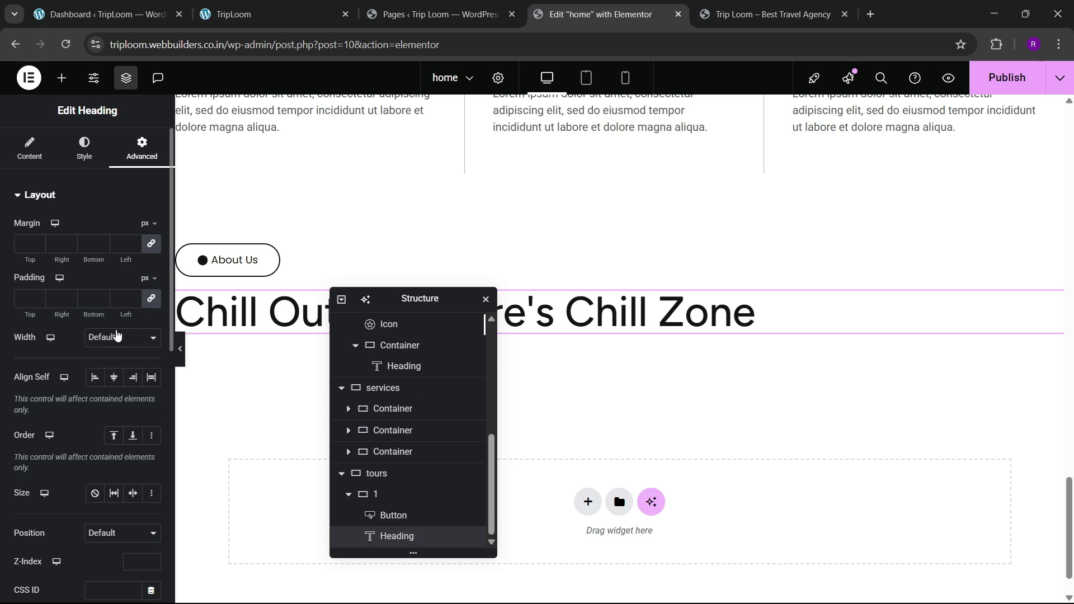
click(122, 338)
click(102, 405)
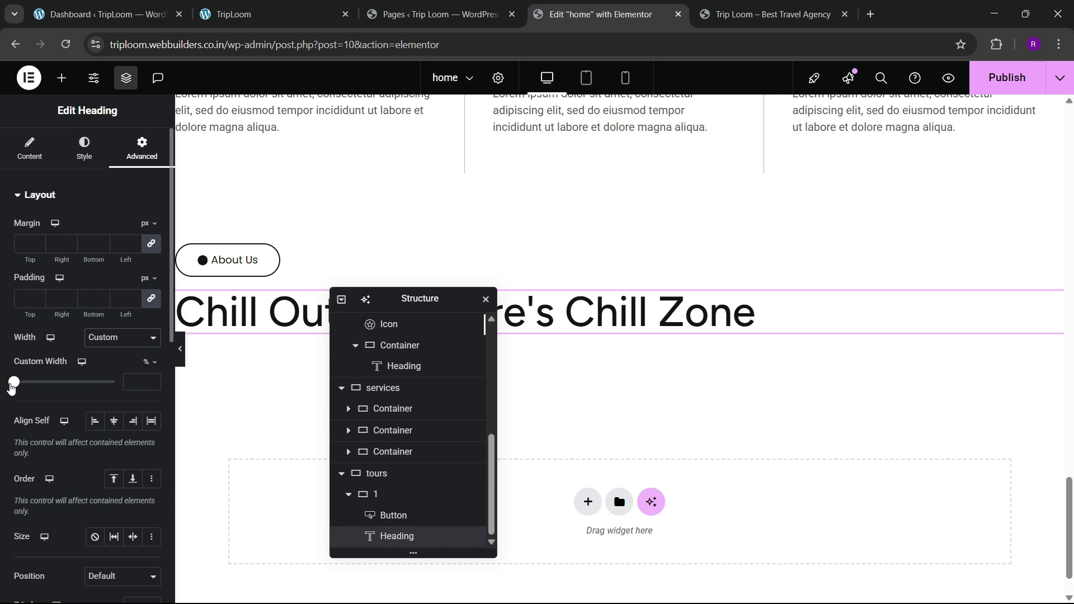
drag(11, 385, 65, 397)
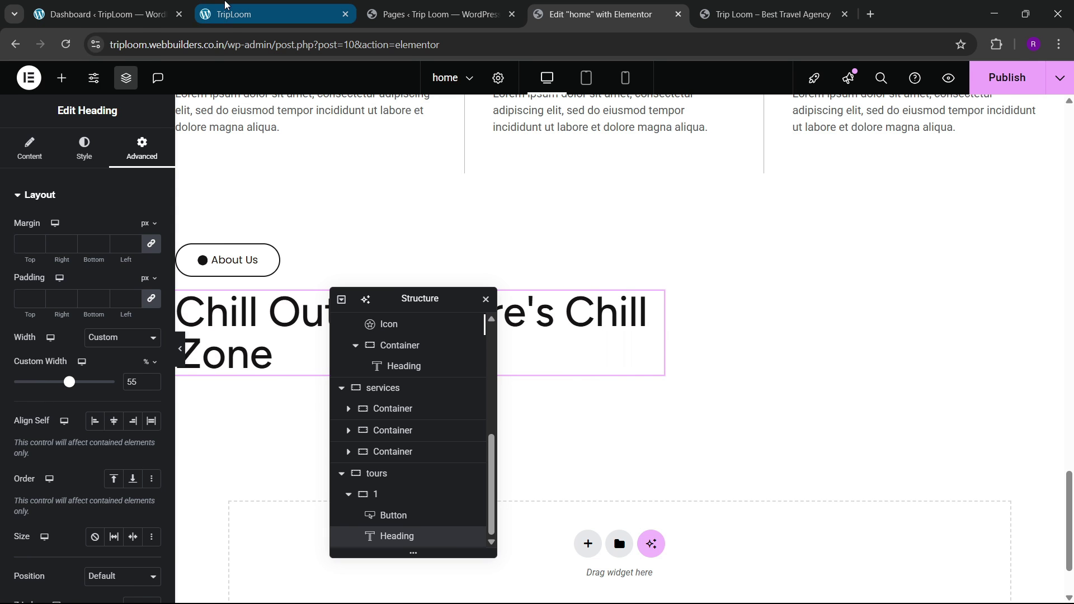
click(226, 6)
click(555, 5)
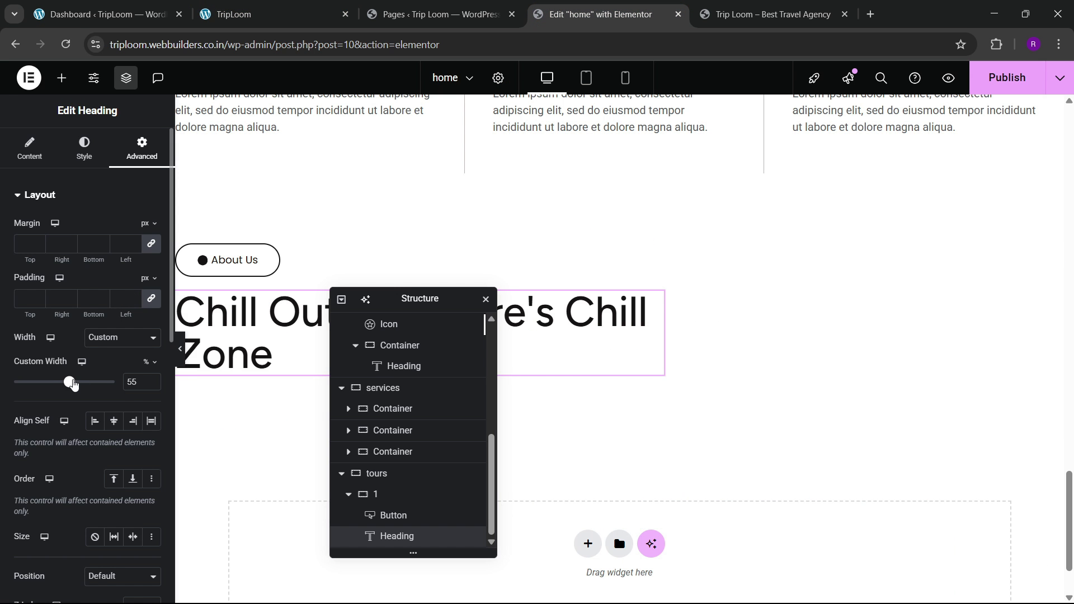
drag(69, 383, 63, 396)
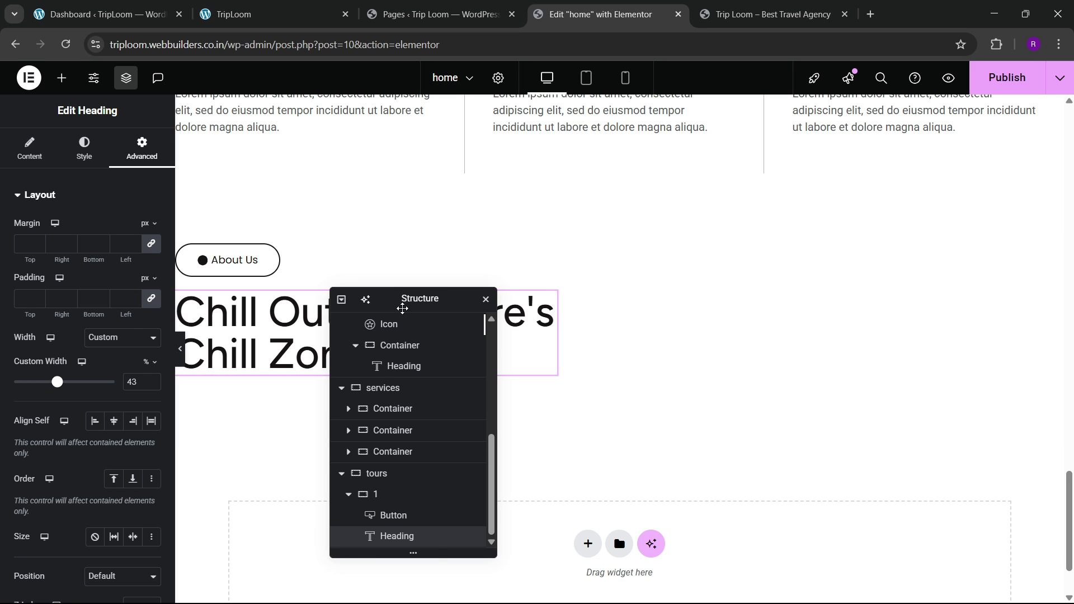
drag(401, 305, 558, 294)
click(270, 4)
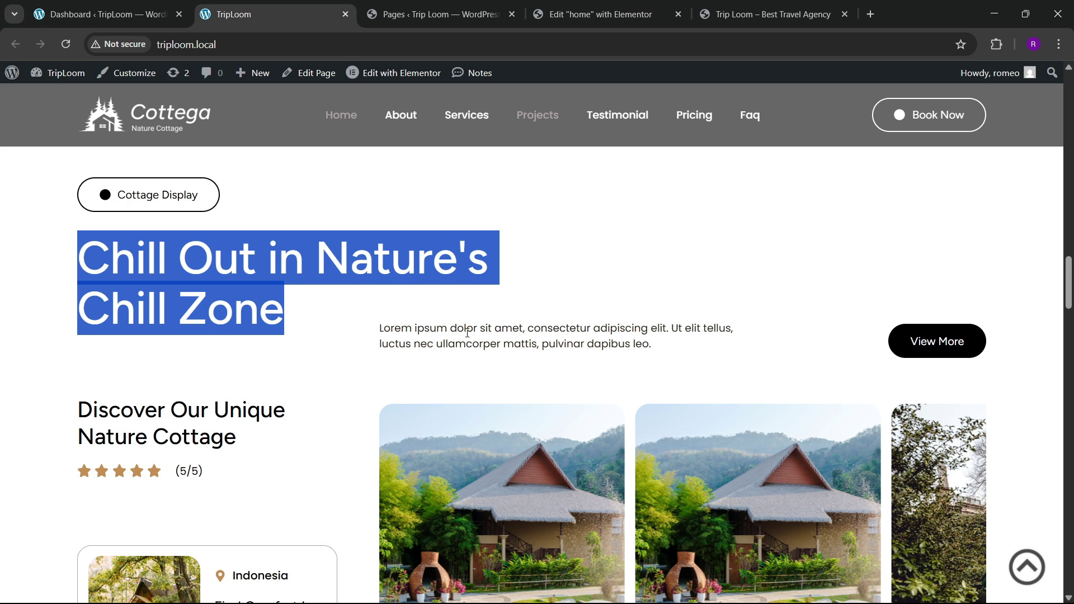
scroll(467, 334, down, 3)
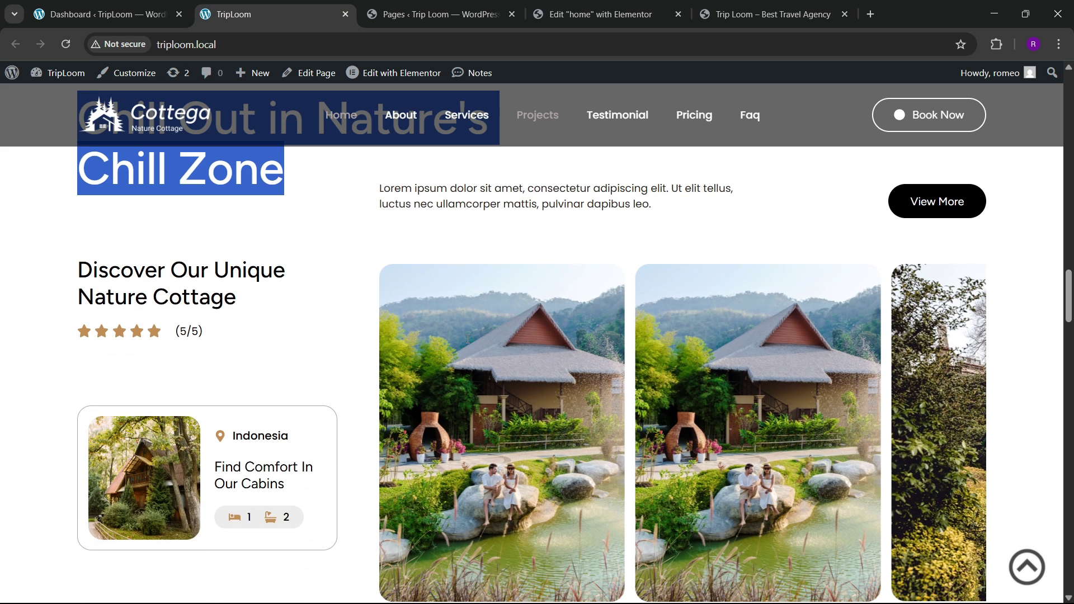
click(562, 4)
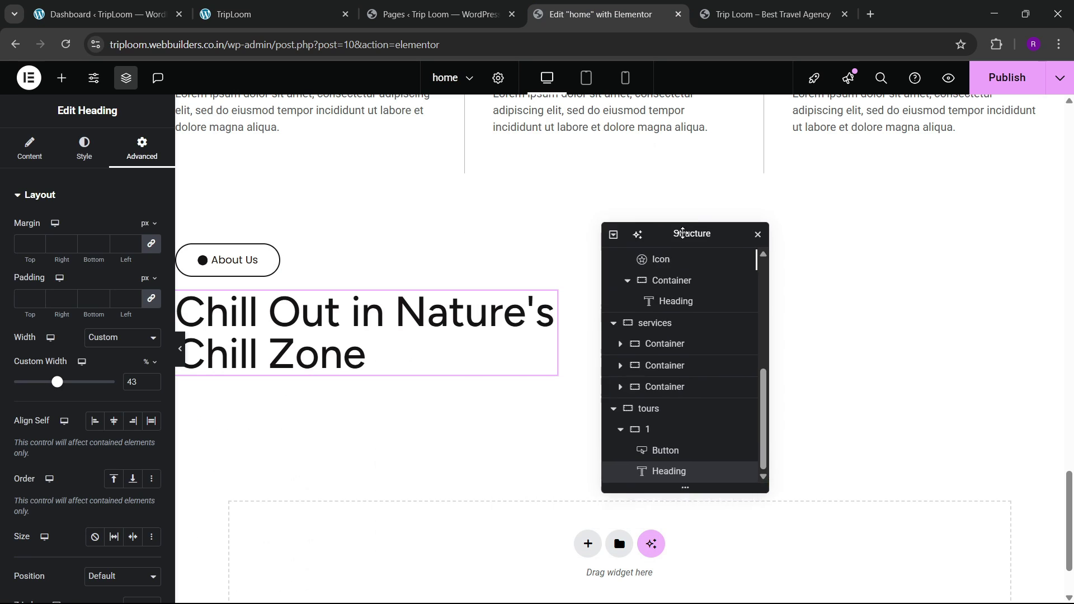
click(62, 78)
Step: Add a new container after row 1 and set its padding to 0
mouse_move(47, 260)
mouse_down()
mouse_move(70, 297)
mouse_move(500, 372)
mouse_move(136, 315)
mouse_move(62, 272)
mouse_up()
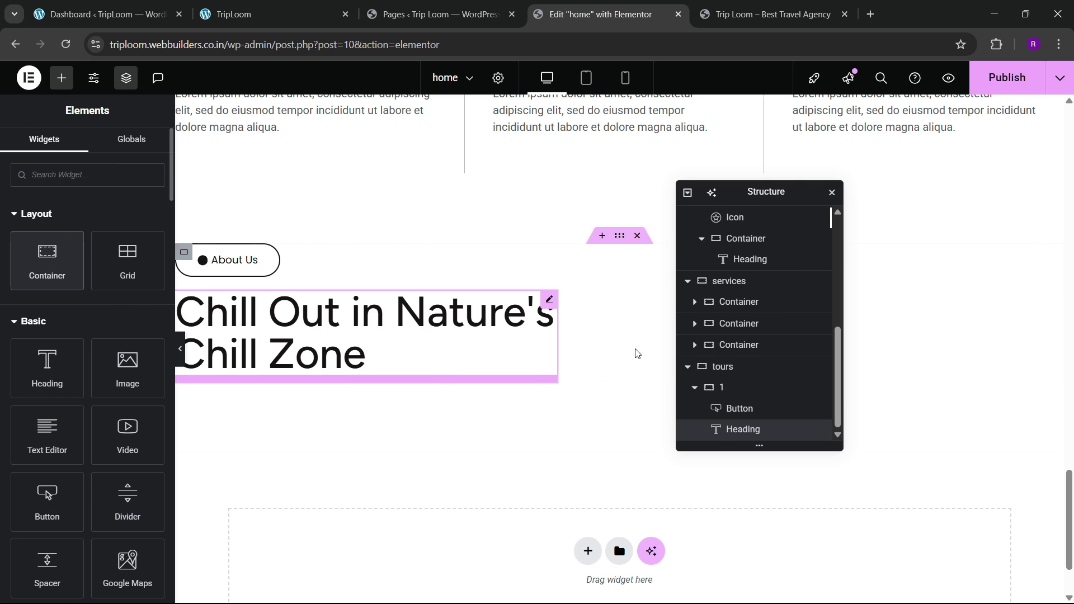
click(693, 388)
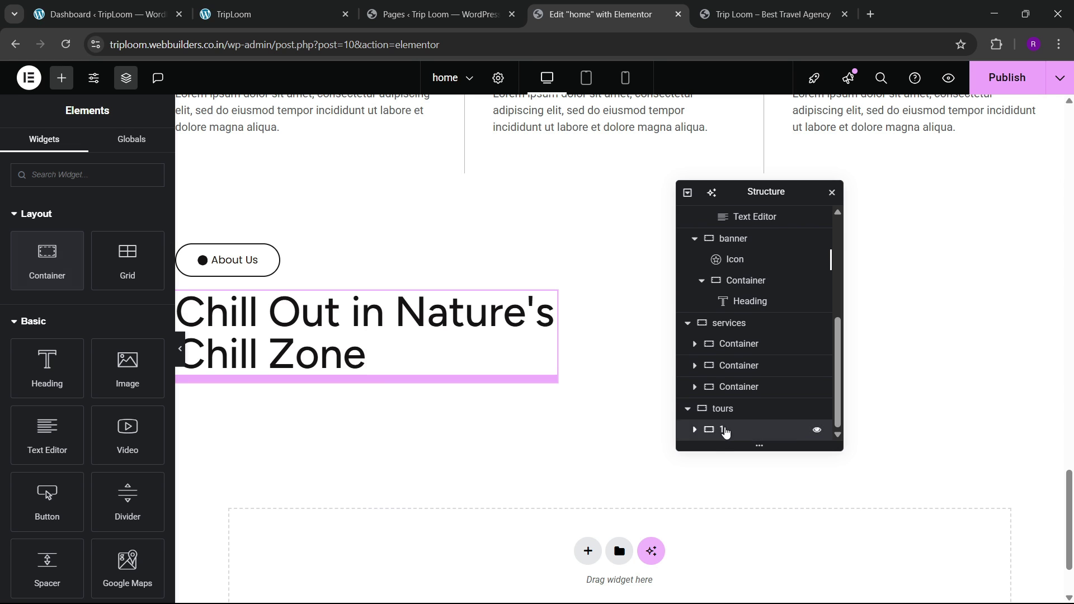
right_click(724, 429)
click(766, 287)
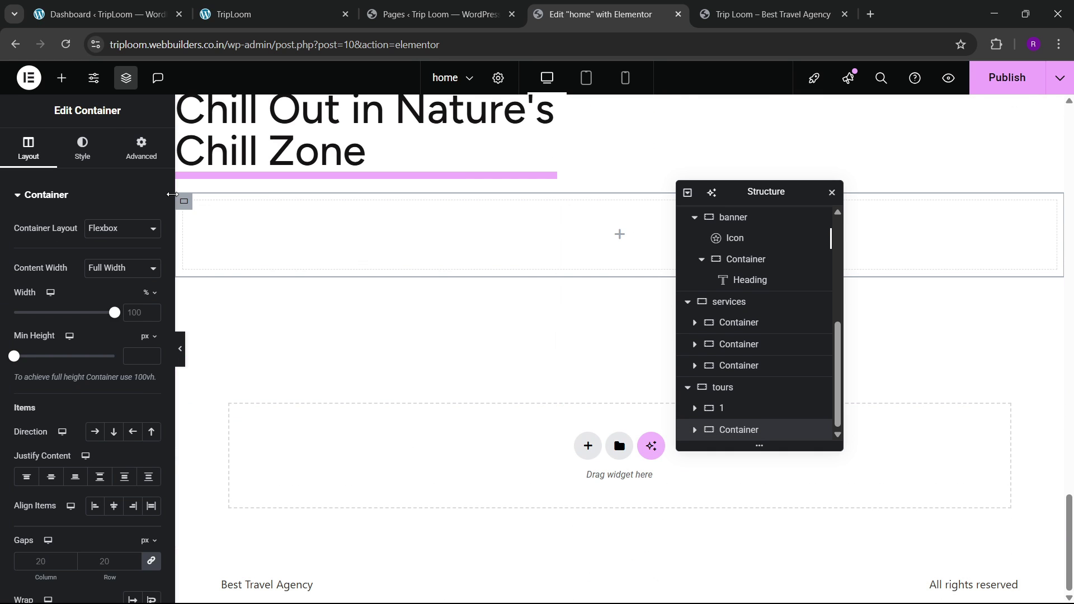
click(141, 148)
click(157, 304)
Step: Nest a container inside the new container, also with zero padding
click(243, 5)
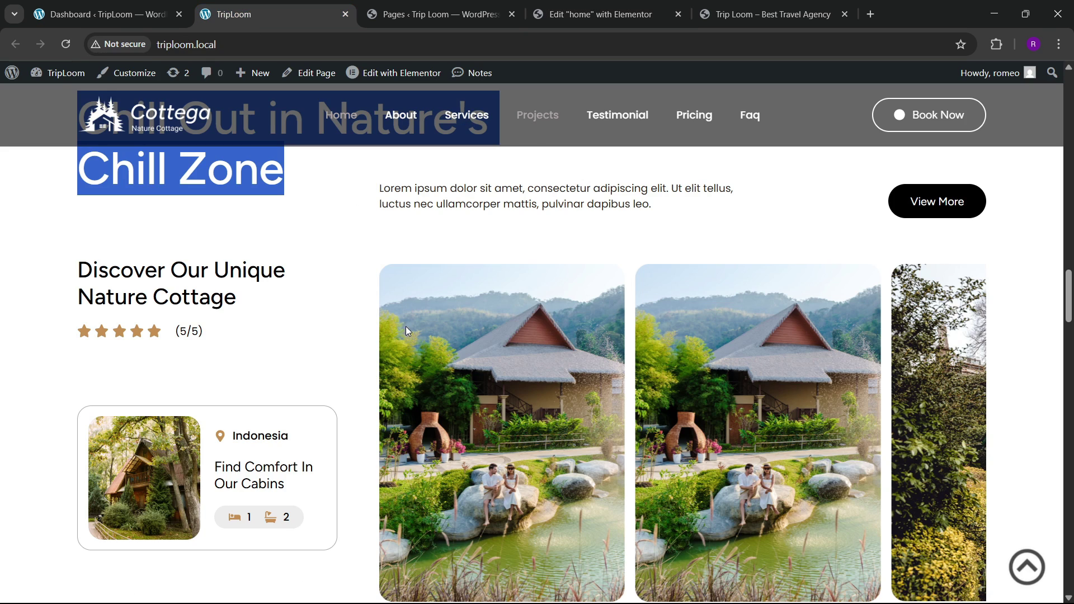
click(580, 4)
click(62, 77)
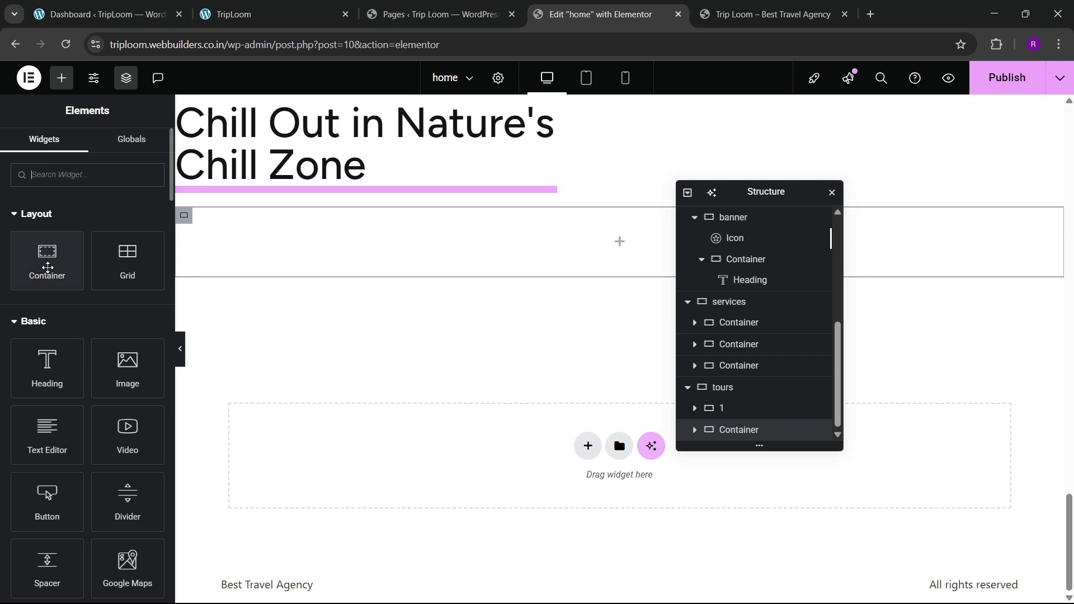
drag(47, 267, 367, 254)
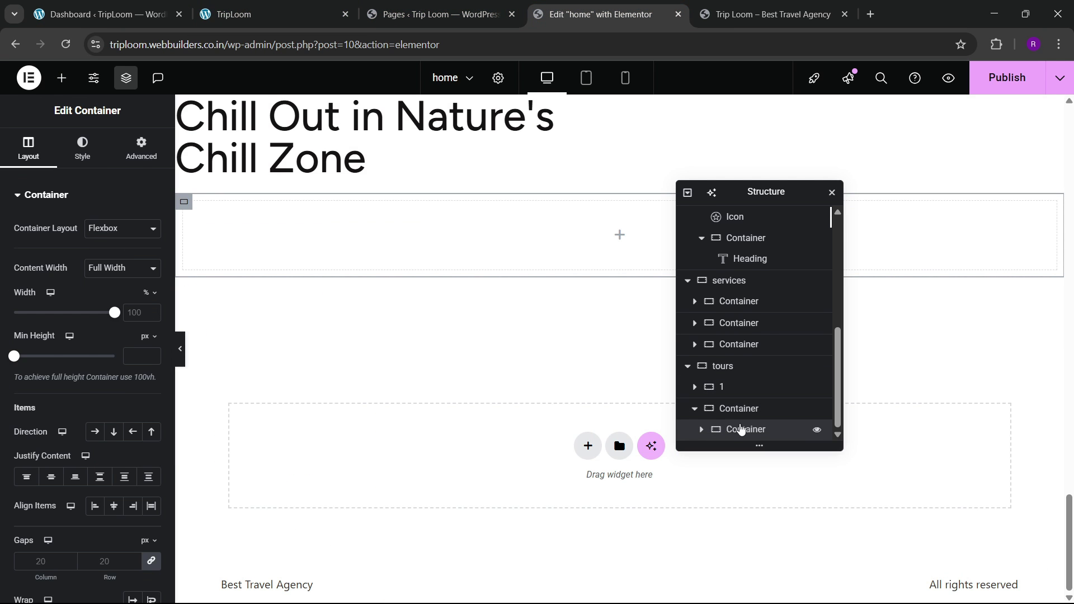
click(141, 148)
click(151, 300)
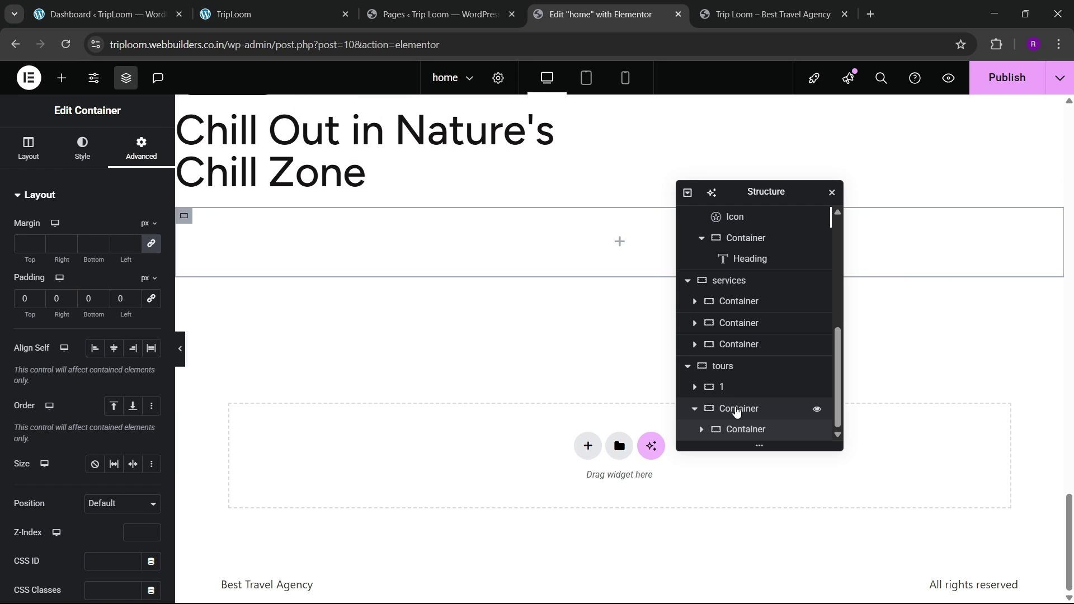
Step: Rename the outer container to '2' and add a second inner container
double_click(735, 408)
text(2)
click(749, 431)
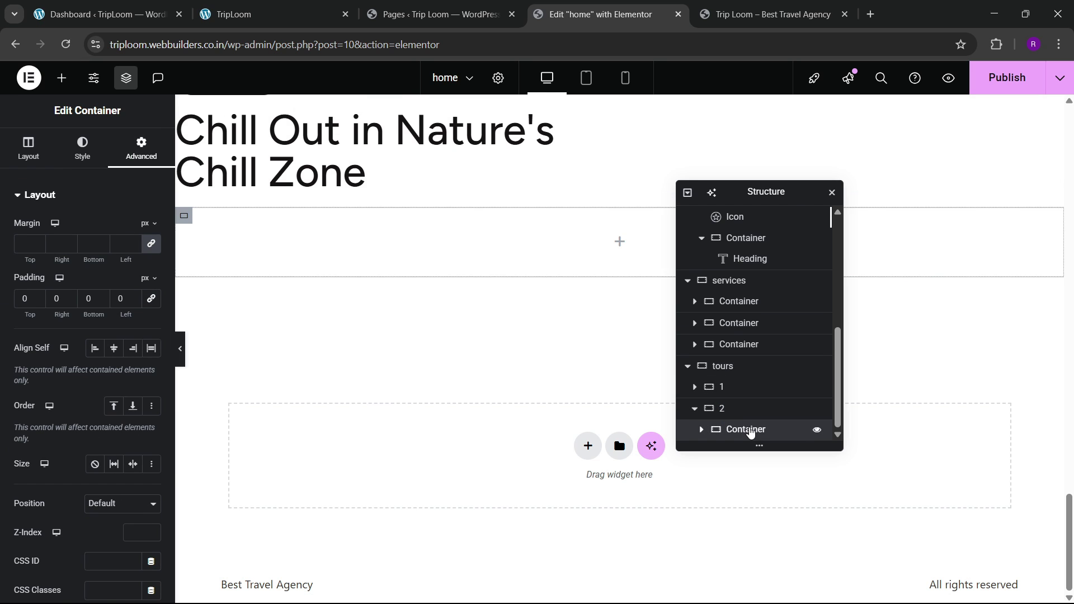
right_click(750, 431)
click(805, 298)
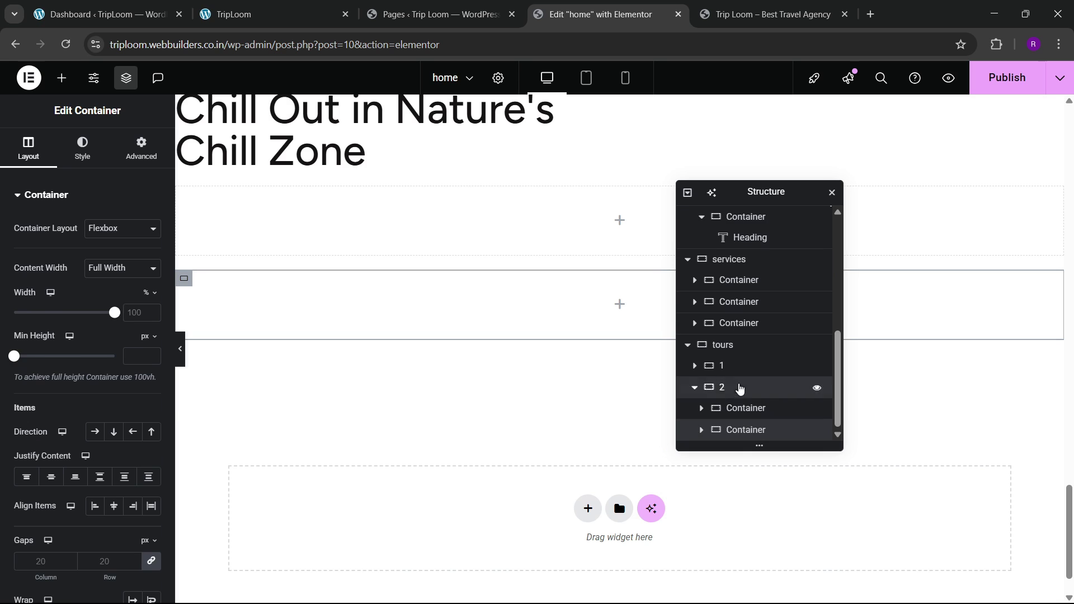
click(739, 387)
click(28, 149)
Step: Set container 2's direction to Row, making the inner containers 40% and 60% wide
click(96, 435)
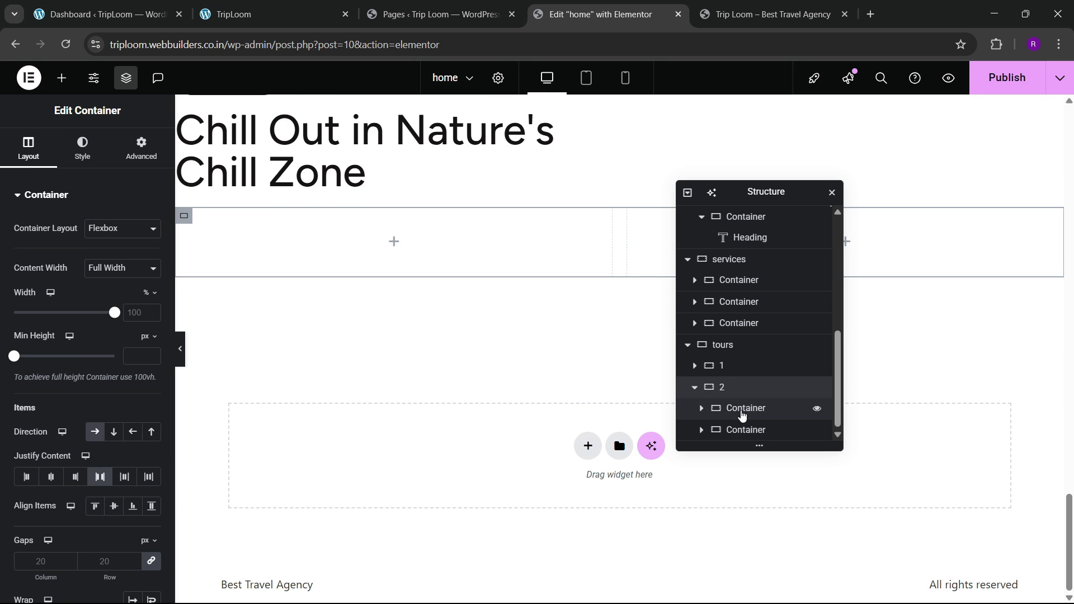
click(744, 407)
click(28, 149)
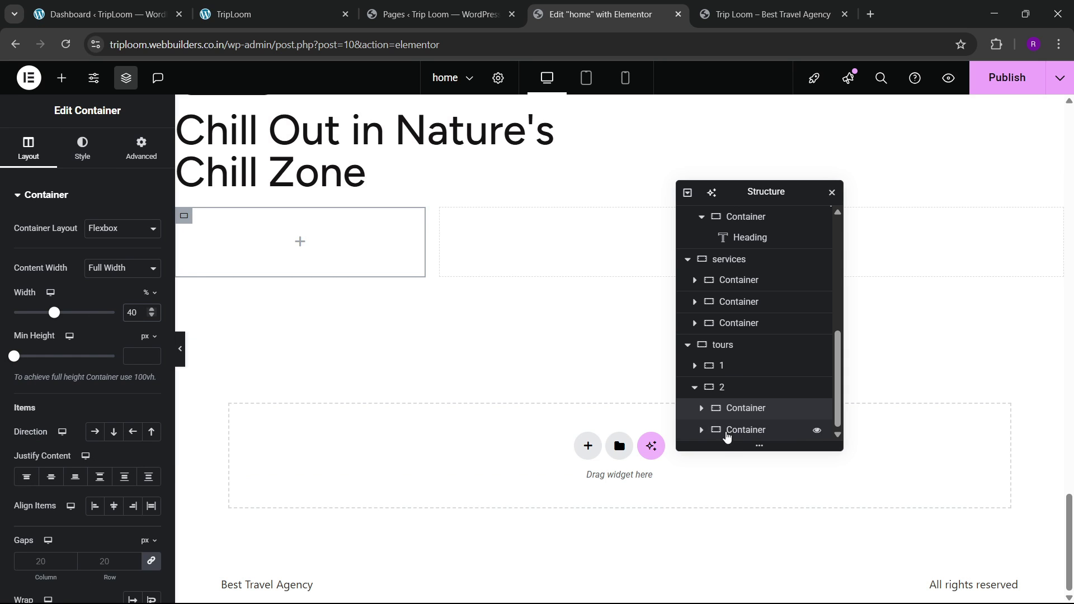
click(738, 429)
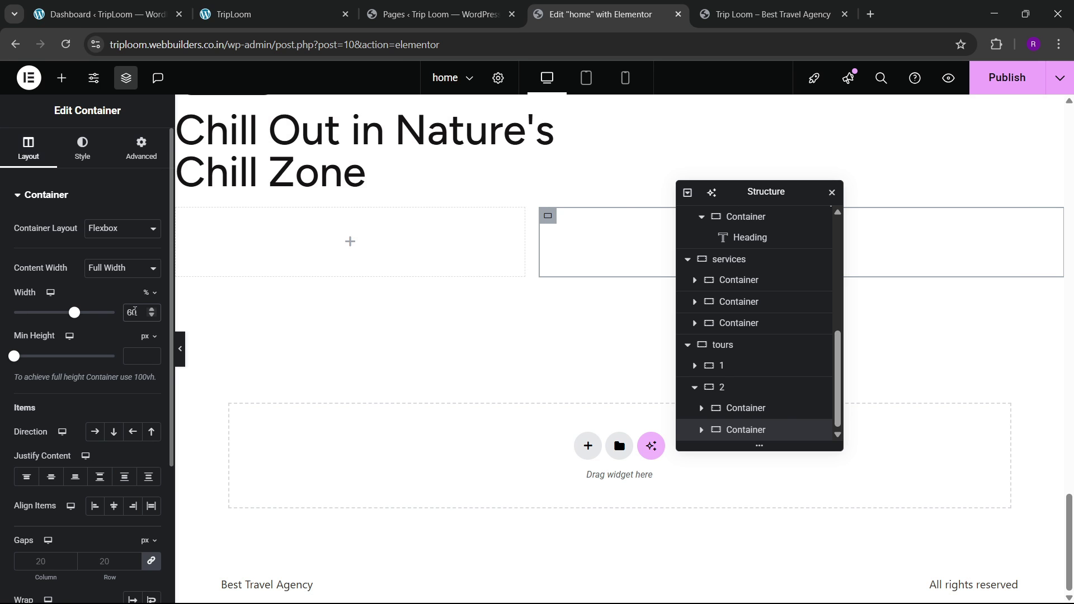
click(315, 7)
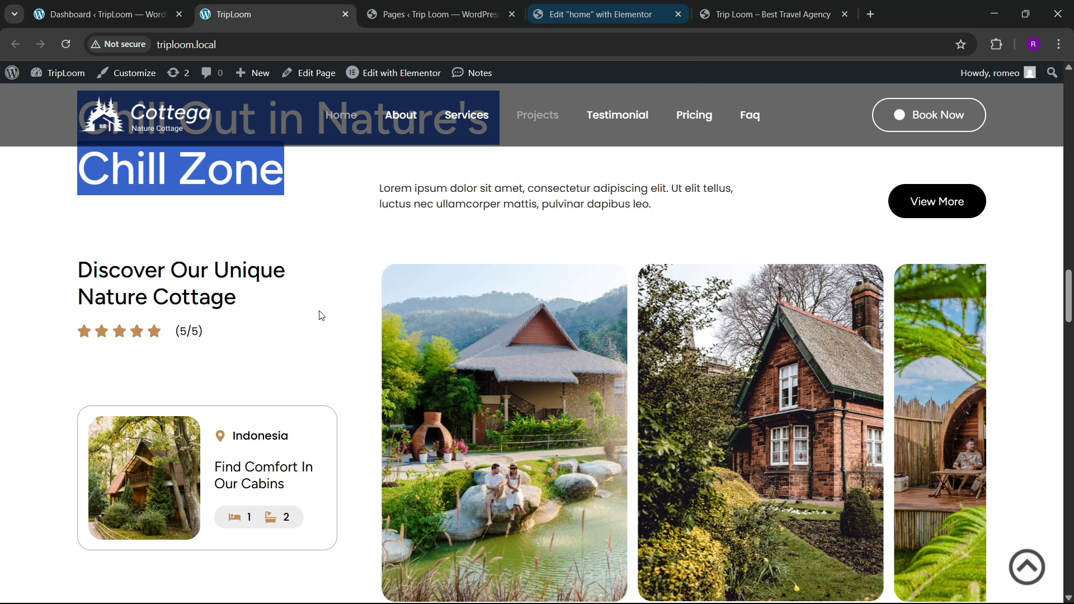
scroll(319, 321, down, 2)
scroll(256, 297, up, 2)
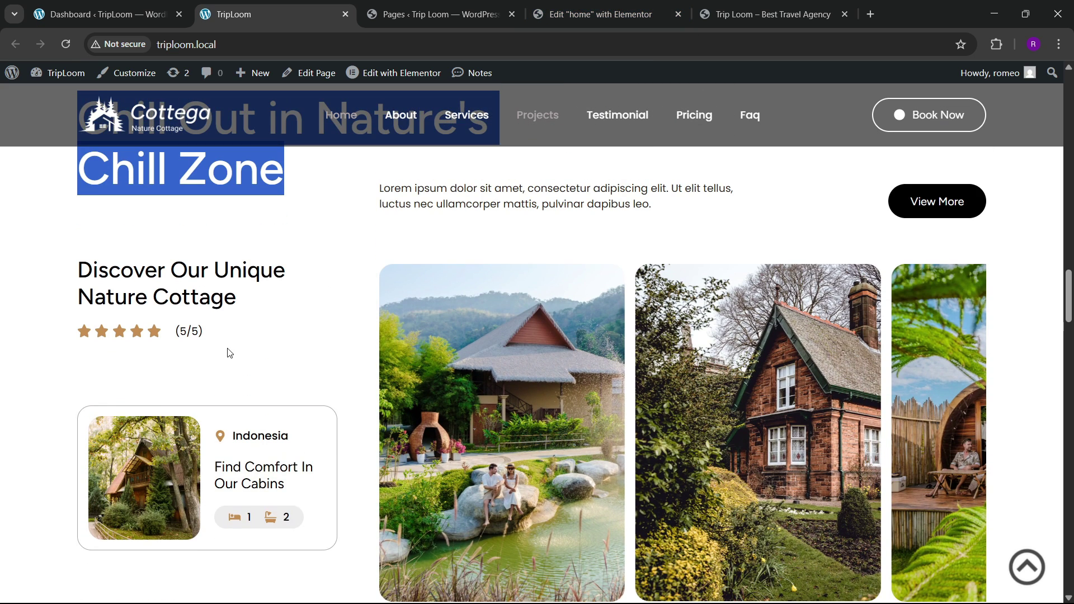
click(630, 6)
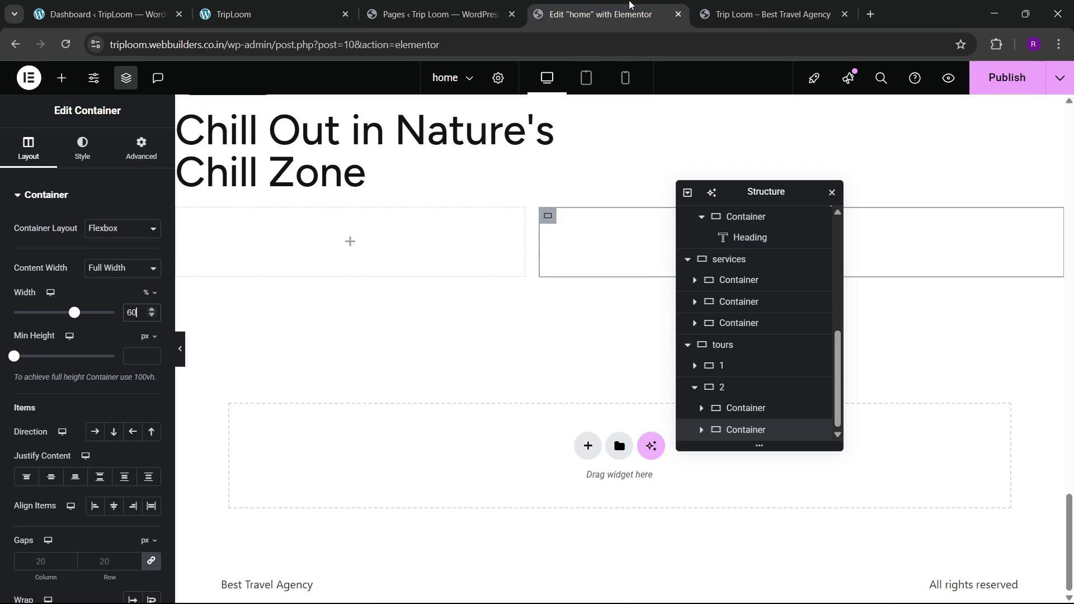
scroll(439, 342, up, 5)
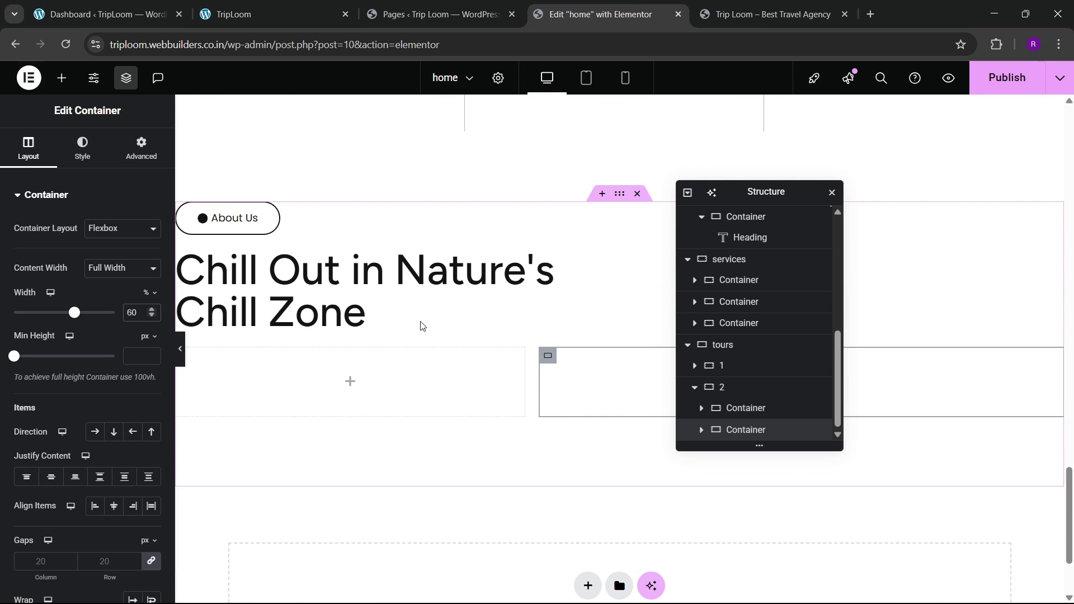
Step: Copy the Fast And Friendly Service heading into the left inner container
right_click(330, 183)
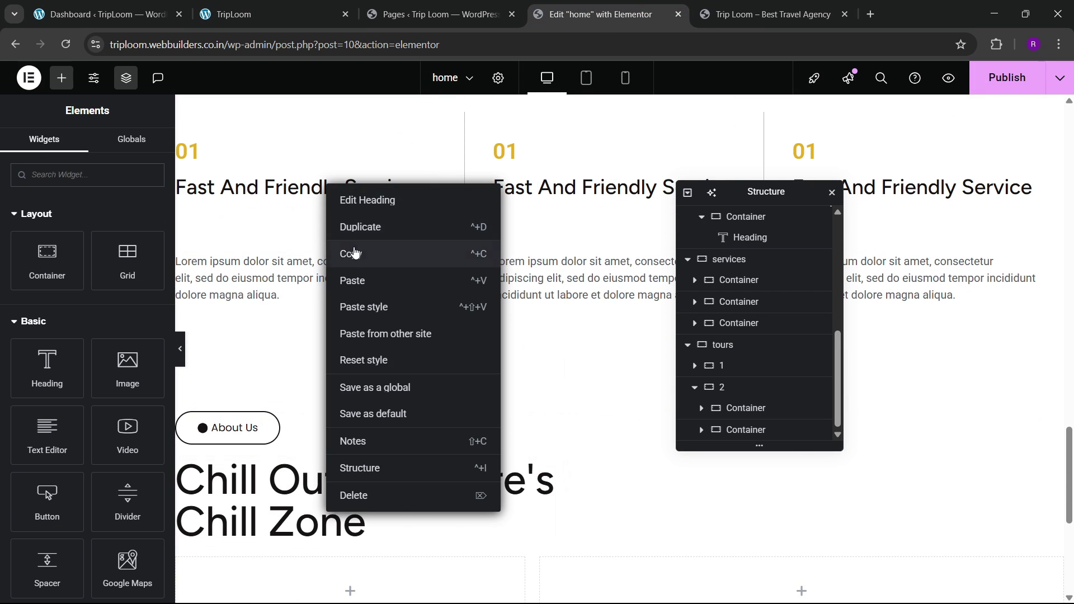
click(355, 185)
scroll(344, 302, down, 5)
scroll(344, 302, down, 1)
right_click(300, 254)
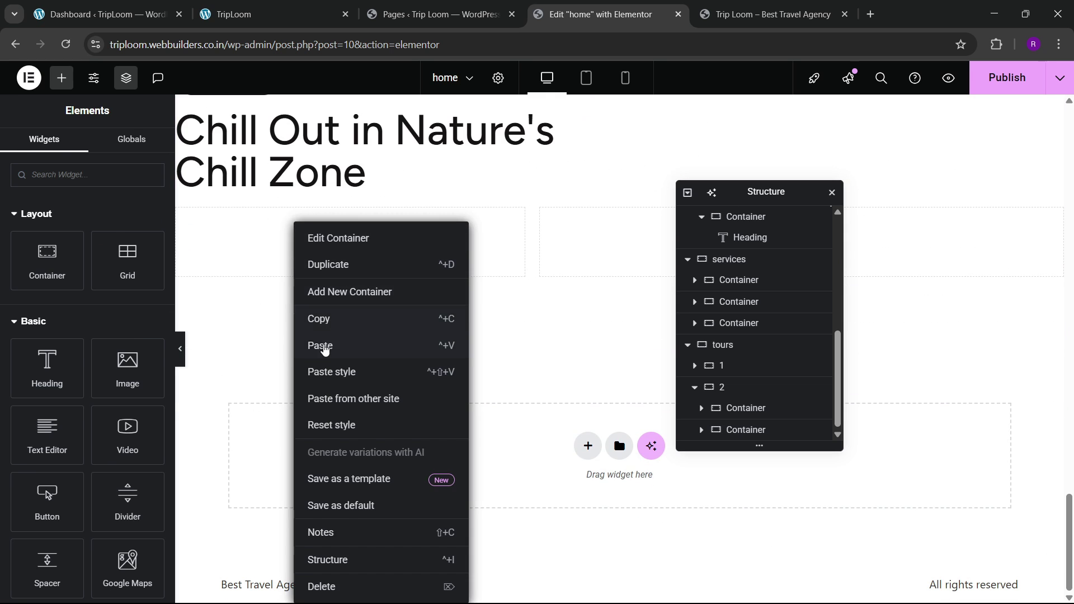
click(324, 347)
Step: Grab the Discover heading text from the live site and delete the duplicate pasted heading
click(252, 15)
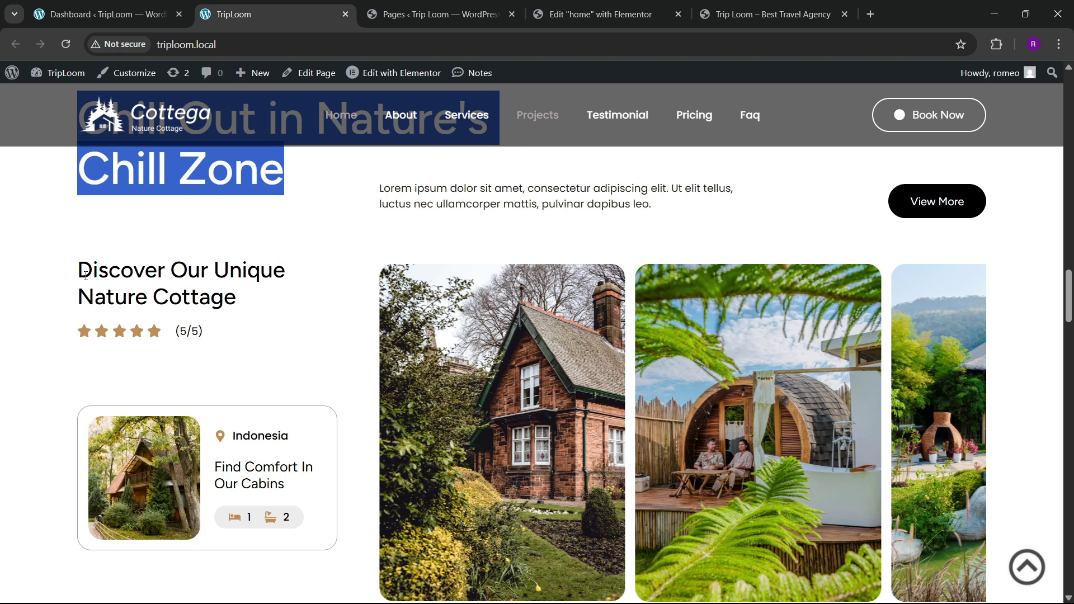
drag(86, 276, 214, 290)
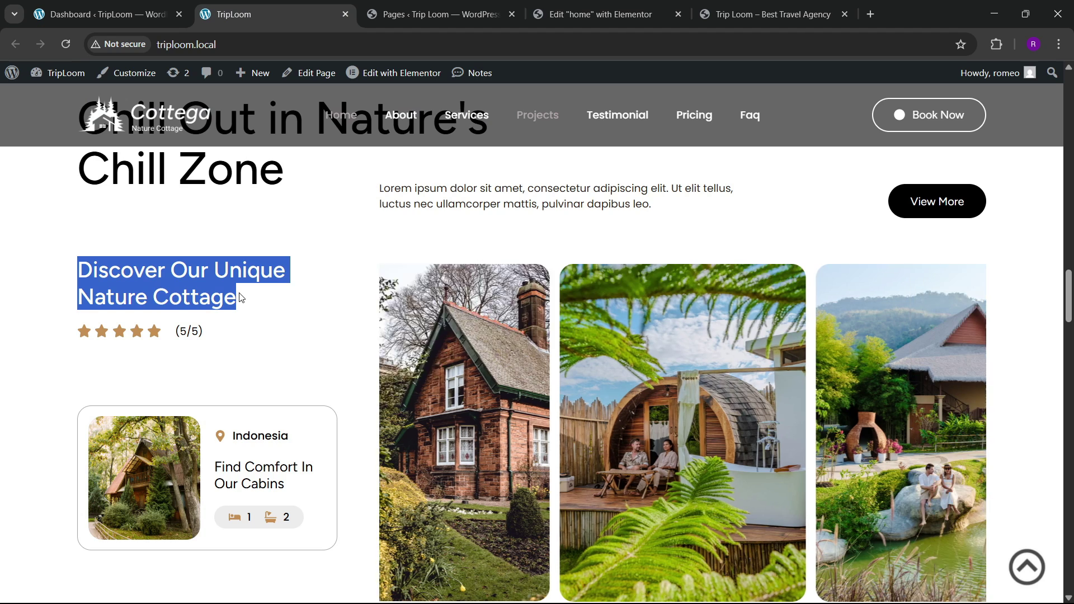
key(ctrl+Tab)
key(ctrl+Tab)
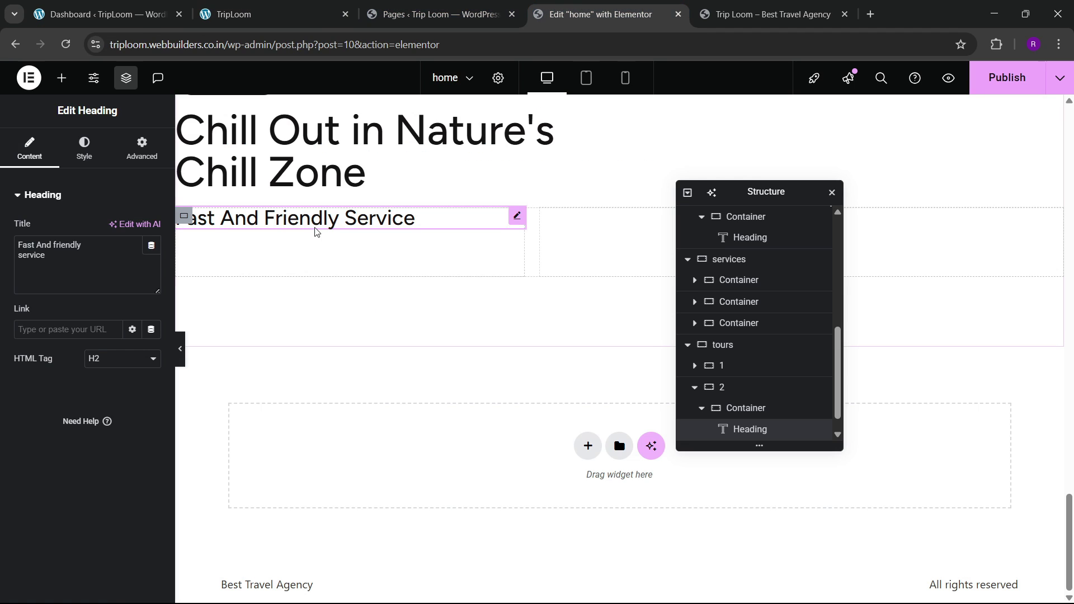
right_click(317, 222)
click(337, 315)
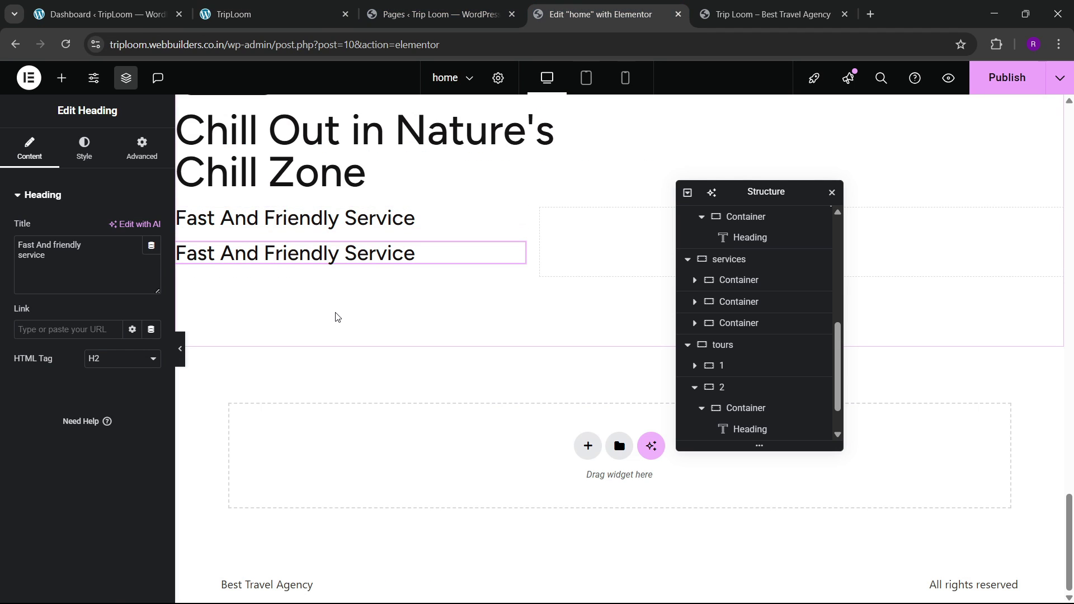
right_click(337, 265)
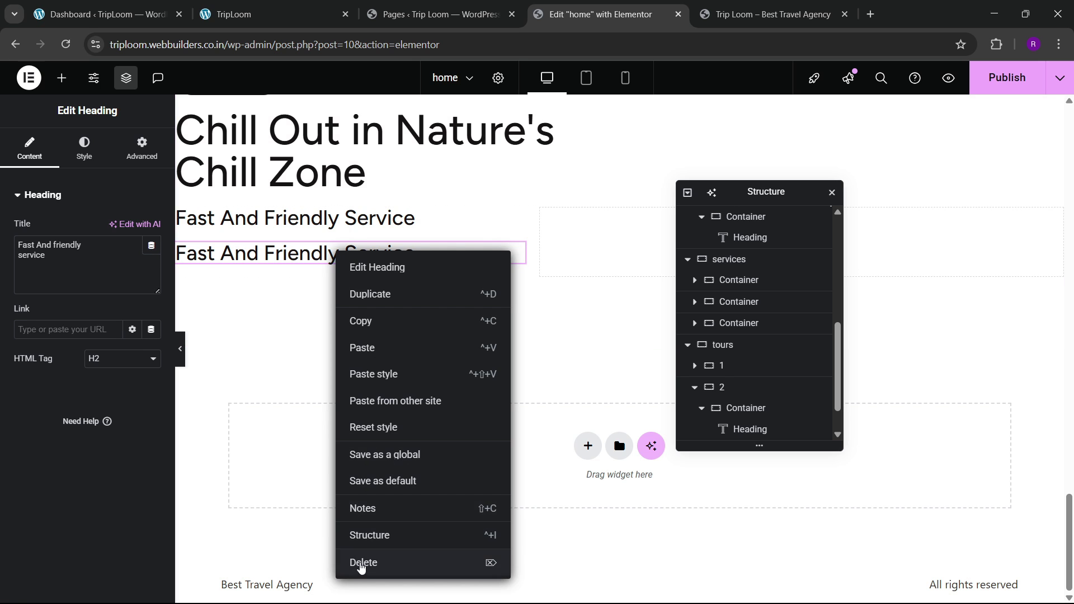
click(360, 564)
right_click(312, 231)
click(363, 352)
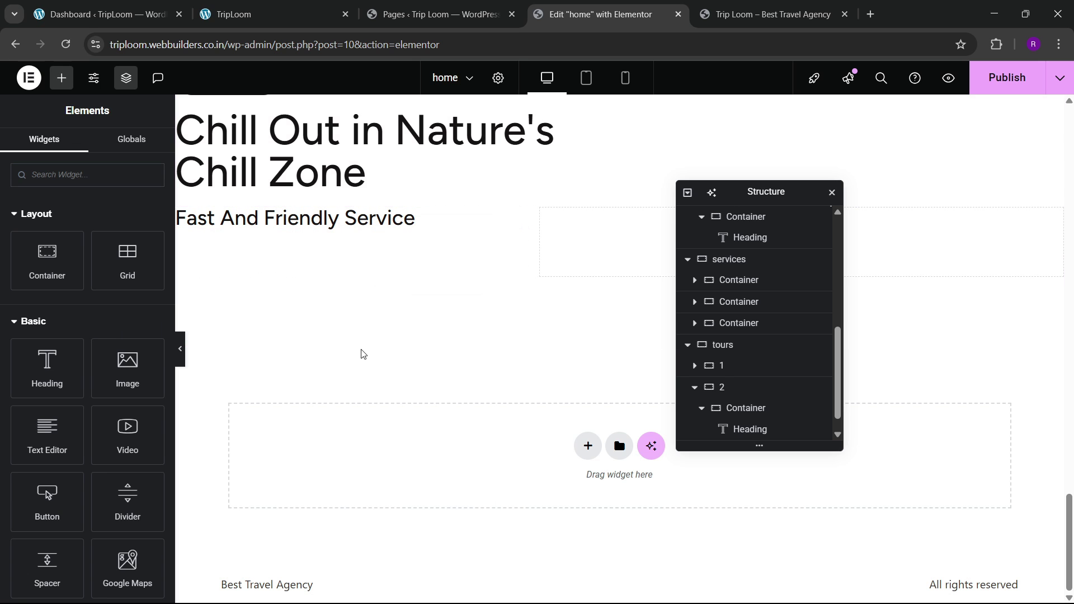
Step: Replace the heading title with 'Discover Our Unique Nature Cottage'
click(274, 14)
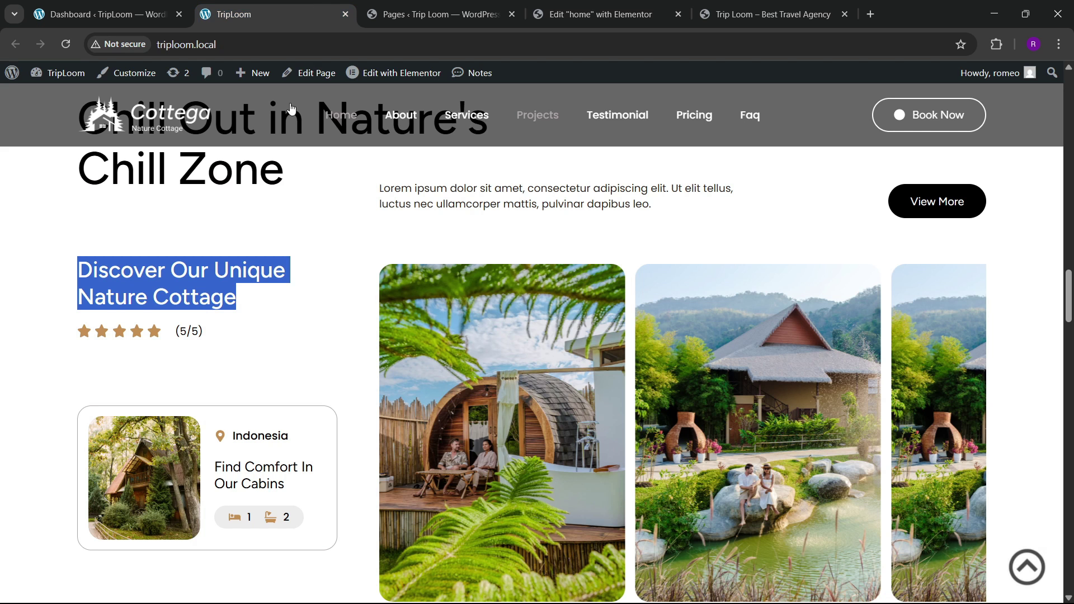
click(571, 7)
click(296, 7)
click(599, 14)
click(288, 224)
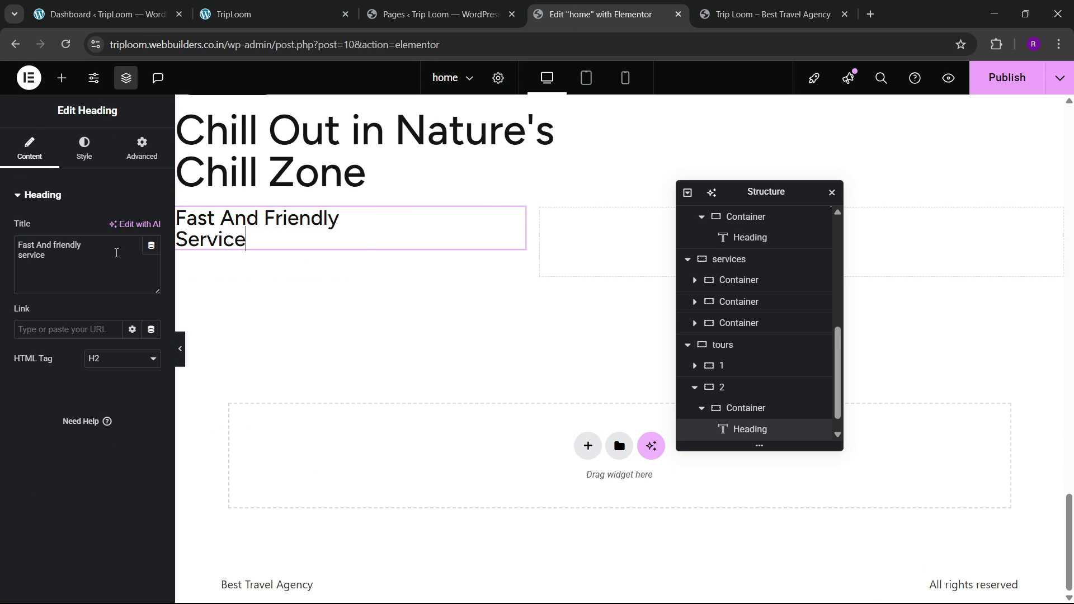
click(115, 253)
key(ctrl+a)
key(ctrl+v)
click(215, 7)
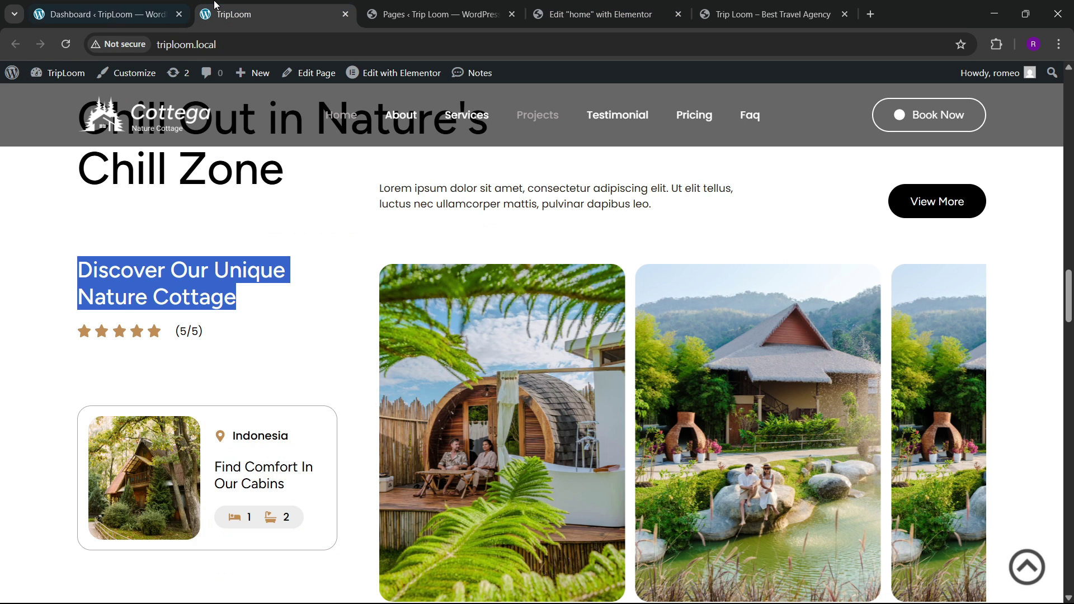
click(570, 5)
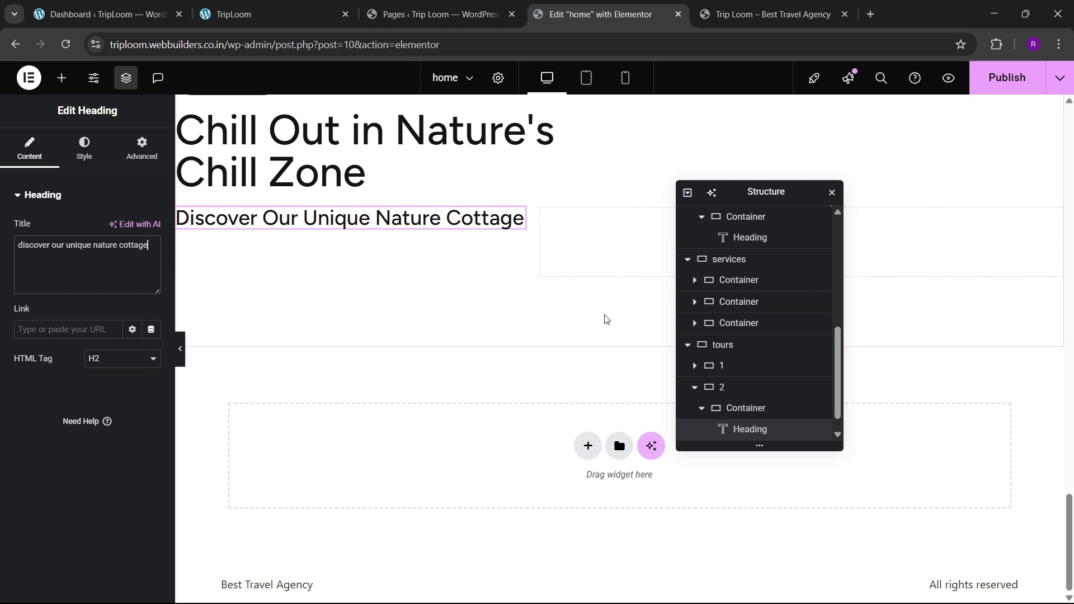
scroll(748, 405, down, 1)
Step: Set the left column width to 30% and the right column to 70%
click(747, 387)
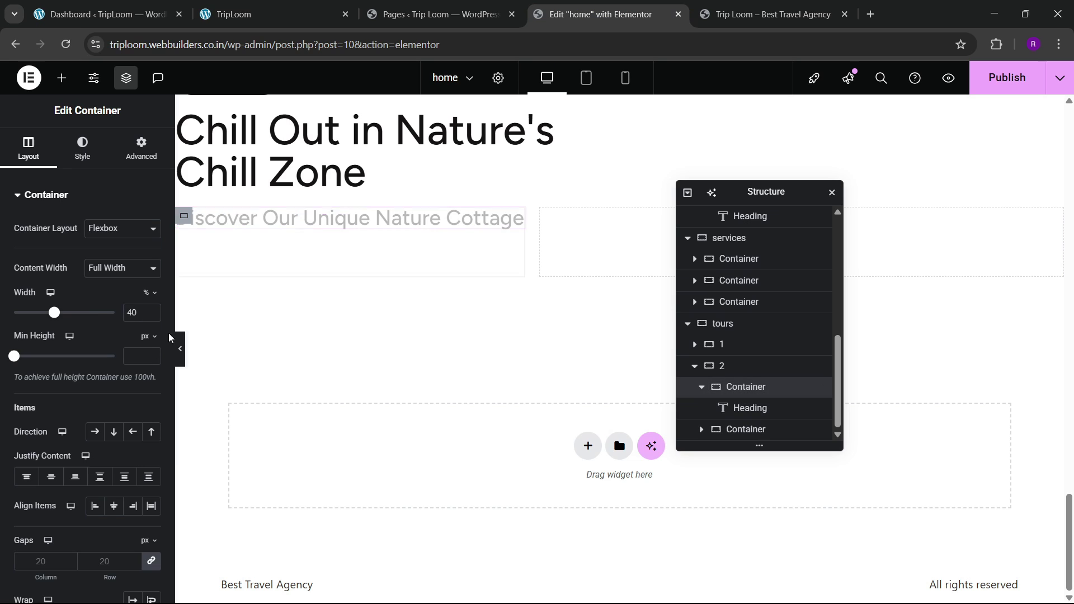
key(BackSpace)
text(3)
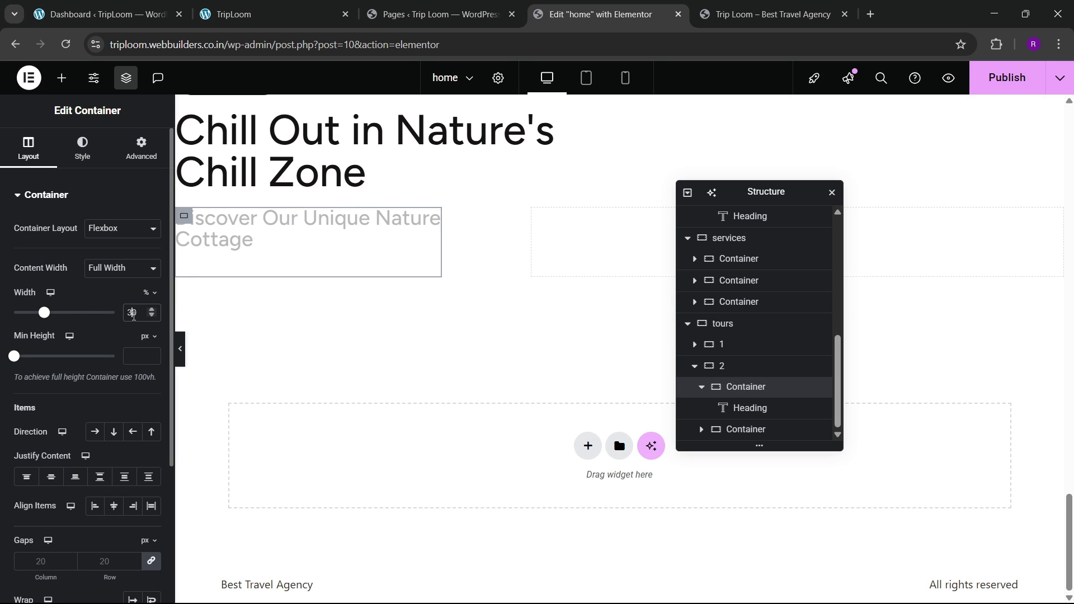
click(745, 429)
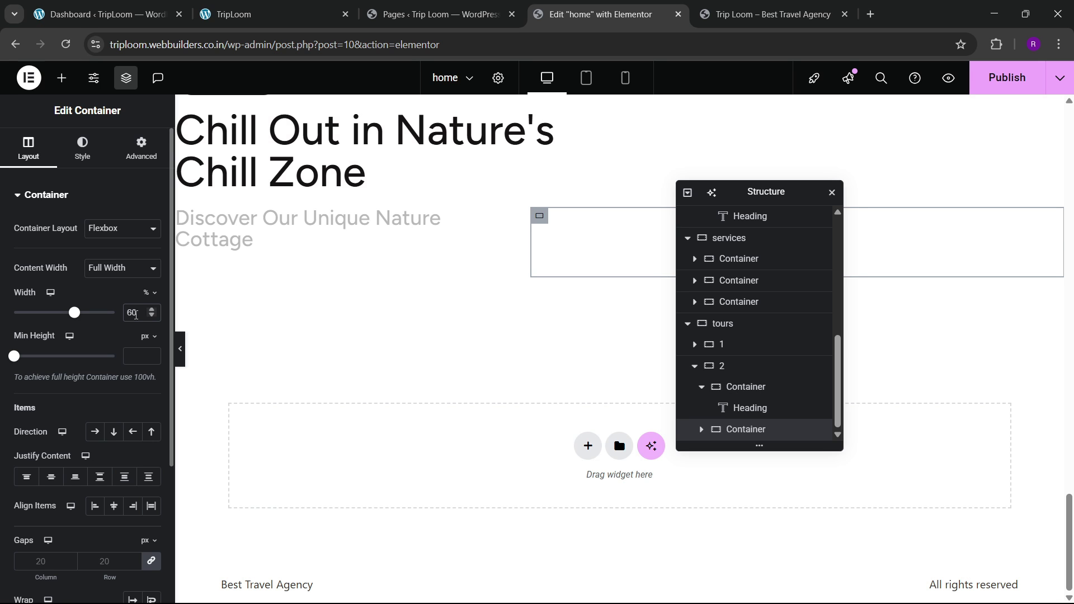
click(132, 314)
key(BackSpace)
text(7)
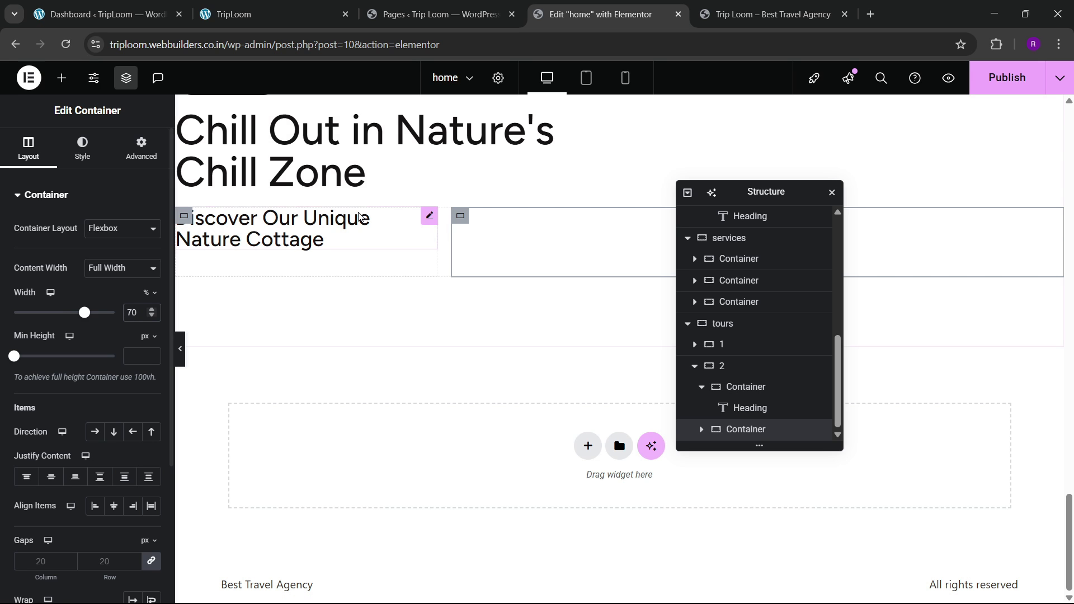
click(258, 6)
click(549, 8)
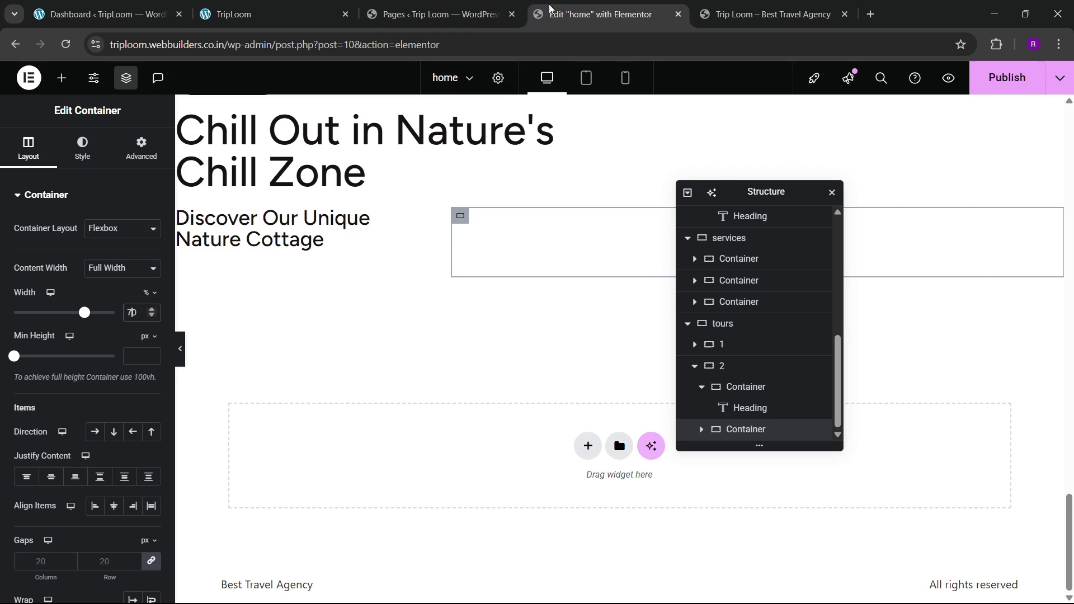
Step: Add an empty zero-padding container below the Discover heading
click(57, 79)
drag(43, 262, 298, 246)
click(141, 149)
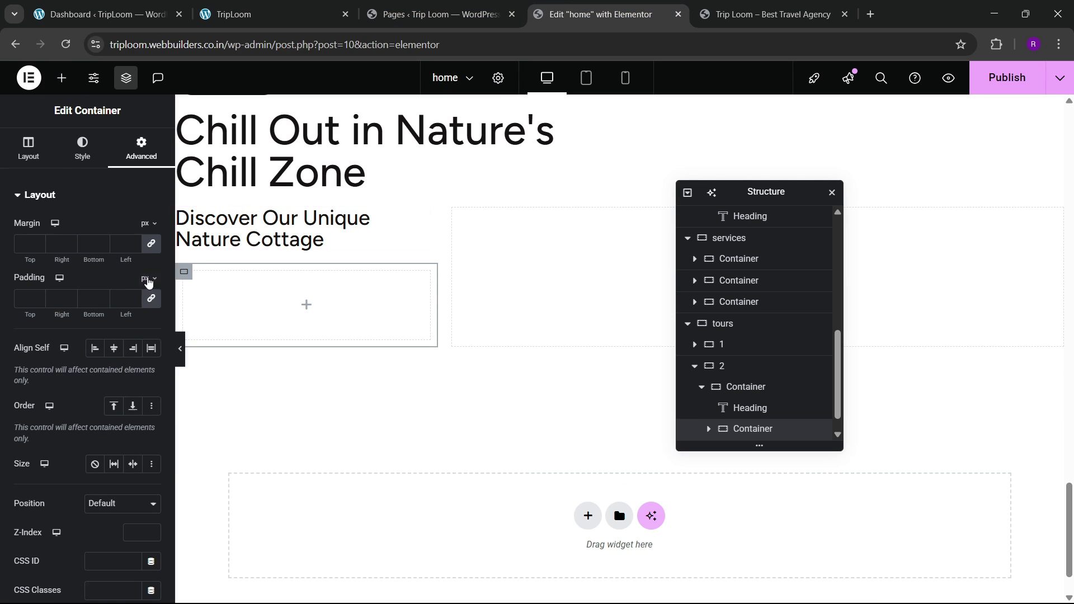
click(151, 298)
scroll(353, 317, up, 10)
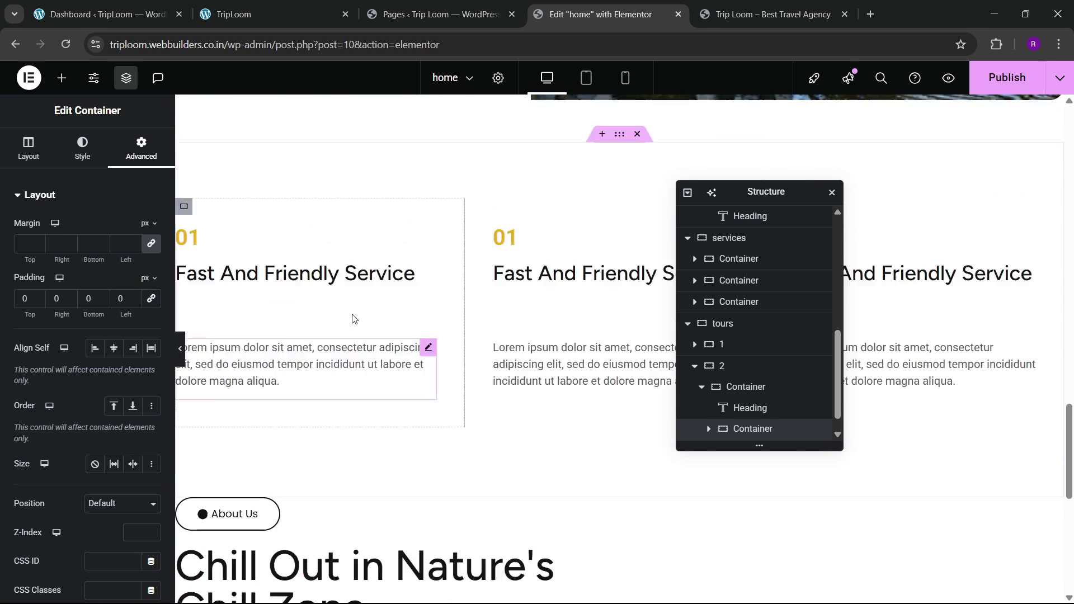
scroll(352, 319, up, 15)
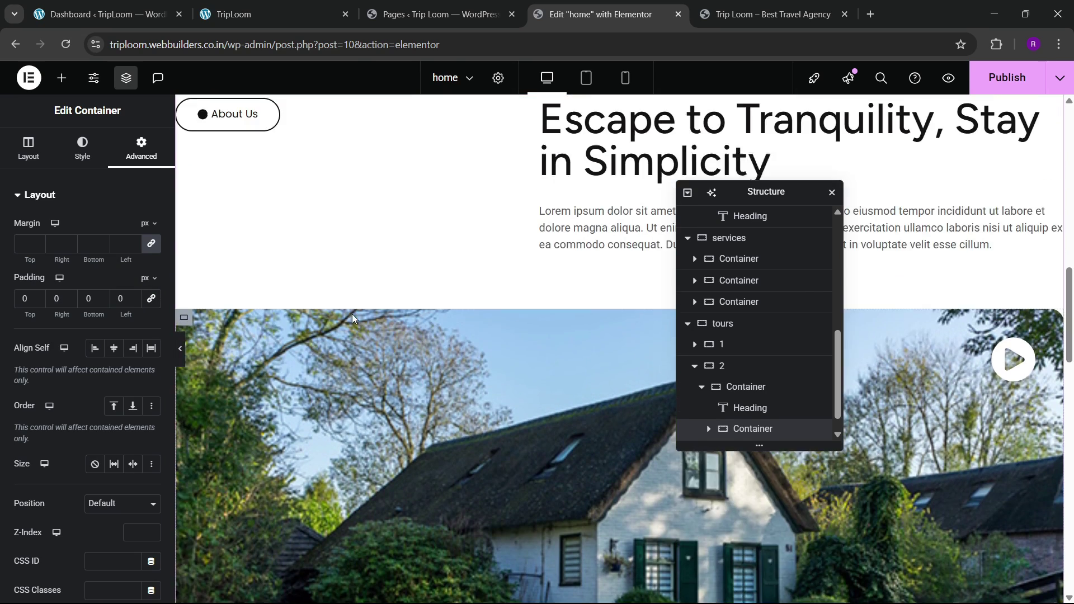
scroll(352, 319, up, 8)
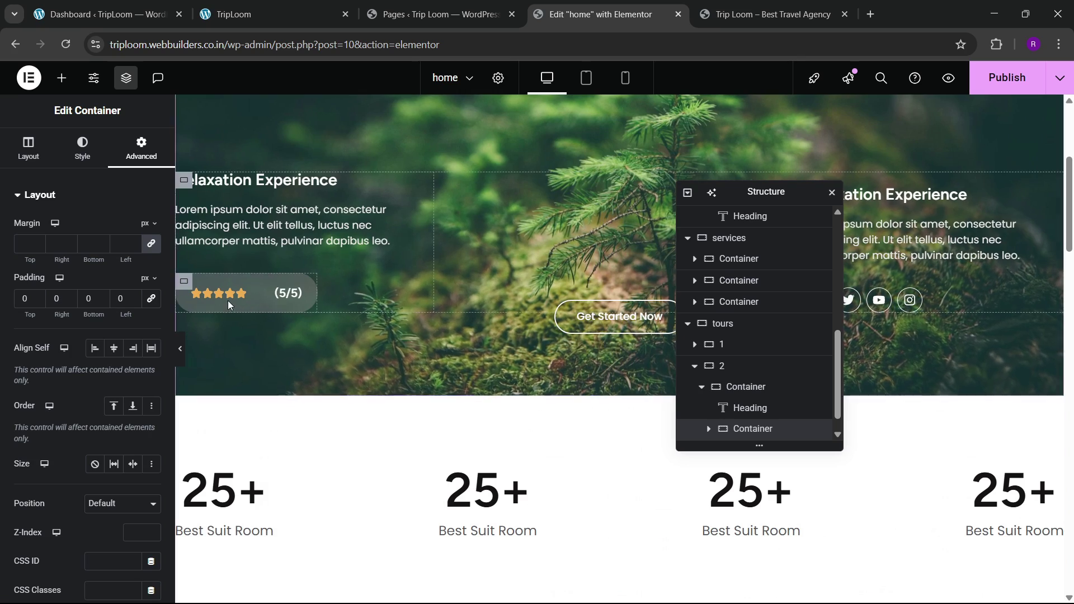
Step: Copy the banner's five-star Rating widget and paste it beneath the Discover heading
right_click(222, 297)
click(293, 341)
scroll(293, 341, down, 10)
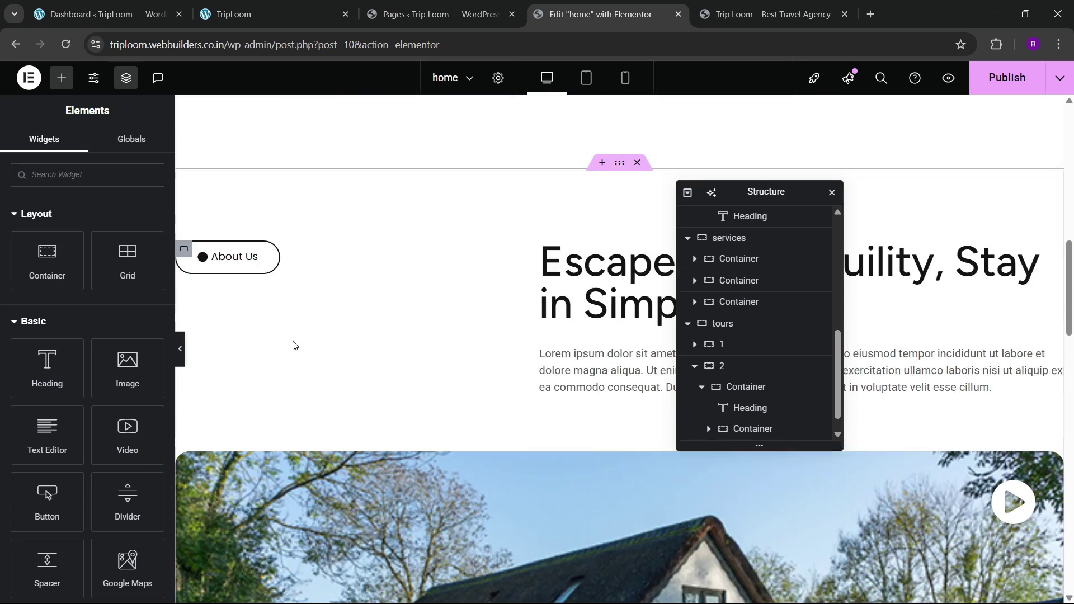
scroll(293, 342, down, 12)
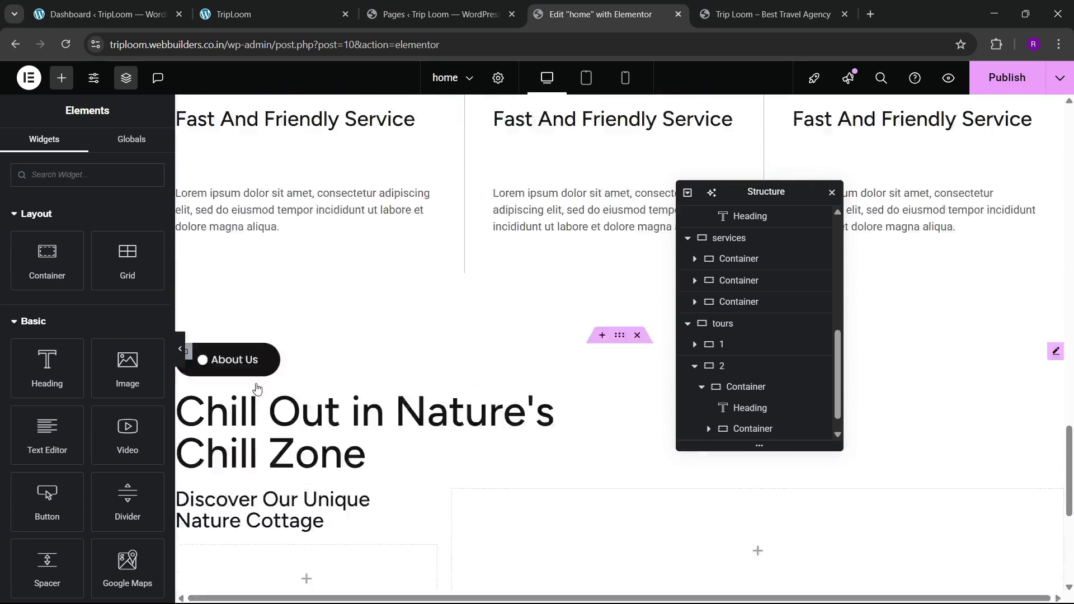
right_click(223, 465)
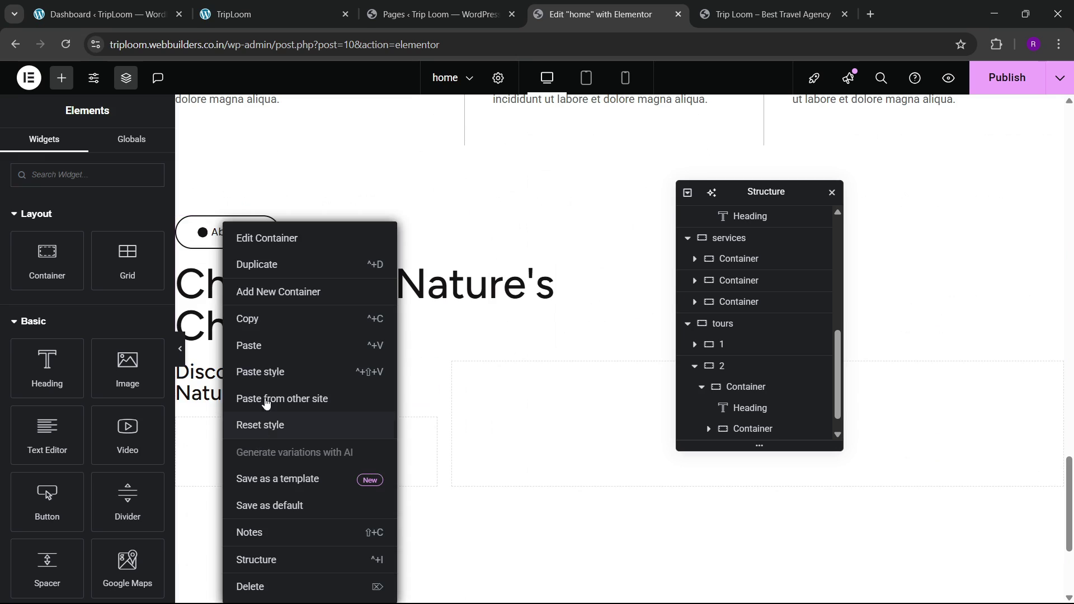
click(252, 345)
Step: Copy the banner's (5/5) heading and paste it below the pasted rating
scroll(341, 412, up, 4)
scroll(341, 412, up, 10)
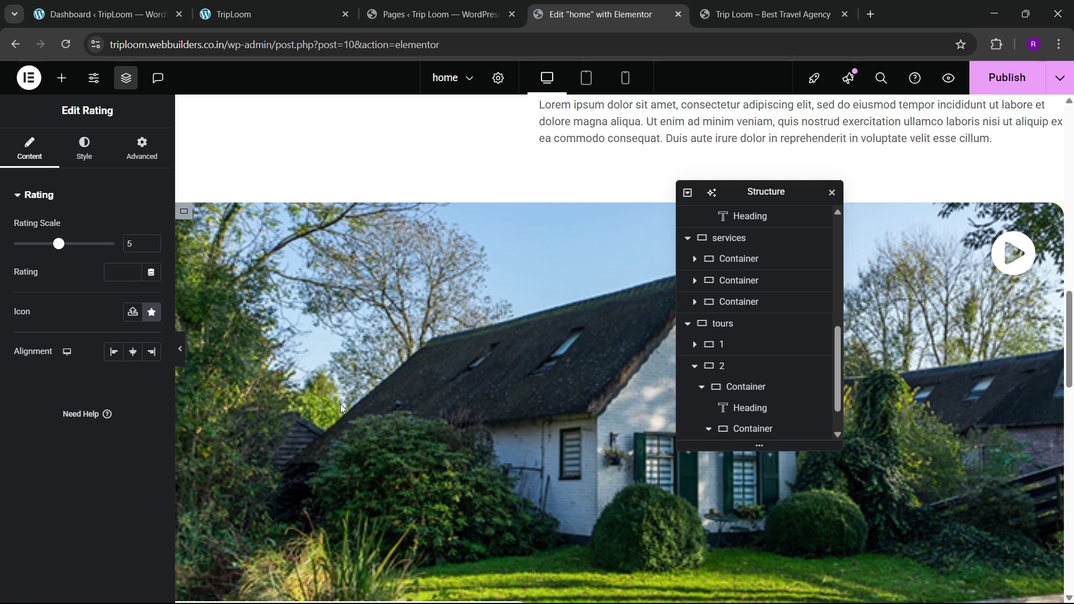
scroll(342, 409, up, 6)
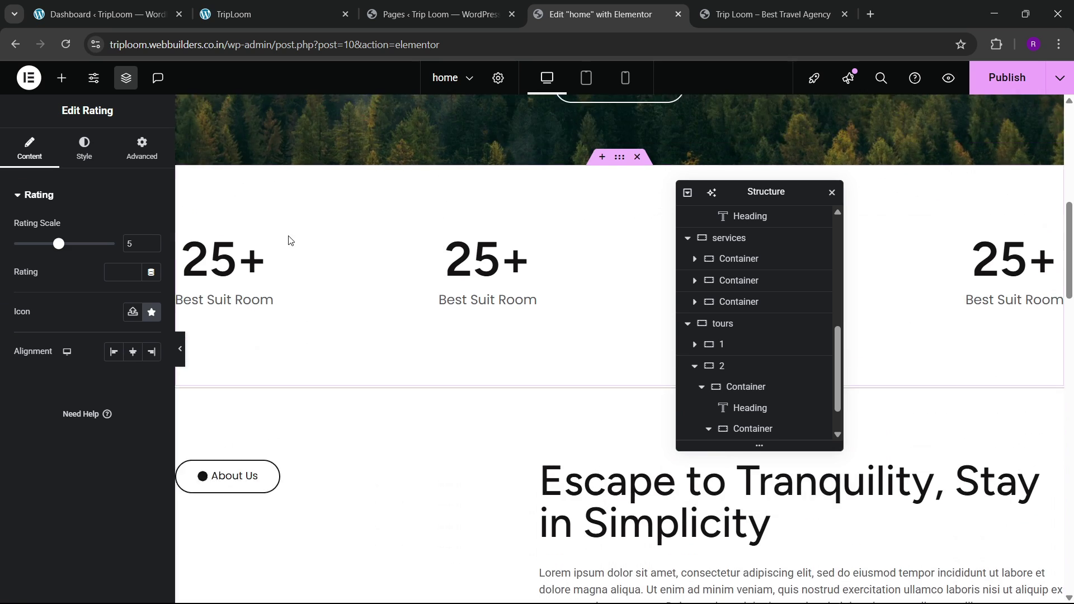
right_click(280, 227)
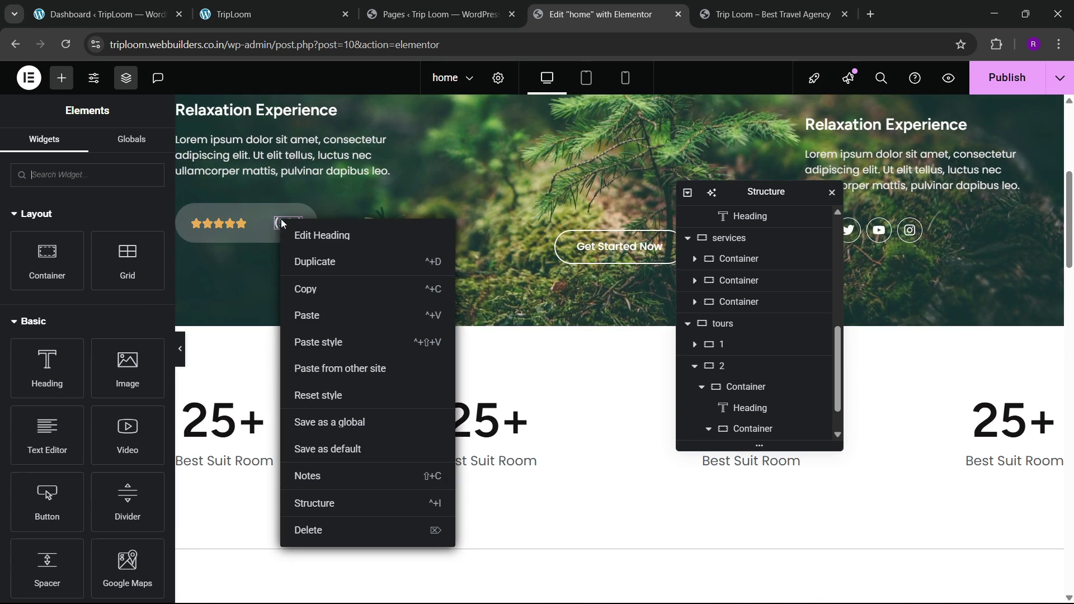
click(307, 287)
scroll(360, 338, down, 5)
drag(1069, 296, 1071, 537)
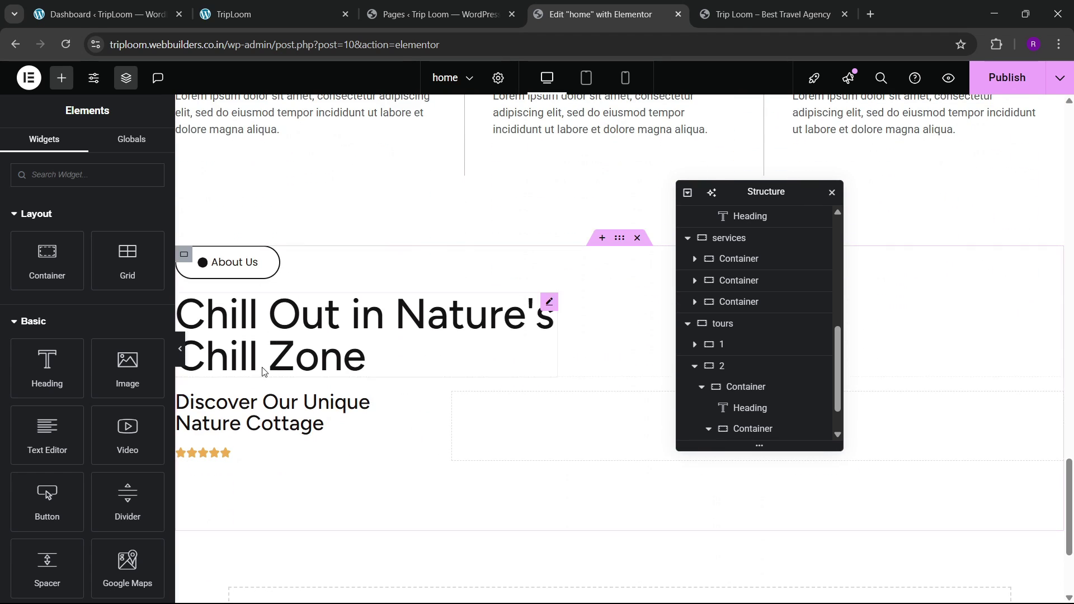
click(231, 458)
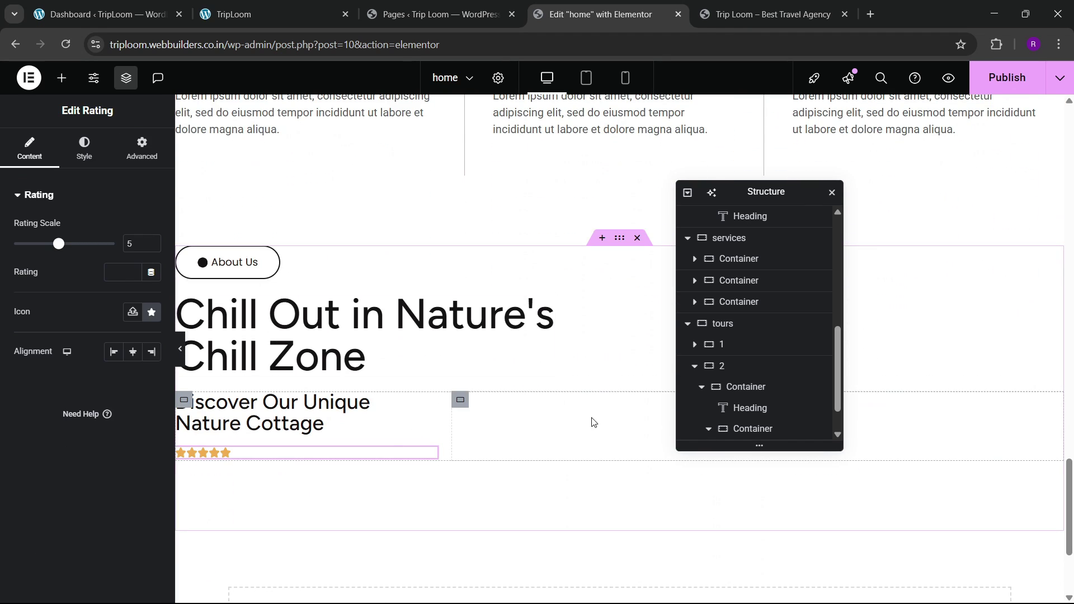
right_click(756, 412)
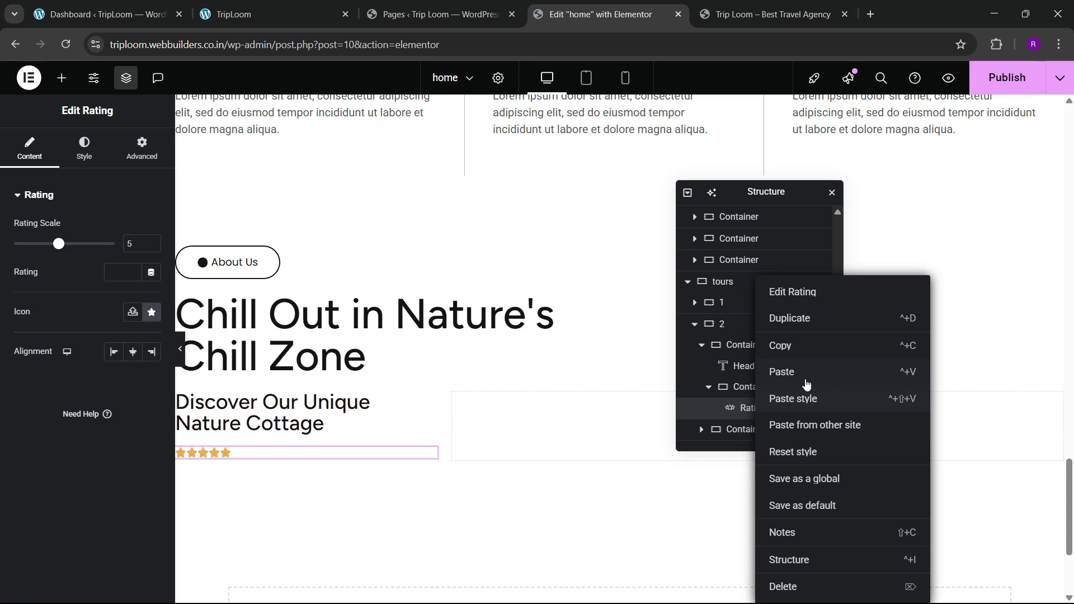
click(805, 371)
Step: Make the (5/5) heading's text colour global black
click(84, 156)
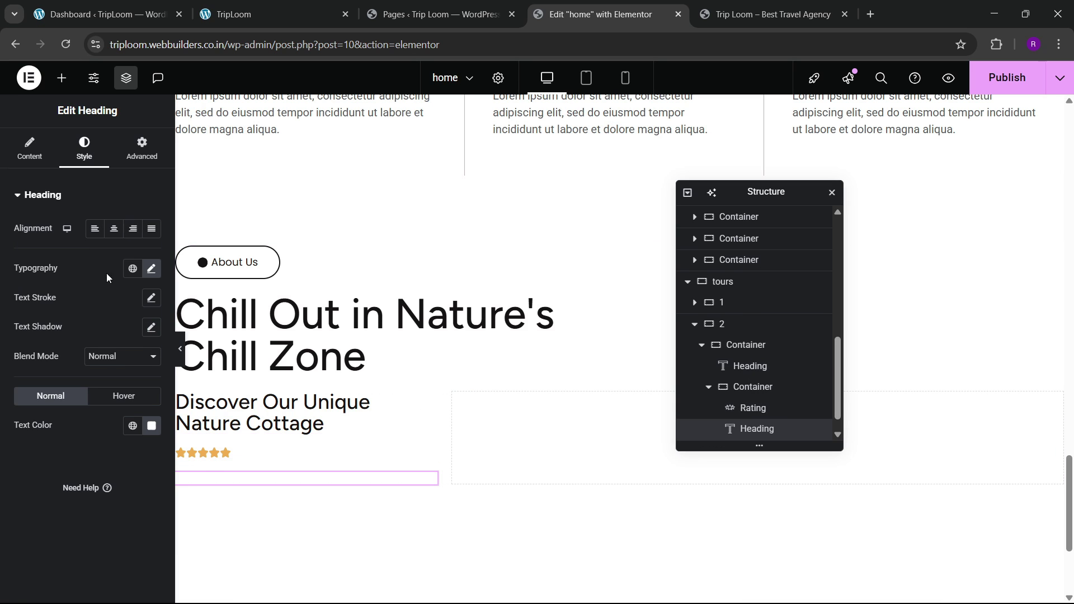
click(135, 429)
click(74, 369)
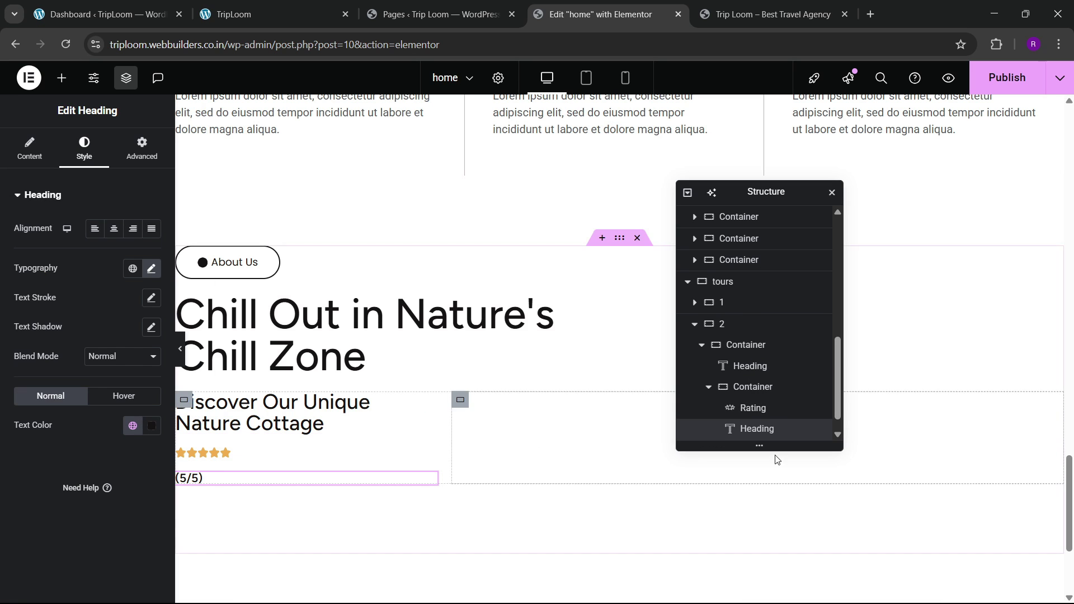
Step: Set the stars-and-(5/5) container's direction to Row so they sit side by side
click(744, 387)
click(28, 148)
scroll(98, 381, down, 2)
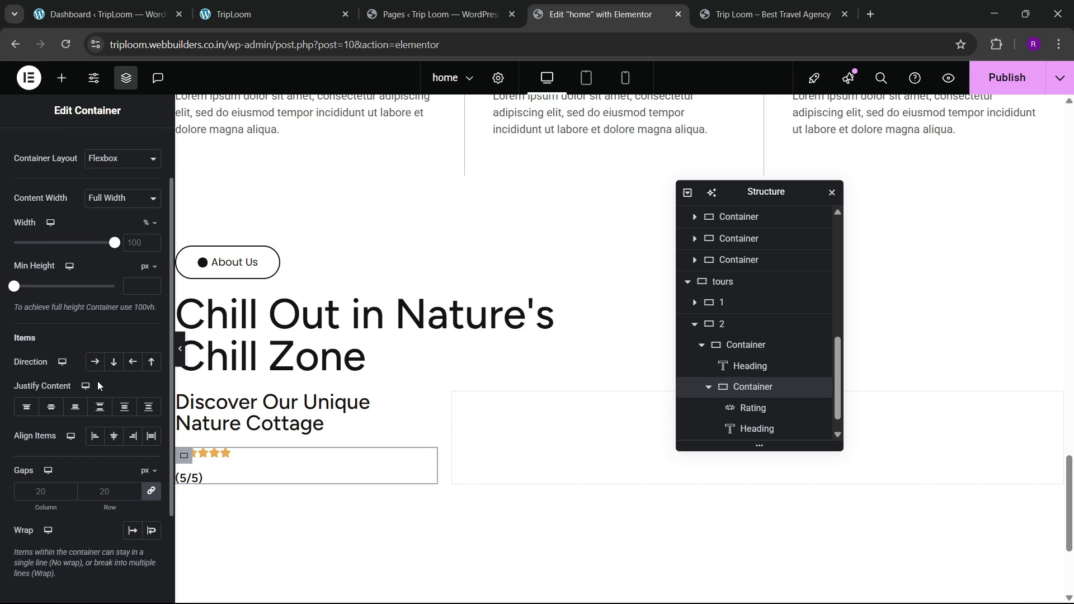
click(100, 363)
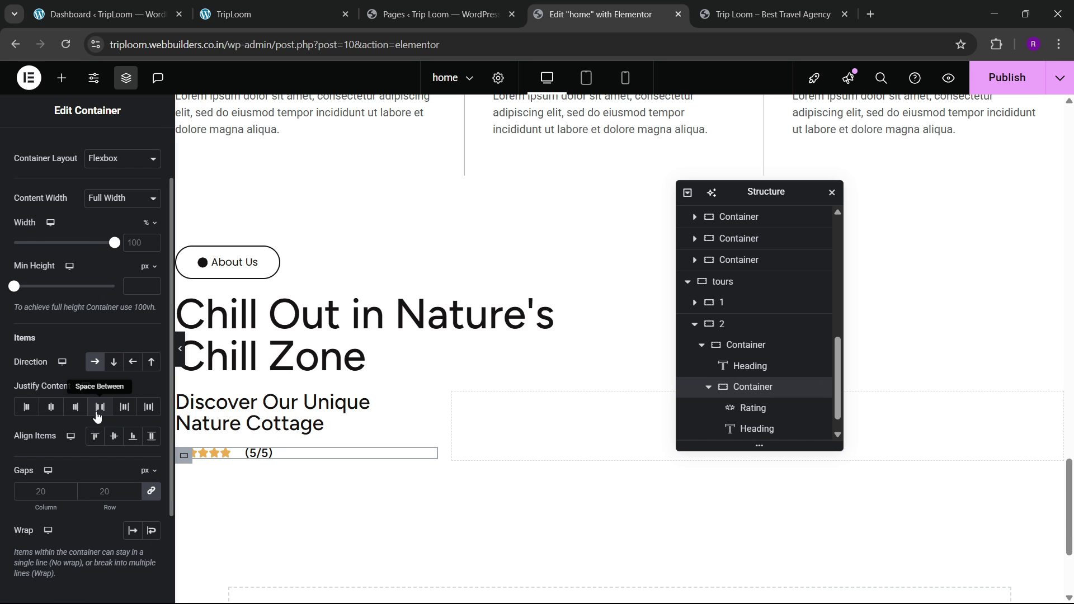
Step: Compare the rating row with the live site, then select the whole tours section
click(235, 15)
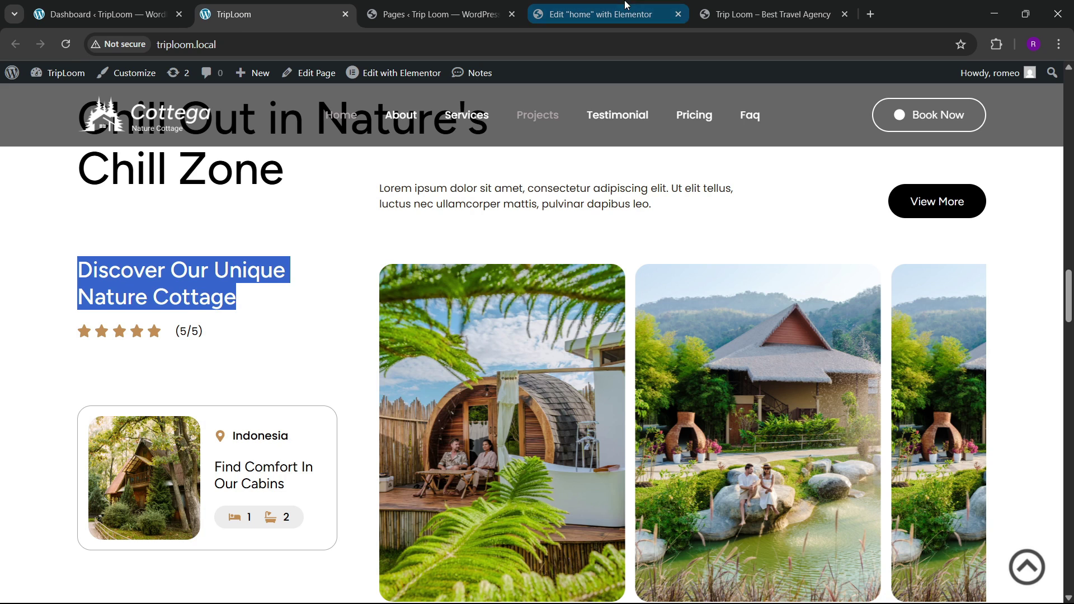
click(604, 6)
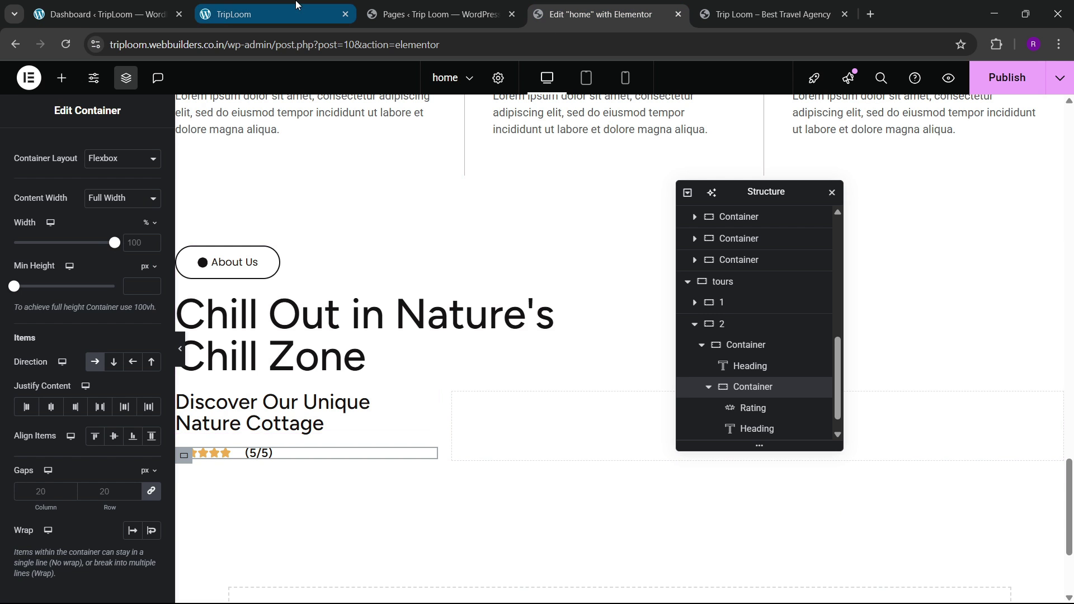
click(296, 17)
click(603, 8)
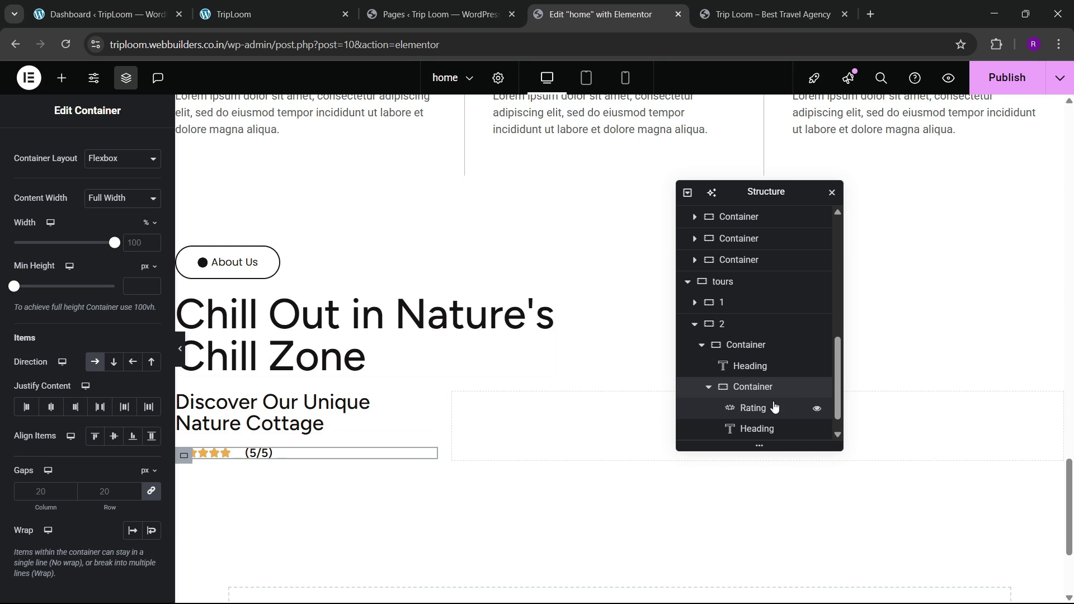
click(725, 289)
click(28, 148)
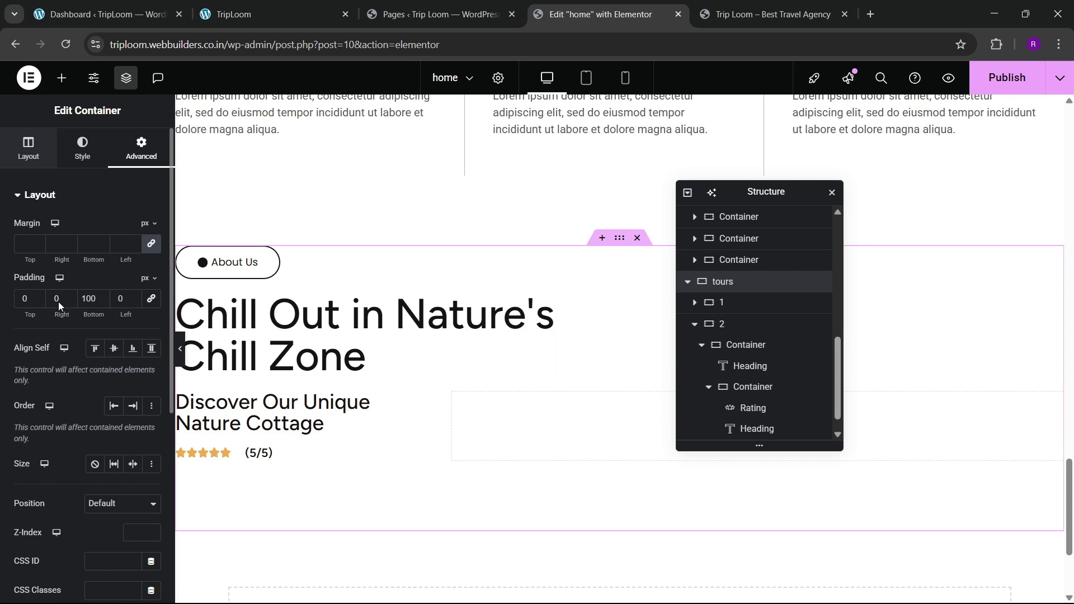
Step: Set the tours section's linked row and column gaps to 80 px and drag in a new container
click(695, 325)
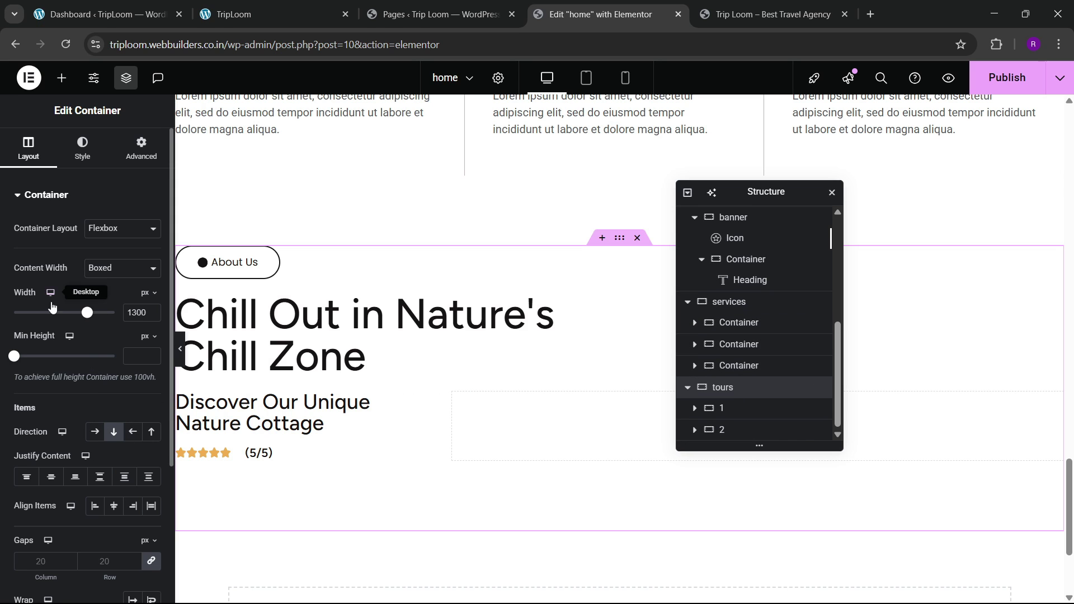
scroll(110, 519, down, 3)
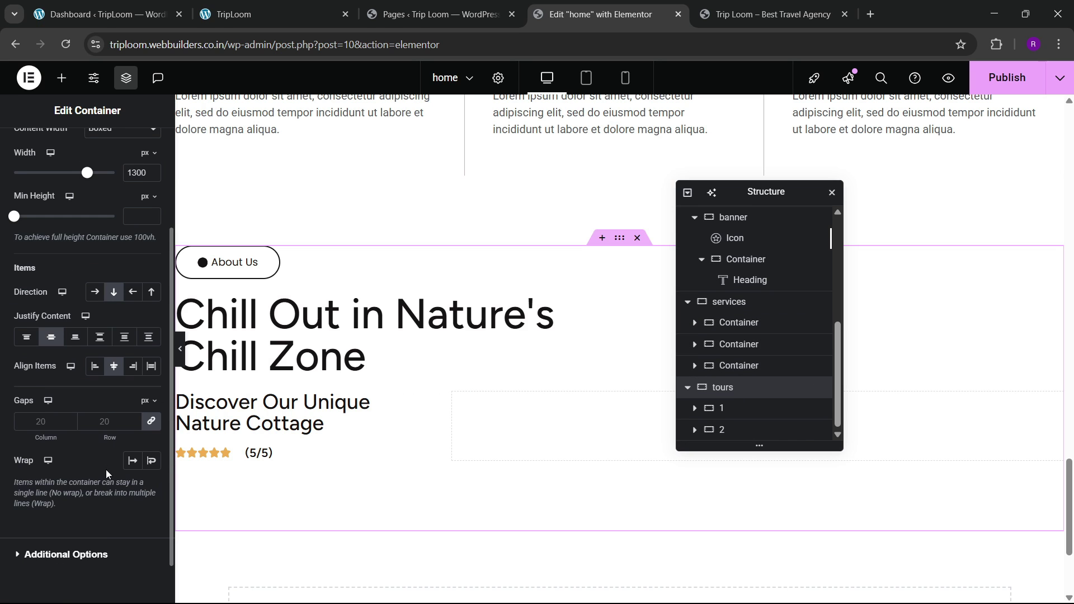
click(110, 421)
text(80)
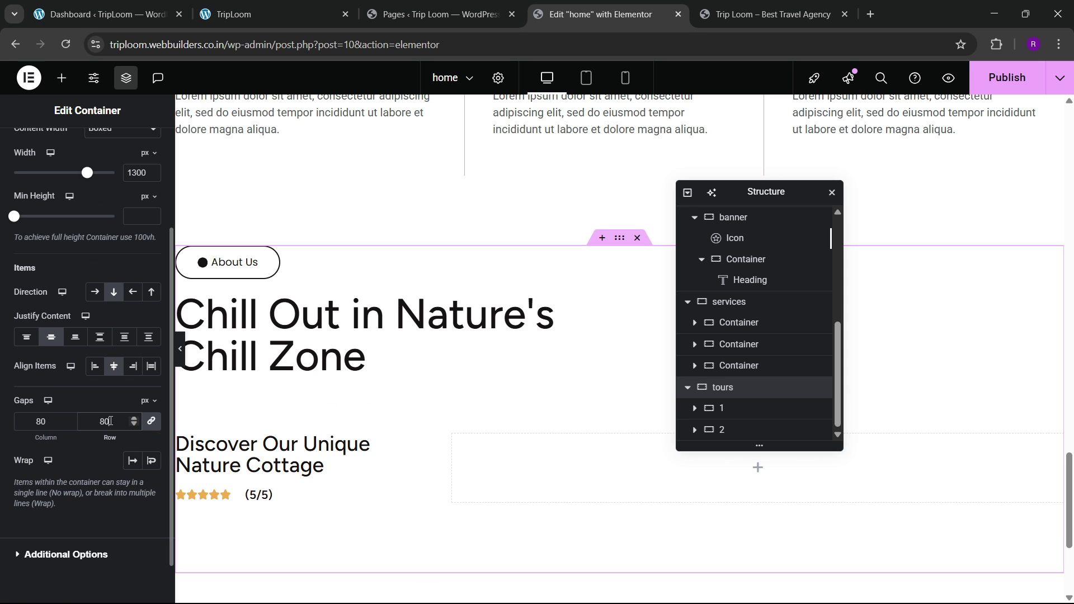
scroll(394, 389, down, 3)
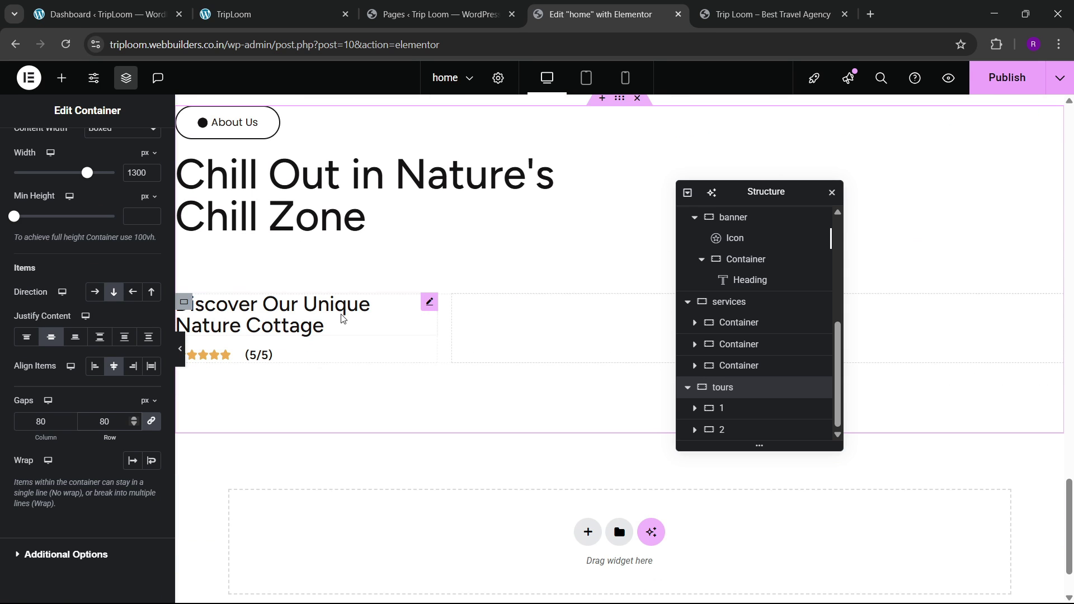
click(330, 11)
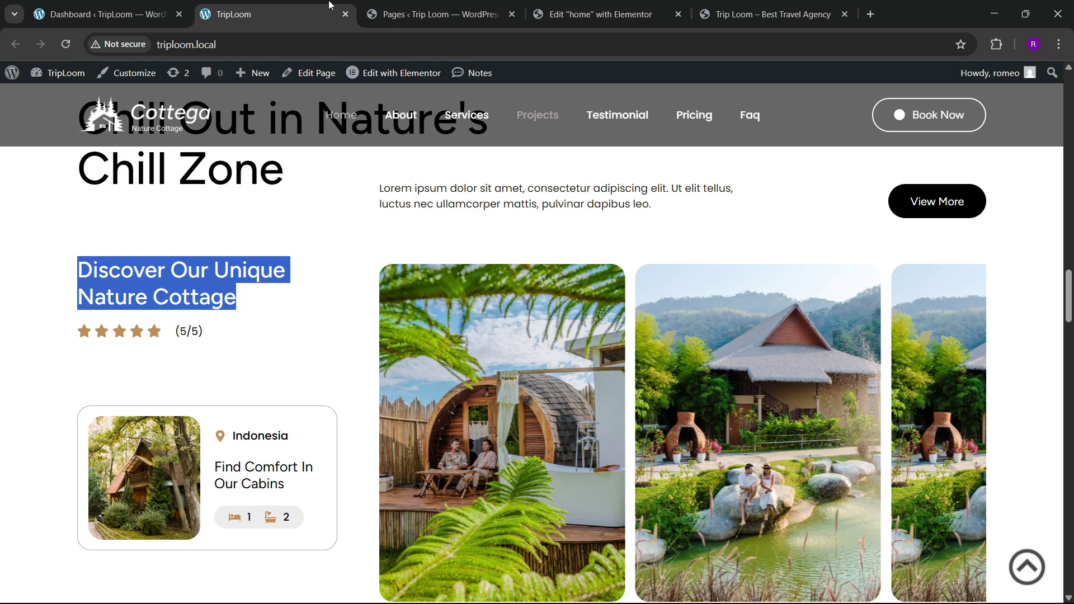
click(587, 12)
click(62, 79)
drag(65, 278, 253, 346)
Step: Delete the misplaced empty container from the tours row
scroll(744, 369, down, 1)
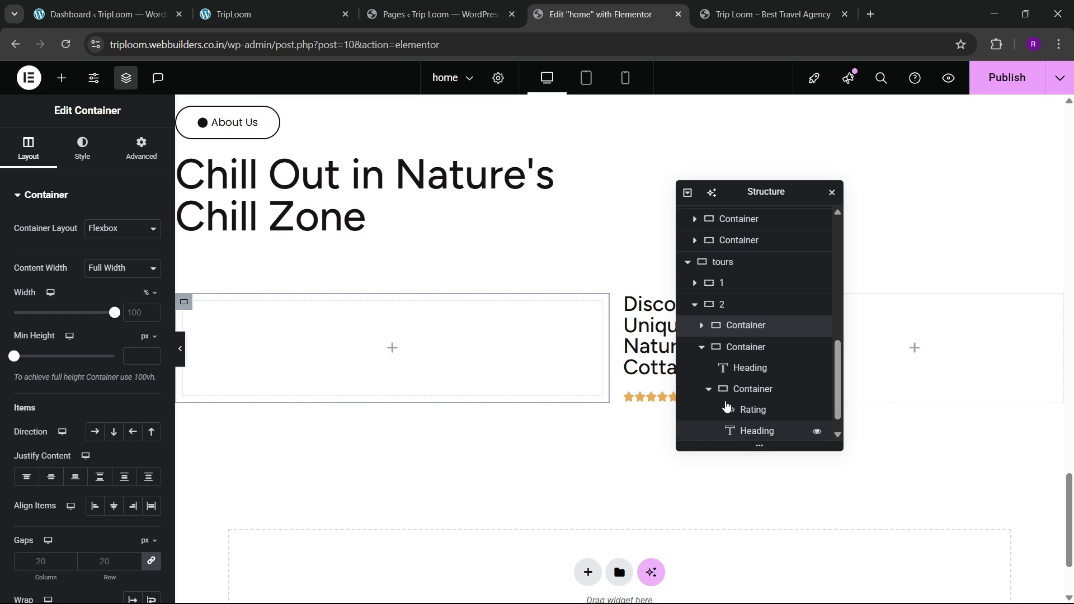
click(701, 323)
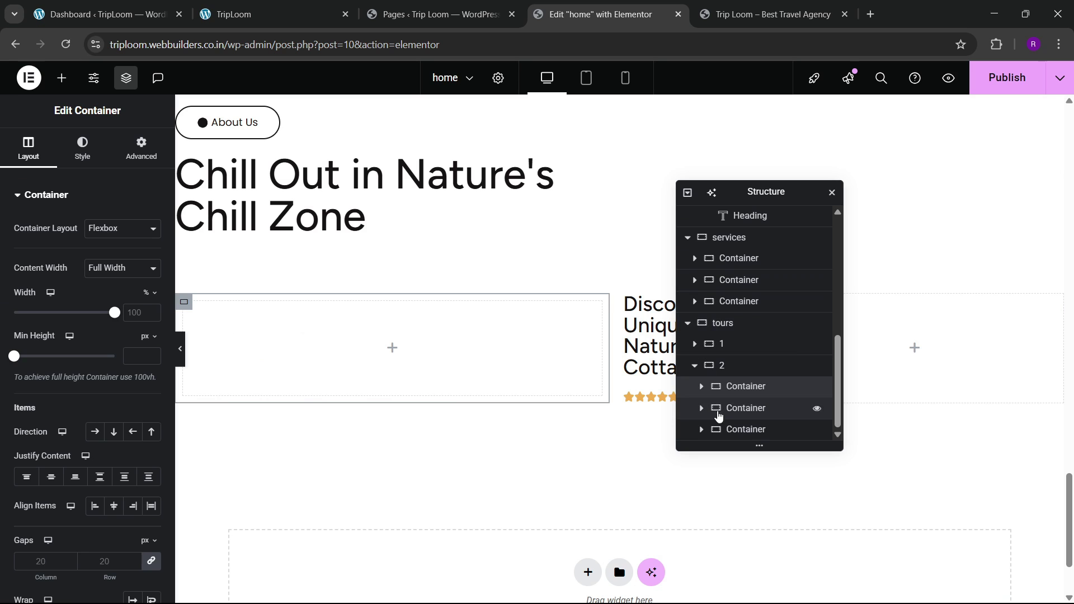
right_click(735, 391)
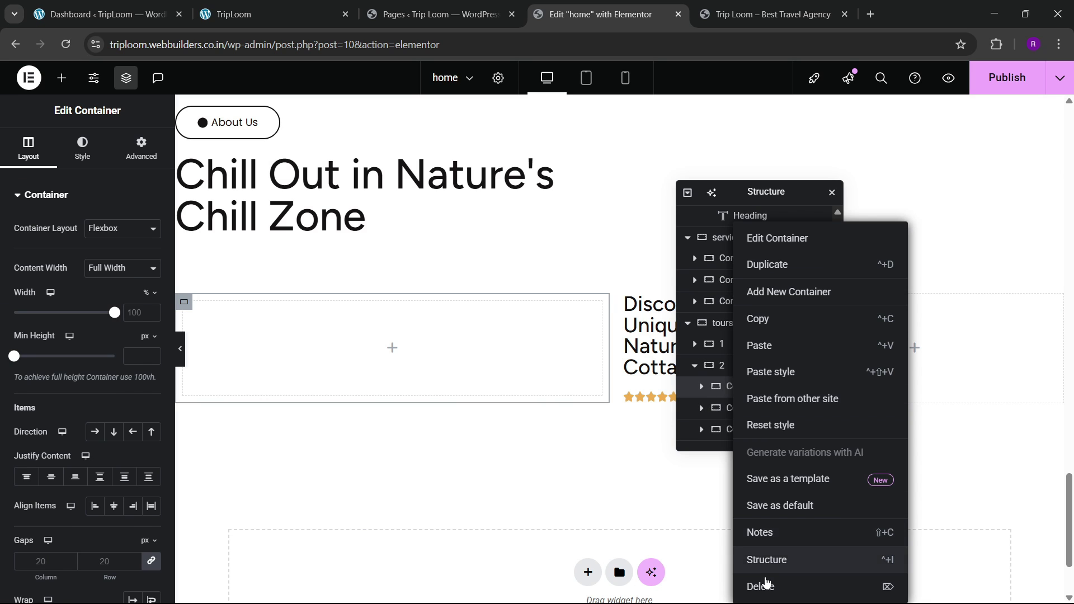
click(761, 585)
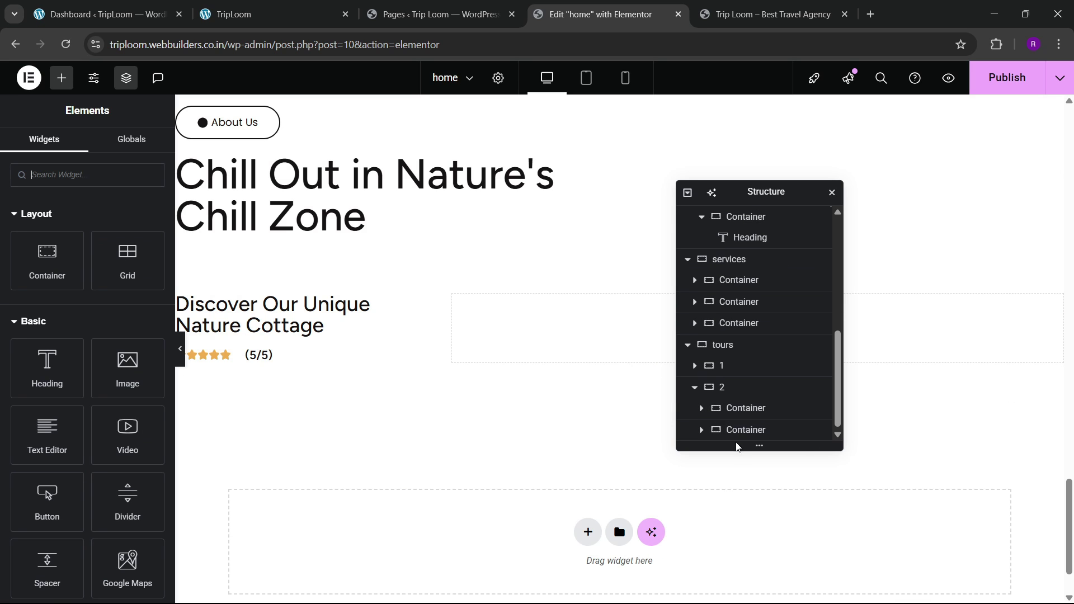
Step: Add a new empty container after the star rating row in the Discover column
click(746, 412)
click(702, 408)
scroll(743, 412, down, 2)
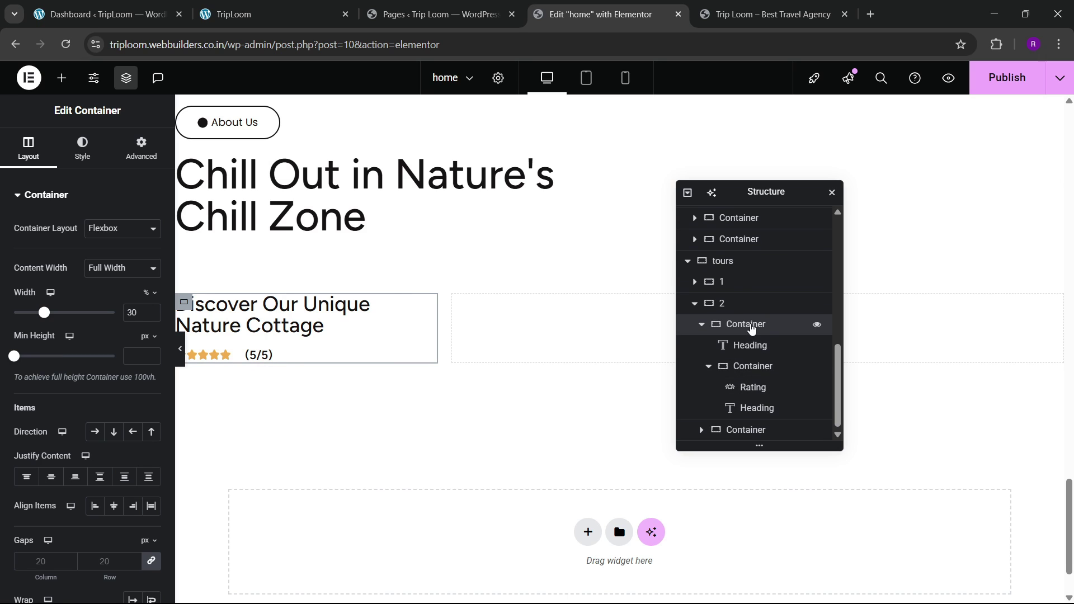
click(708, 366)
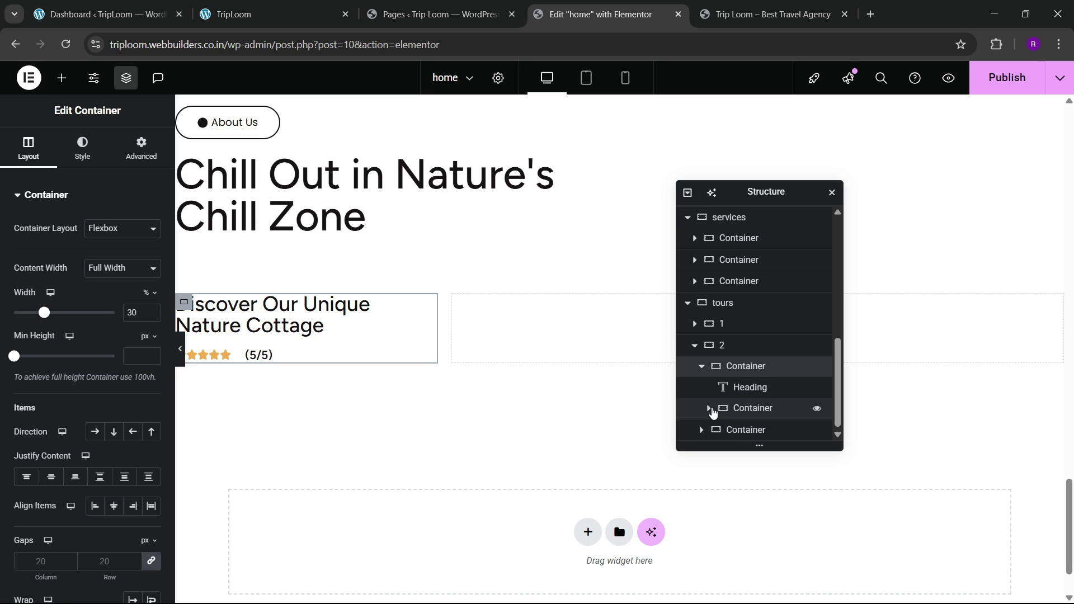
click(709, 409)
scroll(738, 400, down, 1)
click(751, 365)
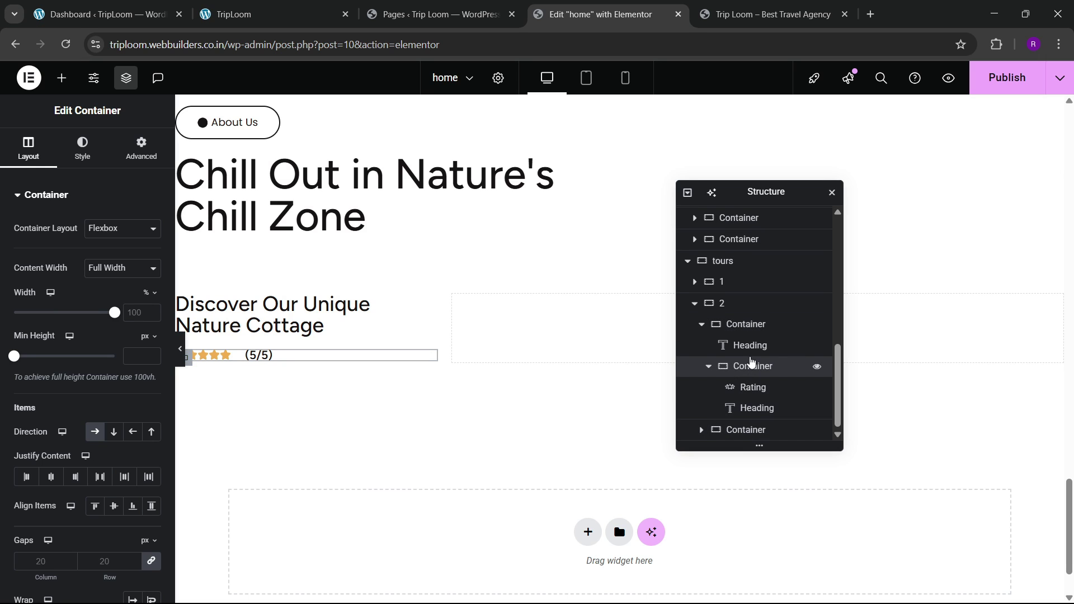
click(708, 366)
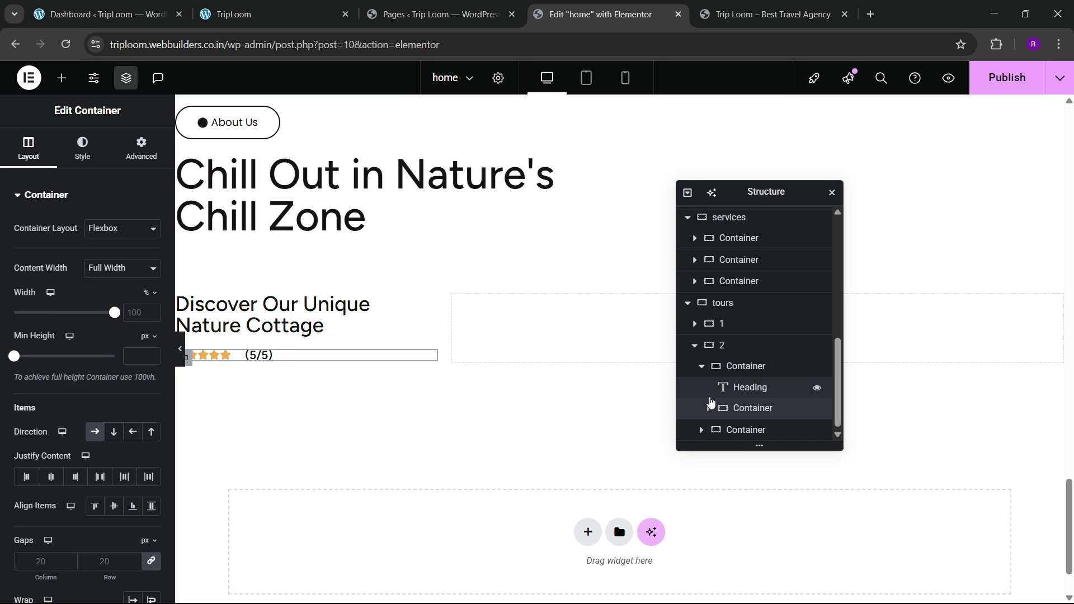
right_click(758, 414)
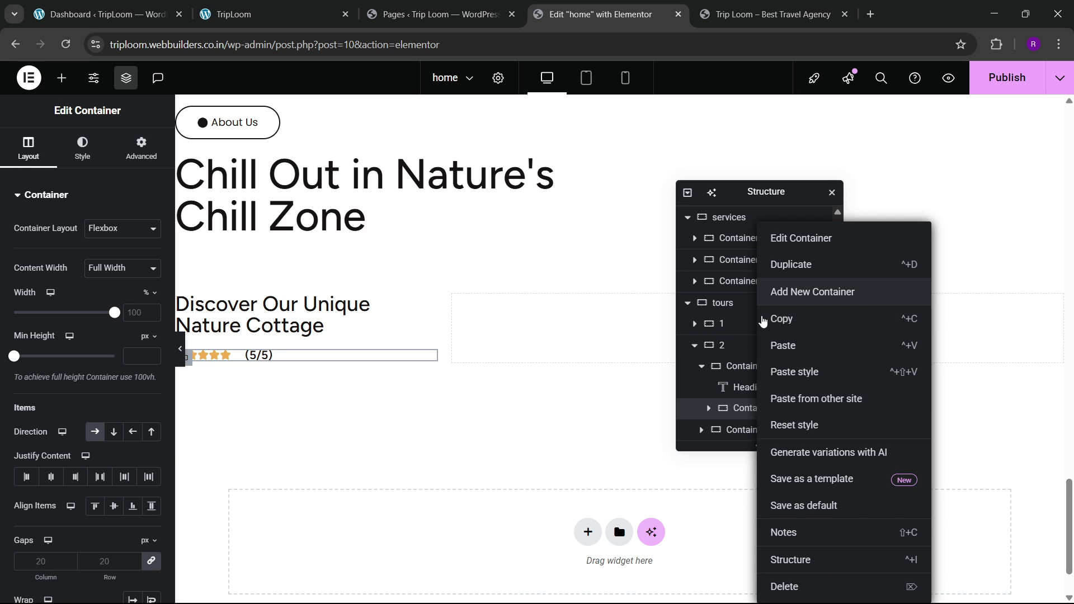
click(794, 290)
Step: Set the new container's padding to 0, checking the live site's cabin card
click(141, 149)
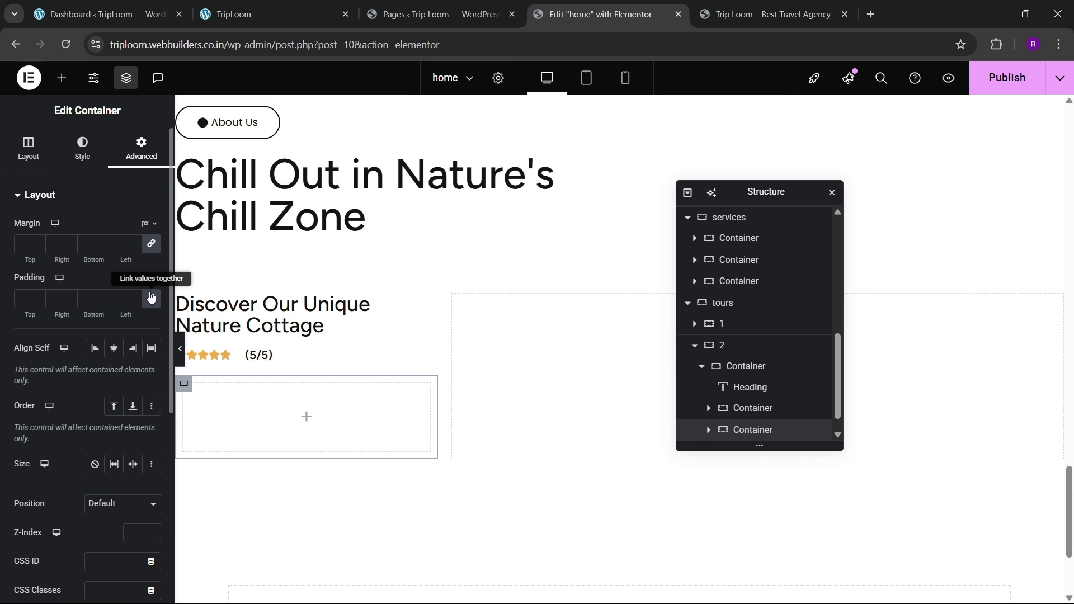
click(283, 5)
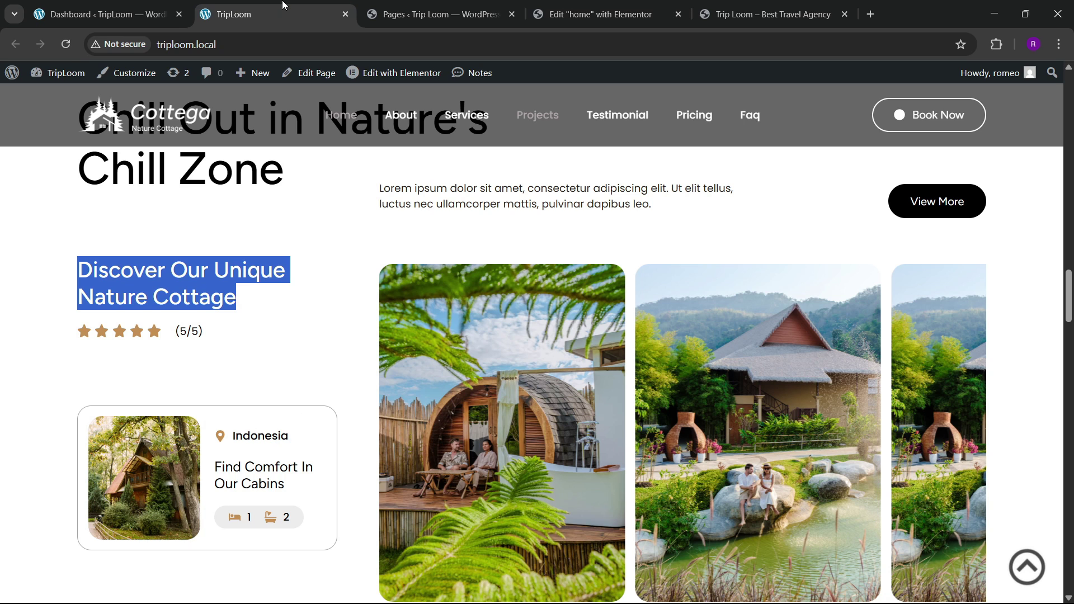
click(598, 14)
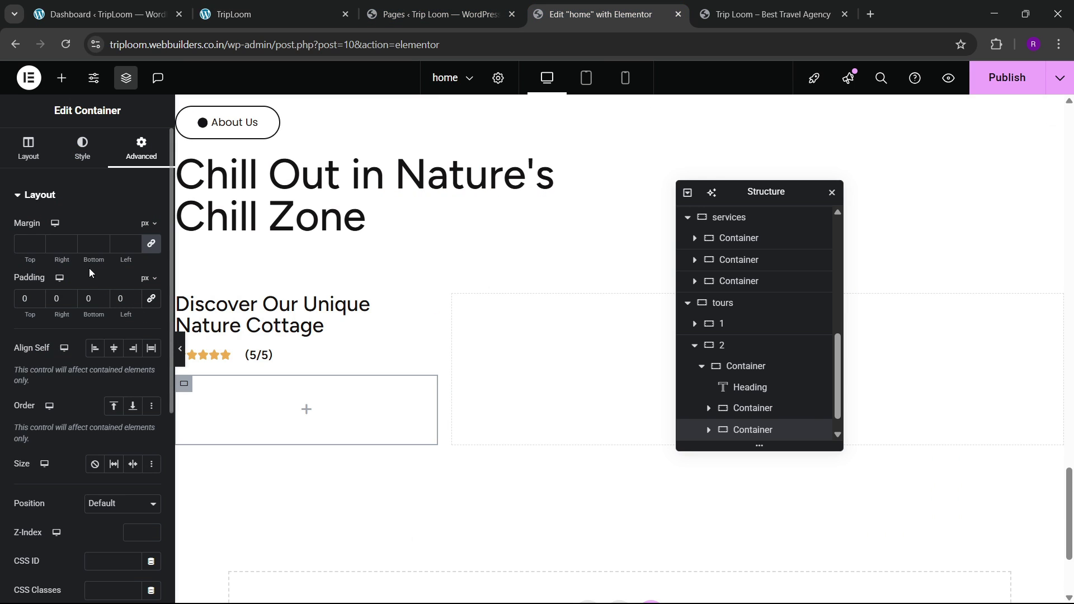
click(263, 14)
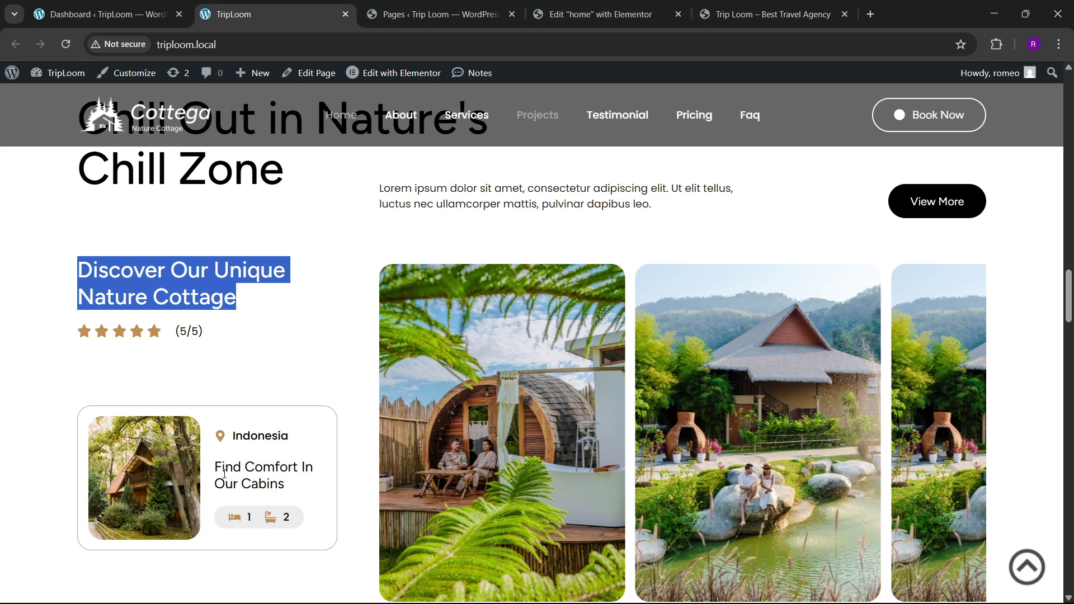
scroll(224, 473, down, 3)
click(599, 14)
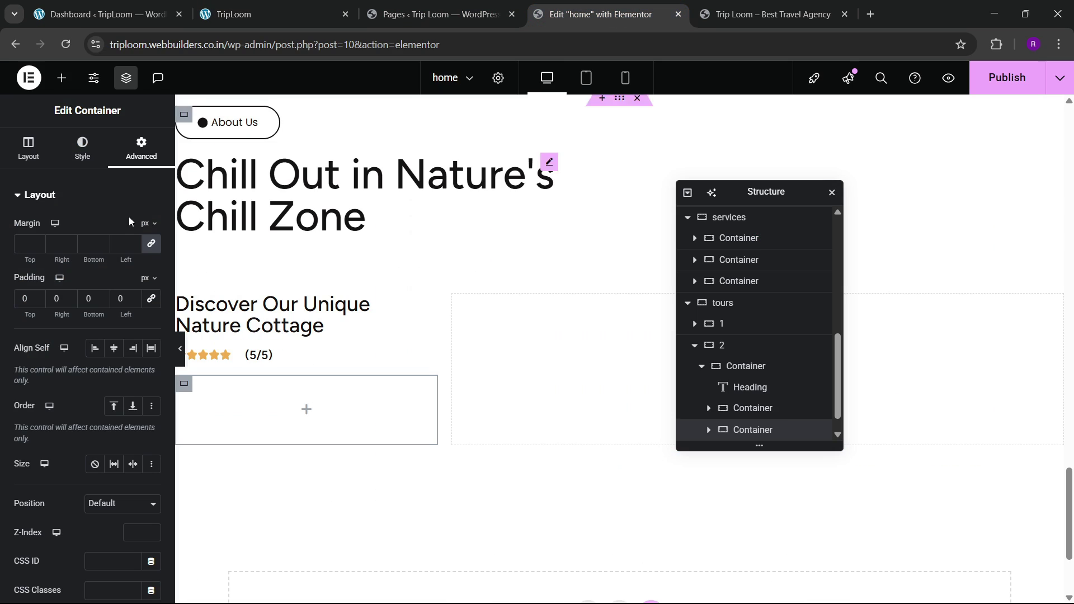
scroll(766, 428, down, 1)
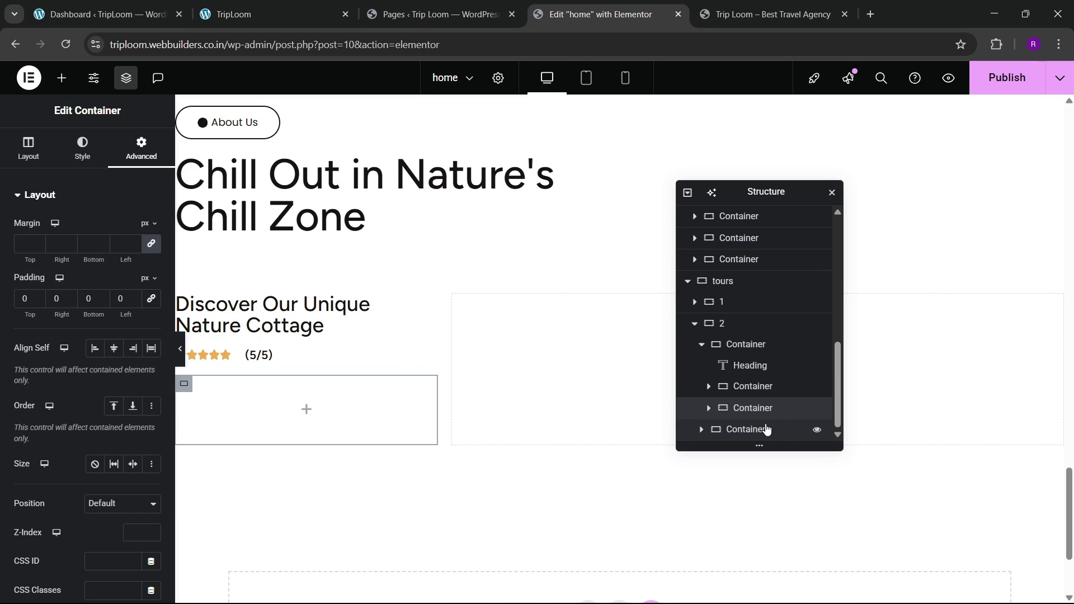
Step: Rename the star-rating container to 'rating' and the left column to '2-1'
click(750, 387)
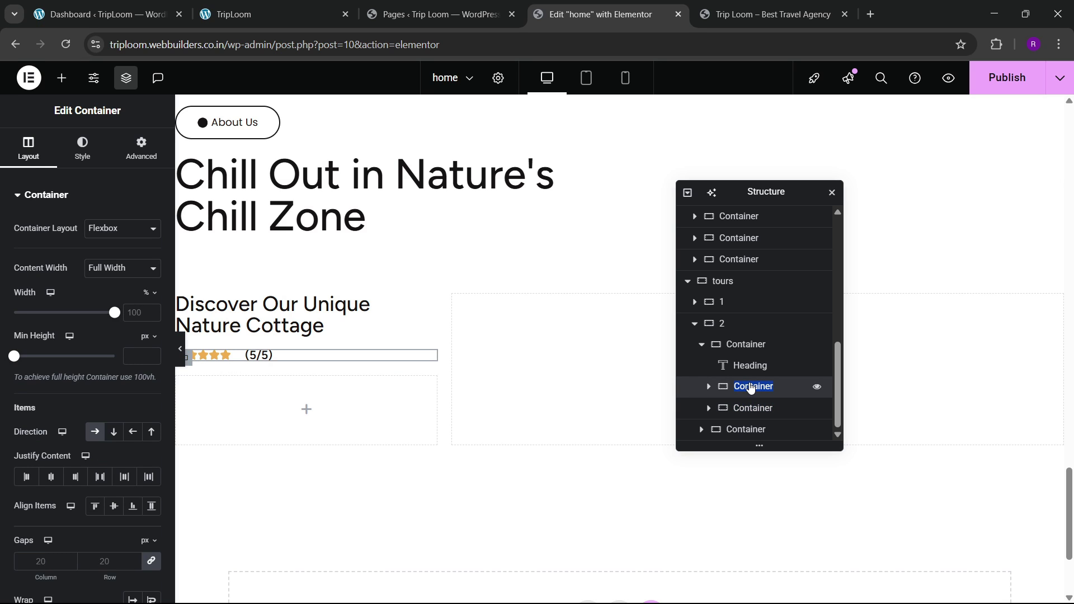
double_click(751, 345)
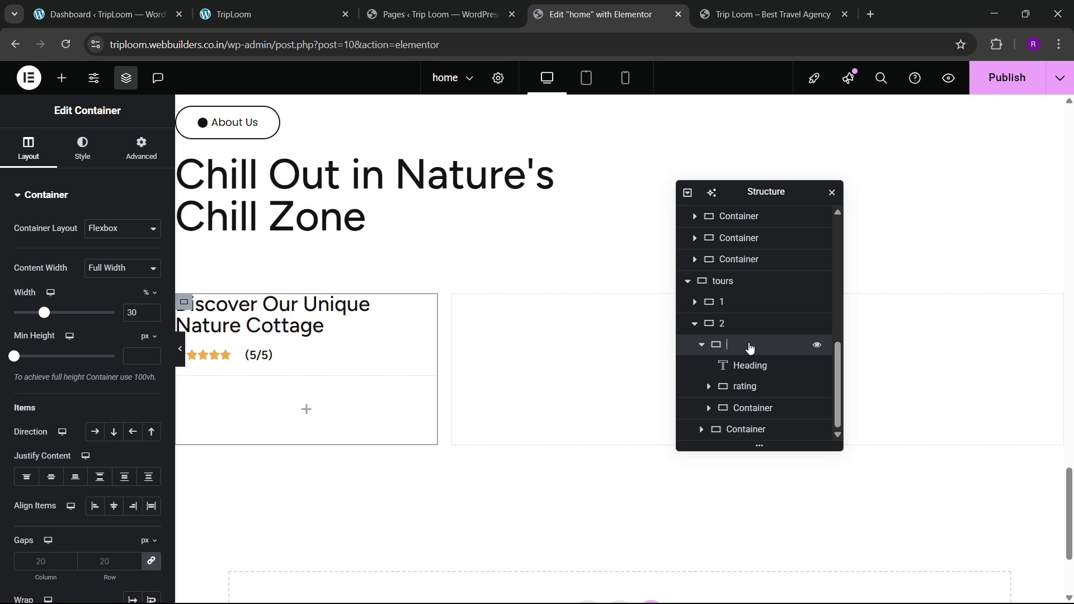
scroll(706, 350, up, 1)
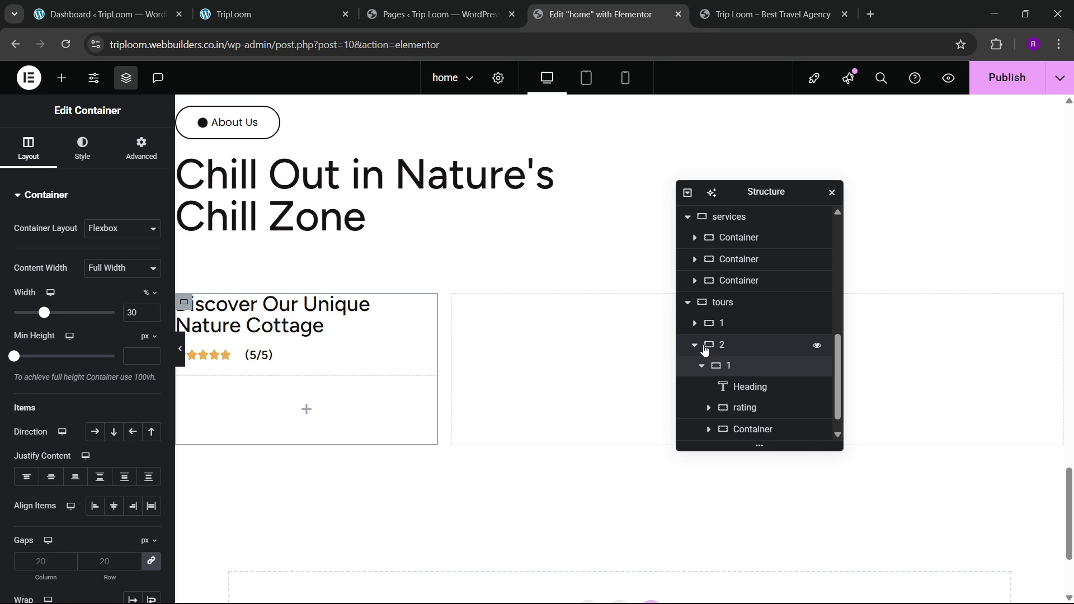
click(731, 327)
click(734, 342)
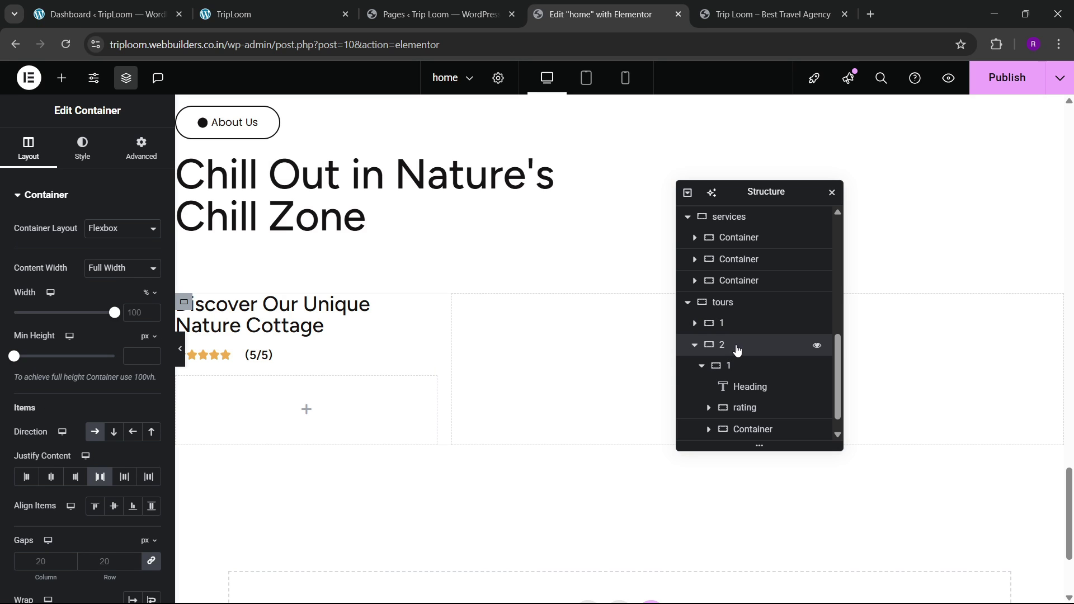
click(749, 367)
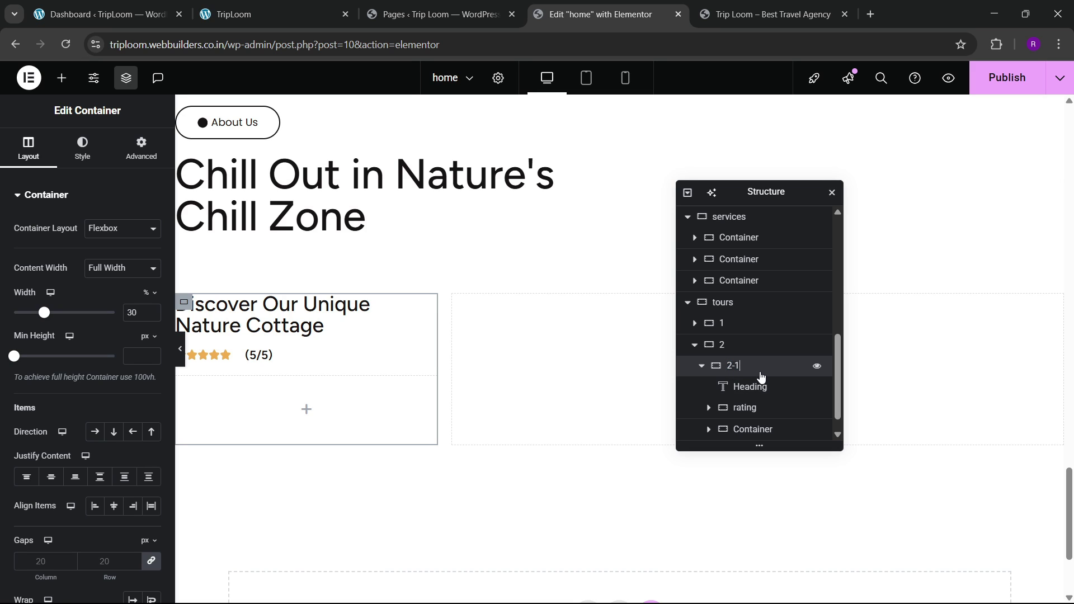
click(700, 366)
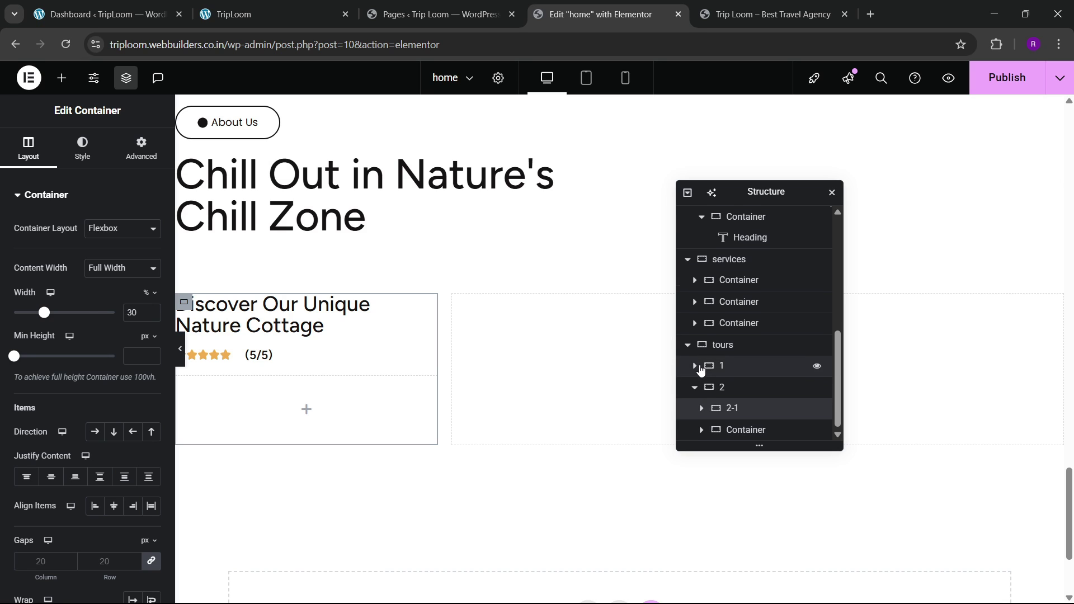
Step: Rename the right column to '2-2' and reselect the rating row container
double_click(735, 430)
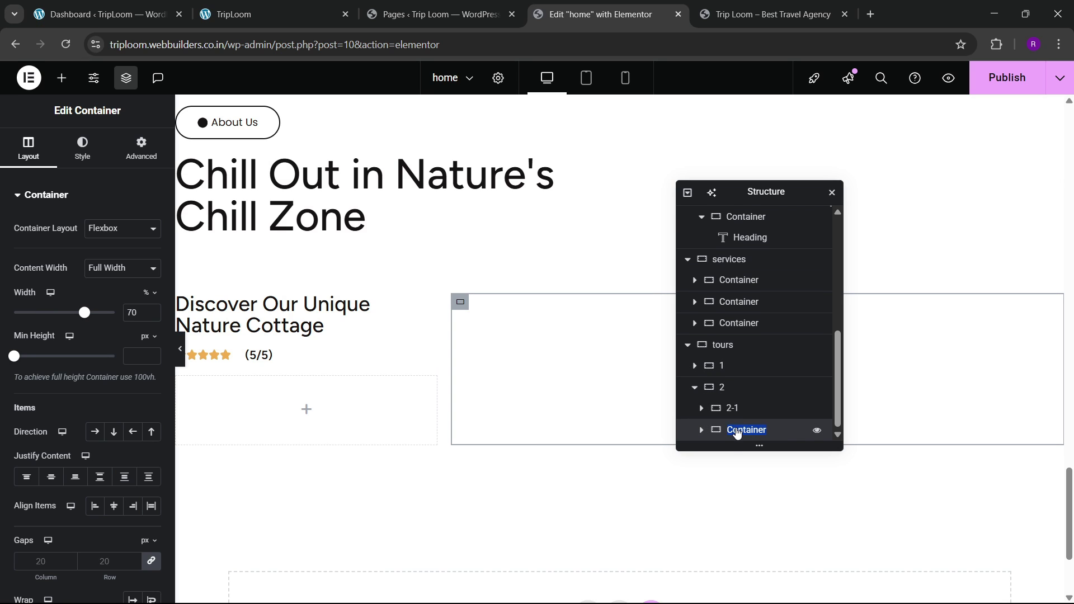
click(724, 409)
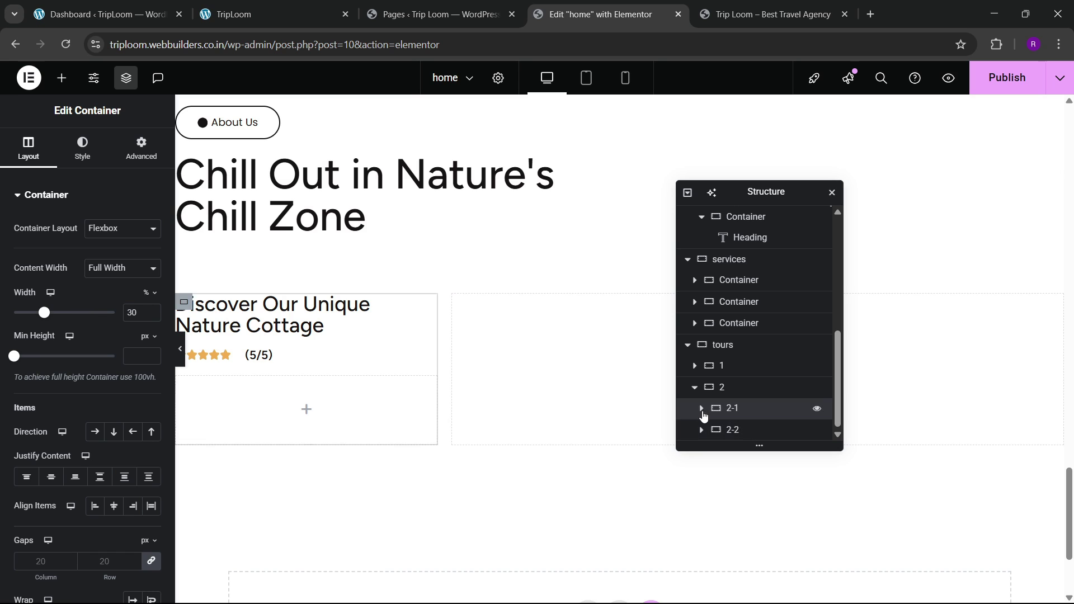
click(701, 409)
scroll(749, 396, down, 1)
click(748, 370)
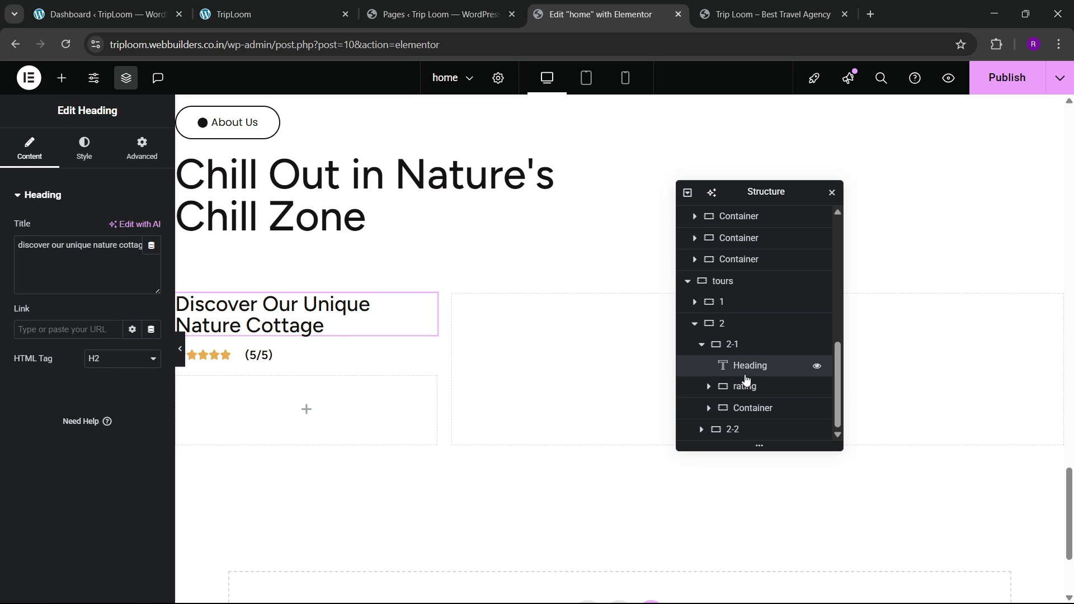
click(745, 391)
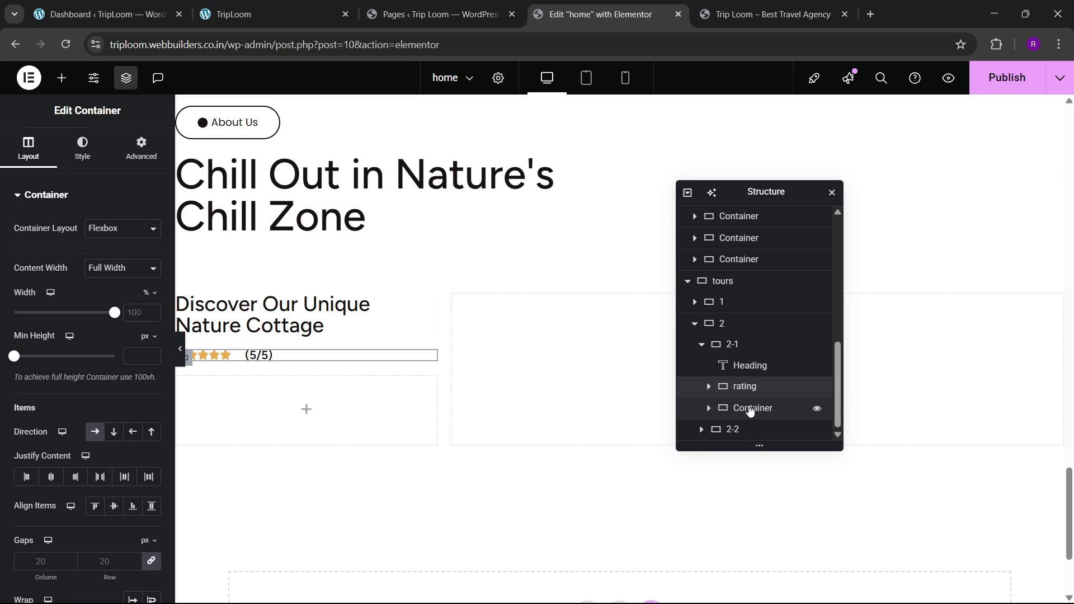
Step: Give the empty container under the rating a solid border of width 1
click(748, 408)
key(ctrl+2)
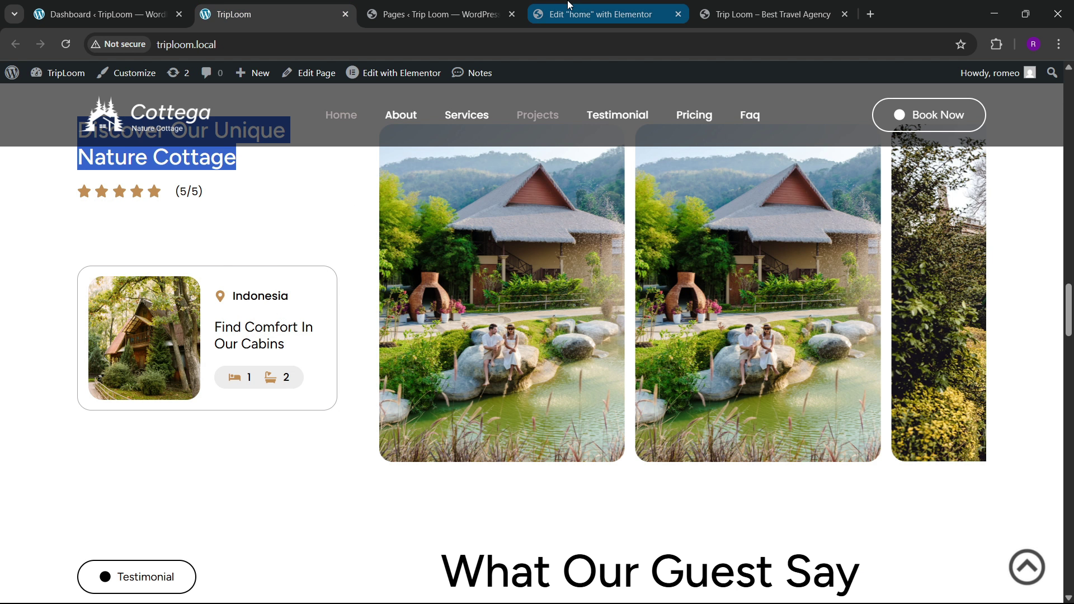
click(601, 14)
click(82, 148)
click(84, 342)
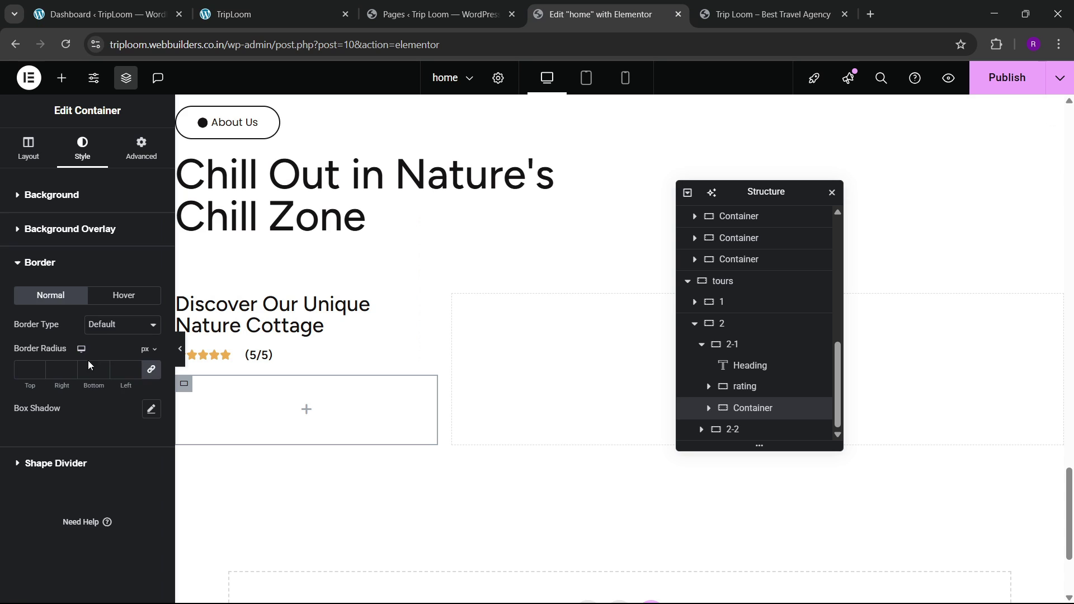
click(114, 327)
click(103, 378)
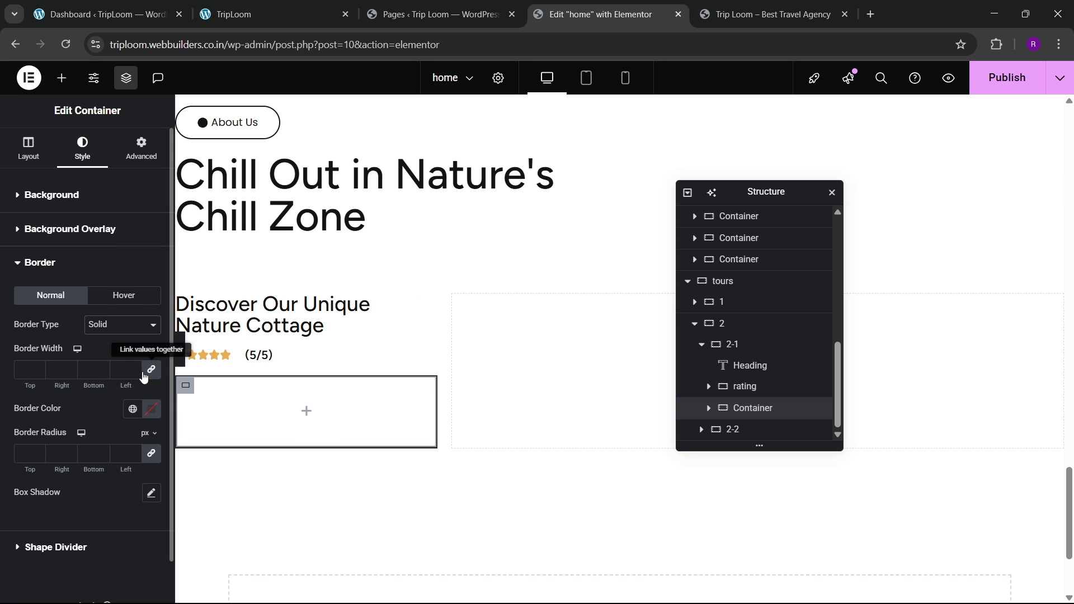
click(134, 369)
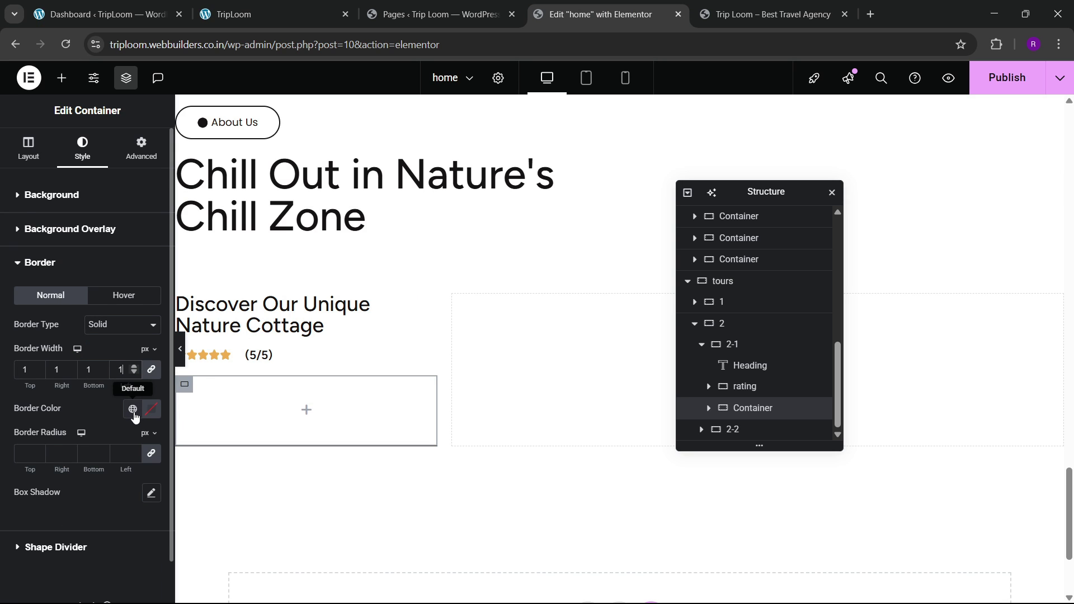
click(133, 409)
click(133, 409)
click(133, 409)
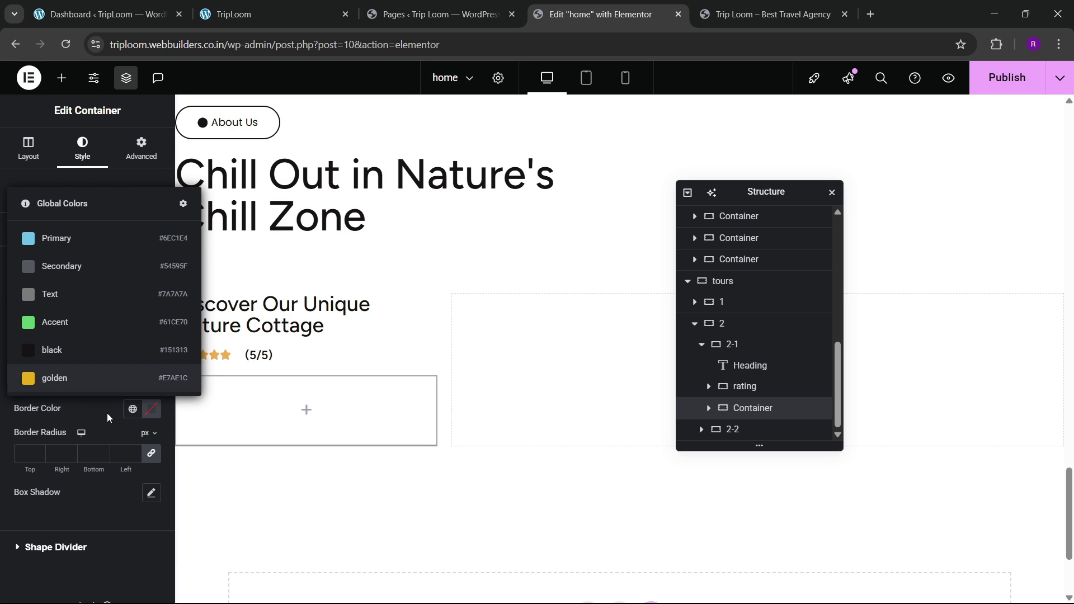
click(109, 415)
scroll(518, 307, up, 5)
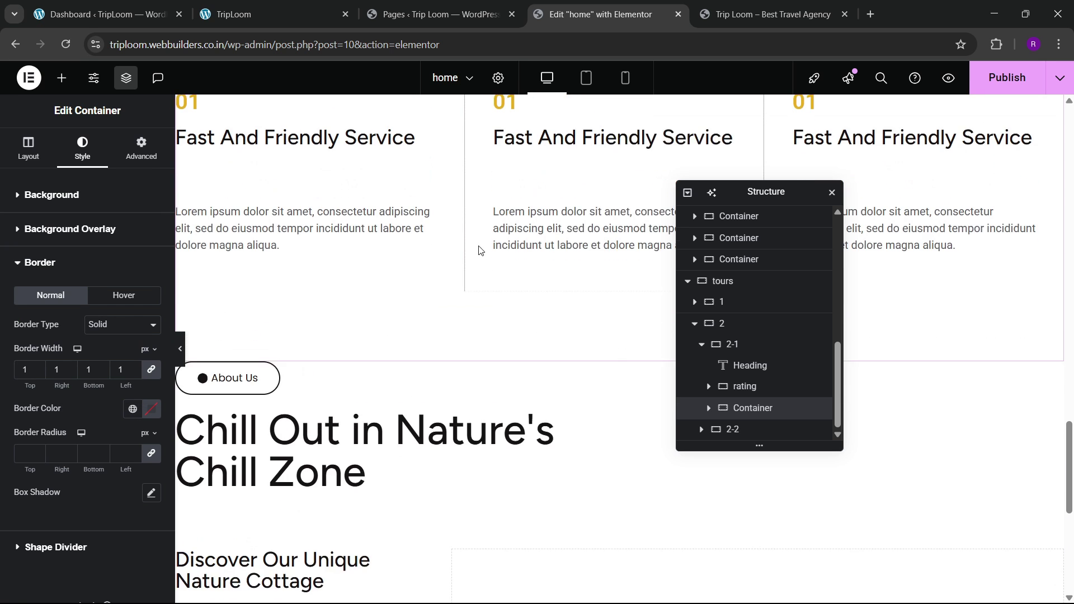
scroll(479, 250, up, 3)
Step: Save the Fast And Friendly Service box's light pink border as global colour 'border color'
click(479, 250)
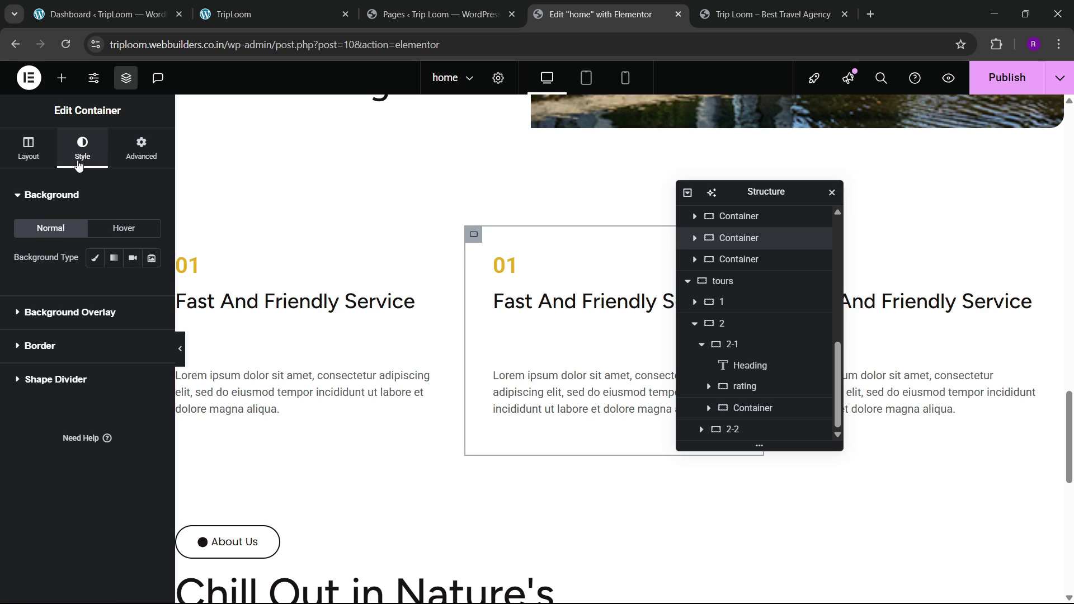
click(48, 349)
click(150, 409)
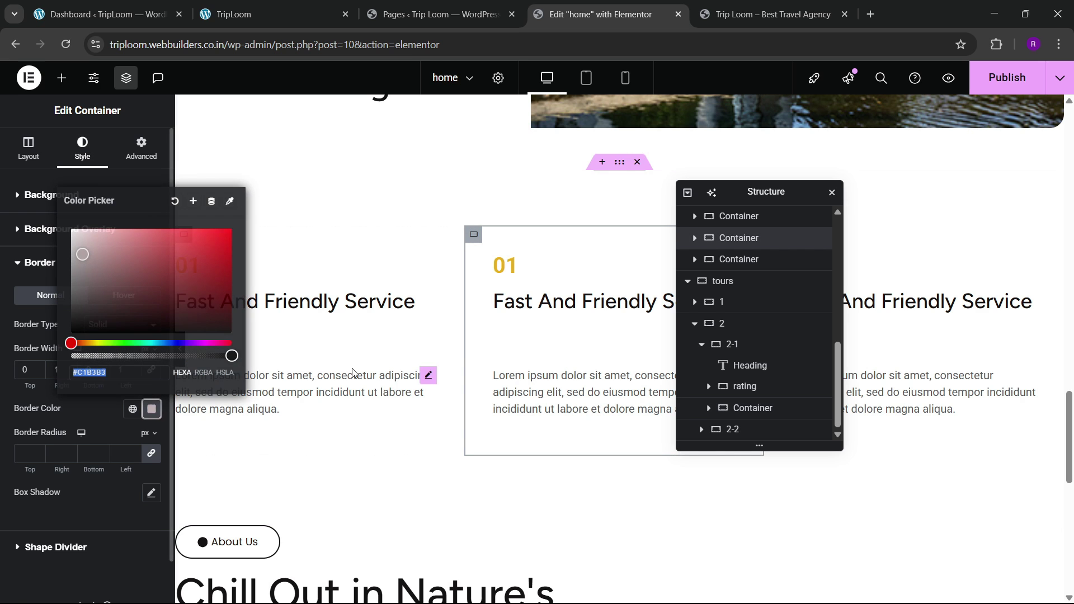
click(167, 260)
click(198, 200)
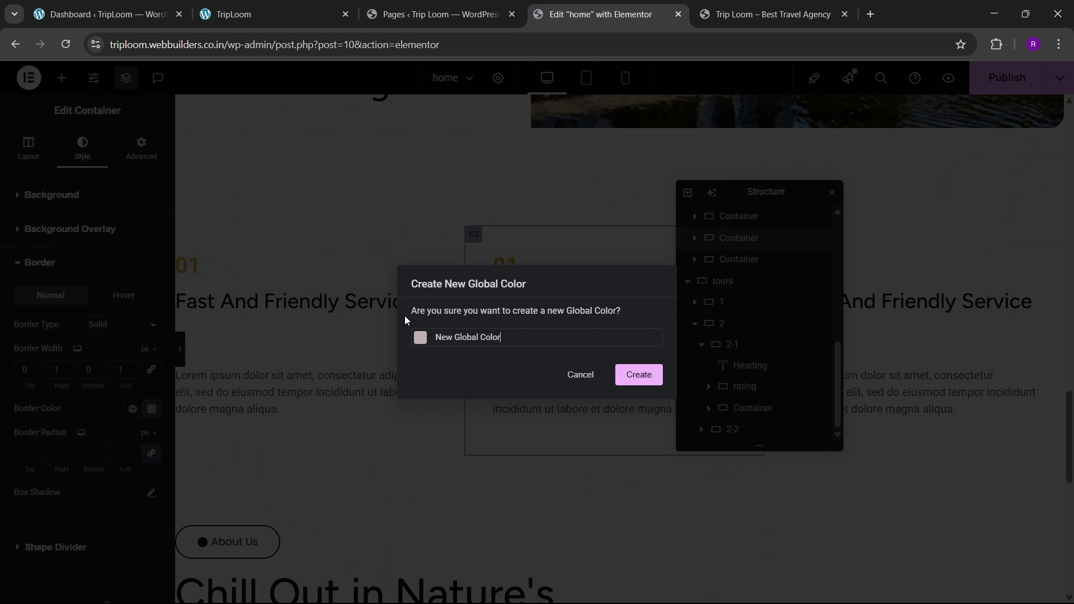
triple_click(473, 335)
text(b)
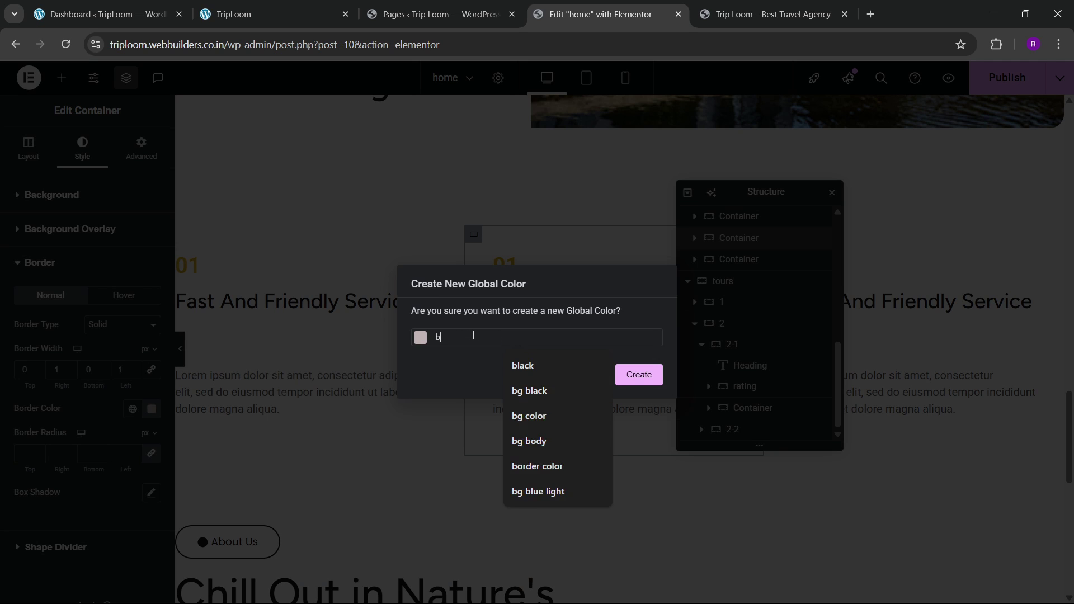
text(order col)
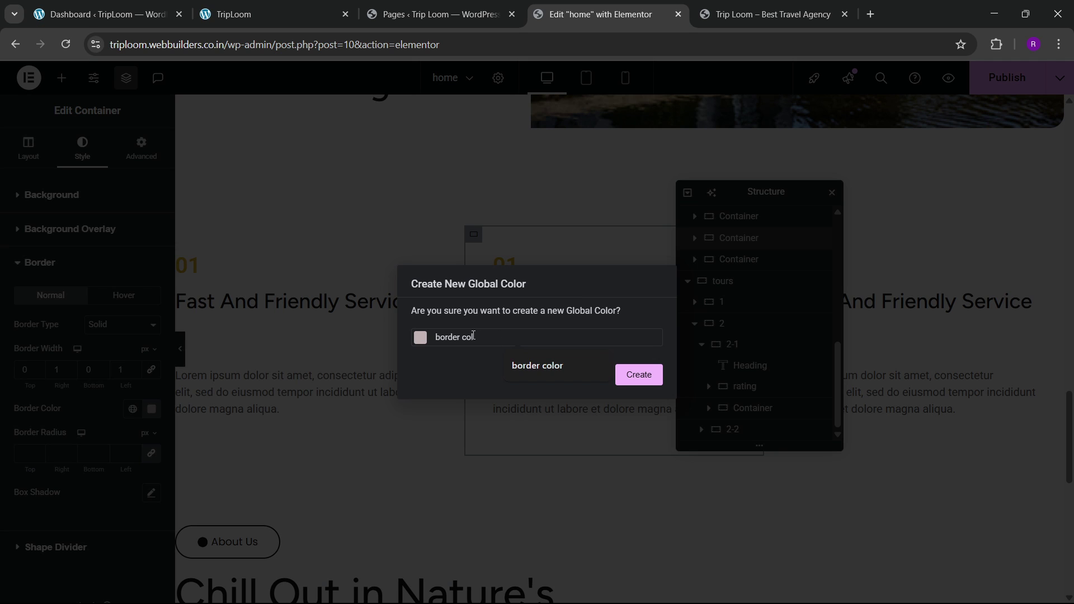
text(or)
click(637, 375)
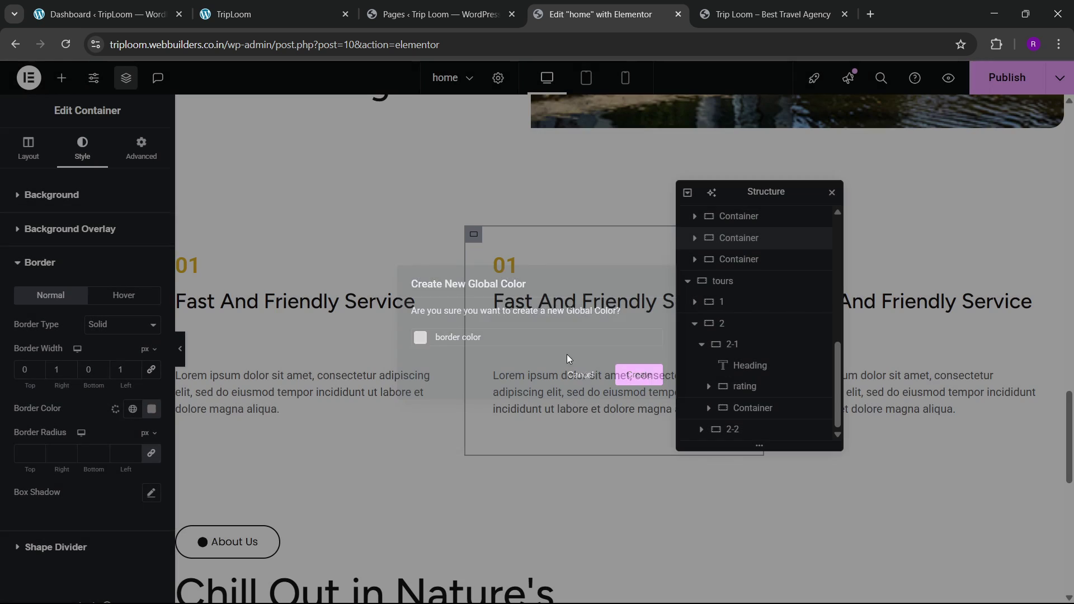
Step: Apply global black to the border of the box beneath the star rating
scroll(342, 285, down, 5)
scroll(341, 286, down, 5)
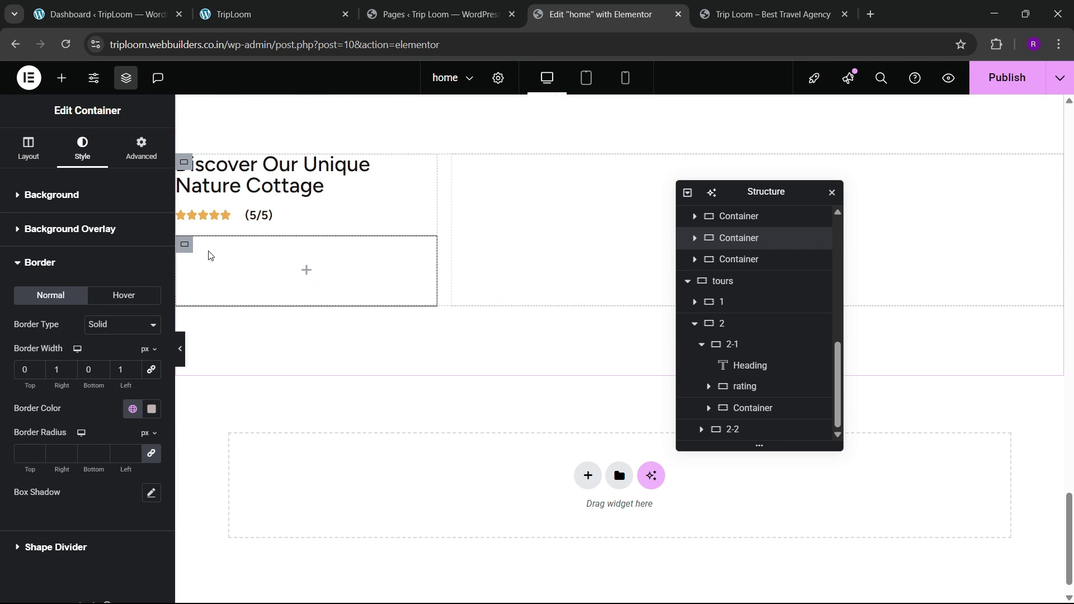
click(185, 244)
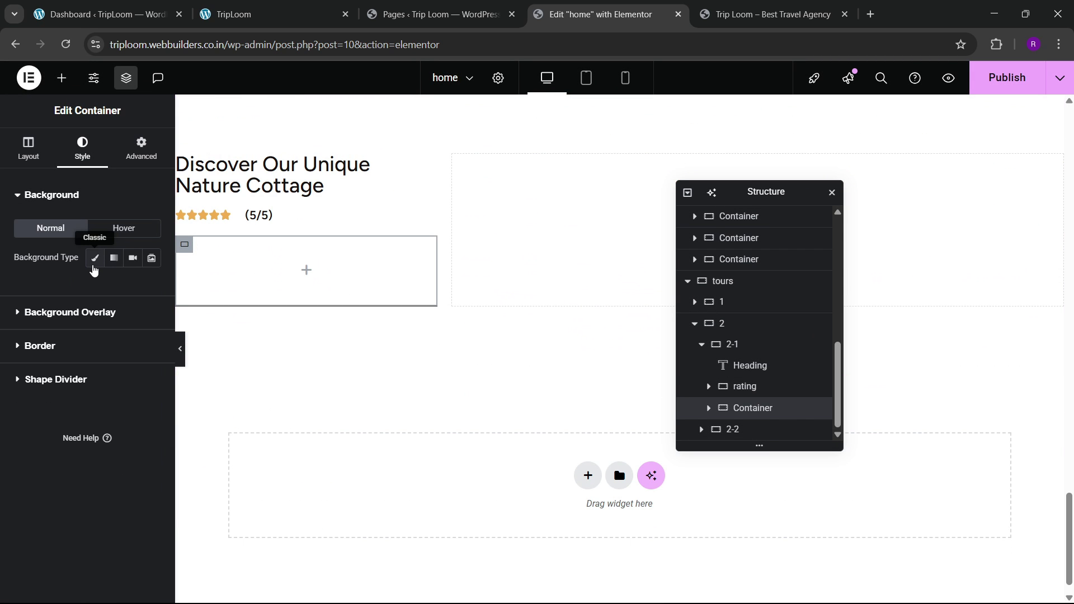
click(57, 348)
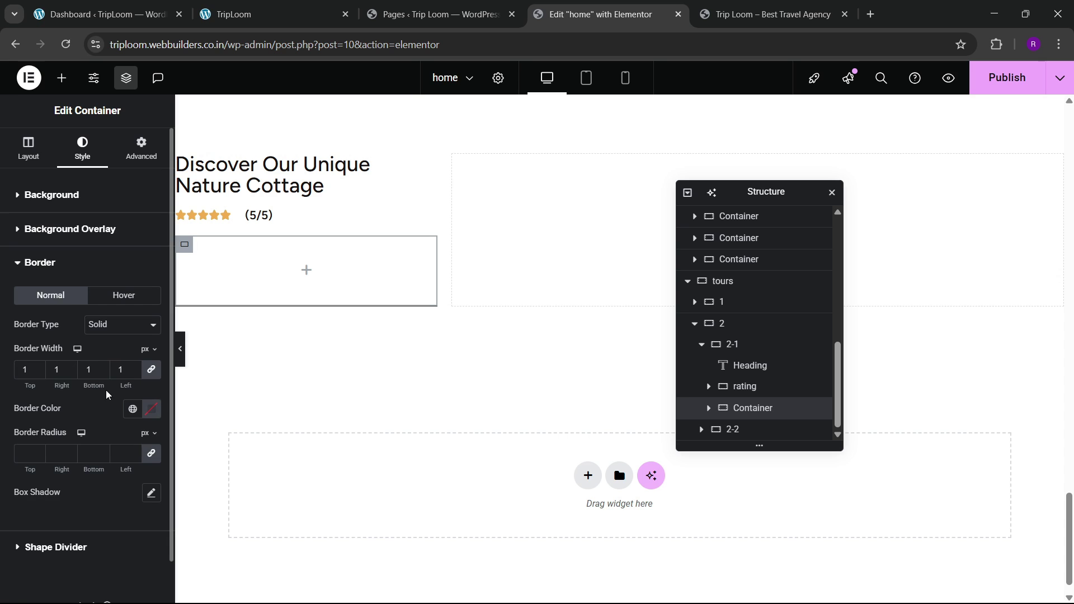
click(133, 409)
click(83, 348)
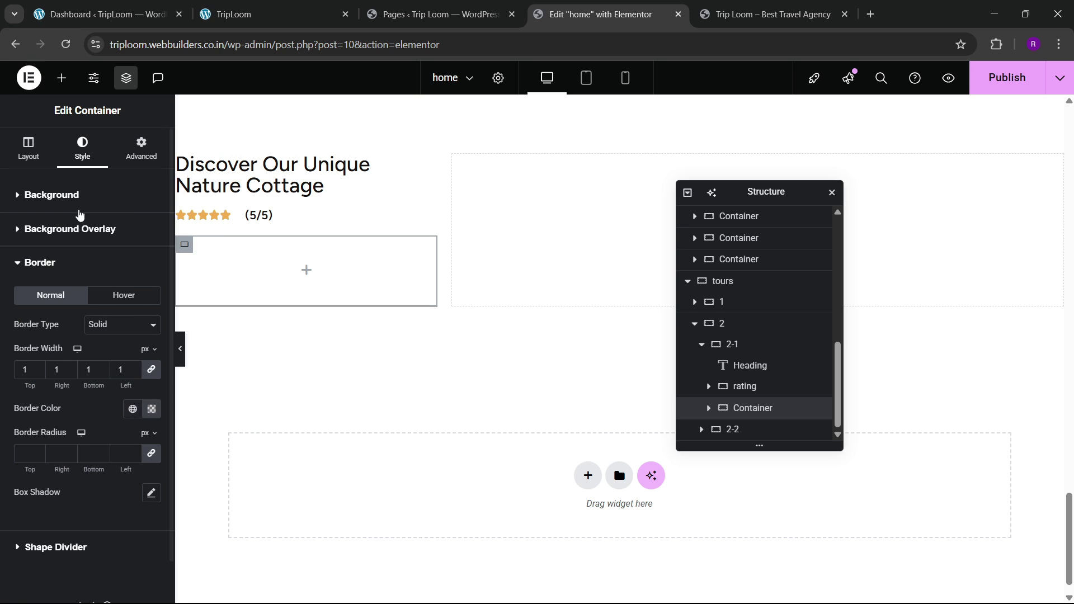
click(141, 146)
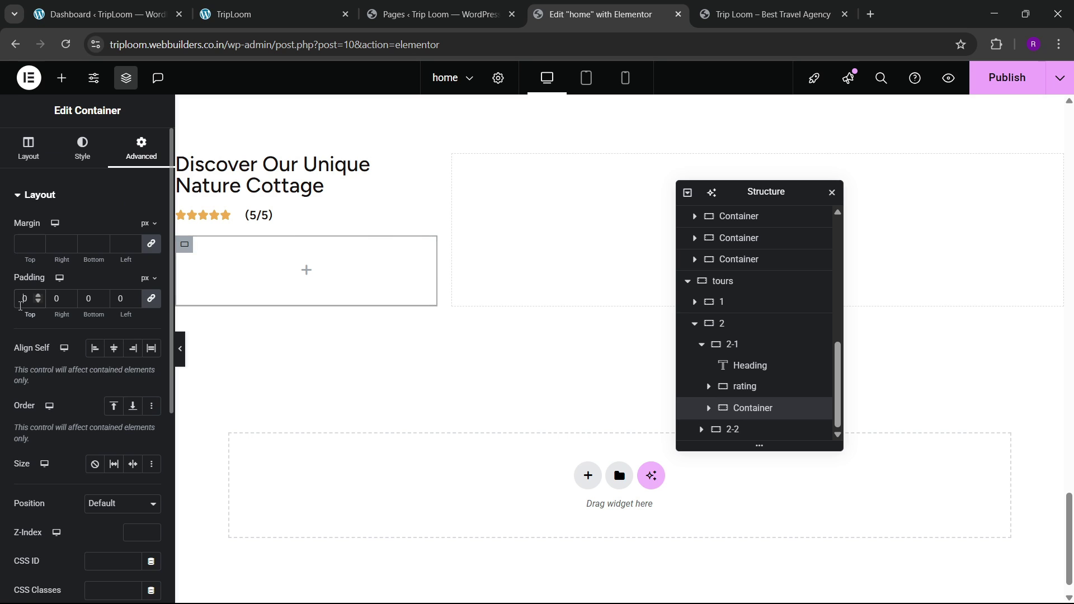
Step: Set the bordered box's padding to 20
text(3)
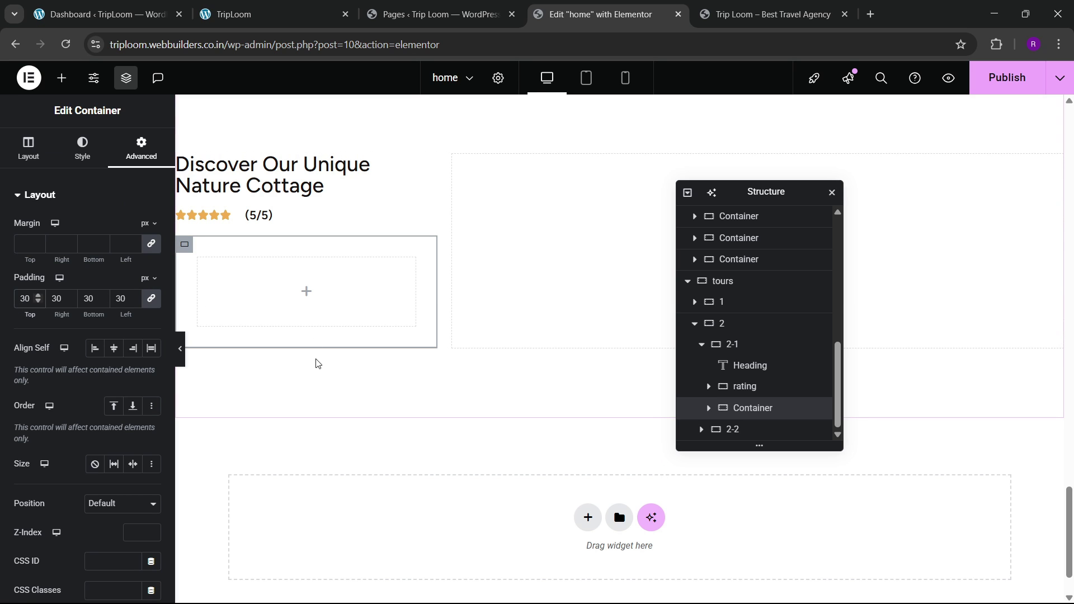
key(BackSpace)
text(2)
click(326, 5)
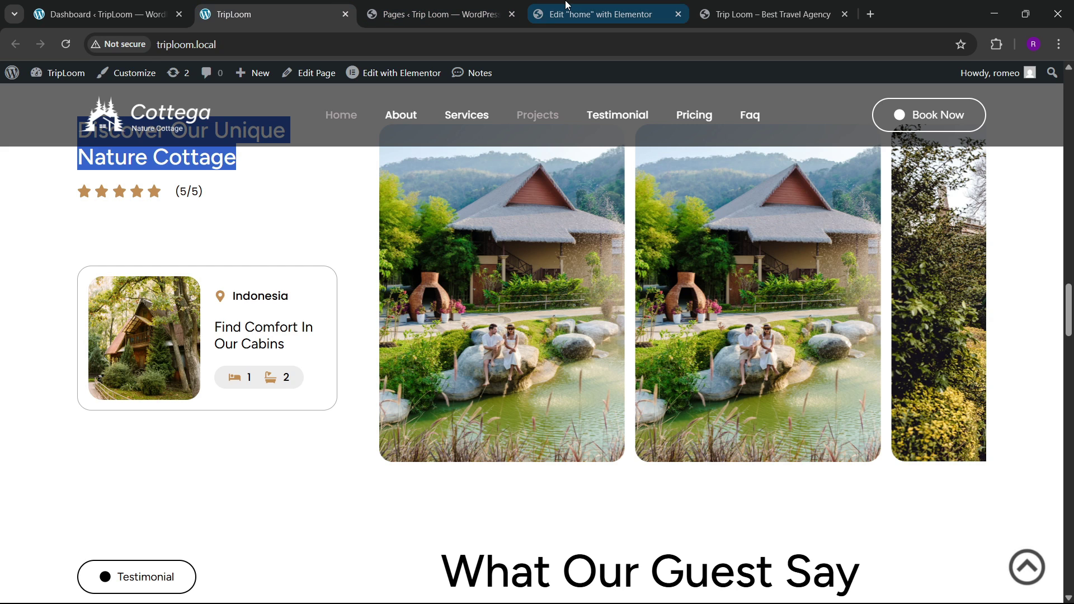
click(596, 14)
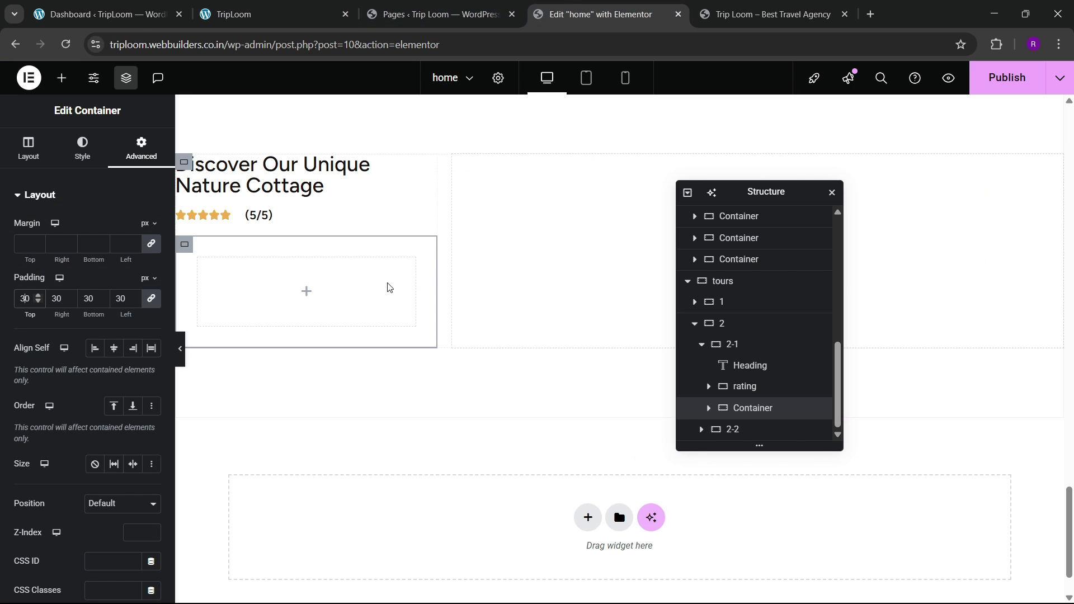
Step: Drag a zero-padding nested container into the bordered box and add a second one after it
click(61, 78)
drag(59, 267, 307, 291)
click(141, 148)
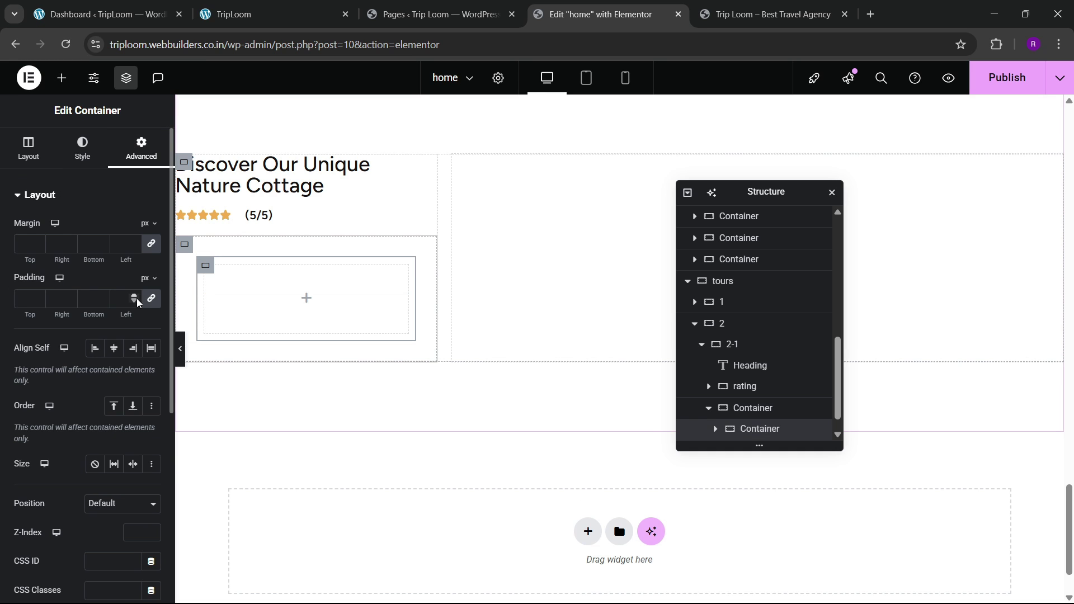
click(150, 301)
scroll(775, 418, down, 1)
right_click(760, 408)
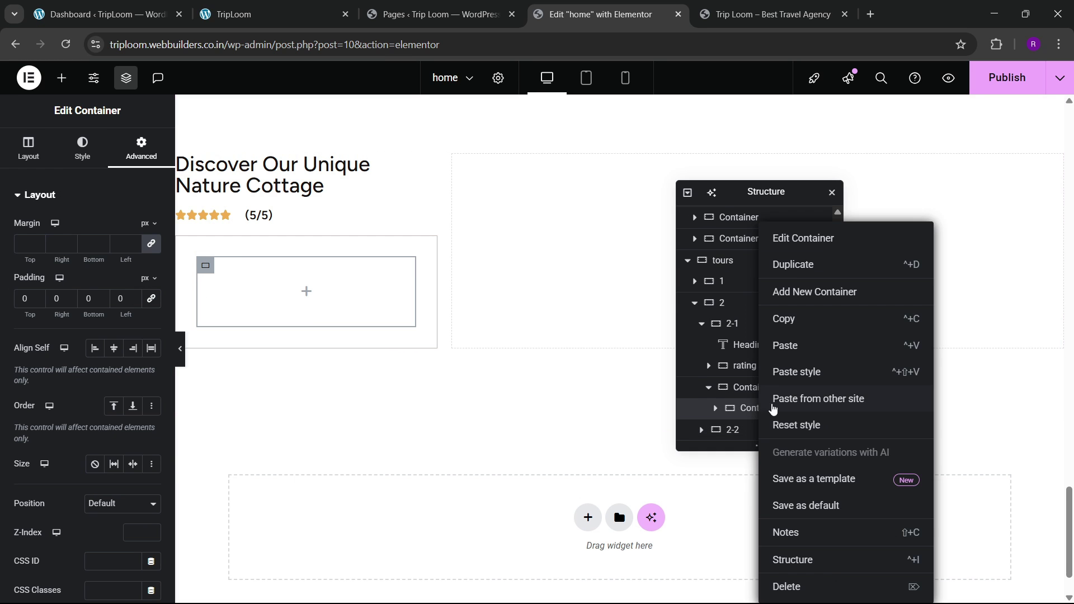
click(794, 292)
Step: Set the outer box to Row direction with items centred, and re-enter its padding
click(752, 387)
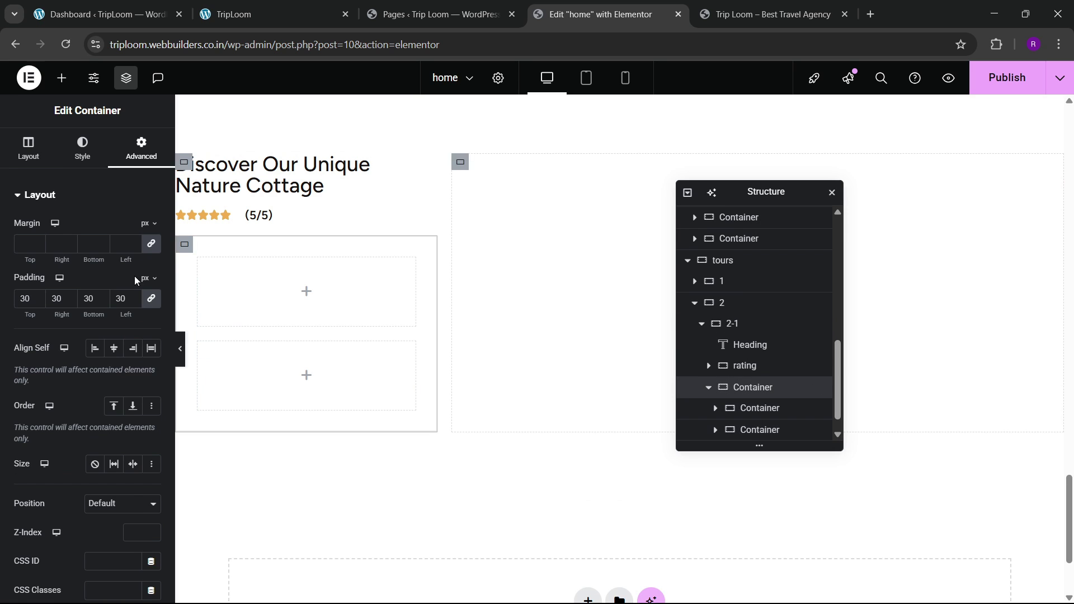
click(23, 164)
click(95, 432)
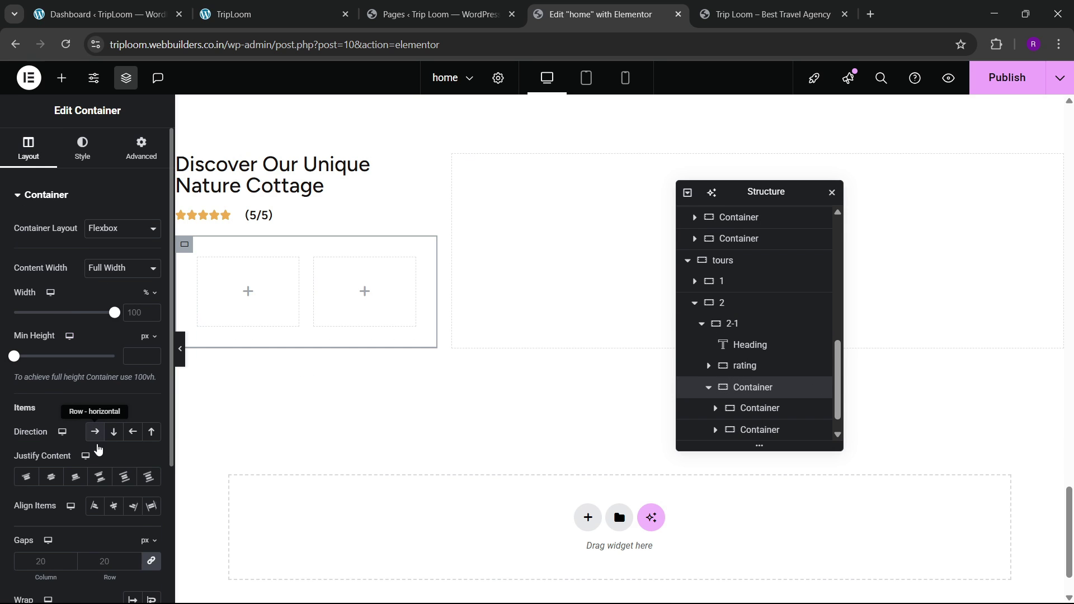
click(114, 506)
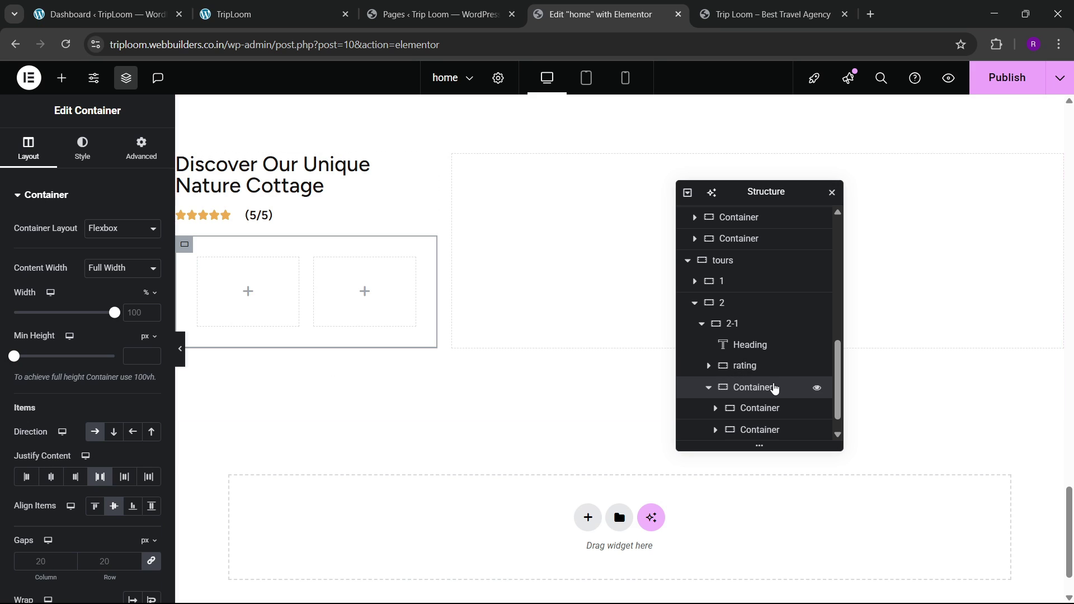
click(140, 148)
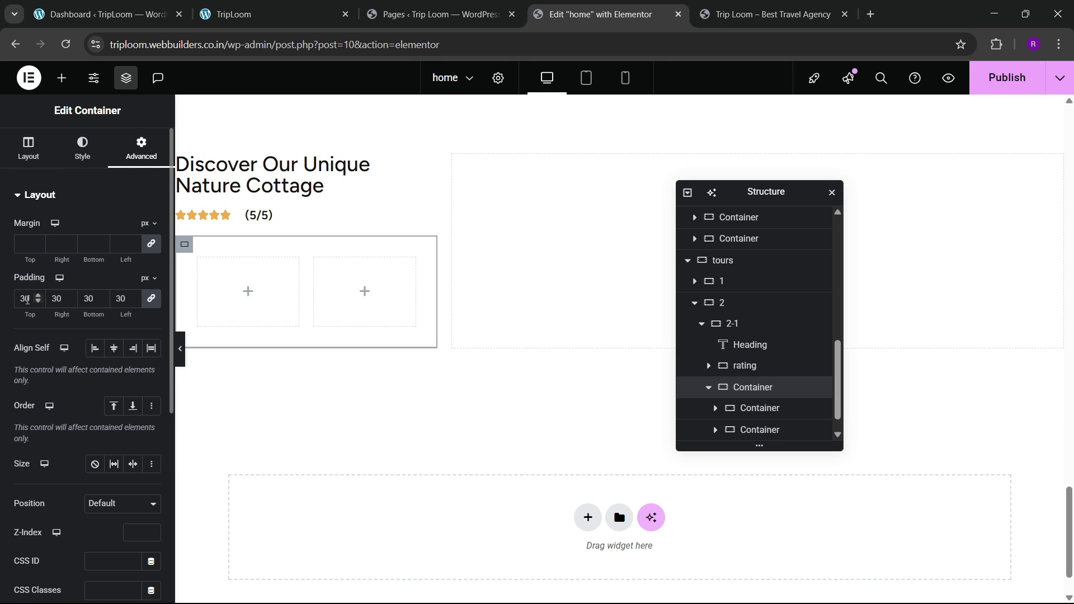
key(BackSpace)
text(2)
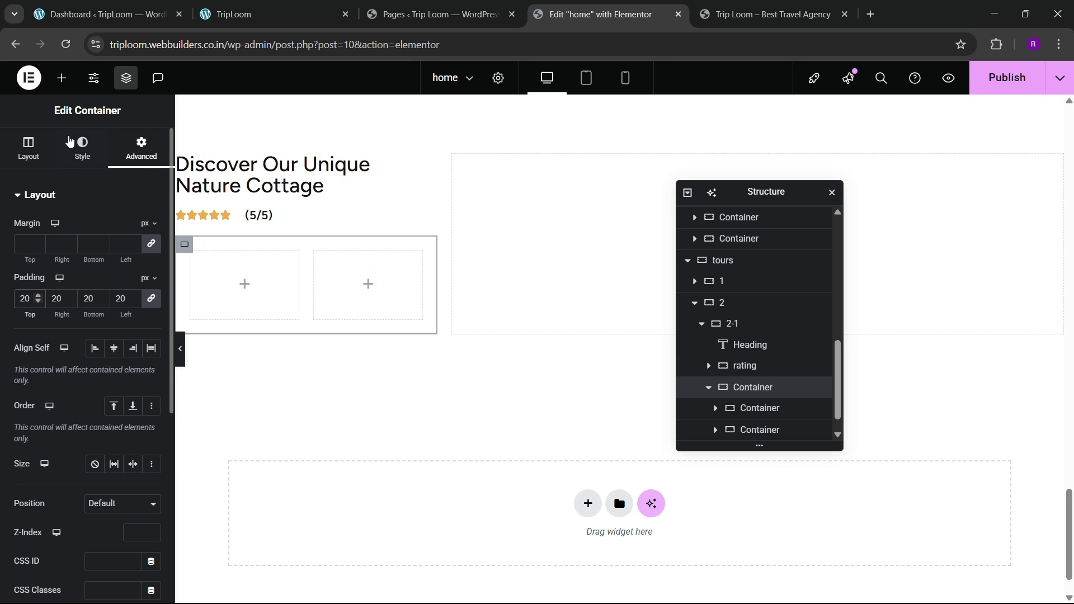
Step: Drag an Image widget into the left inner box
click(61, 78)
drag(139, 374, 250, 302)
click(293, 7)
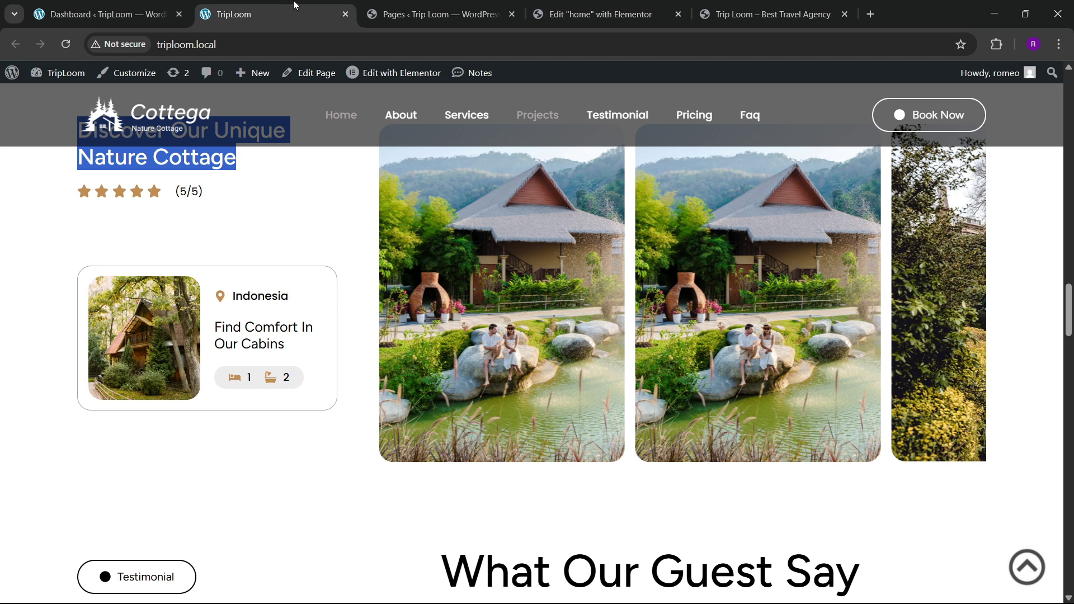
Step: Insert the cabin-in-the-trees photo from the media library into the image widget
click(583, 7)
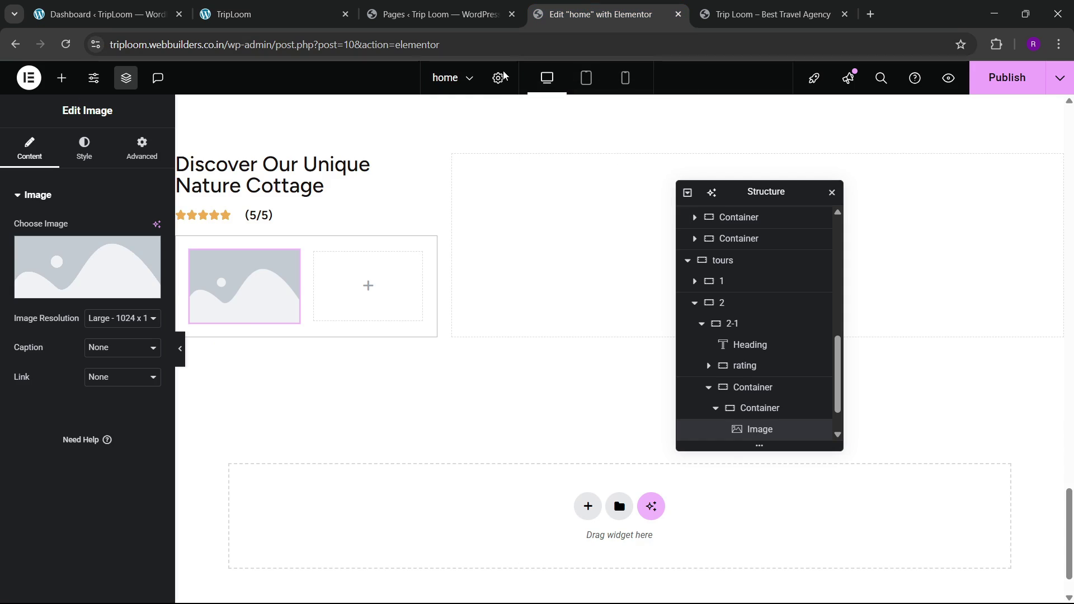
click(137, 270)
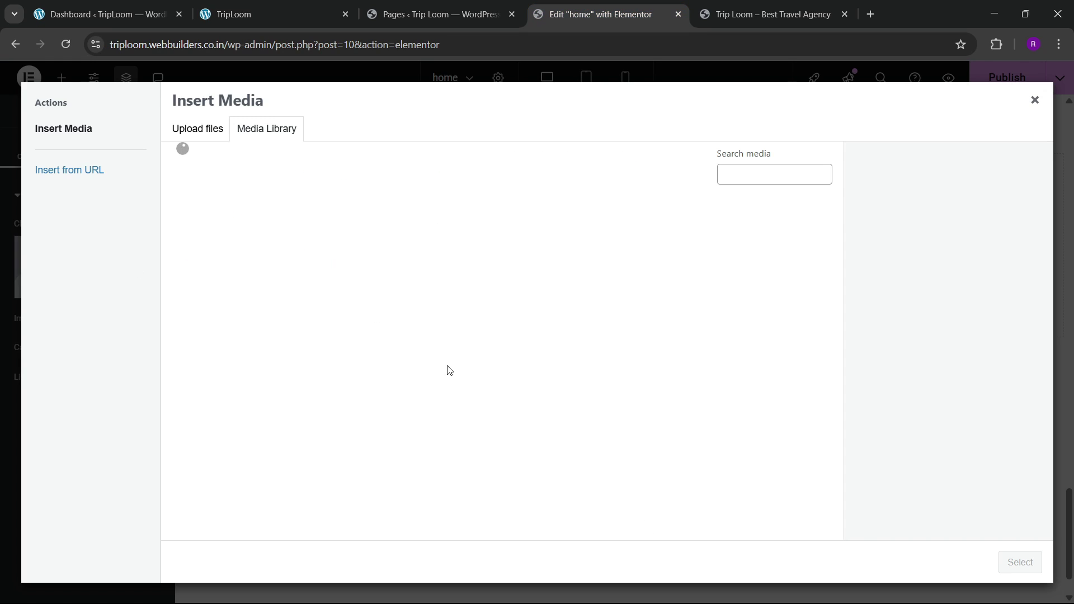
click(348, 378)
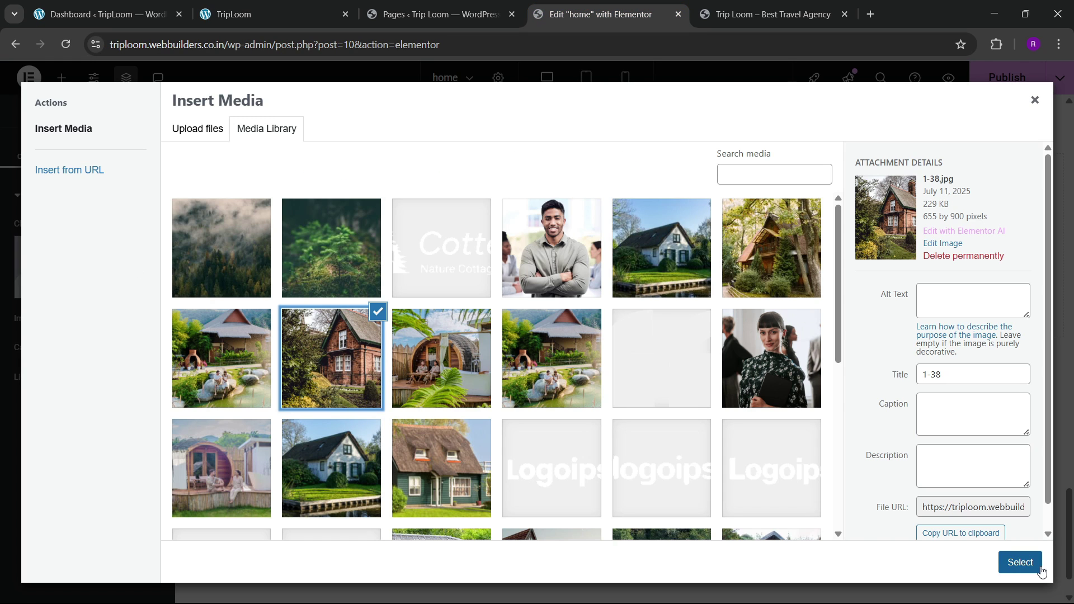
click(745, 285)
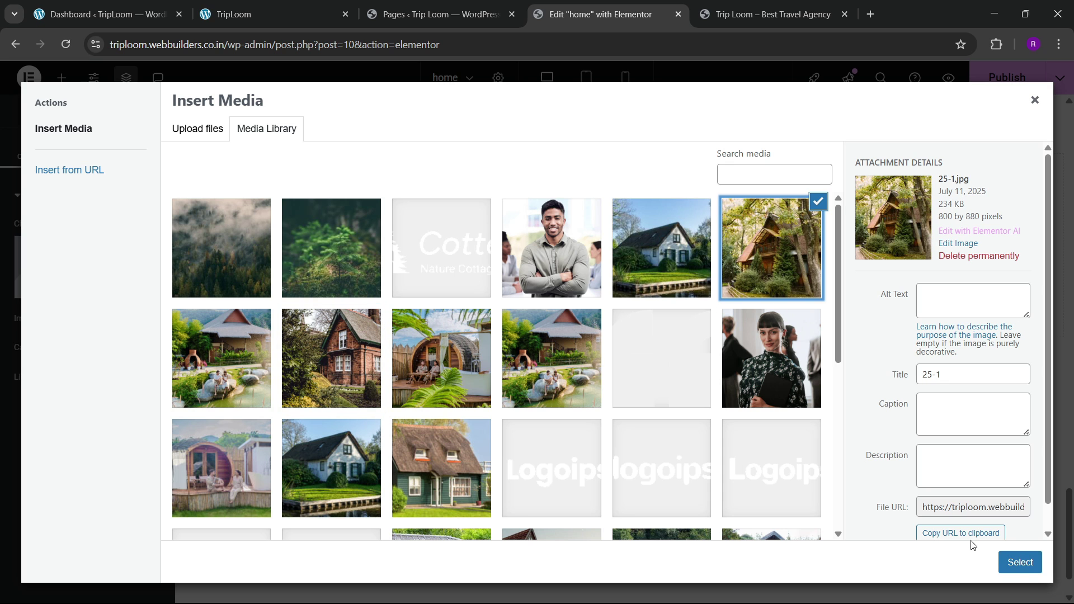
click(1013, 562)
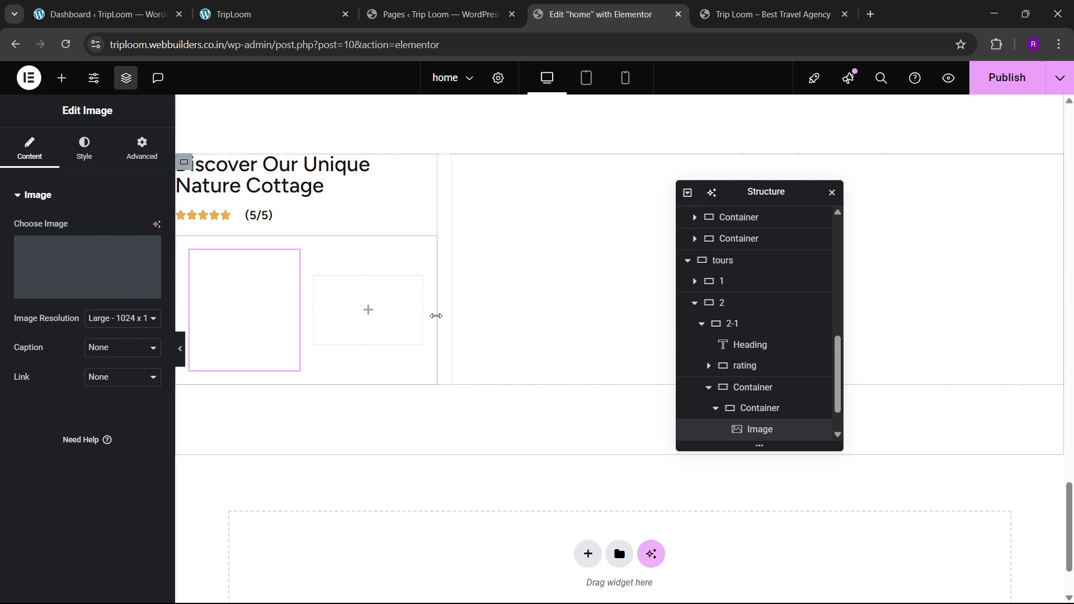
click(268, 14)
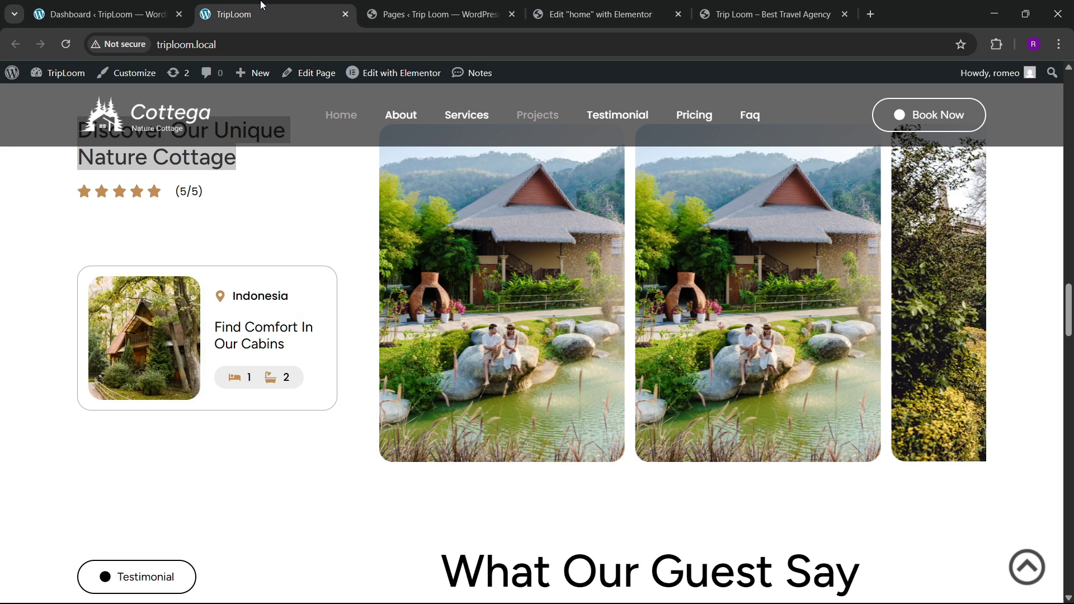
click(561, 4)
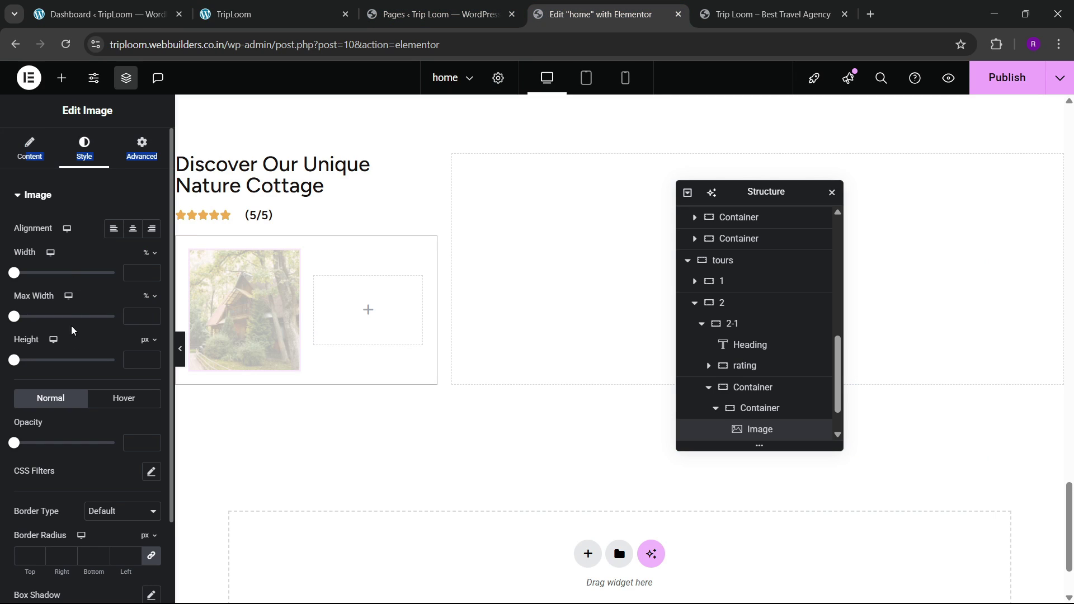
Step: Set the image to Full resolution with a 20 px border radius on all corners
click(35, 152)
click(118, 318)
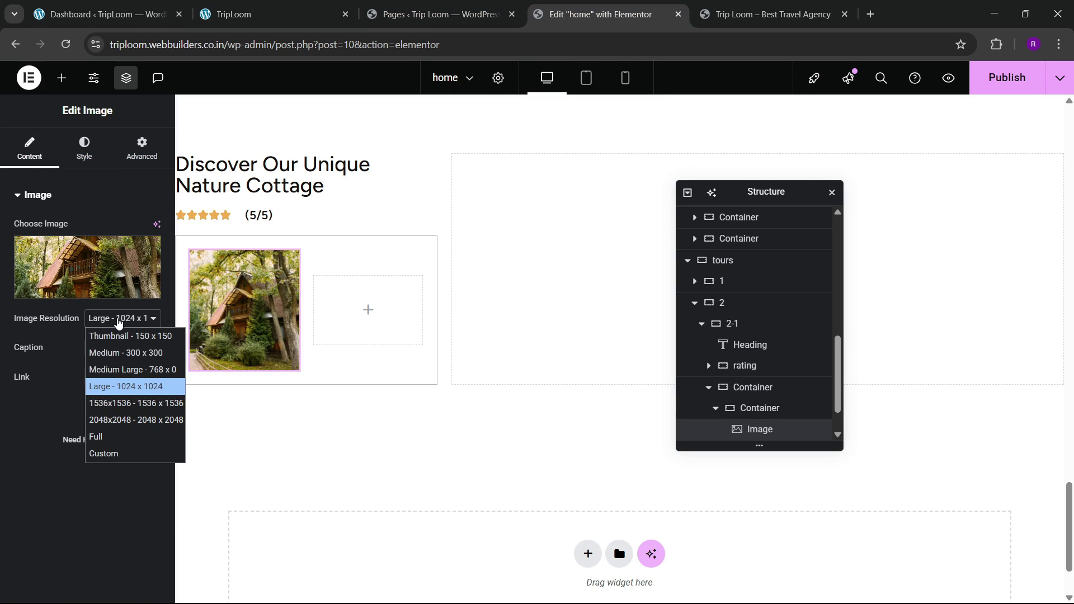
click(96, 436)
click(84, 148)
scroll(34, 456, down, 2)
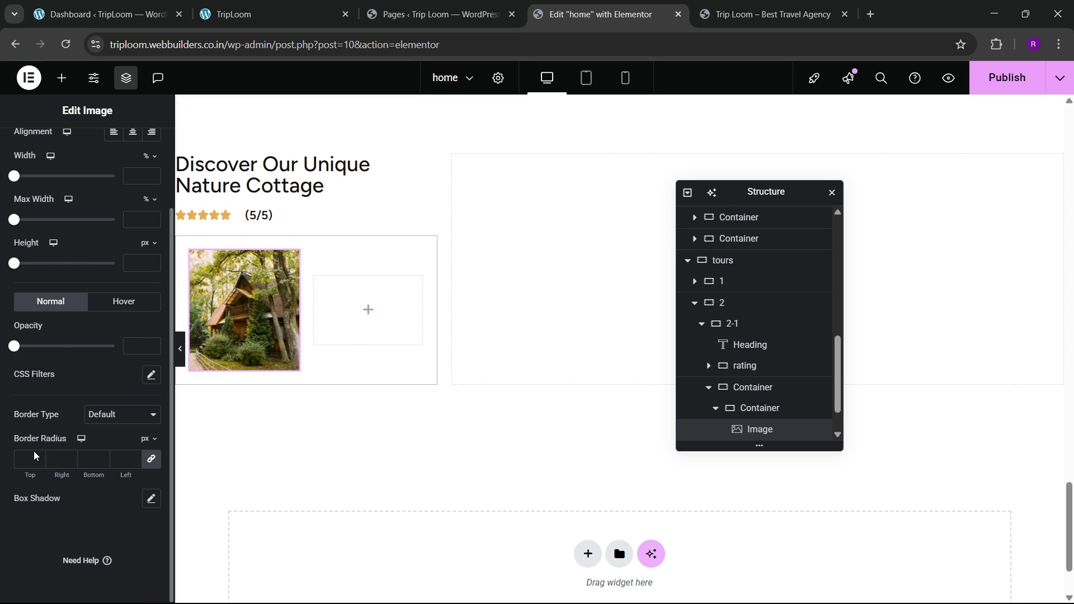
click(25, 454)
text(20)
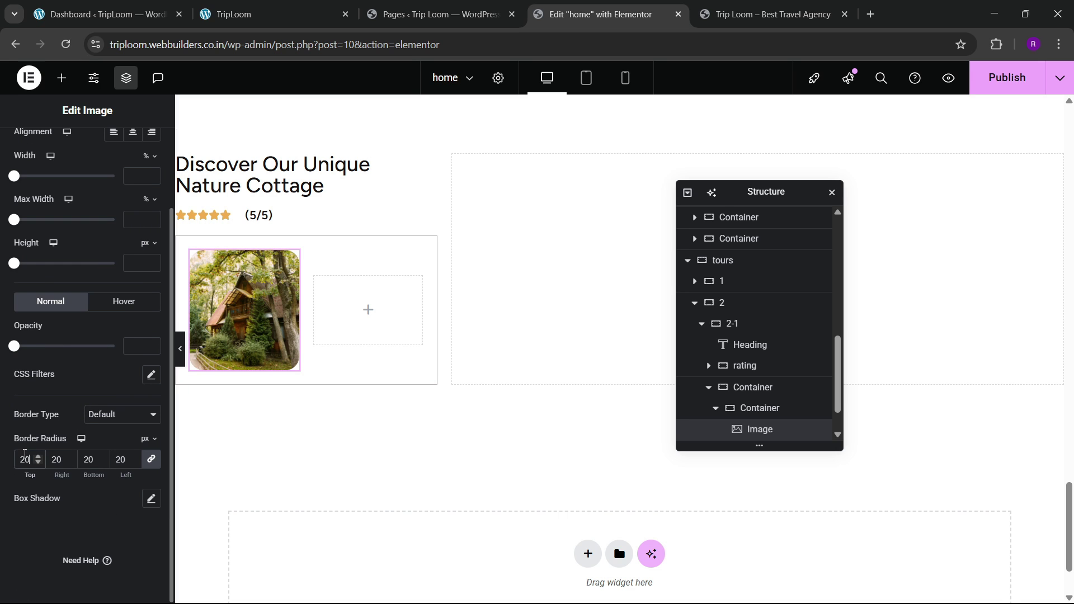
click(246, 14)
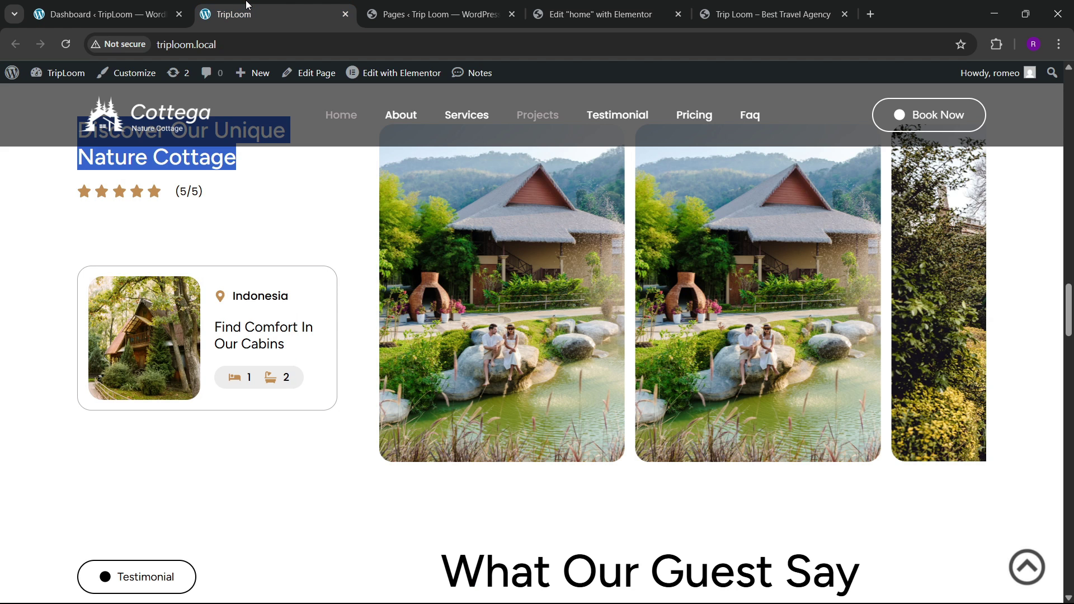
click(562, 6)
click(62, 77)
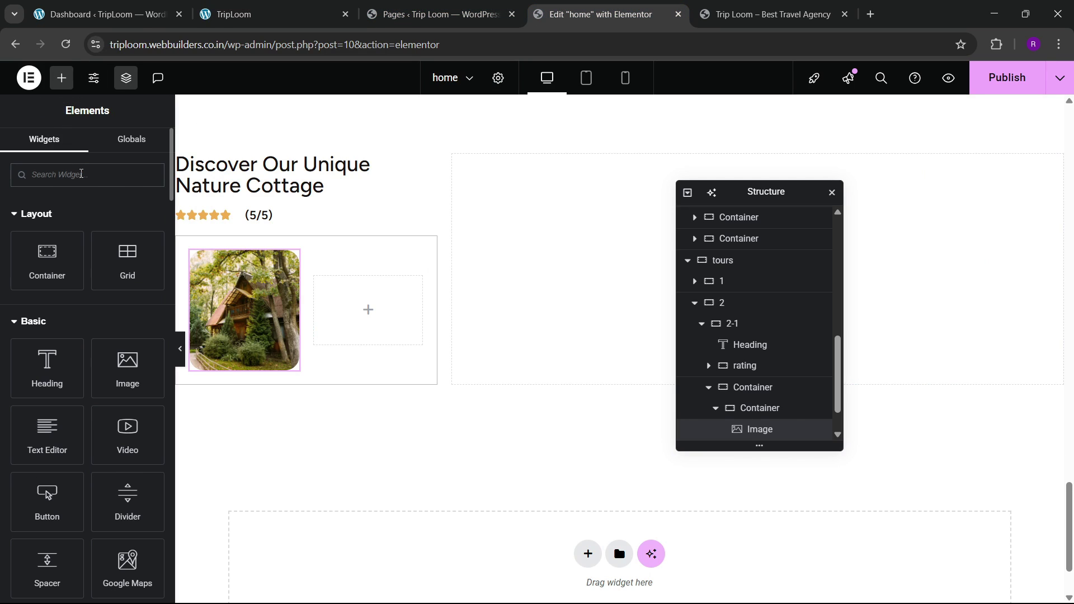
Step: Drop an Icon List widget into the empty card container and keep one item, 'Indonesia'
click(82, 174)
text(list)
drag(59, 232, 335, 312)
click(140, 314)
click(140, 315)
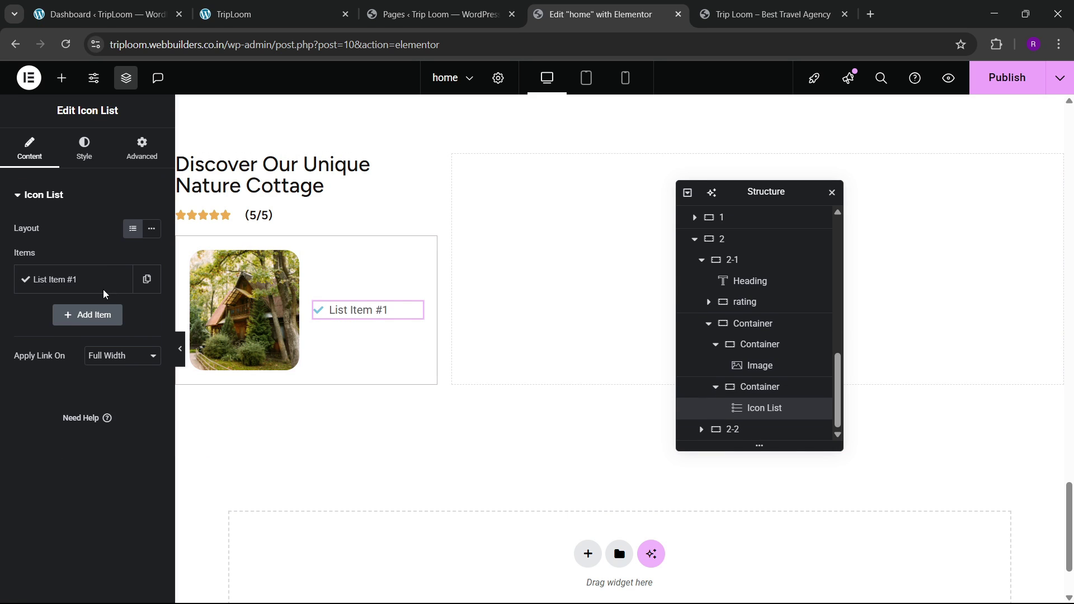
click(56, 279)
drag(84, 330, 39, 330)
text(Indonesia)
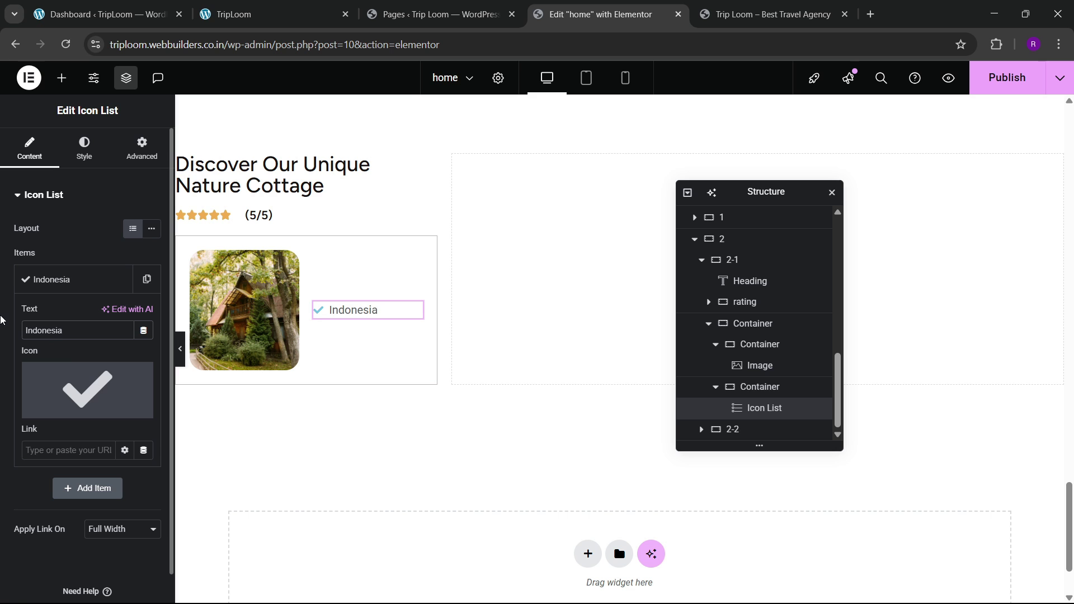
Step: Give the Indonesia item the map-marker icon from the icon library
click(67, 366)
click(415, 141)
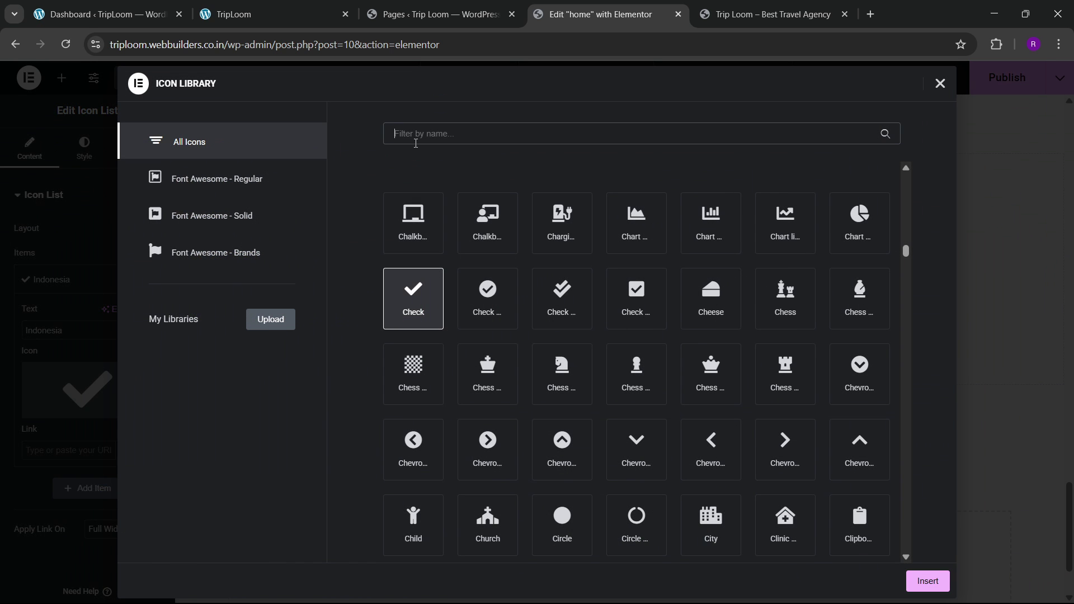
text(map)
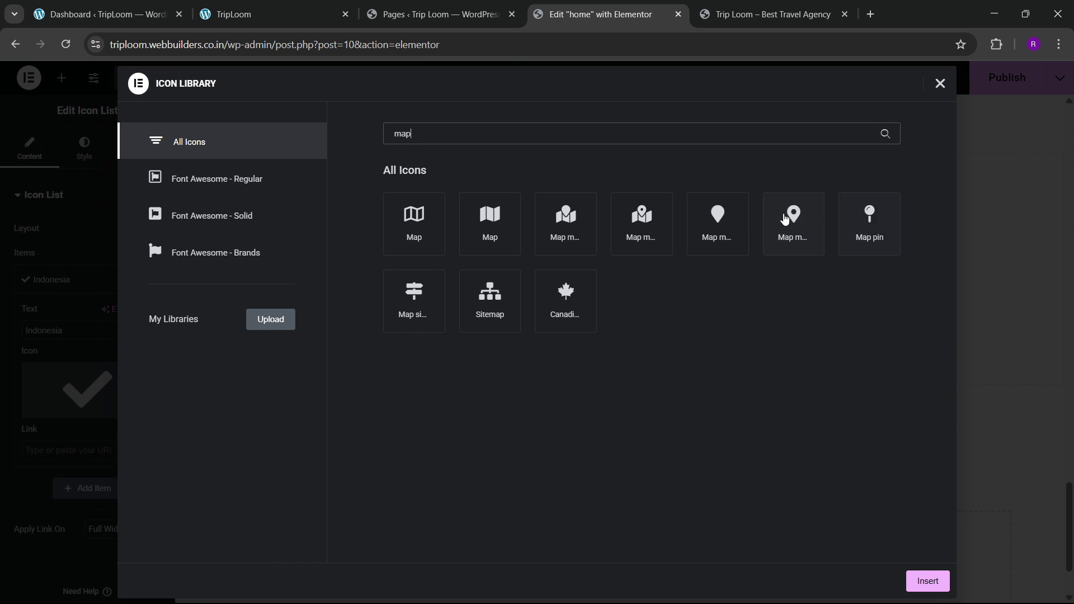
click(784, 218)
click(908, 581)
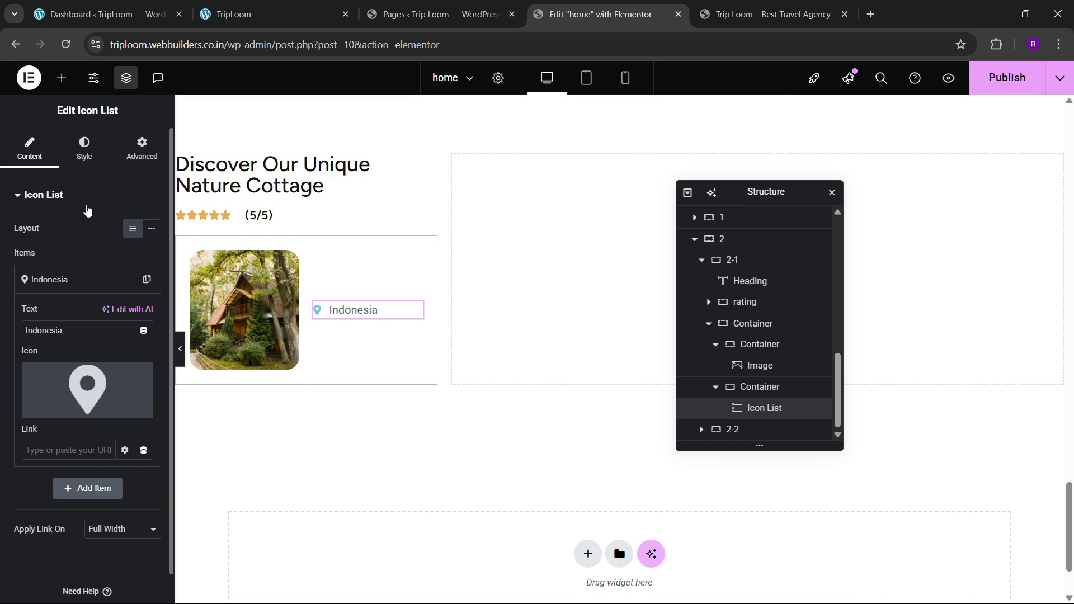
Step: Style the map pin in the golden global colour at 18px, checking it against the live site
click(85, 148)
click(62, 360)
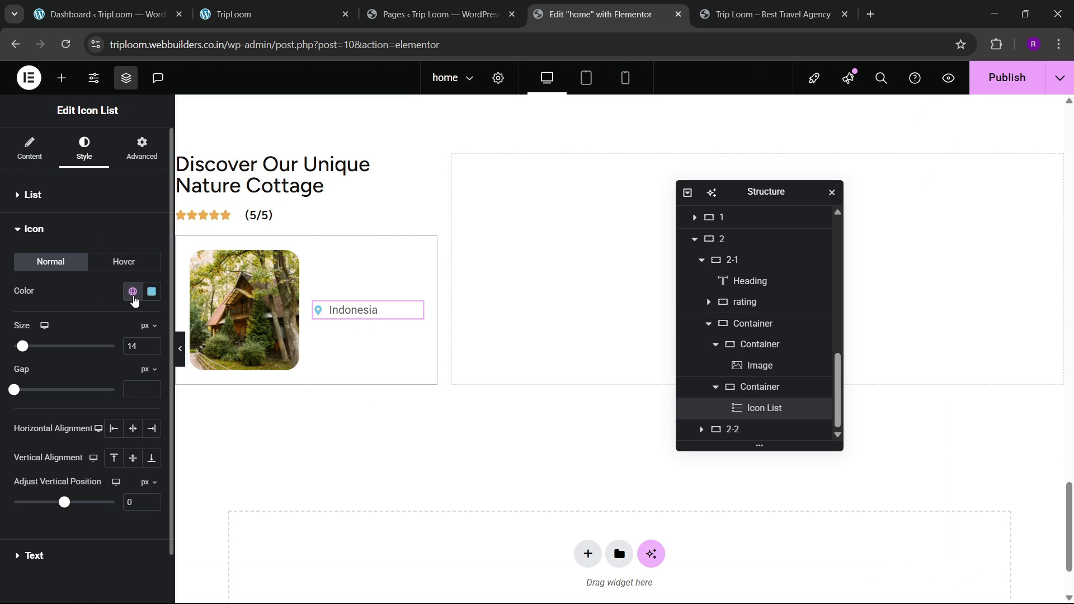
click(133, 291)
click(63, 519)
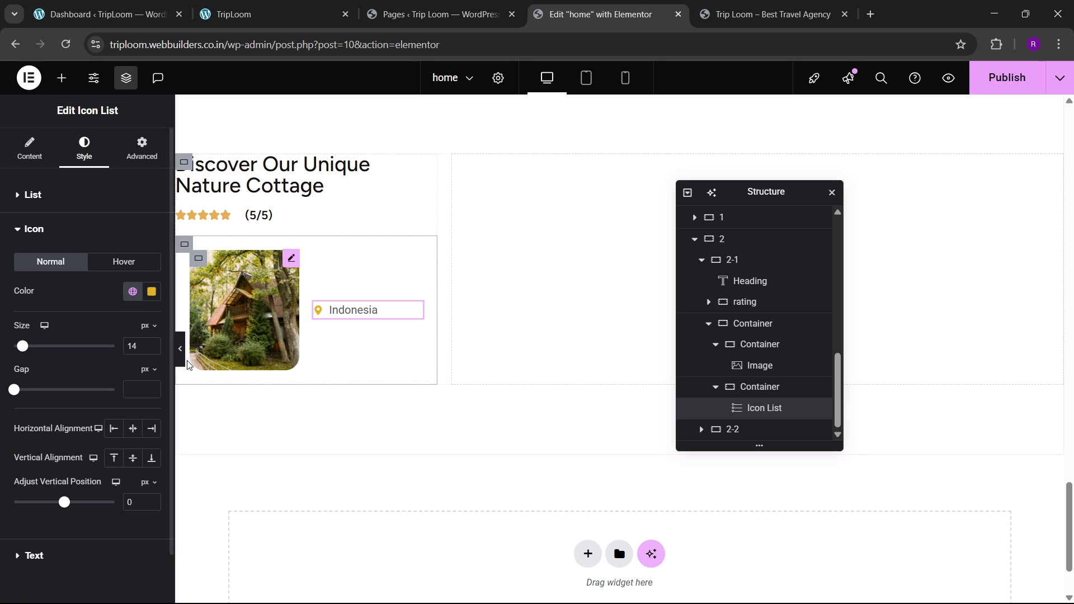
click(156, 343)
click(155, 343)
click(155, 344)
click(155, 343)
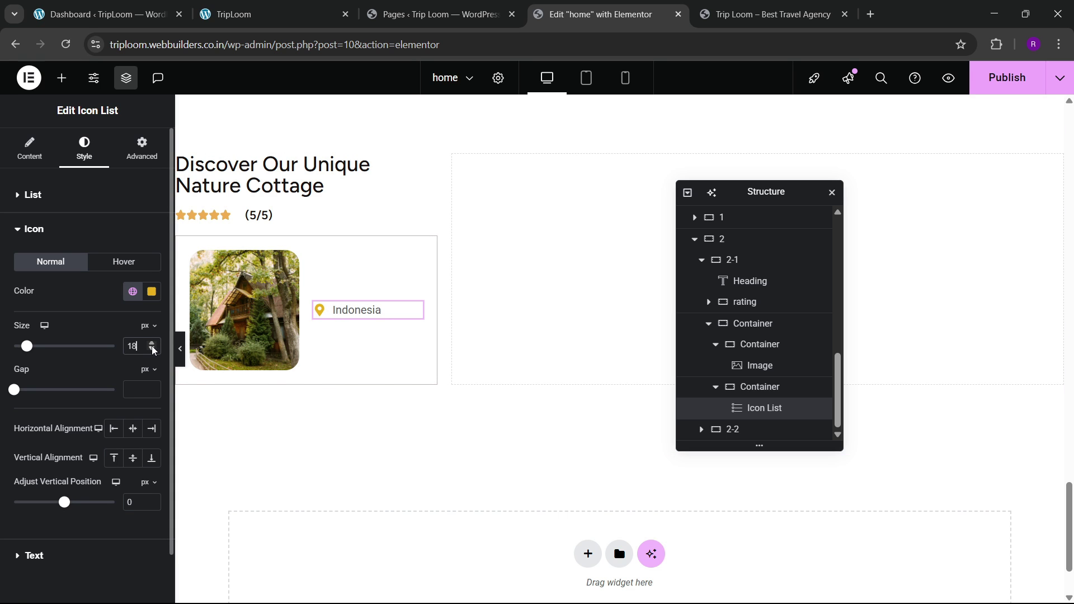
click(285, 5)
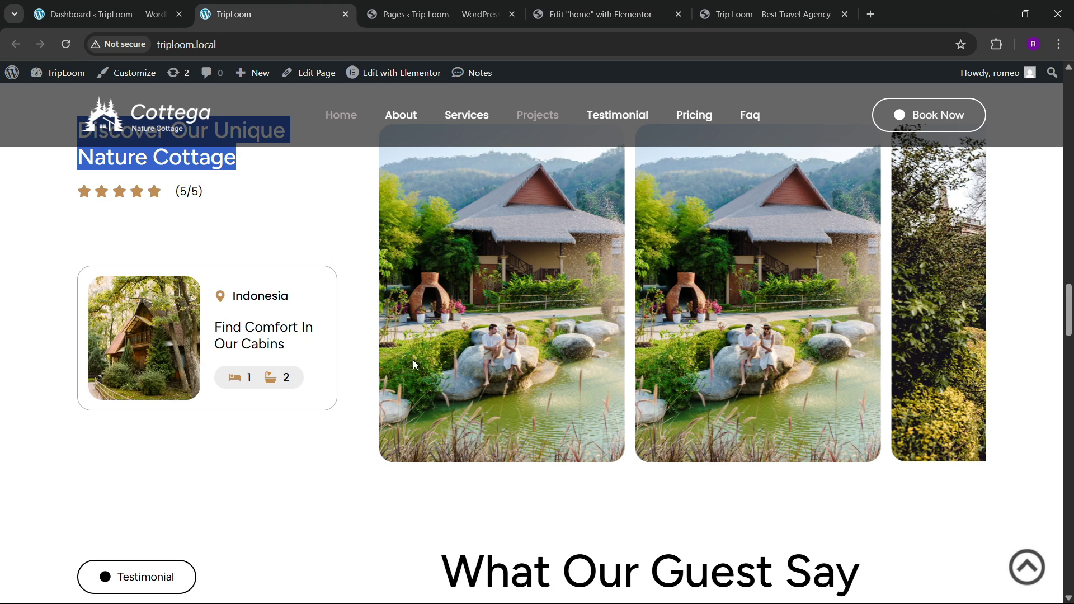
click(600, 14)
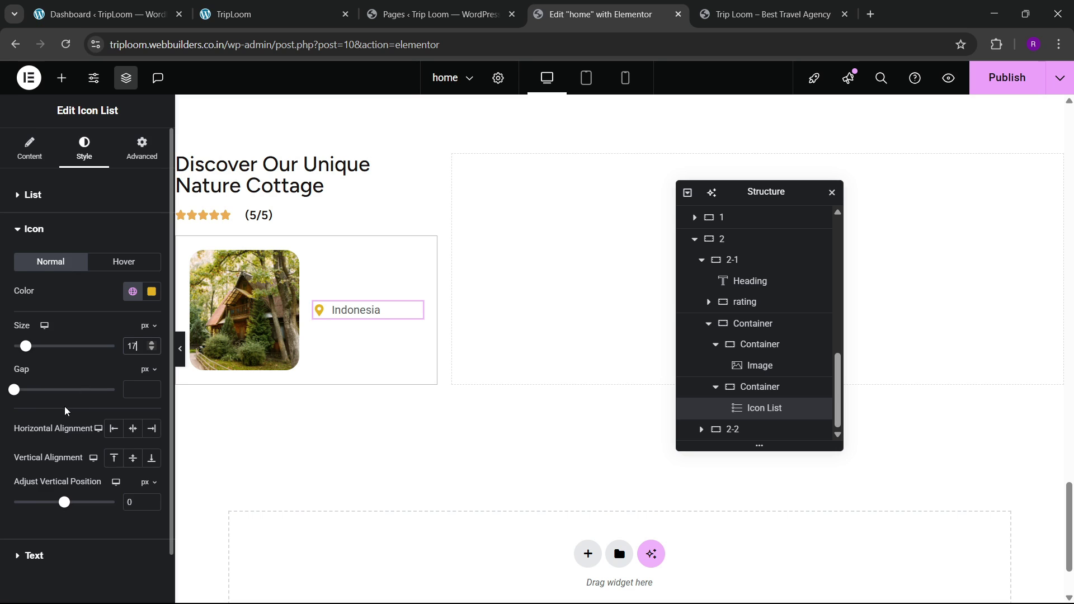
Step: Make the Indonesia text black with the global colour and adjust its size
click(55, 499)
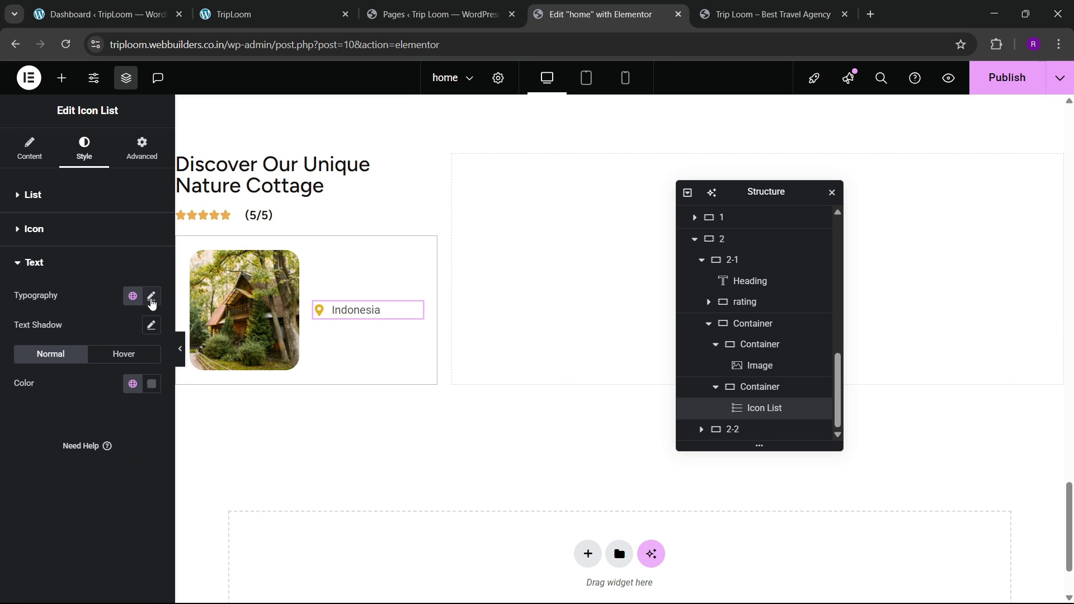
click(151, 296)
click(109, 298)
click(133, 384)
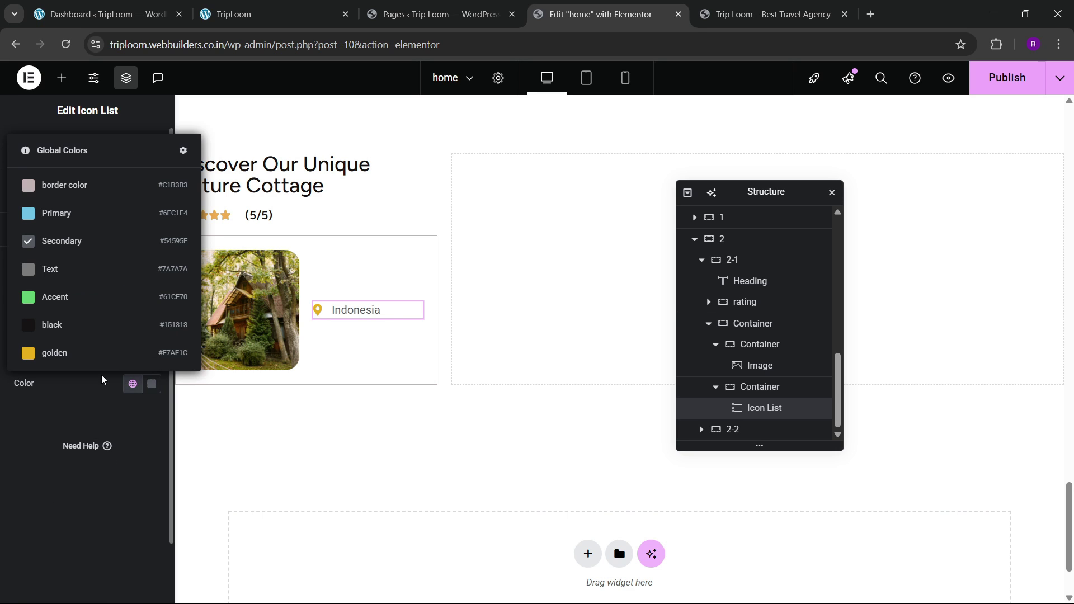
click(76, 324)
click(152, 304)
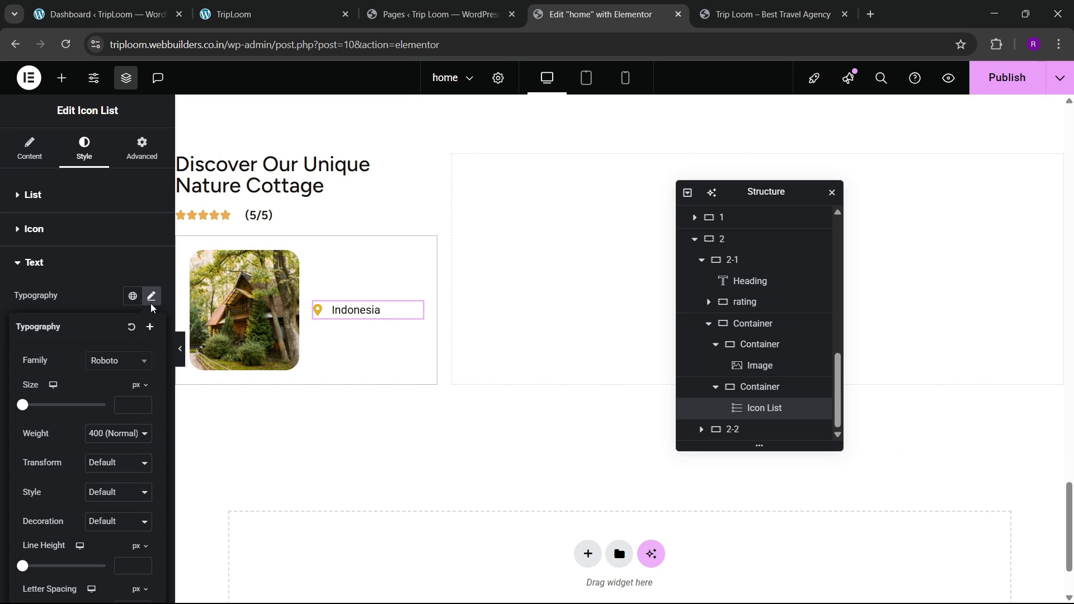
click(143, 405)
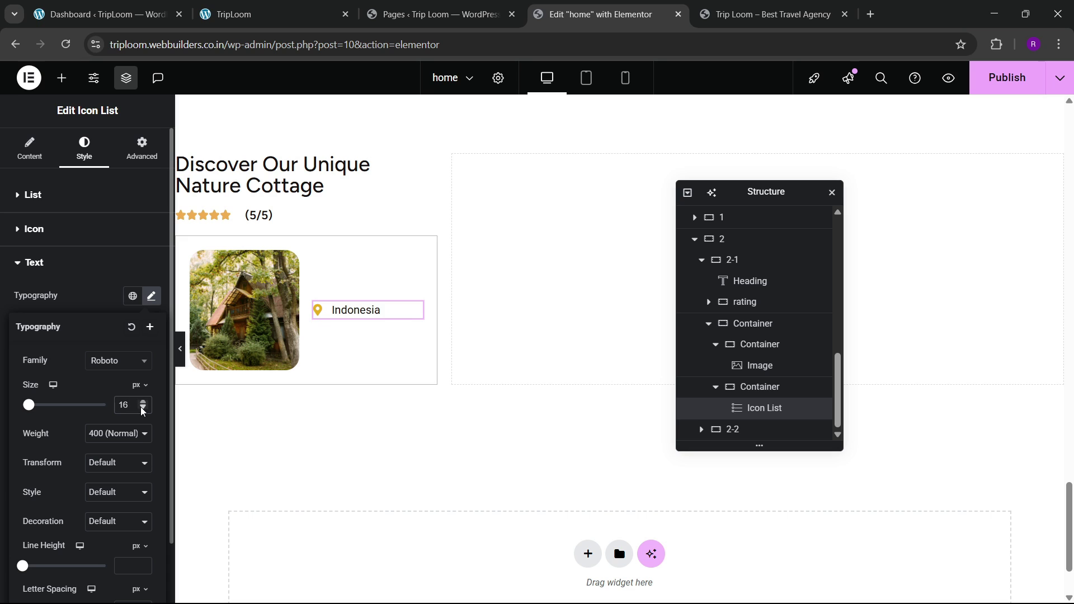
click(143, 409)
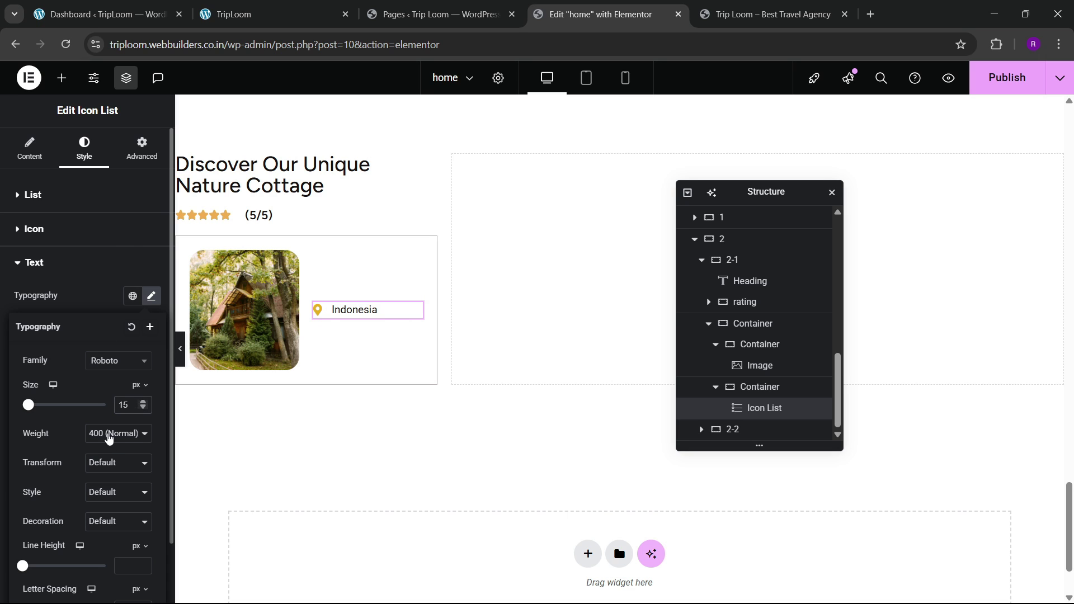
Step: Set the text weight to 500 medium and restore the icon size to 18px
click(109, 437)
click(104, 311)
click(106, 434)
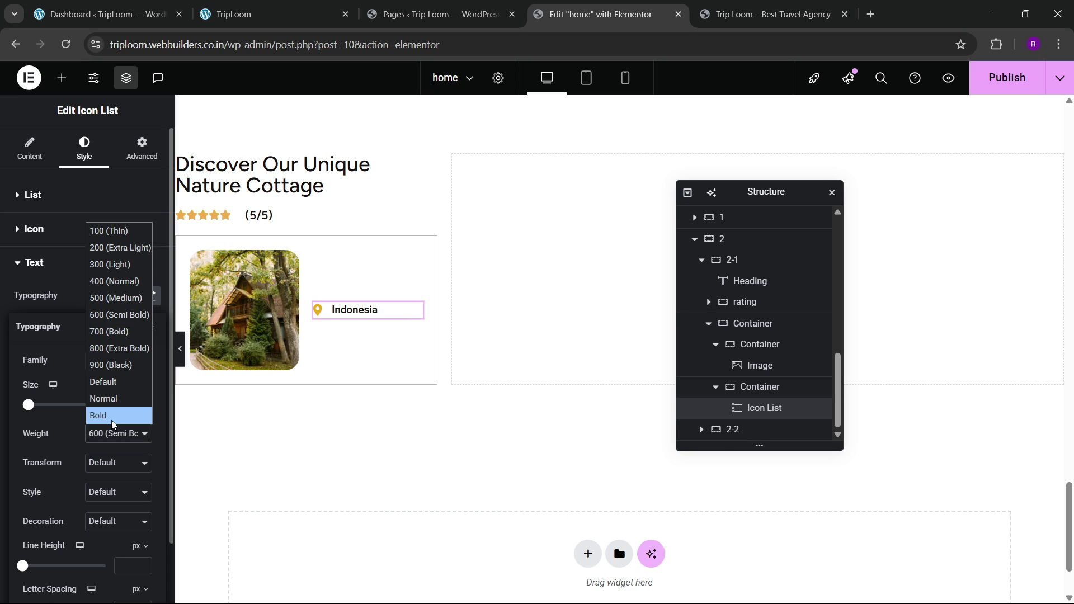
click(104, 297)
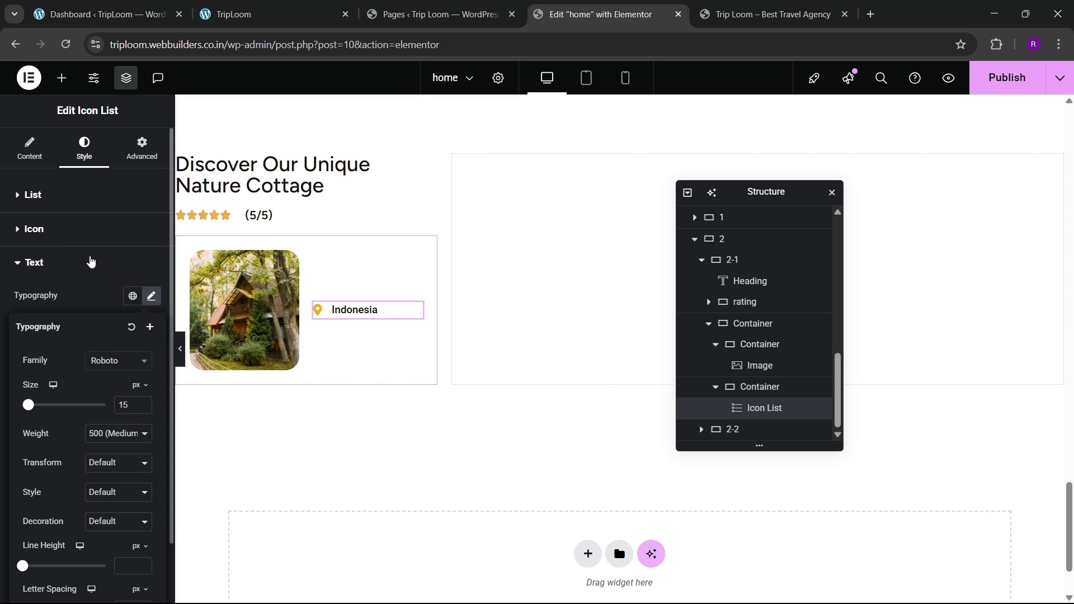
click(65, 231)
click(151, 343)
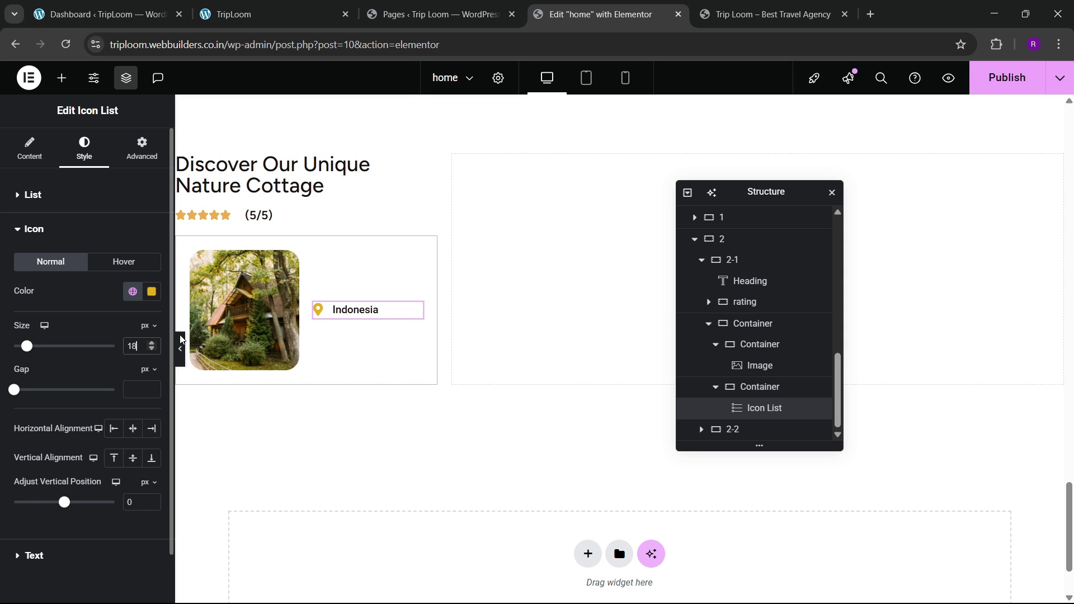
click(269, 4)
click(582, 10)
Step: Set the Indonesia text to Poppins 16px
scroll(80, 364, down, 1)
click(34, 501)
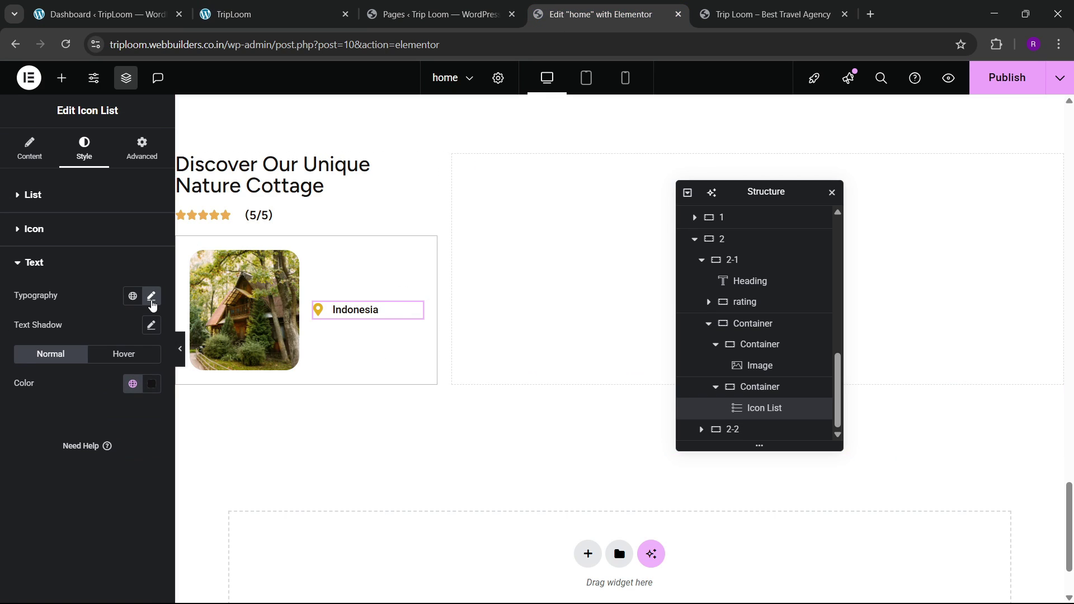
click(151, 296)
click(145, 402)
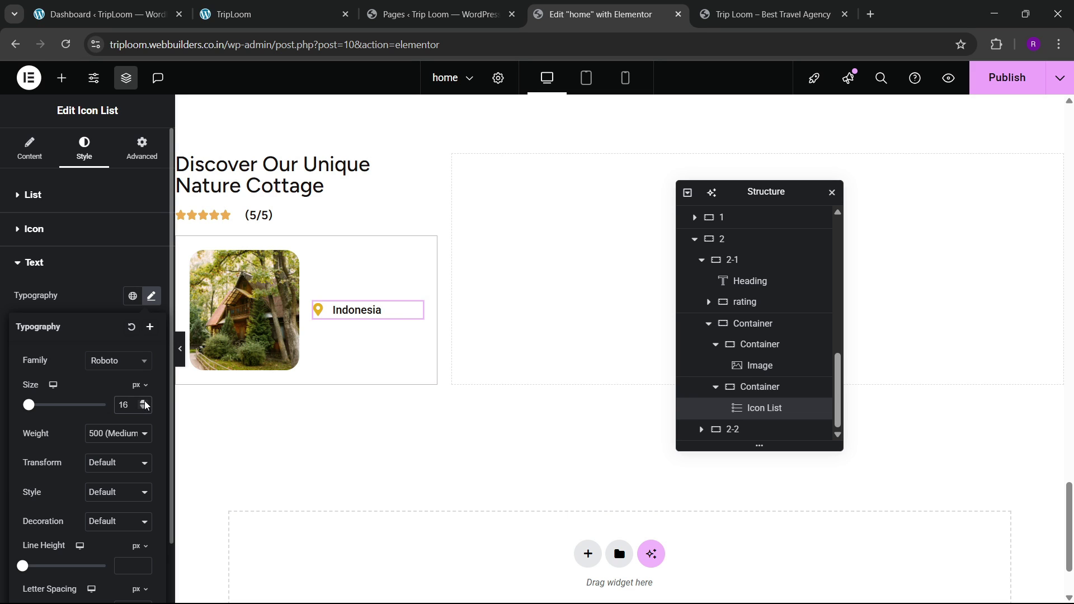
click(110, 362)
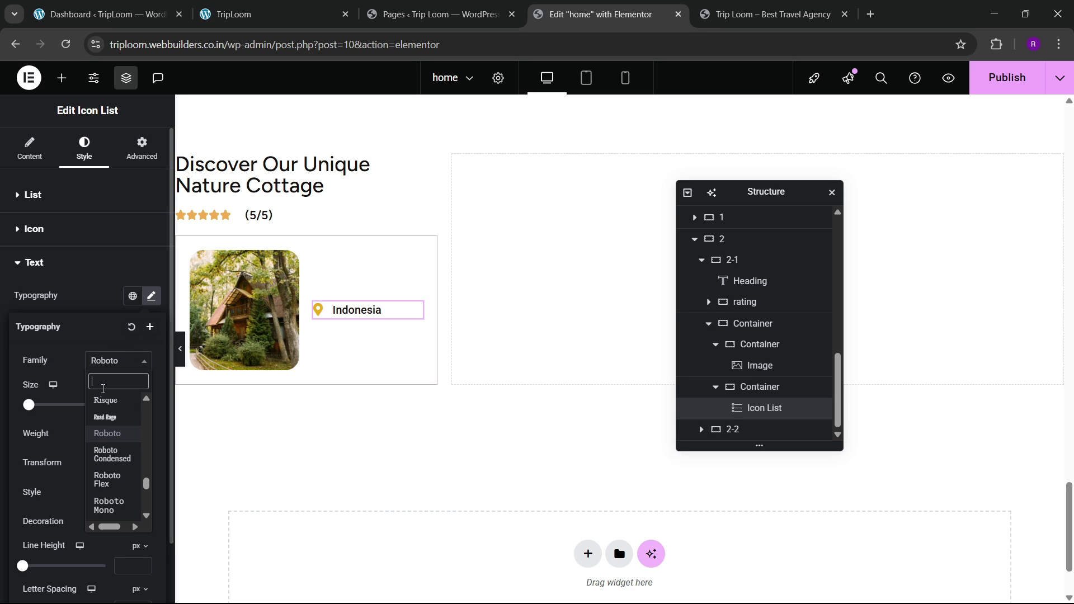
text(p)
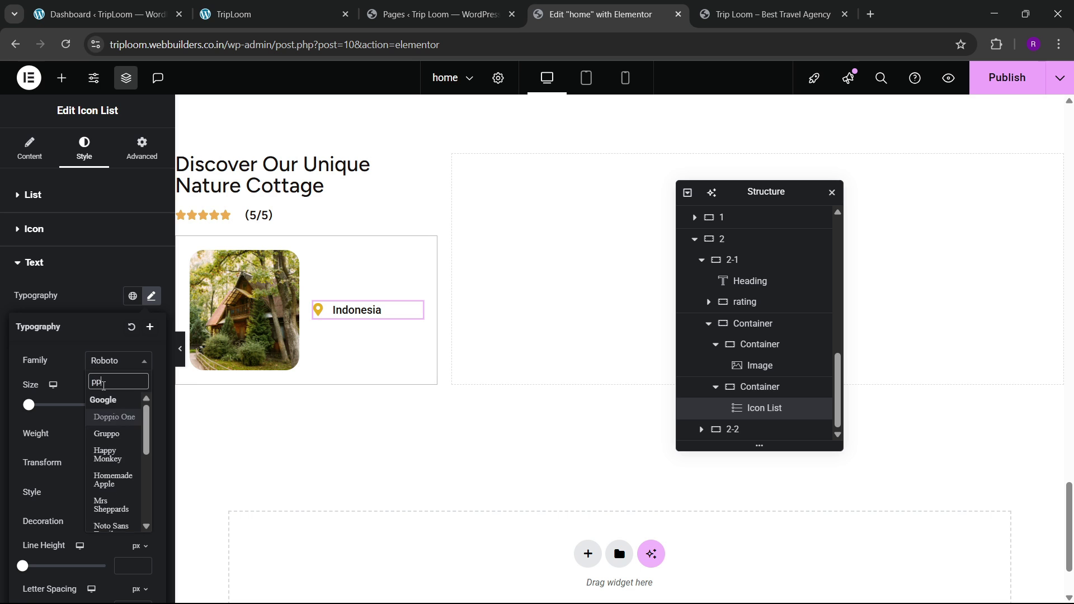
text(oppins)
key(Return)
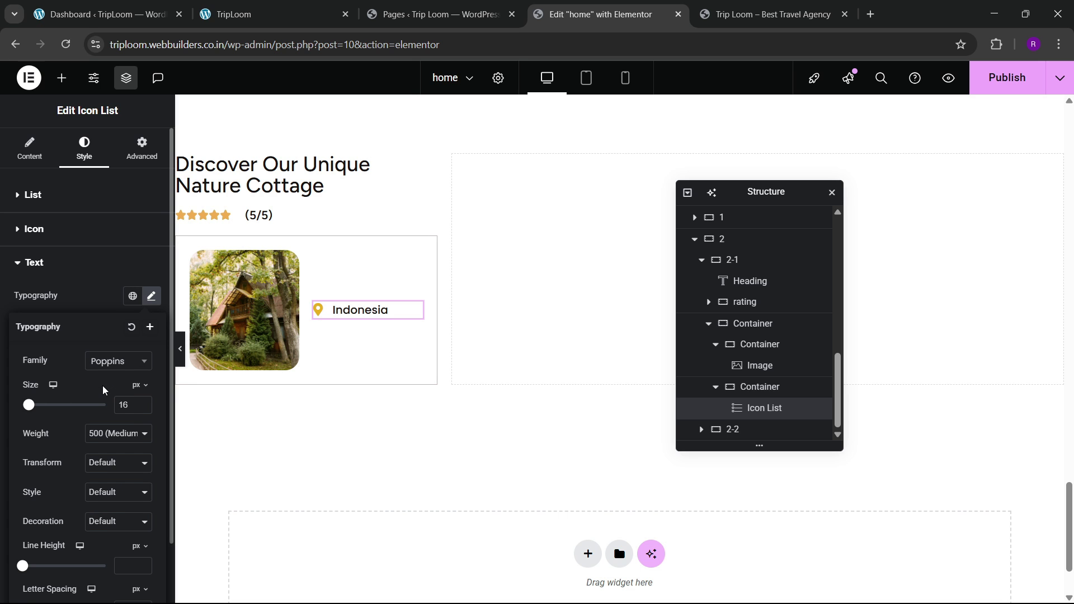
click(314, 6)
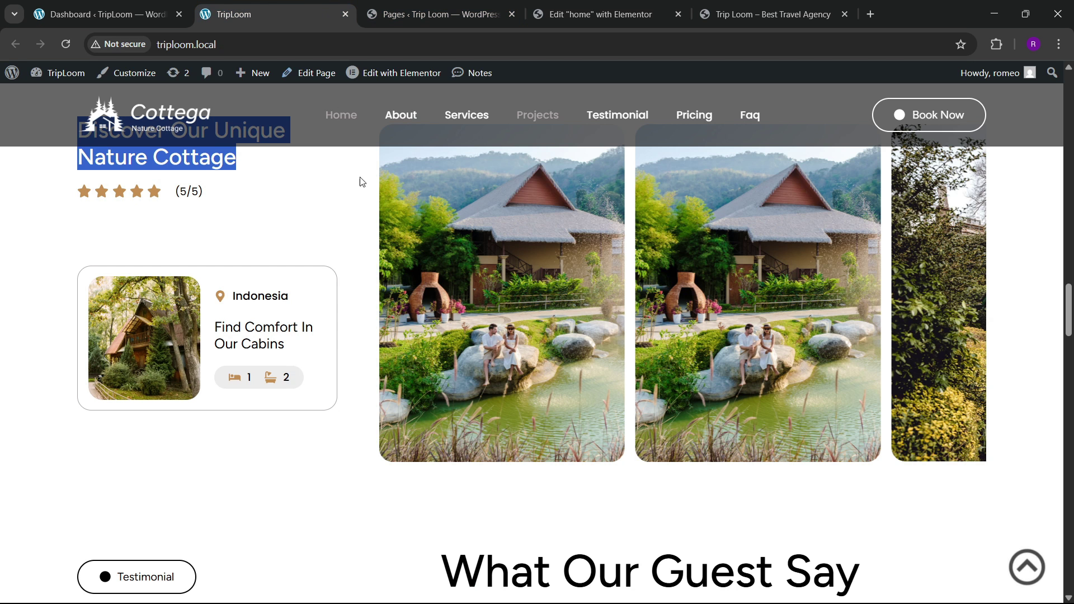
Step: Copy the Nature Cottage heading and paste it into the cabin card below the Indonesia list
click(599, 14)
right_click(303, 173)
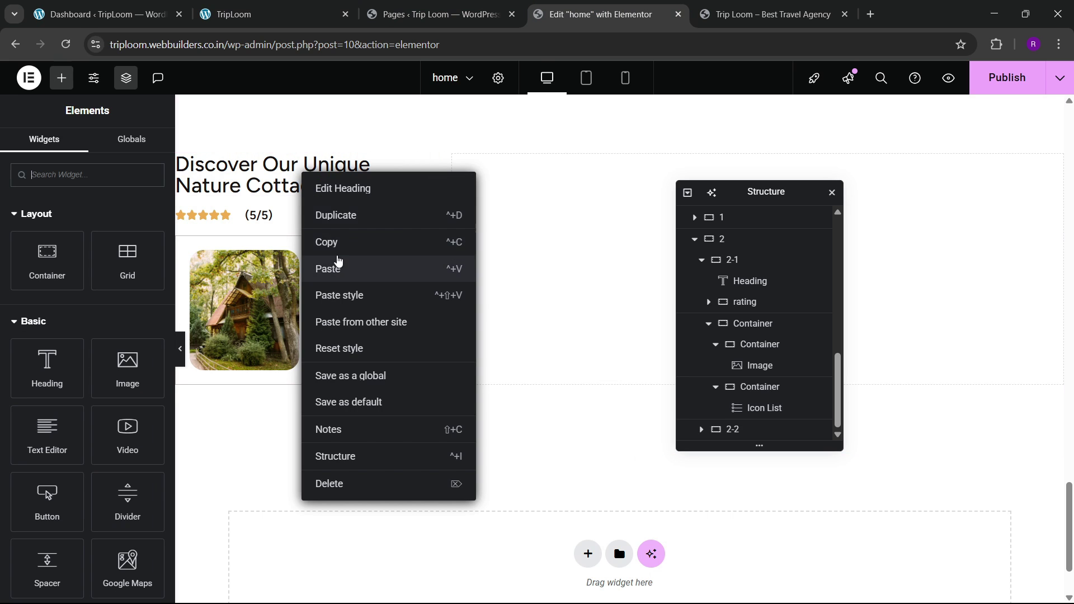
click(338, 246)
right_click(346, 316)
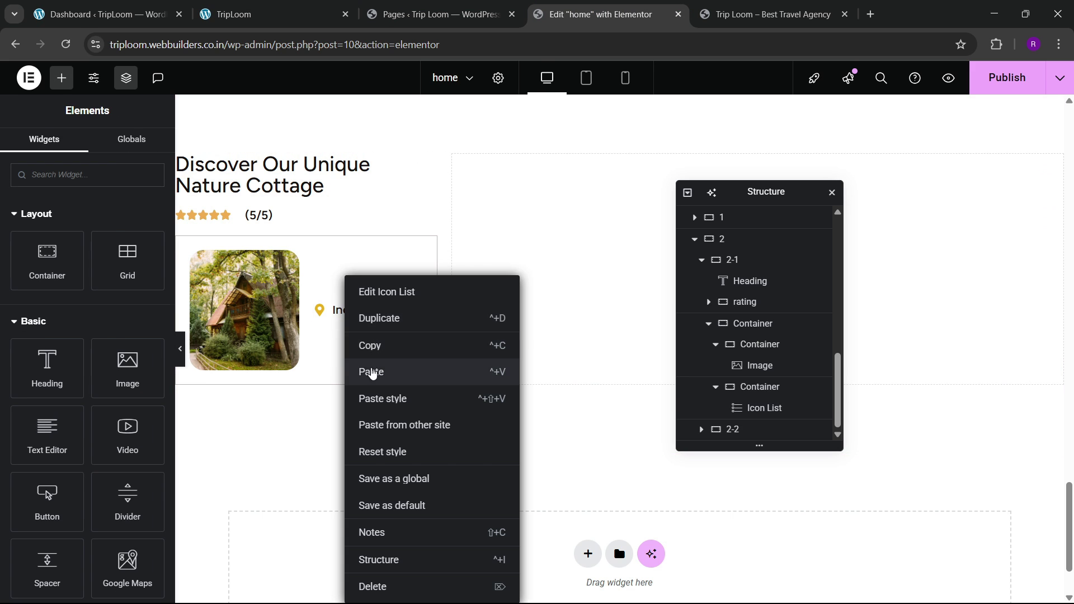
click(372, 372)
Step: Replace the pasted heading's title with 'Find comfort in our cabins' copied from the live site
click(274, 14)
drag(215, 324, 281, 345)
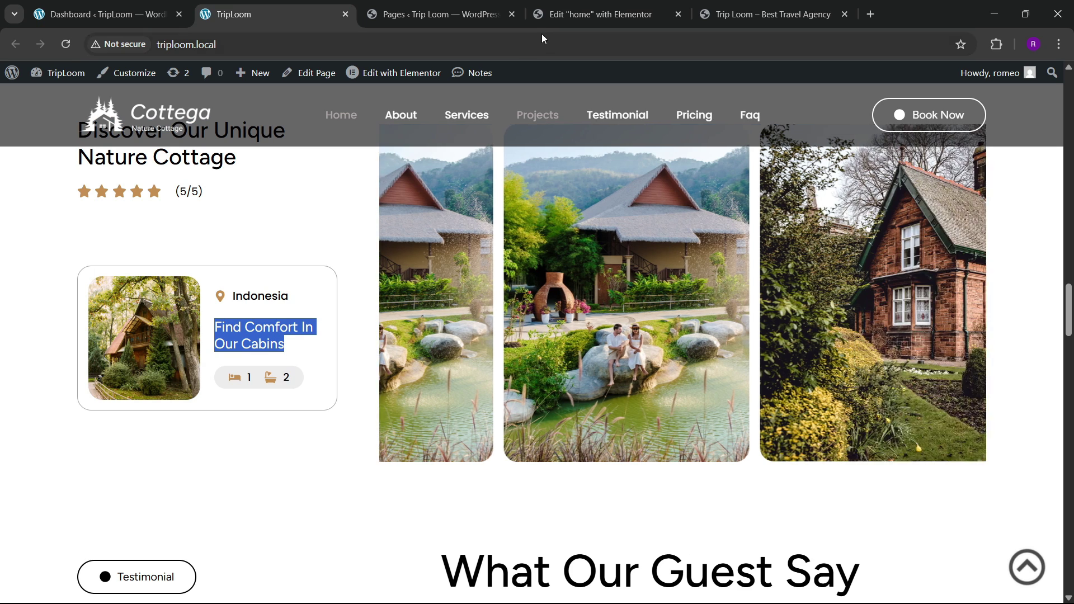
click(593, 14)
triple_click(102, 259)
key(ctrl+v)
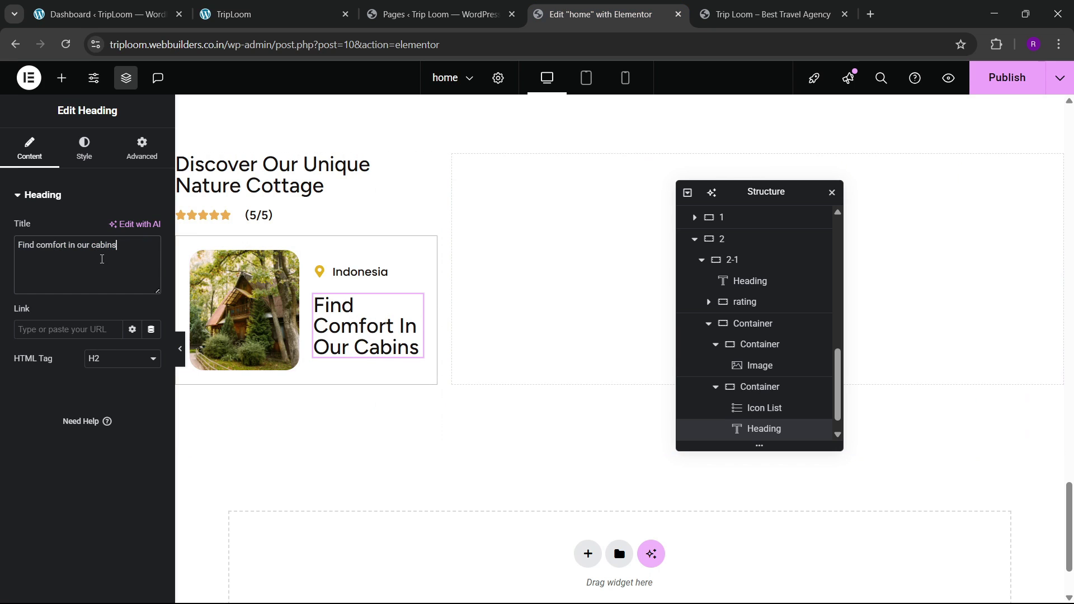
Step: Reduce the cabin heading's typography size to 20px and compare it with the live site
click(93, 155)
click(150, 269)
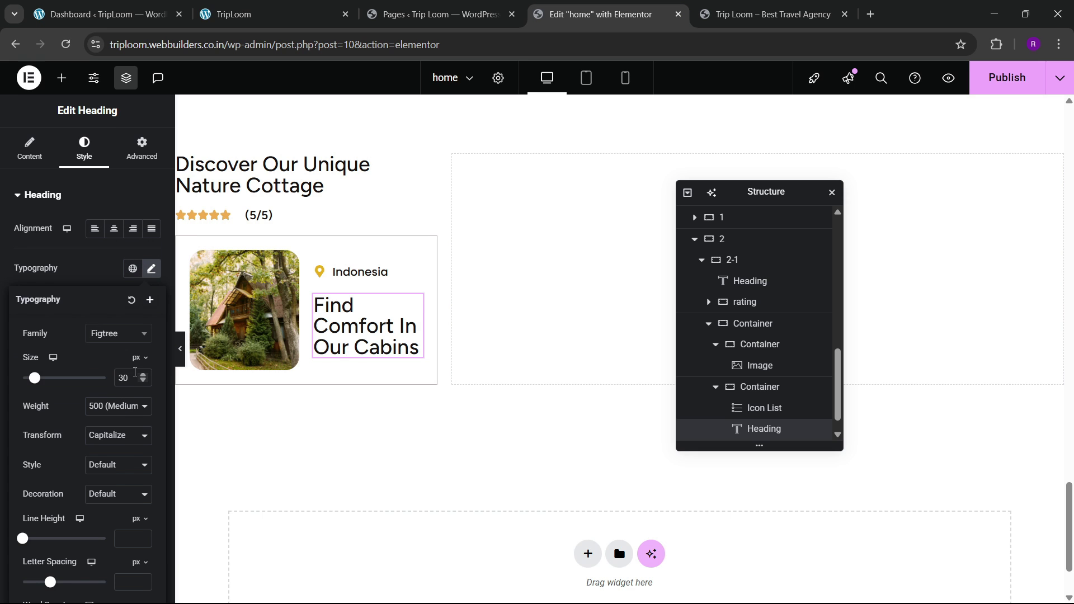
click(144, 382)
click(144, 381)
click(143, 381)
click(144, 382)
click(144, 381)
click(143, 382)
click(143, 381)
click(144, 382)
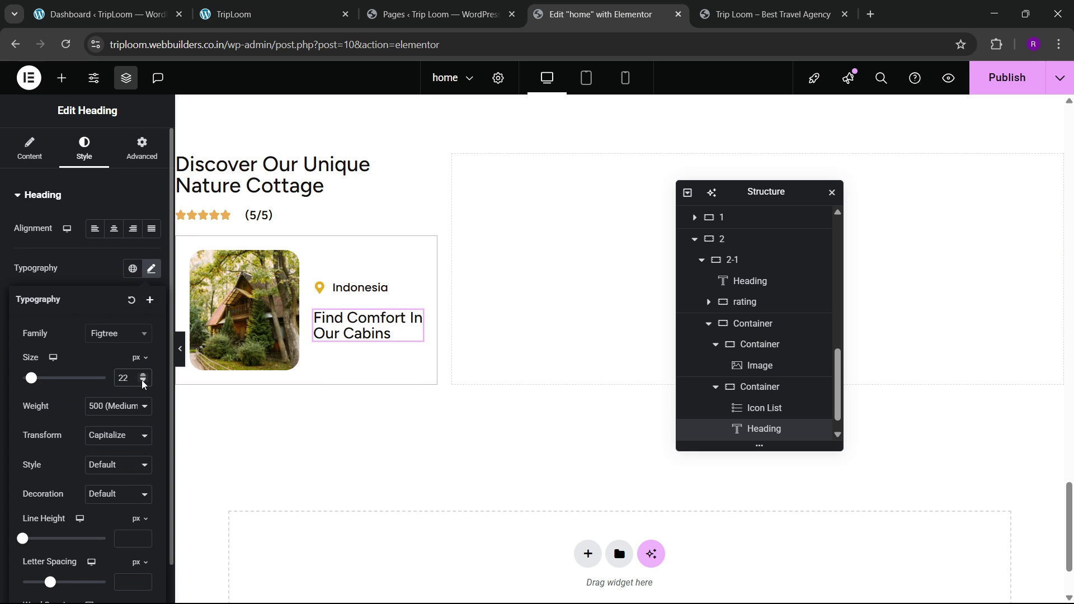
click(284, 4)
click(589, 6)
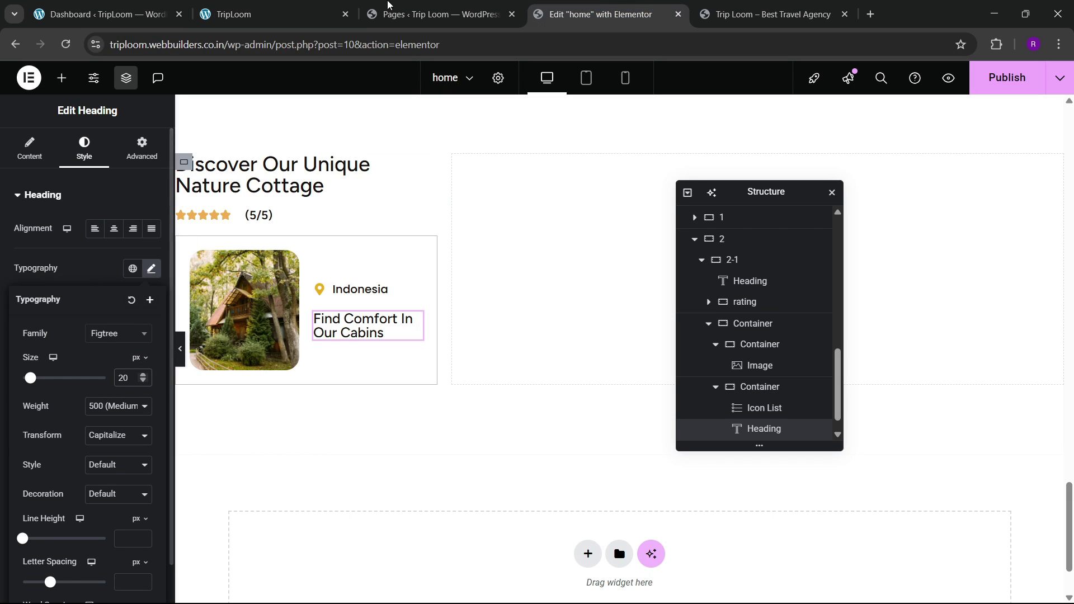
click(305, 7)
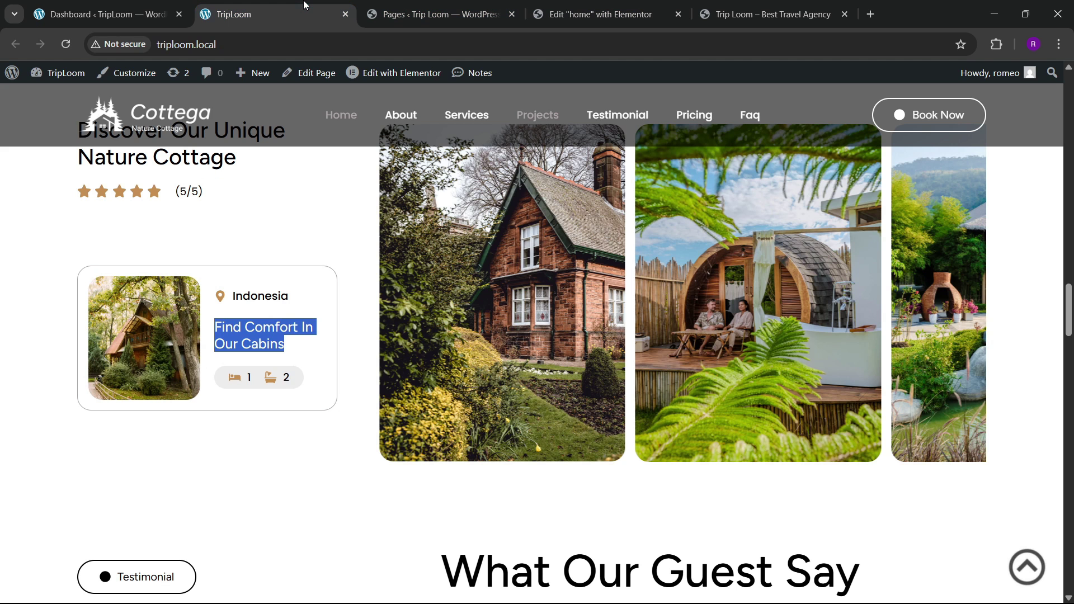
click(587, 6)
click(61, 78)
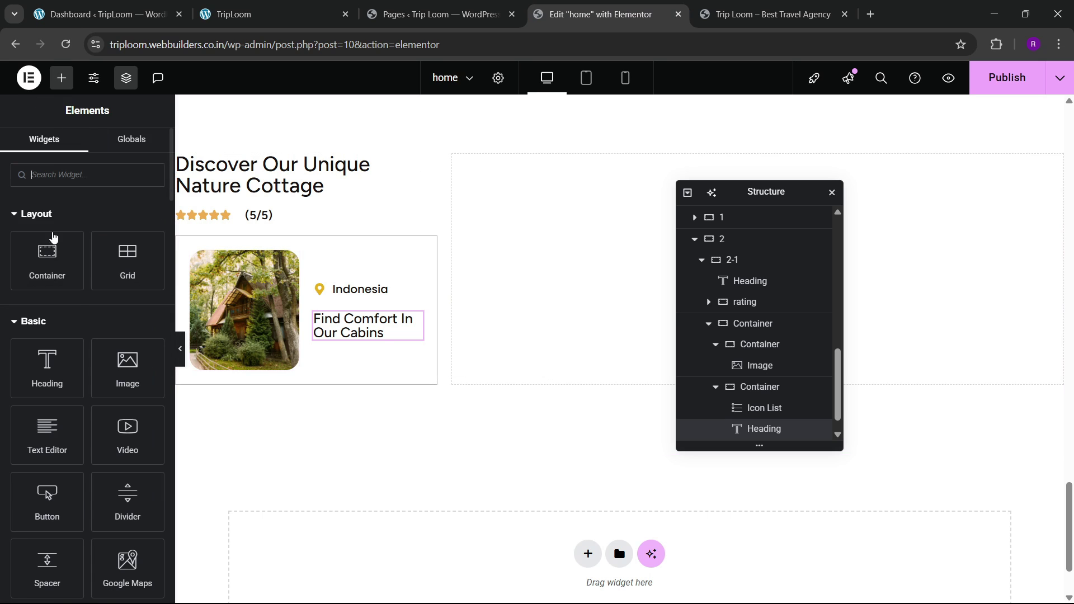
right_click(380, 333)
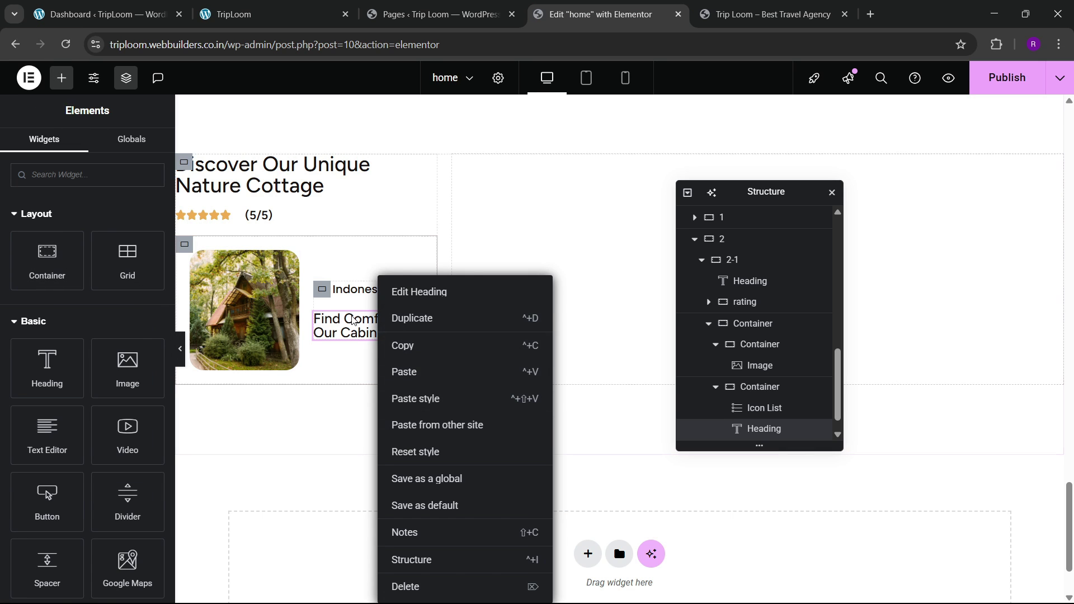
click(340, 313)
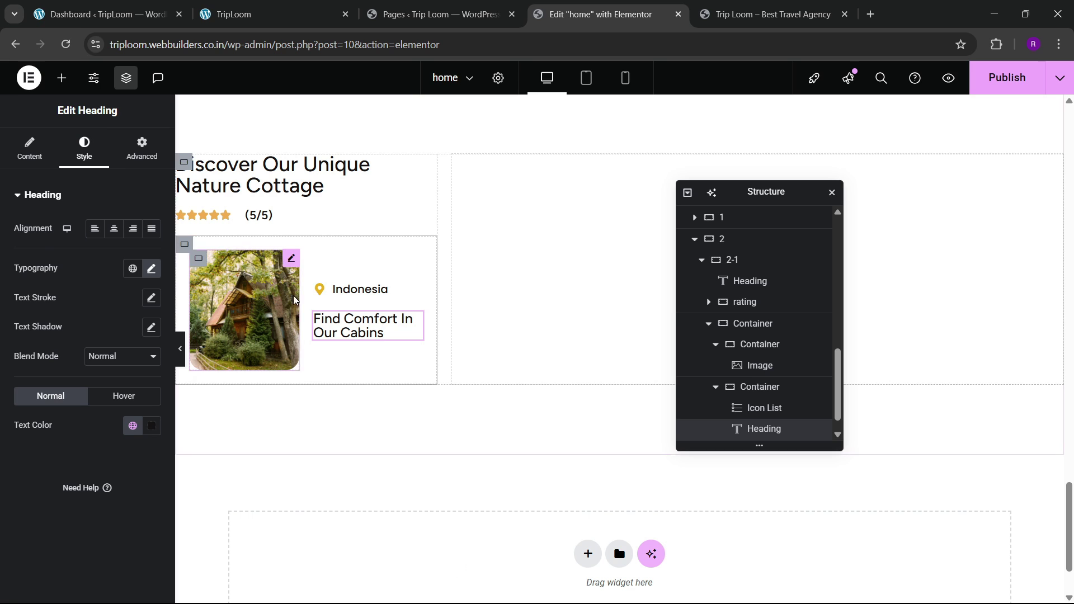
click(62, 78)
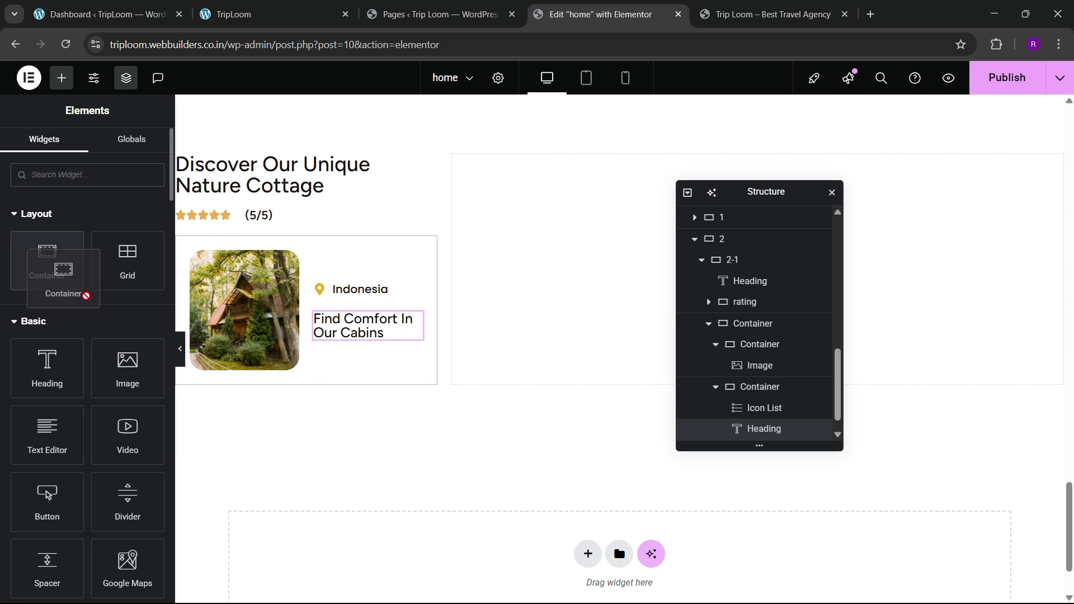
Step: Add a new container under the cabin heading and give it a classic colour background
drag(83, 289, 391, 335)
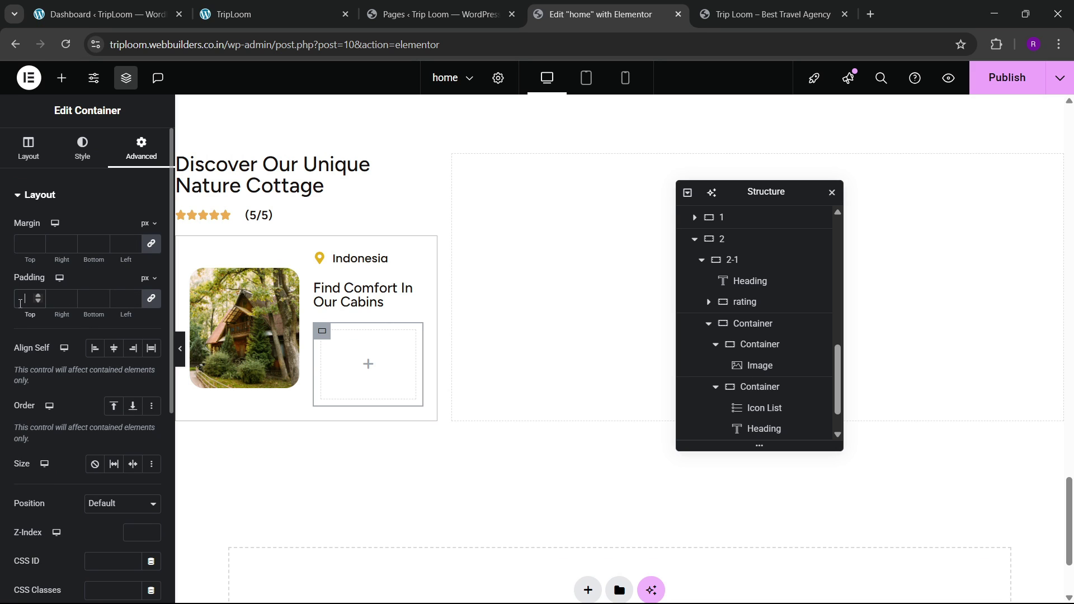
click(82, 148)
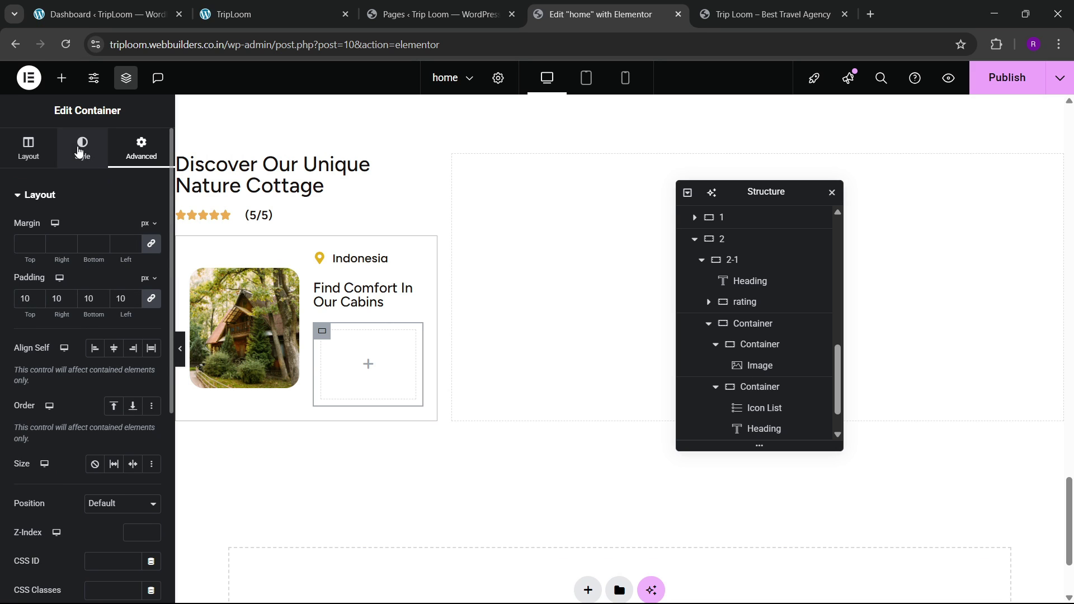
click(95, 258)
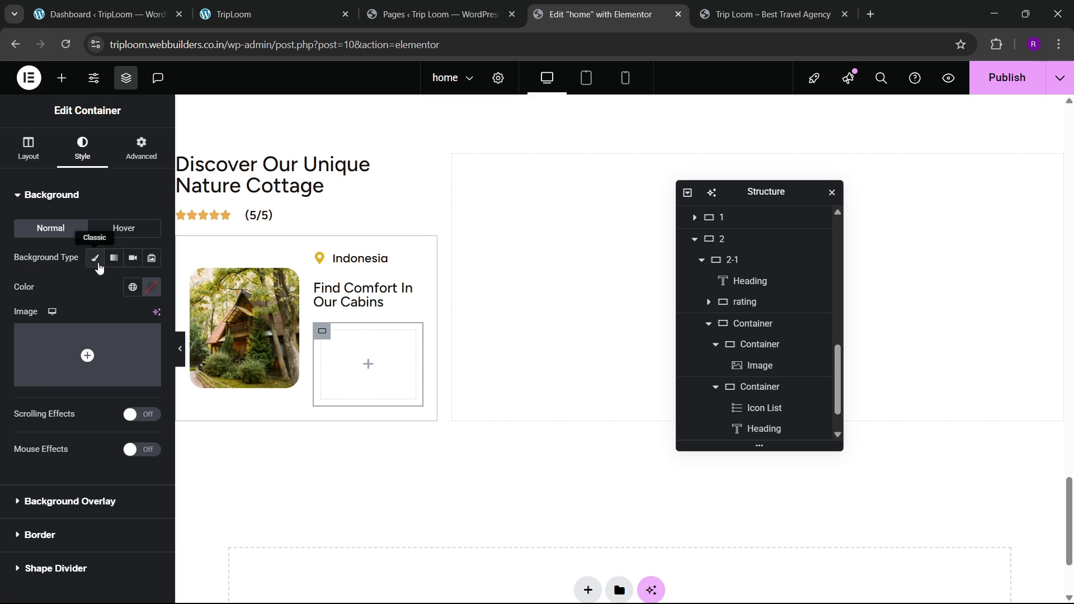
click(132, 287)
click(151, 287)
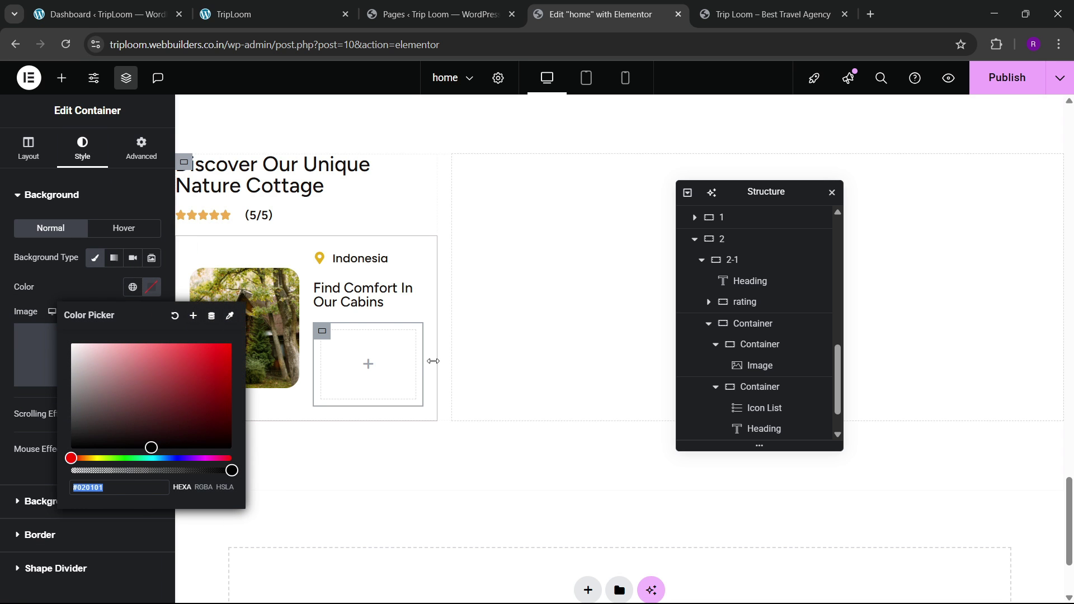
scroll(434, 361, up, 4)
drag(1068, 492, 1069, 178)
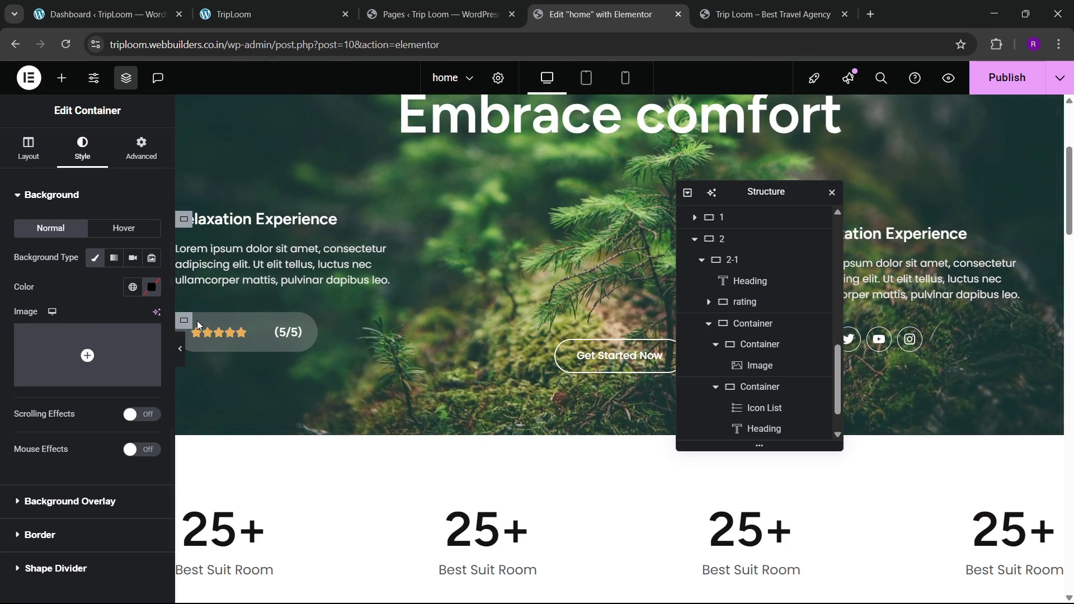
scroll(198, 316, down, 1)
Step: Look up the rating box's background colour in the hero section for reference
click(185, 250)
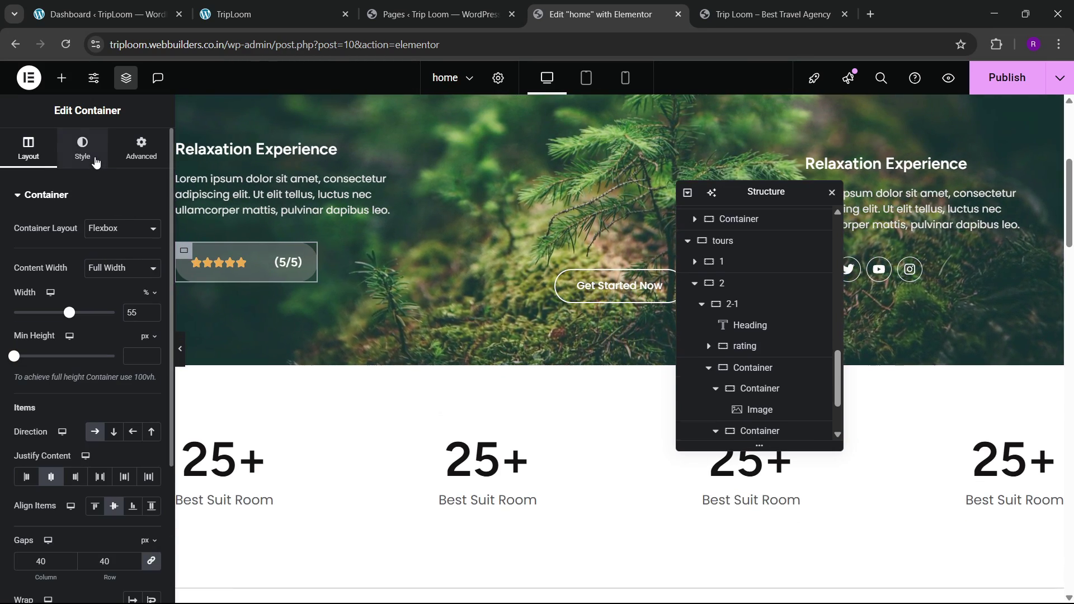
click(95, 161)
click(151, 286)
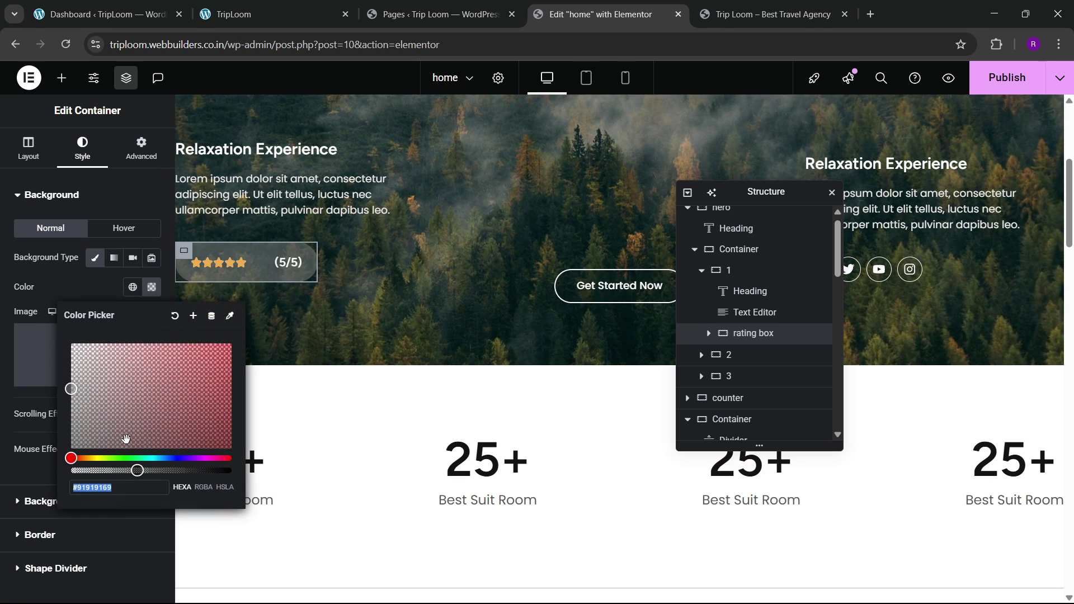
click(102, 293)
scroll(361, 346, down, 5)
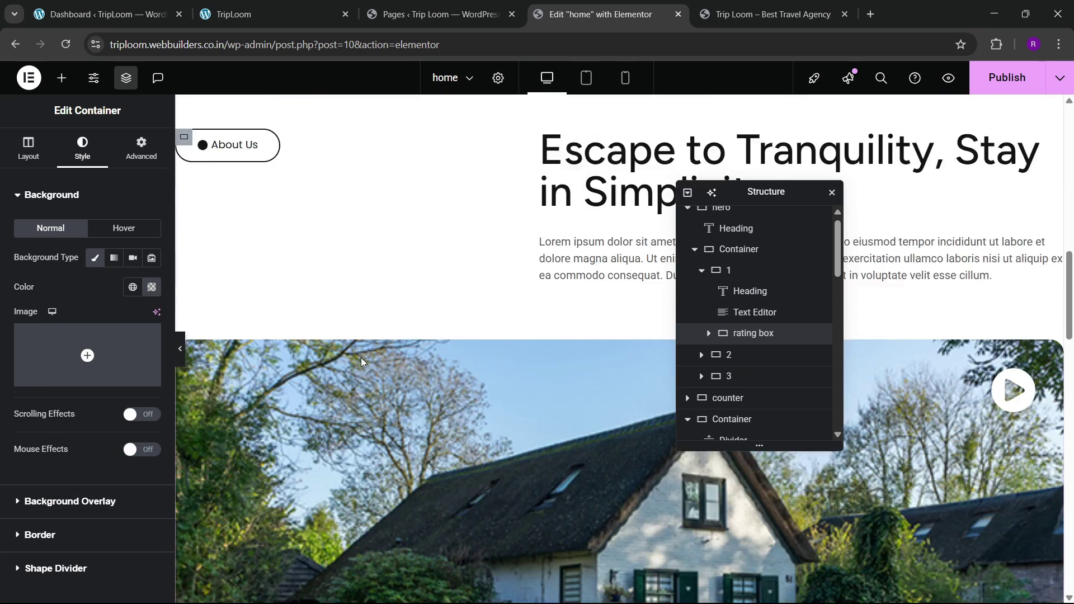
scroll(361, 361, down, 15)
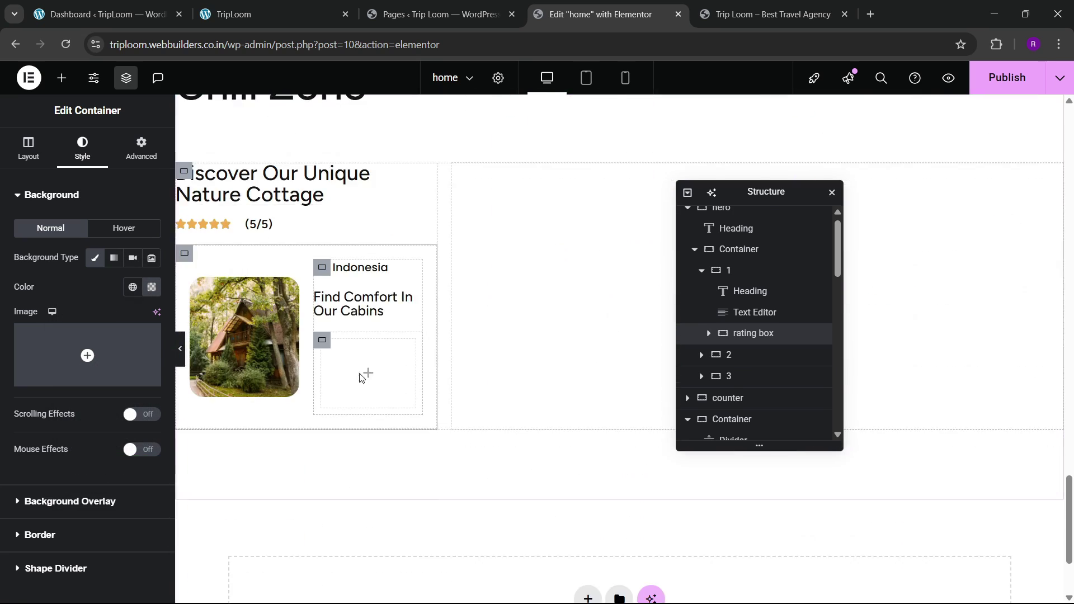
Step: Apply a grey background to the new container and move on to its border settings
click(326, 345)
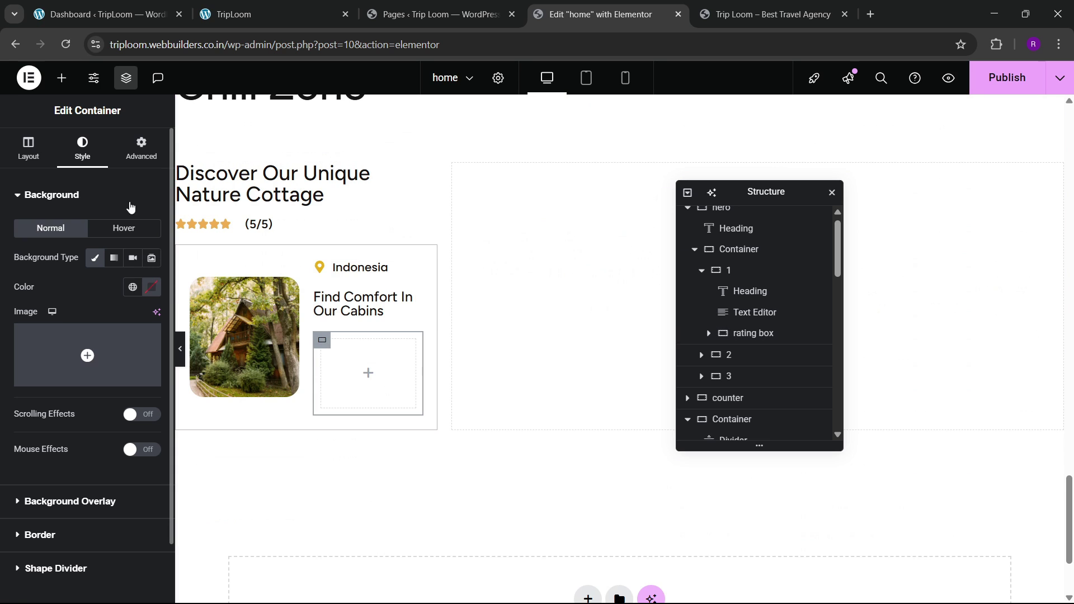
click(152, 286)
click(145, 439)
click(103, 294)
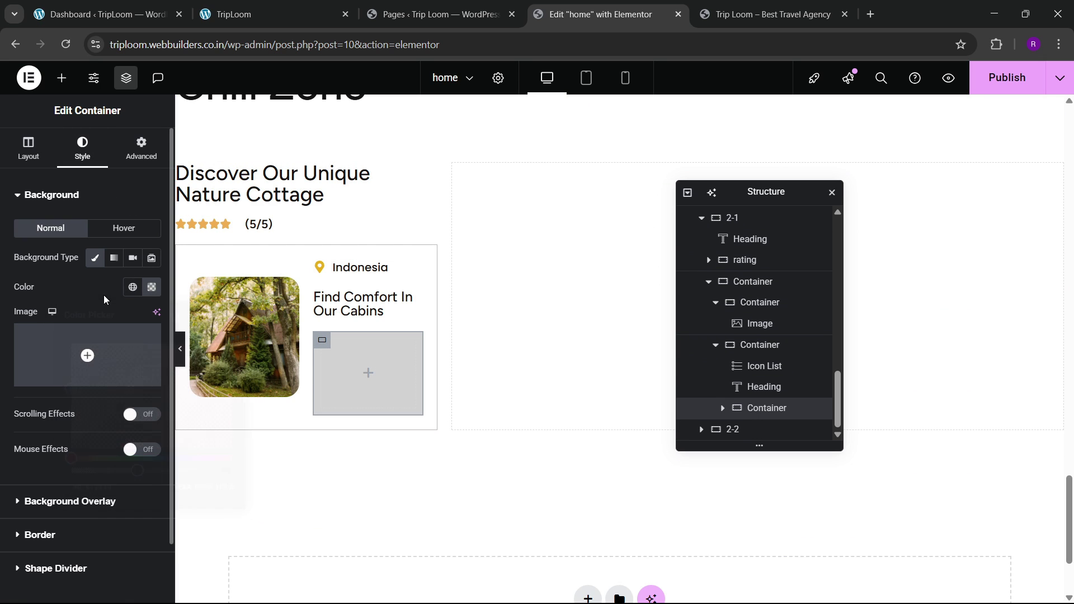
click(40, 535)
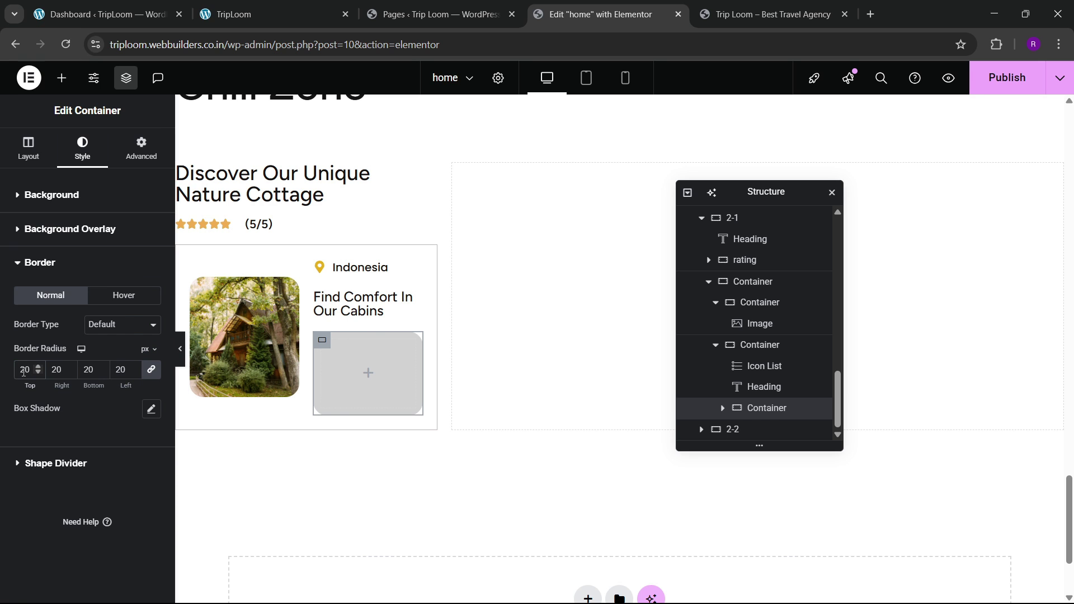
Step: Copy the Indonesia icon list and paste it into the grey container
click(252, 14)
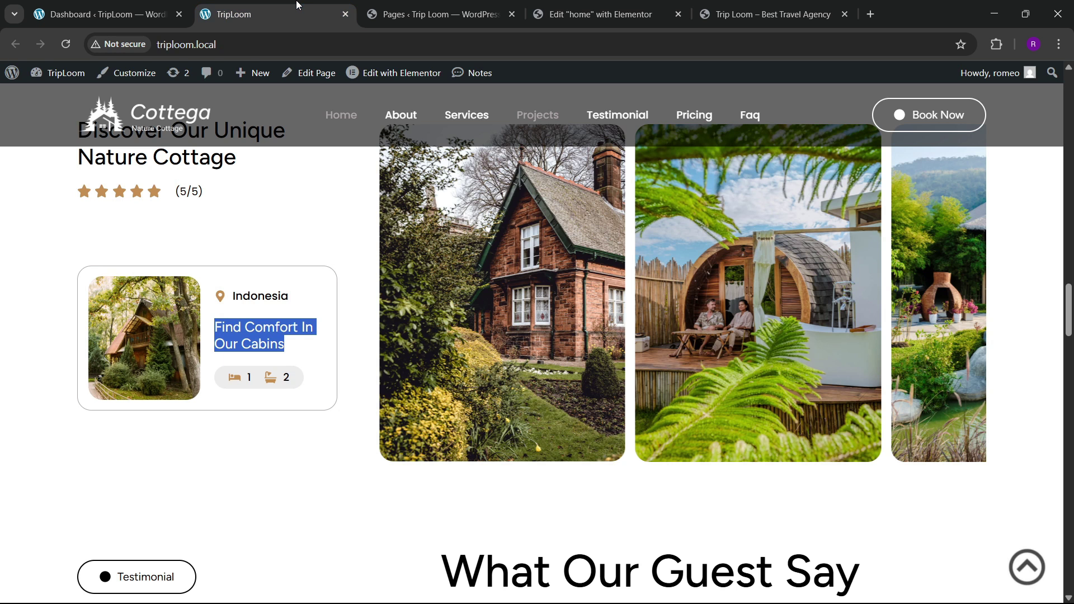
click(601, 14)
right_click(363, 263)
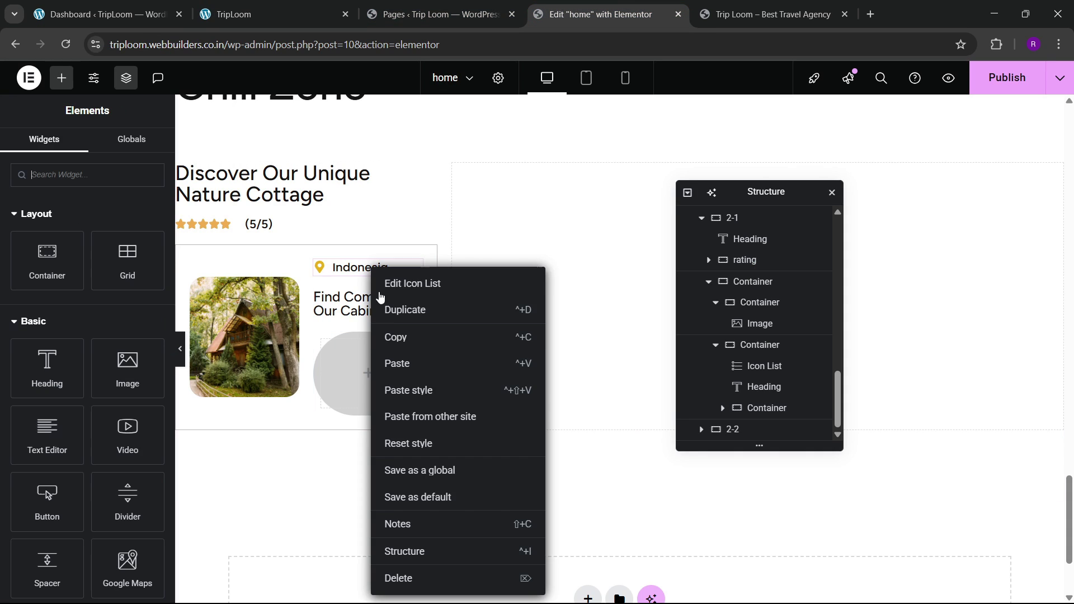
click(384, 337)
right_click(344, 365)
click(391, 345)
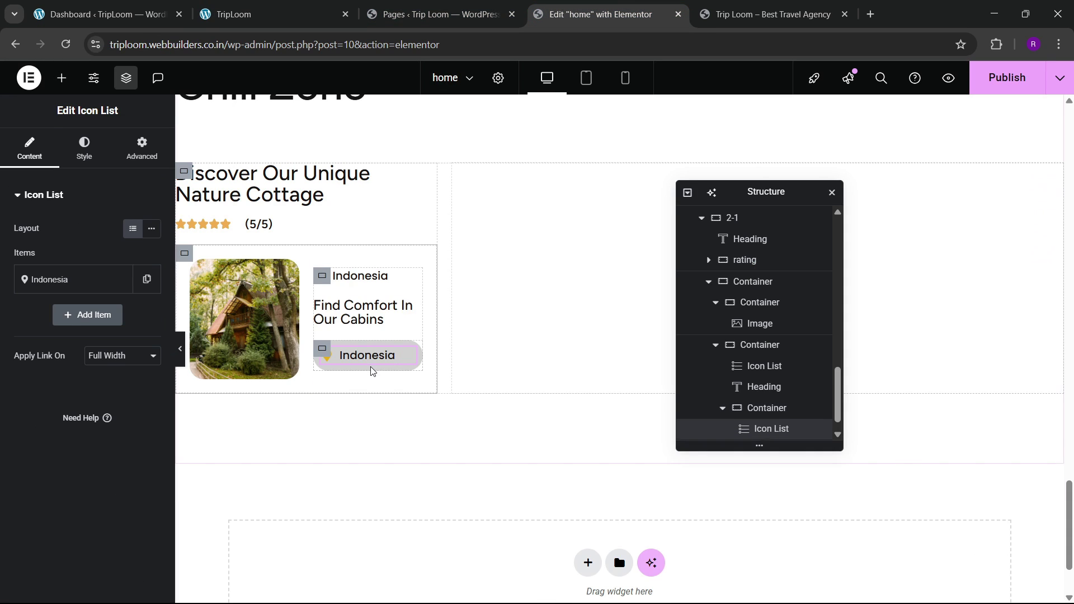
Step: Change the pasted list item to '1' with the Bed icon
click(99, 288)
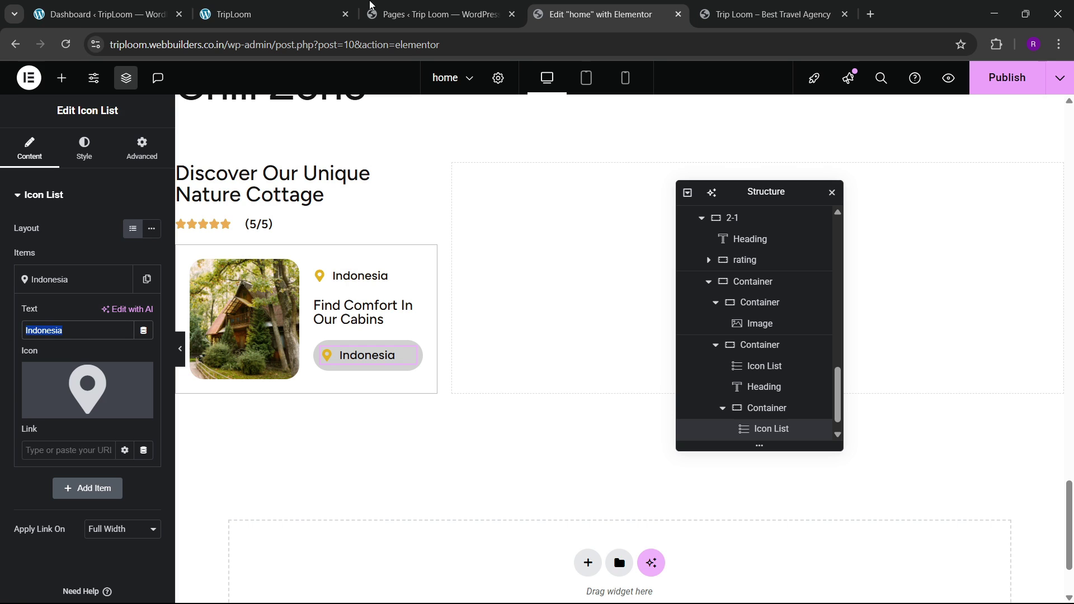
click(370, 4)
click(317, 7)
click(593, 12)
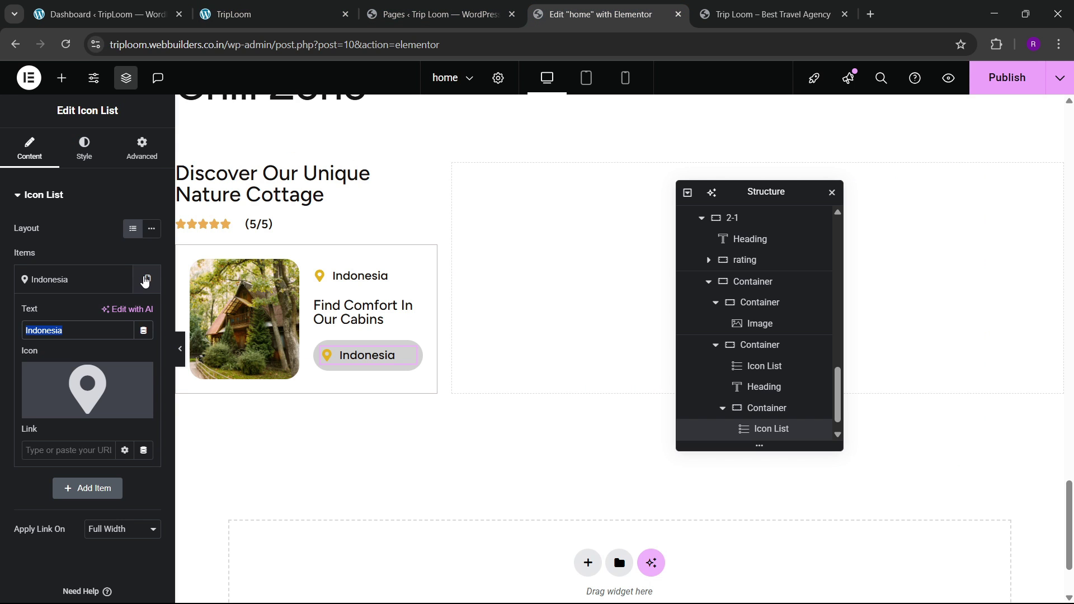
text(1)
click(115, 392)
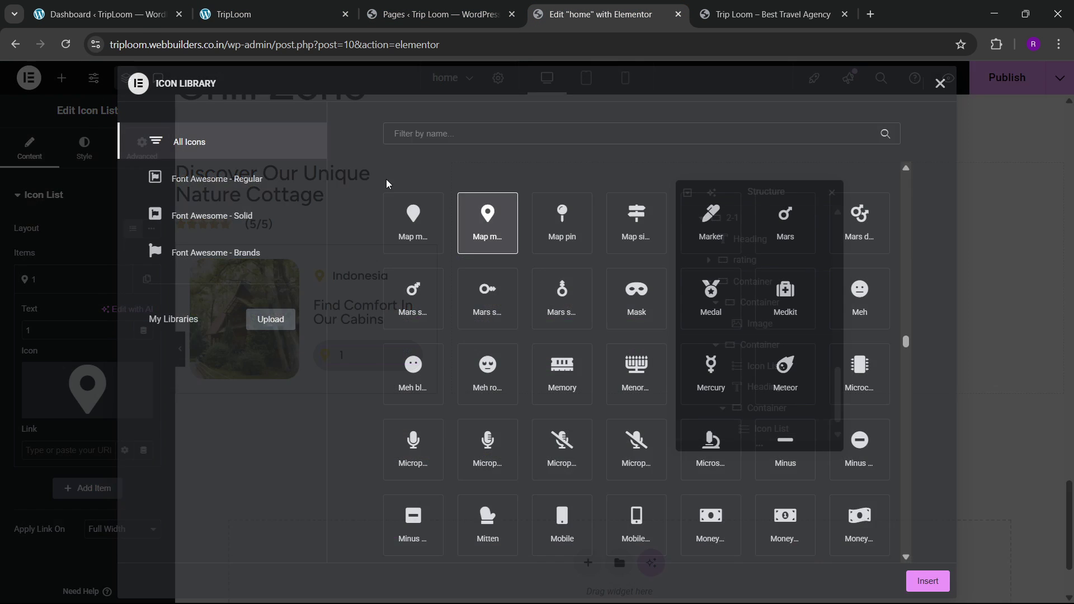
click(417, 135)
text(bed)
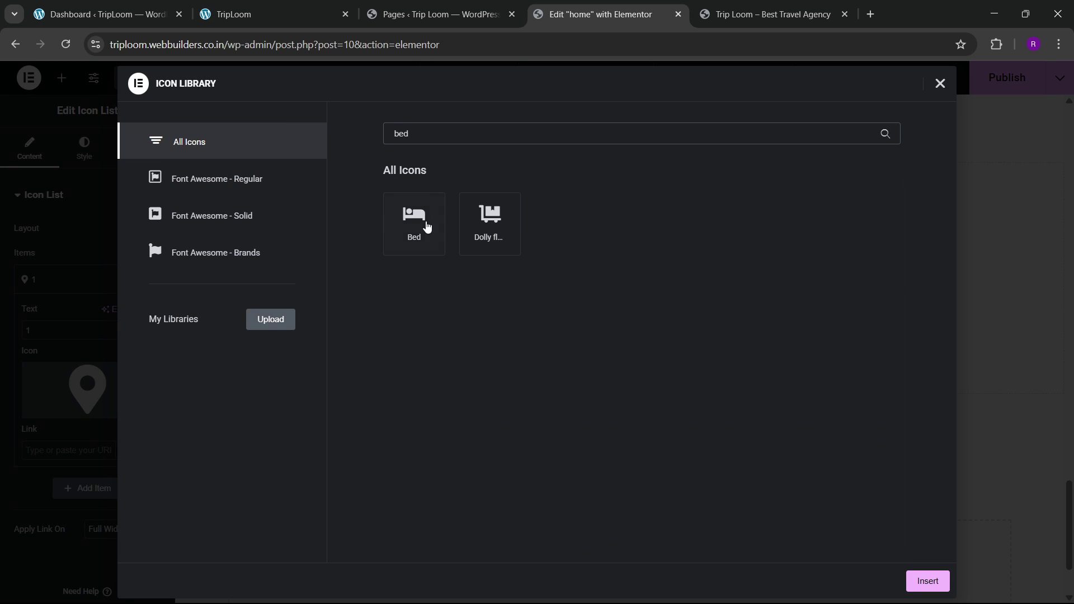
click(427, 227)
click(932, 587)
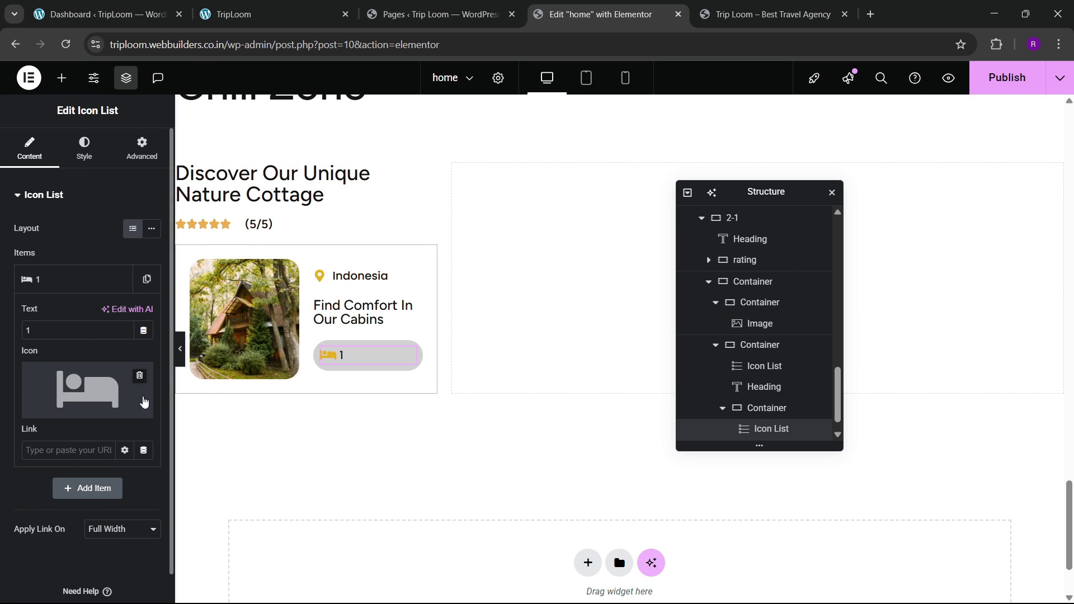
click(87, 159)
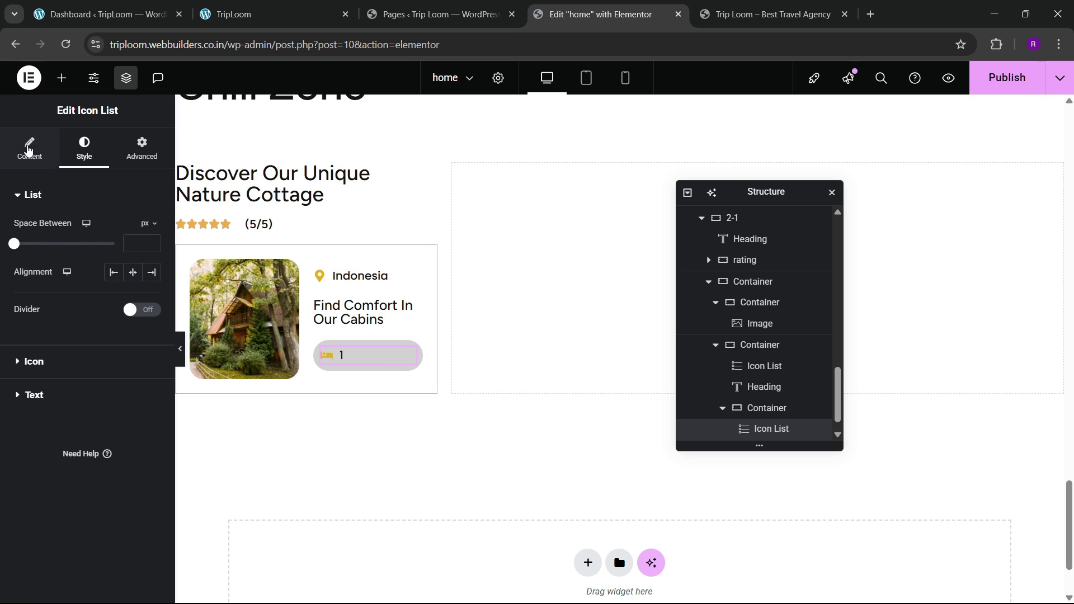
Step: Duplicate the item as '2' with the Bath icon and set the list layout to Inline
click(29, 150)
click(119, 286)
click(62, 315)
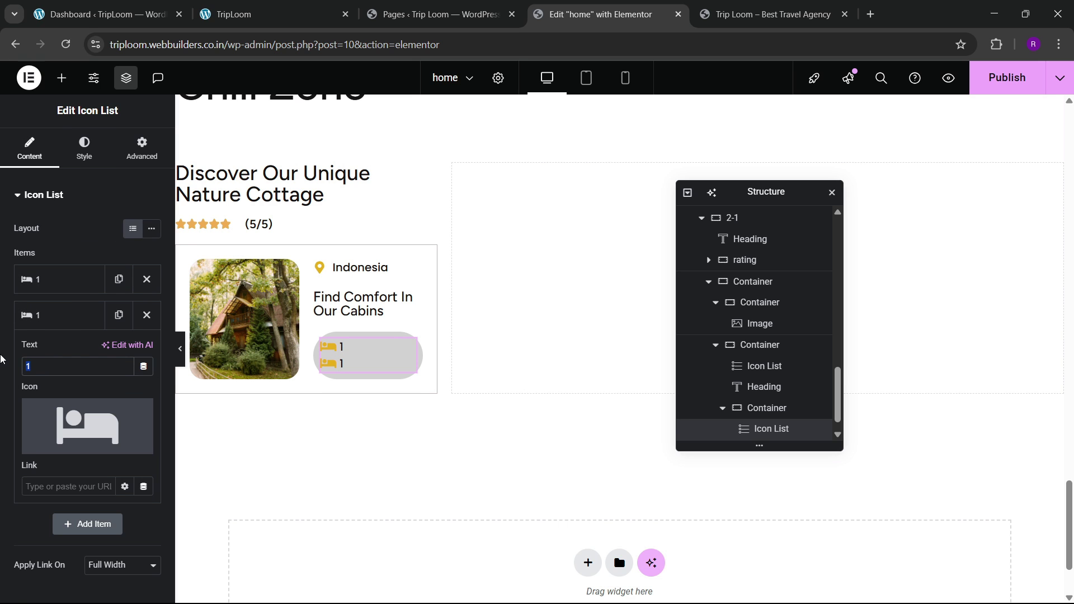
text(2)
click(53, 442)
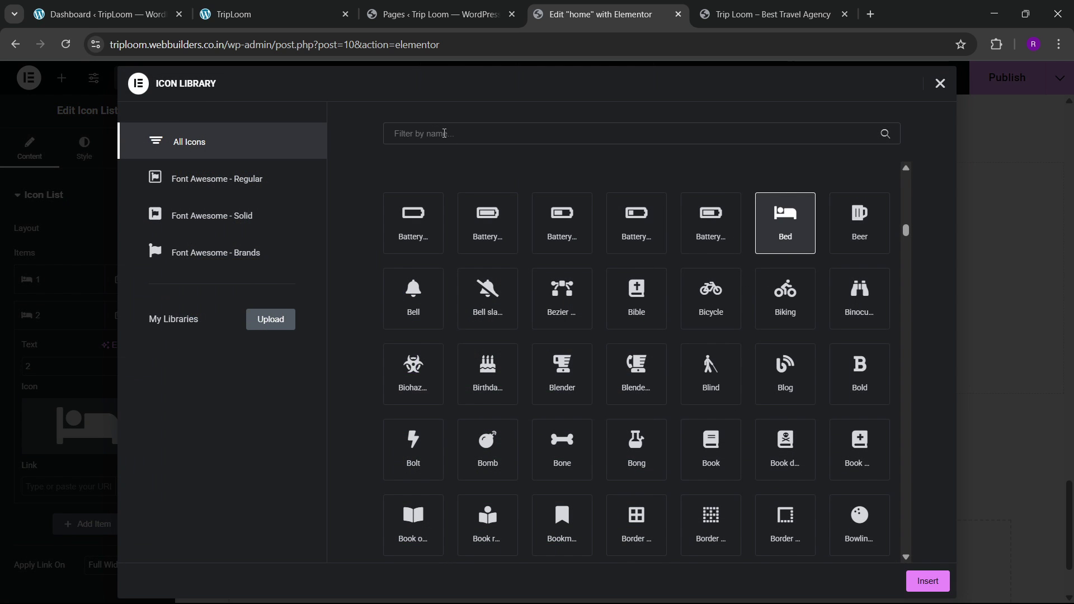
text(bath)
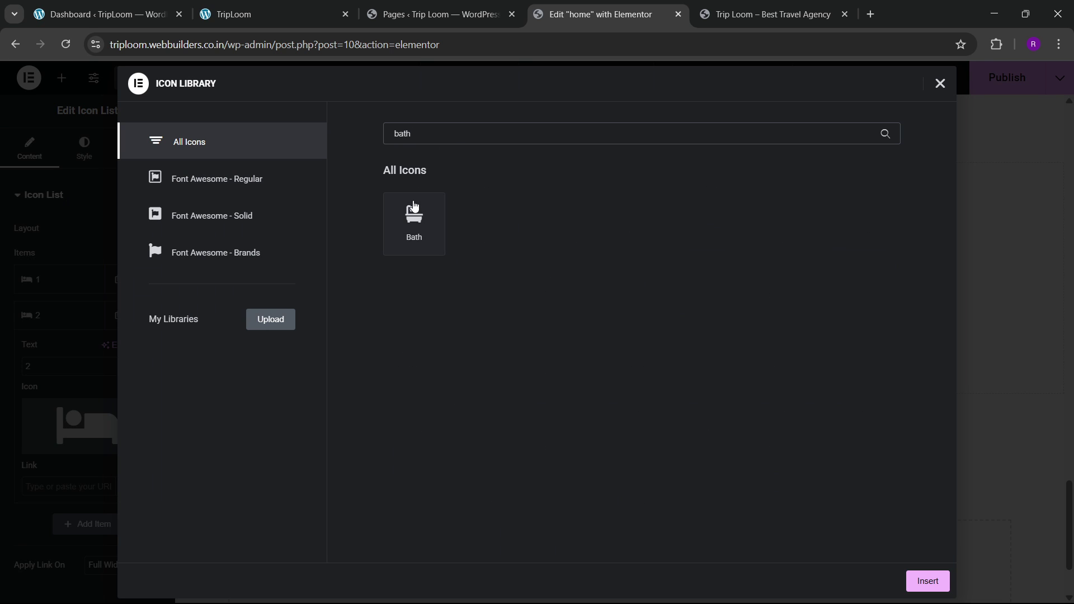
click(414, 207)
click(926, 580)
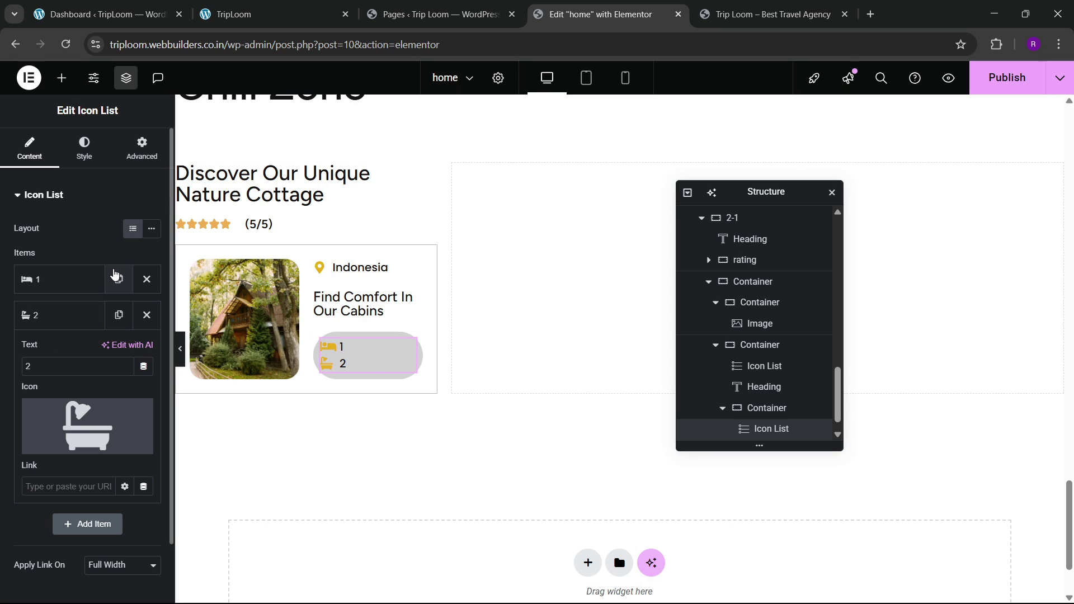
click(152, 228)
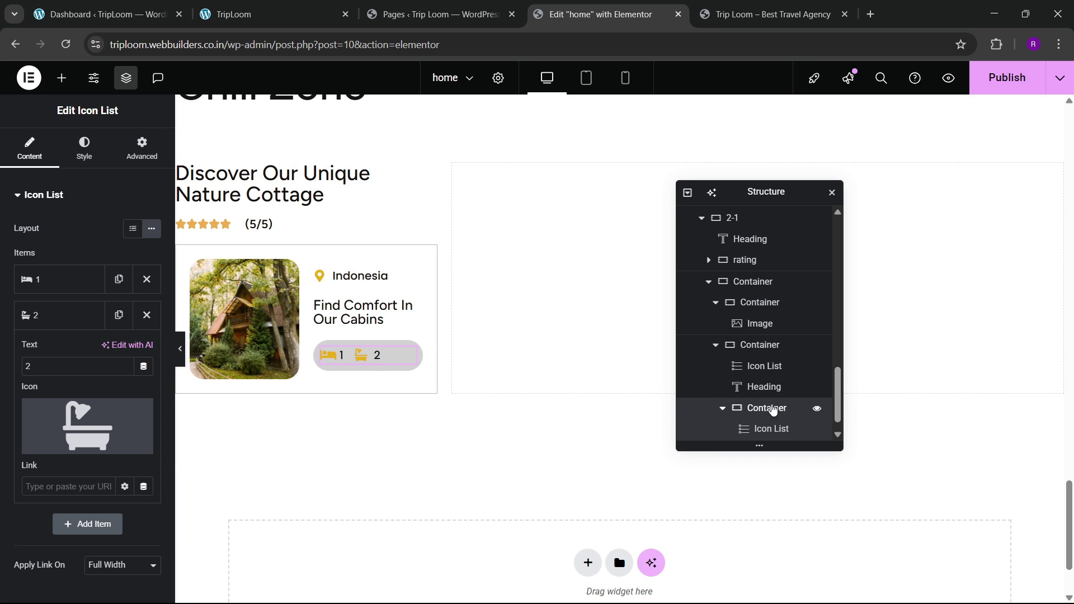
click(767, 408)
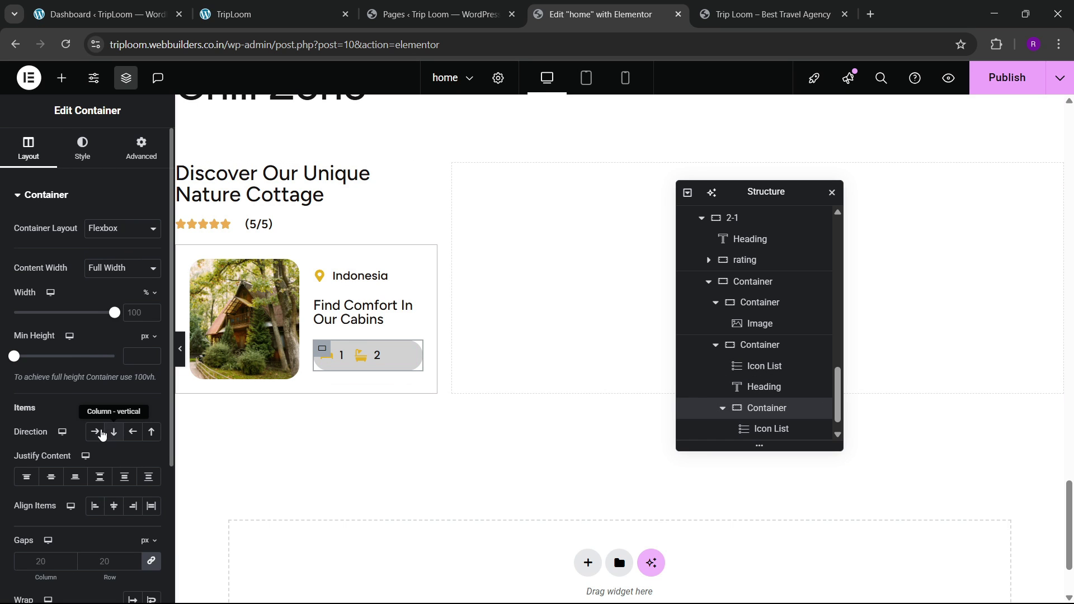
Step: Centre the pill's items and set its background colour to #DBDBDB69
click(114, 505)
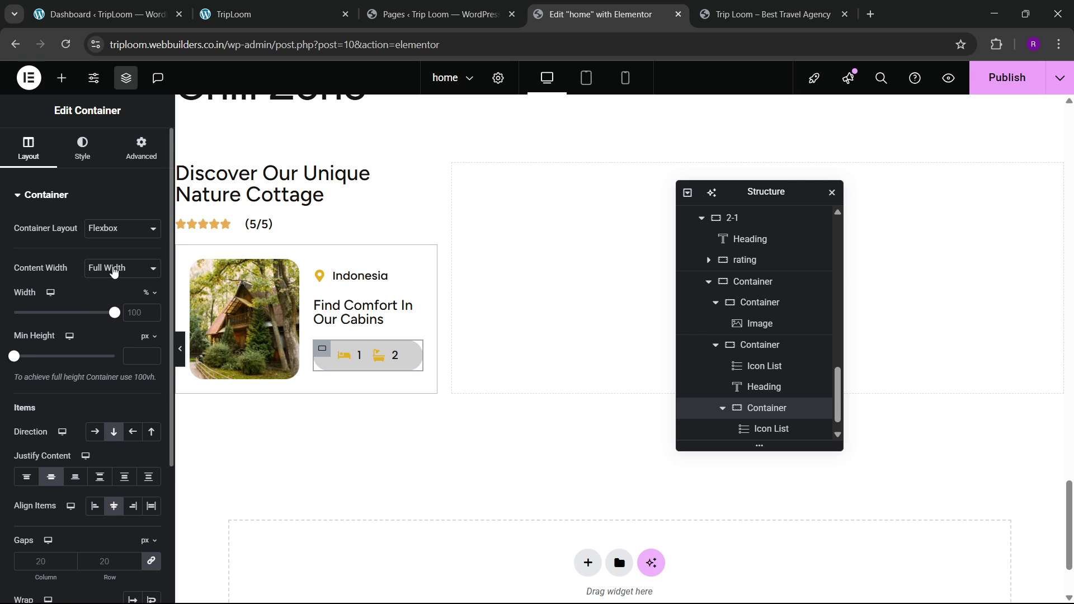
click(297, 19)
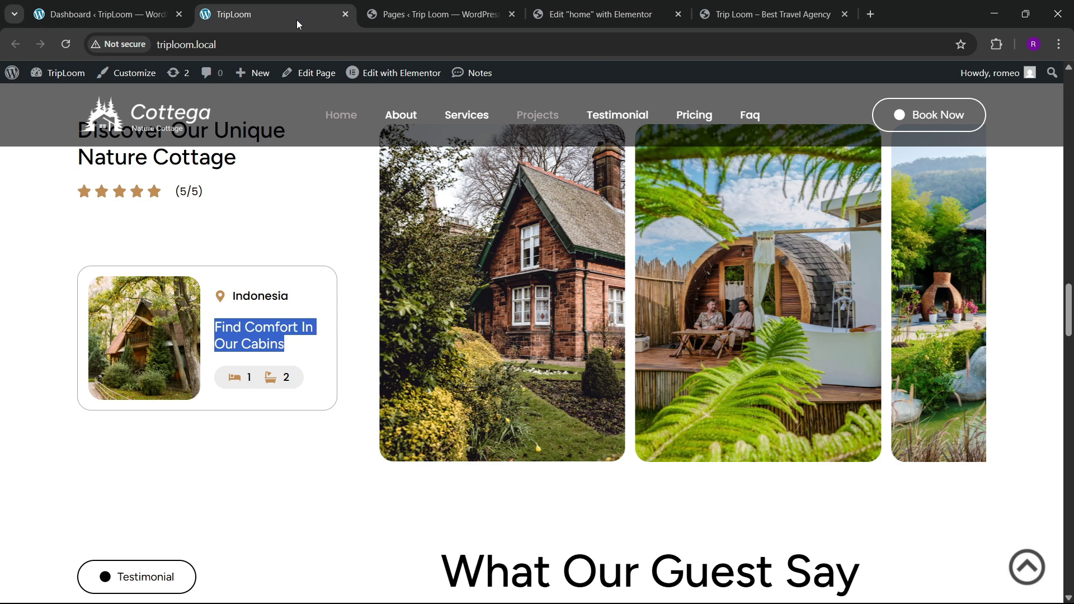
click(586, 5)
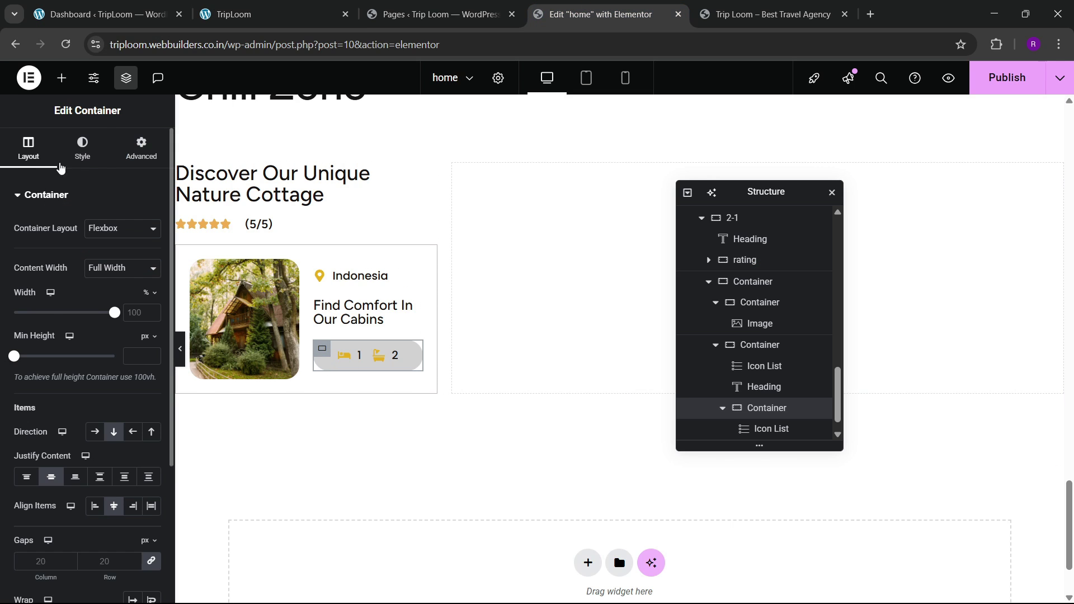
click(82, 148)
click(151, 287)
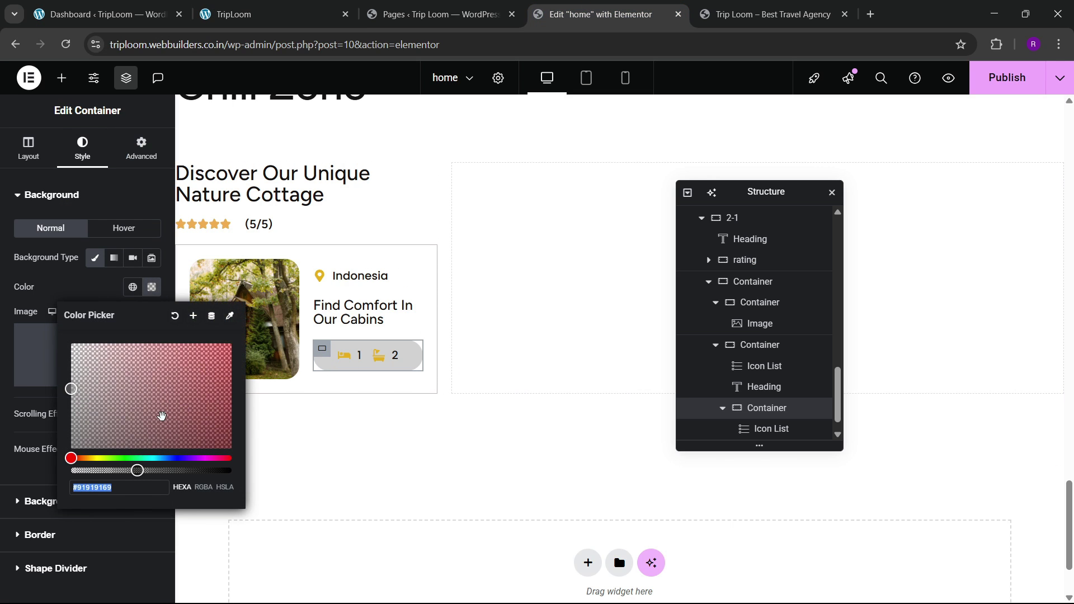
text(#DBDBDB69)
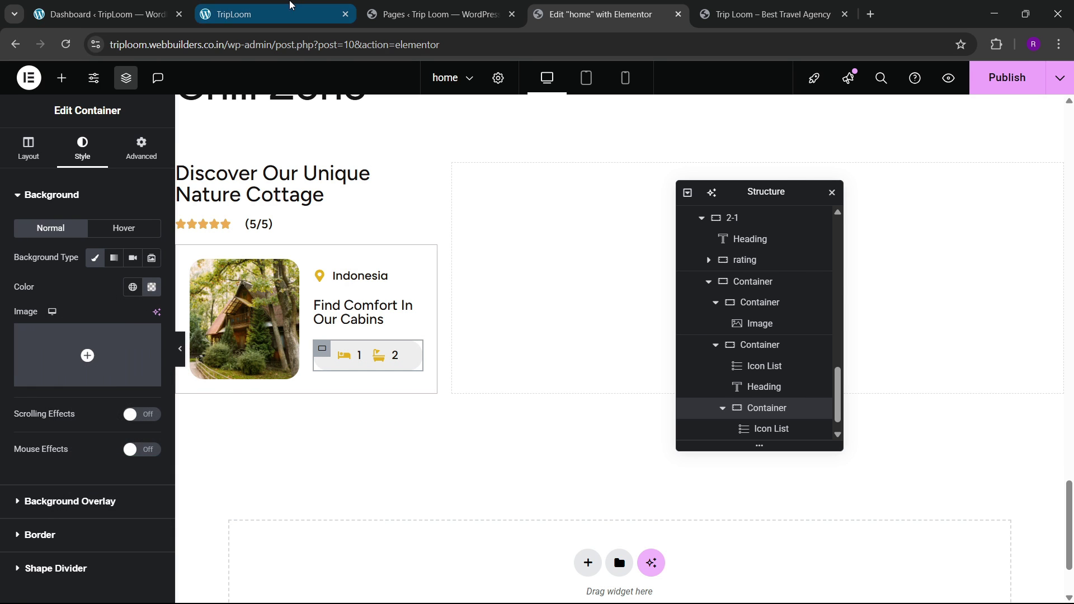
click(287, 4)
click(598, 14)
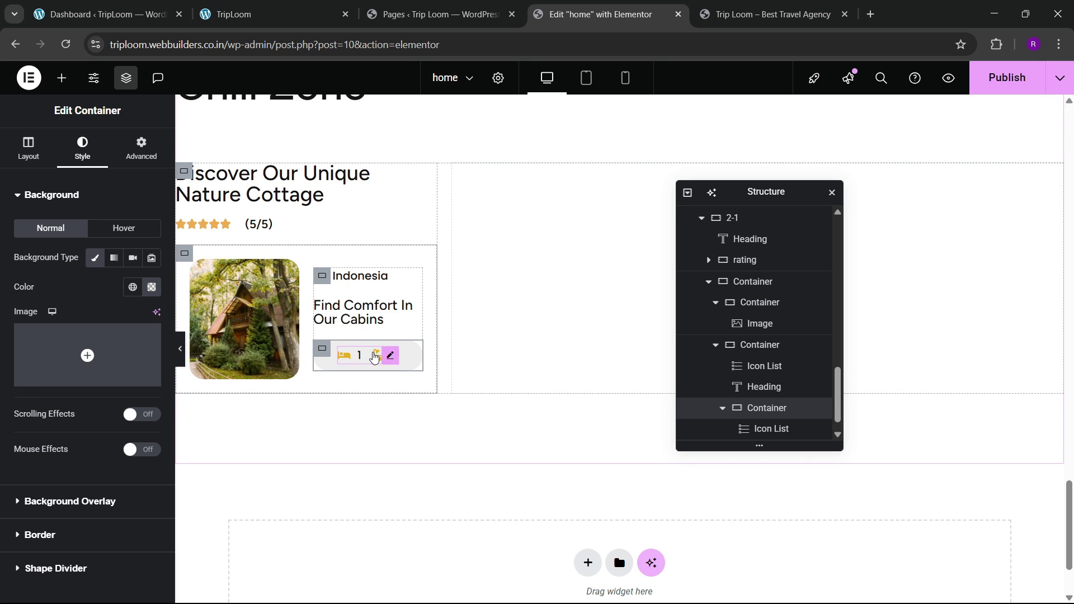
Step: Set the icon list's Space Between to 30 and the pill padding to 8
click(375, 358)
click(84, 150)
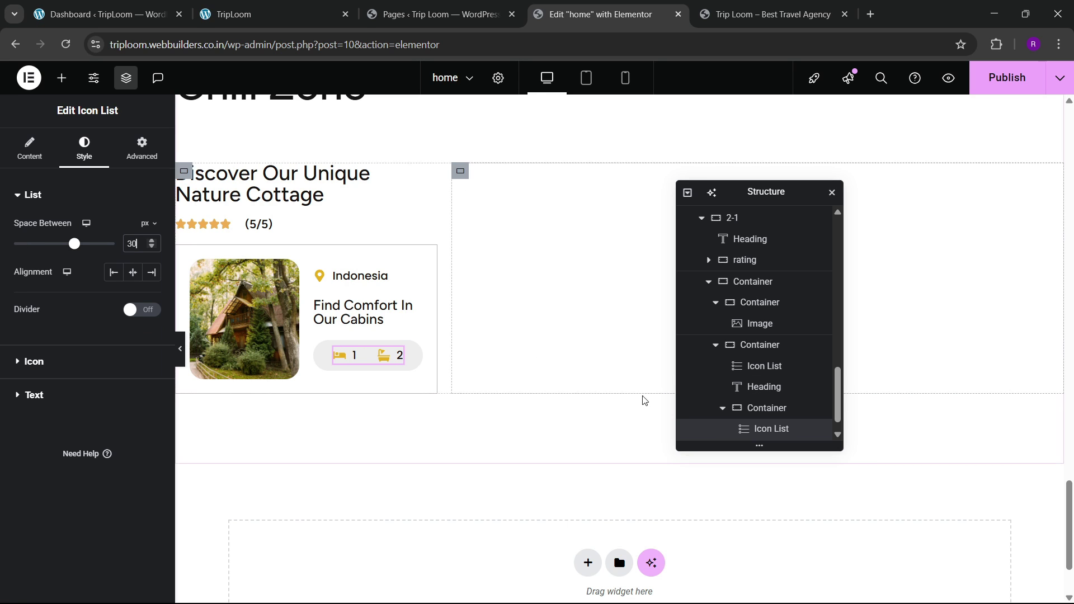
click(751, 409)
click(141, 149)
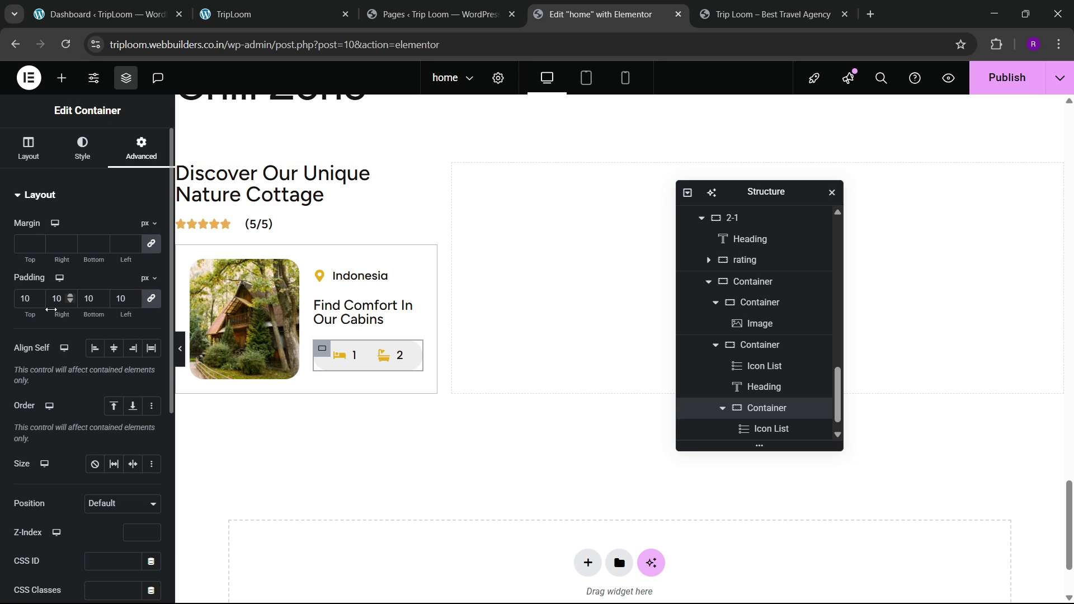
key(Down)
key(Down)
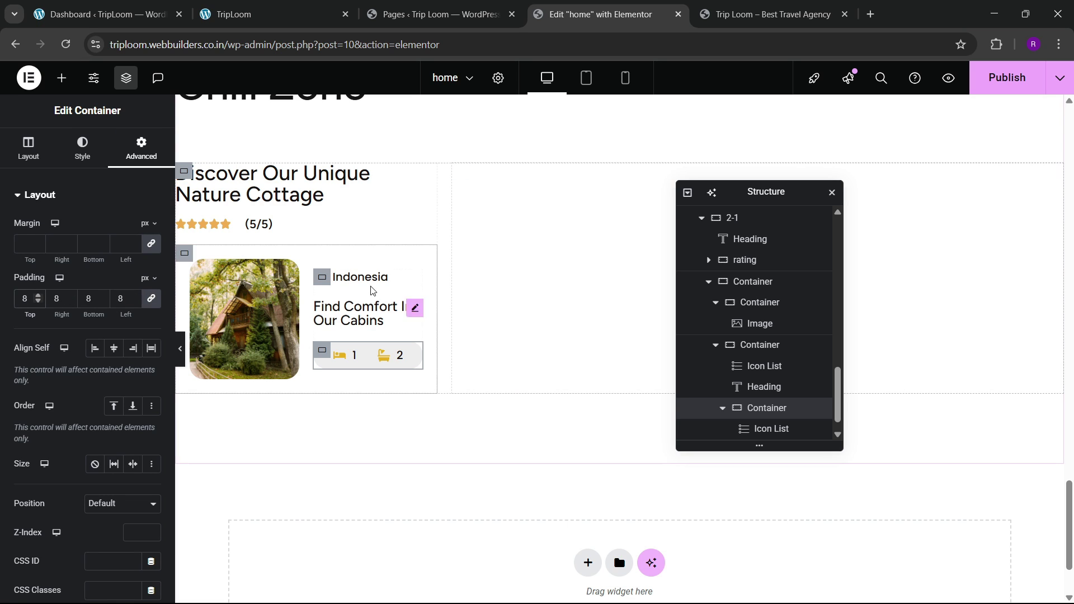
Step: Rename the cabin card container to 'box' in the page structure
click(187, 257)
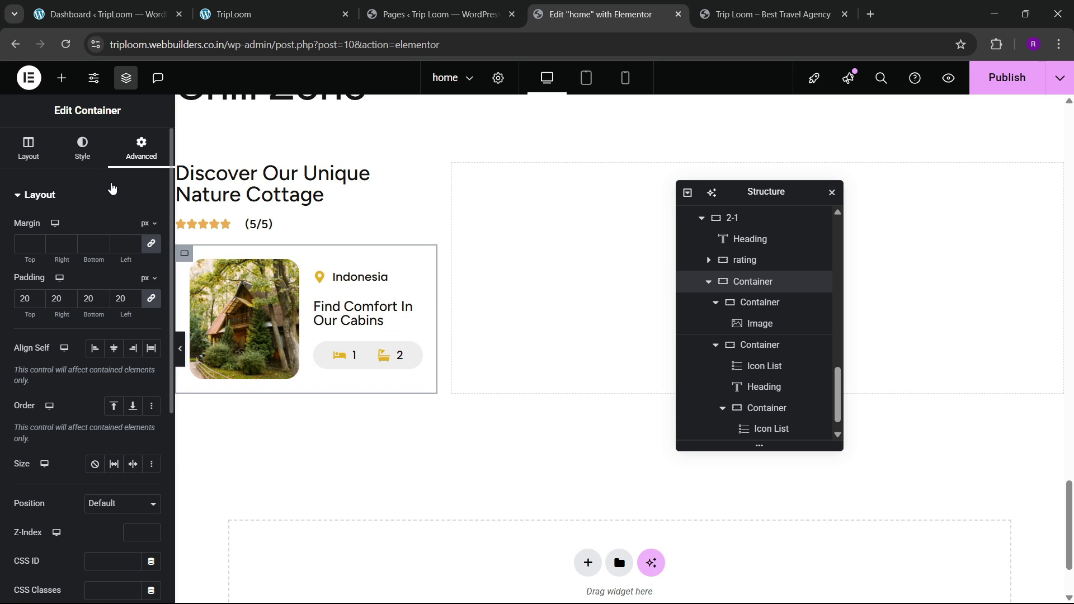
click(82, 150)
click(56, 345)
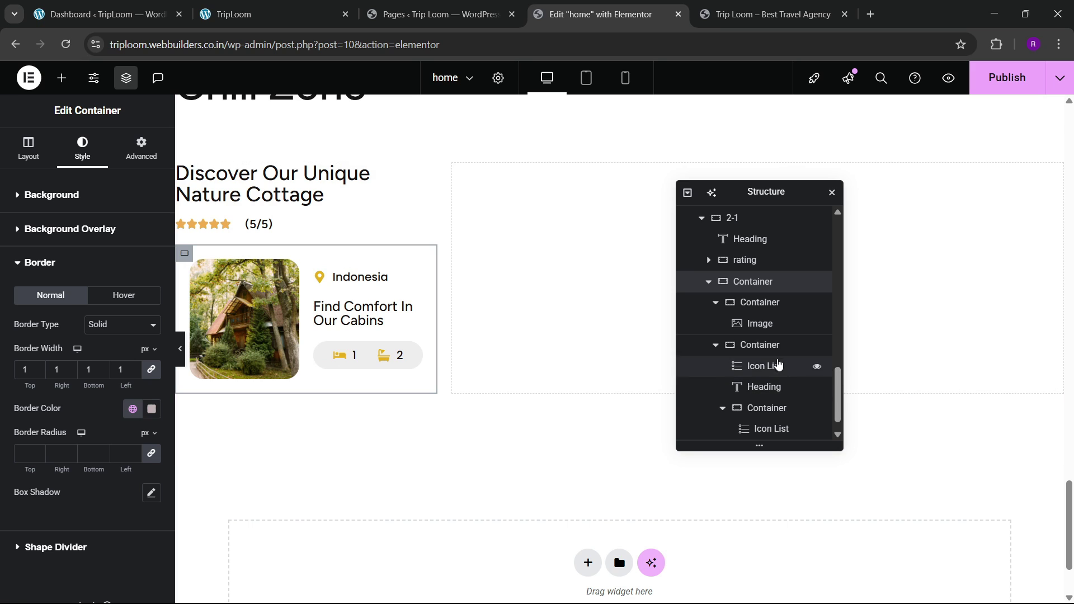
click(708, 281)
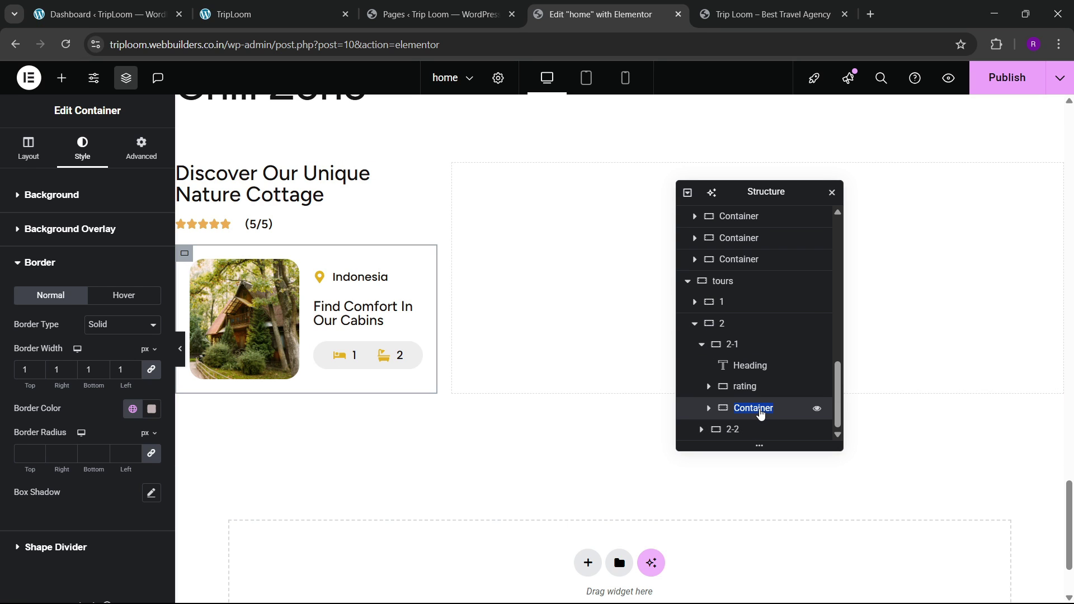
click(760, 413)
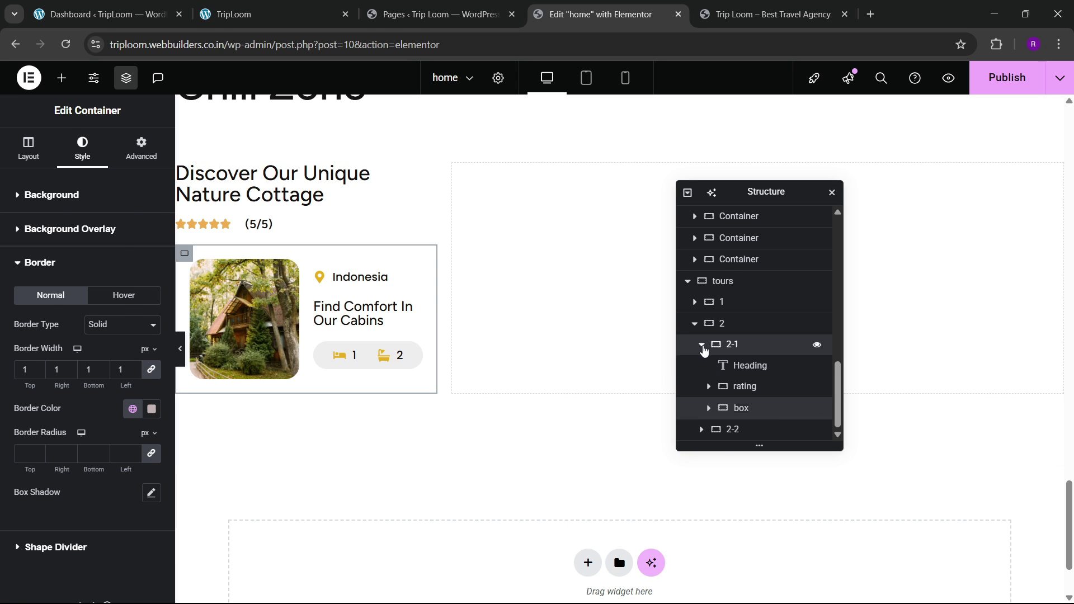
click(703, 350)
Step: Give the cabin-card container in column 2-1 an 80px top margin
click(701, 365)
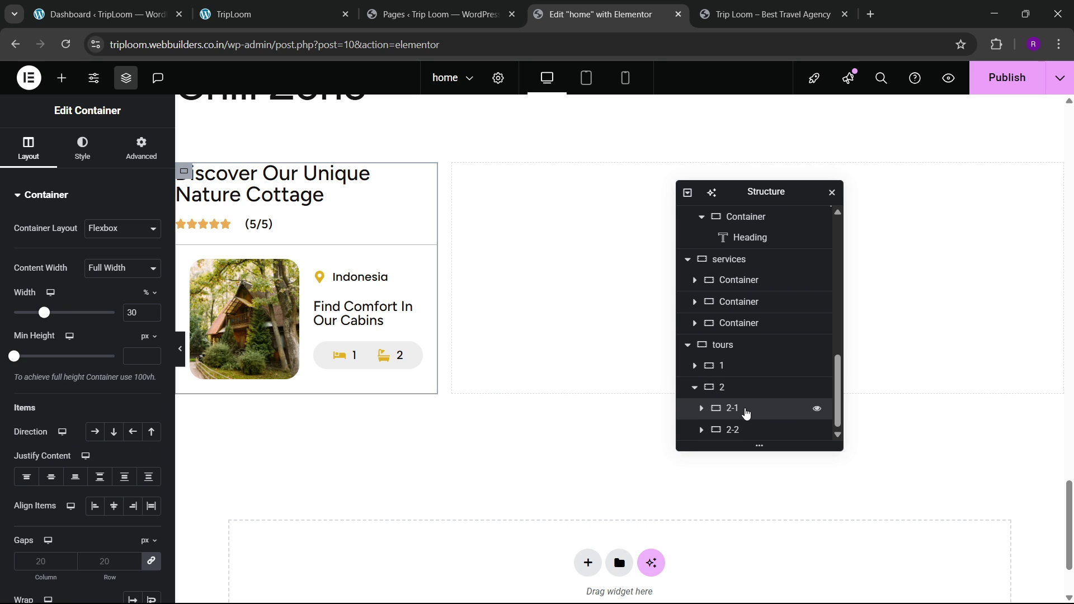
click(702, 408)
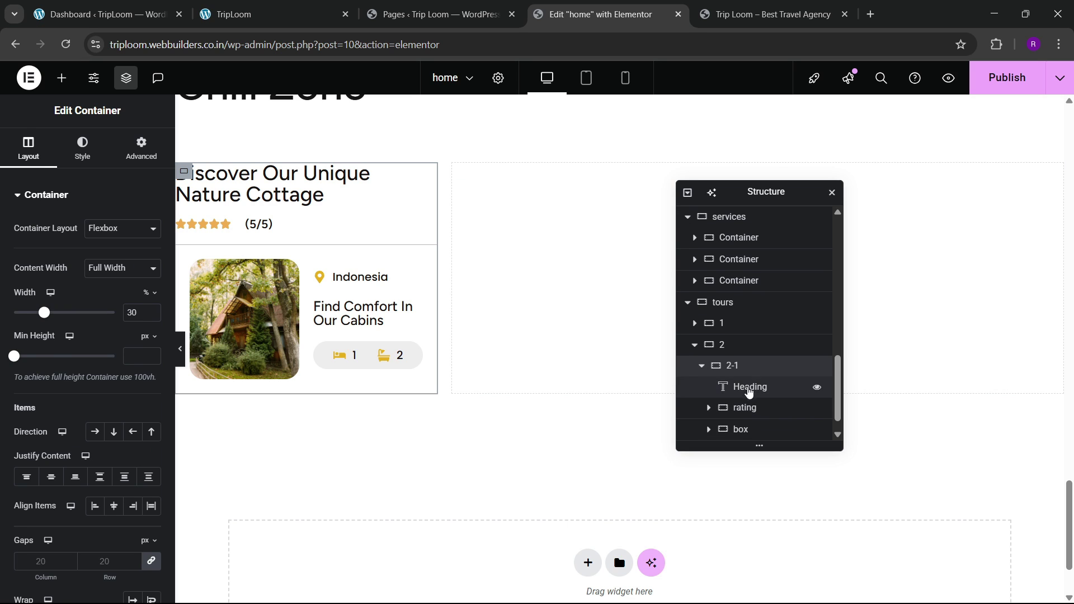
click(750, 386)
click(747, 408)
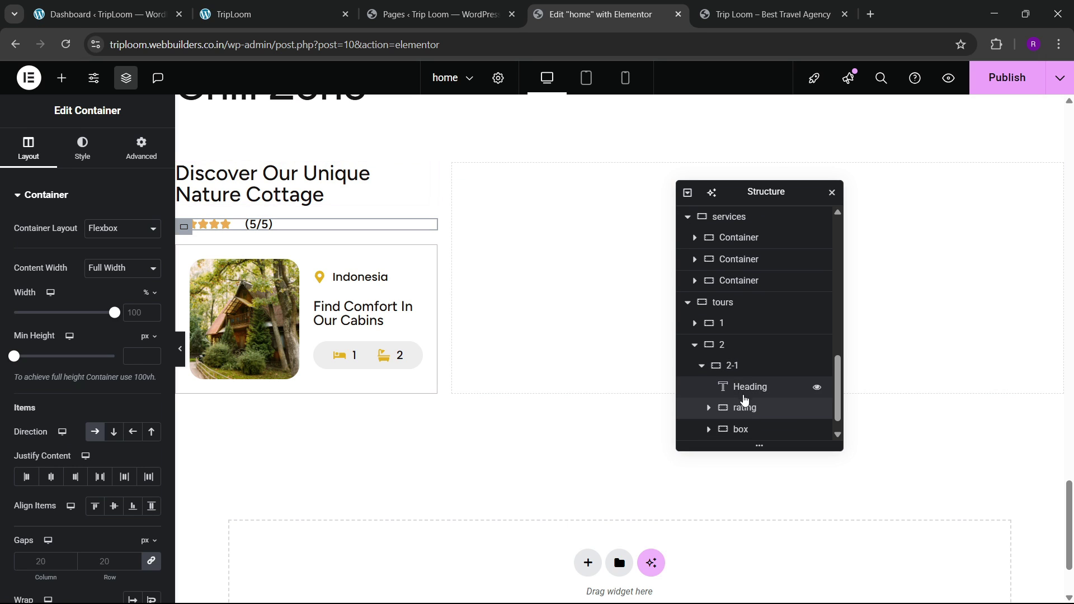
click(743, 430)
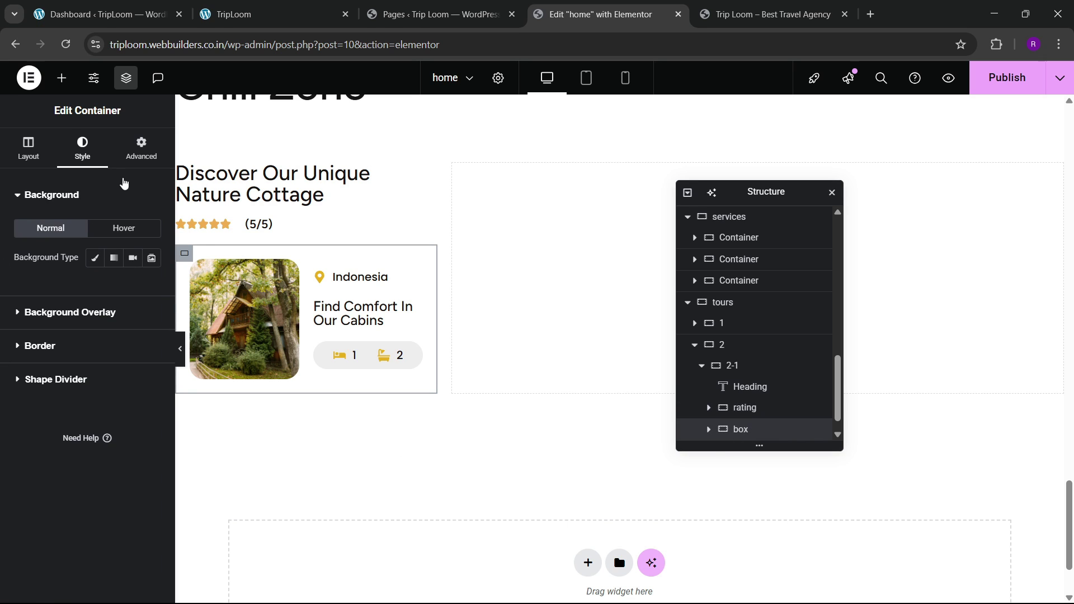
click(140, 150)
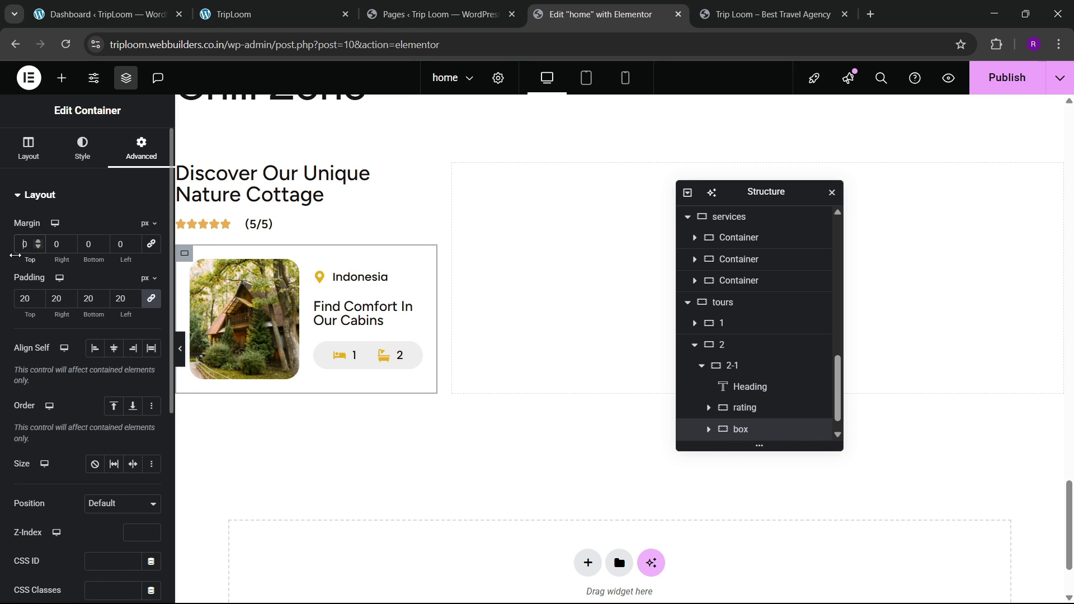
text(5)
click(232, 14)
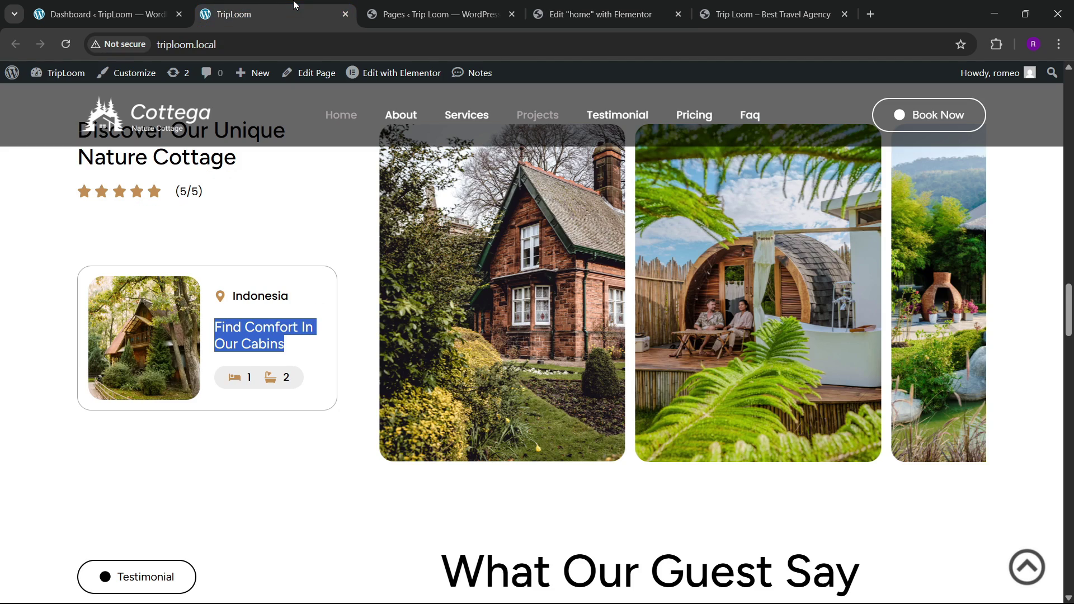
click(596, 14)
key(BackSpace)
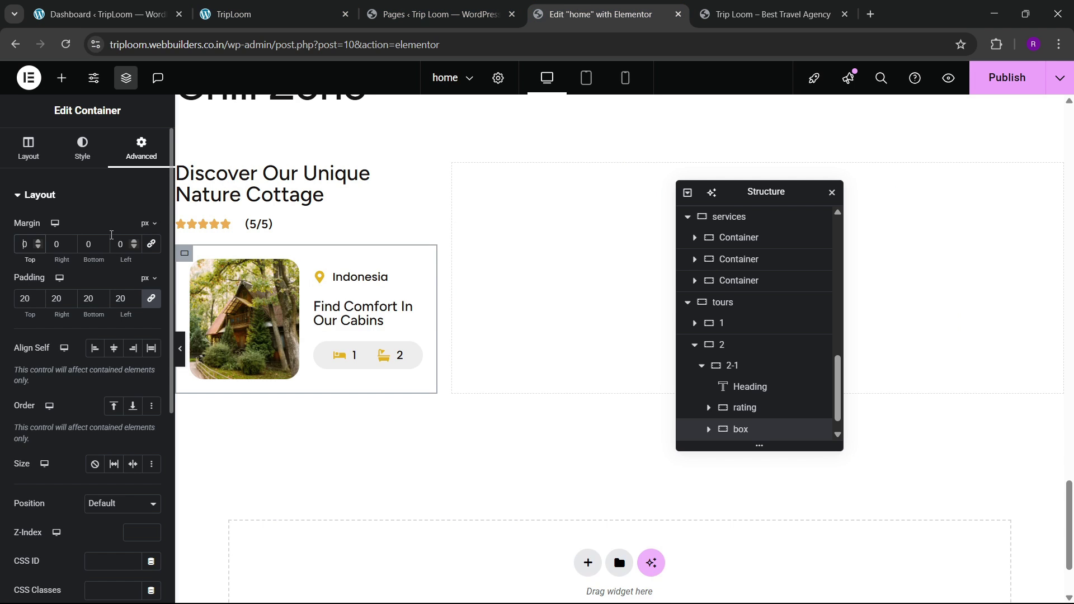
text(8)
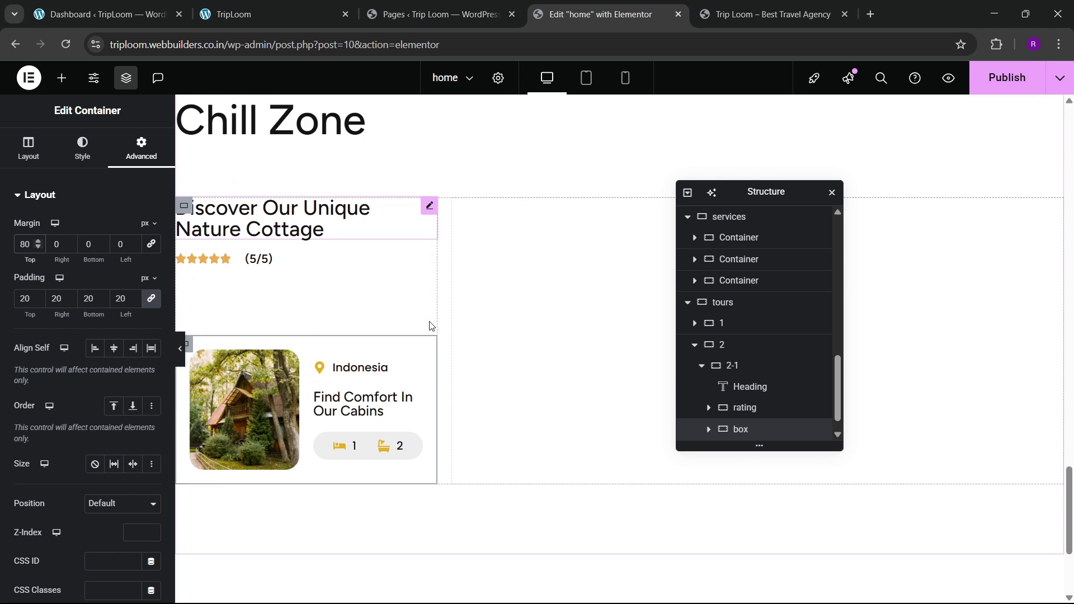
Step: Publish the page and check the card sits beneath the rating on the live site
click(1025, 83)
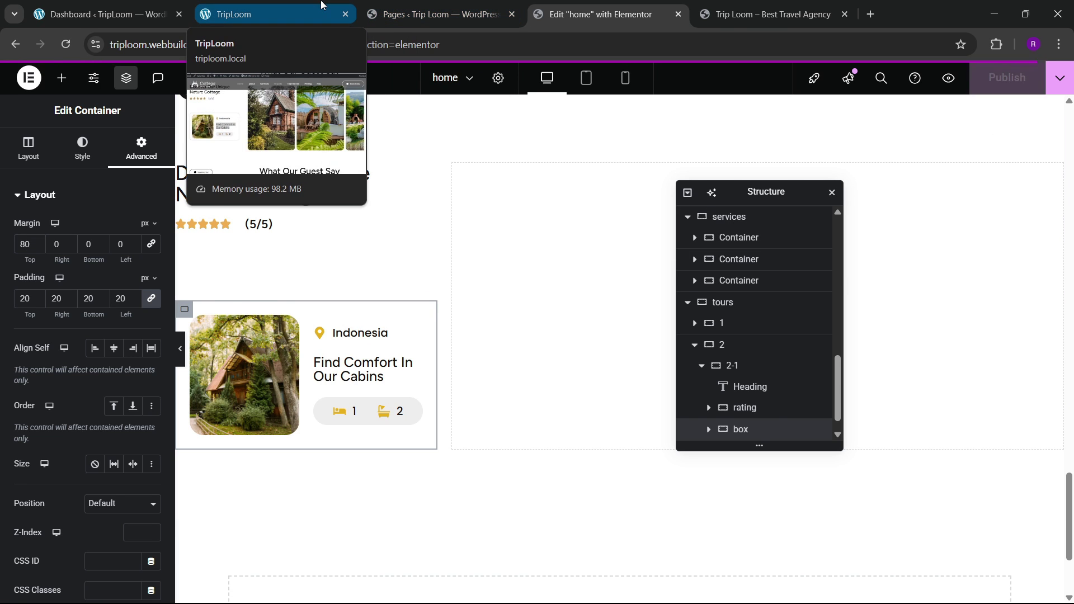
click(321, 7)
scroll(454, 298, up, 3)
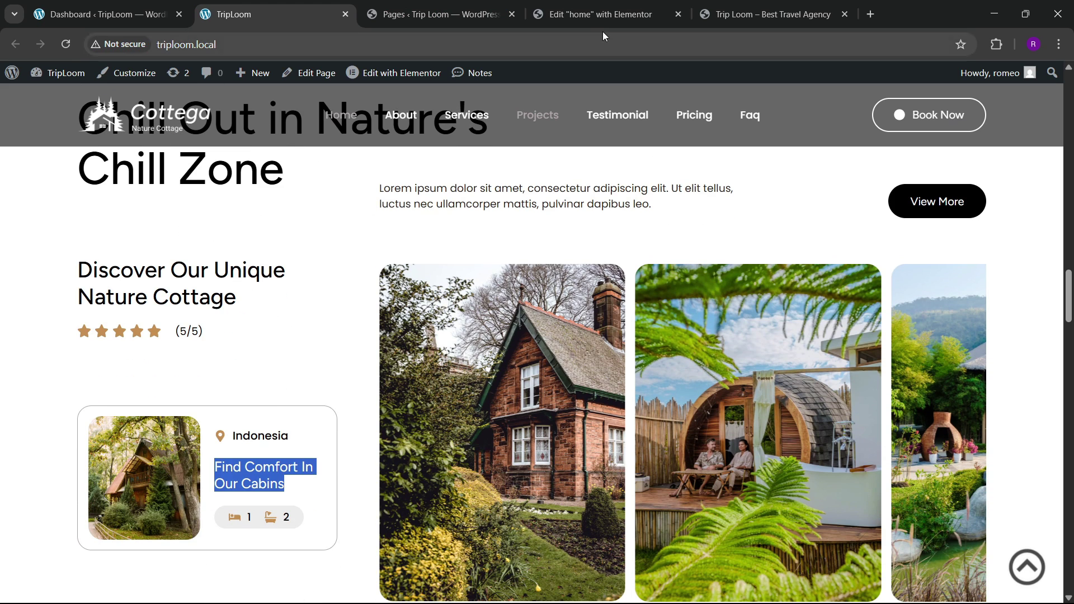
click(605, 17)
Step: Add a new Container to the empty right-hand box of the tours row
drag(738, 192, 340, 296)
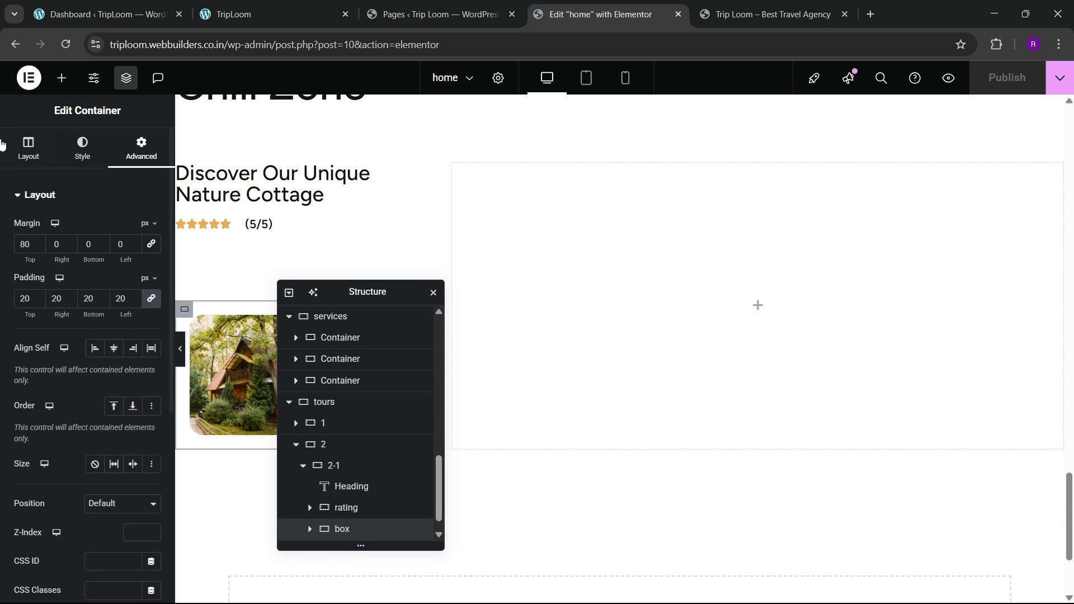
click(62, 78)
drag(45, 257, 606, 328)
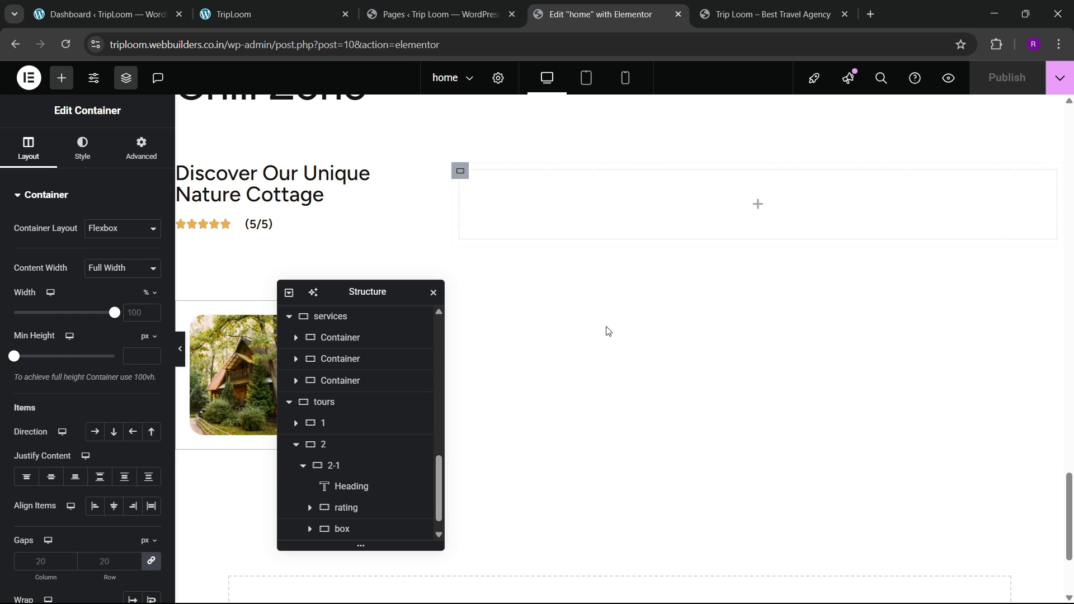
click(226, 6)
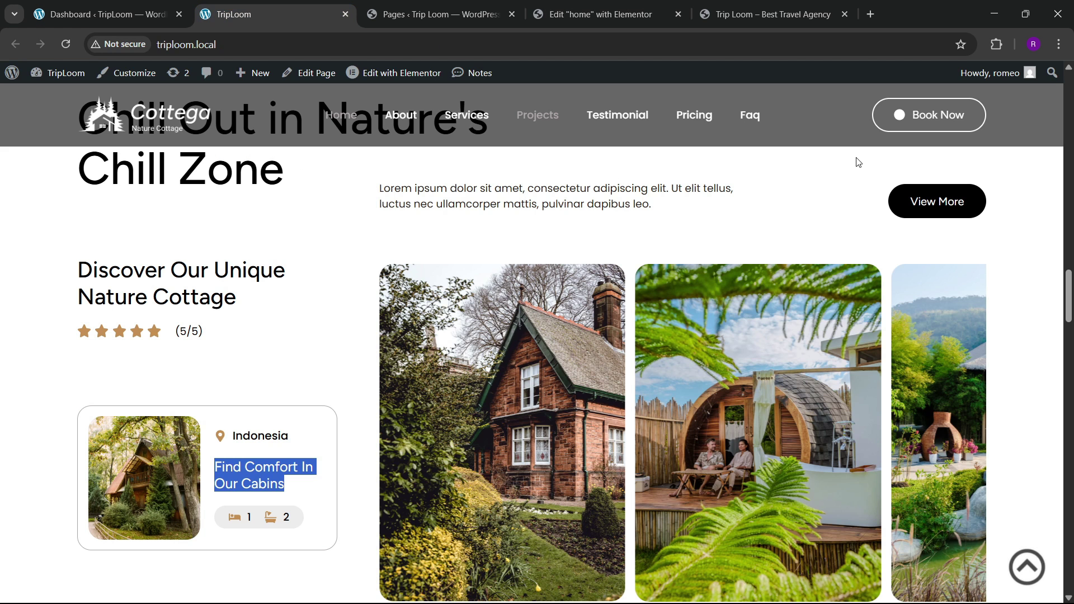
Step: Copy the services lorem paragraph and paste it into the new container
click(601, 14)
click(141, 149)
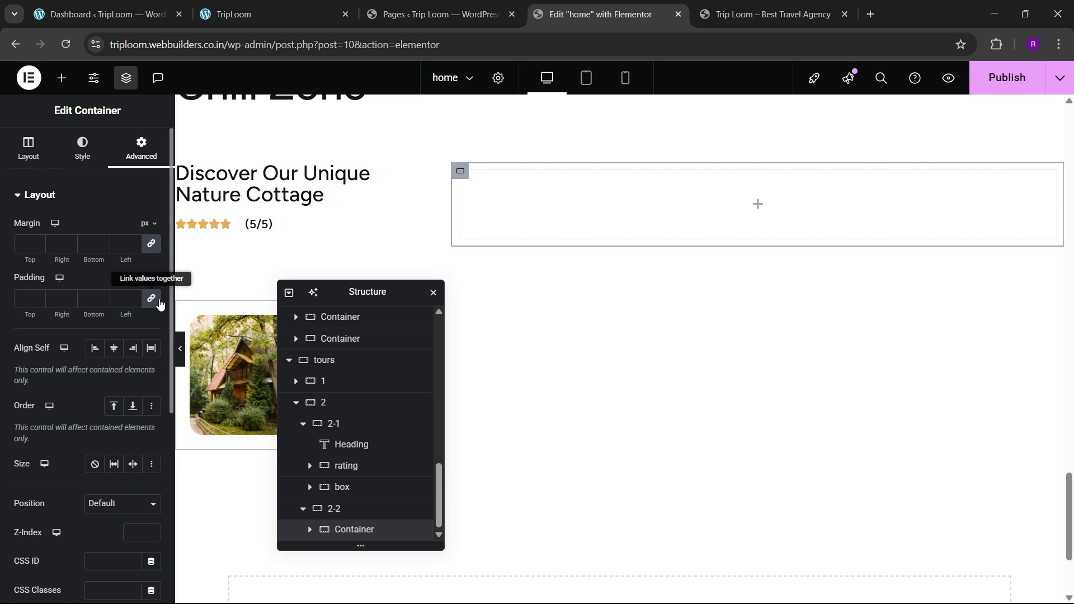
scroll(551, 283, up, 7)
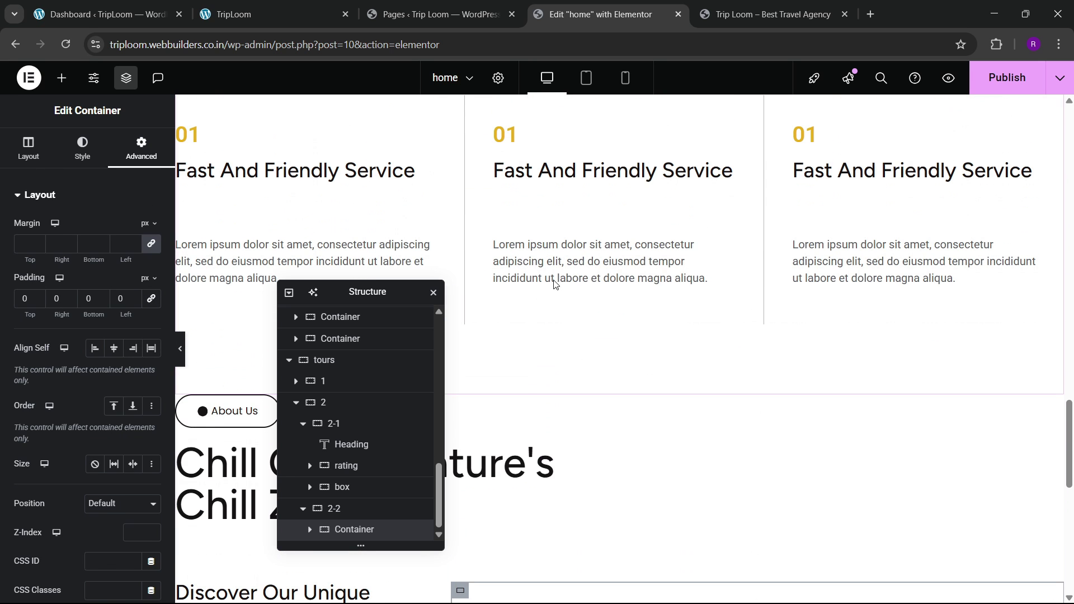
right_click(566, 273)
click(597, 336)
scroll(601, 341, down, 4)
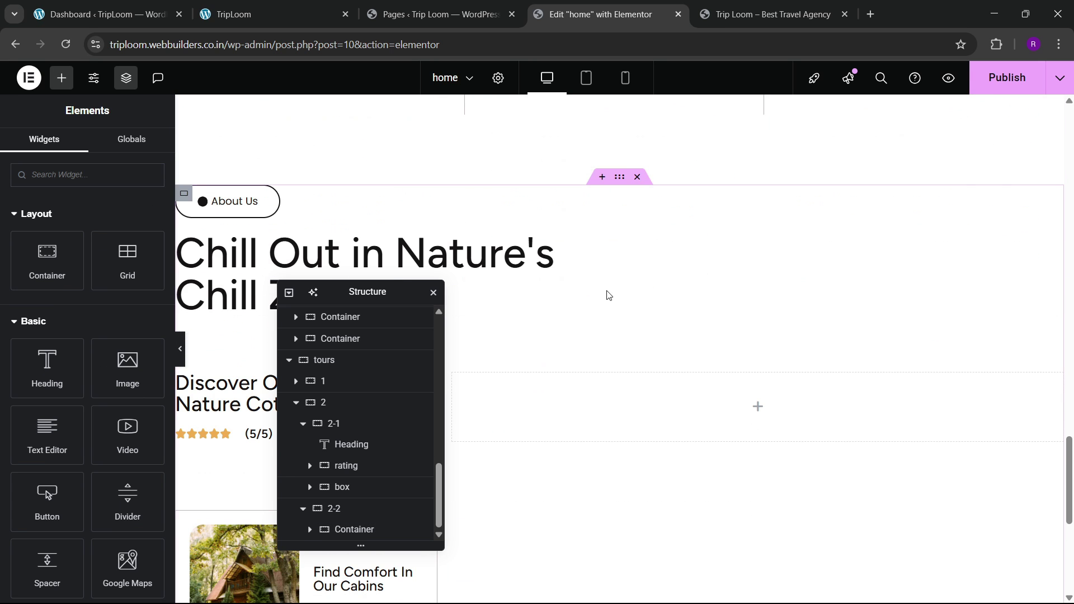
right_click(532, 395)
click(589, 345)
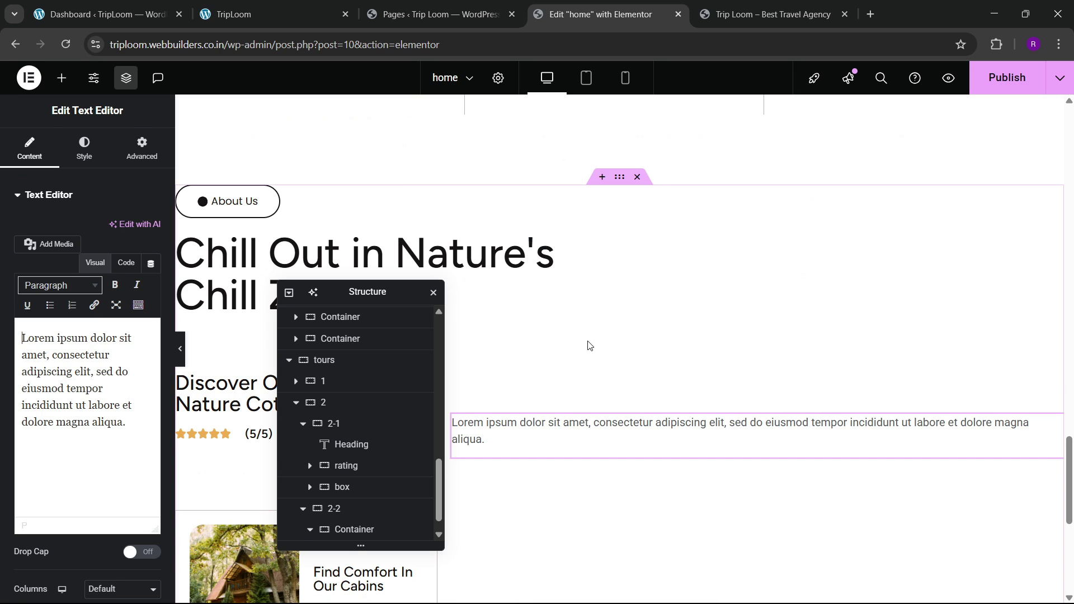
Step: Remove the pasted paragraph's 60px top margin, setting it to 0
click(142, 148)
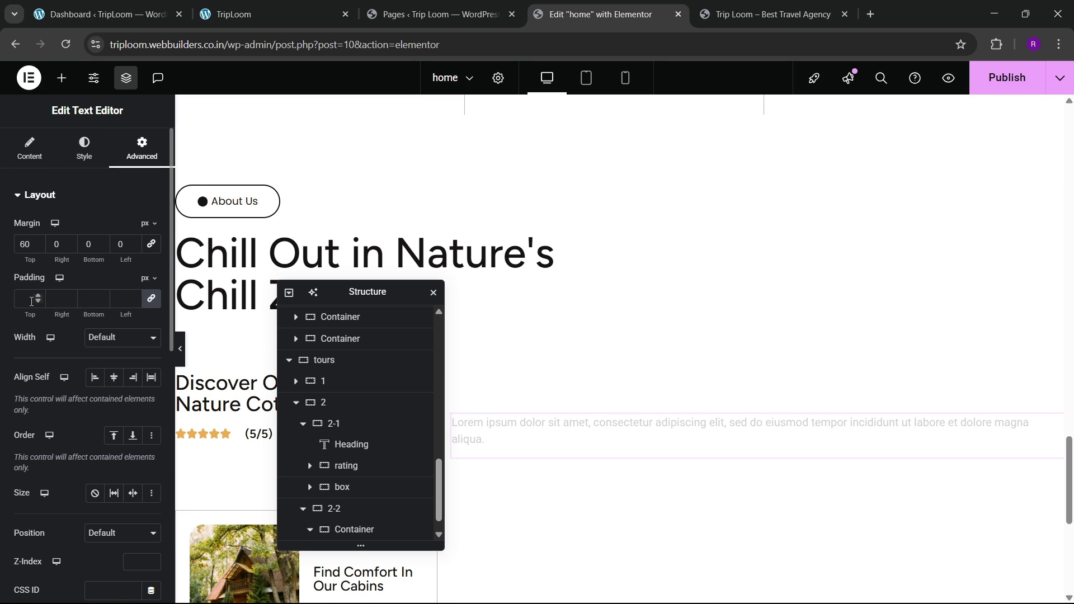
key(Delete)
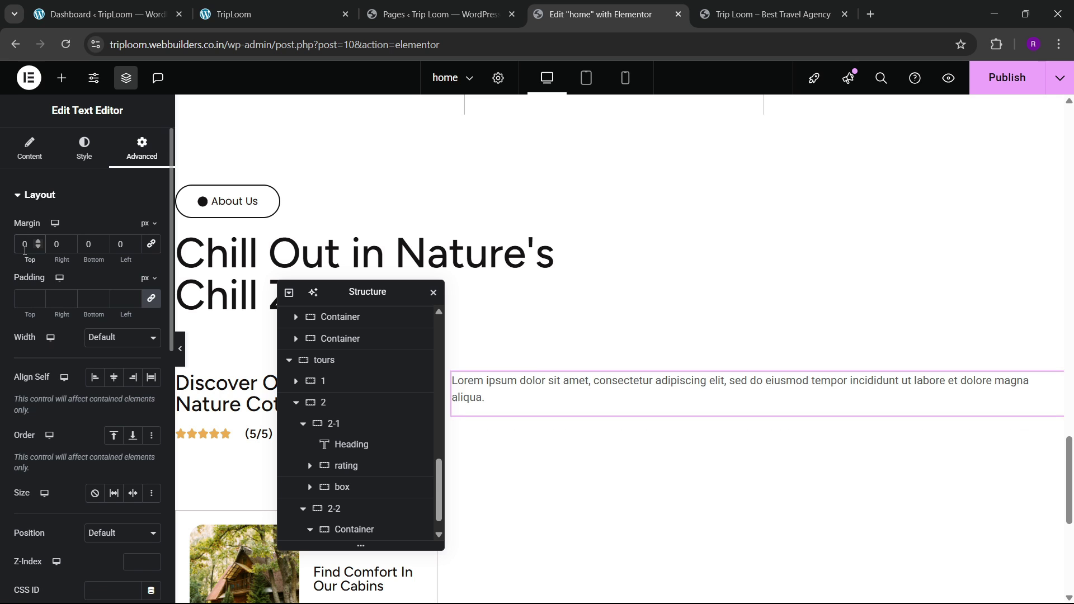
click(290, 12)
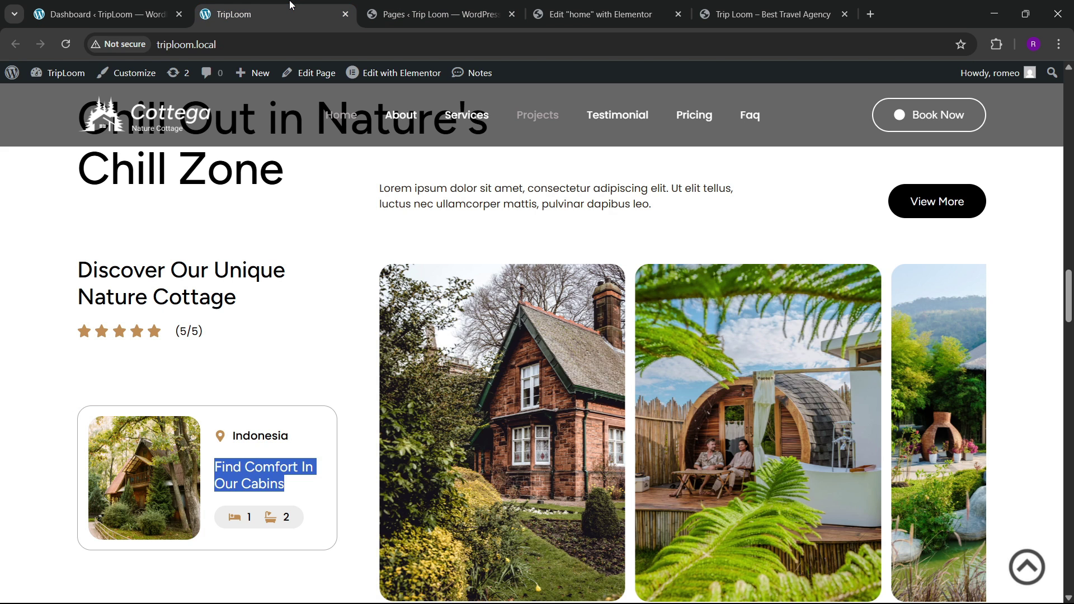
click(598, 14)
scroll(469, 329, up, 3)
scroll(307, 314, down, 1)
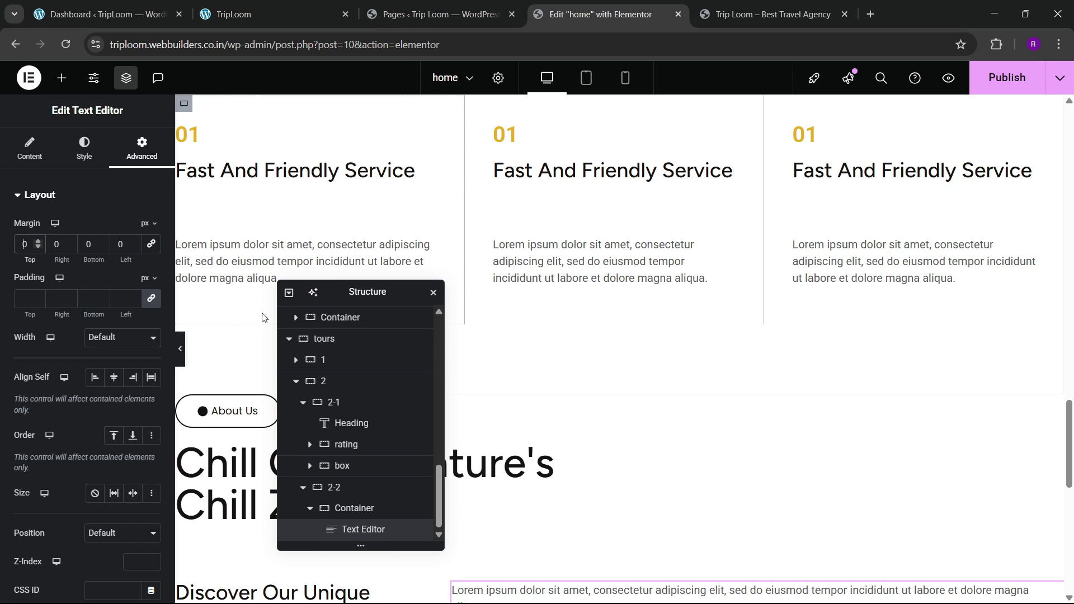
scroll(263, 316, down, 3)
Step: Paste the About Us button below the paragraph and set the container direction to Row
right_click(239, 205)
scroll(765, 340, down, 3)
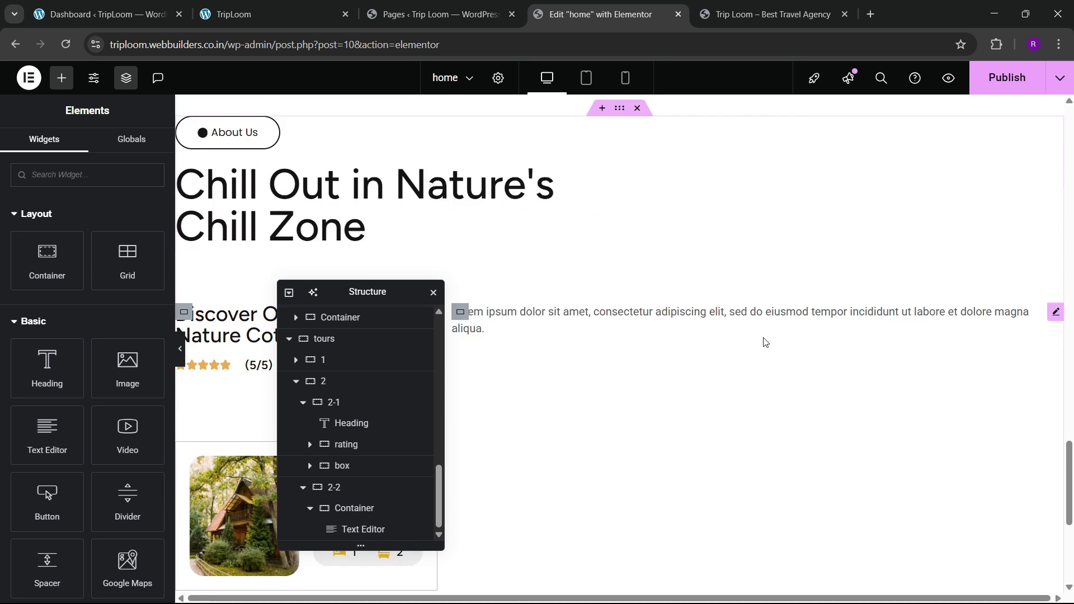
right_click(671, 247)
click(697, 340)
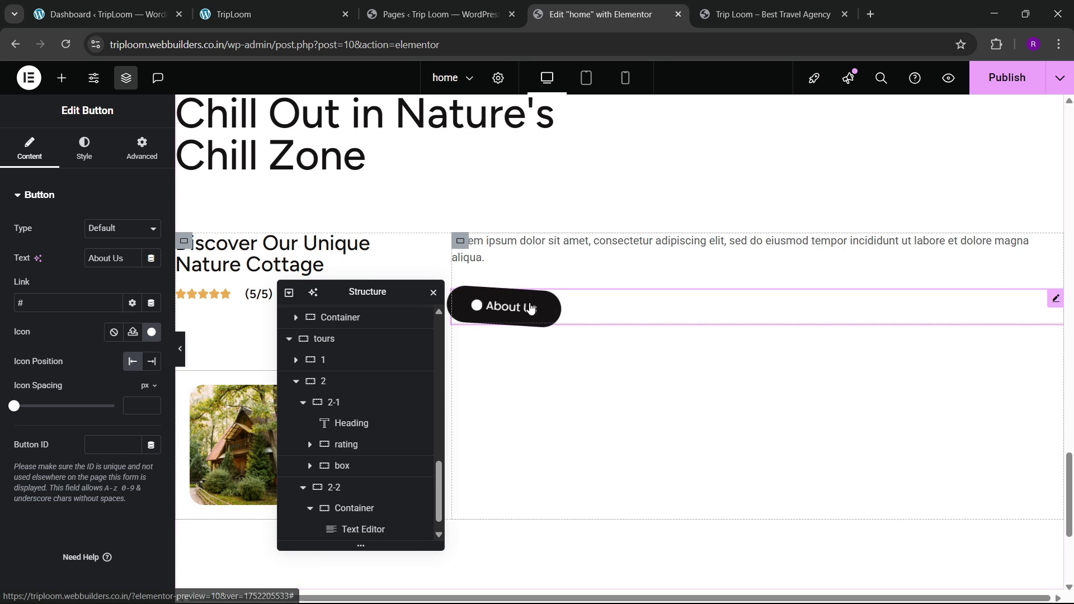
click(346, 487)
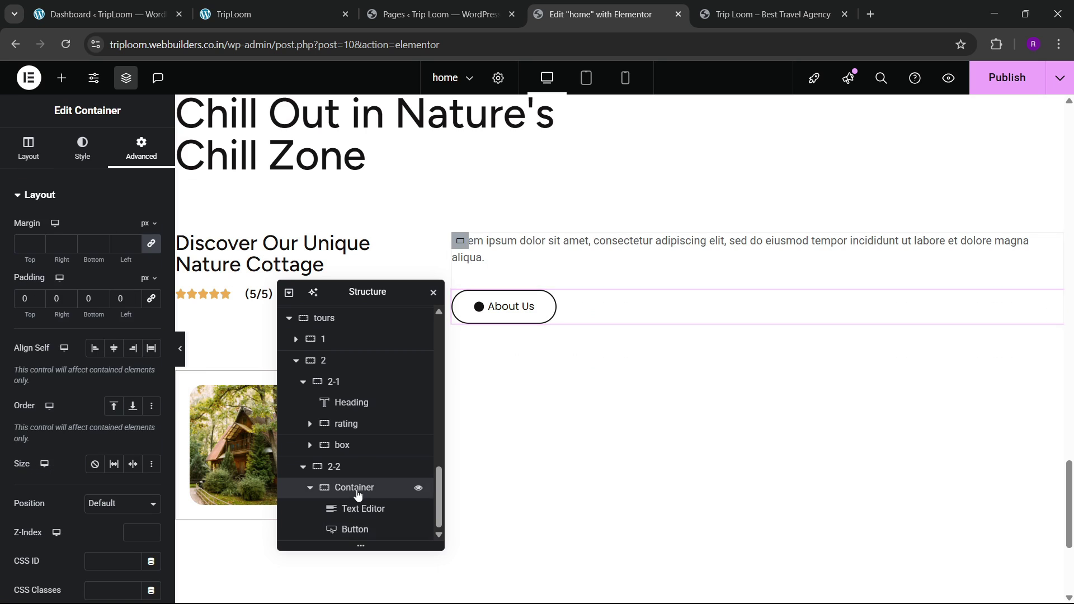
click(26, 156)
click(96, 436)
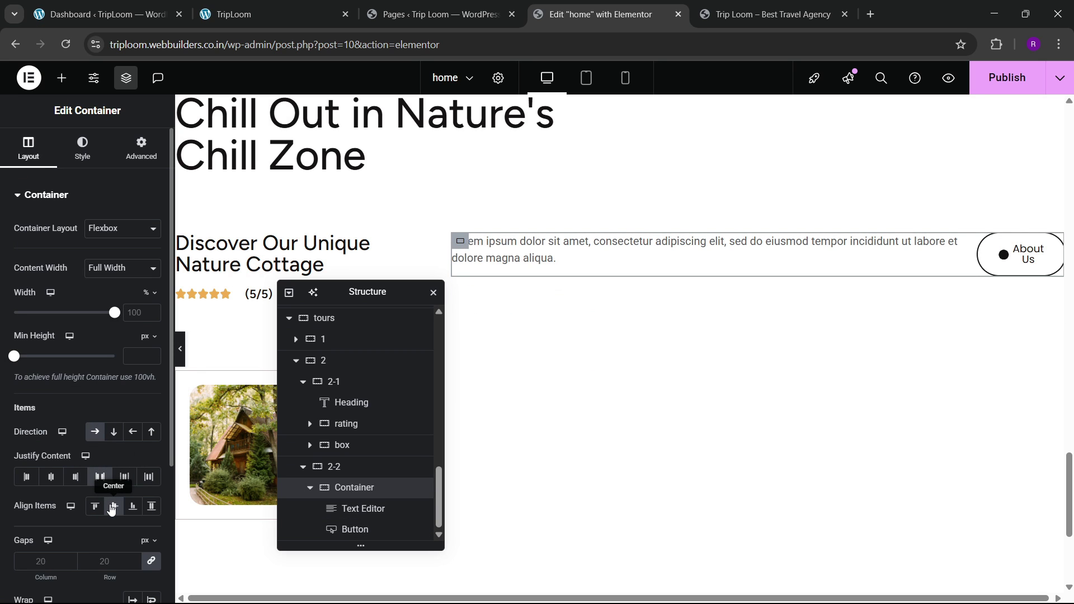
Step: Give the lorem paragraph a Custom width of about 62%
click(348, 509)
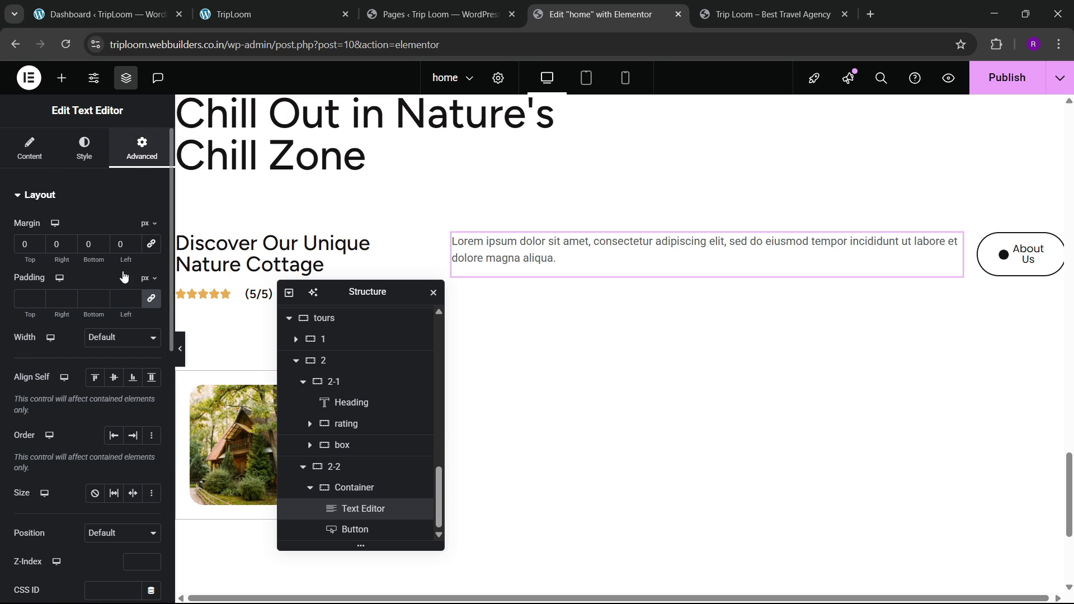
click(119, 346)
click(108, 407)
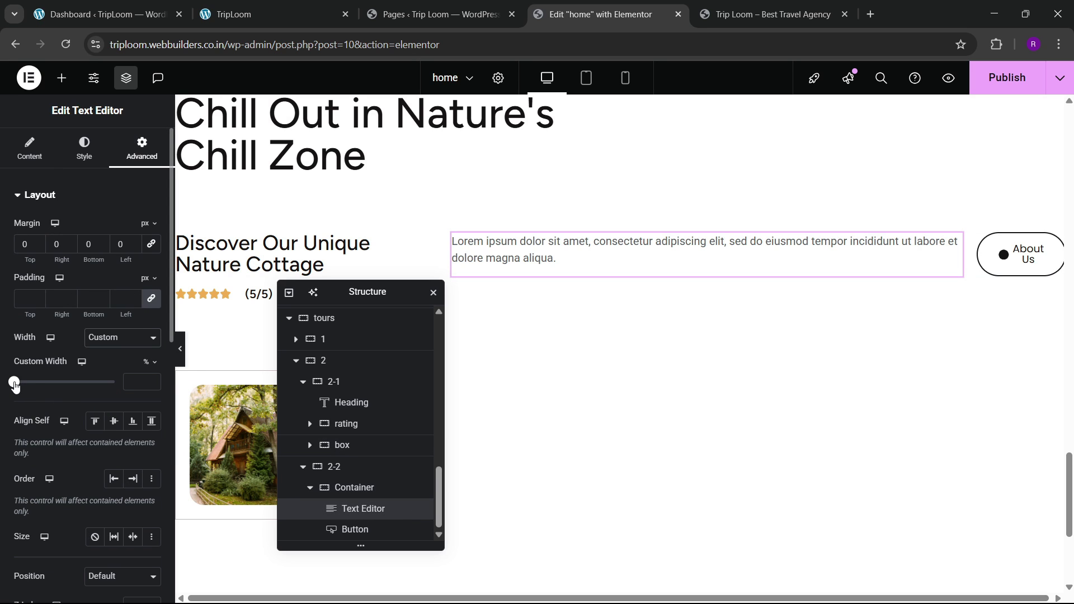
drag(15, 385, 77, 395)
click(206, 7)
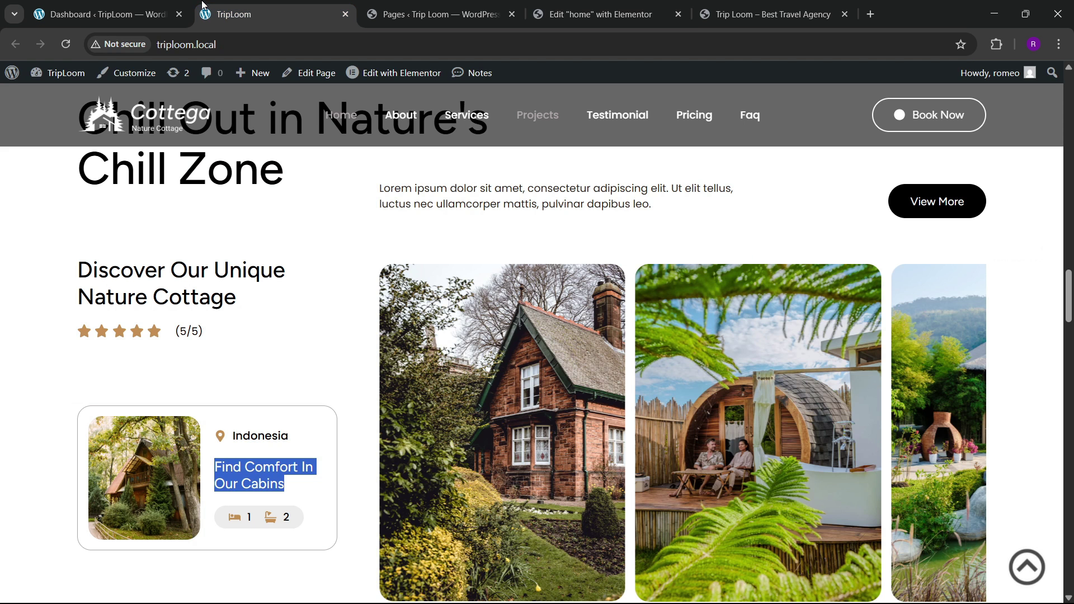
click(562, 5)
Step: Change the About Us button's text to 'View More'
click(975, 262)
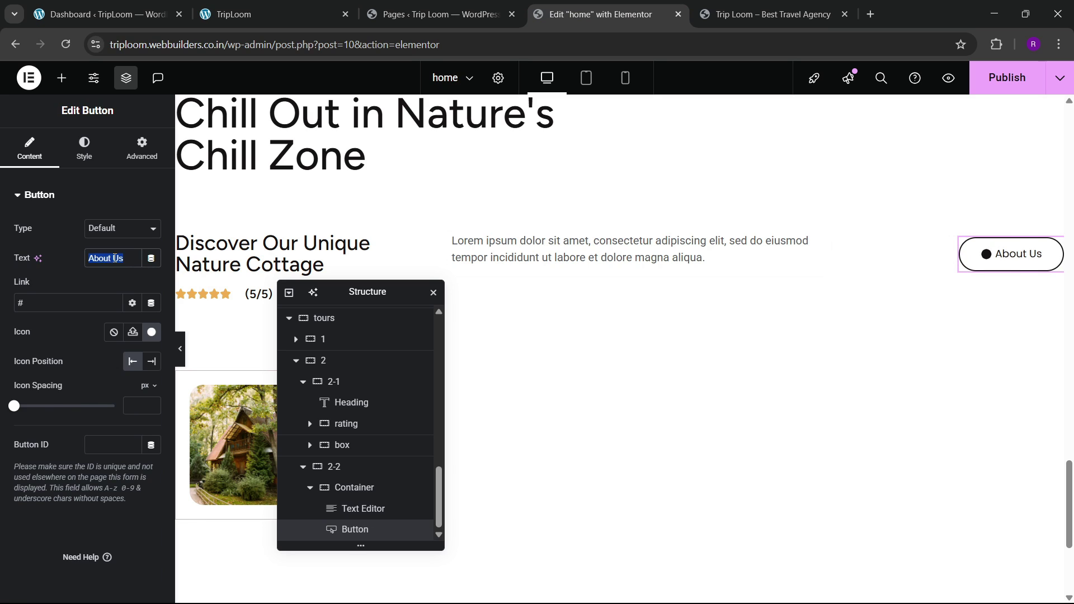
text(Vi8ew More)
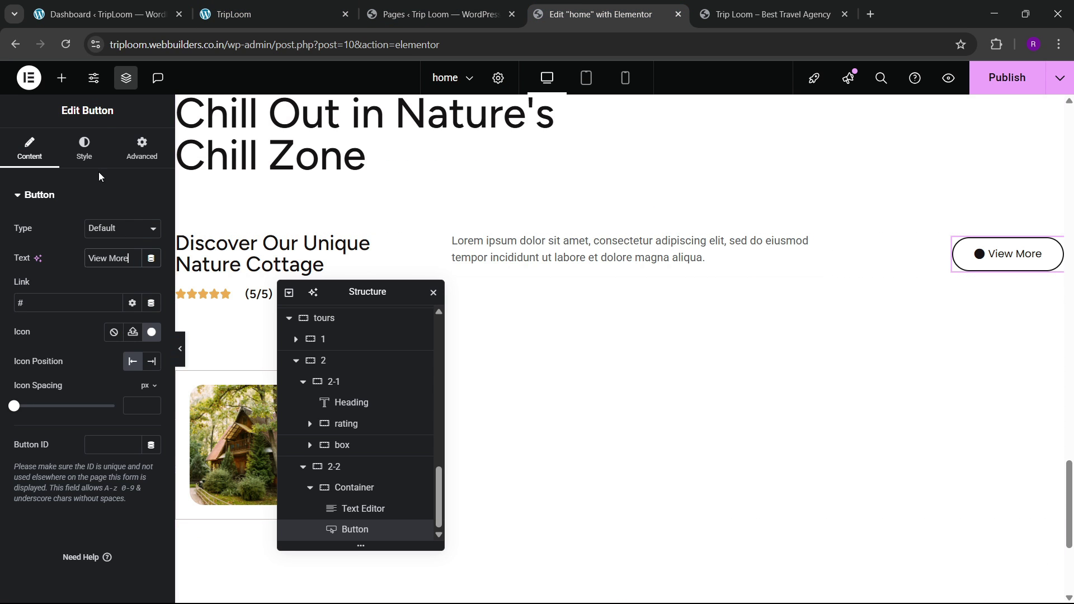
click(92, 160)
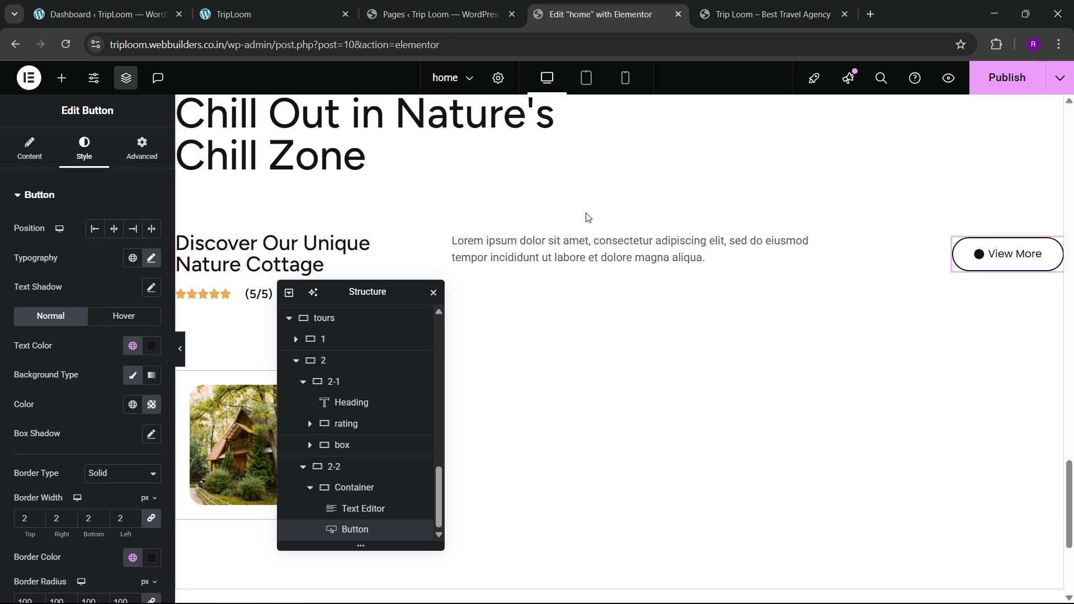
Step: Inspect the lorem paragraph's HTML content and compare the column with the live site
click(354, 489)
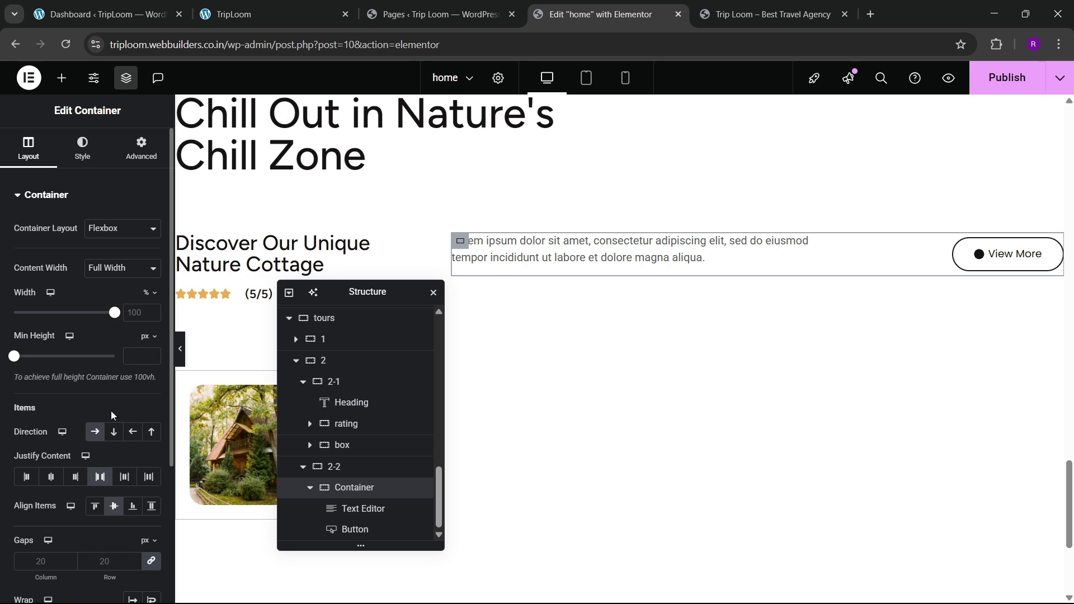
click(375, 509)
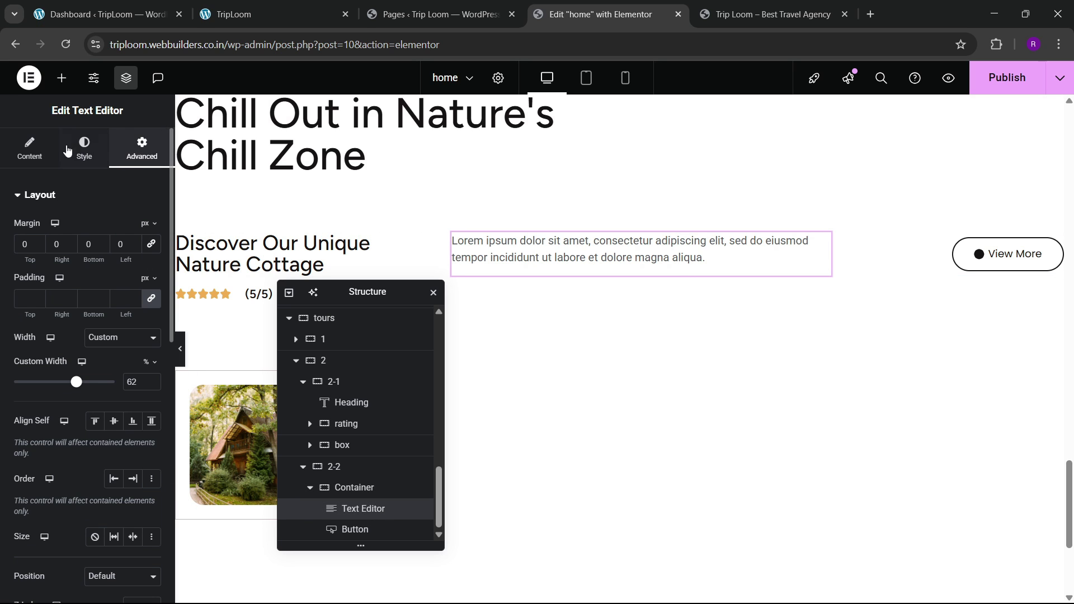
click(31, 148)
click(125, 263)
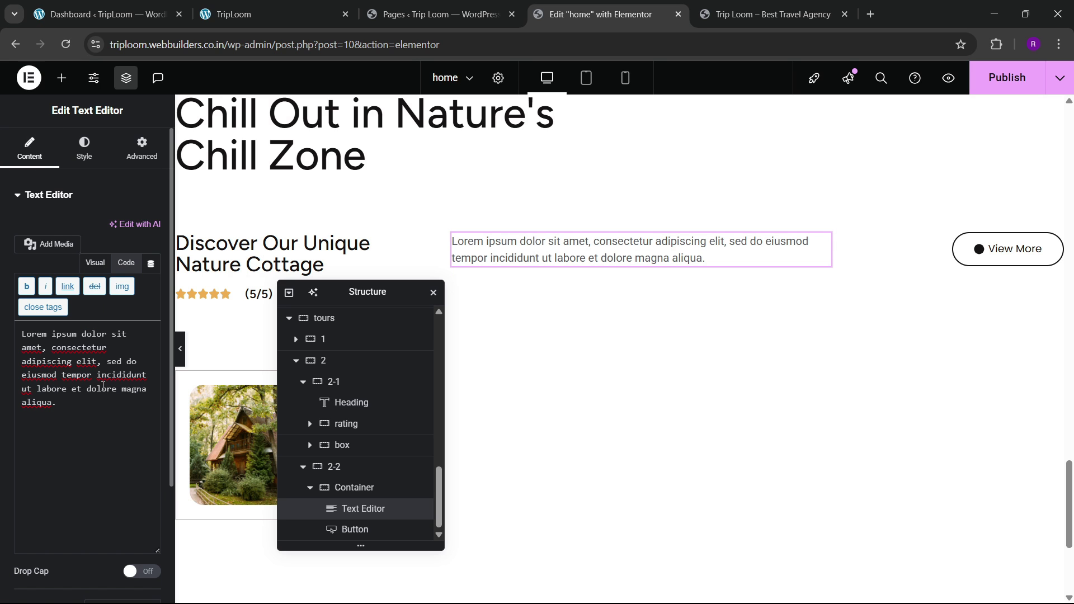
click(327, 7)
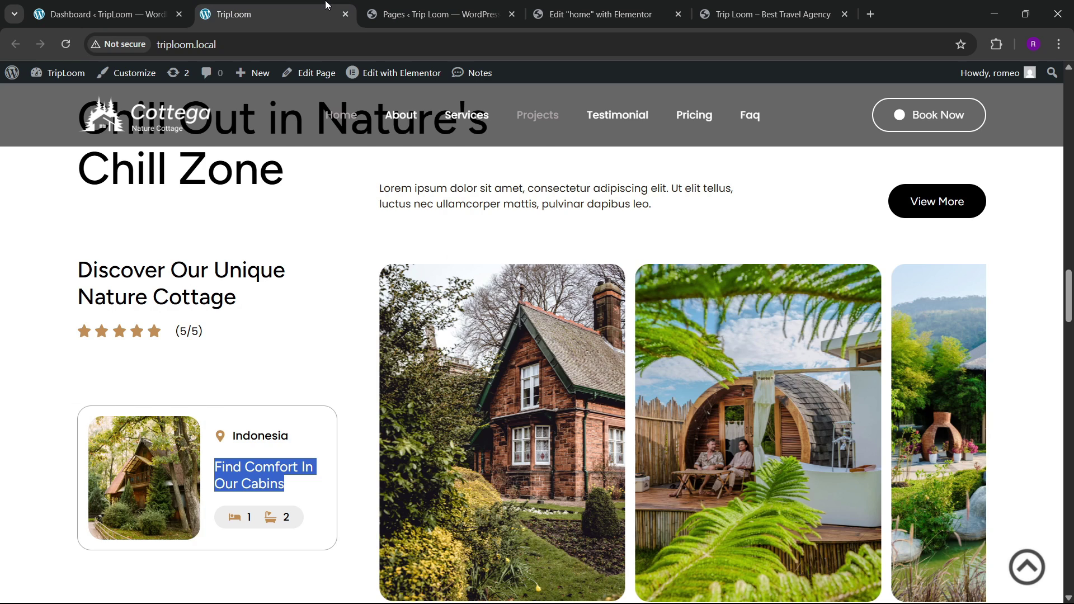
click(598, 14)
scroll(501, 319, down, 3)
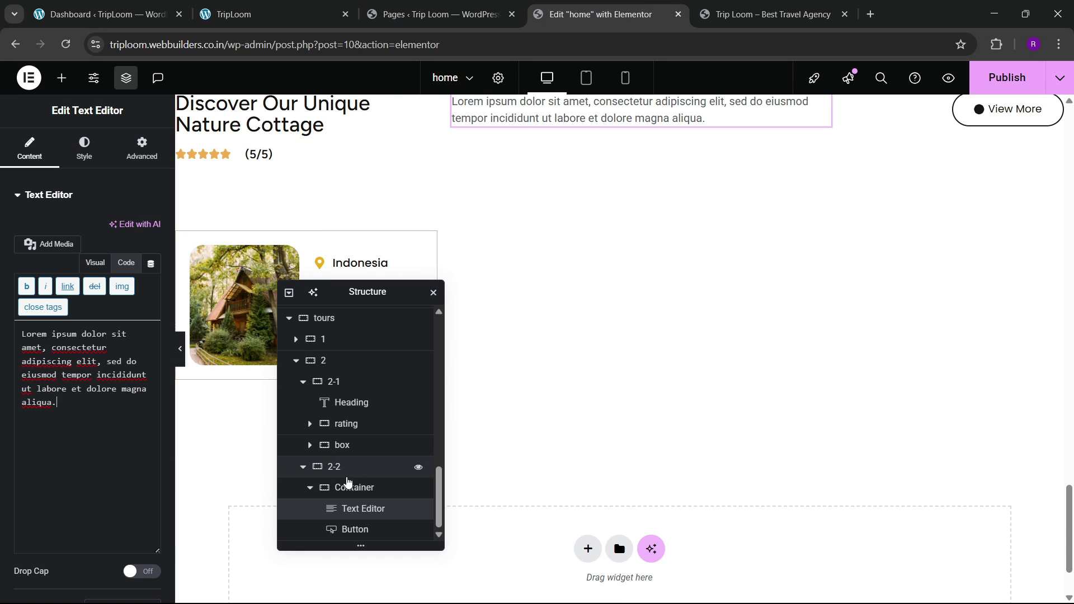
scroll(348, 487, up, 1)
click(351, 530)
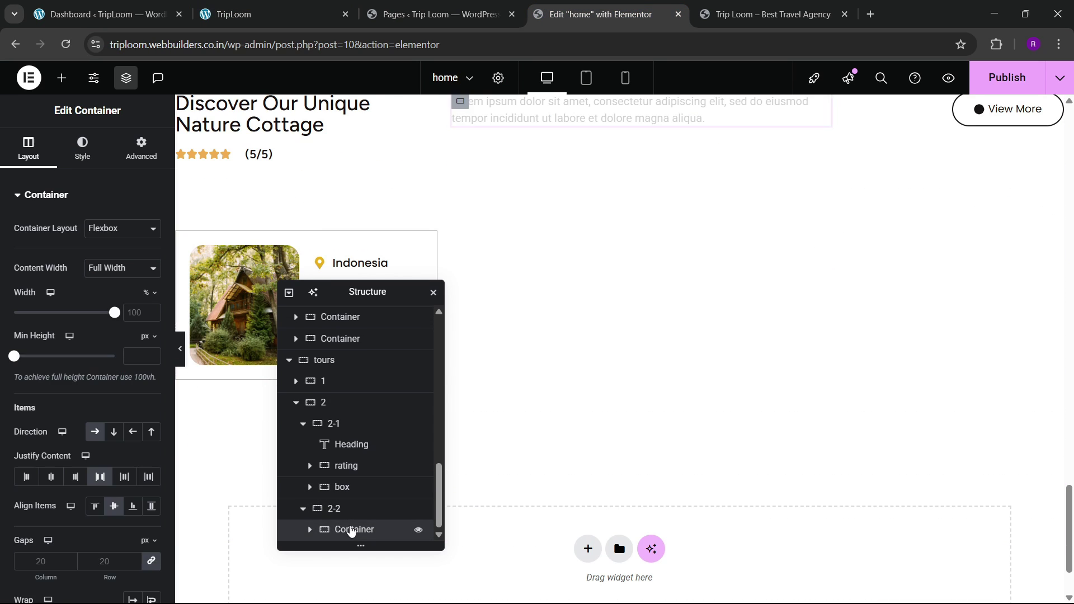
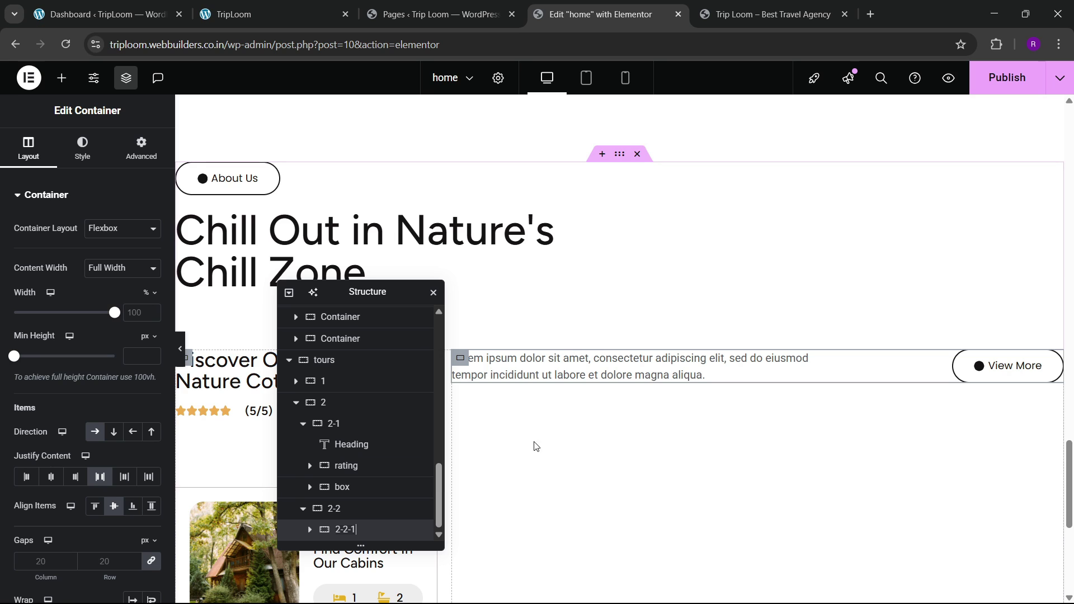
Step: Add a new empty container directly after 2-2-1 inside 2-2
double_click(345, 530)
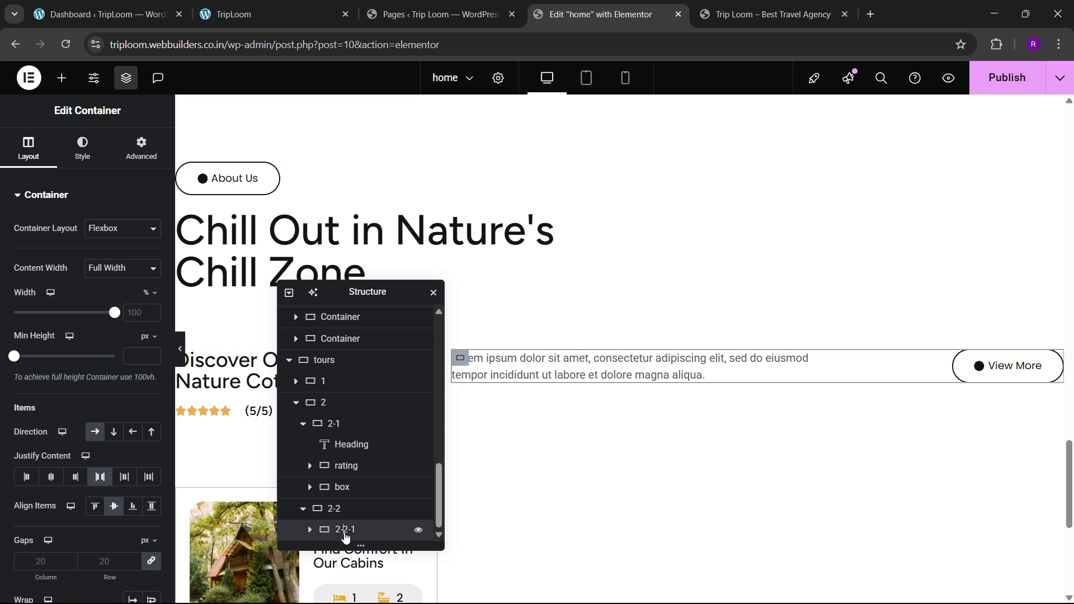
right_click(361, 537)
click(395, 293)
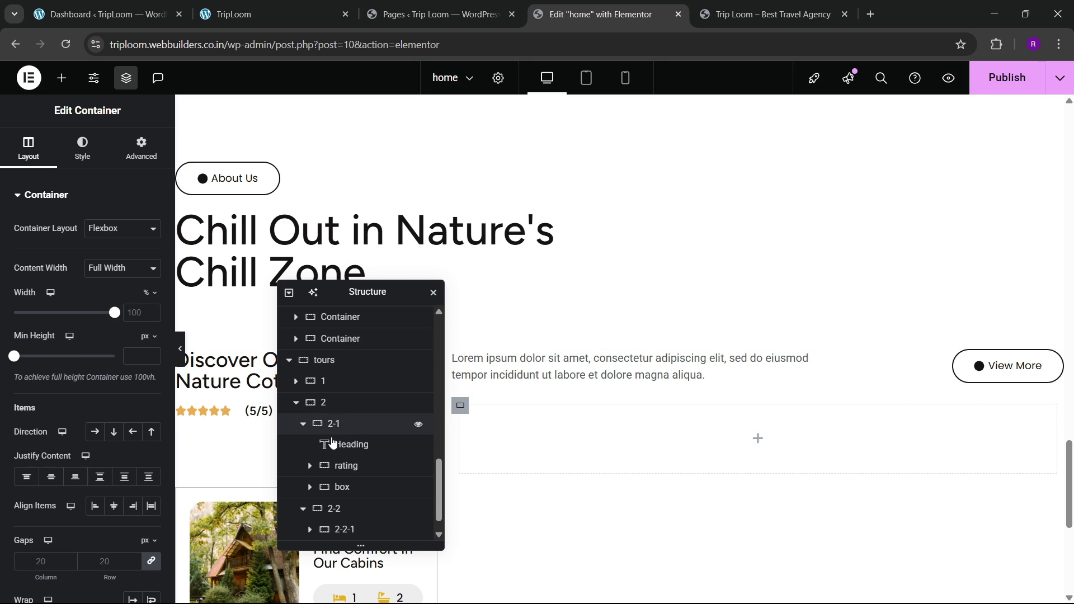
click(140, 146)
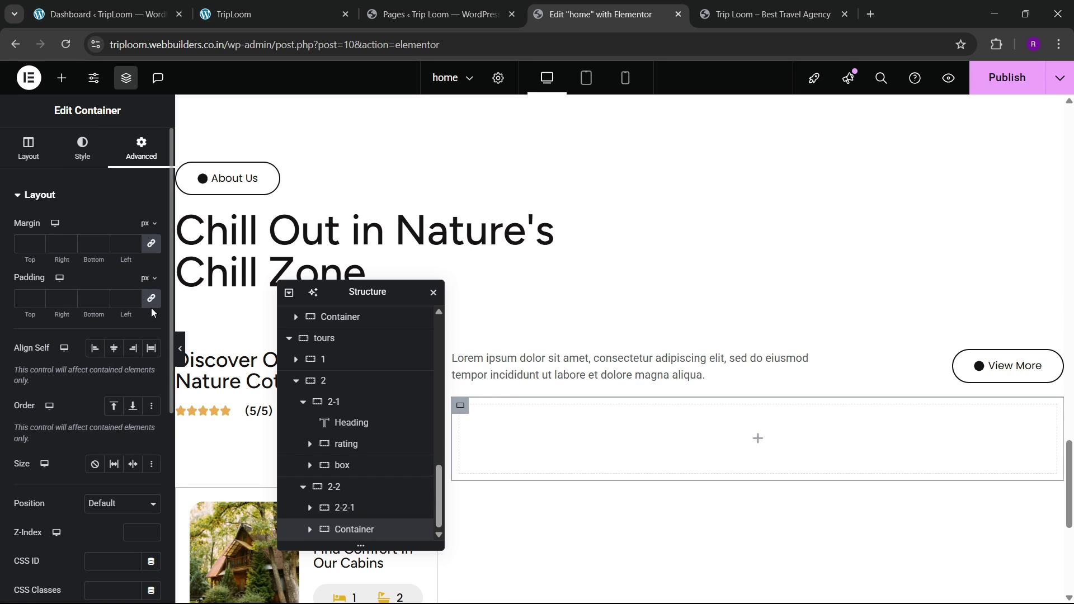
Step: Compare the layout with the live site, then bring up the Elements panel
click(298, 7)
scroll(649, 388, down, 2)
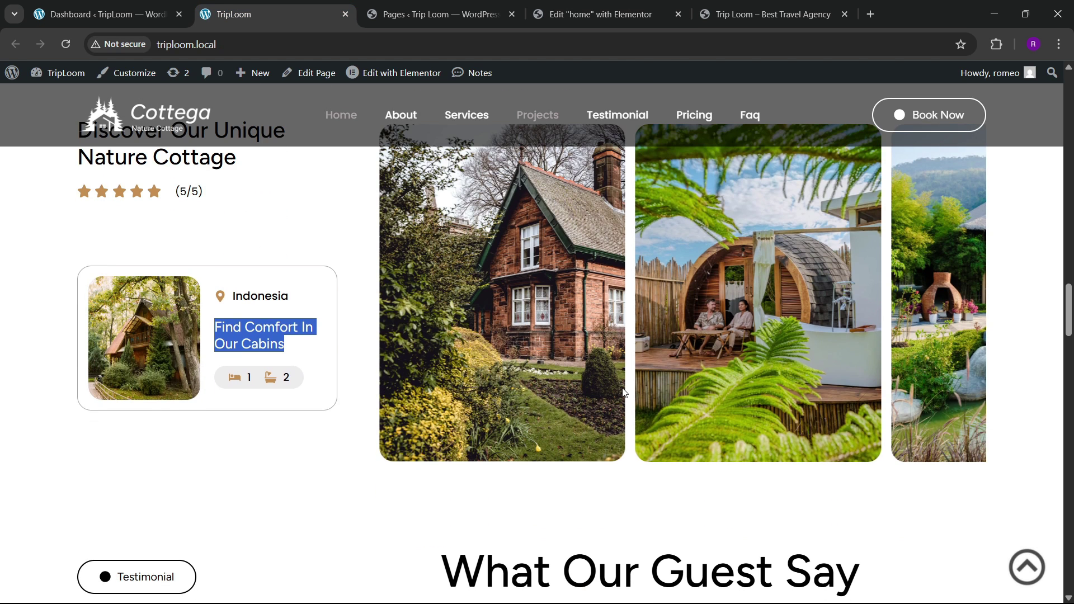
click(598, 14)
click(61, 78)
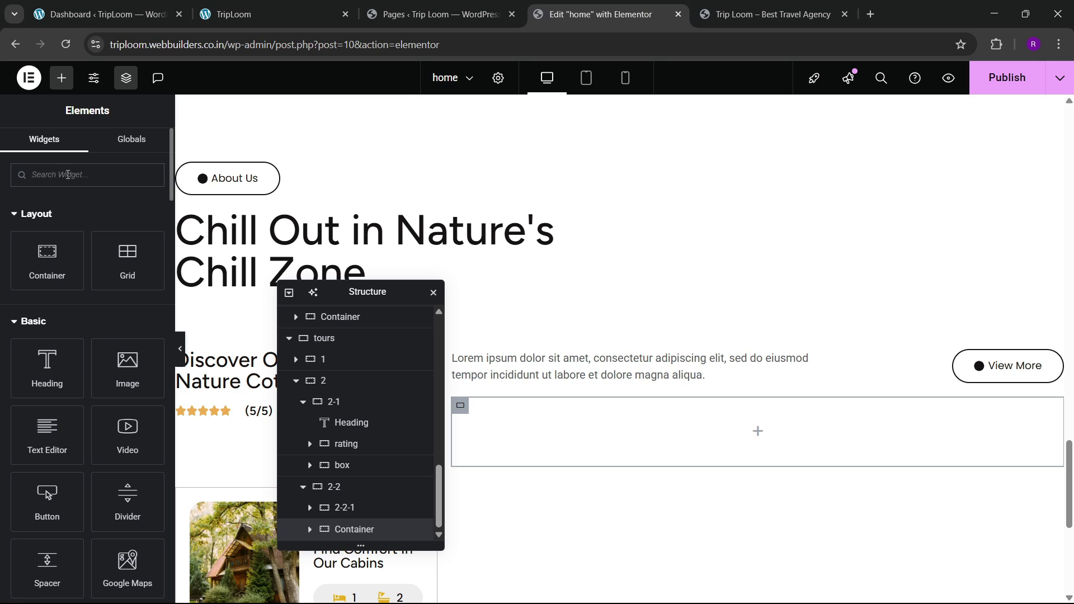
Step: Drop a Carousel widget into the new empty container and check the live site
click(62, 174)
text(carousel)
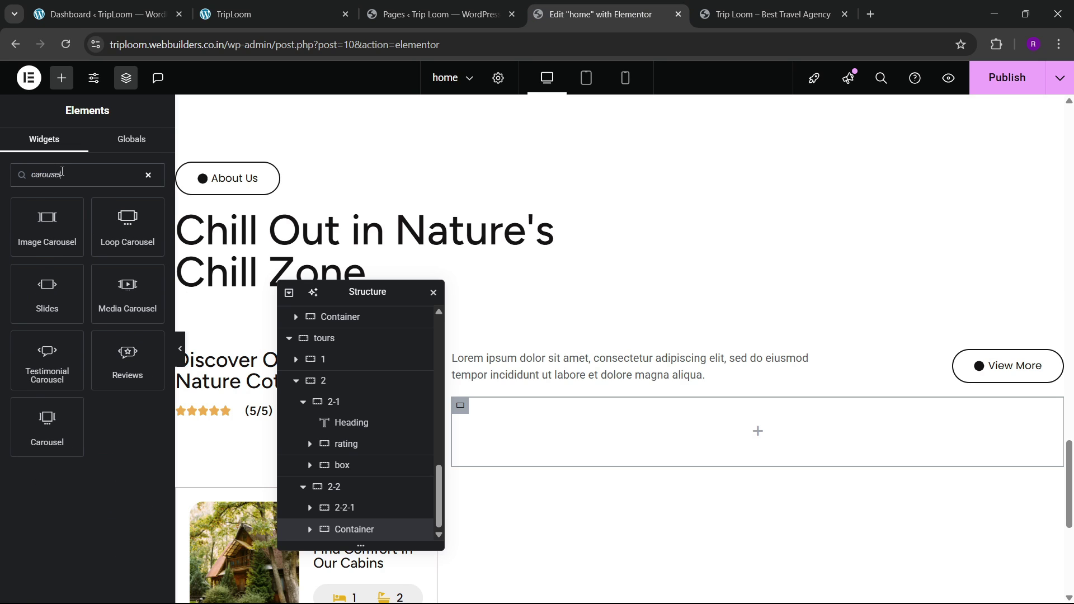
drag(34, 407, 513, 442)
scroll(597, 424, down, 2)
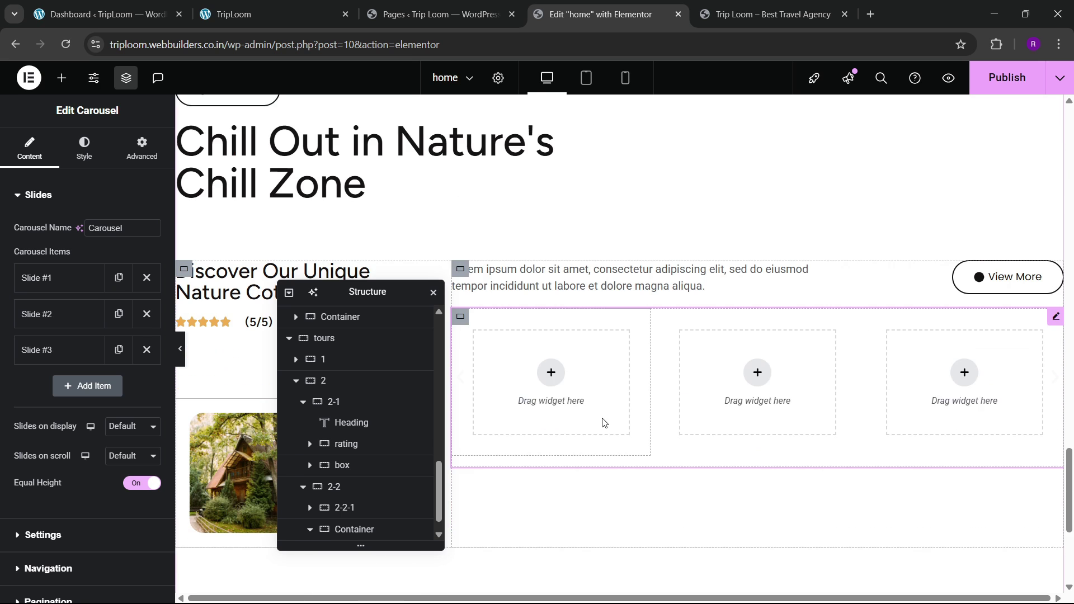
click(234, 15)
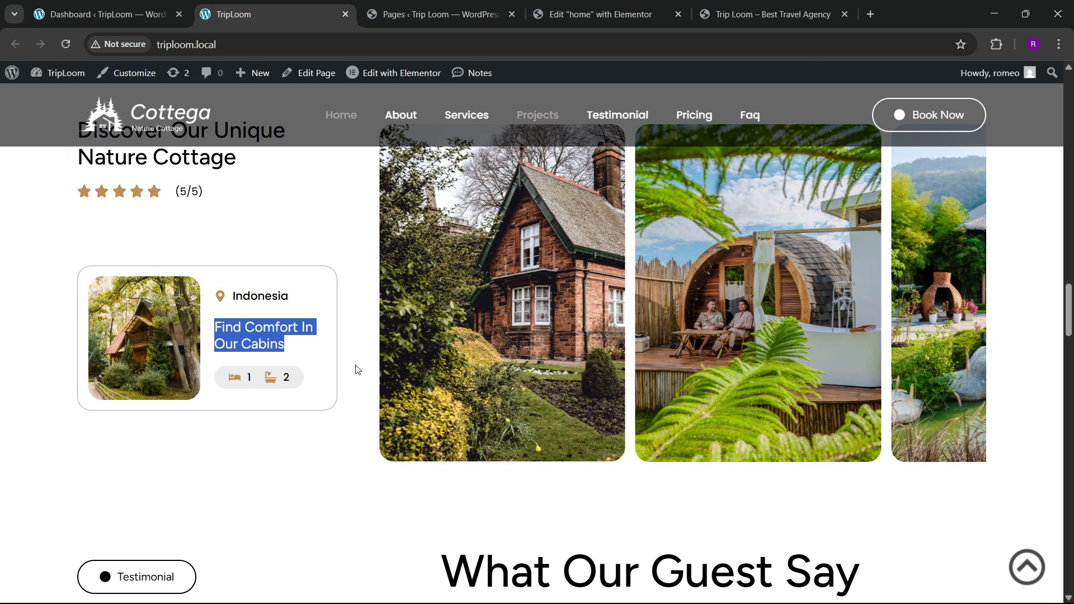
click(317, 425)
click(593, 14)
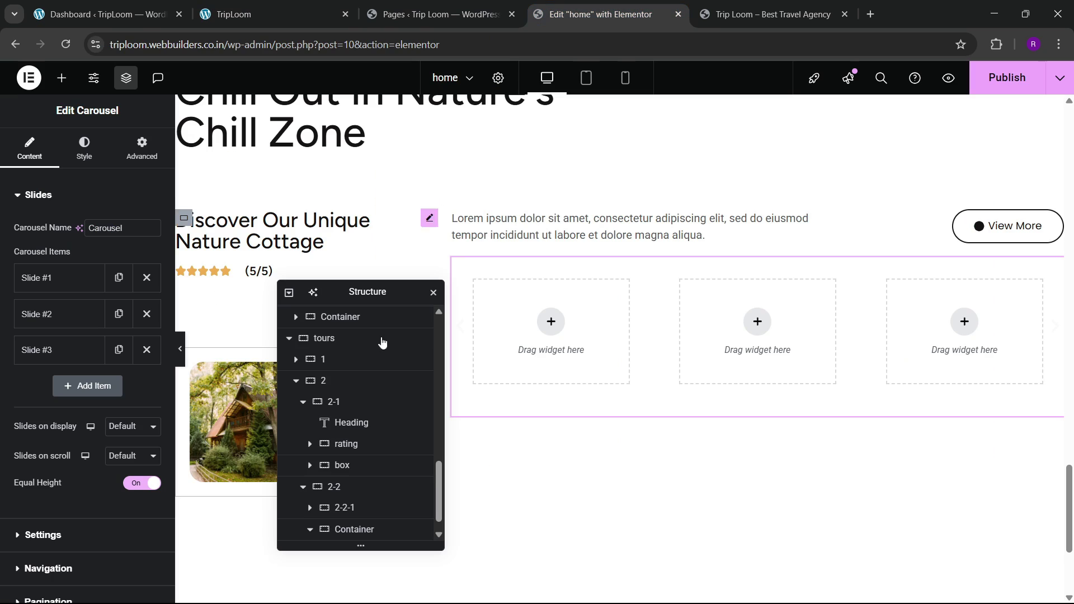
scroll(347, 492, down, 1)
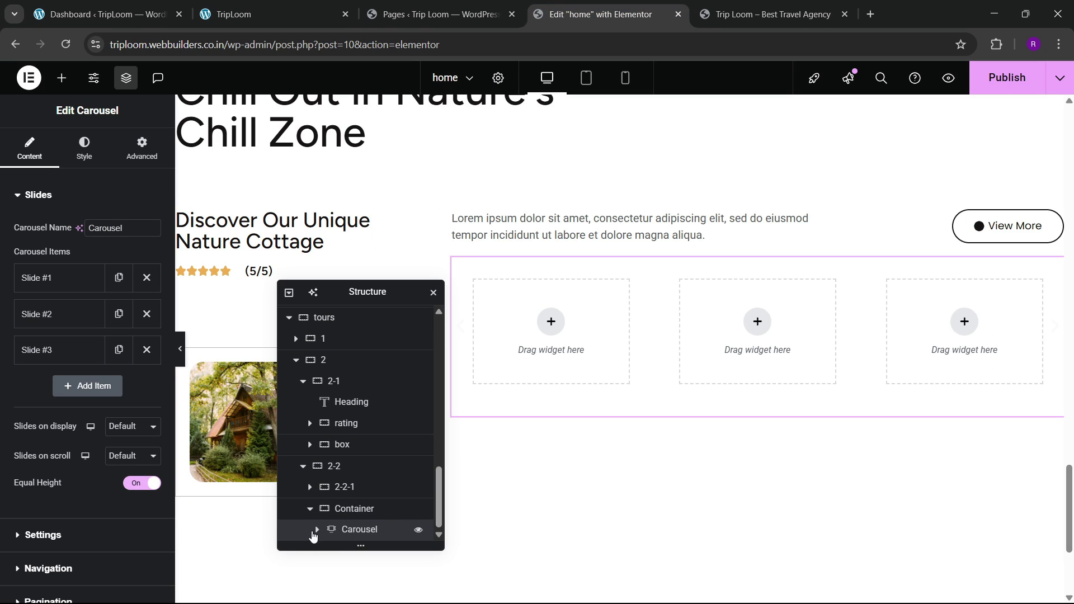
Step: Set the carousel to 2 slides on display, 1 on scroll, speed 3000 ms
click(316, 530)
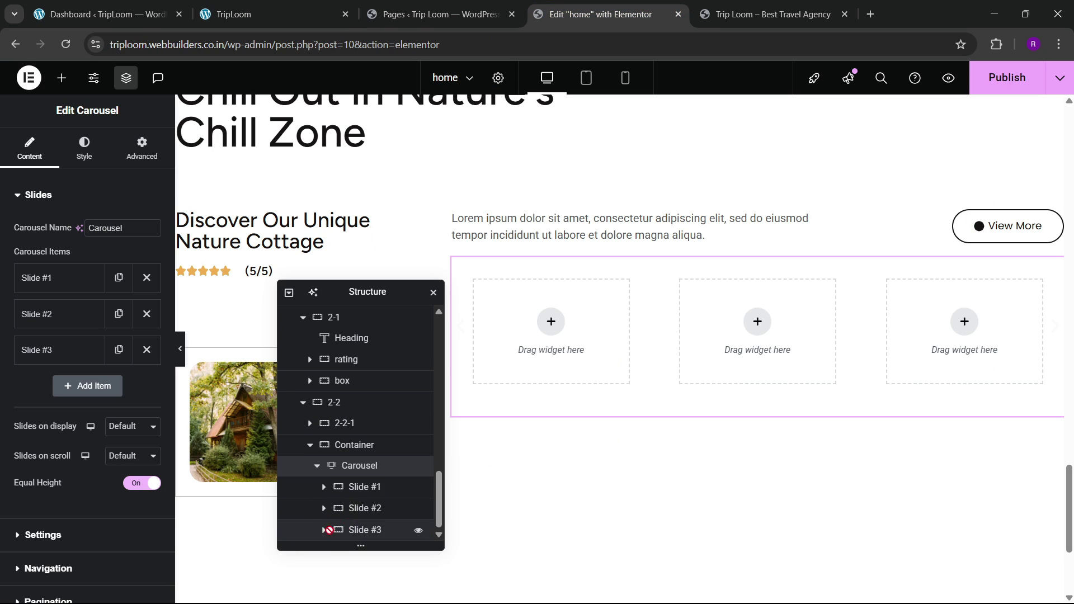
click(123, 432)
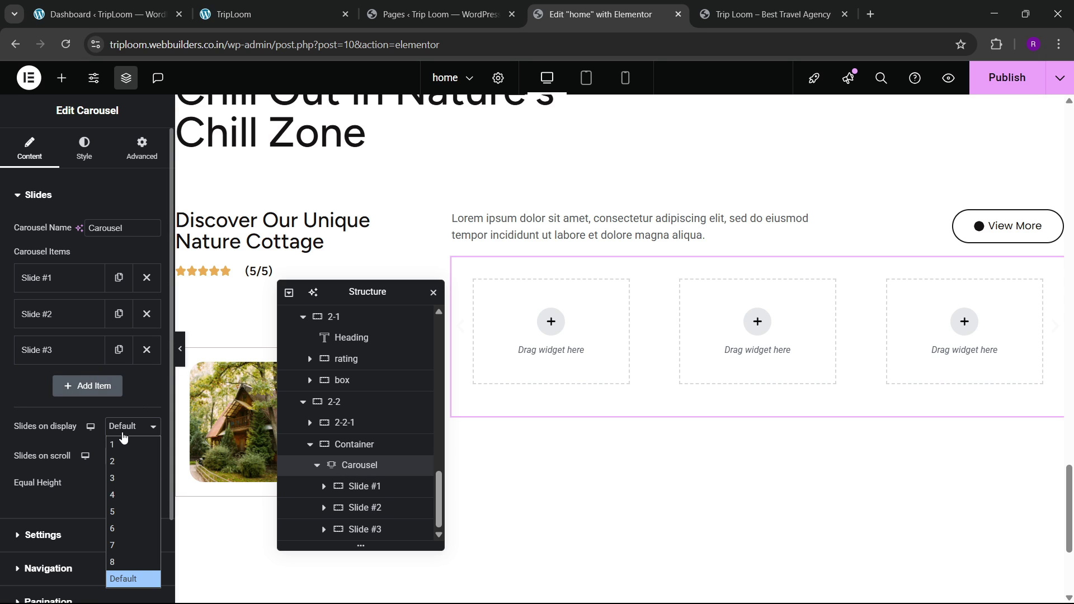
click(120, 455)
click(119, 467)
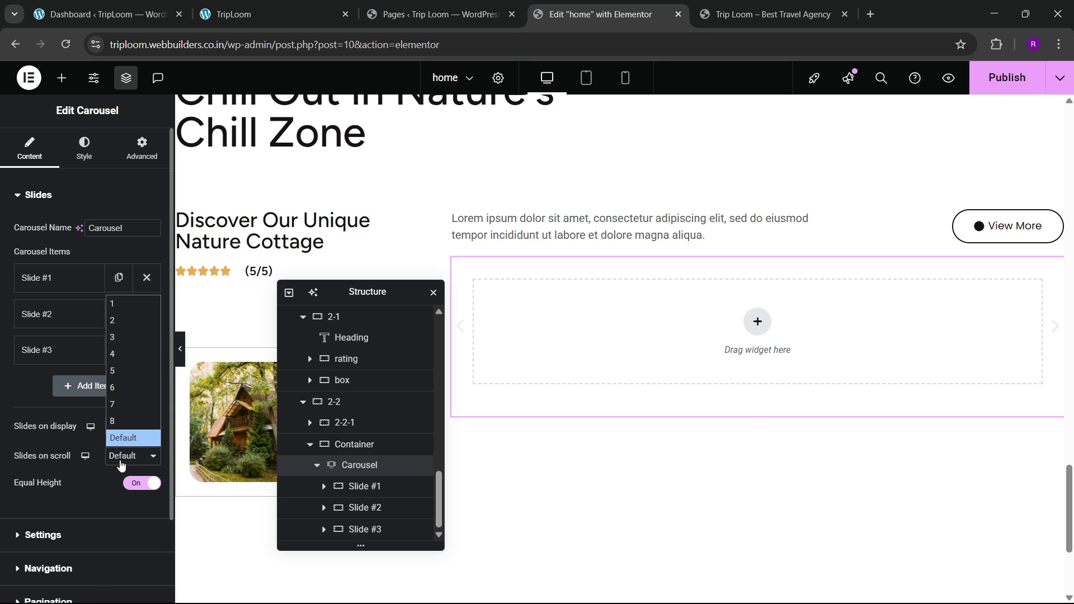
click(129, 317)
scroll(79, 476, down, 2)
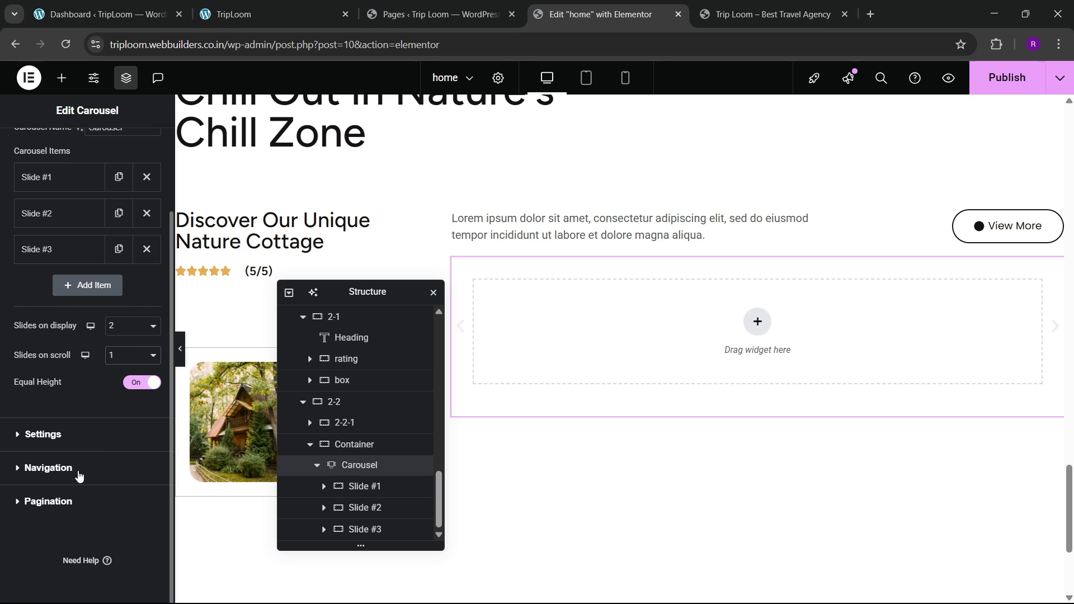
click(72, 435)
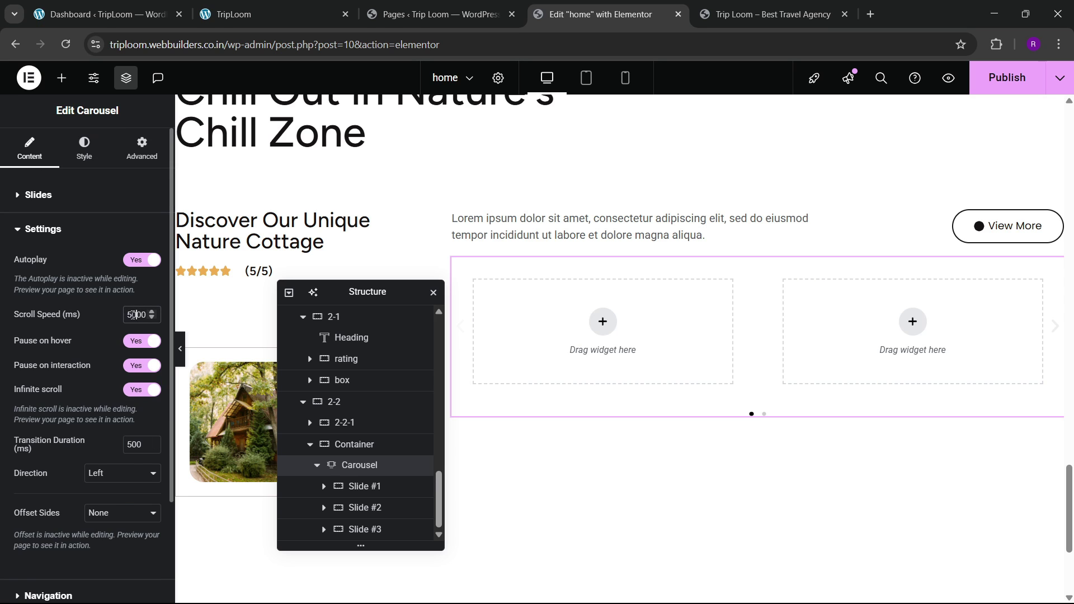
key(BackSpace)
text(3)
scroll(127, 352, down, 1)
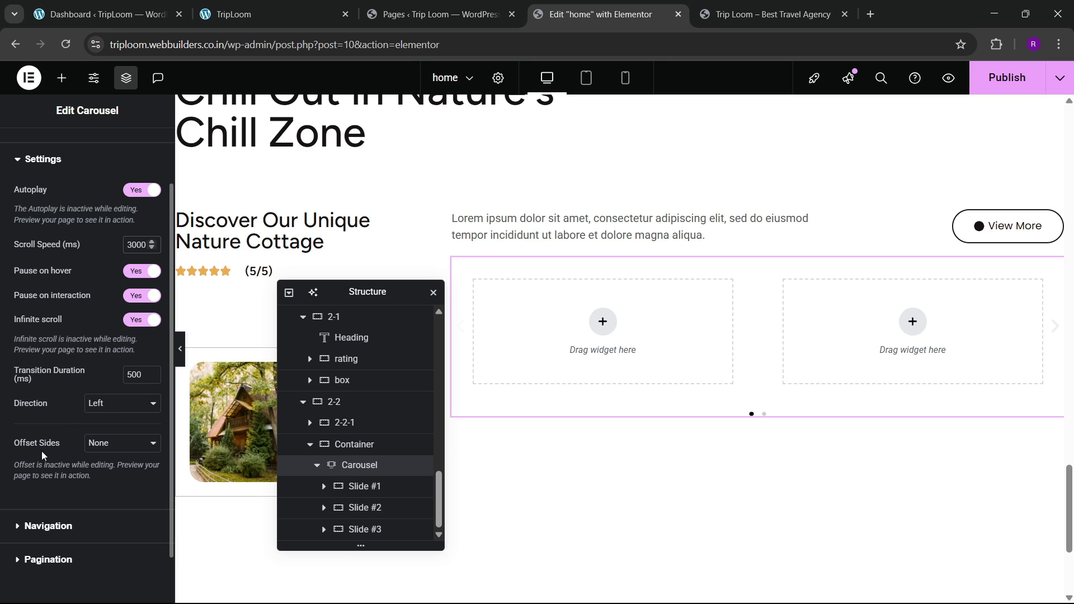
Step: Hide the carousel's arrows and set its pagination to None
click(40, 527)
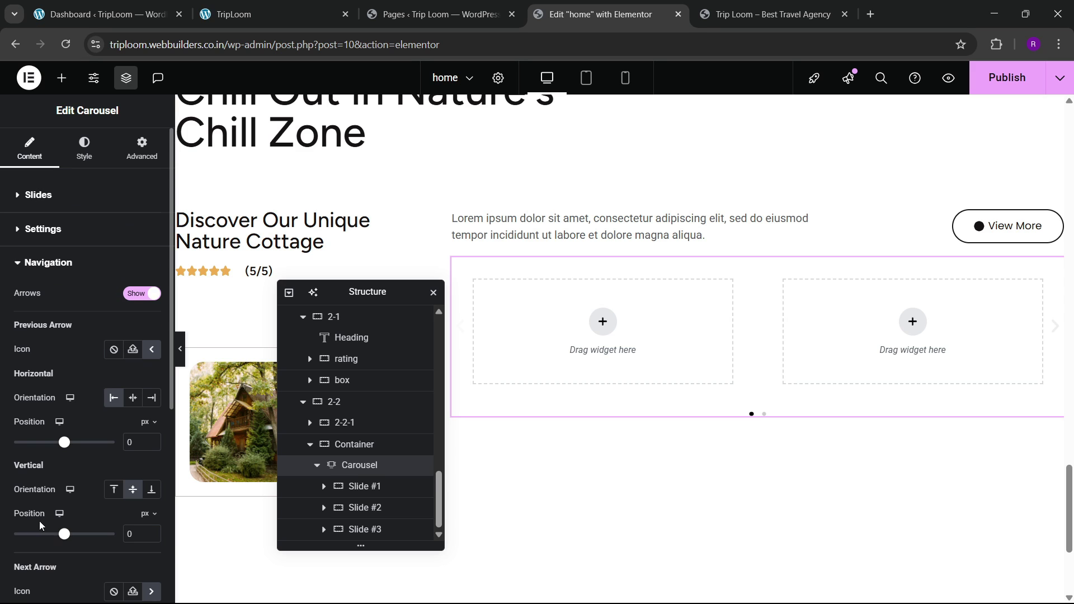
click(142, 294)
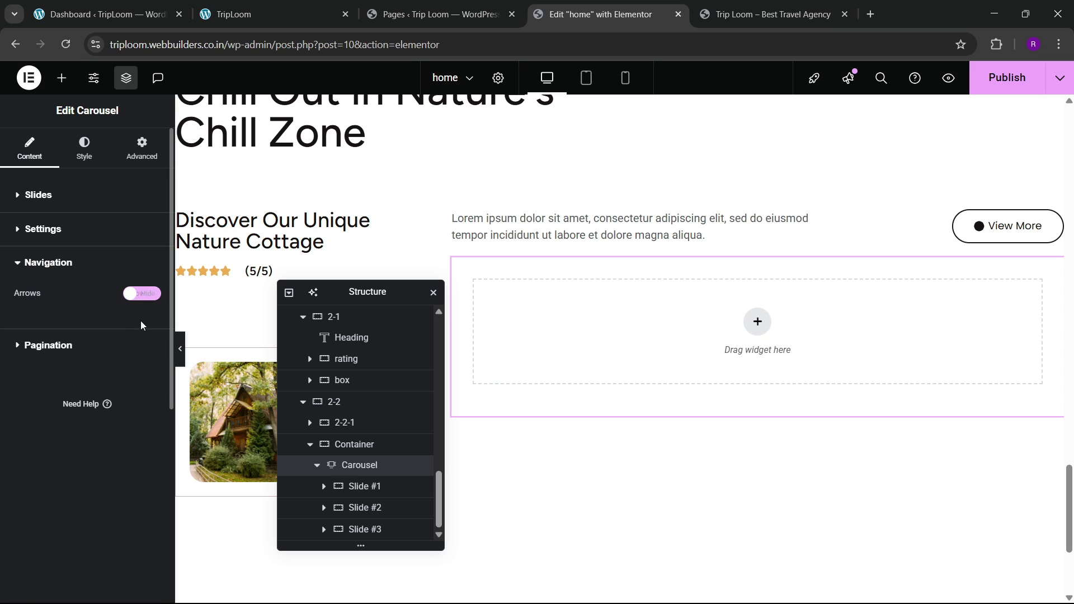
click(81, 351)
click(127, 330)
click(105, 344)
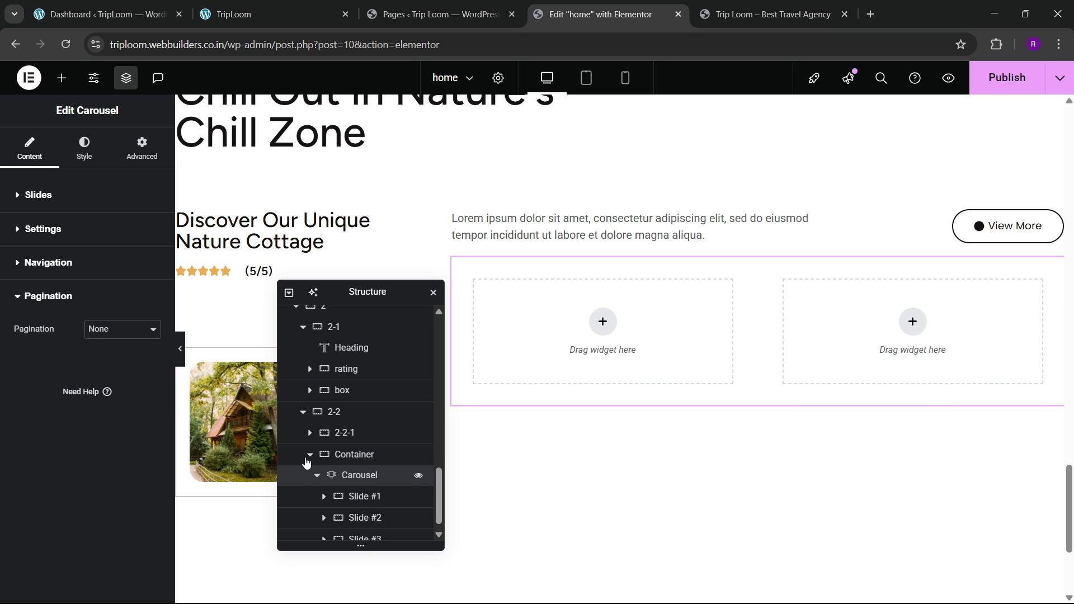
Step: Make Slide #1 full width and place an Image widget inside it
click(323, 486)
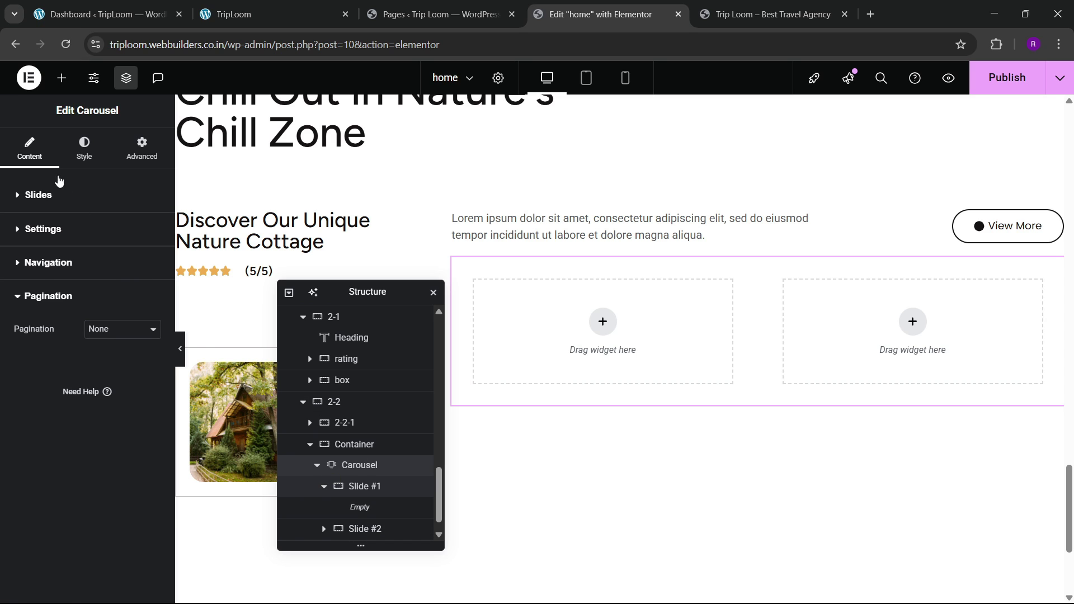
click(38, 192)
click(142, 148)
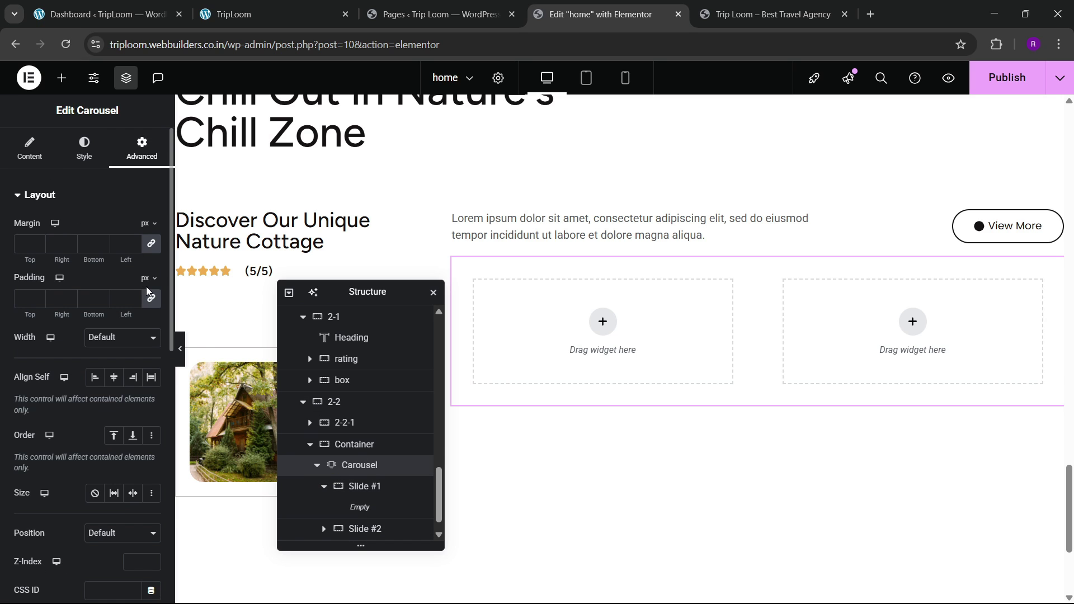
click(361, 486)
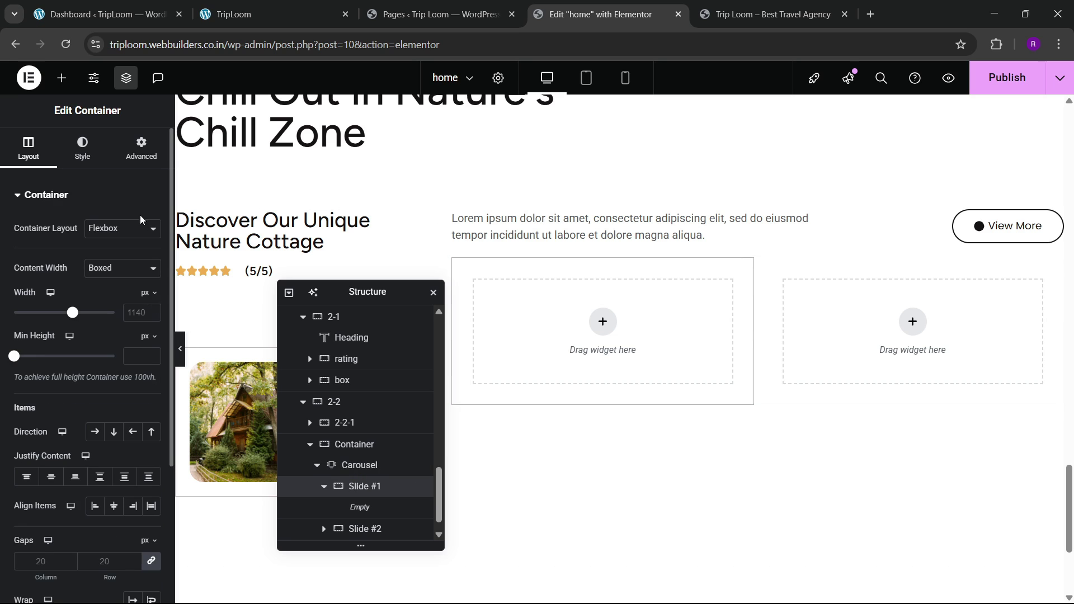
click(107, 303)
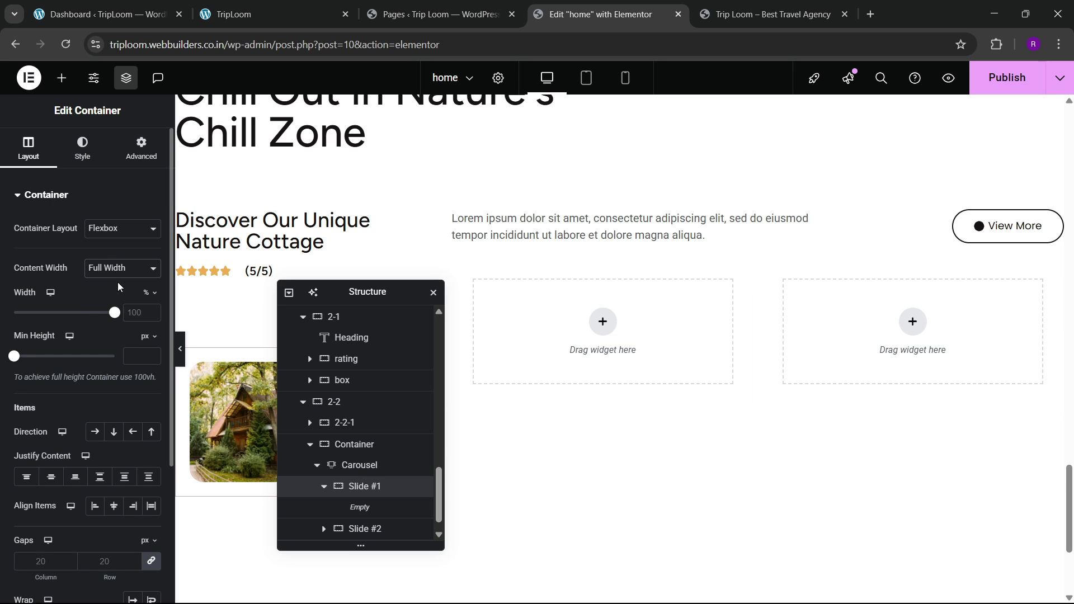
click(141, 149)
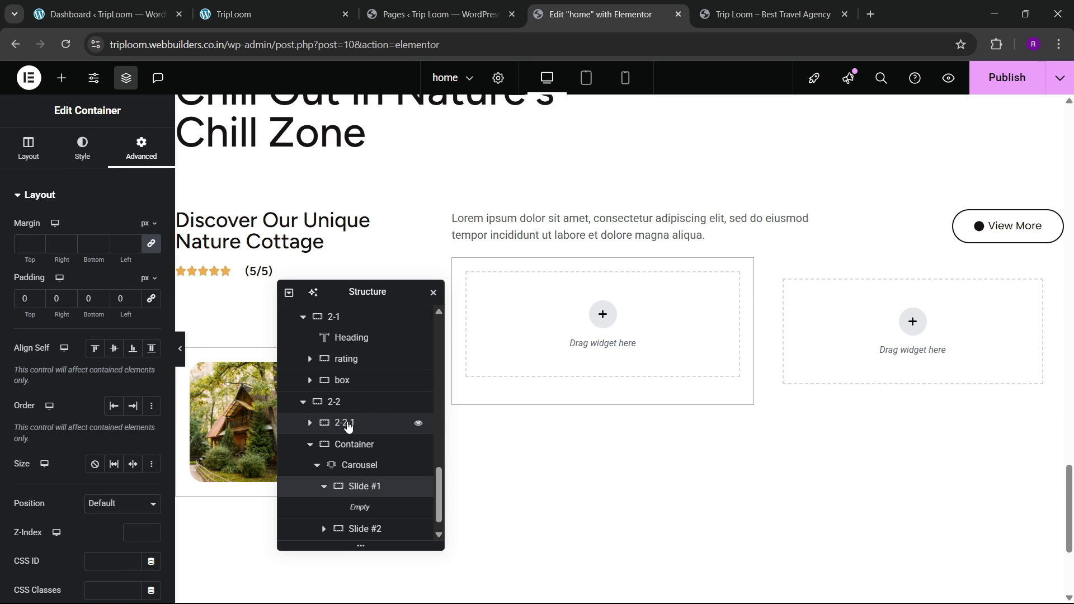
click(61, 77)
drag(114, 366, 559, 321)
Step: Insert the garden cottage photo with the couple into Slide #1's image
click(298, 6)
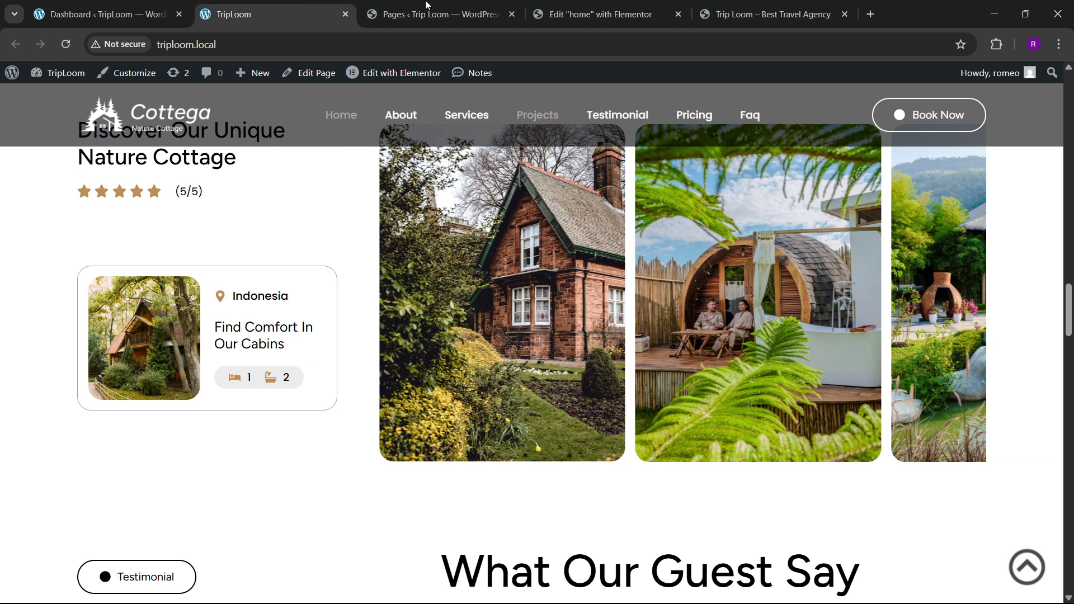
click(540, 15)
click(56, 252)
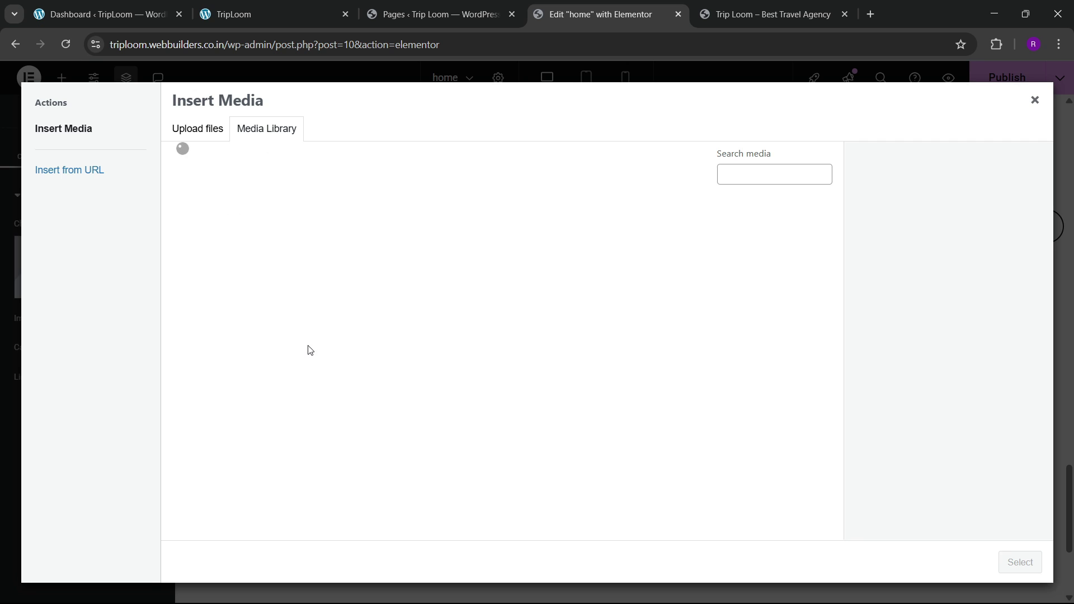
click(703, 265)
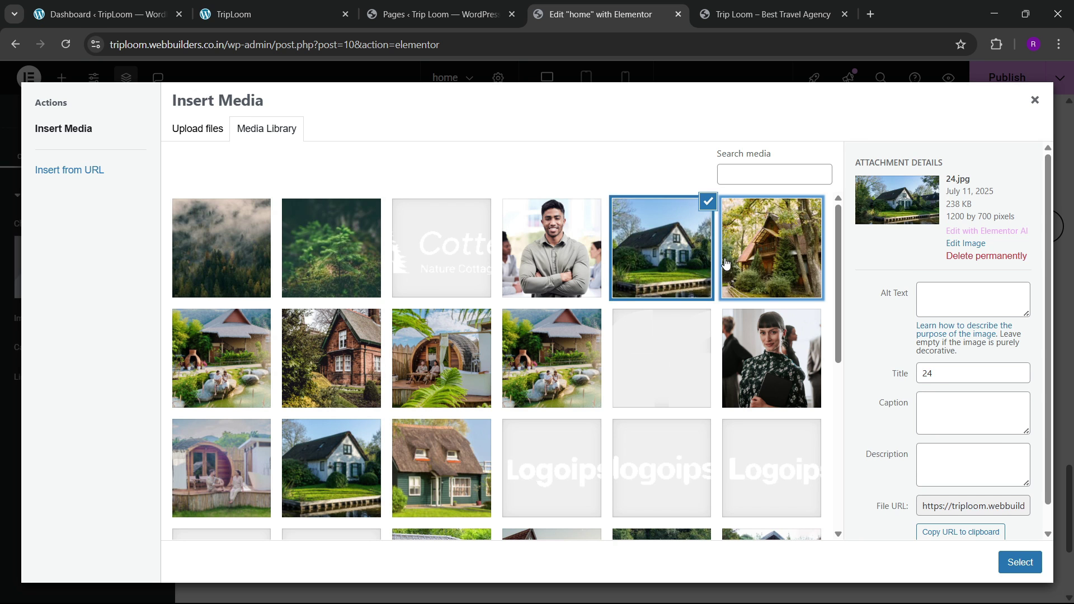
click(772, 249)
click(229, 357)
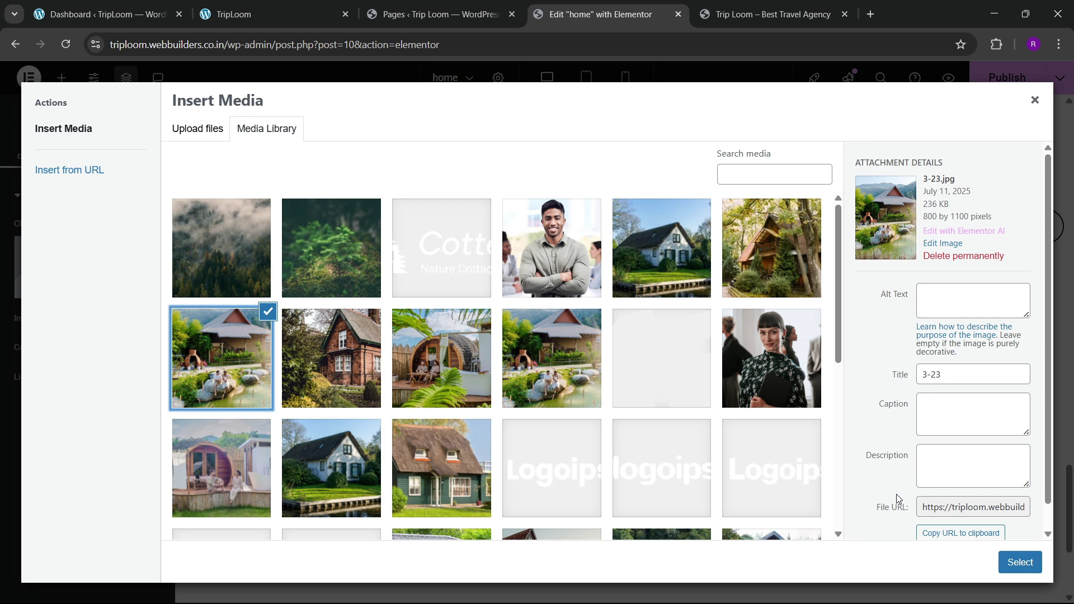
click(1010, 562)
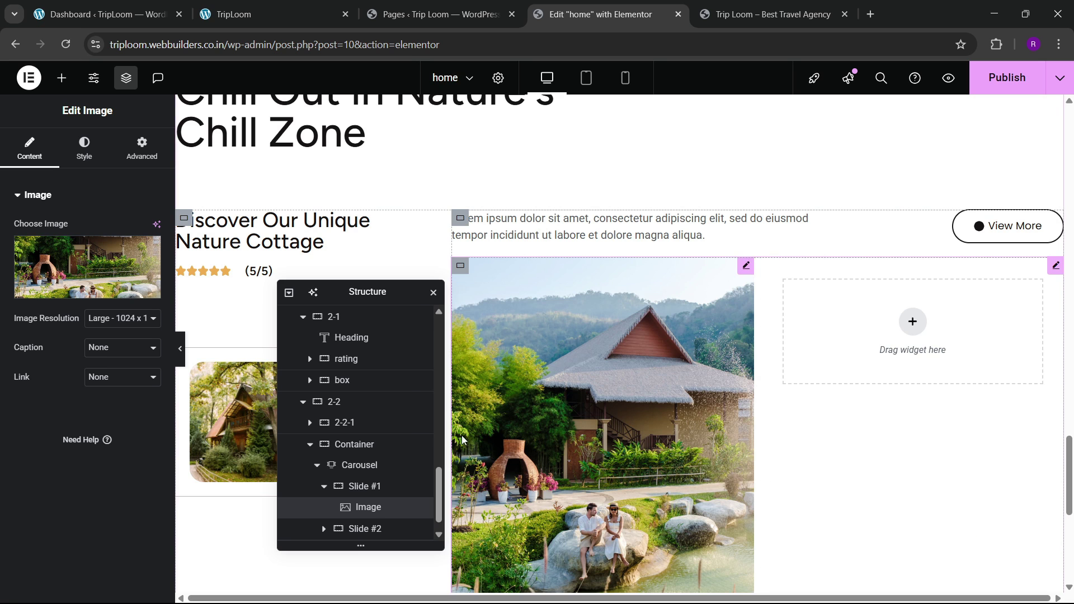
Step: Set the image to full resolution and review its style settings
click(120, 318)
click(102, 434)
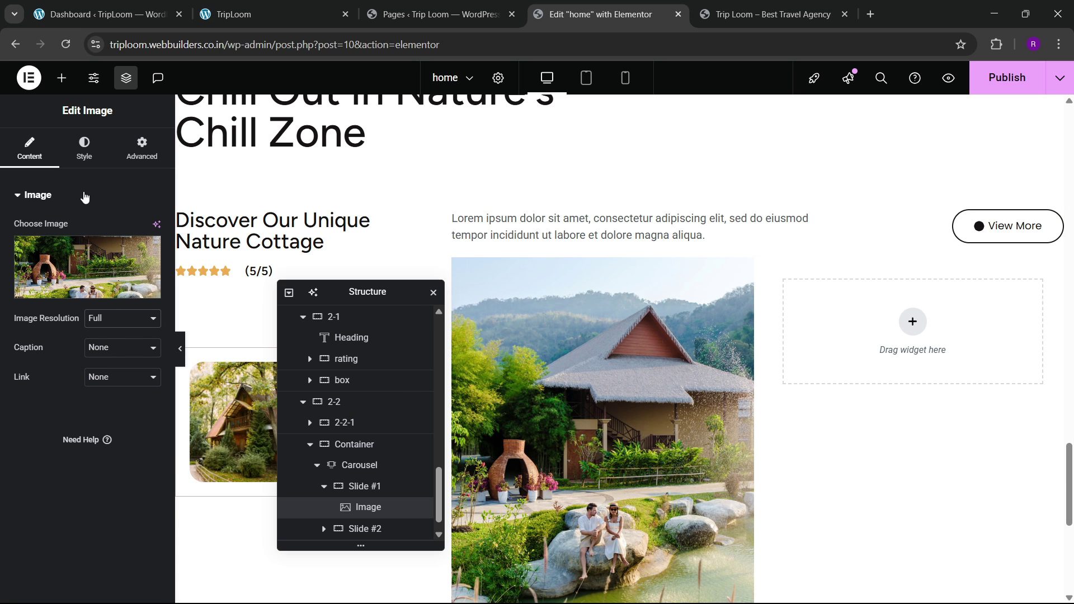
click(81, 154)
scroll(51, 401, down, 3)
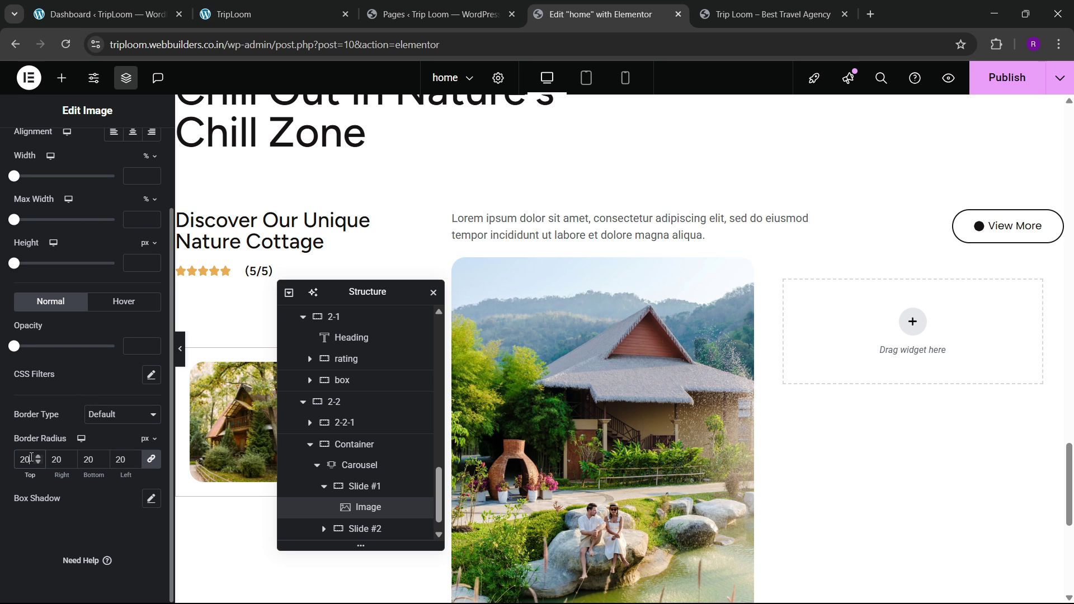
scroll(640, 335, down, 1)
scroll(641, 351, down, 3)
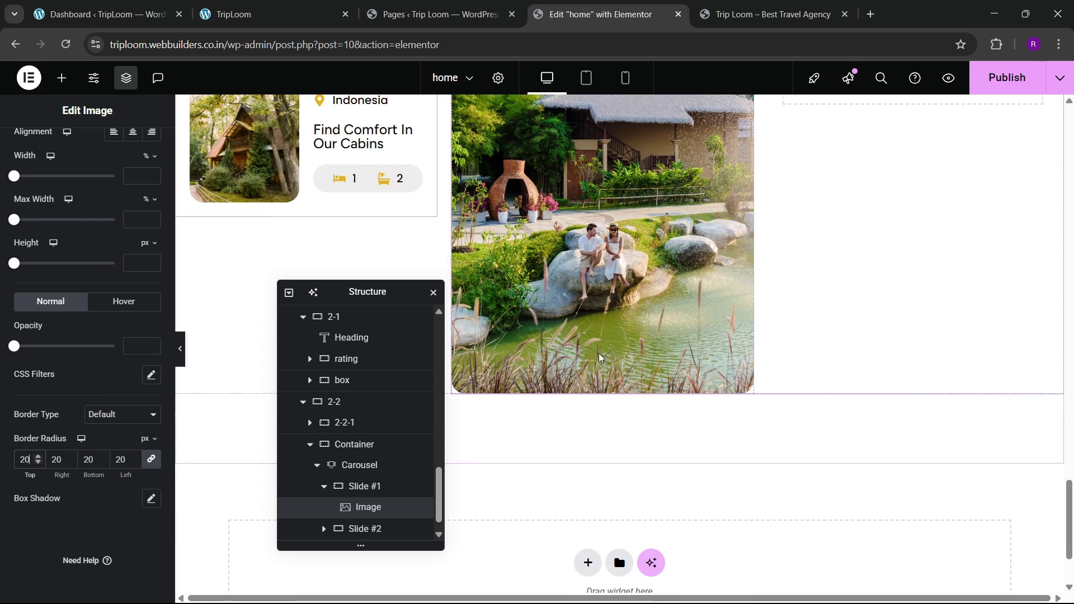
scroll(341, 467, down, 1)
click(323, 465)
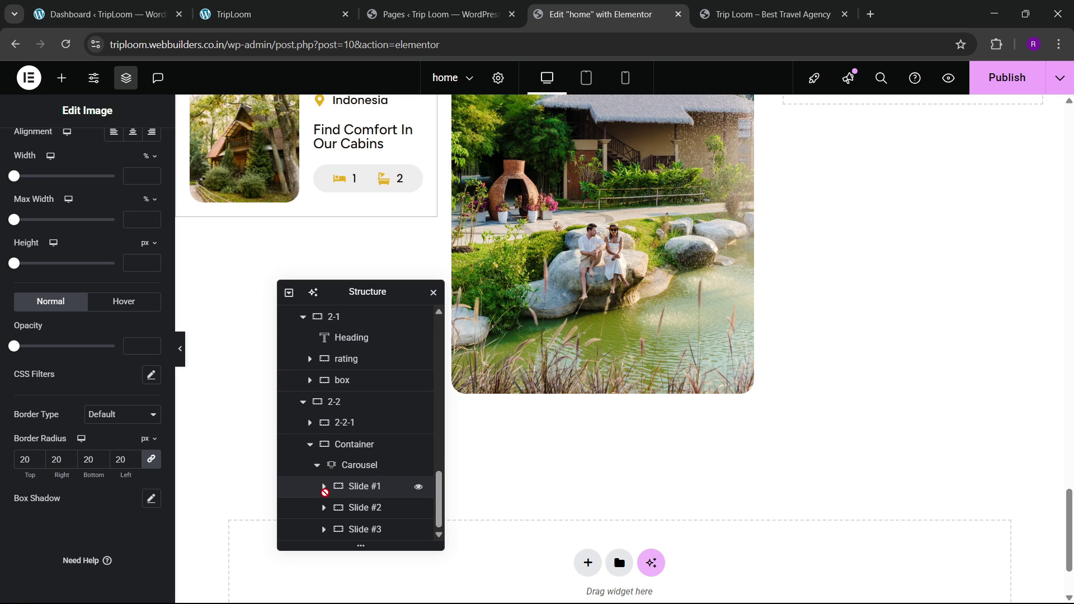
Step: Delete Slides #2 and #3, then duplicate Slide #1 into four copies
click(332, 460)
click(28, 152)
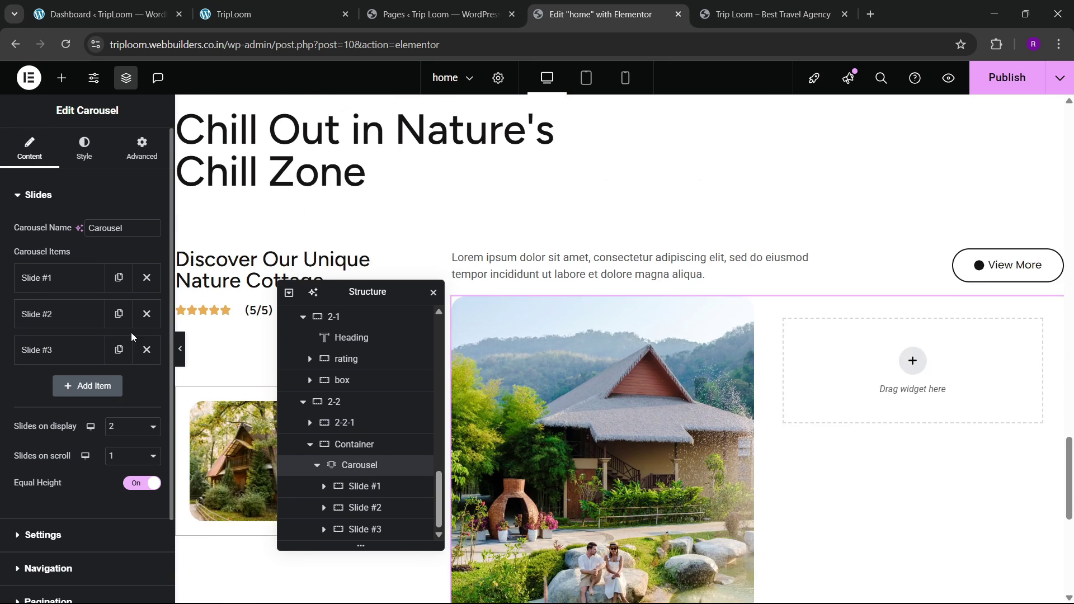
click(147, 319)
click(146, 319)
click(119, 281)
click(114, 322)
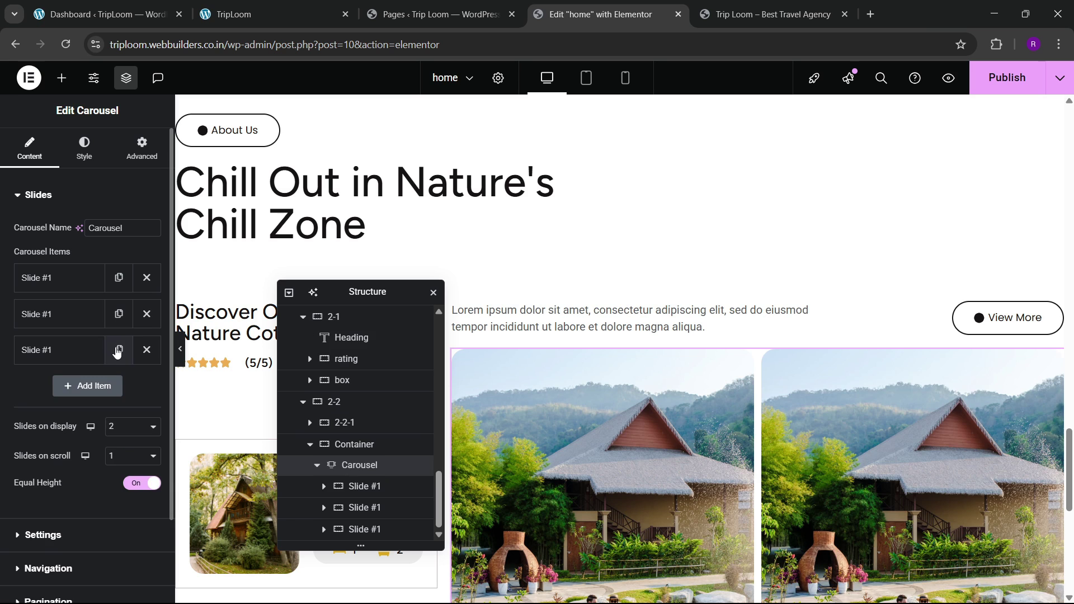
click(117, 349)
scroll(637, 375, down, 6)
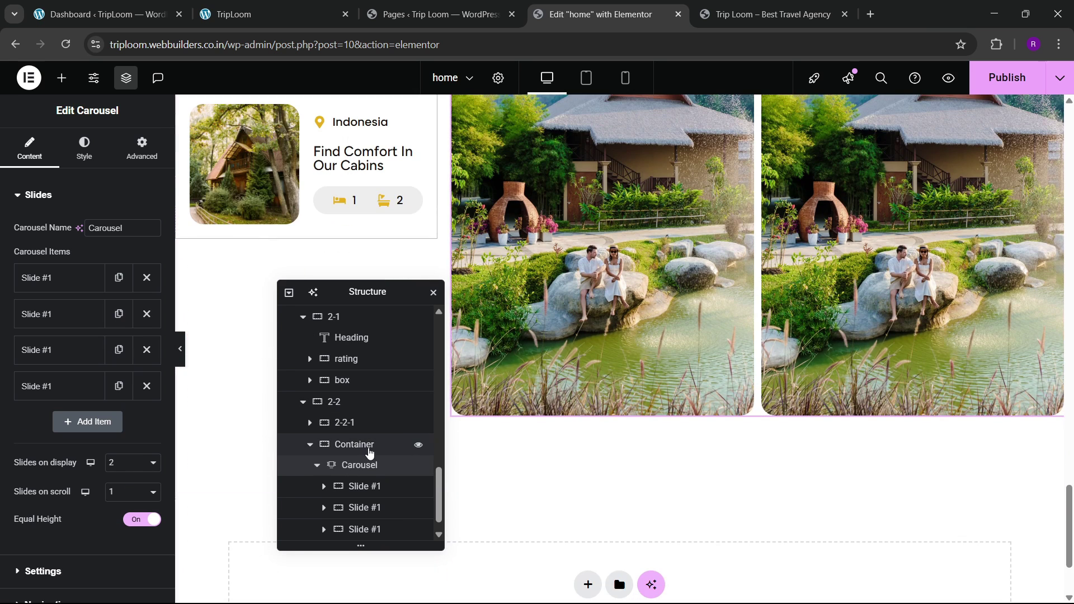
Step: Change the carousel's gap between slides from 10 to 20 and check the live site
click(369, 447)
click(362, 466)
click(84, 149)
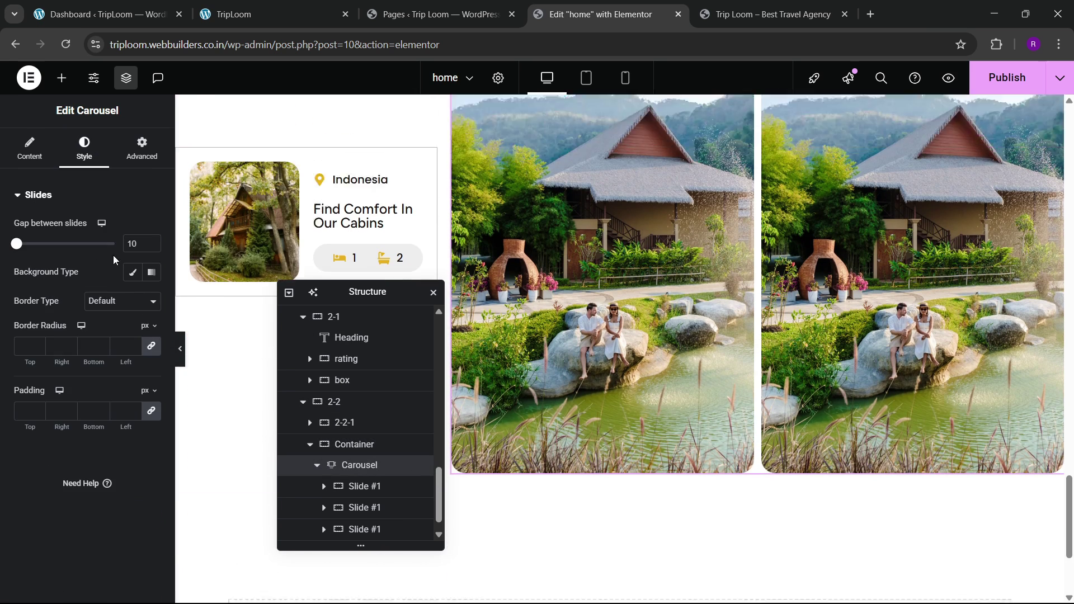
drag(140, 244, 110, 235)
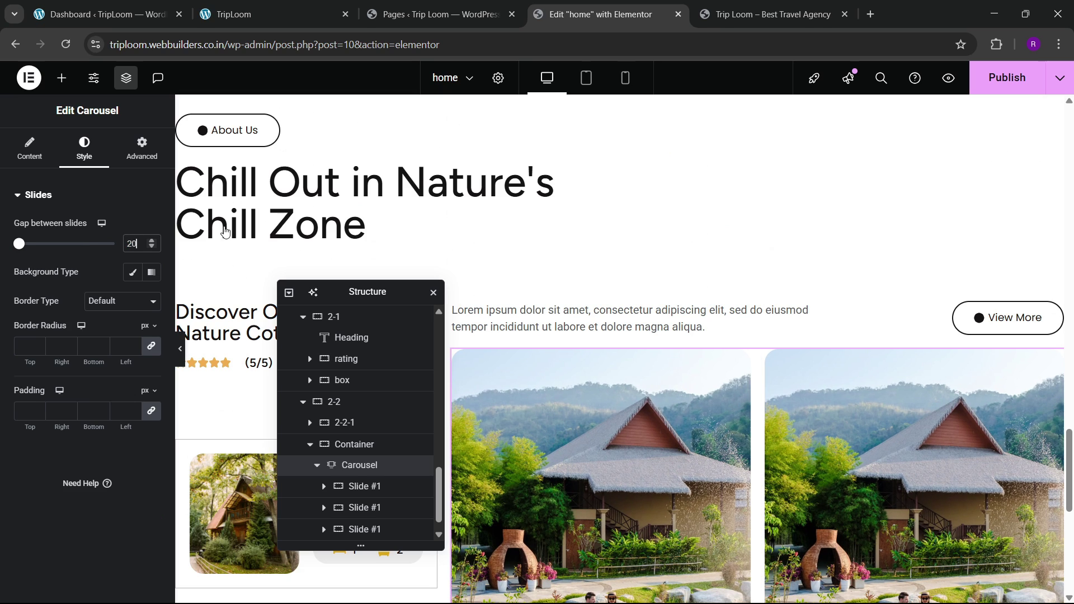
click(242, 2)
click(587, 14)
scroll(572, 370, down, 3)
scroll(593, 431, down, 1)
scroll(595, 435, up, 3)
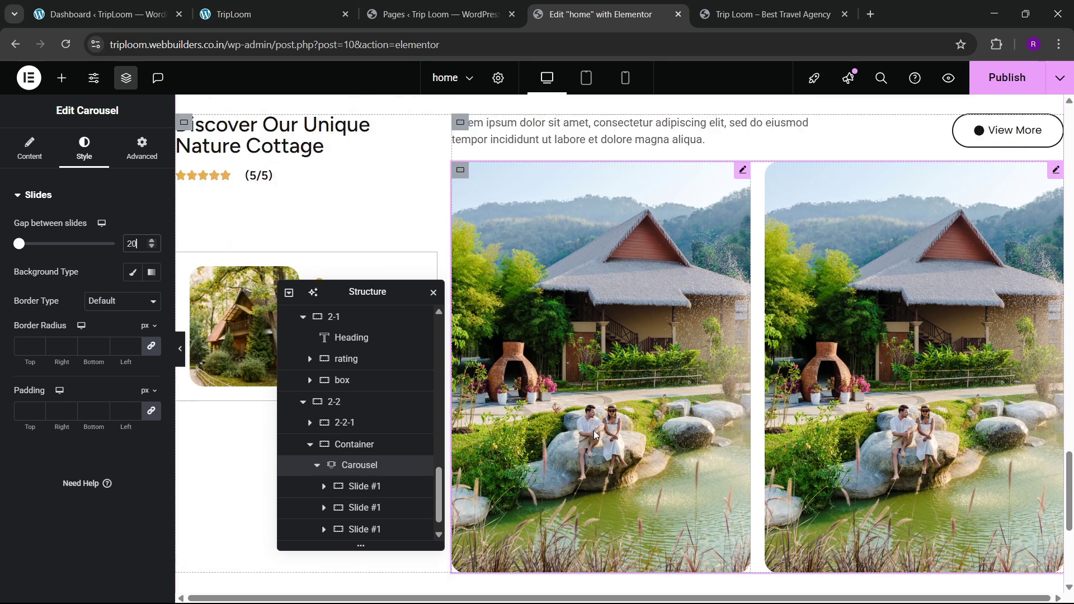
scroll(764, 436, down, 2)
scroll(764, 436, down, 1)
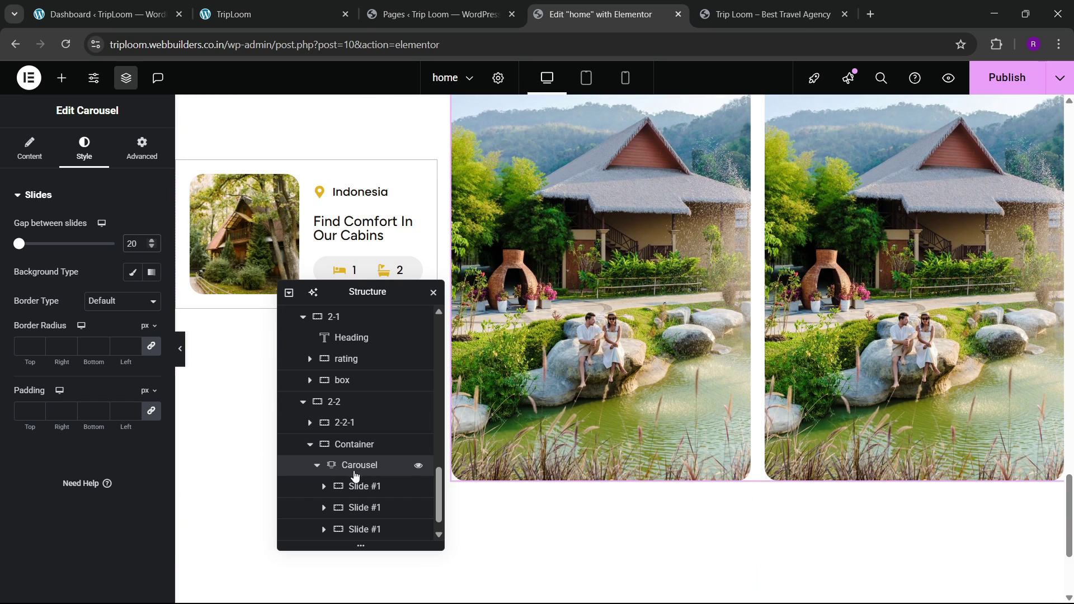
click(270, 14)
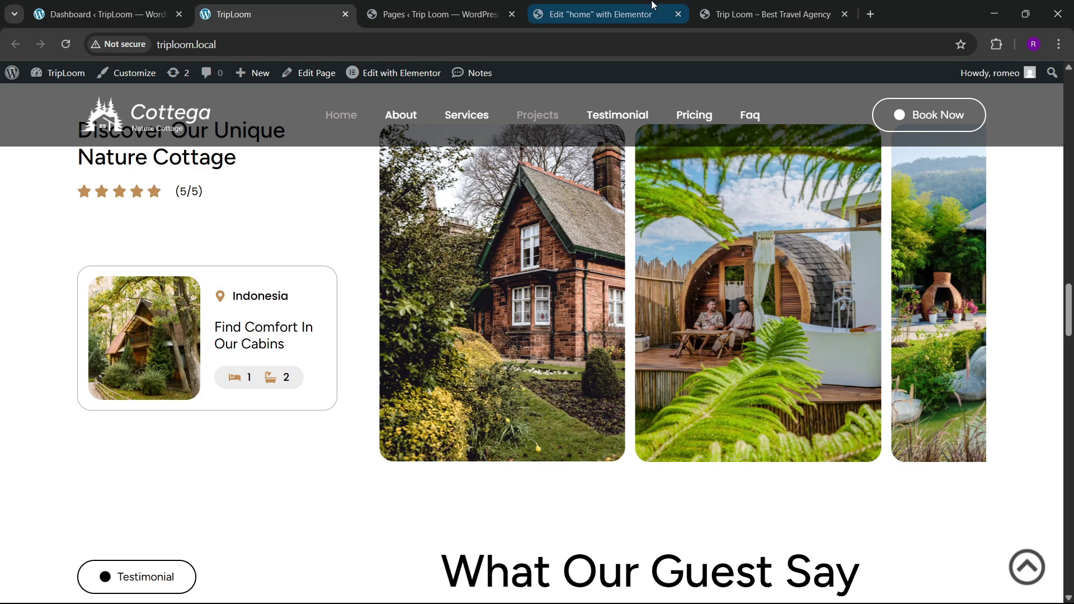
click(609, 5)
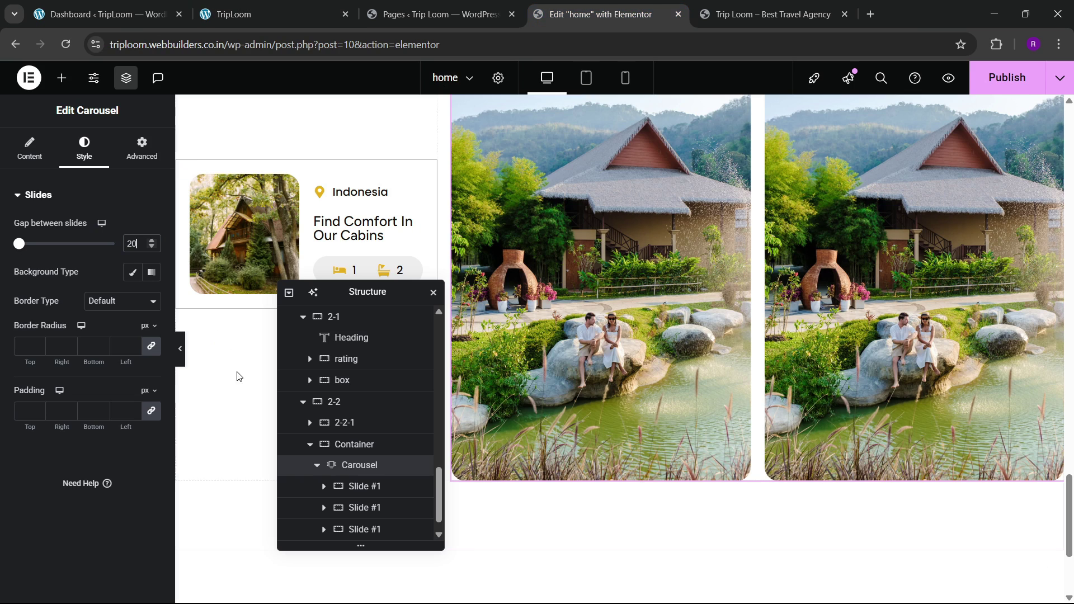
Step: Set the carousel's Offset Sides to Right with width 120, then publish the home page
click(31, 159)
scroll(57, 414, down, 2)
click(57, 502)
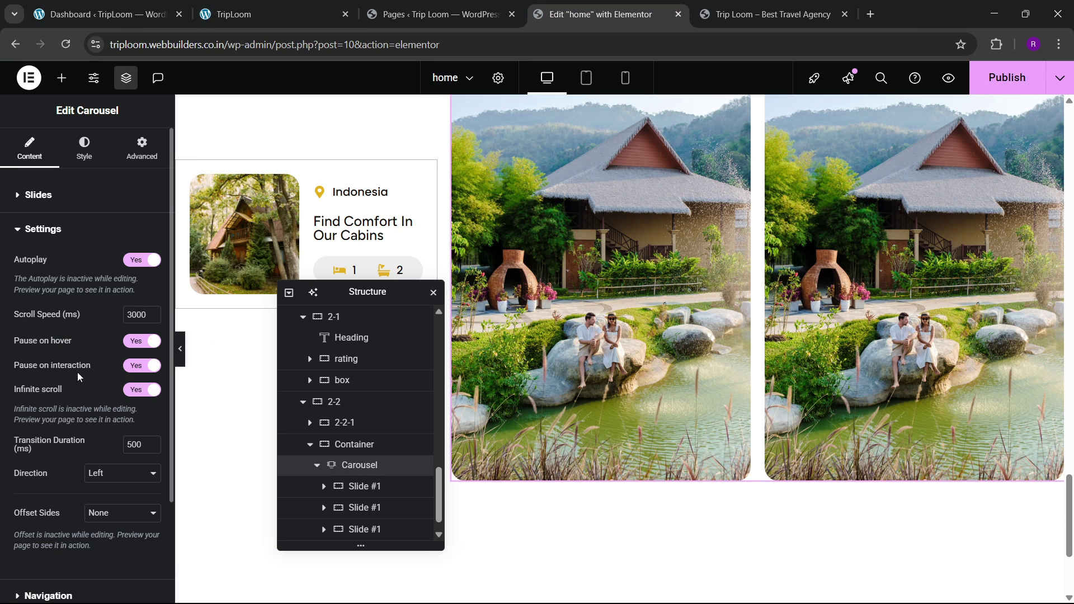
scroll(66, 438, down, 2)
click(111, 390)
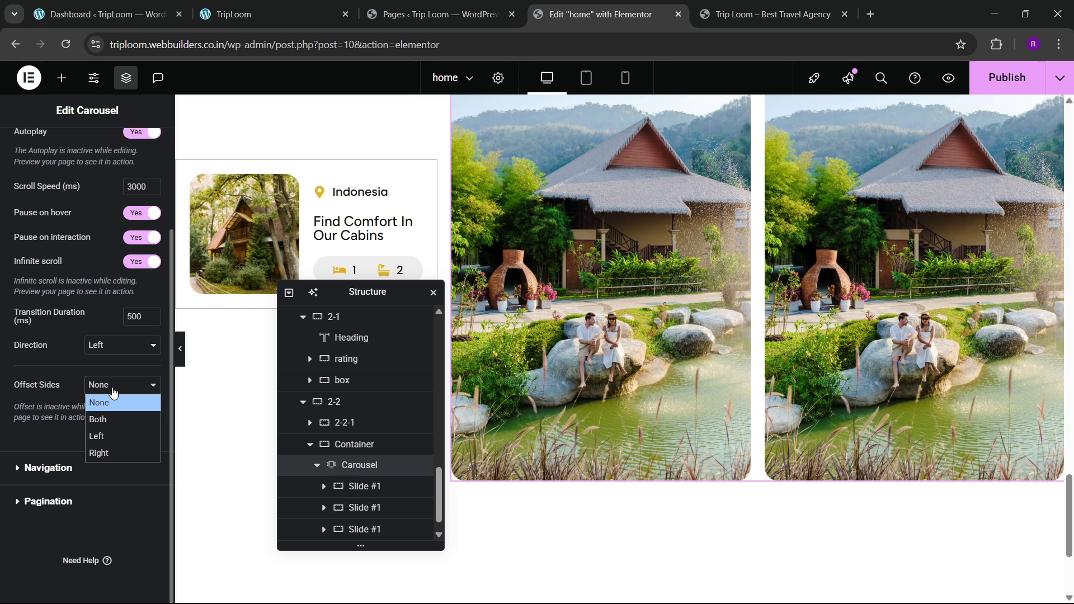
click(101, 453)
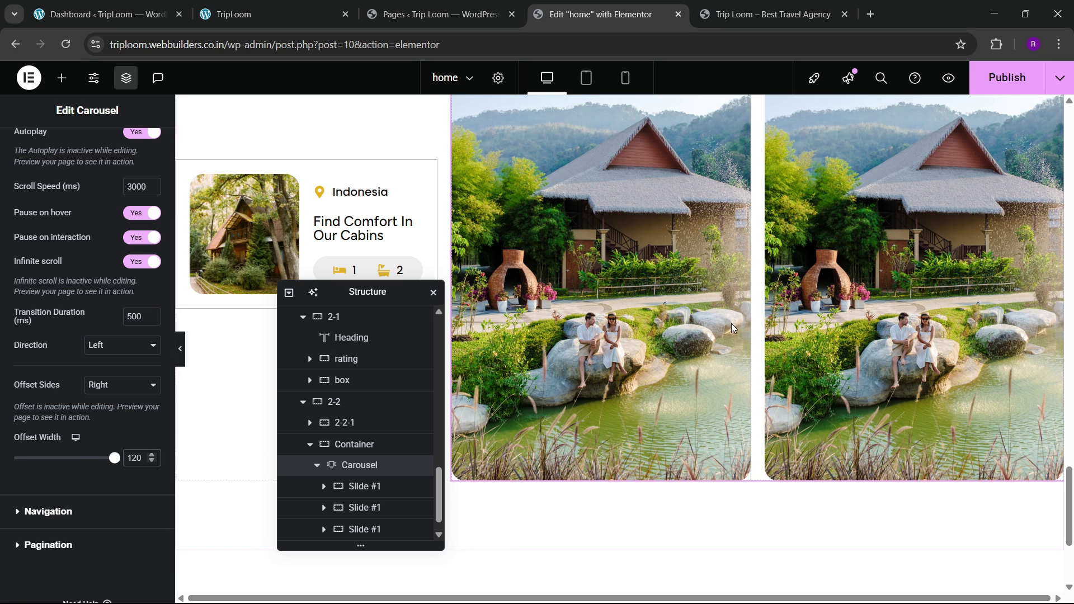
scroll(734, 328, up, 3)
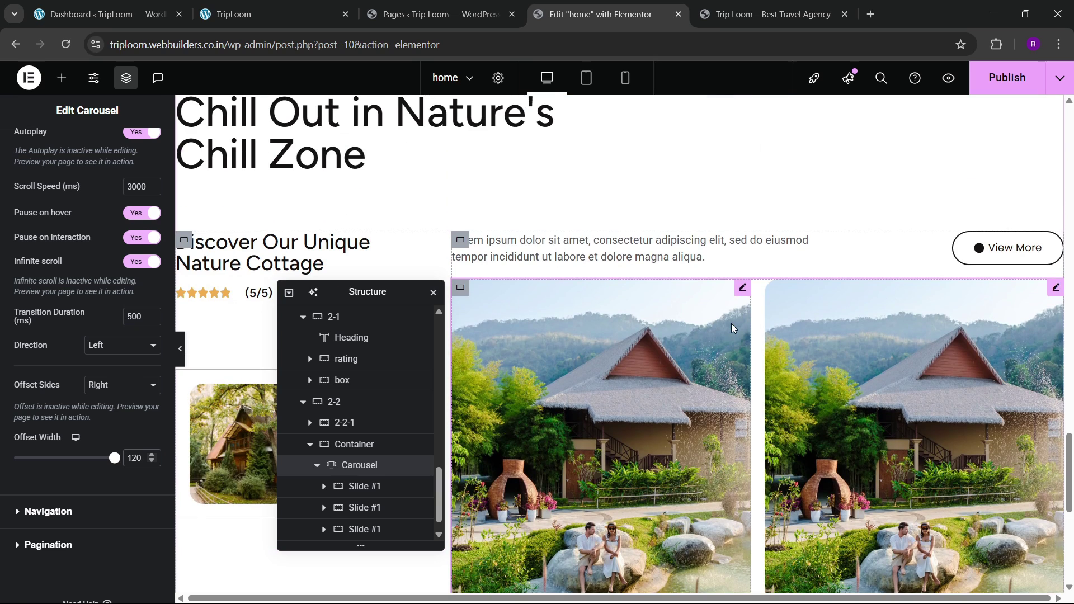
click(1007, 82)
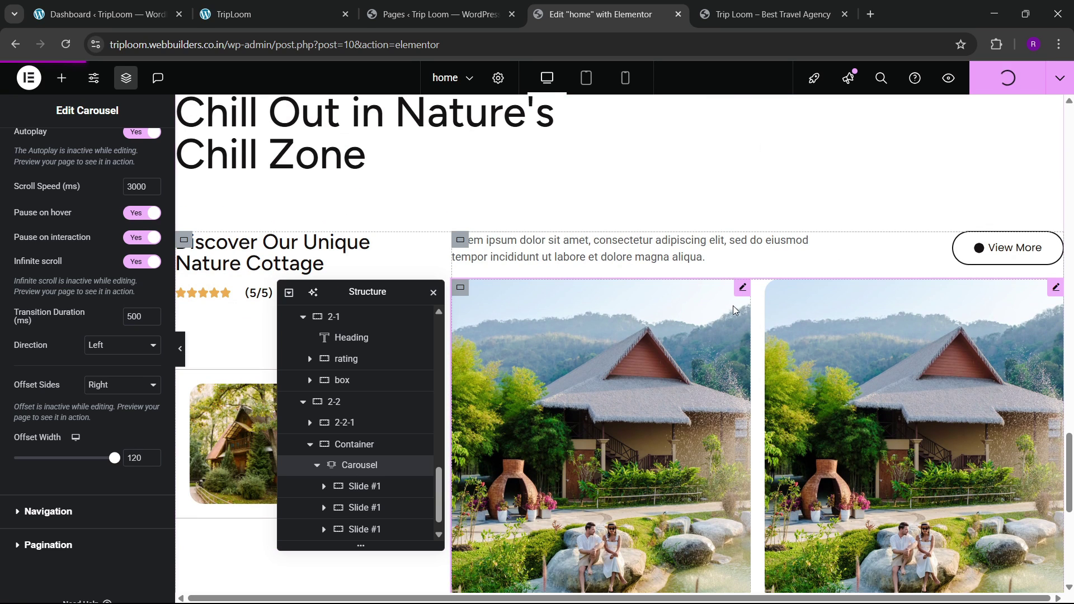
Step: Reload the published TripLoom site to view the new pond-cottage carousel, then return to the editor
click(296, 14)
scroll(249, 282, up, 3)
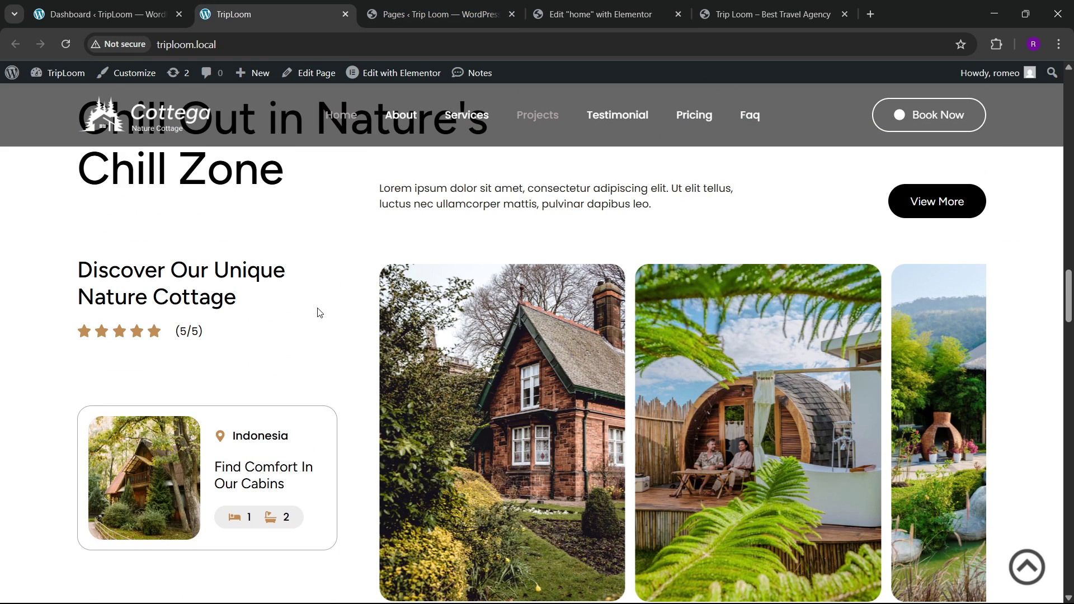
click(436, 14)
click(545, 10)
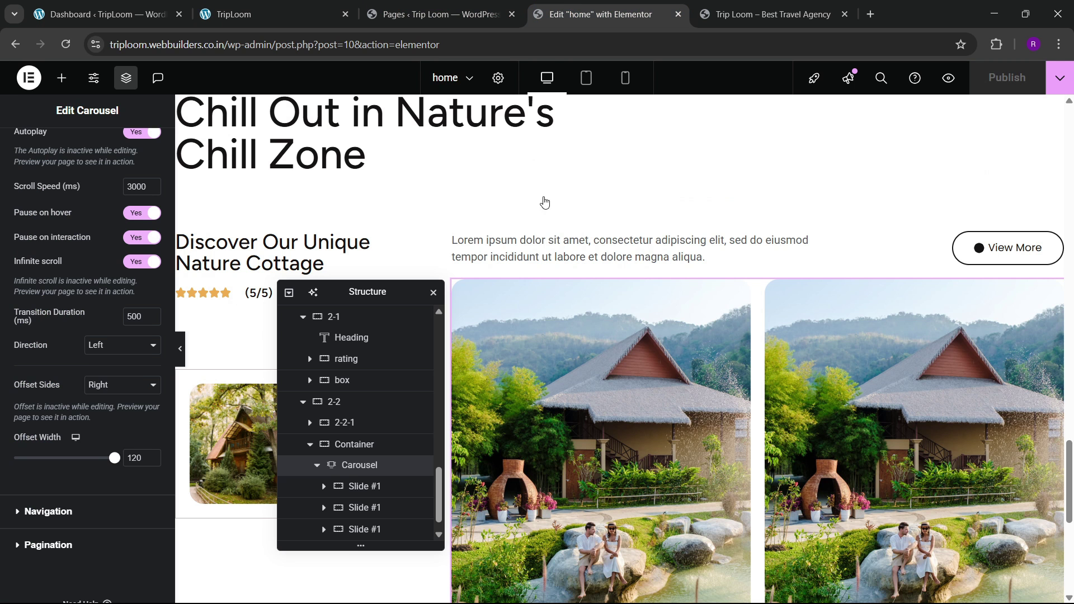
click(772, 14)
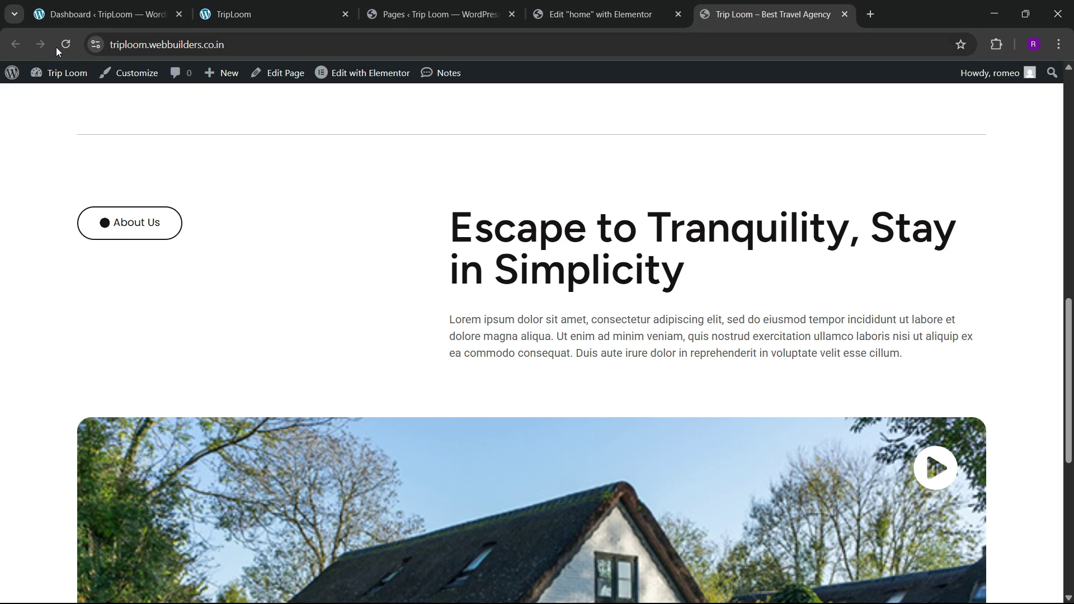
click(76, 46)
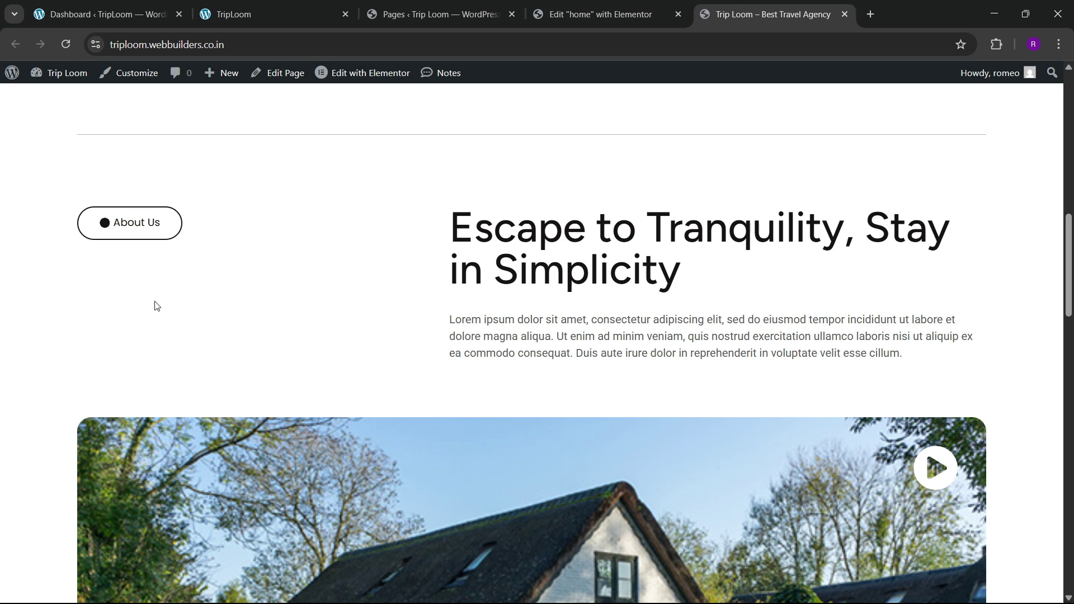
scroll(385, 304, down, 15)
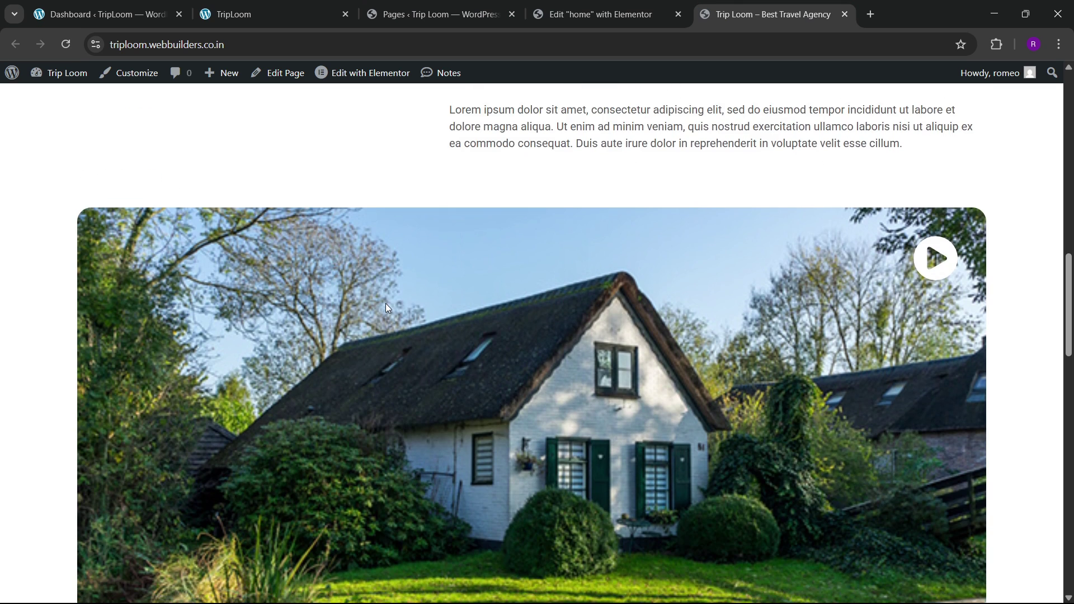
scroll(387, 310, down, 10)
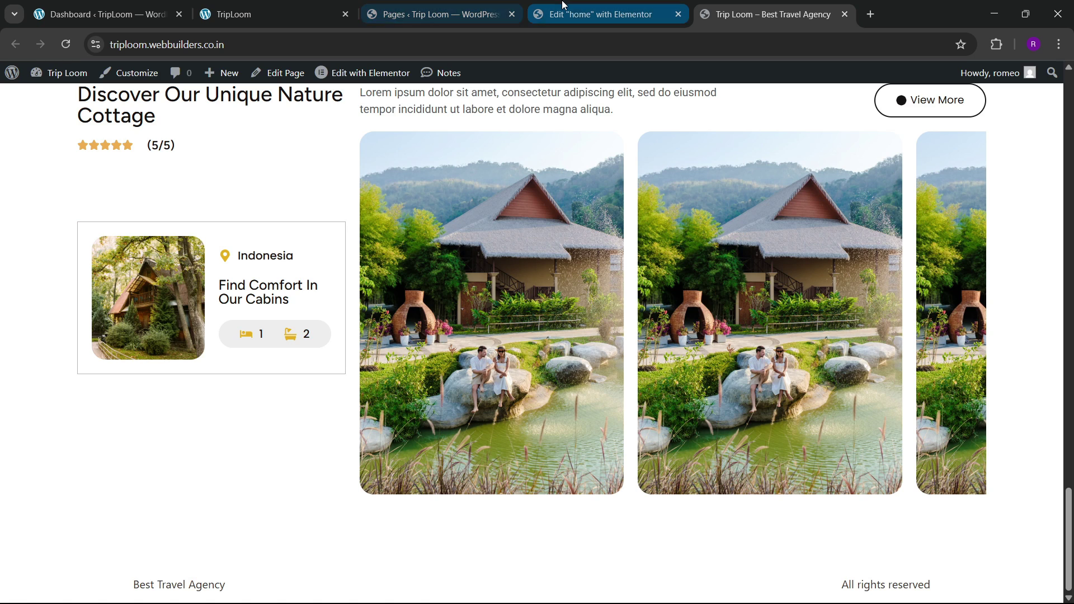
click(601, 14)
Step: Round the Indonesia card container's border radius to 20
scroll(299, 387, down, 2)
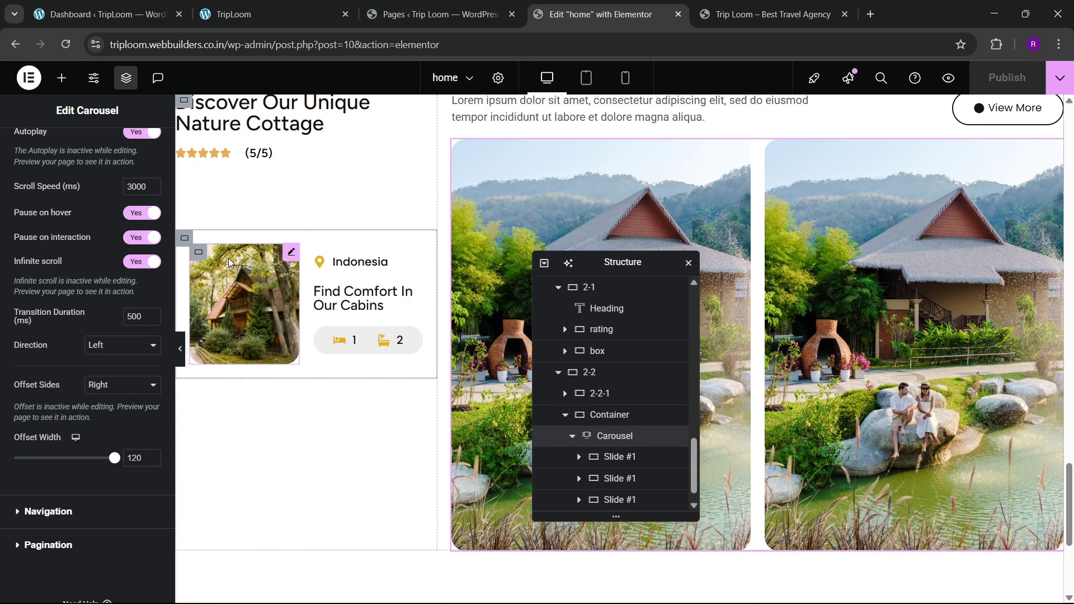
click(185, 239)
click(89, 150)
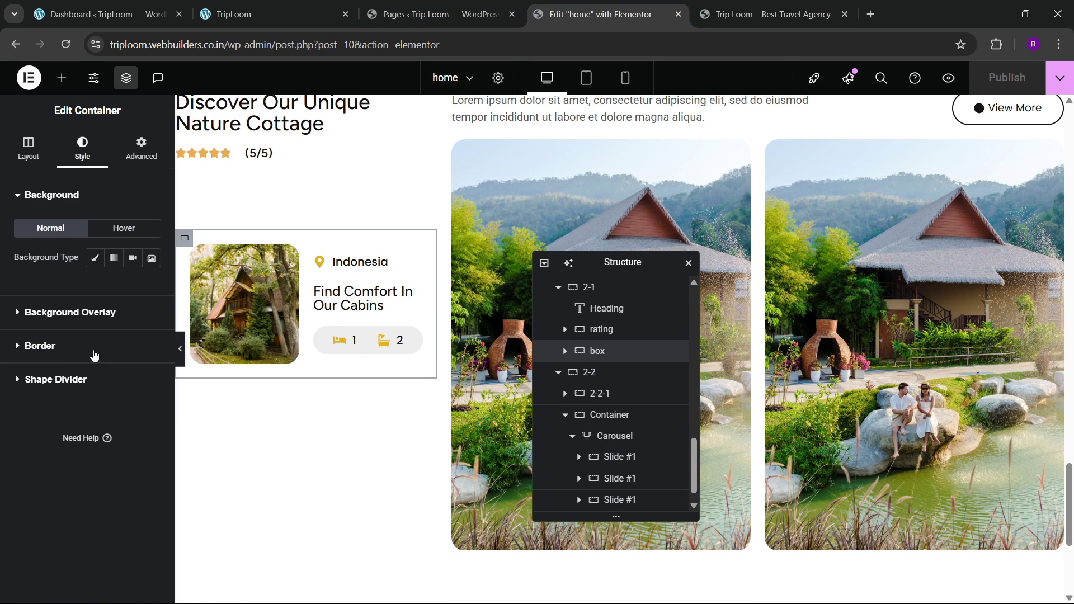
click(40, 346)
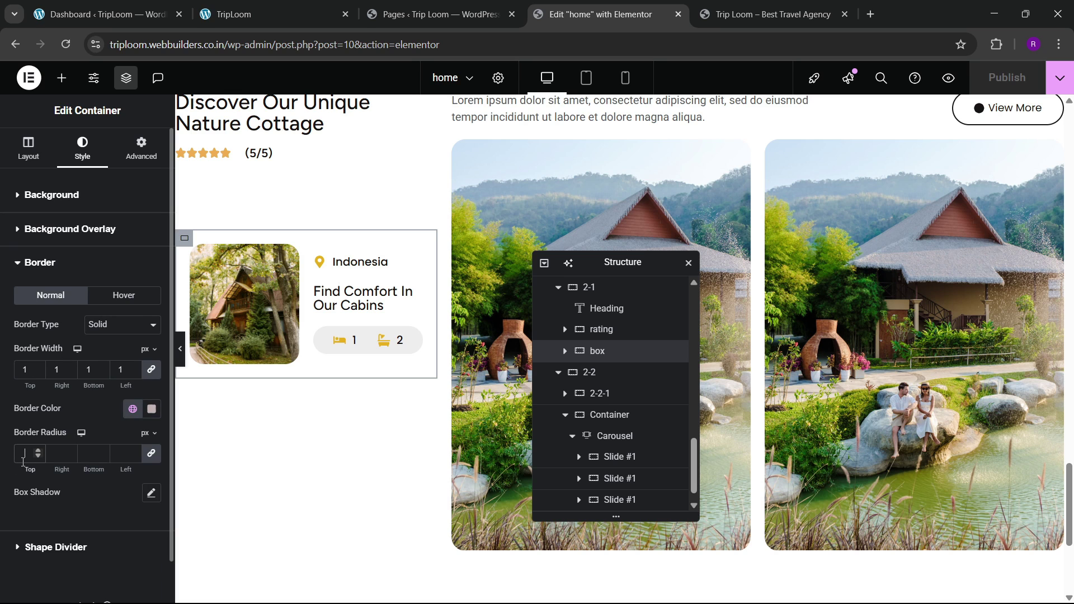
click(23, 460)
text(20)
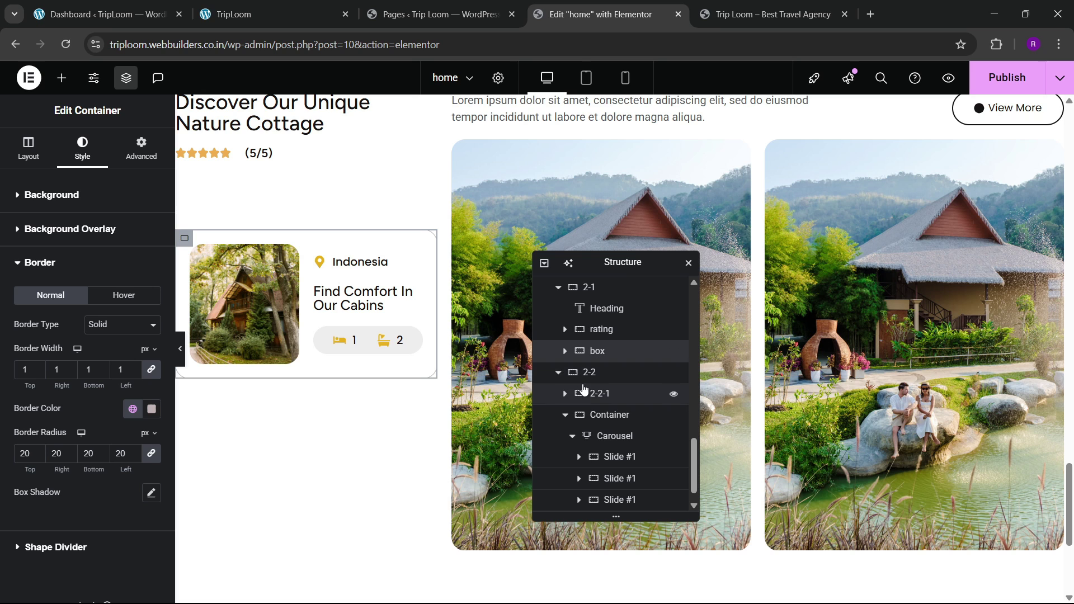
Step: Set the cottage section's parent container gap to 60
scroll(582, 390, up, 2)
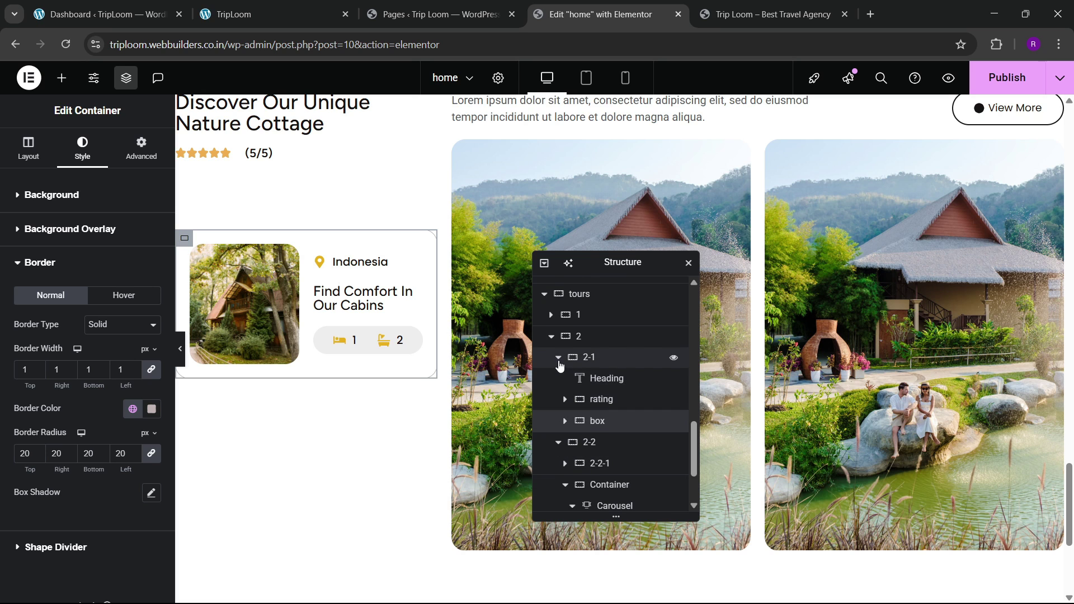
click(559, 359)
click(559, 378)
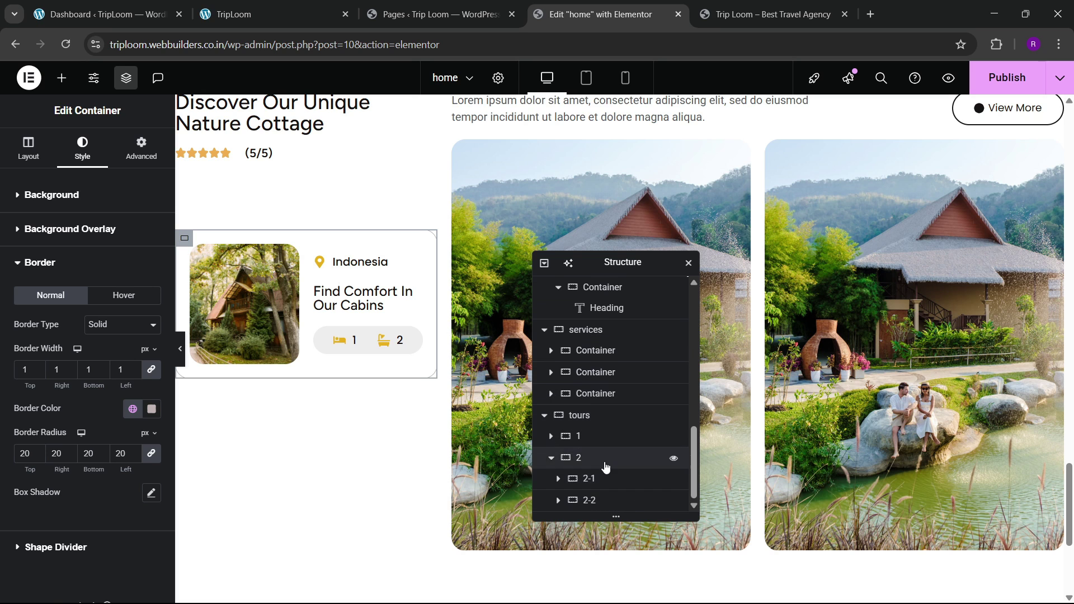
click(593, 484)
scroll(51, 364, down, 1)
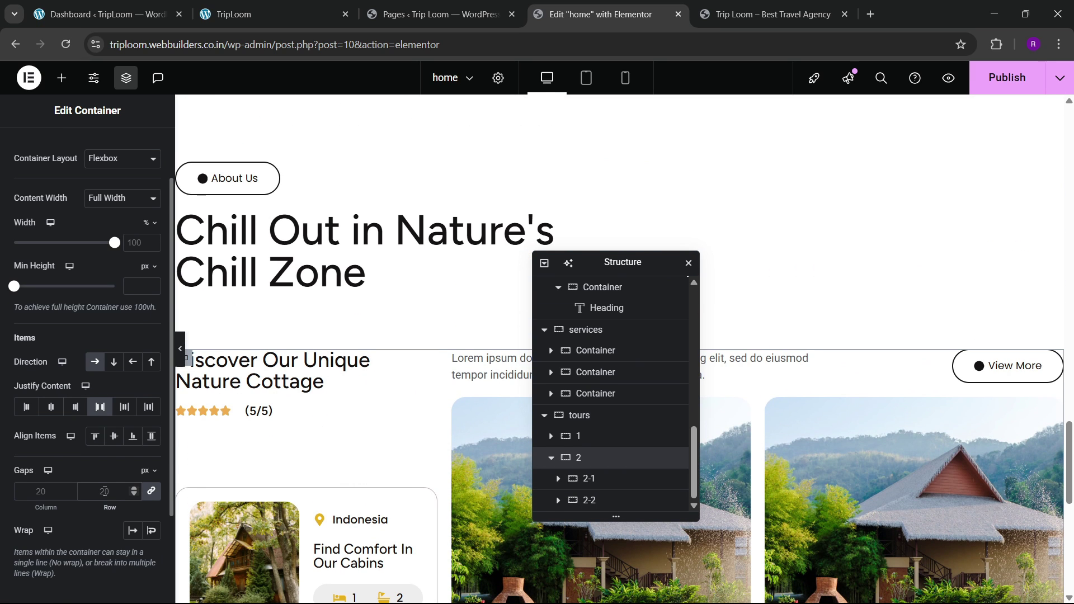
double_click(104, 491)
text(60)
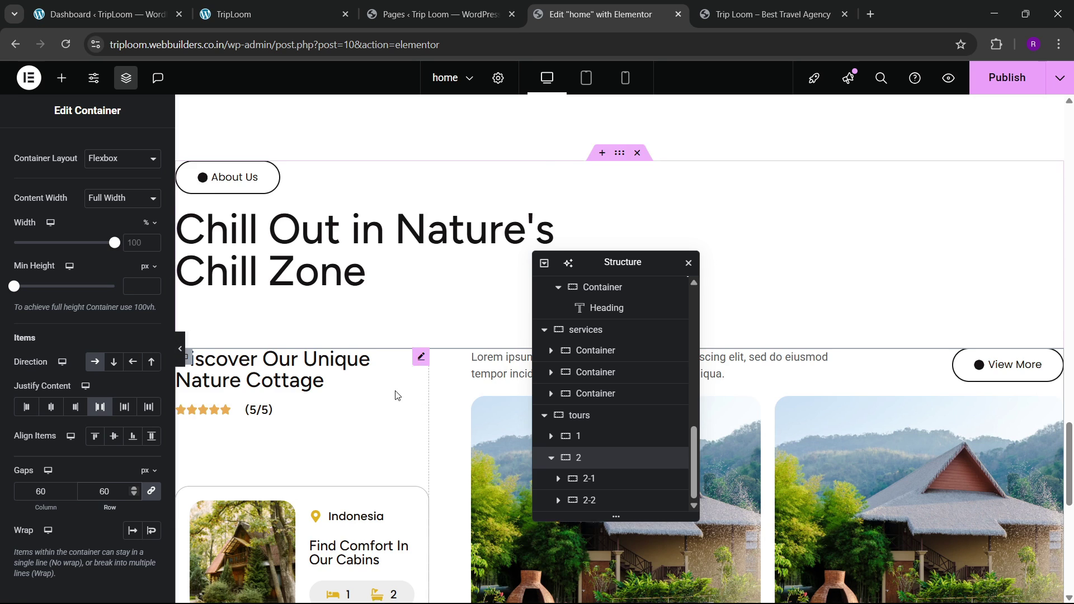
scroll(503, 358, down, 1)
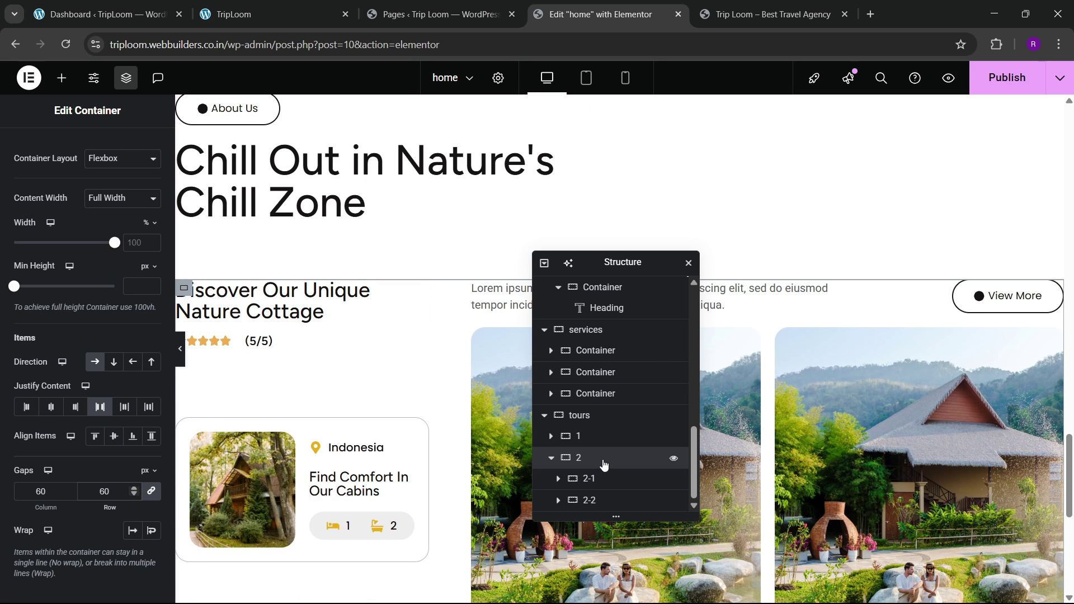
Step: Give container 2-2 centred justify, start-aligned items and 60 px gaps, then publish
click(592, 501)
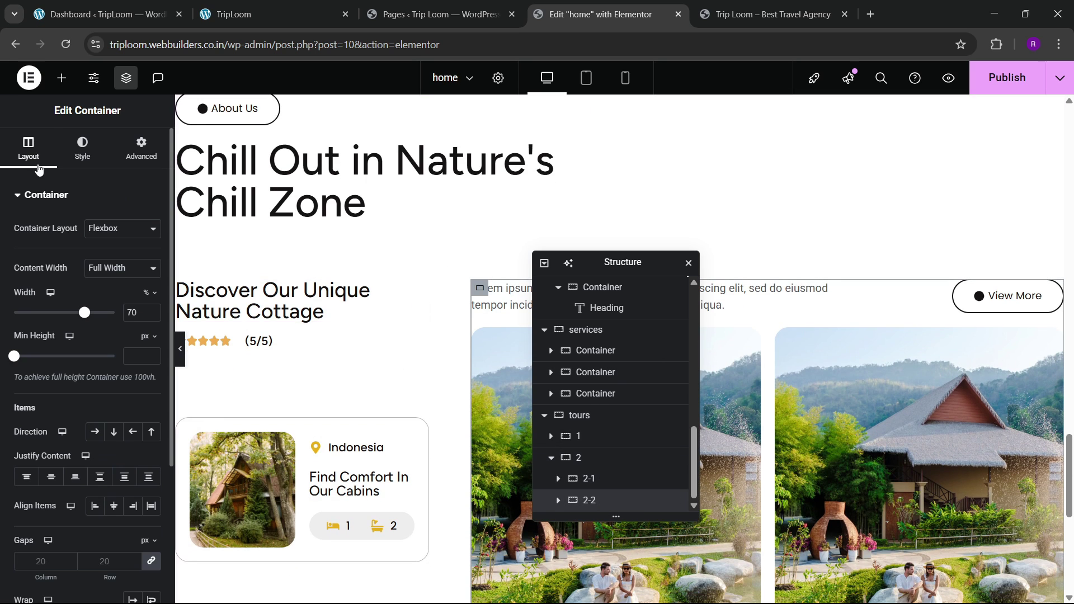
scroll(84, 336, down, 3)
click(52, 338)
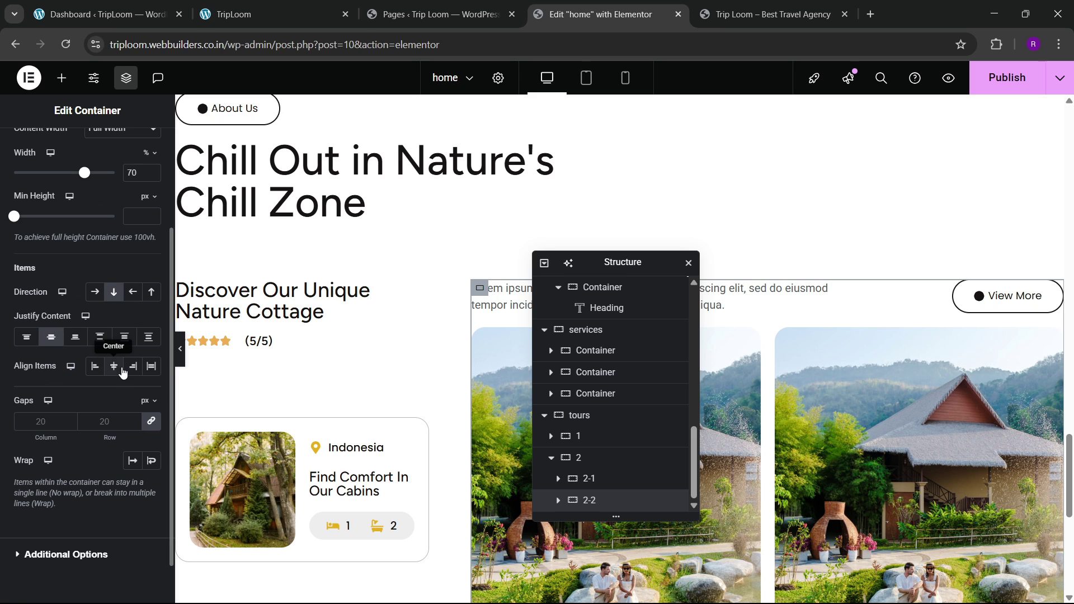
click(95, 366)
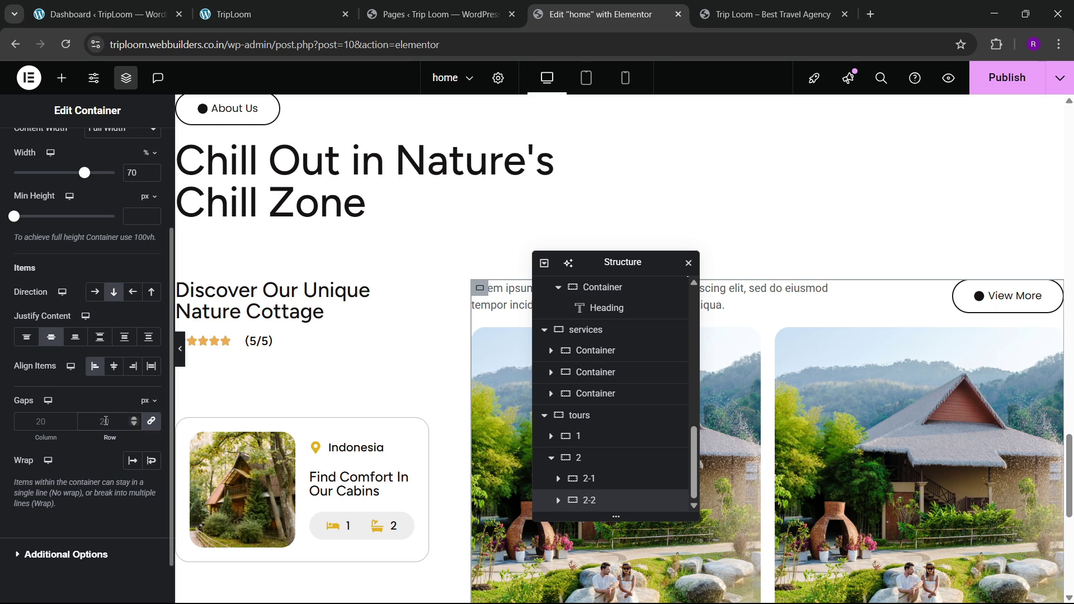
click(106, 420)
text(60)
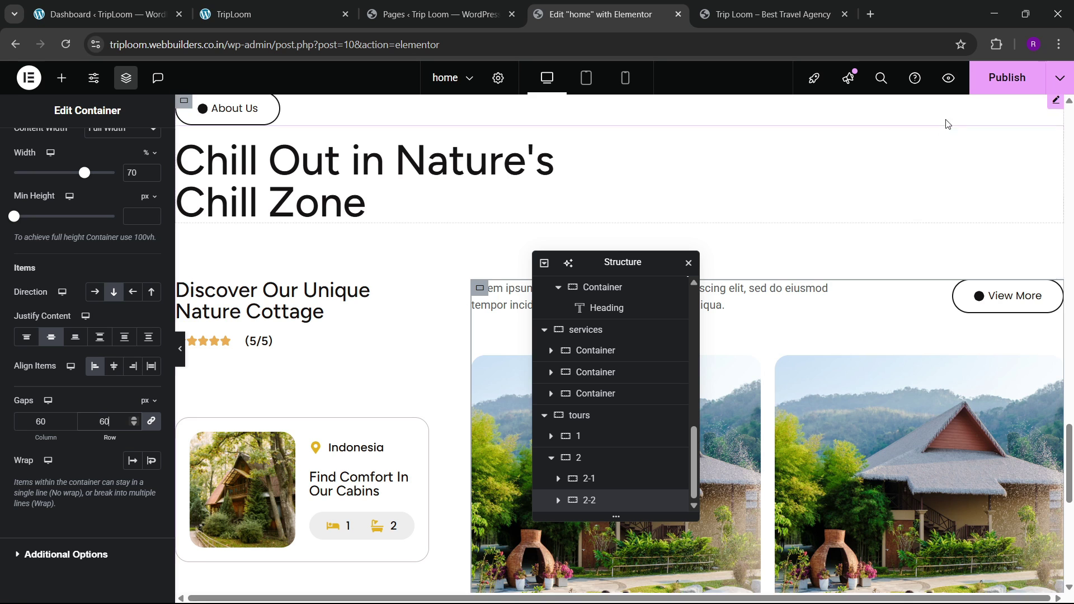
click(1007, 77)
scroll(463, 296, down, 3)
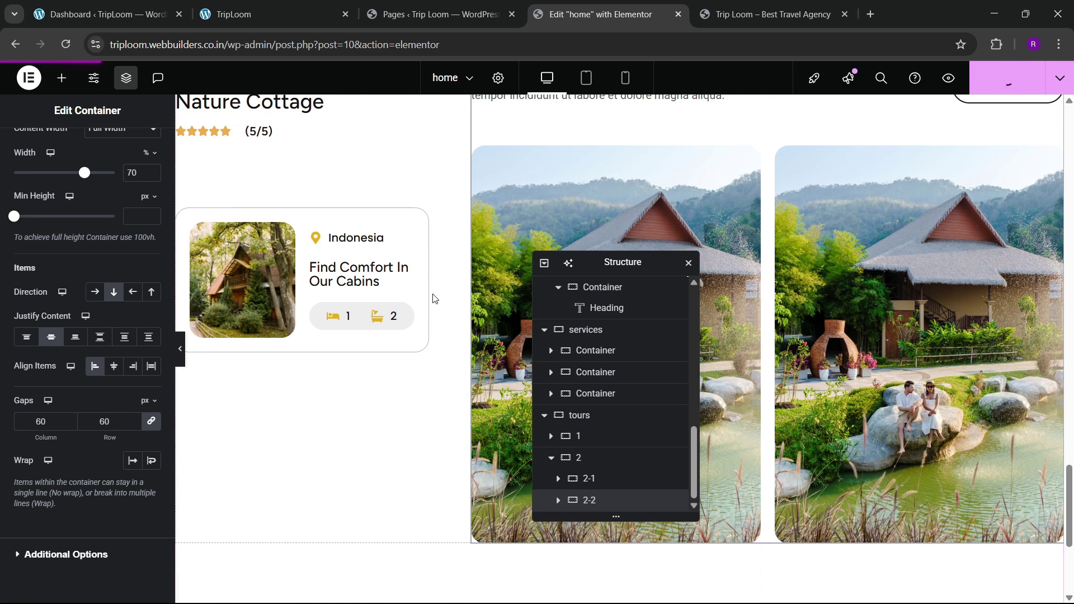
click(772, 14)
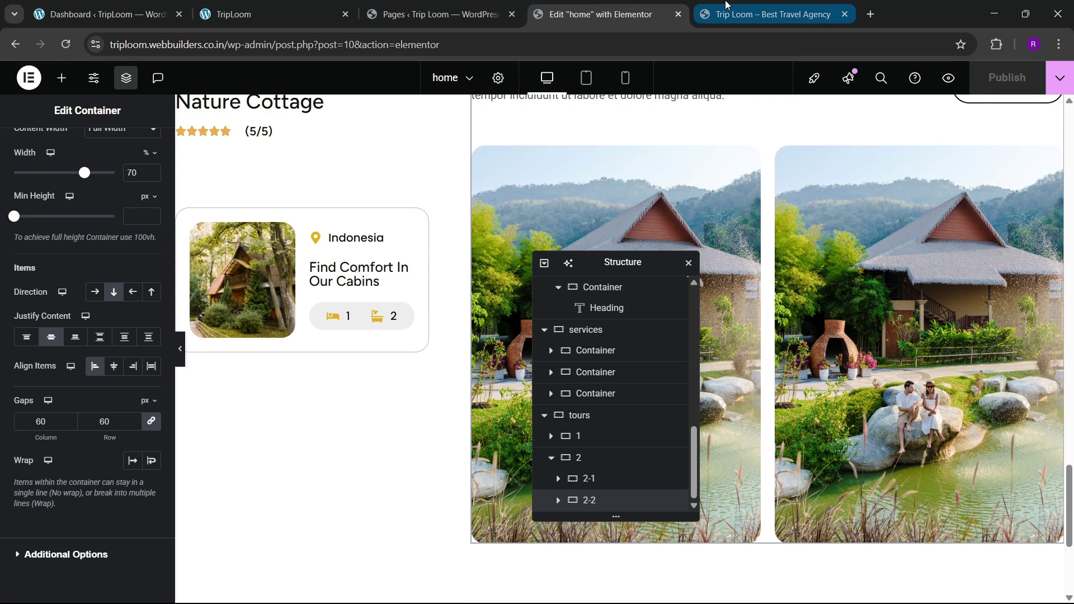
click(66, 44)
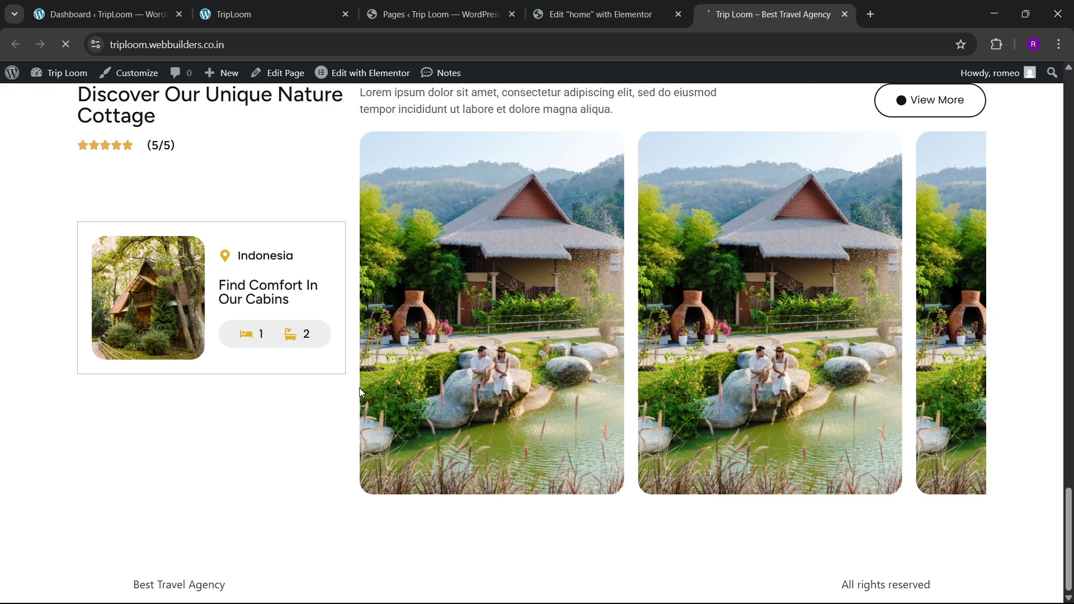
scroll(360, 387, up, 3)
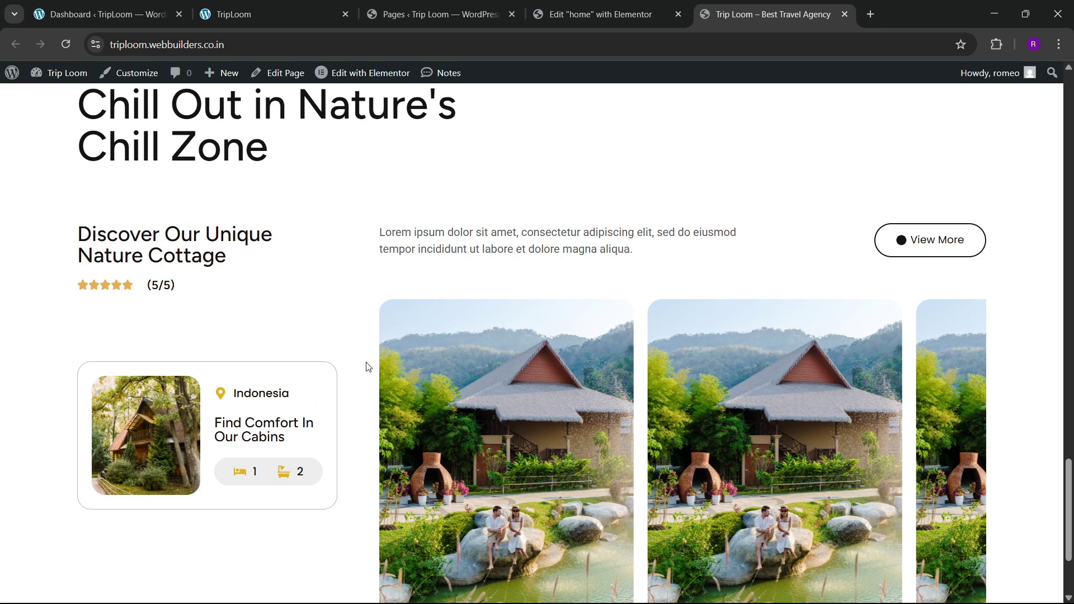
scroll(366, 363, up, 2)
scroll(367, 362, down, 3)
scroll(180, 266, up, 2)
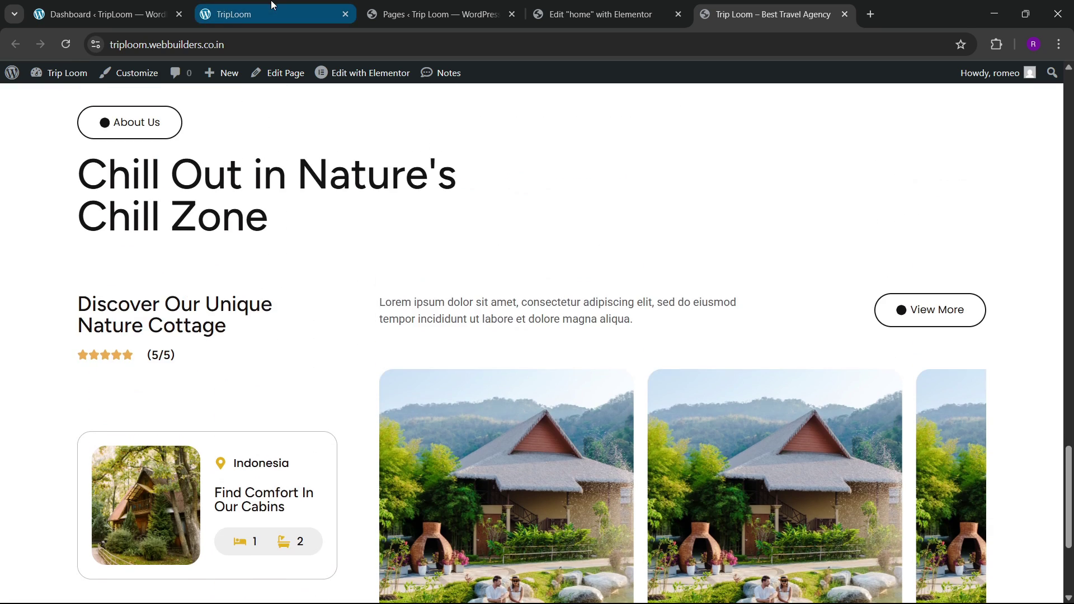
click(272, 5)
scroll(395, 340, up, 3)
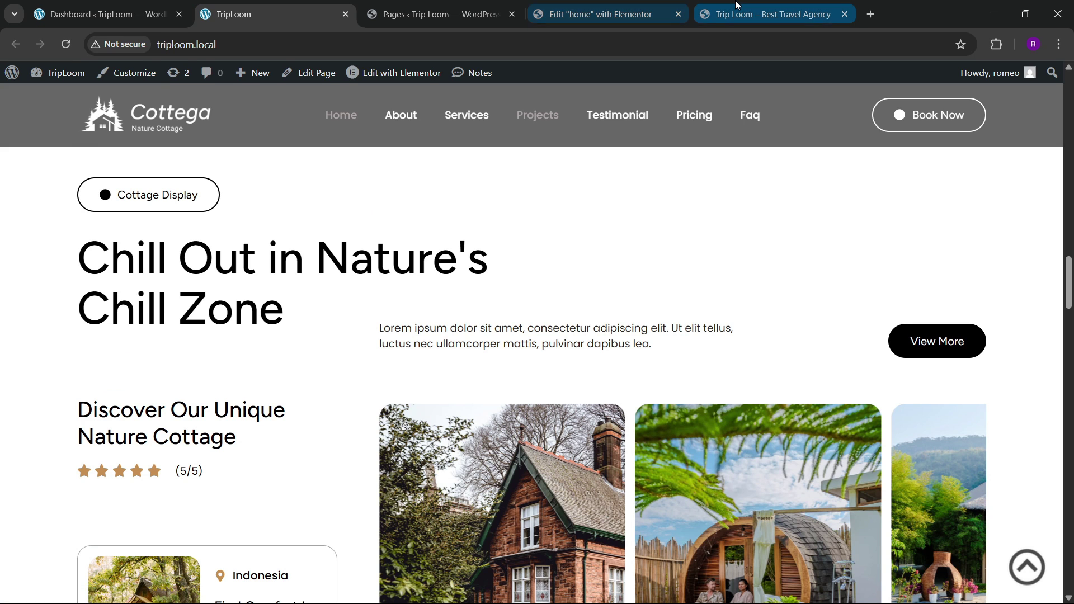
click(766, 14)
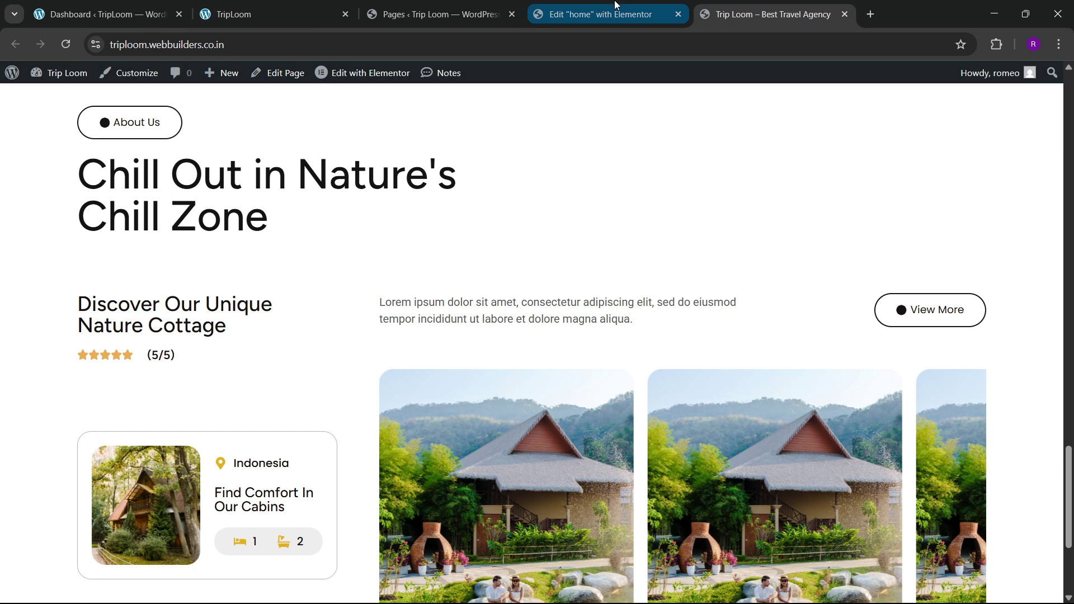
click(601, 14)
scroll(520, 289, up, 1)
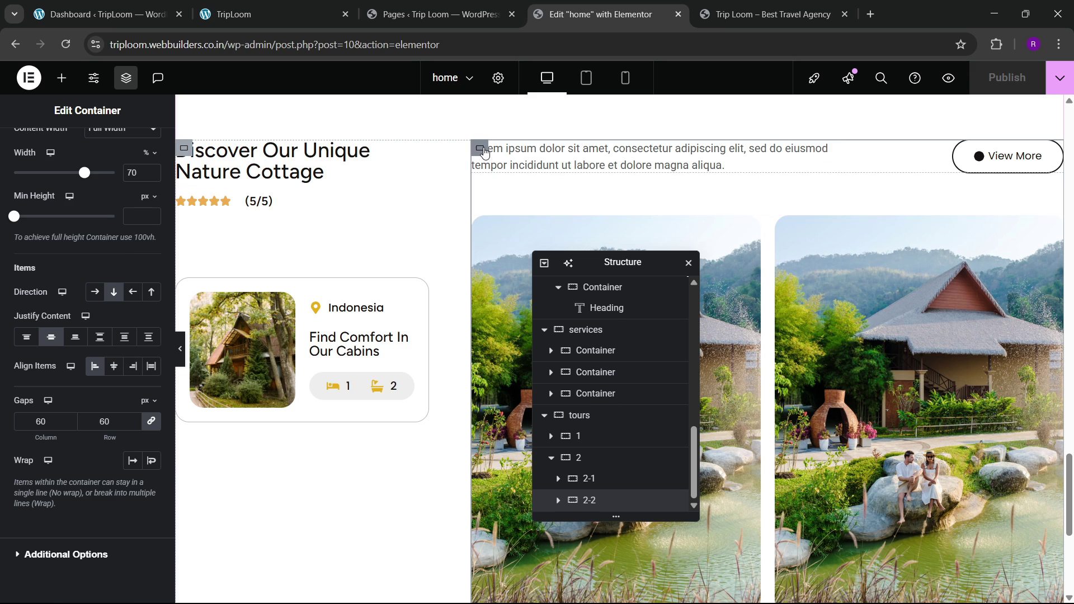
Step: Give the paragraph and View More row container a -6 em top margin and save
click(482, 150)
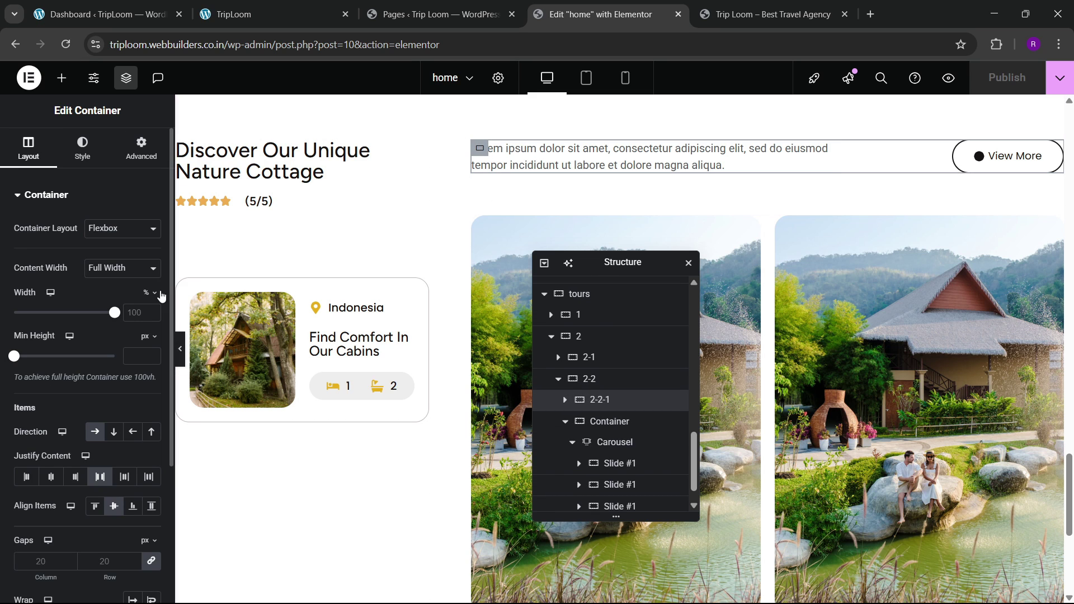
click(141, 149)
click(149, 223)
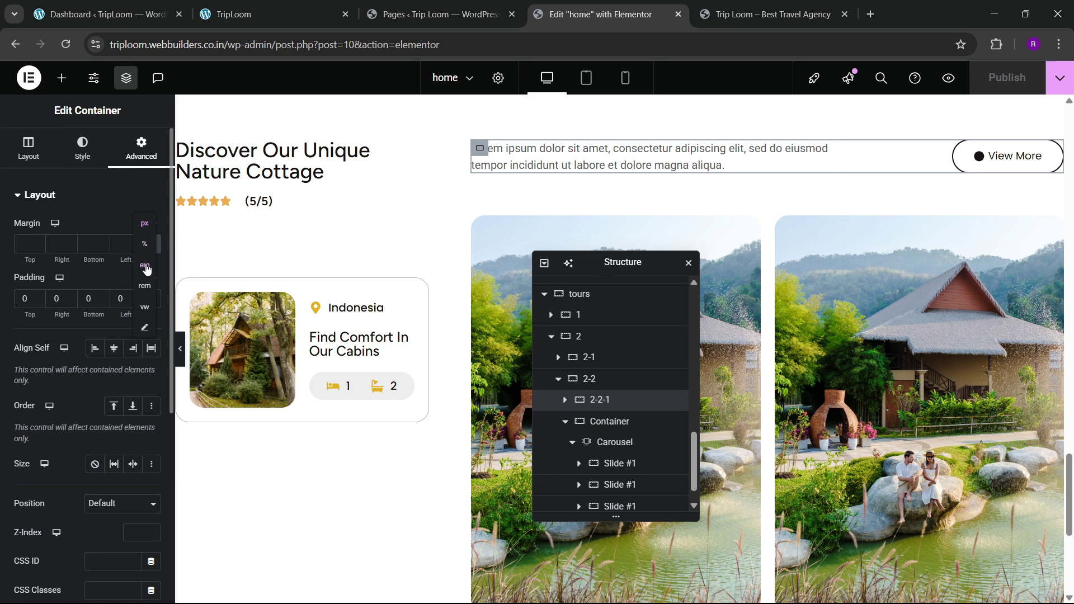
click(145, 270)
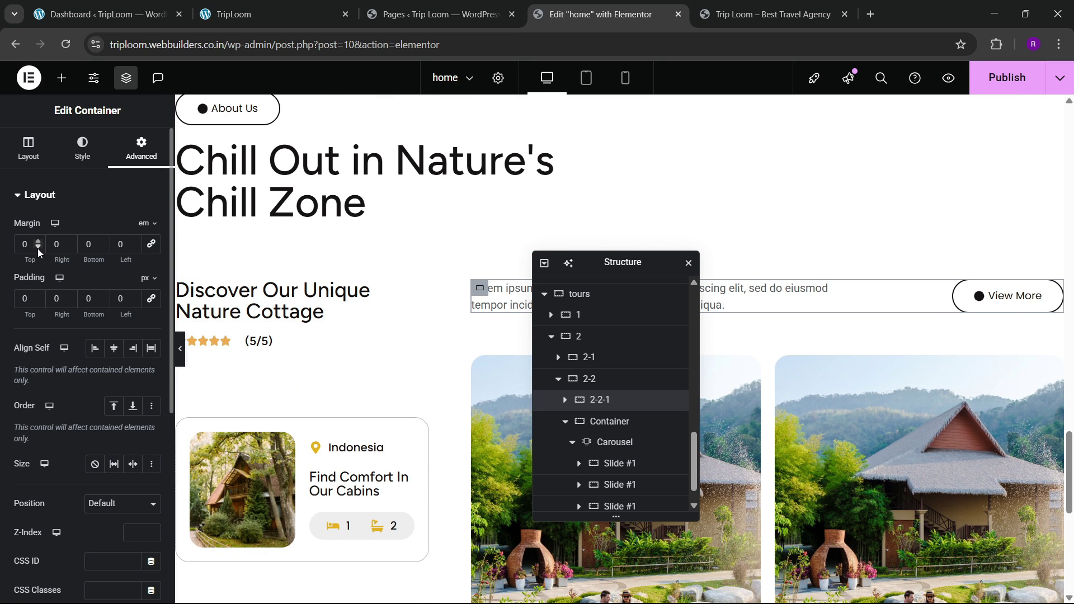
click(38, 246)
click(38, 247)
click(38, 247)
click(38, 246)
click(38, 247)
click(38, 246)
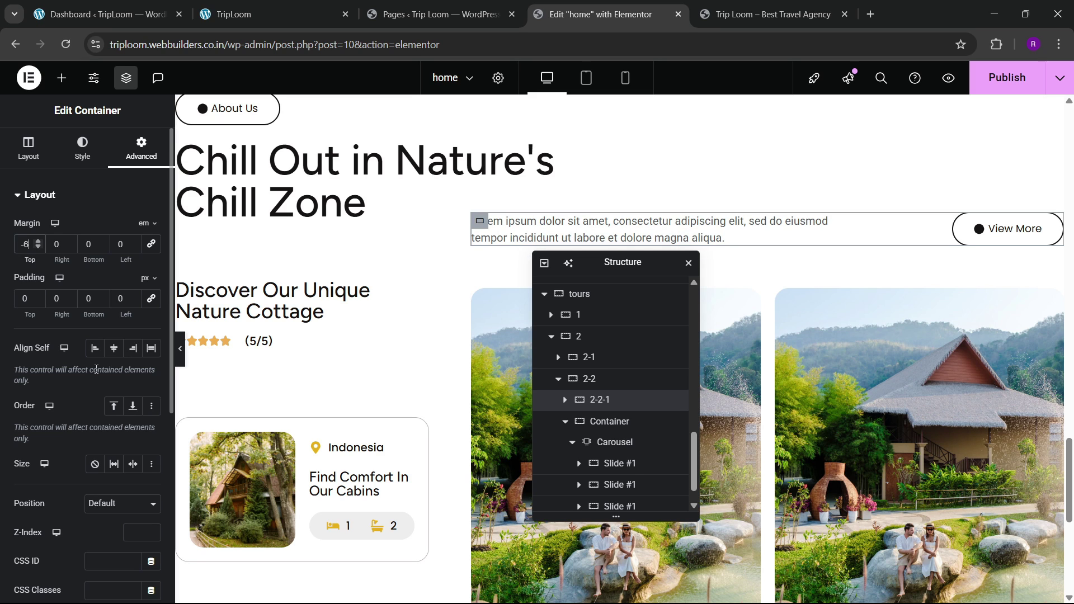
click(38, 246)
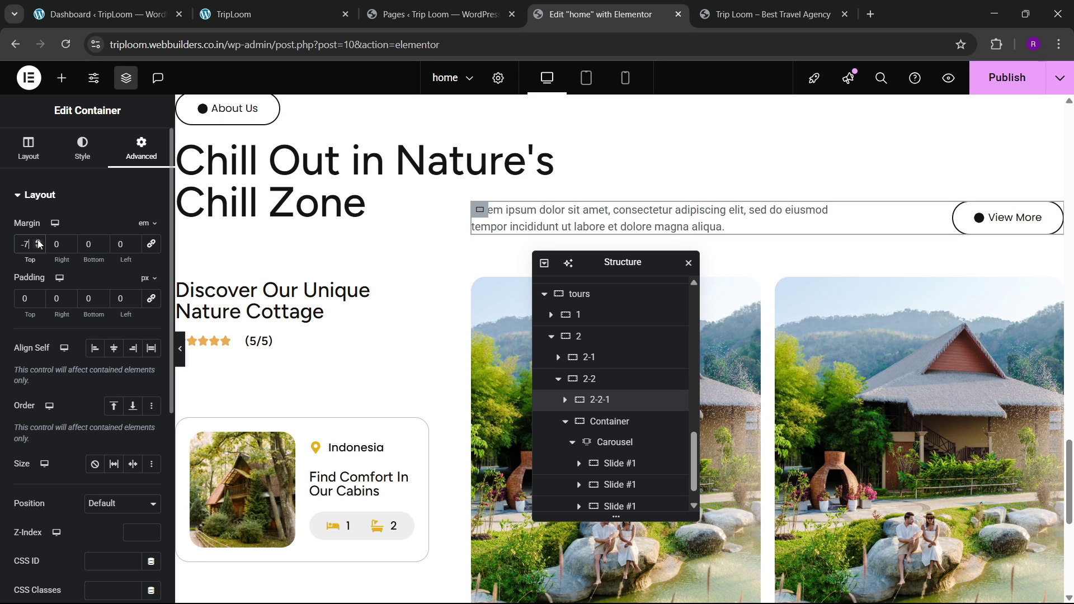
click(38, 240)
key(ctrl+s)
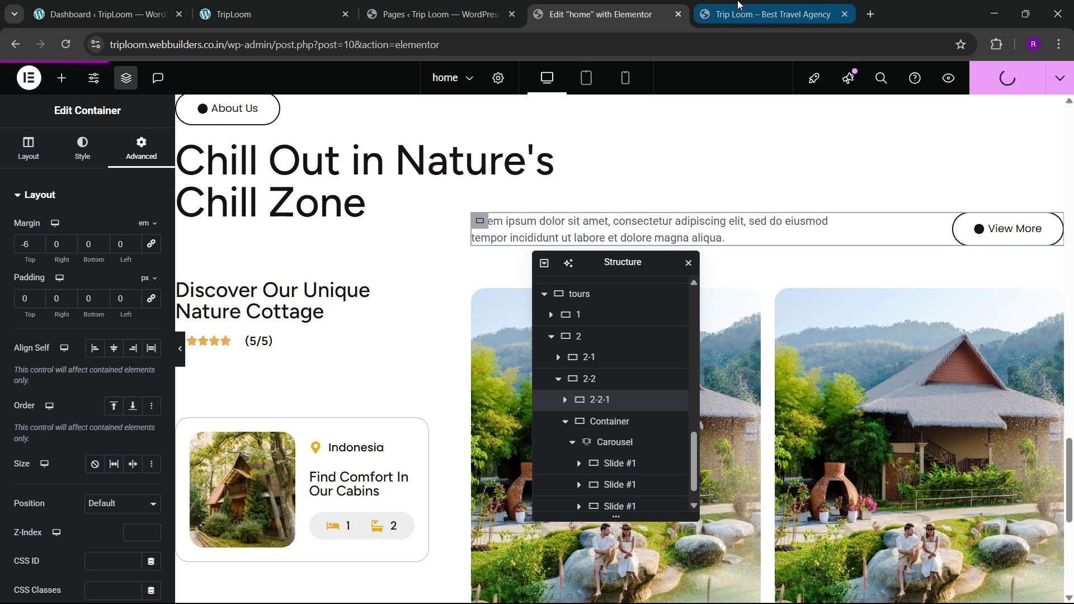
Step: Reload the live page to check the raised row, then view the reference site's testimonial section
mouse_move(738, 4)
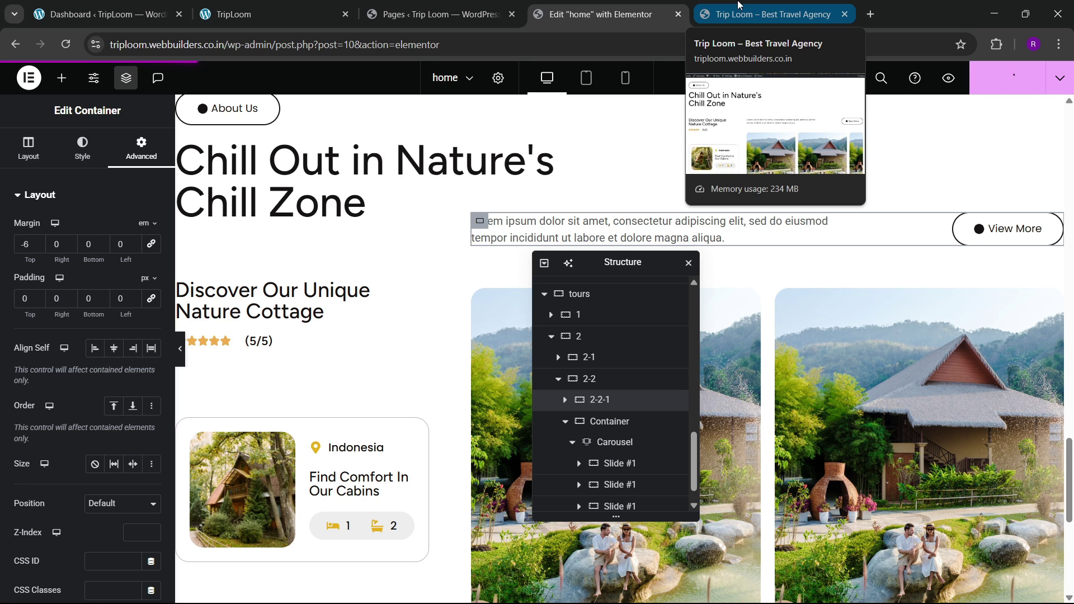
click(739, 7)
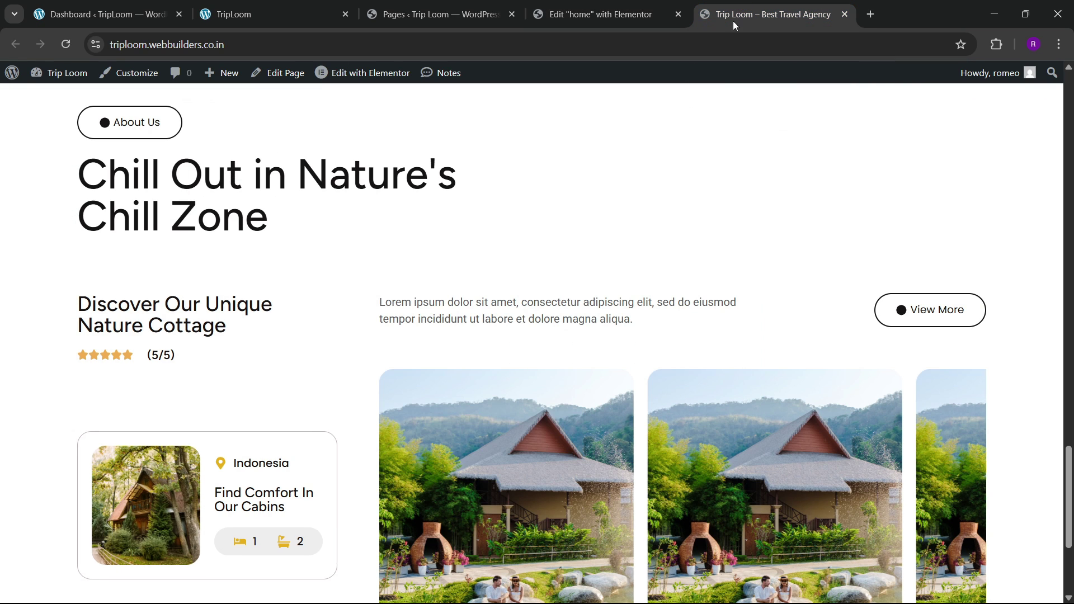
click(76, 43)
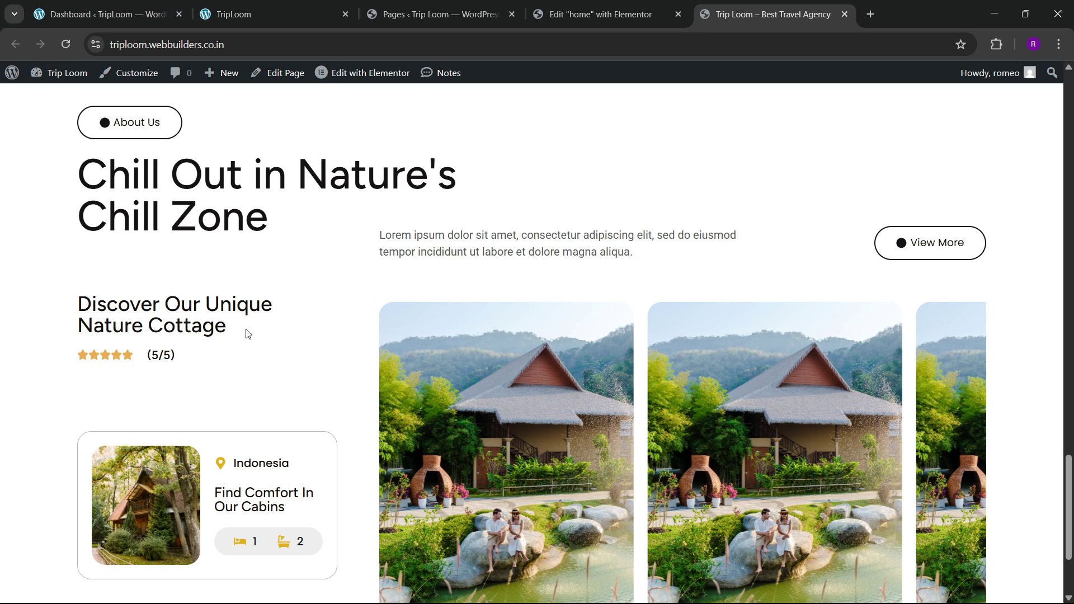
scroll(386, 289, down, 3)
scroll(386, 288, up, 3)
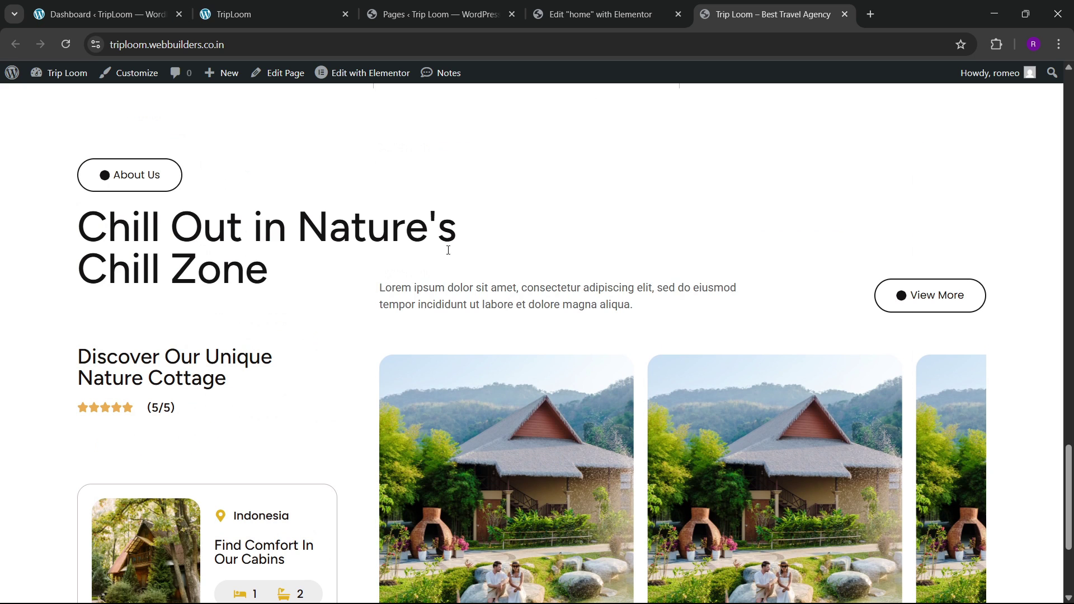
scroll(611, 364, down, 3)
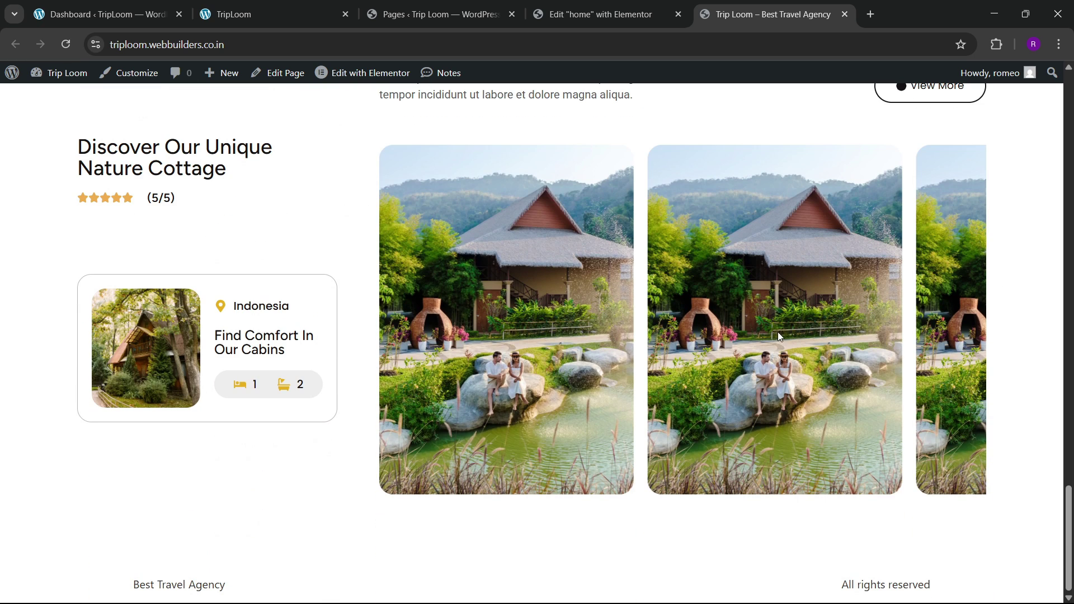
scroll(412, 270, up, 3)
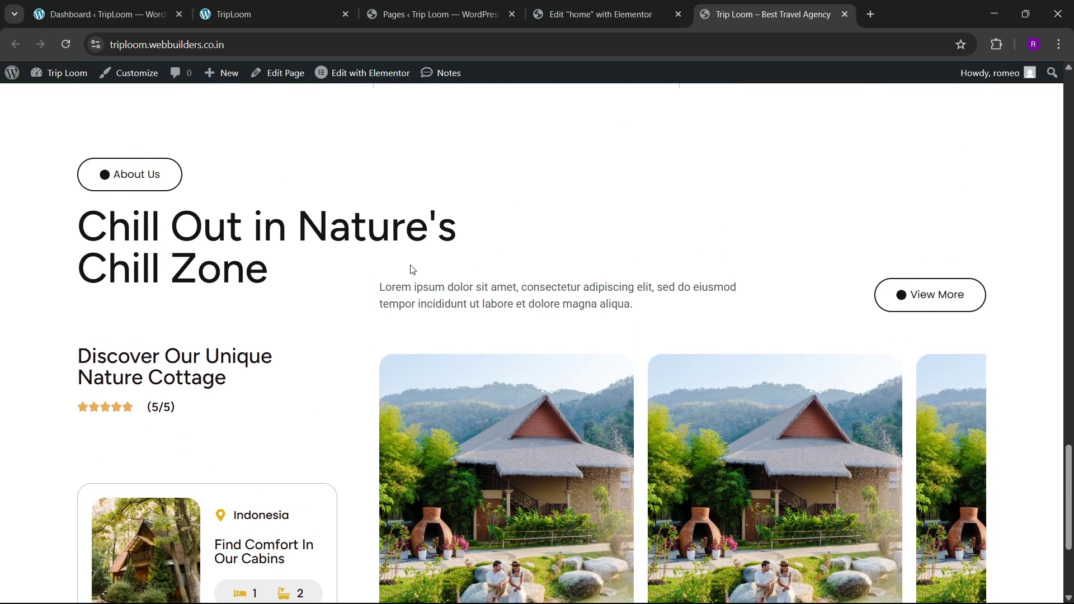
scroll(412, 270, up, 2)
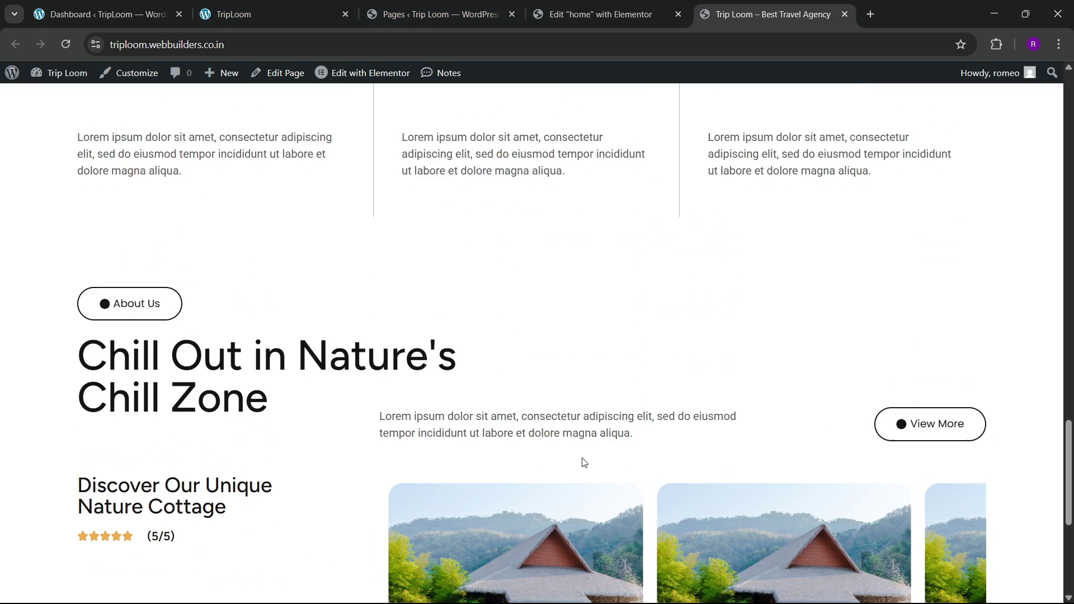
scroll(582, 462, down, 3)
click(277, 14)
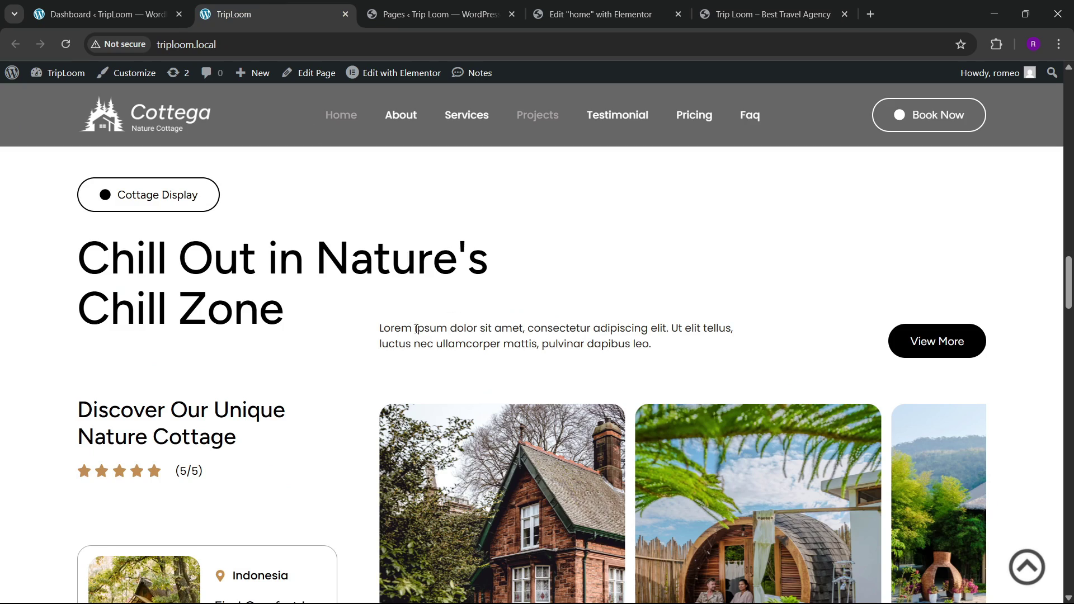
scroll(417, 330, down, 10)
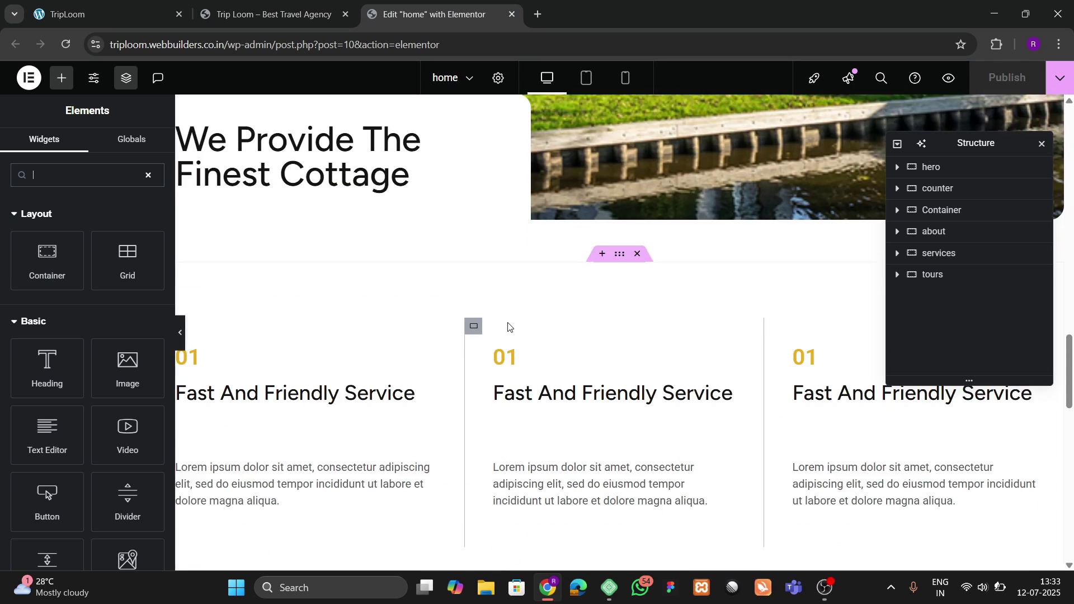
Step: Add a two-column Flexbox container at the bottom of the page, below the tours section
scroll(508, 327, down, 15)
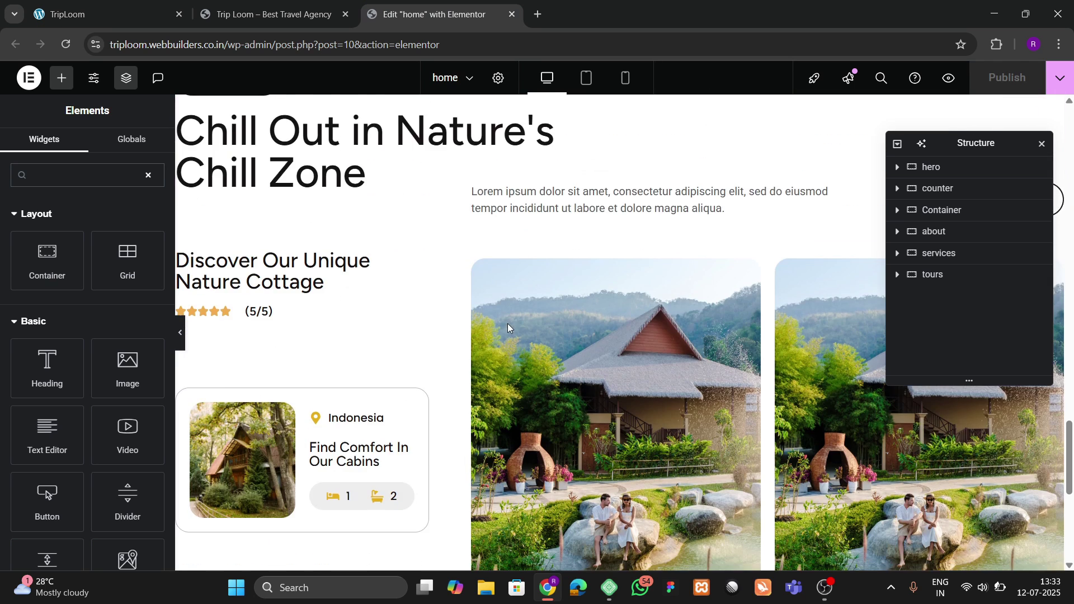
click(583, 425)
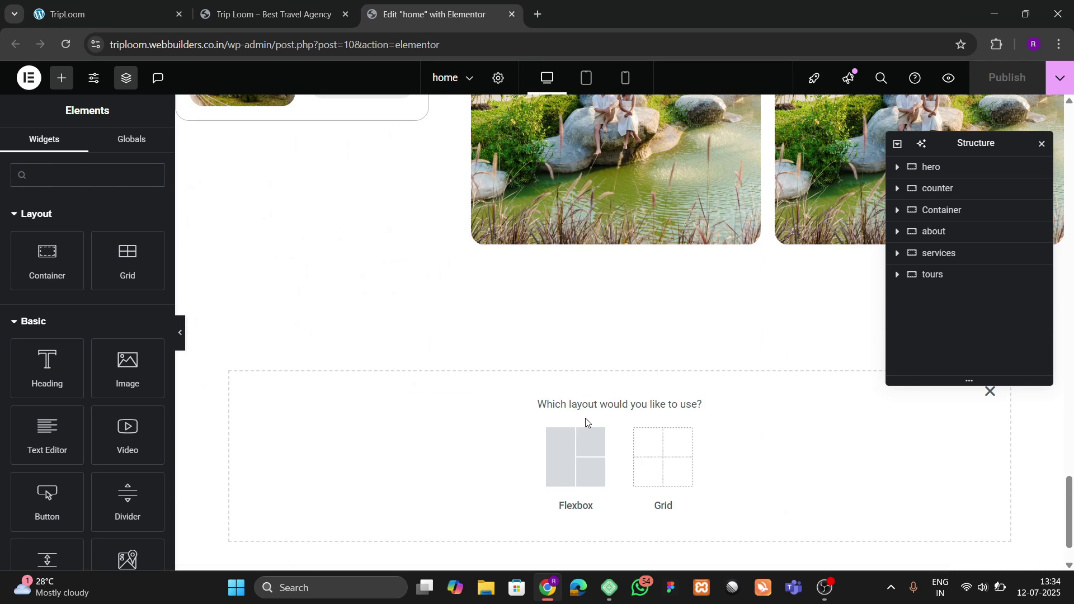
click(575, 453)
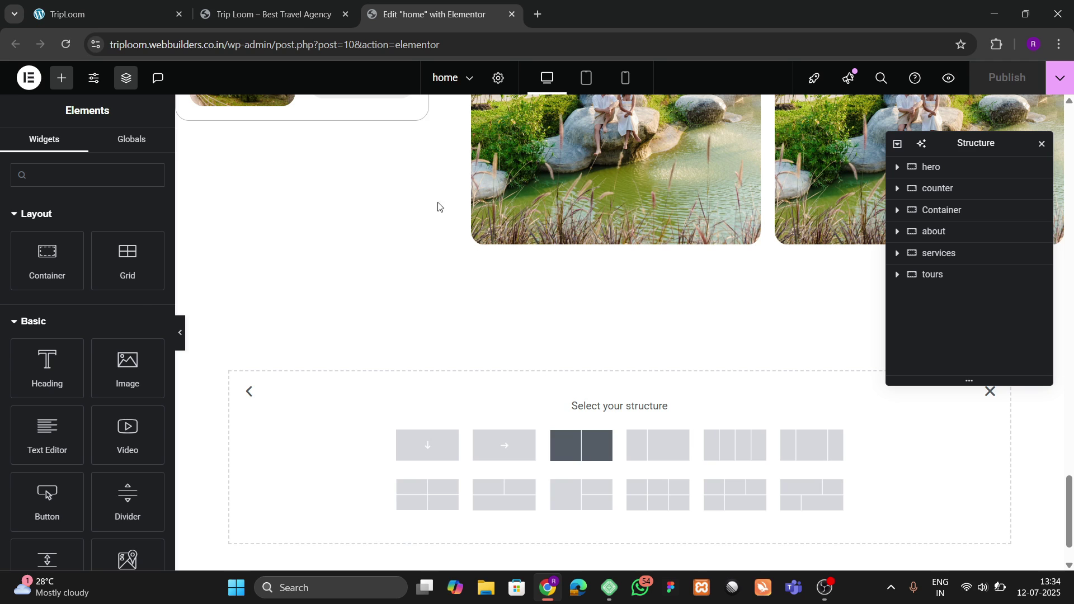
click(160, 10)
click(443, 4)
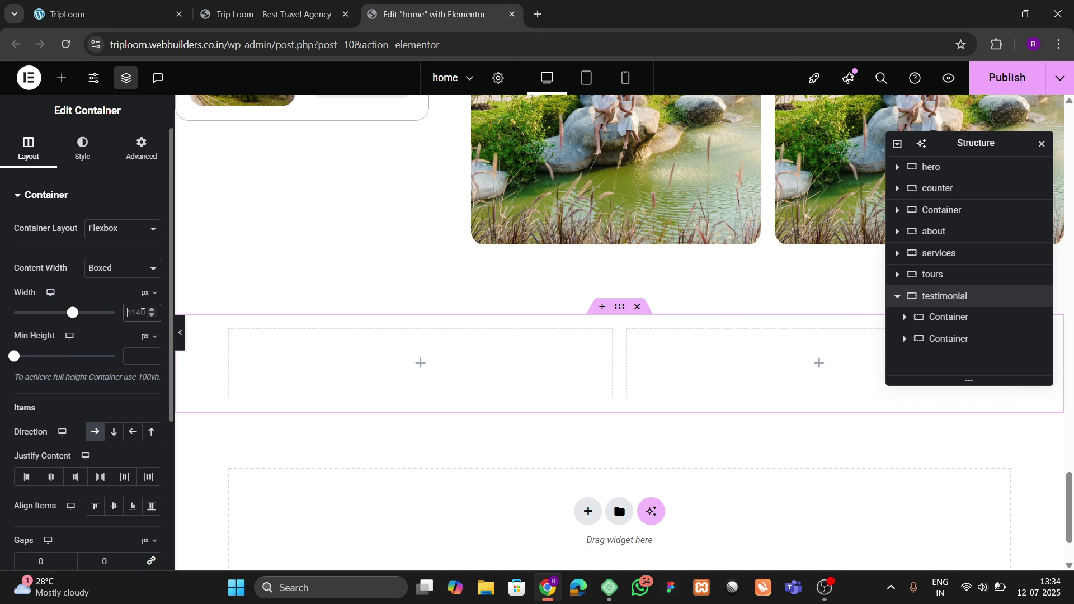
Step: Set the padding of the testimonial container and its two columns to 0
text(1300)
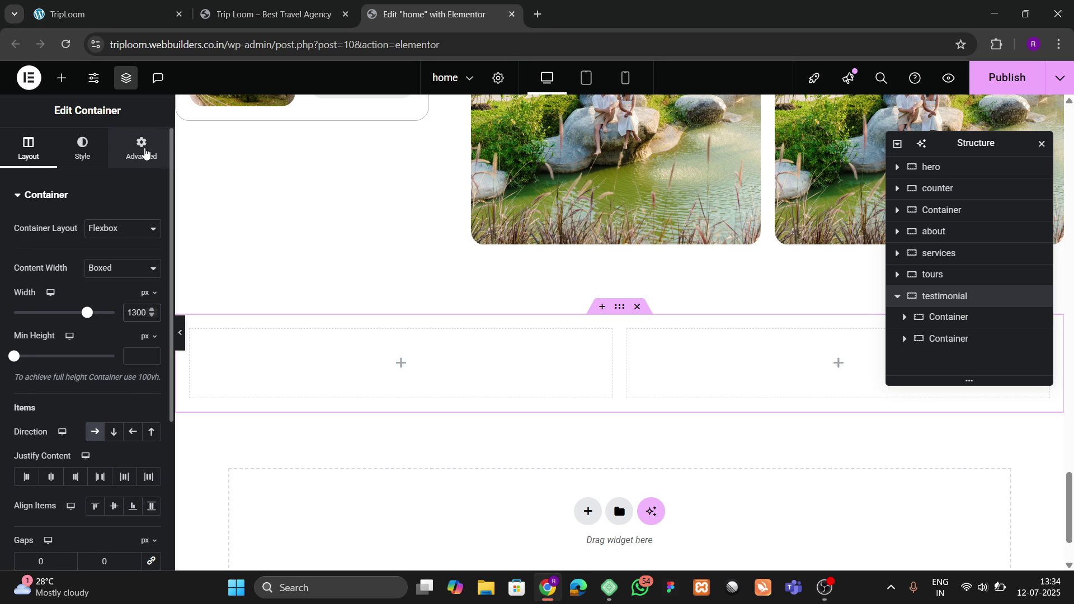
click(141, 147)
click(150, 302)
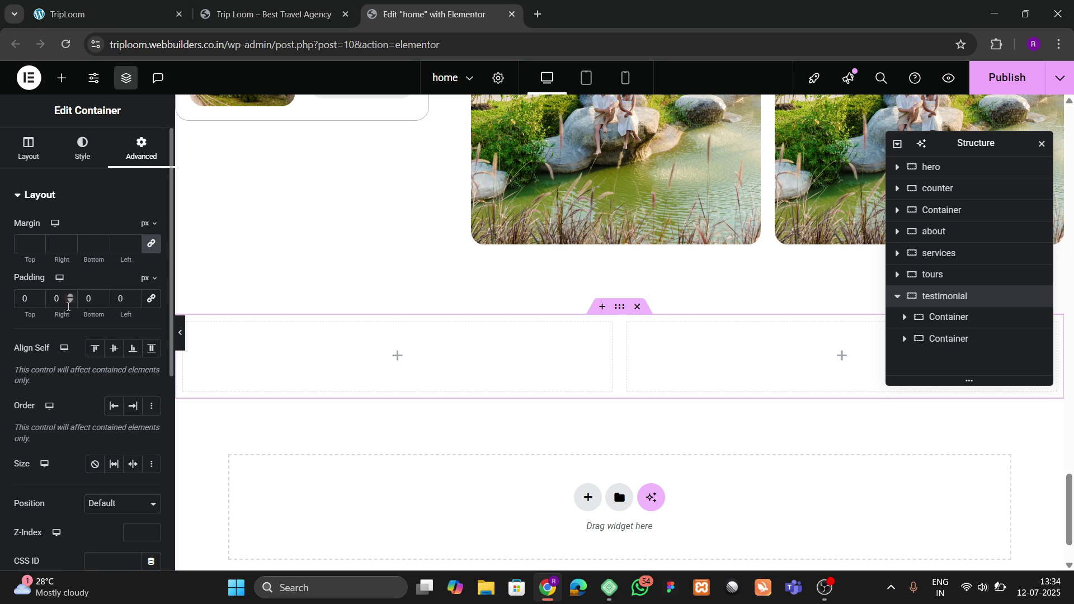
text(8)
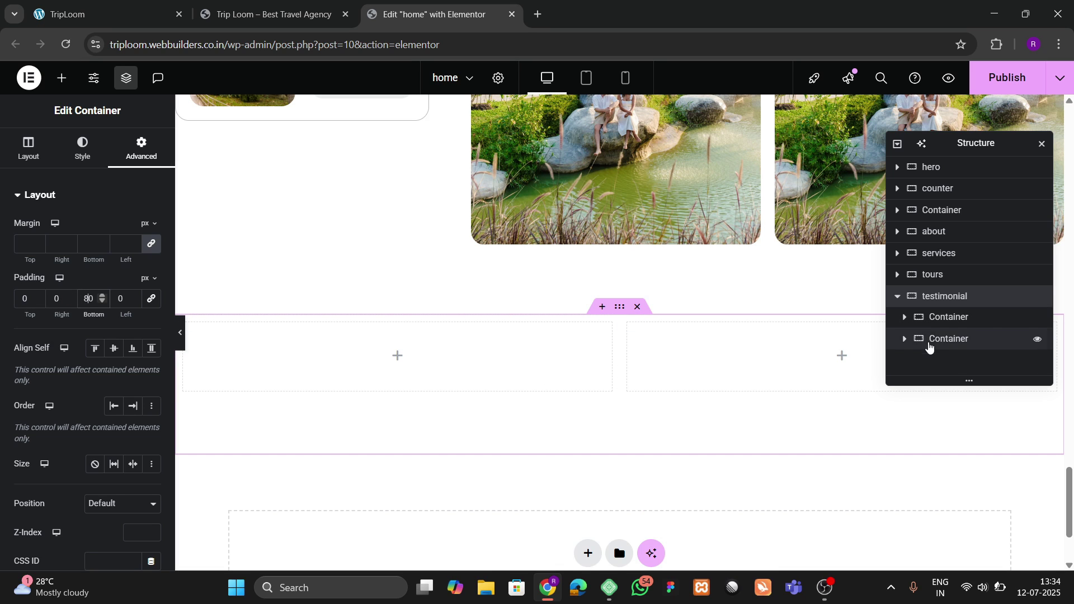
click(941, 321)
click(141, 159)
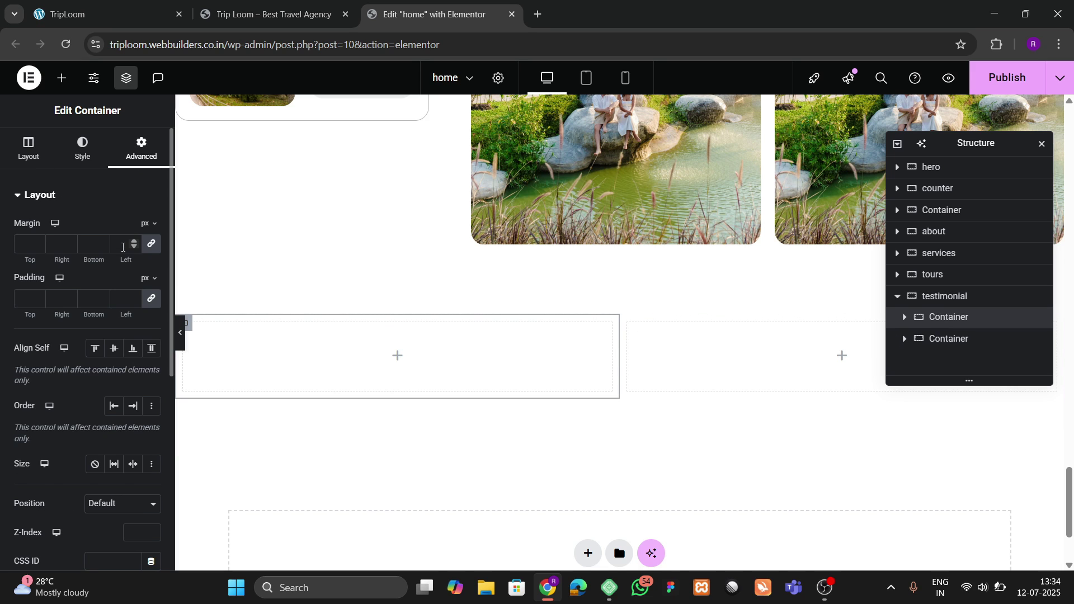
click(151, 298)
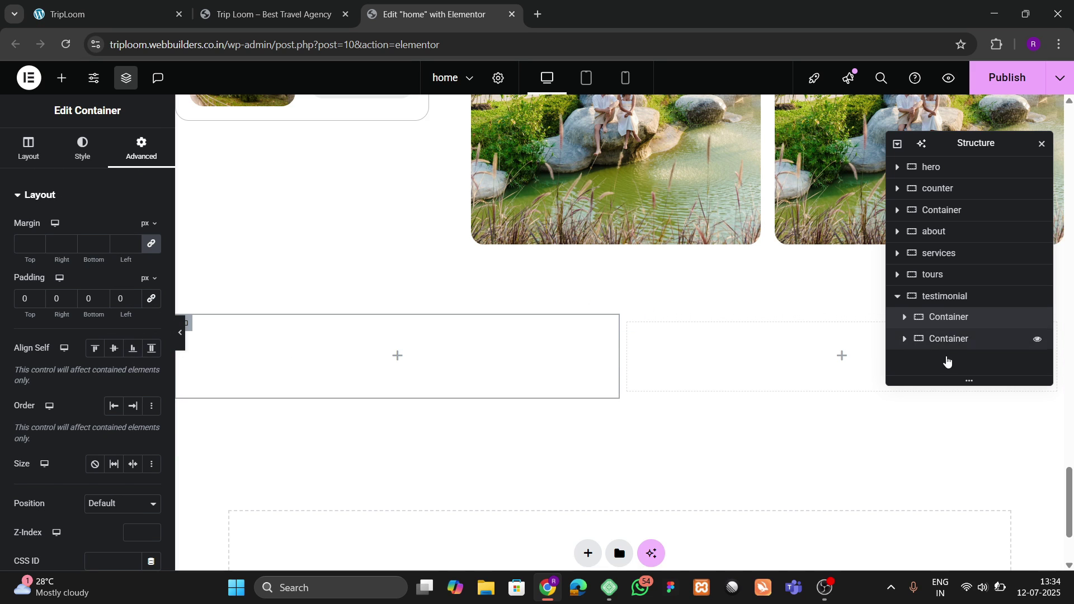
click(955, 342)
click(140, 148)
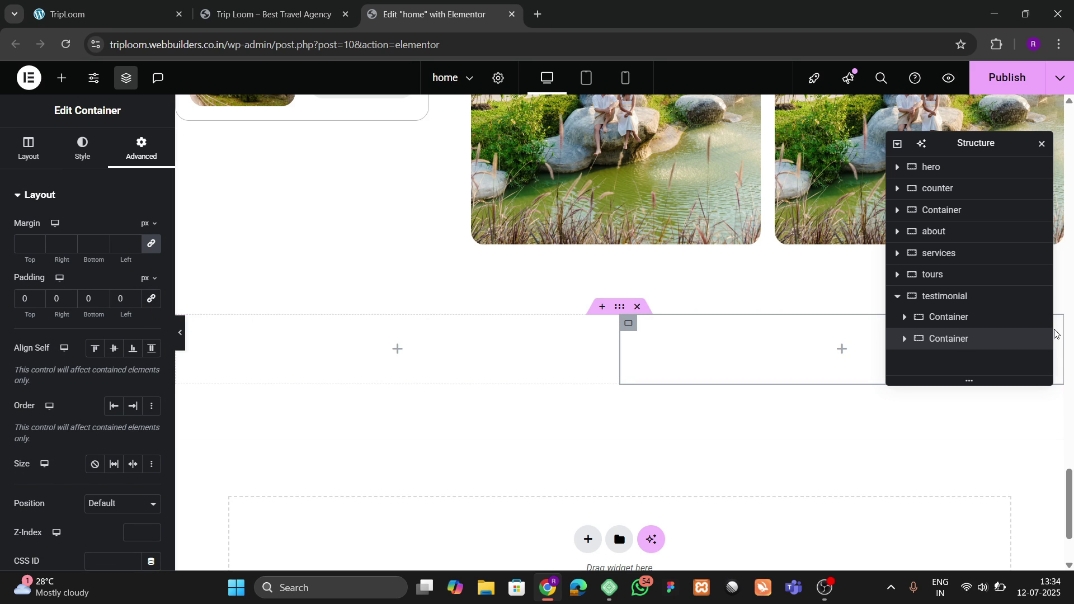
Step: Set the first testimonial column's width to 40%, checking the reference site's layout
click(962, 323)
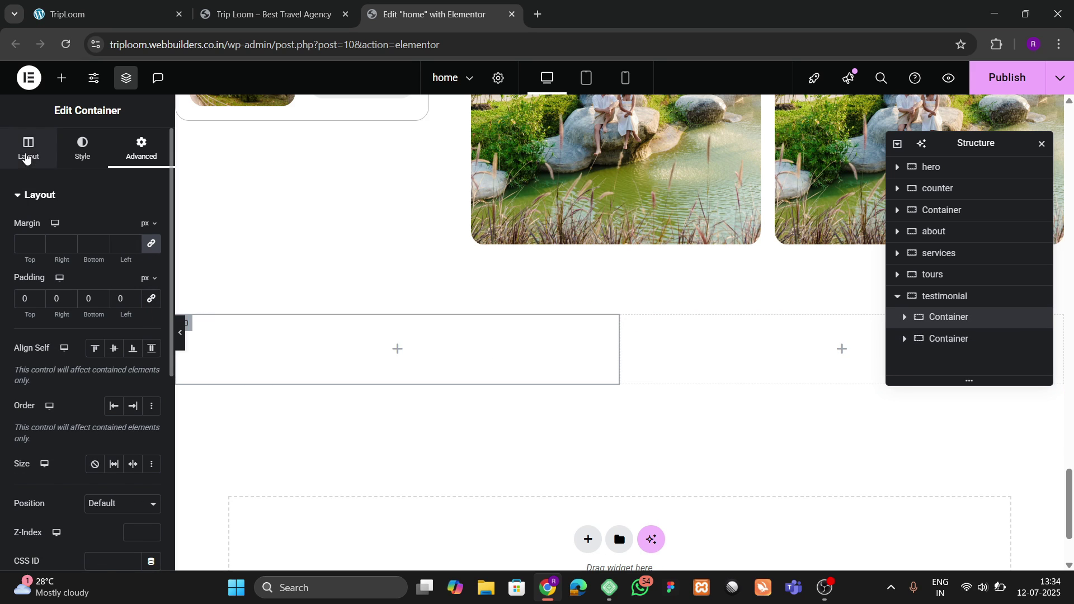
click(29, 149)
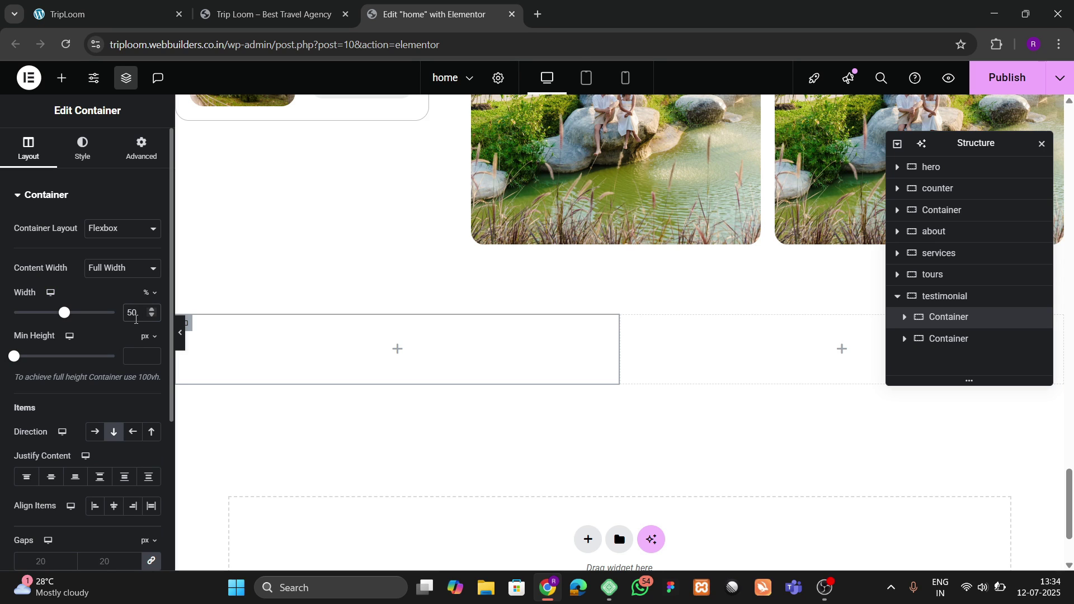
key(BackSpace)
text(4)
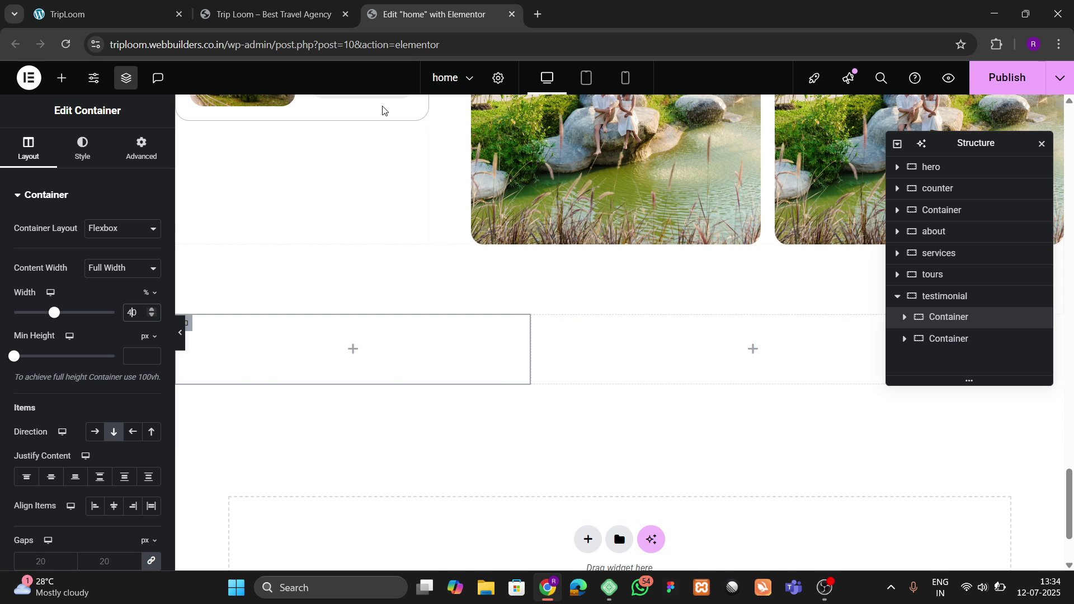
click(265, 5)
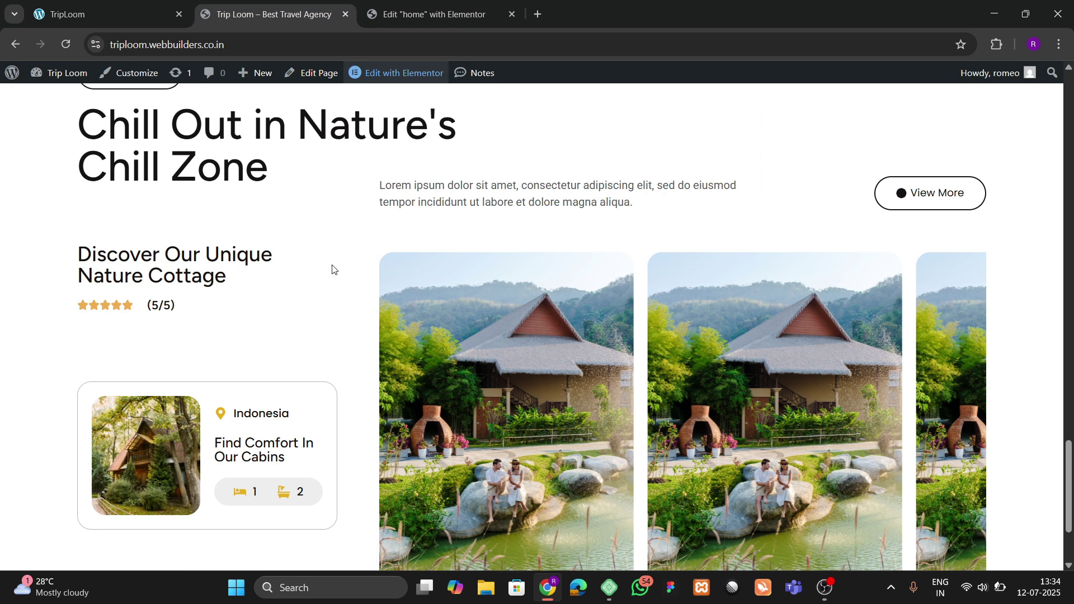
scroll(335, 280, down, 2)
click(124, 6)
scroll(280, 285, down, 3)
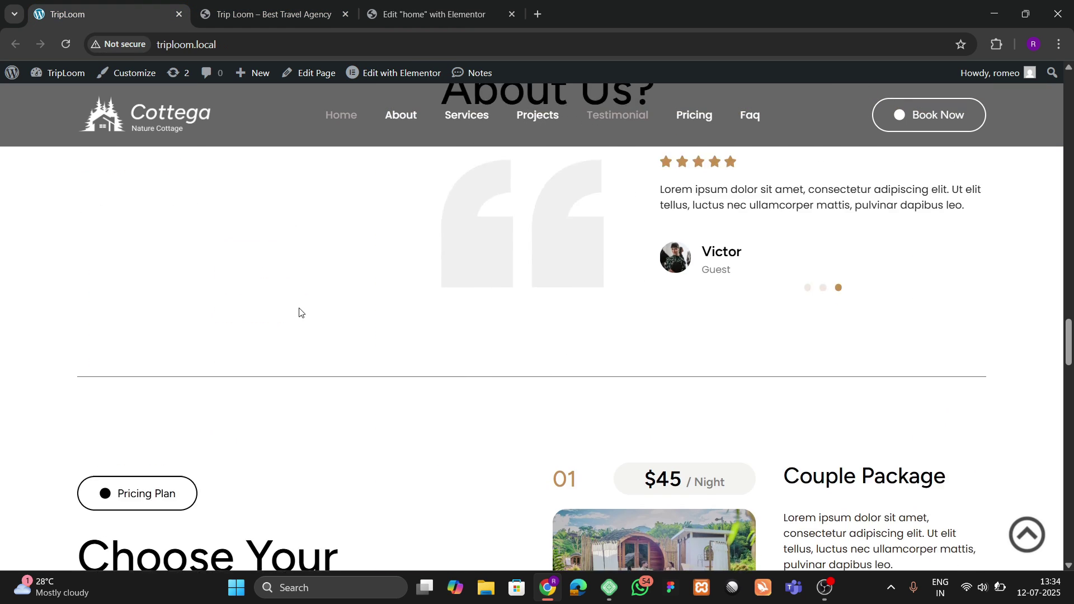
scroll(299, 313, up, 4)
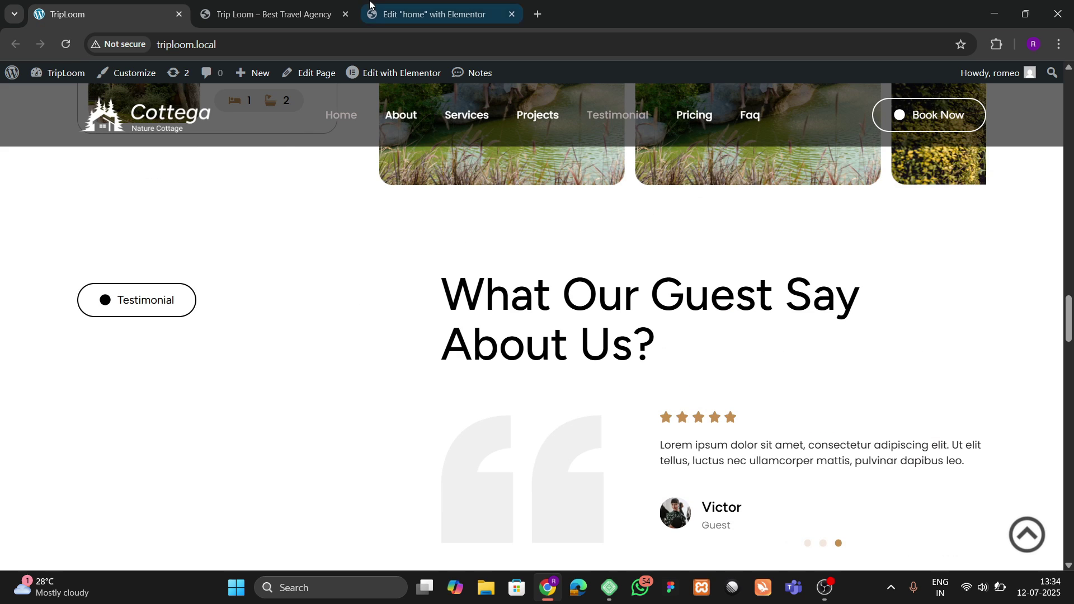
click(370, 12)
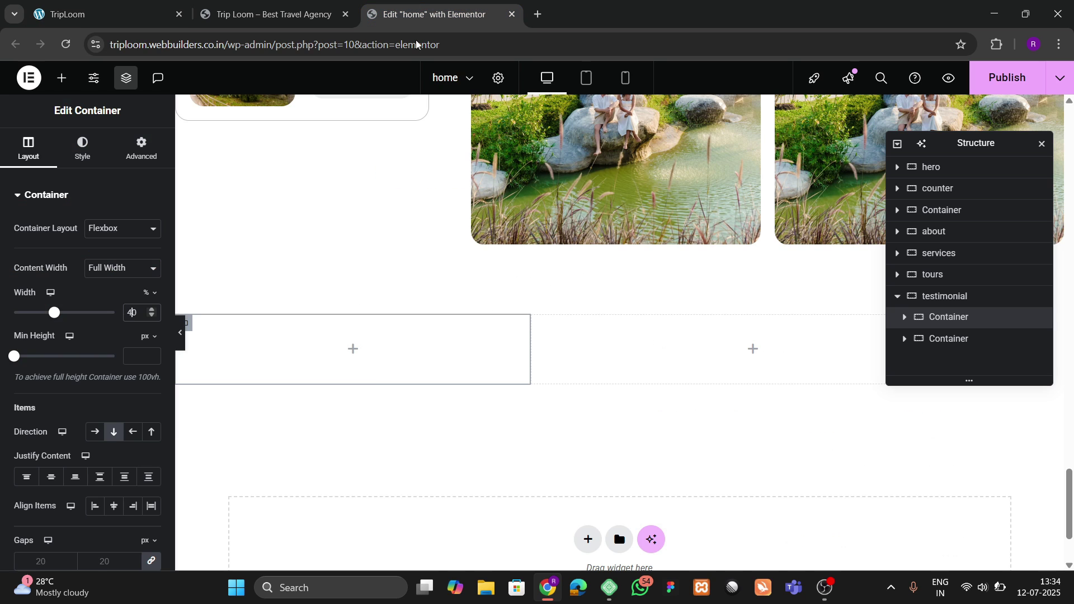
Step: Set the second testimonial column's width to 60%
click(950, 338)
click(141, 148)
click(33, 152)
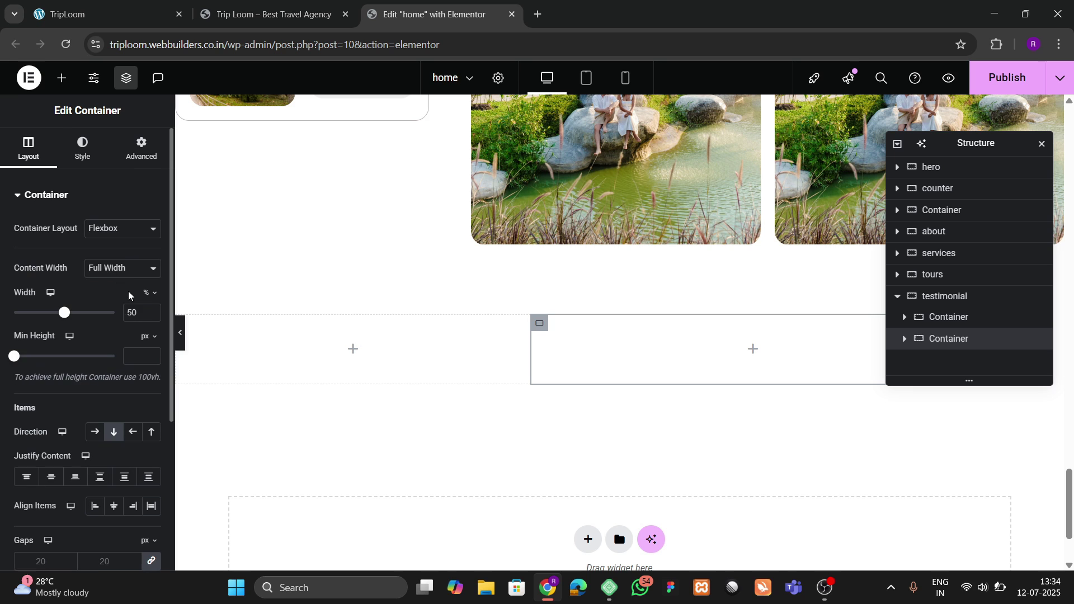
click(135, 307)
key(BackSpace)
text(6)
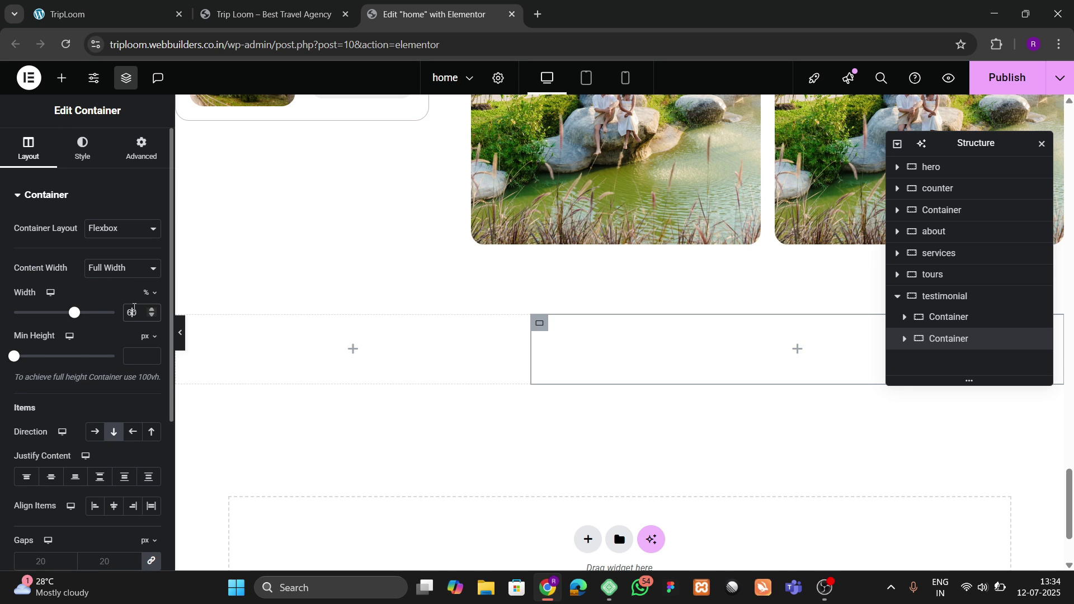
click(84, 14)
click(431, 17)
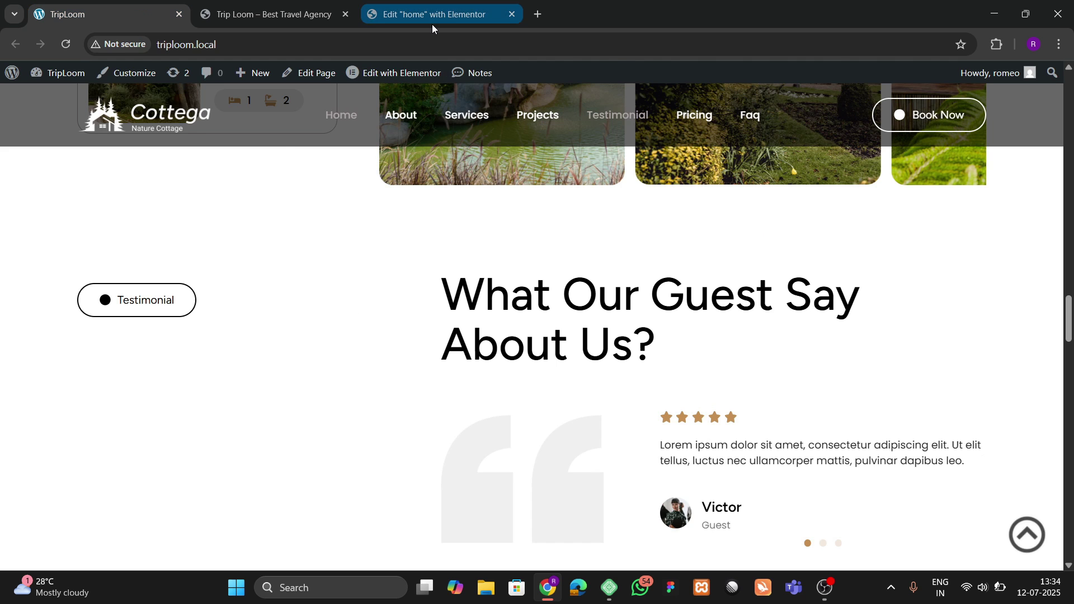
scroll(431, 369, up, 10)
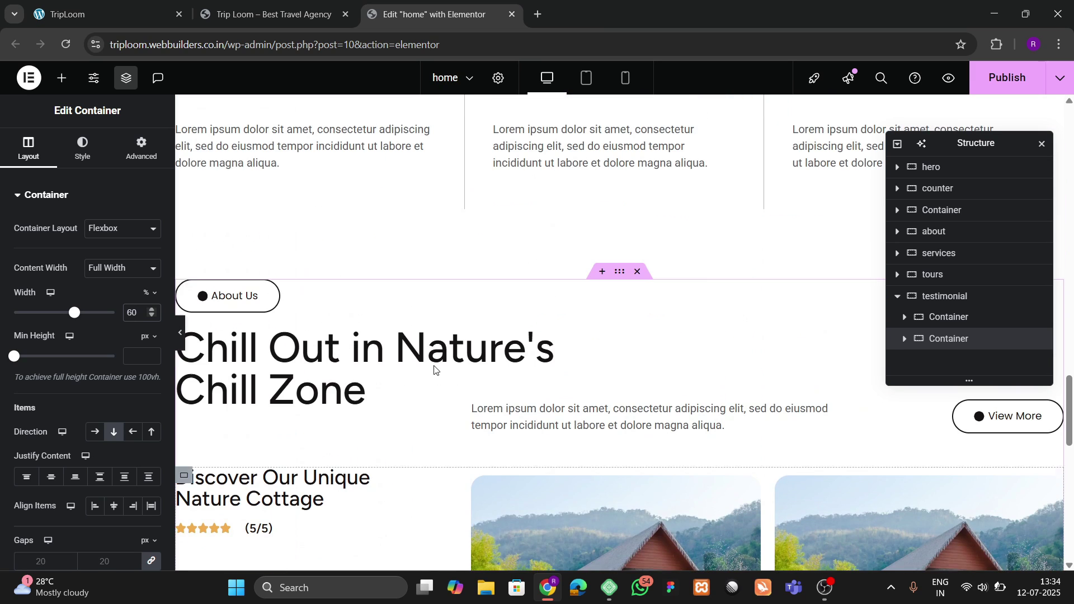
Step: Copy the About Us button into the left column and relabel it 'Testimonial'
right_click(275, 306)
click(298, 311)
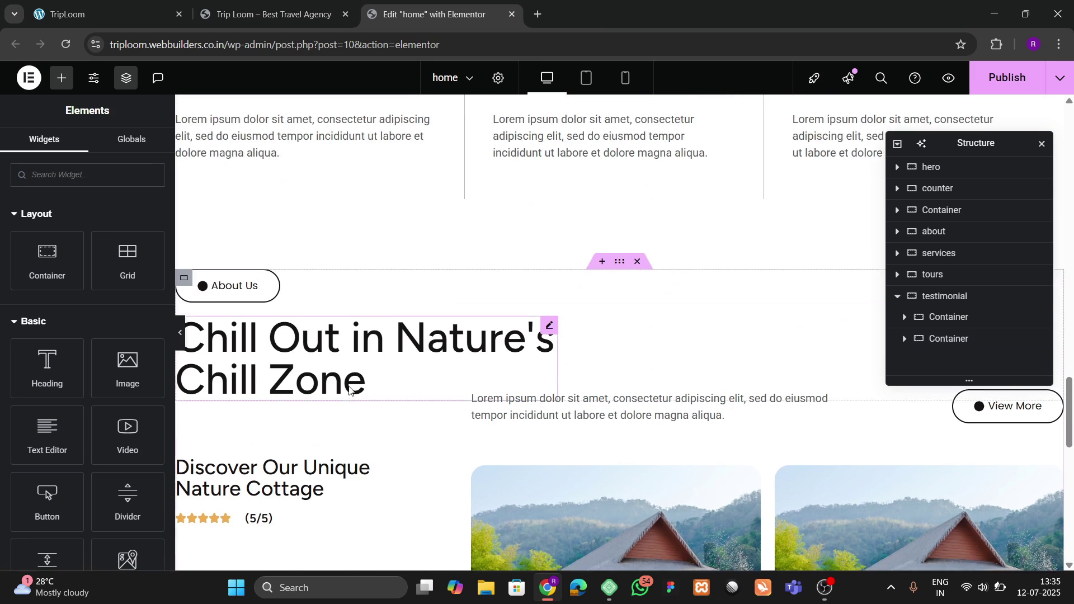
scroll(349, 389, down, 10)
scroll(349, 390, down, 5)
right_click(270, 222)
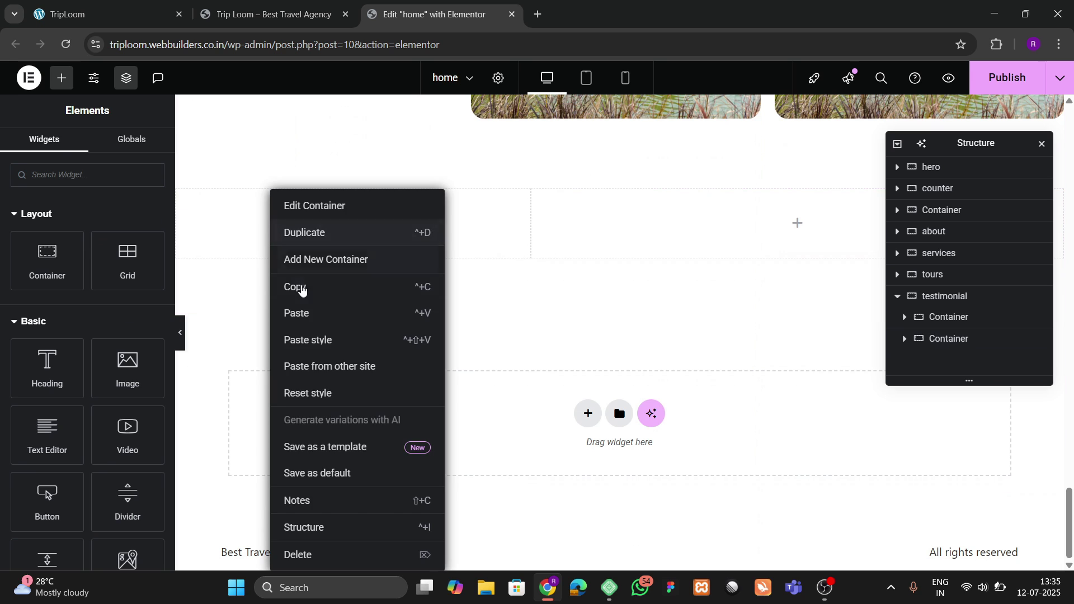
click(307, 315)
click(109, 14)
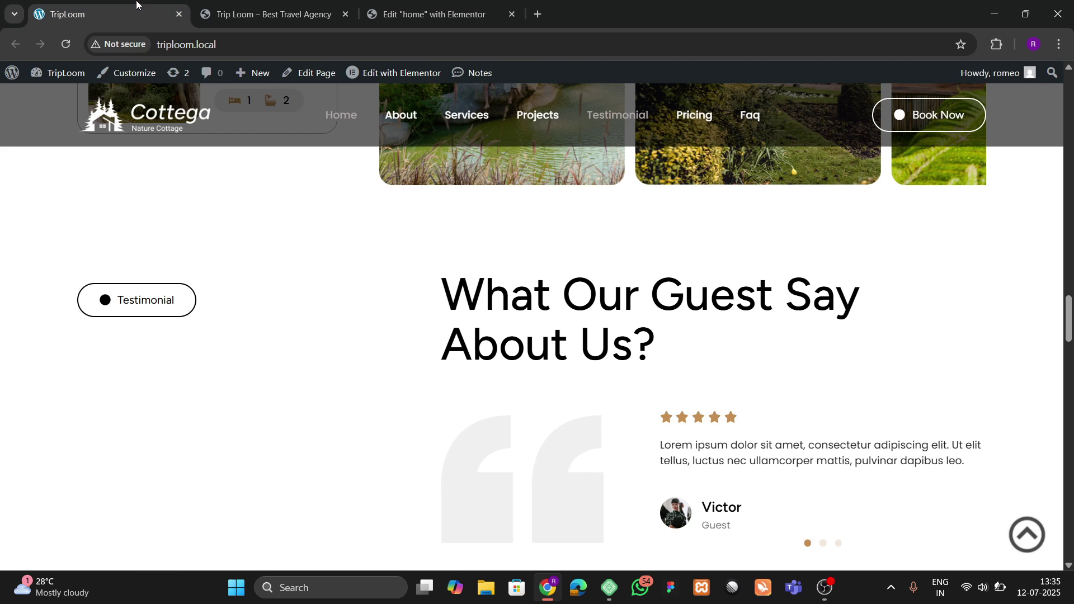
click(379, 2)
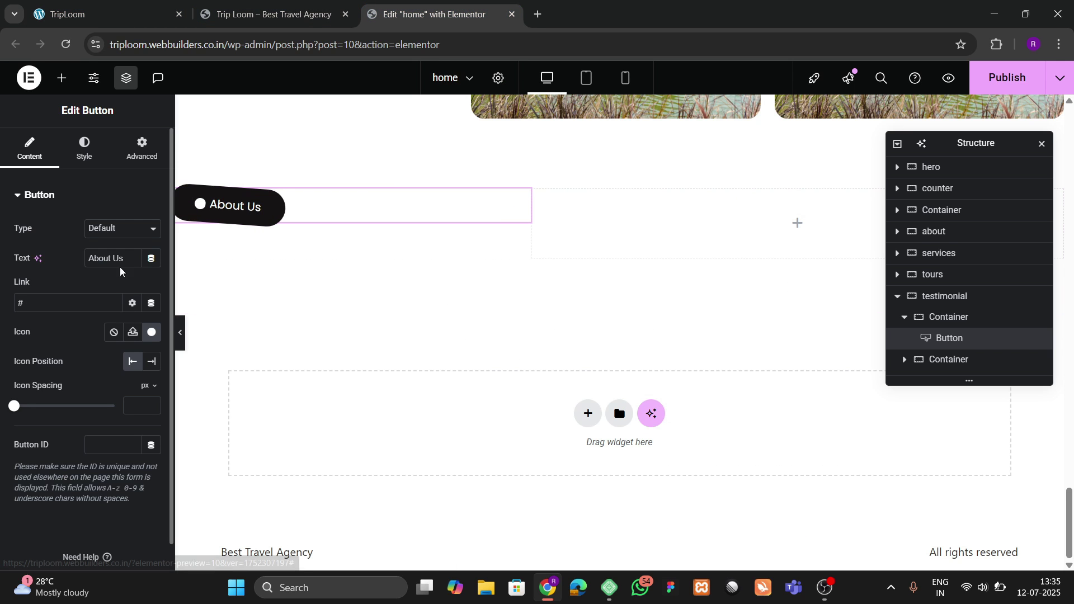
text(Testimonial)
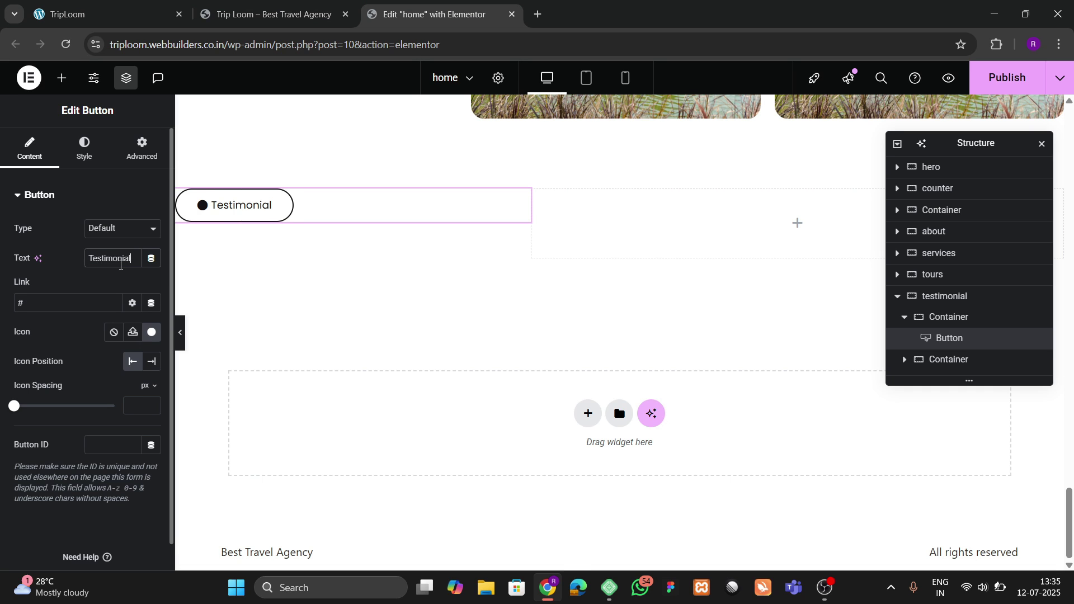
click(125, 8)
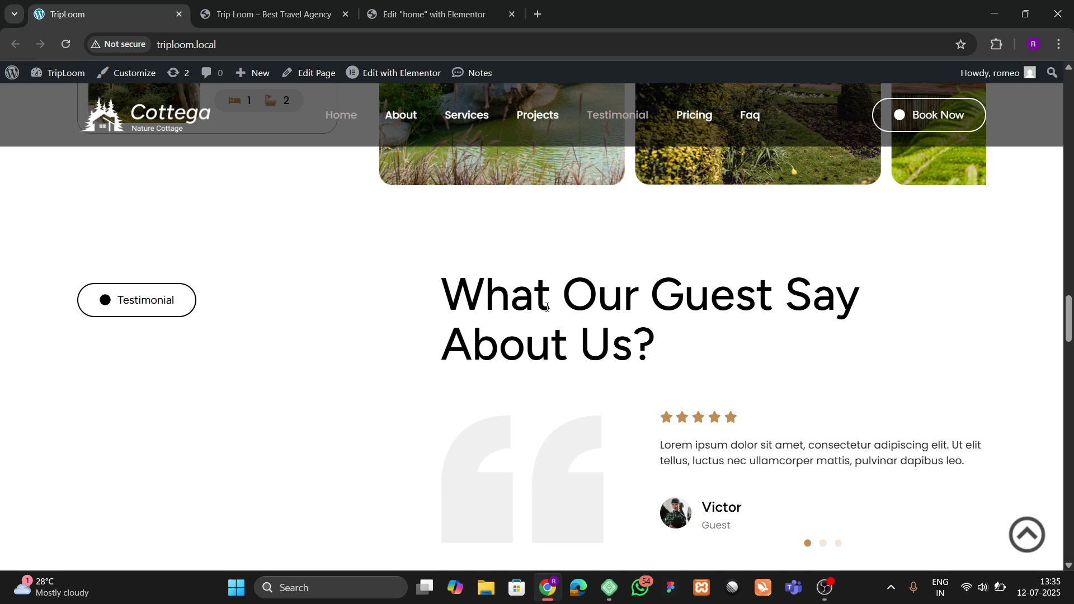
click(430, 14)
Step: Copy the Chill Out heading into the right column and set its width to Full Width
scroll(514, 263, up, 6)
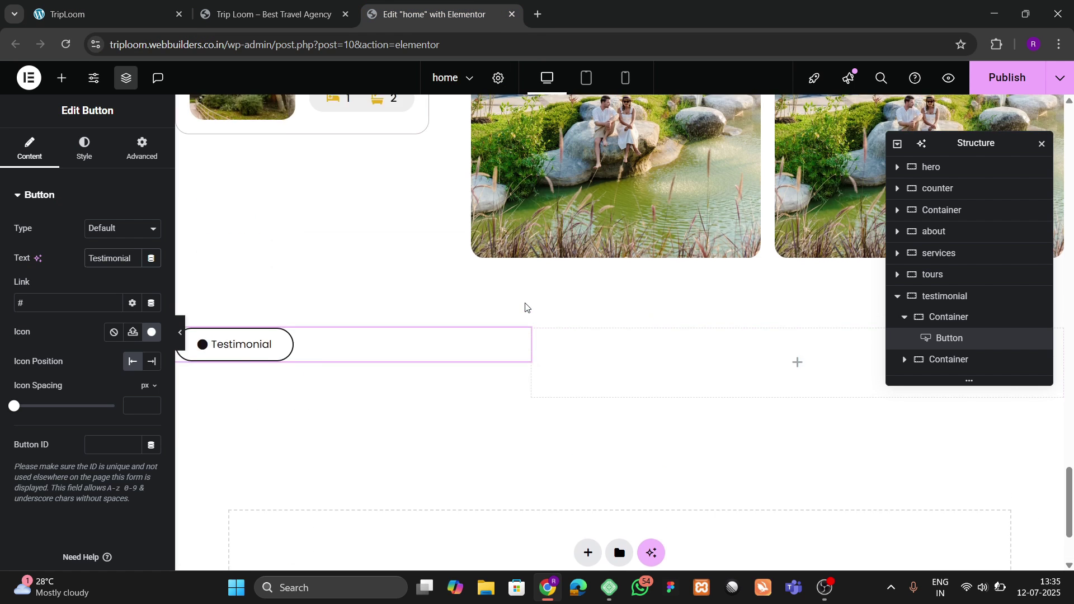
scroll(525, 302, up, 6)
right_click(386, 299)
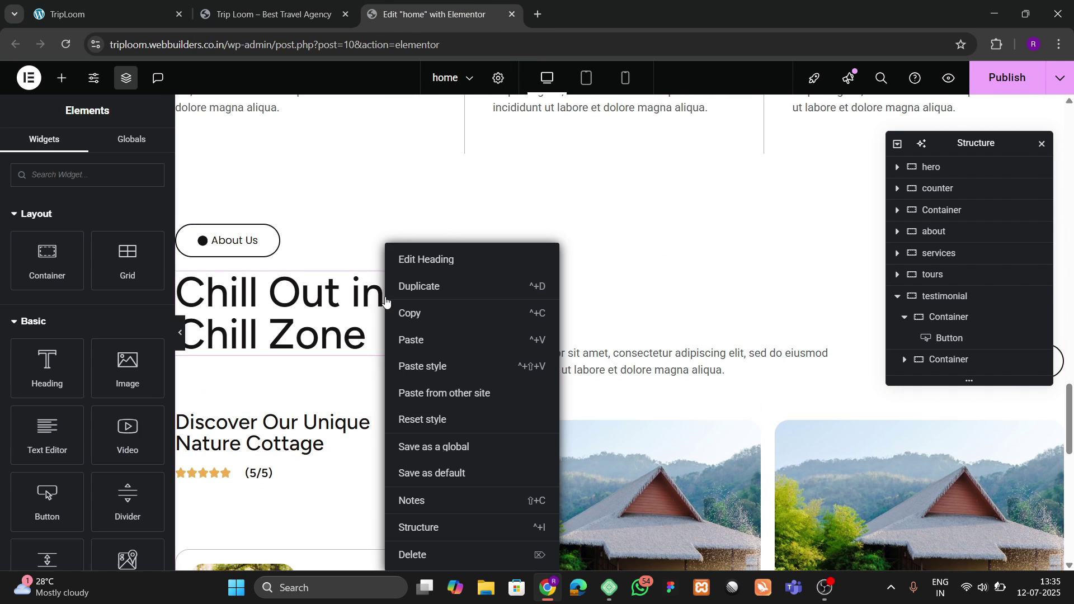
click(409, 313)
scroll(523, 365, down, 10)
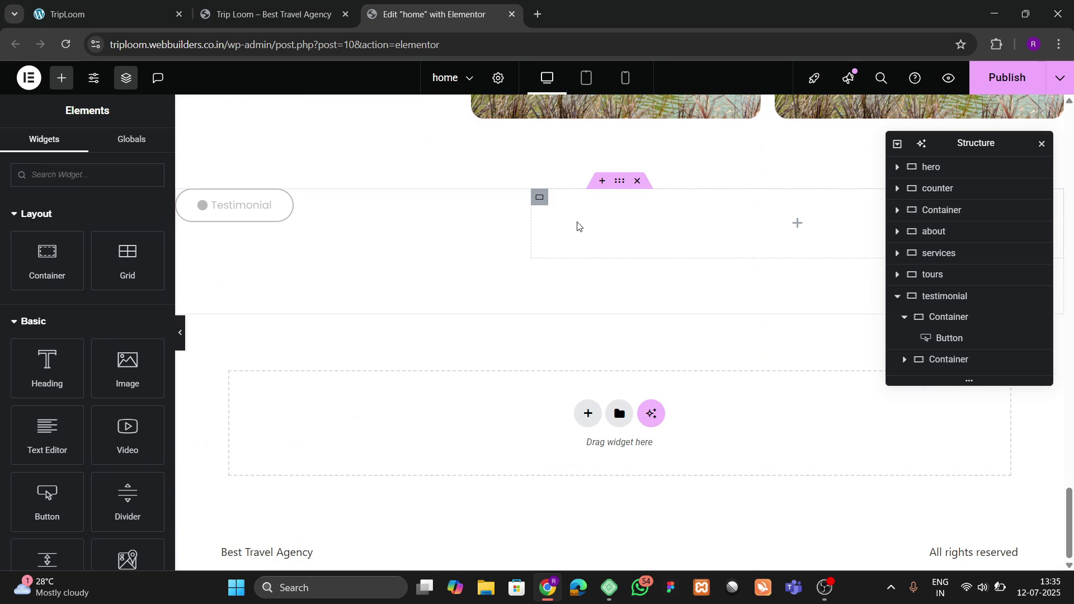
right_click(577, 220)
click(619, 307)
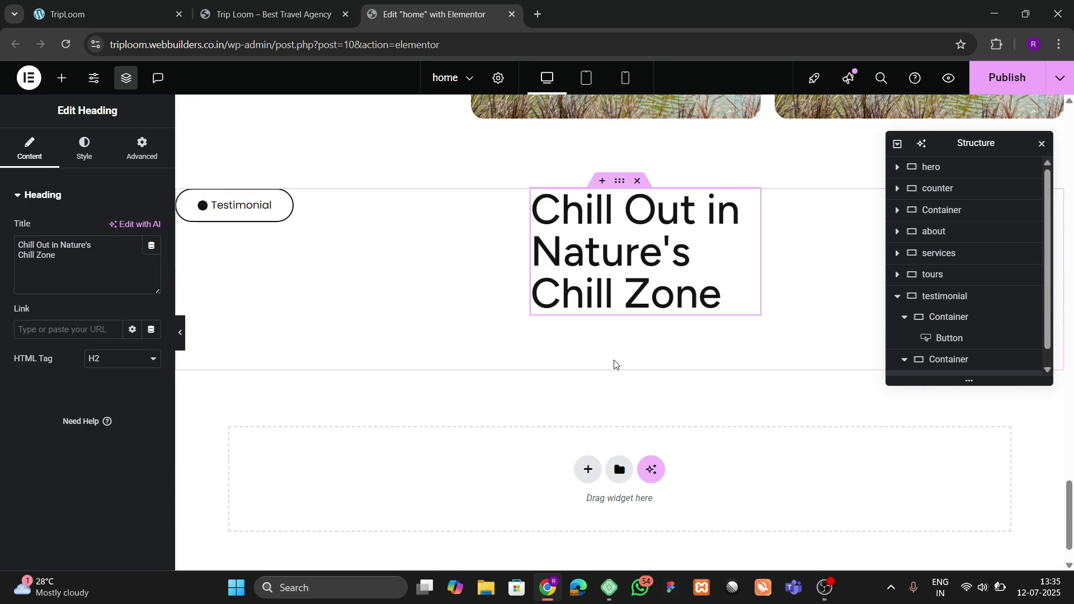
click(150, 148)
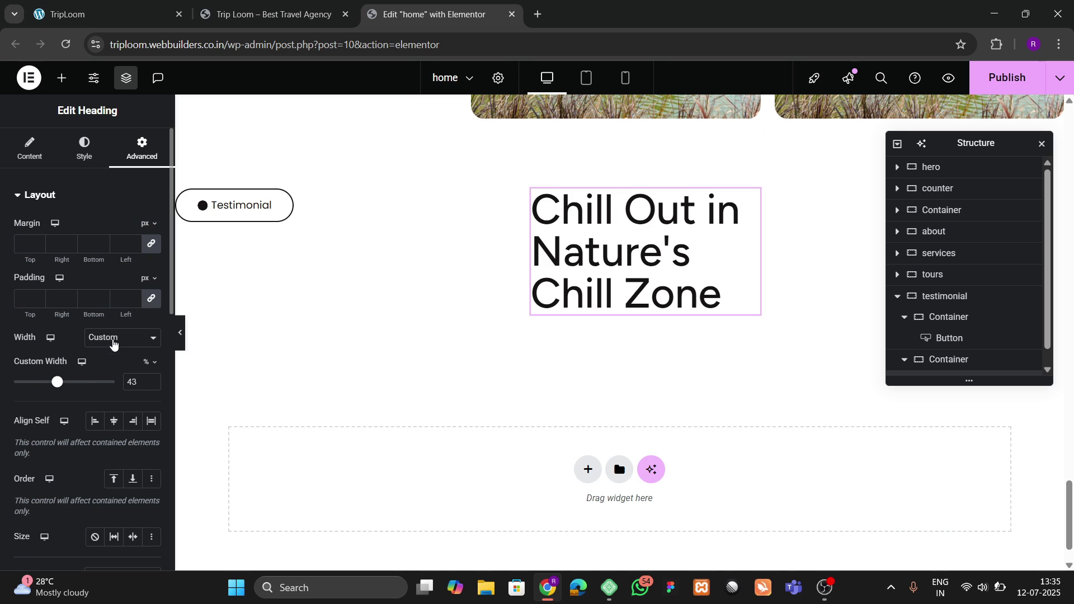
click(115, 338)
click(112, 369)
Step: Copy 'What Our Guest Say About Us?' from the reference site and select the heading's title text
click(111, 4)
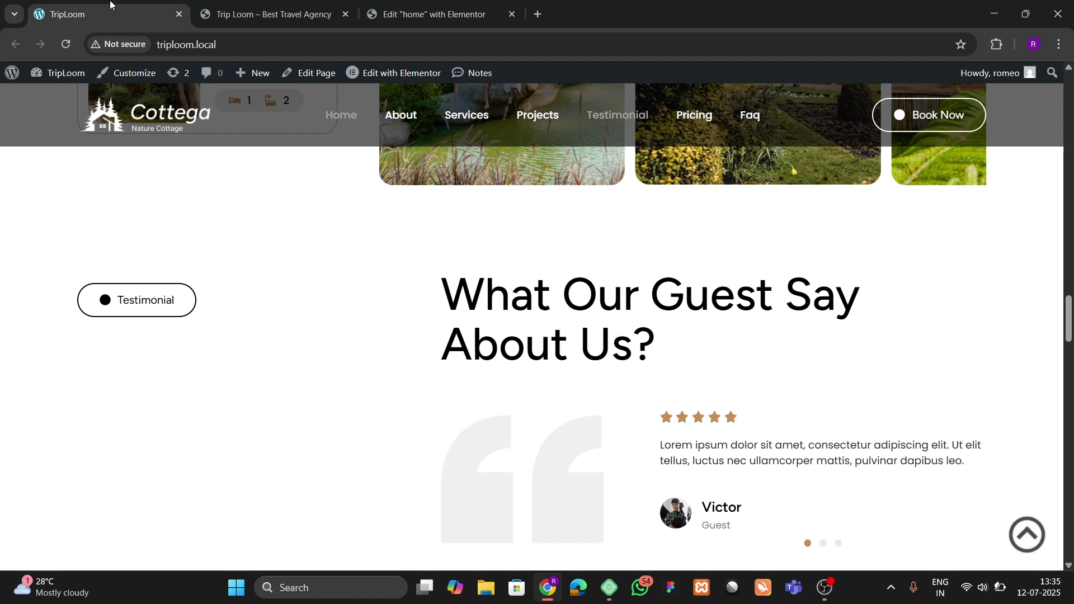
drag(447, 289, 647, 335)
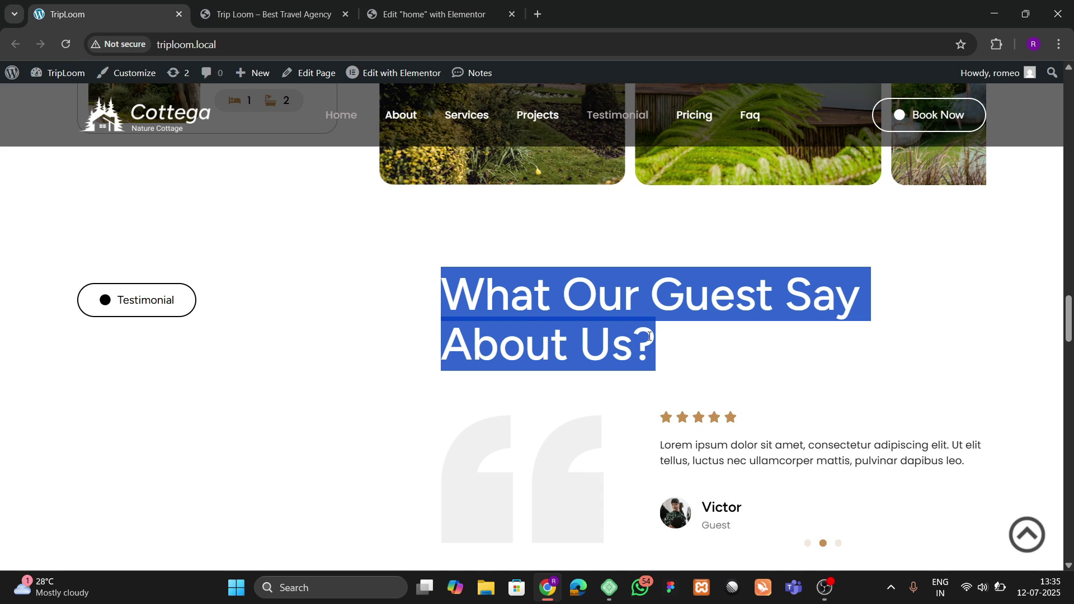
click(431, 14)
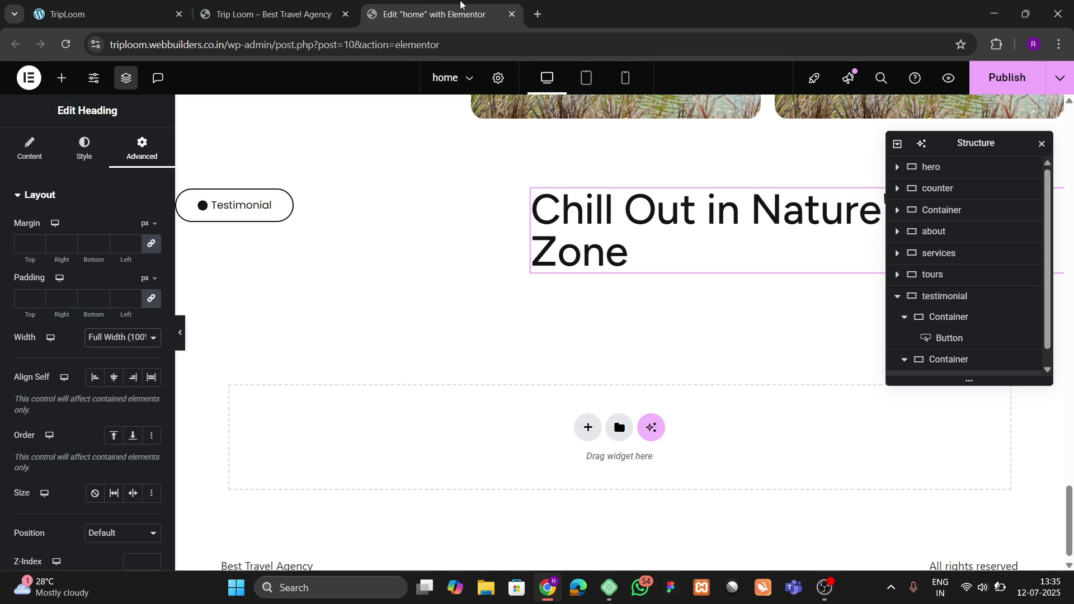
click(31, 146)
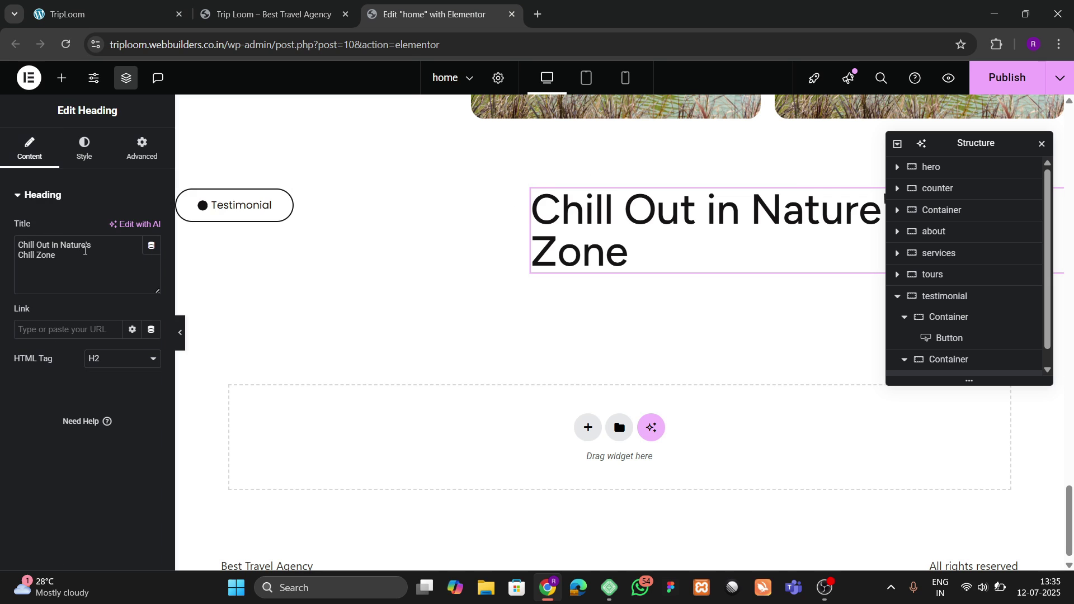
click(85, 251)
key(ctrl+a)
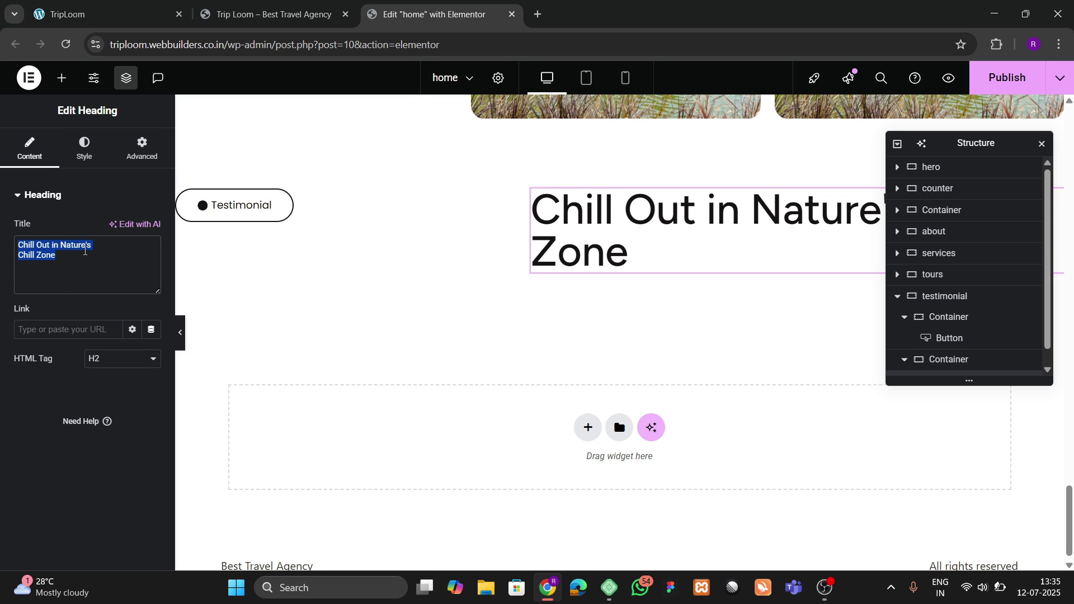
Step: Replace the heading title with 'What Our Guest Say About Us?'
key(ctrl+v)
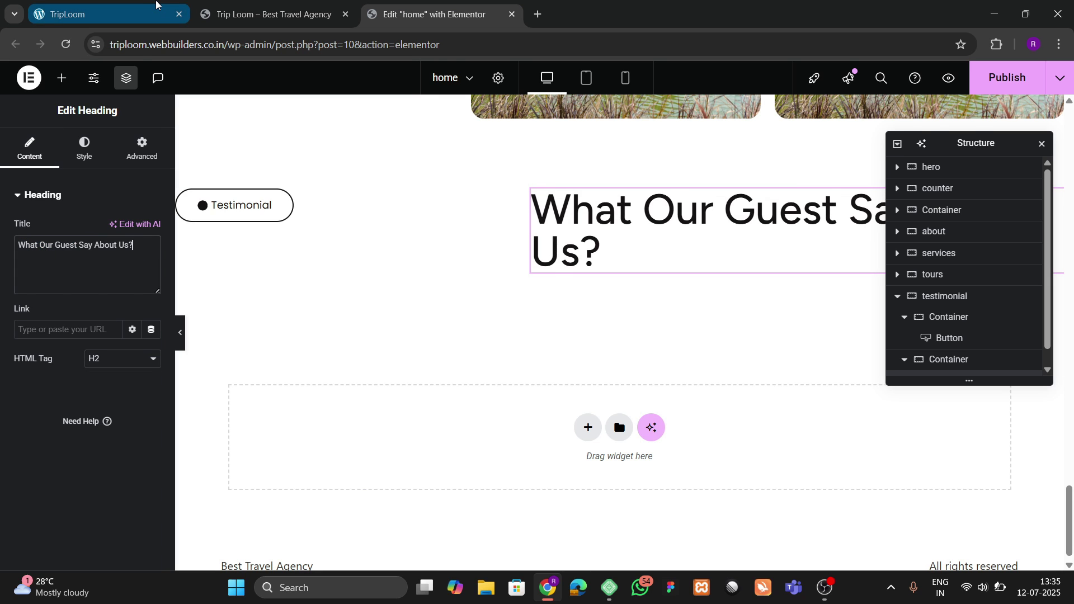
click(157, 9)
click(430, 14)
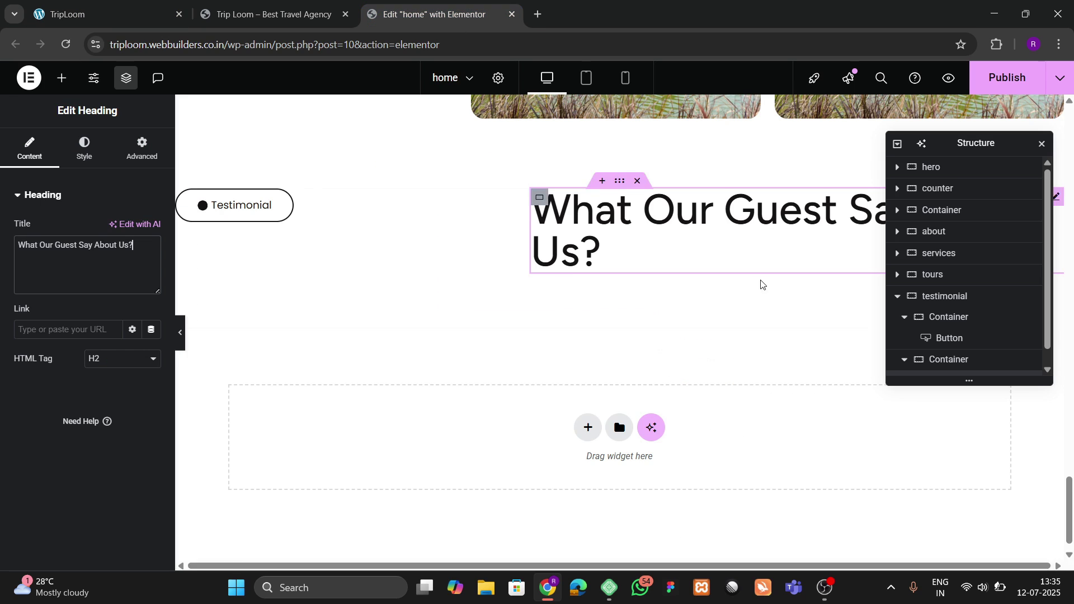
drag(643, 267, 641, 274)
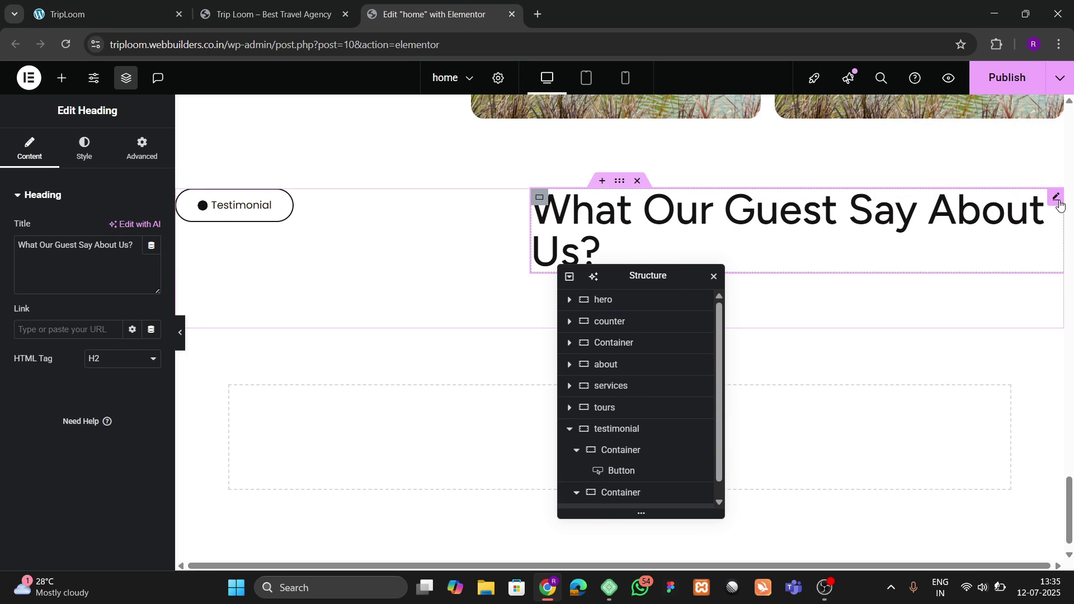
Step: Give the heading a Custom width of 74% so it wraps onto two lines
click(139, 162)
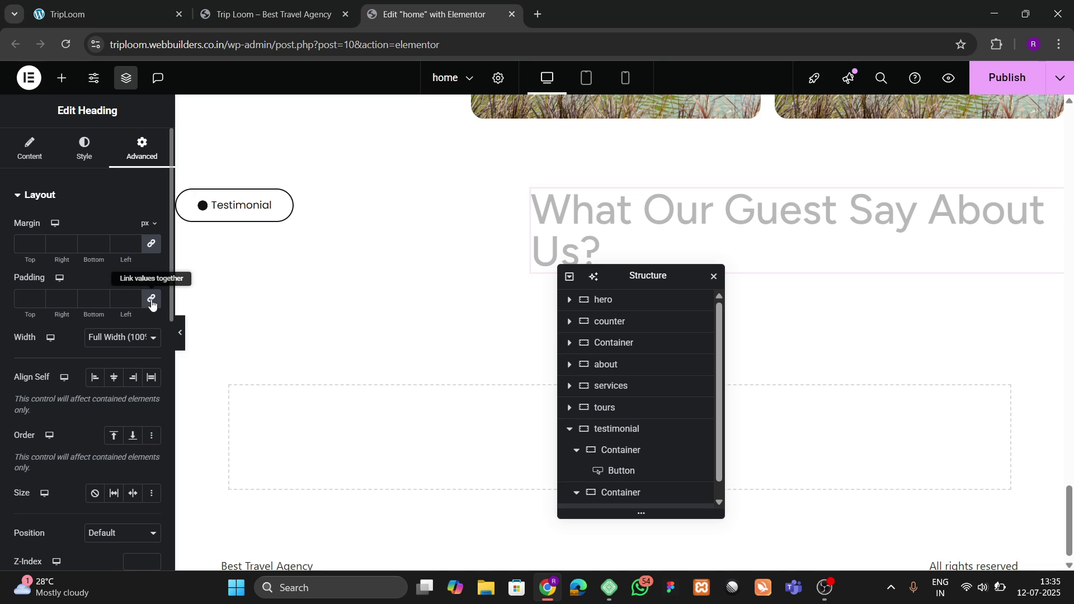
click(137, 338)
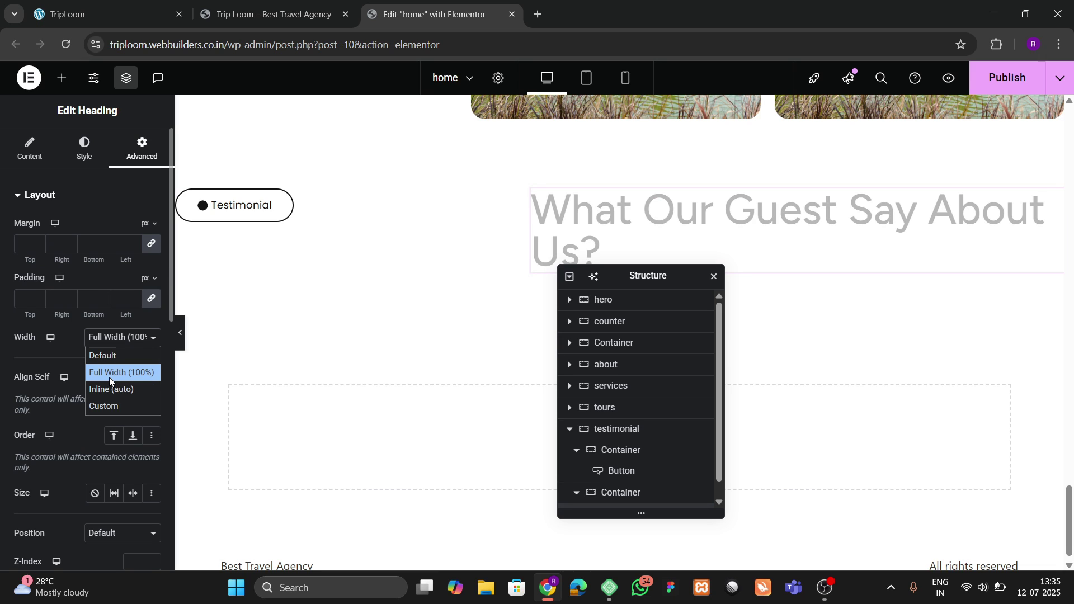
click(112, 405)
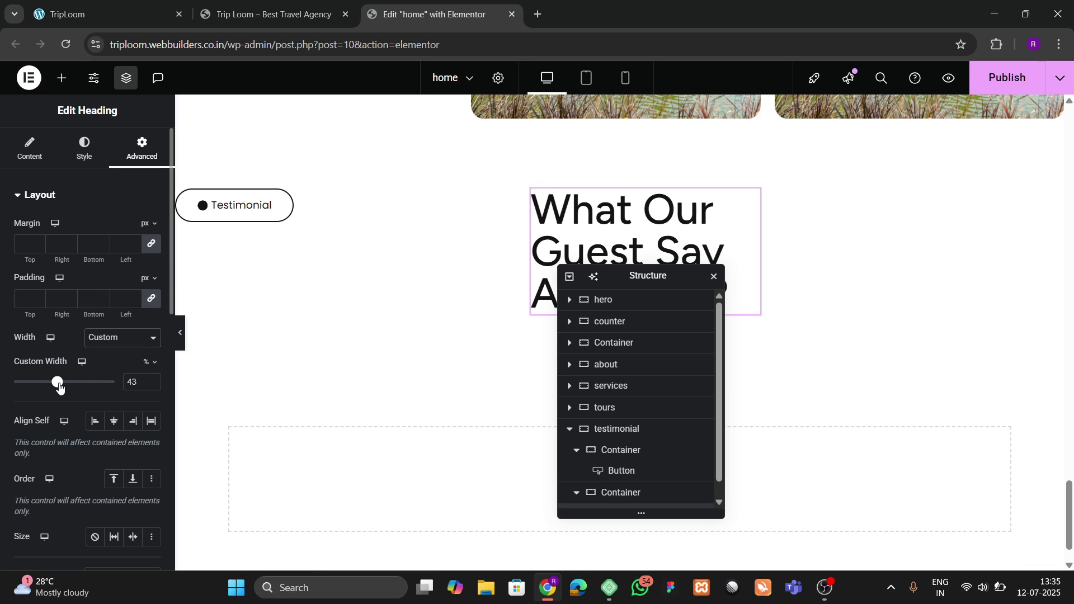
drag(60, 386, 91, 389)
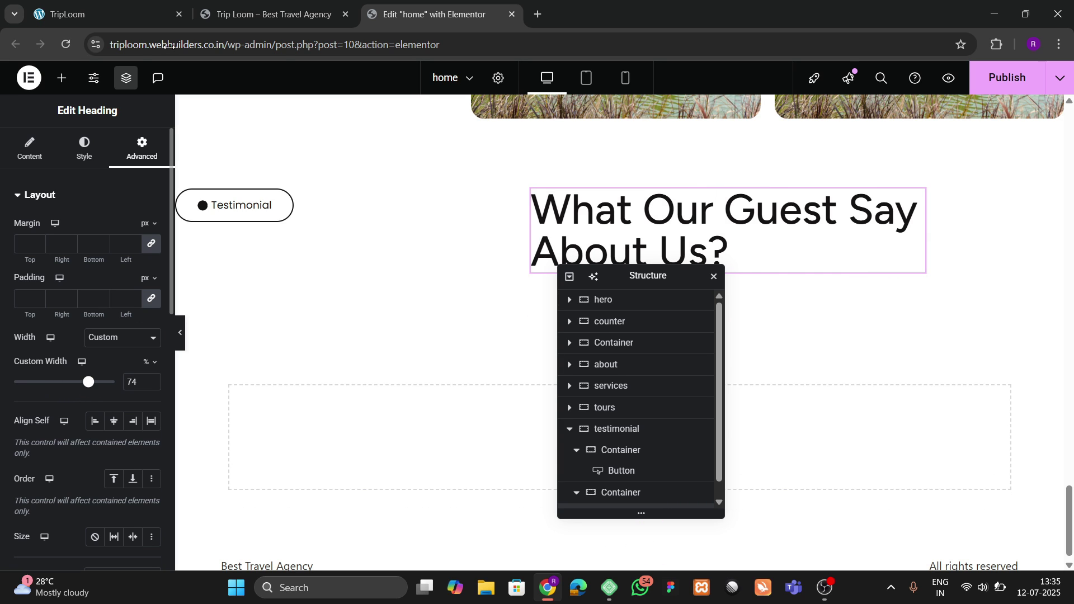
click(143, 9)
click(472, 325)
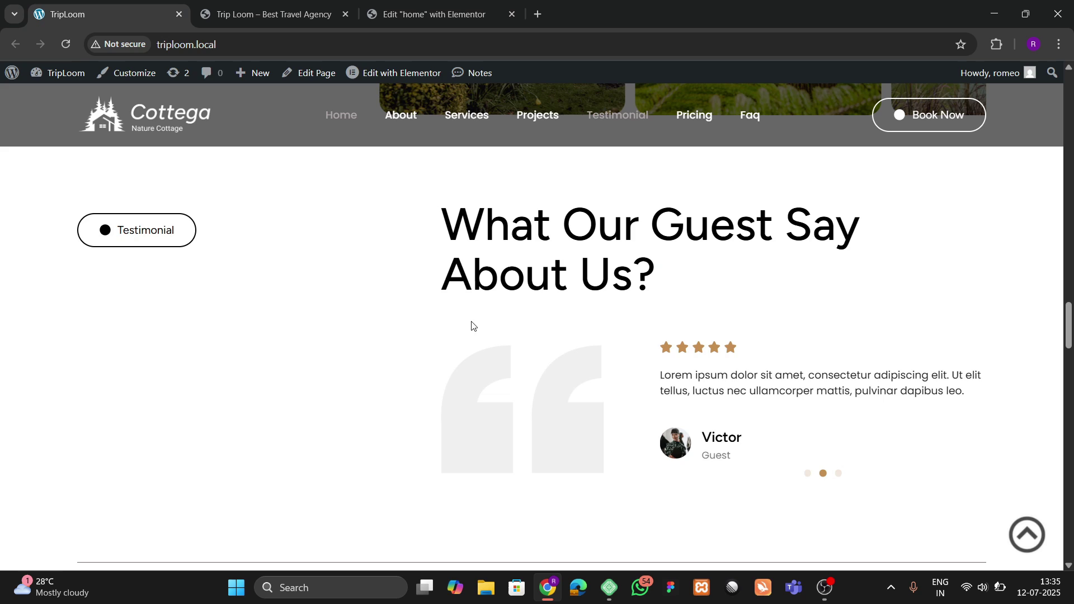
click(430, 5)
drag(638, 274, 327, 246)
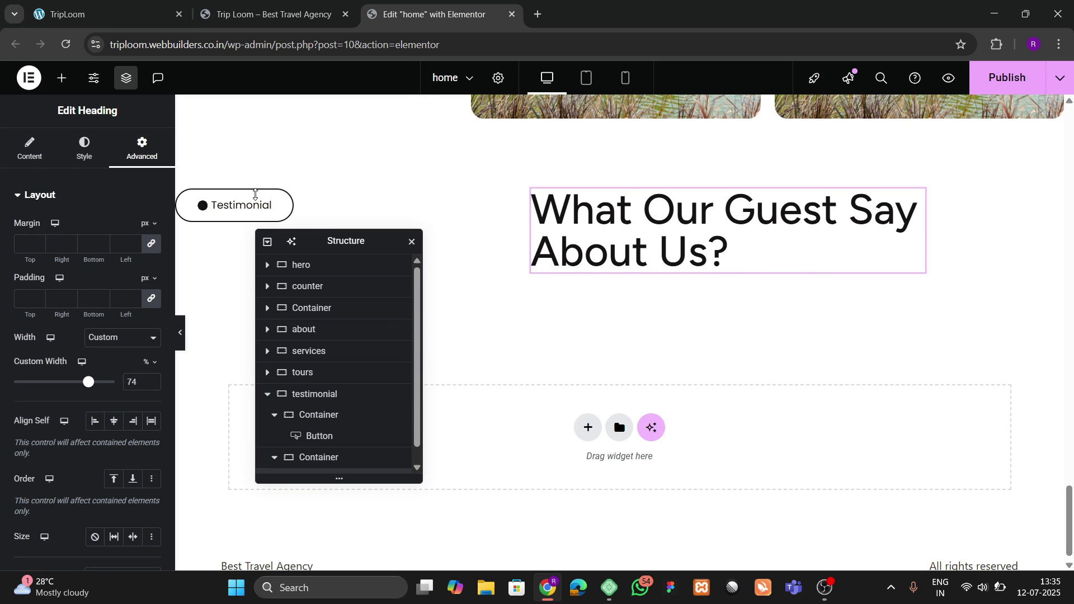
Step: Add a new container under the testimonial heading
click(62, 78)
drag(56, 261, 707, 256)
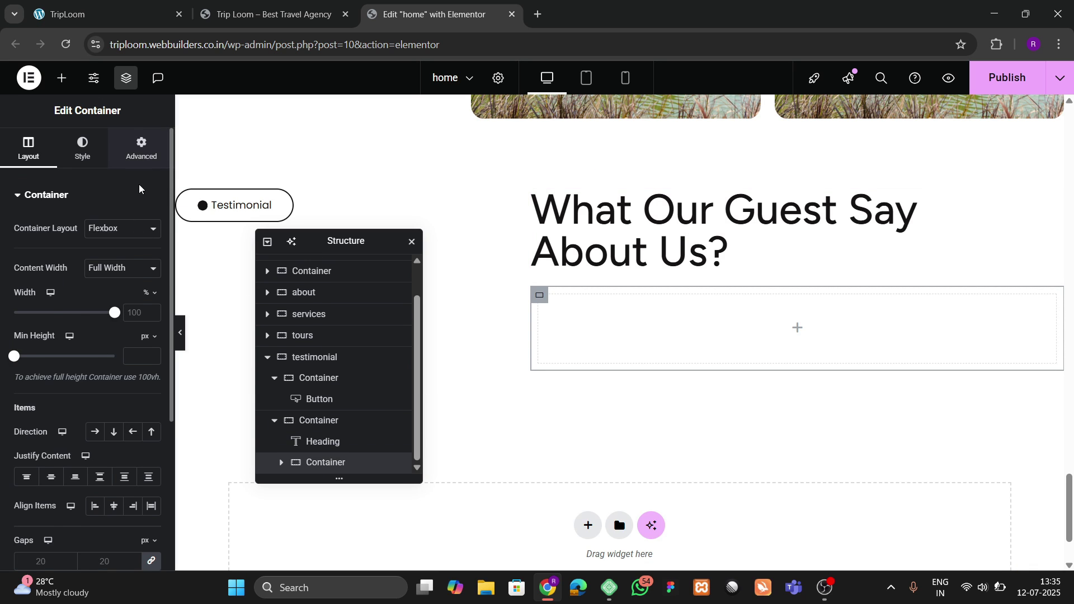
click(141, 148)
key(ctrl+1)
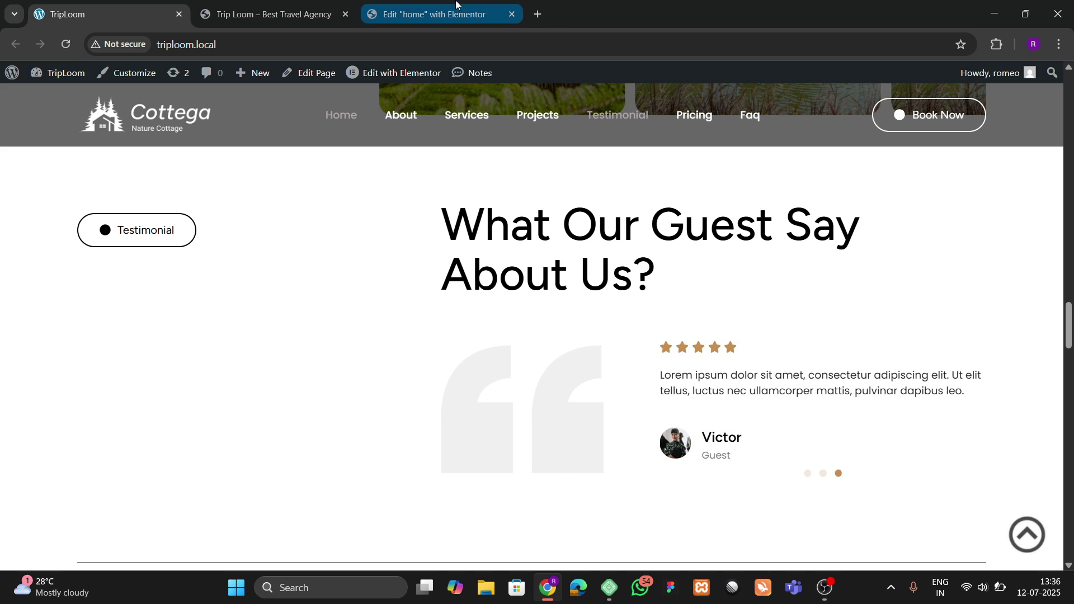
click(442, 14)
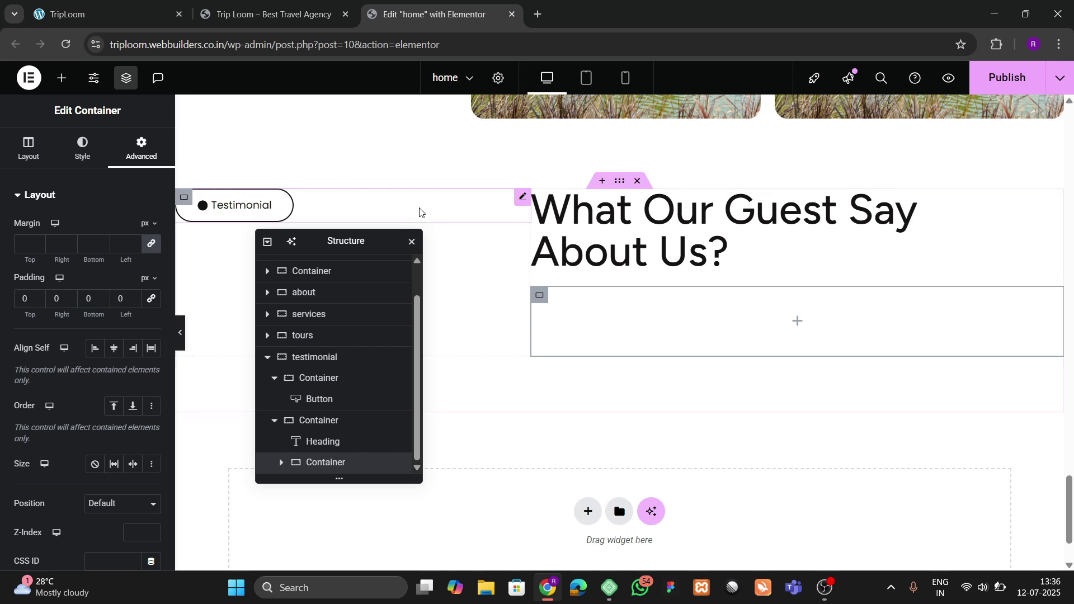
Step: Nest an inner container inside it and duplicate it, giving two children
click(62, 77)
drag(56, 260, 652, 378)
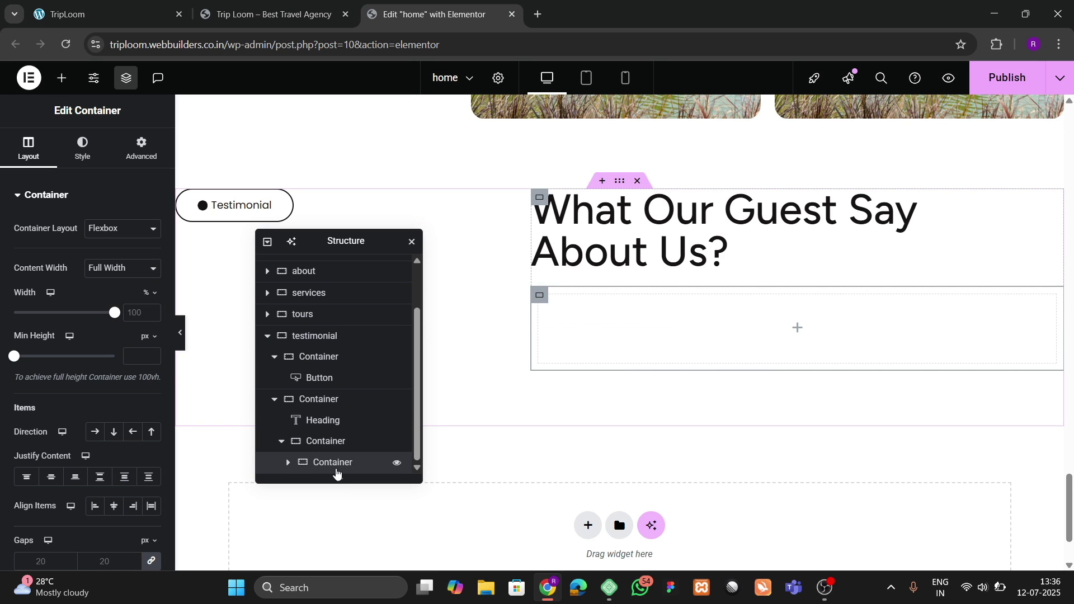
click(141, 148)
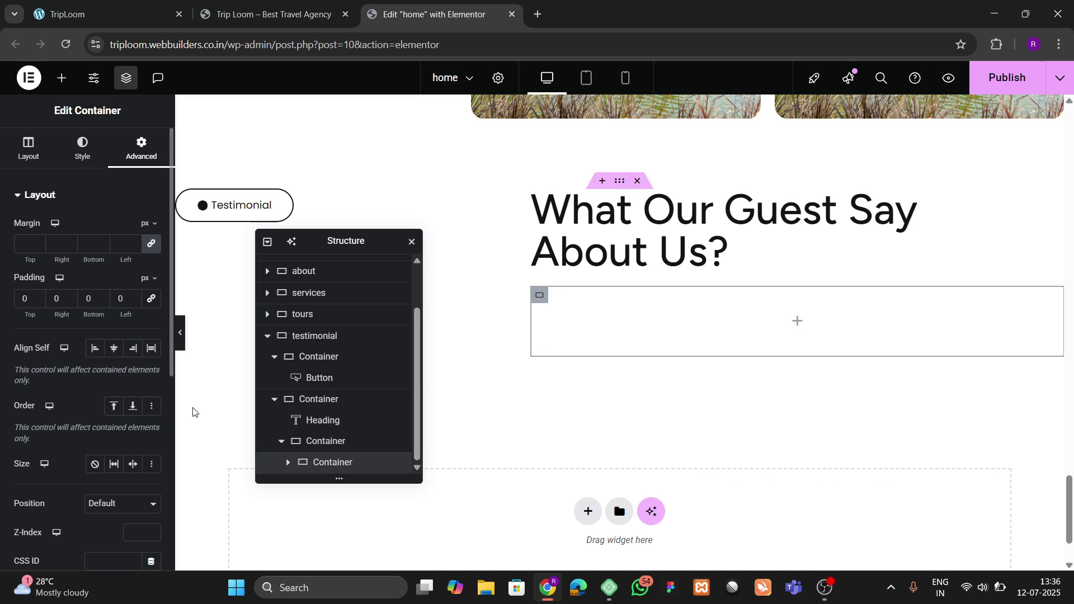
scroll(352, 446, up, 3)
scroll(338, 447, down, 3)
right_click(349, 462)
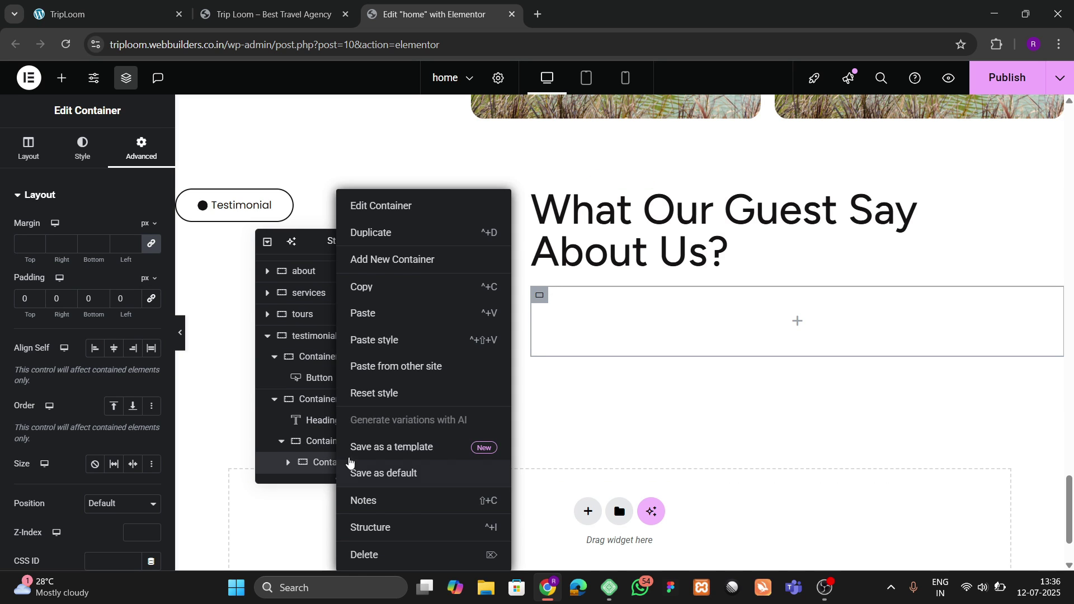
click(372, 246)
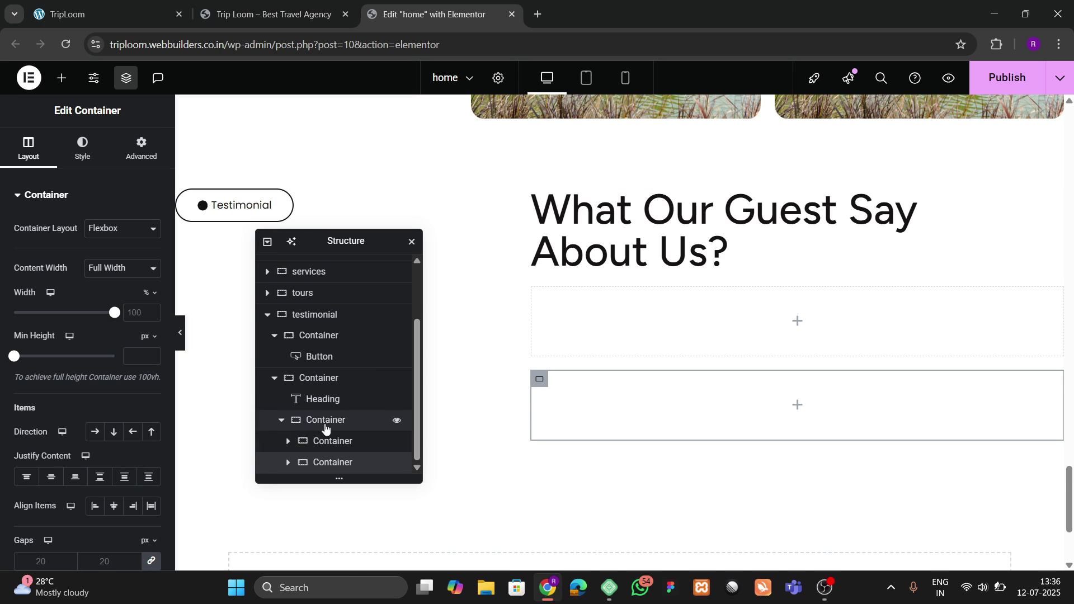
Step: Set the parent container to Row direction, Space Between justification, and centred alignment
click(25, 149)
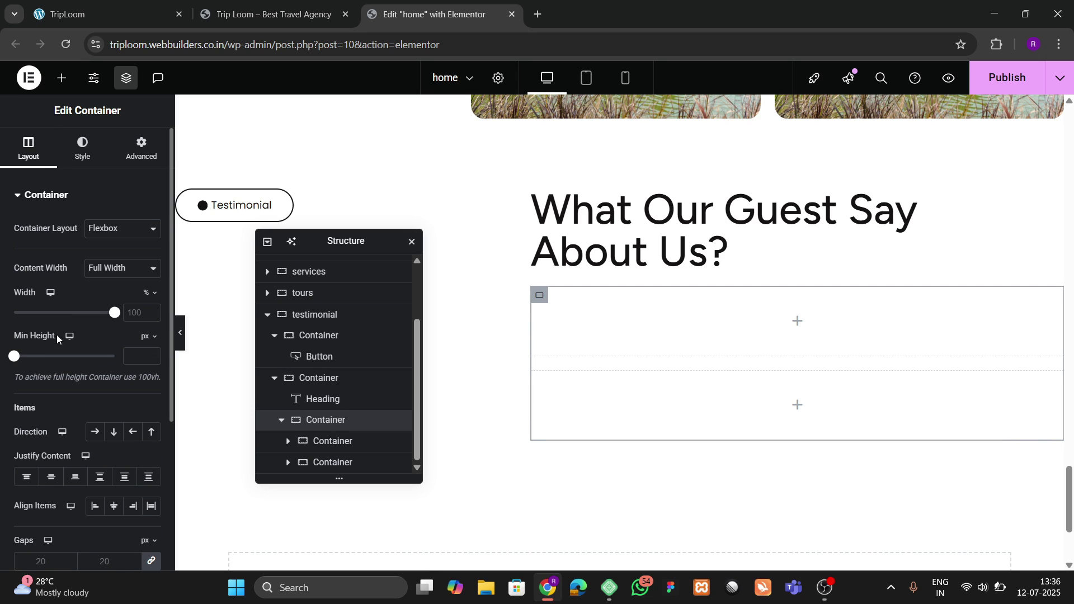
click(95, 431)
click(100, 476)
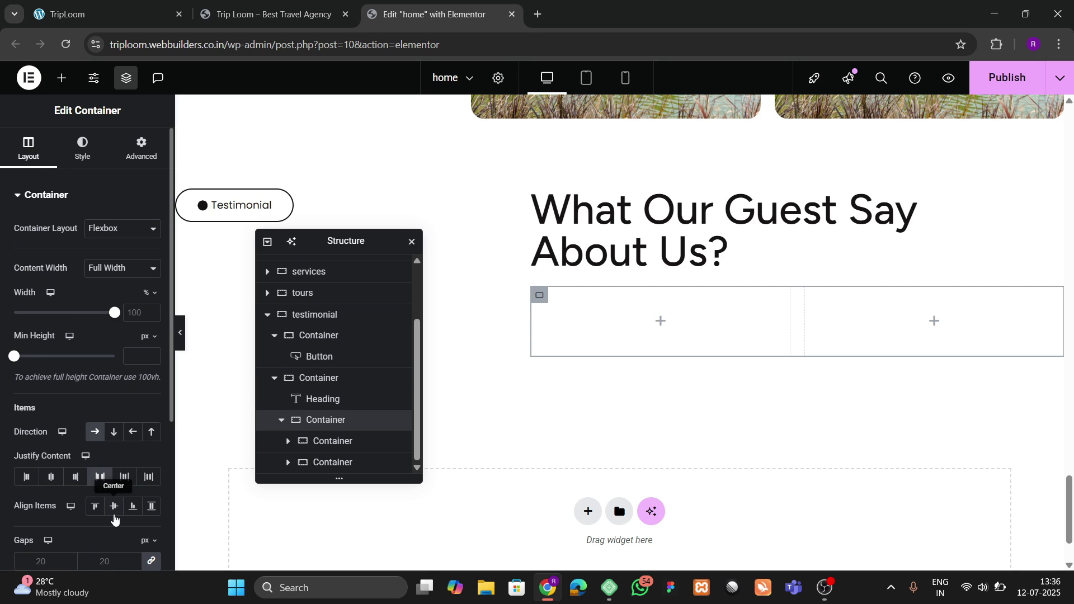
click(114, 509)
click(174, 4)
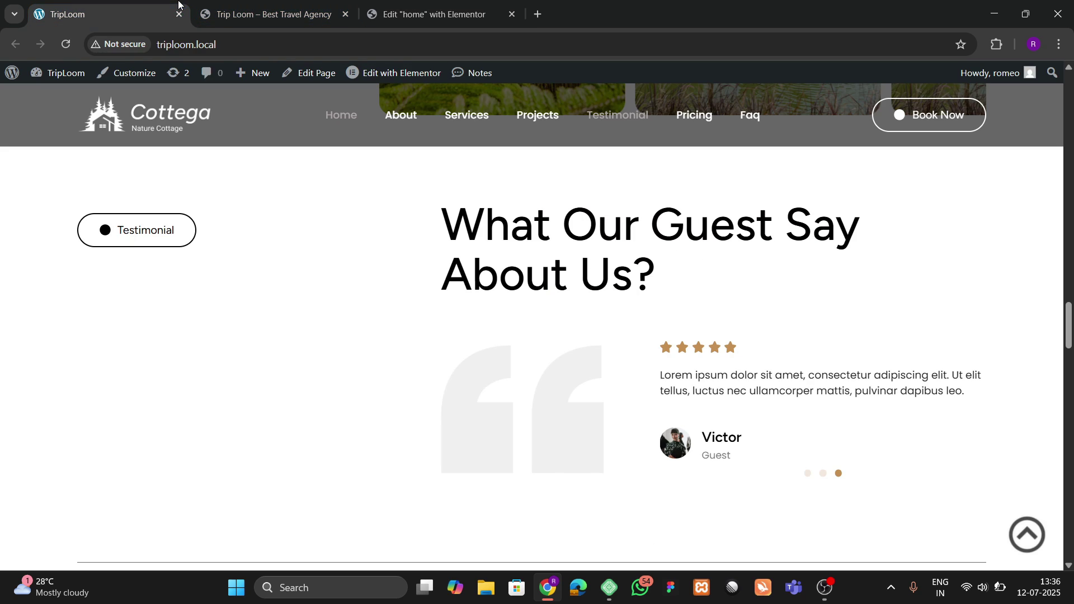
click(474, 7)
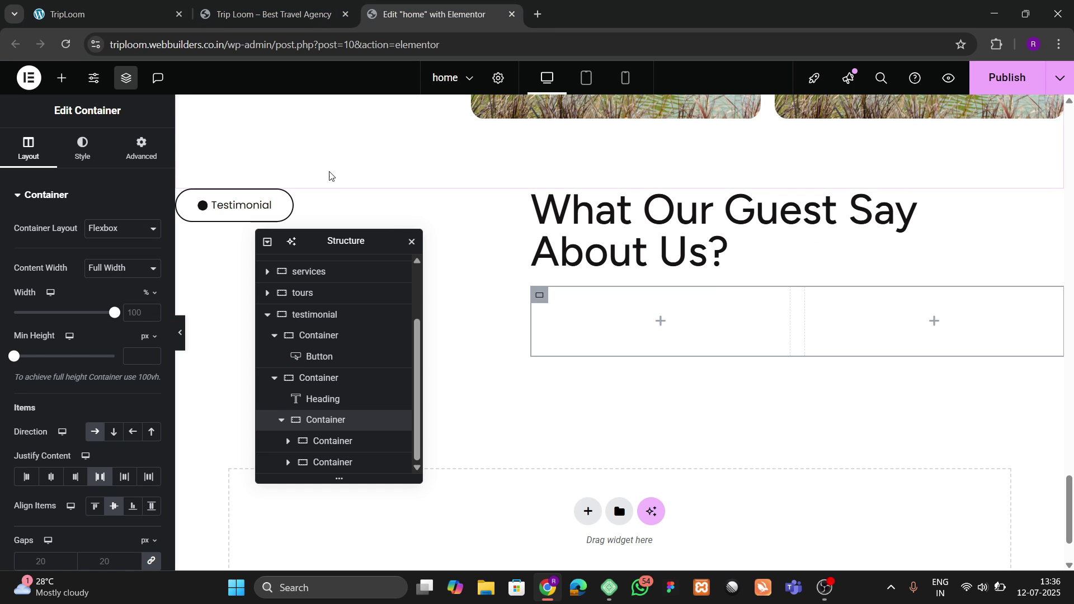
click(61, 78)
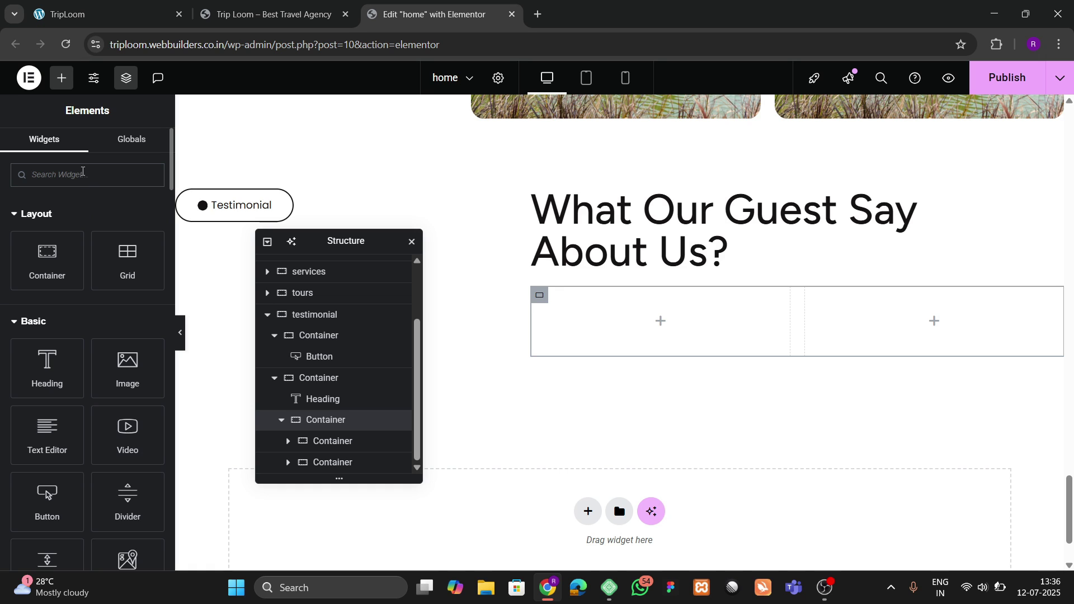
Step: Place a star Icon widget in the left inner container, then delete it after checking the reference
text(icon)
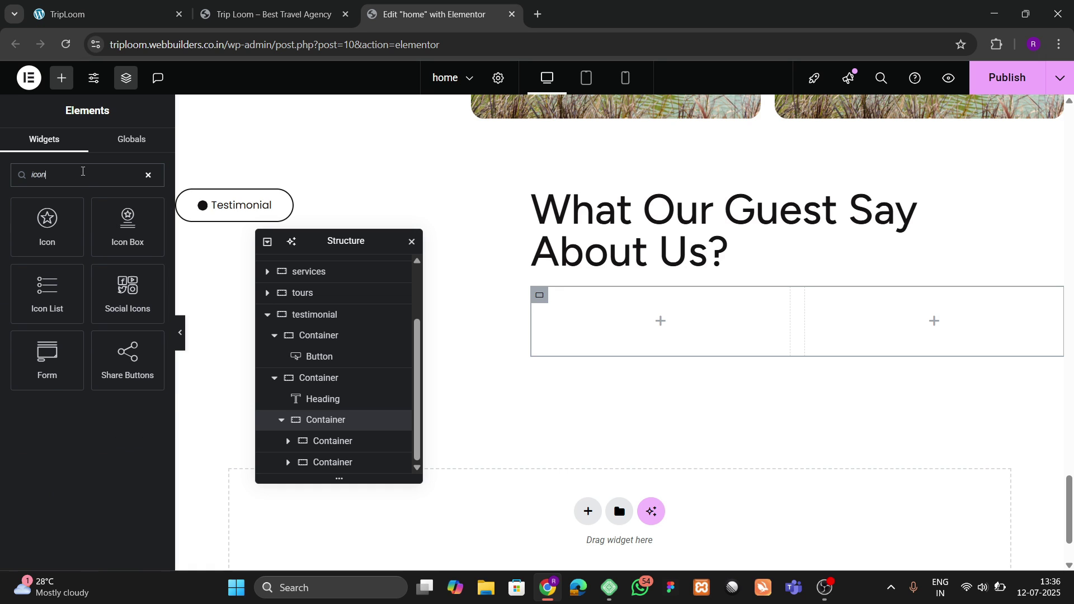
drag(62, 235, 148, 277)
drag(564, 317, 564, 316)
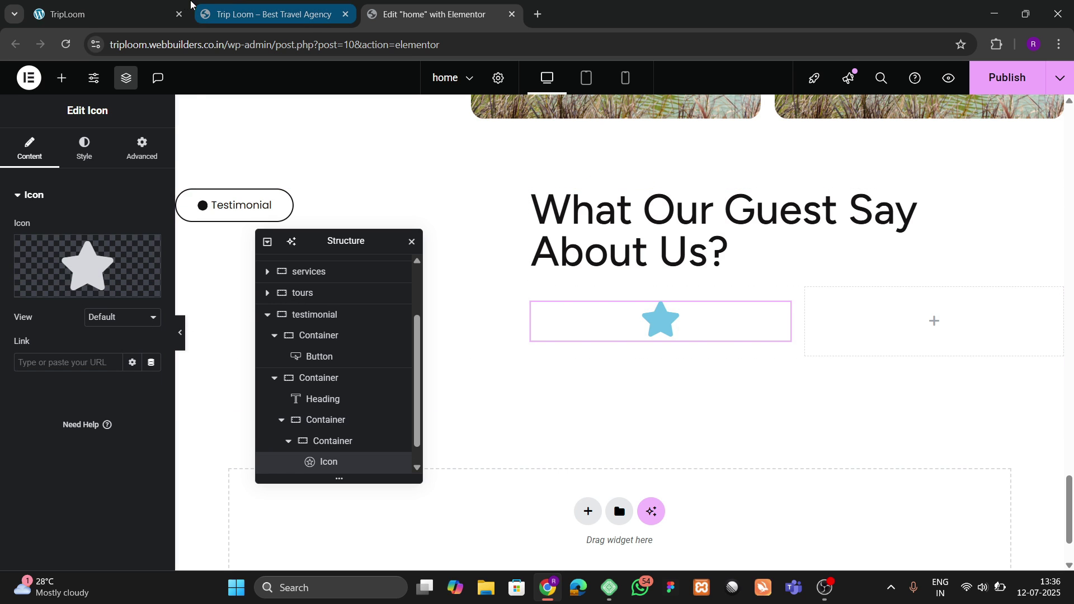
click(229, 3)
click(164, 5)
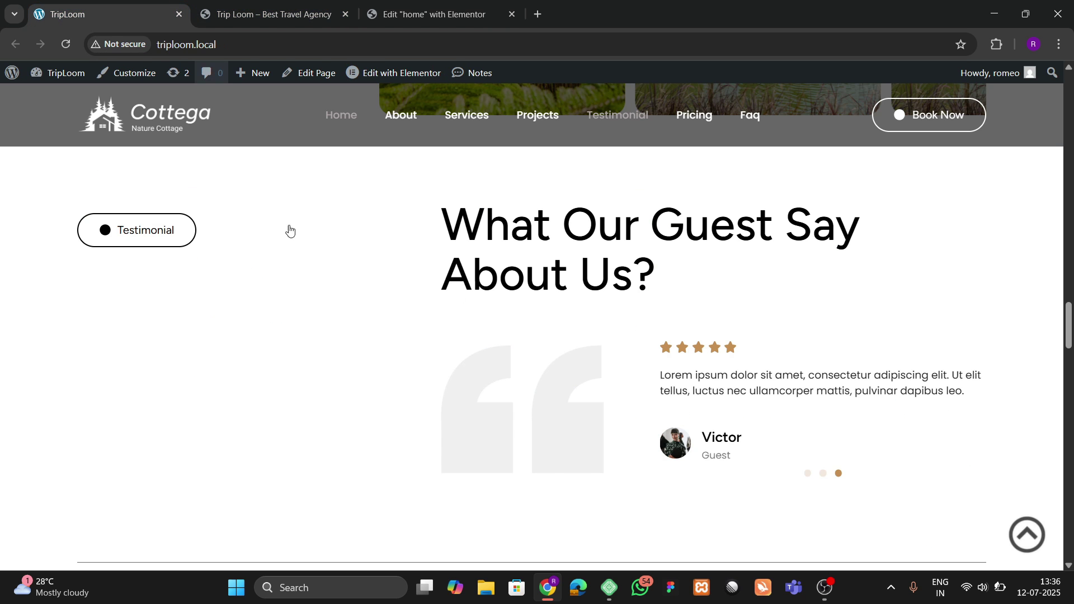
right_click(463, 390)
click(463, 389)
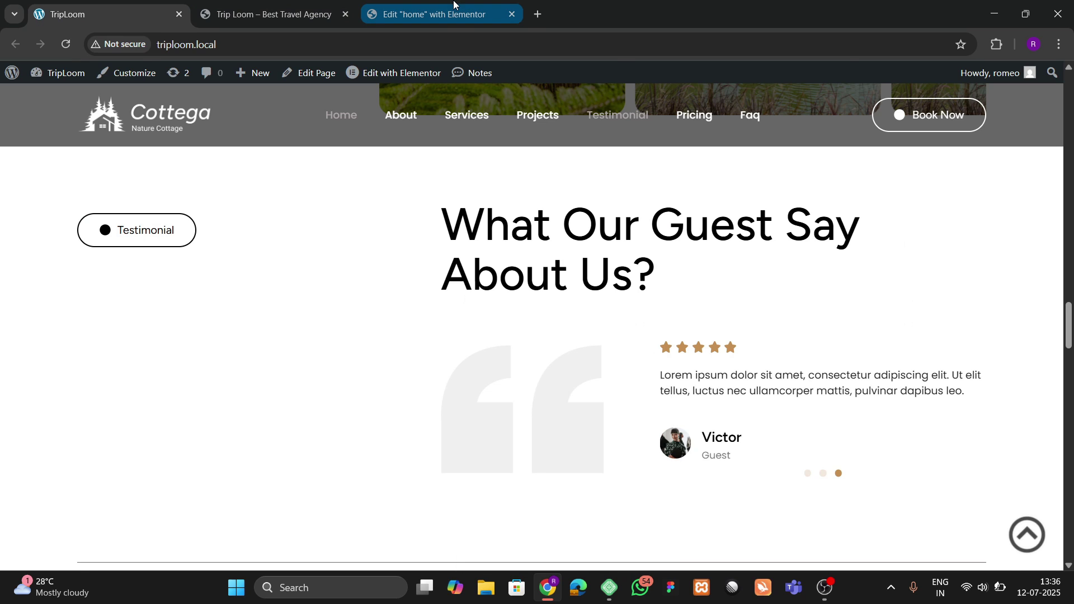
click(433, 14)
right_click(599, 319)
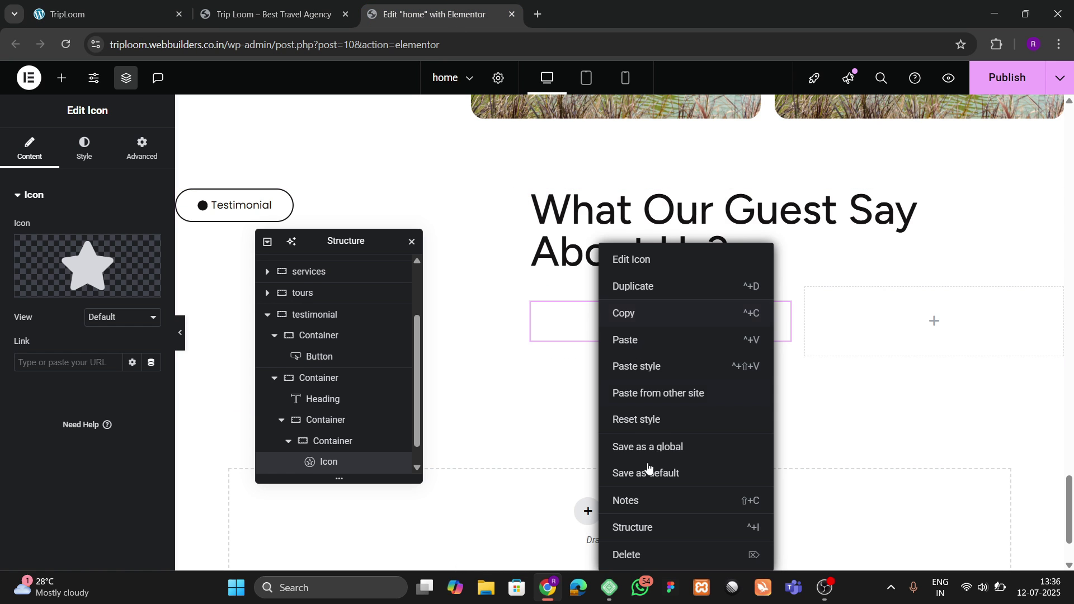
click(637, 554)
Step: Add an Image widget to the left container showing the 20-1-1024x816-2.png quote image
drag(128, 366, 586, 316)
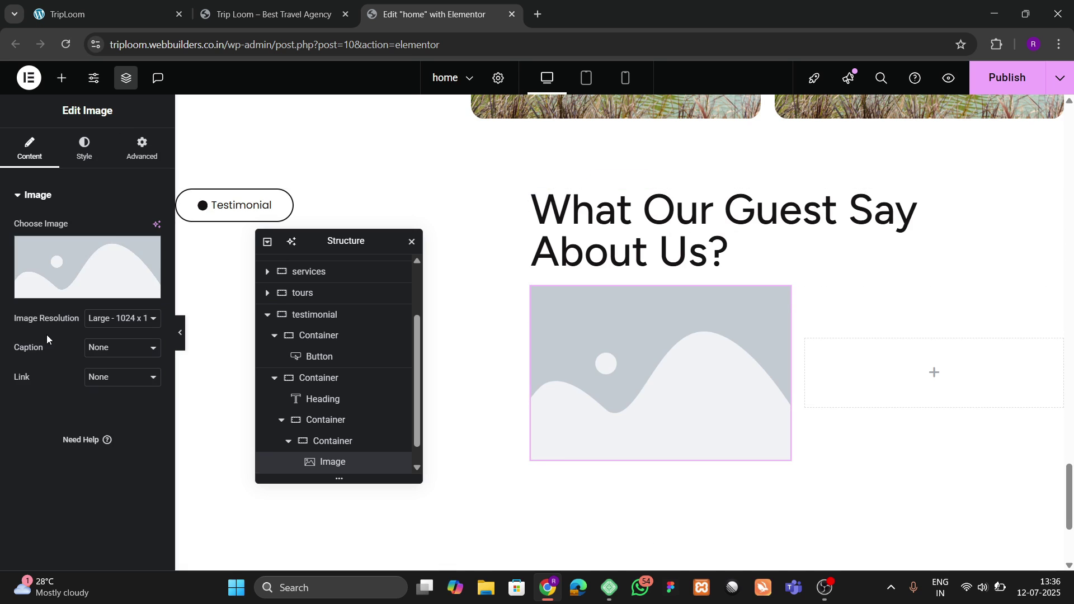
click(90, 274)
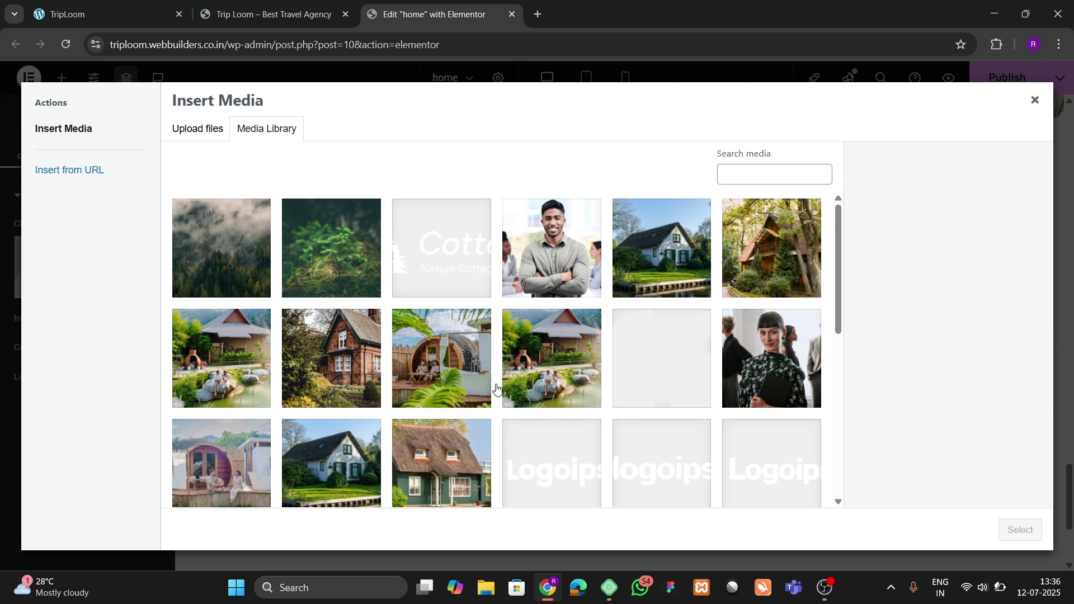
scroll(496, 388, down, 1)
click(695, 299)
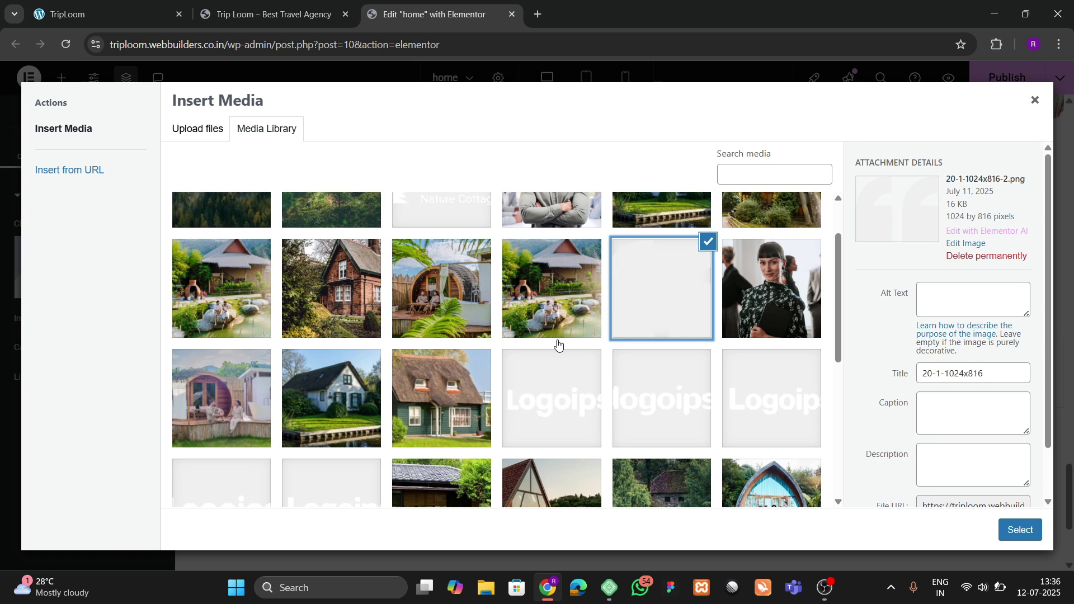
scroll(557, 345, down, 3)
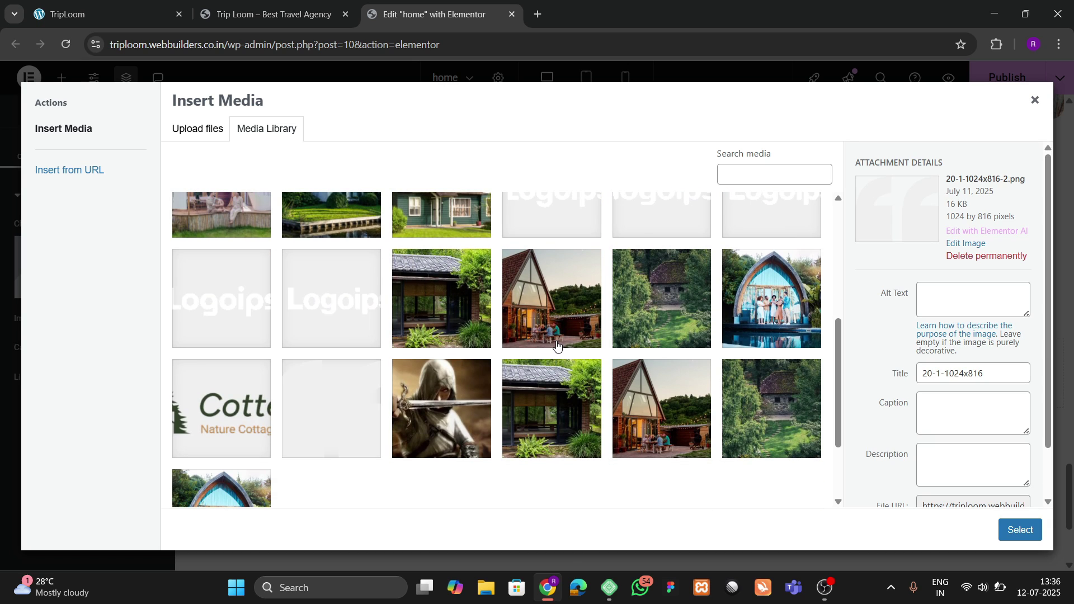
click(267, 435)
click(296, 428)
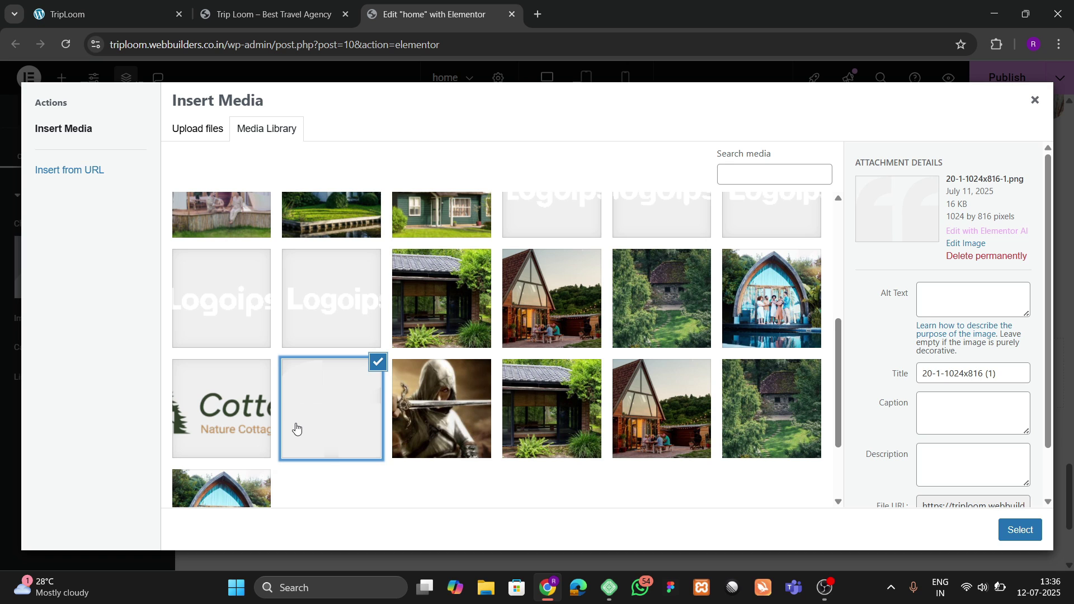
scroll(296, 428, up, 4)
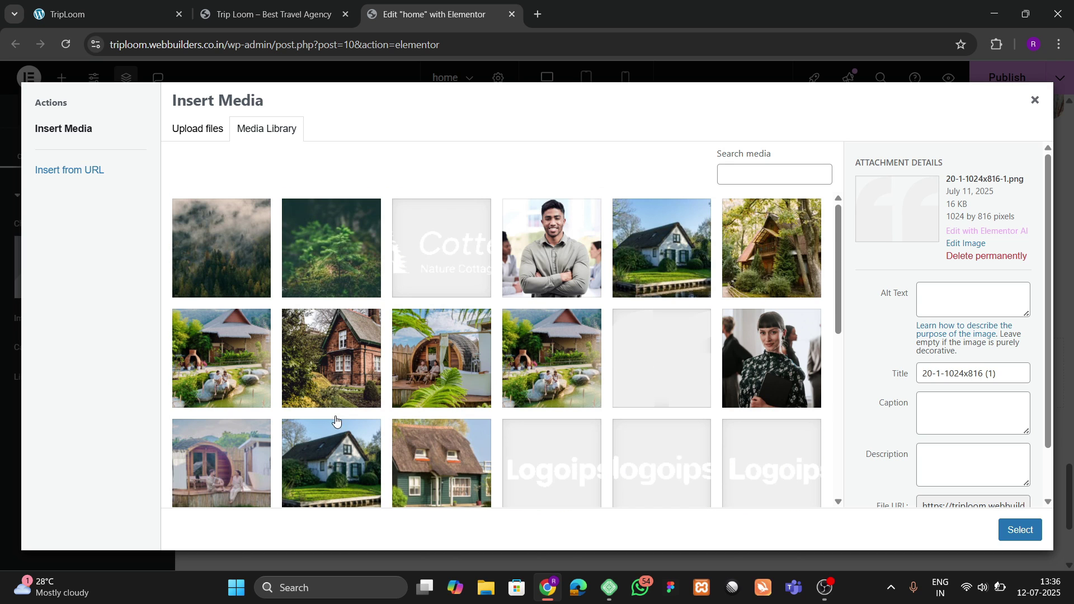
click(615, 368)
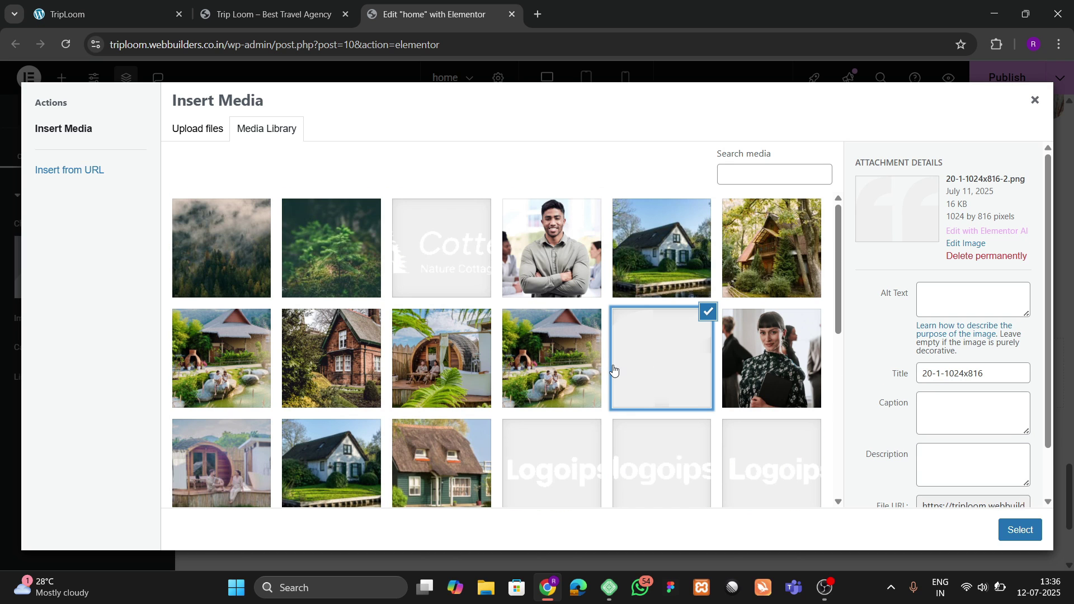
click(1033, 521)
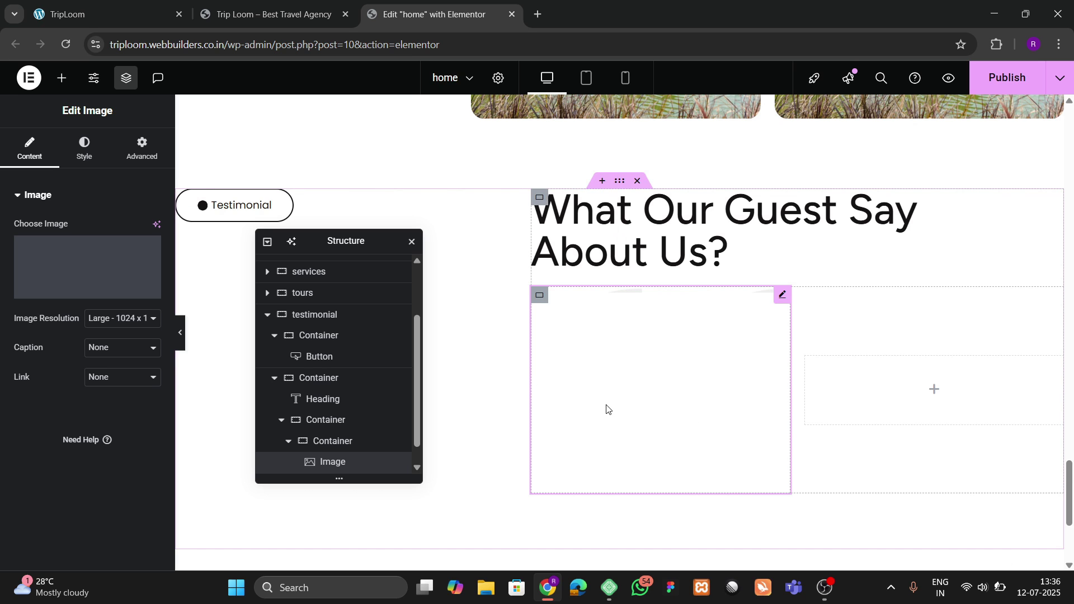
Step: Save the live site's quote-mark image into the website images folder
click(269, 14)
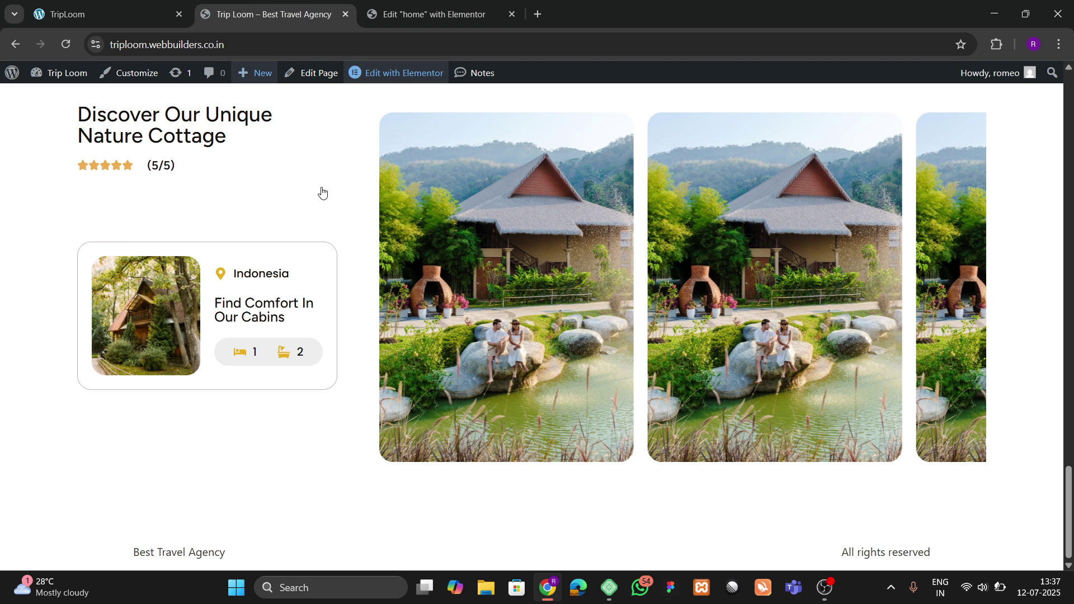
click(183, 7)
right_click(484, 375)
click(536, 416)
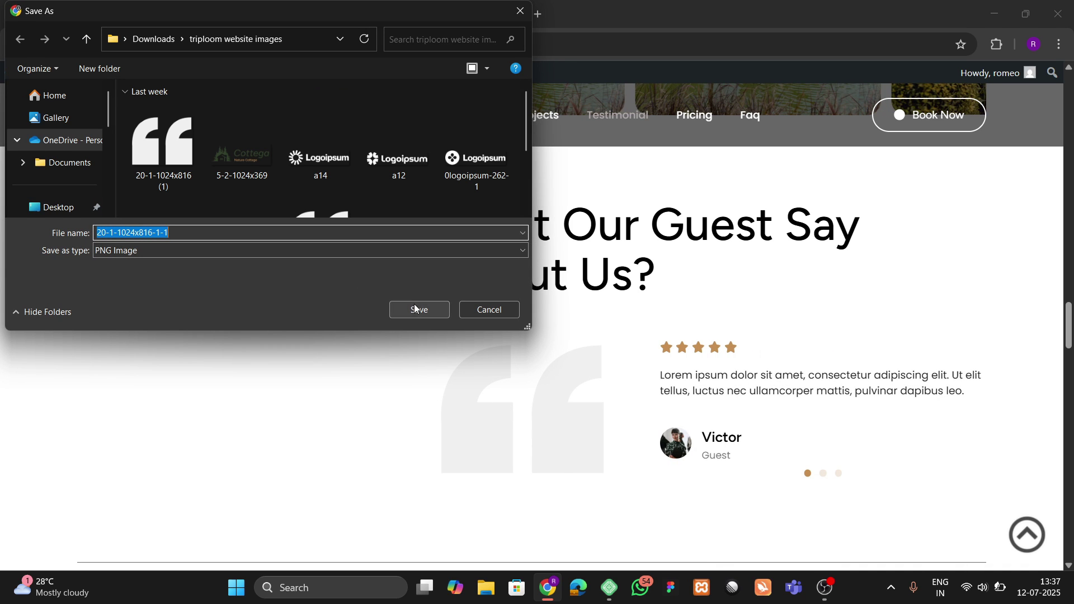
click(415, 308)
click(402, 11)
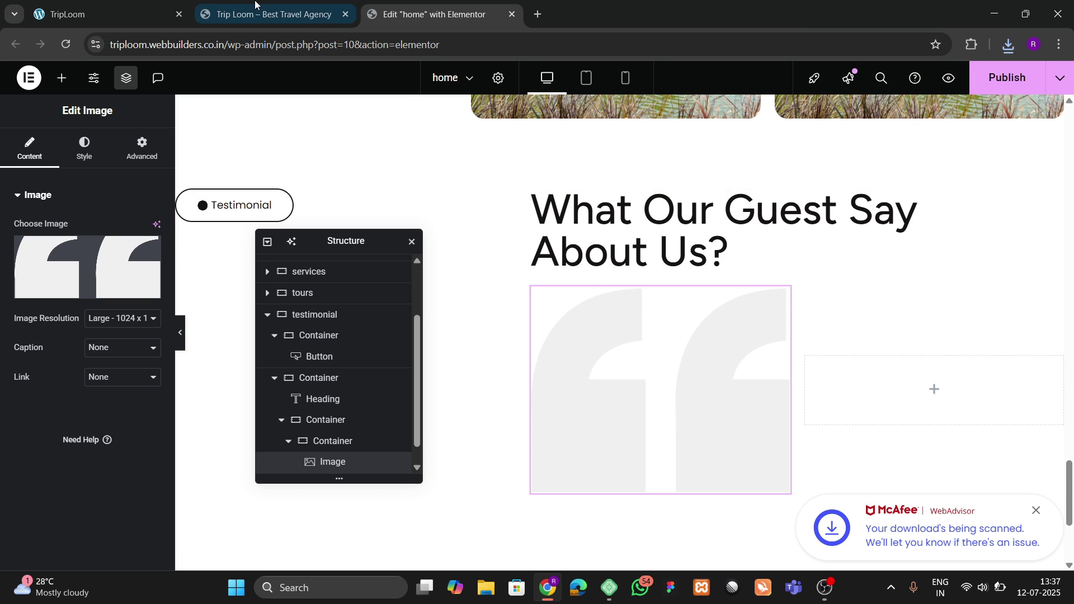
click(162, 15)
click(431, 14)
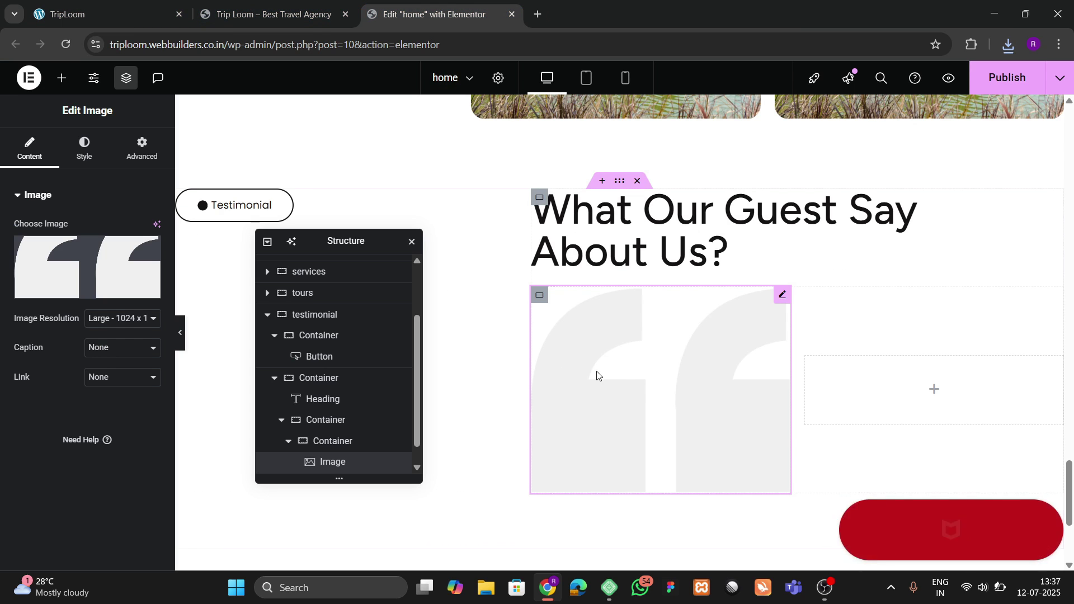
Step: Rename the slider's wrapping container to 'reviews slider'
scroll(335, 400, down, 1)
double_click(334, 403)
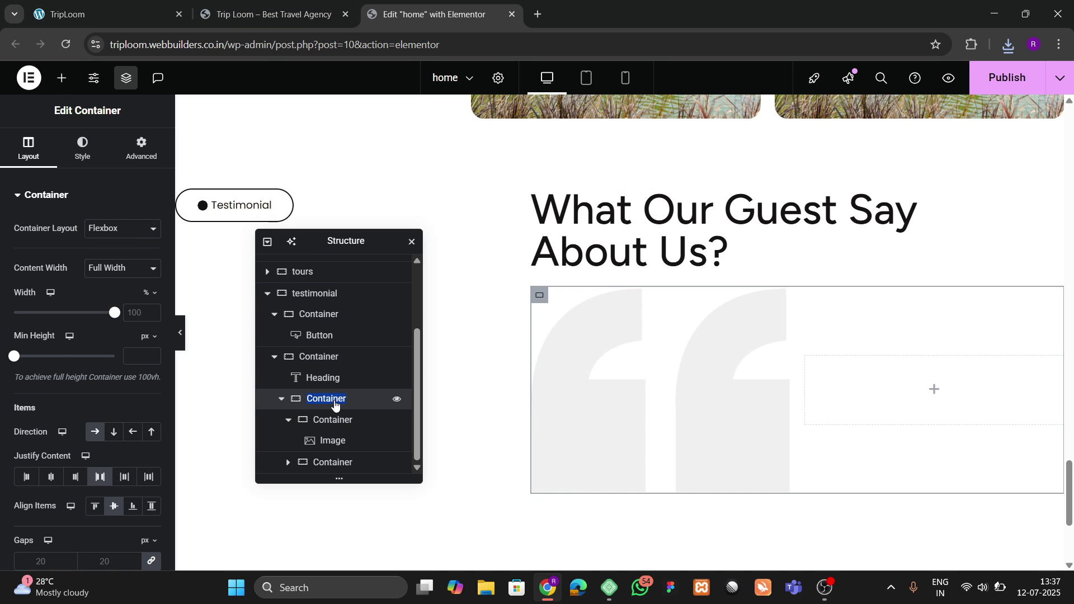
text(reviewsw sli)
text( s)
Step: Select the quote-image container and start editing its Layout width value
click(334, 420)
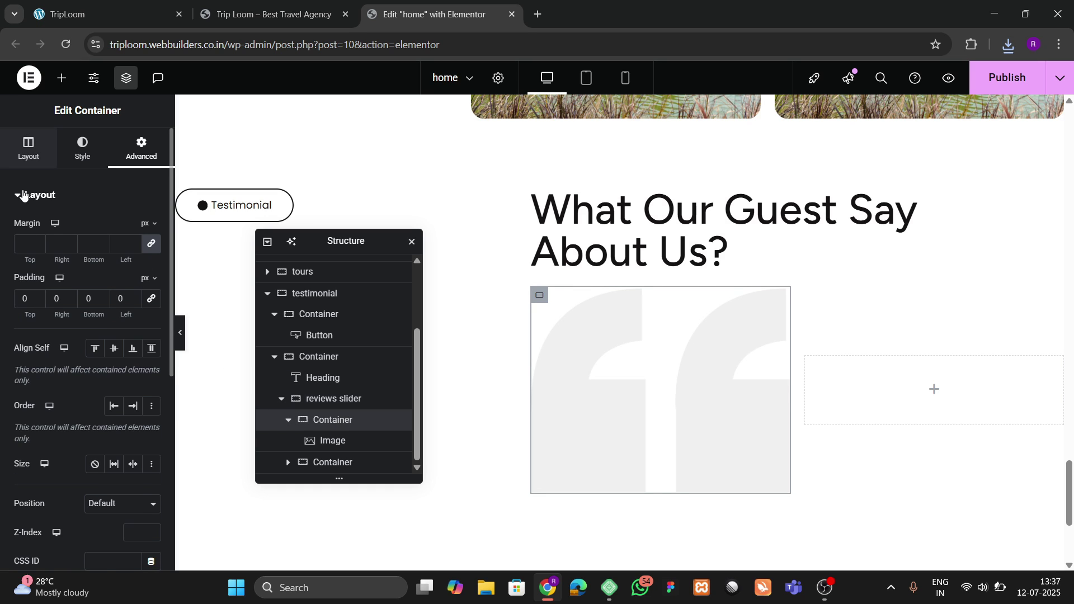
click(27, 153)
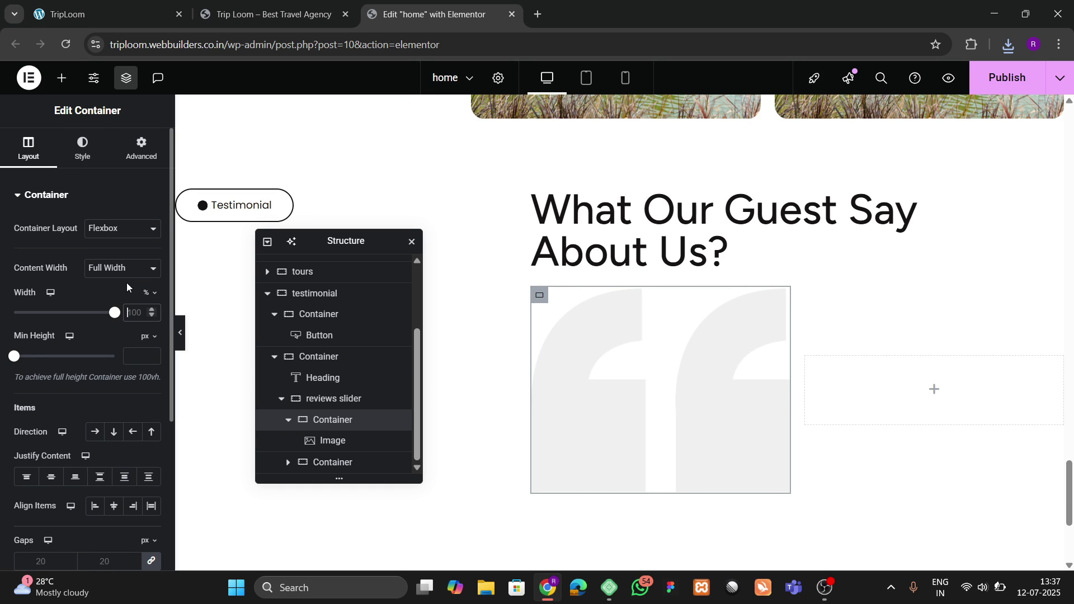
click(116, 267)
click(117, 267)
Step: Set the quote-image container to 40% width and the right-hand container to 60%
text(40)
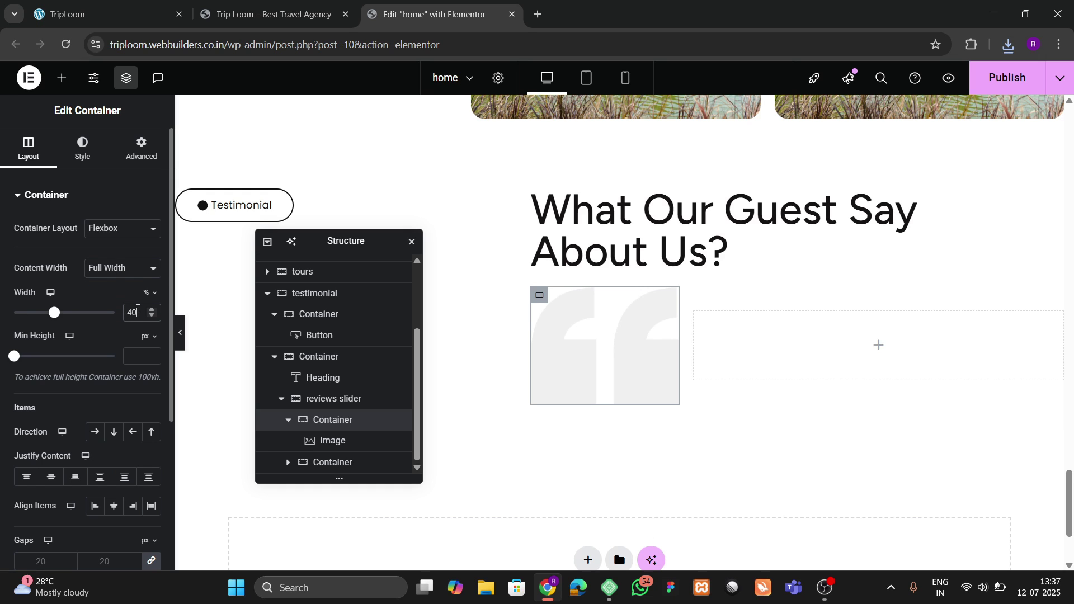
scroll(329, 444, up, 3)
scroll(331, 455, down, 3)
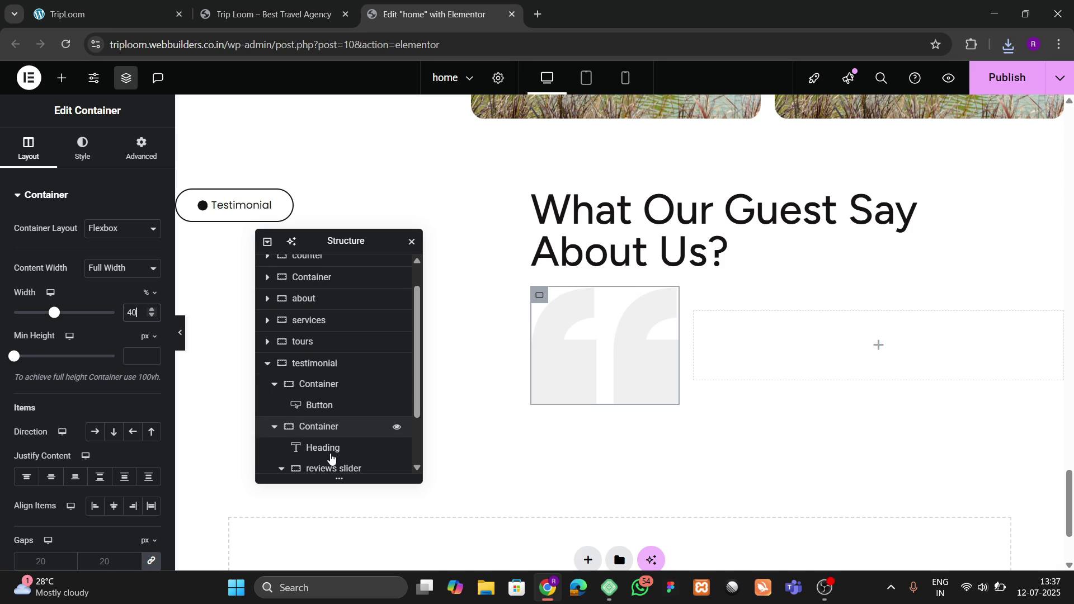
click(332, 462)
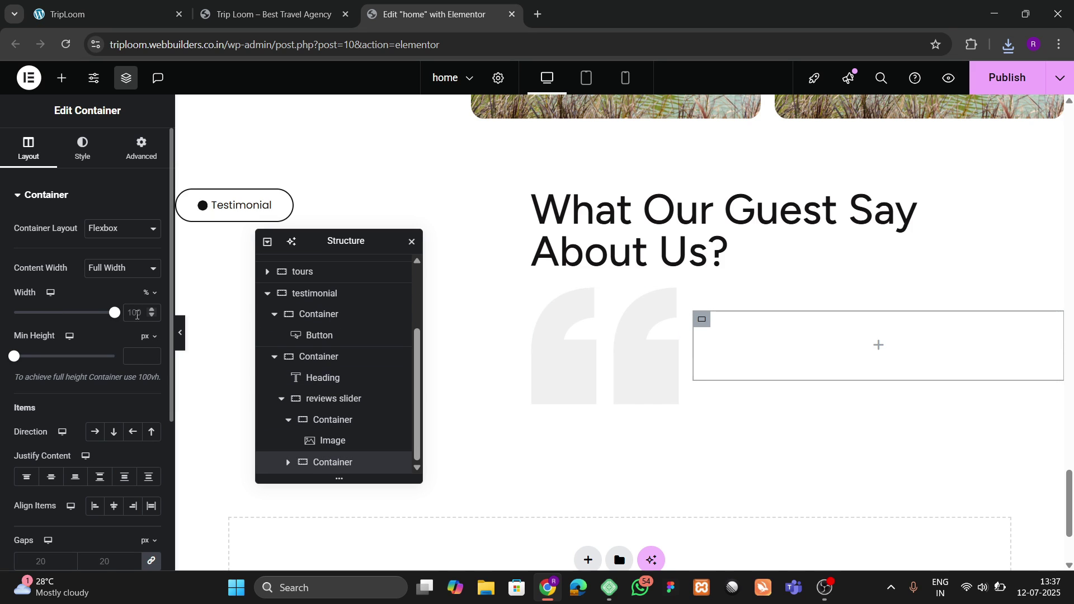
click(137, 313)
text(60)
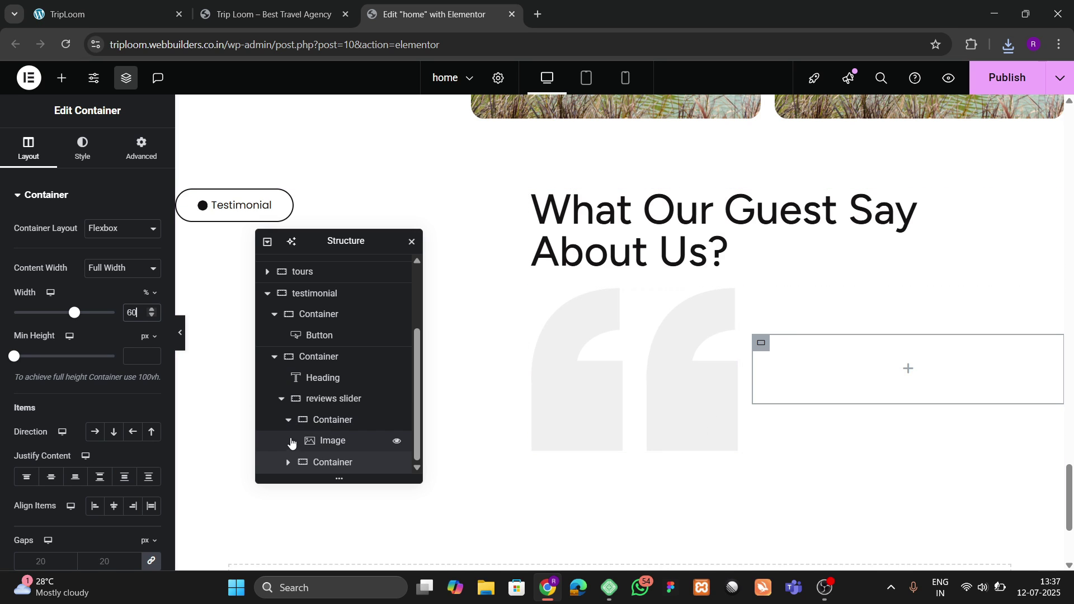
Step: Readjust the widths to about 30% for the quote container and 70% for the right container
click(331, 420)
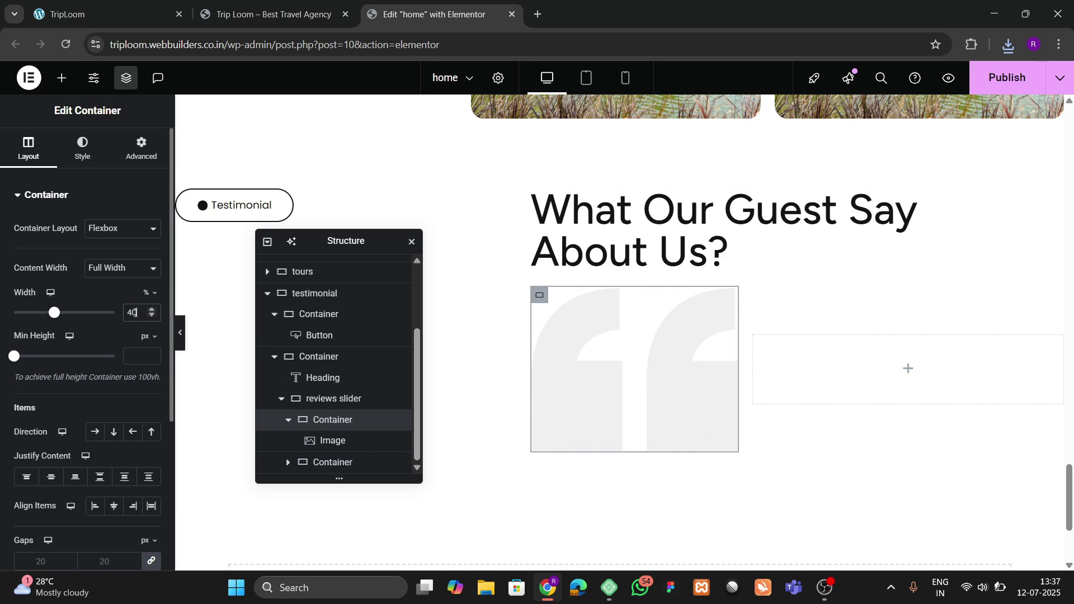
click(133, 313)
key(BackSpace)
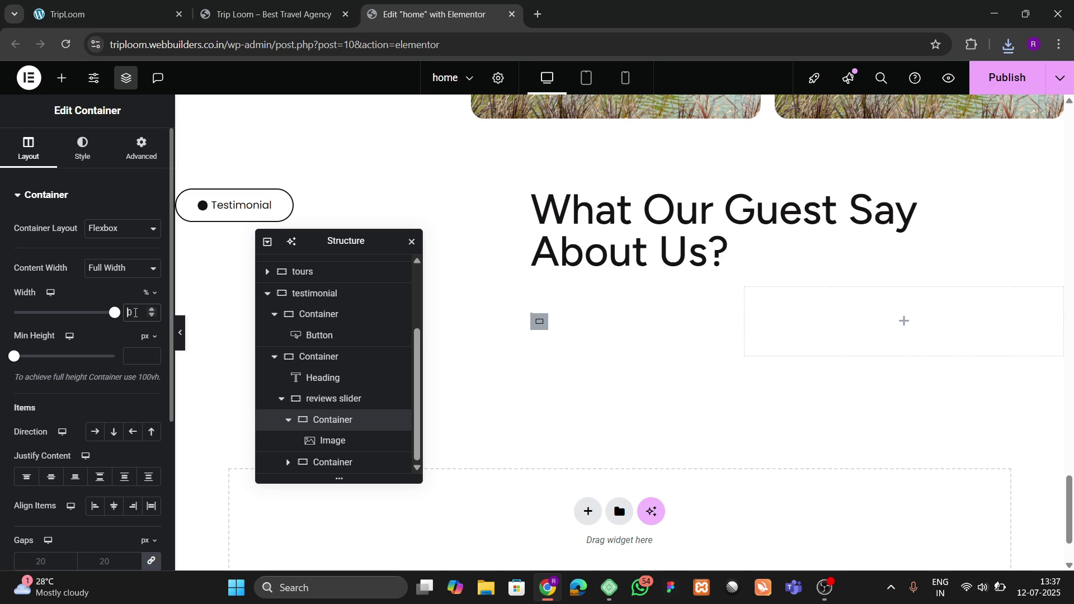
text(4)
key(BackSpace)
text(6)
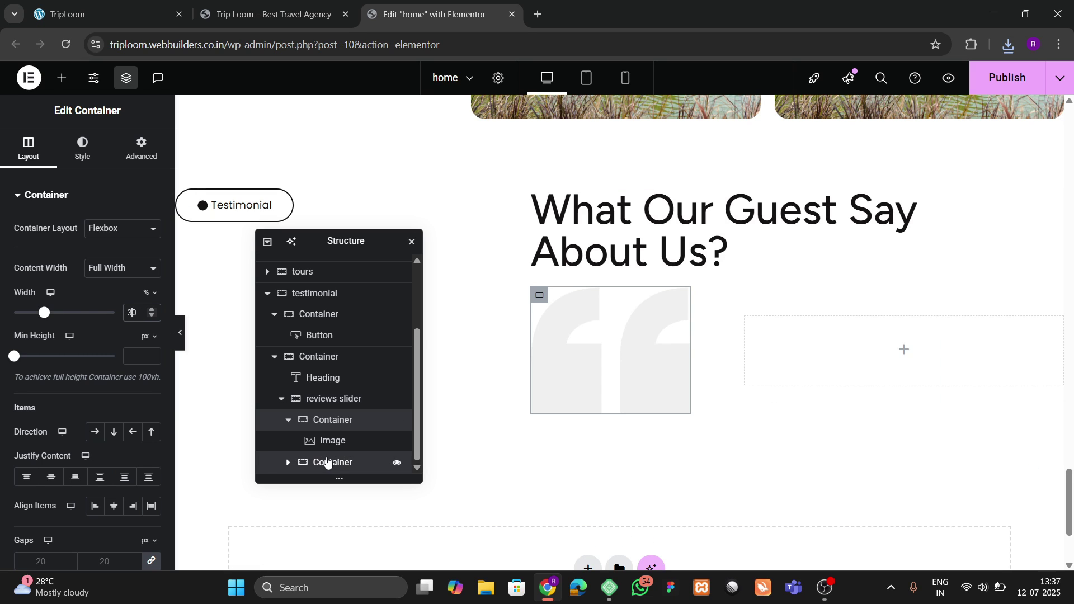
click(330, 462)
key(BackSpace)
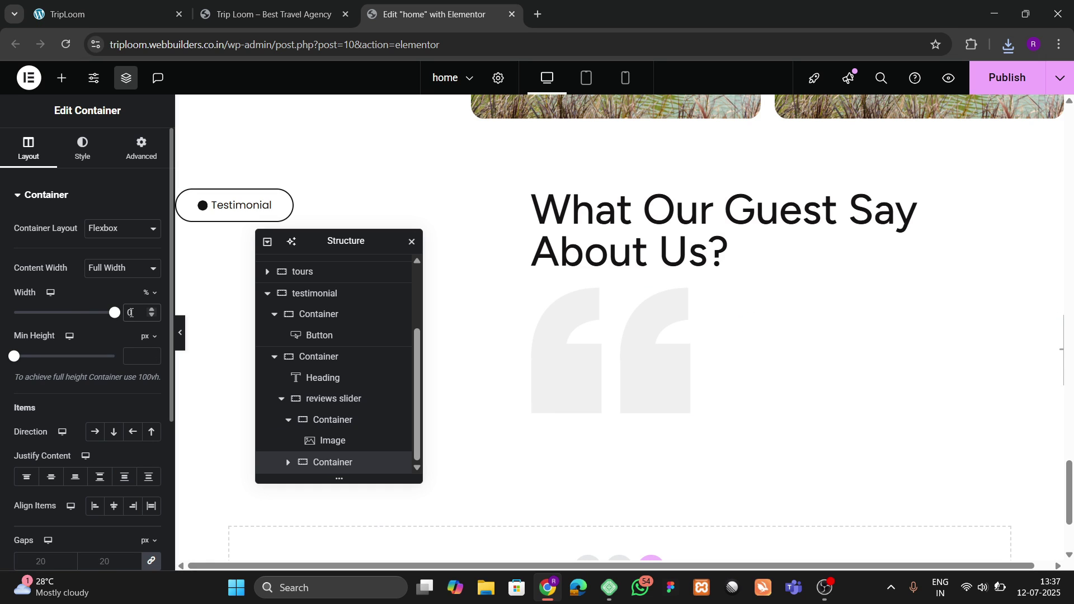
text(7)
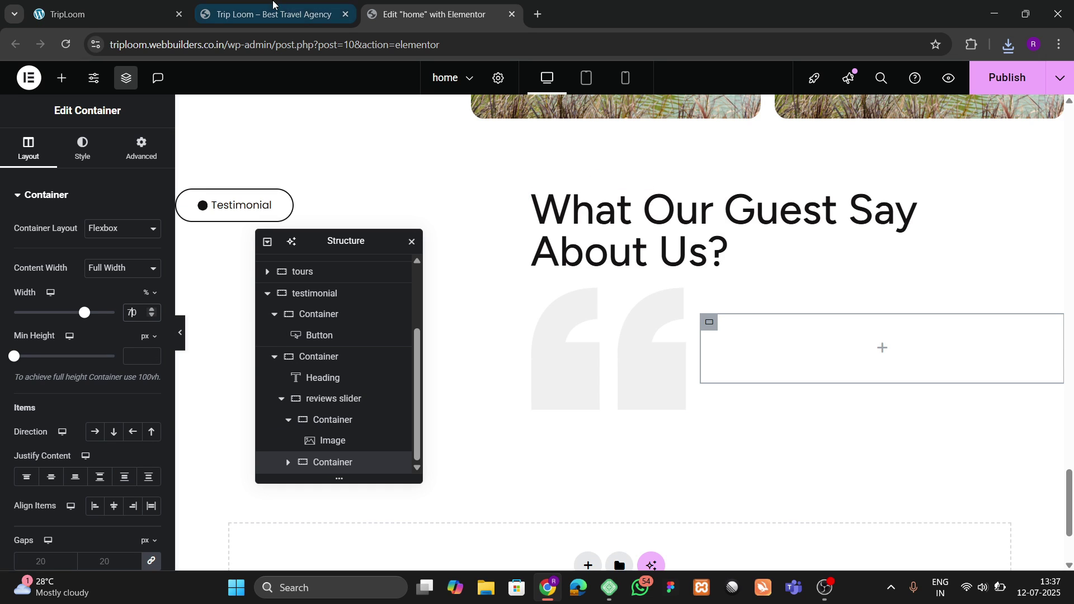
click(251, 2)
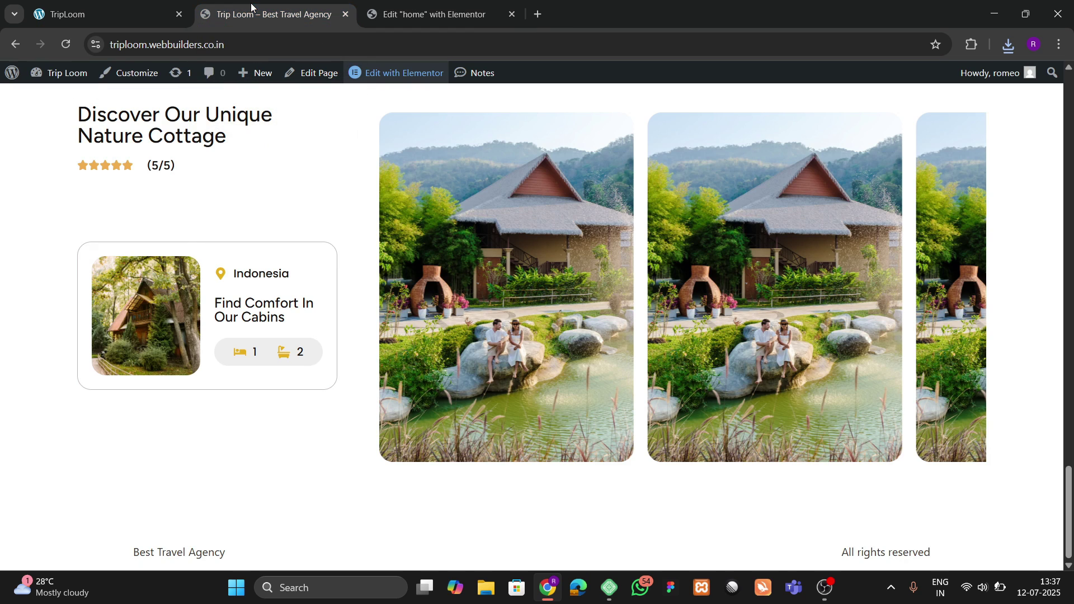
click(174, 3)
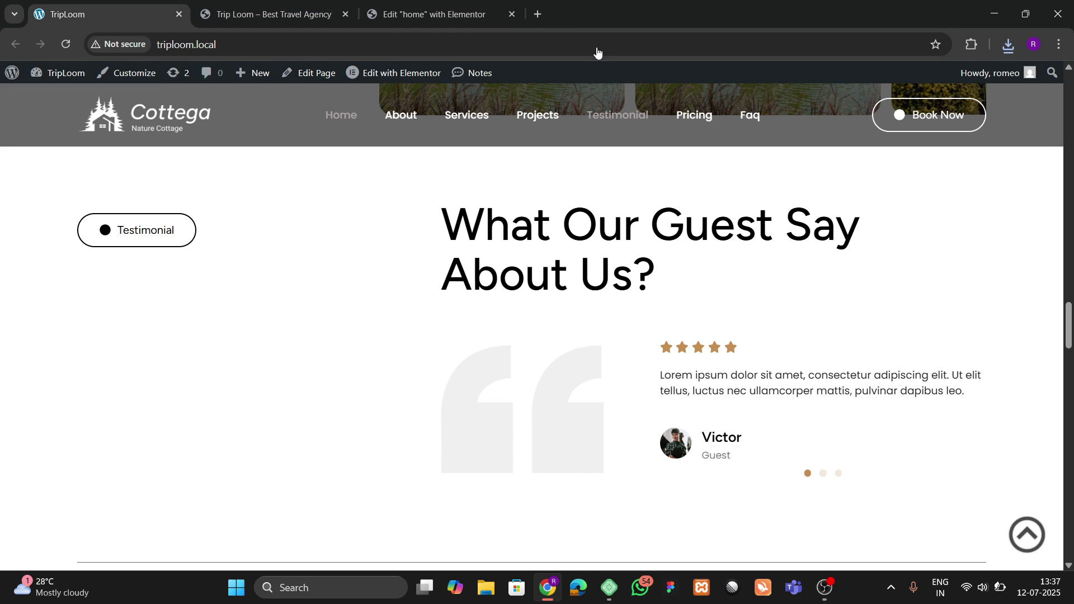
click(437, 14)
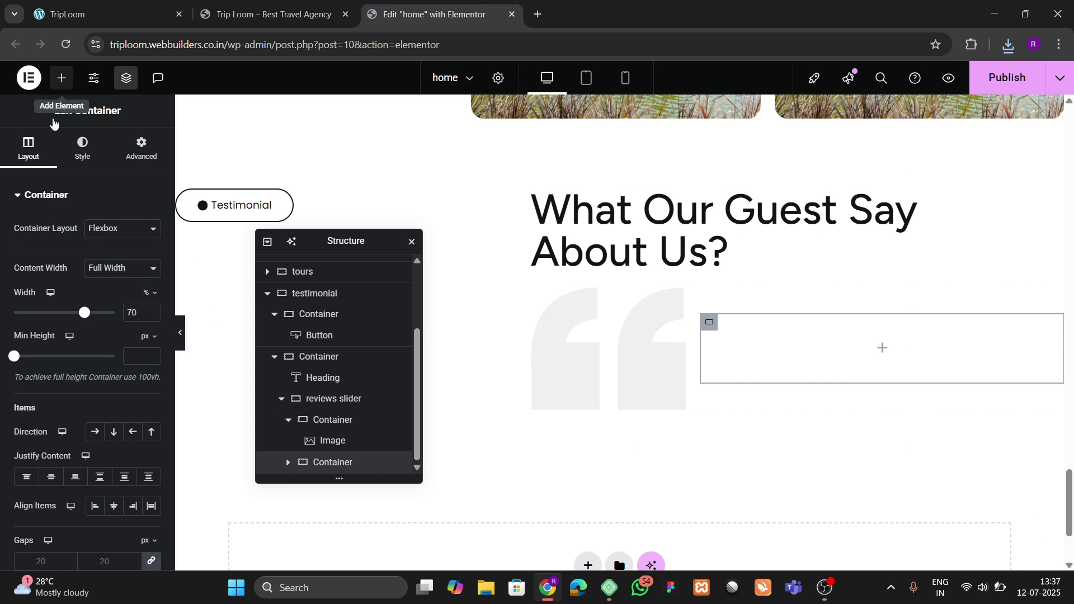
Step: Search 'car' and drop a Carousel widget into the empty right-hand container
click(62, 79)
text(car)
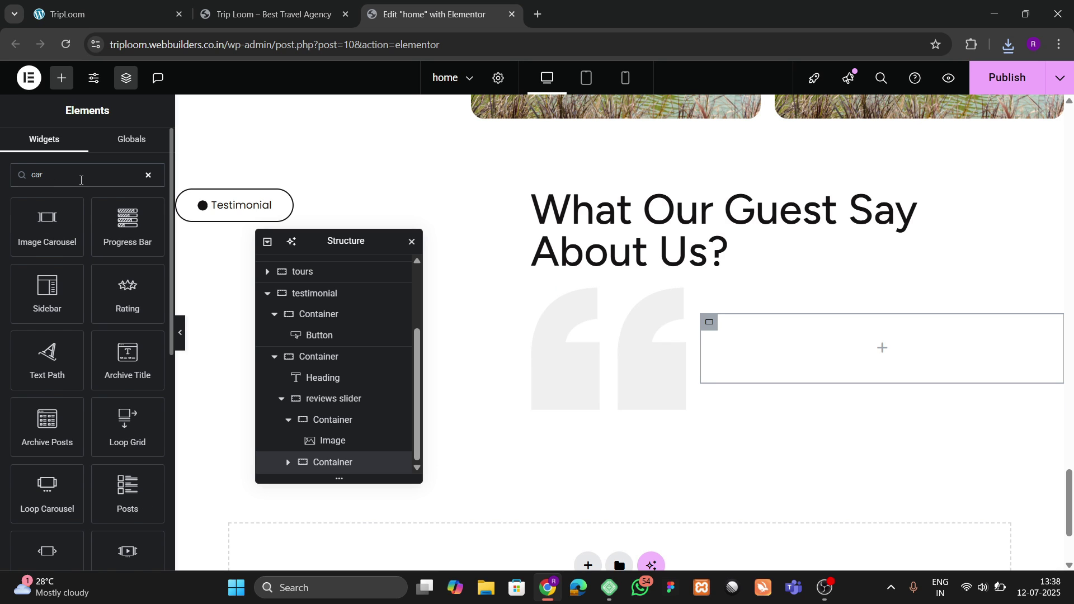
scroll(71, 333, down, 3)
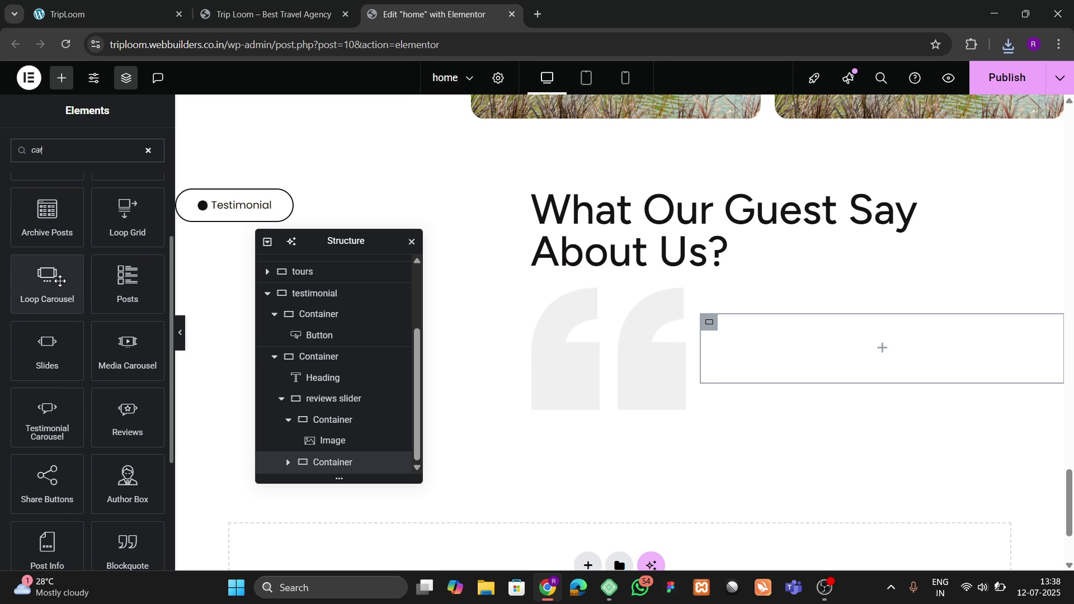
scroll(81, 473, down, 3)
scroll(81, 513, up, 1)
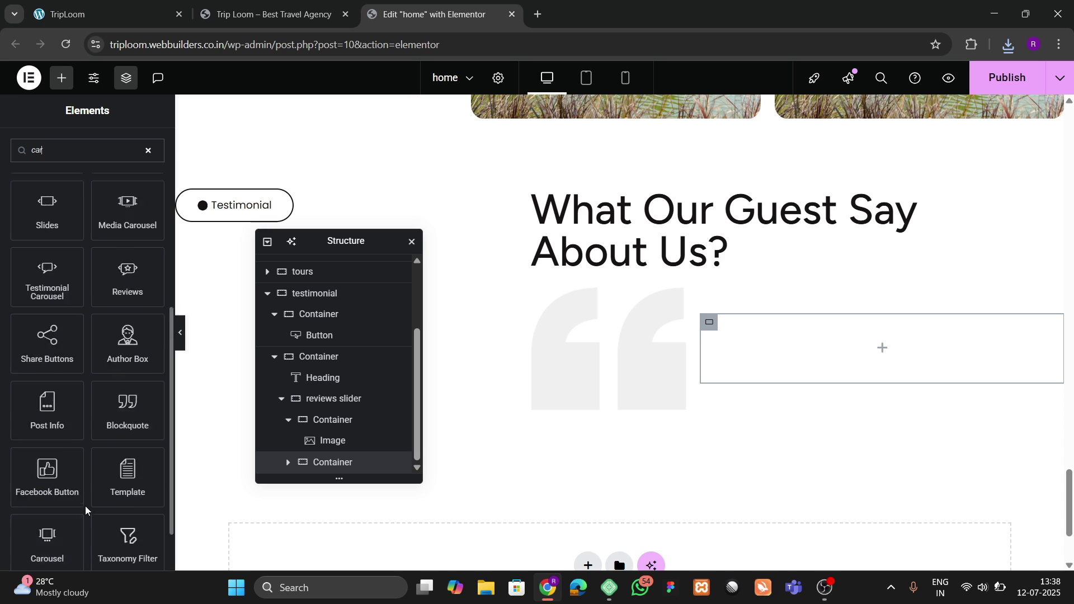
scroll(87, 504, down, 1)
drag(53, 475, 800, 346)
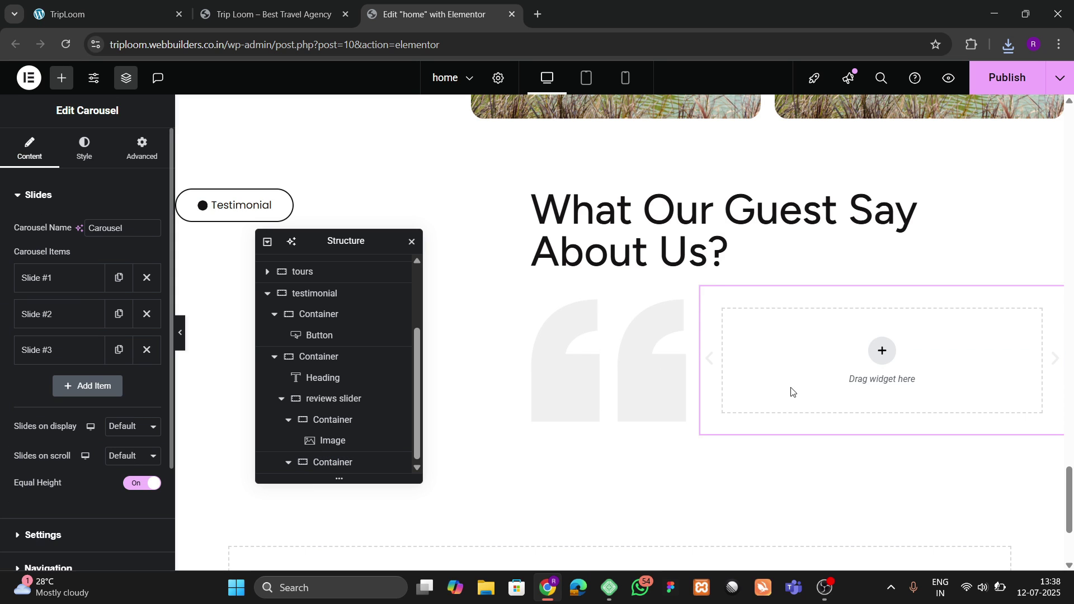
click(151, 12)
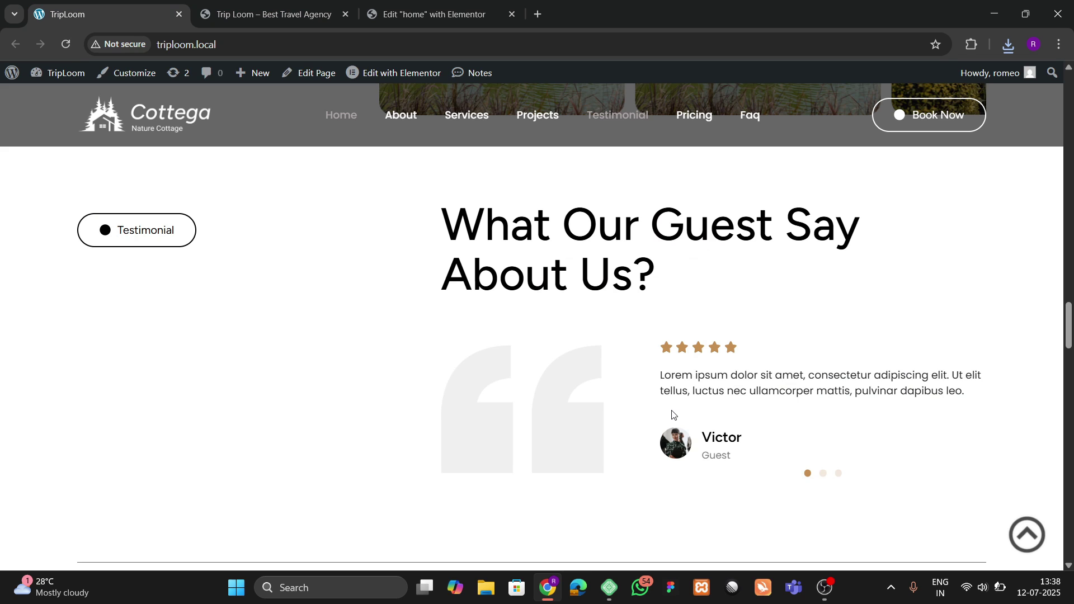
click(431, 14)
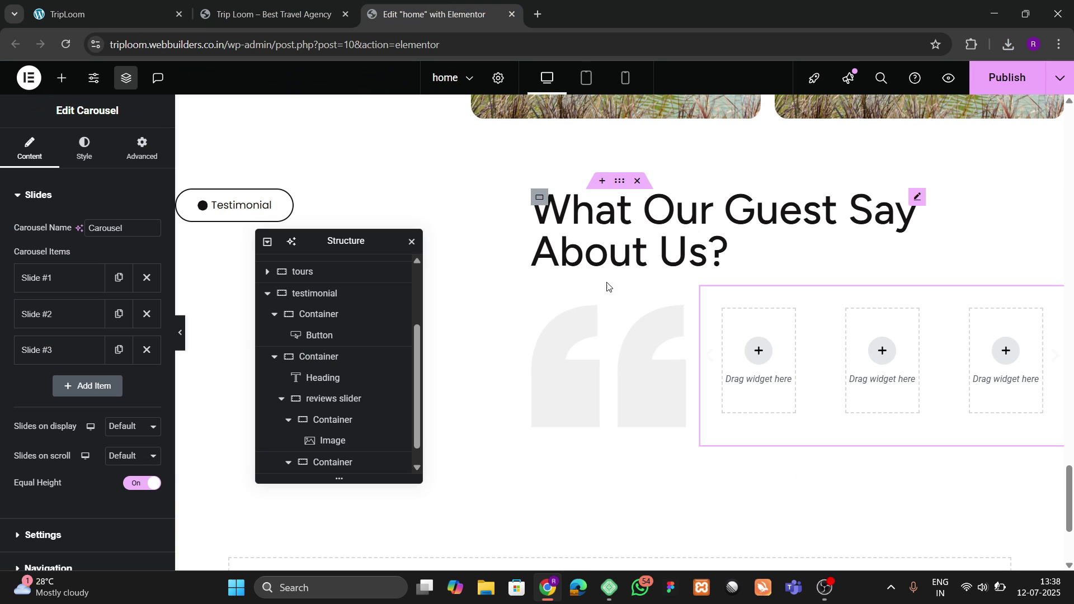
Step: Set the carousel's Slides on display and Slides on scroll to 1
click(117, 430)
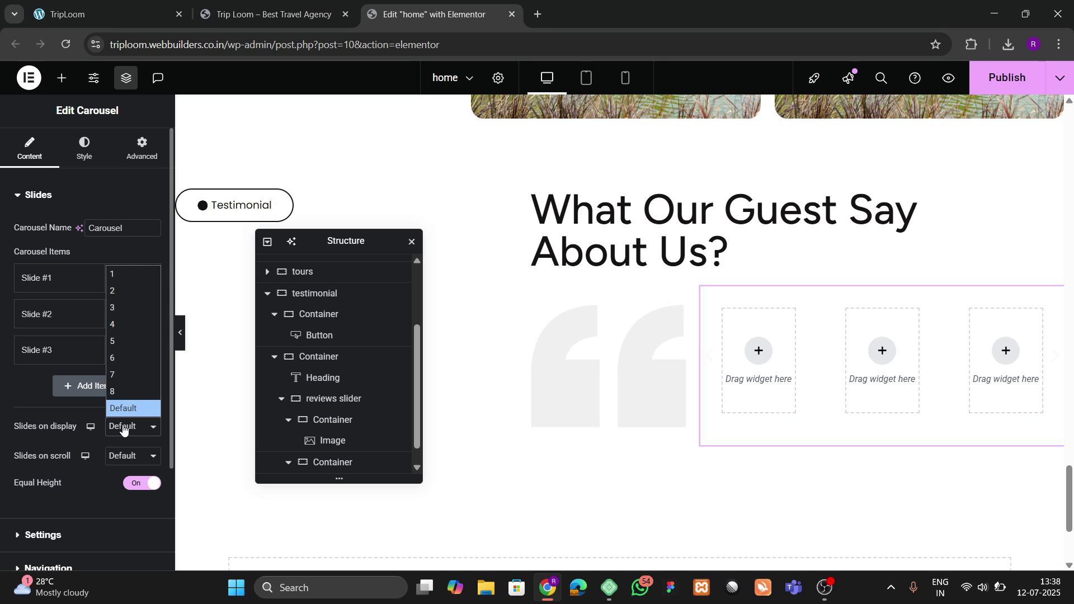
click(125, 277)
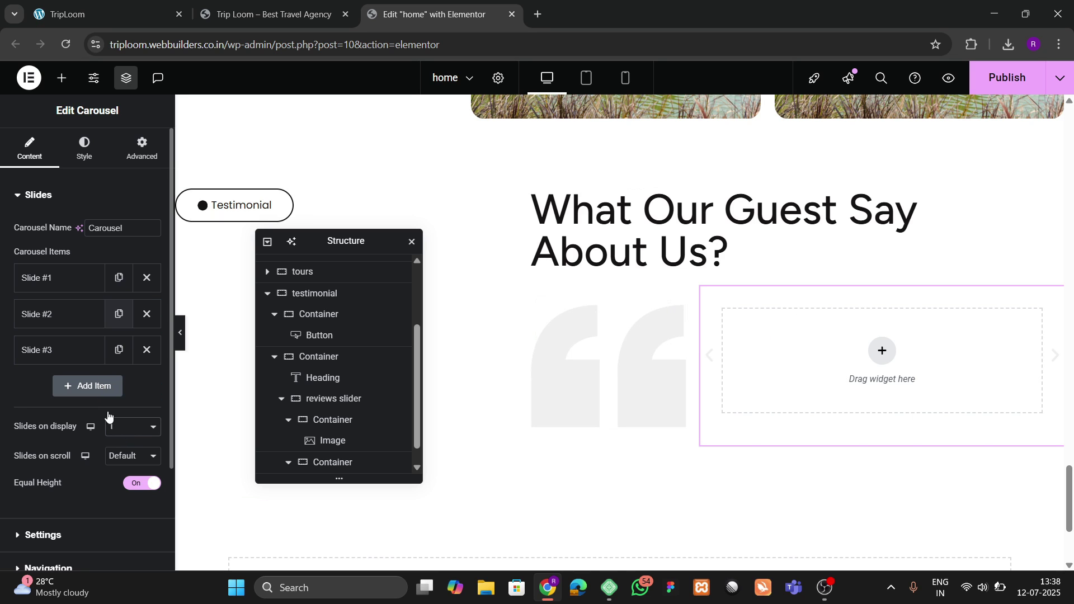
click(127, 464)
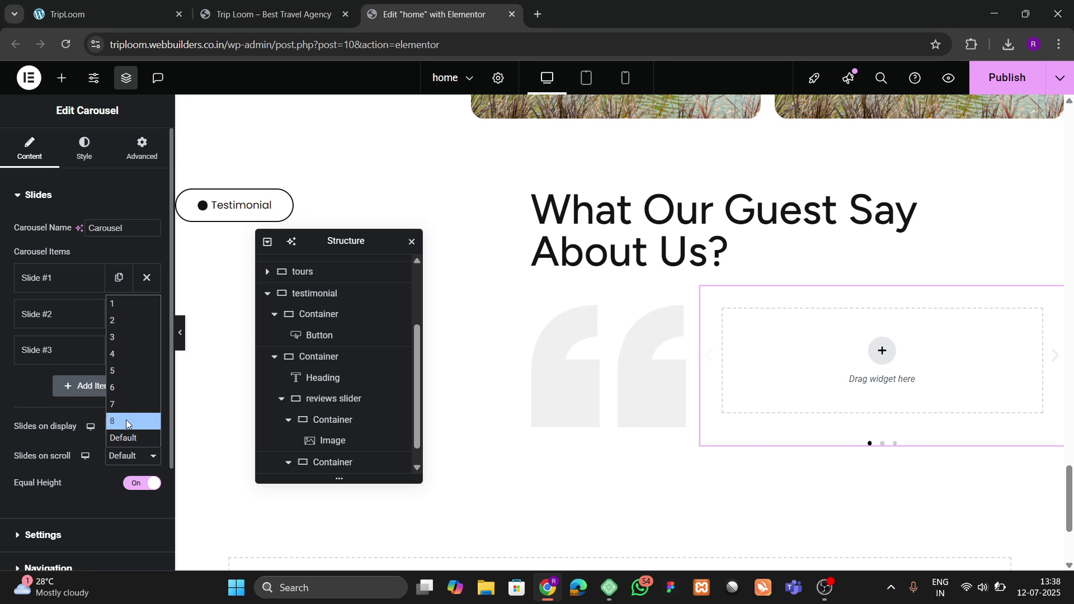
click(130, 306)
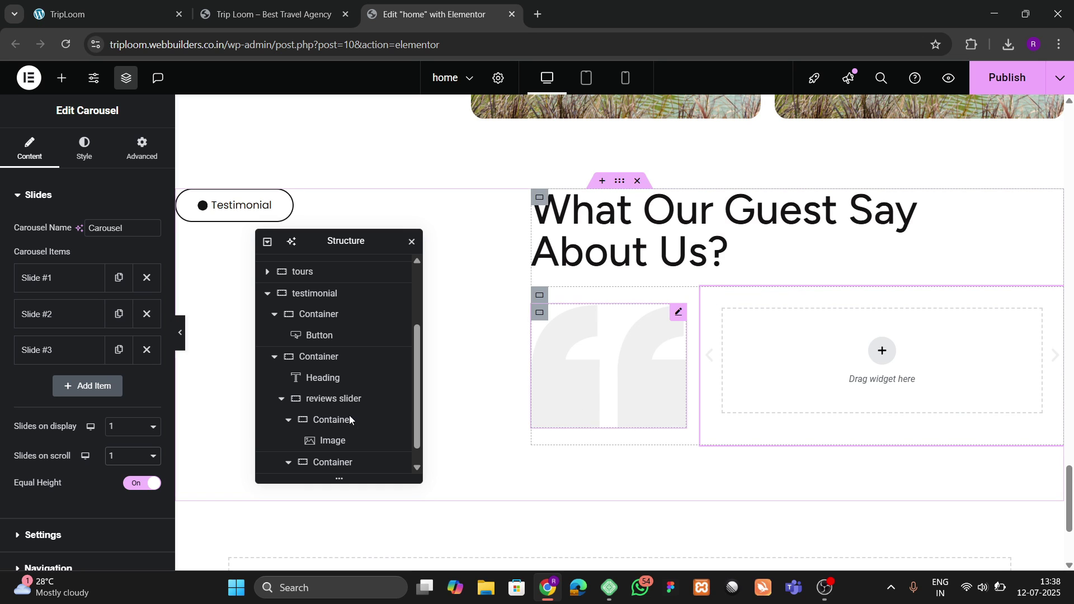
Step: Change the reviews slider container's gaps from 60 to 40 px
click(290, 424)
click(289, 441)
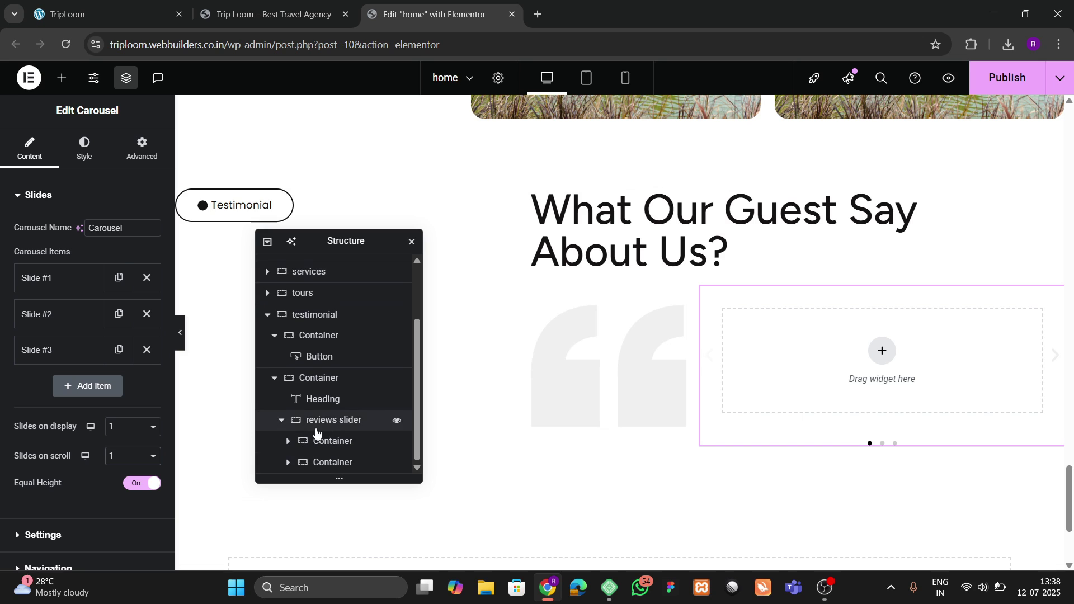
click(325, 420)
scroll(32, 390, down, 3)
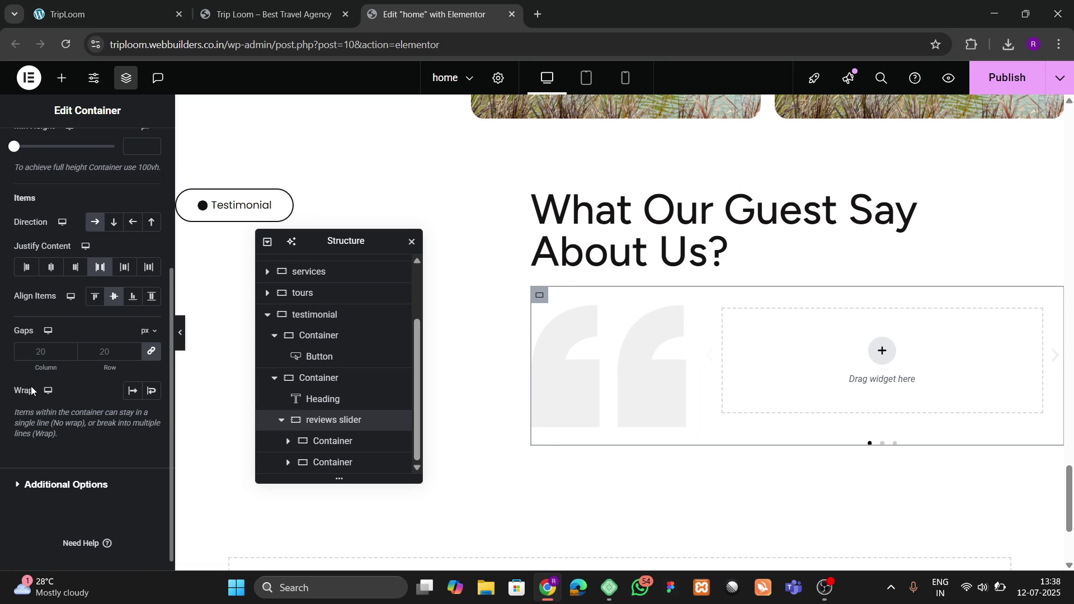
click(109, 352)
text(60)
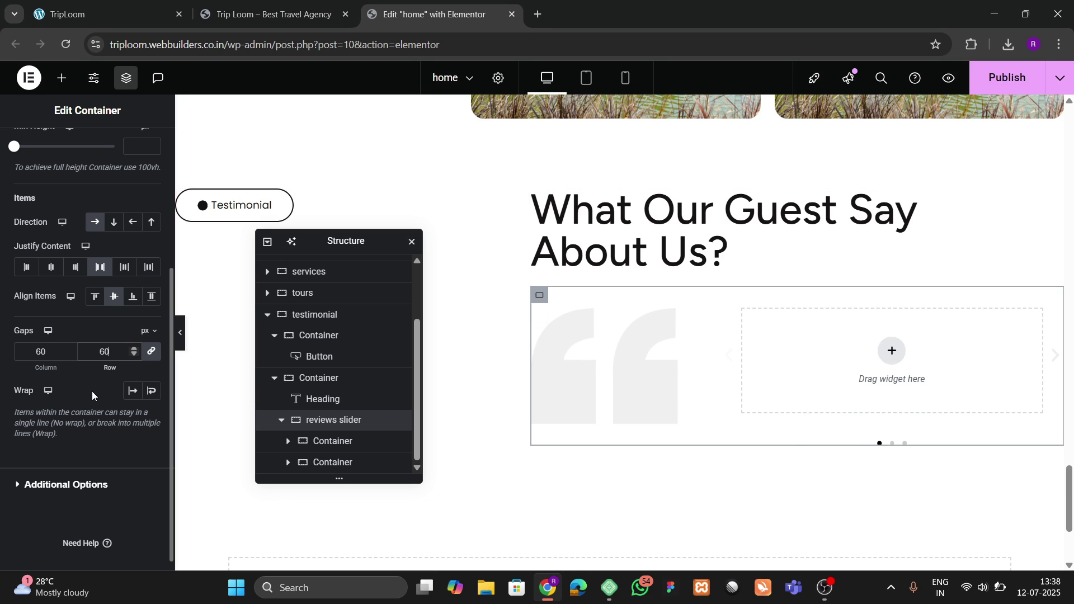
key(BackSpace)
key(BackSpace)
text(40)
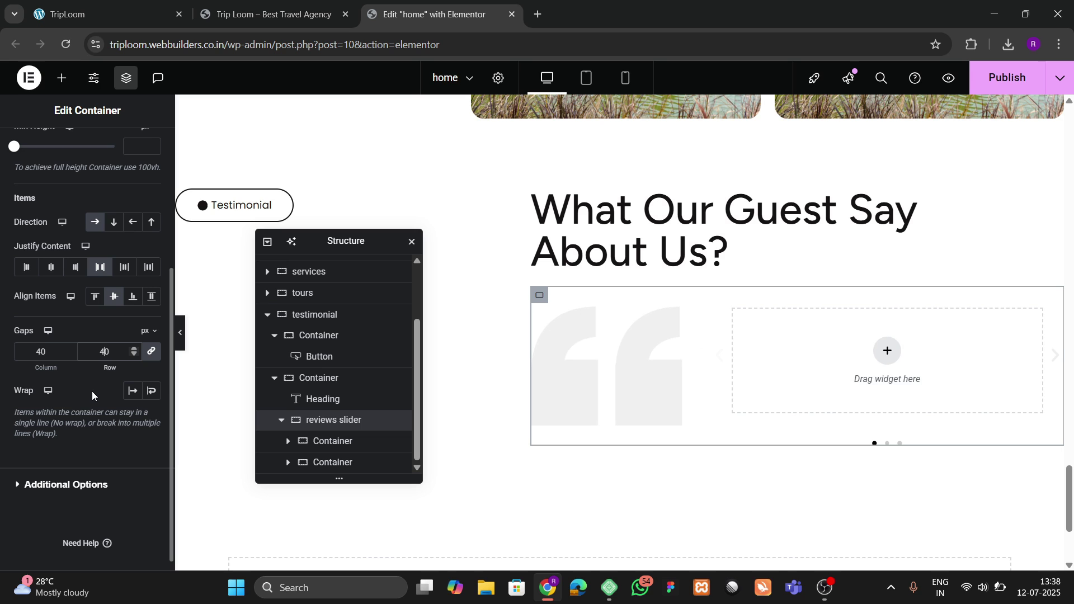
Step: Preview the live site's testimonials, then select the Carousel inside the second container
click(227, 3)
click(150, 6)
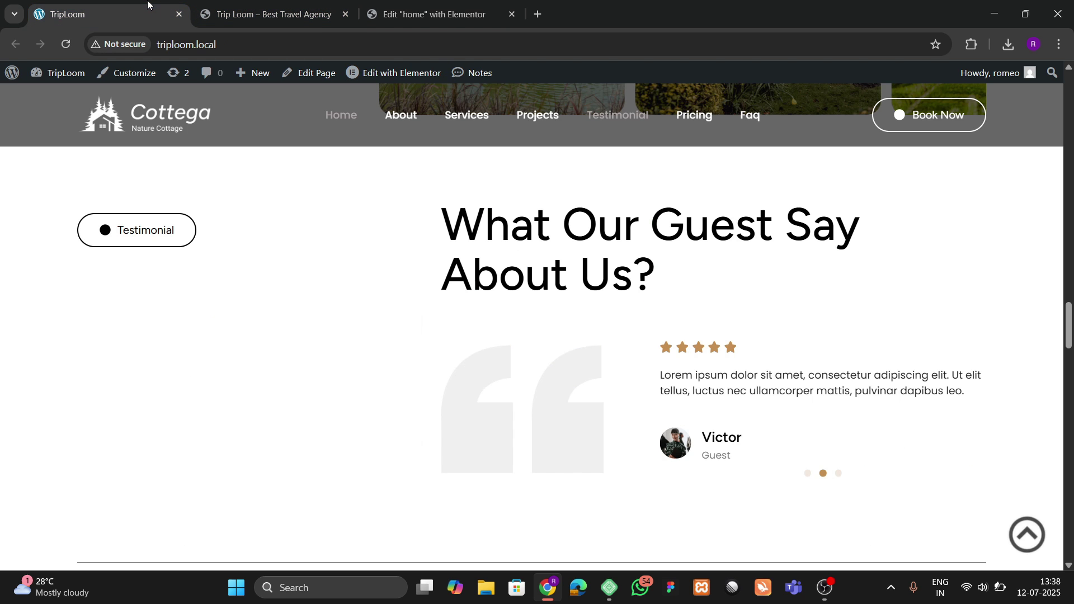
click(428, 14)
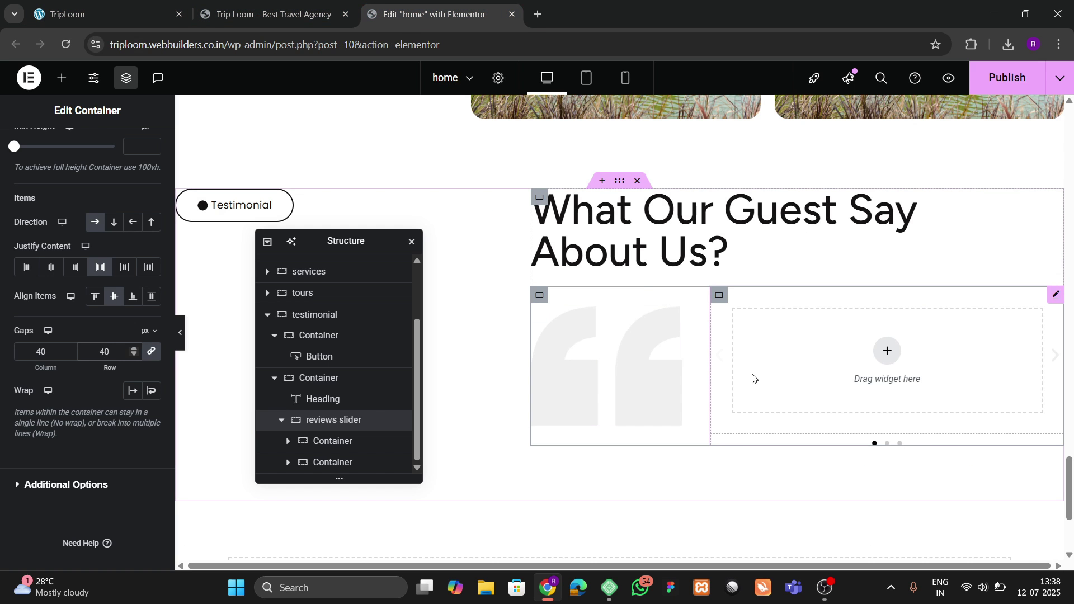
scroll(322, 447, up, 1)
scroll(313, 467, down, 1)
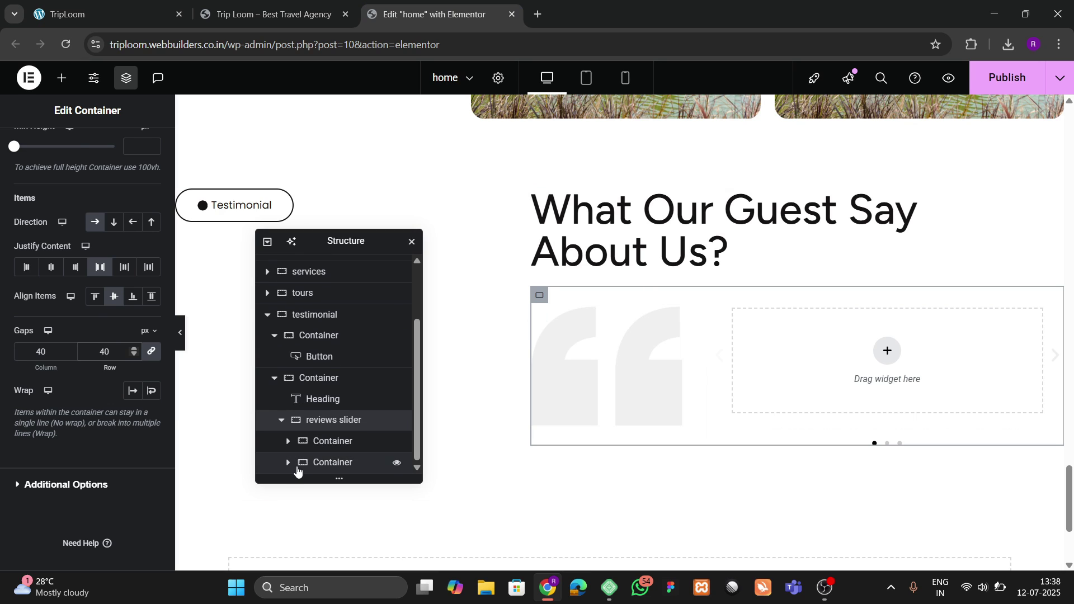
click(290, 467)
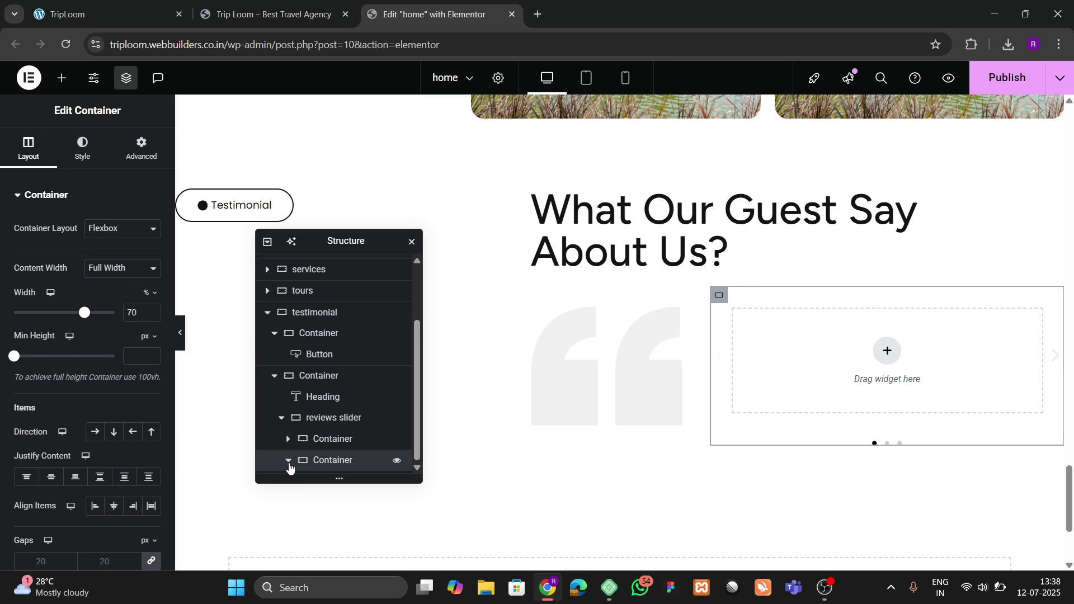
click(289, 466)
click(321, 464)
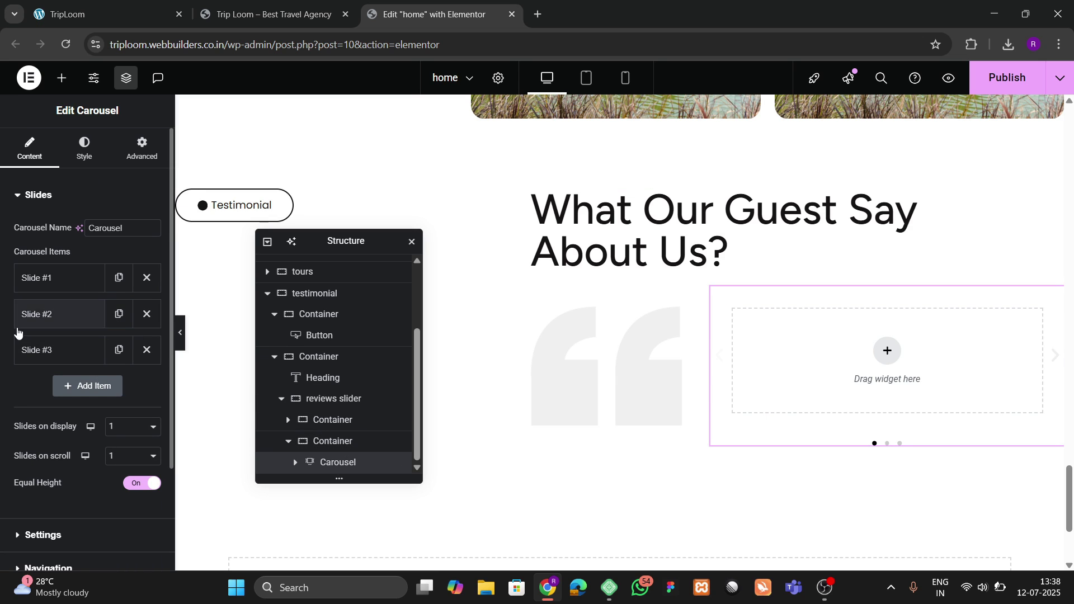
Step: Expand the carousel's autoplay and scroll settings and compare with the local site's testimonial
scroll(23, 346, down, 2)
click(36, 404)
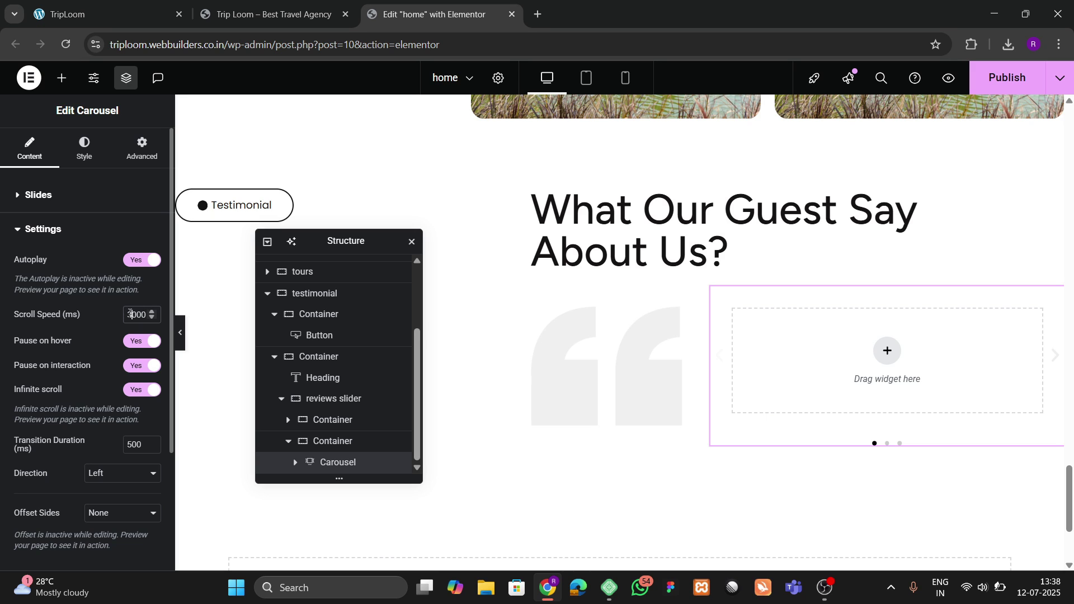
scroll(33, 367, down, 3)
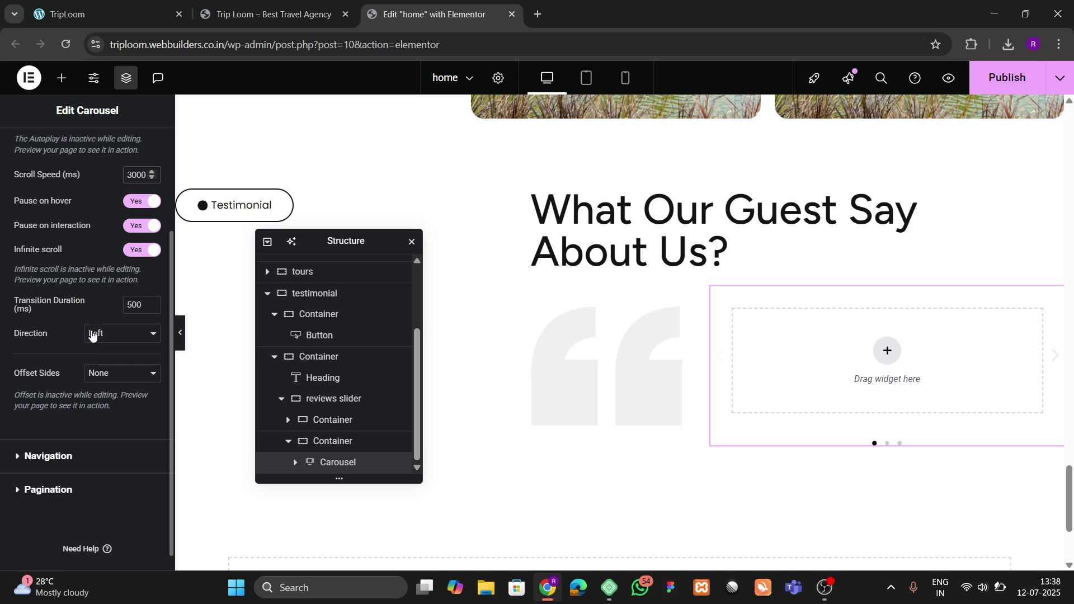
click(84, 14)
click(437, 5)
Step: Switch off the carousel's navigation arrows, open Pagination, and view the local site's testimonial section
click(49, 456)
scroll(84, 306, down, 3)
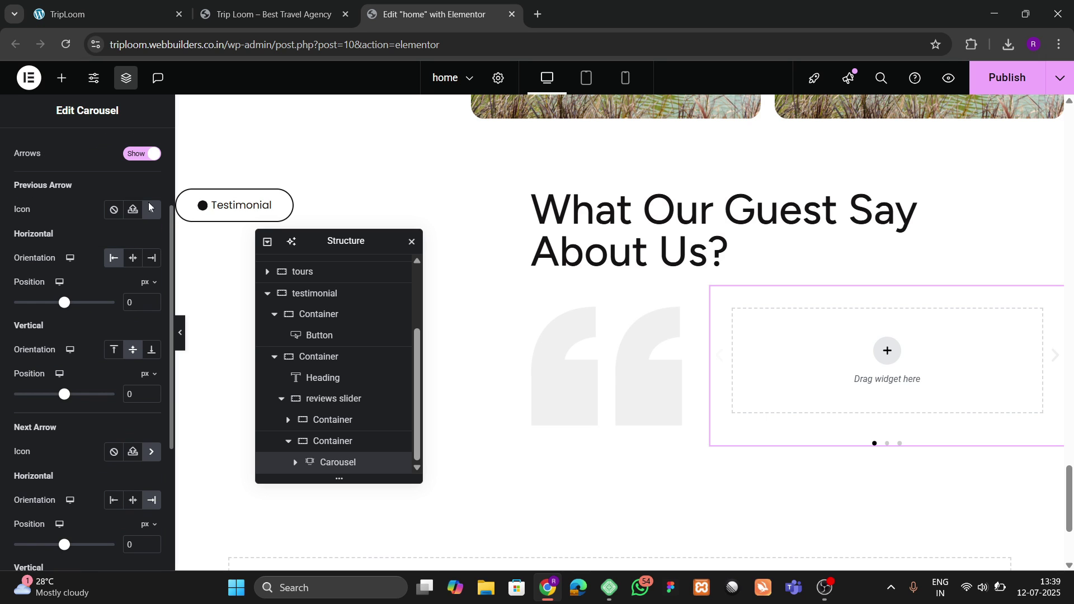
scroll(92, 330, up, 3)
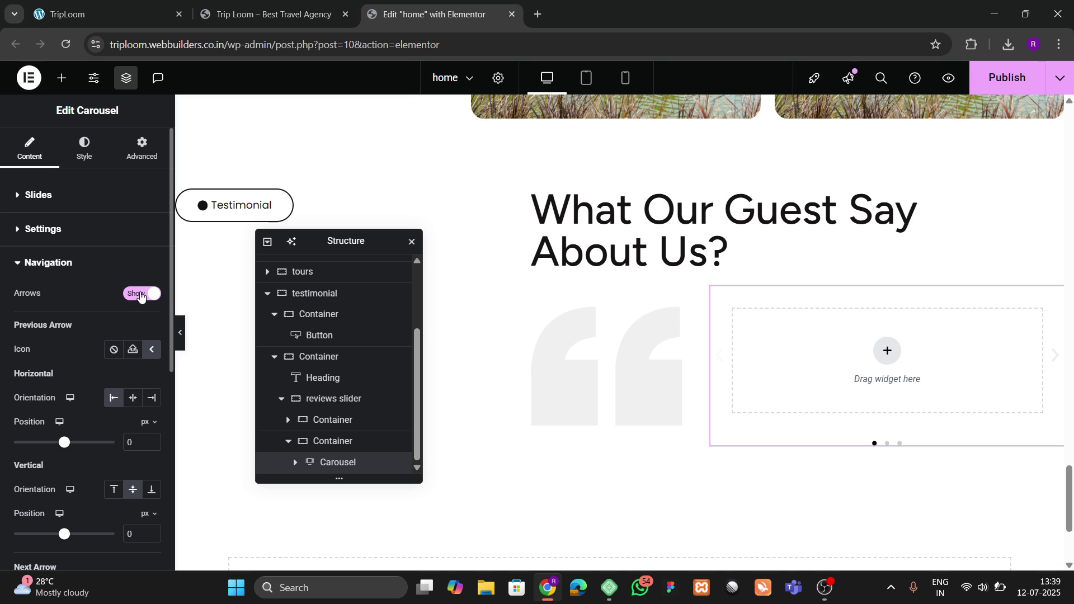
click(141, 293)
click(88, 346)
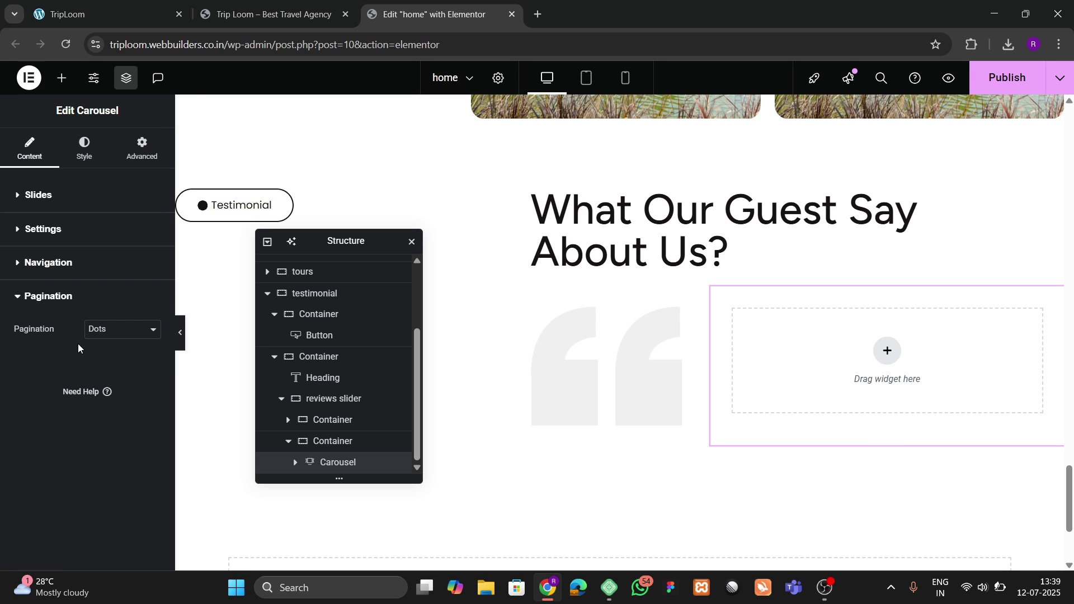
click(242, 5)
click(136, 4)
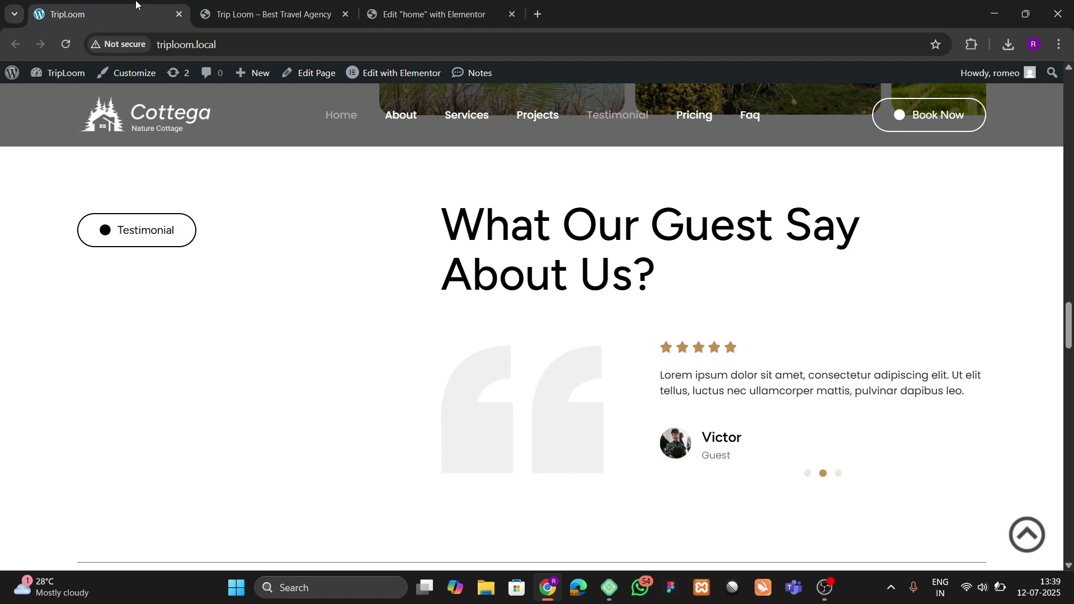
Step: Set Slide #1's content width to Full Width
click(425, 11)
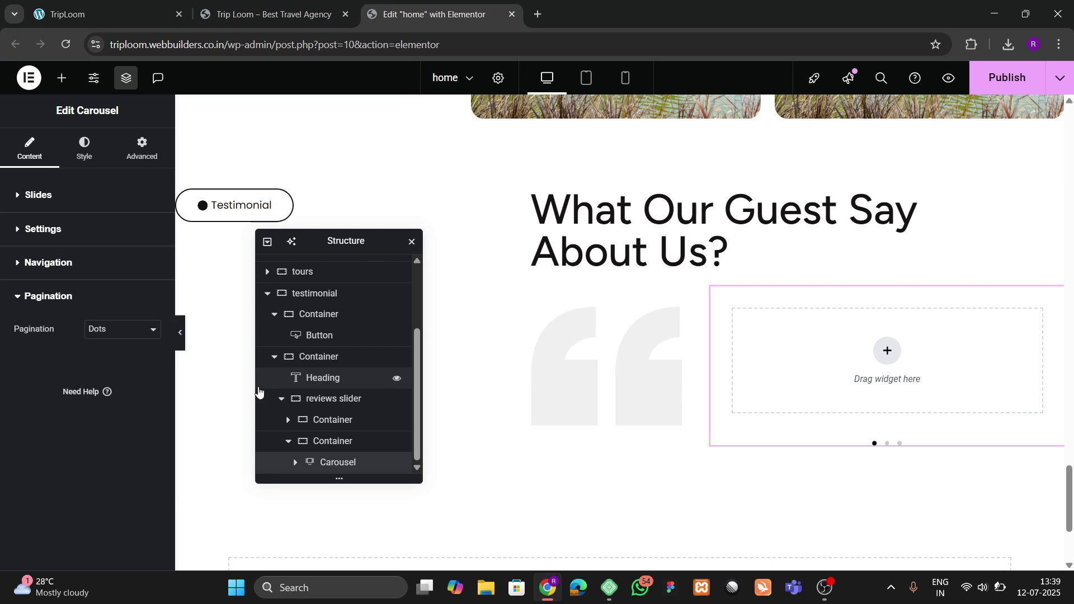
click(31, 196)
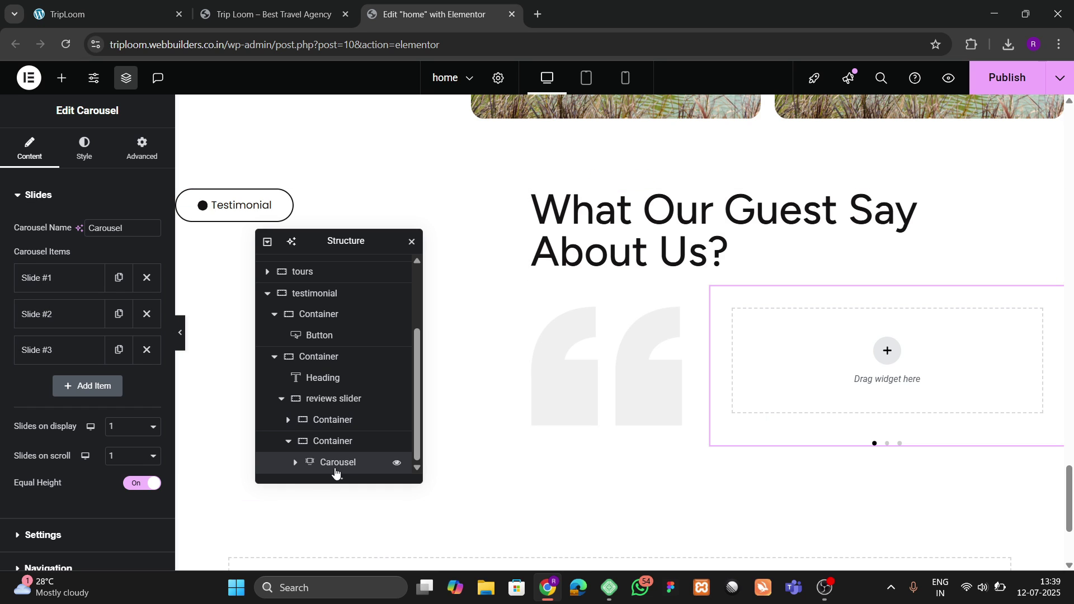
click(295, 462)
scroll(336, 439, down, 2)
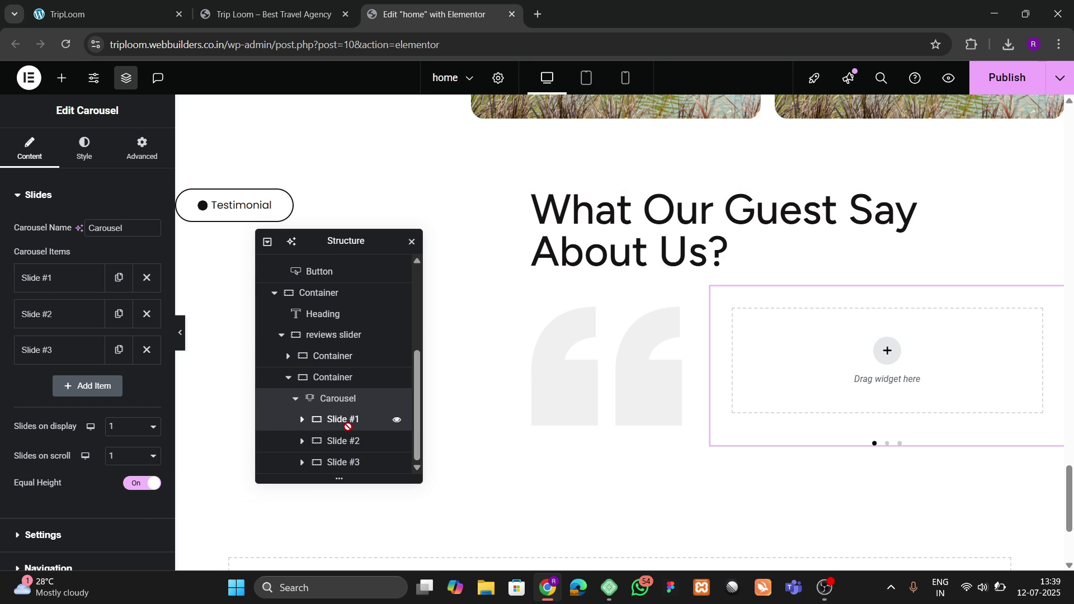
click(347, 425)
click(118, 267)
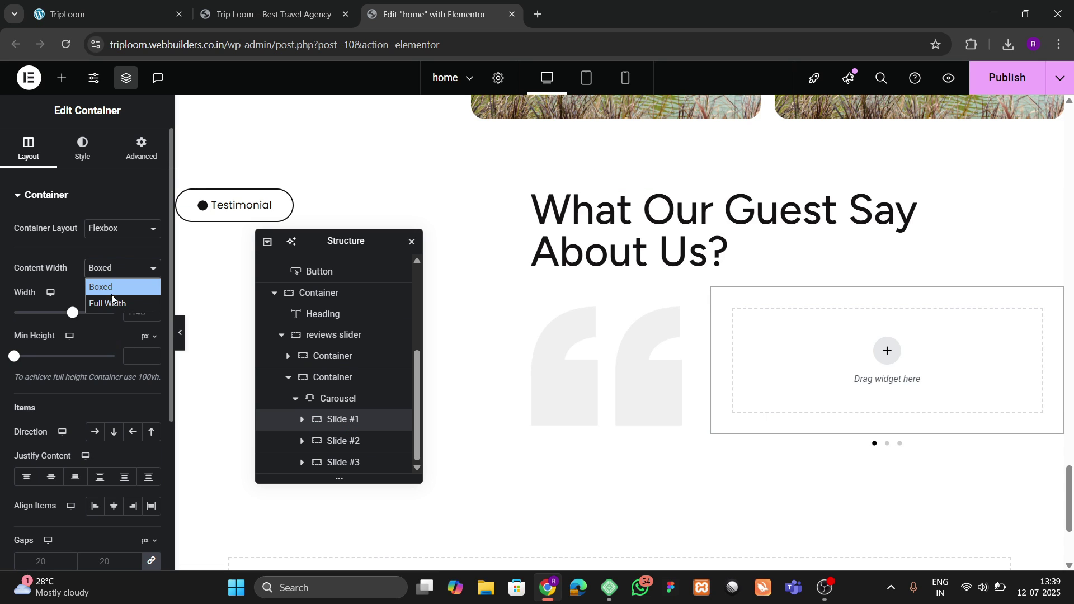
click(112, 301)
Step: Check the carousel and slide margin and padding against the local site's testimonial
click(341, 399)
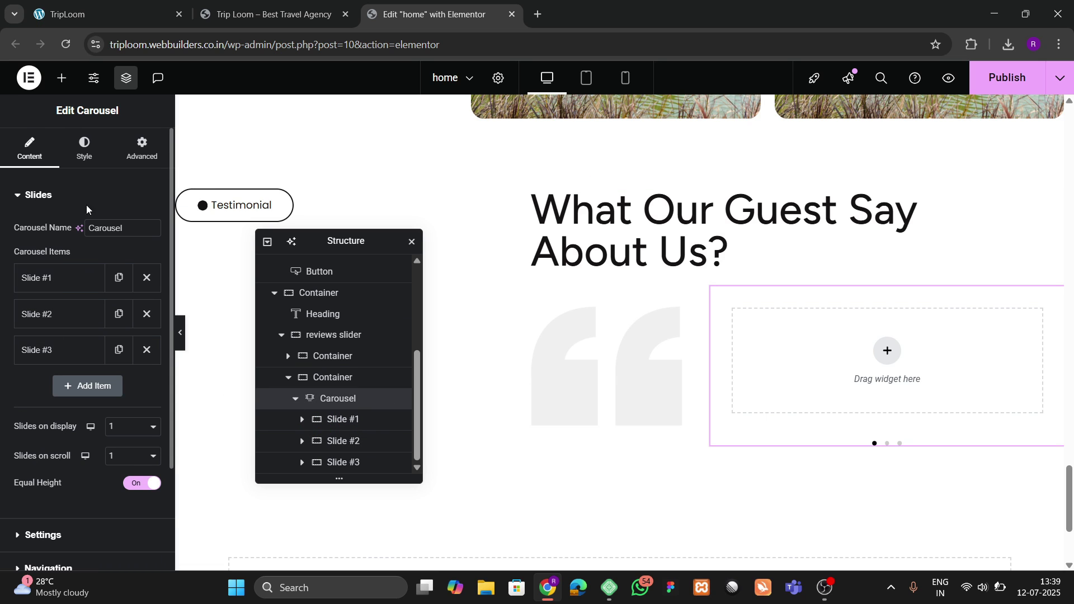
click(135, 160)
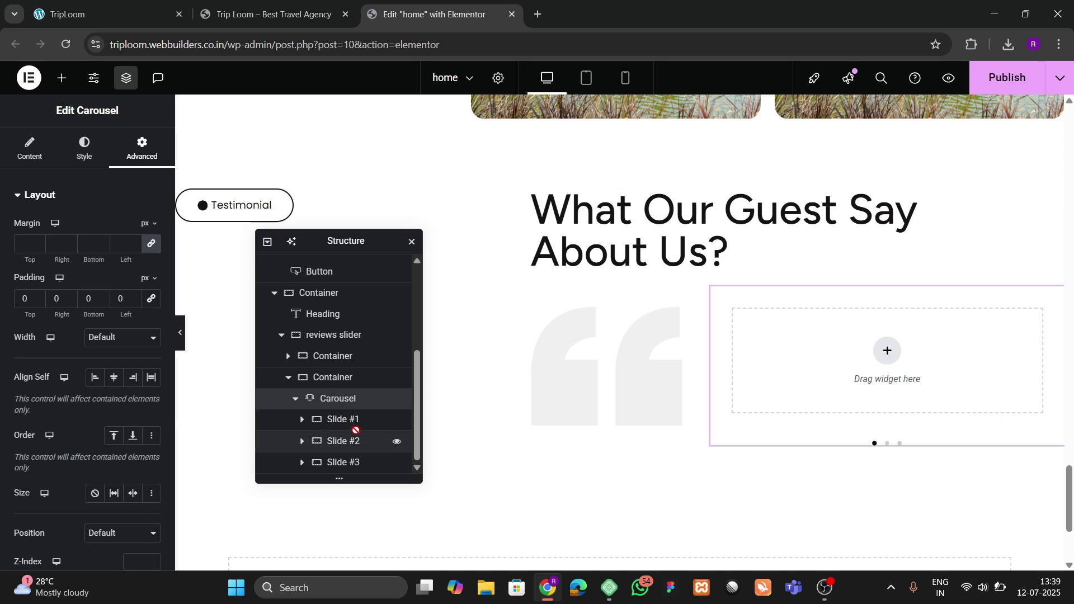
click(142, 151)
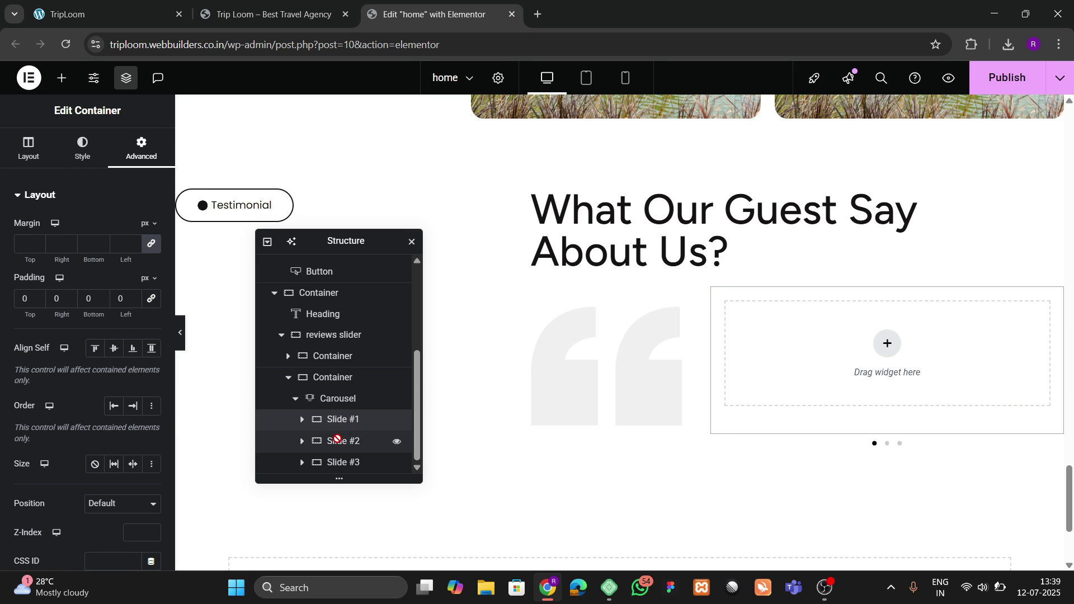
click(128, 6)
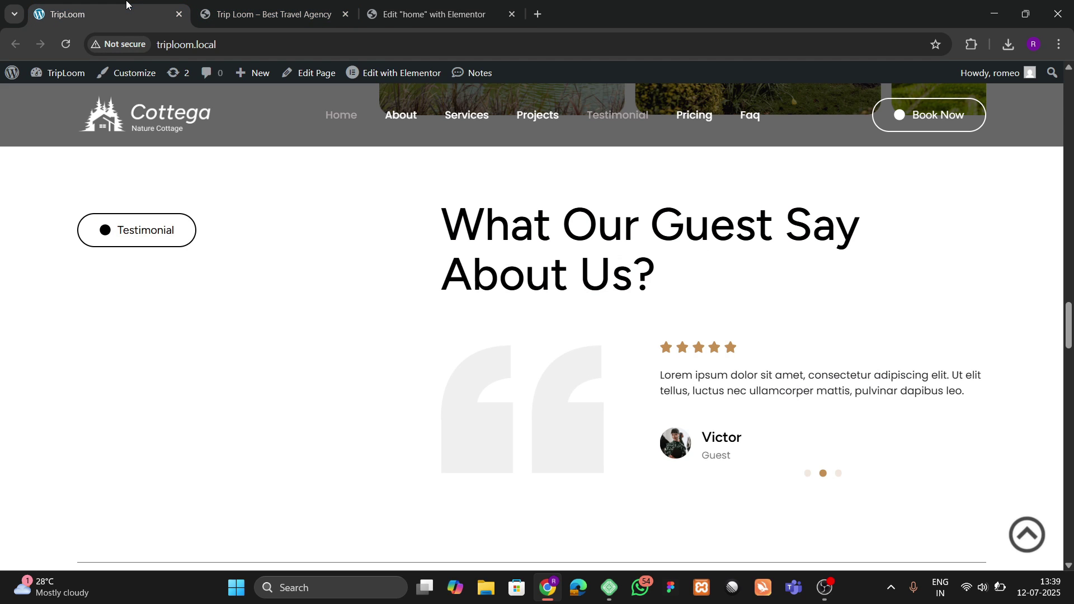
click(484, 7)
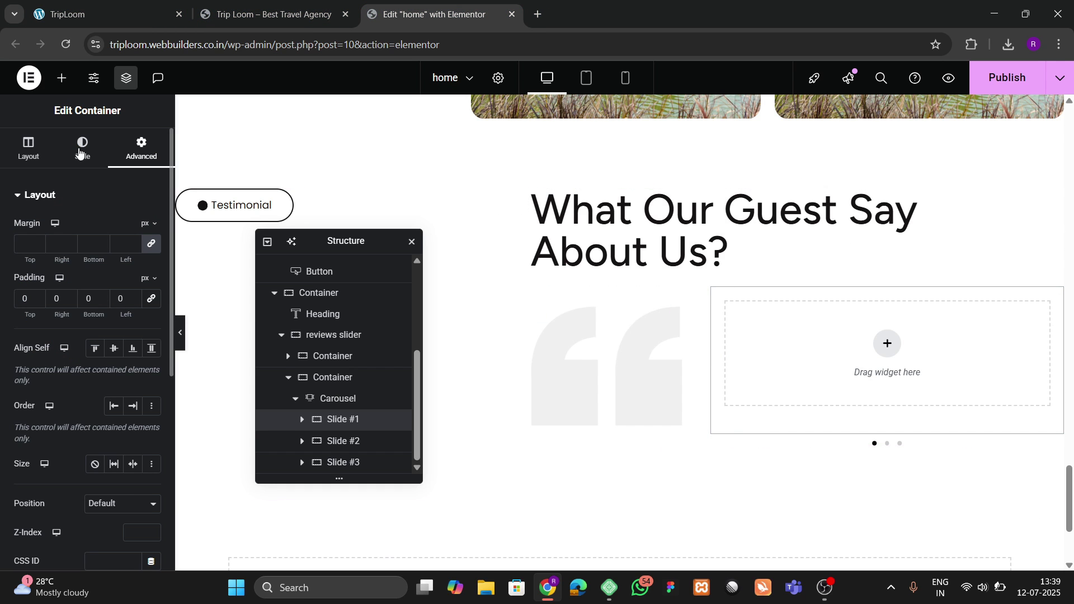
click(72, 77)
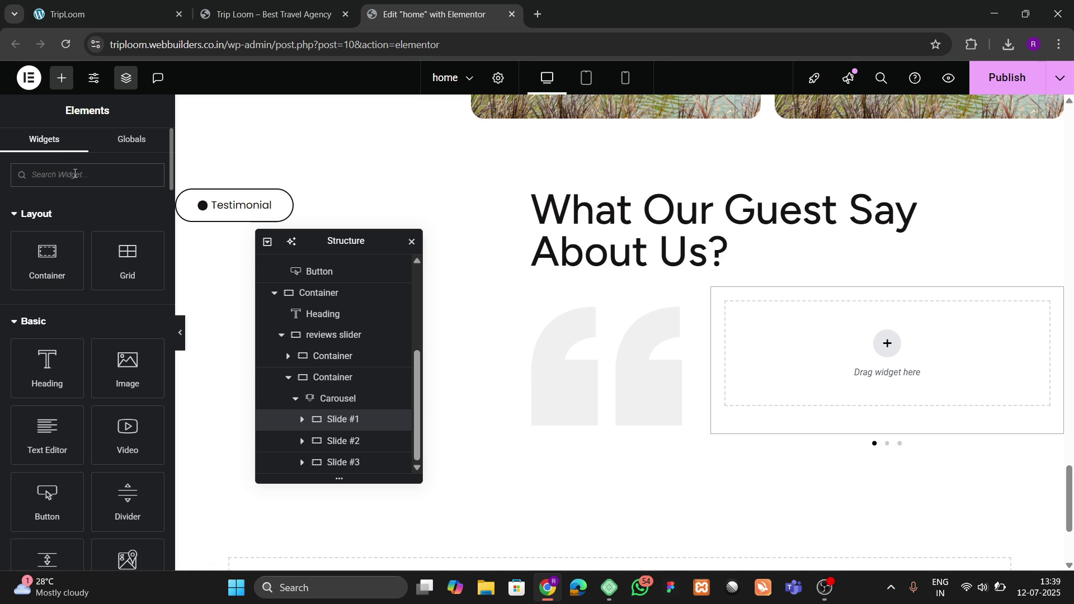
Step: Search 'rating' and add a Rating widget to the first slide
text(rating)
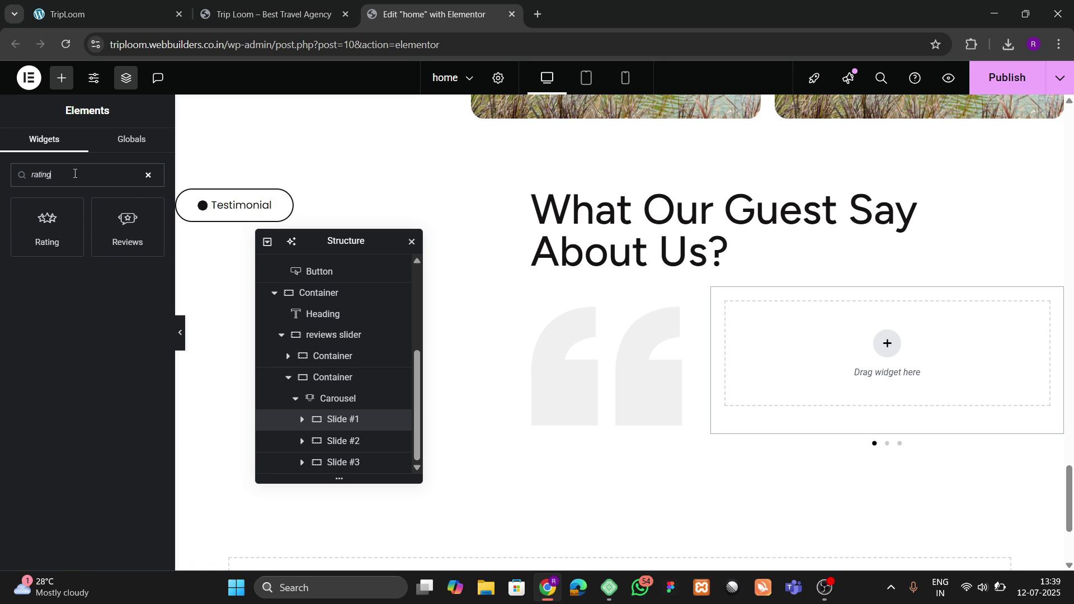
drag(64, 200, 834, 330)
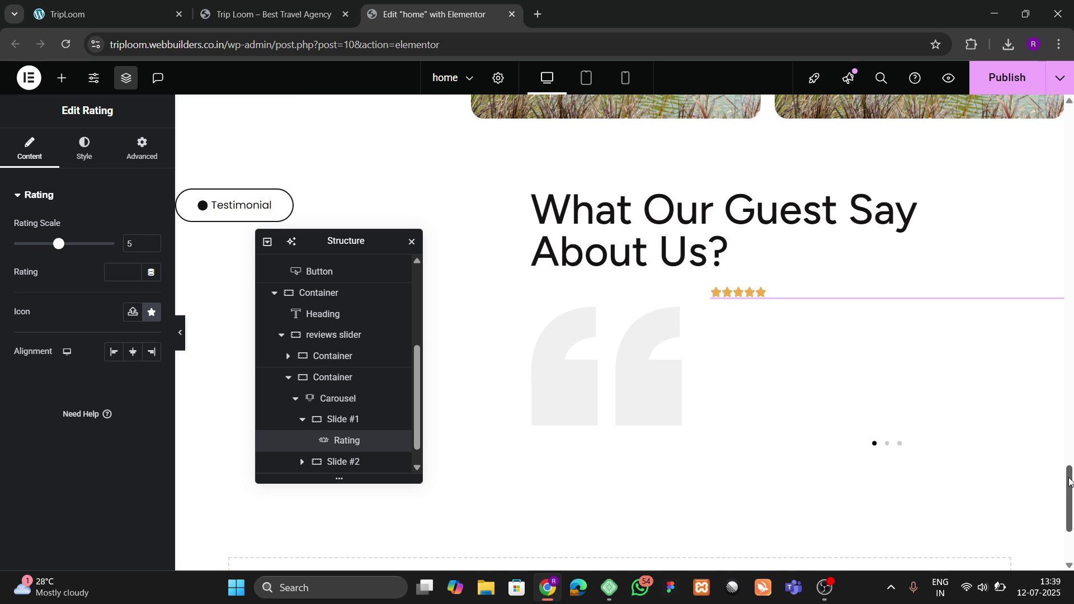
drag(1069, 481, 1069, 425)
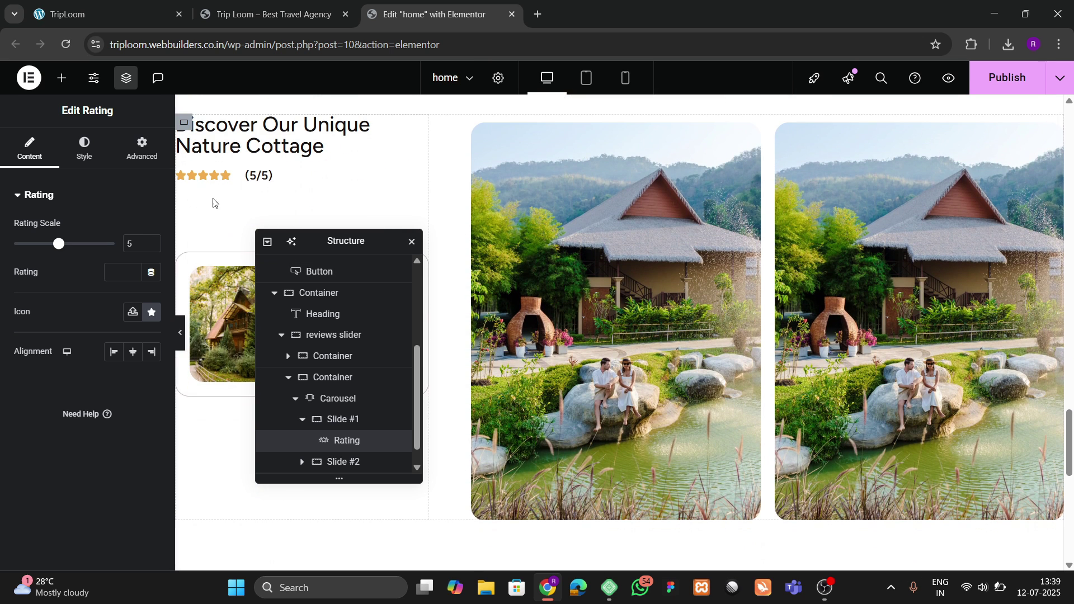
Step: Copy the cottage section's rating style onto the slide's rating and delete the duplicate
right_click(221, 176)
click(234, 249)
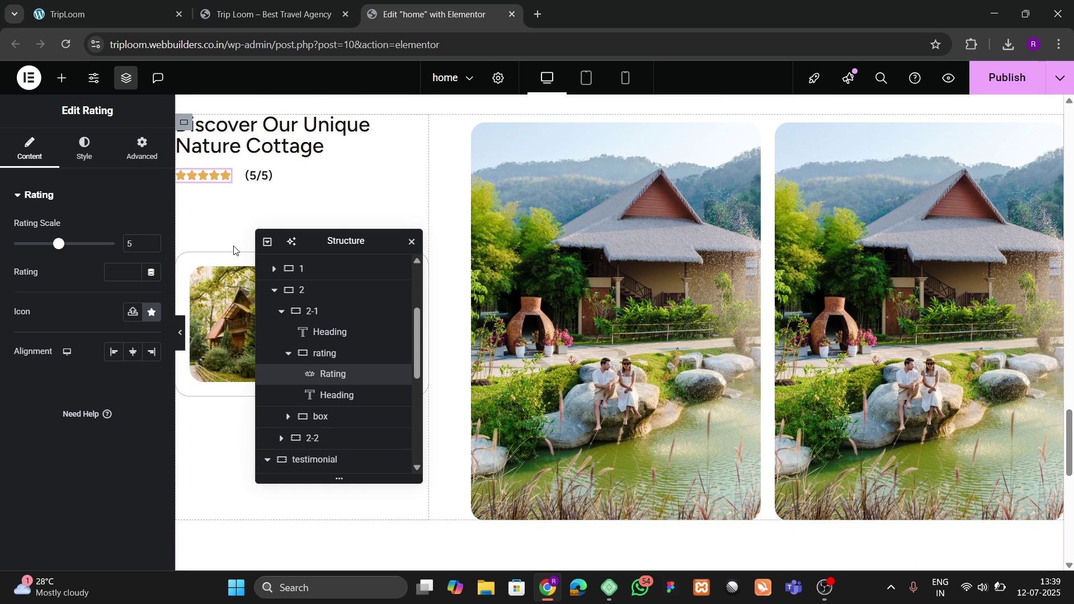
scroll(652, 336, down, 7)
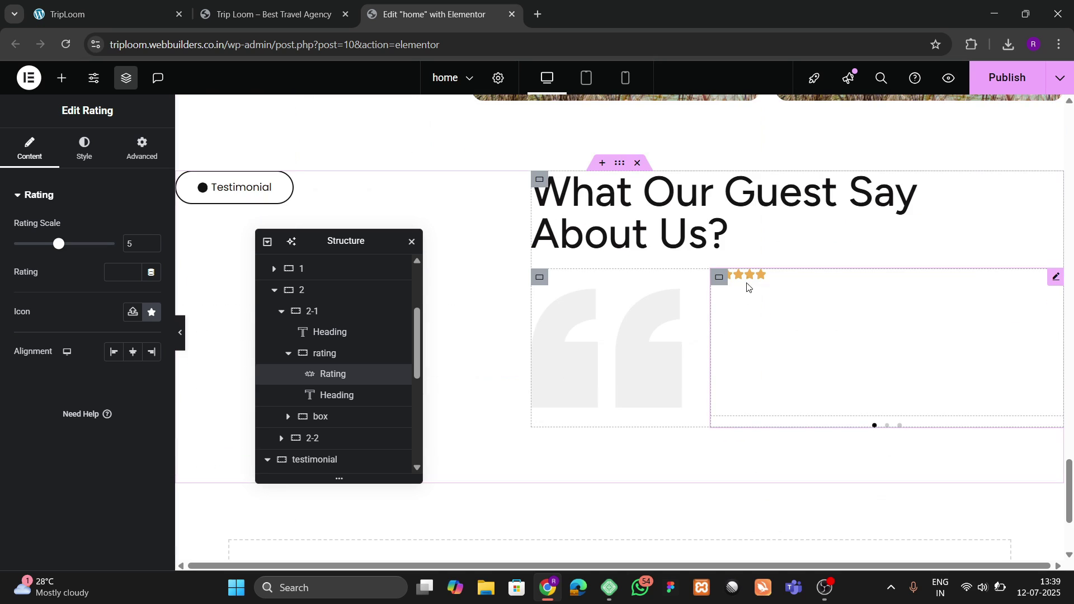
right_click(748, 274)
click(782, 364)
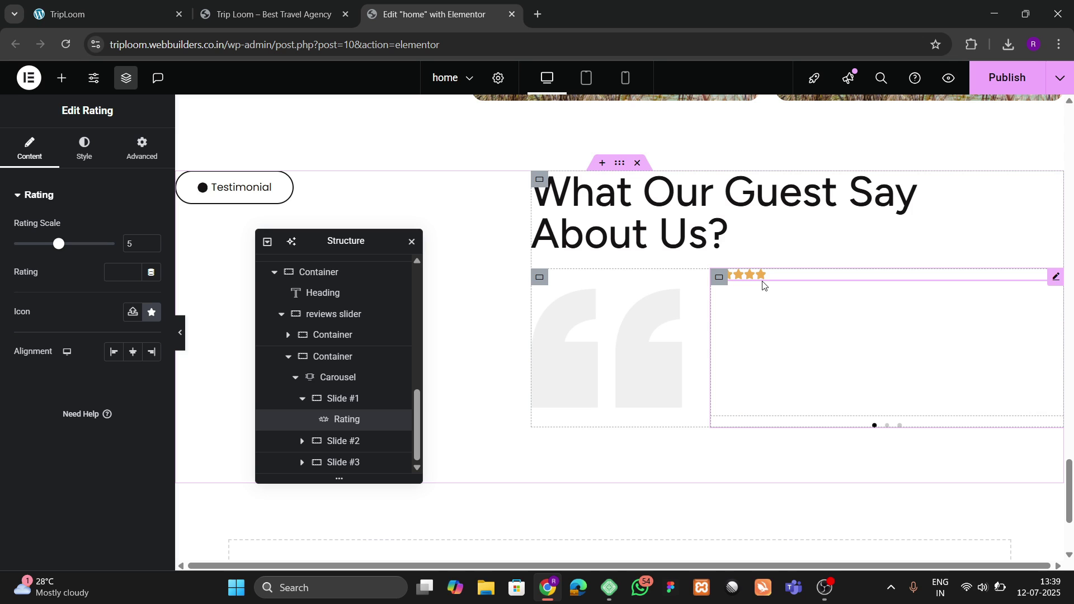
right_click(764, 286)
click(786, 340)
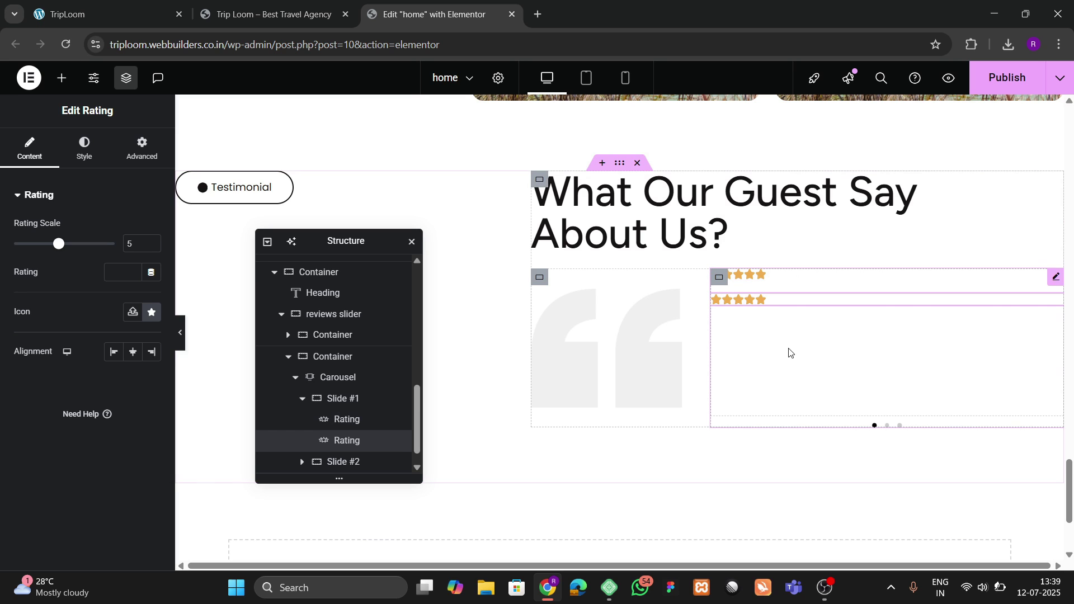
right_click(768, 279)
click(813, 549)
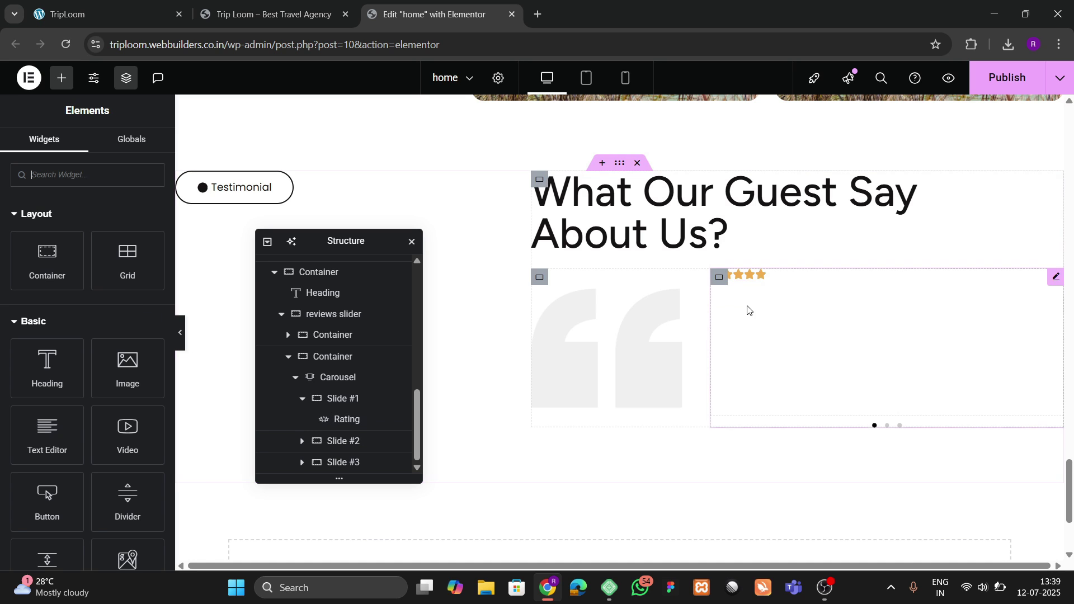
Step: Set the rating stars' icon size to 20 px and spacing to 5
click(791, 277)
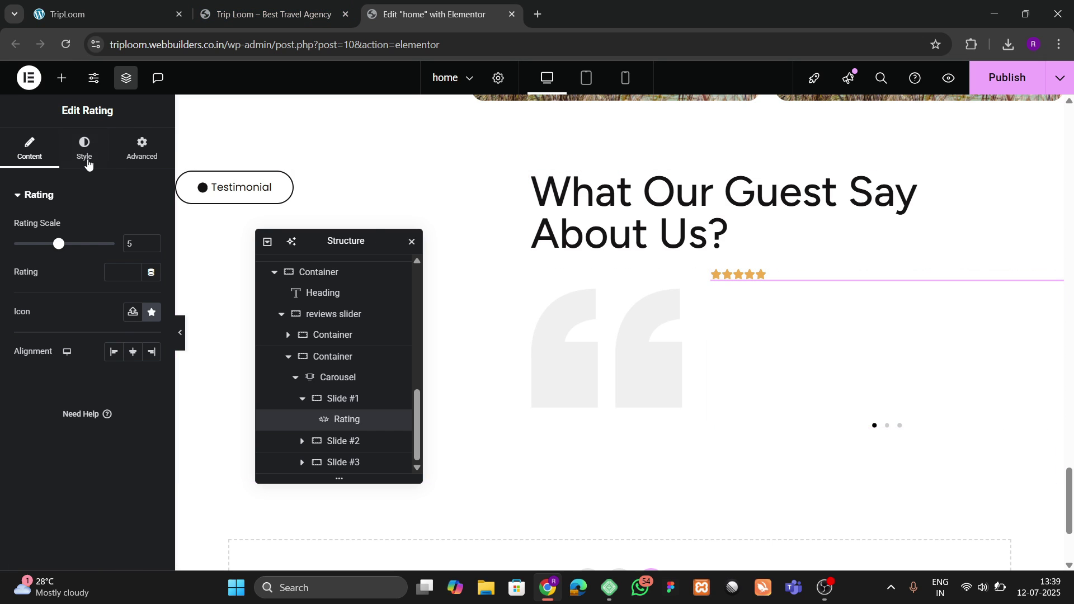
click(86, 156)
click(150, 239)
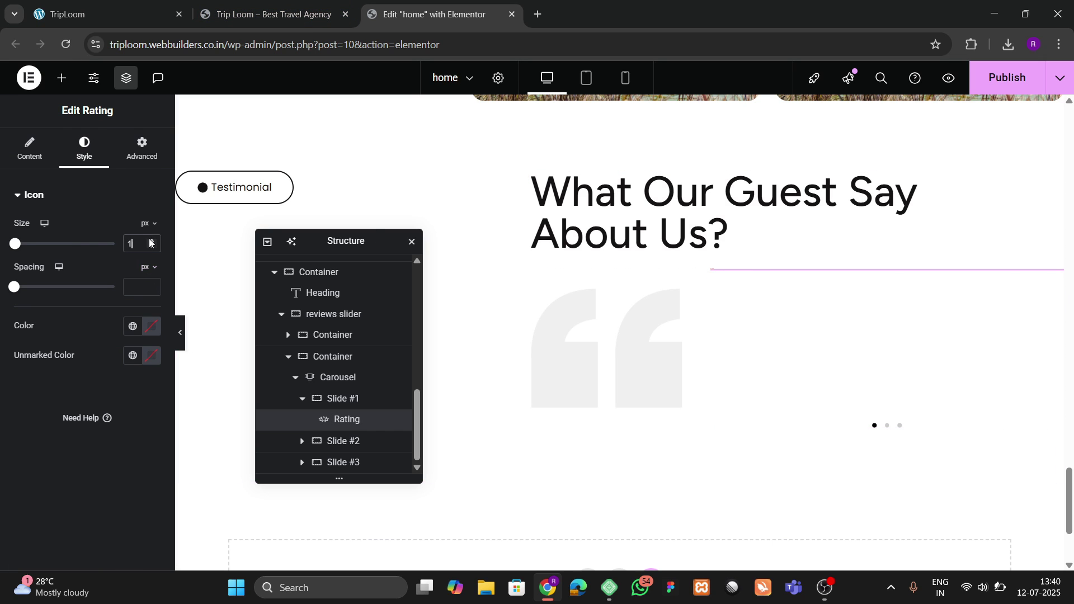
click(150, 239)
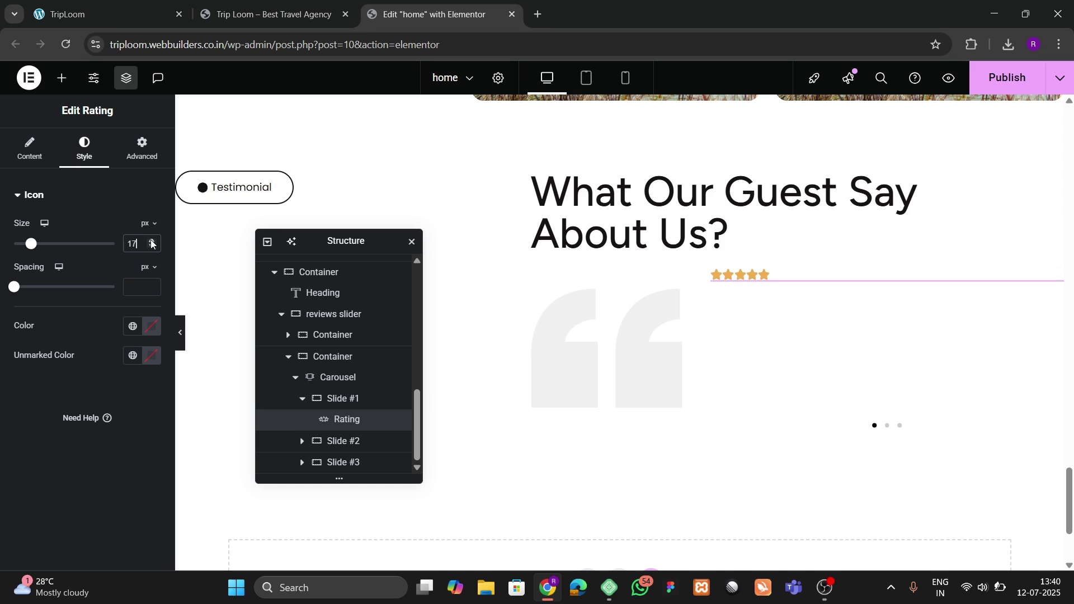
click(150, 240)
click(150, 240)
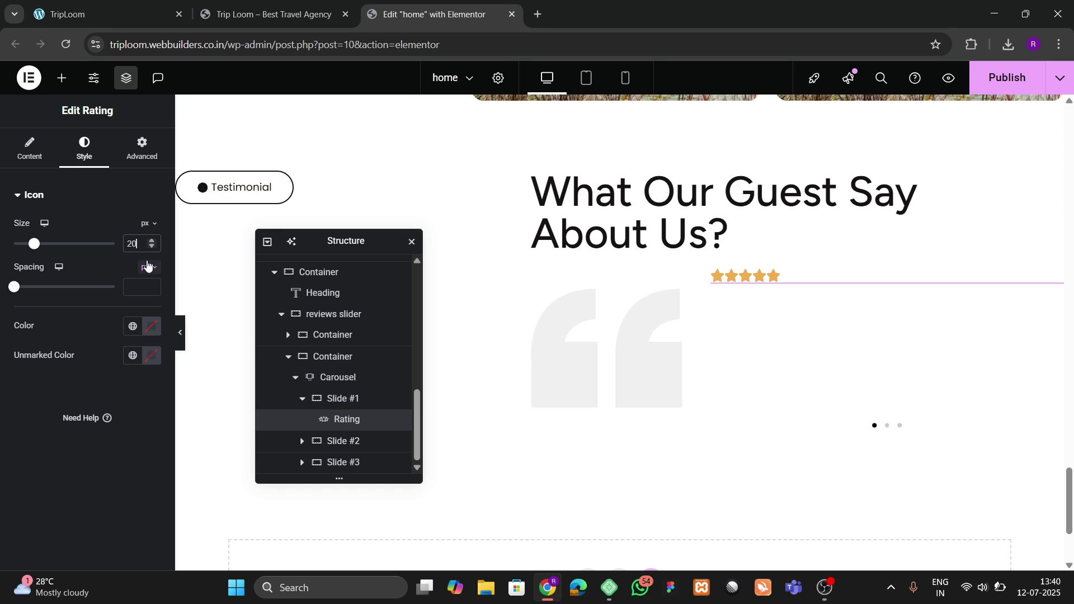
click(134, 287)
text(5)
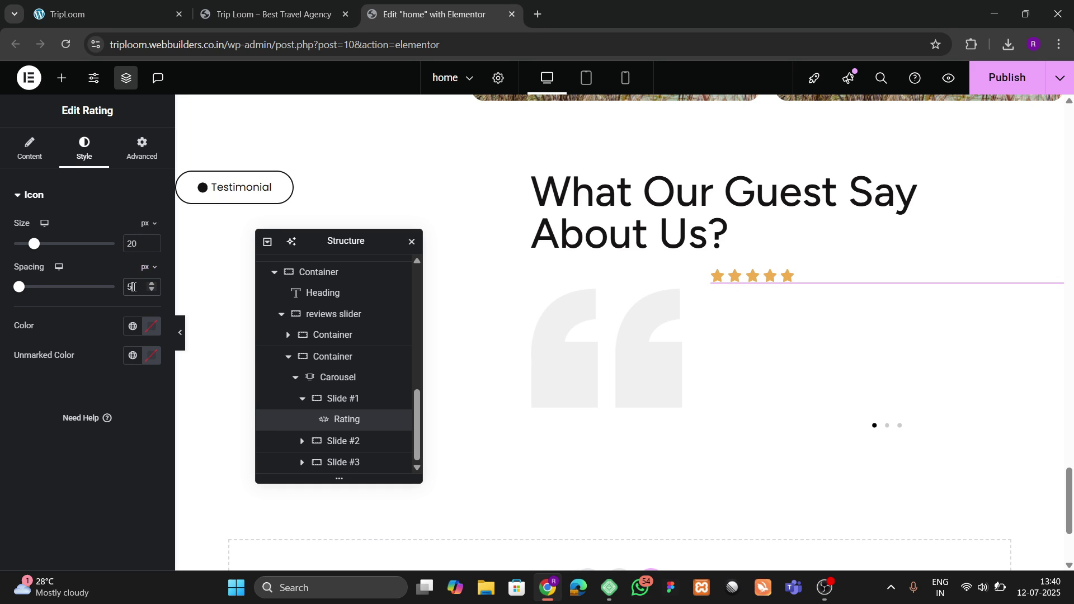
click(155, 6)
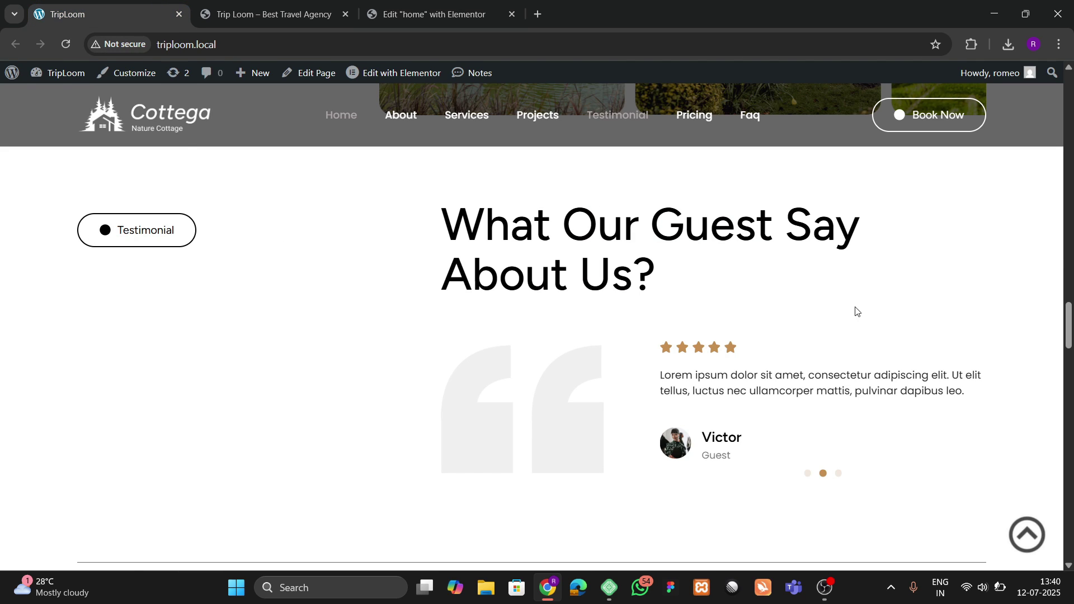
click(413, 8)
Step: Add a Text Editor widget with Lorem ipsum text to Slide #1
click(62, 78)
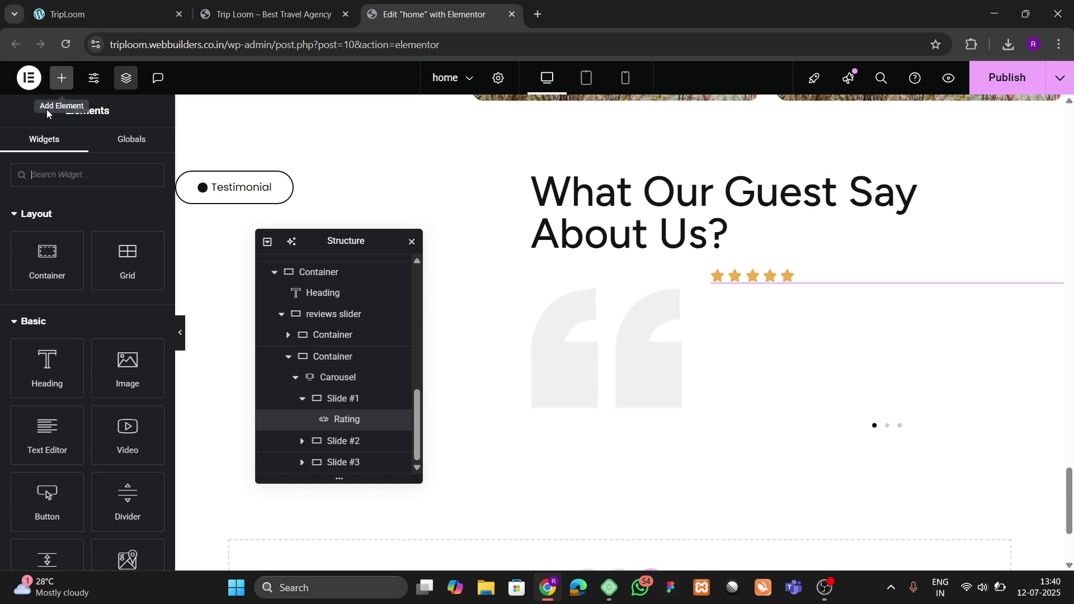
scroll(595, 352, up, 4)
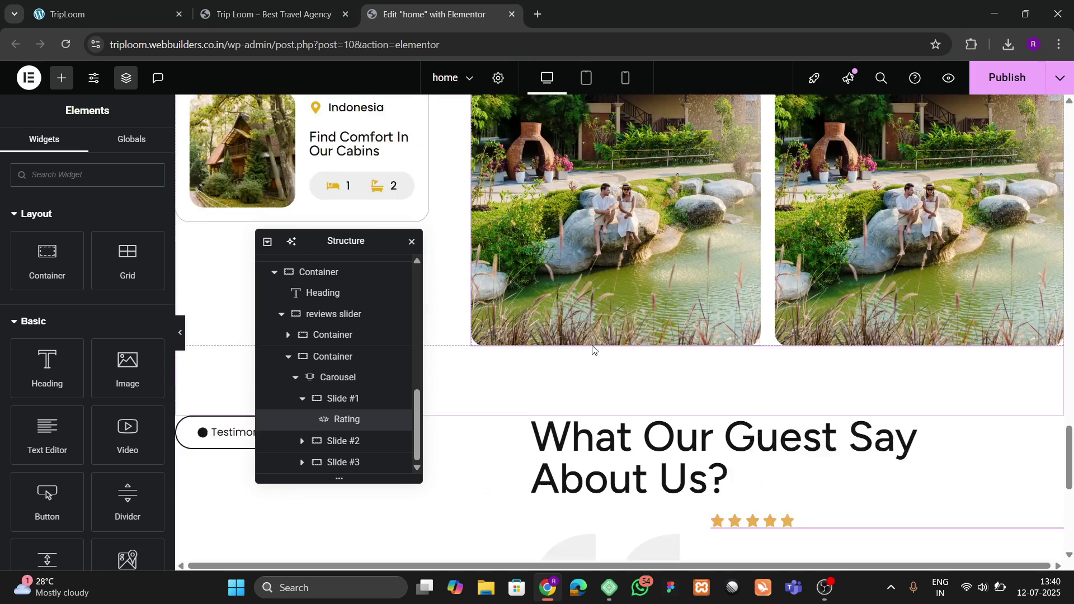
scroll(593, 350, down, 5)
drag(47, 430, 761, 218)
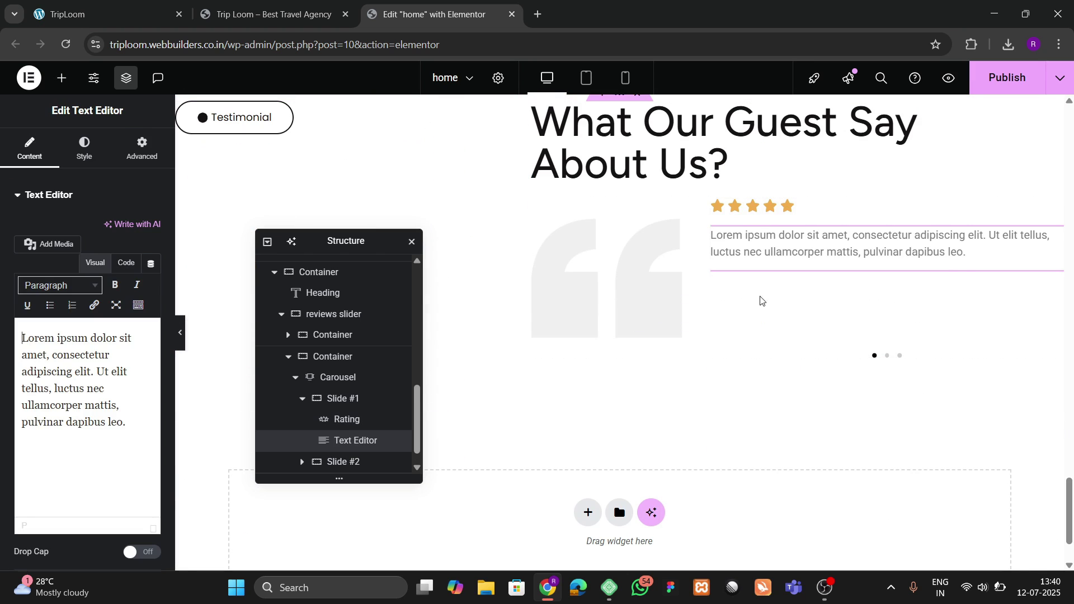
Step: Add a container holding the star rating with the quote text placed below the stars
click(61, 77)
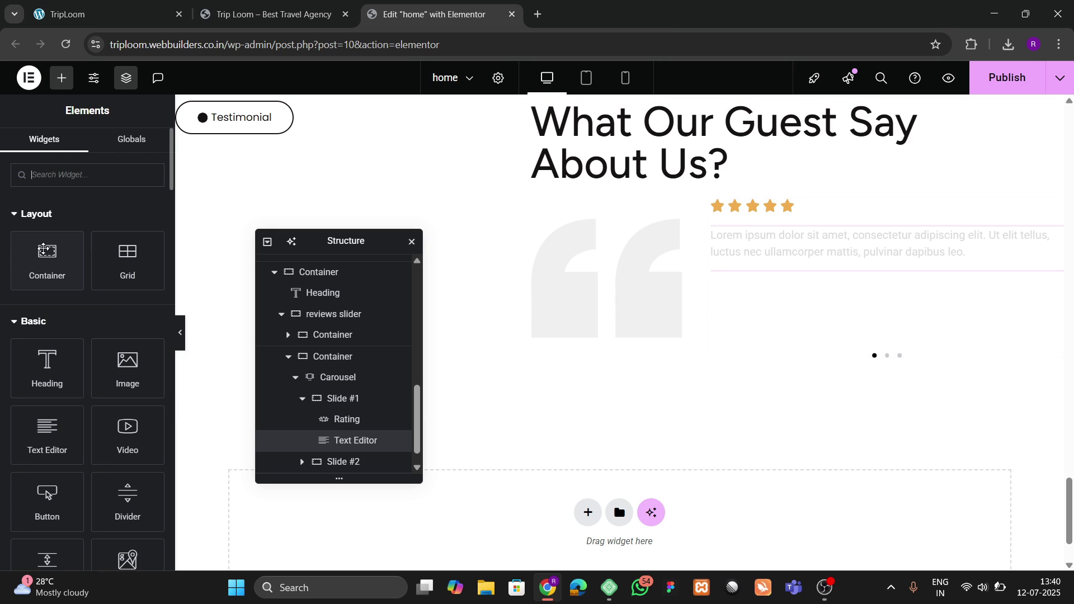
drag(43, 268, 785, 303)
click(142, 149)
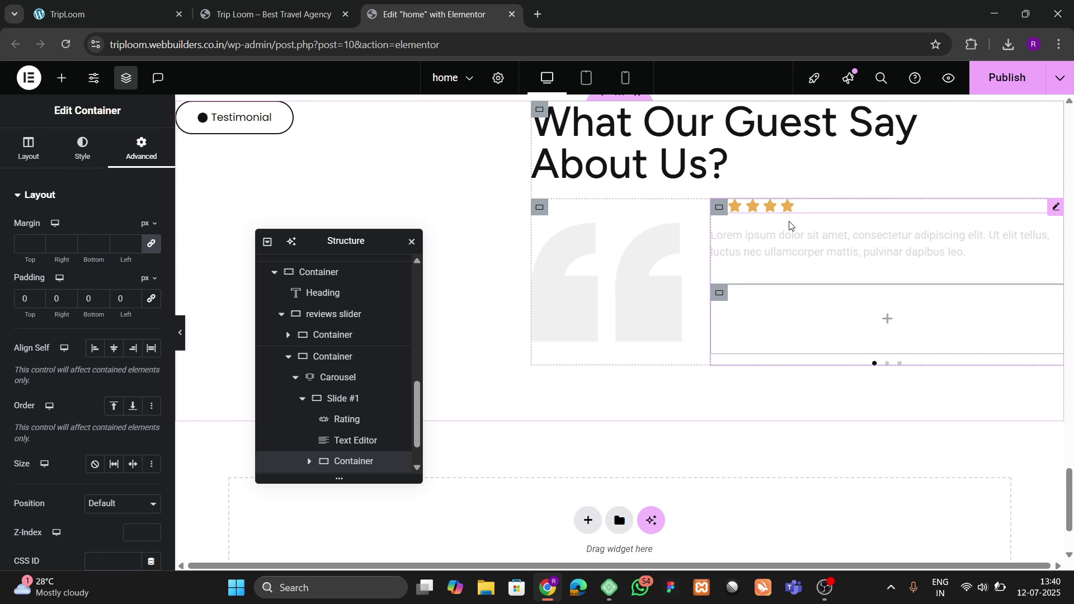
drag(786, 208, 792, 313)
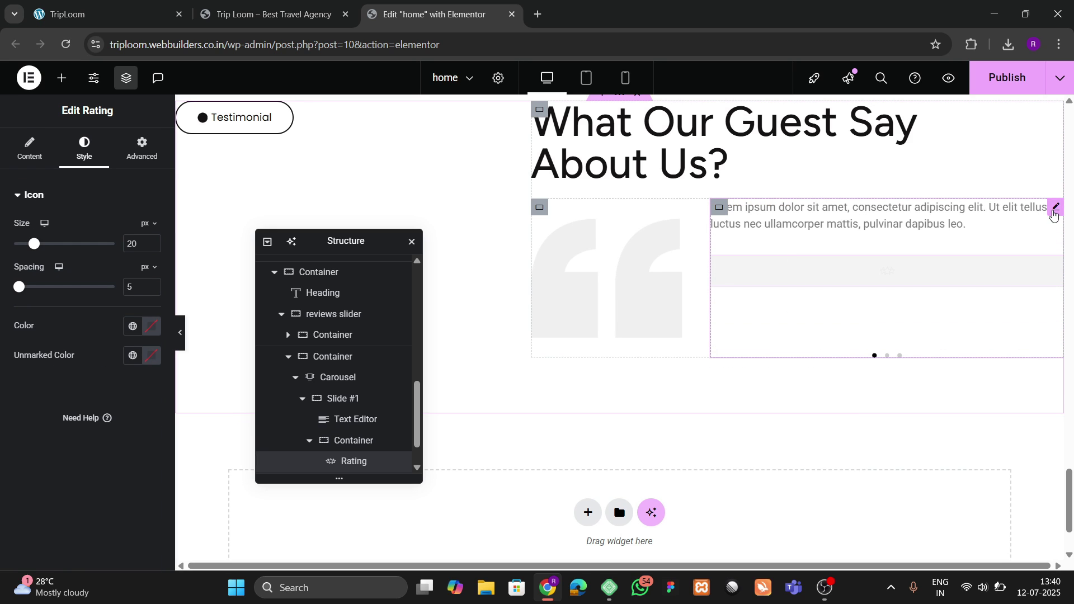
drag(1054, 211, 821, 283)
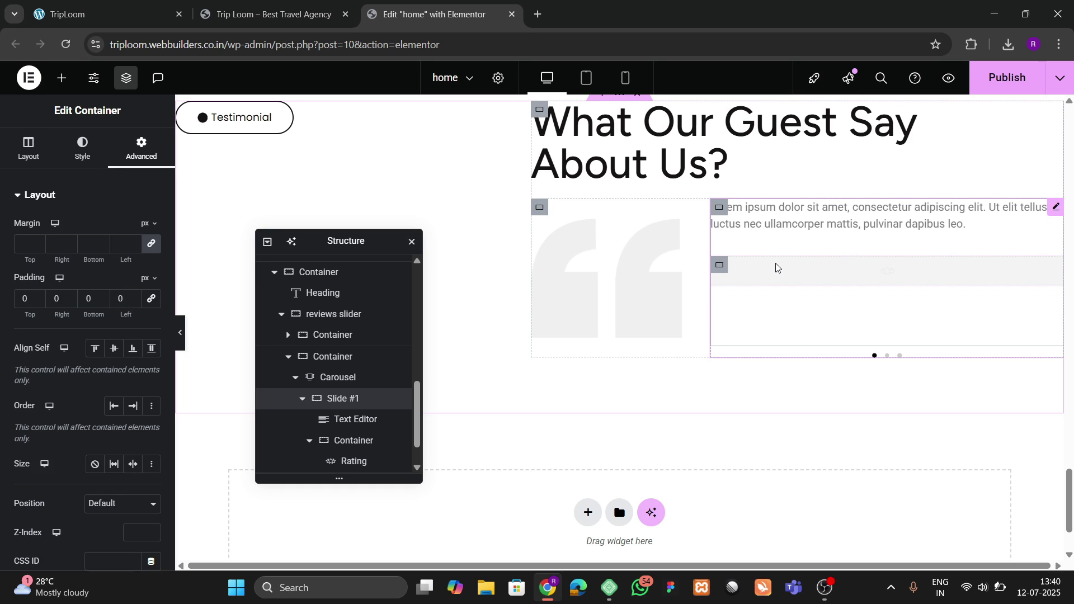
drag(1055, 208, 748, 275)
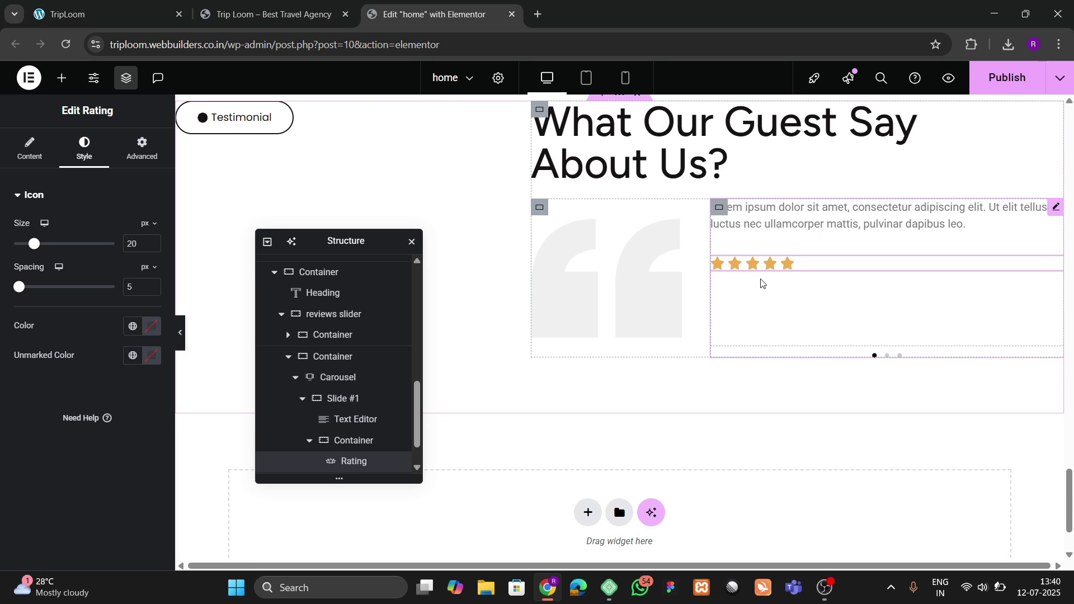
scroll(343, 469, down, 1)
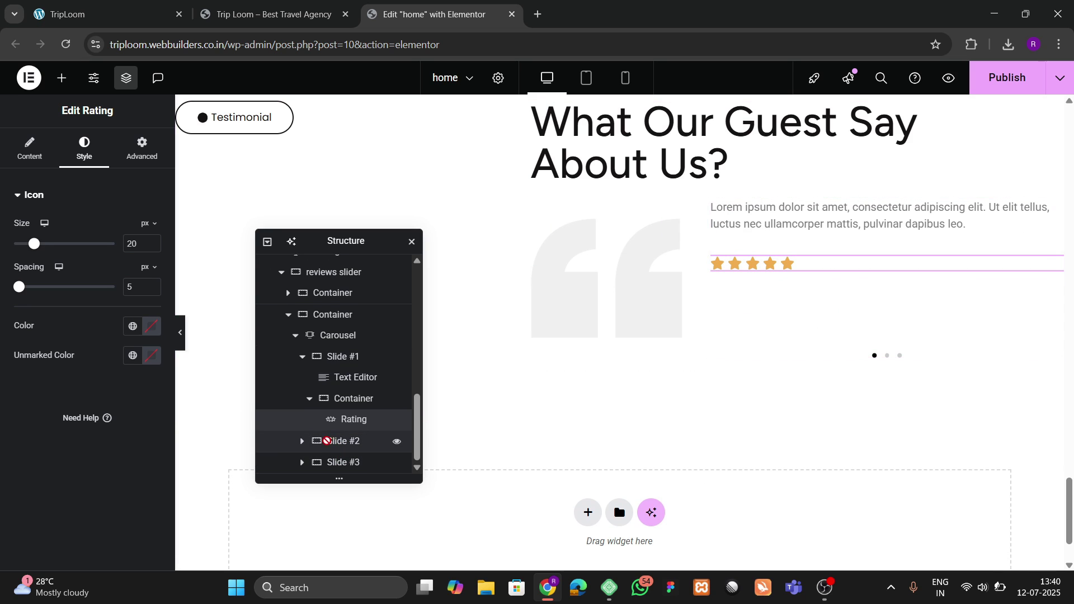
drag(342, 378, 347, 430)
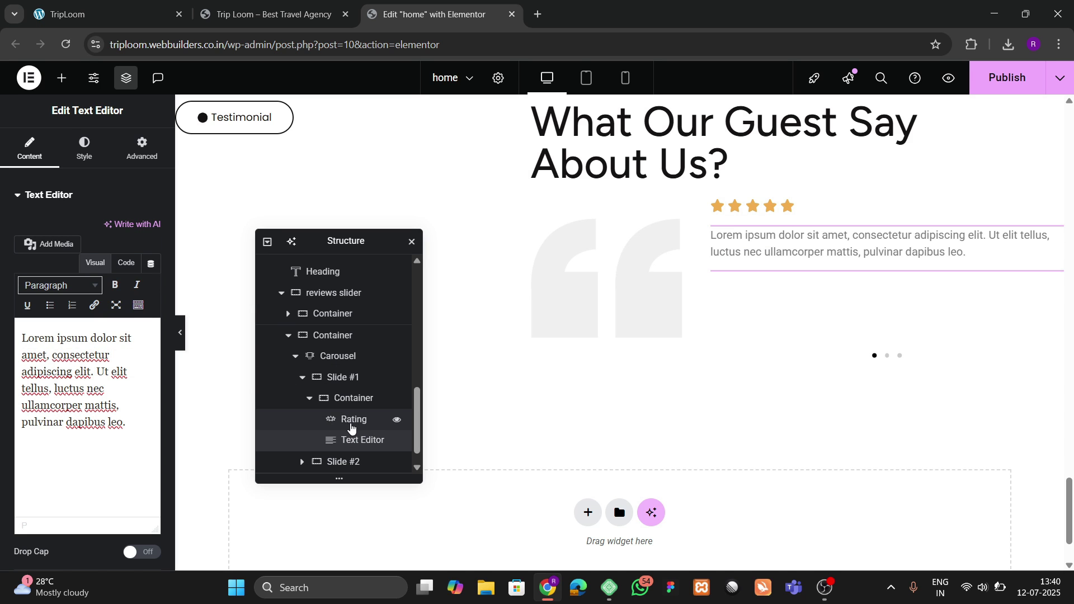
click(145, 14)
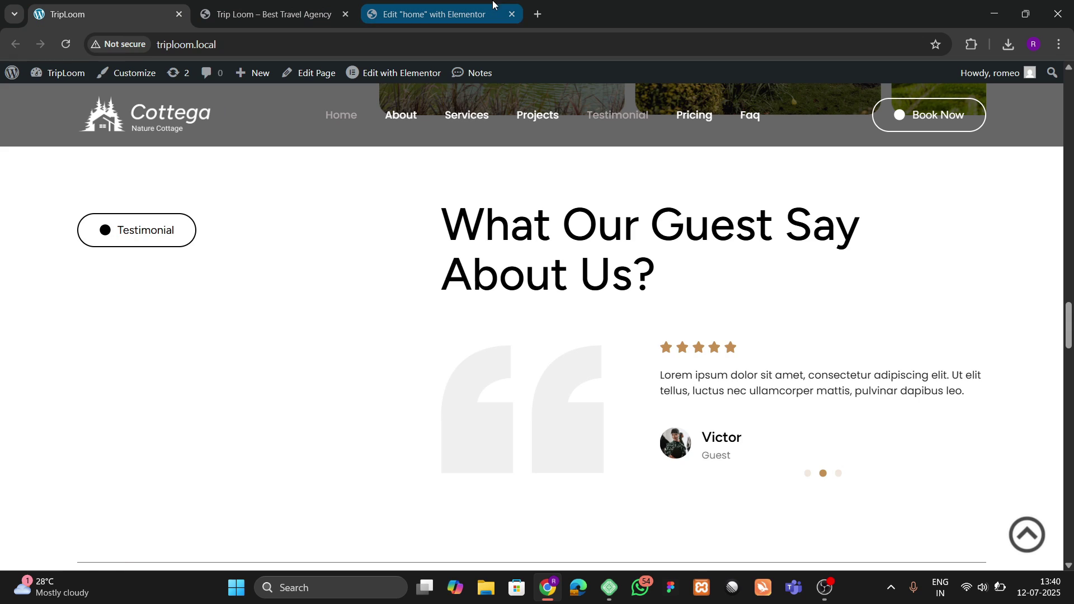
click(427, 14)
Step: Add an Image Box below the quote with its image positioned left of the heading
click(62, 80)
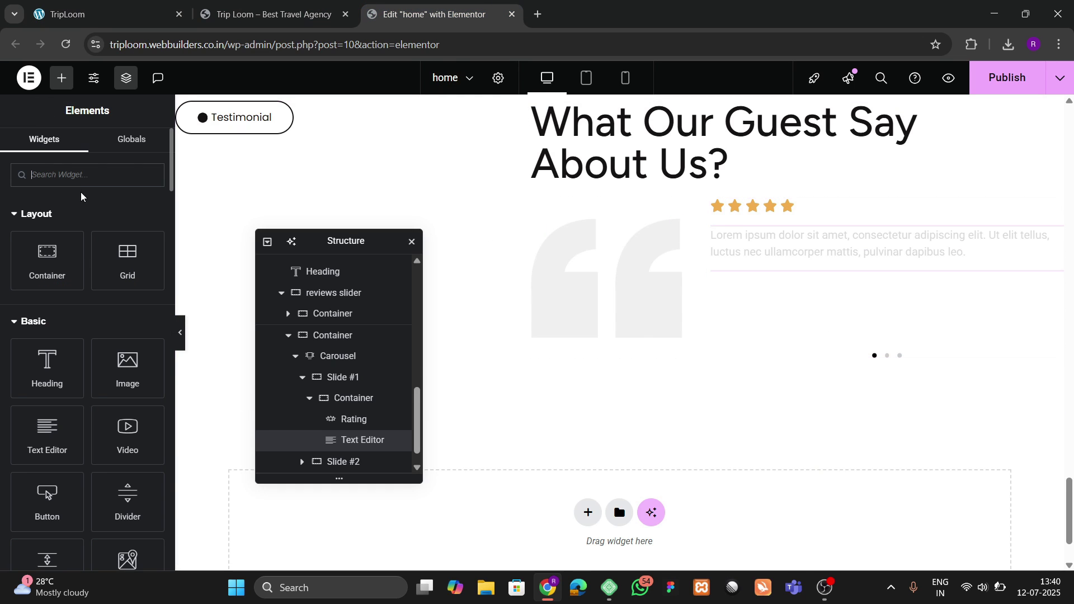
text(image)
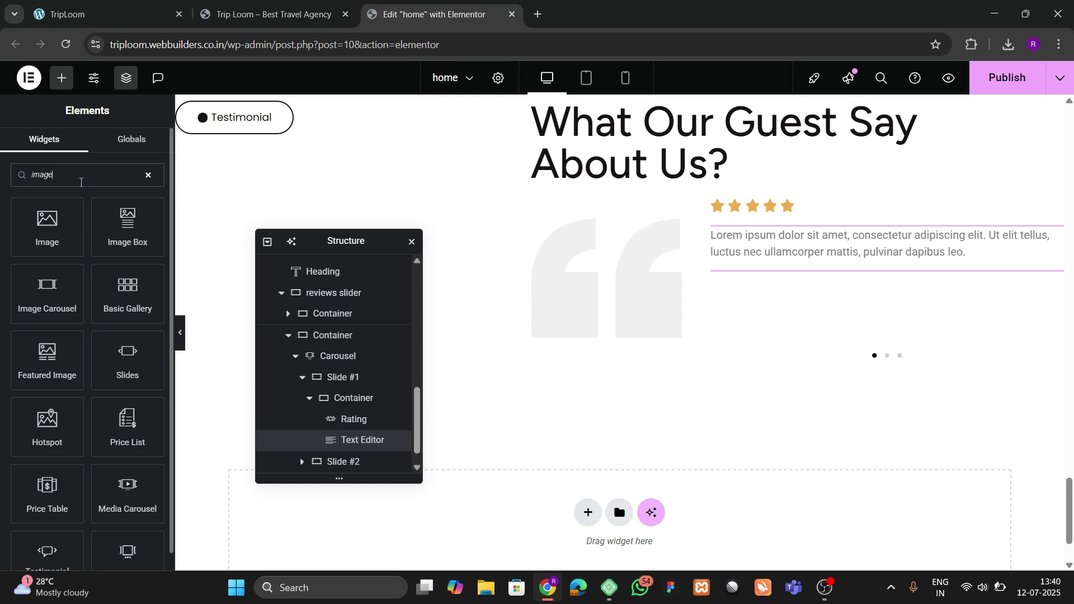
drag(127, 226, 853, 263)
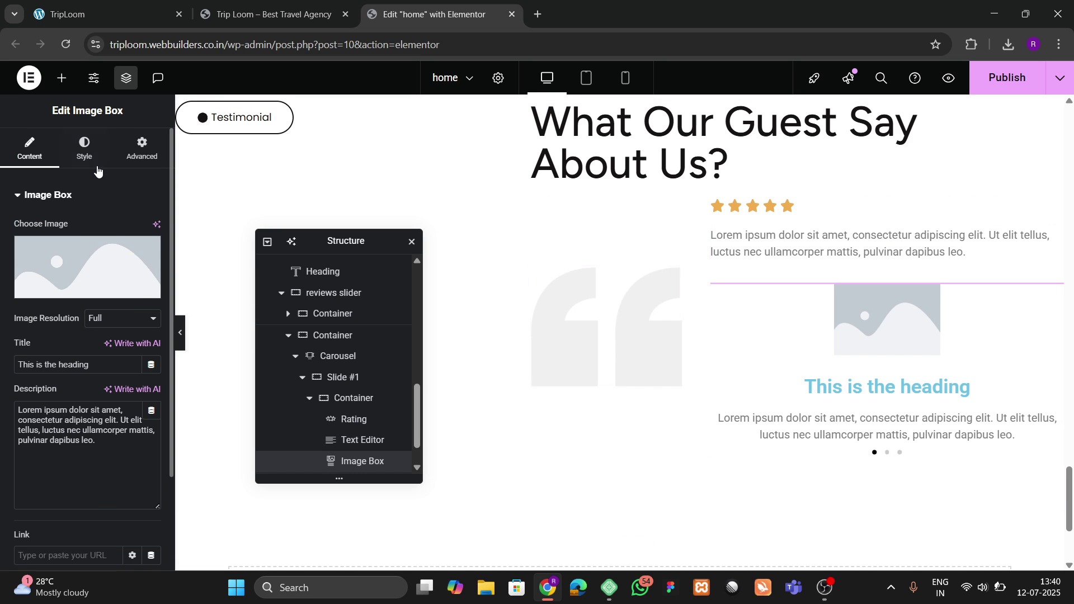
click(85, 150)
click(108, 230)
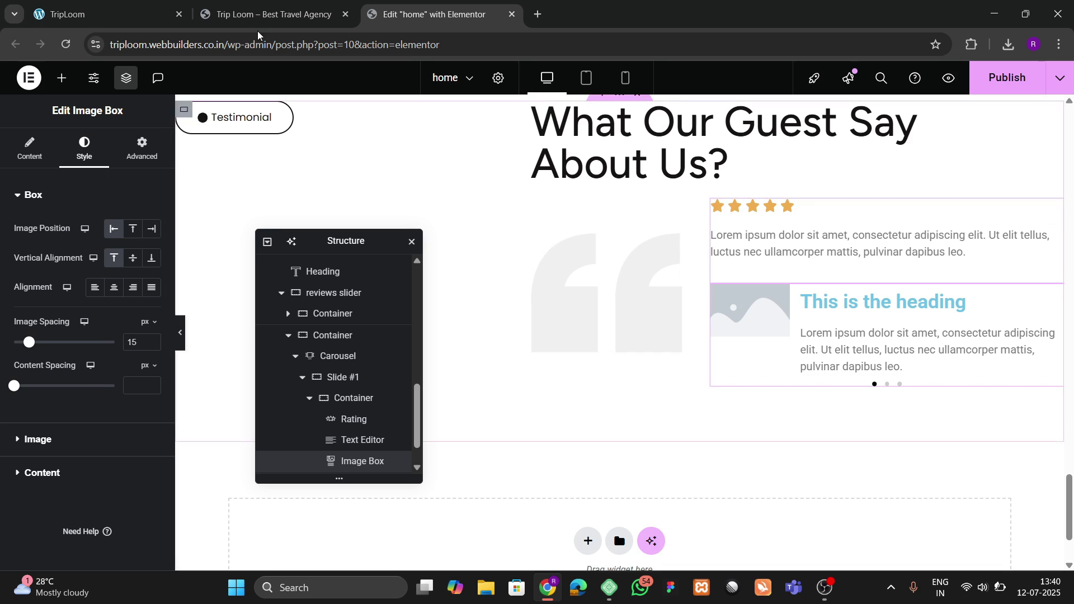
click(243, 10)
click(163, 5)
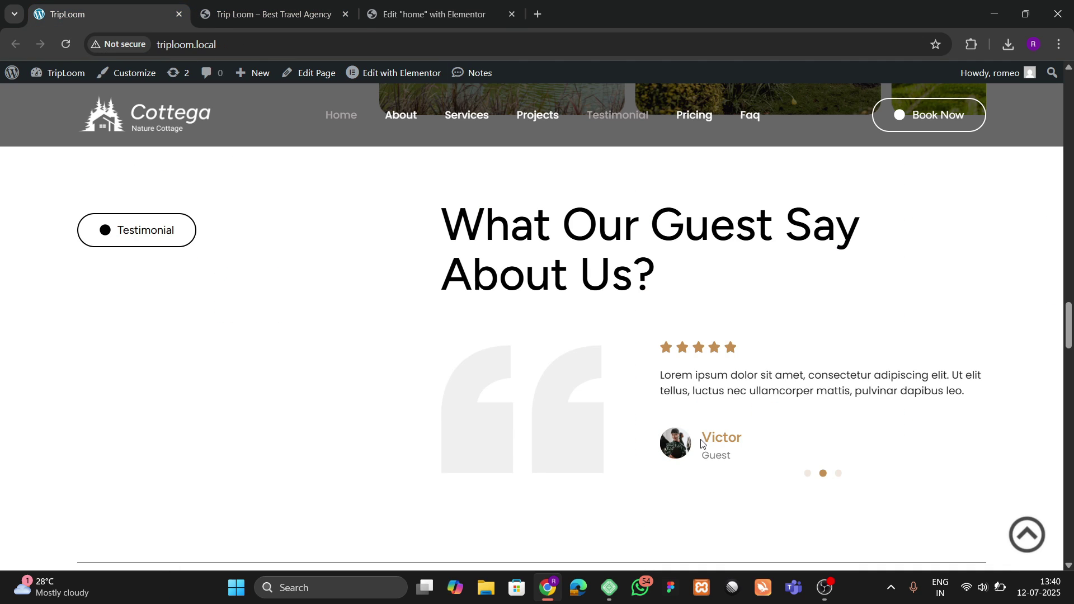
click(431, 14)
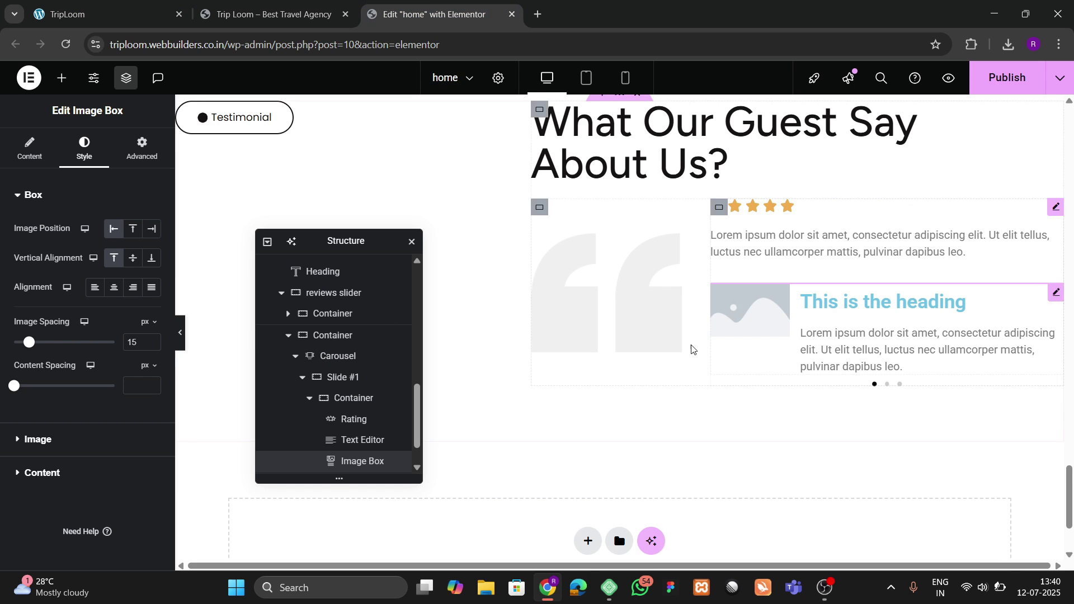
Step: Insert the smiling man's 53.jpg photo from the Media Library into the image box
click(22, 158)
click(68, 250)
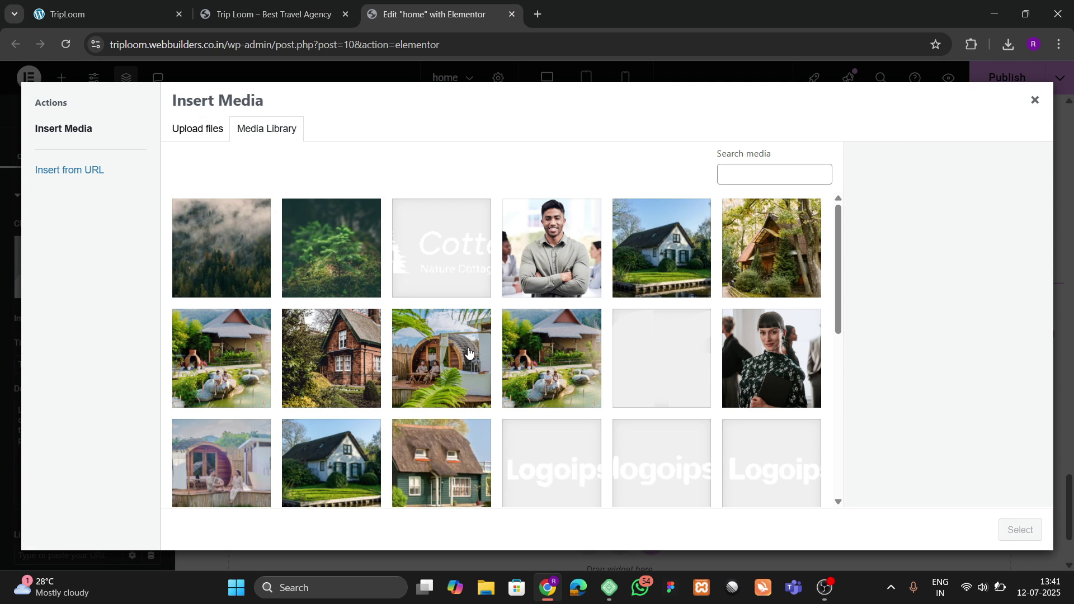
scroll(469, 351, down, 3)
scroll(469, 351, down, 2)
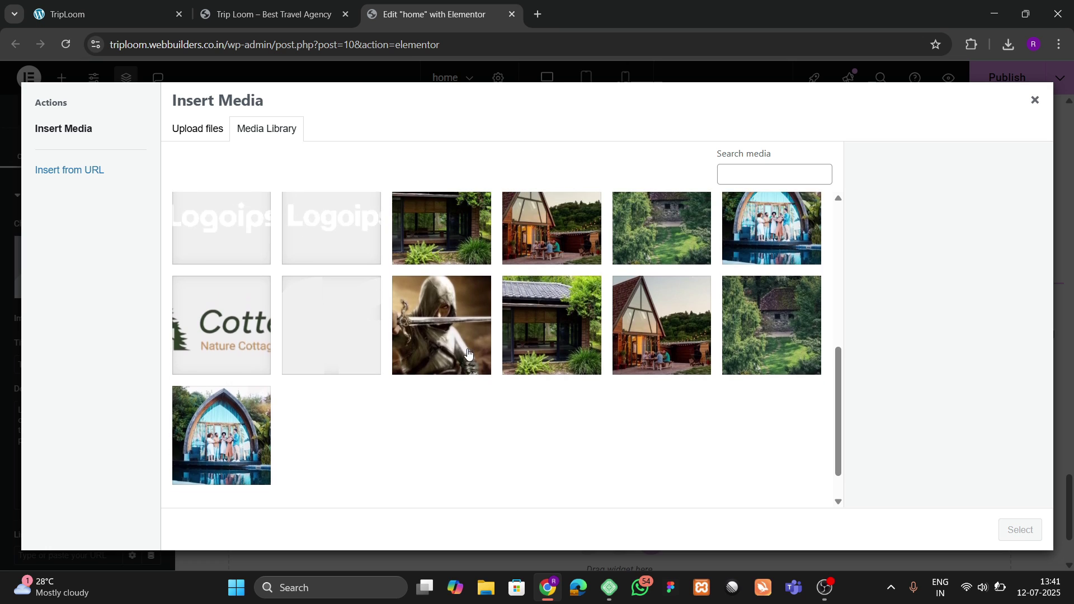
scroll(475, 361, up, 5)
click(543, 267)
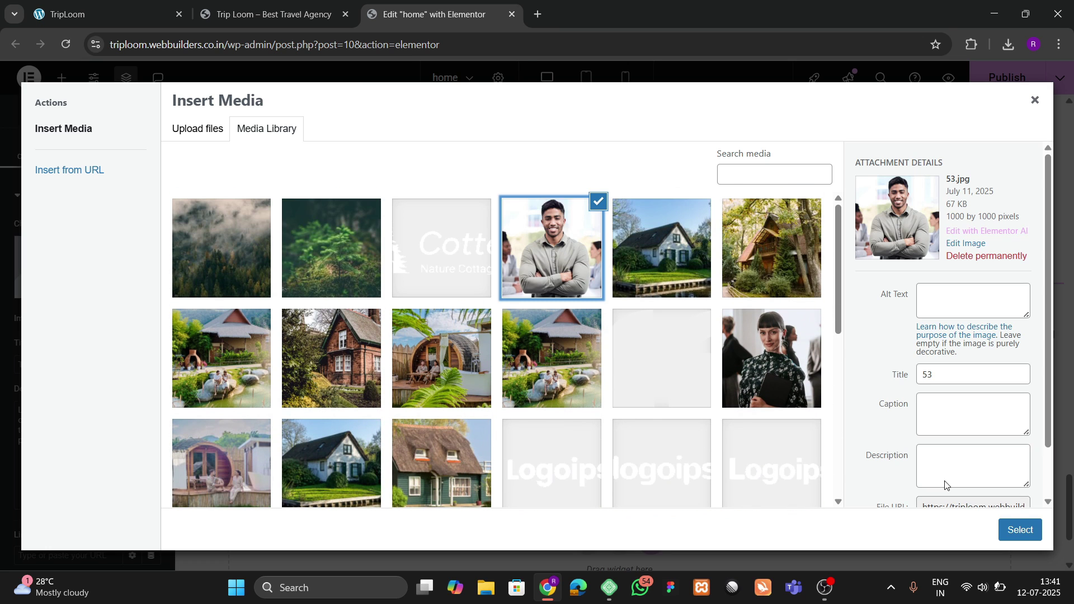
click(1019, 529)
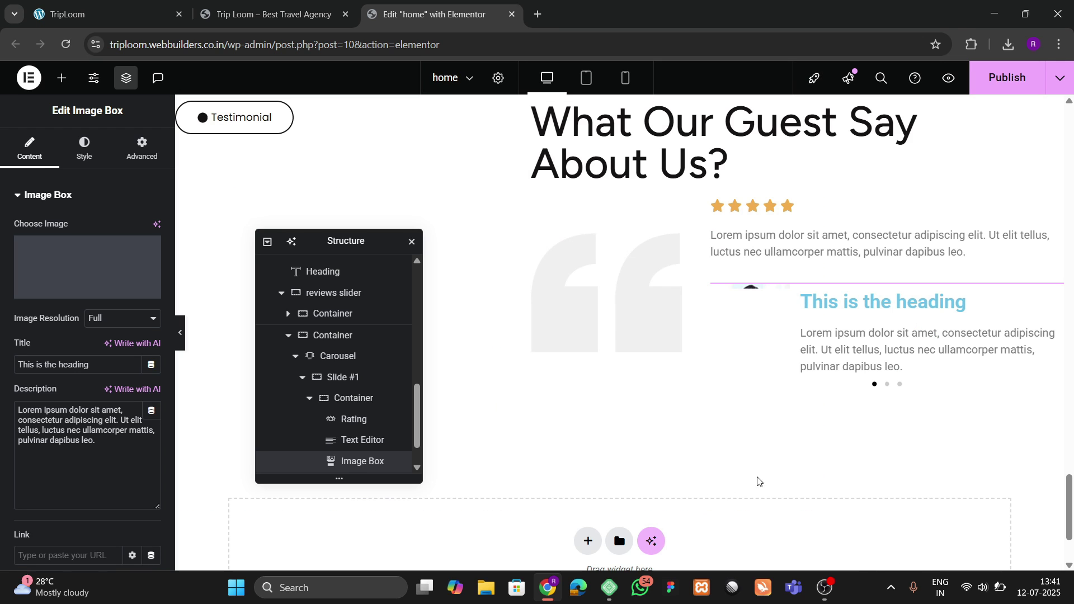
Step: Dismiss the system quick settings panel and publish the updated home page
click(983, 589)
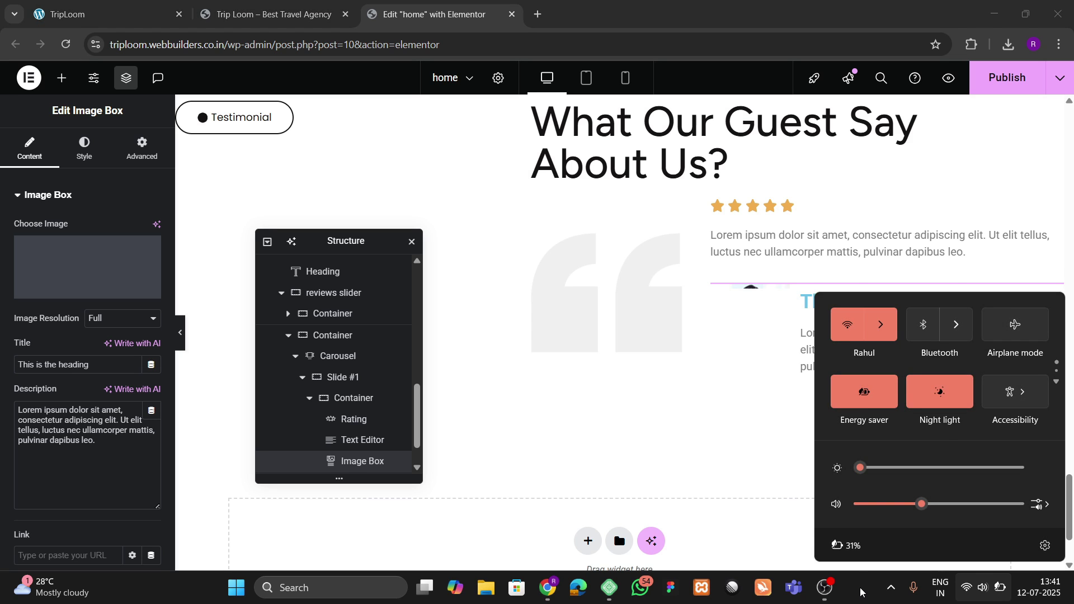
click(862, 593)
click(999, 80)
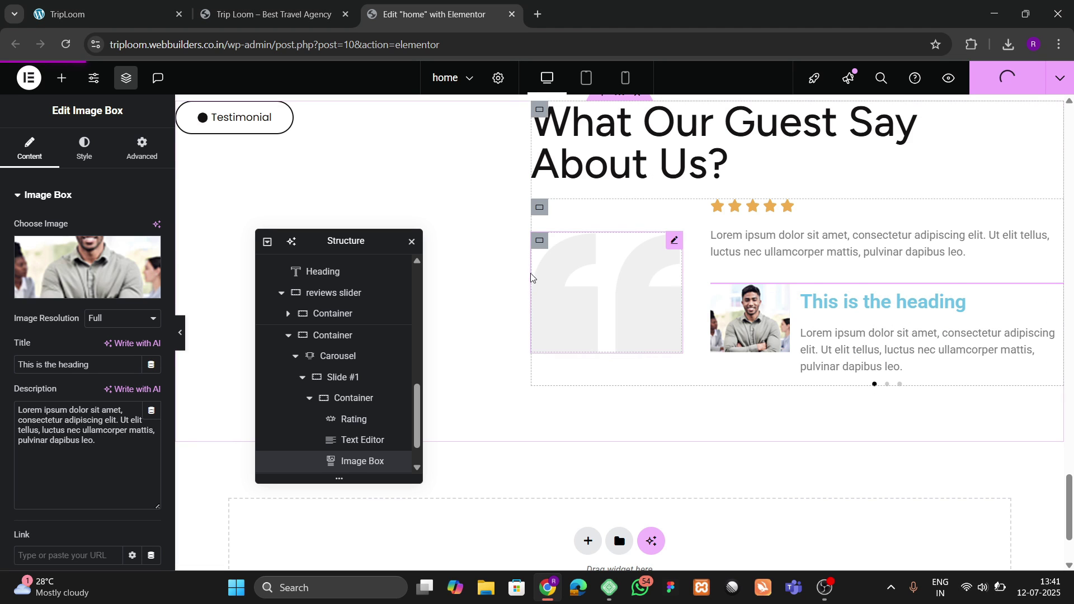
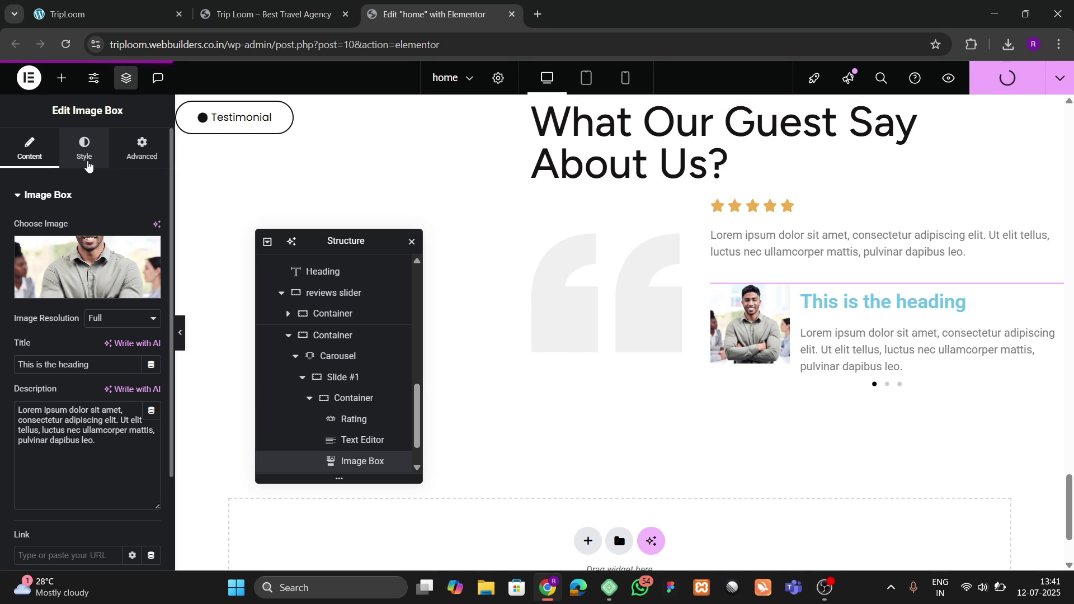
Step: Make the testimonial photo circular with a 100 px border radius and cut its width to 12%
click(86, 156)
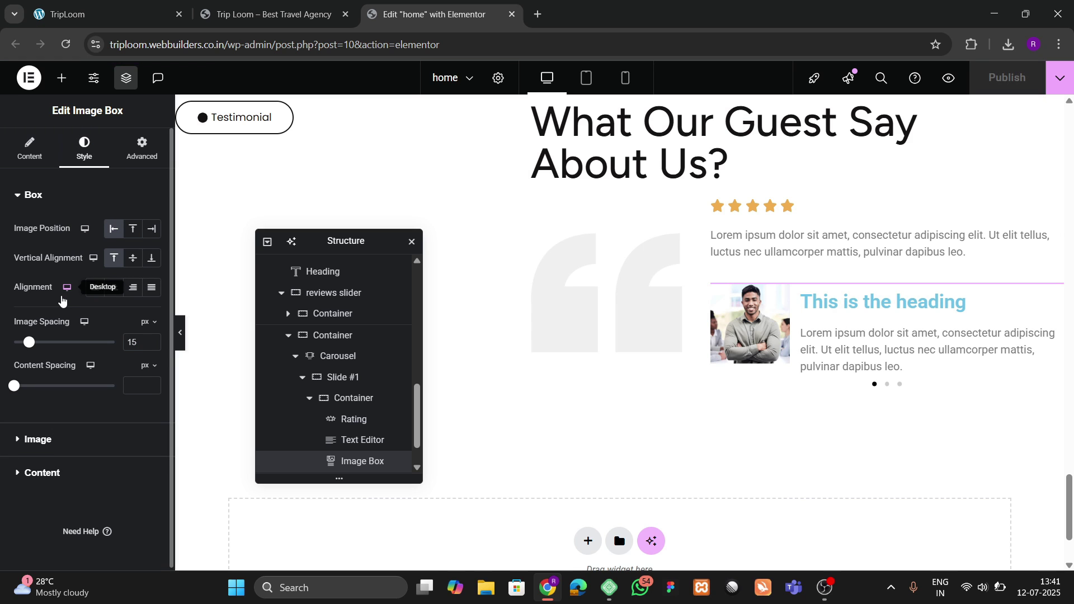
click(38, 439)
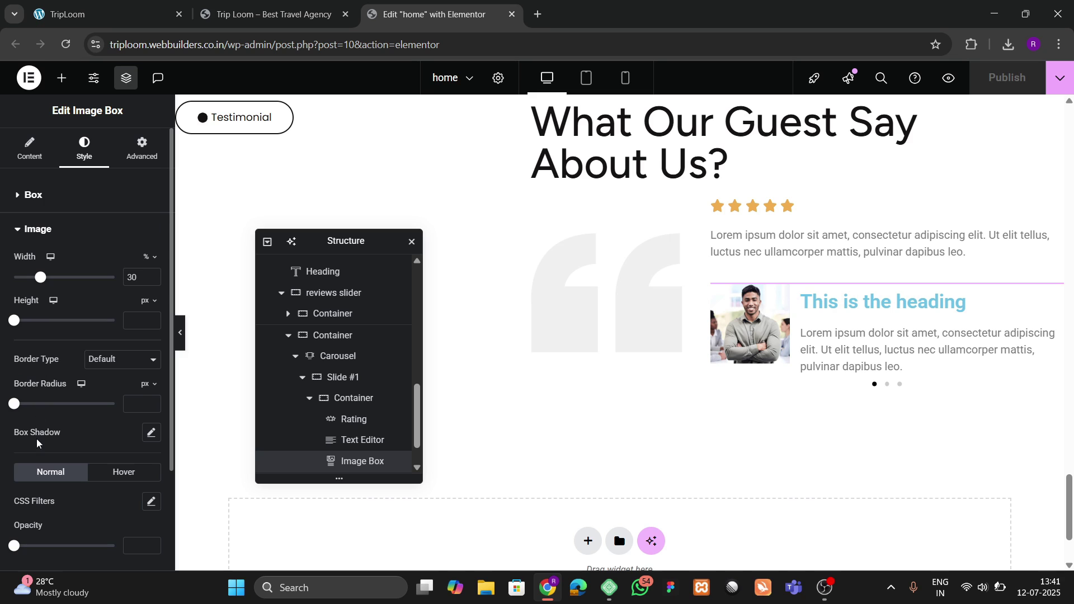
click(134, 403)
text(100)
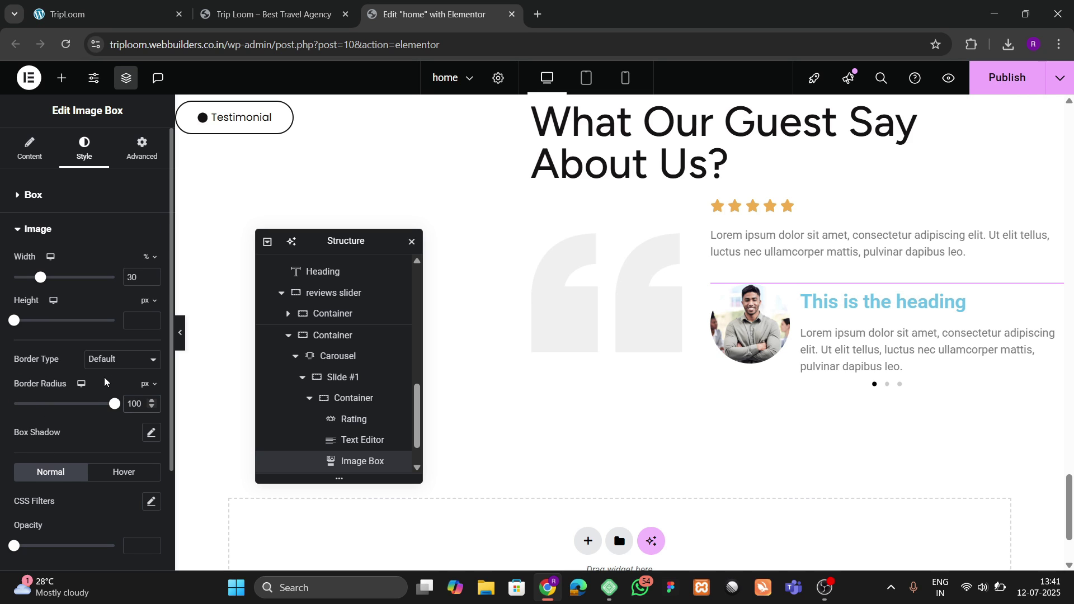
click(152, 279)
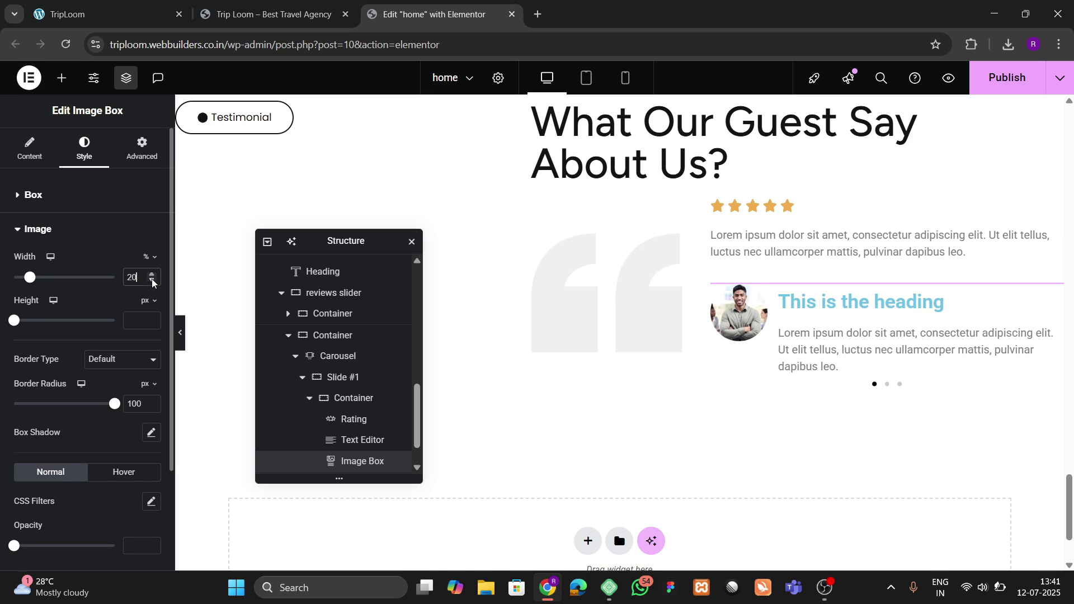
click(152, 280)
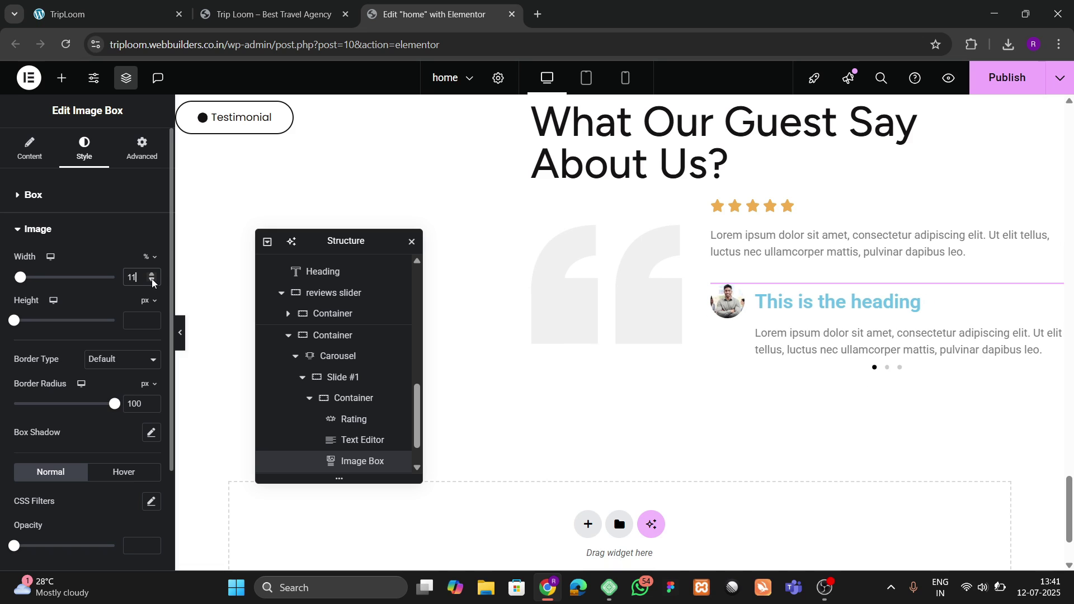
click(151, 276)
click(152, 277)
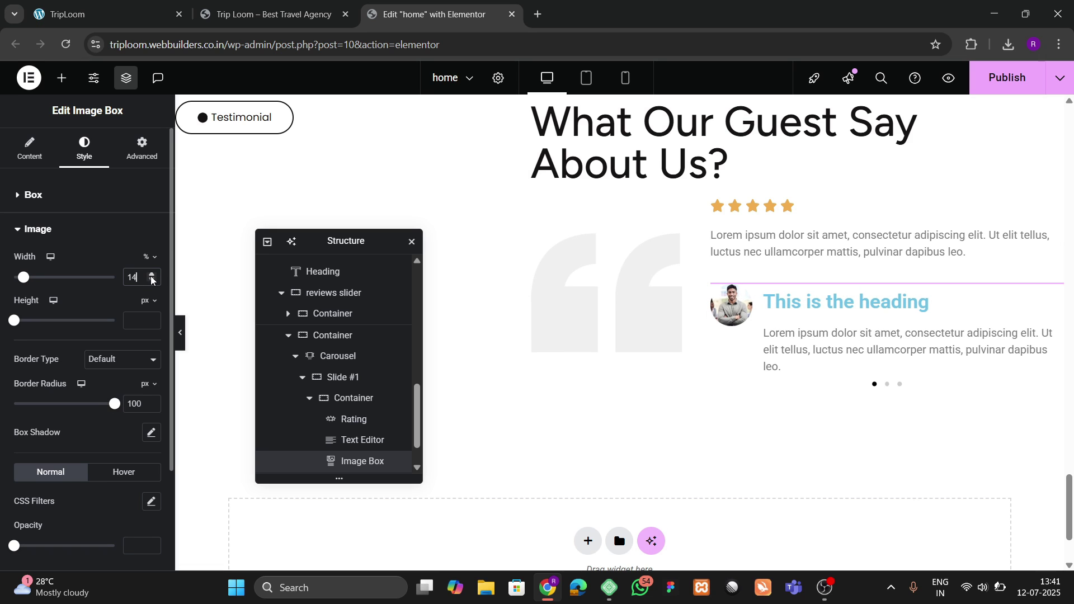
click(152, 280)
click(152, 281)
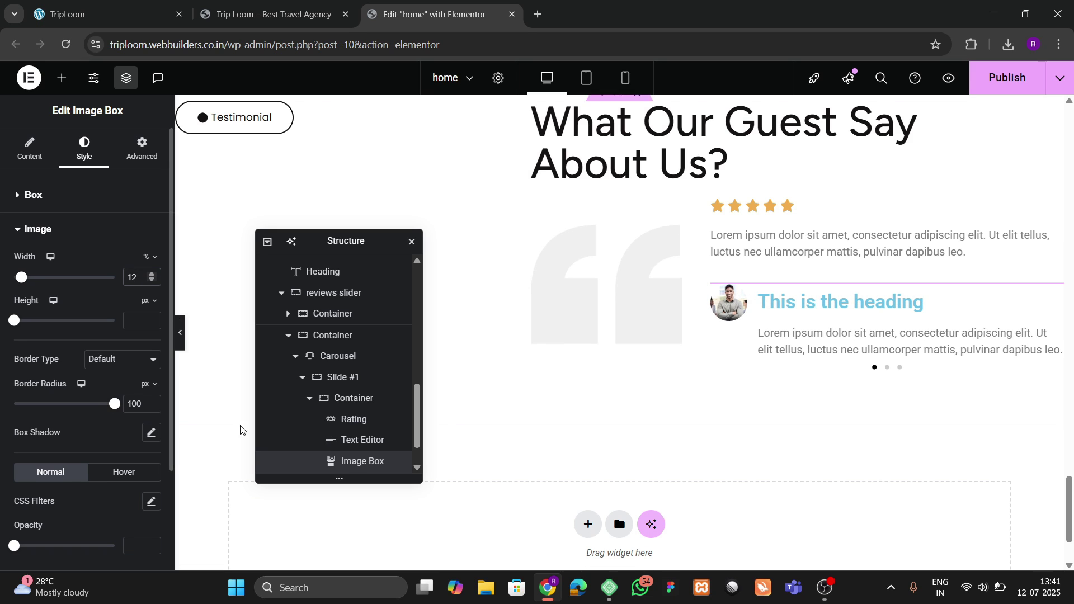
Step: Replace the Image Box title with the reviewer's name and the description with 'Guest'
click(33, 152)
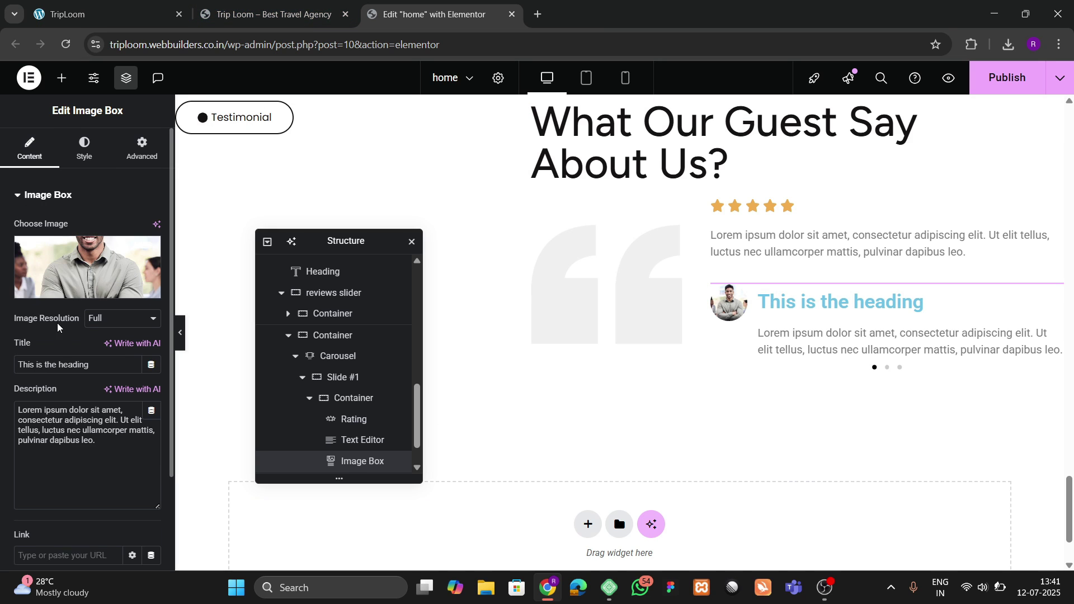
drag(89, 365, 0, 372)
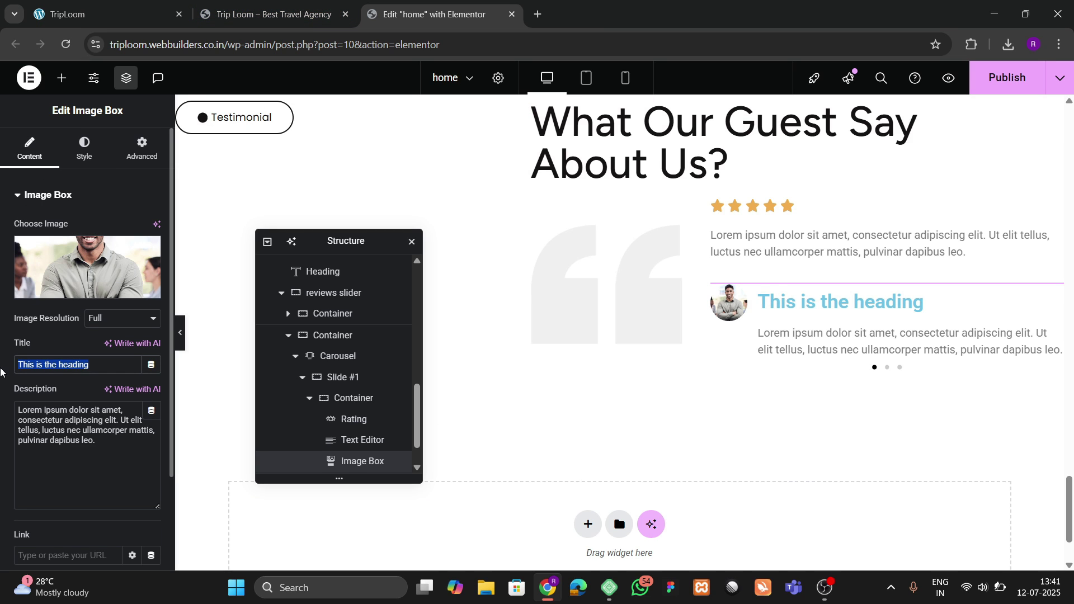
text(Victor)
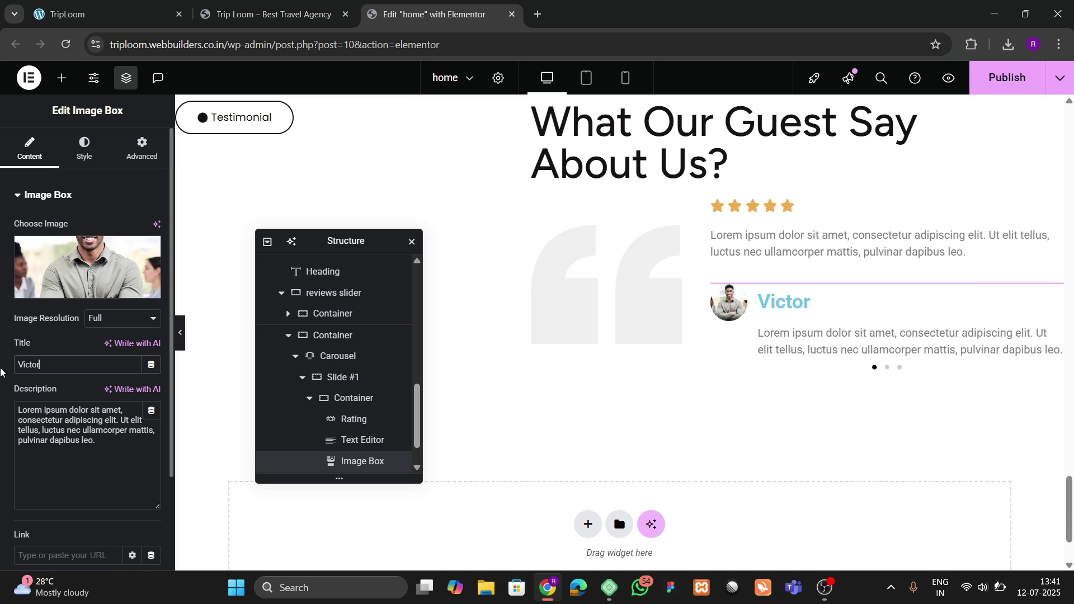
click(78, 4)
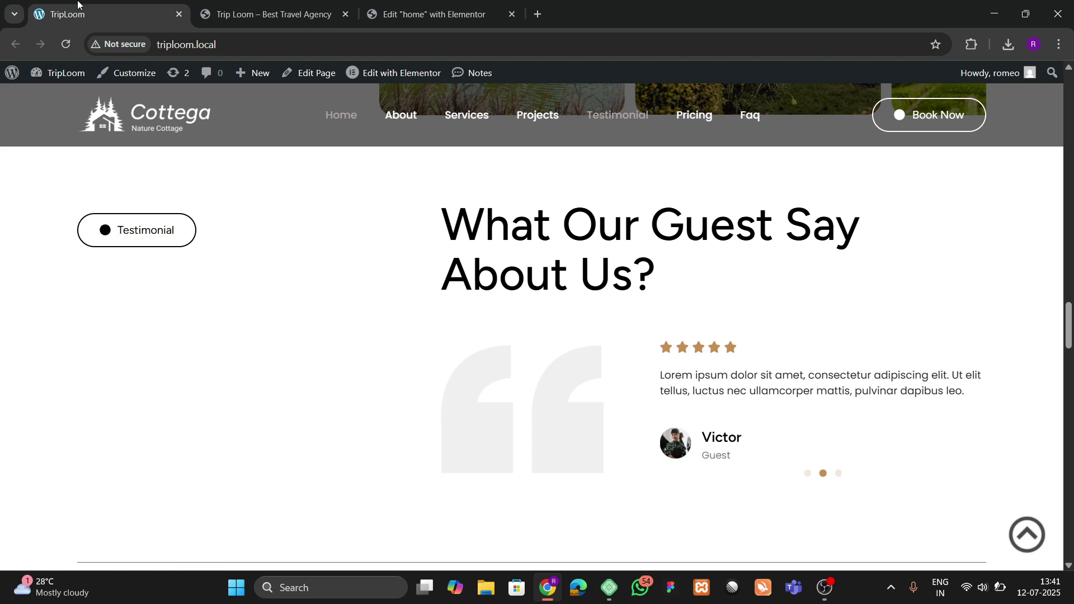
click(454, 5)
triple_click(71, 422)
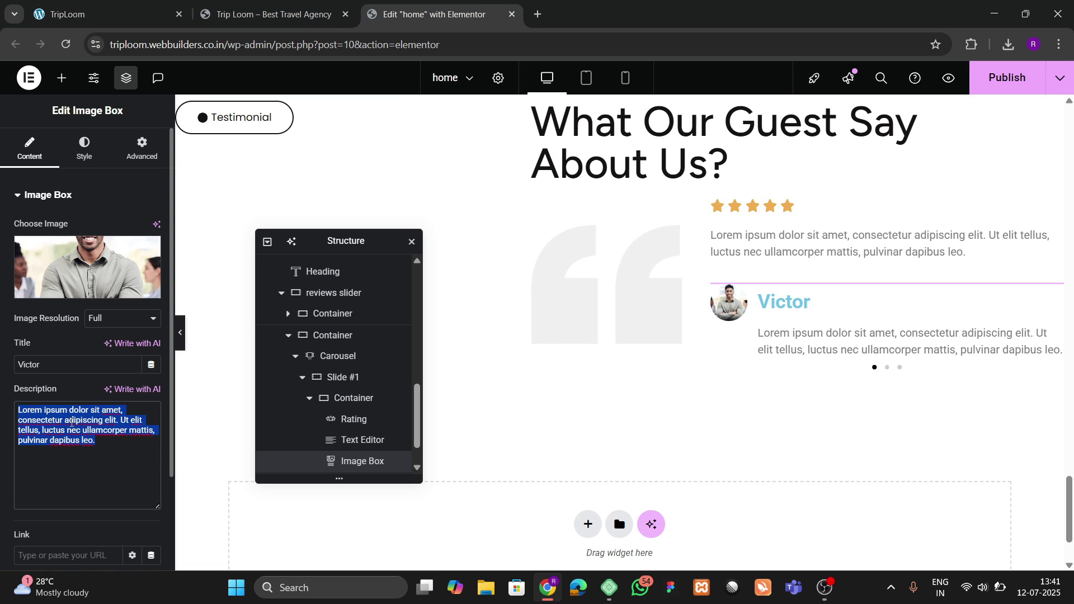
key(BackSpace)
text(G)
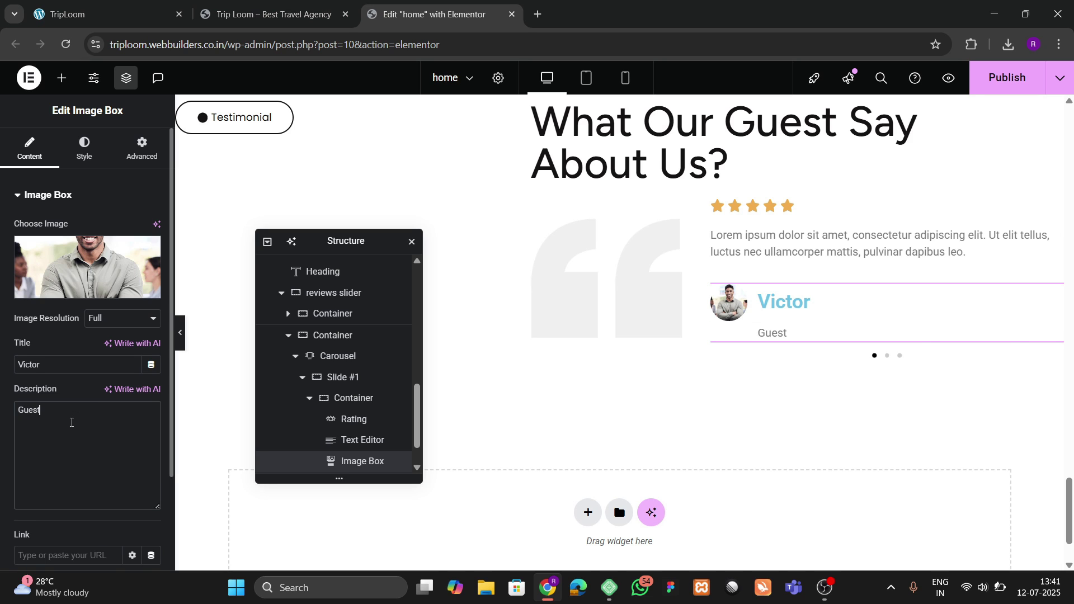
text(uest)
Step: Set the Image Box content spacing to 0 and give the title Open Sans at 18px
click(85, 150)
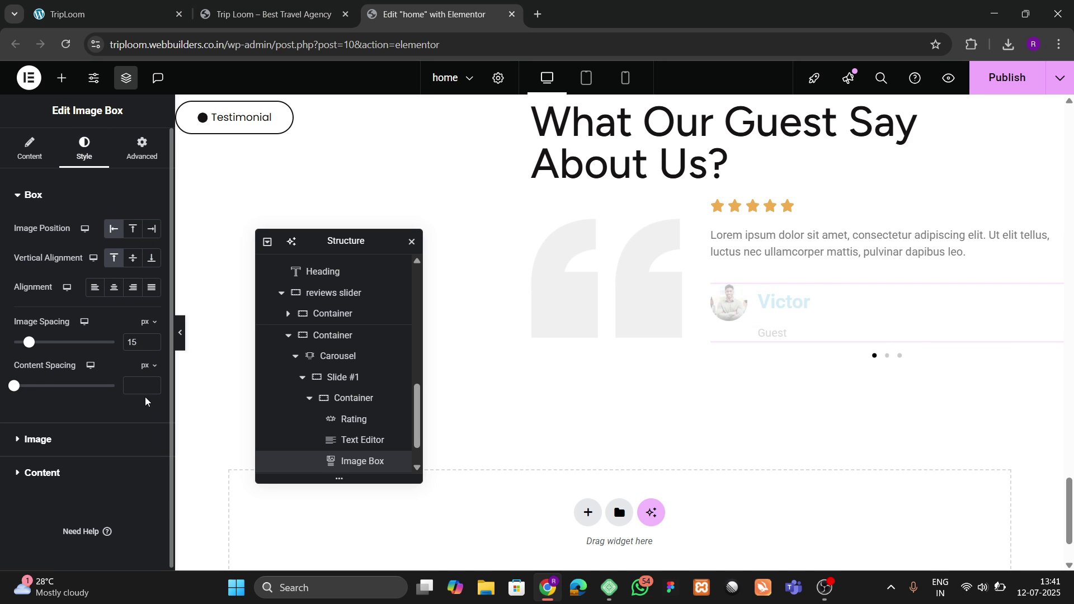
text(0)
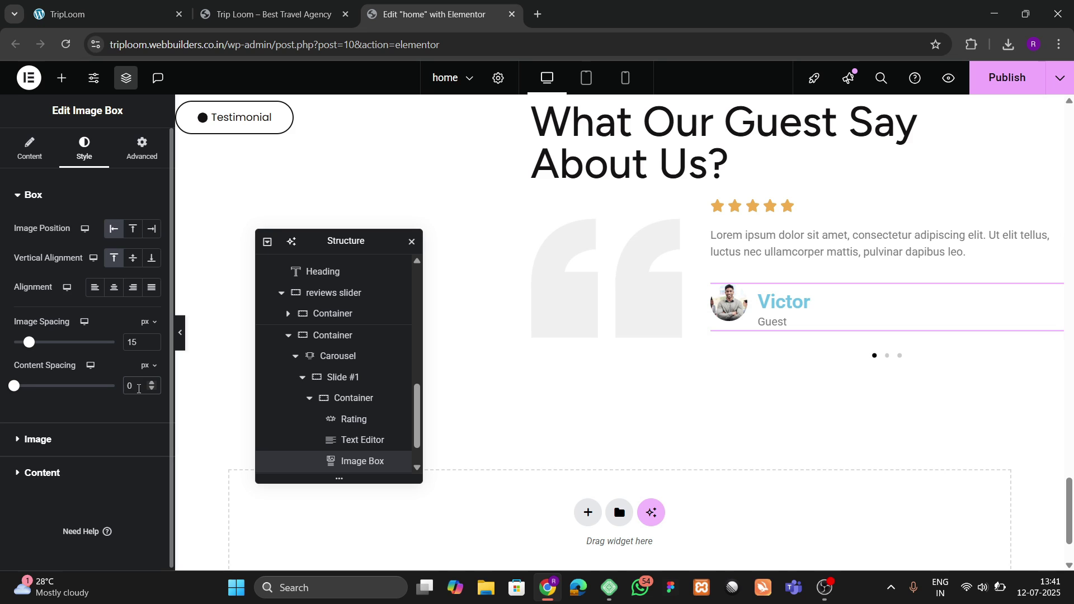
click(55, 474)
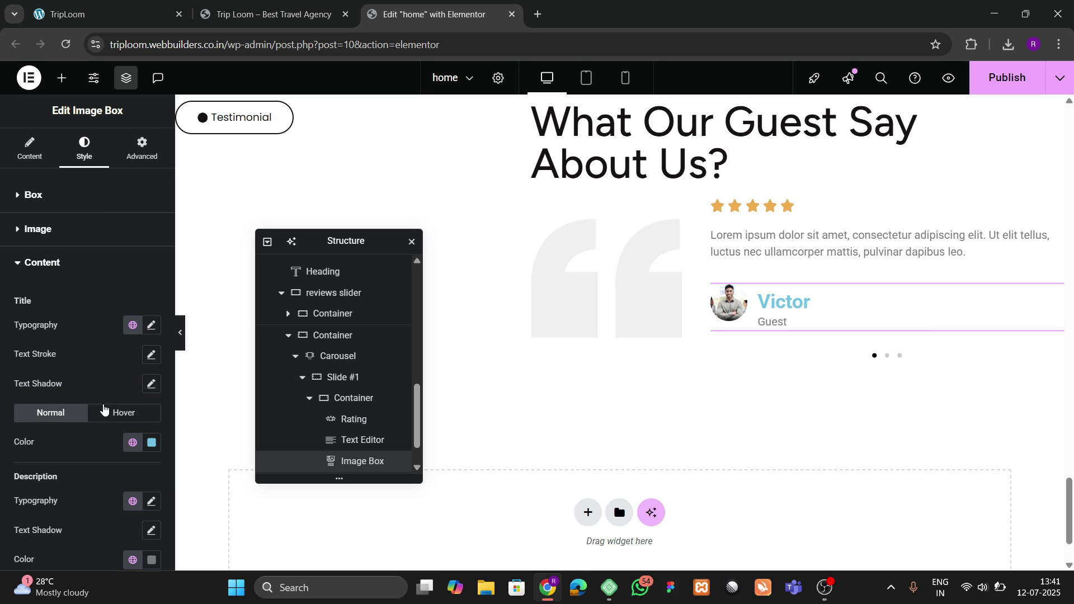
click(151, 325)
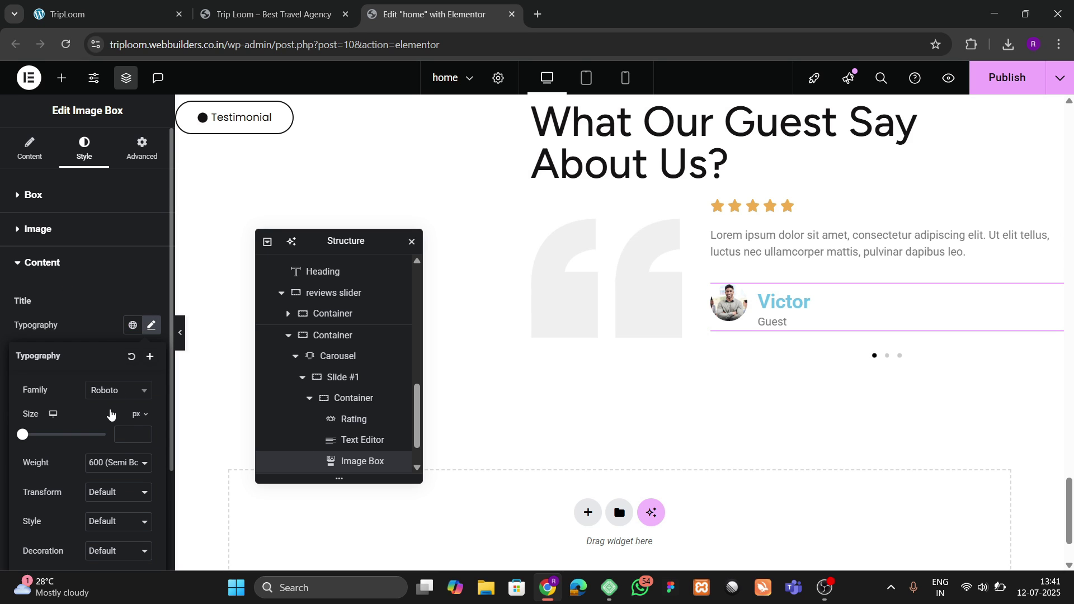
click(111, 390)
text(open)
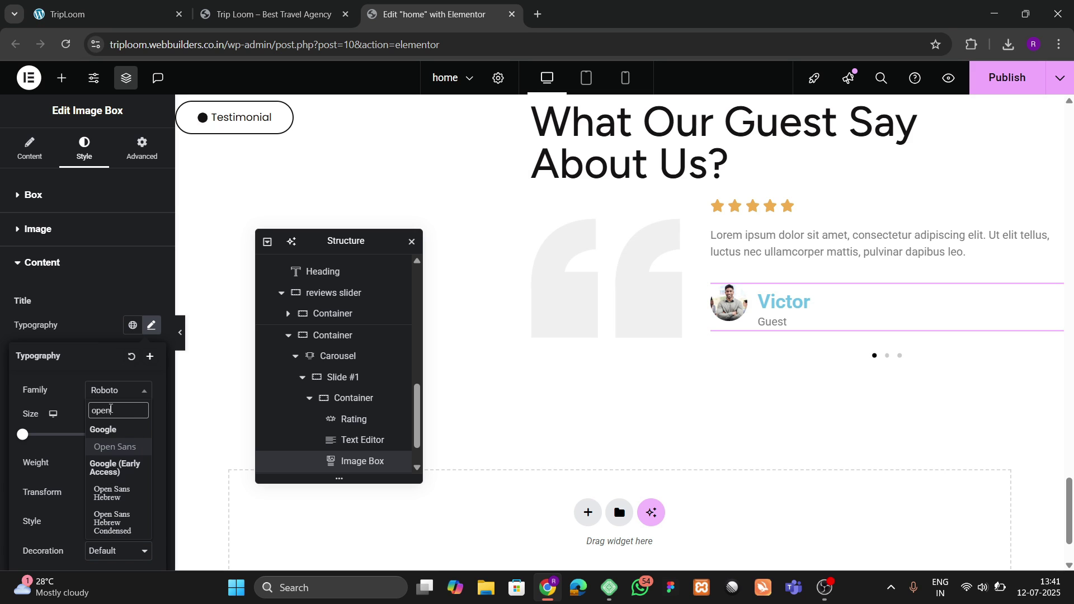
text( san)
key(Return)
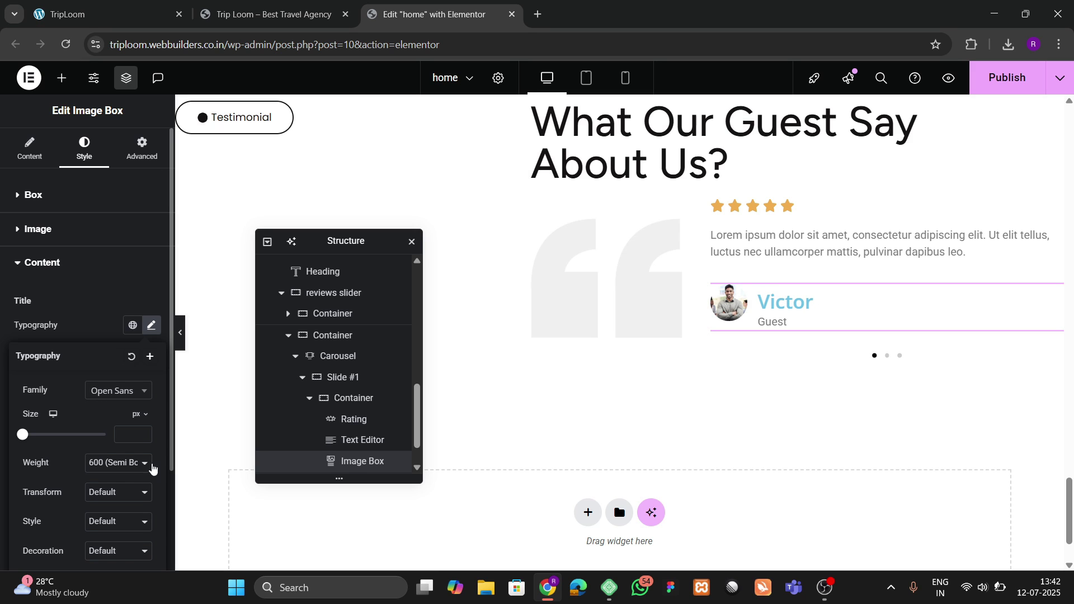
click(143, 432)
text(16)
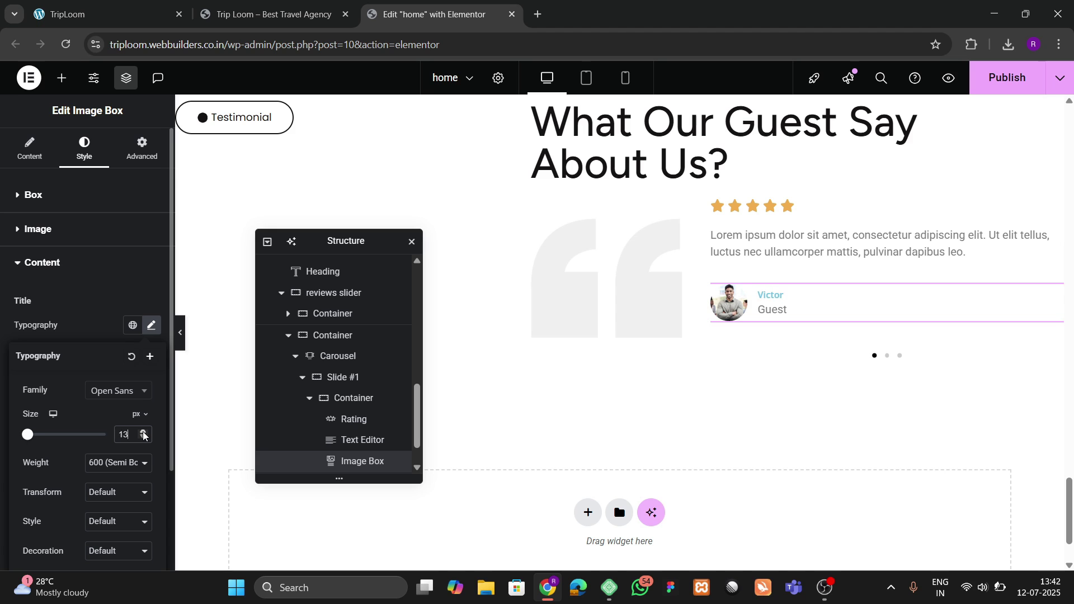
click(143, 432)
click(143, 431)
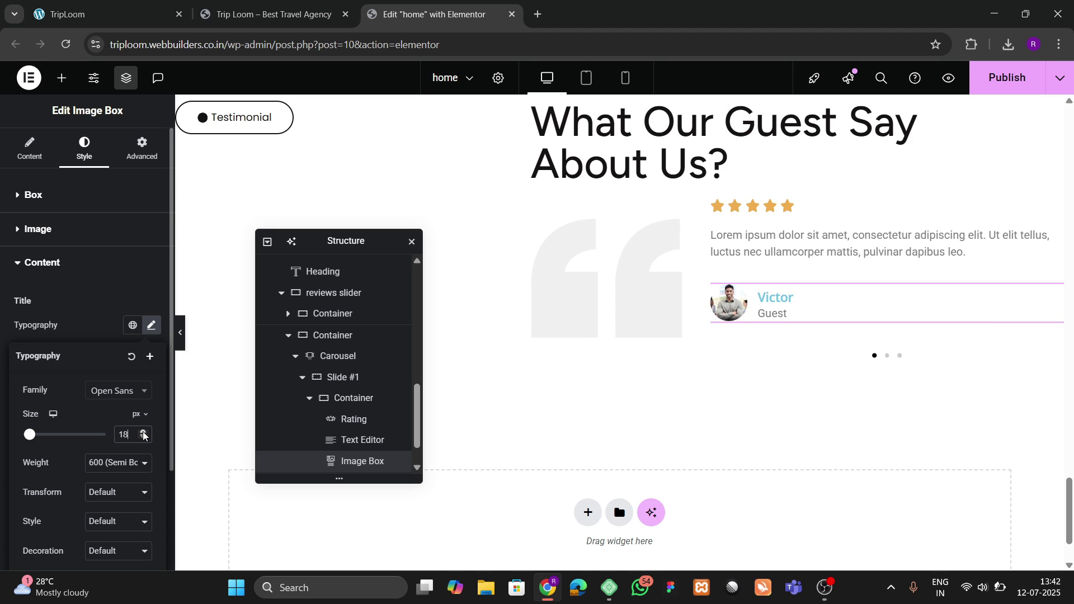
click(79, 329)
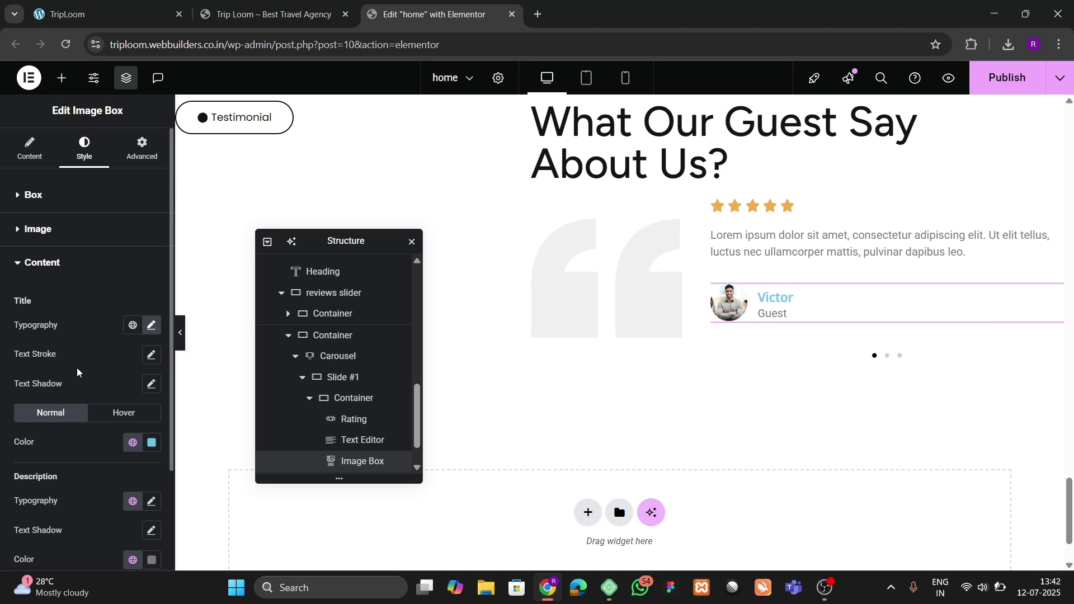
Step: Color the title with the global Black colour
click(151, 441)
drag(128, 353, 28, 405)
click(100, 465)
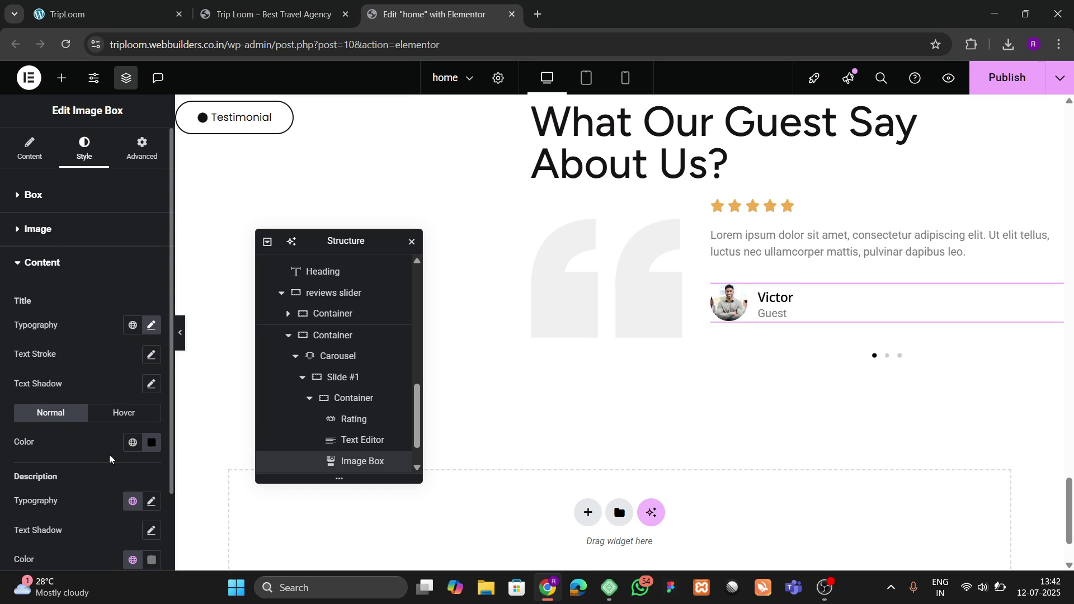
click(132, 442)
click(75, 378)
Step: Make the title Bold at 18px and compare it with the live TripLoom testimonial
click(151, 325)
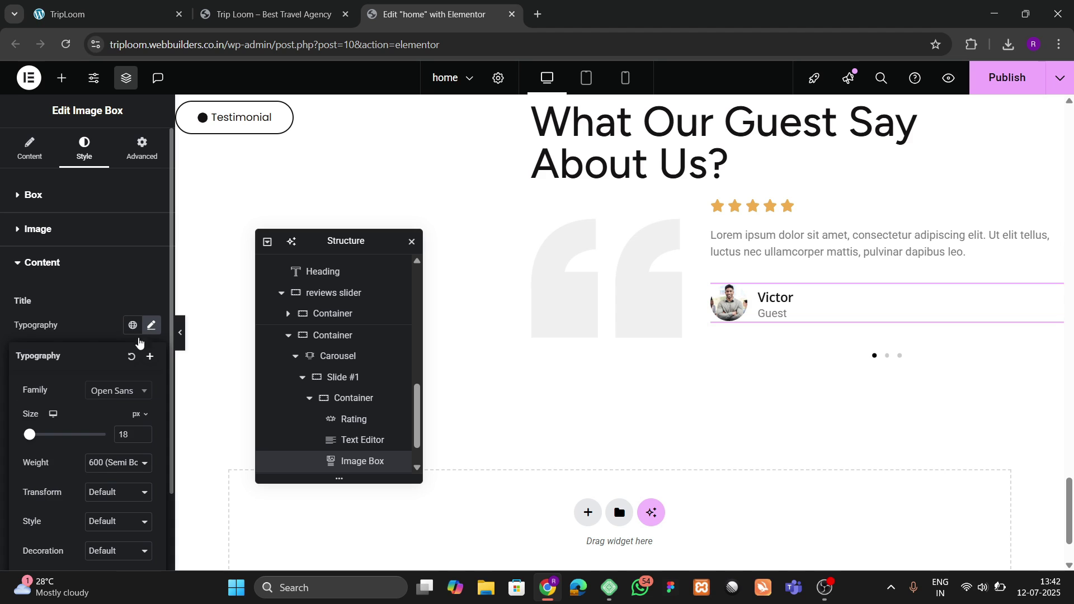
click(109, 463)
click(105, 358)
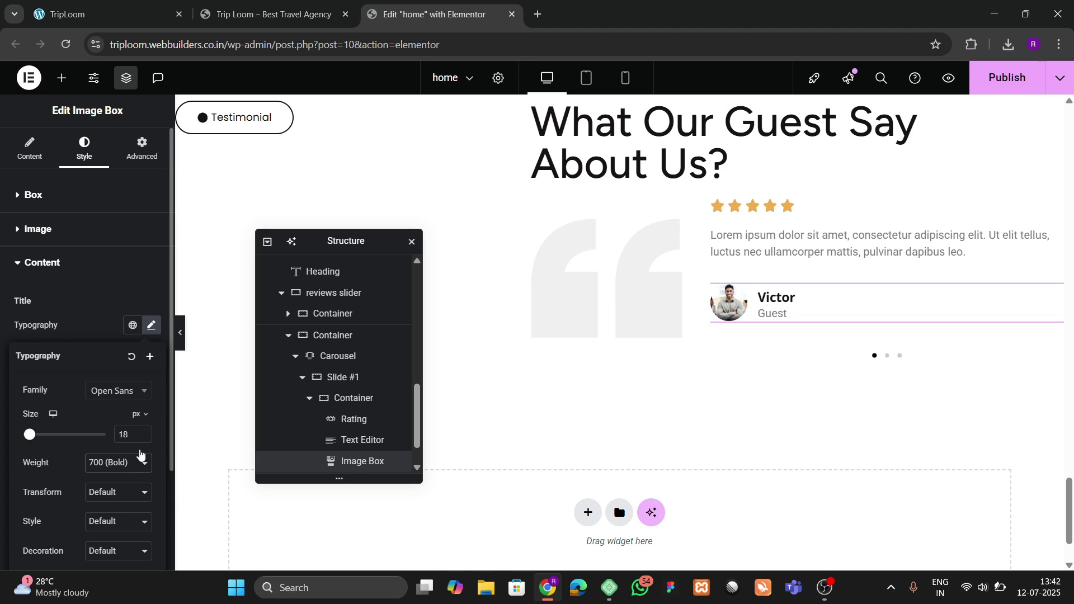
click(145, 431)
click(143, 437)
click(162, 6)
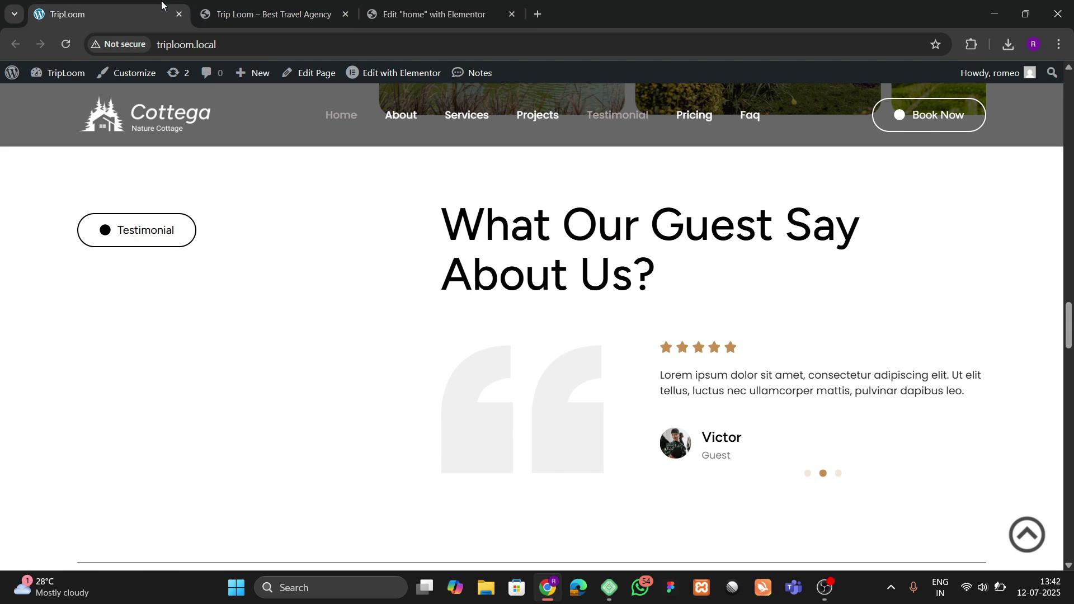
Step: Set the 'Guest' description's typography size to 15 px
click(469, 5)
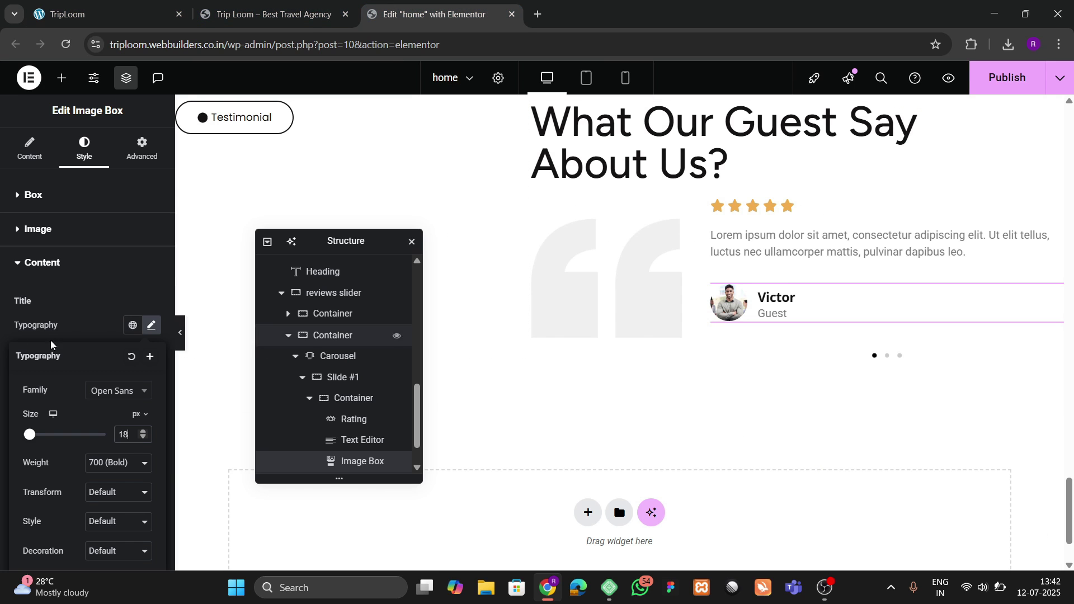
click(78, 277)
click(73, 281)
scroll(112, 402, up, 1)
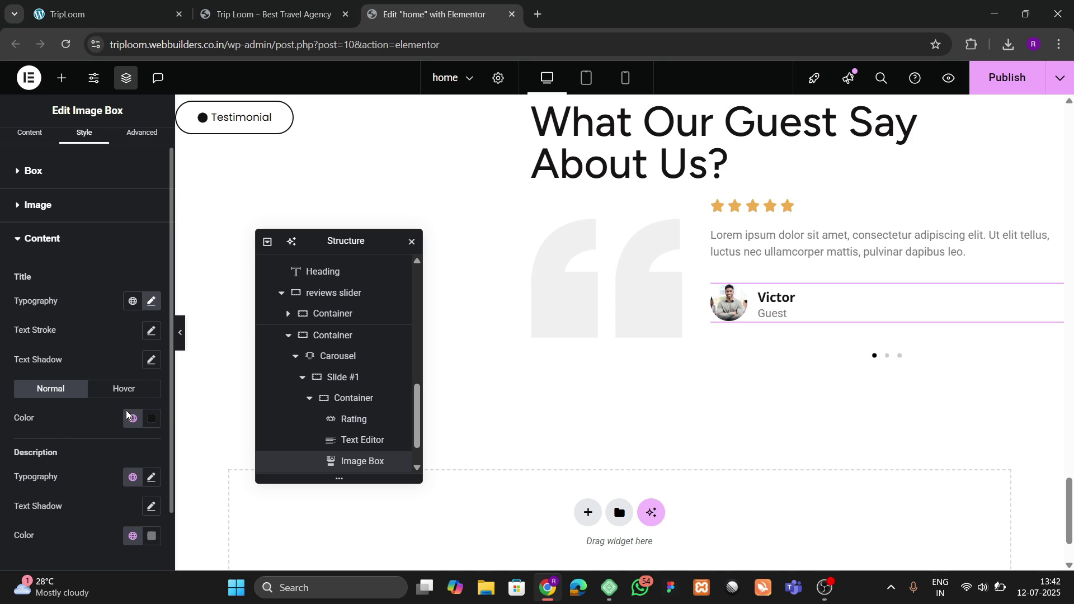
scroll(145, 442, down, 2)
click(151, 413)
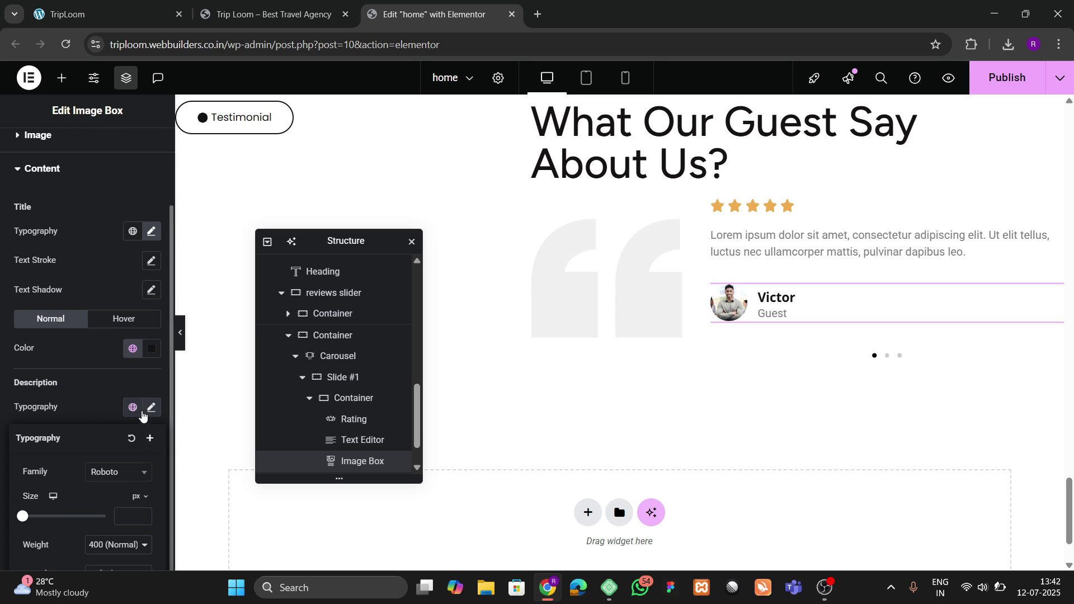
click(79, 418)
click(152, 408)
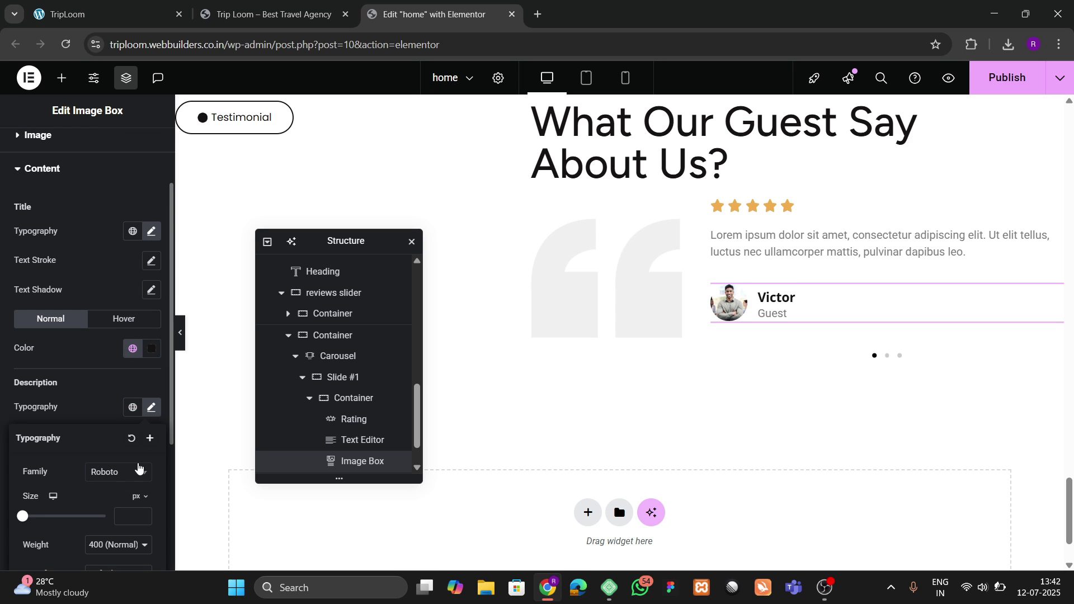
scroll(136, 504, down, 3)
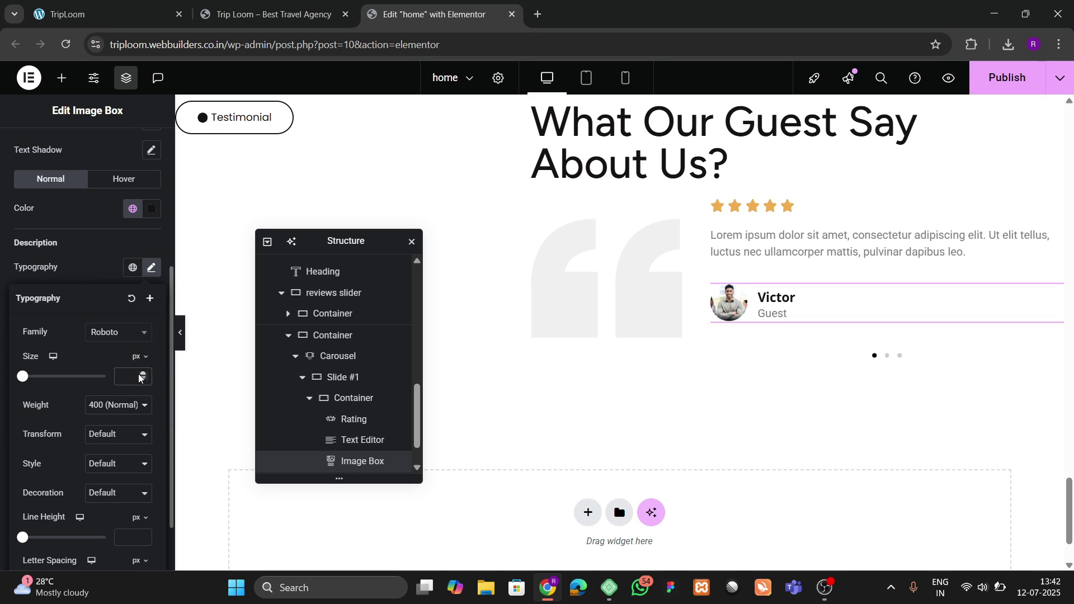
click(139, 377)
text(3)
click(139, 374)
click(139, 373)
click(139, 373)
click(138, 373)
click(139, 374)
click(139, 374)
click(138, 374)
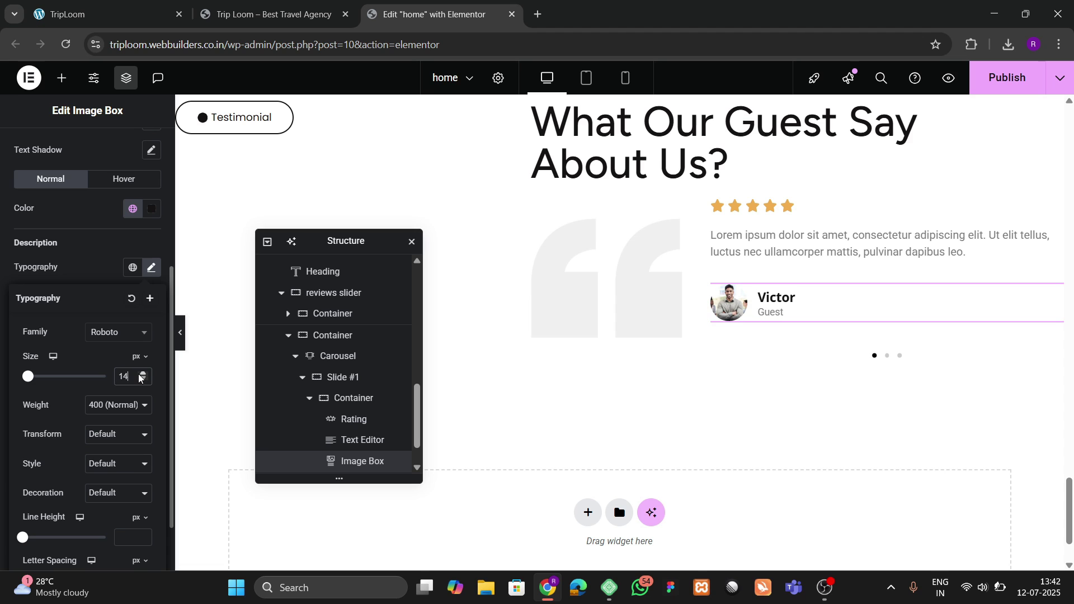
double_click(139, 373)
click(141, 381)
Step: Add 3 px content spacing between the name and 'Guest', checking against the live TripLoom site
scroll(99, 367, up, 5)
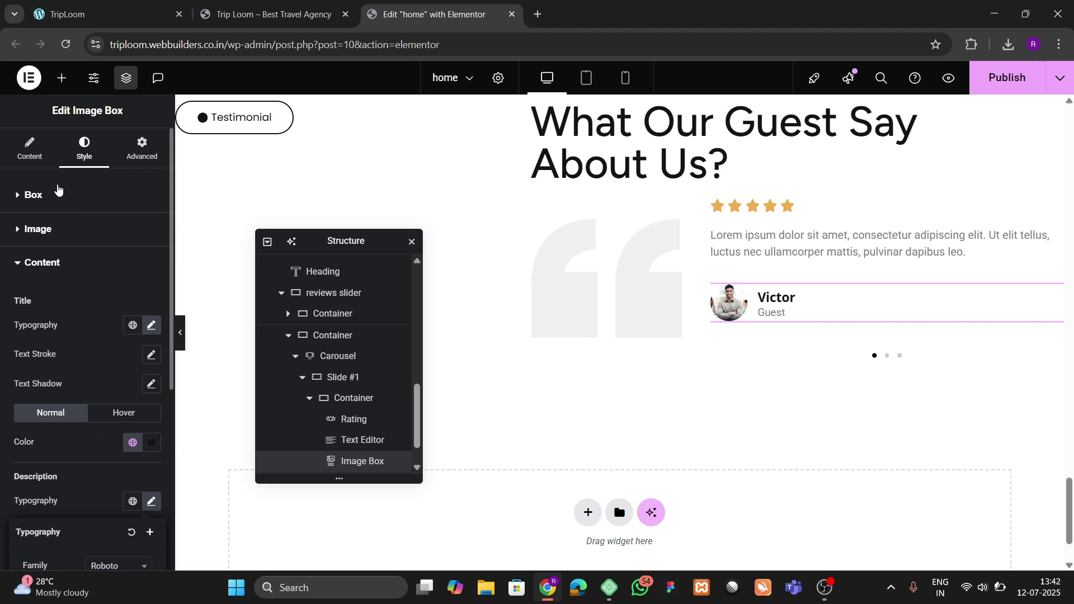
click(59, 192)
click(151, 383)
click(151, 383)
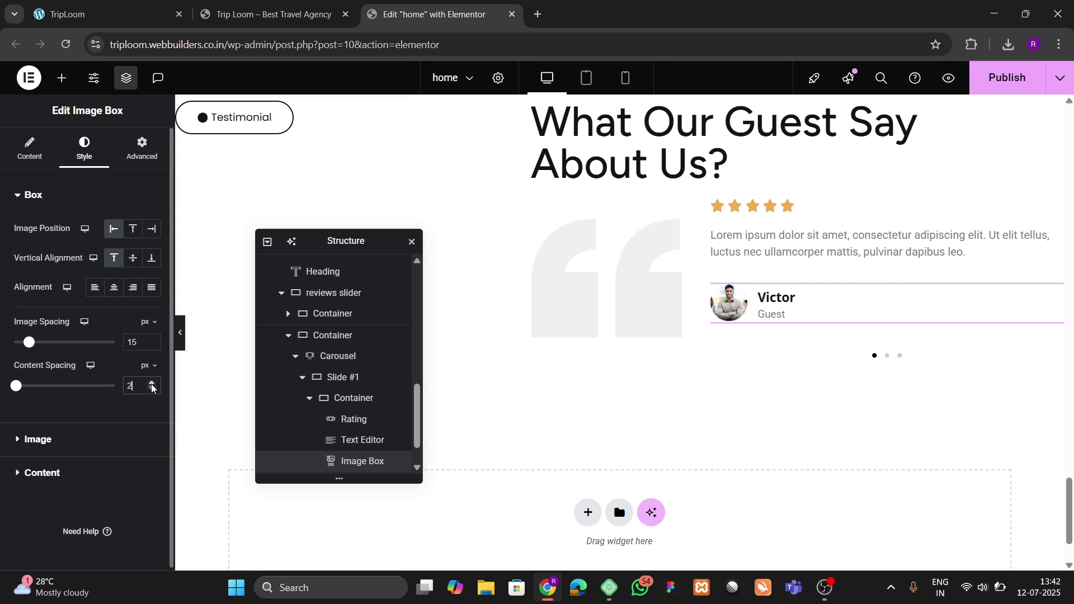
click(151, 384)
click(159, 4)
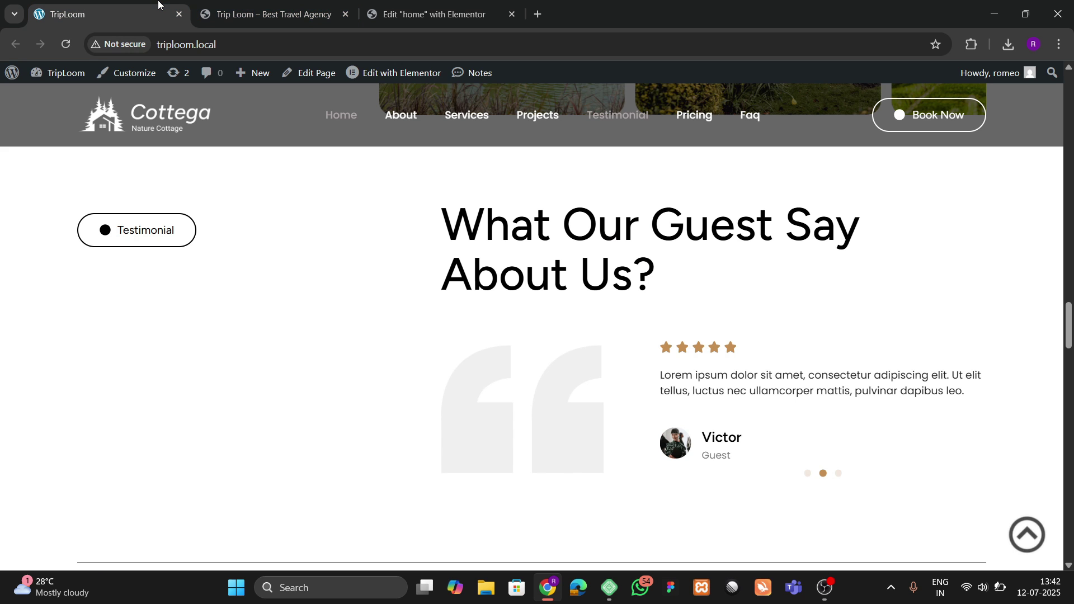
click(446, 7)
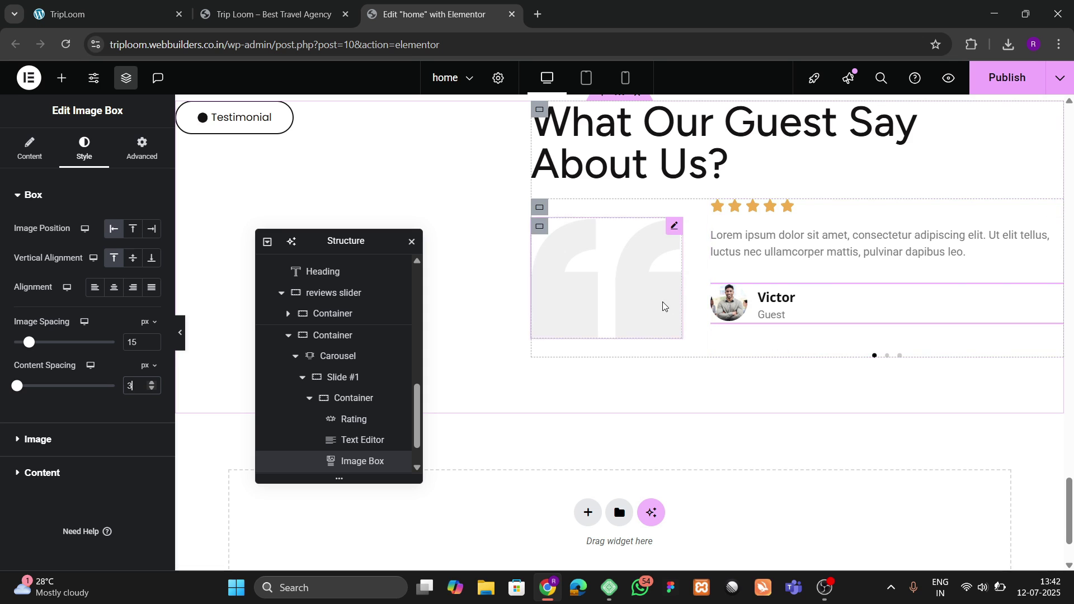
click(152, 5)
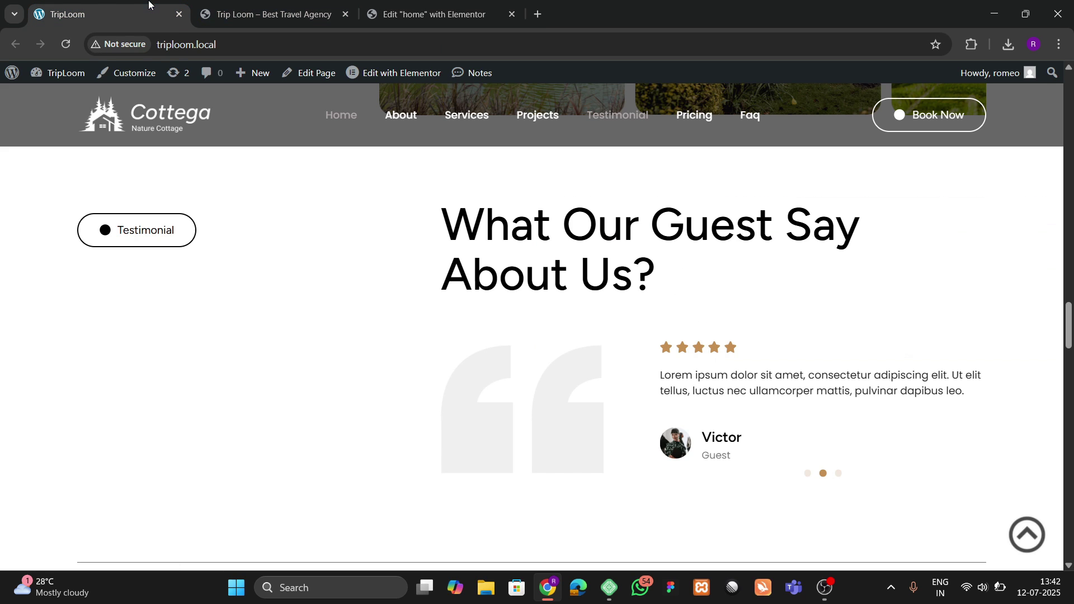
click(434, 14)
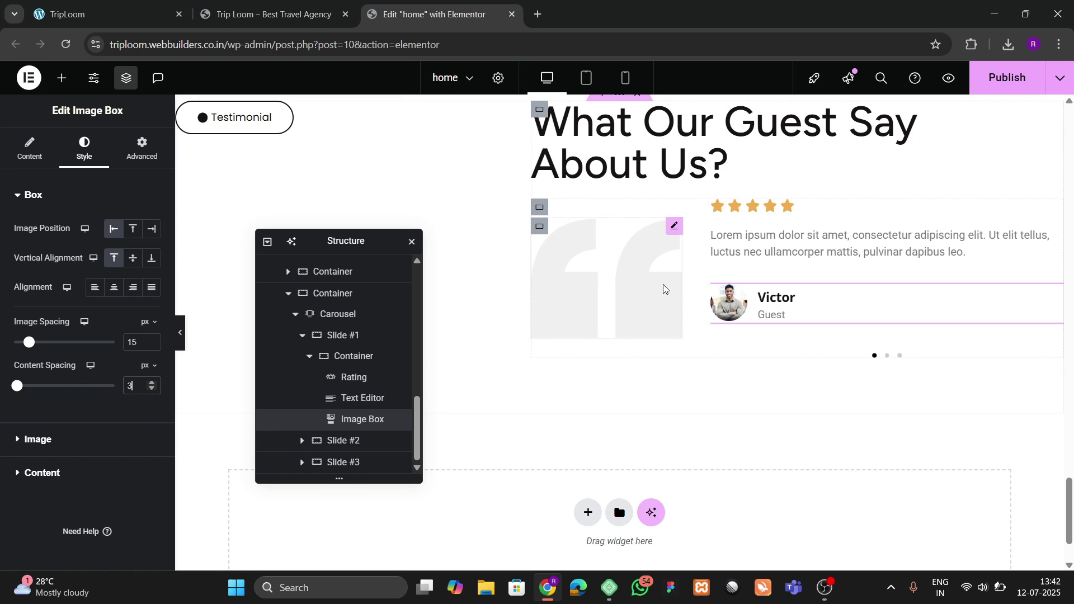
Step: Select the reviews slider container in the Navigator structure
click(540, 209)
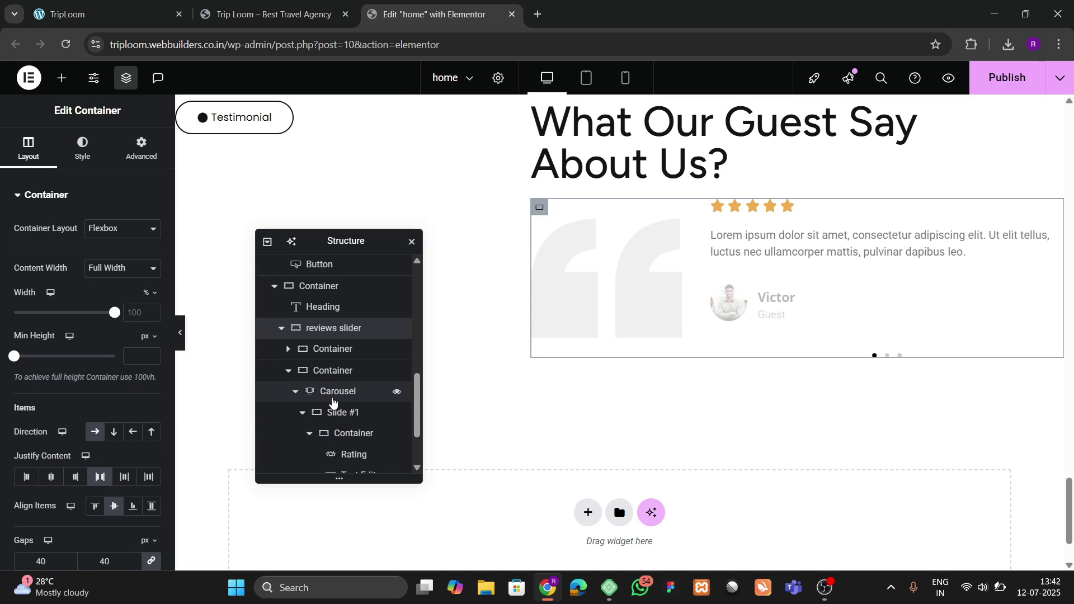
scroll(333, 401, up, 1)
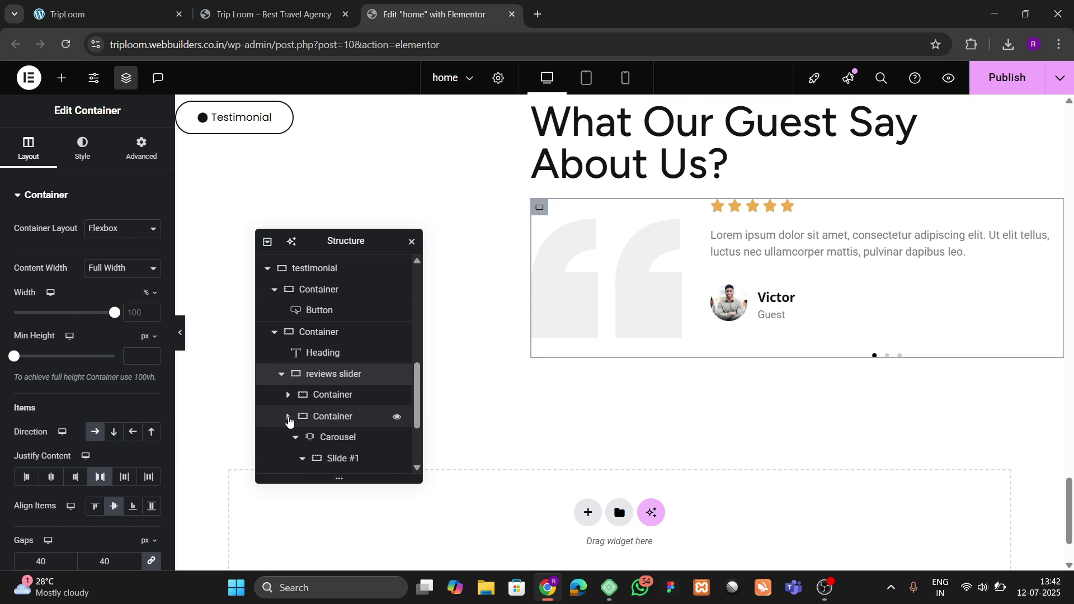
click(288, 418)
click(333, 443)
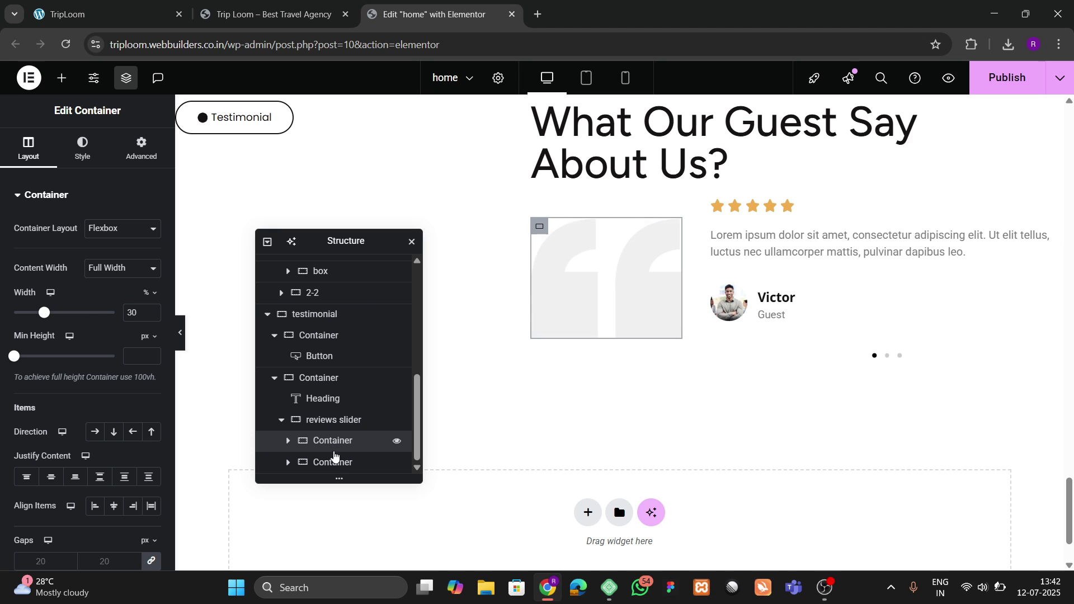
click(334, 420)
scroll(42, 340, down, 1)
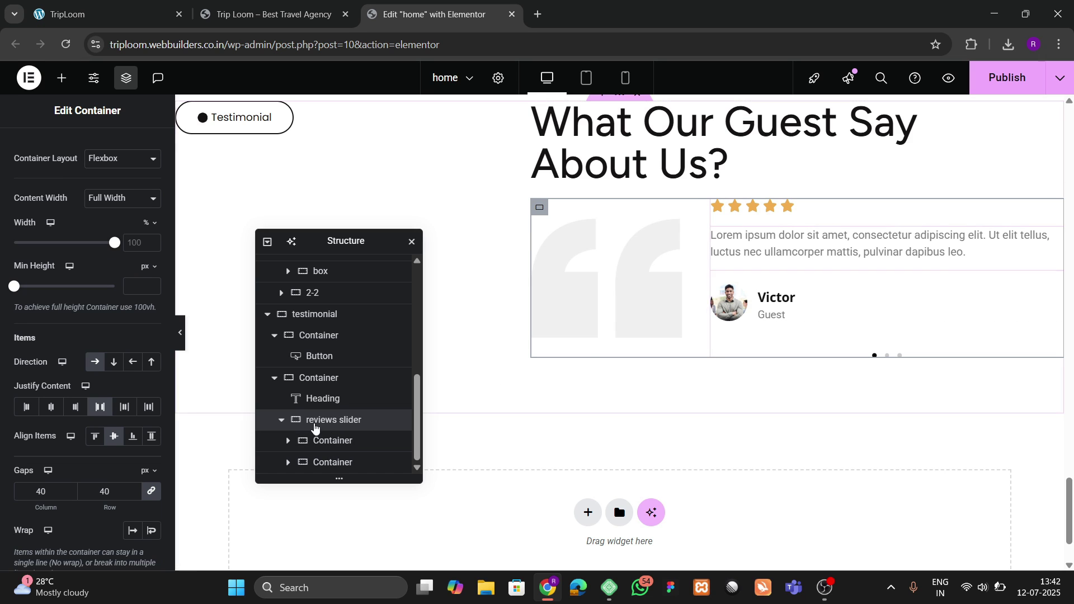
Step: Expand the carousel's container in the Navigator and inspect the carousel's slides and styling
click(288, 461)
scroll(291, 453, down, 2)
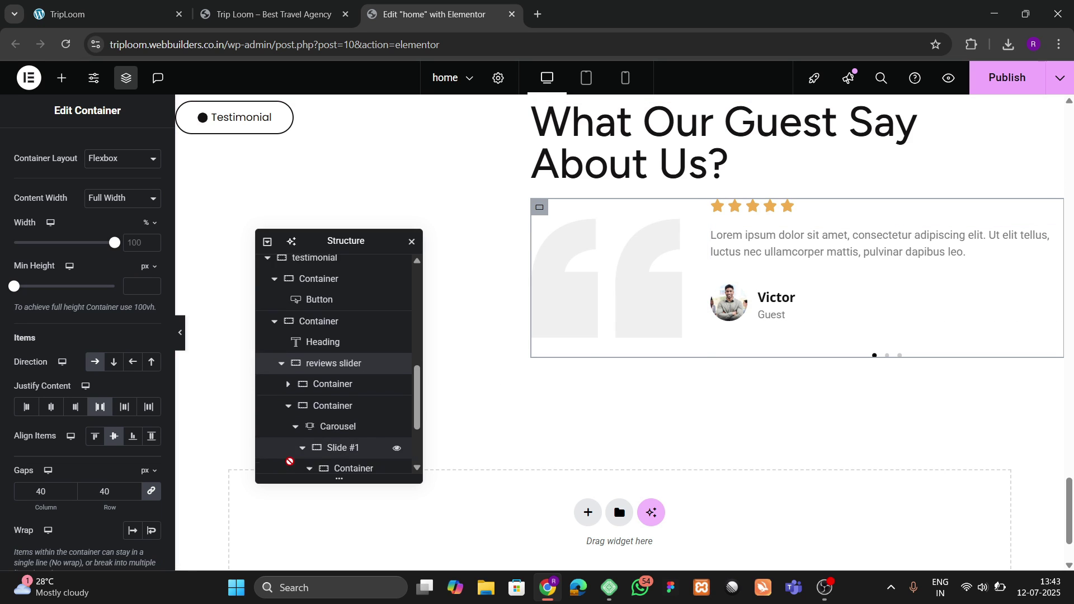
click(347, 374)
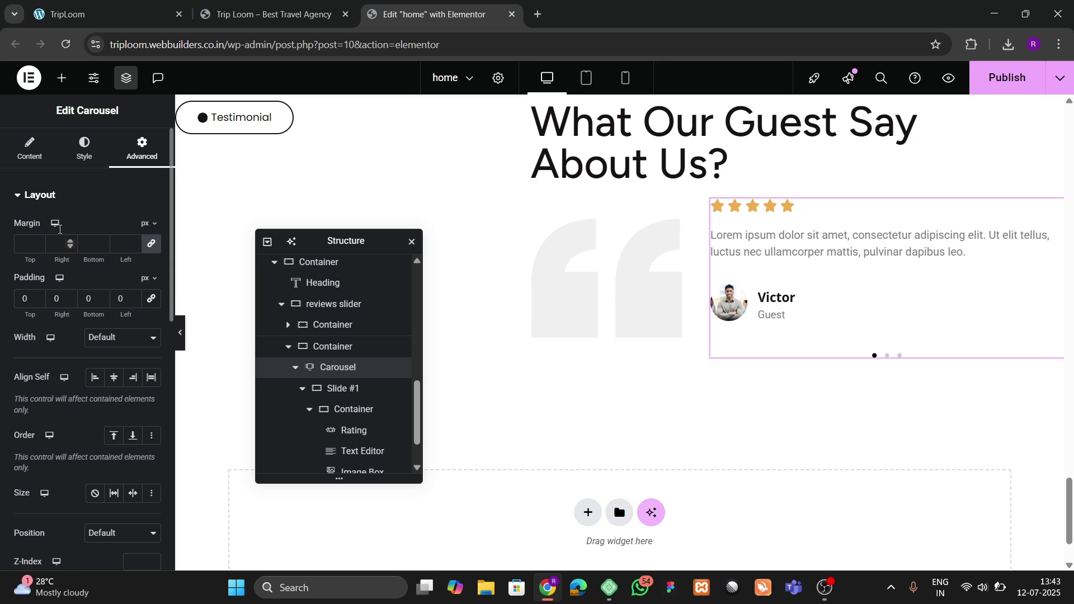
click(30, 148)
scroll(75, 403, down, 2)
scroll(72, 328, up, 2)
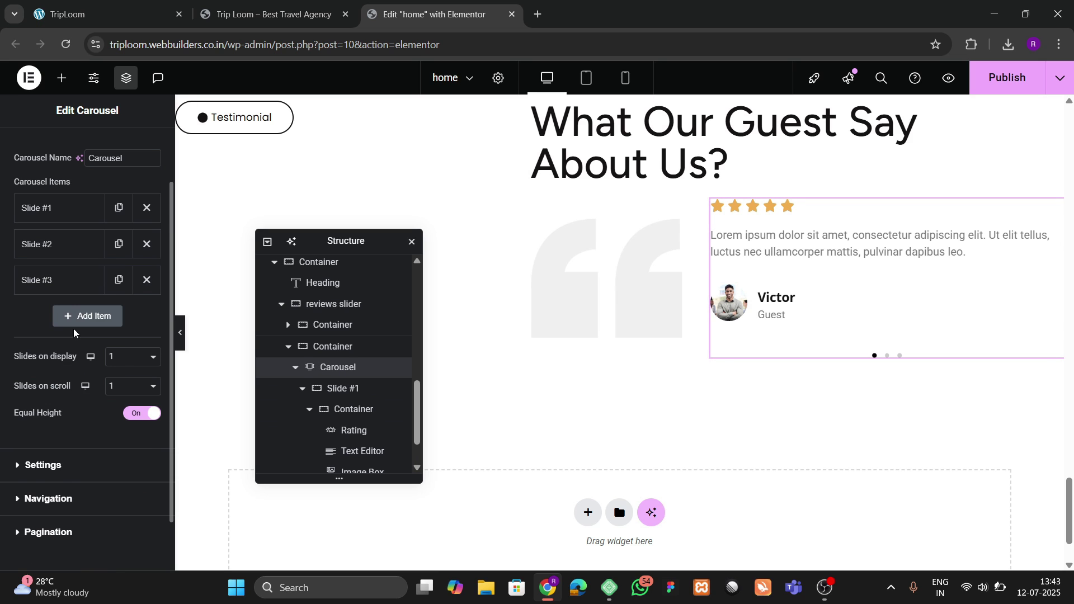
click(84, 149)
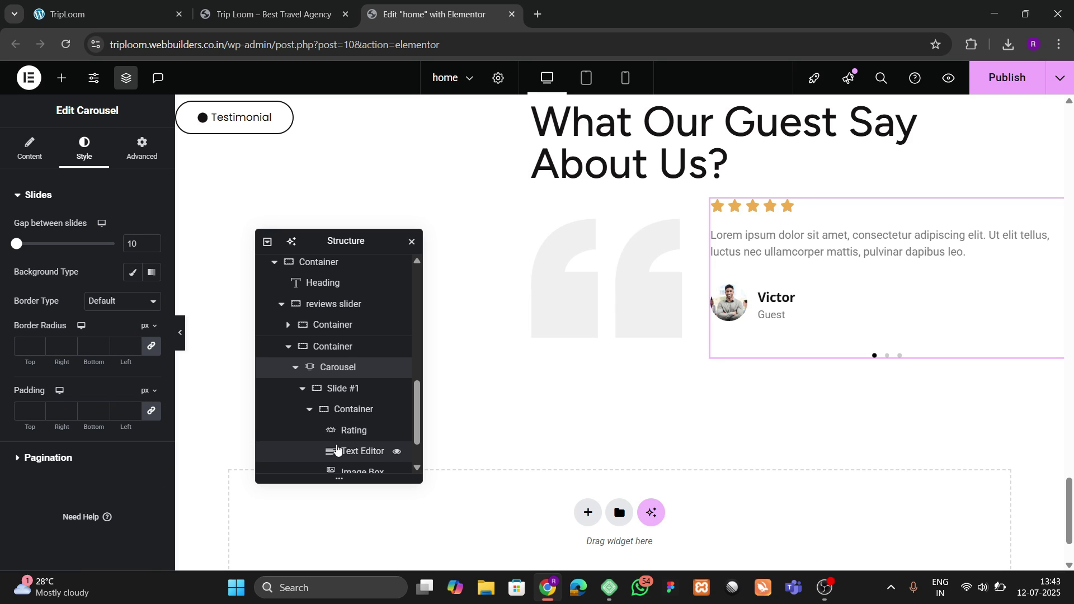
click(336, 406)
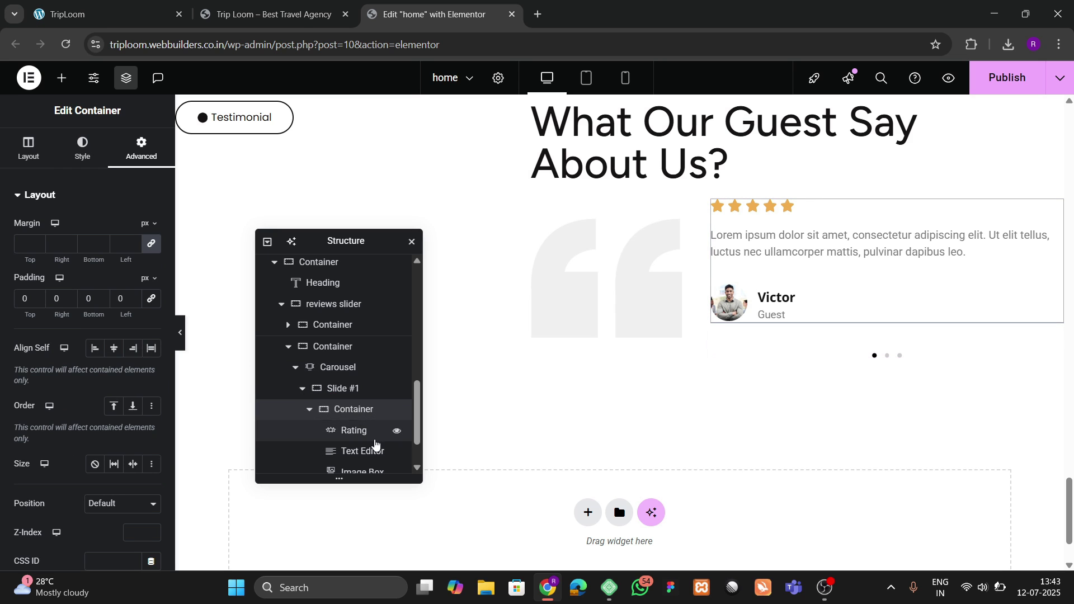
click(356, 387)
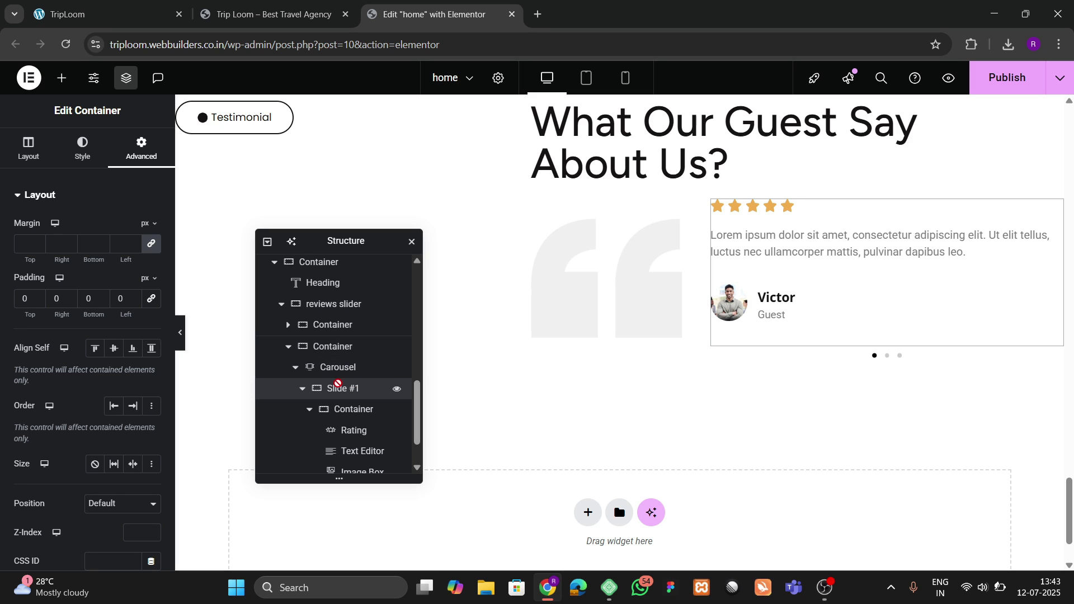
Step: Set the carousel's parent column to Column direction with content justified to the center
click(343, 349)
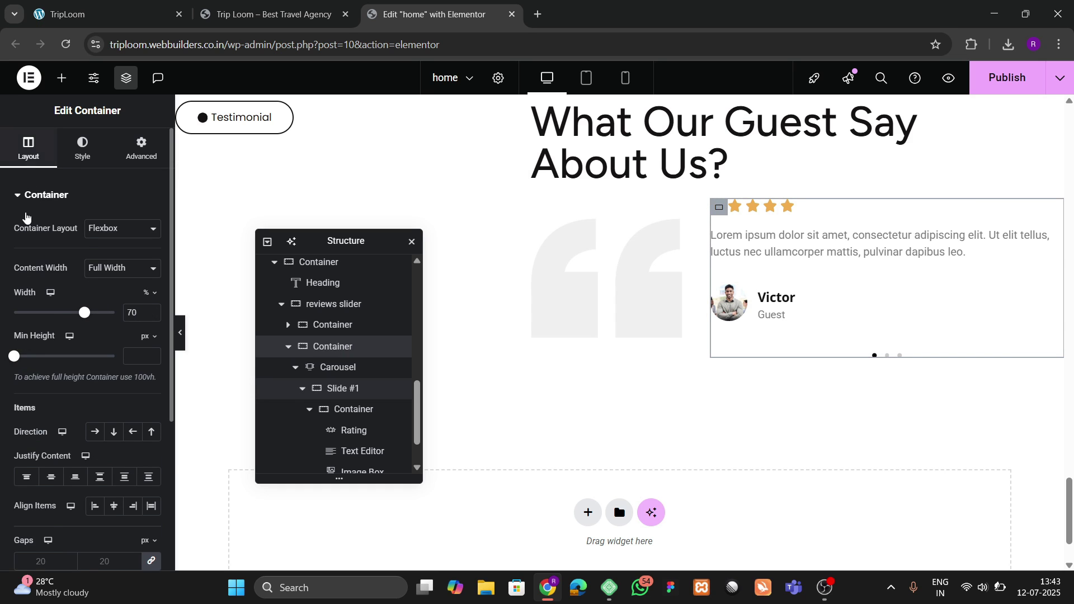
scroll(67, 269, down, 1)
click(116, 363)
click(52, 407)
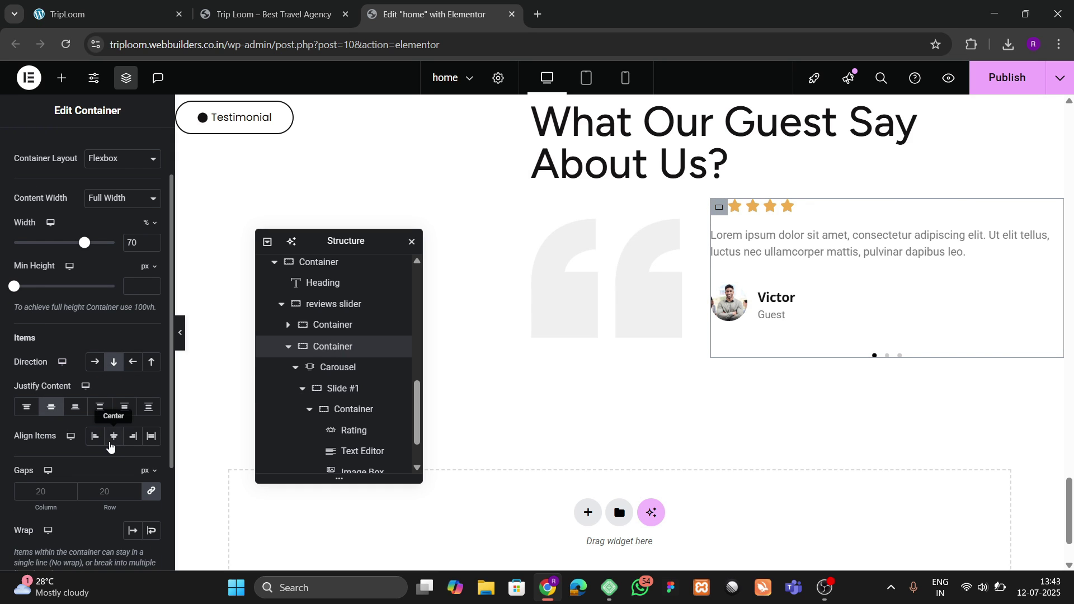
click(114, 437)
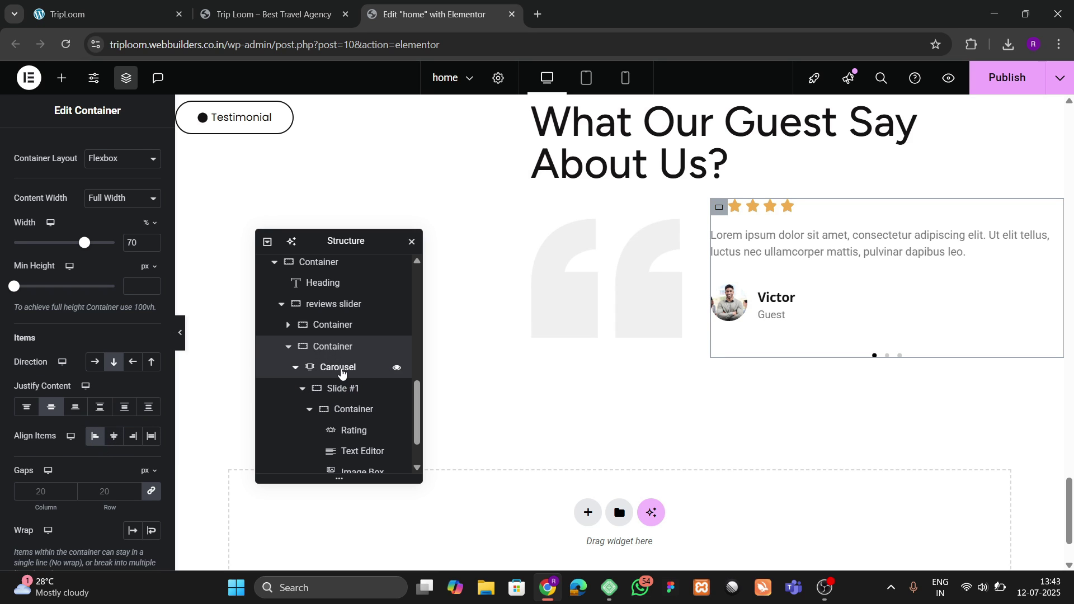
Step: Give the first slide's inner container 20 px linked padding on all sides
click(341, 372)
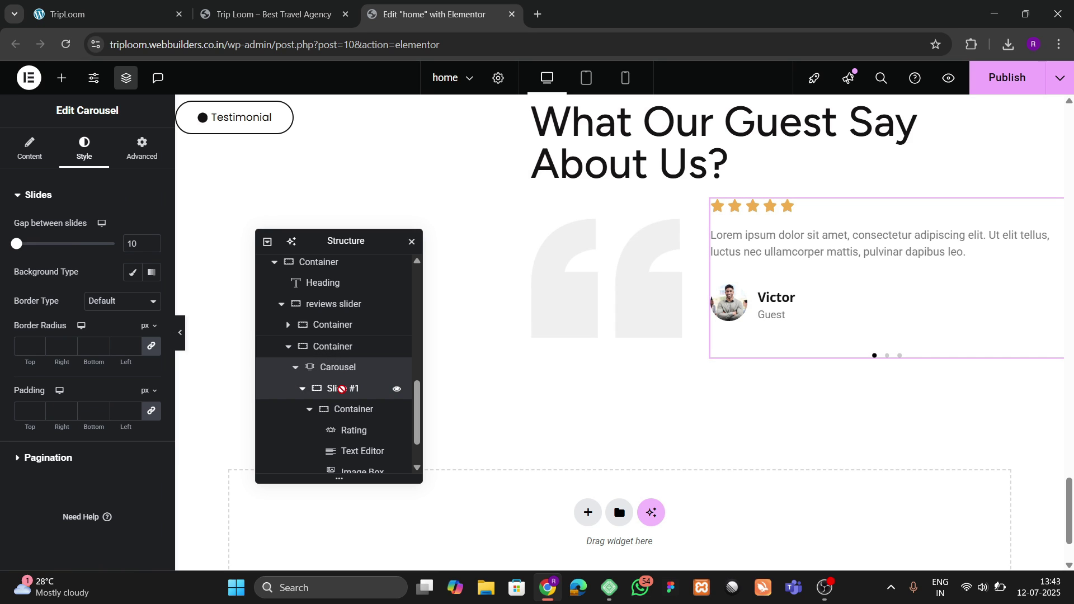
click(342, 389)
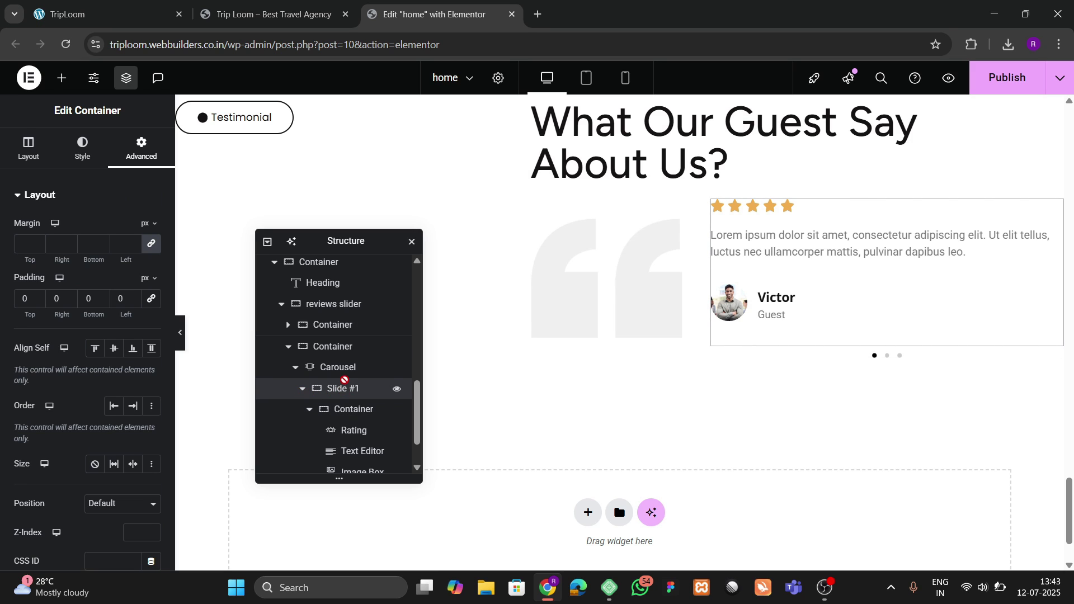
click(345, 374)
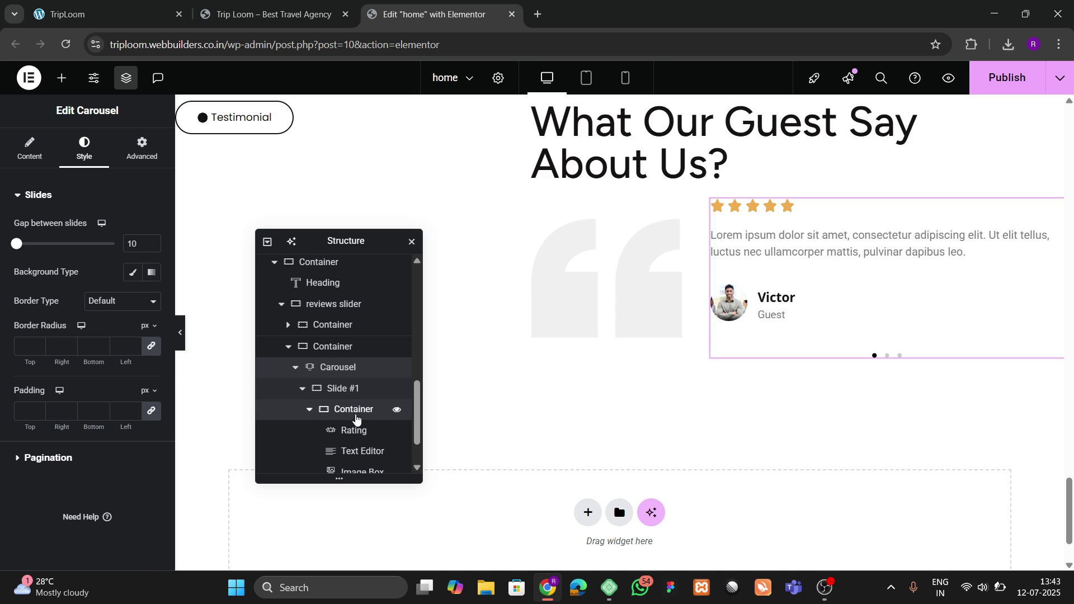
click(354, 410)
click(150, 300)
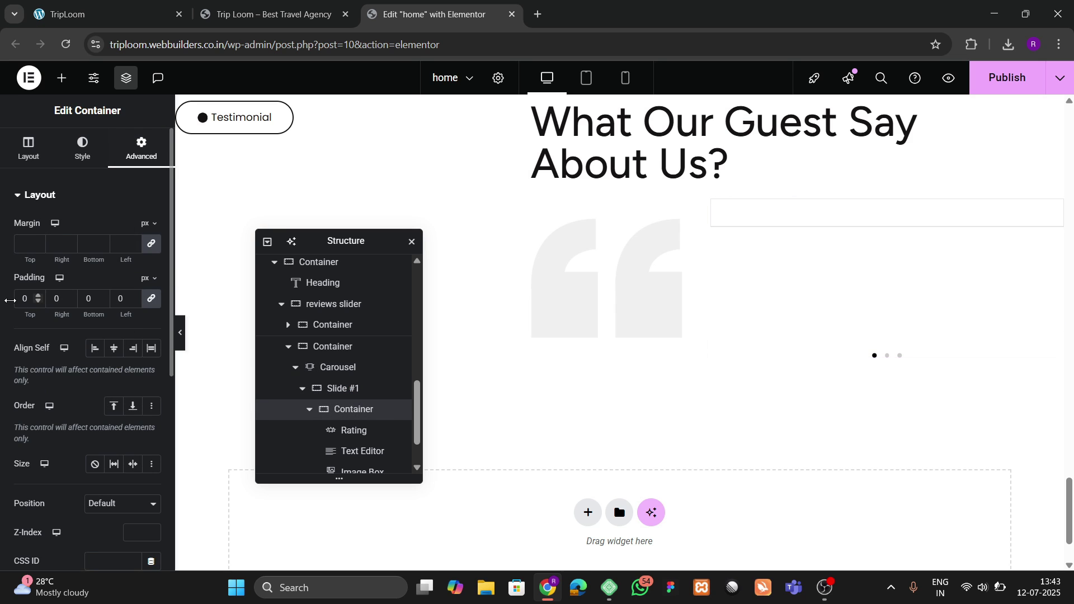
click(21, 299)
text(2)
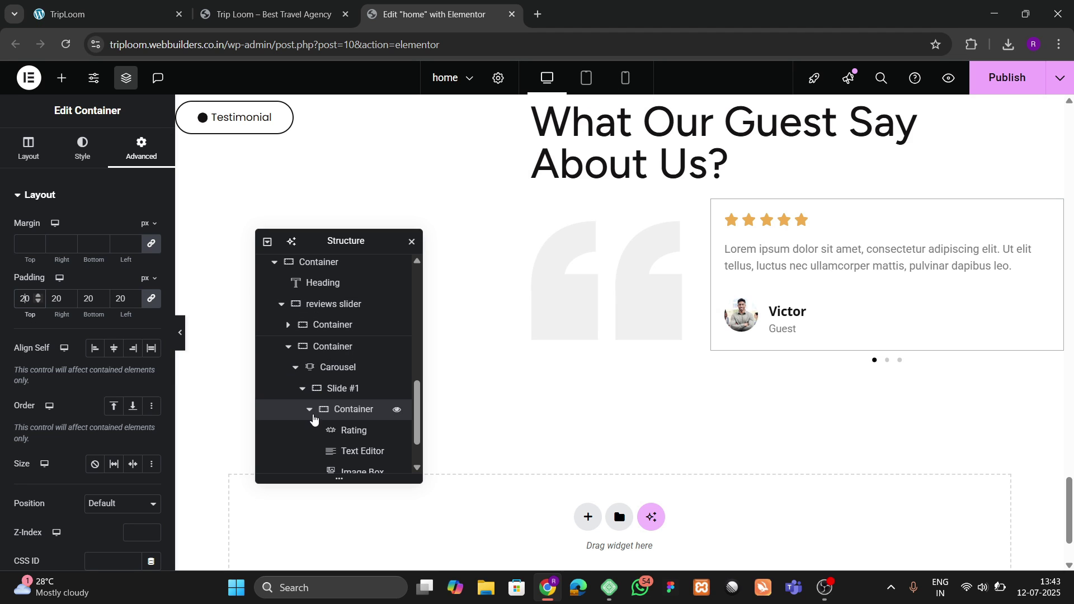
Step: Replace the extra carousel slides with two duplicates of the styled first slide
click(309, 409)
click(336, 377)
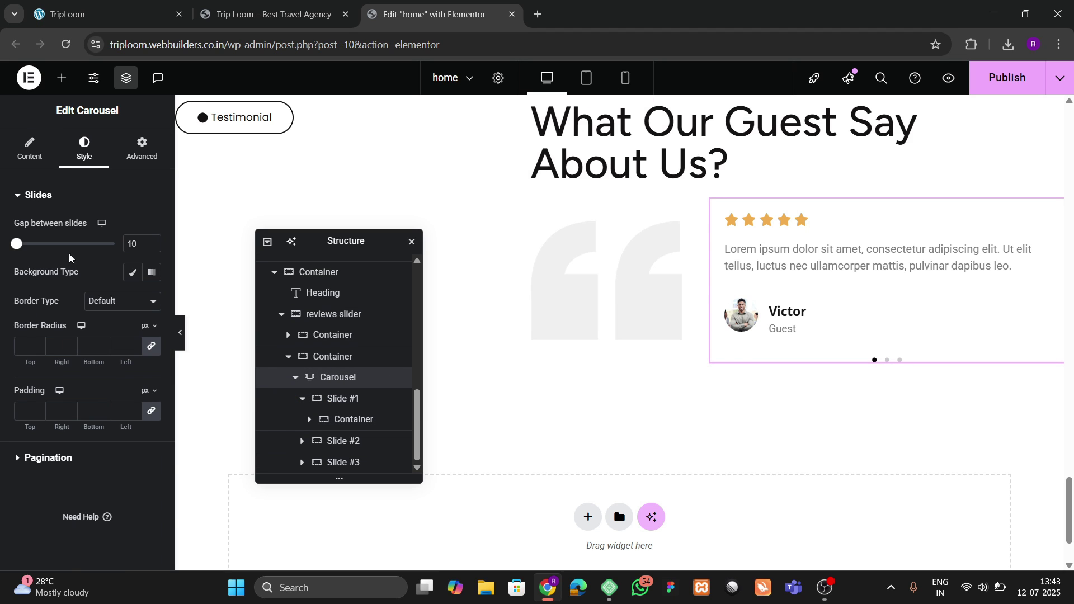
click(44, 159)
click(145, 315)
click(146, 319)
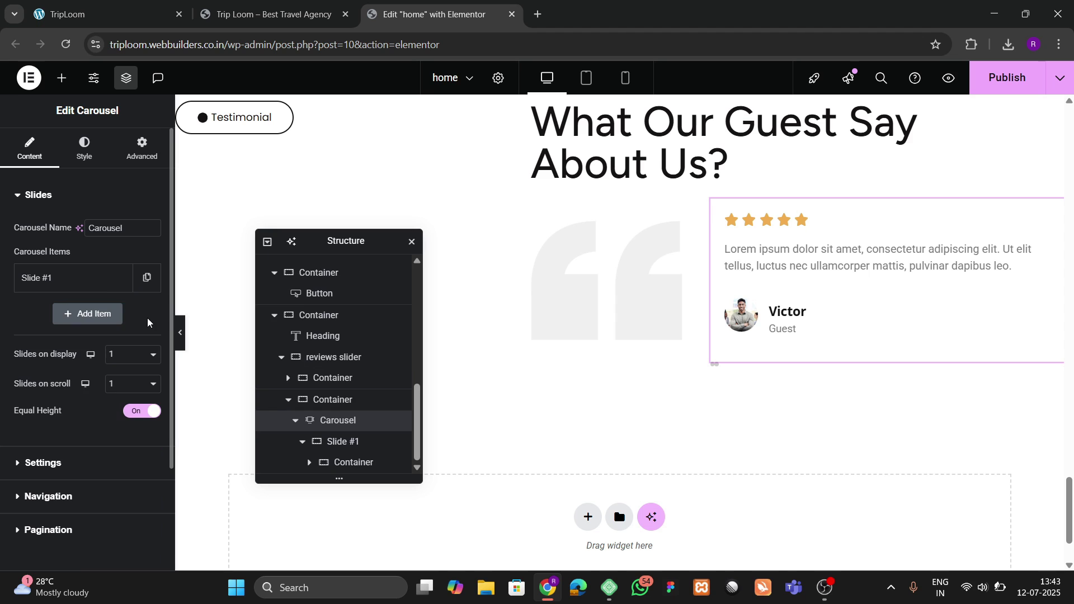
click(146, 278)
click(89, 350)
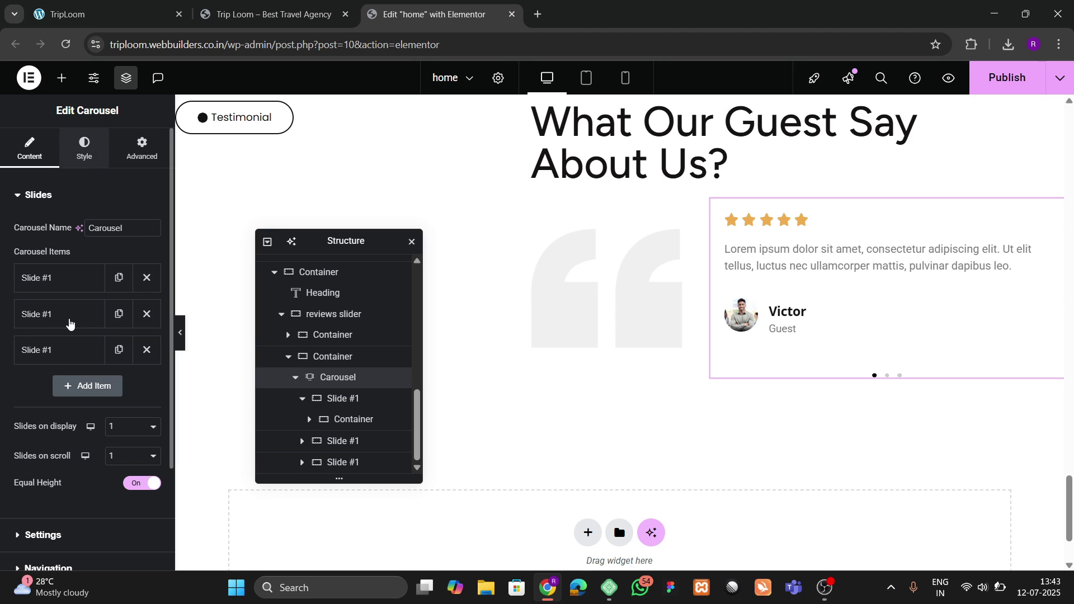
Step: Set the pagination dots to 10 px, using the golden global colour on hover
click(84, 148)
click(67, 458)
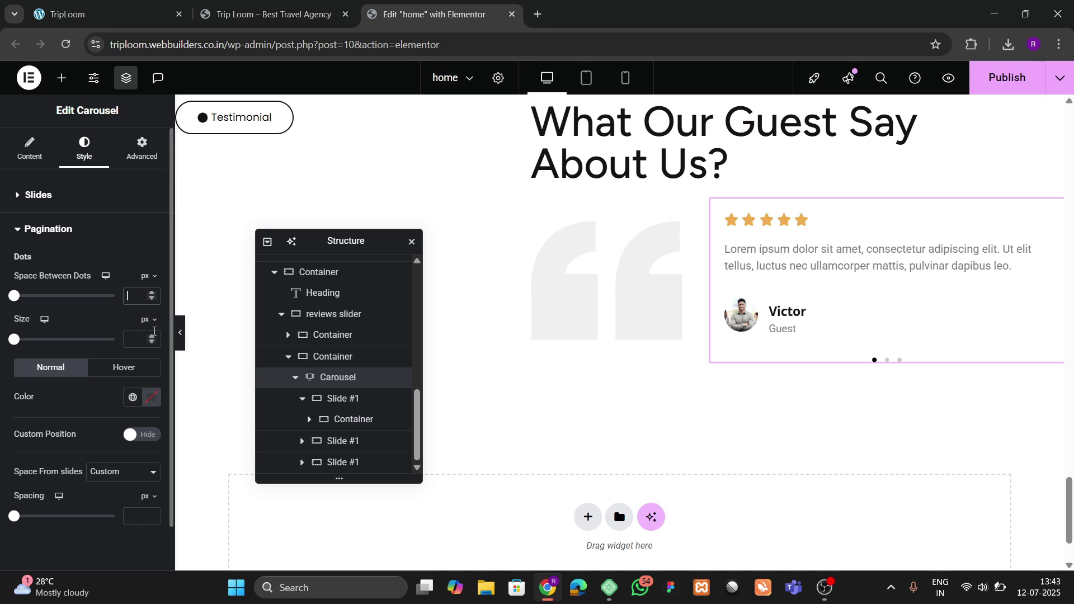
click(152, 337)
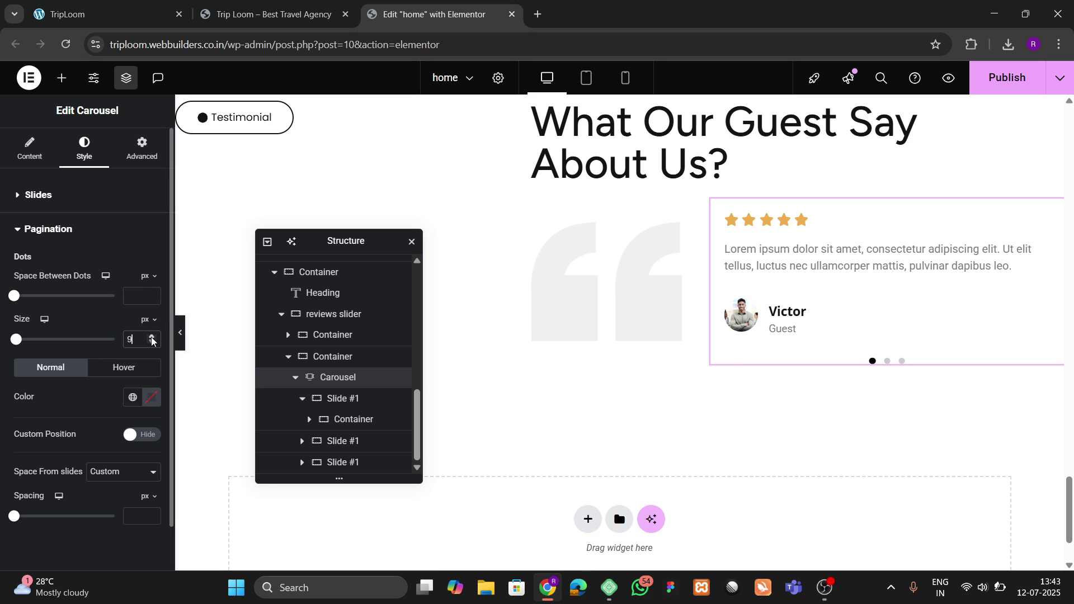
click(151, 341)
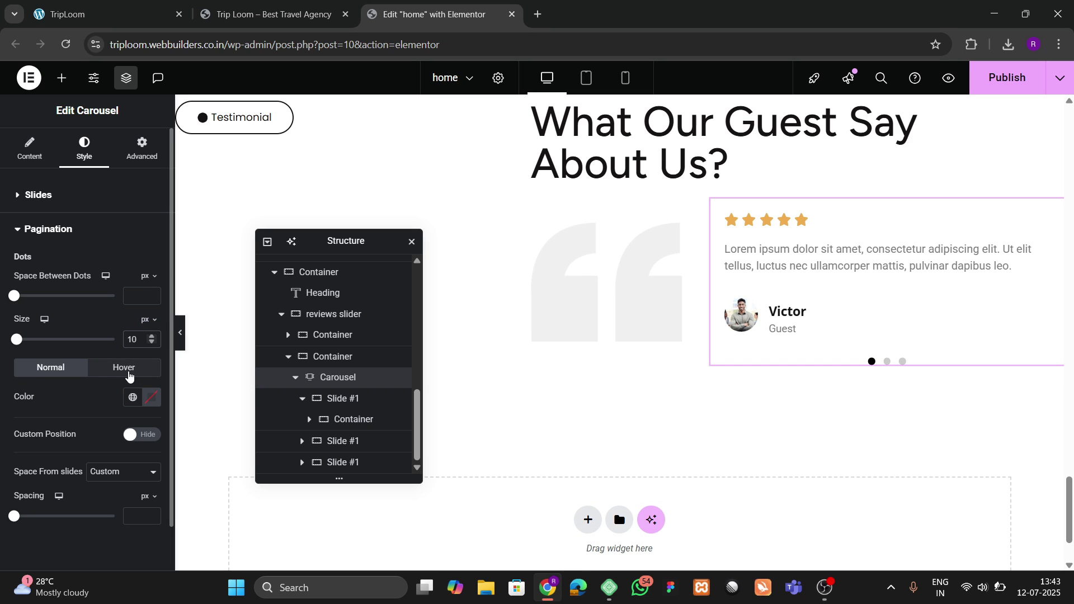
click(132, 399)
click(110, 403)
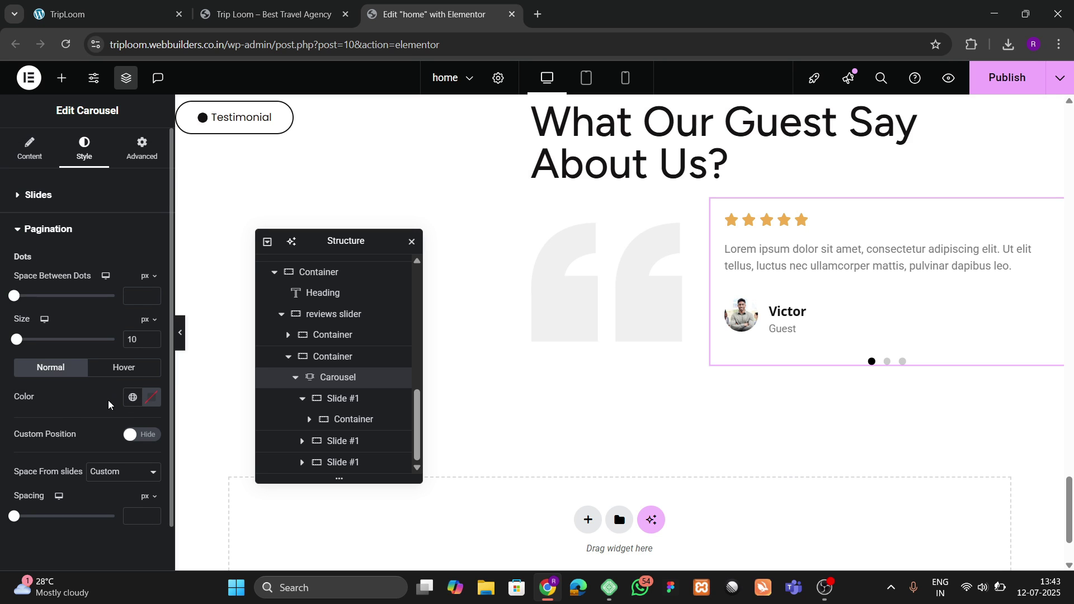
click(118, 374)
click(132, 397)
click(96, 364)
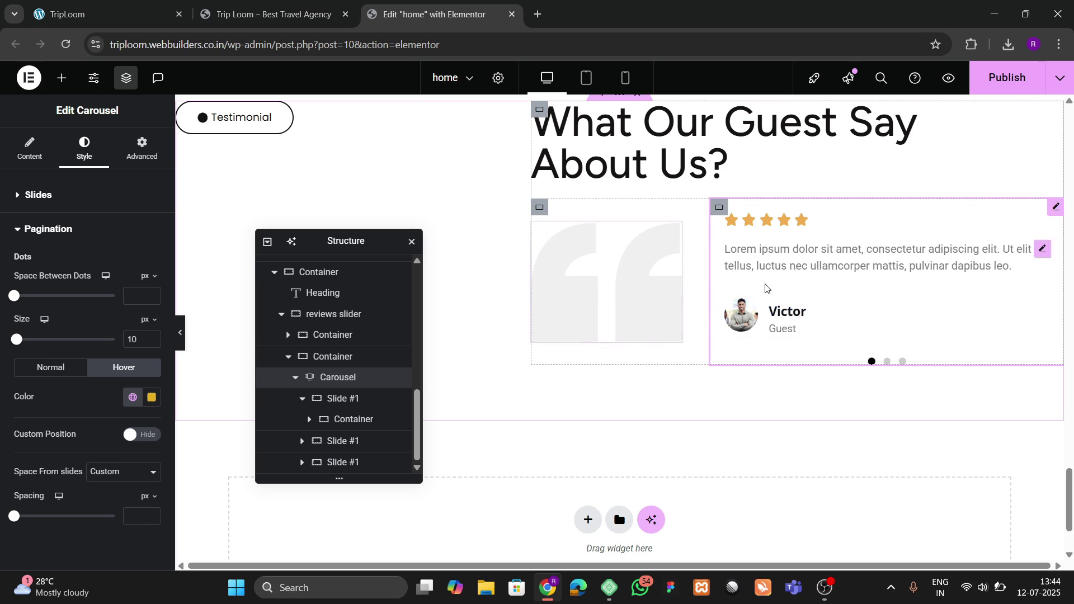
Step: Set the guest name's title hover colour to black #000000, checking the reference cottage site
click(813, 318)
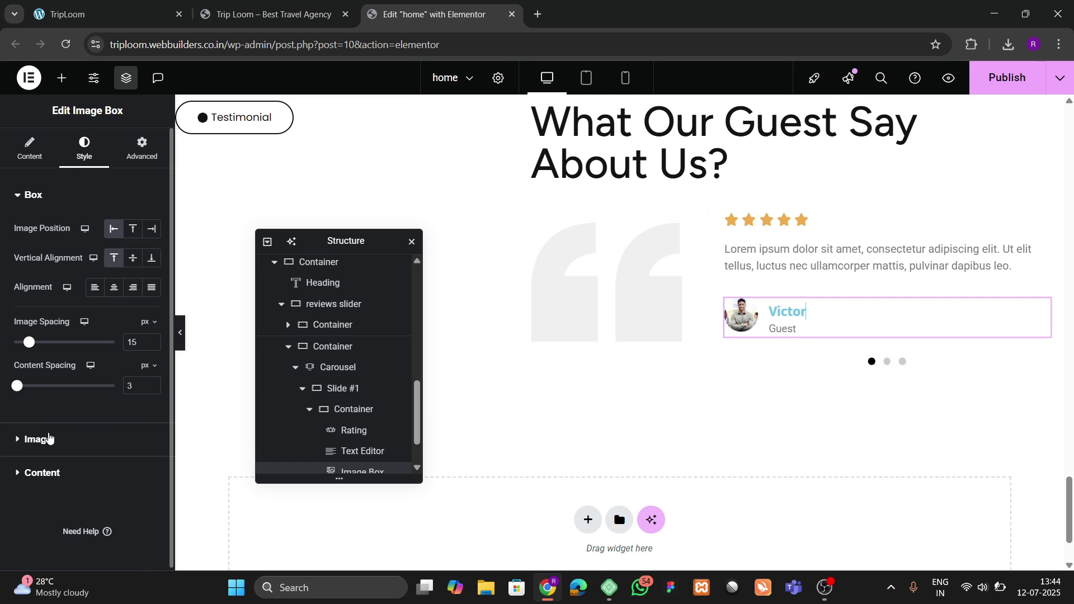
click(42, 473)
click(123, 412)
scroll(93, 475, down, 3)
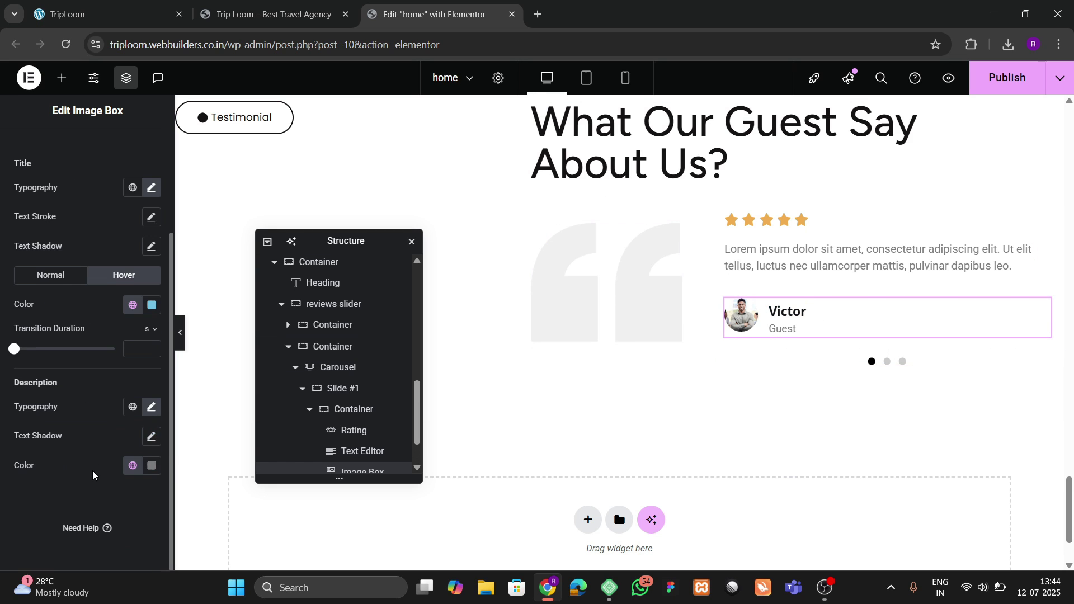
click(152, 305)
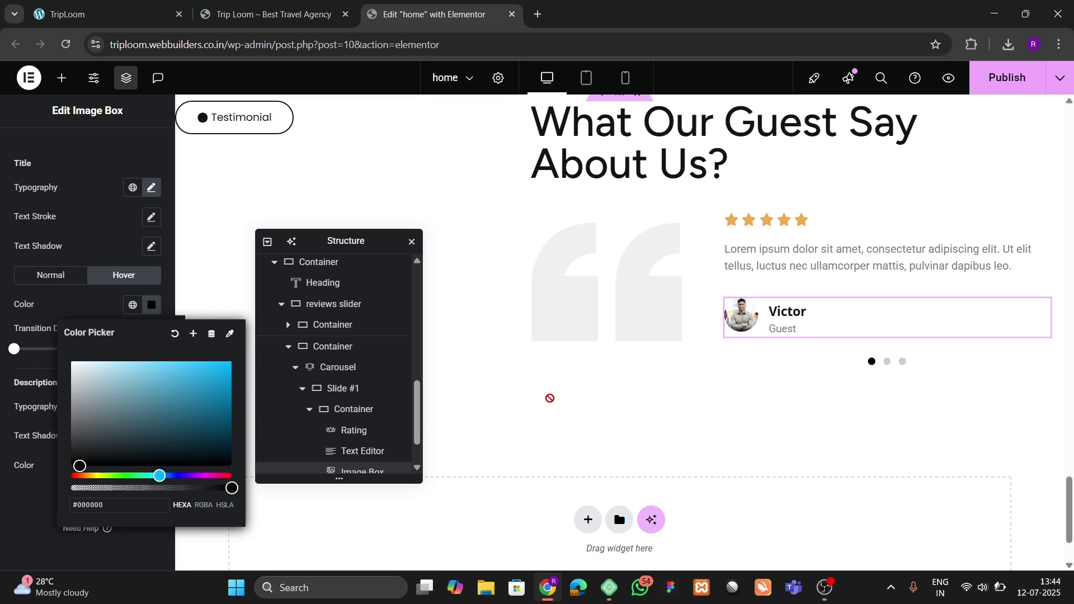
scroll(747, 329, up, 1)
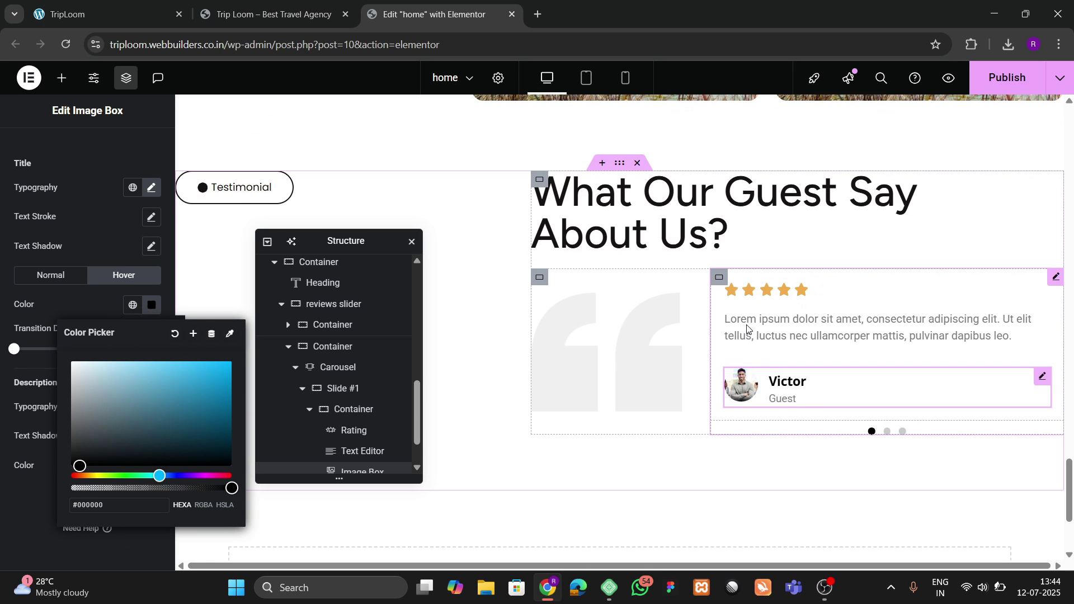
click(176, 5)
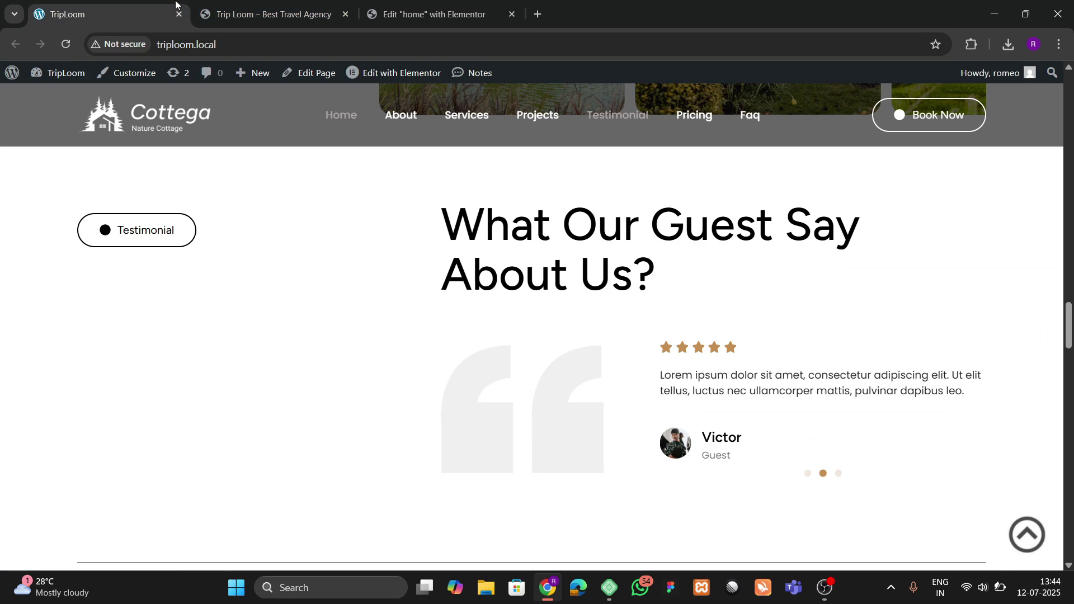
click(431, 14)
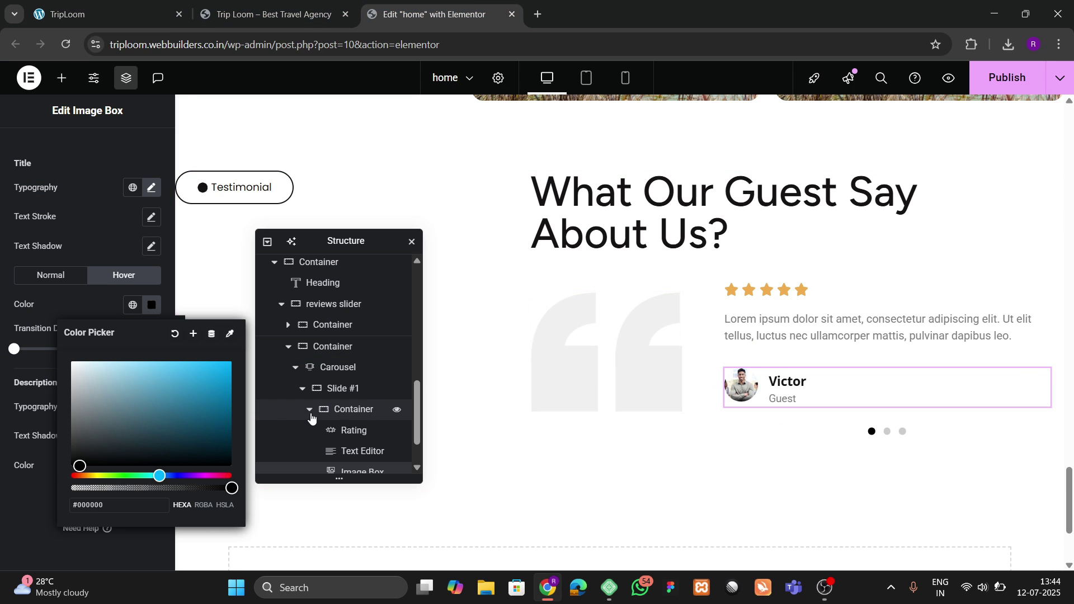
Step: Align the testimonial heading container's items to Start with 60 px gaps
click(547, 190)
scroll(321, 452, up, 2)
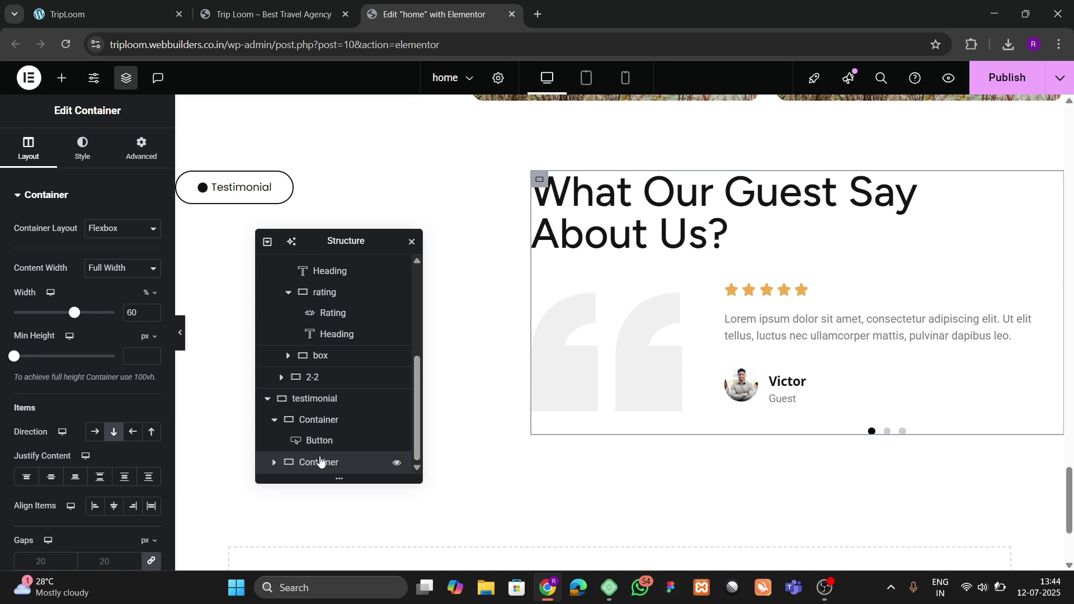
scroll(42, 425, down, 1)
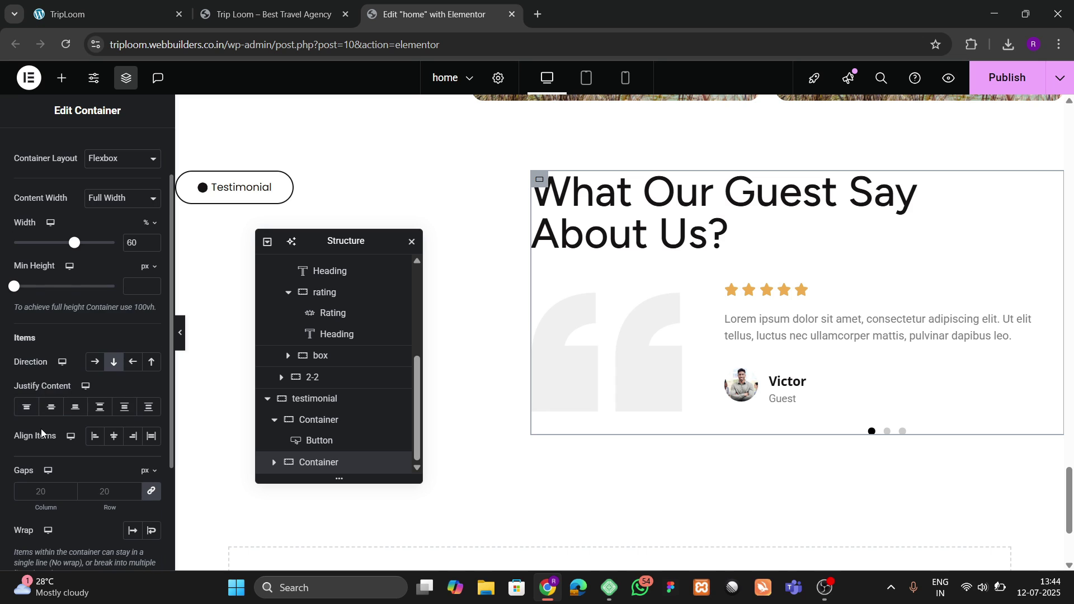
click(111, 440)
click(95, 437)
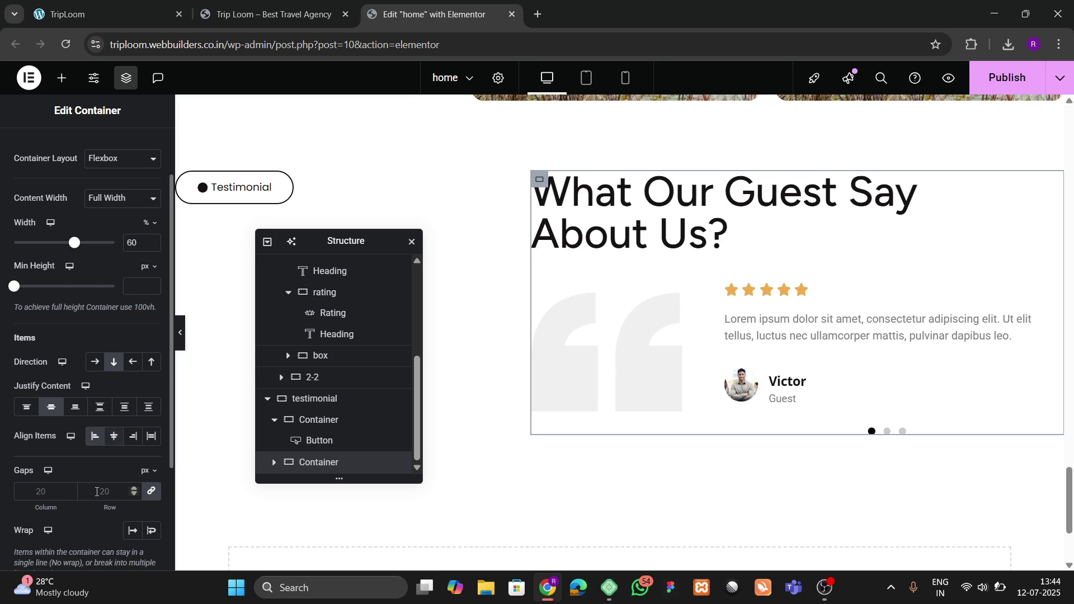
click(97, 492)
text(60)
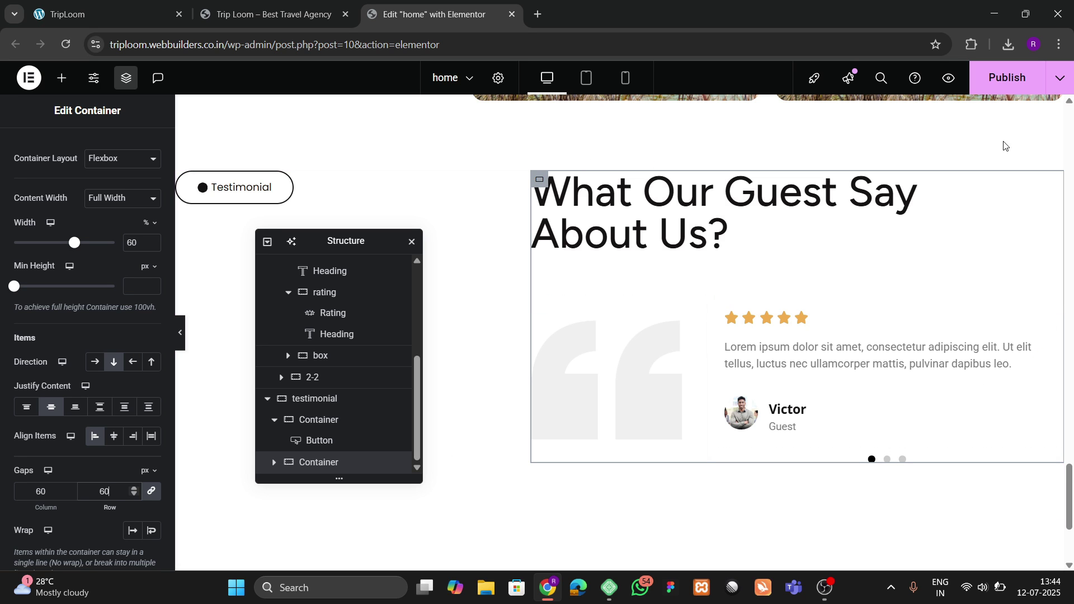
Step: Glance at the reference cottage site and move the Trip Loom tab after the editor tab
click(89, 14)
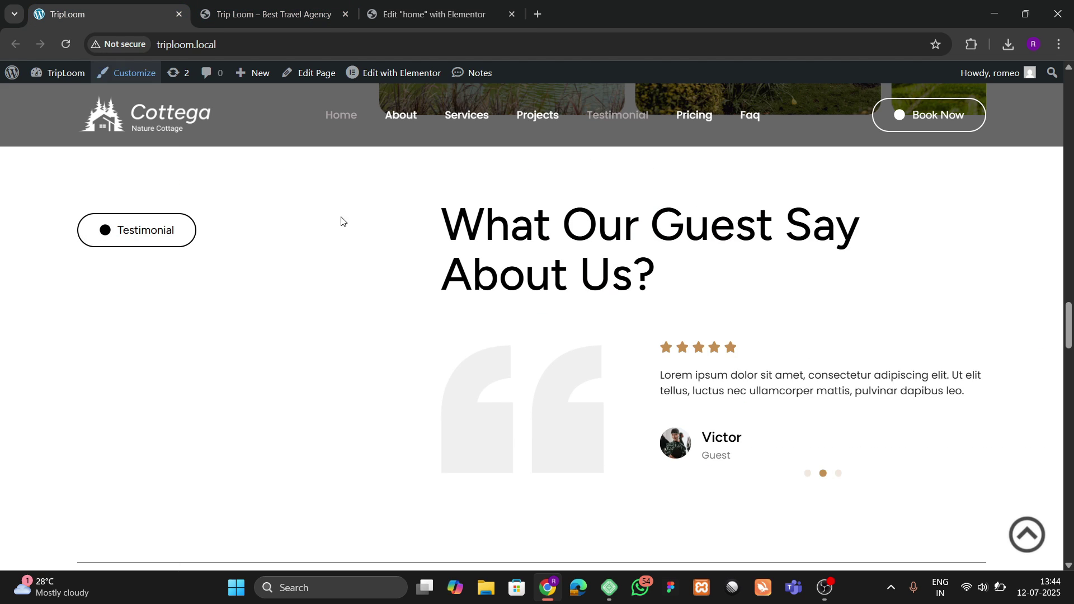
scroll(441, 336, down, 8)
scroll(441, 340, down, 8)
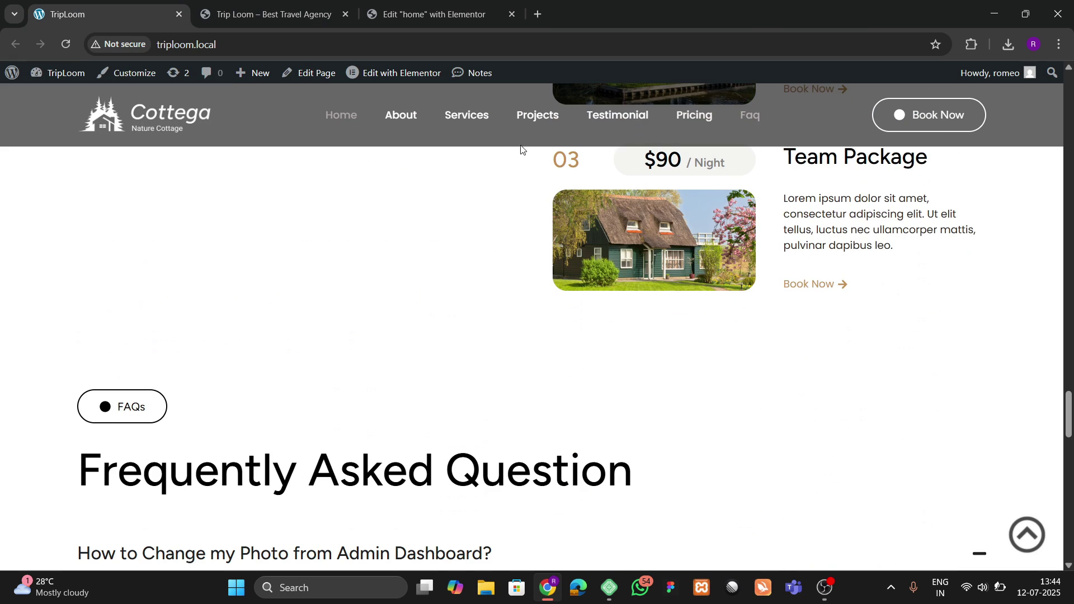
click(459, 13)
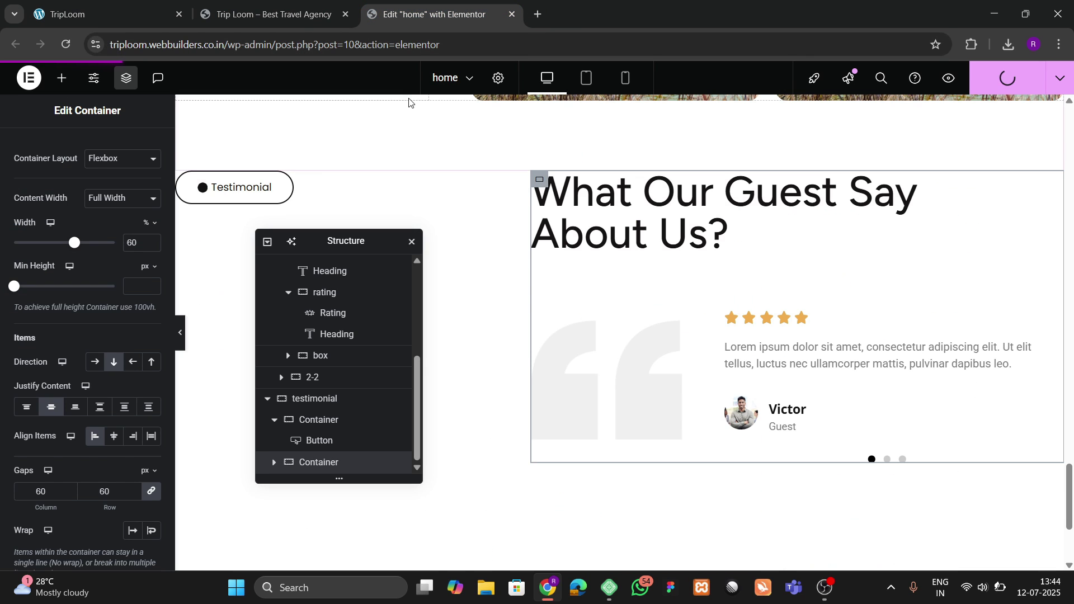
drag(308, 8, 480, 6)
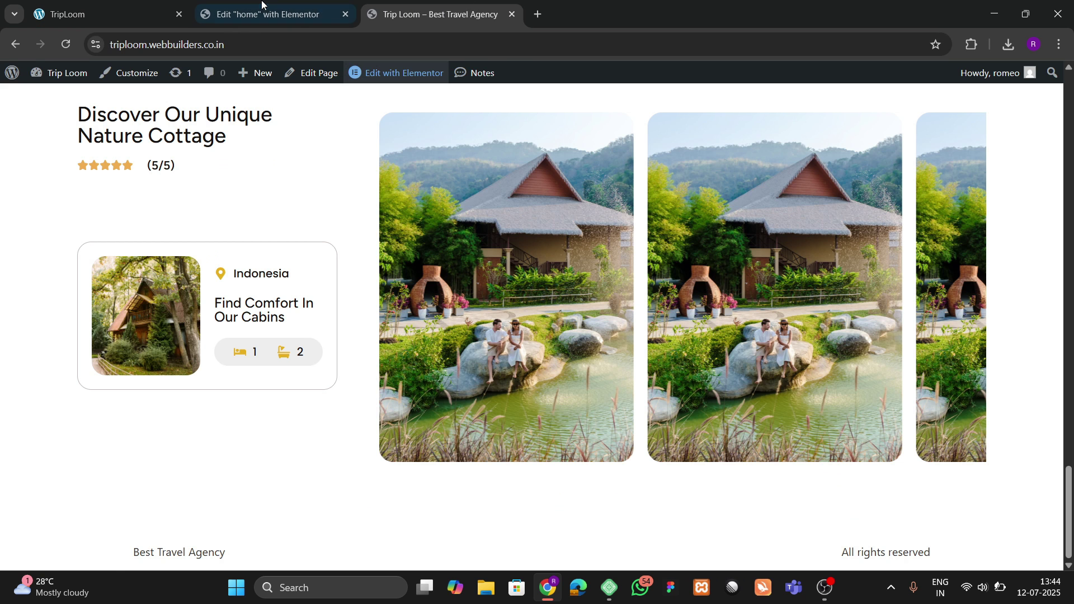
click(261, 7)
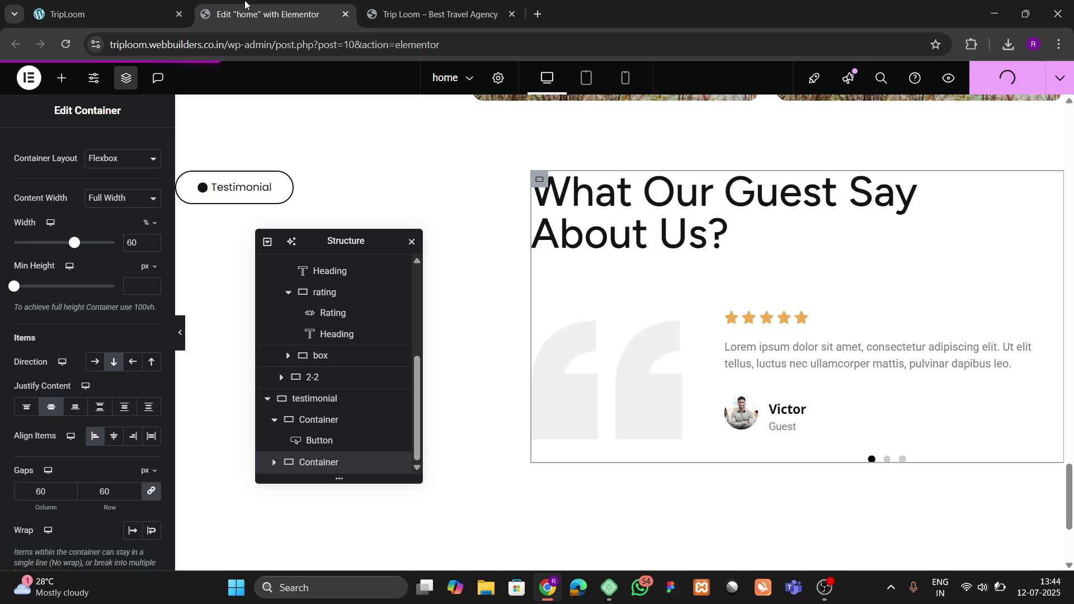
Step: Compare the reference cottage site with the published Trip Loom page, scrolling through both
click(146, 10)
scroll(361, 336, down, 1)
scroll(363, 336, up, 6)
scroll(360, 336, up, 3)
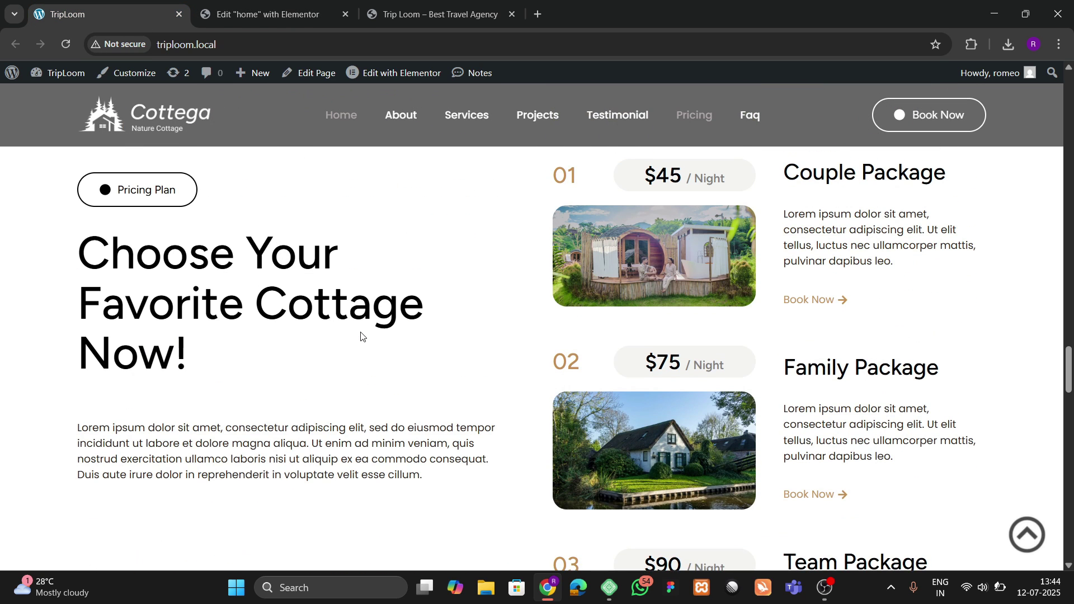
scroll(361, 336, up, 3)
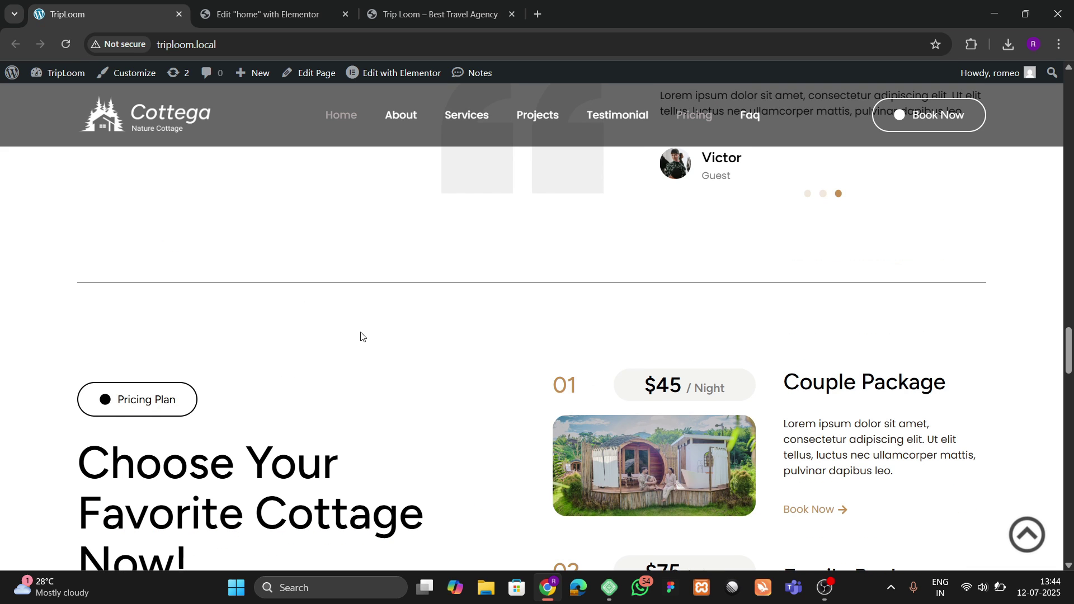
scroll(358, 386, down, 12)
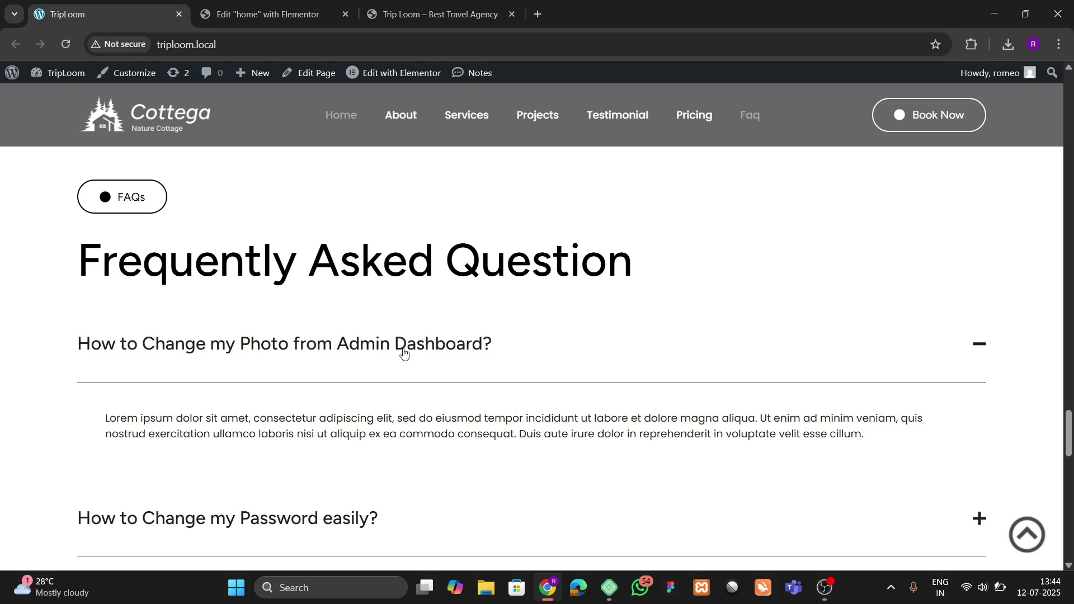
scroll(404, 352, down, 10)
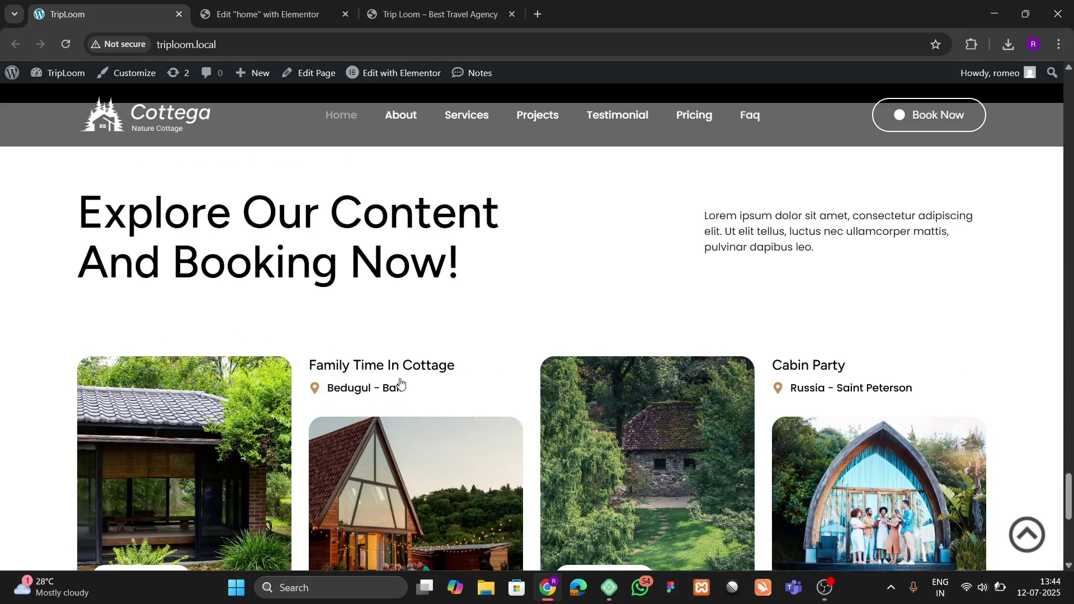
scroll(400, 384, down, 6)
scroll(400, 384, up, 7)
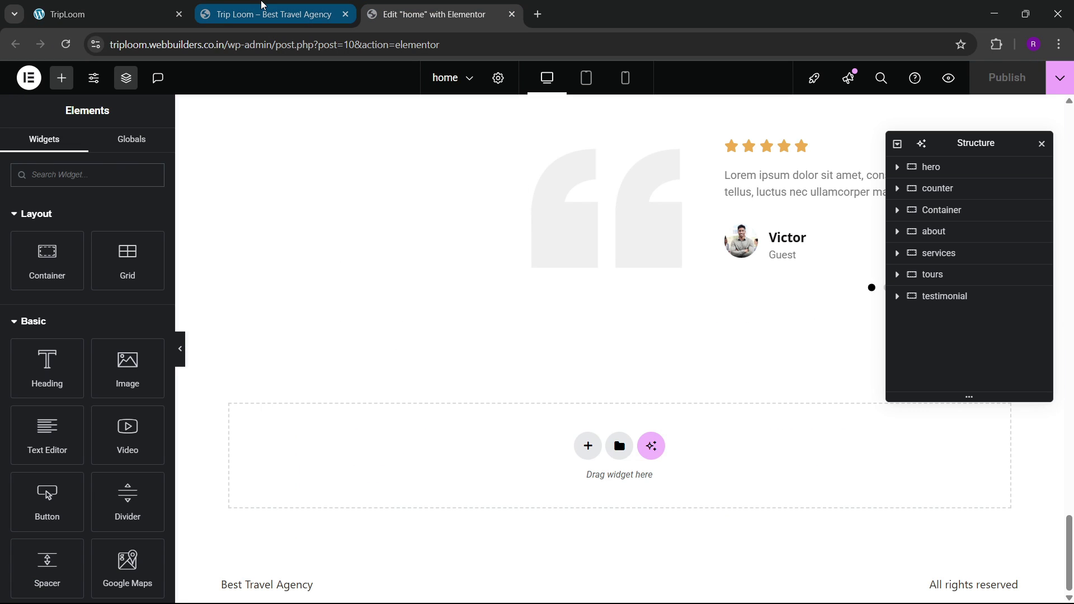
click(262, 4)
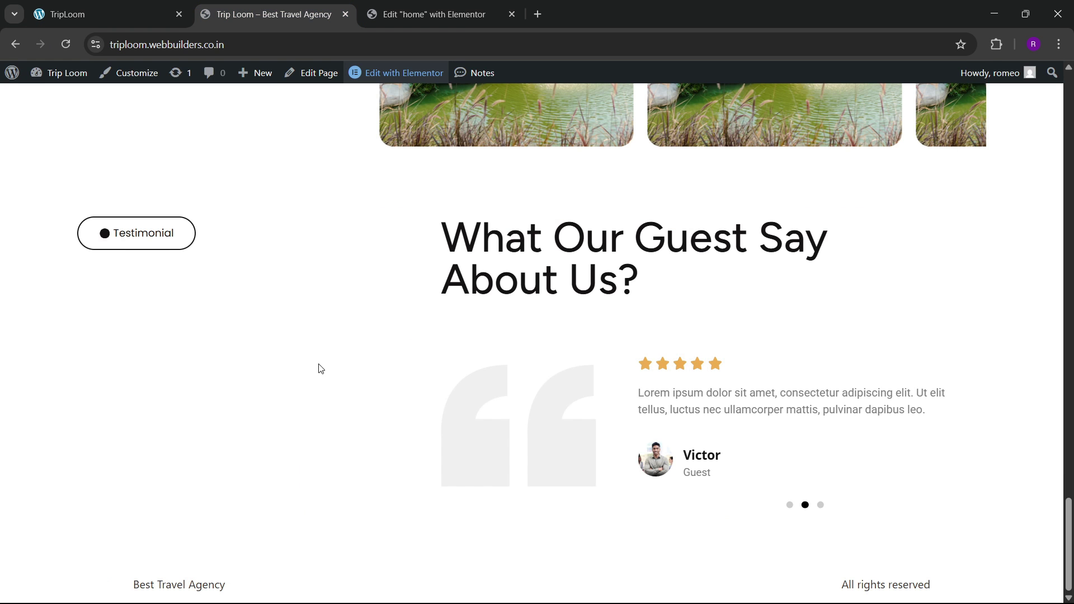
click(115, 22)
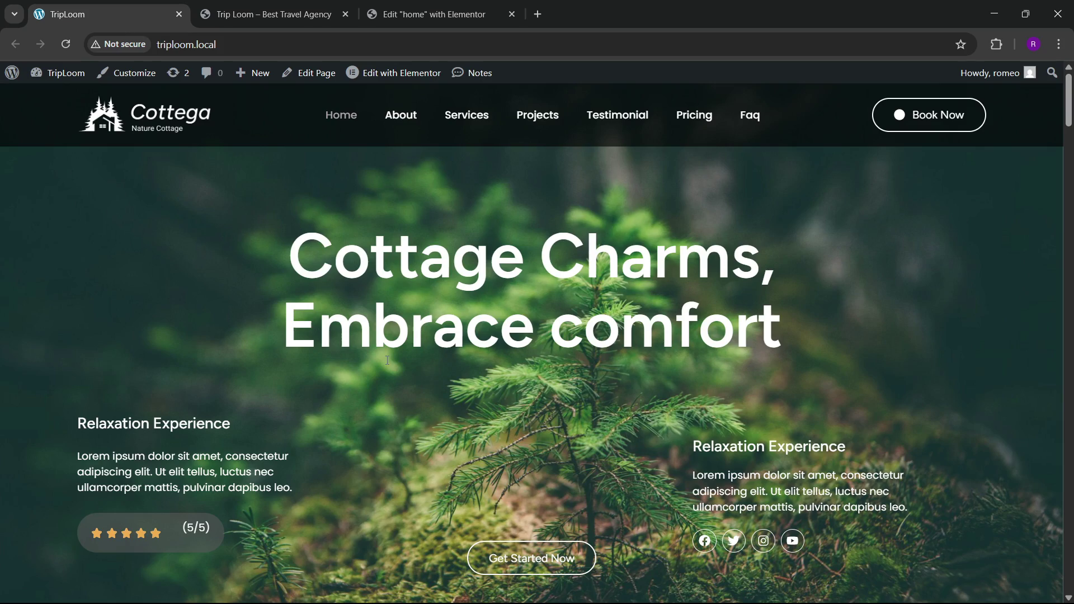
scroll(387, 360, down, 10)
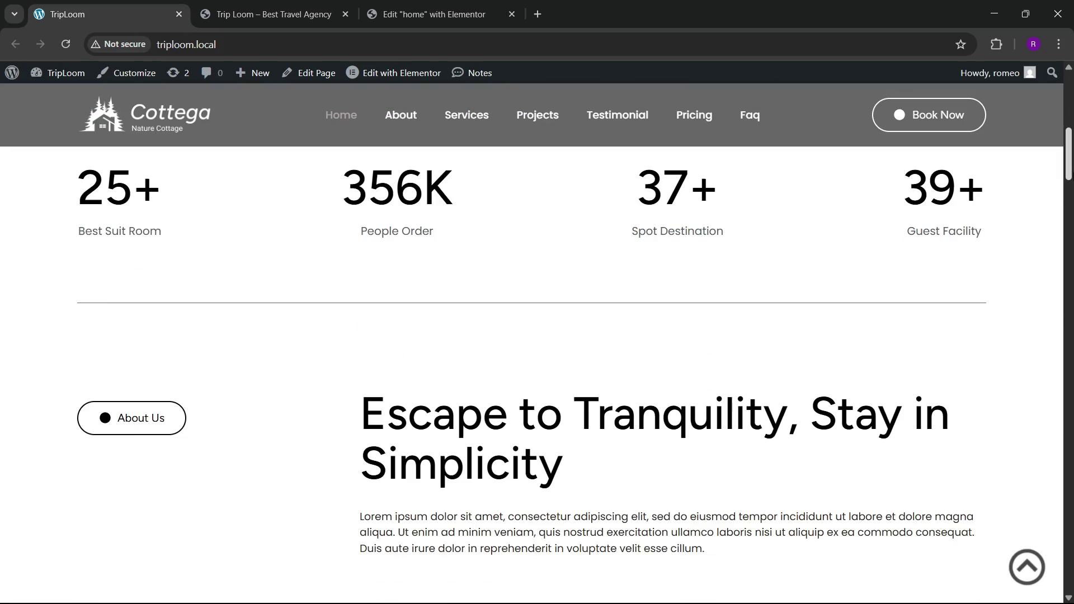
drag(1067, 175, 1067, 407)
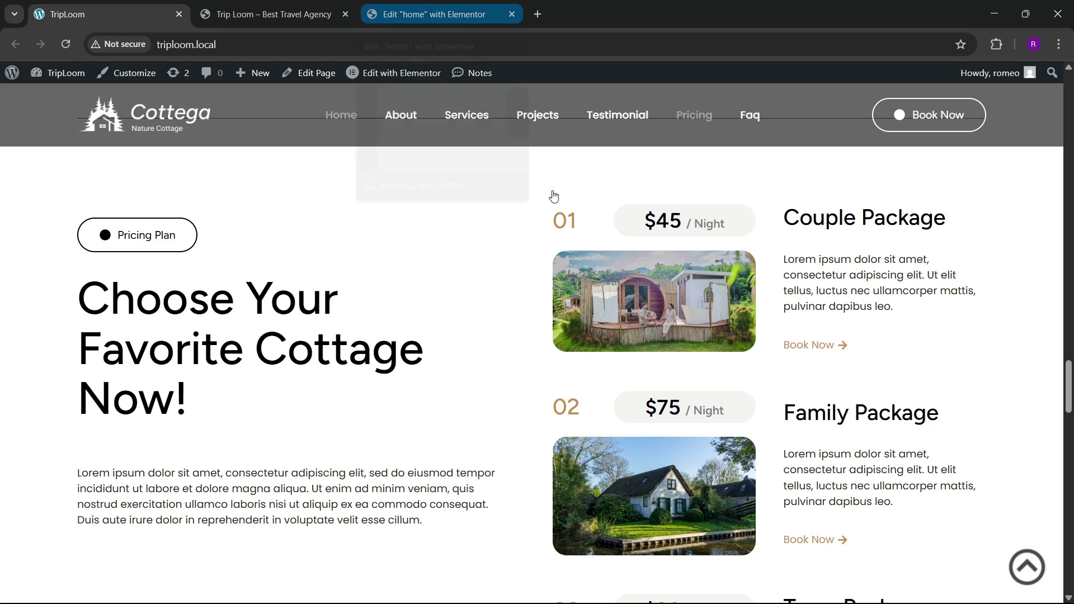
Step: Cross-check both sites again, then scroll the Elementor editor to the about section
click(501, 5)
scroll(488, 324, up, 10)
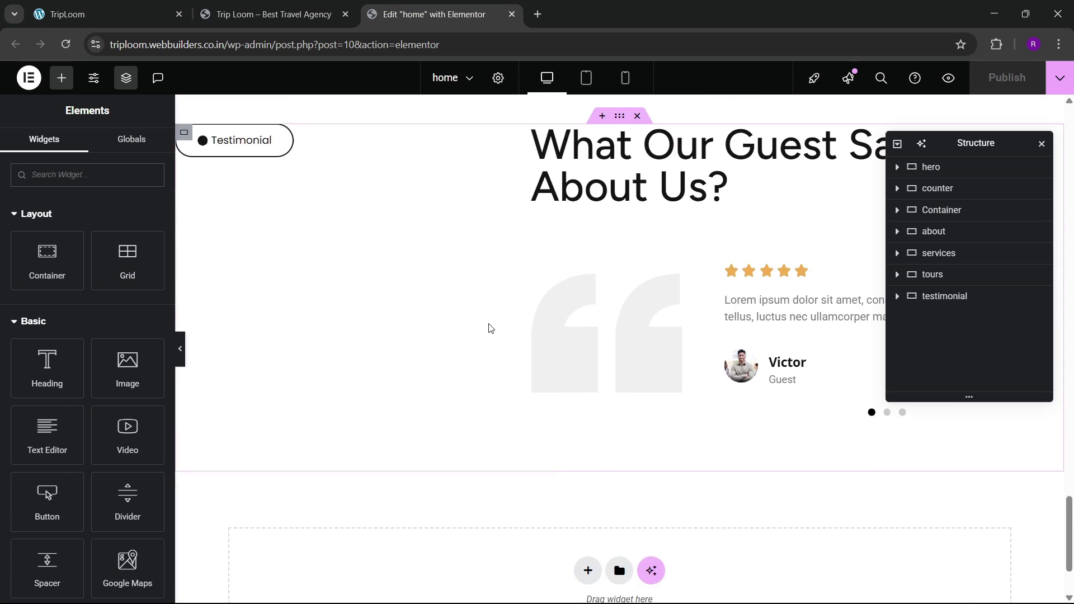
scroll(488, 324, up, 15)
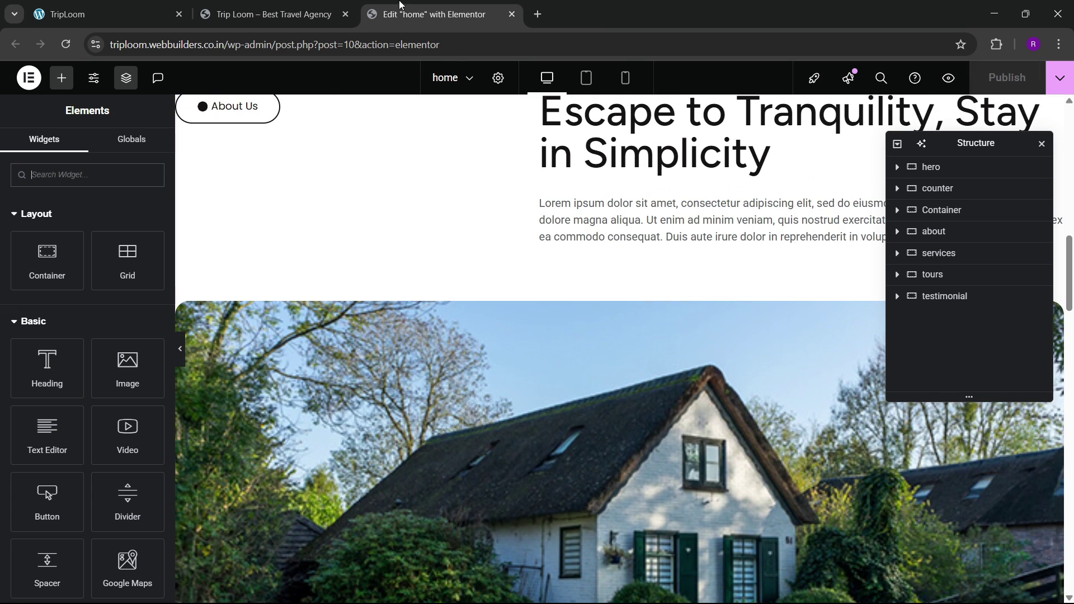
click(314, 5)
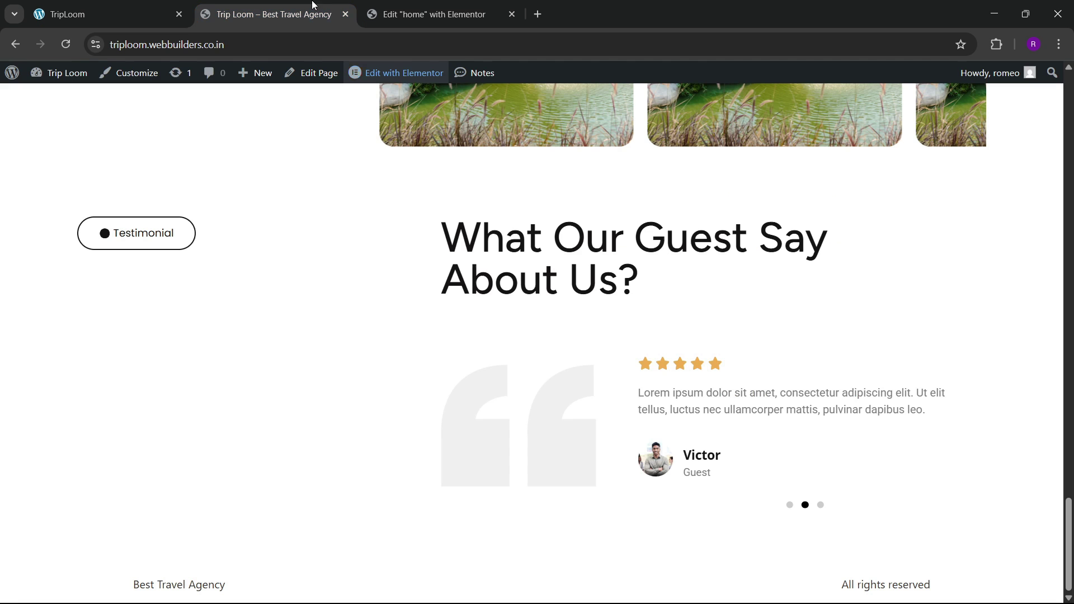
click(106, 11)
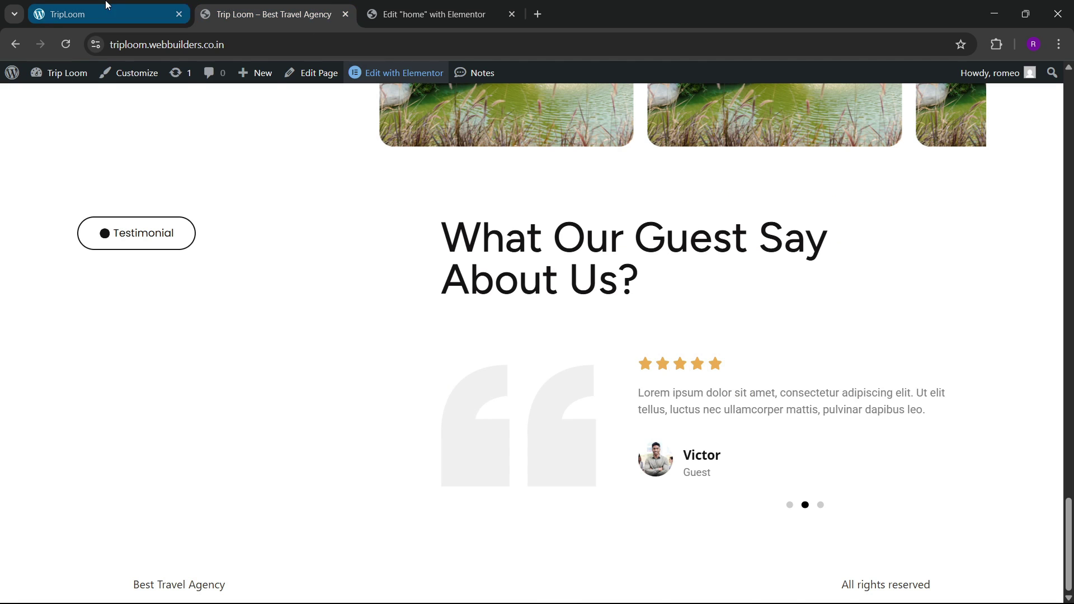
scroll(411, 309, up, 1)
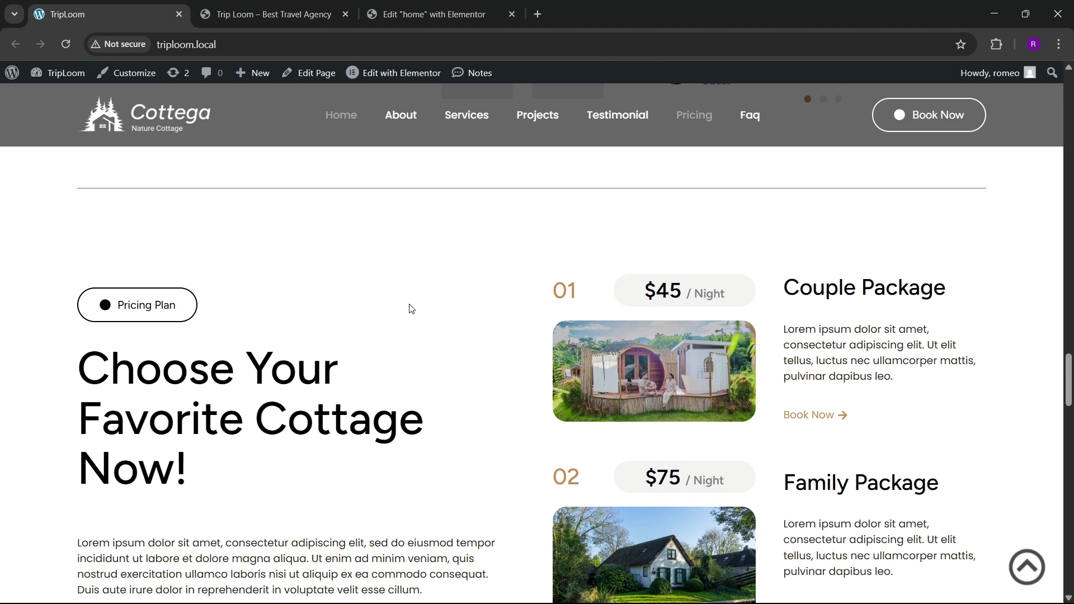
click(373, 7)
scroll(505, 331, down, 8)
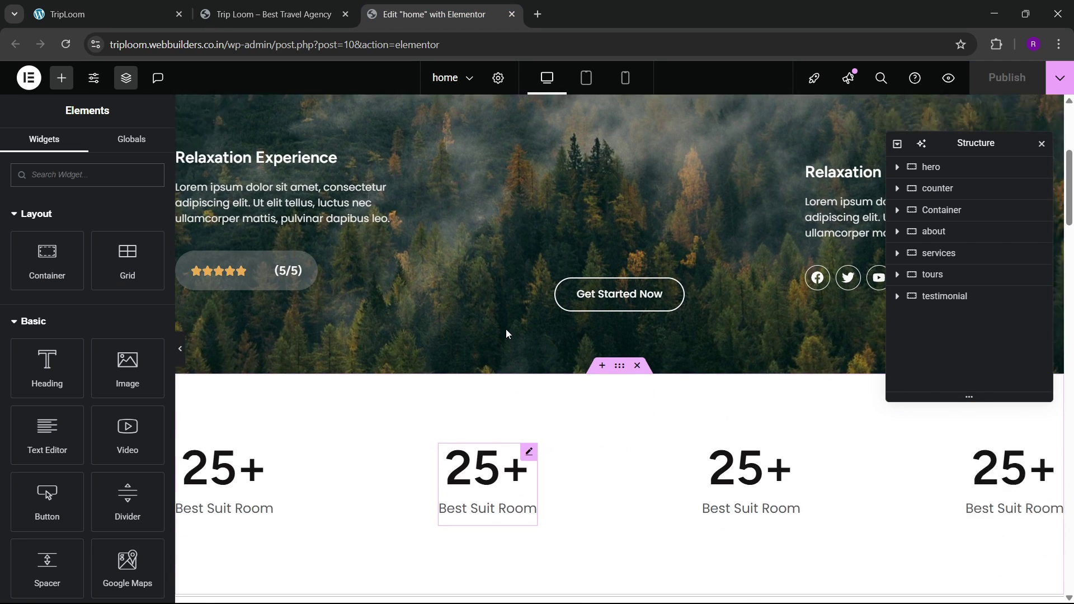
scroll(506, 334, down, 3)
right_click(618, 432)
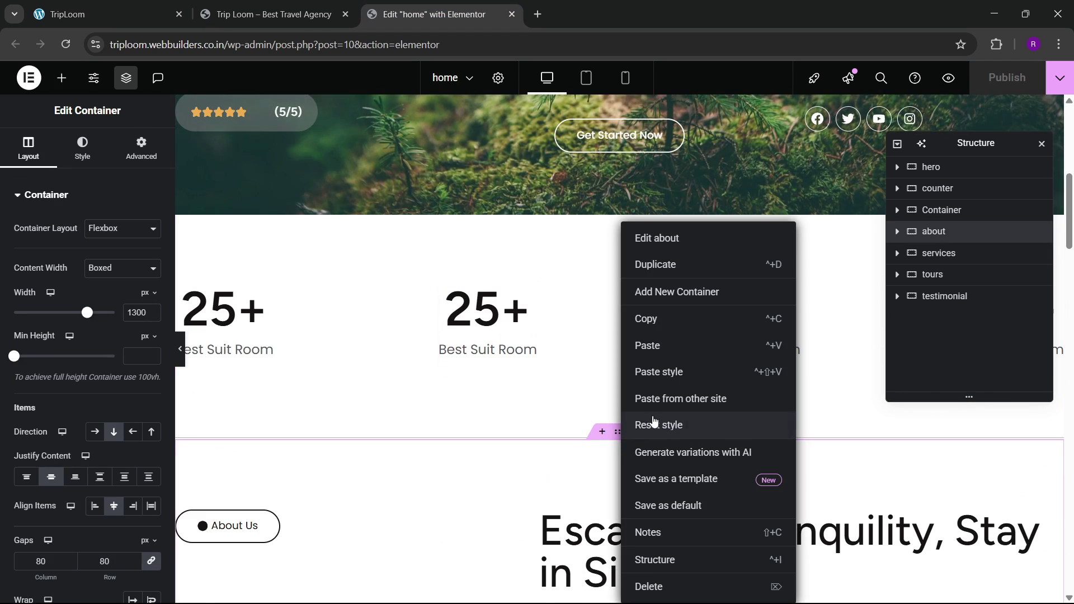
click(539, 360)
scroll(537, 360, down, 10)
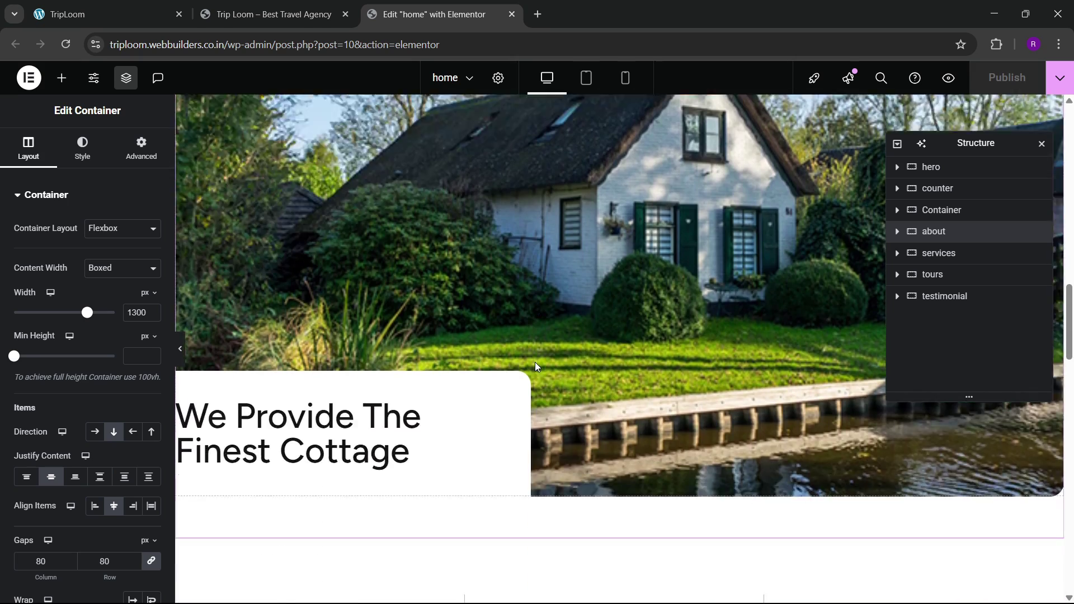
scroll(535, 366, down, 20)
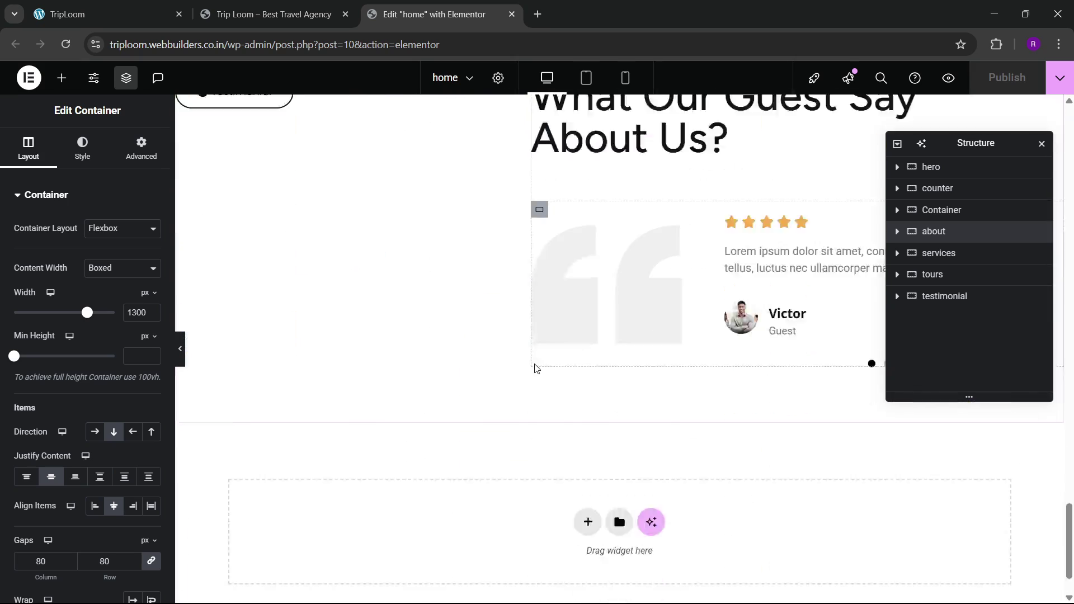
scroll(503, 386, down, 2)
right_click(395, 456)
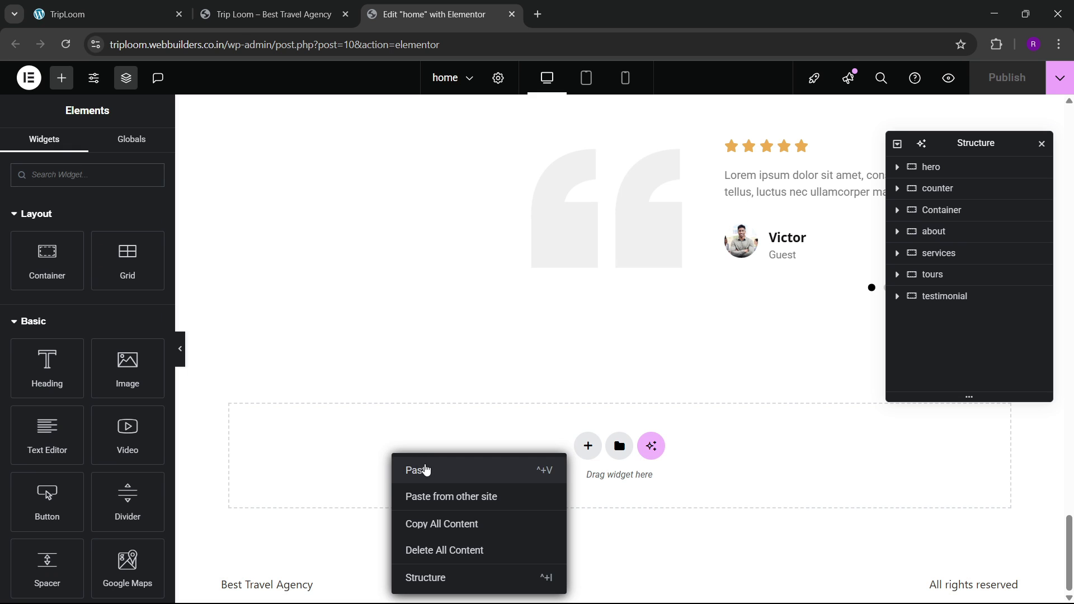
key(ctrl+v)
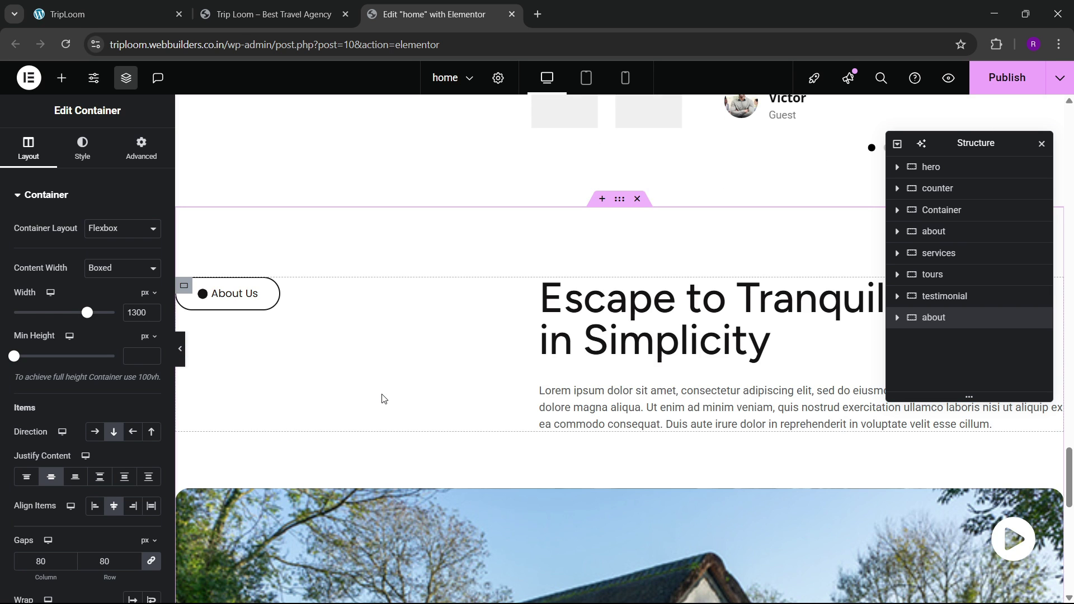
scroll(391, 348, up, 3)
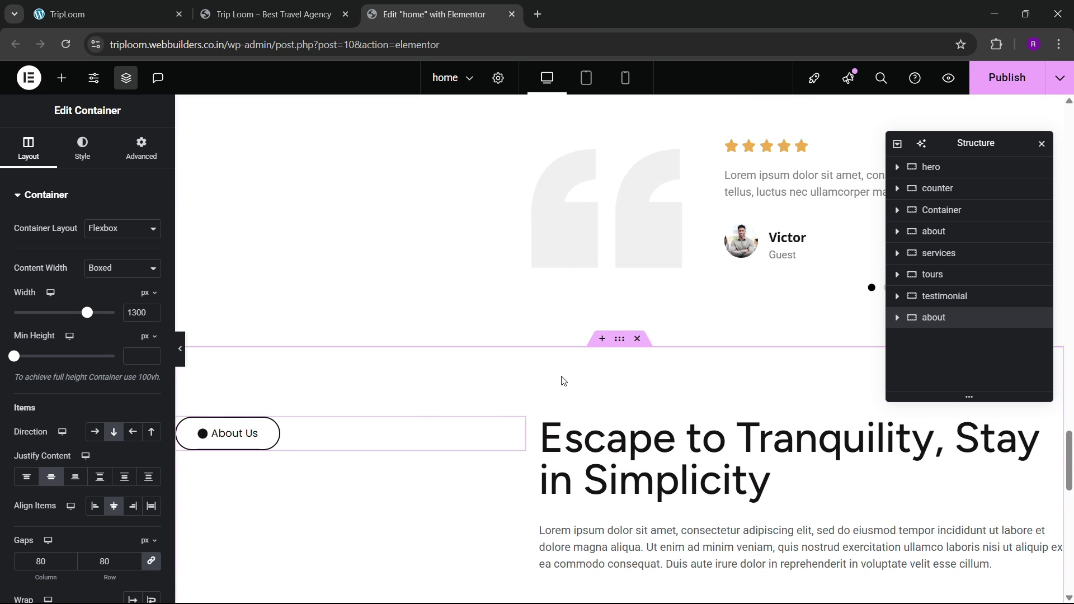
click(180, 351)
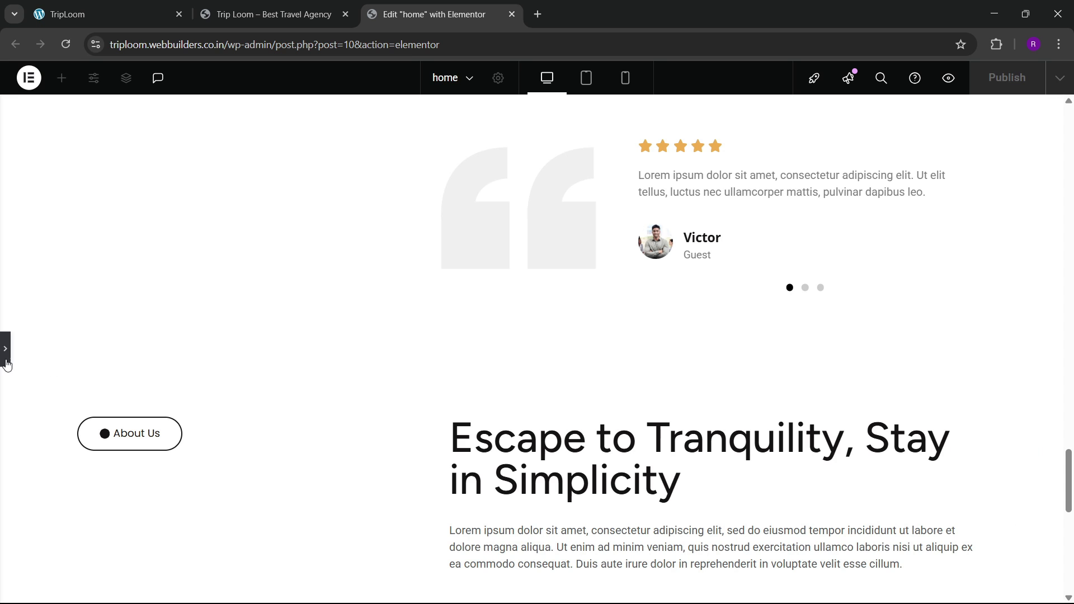
click(6, 362)
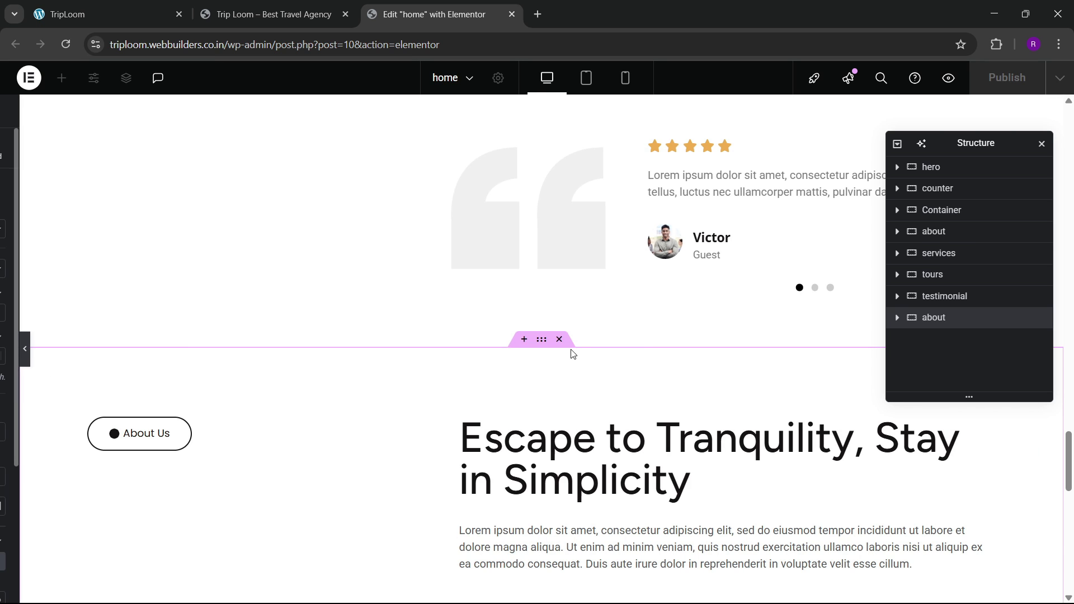
click(637, 339)
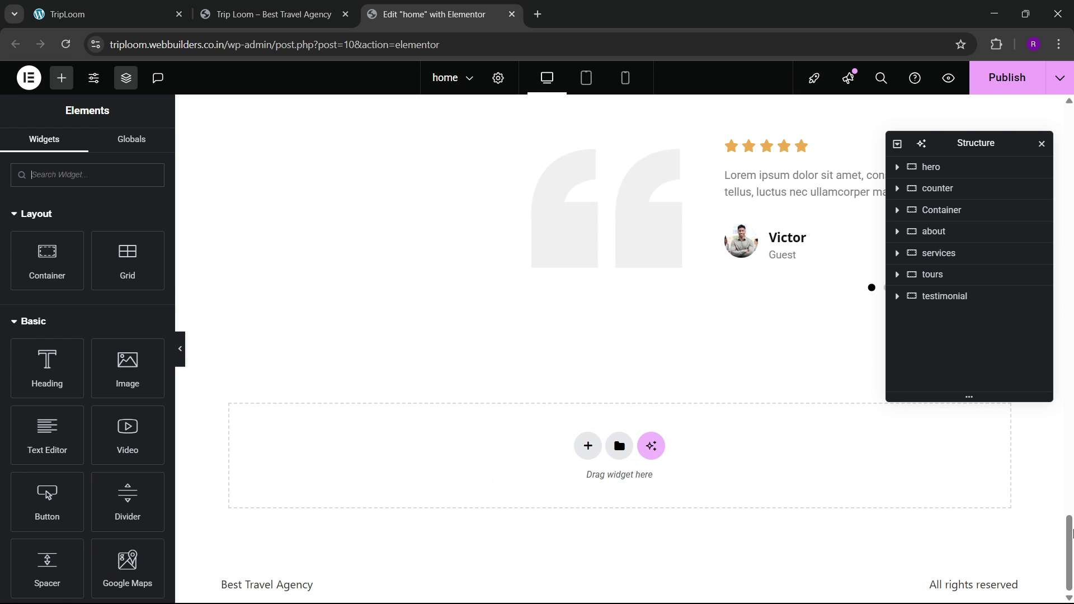
drag(1071, 538, 1071, 209)
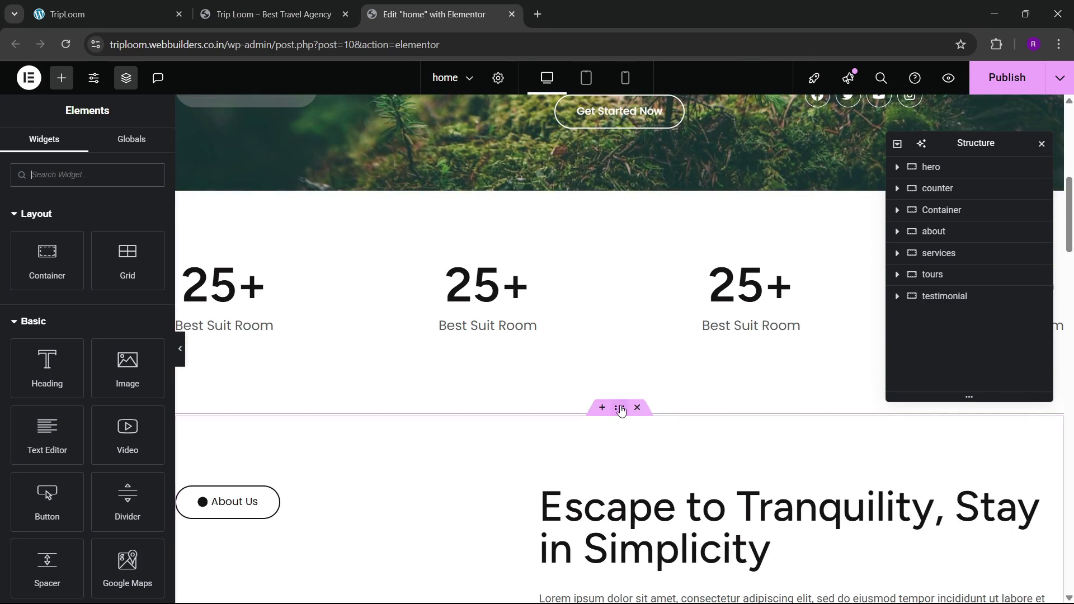
Step: Rename the Container section below the counters to 'divider'
click(957, 232)
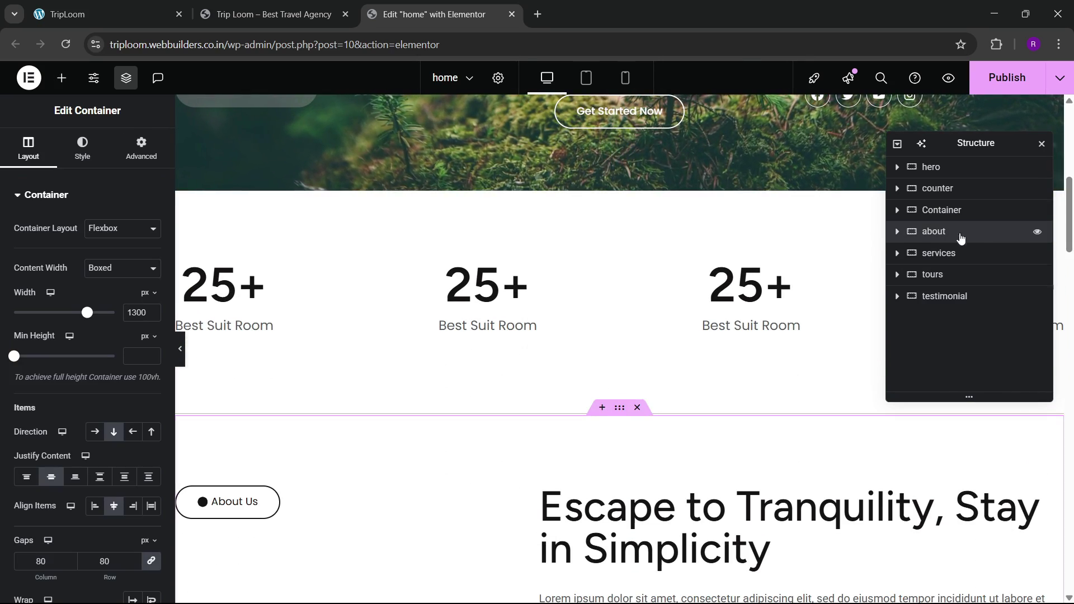
double_click(942, 211)
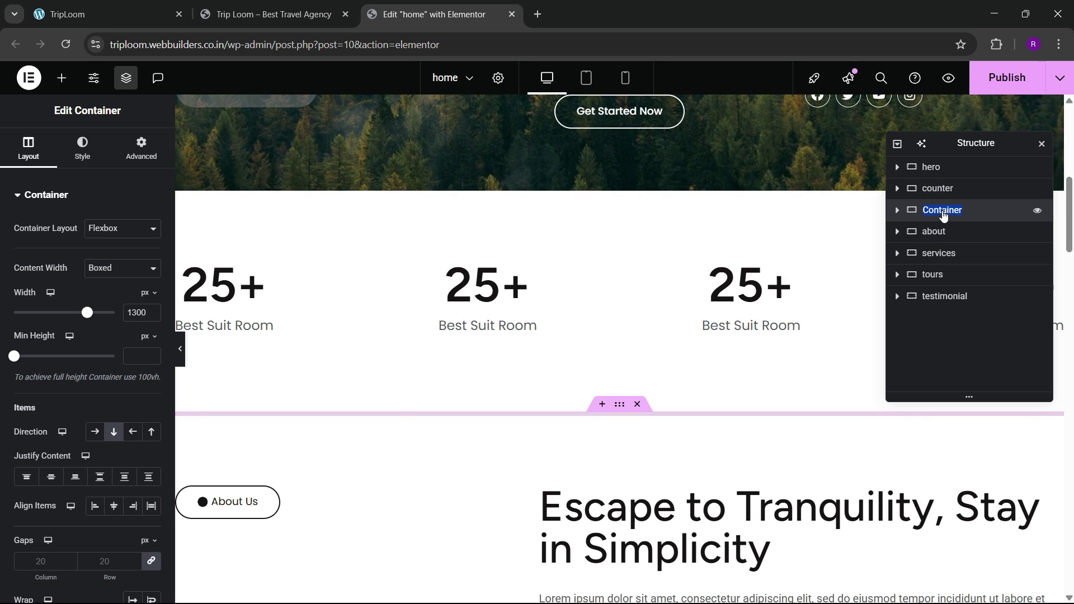
text(divider)
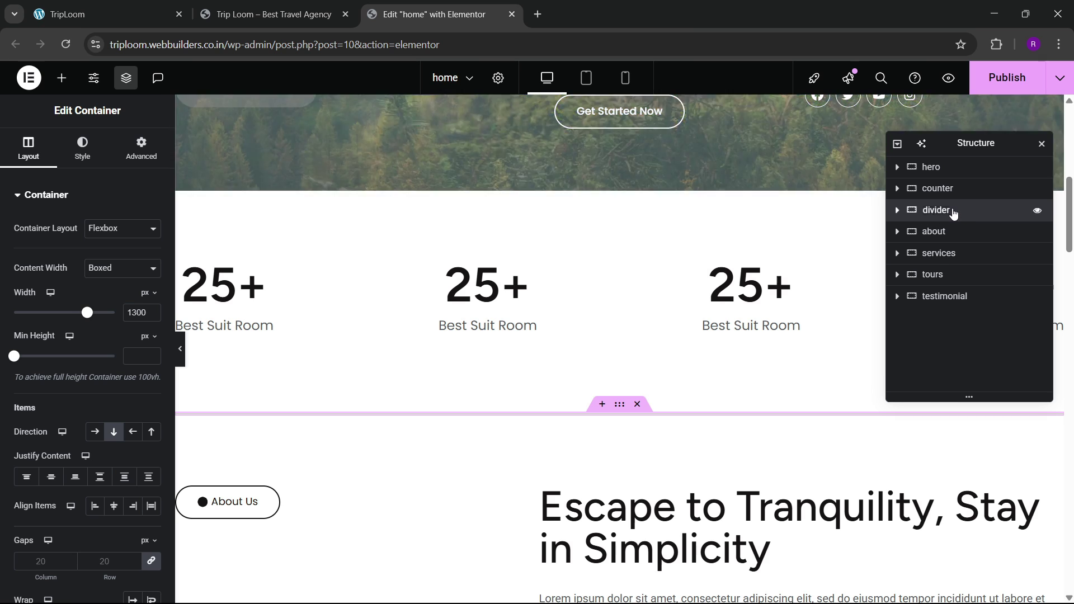
Step: Duplicate the divider section and move the copy below the testimonial section
right_click(953, 214)
click(948, 250)
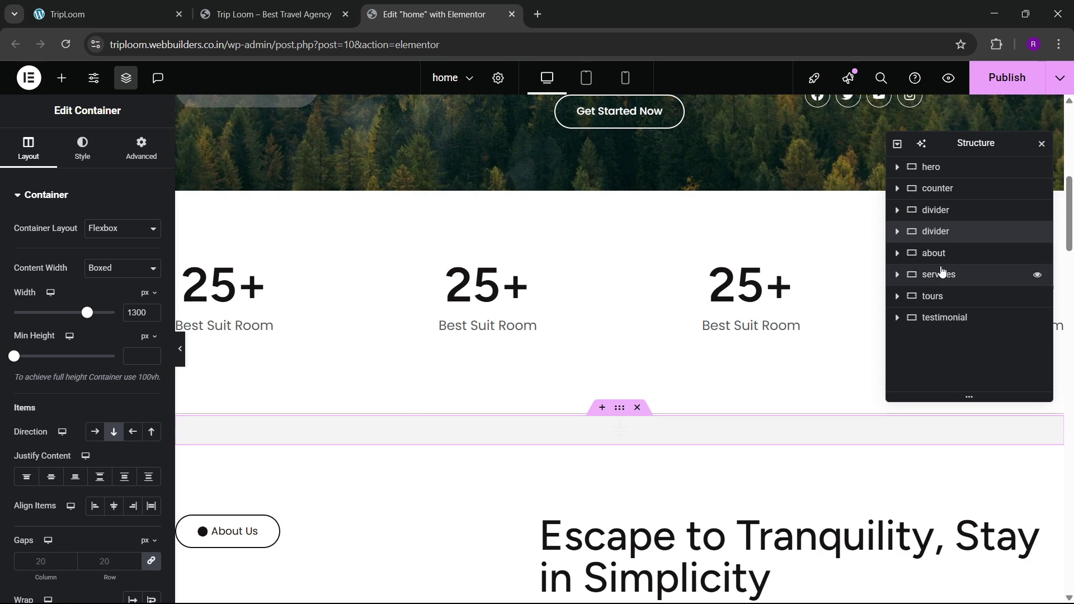
drag(940, 231, 927, 345)
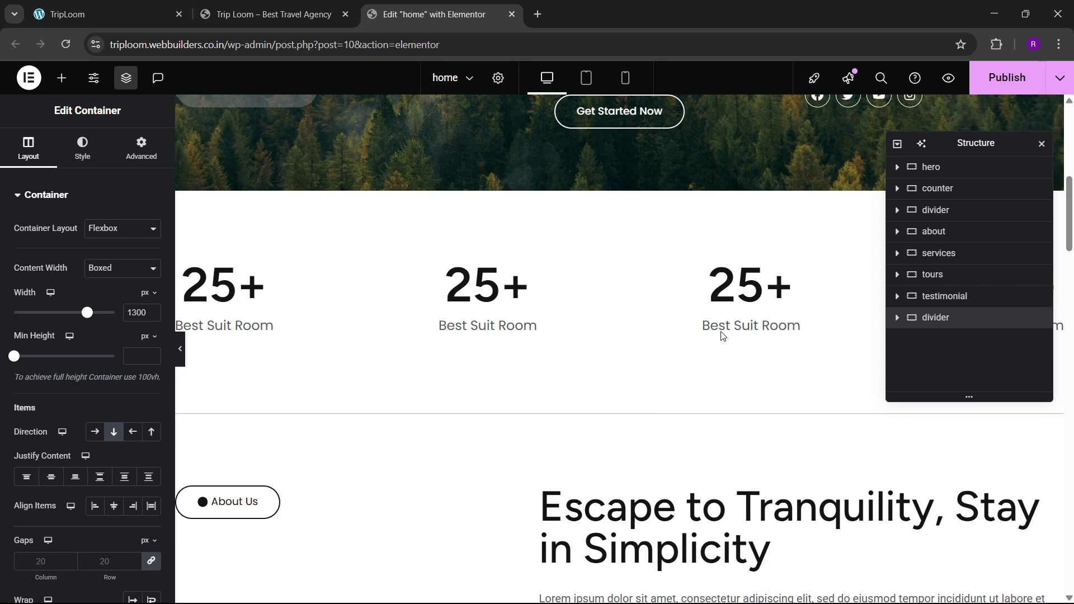
scroll(572, 359, down, 10)
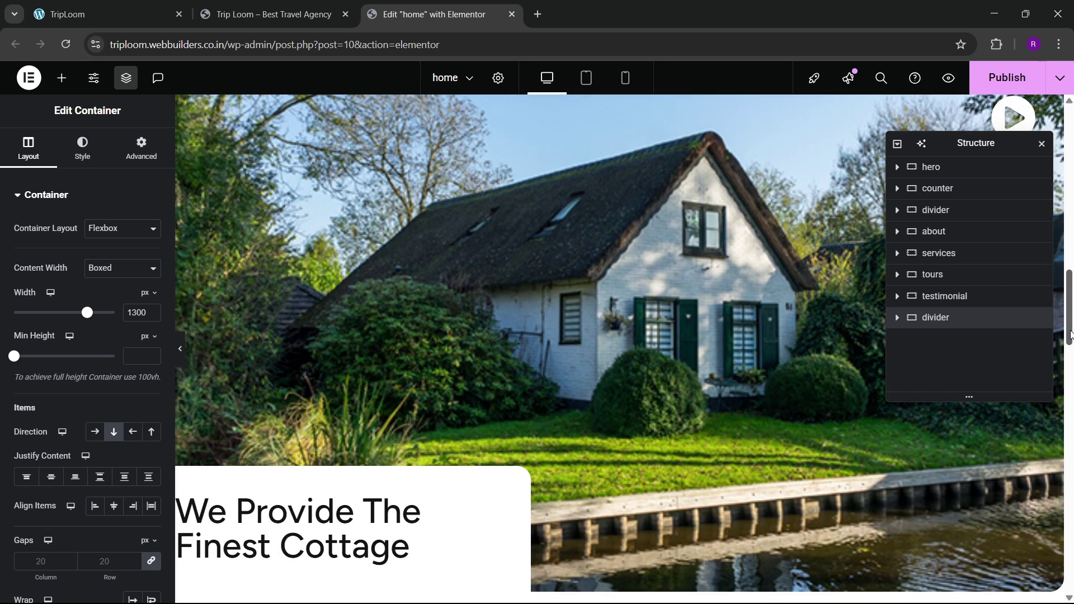
drag(1070, 334, 1056, 600)
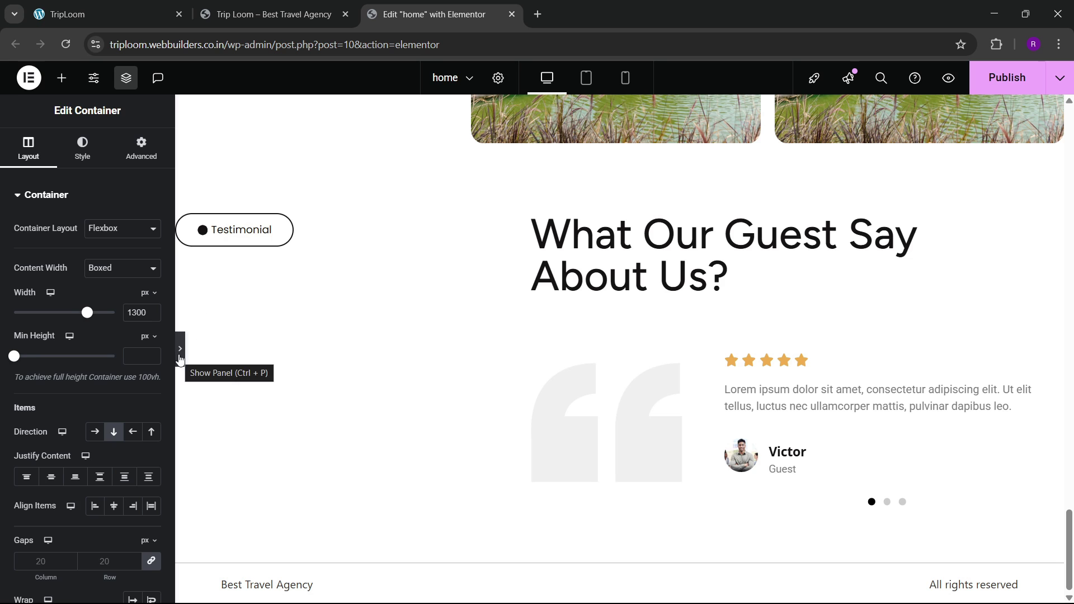
Step: Preview the page bottom, publish the home page changes, and view the reference pricing section
click(180, 348)
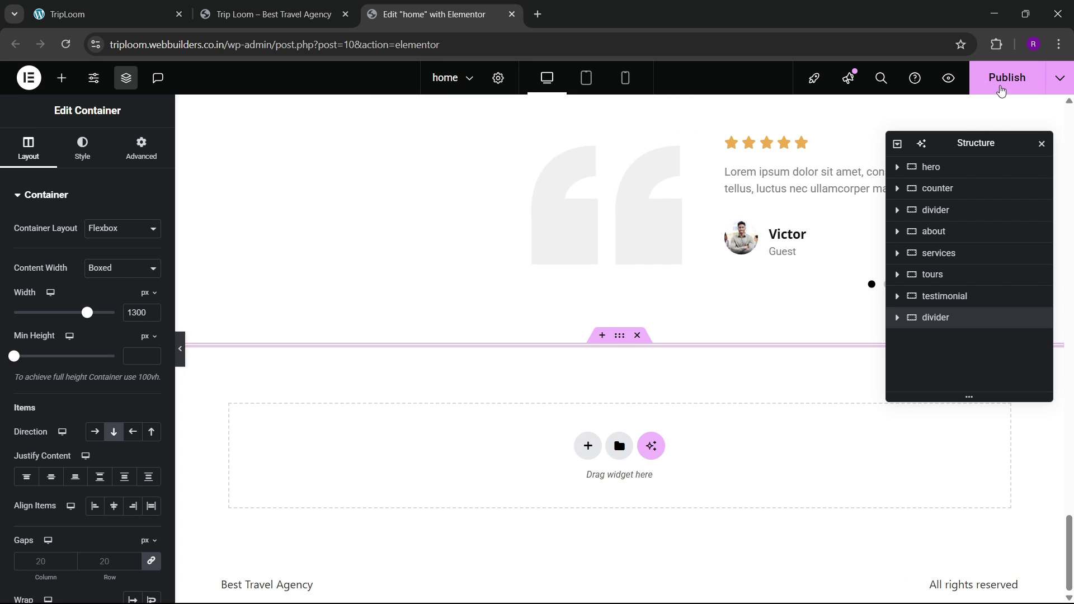
click(1000, 86)
click(123, 14)
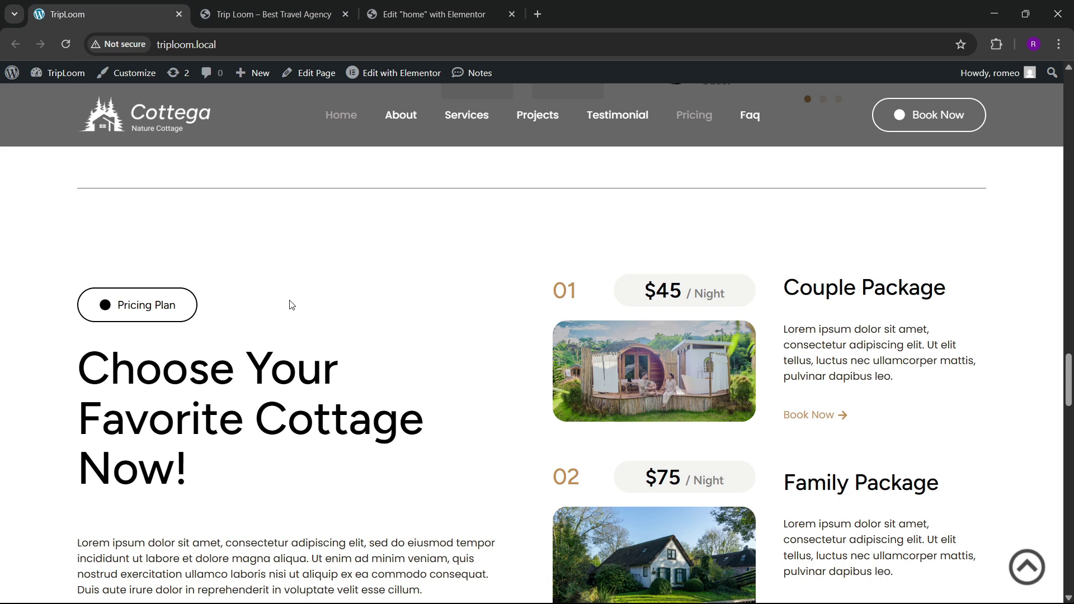
Step: Scroll through the reference site's Couple, Family and Team packages at $45, $75 and $90 per night
scroll(291, 305, down, 3)
scroll(302, 302, up, 2)
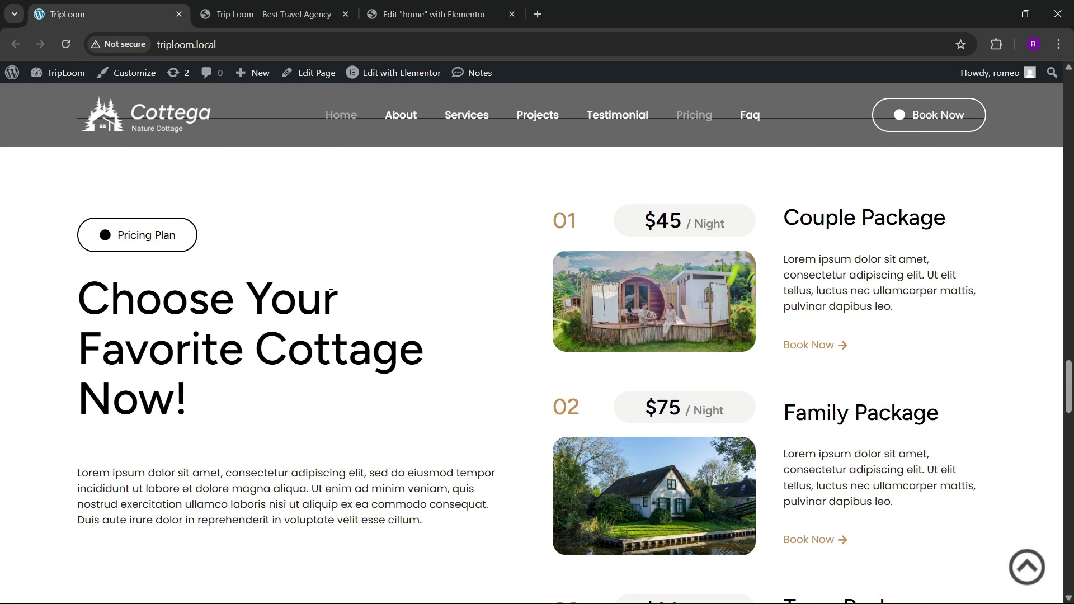
scroll(329, 304, down, 6)
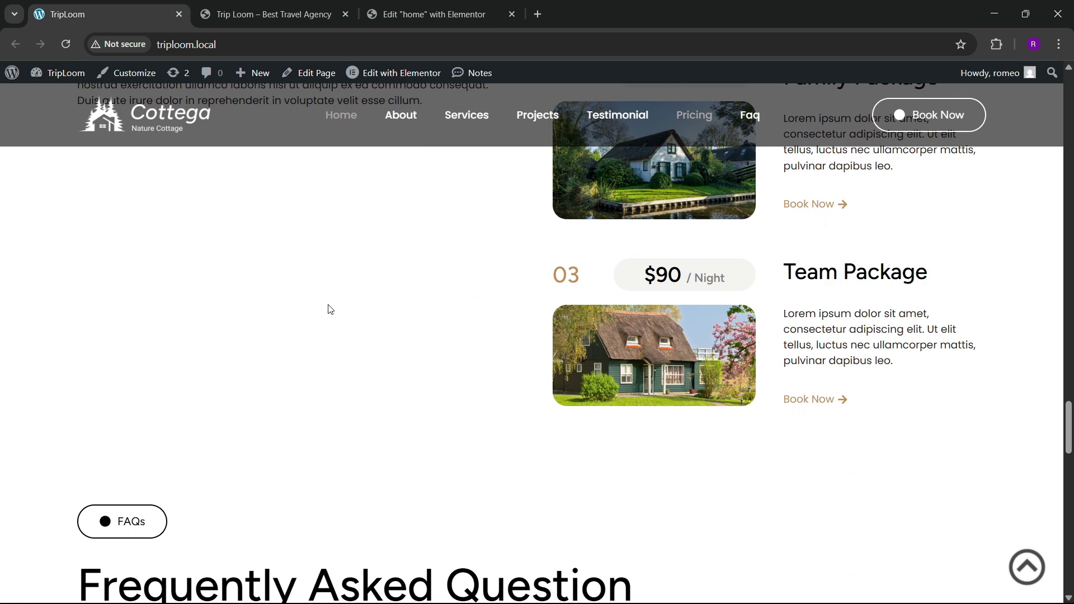
scroll(328, 307, up, 4)
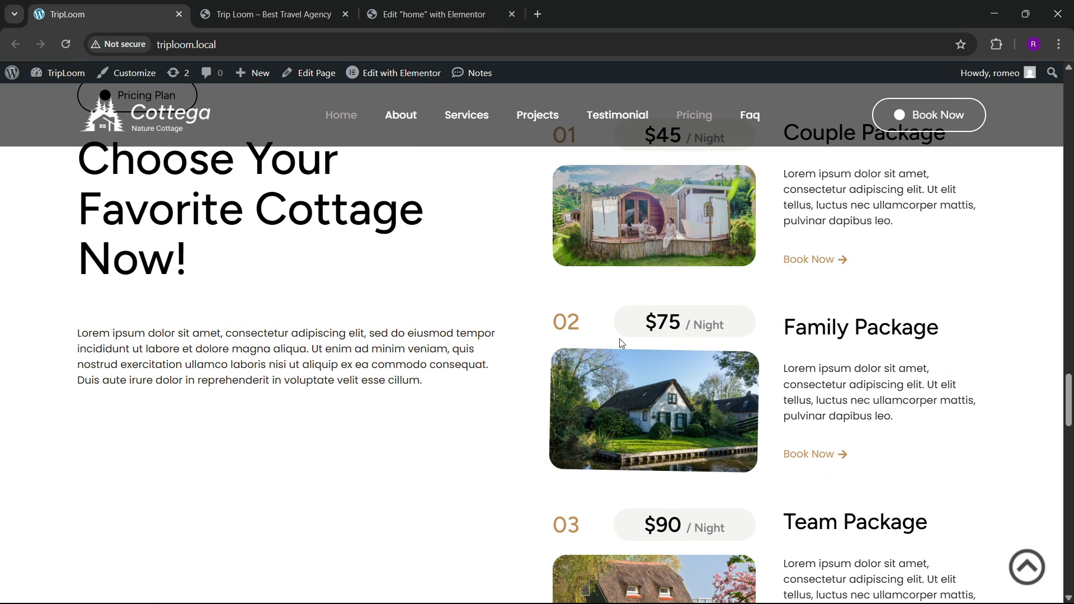
scroll(425, 325, up, 2)
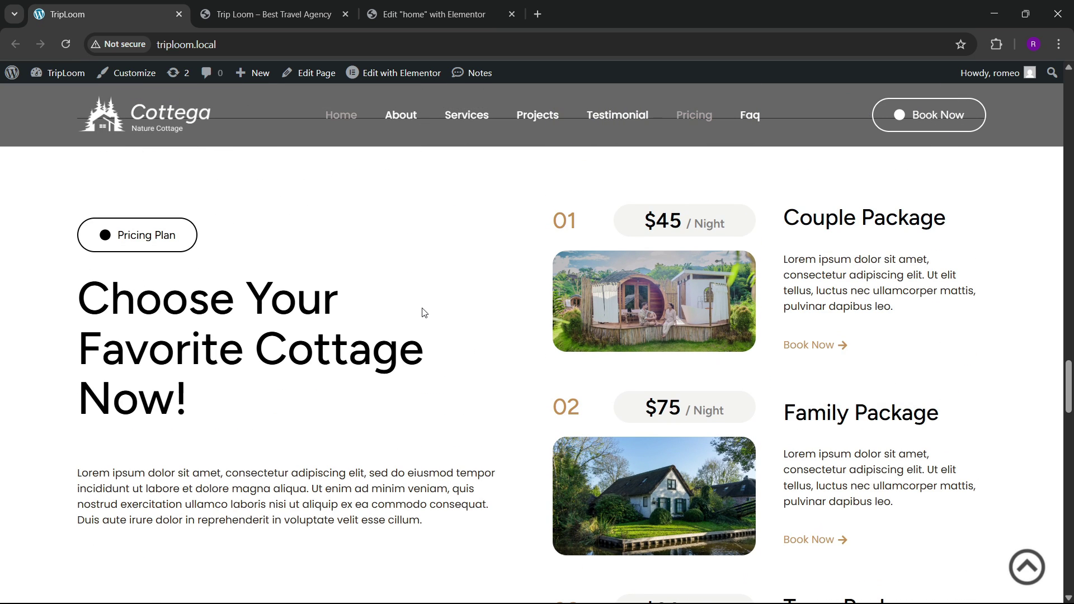
Step: Add a new two-column flexbox container for pricing at the bottom of the home page
click(405, 12)
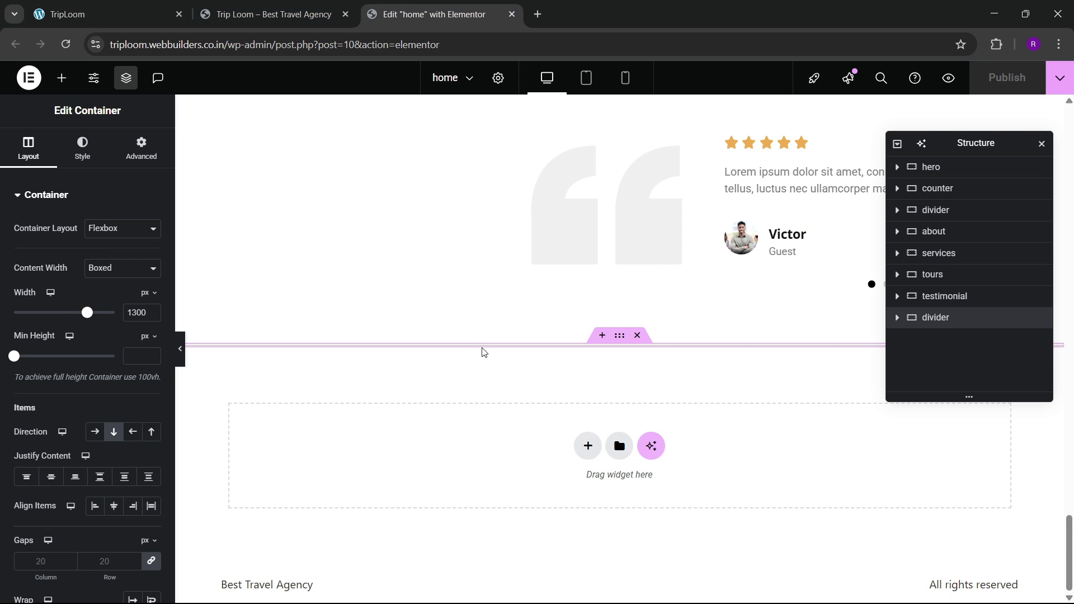
click(586, 447)
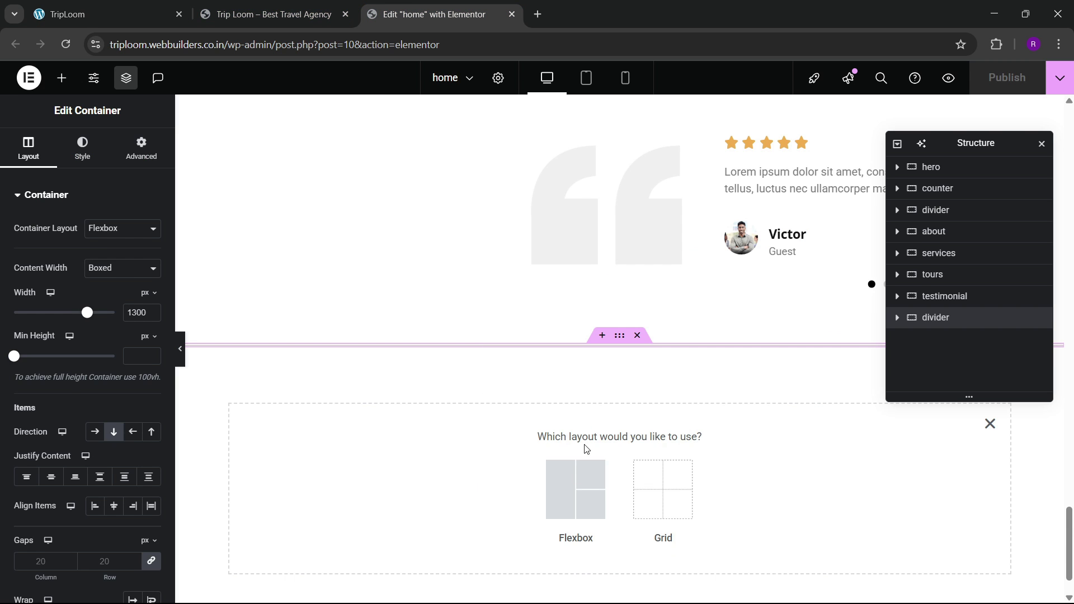
click(573, 489)
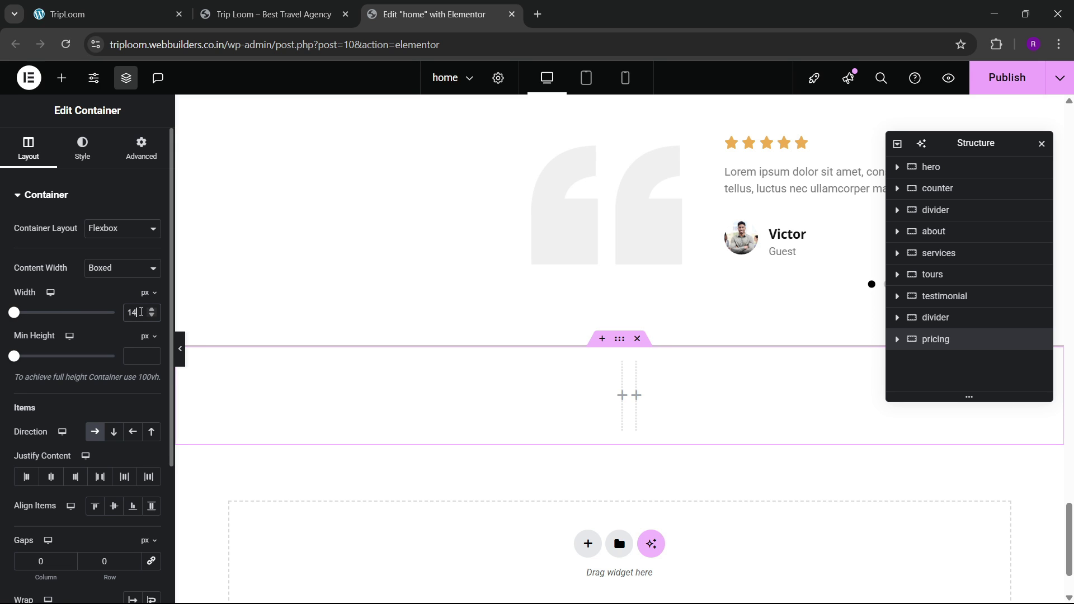
scroll(481, 313, up, 5)
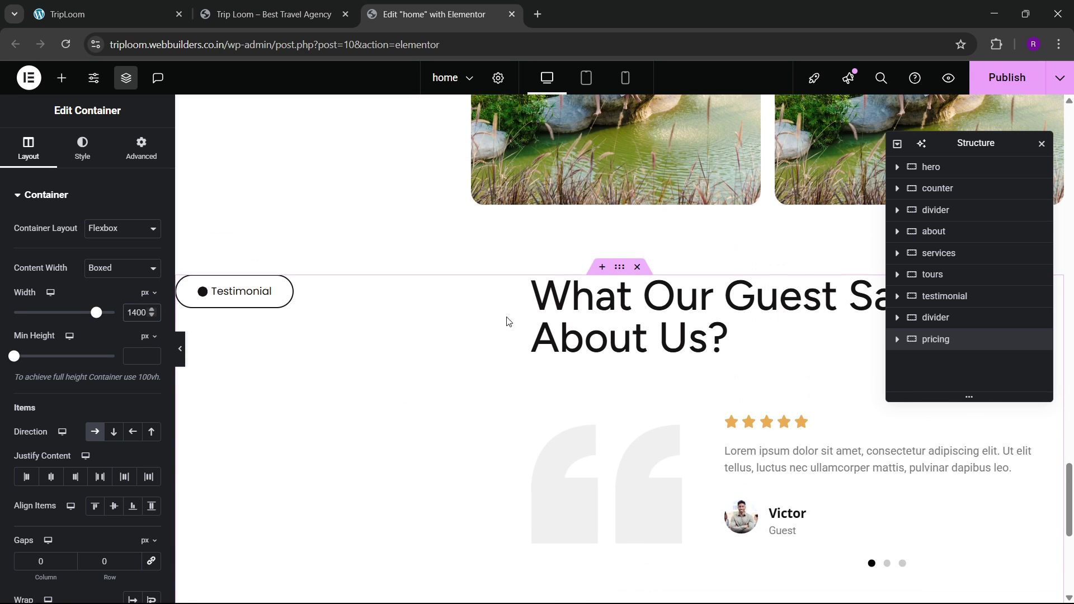
click(615, 272)
scroll(640, 438, down, 7)
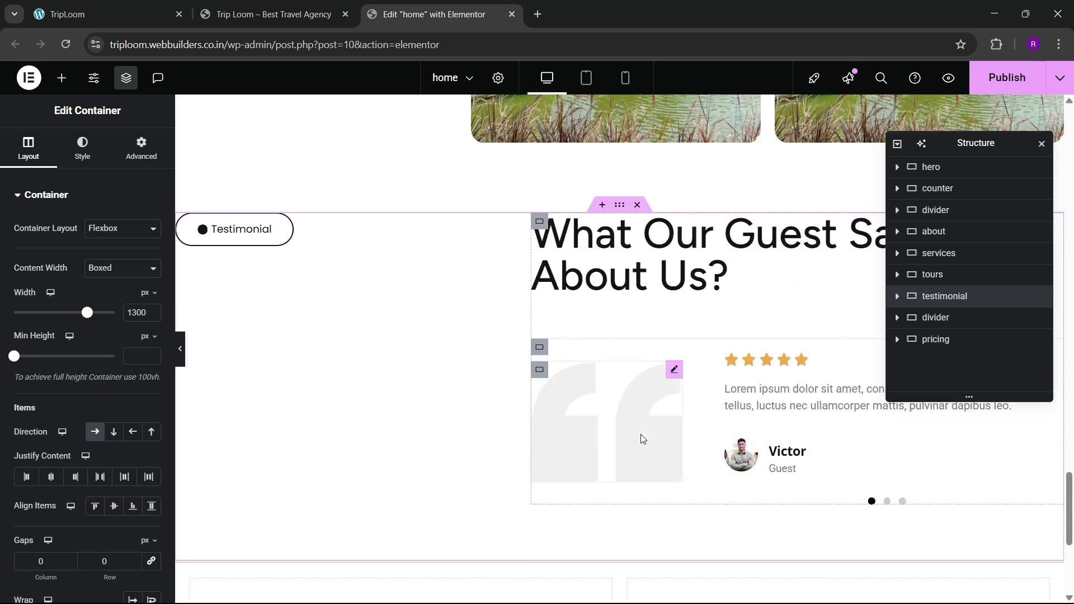
click(288, 295)
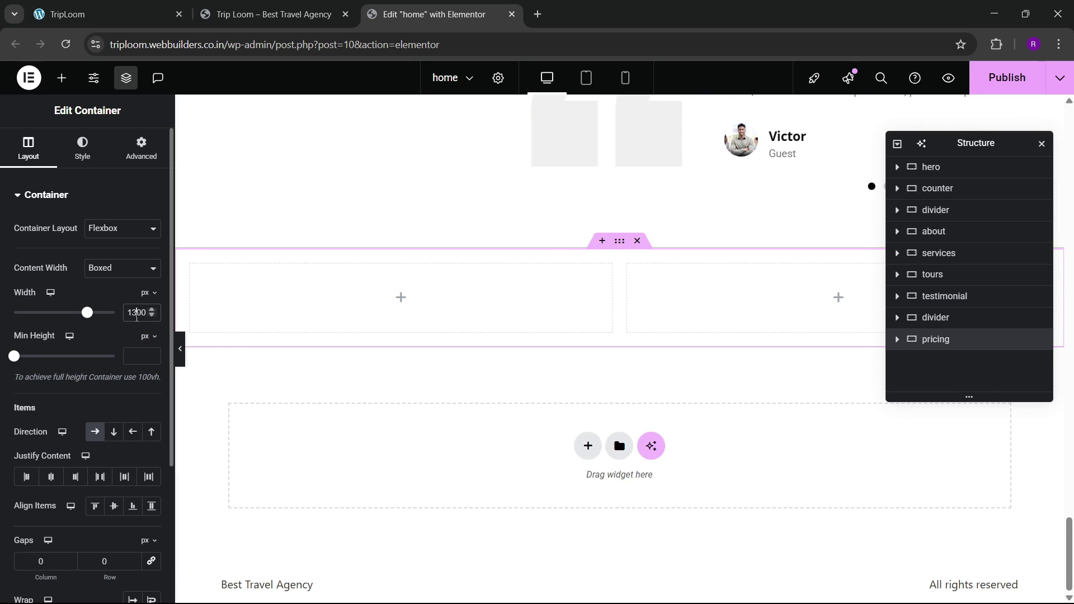
Step: Set the pricing container's padding to 100 px top and bottom
click(137, 163)
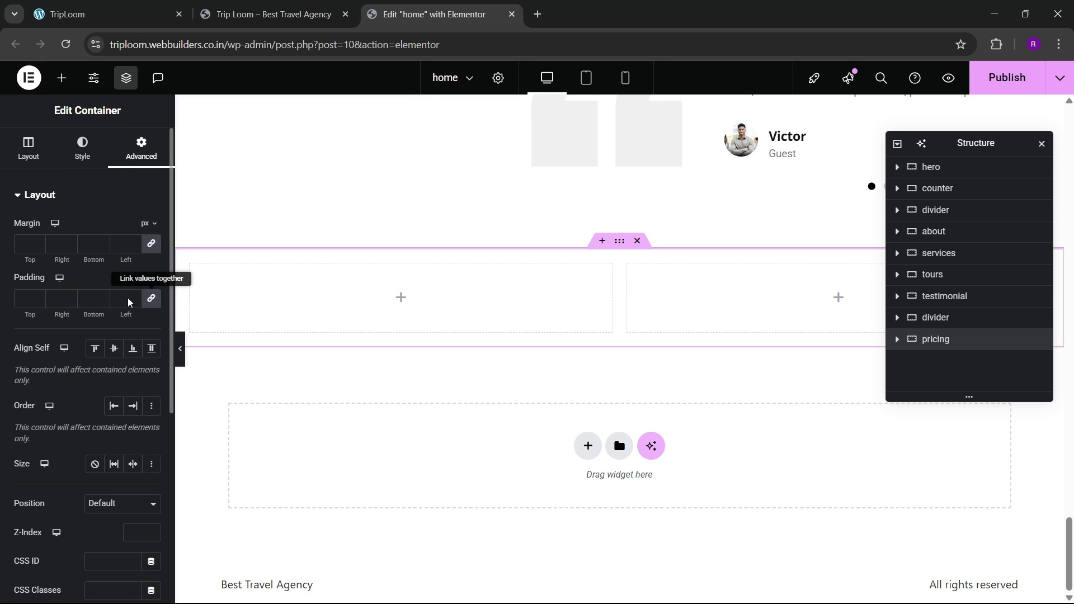
click(21, 299)
text(0)
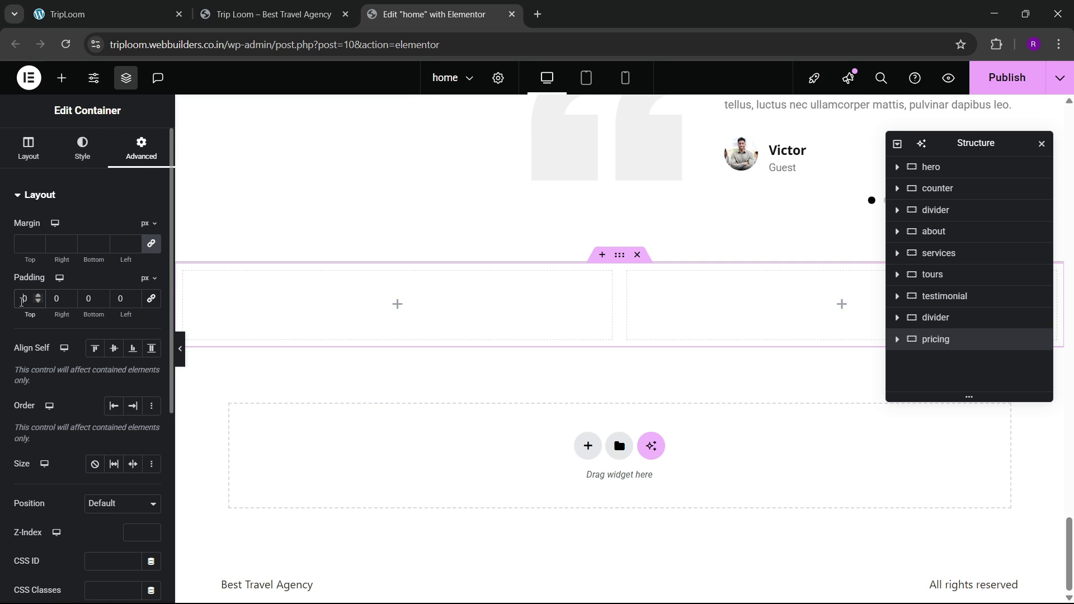
text(0)
key(Tab)
key(Tab)
text(100)
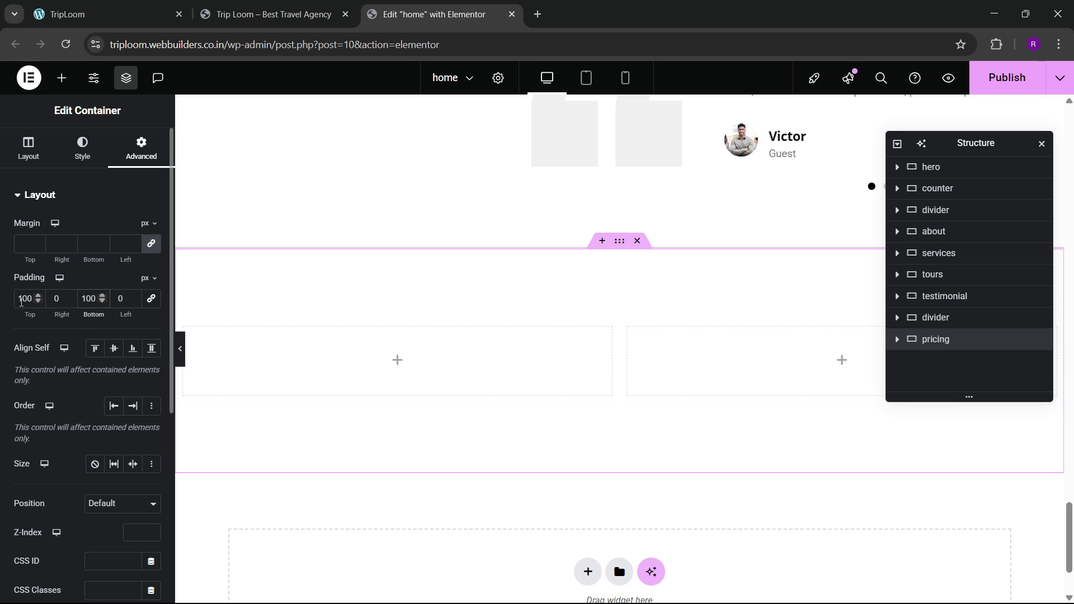
Step: Expand pricing in Structure and check the spacing of both child columns
click(896, 340)
click(948, 359)
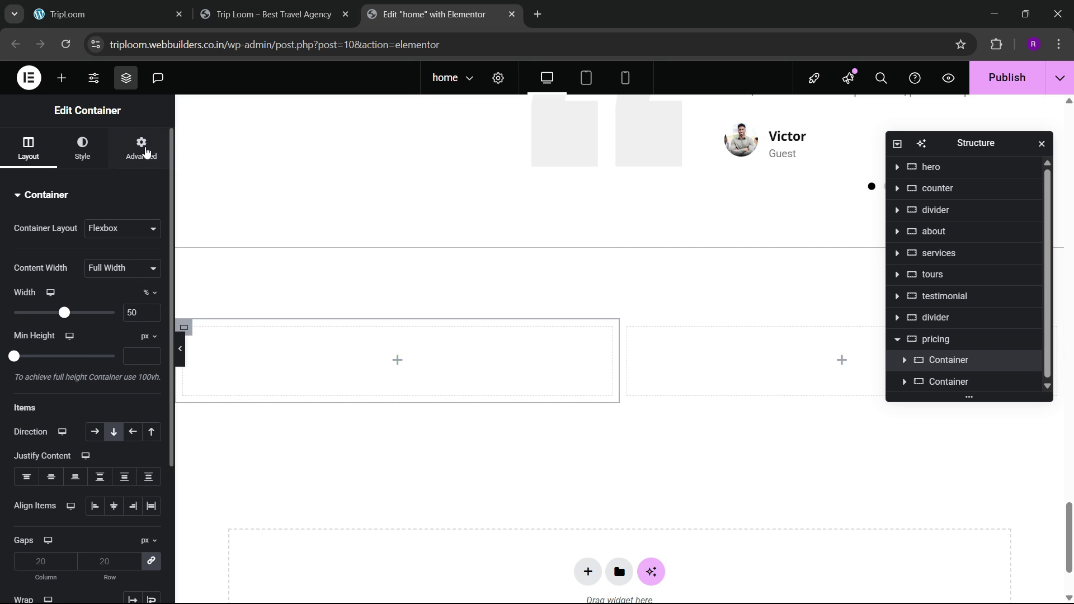
click(141, 148)
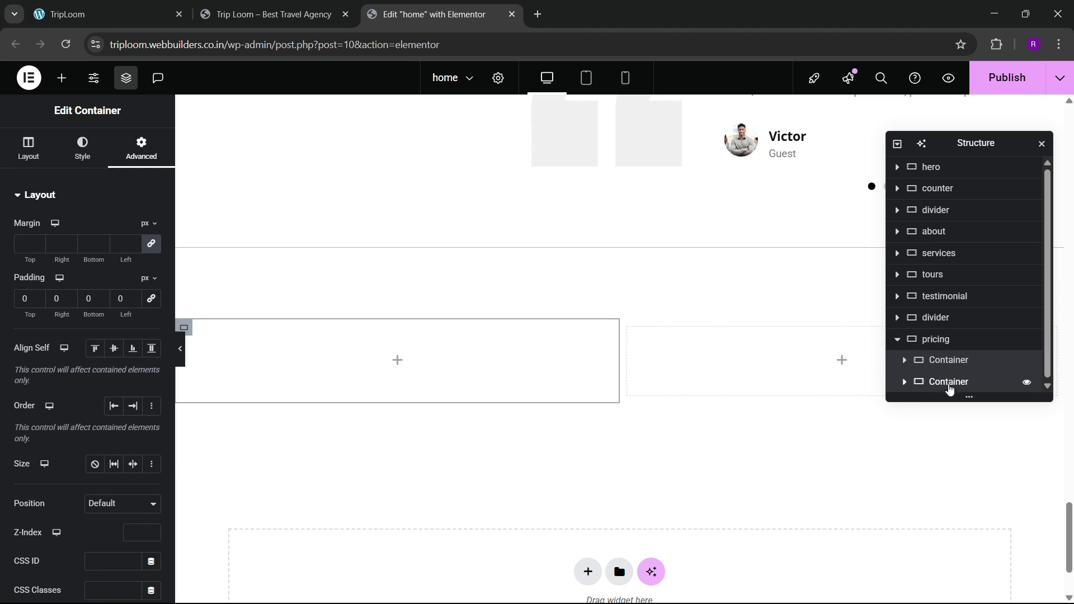
click(895, 384)
click(141, 148)
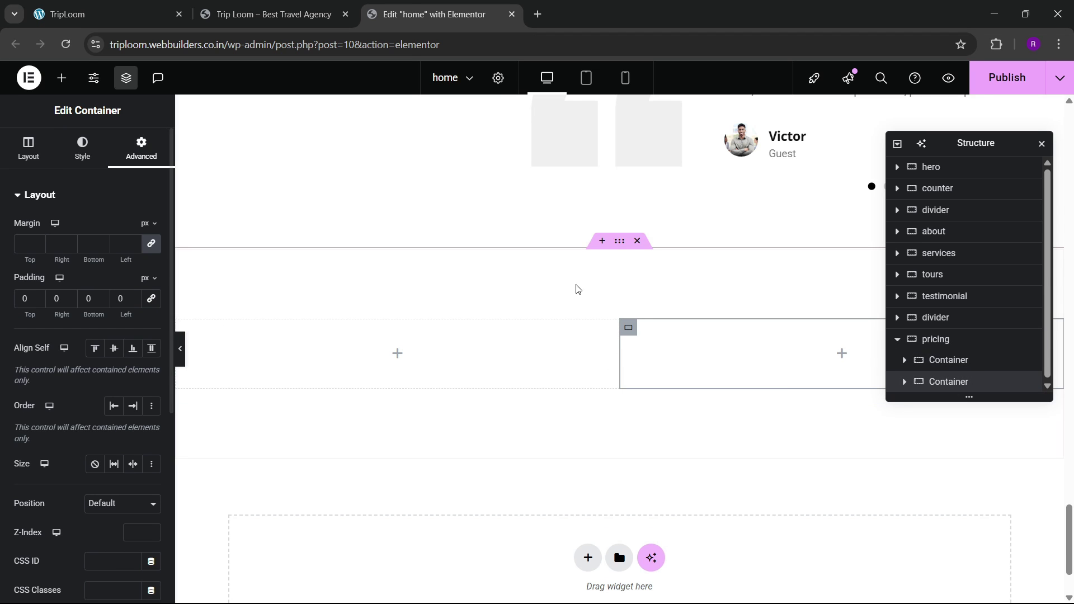
click(298, 7)
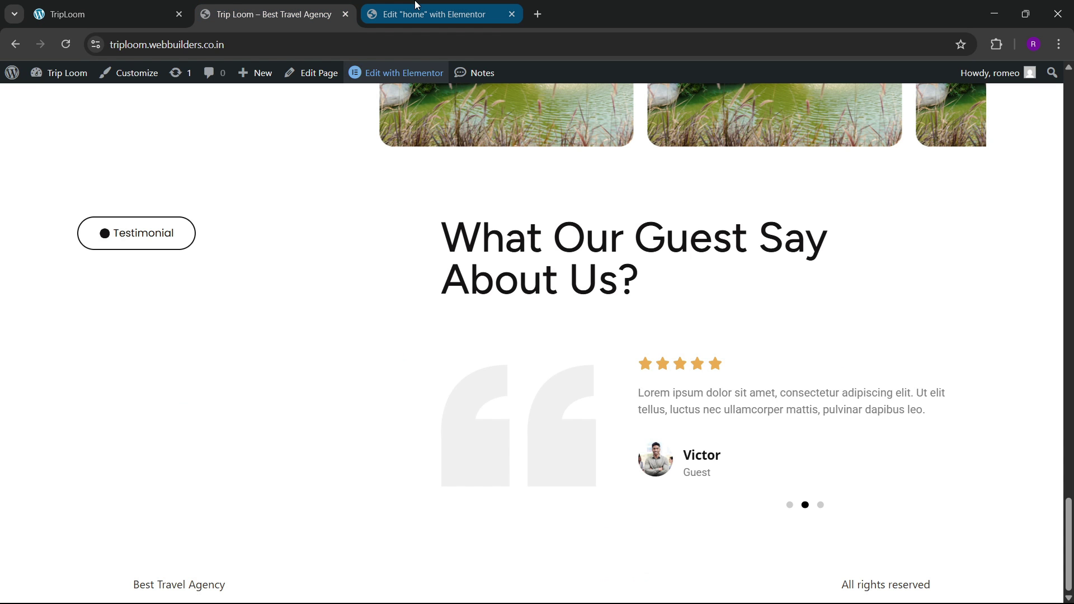
Step: Copy the Testimonial button and paste it into the empty left pricing column
click(84, 14)
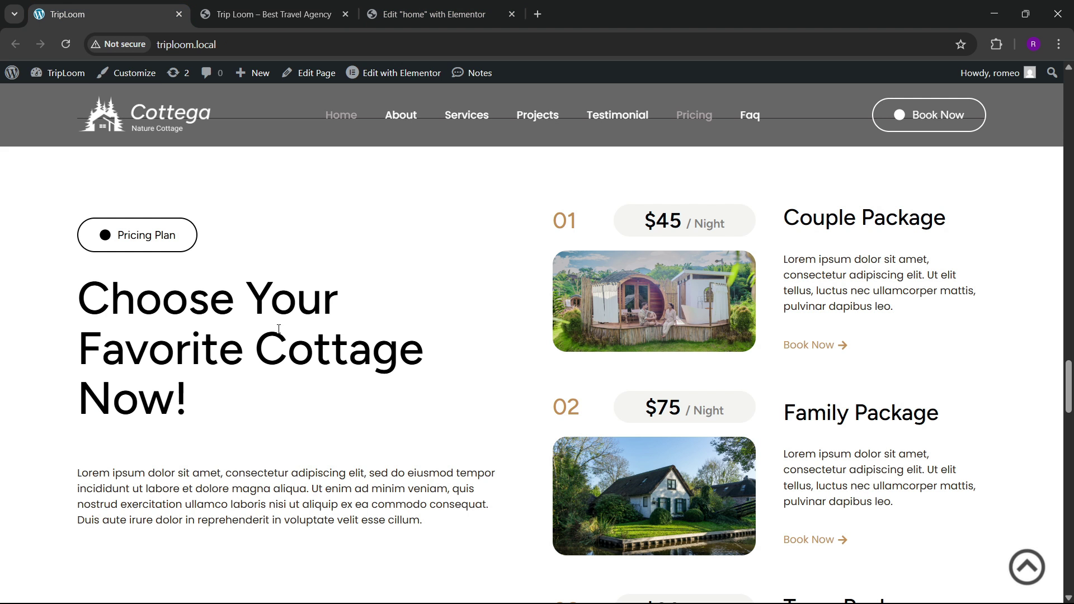
click(376, 15)
scroll(565, 295, up, 8)
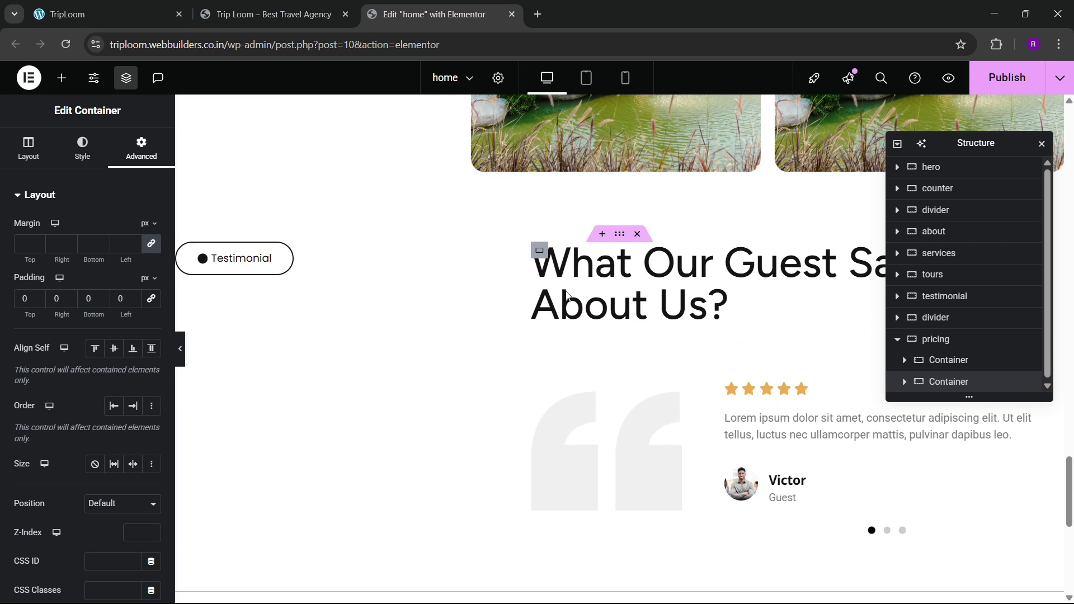
right_click(235, 402)
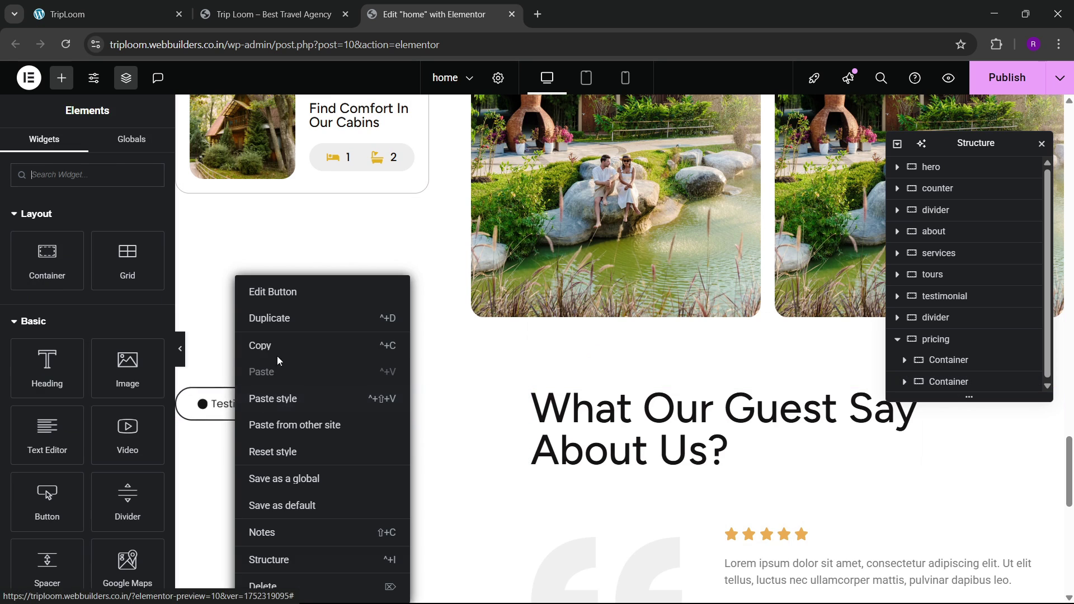
click(277, 347)
scroll(343, 383, down, 10)
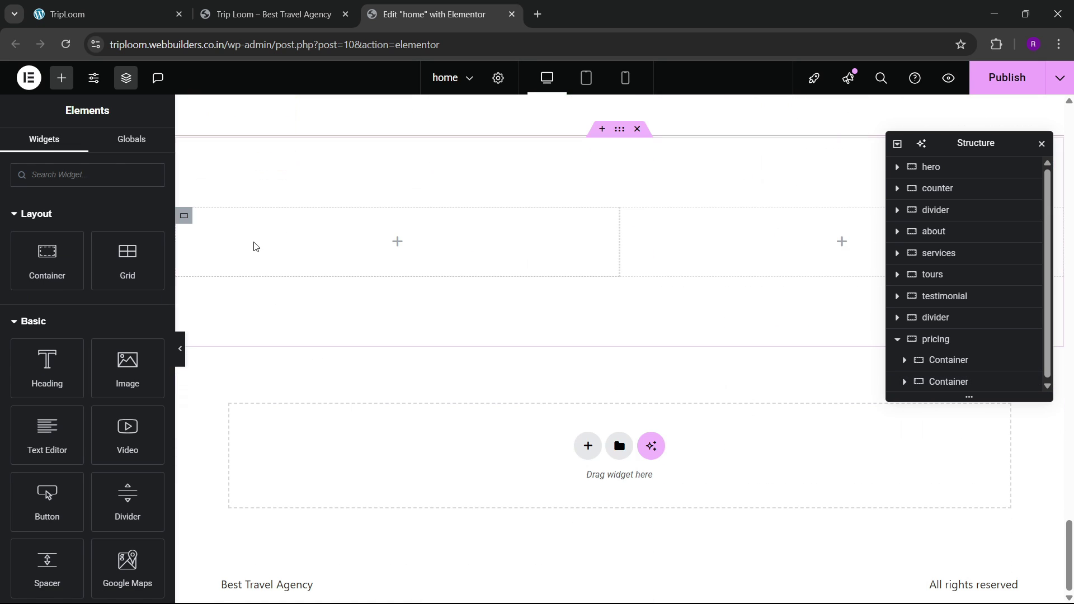
right_click(254, 244)
click(301, 345)
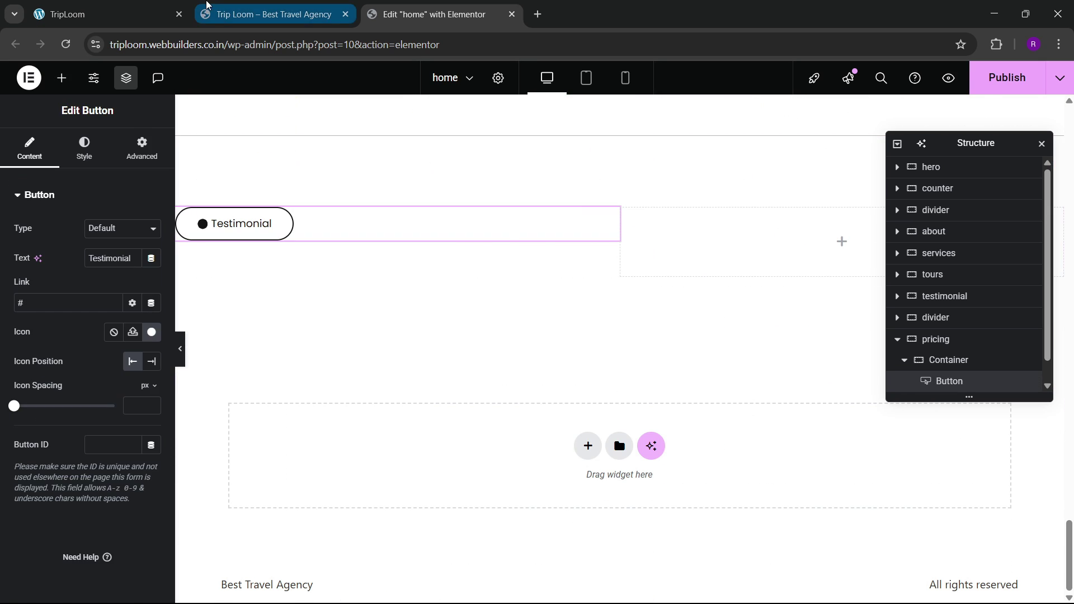
Step: Copy the 'What Our Guest Say About Us?' heading and paste it below the button
click(156, 7)
click(425, 14)
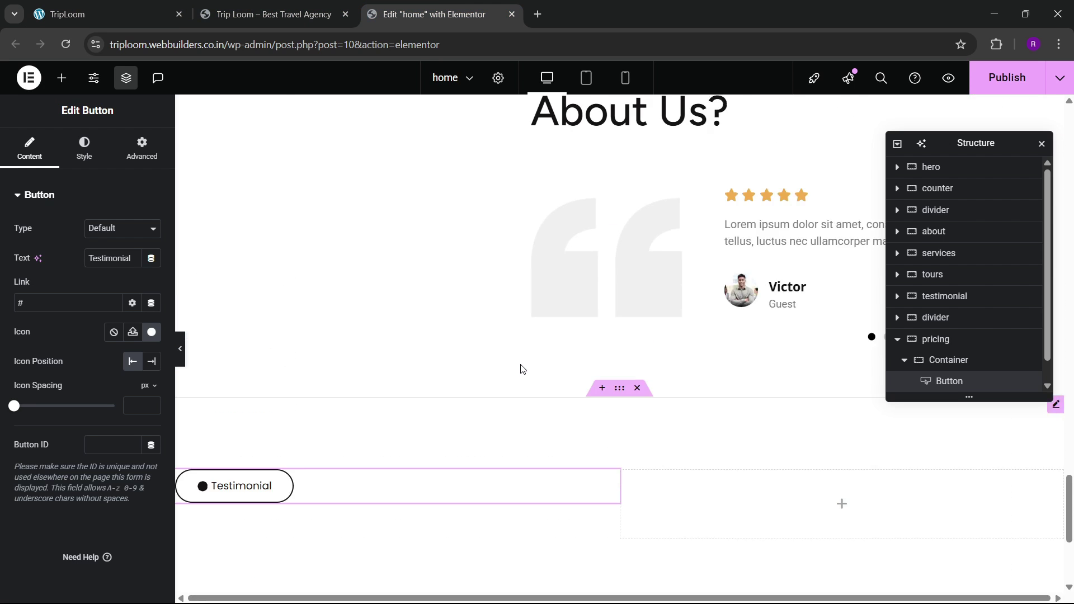
right_click(618, 341)
click(619, 355)
scroll(355, 371, down, 4)
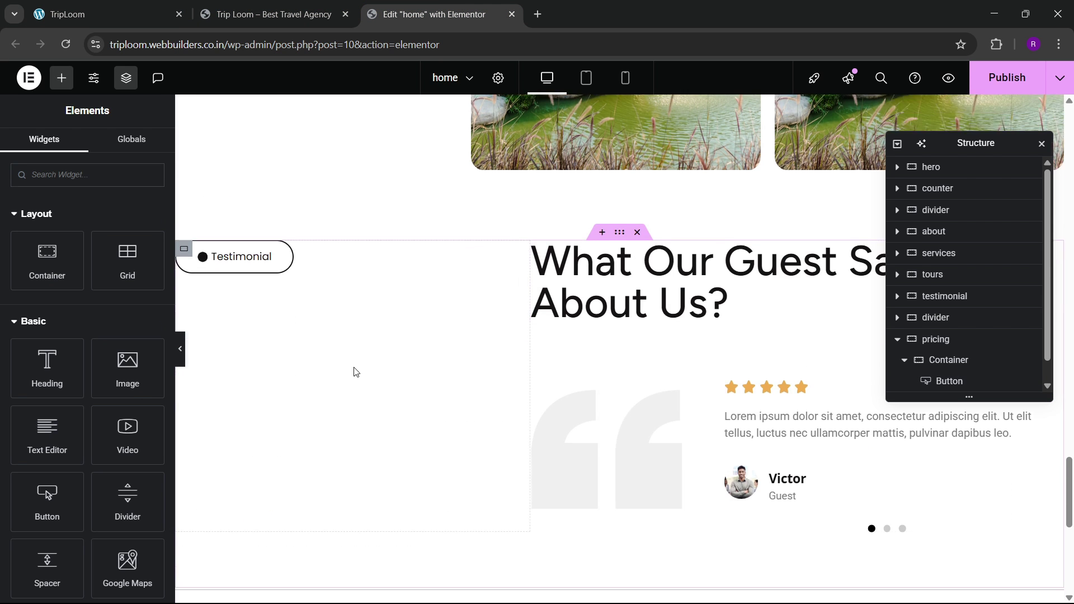
scroll(290, 383, down, 4)
right_click(272, 302)
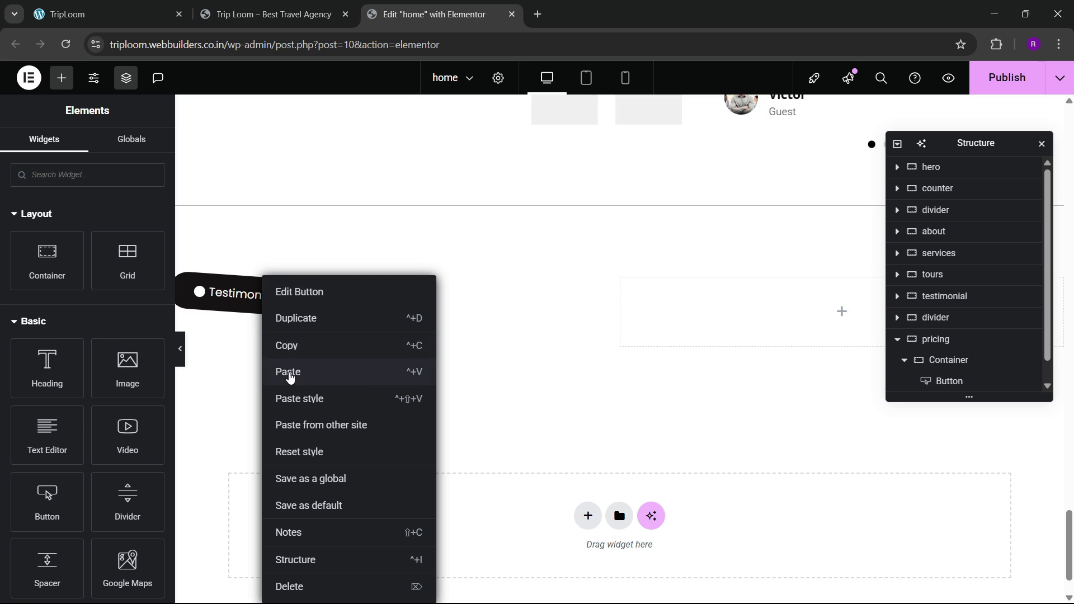
click(288, 372)
click(170, 8)
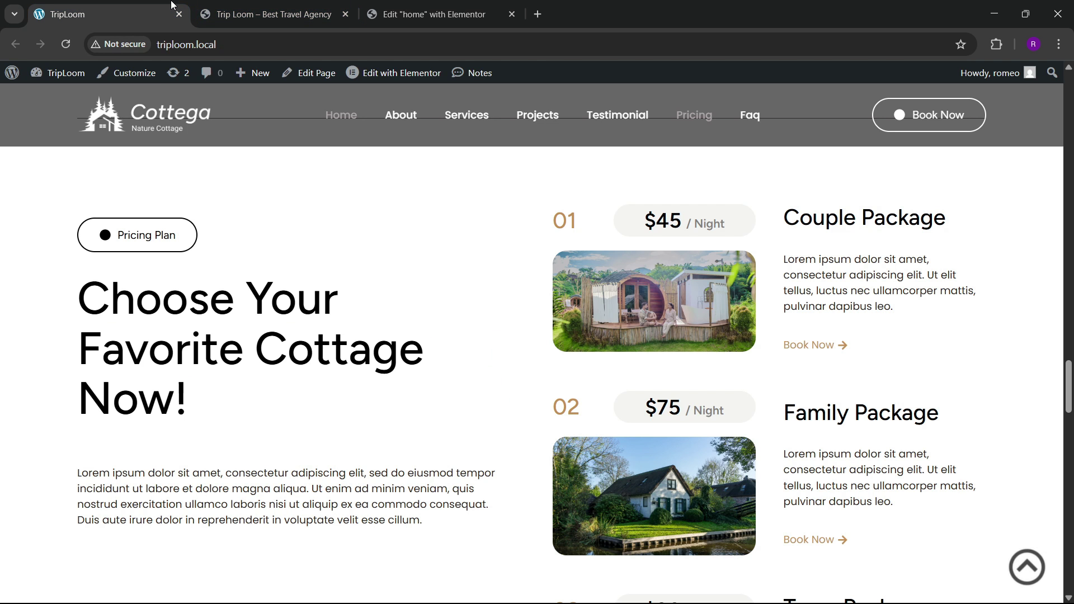
click(442, 13)
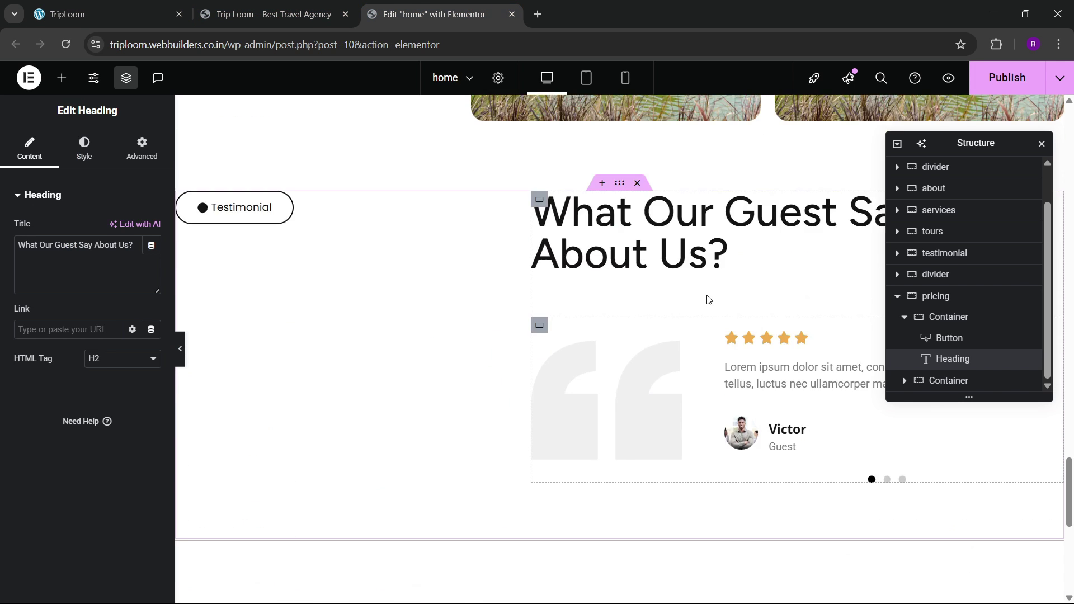
Step: Copy the about section's paragraph and paste it below the pricing heading
scroll(456, 297, up, 10)
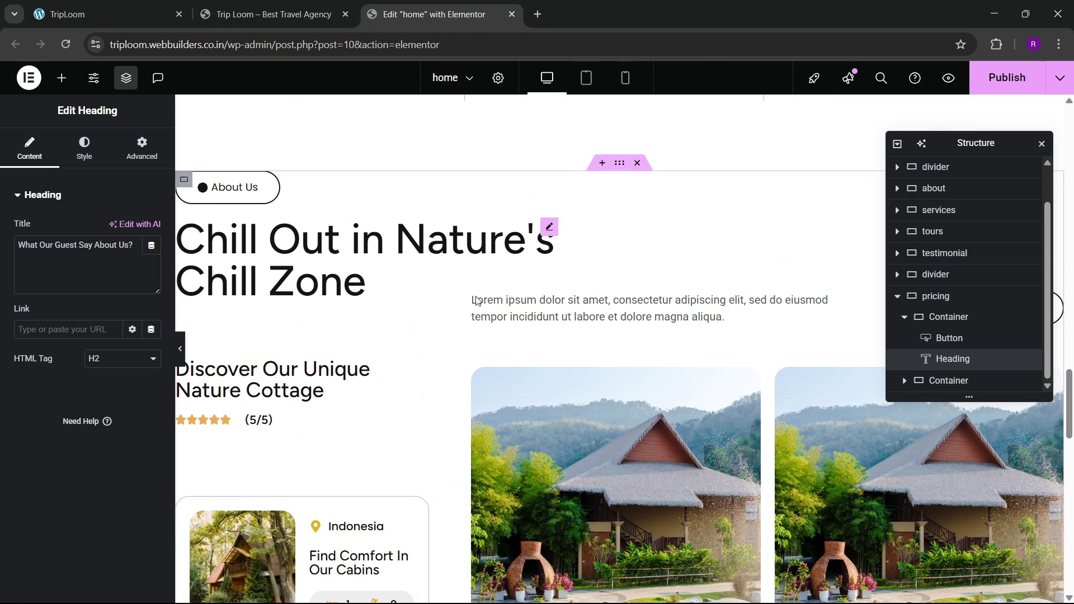
right_click(535, 323)
click(555, 345)
scroll(314, 331, down, 10)
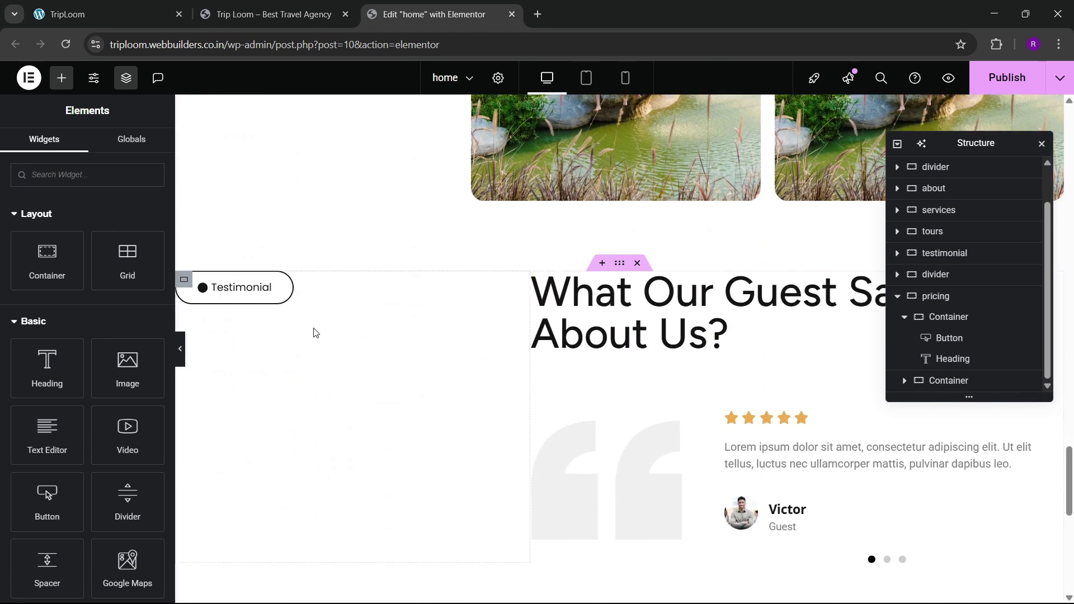
right_click(270, 257)
click(333, 349)
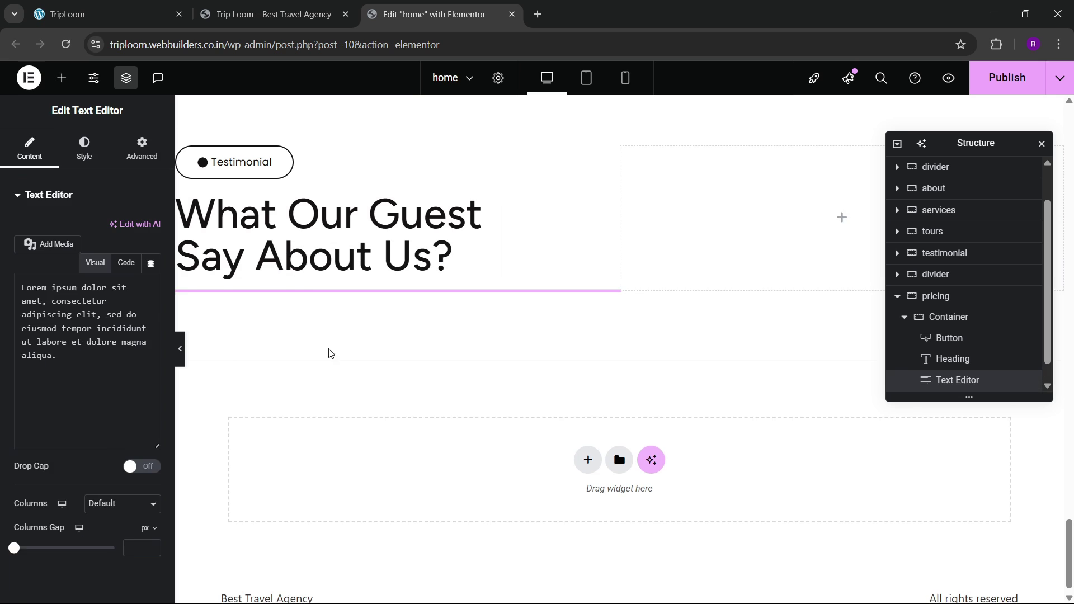
Step: Replace the pasted text with the reference site's longer Lorem ipsum intro paragraph
click(122, 5)
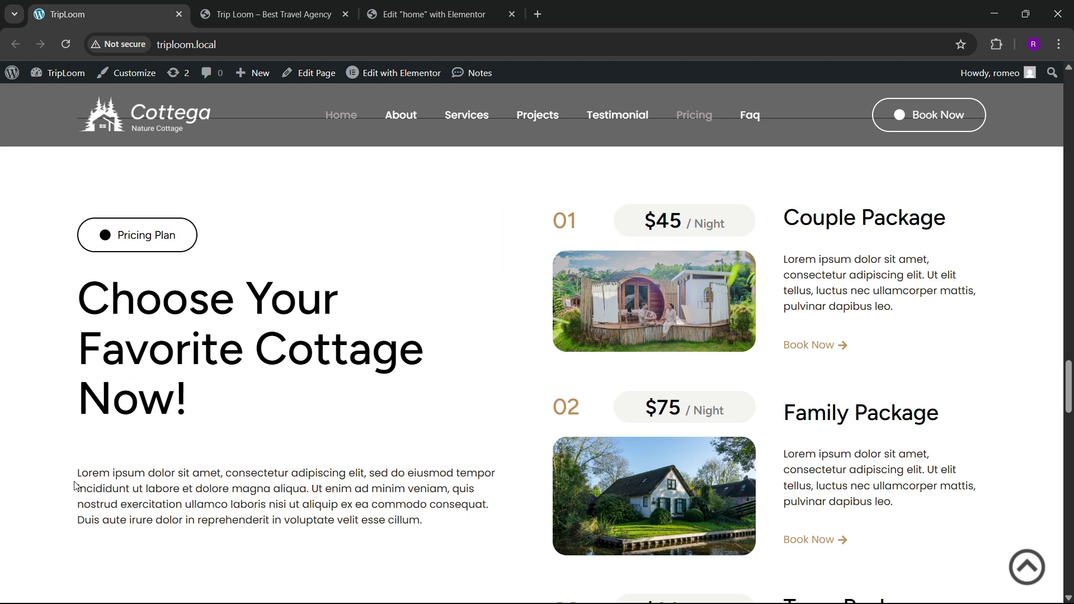
drag(75, 486, 432, 526)
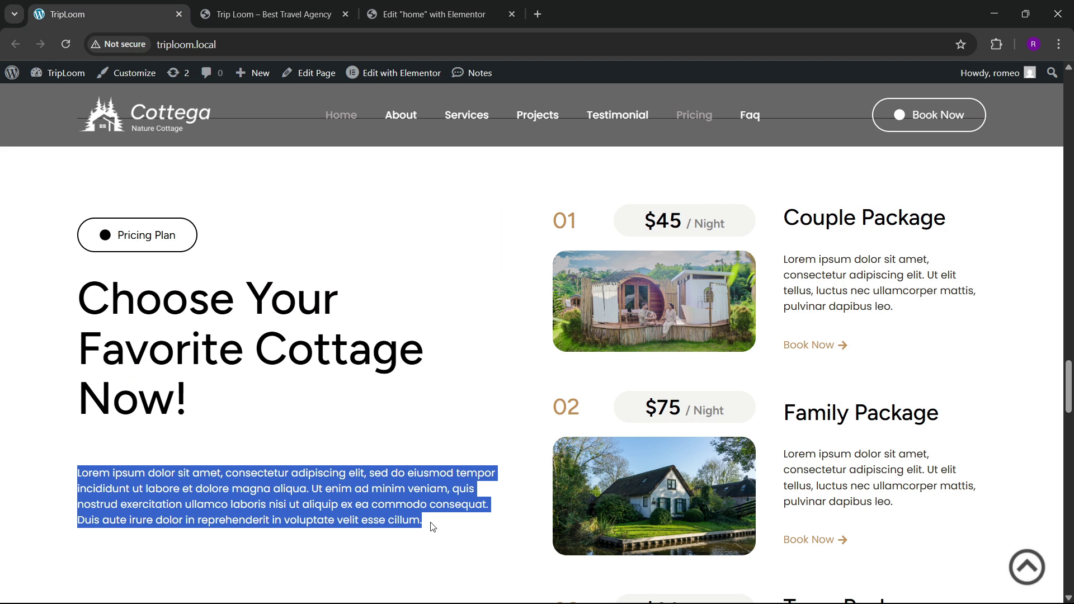
click(394, 7)
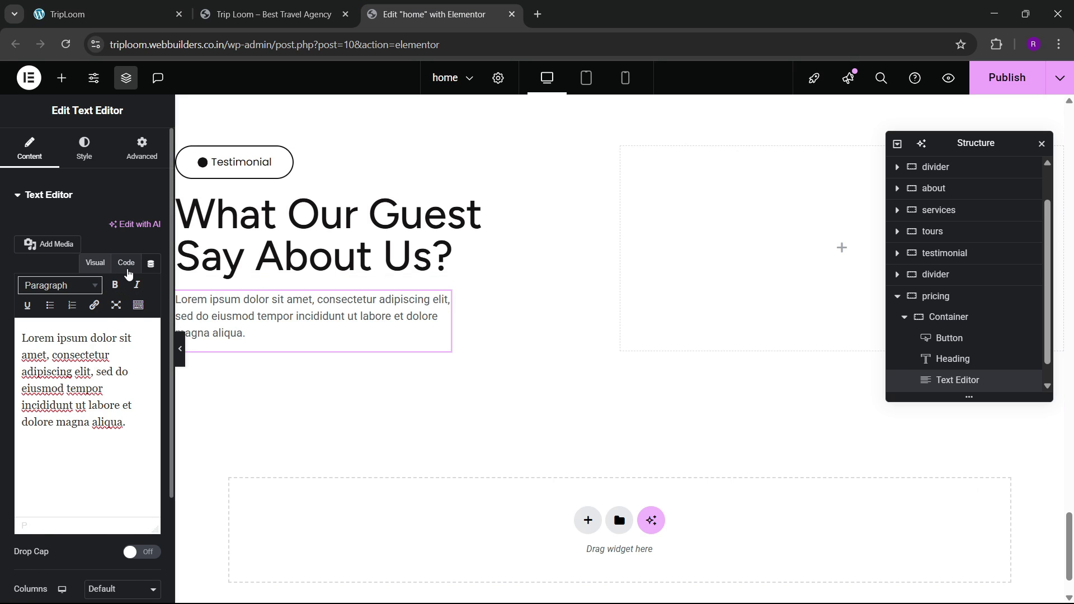
click(126, 263)
triple_click(120, 385)
key(ctrl+v)
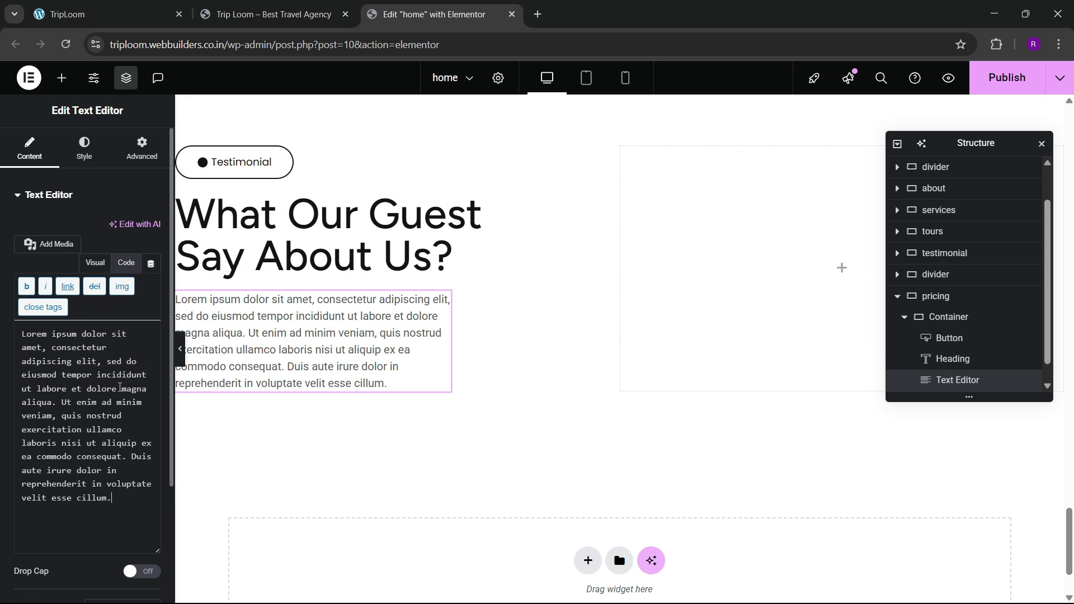
Step: Set the paragraph's width to Full Width (100%) and compare with the reference site
click(140, 152)
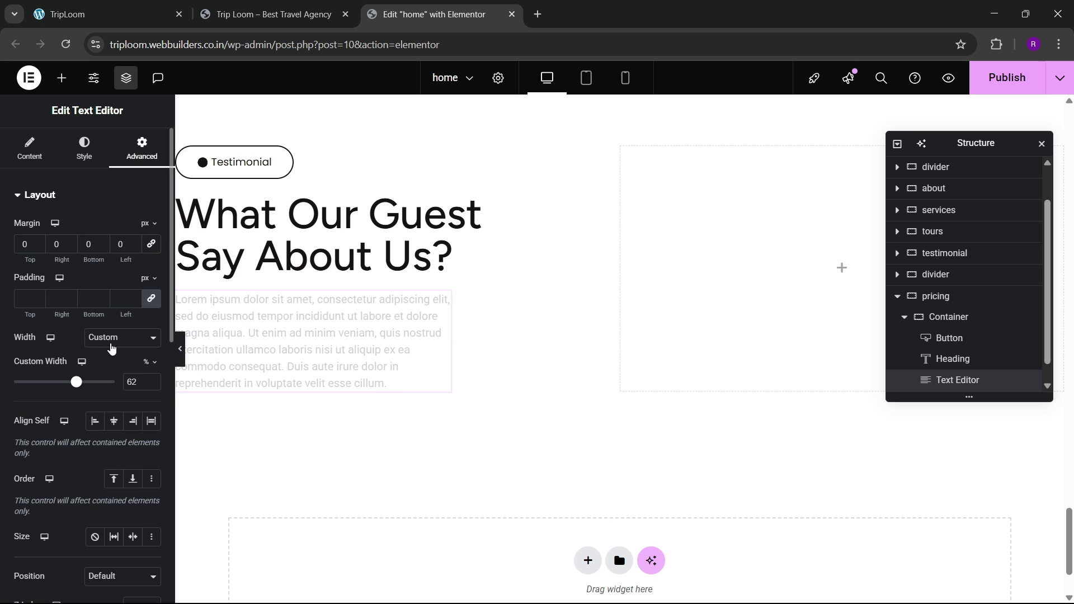
click(111, 348)
click(112, 369)
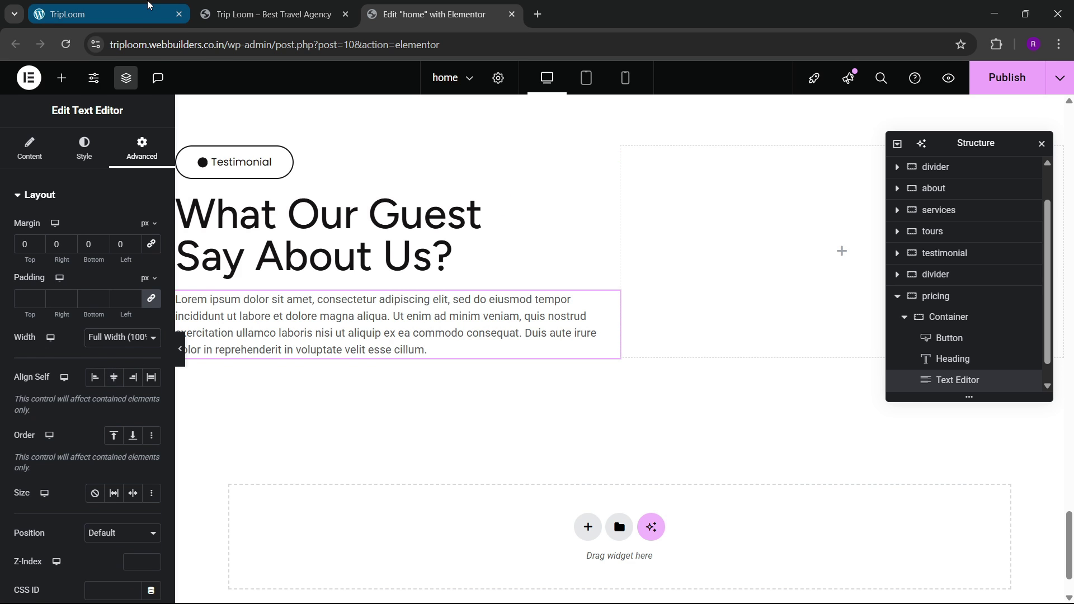
click(149, 7)
scroll(431, 347, up, 3)
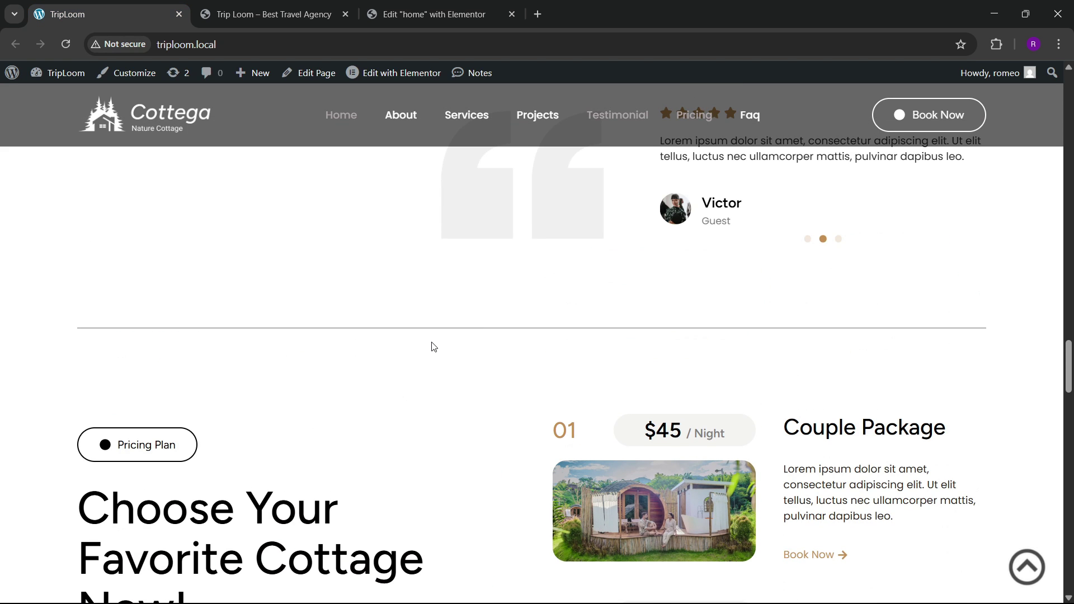
scroll(431, 347, down, 5)
scroll(431, 344, up, 1)
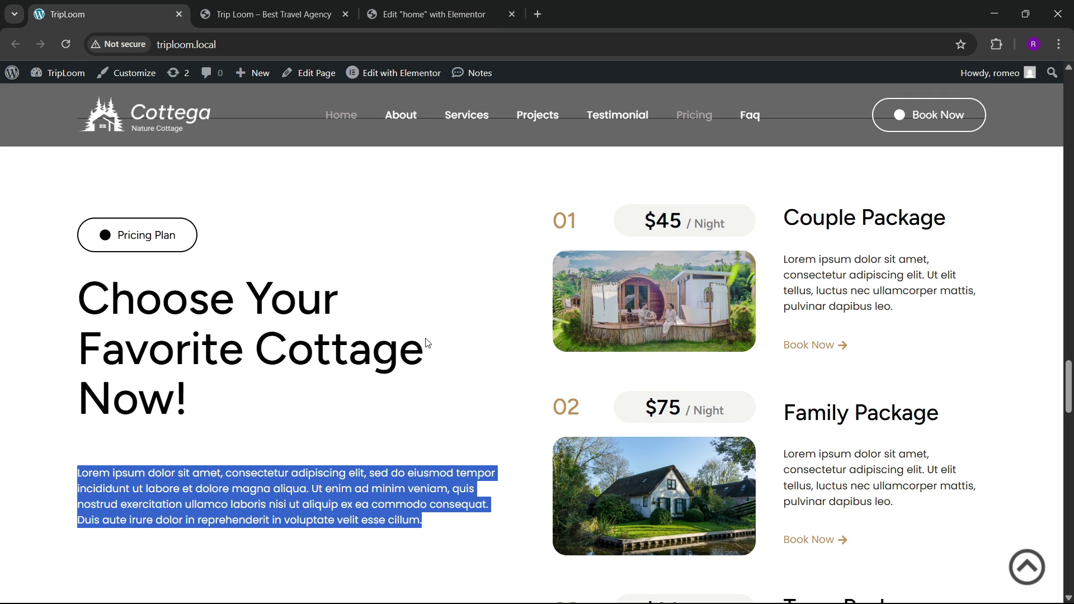
click(425, 310)
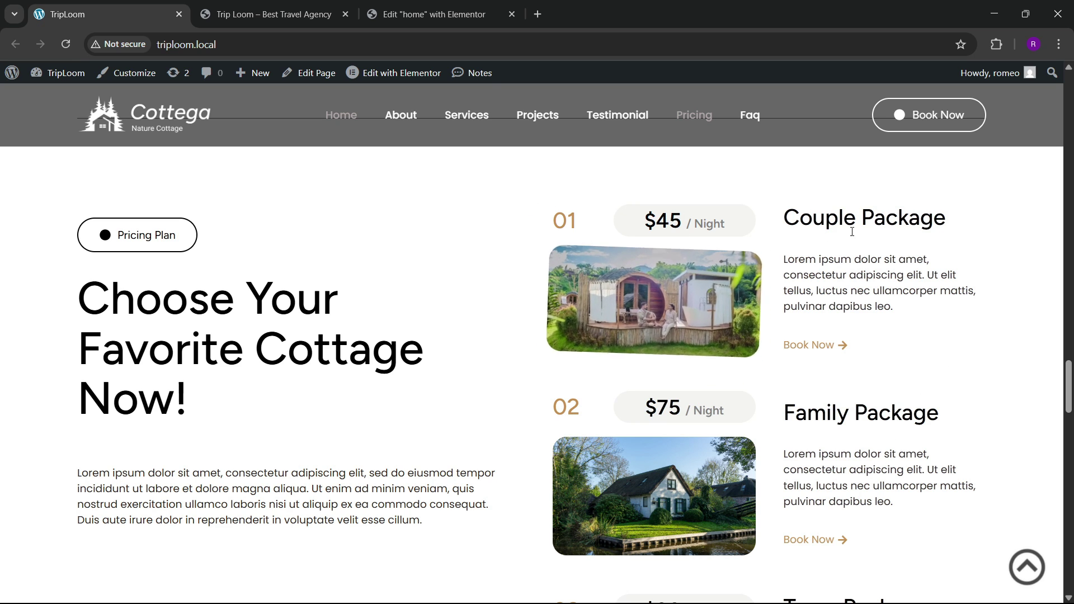
click(458, 6)
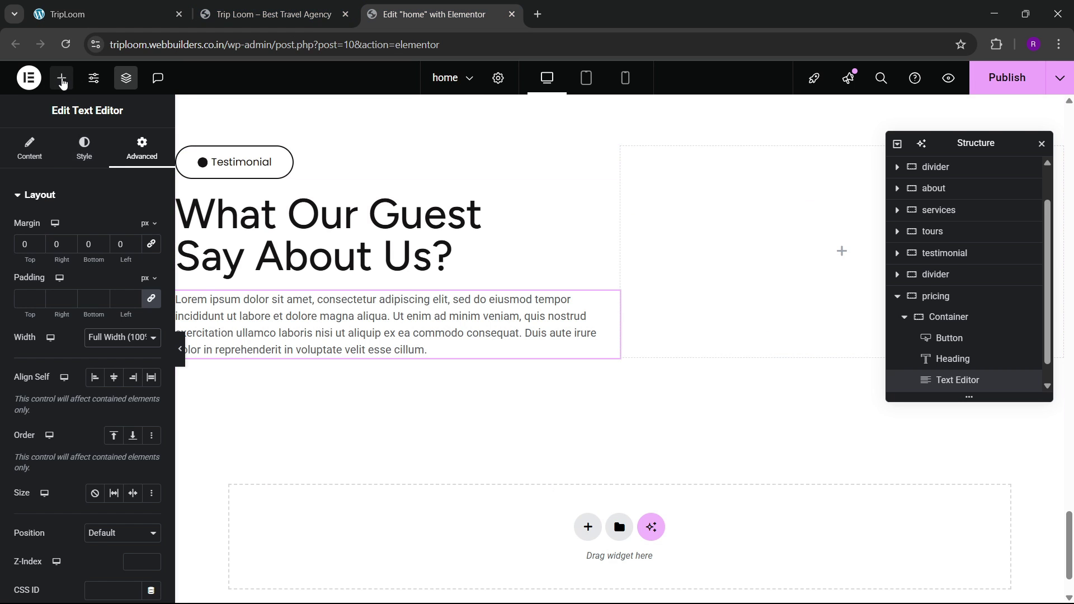
Step: Add a container in the right column and name the columns left and right, and the card 1
click(61, 78)
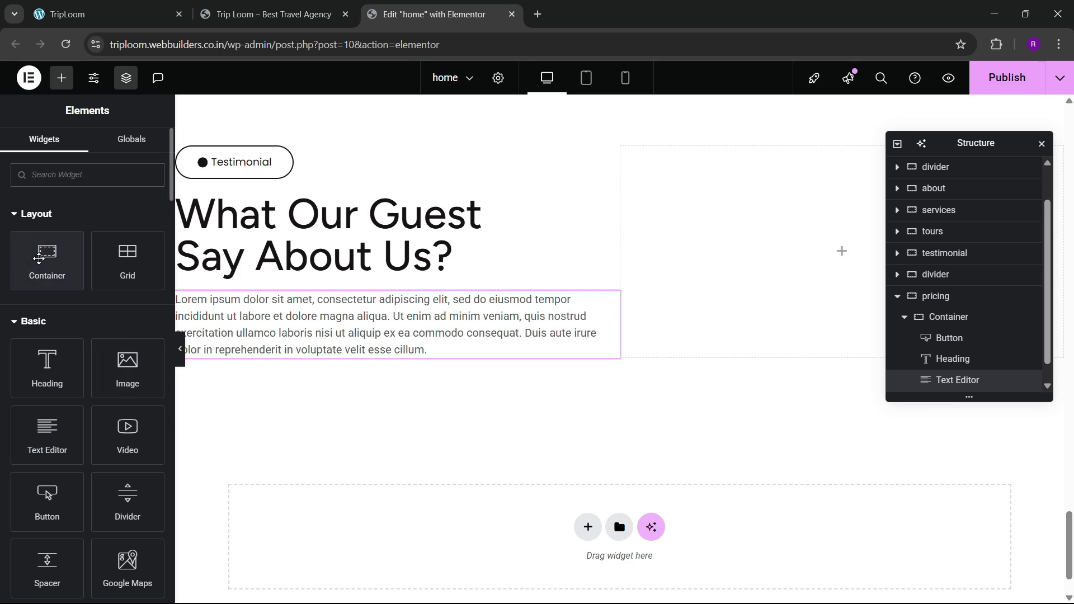
drag(47, 260, 688, 266)
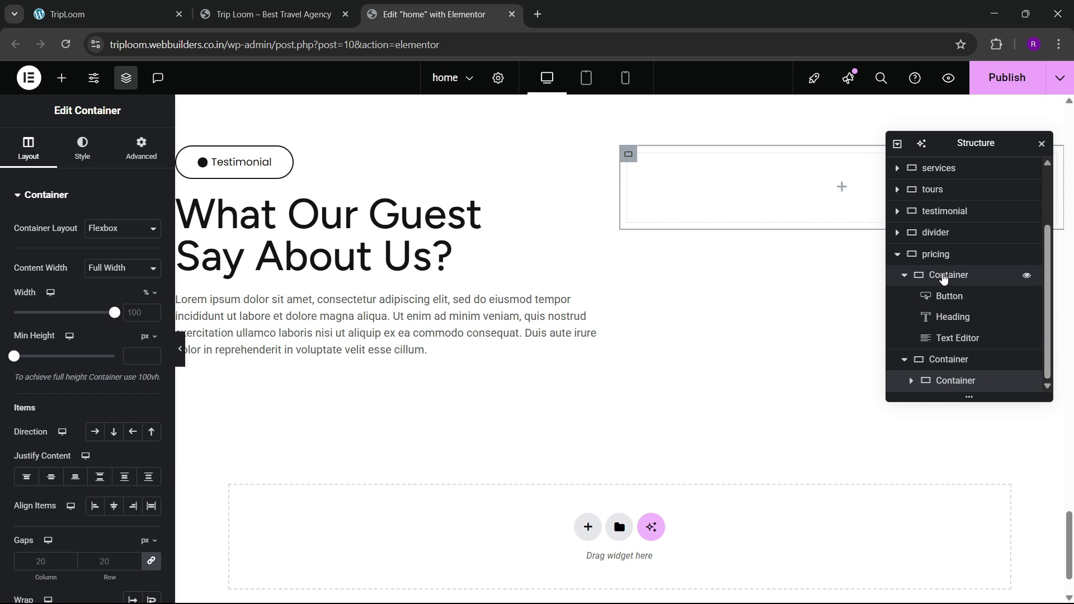
double_click(943, 274)
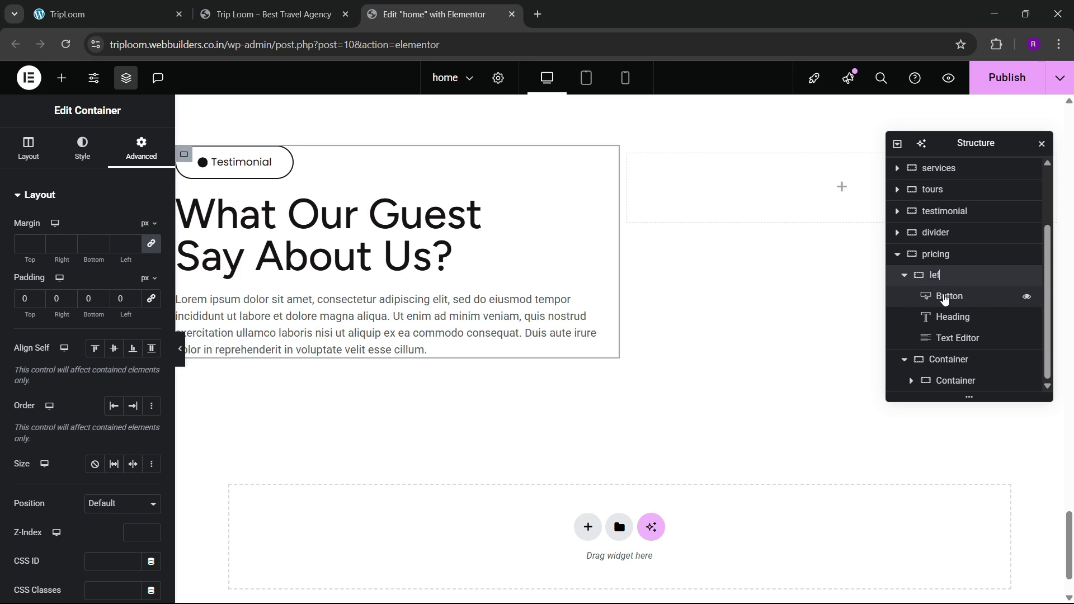
double_click(946, 360)
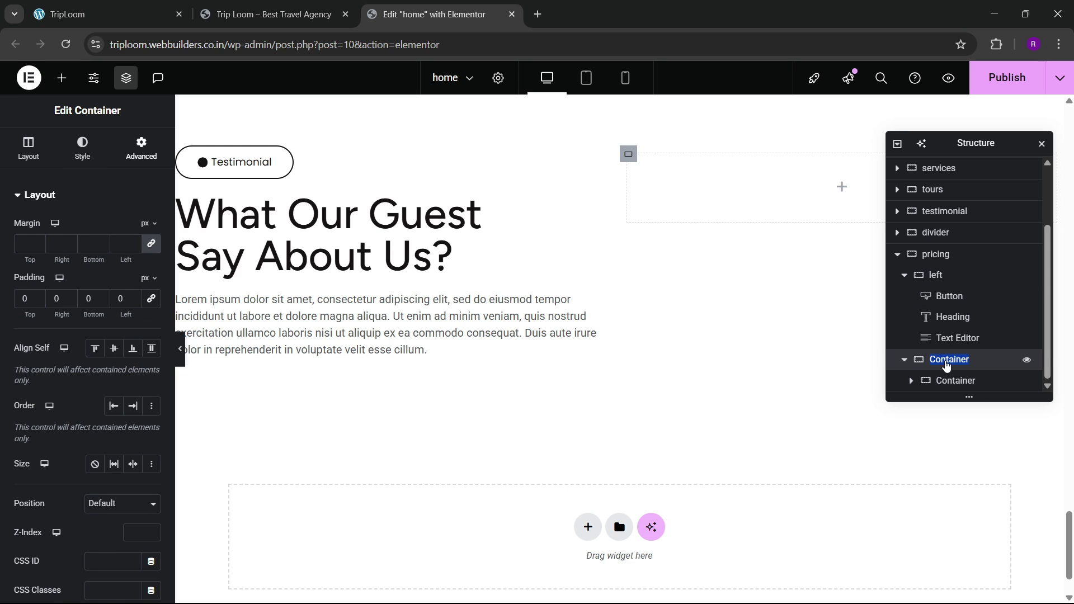
key(Return)
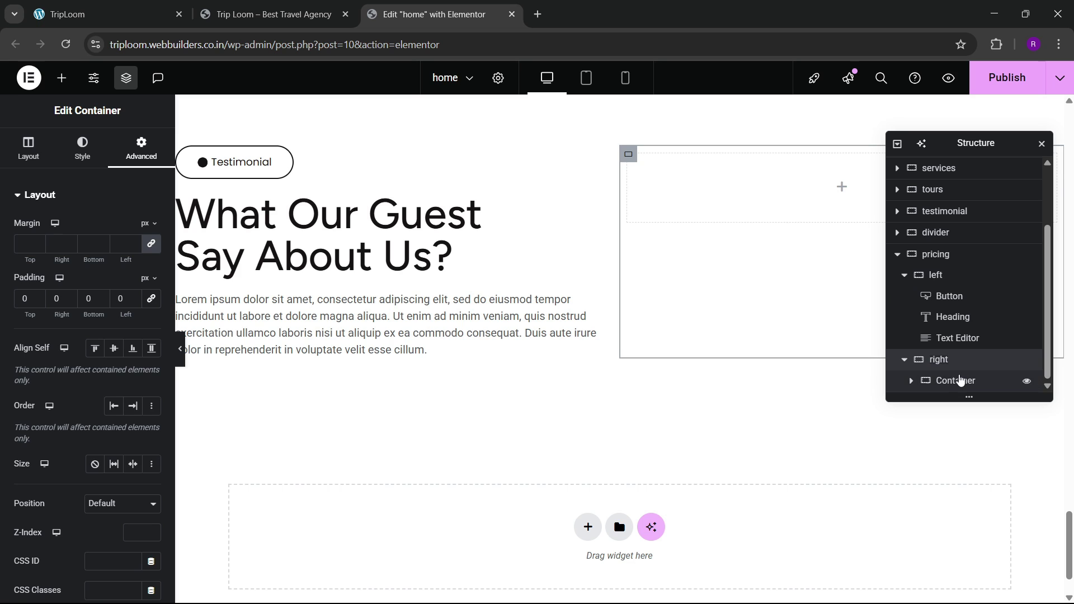
double_click(961, 380)
text(1)
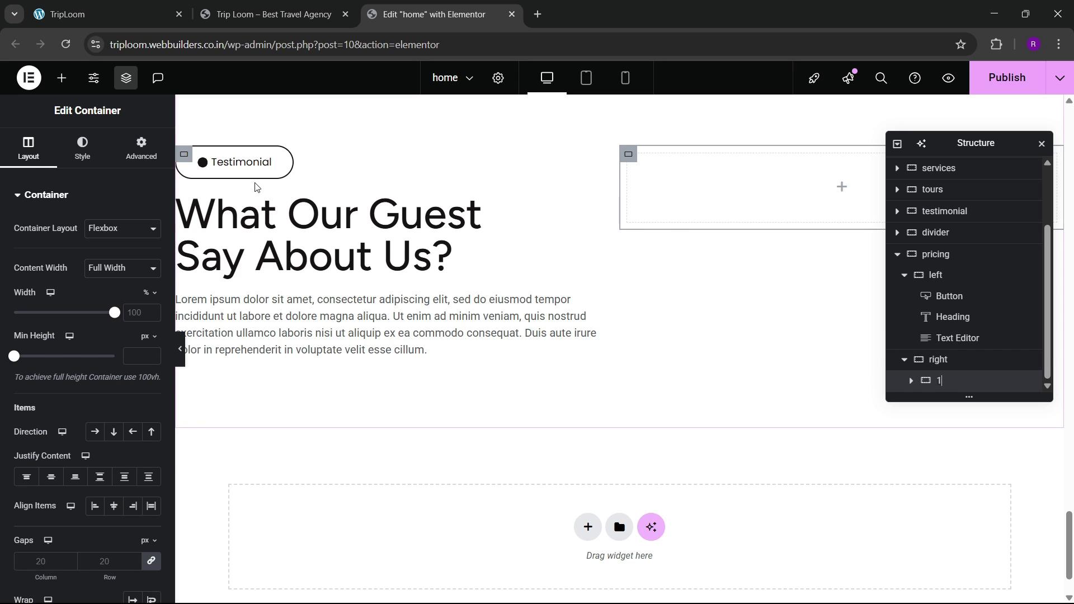
Step: Add an inner container inside card 1 and duplicate it
click(141, 148)
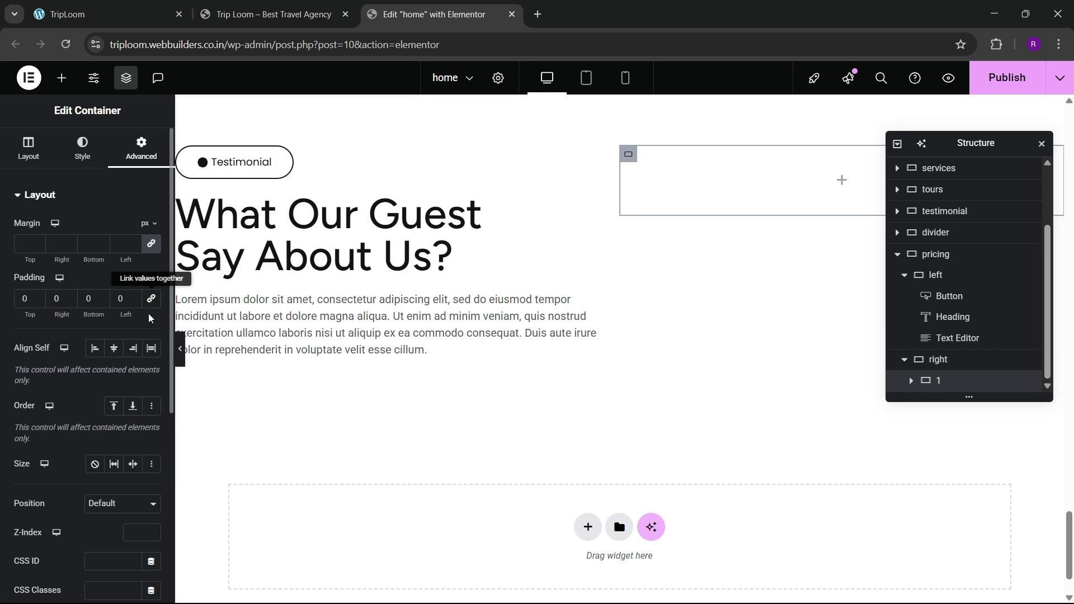
click(114, 20)
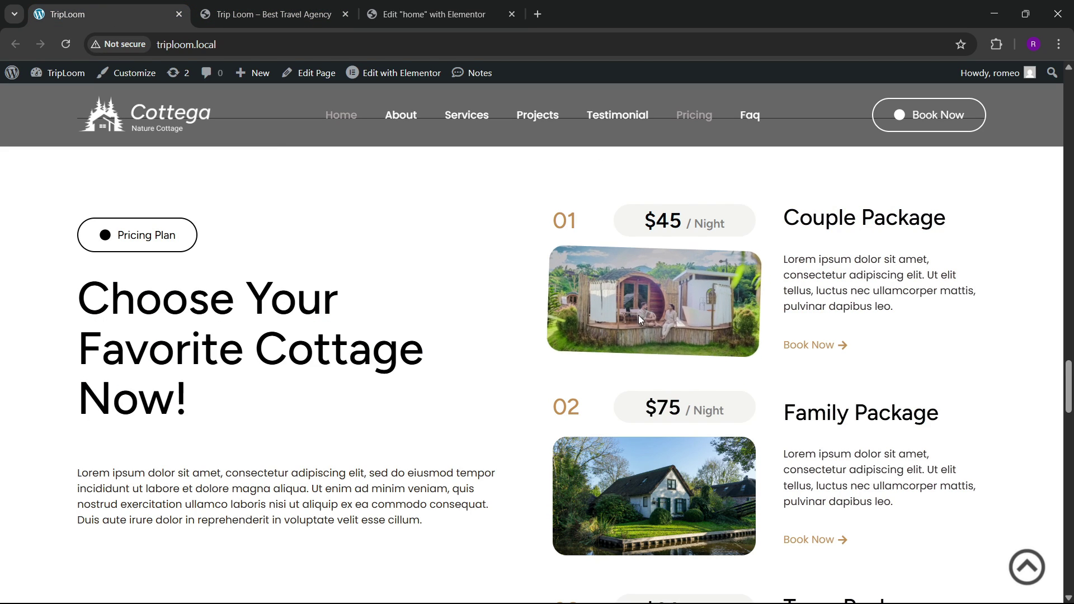
click(425, 14)
click(61, 78)
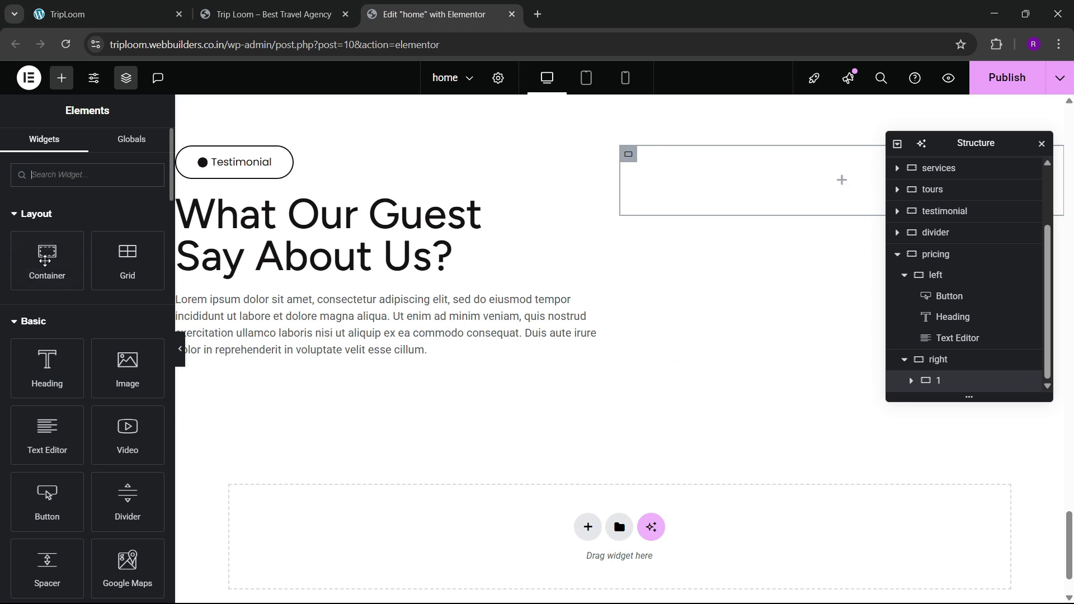
drag(45, 255, 661, 184)
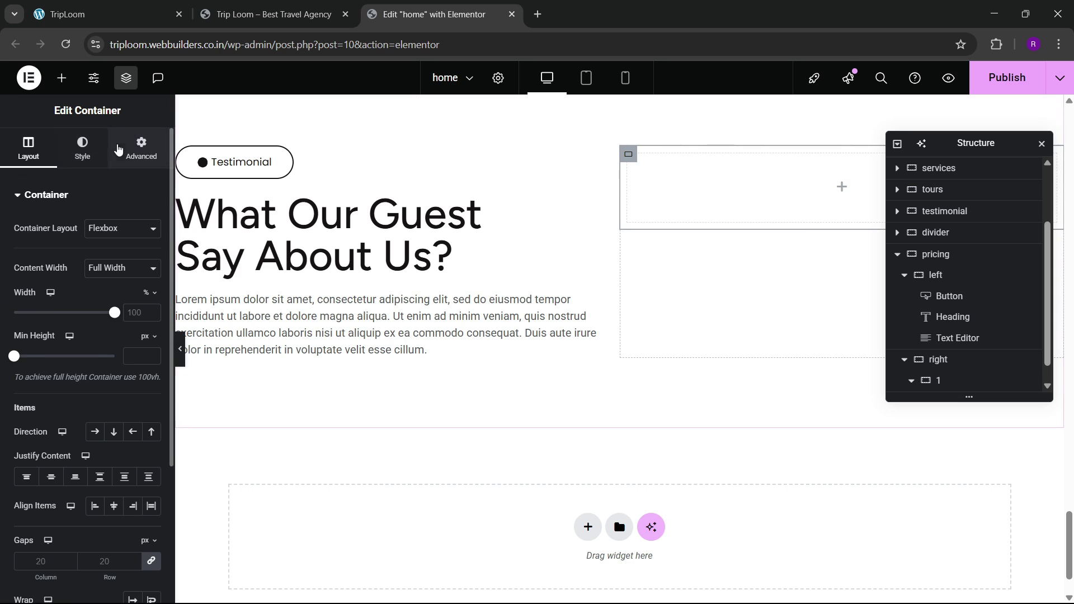
click(142, 148)
scroll(977, 348, down, 1)
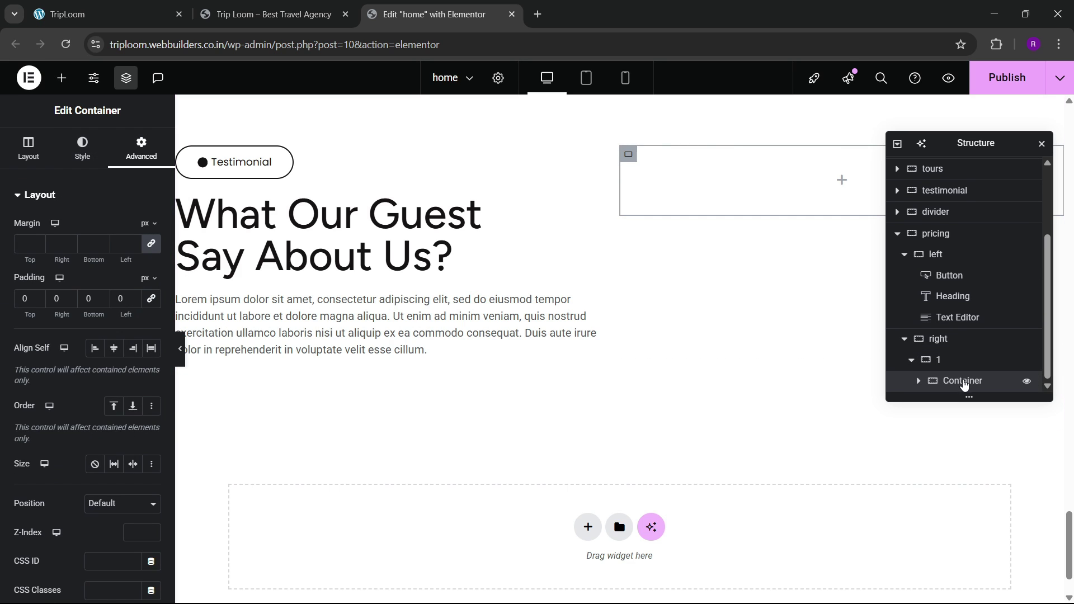
right_click(972, 380)
click(964, 272)
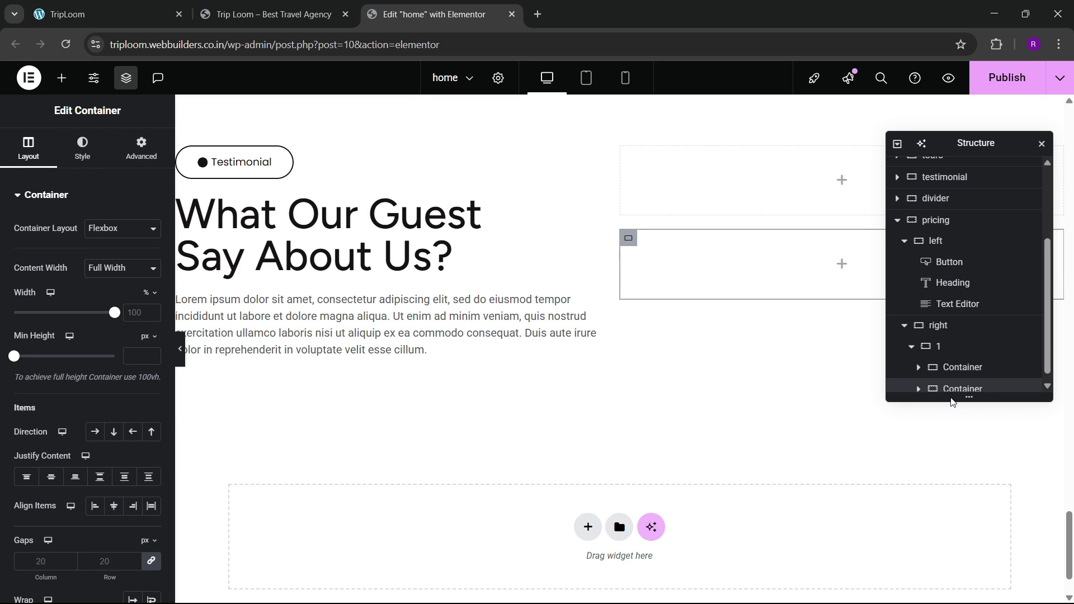
scroll(955, 398, down, 1)
Step: Name the two inner containers 1-1 and 1-2
double_click(955, 364)
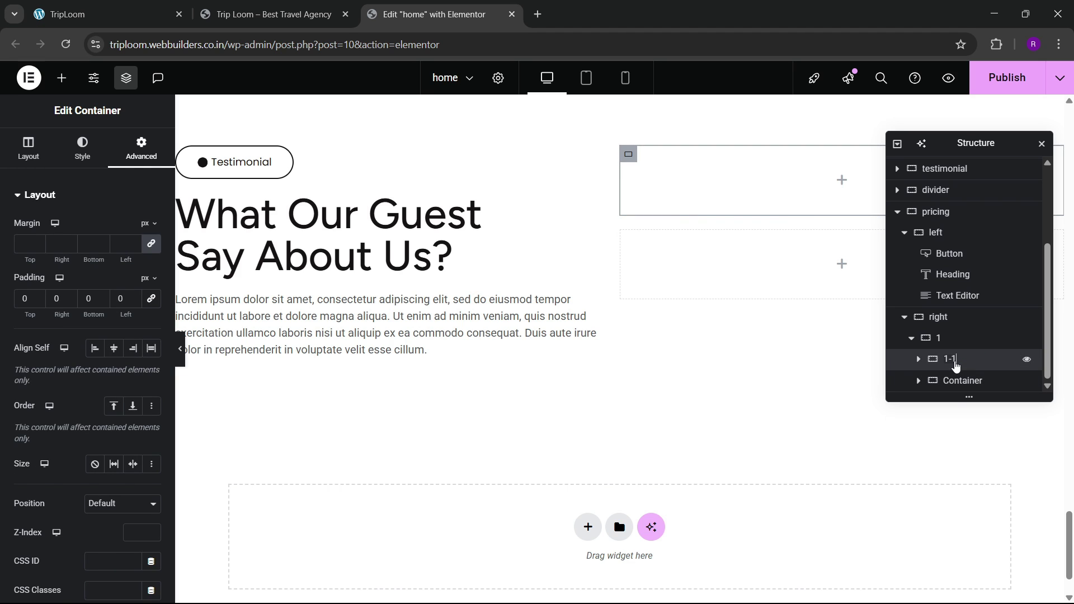
text(1-1)
key(Return)
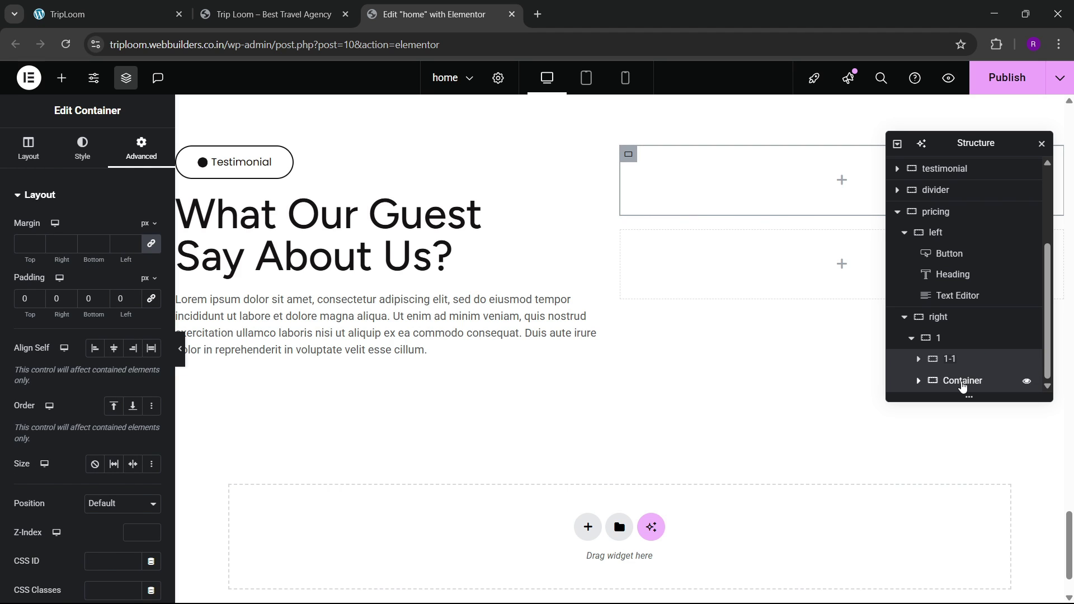
double_click(961, 383)
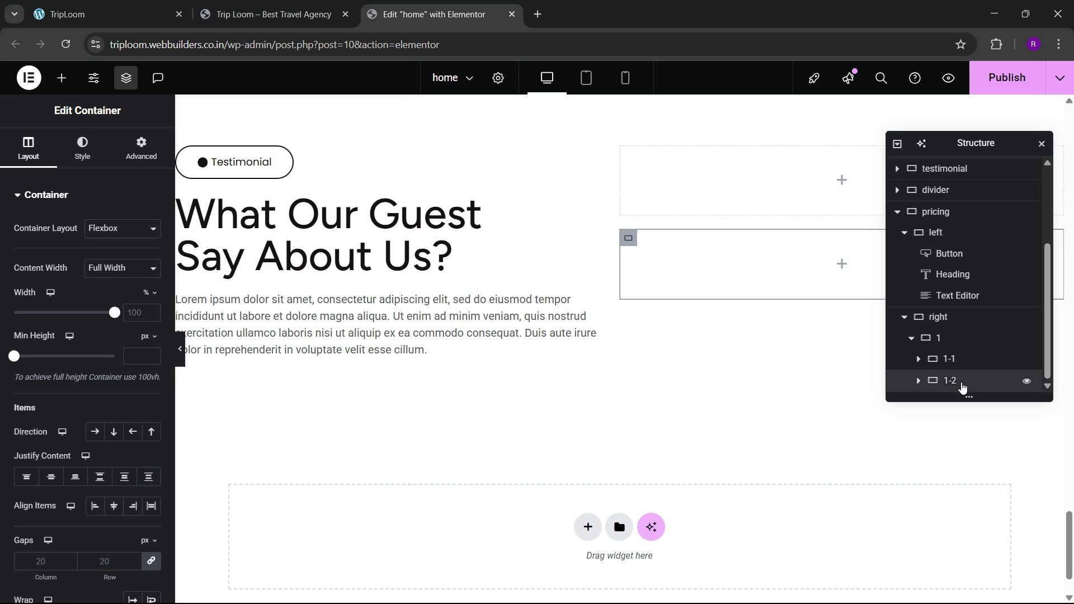
Step: Set card 1 to Direction Row, Space Between and Align Center
click(942, 338)
click(28, 150)
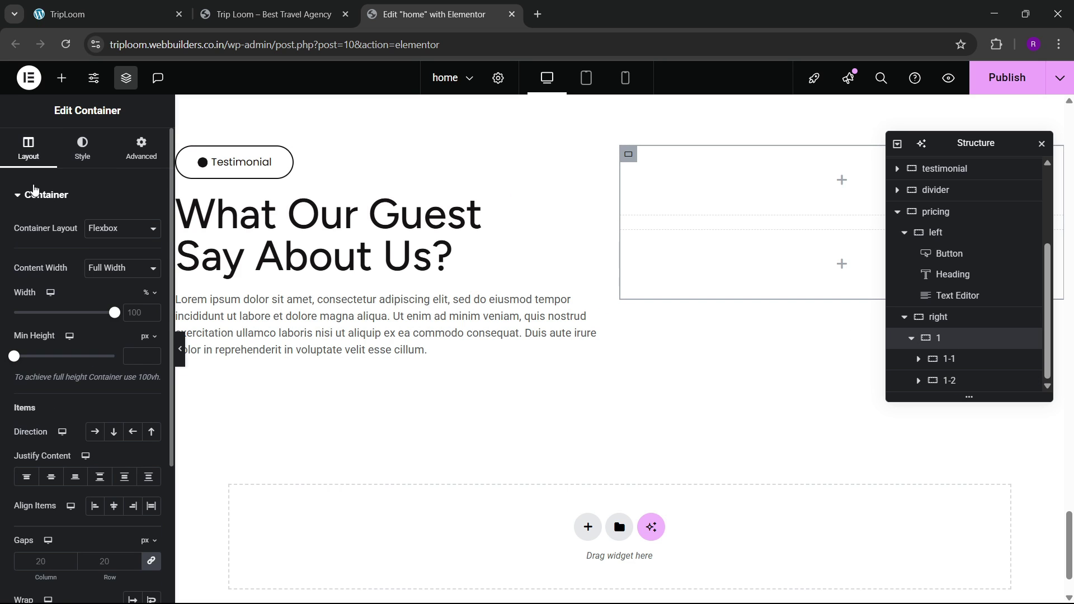
click(95, 432)
click(100, 477)
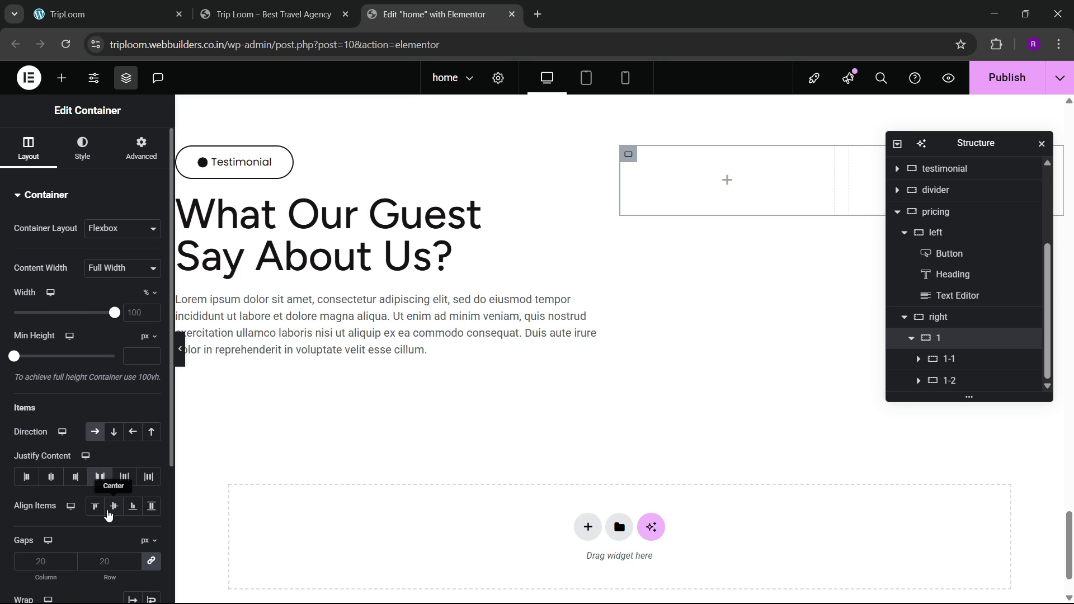
click(106, 14)
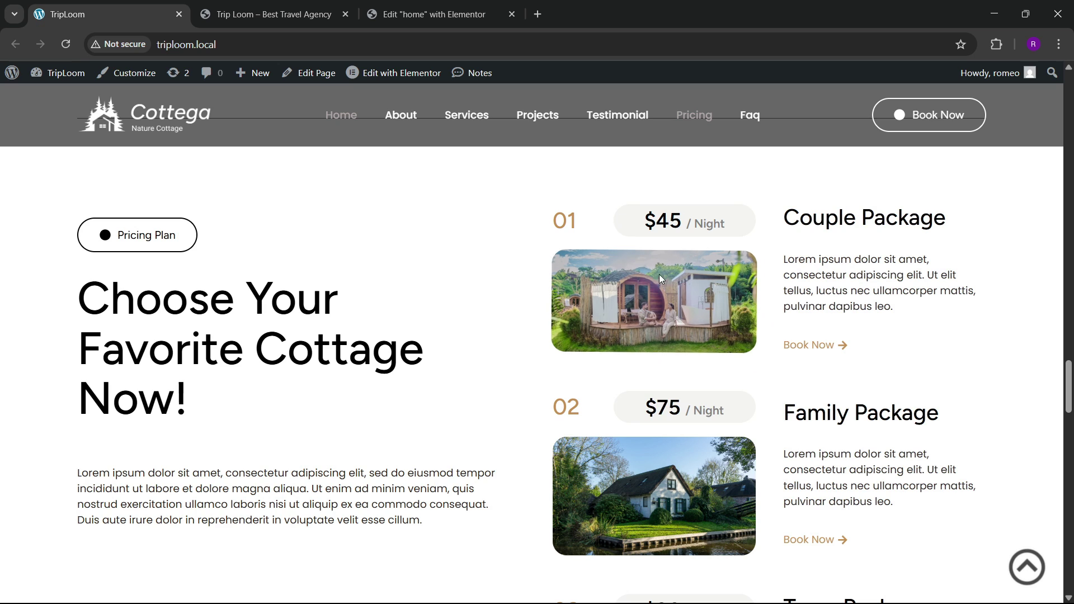
click(431, 14)
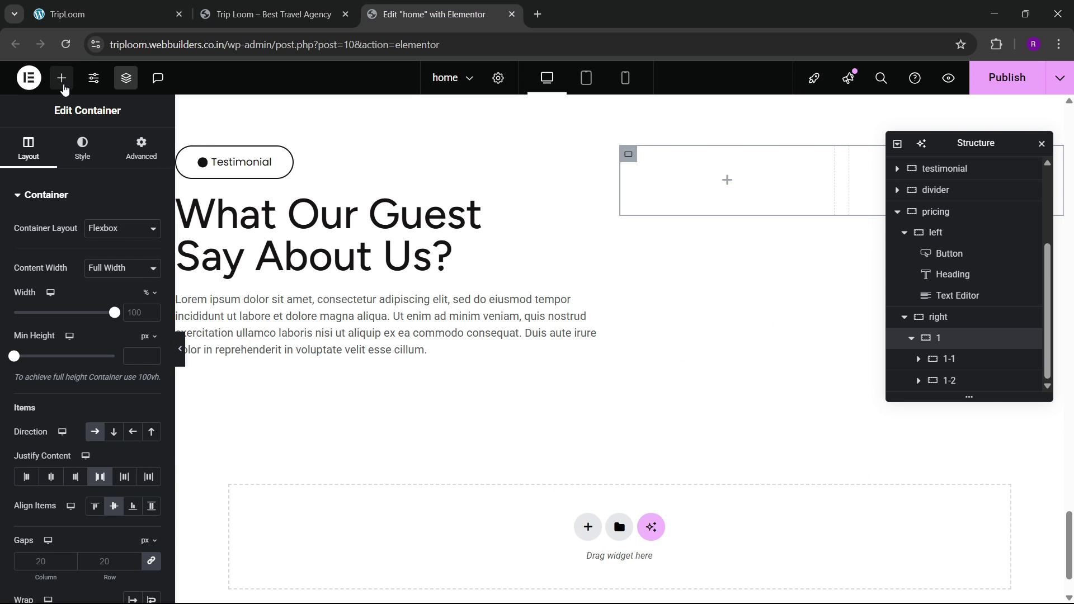
Step: Add an Image widget to container 1-1 showing the wooden cabin photo from the Media Library
click(61, 79)
drag(128, 366, 701, 212)
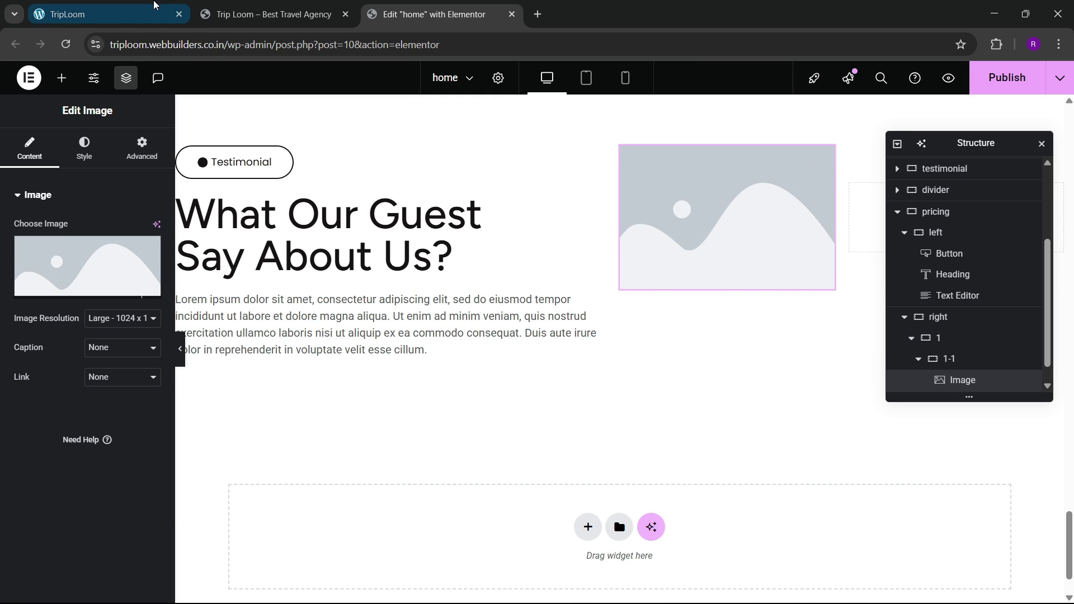
click(107, 14)
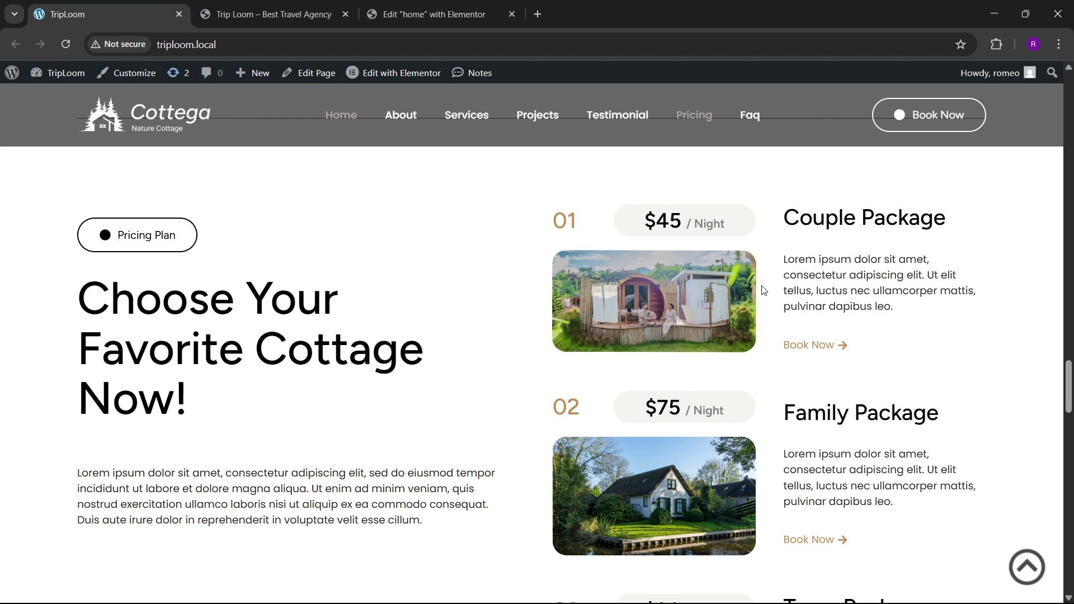
click(467, 5)
click(75, 274)
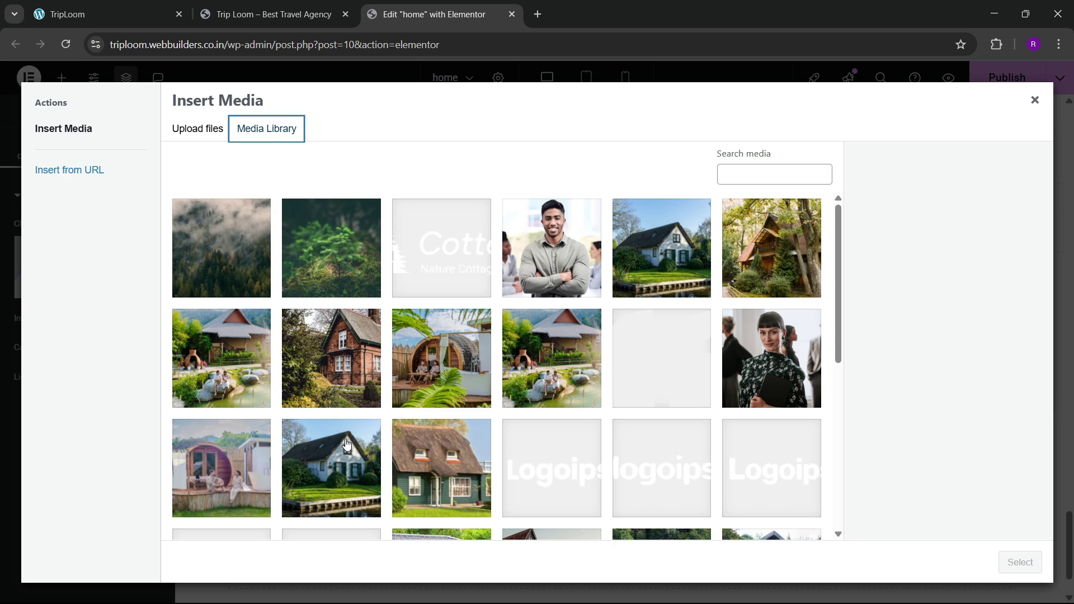
click(222, 467)
click(1018, 562)
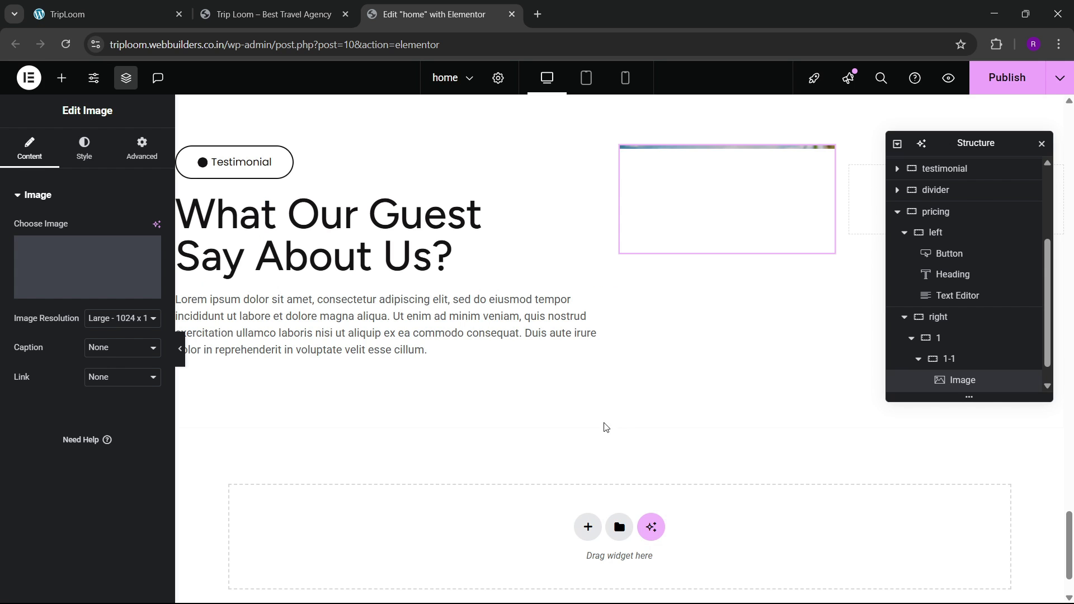
Step: Give the cabin photo 20 px rounded corners and add an empty container below it
click(84, 148)
scroll(27, 464, down, 2)
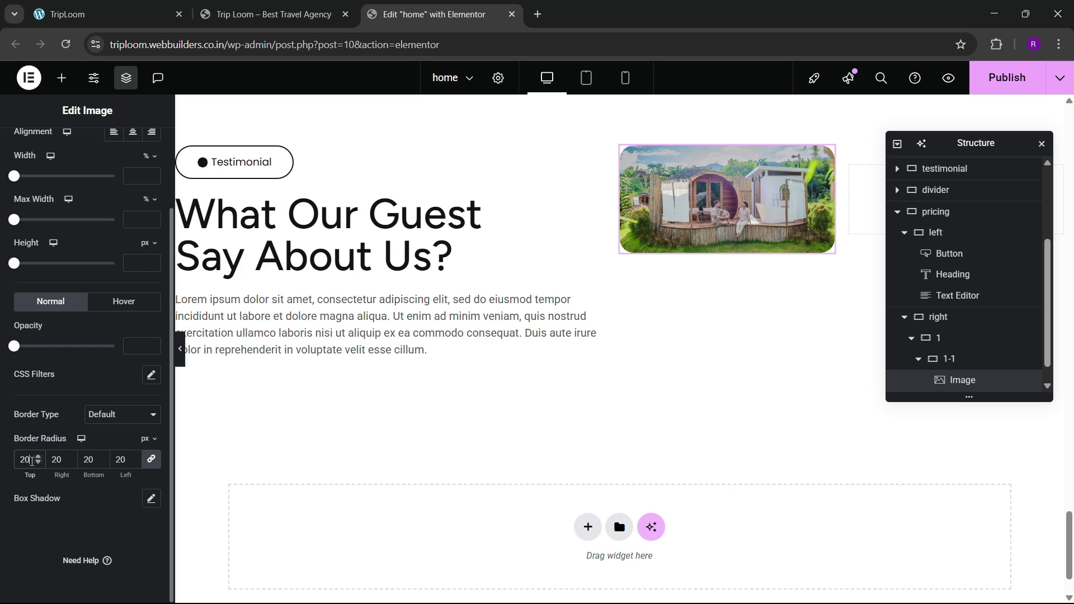
click(120, 12)
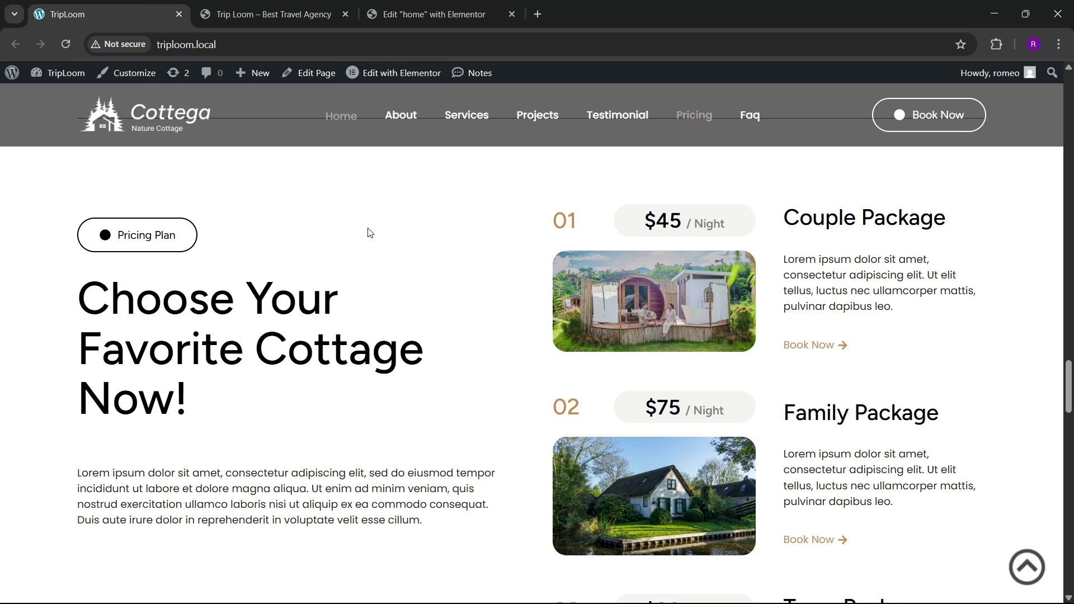
click(431, 14)
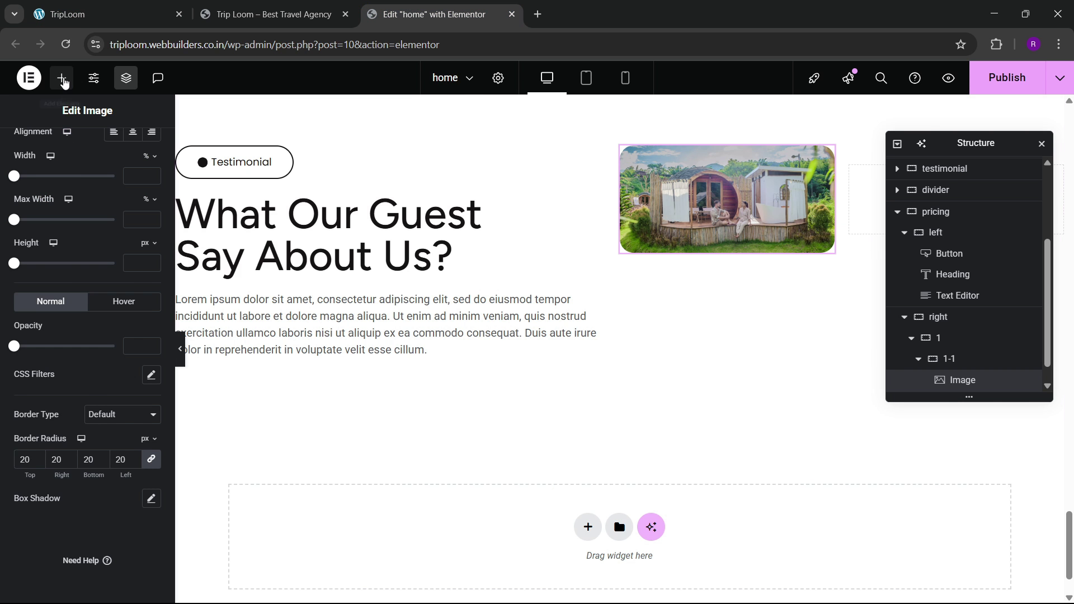
click(63, 83)
drag(49, 283, 691, 321)
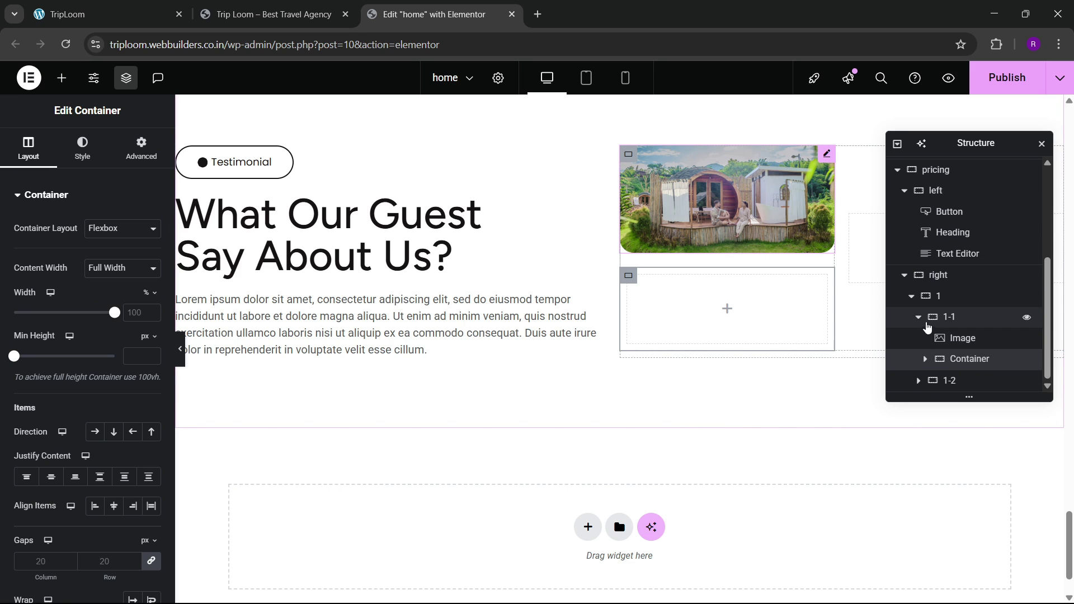
Step: Reorder box 1-1 in the Structure panel so the empty container sits above the cottage photo
click(918, 317)
click(919, 360)
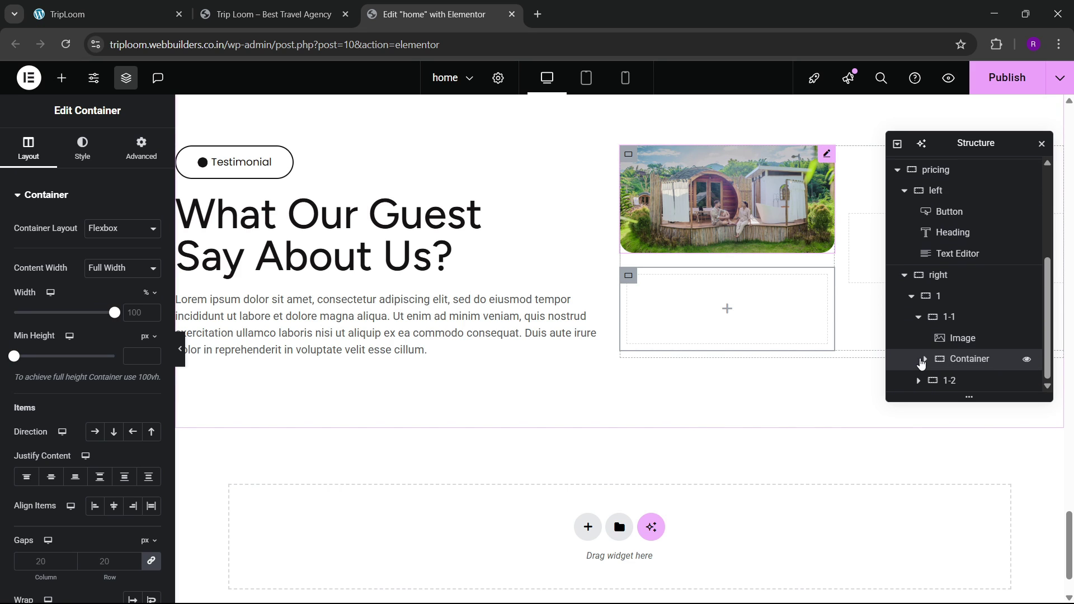
drag(963, 368, 966, 380)
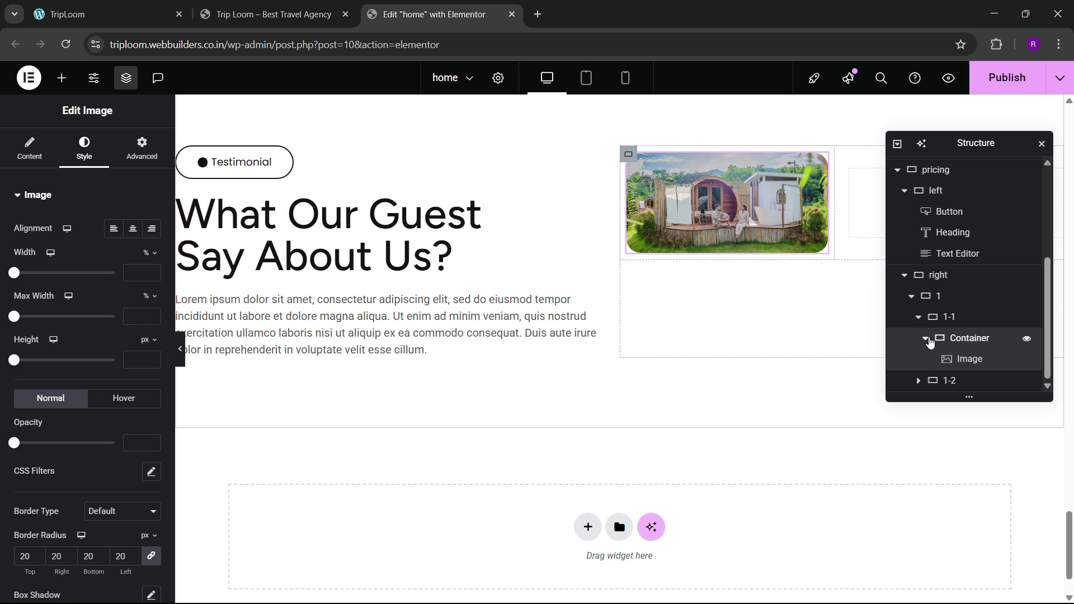
click(924, 359)
click(925, 359)
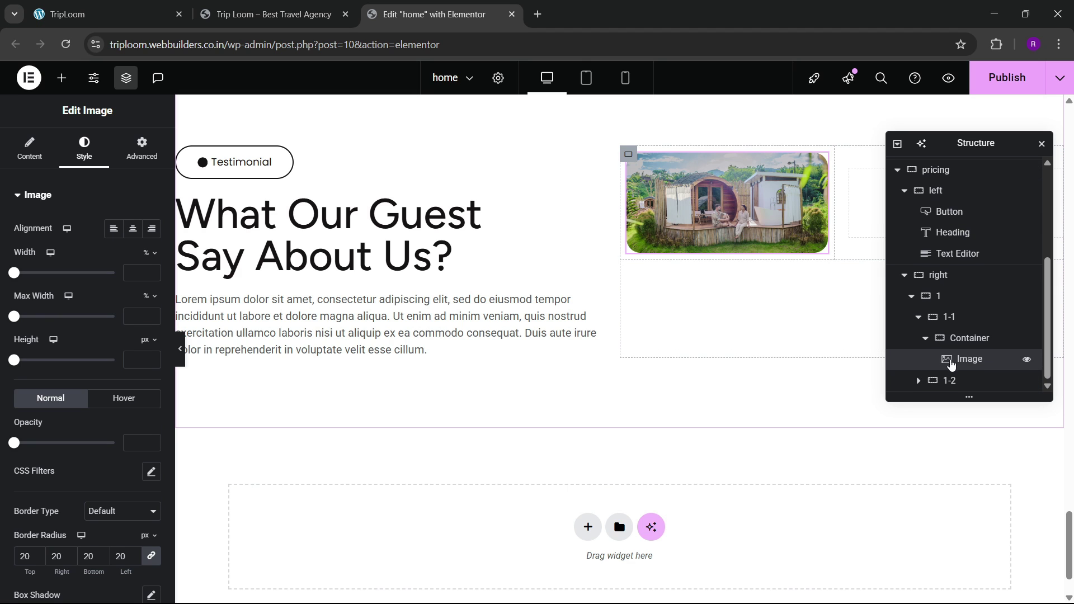
drag(966, 358, 921, 377)
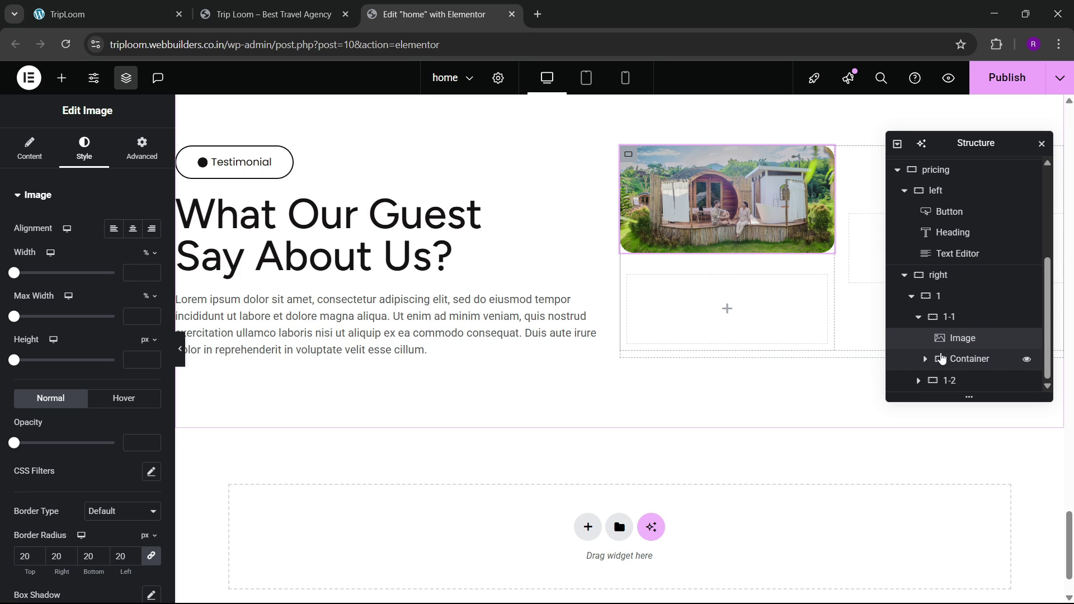
mouse_move(963, 358)
mouse_down()
mouse_move(965, 340)
mouse_move(961, 373)
mouse_move(960, 362)
mouse_up()
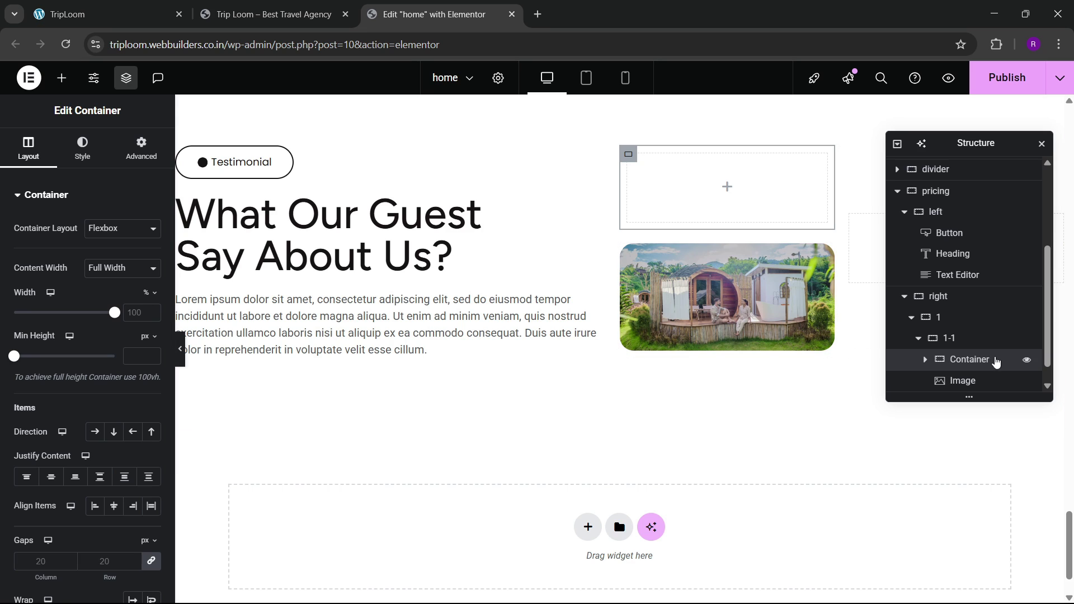
scroll(990, 352, down, 1)
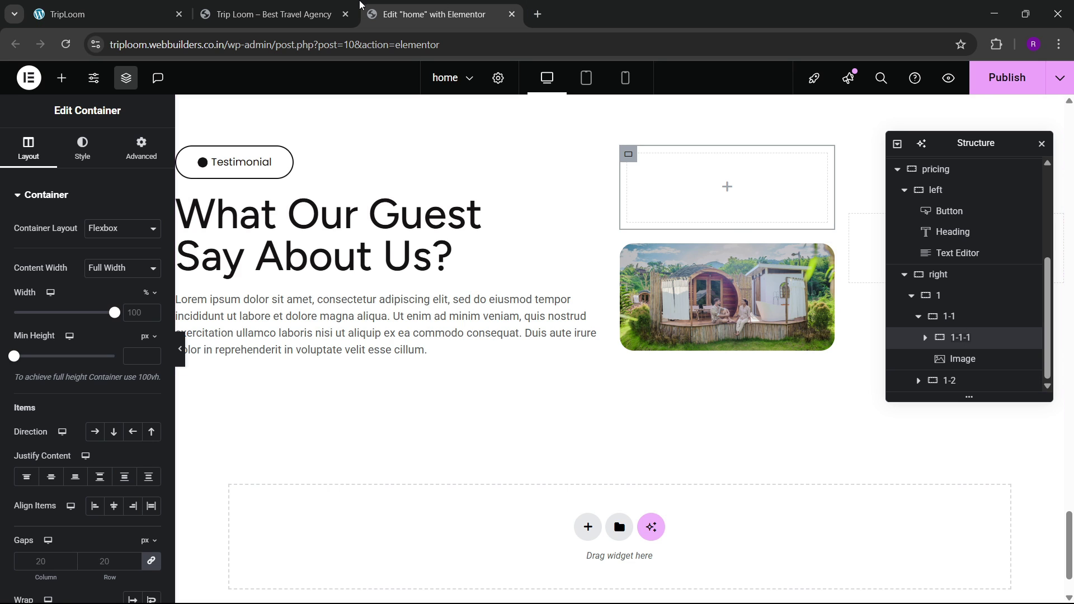
Step: Compare with the reference cottage pricing section, then return to the home page editor
click(274, 14)
click(163, 8)
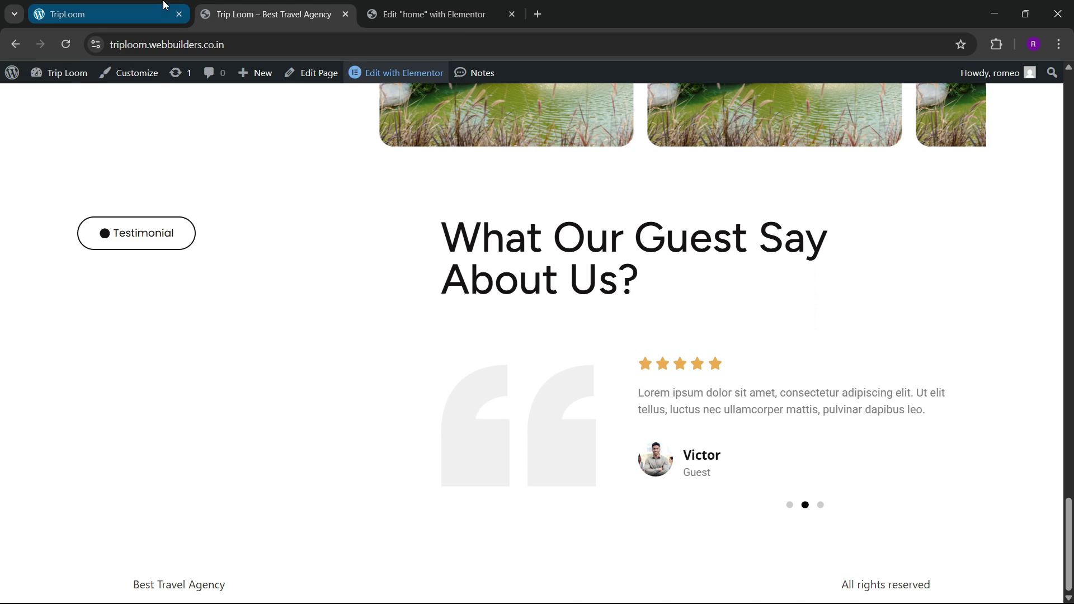
click(424, 8)
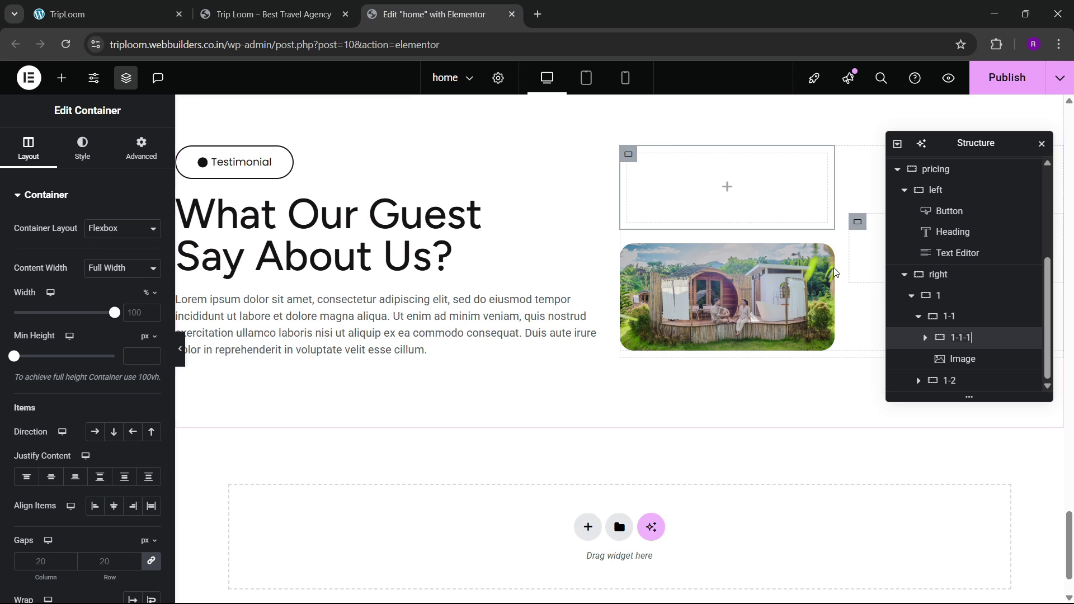
right_click(347, 233)
click(551, 278)
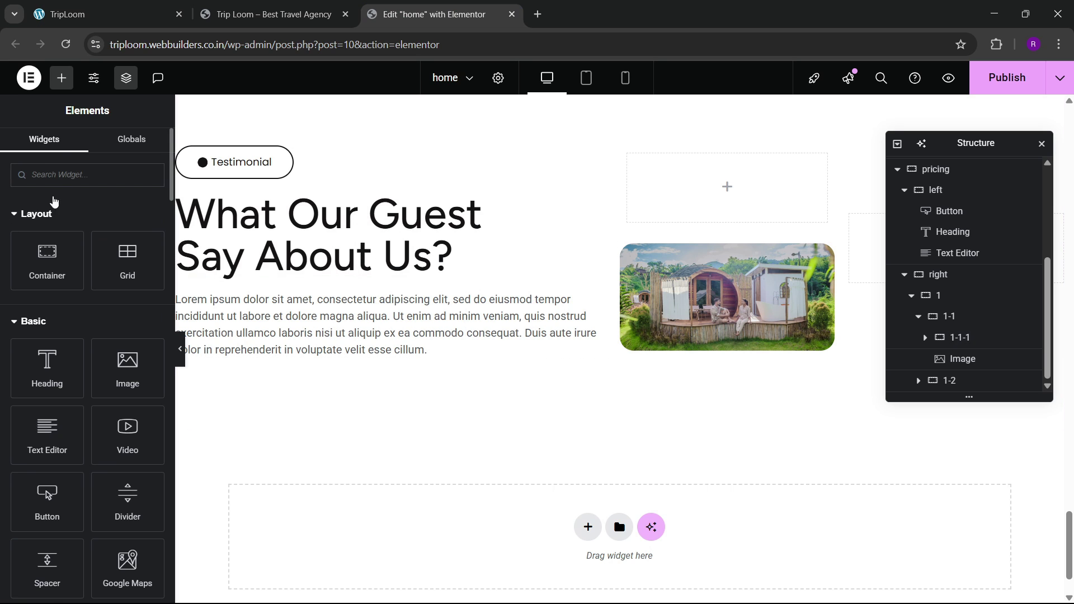
Step: Add a heading reading 01 to the empty container and set the container's padding to 0
drag(47, 363, 671, 184)
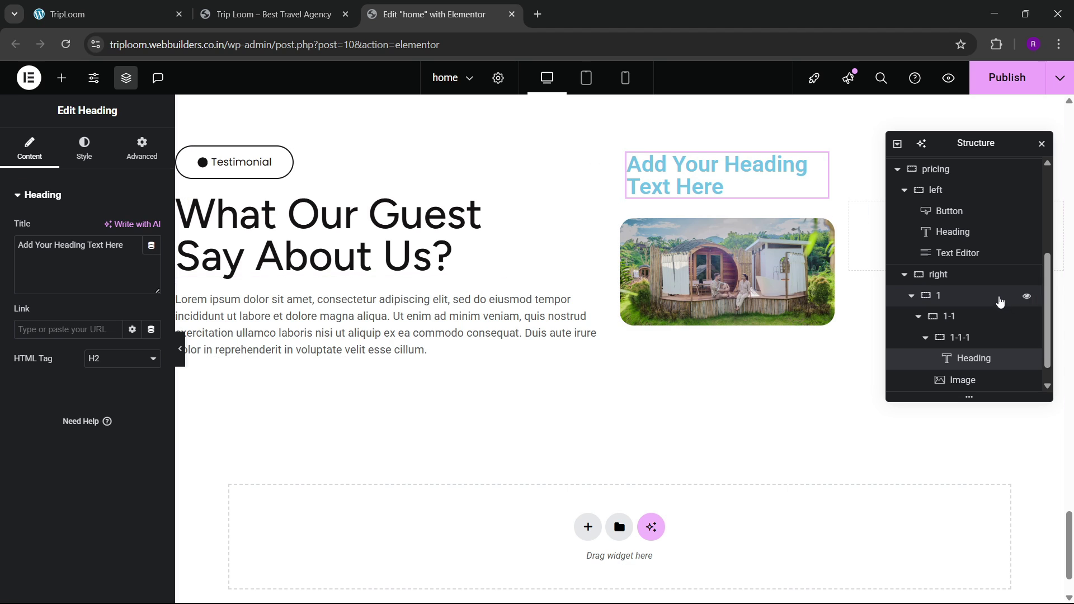
scroll(968, 337, down, 1)
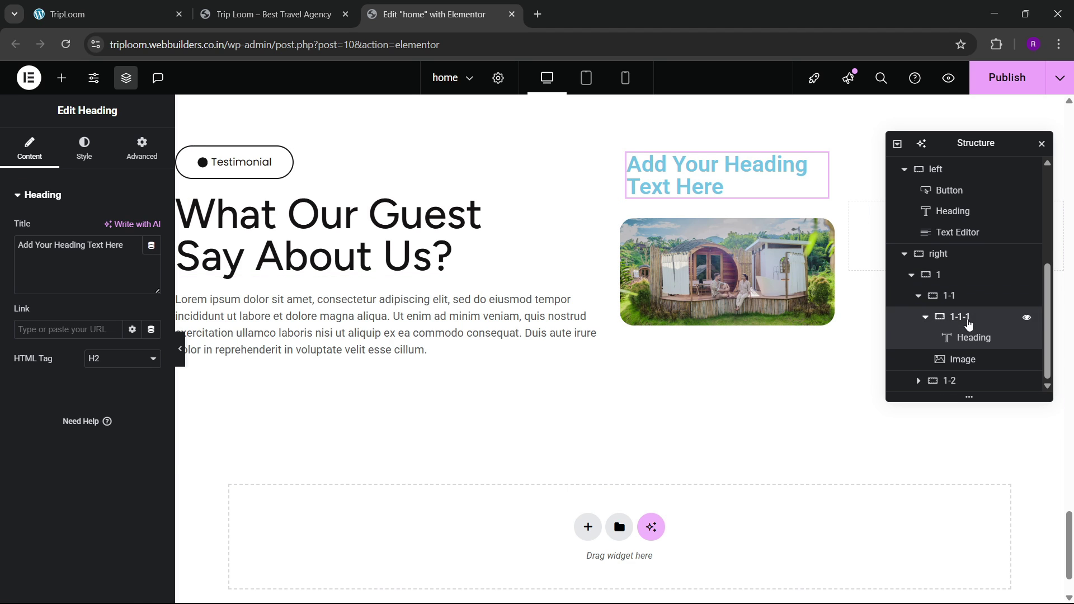
click(968, 318)
click(141, 148)
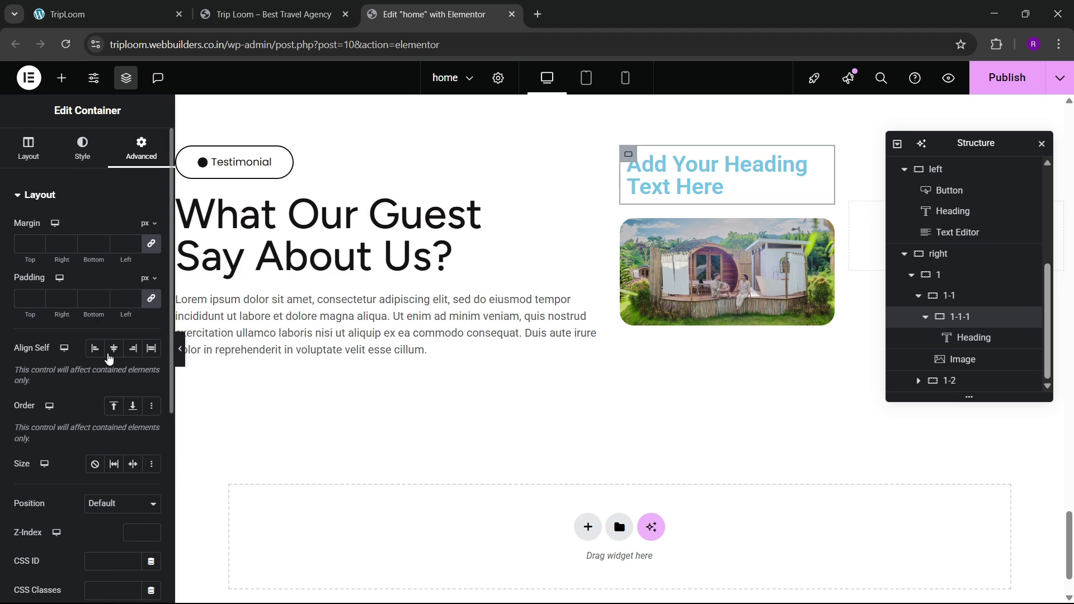
click(151, 298)
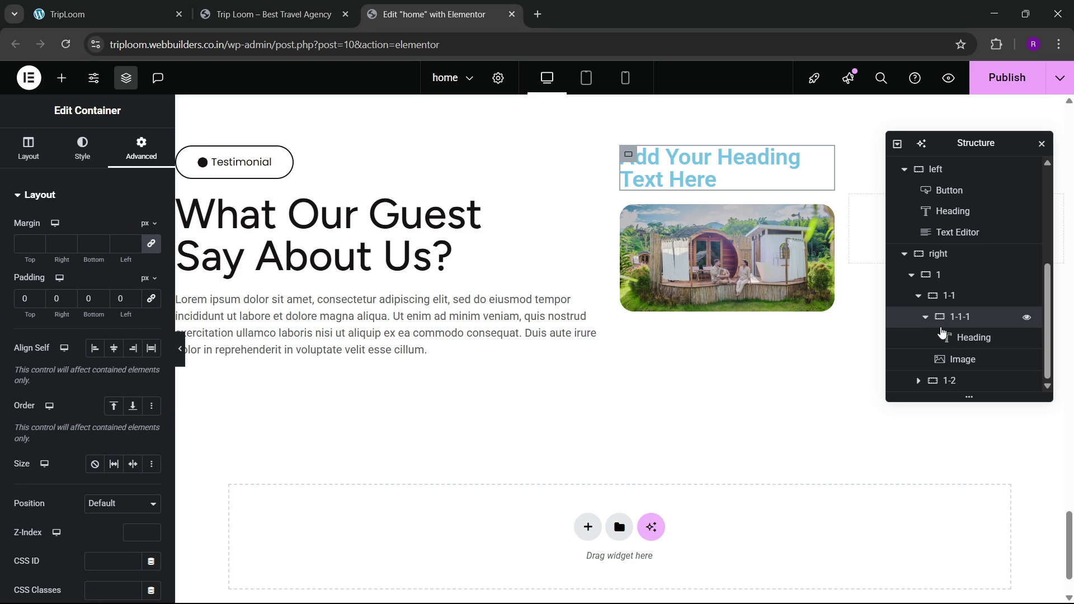
click(963, 340)
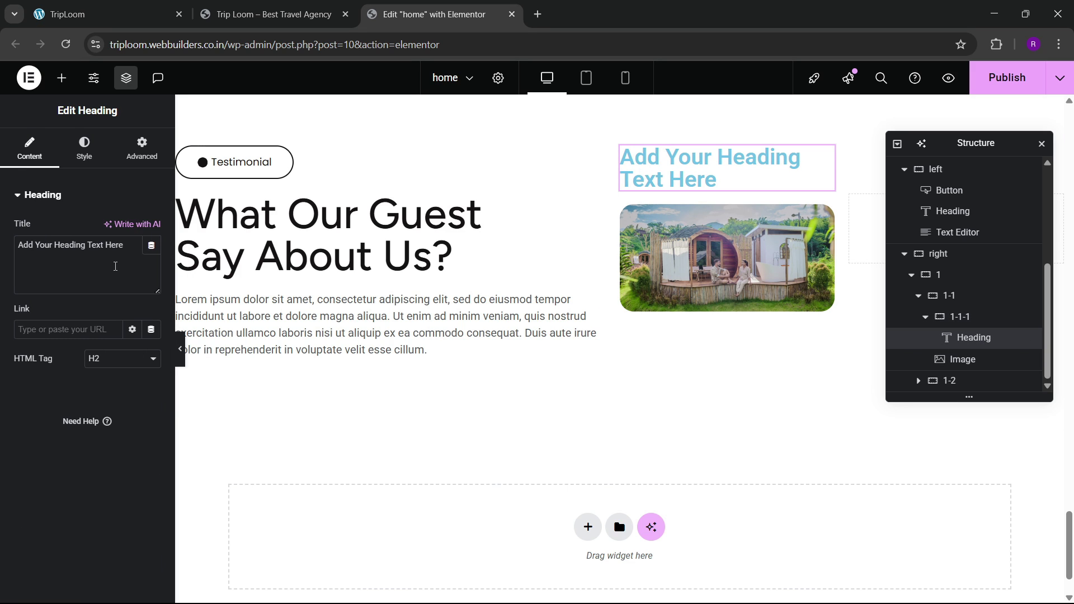
drag(131, 255, 2, 258)
text(01)
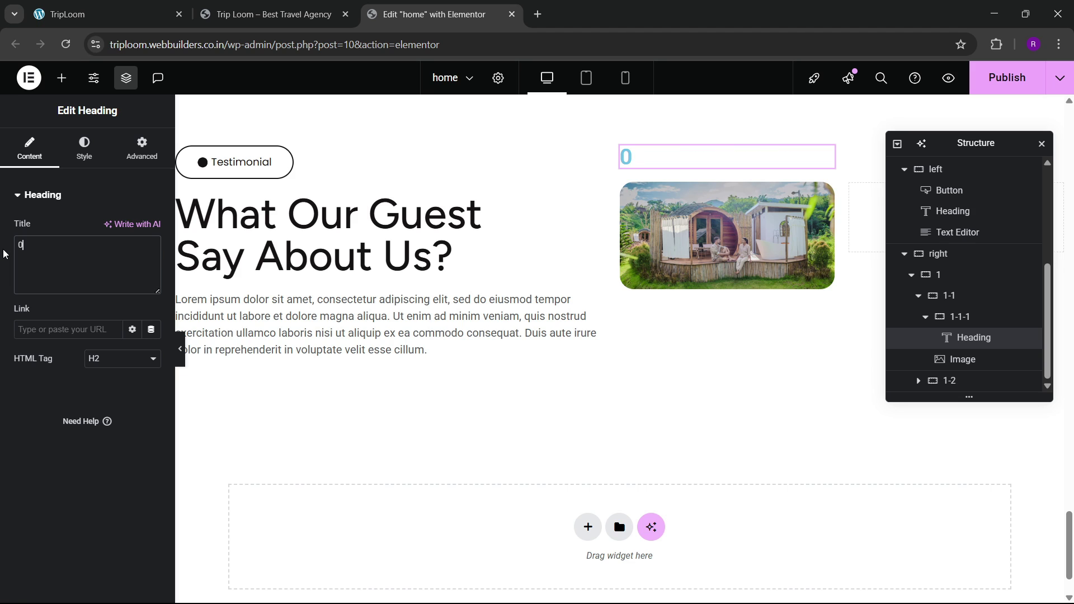
Step: Style the 01 heading with the golden global colour and the Figtree font
click(83, 148)
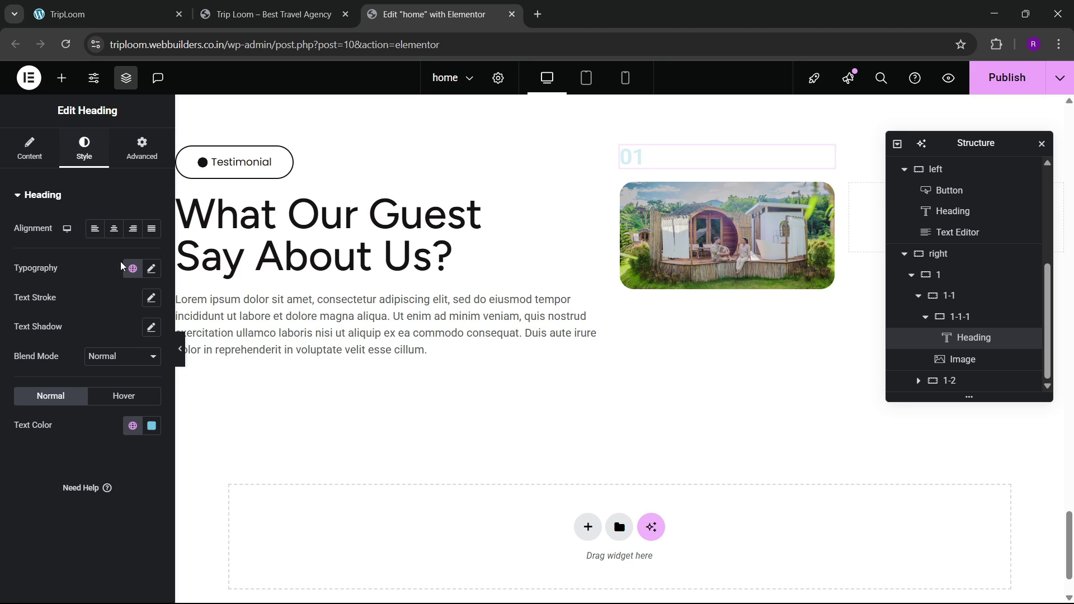
click(132, 425)
click(84, 393)
click(151, 269)
click(117, 334)
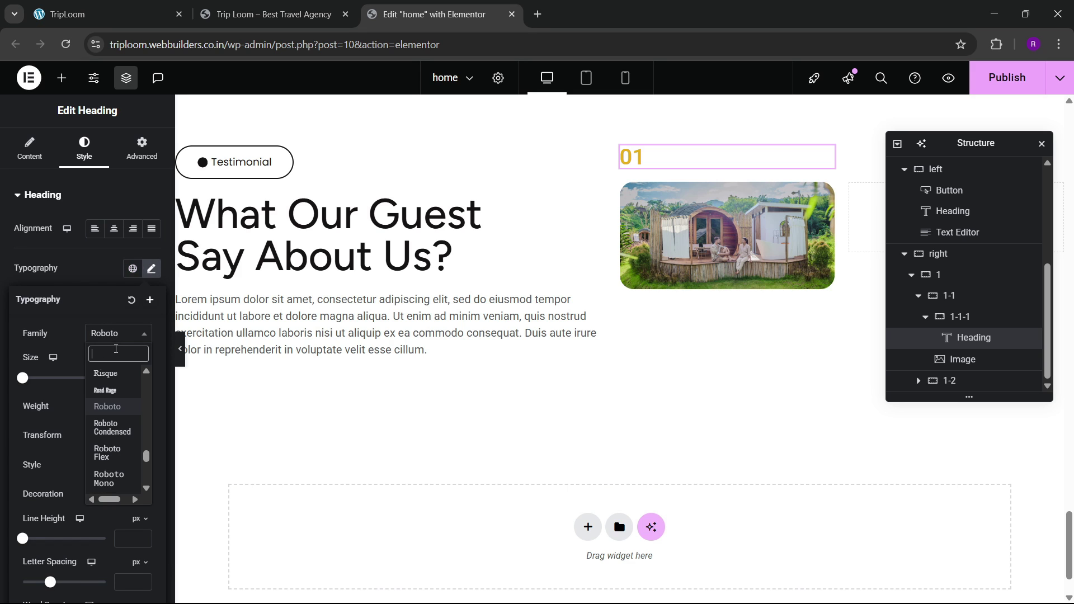
text(figtree)
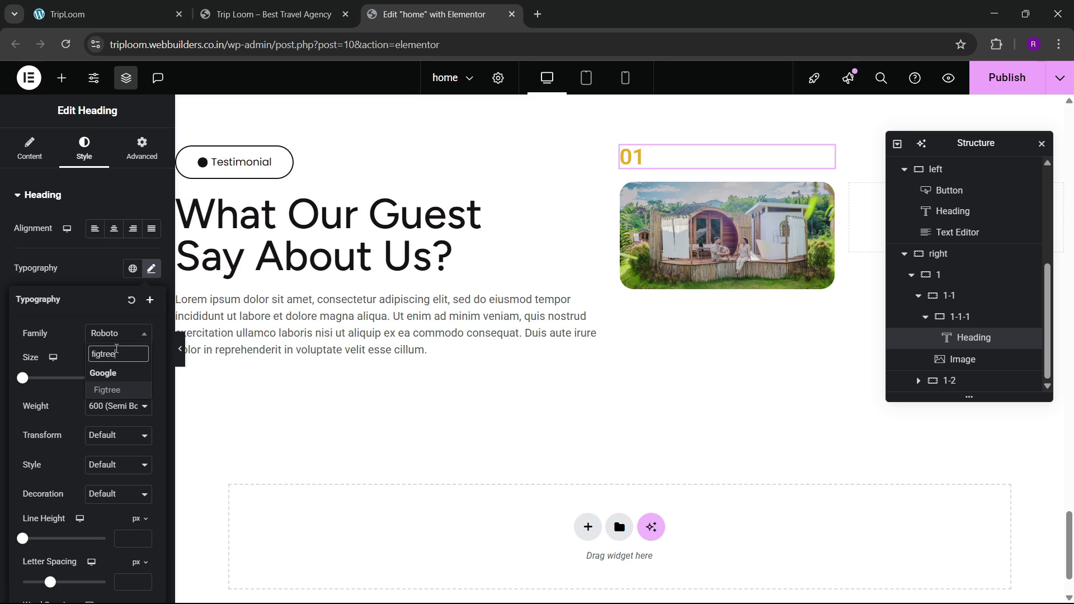
key(Return)
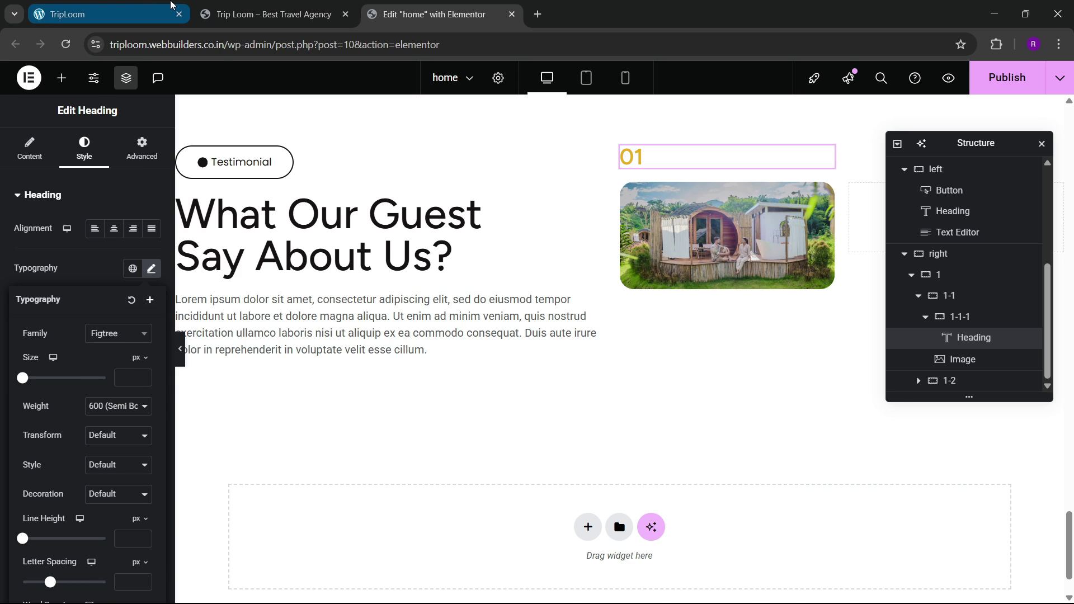
click(134, 9)
click(488, 8)
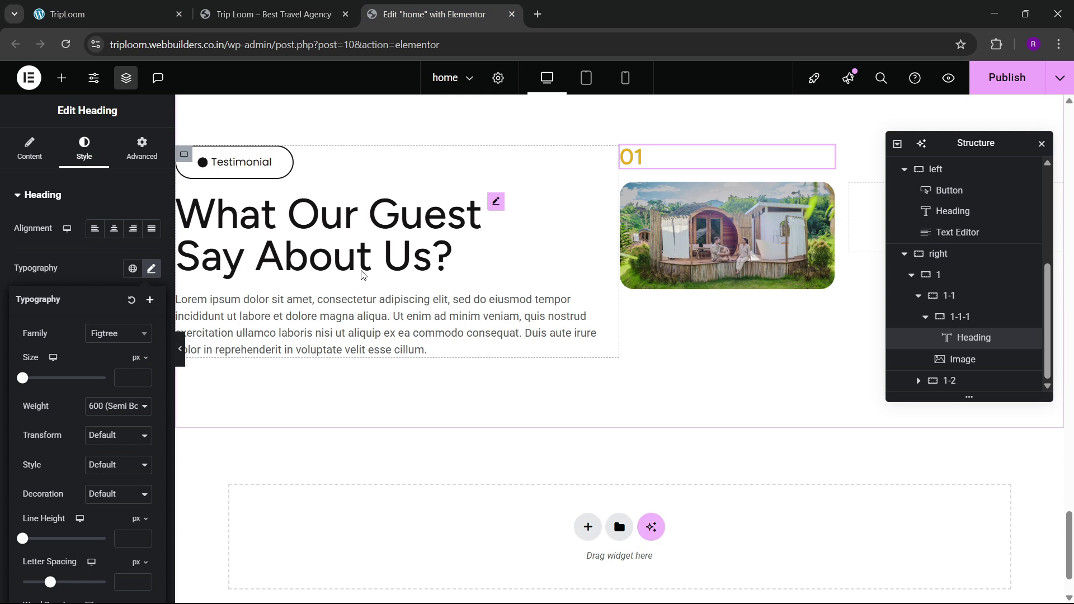
click(969, 343)
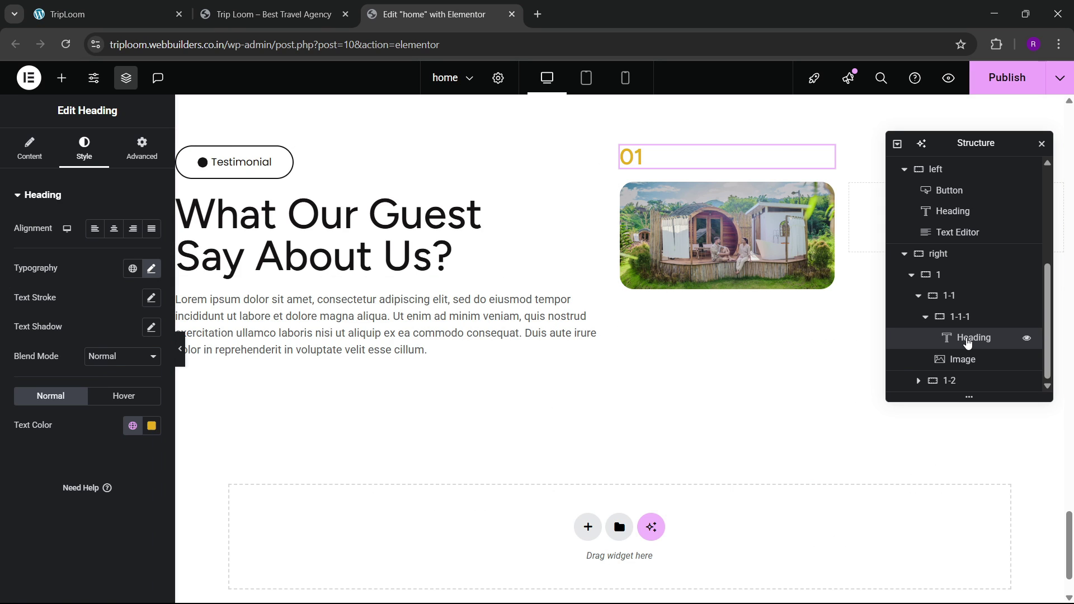
right_click(968, 342)
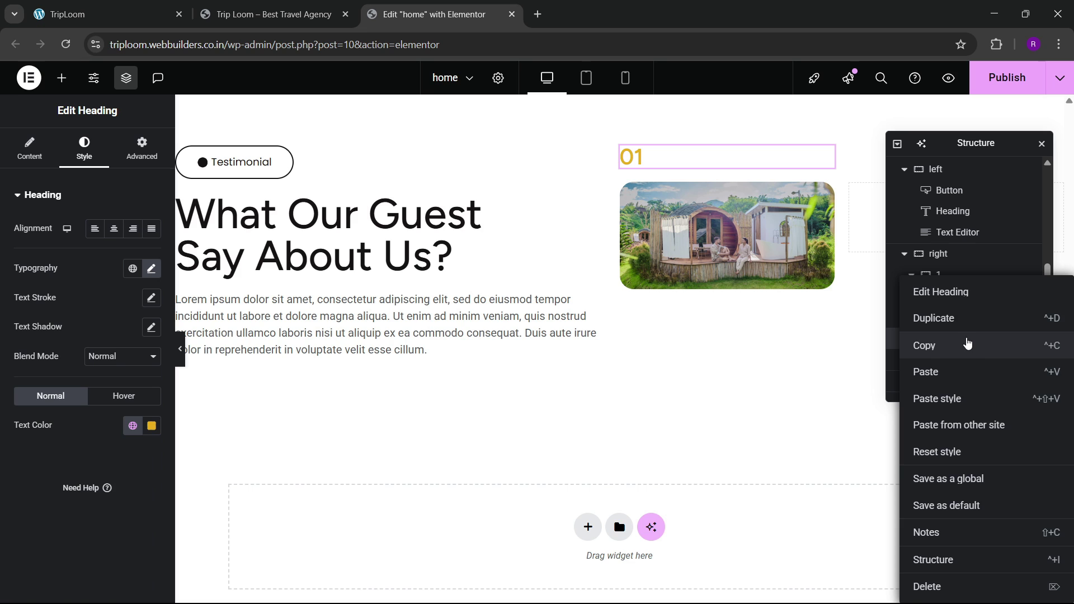
click(967, 343)
click(967, 319)
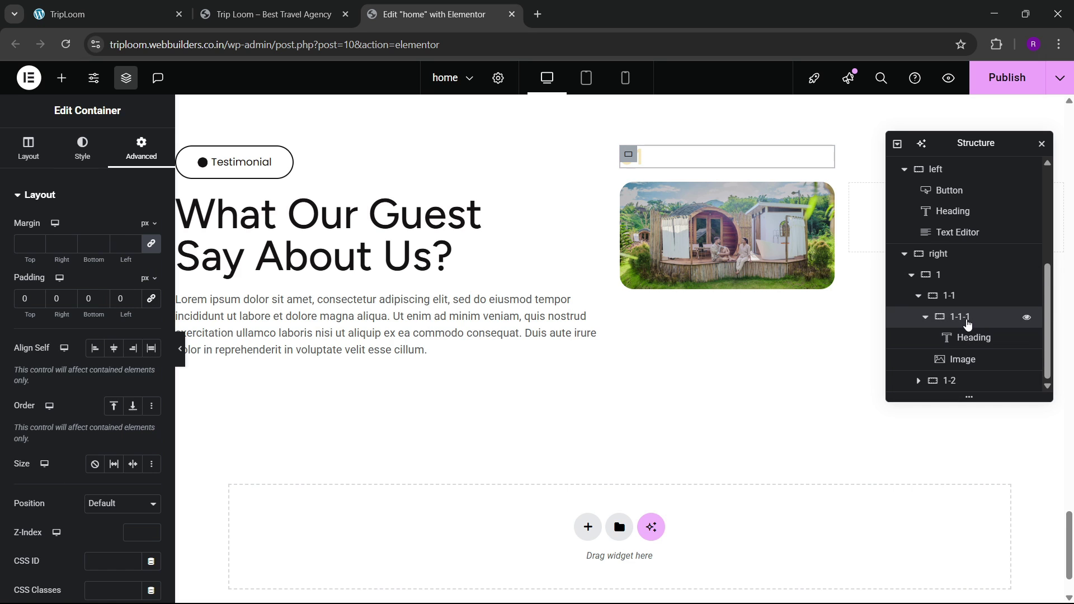
right_click(967, 319)
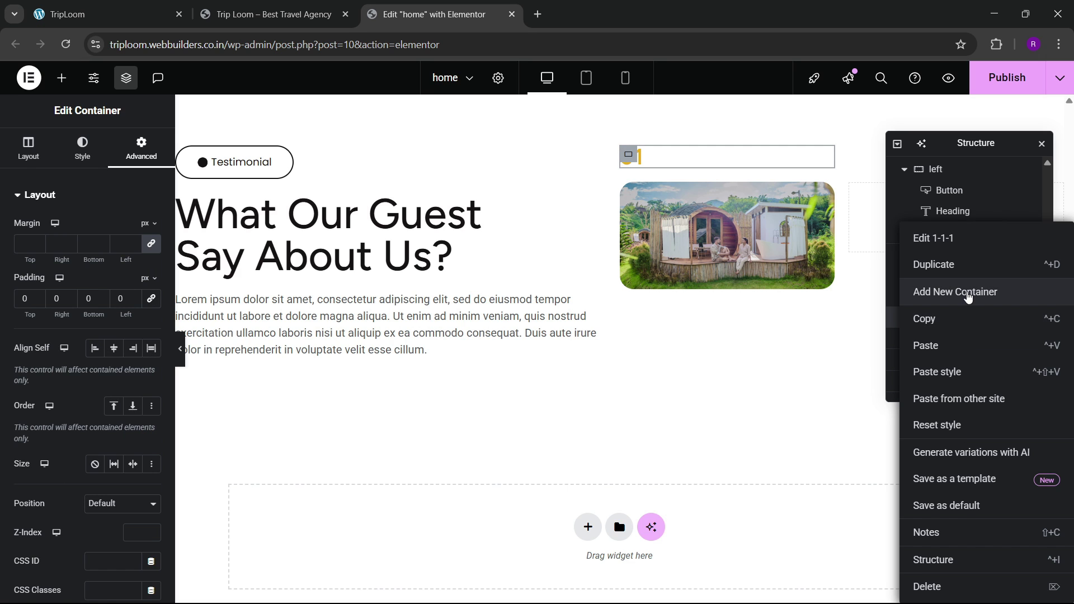
click(269, 14)
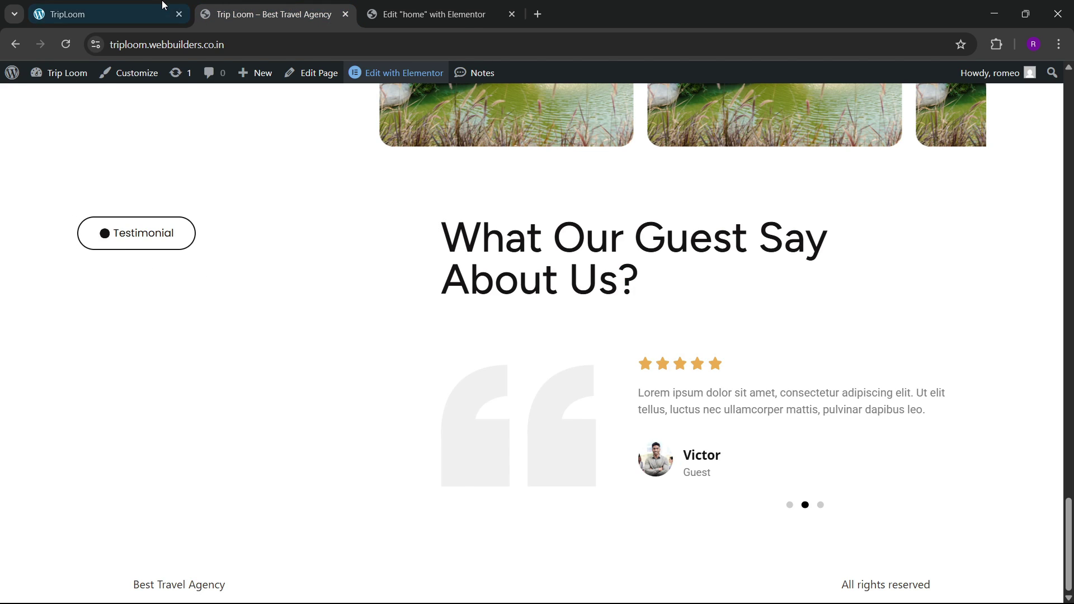
click(145, 12)
click(447, 14)
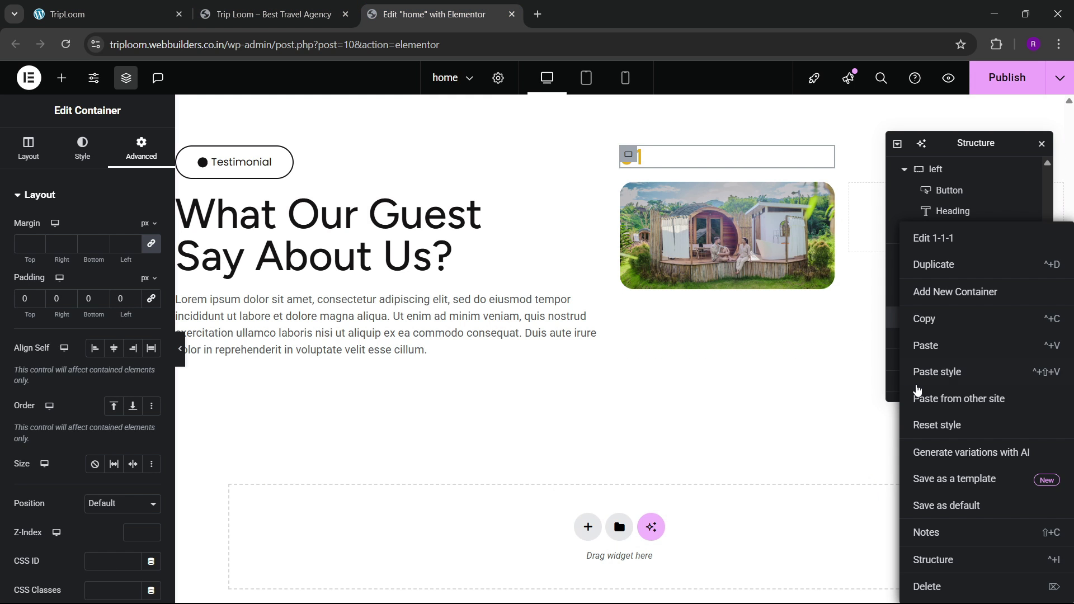
click(723, 205)
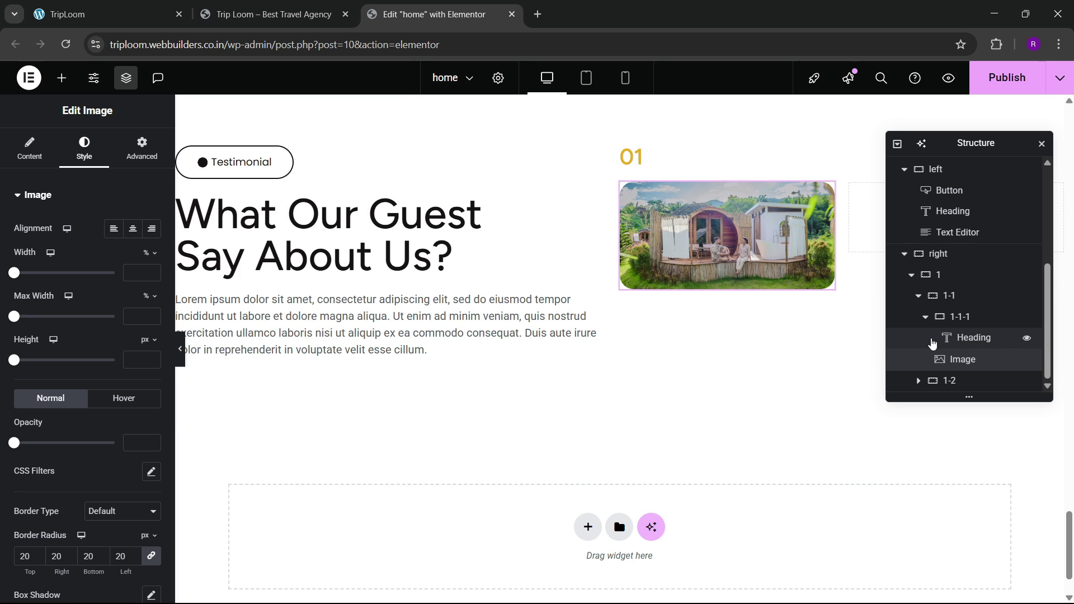
click(973, 316)
right_click(968, 317)
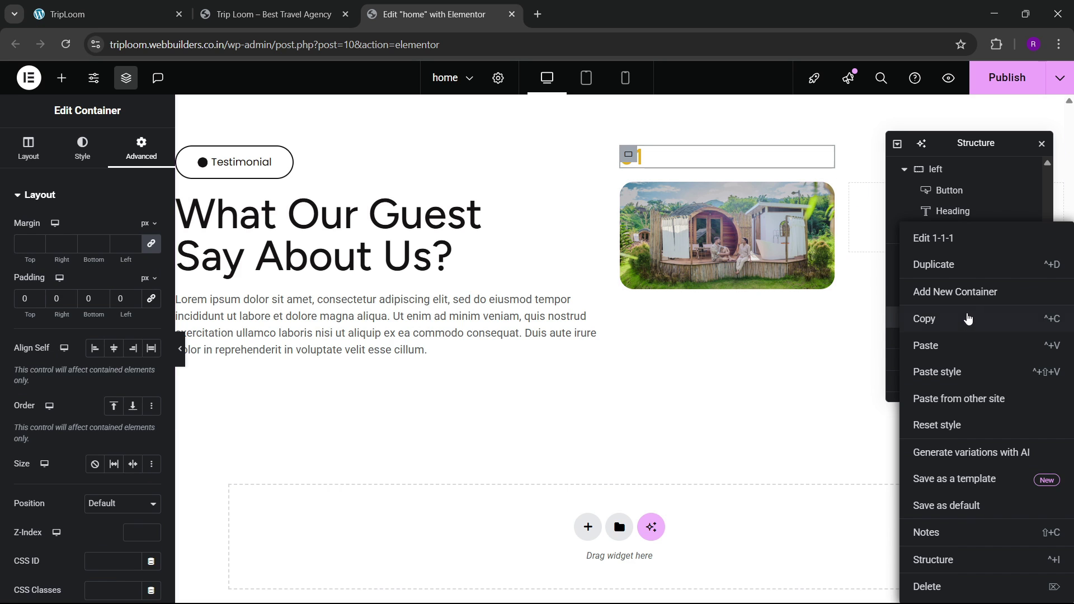
Step: Add a new container and nest it inside 1-1-1 beneath the golden 01 heading
click(963, 293)
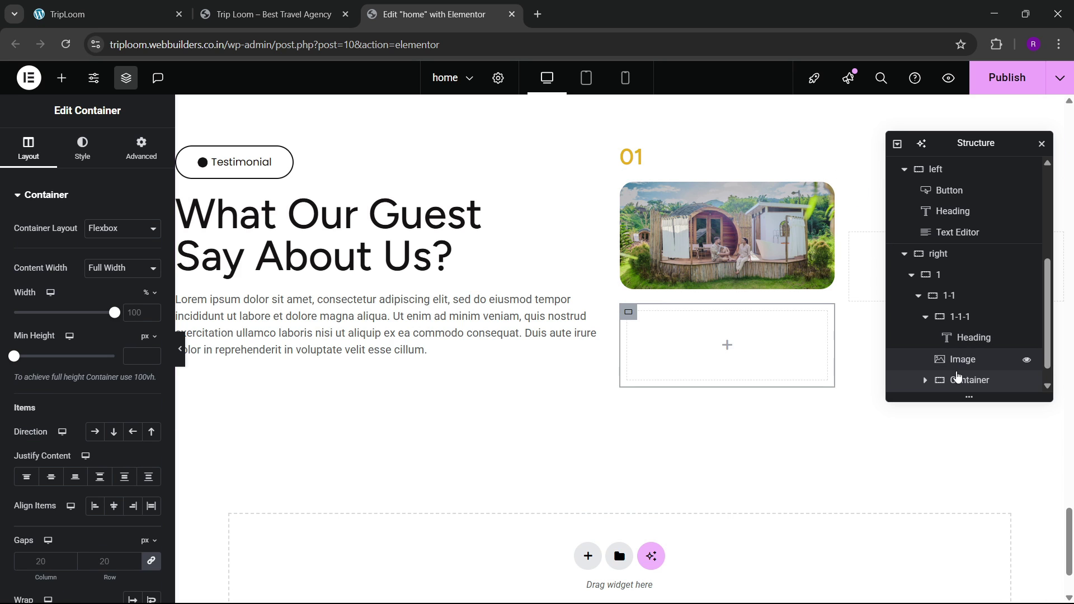
scroll(955, 386, down, 1)
click(925, 296)
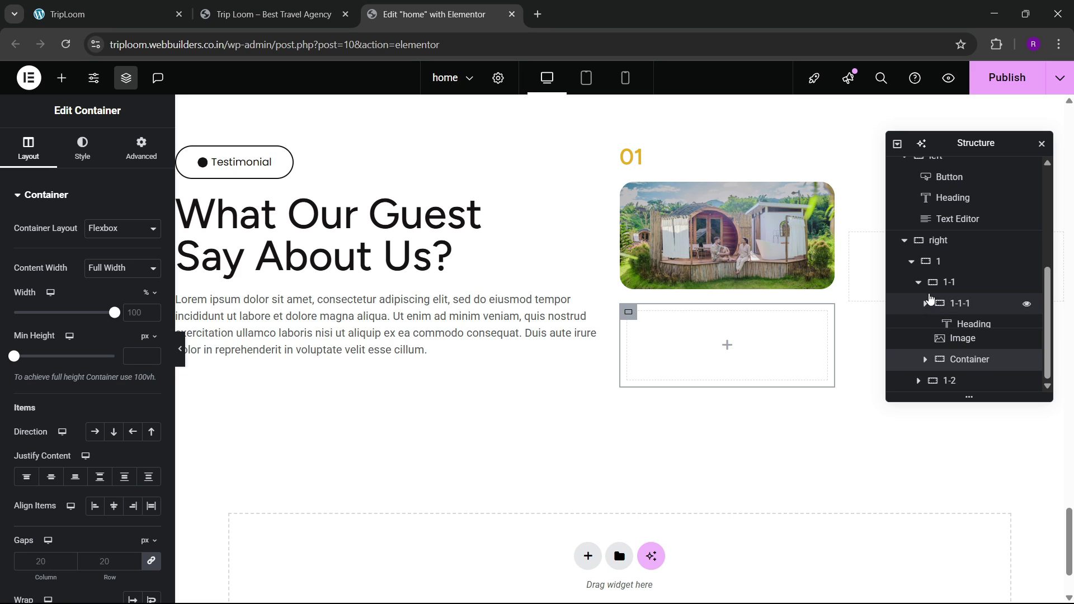
click(925, 318)
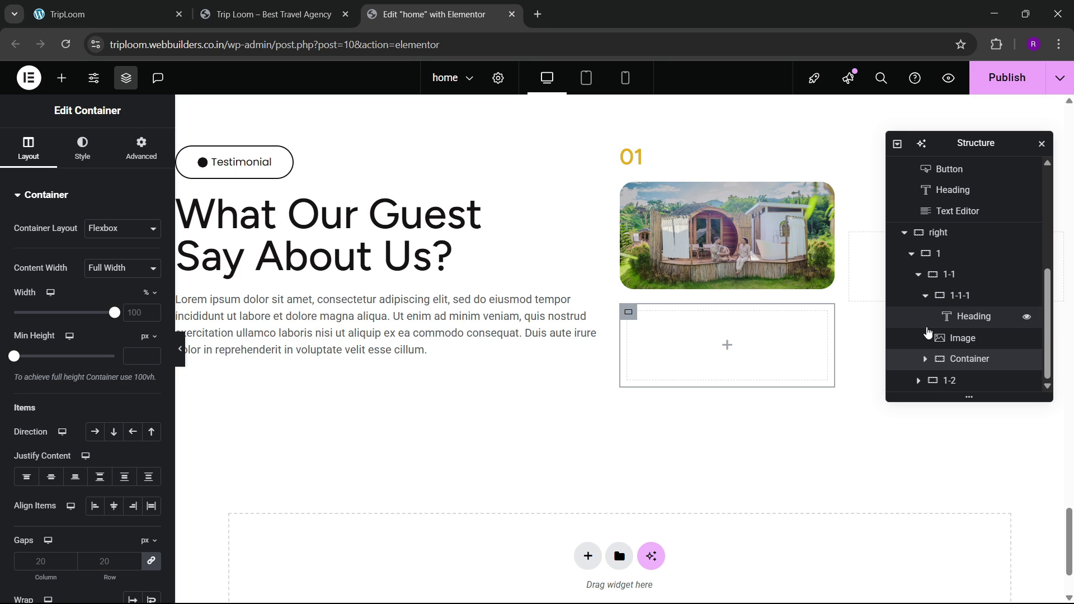
mouse_move(963, 360)
mouse_down()
mouse_move(972, 344)
mouse_move(968, 363)
mouse_up()
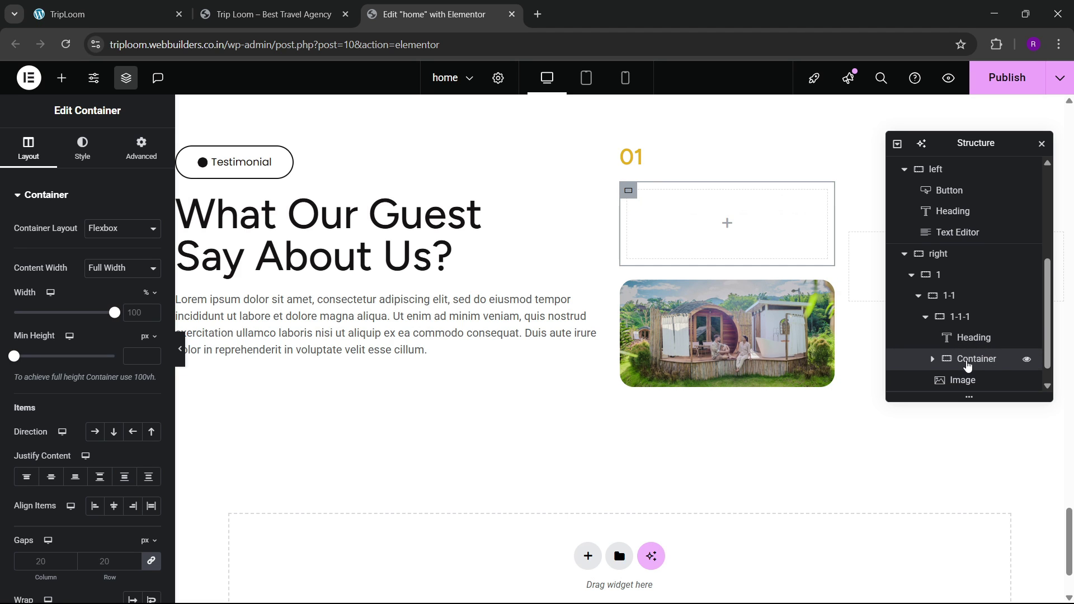
click(931, 319)
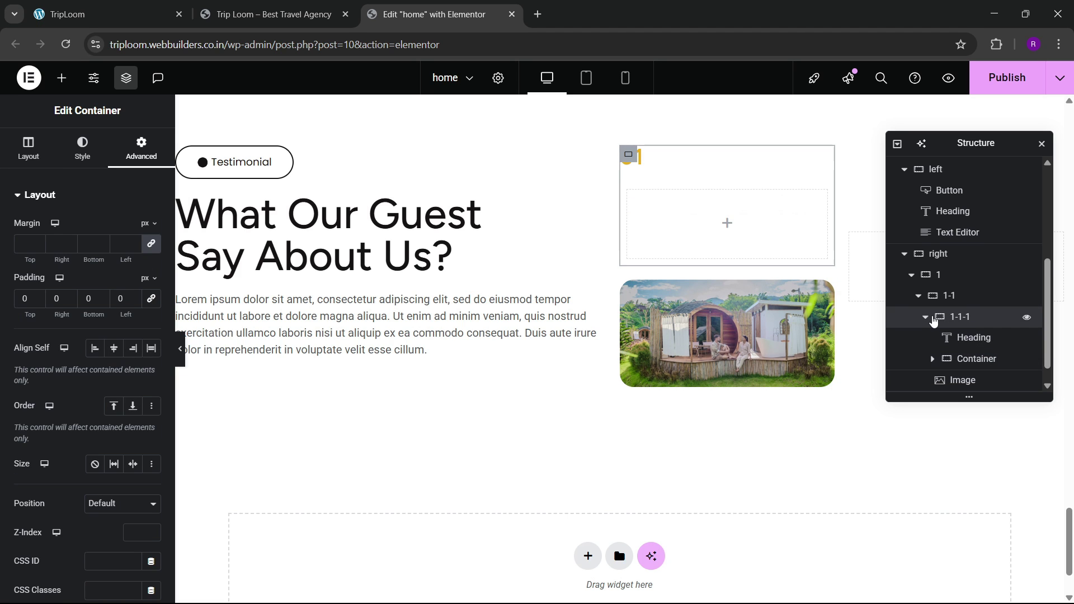
click(927, 318)
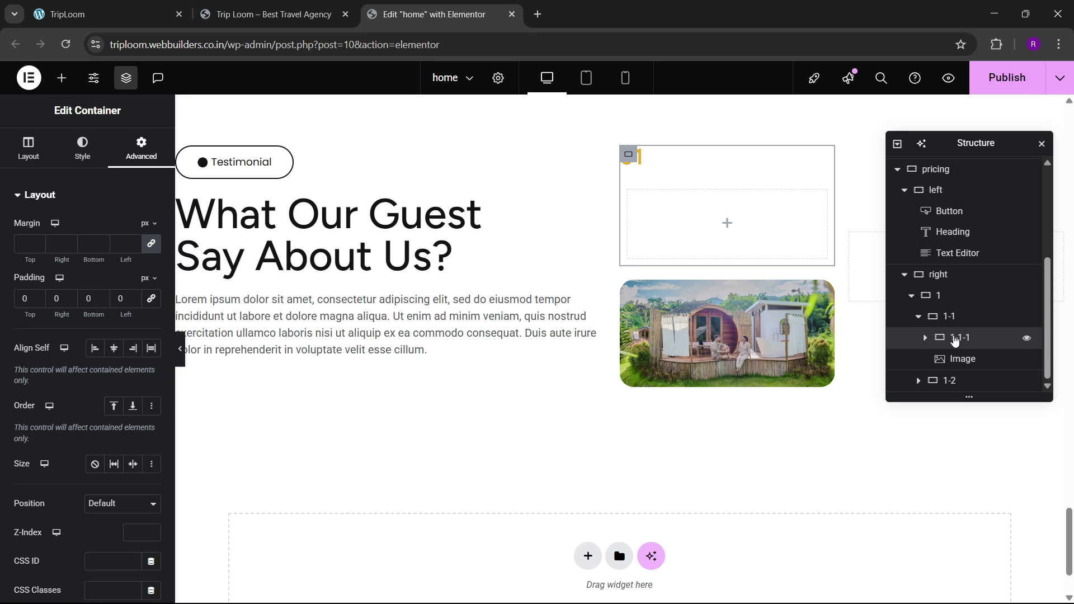
click(28, 149)
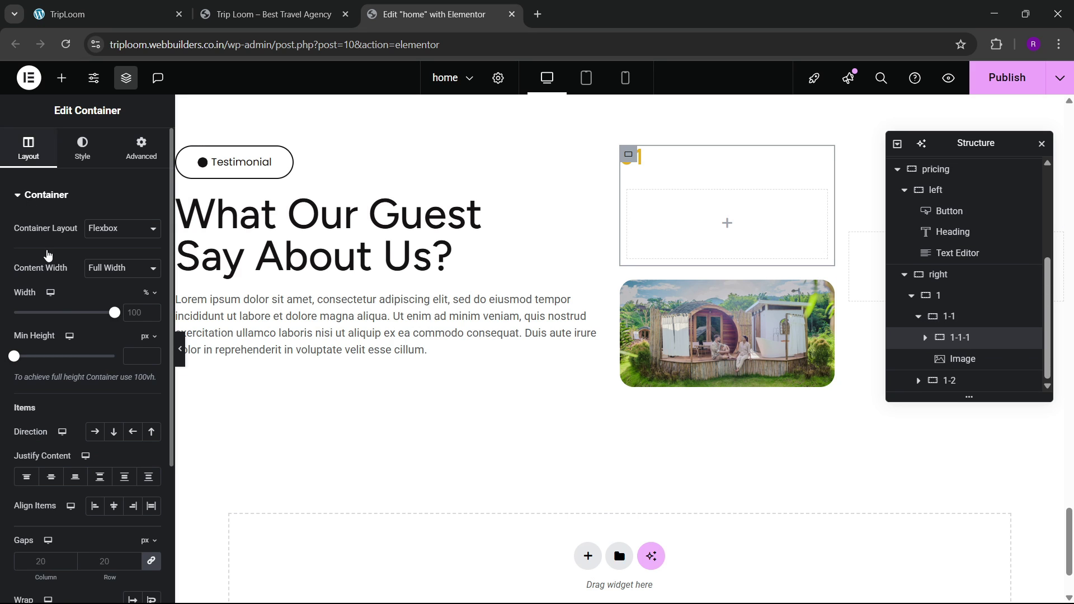
click(94, 432)
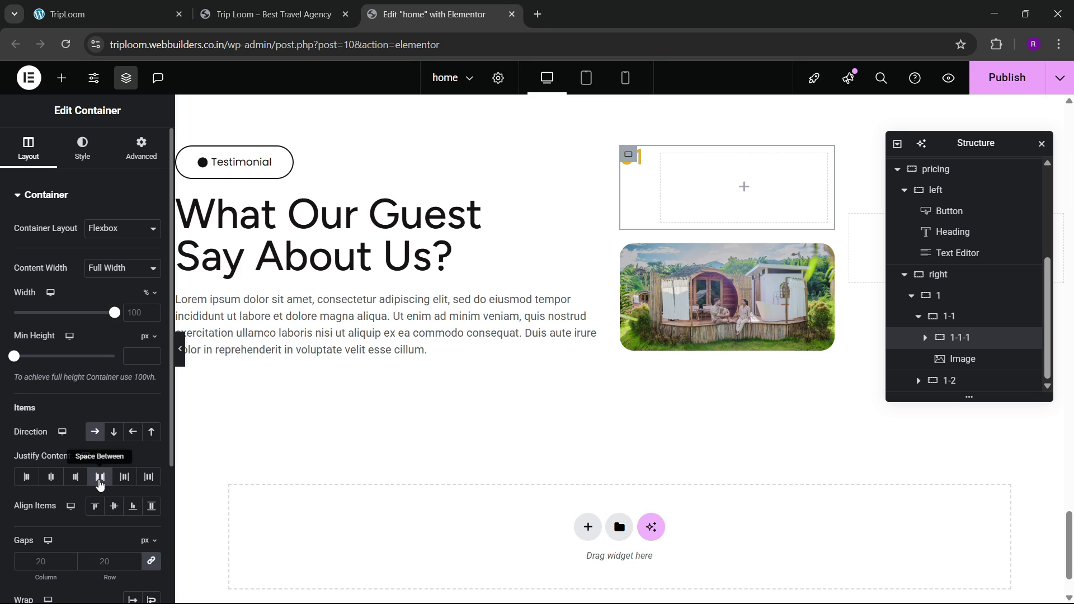
click(100, 476)
click(112, 506)
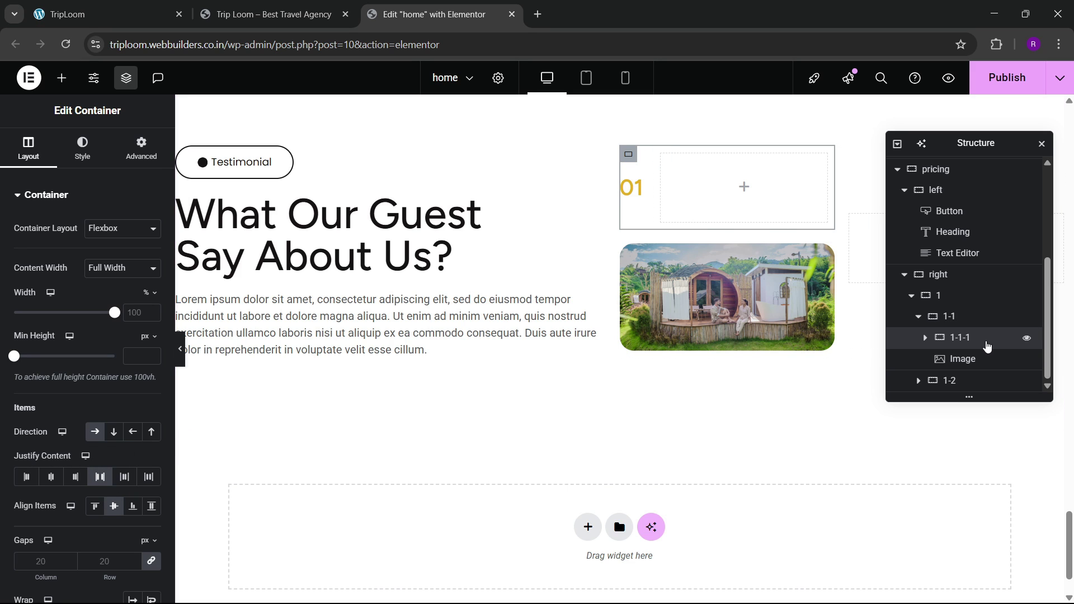
click(917, 318)
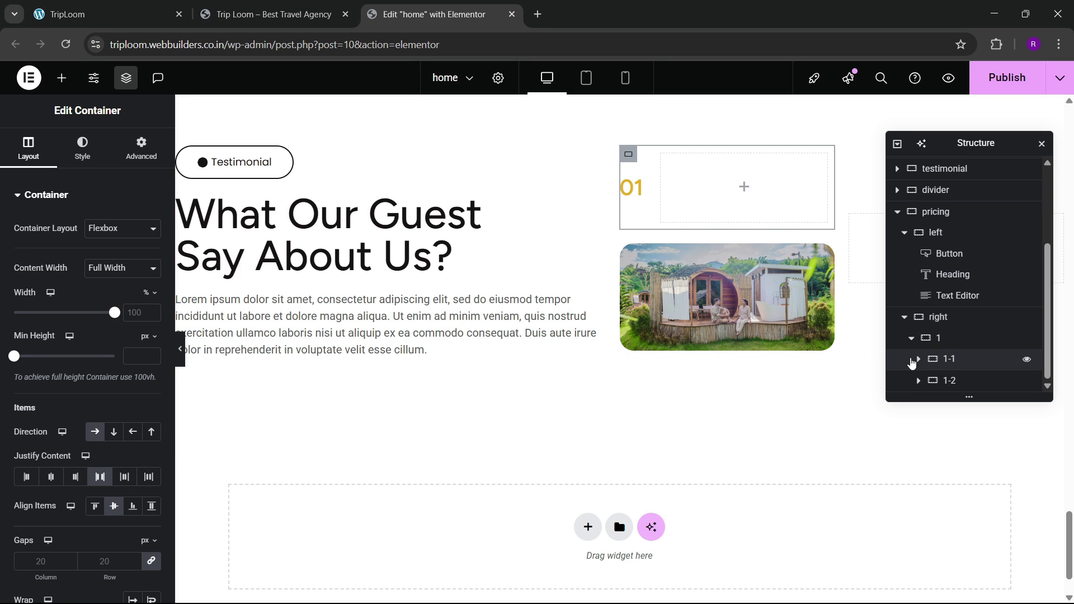
click(918, 359)
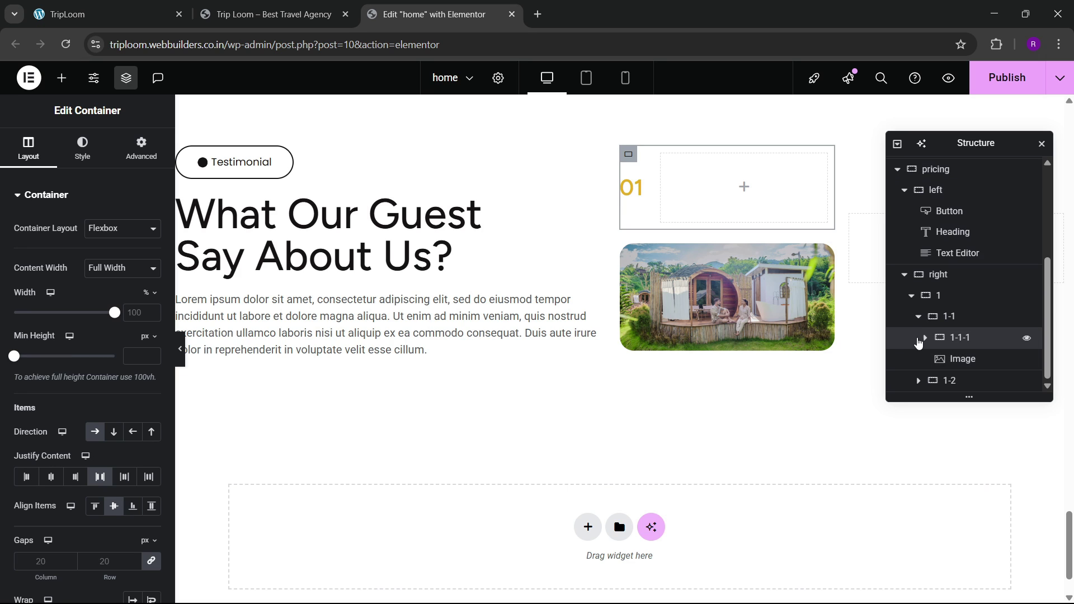
click(917, 319)
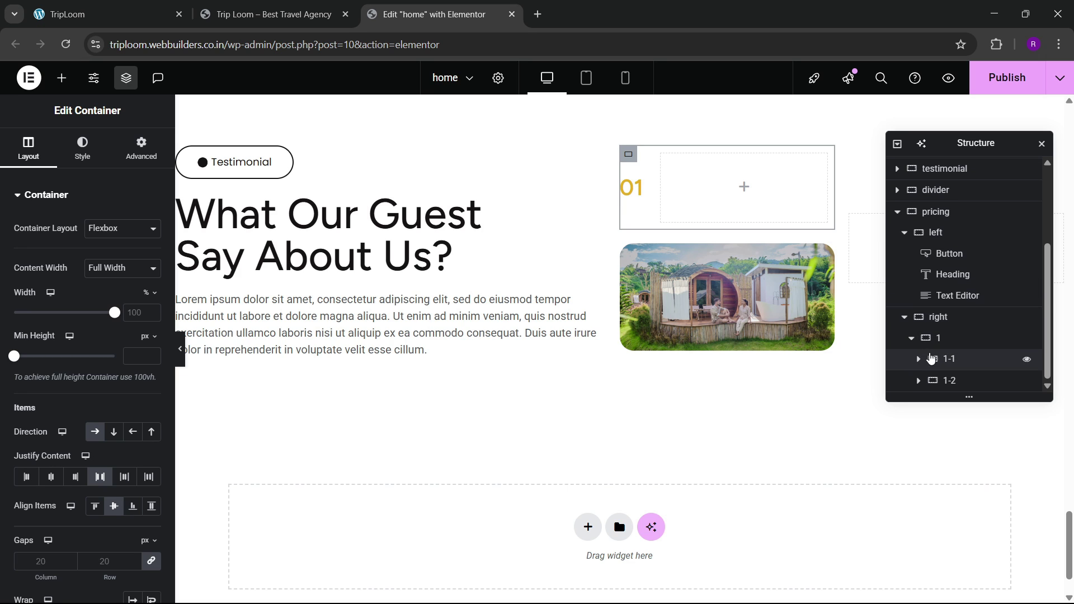
click(946, 318)
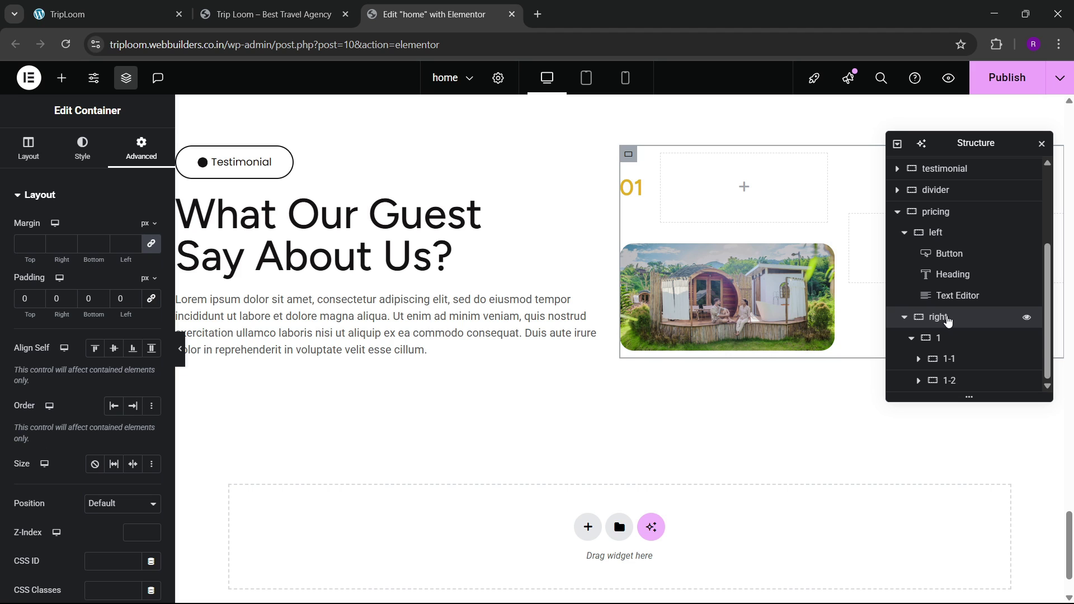
click(951, 342)
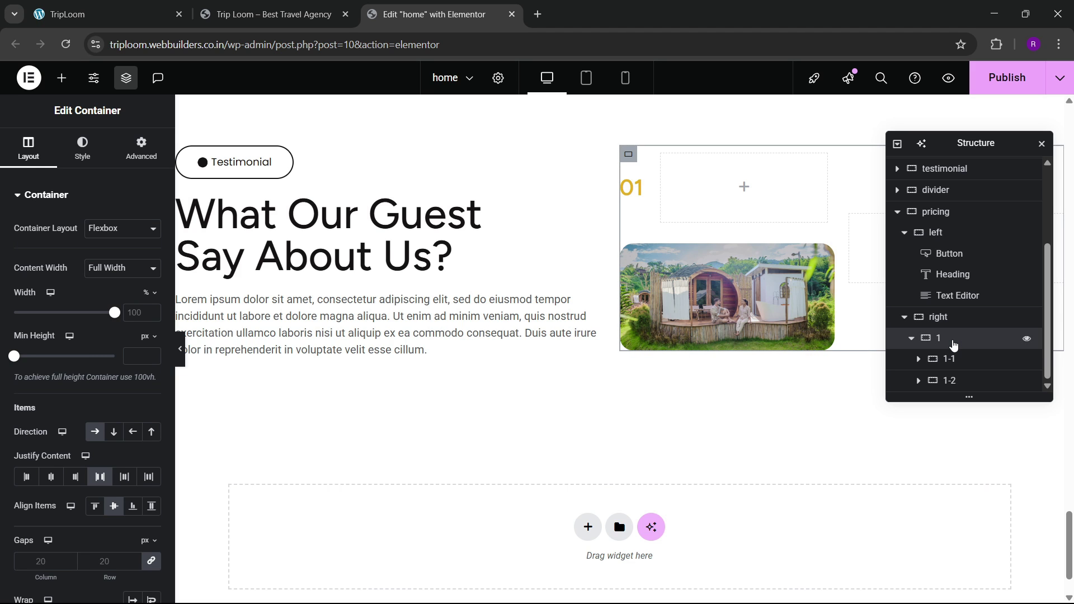
click(949, 359)
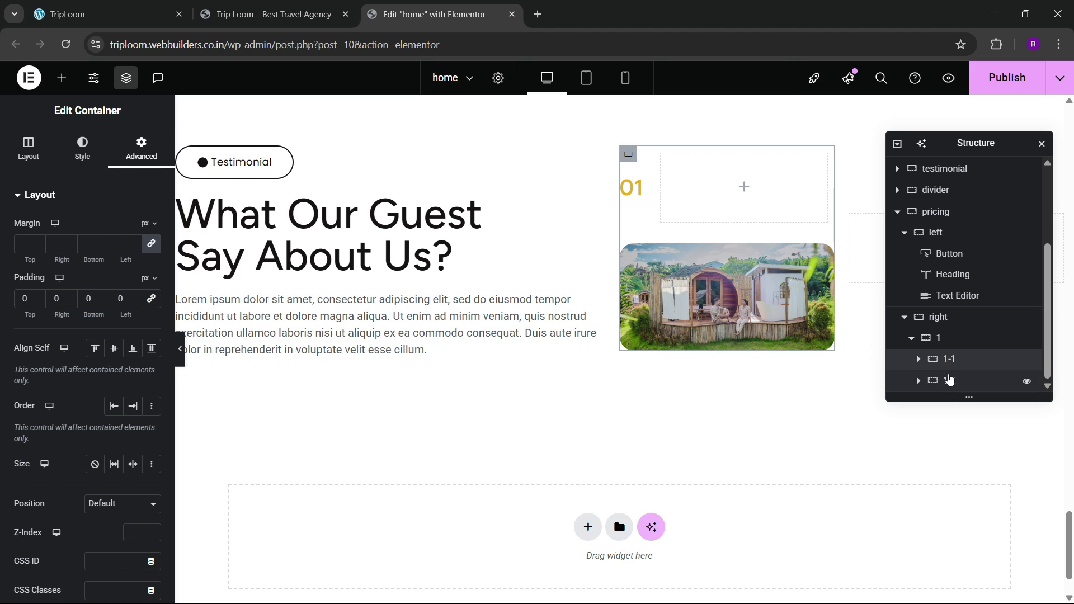
click(949, 380)
click(949, 359)
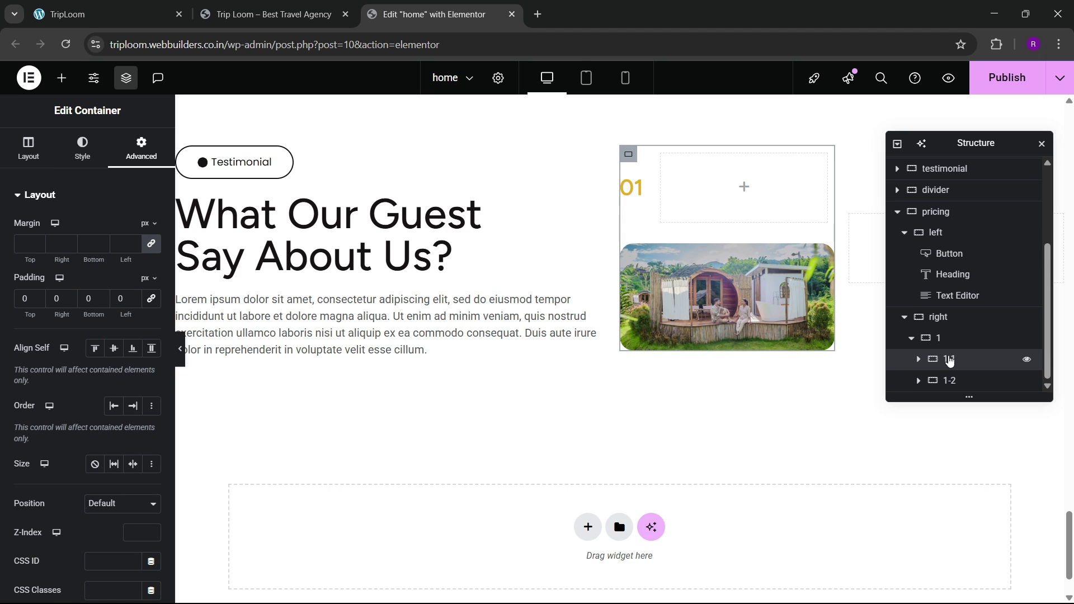
scroll(923, 365, up, 1)
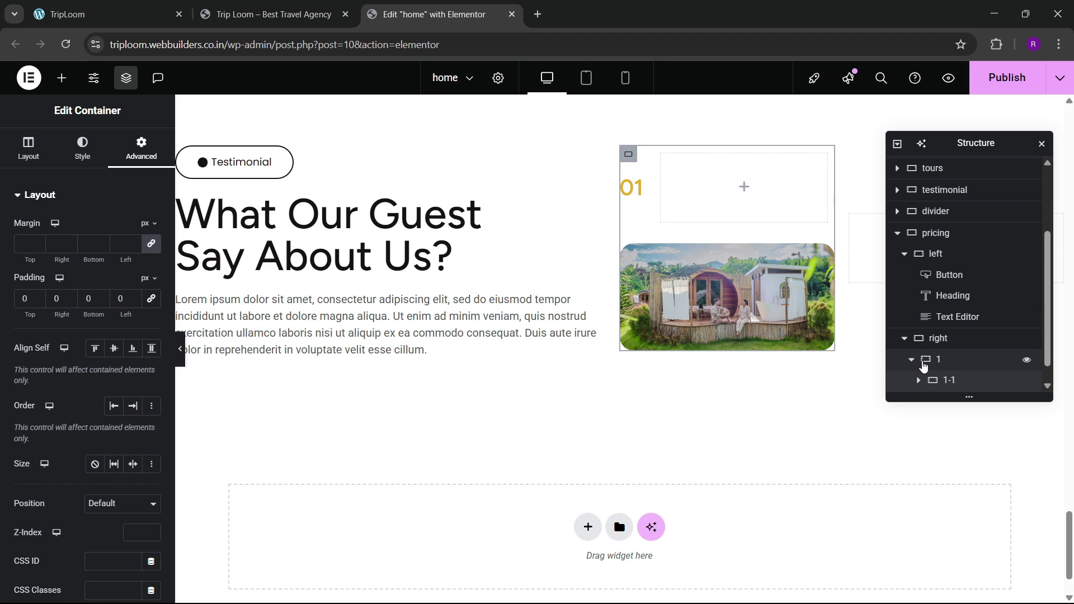
scroll(923, 364, down, 1)
click(917, 360)
scroll(959, 347, down, 2)
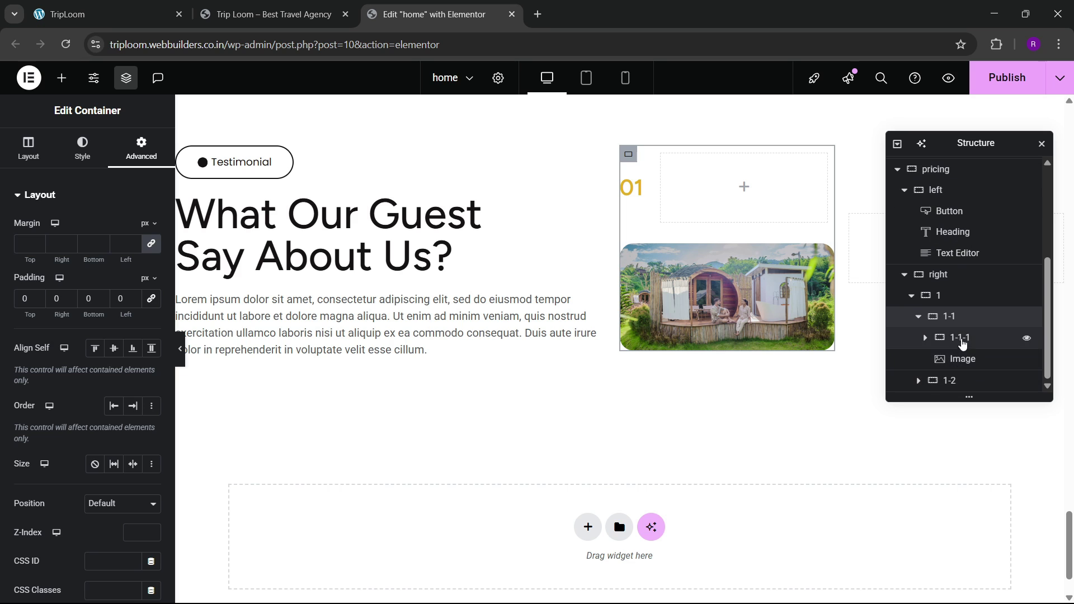
click(961, 340)
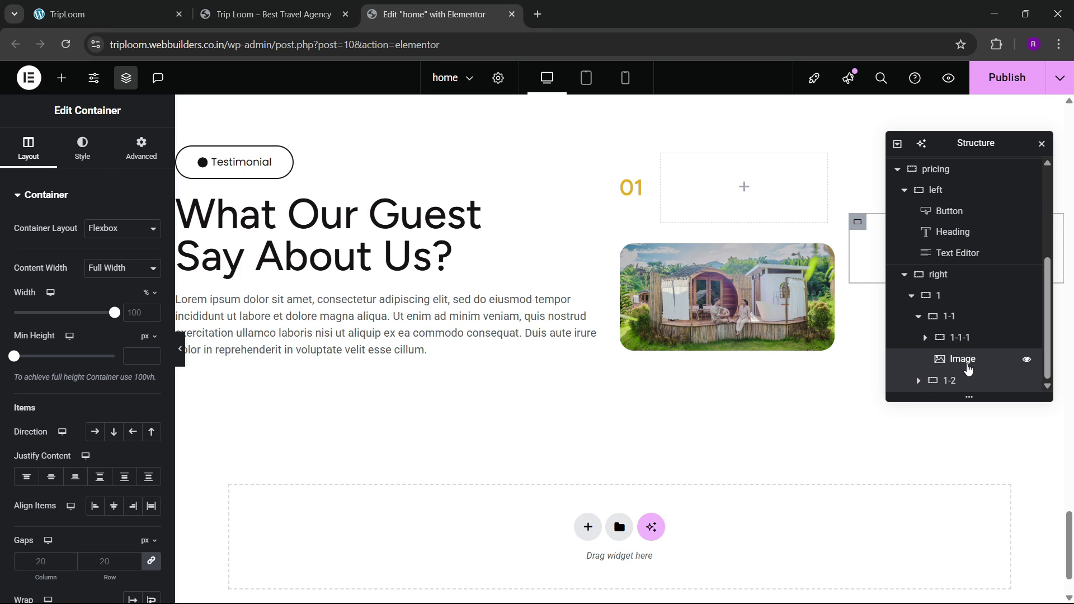
click(967, 369)
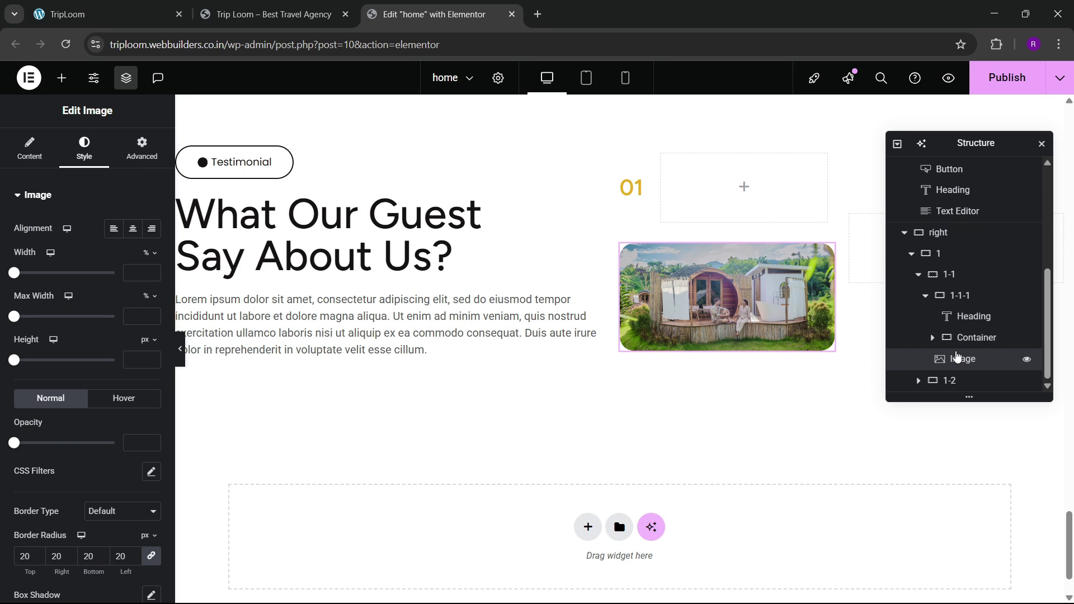
click(975, 338)
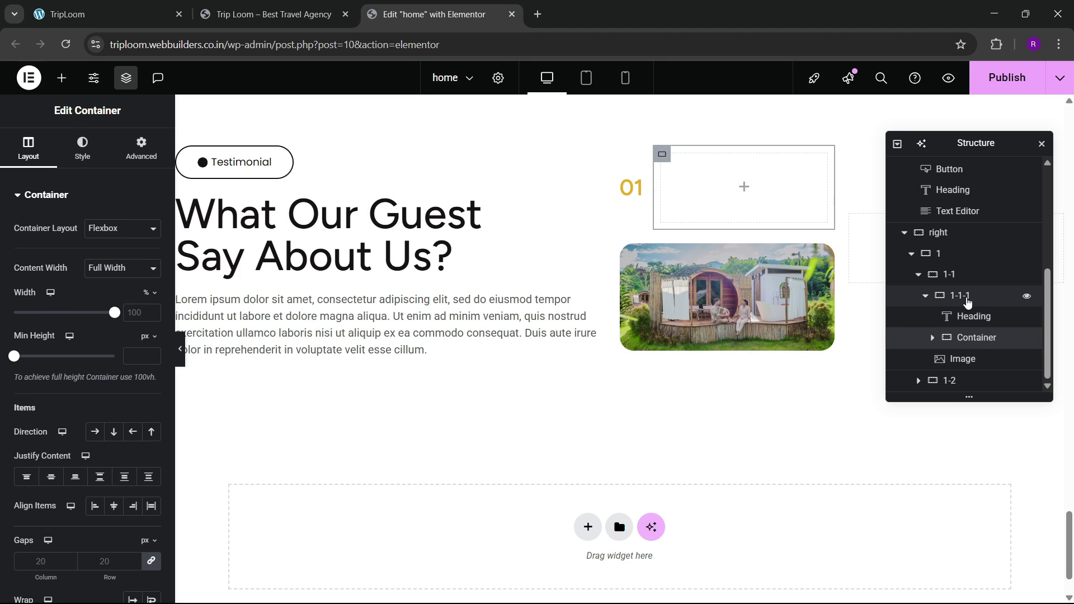
click(967, 316)
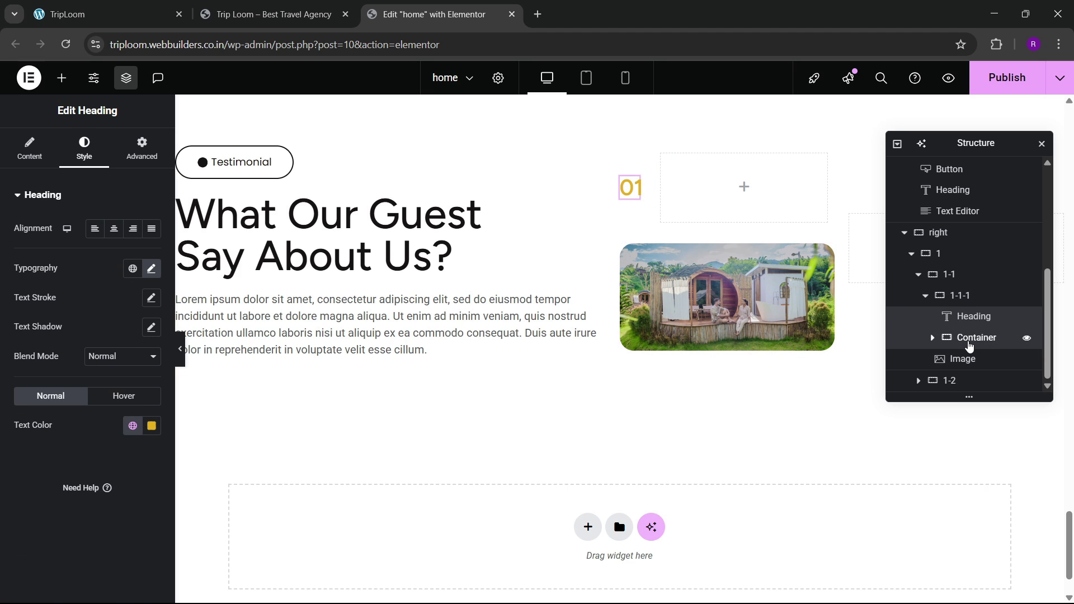
click(970, 345)
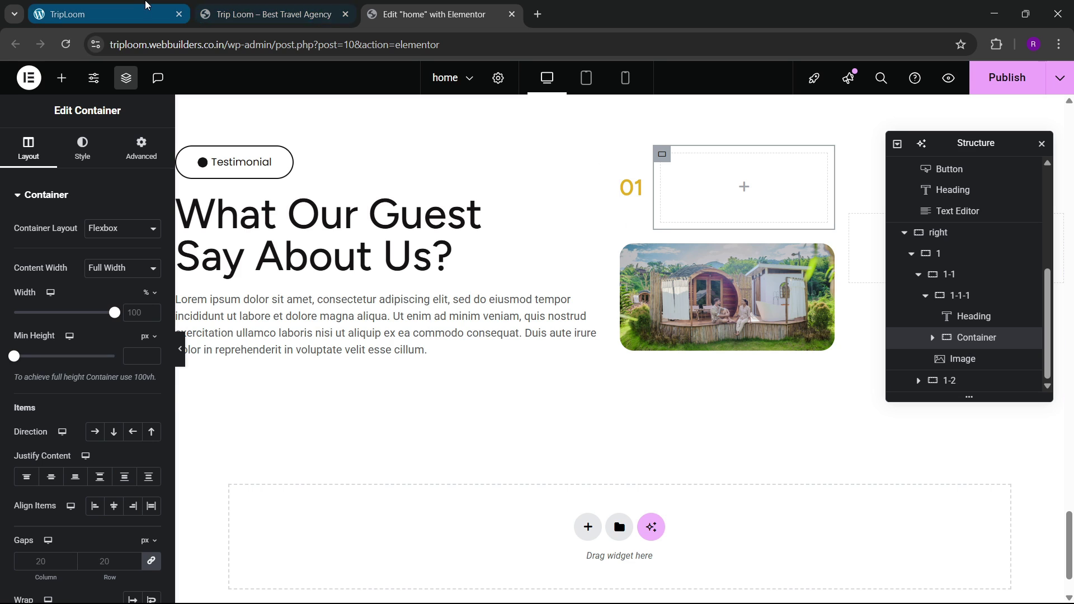
click(143, 5)
click(424, 7)
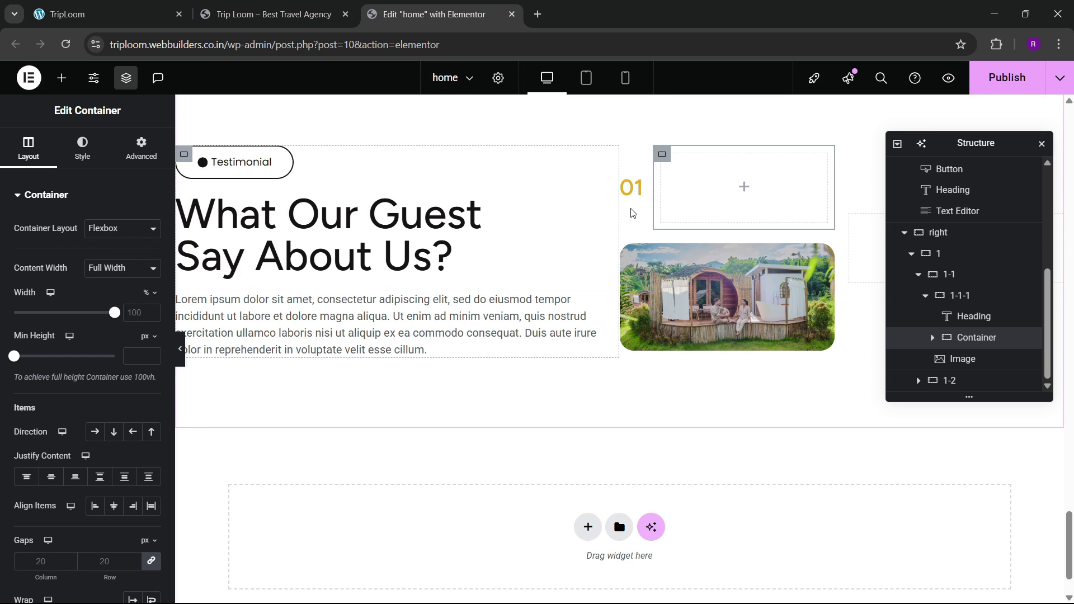
Step: Place a new Heading widget into the empty container beside the 01 number
click(62, 81)
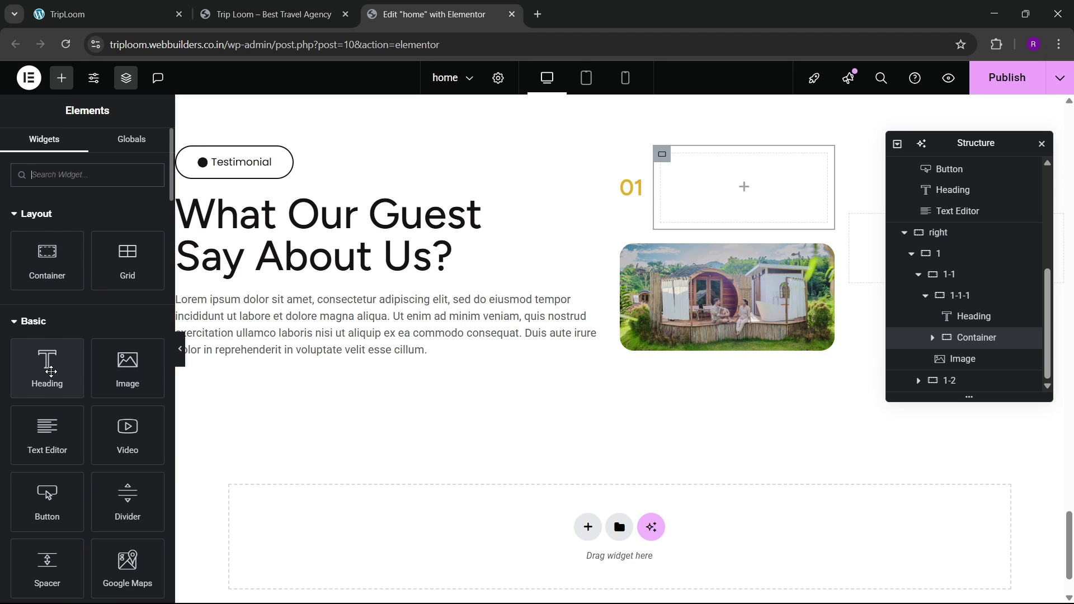
drag(47, 365, 695, 205)
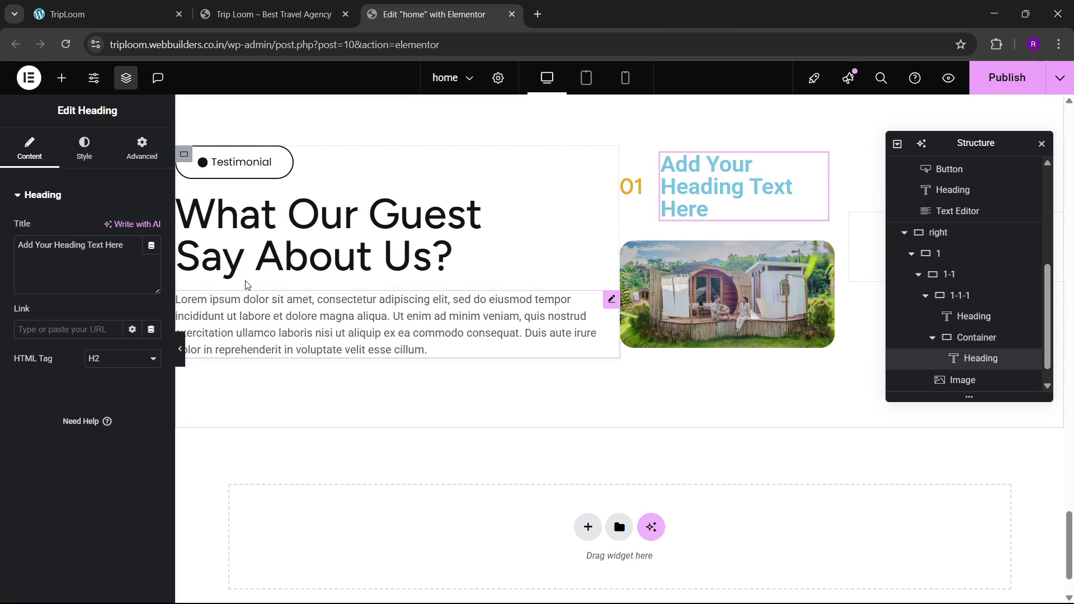
click(266, 26)
click(59, 8)
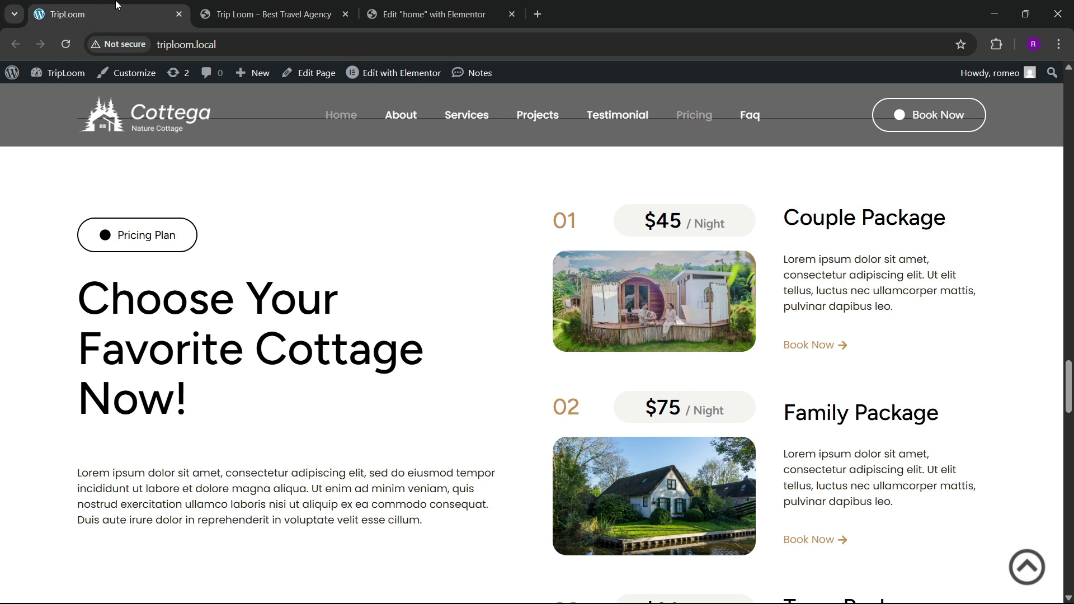
click(441, 5)
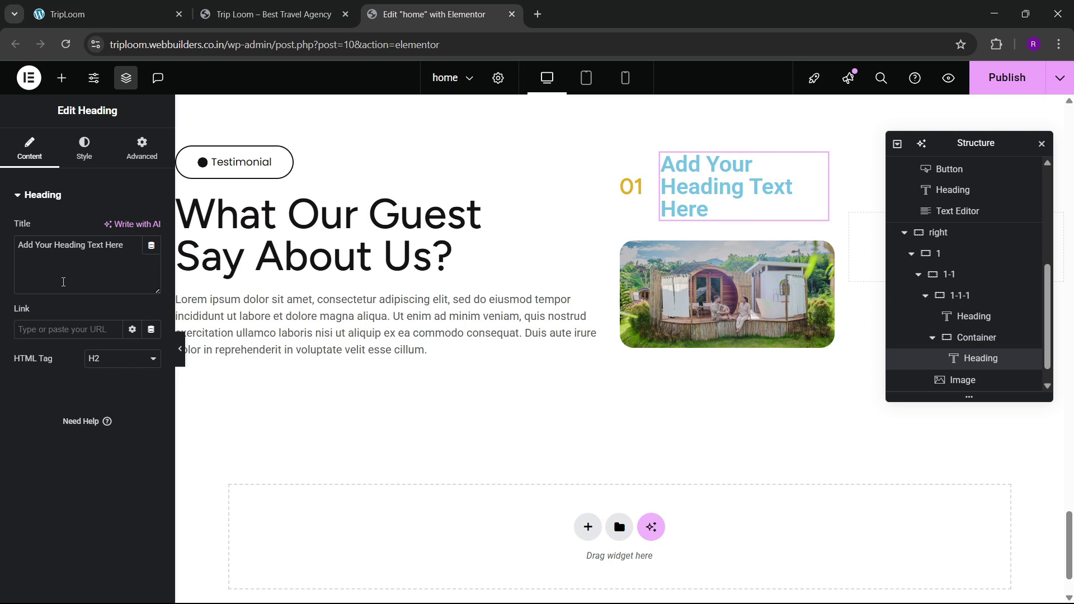
Step: Set the heading title to $45 / Night, wrapping / Night in a <span> tag
drag(131, 253, 1, 257)
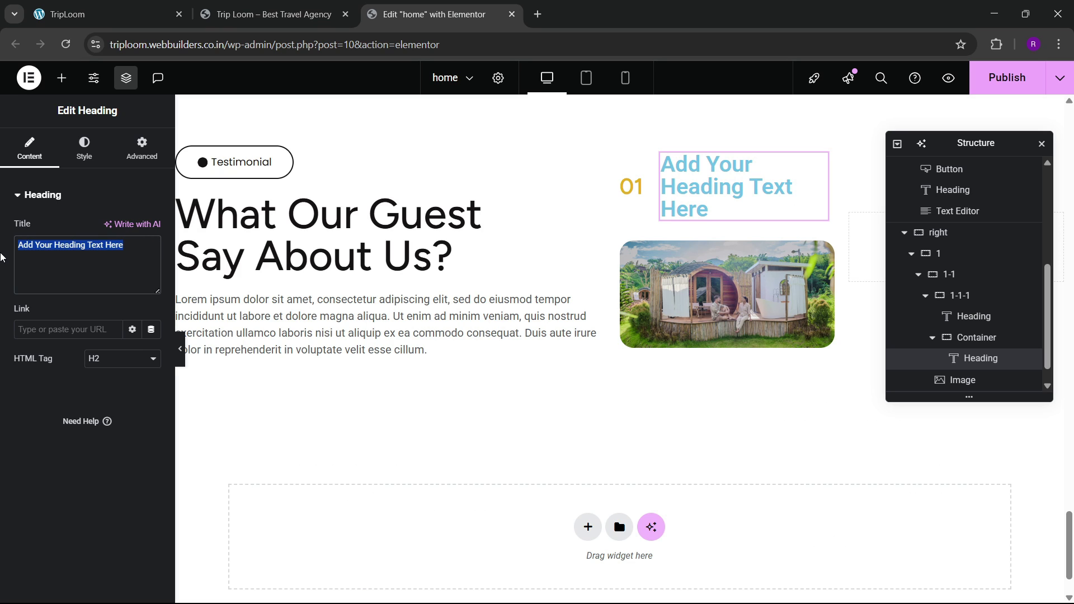
text($45)
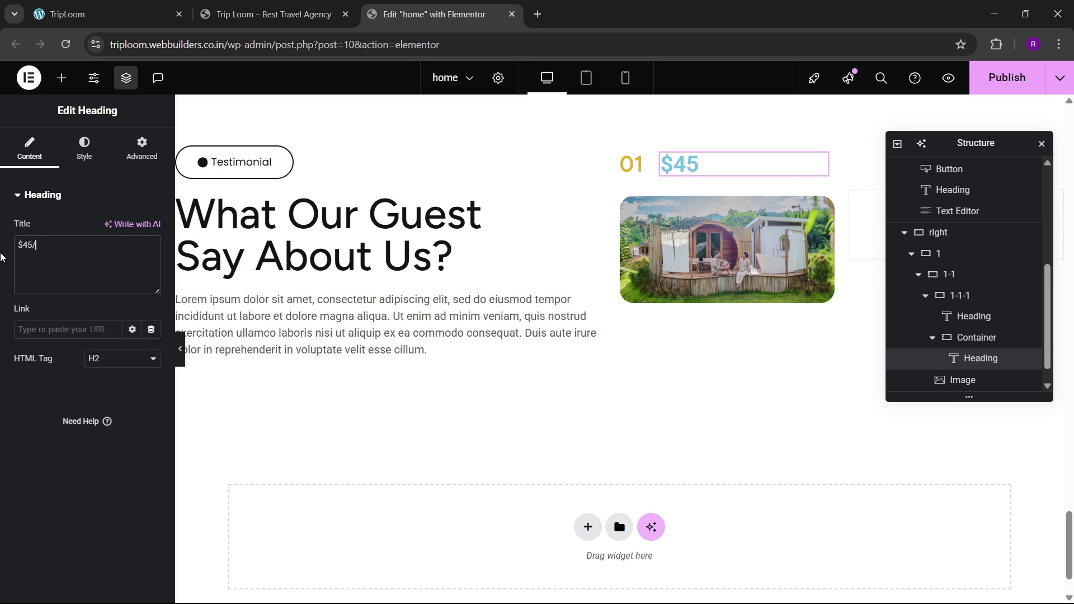
text(/Night)
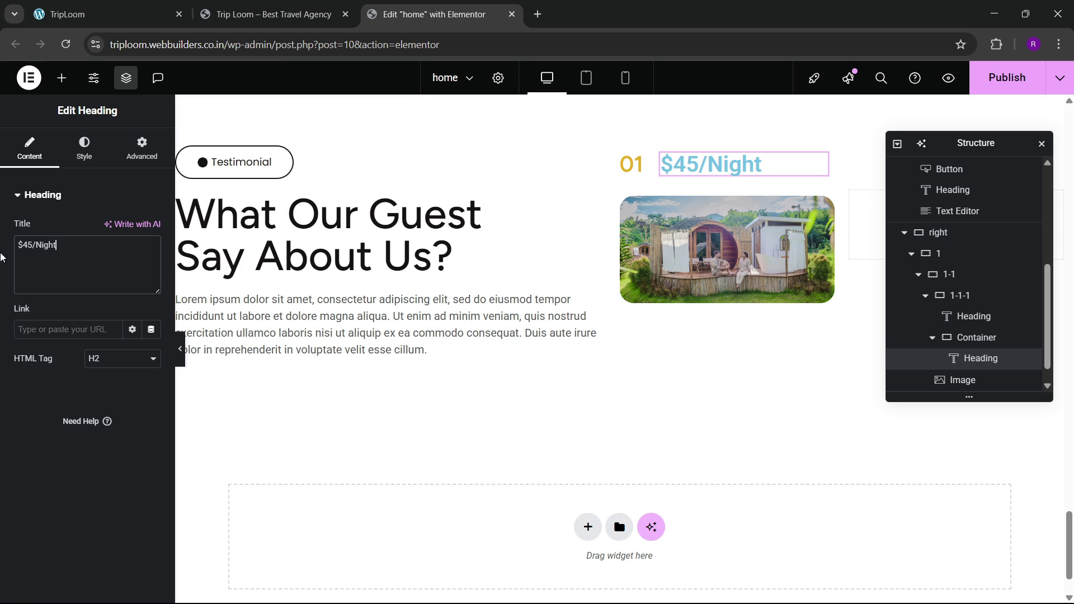
click(76, 7)
click(492, 10)
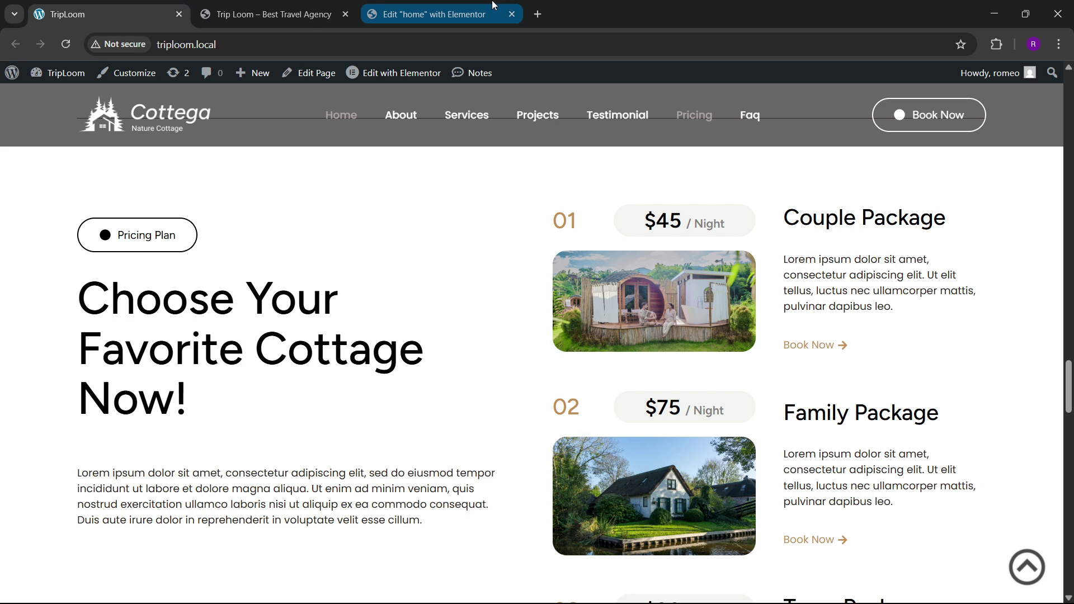
click(32, 244)
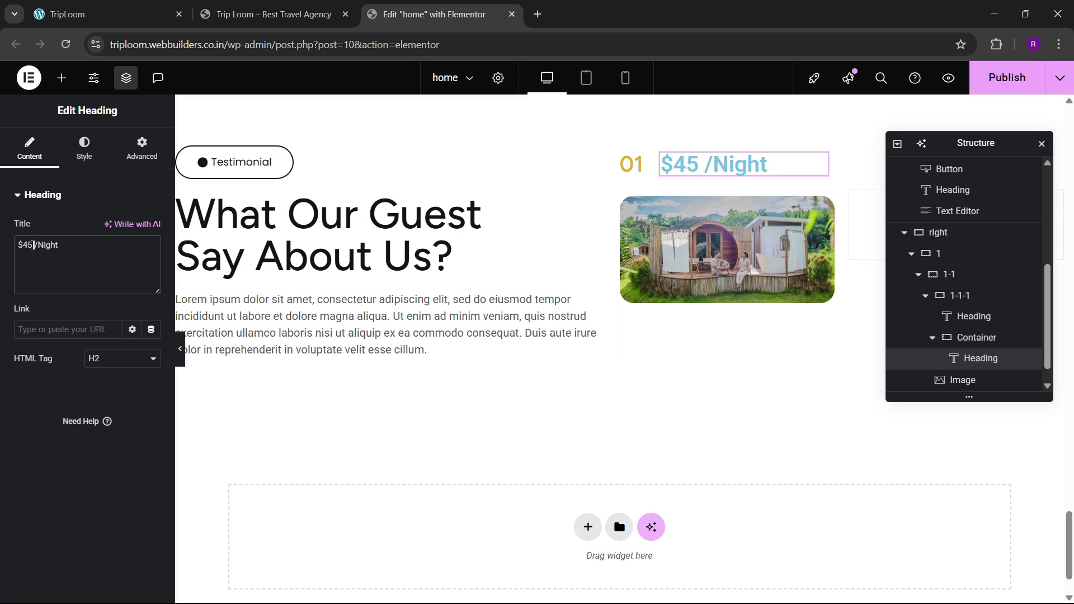
key(Right)
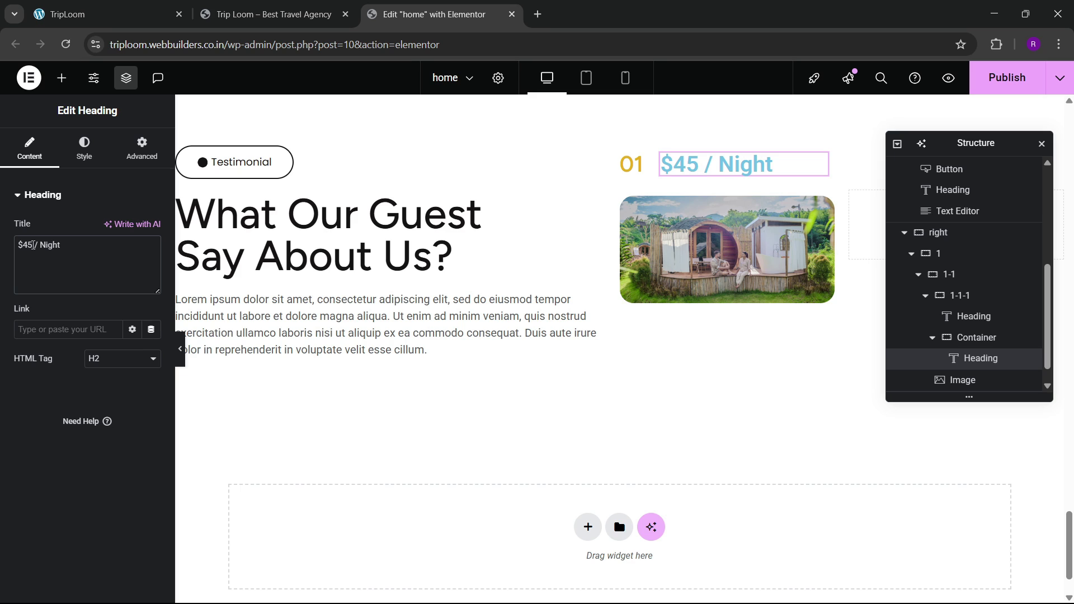
text(<span)
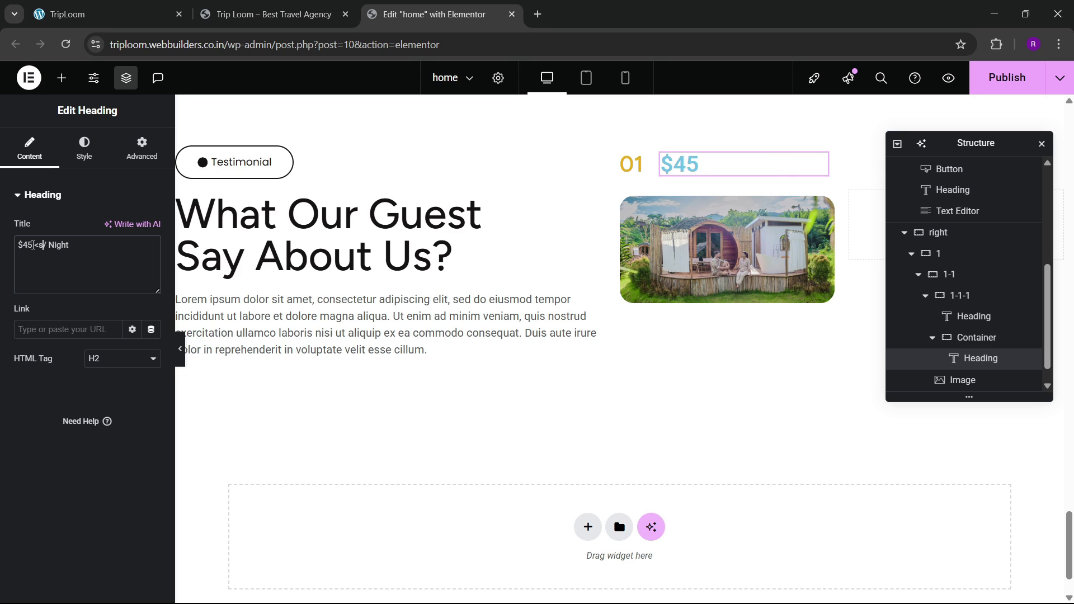
key(BackSpace)
key(BackSpace)
text(pan>)
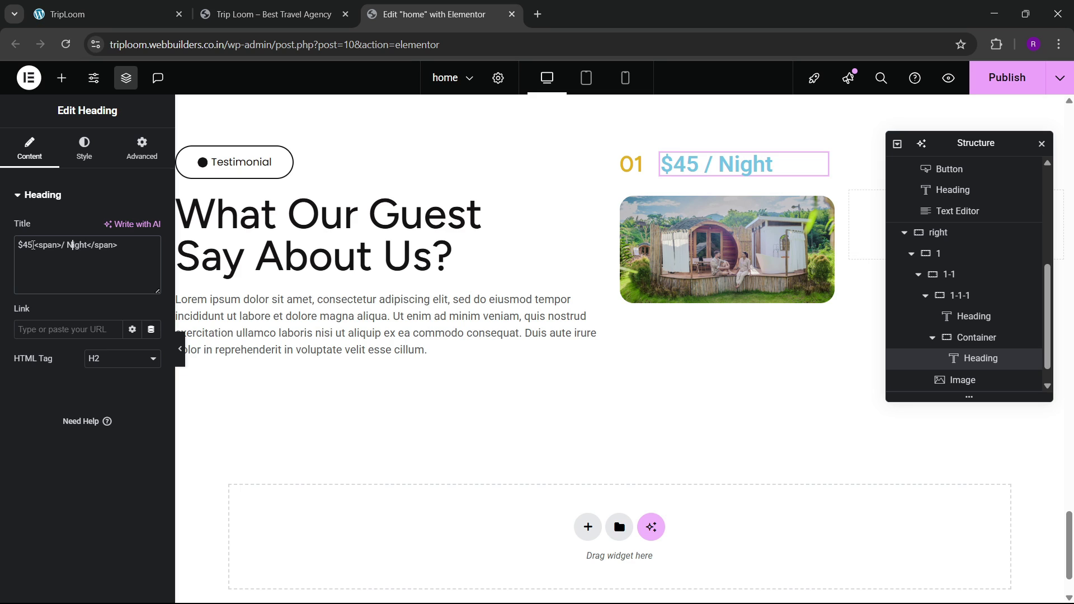
Step: Style the / Night span at 18px, grey, normal weight, with a space after $45
text(style=)
text("")
text(font)
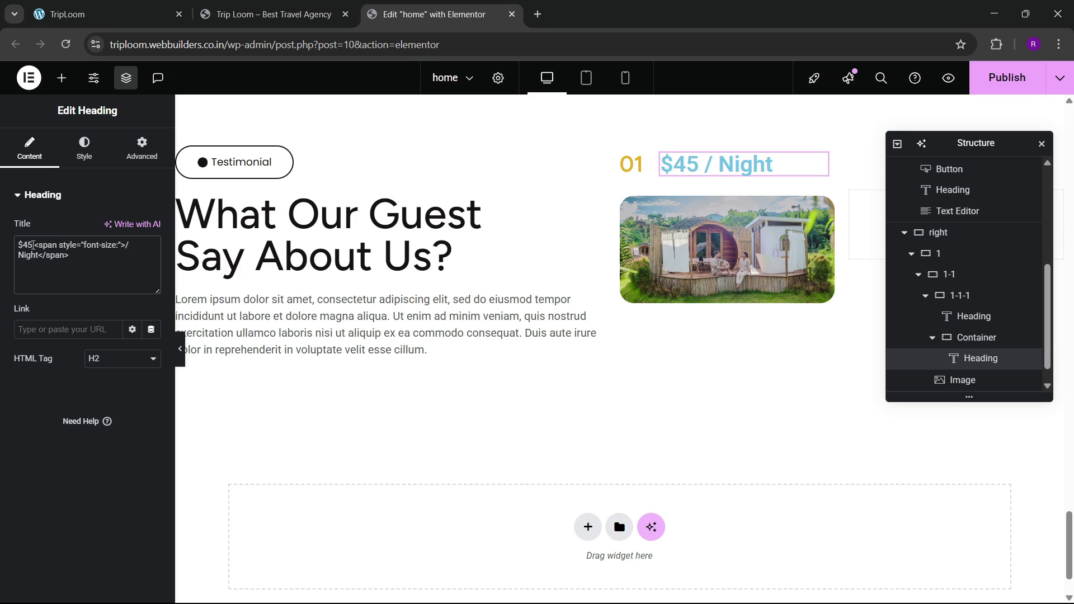
text(-size:15px;)
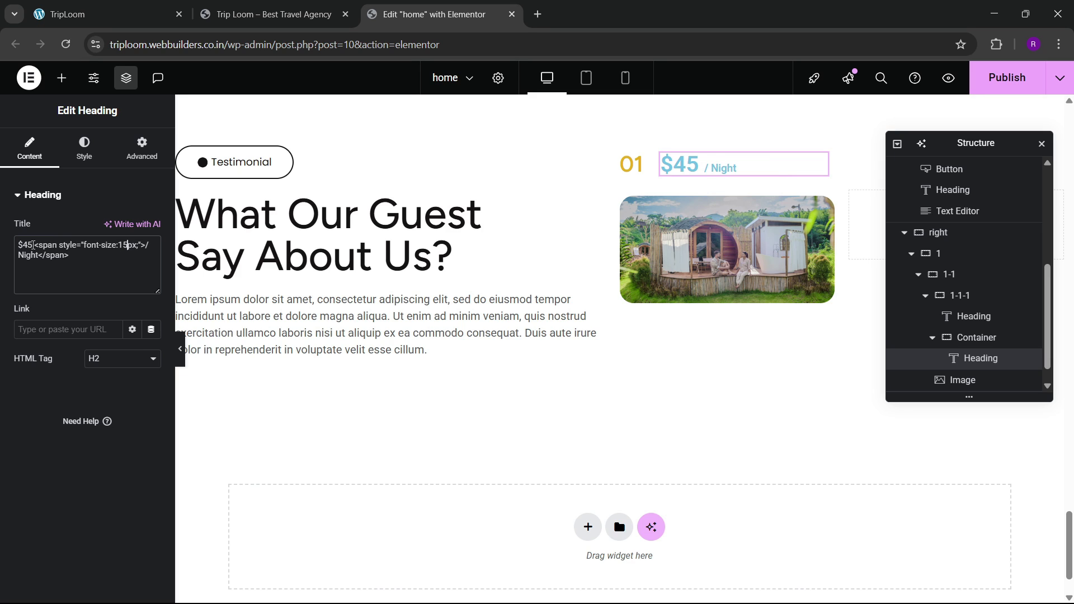
key(BackSpace)
text(8px; color:grey)
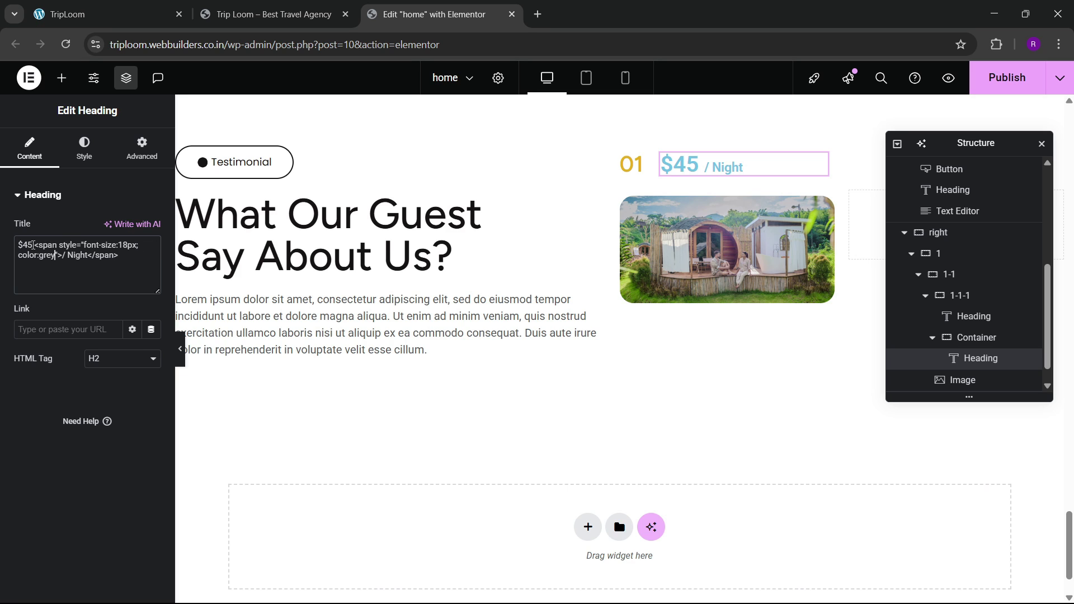
text(;)
click(33, 245)
text(color:grey;)
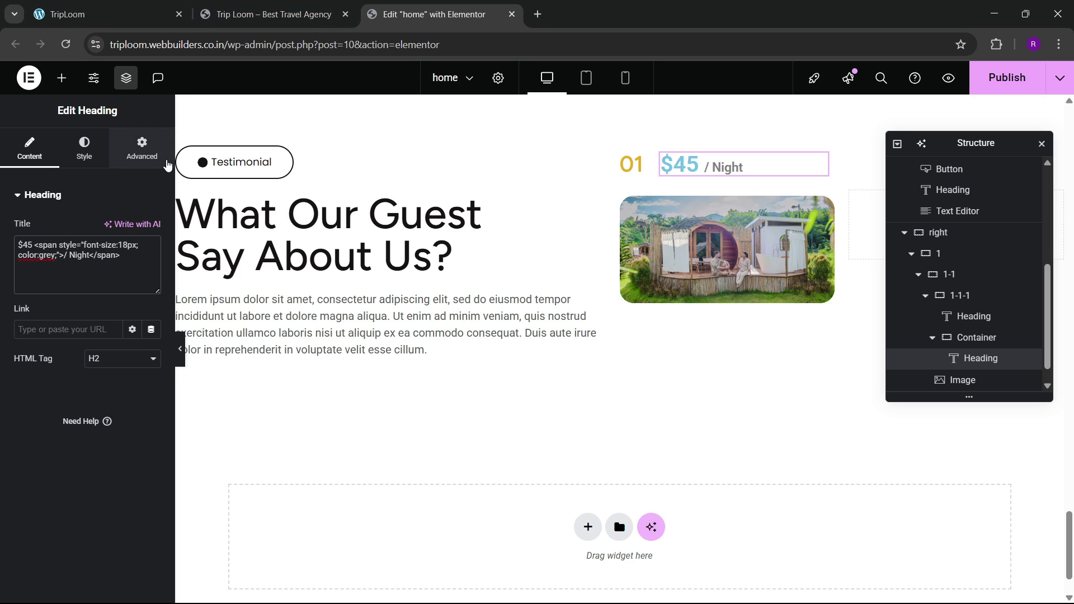
text( font-weight)
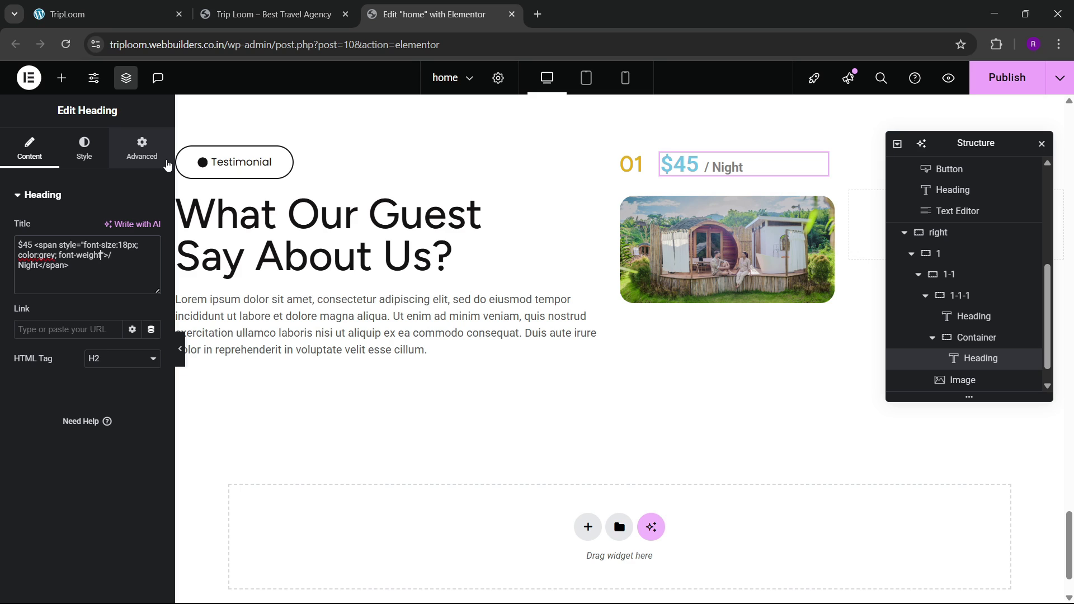
text(:normal)
Step: Compare the restyled price heading against the live pricing page
click(137, 7)
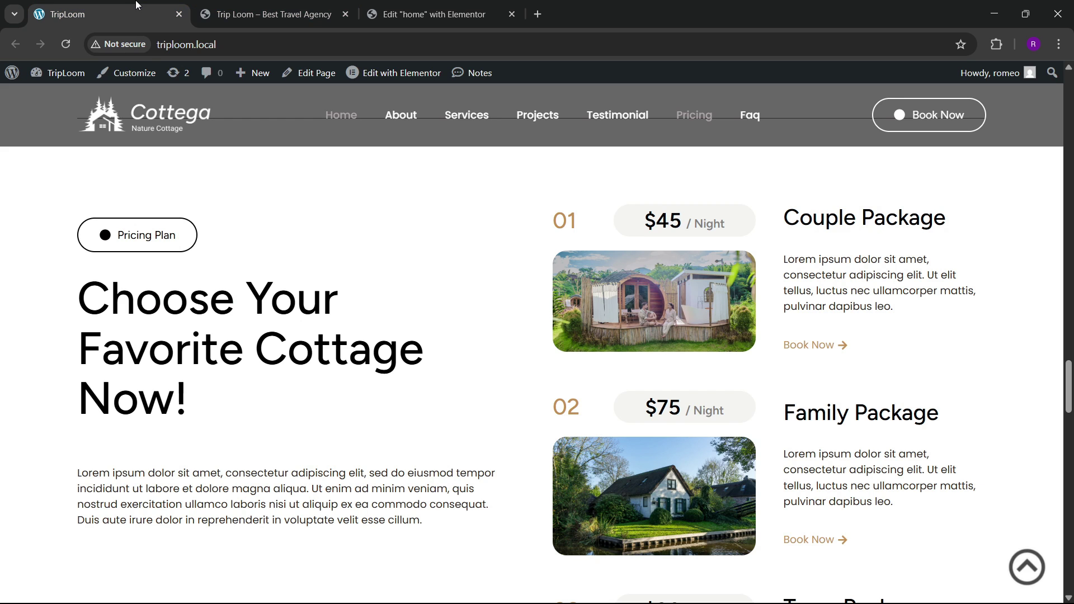
click(265, 6)
click(381, 5)
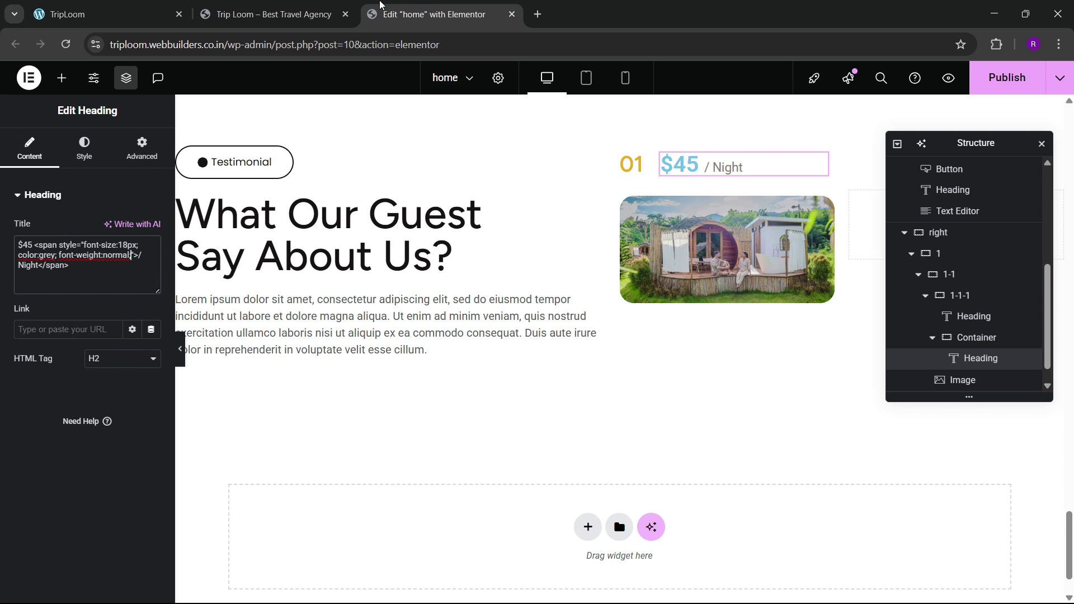
click(151, 7)
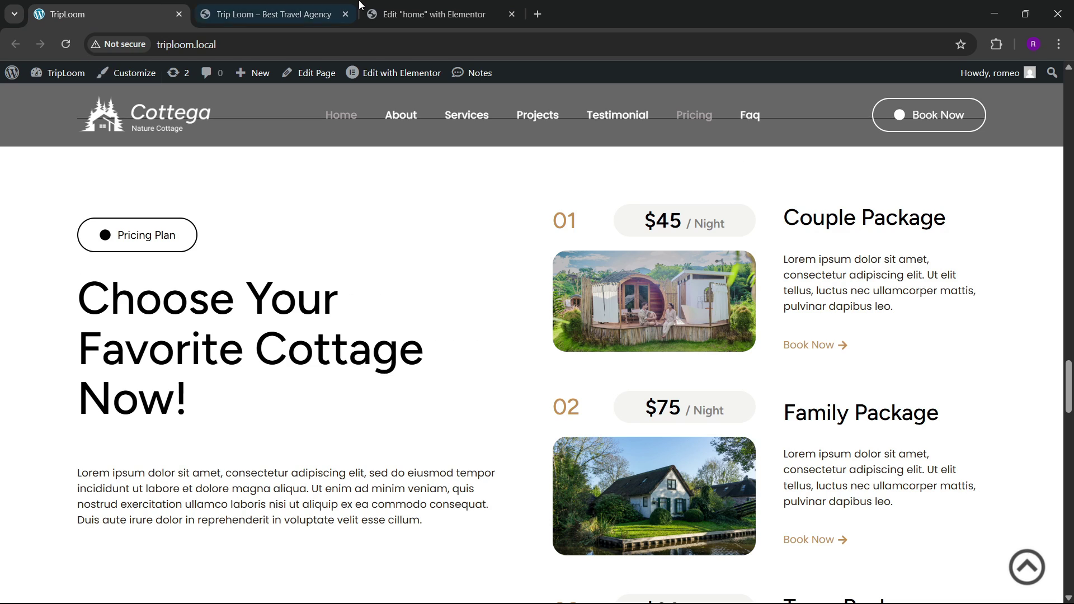
click(395, 11)
scroll(985, 316, down, 1)
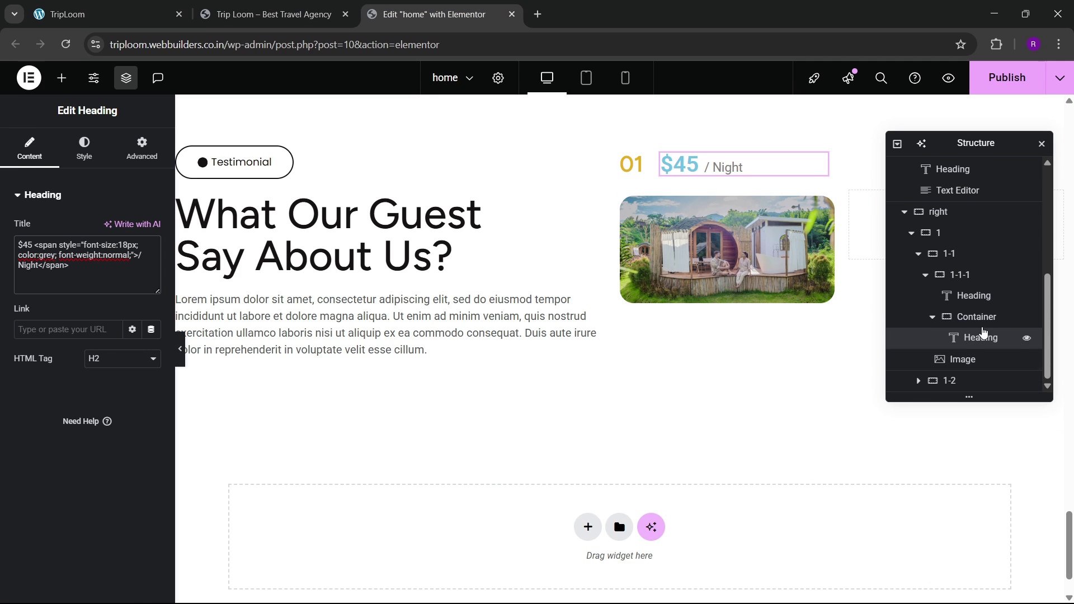
Step: Set the price container's Direction to Row and Justify Content to Center
click(985, 317)
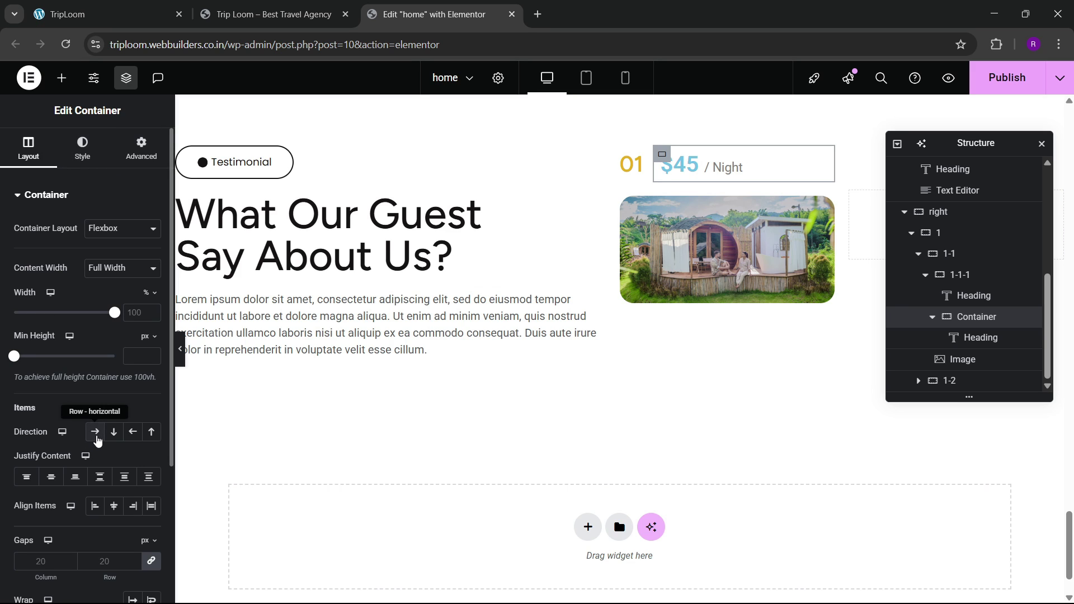
click(96, 434)
click(51, 477)
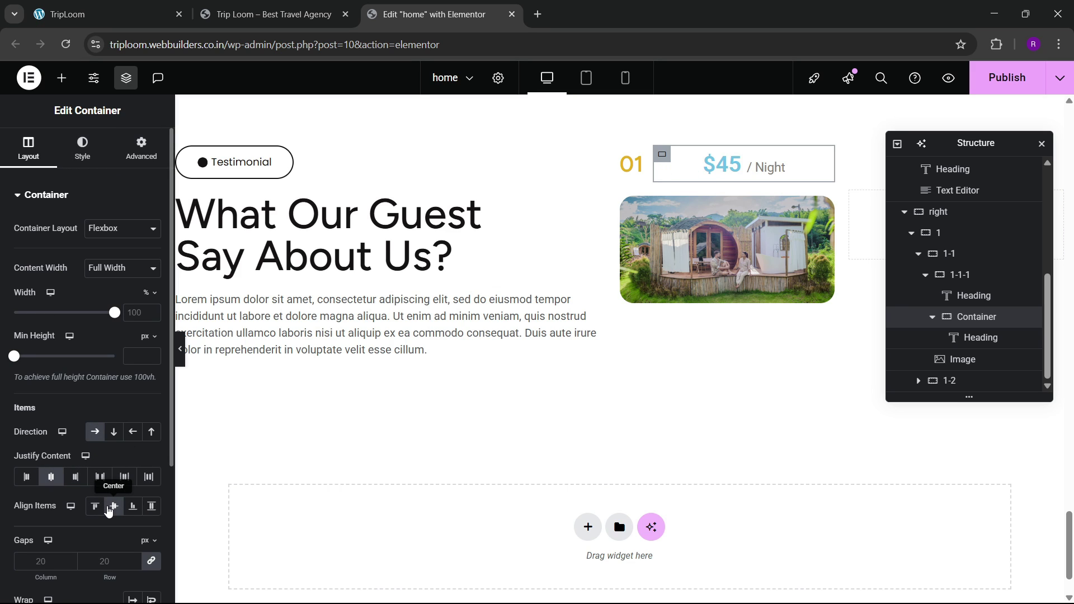
click(109, 6)
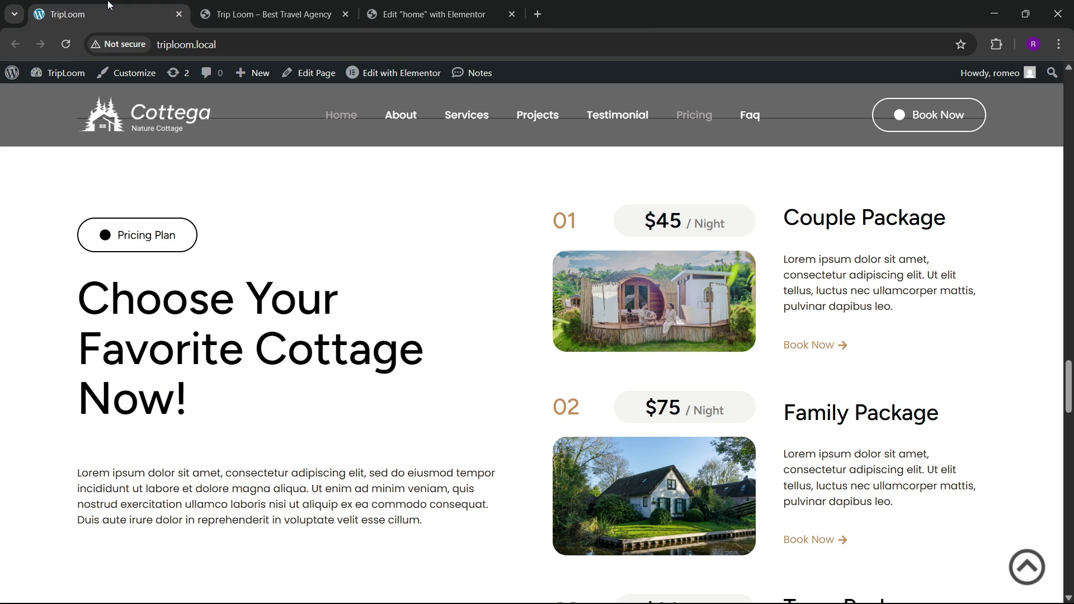
click(443, 2)
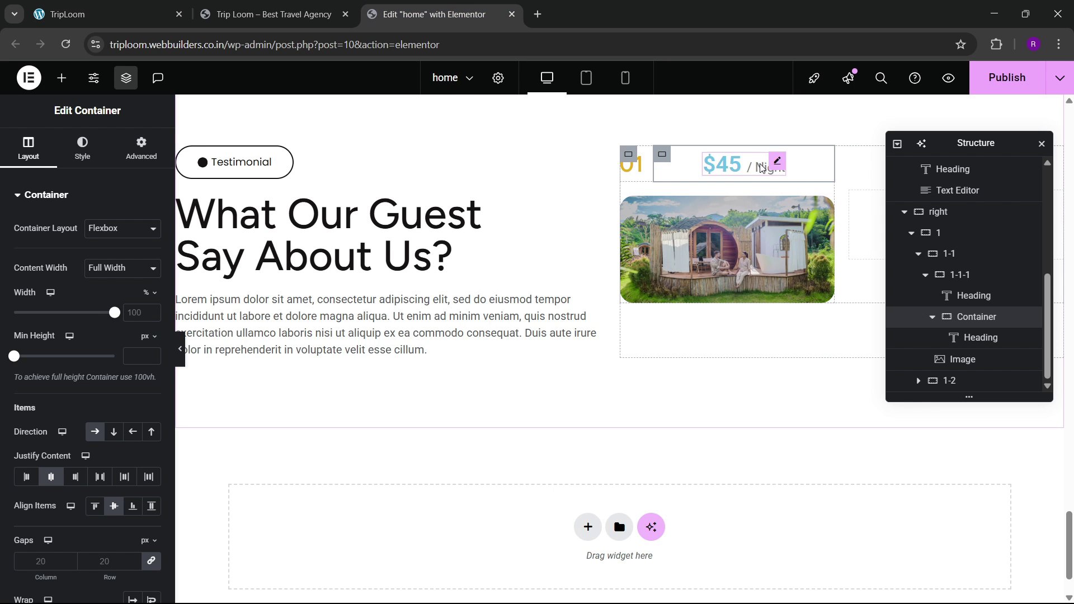
Step: Set the $45 / Night heading's typography font family to Open Sans
click(722, 165)
click(84, 148)
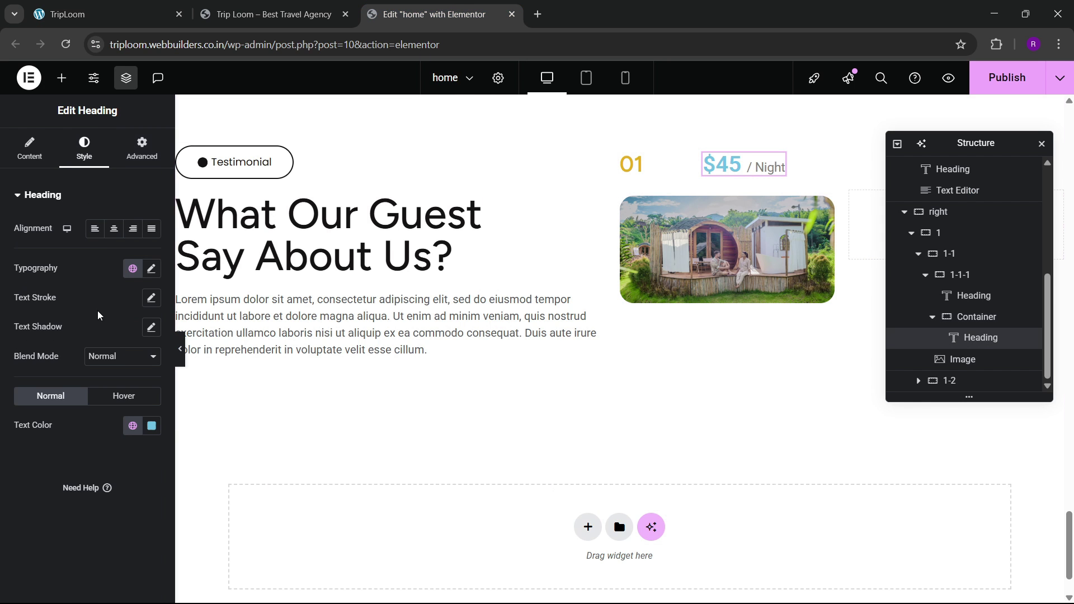
click(151, 268)
click(116, 335)
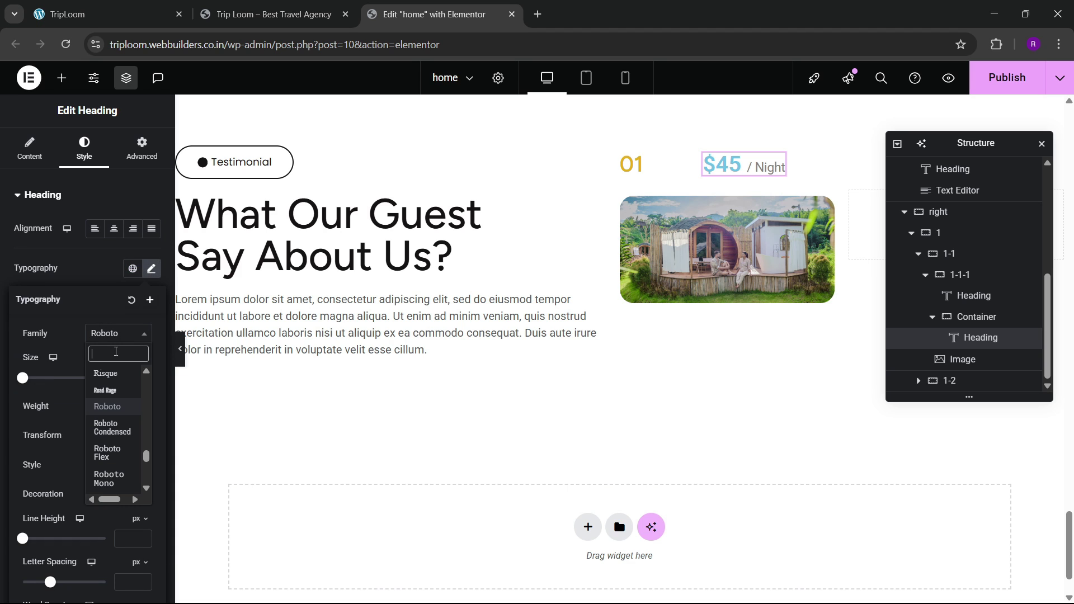
text(open)
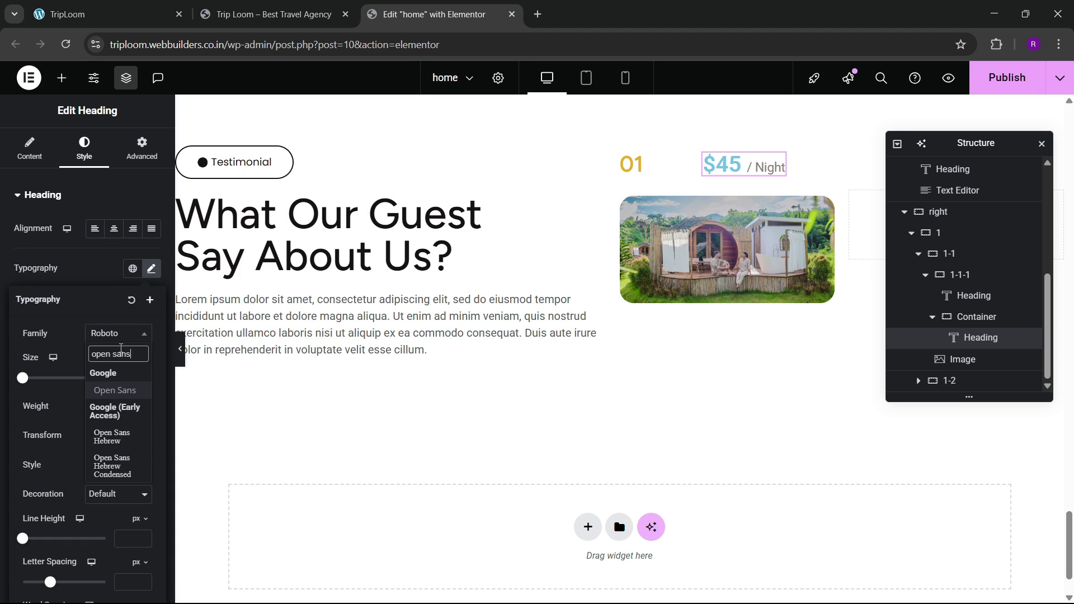
text( sans)
key(Return)
click(142, 377)
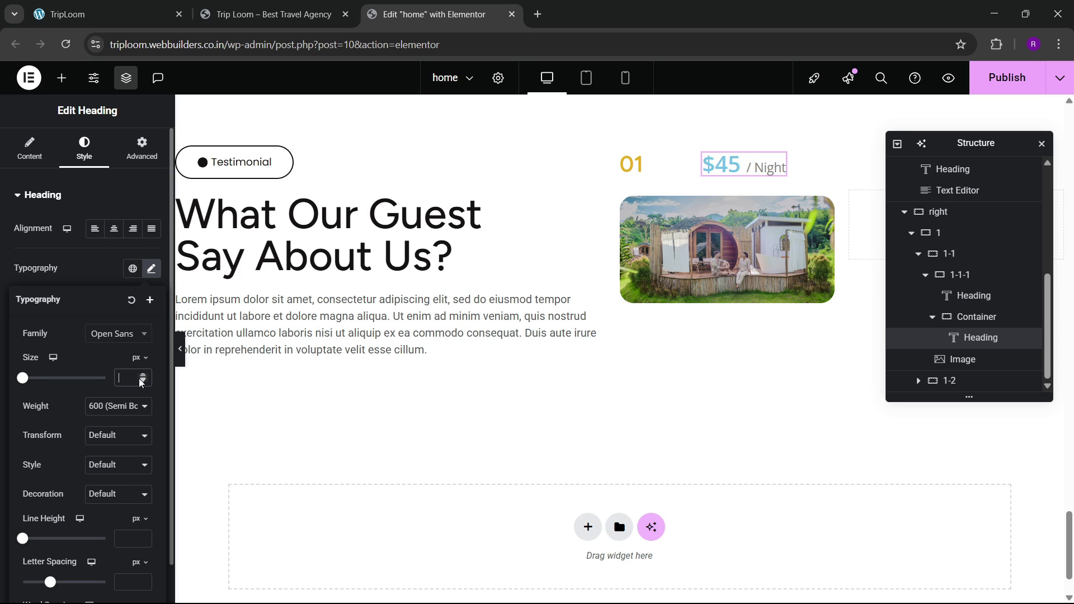
click(99, 273)
Step: Make the $45 heading text colour black from the global colours
click(151, 425)
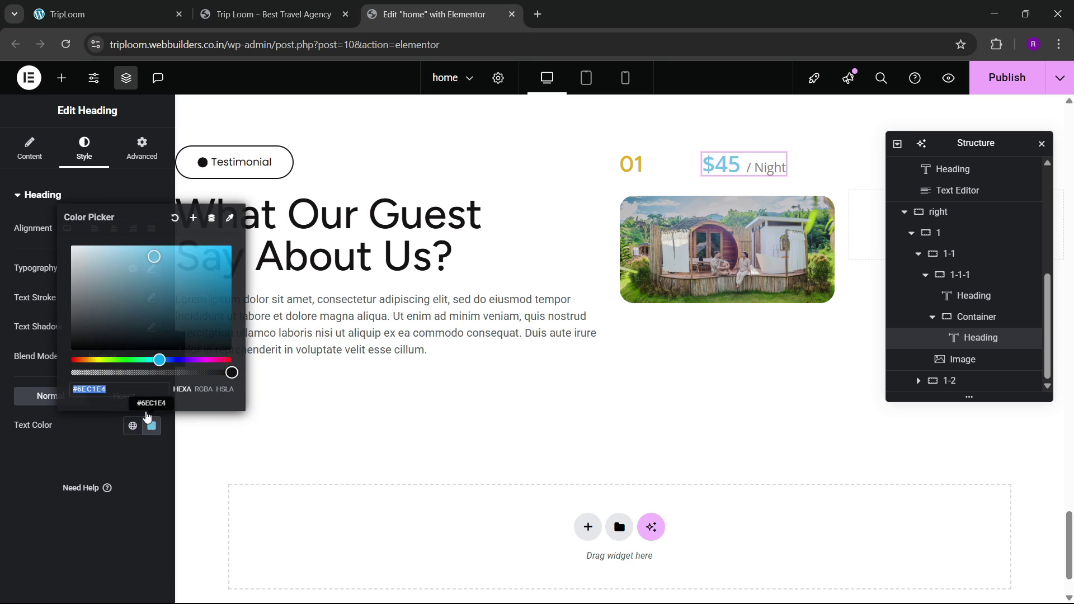
click(151, 425)
click(133, 425)
click(95, 372)
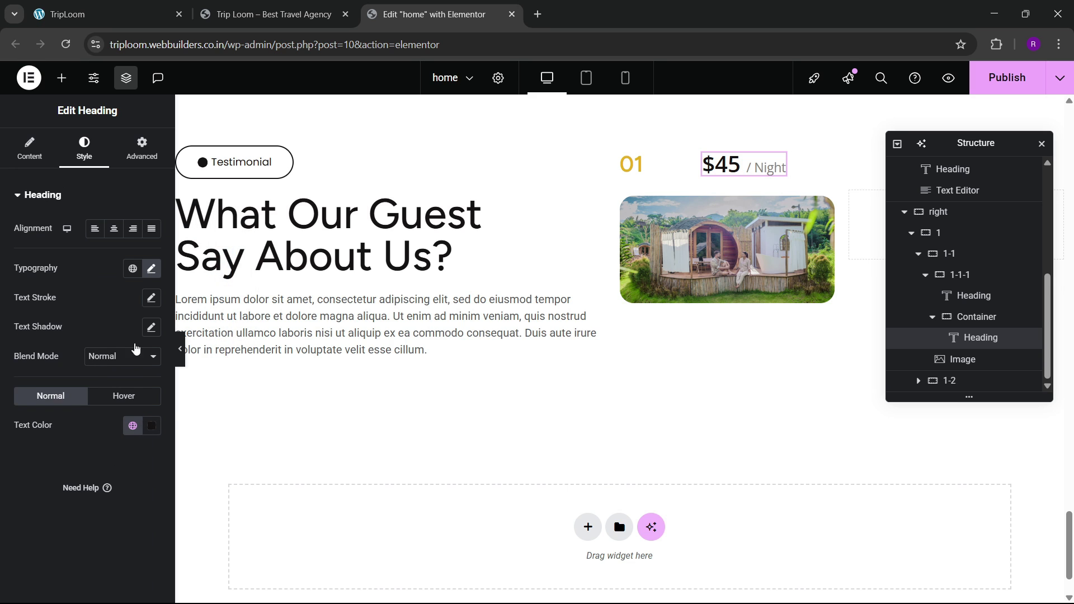
click(976, 316)
Step: Give the price container a very light grey background
click(81, 162)
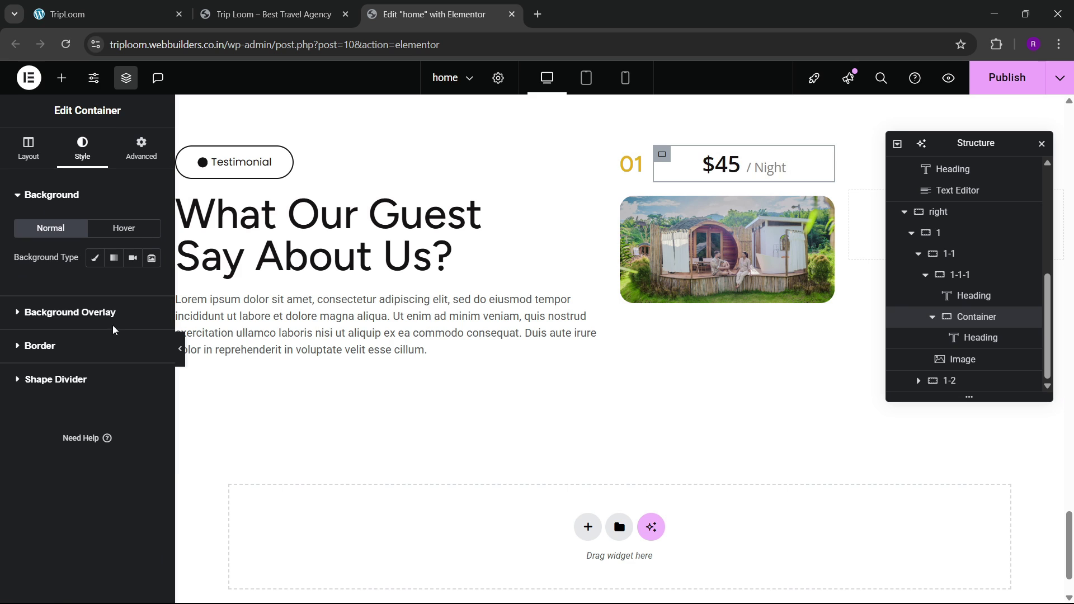
scroll(521, 325, up, 6)
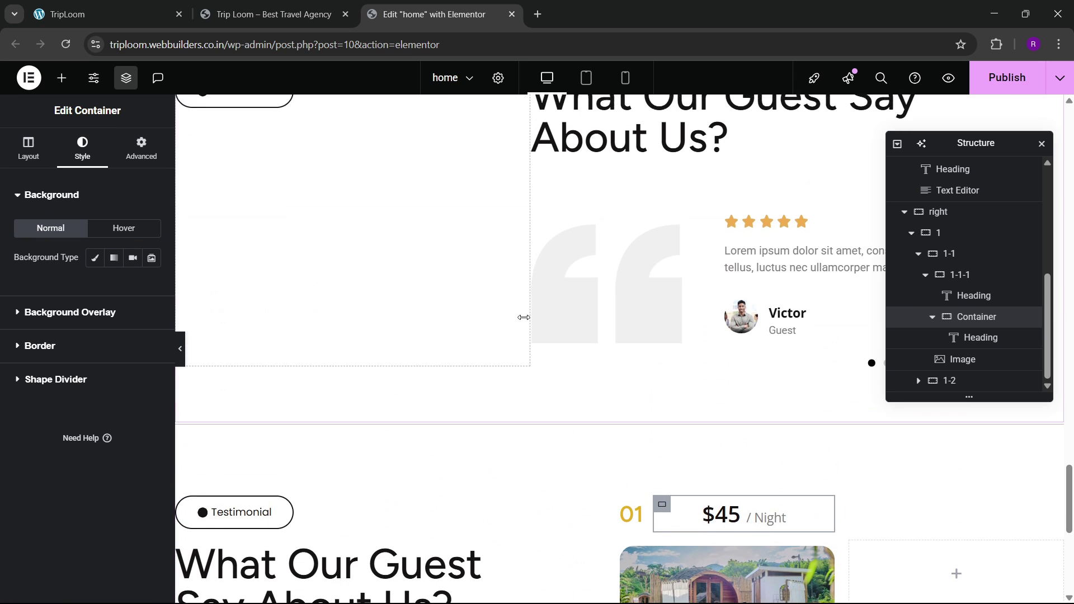
scroll(522, 314, down, 7)
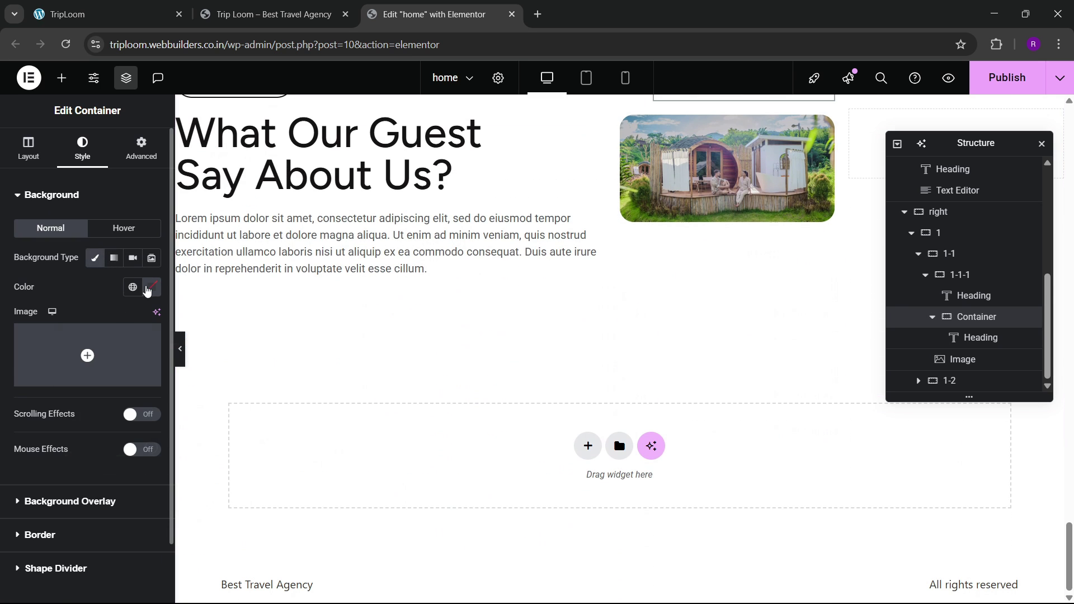
click(151, 287)
drag(163, 412, 41, 356)
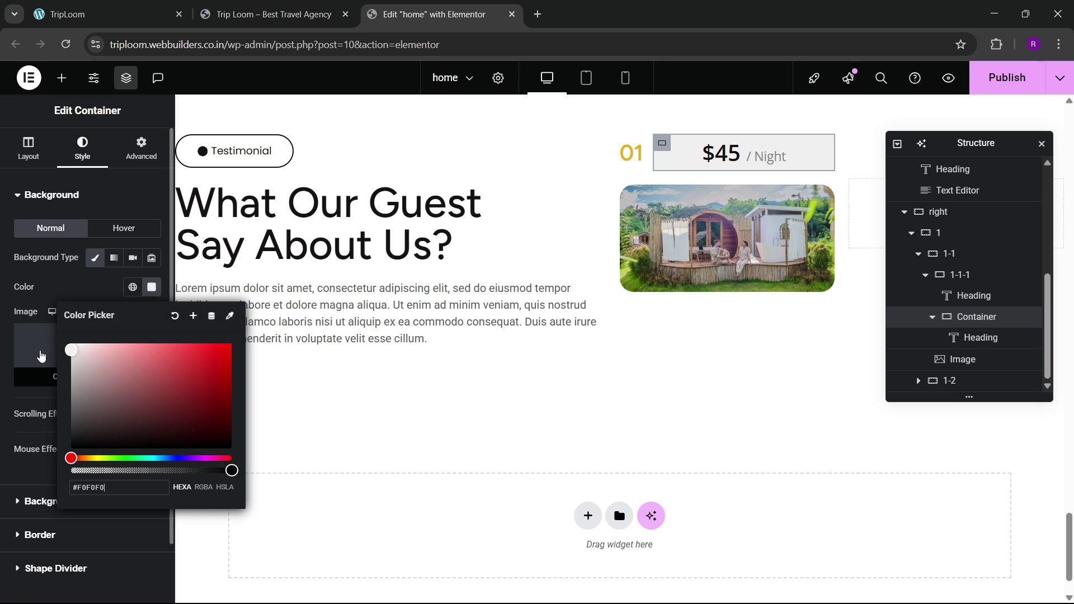
click(96, 286)
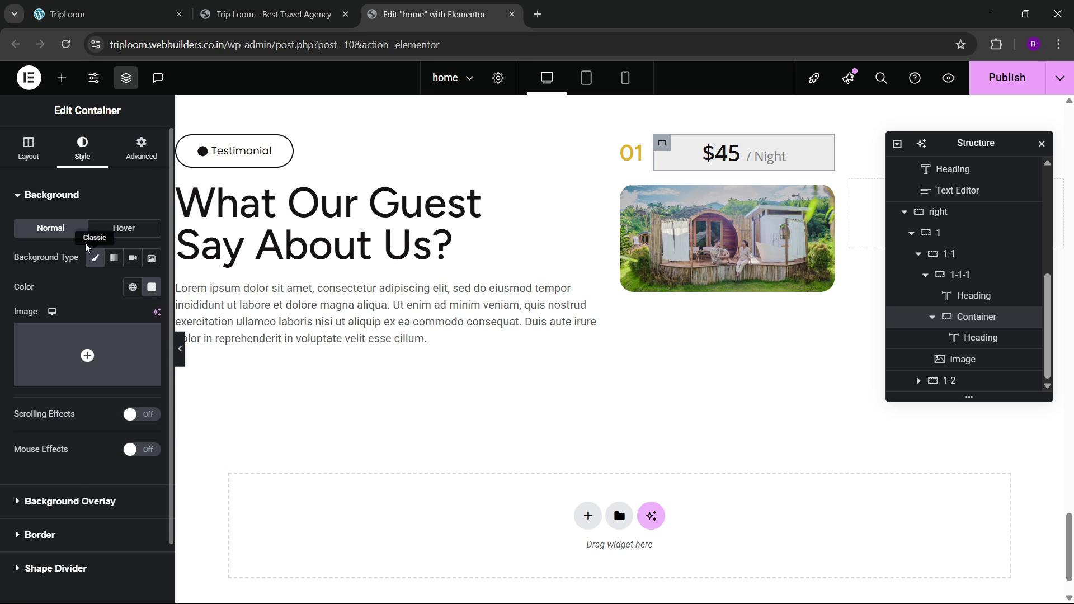
scroll(41, 381, down, 2)
click(52, 471)
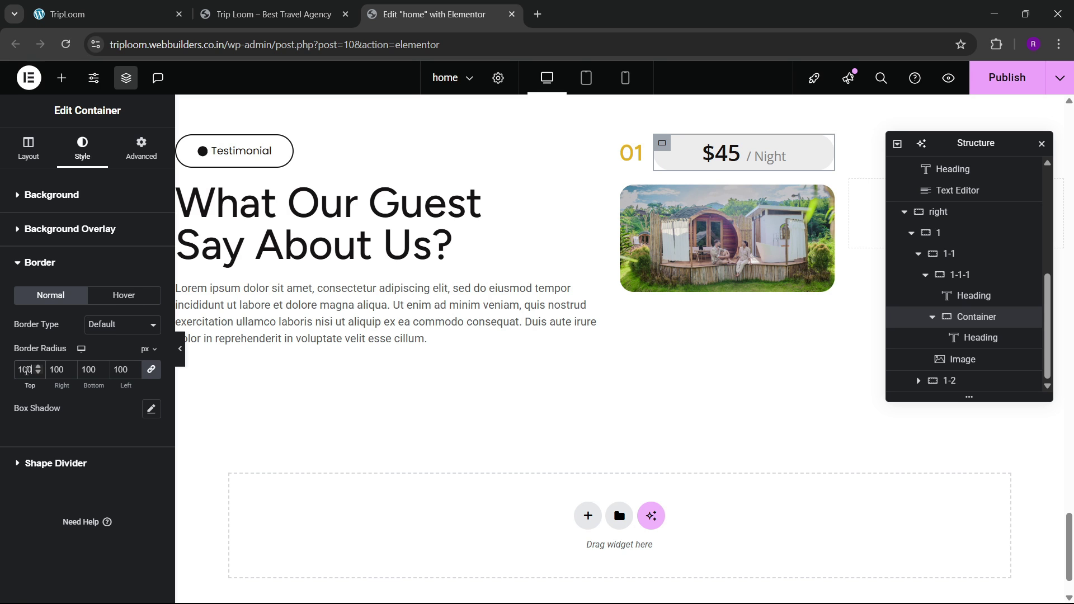
Step: Set the price container's width to 70% and check it against the live site
click(135, 14)
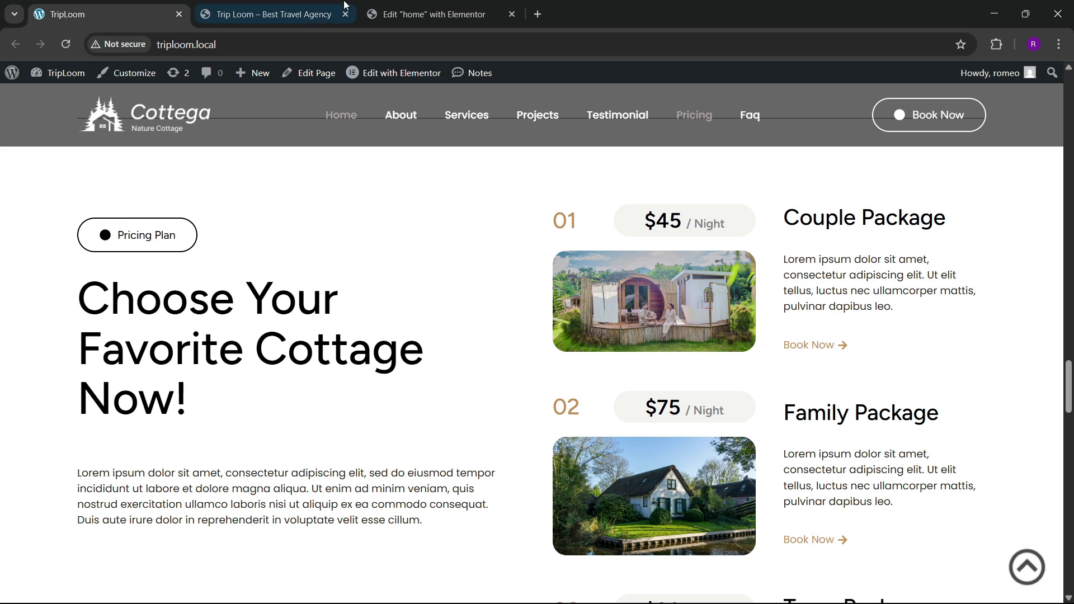
click(414, 12)
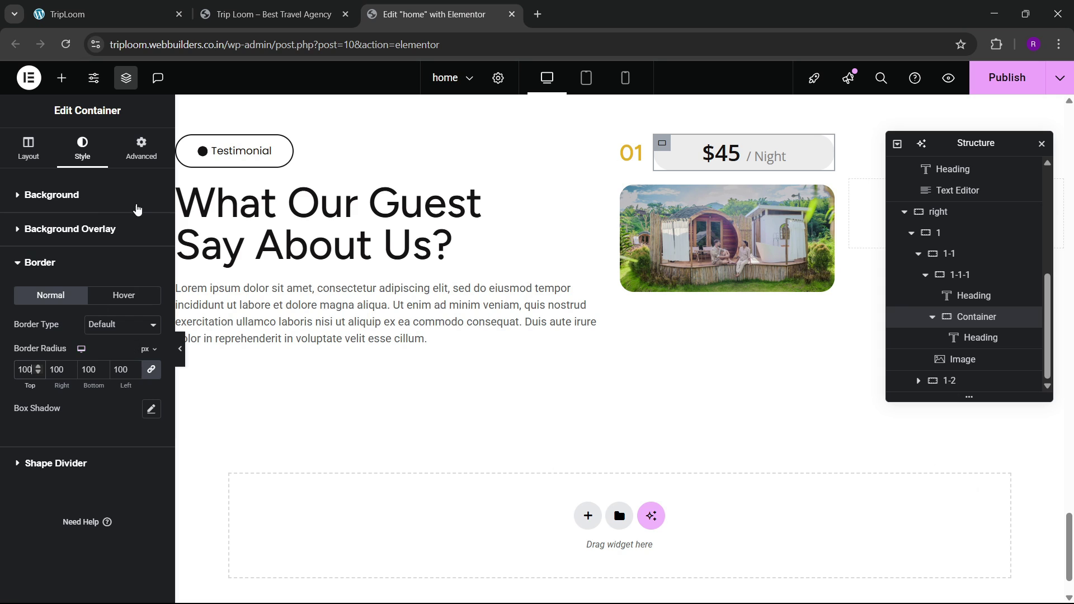
click(140, 150)
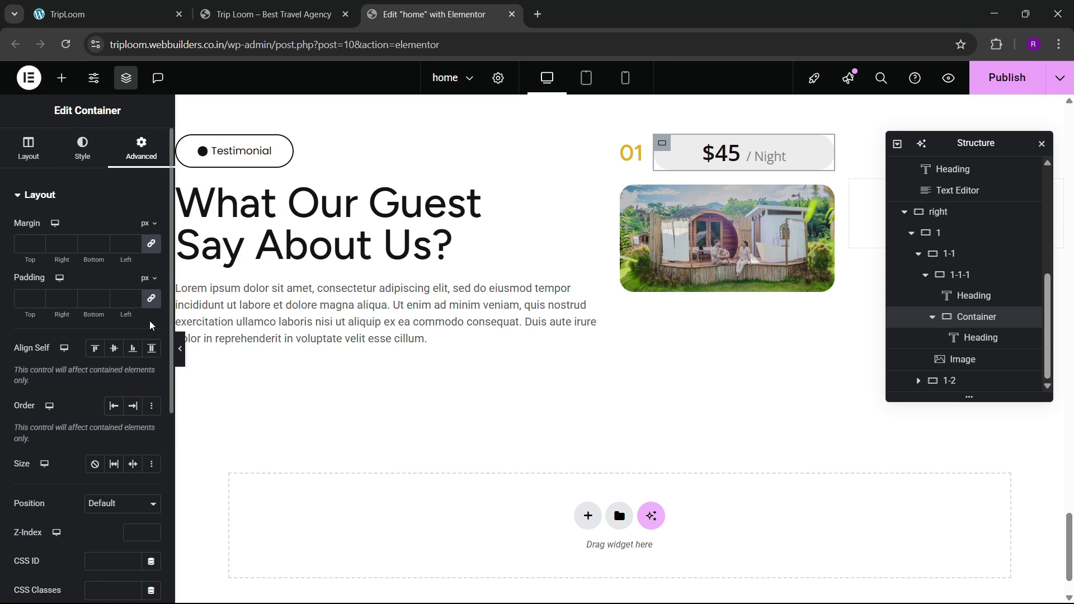
click(28, 148)
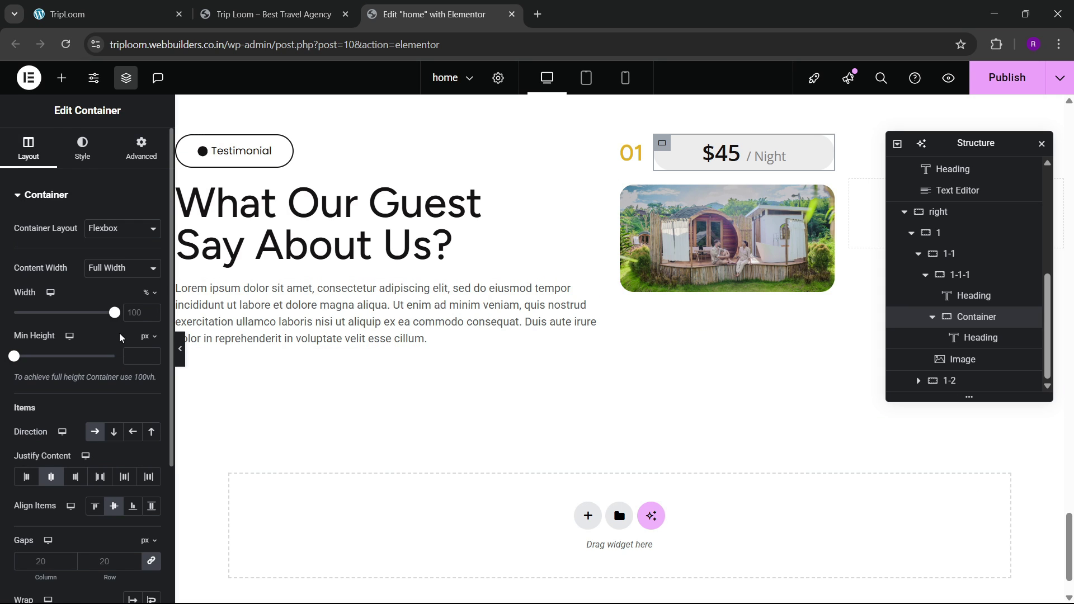
drag(113, 314, 81, 315)
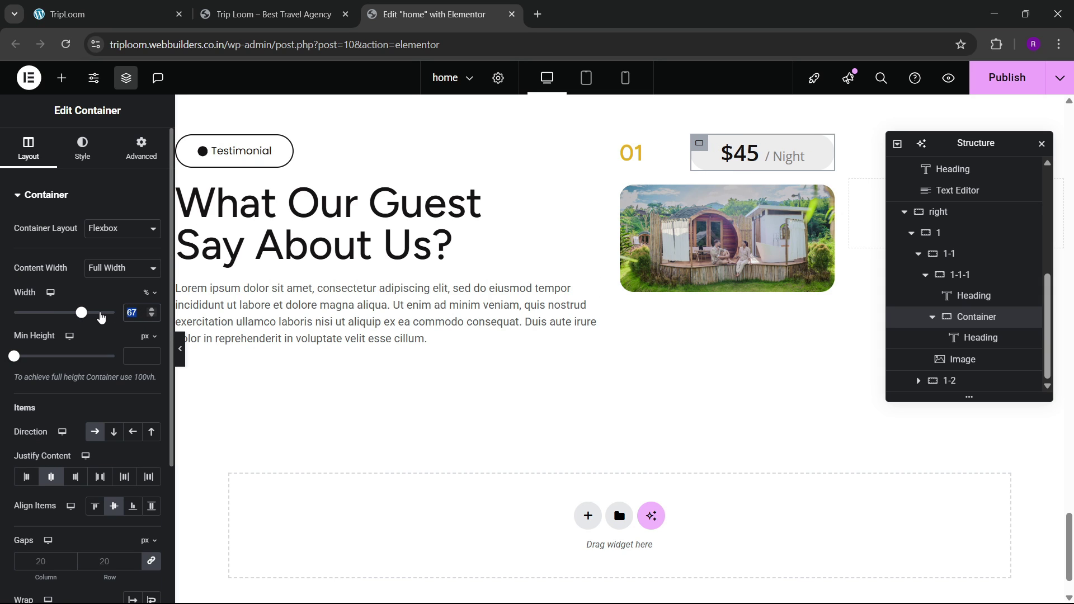
text(65)
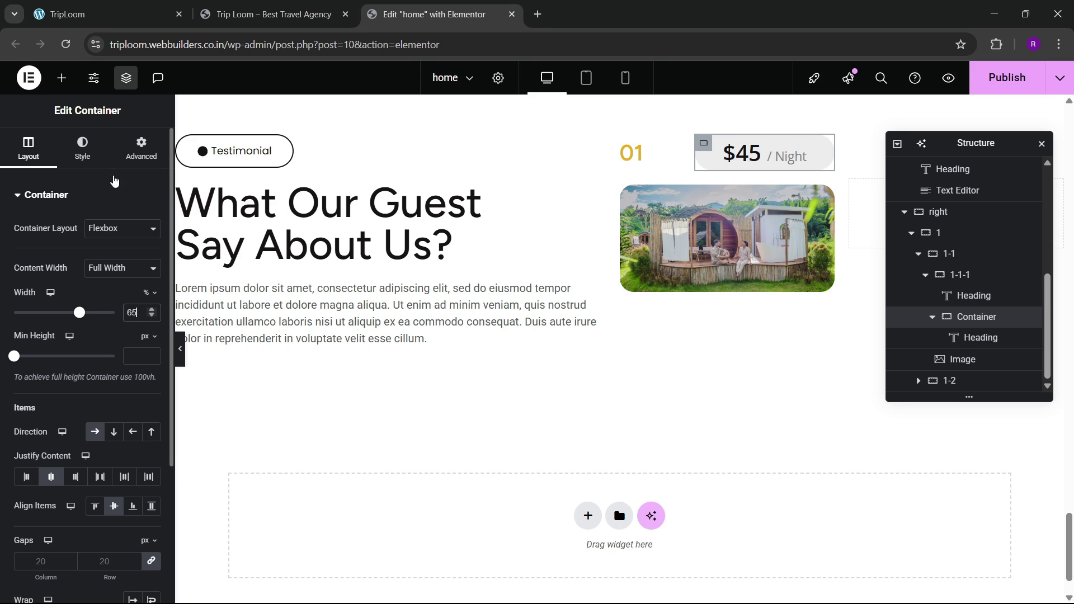
key(BackSpace)
key(BackSpace)
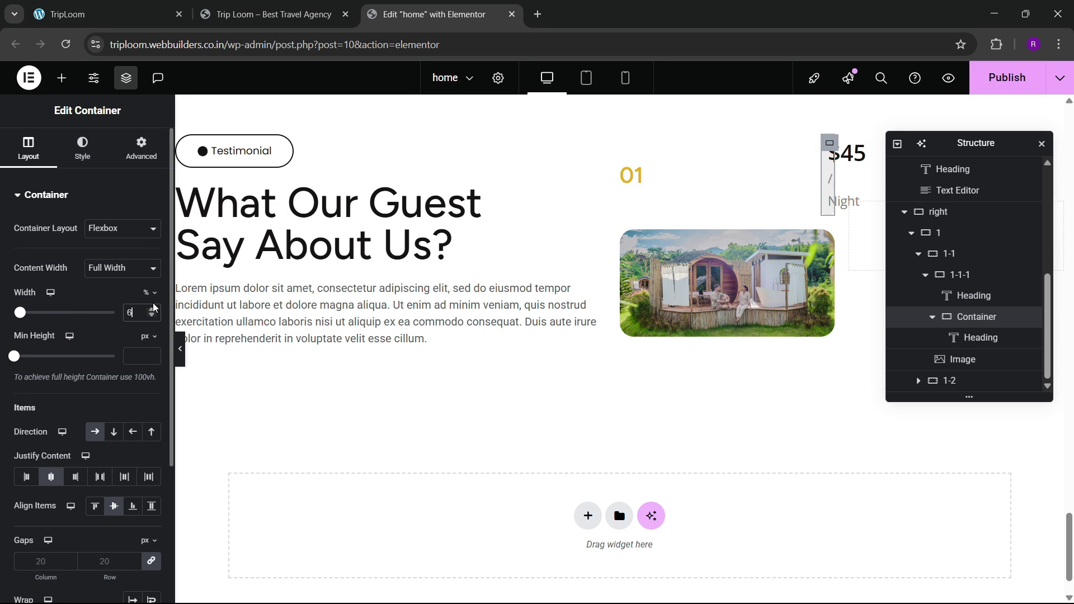
text(70)
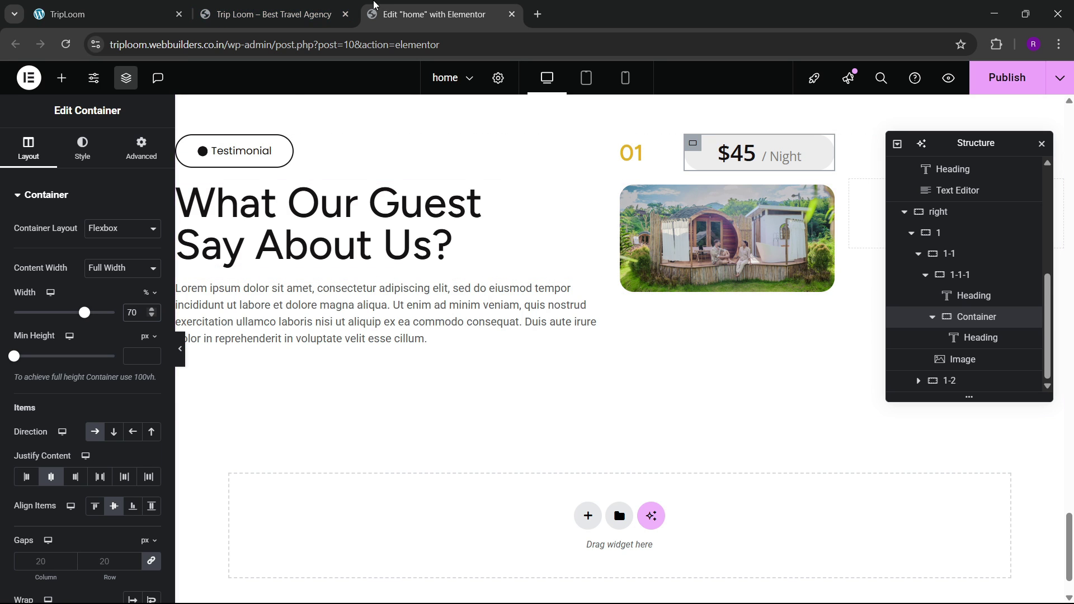
click(124, 5)
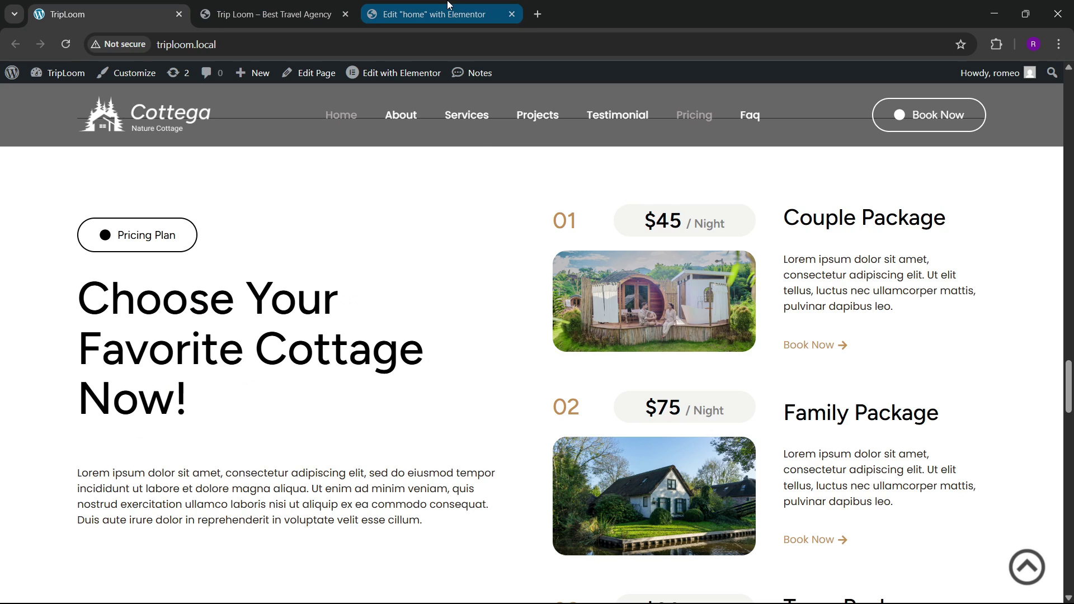
click(434, 14)
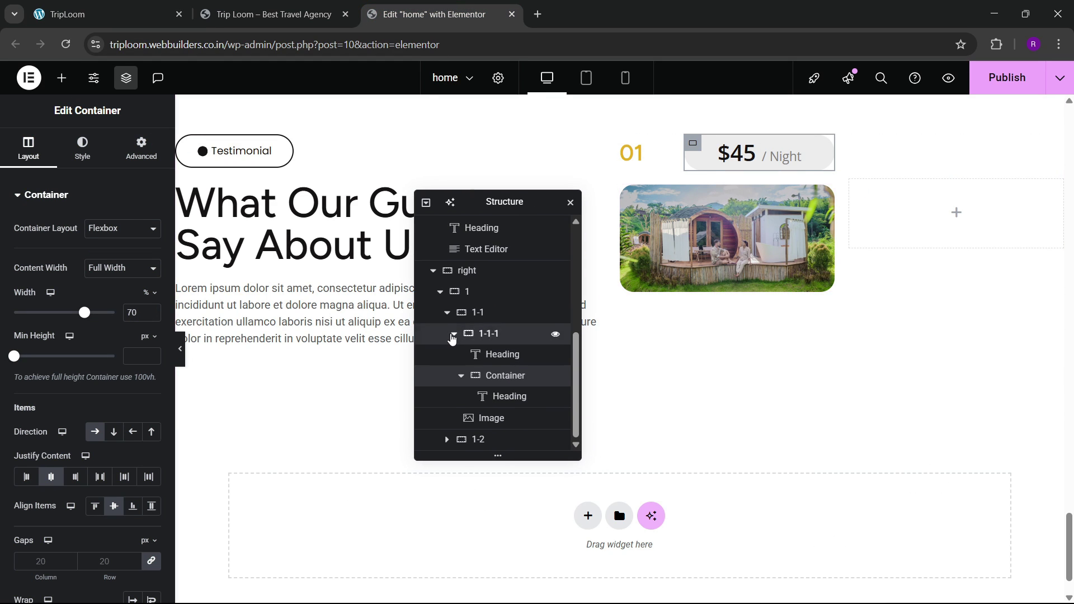
Step: Set container 1's Align Items to Stretch and its gap to 40
click(453, 333)
click(447, 375)
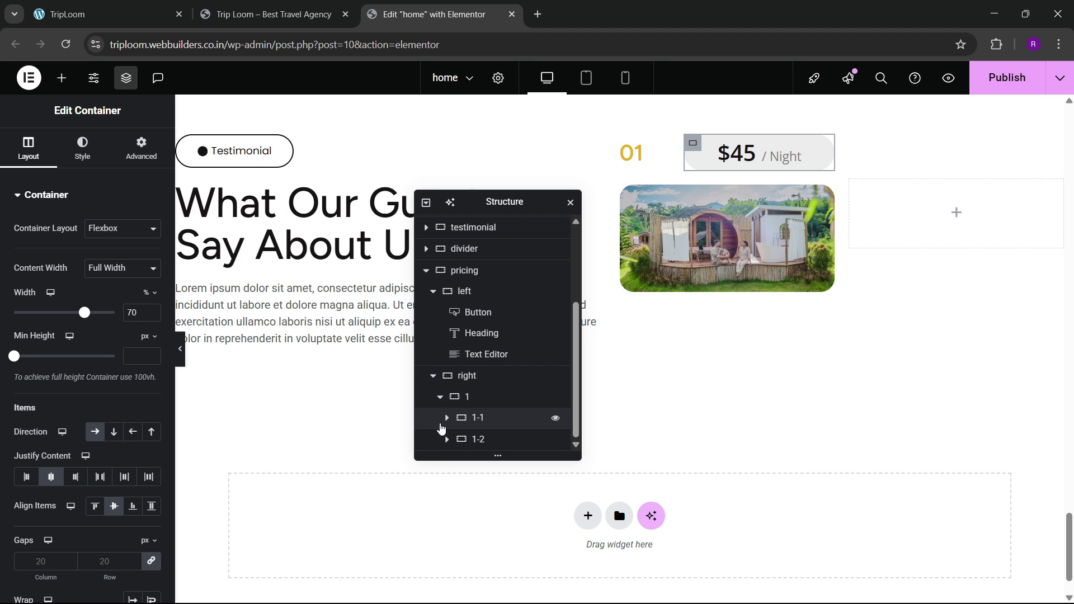
click(477, 420)
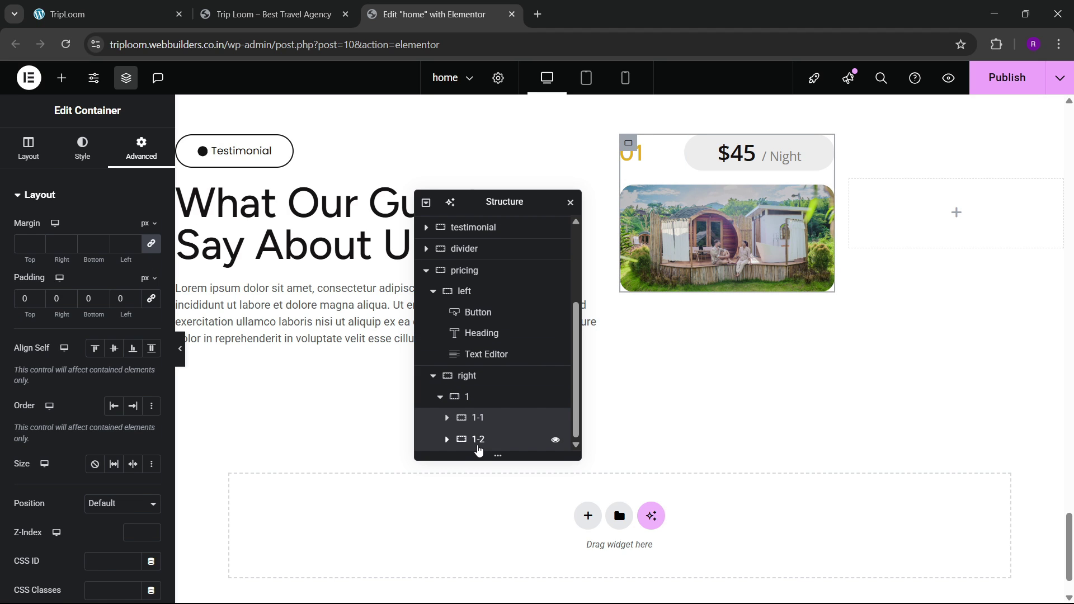
click(478, 440)
click(475, 397)
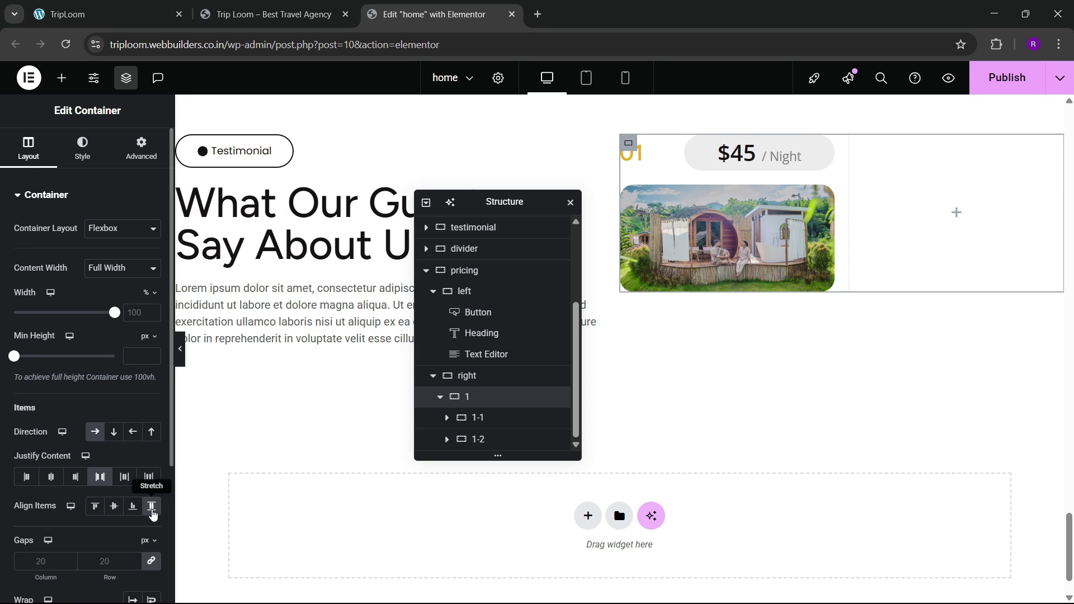
click(152, 508)
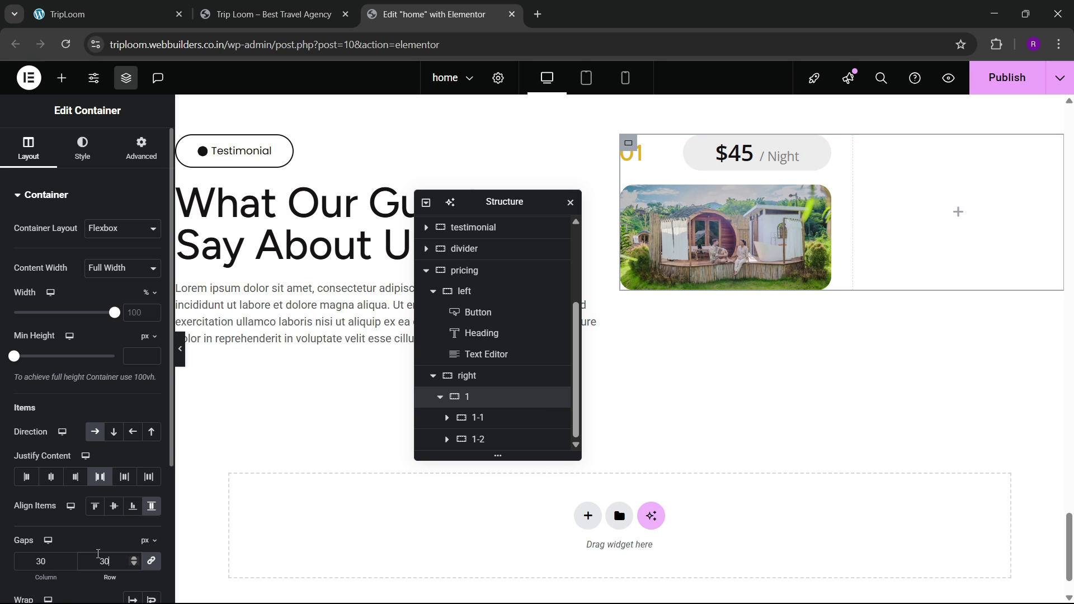
click(128, 5)
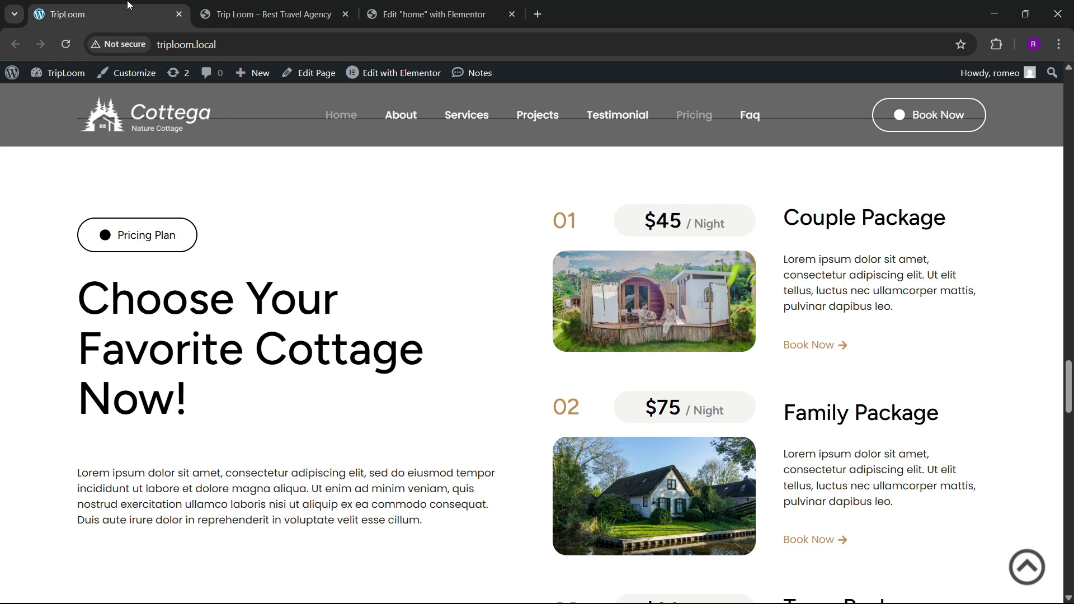
click(449, 5)
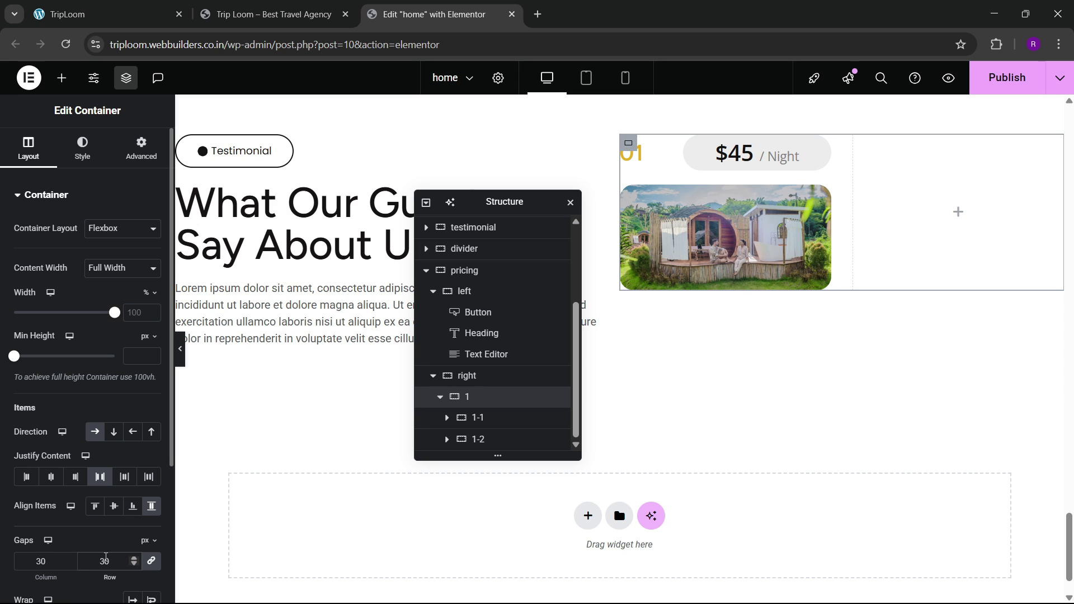
double_click(105, 560)
text(40)
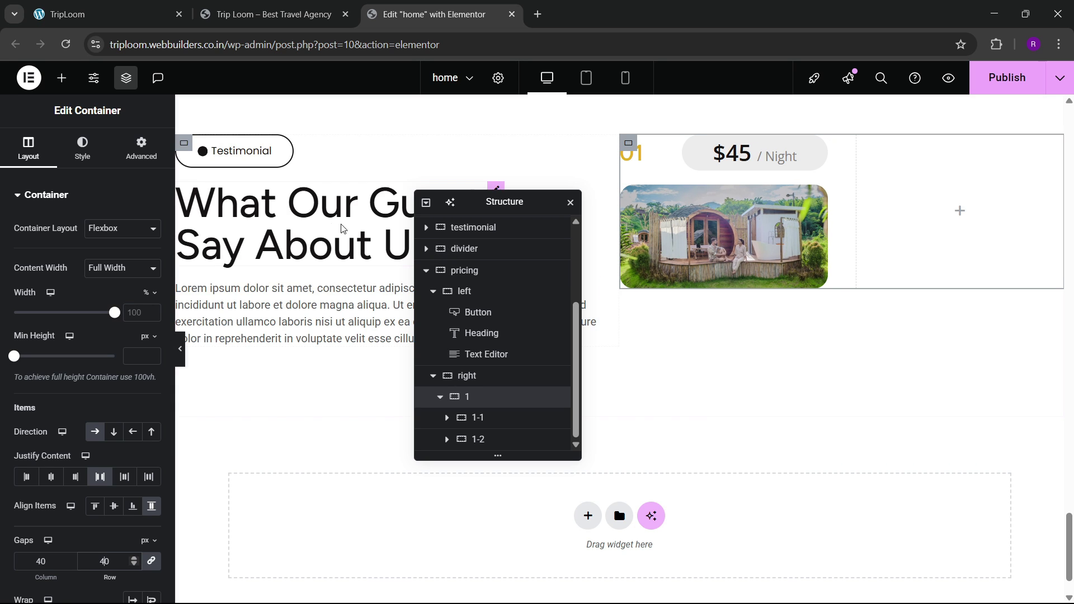
Step: Paste a copy of the What Our Guest heading into 1-2, retitled Couple Package
right_click(259, 215)
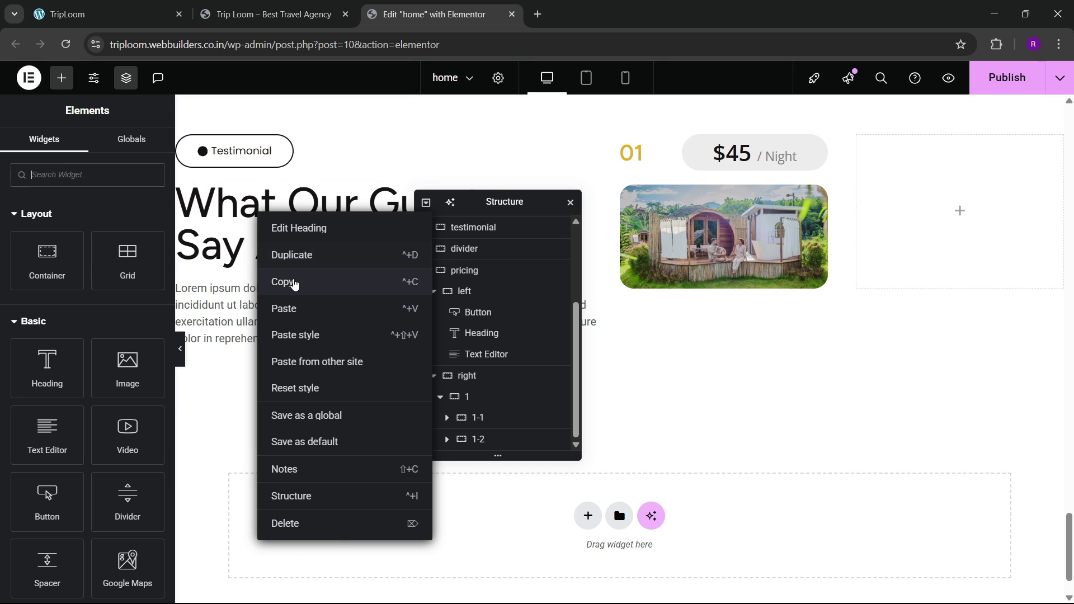
click(294, 284)
right_click(916, 220)
click(937, 334)
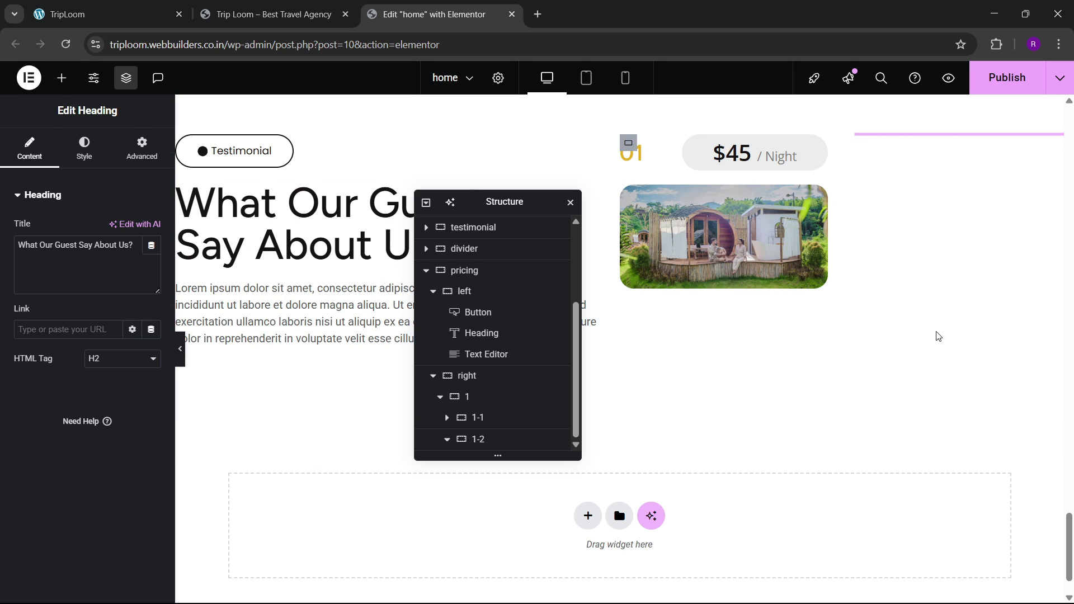
click(151, 14)
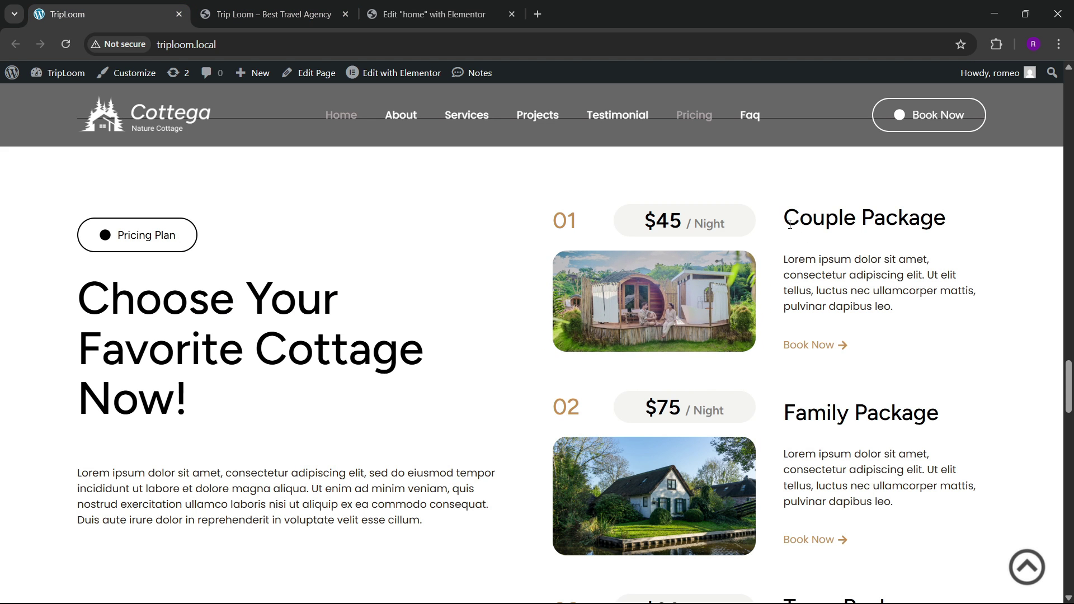
drag(783, 219, 922, 220)
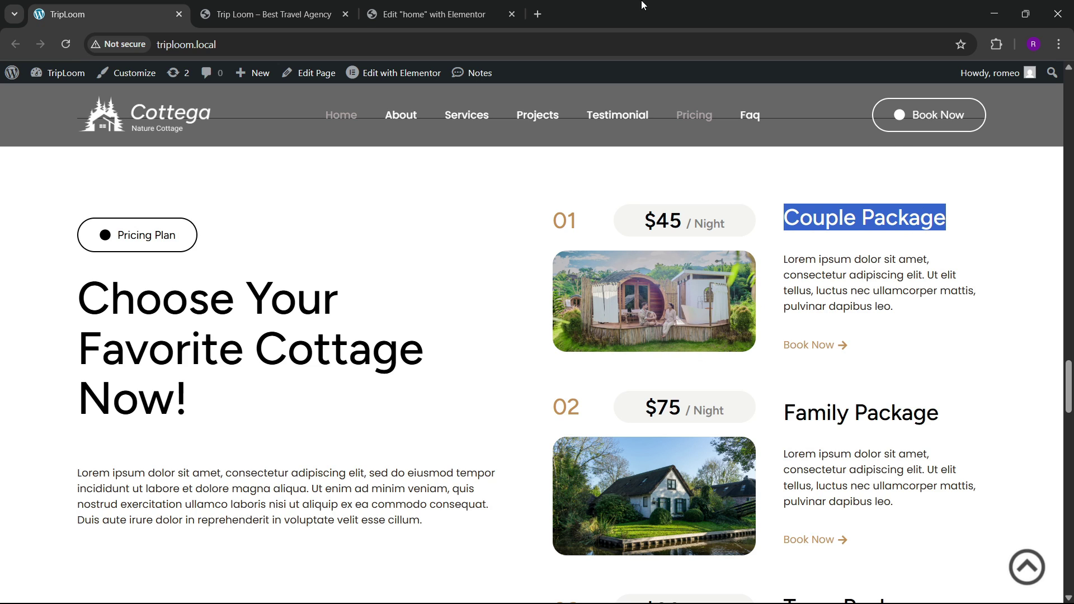
click(470, 6)
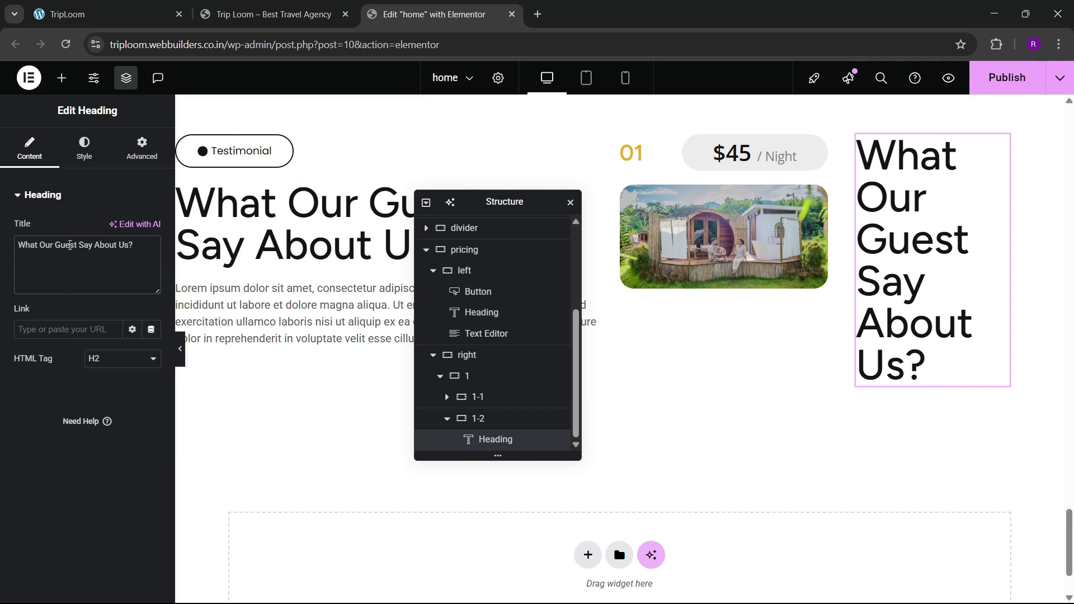
triple_click(70, 245)
key(ctrl+v)
Step: Make the Couple Package heading Full Width, Capitalized, at 30px
click(141, 148)
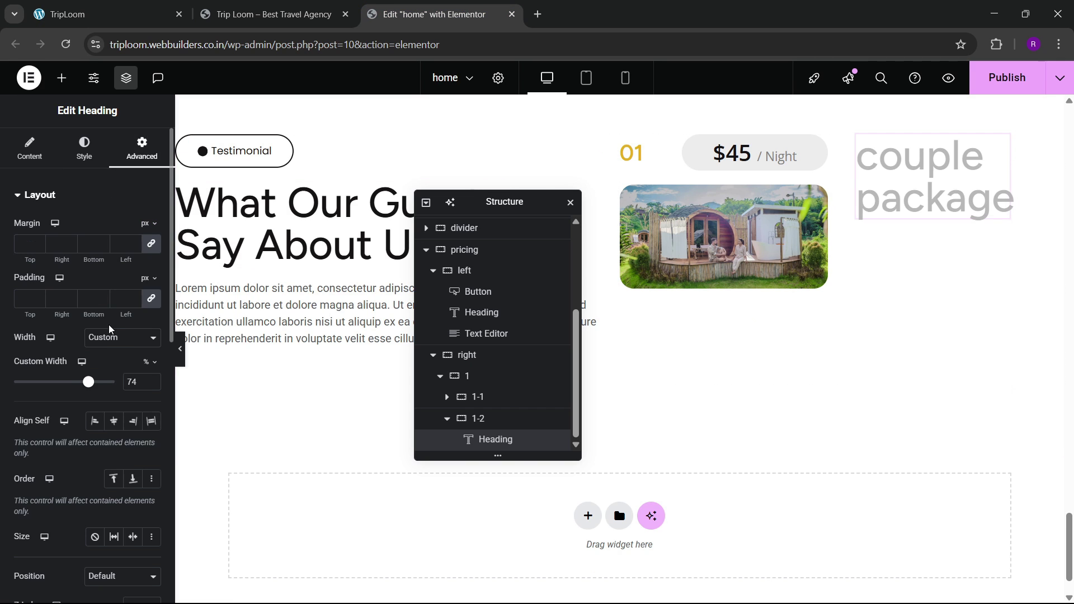
click(111, 338)
click(107, 368)
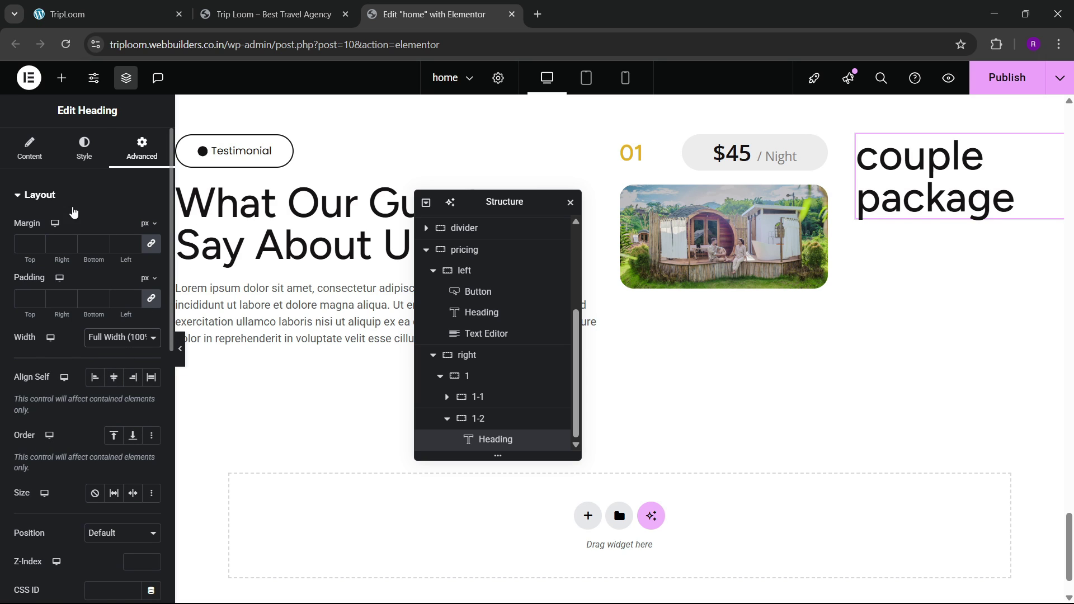
click(84, 149)
click(151, 269)
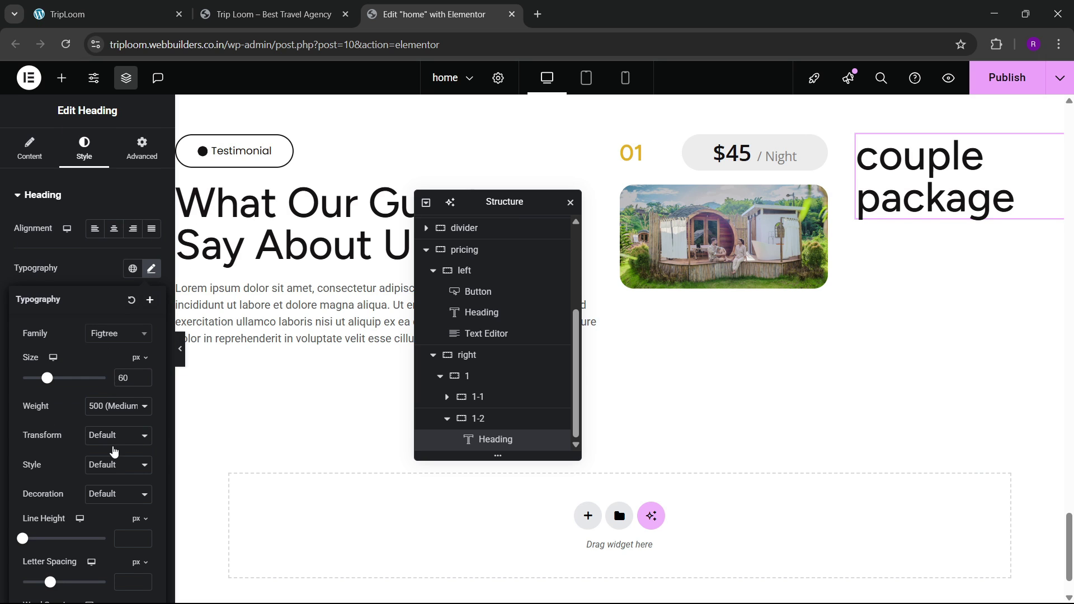
click(111, 441)
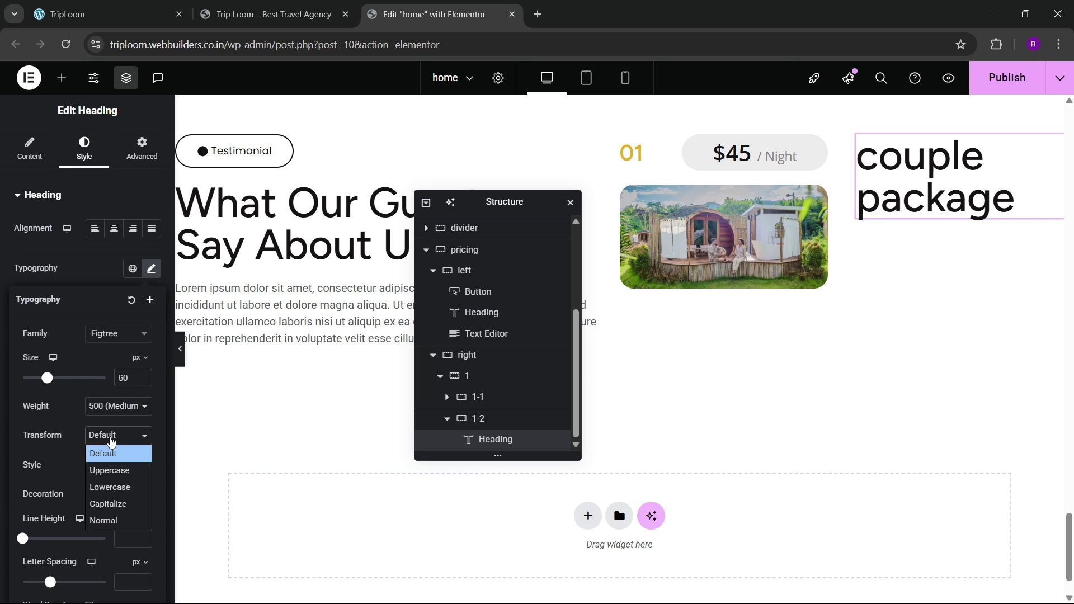
click(110, 505)
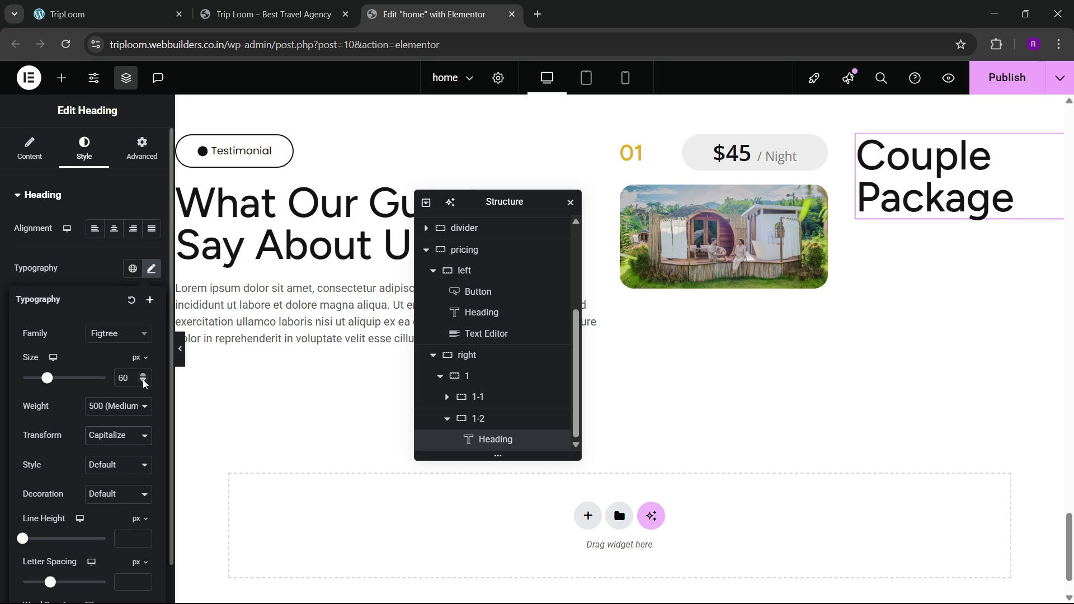
drag(144, 382, 144, 382)
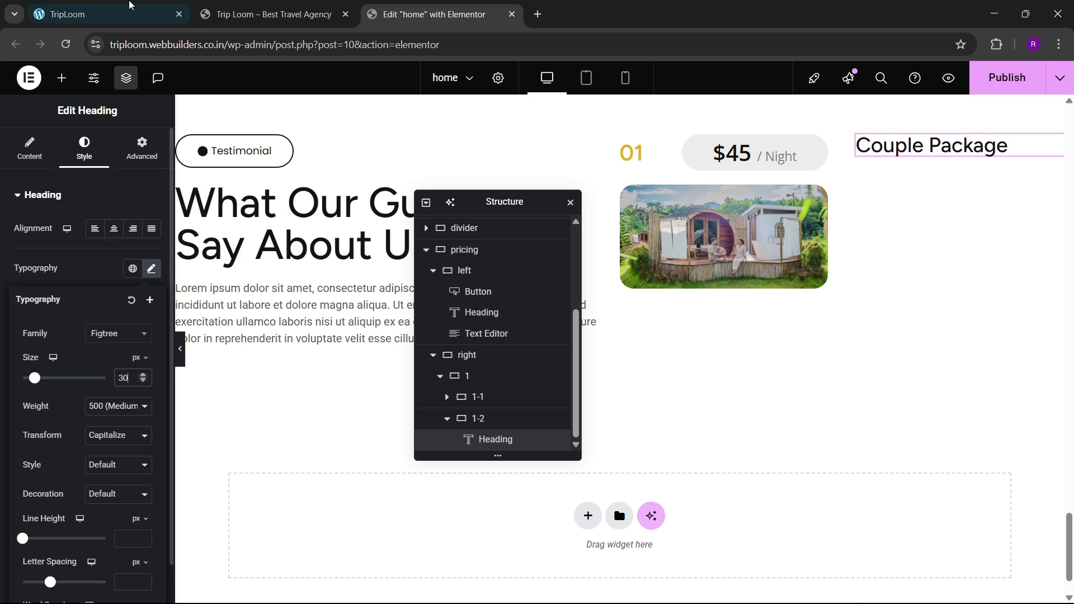
click(125, 6)
click(489, 8)
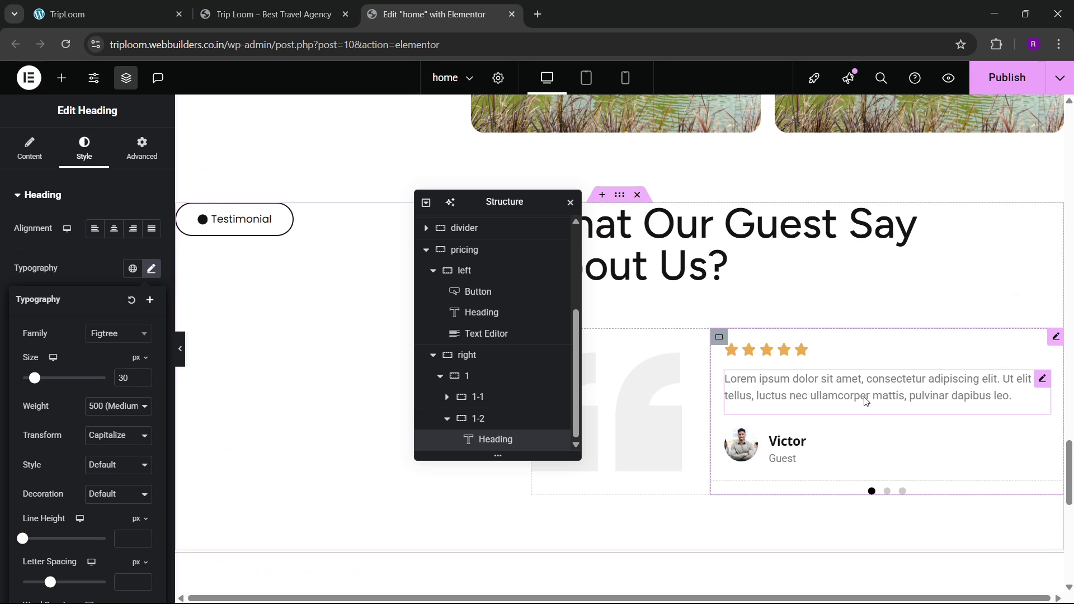
Step: Copy the testimonial paragraph block
right_click(865, 401)
key(Escape)
scroll(883, 391, down, 4)
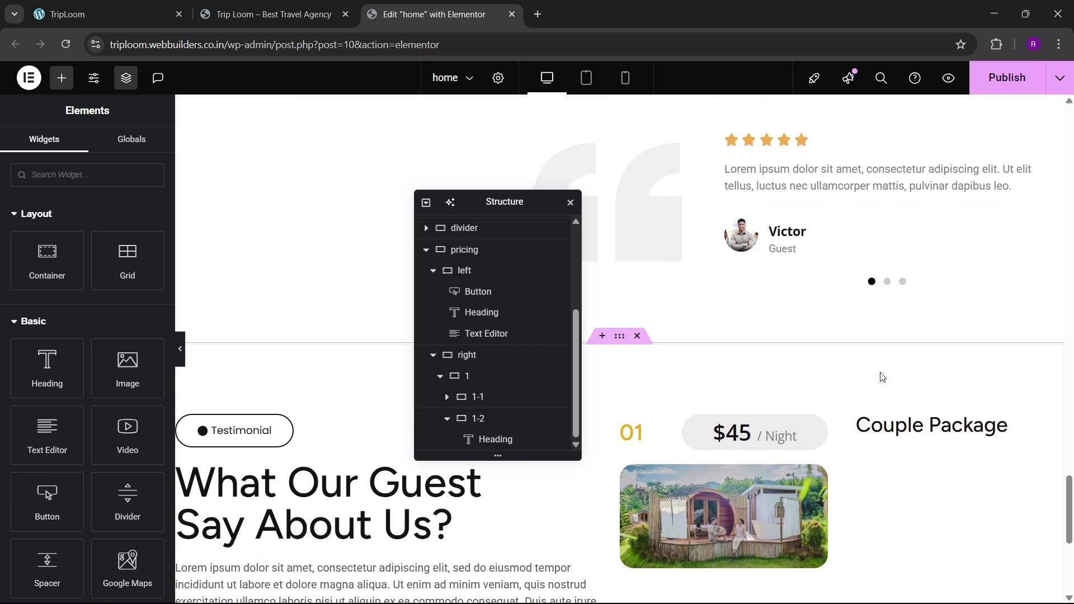
Step: Paste the paragraph block under the Couple Package heading
right_click(883, 430)
click(917, 369)
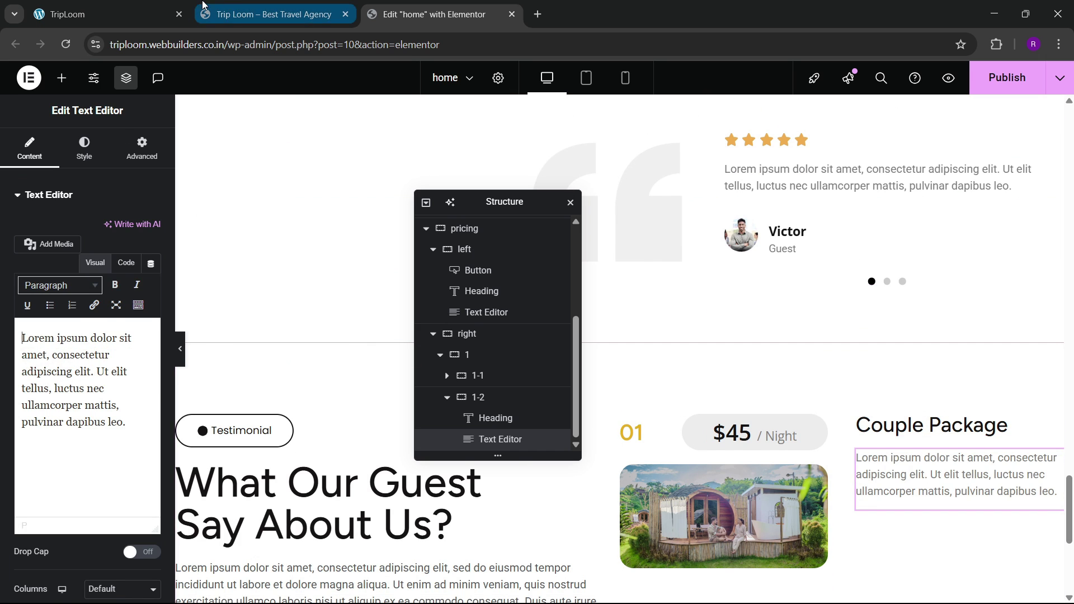
click(145, 5)
click(444, 4)
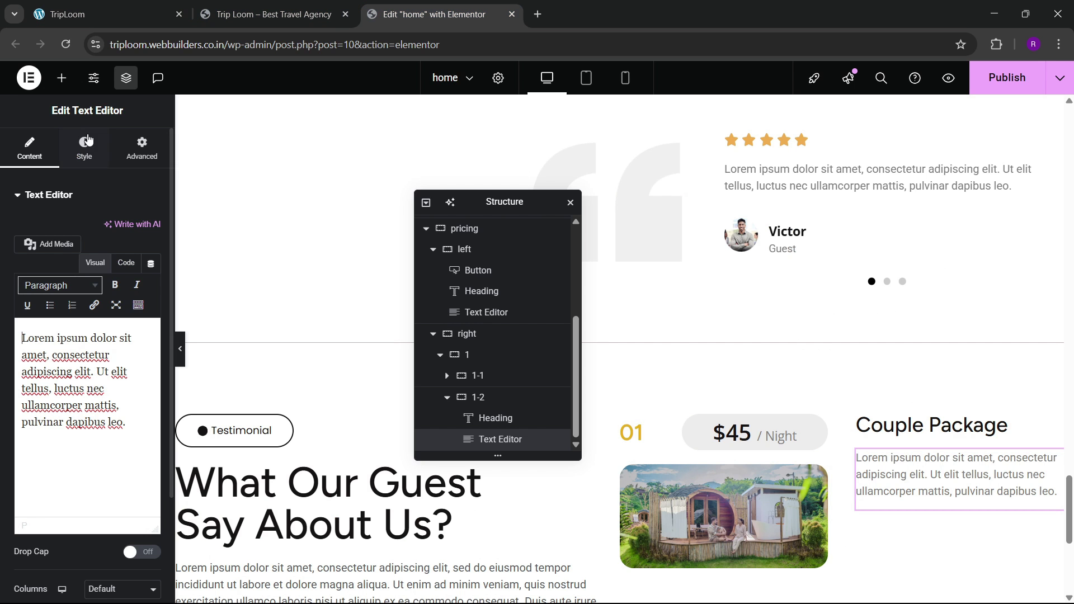
Step: Add a Button widget below the Couple Package description
click(63, 78)
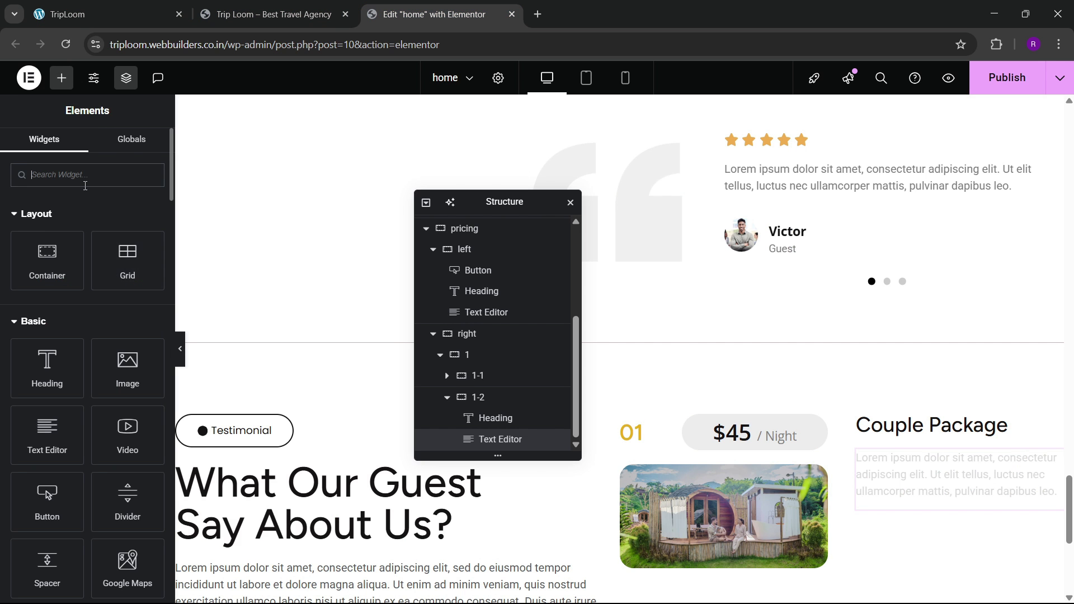
text(button)
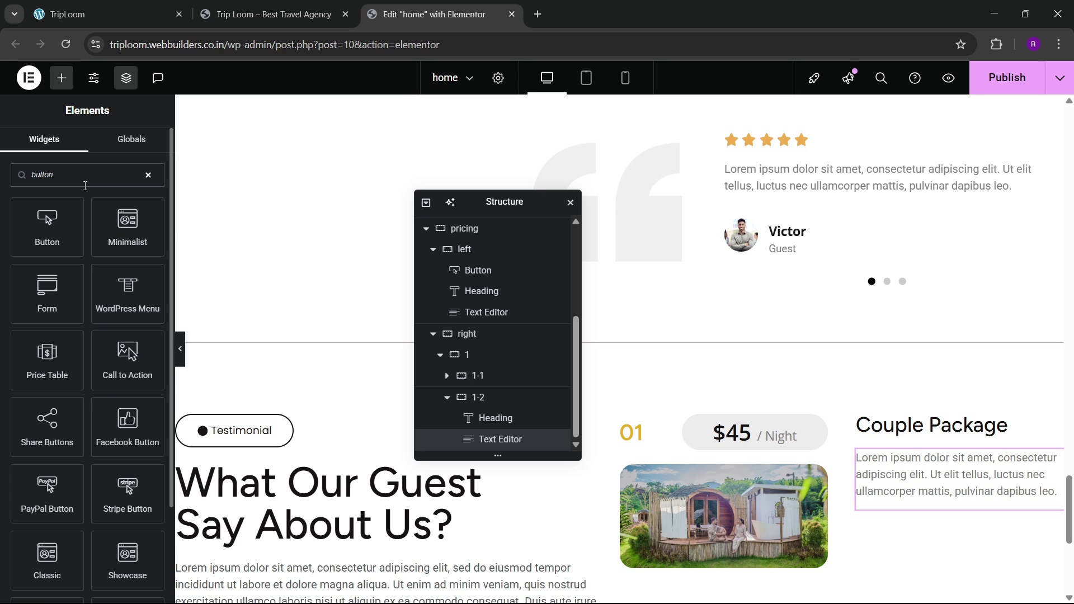
scroll(835, 352, down, 3)
drag(2, 228, 269, 287)
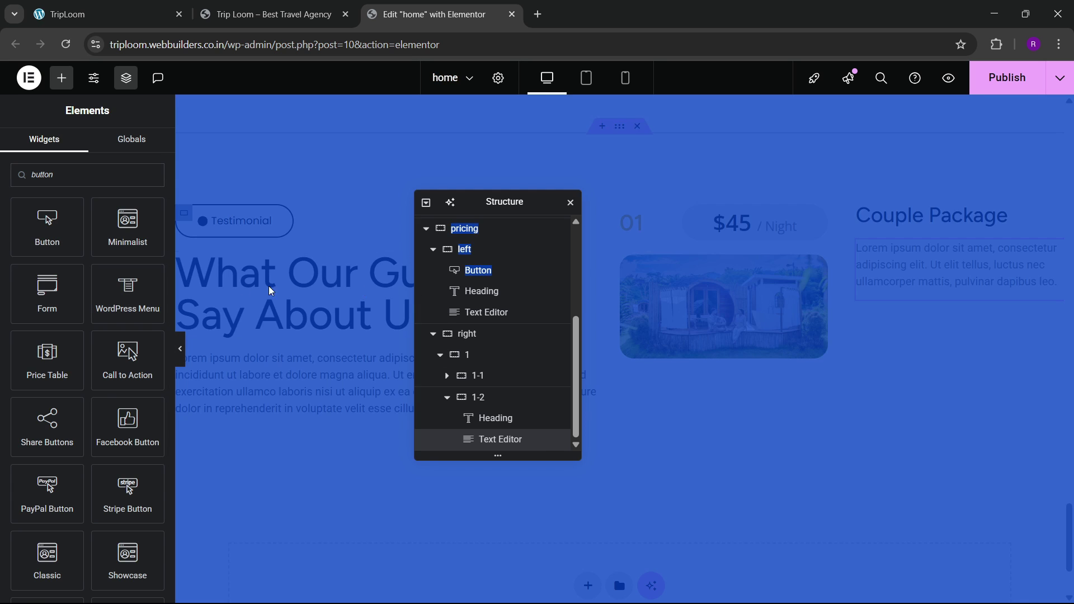
drag(48, 227, 900, 275)
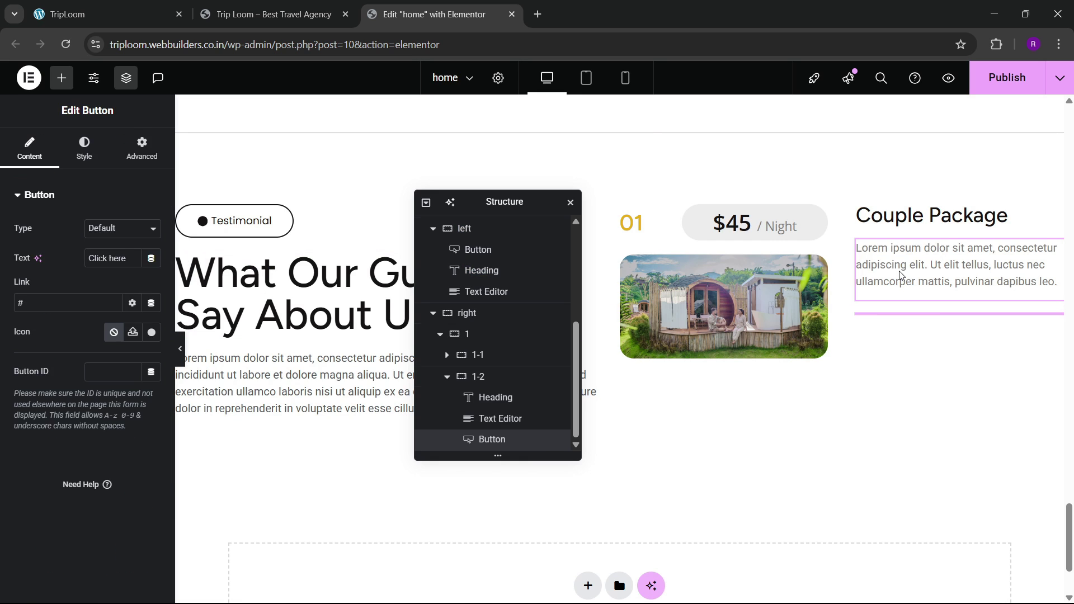
click(140, 13)
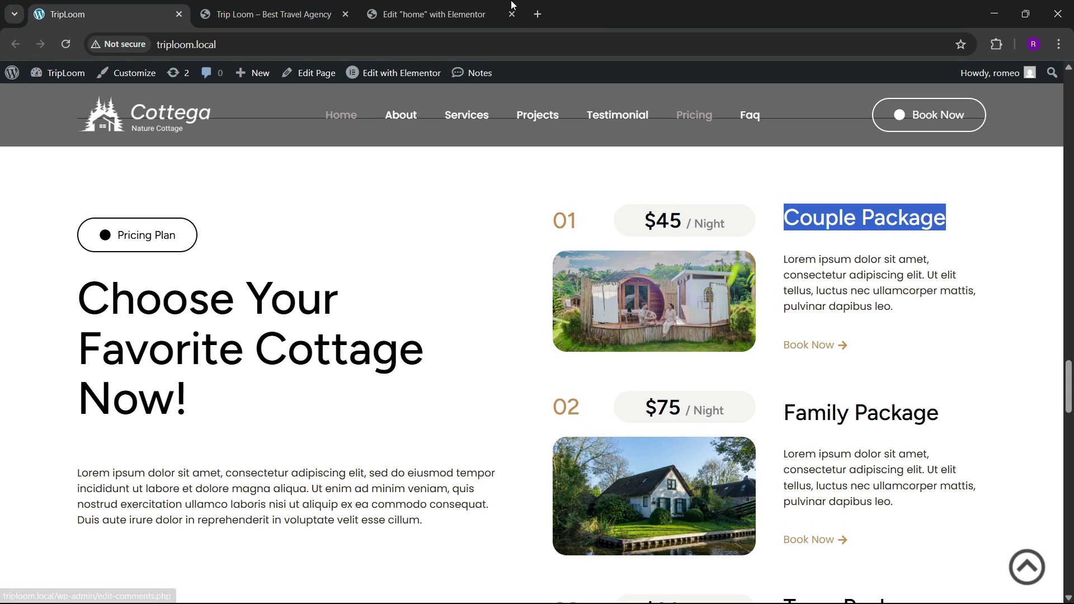
click(442, 14)
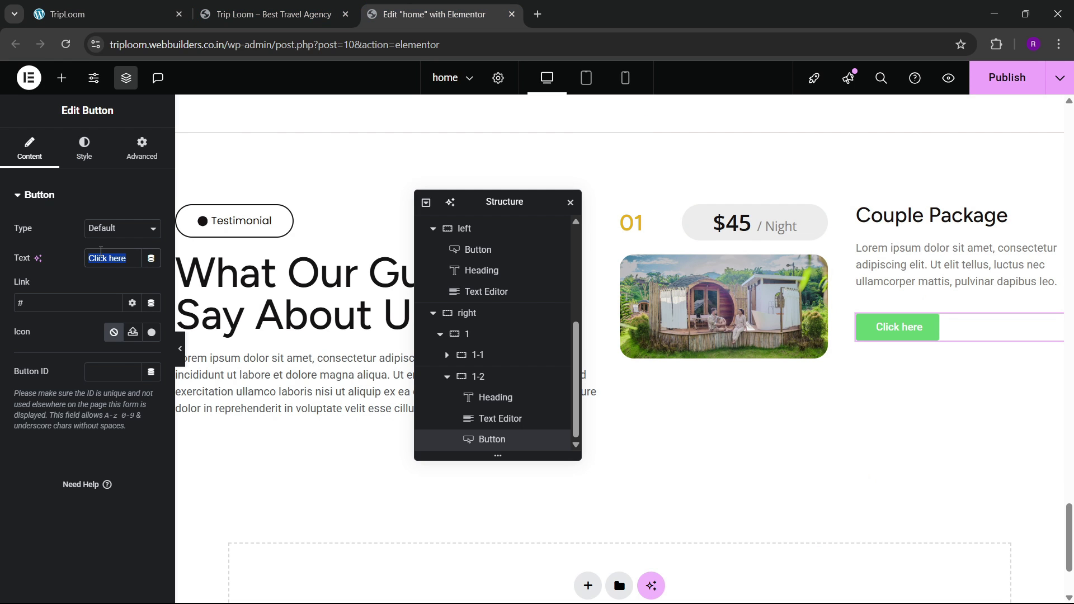
Step: Label the button Book Now with a right-arrow icon placed at the End
text(Book Now)
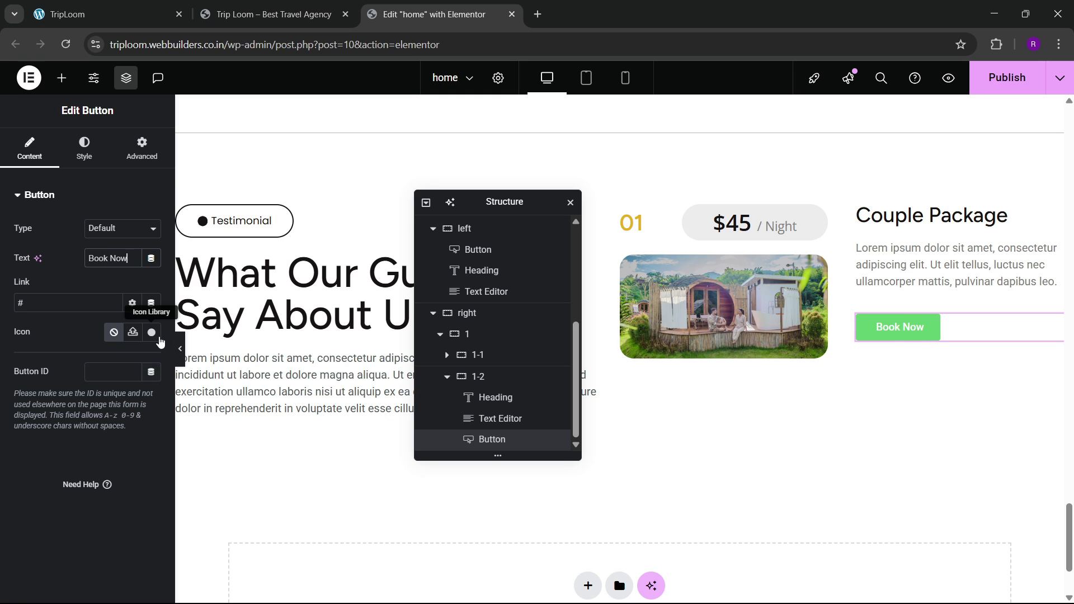
click(152, 332)
click(467, 128)
text(arrow)
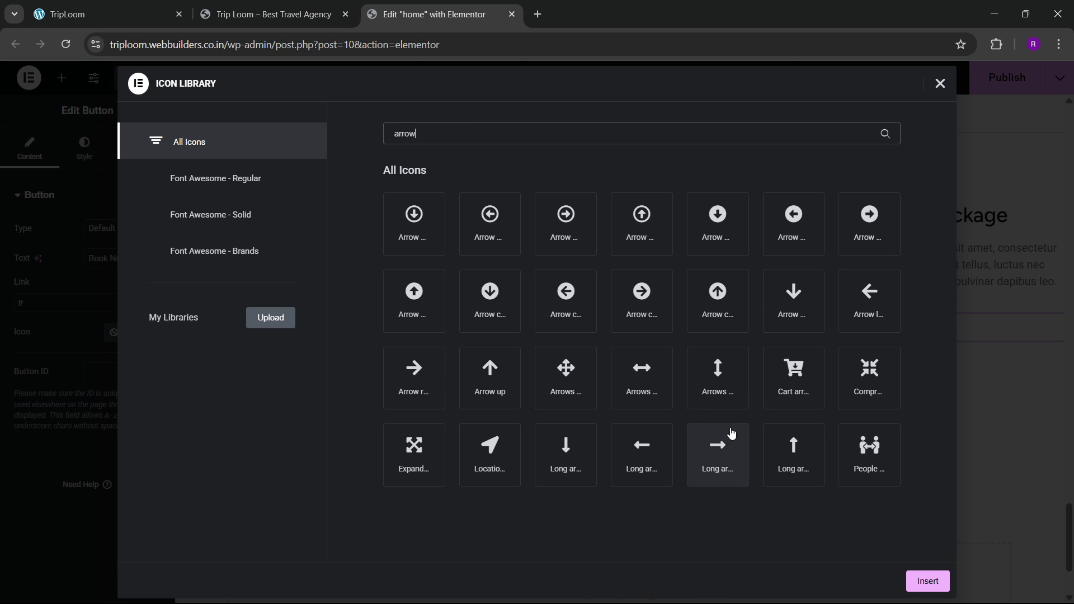
click(434, 405)
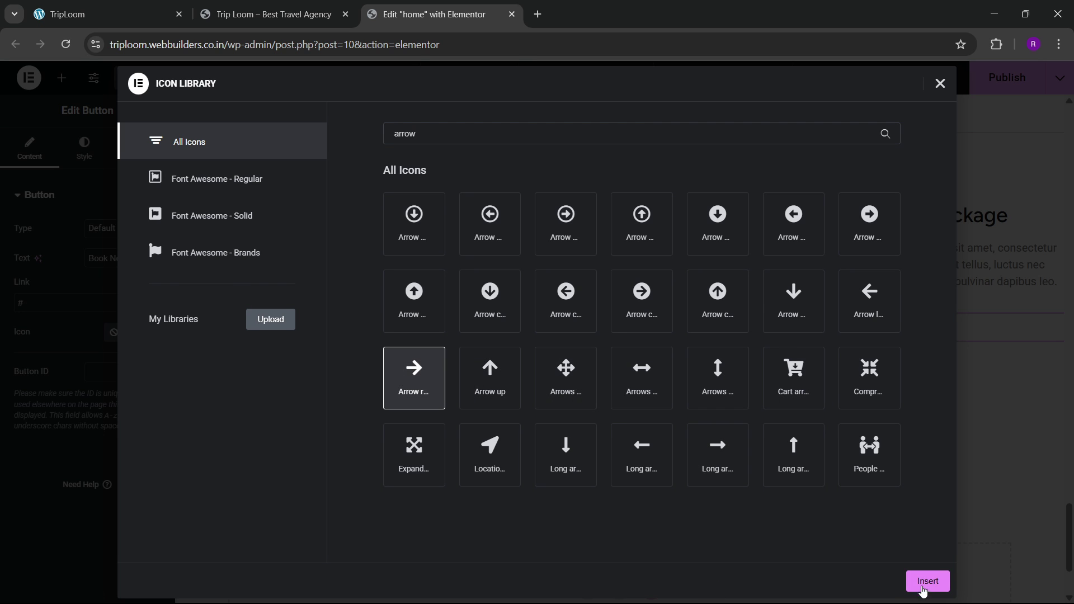
click(926, 581)
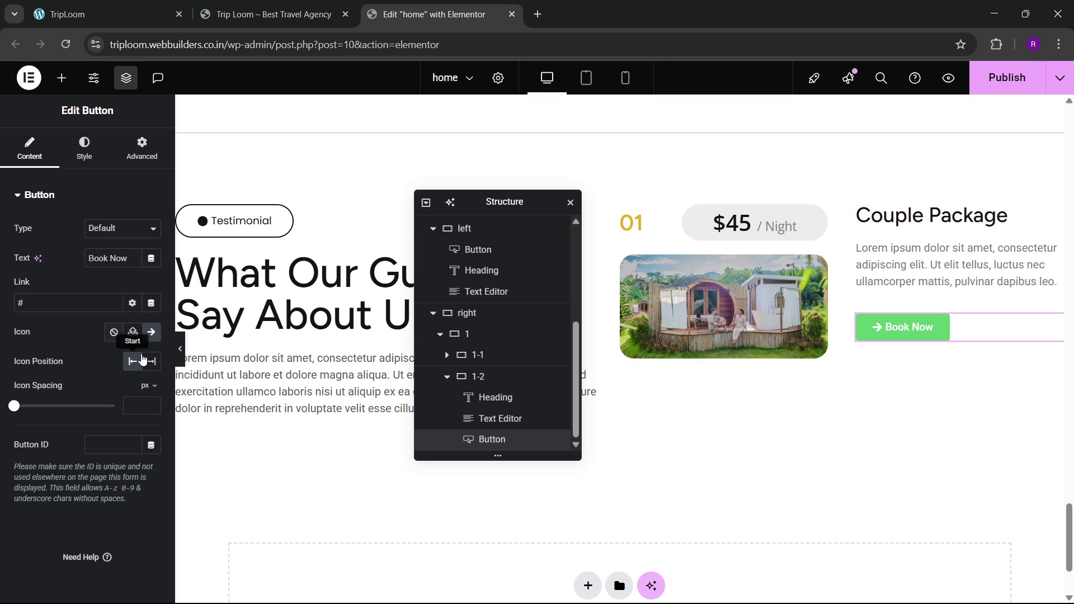
click(149, 360)
Step: Give the button a transparent background, golden text and 0 padding
click(84, 149)
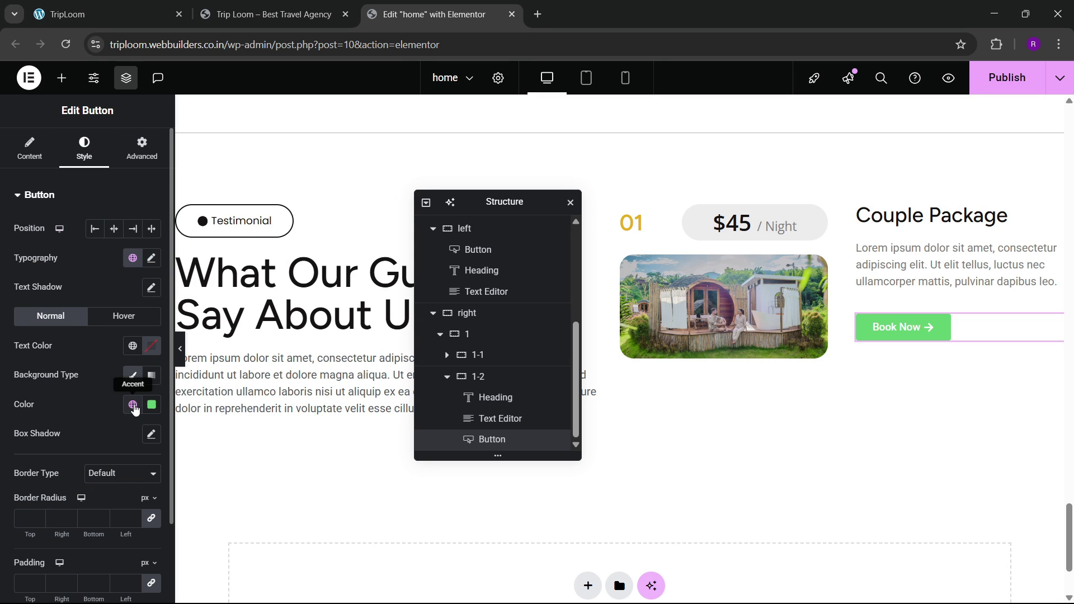
click(133, 406)
click(124, 413)
click(151, 405)
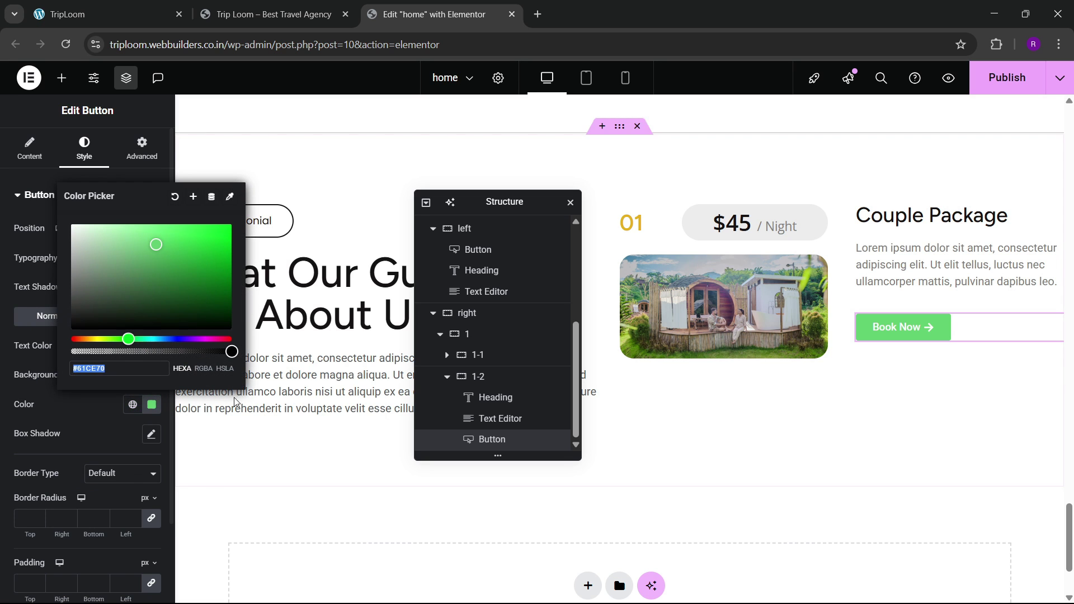
drag(153, 363, 65, 375)
click(98, 415)
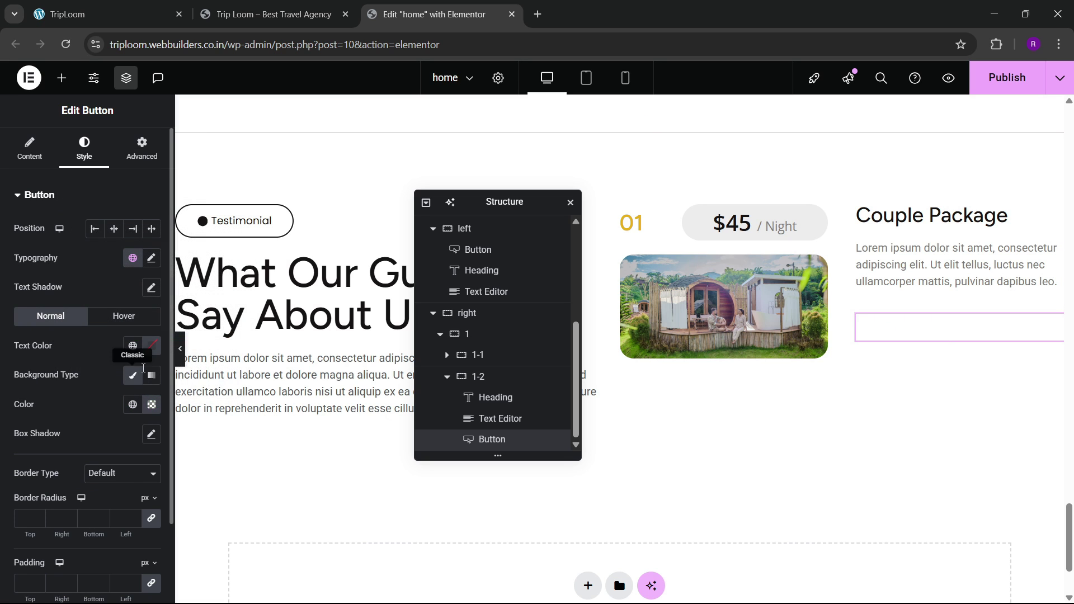
click(130, 346)
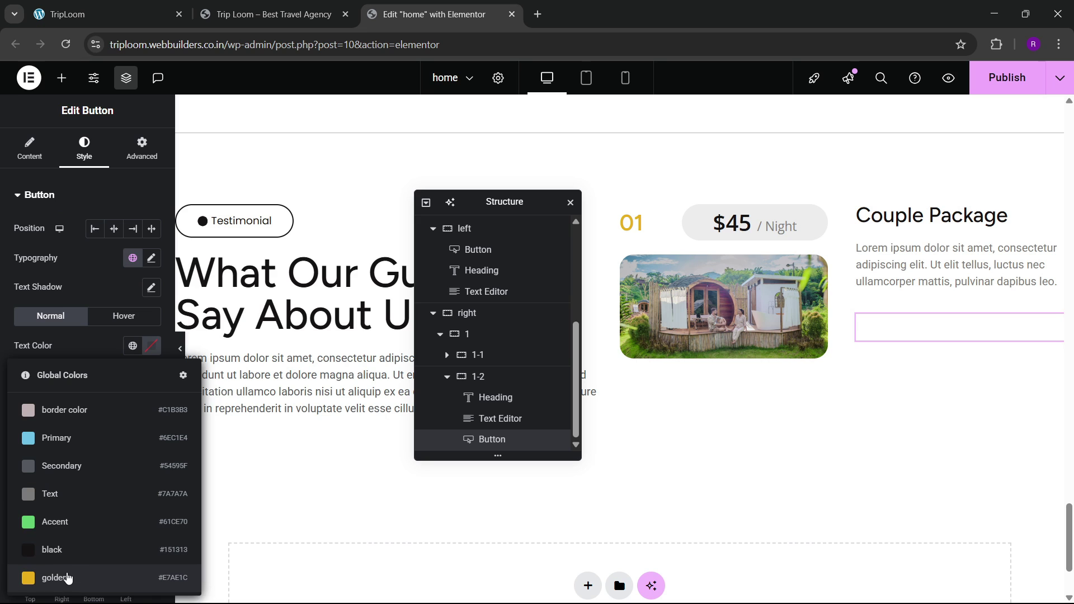
click(67, 577)
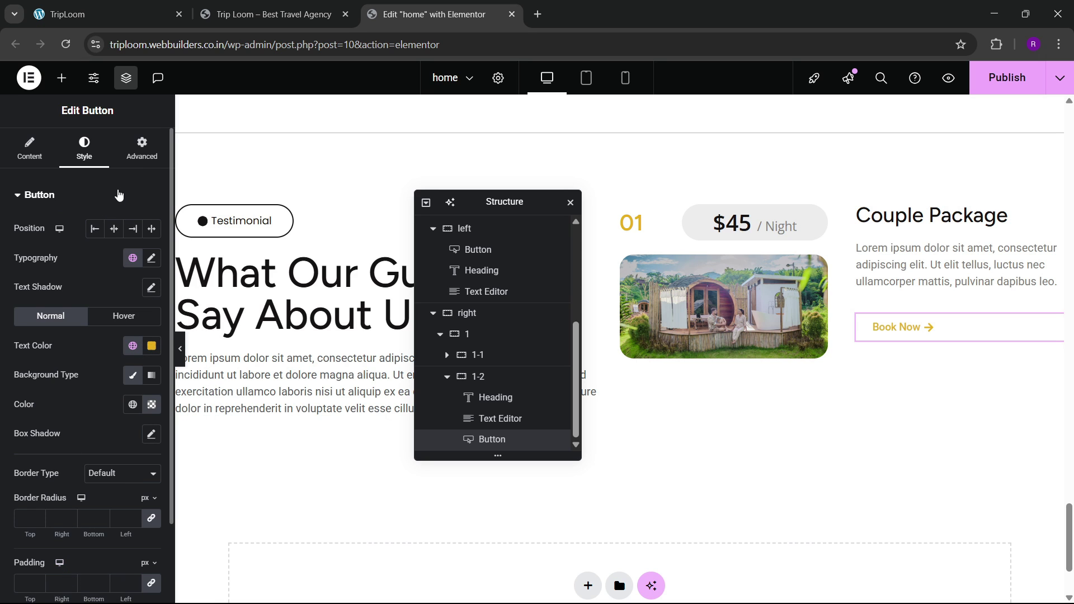
scroll(119, 194, down, 2)
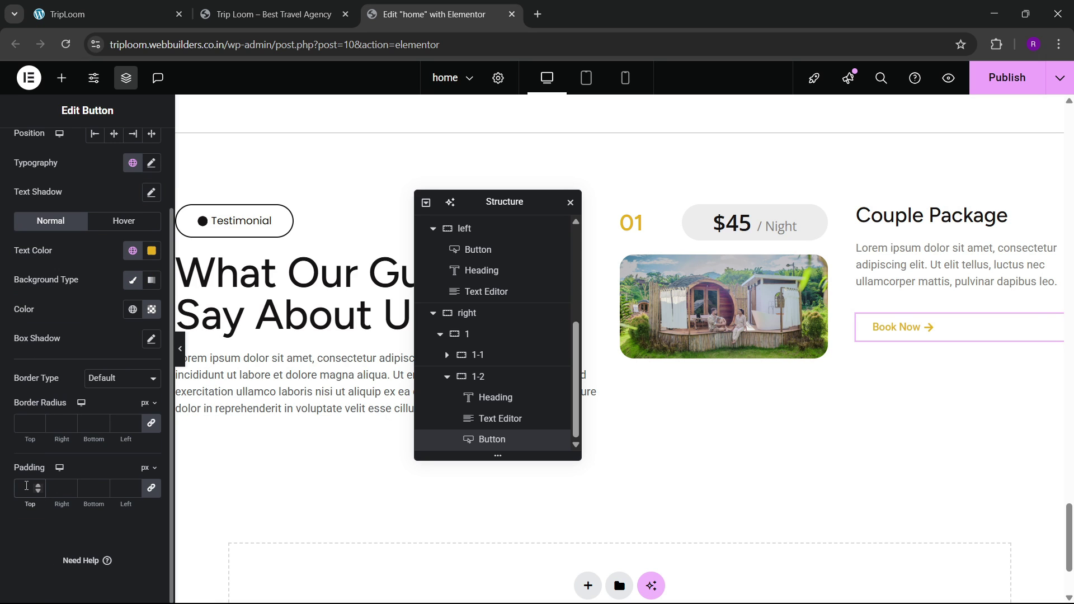
click(26, 486)
text(0)
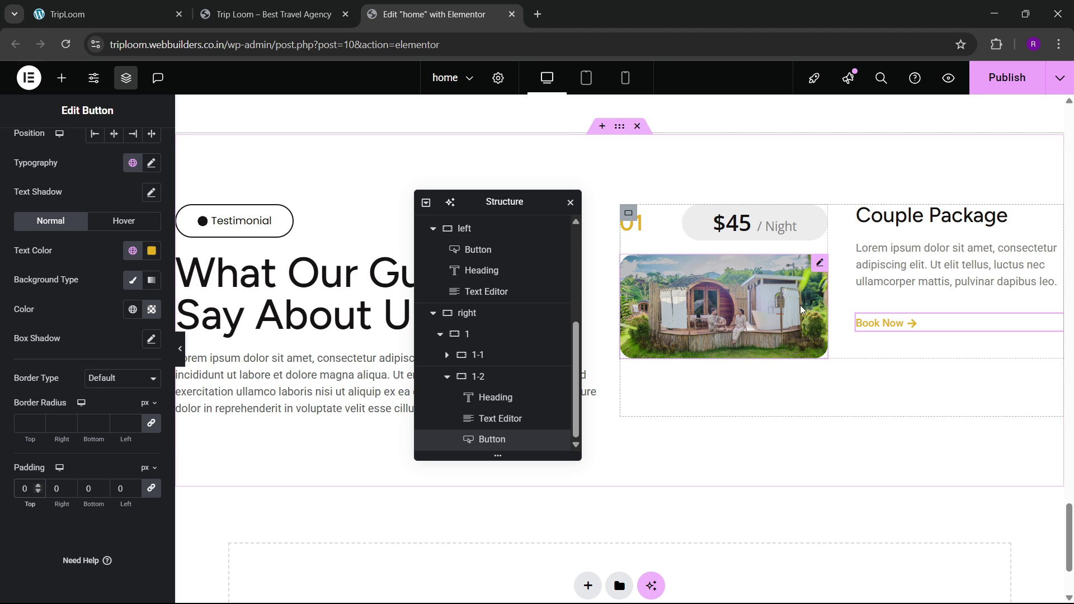
Step: Set container 1-2 to Column direction, Justify Content Center, Align Items Start
click(494, 378)
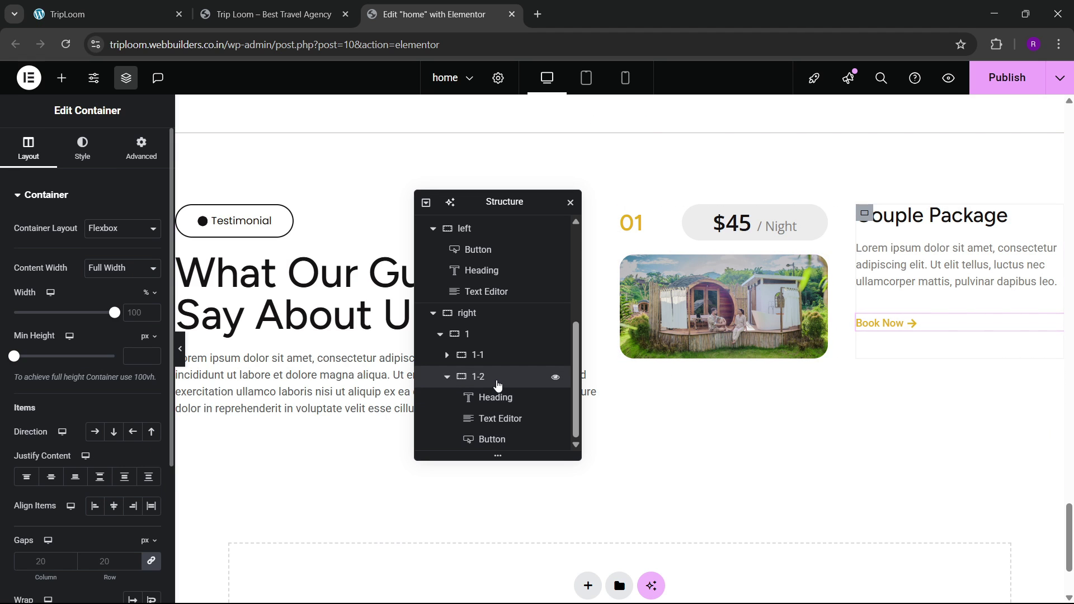
scroll(21, 290, down, 1)
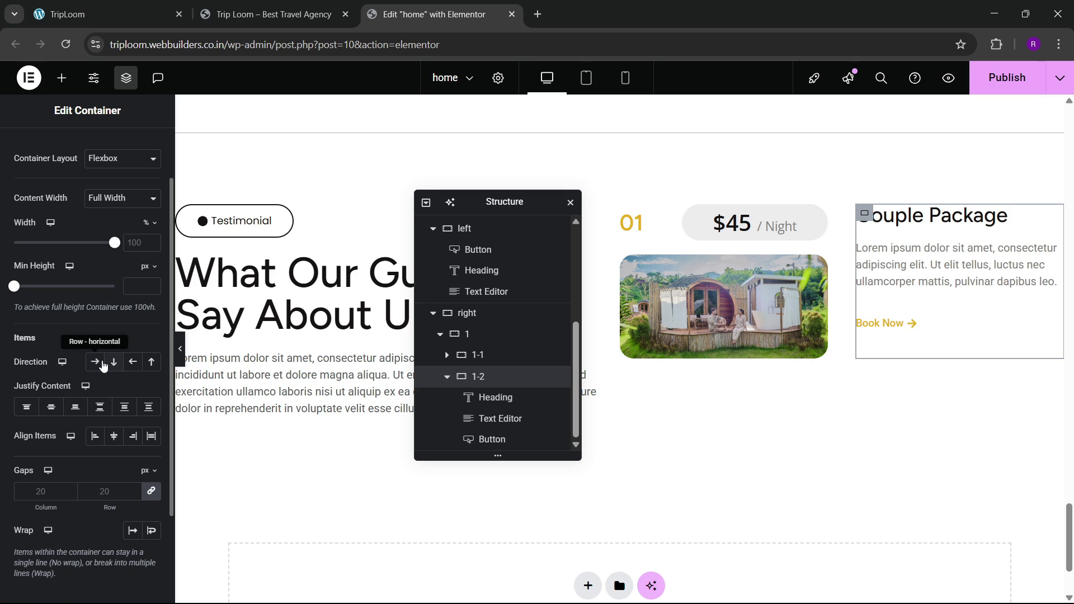
click(95, 362)
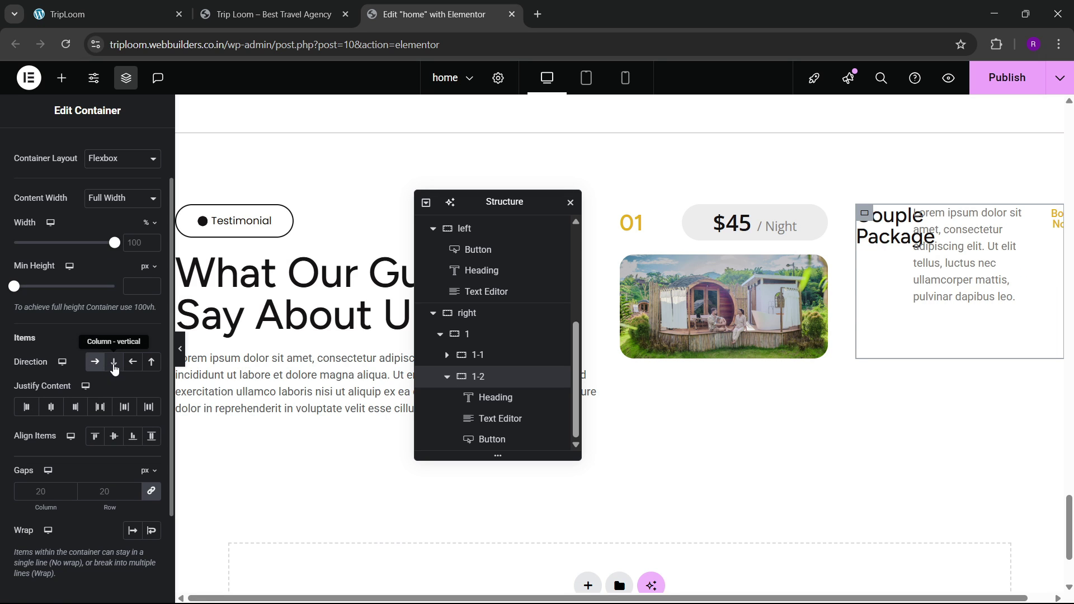
click(114, 362)
click(51, 407)
click(114, 436)
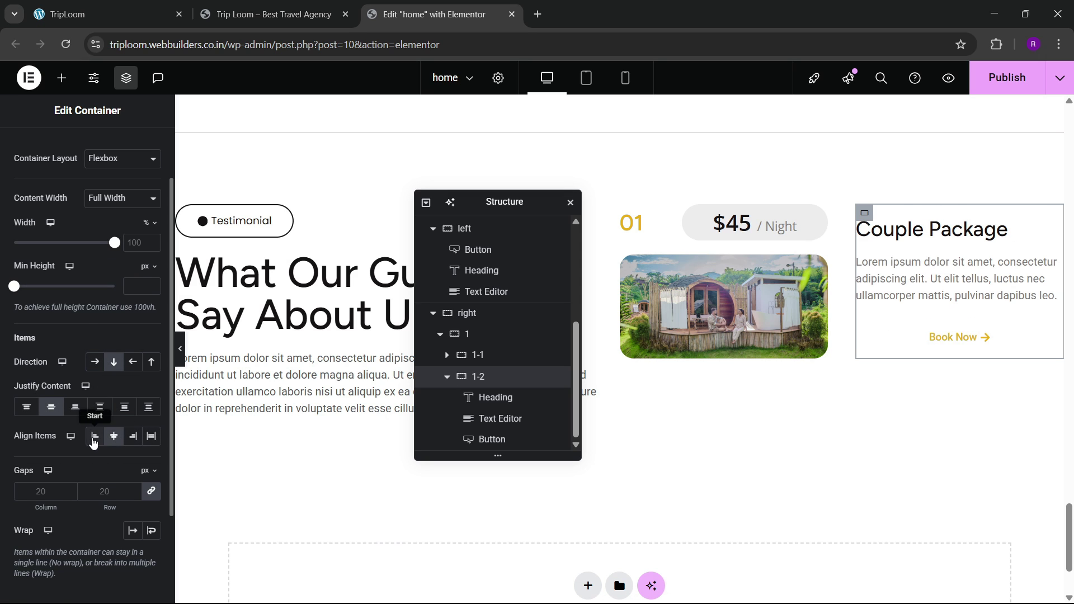
click(94, 436)
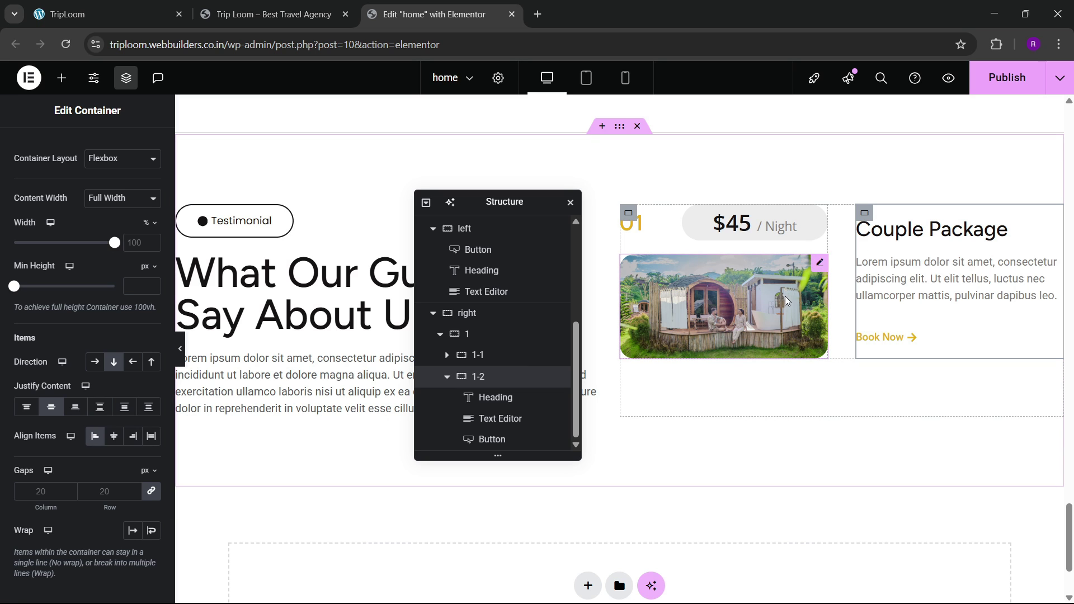
click(182, 361)
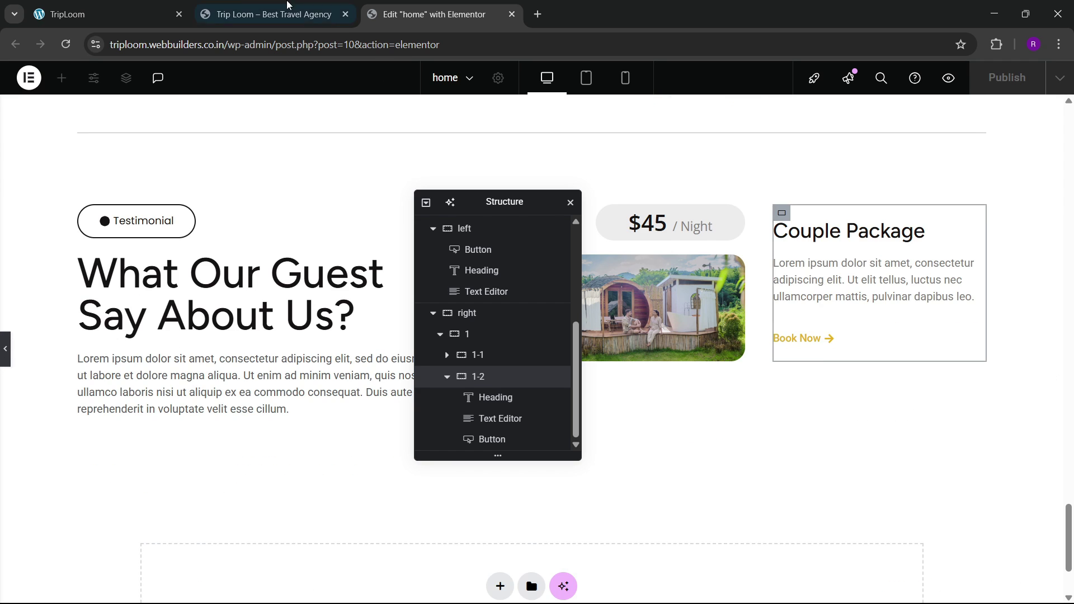
click(169, 7)
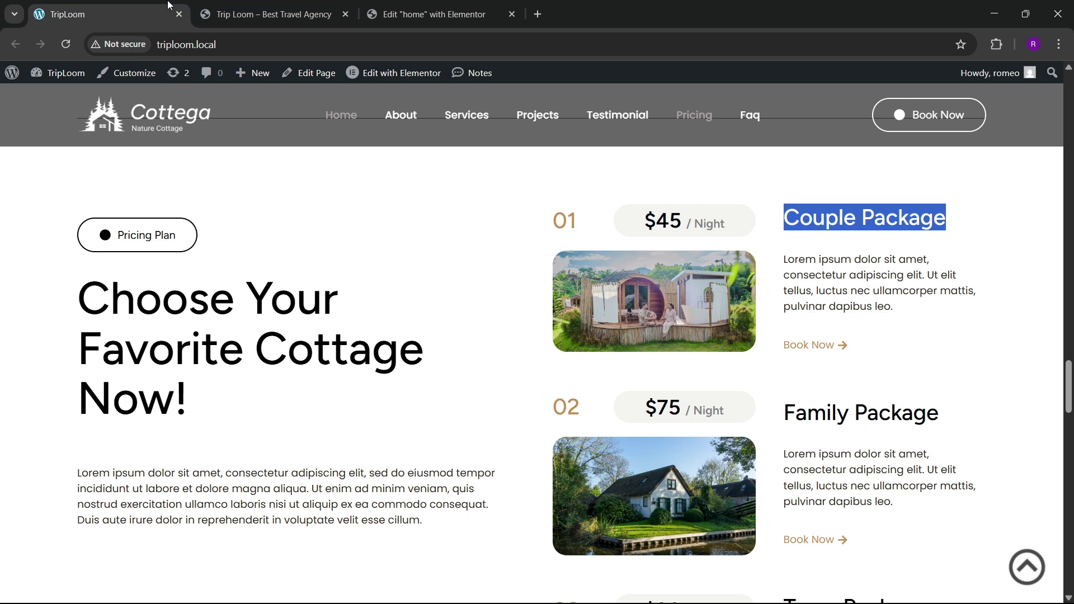
click(446, 6)
Step: Give the cottage image a Grow Rotate hover animation
click(697, 306)
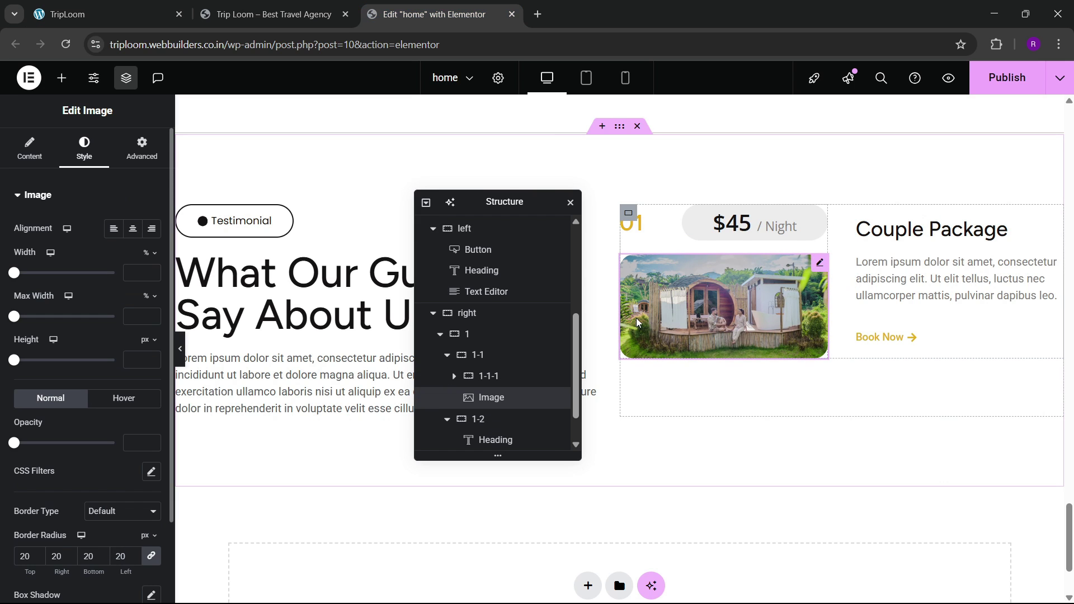
click(109, 398)
scroll(107, 391, down, 3)
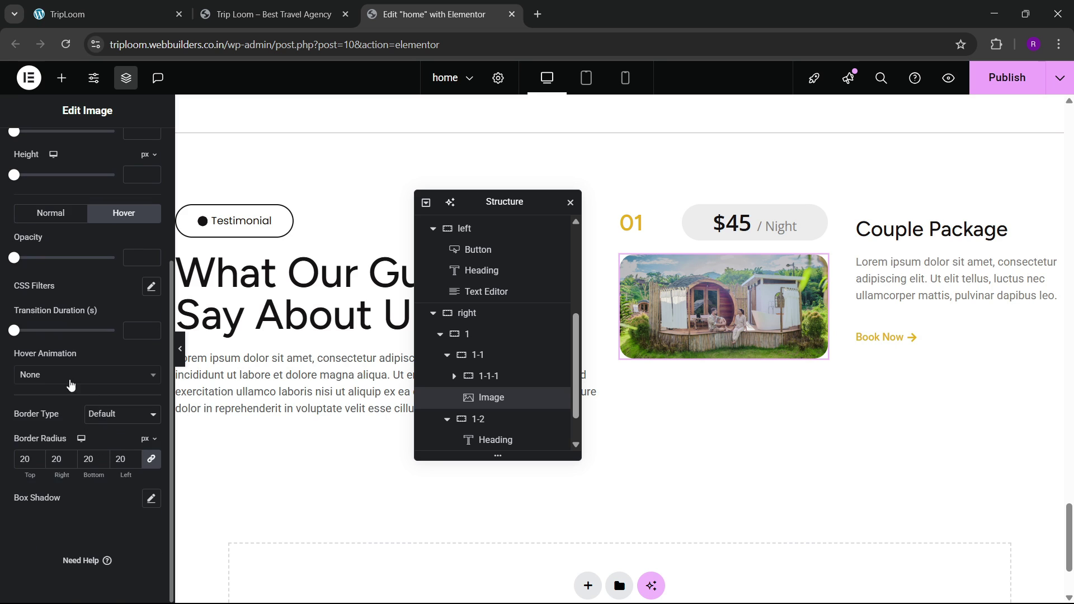
click(70, 375)
scroll(63, 472, down, 2)
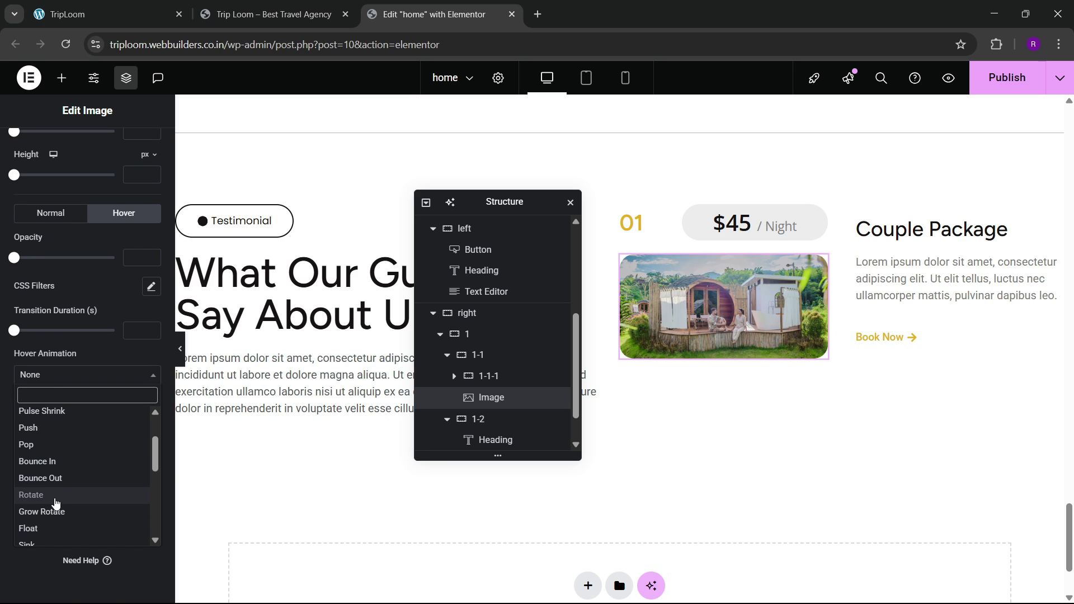
click(55, 527)
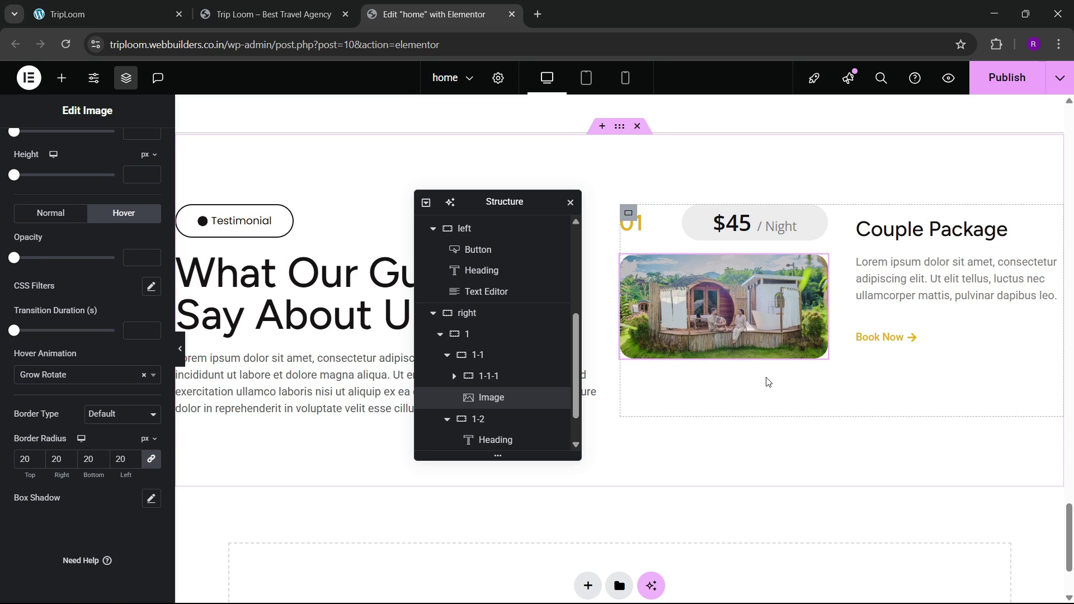
click(441, 334)
click(472, 438)
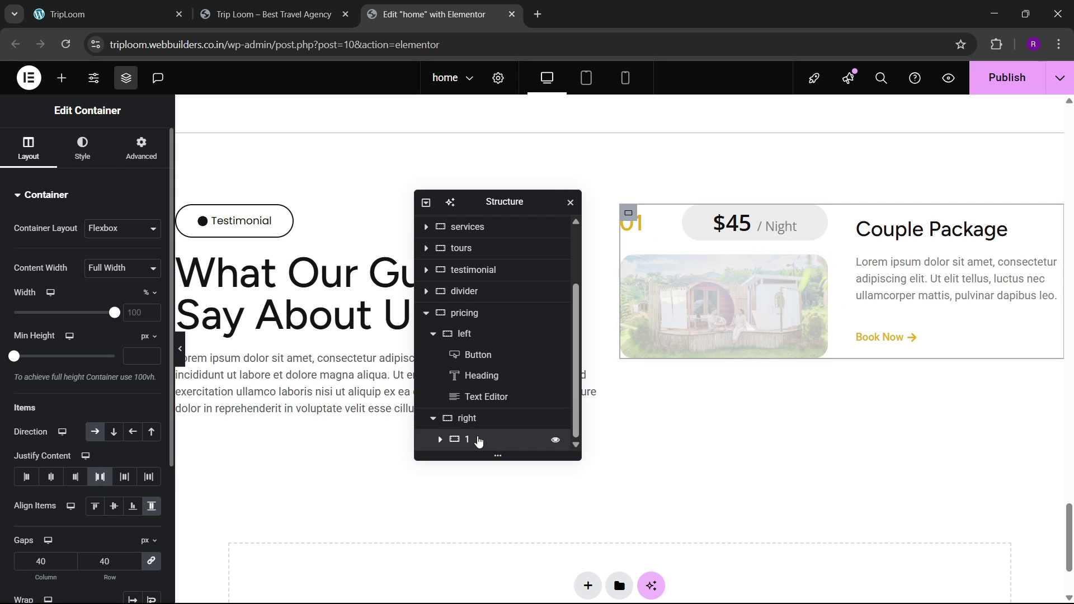
Step: Duplicate the package card twice and rename the copies' containers 2 and 3
right_click(475, 438)
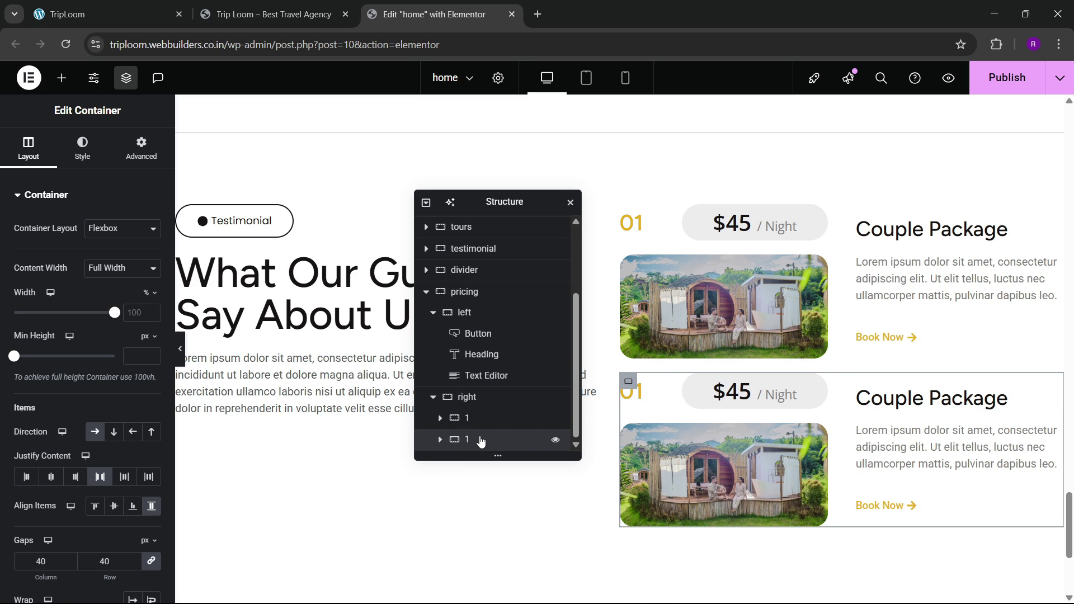
right_click(479, 440)
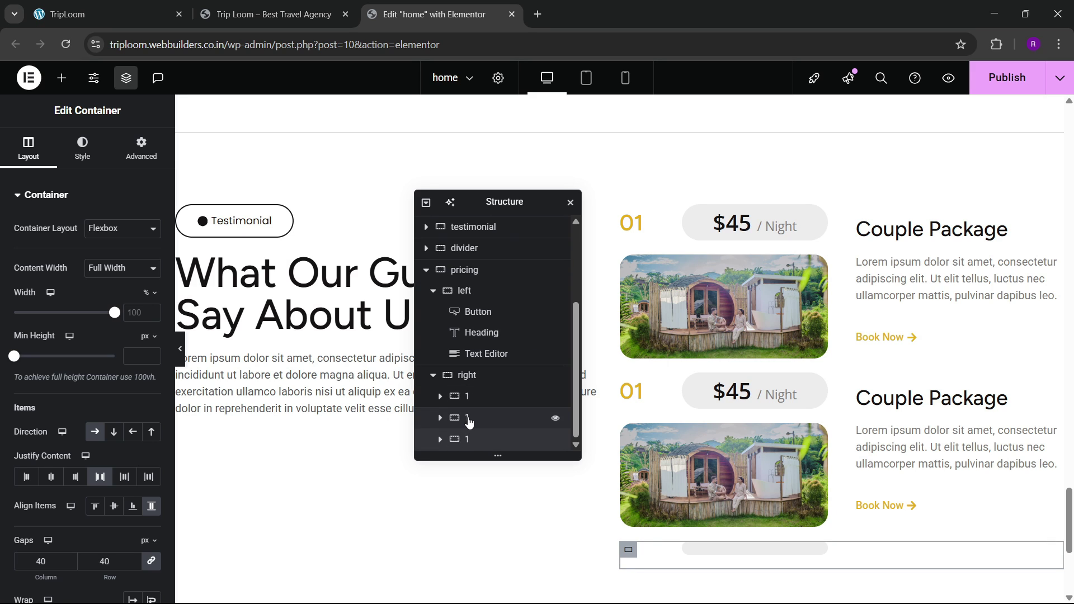
double_click(467, 418)
text(2)
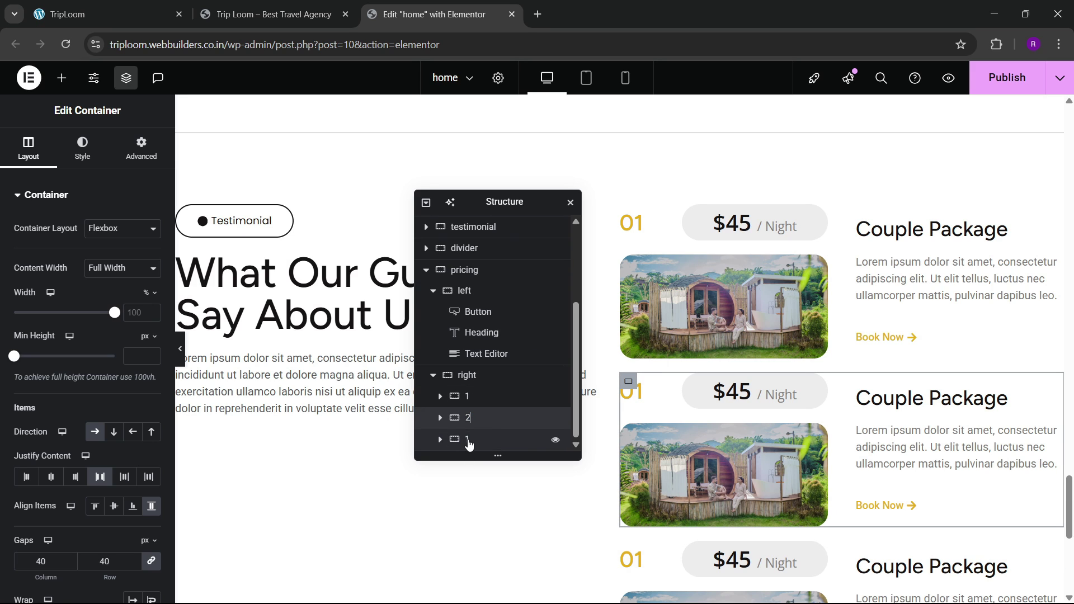
double_click(469, 440)
text(3)
key(Return)
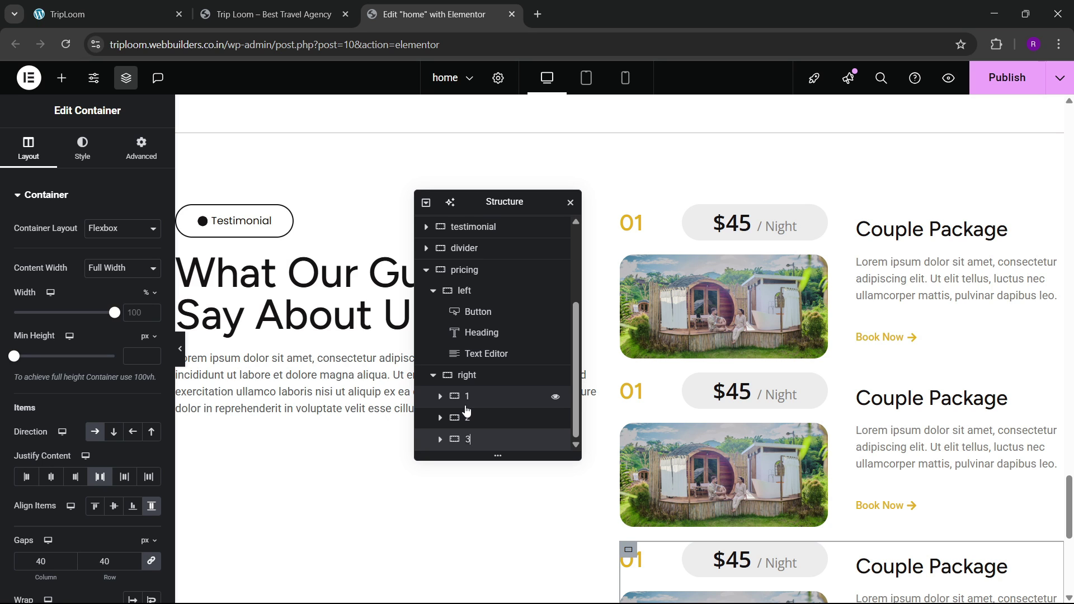
Step: Close the Windows Quick Settings panel to get back to the editor
scroll(778, 304, down, 4)
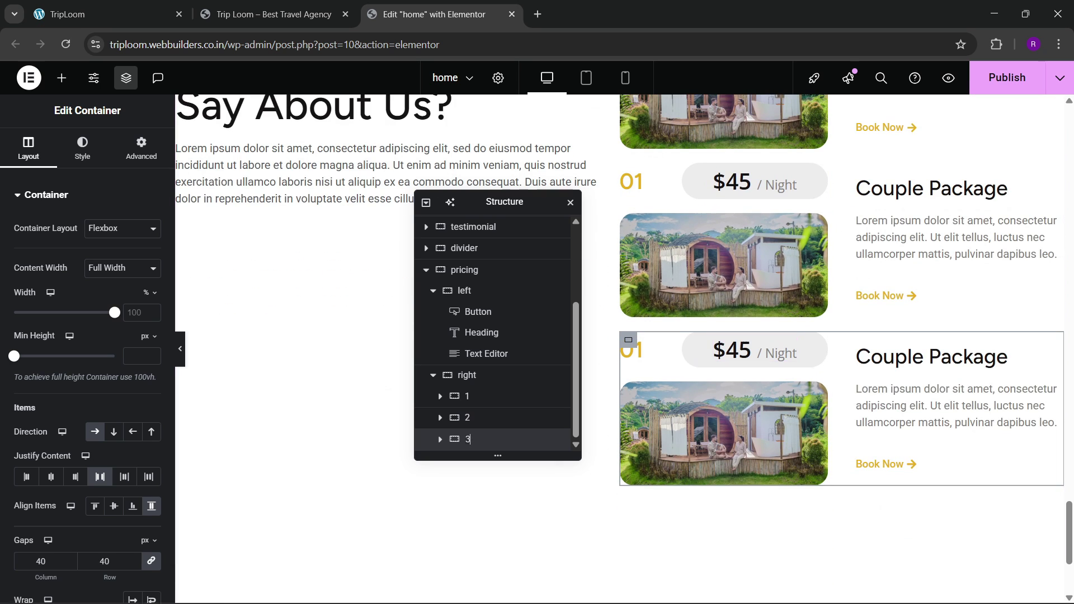
click(987, 597)
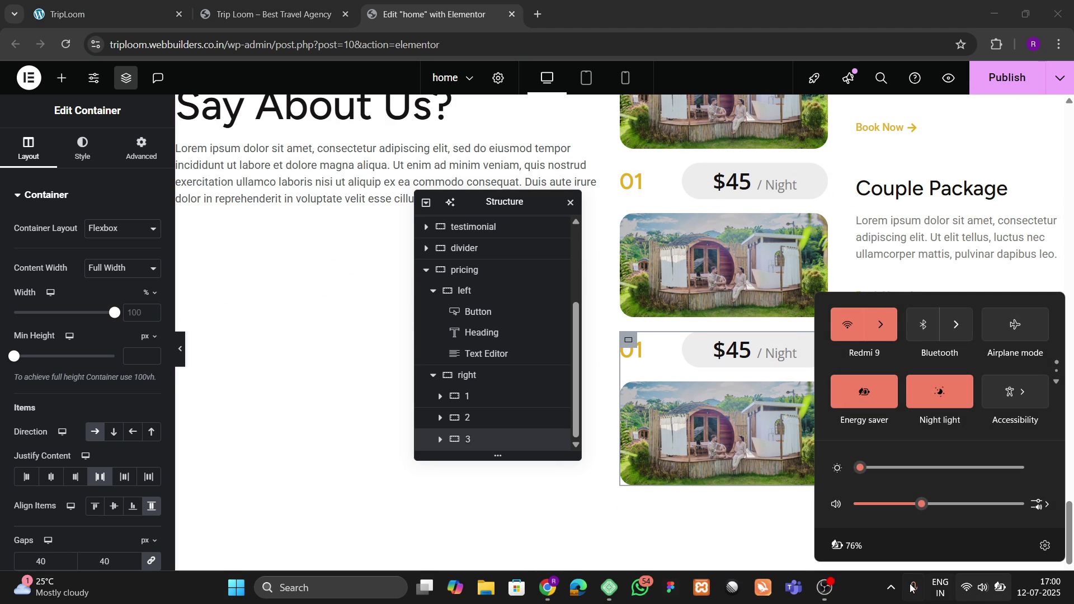
click(858, 599)
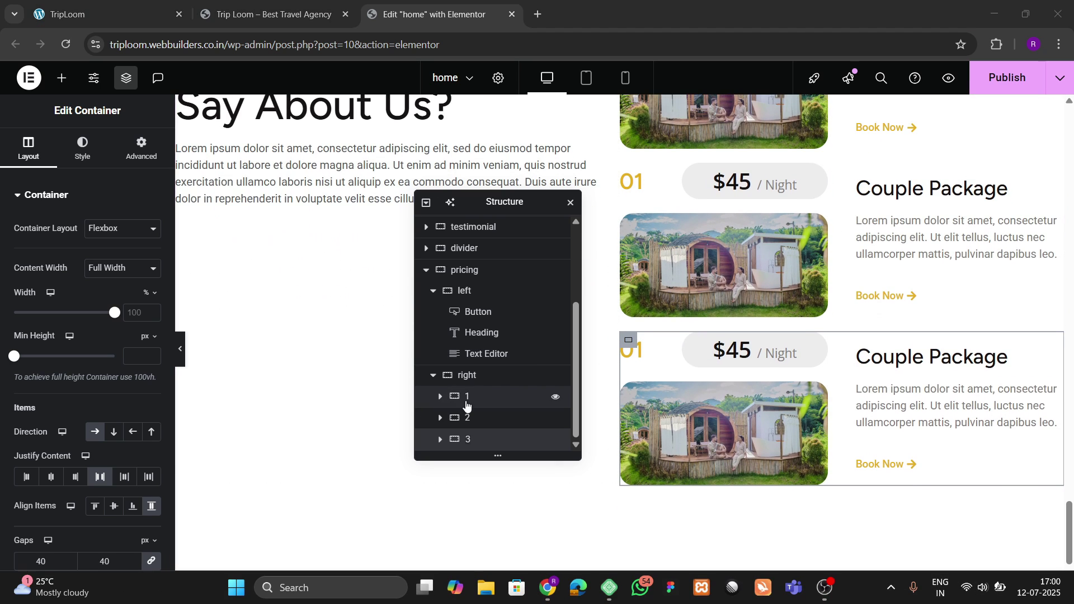
Step: Centre the right column's package cards, space them 60 px apart, and publish
click(479, 375)
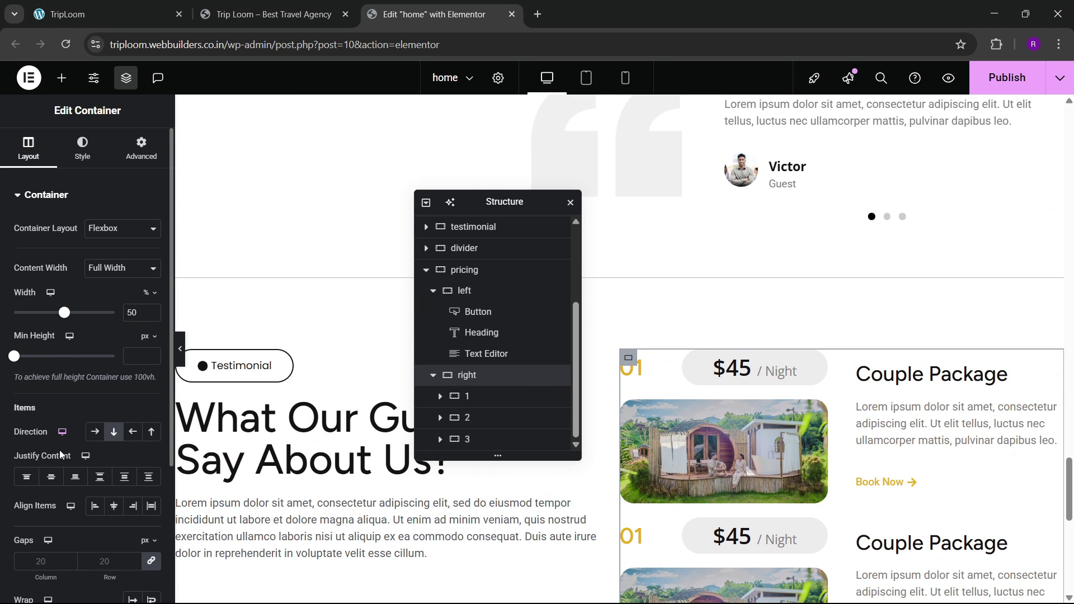
click(51, 477)
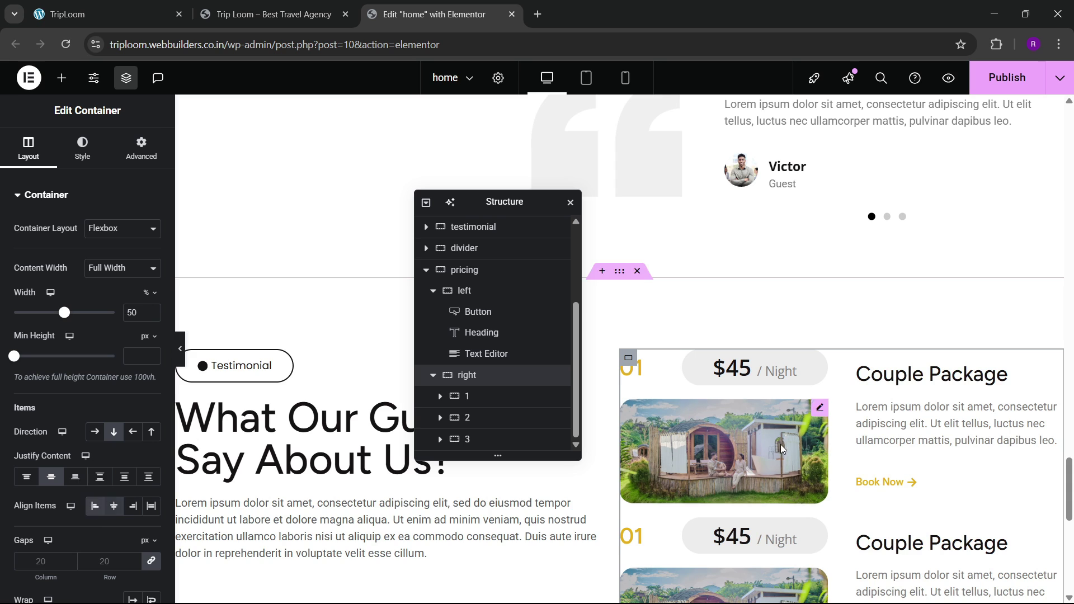
scroll(781, 449, down, 4)
scroll(105, 429, down, 3)
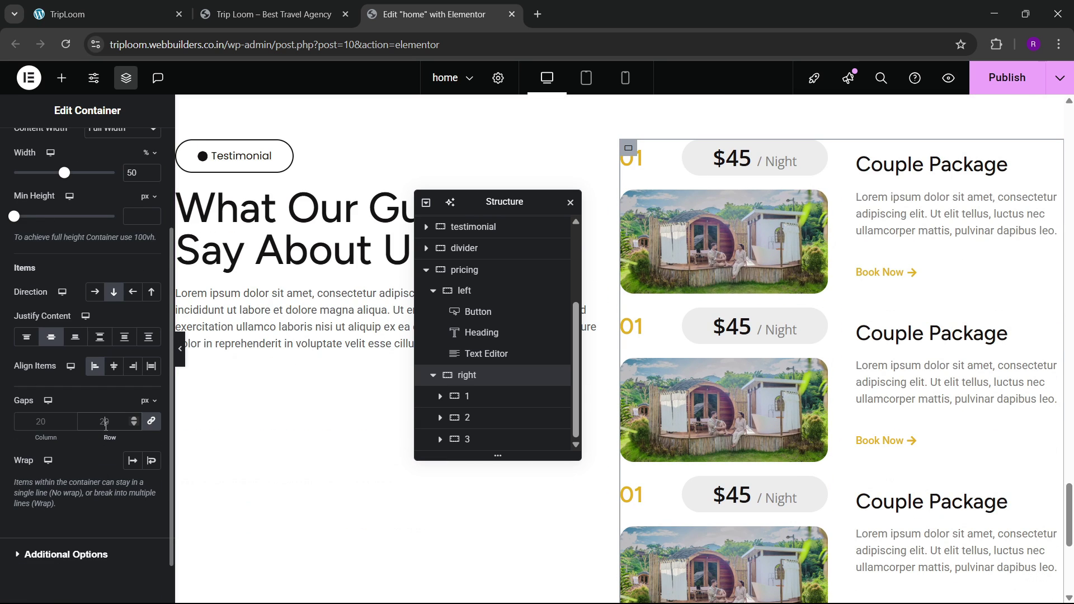
click(106, 421)
text(60)
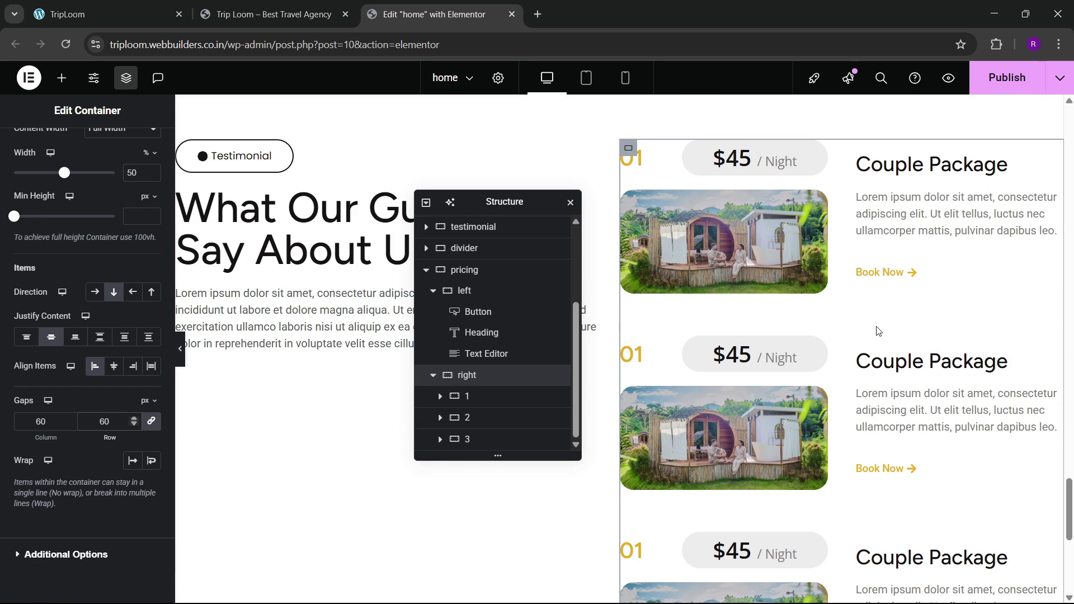
click(1005, 90)
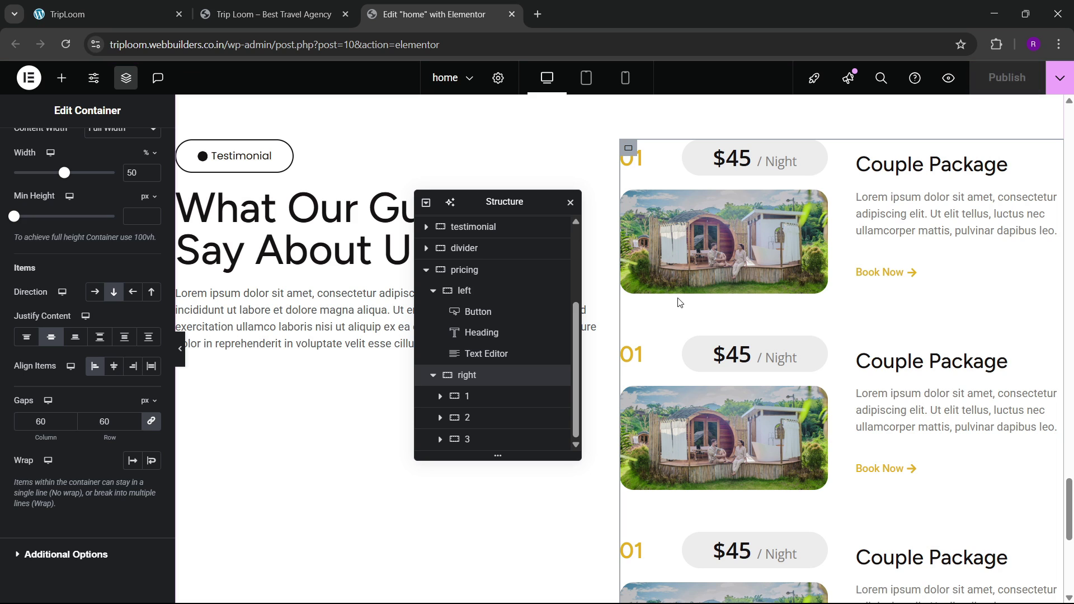
Step: Centre the pricing section's columns, align them to the top, and set 80 px gaps
drag(479, 202, 366, 248)
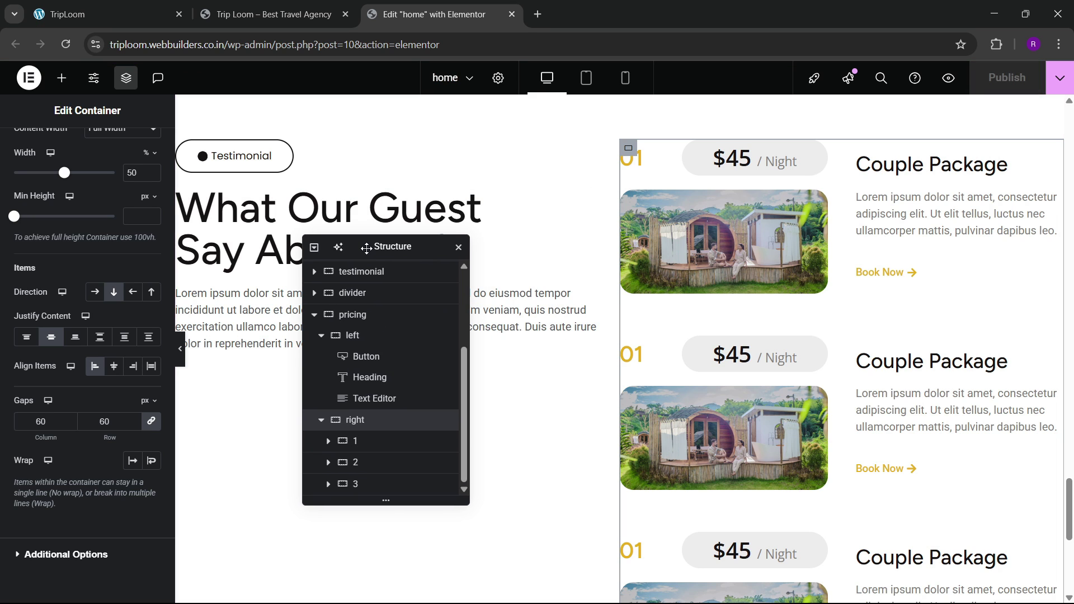
click(362, 323)
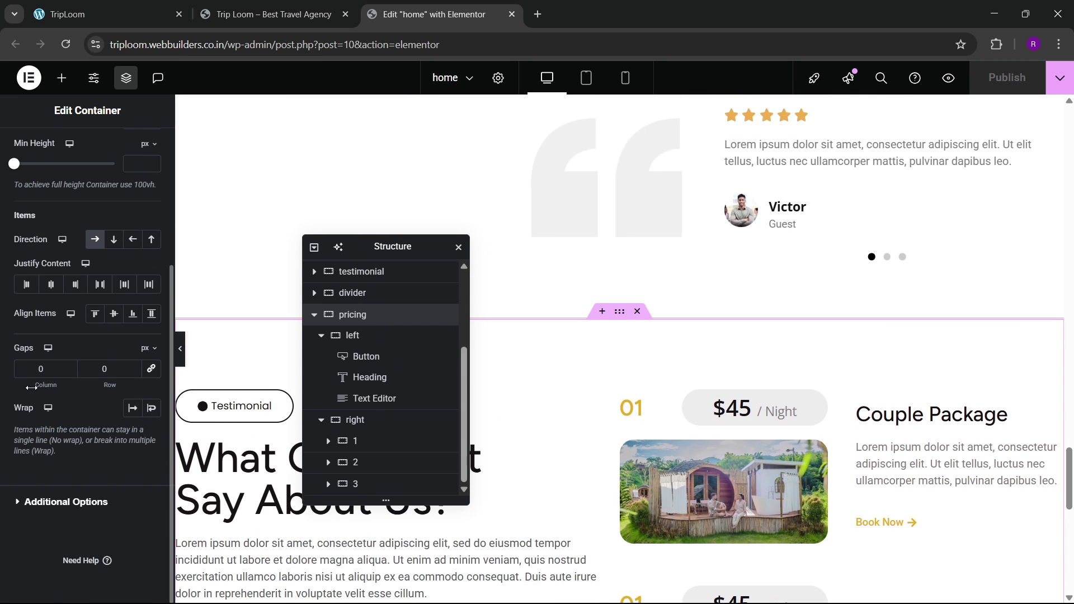
click(51, 284)
click(113, 313)
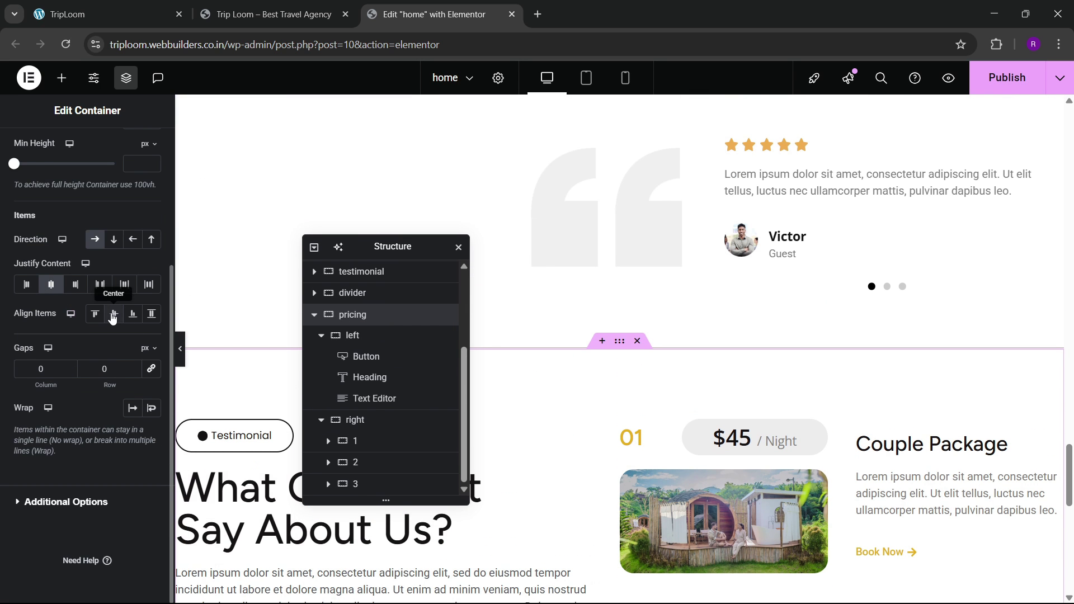
scroll(526, 368, down, 3)
click(95, 313)
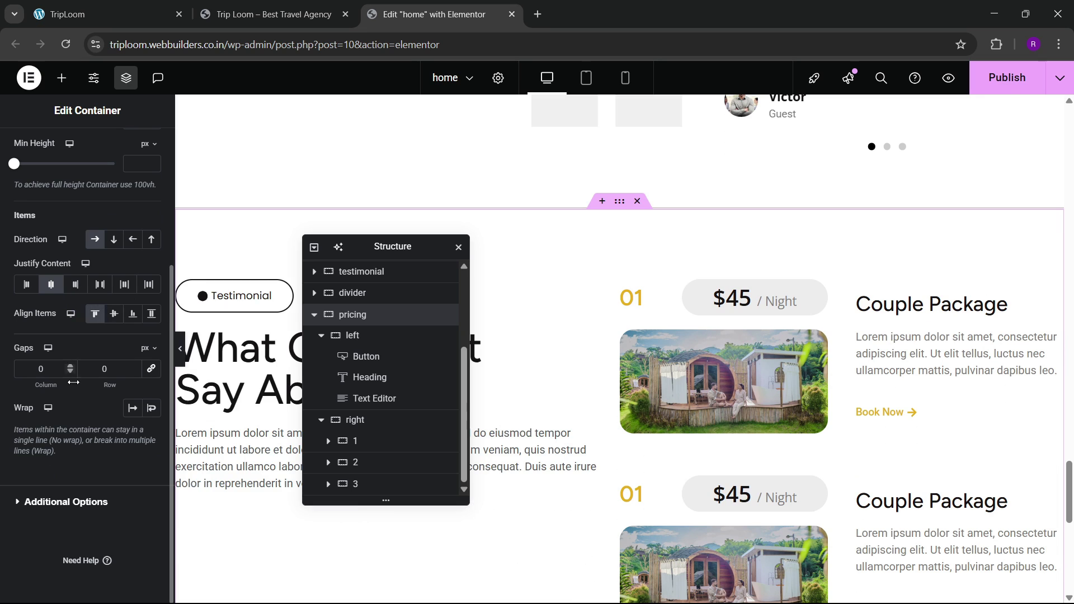
click(99, 371)
text(8)
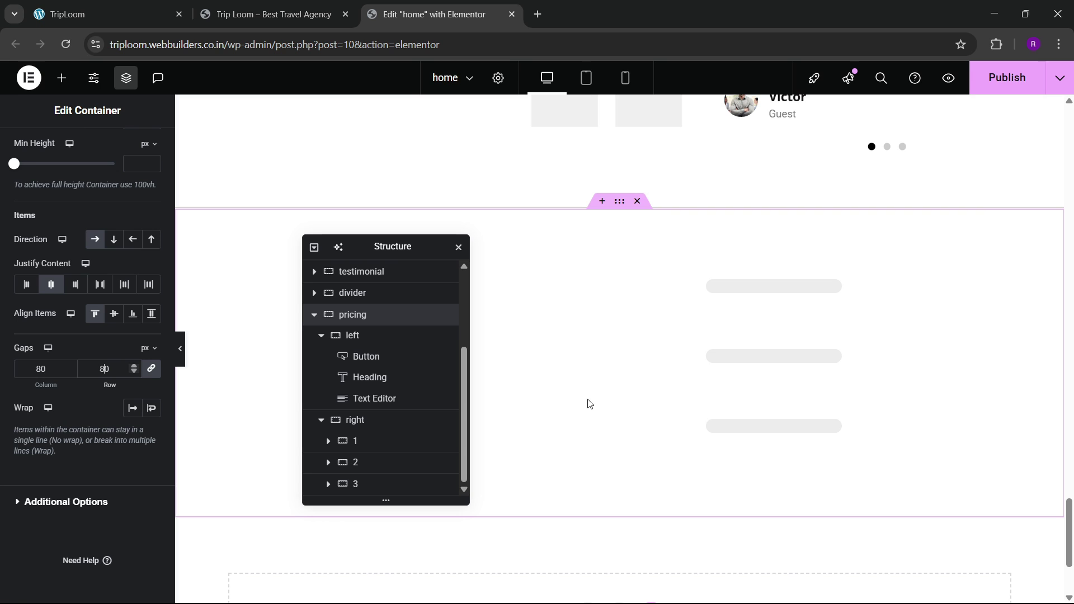
Step: Collapse the pricing section's left column in the structure navigator
scroll(557, 371, down, 1)
scroll(558, 372, up, 3)
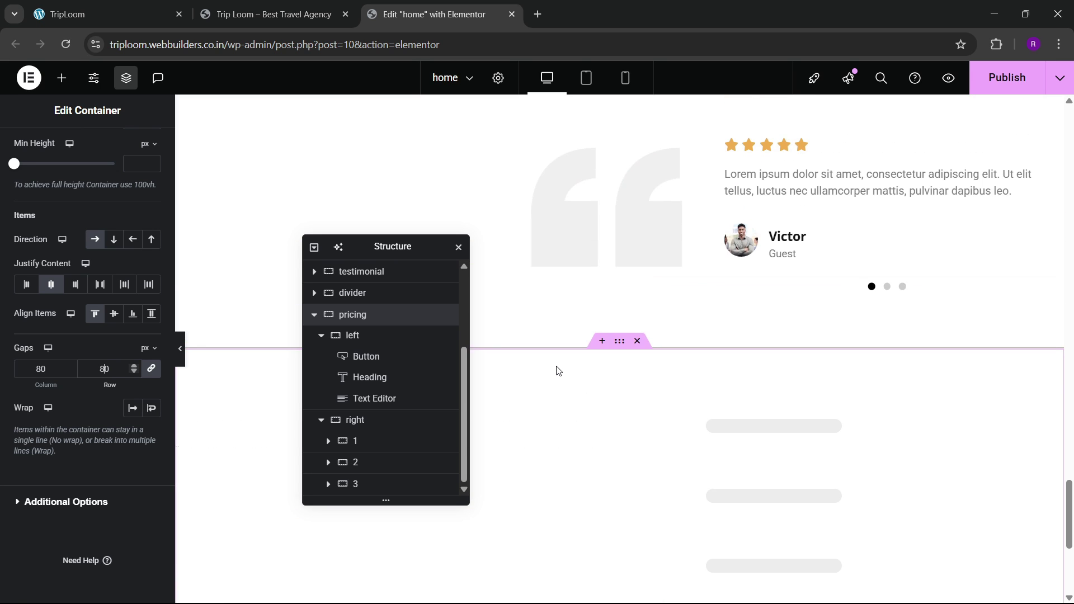
scroll(558, 370, down, 4)
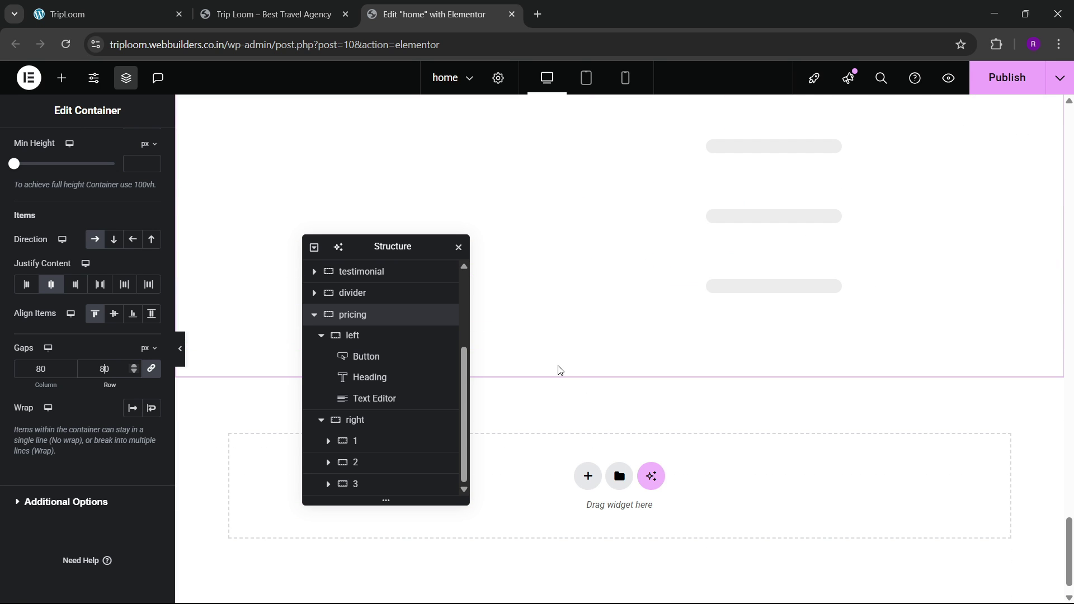
scroll(560, 371, up, 3)
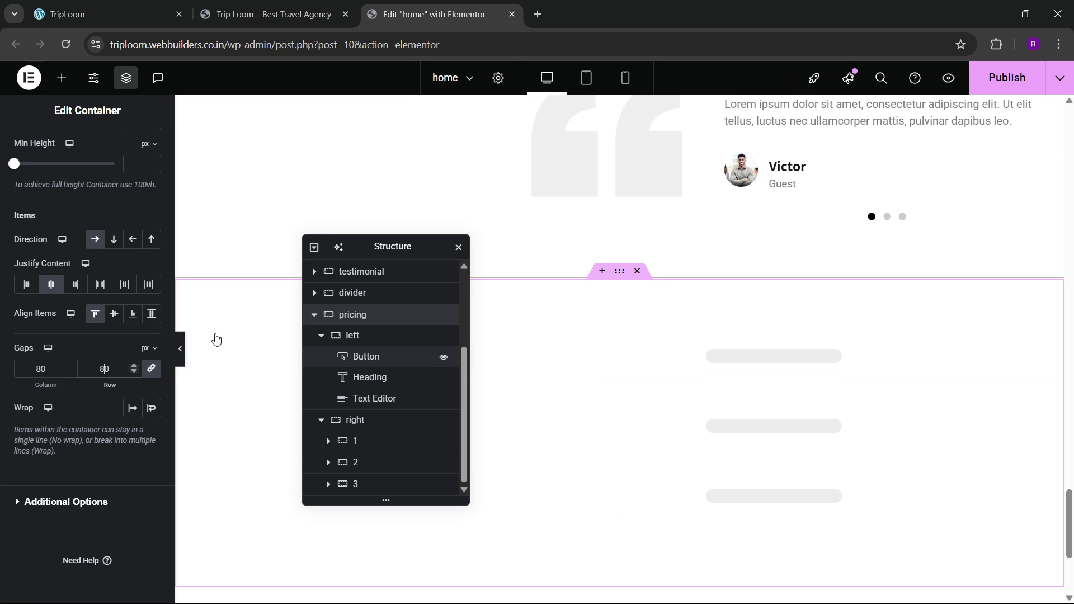
scroll(340, 377, up, 2)
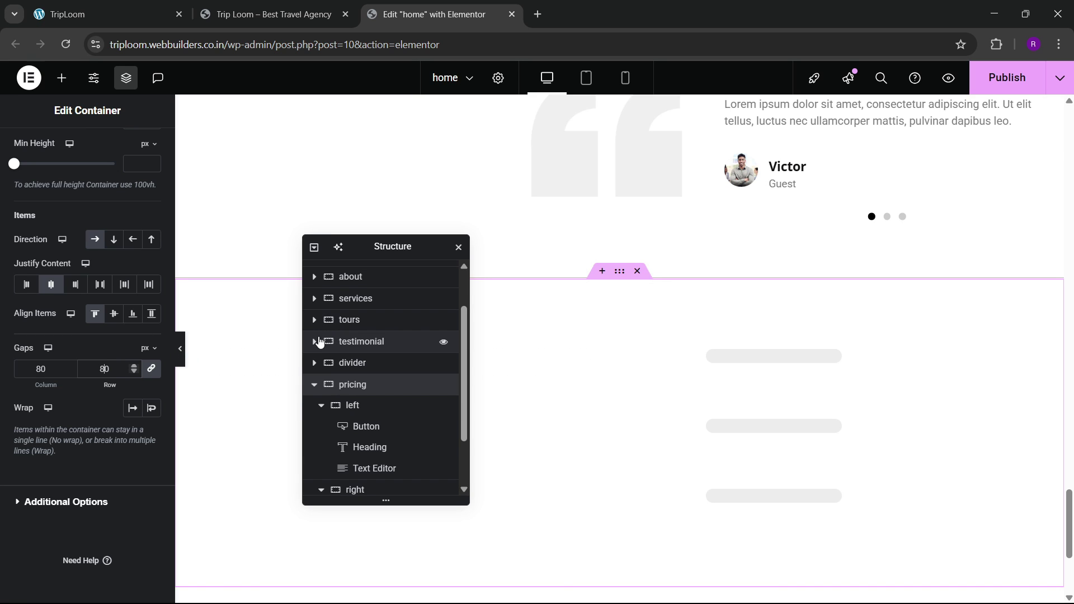
click(321, 403)
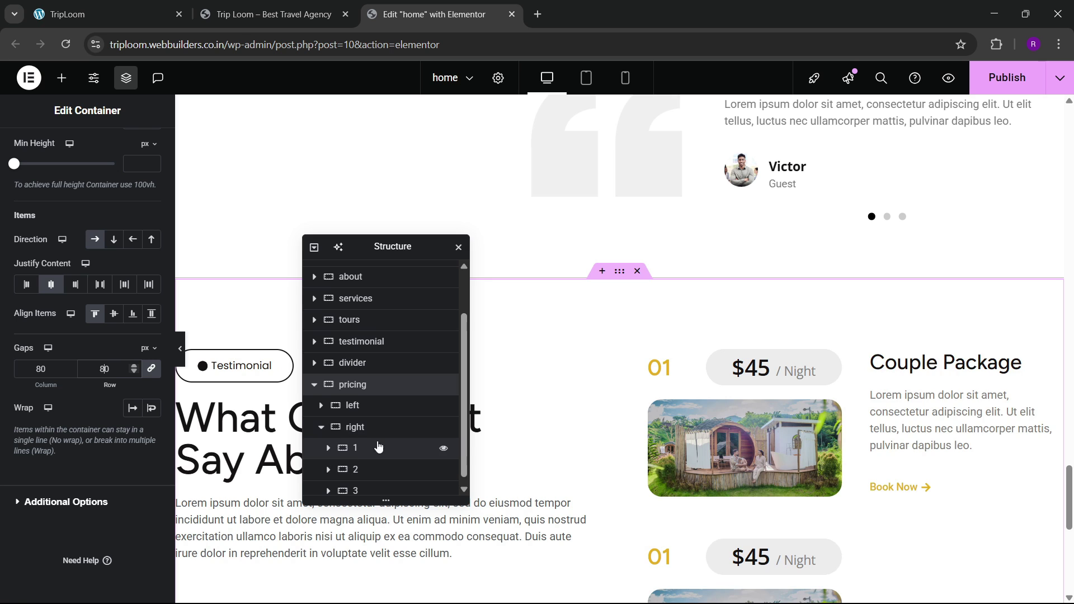
scroll(618, 457, down, 4)
scroll(618, 372, up, 4)
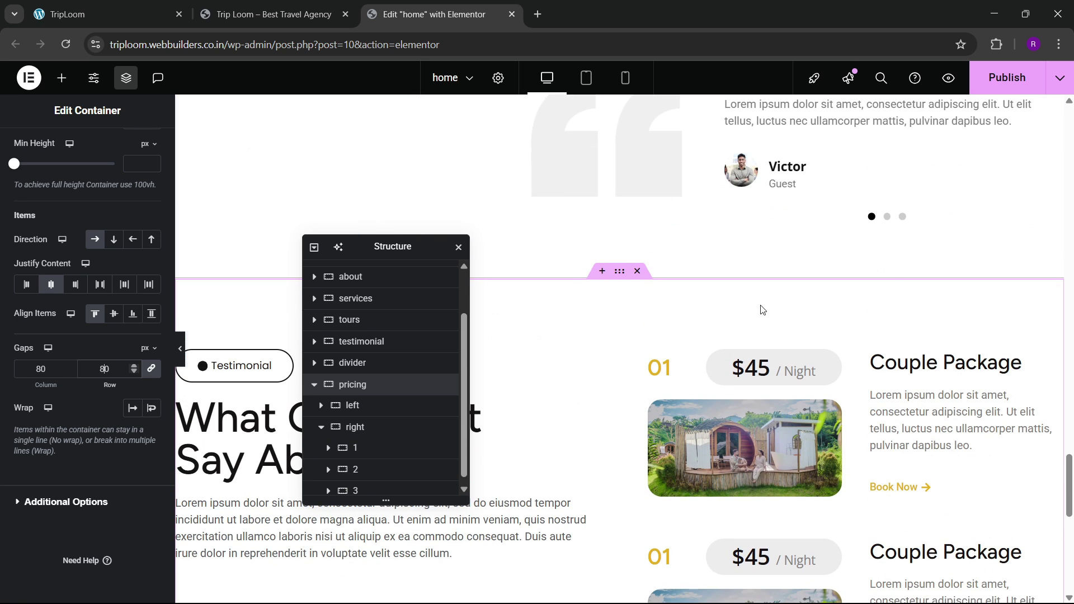
Step: Publish the updated pricing layout
click(1019, 82)
scroll(721, 416, down, 1)
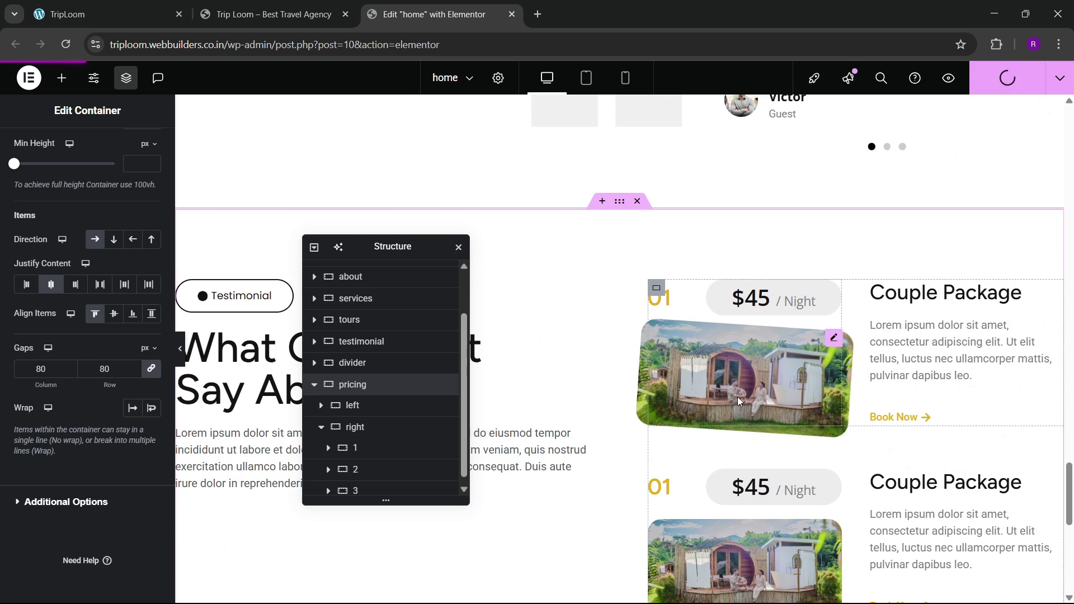
scroll(751, 379, down, 3)
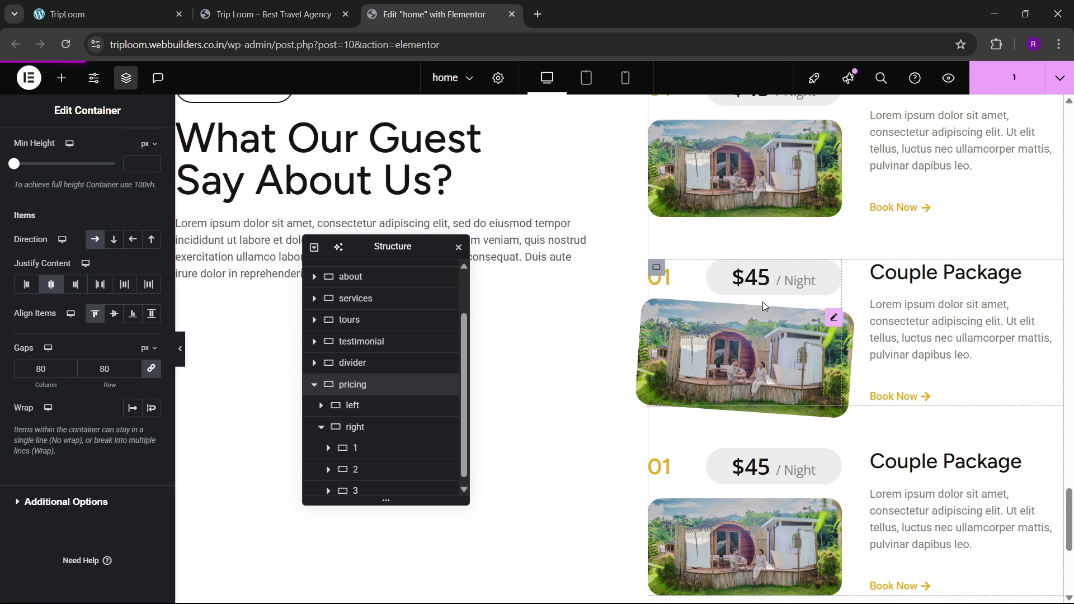
Step: Check the live page, then copy the reference site's 'Choose Your Favorite Cottage Now!' heading
click(277, 8)
click(420, 13)
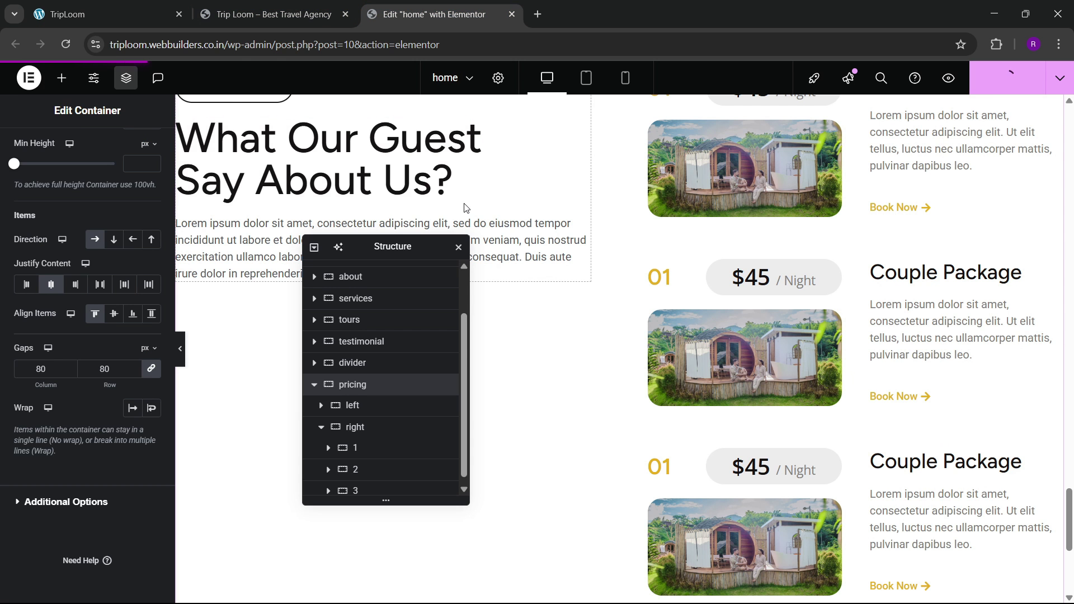
click(305, 8)
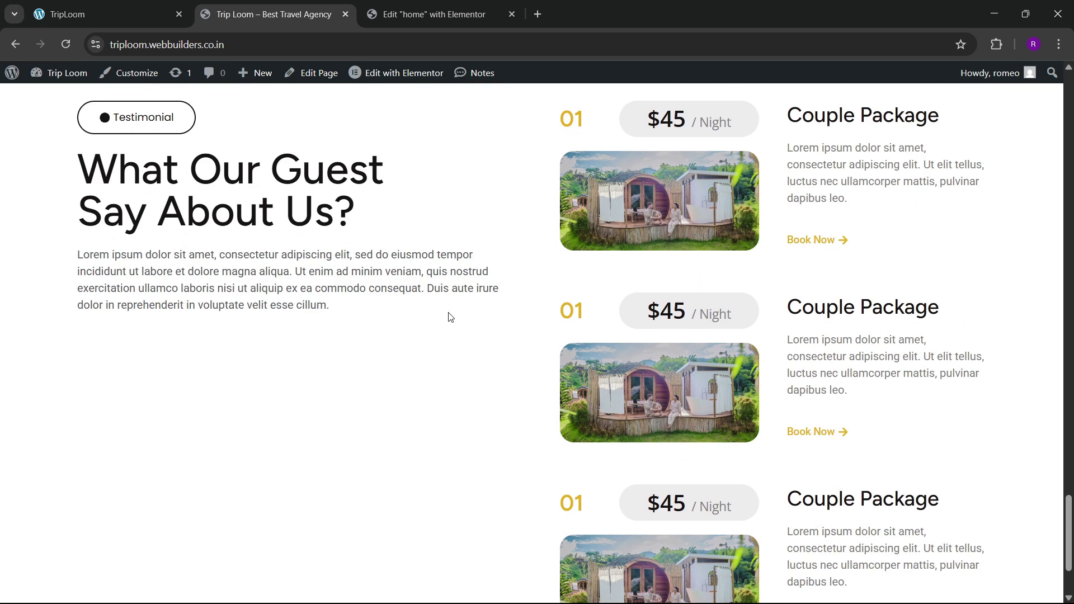
click(104, 5)
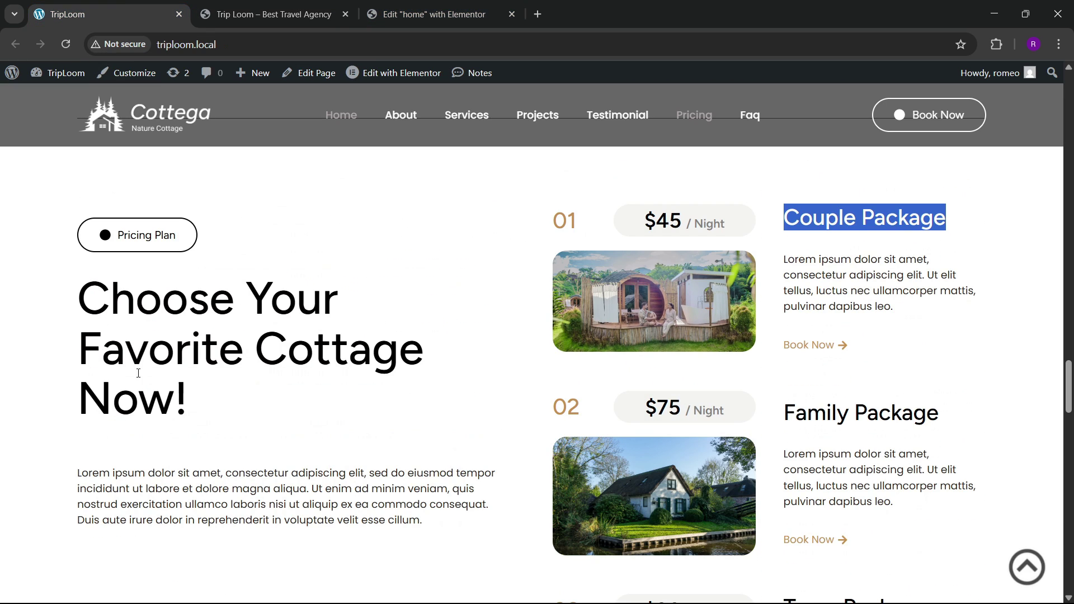
drag(80, 317, 210, 388)
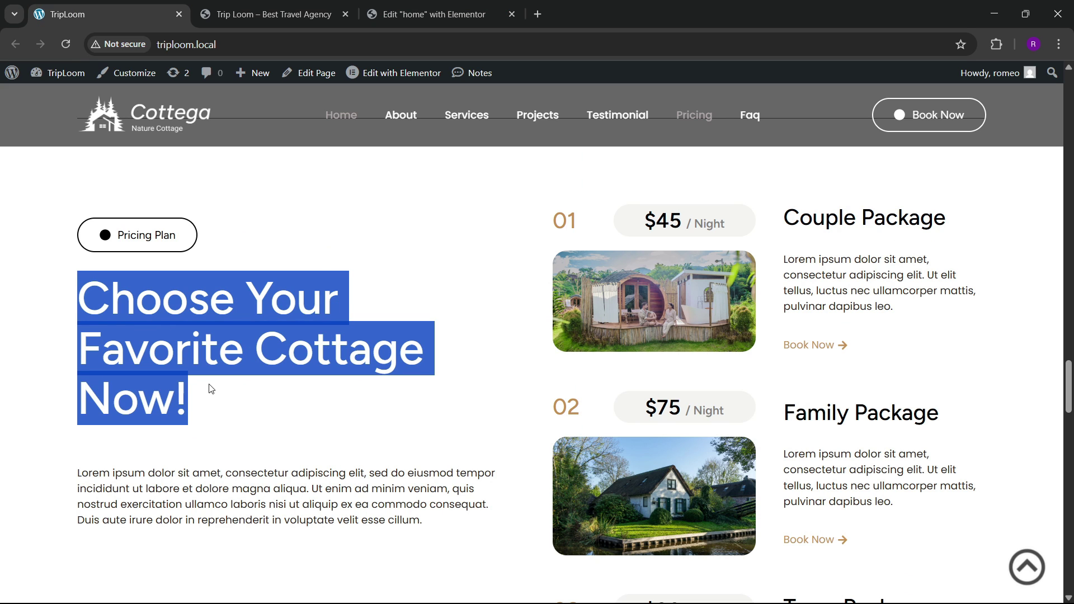
Step: Replace the pricing heading with 'Choose Your Favorite Cottage Now!' and capitalize each word
click(425, 14)
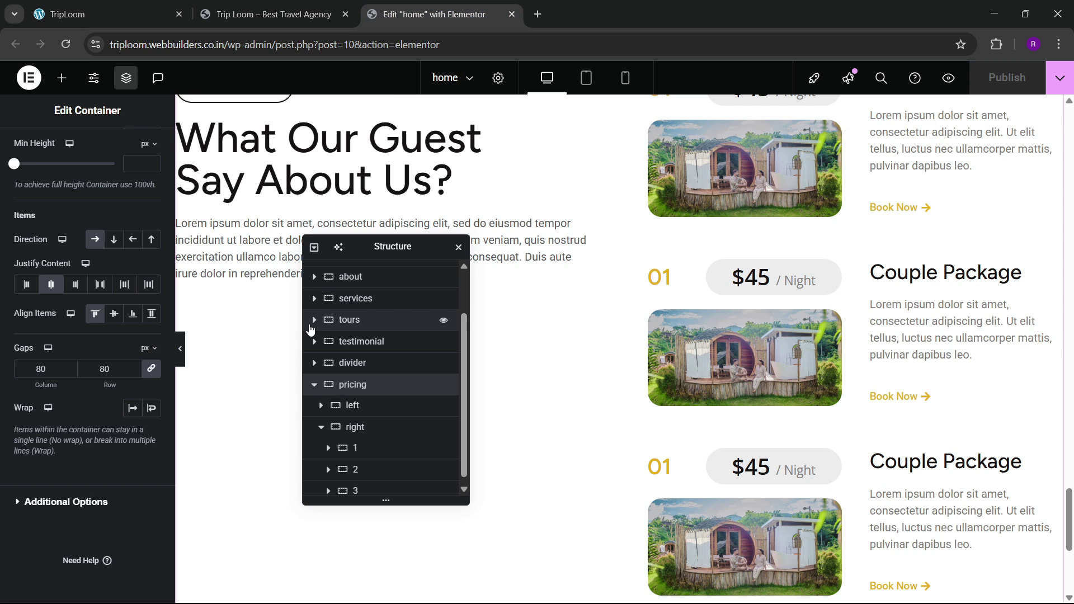
click(357, 165)
key(ctrl+a)
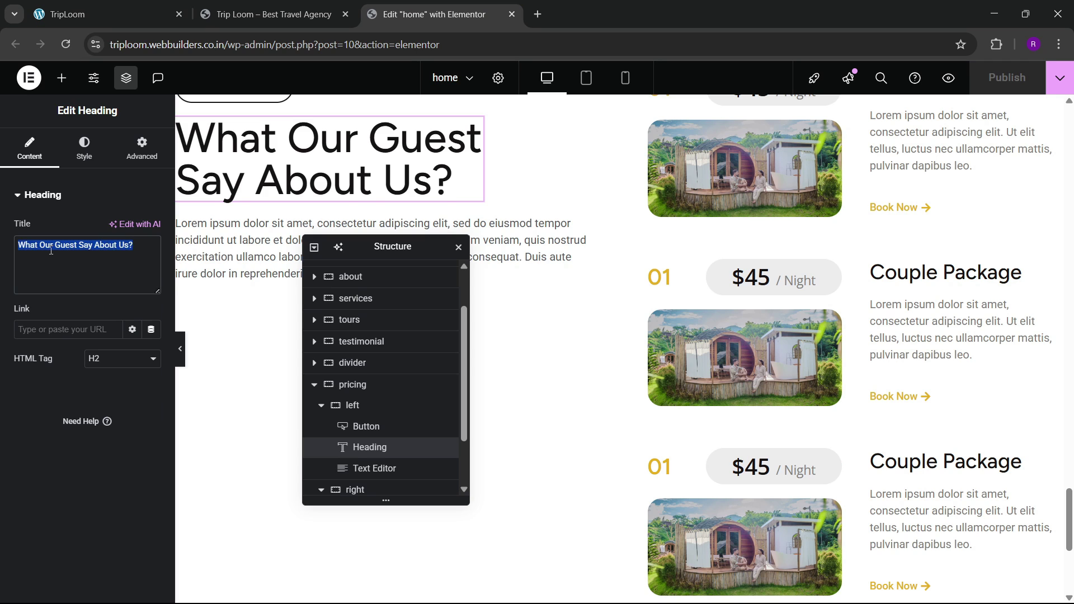
text(choose your favorite cottage now!)
click(84, 149)
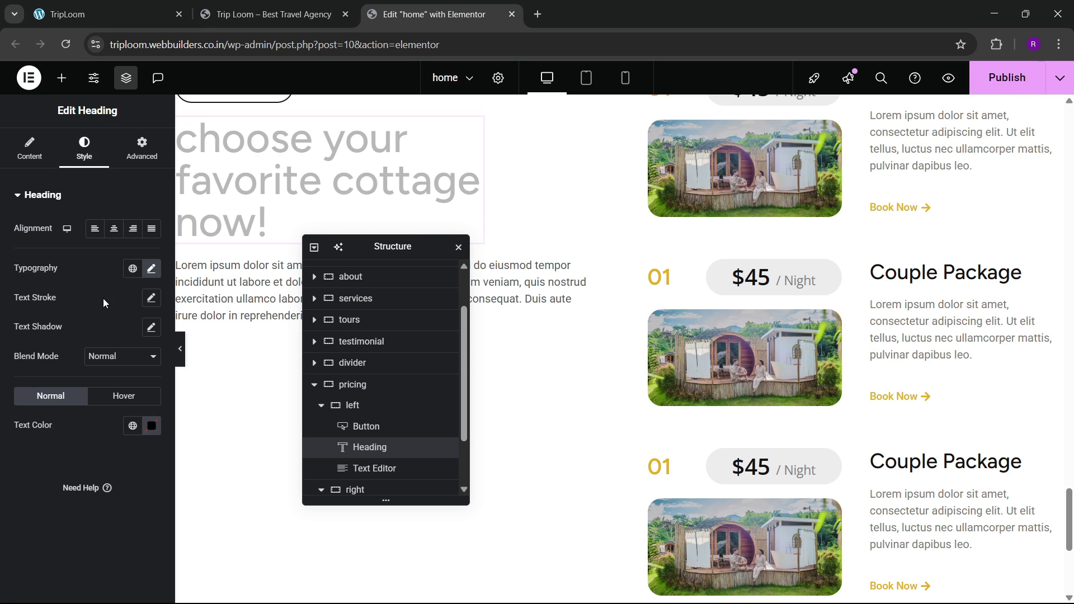
click(151, 269)
click(112, 450)
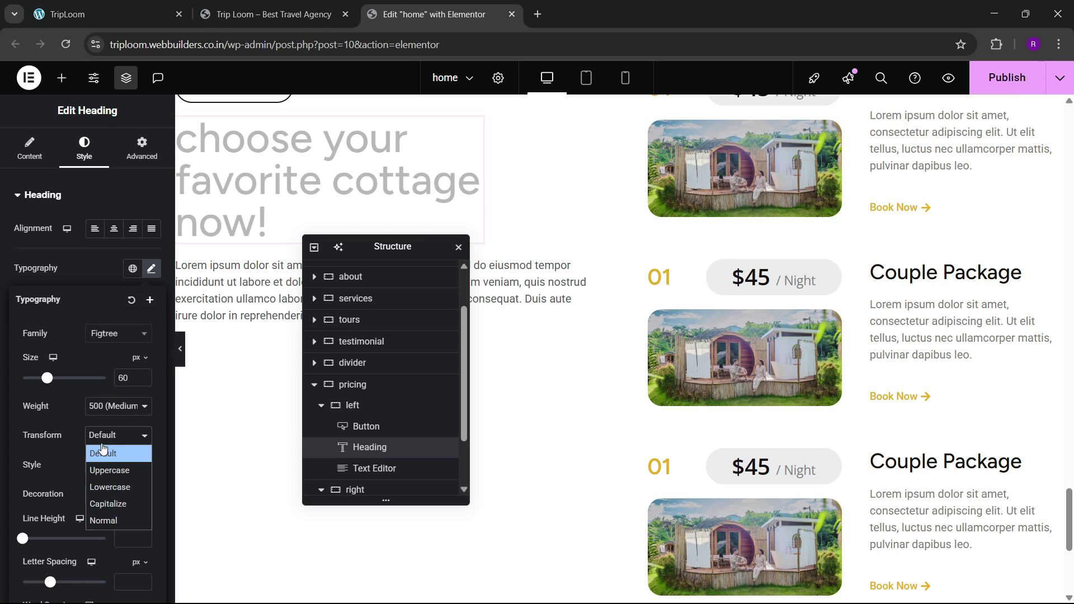
click(102, 501)
scroll(384, 444, down, 1)
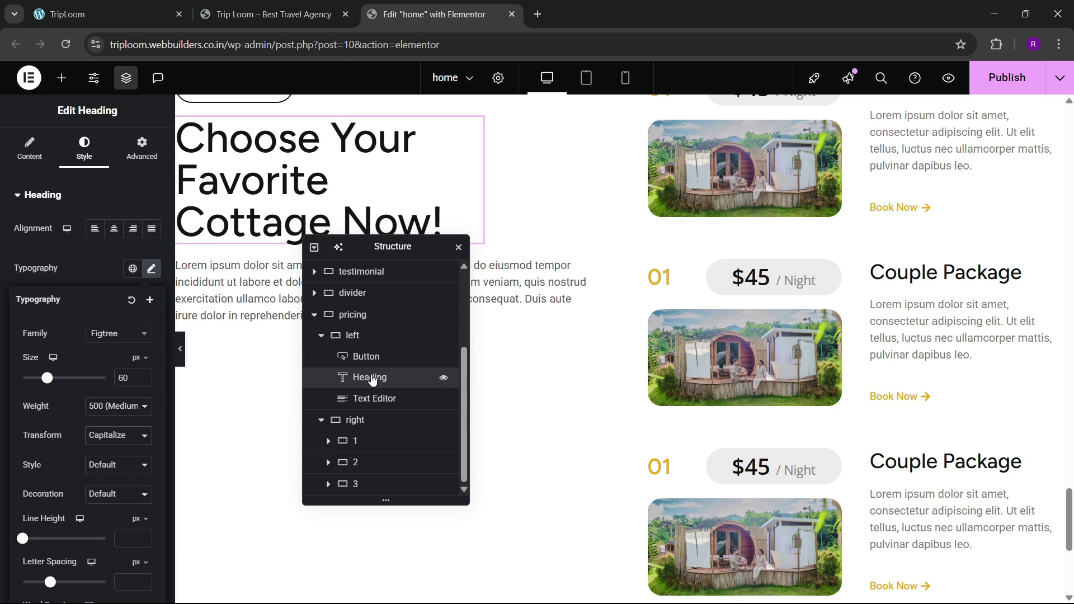
Step: Centre the pricing left column's content, align items to start, and set 30 px gaps
click(365, 336)
scroll(52, 360, down, 3)
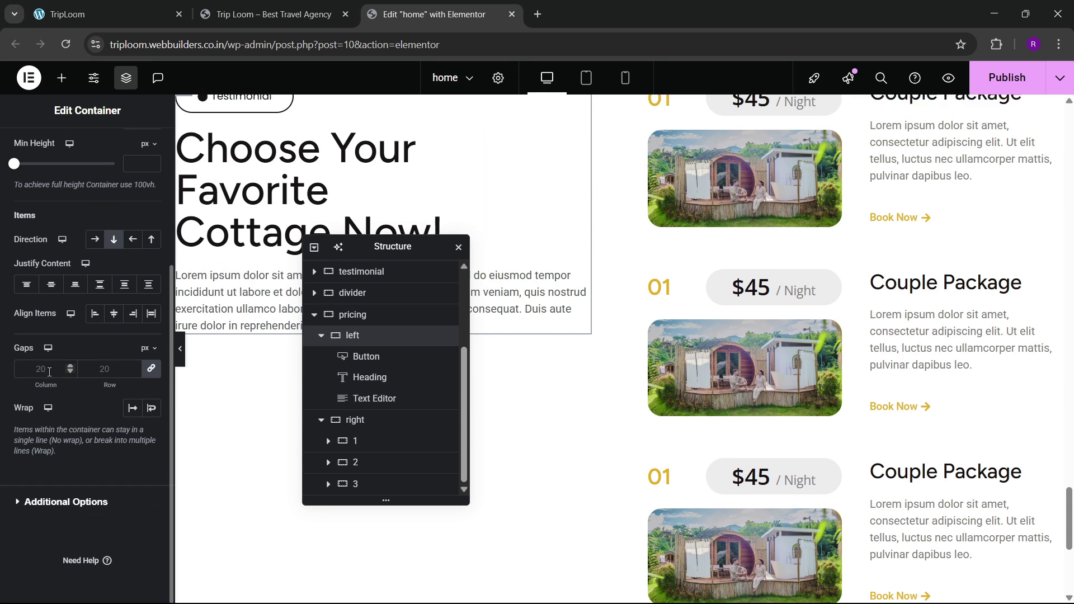
click(51, 284)
click(107, 315)
click(94, 313)
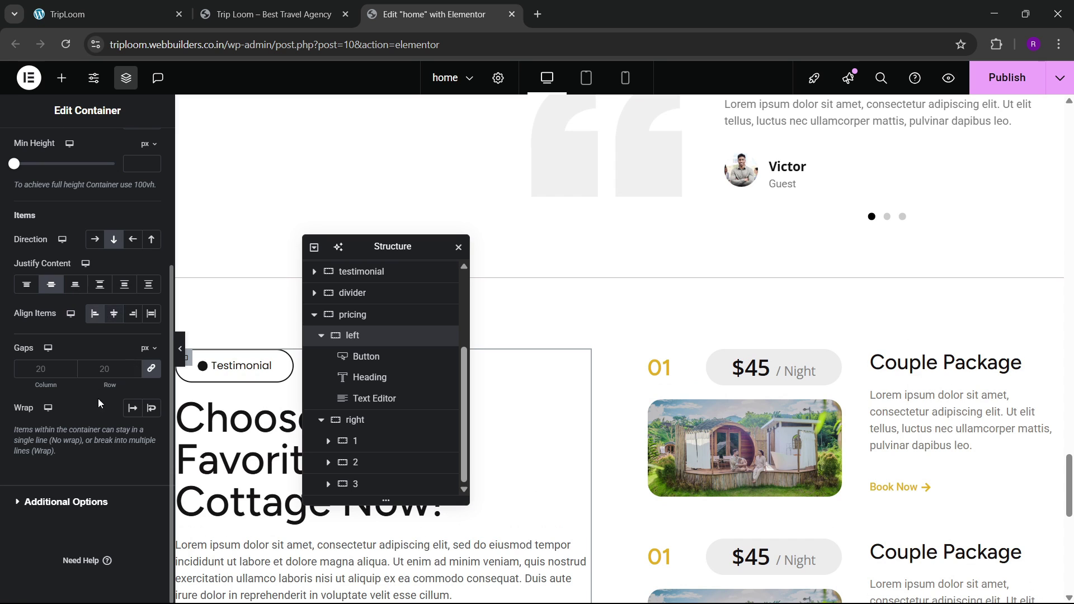
click(110, 366)
text(30)
scroll(703, 314, down, 2)
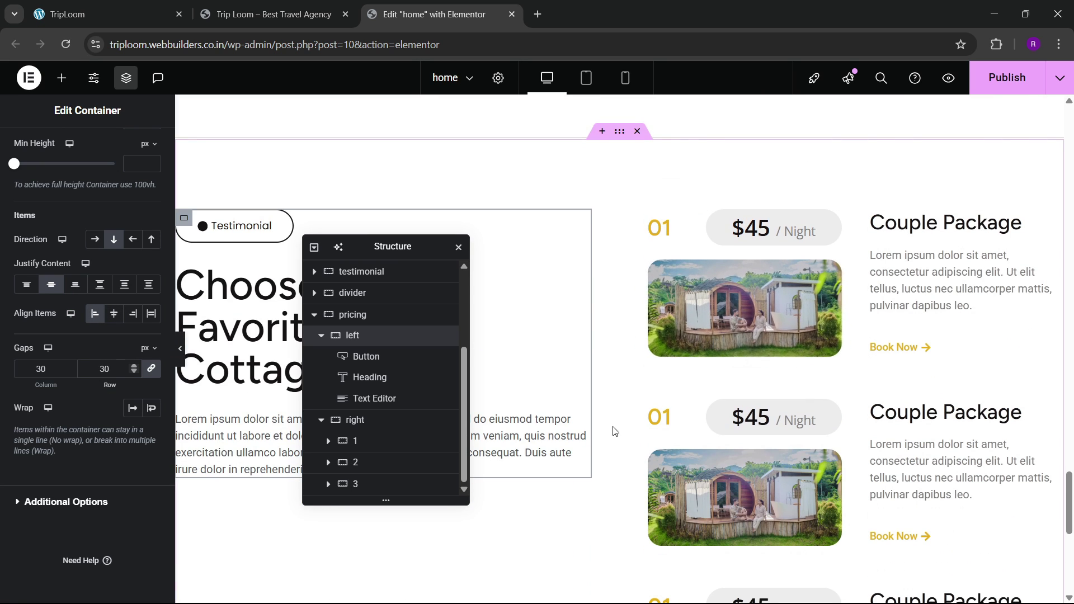
Step: Publish the changes and review the live and local sites before returning to the editor
click(1006, 78)
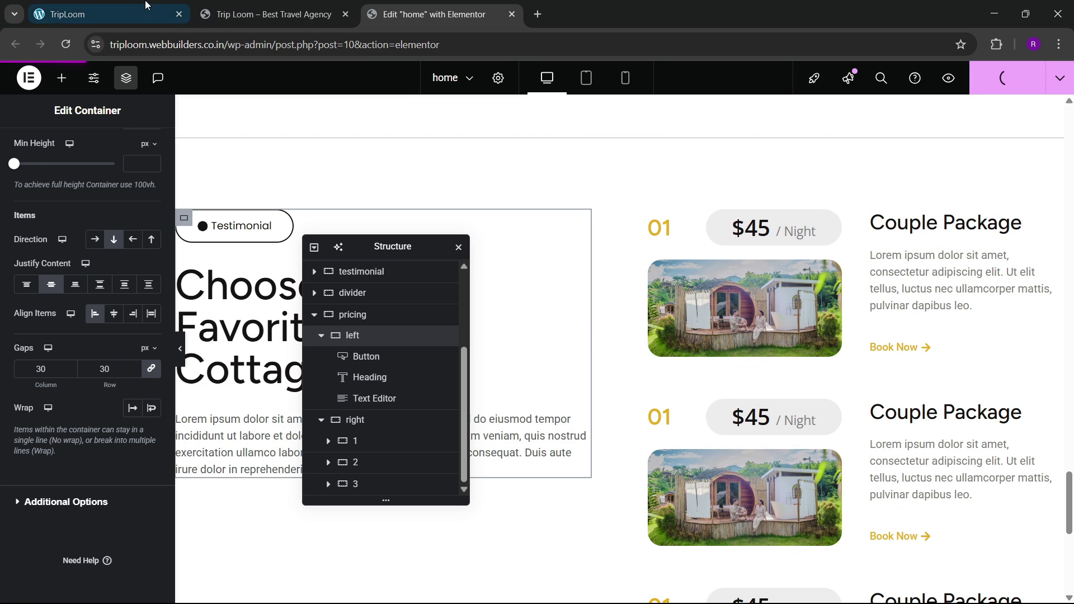
click(269, 14)
scroll(391, 335, down, 5)
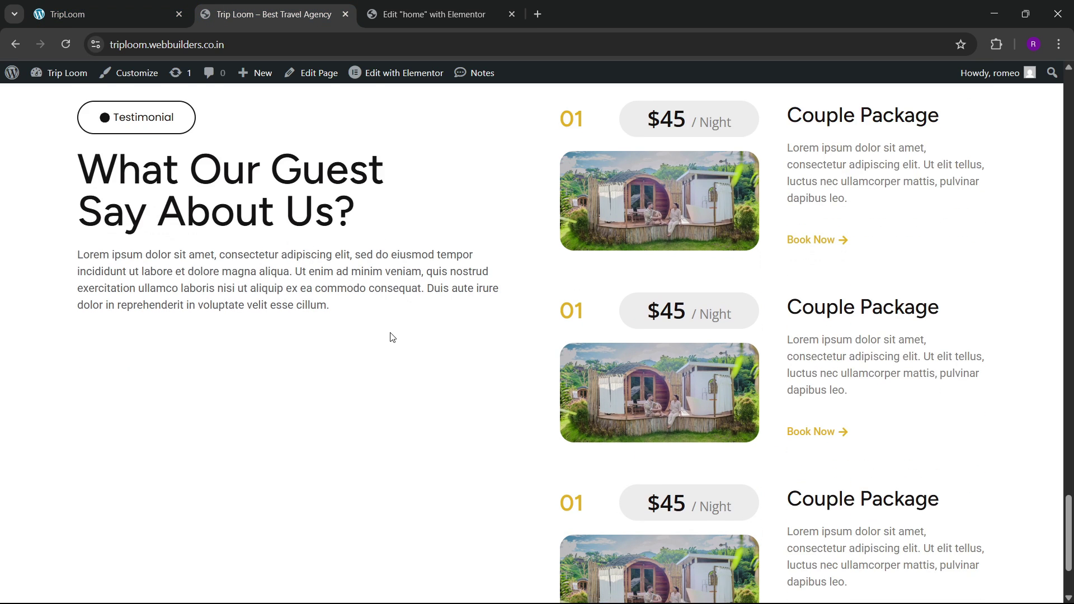
click(106, 14)
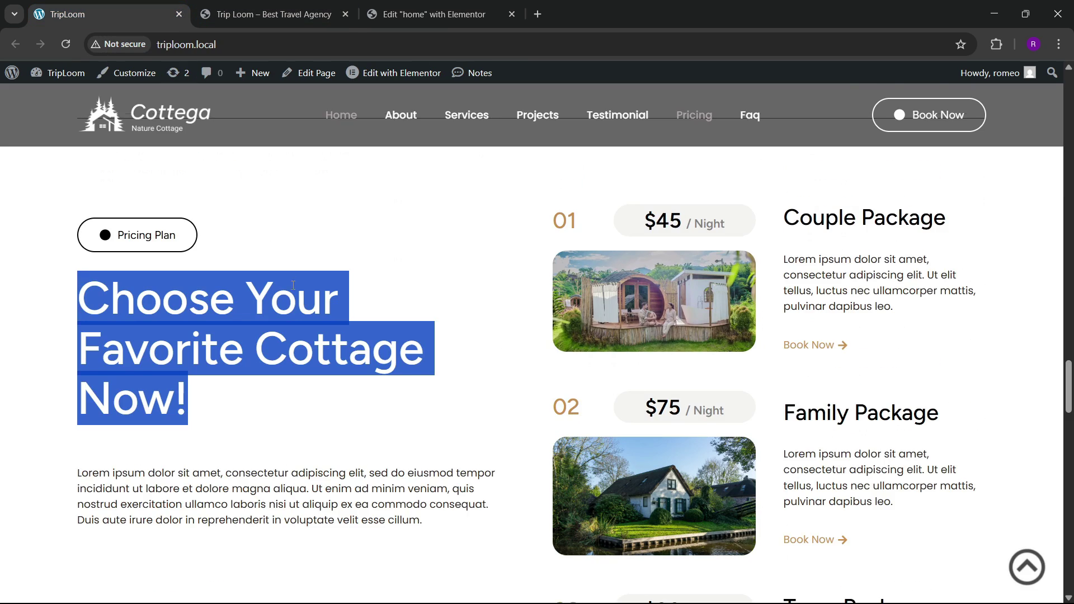
scroll(323, 321, down, 6)
scroll(320, 317, down, 5)
scroll(336, 251, up, 2)
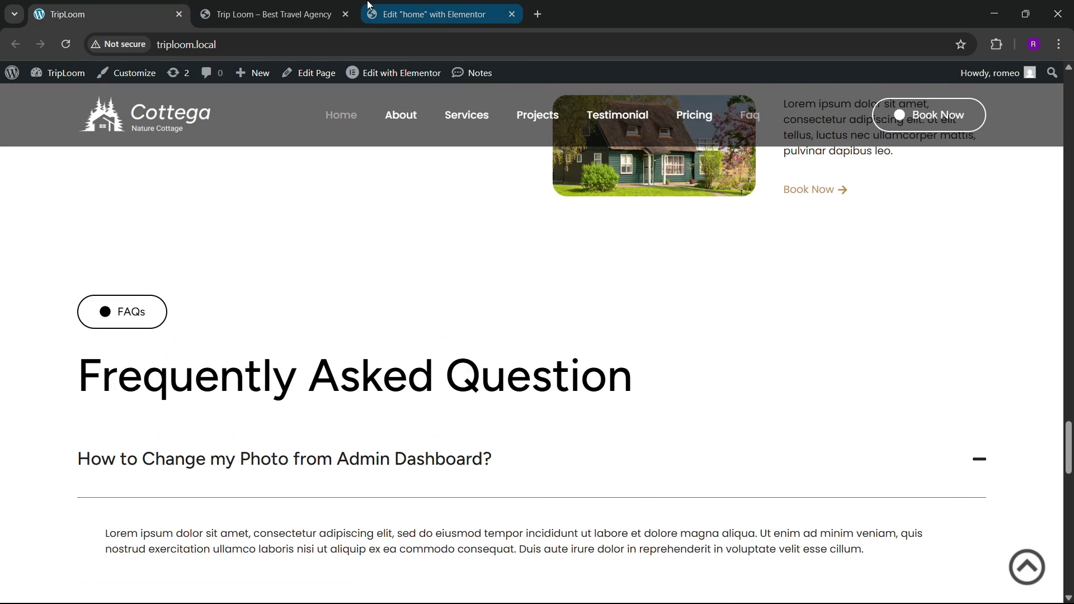
click(391, 14)
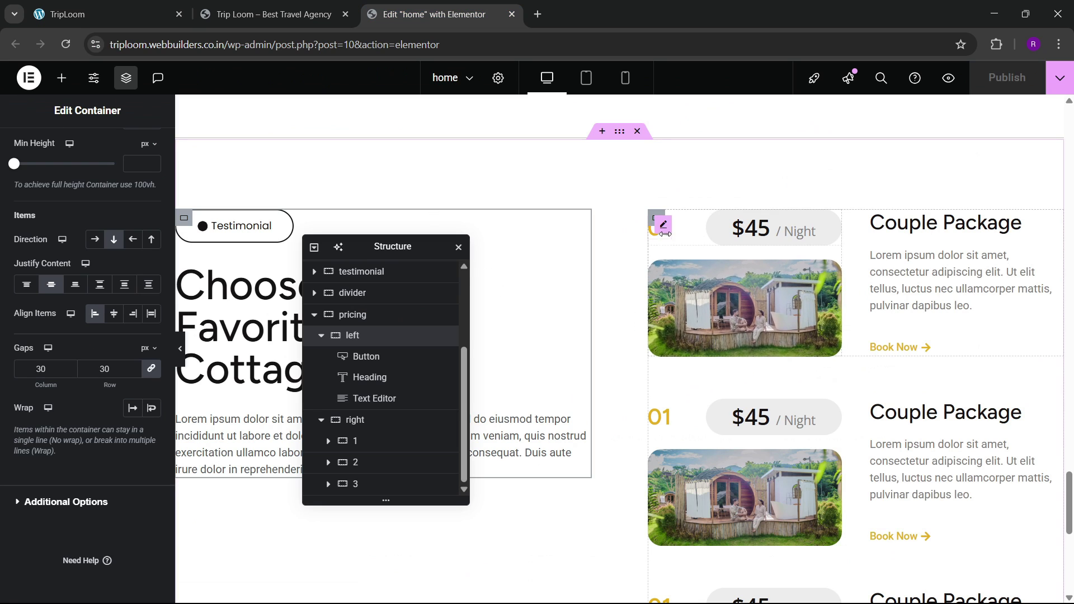
Step: Make the right pricing column sticky at the top, offset 100, staying in its column
click(655, 218)
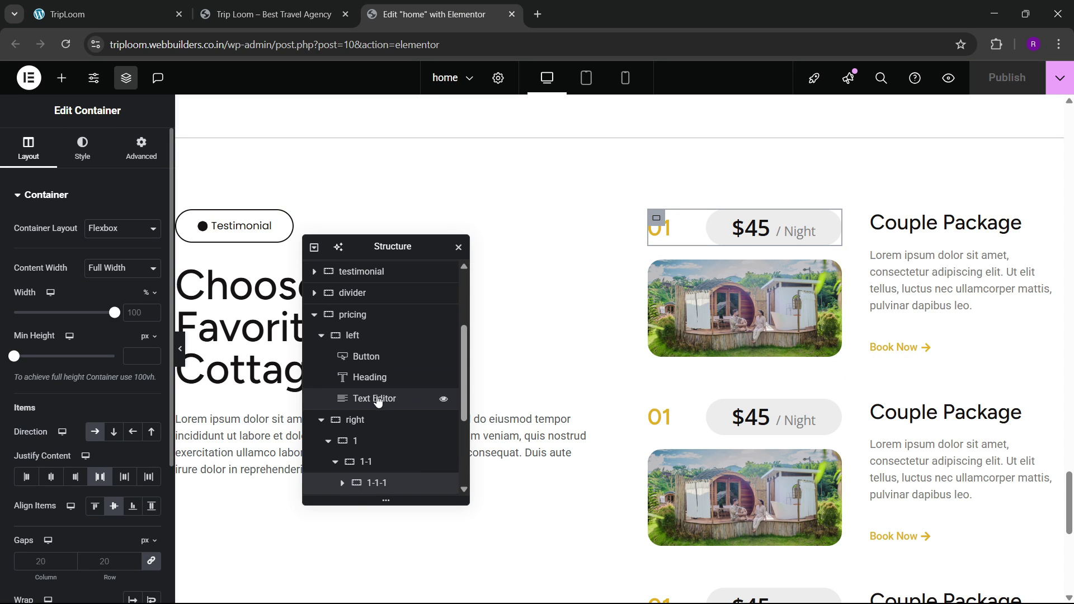
scroll(380, 400, down, 3)
scroll(379, 401, up, 1)
scroll(376, 396, up, 1)
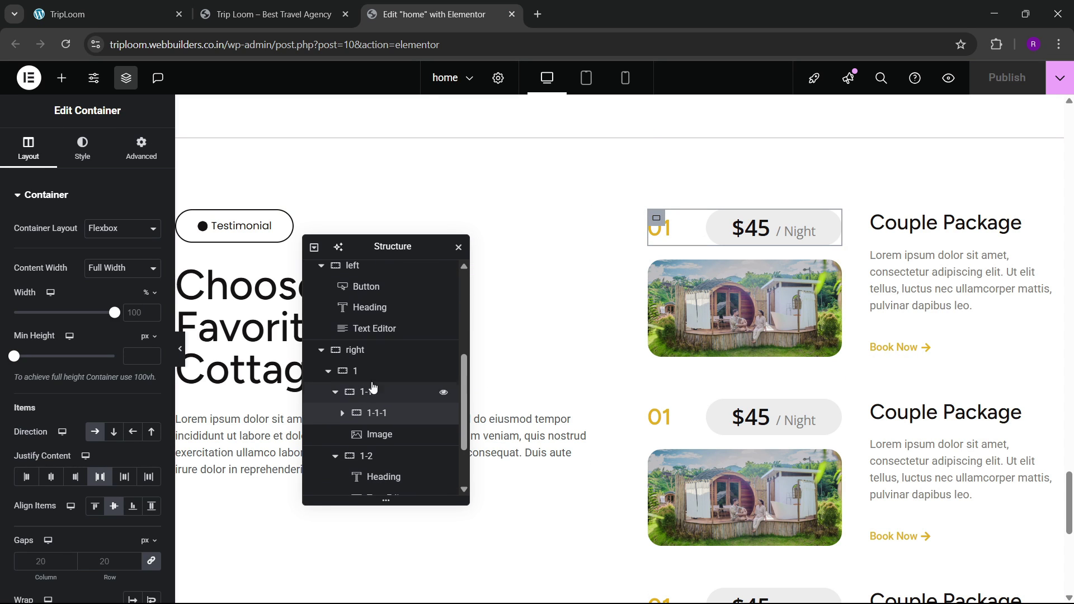
click(336, 351)
click(141, 148)
scroll(95, 291, down, 5)
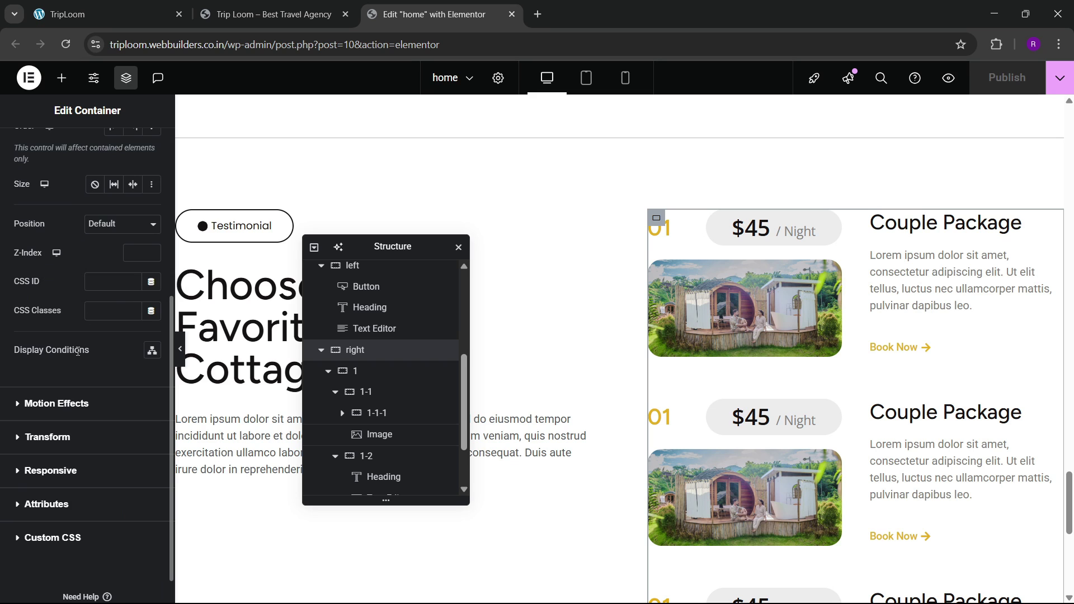
click(56, 403)
click(106, 291)
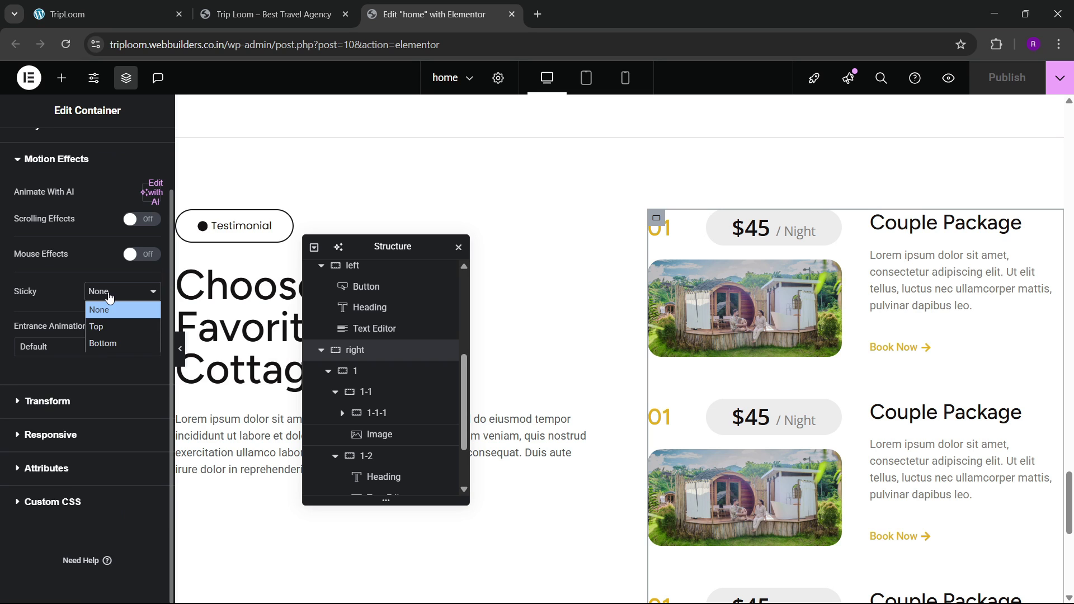
click(99, 329)
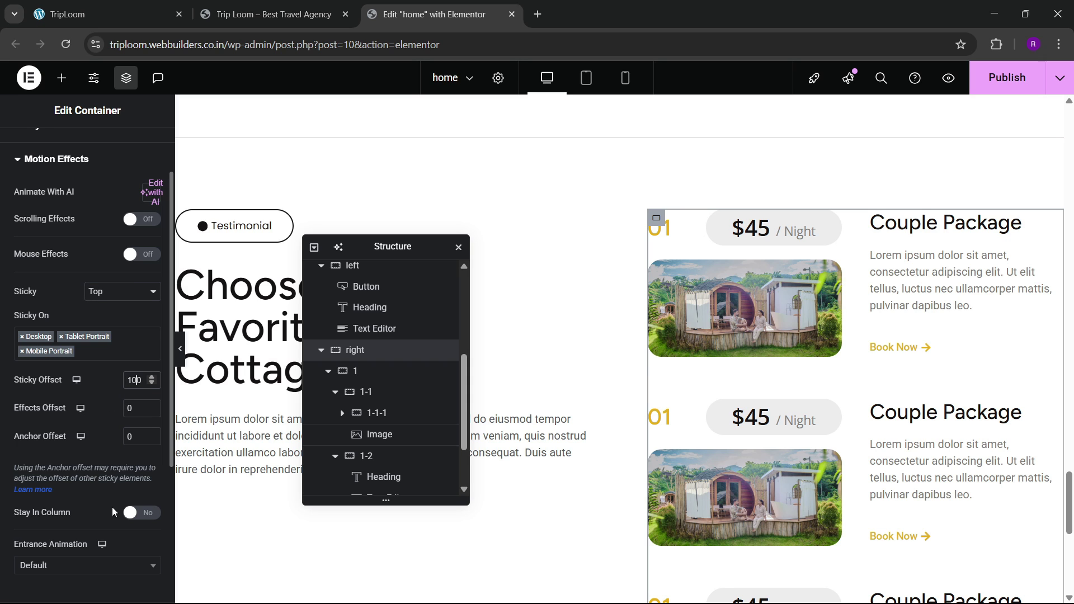
click(138, 515)
scroll(696, 375, down, 7)
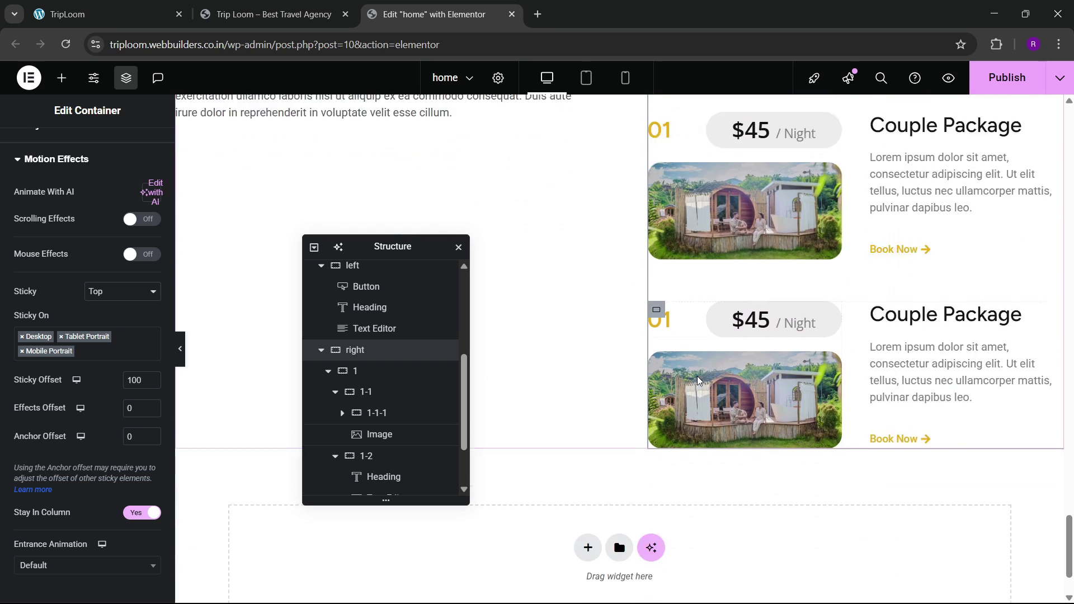
Step: Publish the sticky column change and compare against the local site
click(1007, 77)
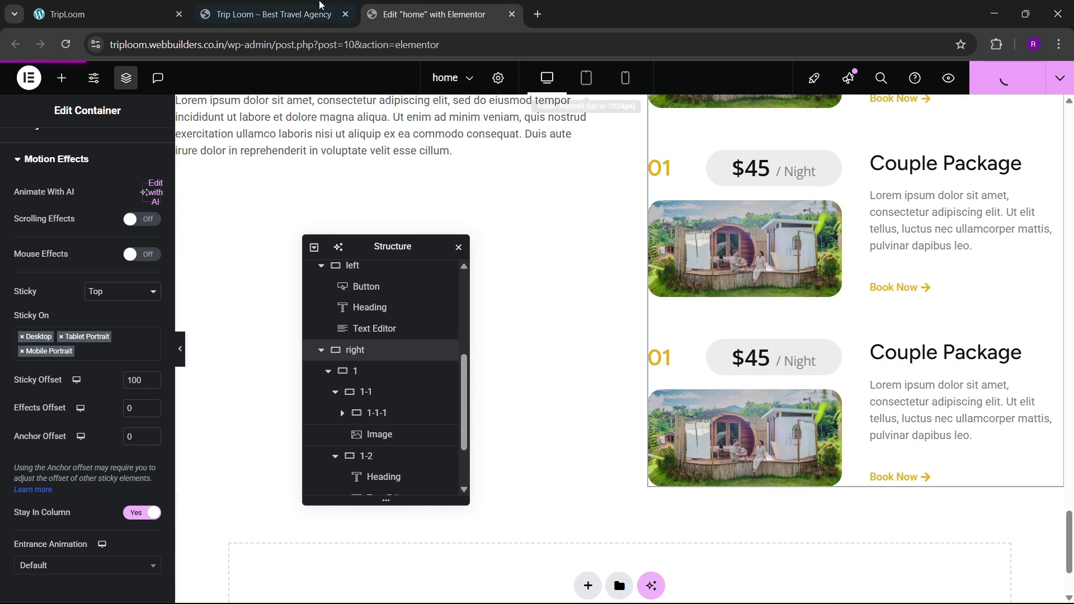
click(181, 3)
scroll(427, 298, down, 2)
scroll(426, 285, up, 3)
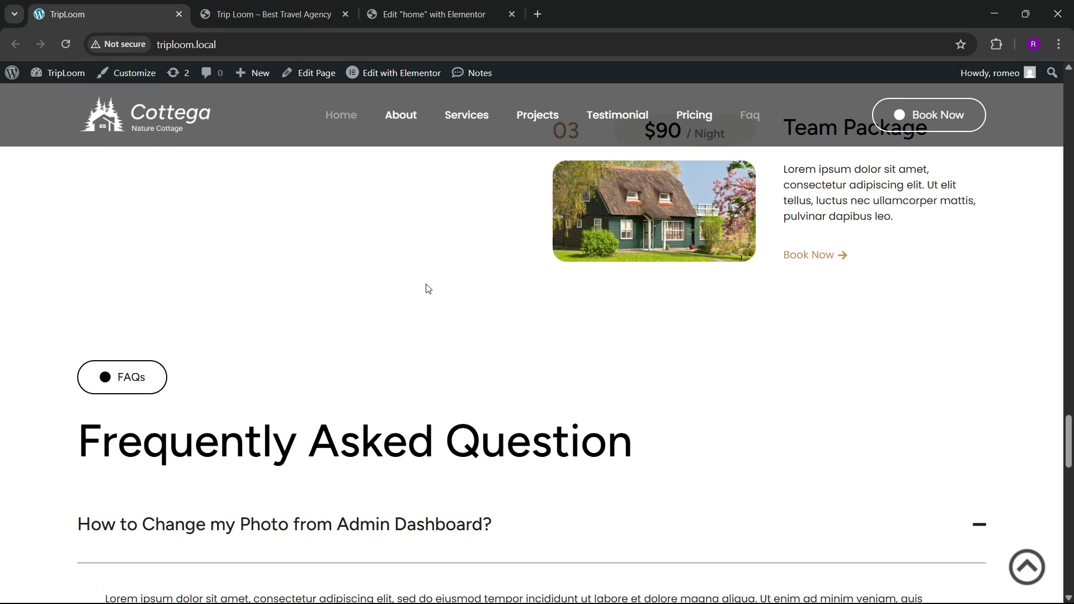
scroll(425, 284, down, 2)
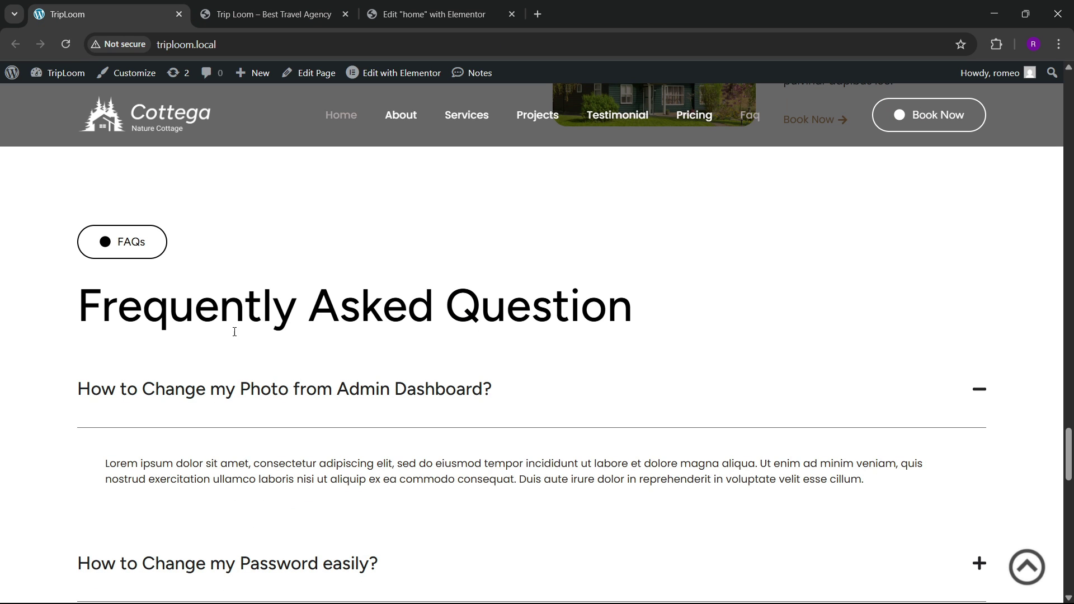
click(384, 2)
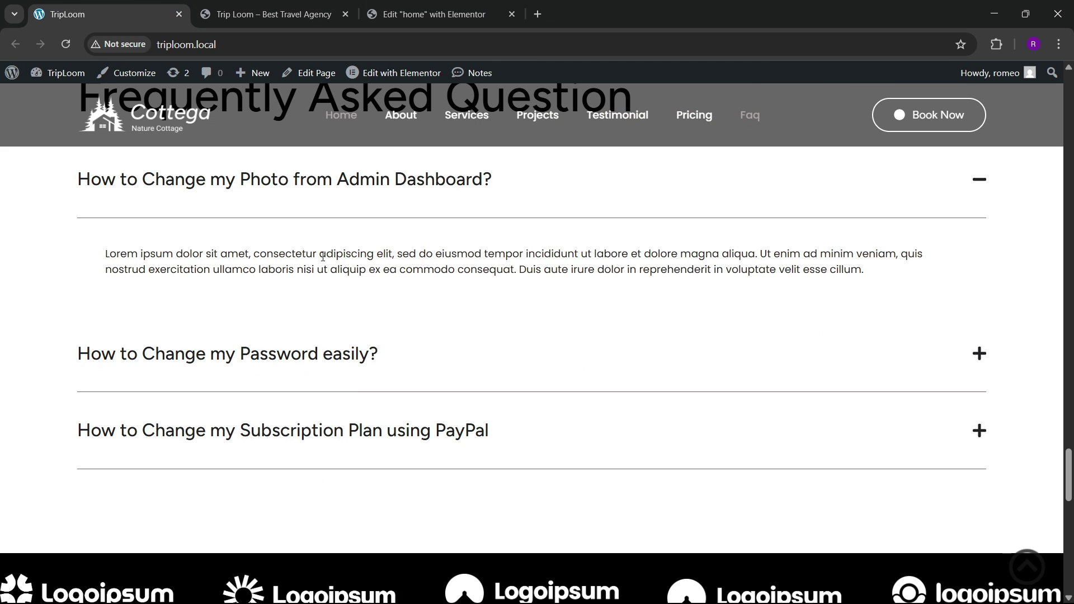
scroll(322, 256, up, 2)
scroll(321, 240, down, 9)
scroll(322, 255, up, 11)
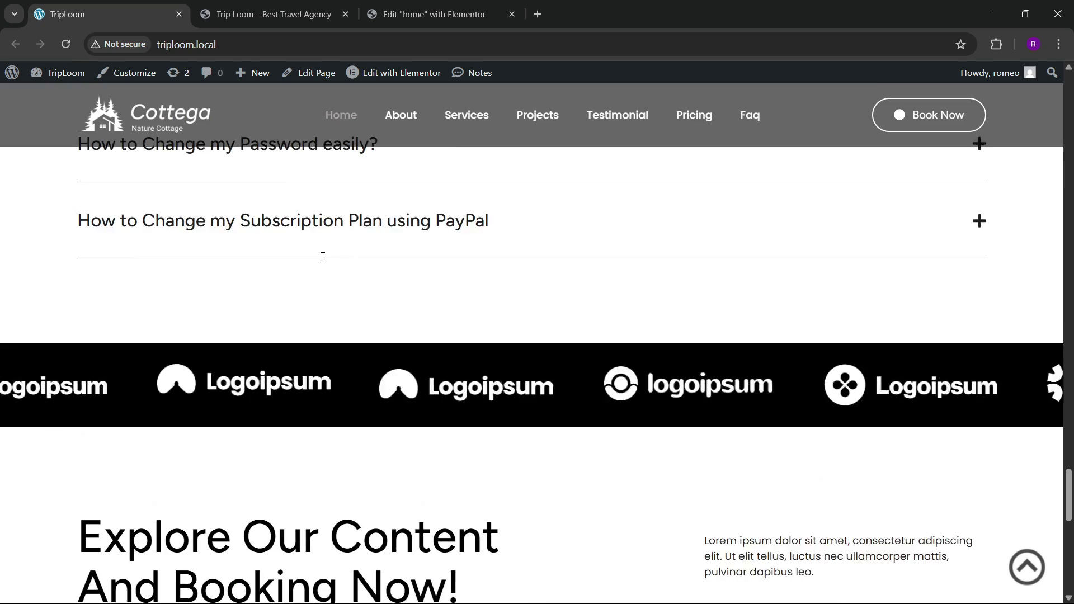
scroll(322, 261, down, 3)
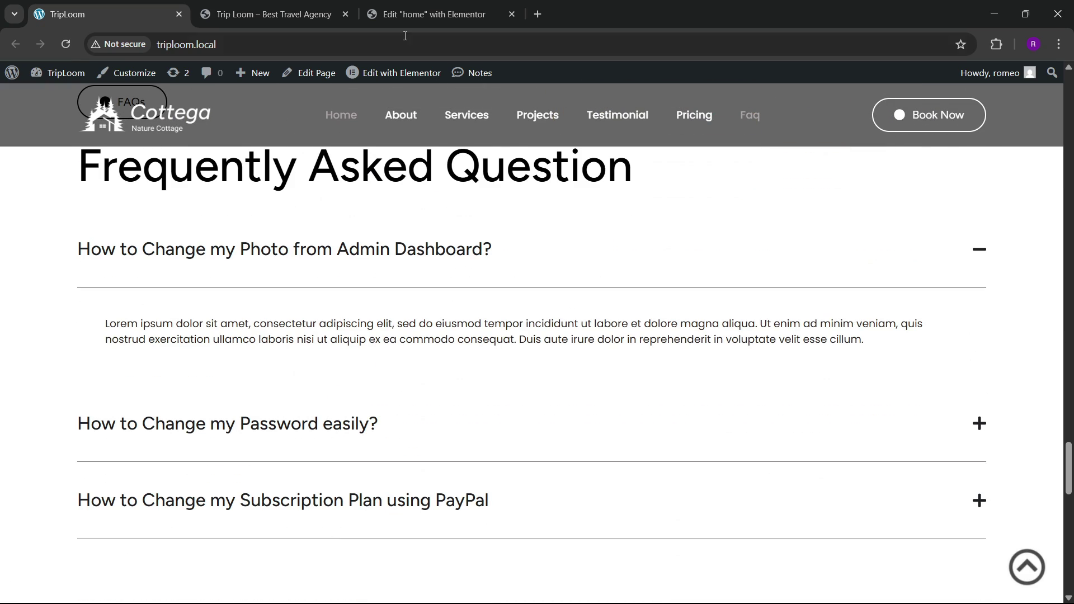
scroll(486, 231, up, 3)
Step: Add a single-column Flexbox container at the end of the page, below pricing
click(473, 7)
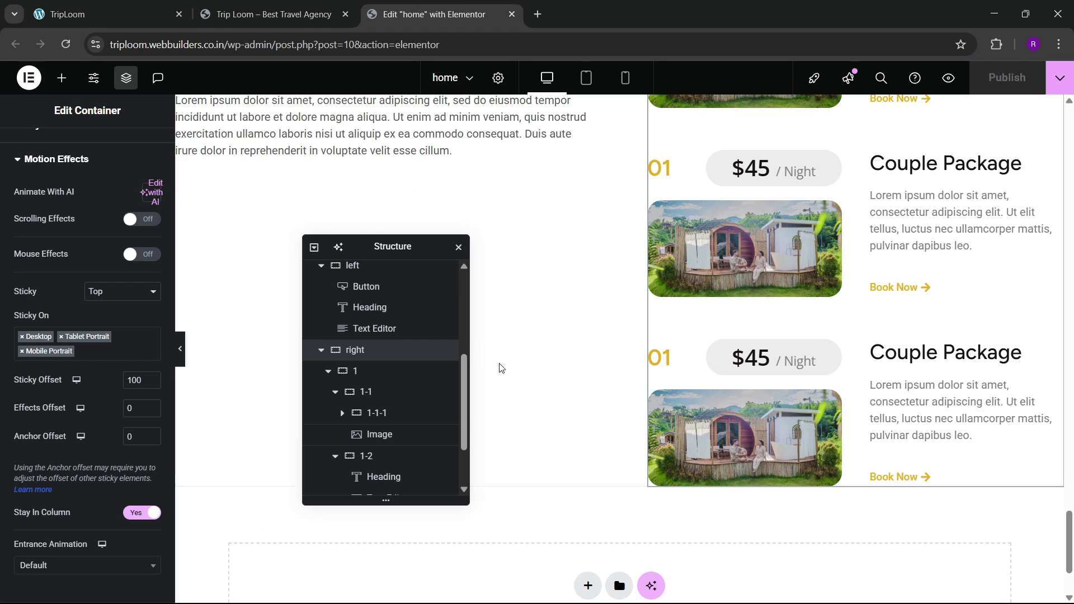
scroll(500, 367, down, 3)
drag(393, 246, 789, 207)
scroll(597, 400, up, 1)
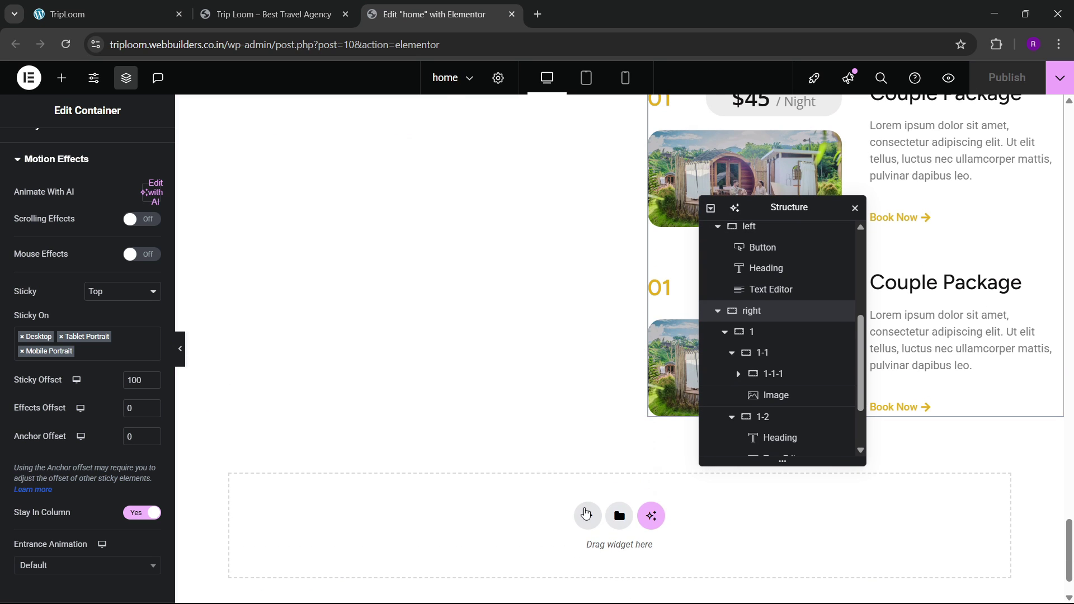
click(586, 513)
click(575, 558)
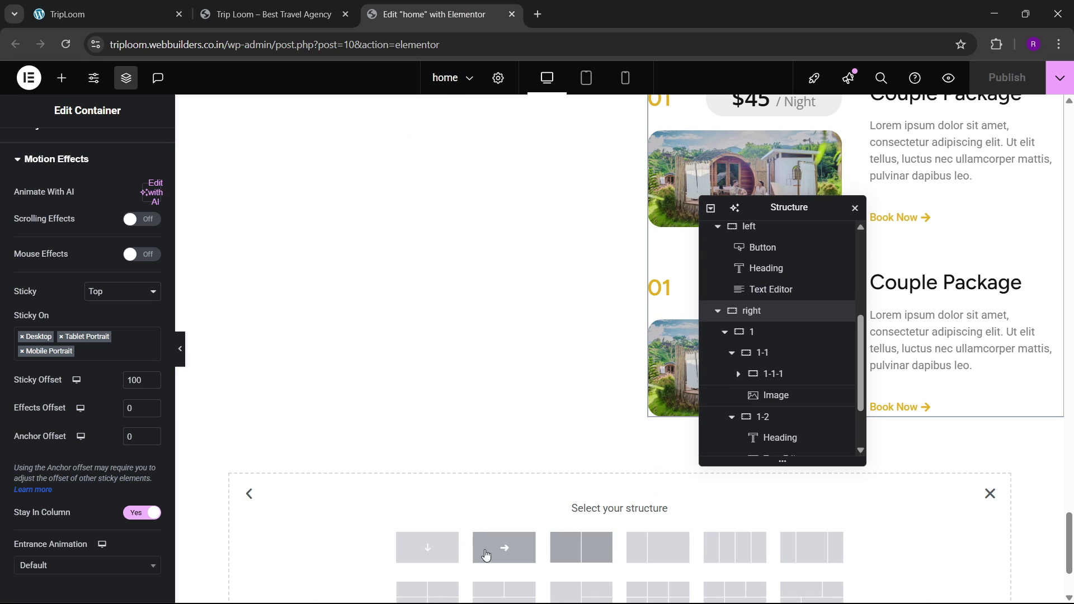
click(451, 555)
scroll(790, 391, down, 2)
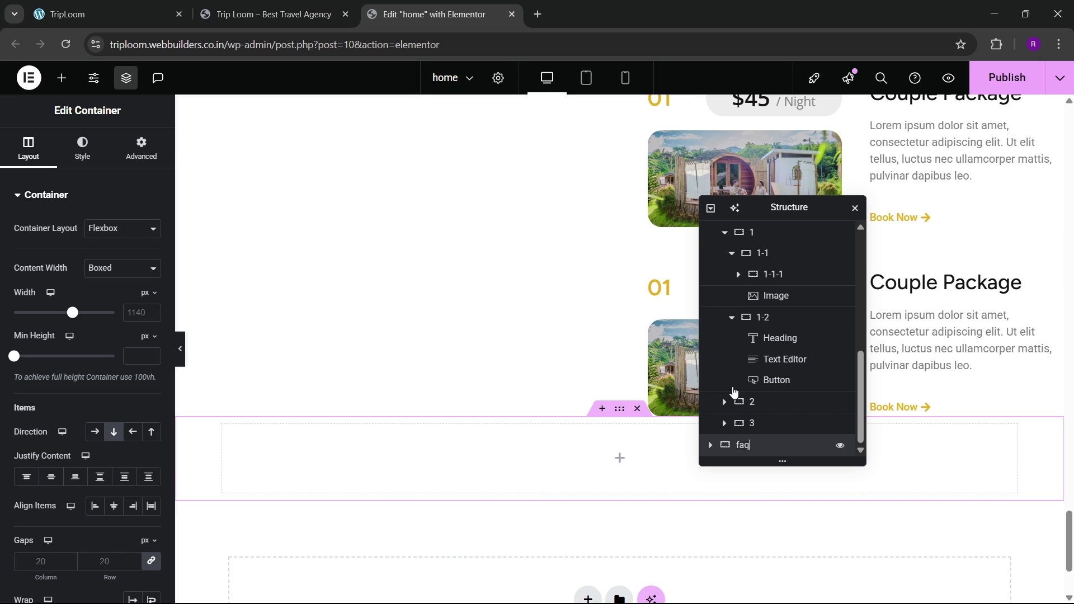
click(106, 14)
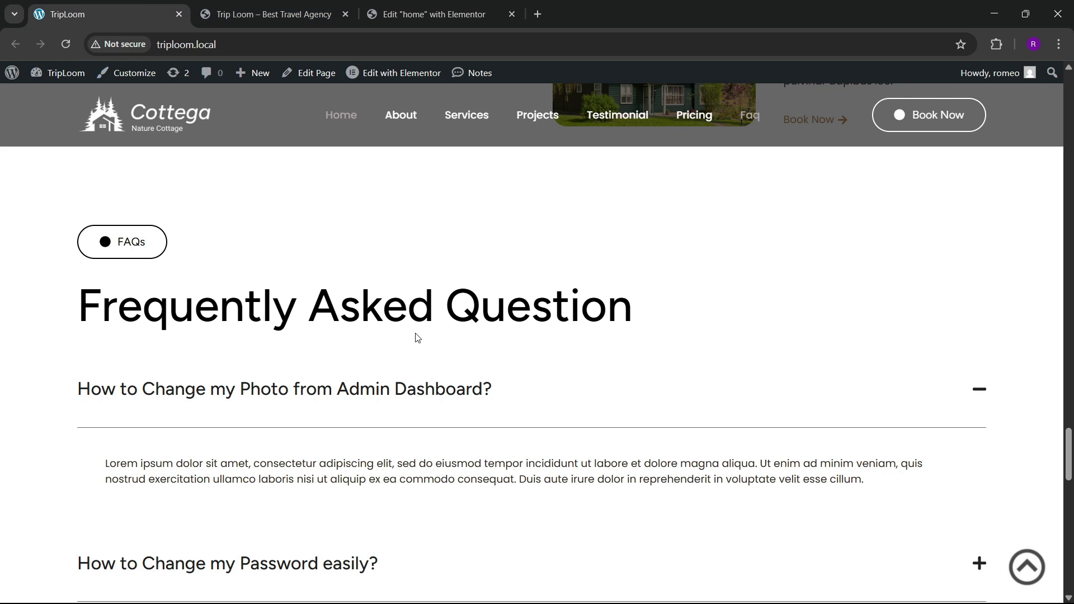
click(491, 7)
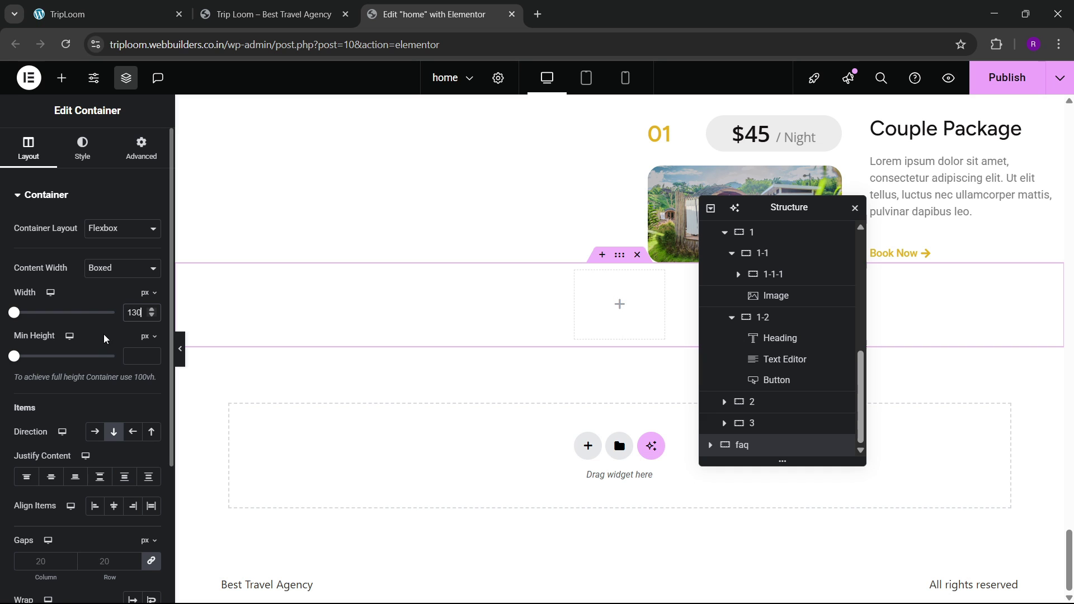
Step: Give the new container 100 px top and bottom padding
click(141, 148)
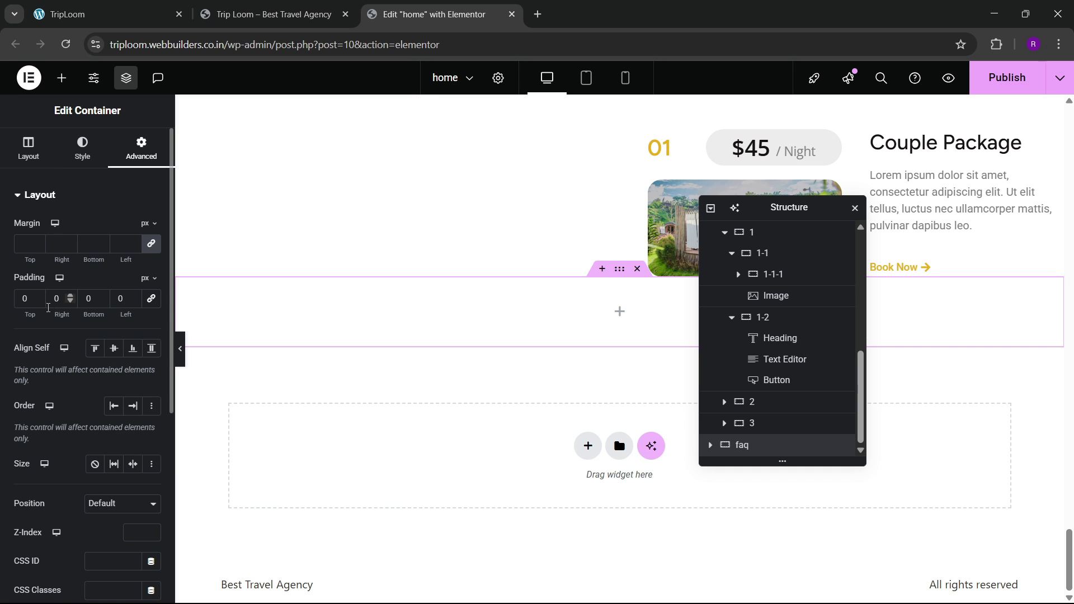
click(22, 301)
text(100)
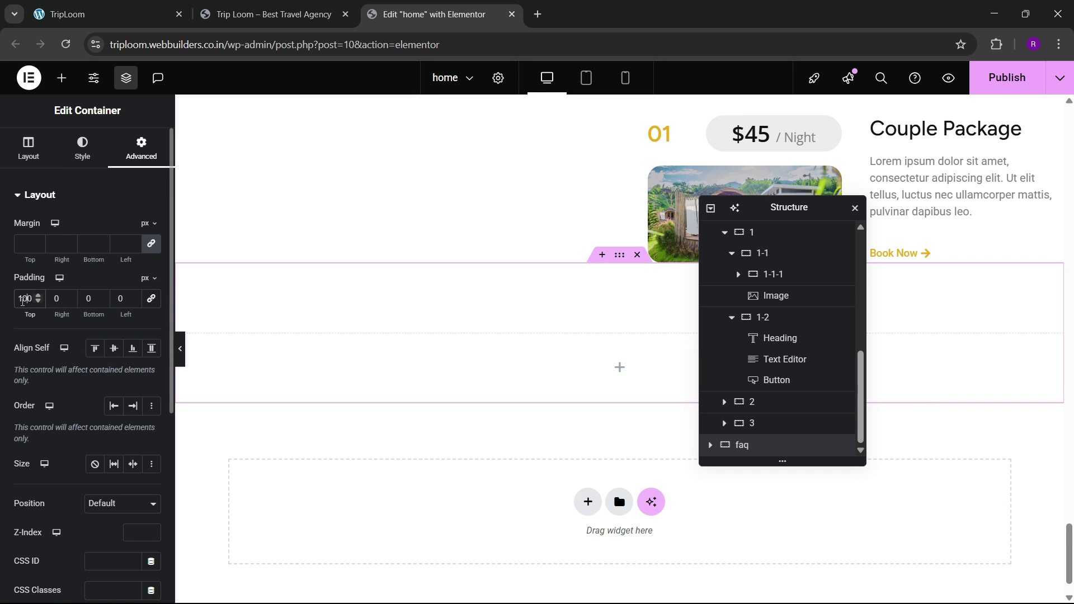
text(100)
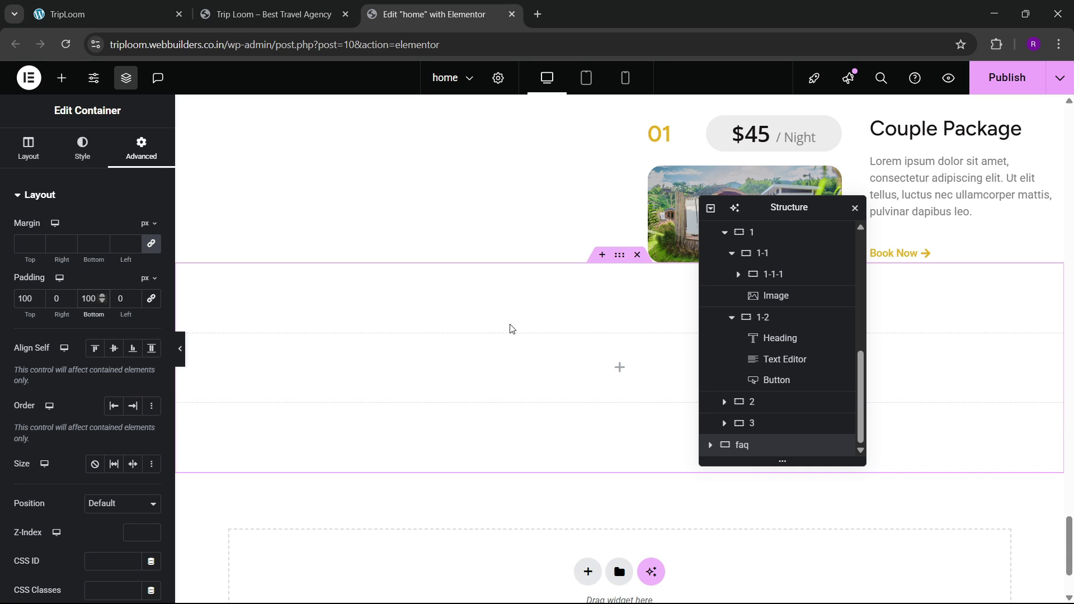
scroll(338, 299, up, 10)
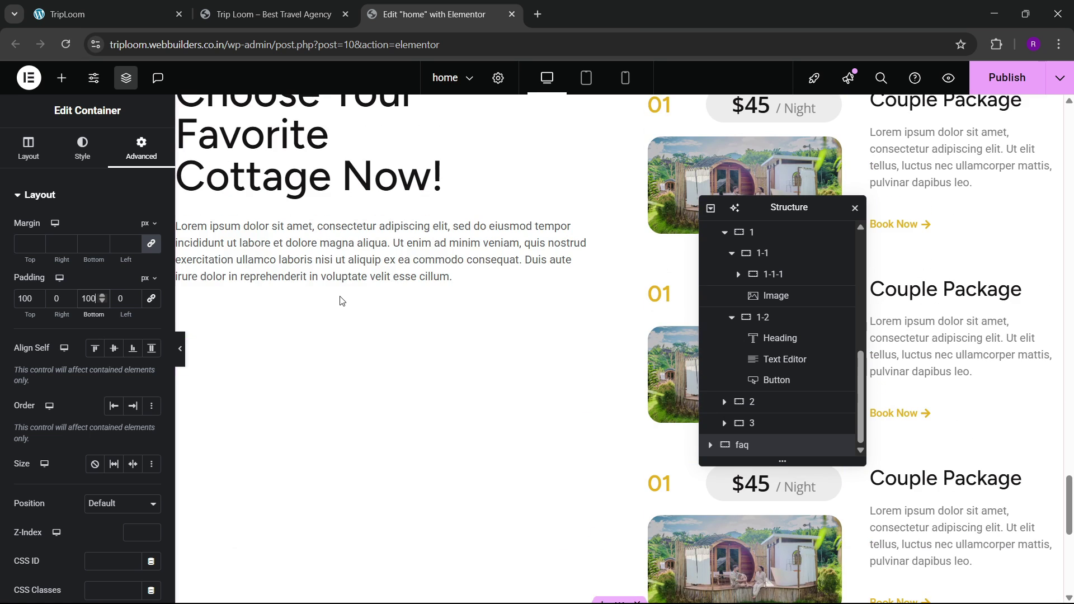
Step: Copy the Testimonial badge button into the new faq container
right_click(270, 247)
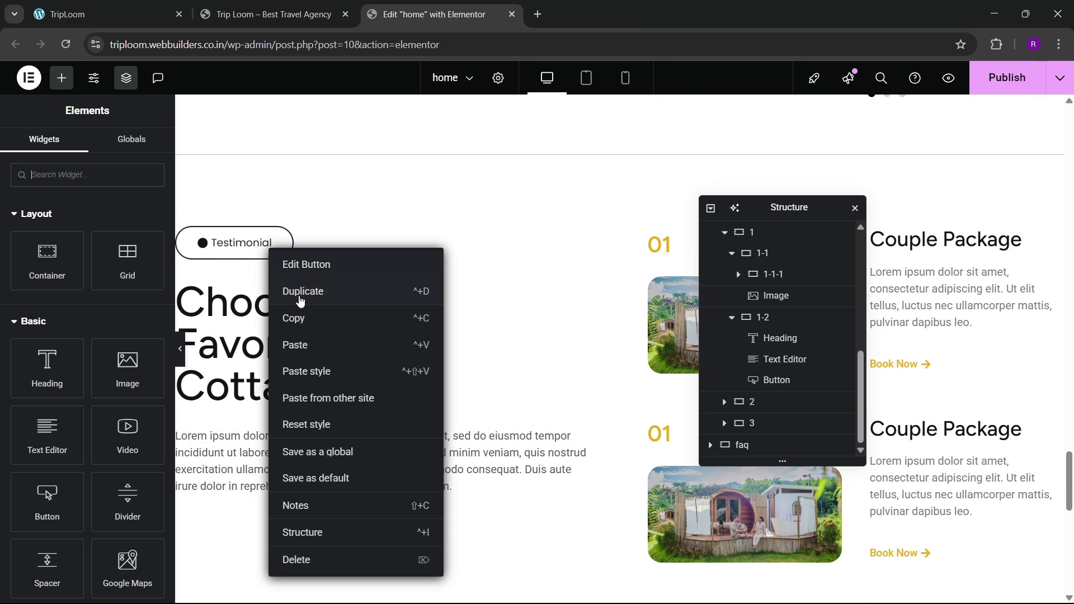
click(303, 316)
scroll(331, 358, down, 6)
scroll(333, 361, down, 5)
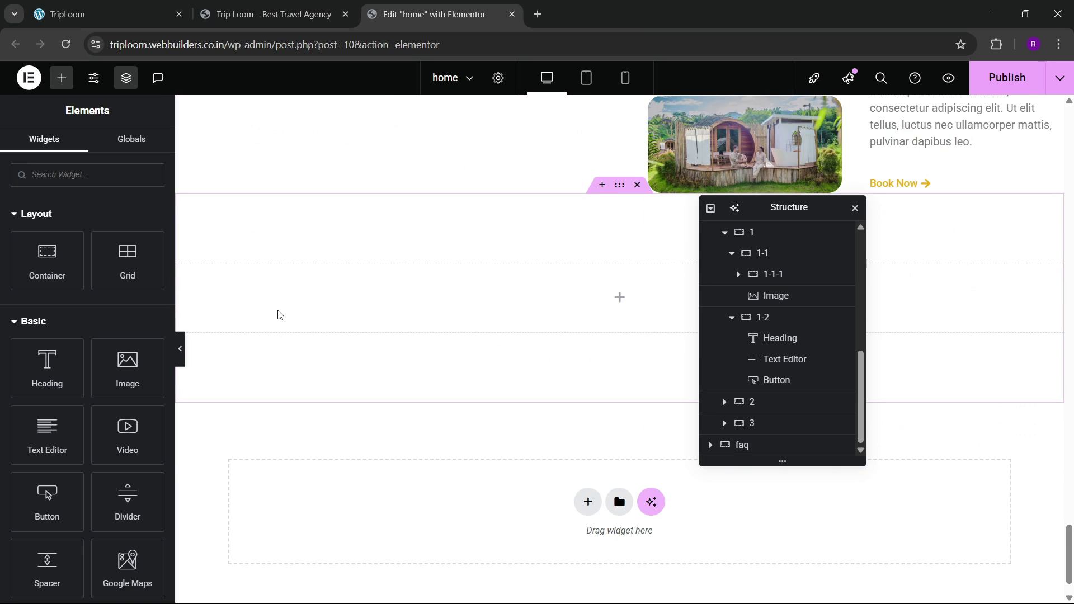
right_click(275, 296)
click(302, 350)
scroll(355, 347, up, 10)
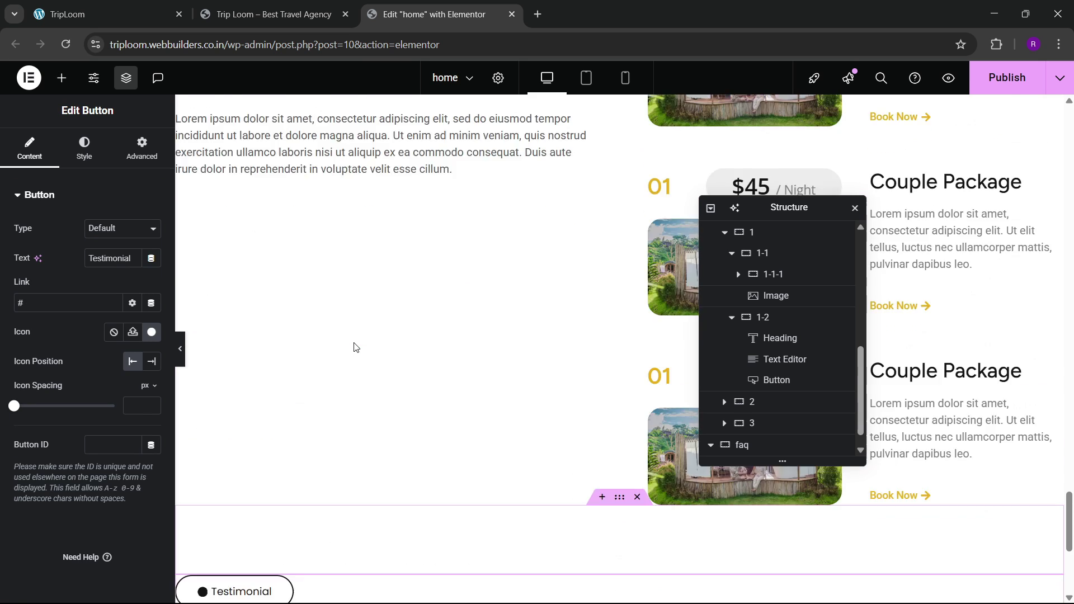
Step: Paste a copy of the pricing heading below the badge in the faq section
right_click(321, 276)
click(347, 345)
scroll(347, 346, down, 4)
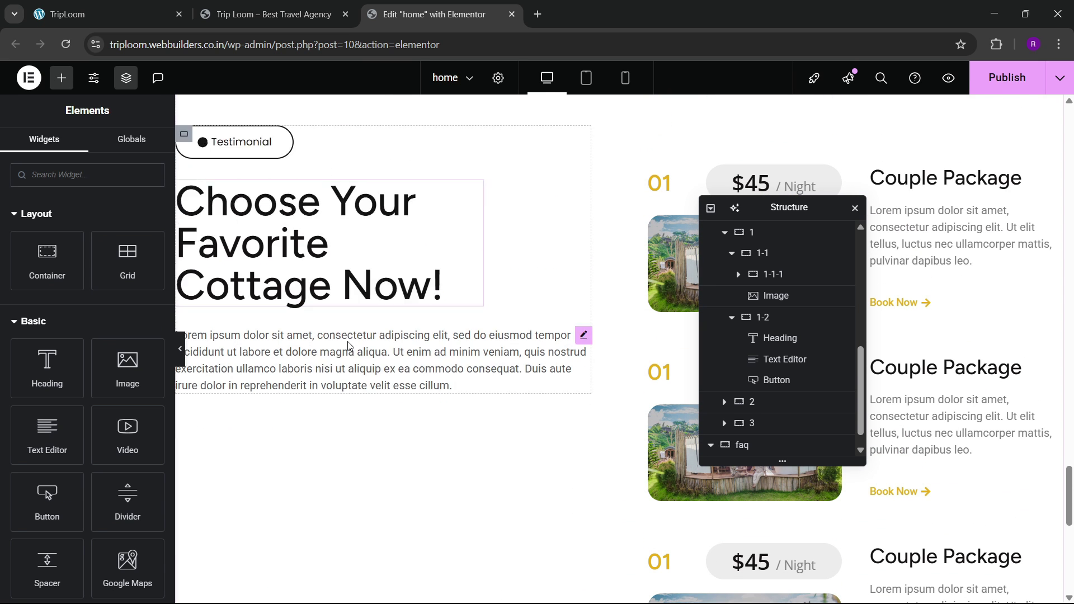
scroll(328, 355, down, 4)
right_click(253, 391)
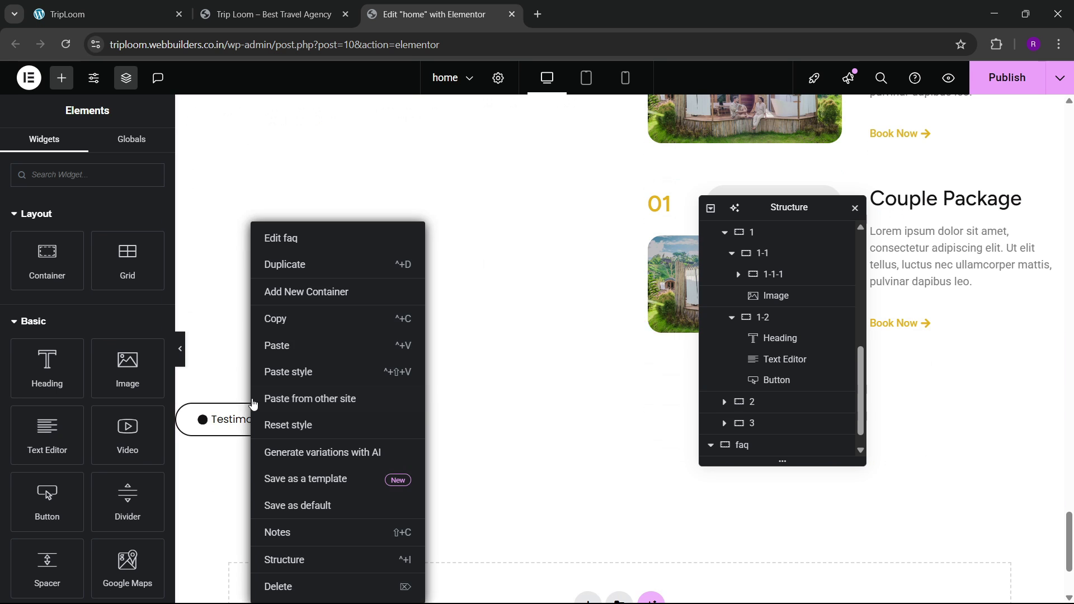
click(223, 425)
right_click(227, 420)
click(271, 379)
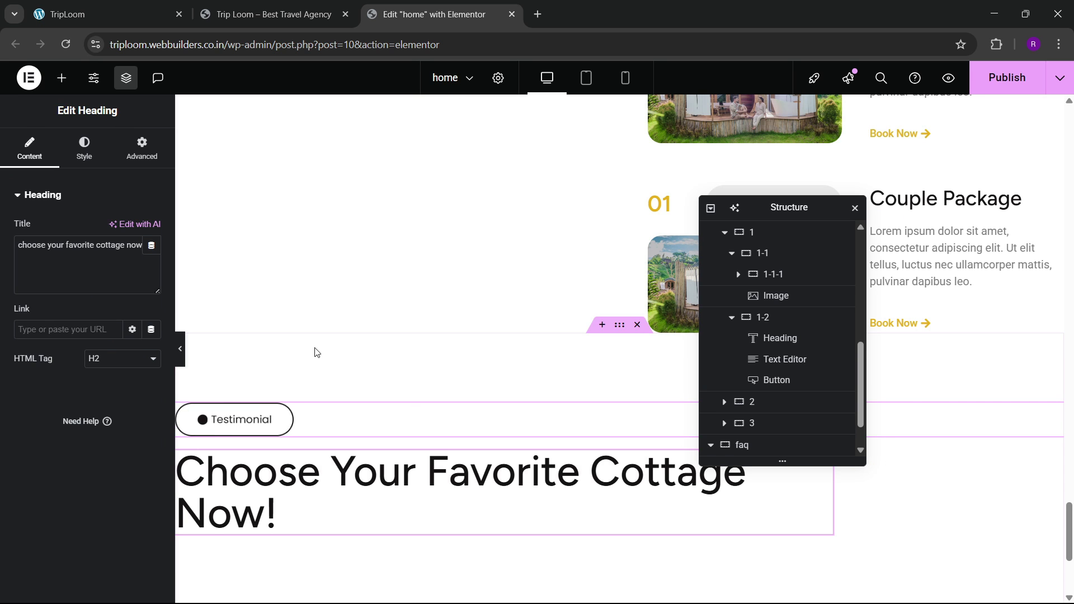
Step: Retitle the faq heading to 'Frequently Asked Question', copied from the live site
click(143, 4)
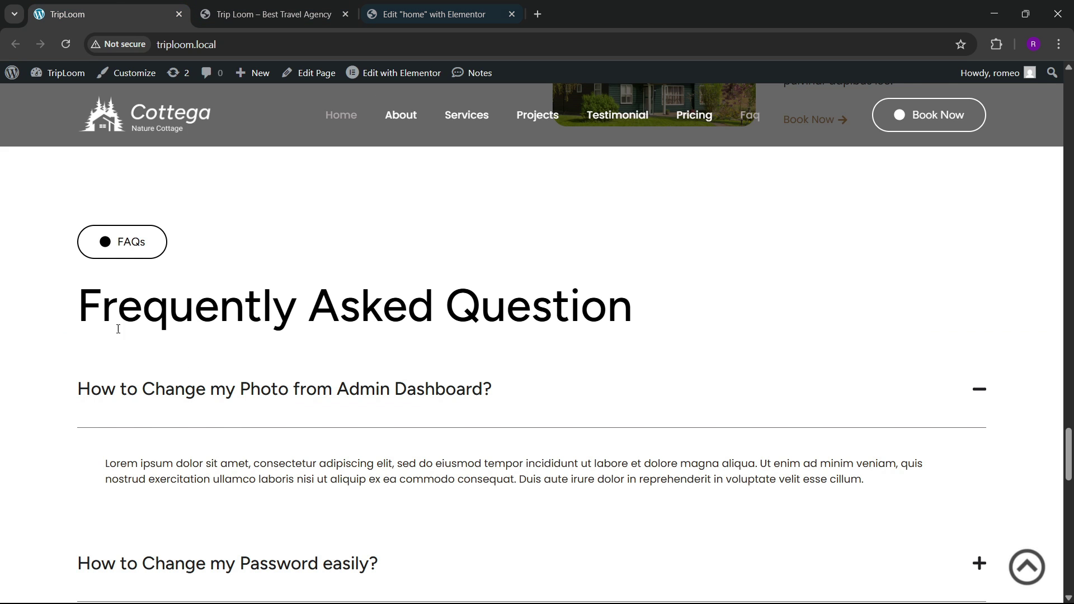
drag(86, 307, 630, 318)
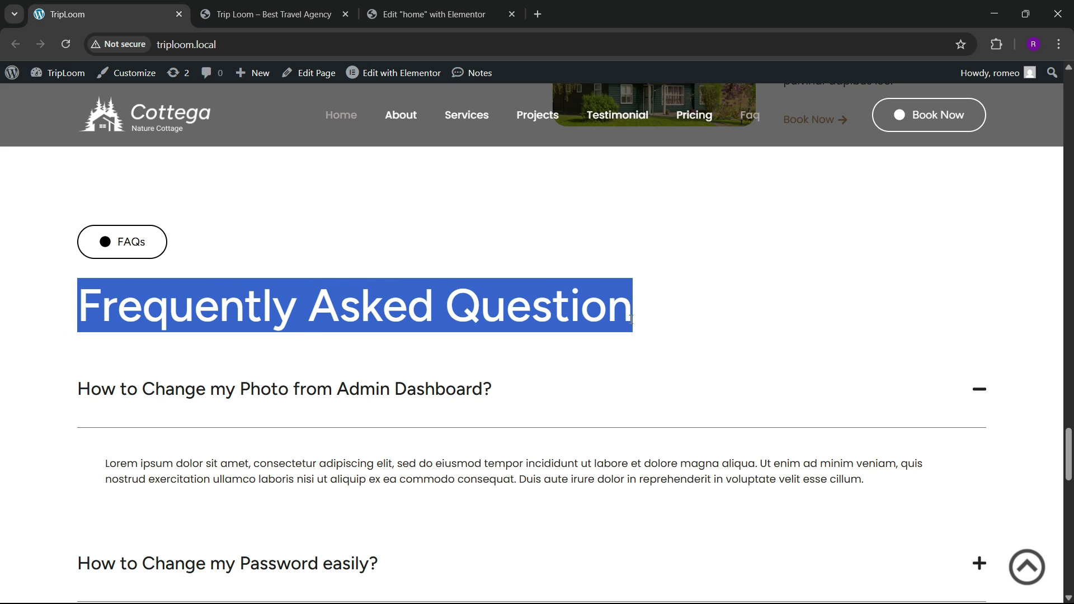
click(493, 12)
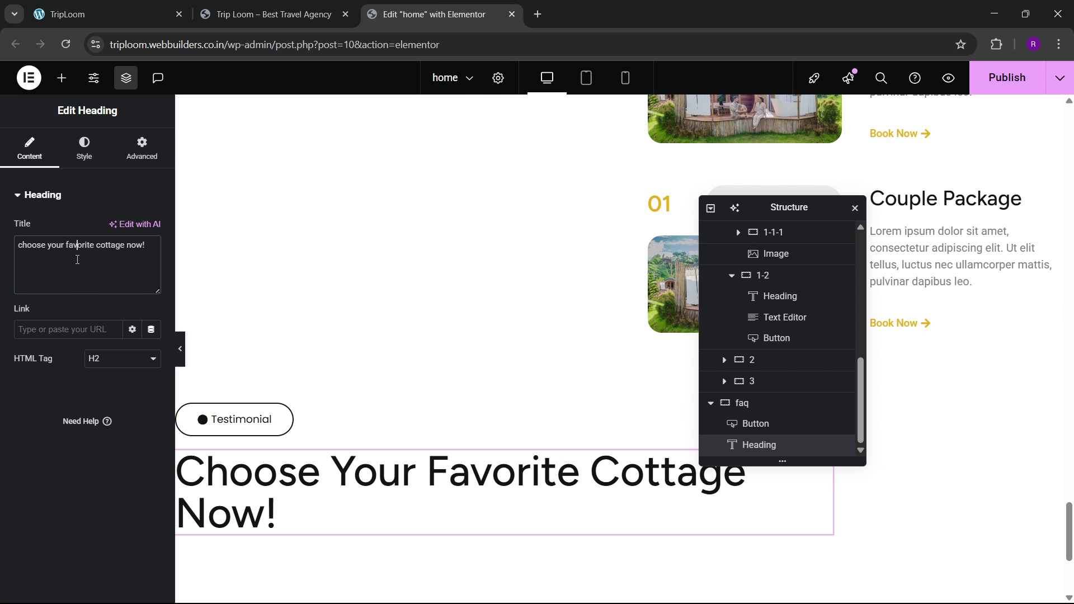
key(ctrl+a)
key(ctrl+v)
Step: Rename the badge button from 'Testimonial' to 'FAQs'
scroll(357, 365, down, 3)
drag(246, 278, 258, 280)
double_click(110, 257)
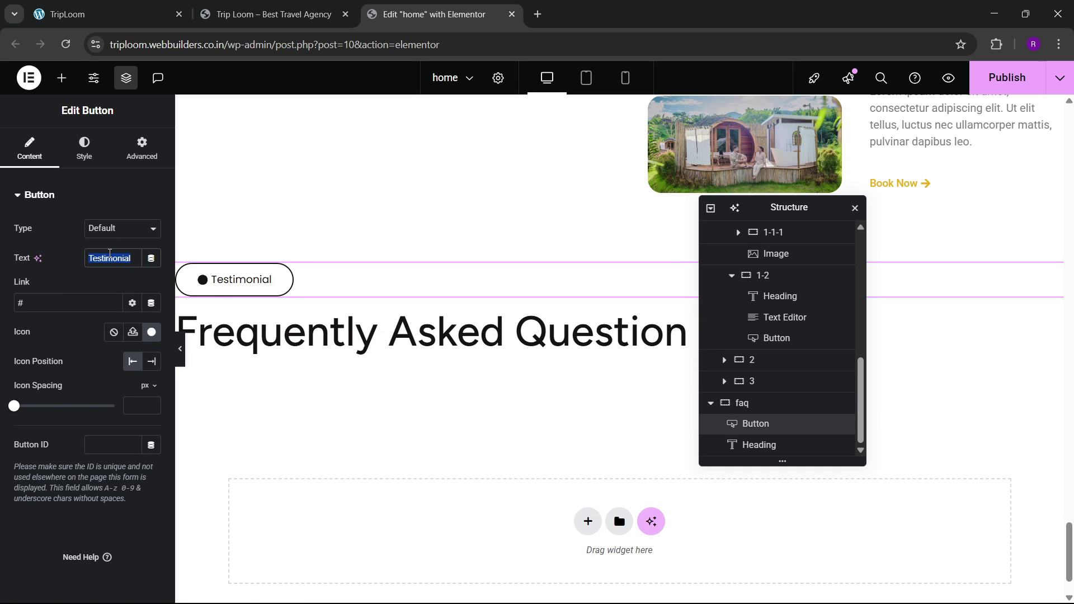
key(BackSpace)
text(FAQs)
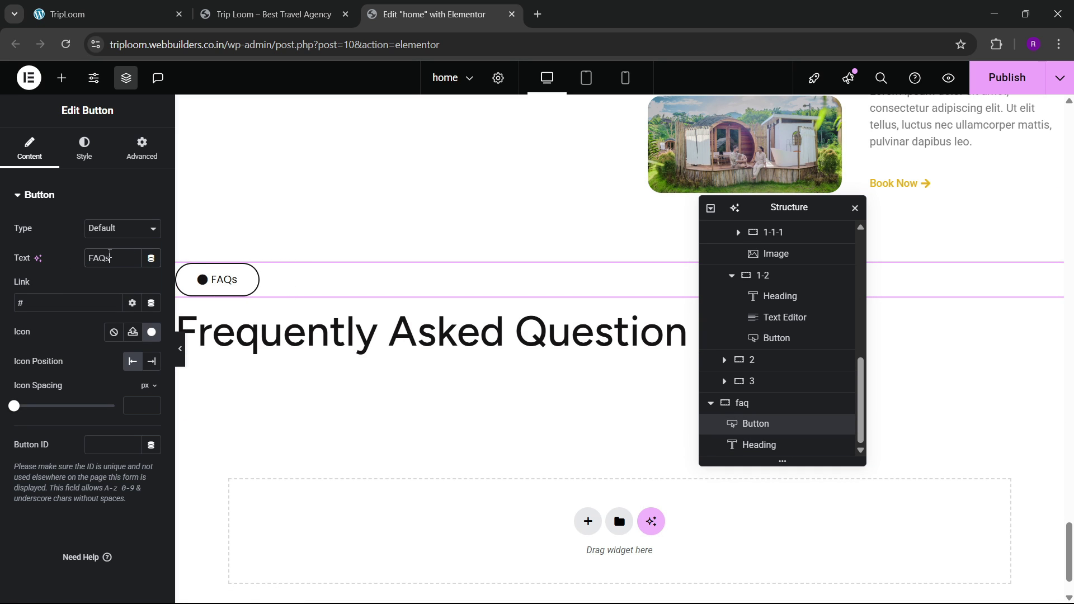
scroll(766, 417, up, 1)
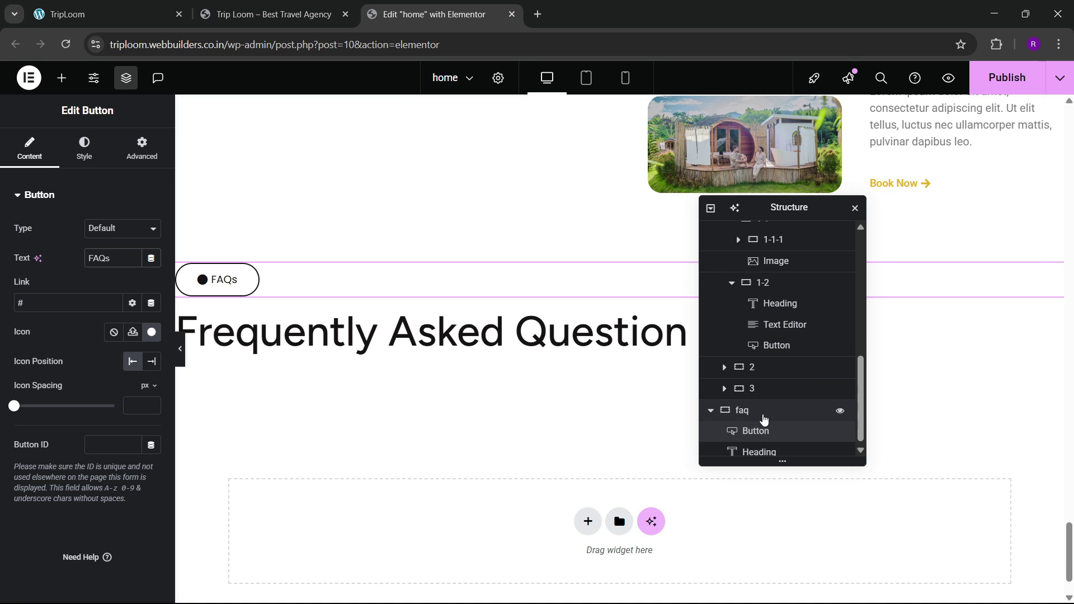
scroll(772, 420, up, 1)
scroll(769, 409, down, 2)
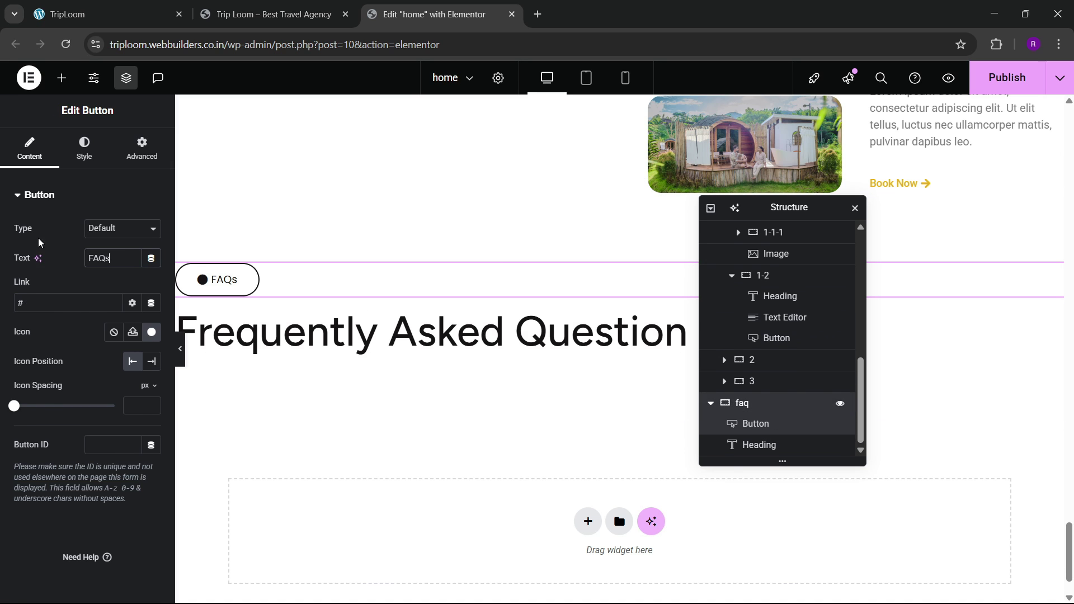
scroll(81, 349, down, 2)
scroll(85, 340, up, 1)
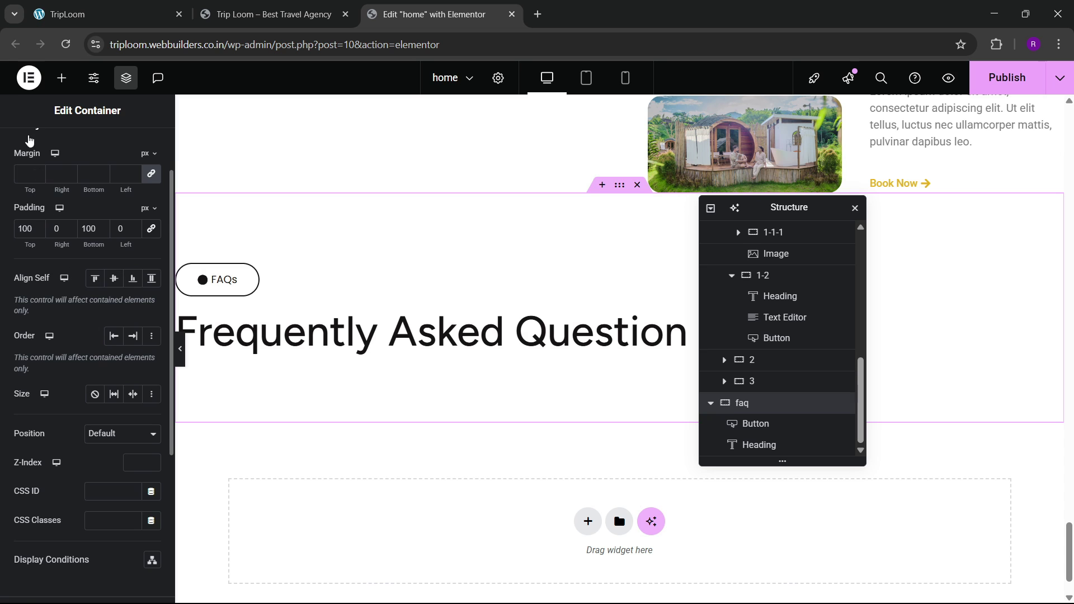
scroll(29, 140, up, 2)
Step: Centre the faq section's content and set its gaps to 40 px
click(27, 143)
scroll(90, 384, down, 3)
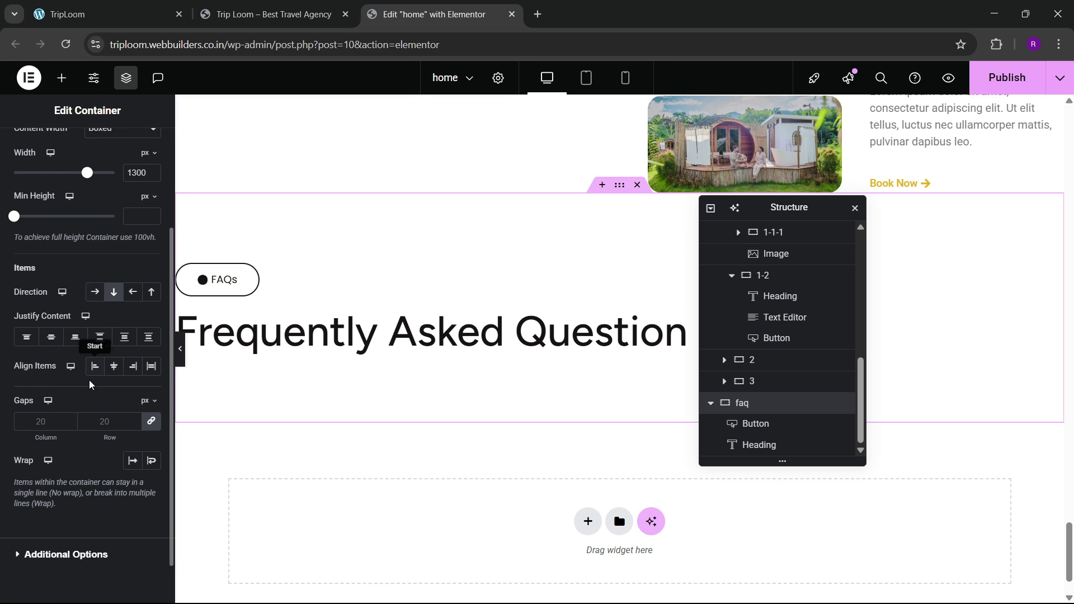
click(51, 336)
click(114, 365)
click(95, 366)
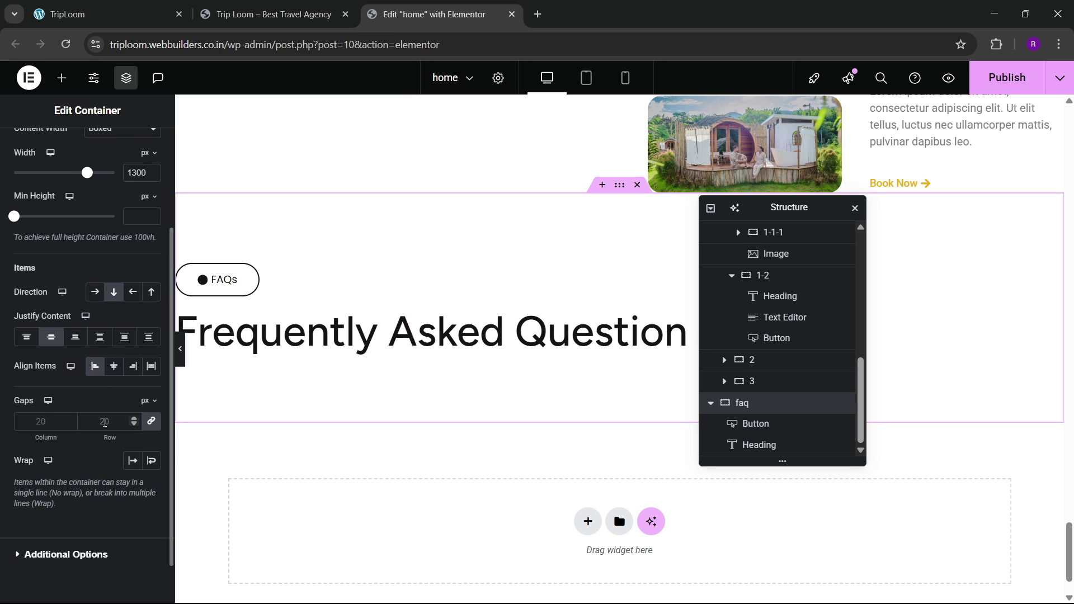
double_click(104, 421)
text(40)
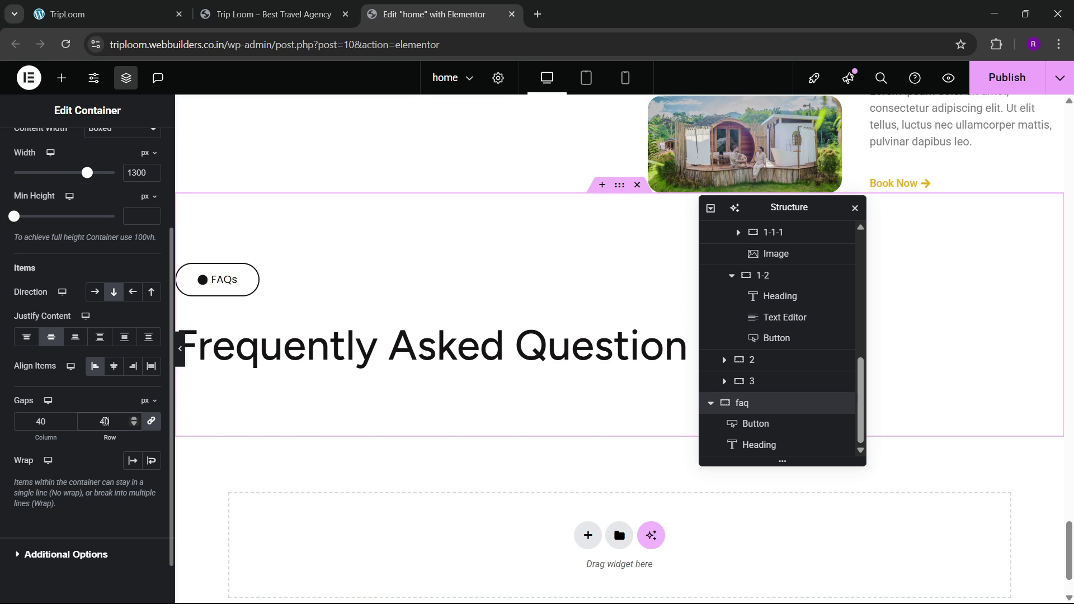
Step: View the reference site's FAQ section on the live tab
click(84, 14)
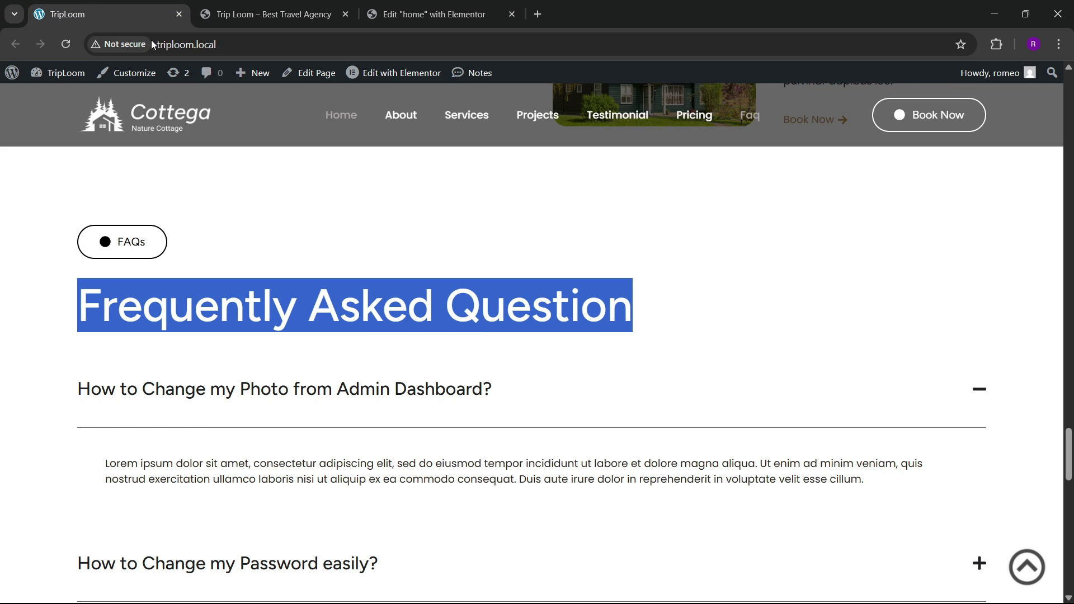
click(285, 254)
scroll(287, 261, down, 1)
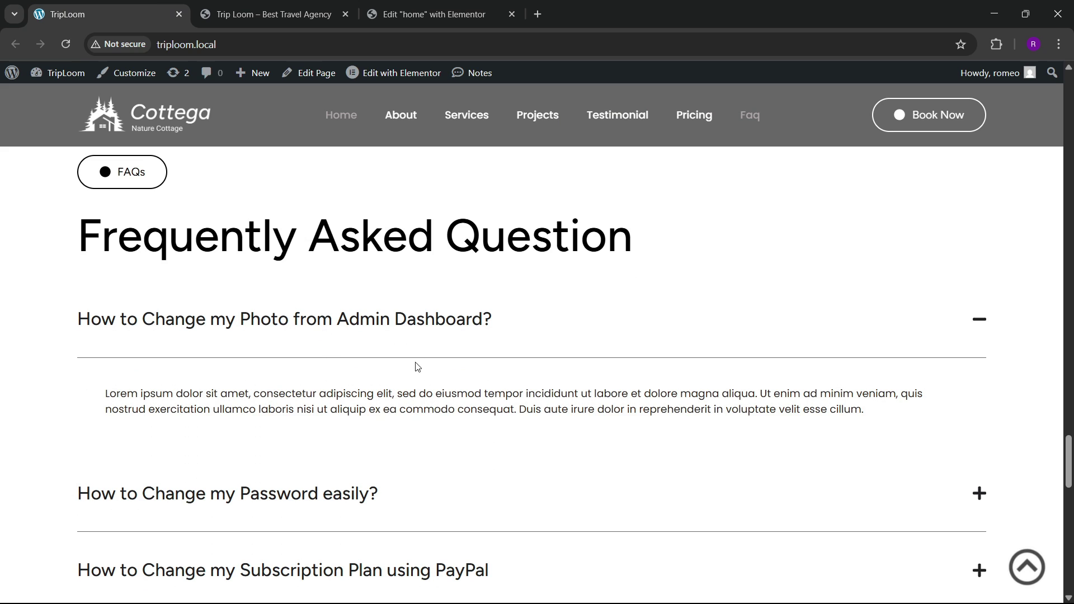
Step: Add an Accordion widget below the FAQ heading
click(428, 14)
click(61, 78)
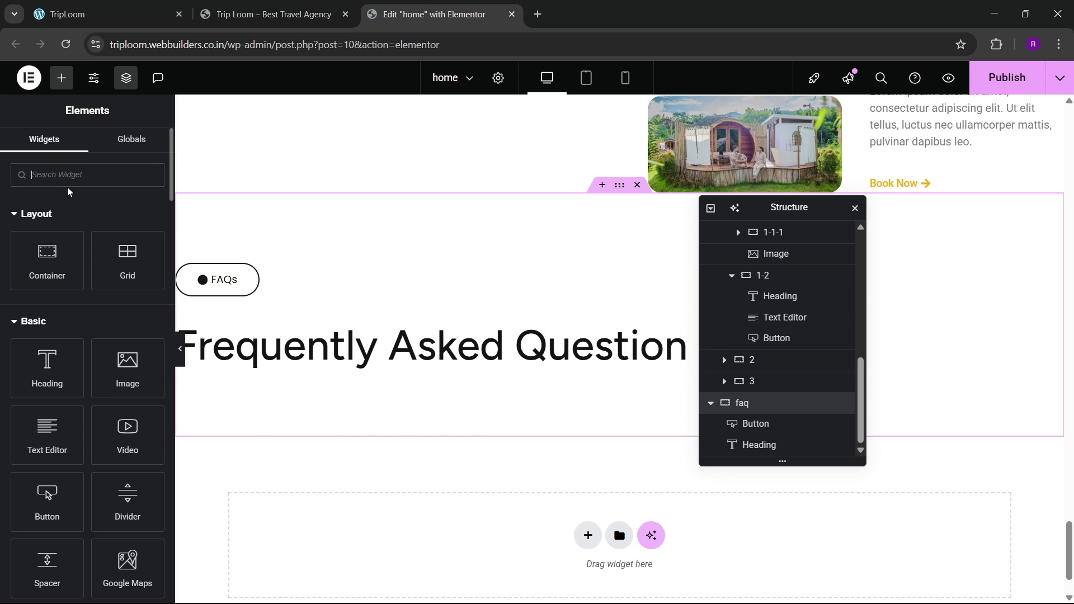
text(ccor)
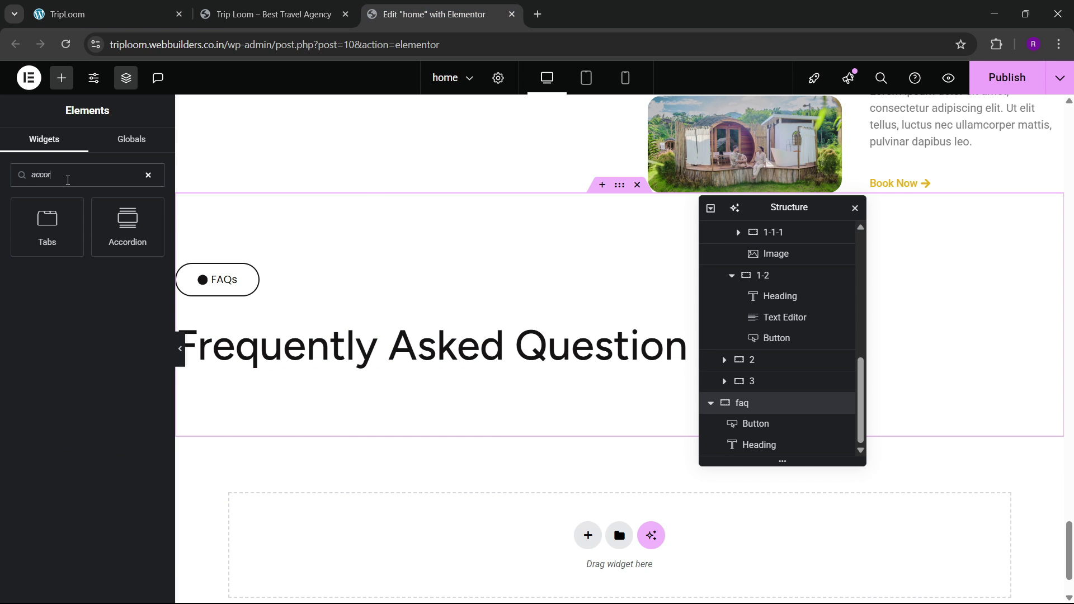
drag(103, 211, 328, 361)
Step: Copy the first FAQ question from the live site into the first accordion item's title
scroll(339, 403, down, 2)
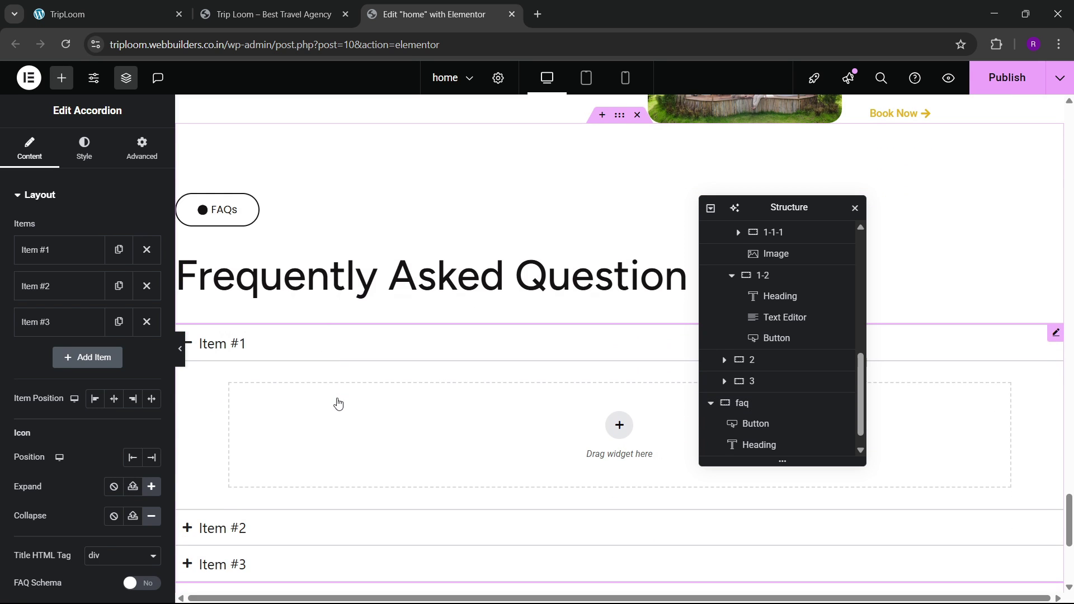
click(139, 5)
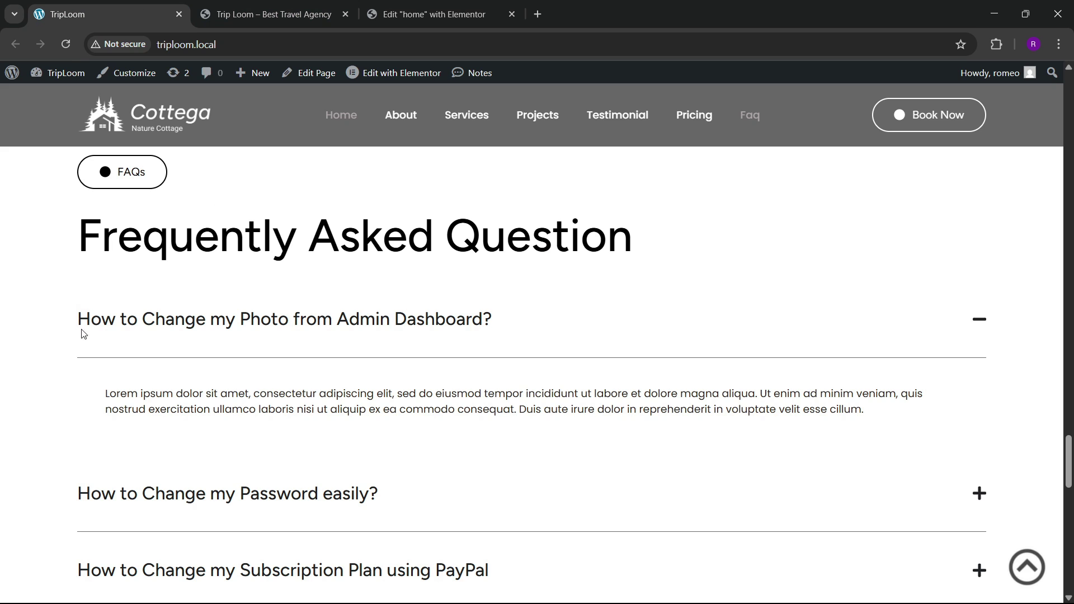
drag(83, 334, 506, 326)
key(ctrl+c)
click(431, 14)
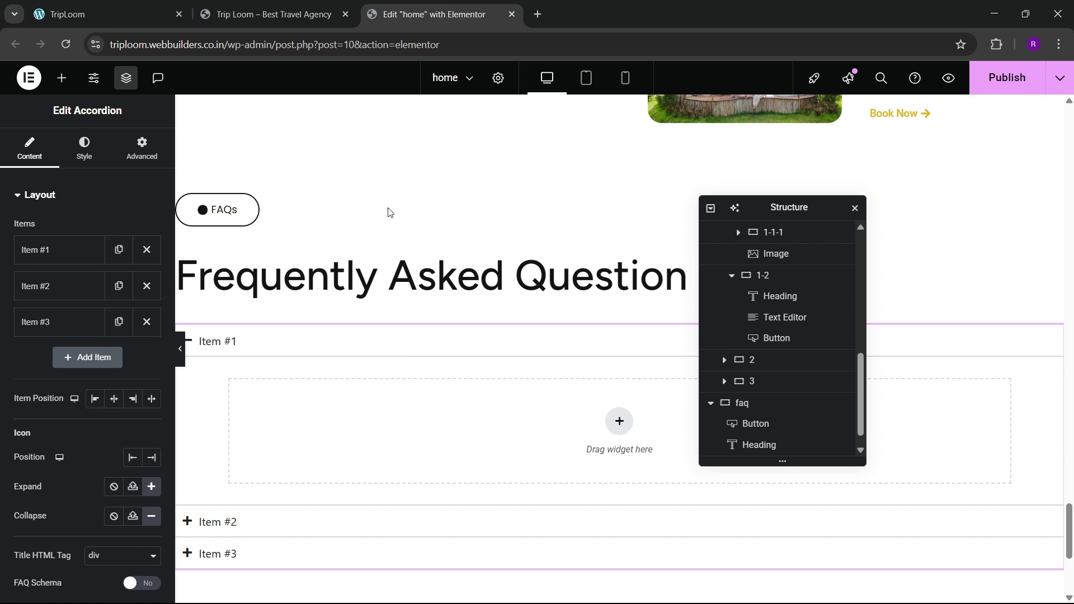
click(328, 343)
scroll(792, 402, up, 1)
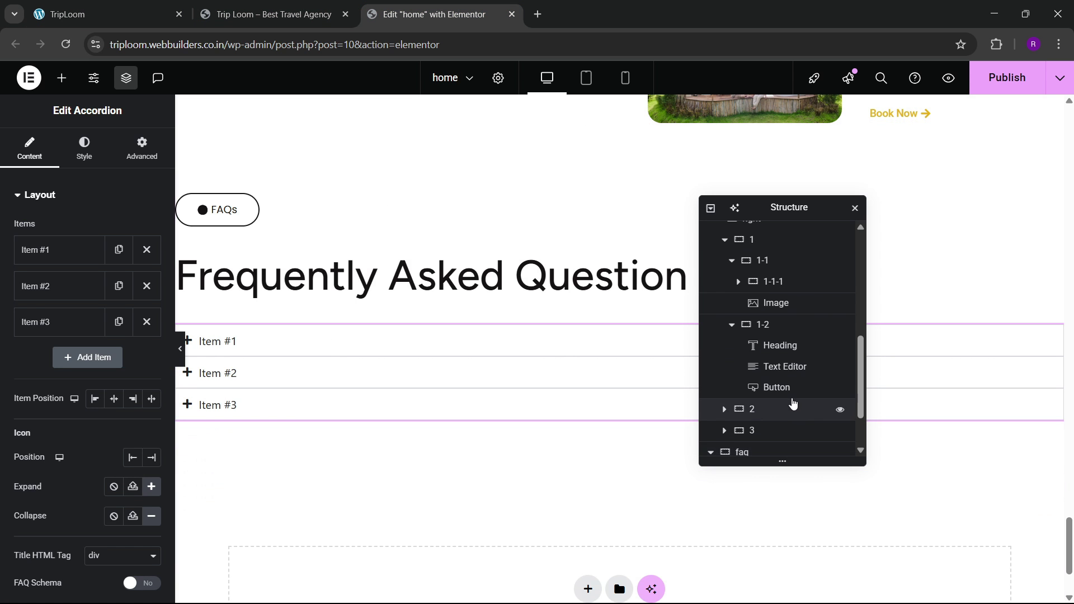
scroll(793, 403, down, 2)
click(79, 255)
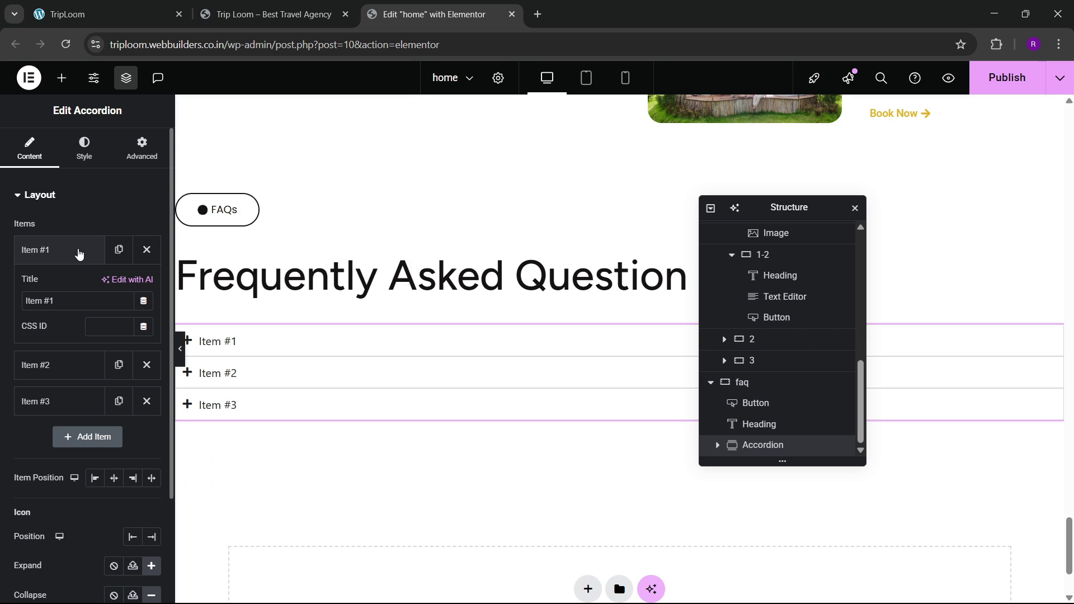
key(ctrl+v)
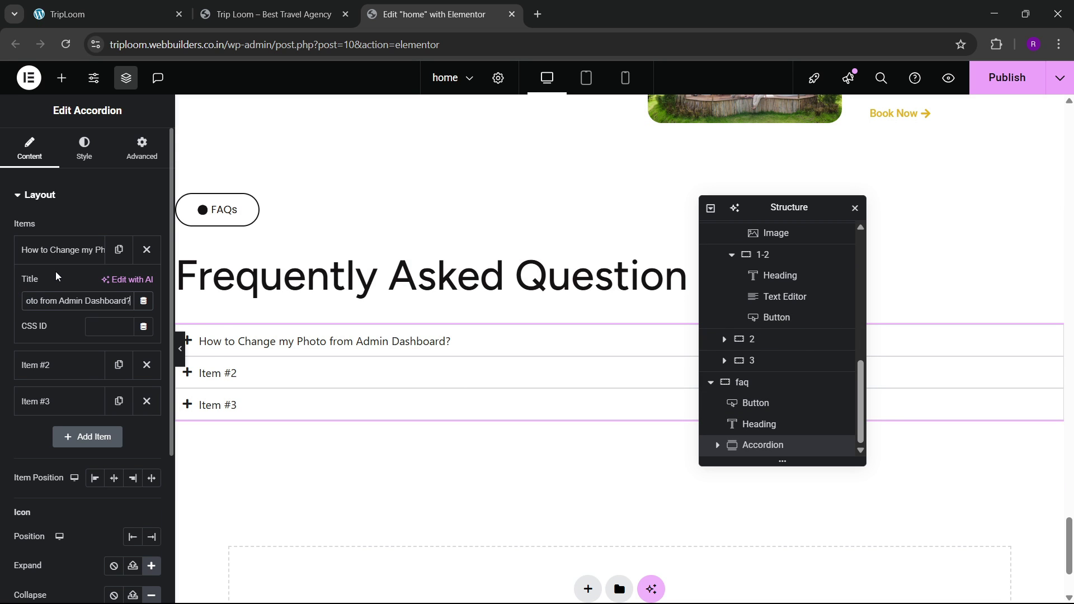
click(62, 254)
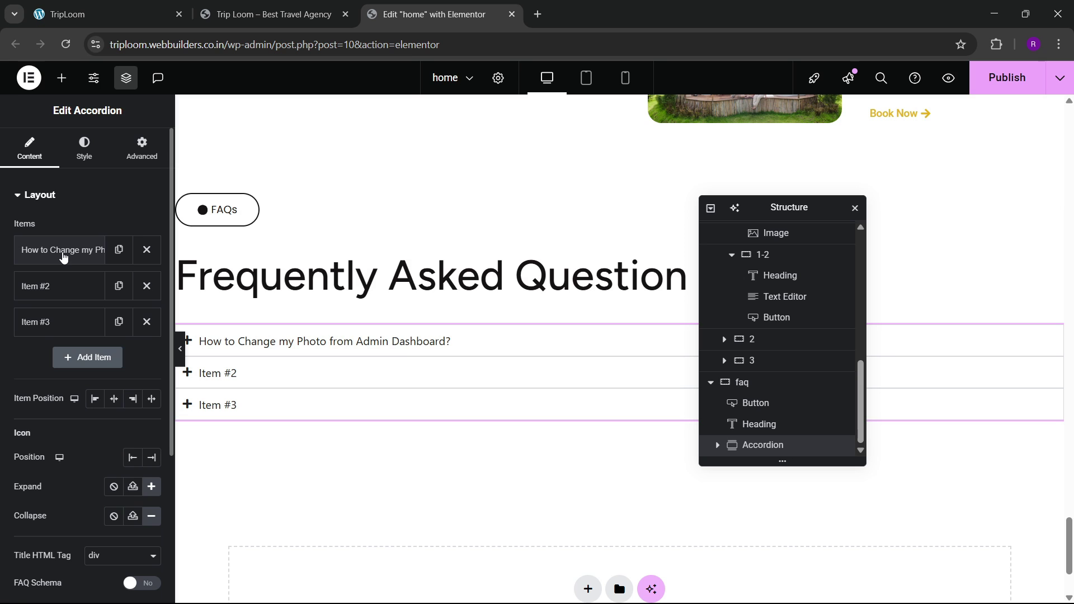
Step: Replace the placeholders with three question items, stretched full width with icons on the right
click(146, 286)
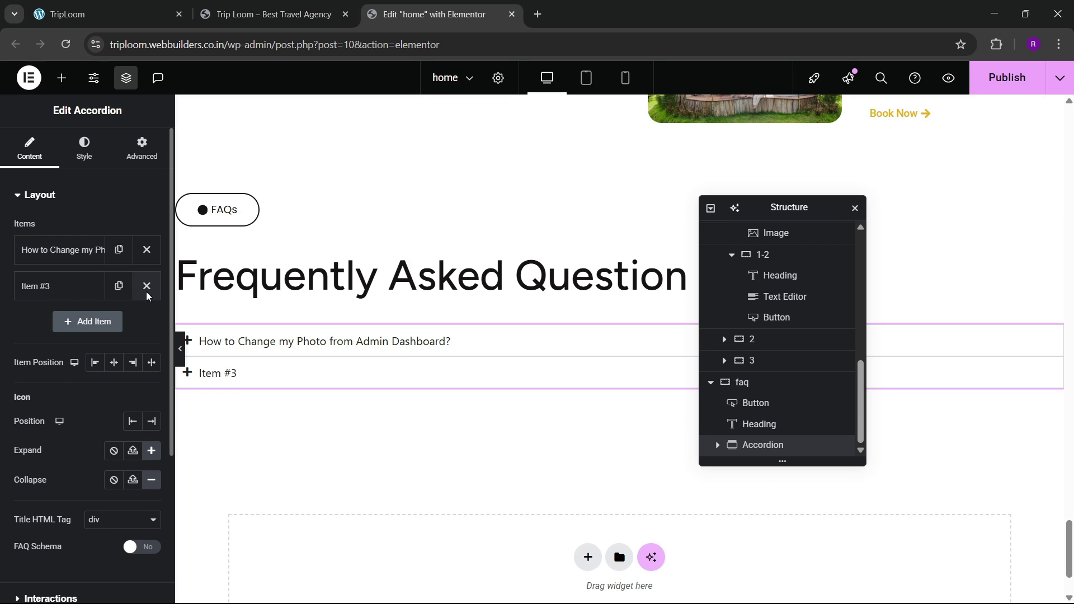
click(146, 286)
click(118, 250)
click(118, 285)
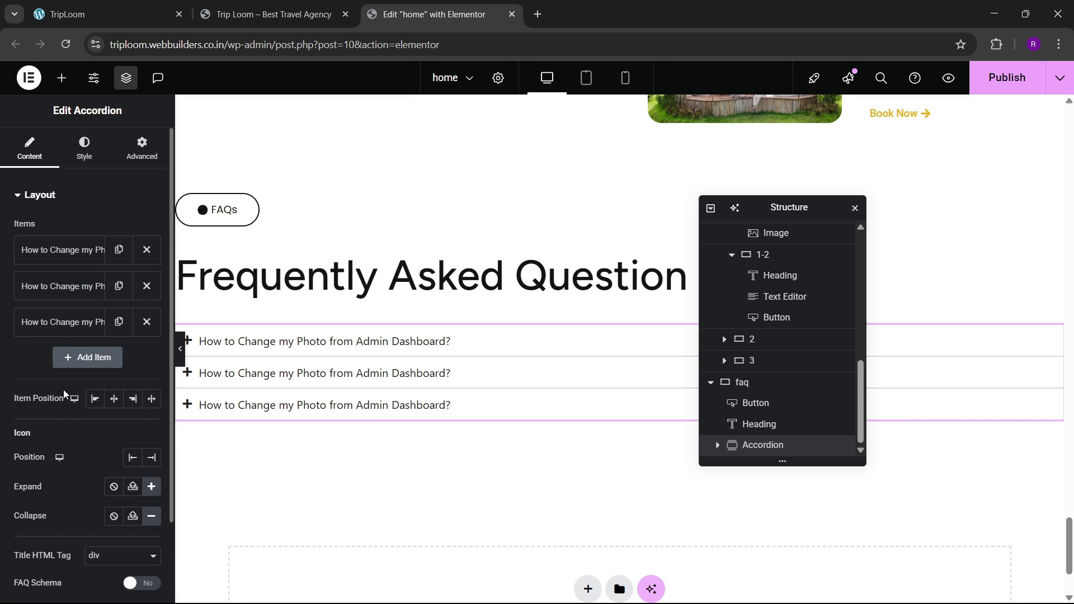
scroll(62, 390, down, 2)
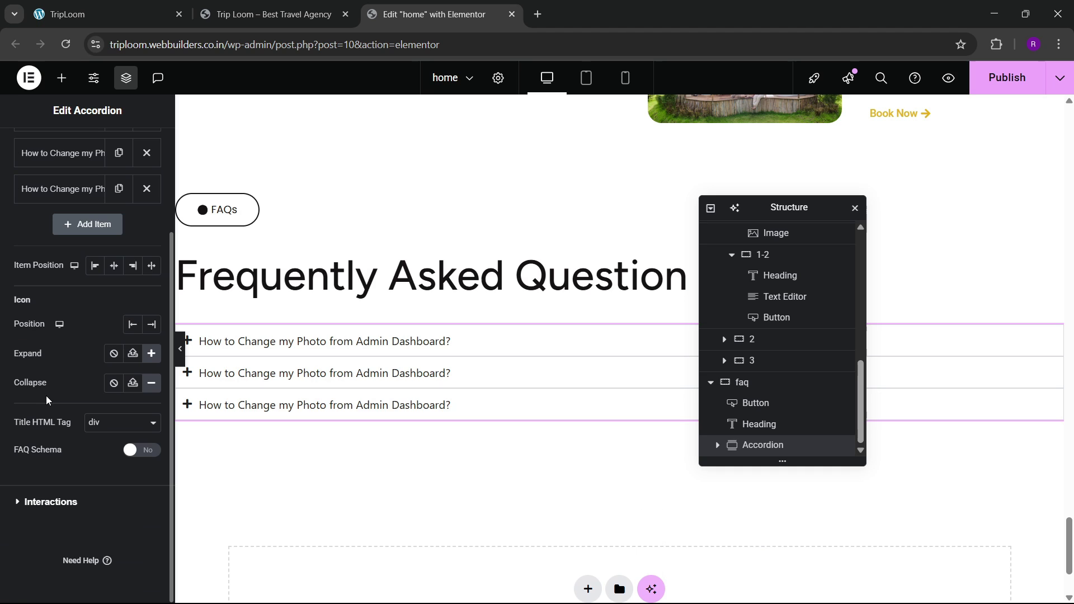
click(151, 267)
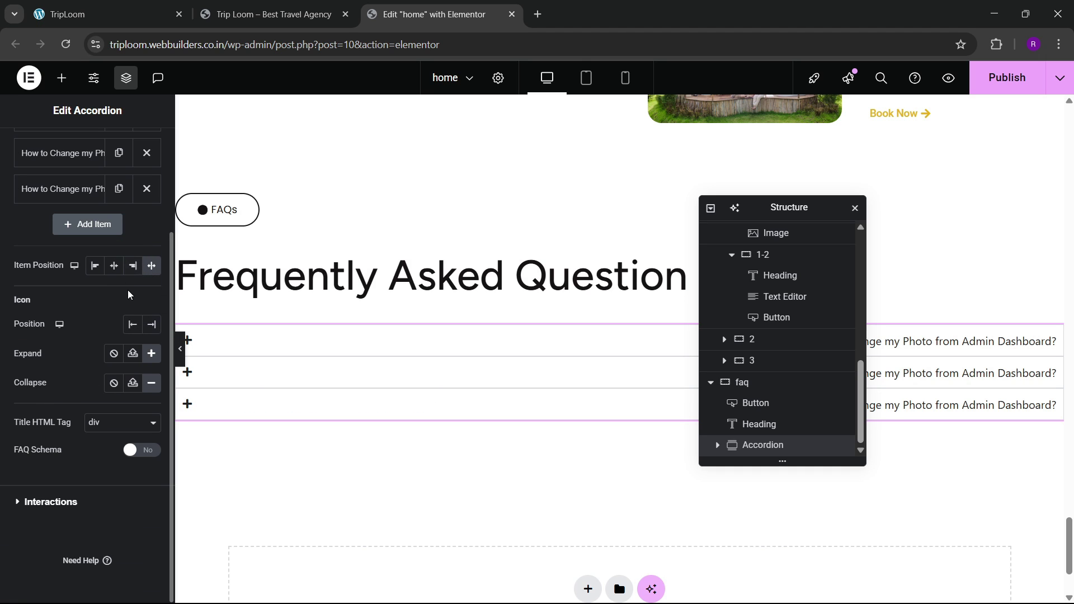
click(151, 326)
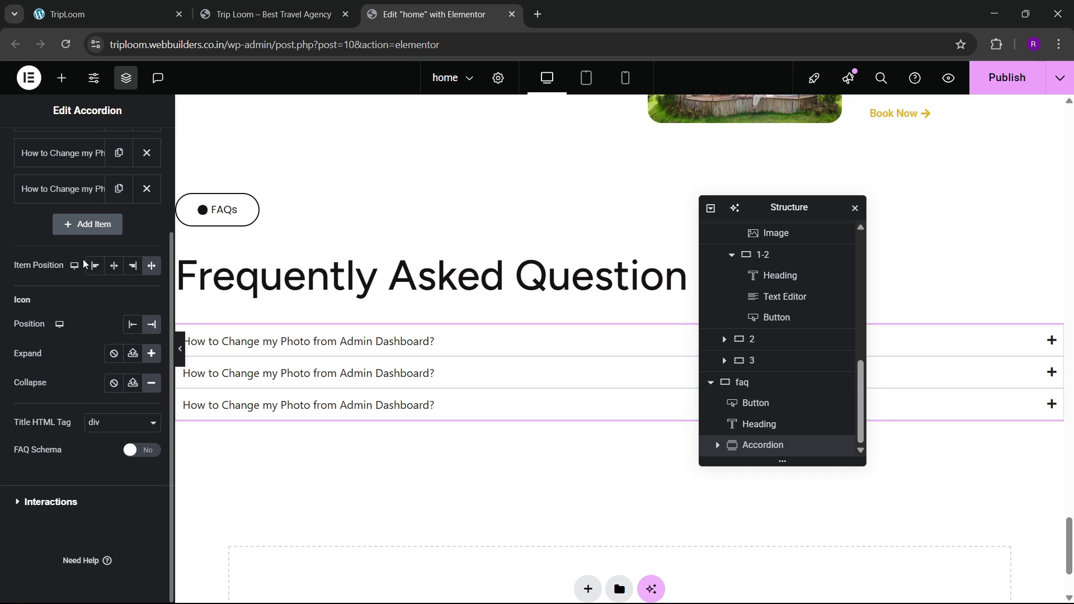
scroll(70, 378, up, 3)
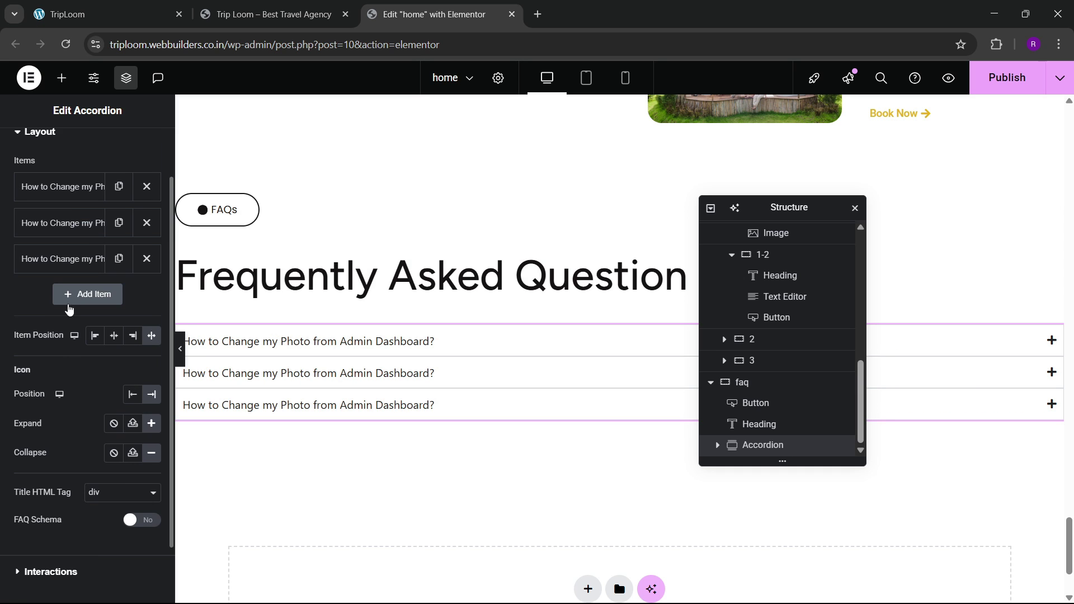
Step: Set the accordion item padding to 30 top and 30 bottom (30/0/30/0)
click(84, 148)
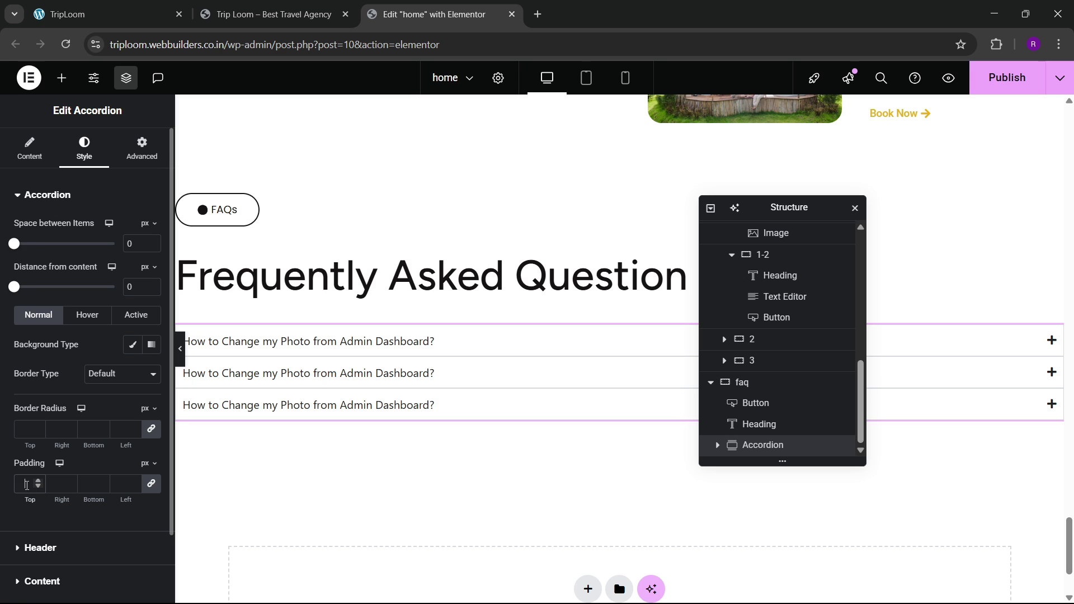
click(123, 6)
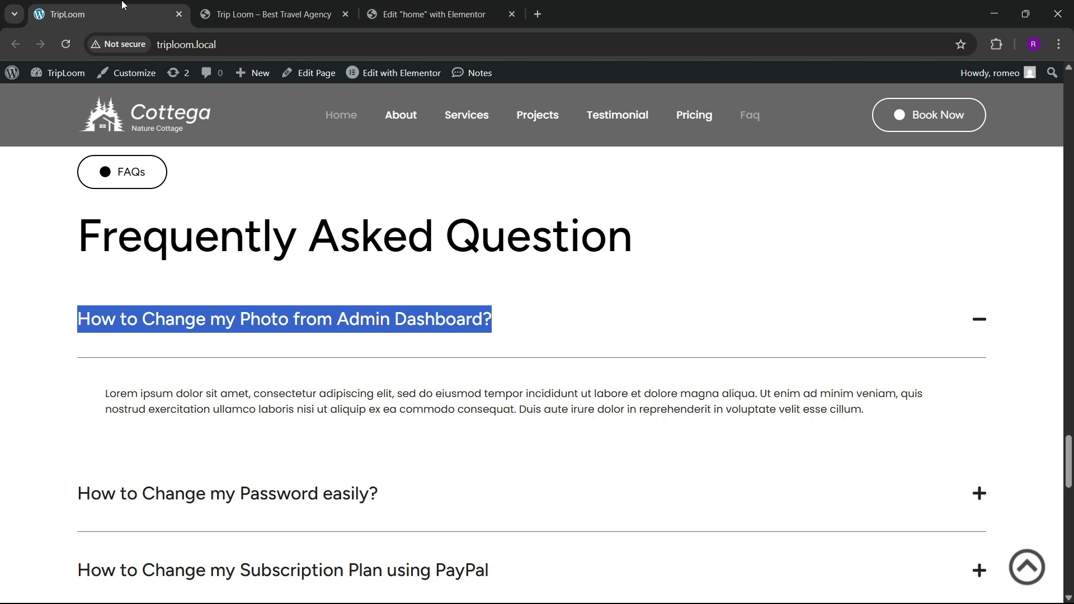
click(471, 5)
text(0)
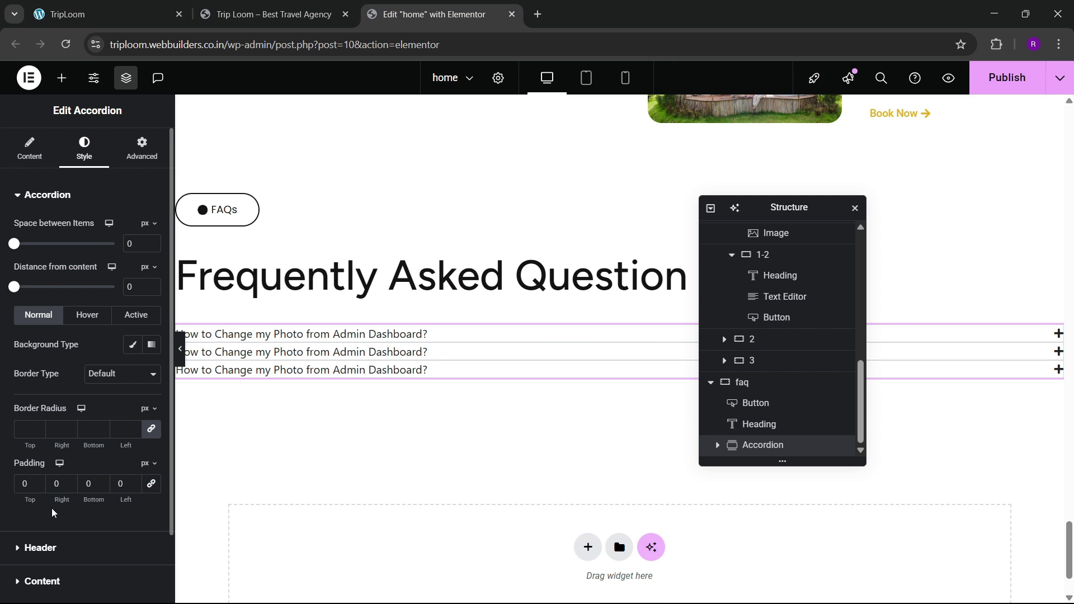
text(3)
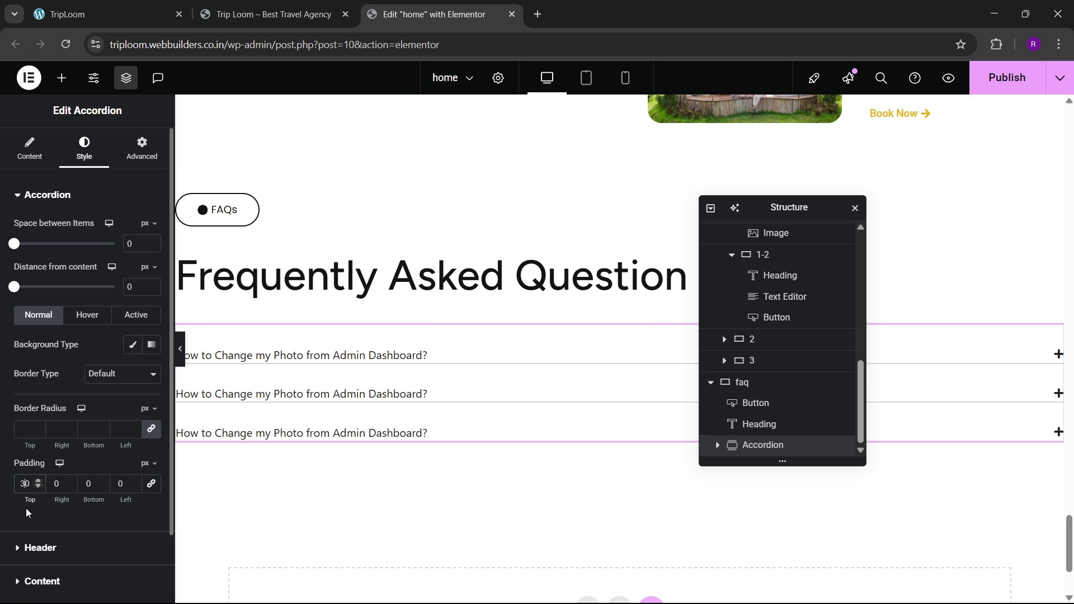
click(155, 5)
click(428, 14)
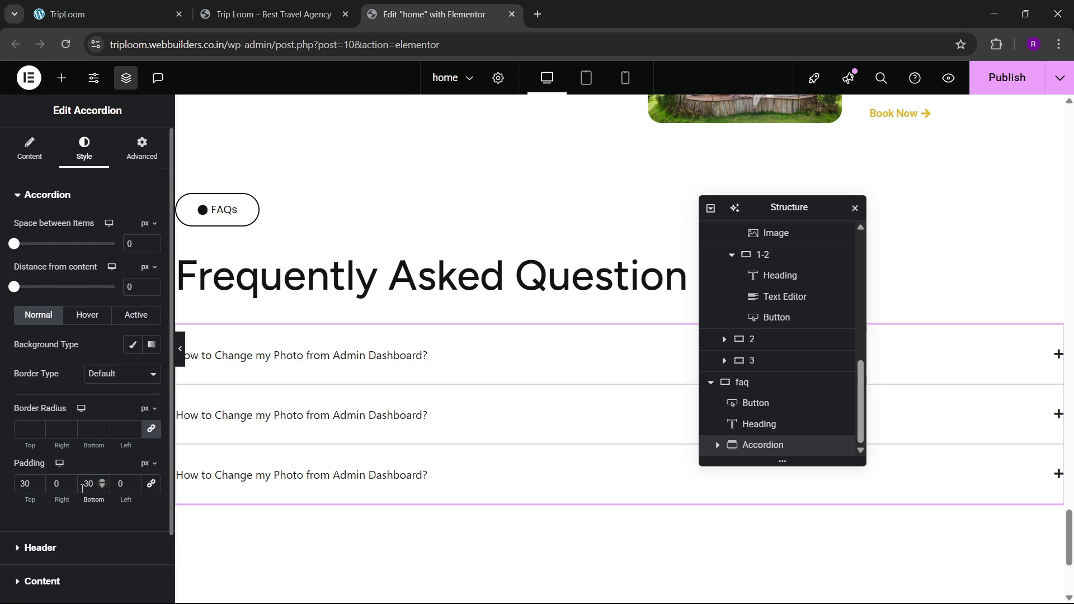
Step: Set the accordion header titles to Figtree at 25px
scroll(76, 493, down, 1)
click(68, 538)
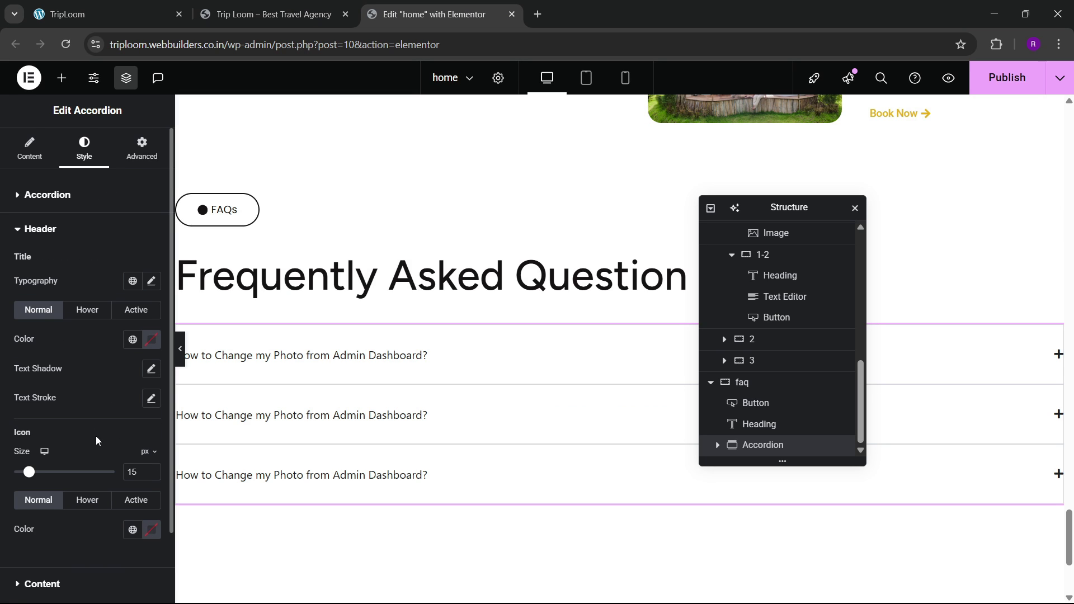
click(151, 282)
click(118, 346)
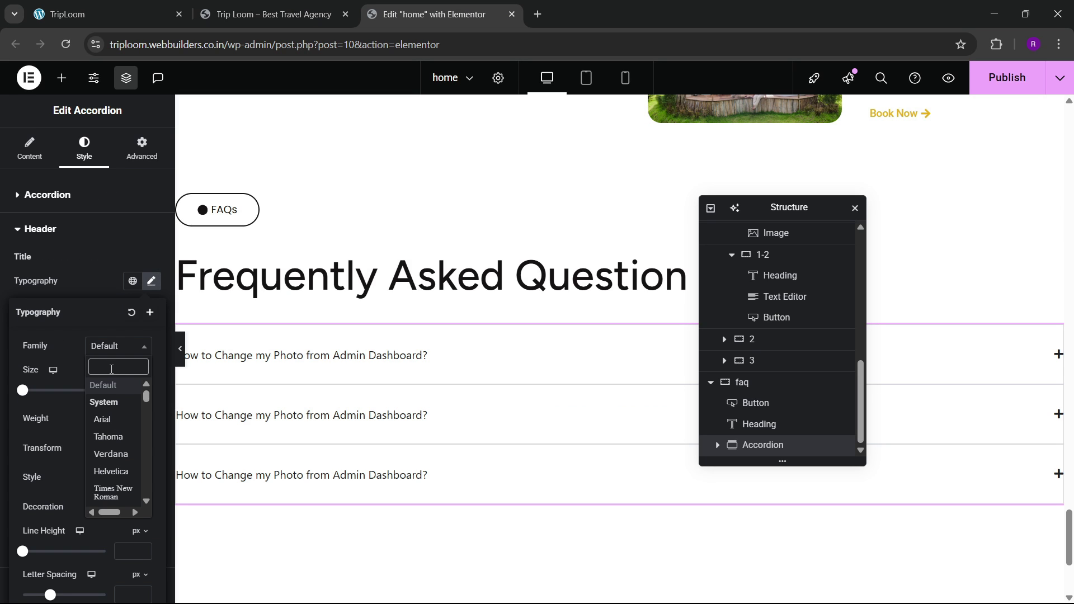
text(figtr)
key(Return)
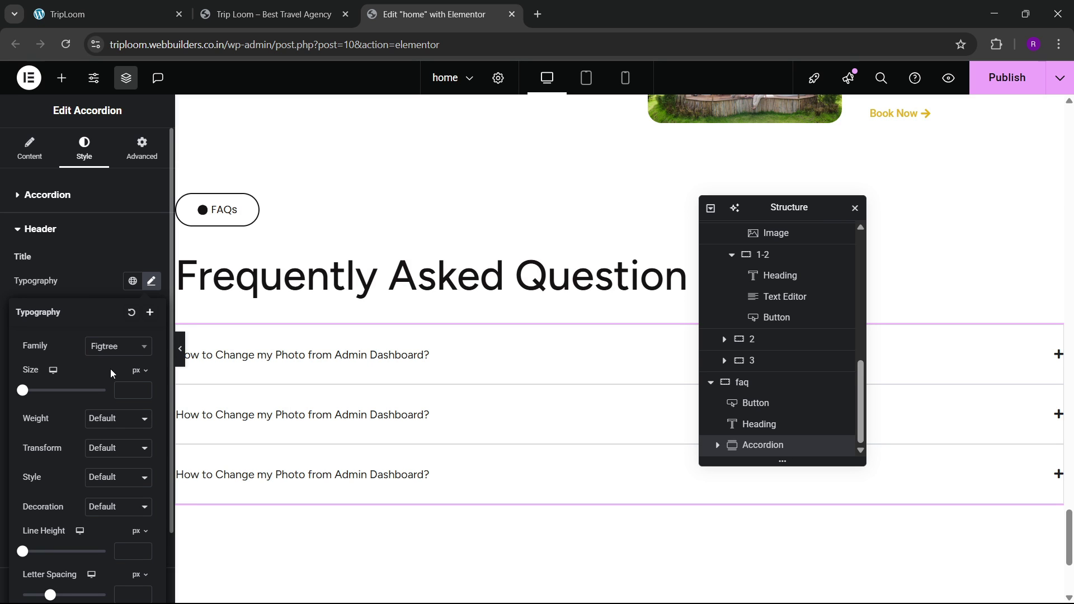
click(144, 388)
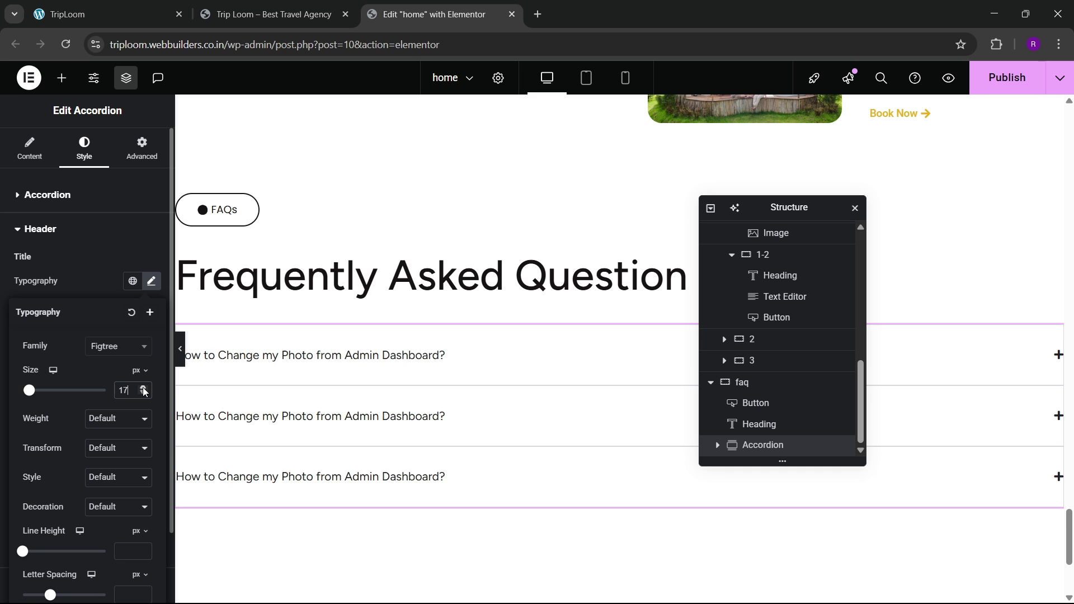
click(143, 388)
click(143, 388)
click(143, 388)
click(143, 388)
click(143, 388)
click(143, 388)
click(143, 388)
click(143, 388)
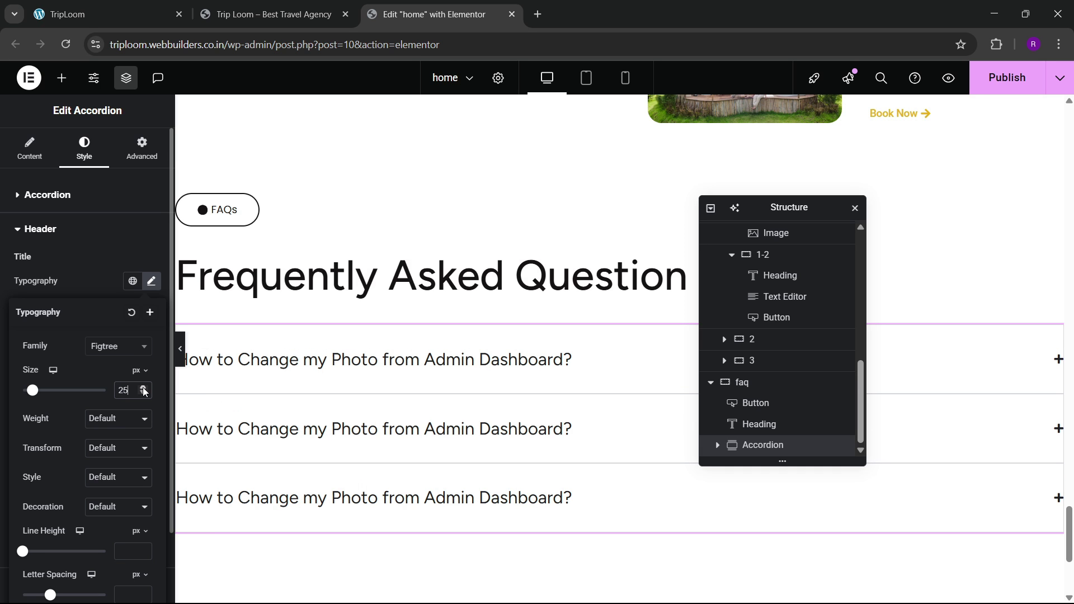
click(154, 7)
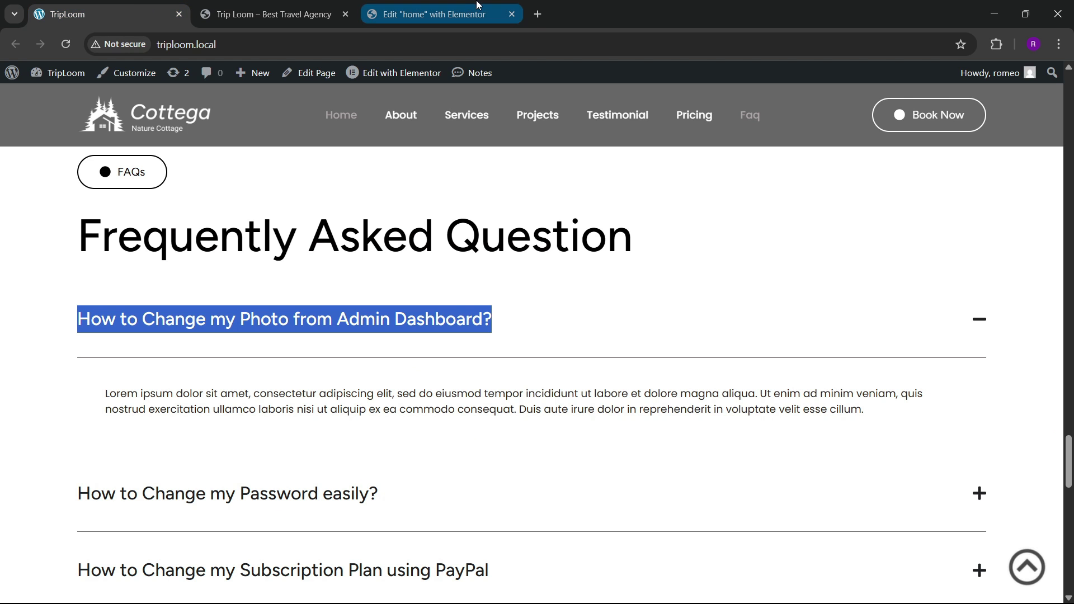
click(430, 14)
Step: Set the accordion title font weight to 500 (Medium)
click(118, 418)
click(122, 301)
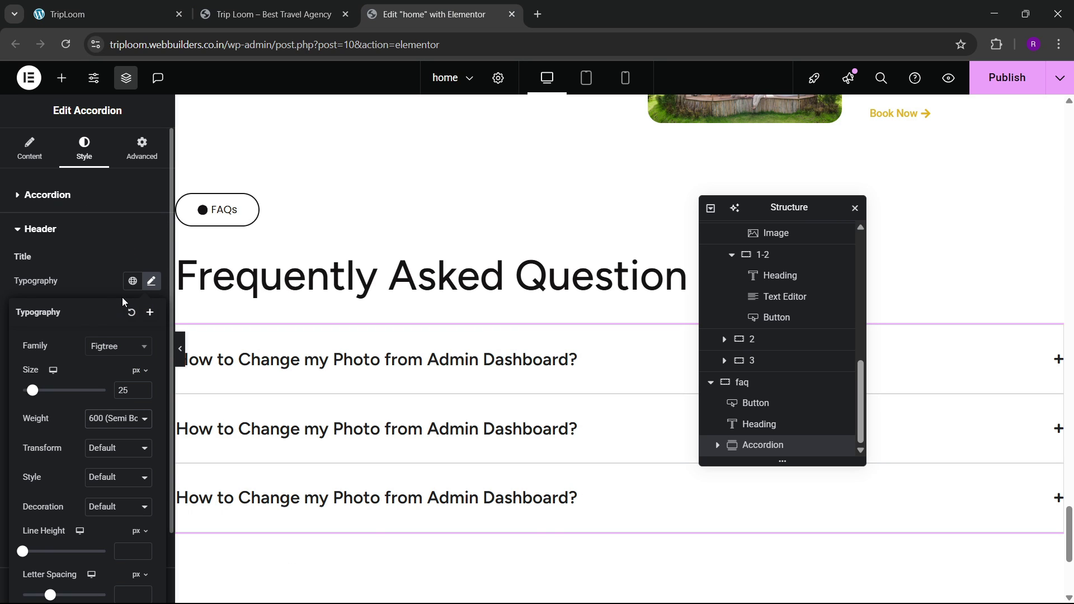
click(116, 419)
click(123, 282)
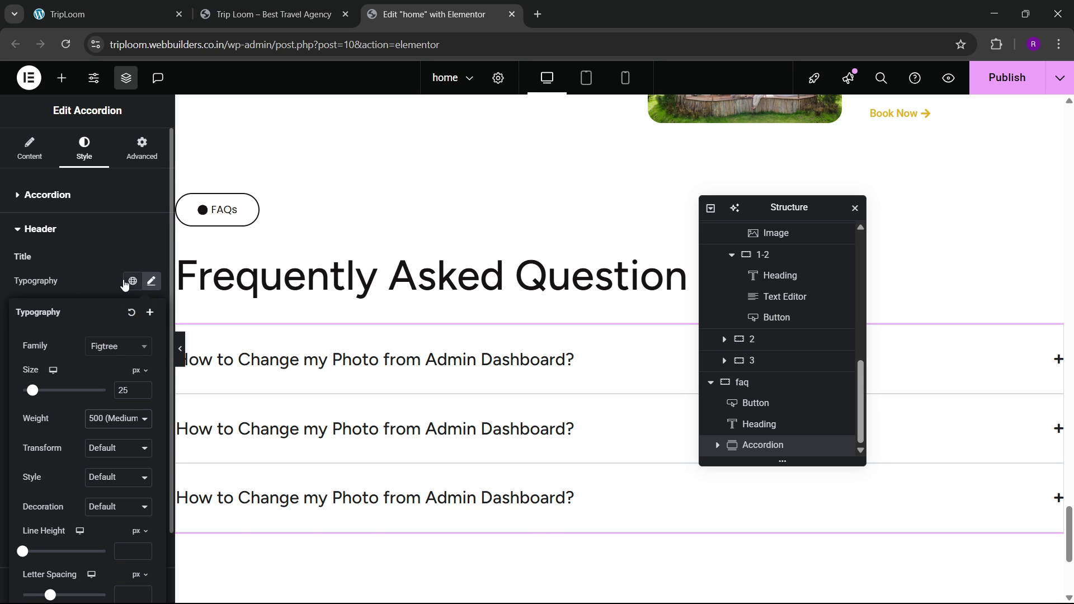
click(152, 5)
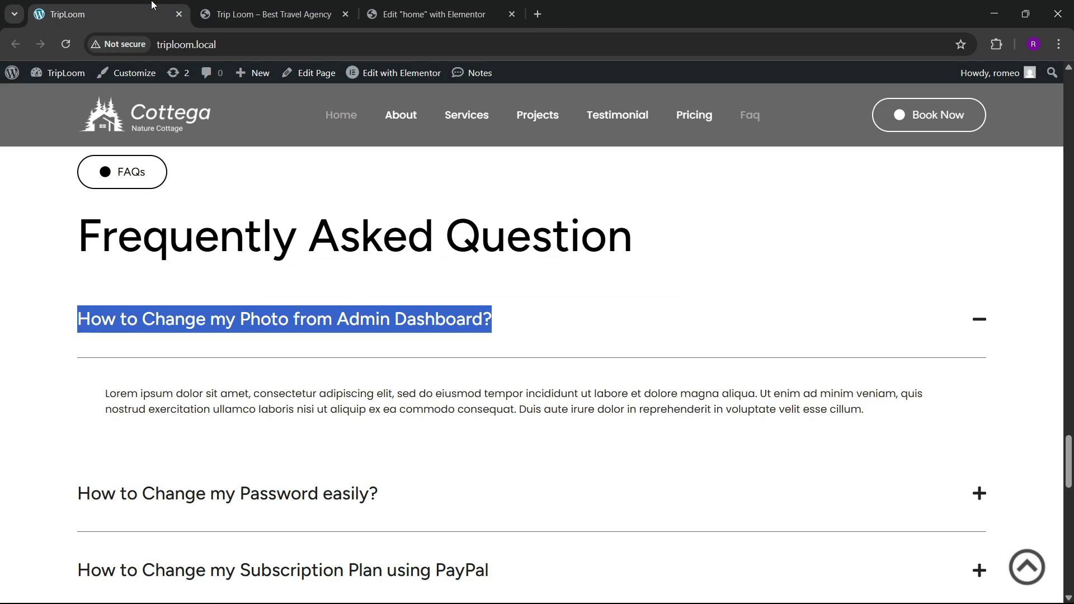
click(2, 351)
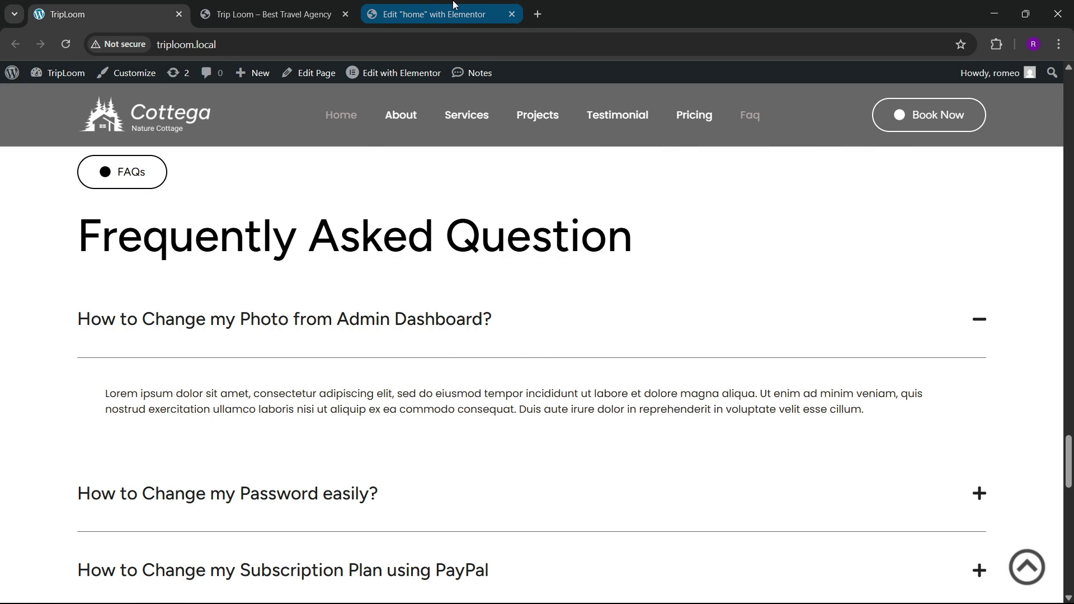
click(480, 8)
Step: Copy the Lorem ipsum Text Editor widget and paste it into the first FAQ item
click(403, 290)
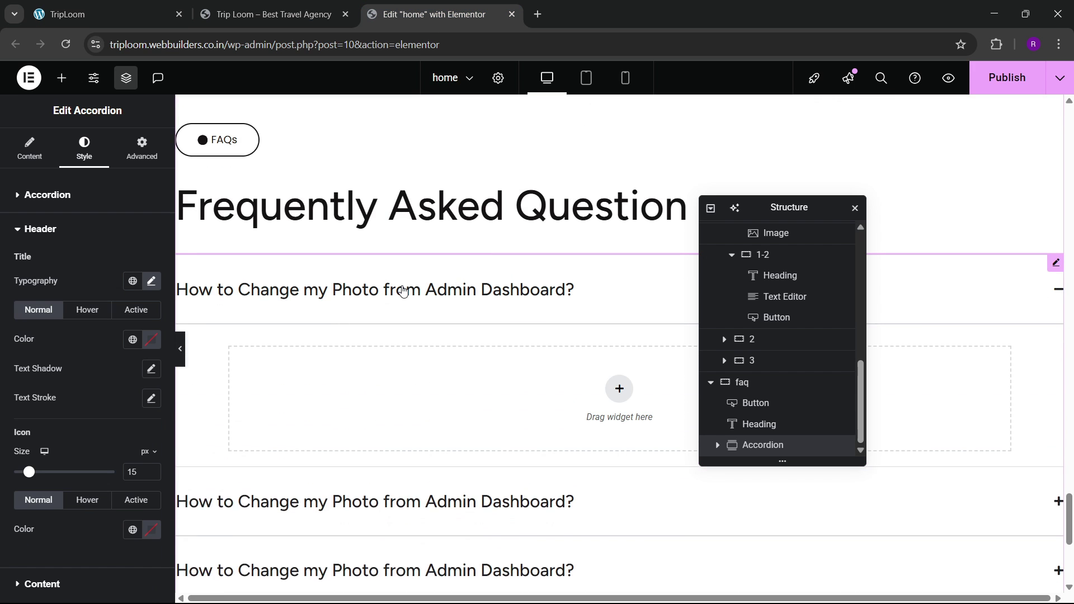
scroll(490, 247, up, 10)
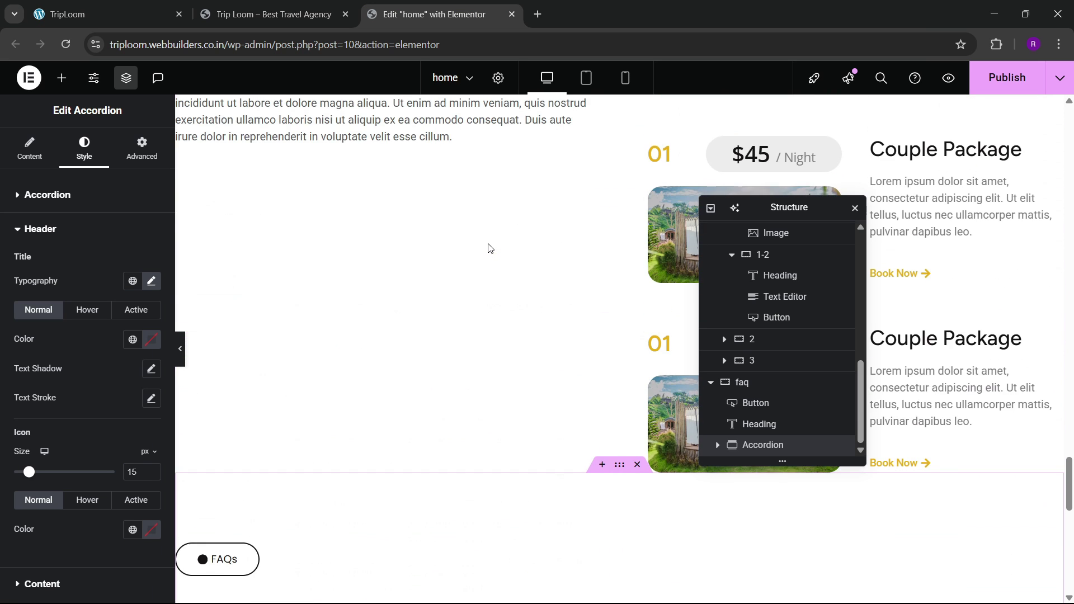
right_click(259, 400)
click(307, 355)
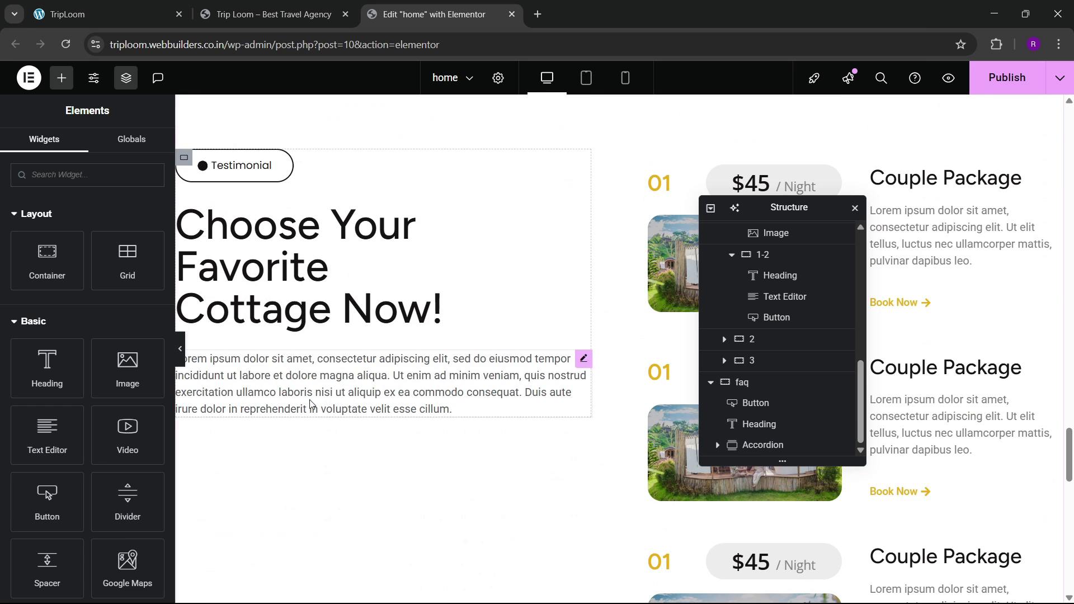
scroll(316, 397, down, 10)
right_click(320, 398)
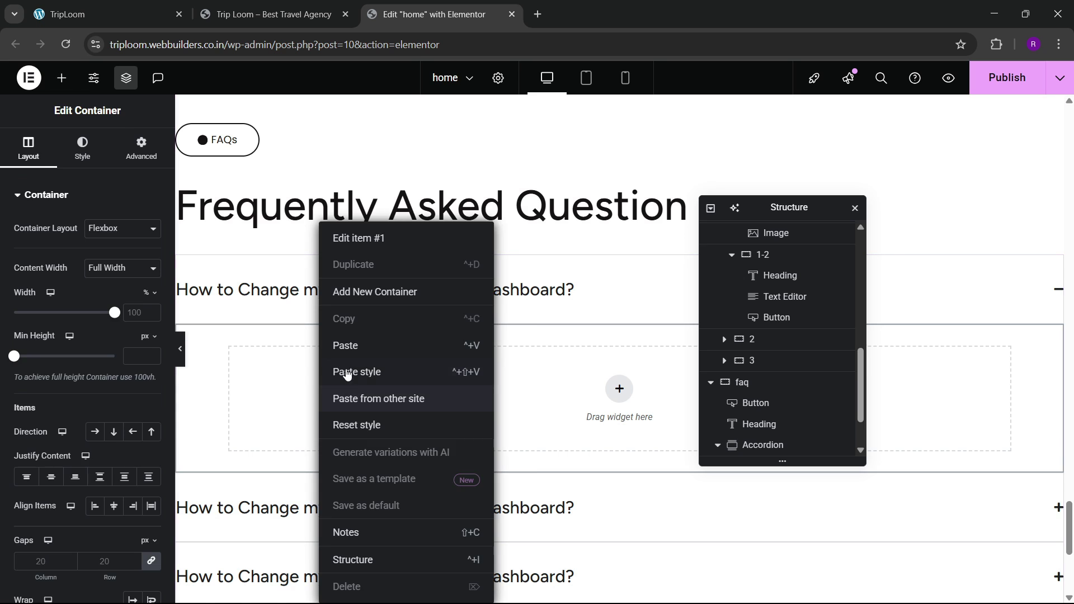
click(342, 354)
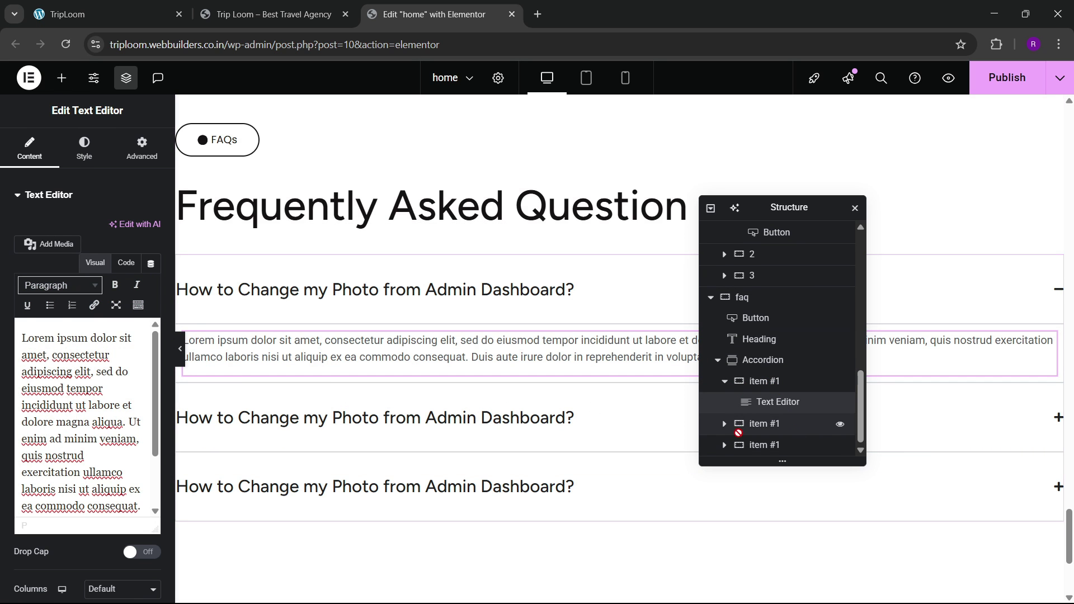
Step: Give the first FAQ item's container 30px padding on all sides
click(764, 382)
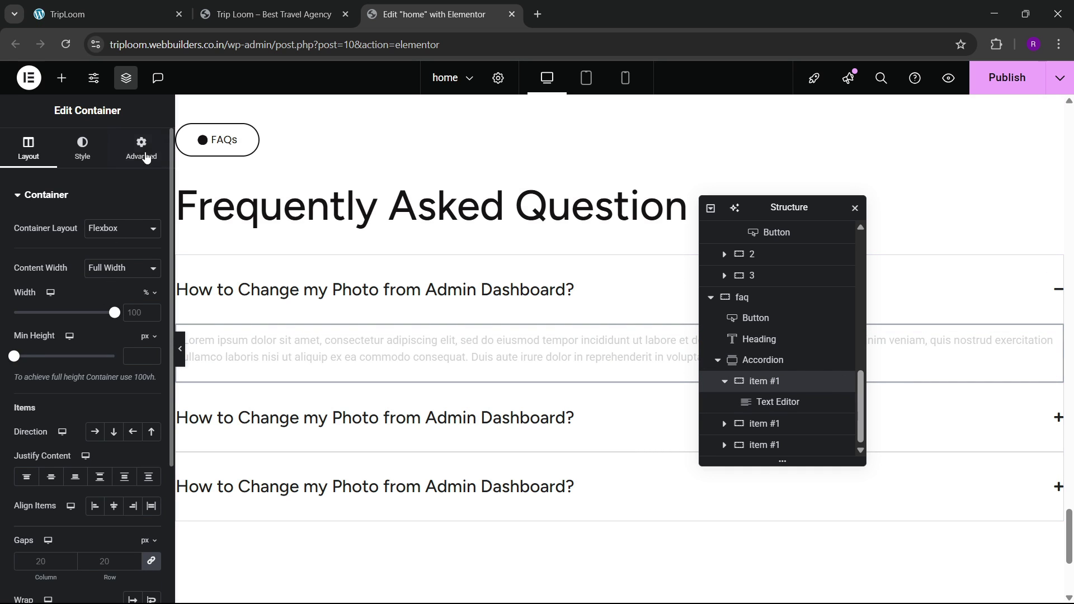
click(140, 149)
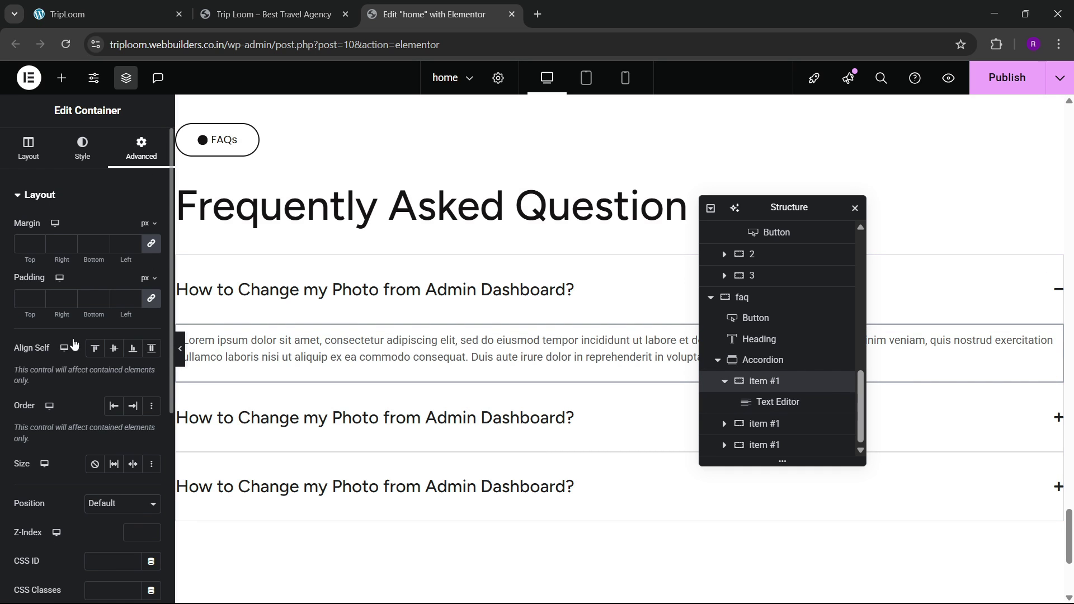
click(27, 300)
text(30)
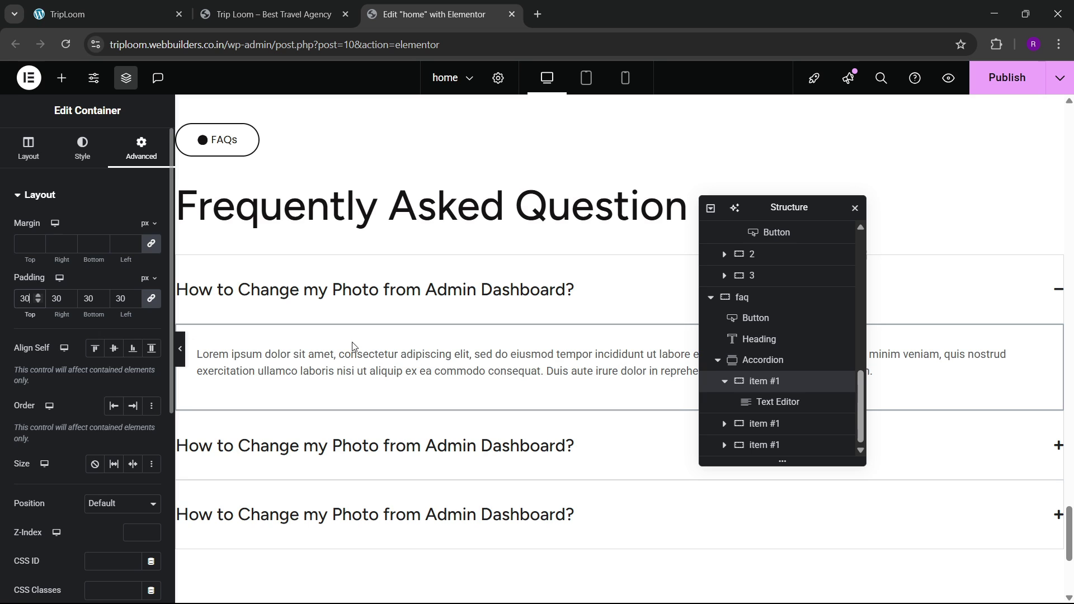
Step: Style the pasted paragraph in Open Sans at weight 500 (Medium)
click(352, 358)
click(84, 149)
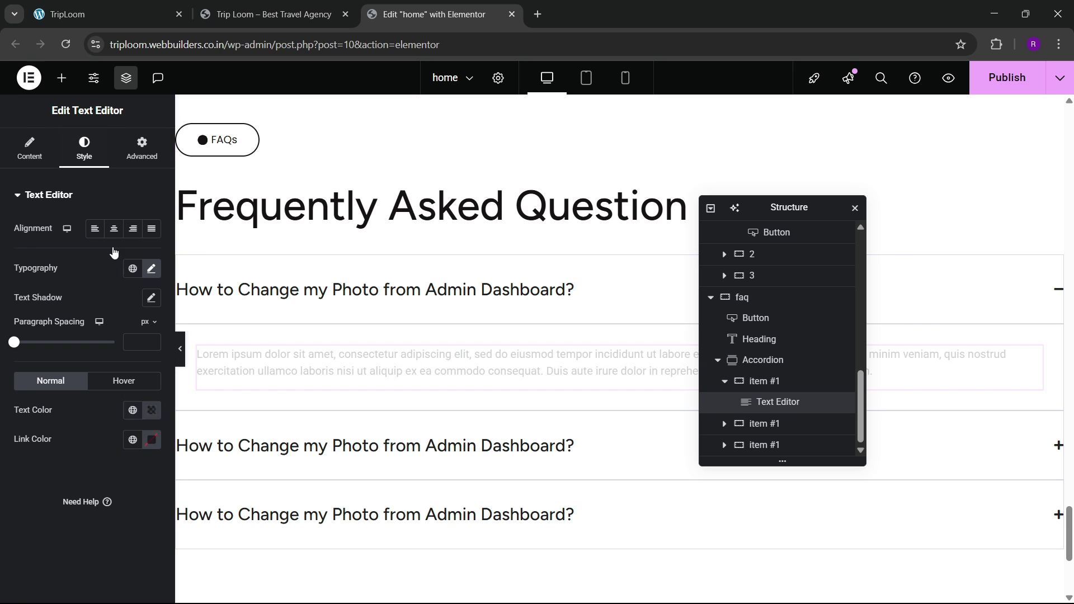
click(151, 269)
click(116, 335)
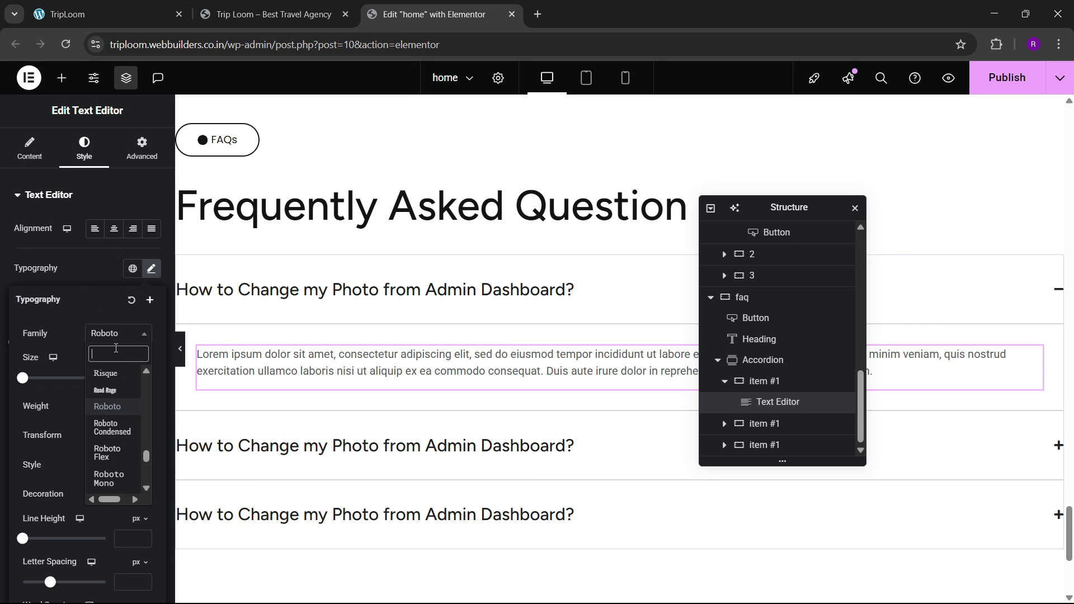
text(open sans)
key(Return)
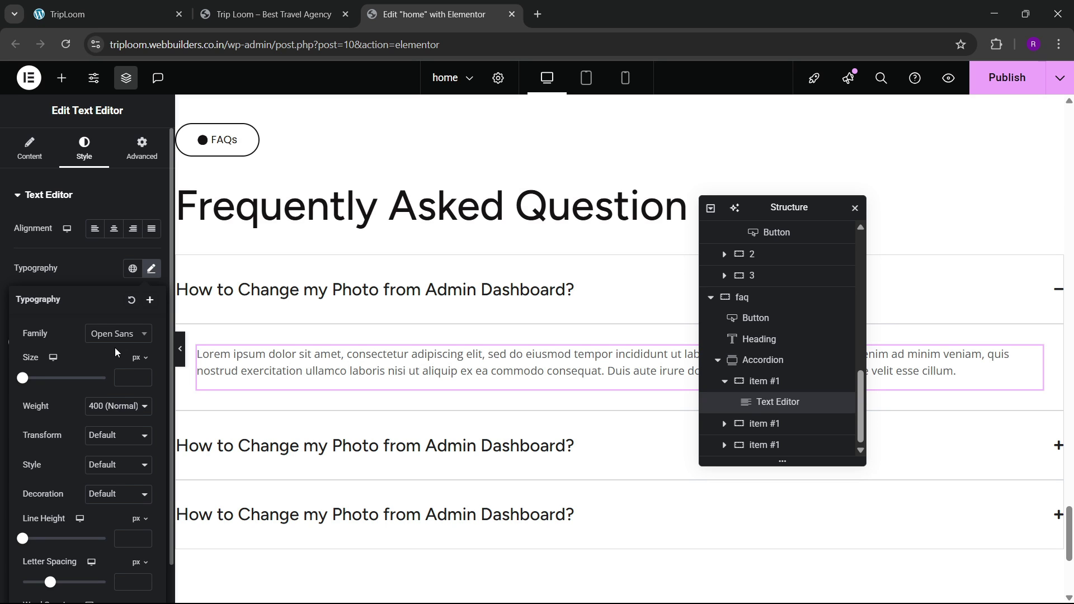
click(115, 406)
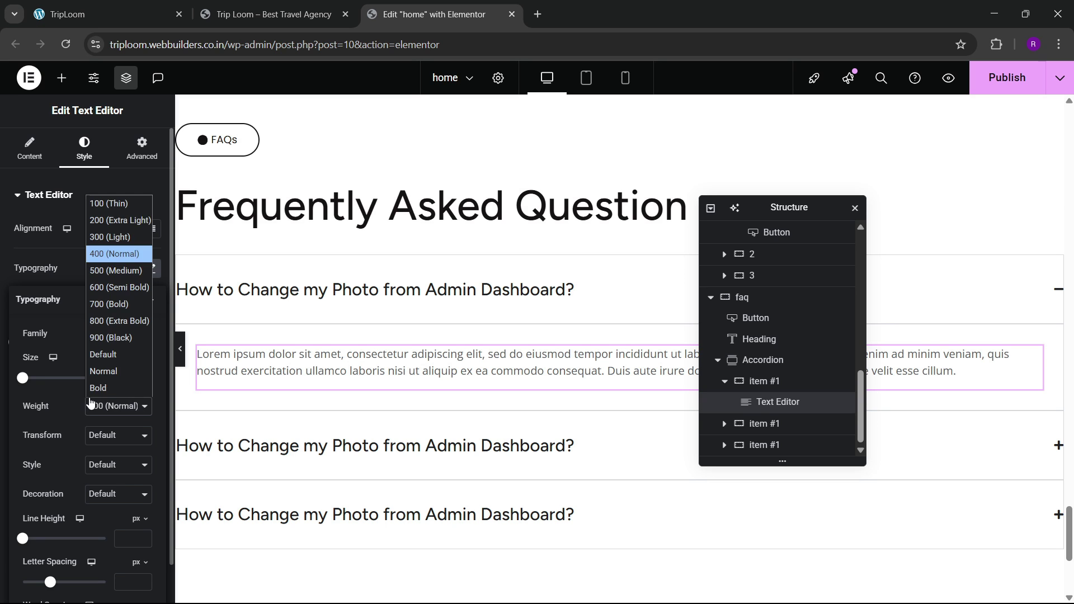
click(106, 276)
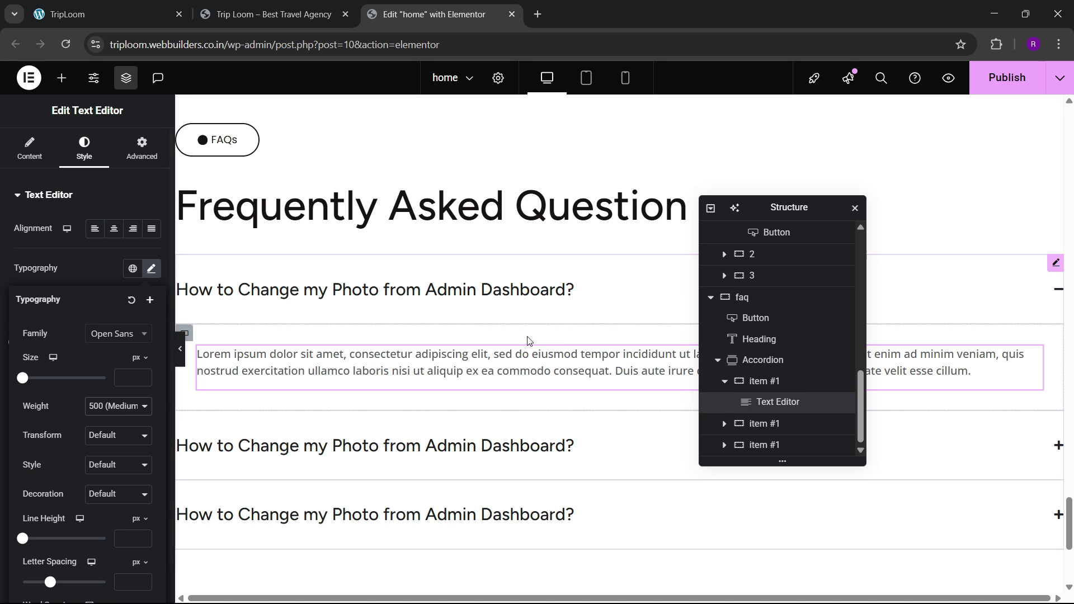
click(166, 6)
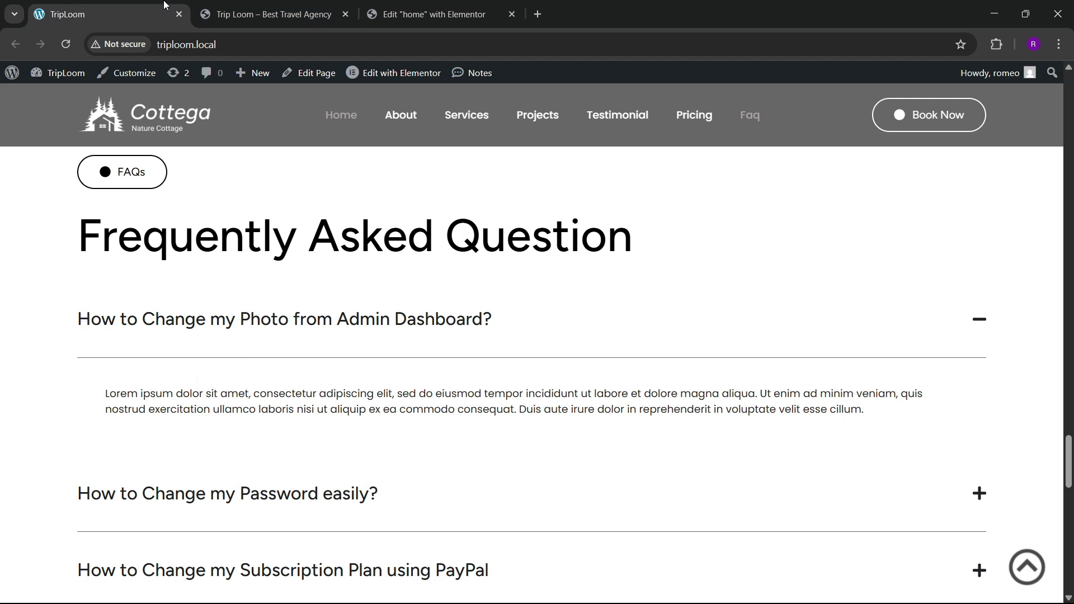
click(433, 7)
scroll(390, 343, down, 2)
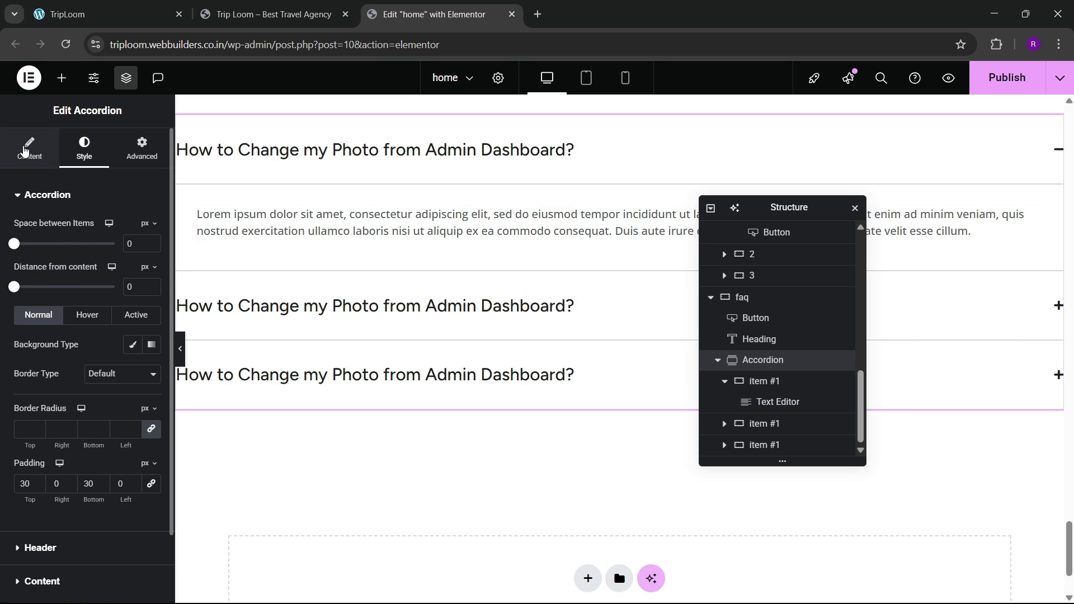
Step: Adjust the accordion's item list and preview it full-width against the live FAQ
click(29, 148)
click(147, 286)
click(144, 295)
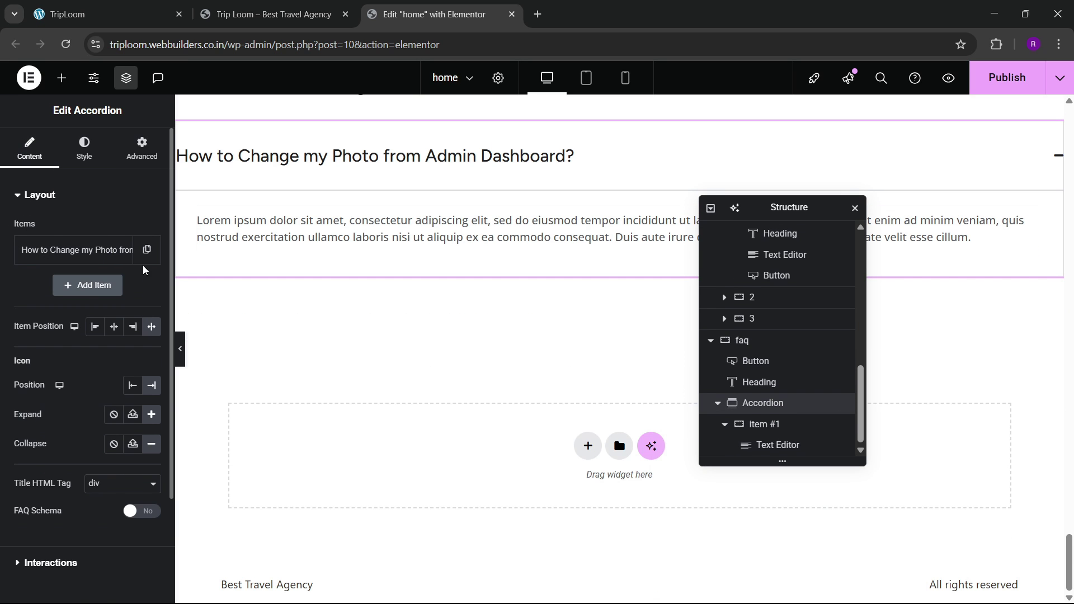
key(ctrl+z)
click(118, 287)
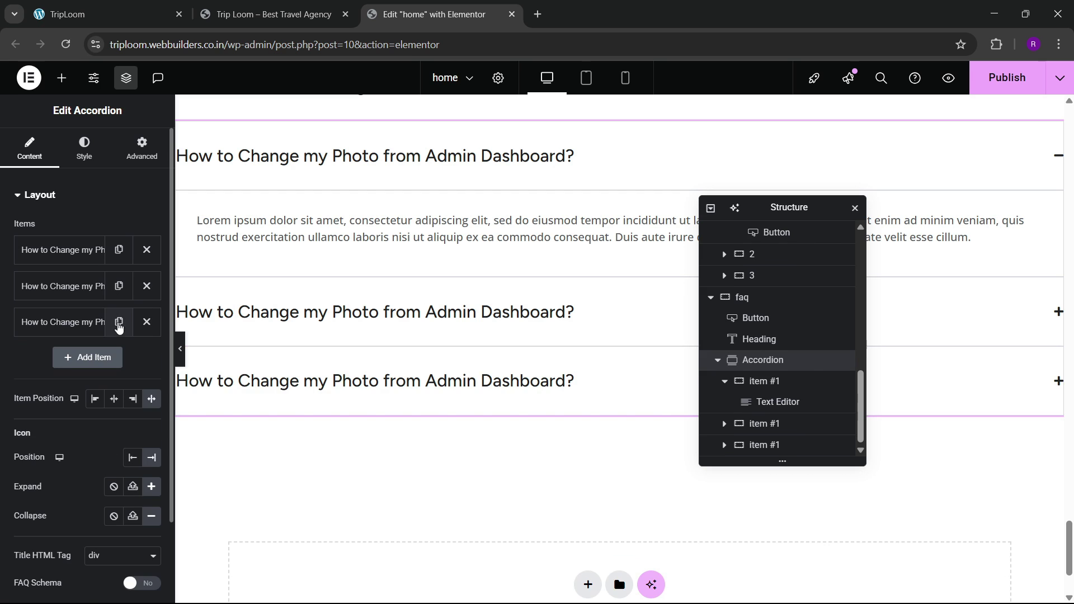
click(524, 324)
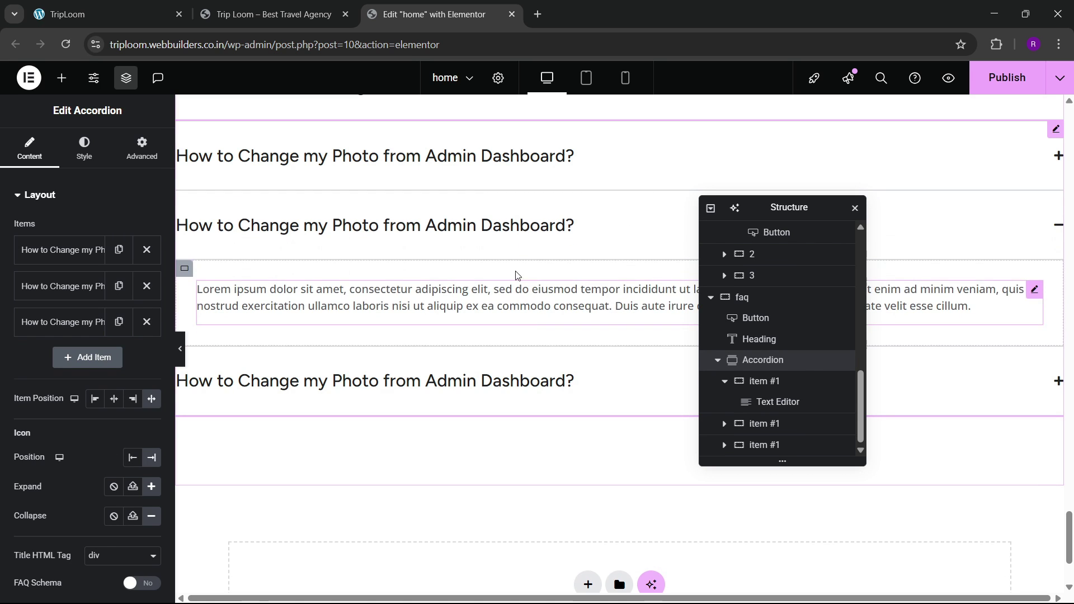
click(510, 245)
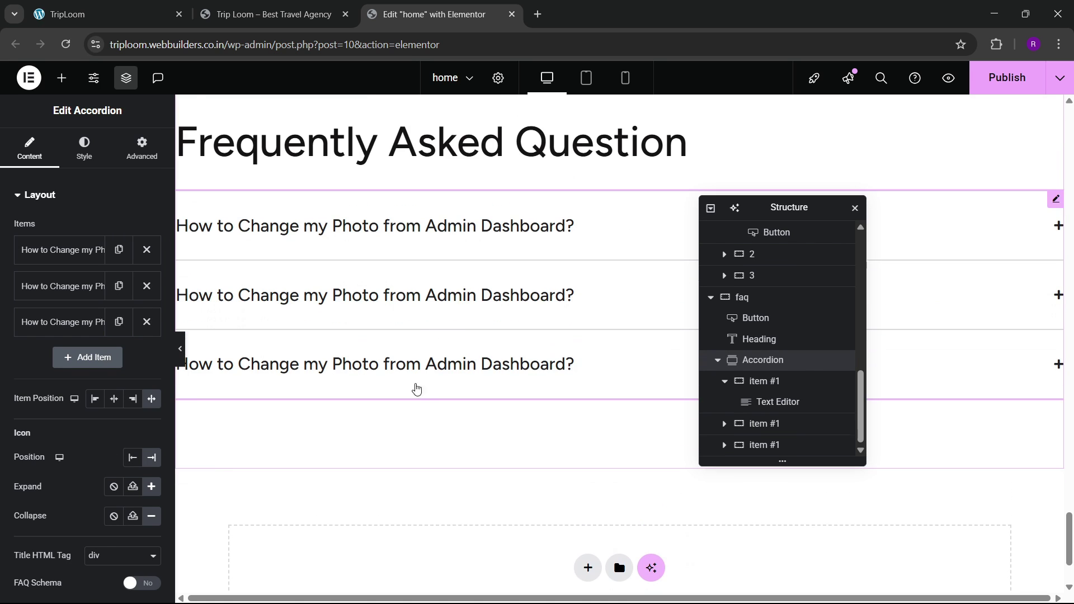
click(84, 14)
click(434, 14)
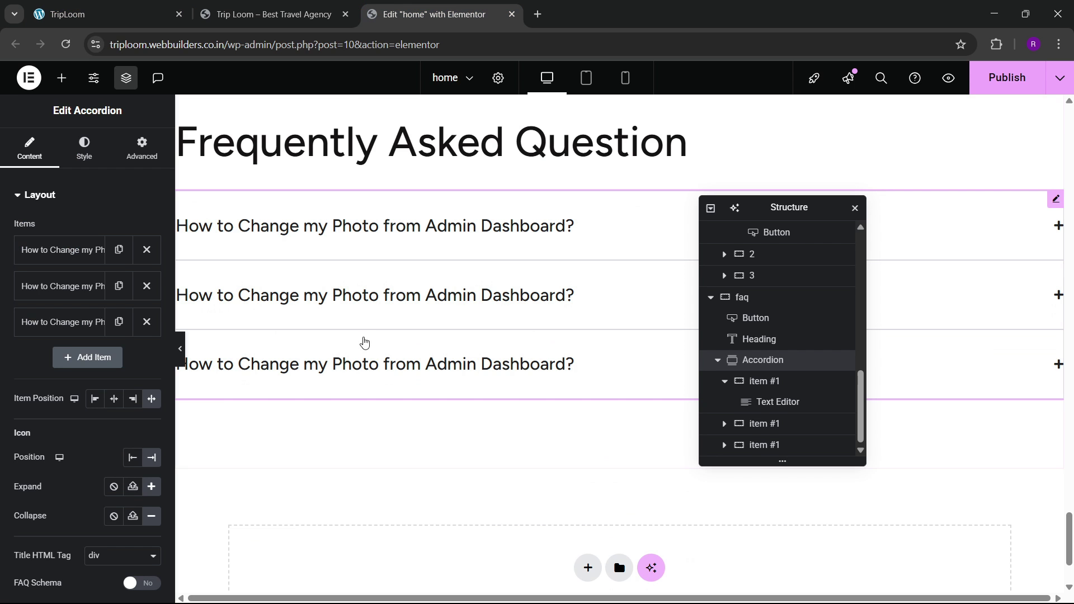
click(180, 358)
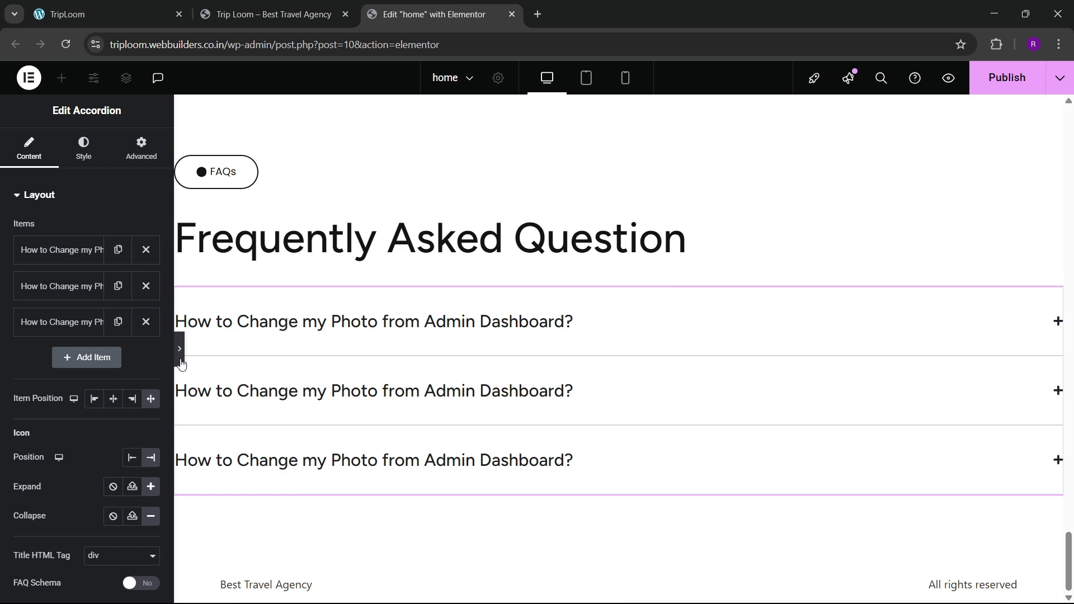
click(180, 357)
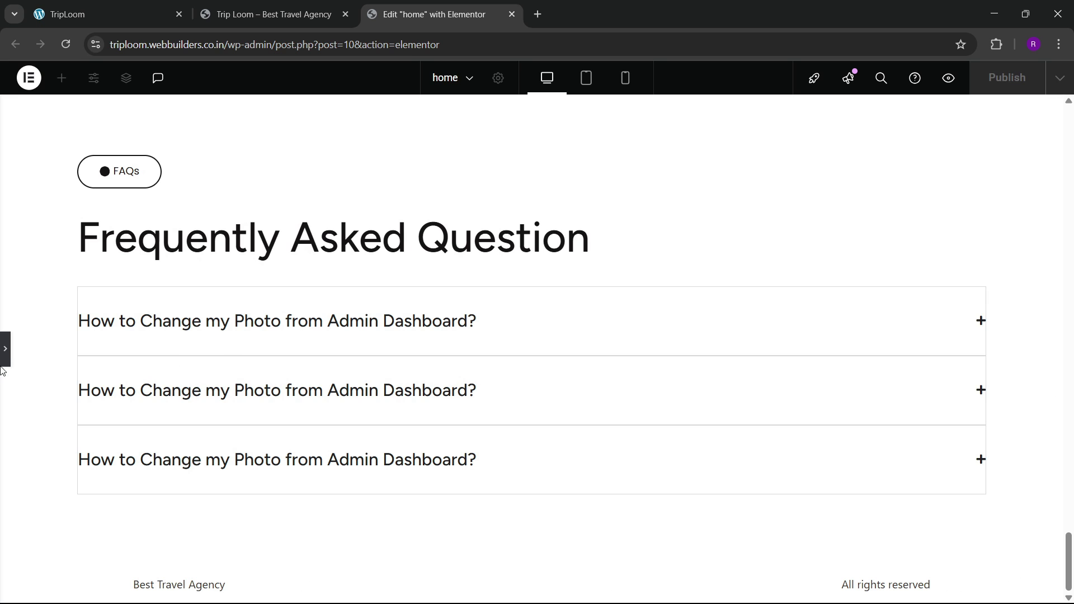
click(4, 360)
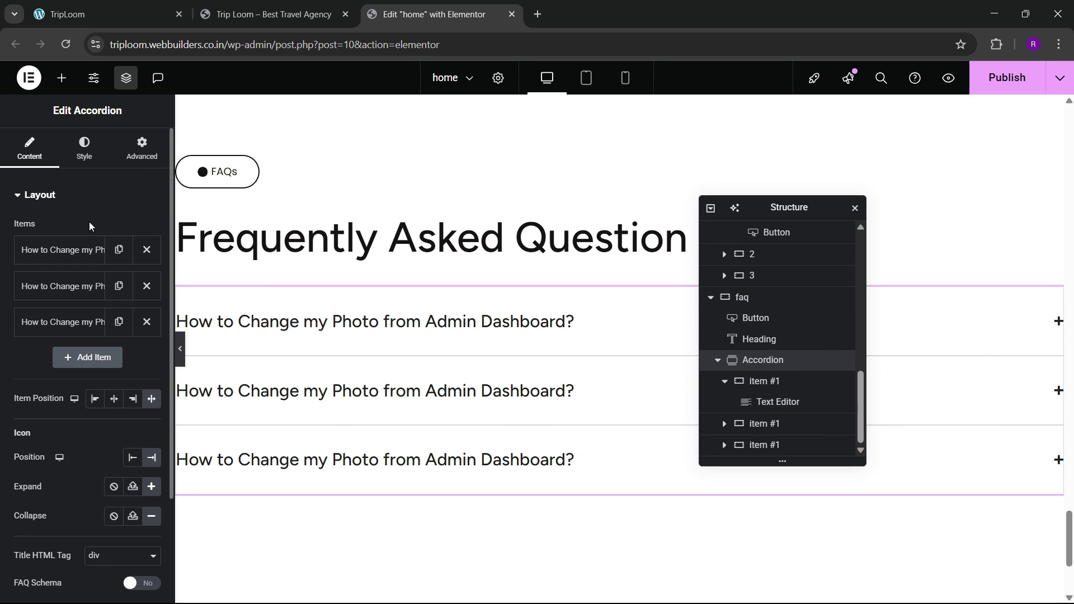
Step: Give the accordion items a solid 1px light gray bottom border only
click(84, 150)
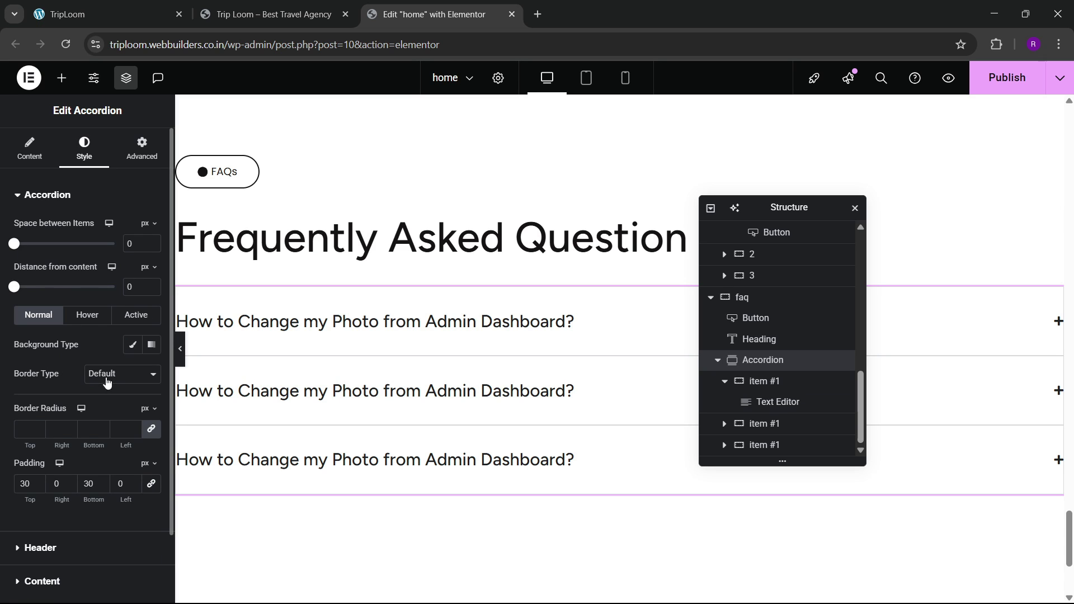
click(107, 382)
key(Escape)
click(102, 426)
click(151, 419)
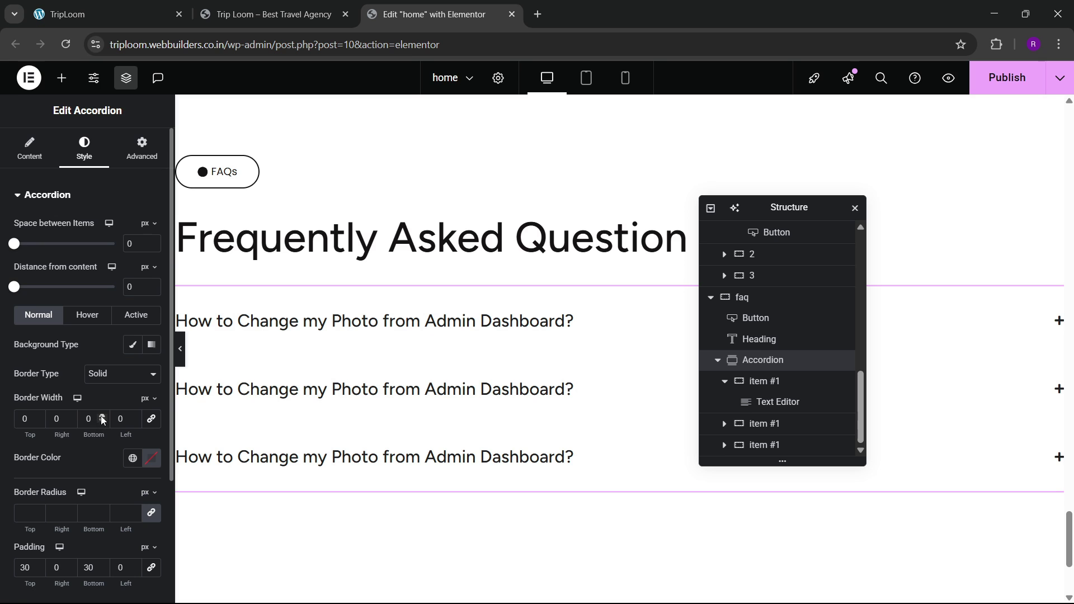
click(102, 417)
click(153, 465)
drag(95, 336, 70, 302)
click(127, 464)
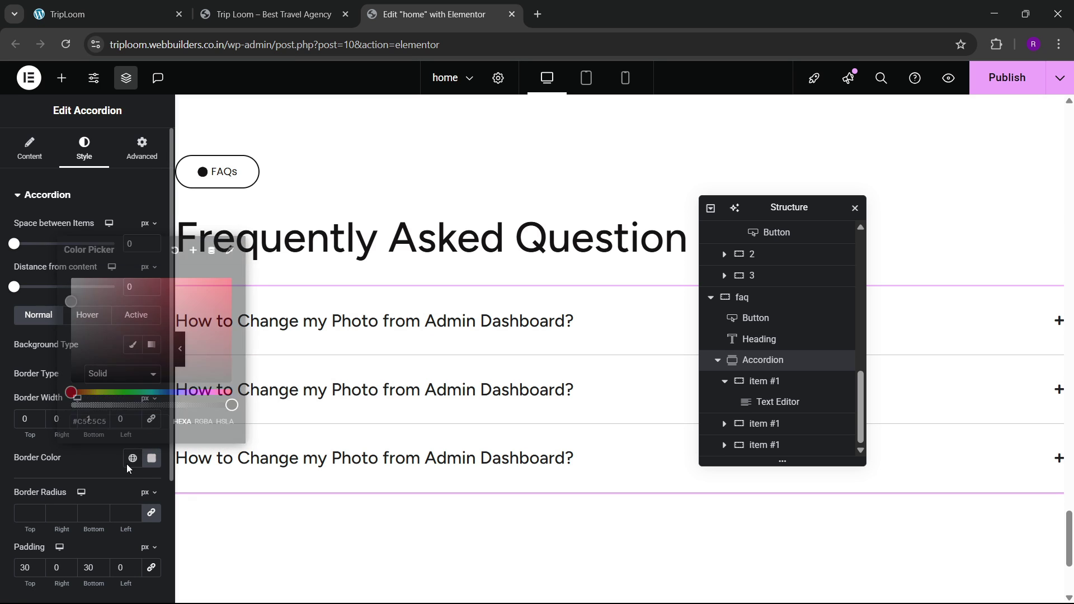
Step: Compare the accordion with the live FAQ, then publish the page
click(179, 353)
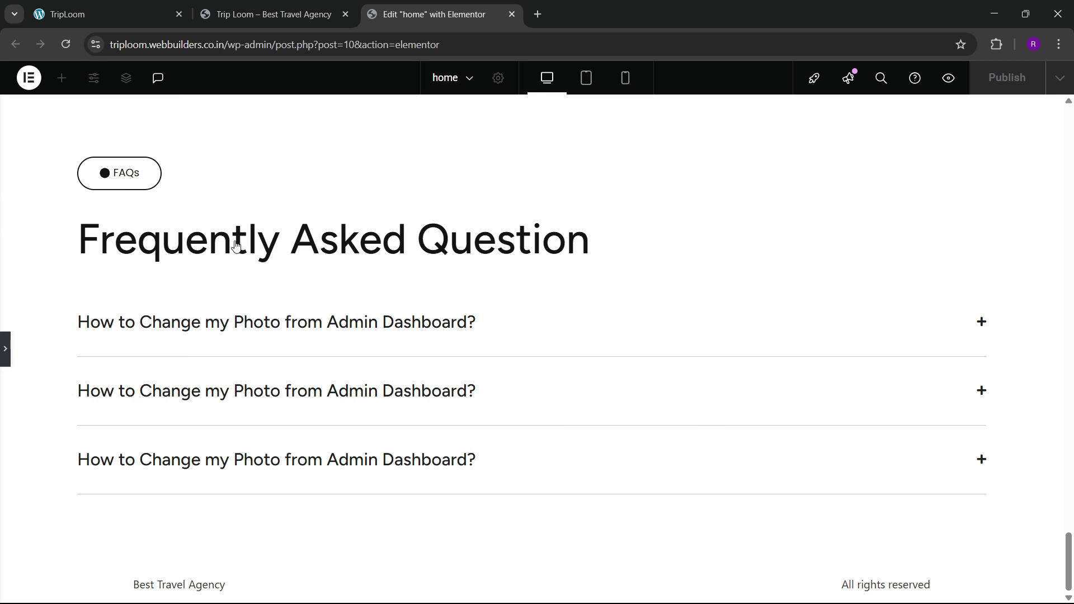
click(117, 5)
click(196, 338)
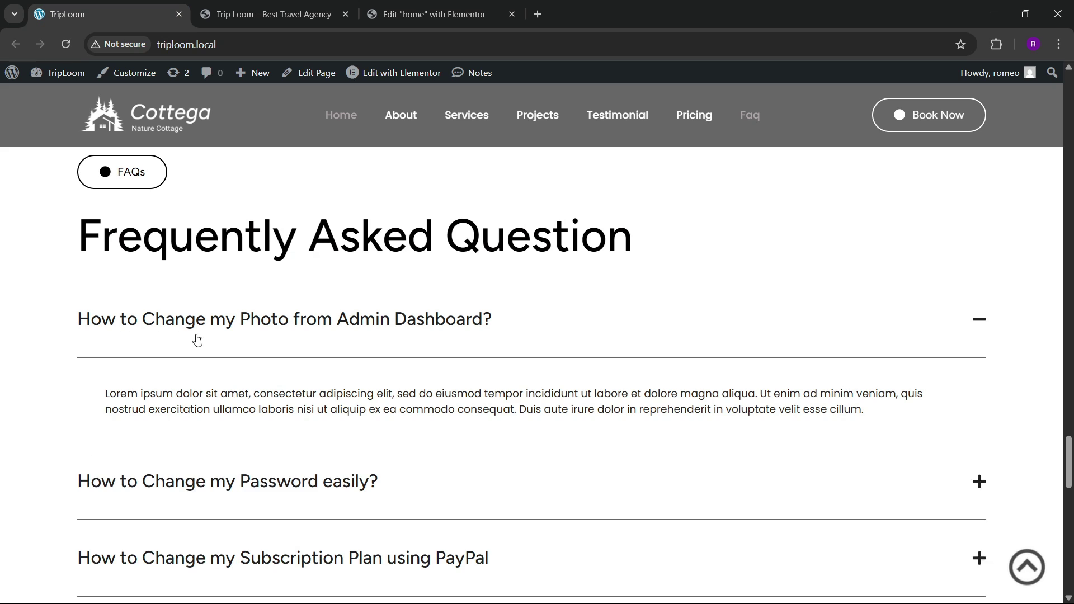
click(389, 8)
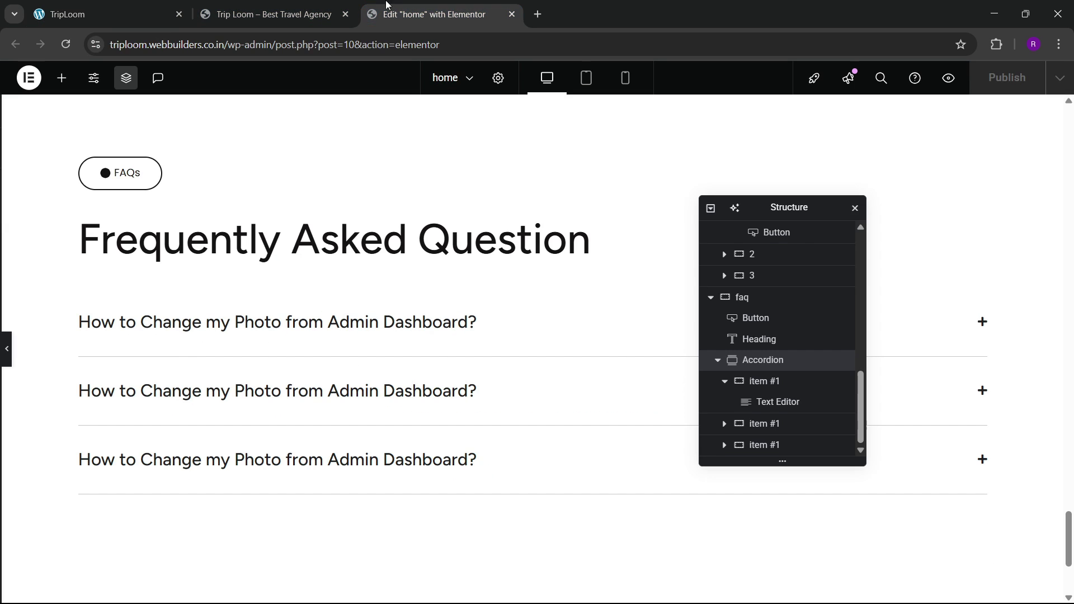
click(327, 348)
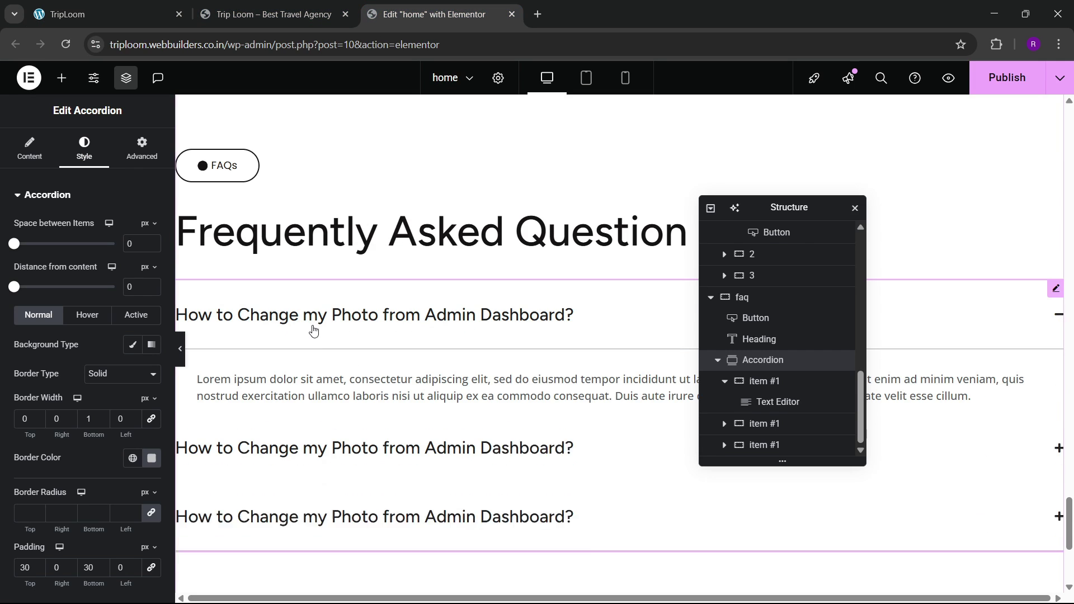
click(288, 334)
click(1004, 78)
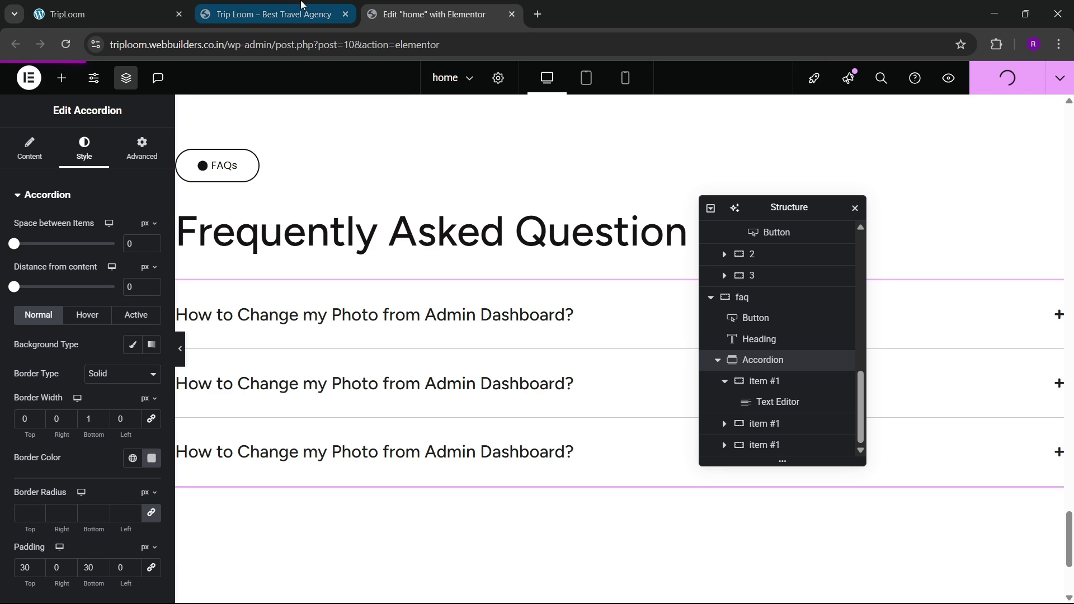
Step: Scroll through the live site's logo band for reference
click(106, 14)
scroll(305, 356, down, 6)
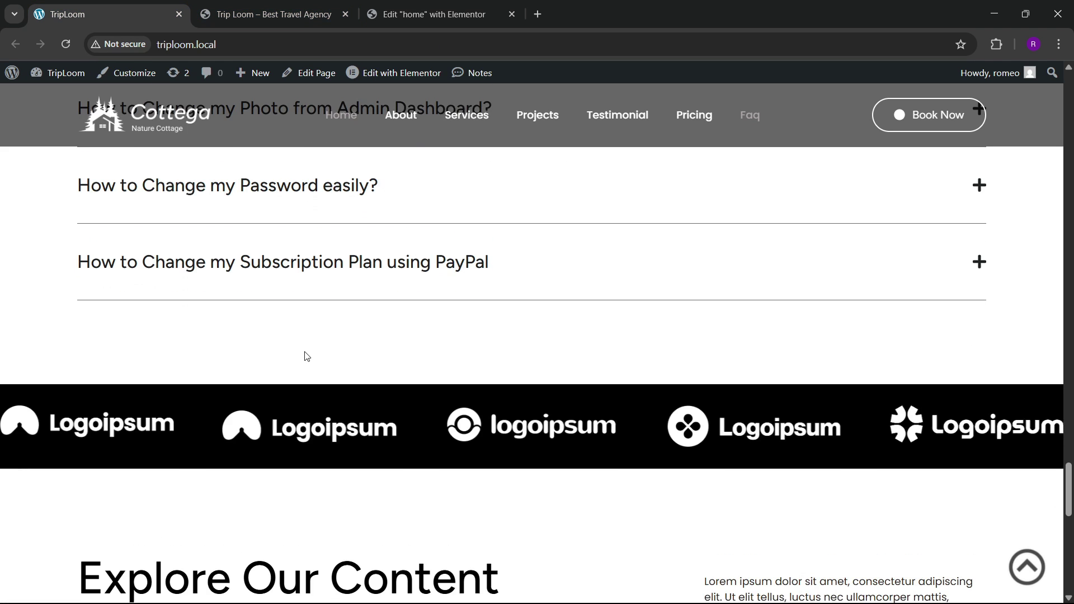
scroll(305, 356, up, 2)
scroll(306, 356, down, 4)
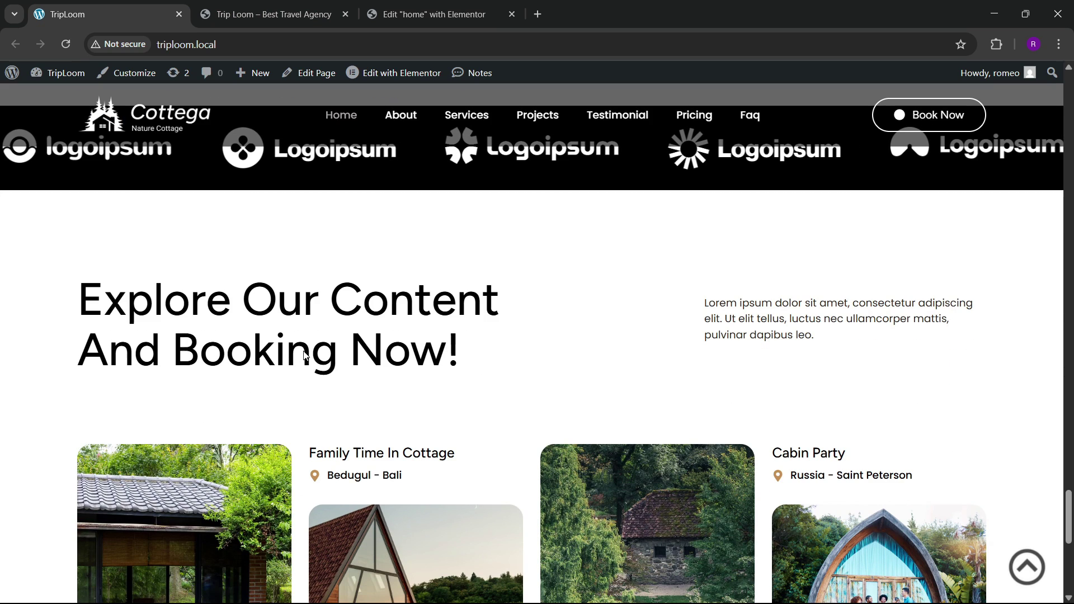
scroll(305, 352, down, 2)
scroll(305, 351, up, 4)
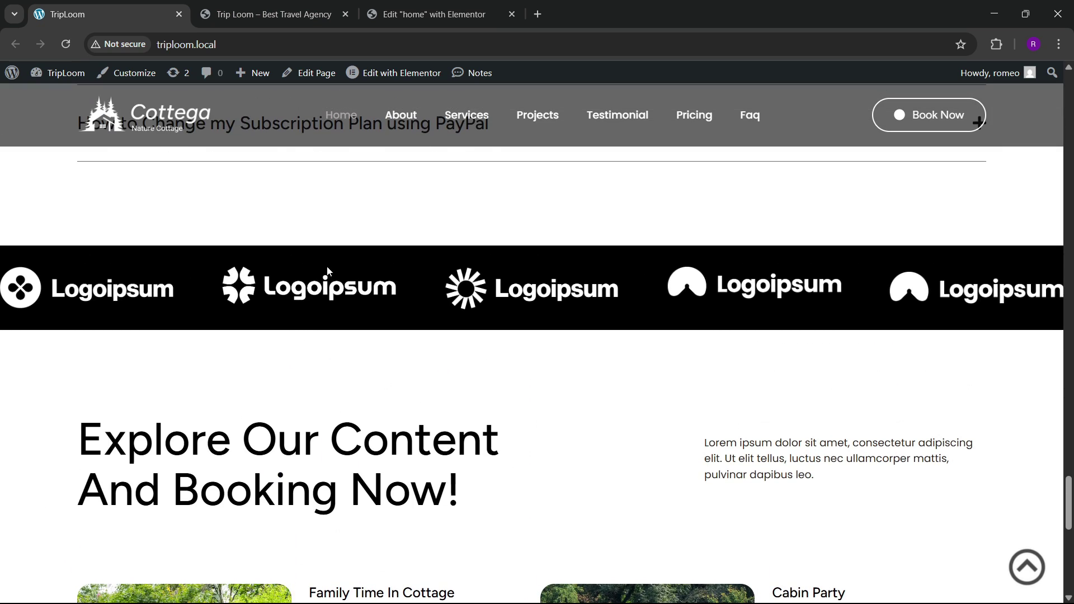
click(407, 6)
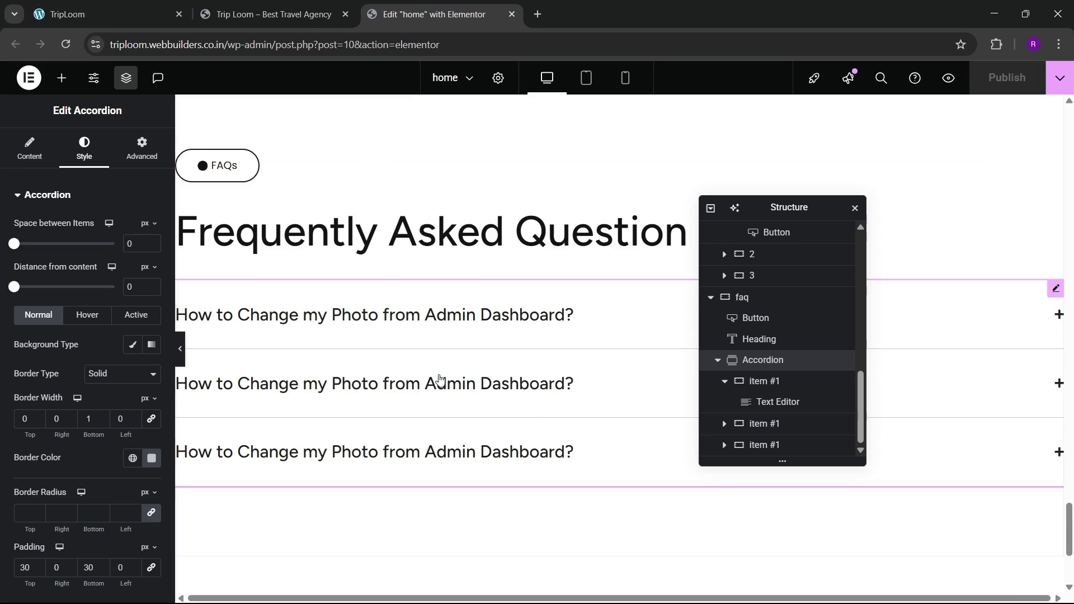
scroll(439, 380, down, 3)
Step: Add a single-column Flexbox container below the FAQ with Full Width content width
click(588, 505)
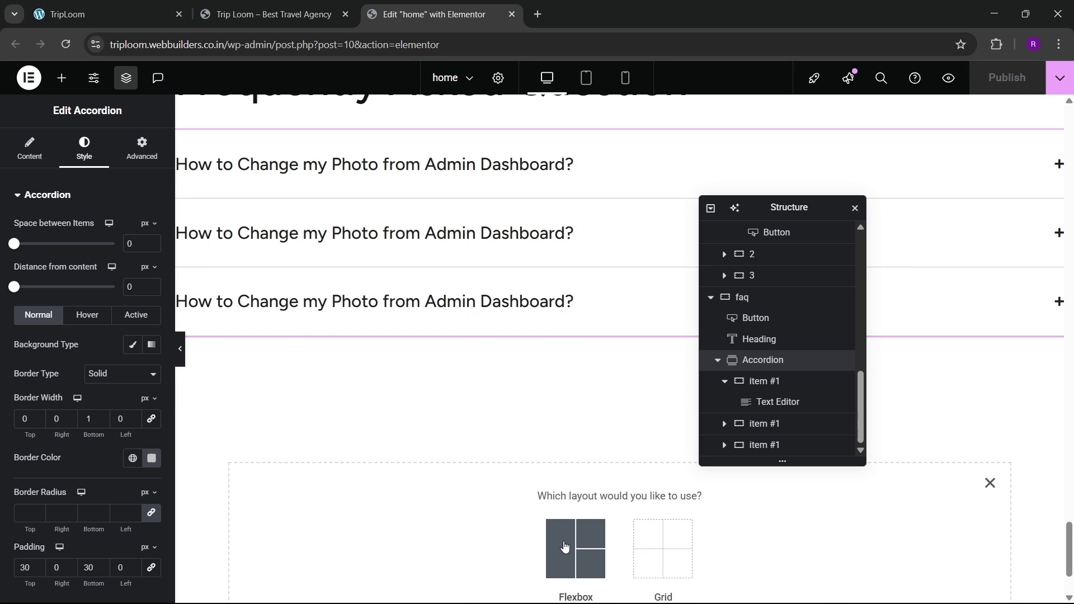
click(576, 545)
click(417, 537)
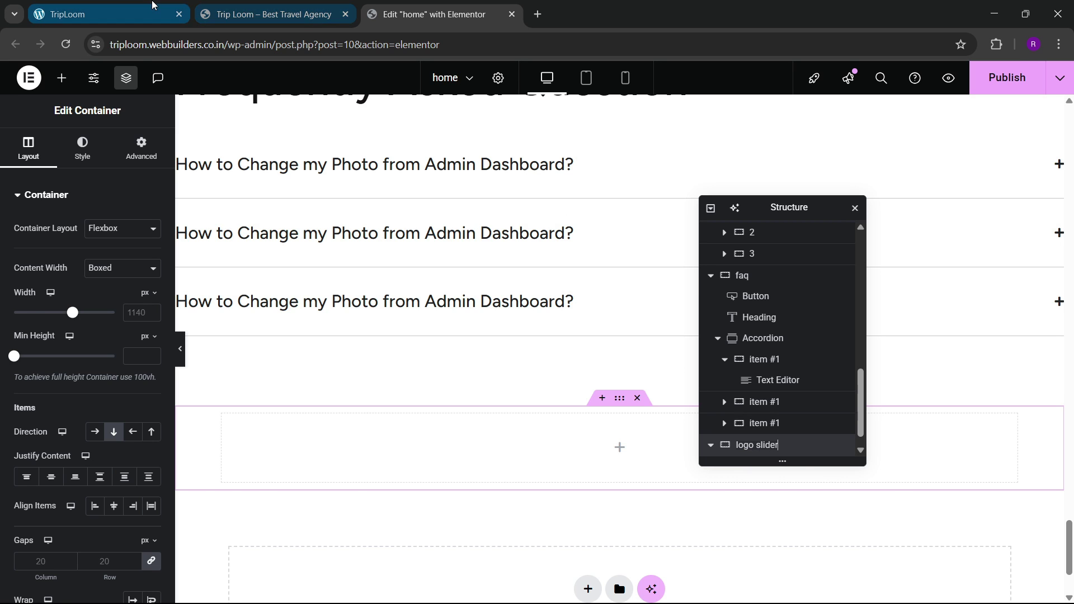
click(106, 14)
click(433, 7)
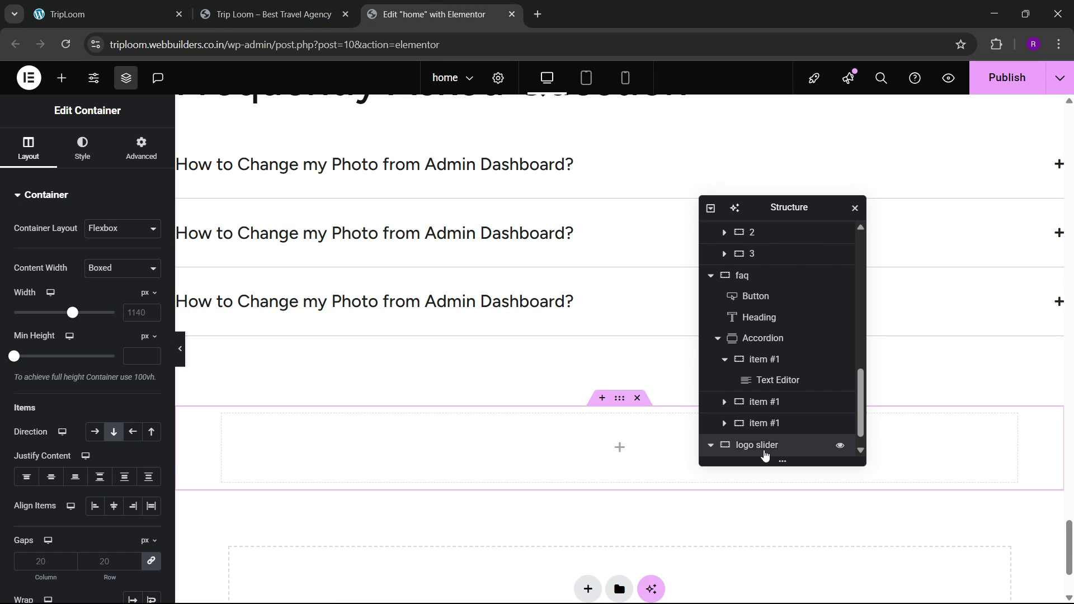
click(122, 268)
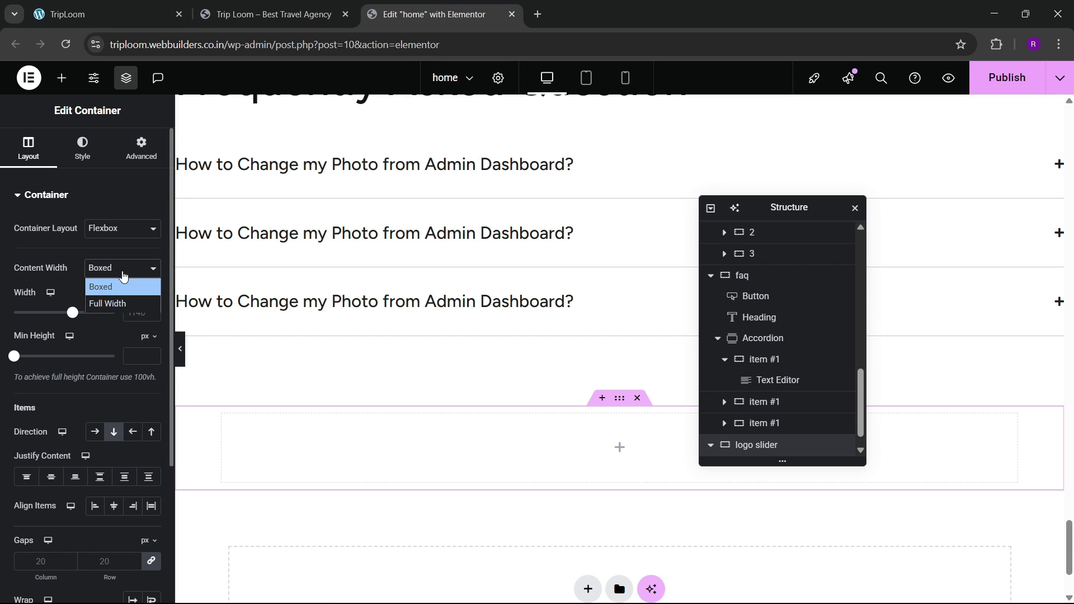
click(103, 302)
Step: Set the container's background to the global black colour
click(82, 149)
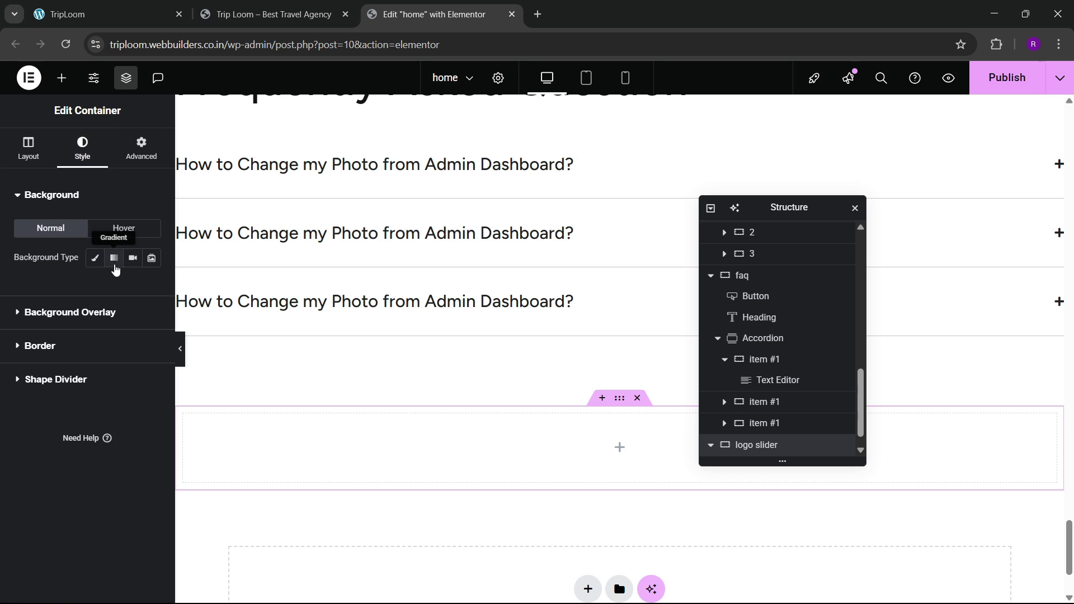
click(95, 257)
click(133, 287)
click(56, 463)
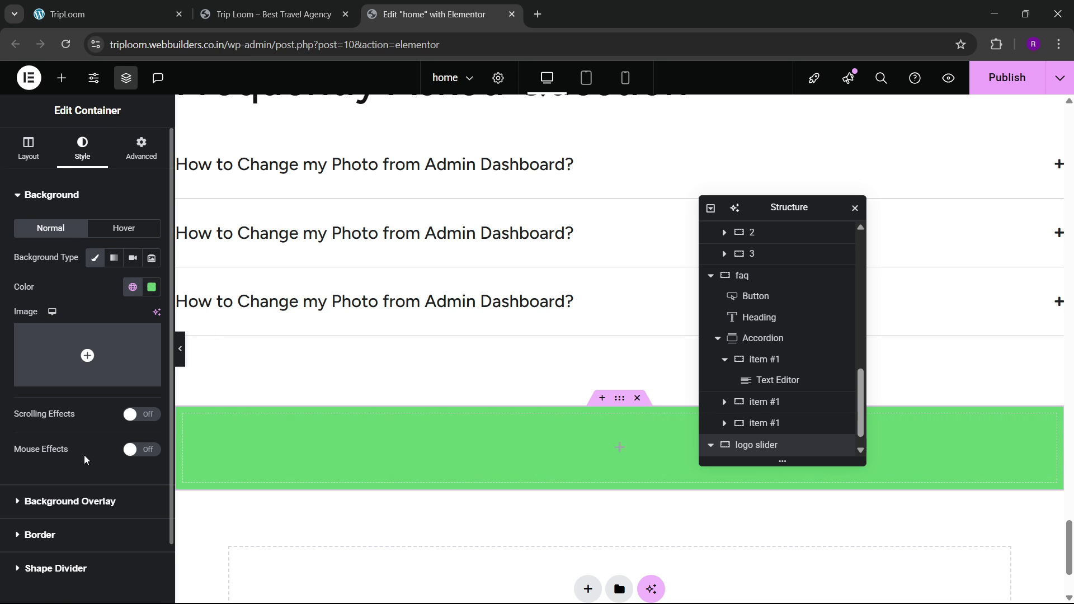
click(134, 288)
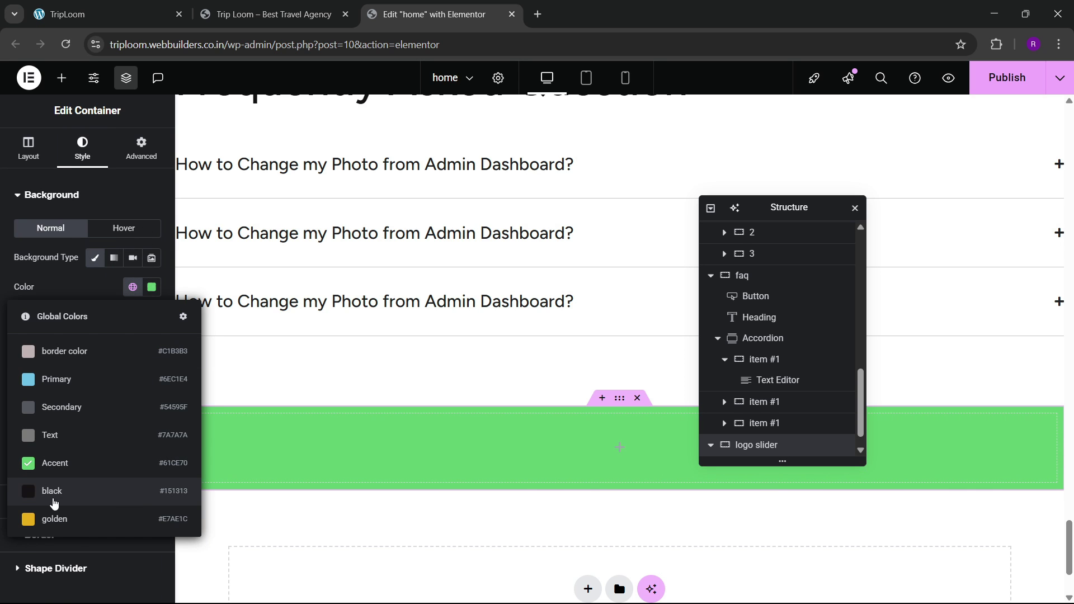
click(54, 491)
Step: Set the container's Advanced padding to 30px
click(140, 149)
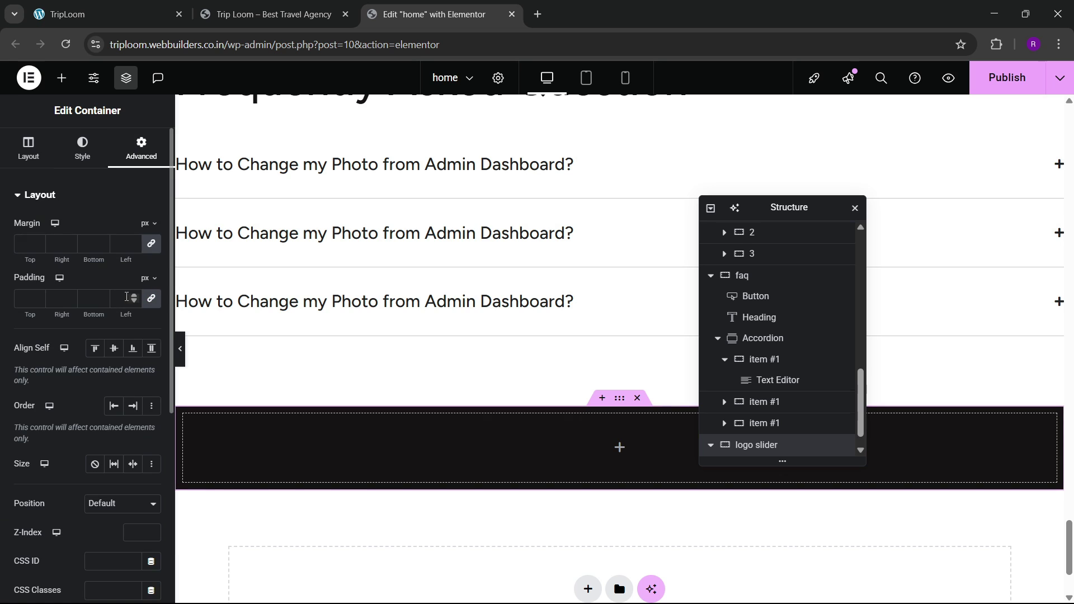
click(24, 299)
text(30)
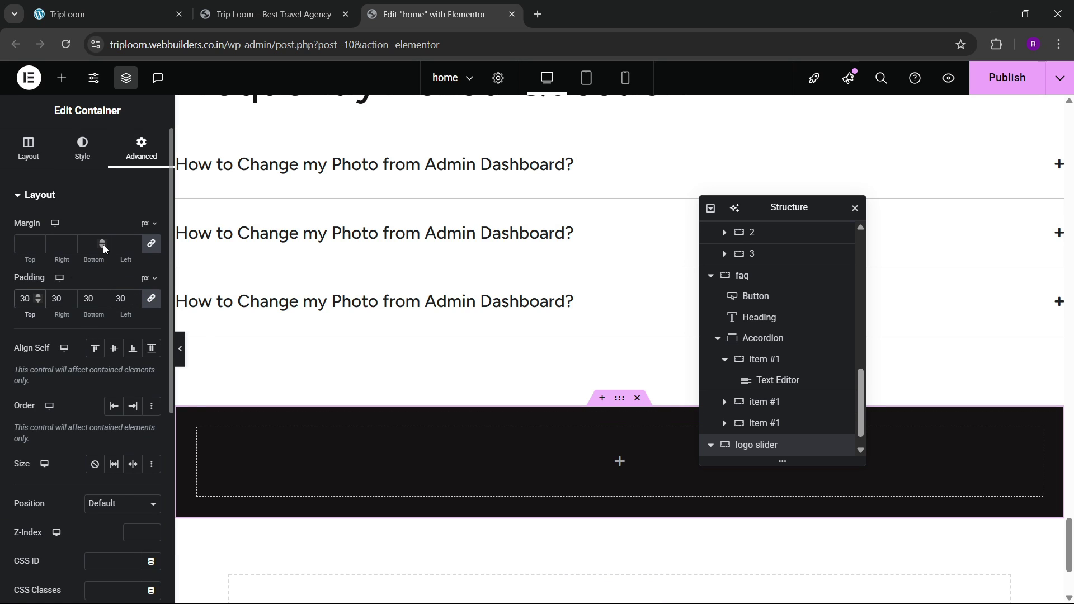
click(62, 77)
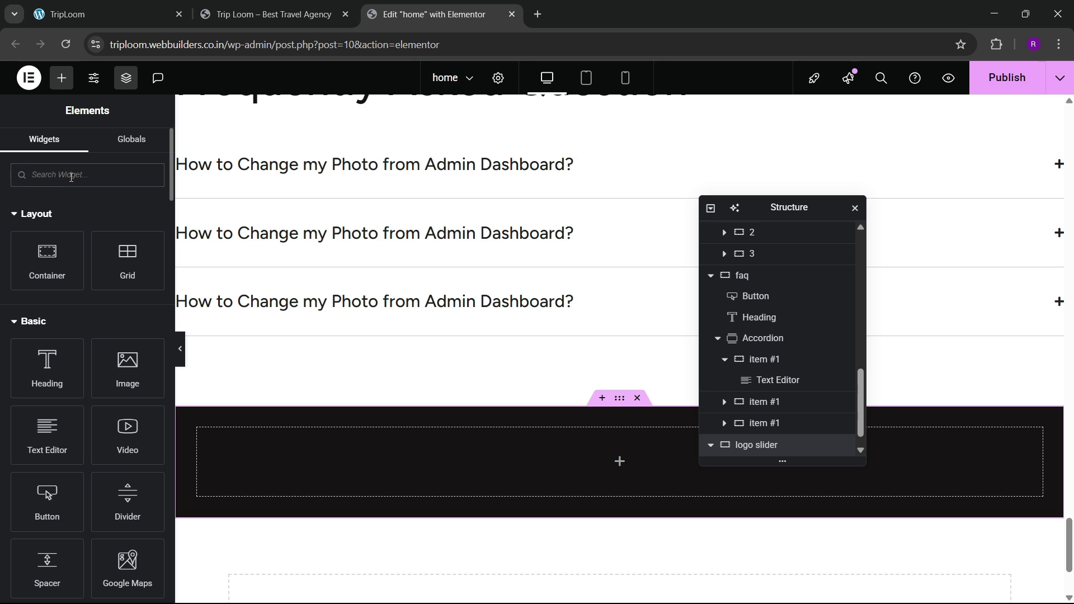
Step: Add a Carousel widget inside the black container
text(card)
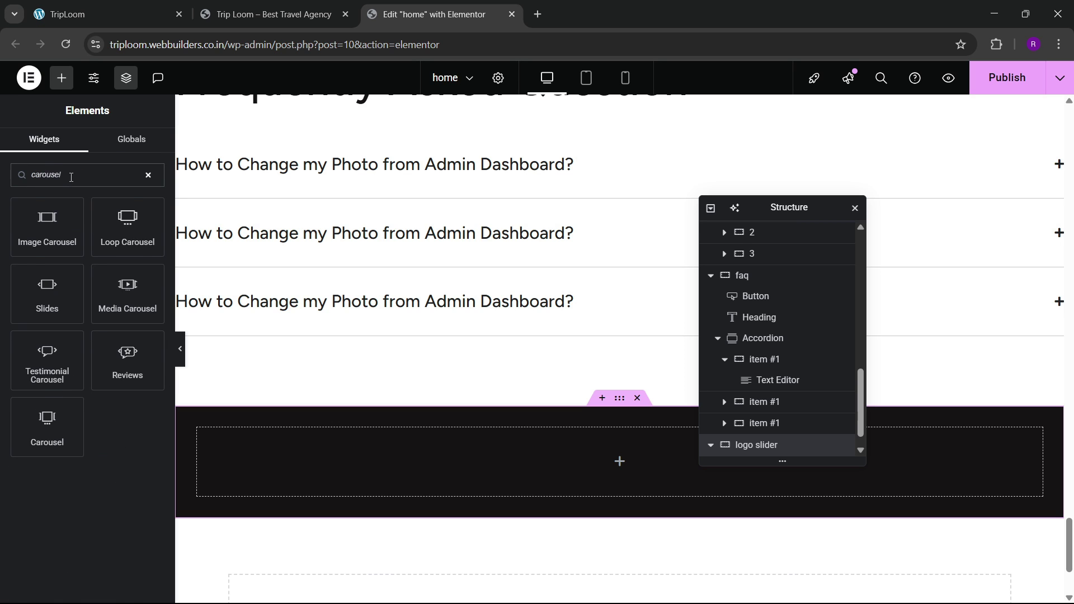
drag(47, 425, 405, 465)
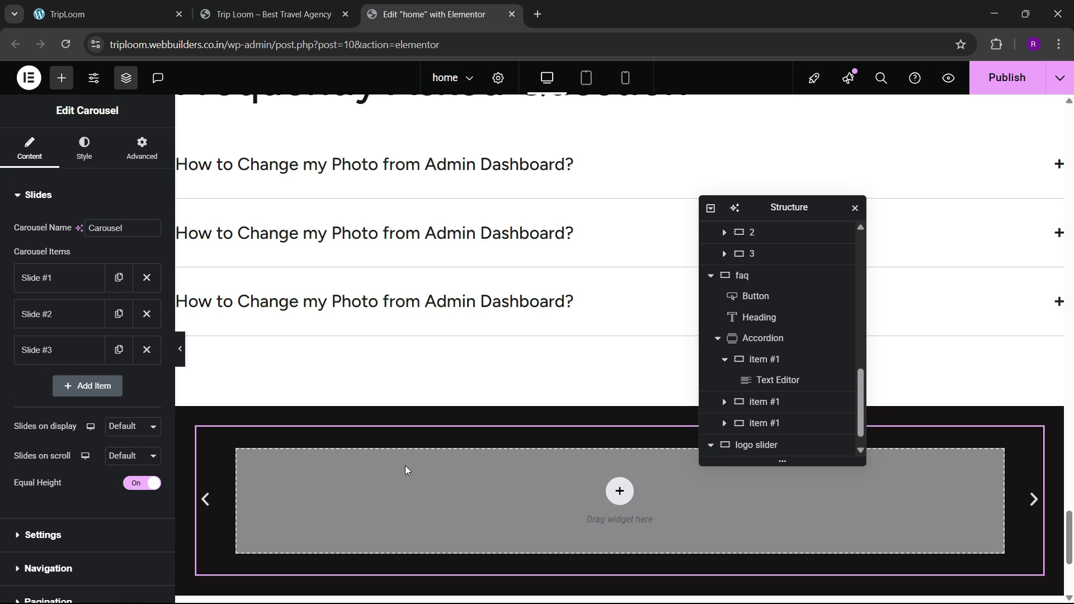
click(106, 14)
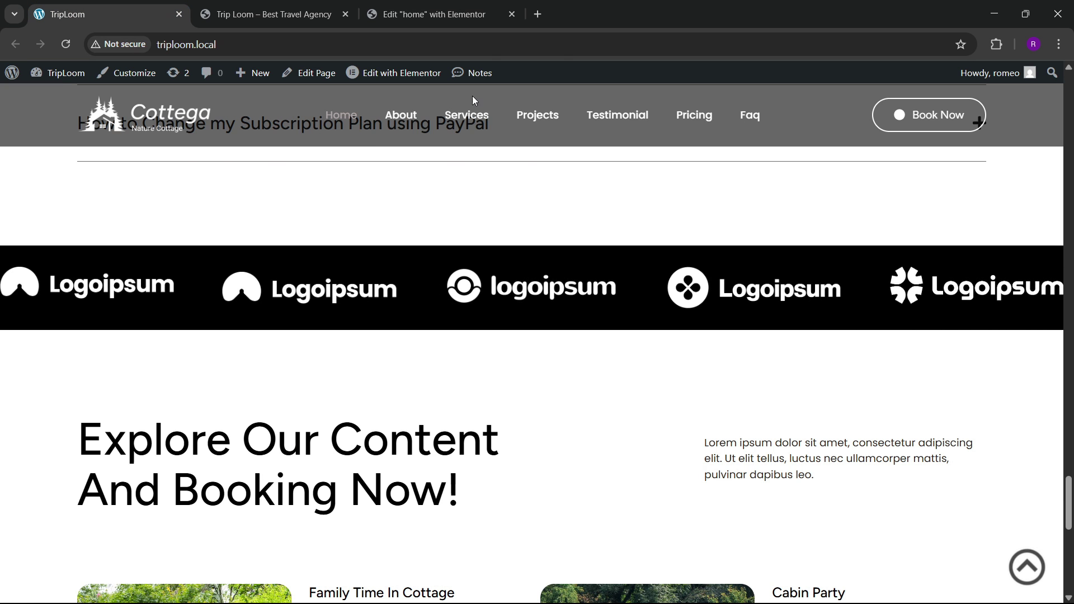
click(431, 14)
Step: Set the carousel to show 5 slides at once and move 2 per scroll
click(108, 430)
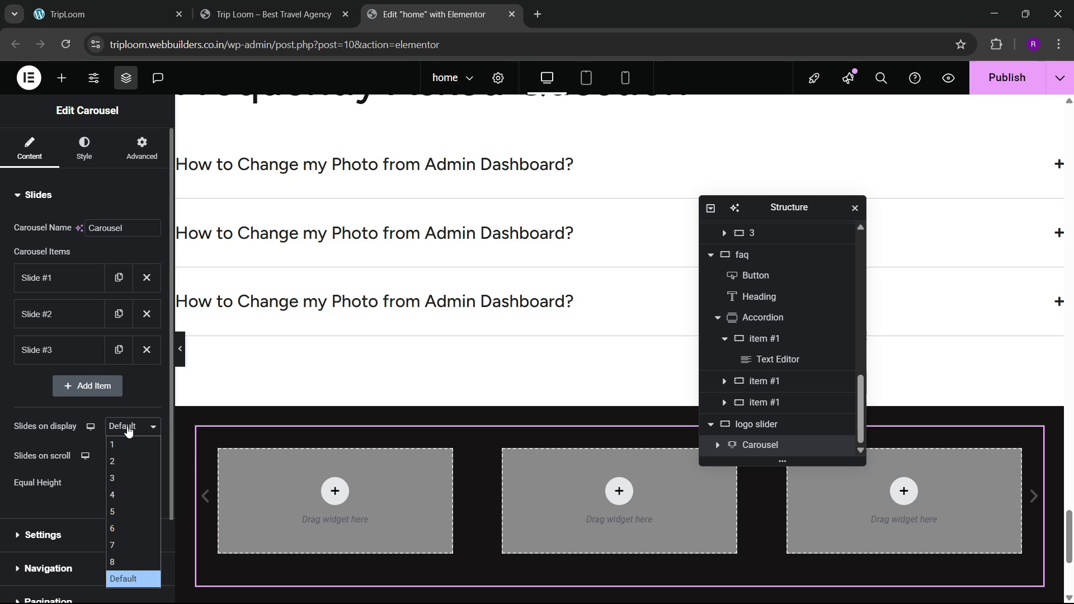
click(117, 508)
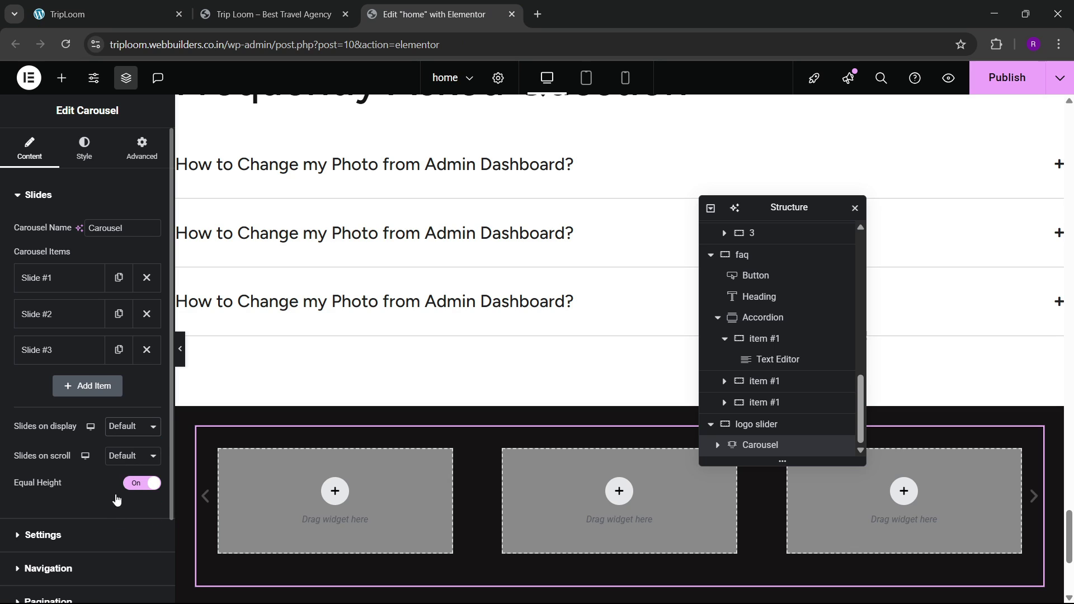
click(122, 459)
click(115, 326)
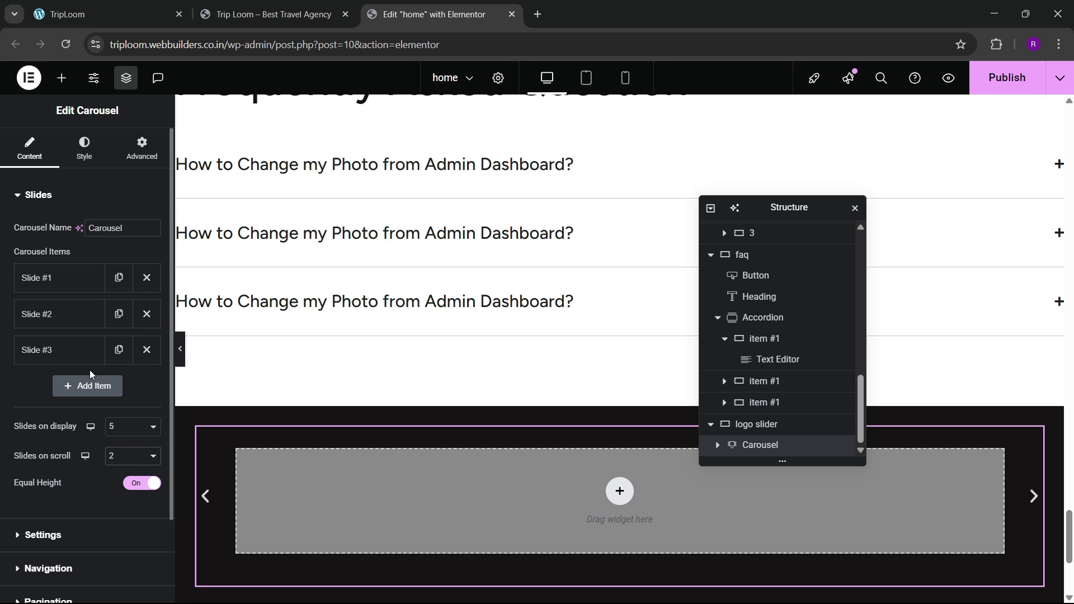
scroll(456, 425, down, 3)
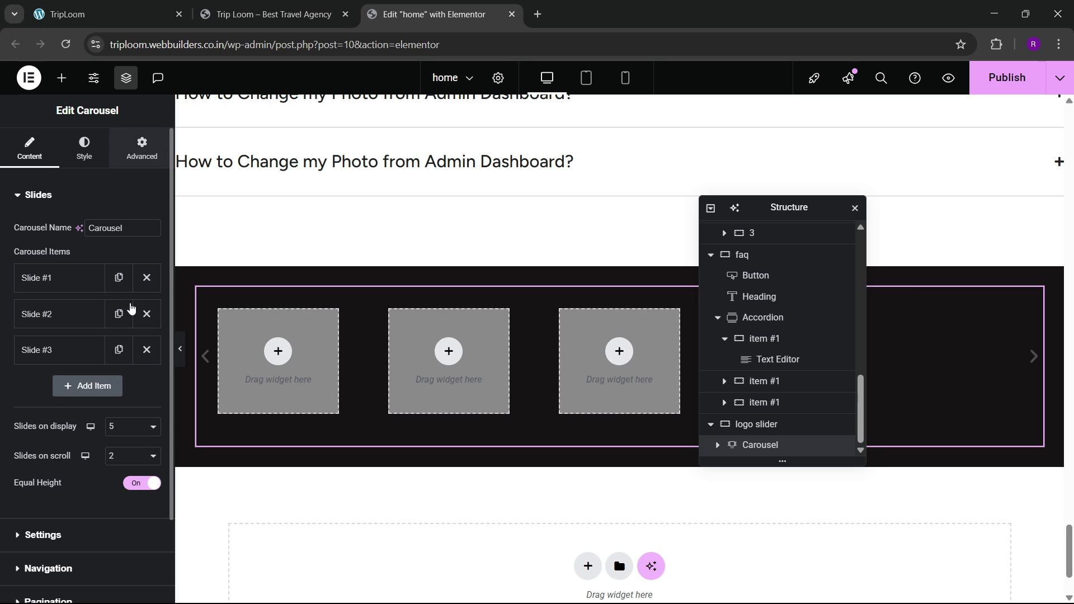
click(141, 148)
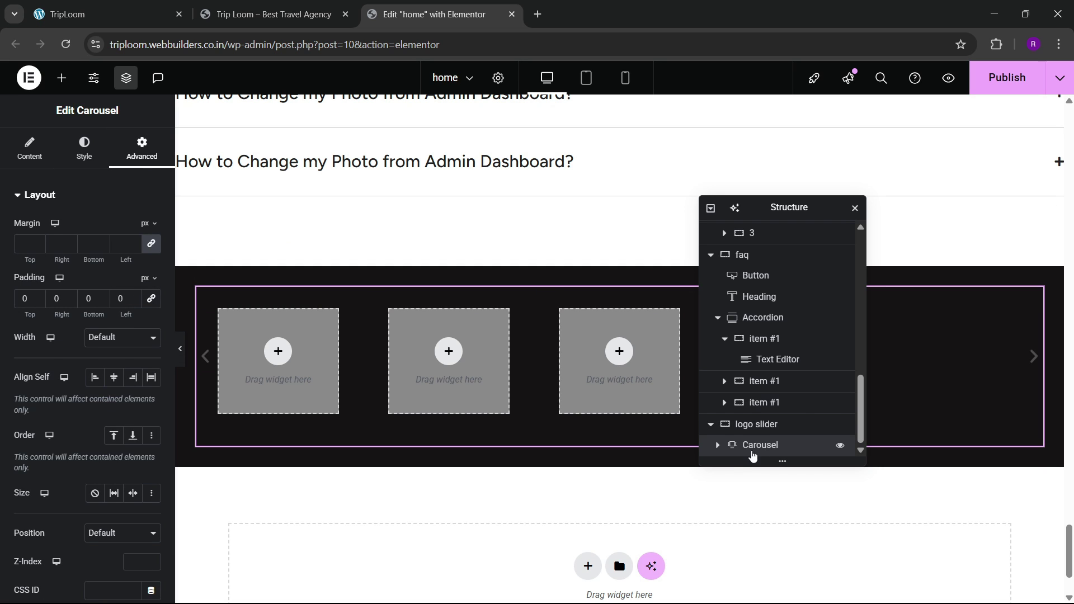
Step: Make the first slide's container full width
click(718, 446)
click(759, 405)
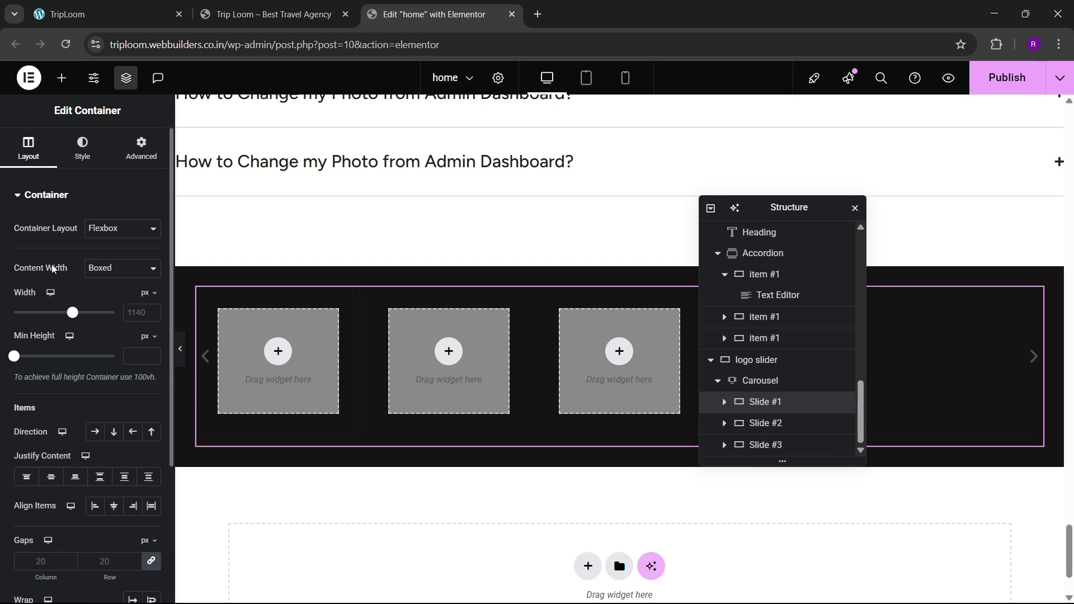
click(104, 268)
click(106, 305)
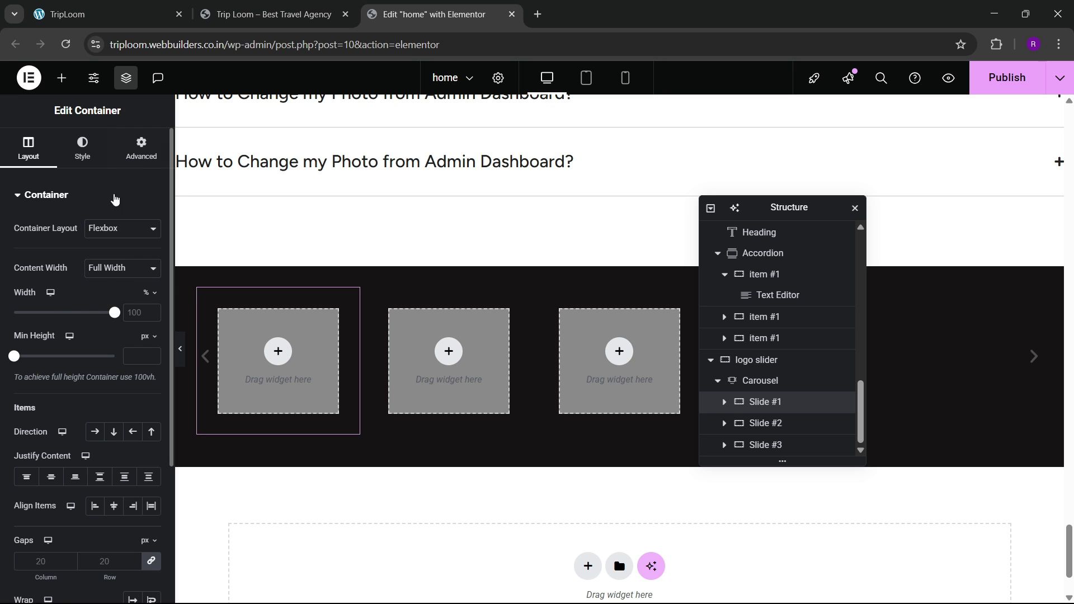
click(141, 148)
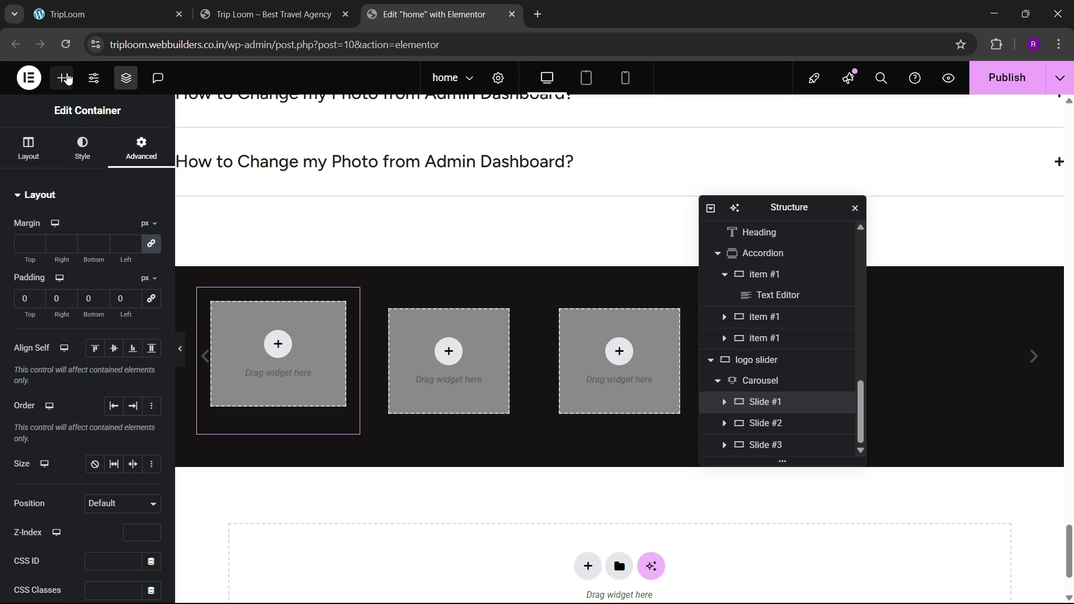
Step: Place an Image widget with the Logoipsum logo into Slide #1
click(61, 77)
drag(129, 364, 240, 412)
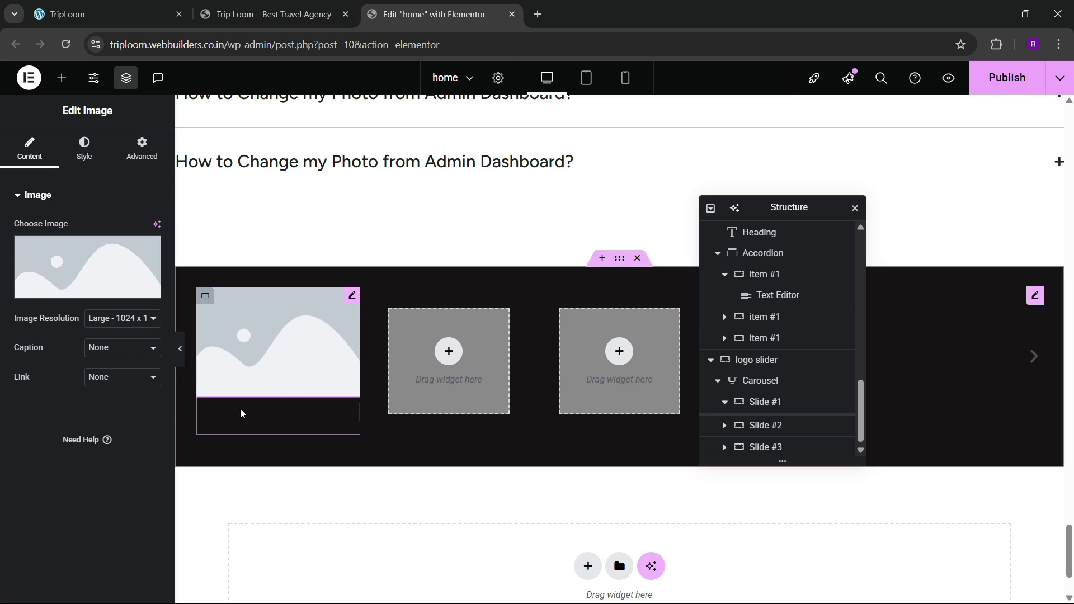
click(106, 280)
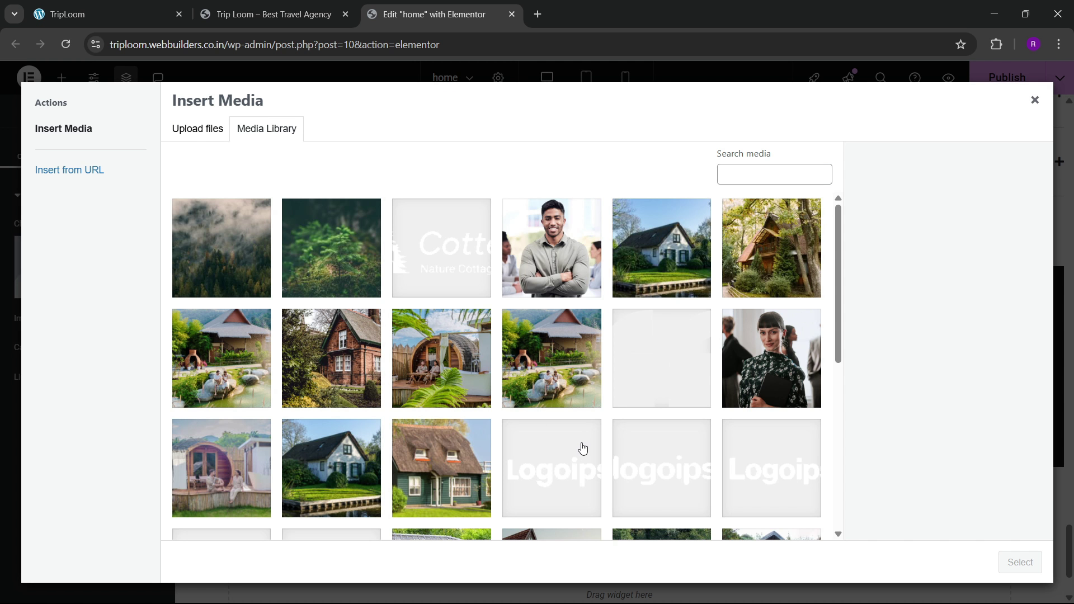
click(582, 449)
click(1021, 563)
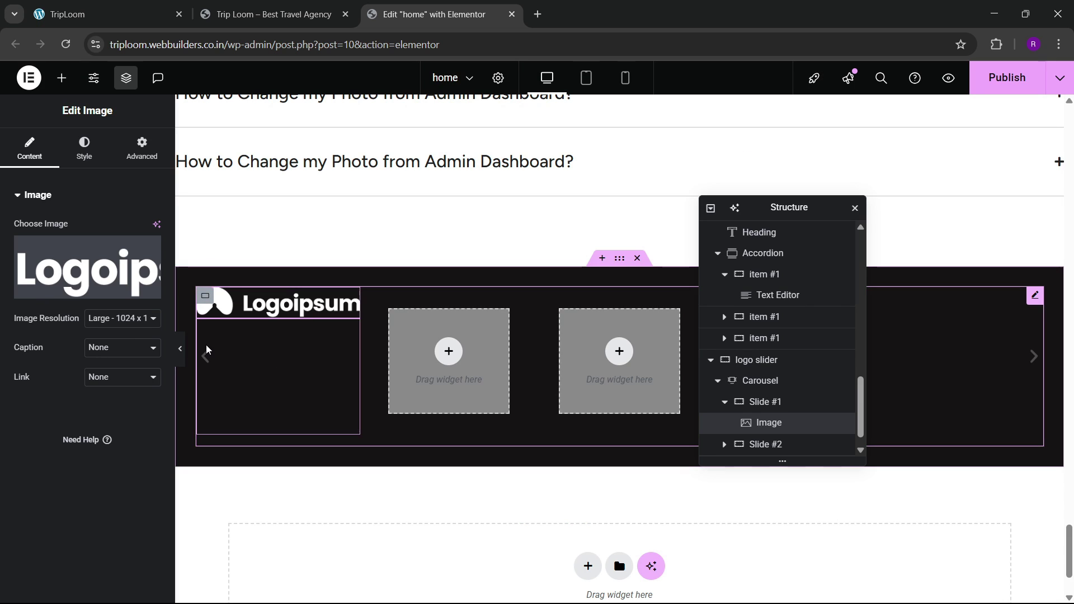
scroll(810, 429, down, 1)
drag(769, 382, 90, 221)
Step: Stack Slide #1's content vertically and centre the logo both ways
click(34, 150)
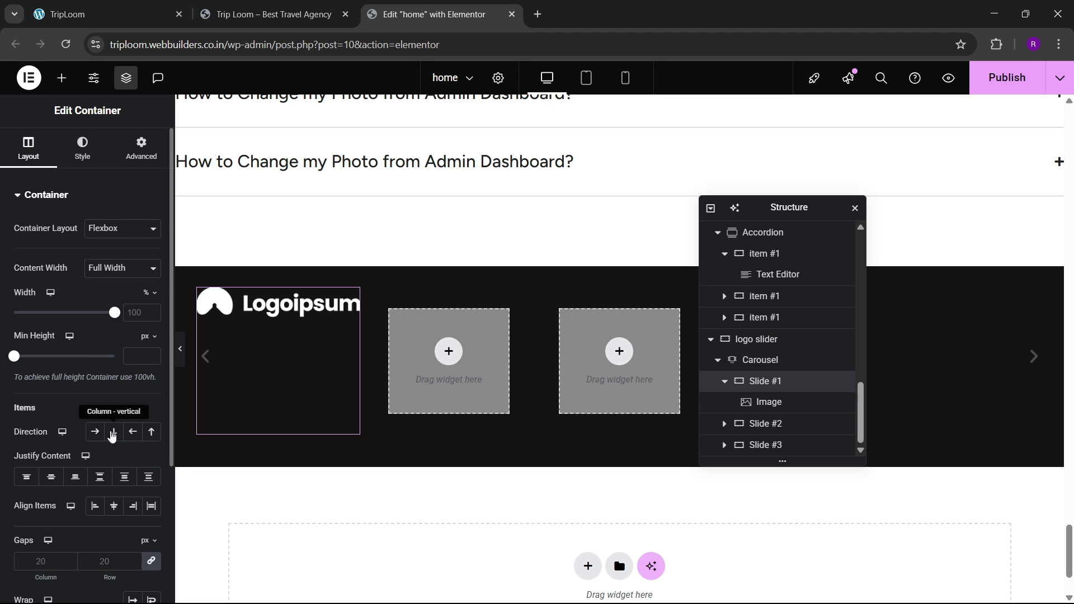
click(112, 432)
click(51, 477)
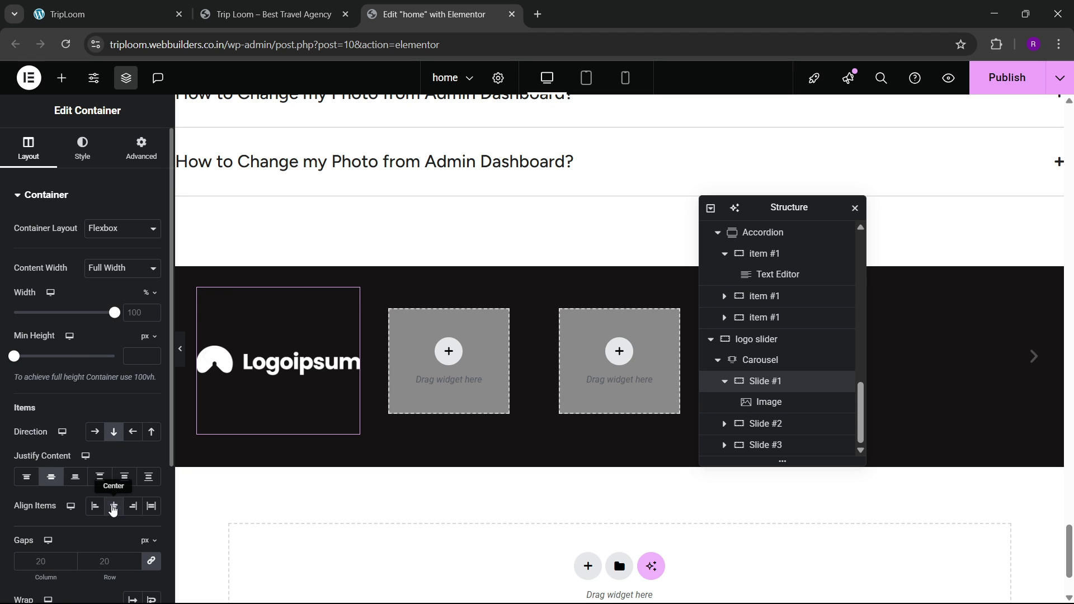
click(113, 507)
Step: Delete the two empty placeholder slides from the carousel
click(725, 381)
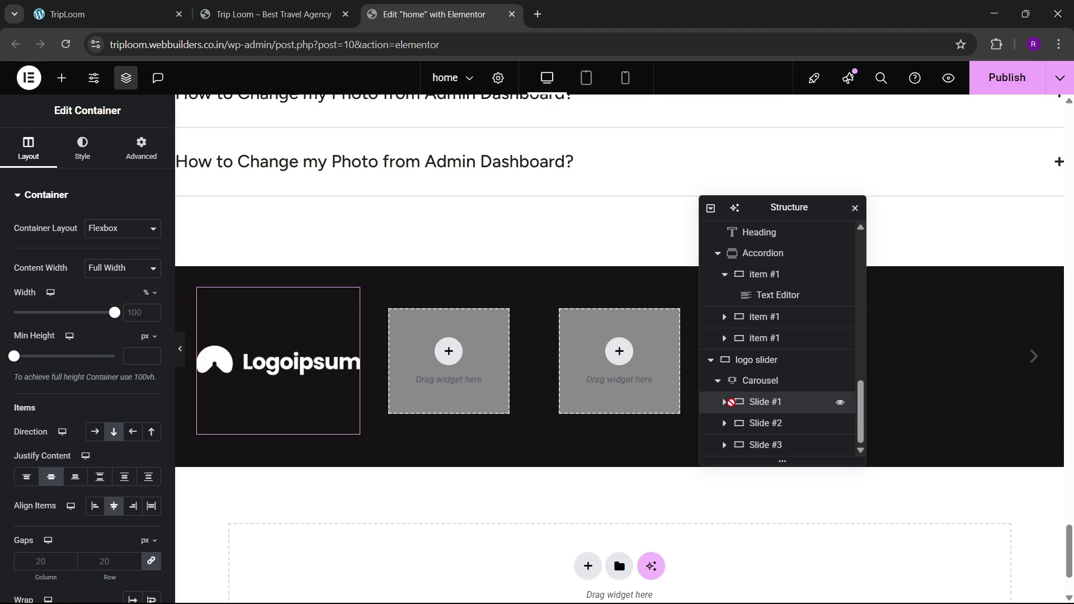
click(760, 381)
click(30, 150)
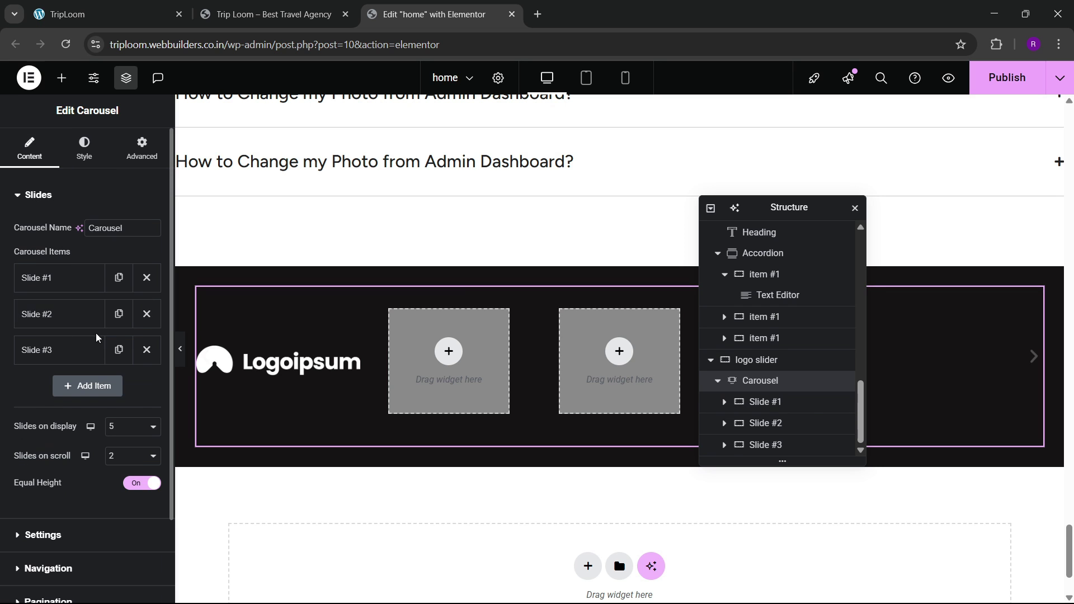
click(147, 314)
click(146, 314)
Step: Duplicate the Logoipsum slide until the carousel has eight slides
click(118, 278)
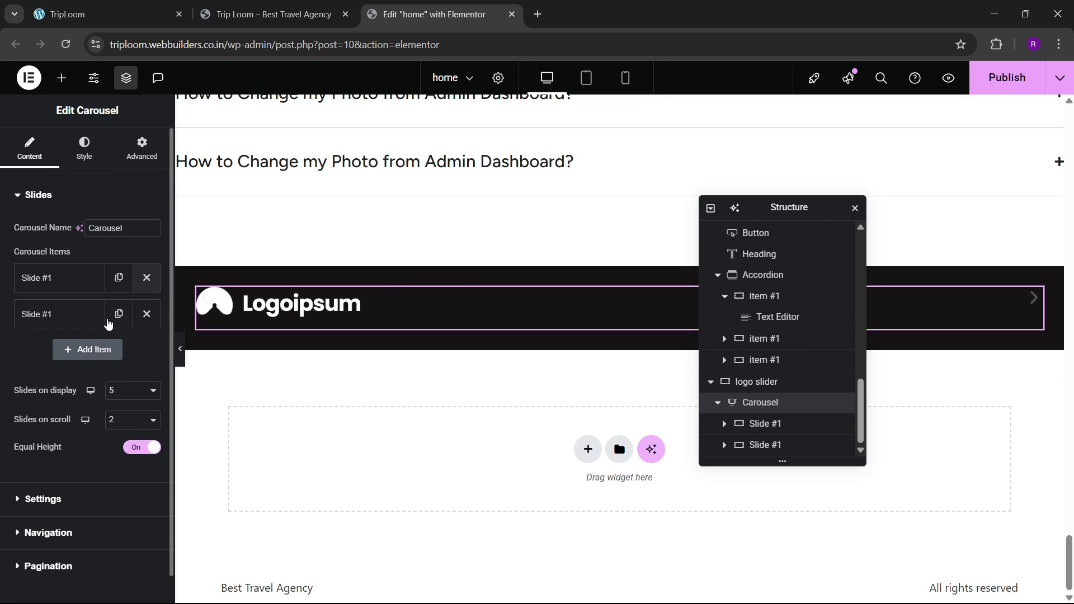
click(118, 314)
click(118, 392)
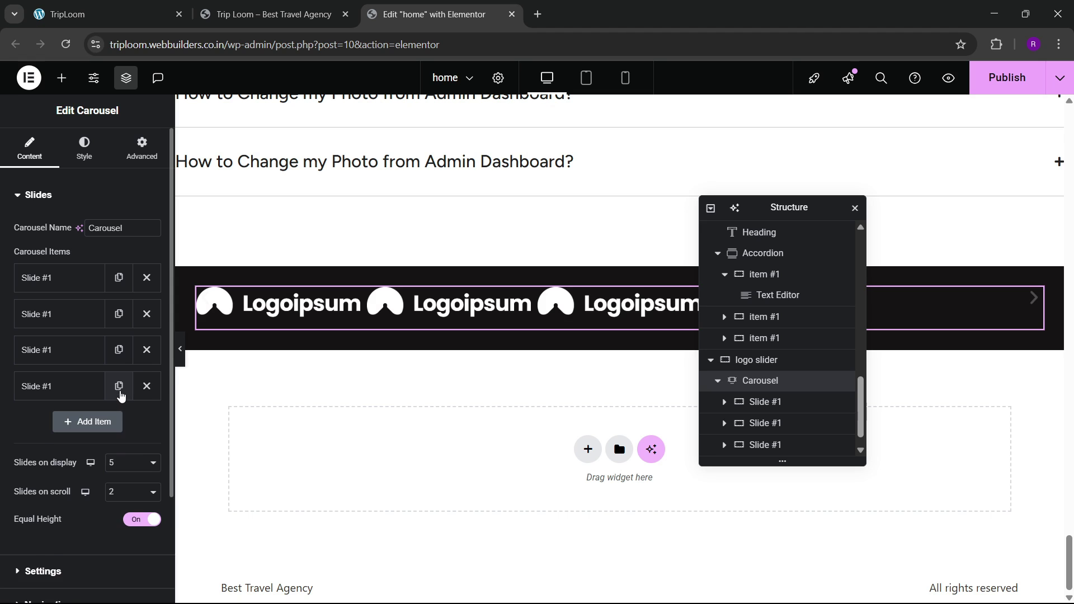
click(119, 386)
click(119, 421)
click(119, 458)
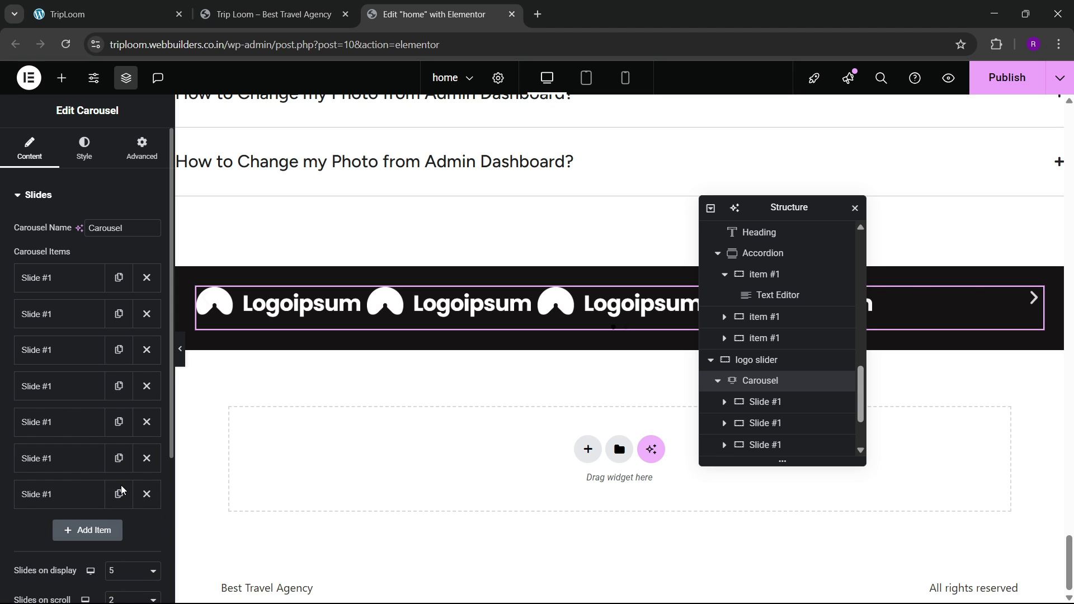
click(115, 489)
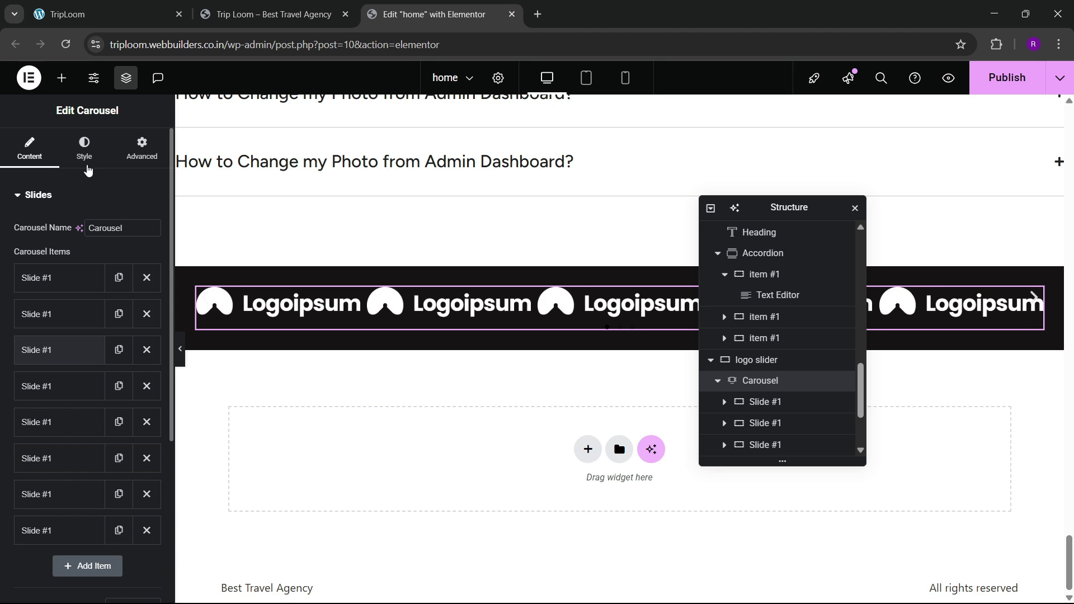
Step: Set the gap between slides to 40 in the Style settings
click(85, 159)
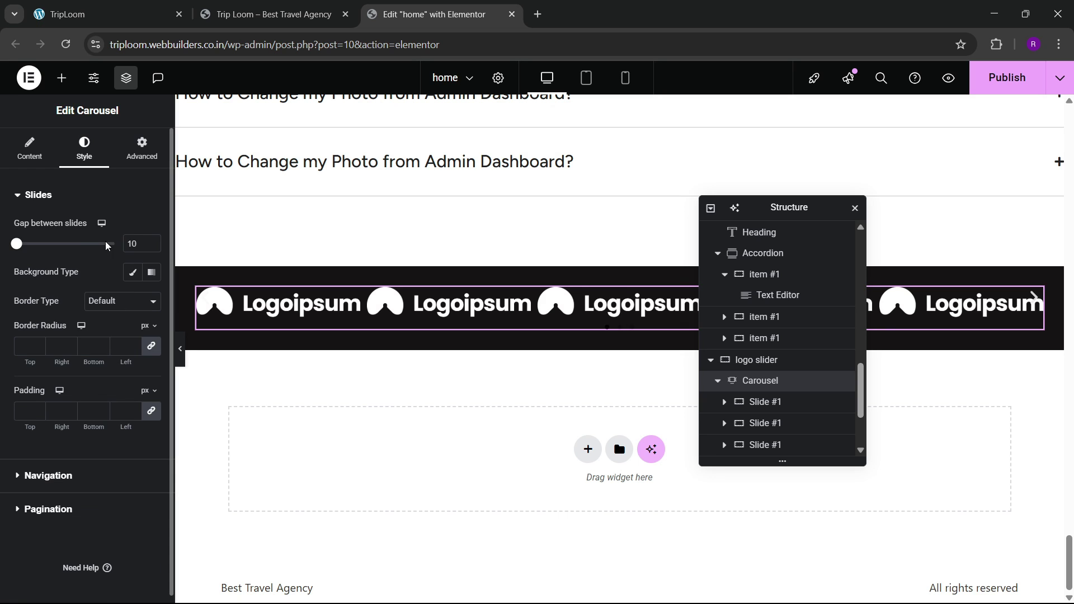
text(20)
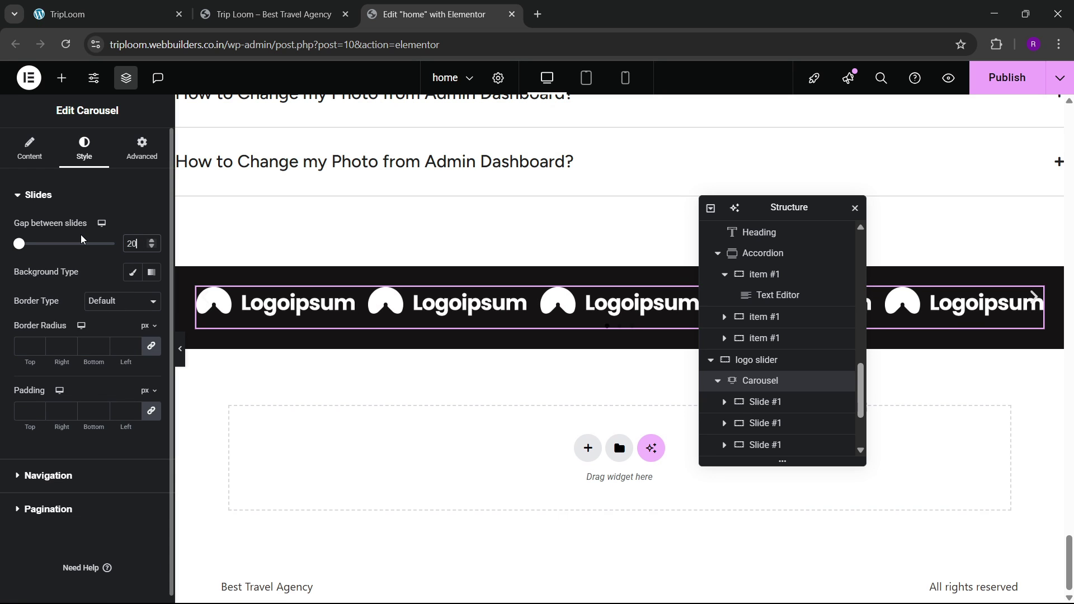
key(BackSpace)
key(BackSpace)
text(40)
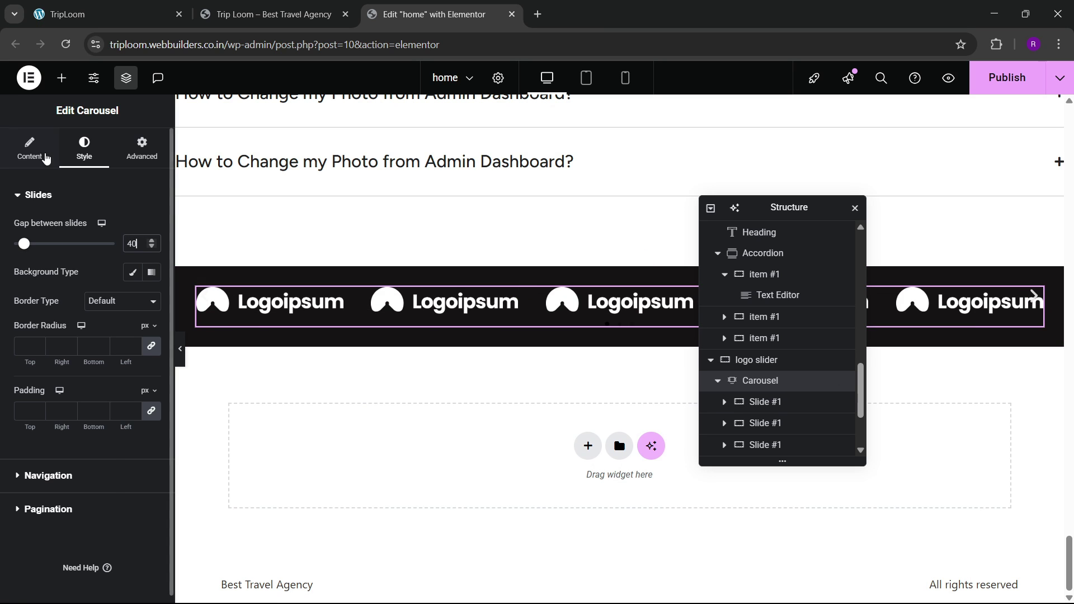
Step: Turn off Pause on hover and Pause on interaction in the autoplay settings
click(30, 146)
scroll(39, 368, down, 4)
scroll(41, 367, down, 2)
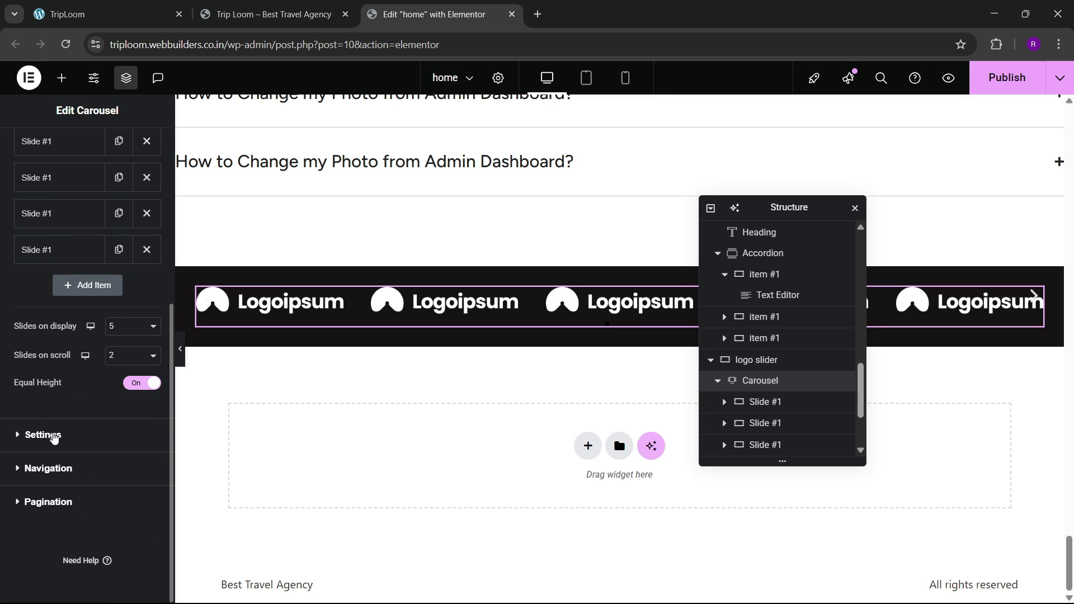
click(54, 438)
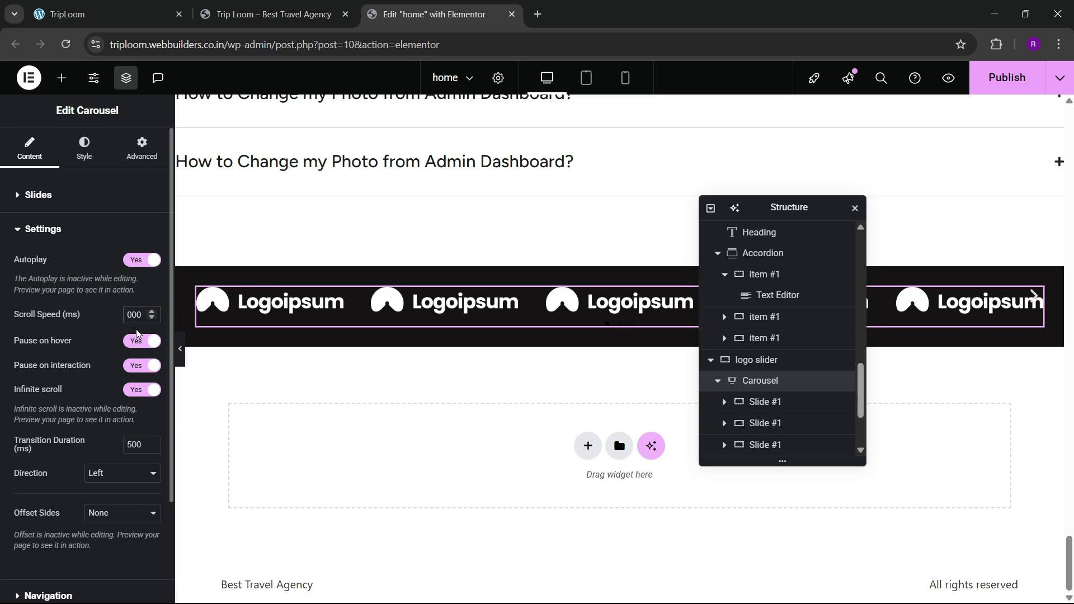
click(138, 342)
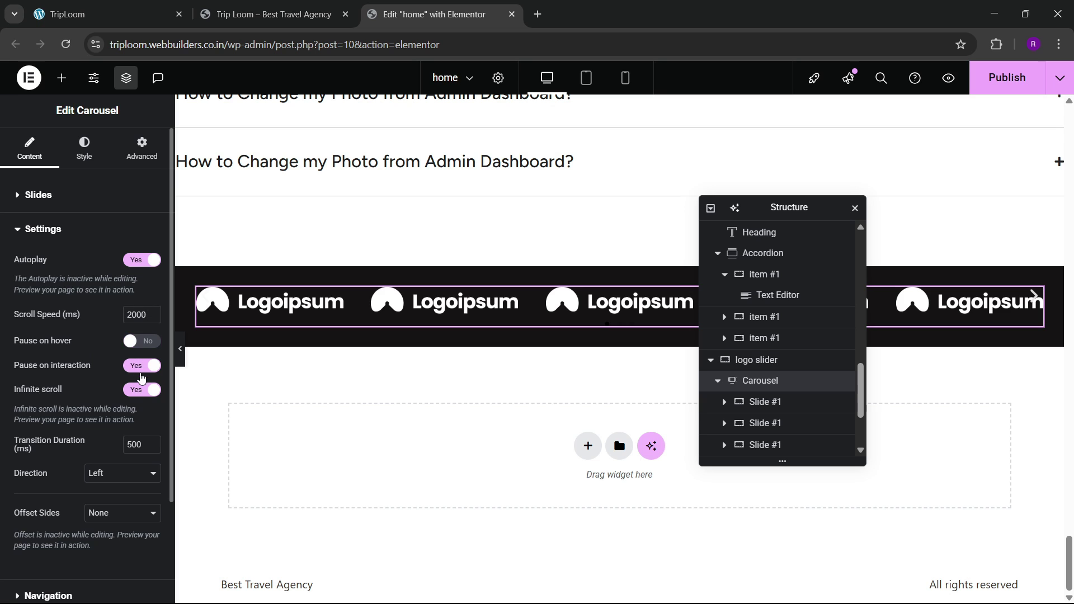
scroll(87, 382, down, 1)
click(142, 295)
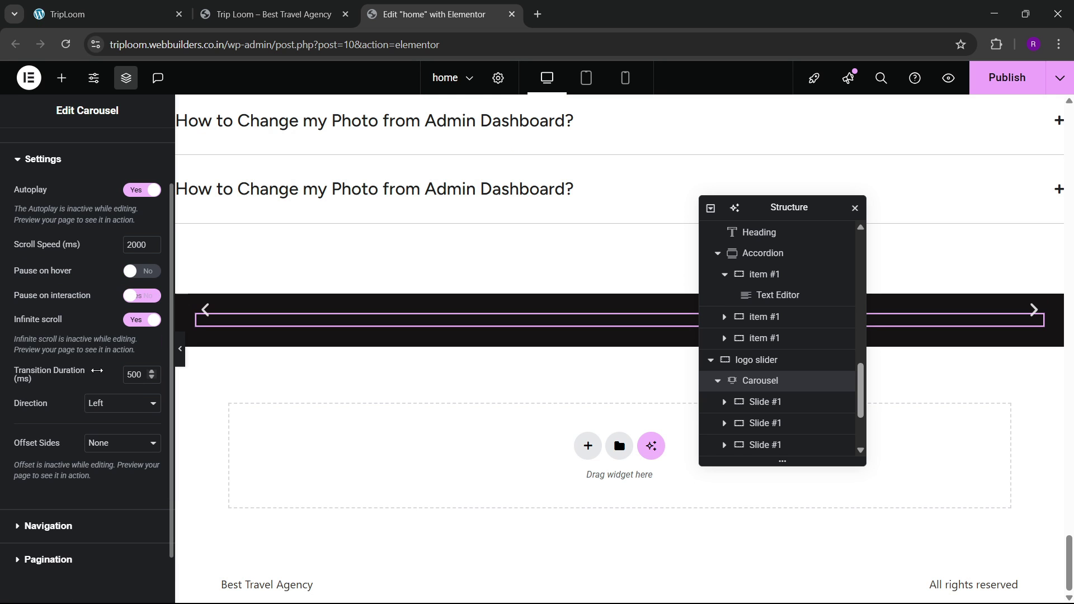
Step: Hide the carousel's arrows and open the Pagination settings
scroll(50, 542, down, 1)
click(55, 470)
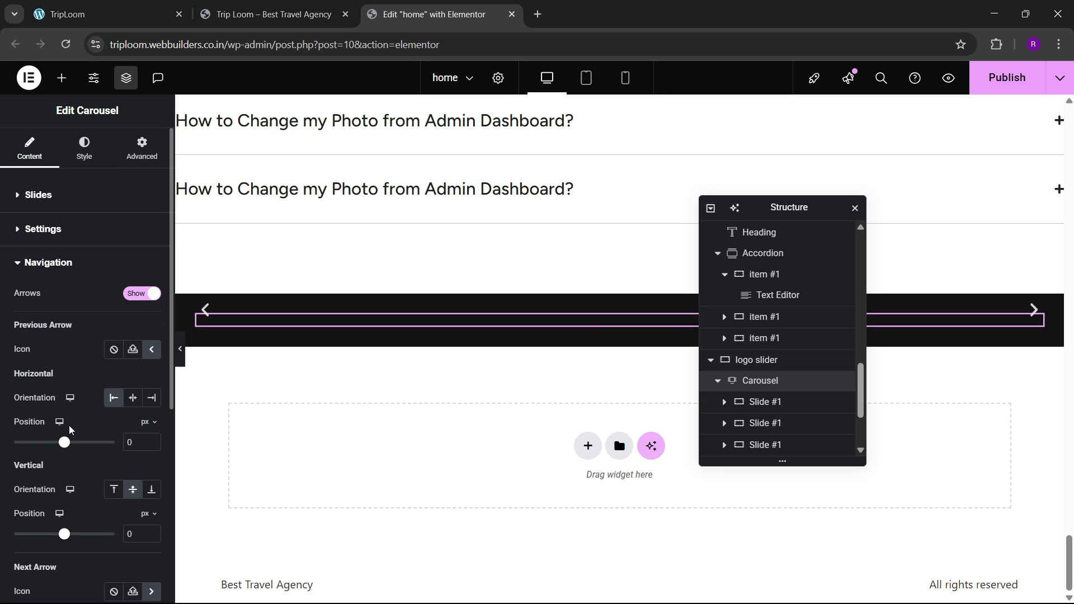
click(134, 295)
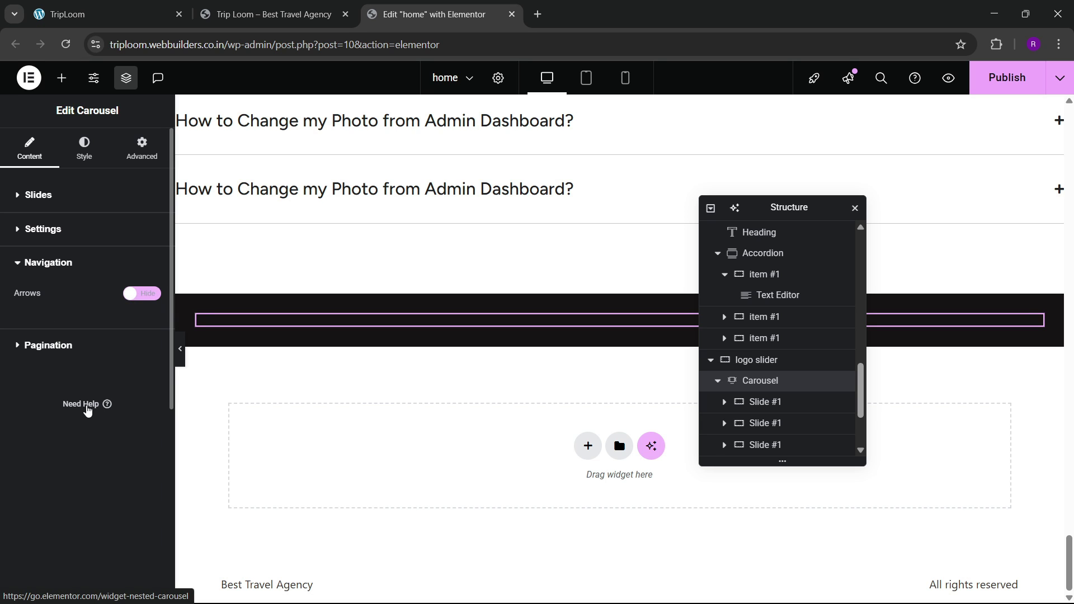
click(62, 345)
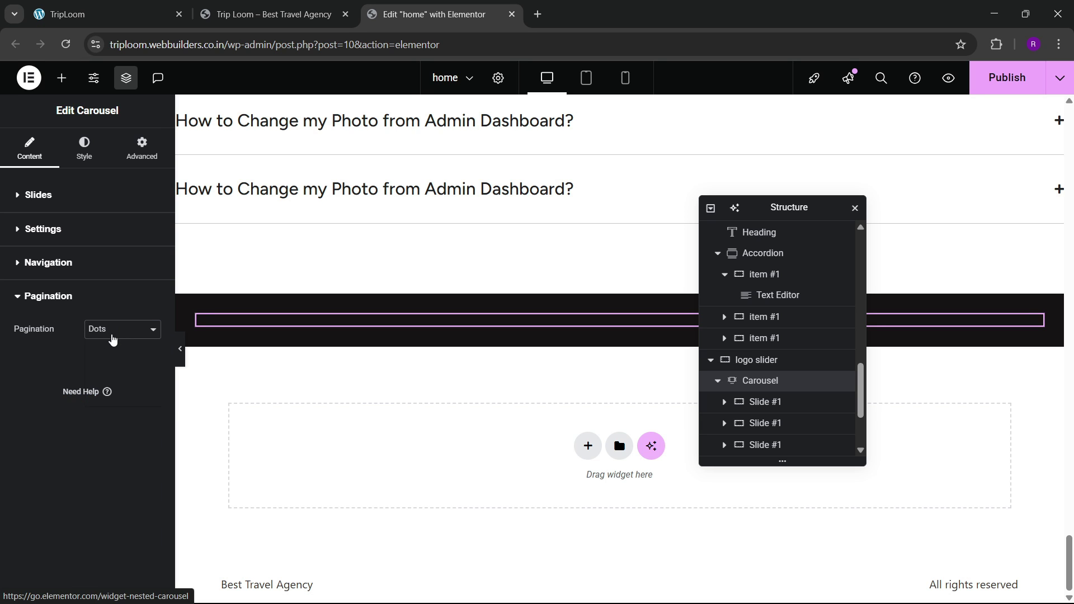
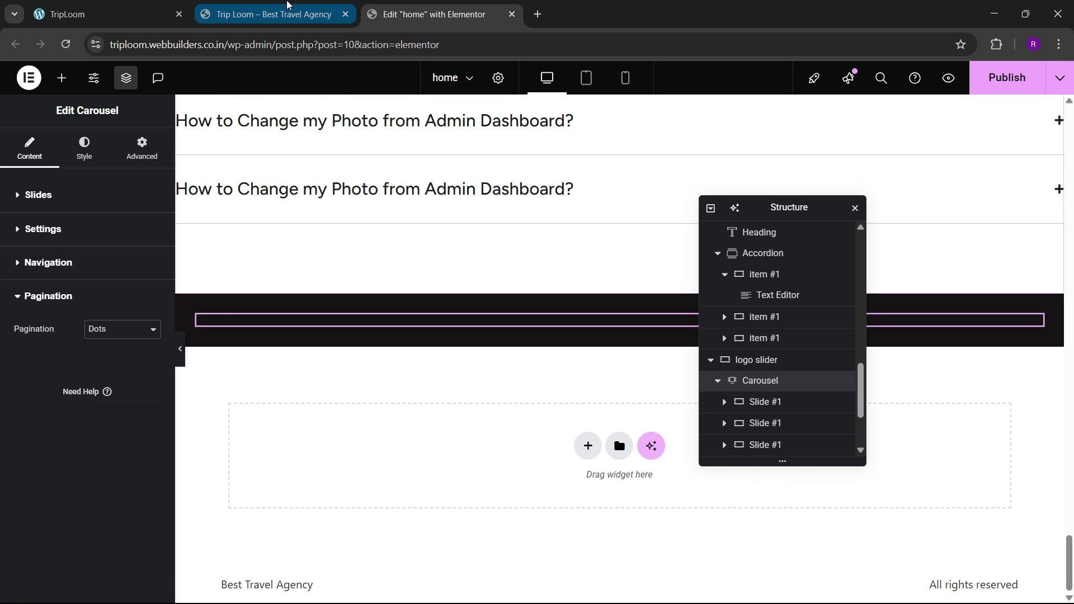
Step: Set the logo carousel's Pagination to None
click(269, 14)
click(445, 12)
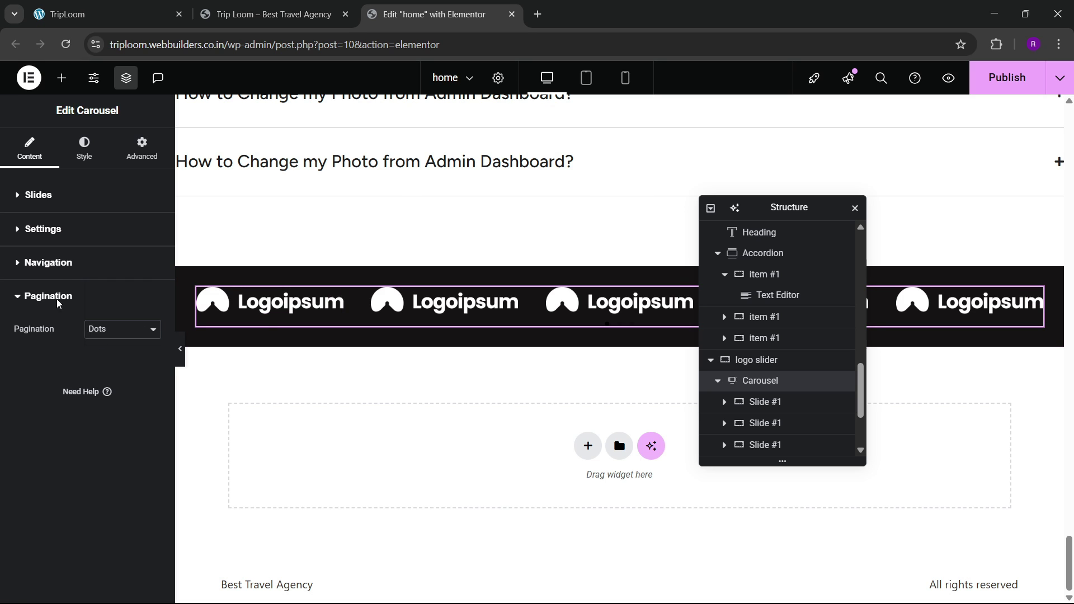
click(52, 263)
click(58, 346)
click(120, 333)
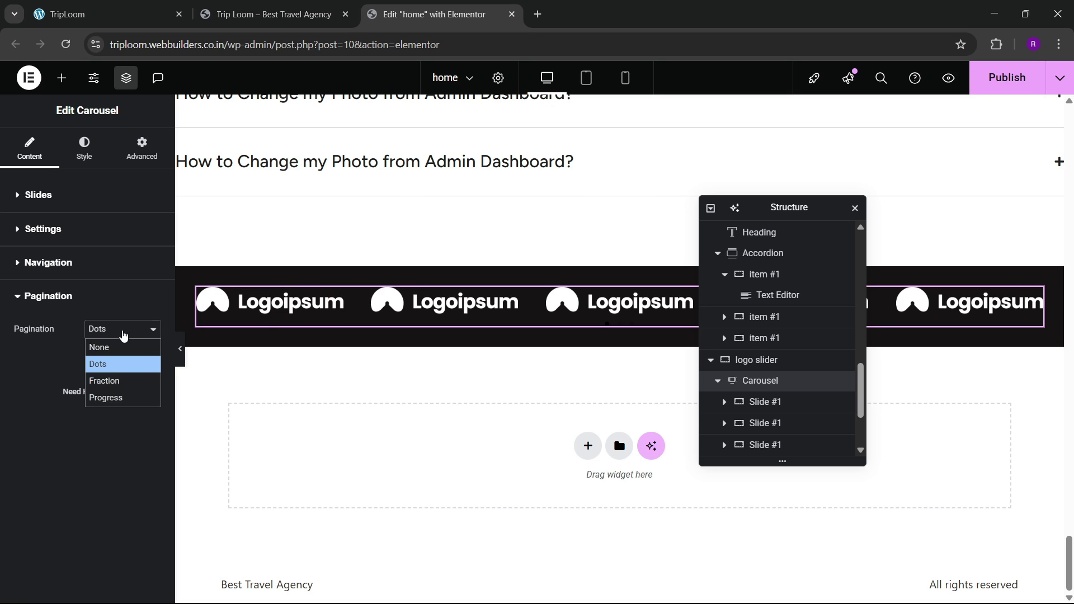
click(112, 359)
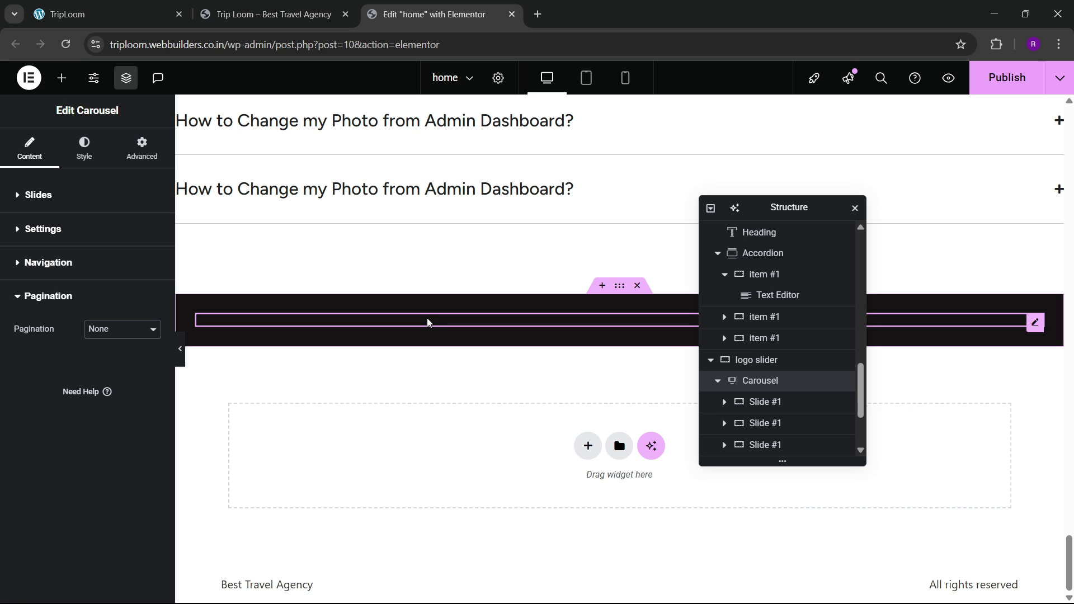
Step: Preview the page with the editing panels hidden
scroll(423, 320, up, 3)
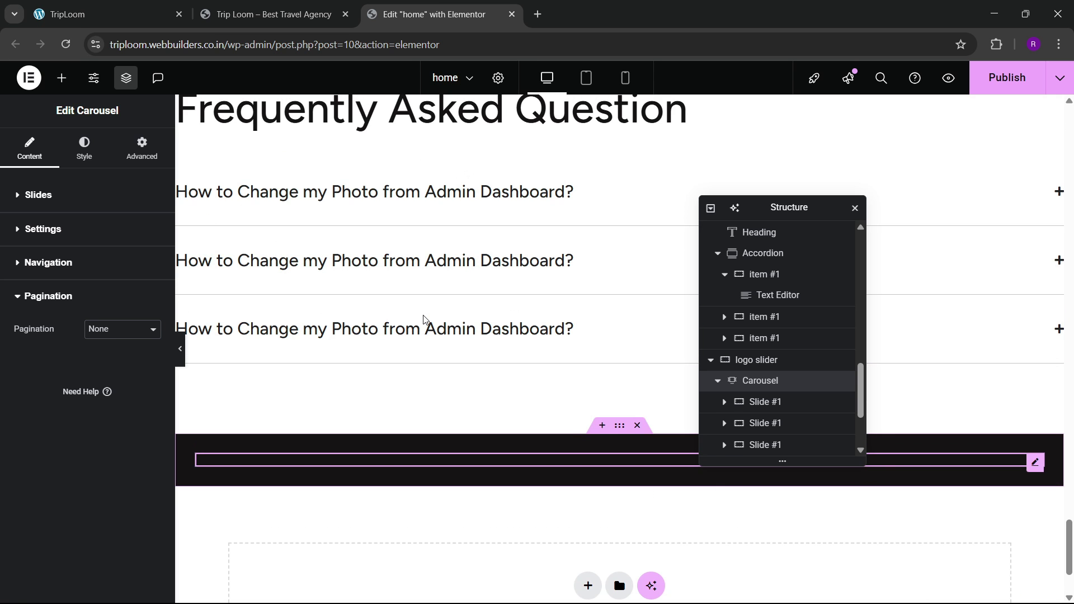
scroll(425, 319, down, 3)
scroll(424, 320, up, 5)
scroll(424, 319, up, 12)
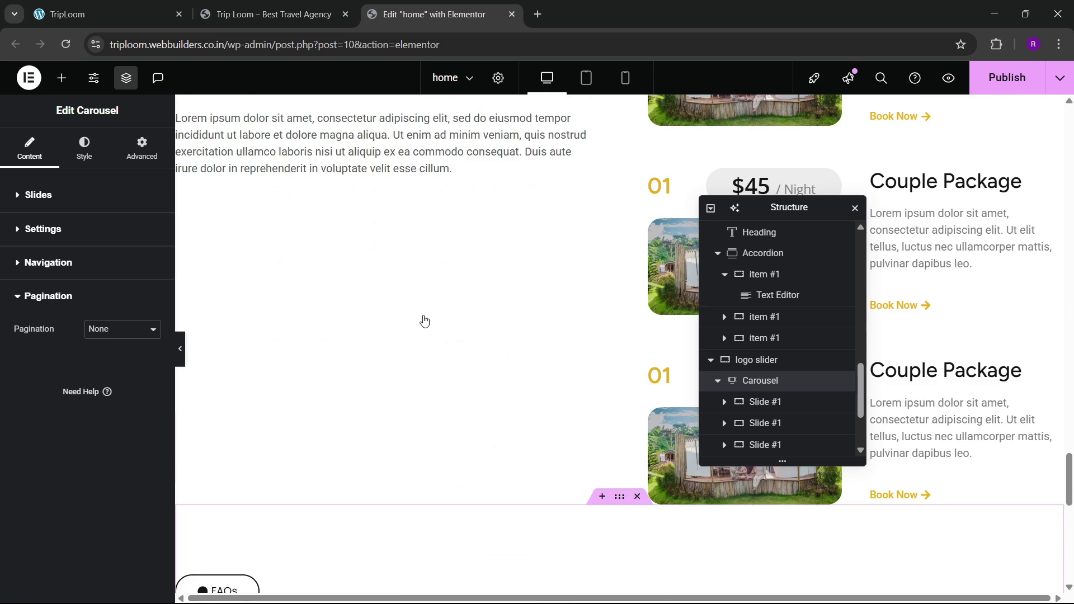
scroll(423, 320, up, 10)
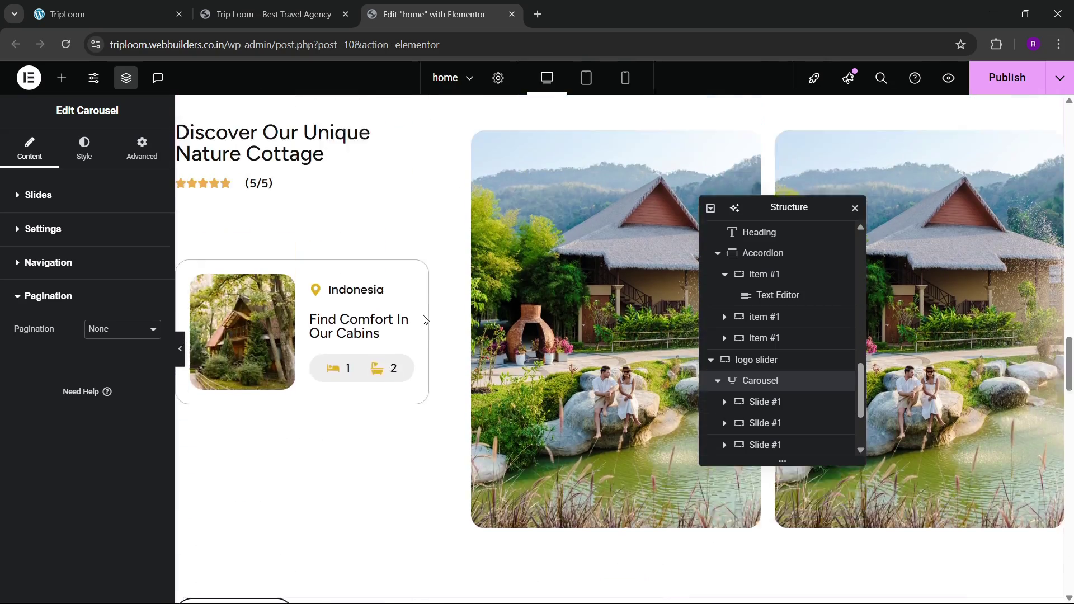
scroll(423, 316, down, 11)
scroll(423, 316, down, 15)
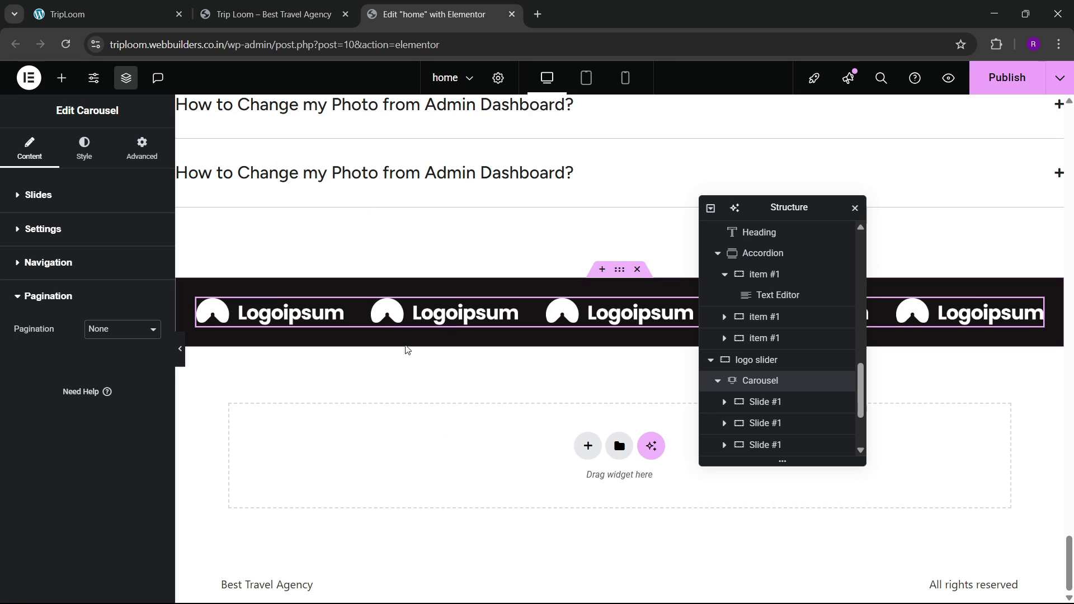
click(180, 349)
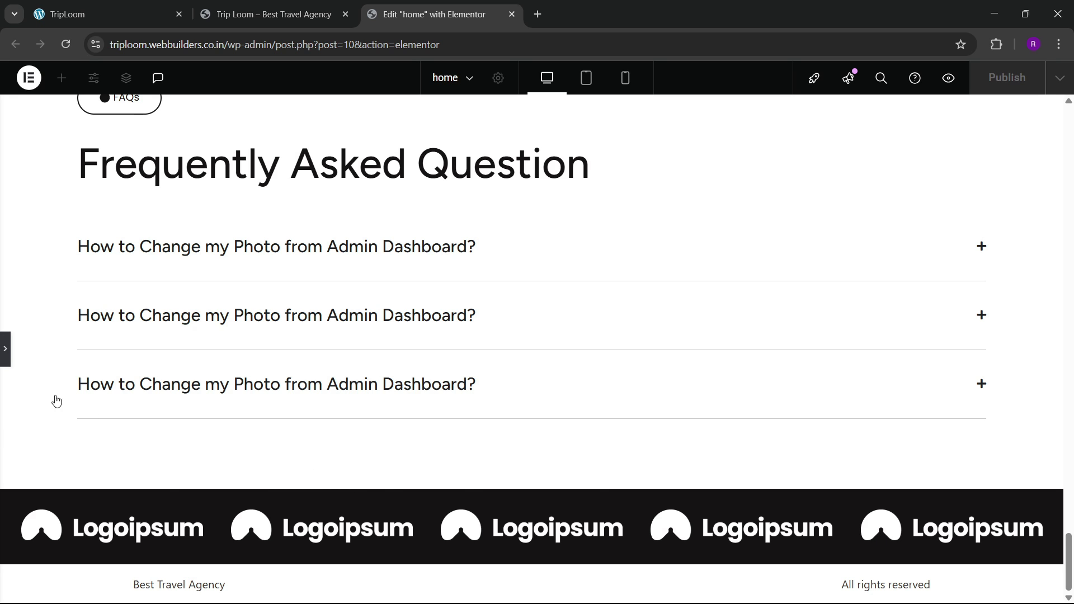
Step: Bring back the editing panels with Ctrl+P and publish the homepage changes
key(ctrl+p)
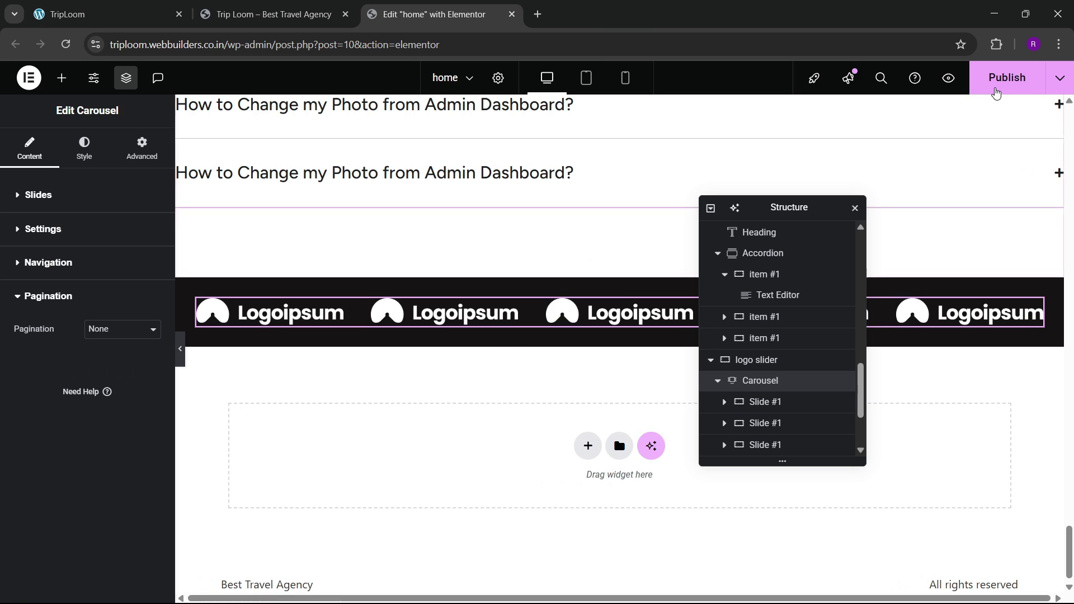
click(992, 88)
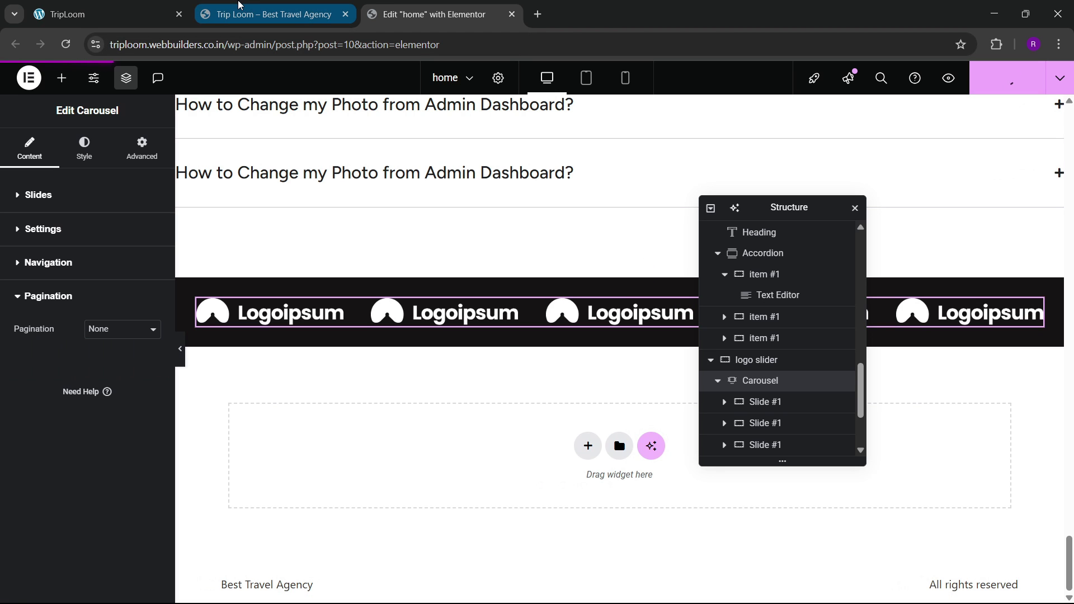
click(168, 13)
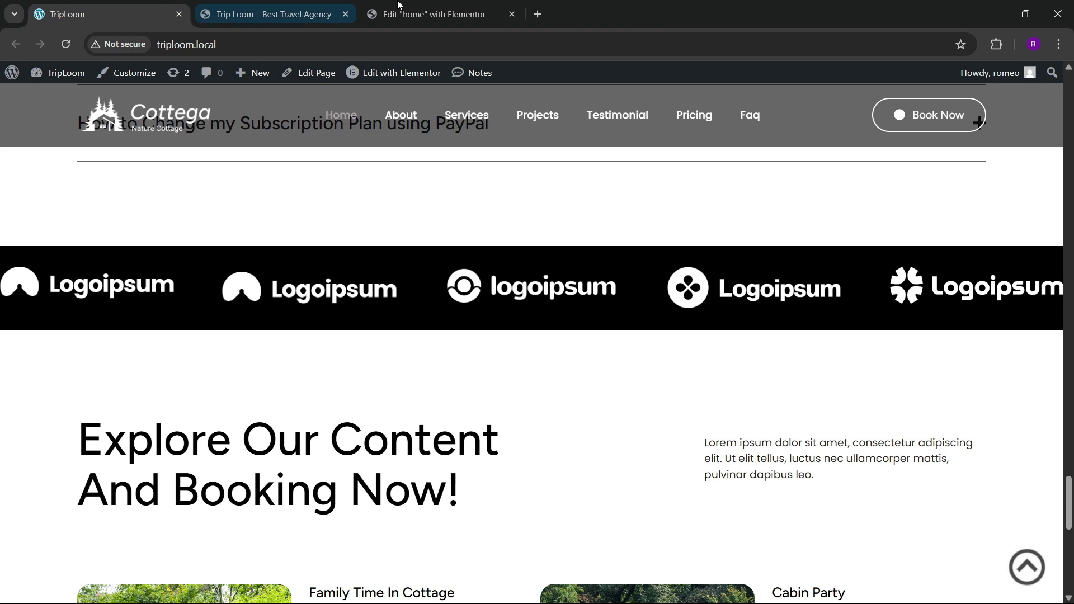
click(400, 5)
Step: Reload the live homepage to confirm the logo strip sits below the FAQ
click(336, 6)
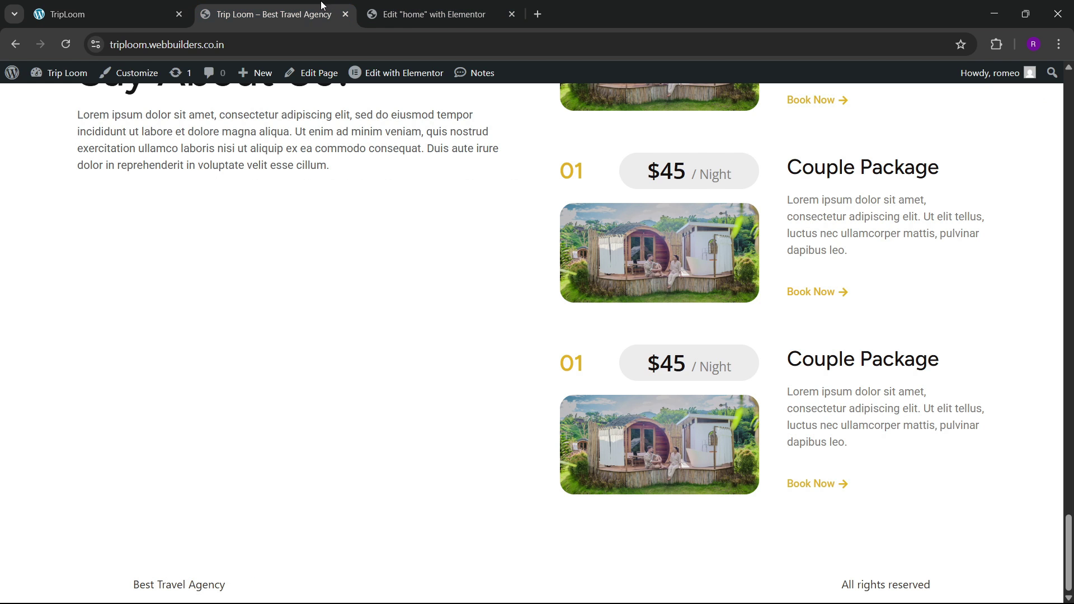
click(66, 44)
scroll(363, 256, down, 10)
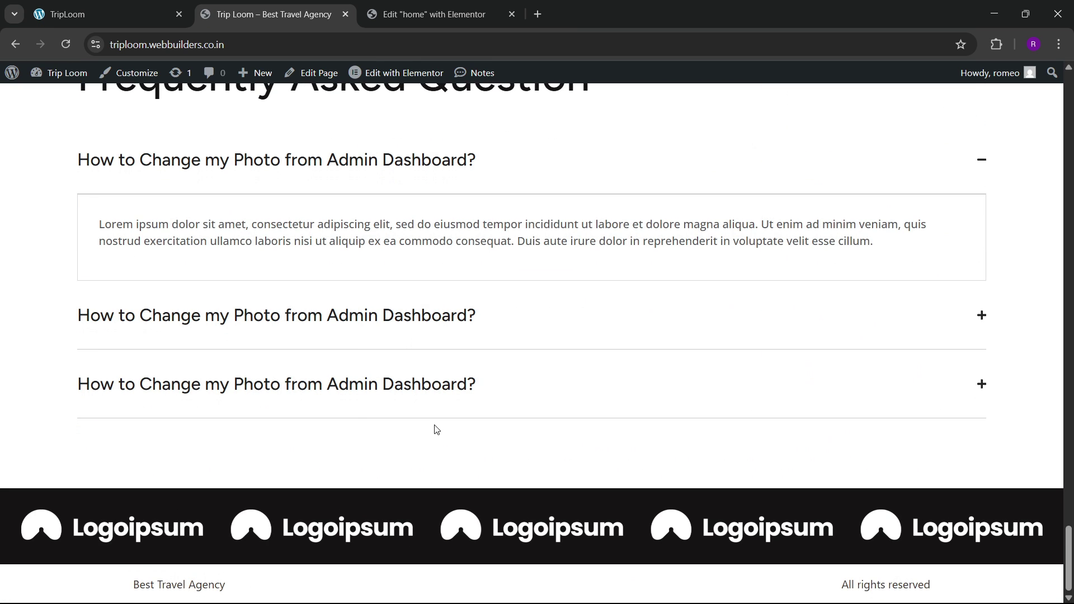
click(430, 14)
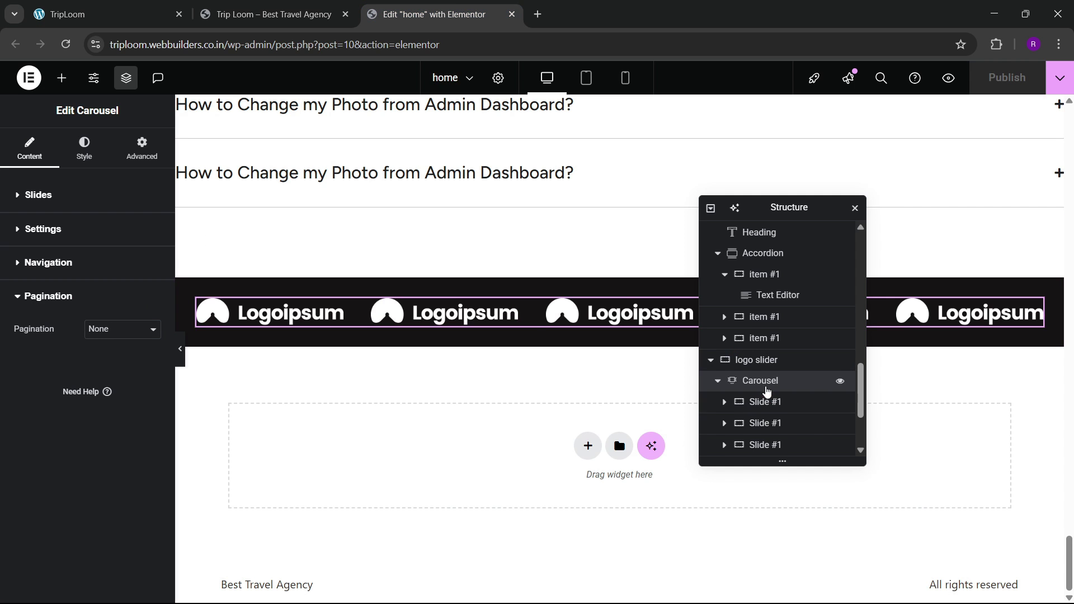
Step: Set the logo carousel's Slides on scroll to 1
click(23, 194)
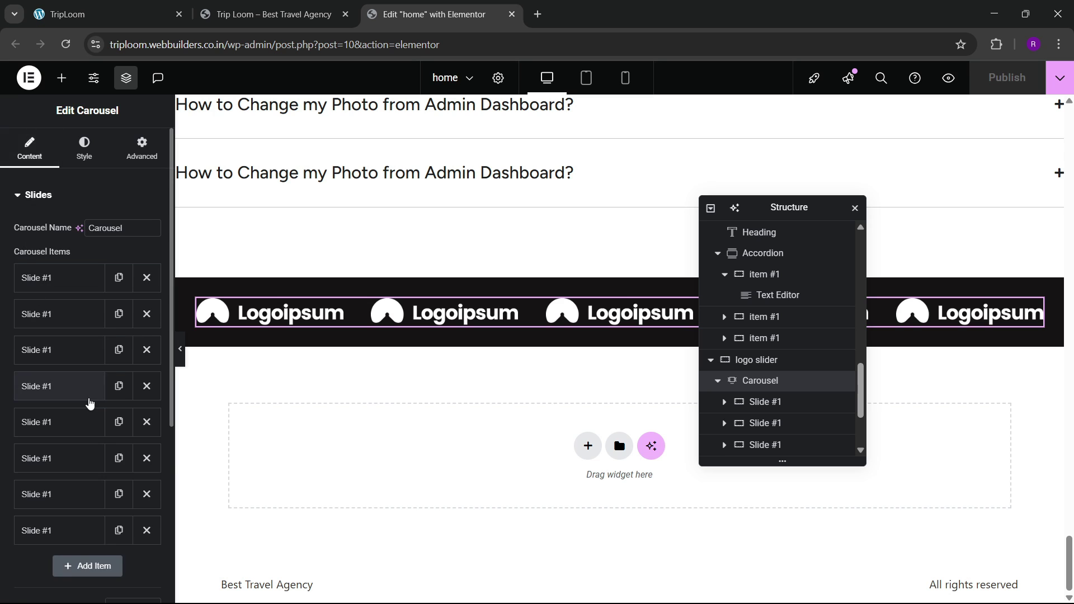
scroll(89, 402, down, 1)
scroll(93, 409, down, 2)
click(125, 429)
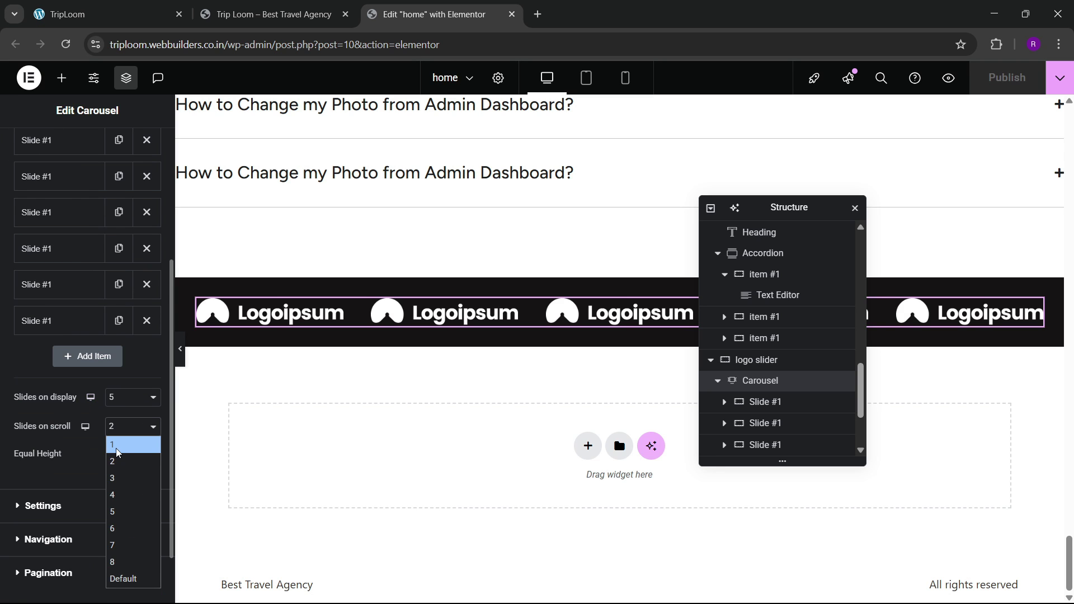
click(61, 458)
key(Up)
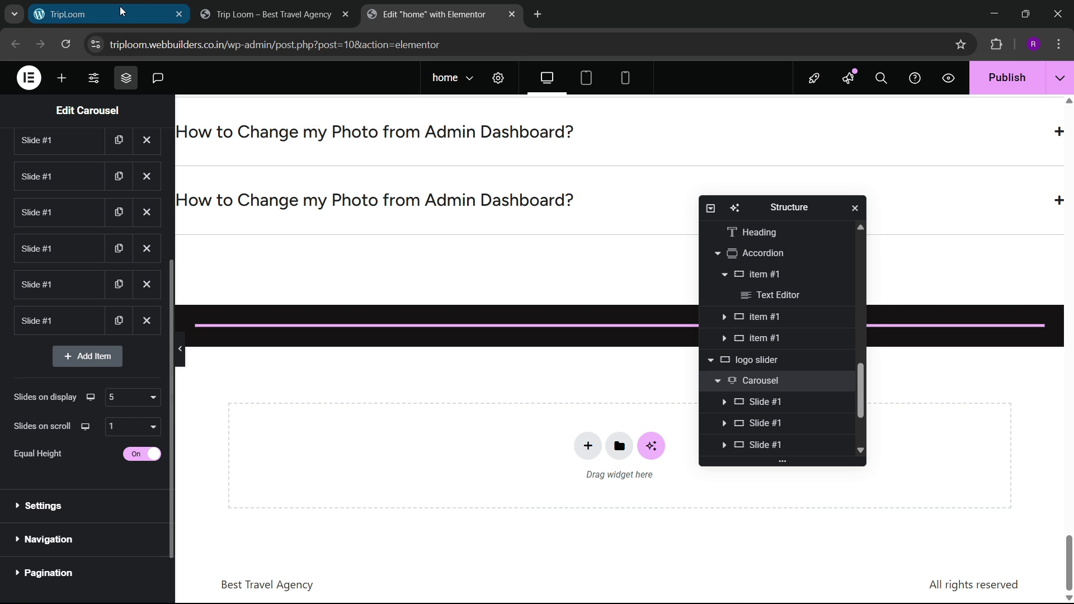
Step: Compare the carousel against the logo strip on the local TripLoom site
click(67, 14)
scroll(285, 347, down, 6)
scroll(286, 347, up, 3)
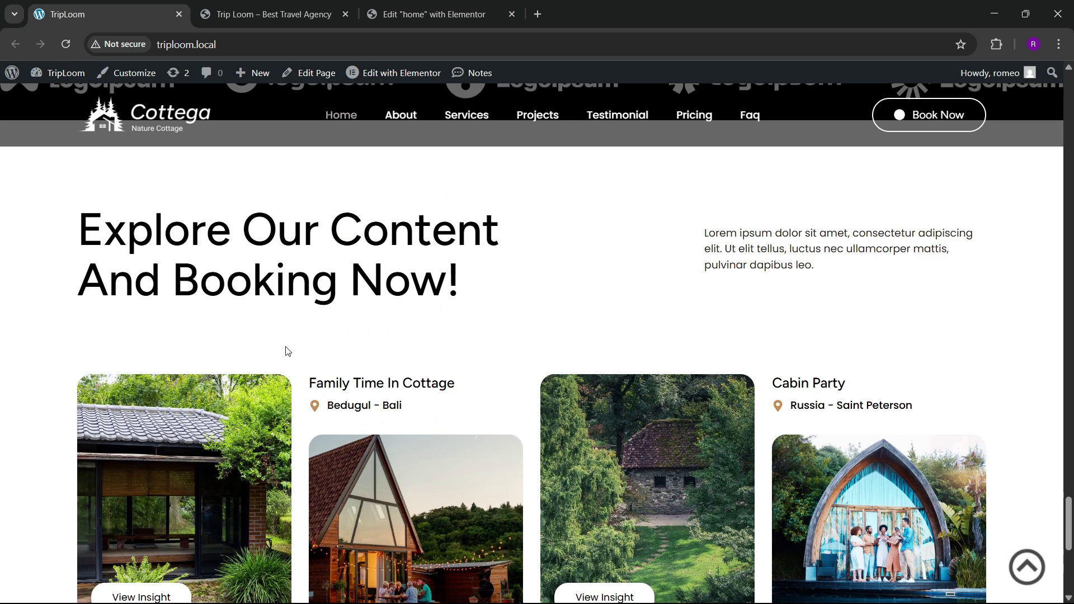
scroll(285, 347, down, 2)
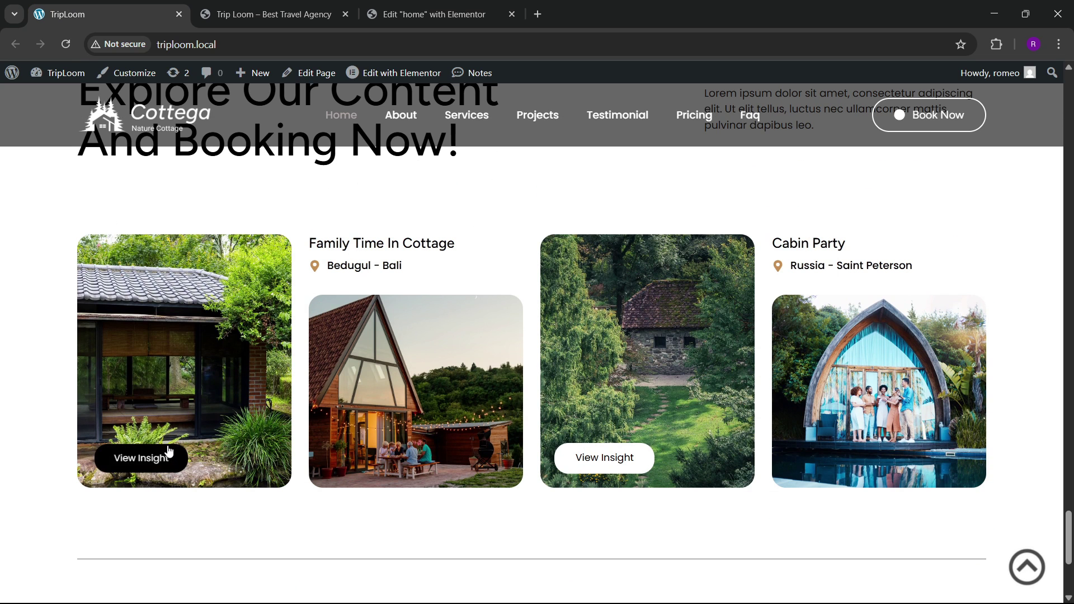
scroll(291, 328, up, 2)
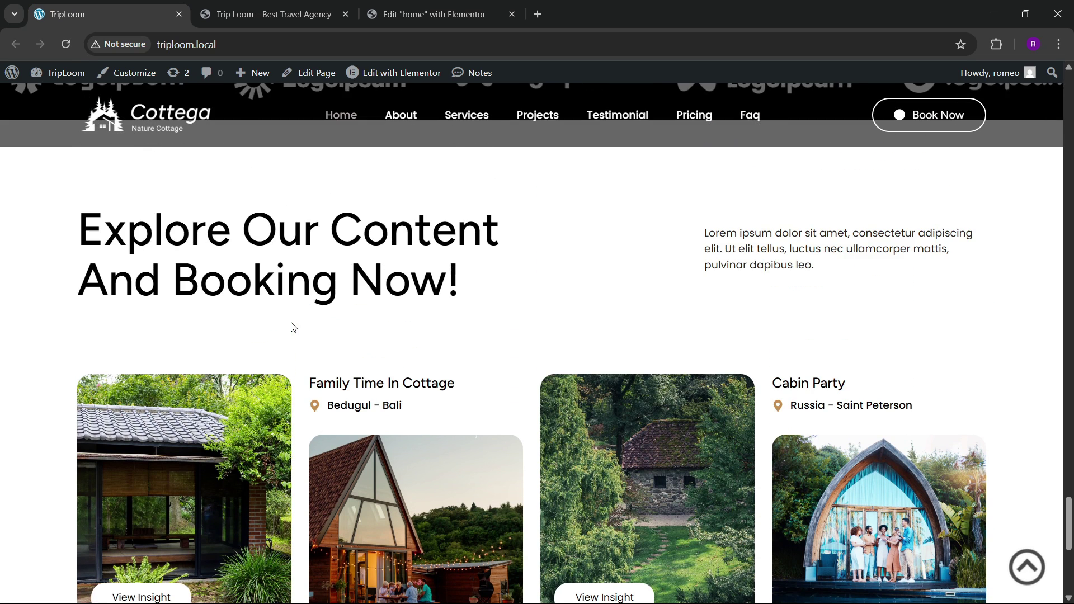
scroll(292, 325, down, 3)
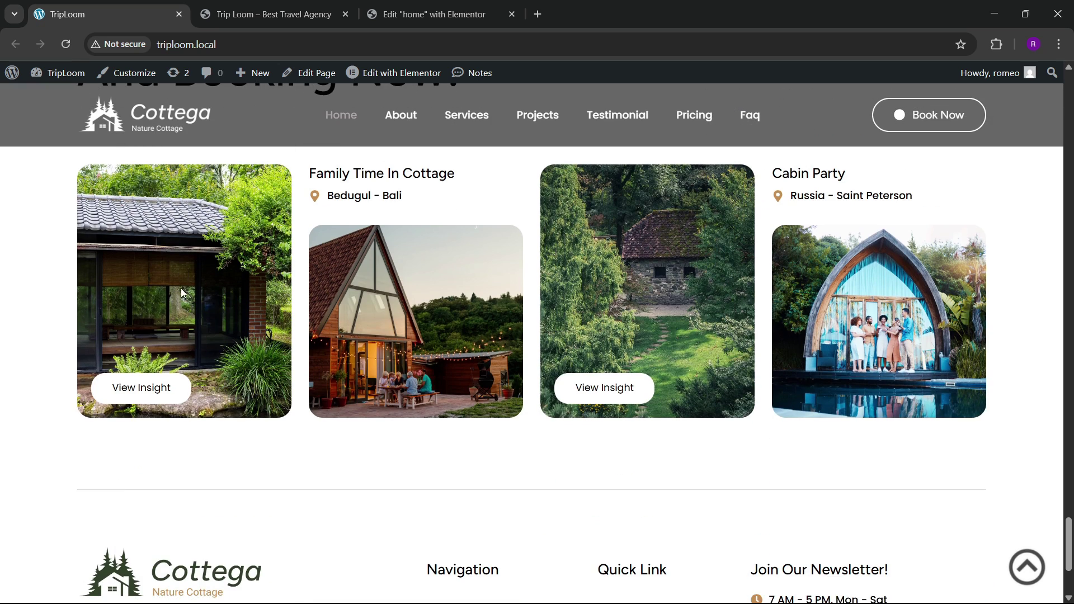
scroll(400, 327, up, 1)
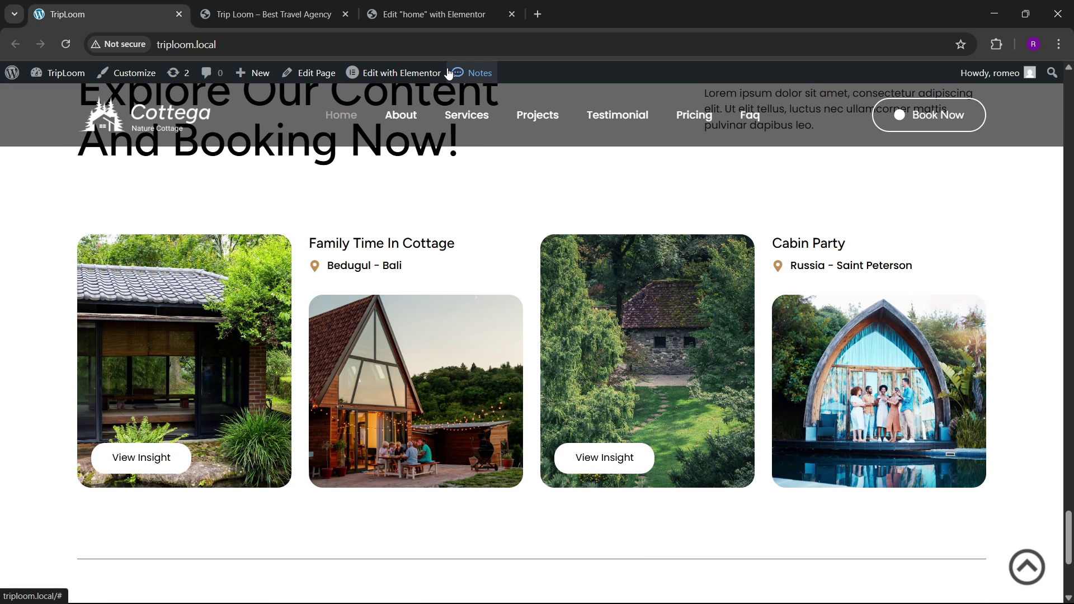
click(405, 6)
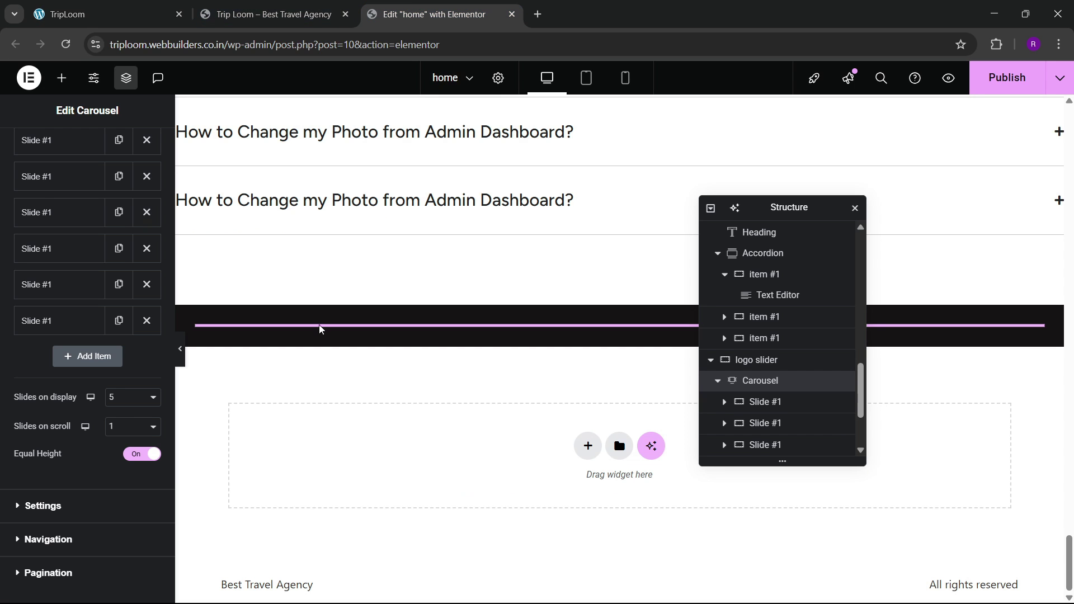
click(90, 14)
scroll(434, 386, down, 4)
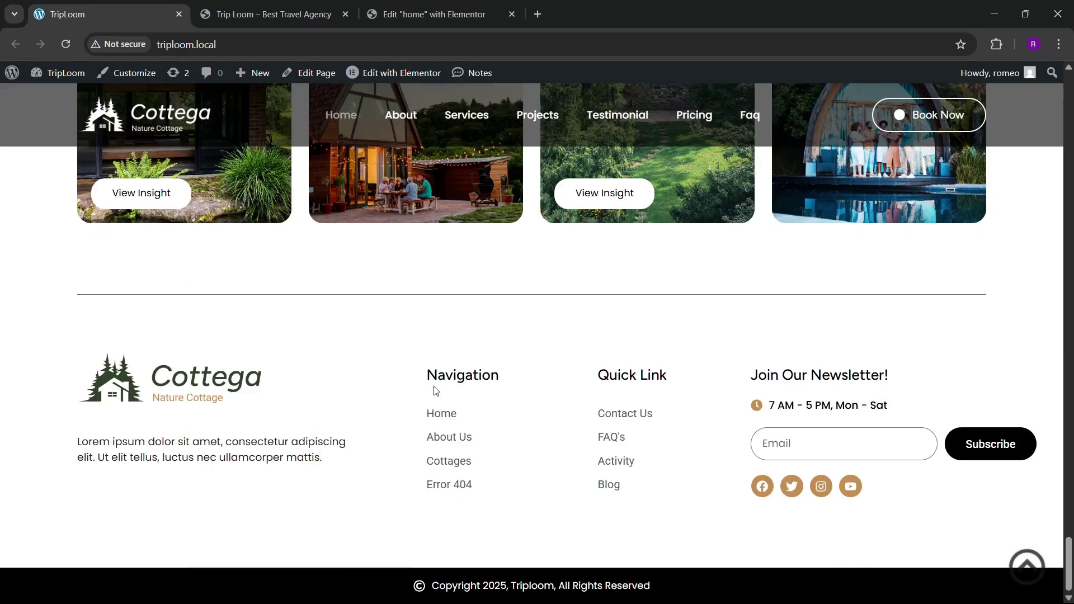
scroll(436, 390, up, 6)
scroll(435, 390, down, 5)
scroll(434, 386, up, 2)
scroll(434, 385, up, 3)
click(409, 6)
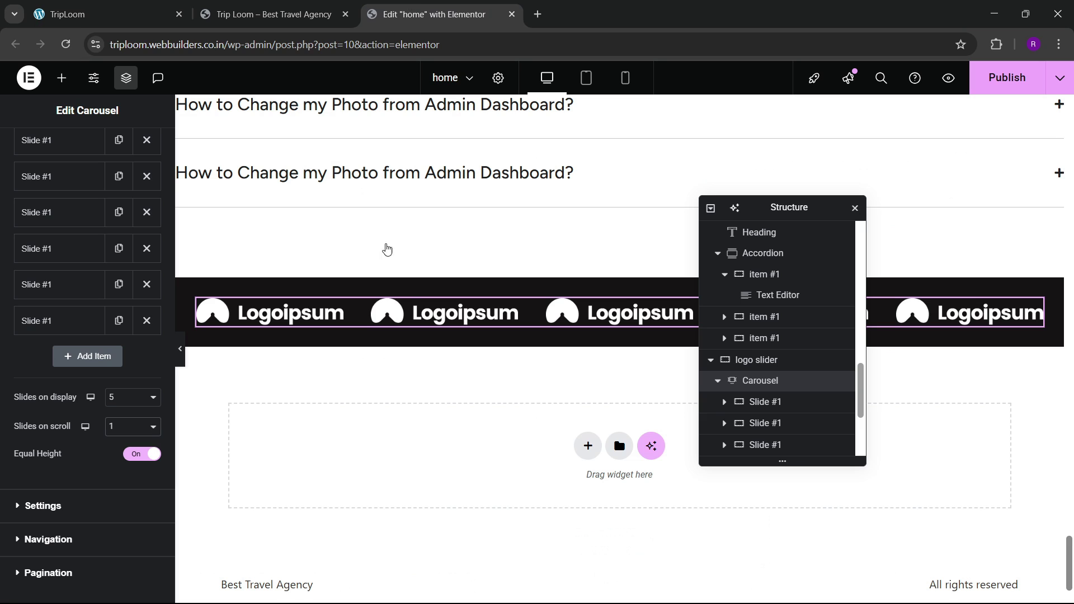
Step: Publish the carousel change and check it on the live and local sites
click(985, 86)
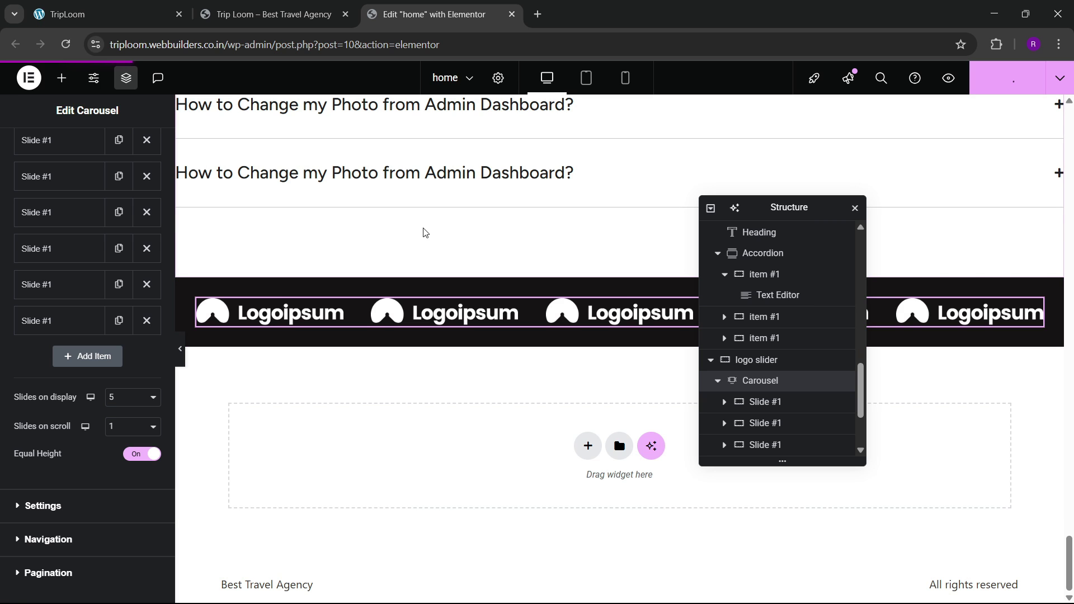
click(223, 16)
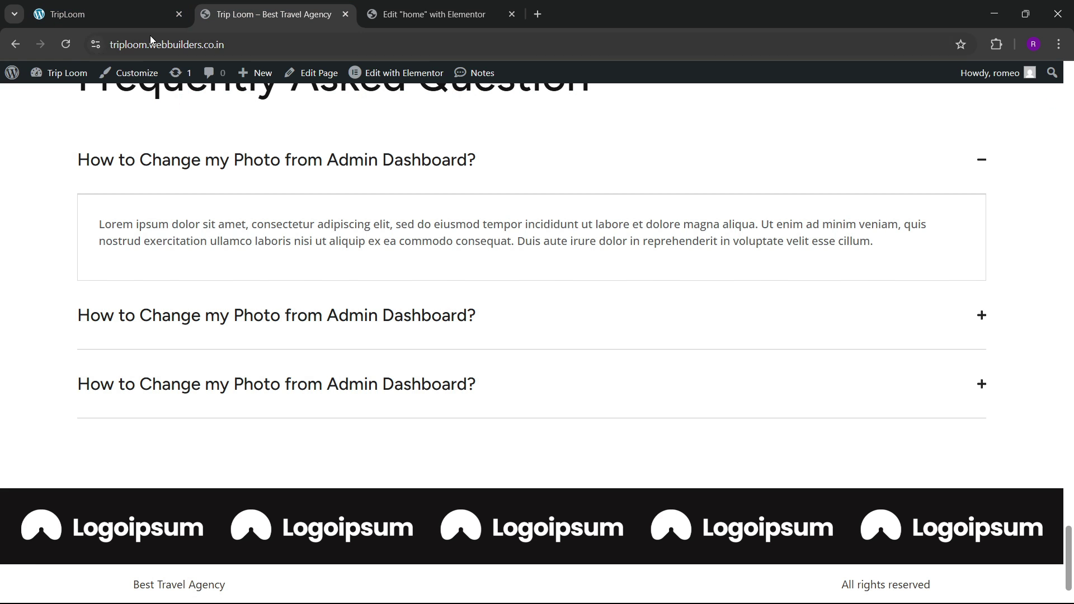
click(69, 50)
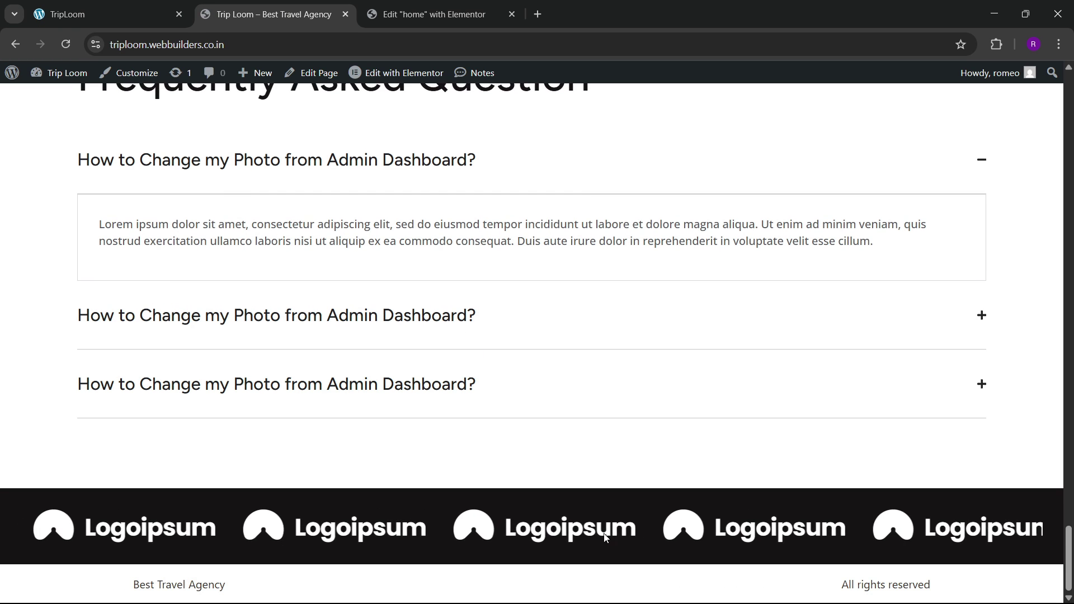
click(140, 14)
scroll(376, 286, down, 3)
scroll(373, 282, up, 3)
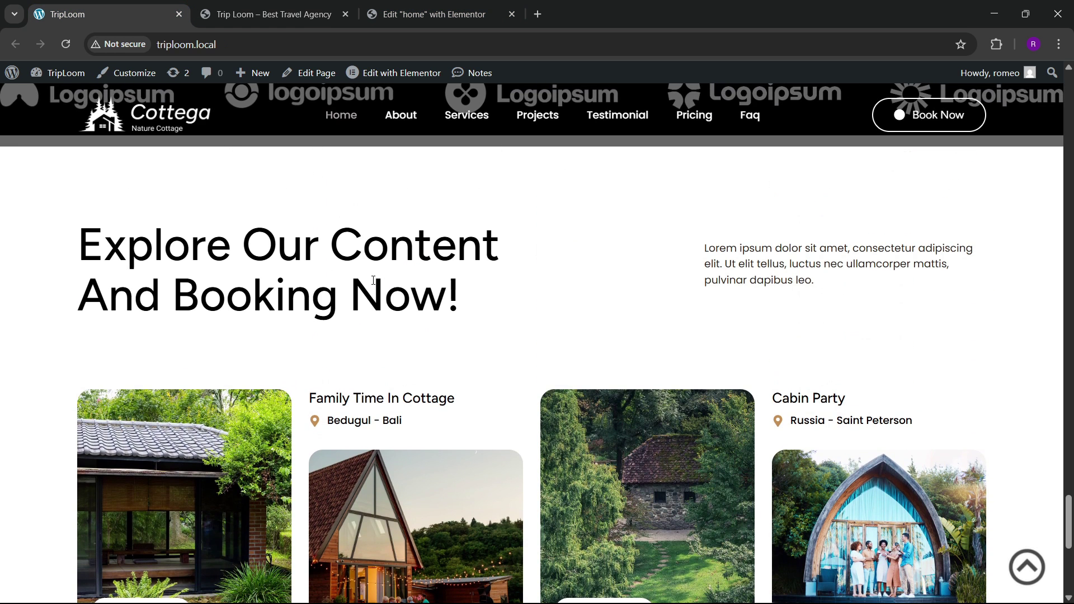
scroll(386, 350, down, 3)
scroll(394, 343, up, 3)
key(super)
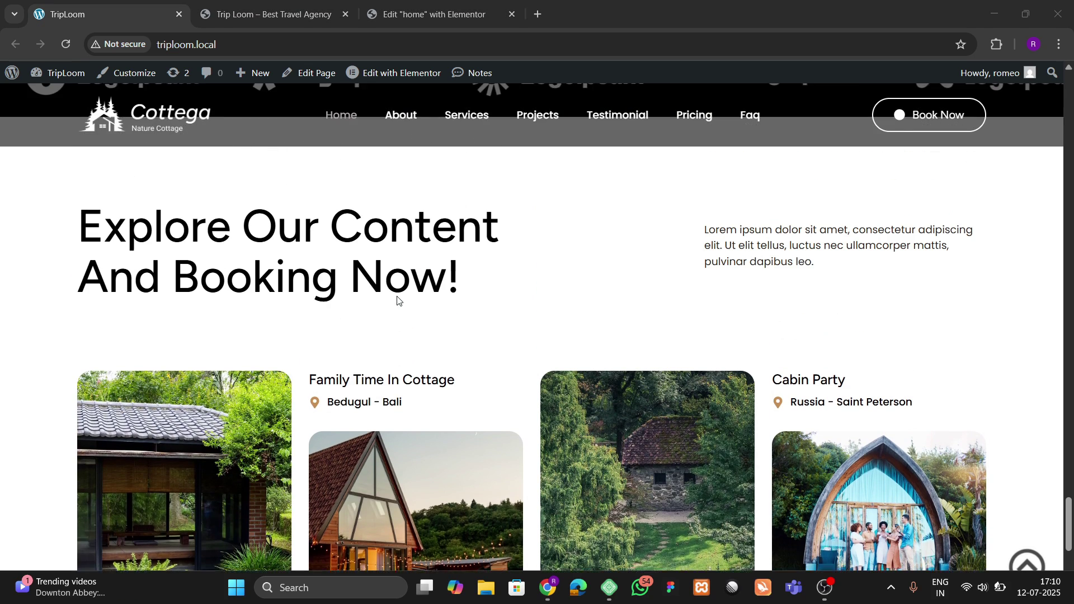
Step: Add a new flexbox container below the logo strip and rename it blogs
click(442, 12)
click(586, 447)
click(576, 487)
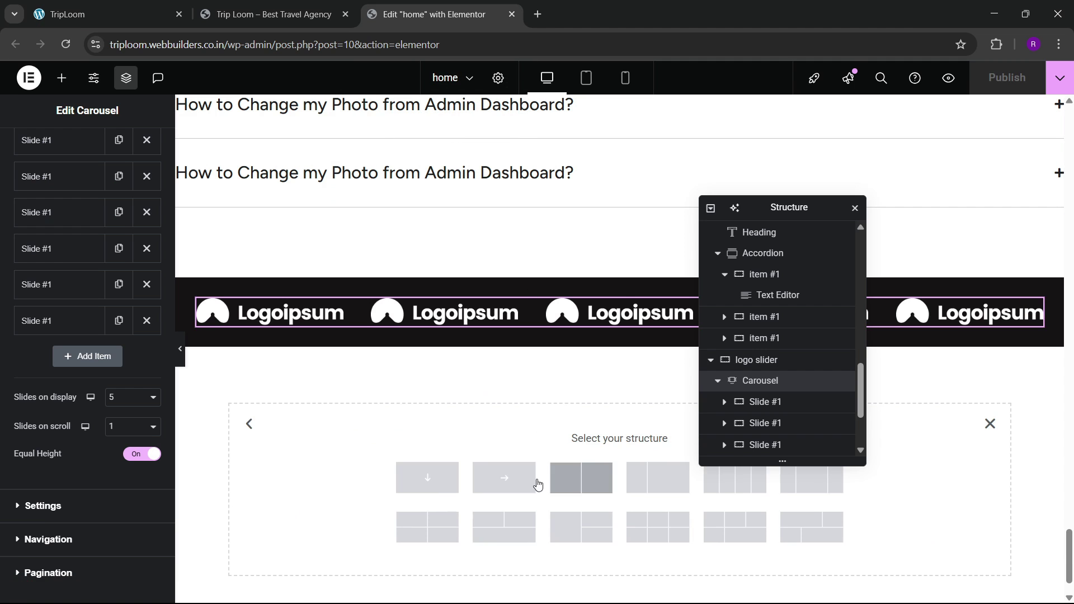
click(436, 492)
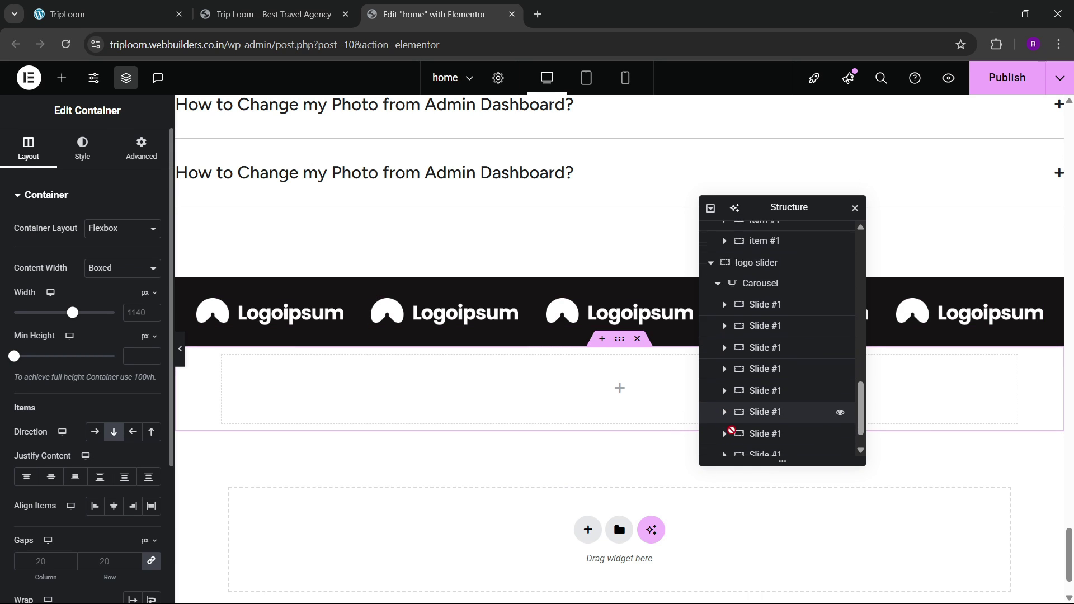
double_click(762, 451)
text(blogs)
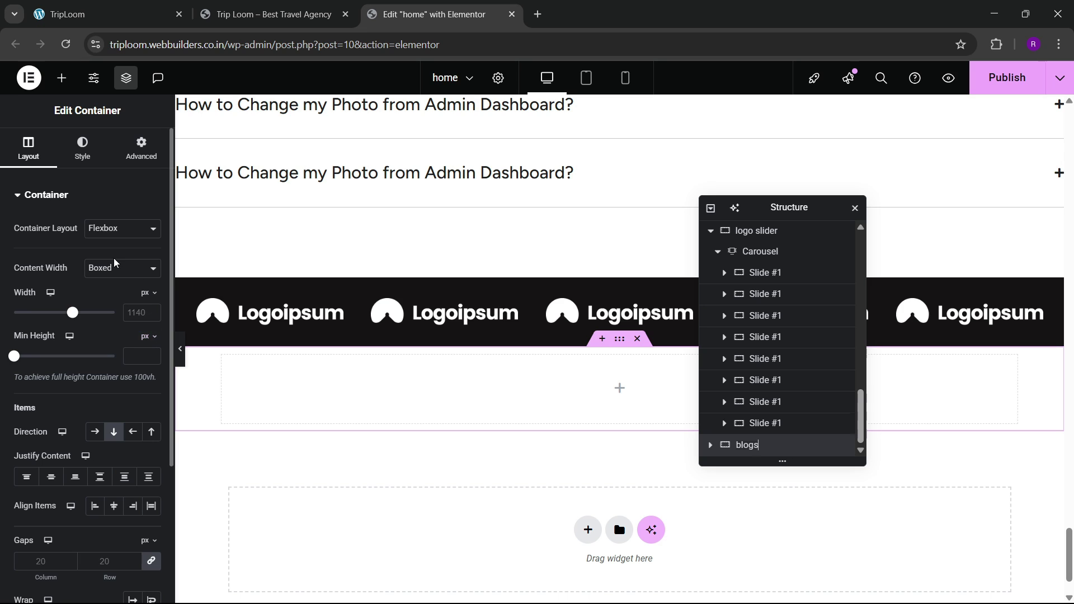
text(300)
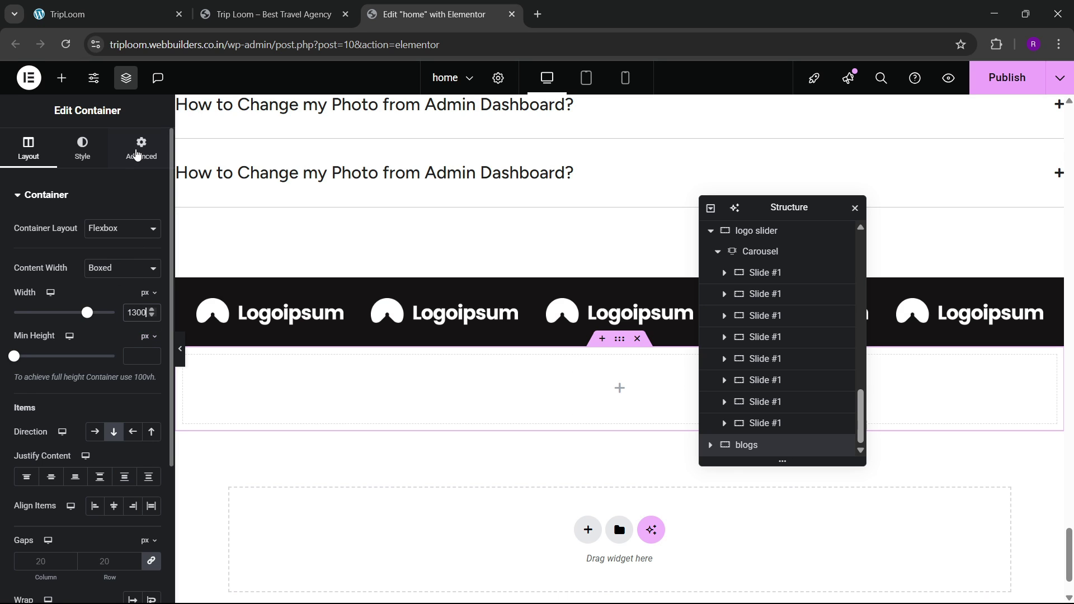
Step: Give the blogs container 100 px top and bottom padding
click(141, 148)
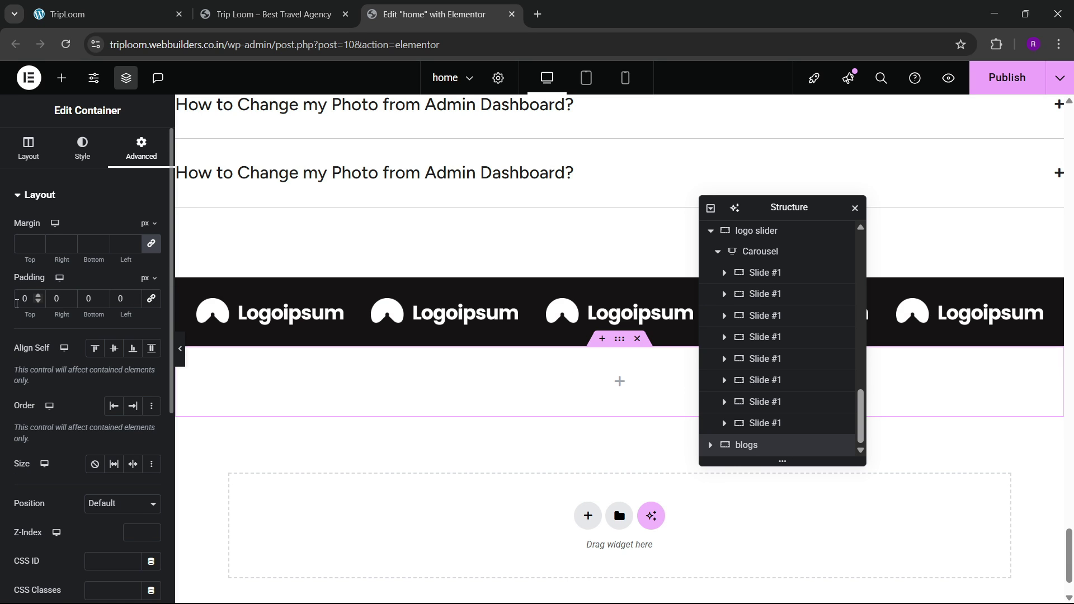
text(100)
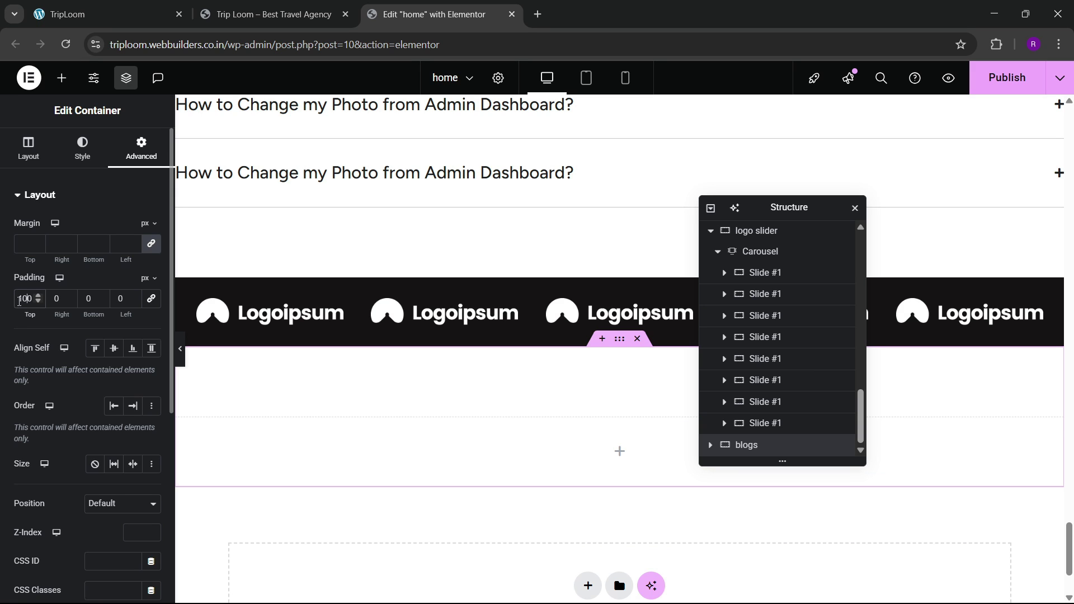
key(Tab)
key(Tab)
text(100)
scroll(420, 280, down, 4)
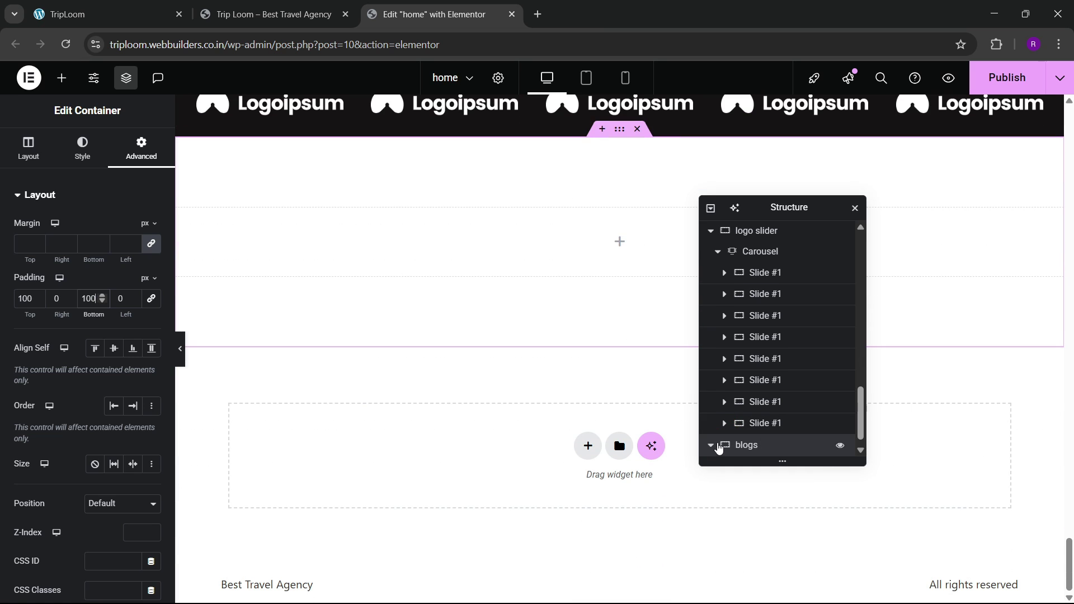
Step: Drag an inner container into the blogs section
click(710, 444)
scroll(361, 294, up, 3)
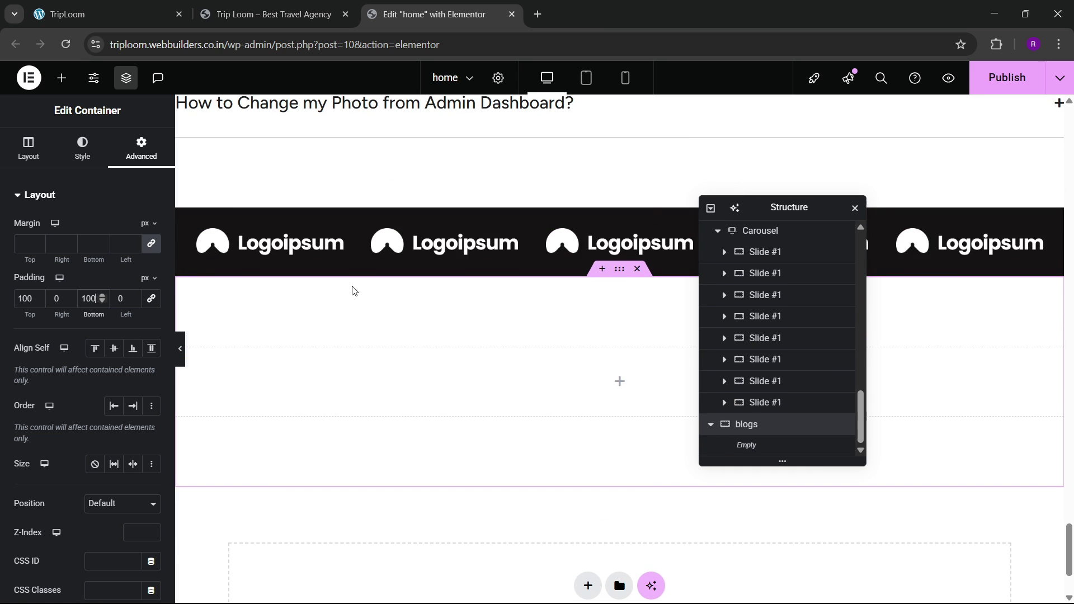
click(142, 8)
click(446, 7)
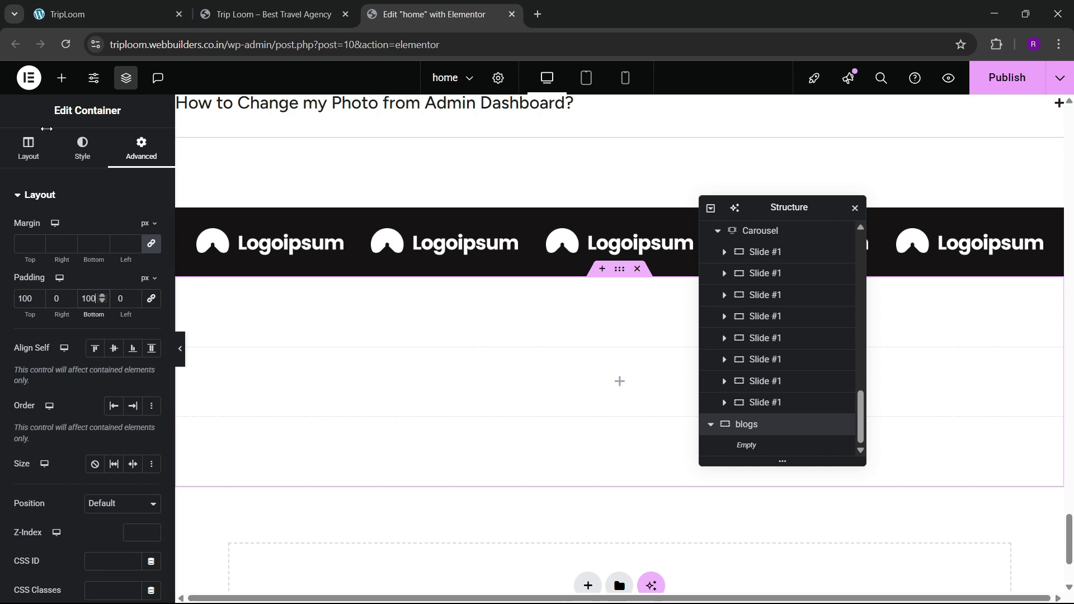
click(61, 78)
drag(54, 246, 325, 360)
click(166, 5)
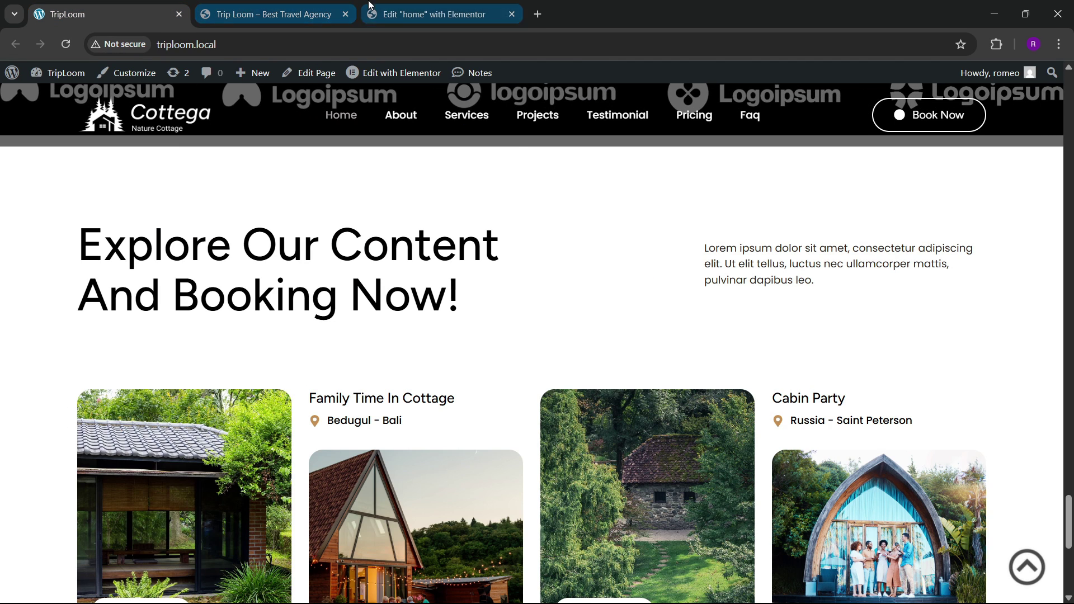
click(425, 13)
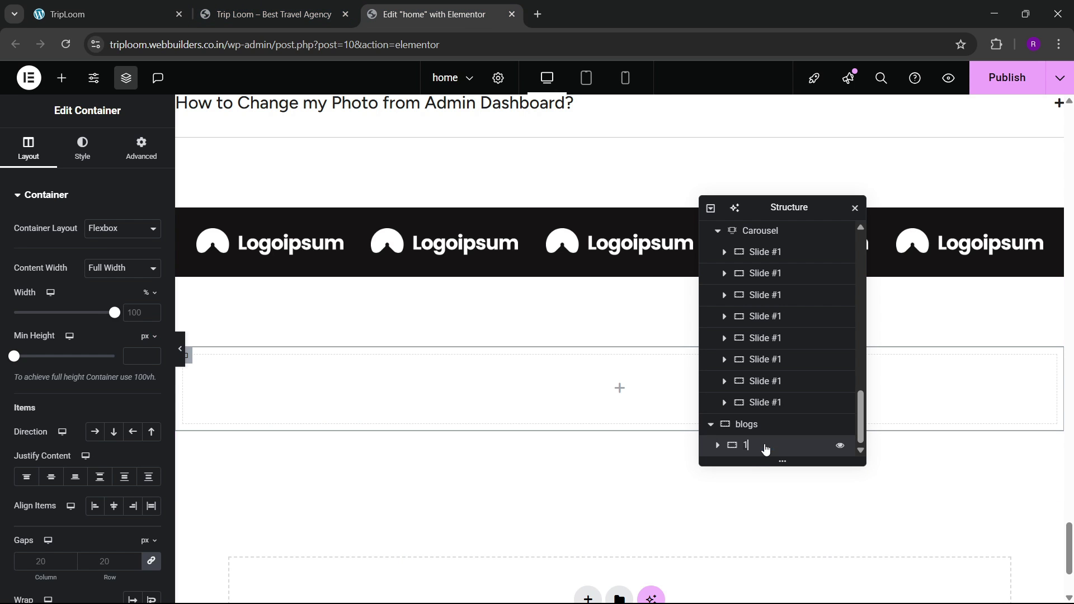
Step: Add a Heading widget inside the blogs section's inner container
click(137, 148)
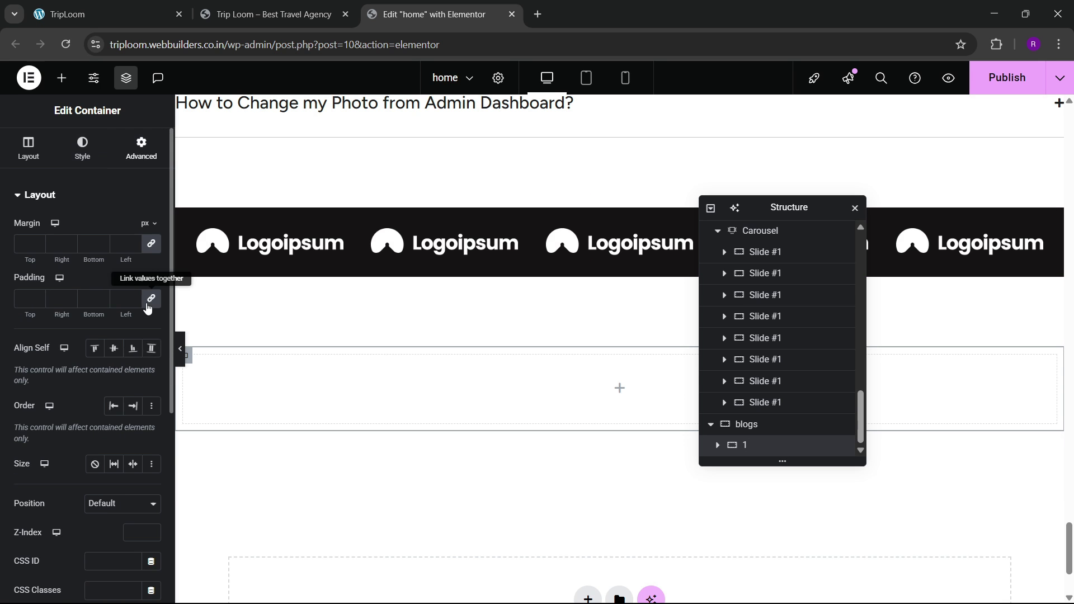
click(62, 78)
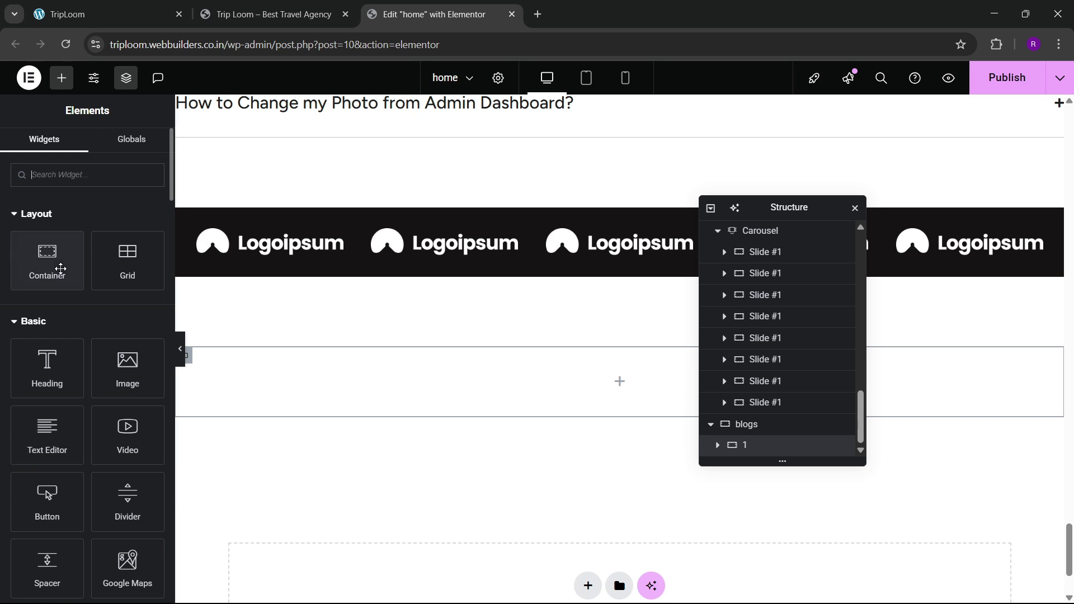
click(143, 4)
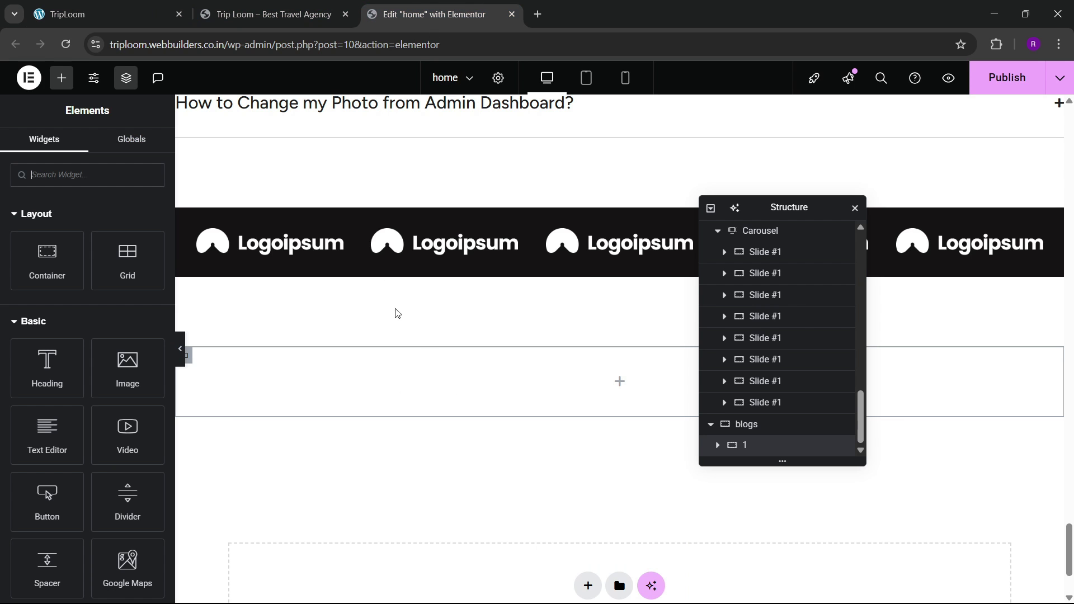
click(430, 14)
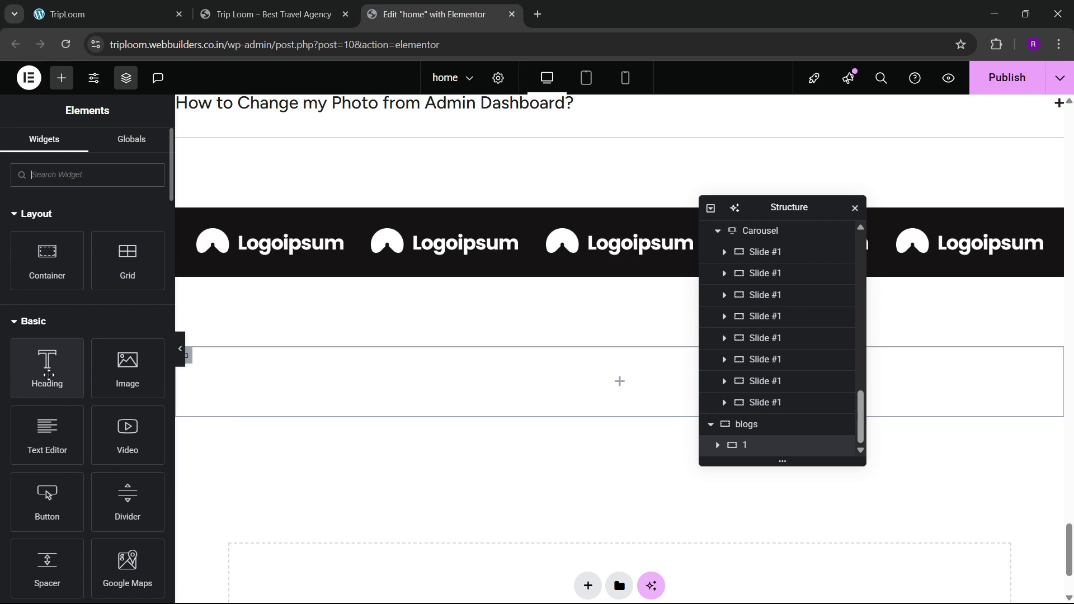
drag(48, 374, 338, 374)
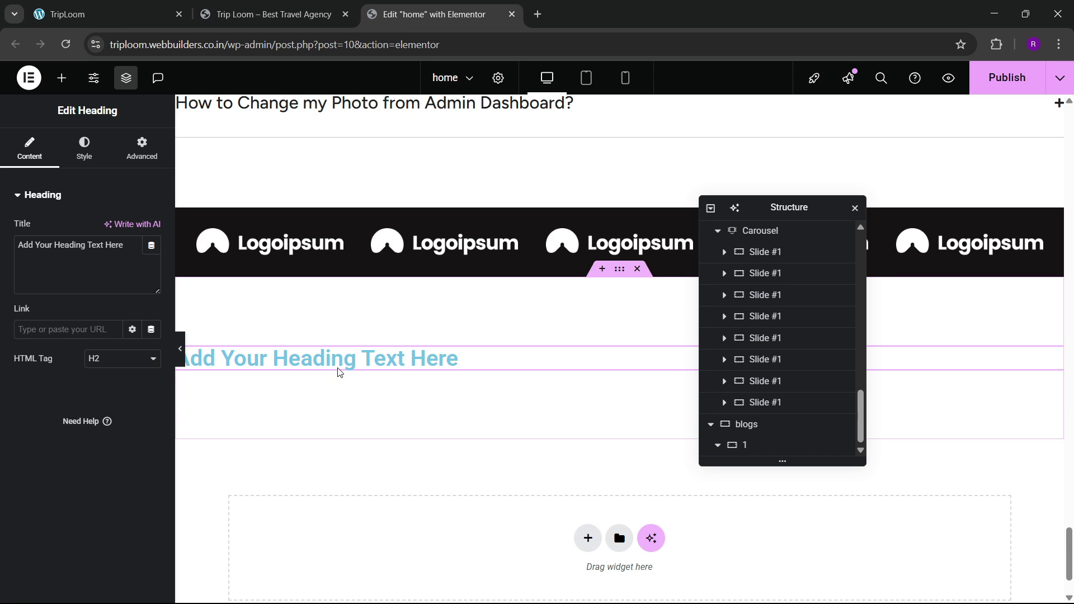
Step: Copy the Frequently Asked Question heading, paste it onto the new heading, and delete the duplicate
click(132, 8)
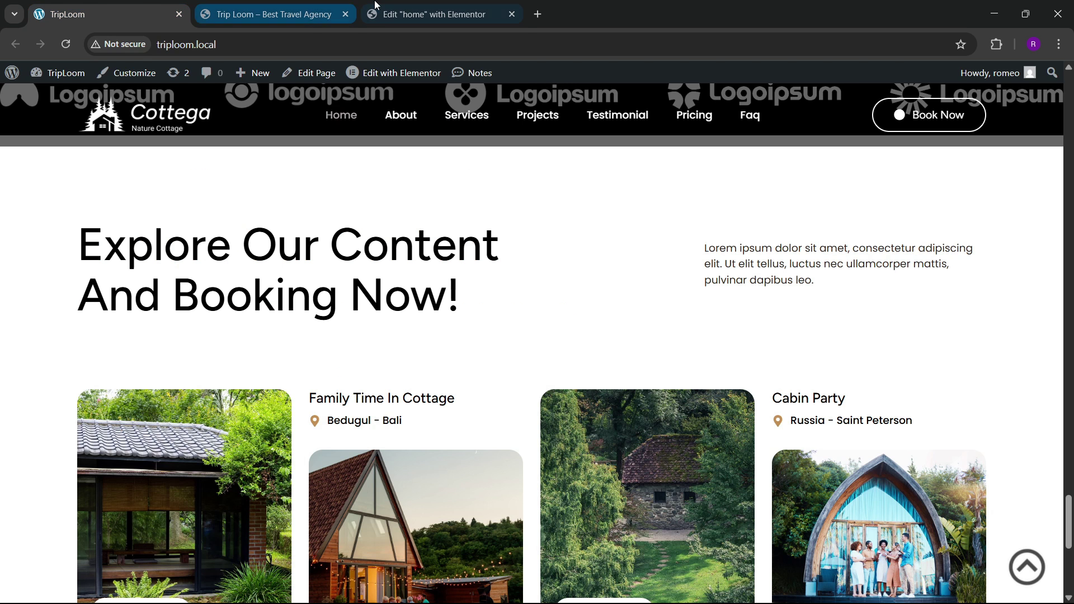
click(402, 14)
scroll(372, 184, up, 3)
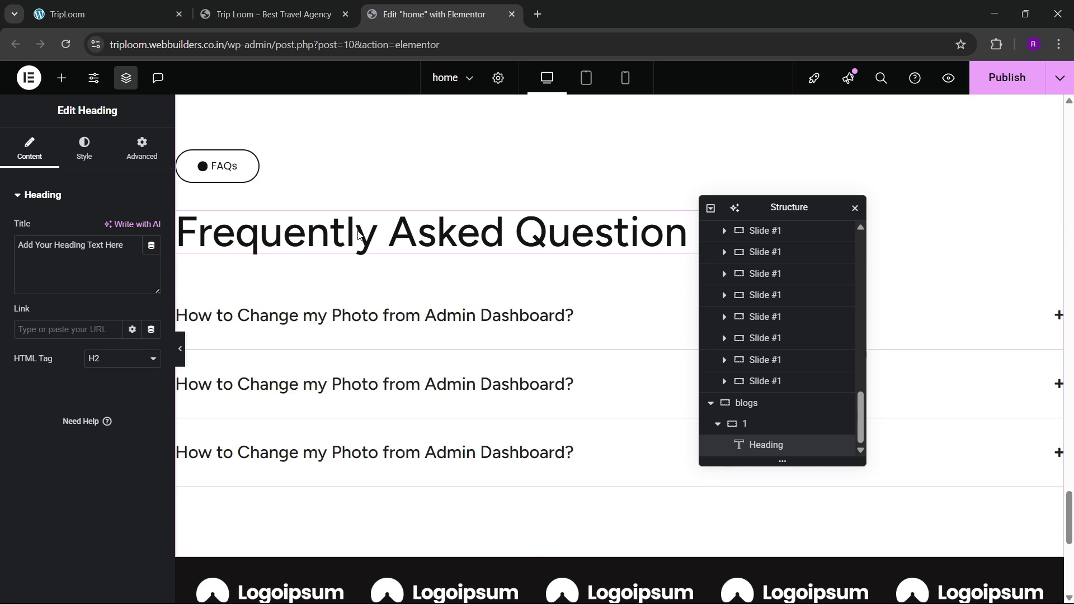
right_click(359, 232)
click(382, 299)
scroll(363, 336, down, 6)
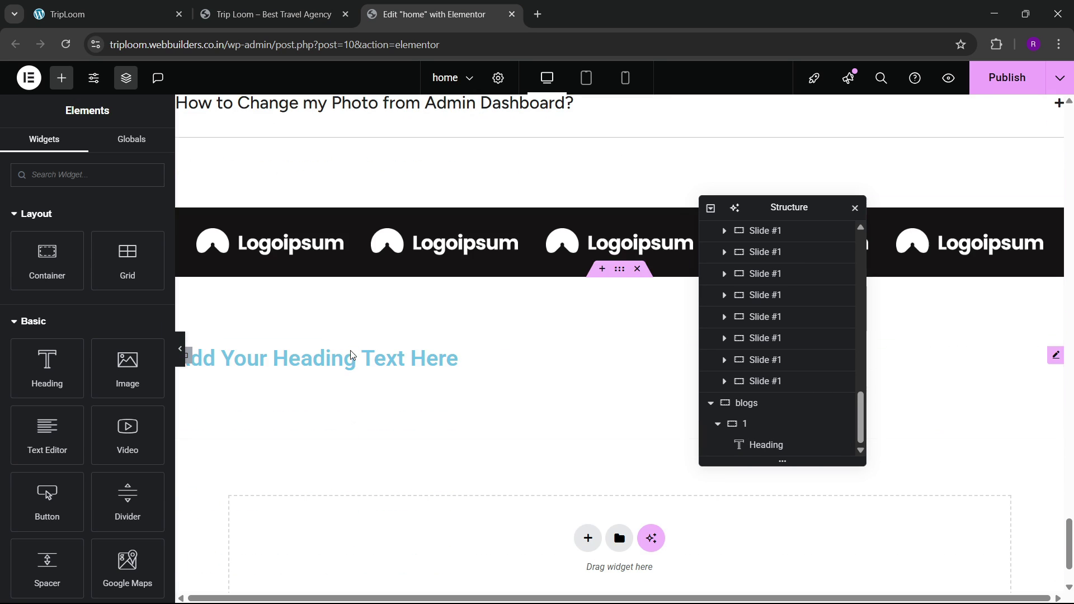
right_click(319, 358)
click(345, 352)
right_click(337, 361)
click(363, 372)
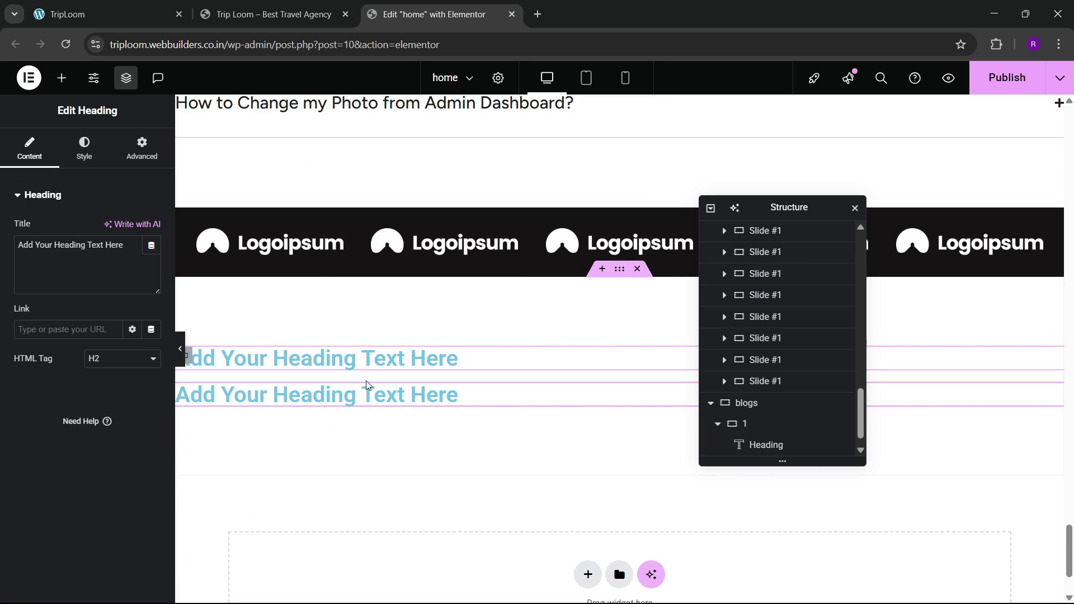
right_click(363, 365)
click(376, 583)
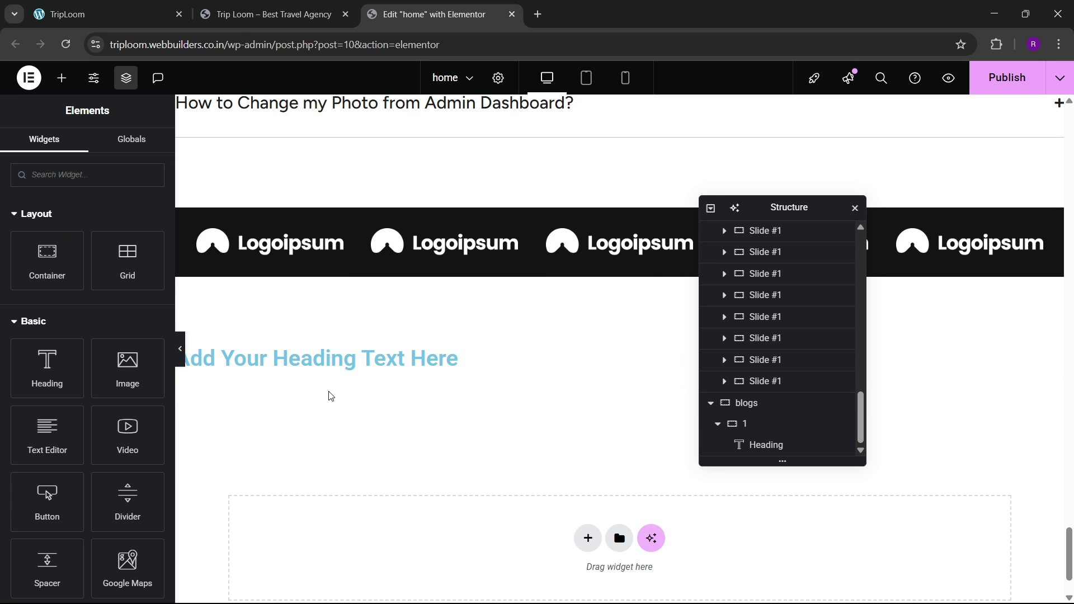
Step: Replace the placeholder with the copied FAQ heading, then select the live site's Explore Our Content text
scroll(331, 283, up, 6)
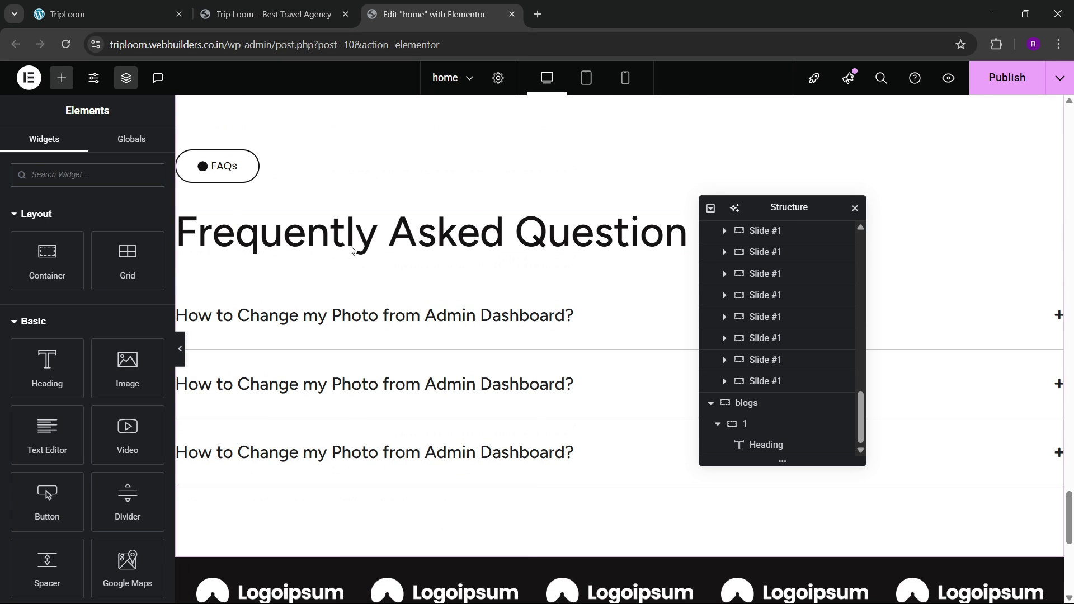
right_click(363, 249)
click(380, 315)
scroll(383, 328, down, 8)
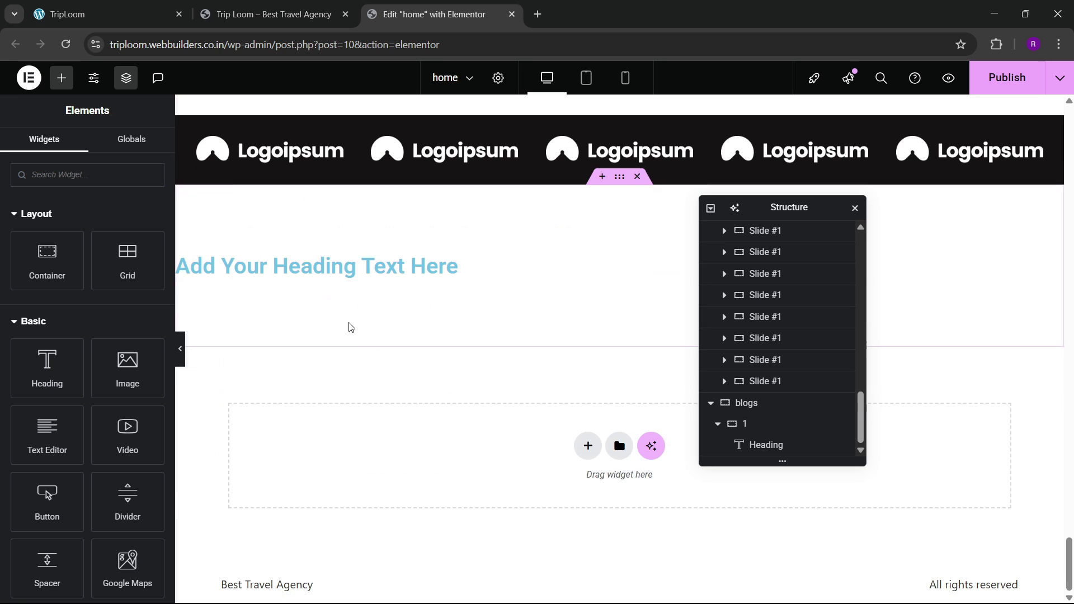
click(338, 274)
right_click(338, 274)
click(372, 369)
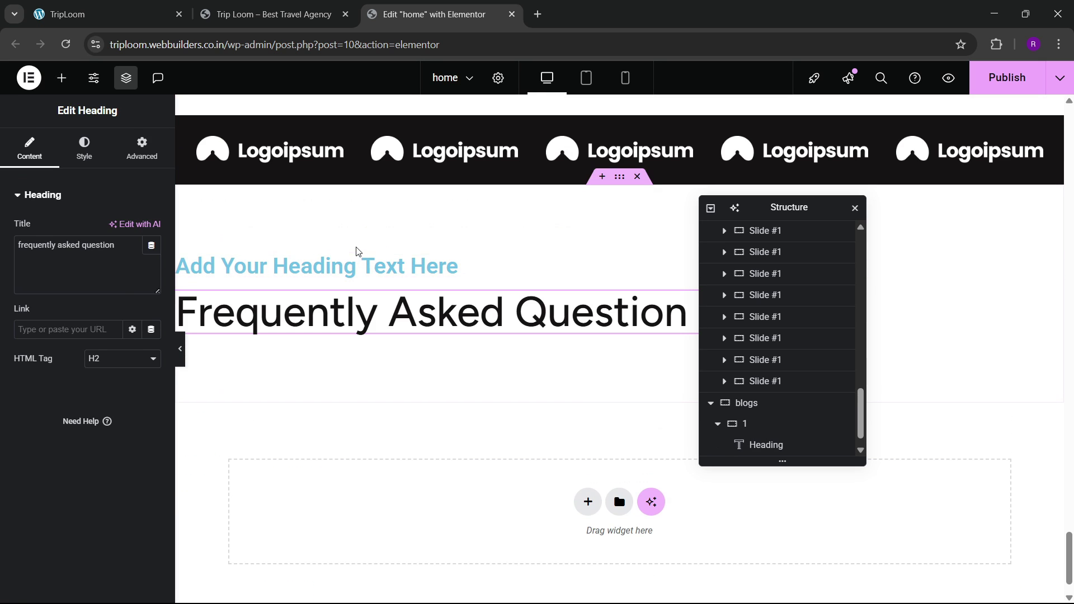
right_click(351, 266)
click(386, 575)
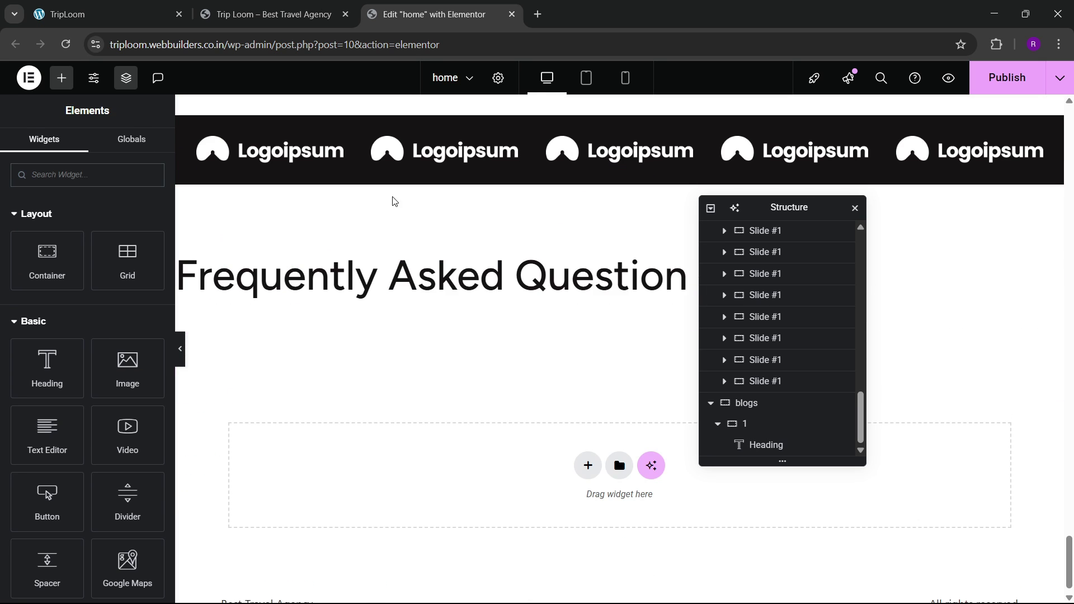
key(ctrl+1)
drag(78, 235, 447, 289)
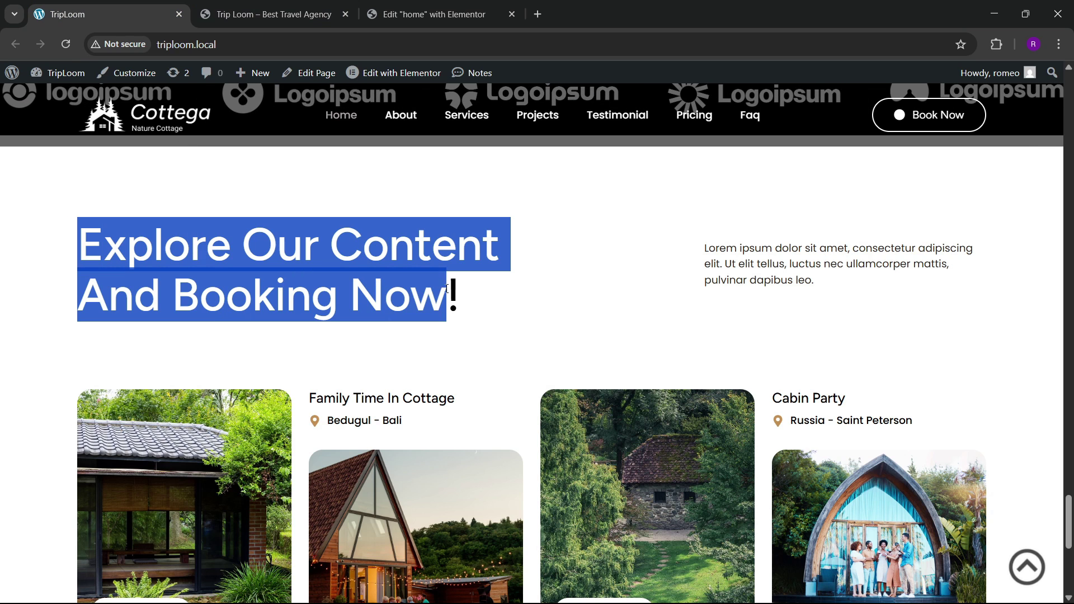
click(451, 14)
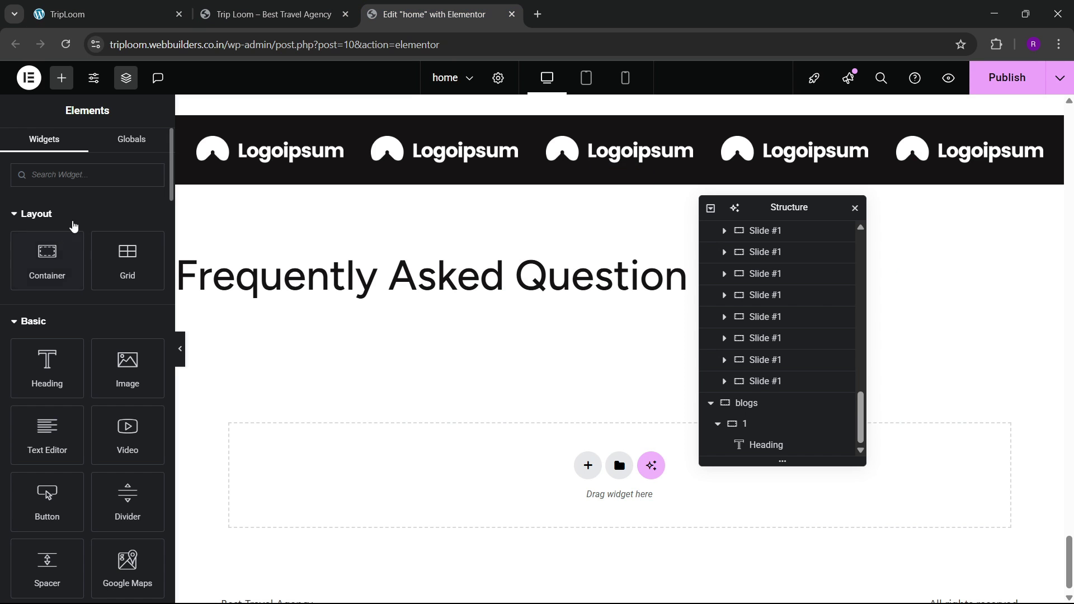
click(182, 263)
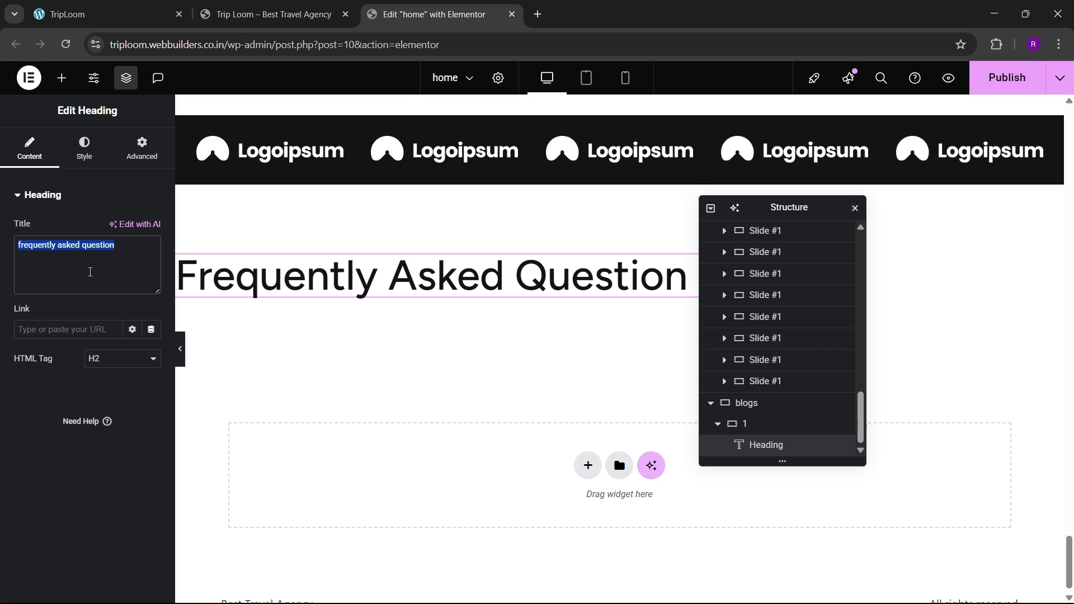
key(ctrl+v)
click(142, 5)
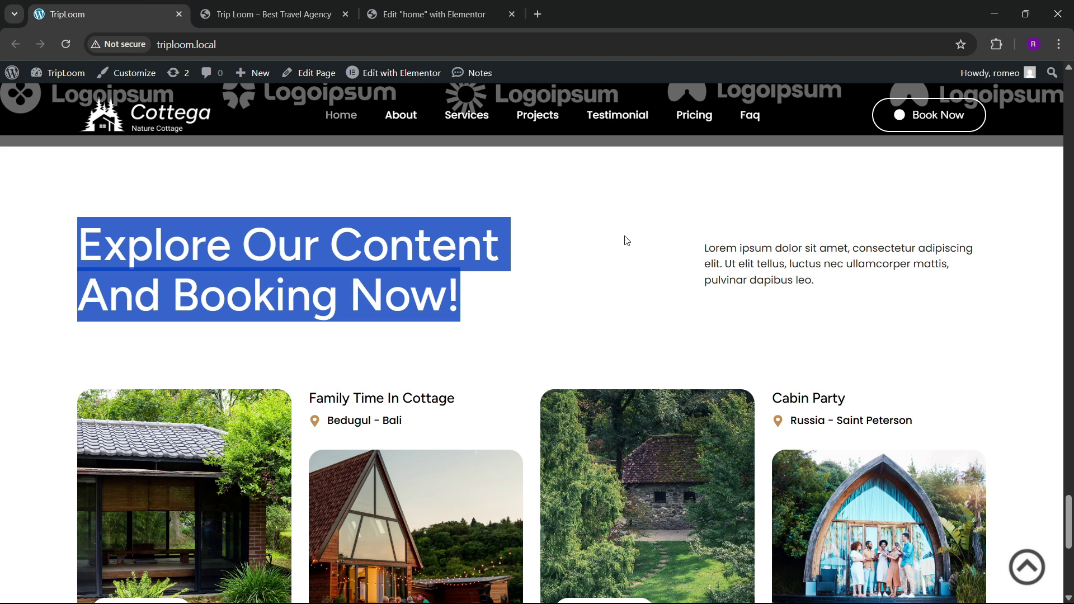
click(426, 14)
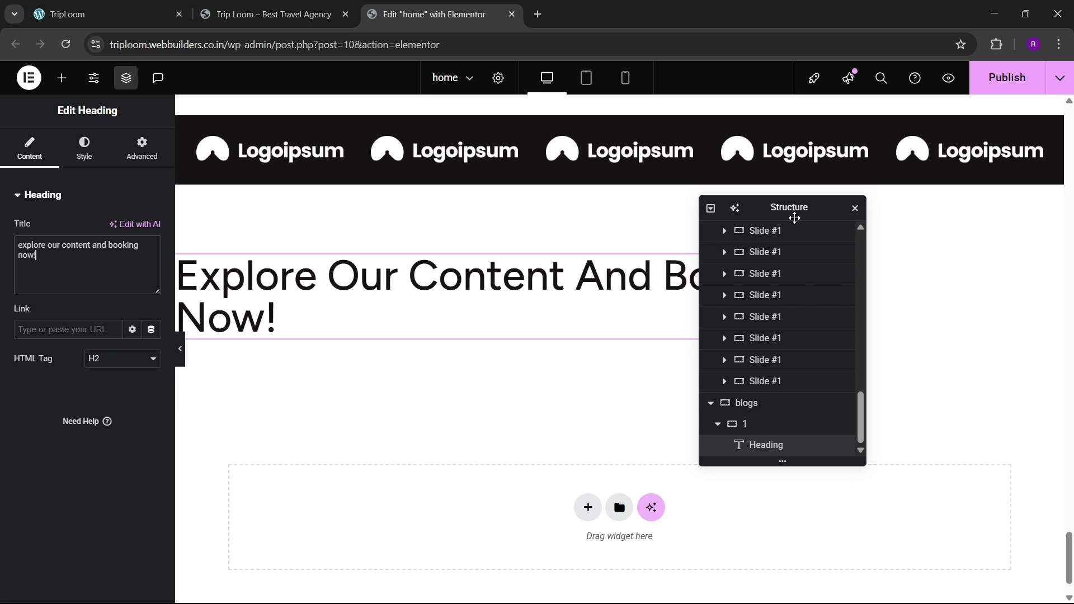
drag(794, 218, 614, 289)
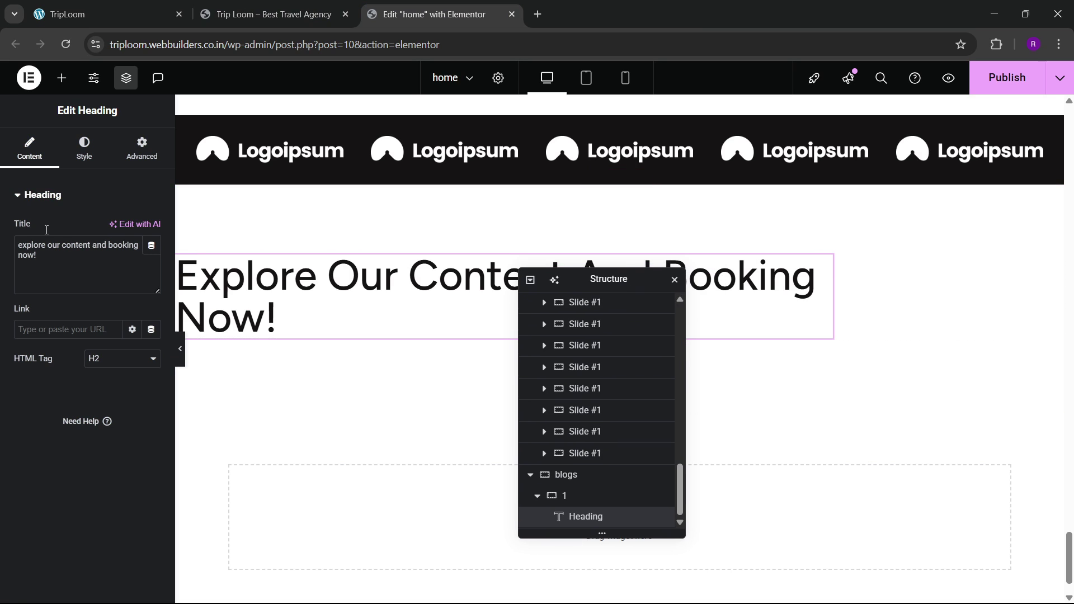
click(140, 151)
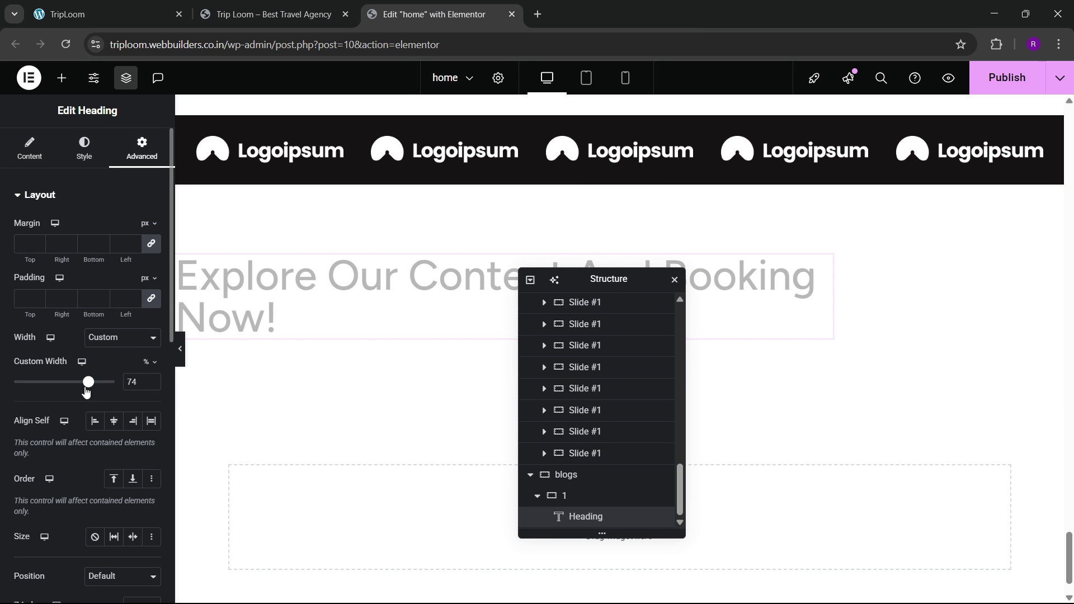
drag(86, 387, 59, 399)
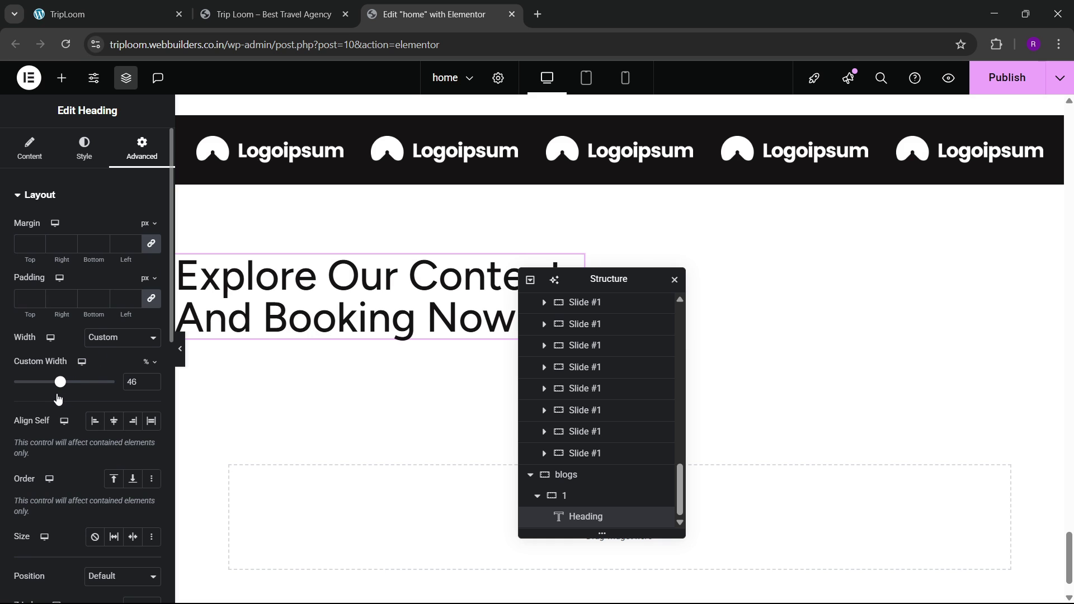
click(65, 5)
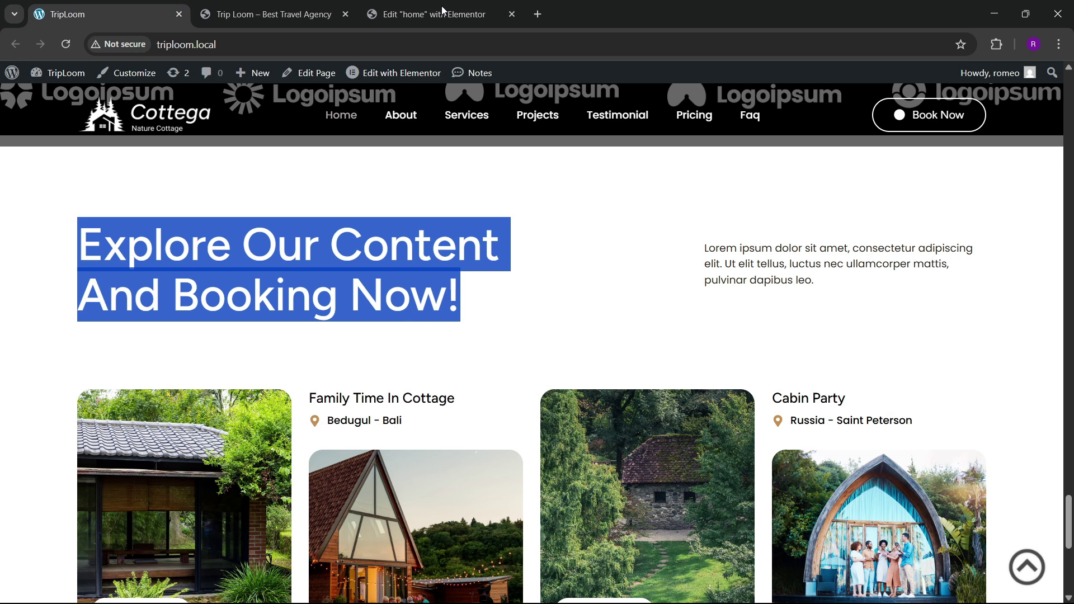
click(454, 6)
scroll(775, 344, up, 10)
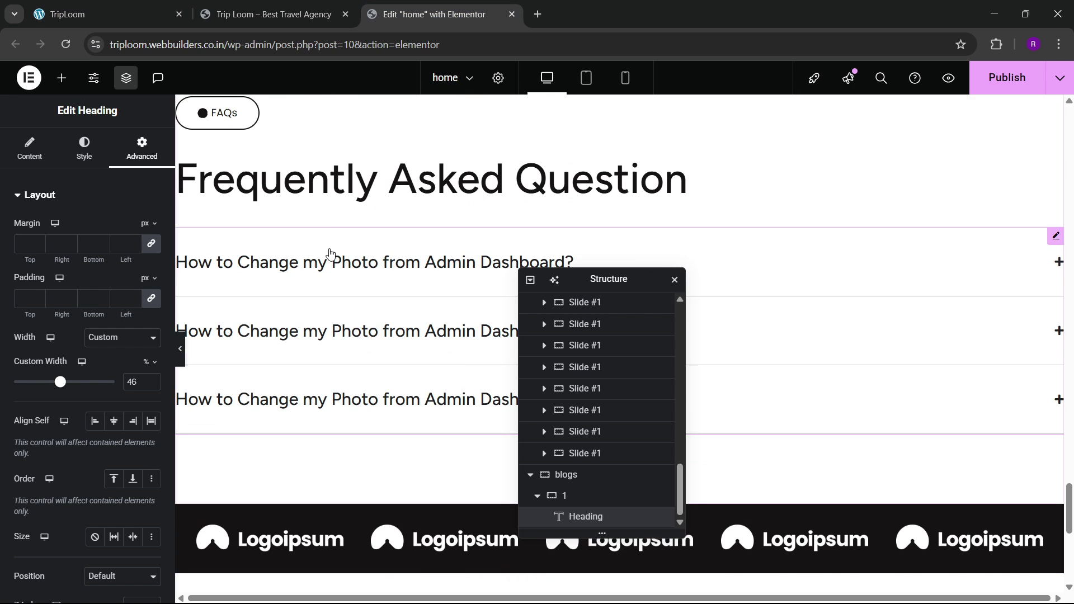
Step: Copy the Choose Your Favorite lorem ipsum paragraph and paste it below the Explore Our Content heading
scroll(332, 252, up, 4)
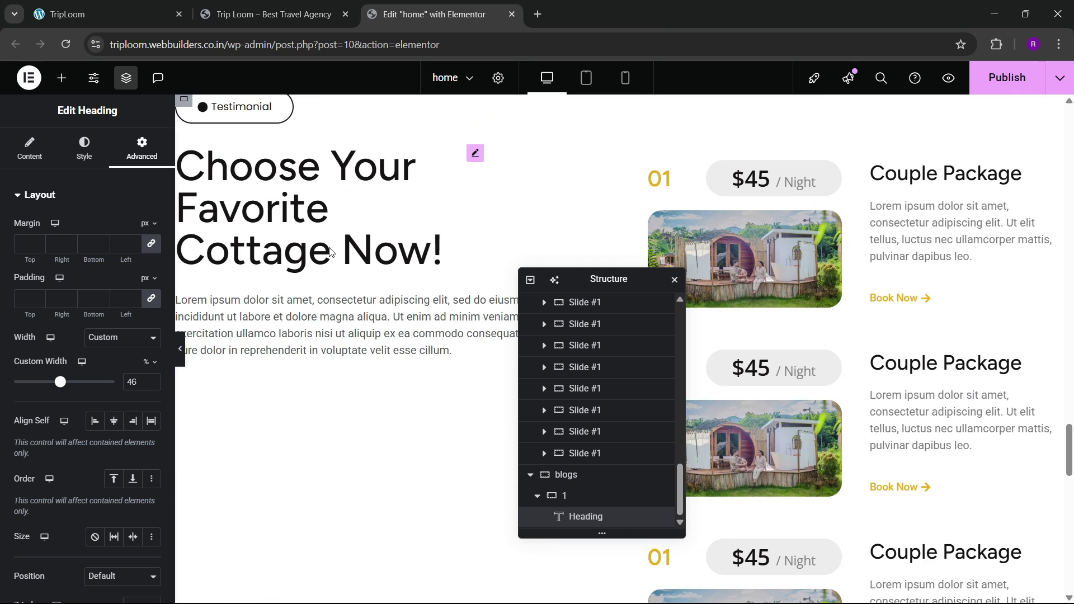
right_click(340, 321)
click(370, 345)
scroll(803, 360, down, 12)
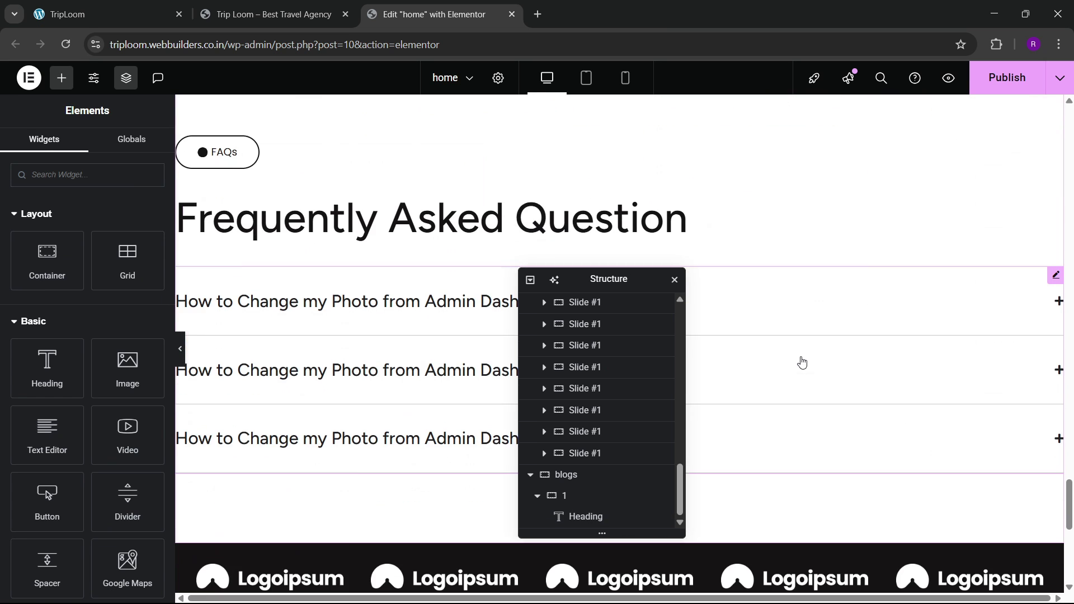
drag(593, 280, 437, 298)
right_click(540, 281)
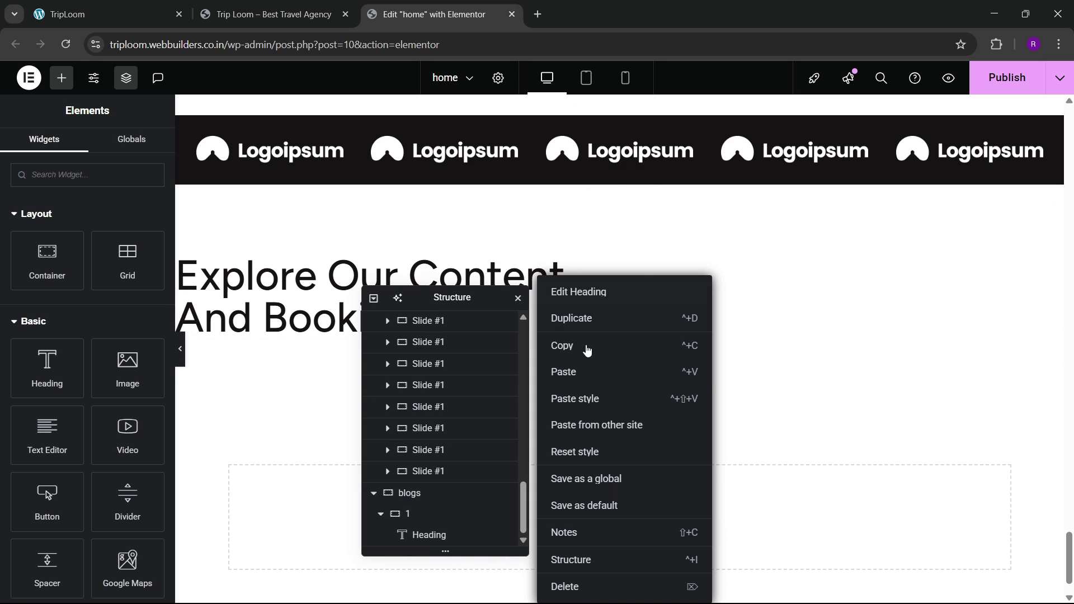
click(587, 372)
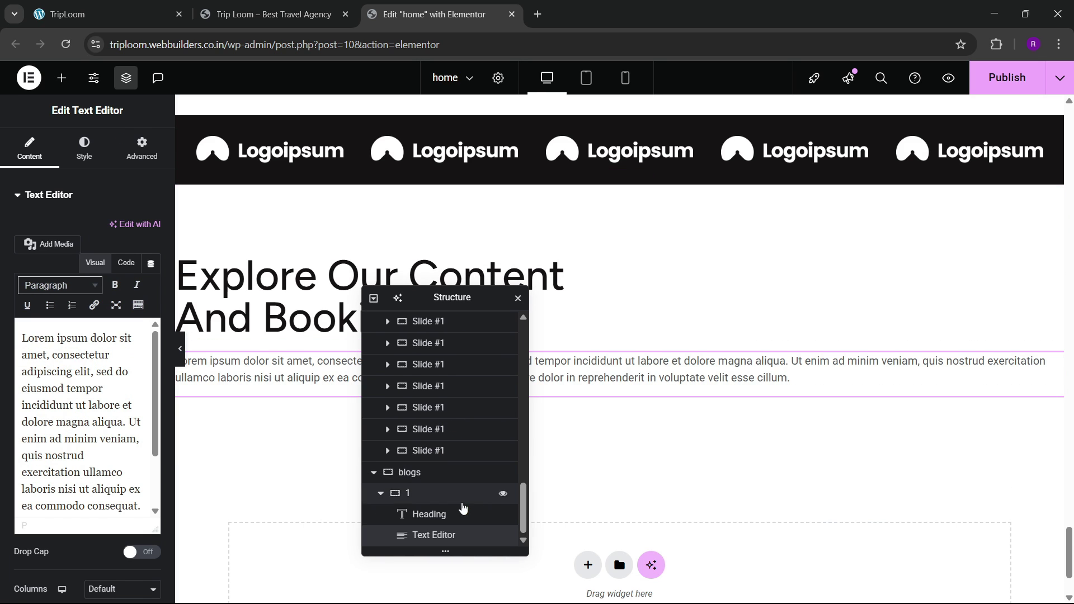
Step: Set the container layout to Direction Row, Justify Space Between, Align Center
click(435, 494)
click(34, 163)
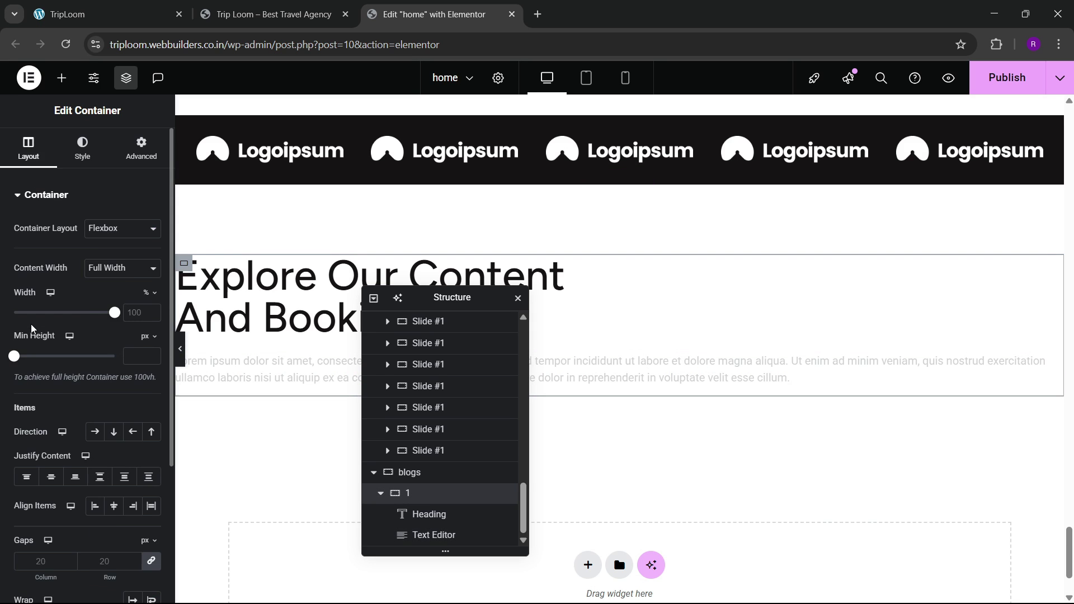
scroll(39, 336, down, 3)
click(95, 240)
click(99, 284)
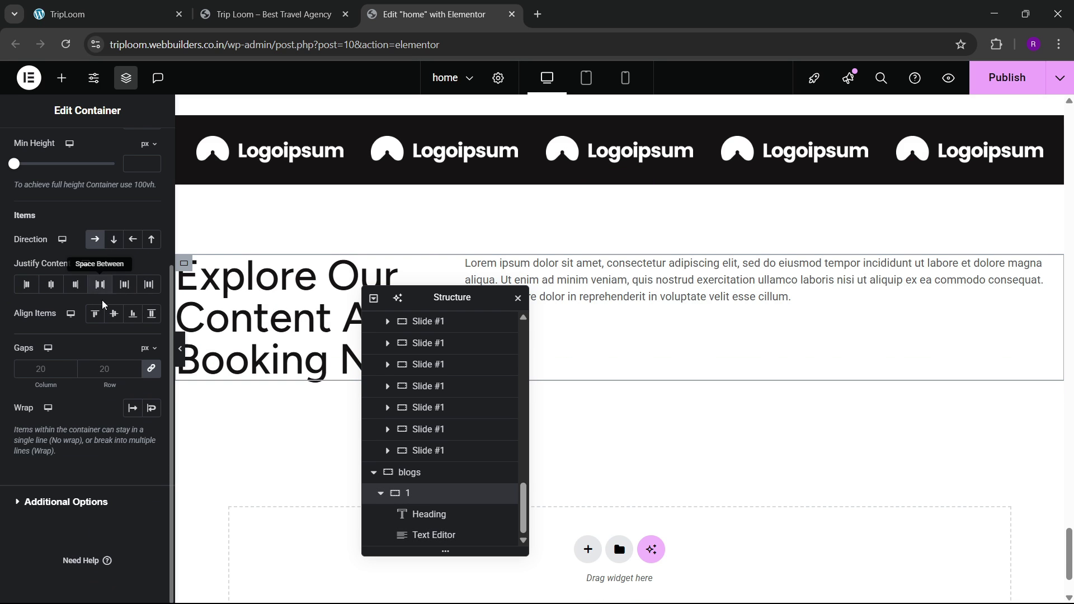
click(112, 315)
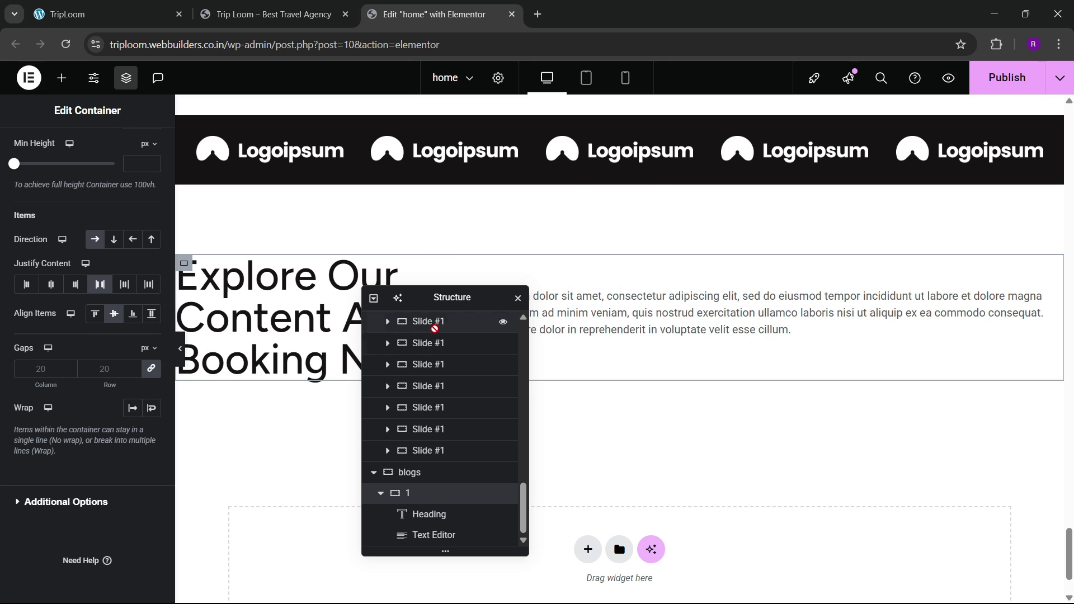
drag(444, 297, 555, 293)
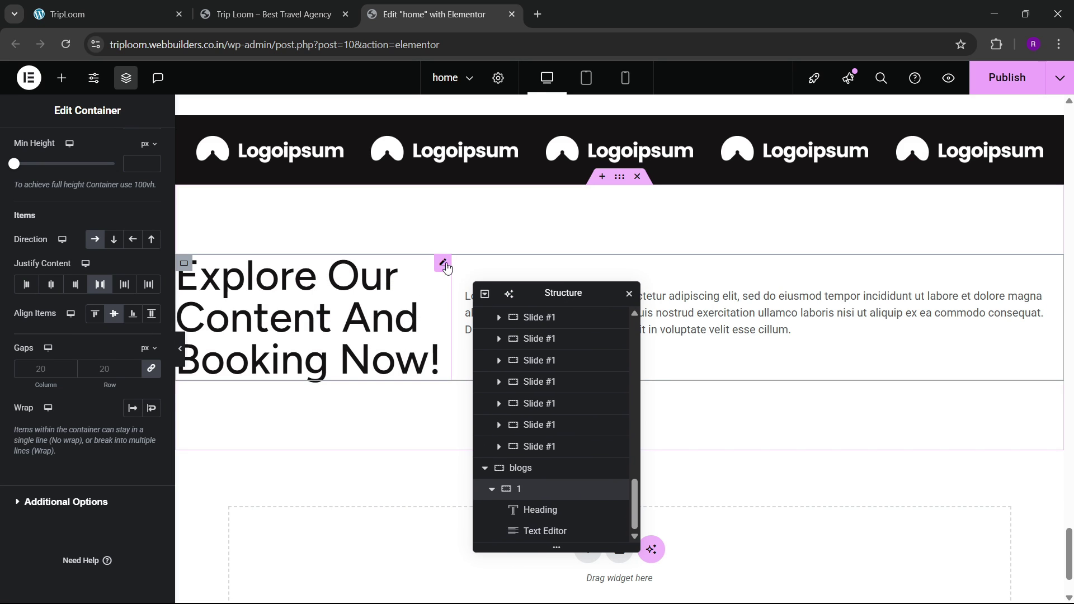
Step: Let the heading grow and set a 50 px gap between heading and paragraph
click(140, 157)
scroll(89, 403, down, 3)
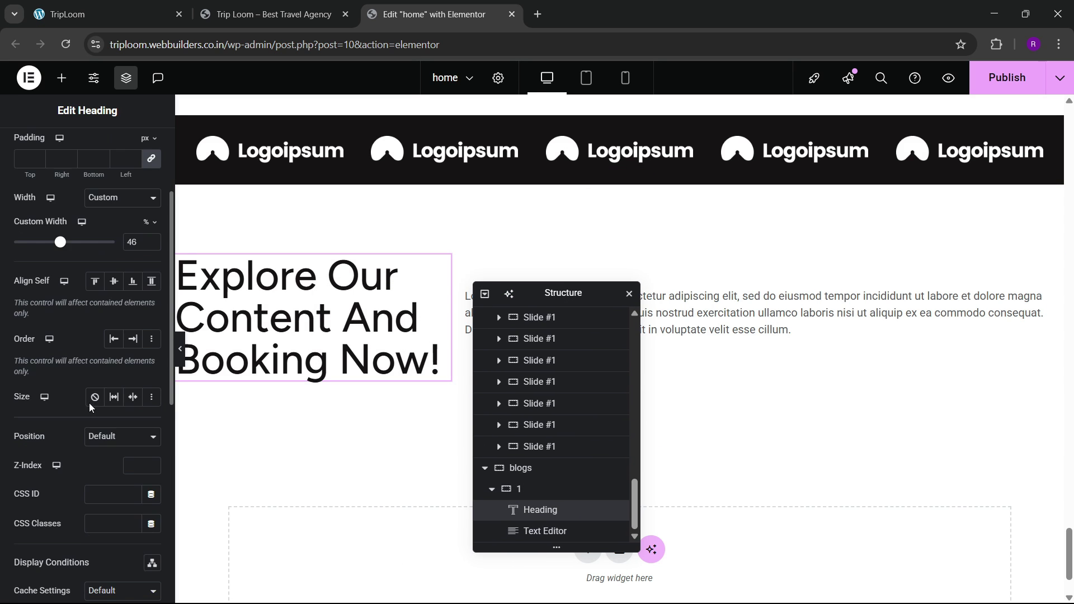
click(114, 397)
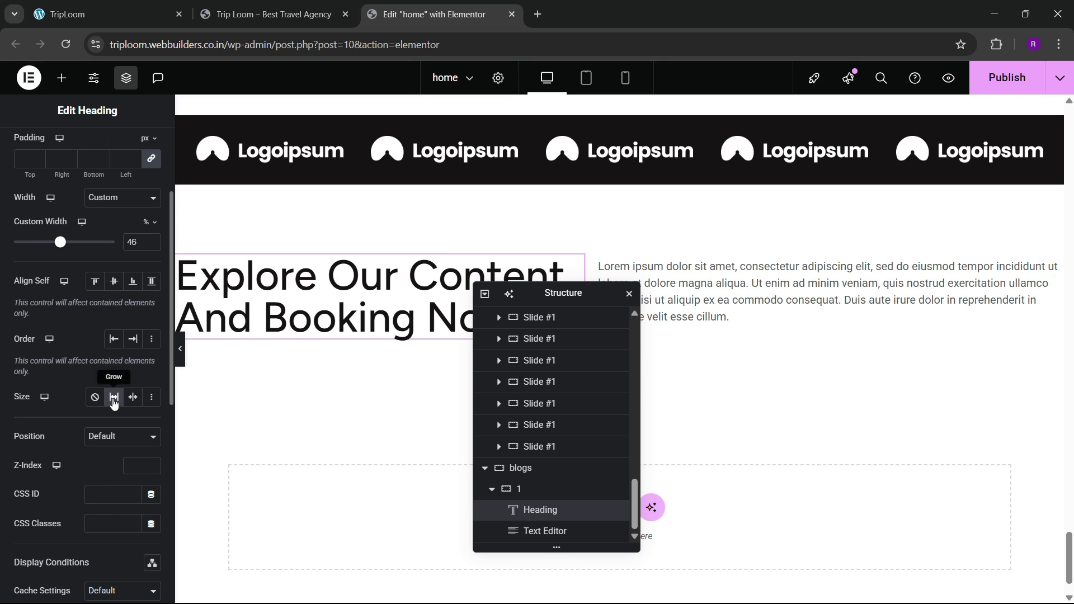
click(534, 489)
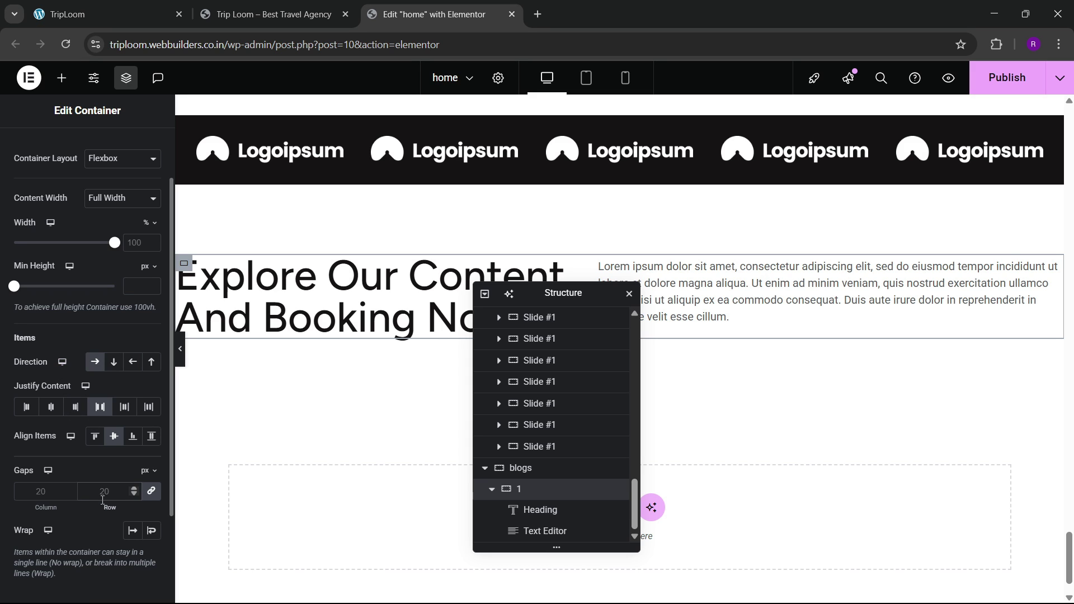
click(103, 499)
text(50)
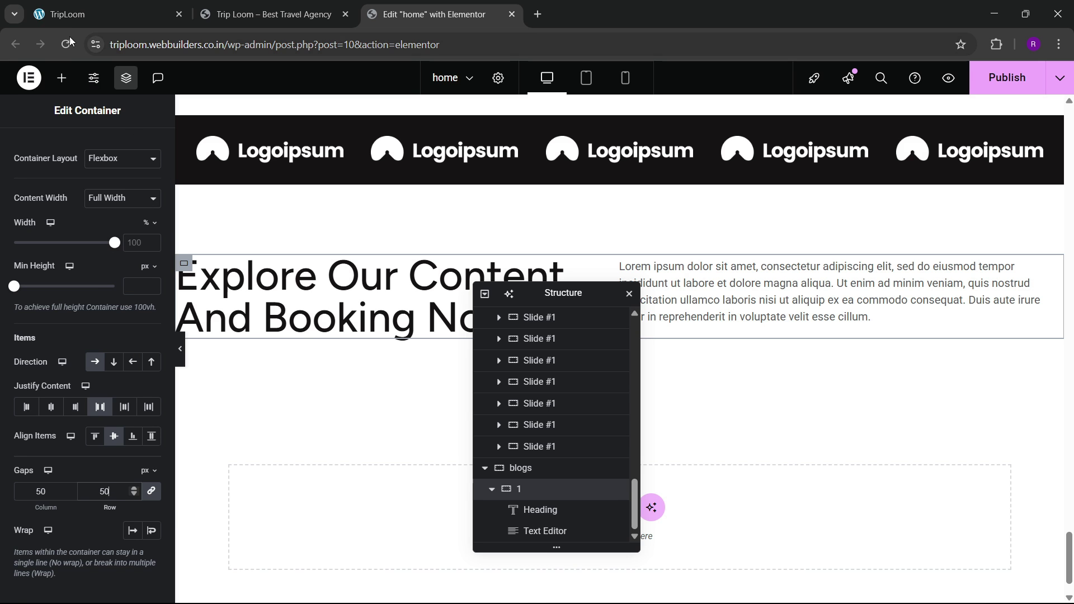
click(112, 8)
click(472, 9)
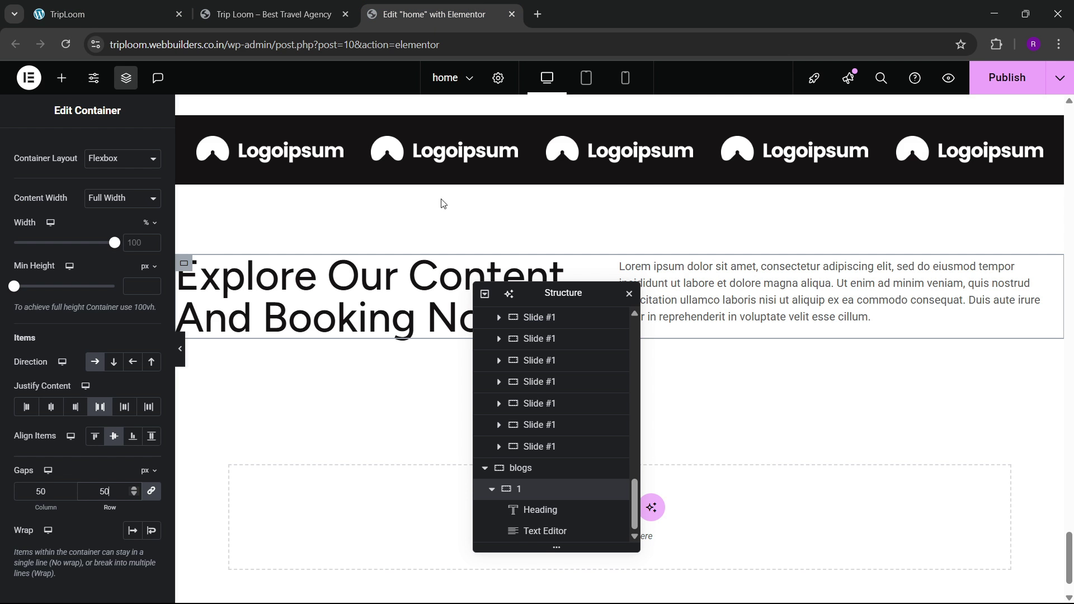
Step: Trim the paragraph in Code view to end at 'magna aliqua.' and set its width to custom 34%
click(1042, 275)
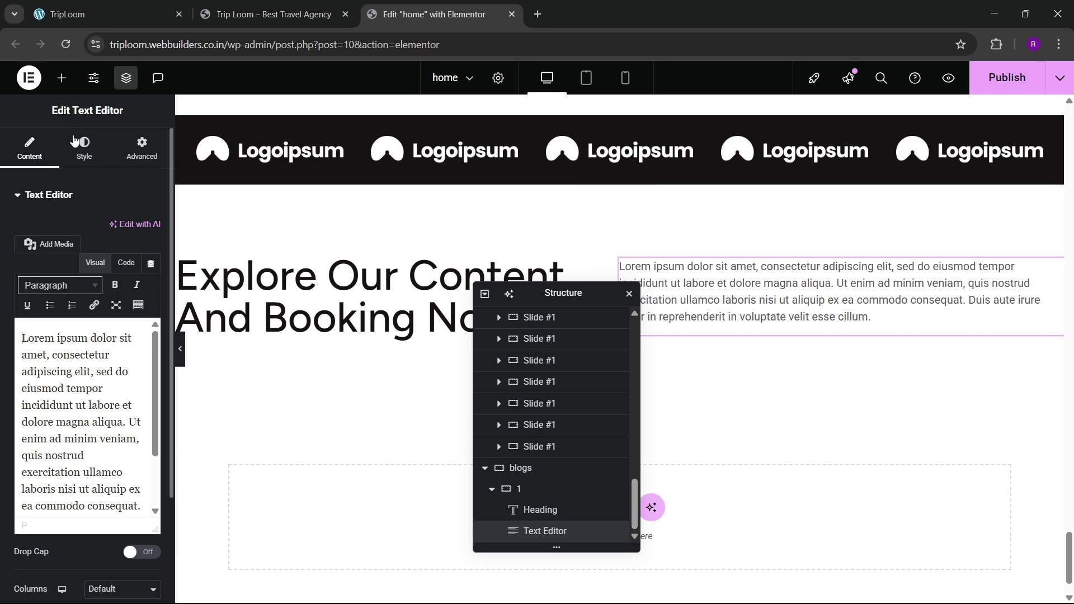
click(125, 262)
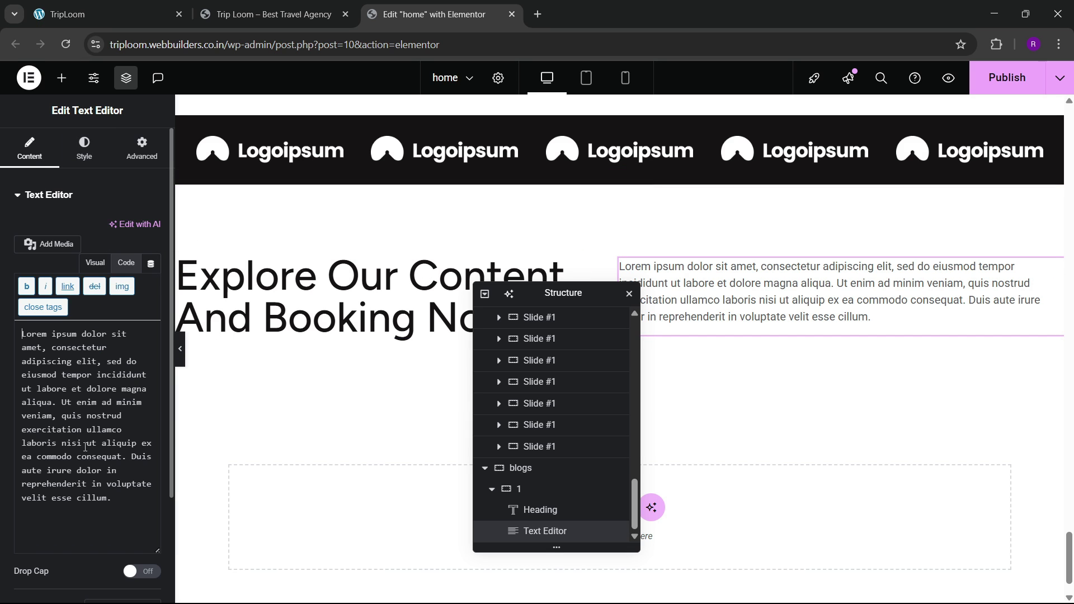
drag(58, 408, 146, 516)
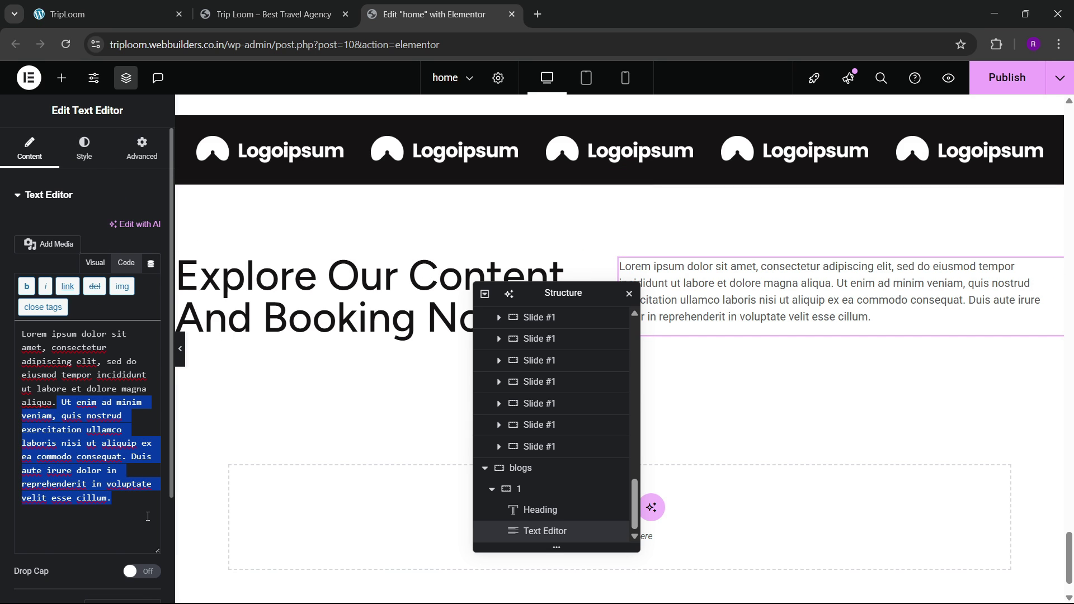
key(BackSpace)
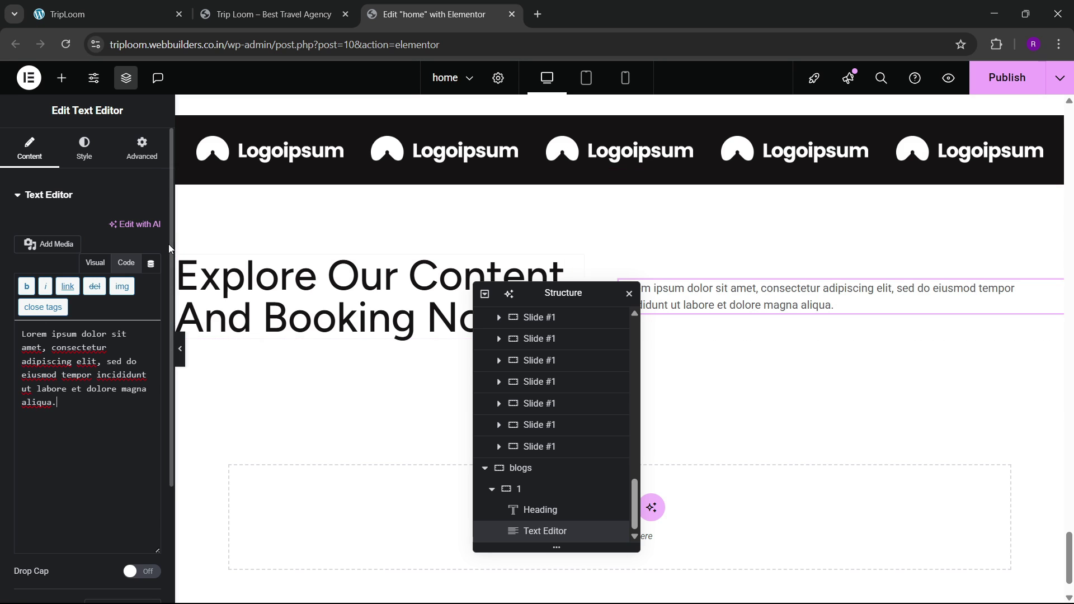
click(142, 148)
click(119, 347)
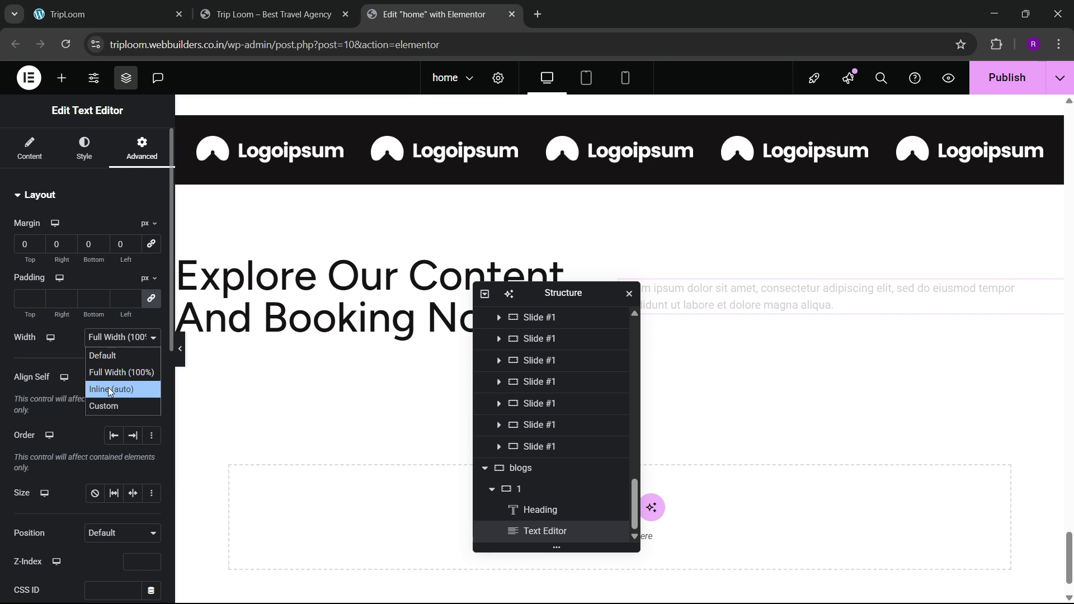
click(101, 405)
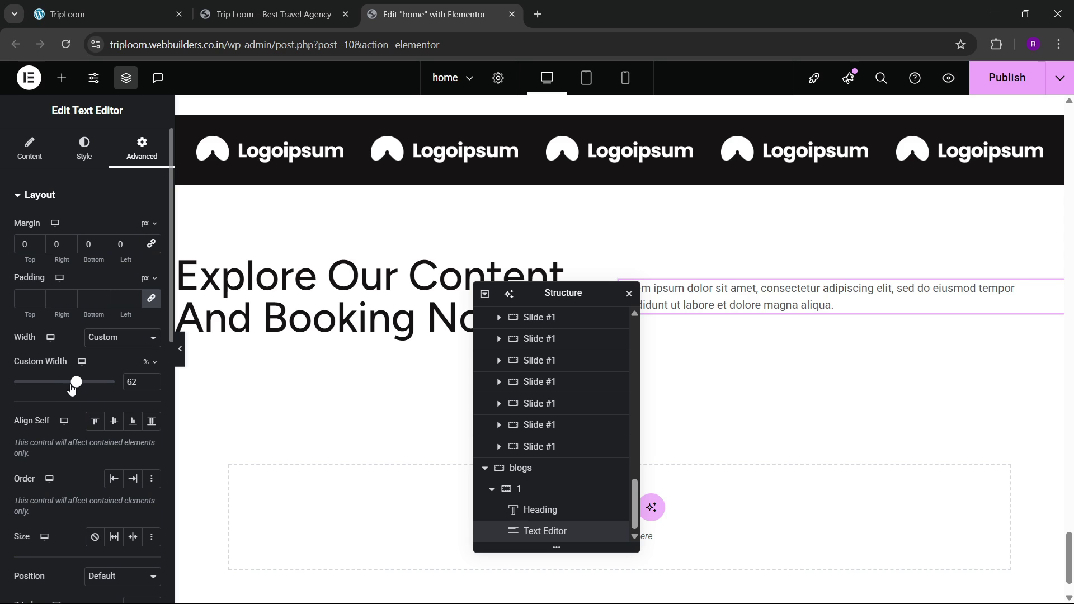
drag(71, 389, 49, 398)
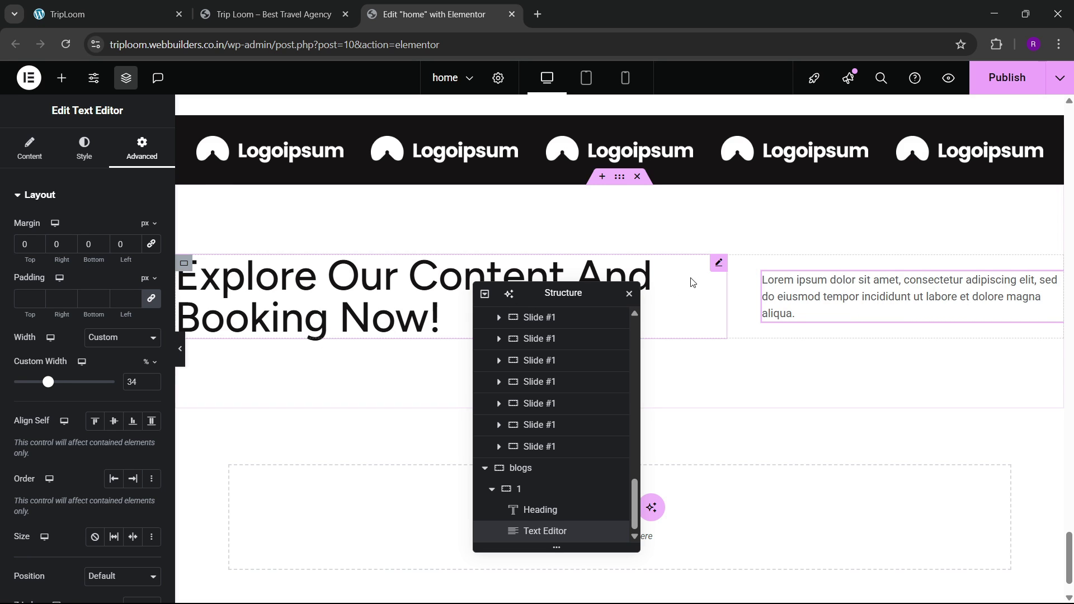
Step: Stop the heading from growing, publish the page, and check it on the live site
click(536, 265)
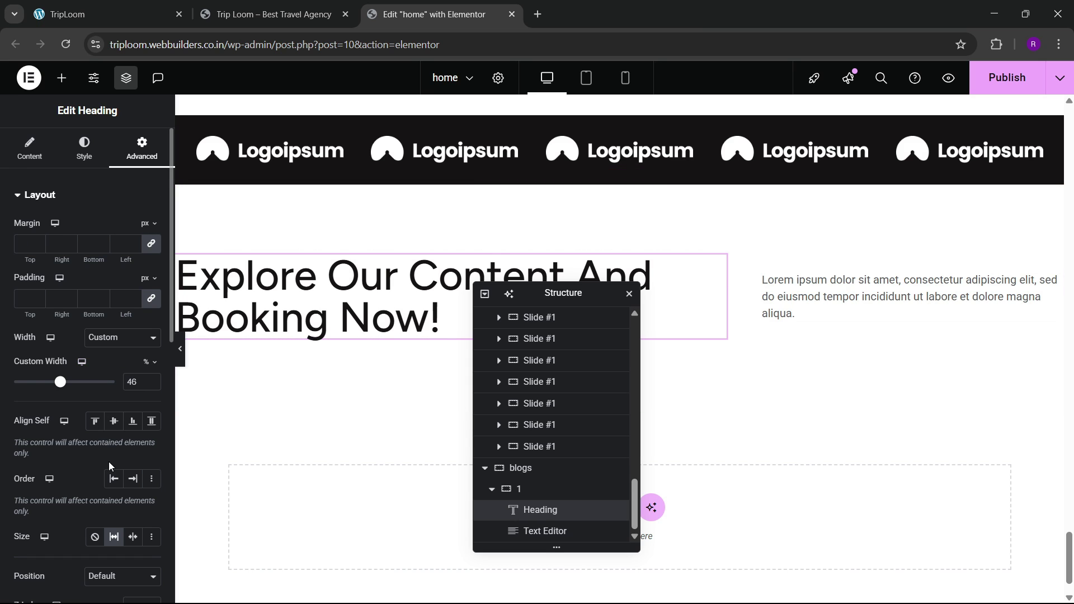
scroll(109, 475, down, 2)
click(97, 475)
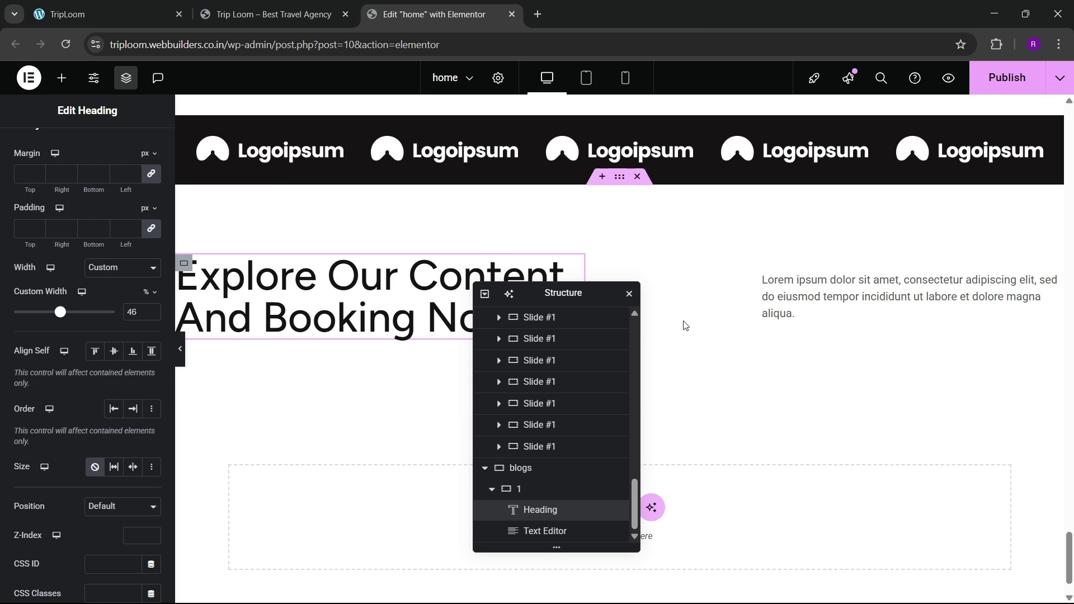
click(980, 88)
click(84, 14)
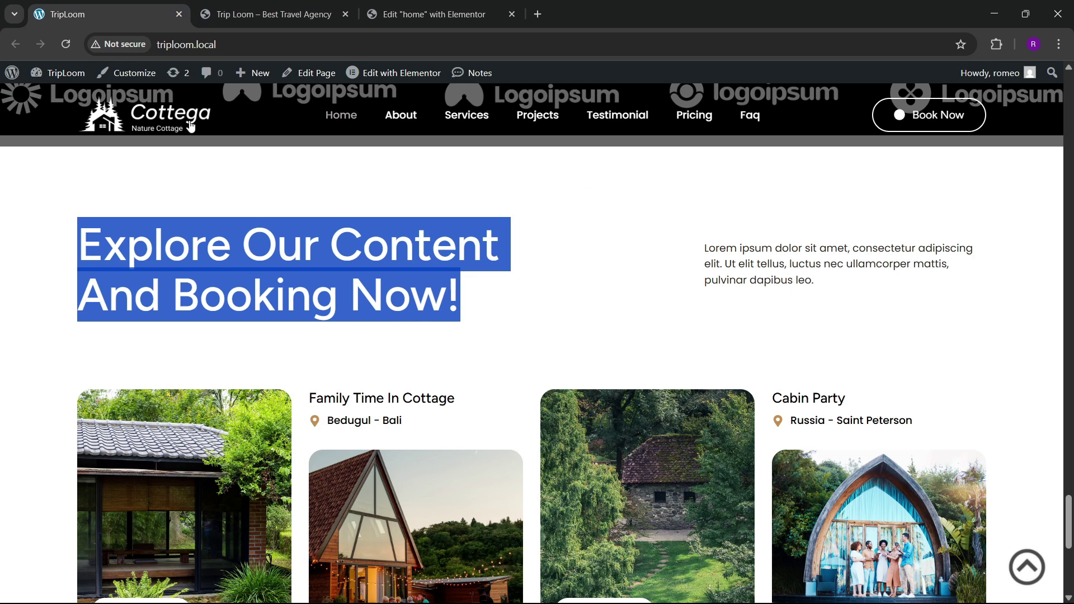
scroll(466, 338, down, 4)
scroll(462, 341, up, 1)
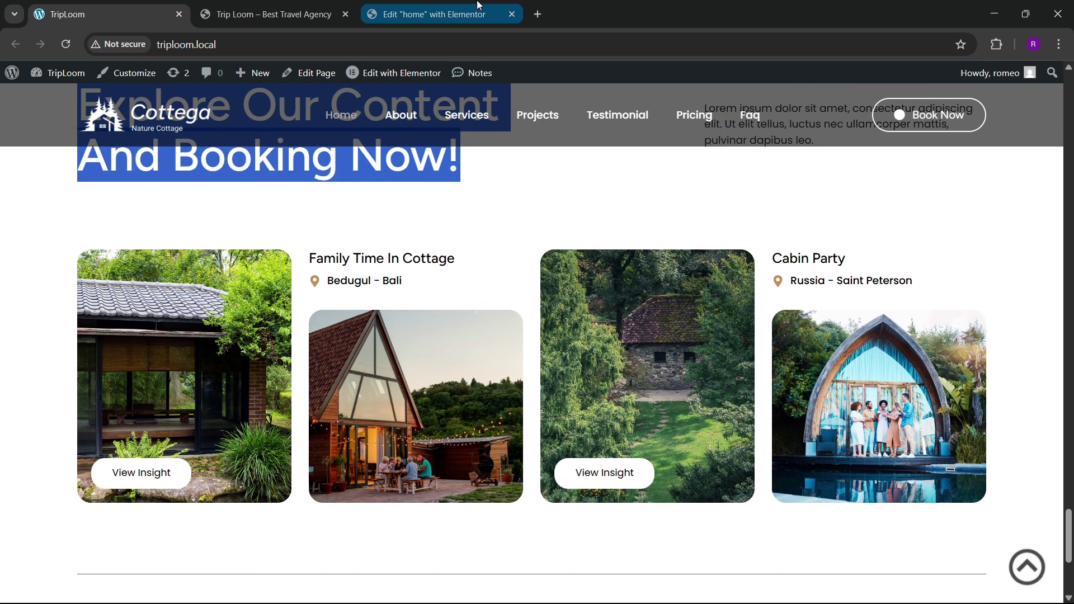
click(476, 11)
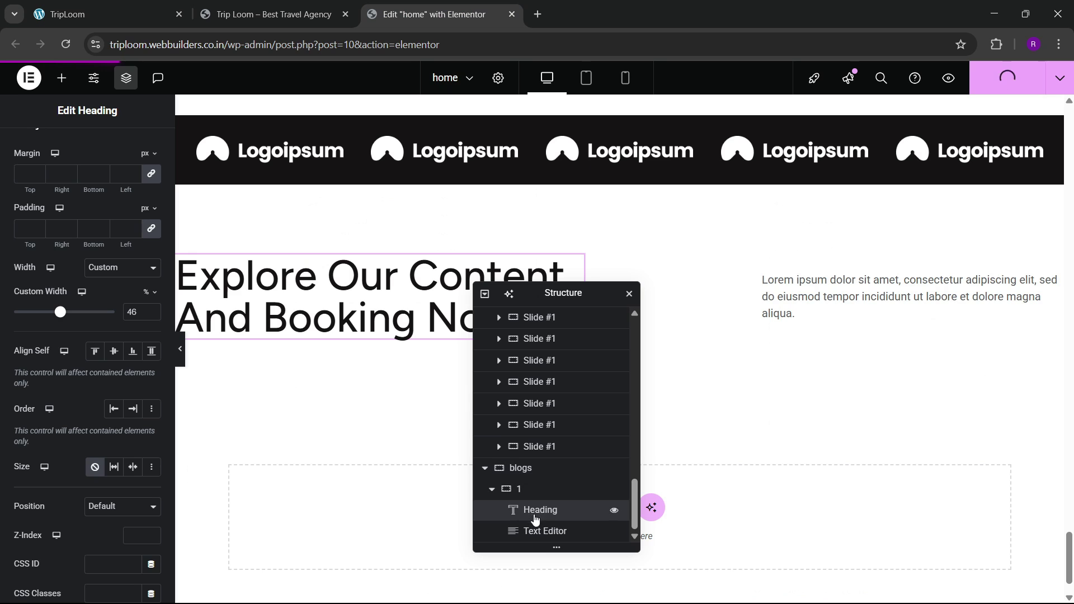
click(494, 492)
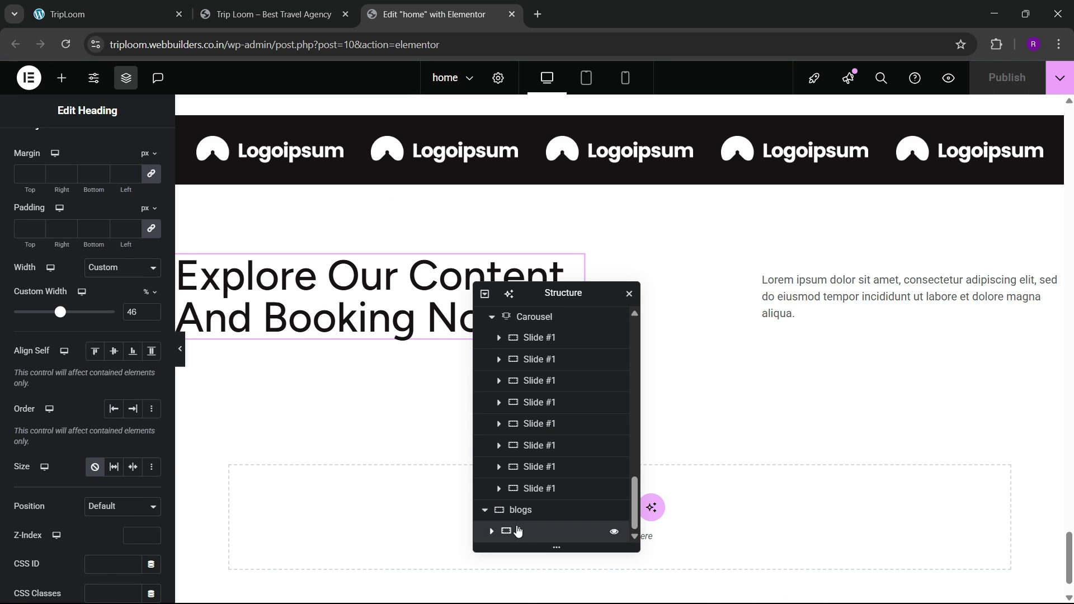
click(518, 531)
Step: Add a new empty container below the first container of the blogs section
right_click(528, 533)
click(580, 294)
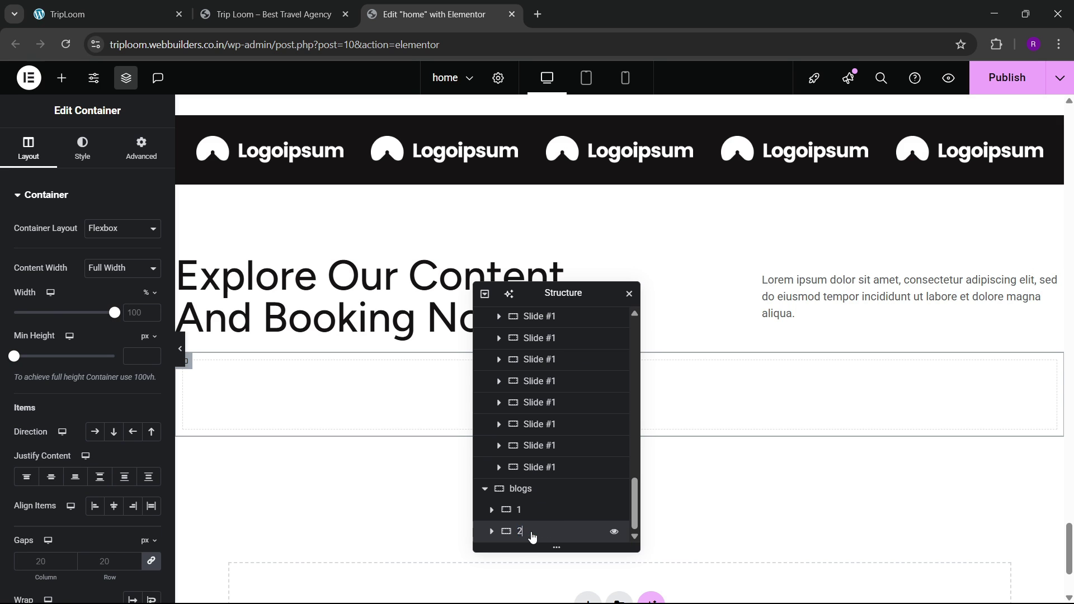
click(143, 147)
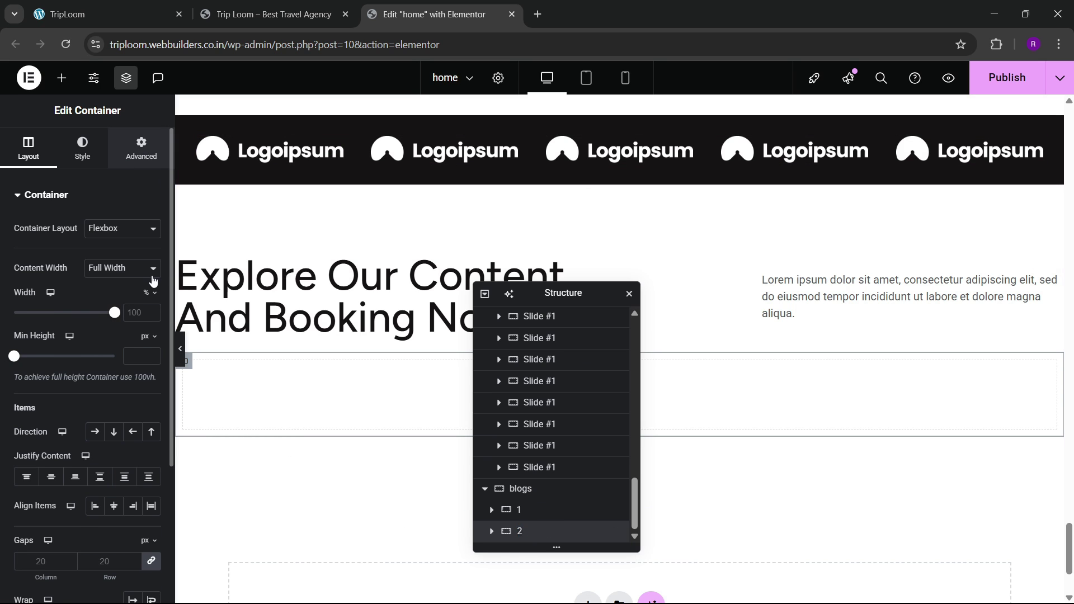
key(ctrl+1)
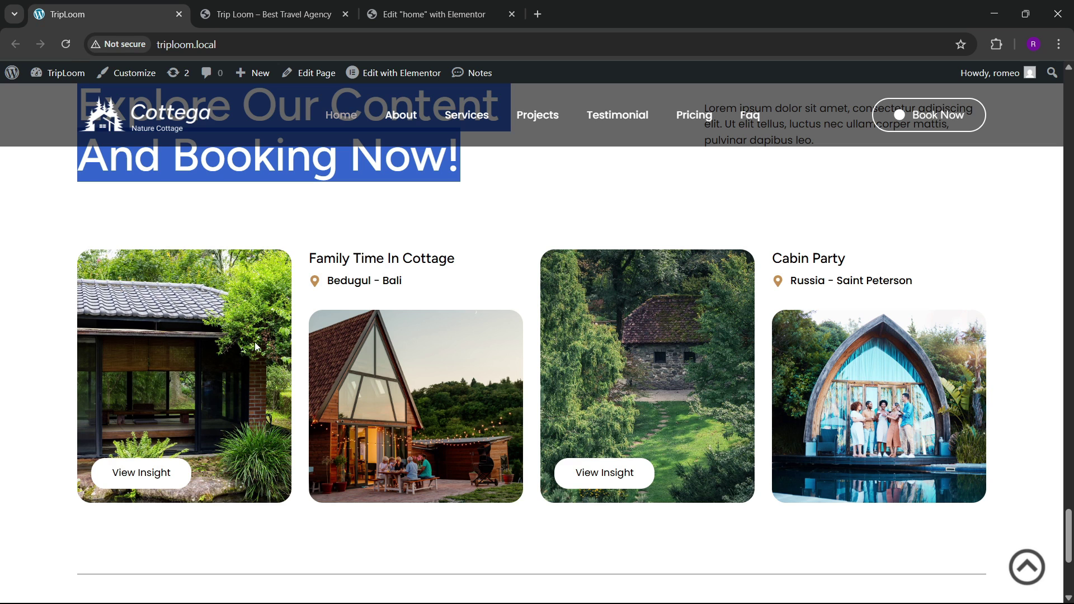
click(11, 340)
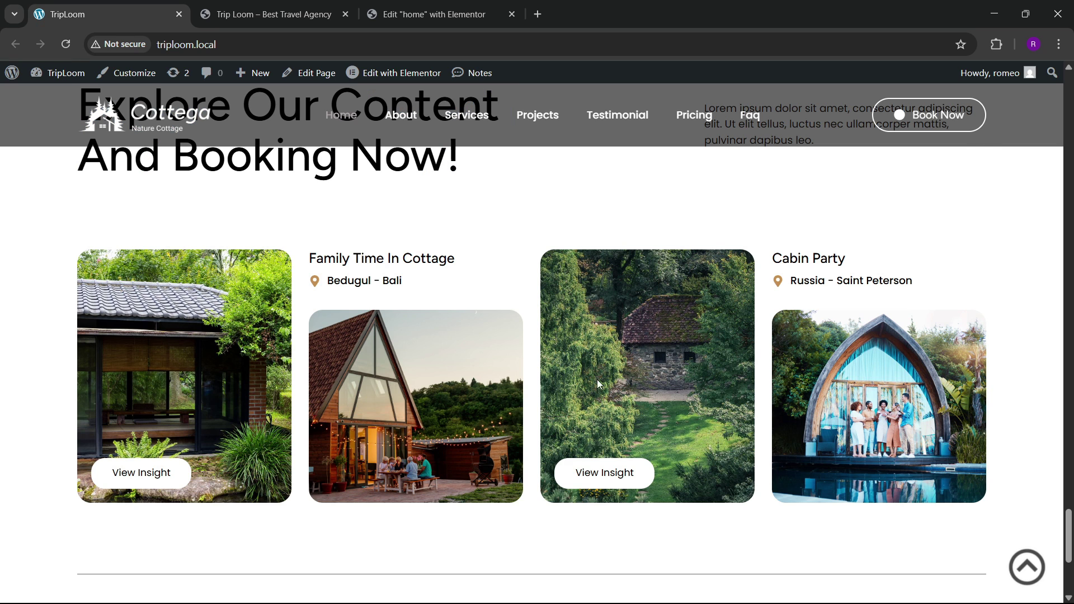
click(436, 14)
Step: Drop a Grid into the blogs section and set it to 4 columns and 1 row
click(62, 78)
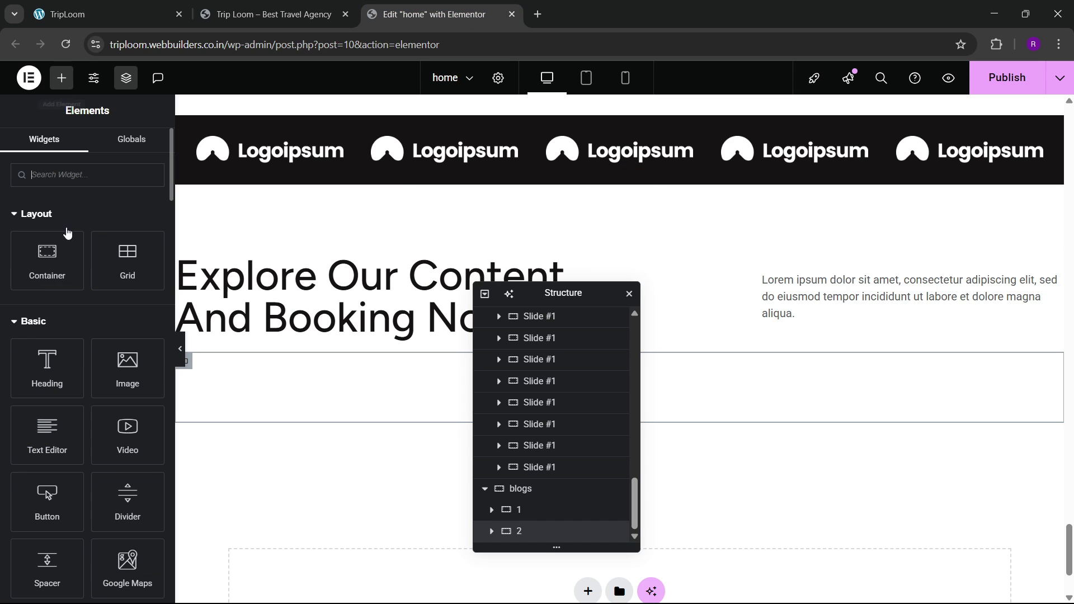
text(grid)
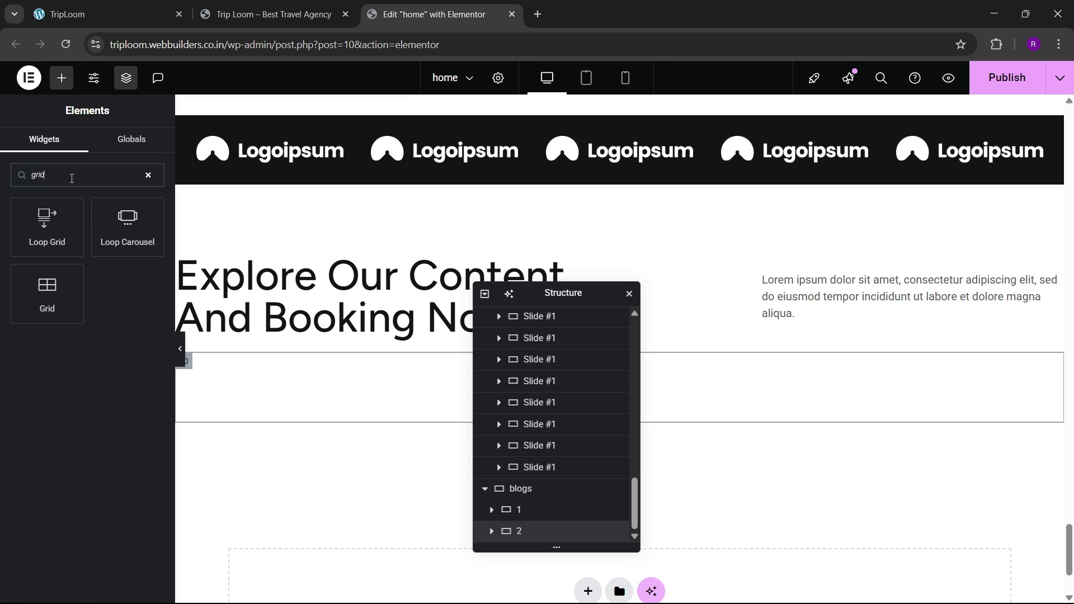
drag(69, 268, 288, 387)
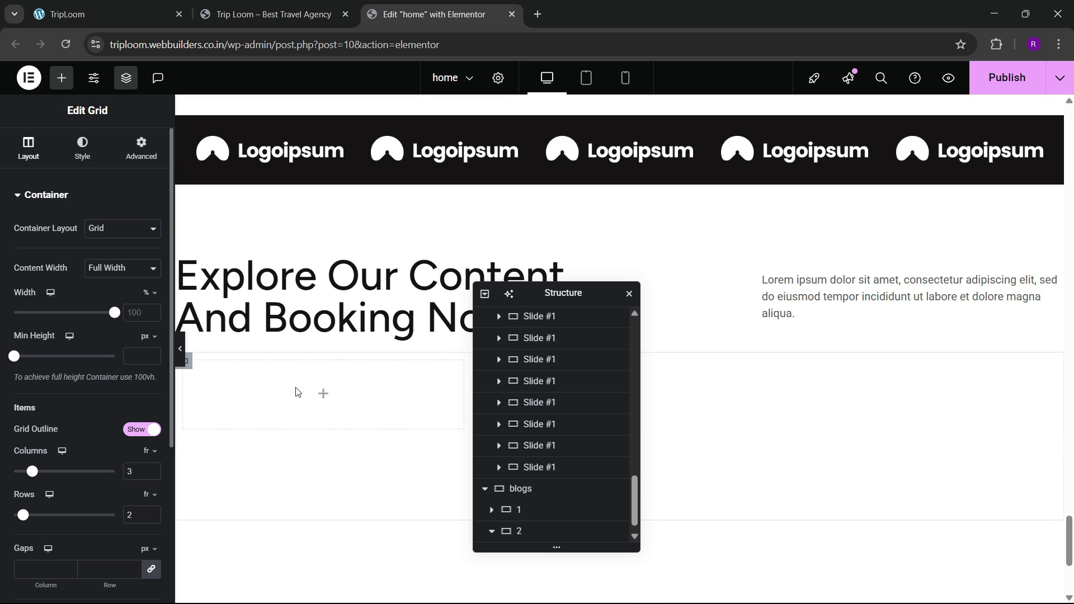
click(151, 468)
click(152, 518)
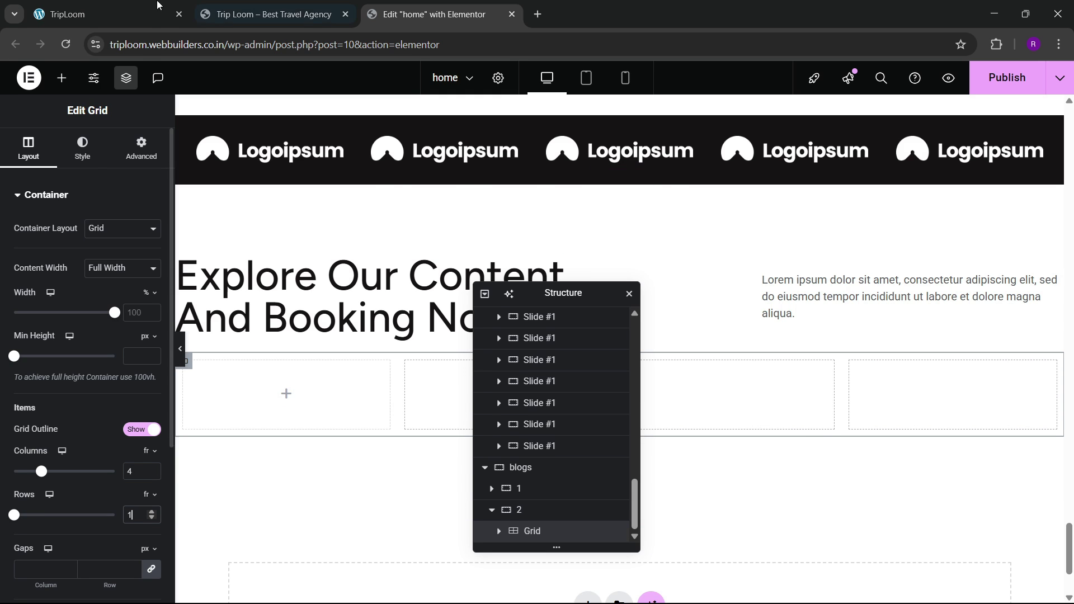
click(156, 4)
click(430, 14)
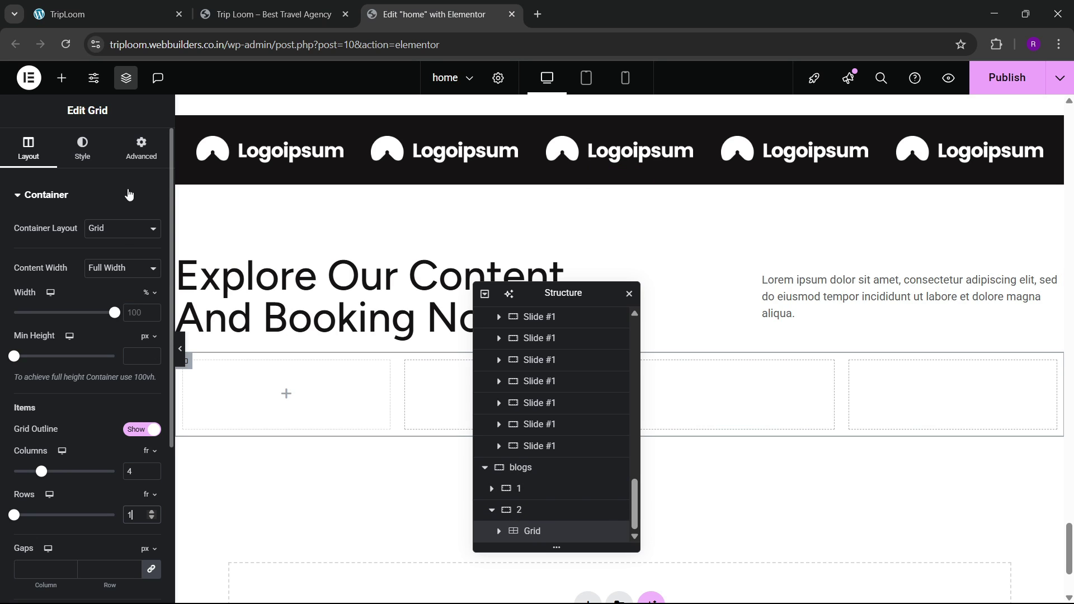
Step: Remove the grid's padding and place a new Container in its first cell
click(141, 148)
click(151, 303)
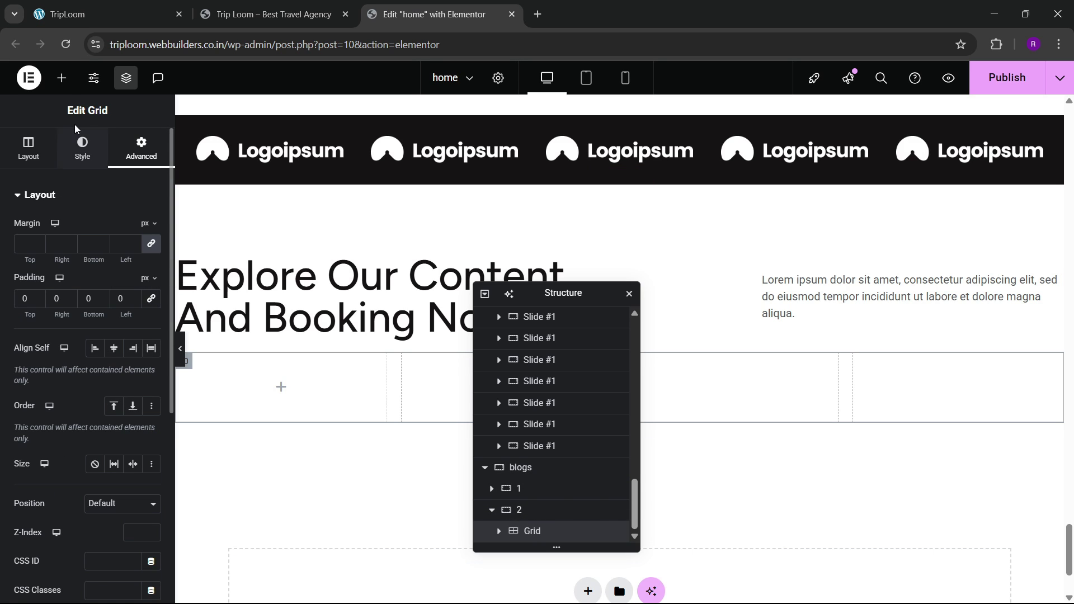
click(61, 78)
drag(47, 260, 296, 374)
Step: Remove the padding from the new card container
click(141, 148)
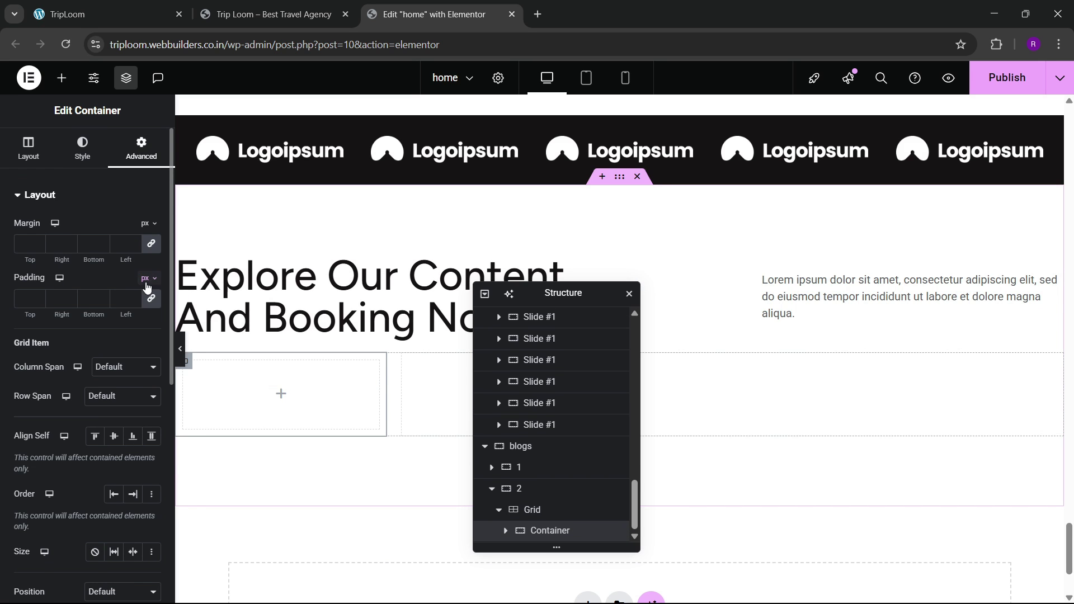
click(151, 299)
click(100, 14)
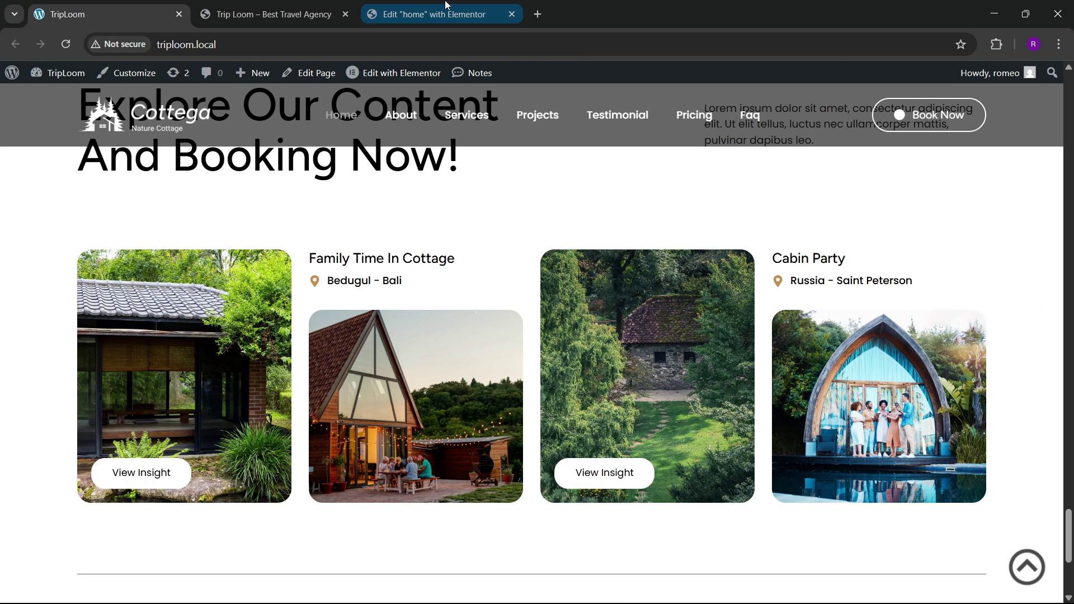
click(434, 14)
Step: Set the tiled-roof cottage photo as the card's background image
click(82, 148)
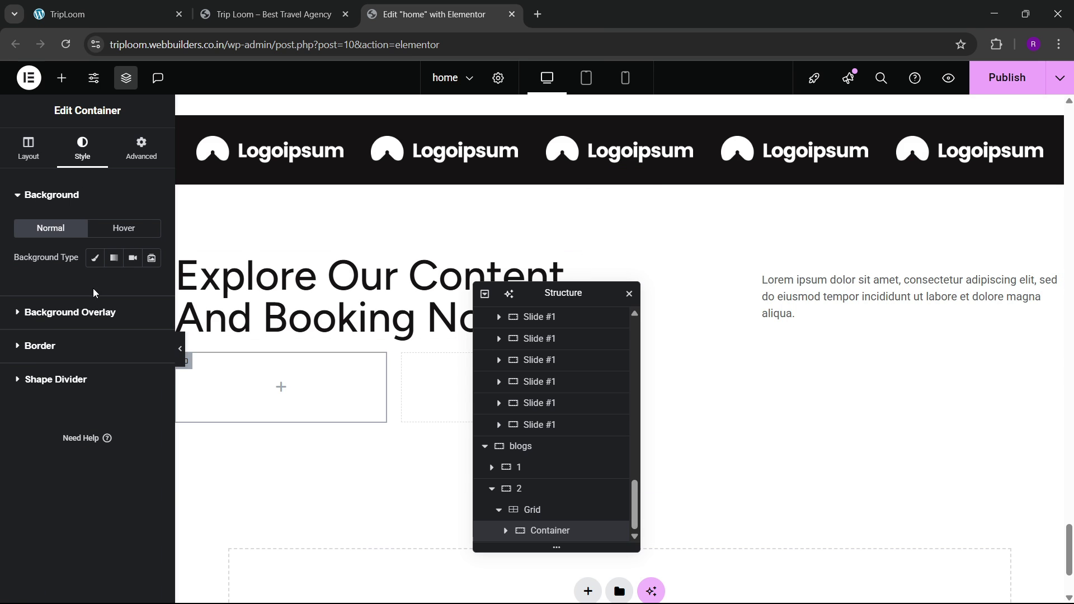
click(88, 355)
click(101, 14)
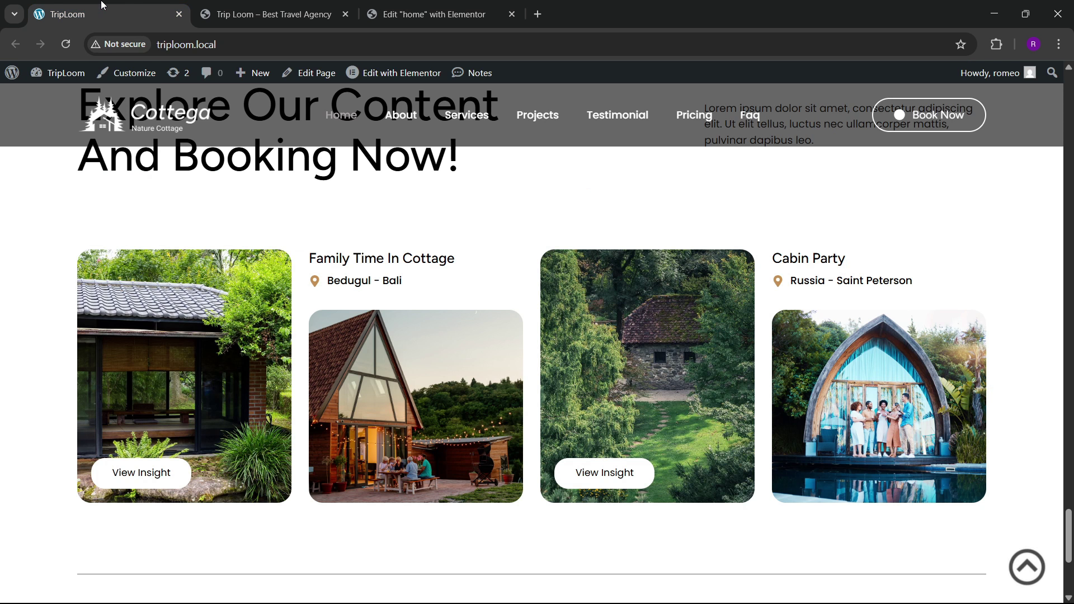
click(421, 11)
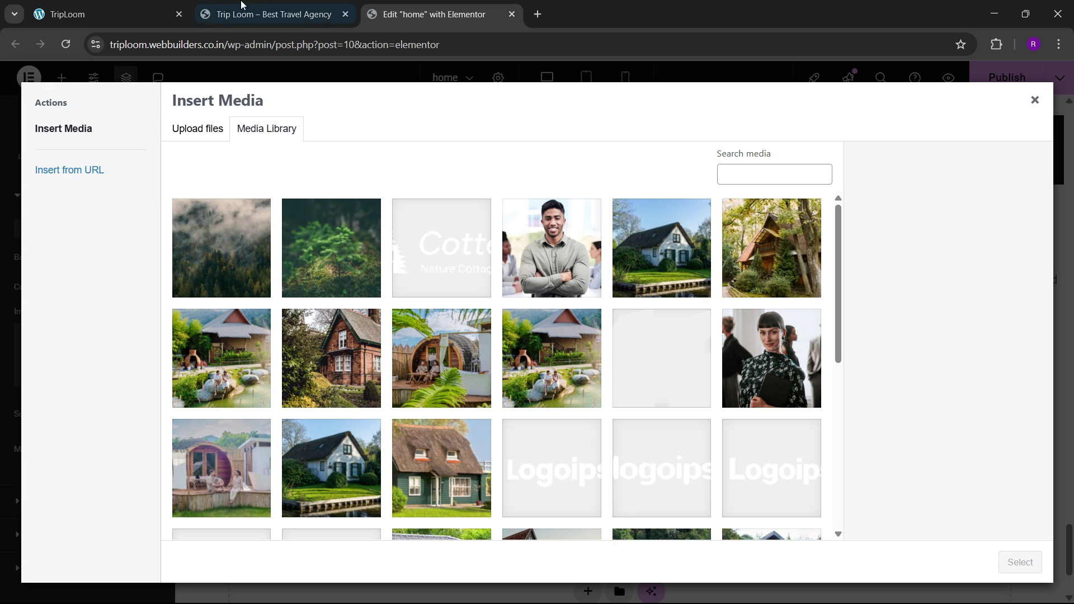
click(105, 11)
click(398, 8)
scroll(439, 399, down, 3)
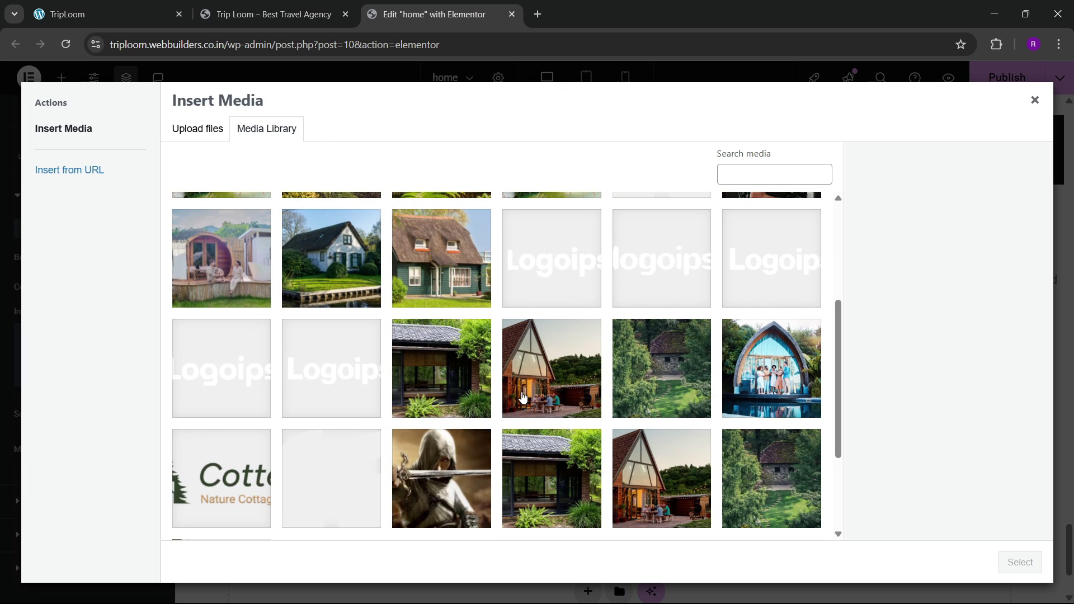
click(428, 386)
click(1019, 562)
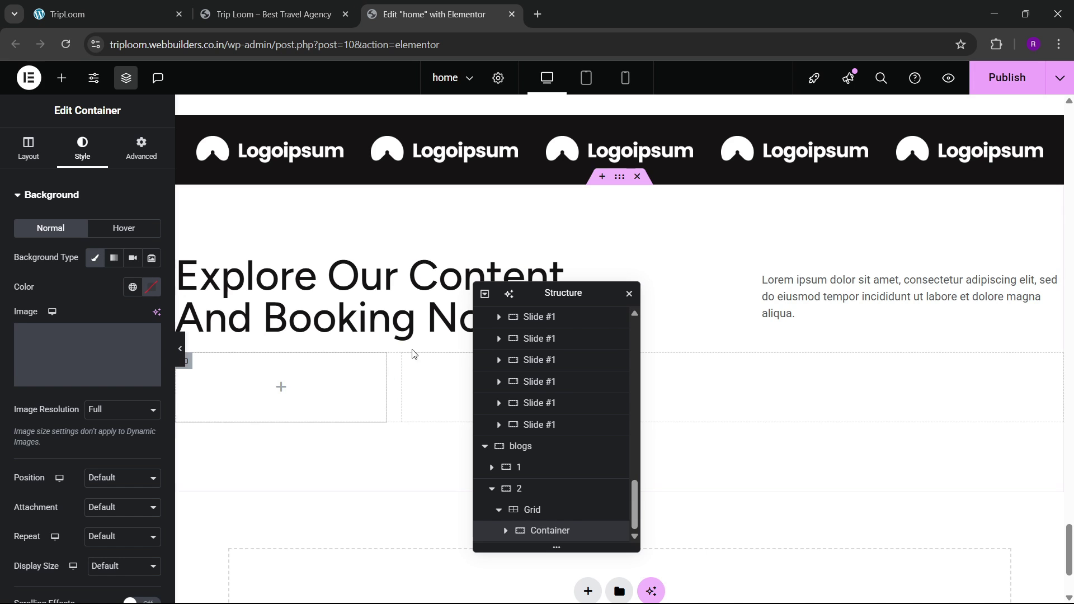
Step: Set the background position to Center Center and the size to Cover
scroll(78, 403, down, 1)
click(96, 409)
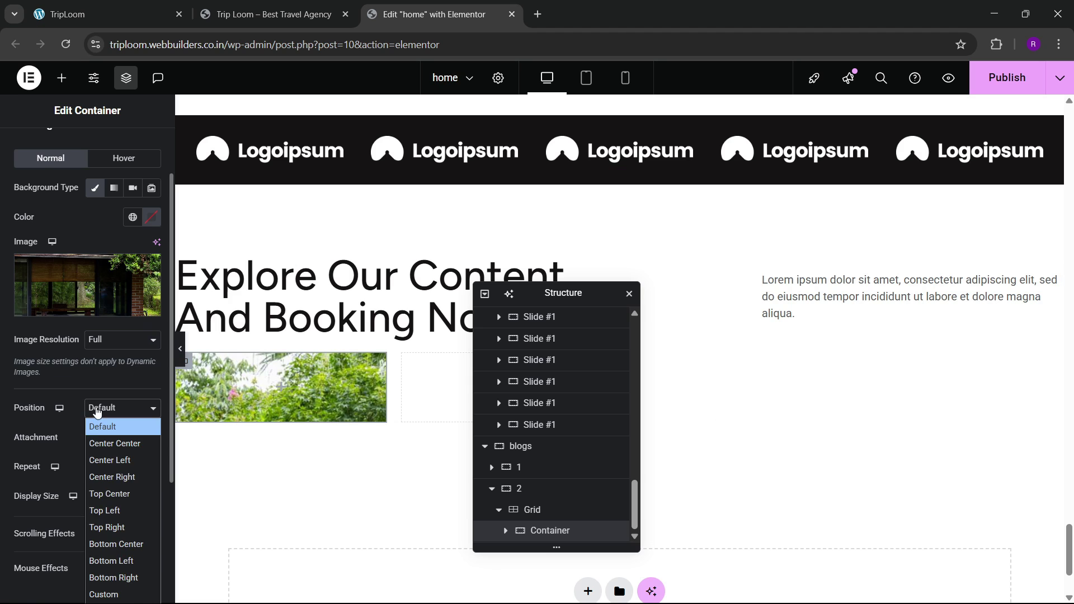
click(101, 443)
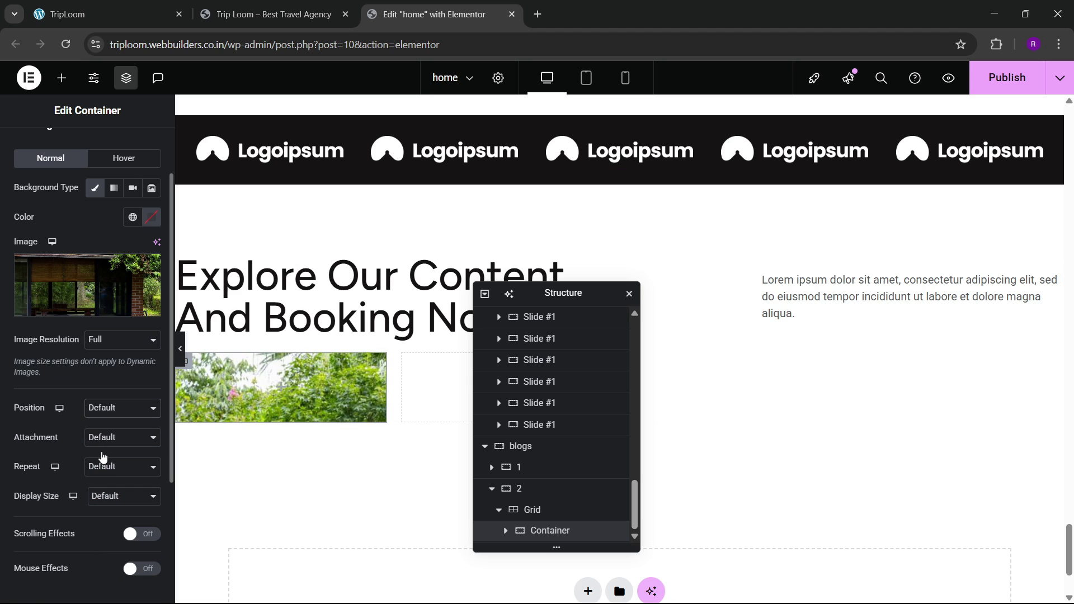
click(115, 492)
click(109, 545)
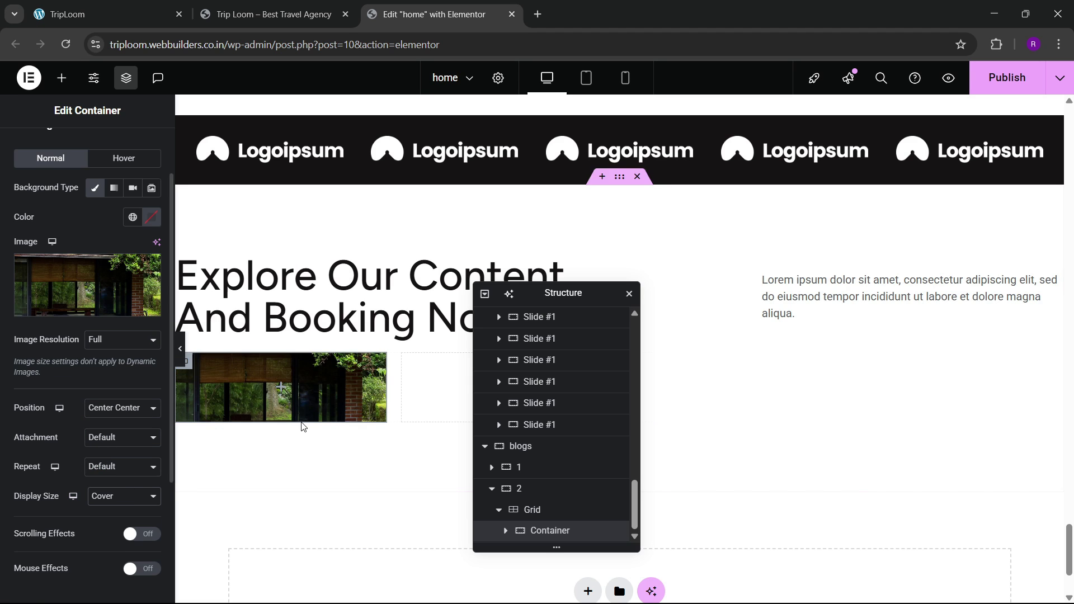
scroll(41, 220, up, 1)
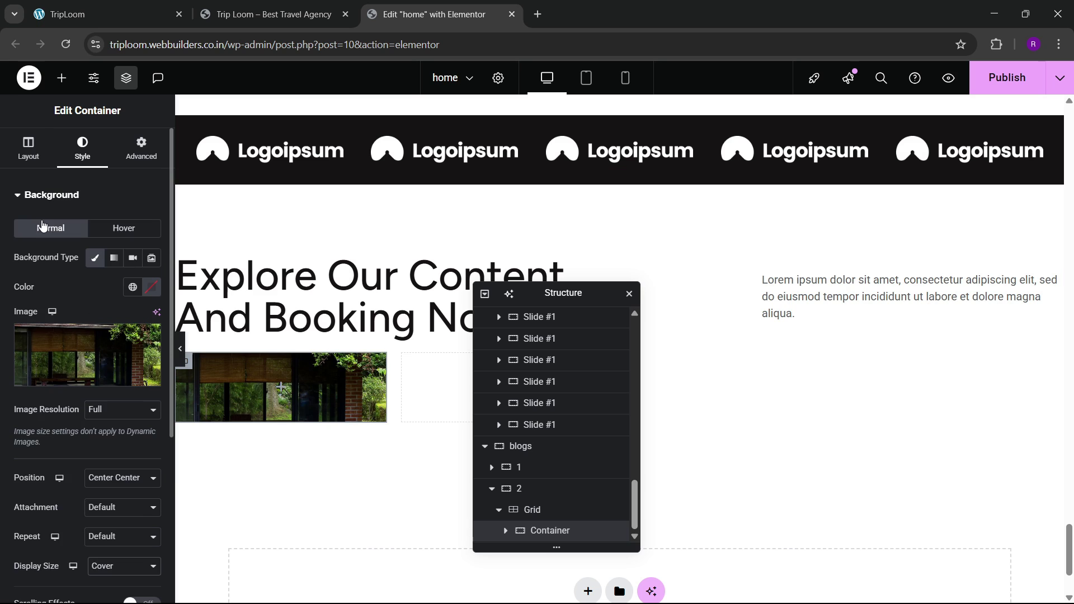
Step: Give the card a minimum height of 350 px
click(22, 155)
scroll(100, 409, down, 2)
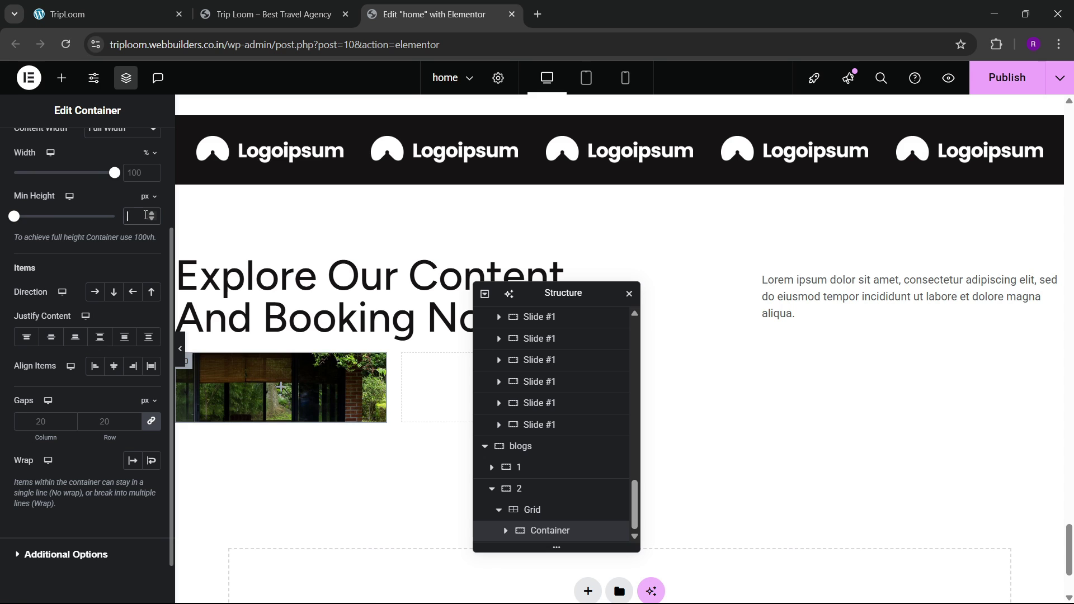
text(500)
scroll(302, 280, down, 4)
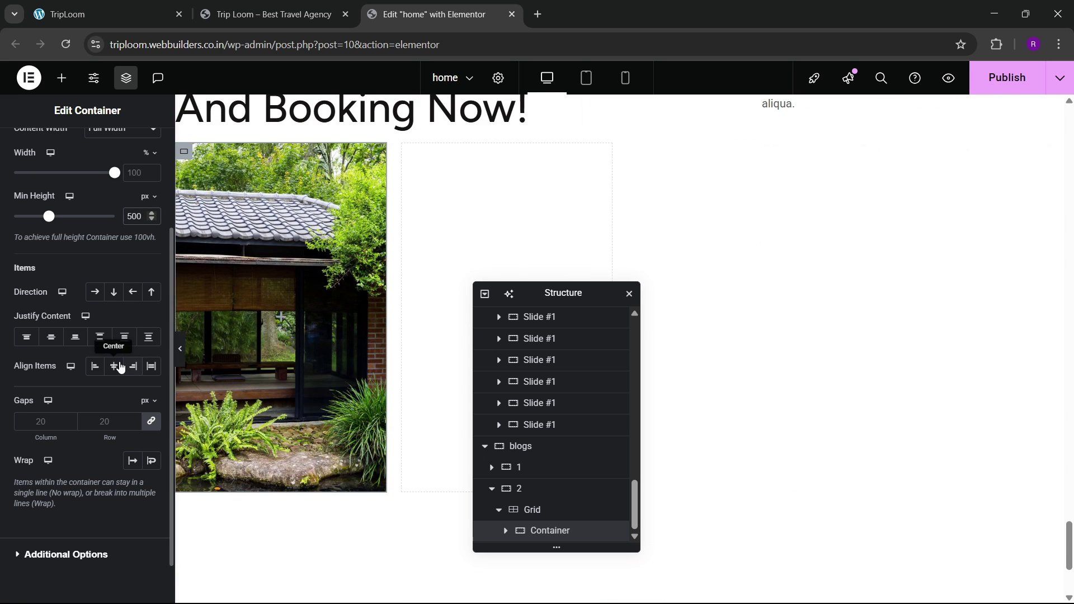
click(133, 216)
key(BackSpace)
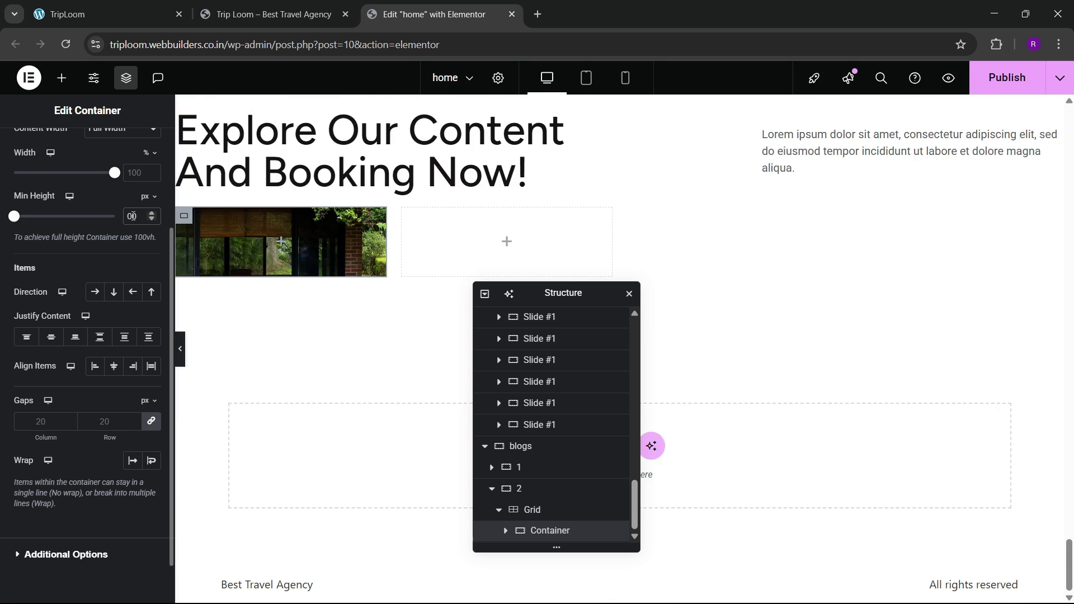
text(400)
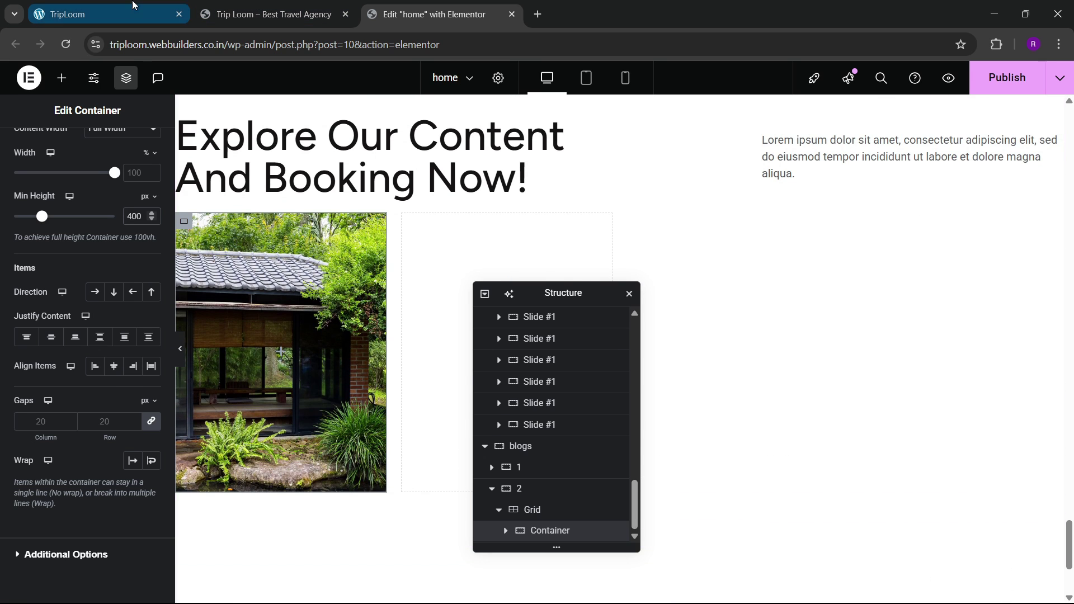
click(126, 8)
click(373, 4)
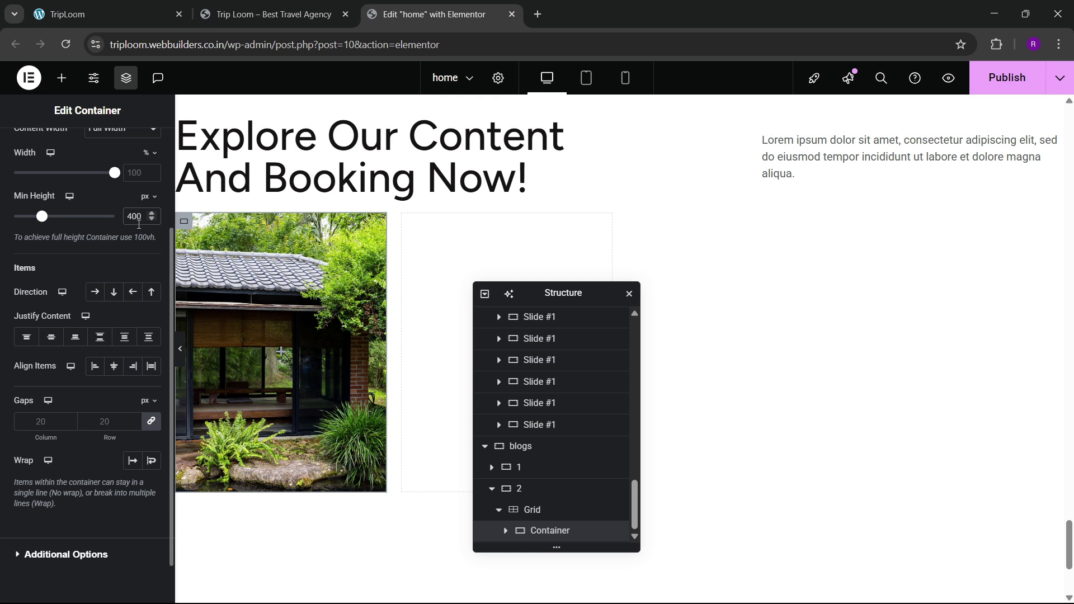
text(350)
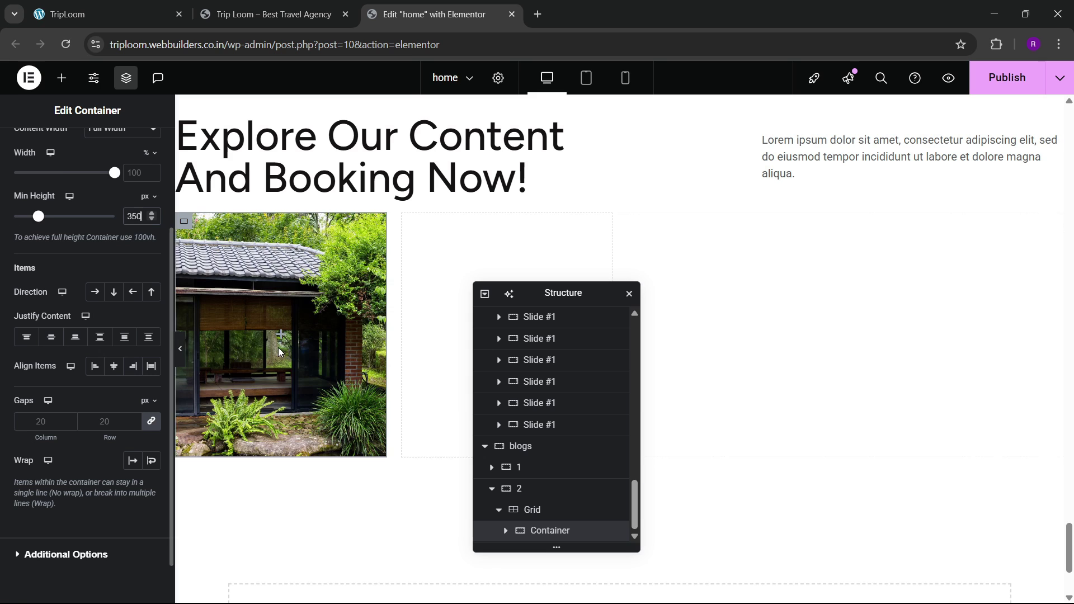
scroll(62, 167, up, 3)
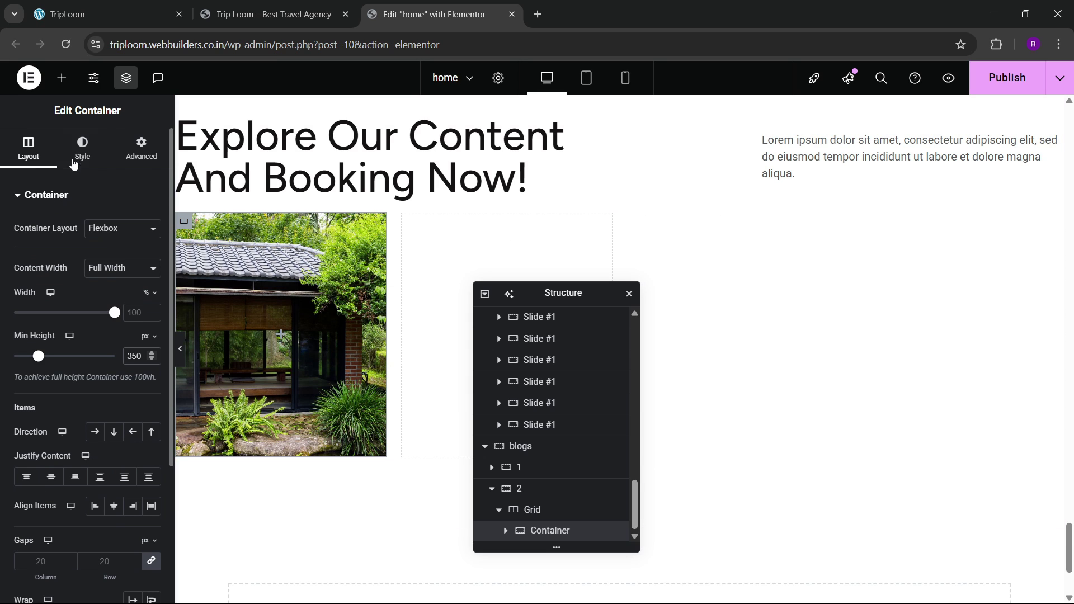
Step: Check the card's border settings for 20 px rounded corners
click(81, 148)
scroll(53, 372, down, 3)
click(33, 513)
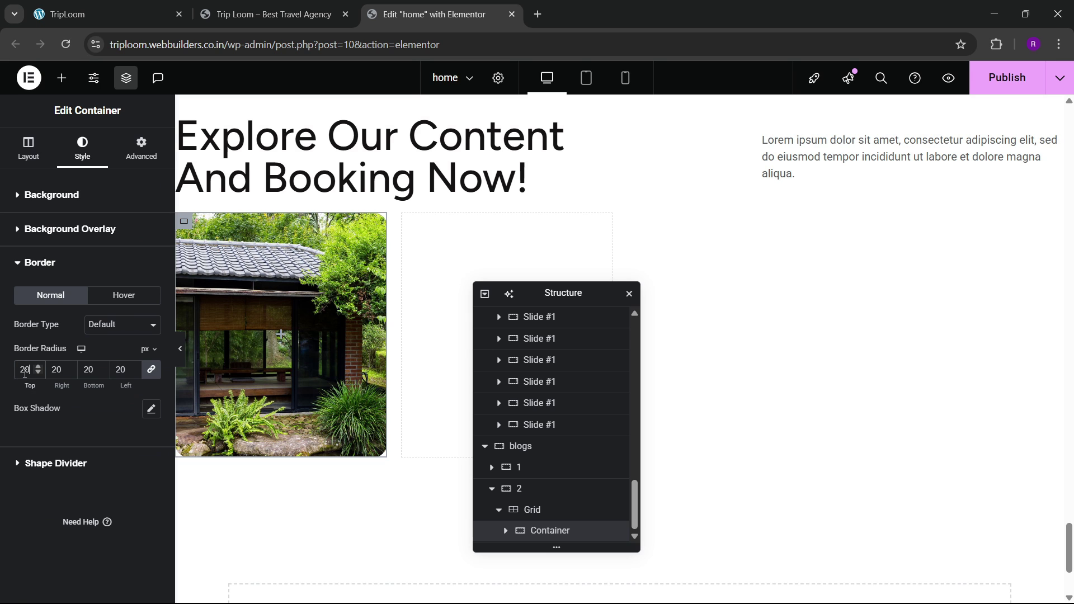
click(152, 11)
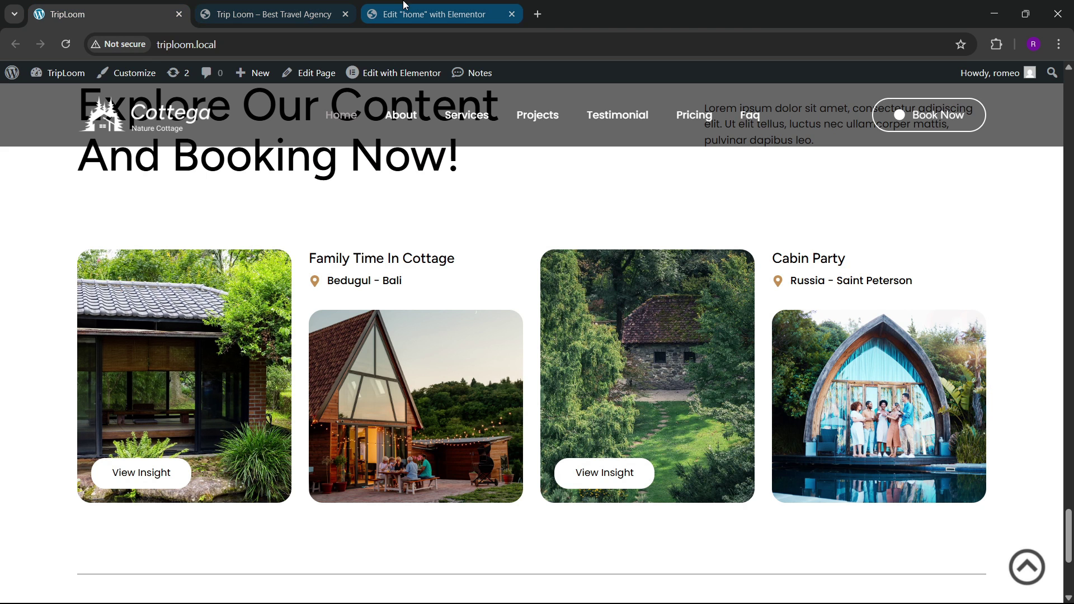
click(431, 14)
Step: Add a Button widget onto the photo card
click(61, 78)
drag(47, 495, 285, 365)
click(152, 8)
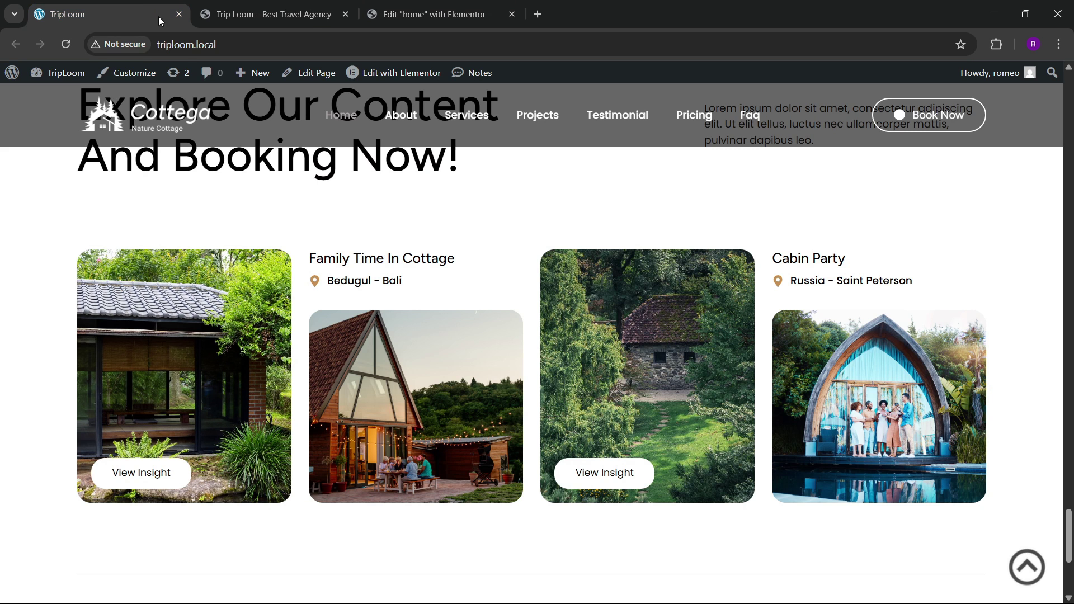
Step: Change the button label to 'View Insight'
click(382, 7)
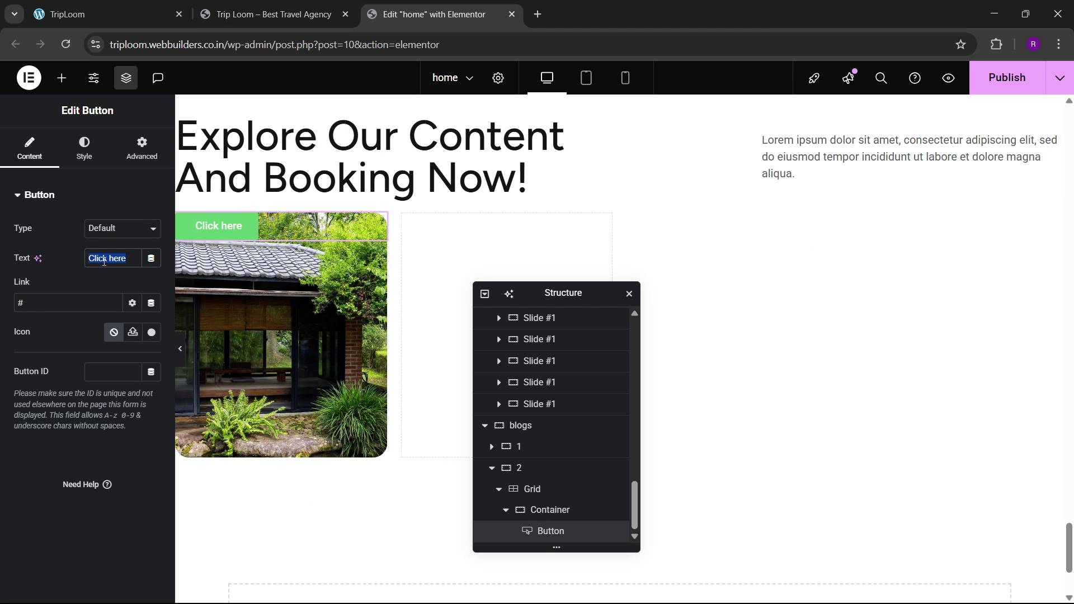
key(BackSpace)
text(View Insight)
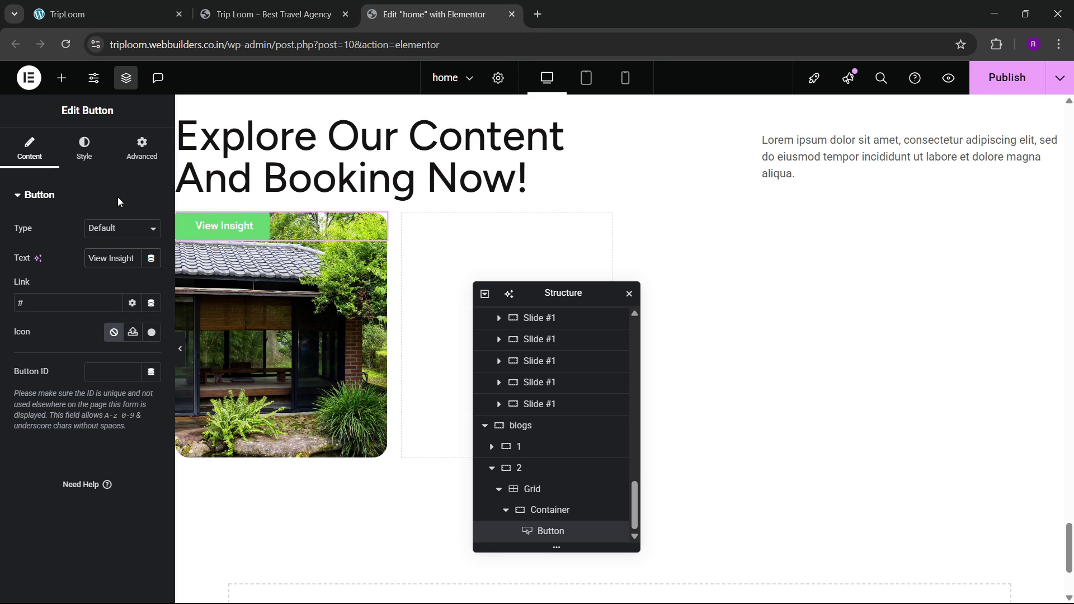
Step: Give the button a white background and global Black text colour
click(84, 154)
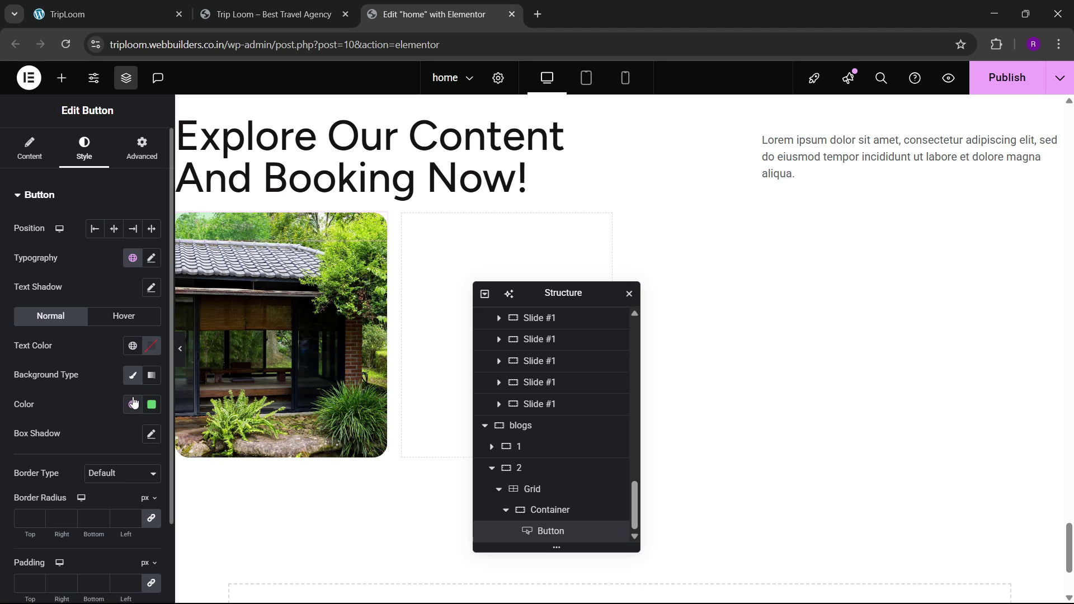
click(160, 404)
drag(151, 302, 35, 221)
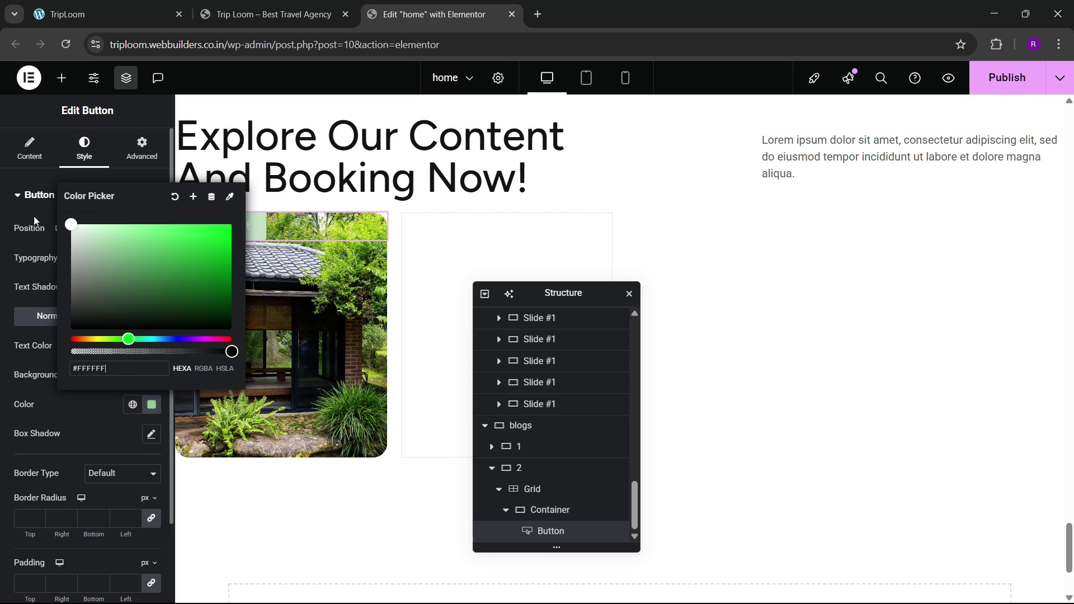
click(60, 403)
click(132, 347)
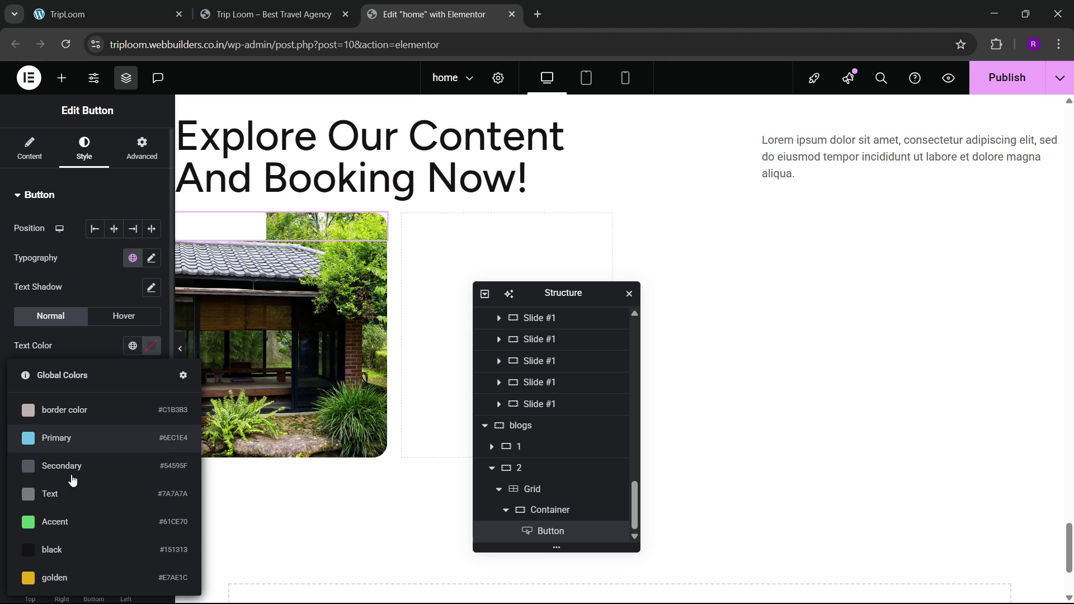
click(72, 550)
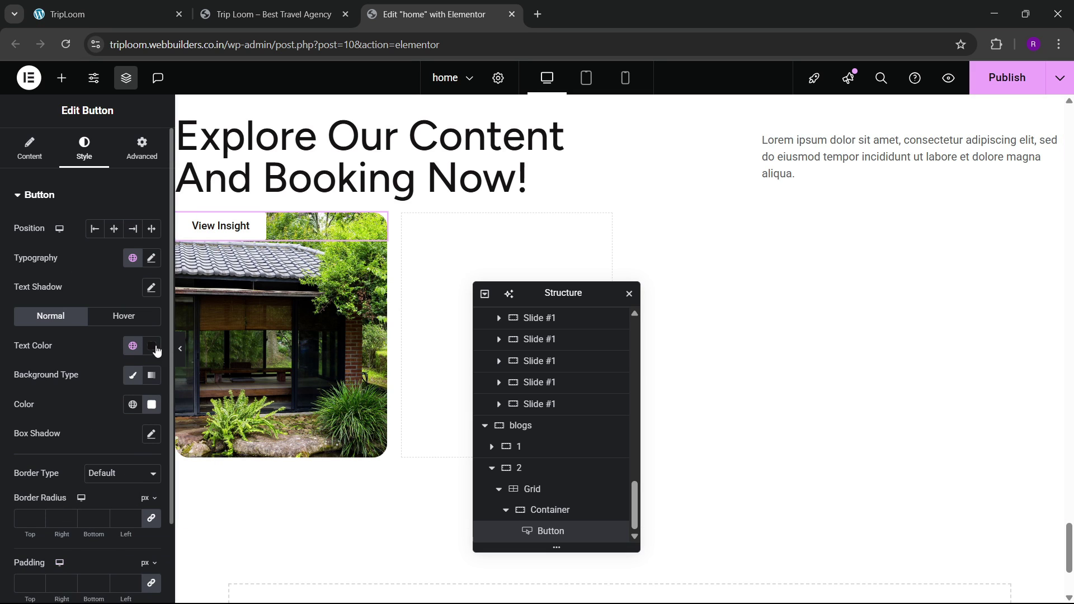
Step: Set the button's typography font family to Open Sans
click(151, 258)
click(109, 325)
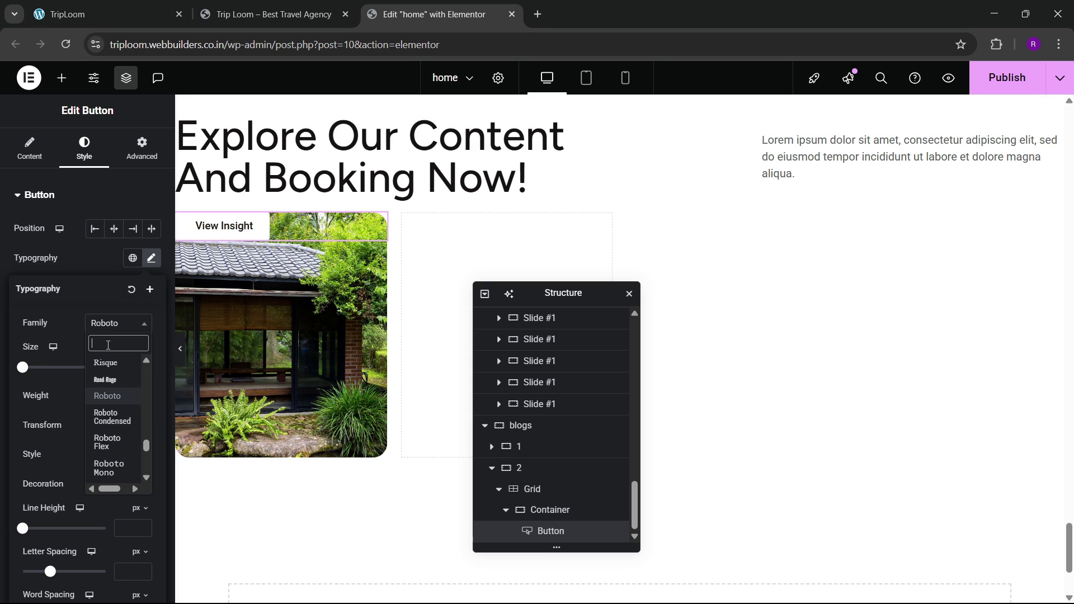
text(open)
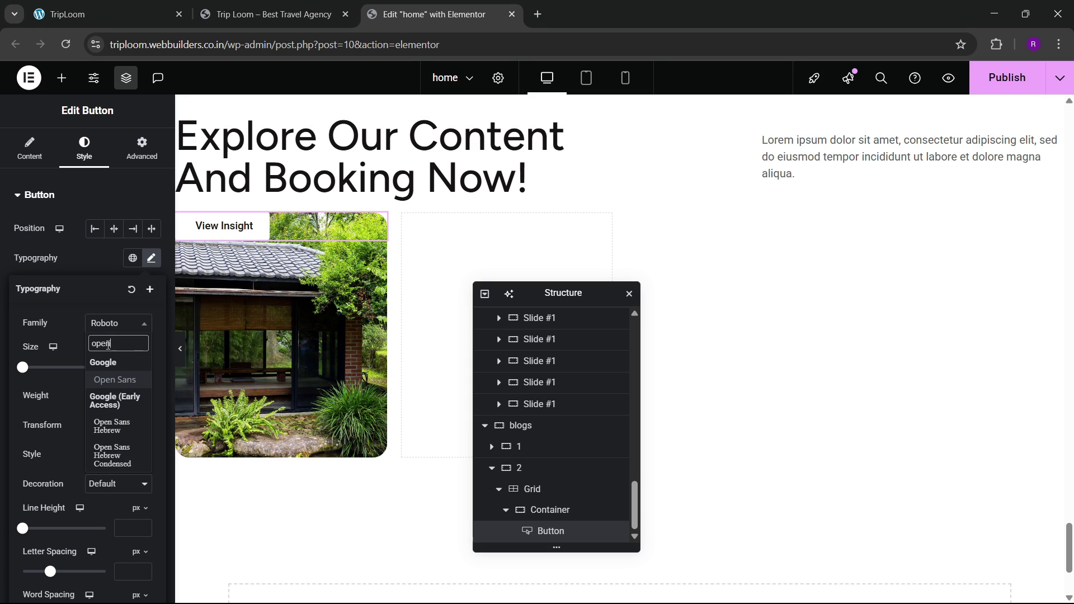
text( san)
key(Return)
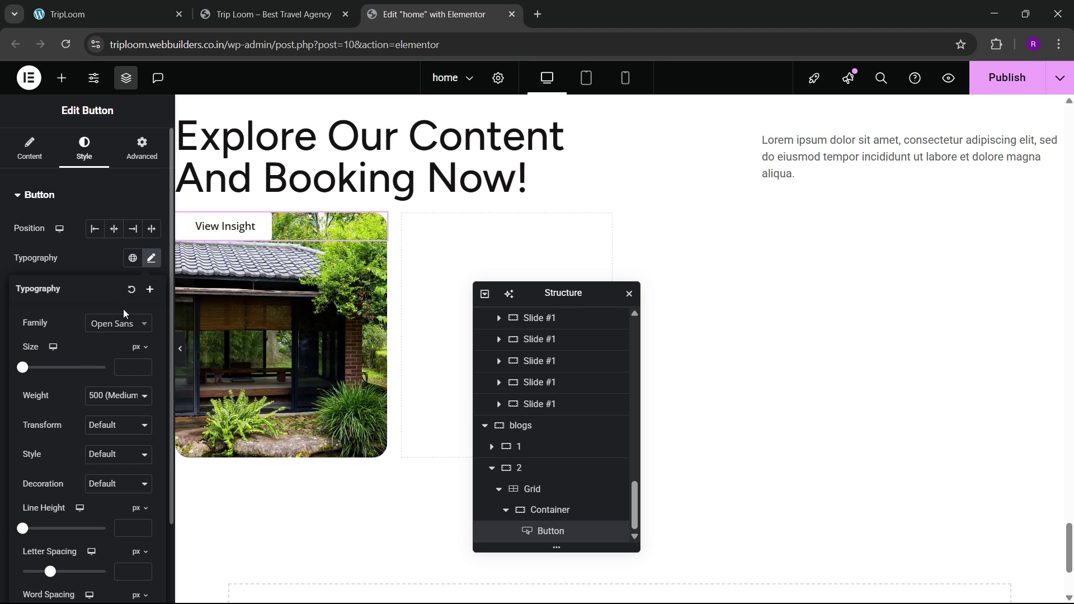
Step: Select the card container from the structure tree and give it 30 px padding
click(226, 270)
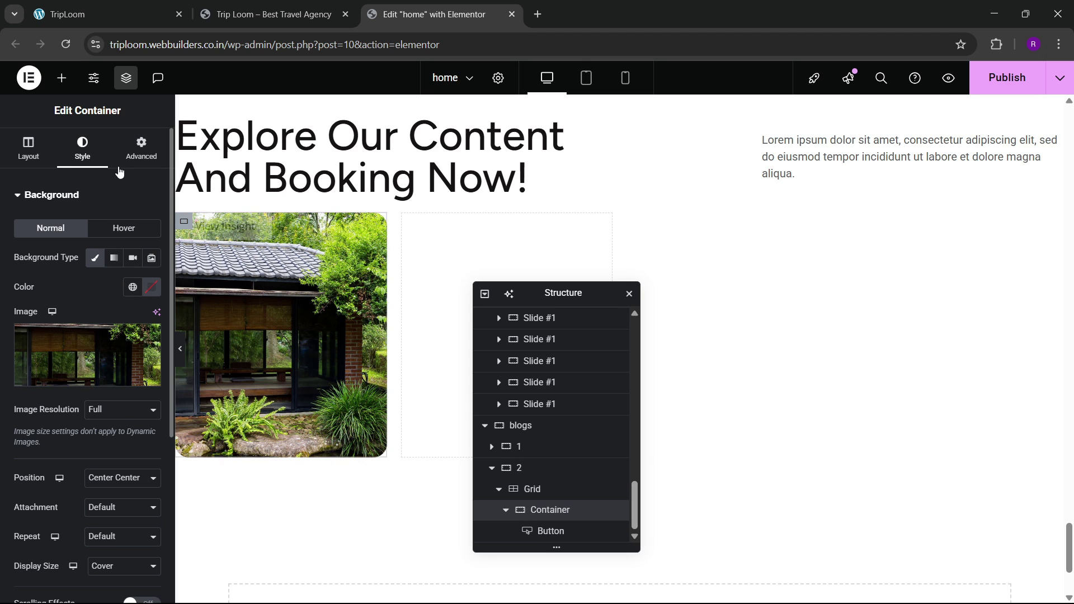
click(142, 148)
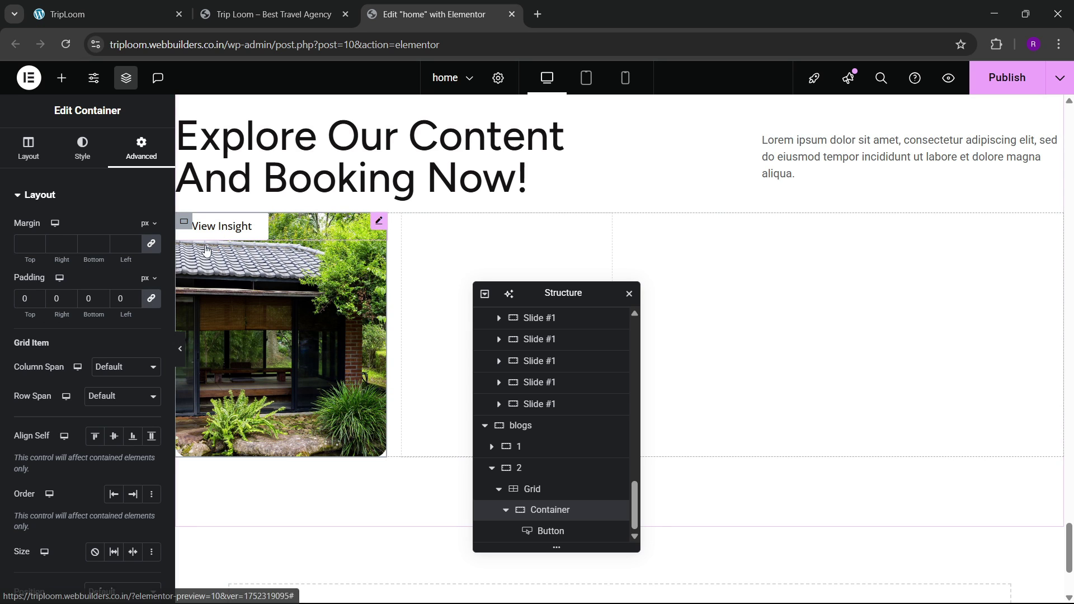
click(221, 226)
scroll(65, 336, down, 3)
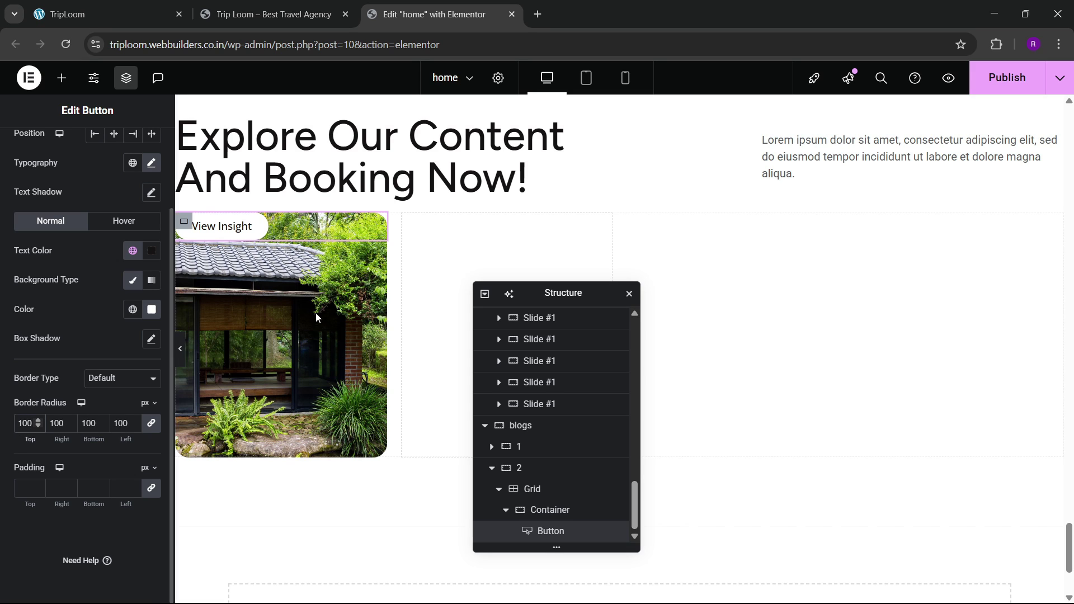
click(502, 503)
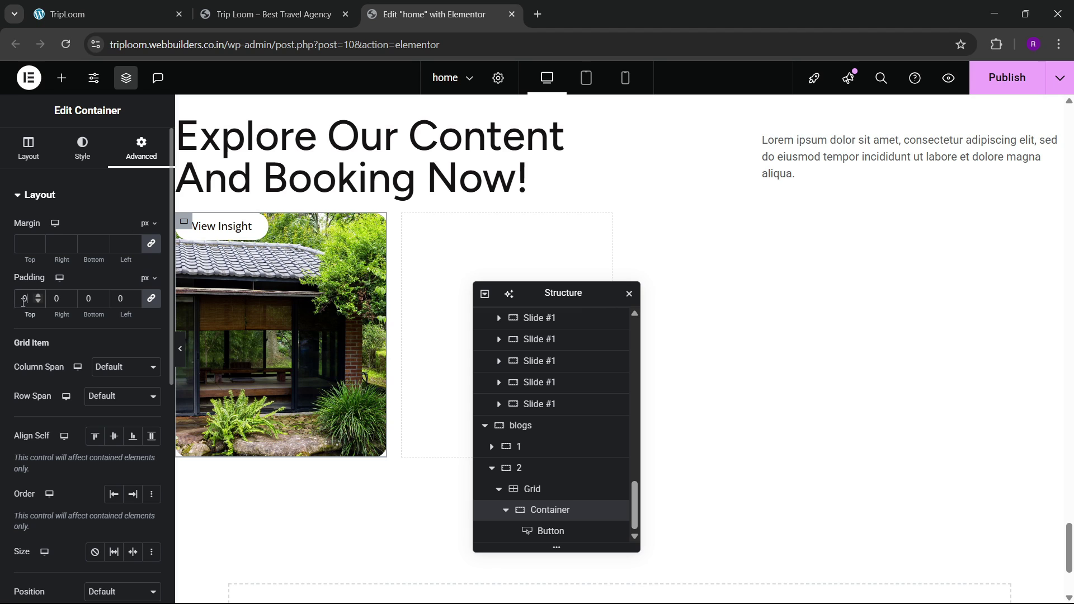
text(30)
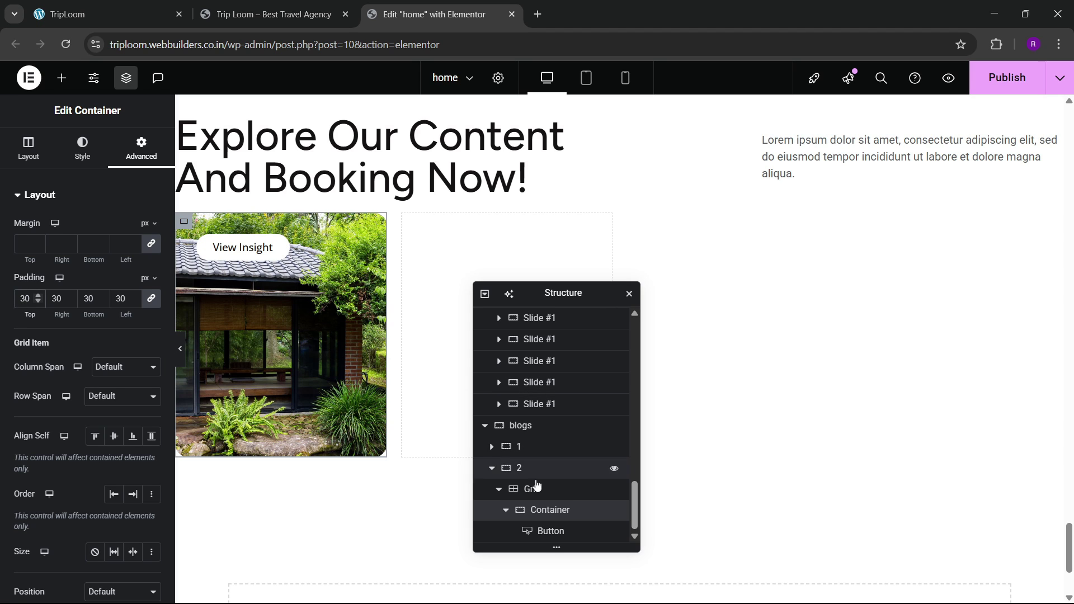
Step: Set the card's direction to column with Justify Content End, pushing the button down
click(51, 162)
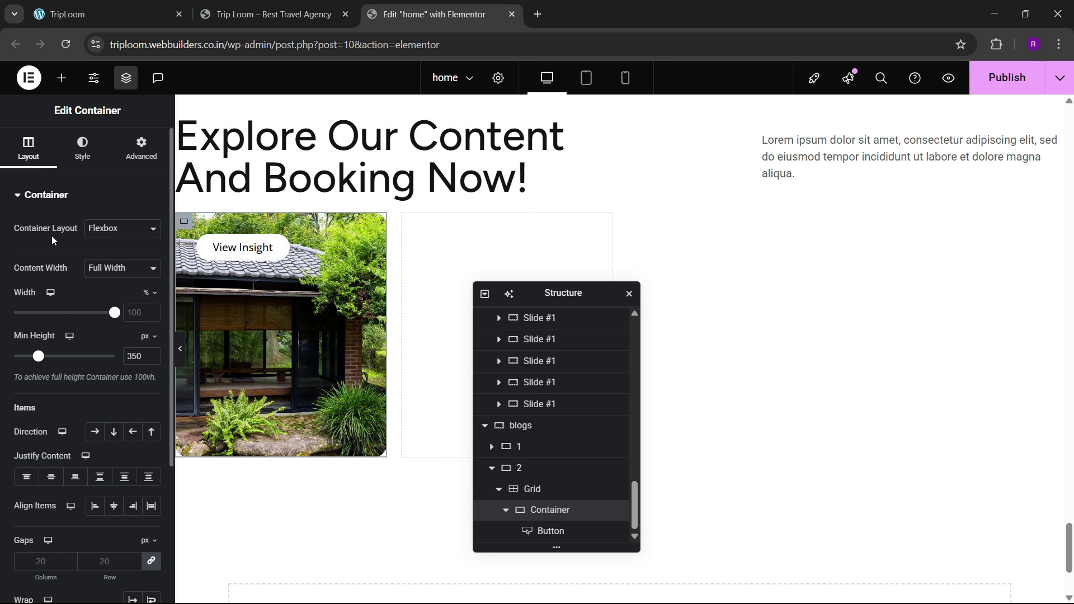
scroll(56, 280, down, 4)
click(114, 240)
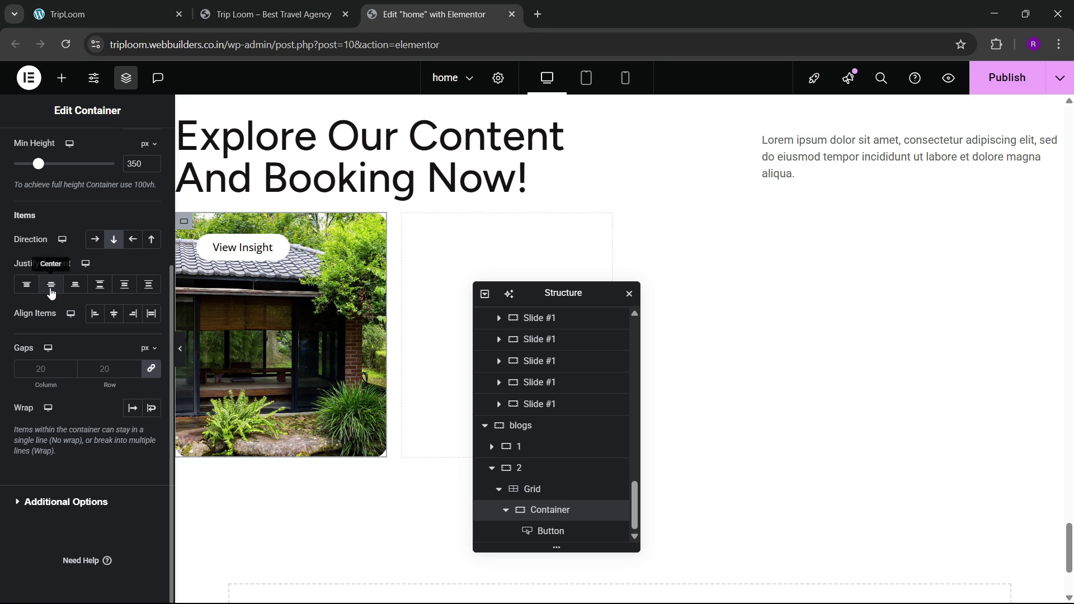
click(51, 284)
click(75, 284)
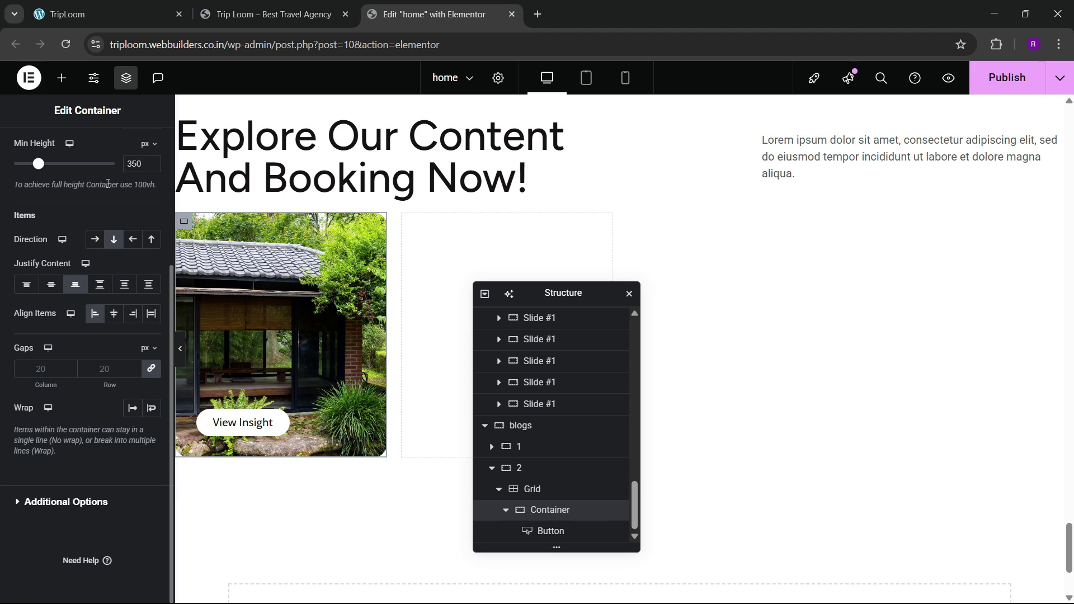
Step: Reduce the card's padding from 30 to 20 px
scroll(66, 268, up, 4)
click(140, 148)
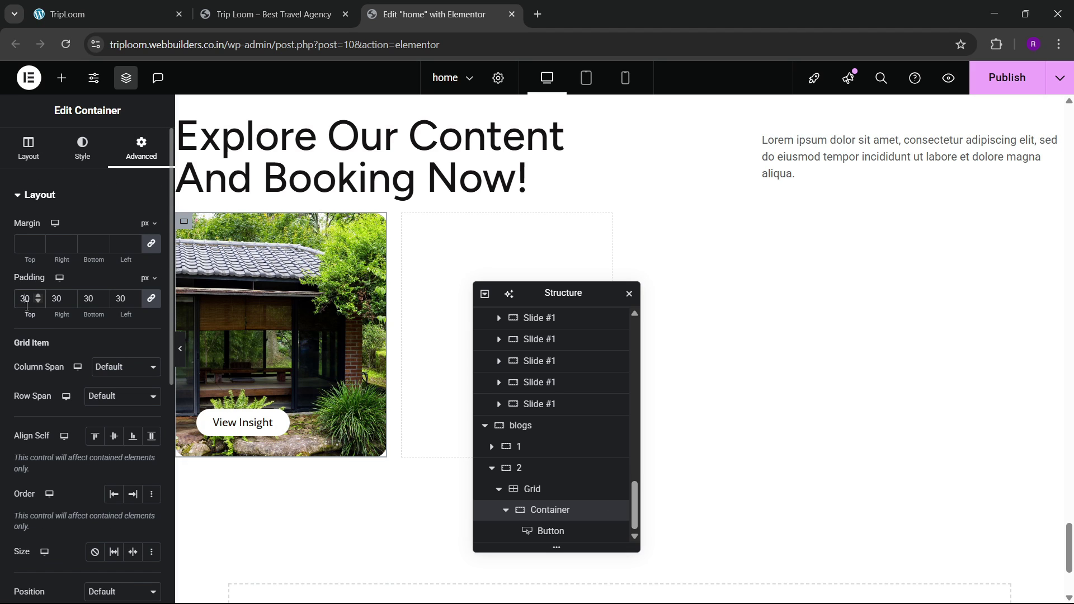
key(BackSpace)
text(2)
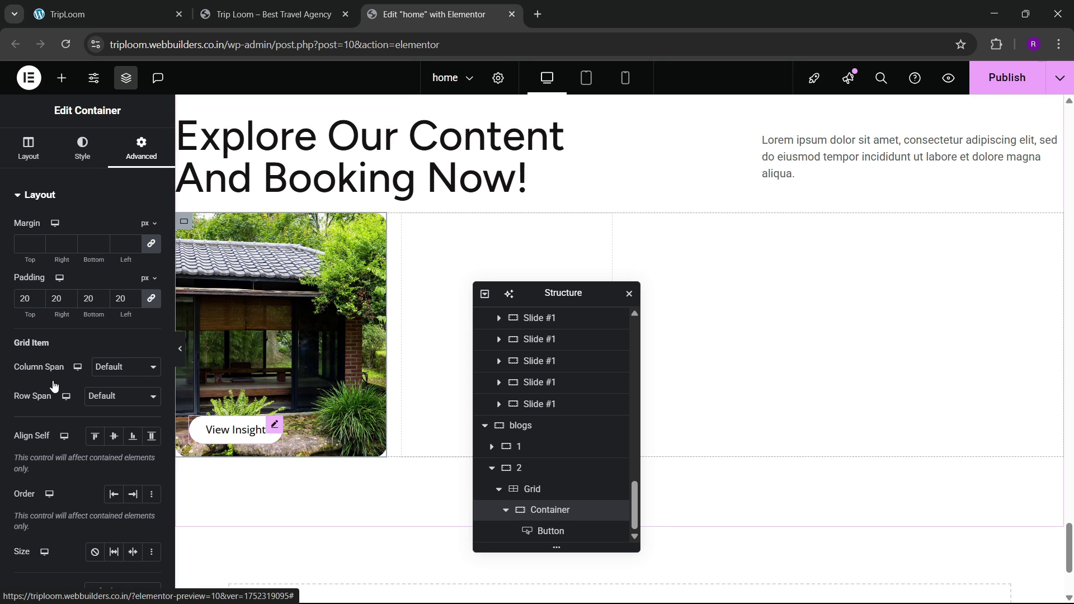
click(120, 315)
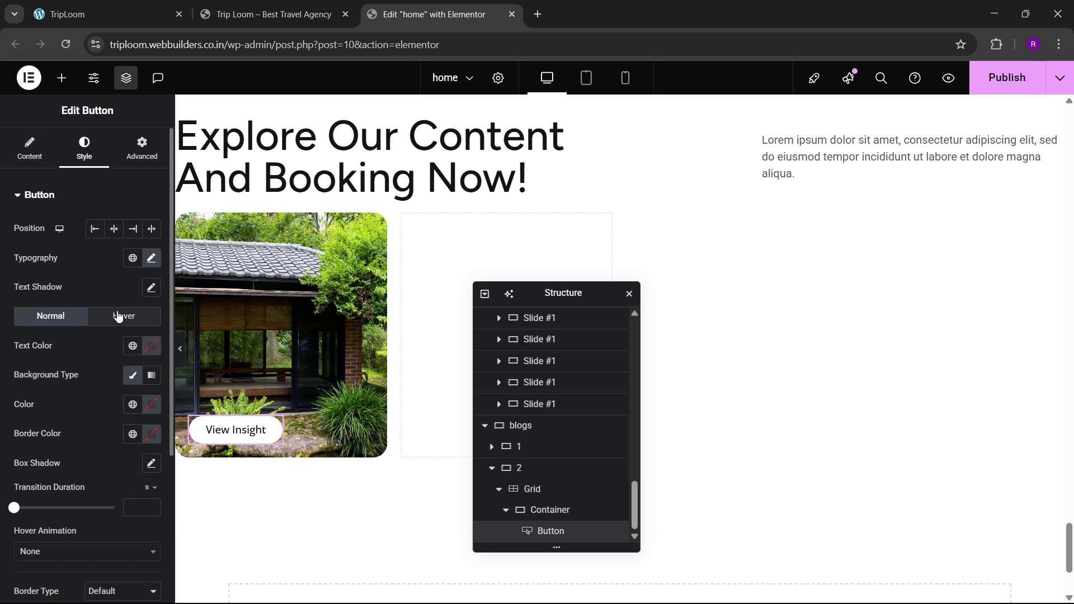
Step: Set the button's hover background to global Black and hover text to white
click(146, 405)
click(132, 404)
click(74, 347)
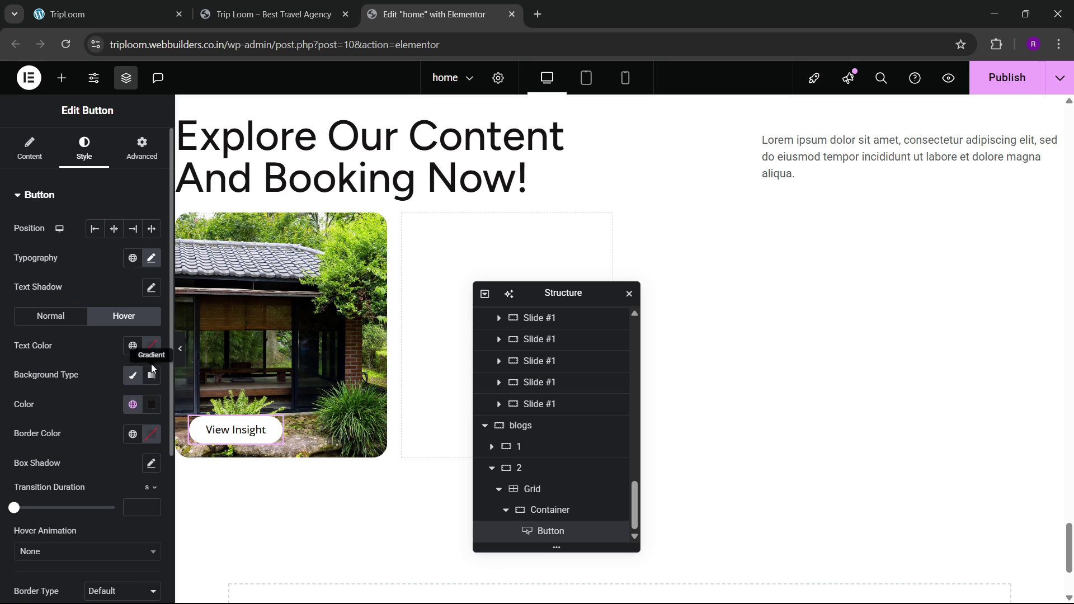
click(151, 346)
drag(142, 425, 17, 346)
click(18, 346)
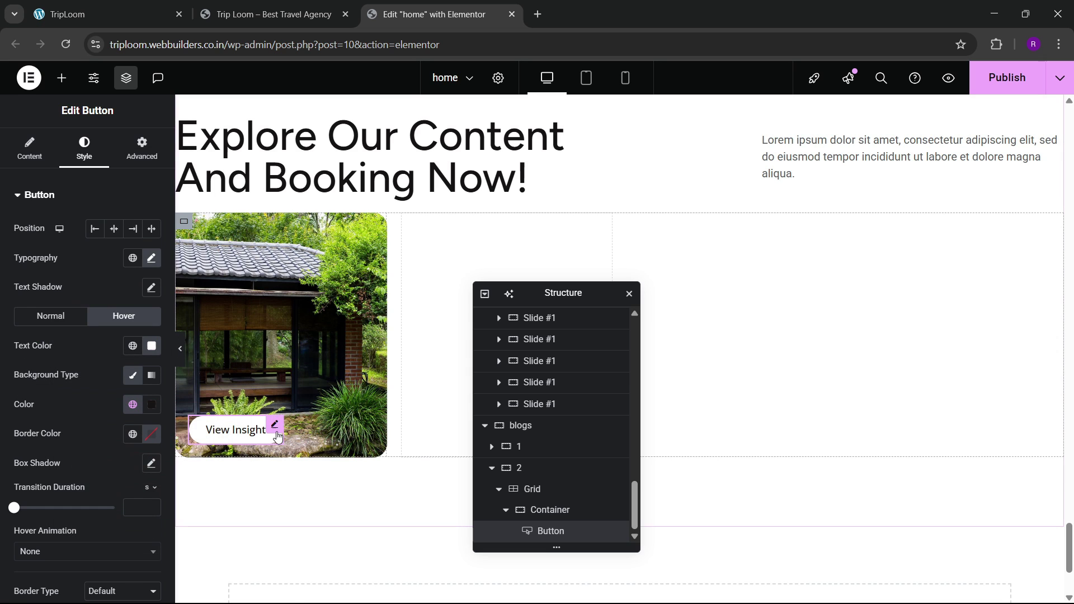
Step: Give the button a Shrink hover animation
scroll(44, 393, down, 3)
click(46, 412)
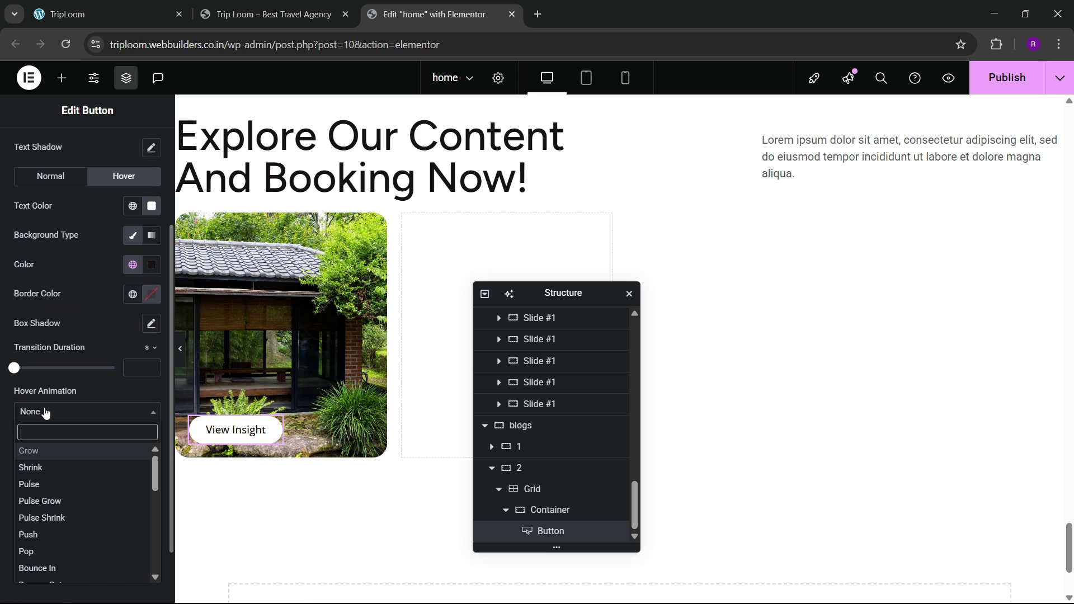
click(33, 467)
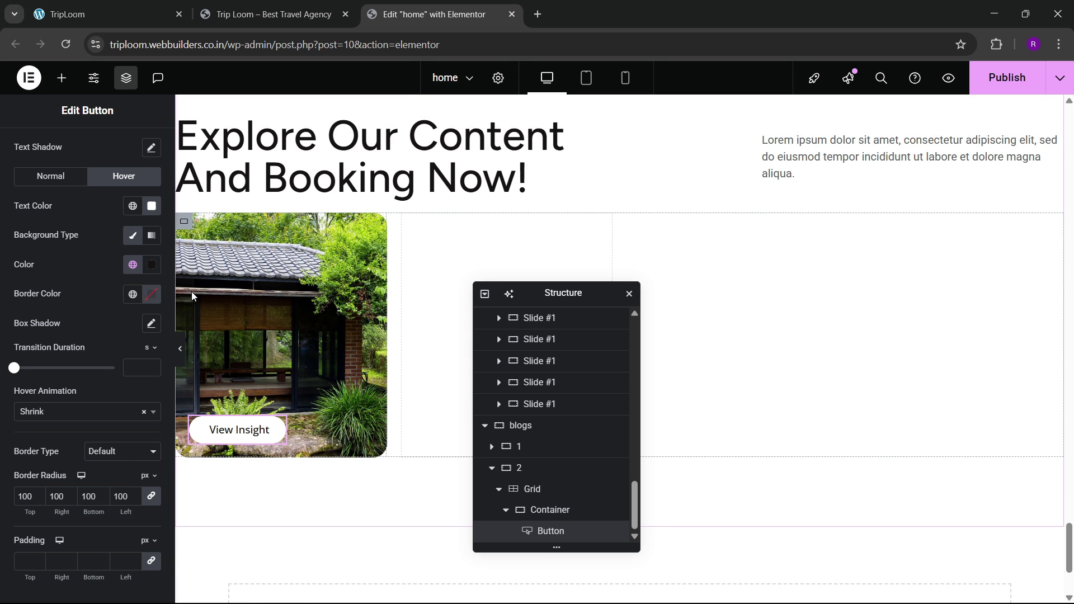
click(84, 14)
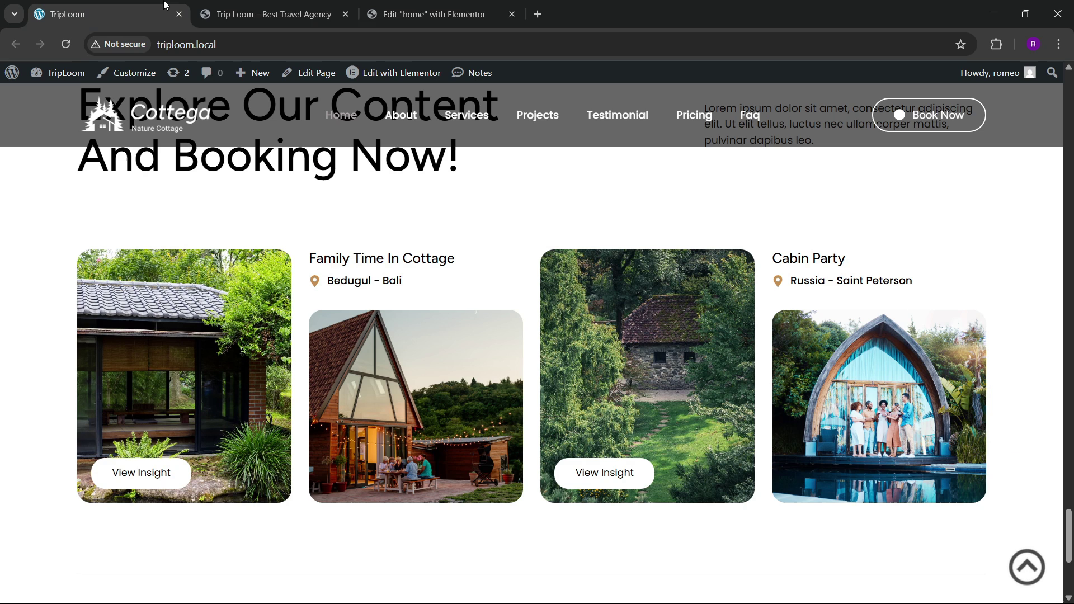
click(406, 7)
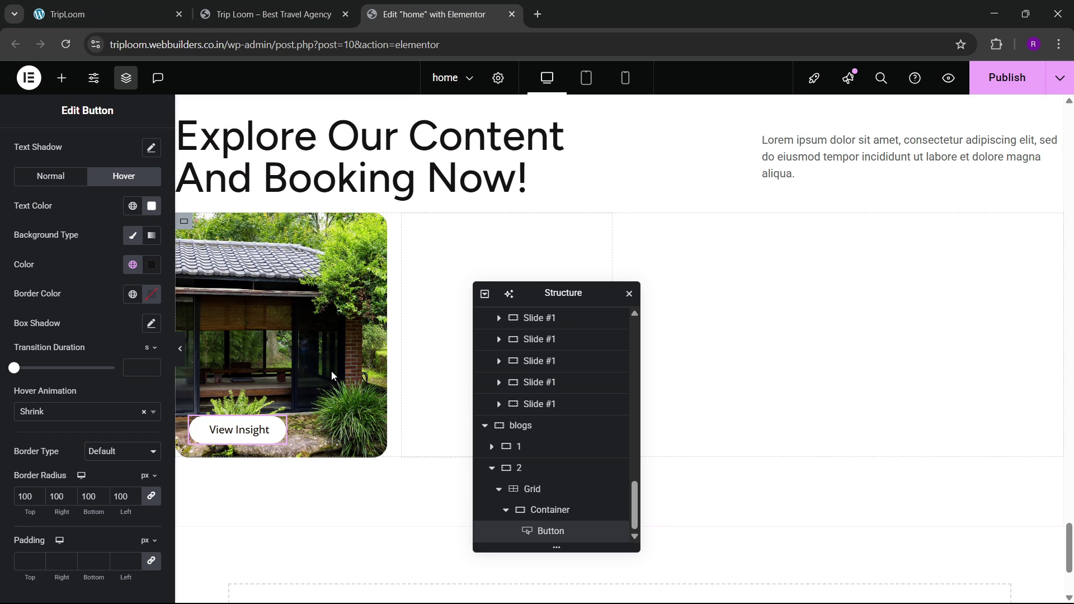
click(61, 78)
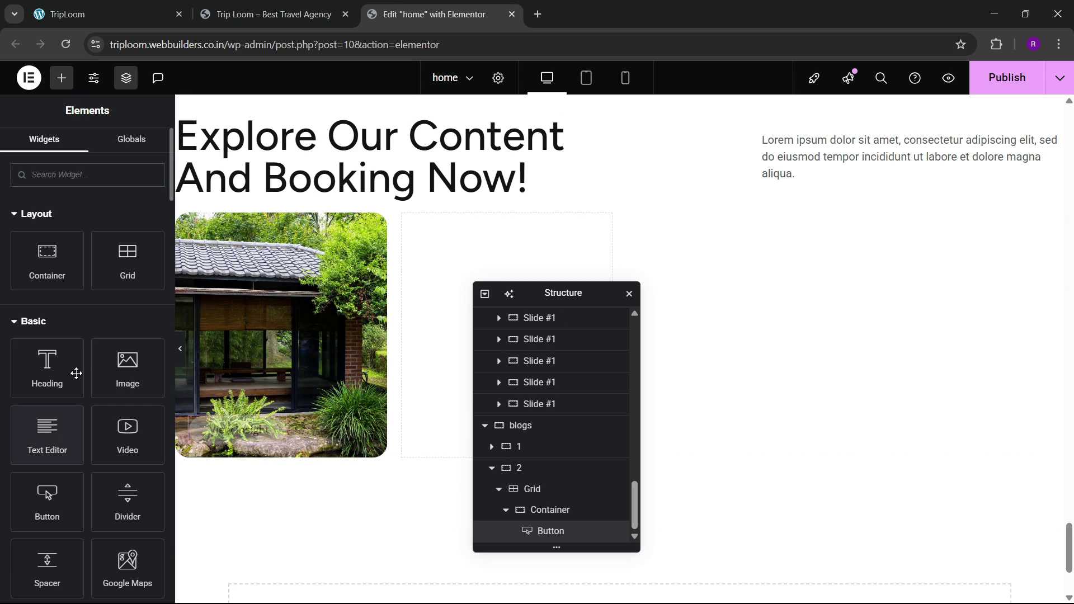
Step: Drop a new container into the empty second cell of the blog grid
drag(46, 271, 741, 302)
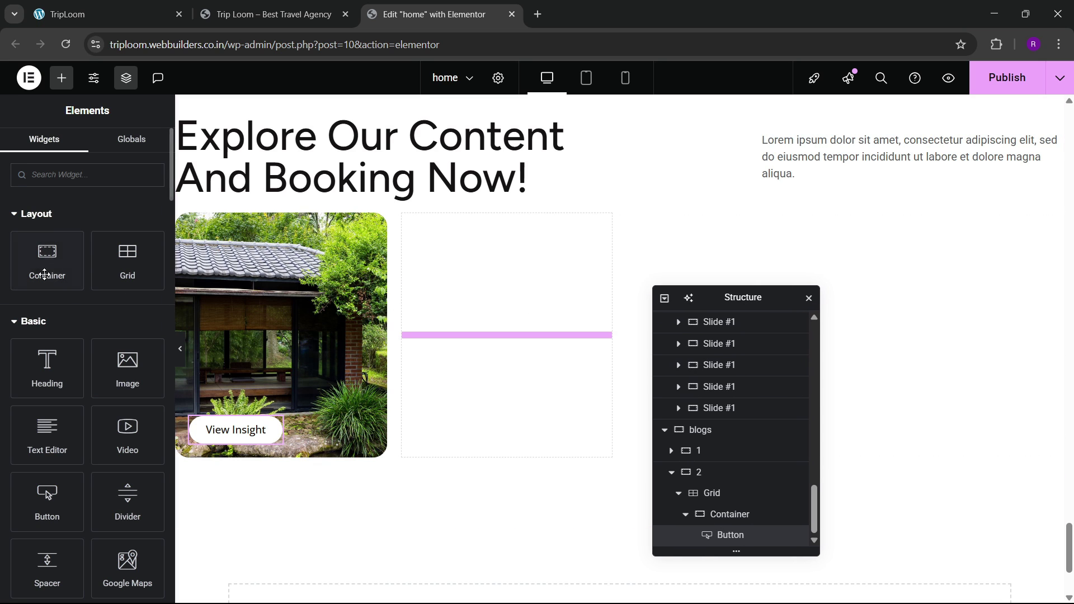
drag(48, 263, 479, 355)
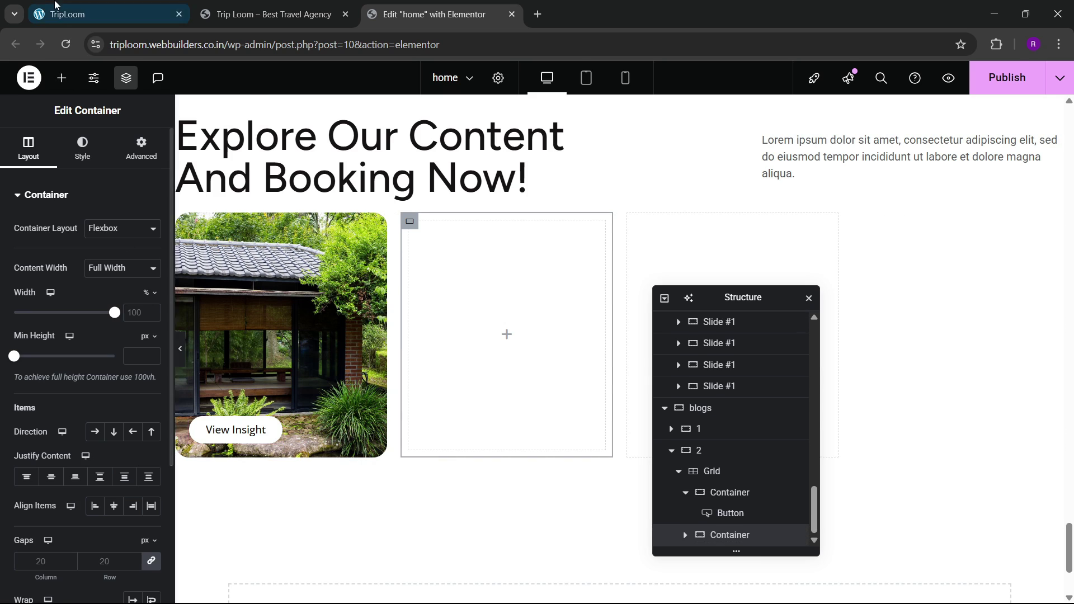
click(106, 14)
click(435, 4)
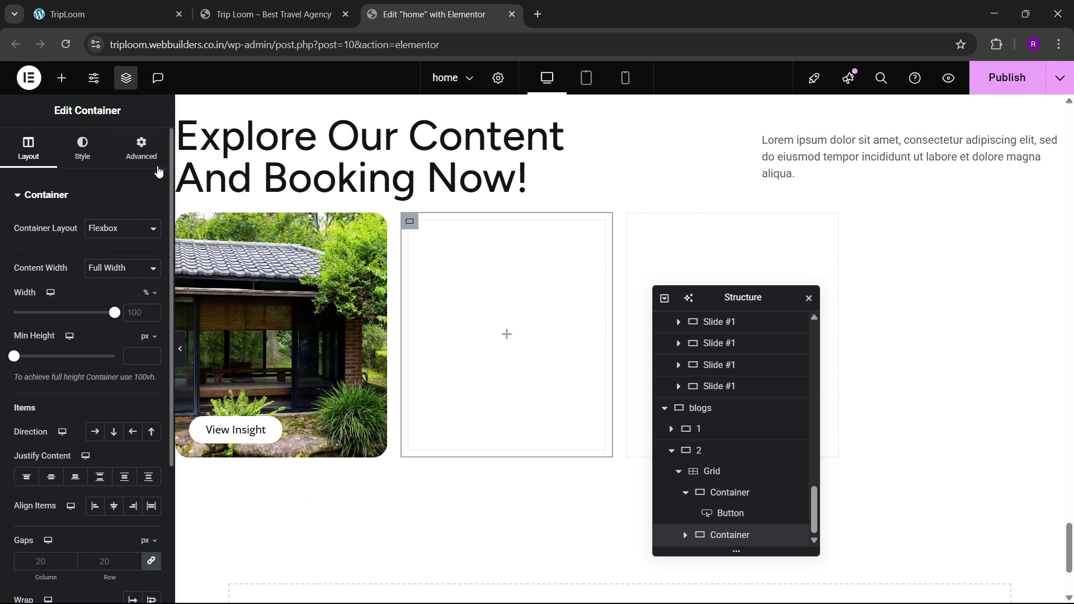
click(142, 148)
click(107, 13)
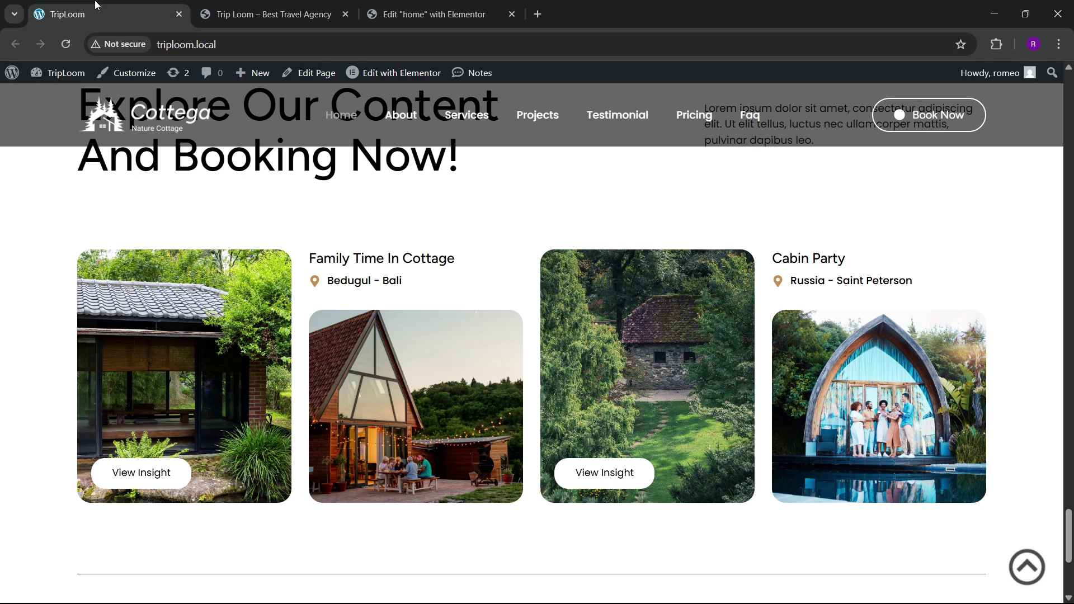
click(391, 5)
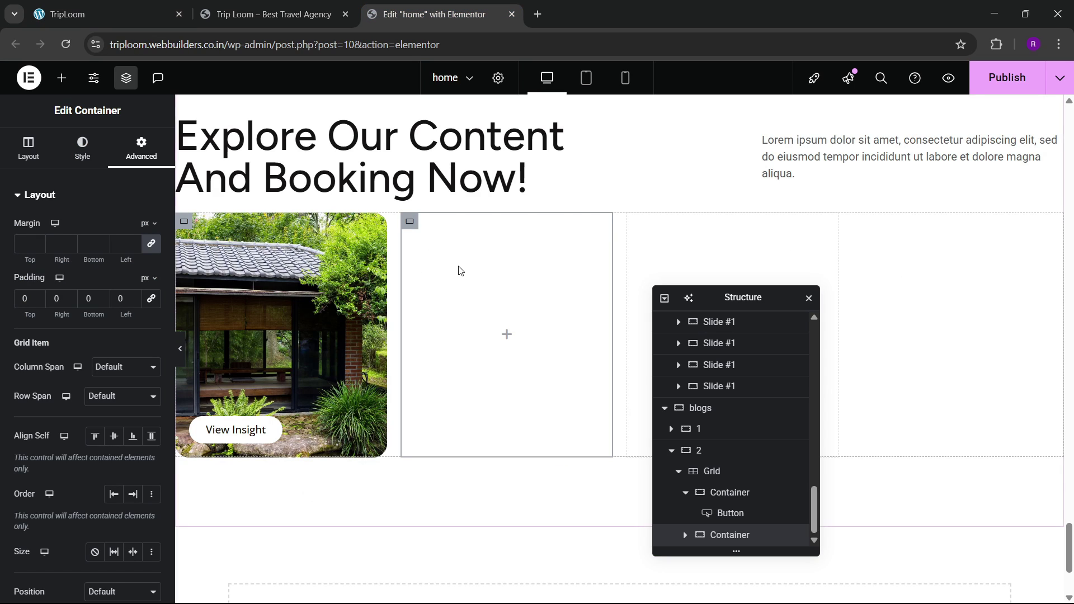
scroll(462, 272, up, 12)
scroll(462, 272, up, 4)
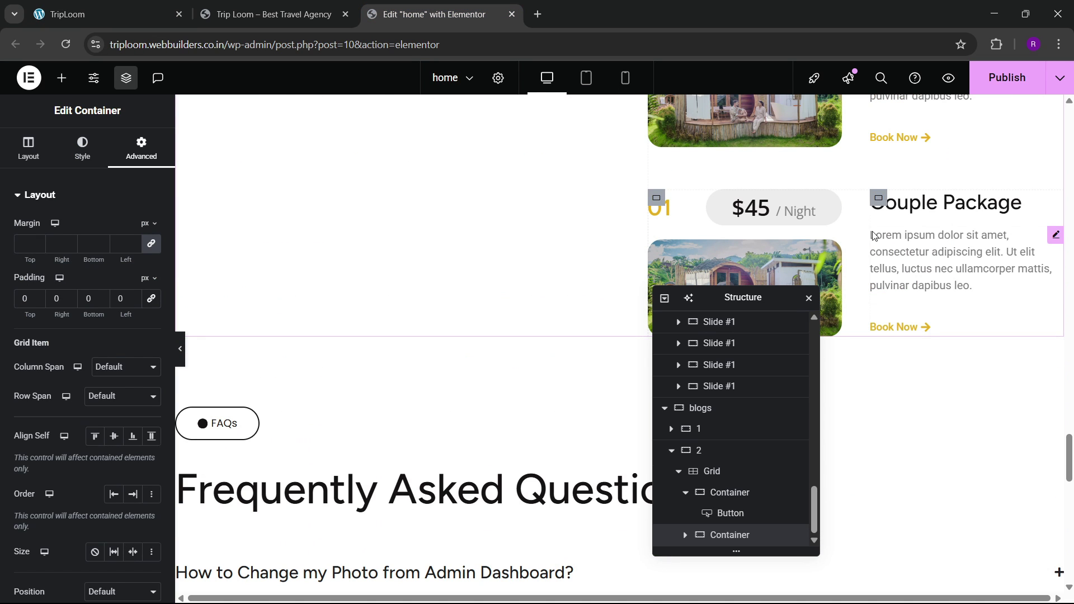
Step: Paste a copy of the Couple Package heading into the new card, retitled 'Family Time In Cottage'
right_click(901, 203)
click(960, 269)
scroll(427, 312, down, 10)
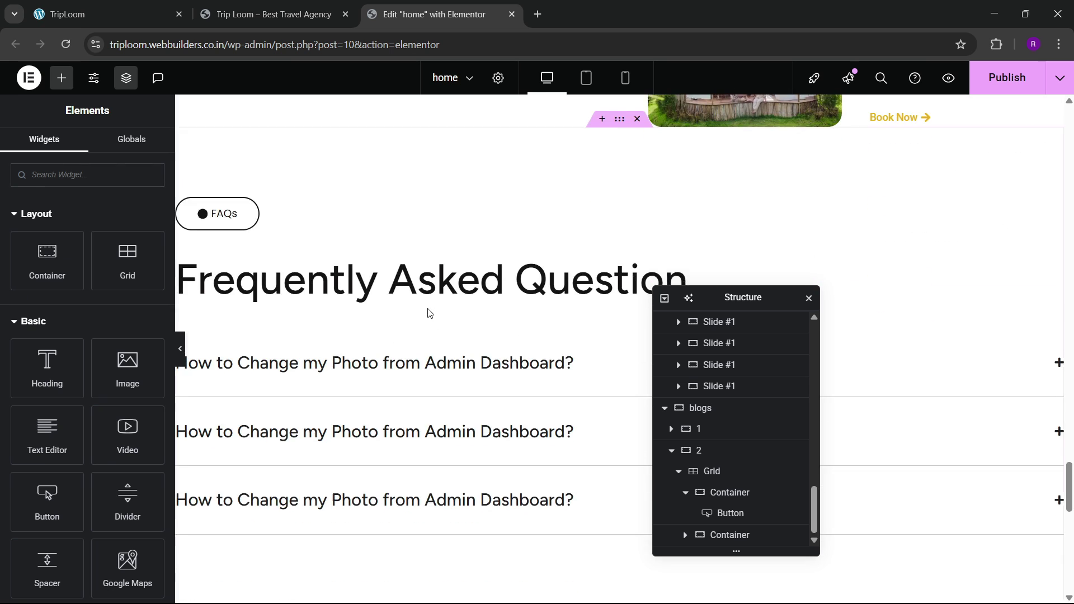
right_click(445, 288)
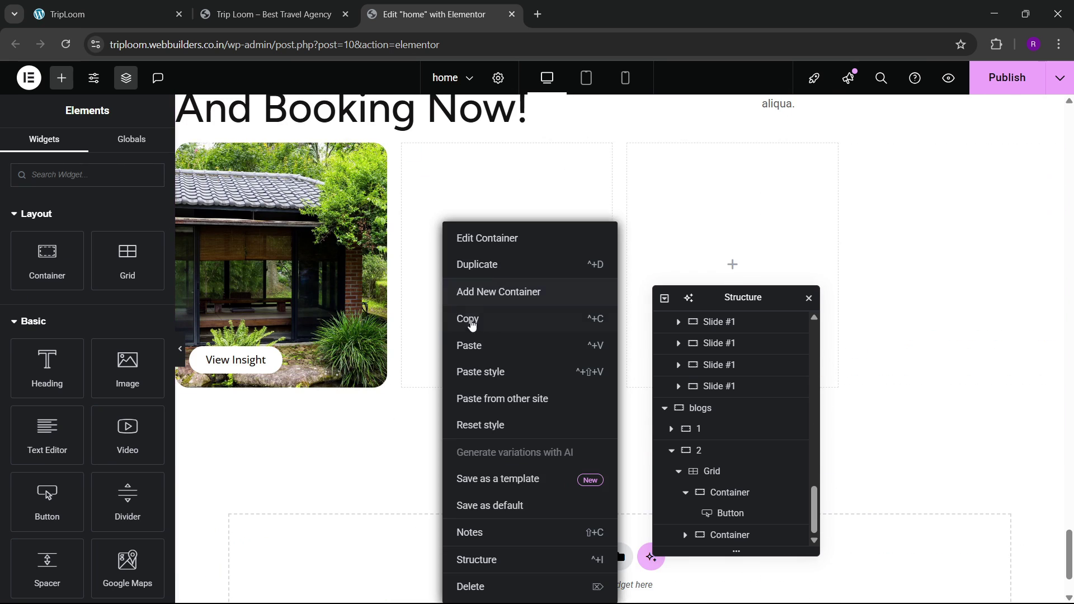
click(475, 344)
key(ctrl+1)
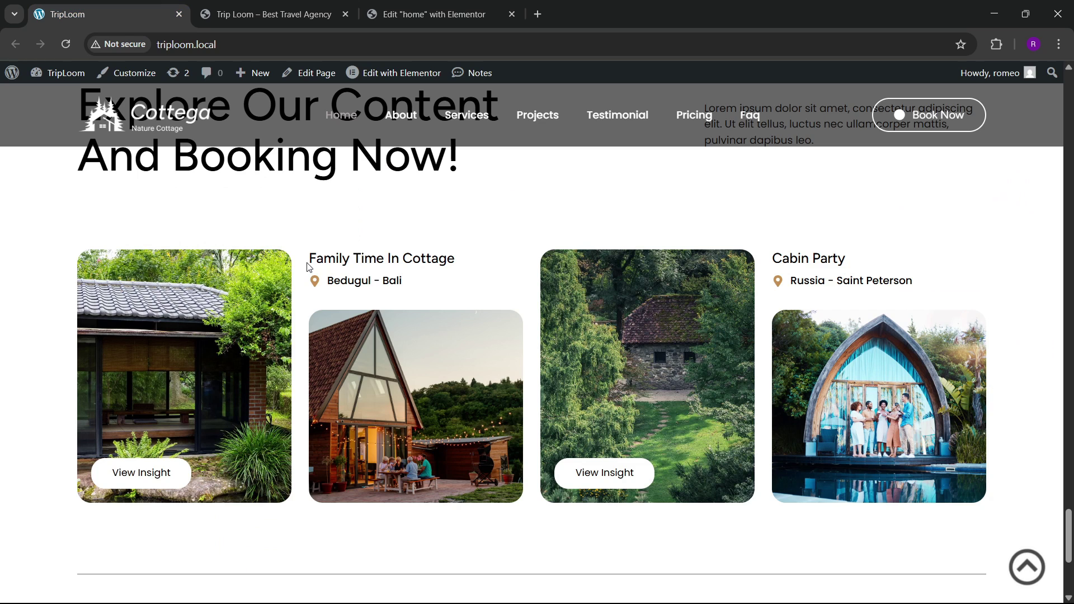
drag(312, 259, 428, 261)
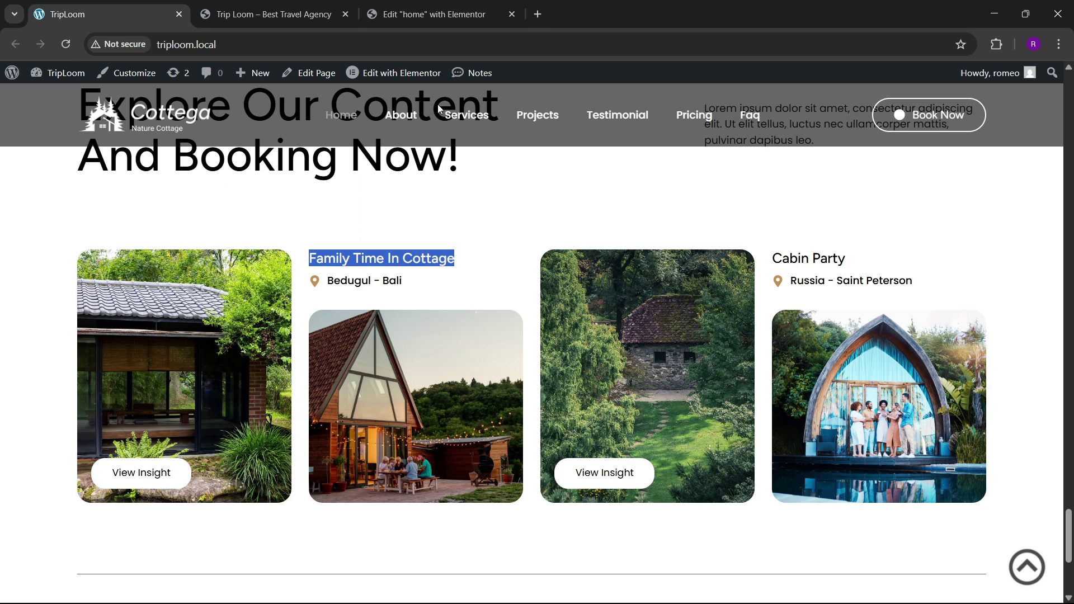
click(425, 14)
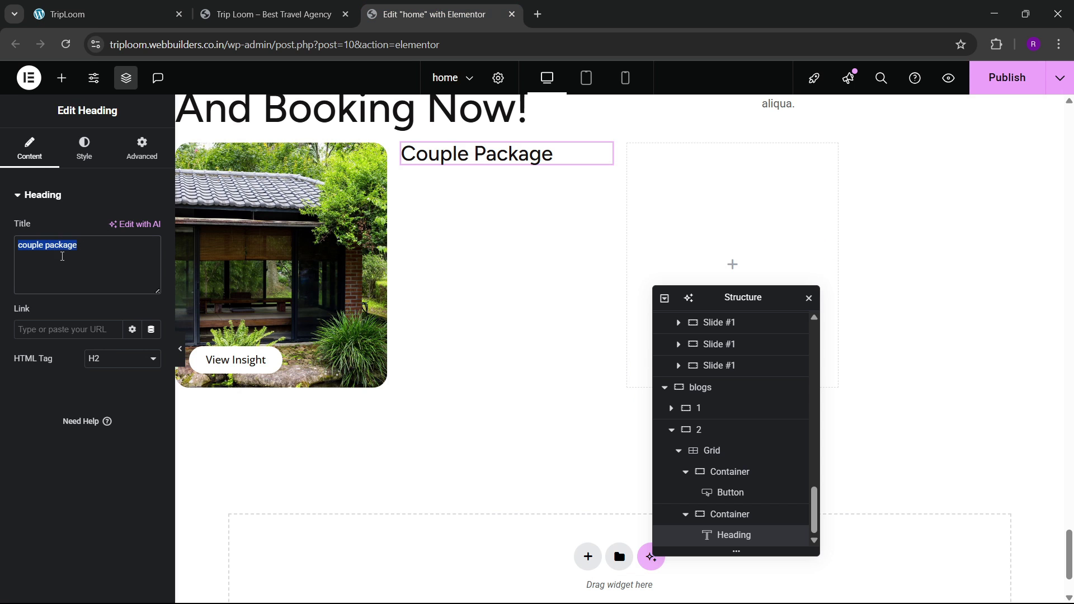
text(Family Time In Cottage)
Step: Set the Family Time In Cottage heading's typography size to 23
click(83, 157)
click(148, 272)
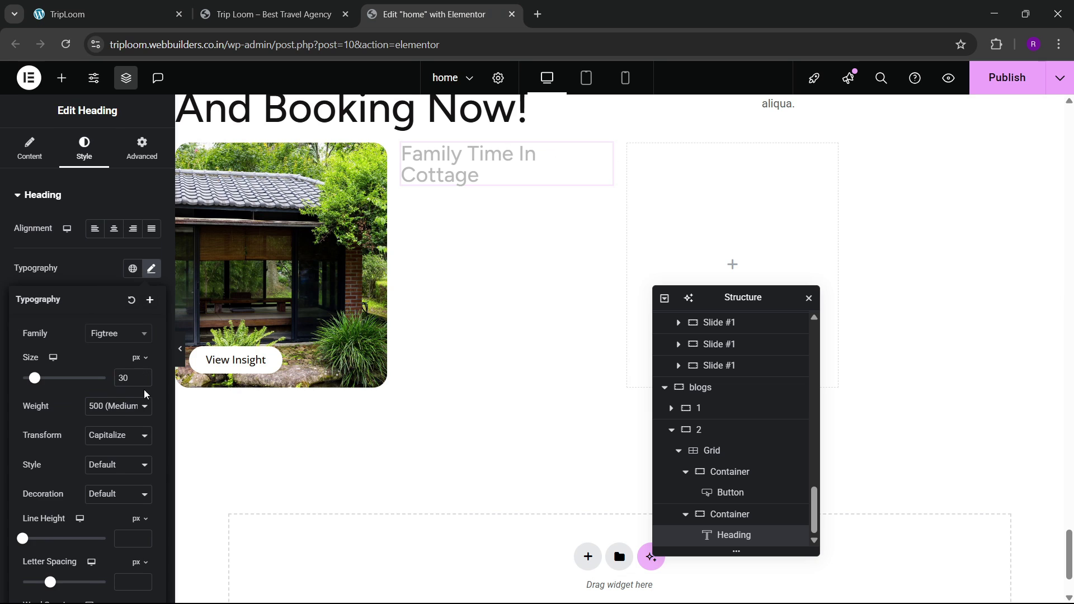
click(143, 381)
click(144, 381)
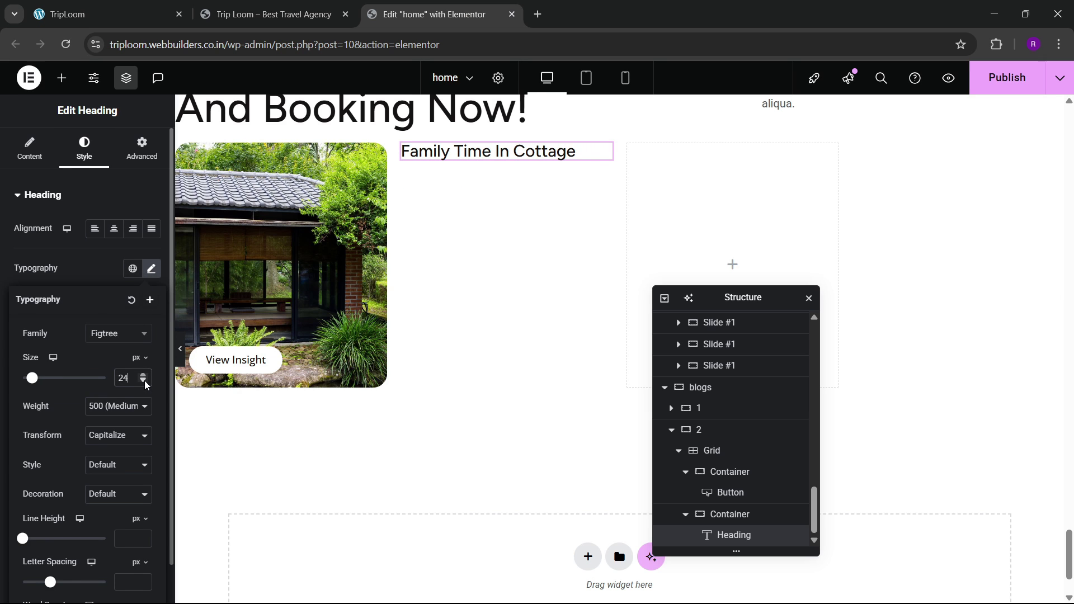
click(143, 381)
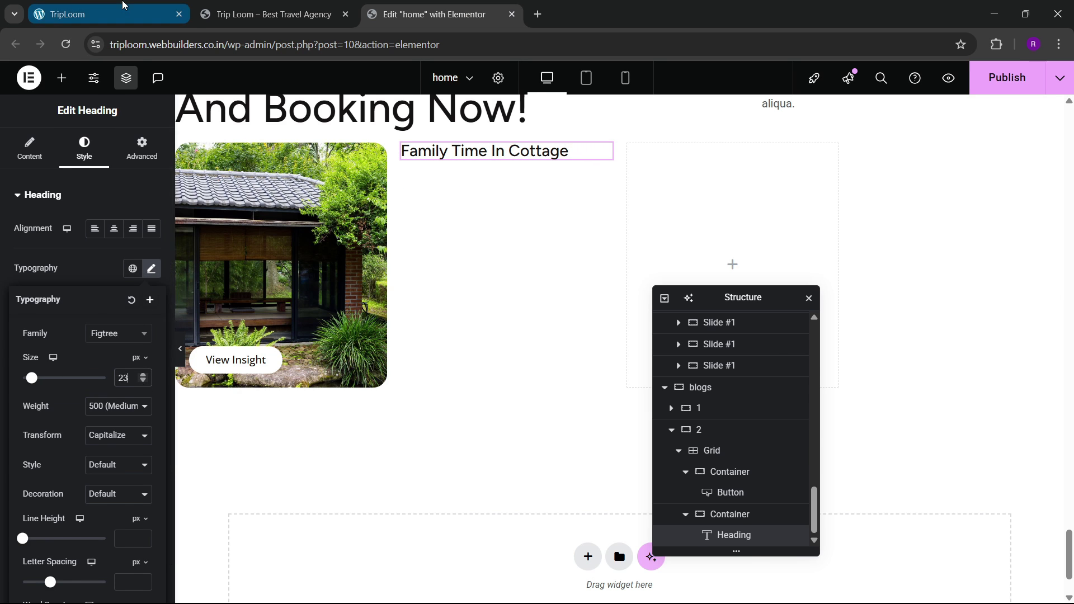
click(122, 5)
click(426, 5)
click(143, 381)
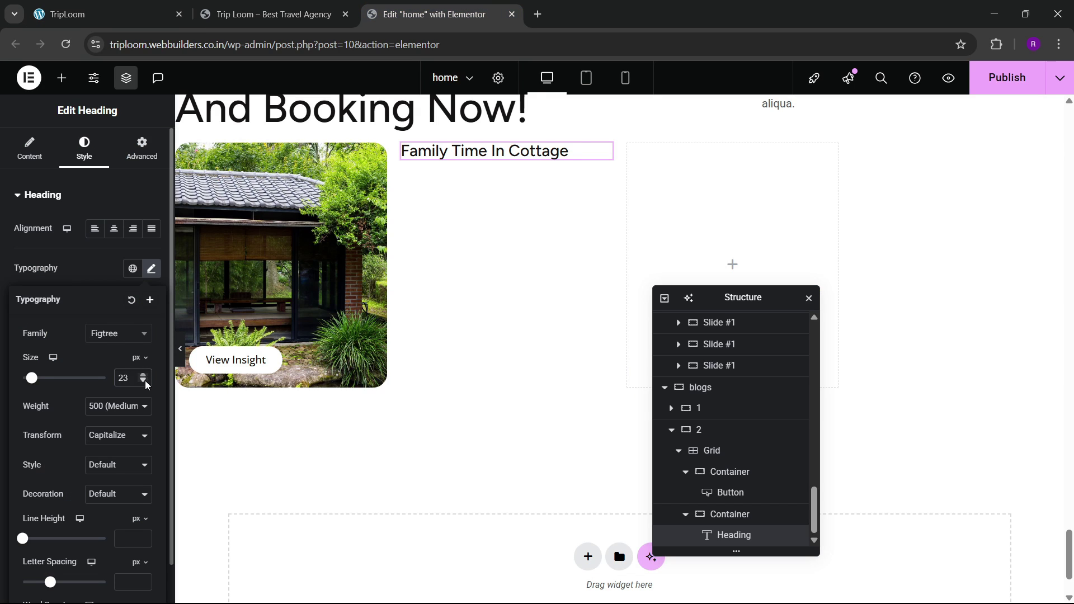
click(143, 381)
click(144, 377)
click(144, 377)
click(123, 12)
click(362, 13)
Step: Copy the cabin card's location icon list and paste it under the Family Time heading
scroll(484, 176, up, 3)
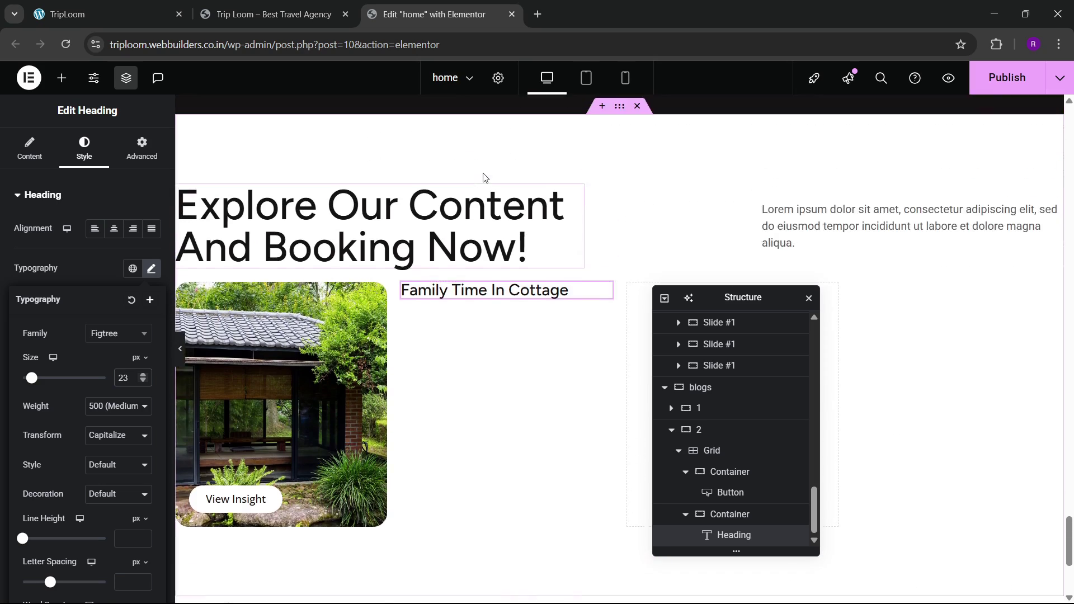
scroll(484, 177, up, 10)
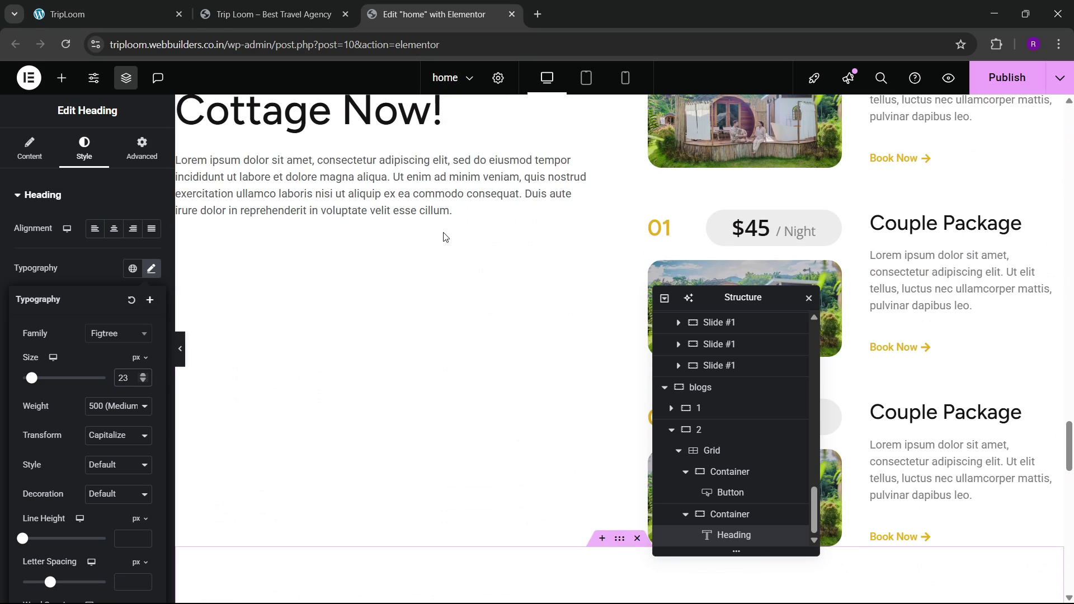
scroll(539, 254, up, 12)
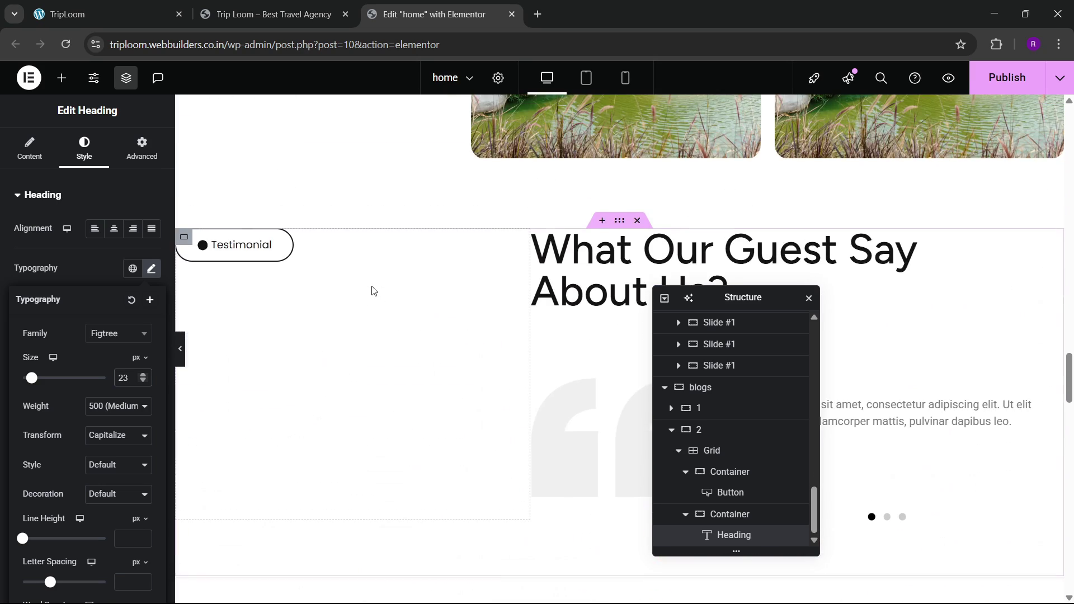
scroll(373, 290, up, 8)
scroll(373, 290, down, 4)
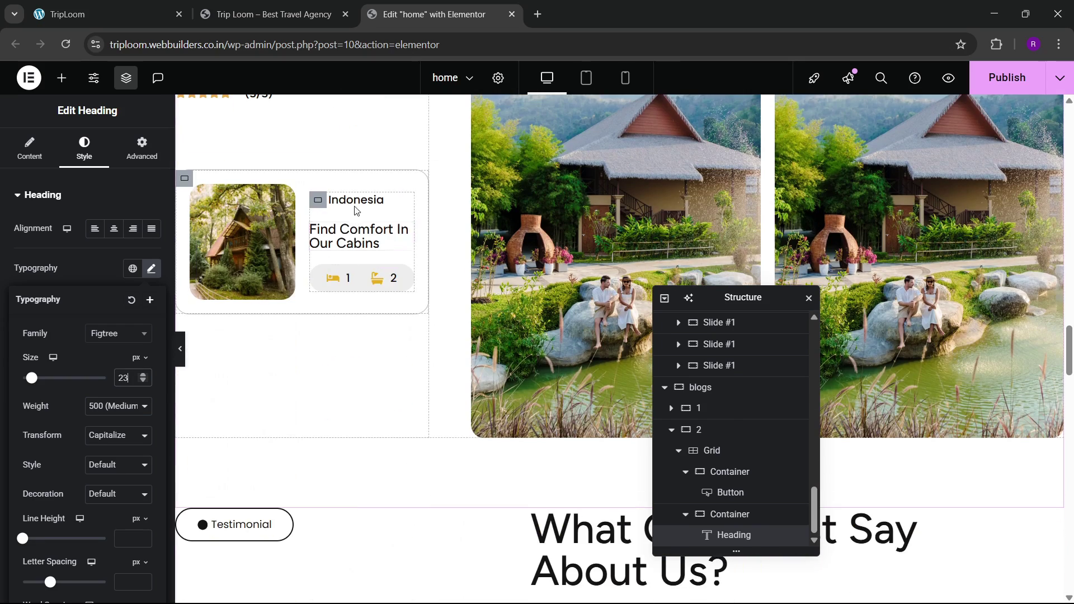
right_click(377, 274)
scroll(374, 276, down, 10)
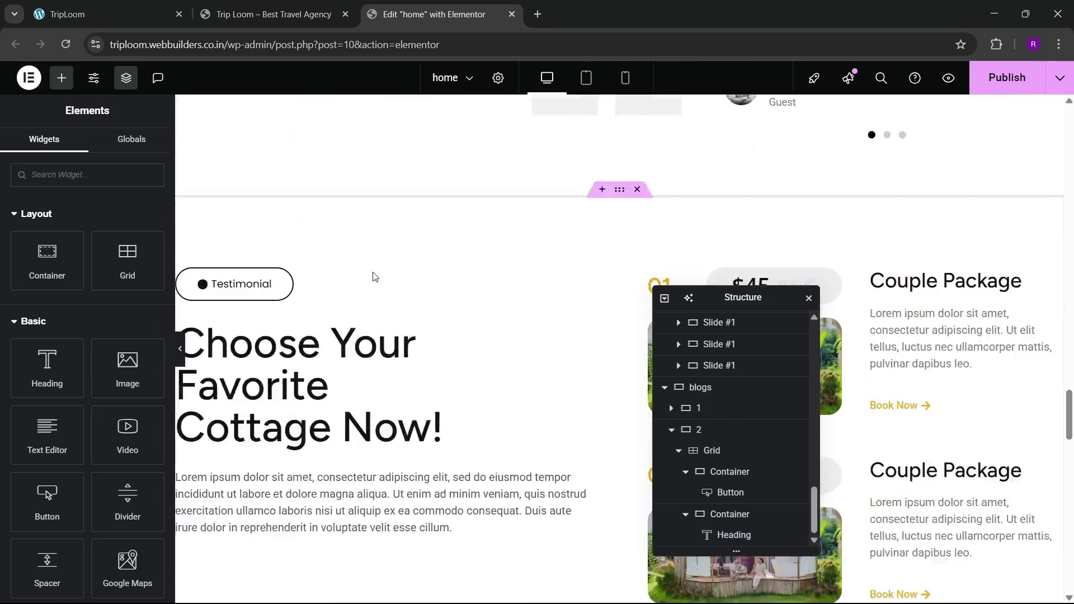
scroll(372, 274, down, 6)
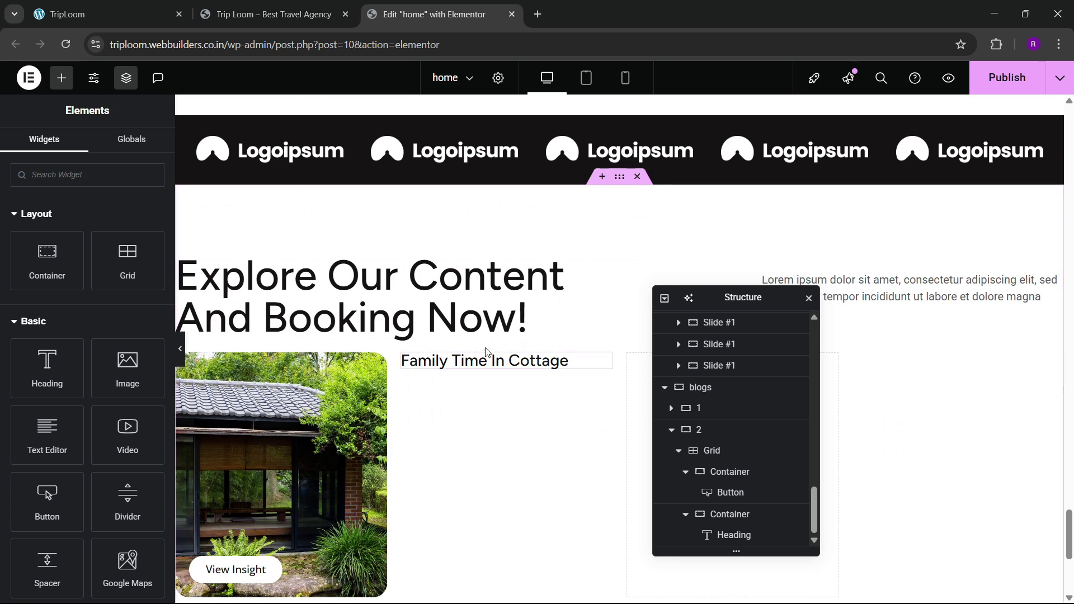
right_click(474, 358)
click(486, 371)
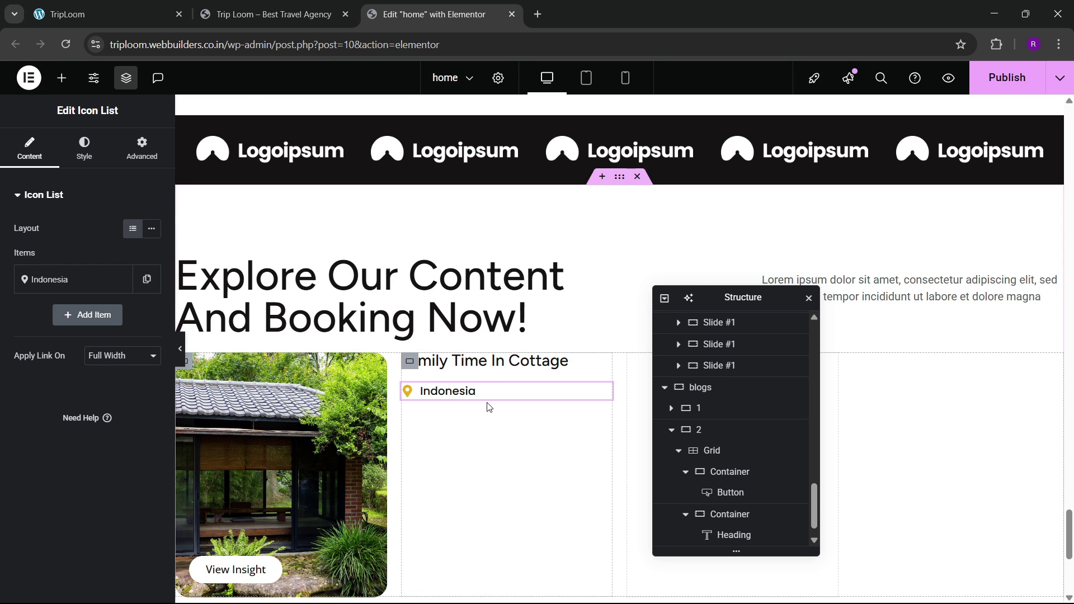
Step: Change the pasted location text from Indonesia to 'Bedugul - Bali'
click(106, 11)
drag(328, 282, 409, 290)
key(ctrl+c)
click(428, 14)
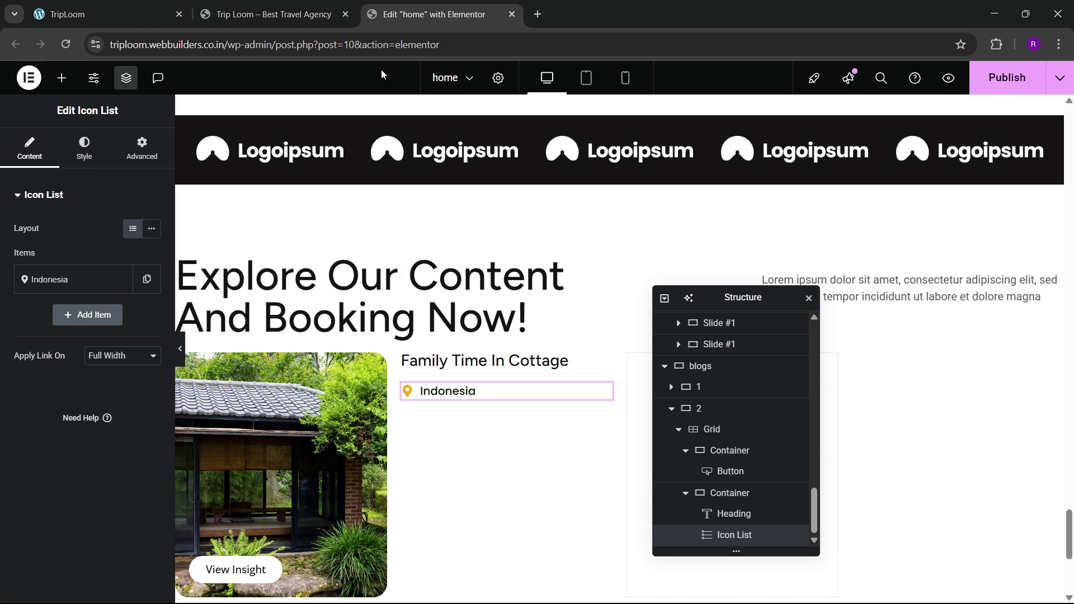
click(112, 278)
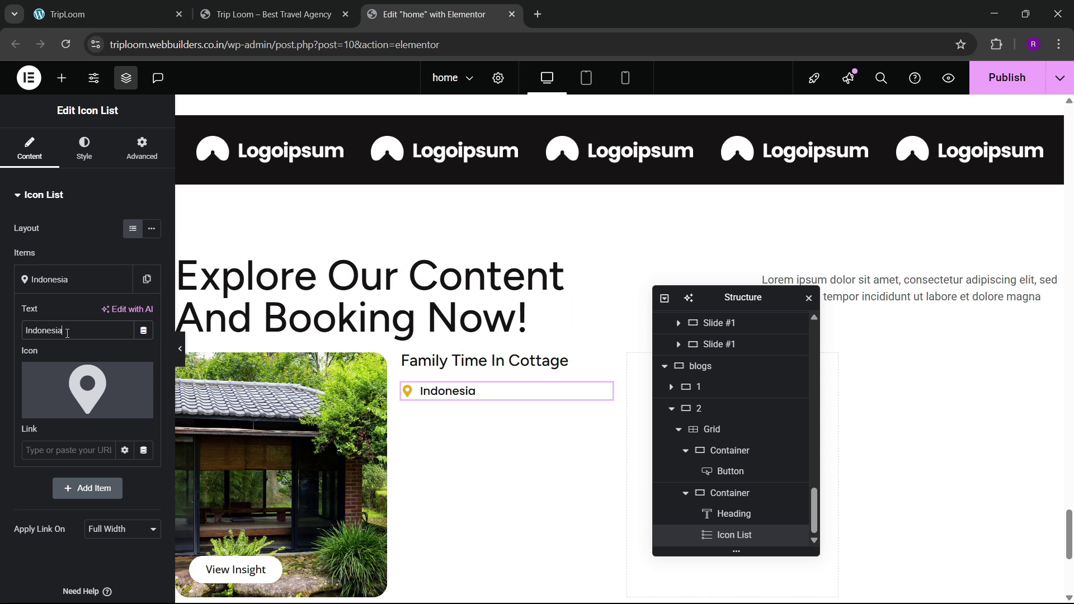
key(ctrl+v)
Step: Add an Image widget below the Bedugul - Bali line and open its media picker
click(120, 8)
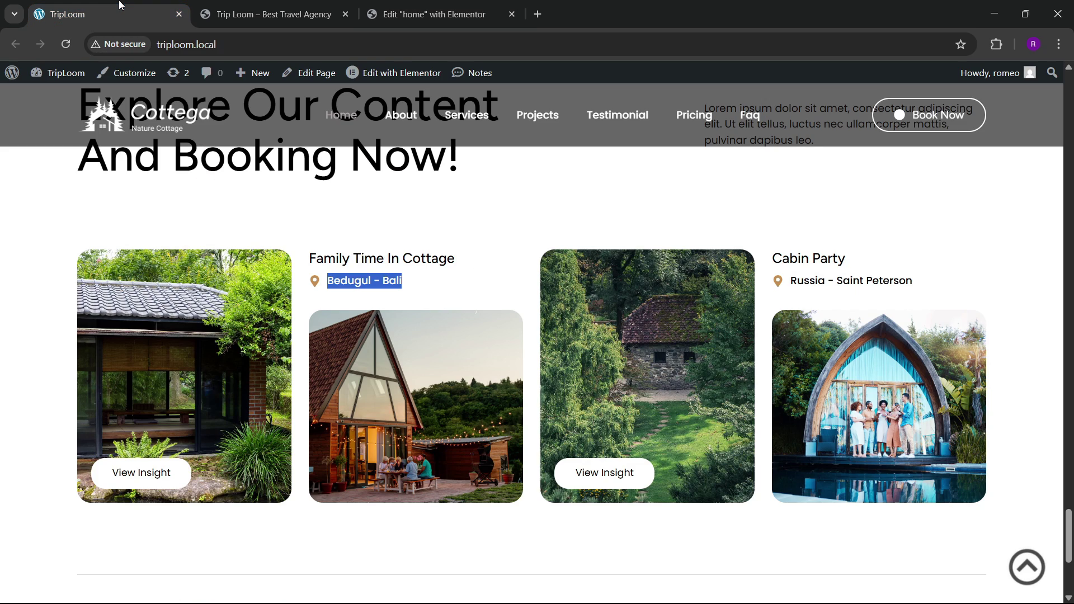
click(376, 7)
right_click(398, 379)
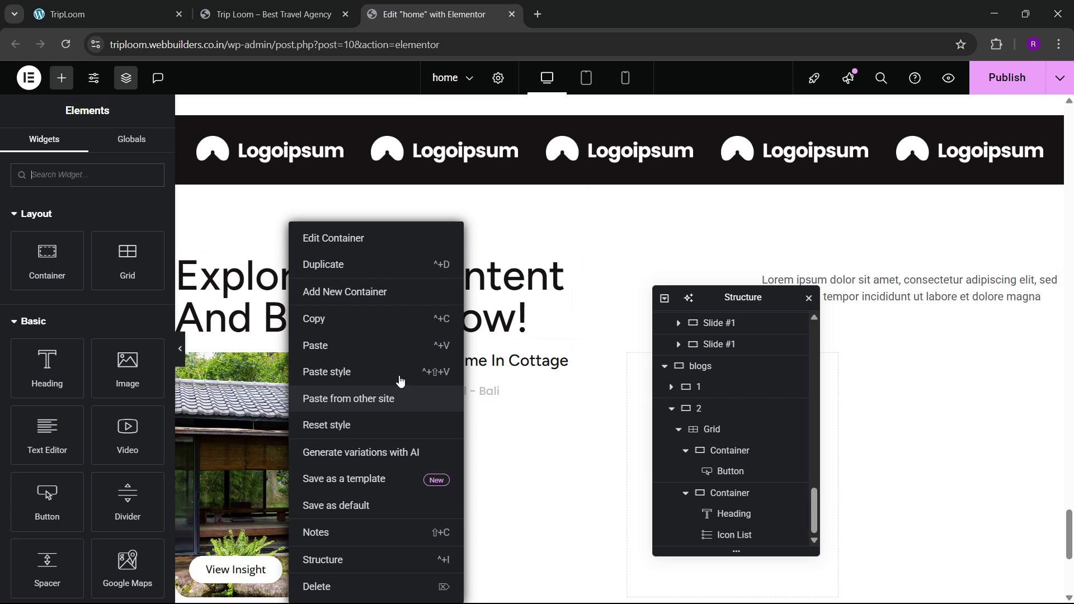
click(502, 385)
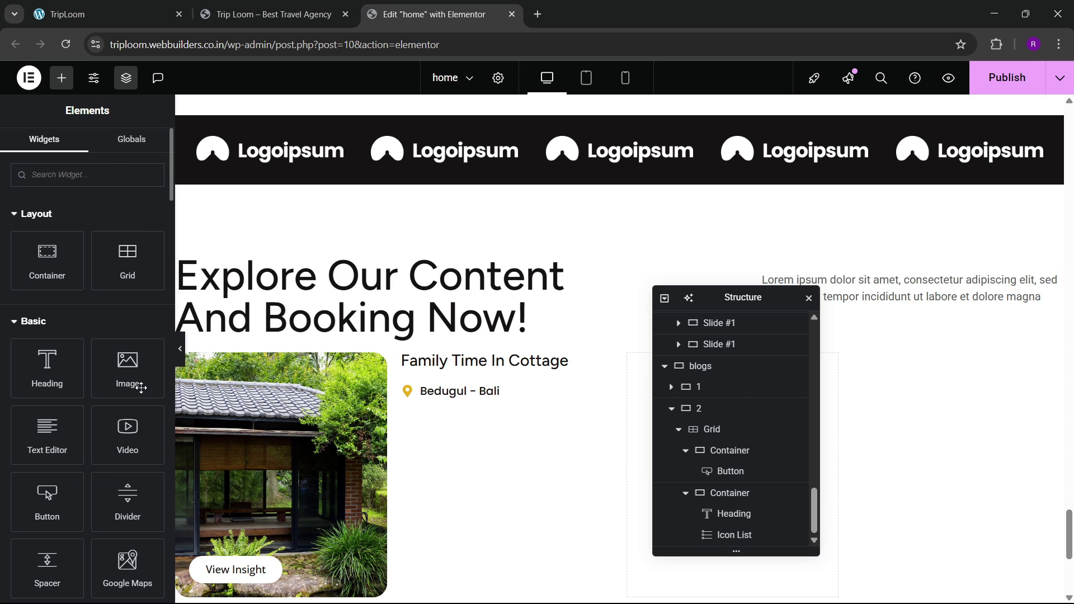
drag(140, 388, 459, 398)
click(150, 6)
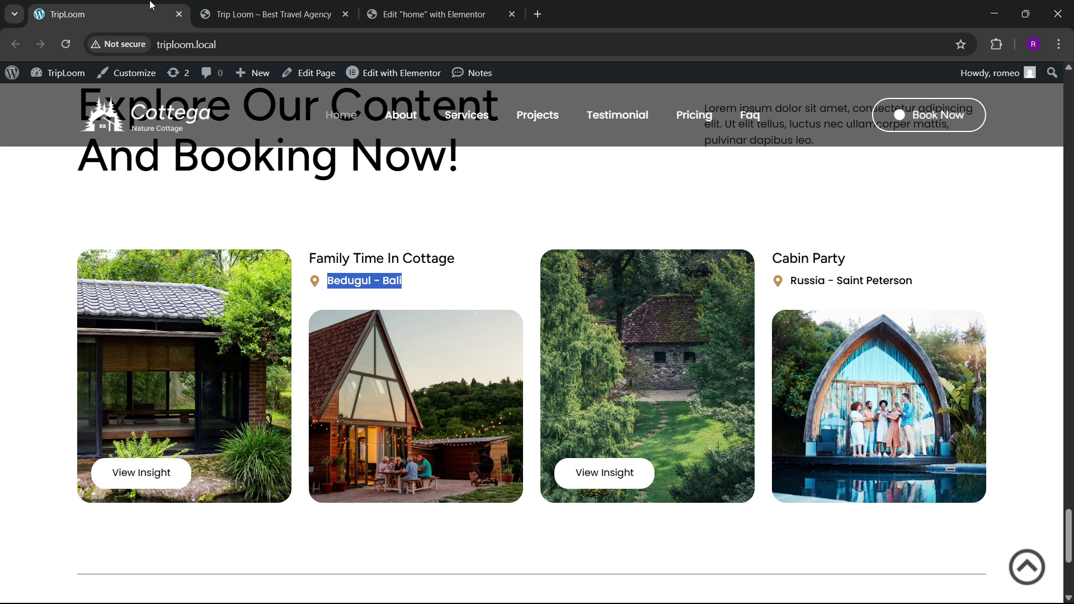
click(368, 10)
click(110, 268)
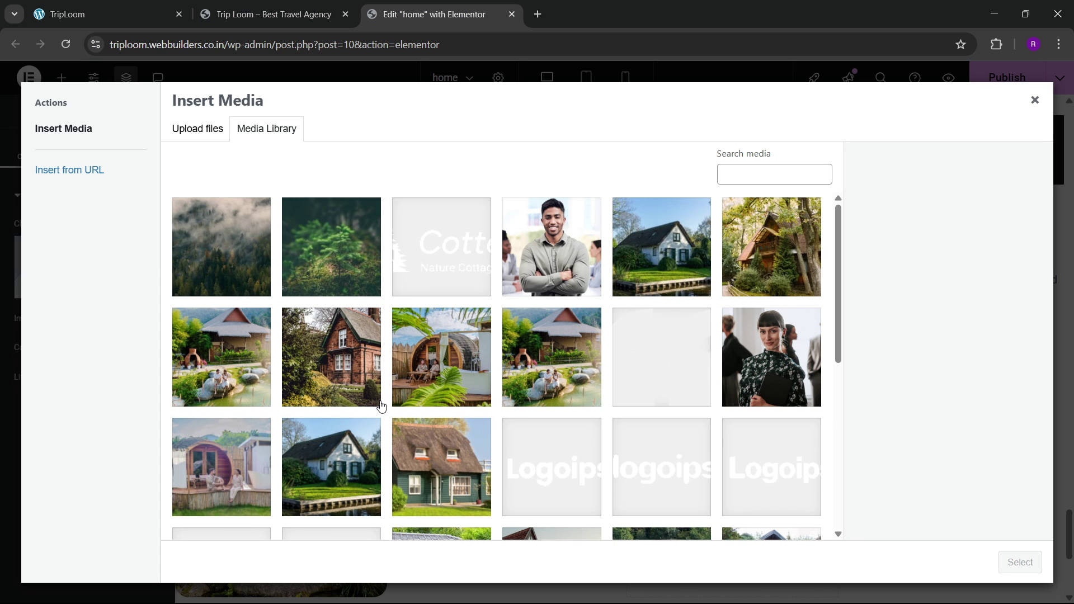
Step: Insert the A-frame cabin photo into the second card's image
scroll(380, 402, down, 5)
click(546, 329)
click(1006, 557)
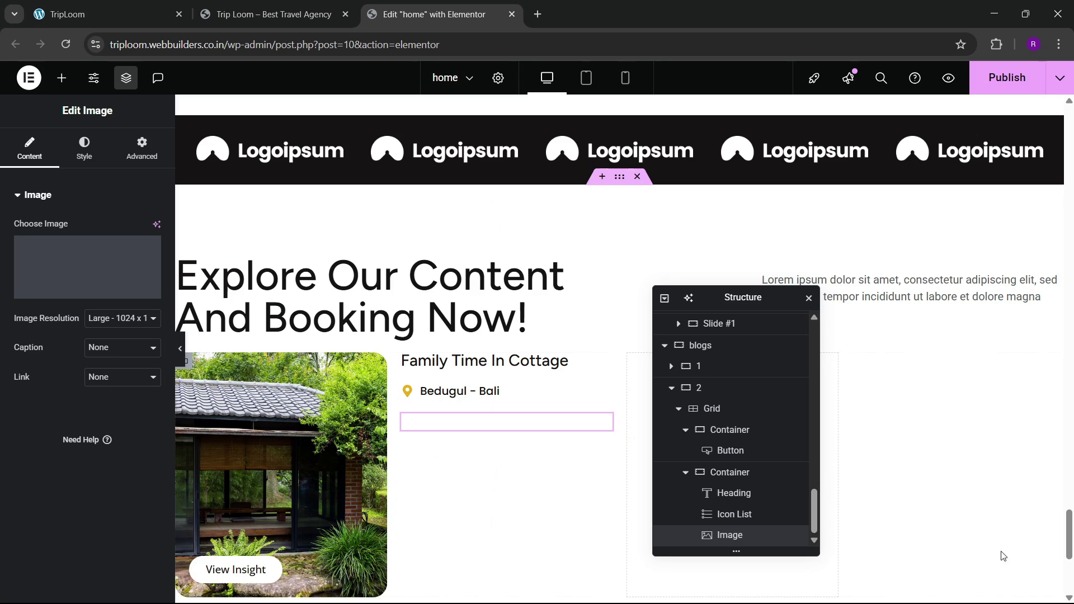
Step: Give the image a 20 px border radius
scroll(462, 485, down, 3)
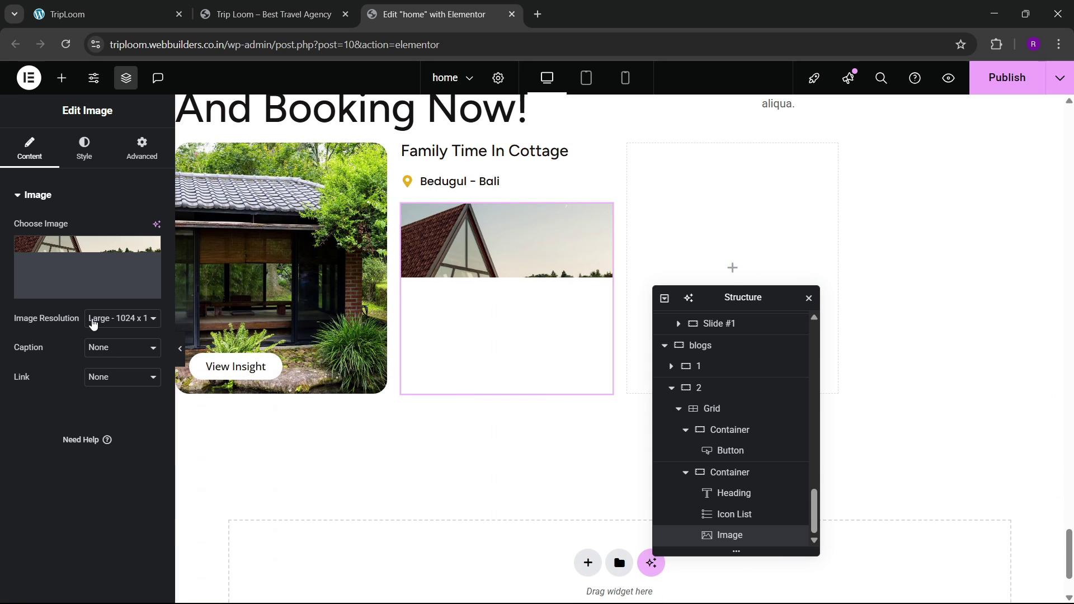
click(84, 148)
scroll(39, 445, down, 2)
click(24, 457)
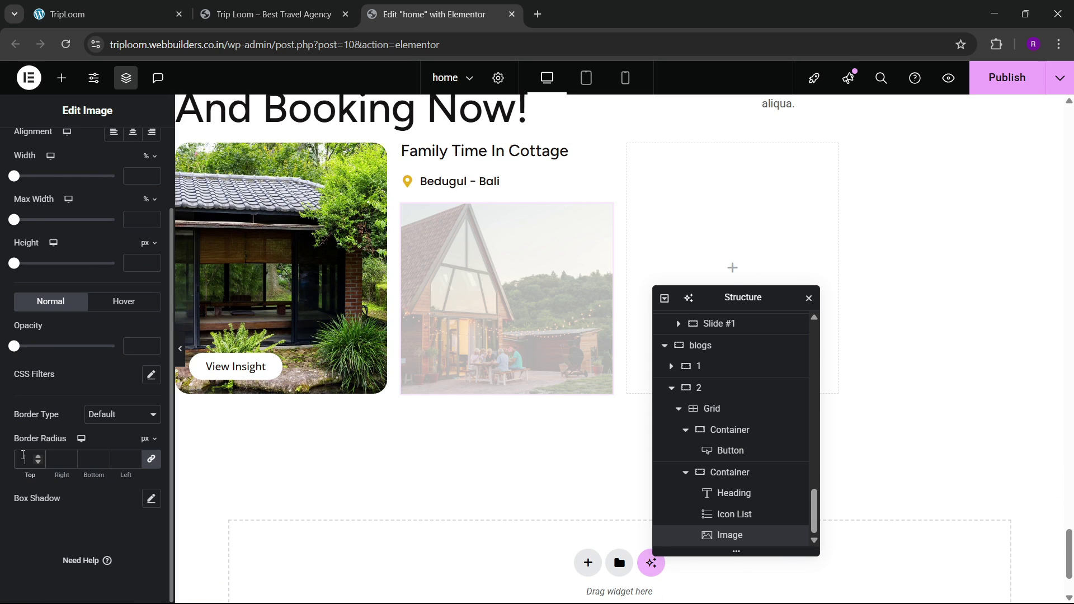
text(20)
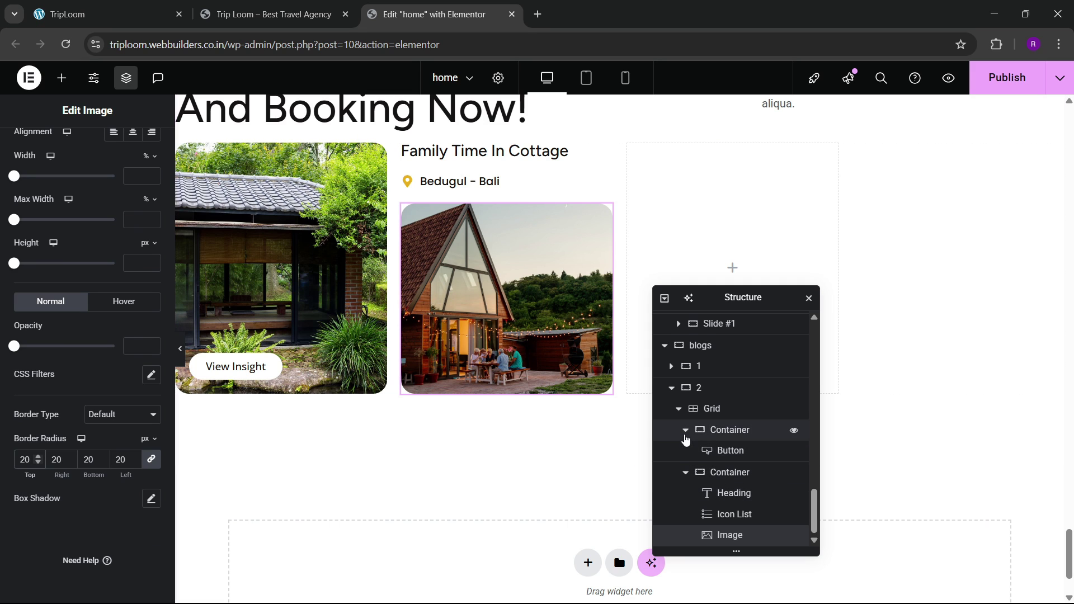
click(685, 430)
click(685, 472)
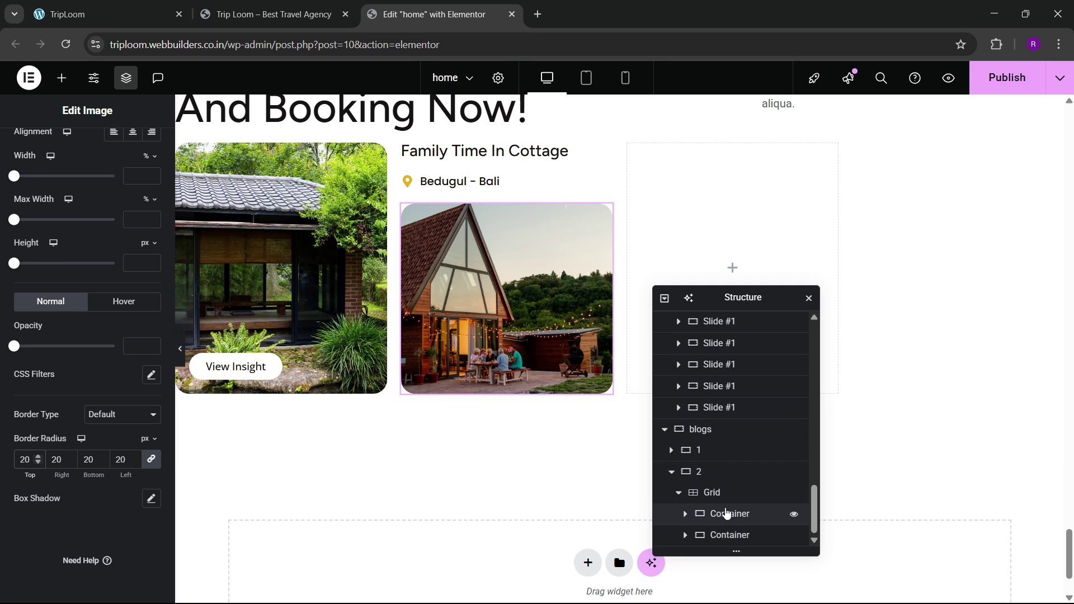
Step: Duplicate the first card container twice in the Navigator
click(730, 516)
right_click(730, 515)
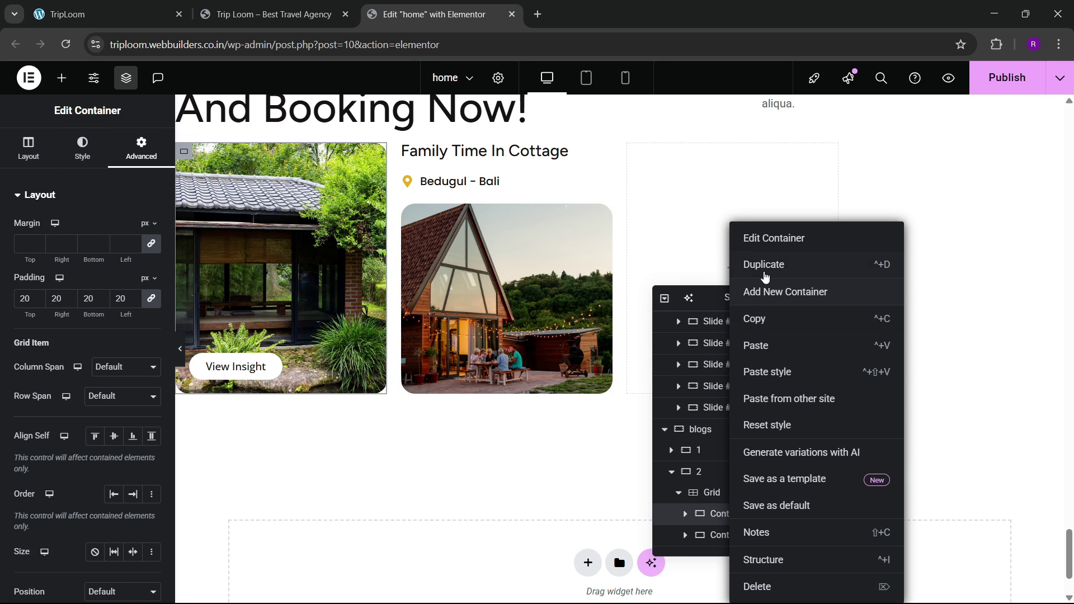
click(762, 273)
scroll(730, 540, up, 1)
scroll(719, 522, down, 2)
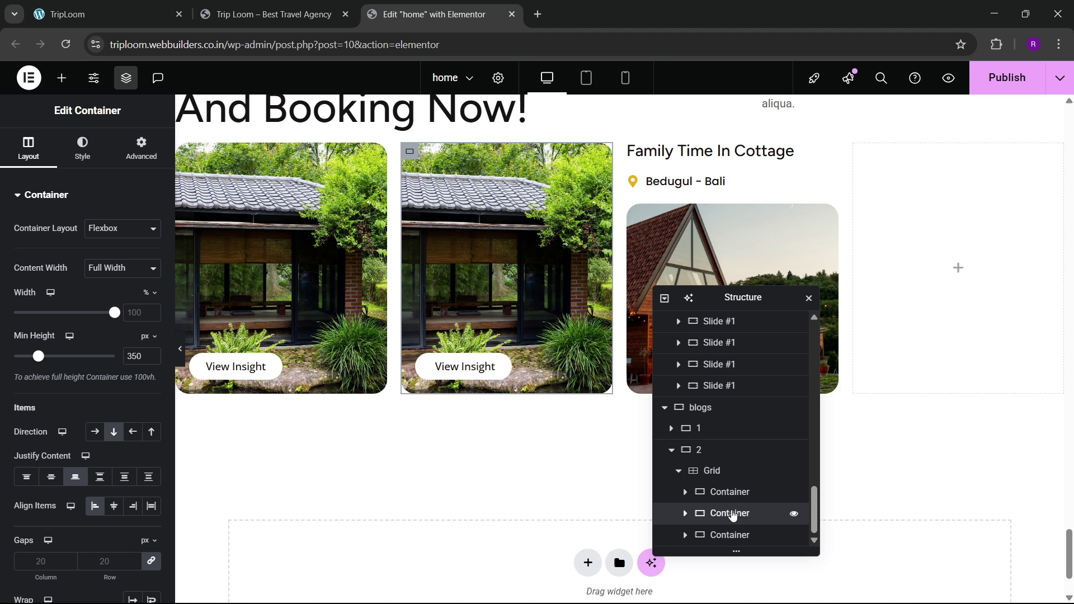
right_click(733, 515)
click(765, 272)
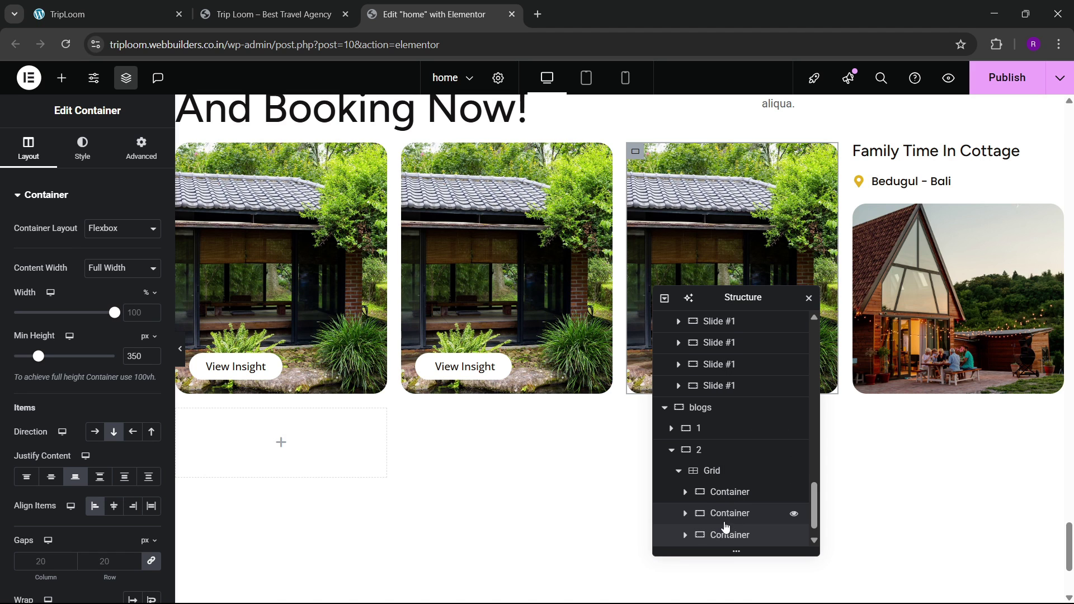
scroll(722, 522, down, 1)
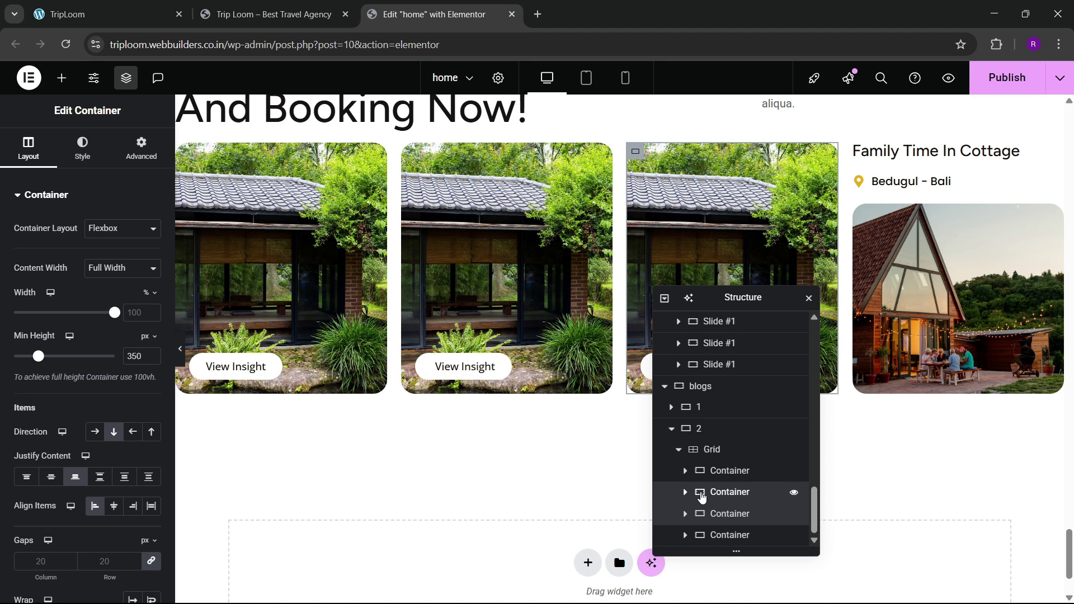
Step: Move the Family Time card to third place, delete the fourth card, and duplicate the last card to fill it
drag(699, 515, 700, 544)
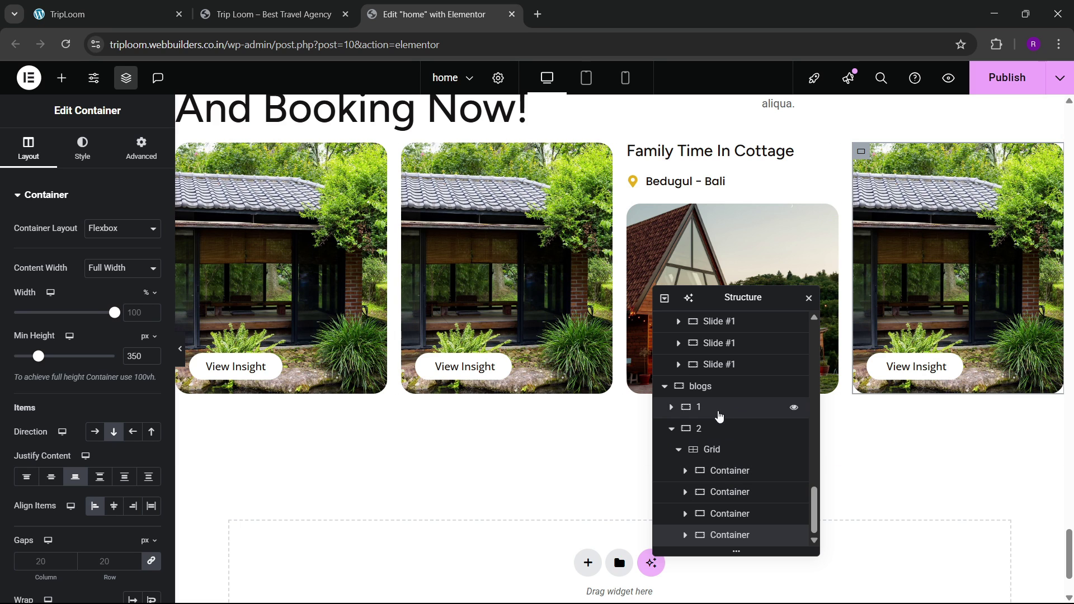
scroll(734, 540, up, 2)
scroll(734, 541, down, 2)
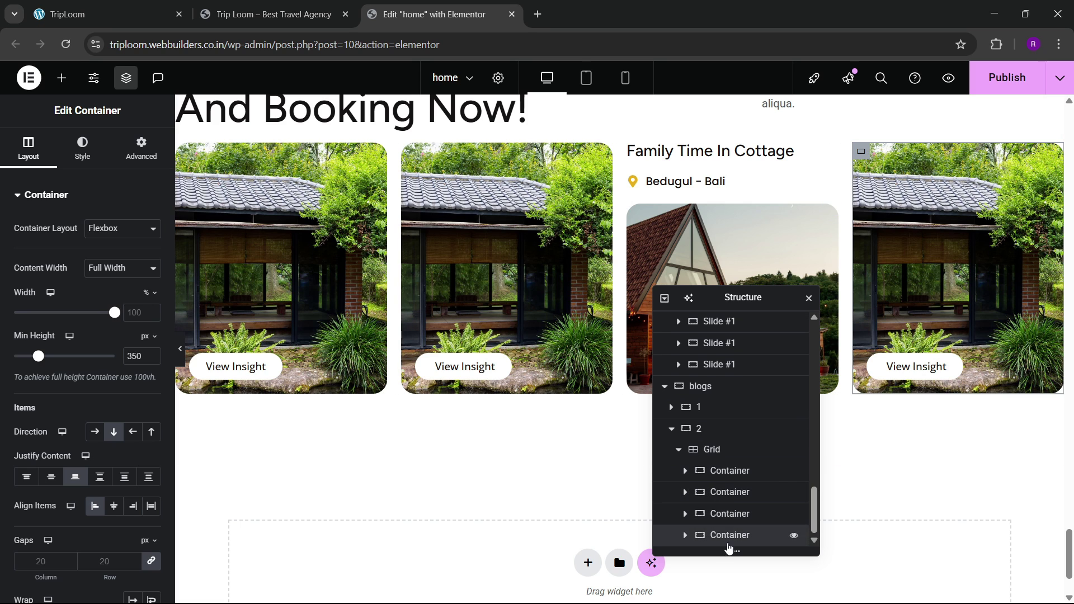
right_click(738, 535)
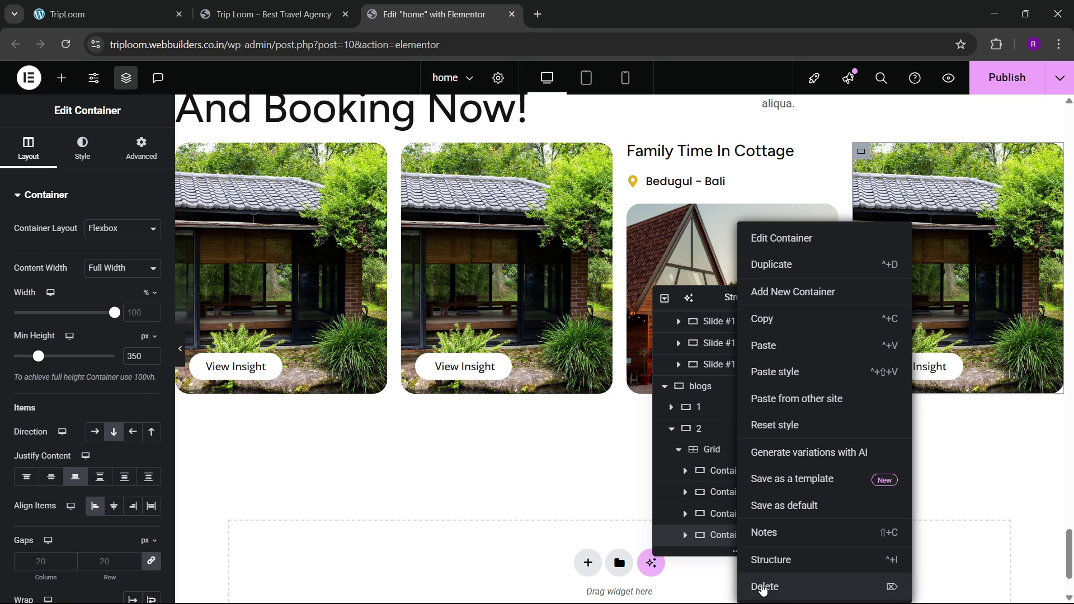
click(762, 587)
click(731, 535)
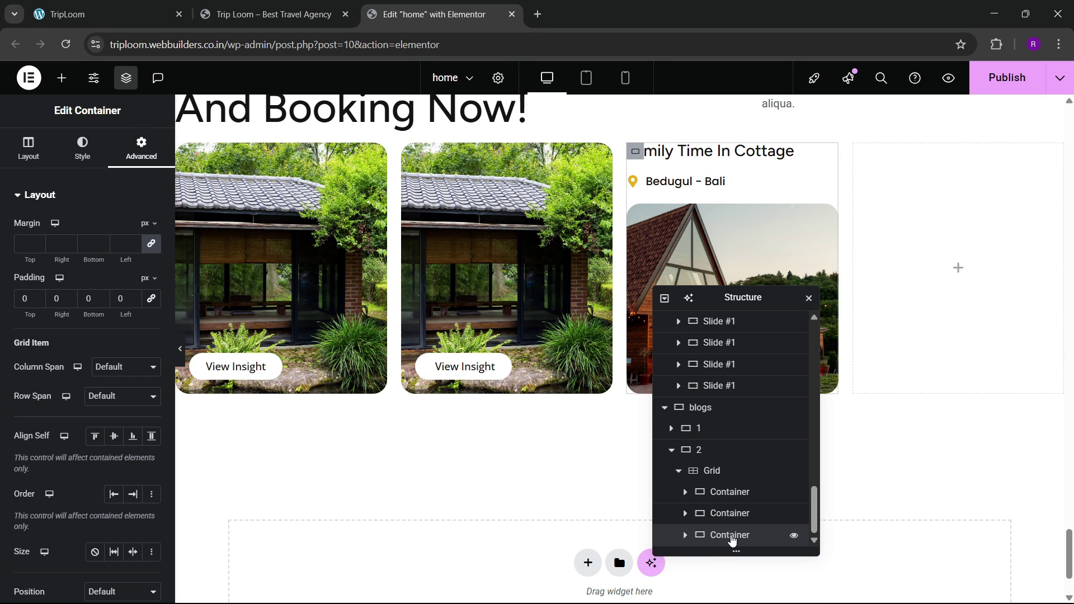
right_click(731, 539)
click(775, 268)
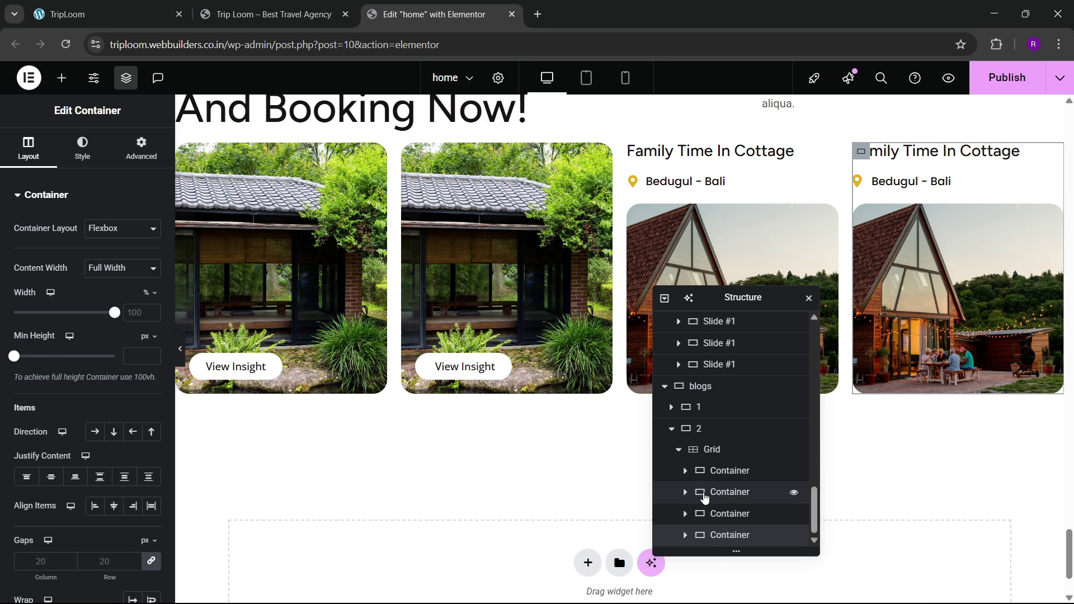
Step: Drag the second card up in the Navigator and collapse the cards' child elements
click(703, 496)
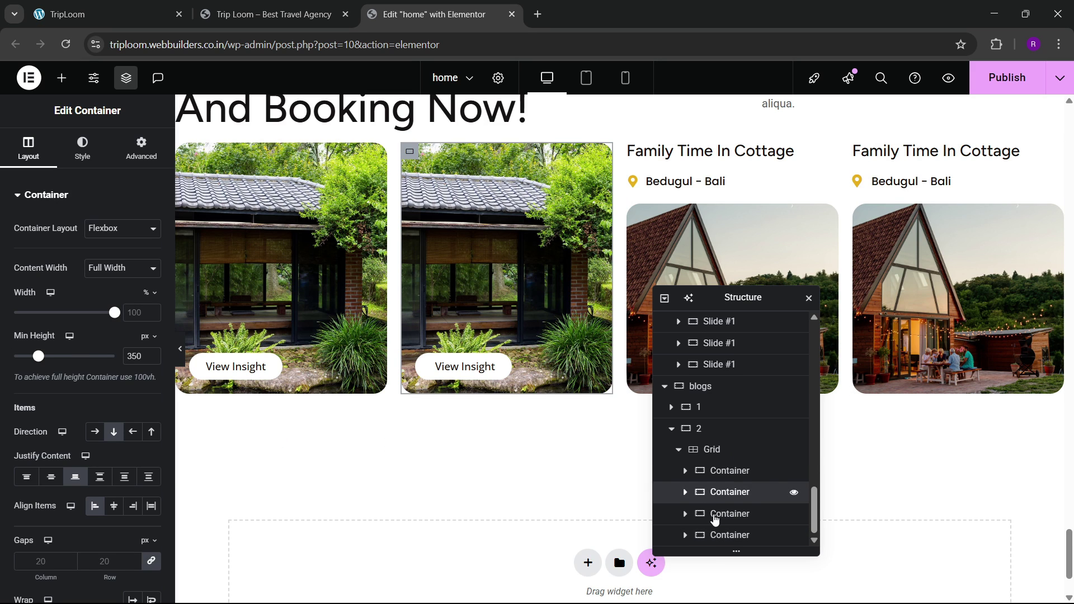
drag(714, 519, 727, 445)
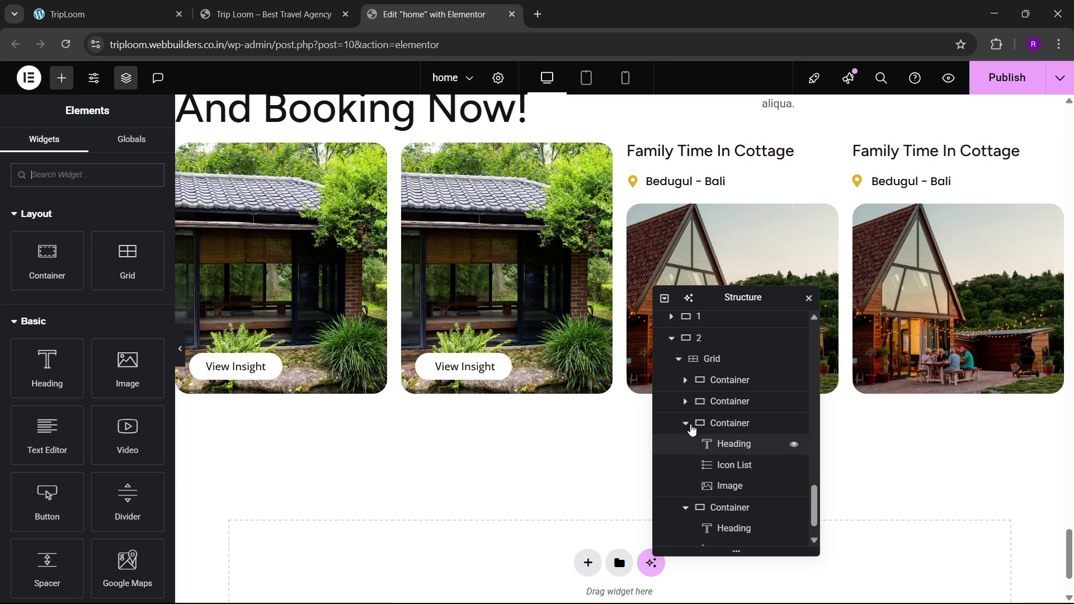
click(686, 423)
click(687, 474)
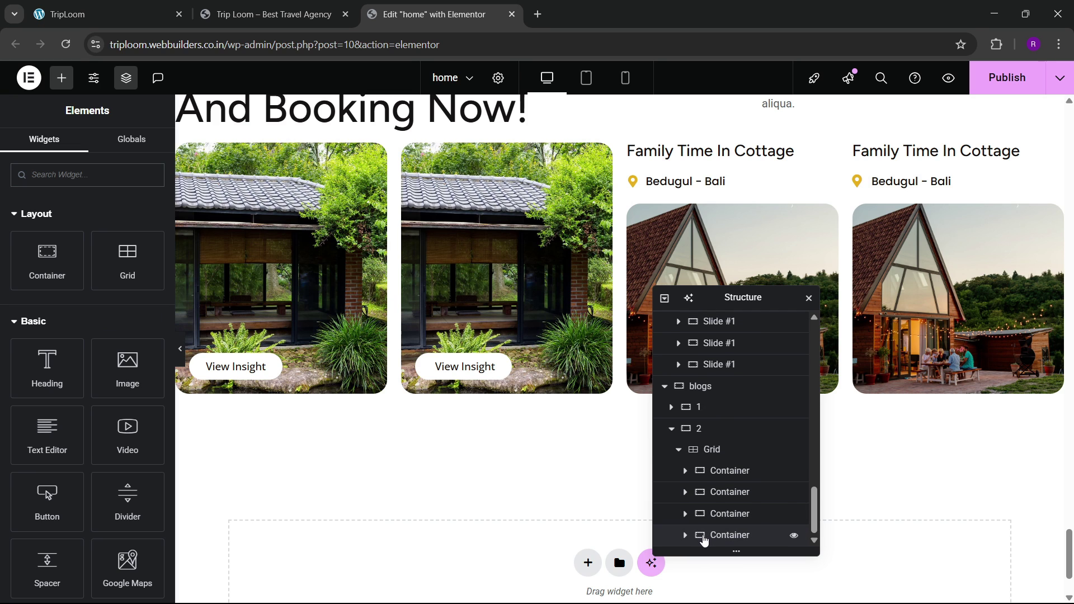
click(703, 538)
click(702, 489)
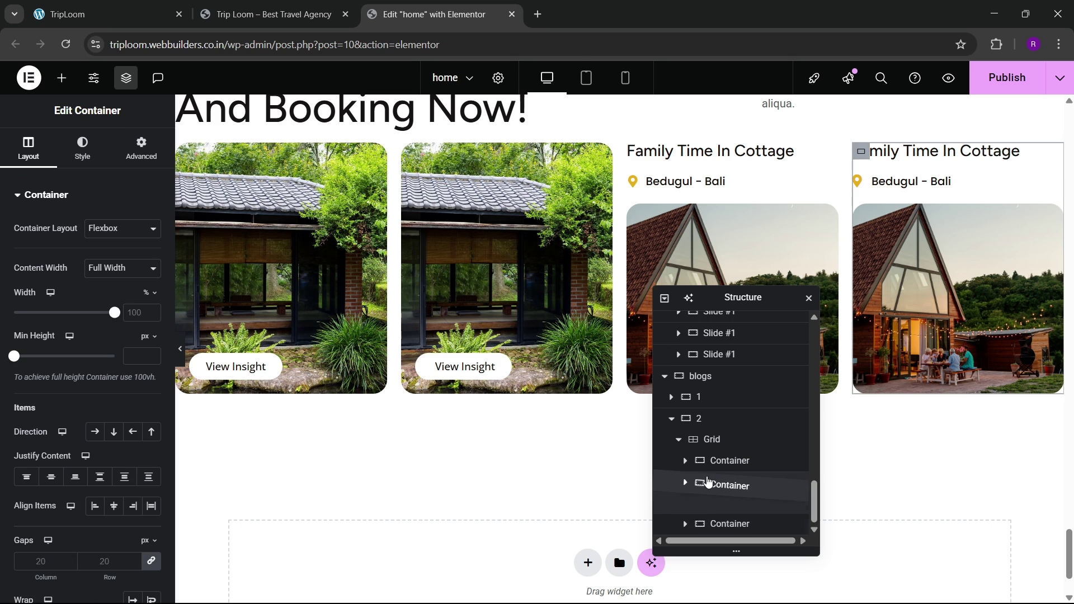
click(699, 514)
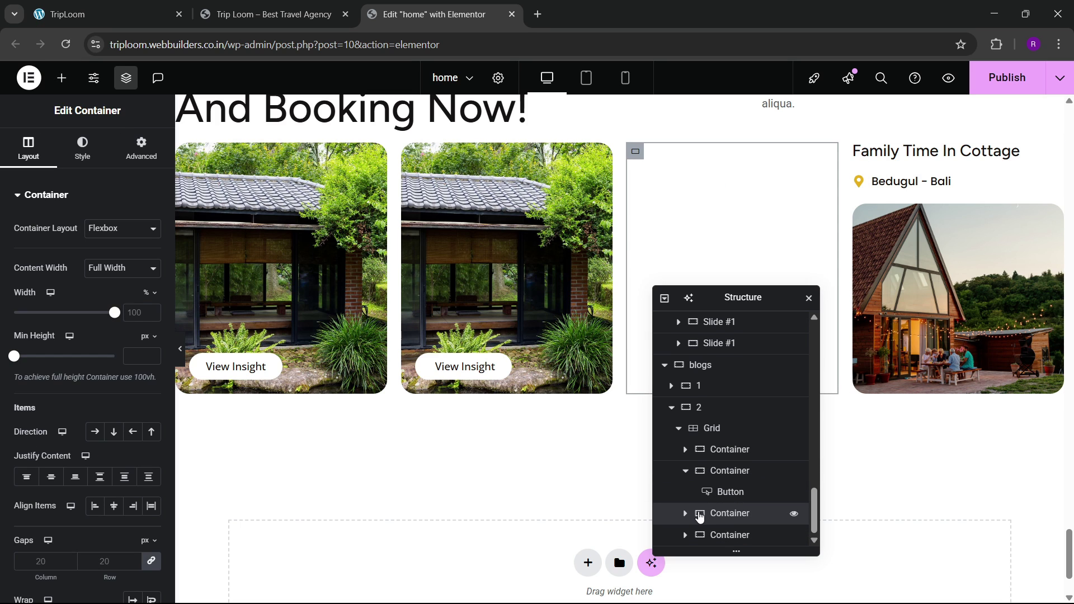
click(684, 472)
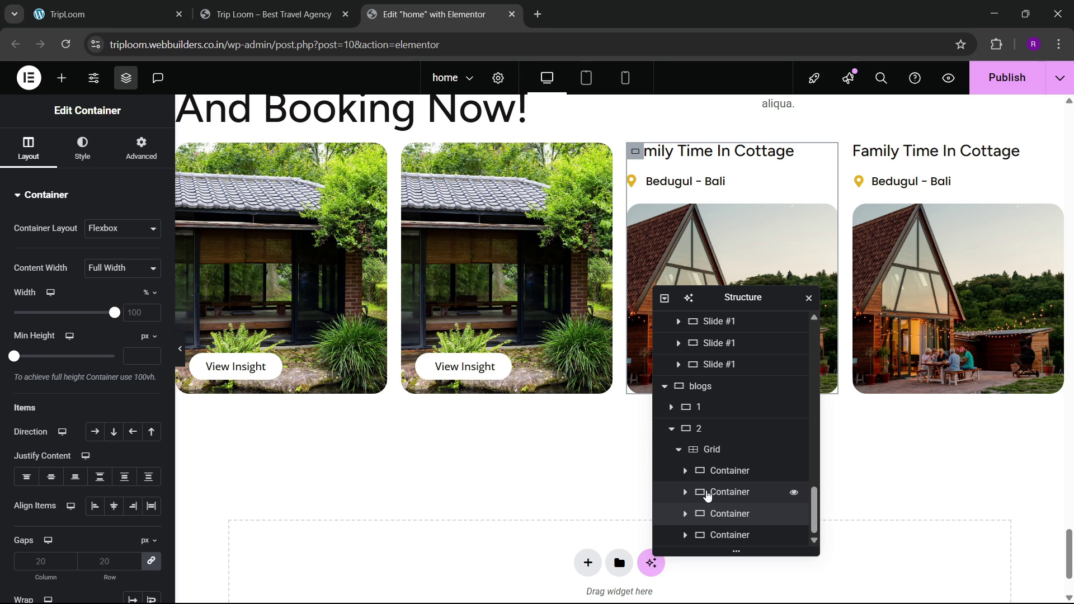
Step: Move the second card below the third so image and cottage cards alternate
click(699, 492)
drag(703, 529, 706, 535)
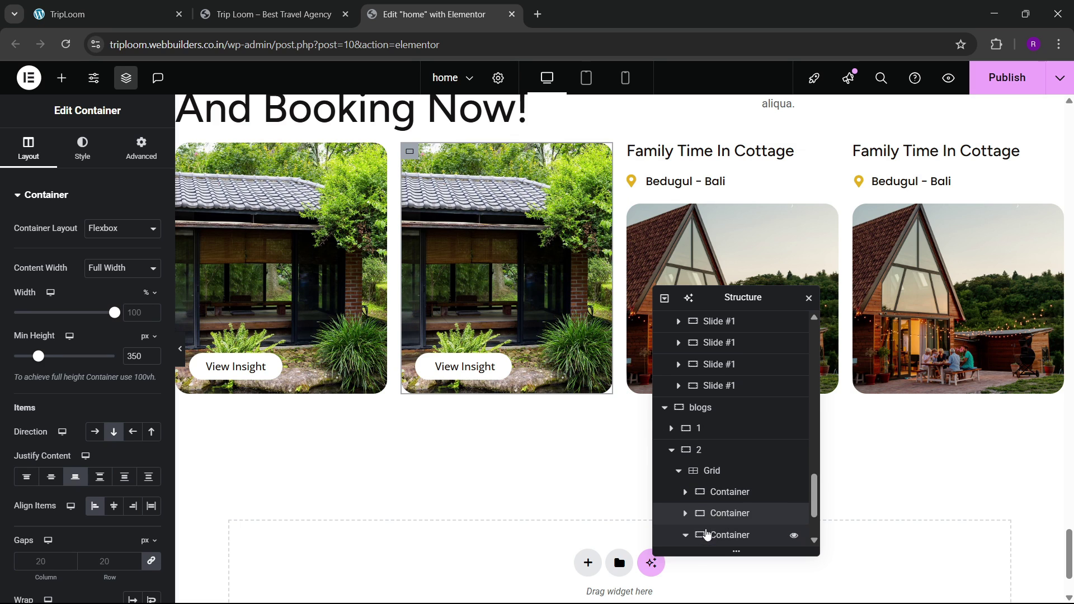
scroll(686, 499, down, 1)
scroll(685, 499, down, 1)
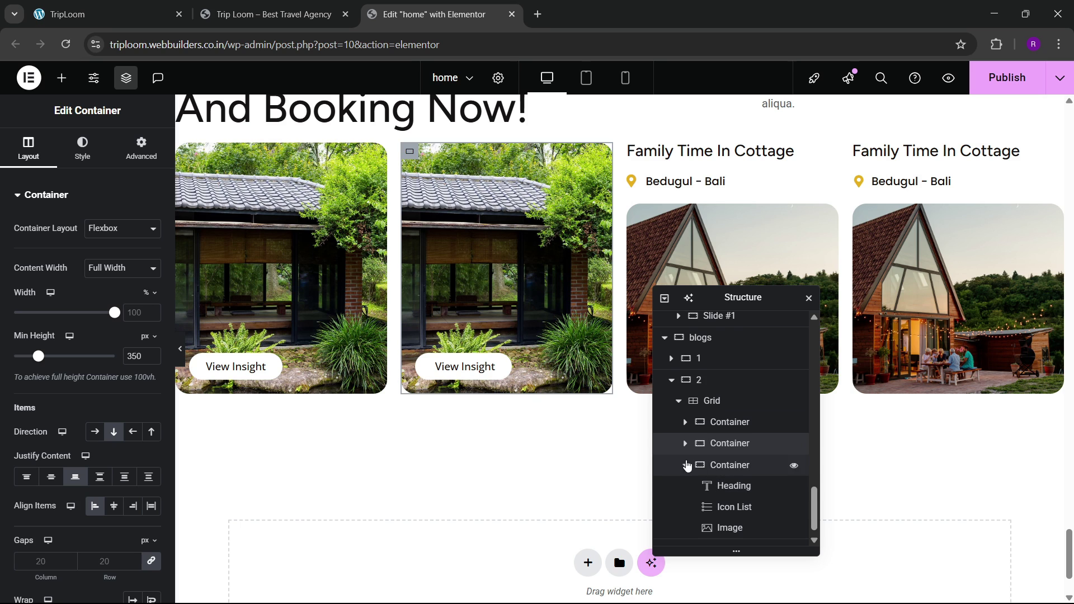
click(685, 465)
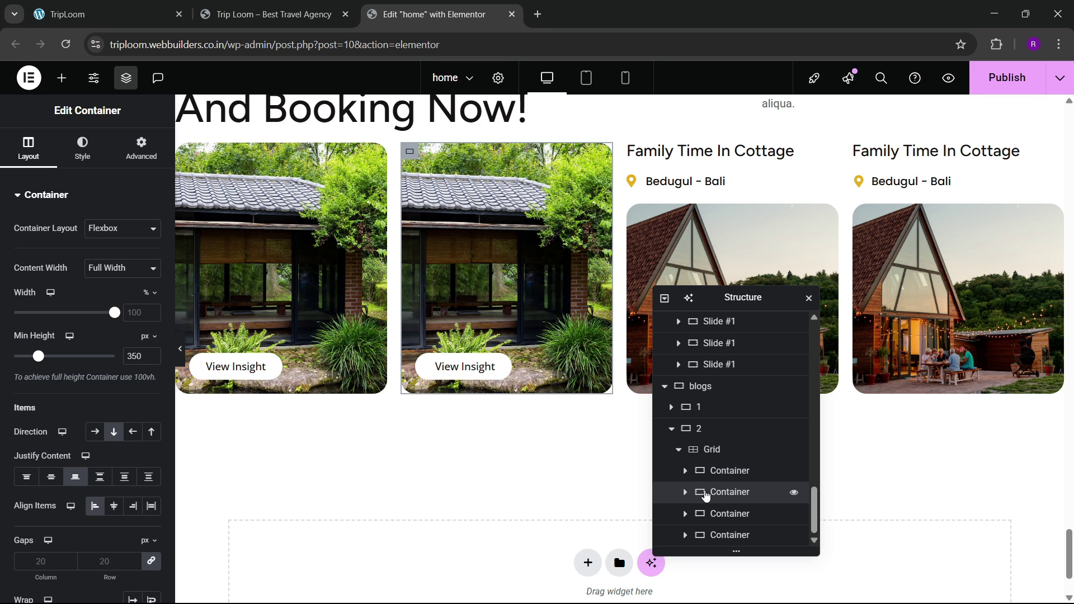
drag(705, 495, 707, 534)
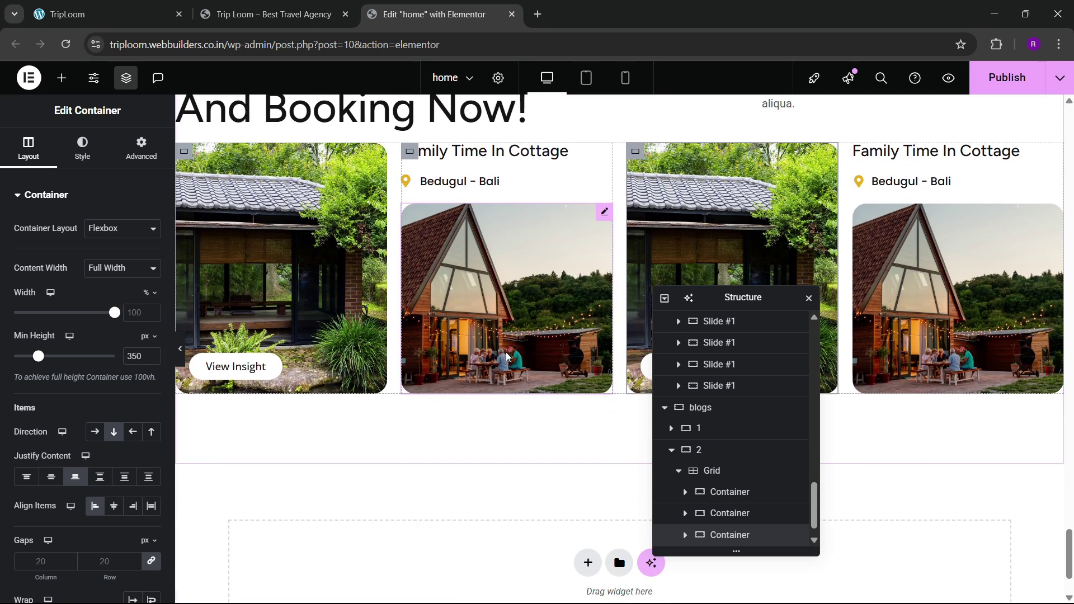
click(139, 8)
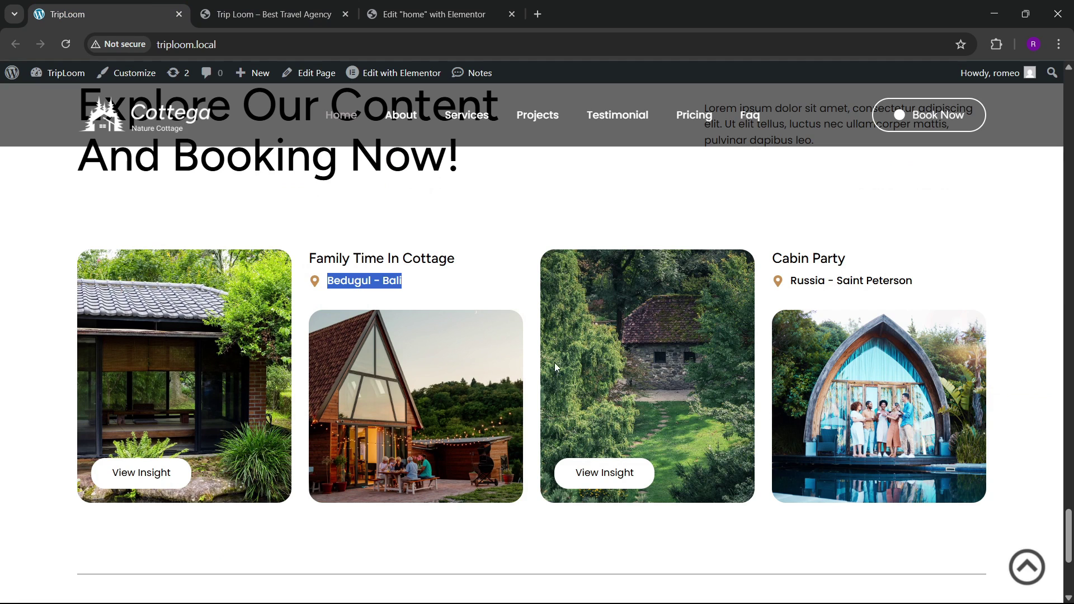
click(390, 6)
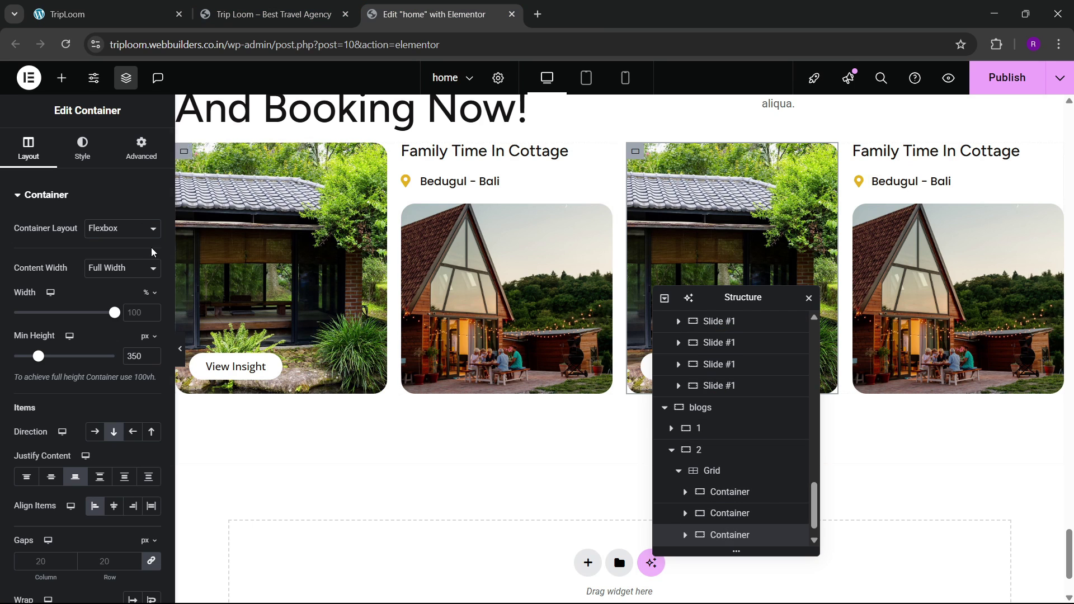
Step: Set the third card's background image to the garden photo of the stone cottage
click(82, 148)
click(86, 358)
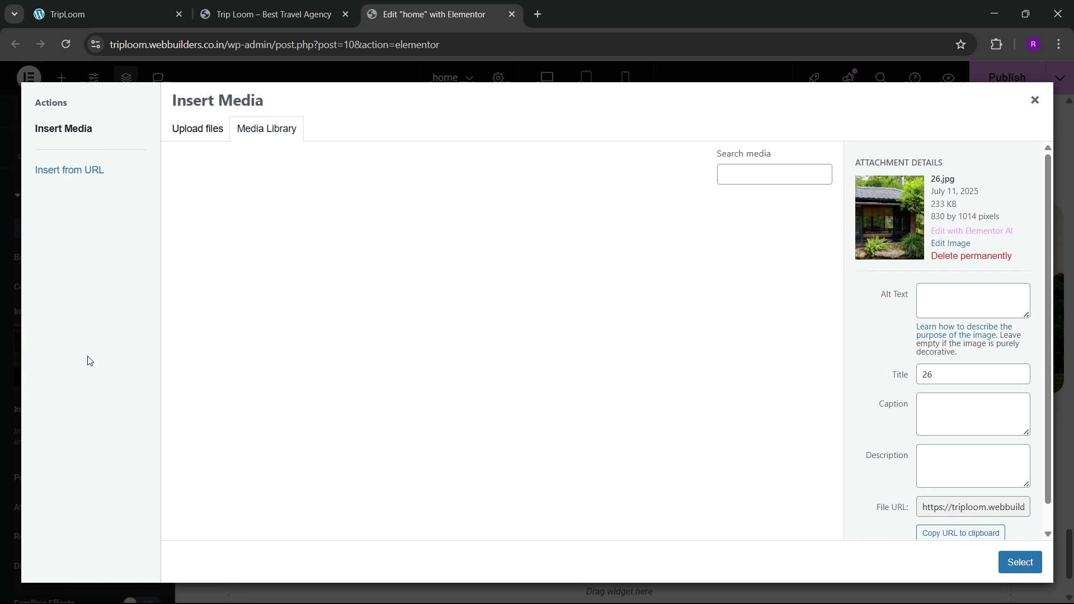
click(133, 5)
click(429, 10)
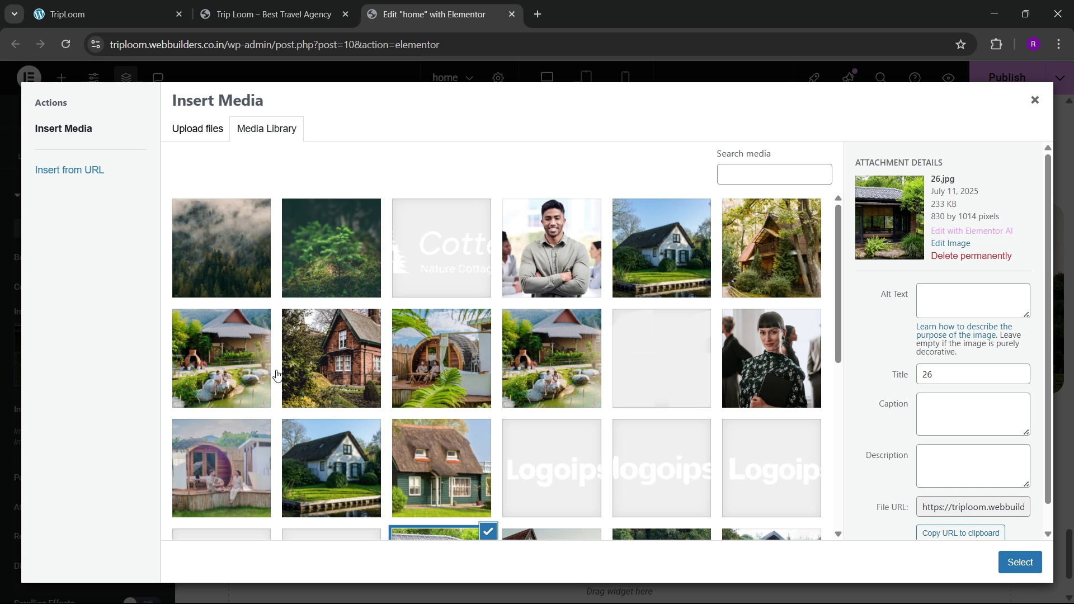
scroll(277, 375, down, 6)
click(771, 338)
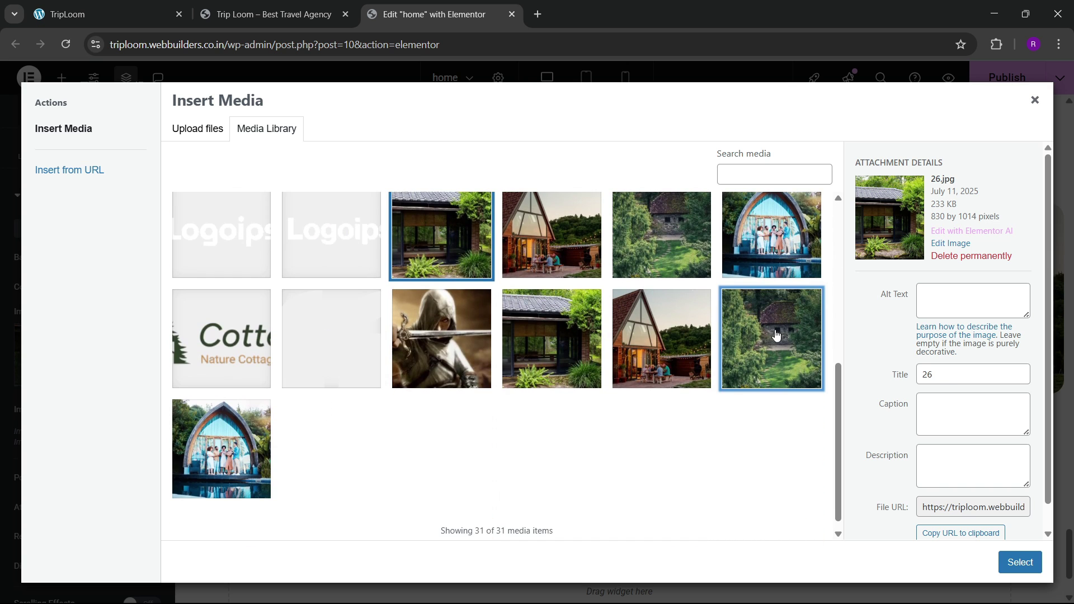
click(1019, 562)
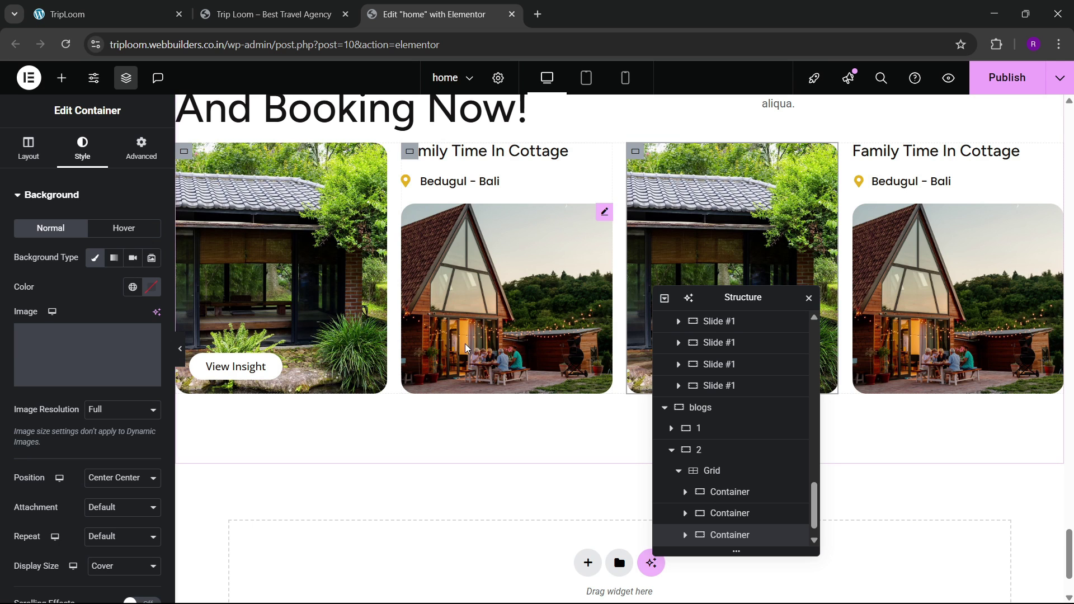
scroll(470, 358, up, 3)
scroll(499, 409, down, 2)
scroll(497, 408, up, 2)
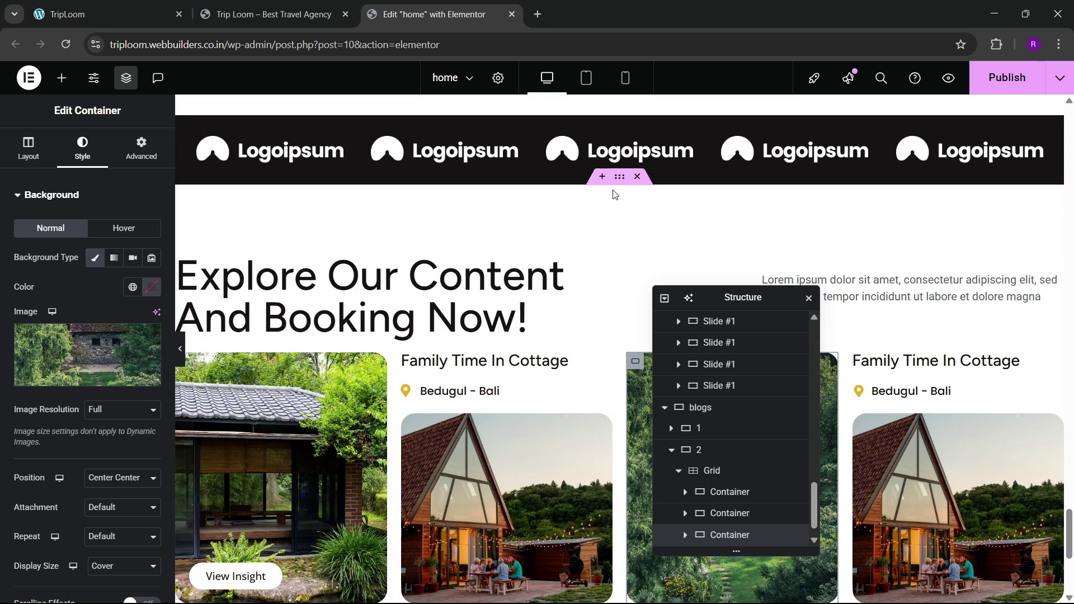
click(673, 452)
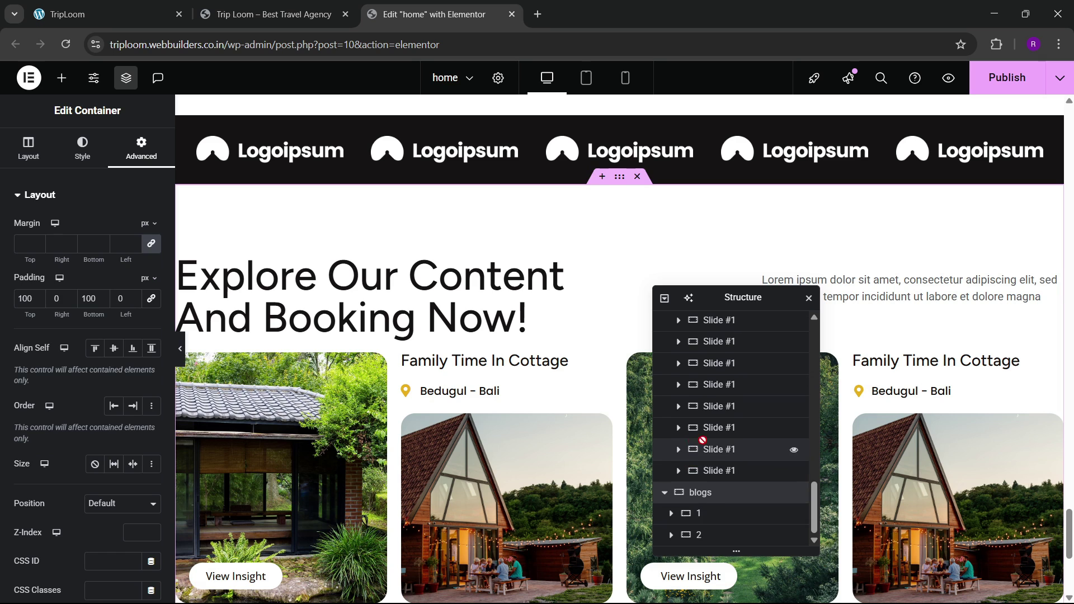
Step: Center the container's items and try gap values of 40 and 80
click(43, 160)
scroll(62, 325, down, 4)
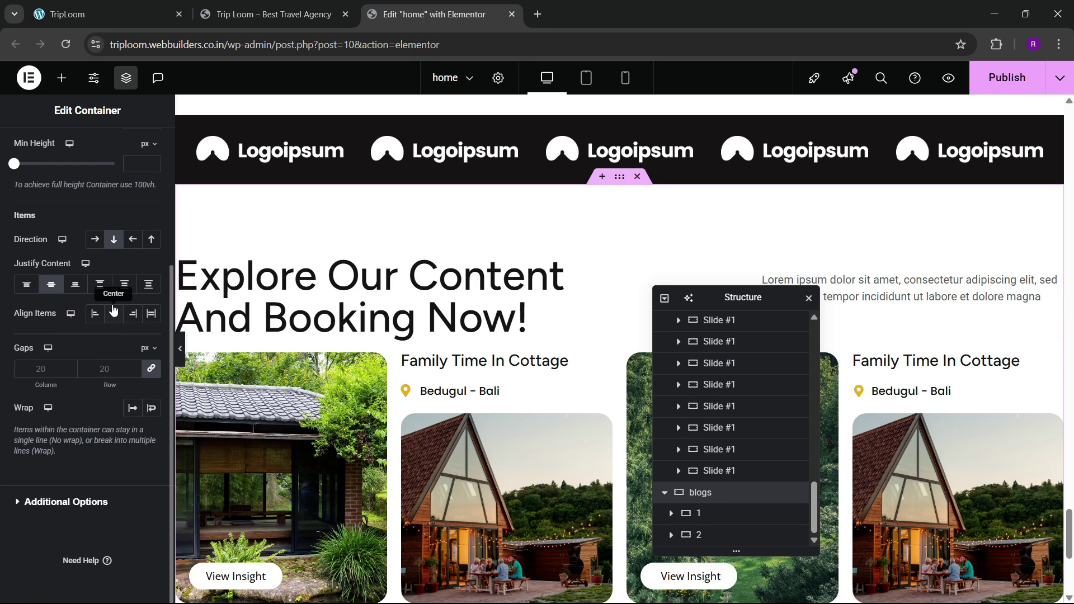
click(114, 310)
click(105, 368)
text(40)
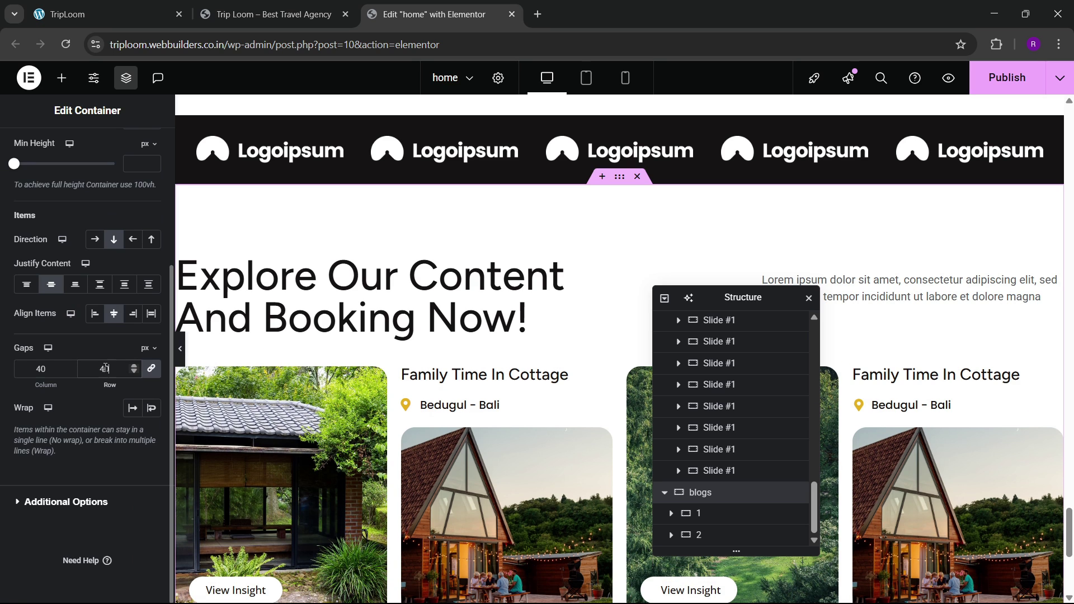
key(BackSpace)
key(BackSpace)
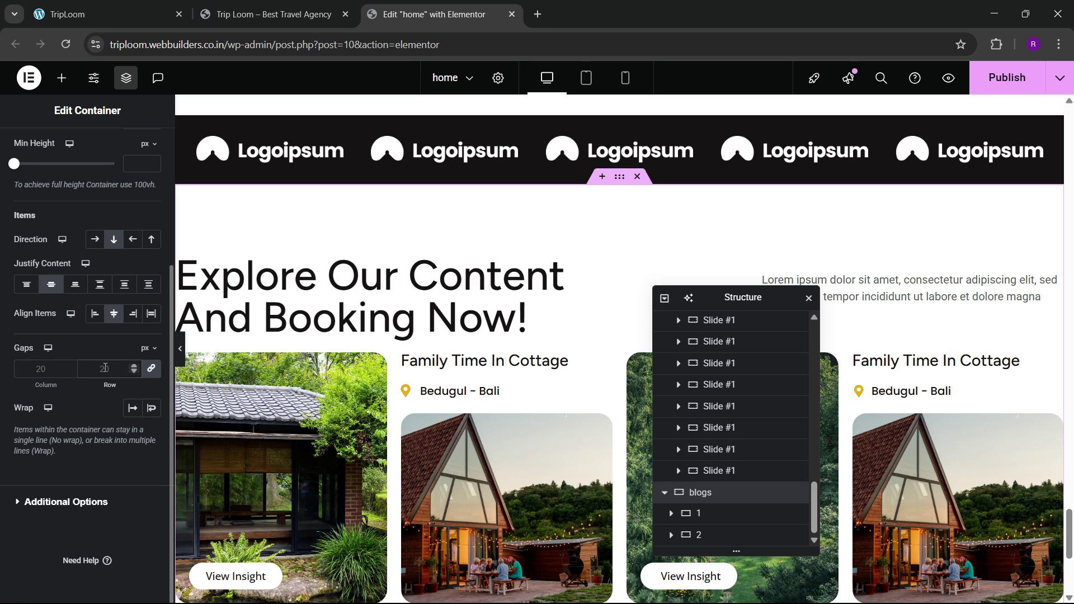
text(80)
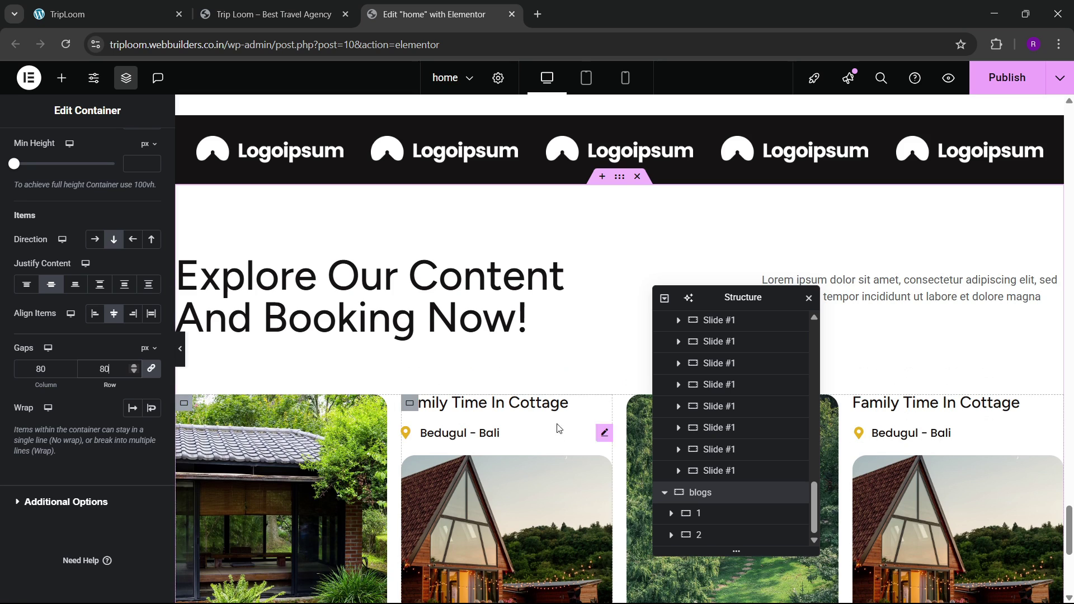
scroll(300, 313, down, 3)
scroll(300, 308, up, 3)
click(140, 8)
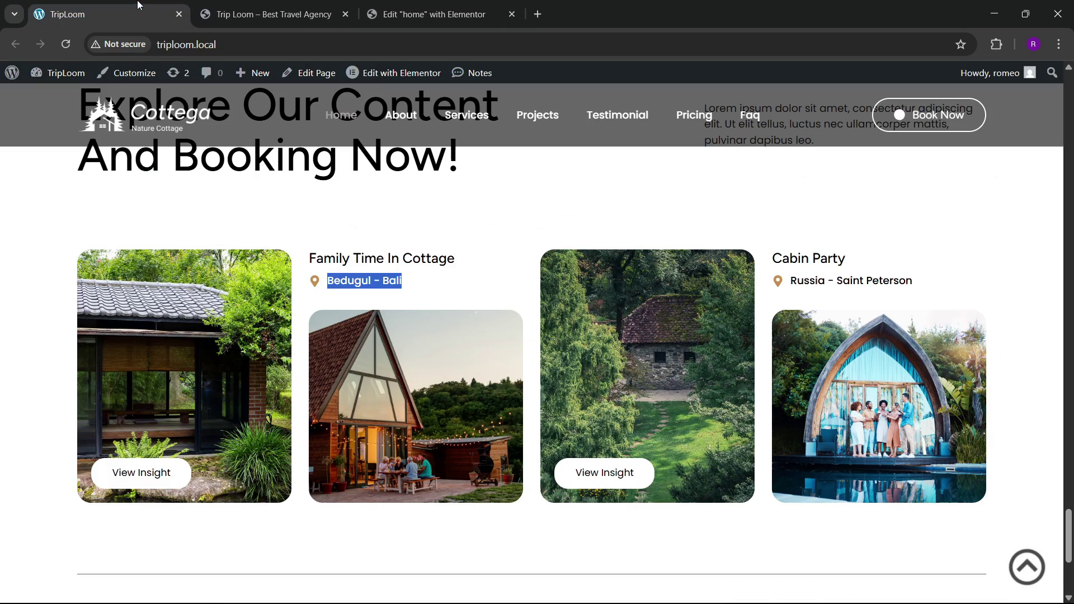
click(438, 5)
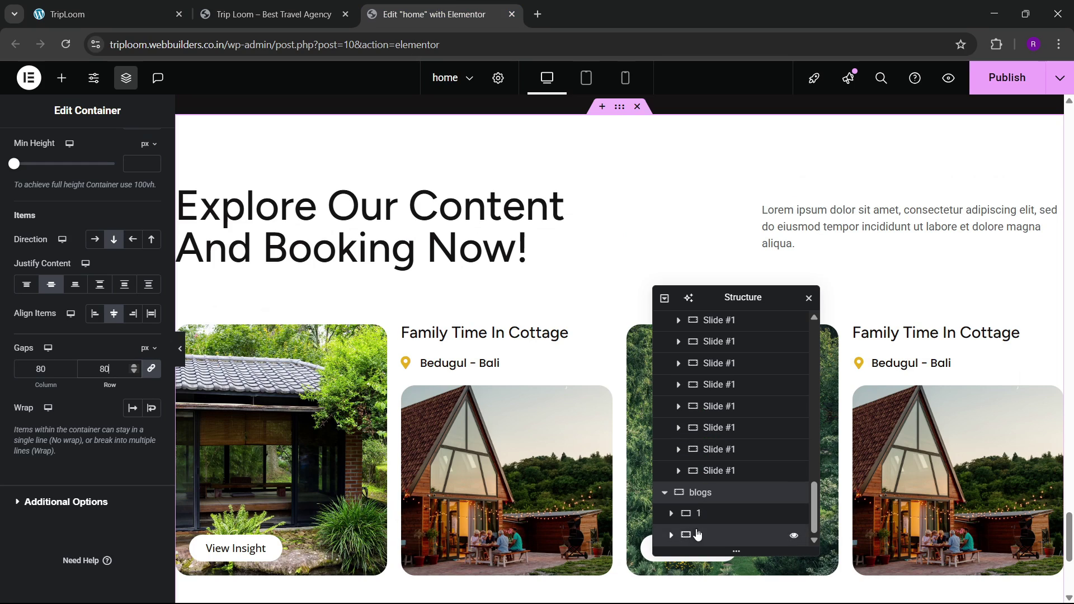
Step: Set the container's gap to 30
click(82, 148)
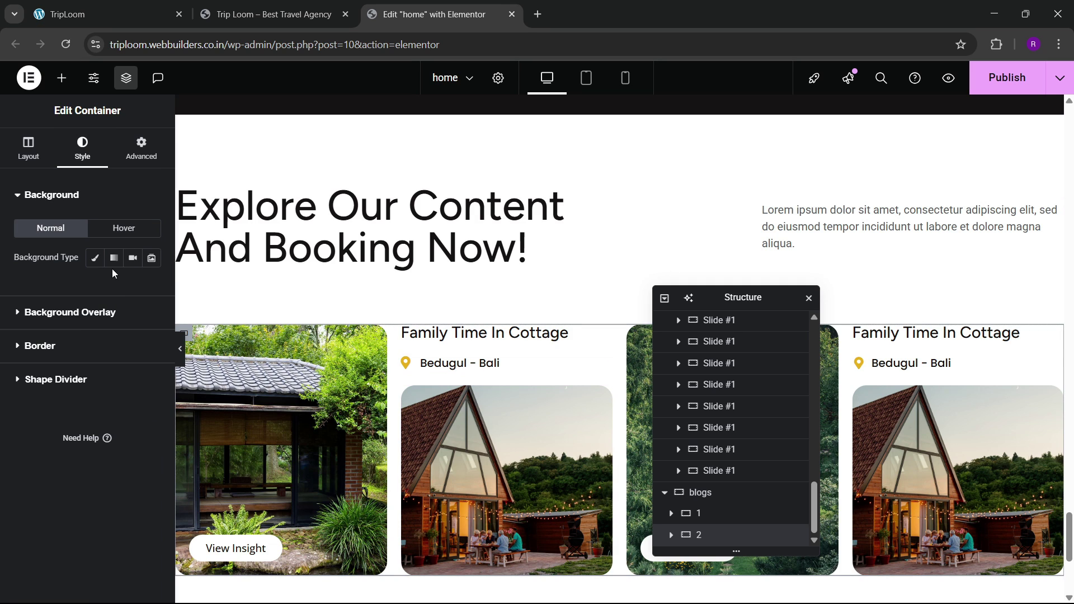
click(30, 159)
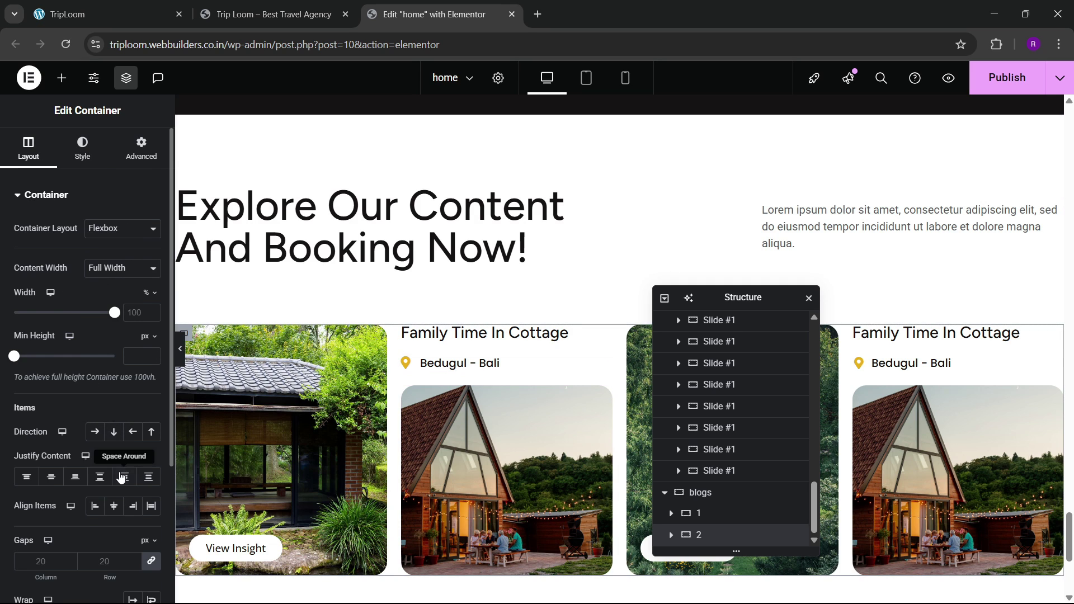
scroll(114, 470, down, 2)
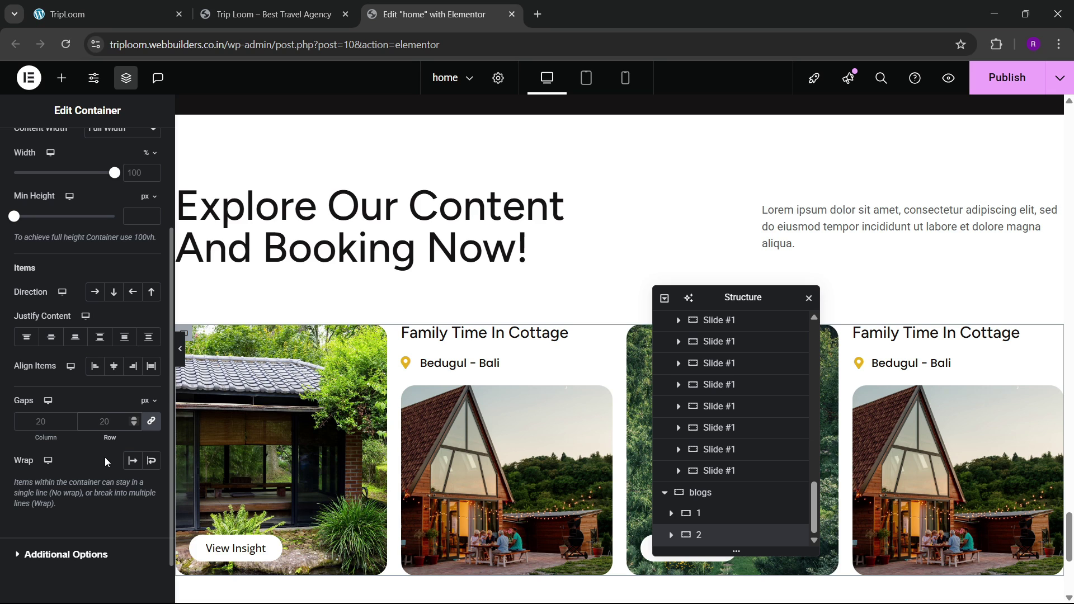
text(30)
scroll(2, 381, up, 3)
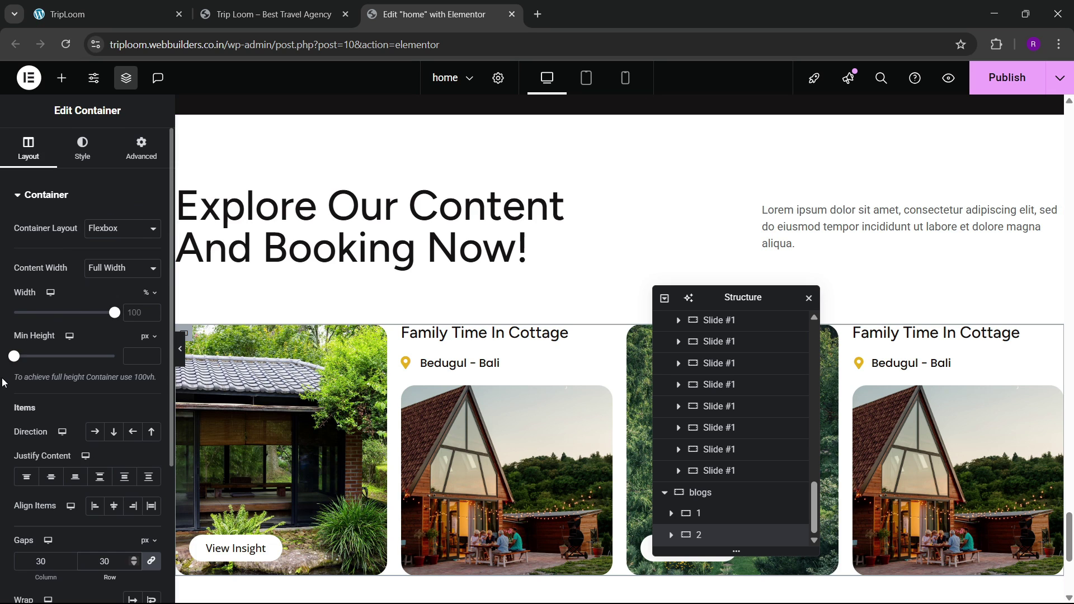
scroll(4, 382, down, 4)
Step: Select the four-card grid and set its column and row gaps to 30 px
click(671, 535)
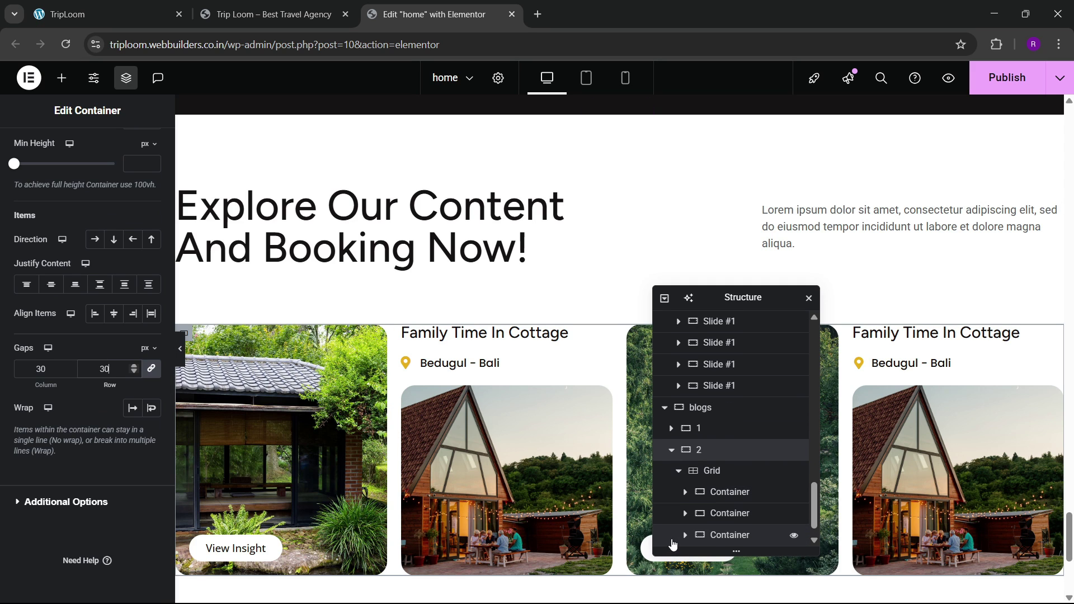
click(709, 471)
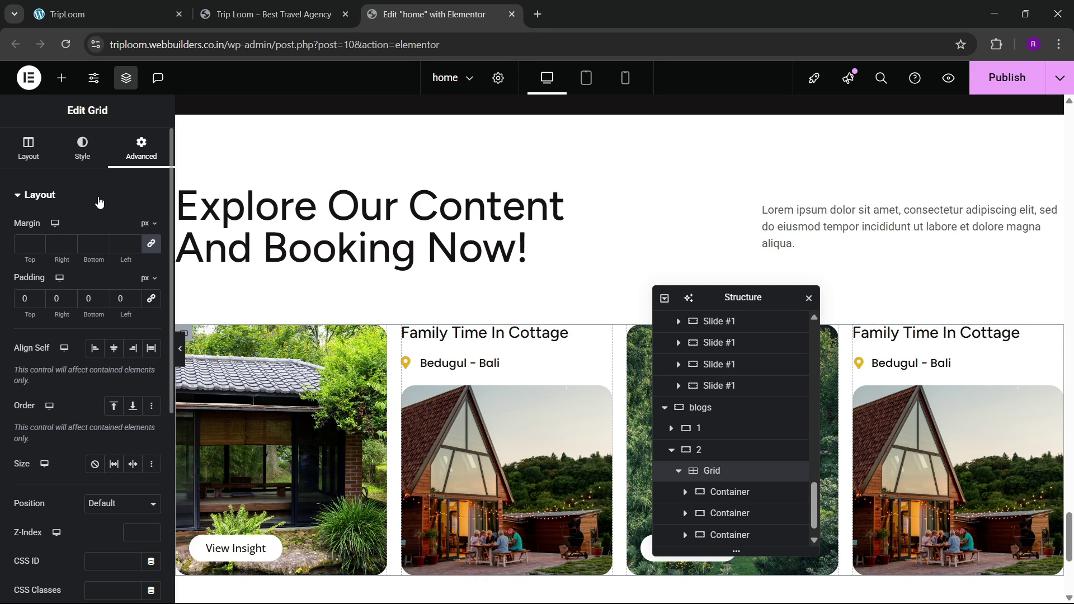
click(82, 149)
click(28, 148)
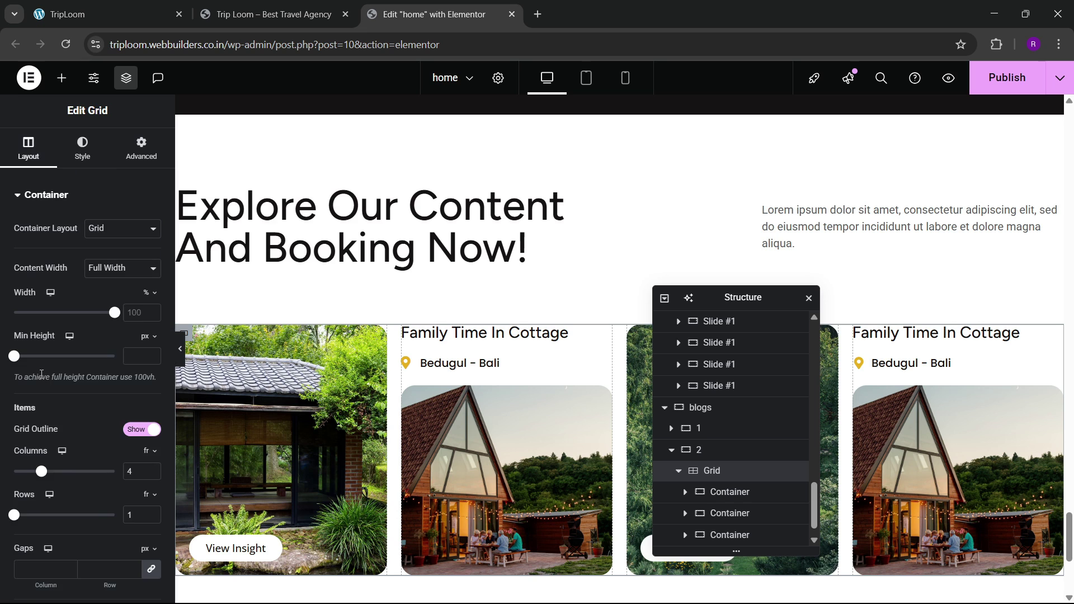
scroll(53, 376, down, 3)
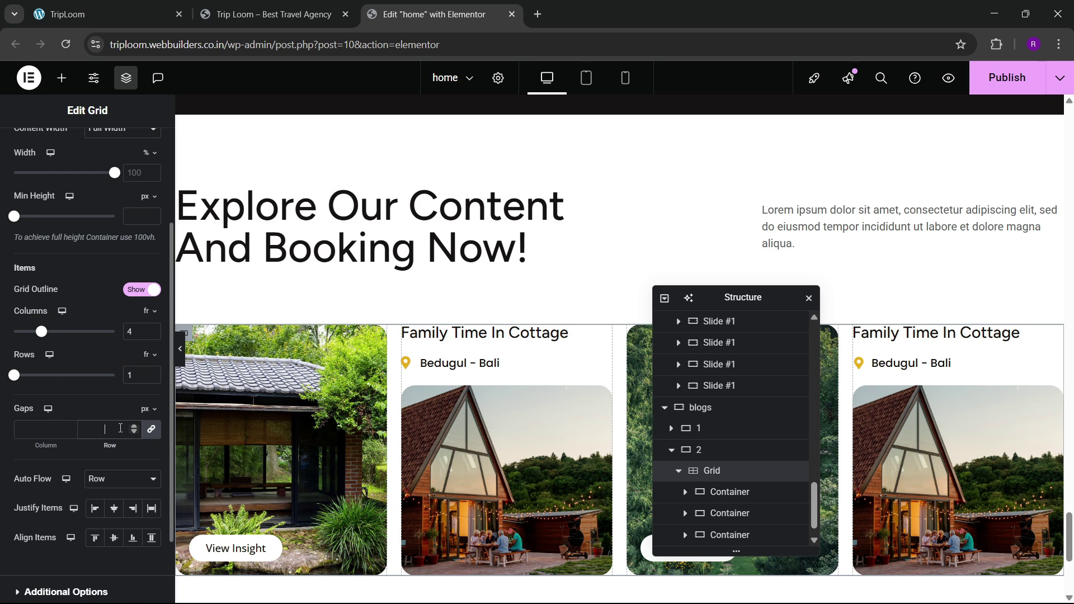
text(30)
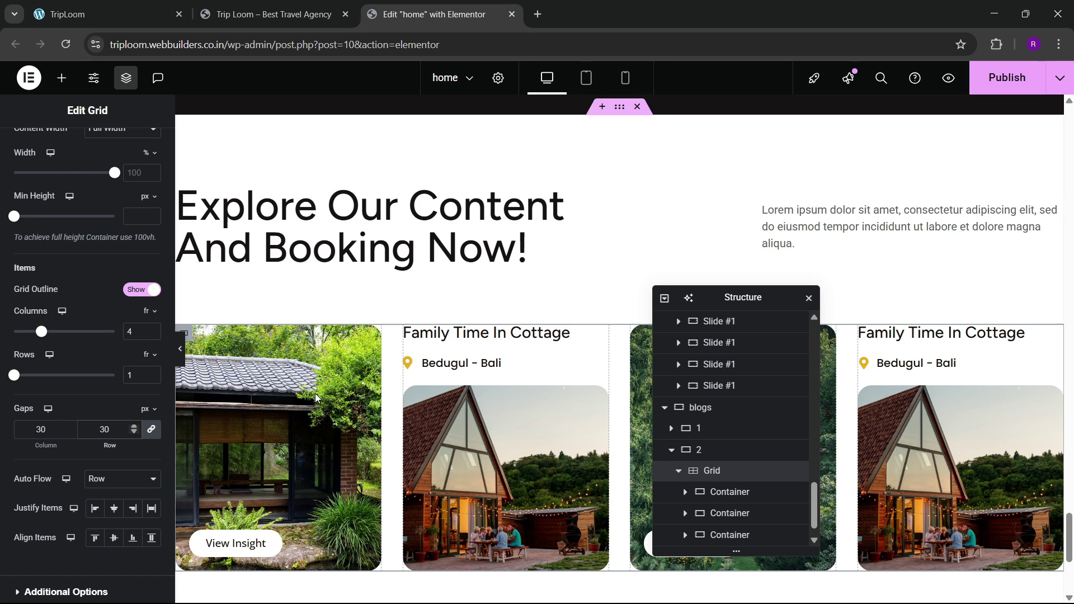
scroll(262, 360, up, 2)
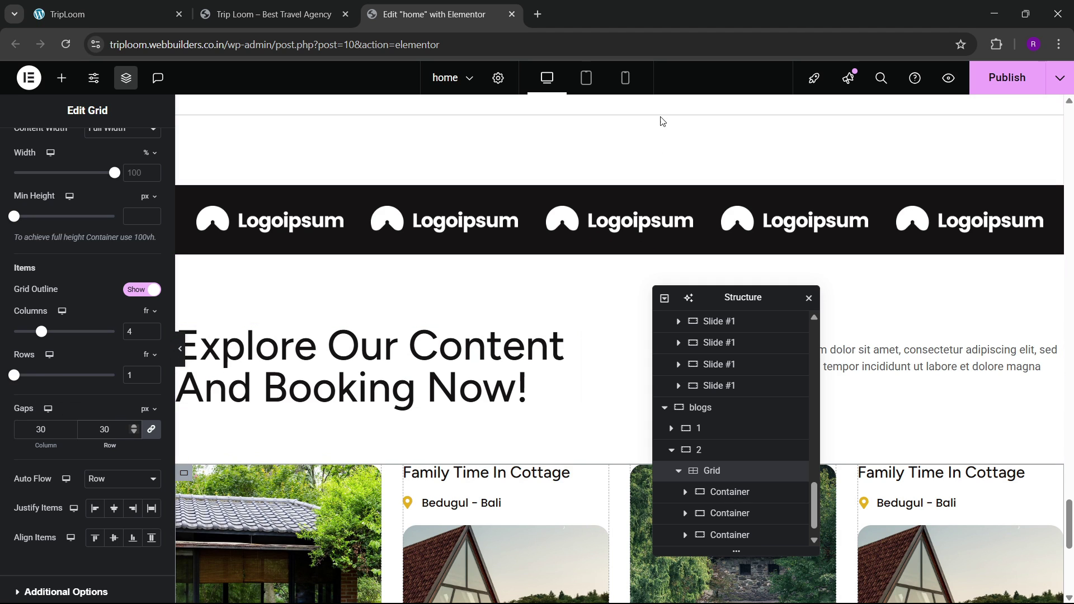
Step: Publish the page and reload the live homepage to check the evenly spaced blog cards
click(985, 92)
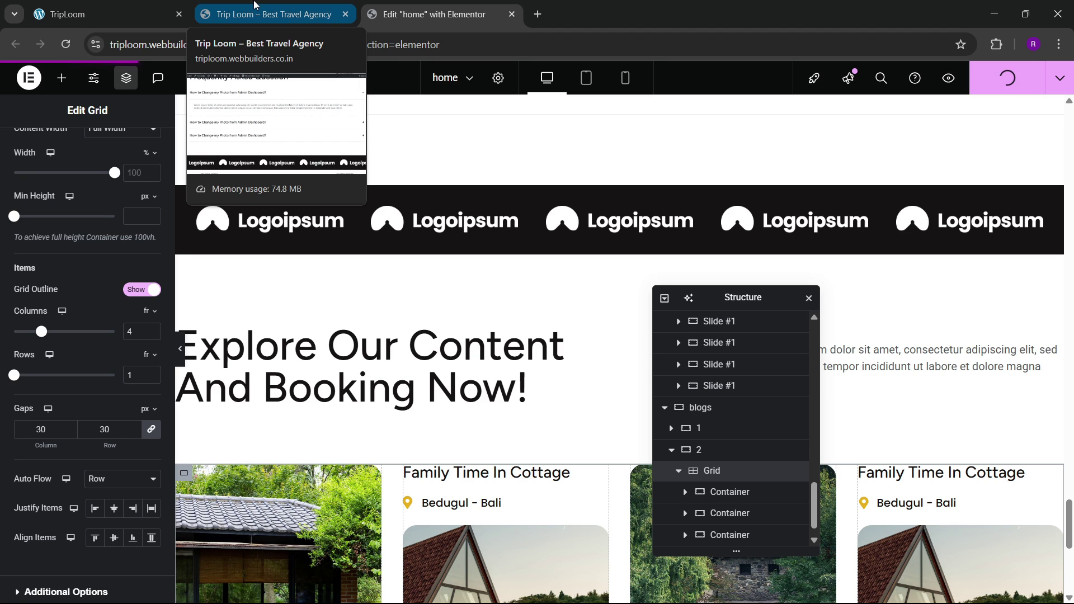
click(255, 4)
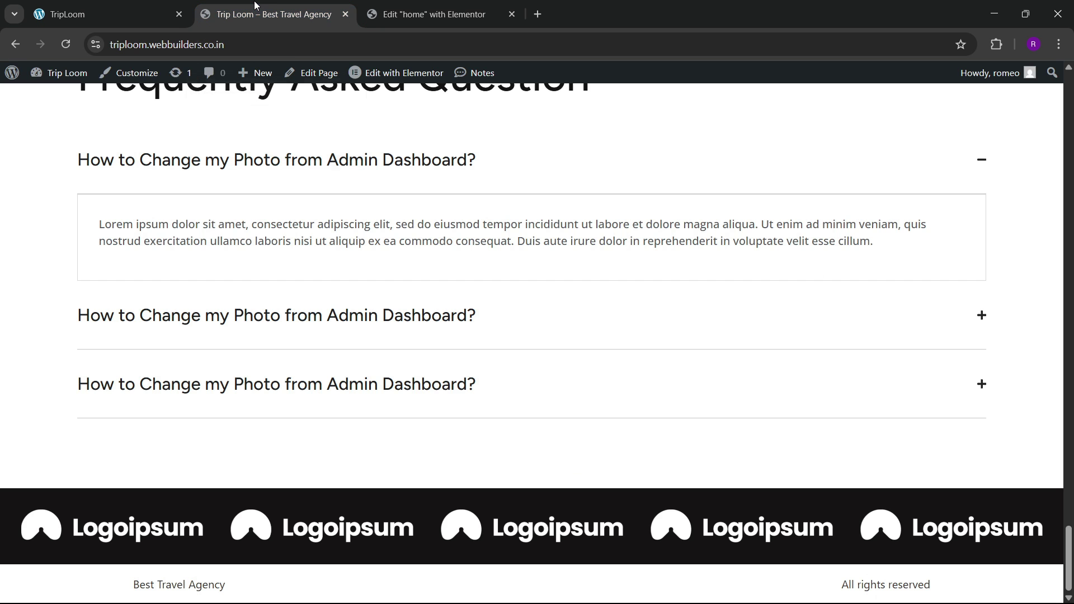
click(58, 44)
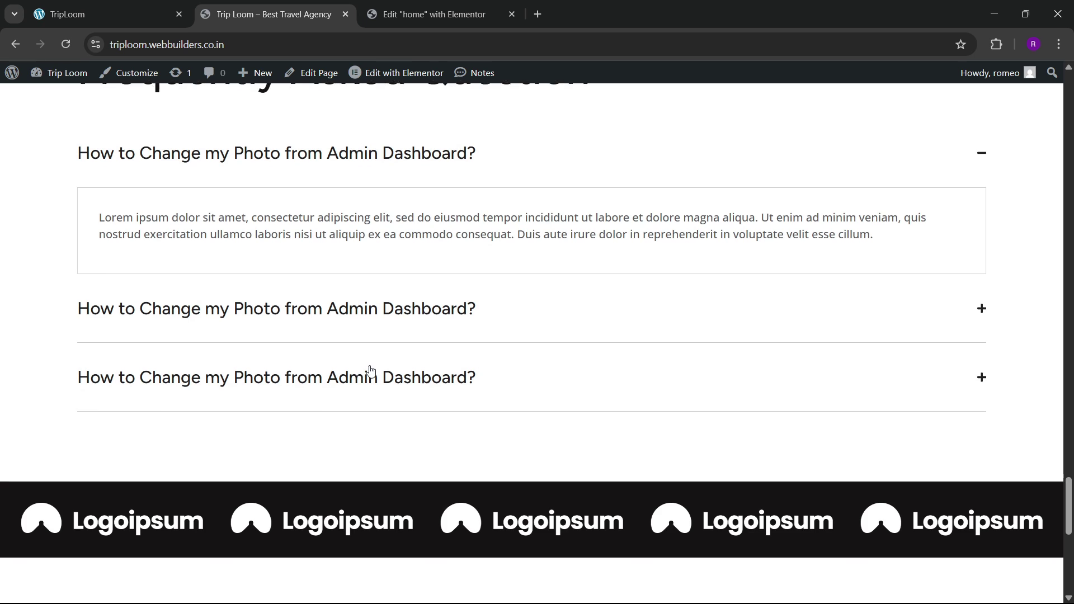
scroll(370, 370, down, 10)
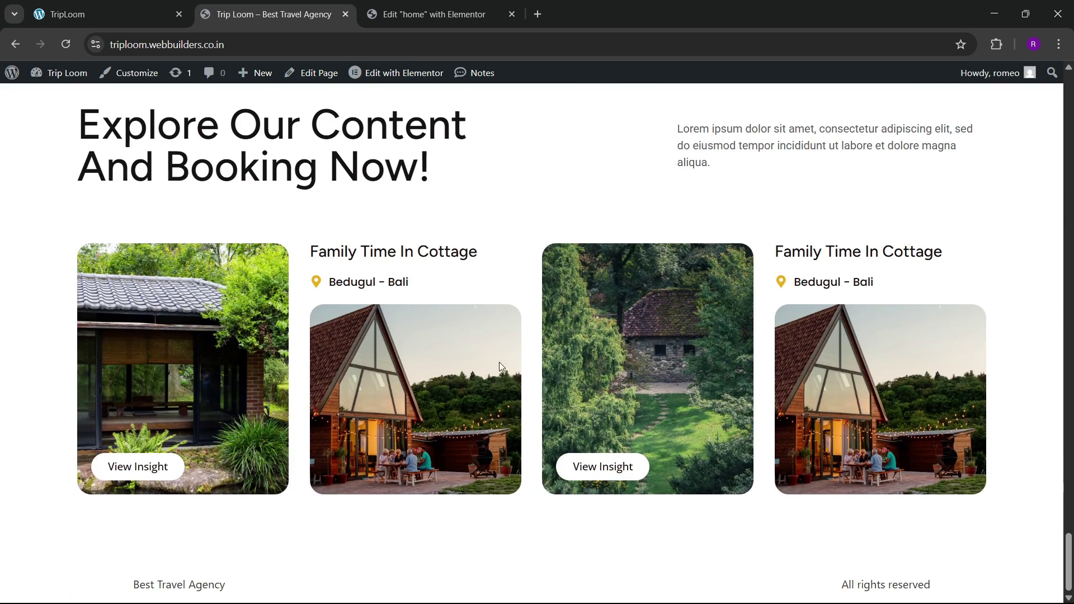
scroll(501, 367, up, 8)
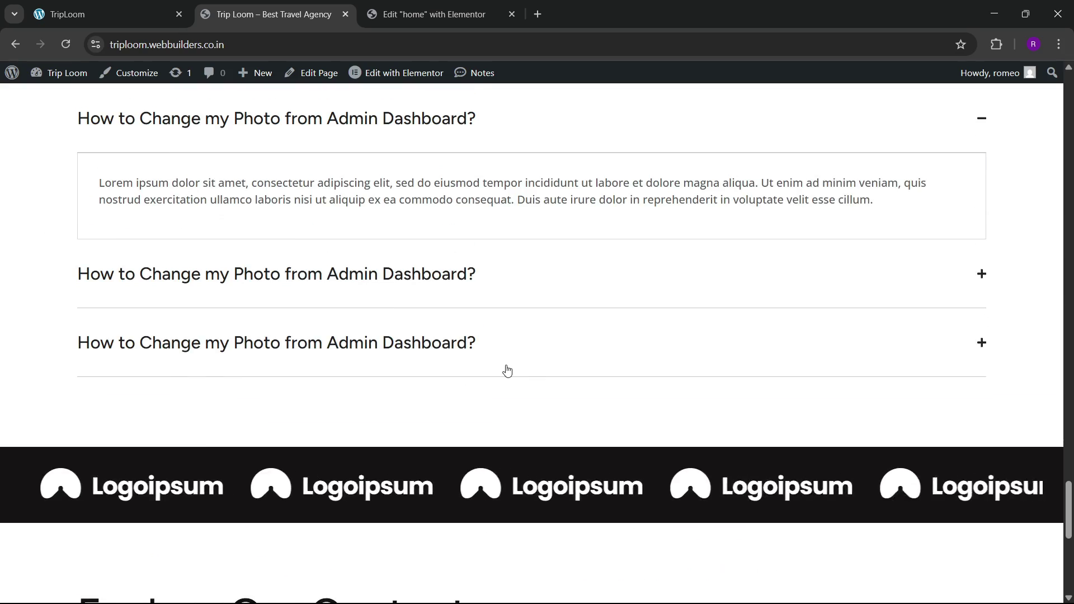
scroll(507, 370, up, 1)
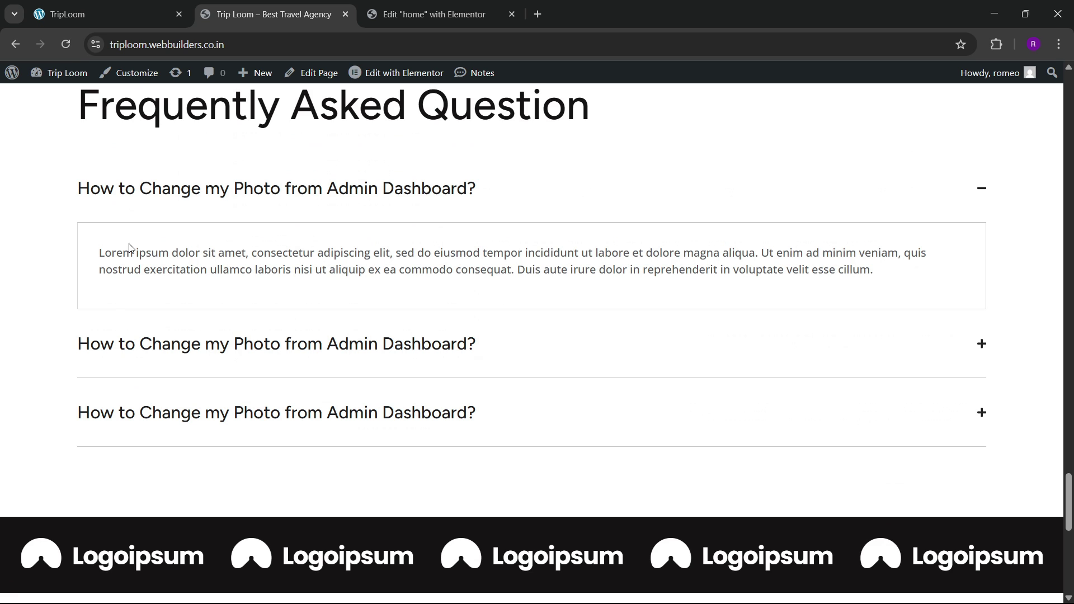
click(430, 14)
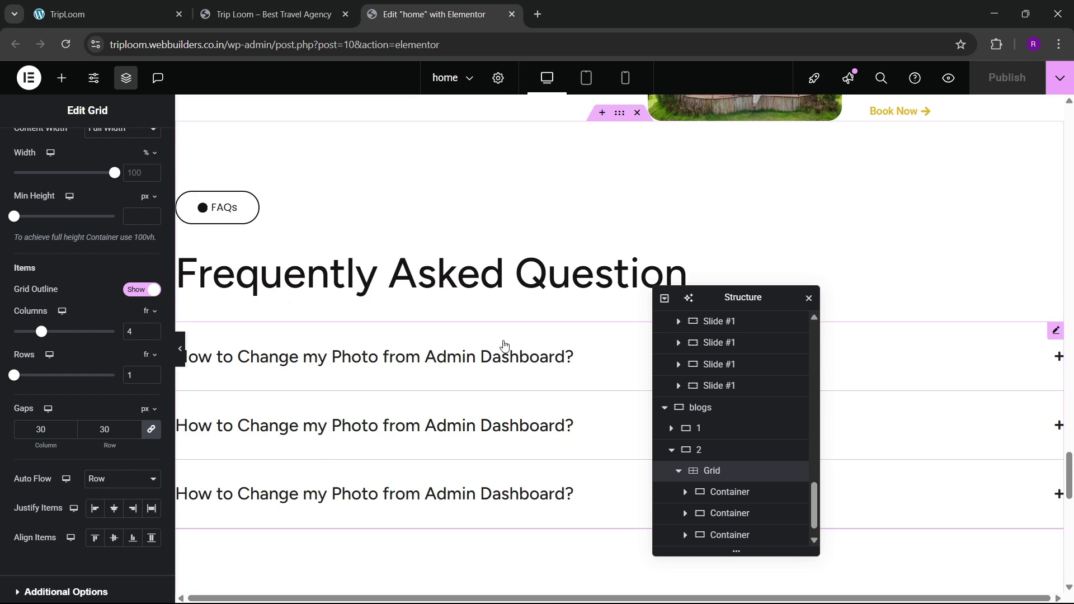
Step: In the FAQ accordion, change the first item container's border type to None
scroll(500, 341, down, 1)
click(489, 312)
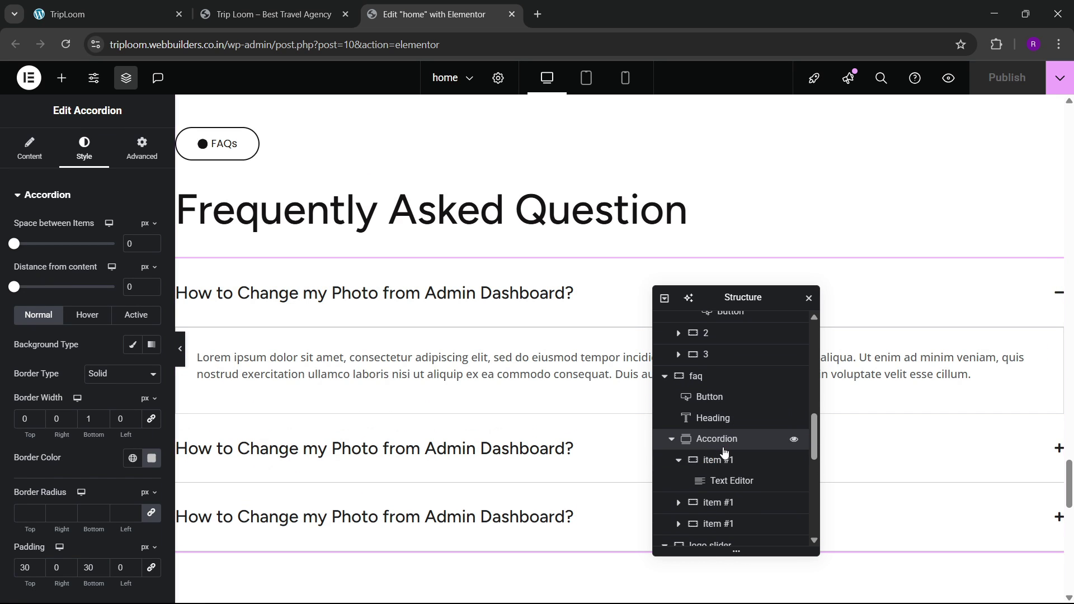
click(721, 460)
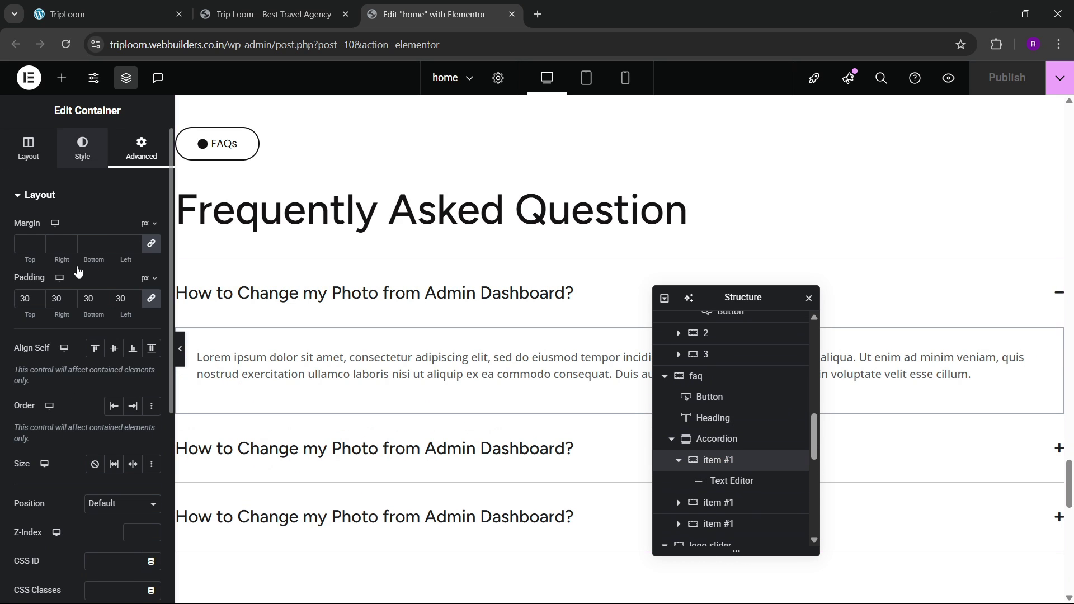
click(82, 149)
click(79, 346)
click(120, 325)
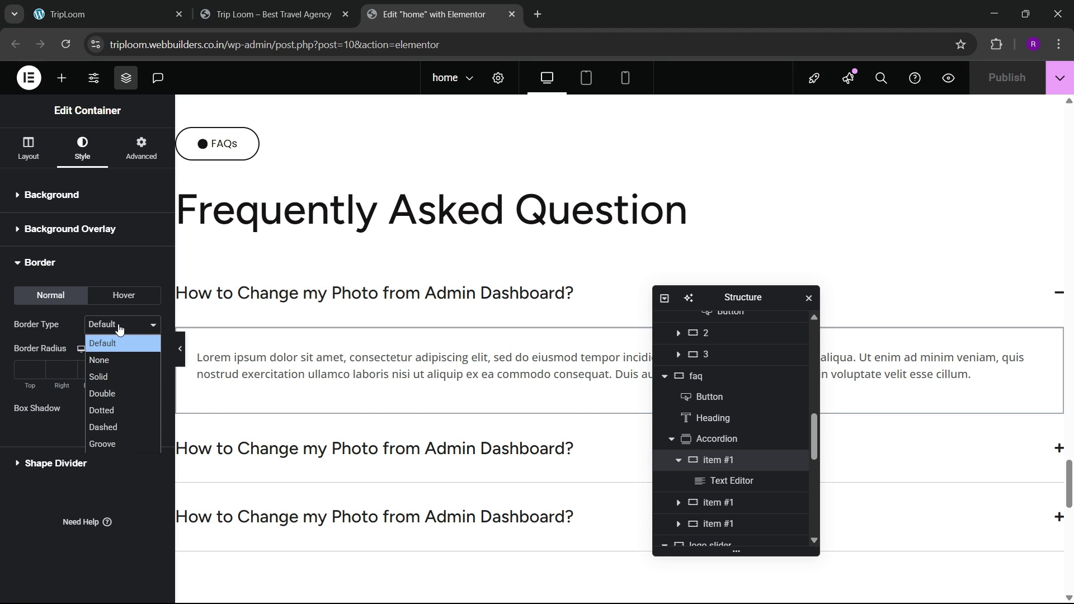
click(108, 363)
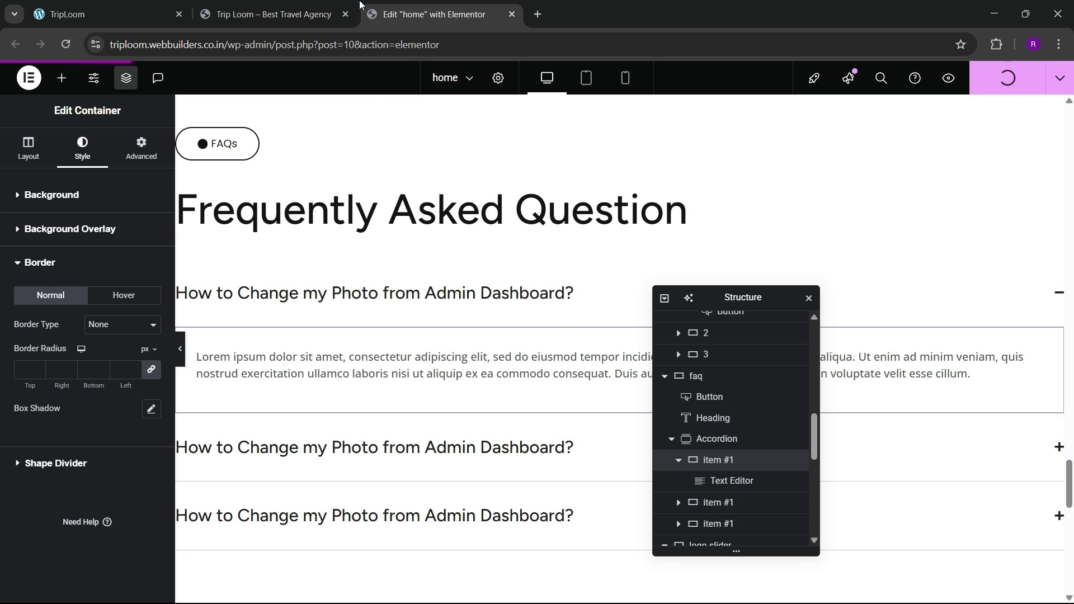
Step: Reload the live homepage and toggle the first FAQ question, leaving it collapsed
click(268, 14)
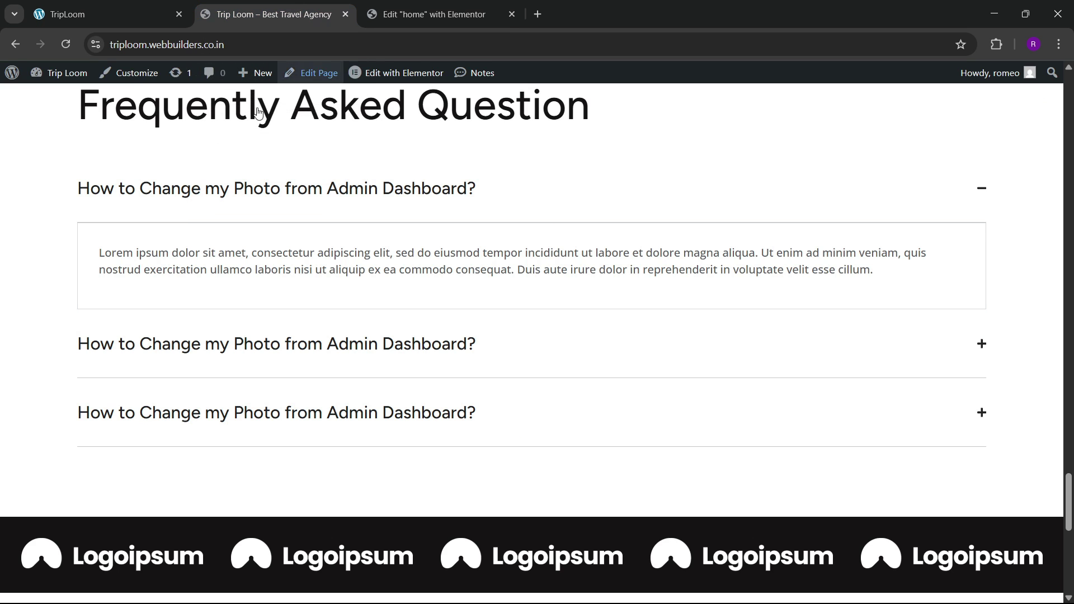
click(66, 44)
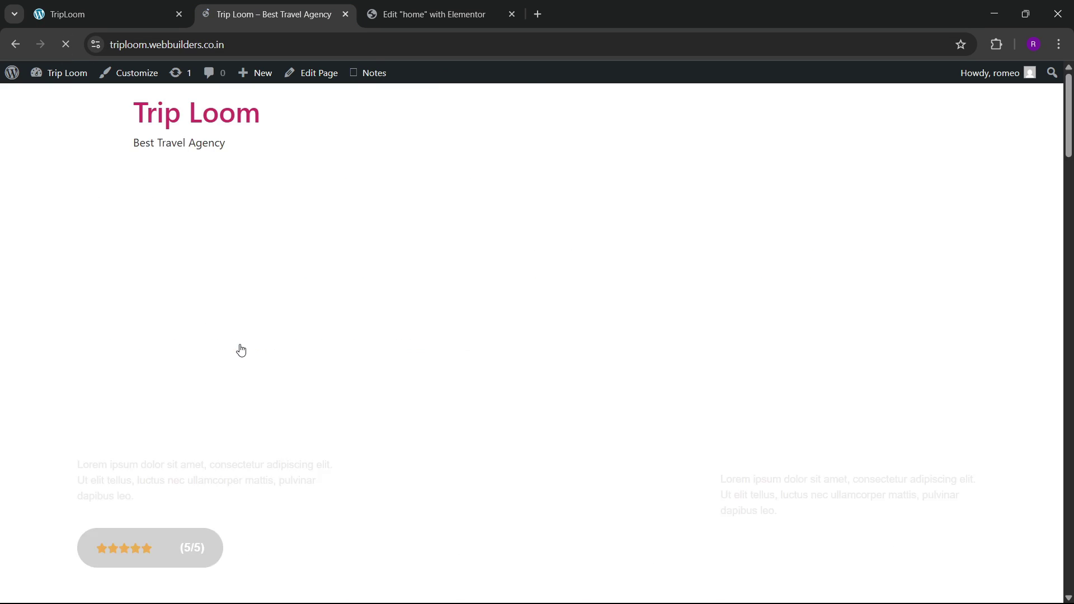
scroll(440, 356, down, 5)
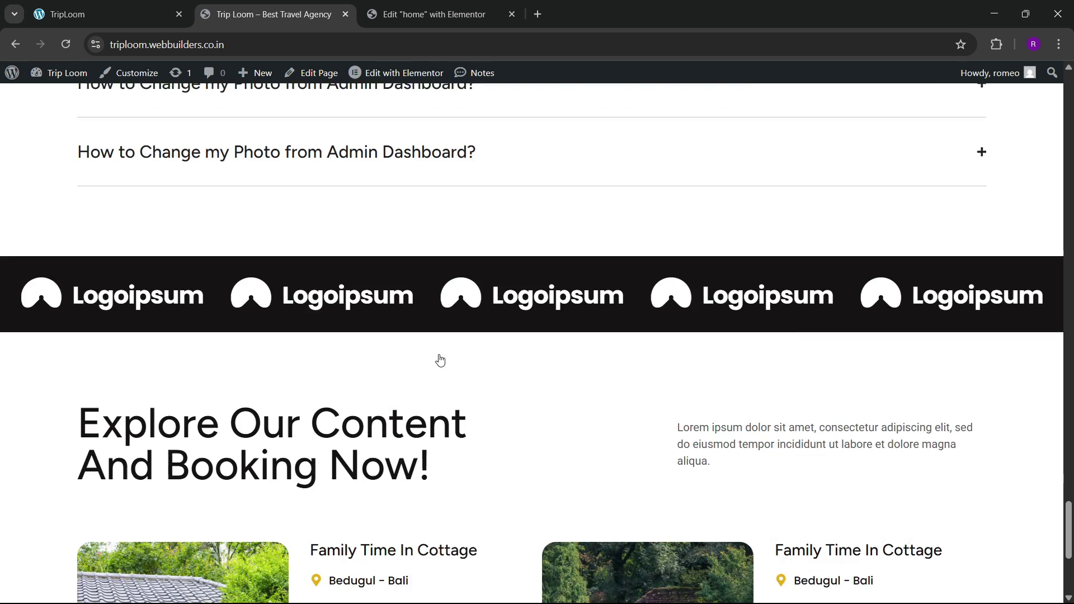
scroll(439, 355, up, 5)
click(406, 207)
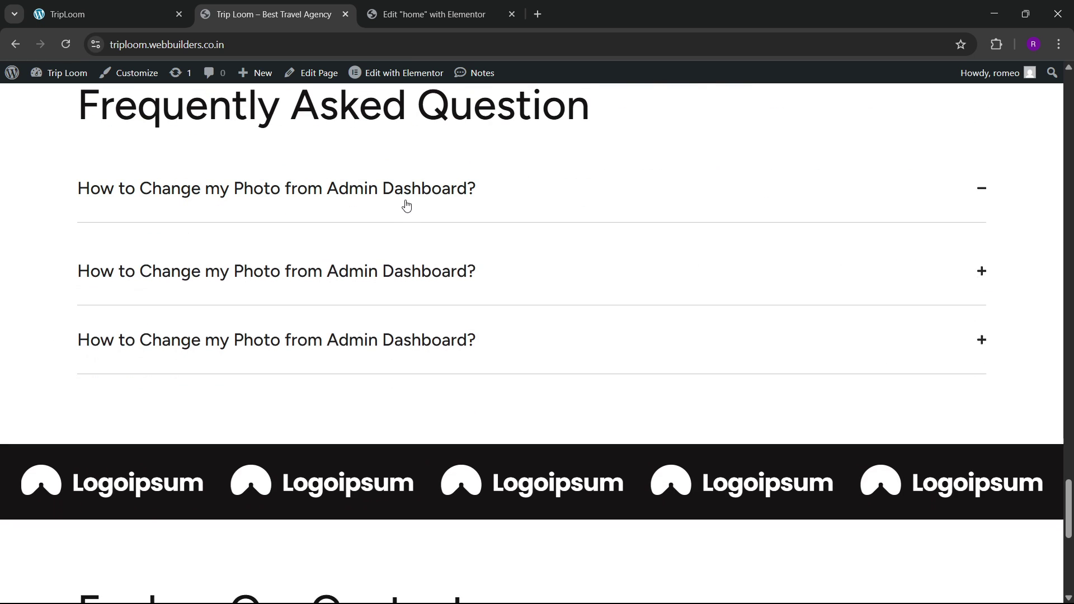
click(406, 206)
click(398, 210)
Step: Scroll through the TripLoom reference site's footer, then go back to the live homepage
click(162, 12)
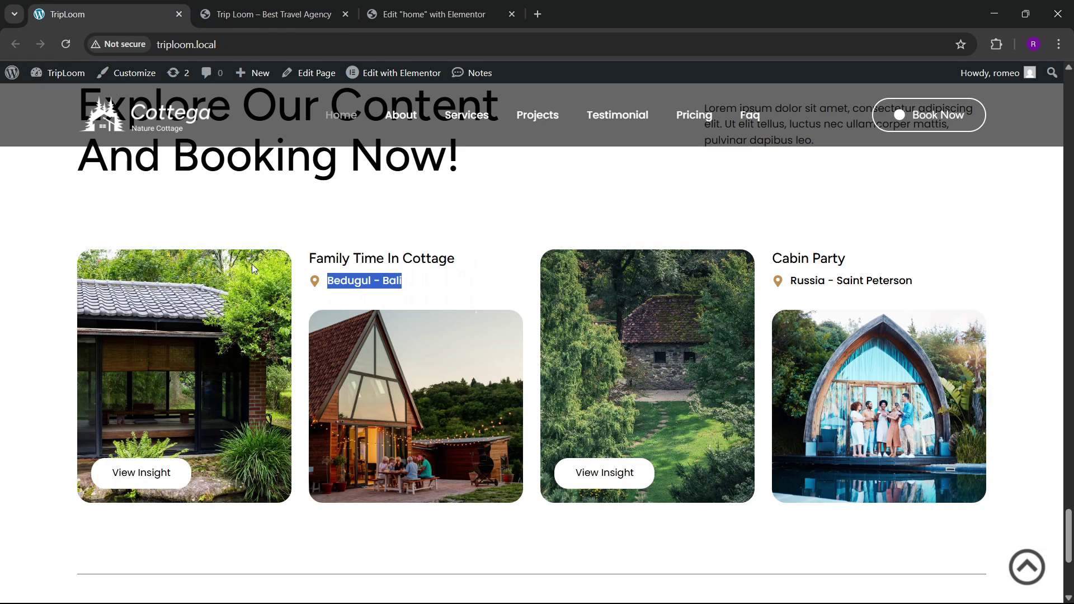
scroll(334, 323, down, 3)
scroll(375, 433, down, 3)
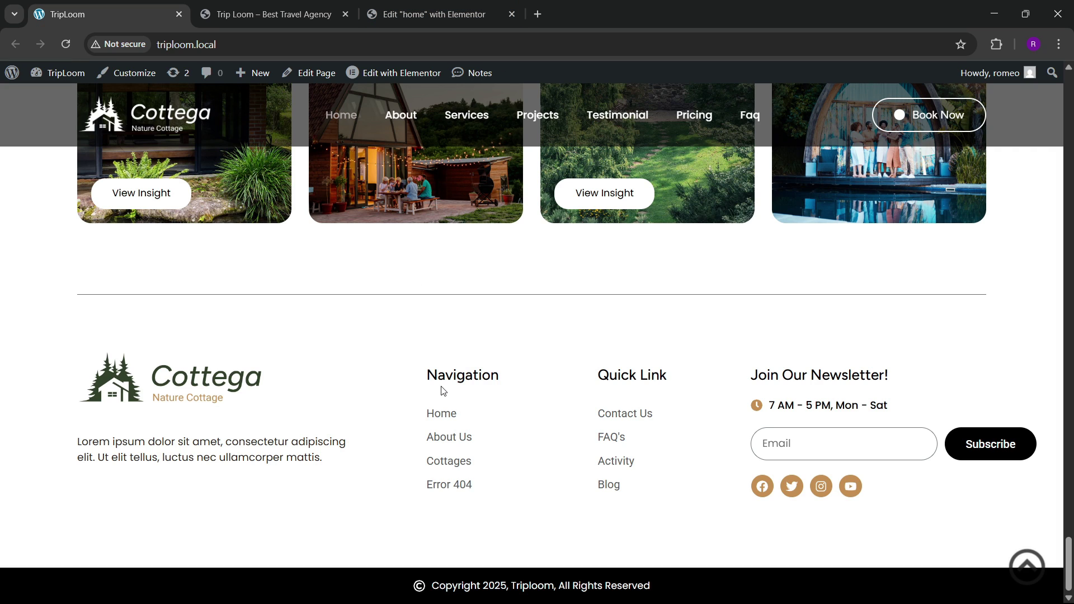
click(288, 7)
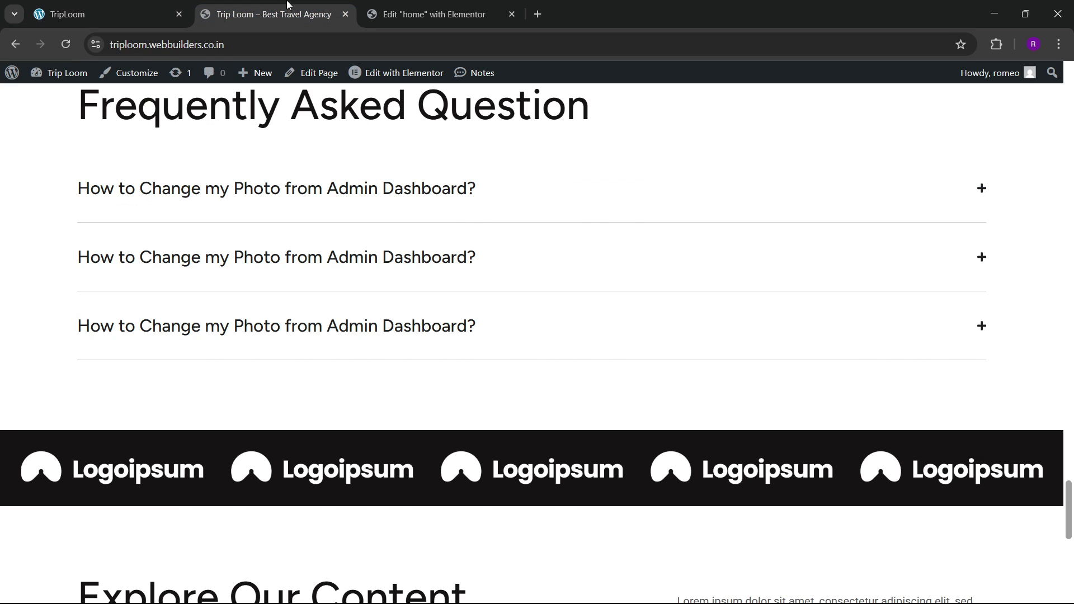
click(399, 4)
click(283, 10)
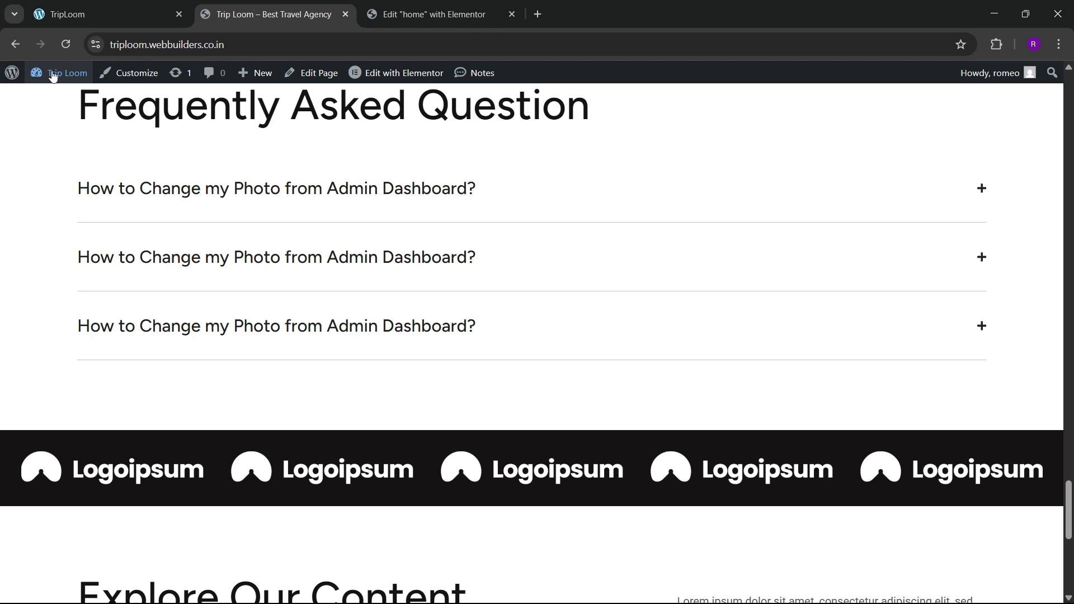
Step: Go to the admin Dashboard and open Templates > Theme Builder in a new tab
mouse_move(54, 76)
click(54, 97)
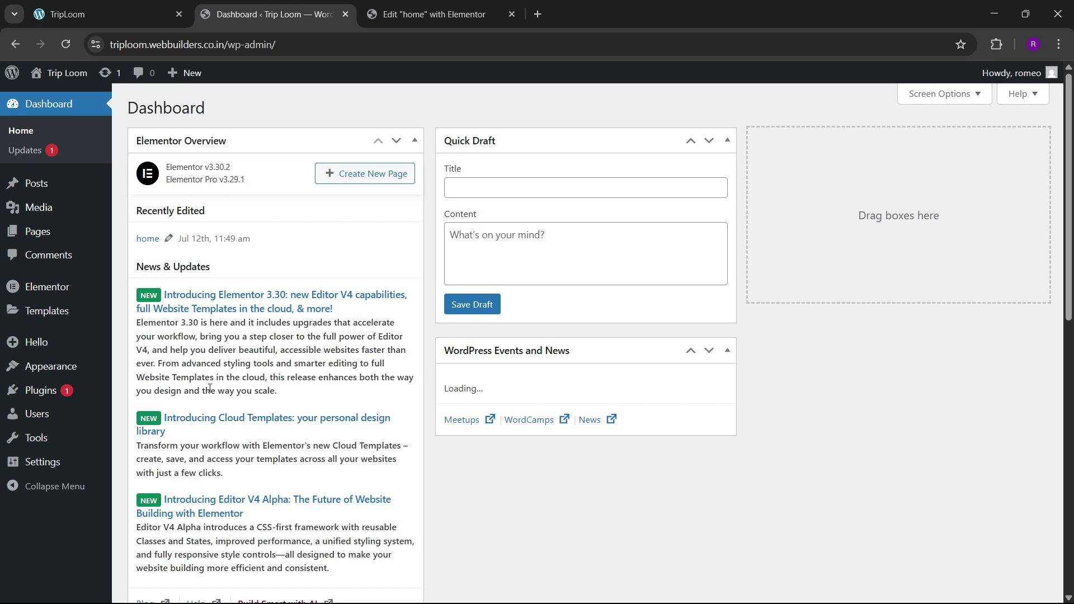
mouse_move(56, 319)
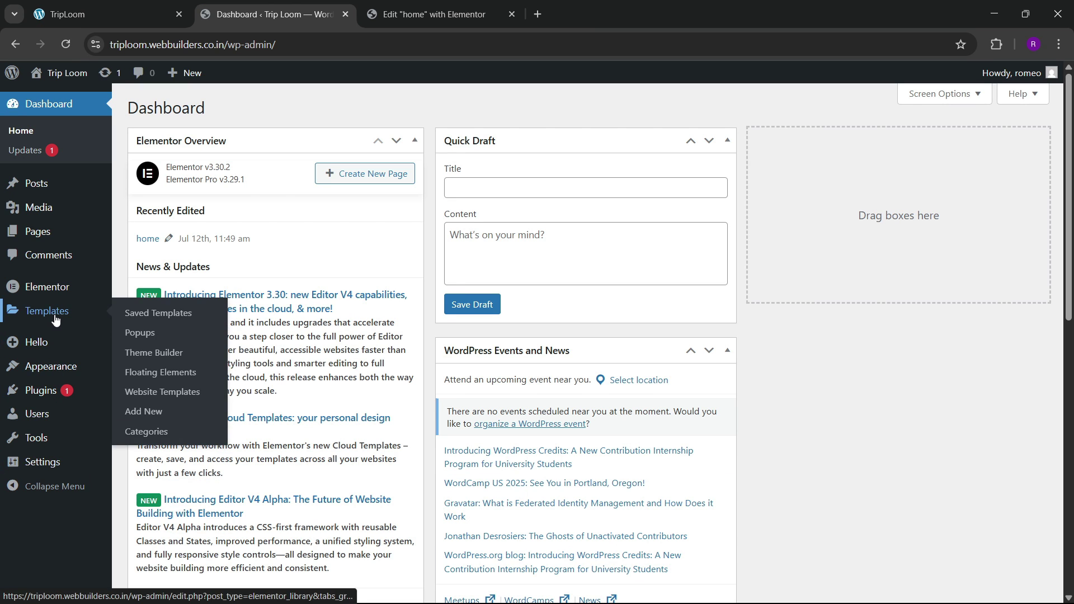
right_click(152, 354)
click(215, 374)
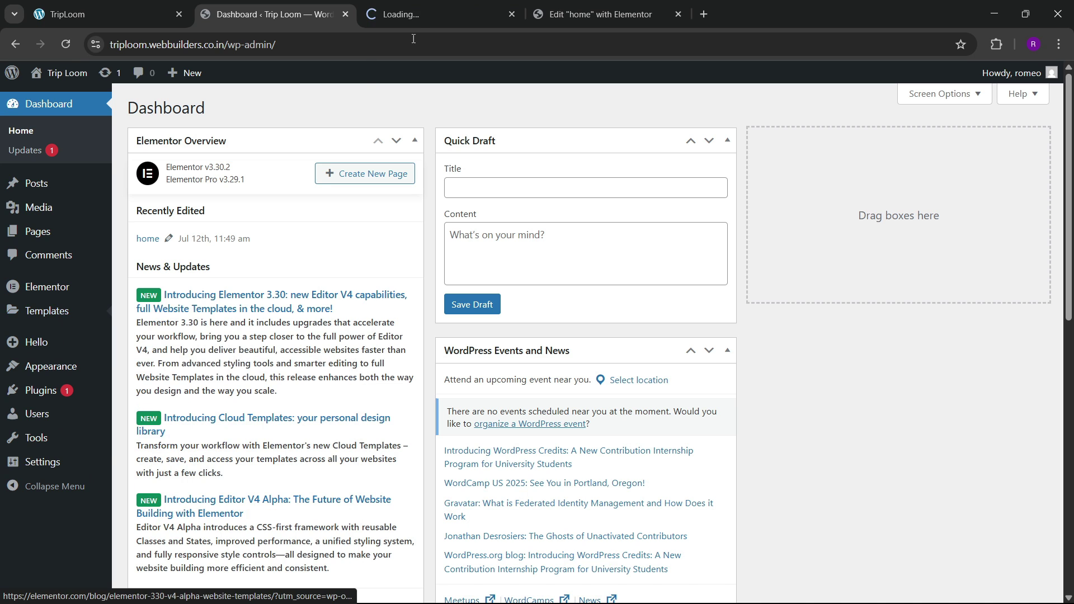
Step: Check the Theme Builder's site parts, then show the TripLoom reference site's footer
click(418, 14)
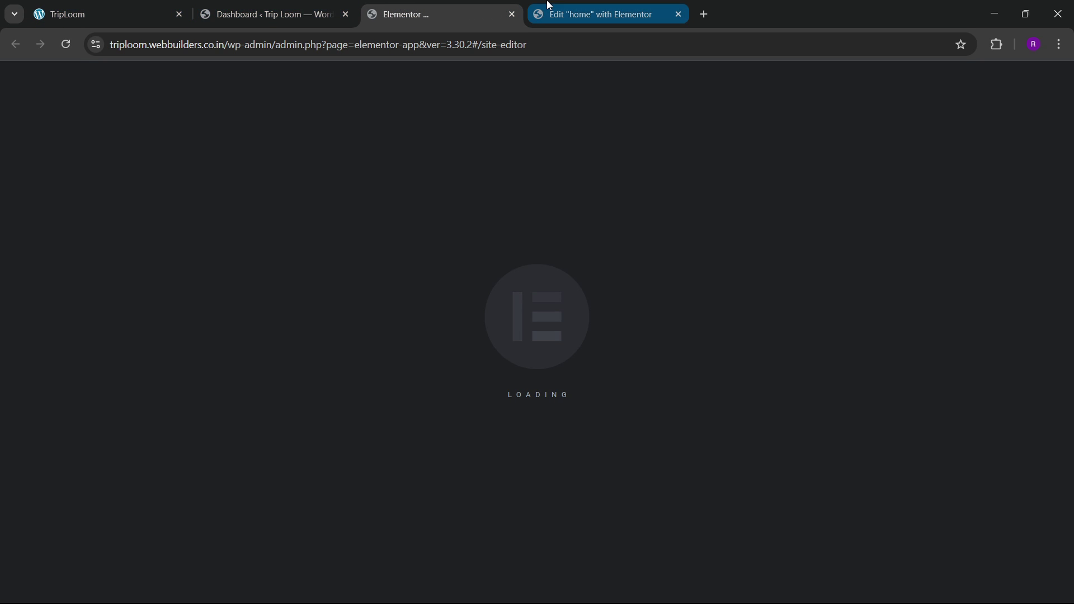
click(549, 7)
click(394, 11)
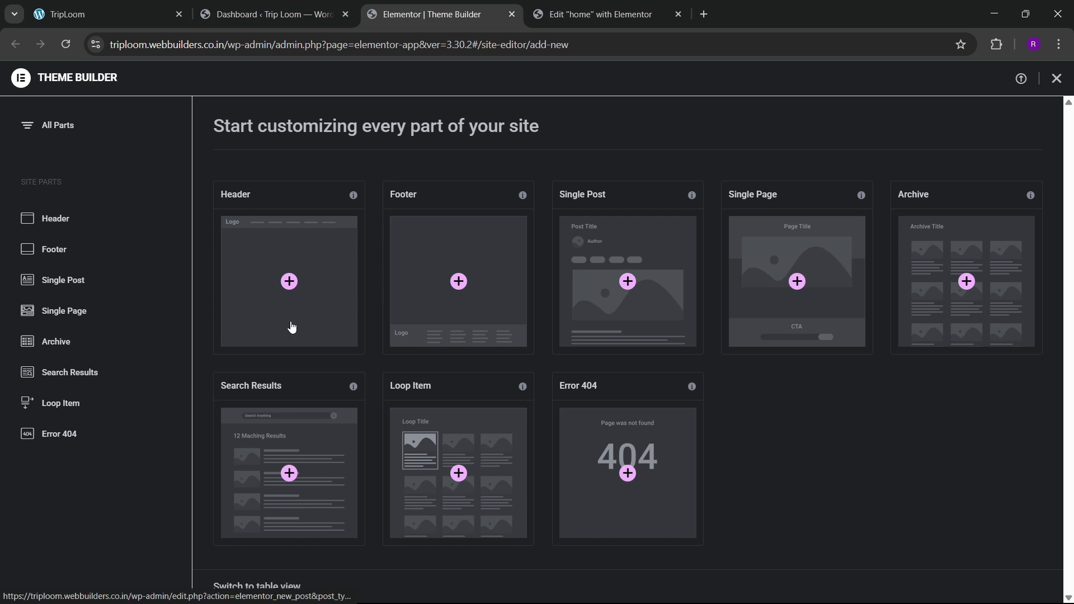
click(84, 14)
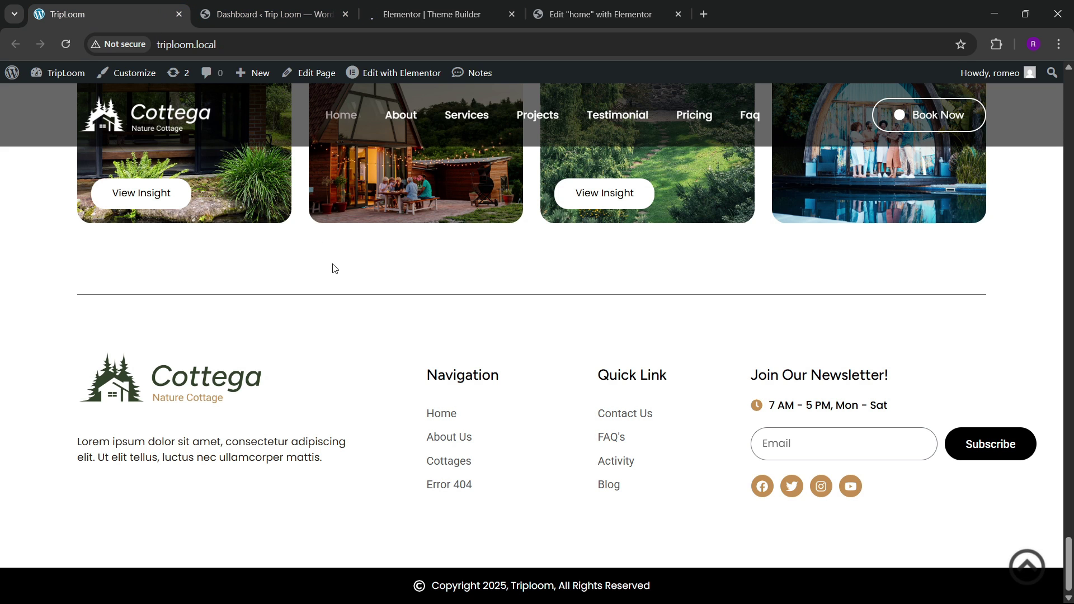
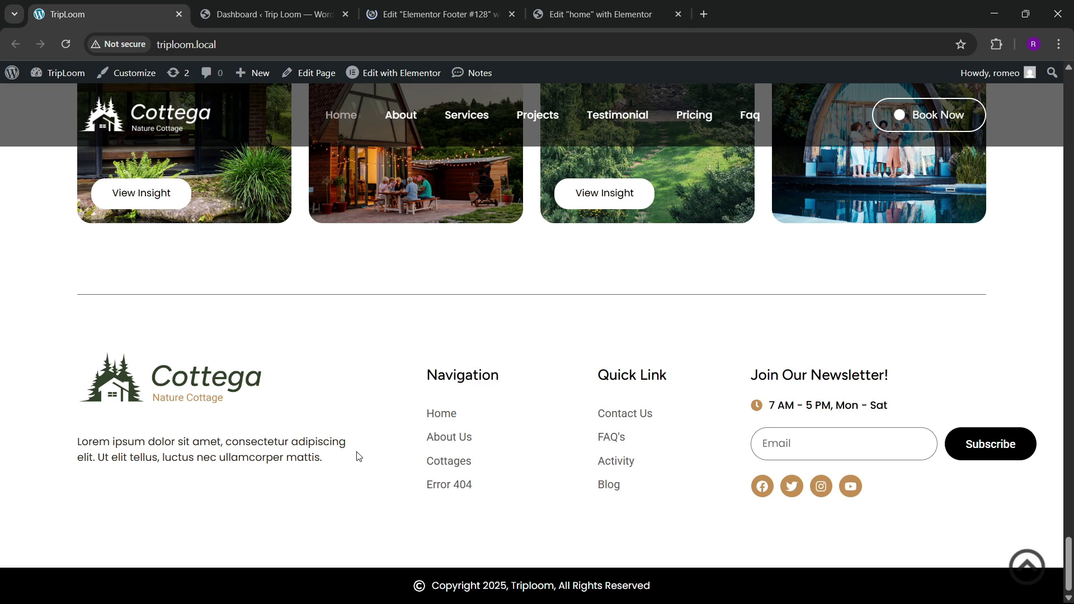
Step: Return to the 'Edit Elementor Footer #128' editor and close the template Library to reach the empty canvas
key(ctrl+shift+Tab)
key(ctrl+shift+Tab)
key(ctrl+shift+Tab)
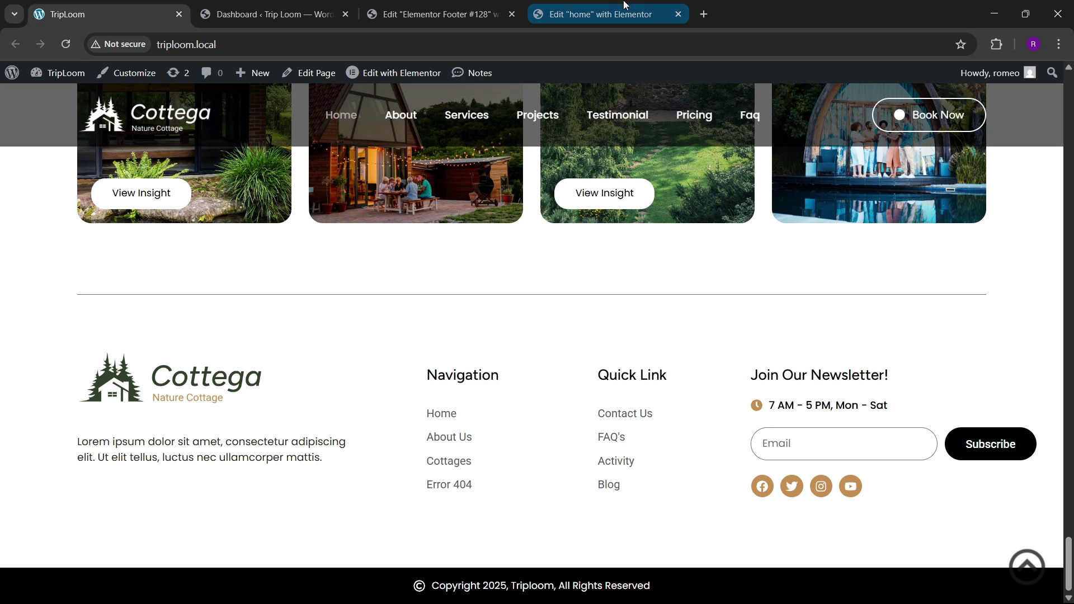
key(ctrl+shift+Tab)
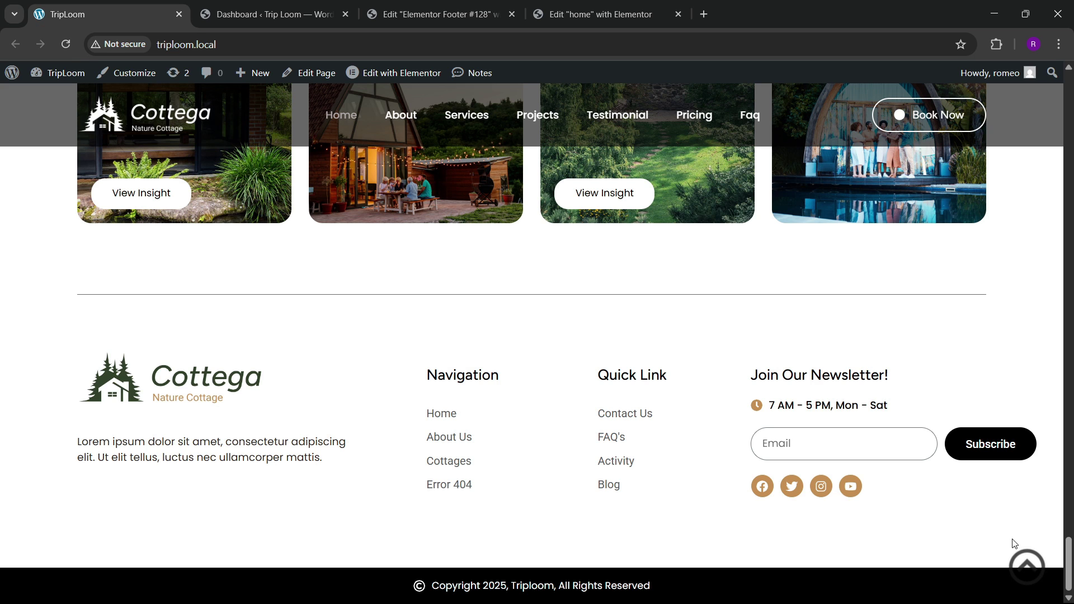
click(440, 6)
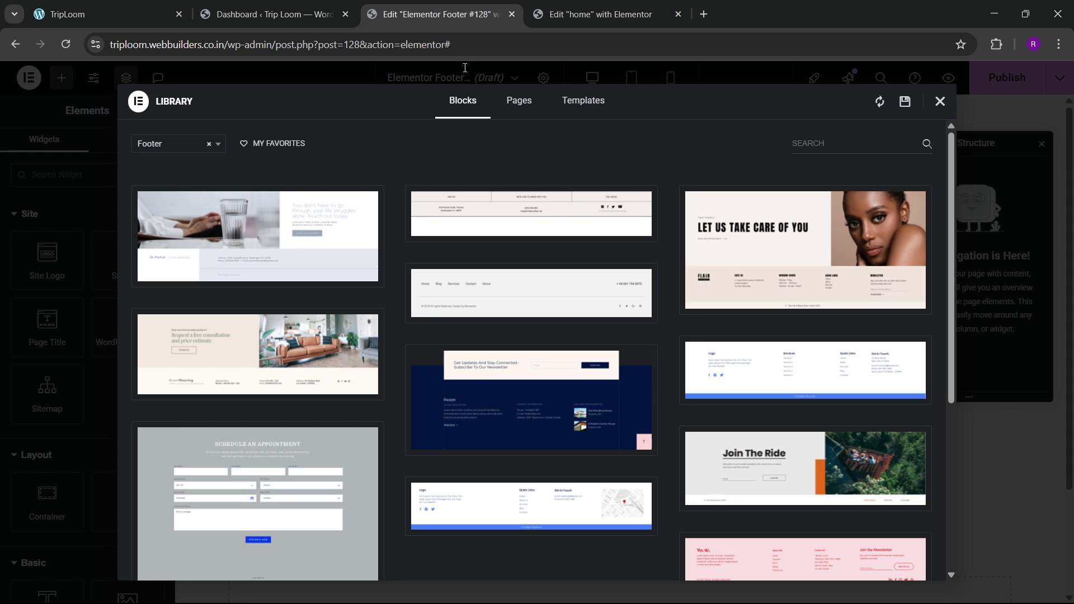
click(939, 103)
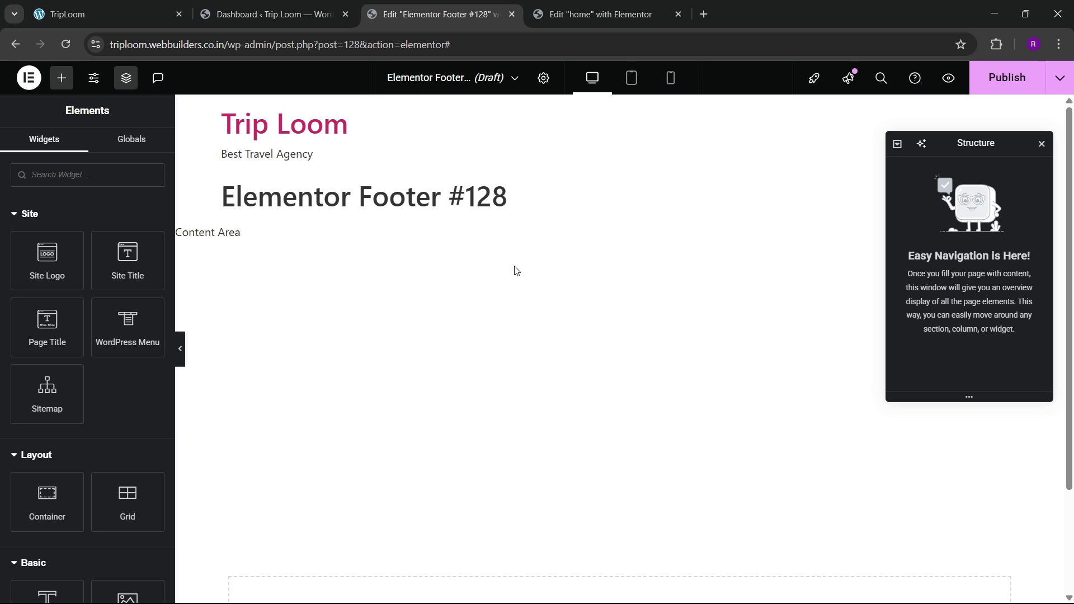
Step: Add a flexbox container to the empty footer template and name it 'footer'
scroll(516, 271, down, 3)
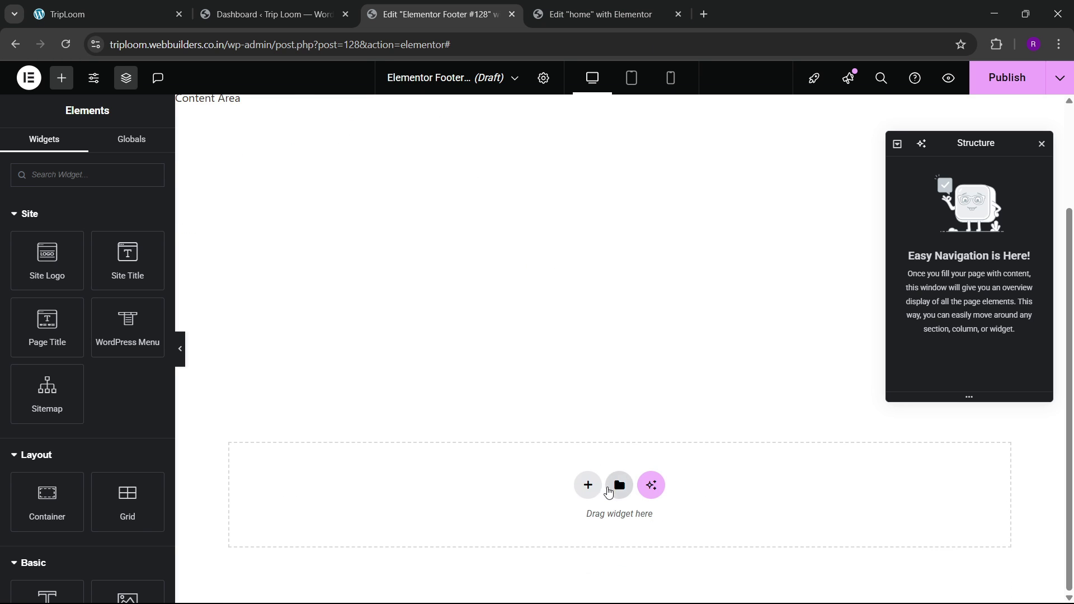
click(595, 491)
click(574, 528)
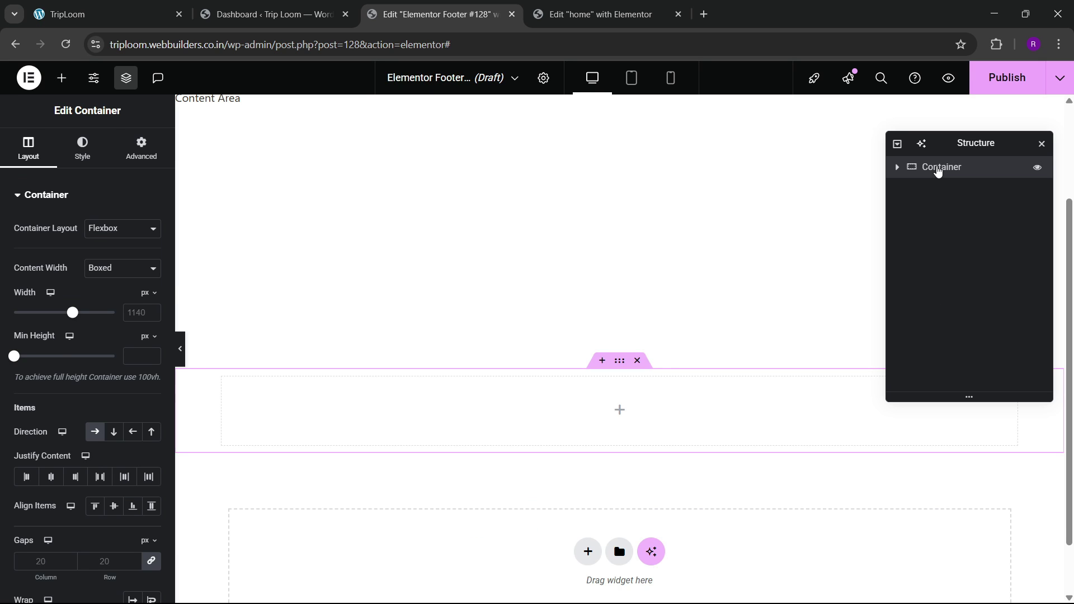
text(footer)
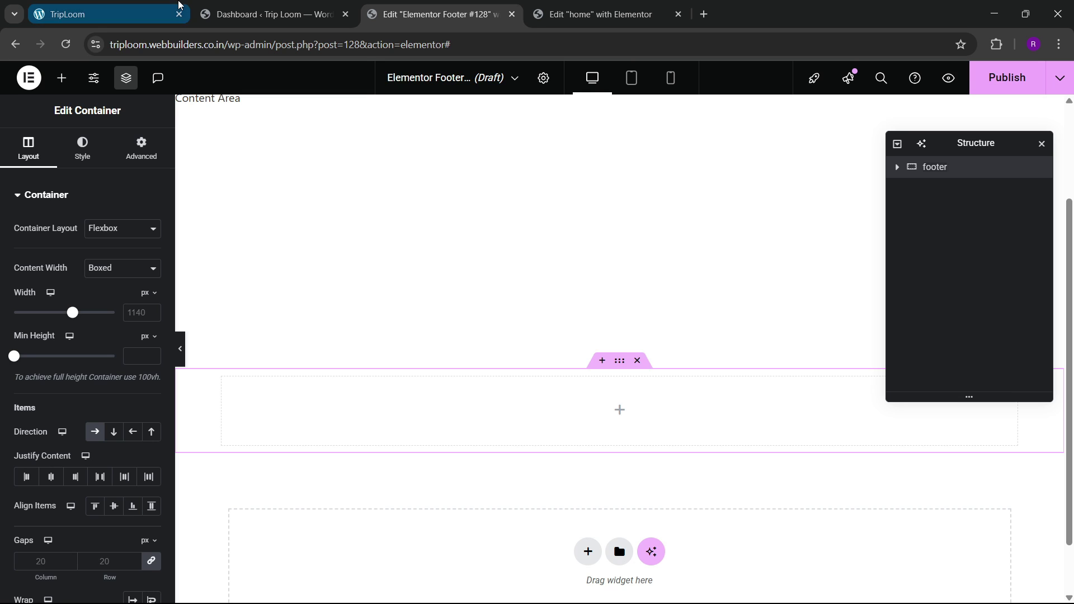
click(173, 10)
click(391, 12)
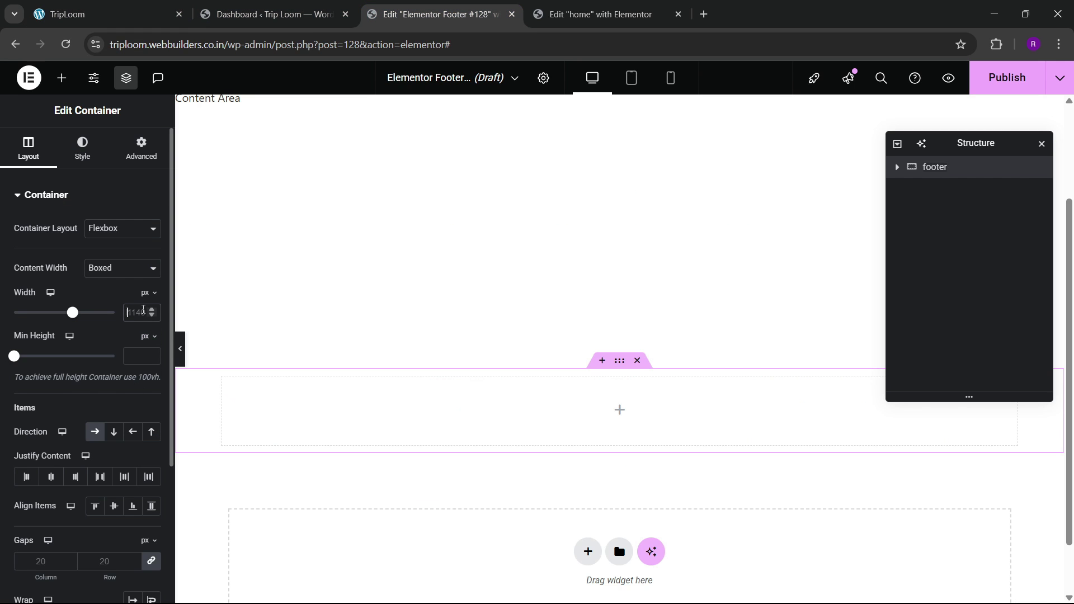
Step: Set the footer container to 1300 px wide with 80 px top and bottom padding
click(144, 311)
text(1300)
scroll(17, 369, down, 3)
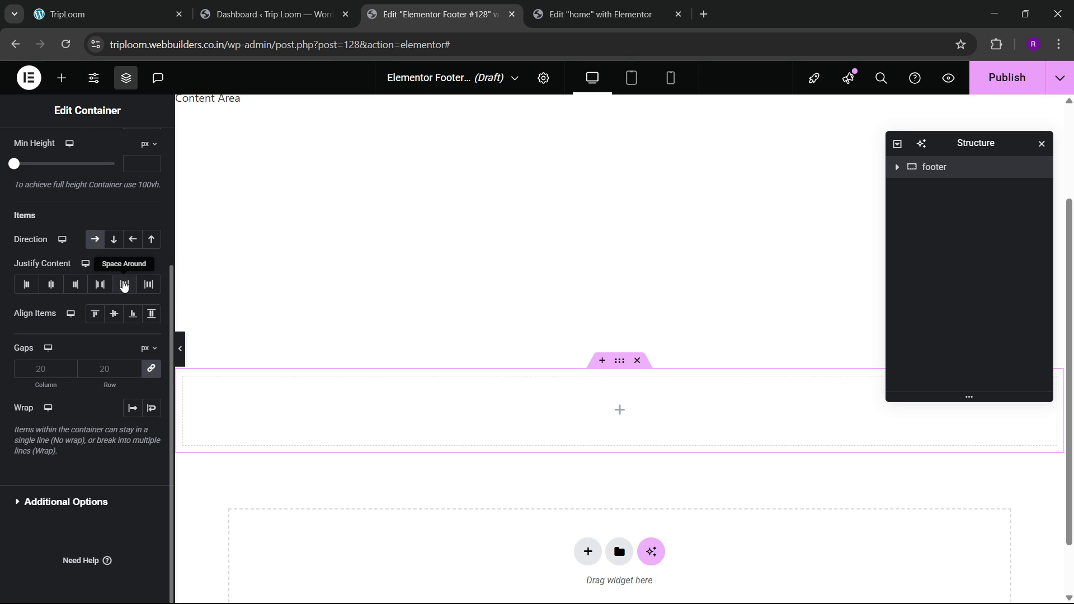
scroll(122, 282, up, 3)
click(141, 148)
click(151, 298)
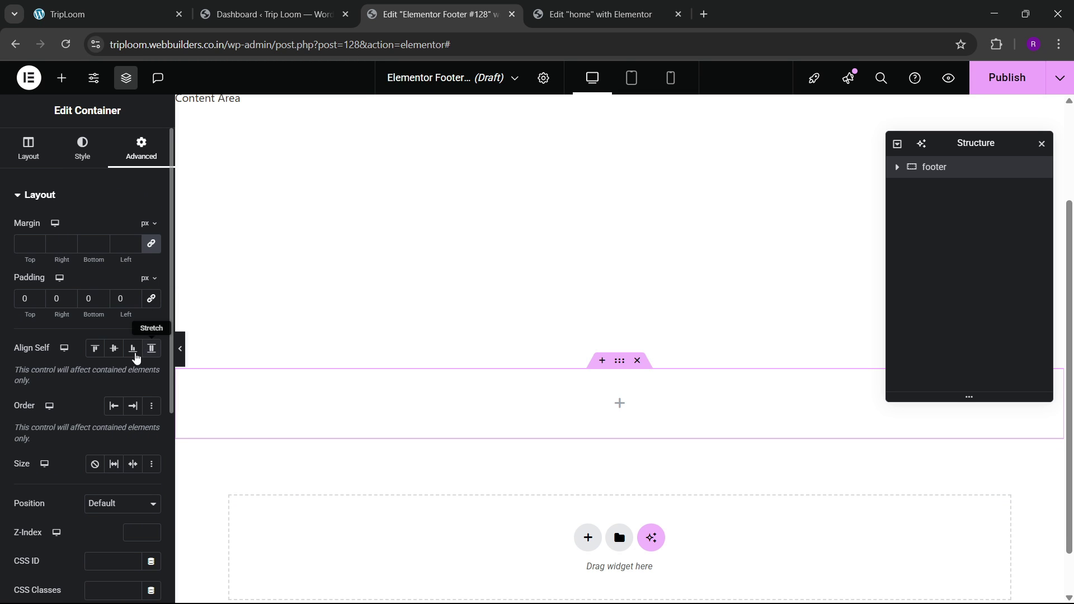
text(8)
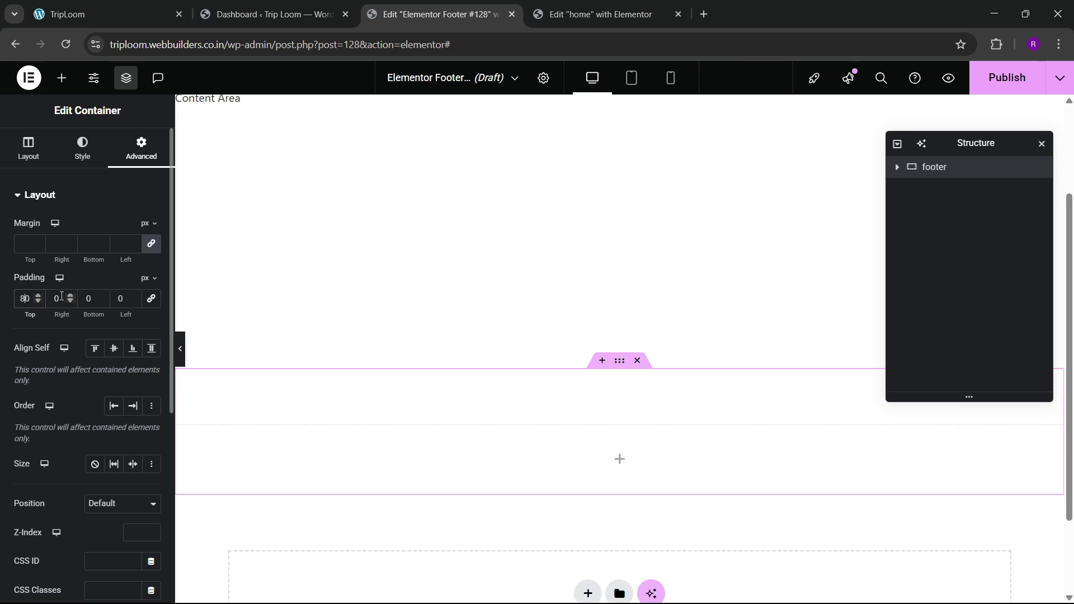
click(83, 299)
text(8)
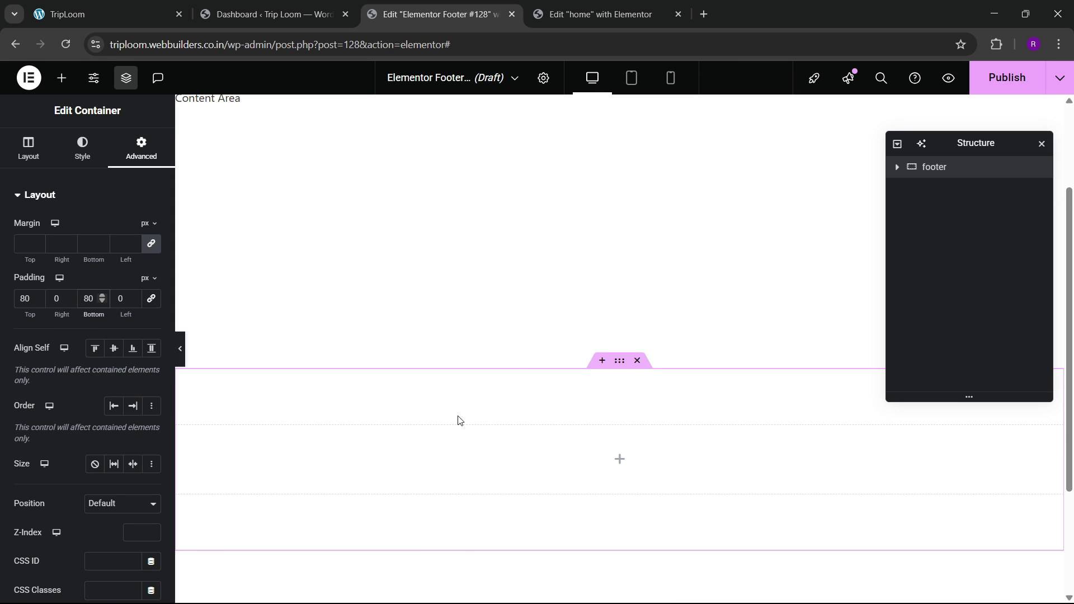
click(111, 14)
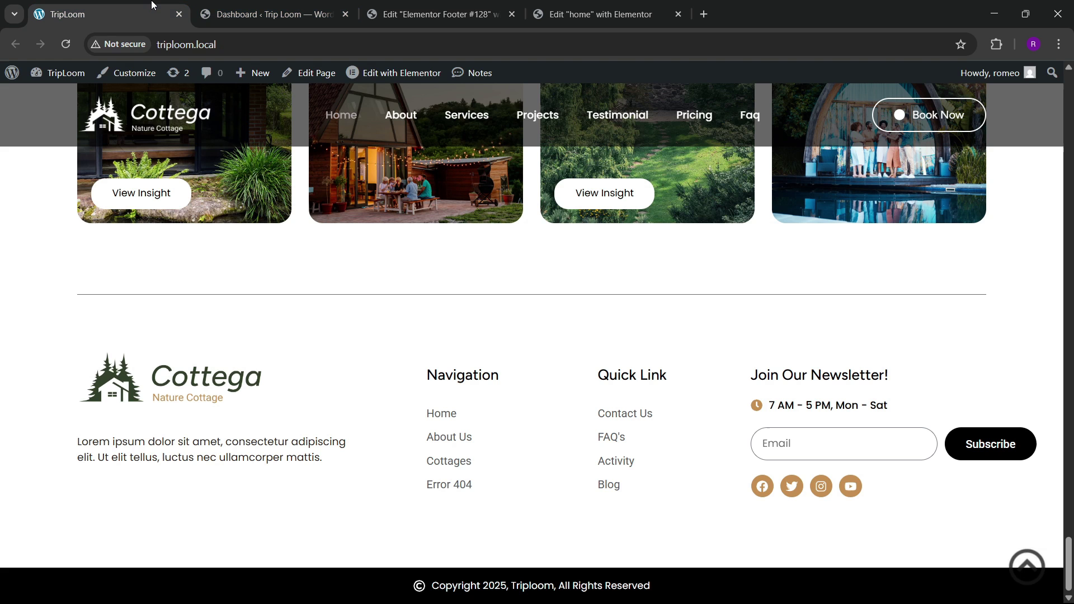
click(436, 14)
Step: Drop an inner Container into the footer and name it '1'
click(72, 83)
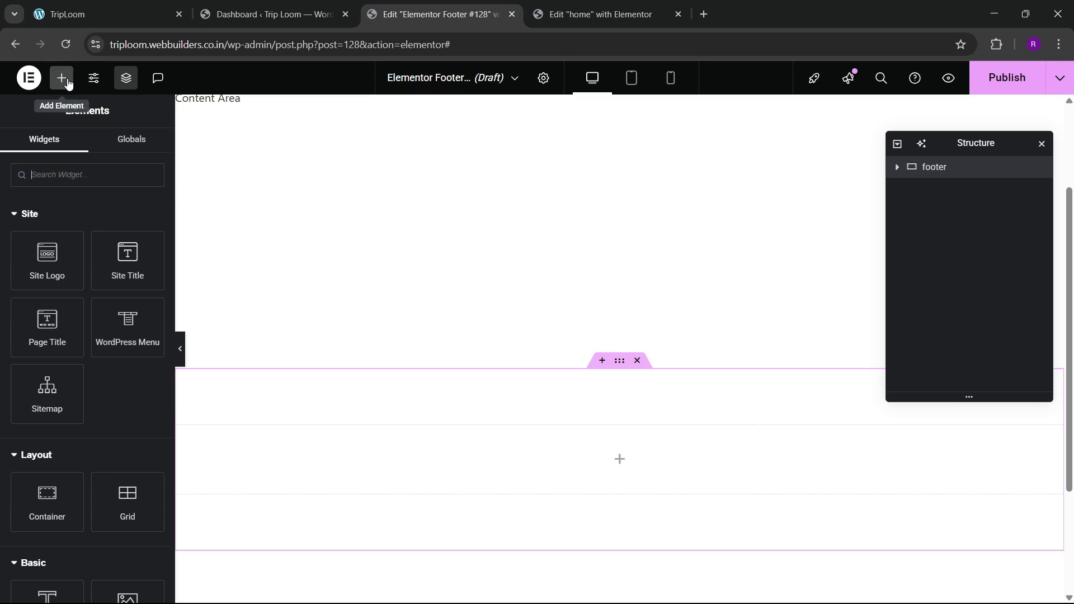
scroll(69, 427, down, 1)
drag(67, 439, 350, 433)
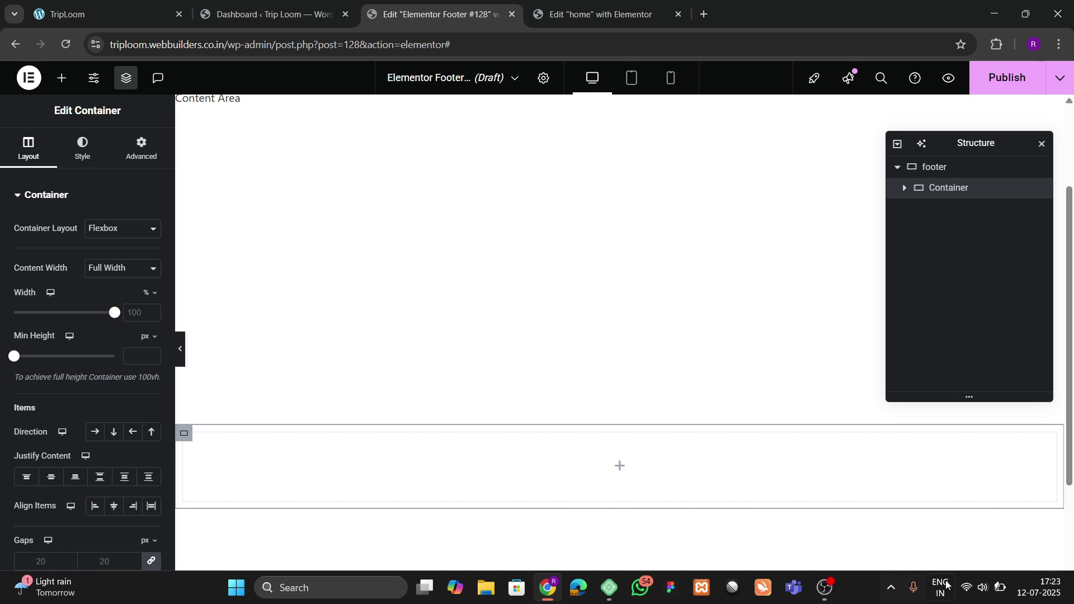
click(982, 587)
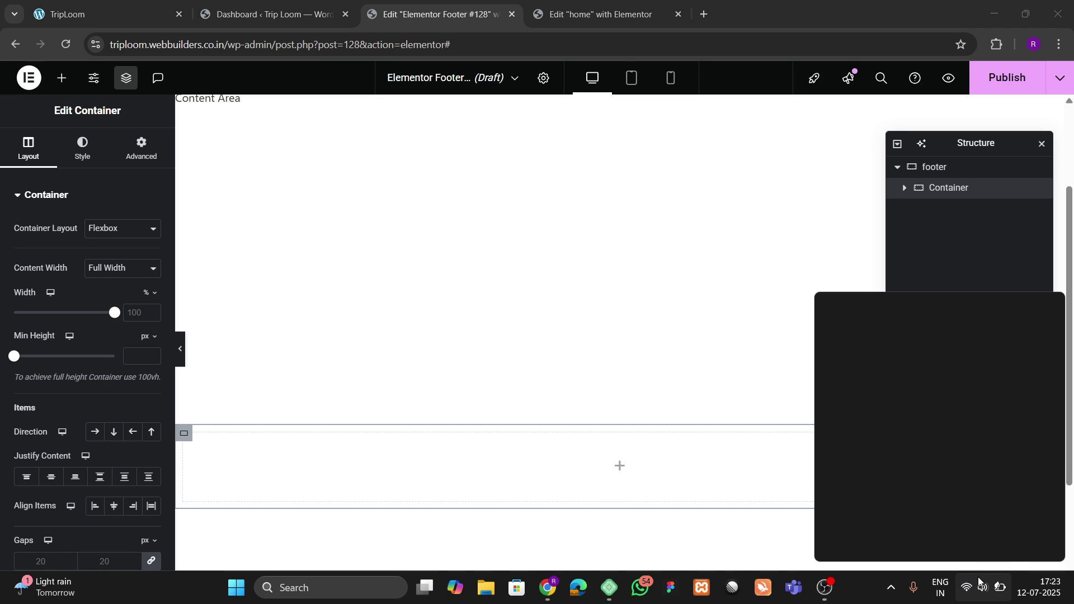
click(868, 594)
double_click(955, 196)
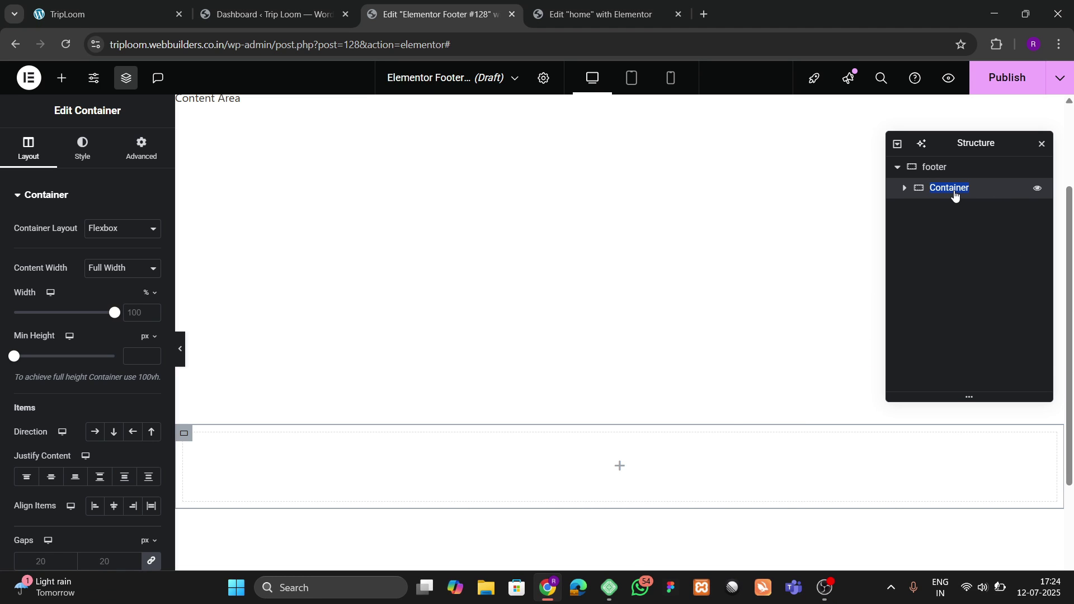
text(1)
key(Return)
click(134, 158)
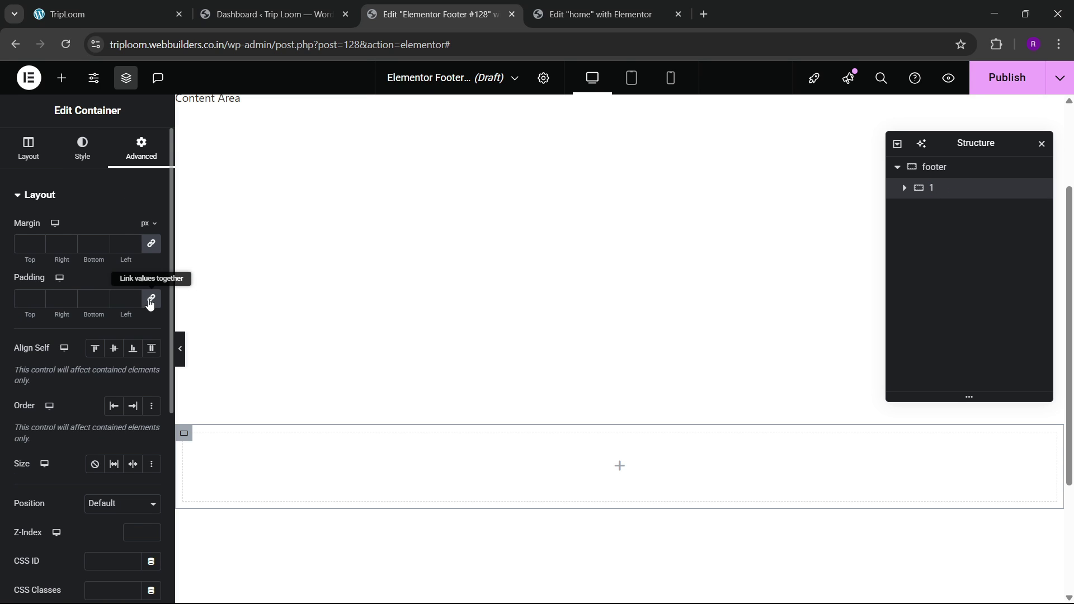
Step: Duplicate container '1' three times to make four footer columns
right_click(933, 191)
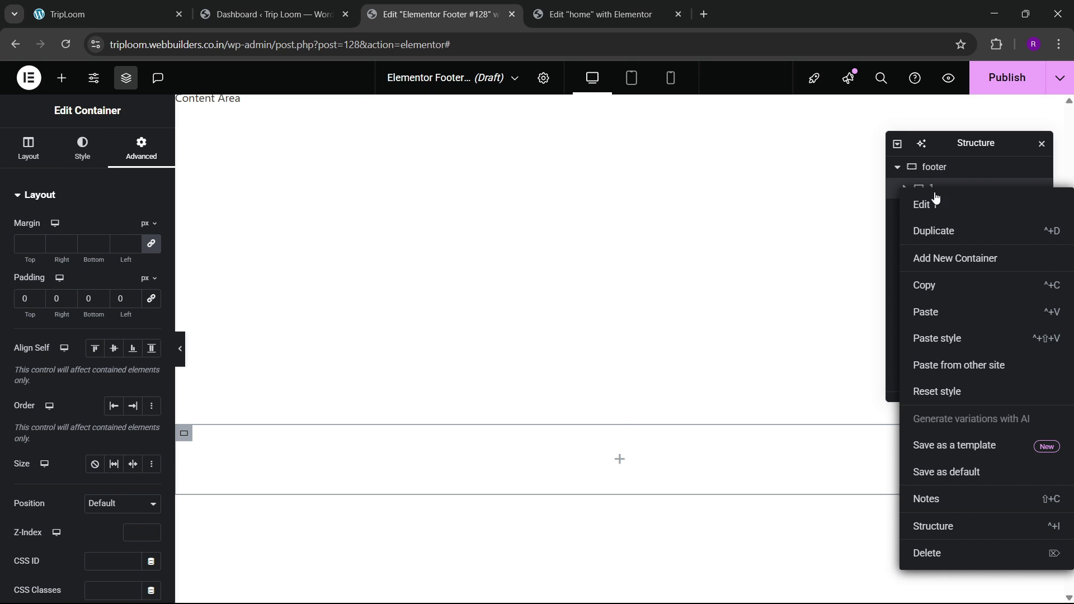
click(938, 241)
right_click(939, 213)
click(932, 252)
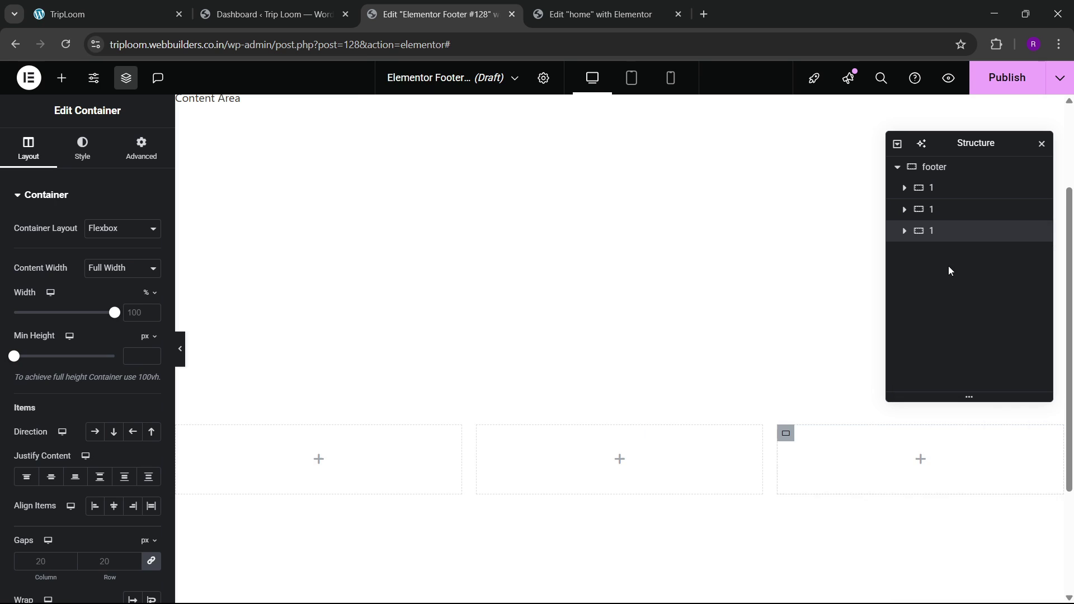
right_click(937, 238)
click(941, 267)
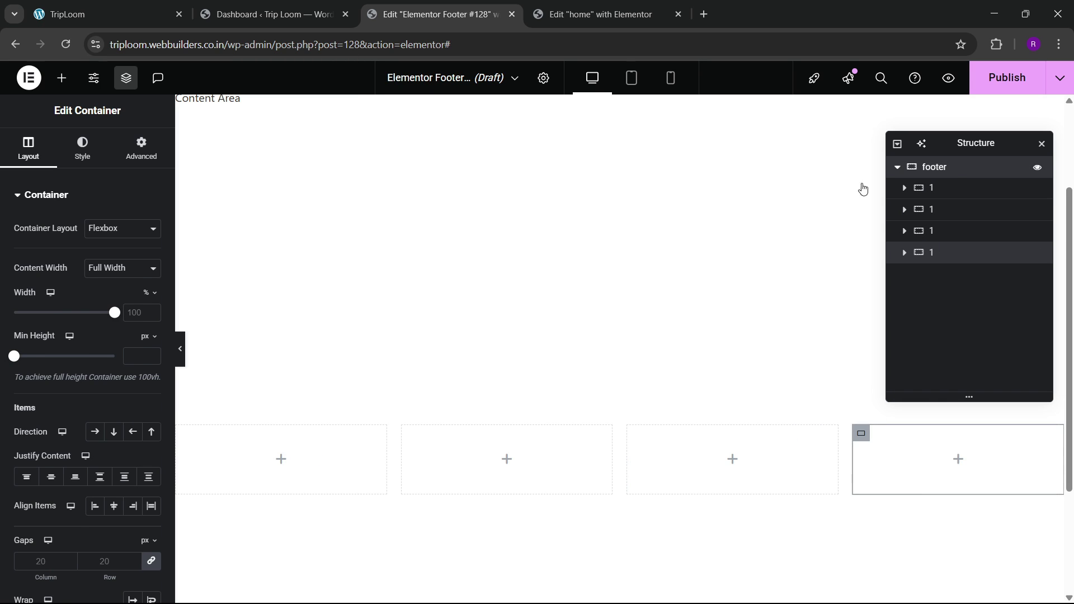
Step: Set the footer container's Justify Content to Space Between and Align Items to Center
click(934, 167)
click(27, 157)
scroll(71, 310, down, 3)
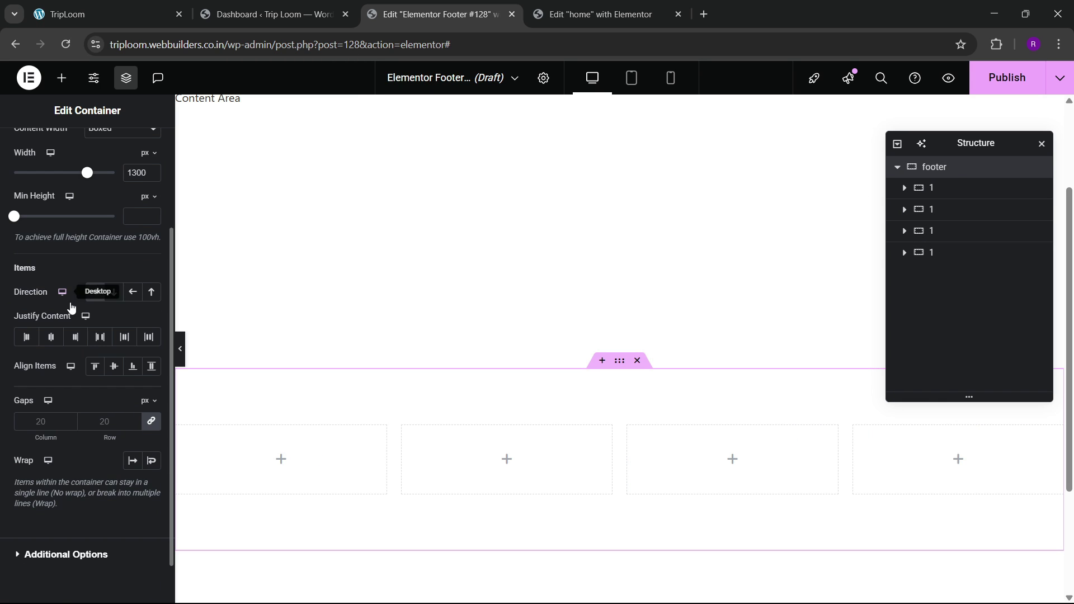
click(100, 337)
click(114, 366)
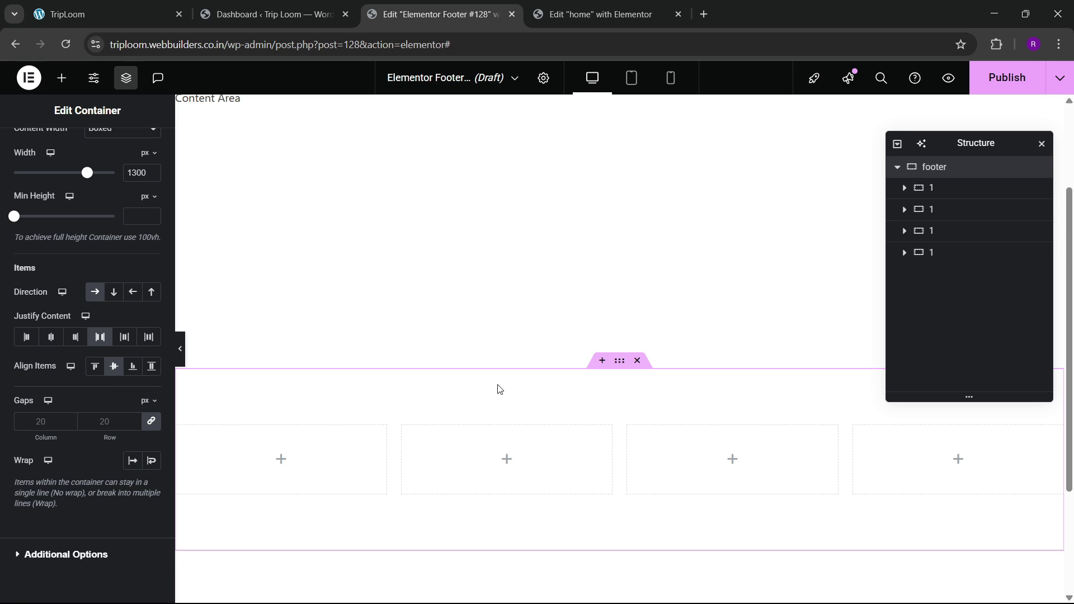
scroll(498, 389, down, 3)
click(106, 14)
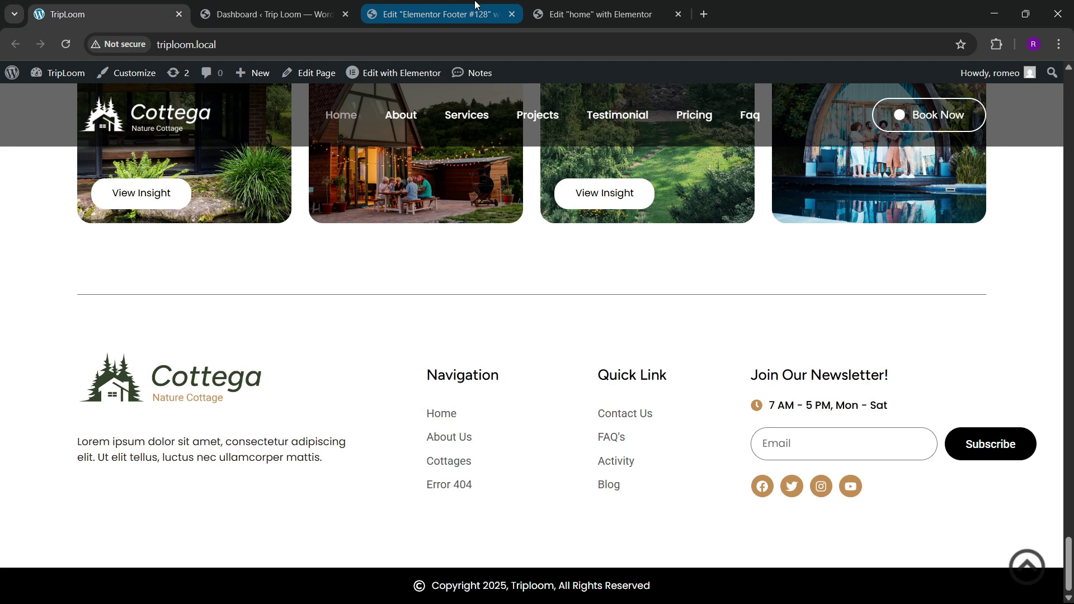
click(436, 14)
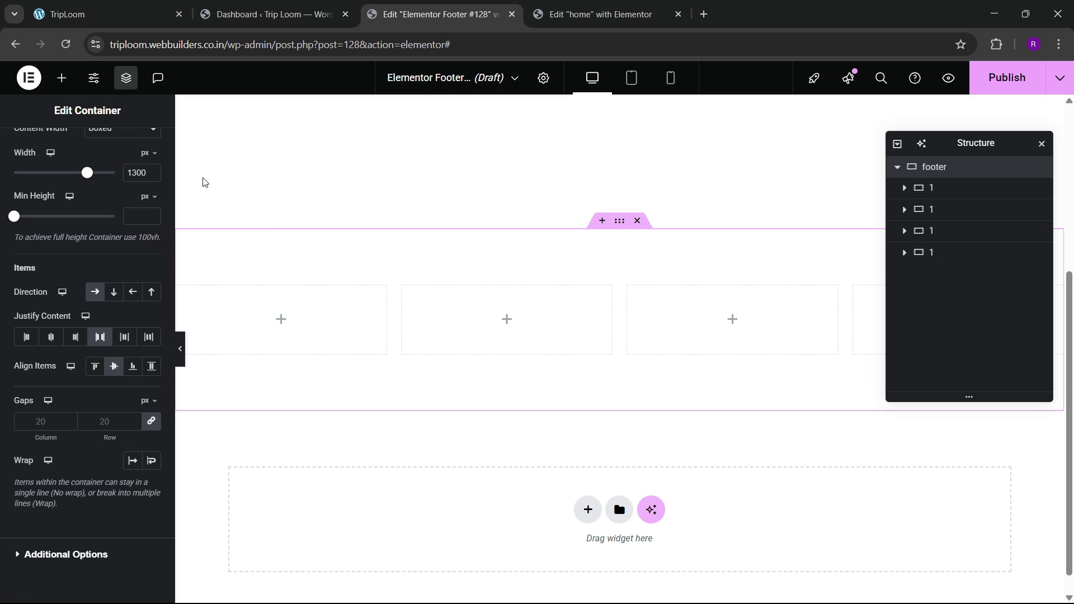
Step: Add an Image widget to the first column showing the Cottega logo from the Media Library
click(920, 187)
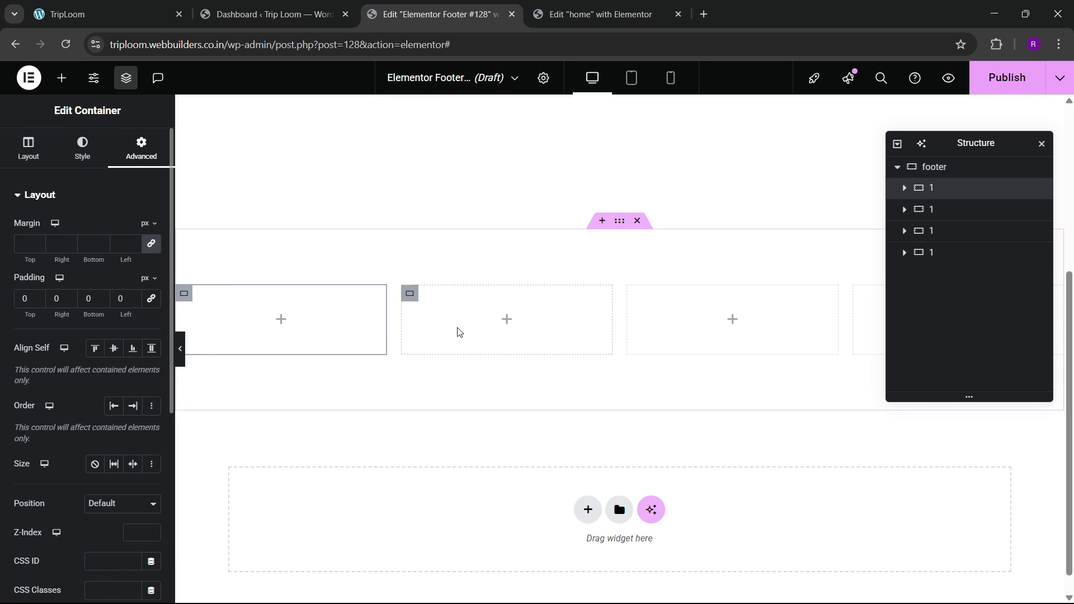
click(59, 83)
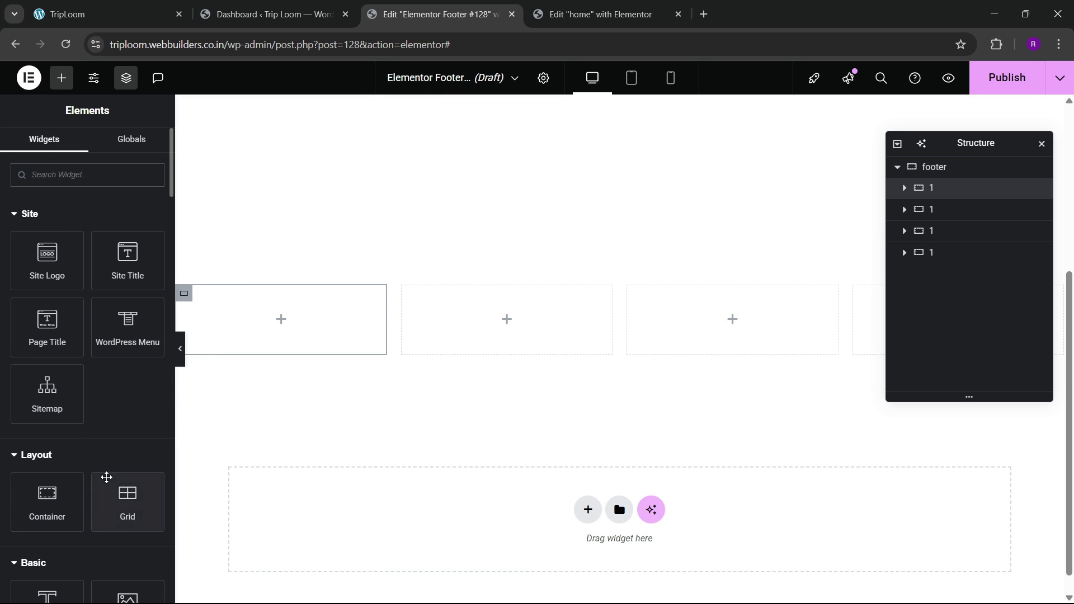
scroll(106, 477, down, 5)
drag(127, 396, 268, 341)
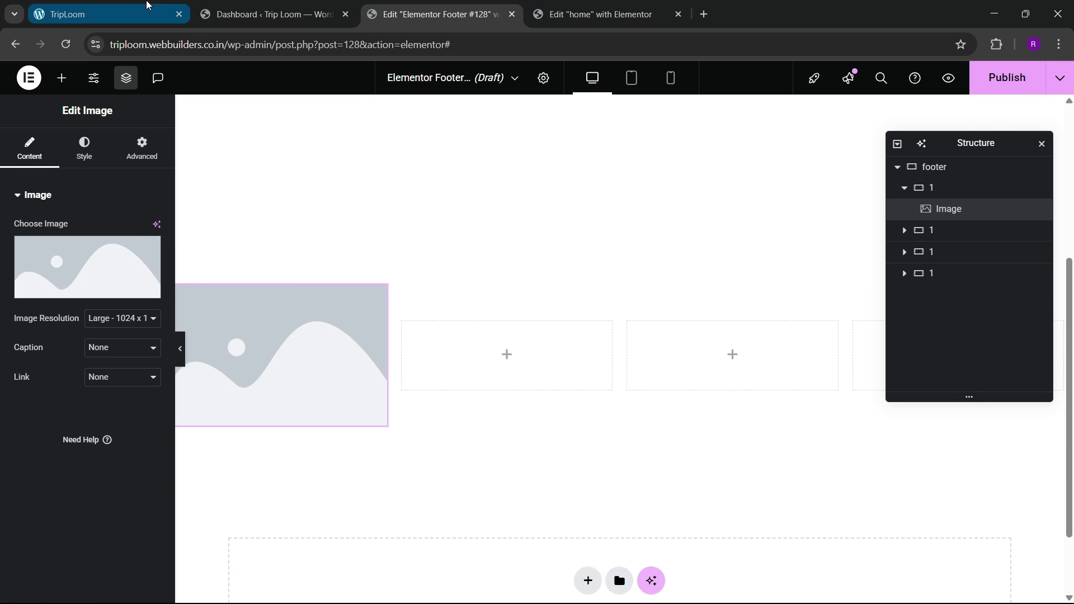
click(147, 5)
click(435, 6)
click(72, 267)
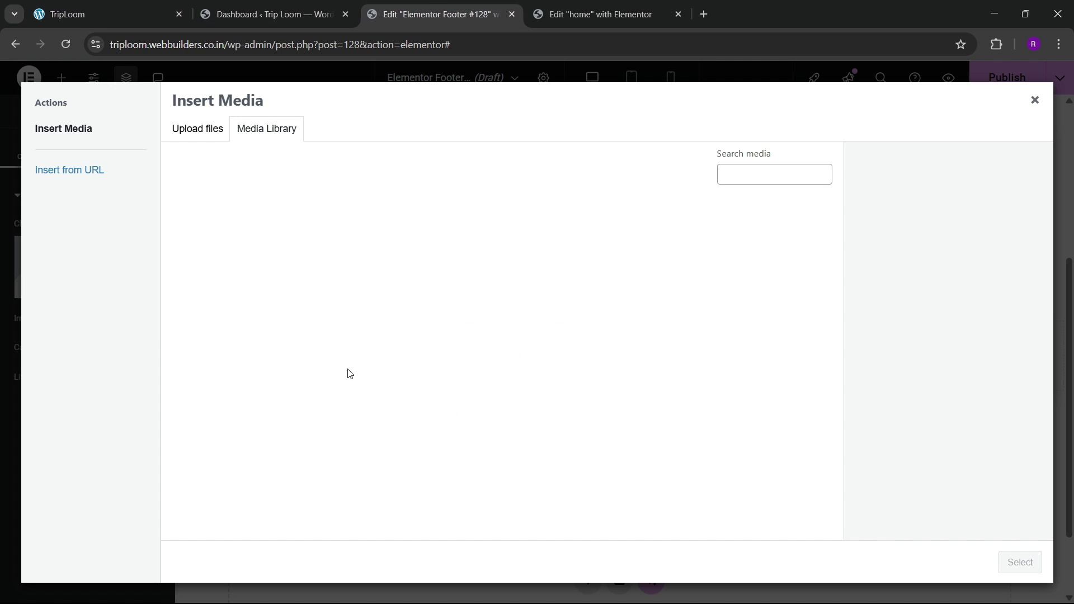
scroll(415, 359, down, 6)
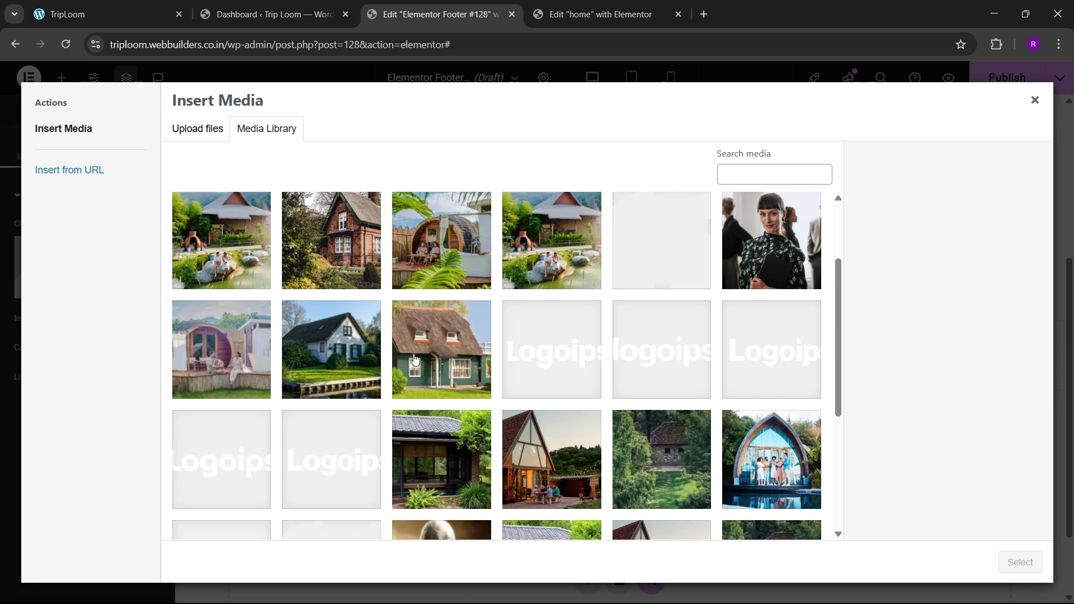
click(231, 361)
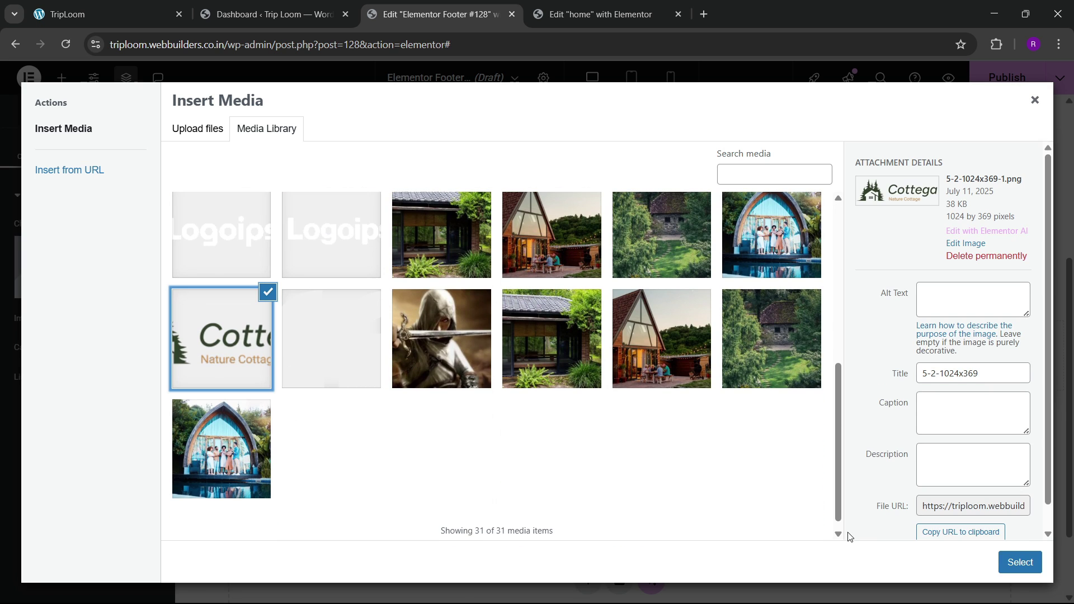
click(1018, 561)
click(165, 7)
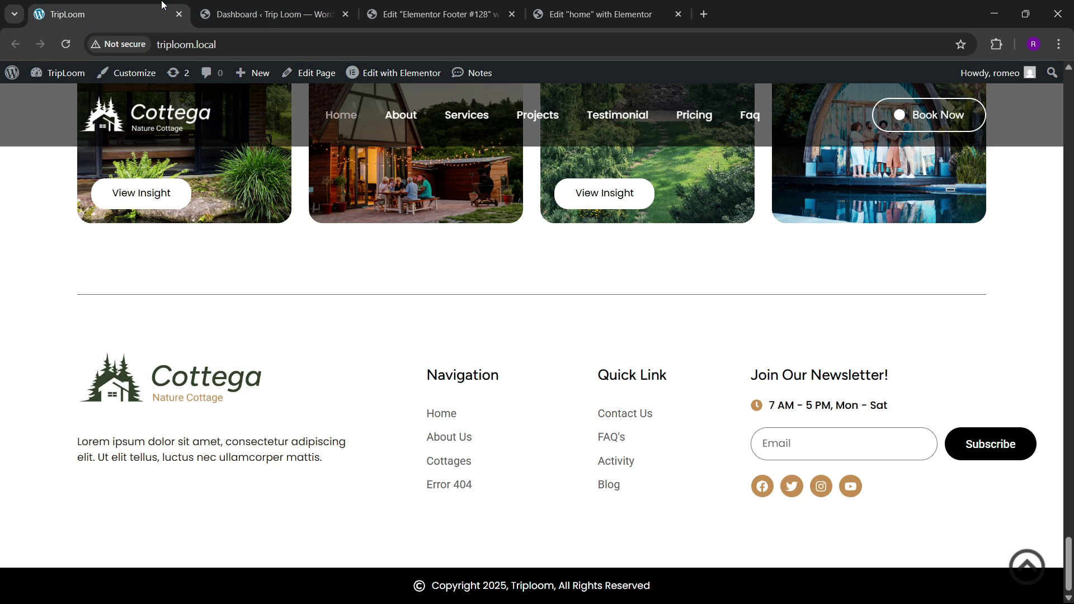
click(422, 7)
Step: Copy the FAQ text block from the home page editor and paste it below the logo
click(525, 7)
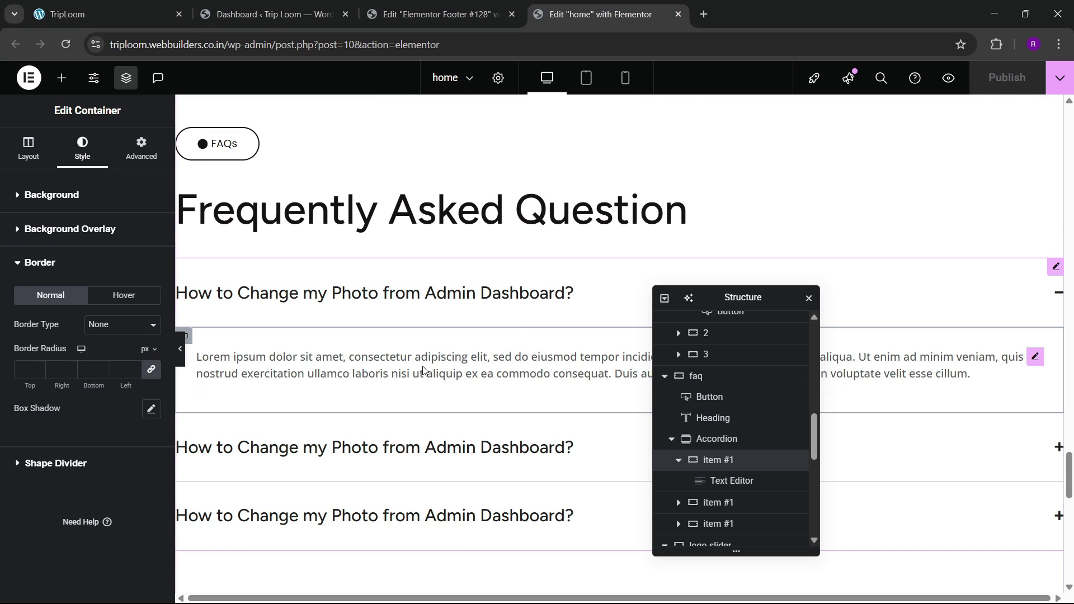
right_click(416, 305)
click(443, 353)
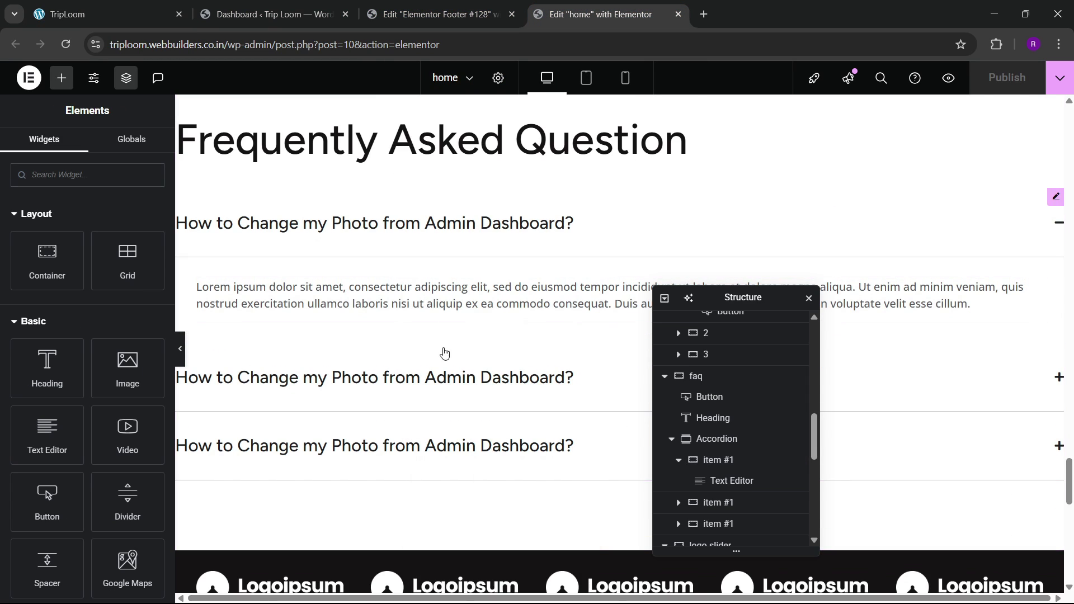
click(423, 8)
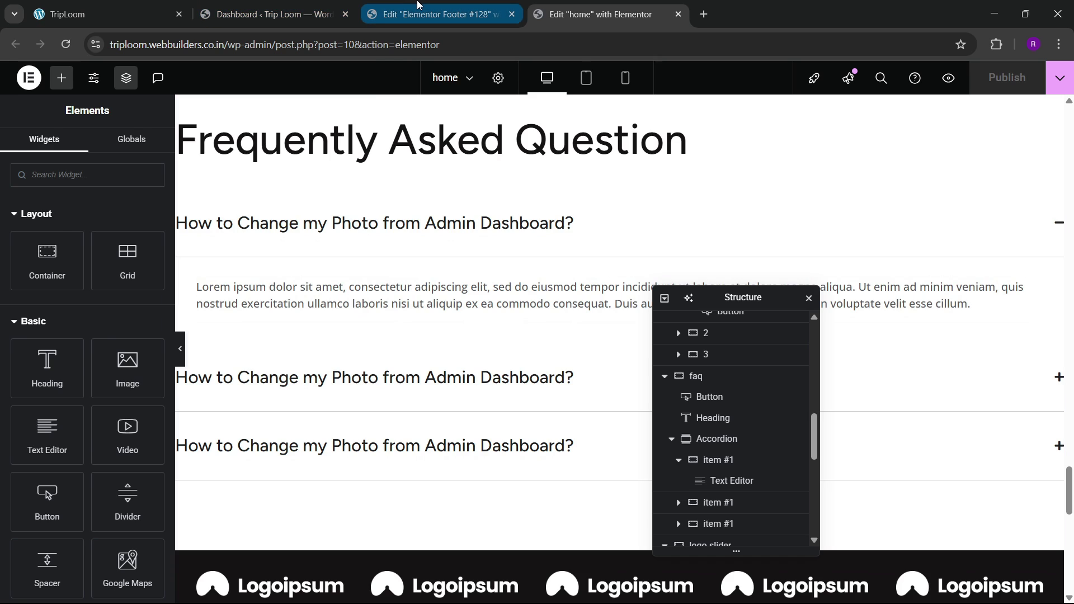
right_click(303, 338)
click(345, 372)
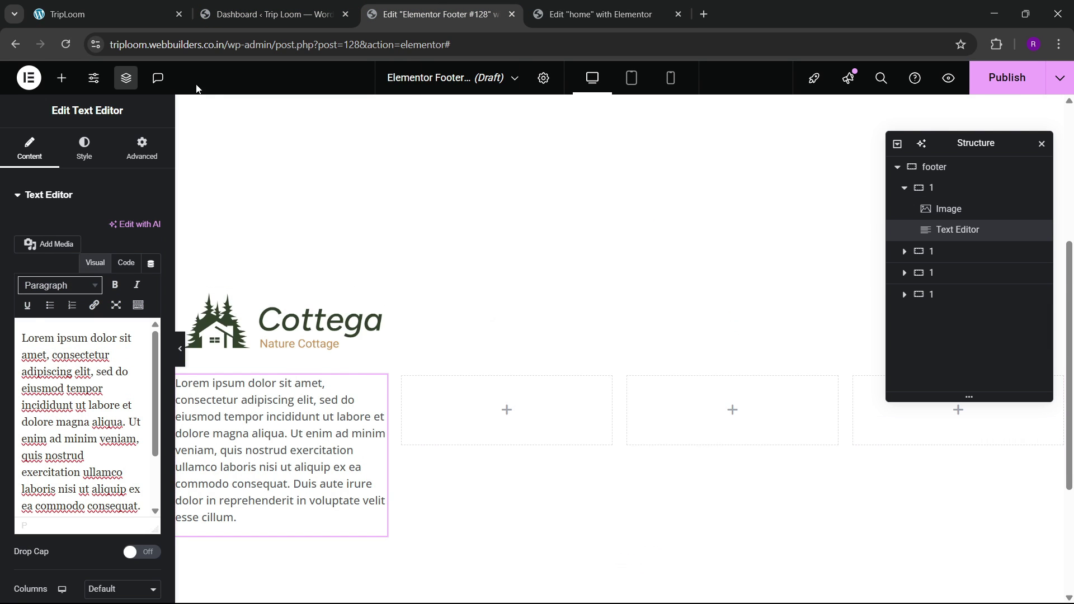
Step: Delete the extra sentences from the pasted paragraph in Code mode
click(127, 262)
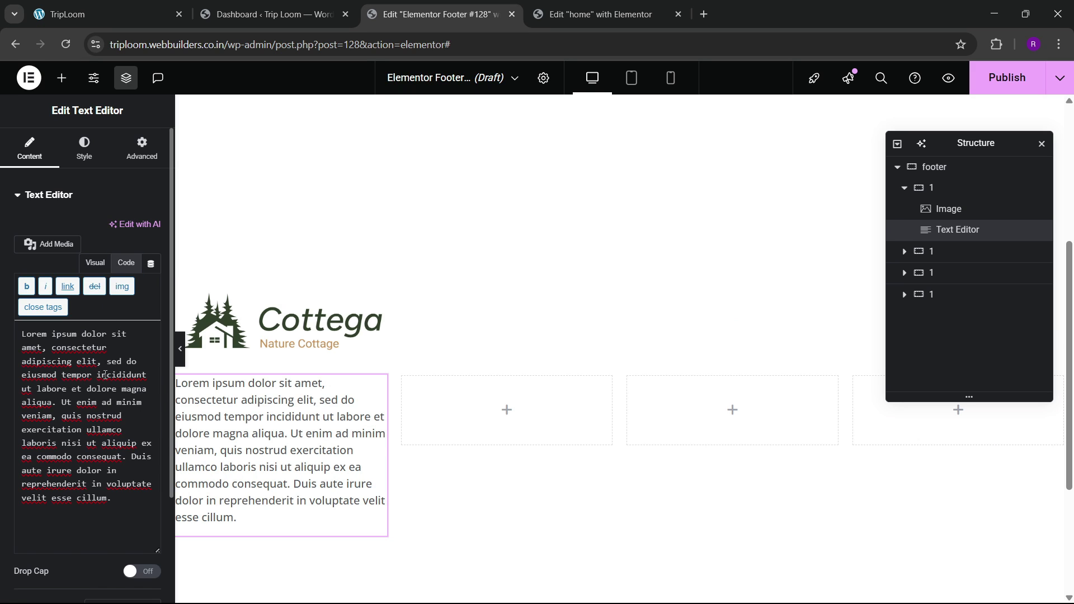
drag(61, 403, 130, 491)
key(BackSpace)
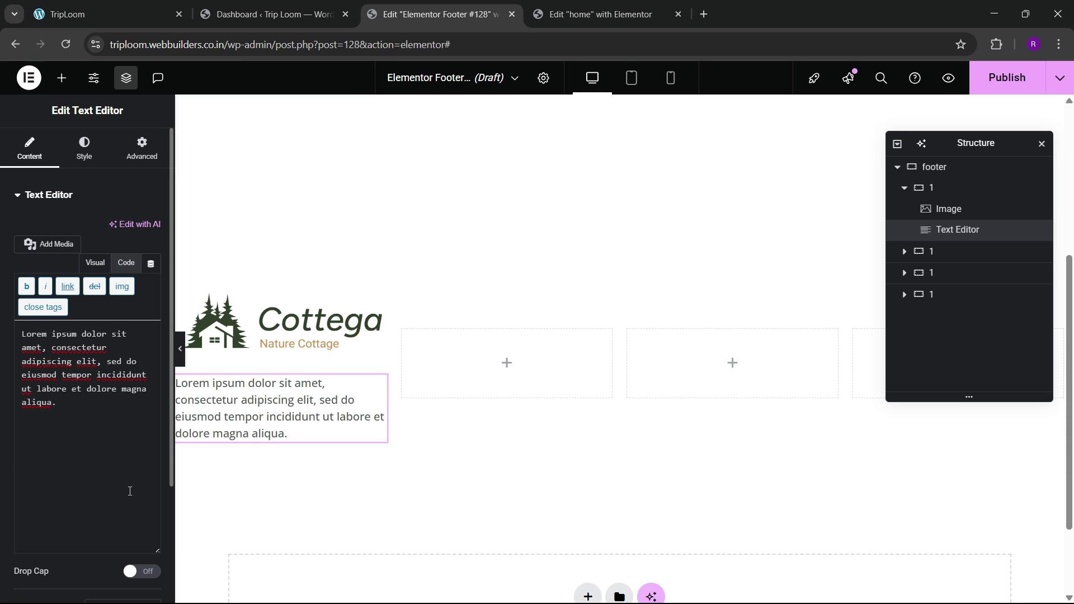
click(159, 5)
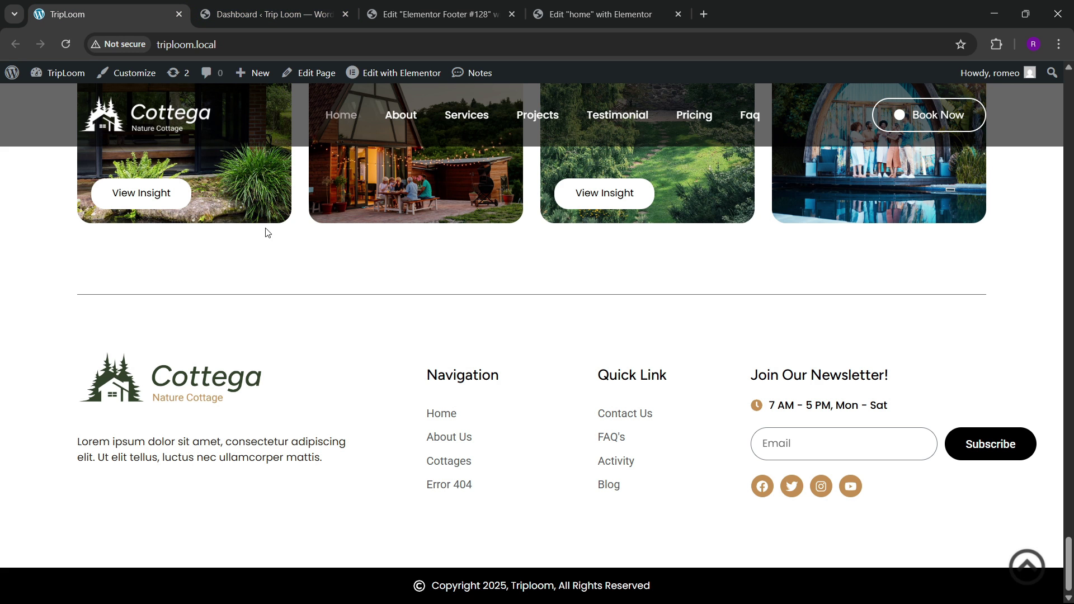
click(436, 14)
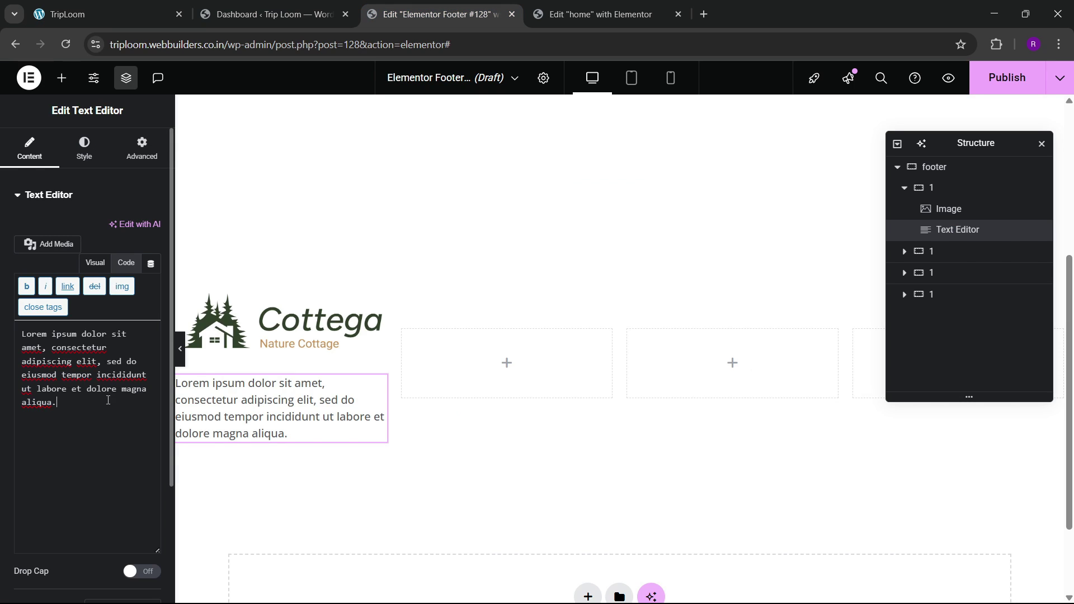
Step: Replace the paragraph with the sentence copied from the live site's footer
click(139, 10)
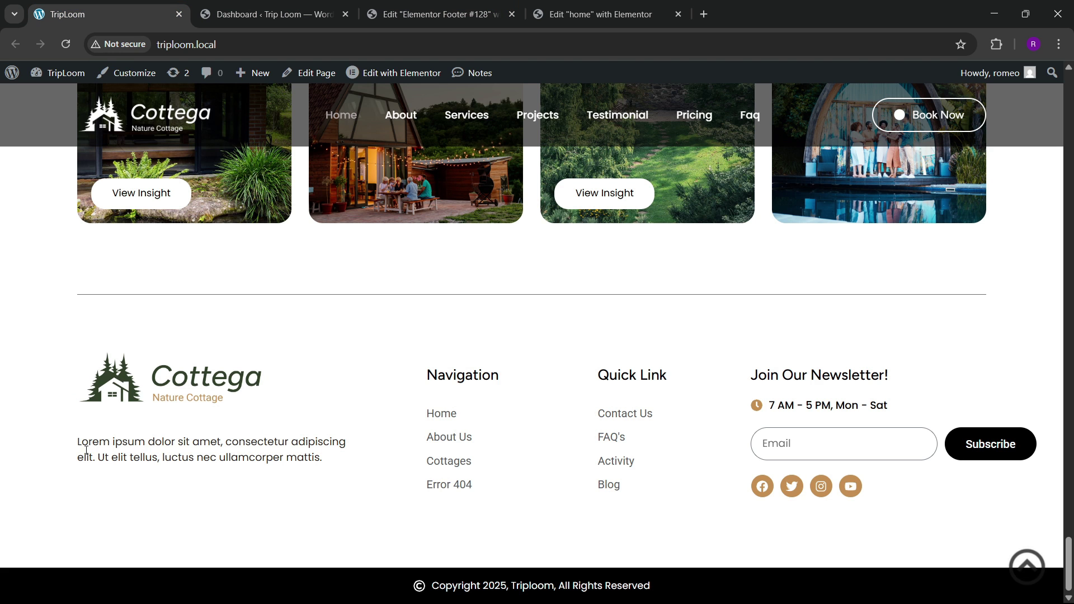
drag(79, 441, 334, 457)
key(ctrl+c)
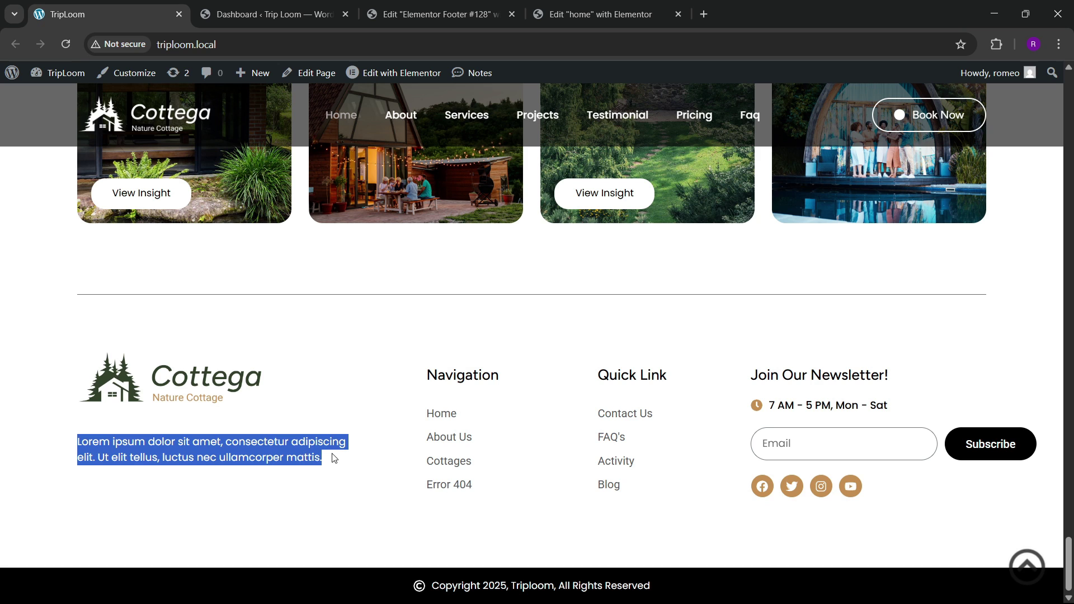
click(436, 14)
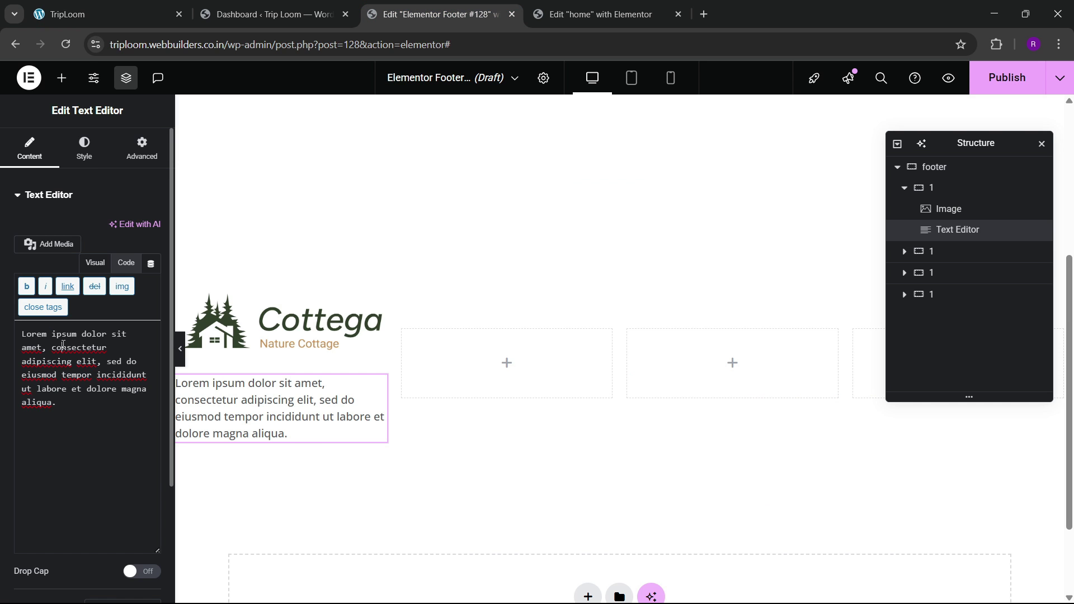
key(ctrl+a)
key(ctrl+v)
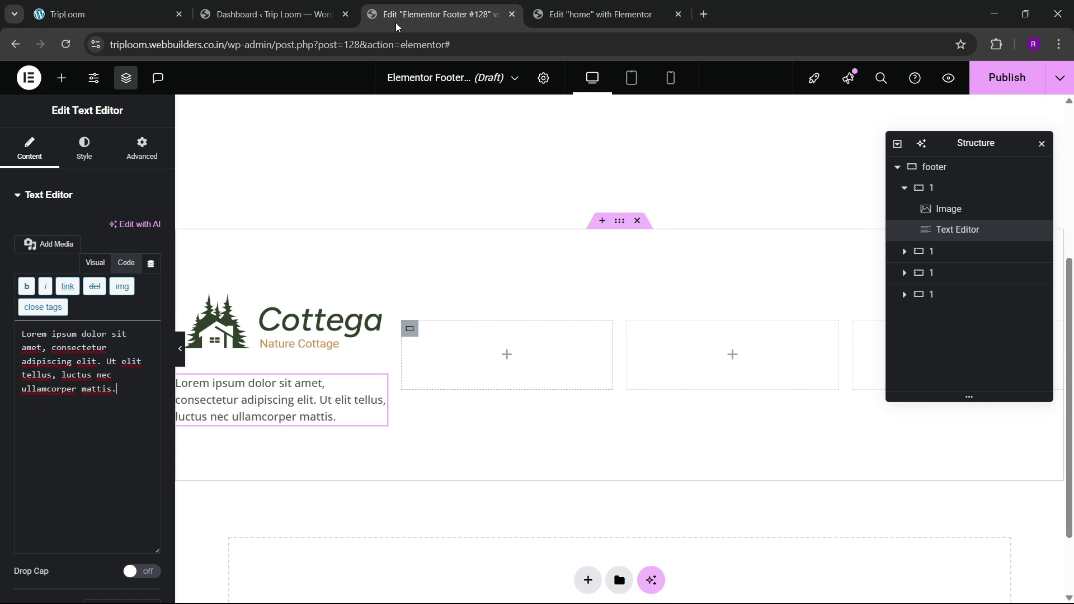
click(163, 10)
click(431, 12)
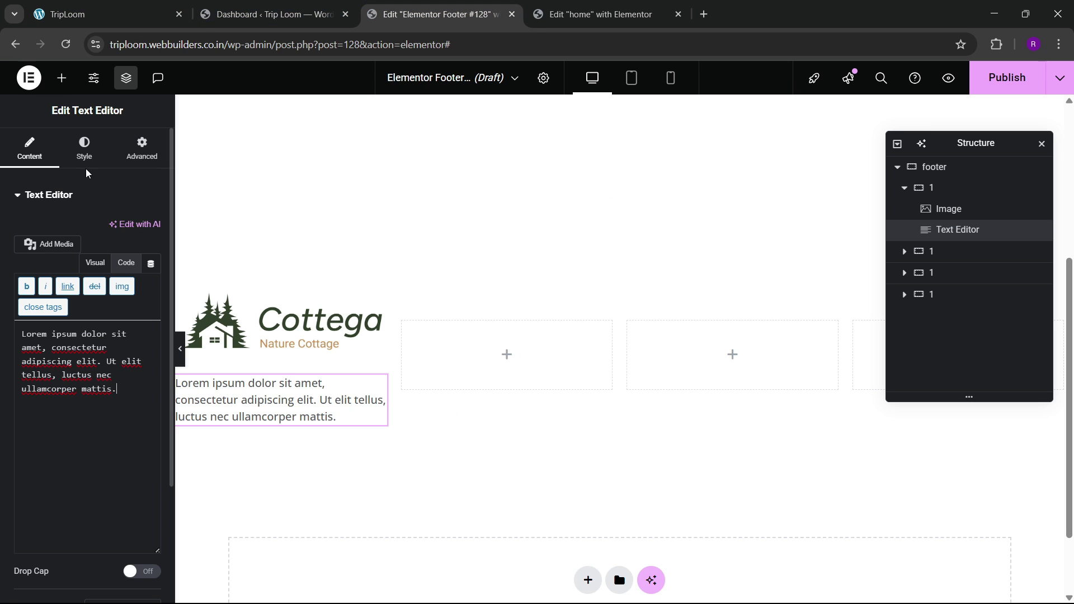
click(62, 77)
scroll(84, 344, down, 1)
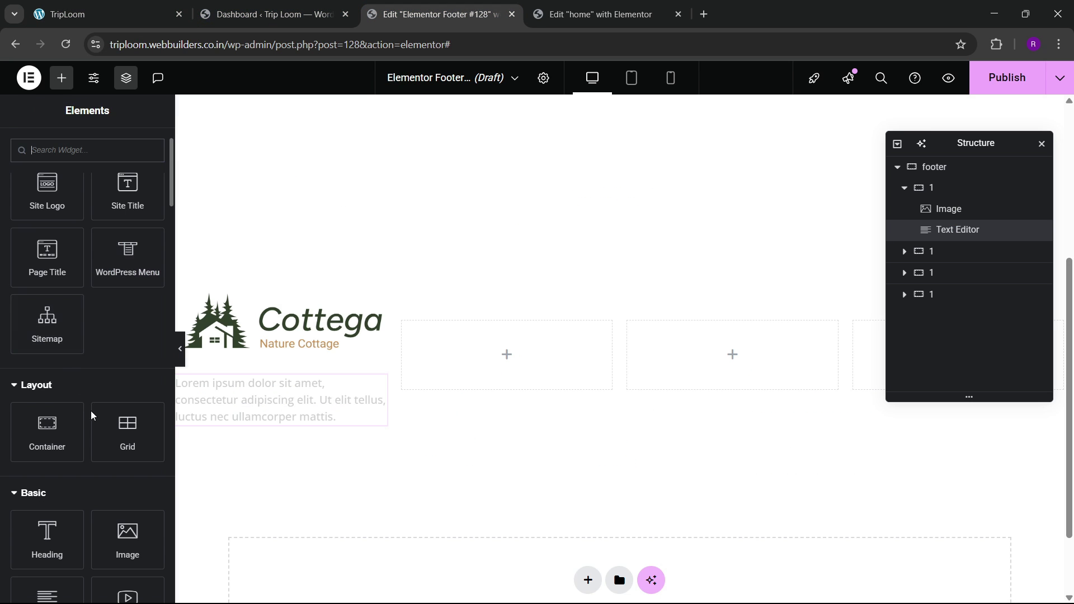
scroll(92, 415, down, 3)
Step: Add a Heading widget to the second column titled 'Navigation'
drag(70, 407, 506, 355)
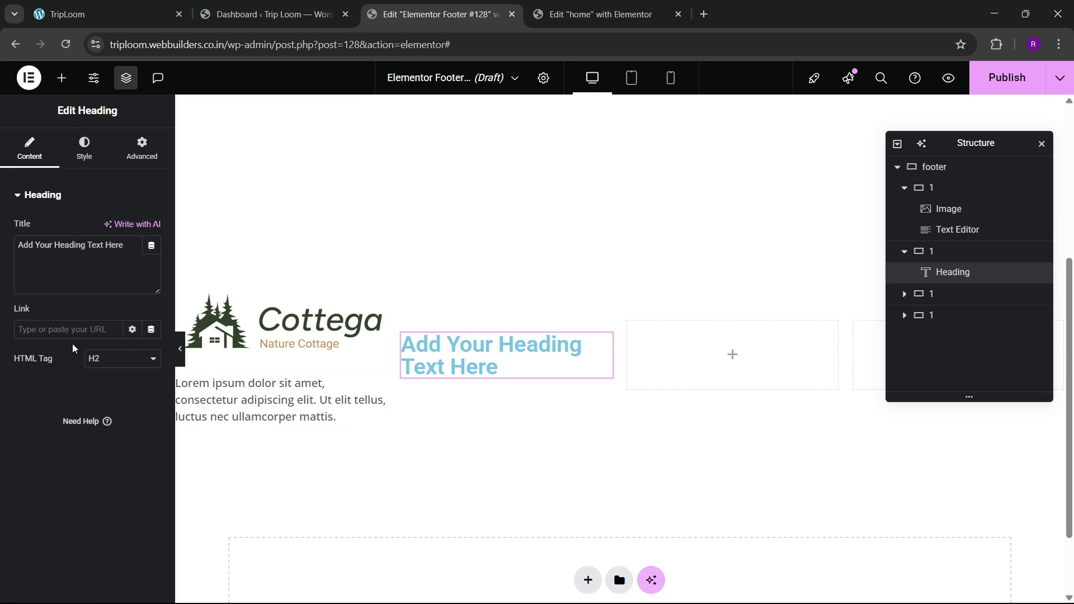
key(ctrl+a)
key(BackSpace)
text(N)
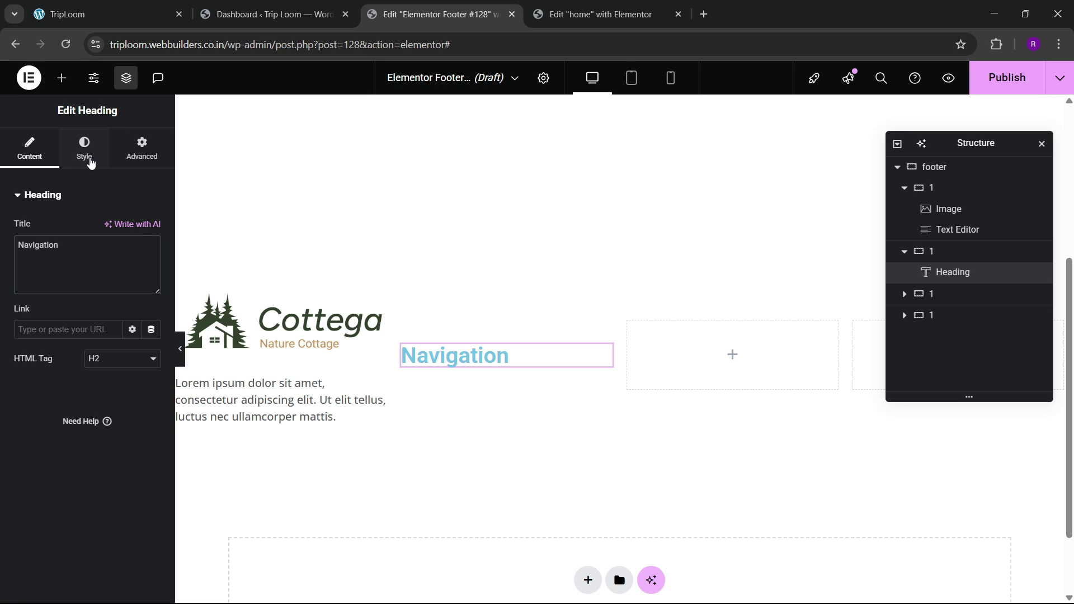
Step: Set the Navigation heading's typography to Figtree, size 22, weight 500 (Medium)
click(90, 162)
click(151, 268)
click(126, 336)
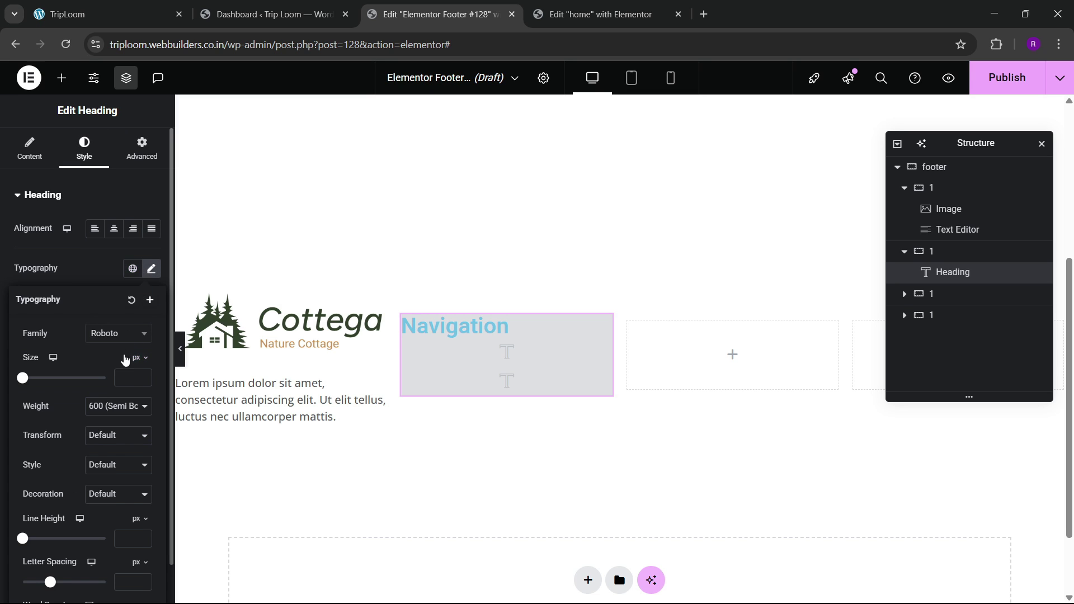
text(tri)
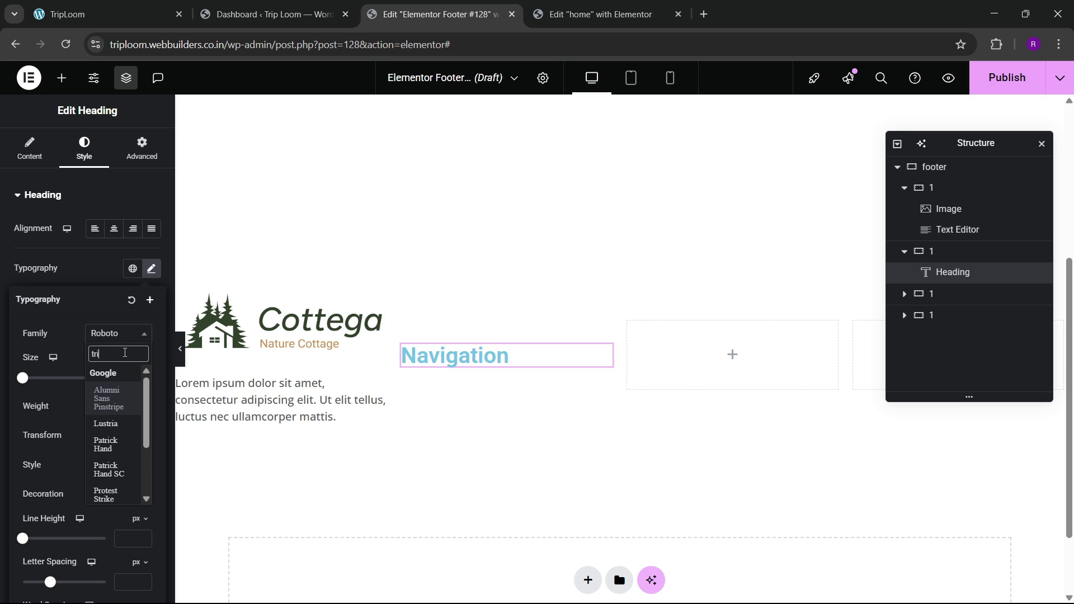
key(BackSpace)
key(BackSpace)
key(BackSpace)
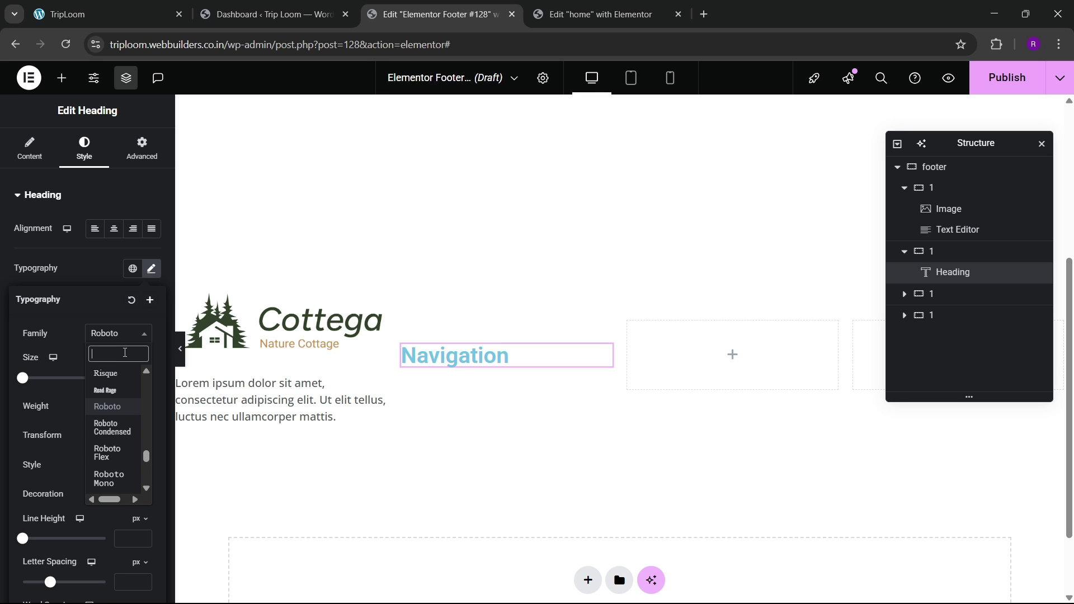
text(figtr)
key(Return)
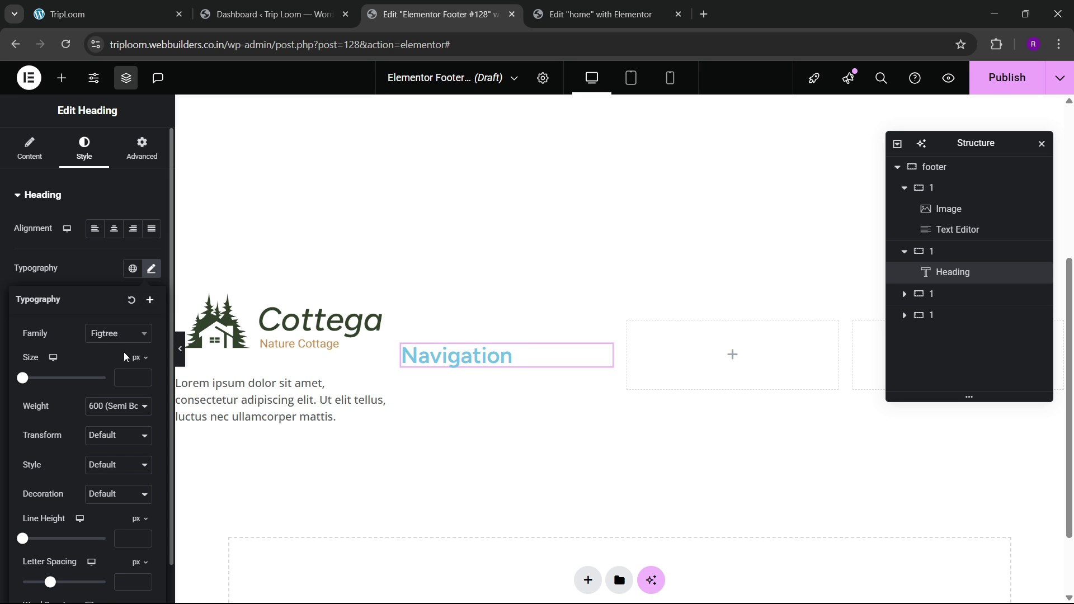
text(3)
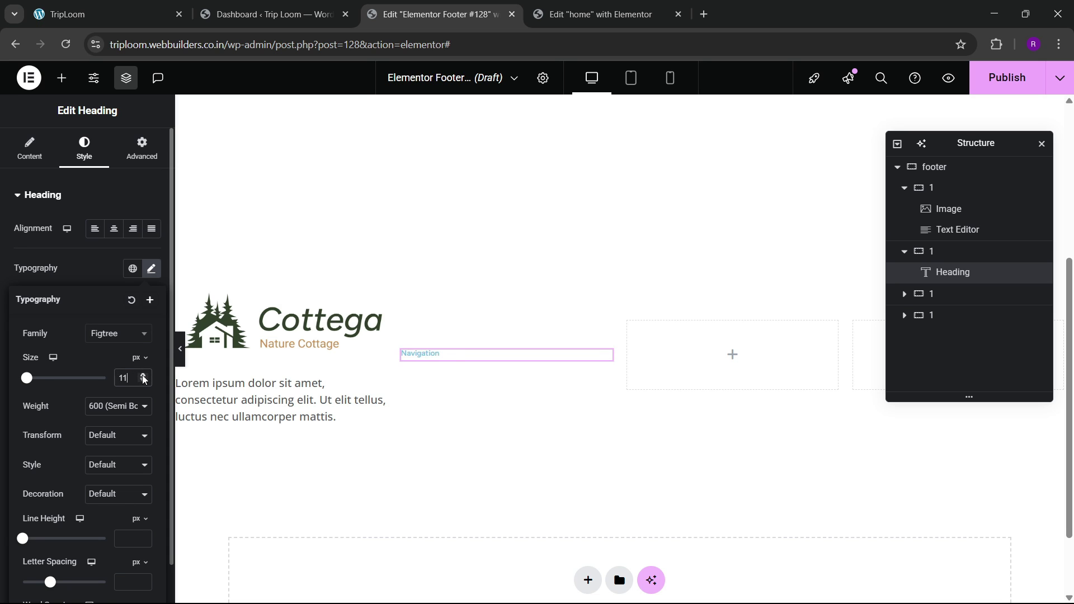
click(143, 375)
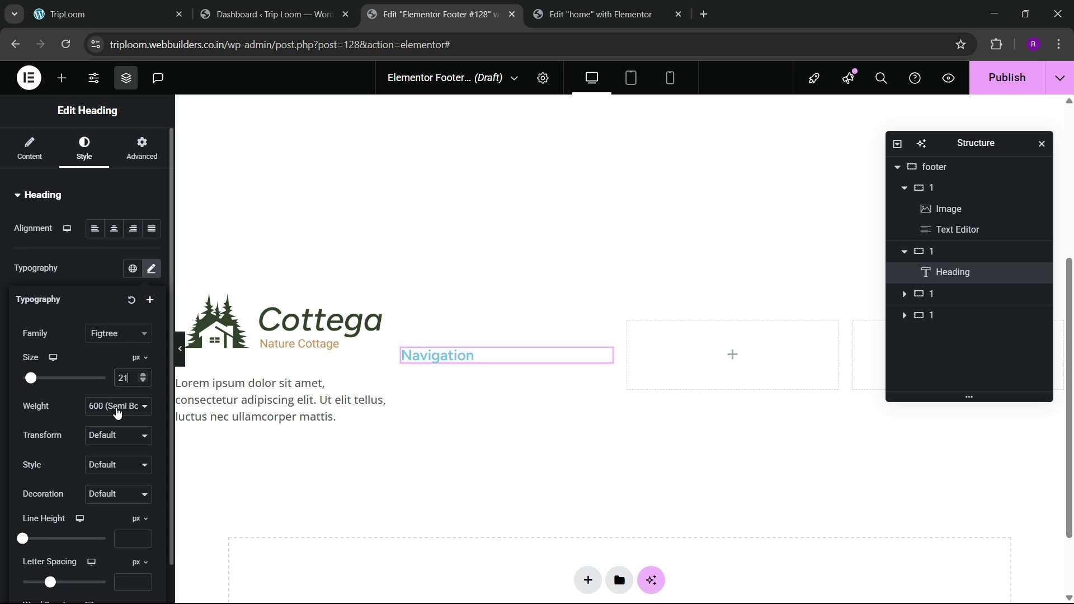
click(117, 413)
click(111, 273)
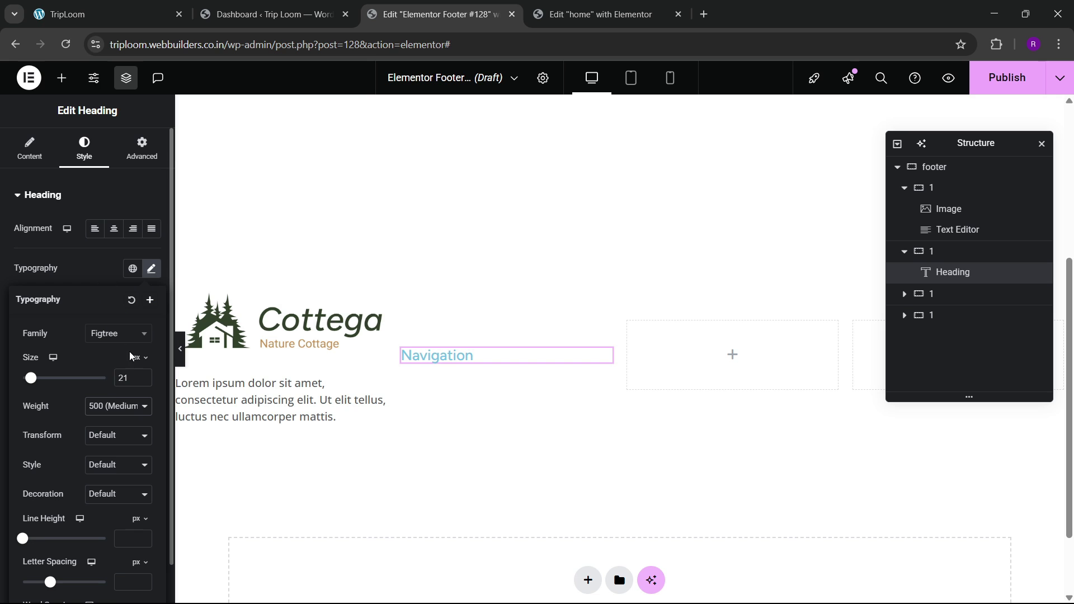
click(144, 376)
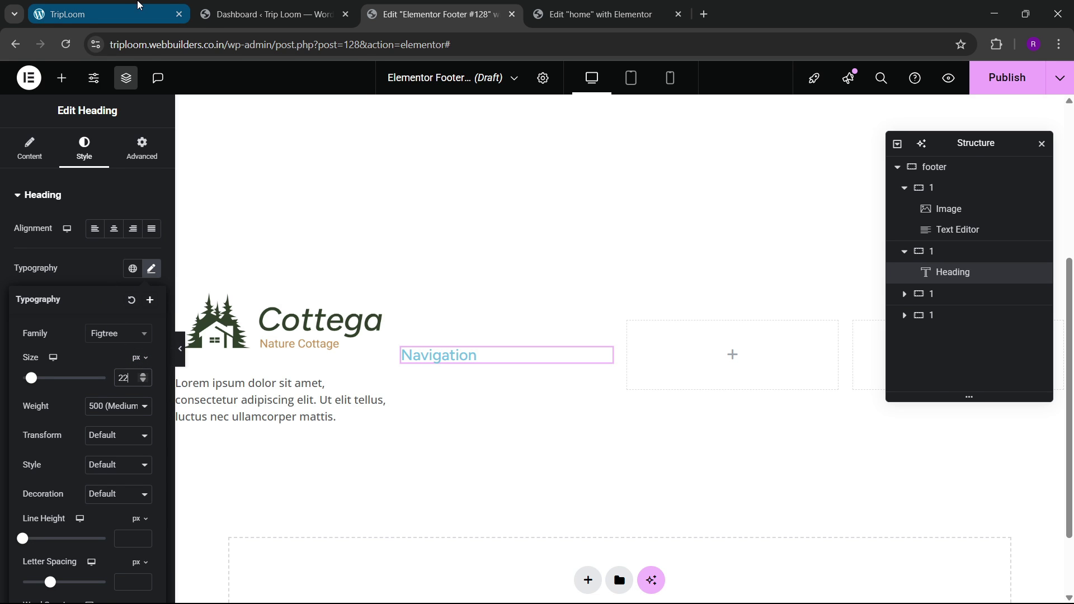
click(137, 12)
click(386, 13)
click(86, 212)
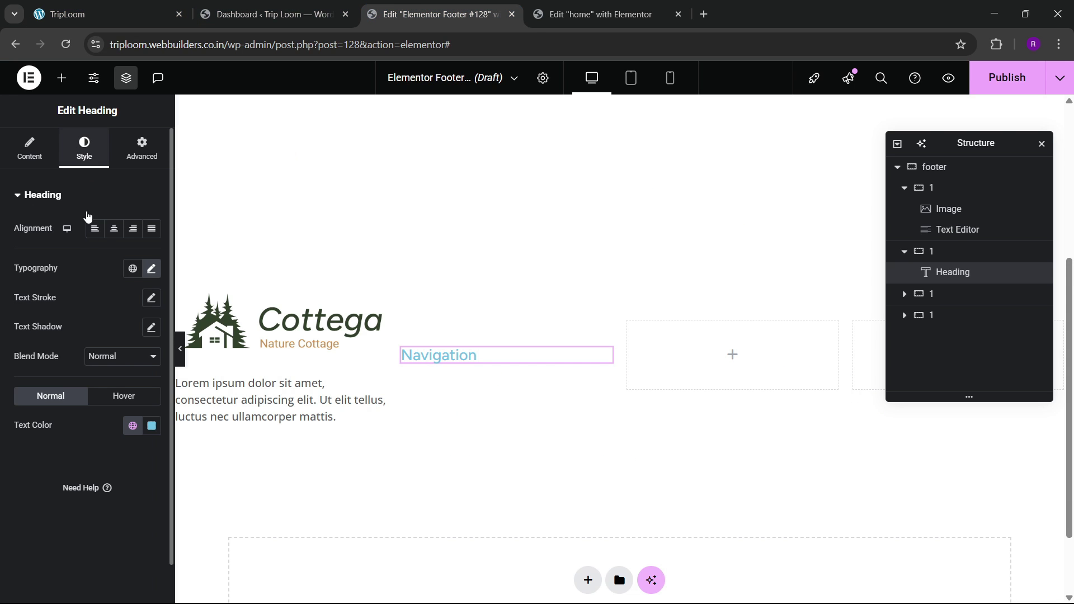
Step: Color the Navigation heading global black and set the footer's Align Items to Start
click(131, 426)
click(72, 371)
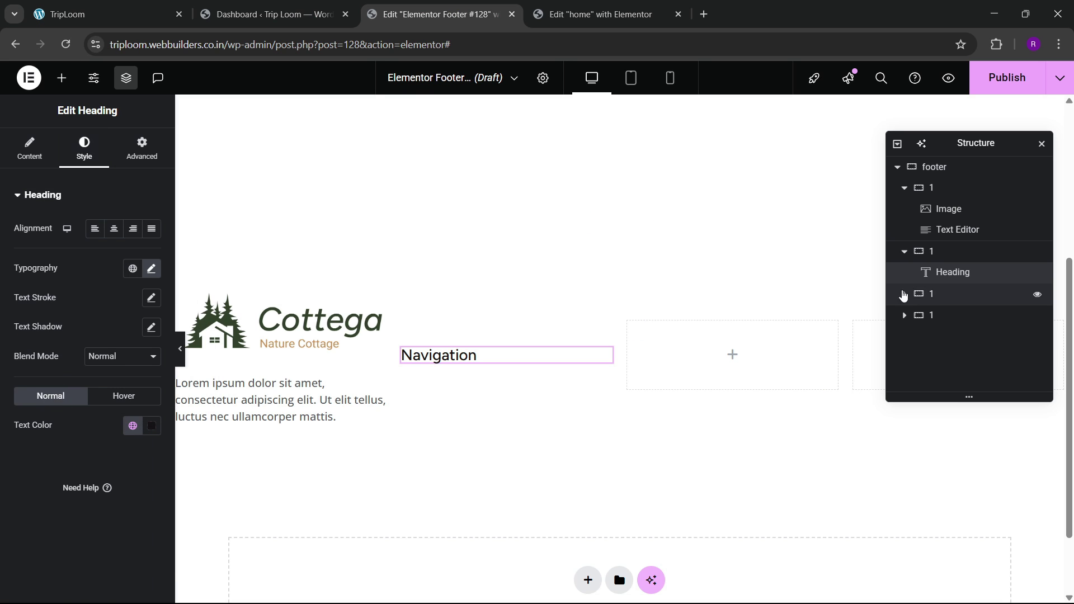
click(951, 167)
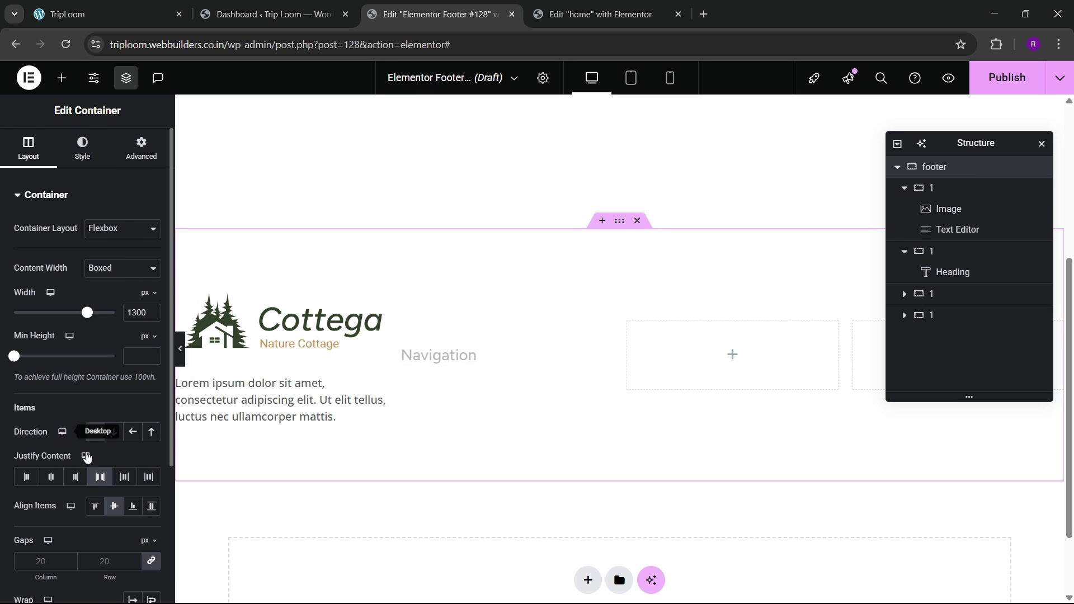
click(94, 506)
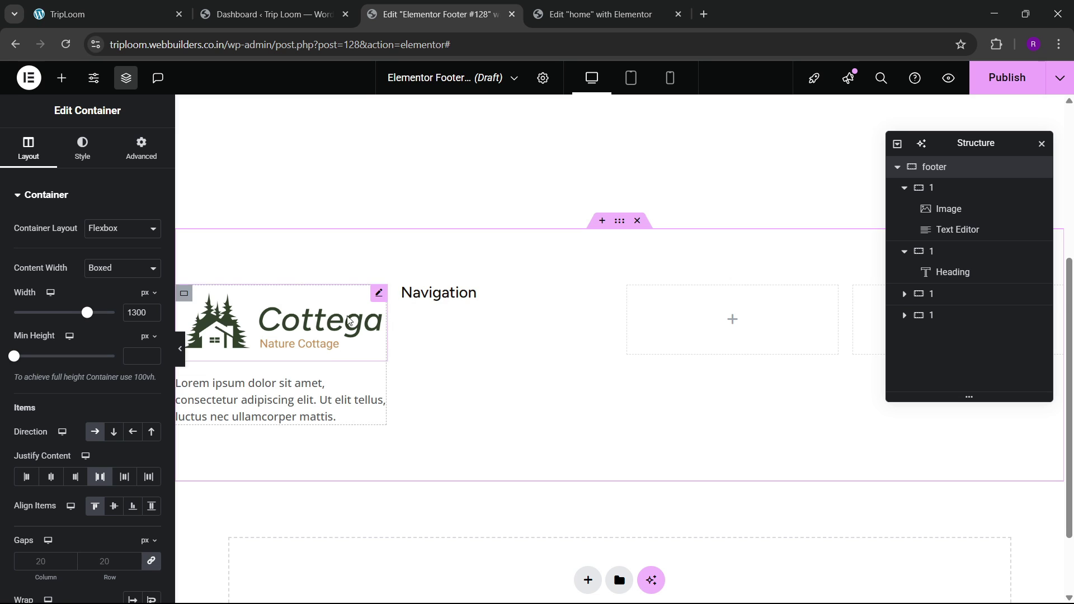
Step: Give the Cottega logo image a -40 px top margin
click(371, 296)
click(142, 148)
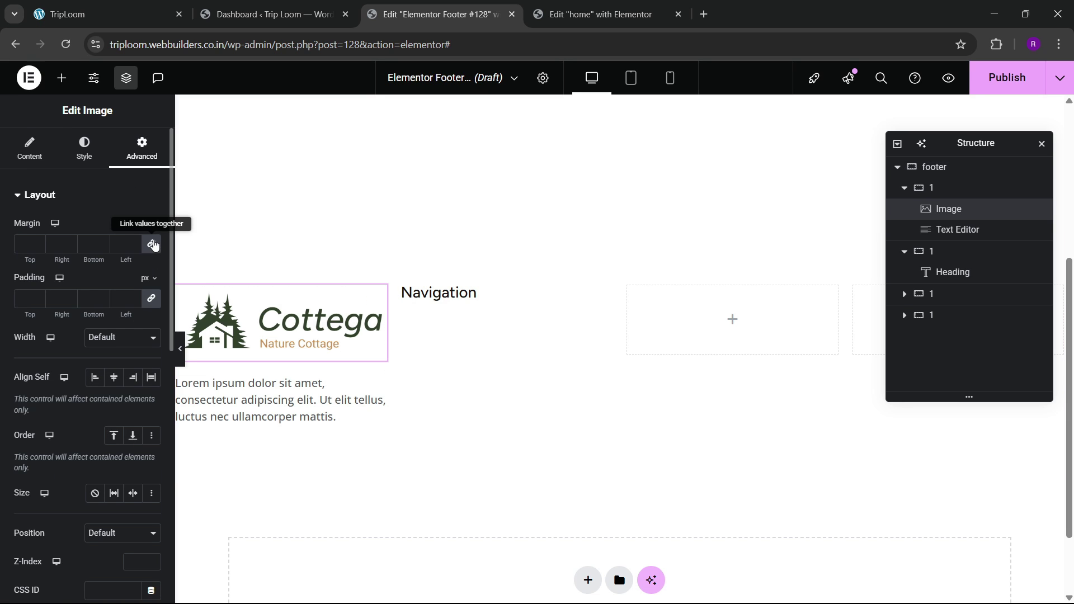
click(38, 247)
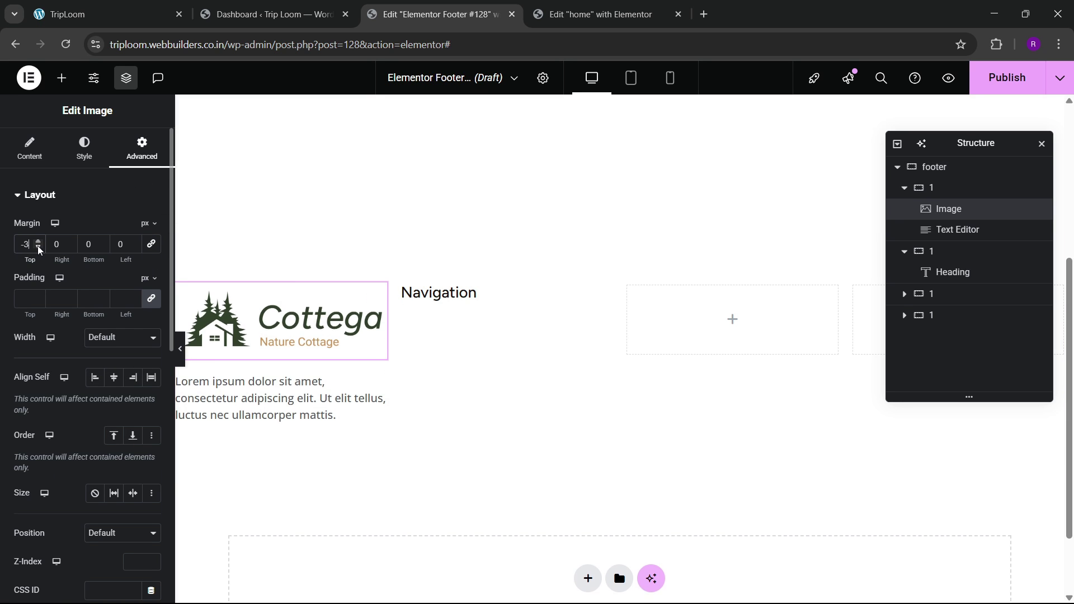
click(38, 247)
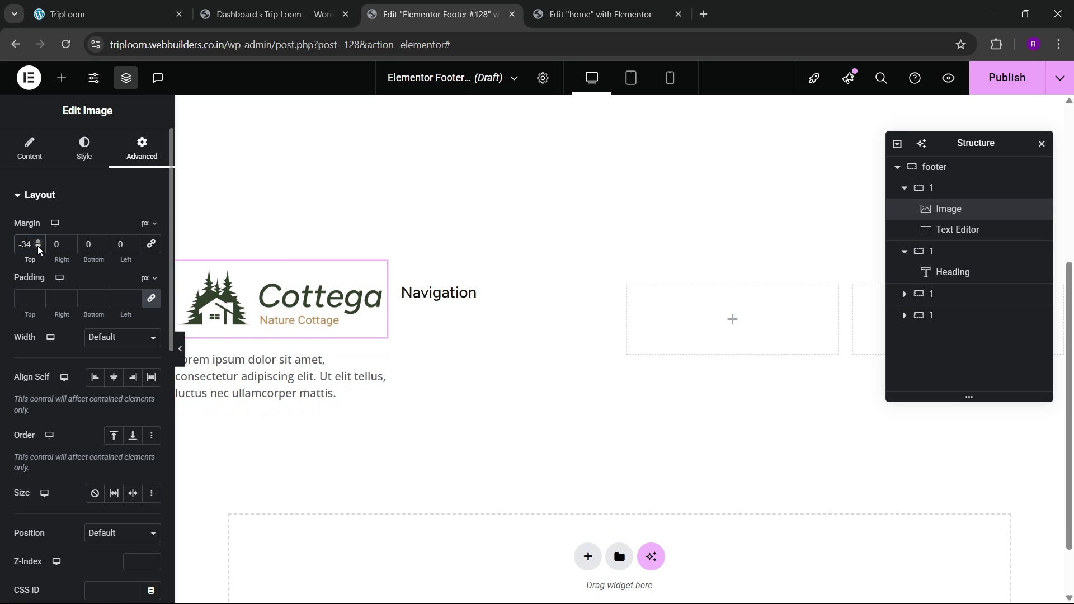
click(38, 244)
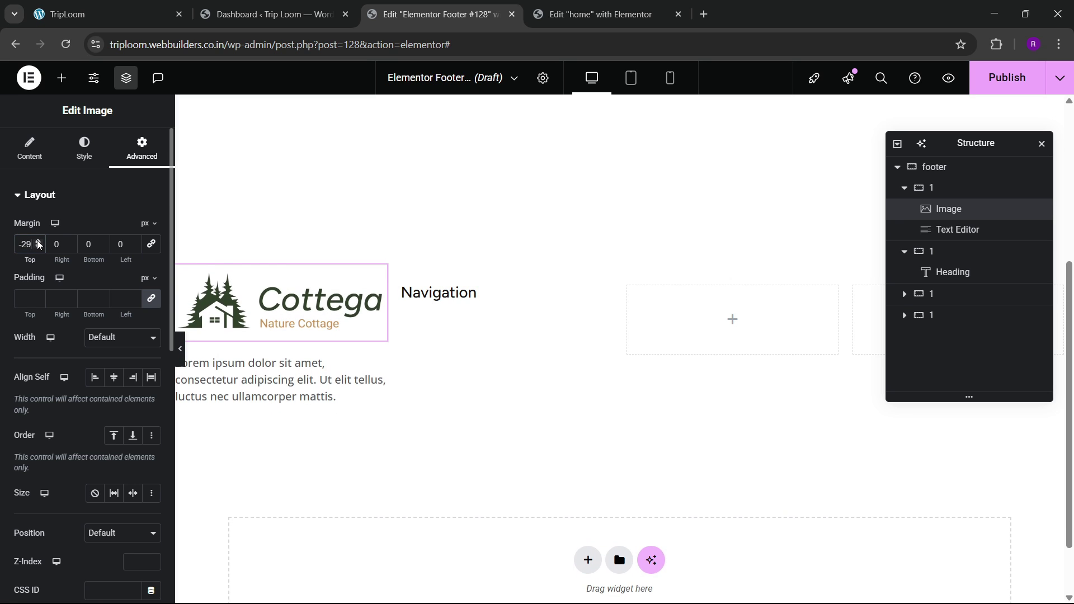
click(38, 241)
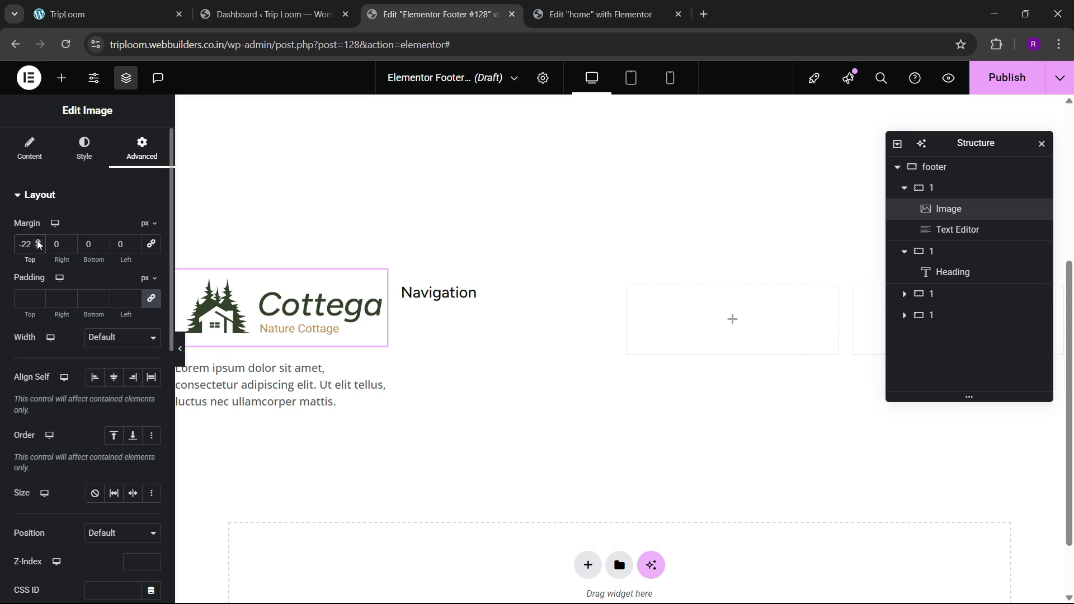
click(59, 4)
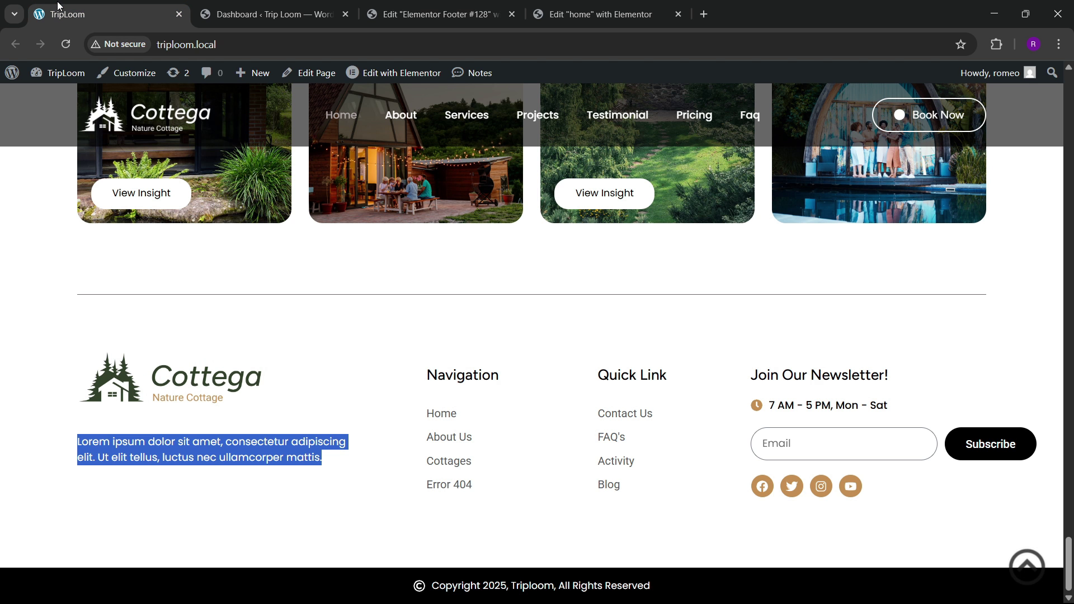
click(436, 14)
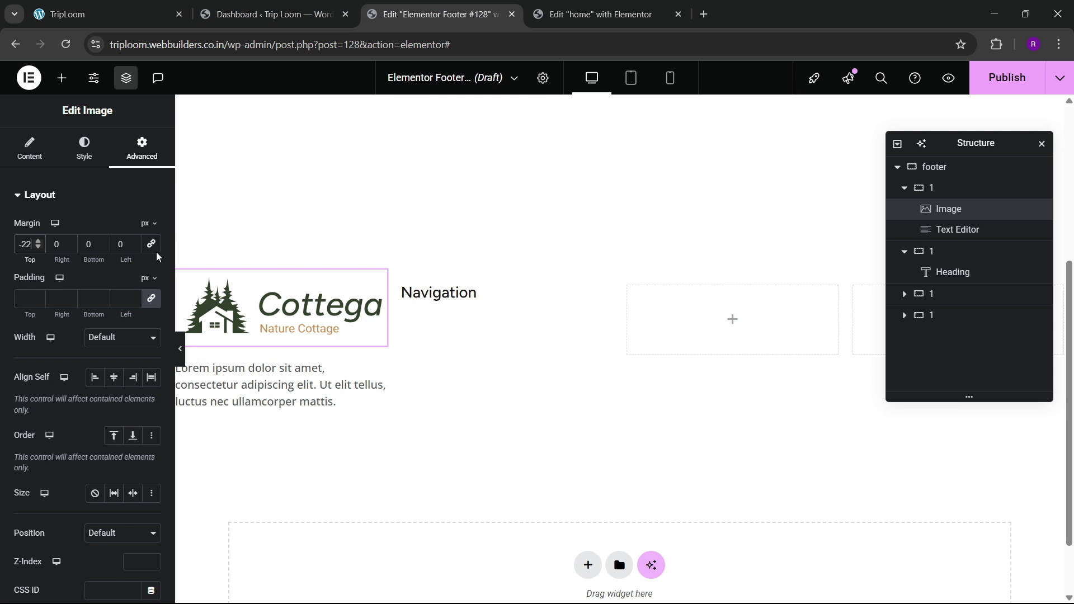
triple_click(39, 248)
triple_click(40, 248)
triple_click(39, 248)
triple_click(39, 248)
click(39, 248)
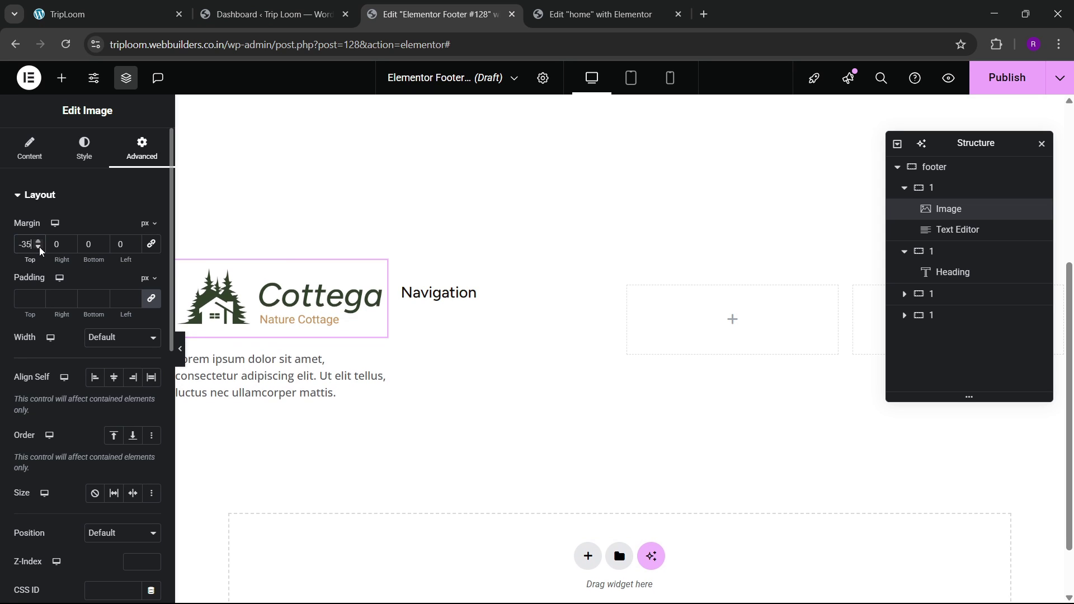
triple_click(39, 248)
double_click(39, 247)
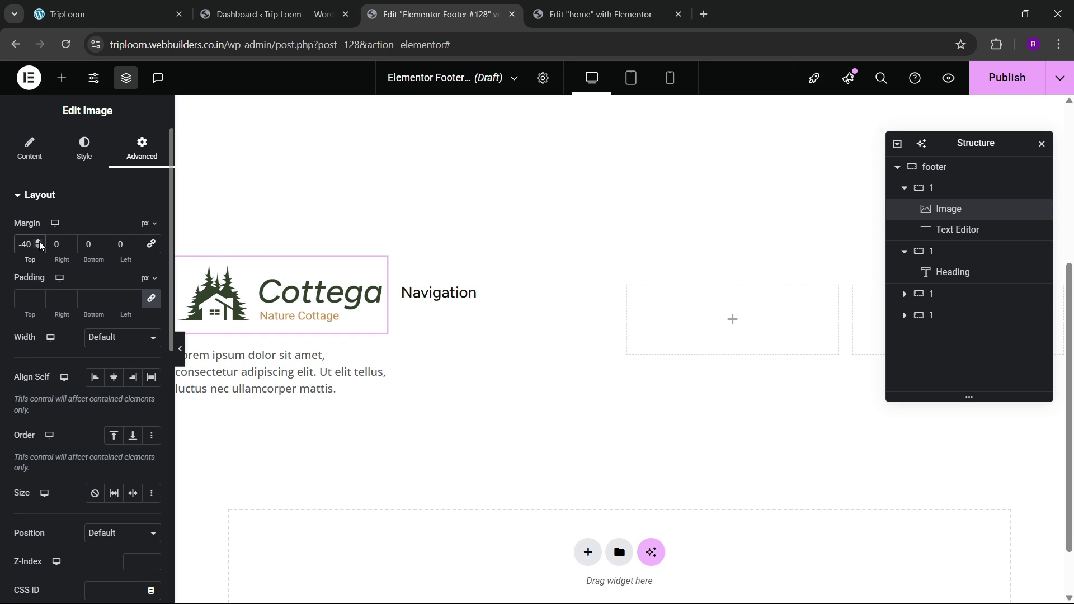
click(39, 242)
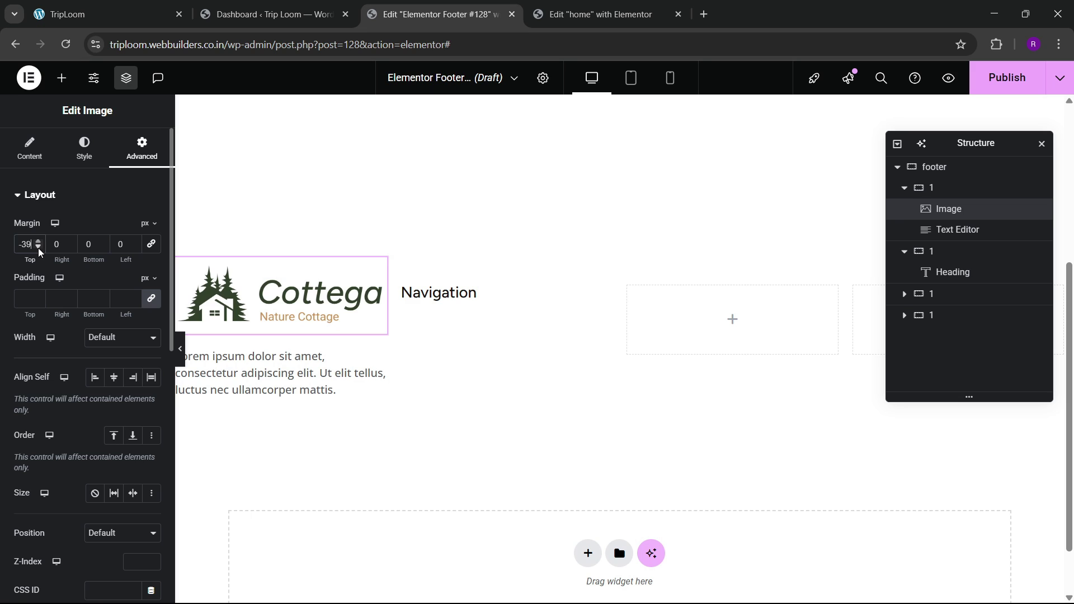
click(40, 248)
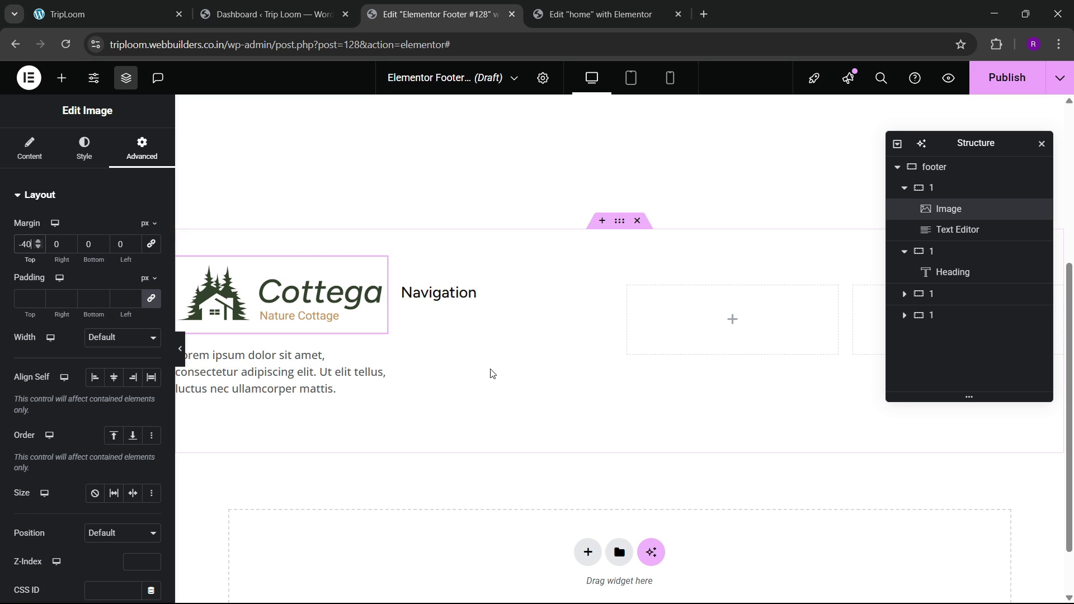
click(941, 177)
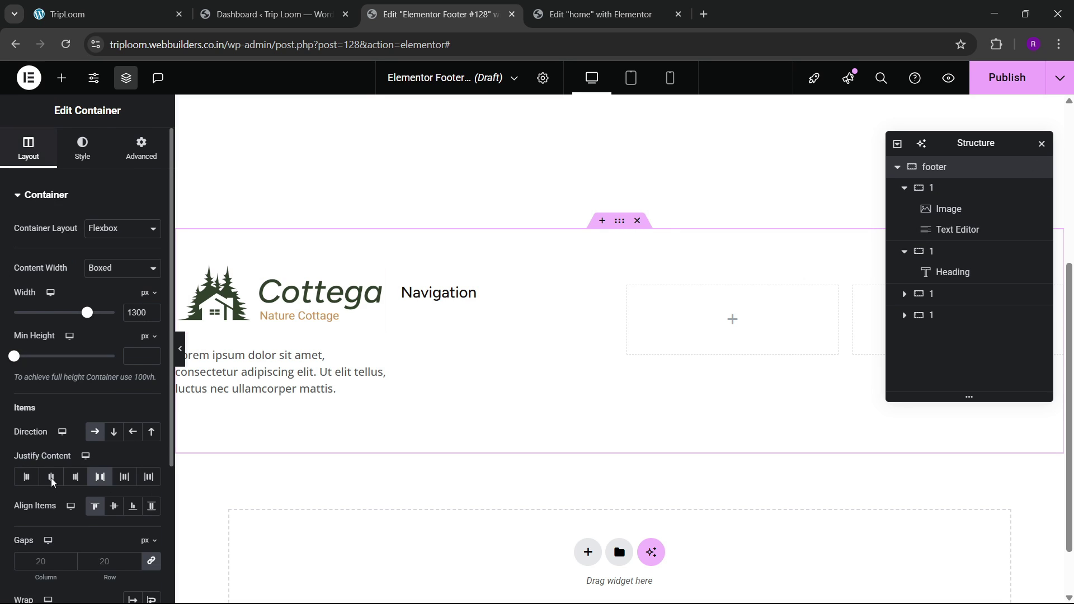
Step: Set the footer container's gaps between columns to 60 px
scroll(105, 443, down, 3)
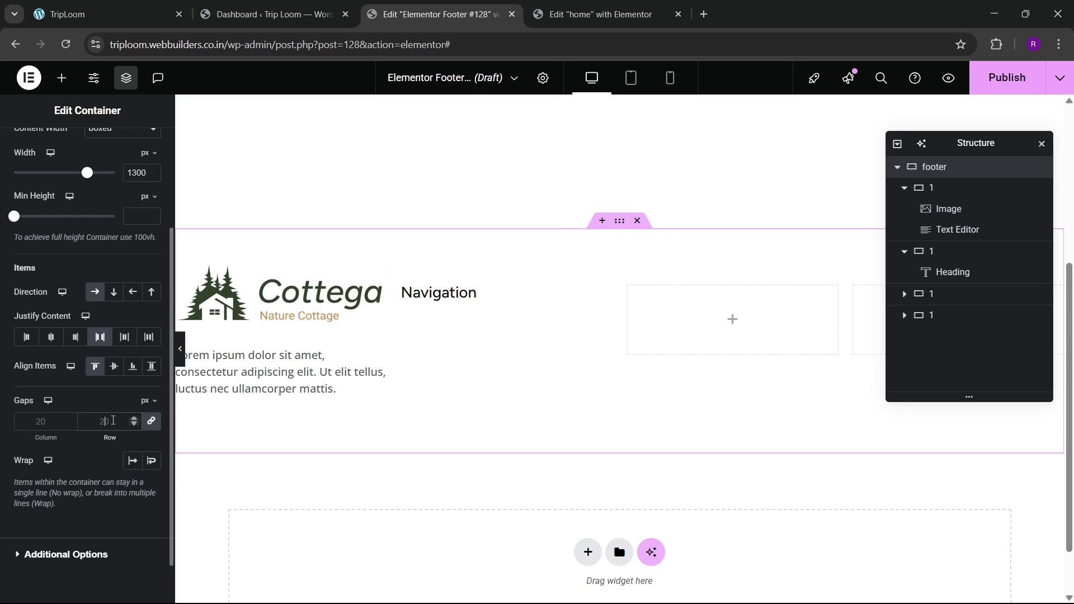
click(113, 420)
text(60)
key(BackSpace)
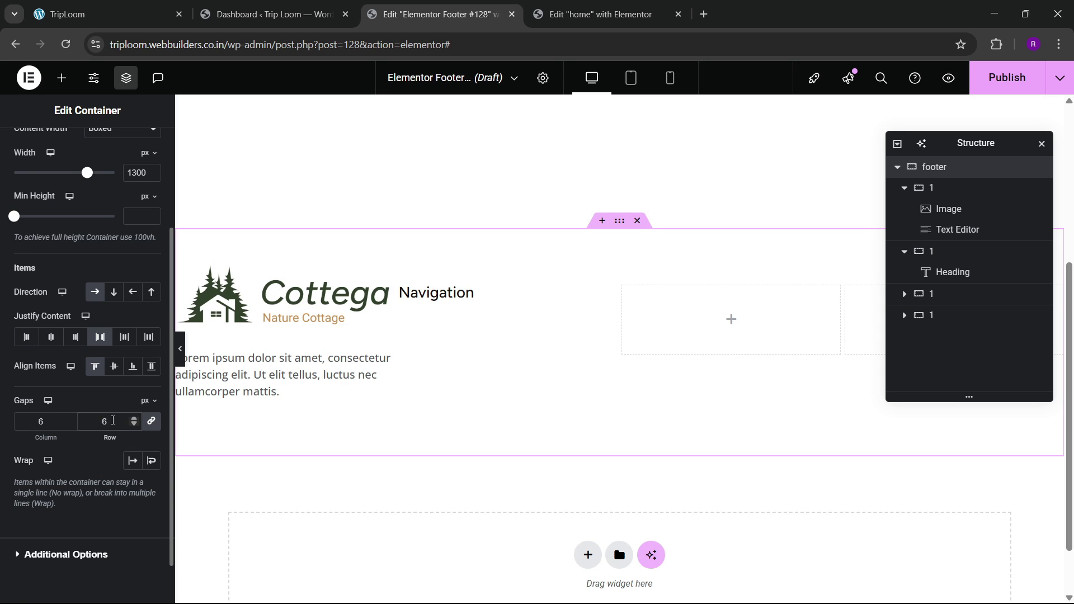
text(40)
key(BackSpace)
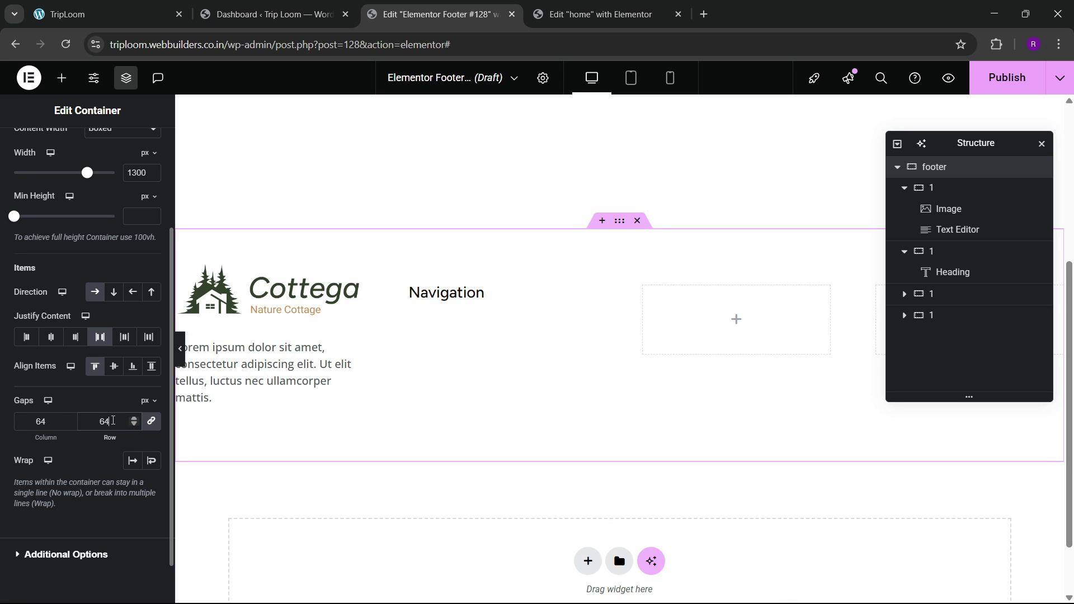
key(BackSpace)
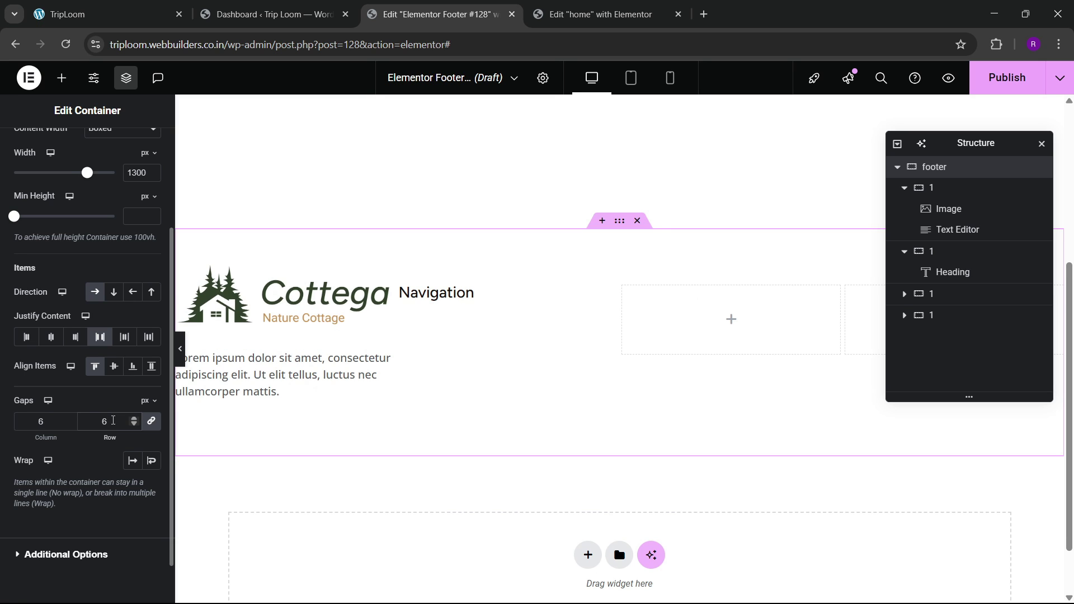
text(0)
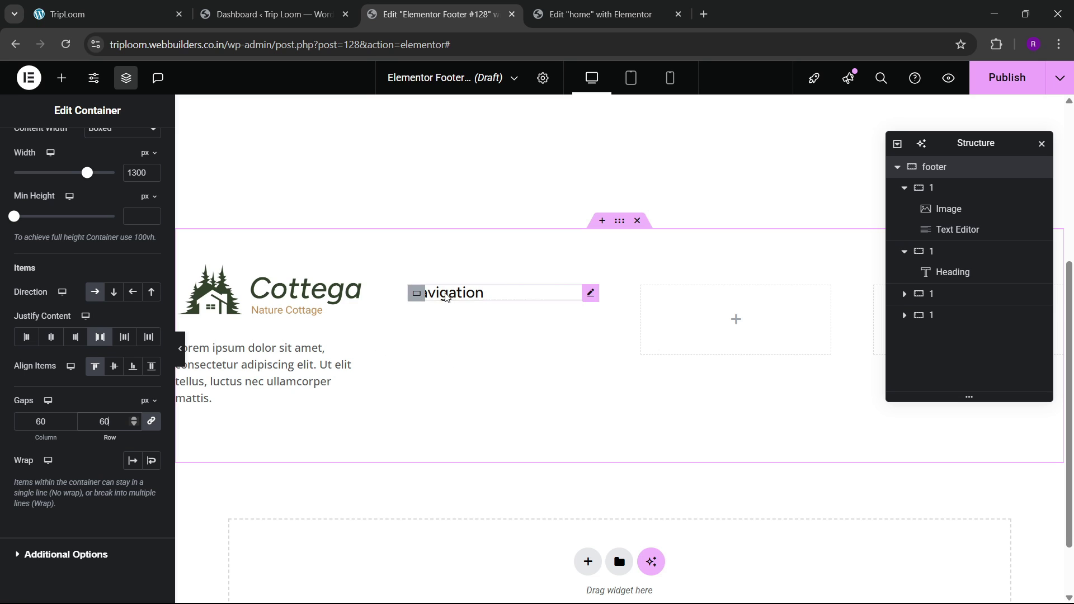
Step: Ease the logo's top margin down to -36 px
click(146, 155)
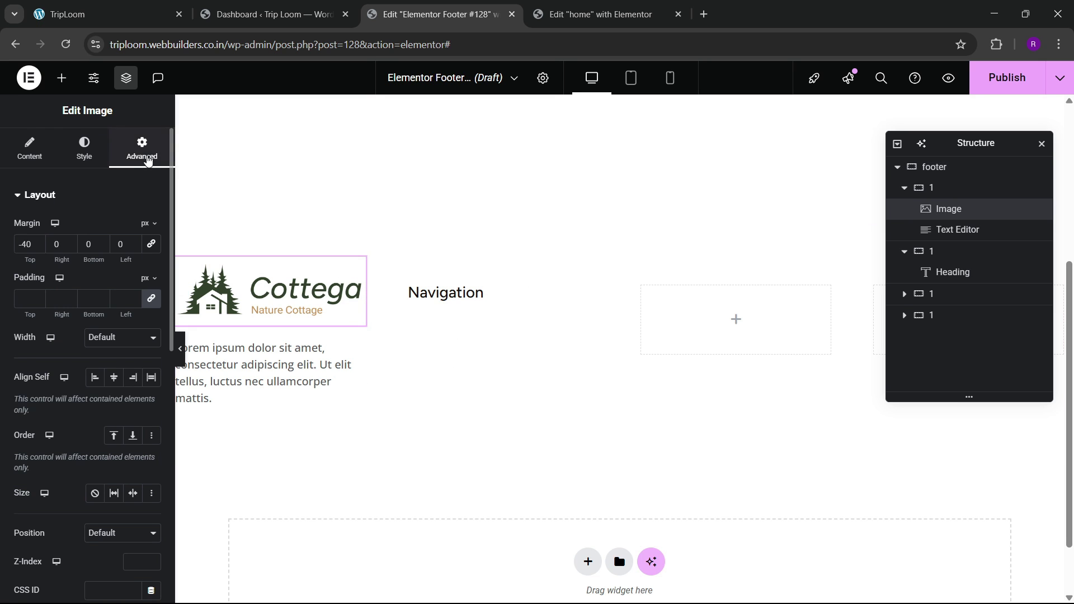
click(39, 242)
click(39, 242)
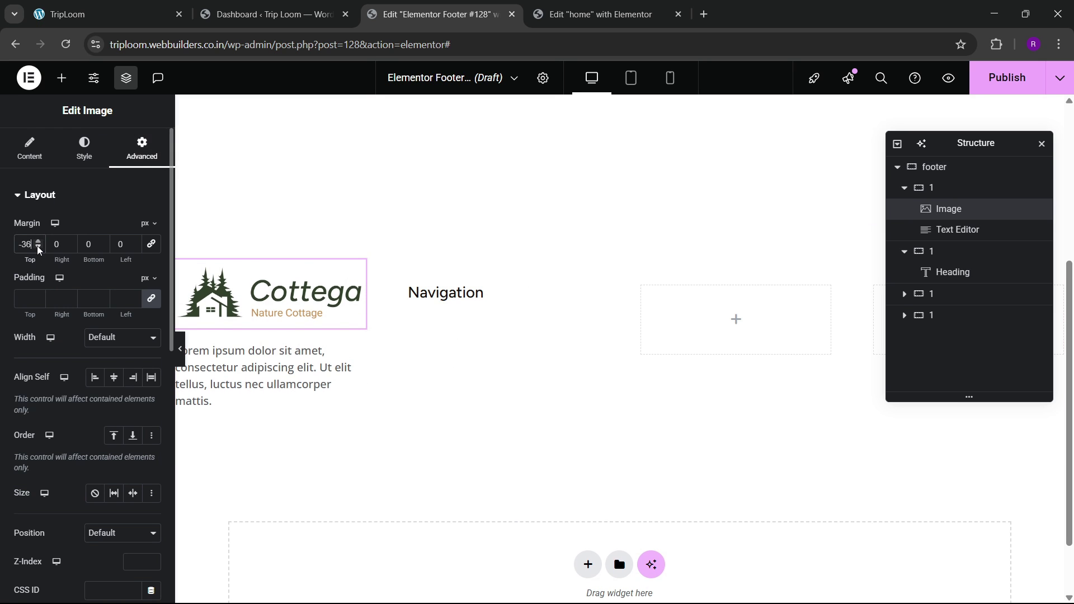
click(39, 242)
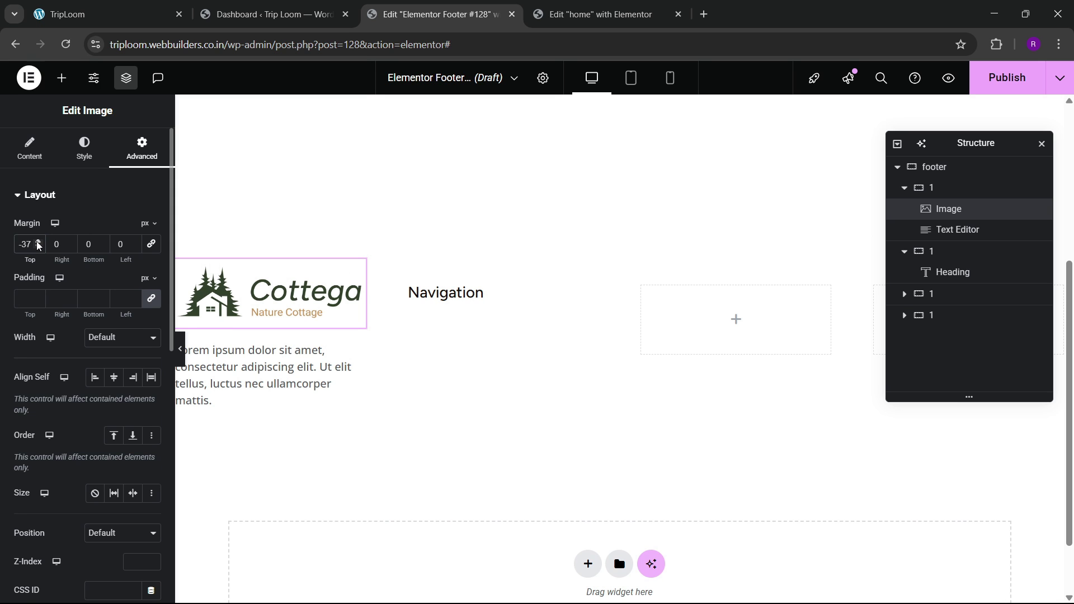
click(122, 4)
click(417, 14)
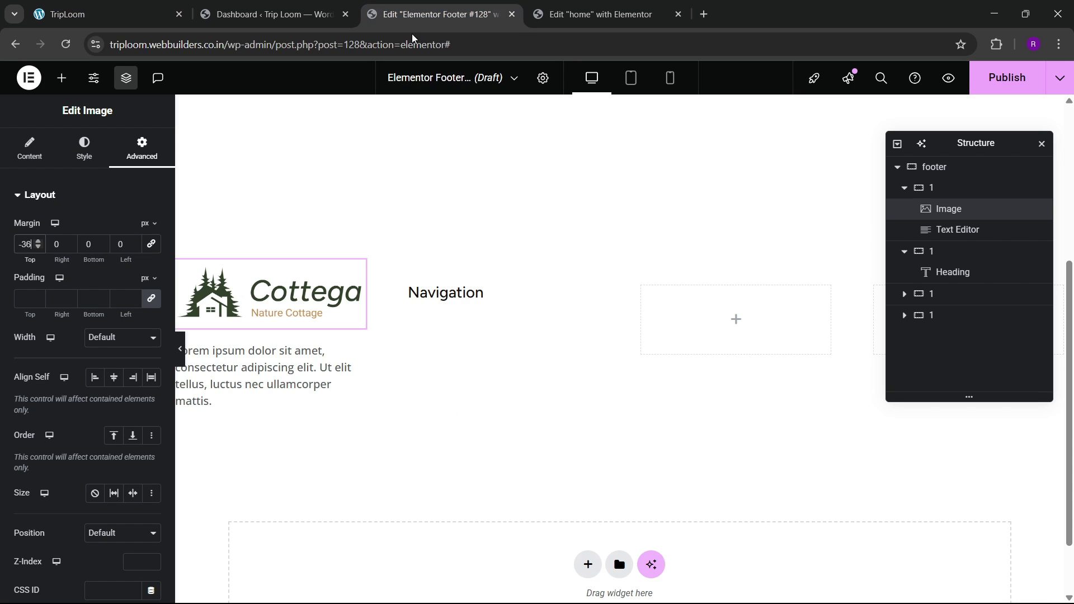
Step: Search the widgets for 'icon list' and drop an Icon List under the Navigation heading
click(62, 78)
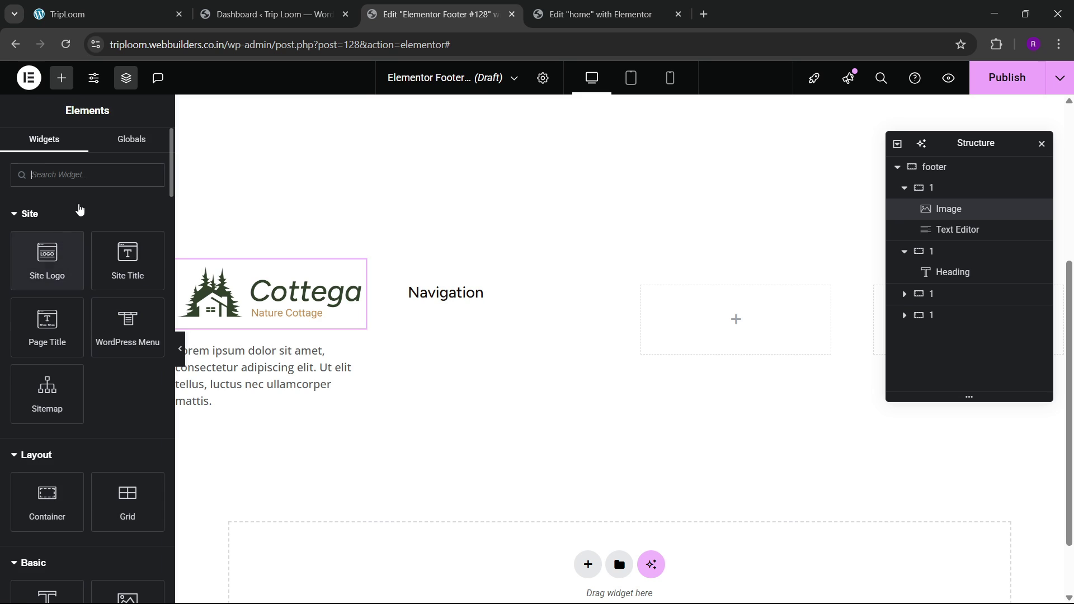
click(80, 176)
text(links)
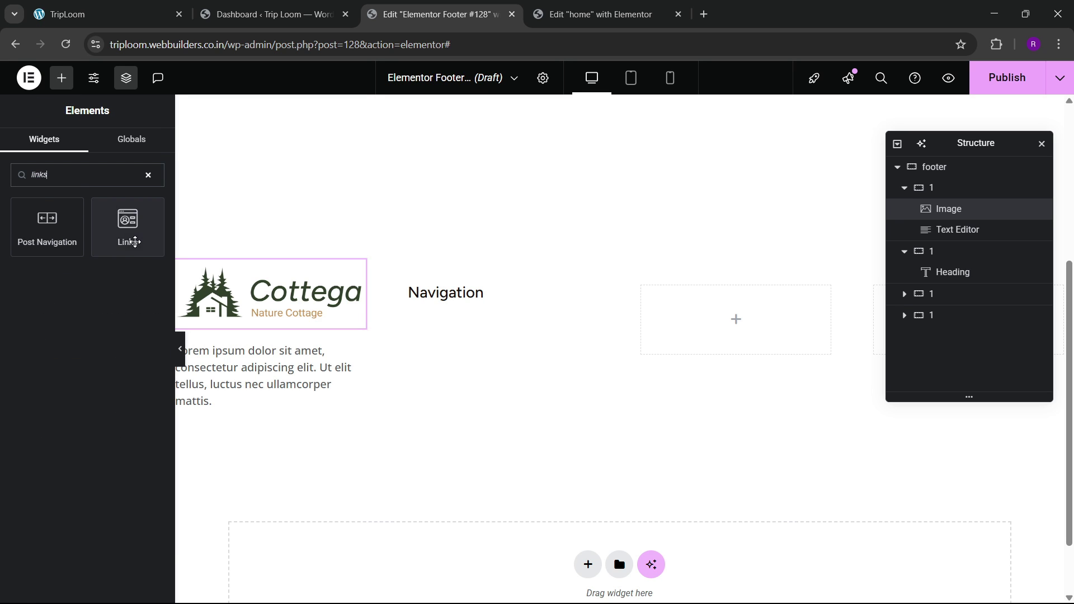
key(ctrl+a)
key(BackSpace)
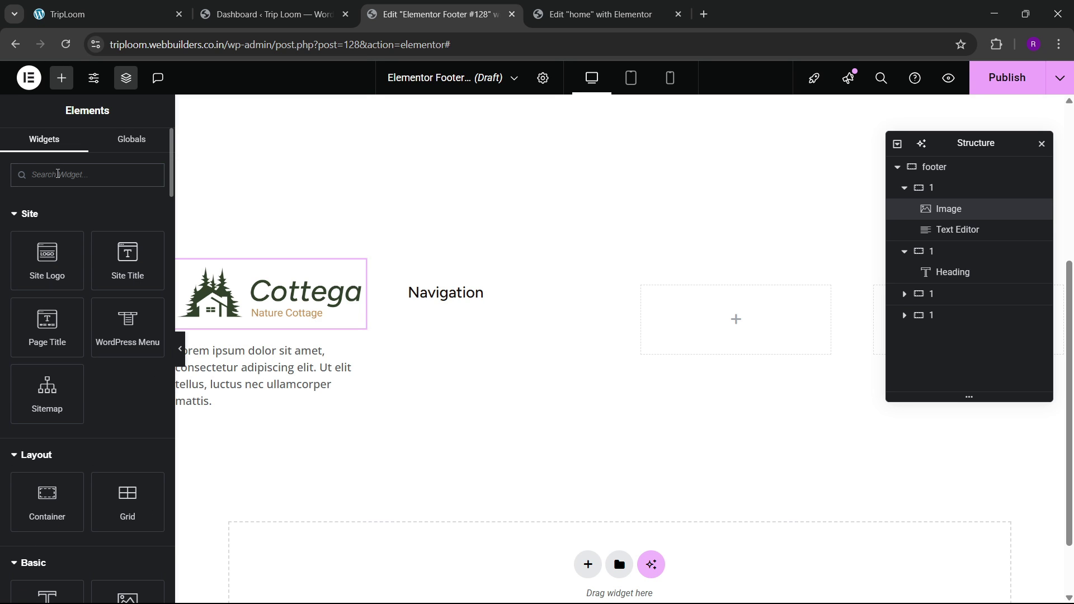
text(icon li)
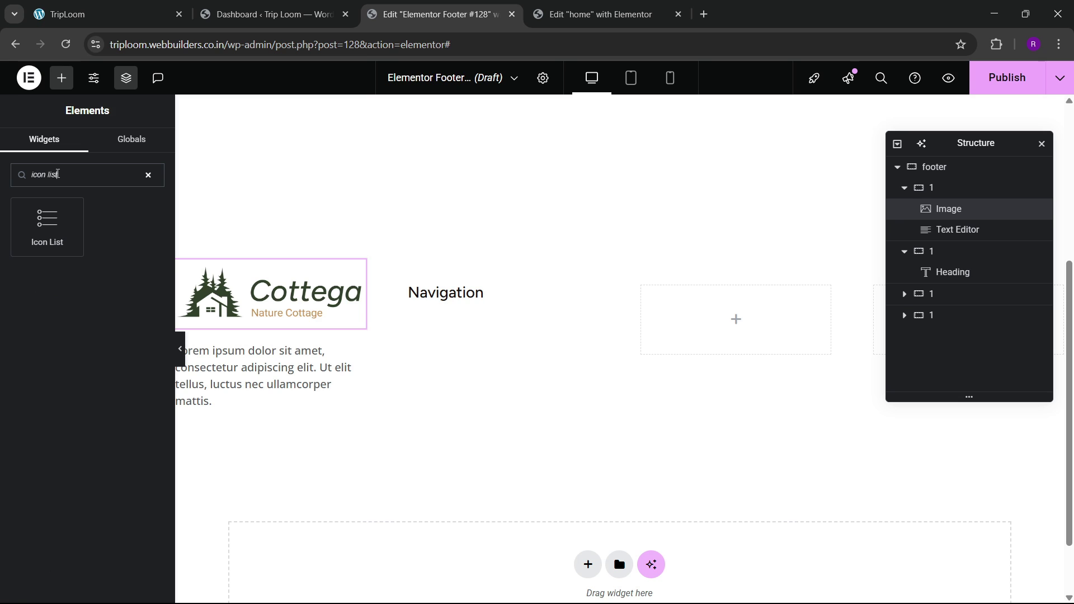
text(st)
drag(65, 242, 463, 298)
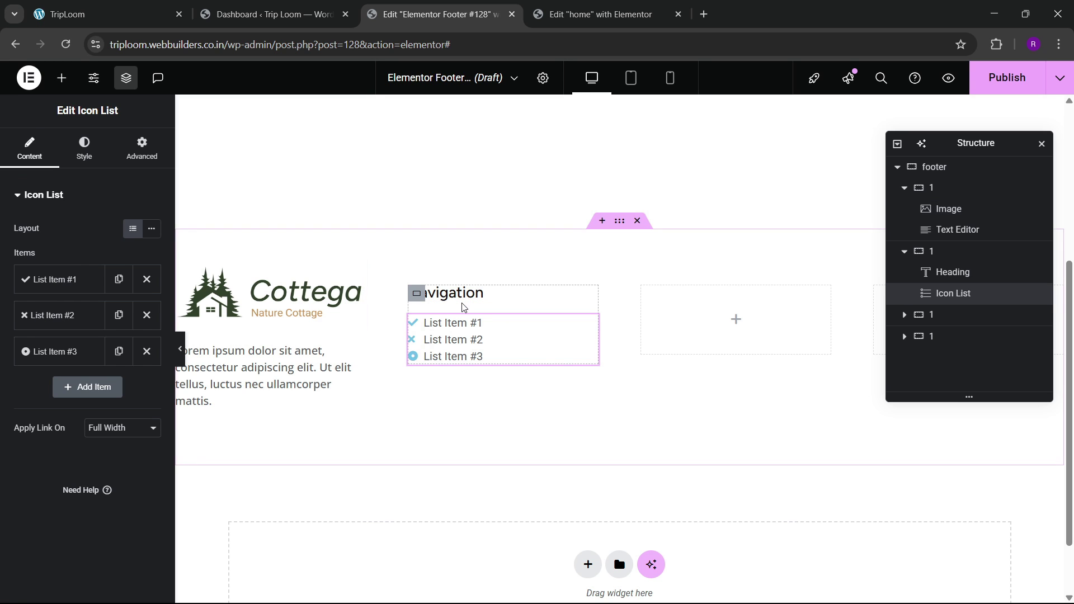
Step: Remove the first list item's icon, delete items two and three, and rename the first item Home
click(127, 5)
click(437, 14)
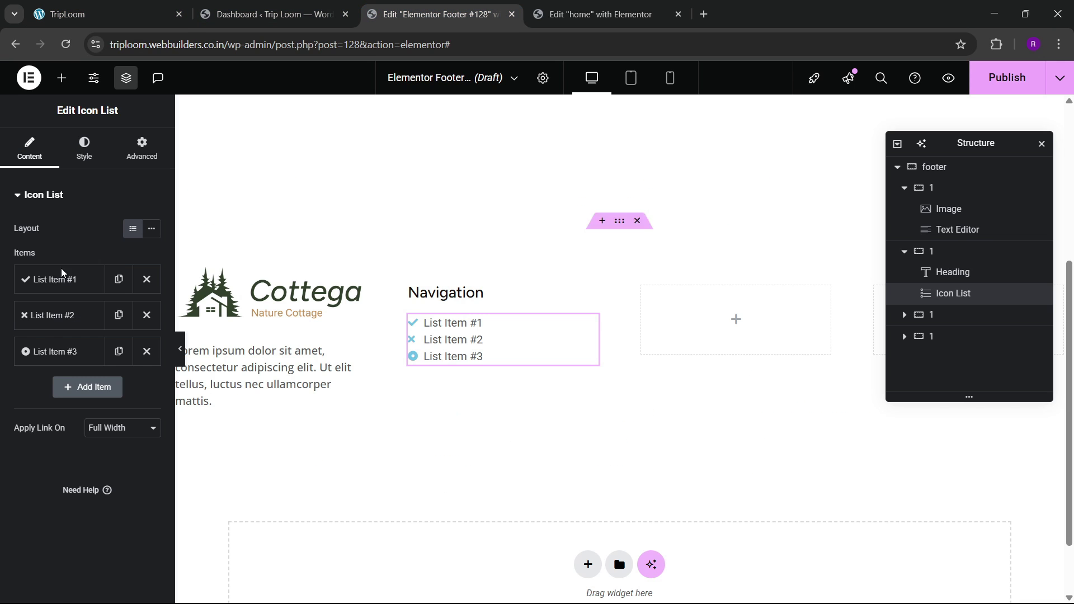
click(55, 293)
click(140, 379)
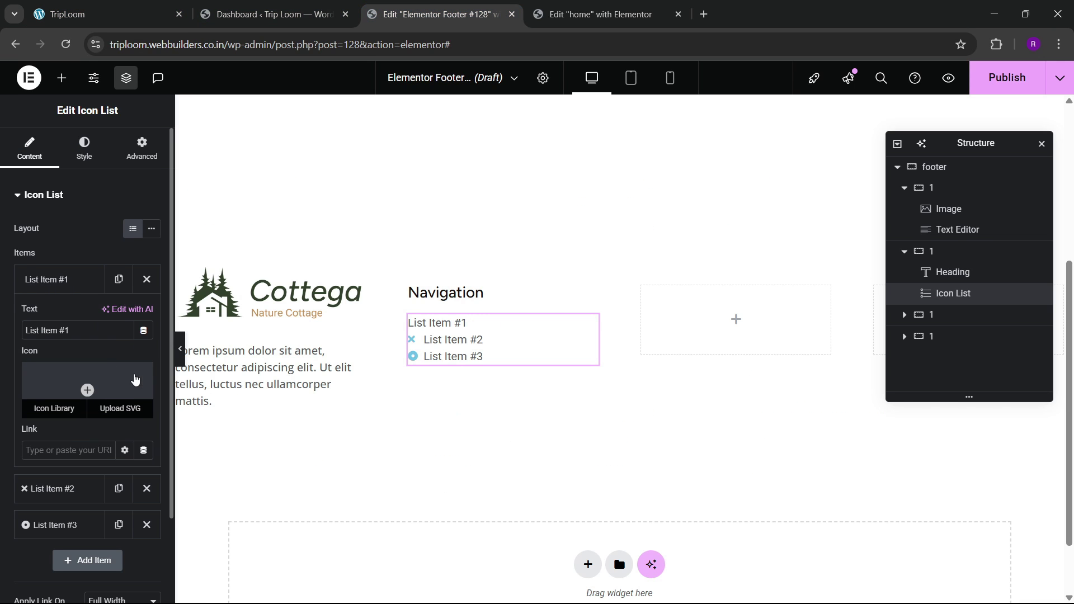
click(98, 282)
click(146, 314)
click(147, 314)
click(78, 279)
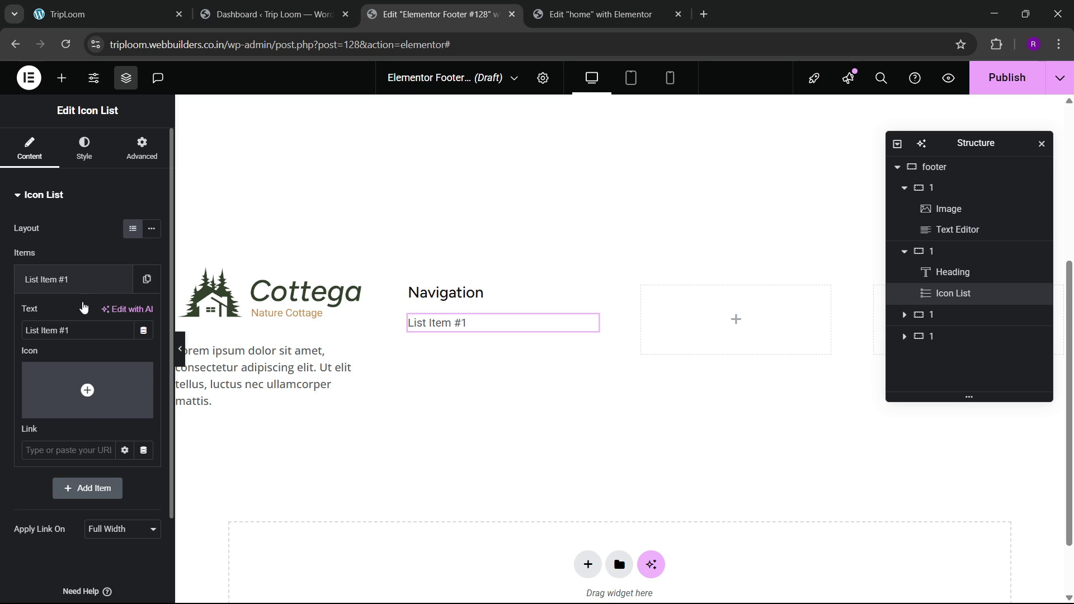
text(Home)
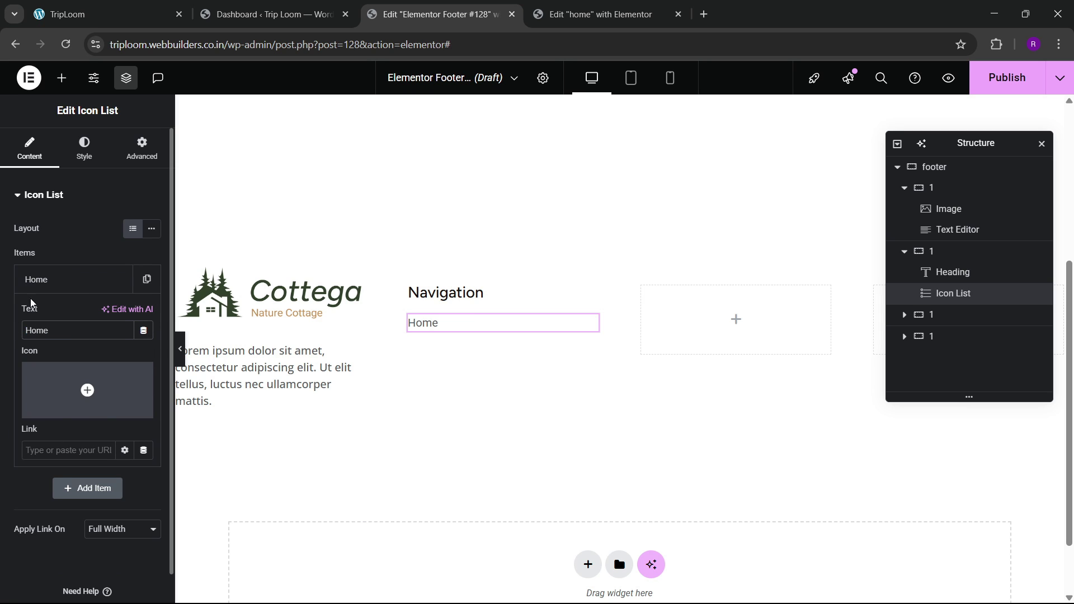
Step: Duplicate the Home item four times so the list has five items
click(34, 282)
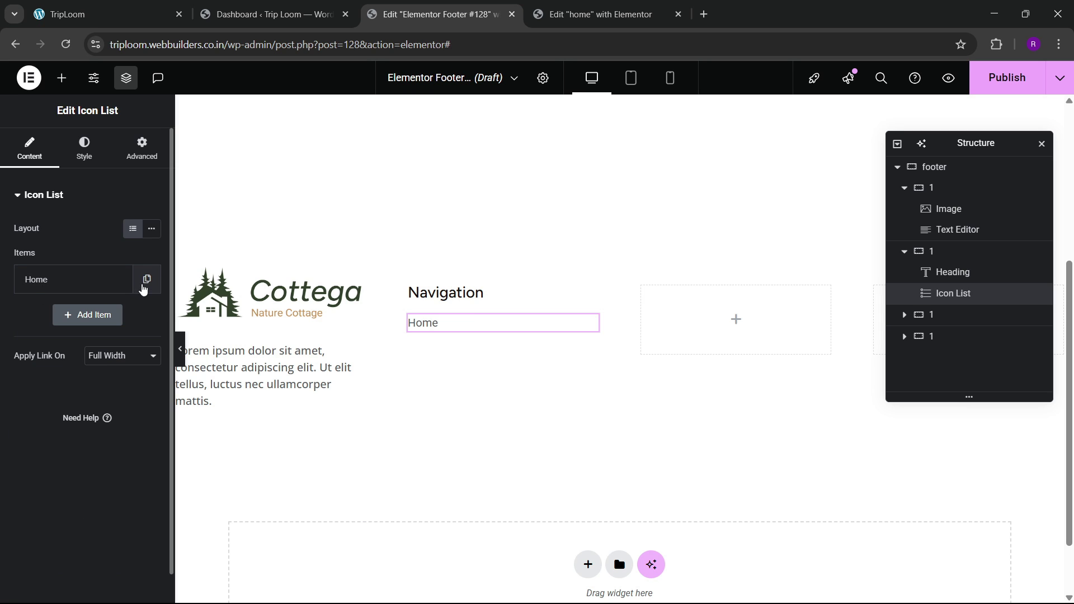
click(92, 282)
click(84, 280)
click(119, 279)
click(119, 315)
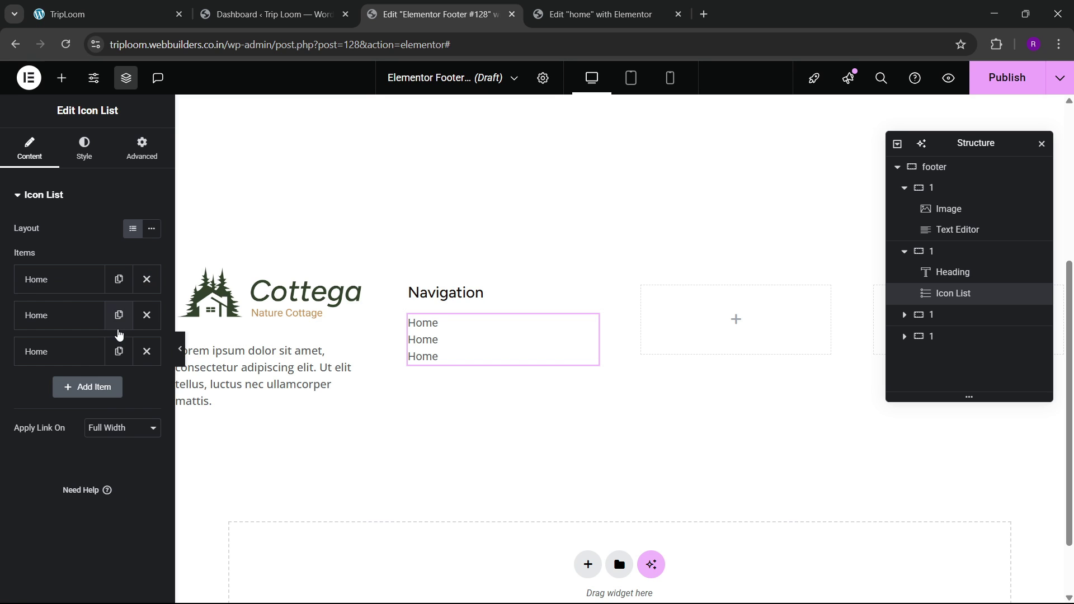
click(118, 351)
click(119, 387)
Step: Rename the second and third items About and Services
click(134, 5)
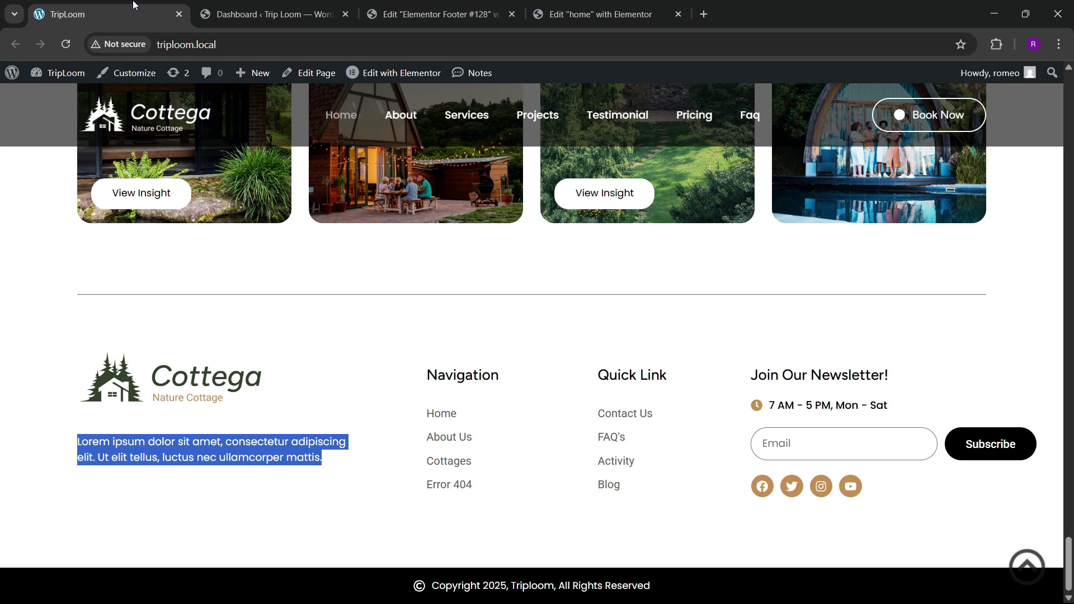
click(436, 14)
click(61, 315)
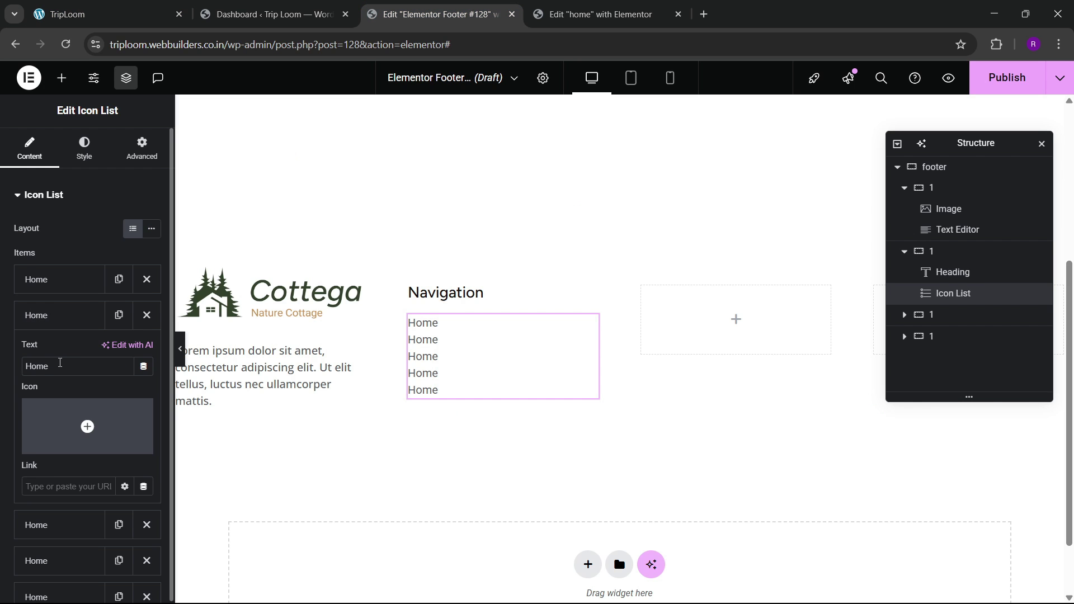
text(About)
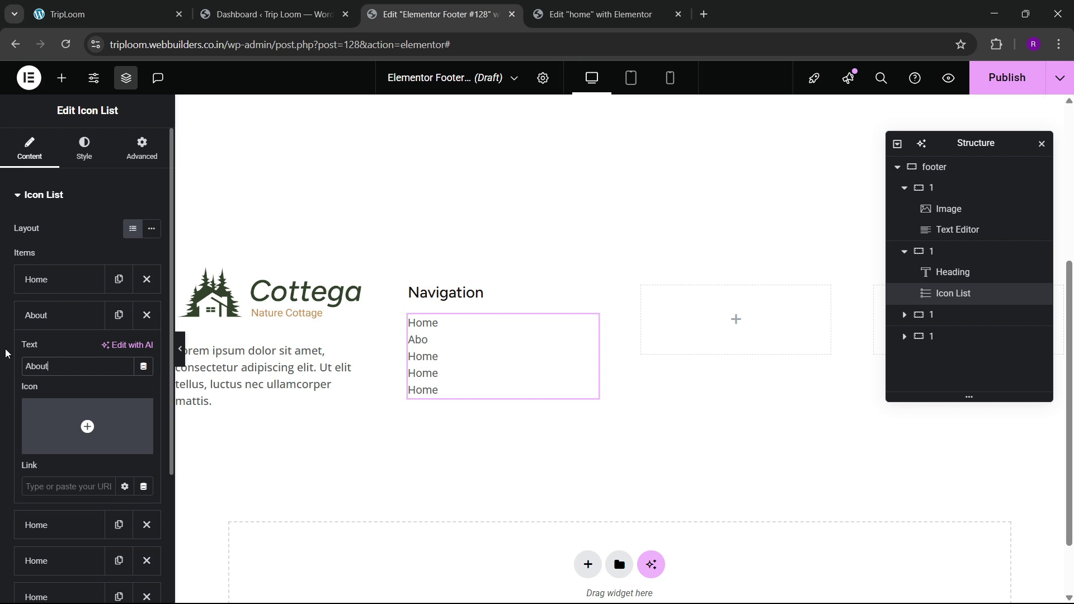
click(36, 316)
click(44, 351)
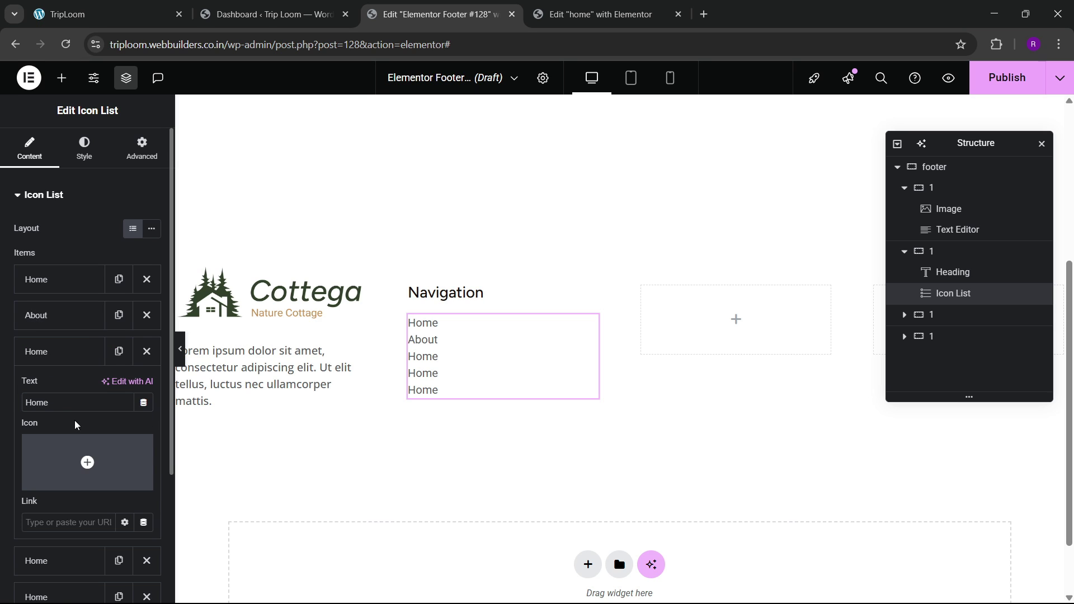
text(Services)
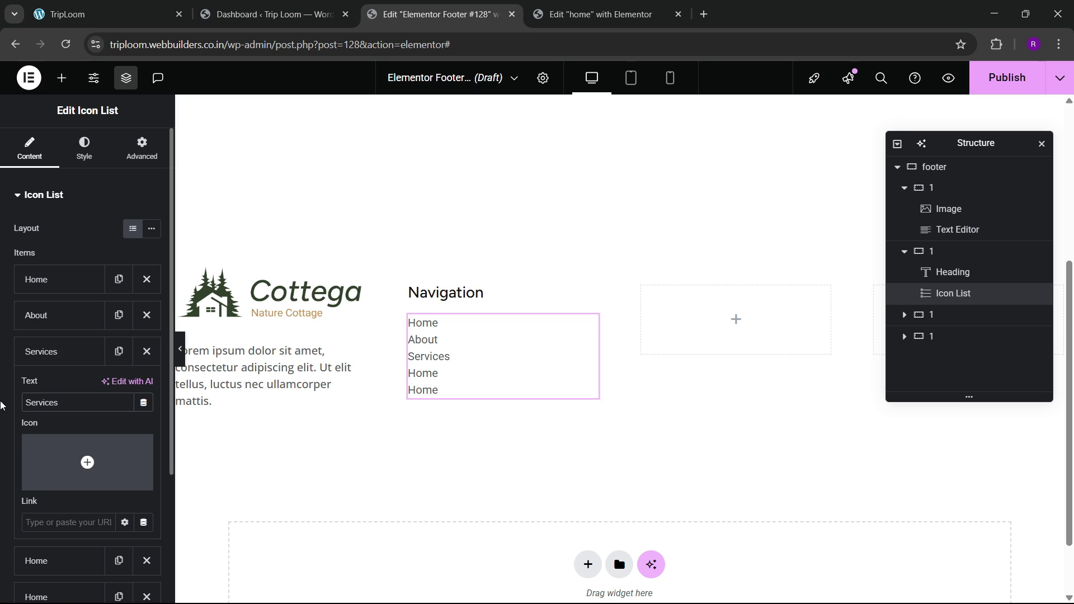
click(41, 360)
Step: Rename the fourth and fifth items Pricings and Contact
click(41, 385)
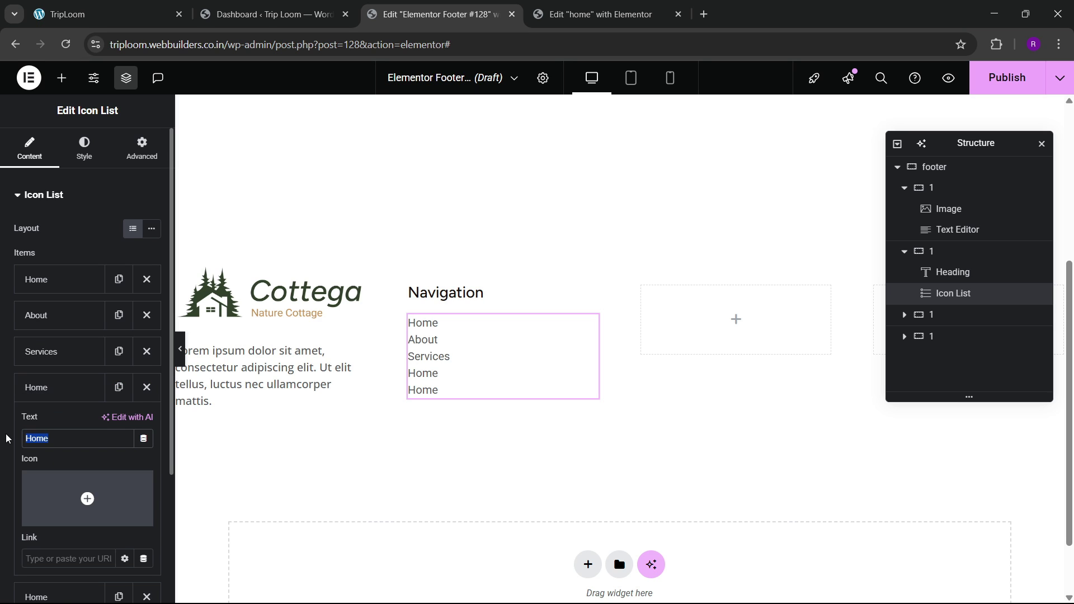
text(Pricings)
click(45, 391)
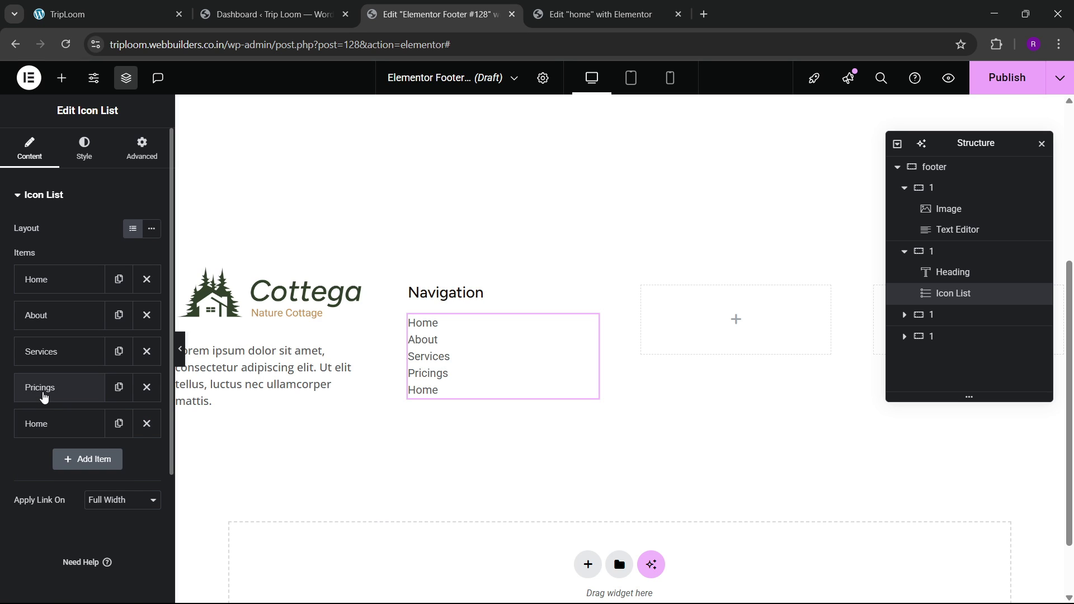
click(50, 422)
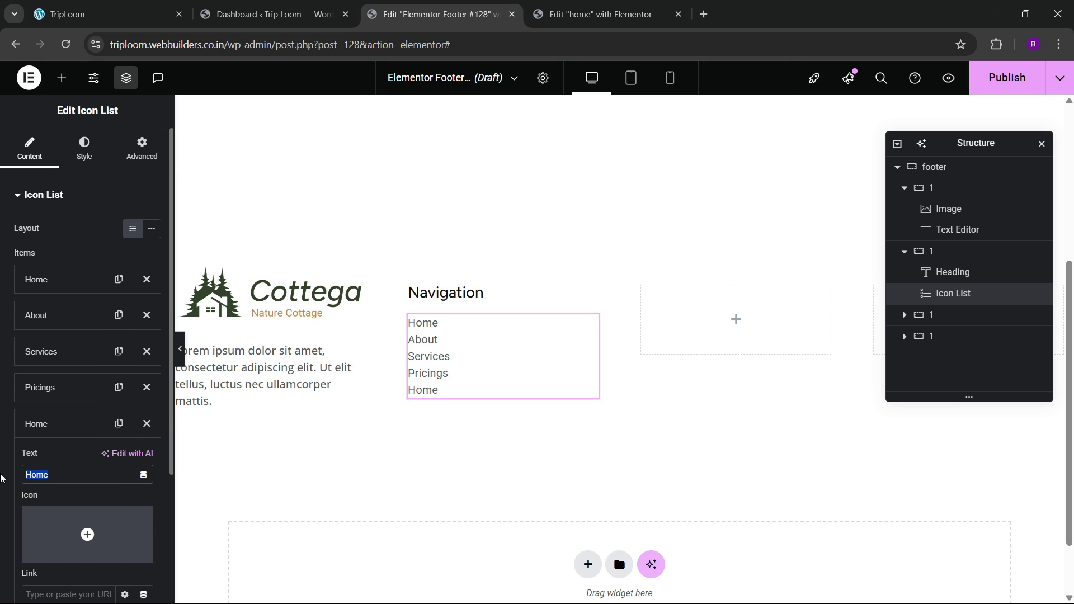
text(Contact)
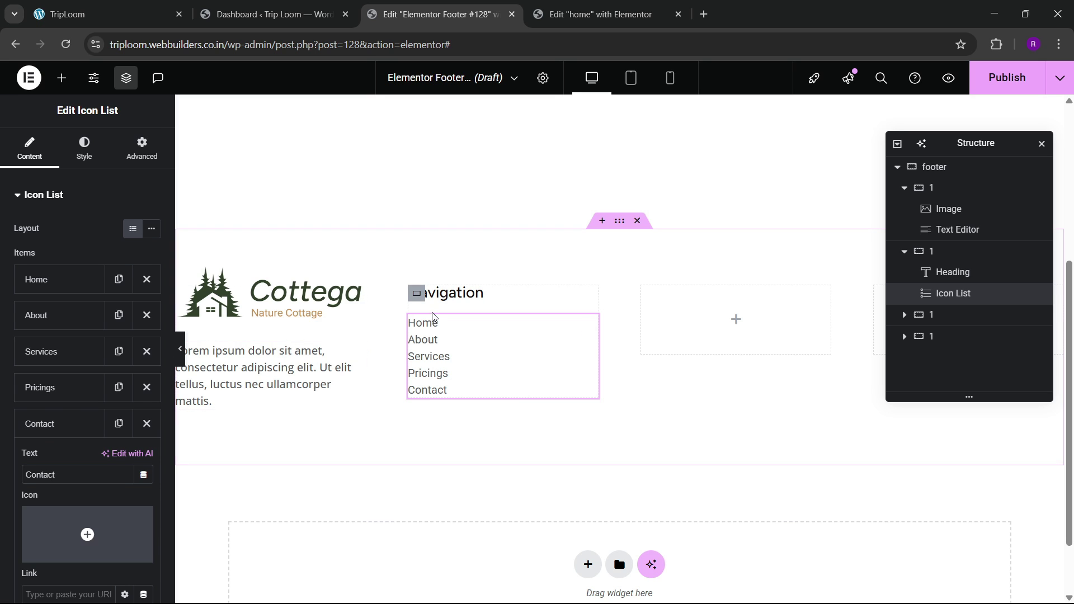
Step: Stack the Navigation column's contents vertically, left-aligned, with a 40 px gap
click(413, 298)
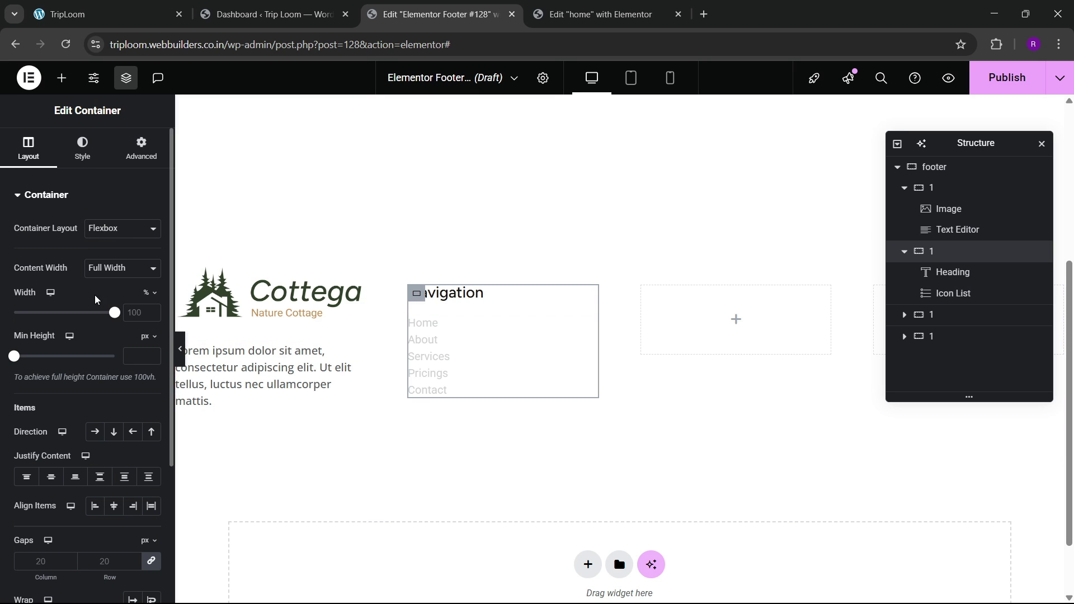
click(113, 432)
click(52, 478)
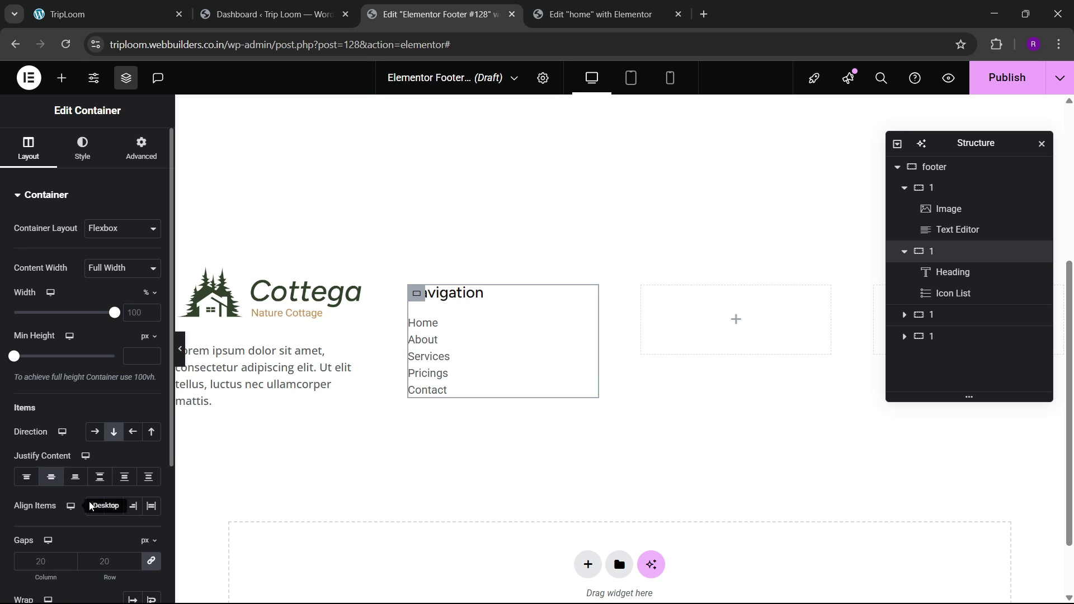
click(114, 508)
click(94, 508)
scroll(78, 503, down, 3)
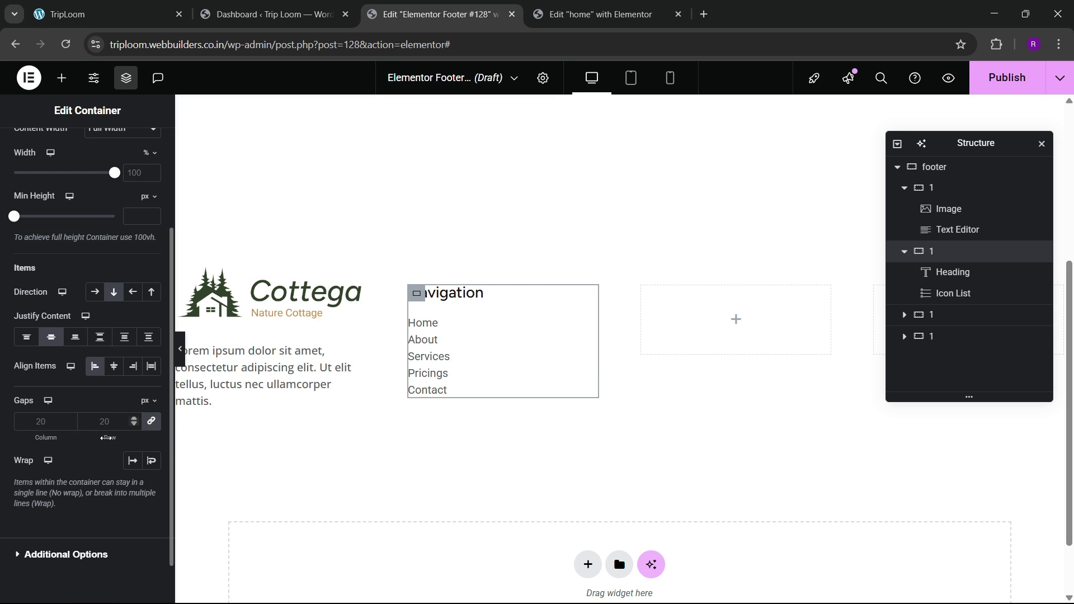
click(105, 428)
text(40)
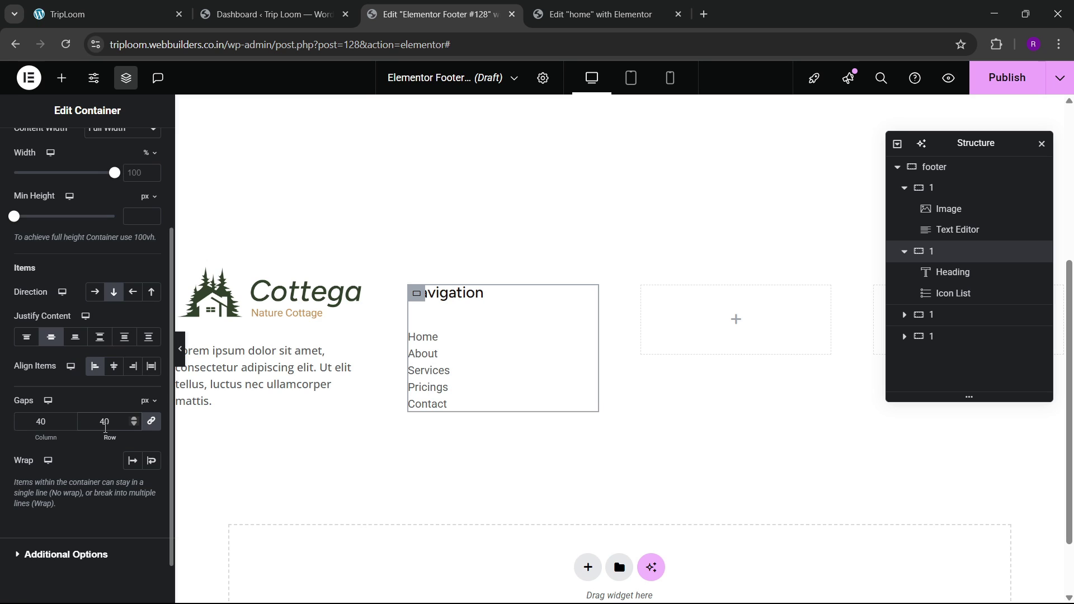
scroll(96, 230, up, 1)
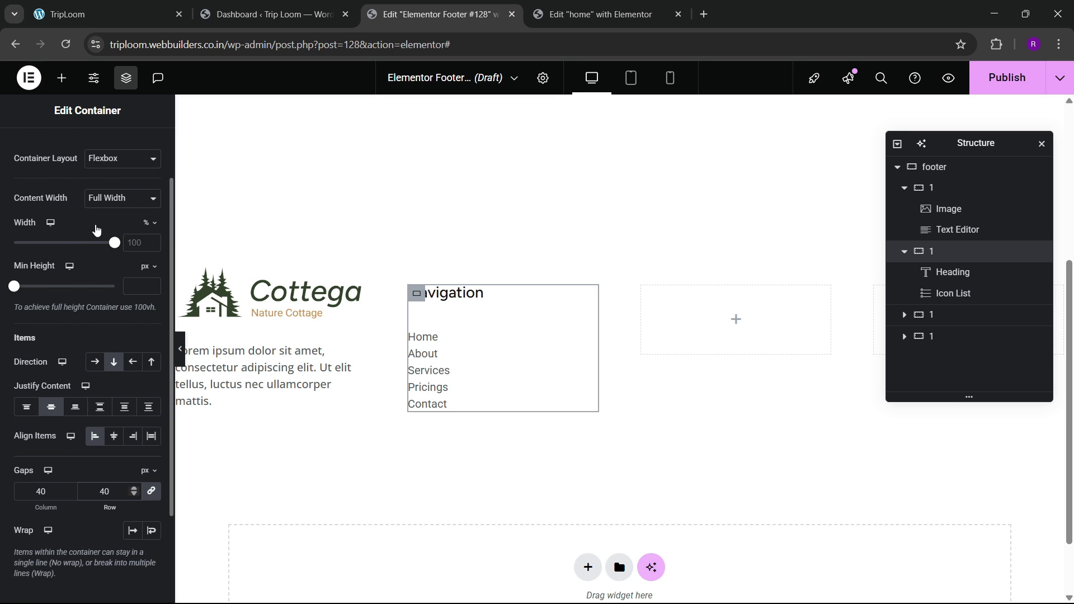
Step: Set the Navigation list typography to Open Sans, weight 500 (Medium)
click(443, 338)
click(84, 148)
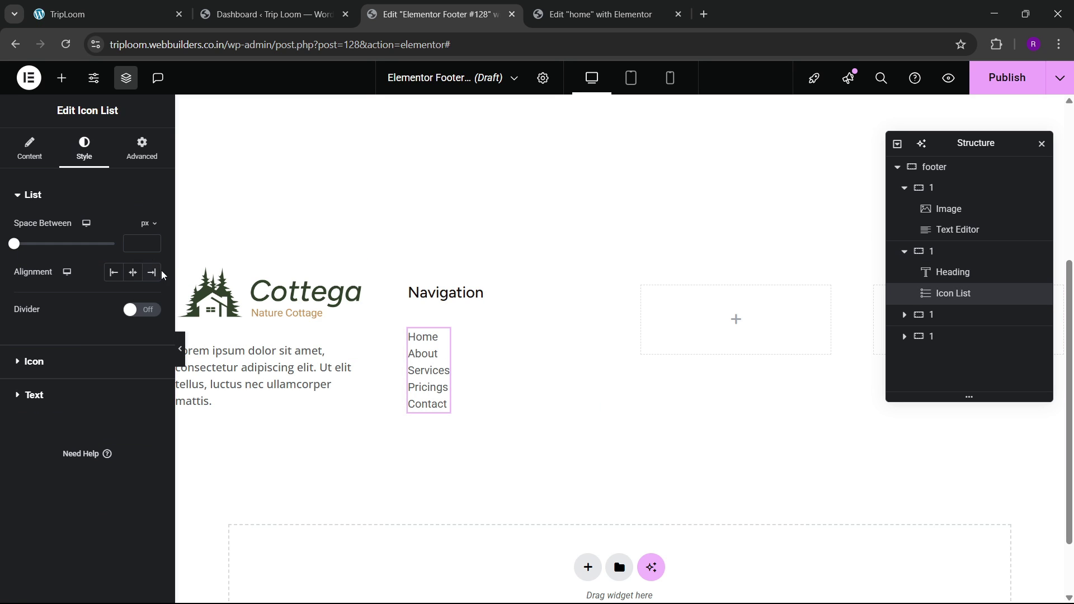
click(75, 399)
click(151, 295)
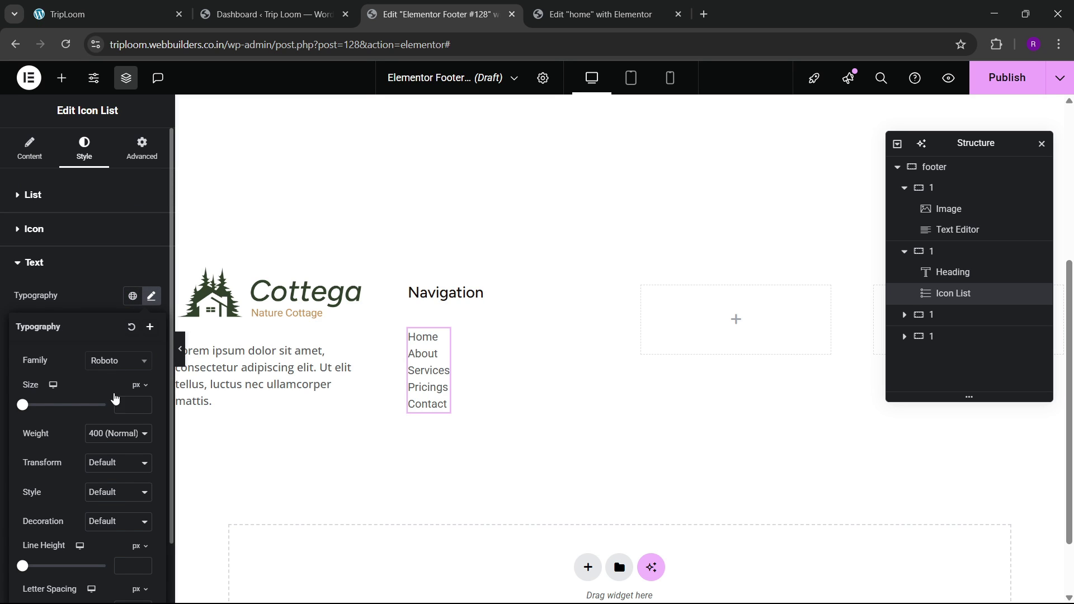
click(118, 361)
text(opensans)
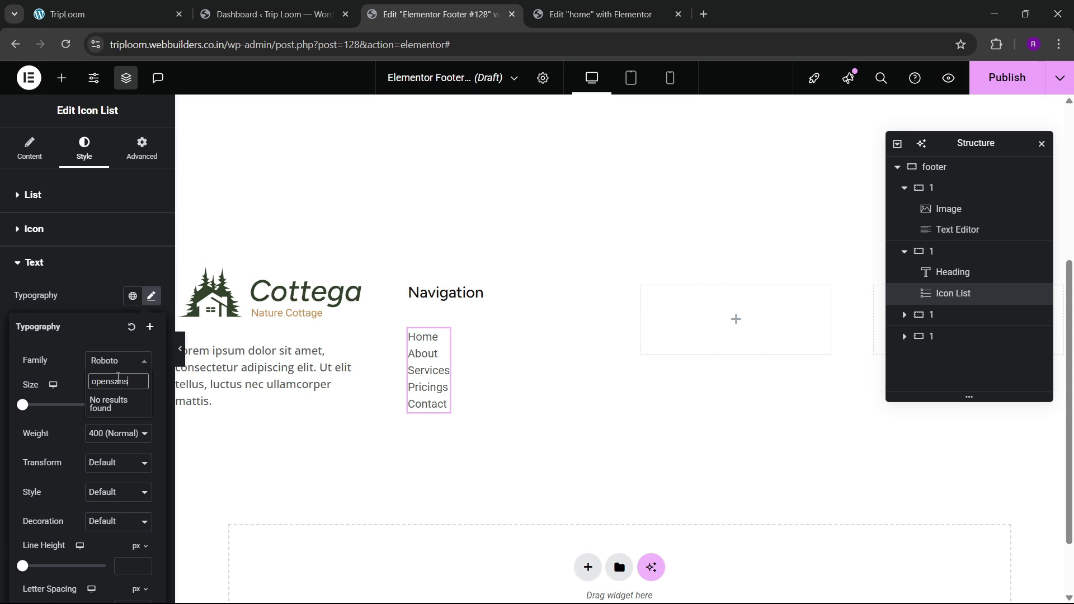
key(BackSpace)
key(BackSpace)
key(BackSpace)
key(BackSpace)
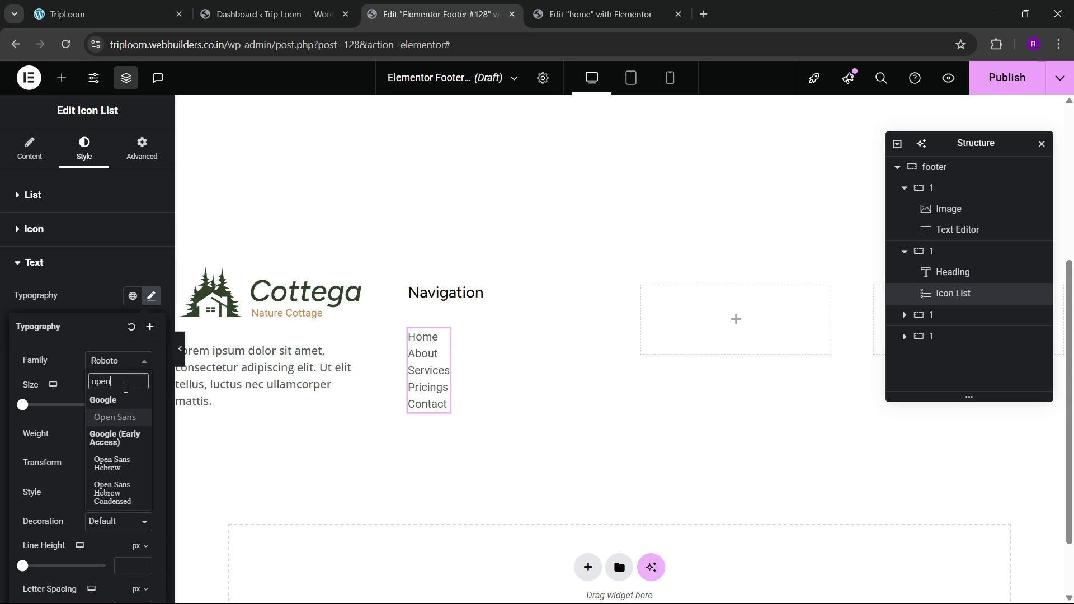
text(n sa)
key(Return)
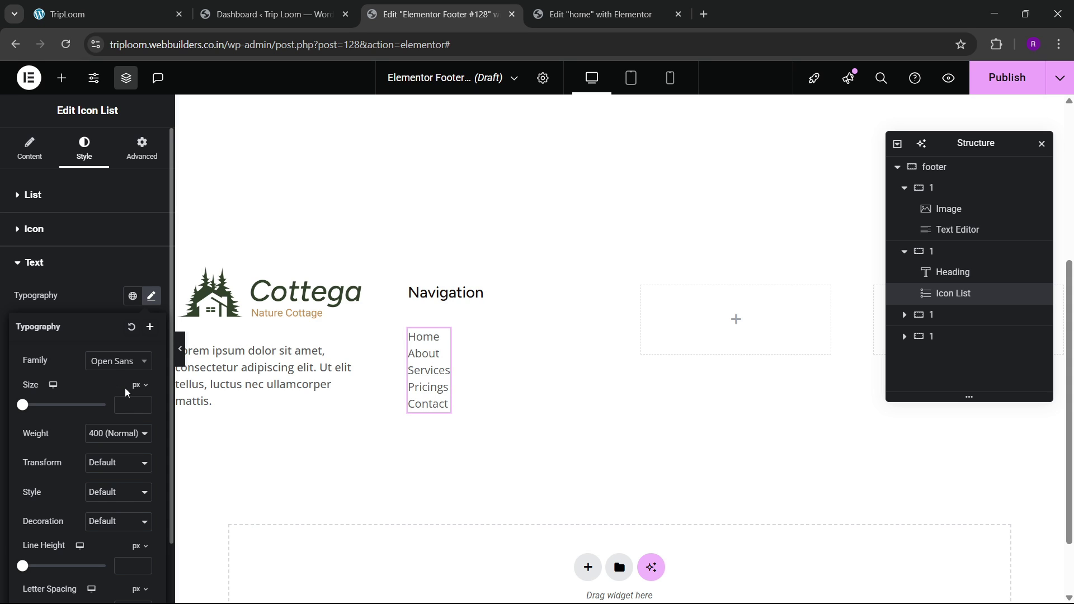
click(119, 428)
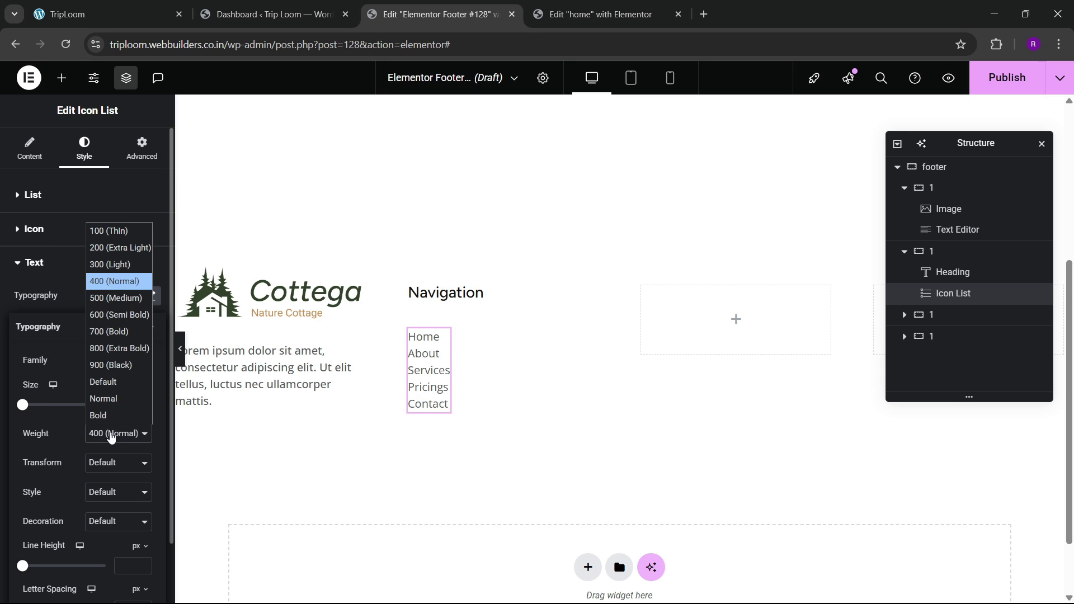
click(105, 298)
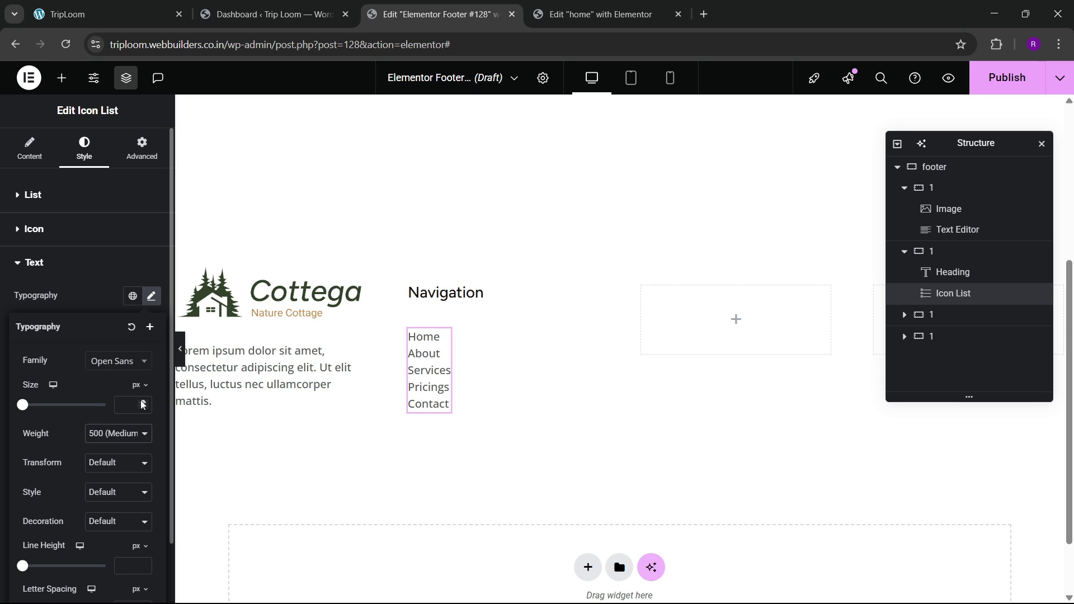
Step: Set the list's Space Between to 10 px and compare with the live site
click(56, 196)
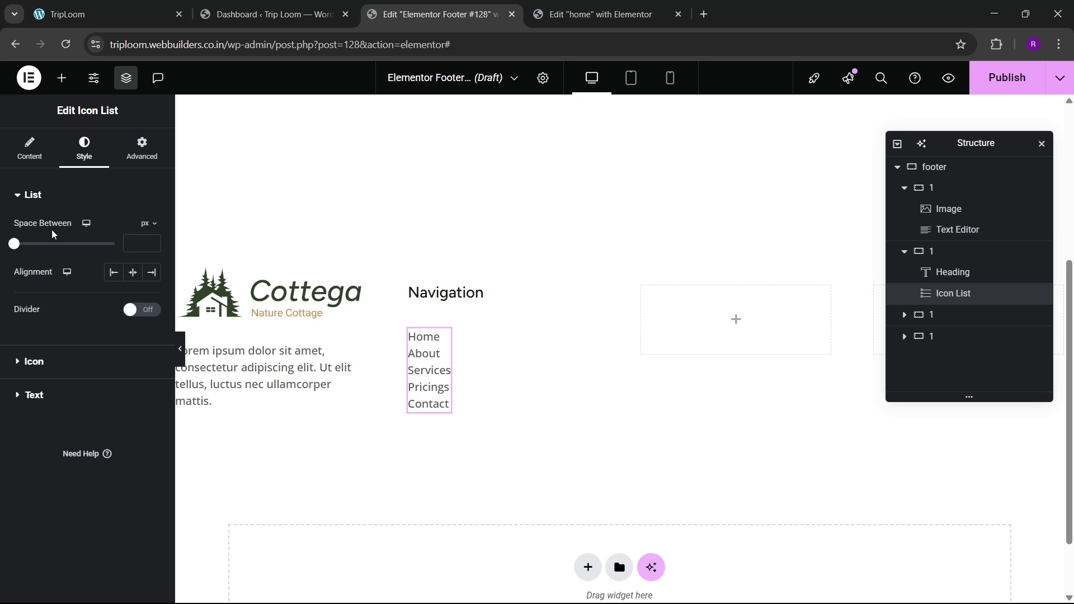
click(133, 248)
text(20)
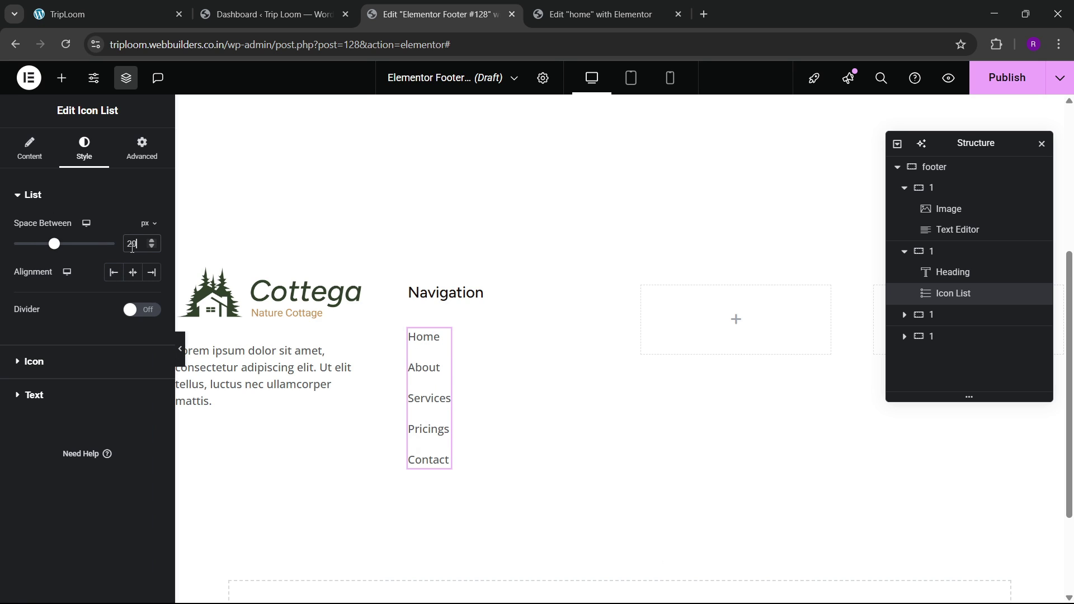
key(BackSpace)
key(BackSpace)
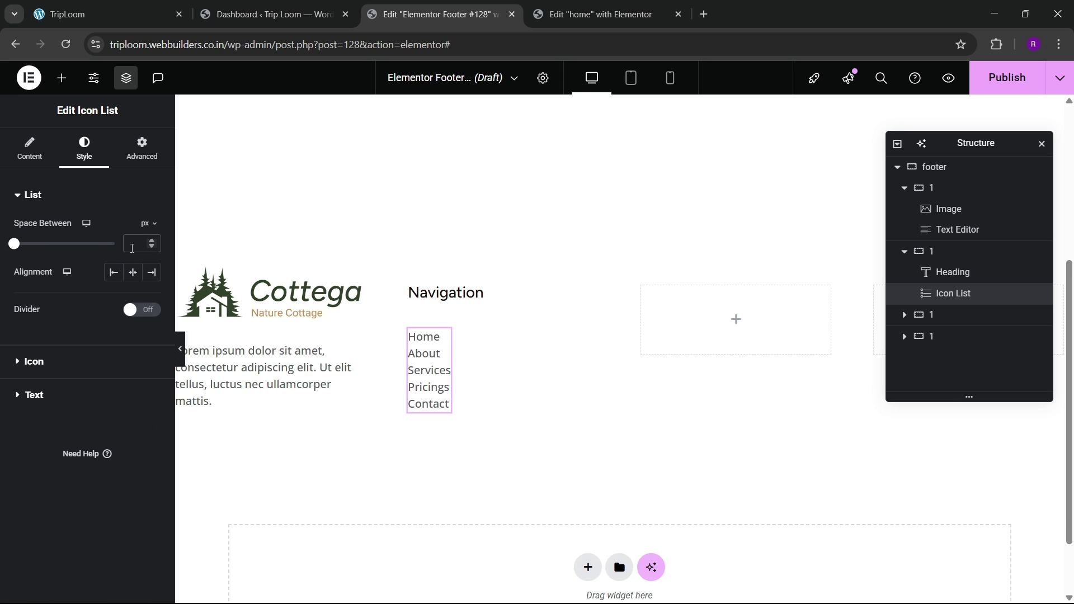
click(133, 2)
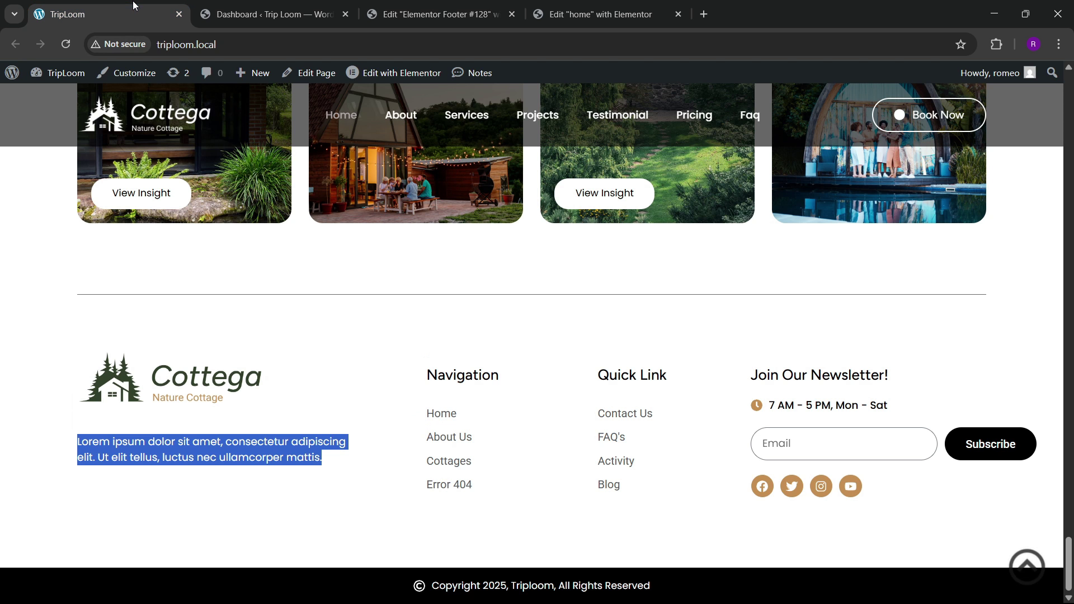
click(436, 14)
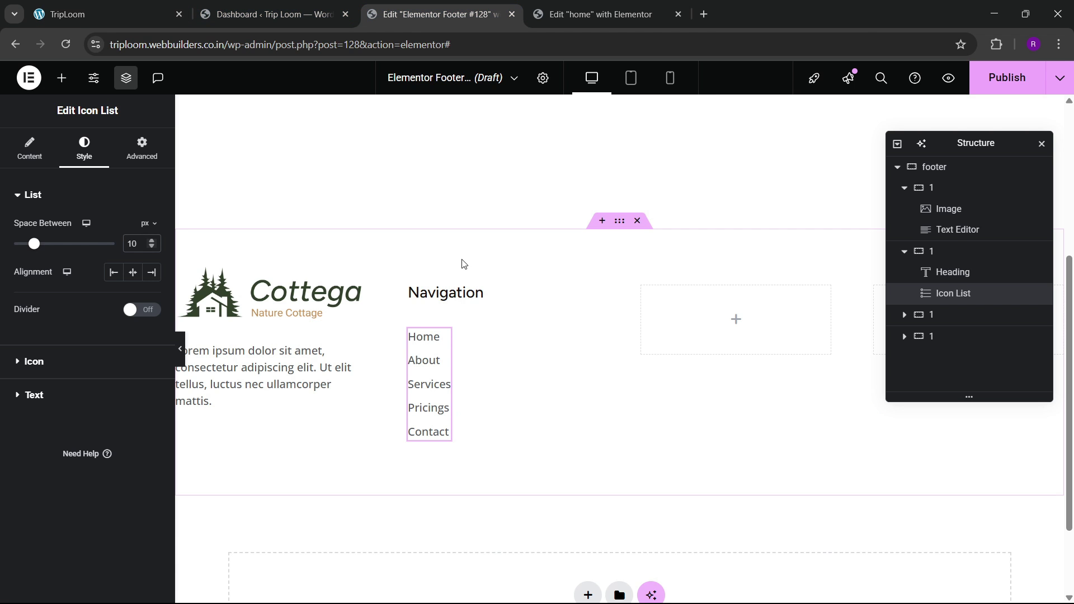
Step: Delete the two empty footer columns from the Structure tree
click(904, 251)
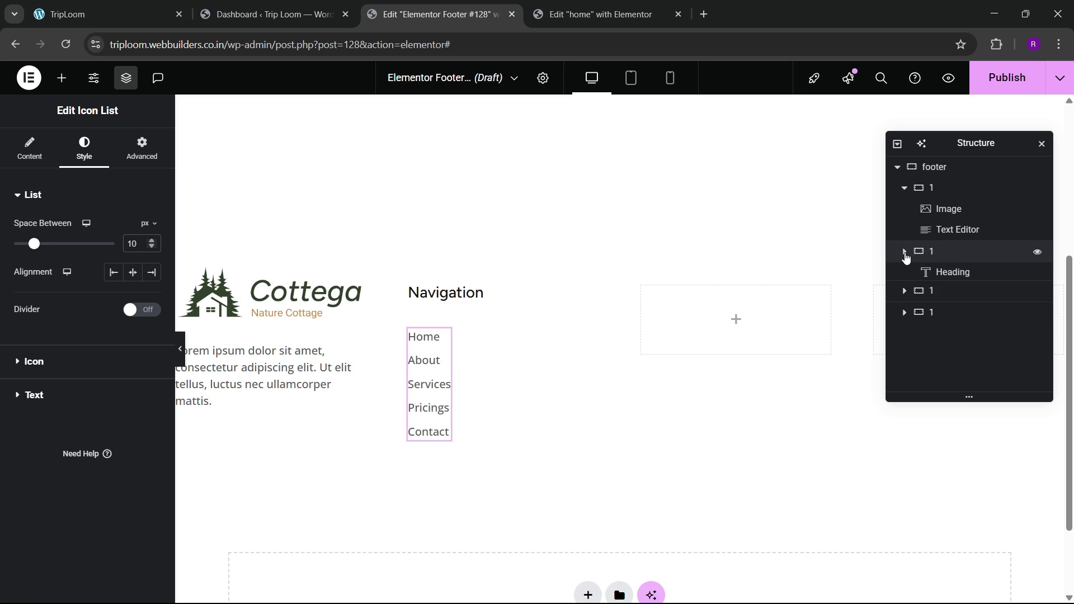
click(932, 274)
right_click(933, 276)
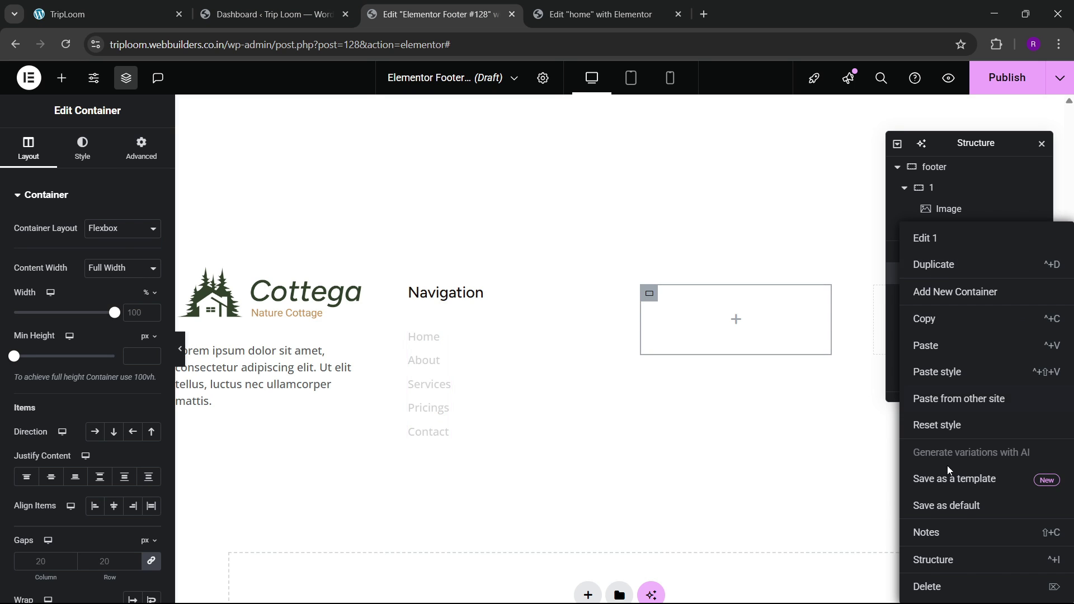
click(958, 587)
click(948, 274)
right_click(948, 274)
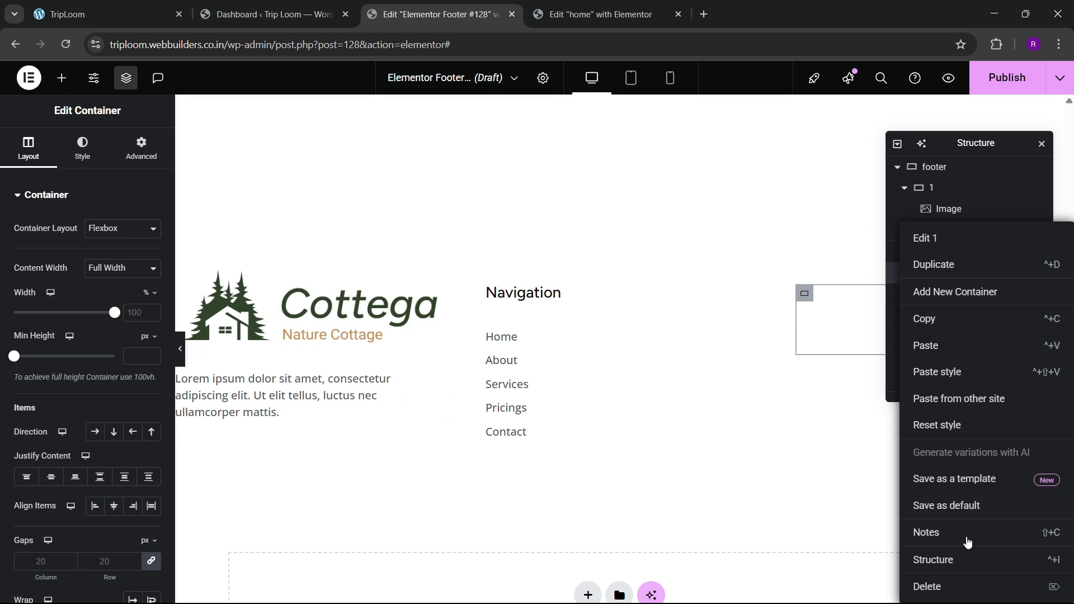
click(961, 583)
Step: Duplicate the Navigation column twice
click(936, 252)
right_click(936, 252)
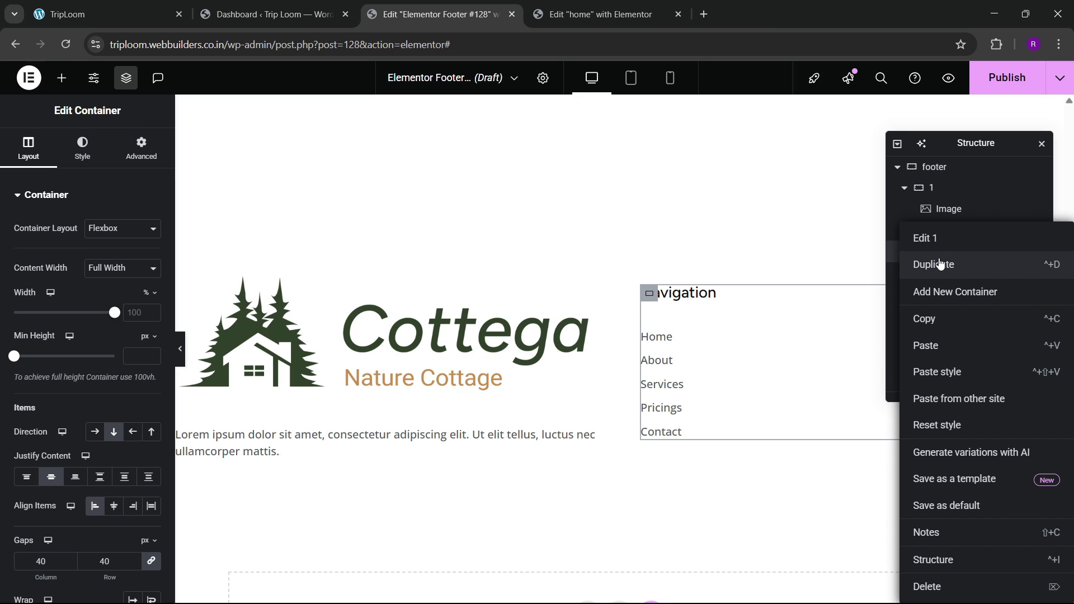
click(938, 265)
right_click(944, 274)
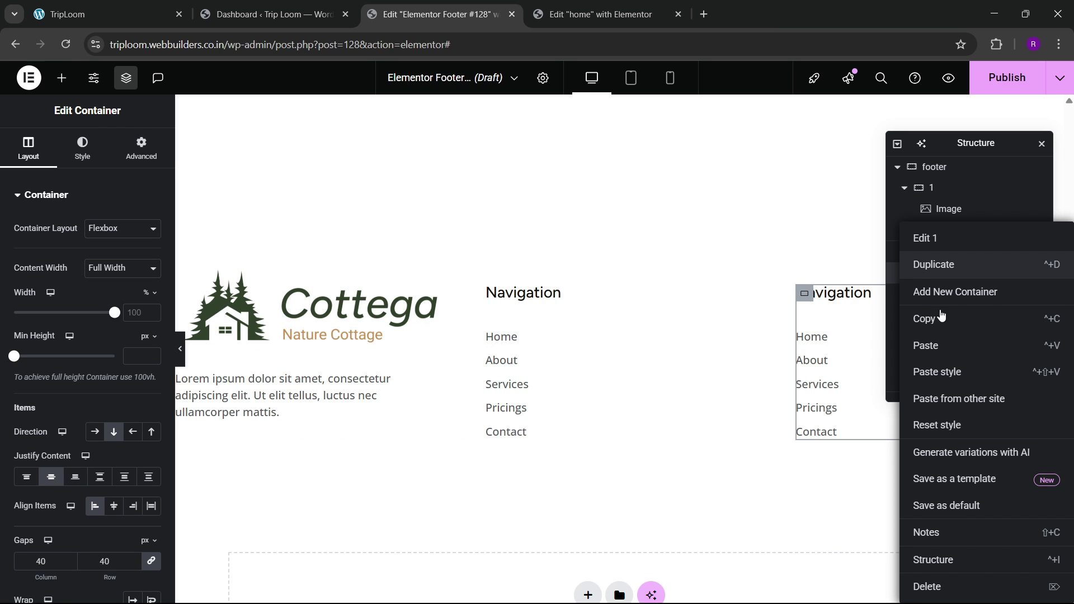
click(941, 265)
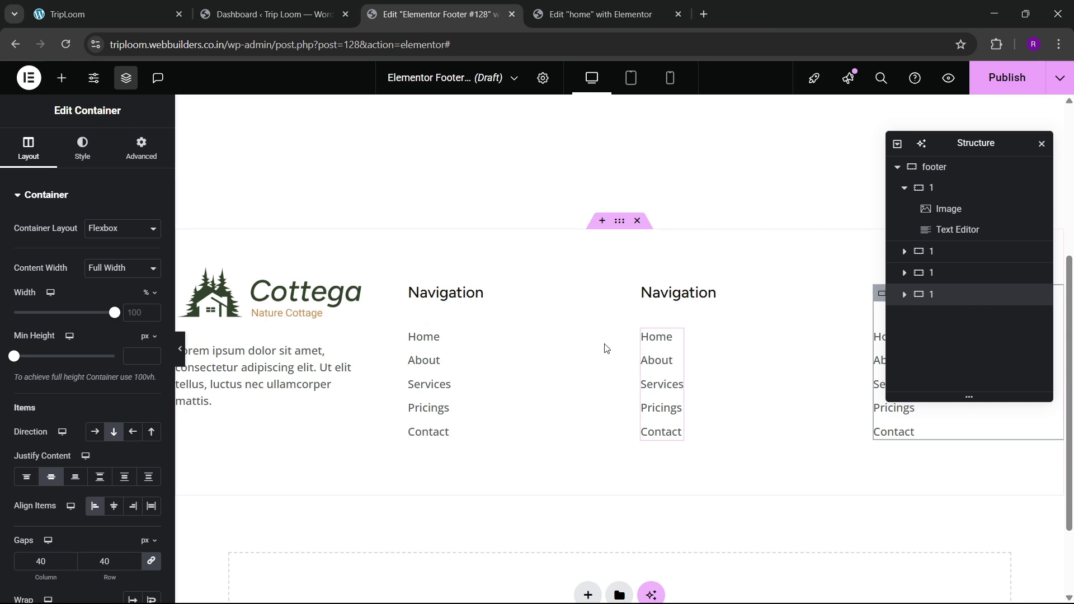
Step: Drag the logo column's edge to widen it to 33.4%
click(951, 174)
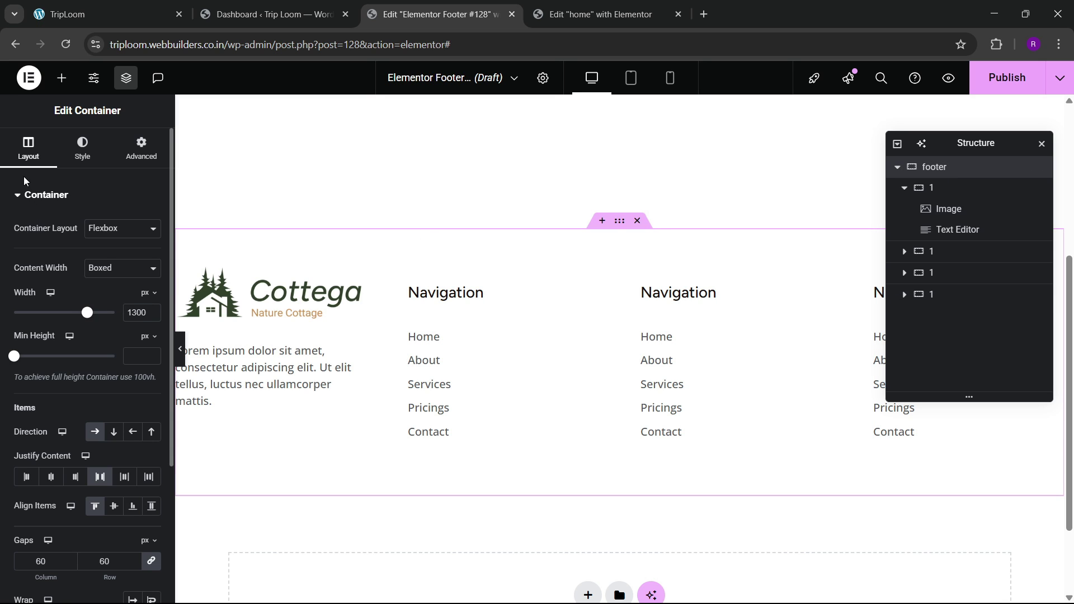
scroll(24, 180, down, 3)
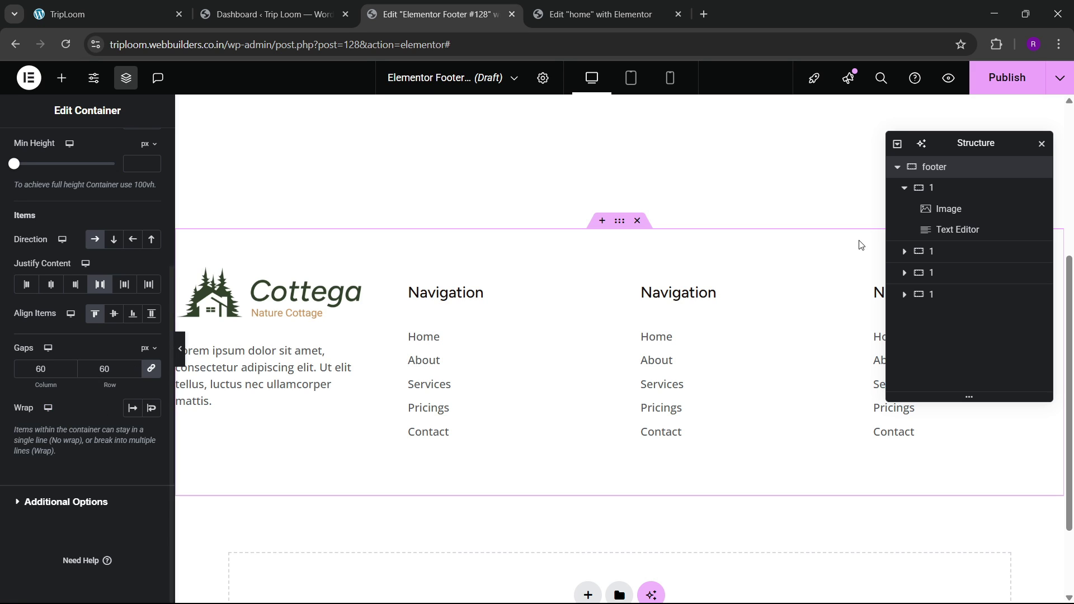
click(904, 188)
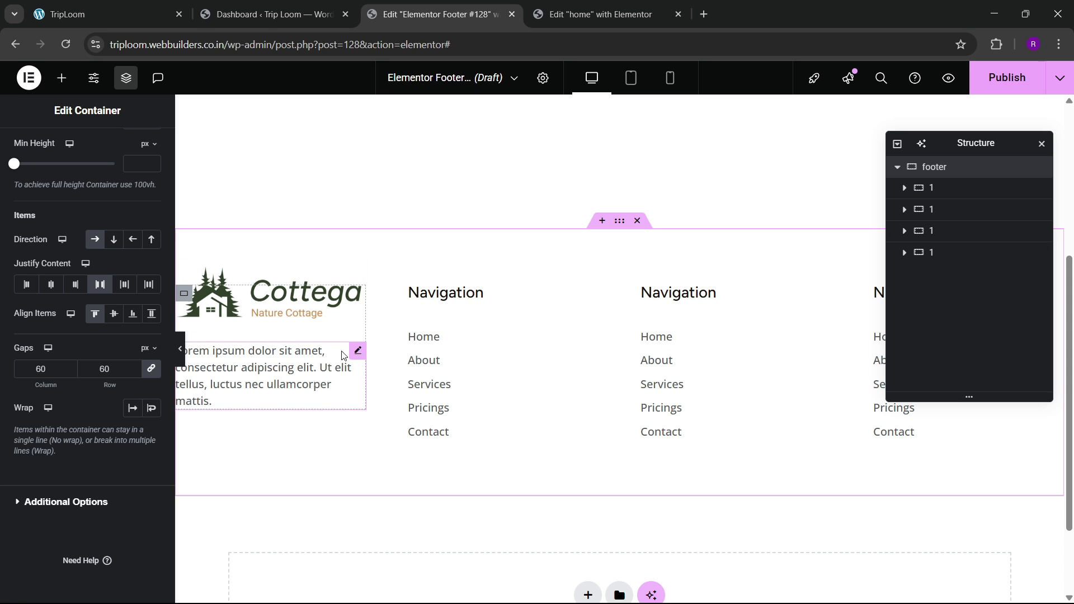
click(932, 189)
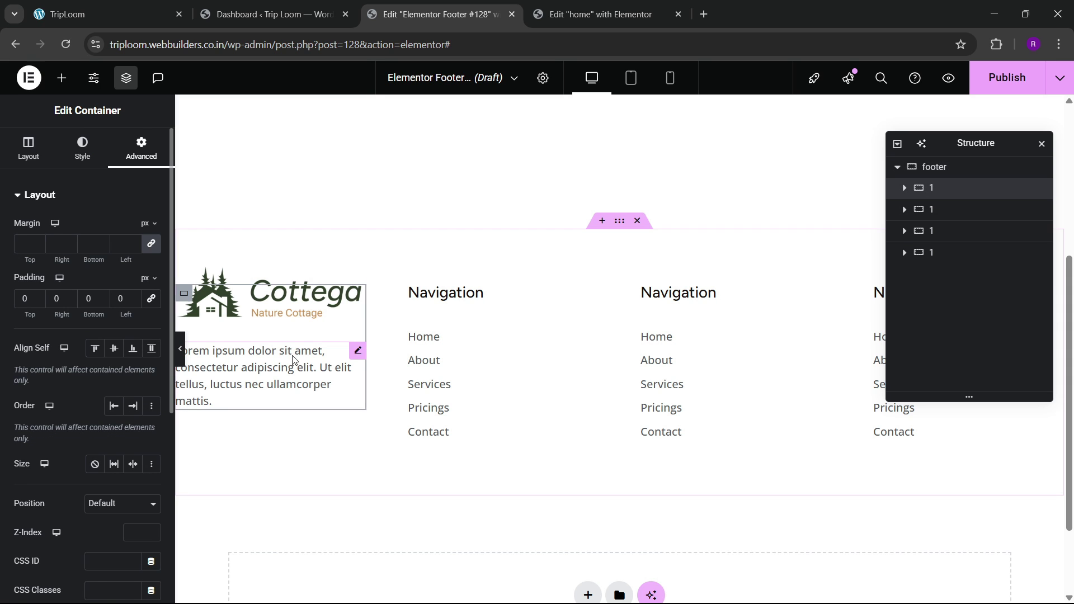
mouse_move(365, 376)
mouse_down()
mouse_move(490, 386)
mouse_move(489, 400)
mouse_up()
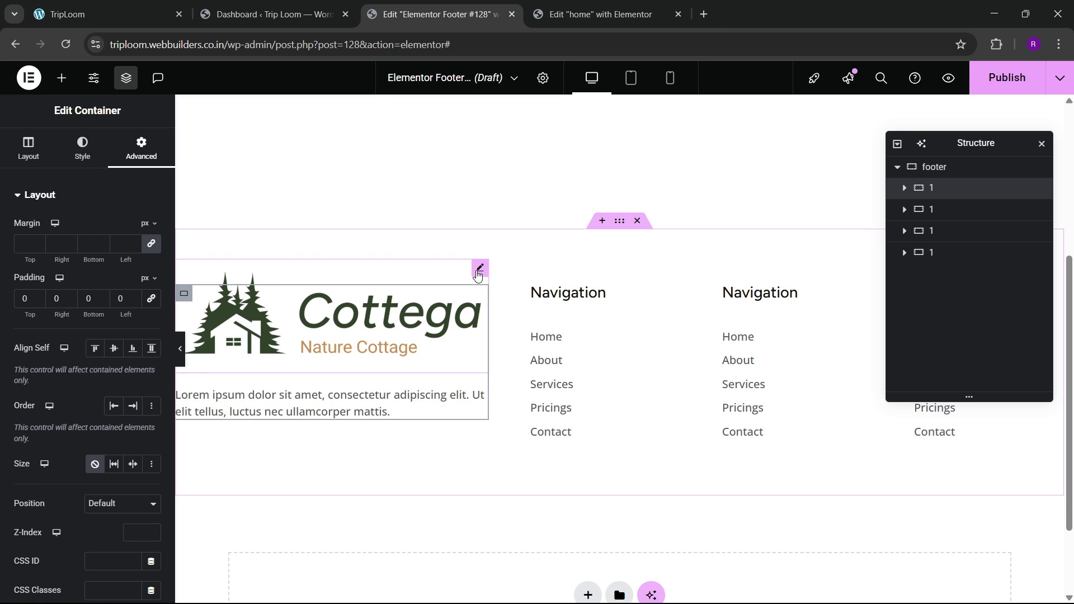
Step: Give the logo image a custom width of 65%
click(479, 268)
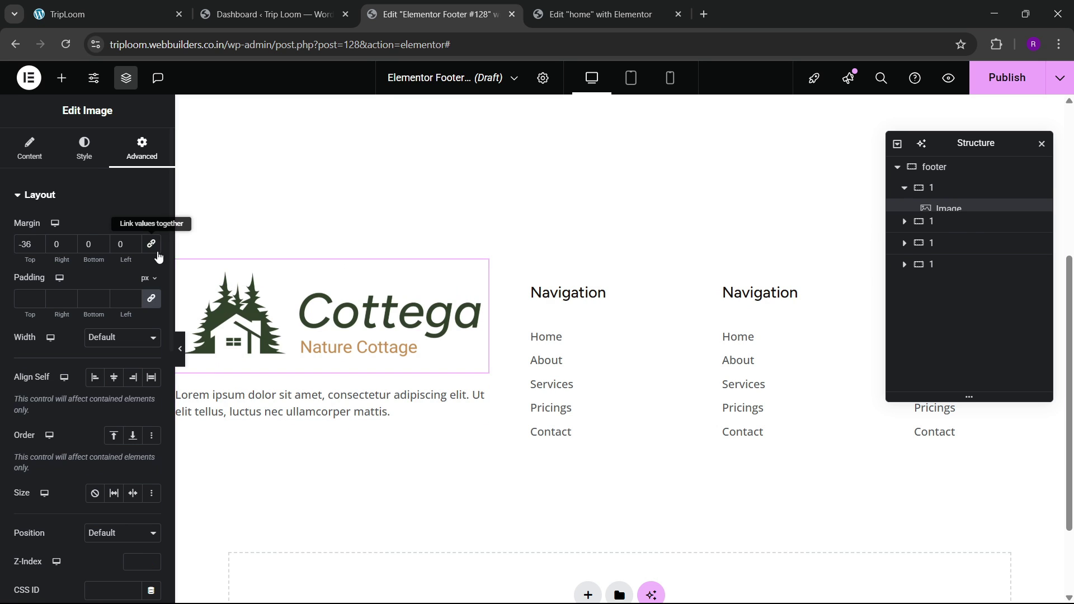
click(99, 336)
click(112, 407)
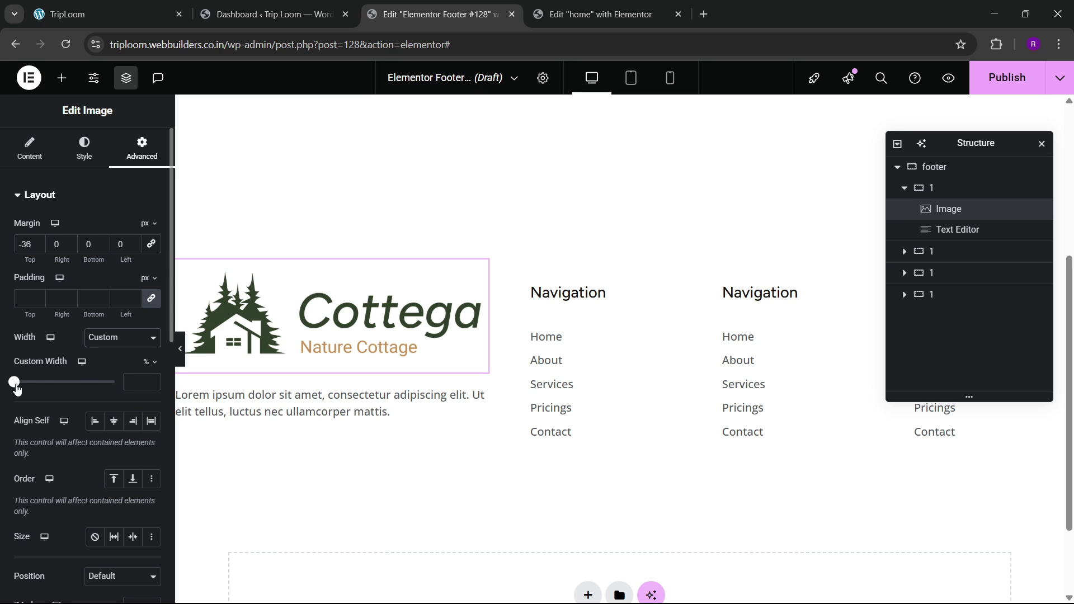
drag(17, 388, 82, 401)
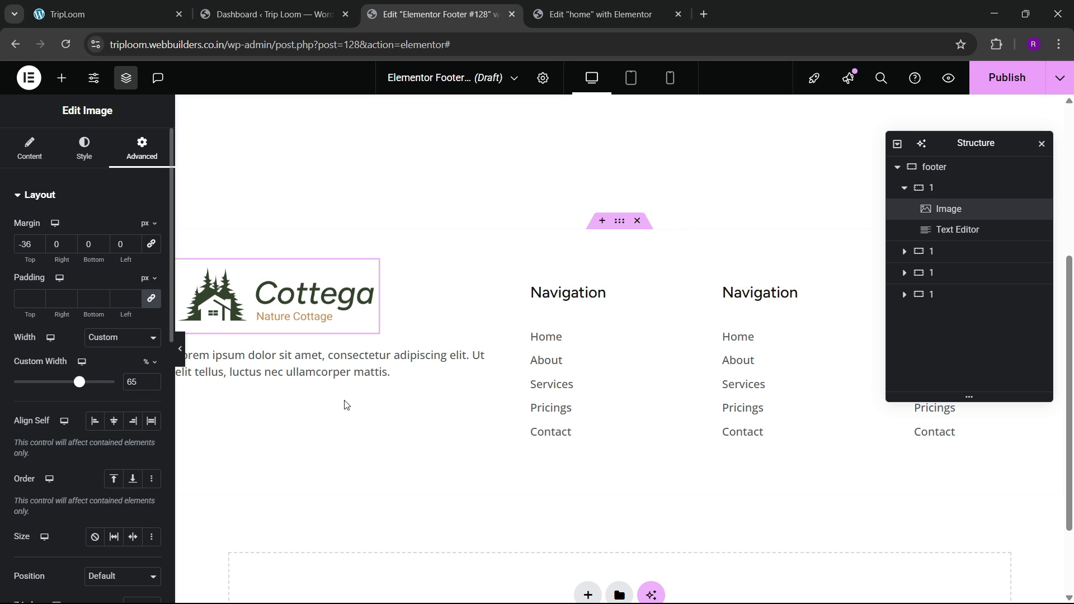
Step: Give the description text a custom width of 93%
click(387, 344)
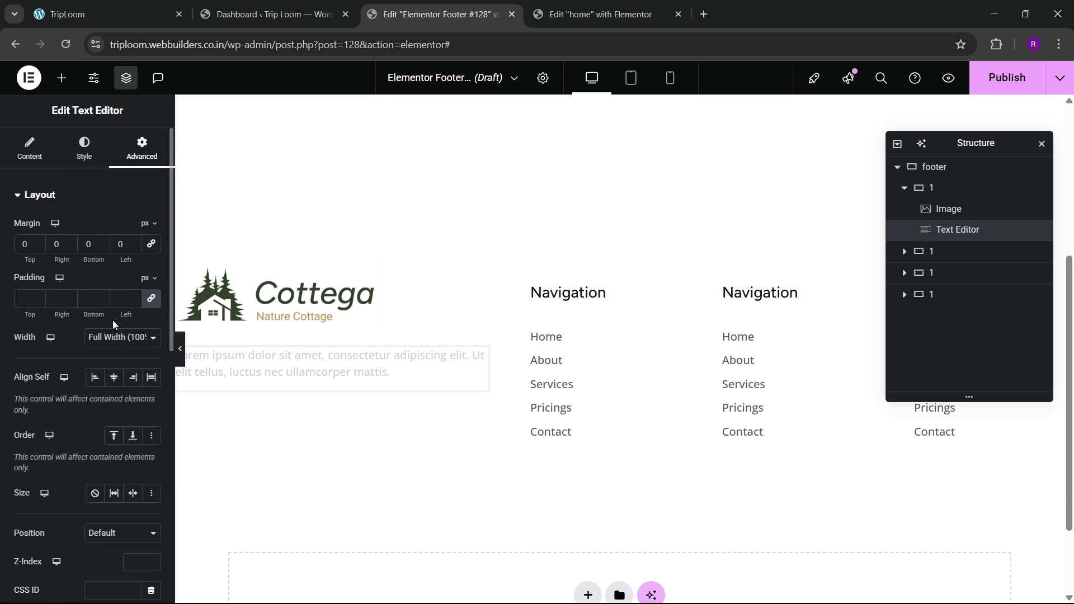
click(121, 337)
click(95, 408)
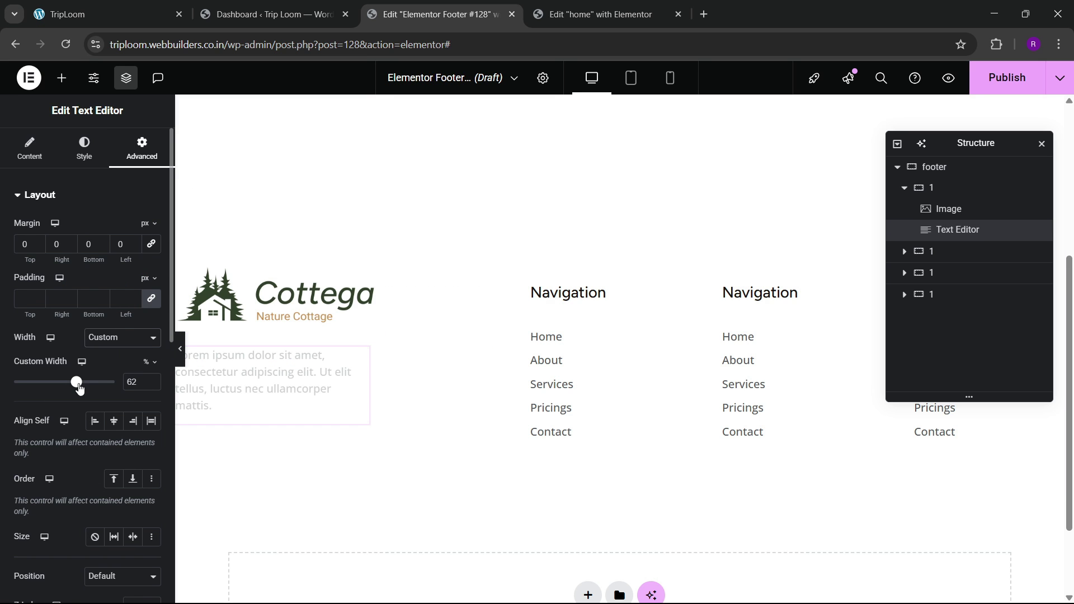
drag(77, 384, 109, 397)
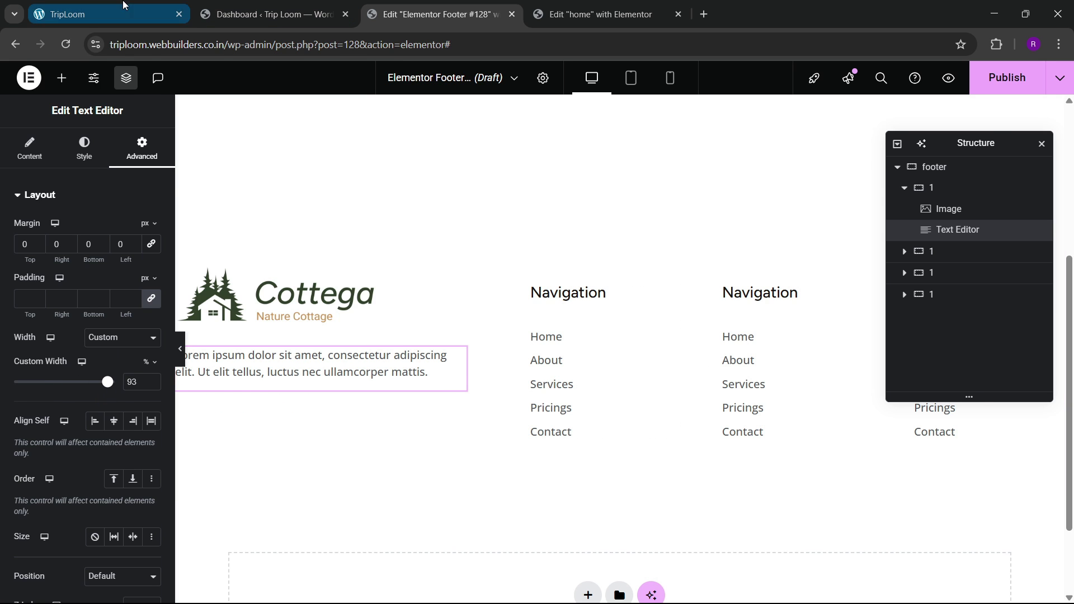
click(120, 6)
click(436, 14)
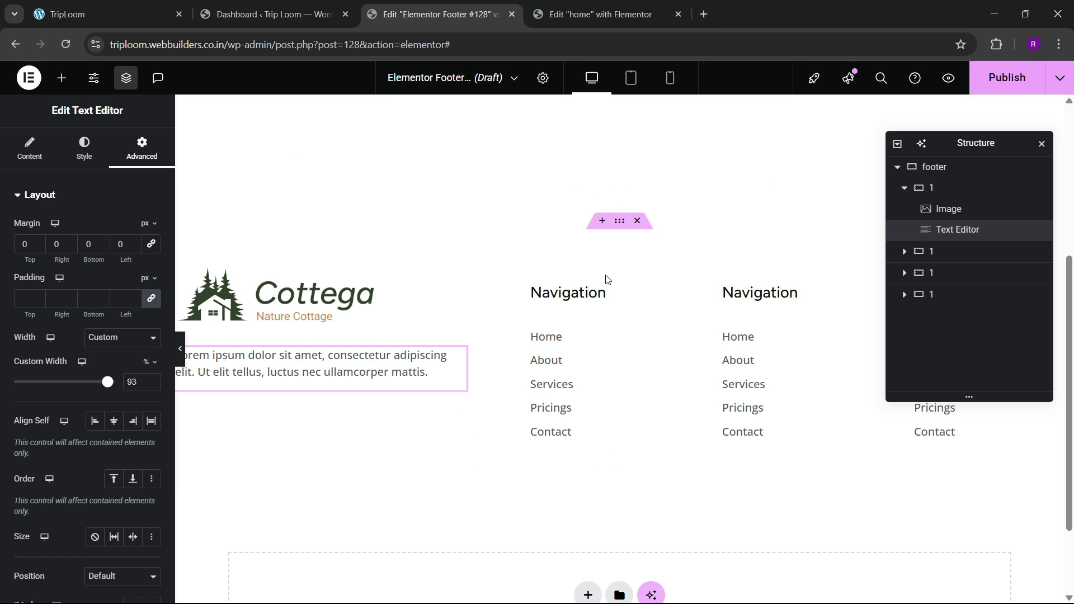
Step: Retitle the third column's heading to Quick Links
click(758, 292)
drag(67, 246, 18, 251)
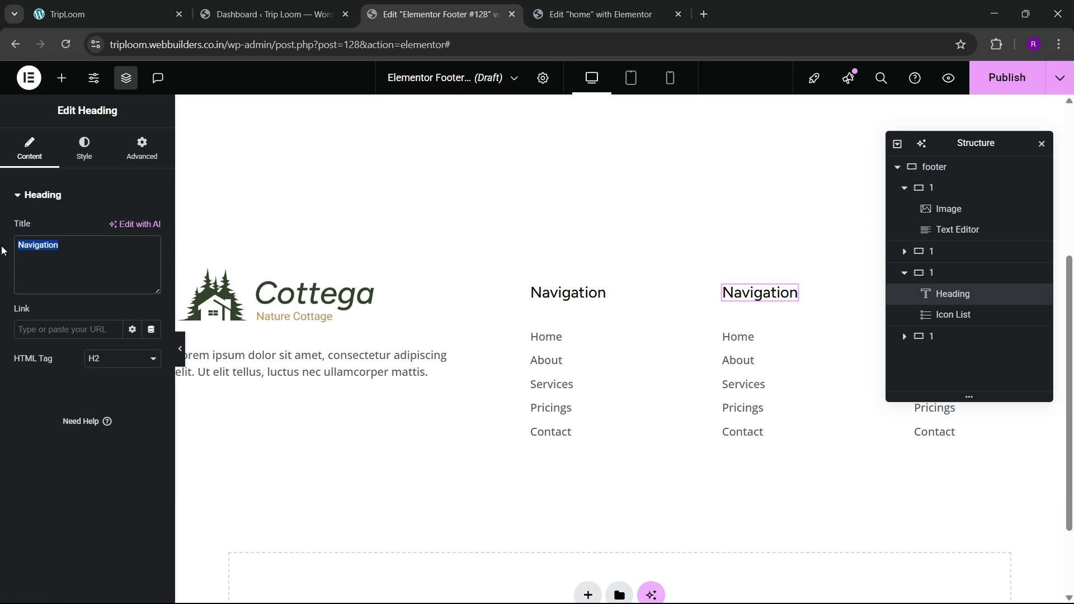
text(Quick Linkis)
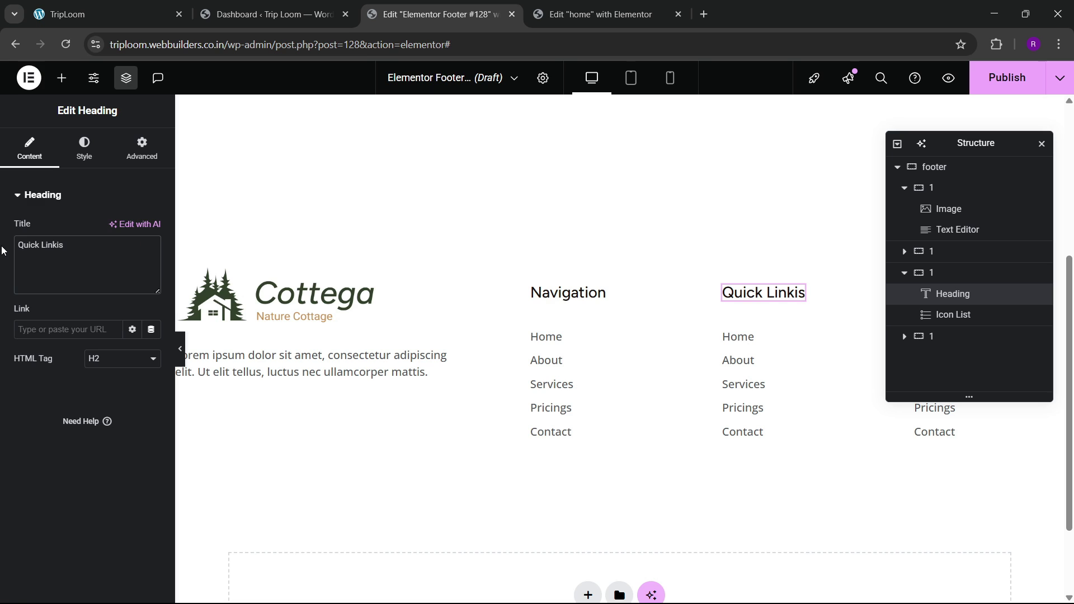
key(ctrl+shift+i)
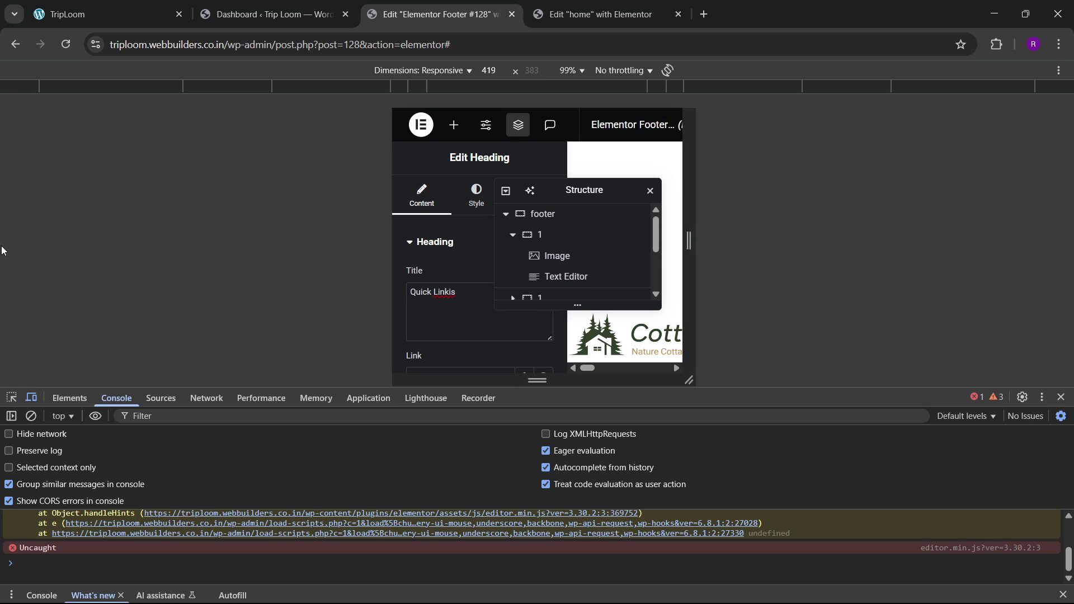
key(ctrl+shift+i)
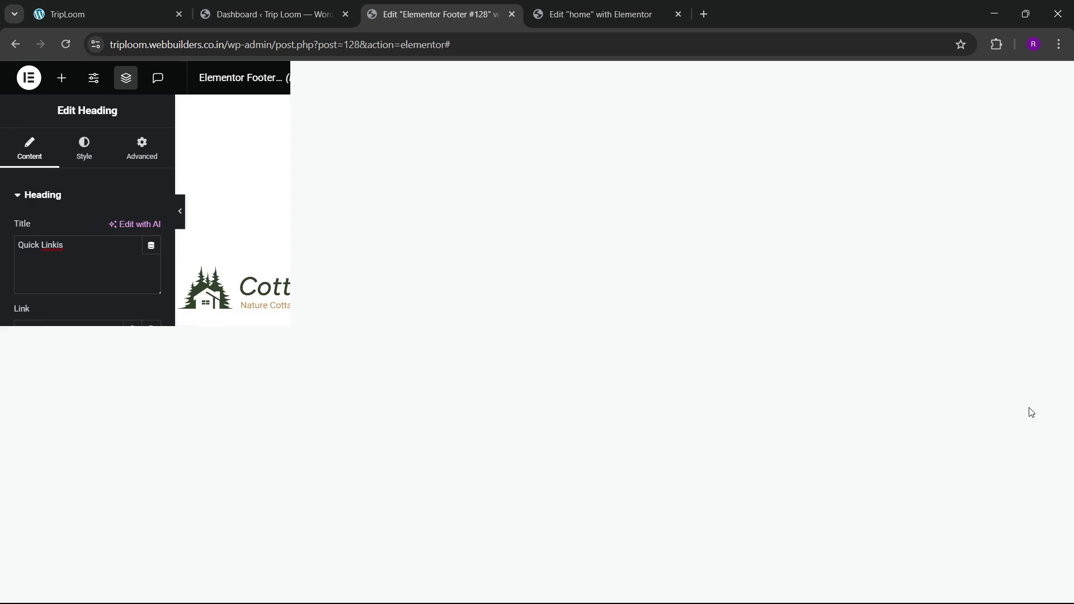
click(781, 293)
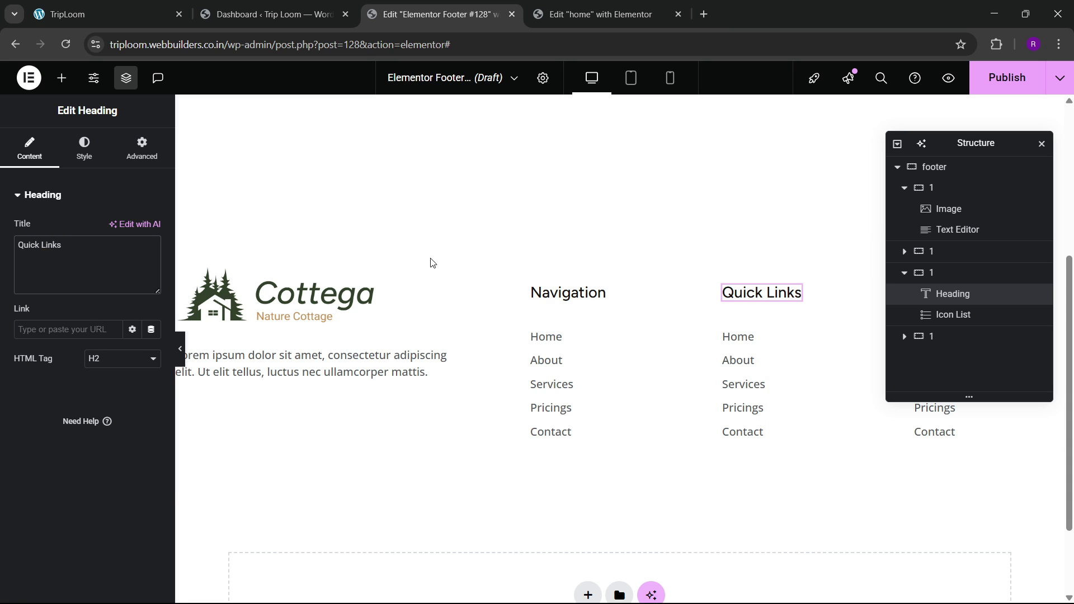
Step: Look through the link list's icon, text and hover colour style settings
click(559, 338)
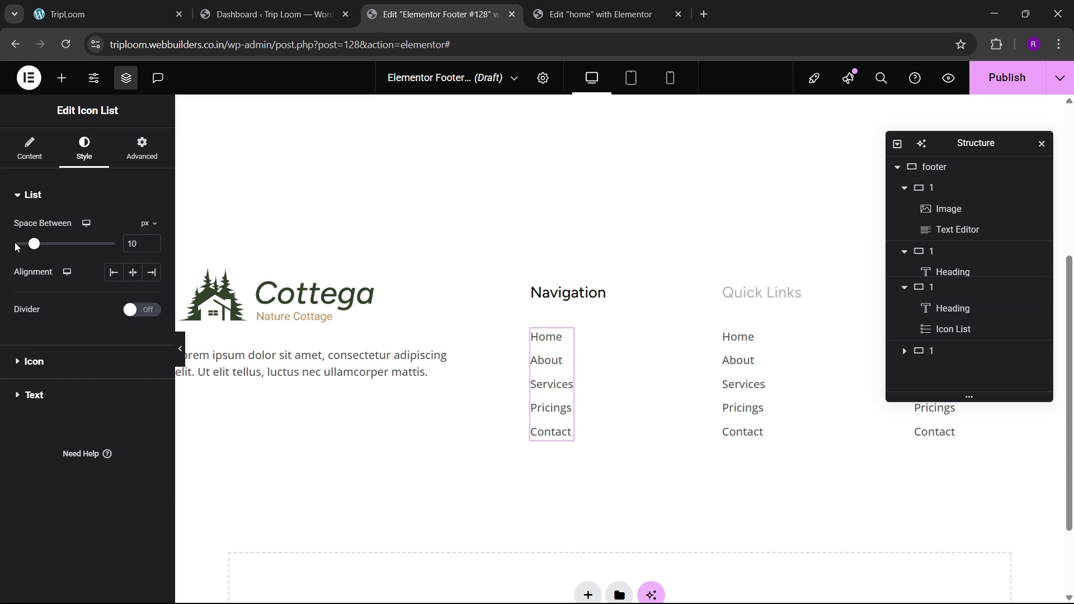
click(45, 362)
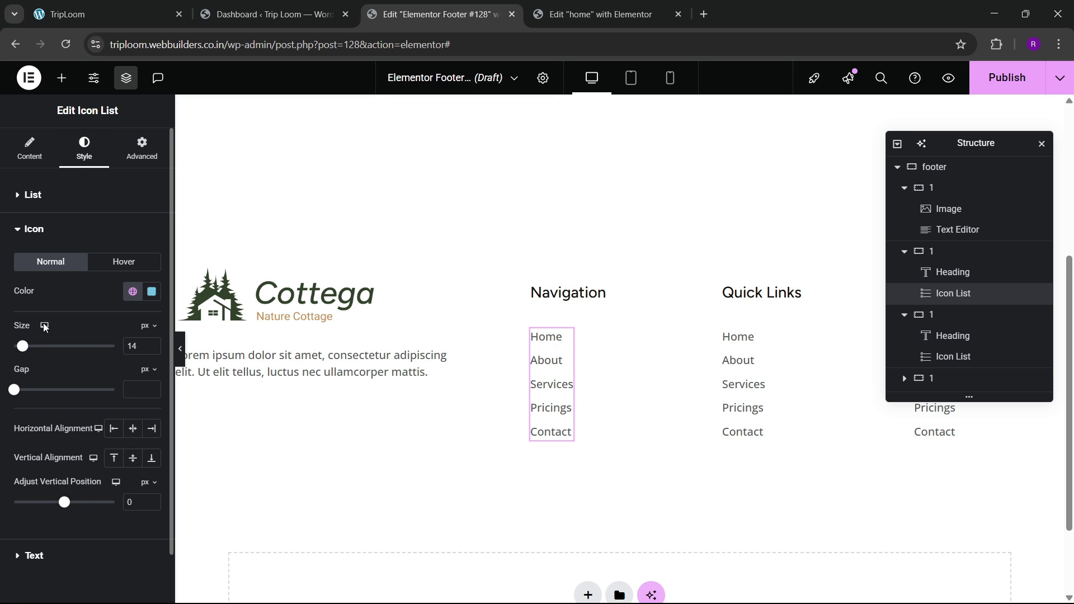
click(48, 500)
click(123, 353)
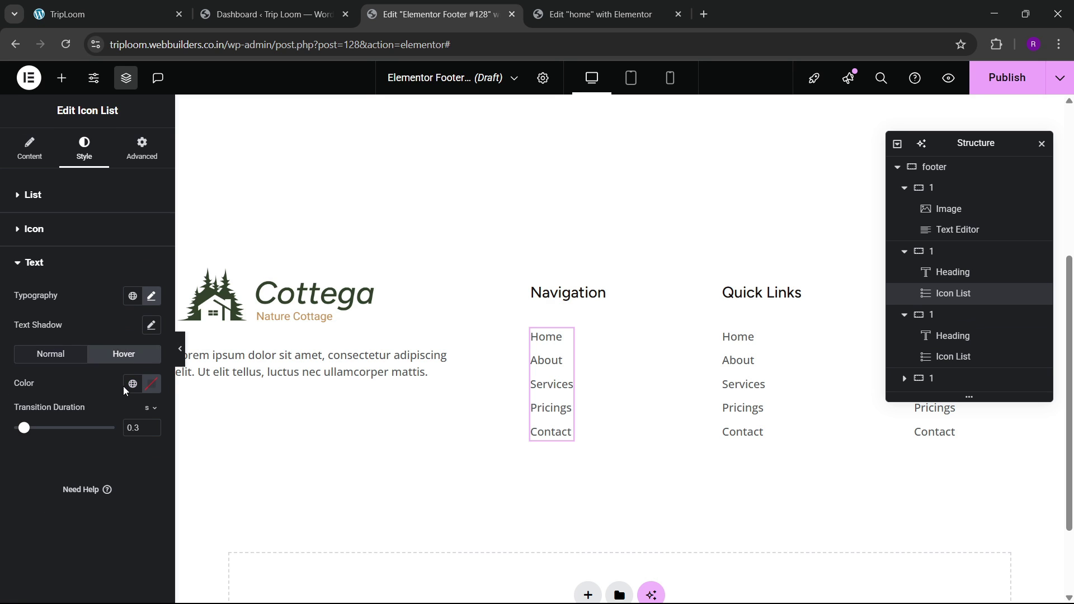
click(133, 383)
key(Escape)
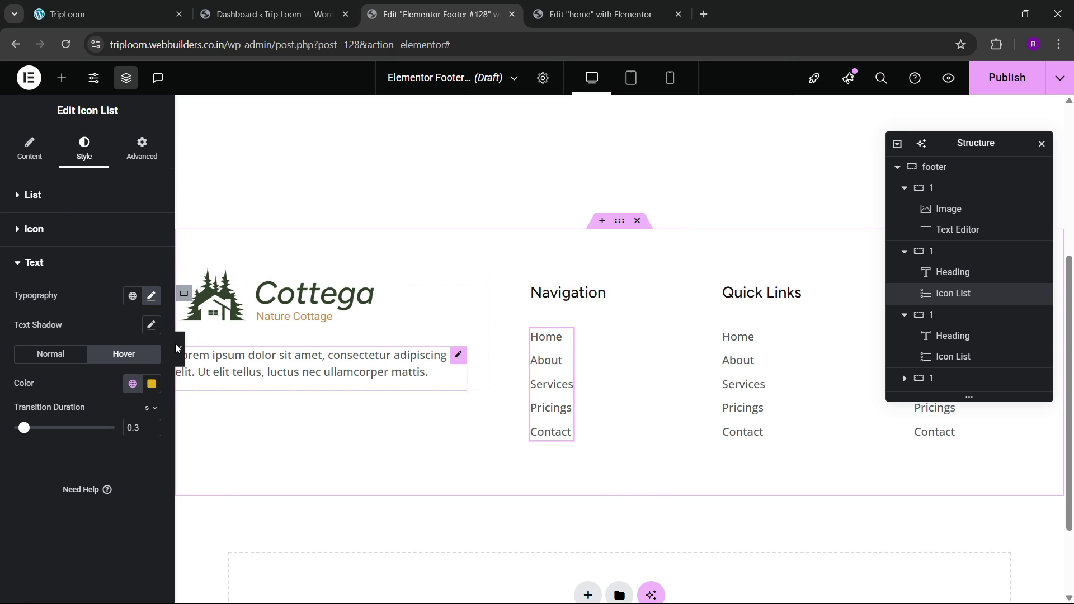
Step: Return the list to its Content tab, move the Navigator aside, and open Publish Settings
click(30, 148)
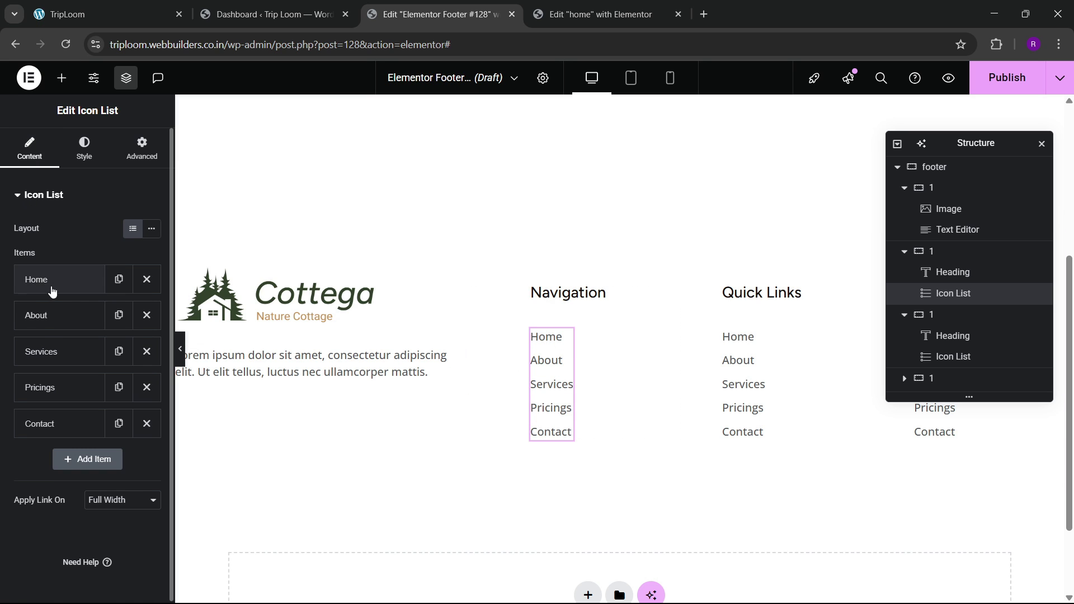
click(43, 278)
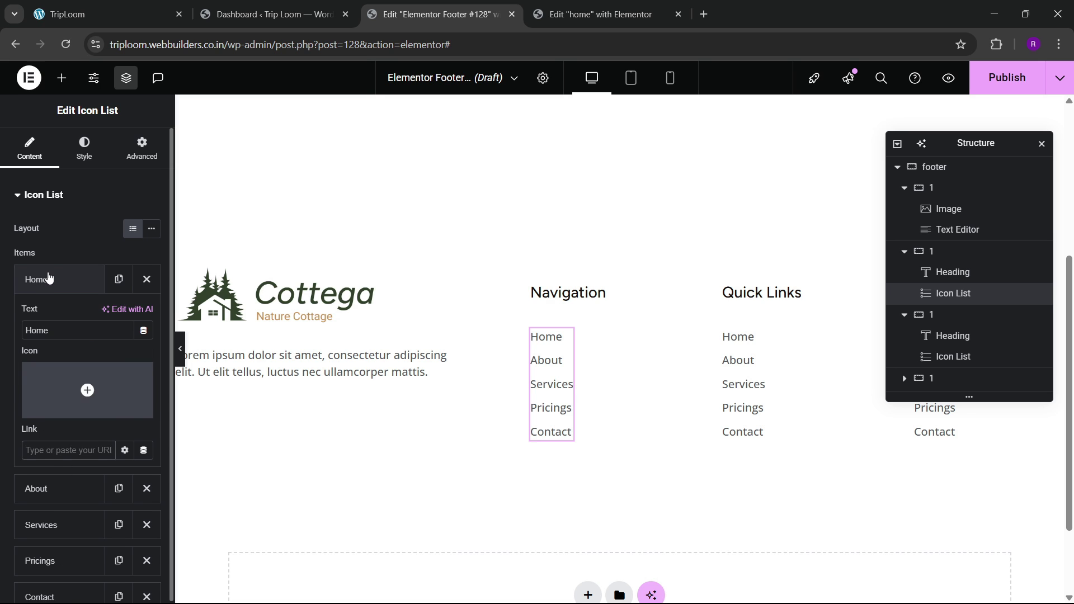
click(49, 278)
drag(958, 146, 599, 194)
click(165, 6)
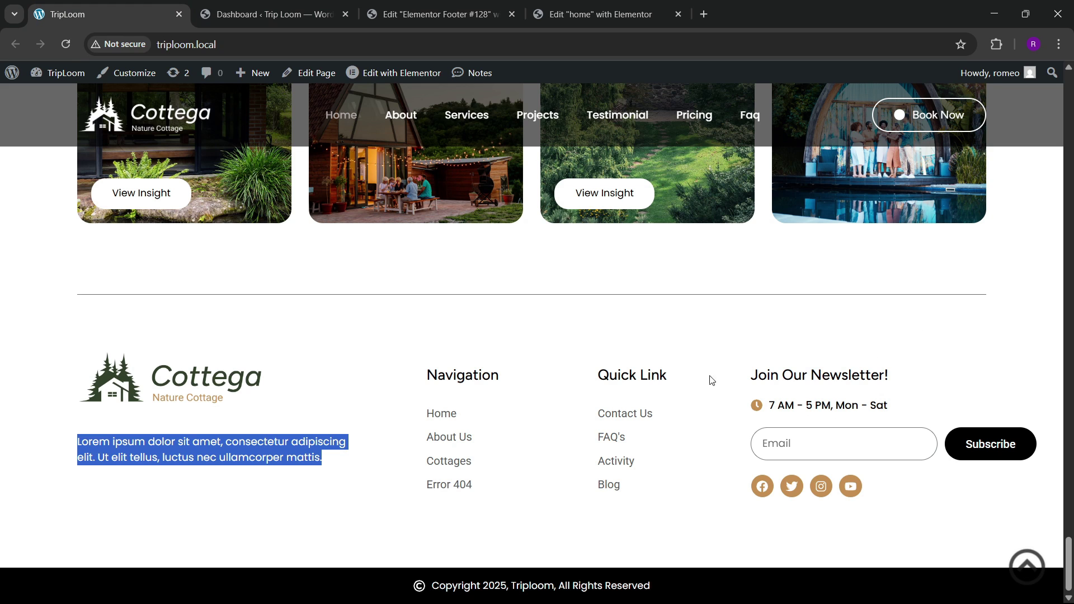
click(436, 14)
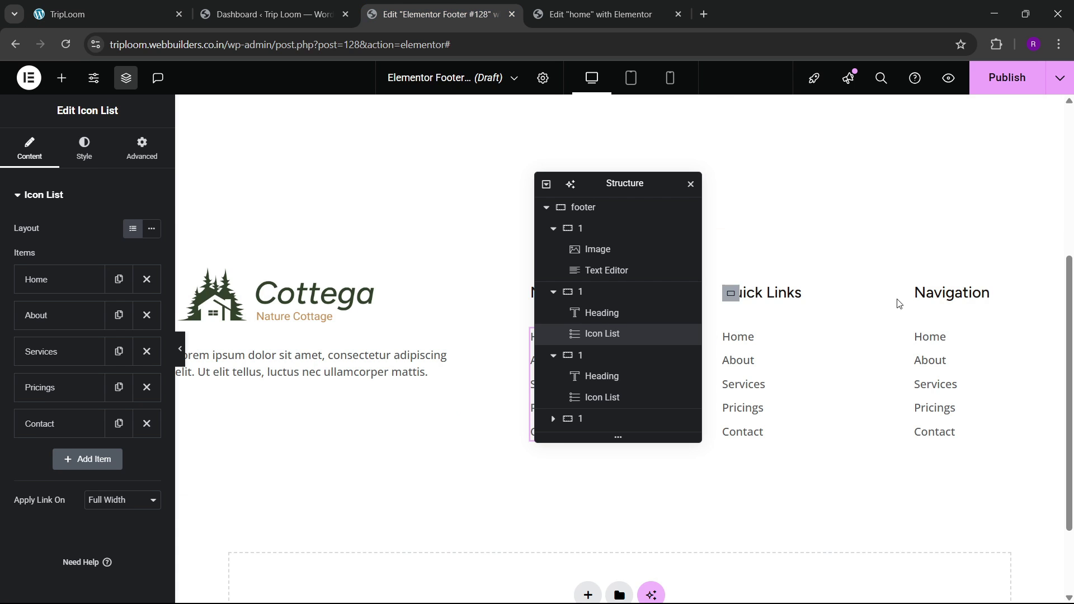
click(990, 90)
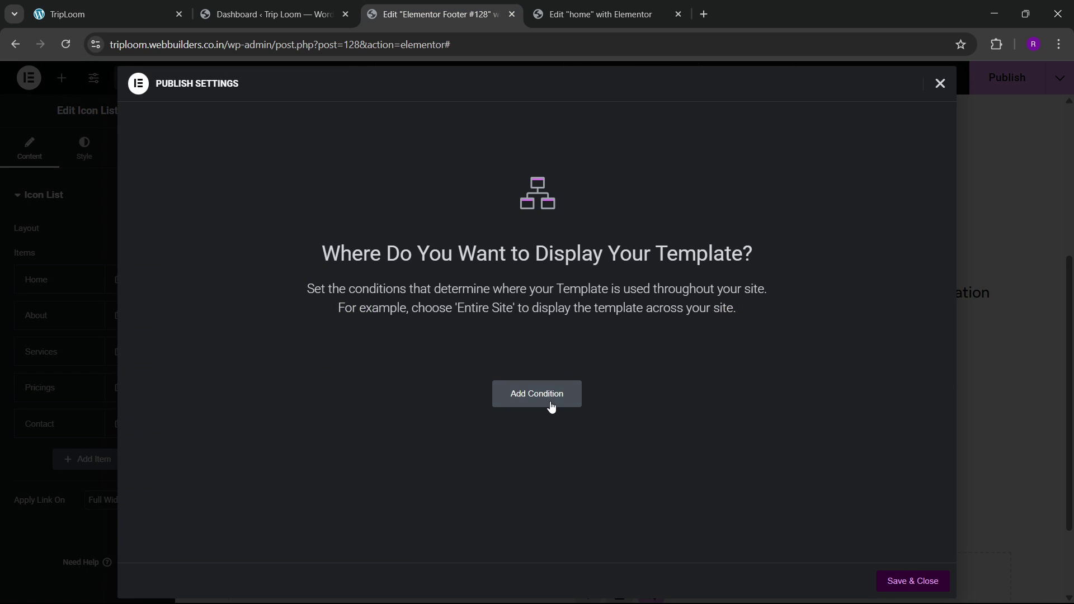
Step: Publish with an Include / Entire Site condition, then retitle the next column's heading 'Join Our Newsletter'
click(496, 390)
click(896, 582)
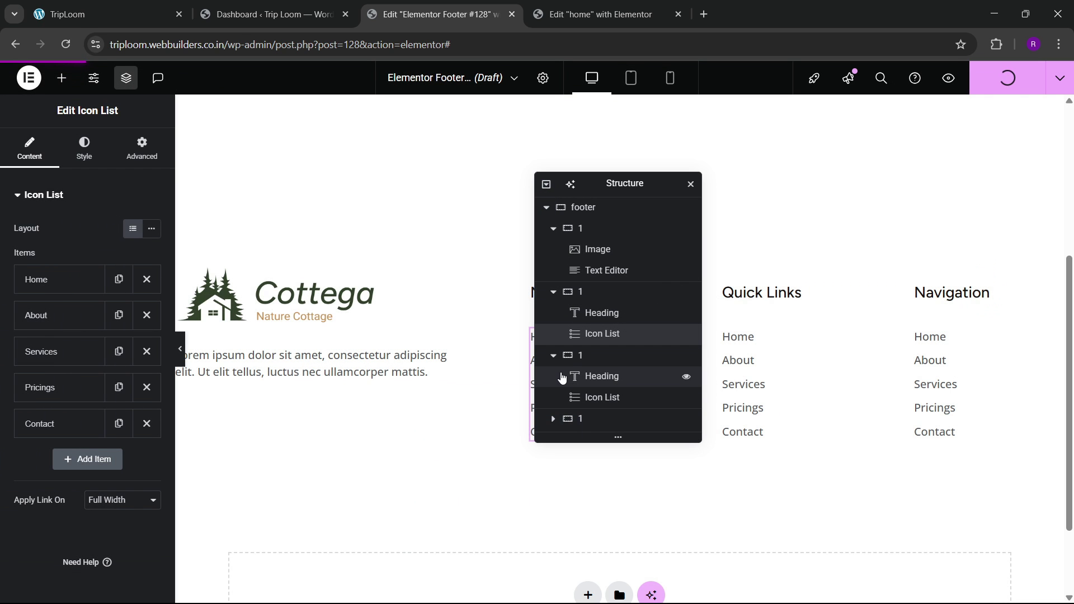
click(950, 298)
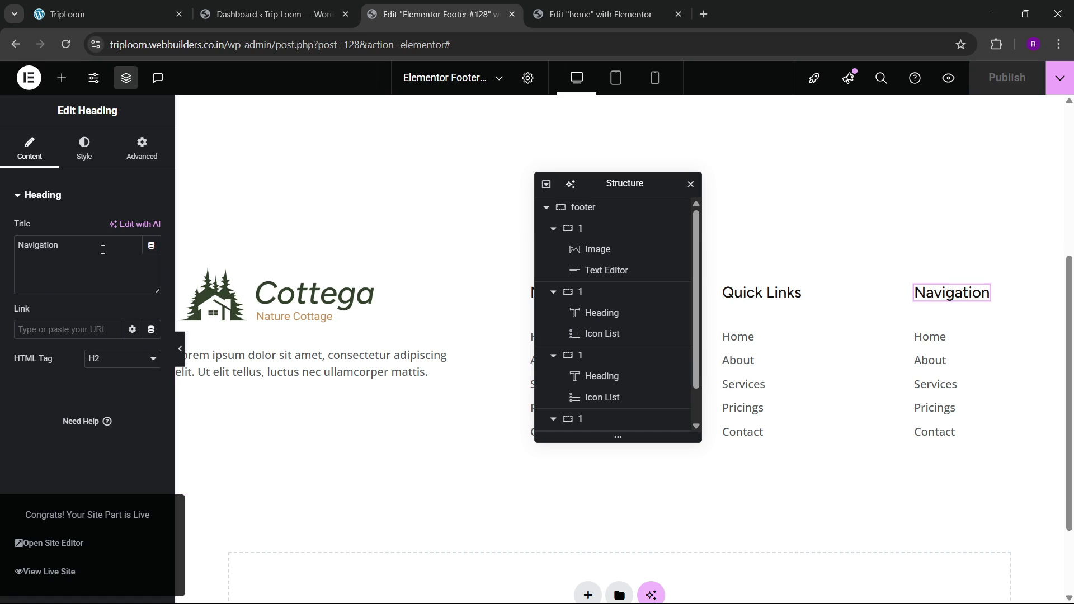
text(Join )
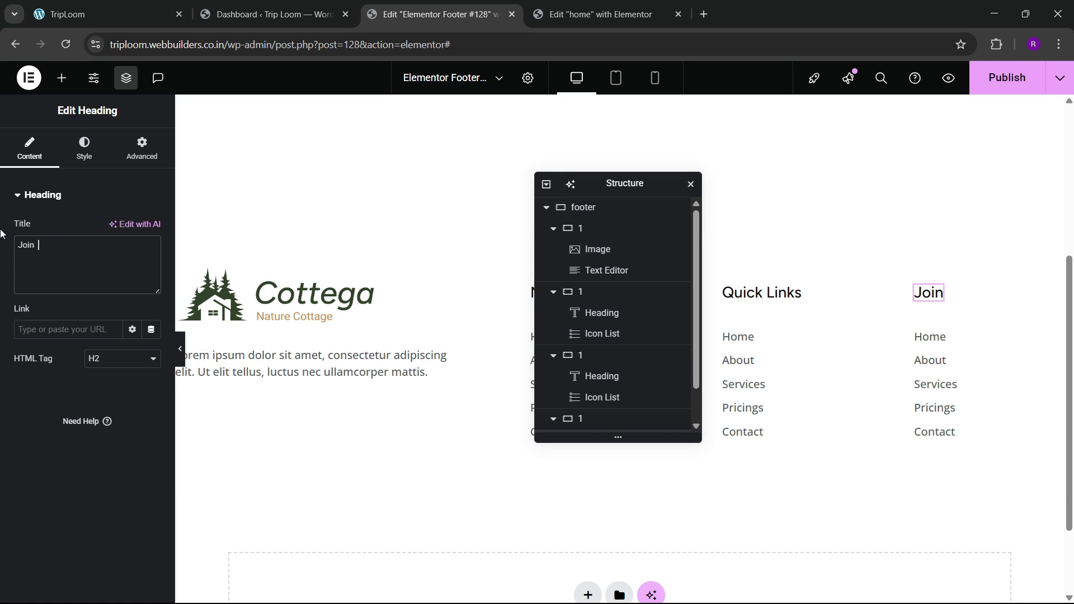
text(Ou Our Newsle)
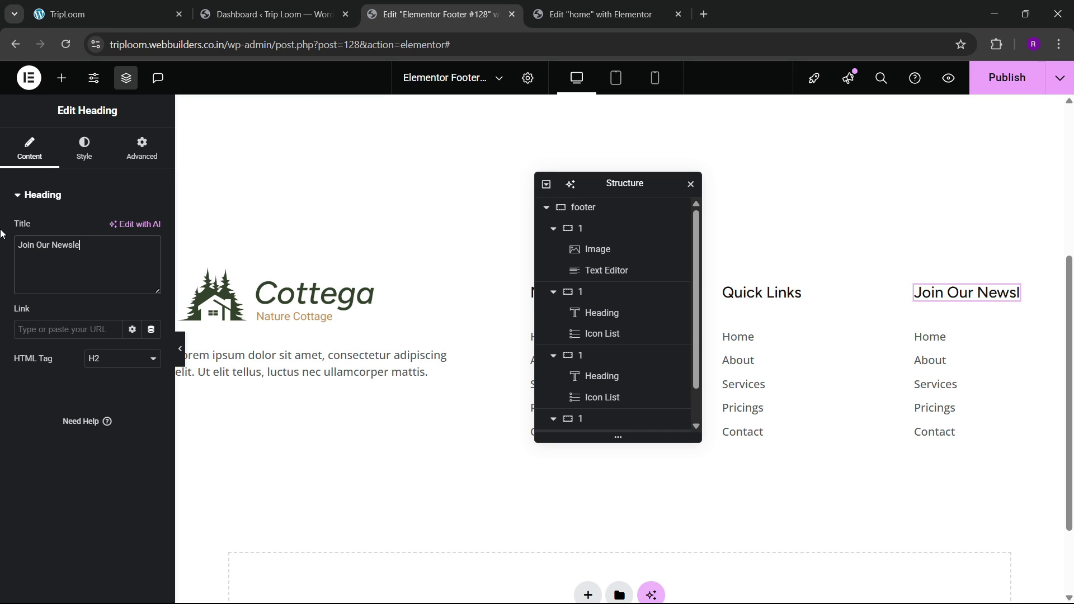
text(tter)
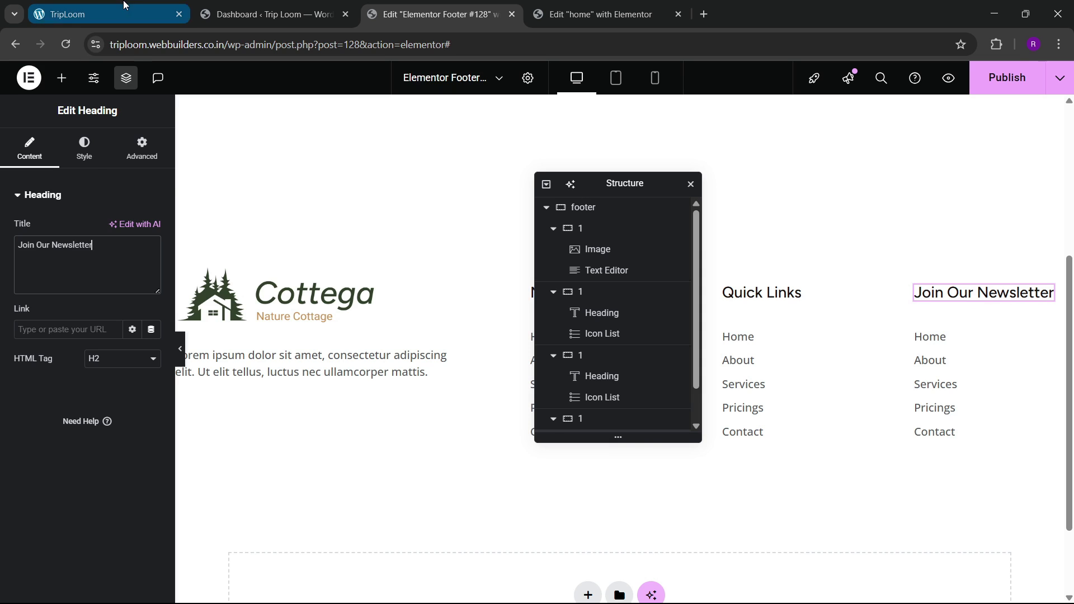
click(123, 6)
click(398, 7)
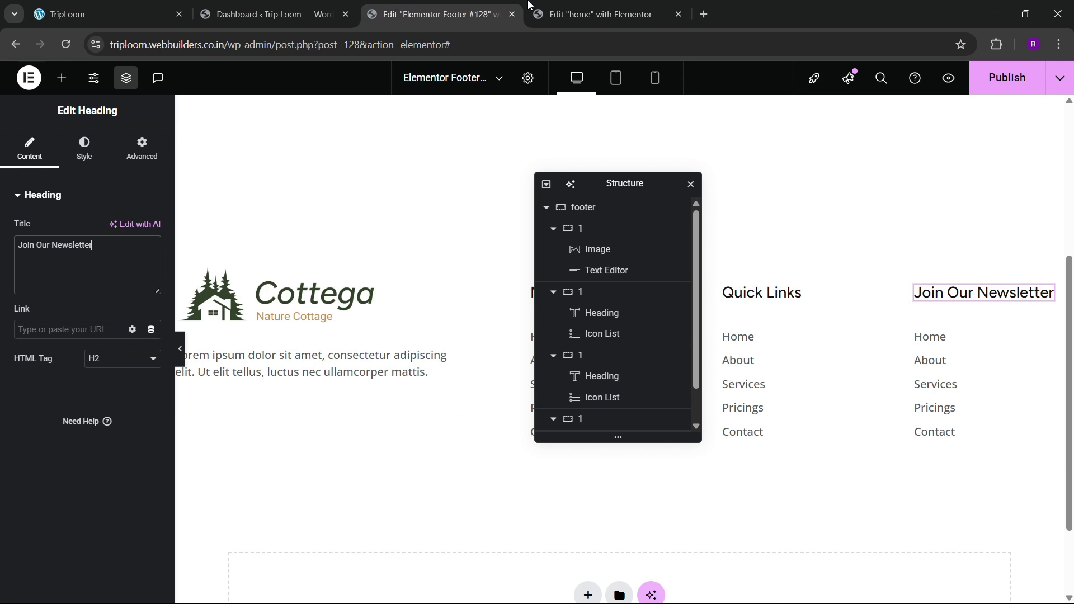
Step: Copy the Indonesia Icon List from the home page, paste it under the newsletter heading, and delete the old list
click(530, 6)
scroll(505, 264, up, 8)
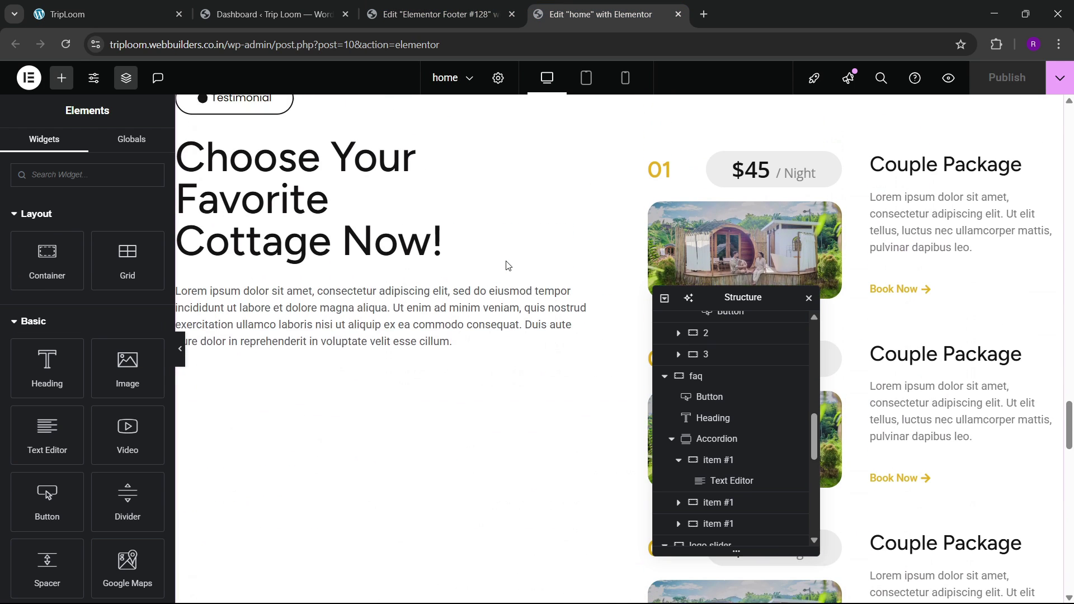
scroll(470, 328, up, 10)
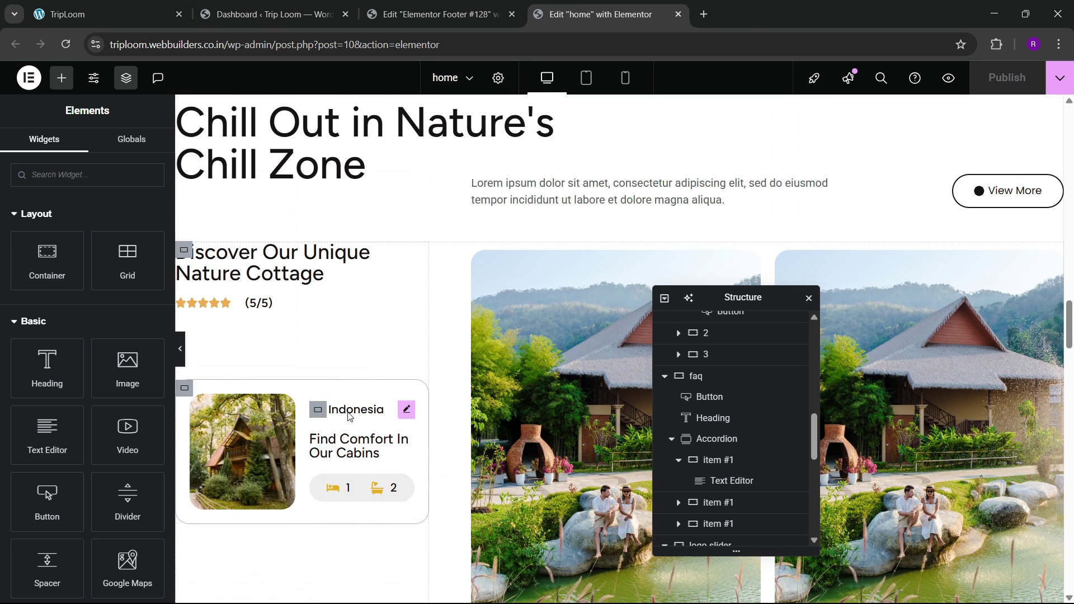
right_click(348, 415)
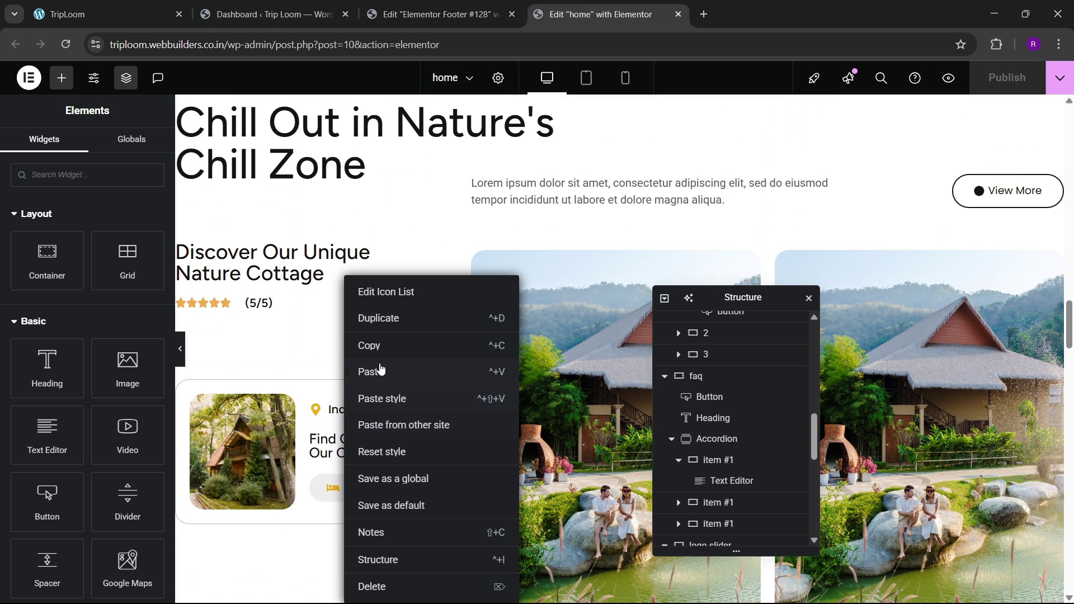
click(381, 346)
click(413, 25)
right_click(951, 302)
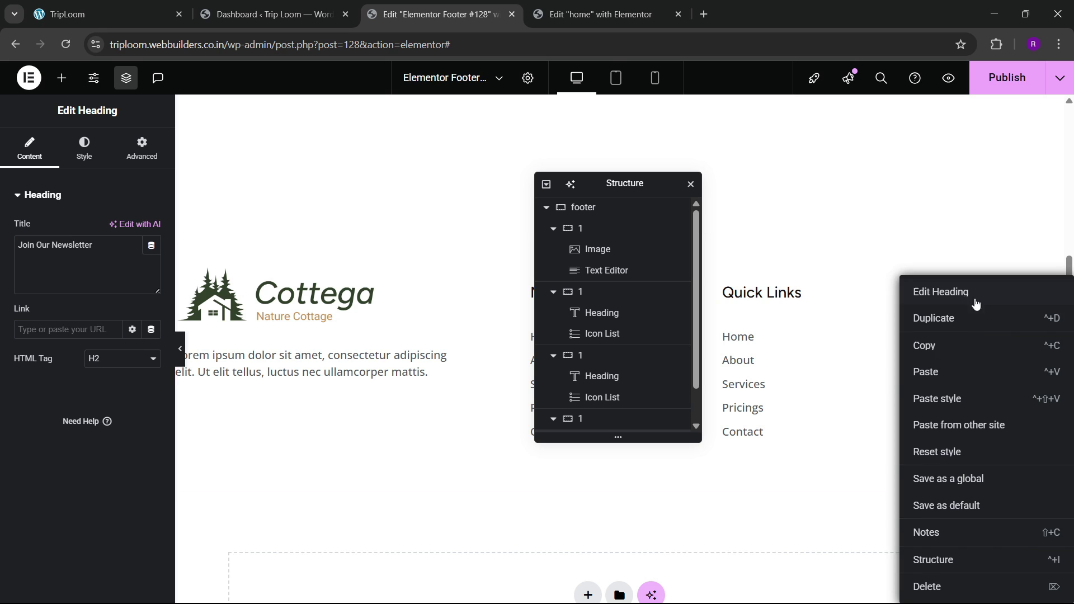
click(946, 369)
right_click(940, 389)
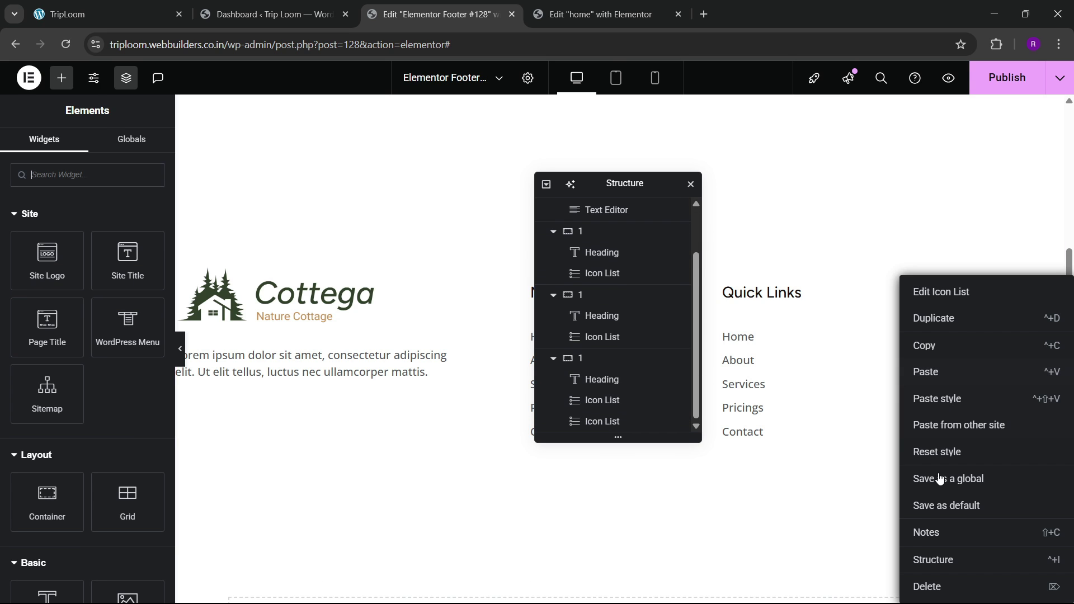
click(929, 587)
Step: Replace the item's Indonesia text with '7 AM - 5 PM, Mon - Sat' copied from the live site
click(103, 14)
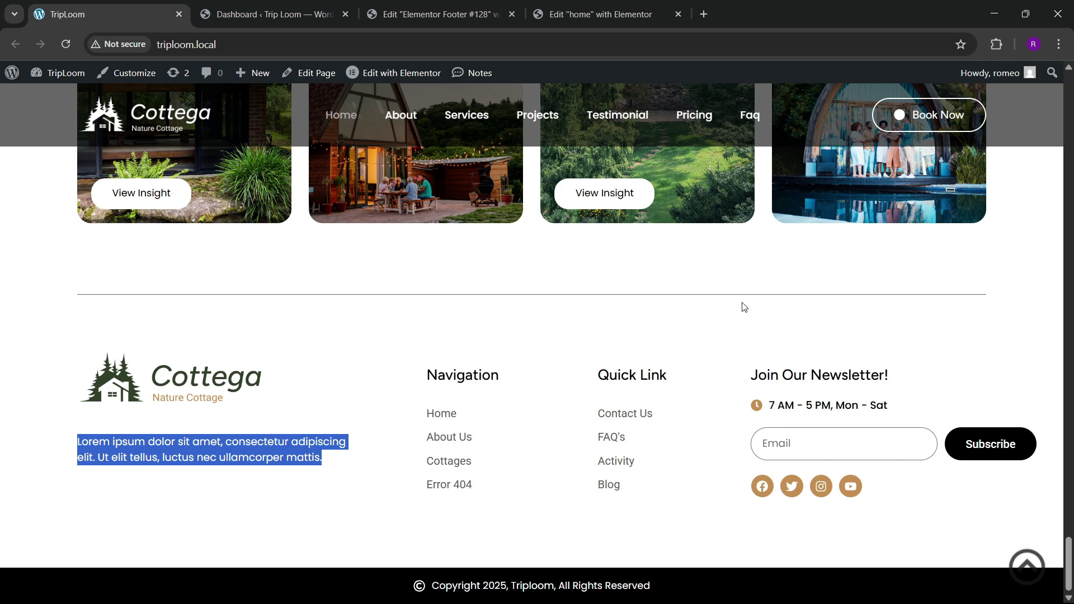
drag(770, 414, 894, 422)
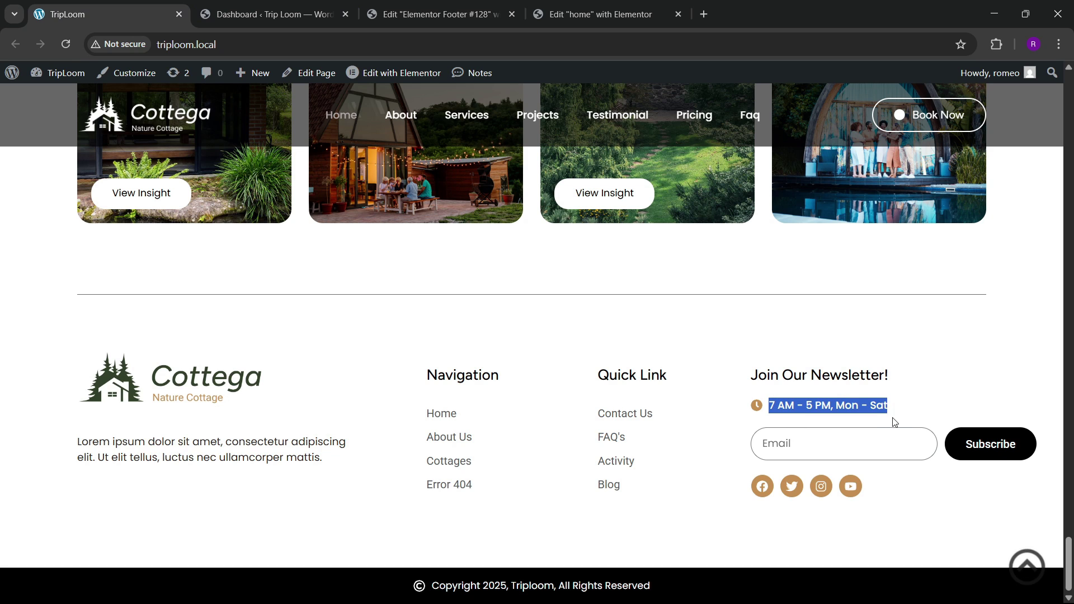
click(436, 14)
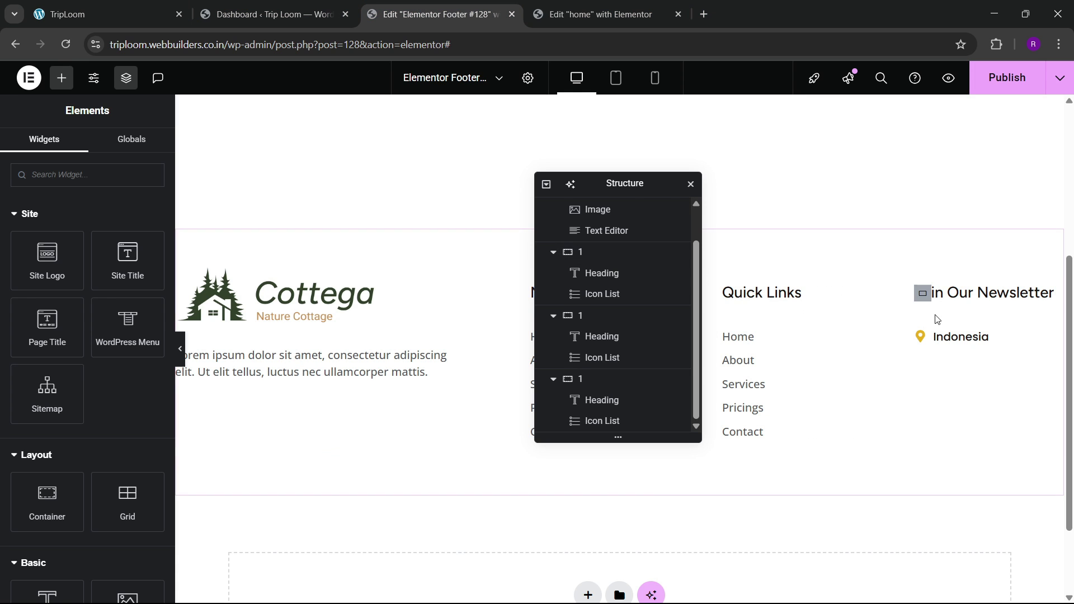
click(975, 336)
click(61, 285)
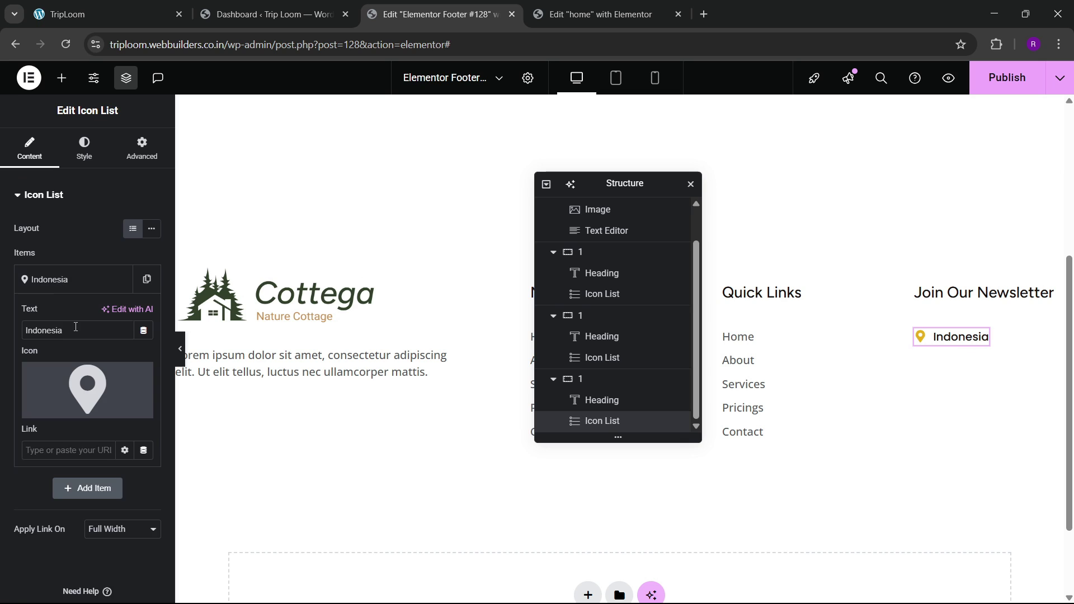
key(ctrl+v)
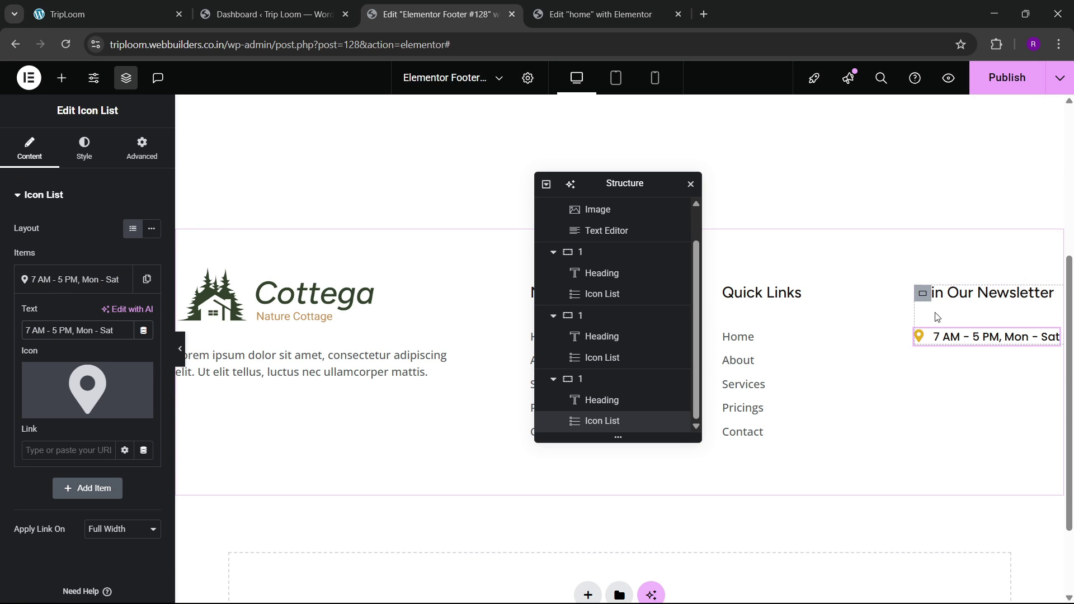
Step: Set the newsletter column's Gaps to 20 px
scroll(72, 350, down, 3)
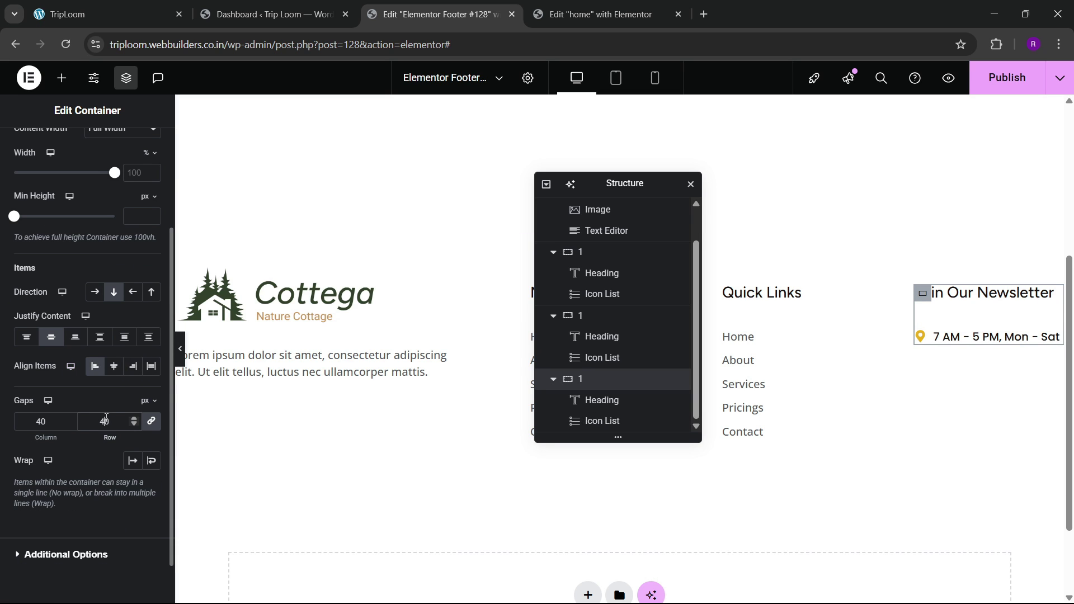
key(BackSpace)
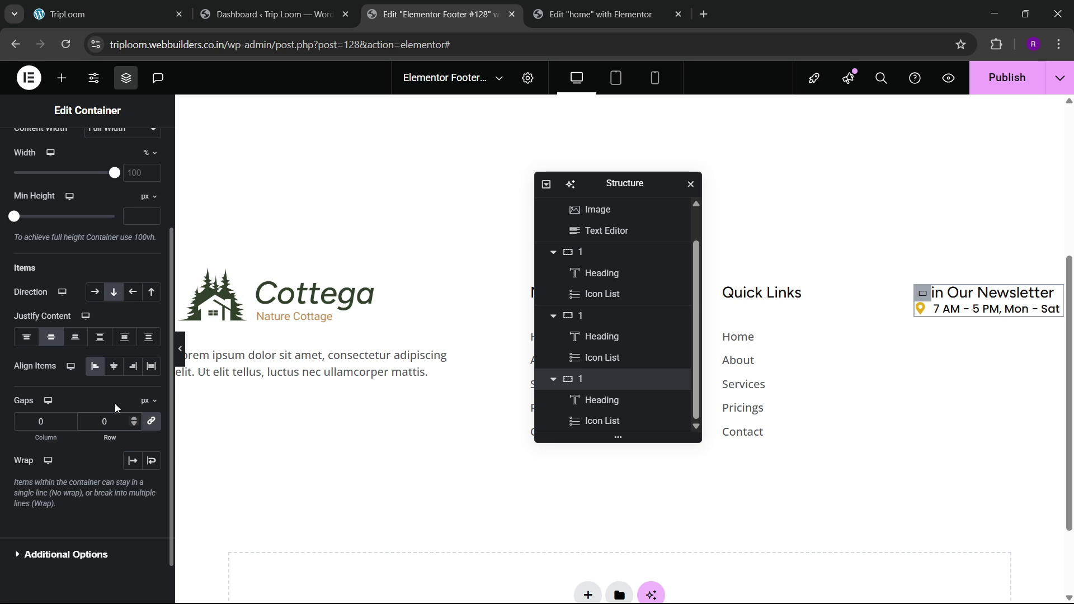
text(2)
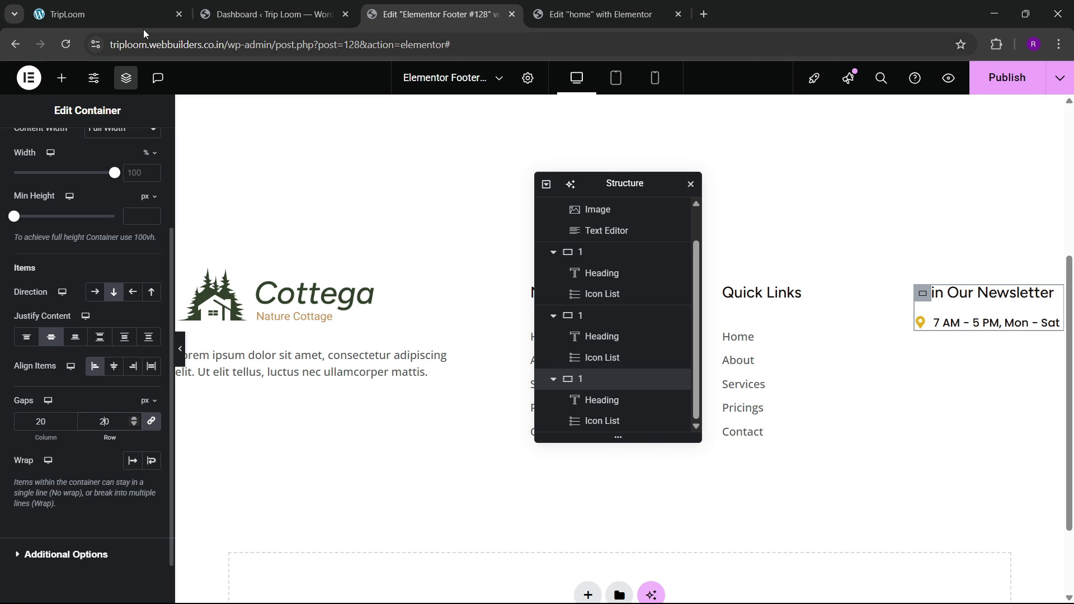
click(102, 5)
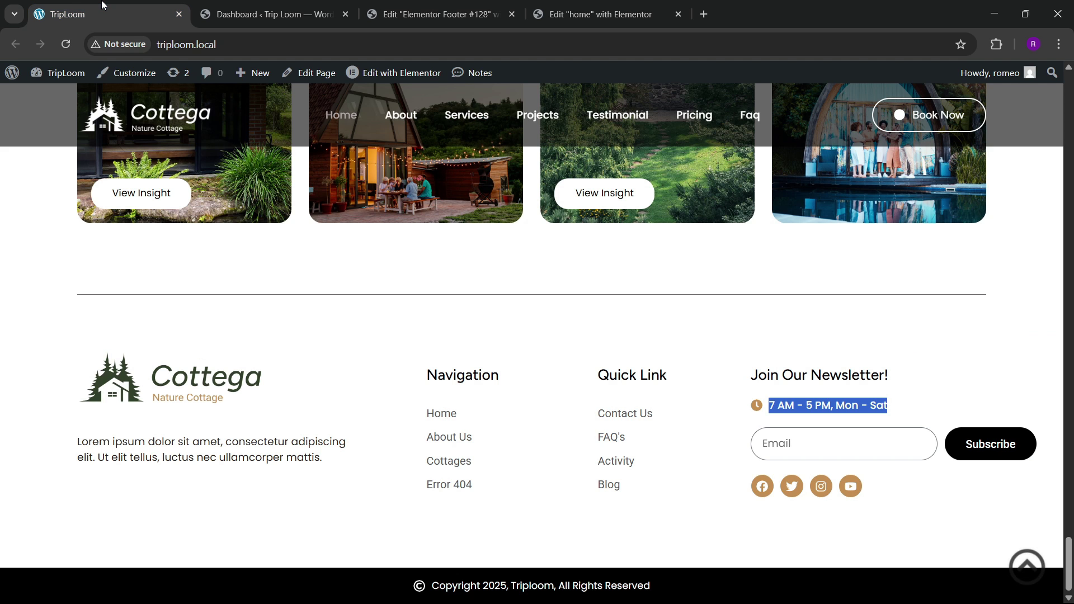
click(429, 14)
click(62, 78)
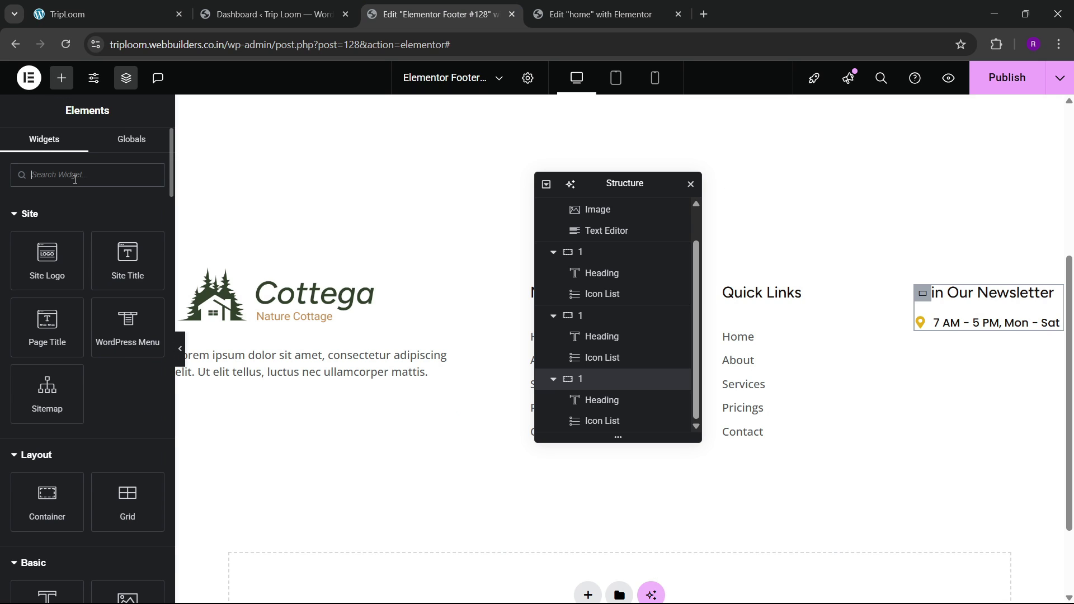
Step: Add a Form widget to the newsletter column and remove its Message field
text(form)
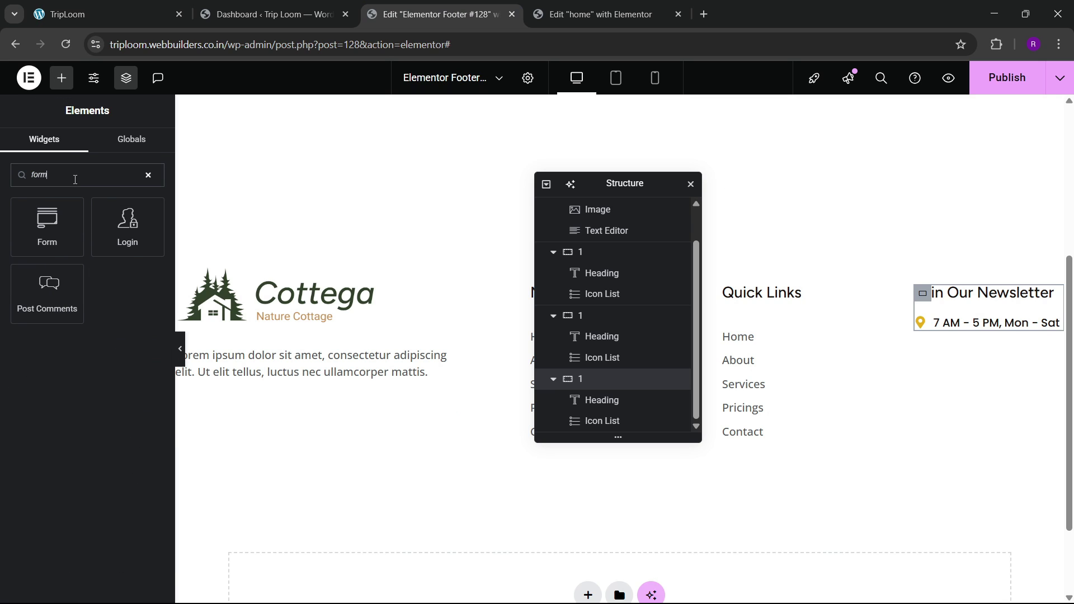
drag(47, 224, 994, 324)
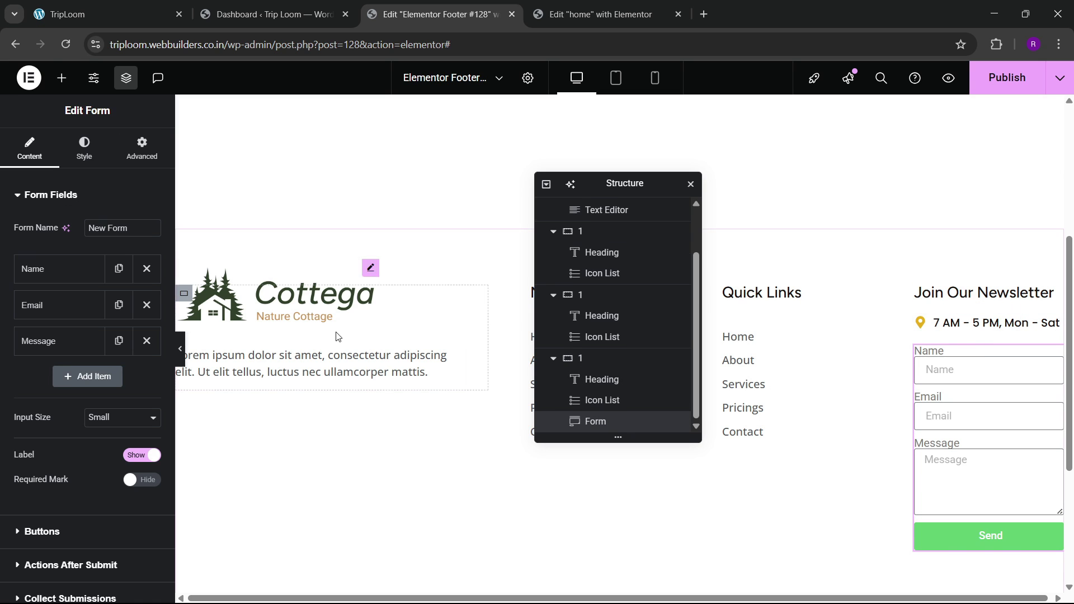
click(147, 305)
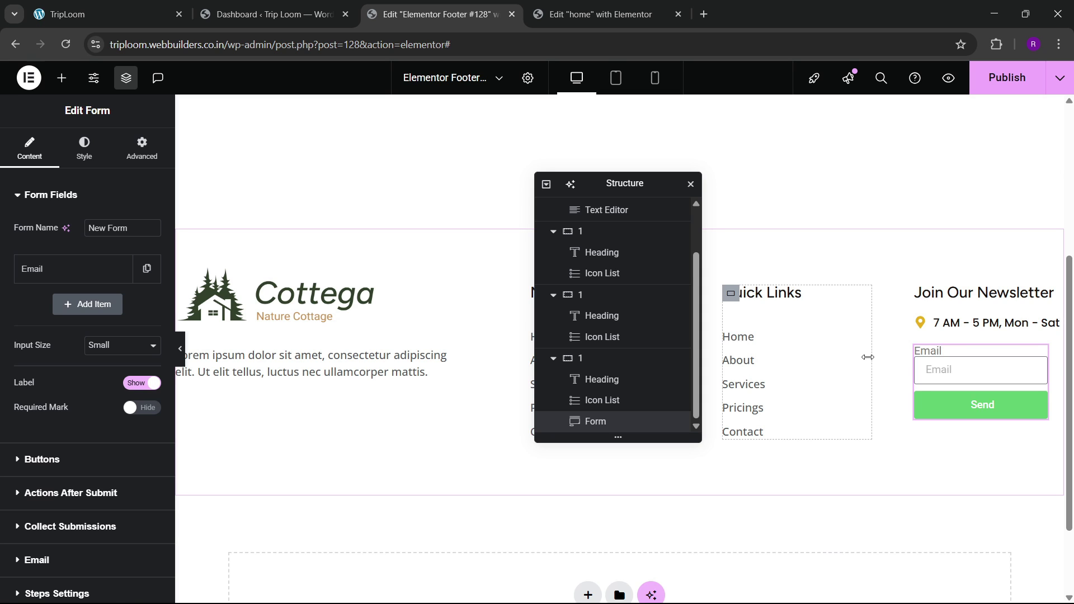
Step: Drag the column dividers to narrow the Navigation and Quick Links columns, the latter to 12.8%
mouse_move(867, 354)
mouse_down()
mouse_move(827, 361)
mouse_move(859, 367)
mouse_up()
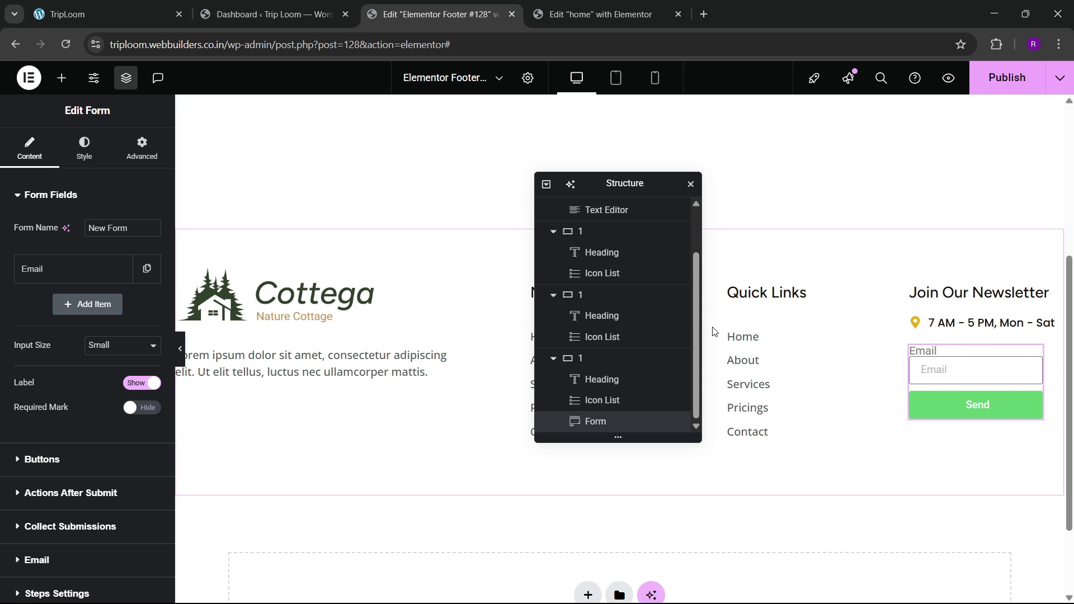
drag(593, 181, 414, 220)
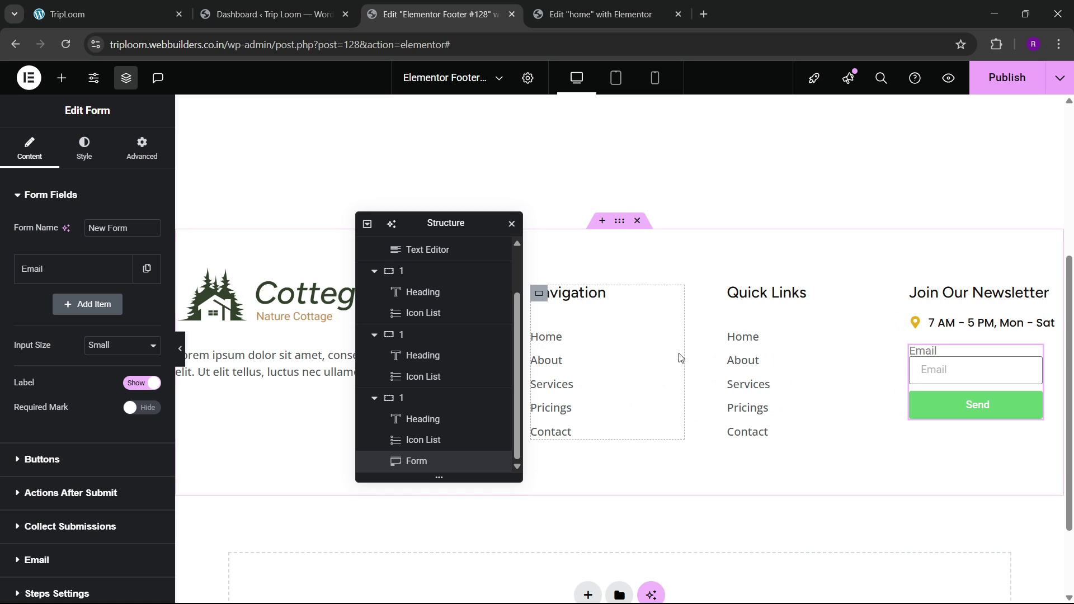
drag(679, 353, 618, 364)
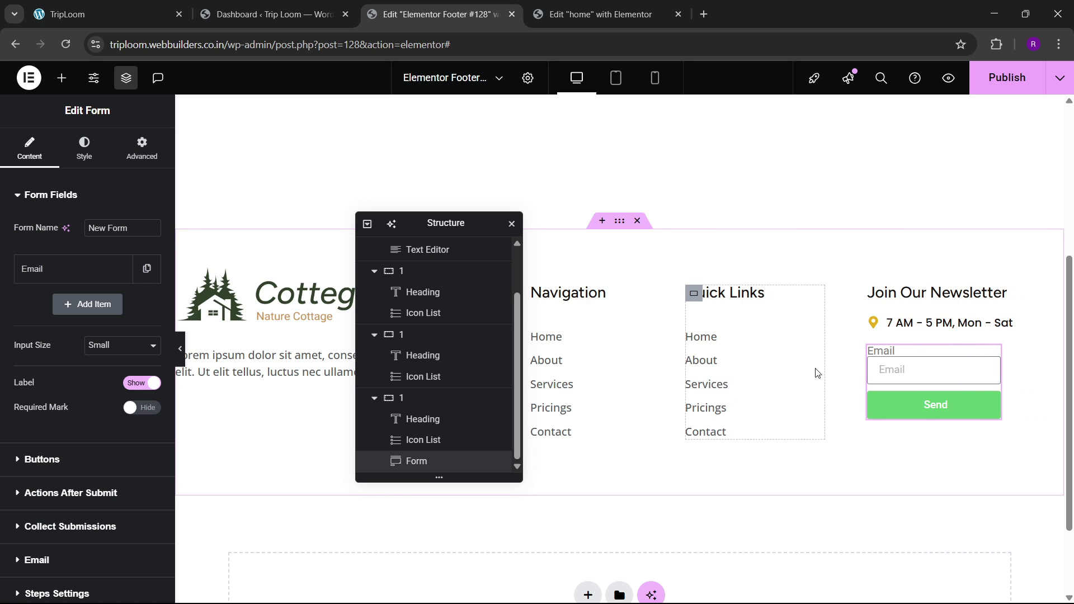
mouse_move(822, 367)
mouse_down()
mouse_move(798, 375)
mouse_move(808, 372)
mouse_up()
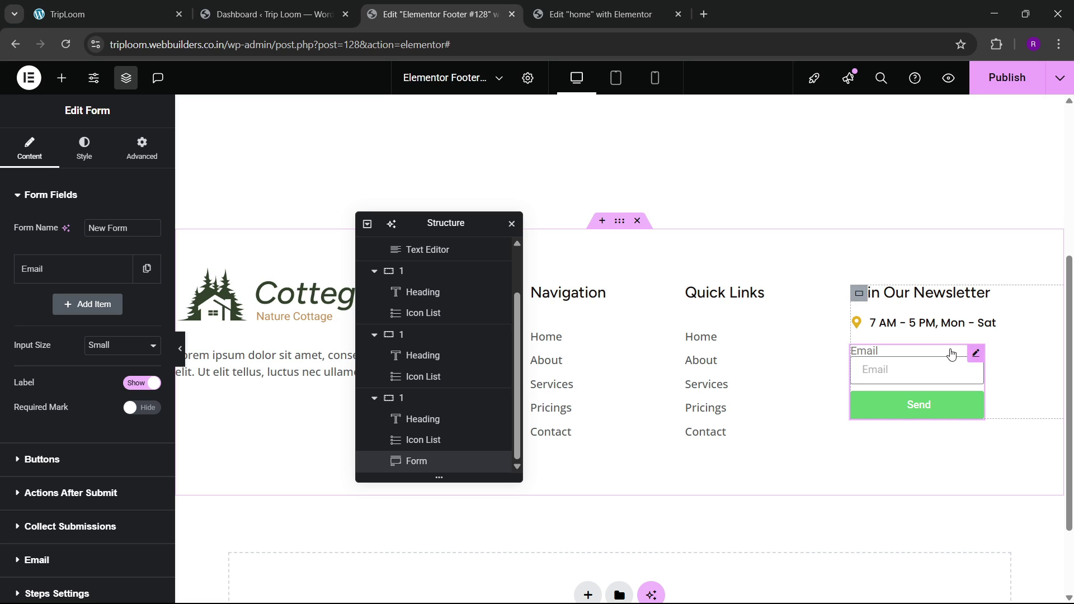
Step: Make the form Full Width, set the Email field to 80% width and the inputs to Medium size
click(142, 149)
click(112, 337)
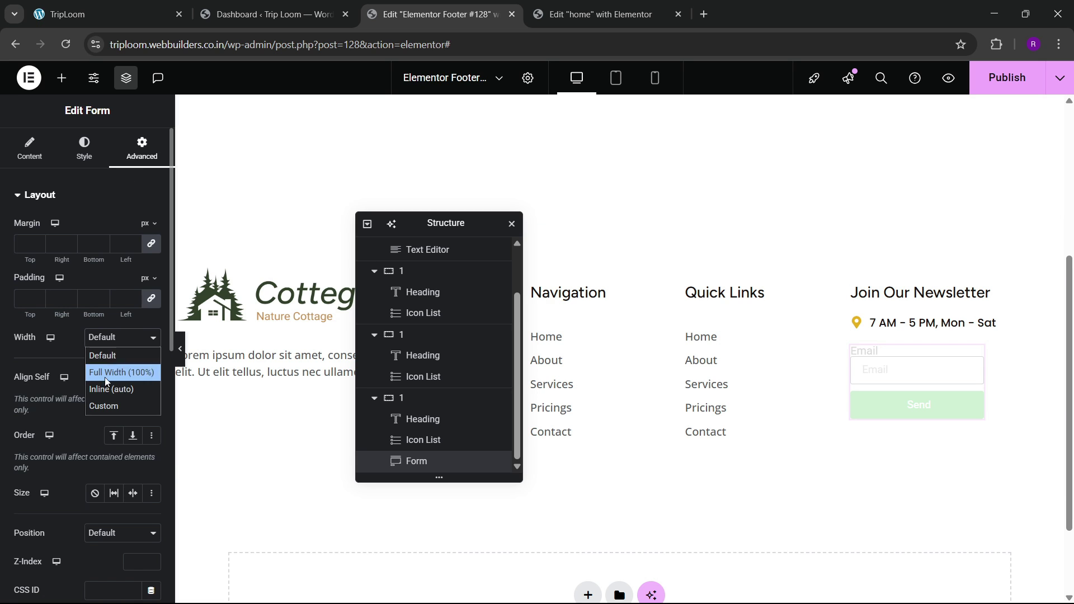
click(106, 376)
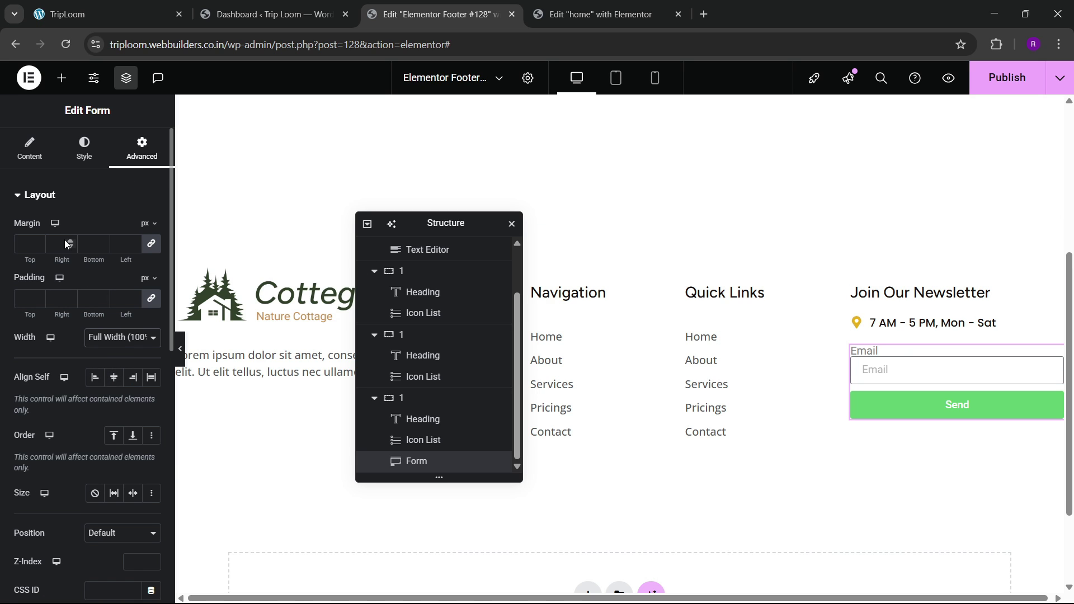
click(30, 149)
click(90, 270)
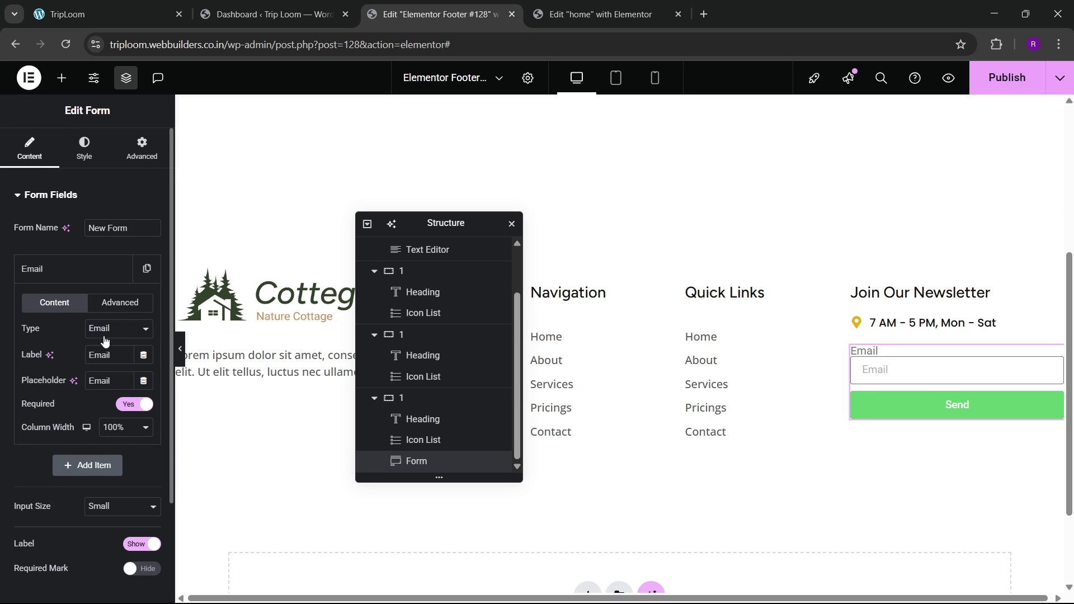
click(127, 428)
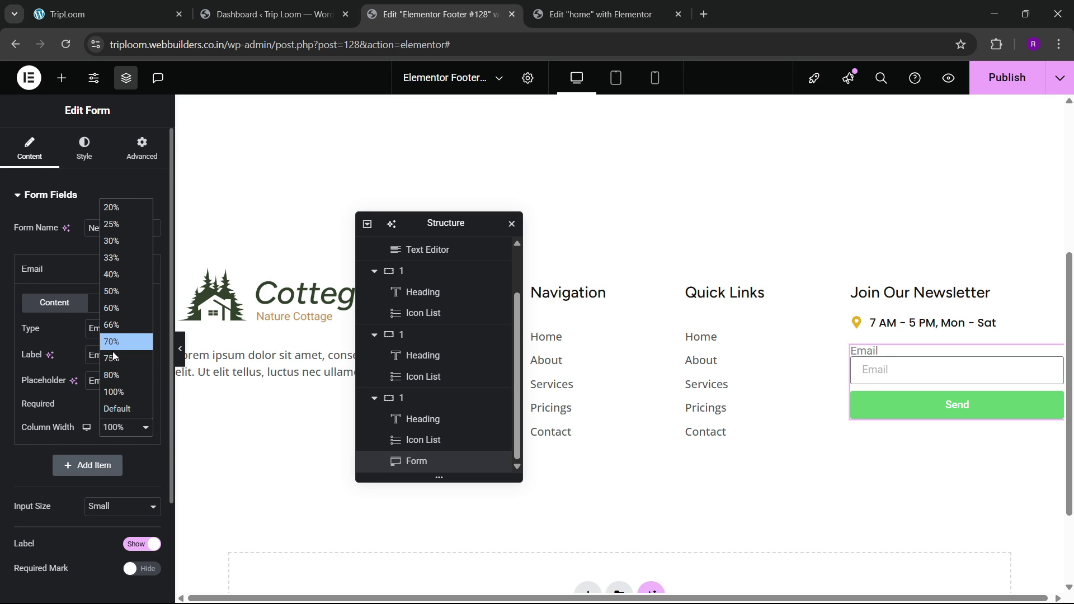
click(115, 374)
click(66, 274)
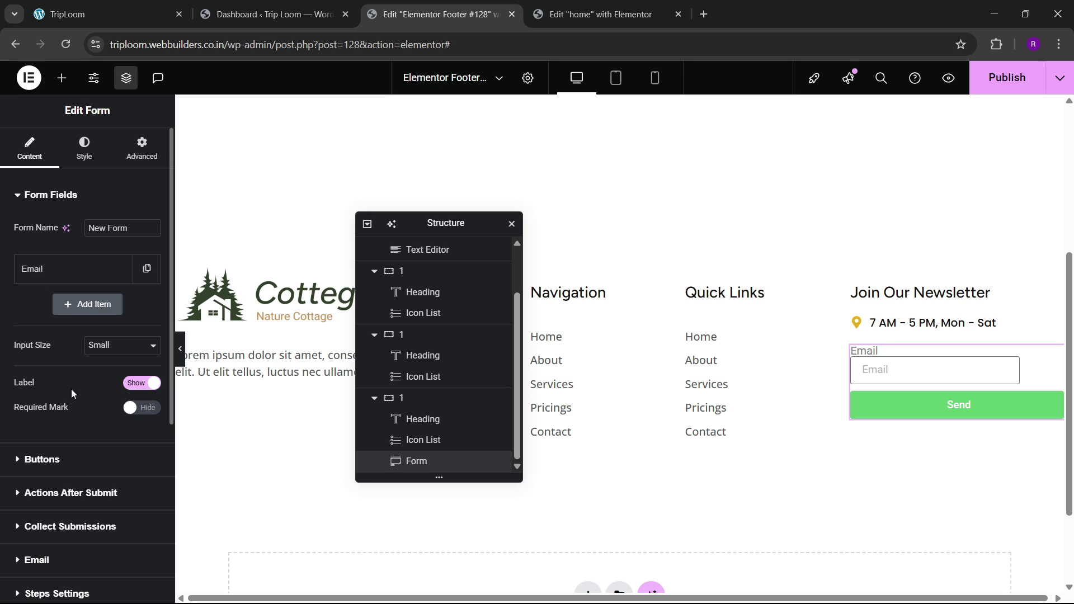
click(119, 345)
click(104, 395)
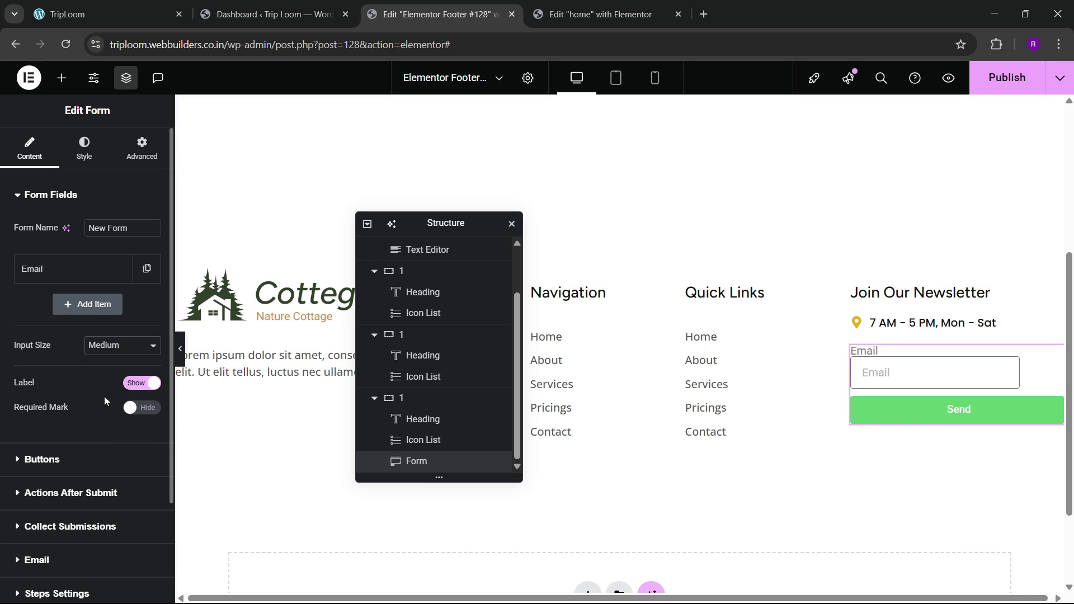
Step: Set the submit button to Medium size at 20% width beside the Email field
click(91, 5)
click(437, 14)
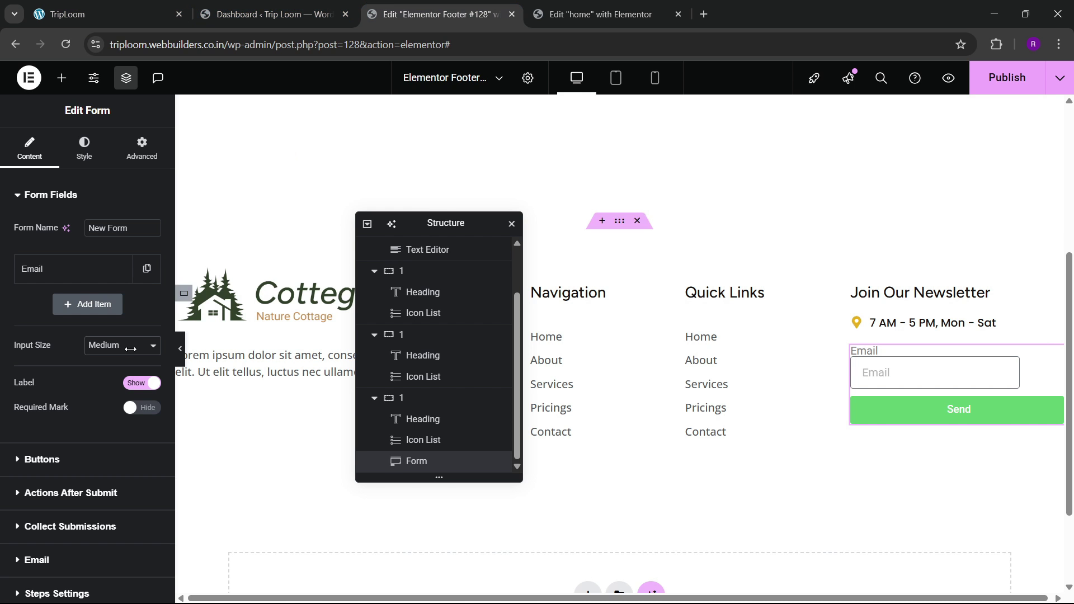
scroll(34, 386, down, 2)
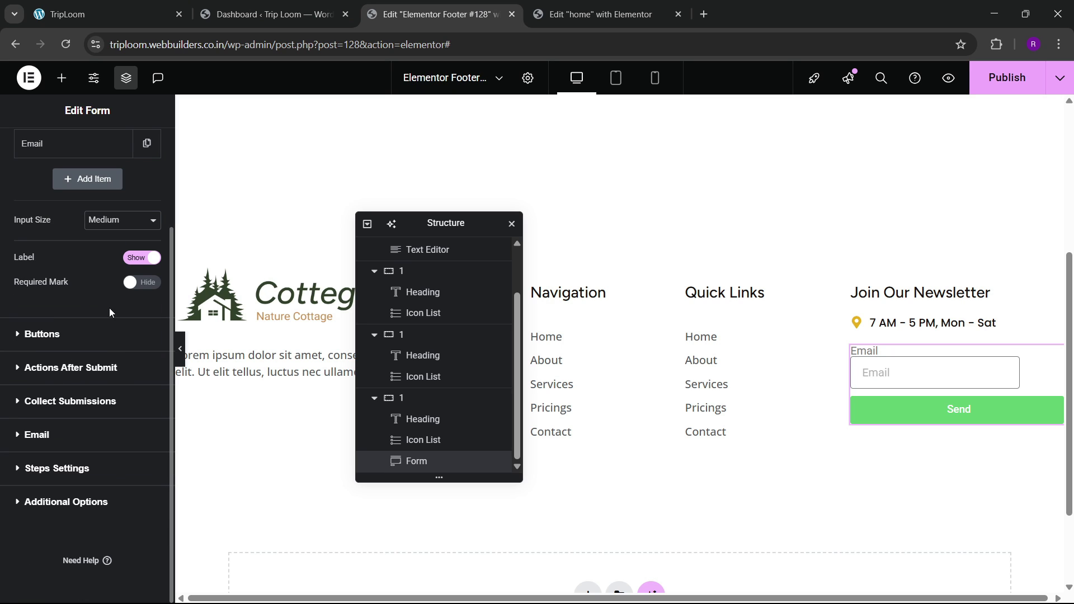
click(61, 337)
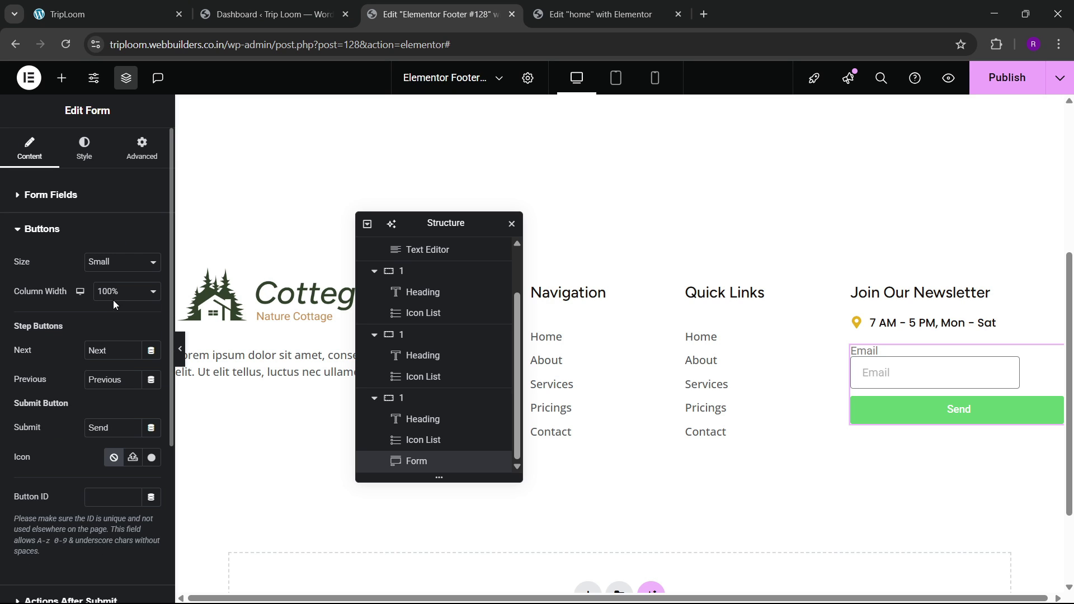
click(114, 272)
click(99, 331)
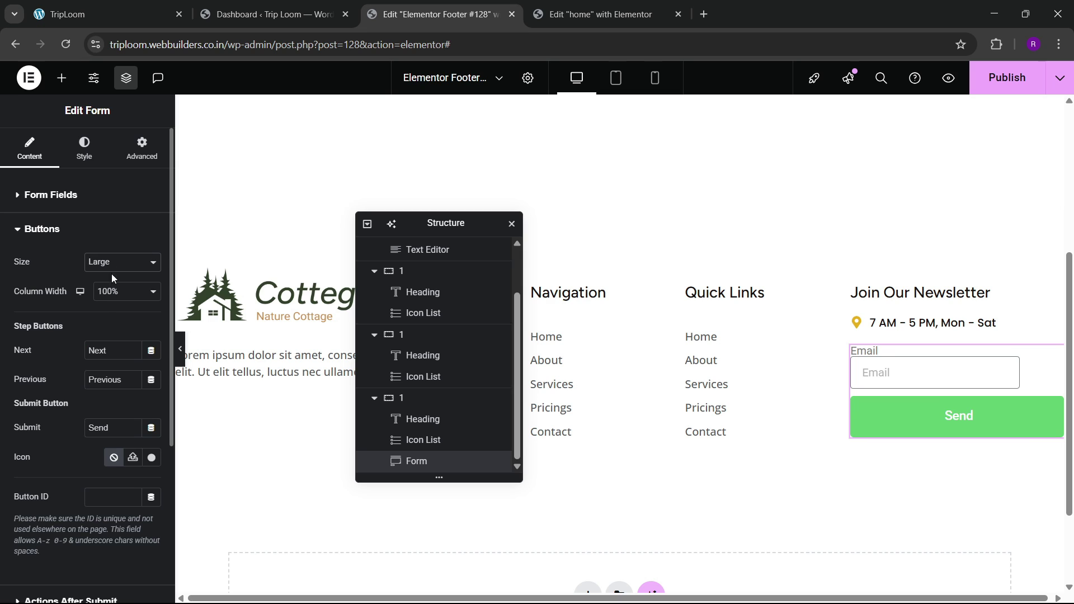
click(111, 274)
click(109, 304)
click(112, 262)
click(108, 309)
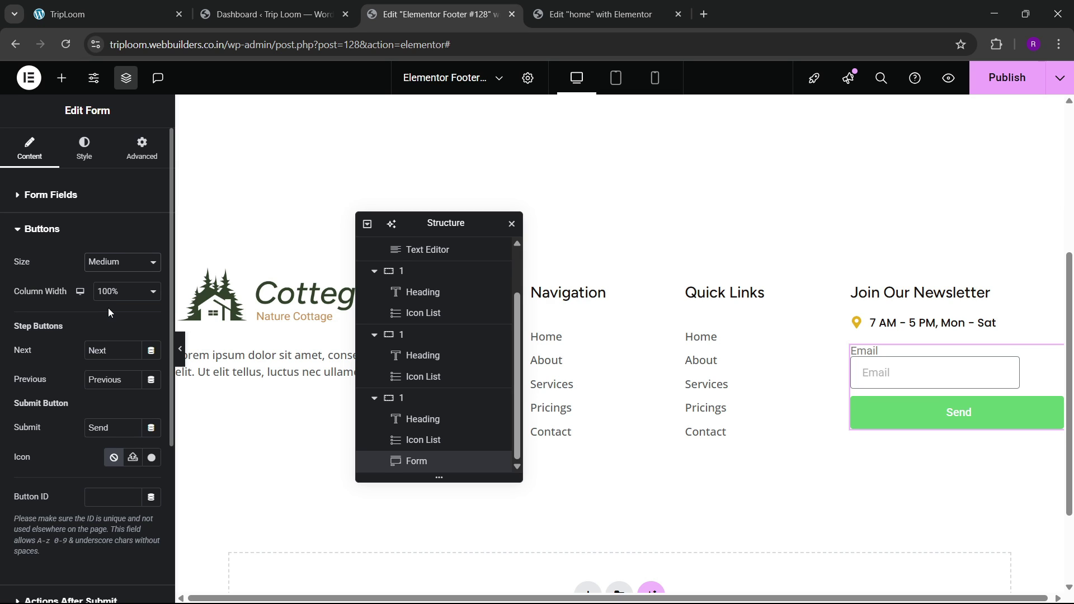
click(111, 297)
click(108, 309)
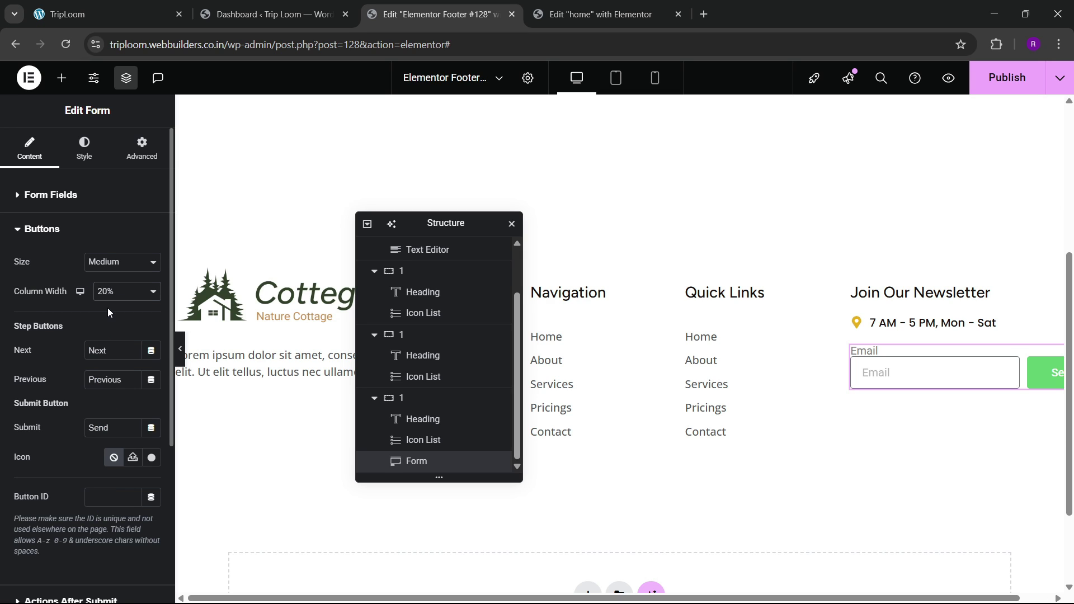
Step: Hide the Email field's label and change the submit text from Send to Subscribe
click(49, 196)
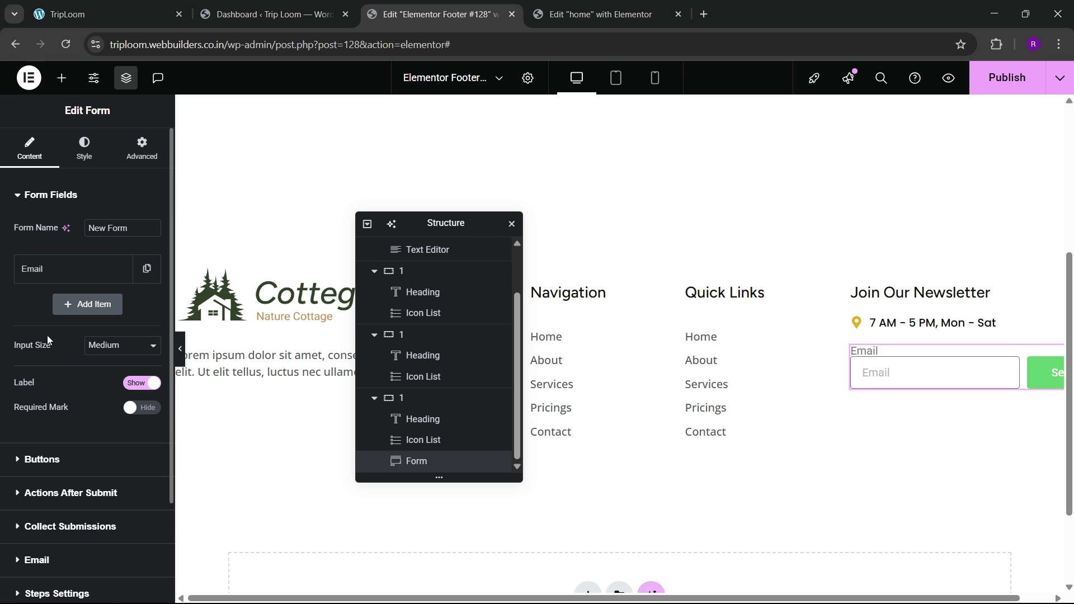
click(134, 384)
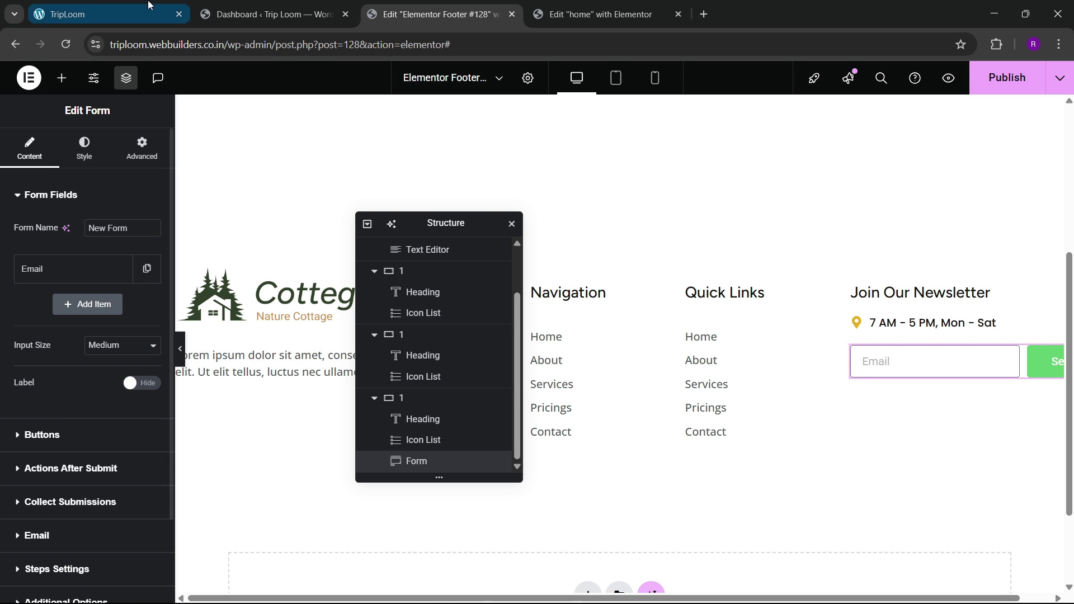
click(101, 14)
click(474, 6)
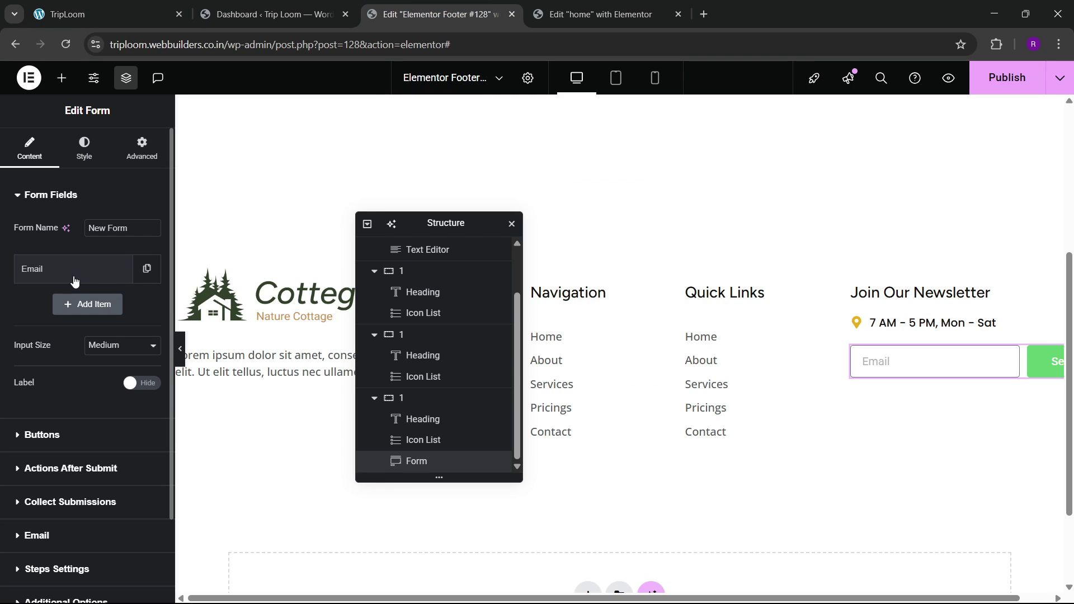
click(39, 435)
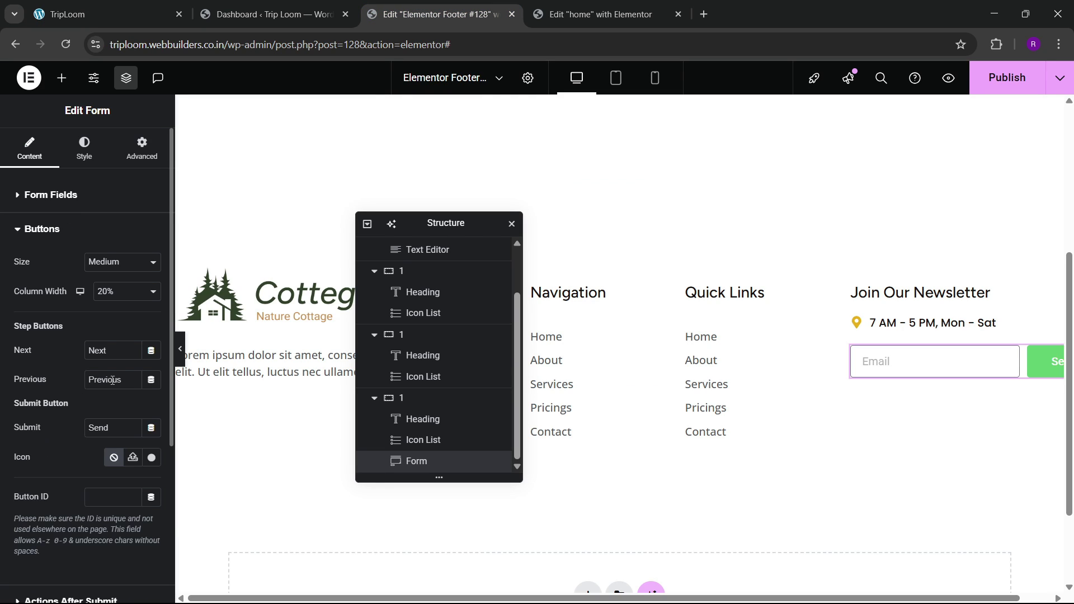
double_click(128, 426)
text(Subscribe)
Step: Set the submit button's background to the global black colour
click(66, 232)
click(84, 151)
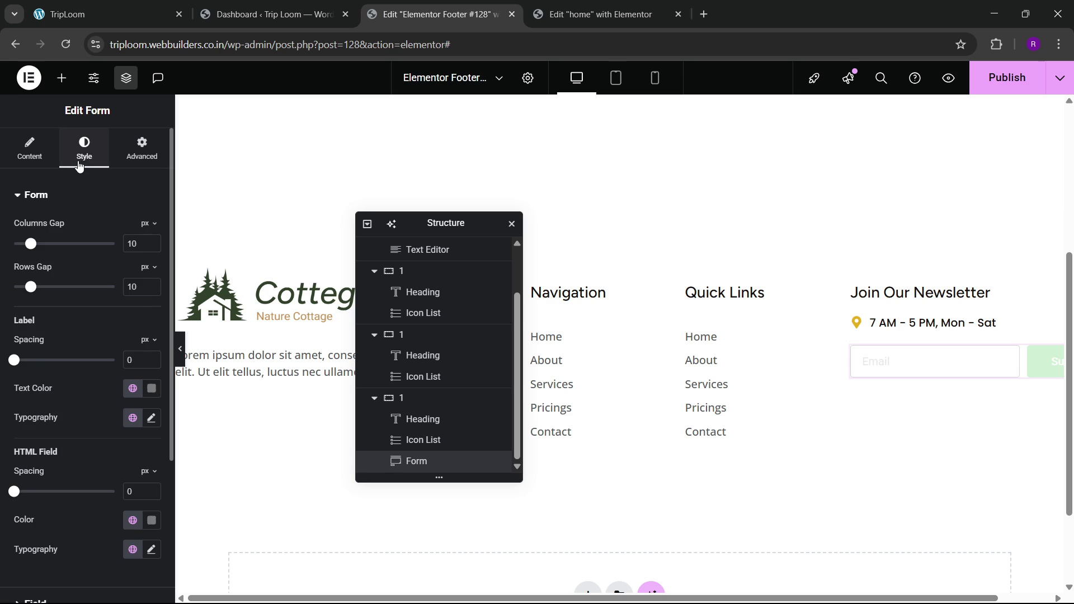
scroll(56, 314, down, 4)
click(84, 434)
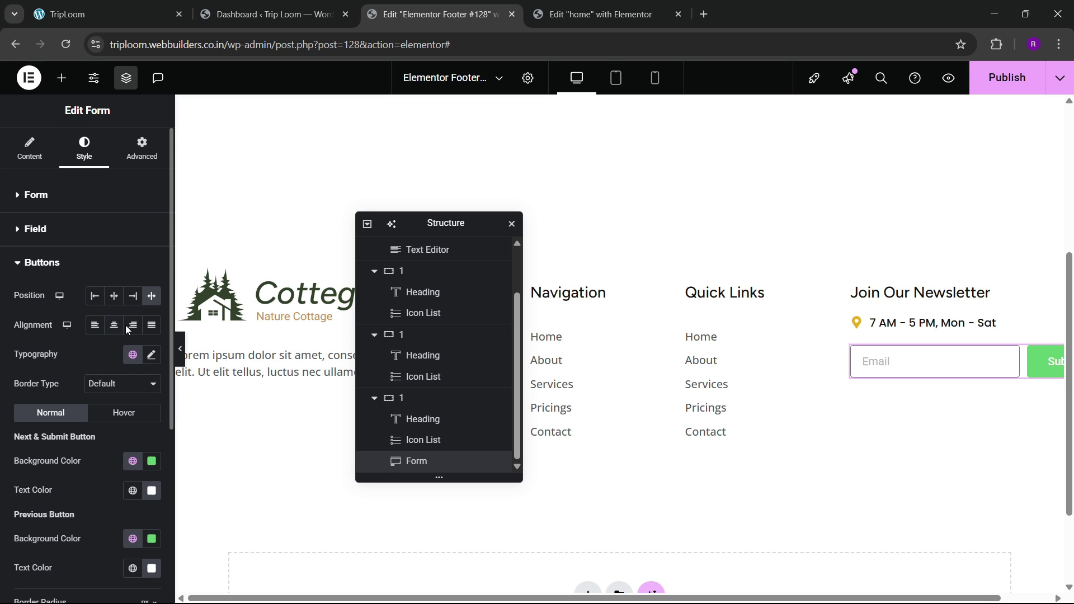
scroll(123, 403, down, 3)
click(132, 329)
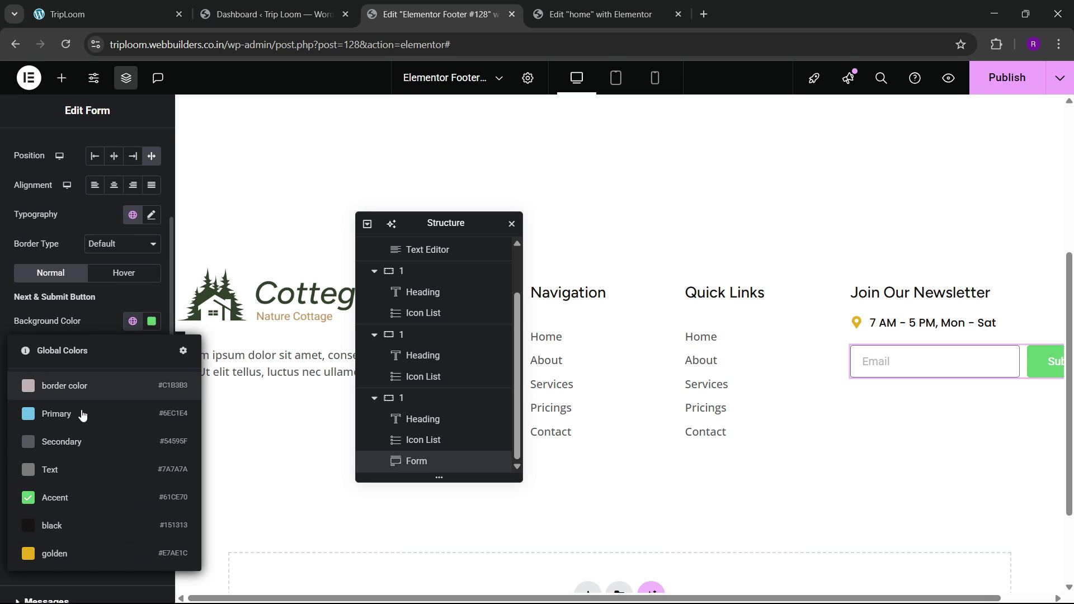
click(68, 520)
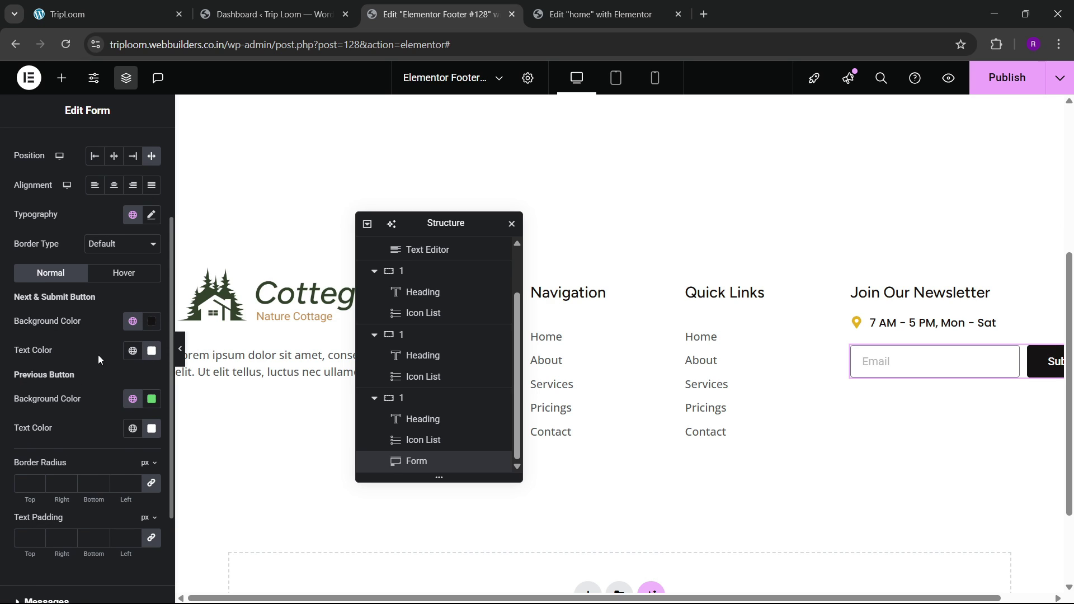
Step: Round the button and Email field corners to 100 px and set the field text to global black
scroll(67, 391, down, 2)
text(100)
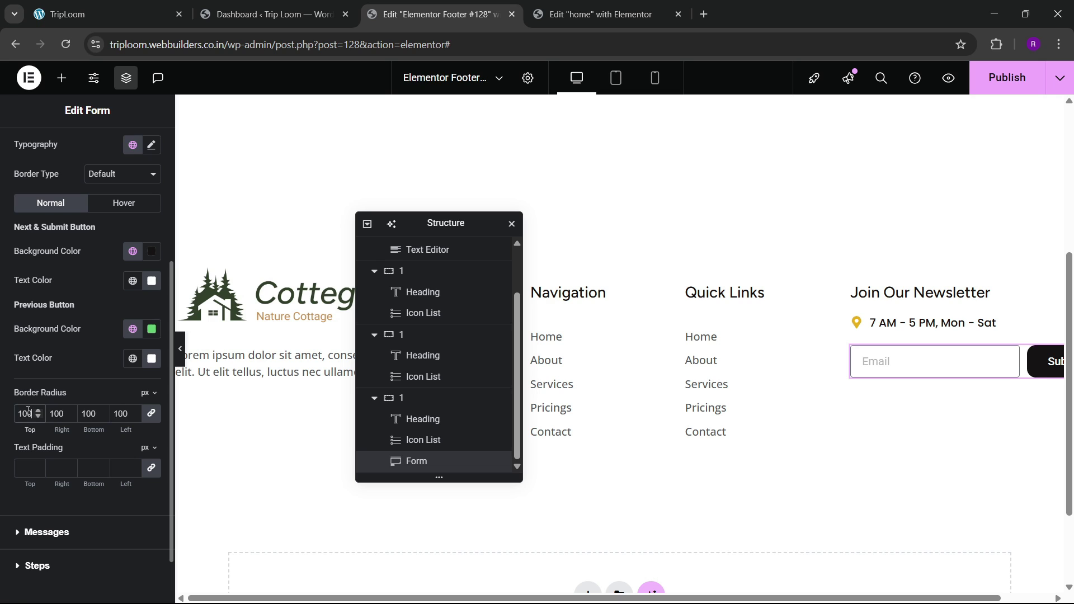
scroll(37, 330, up, 3)
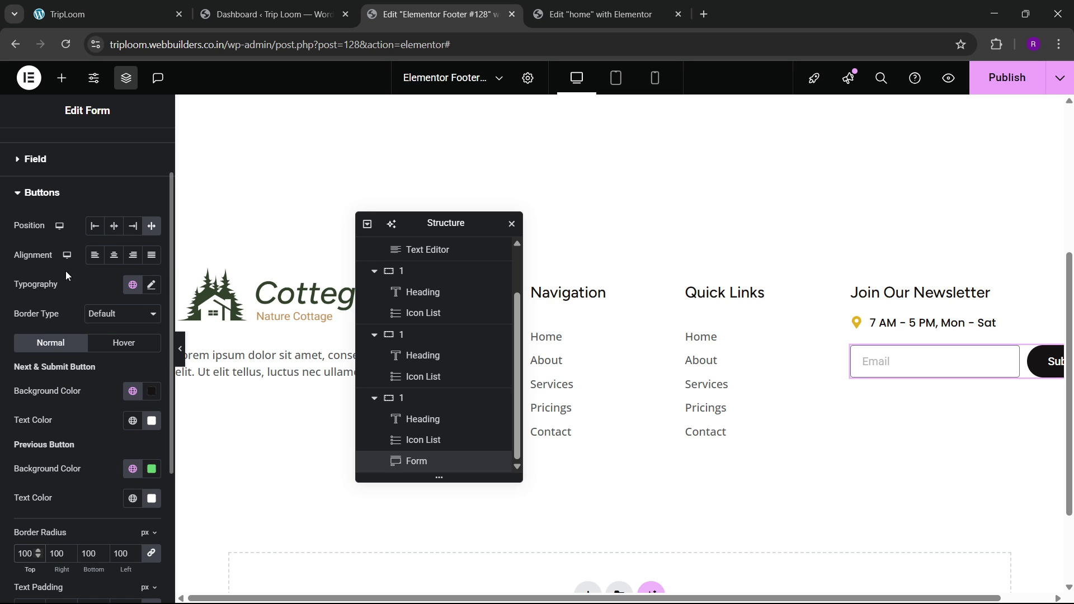
click(47, 166)
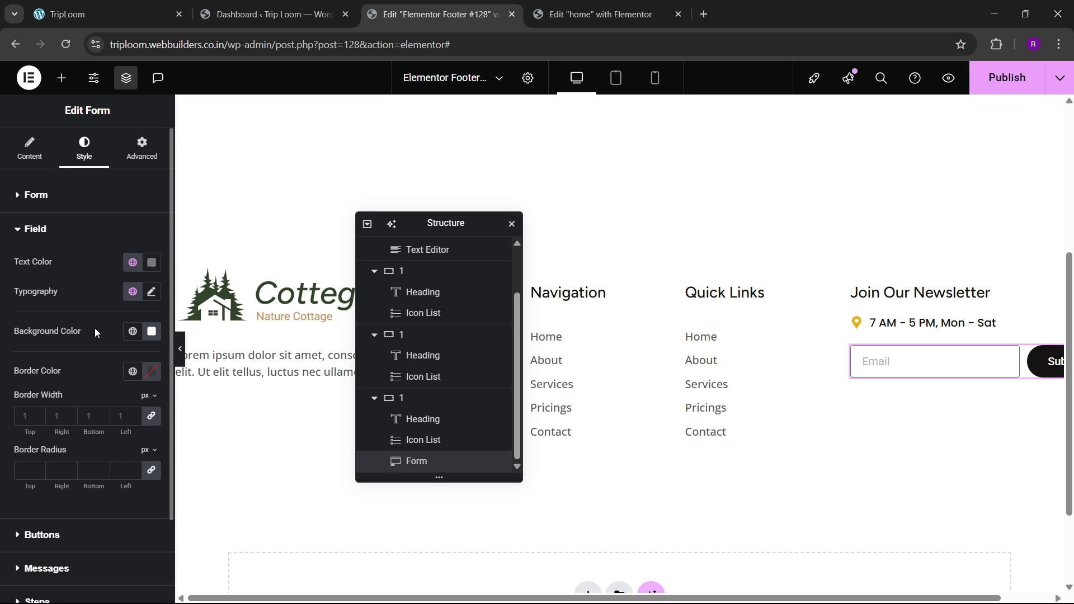
click(27, 466)
text(100)
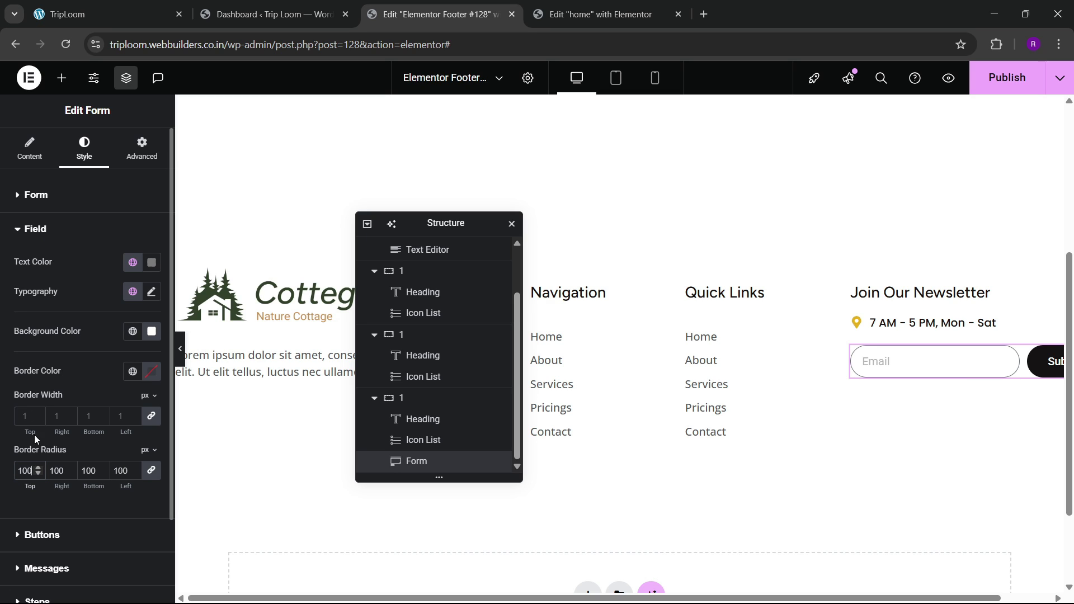
click(132, 267)
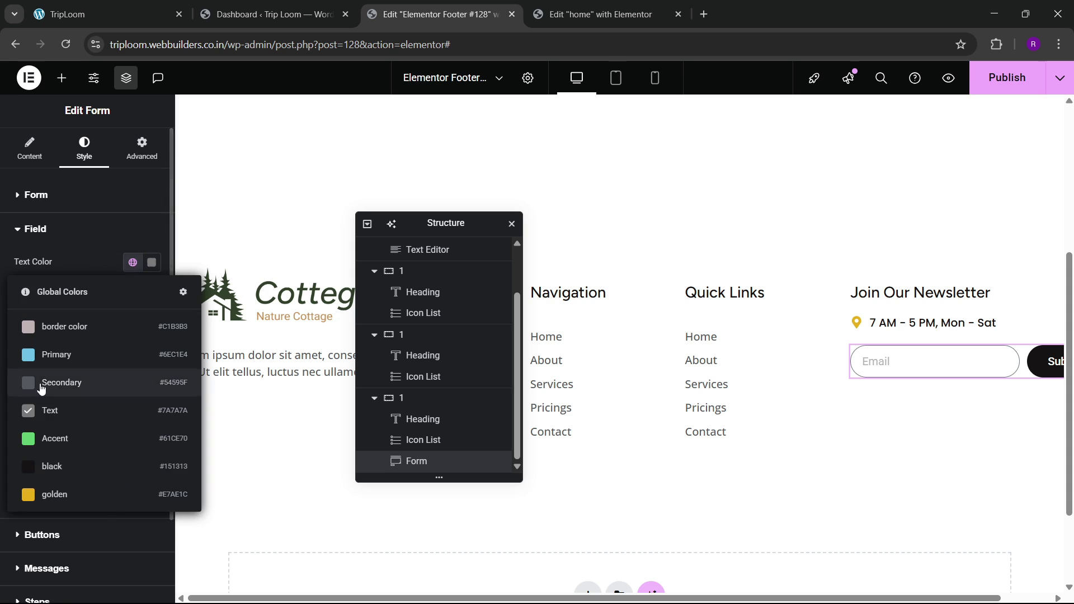
click(55, 465)
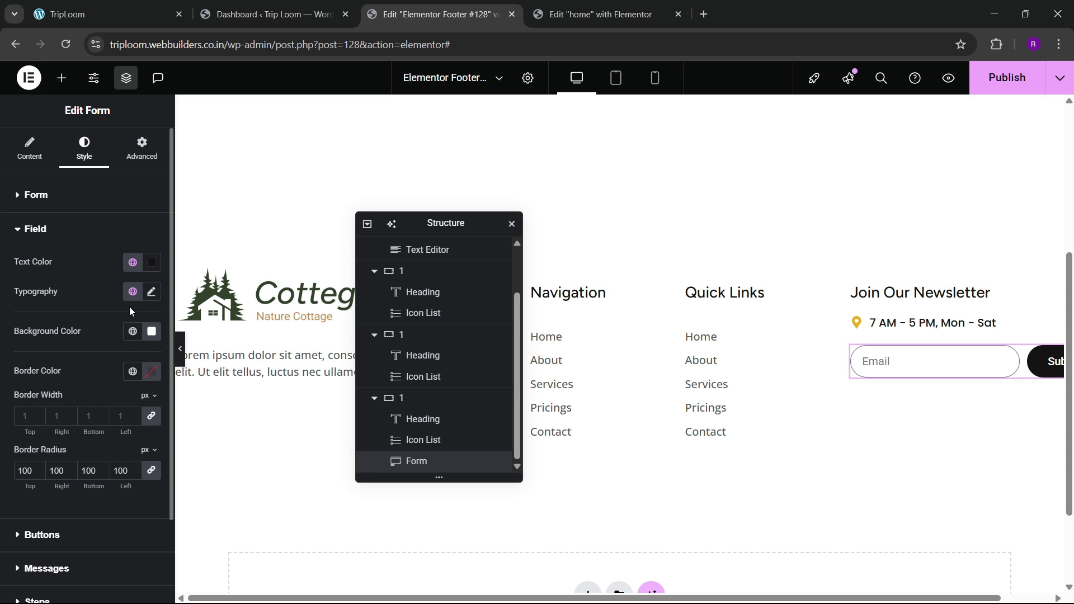
Step: Check the footer on the live site, then publish the footer template
click(217, 5)
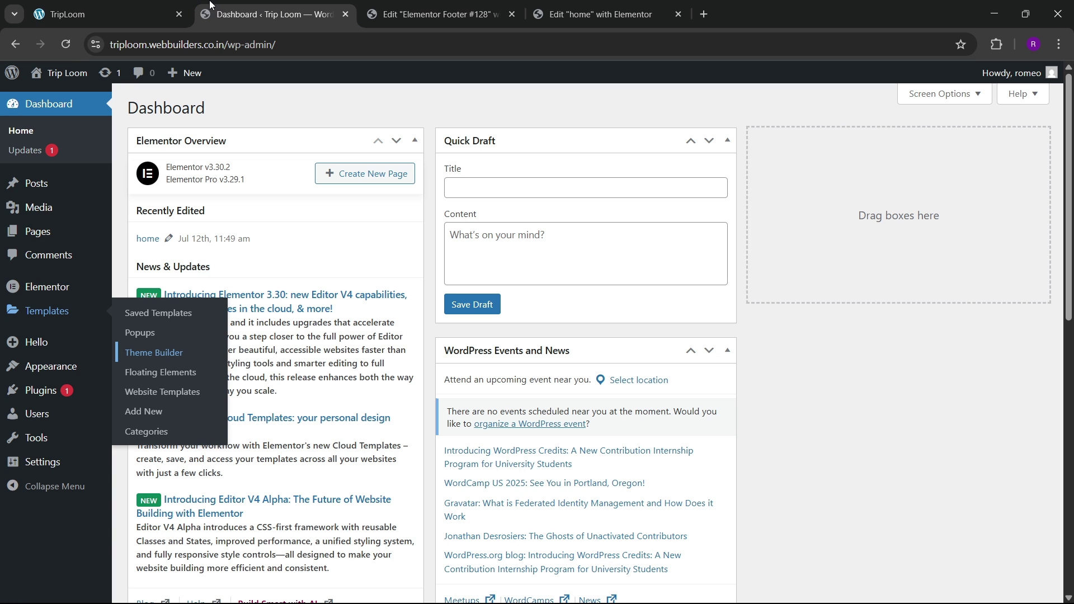
click(132, 8)
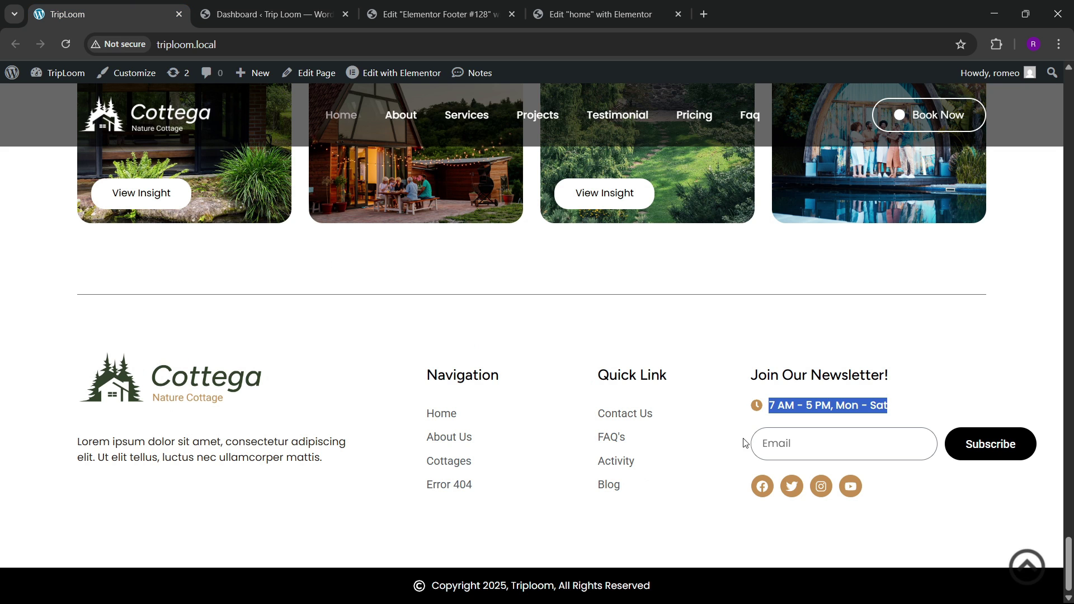
click(598, 14)
click(437, 14)
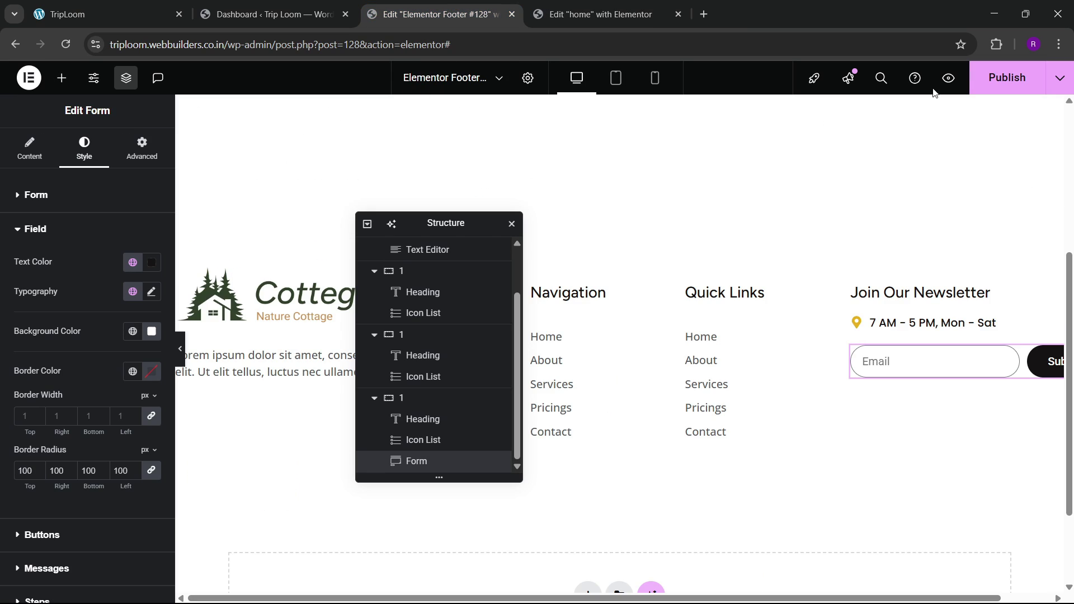
click(1003, 77)
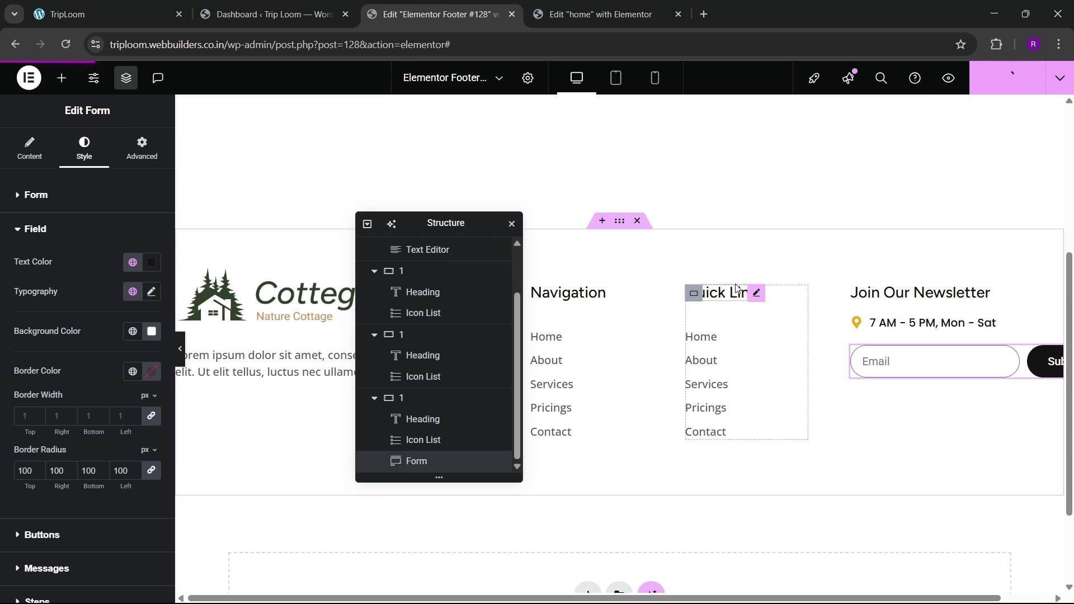
Step: Copy the home page's hero social icons widget and bring up the footer newsletter form's context menu
click(604, 14)
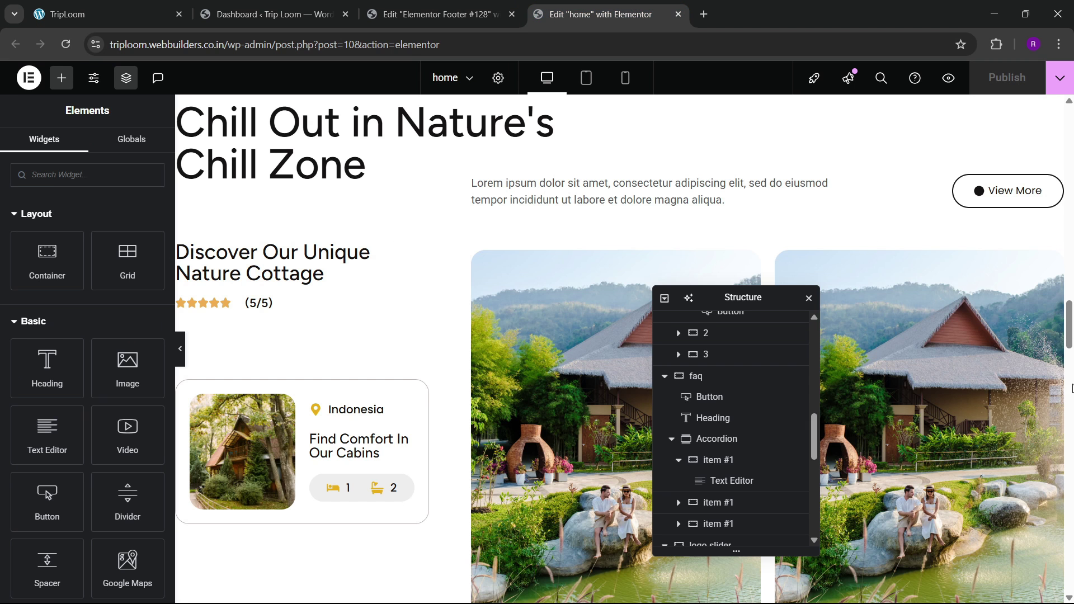
drag(1069, 343, 1051, 175)
right_click(879, 322)
click(905, 350)
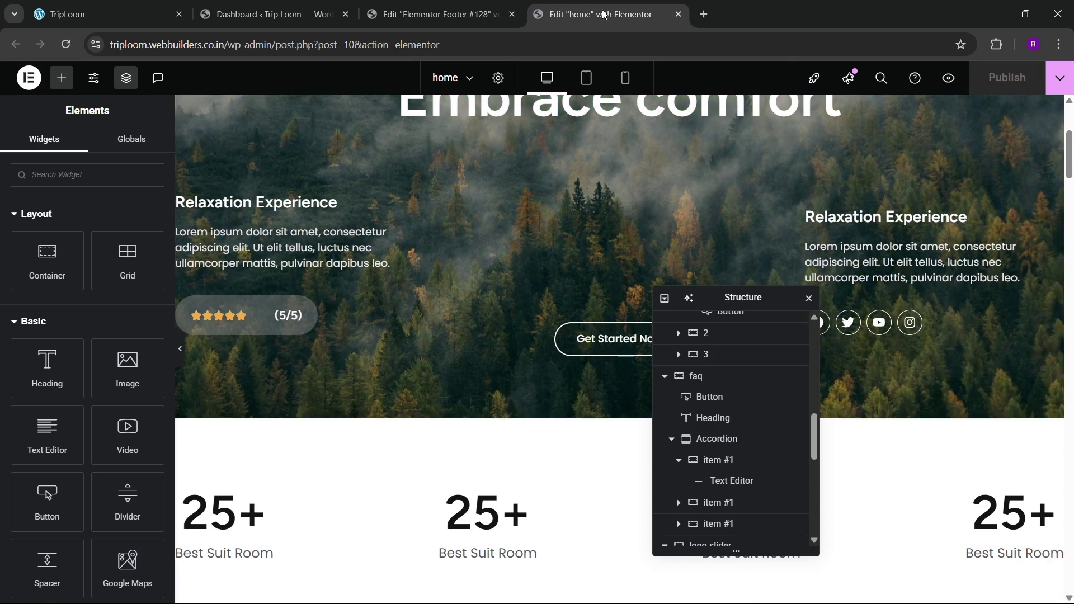
click(467, 14)
right_click(888, 370)
Step: Paste the social icons below the newsletter form and colour them global golden
click(910, 373)
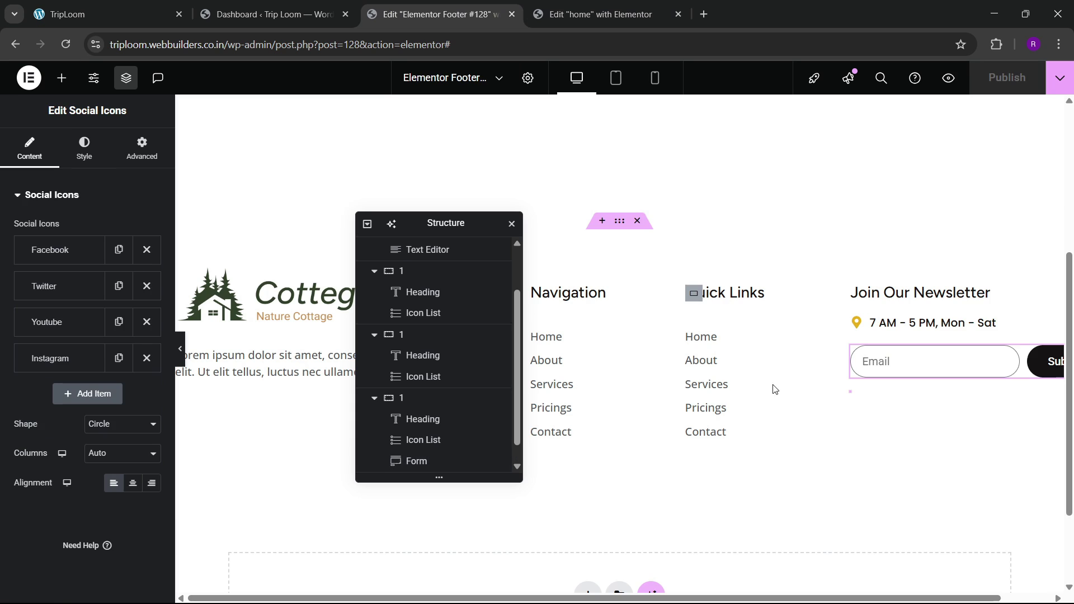
click(84, 149)
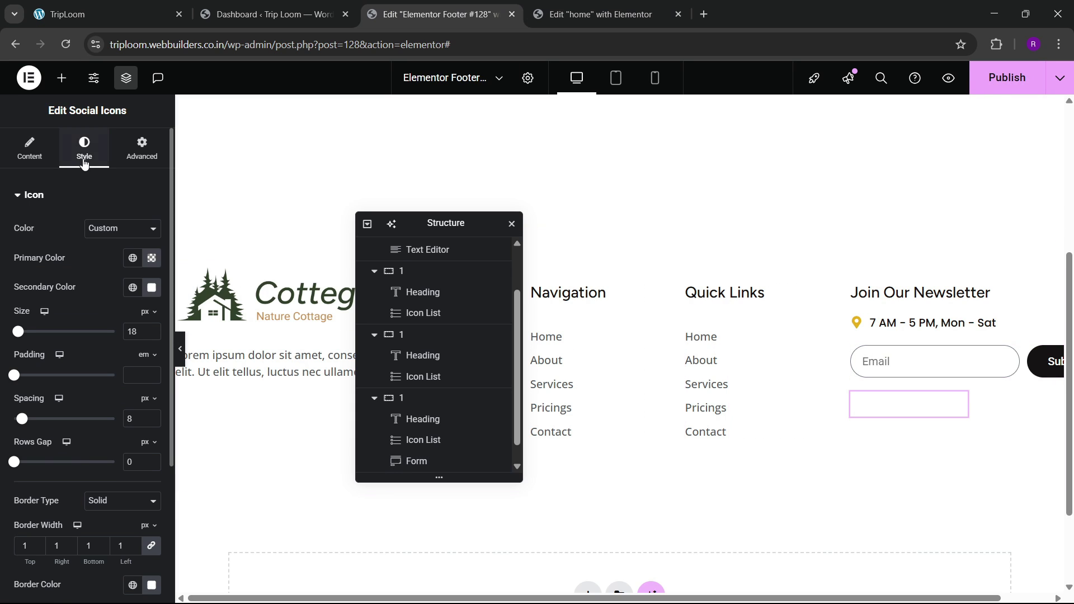
click(132, 258)
click(86, 489)
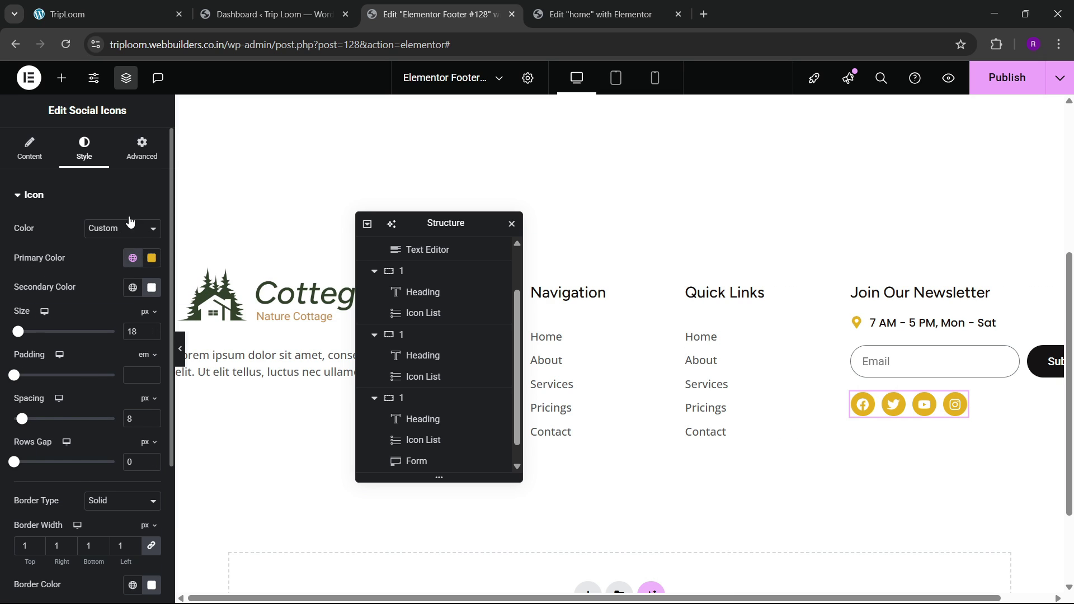
Step: Make the icons turn black with white glyphs on hover, then publish the footer
scroll(105, 349, down, 3)
click(84, 498)
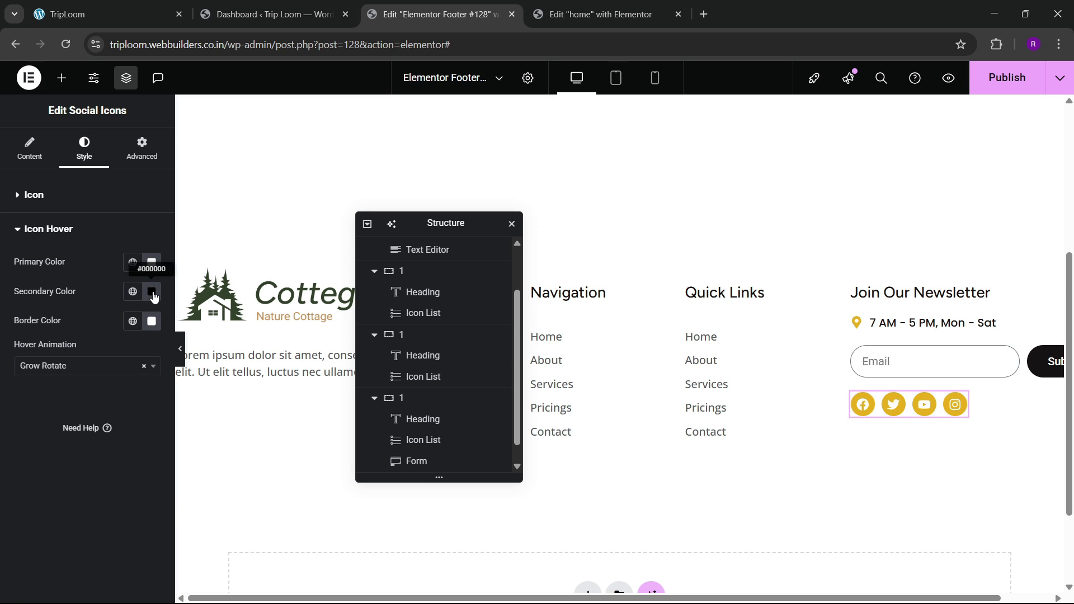
click(132, 262)
click(72, 467)
click(151, 292)
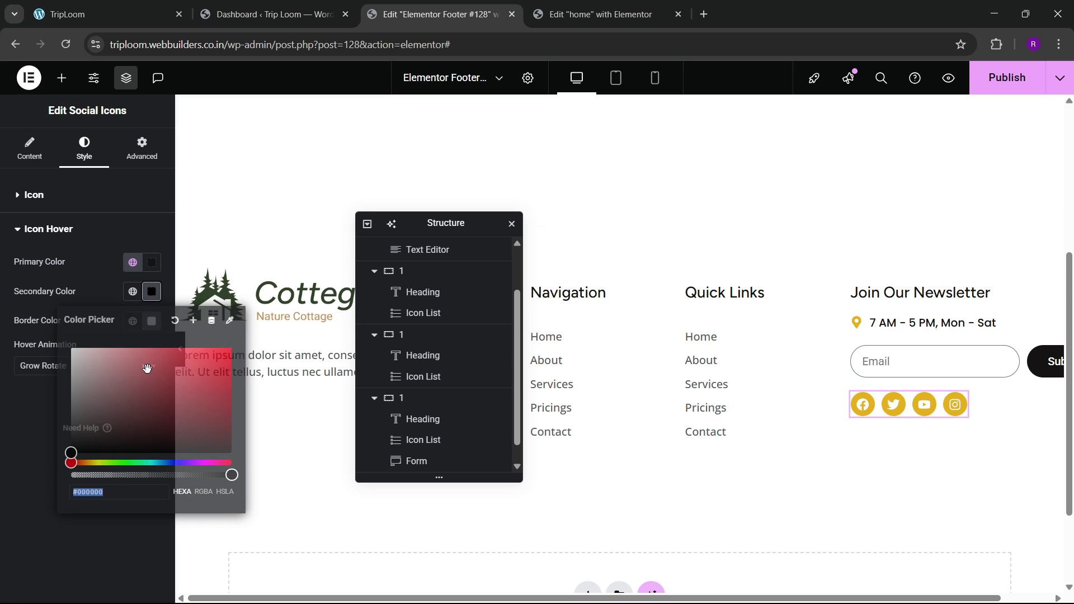
click(71, 348)
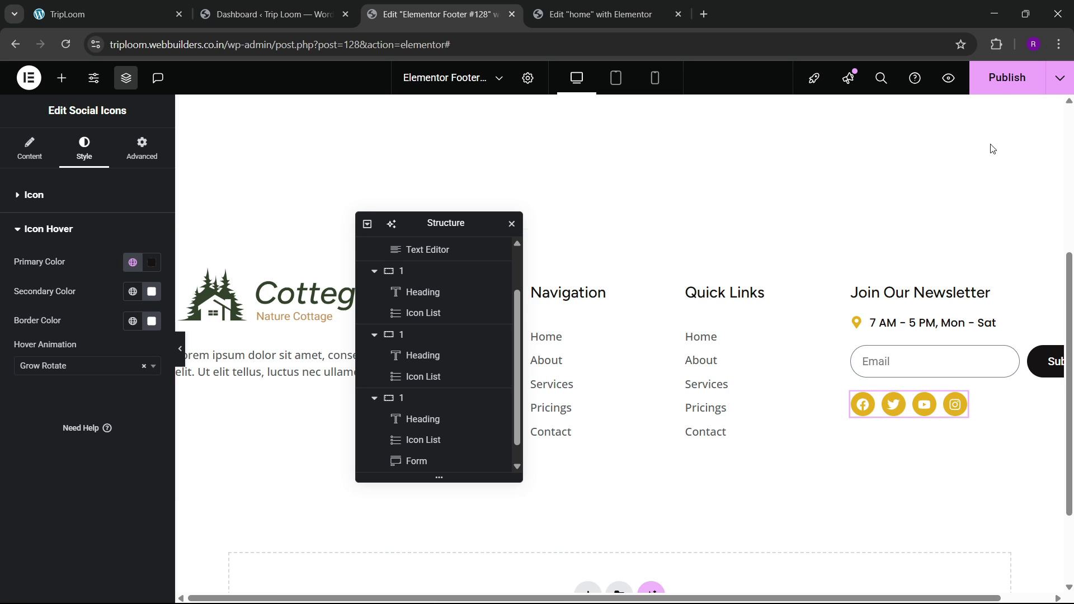
click(1007, 77)
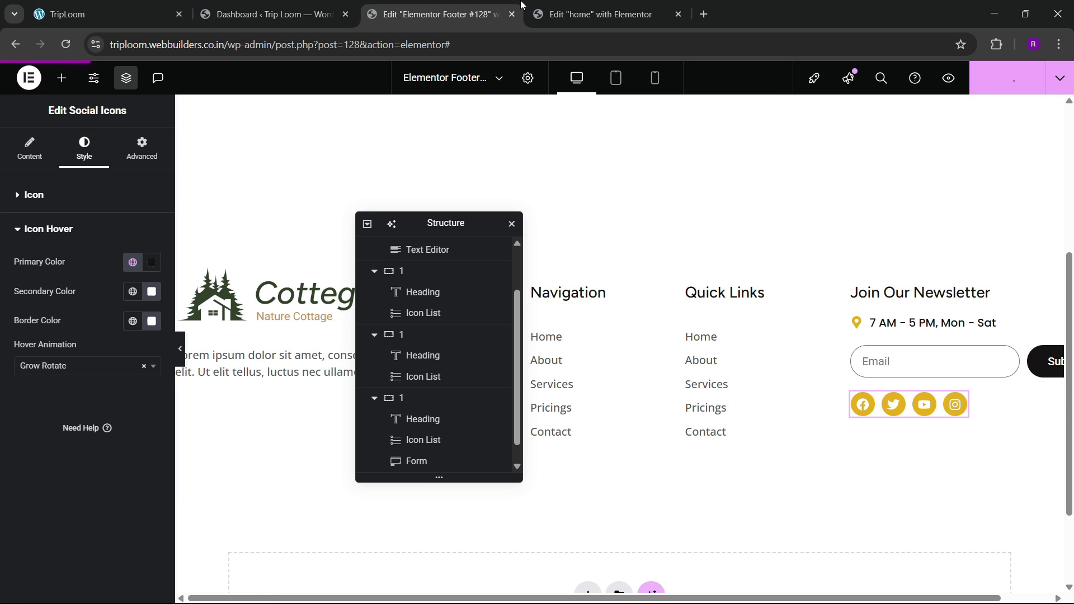
click(604, 4)
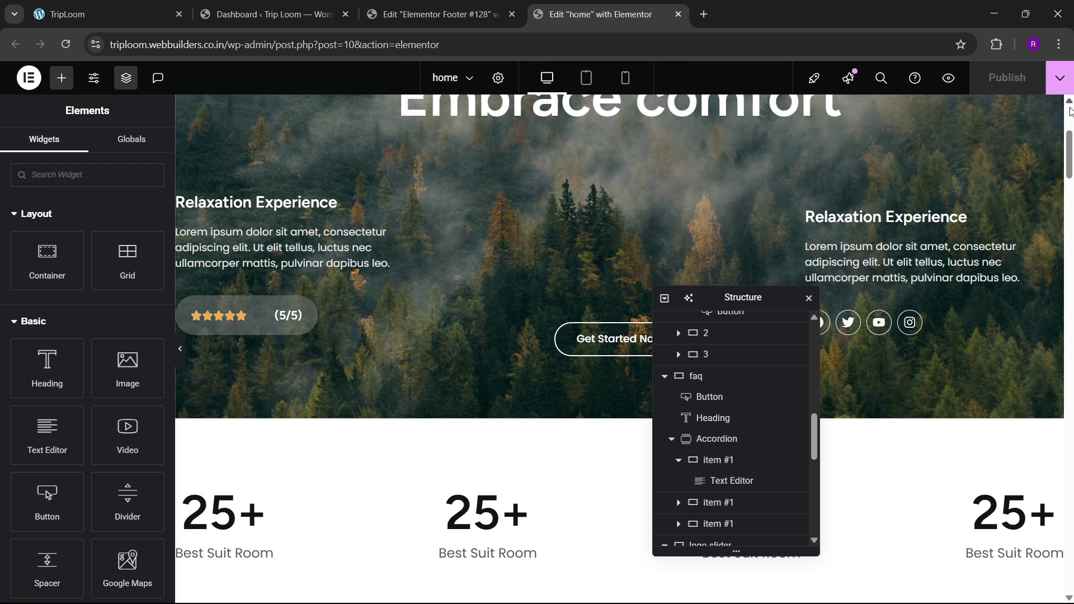
Step: View the live home page, scroll down to the footer, then return to the footer template editor
click(1060, 78)
click(1006, 181)
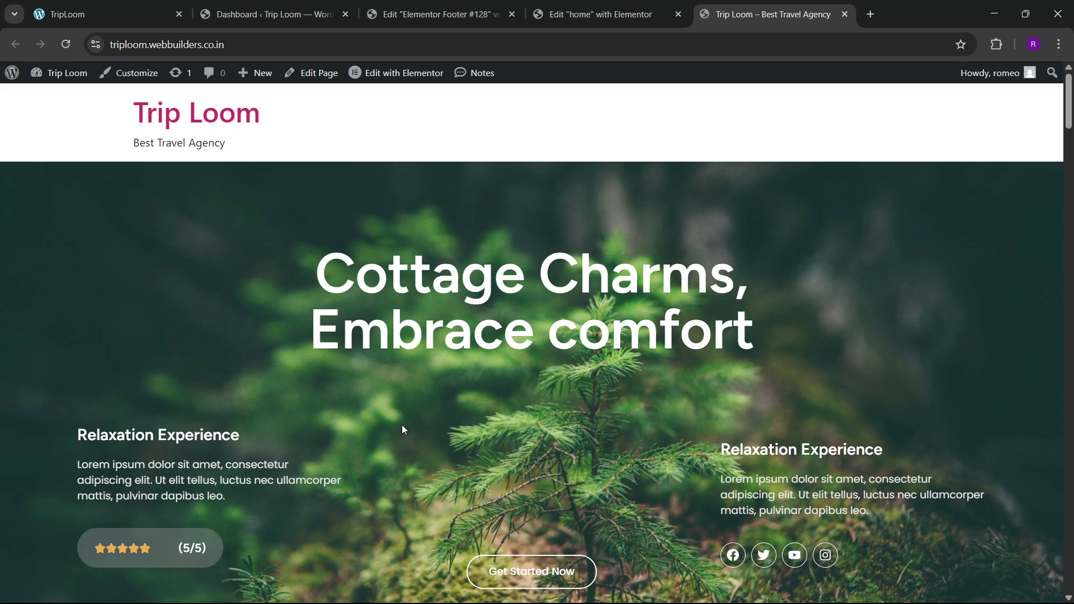
scroll(297, 404, down, 5)
scroll(537, 336, down, 20)
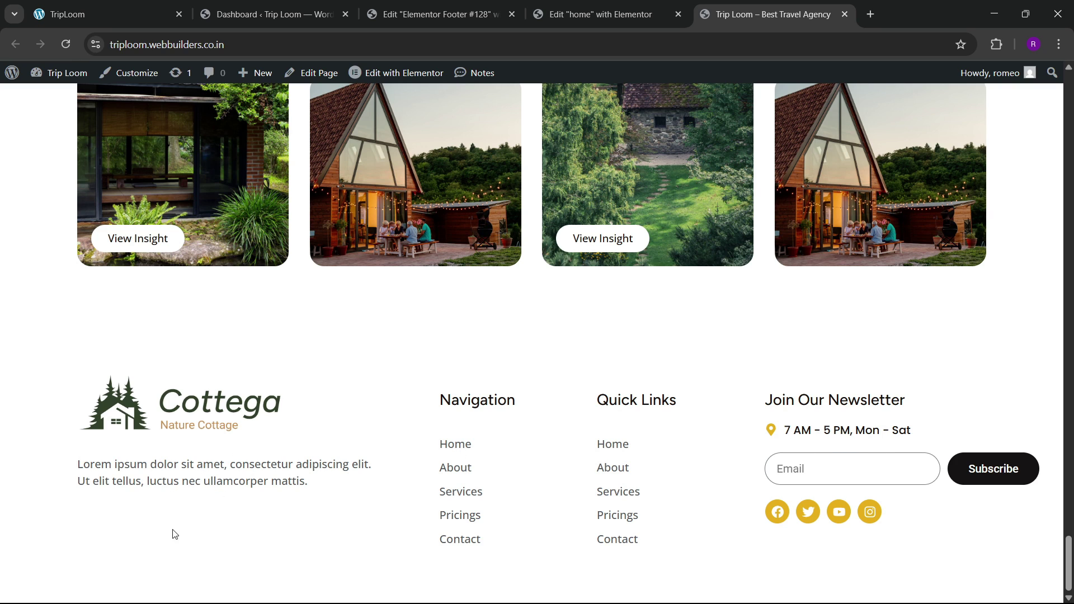
click(599, 14)
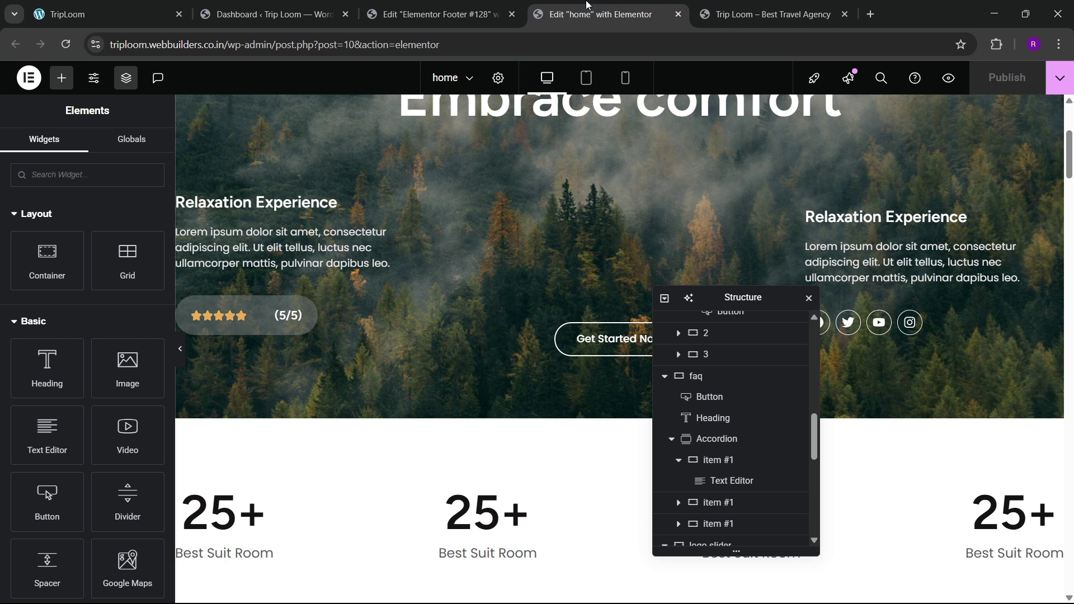
click(484, 4)
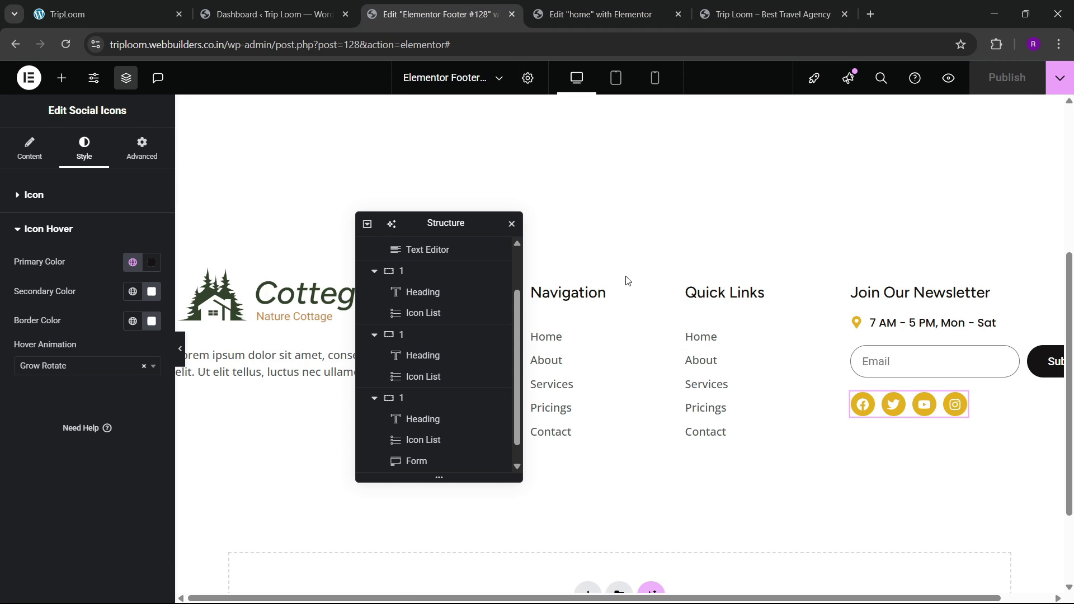
Step: Copy the hours list under the footer logo, replace its text with the phone number, and use a phone icon
right_click(917, 323)
click(923, 346)
right_click(274, 282)
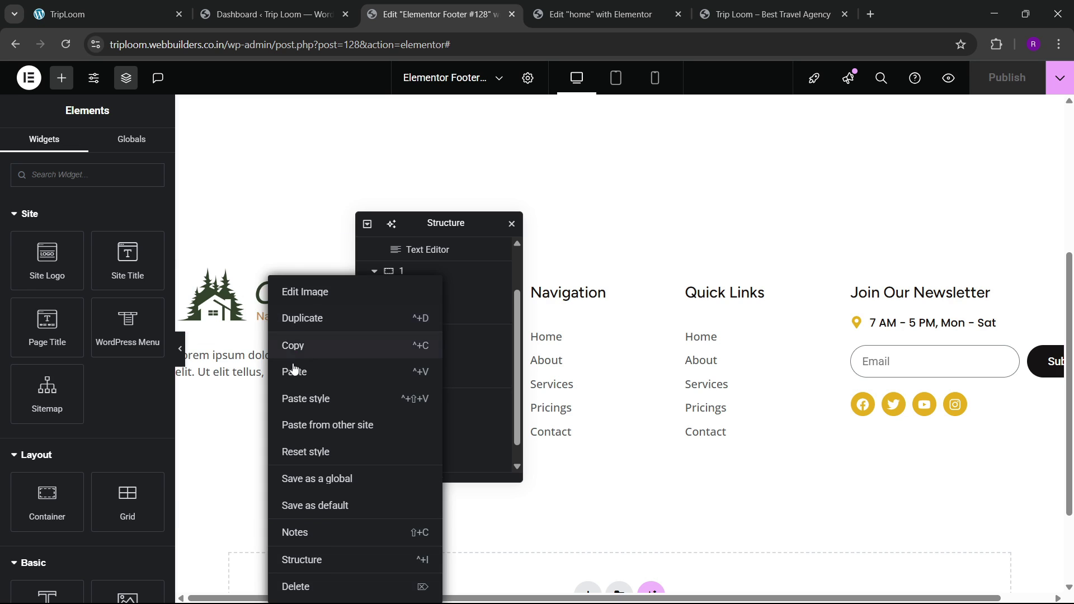
click(287, 368)
click(89, 279)
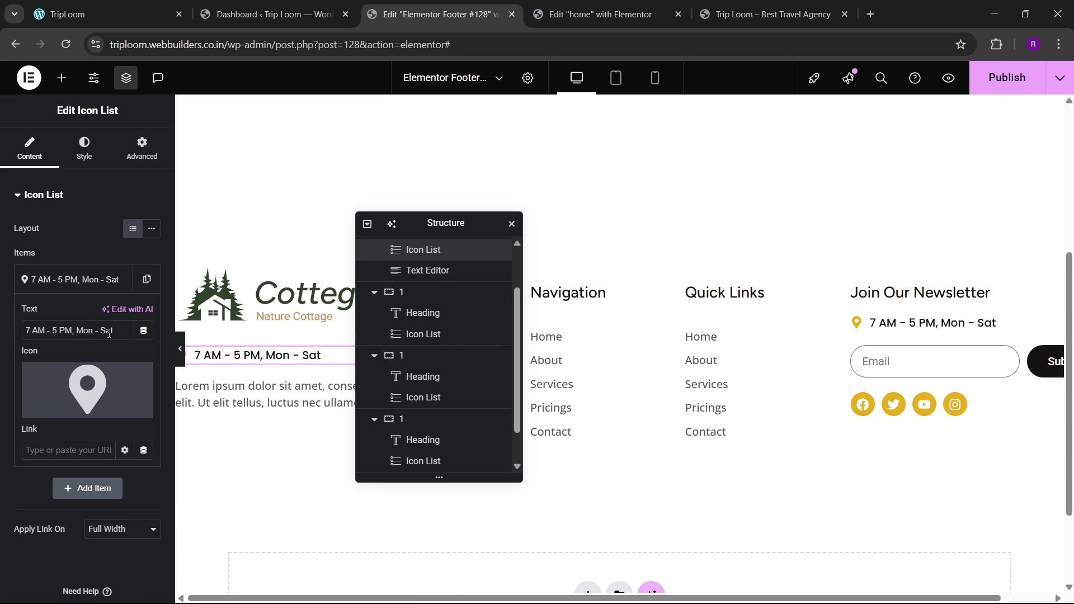
drag(66, 323, 2, 328)
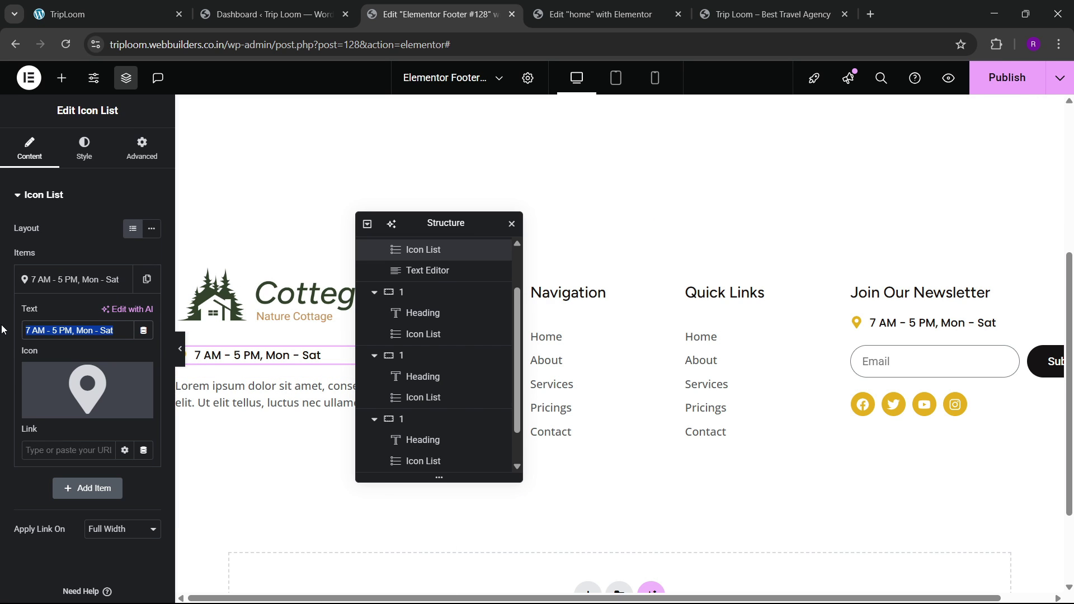
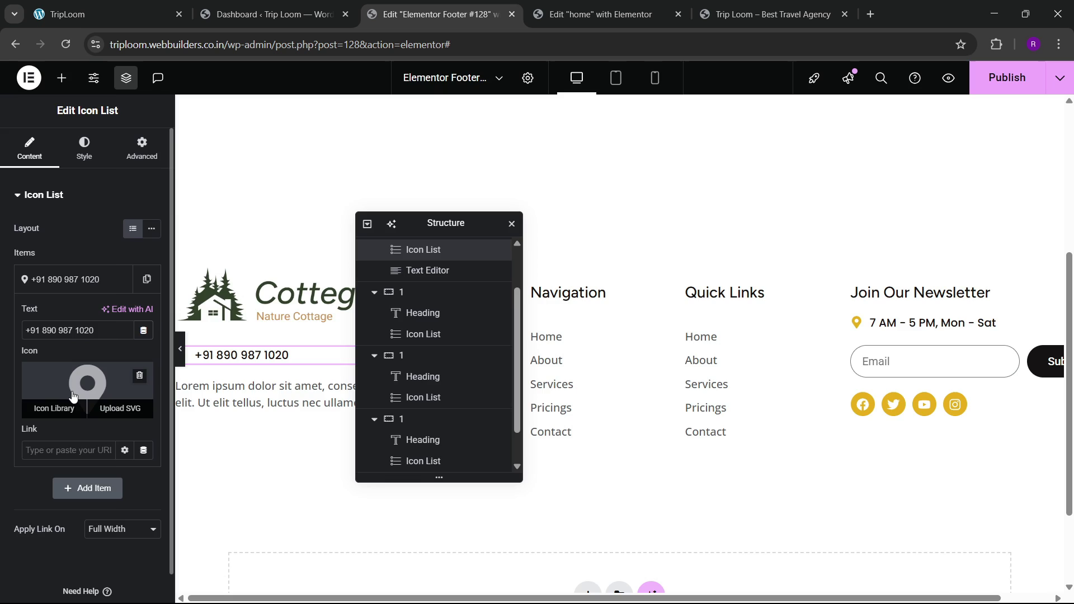
click(54, 405)
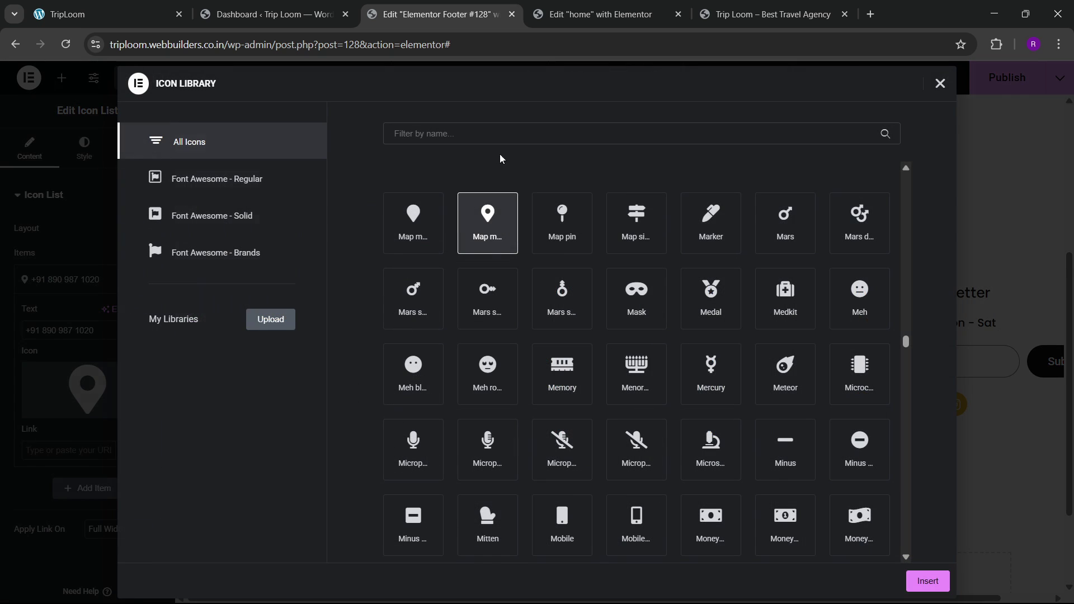
text(phone)
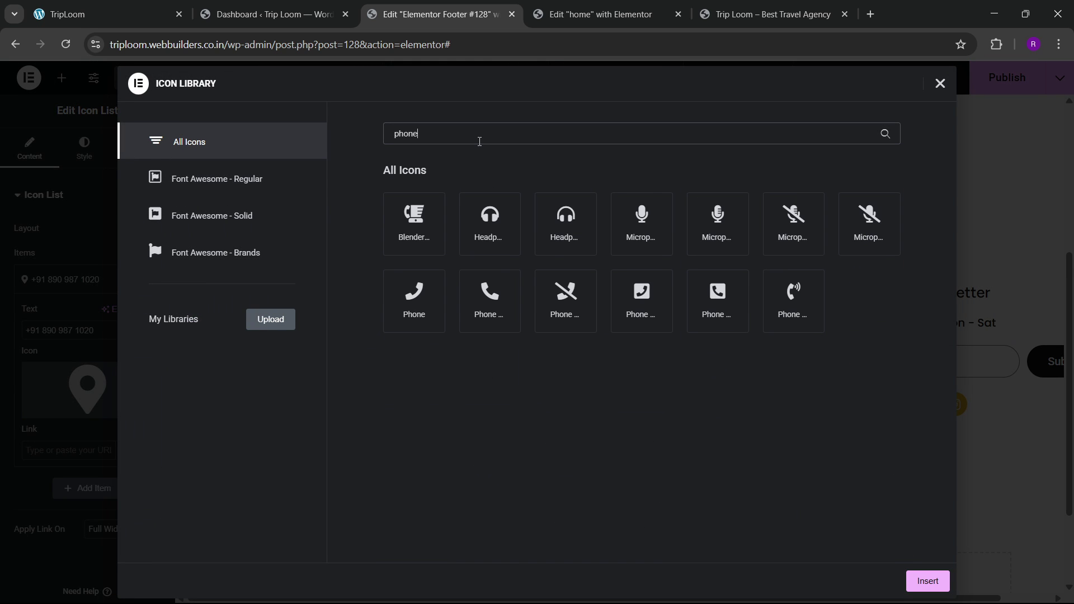
click(807, 330)
click(923, 579)
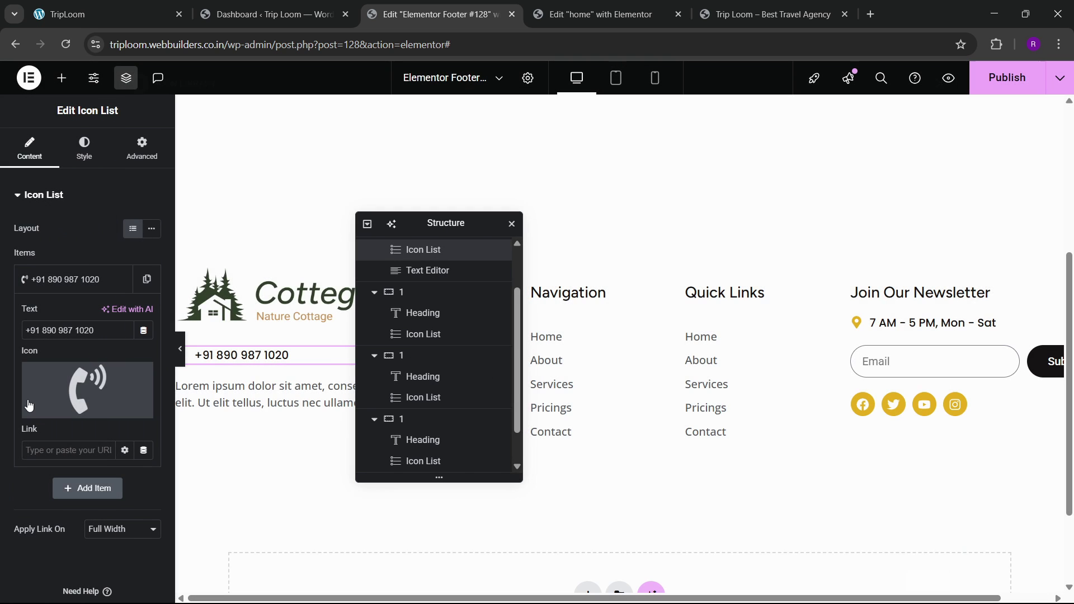
Step: Duplicate the phone item and change the second one to the company email address with the Mail bulk icon
click(147, 279)
click(118, 315)
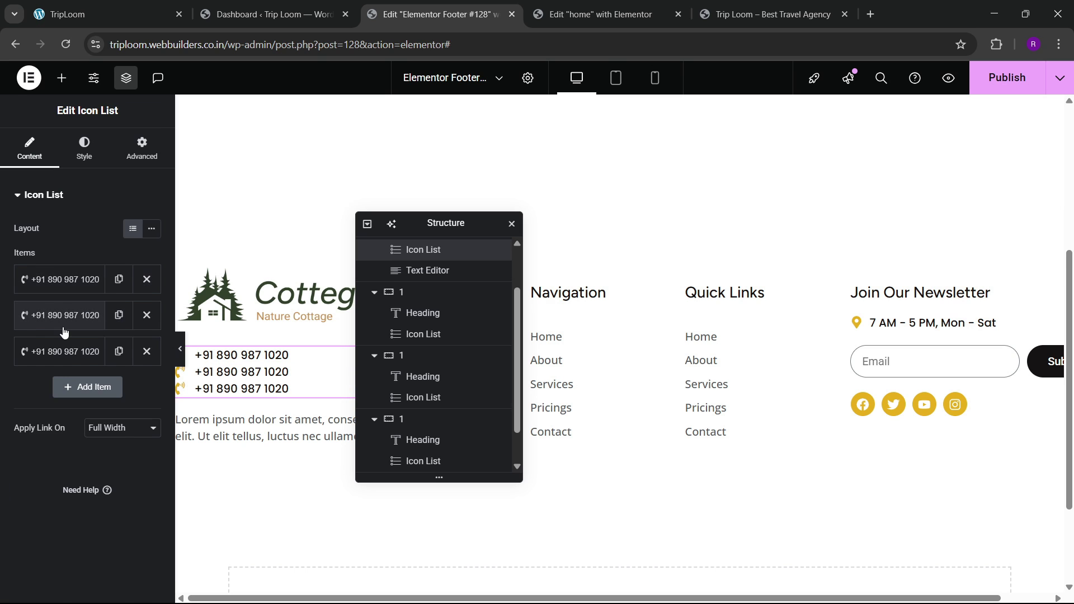
click(54, 324)
drag(102, 360, 1, 356)
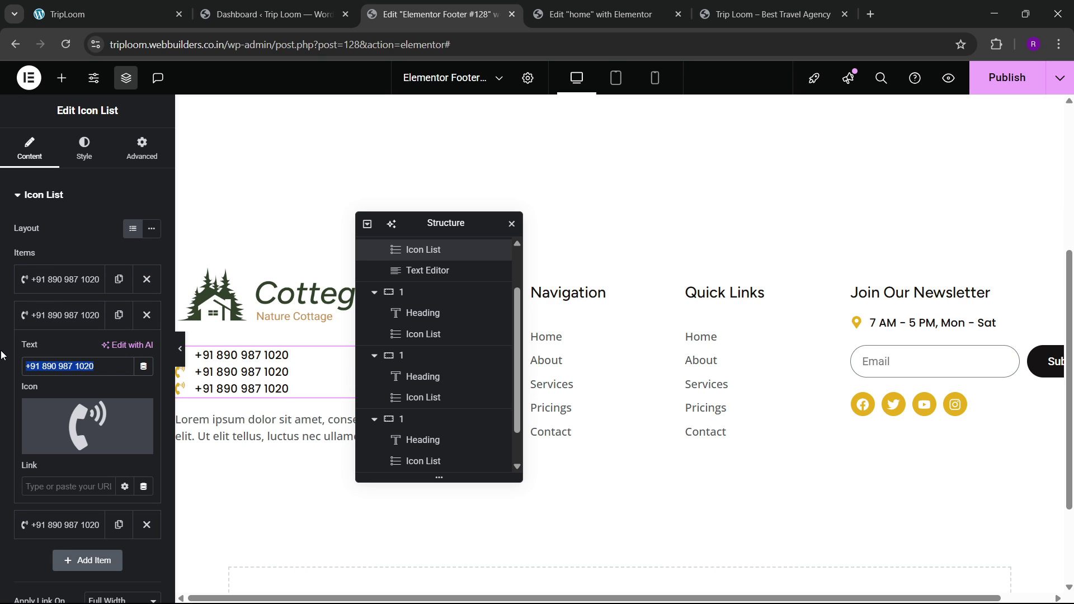
text(company)
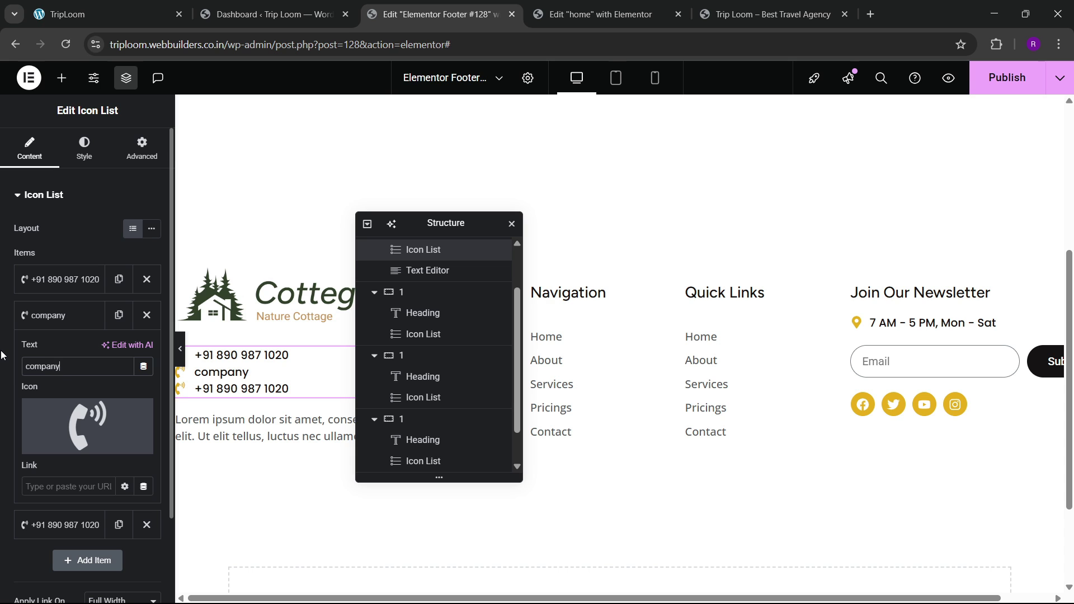
text(@email.com)
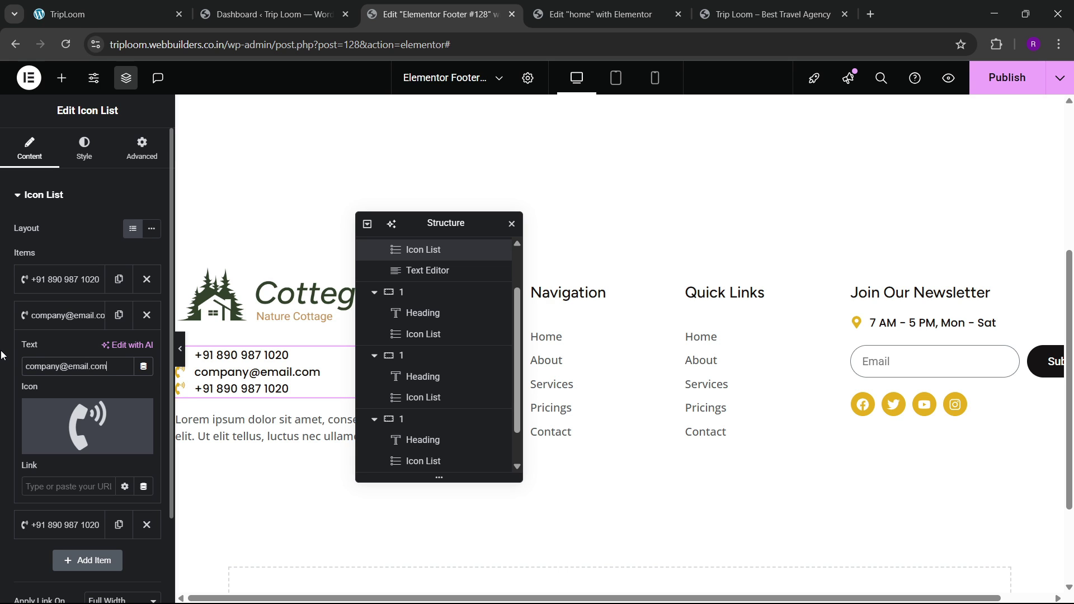
click(59, 442)
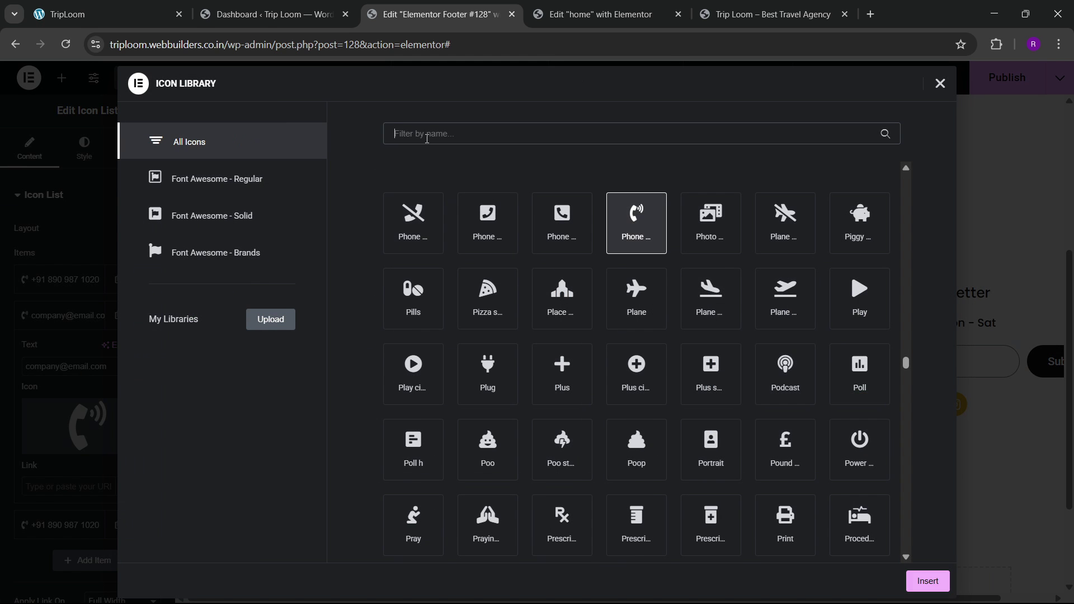
click(427, 138)
text(mail)
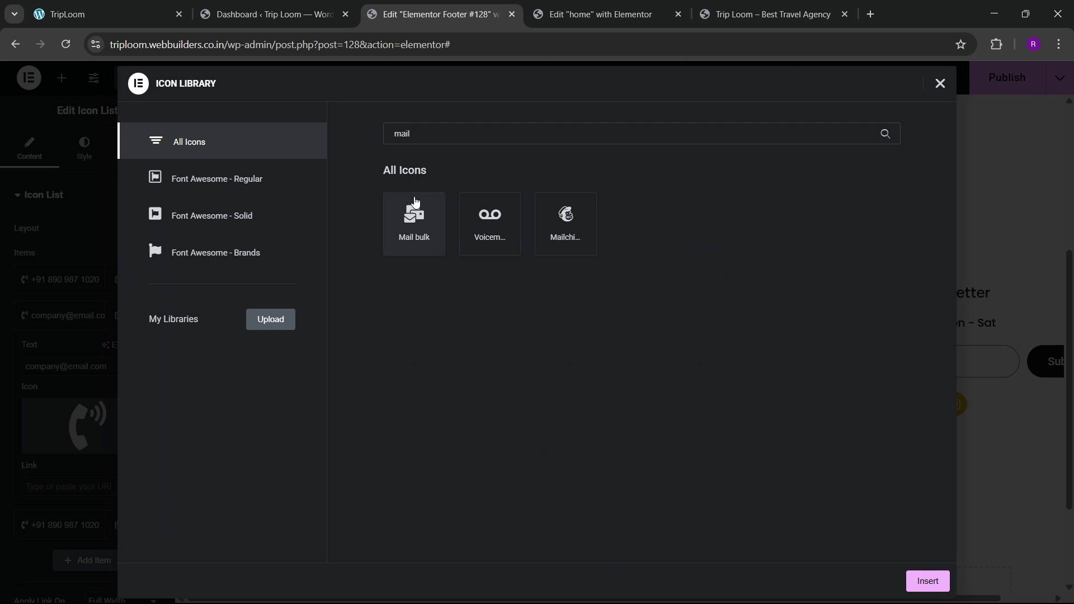
click(413, 221)
click(923, 580)
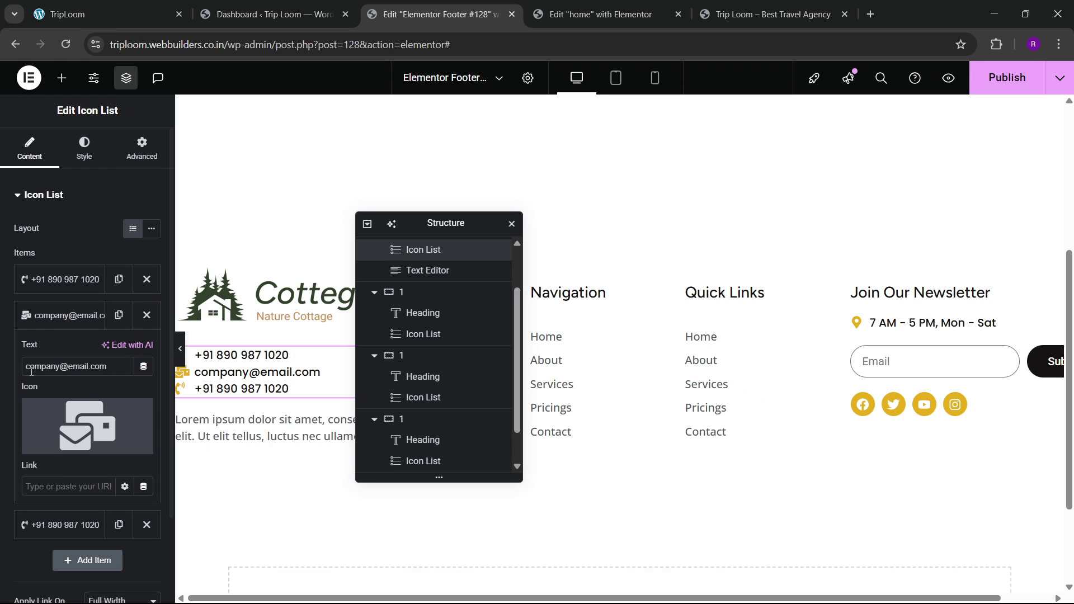
click(76, 315)
Step: Delete the extra third item, set Space Between to 6 px, and publish the footer
click(68, 353)
drag(96, 403, 3, 396)
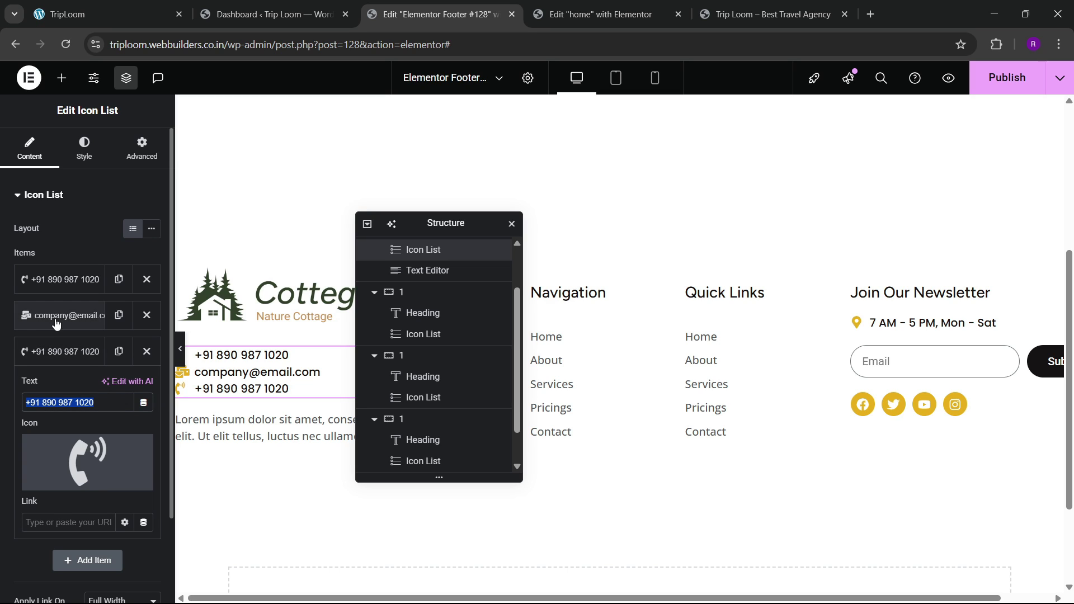
click(25, 315)
click(62, 316)
click(147, 351)
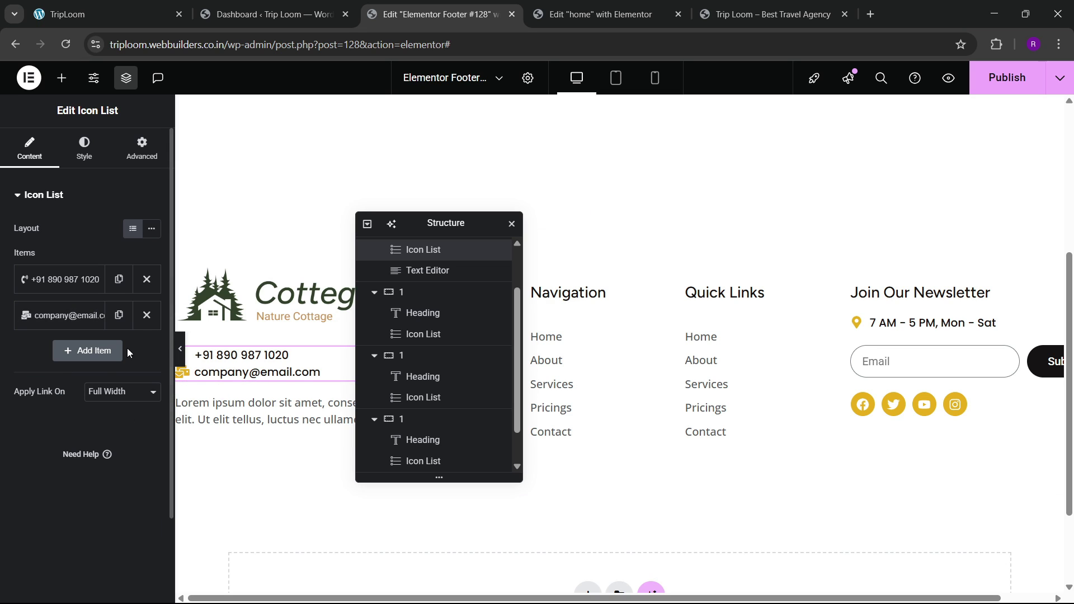
click(84, 150)
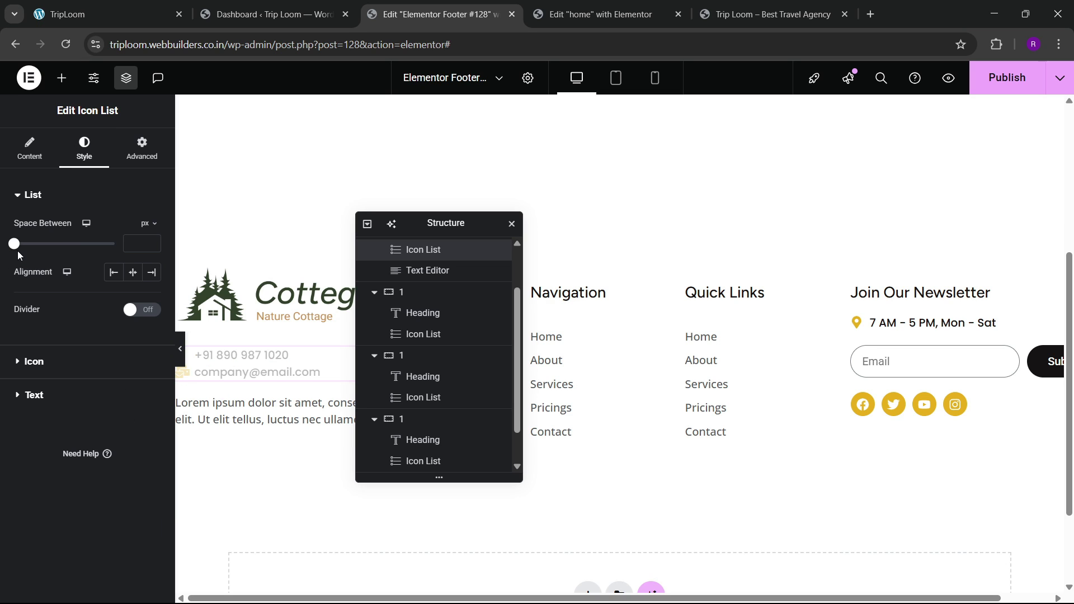
drag(15, 253, 28, 256)
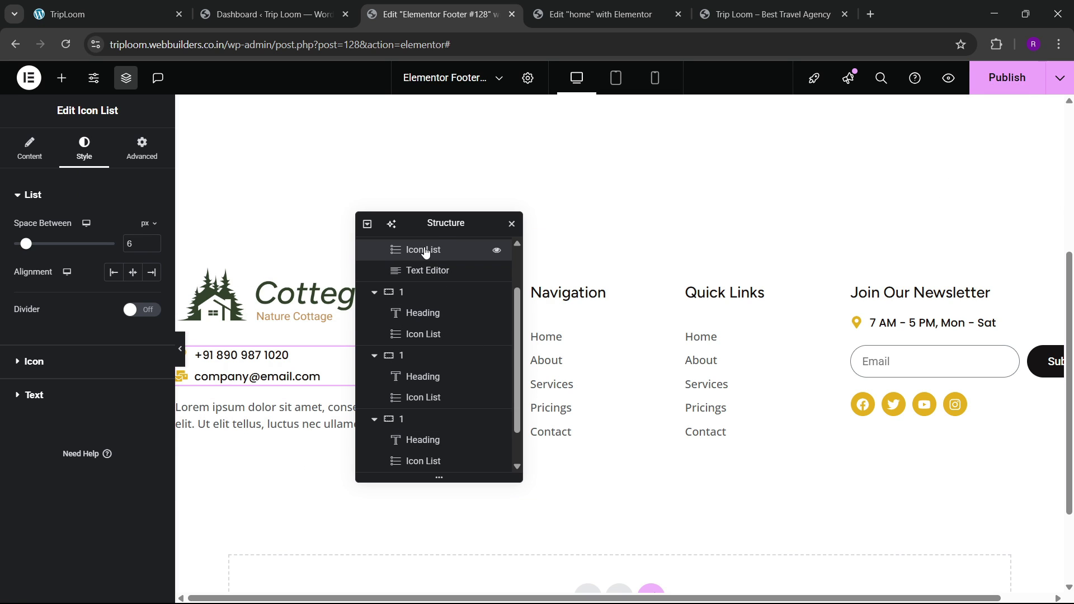
drag(456, 235, 695, 239)
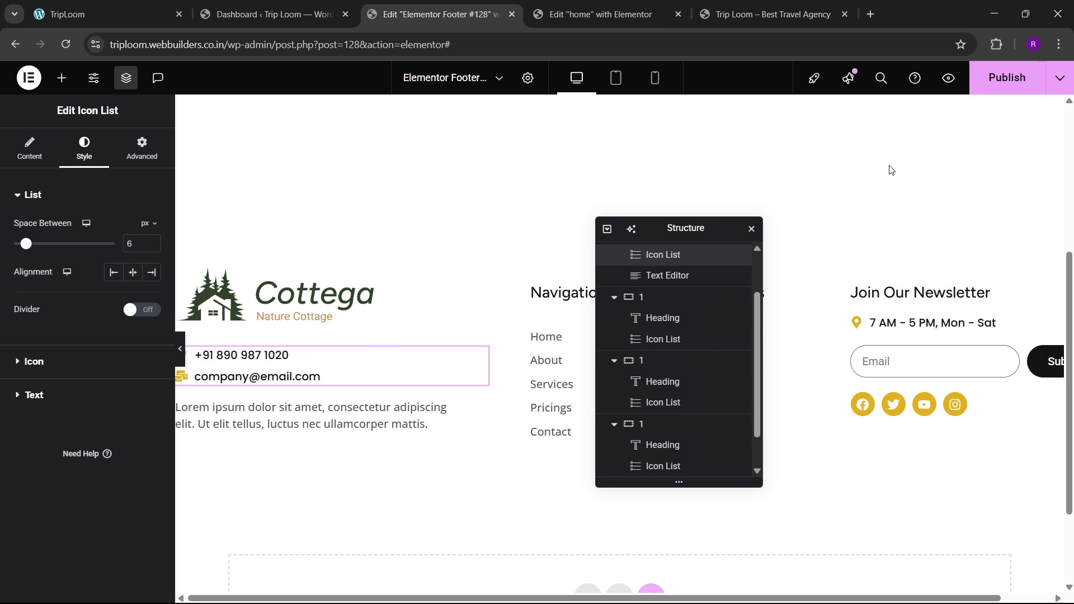
click(985, 84)
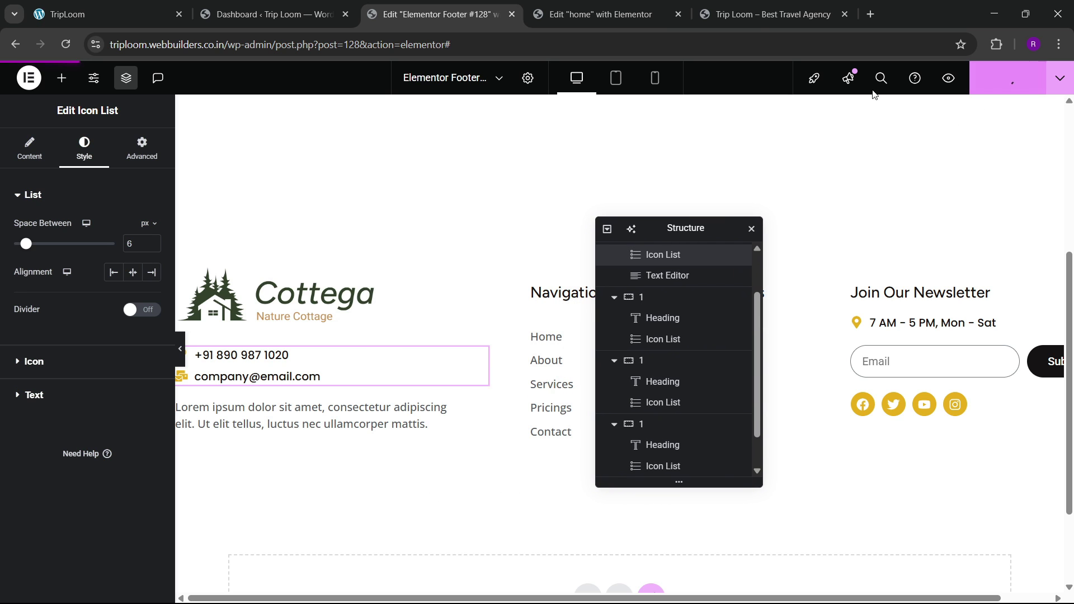
Step: Reload the live site to confirm the phone and email lines, then return to the home page editor
click(786, 11)
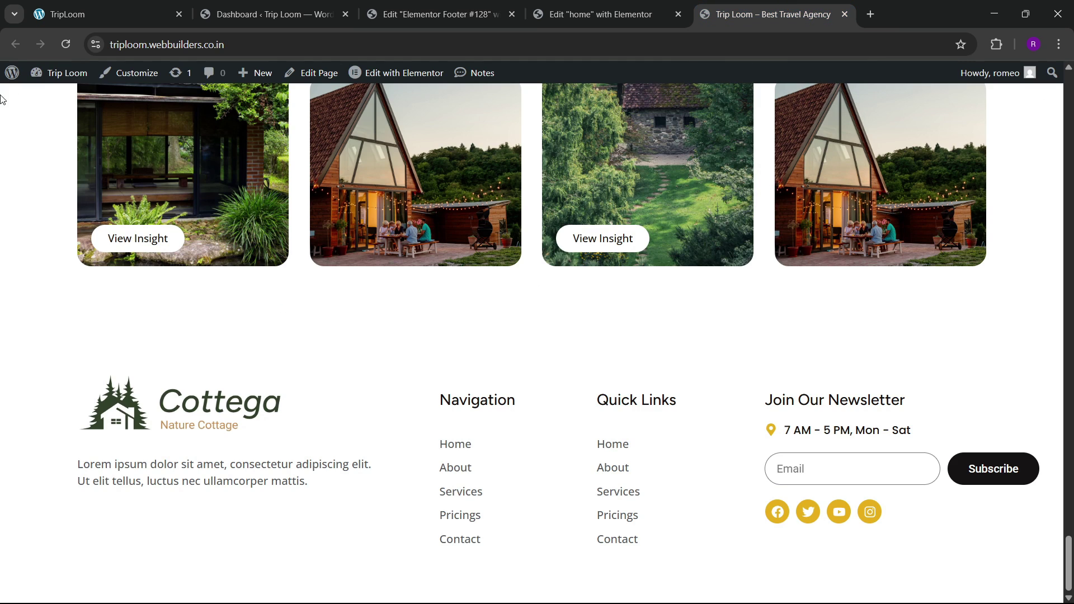
click(86, 73)
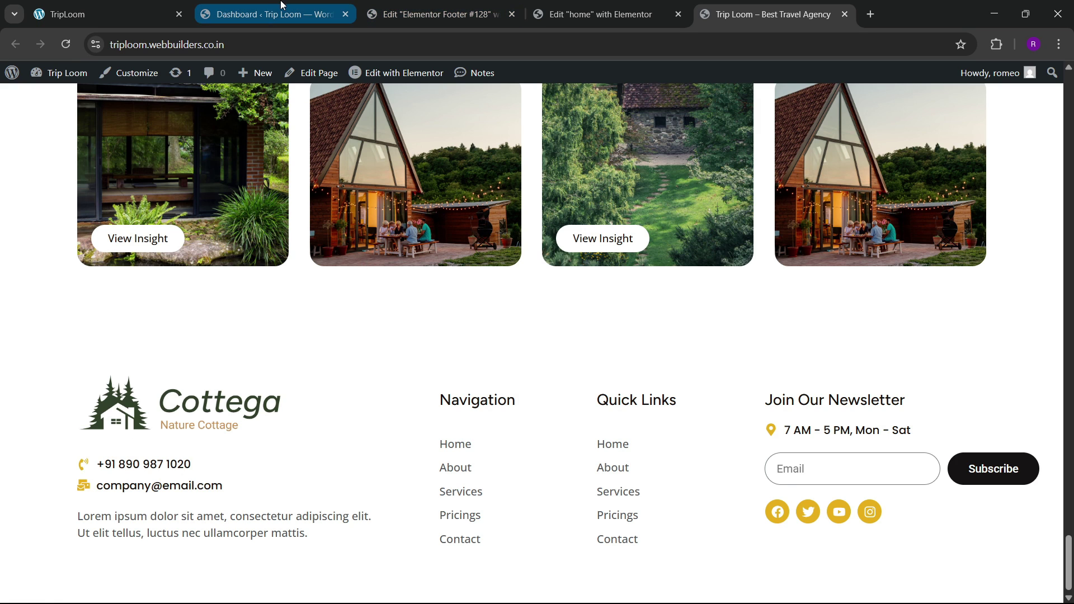
click(128, 14)
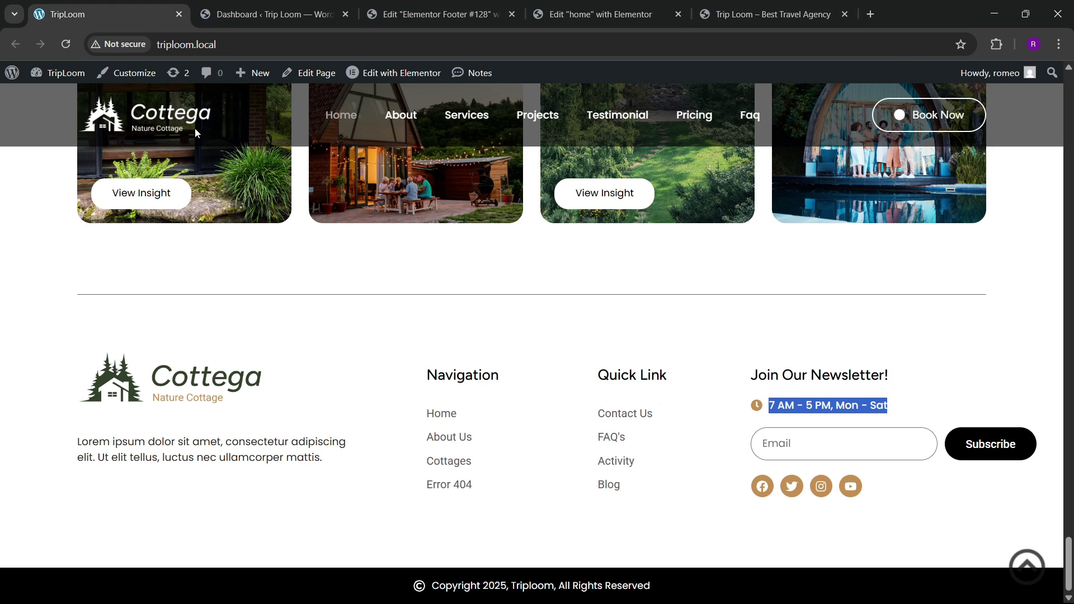
click(596, 14)
drag(1068, 156, 1062, 586)
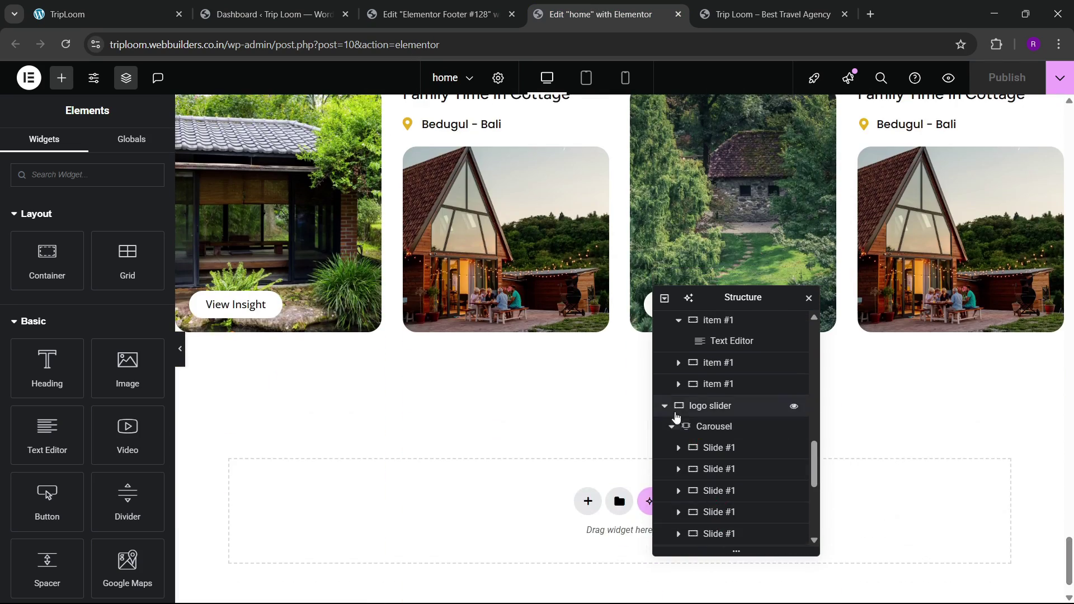
Step: Copy the divider section from the Navigator and paste it into the empty drop zone at the page bottom
click(664, 406)
scroll(572, 391, up, 3)
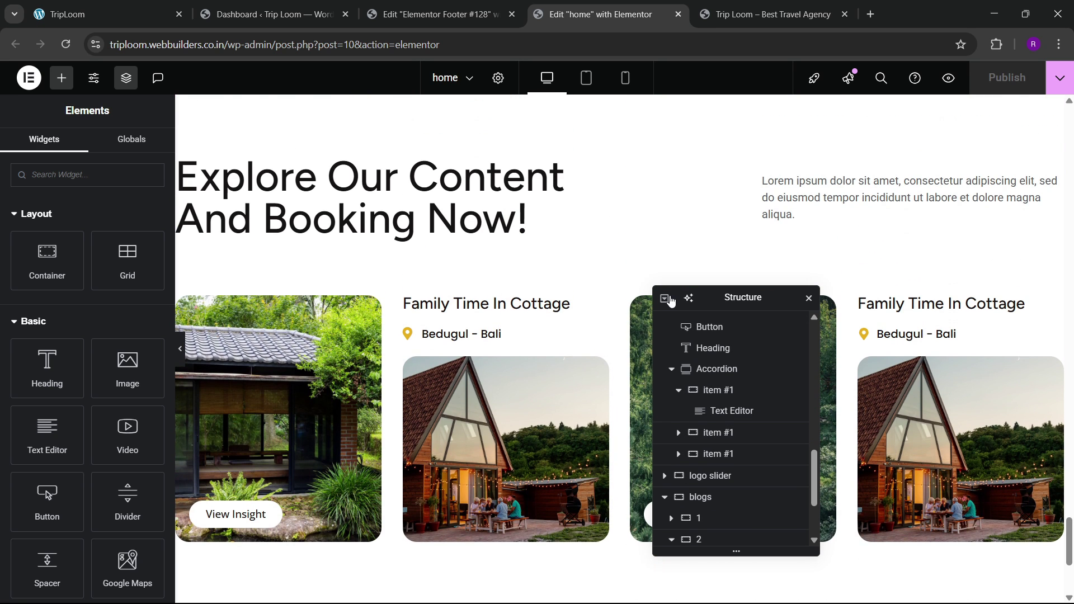
click(668, 300)
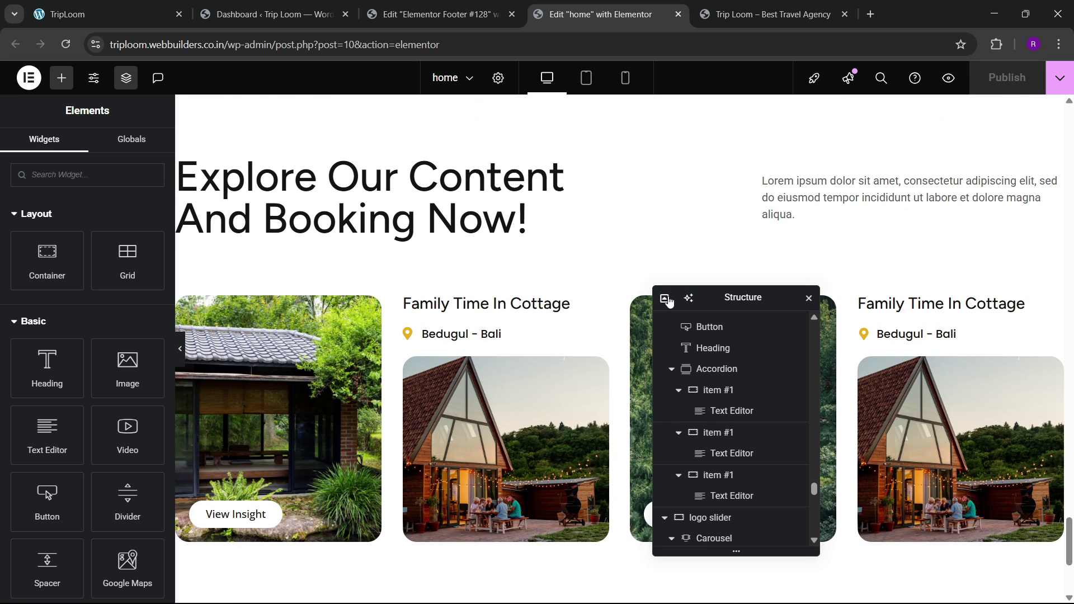
click(667, 300)
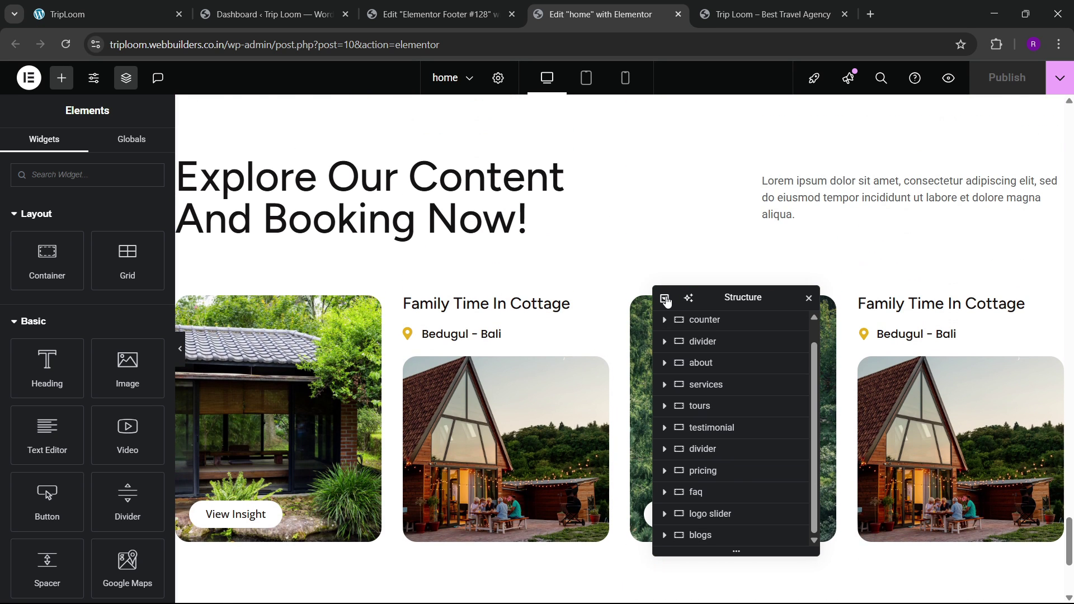
right_click(705, 458)
click(740, 318)
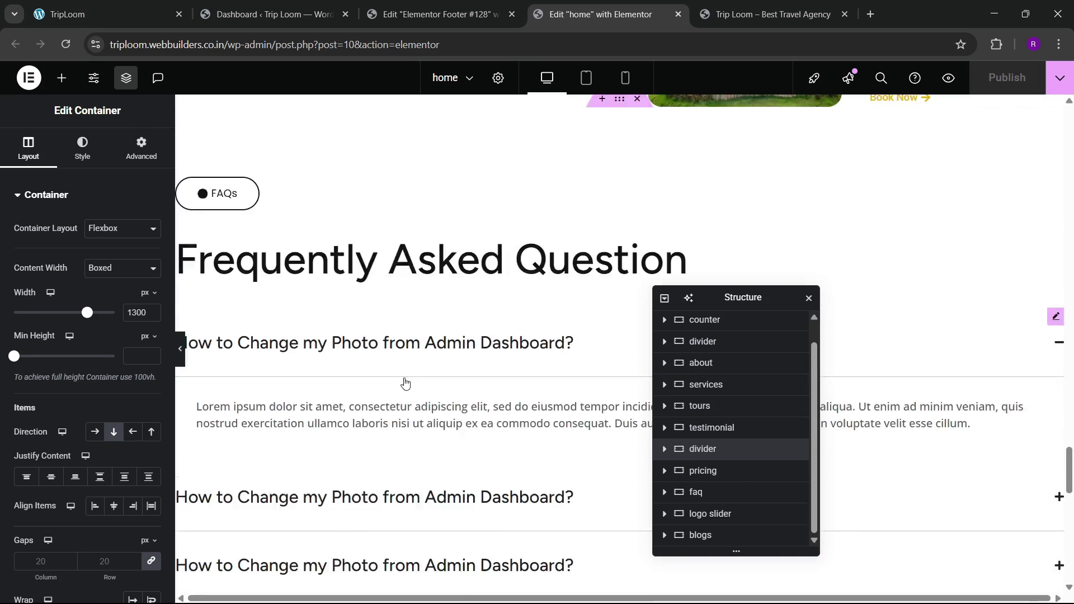
scroll(412, 397, down, 20)
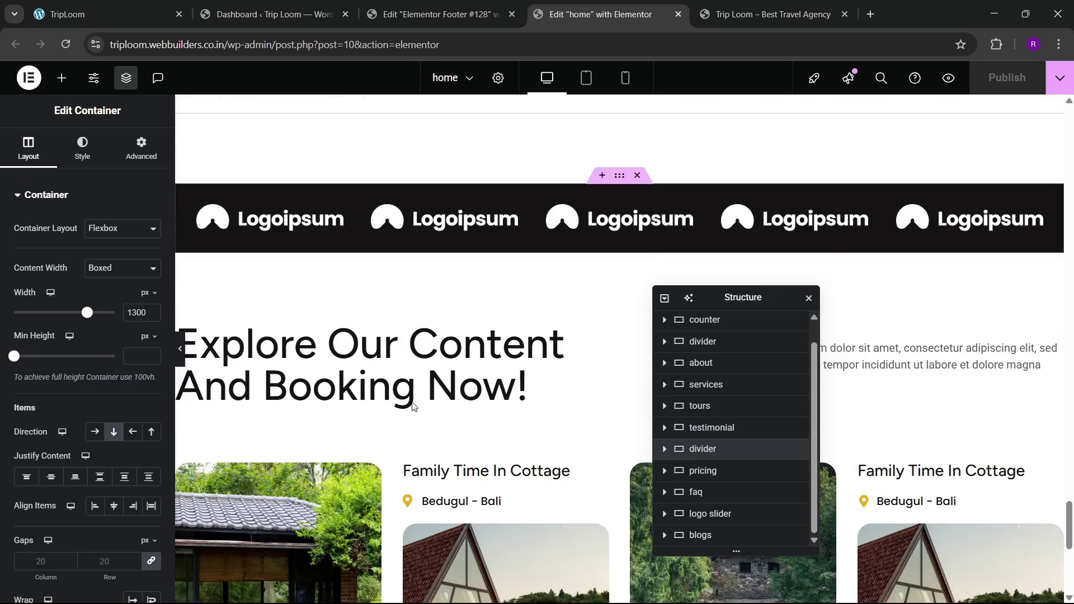
scroll(412, 407, down, 3)
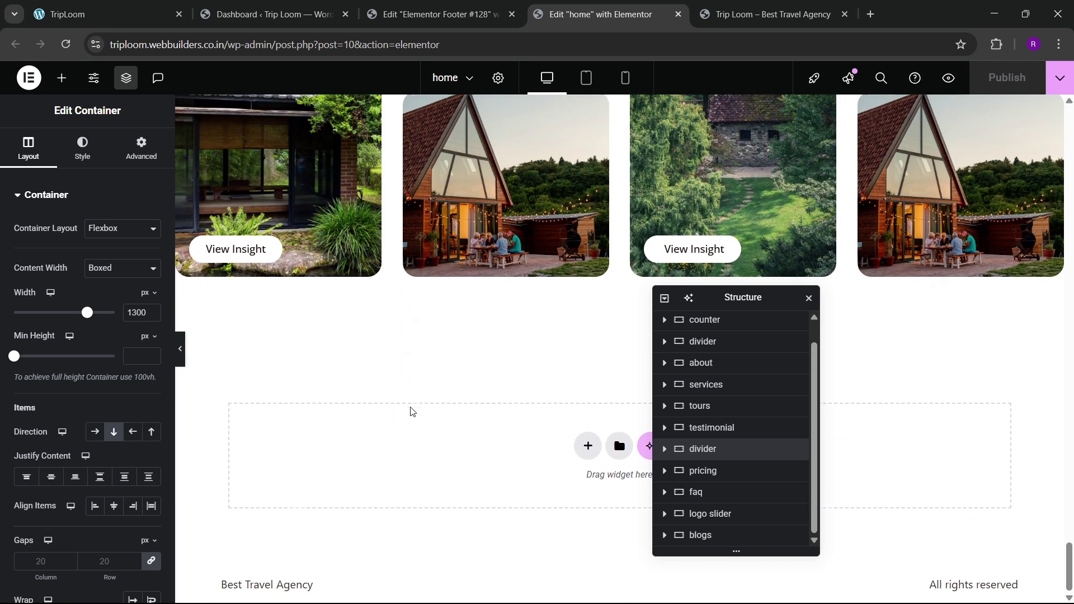
right_click(374, 450)
click(391, 451)
right_click(402, 452)
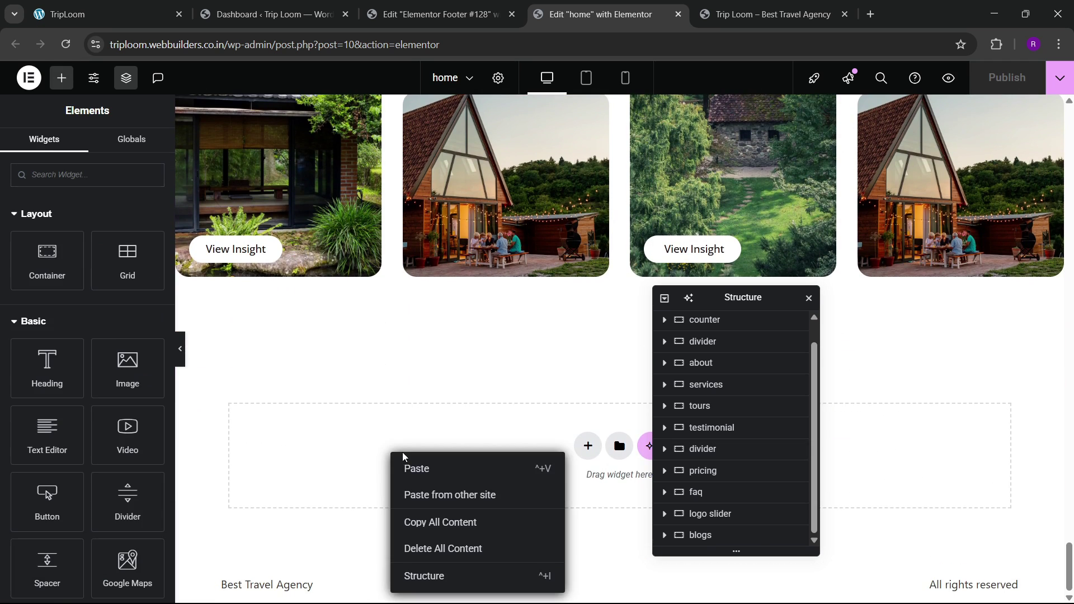
click(417, 468)
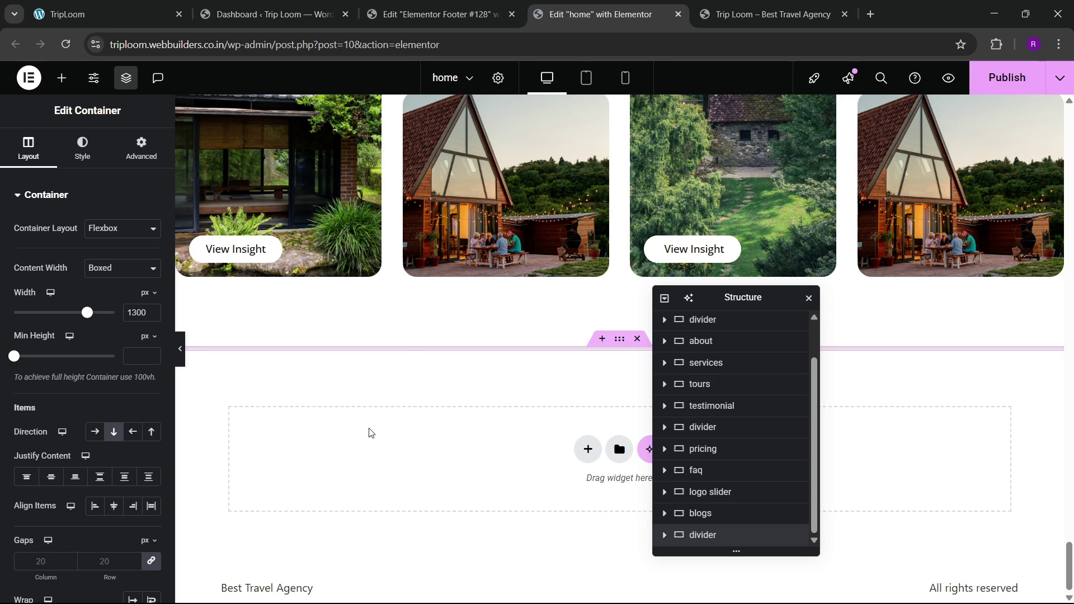
Step: Publish the home page and reload the live site to see the divider
click(1007, 77)
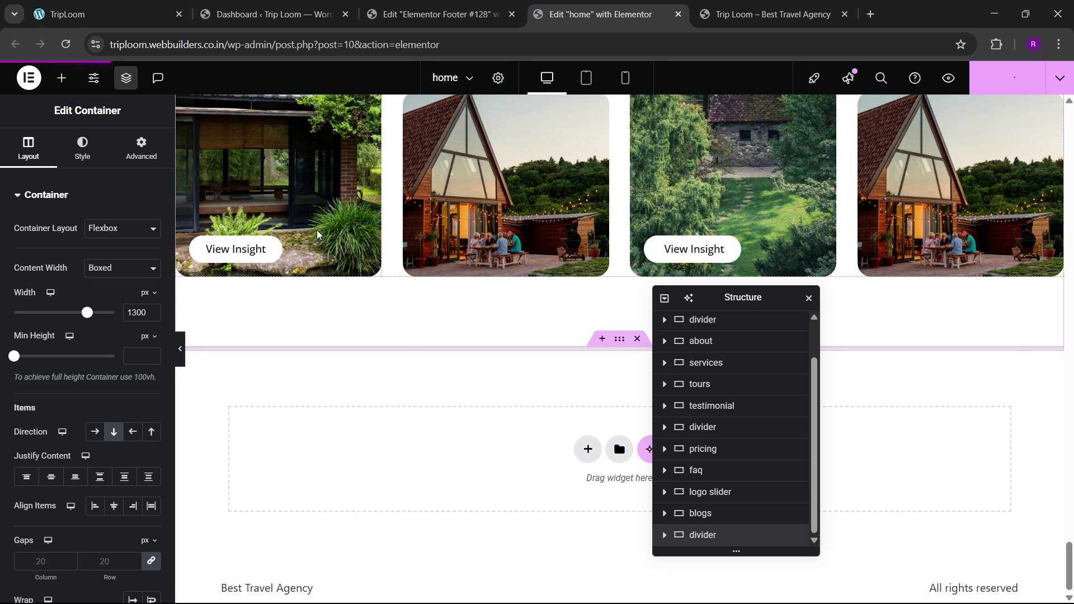
click(719, 8)
click(66, 44)
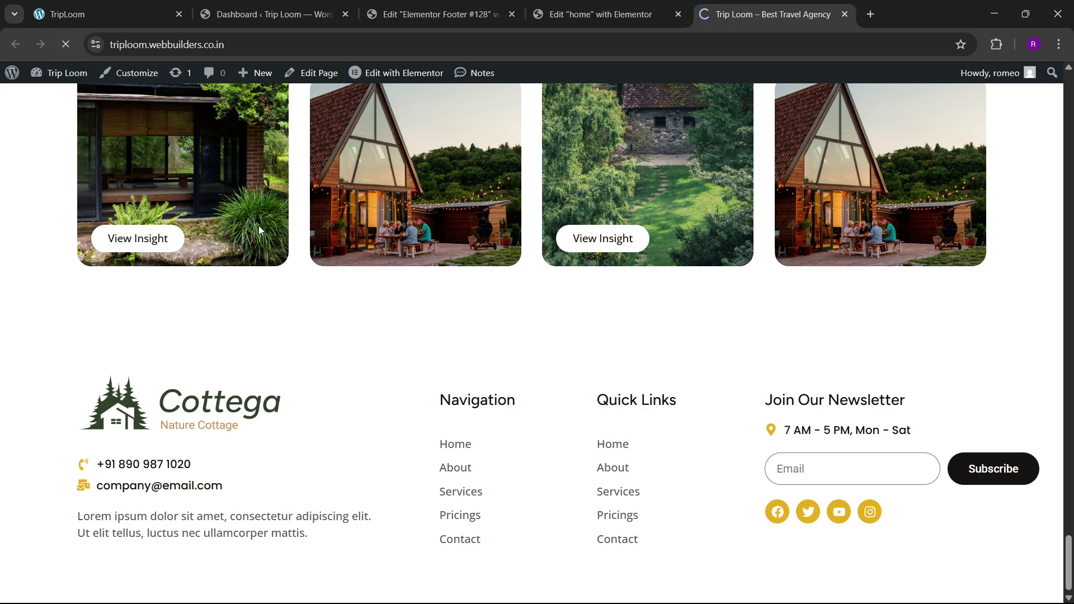
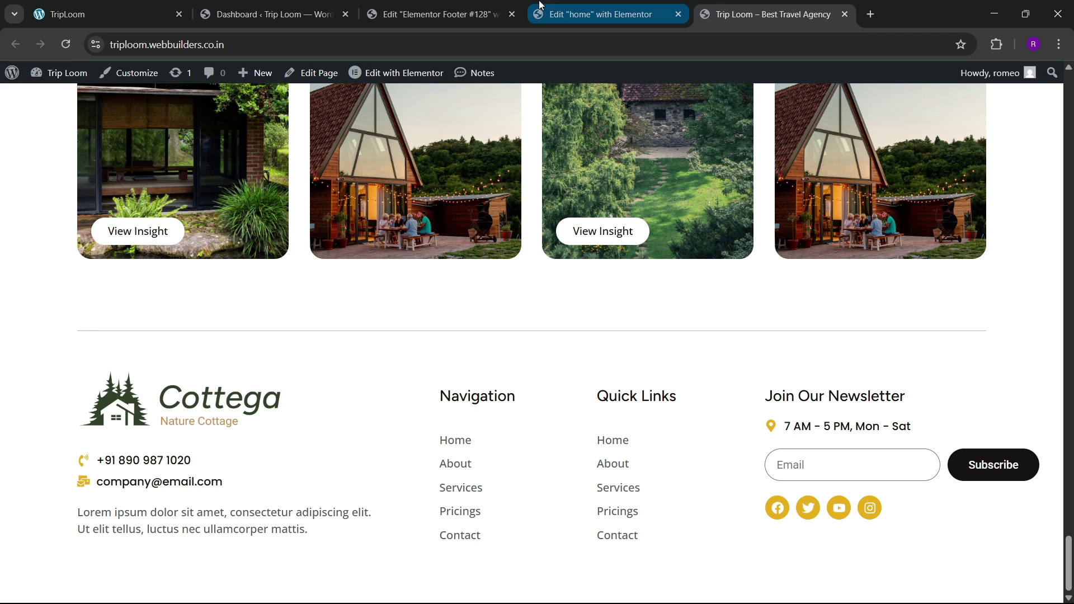
Step: Close the footer template editor and open Theme Builder in a new tab from the Dashboard
click(499, 17)
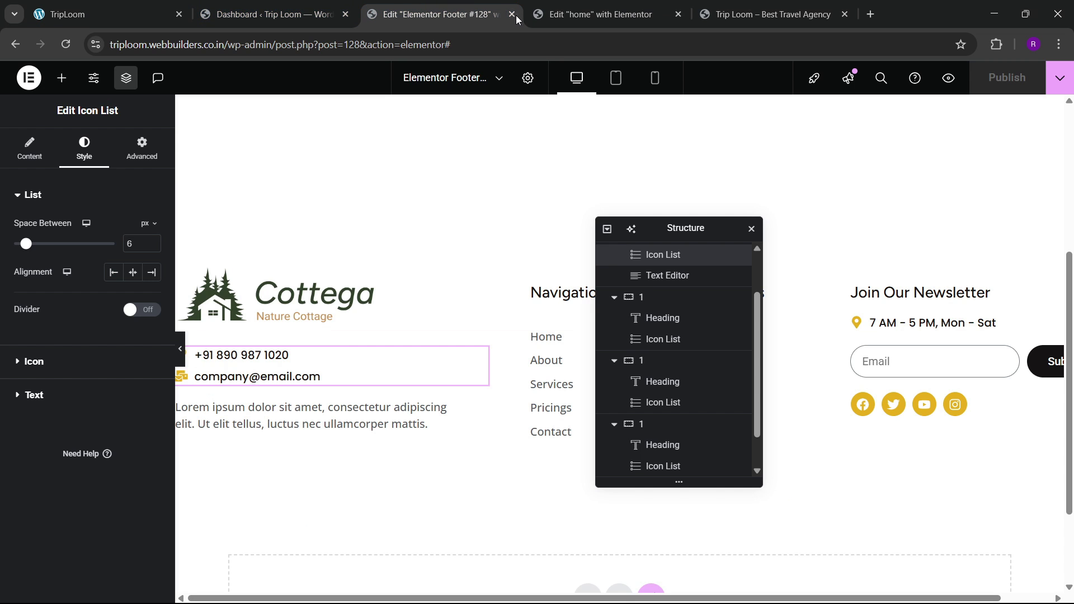
click(512, 14)
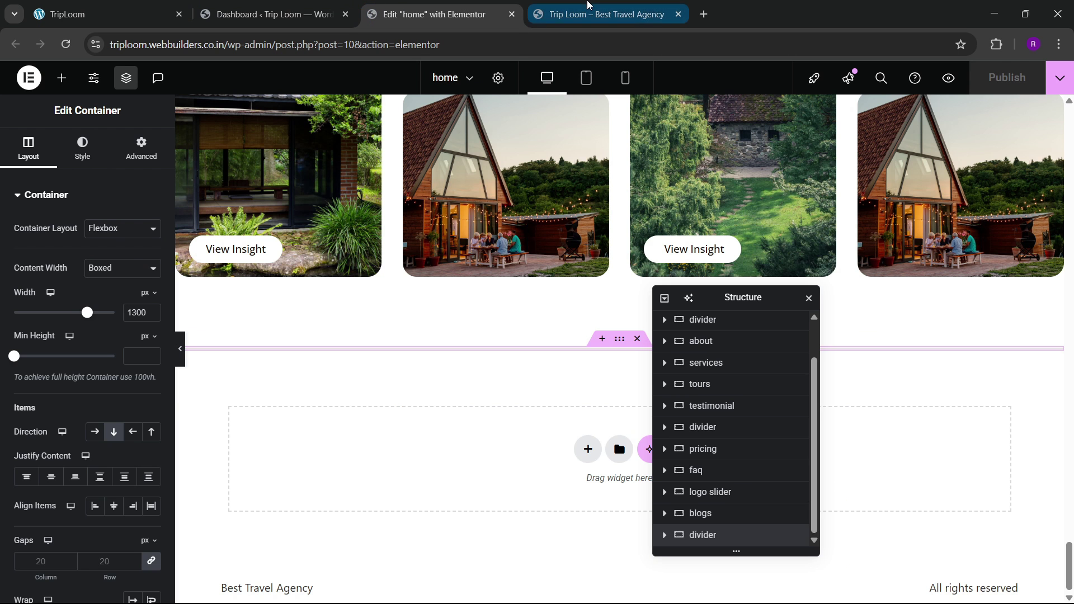
click(584, 17)
click(430, 15)
click(202, 5)
click(173, 7)
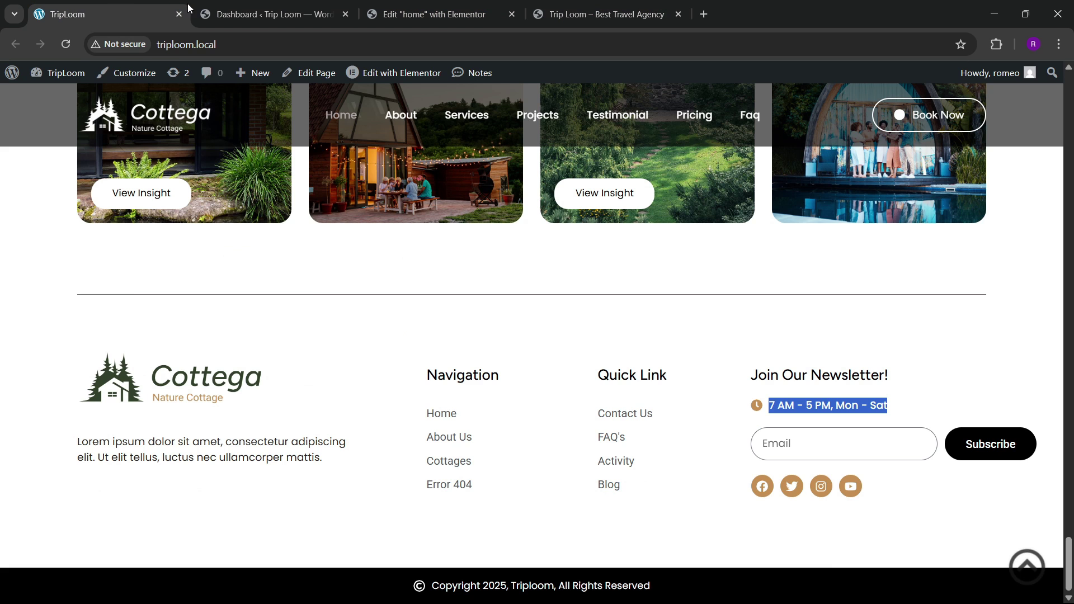
click(207, 8)
right_click(142, 342)
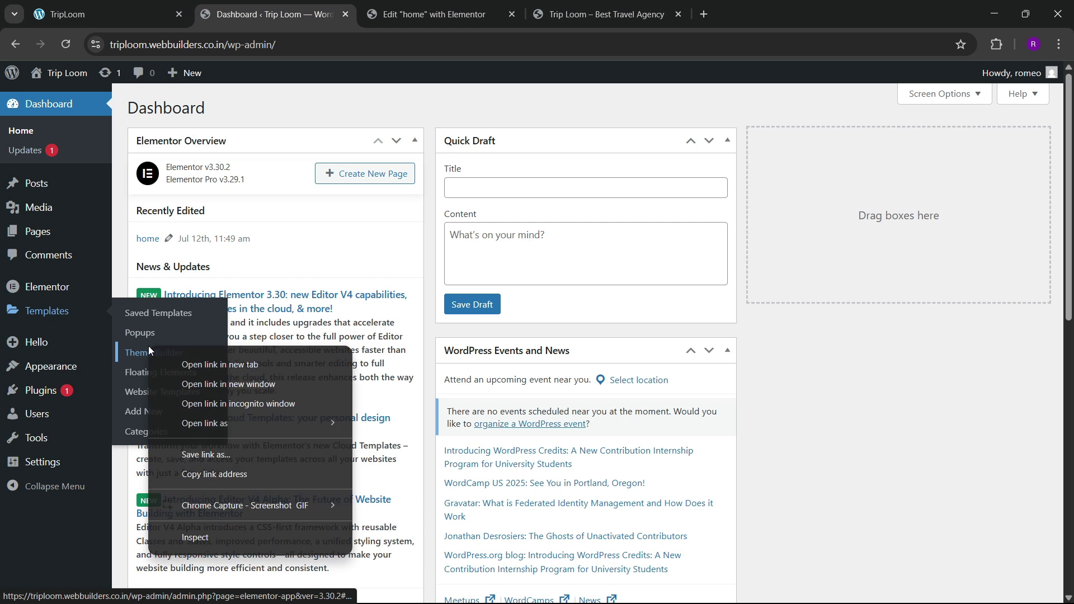
click(176, 361)
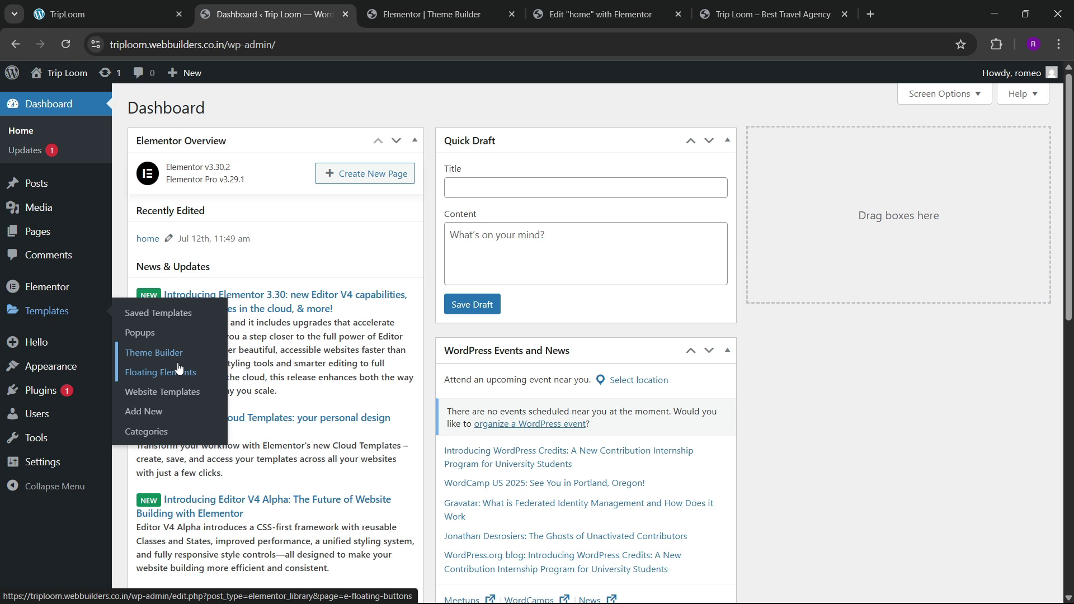
Step: Scroll through the local site to review its header, then return to the Dashboard
click(134, 15)
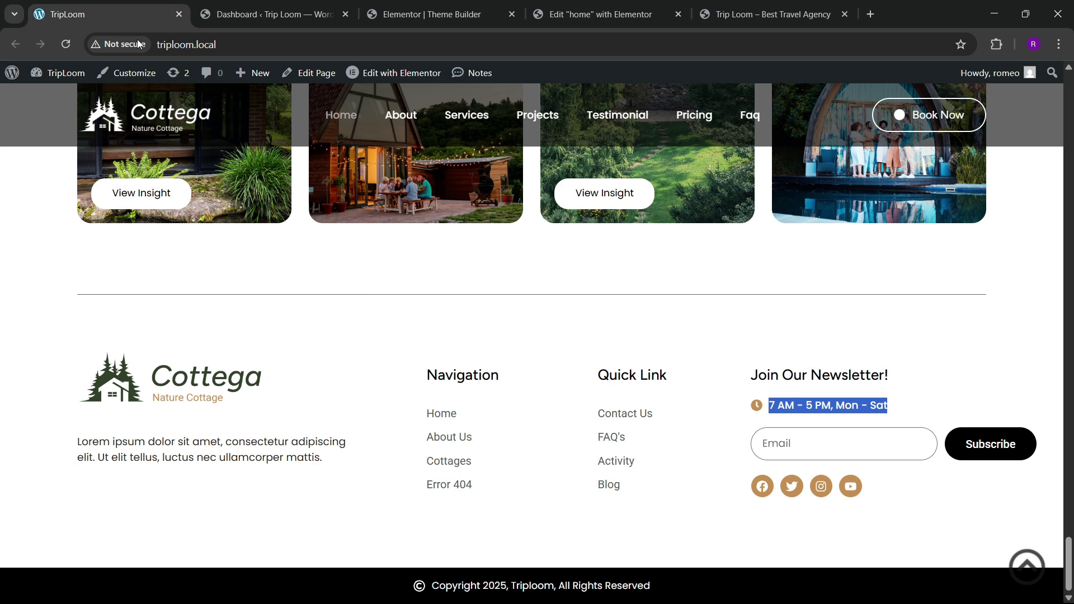
scroll(363, 329, up, 10)
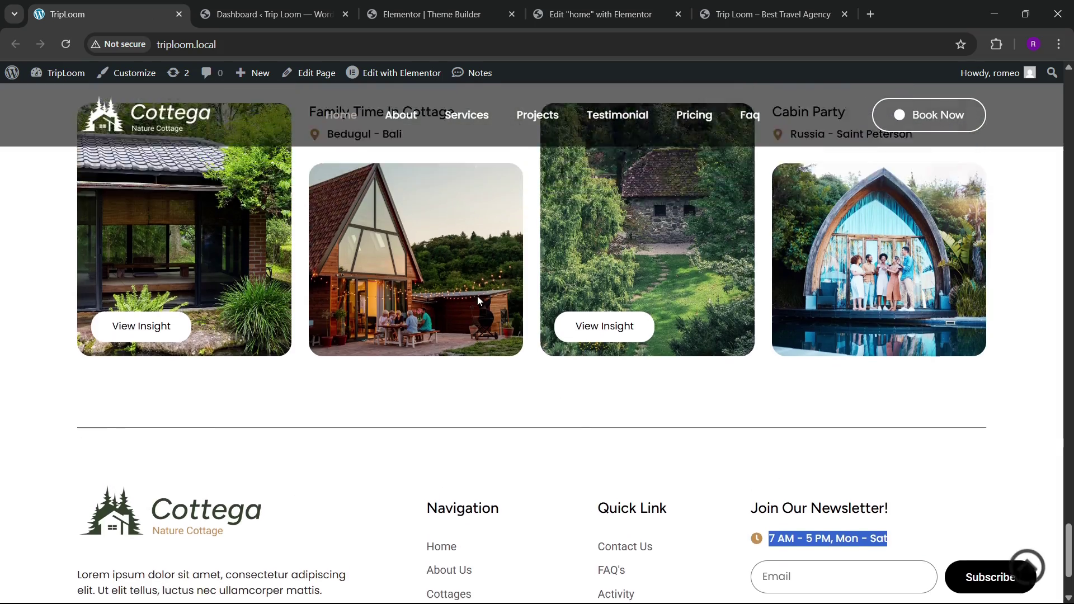
scroll(228, 211, up, 10)
scroll(228, 210, down, 10)
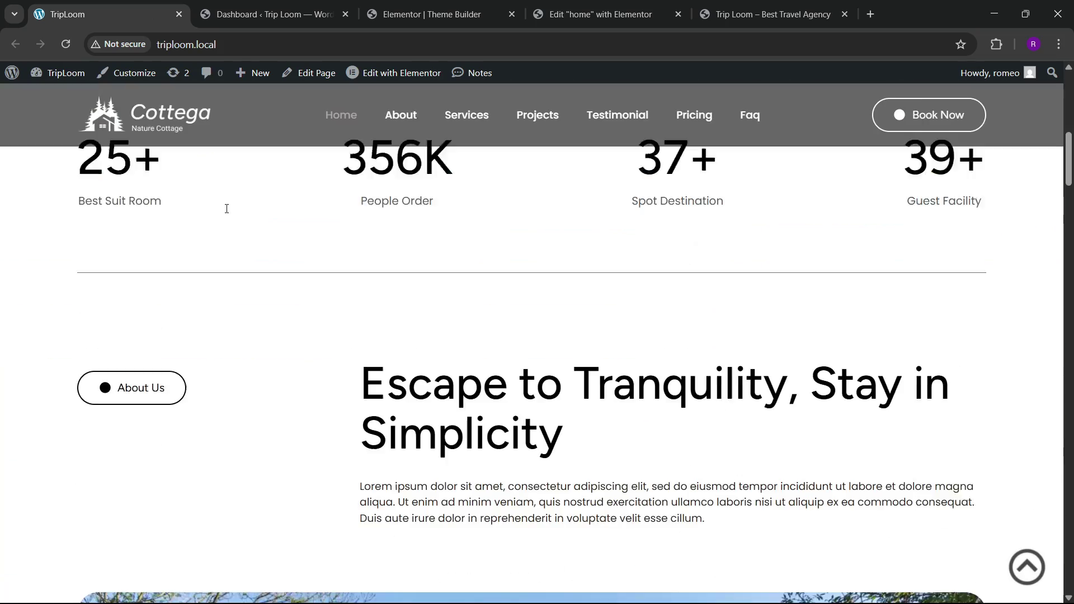
scroll(226, 213, up, 10)
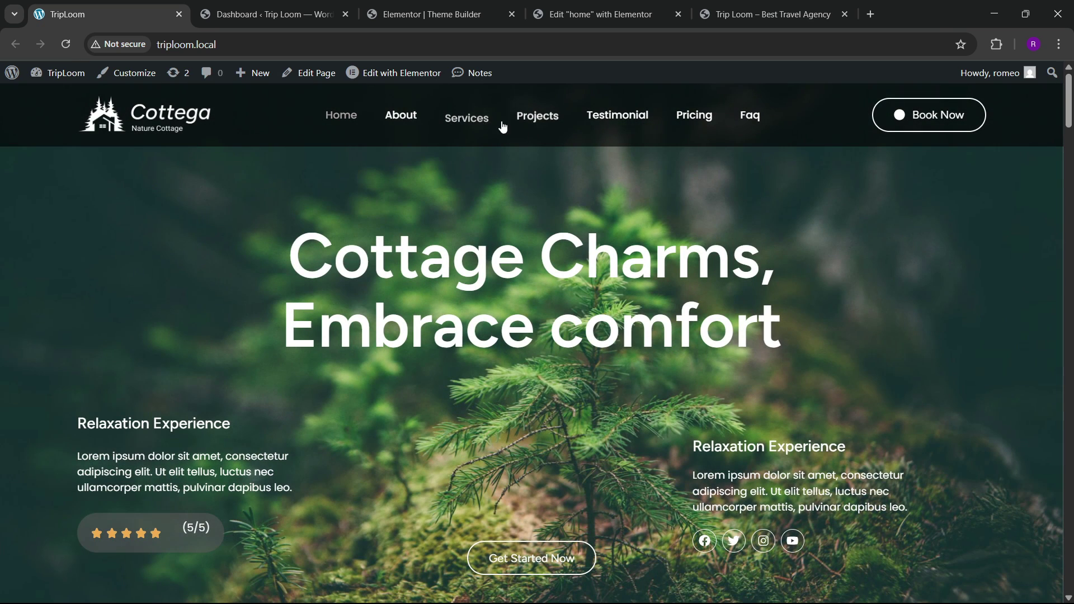
click(273, 14)
Step: Create a menu named 'final menu' for the Header location and add the home page
mouse_move(90, 311)
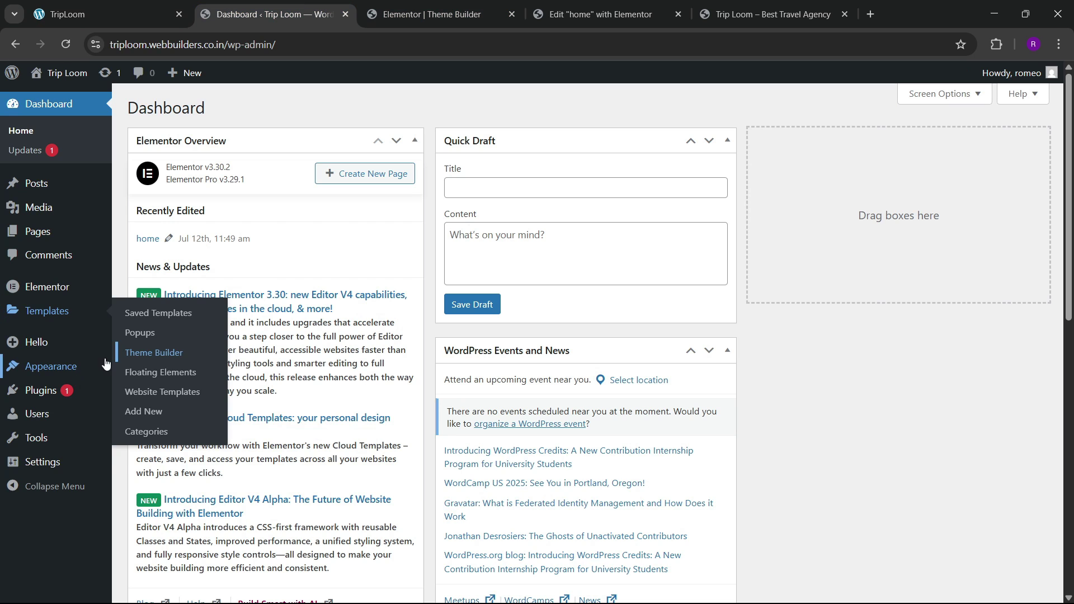
mouse_move(64, 376)
click(154, 435)
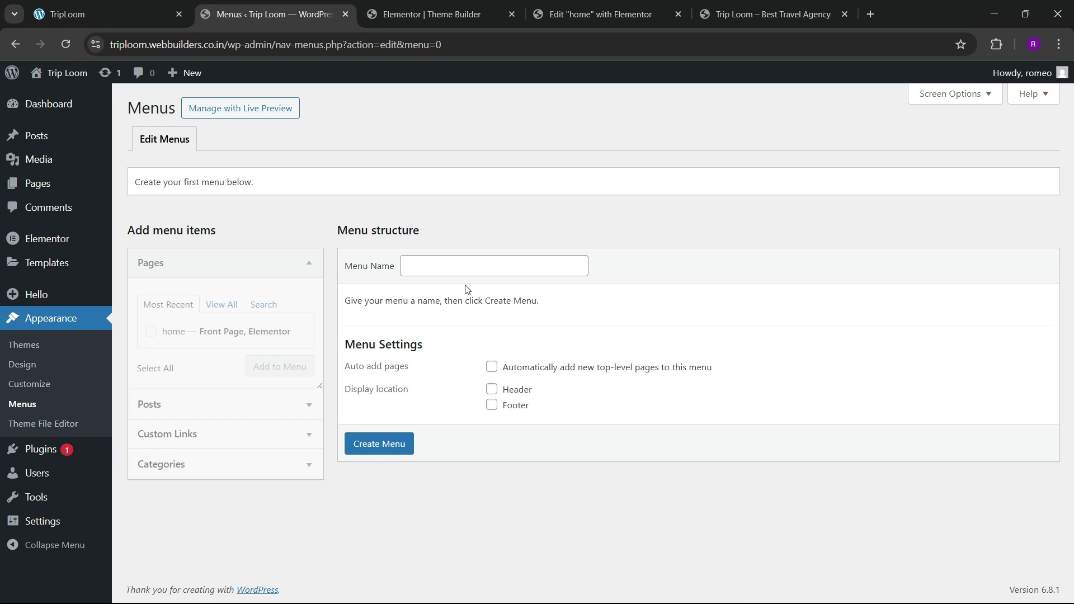
click(417, 266)
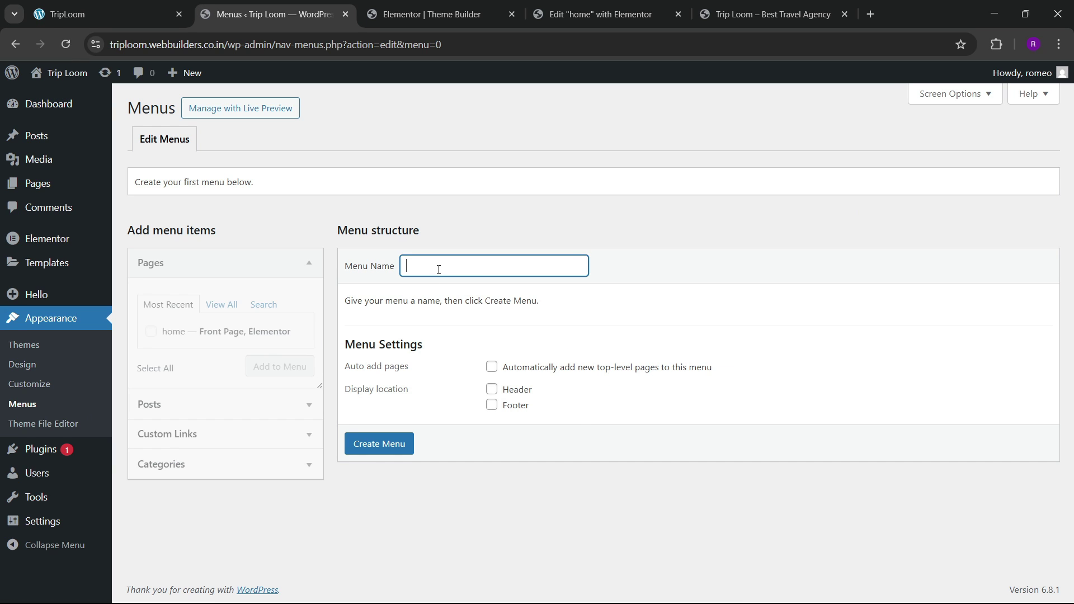
click(482, 292)
click(491, 389)
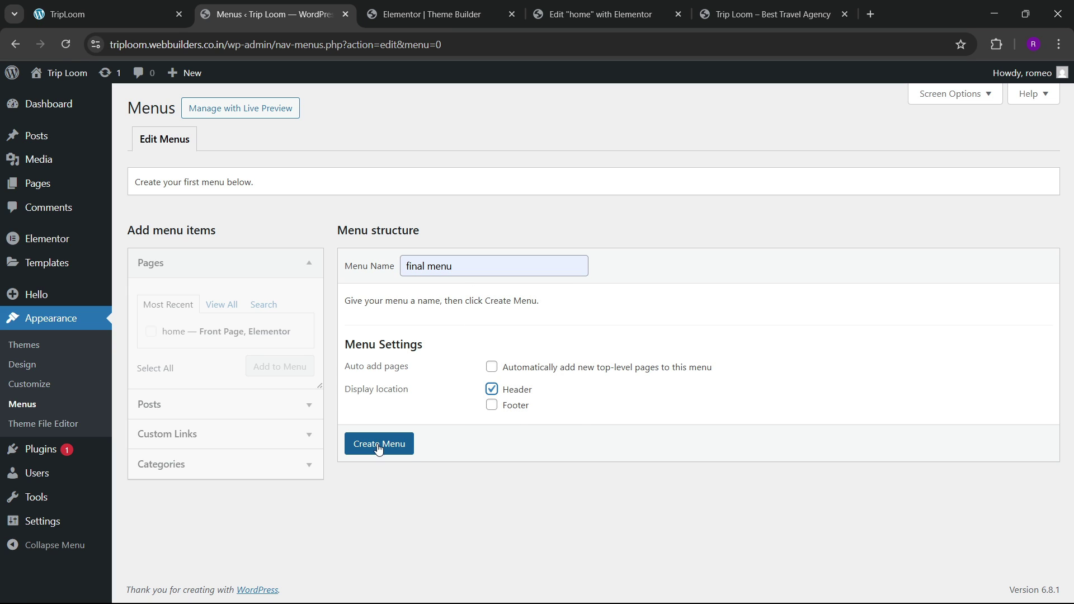
click(378, 444)
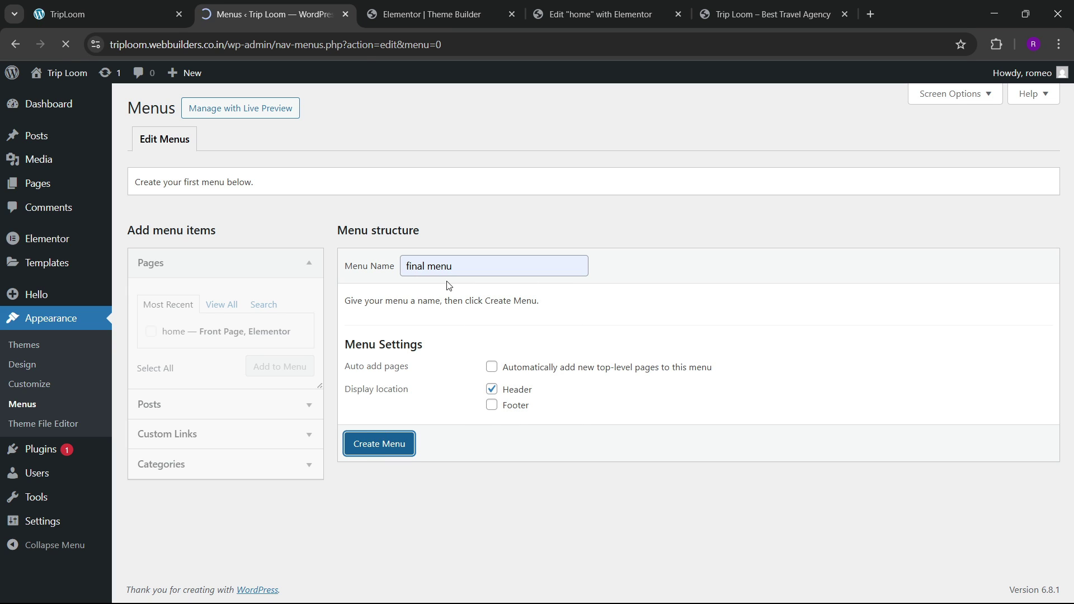
click(151, 331)
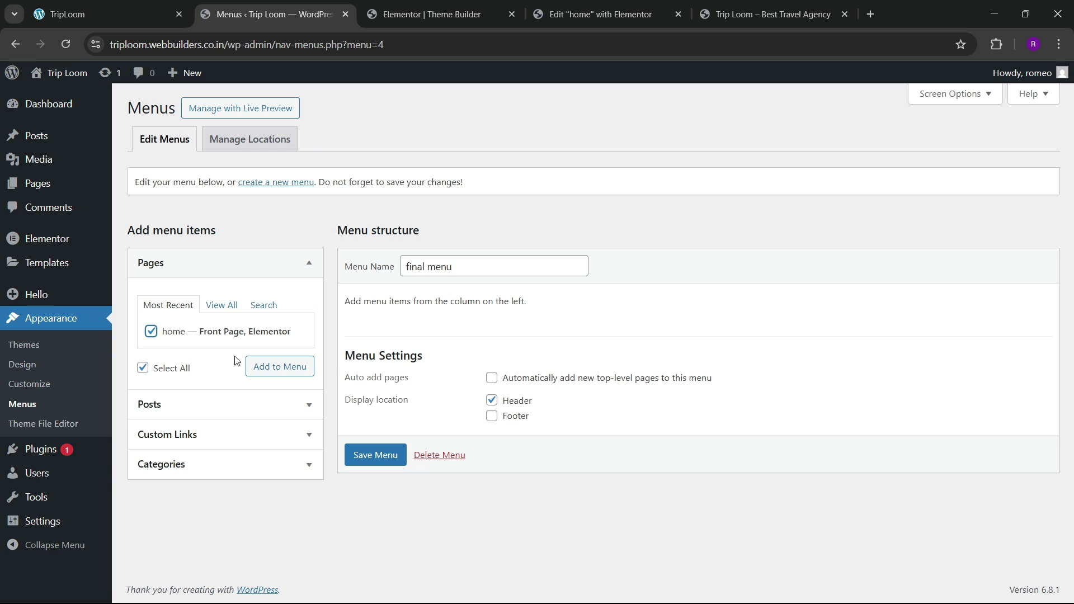
click(263, 366)
Step: Add custom links for the about section and #services labelled 'Services'
click(148, 5)
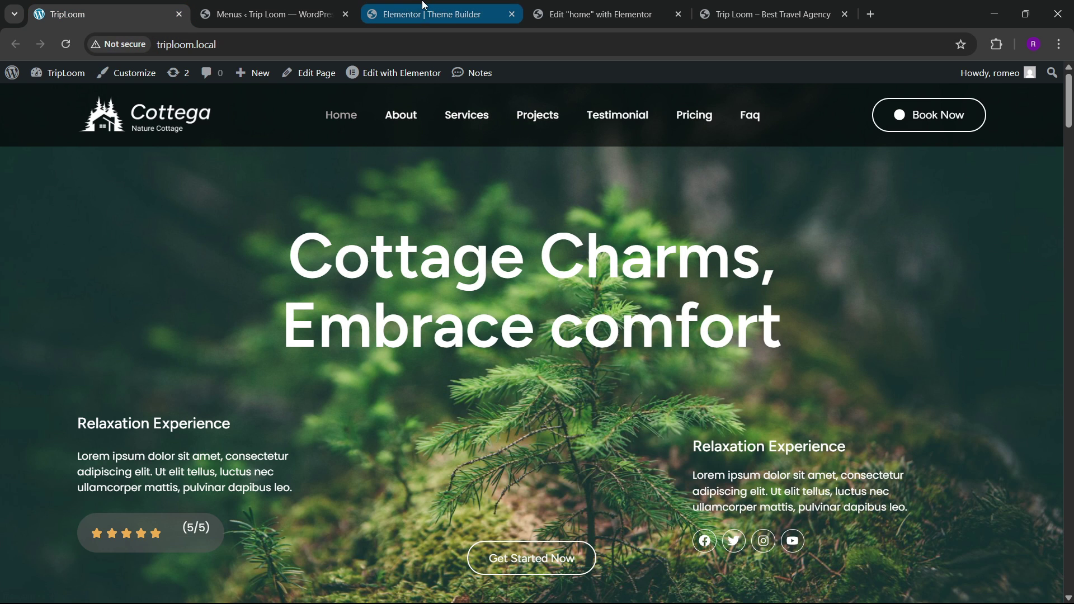
click(328, 4)
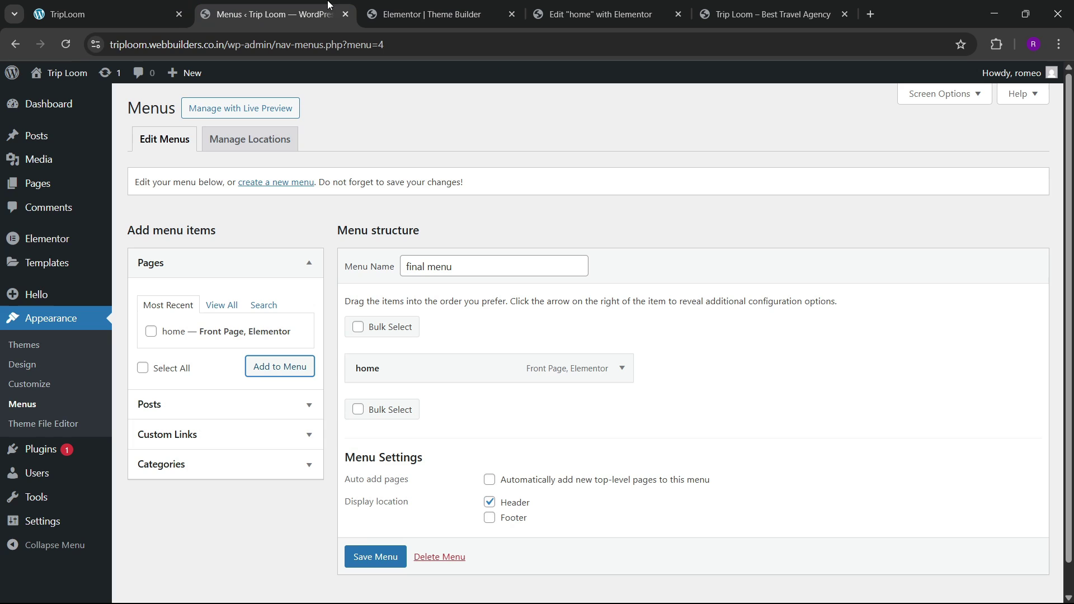
click(196, 434)
click(203, 369)
text(#about)
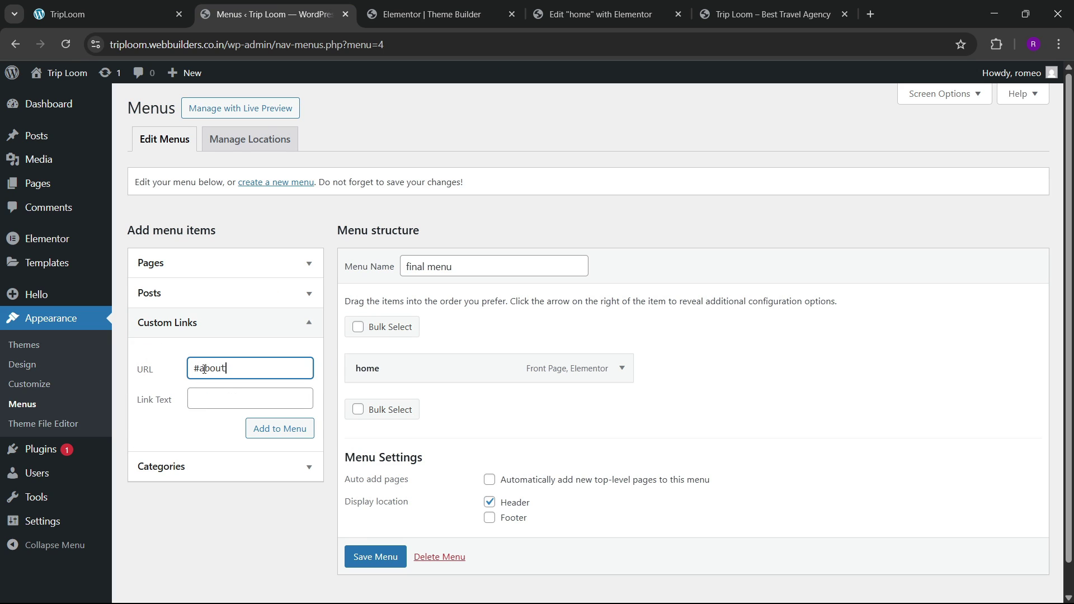
key(Tab)
text(ab)
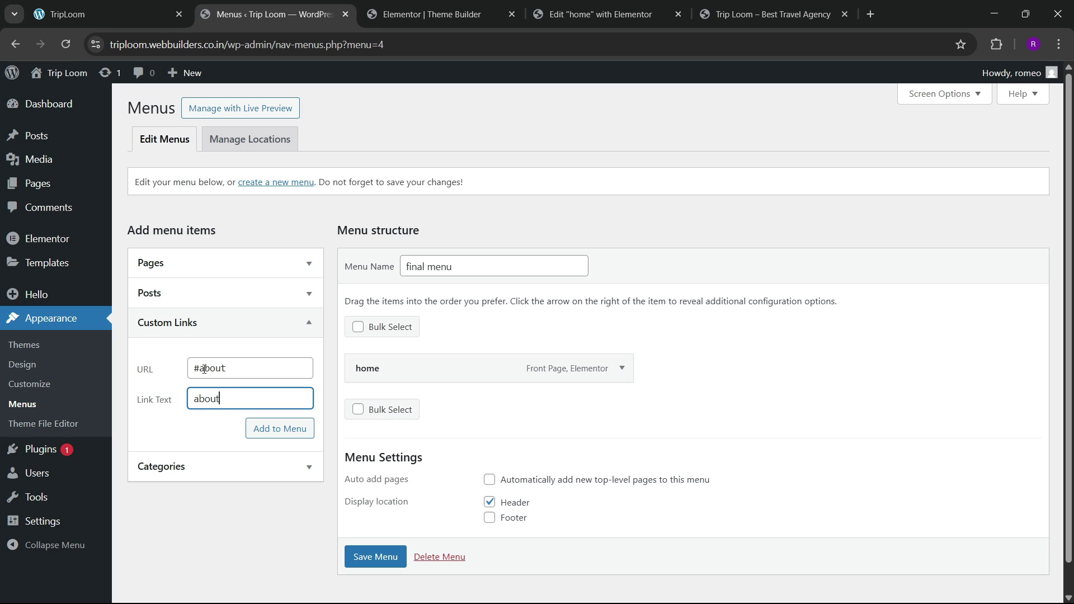
text(about)
key(Return)
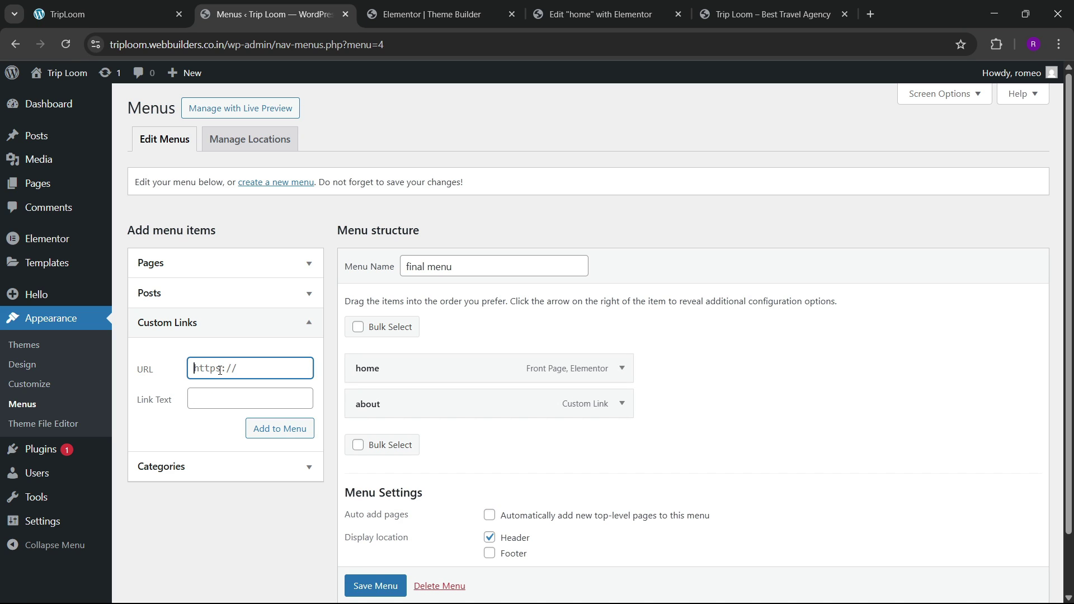
text(#services)
key(Tab)
text(Services)
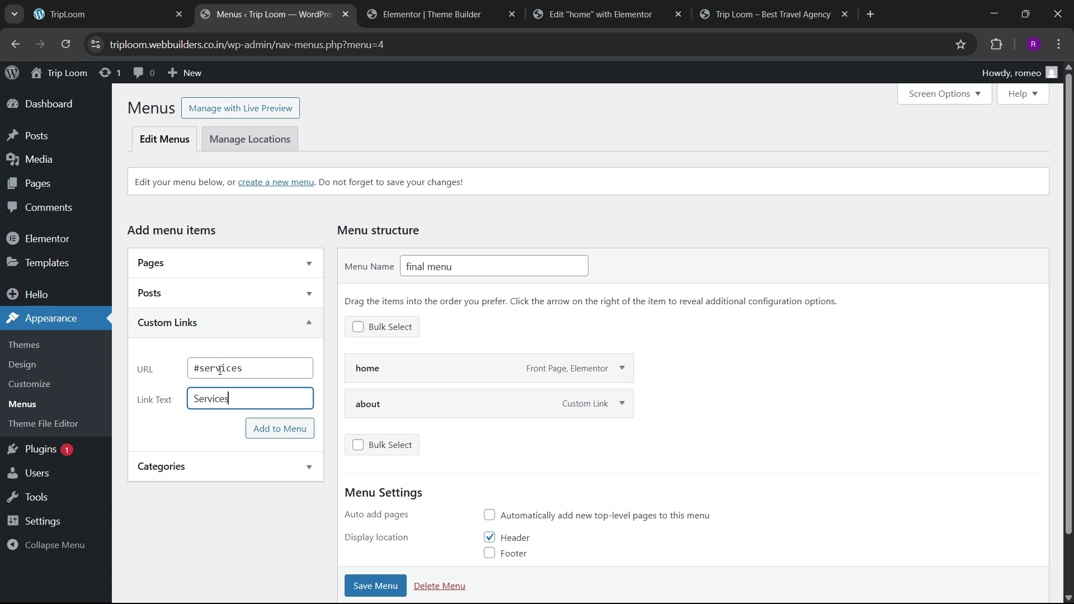
click(274, 428)
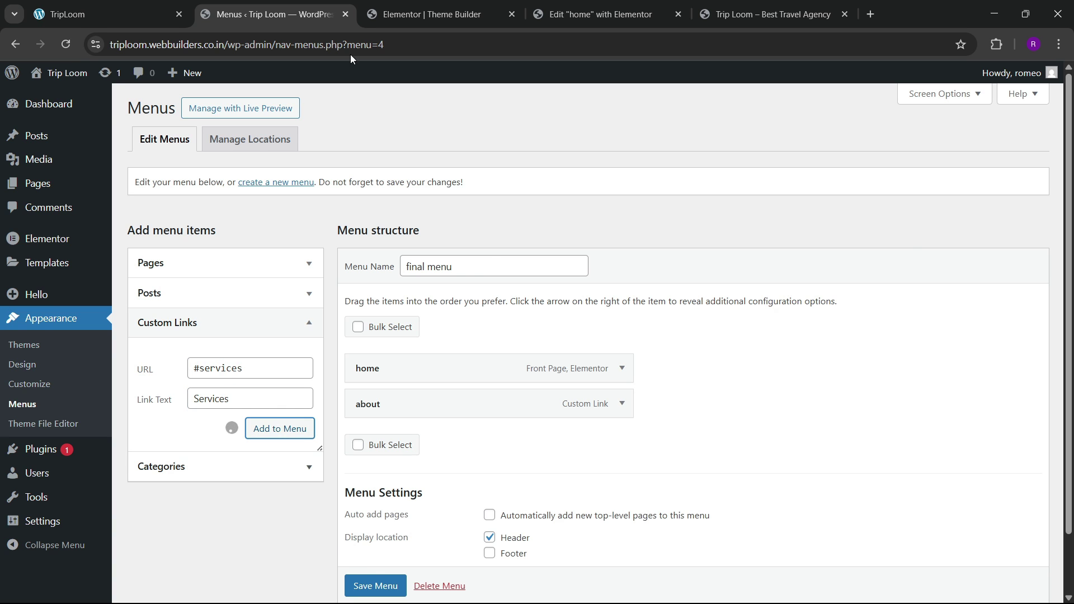
Step: Add custom links #projects (Projects) and Testimonials to the menu
click(165, 7)
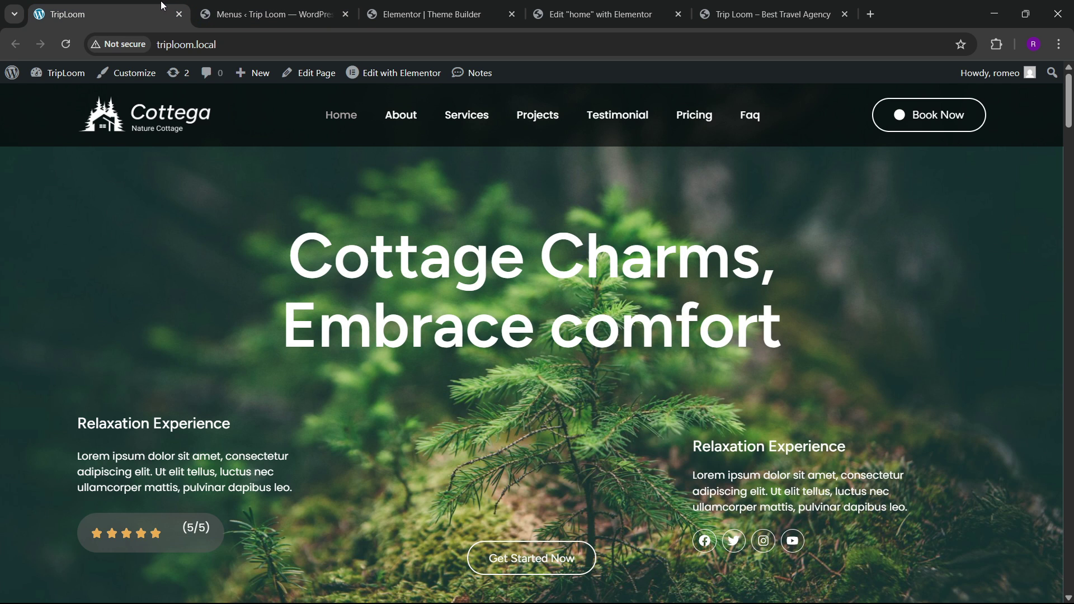
click(268, 14)
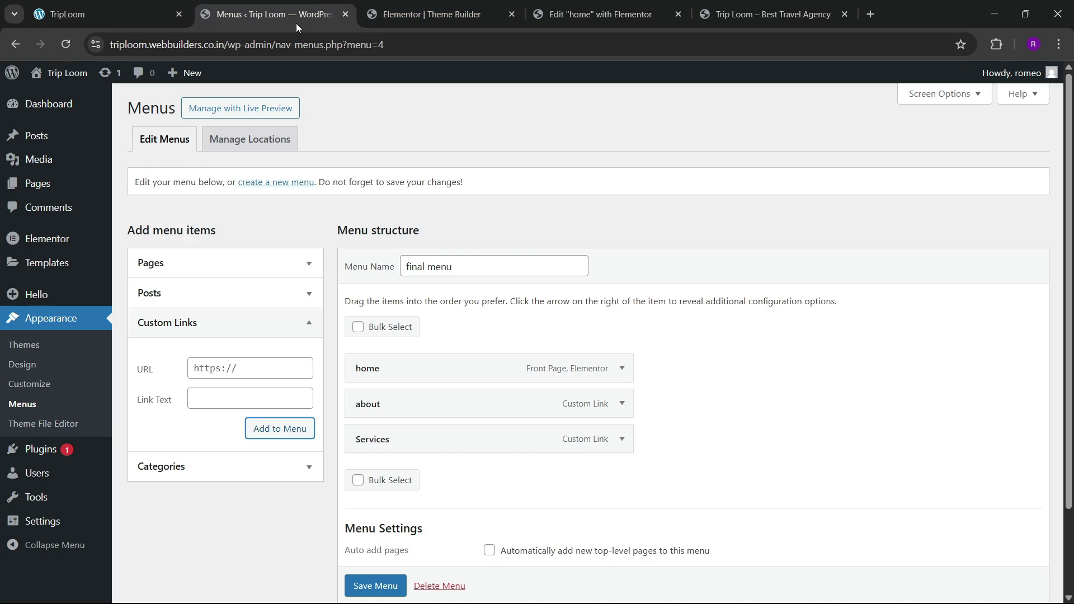
click(211, 364)
text(#)
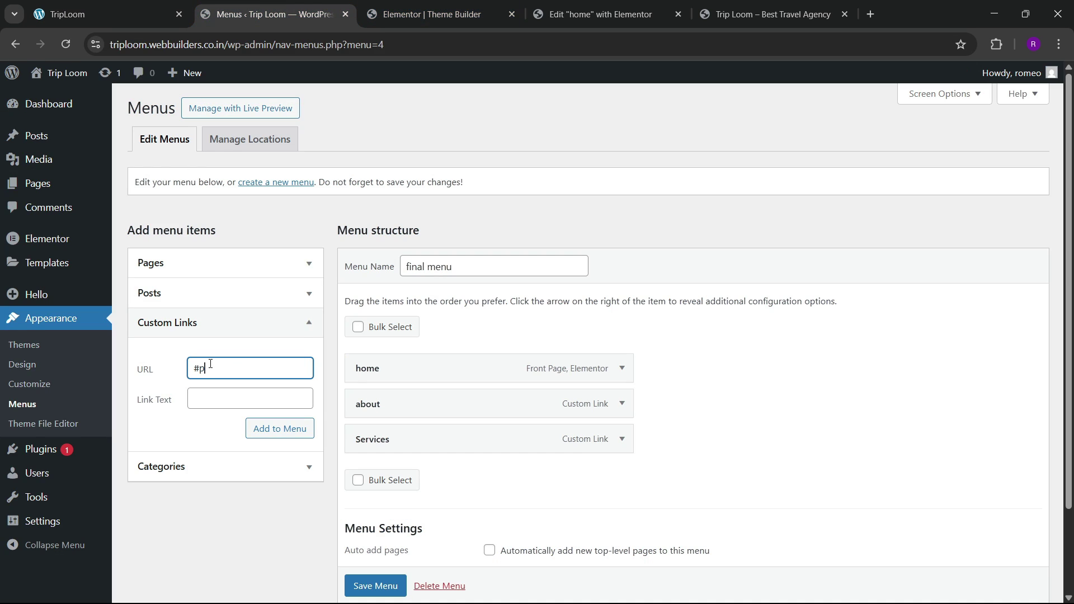
text(project)
key(BackSpace)
text(cts)
key(Tab)
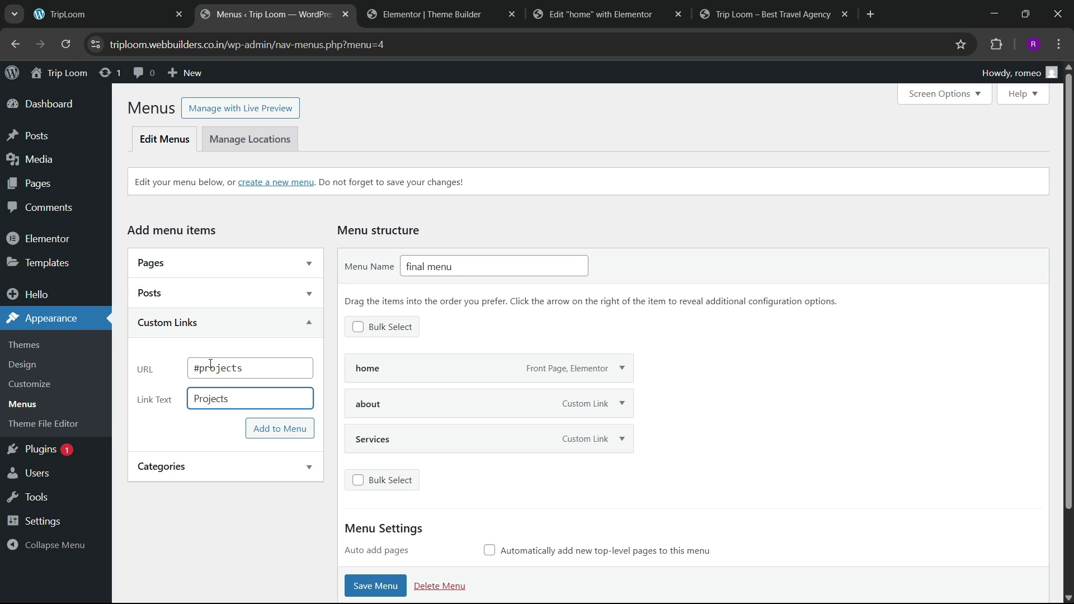
click(266, 434)
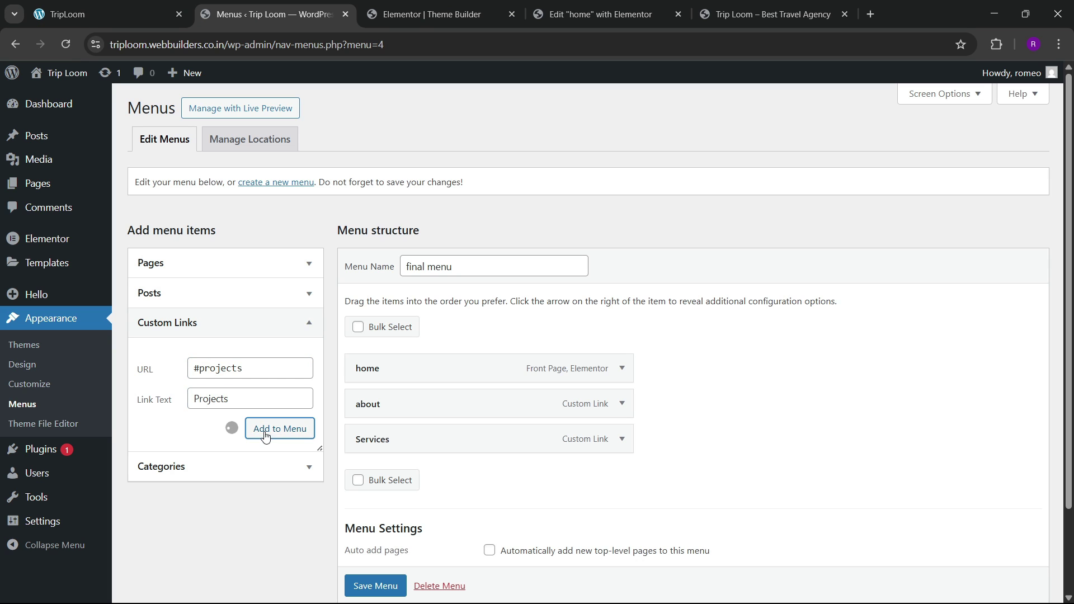
click(219, 371)
text(#testimonials)
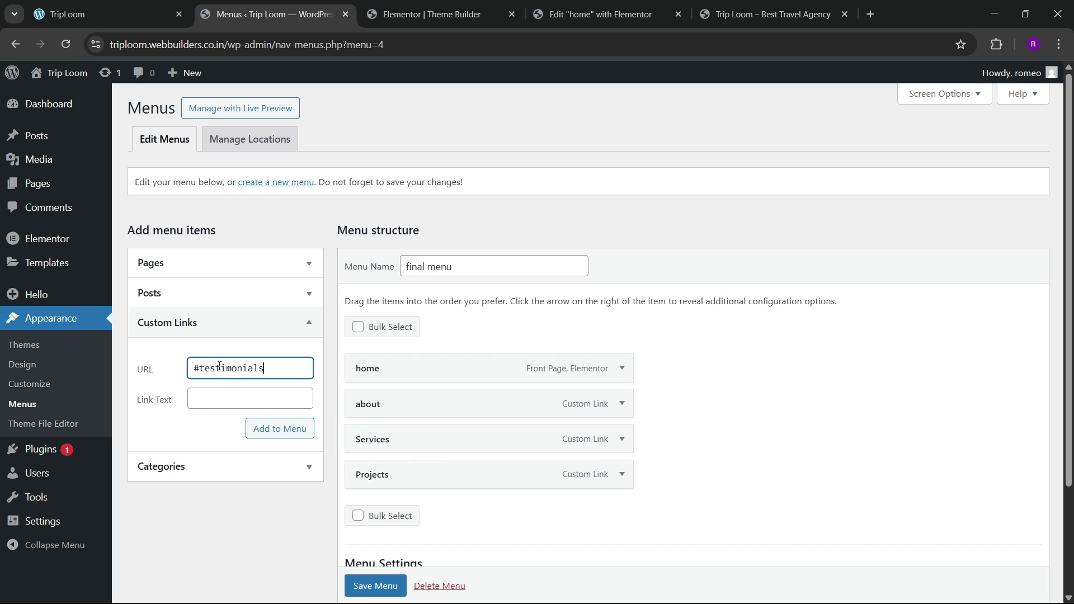
key(Tab)
text(T)
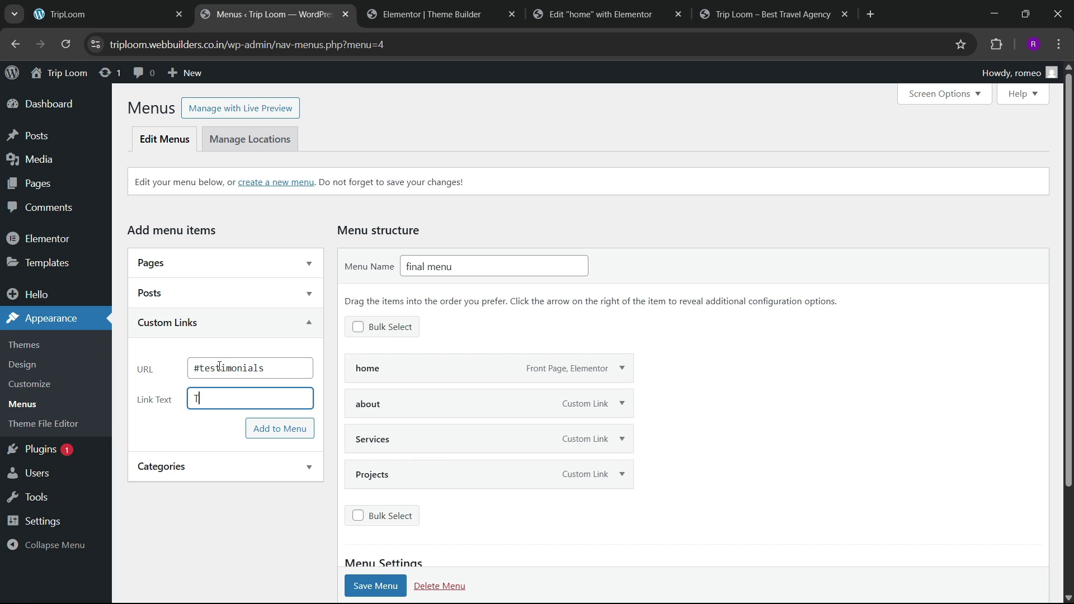
text(estimonials)
click(264, 427)
Step: Add custom links #pricing (Pricing) and #faq (Faq), then save the menu
click(136, 5)
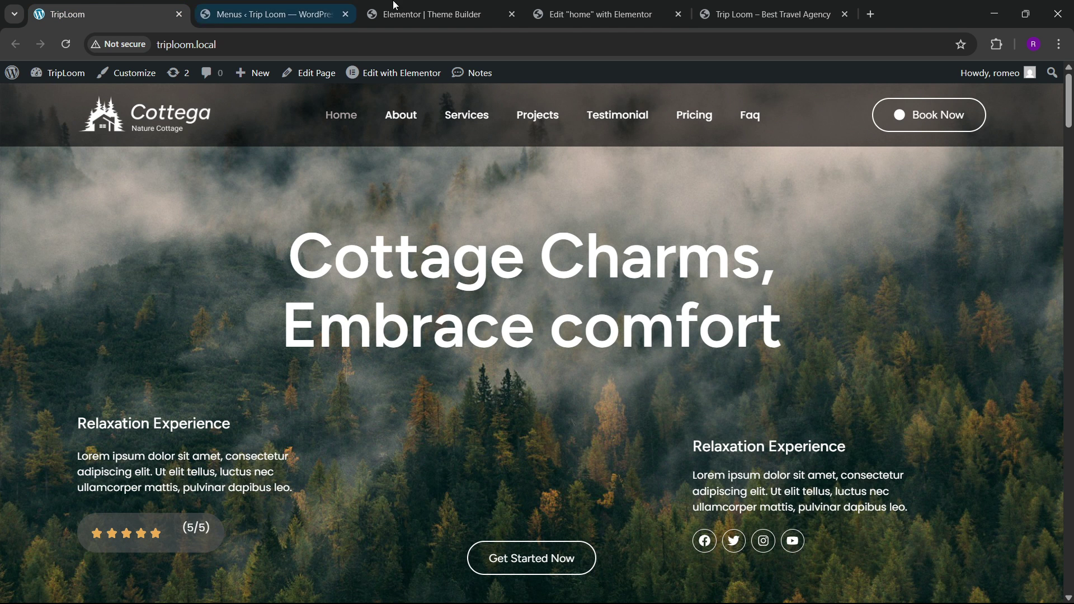
click(274, 14)
click(239, 370)
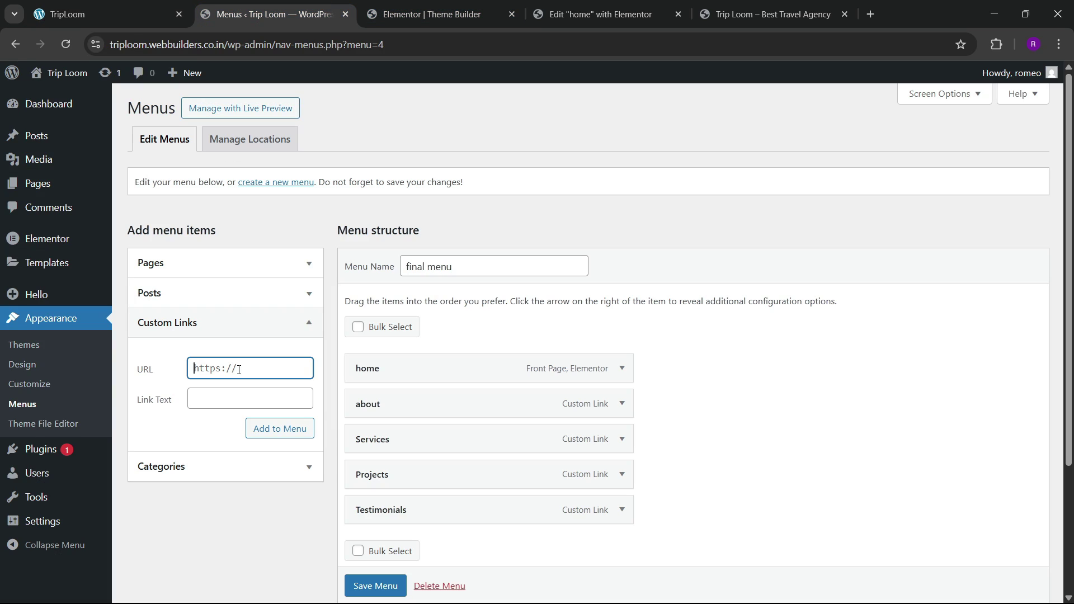
text(#pricing)
key(Tab)
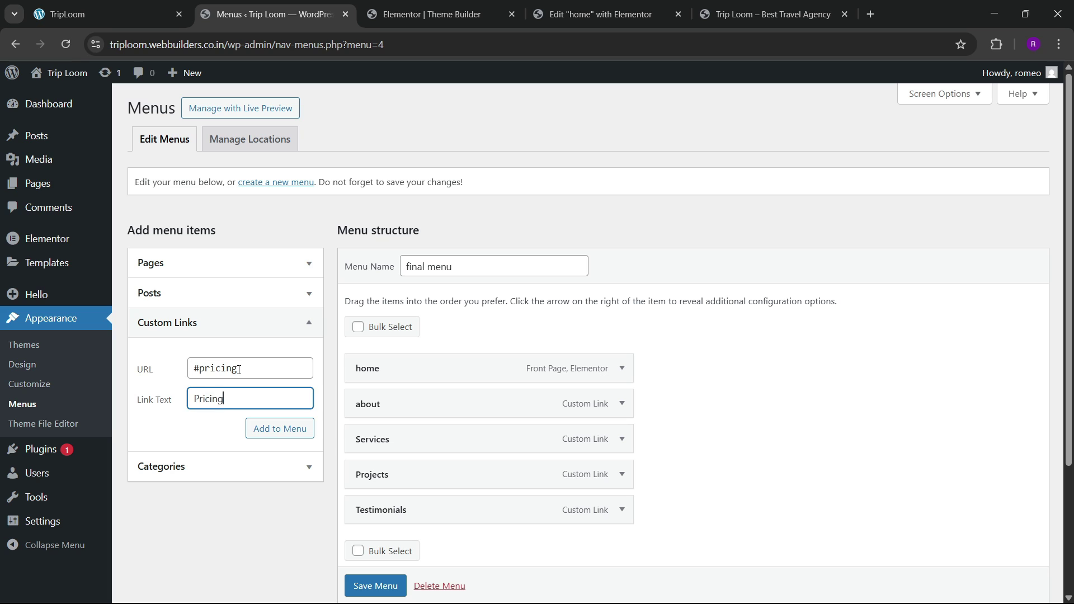
click(273, 434)
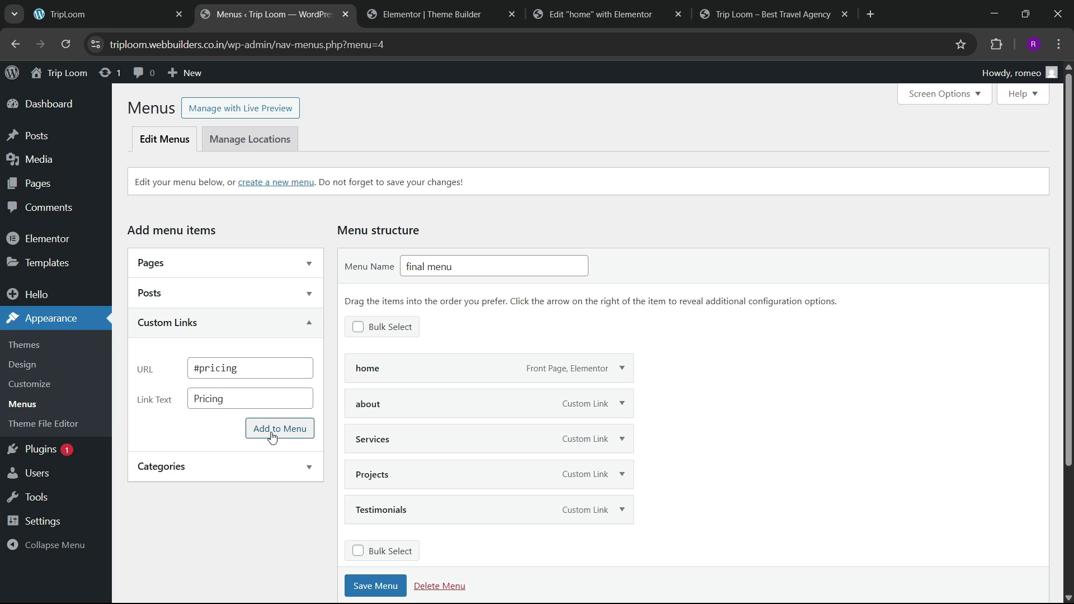
click(209, 370)
text(#)
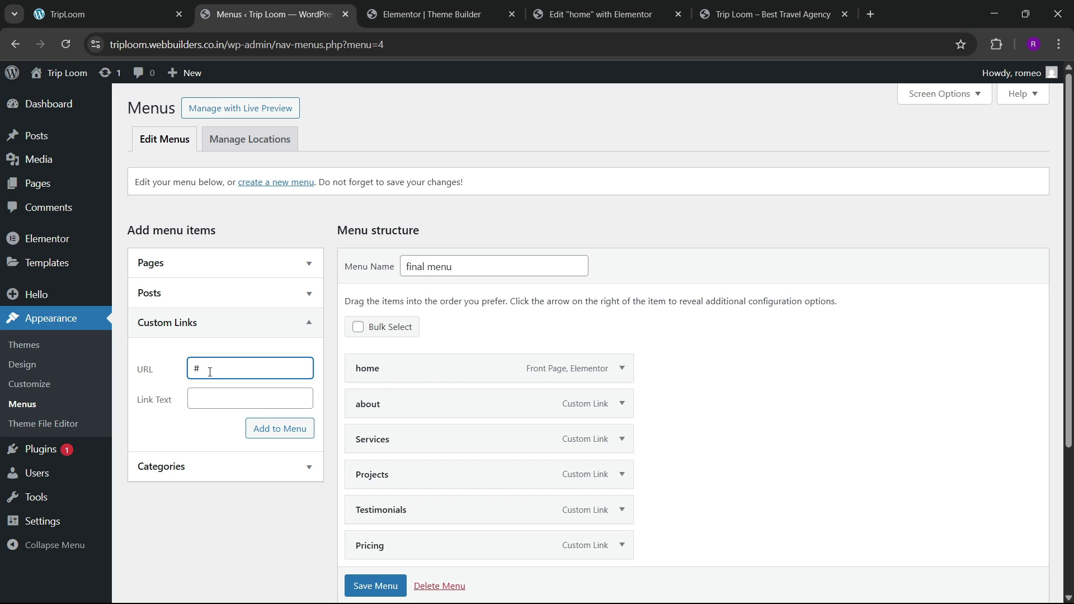
text(faq)
key(Tab)
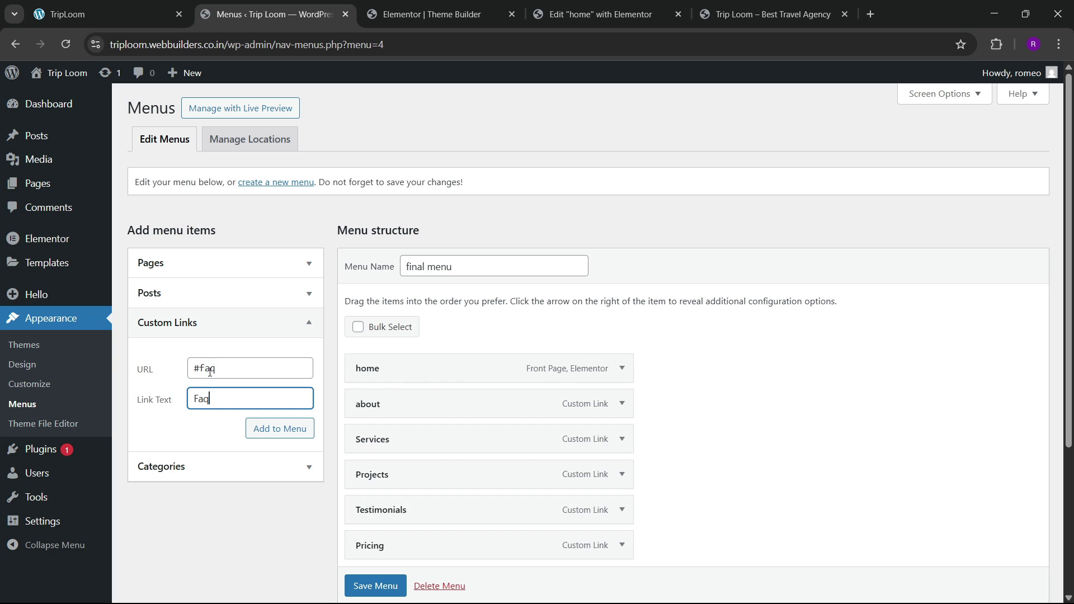
click(263, 429)
scroll(526, 369, down, 2)
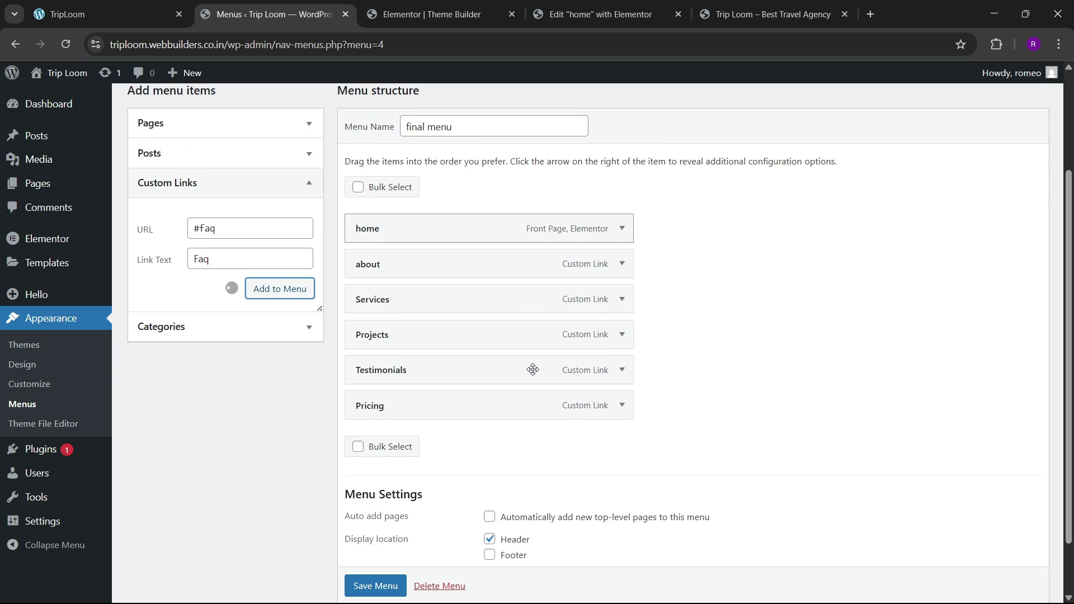
scroll(520, 372, down, 3)
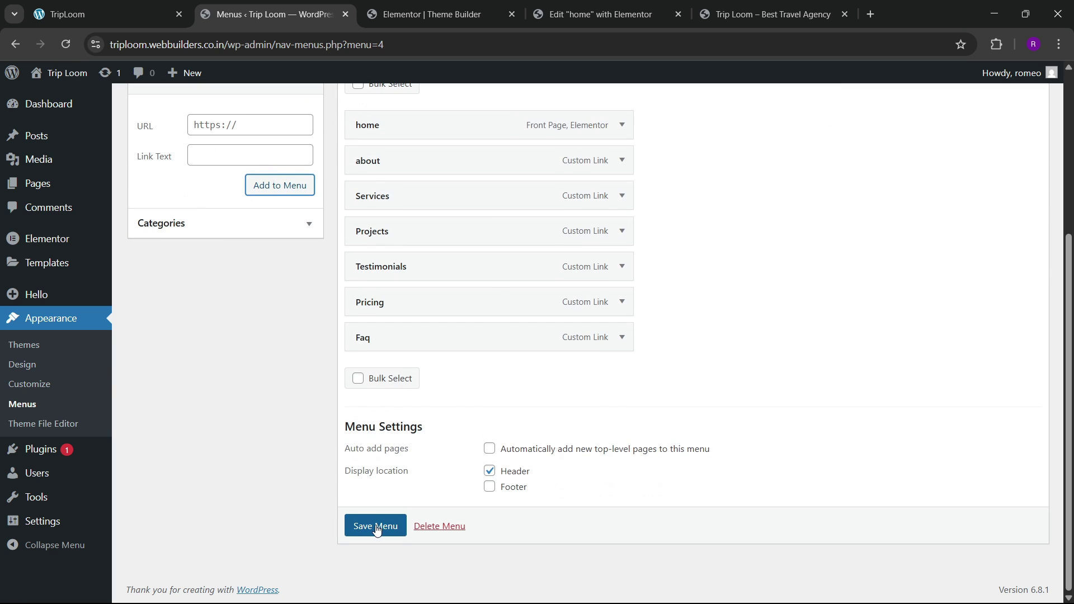
click(373, 524)
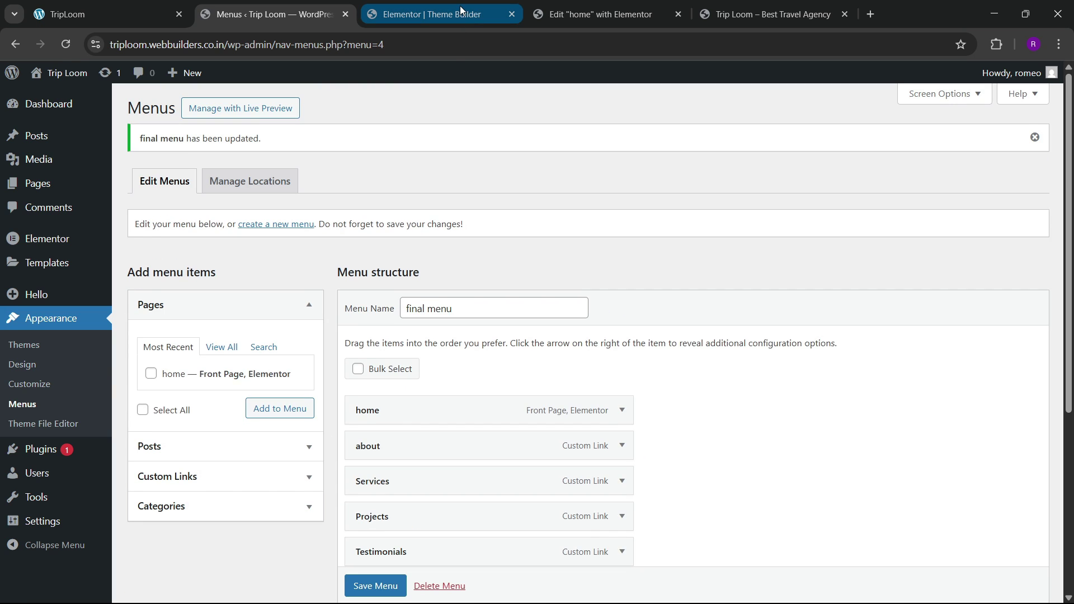
Step: Create a Header template from Theme Builder's Site Parts, then view the live homepage
click(461, 11)
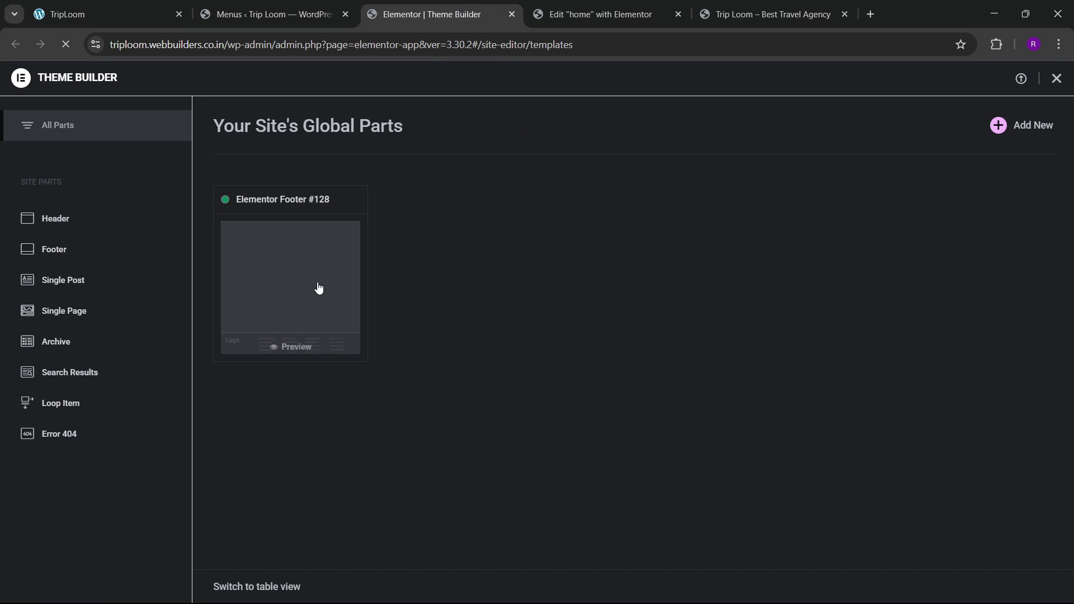
click(84, 226)
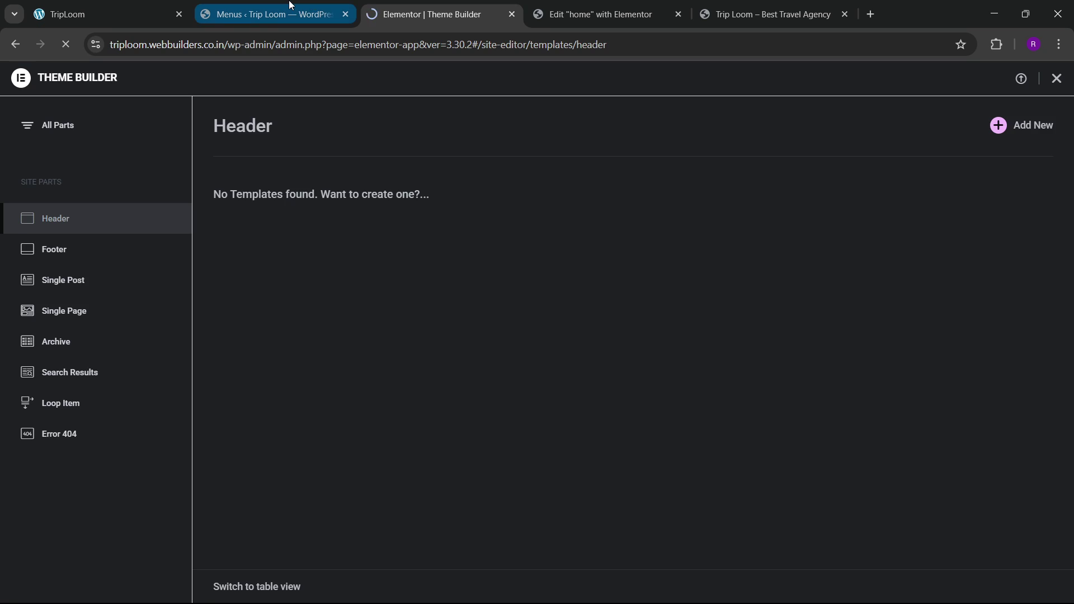
click(268, 14)
click(106, 14)
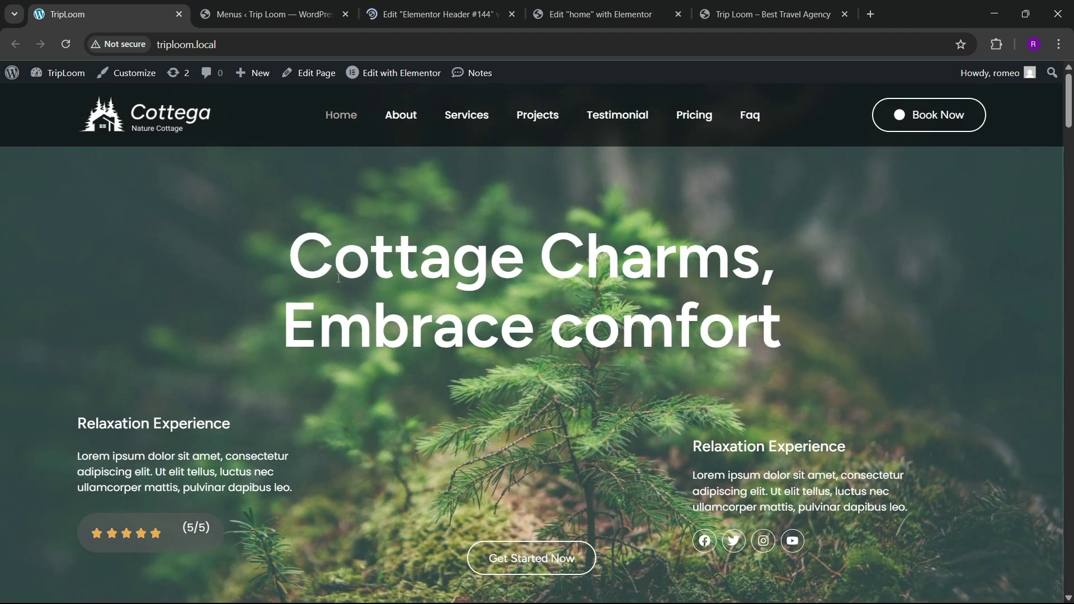
Step: Scroll the homepage to check the header menu now ending with Pricing and Faq
scroll(338, 278, down, 2)
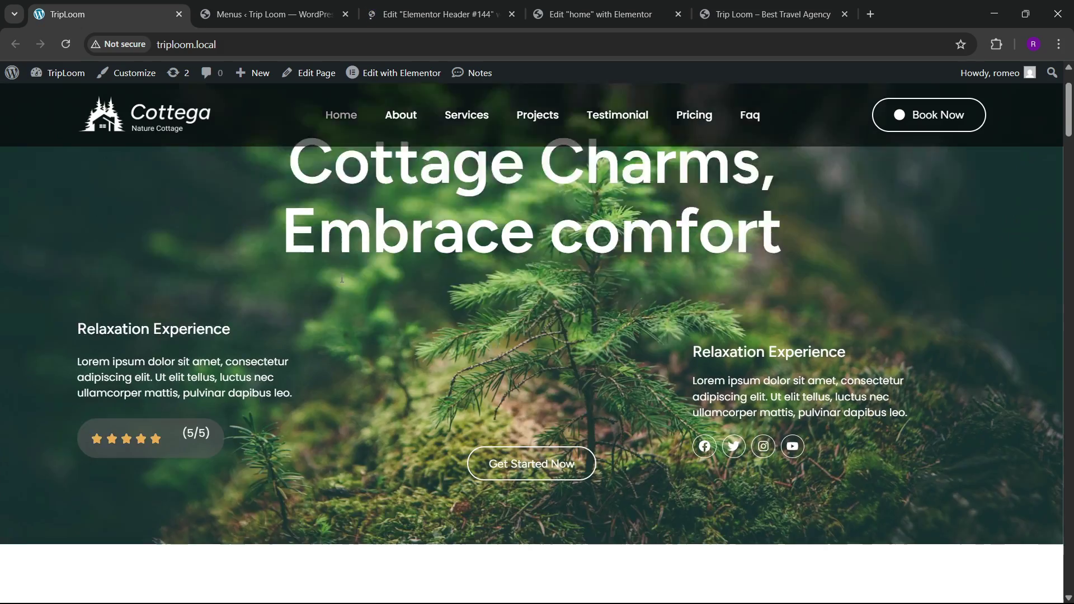
scroll(342, 278, up, 1)
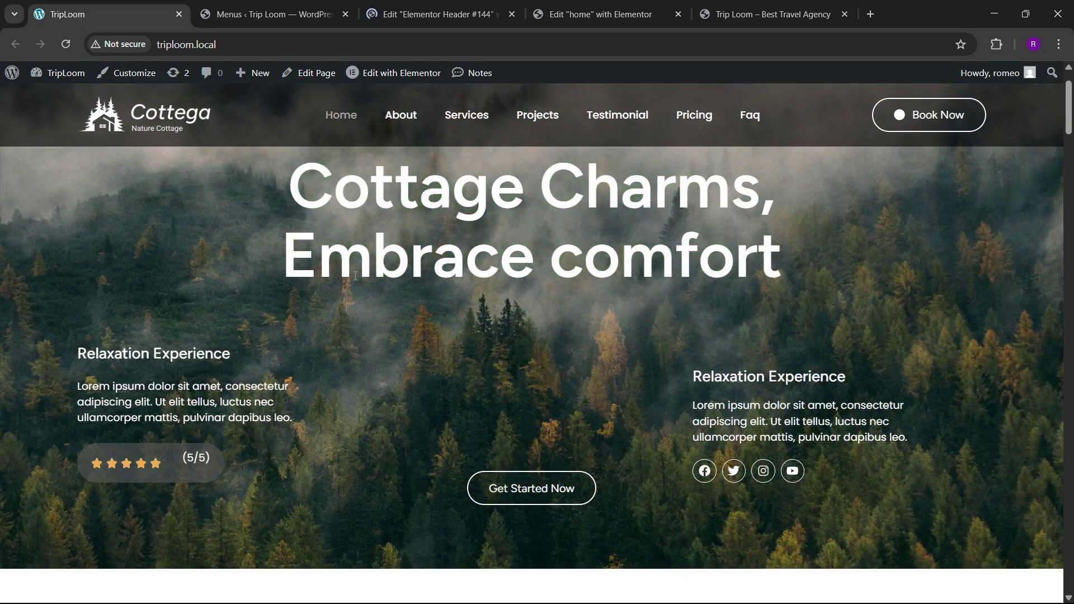
scroll(336, 280, down, 3)
scroll(326, 282, up, 4)
scroll(327, 282, up, 1)
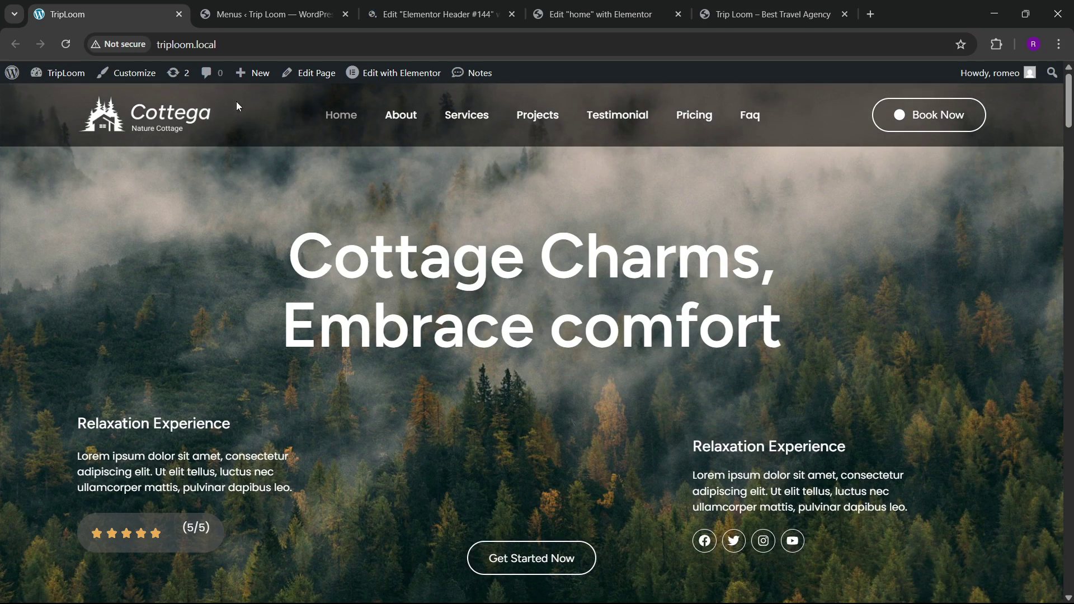
scroll(687, 344, down, 5)
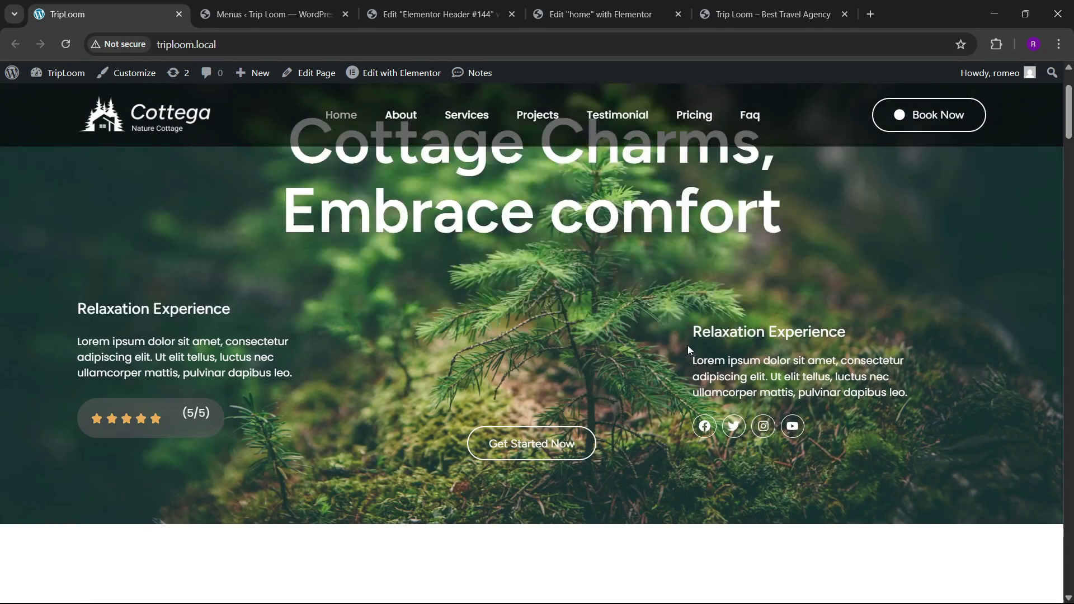
scroll(508, 297, up, 2)
scroll(699, 309, up, 1)
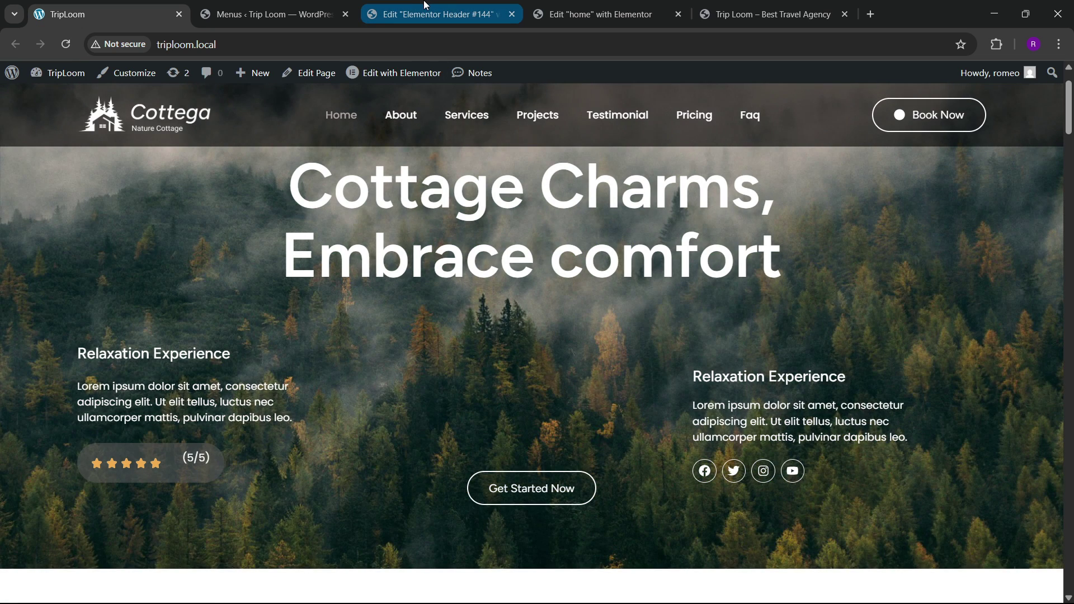
Step: Add a single-row Flexbox container to Header #144, rename it header and adjust its width
click(425, 4)
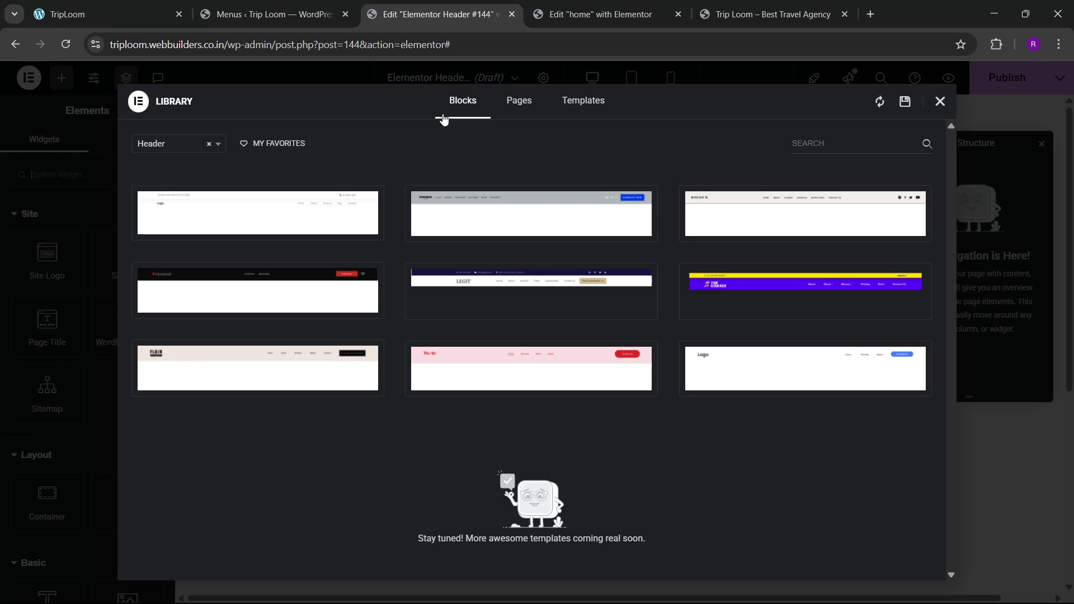
click(940, 101)
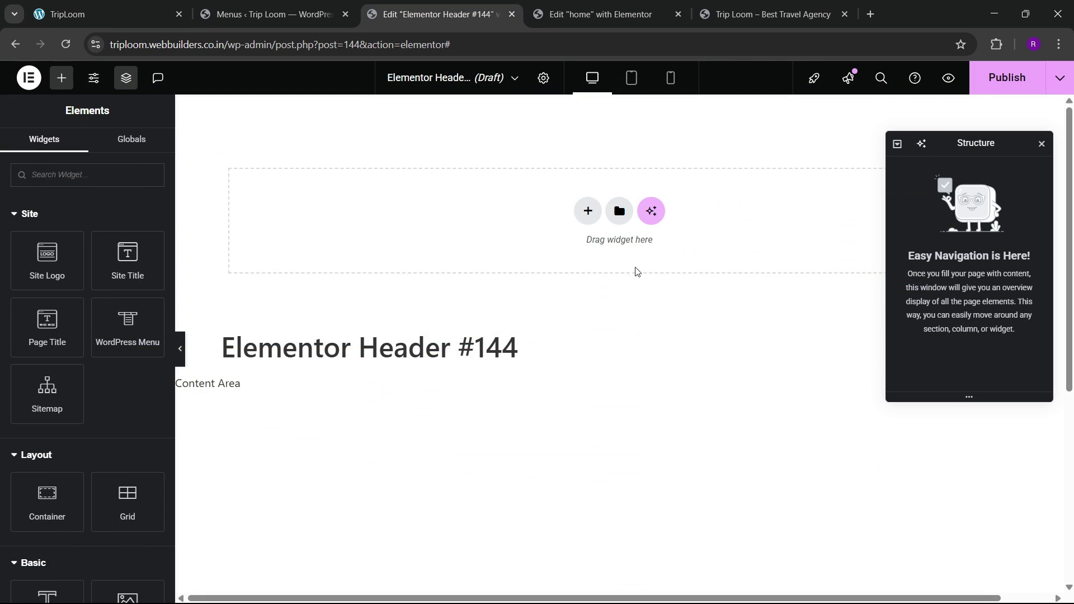
click(587, 211)
click(579, 253)
click(514, 249)
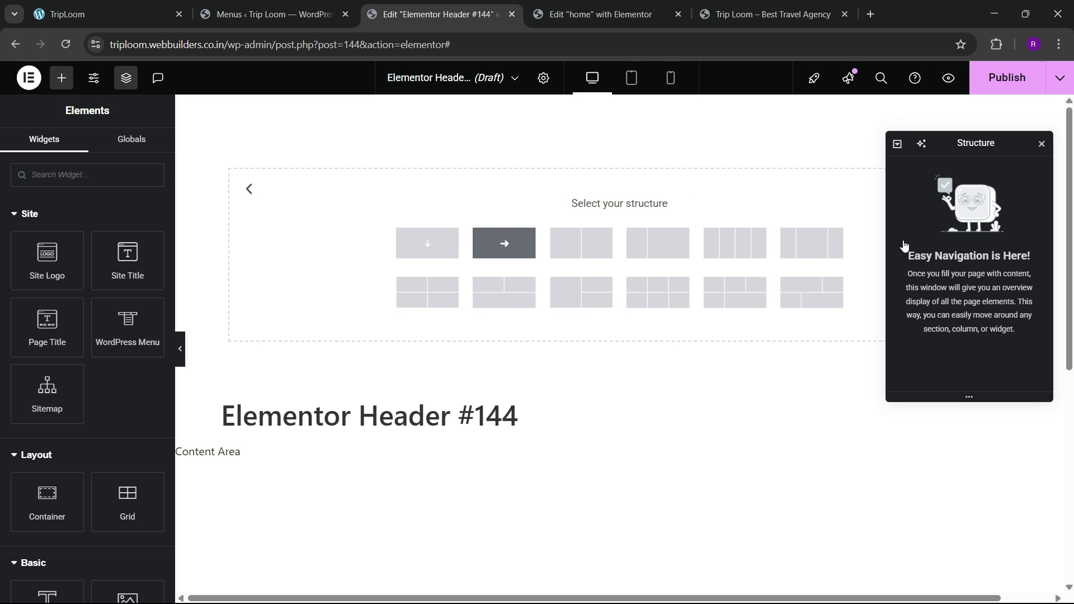
double_click(937, 175)
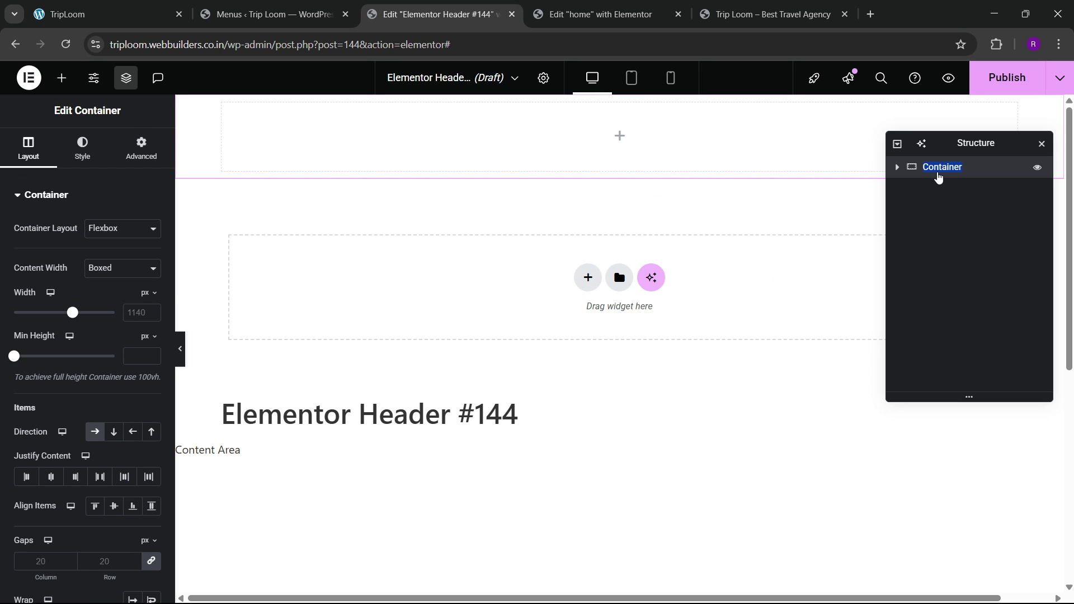
text(head)
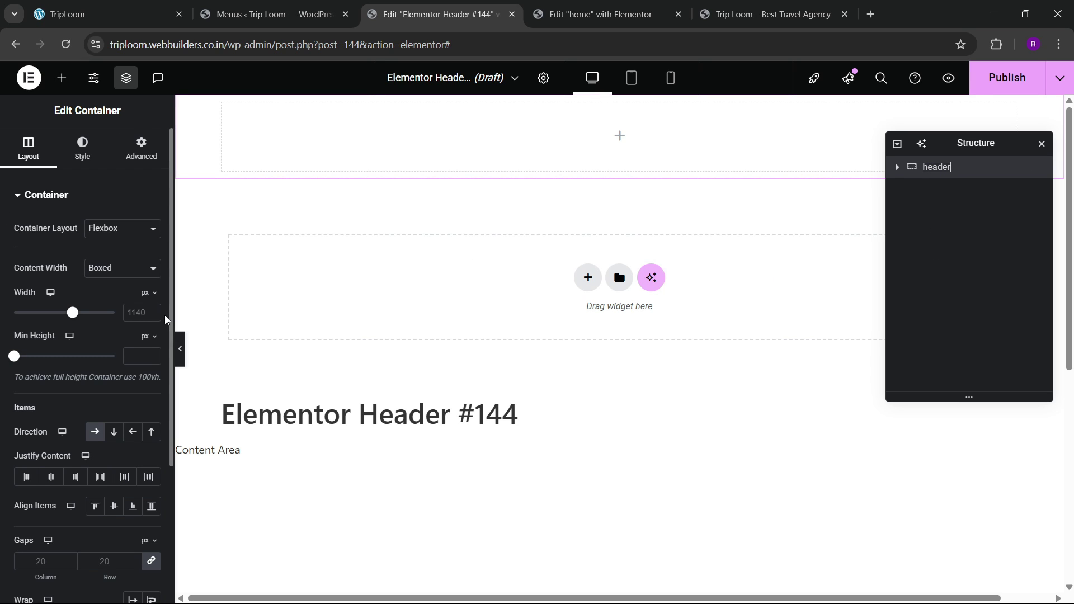
click(137, 320)
text(1300)
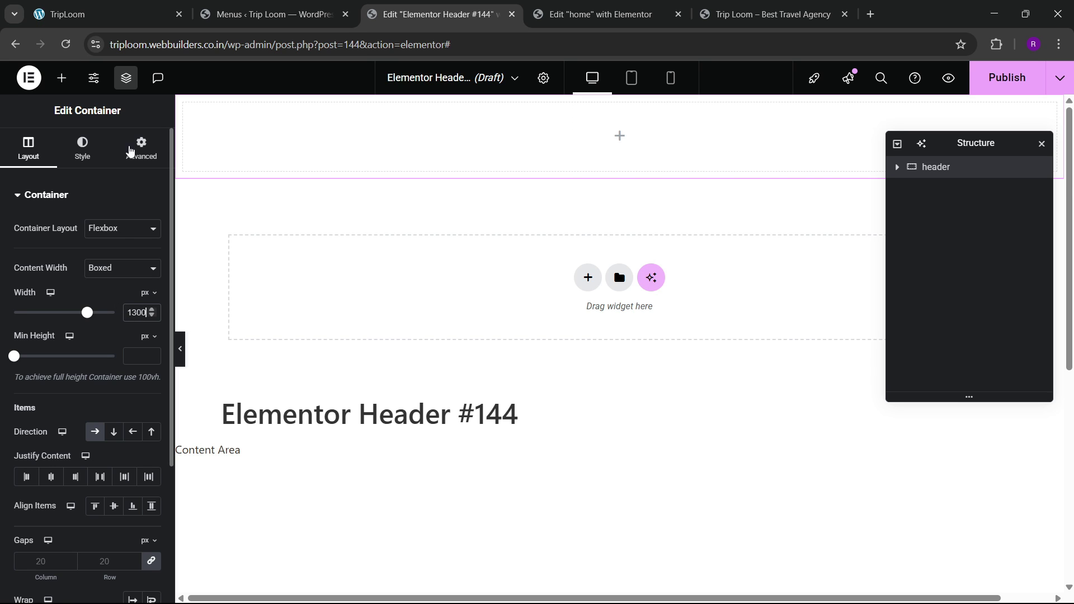
Step: Set the header container's top and bottom padding to 10 px
click(133, 151)
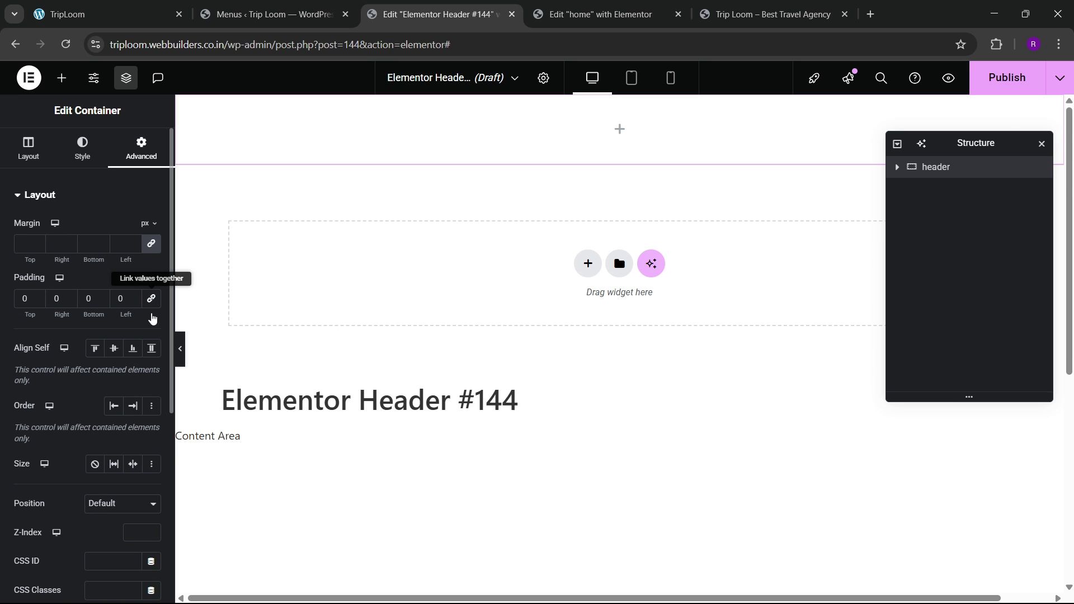
click(23, 302)
text(1)
click(90, 301)
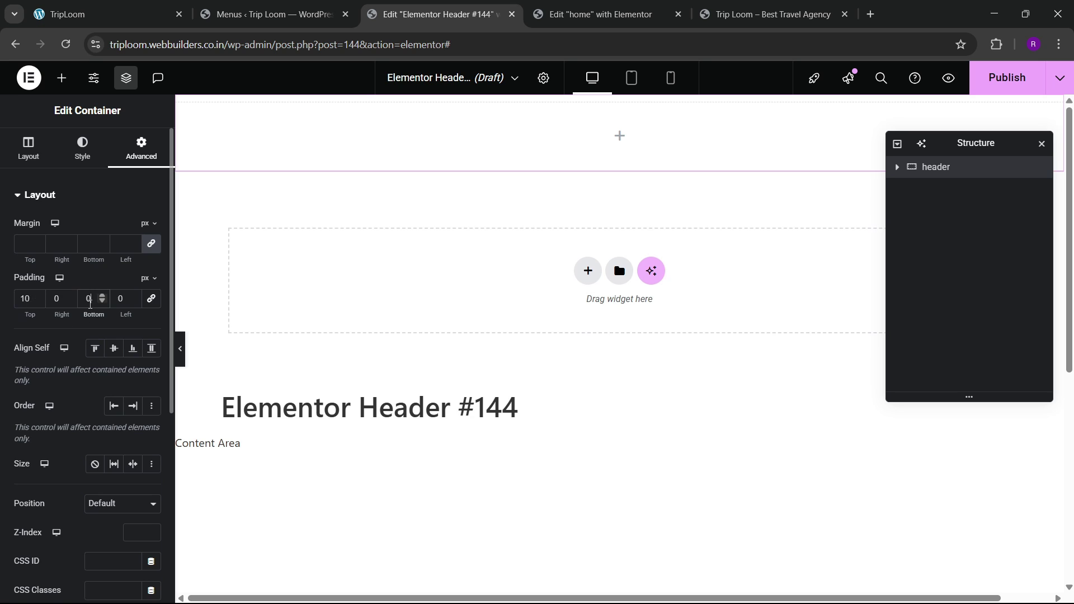
text(1)
key(BackSpace)
key(Left)
text(1)
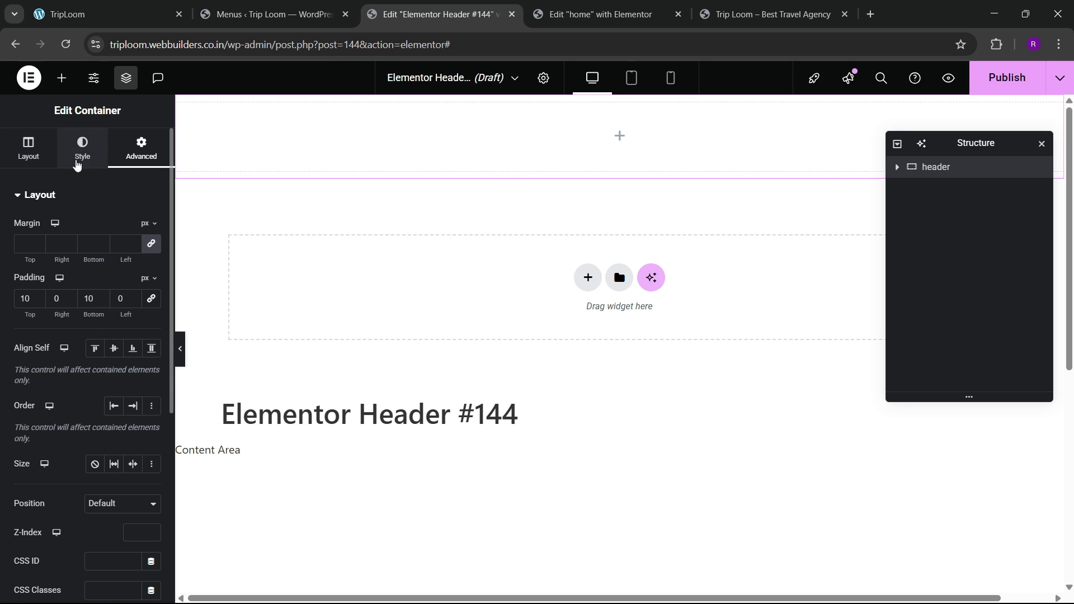
Step: Give the header container a Classic solid black background
click(82, 150)
click(95, 258)
click(151, 286)
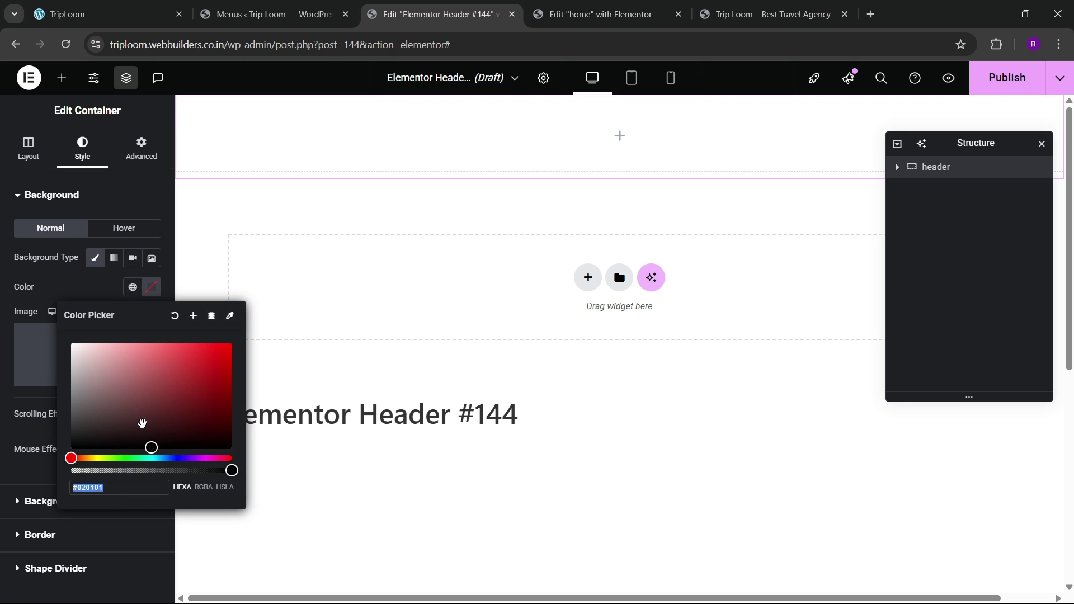
drag(96, 431, 90, 430)
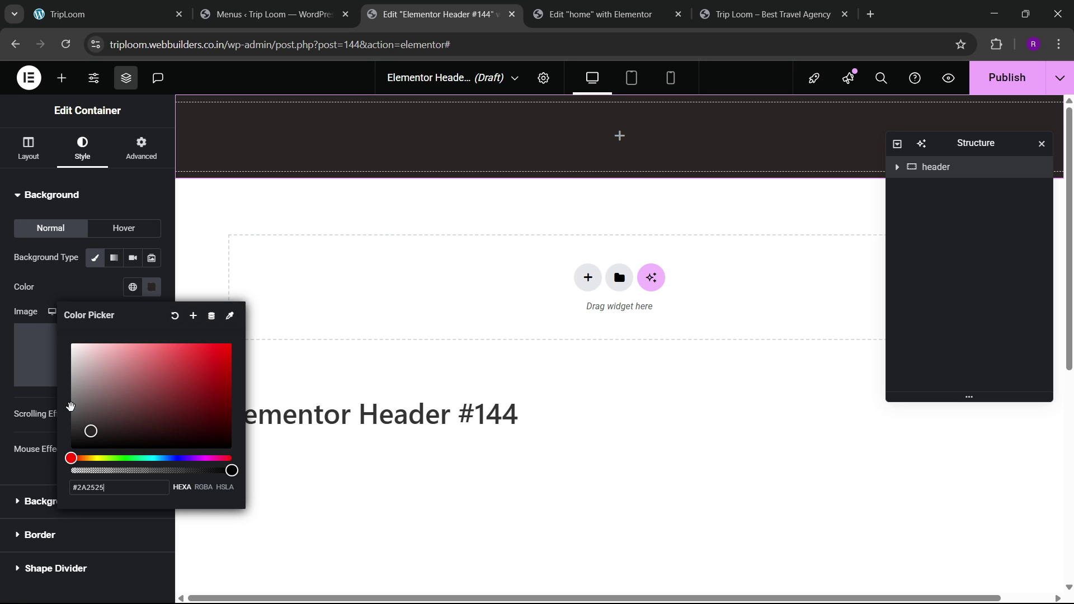
click(151, 287)
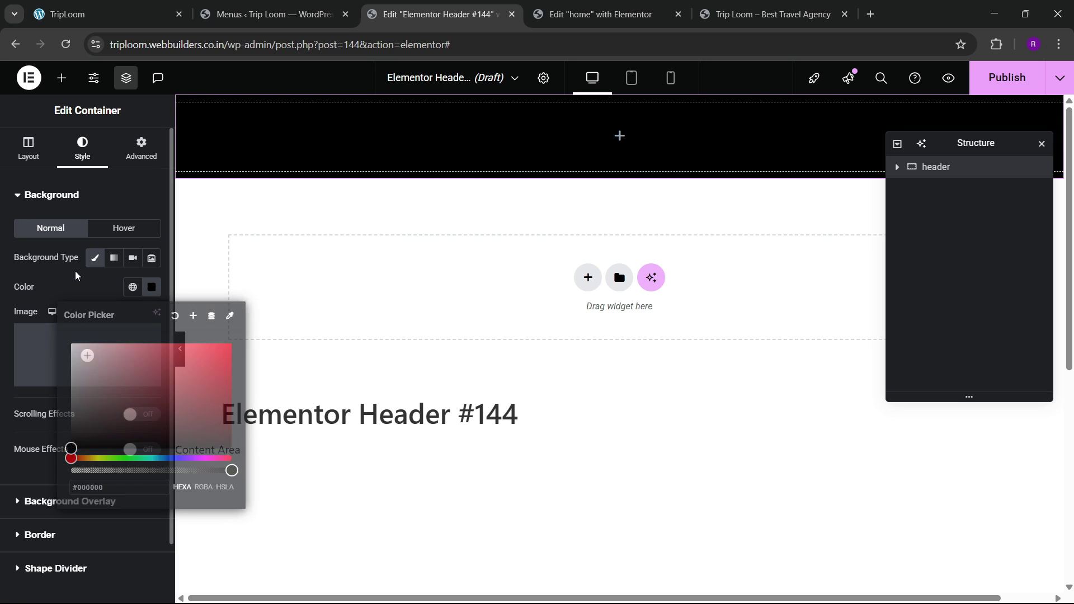
Step: Compare with the live homepage, then drag an Image widget into the header container
click(112, 7)
key(ctrl+3)
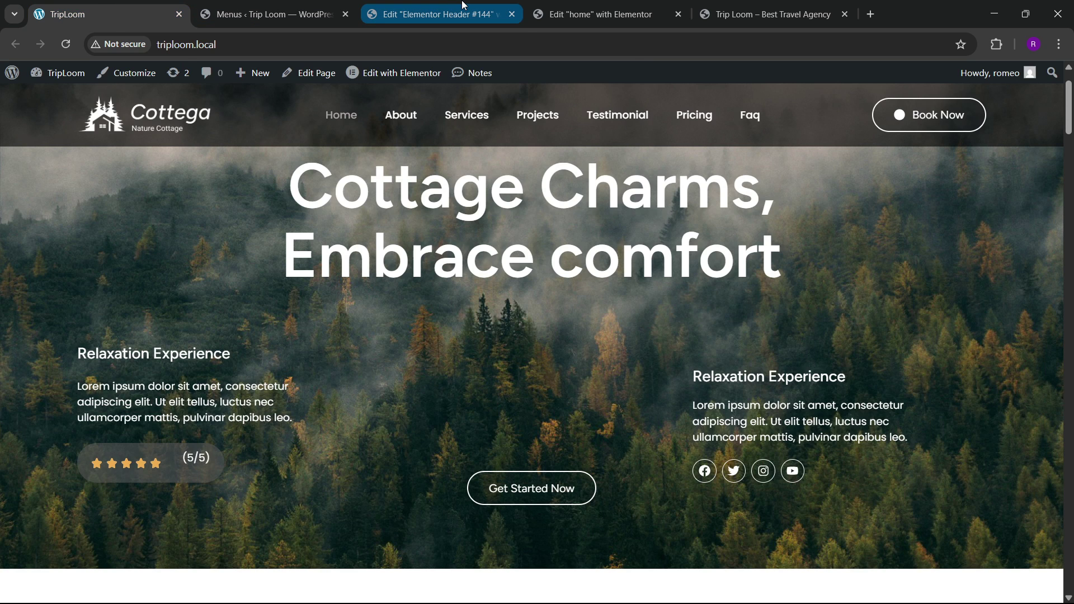
click(62, 78)
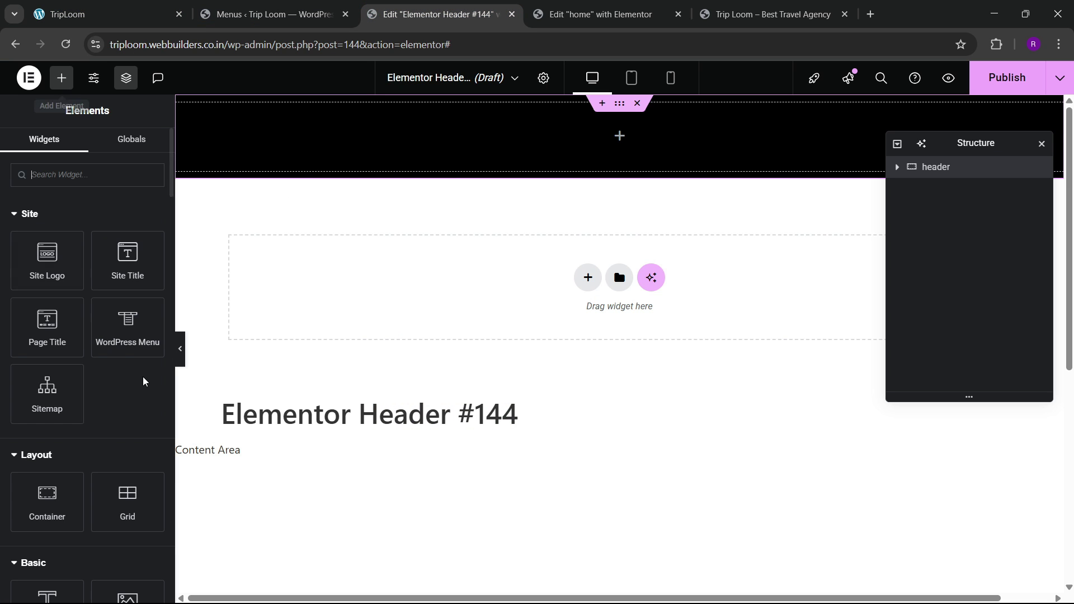
scroll(137, 499, down, 5)
drag(126, 394, 269, 156)
Step: Place the Cottega logo image in the header's Image widget
click(187, 7)
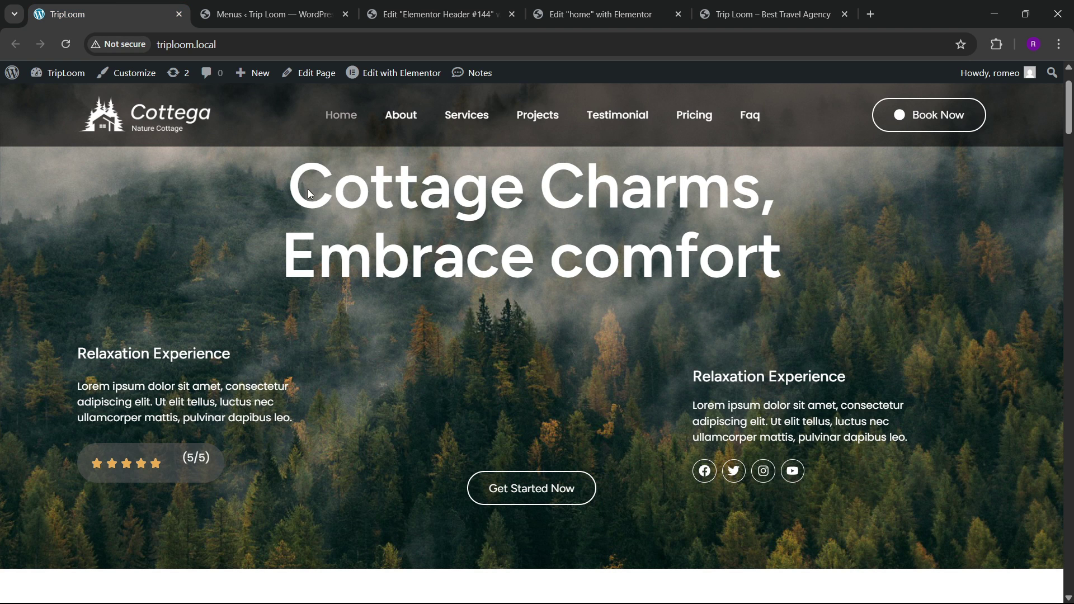
click(427, 3)
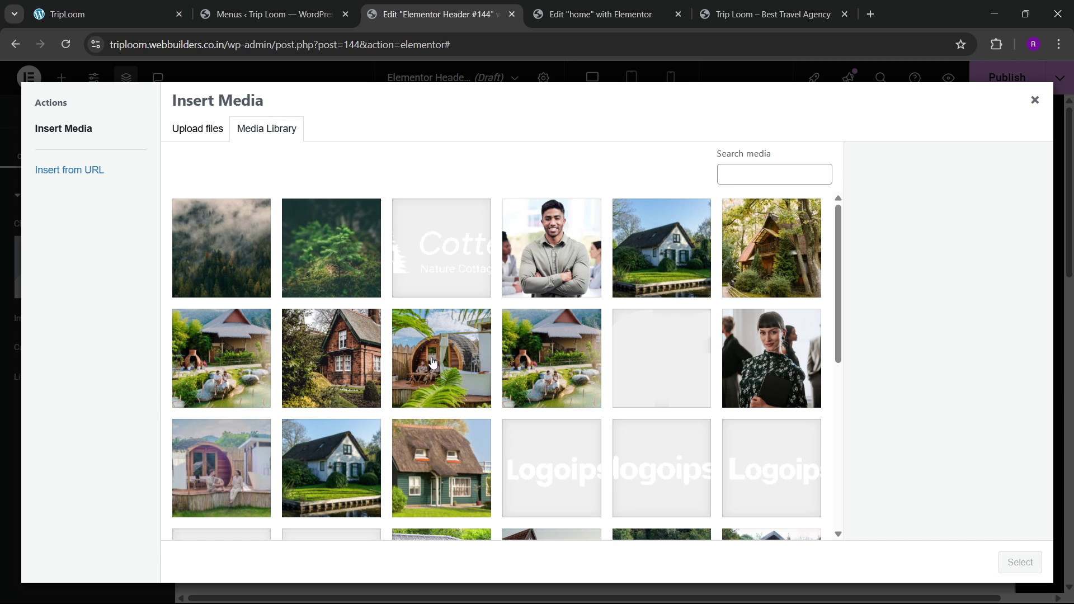
click(437, 278)
click(1018, 562)
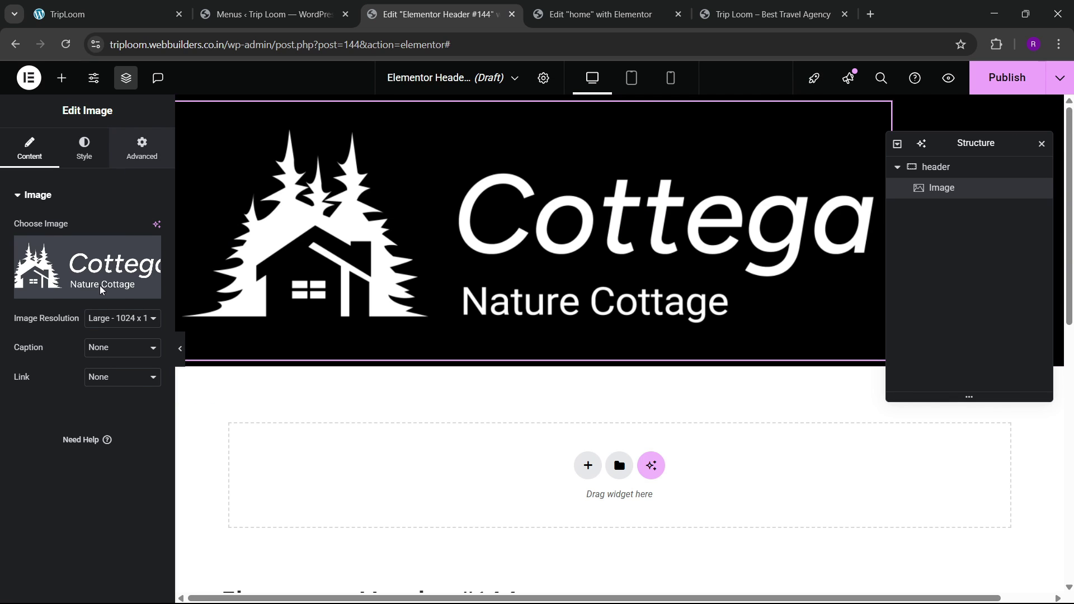
Step: Set the logo image's Width to Custom at 15% in the Advanced tab
click(142, 149)
click(122, 337)
click(92, 402)
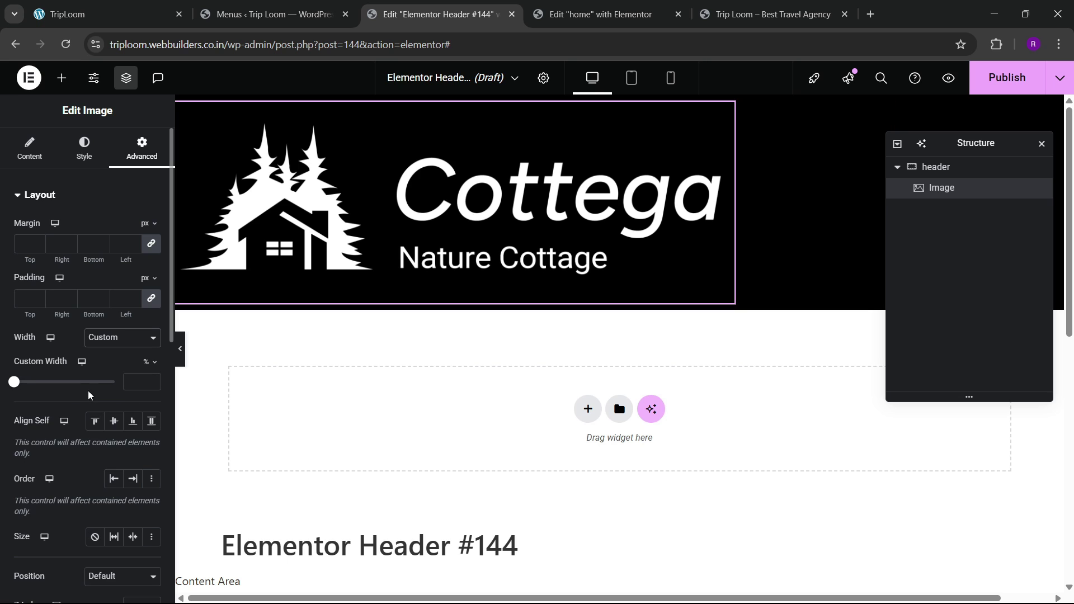
drag(21, 386, 30, 387)
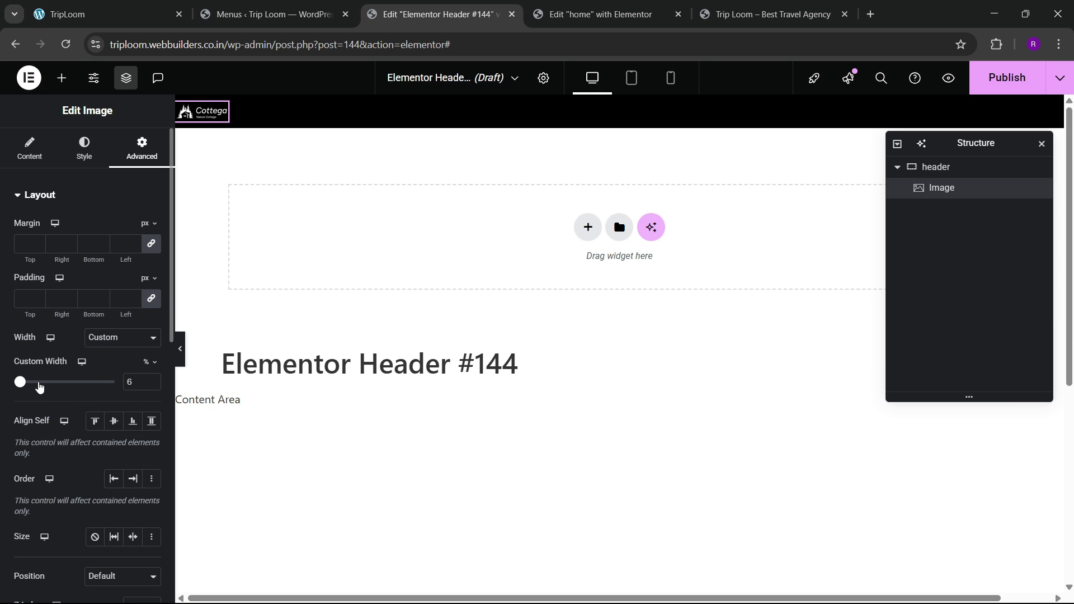
click(152, 380)
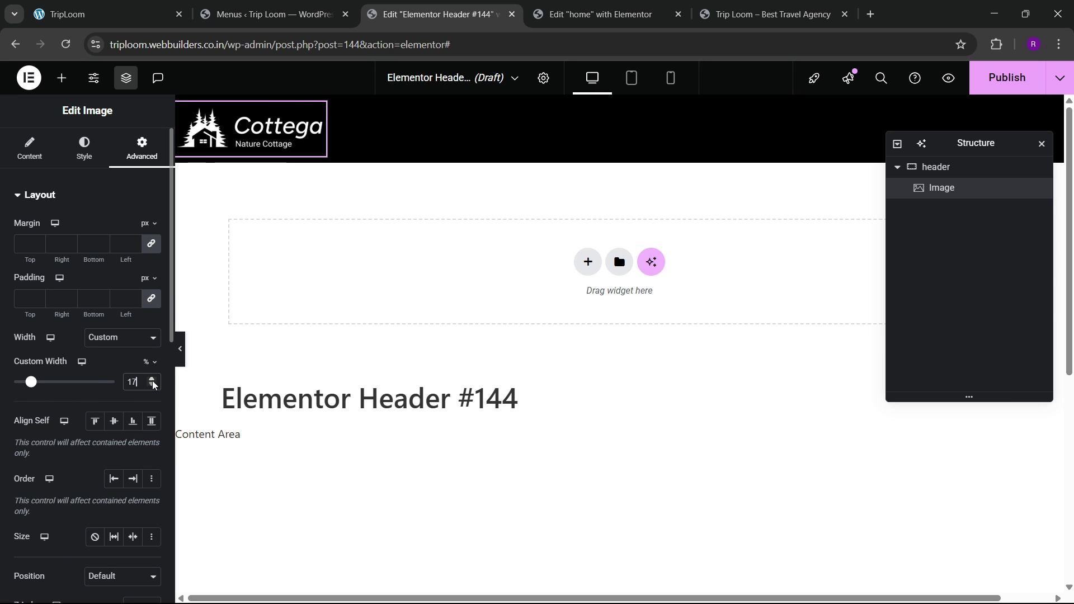
click(151, 386)
click(151, 386)
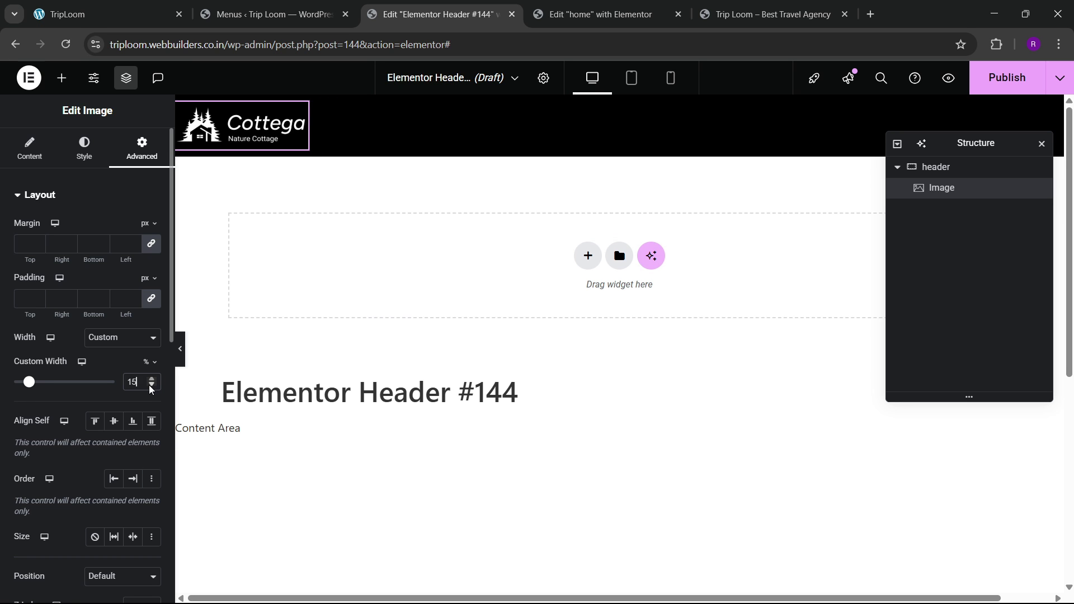
click(123, 6)
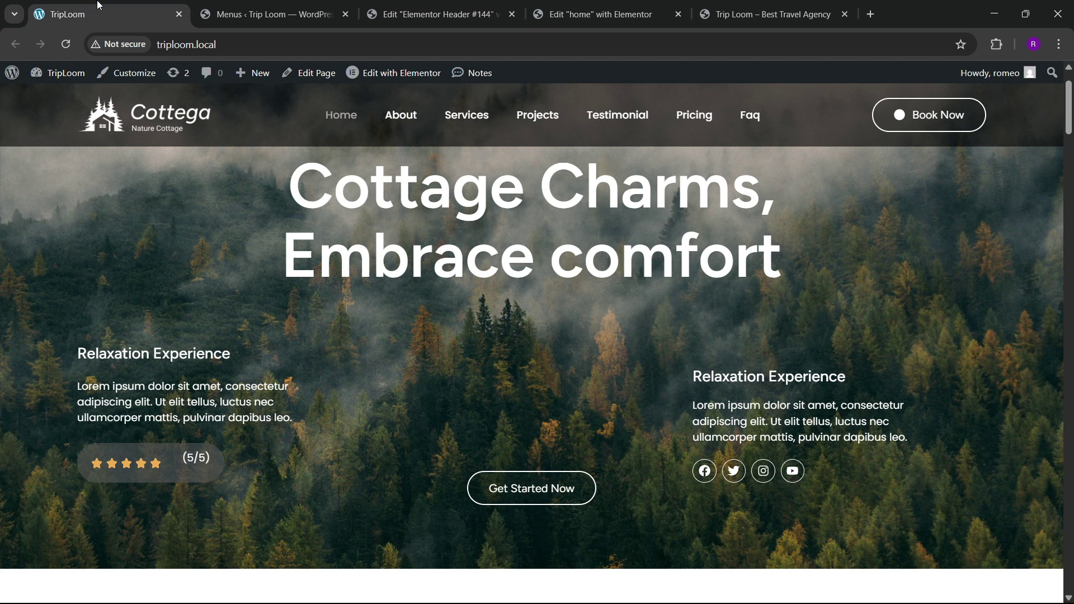
click(425, 6)
click(62, 78)
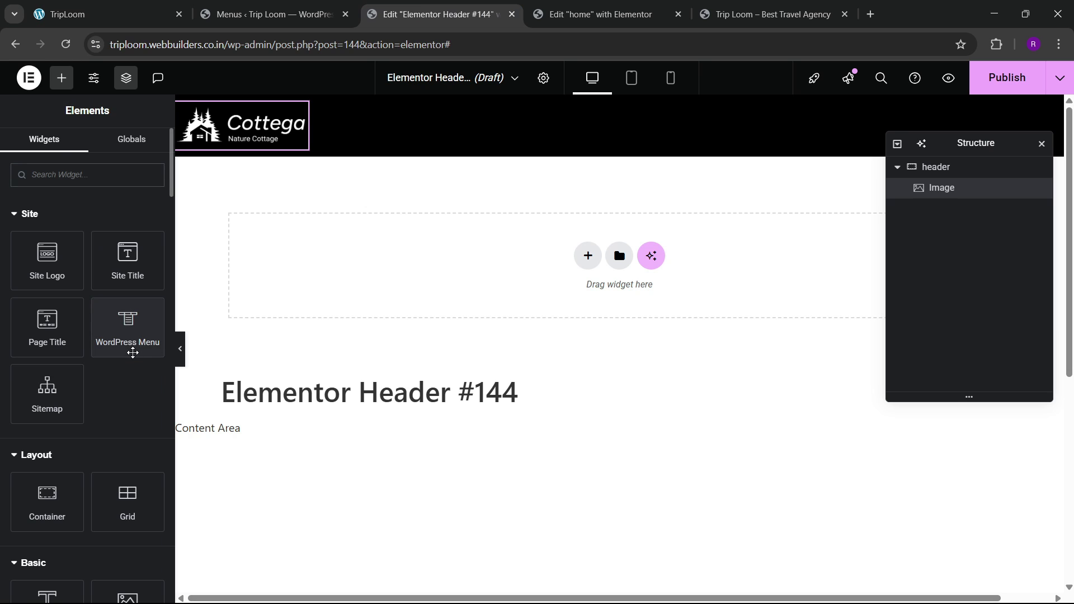
Step: Place a WordPress Menu beside the logo; set header Justify Space Between and Align Center
drag(133, 352, 313, 180)
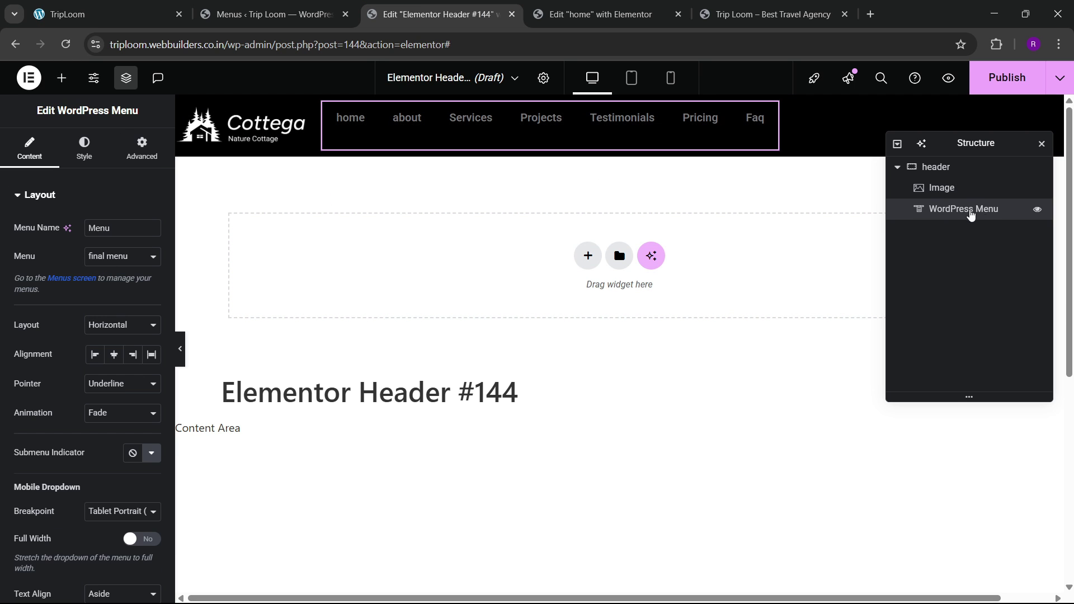
click(945, 166)
click(29, 146)
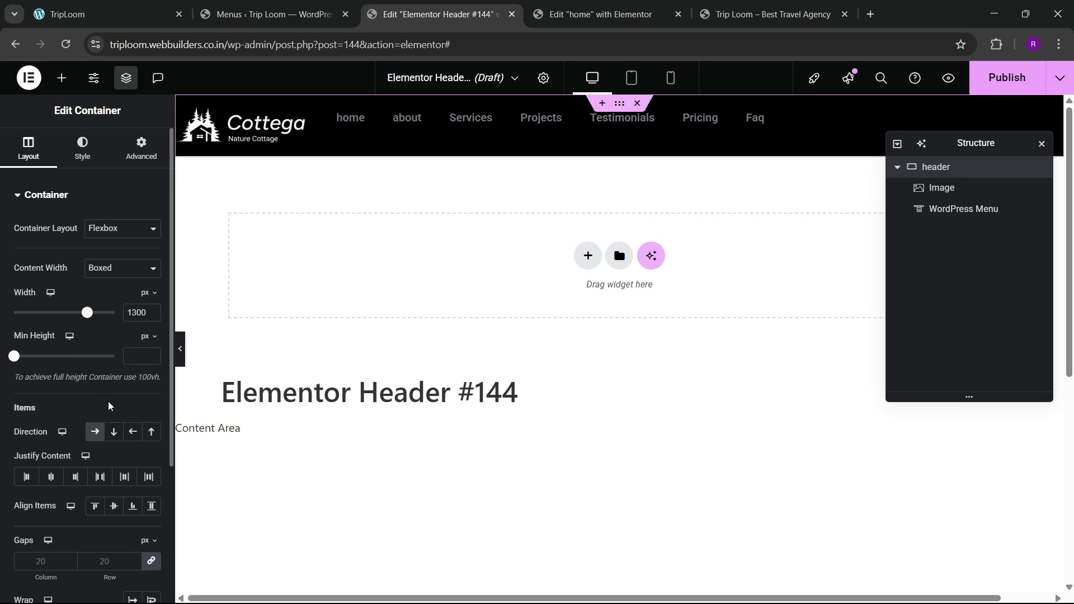
click(101, 477)
click(114, 506)
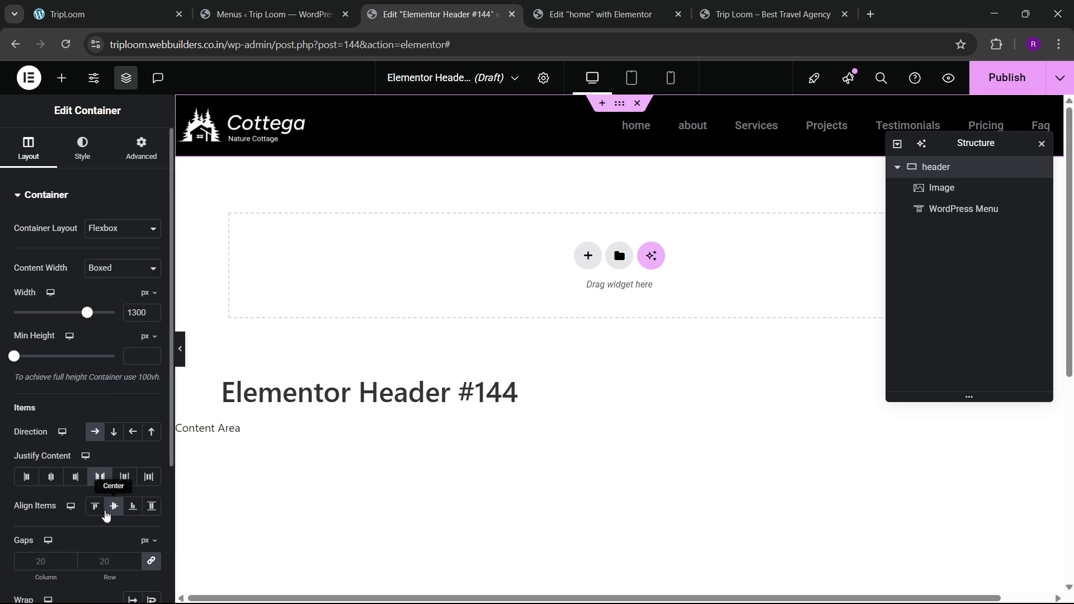
Step: Set the menu typography to Open Sans with Capitalize text transform
click(680, 135)
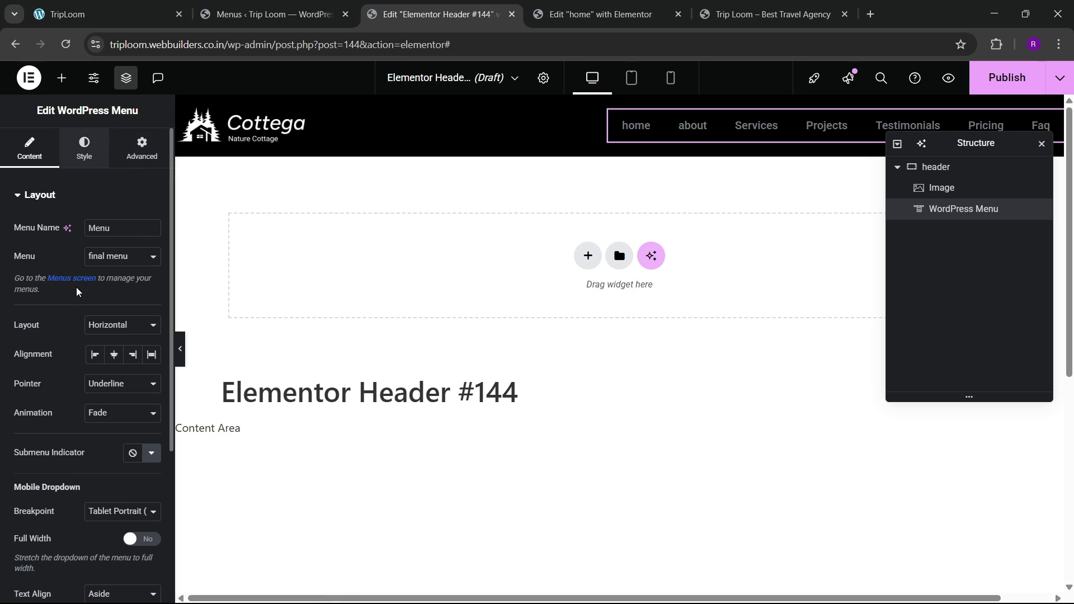
click(94, 156)
click(151, 229)
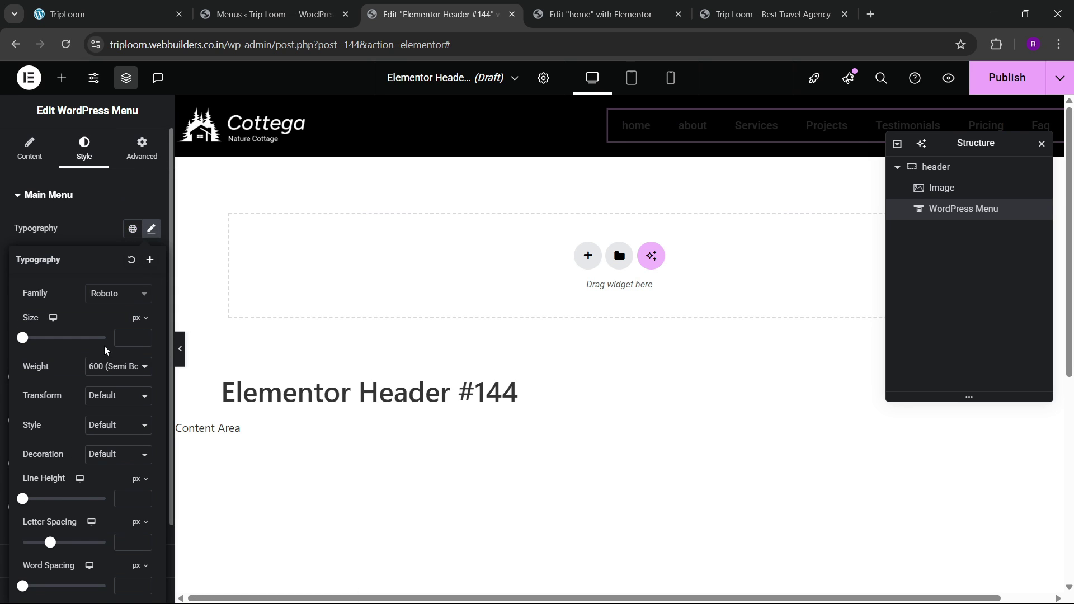
click(109, 310)
text(open sans)
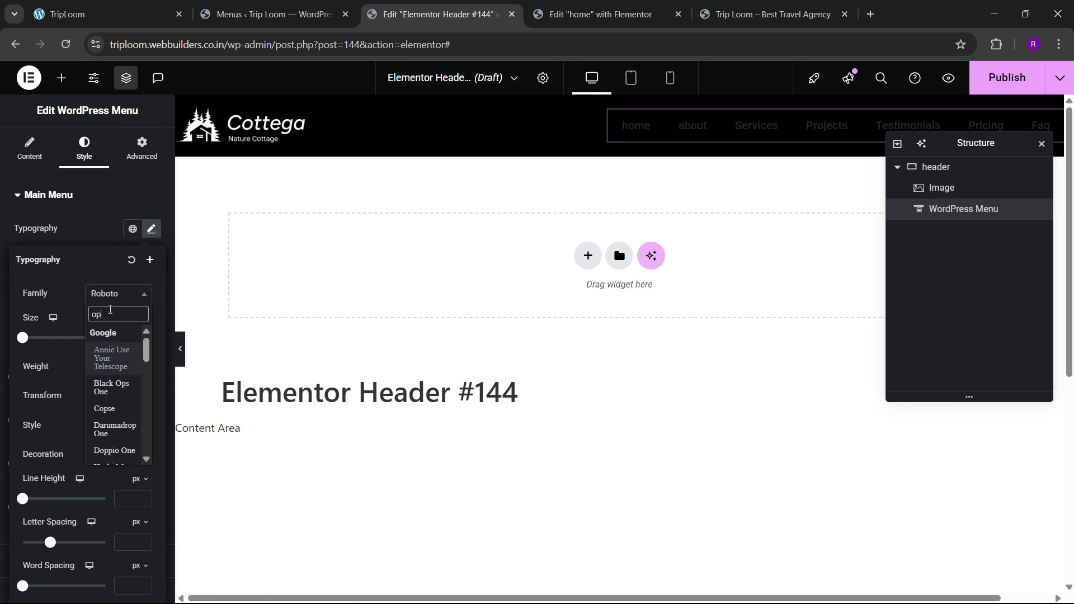
key(Return)
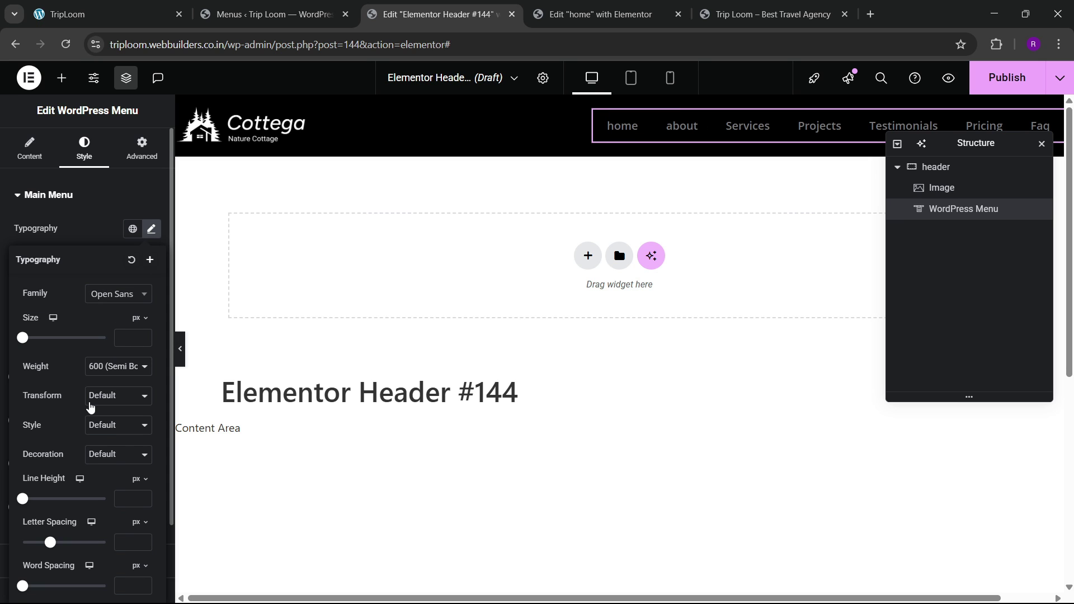
click(90, 403)
click(104, 468)
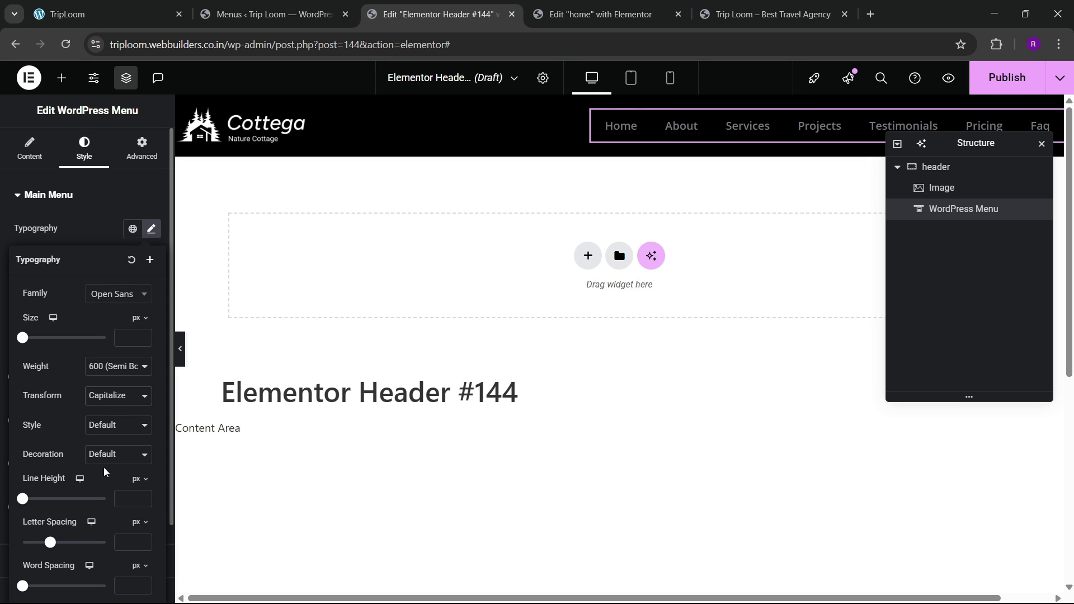
click(85, 235)
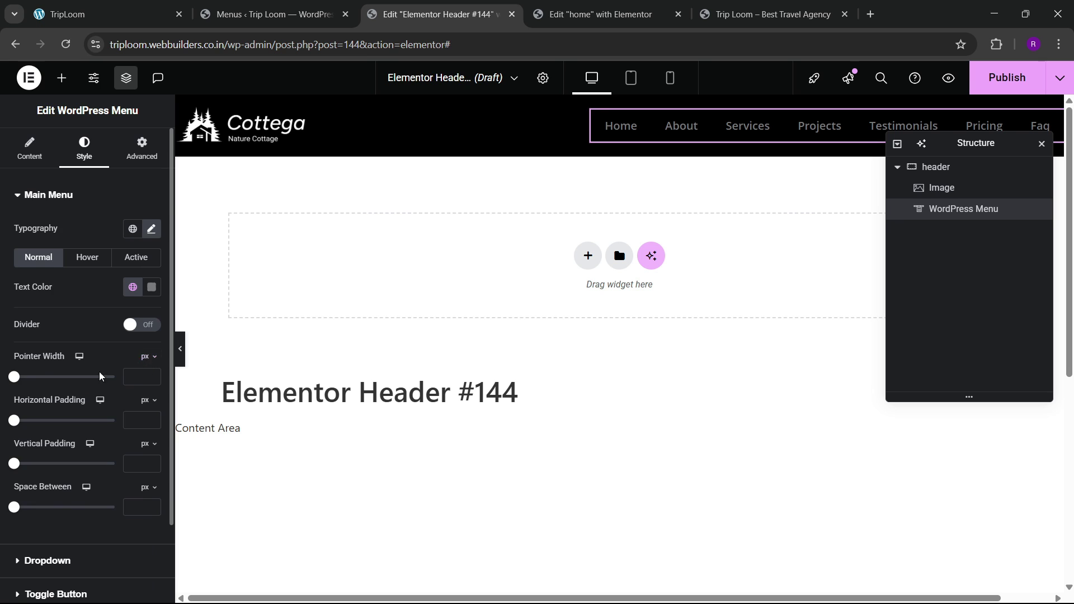
scroll(100, 377, down, 2)
scroll(141, 285, up, 2)
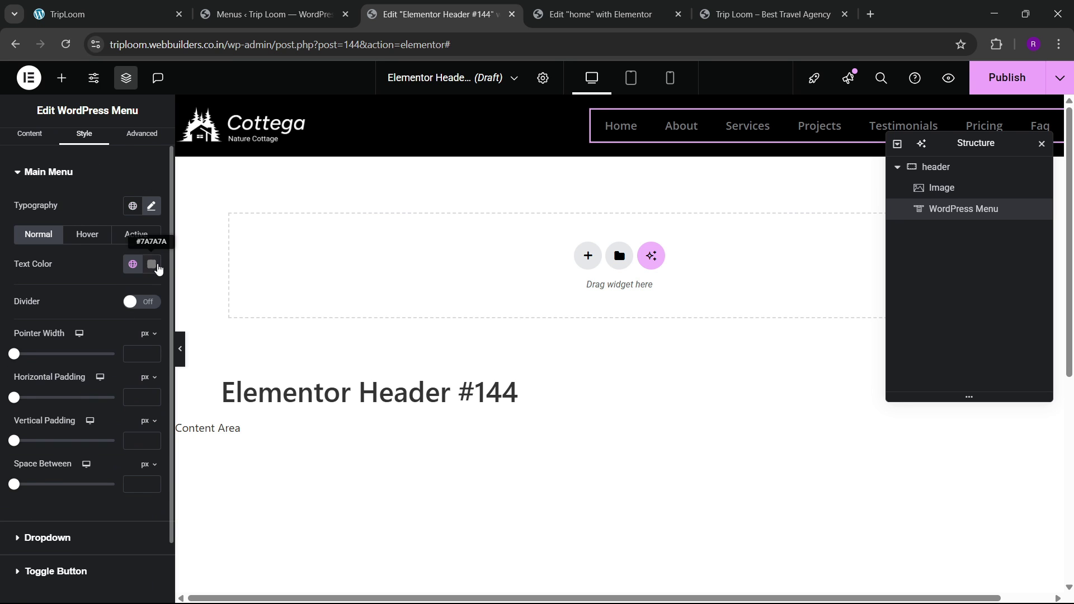
Step: Make menu text white and use the Text hover pointer with no animation
click(156, 266)
click(72, 319)
click(87, 233)
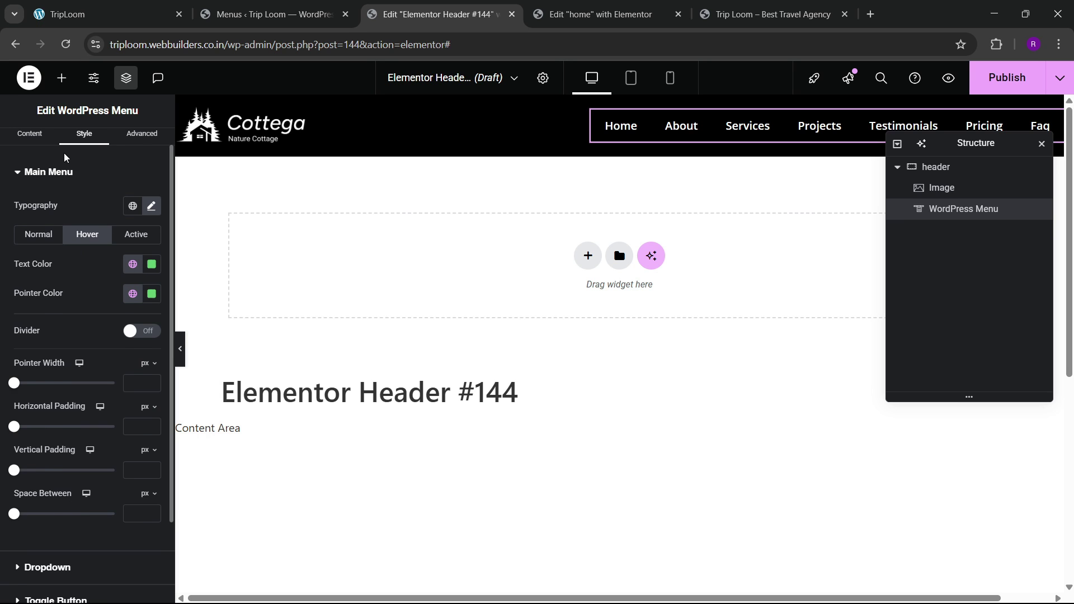
scroll(65, 157, up, 1)
click(30, 146)
click(107, 386)
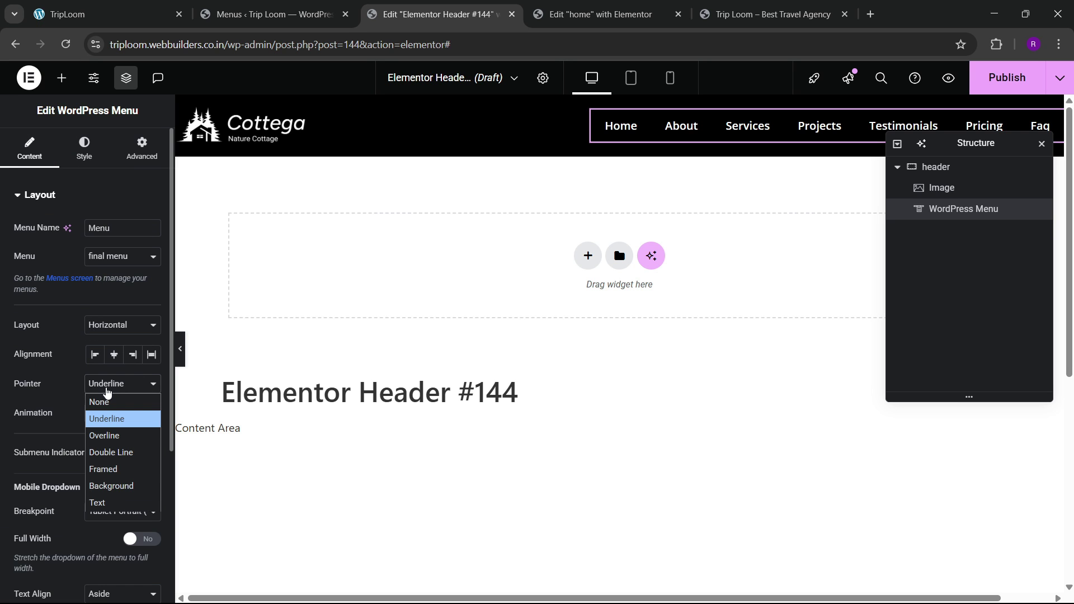
click(99, 503)
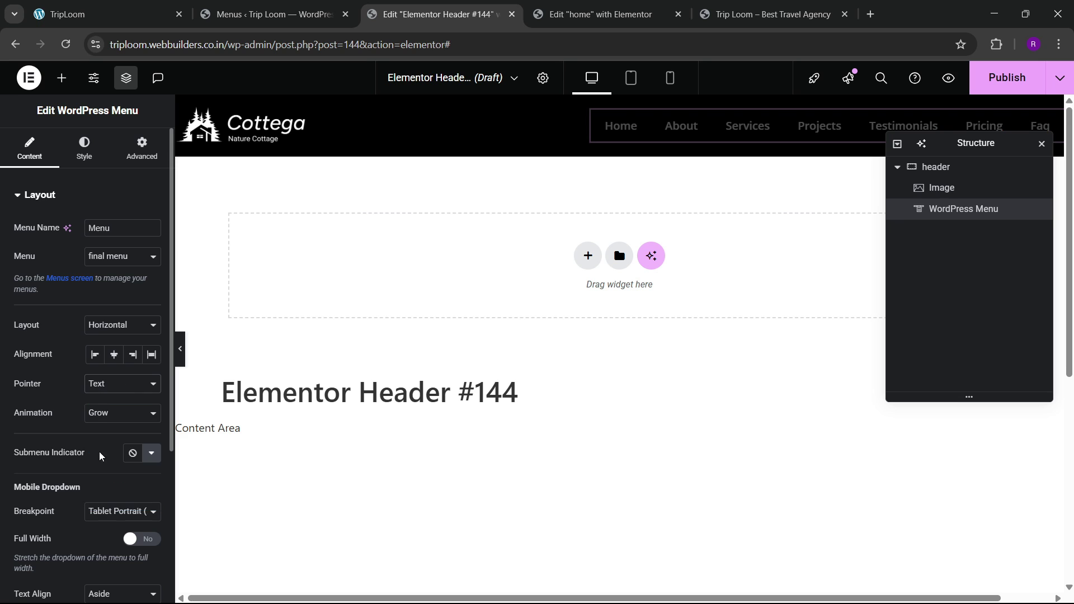
click(102, 424)
click(102, 533)
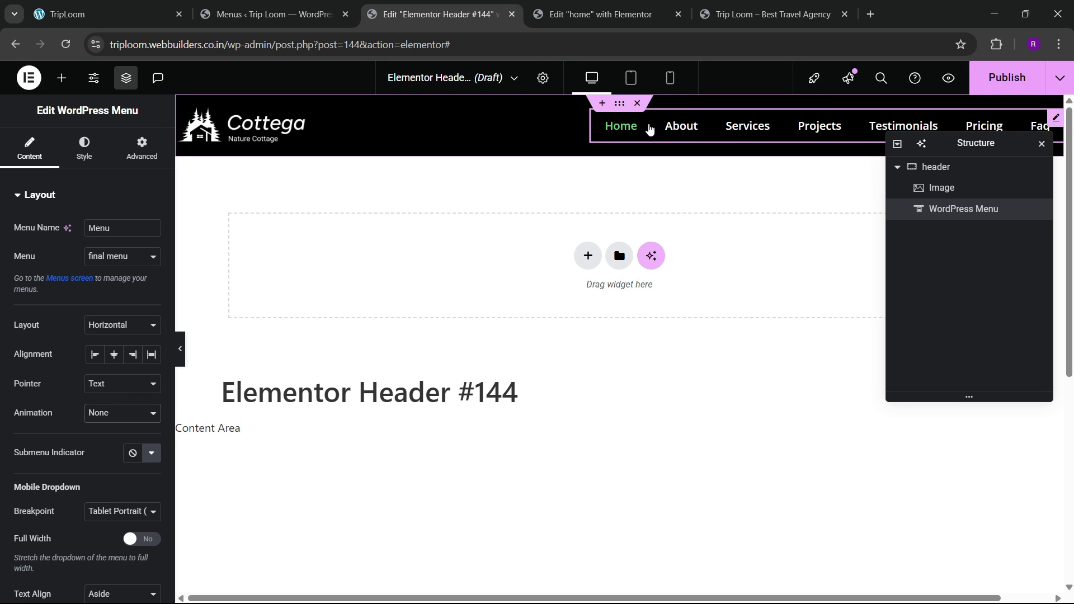
Step: Color hovered menu text Accent green, the active item golden, and set font size 15px
click(84, 150)
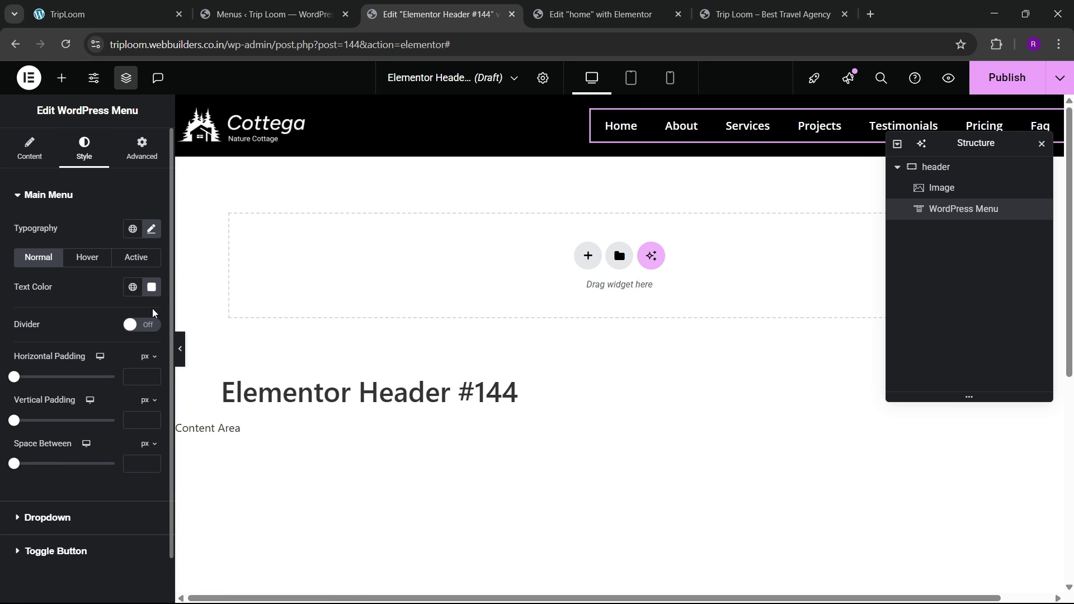
click(83, 257)
click(133, 287)
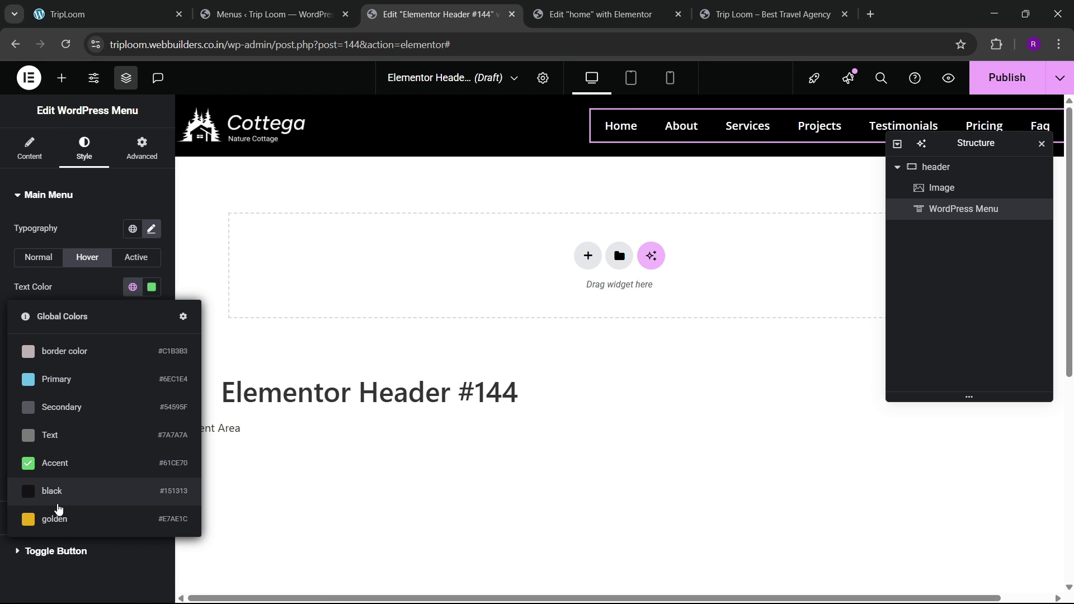
click(83, 460)
click(136, 257)
click(132, 287)
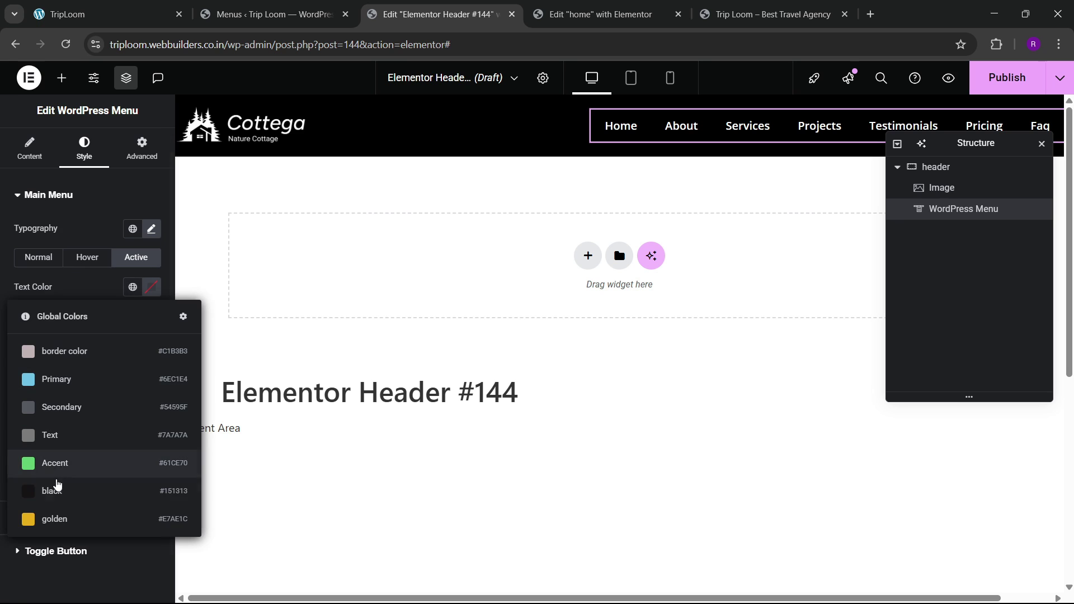
click(59, 514)
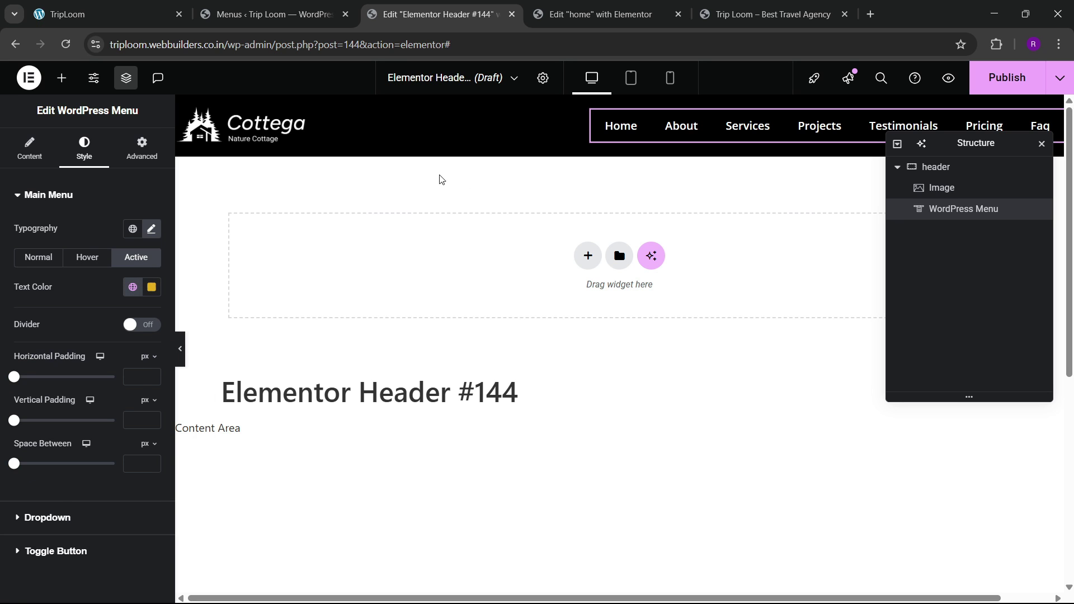
click(151, 229)
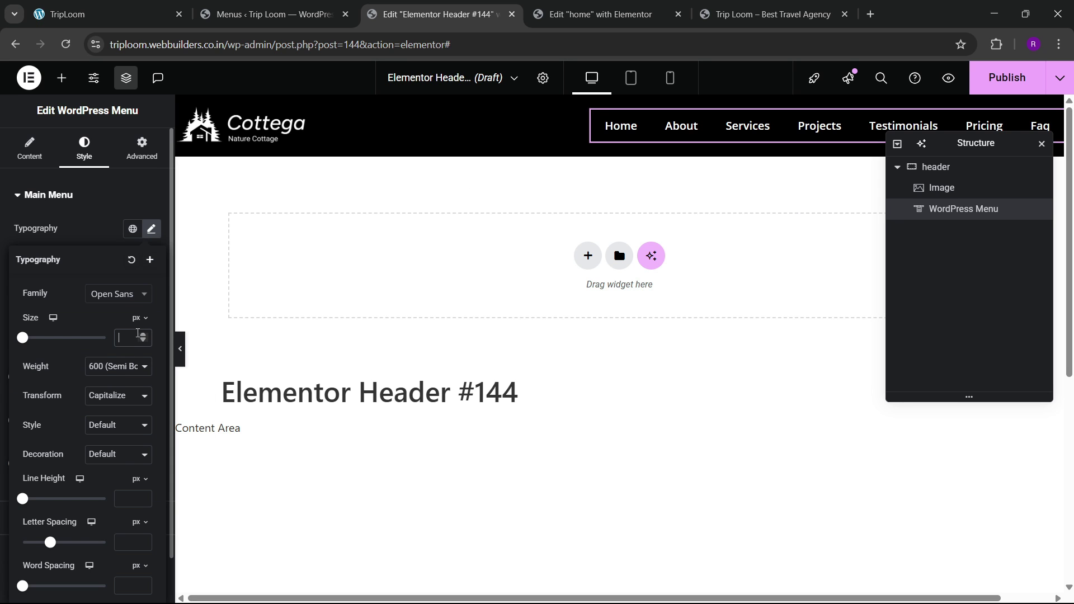
click(138, 333)
text(15)
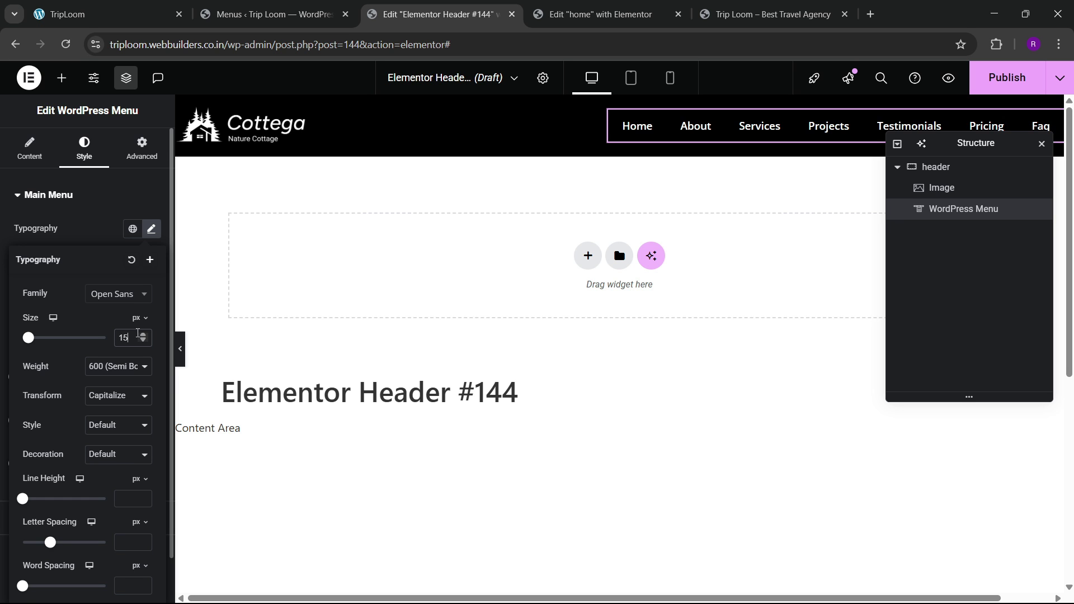
Step: Compare the header against the live site, then switch to editing the home page
click(114, 6)
click(489, 6)
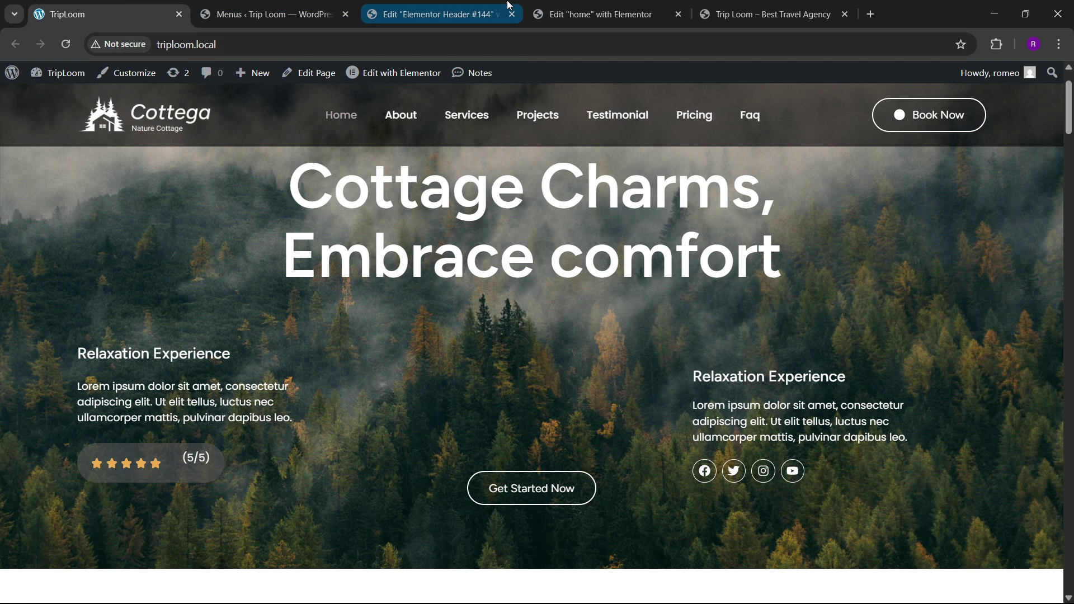
click(75, 4)
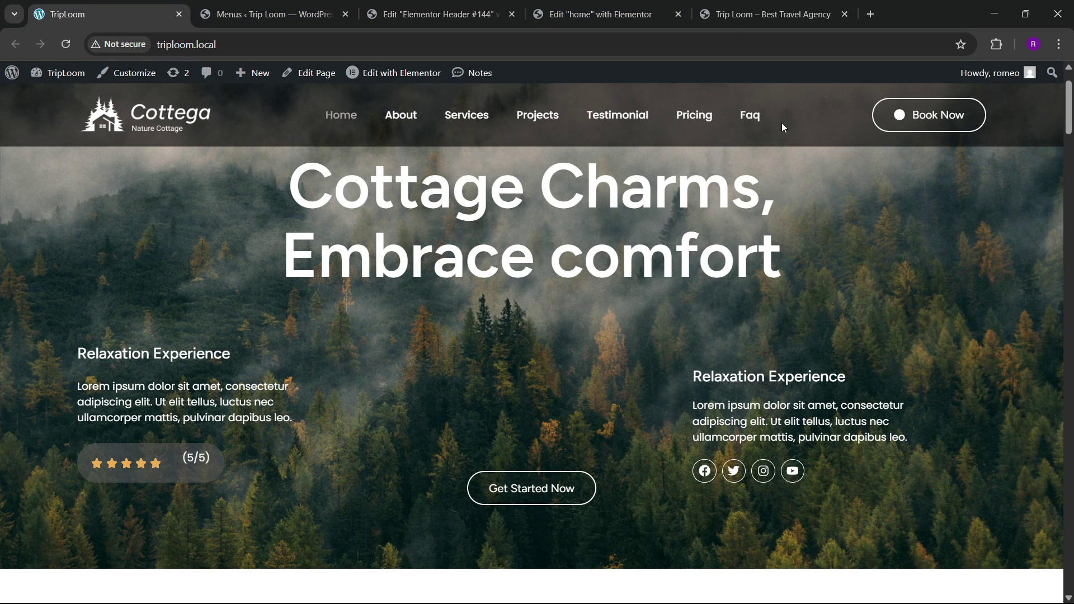
click(632, 8)
Step: Copy the FAQs button from the home page and paste it into the header
scroll(463, 417, up, 15)
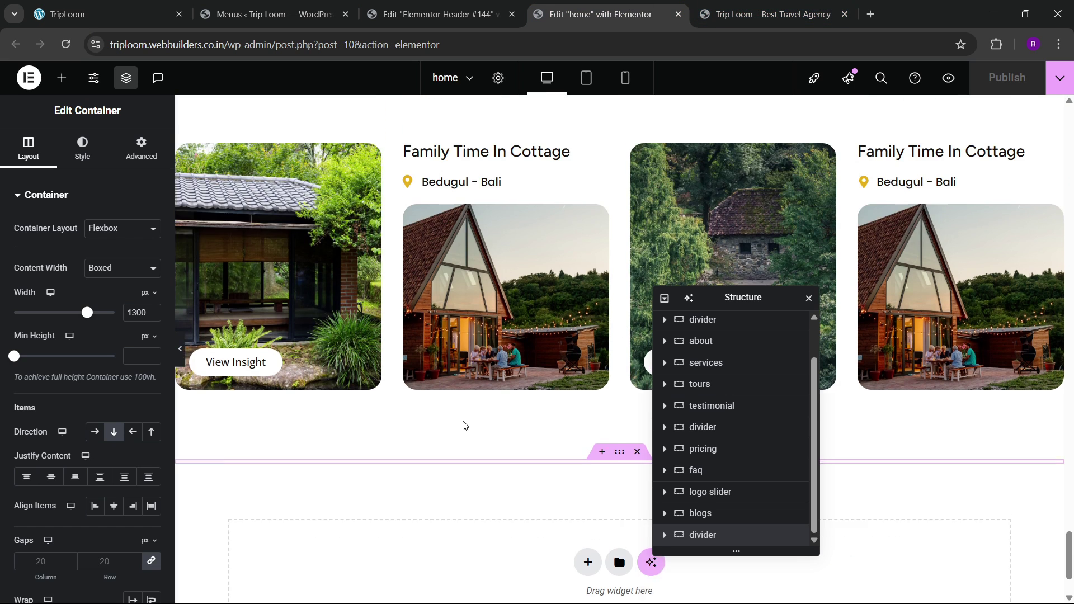
scroll(464, 417, up, 4)
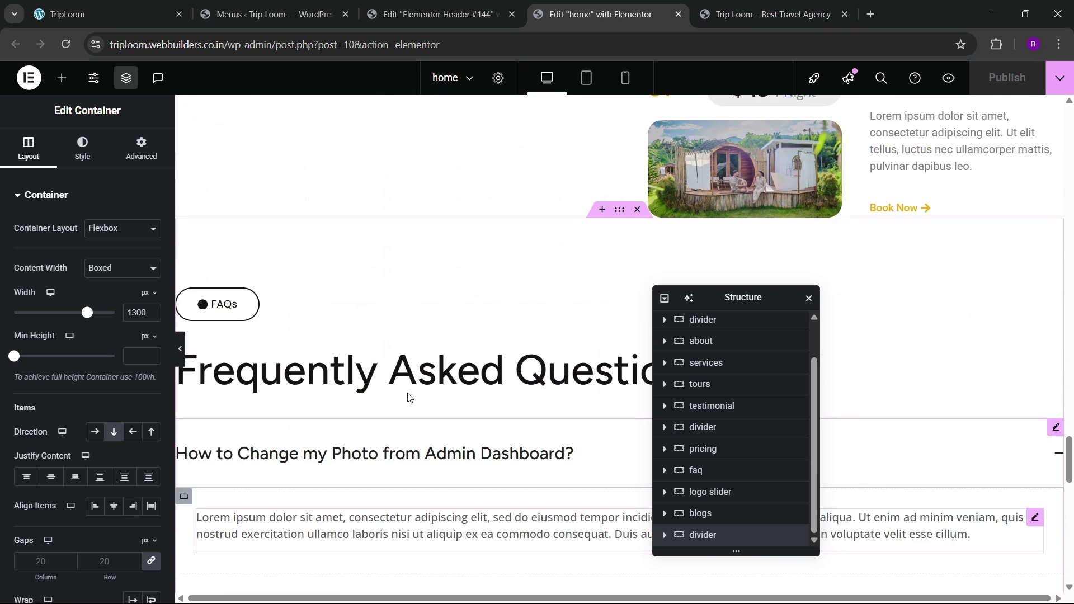
right_click(220, 324)
click(249, 346)
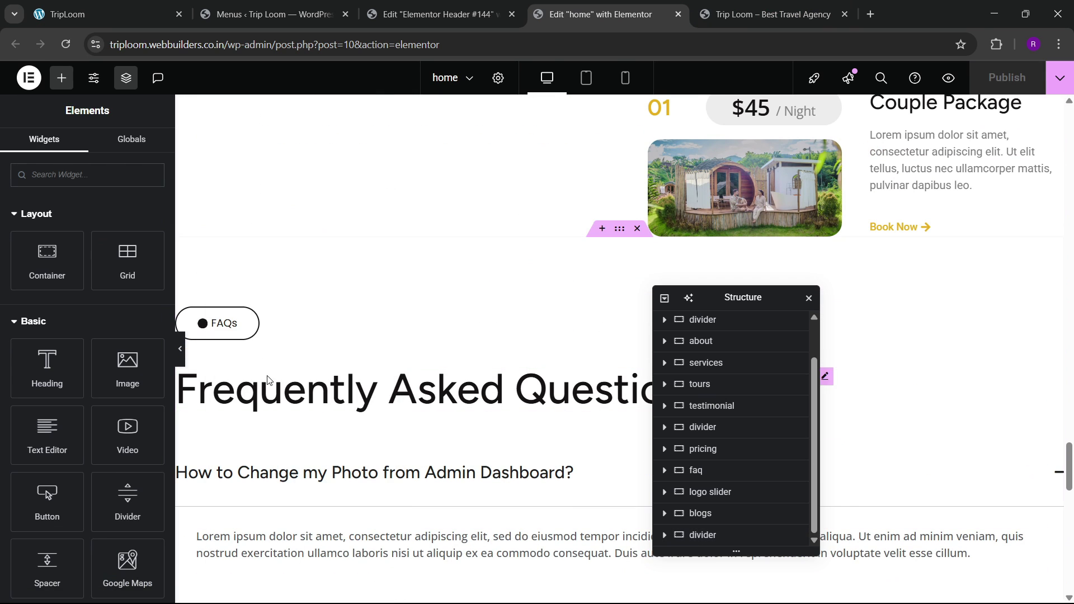
click(436, 14)
right_click(801, 135)
click(818, 228)
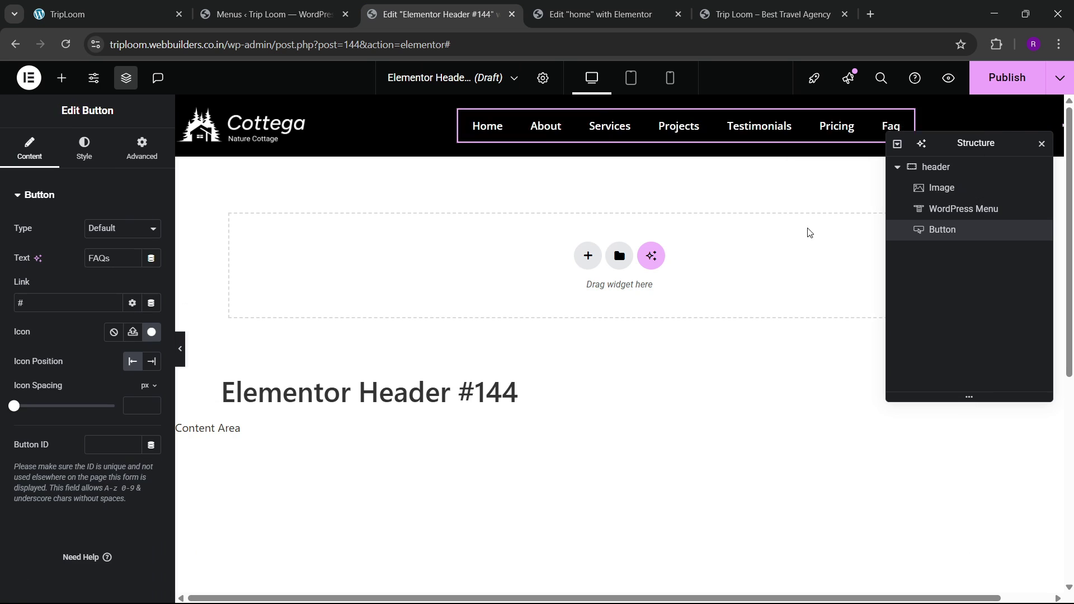
drag(981, 145, 843, 173)
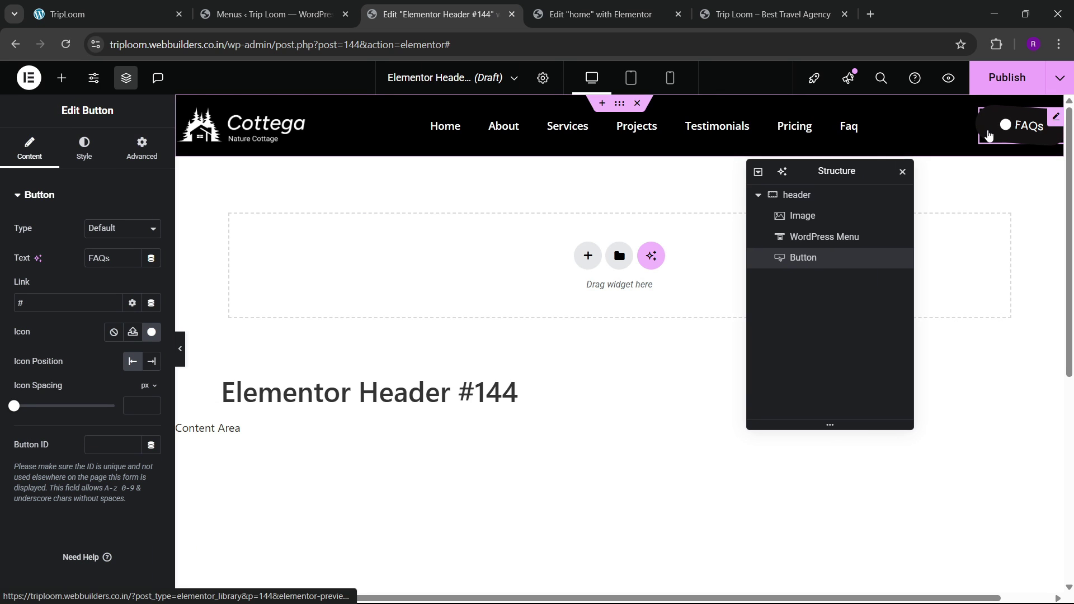
Step: Make the button's text colour and border colour white
click(84, 147)
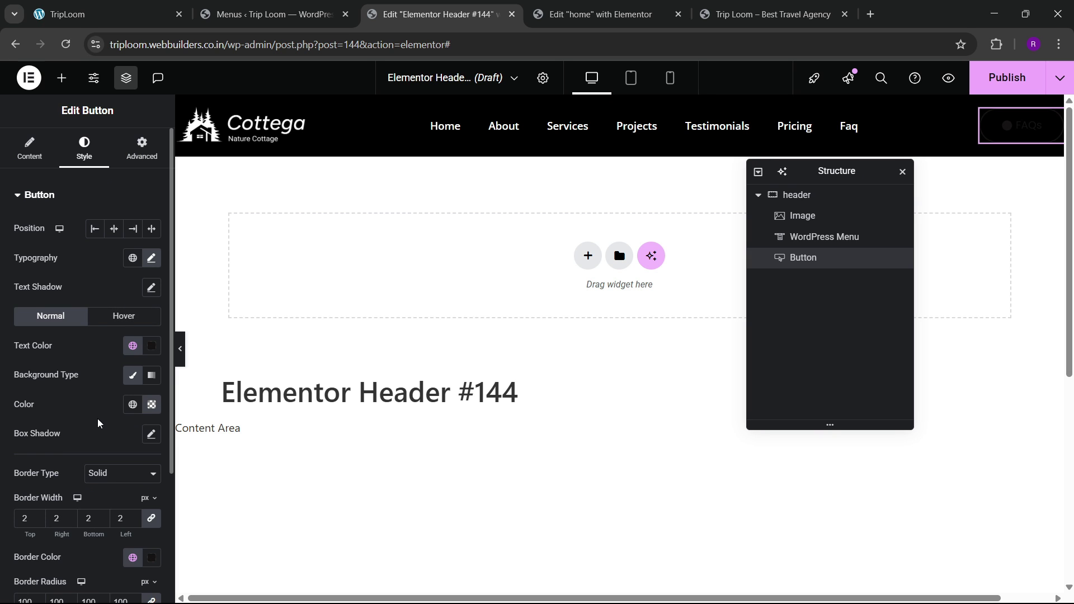
click(168, 7)
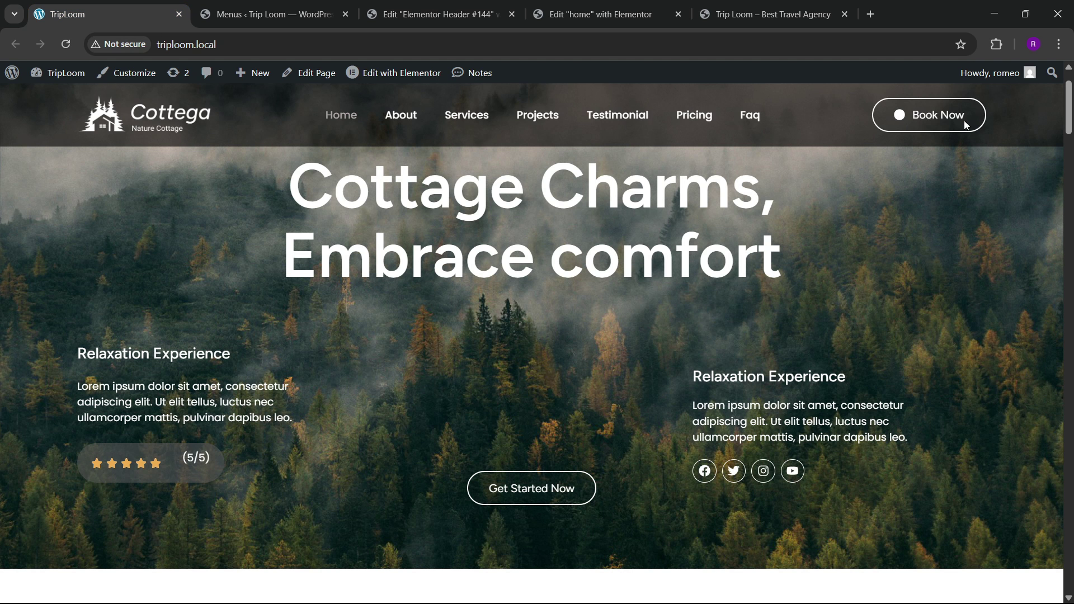
click(521, 8)
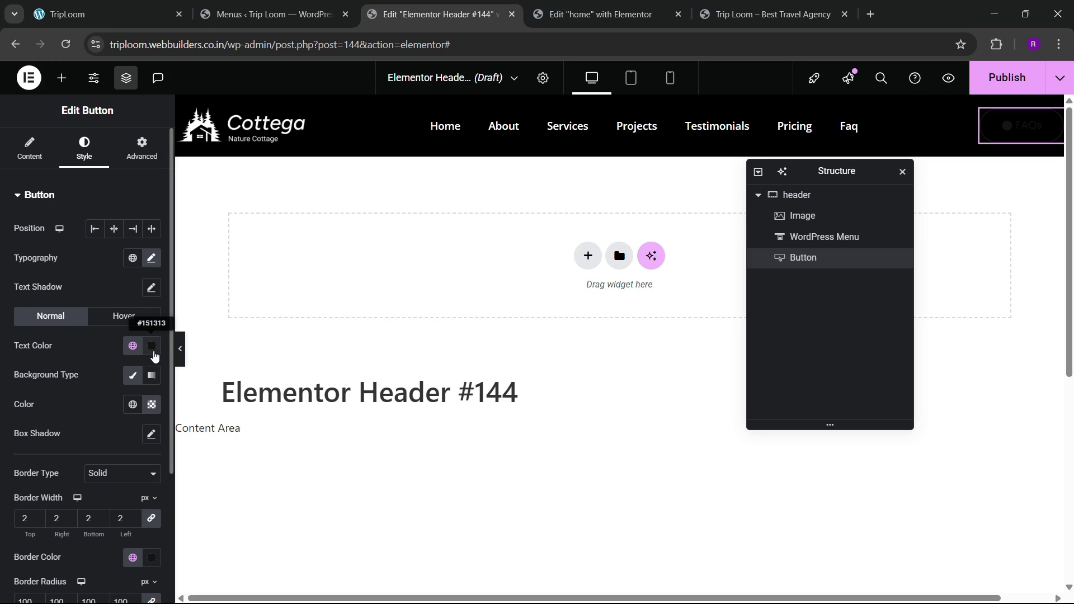
click(151, 345)
click(84, 348)
scroll(81, 428, down, 1)
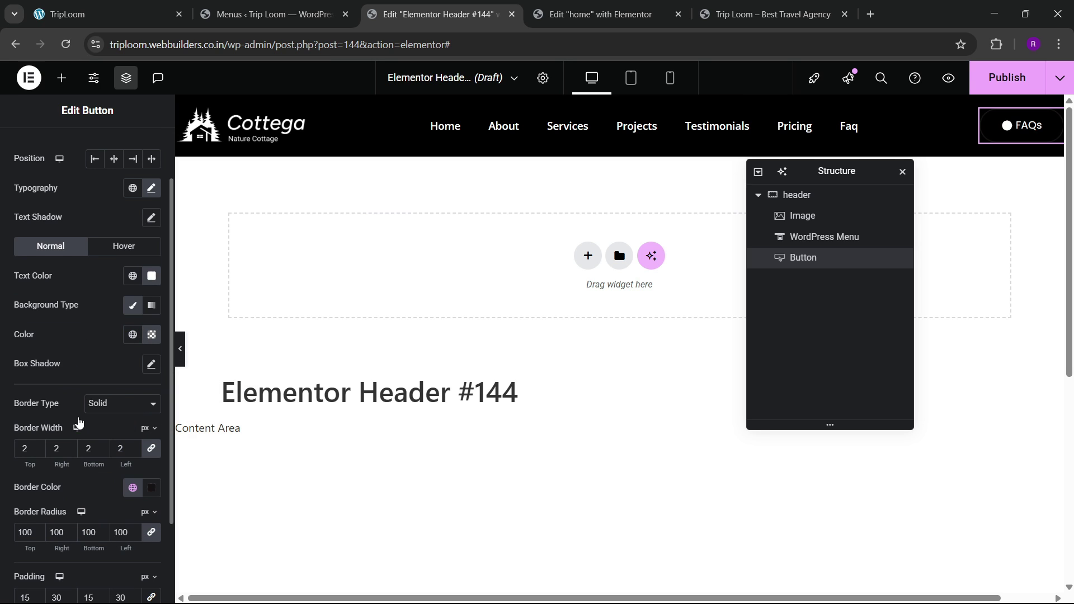
click(153, 494)
drag(123, 368, 62, 300)
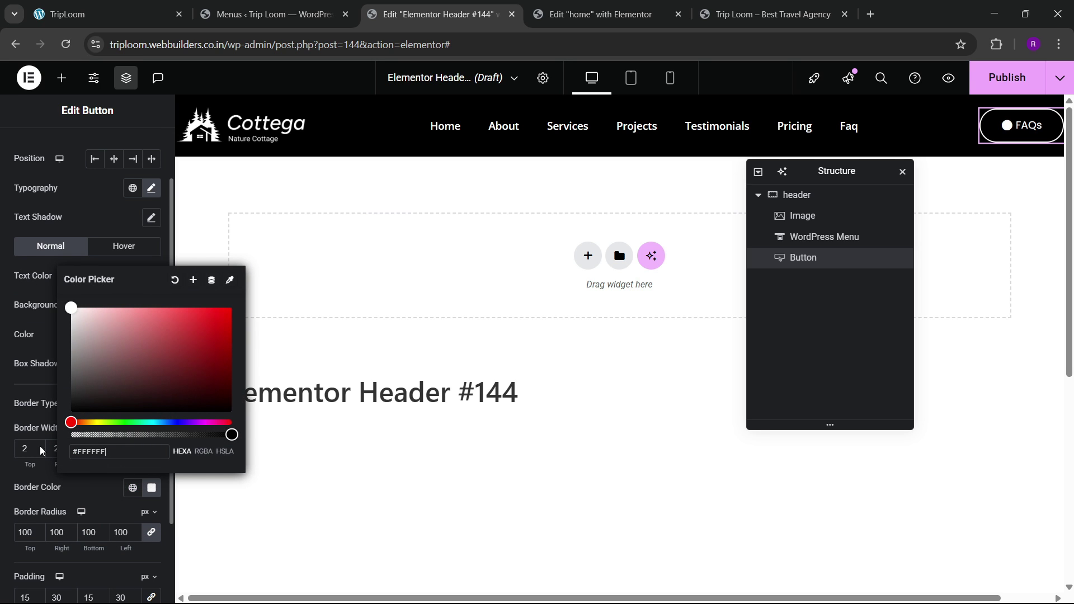
click(65, 492)
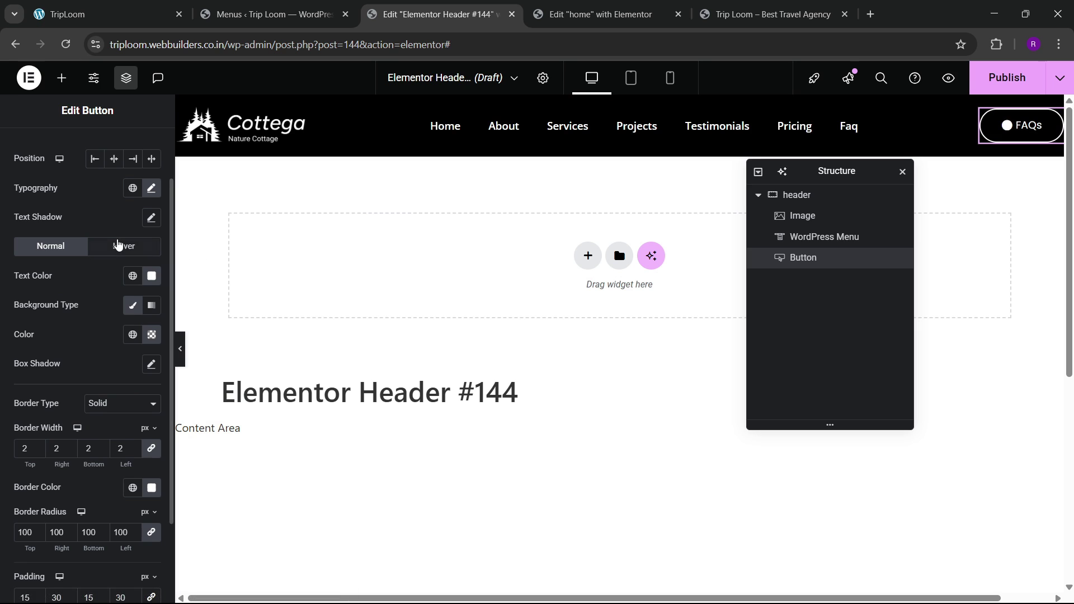
Step: Give the button a white hover background with global black text, and relabel it Book Now
click(124, 246)
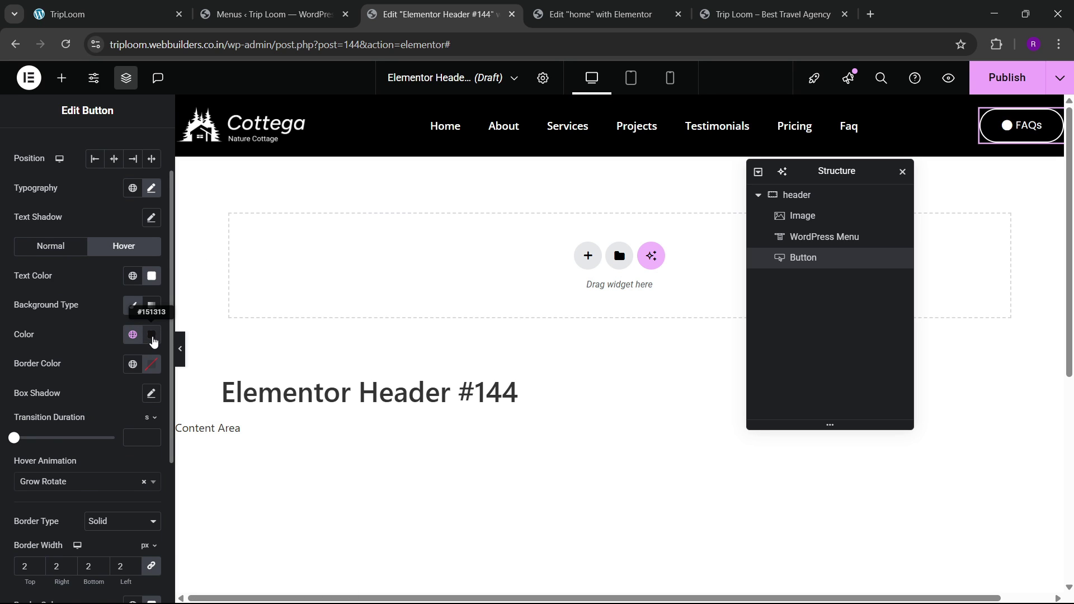
click(152, 335)
click(98, 326)
click(133, 279)
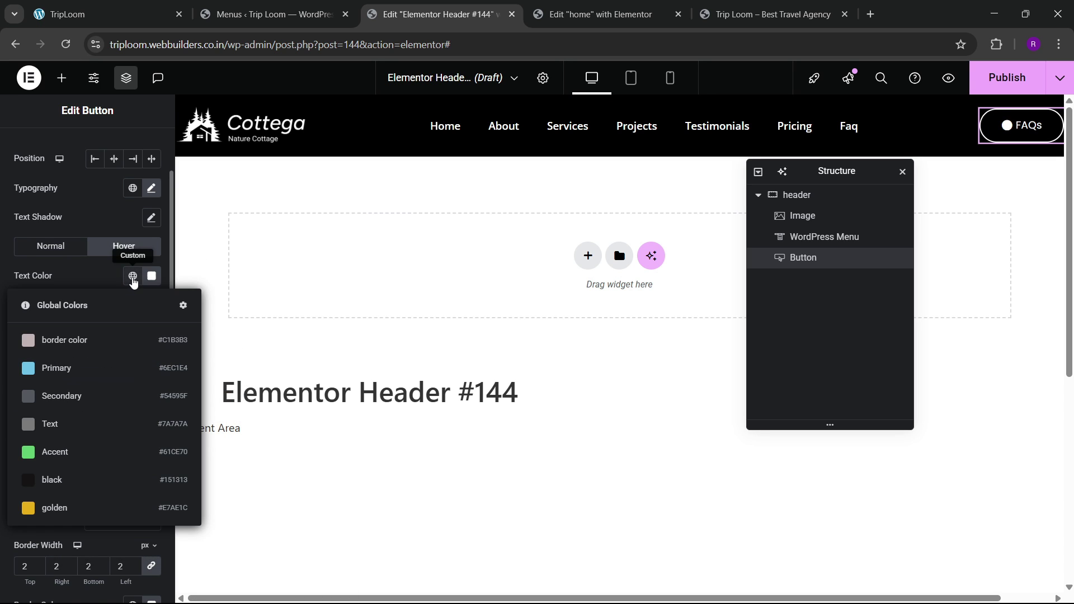
click(50, 485)
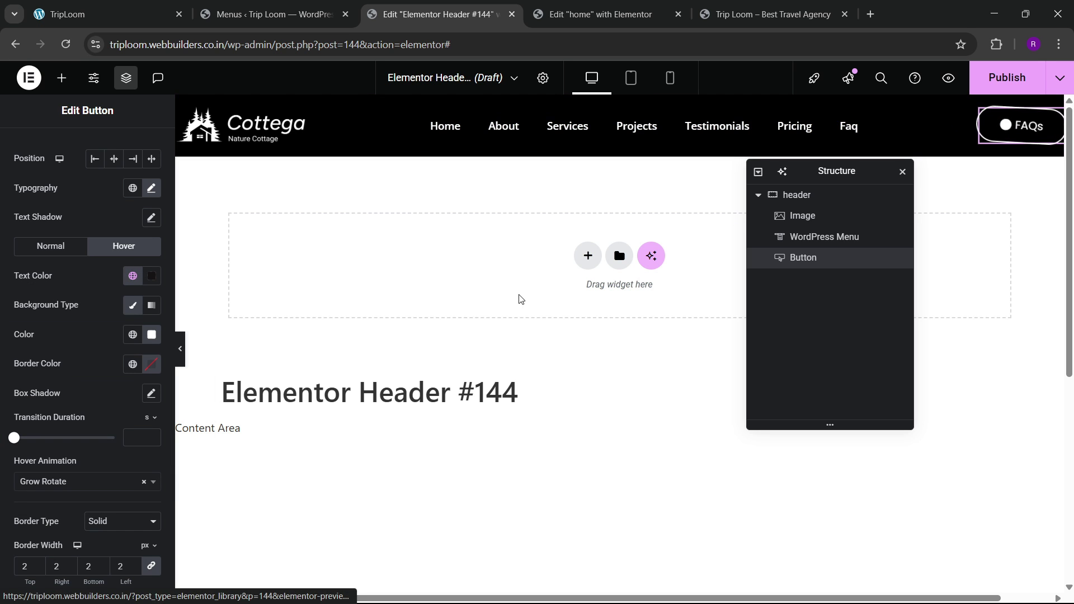
click(165, 5)
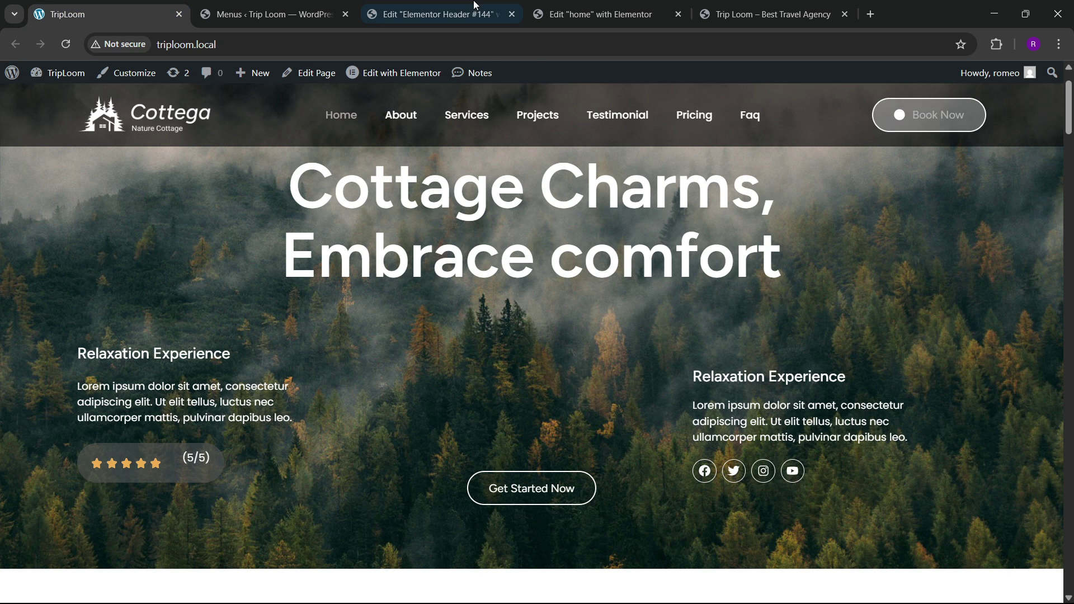
click(454, 4)
scroll(61, 269, up, 2)
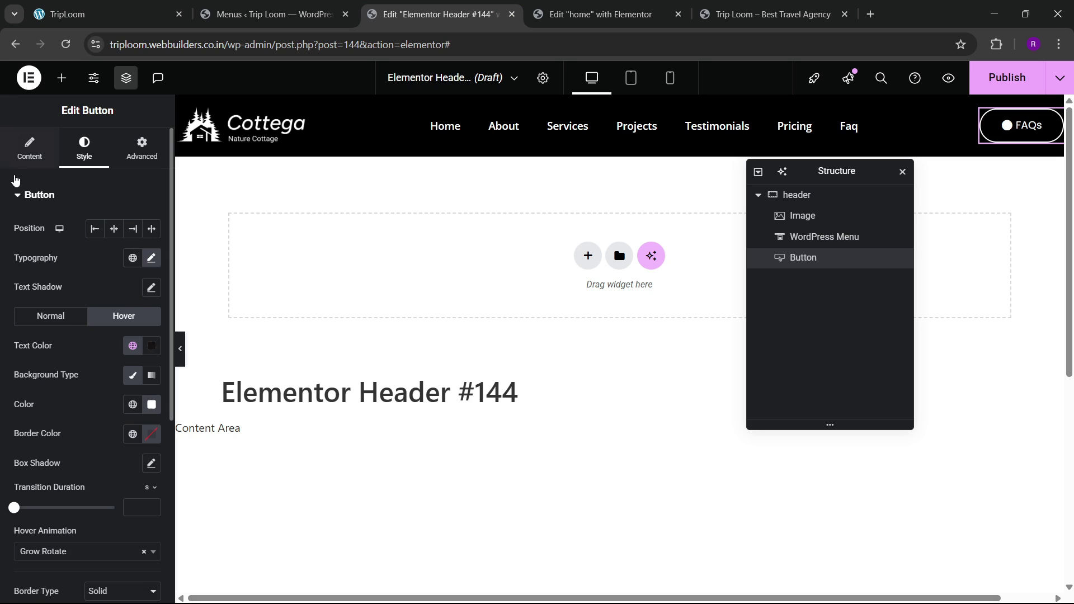
click(30, 148)
text(Book Now)
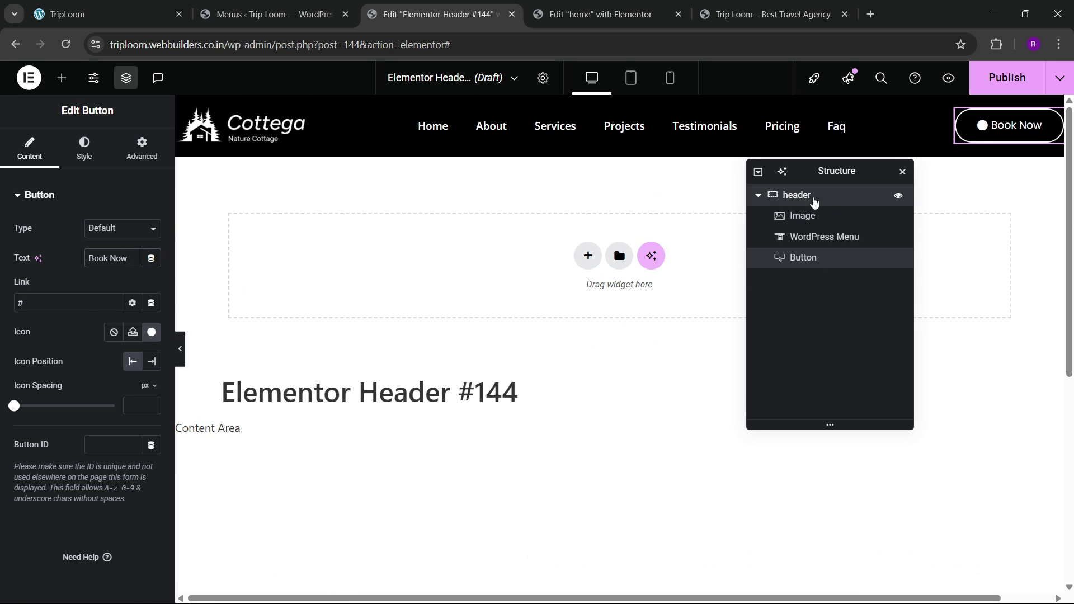
Step: Make the header container sticky to the top via Advanced Motion Effects
click(814, 202)
click(142, 147)
scroll(62, 313, down, 5)
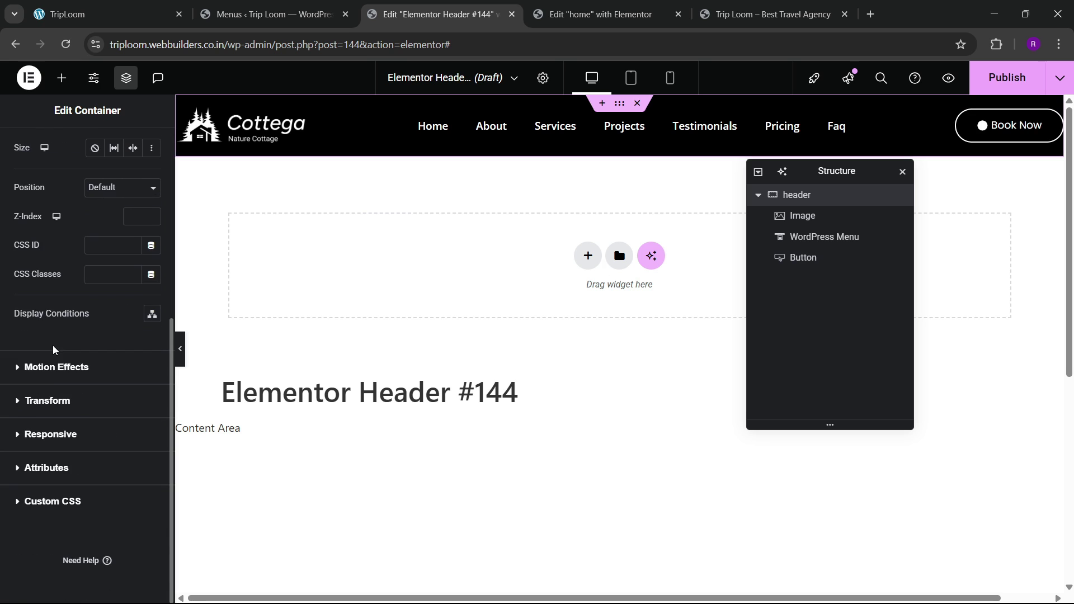
click(52, 369)
click(112, 360)
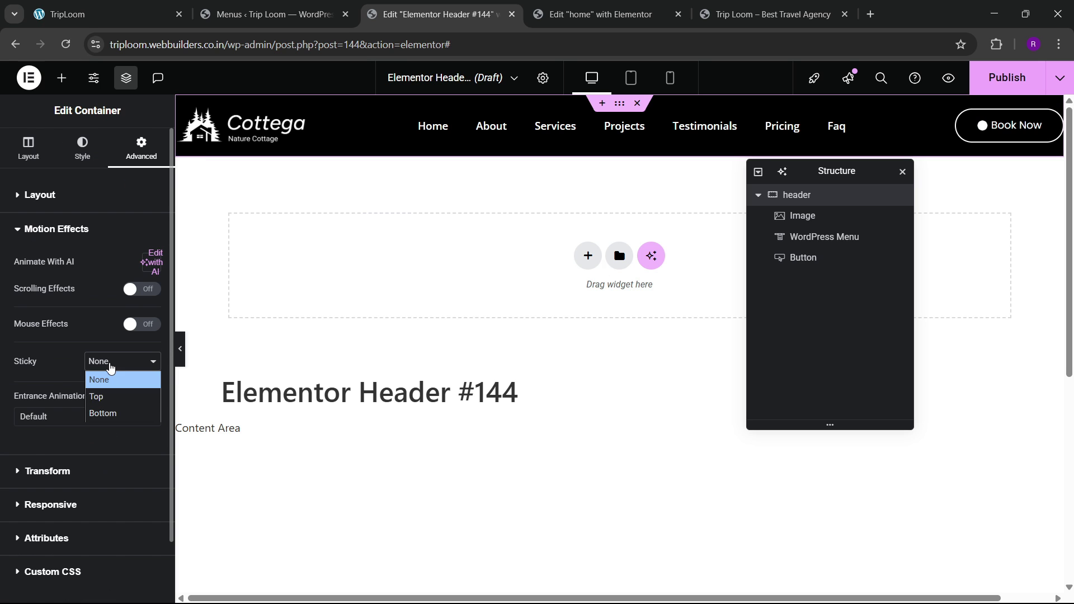
click(109, 393)
scroll(348, 341, down, 5)
scroll(360, 379, up, 5)
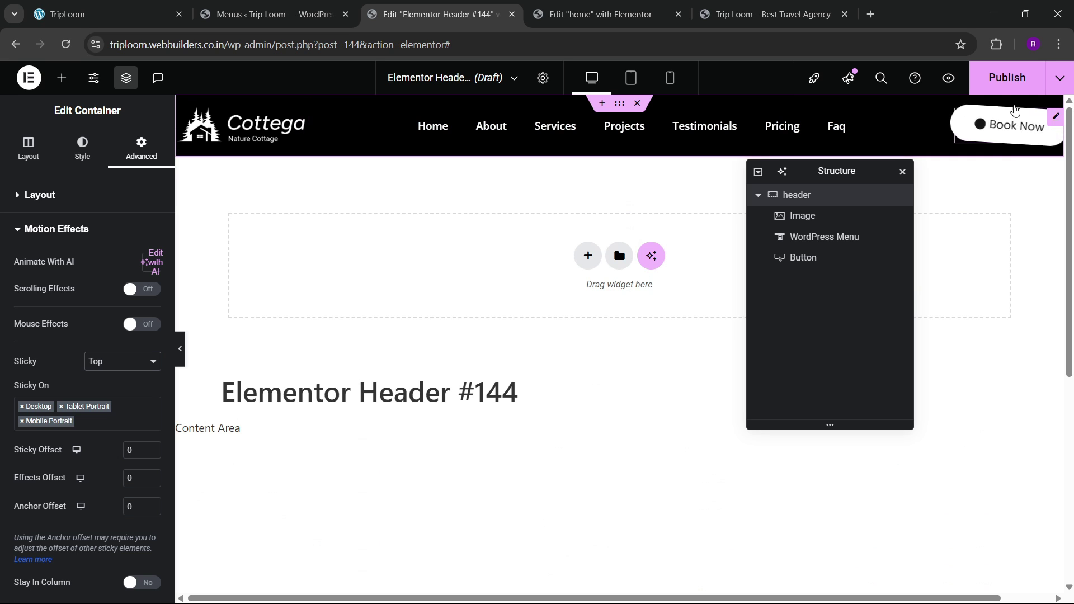
Step: Publish the header template with an Entire Site condition and view the live site
click(1007, 77)
click(531, 414)
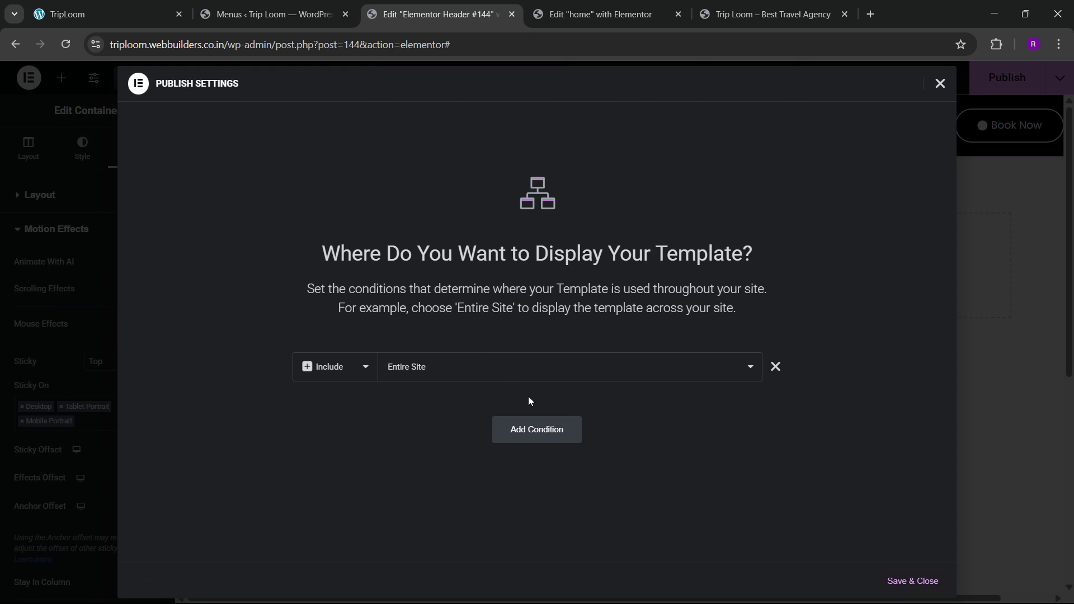
click(880, 581)
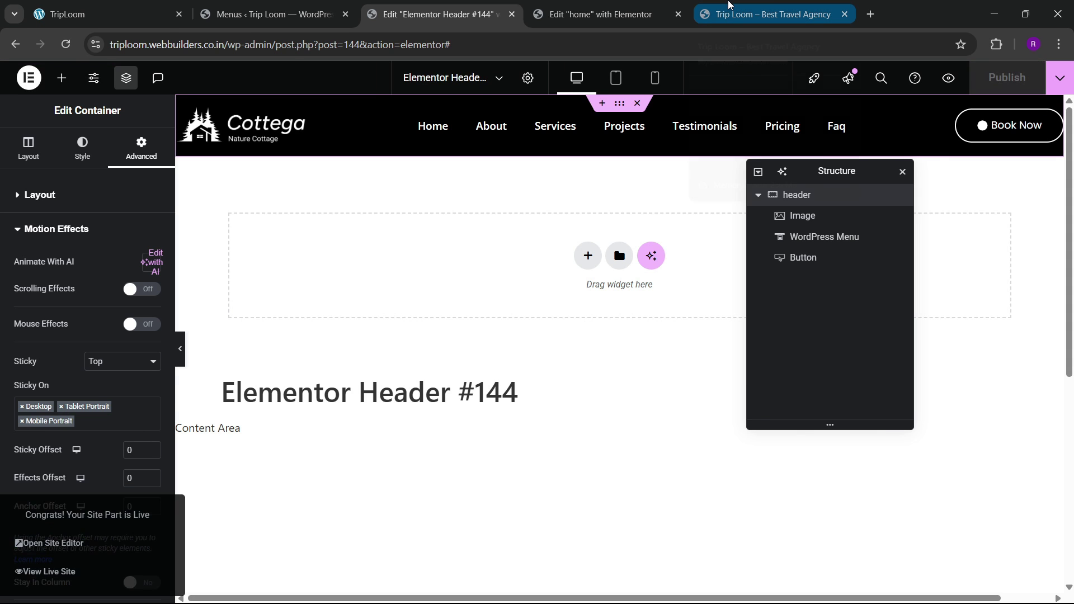
click(766, 14)
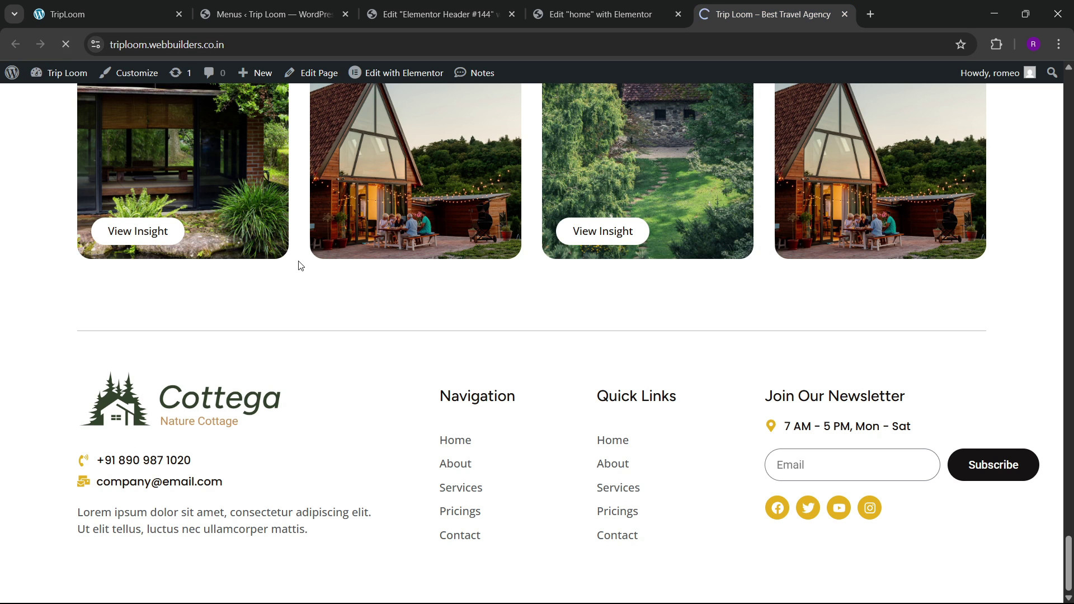
Step: Scroll the live site to test the sticky header and compare it with the local site
scroll(611, 316, up, 2)
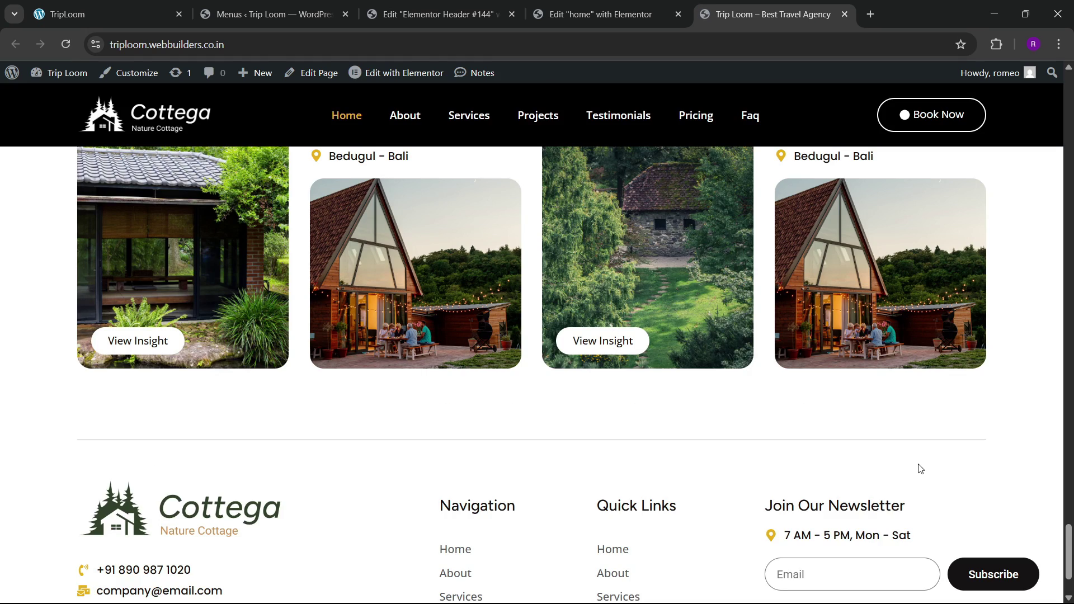
scroll(1045, 544, down, 2)
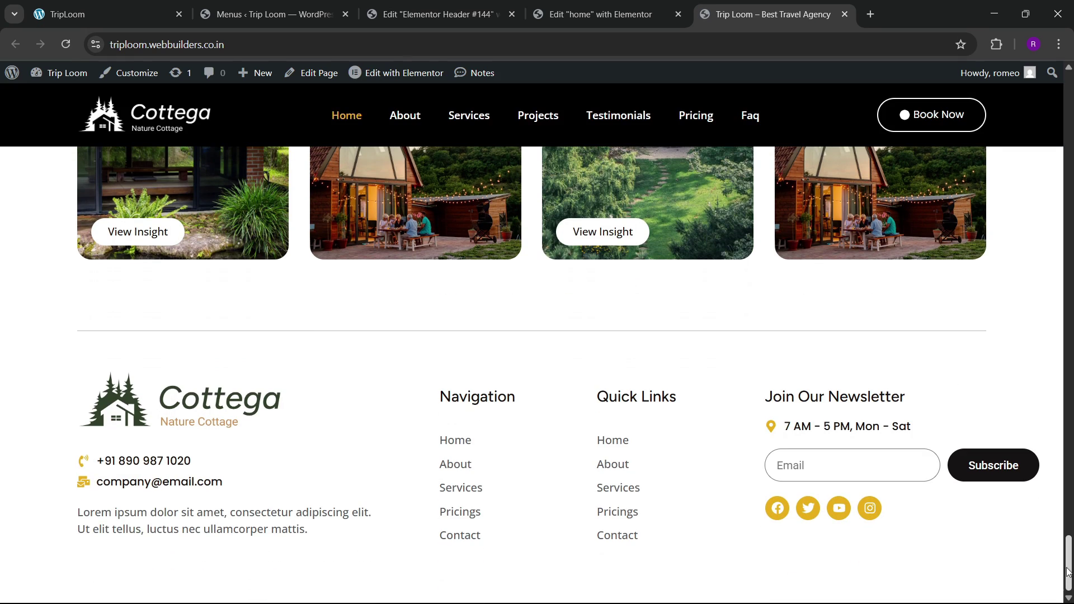
drag(1068, 570, 1069, 111)
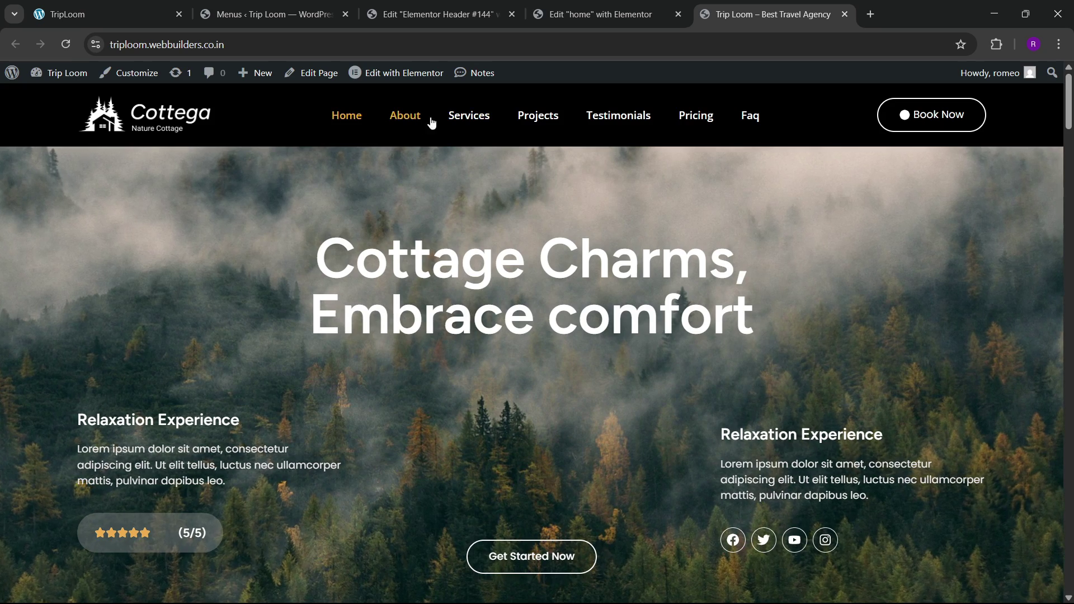
scroll(565, 319, down, 5)
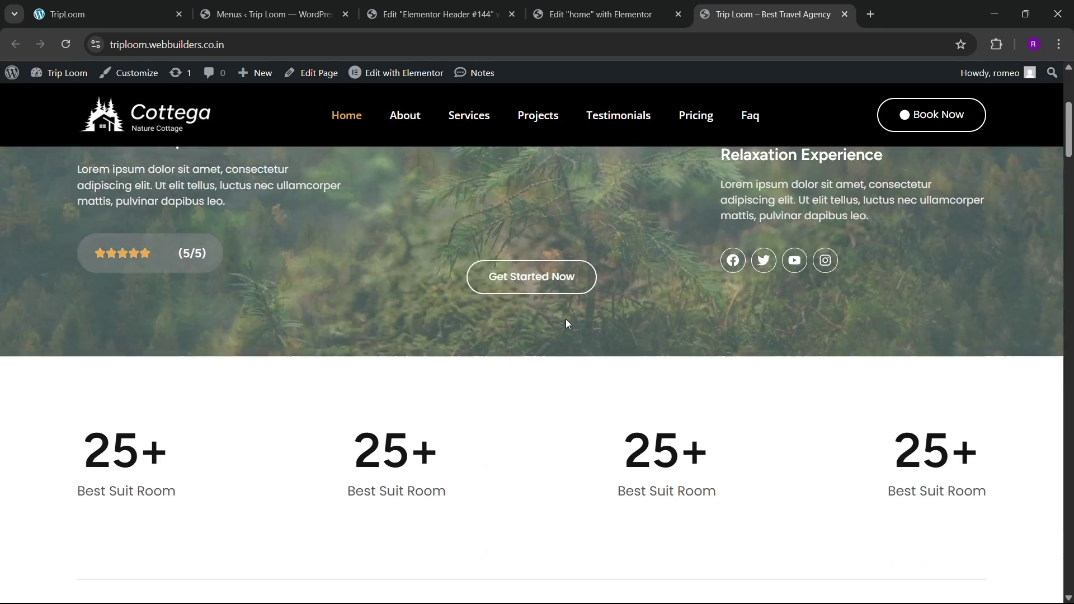
click(186, 6)
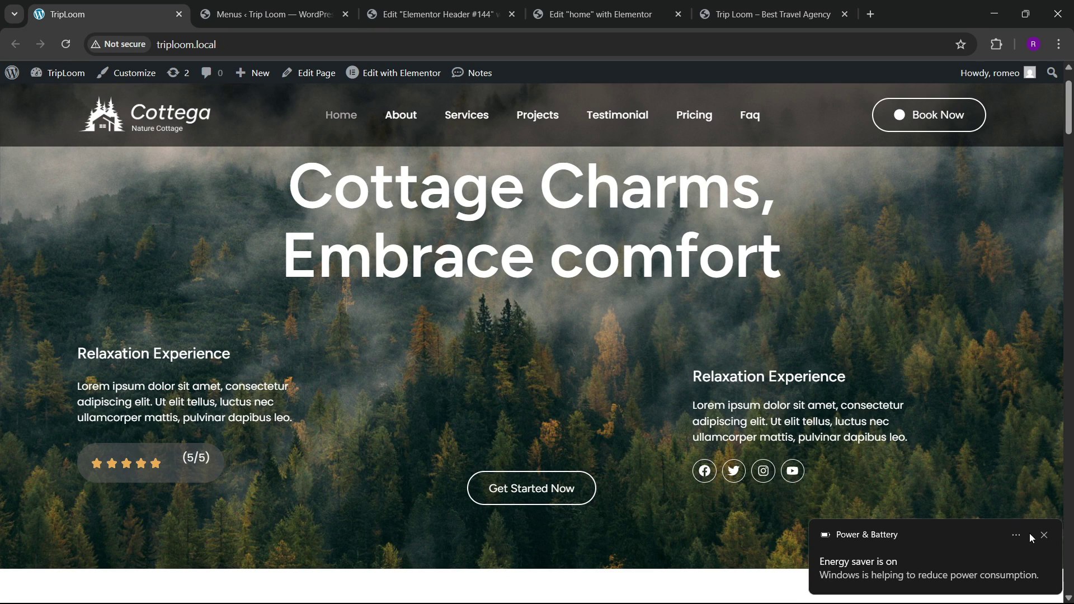
click(1043, 534)
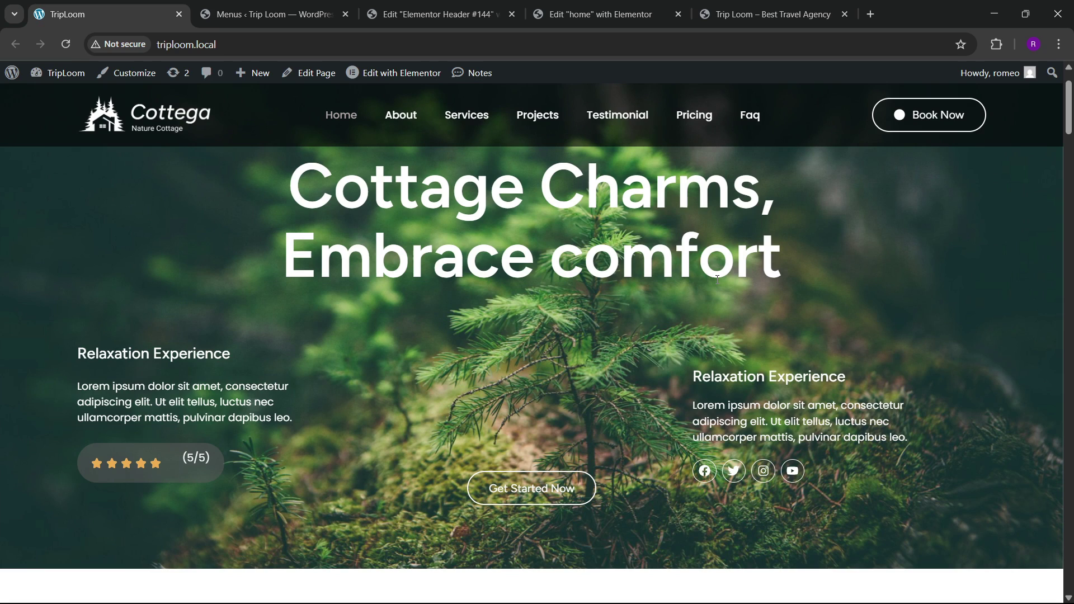
click(461, 7)
click(742, 6)
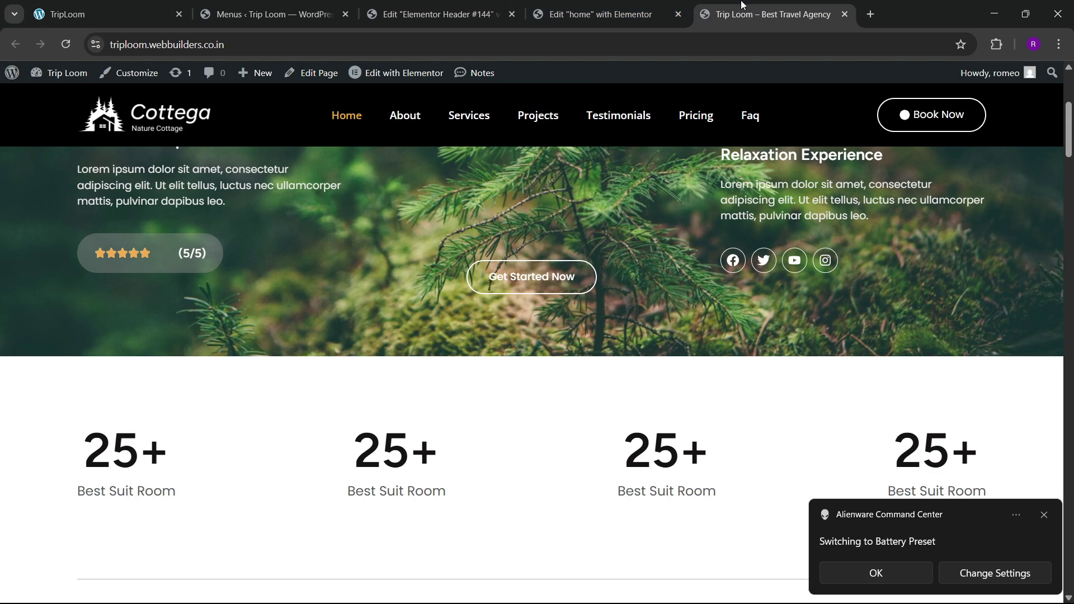
Step: Open the home page editor and select the header container there
click(598, 14)
scroll(451, 307, up, 5)
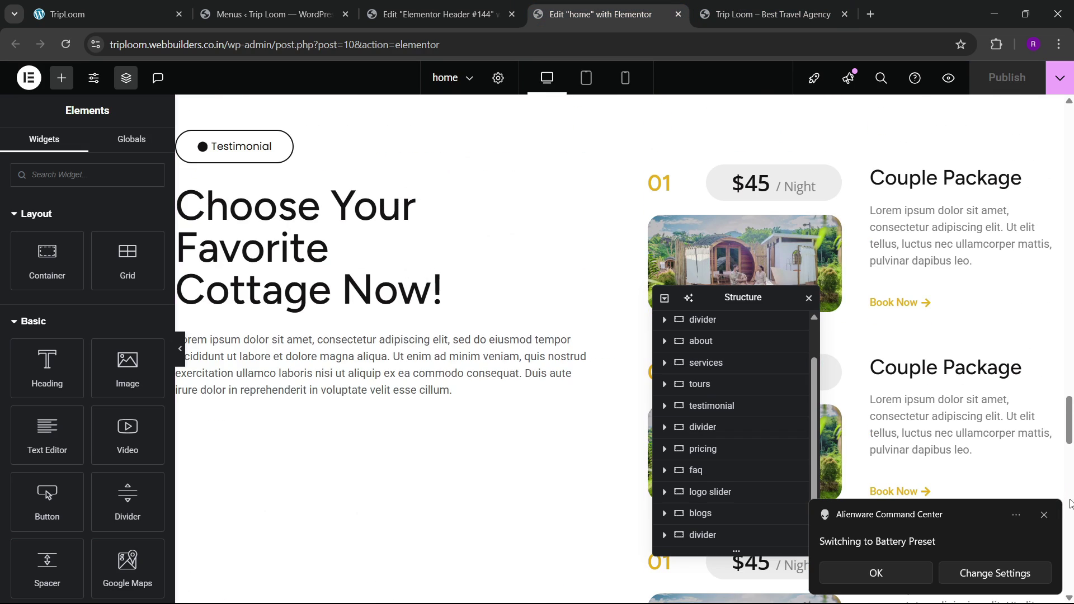
drag(1073, 435, 1067, 140)
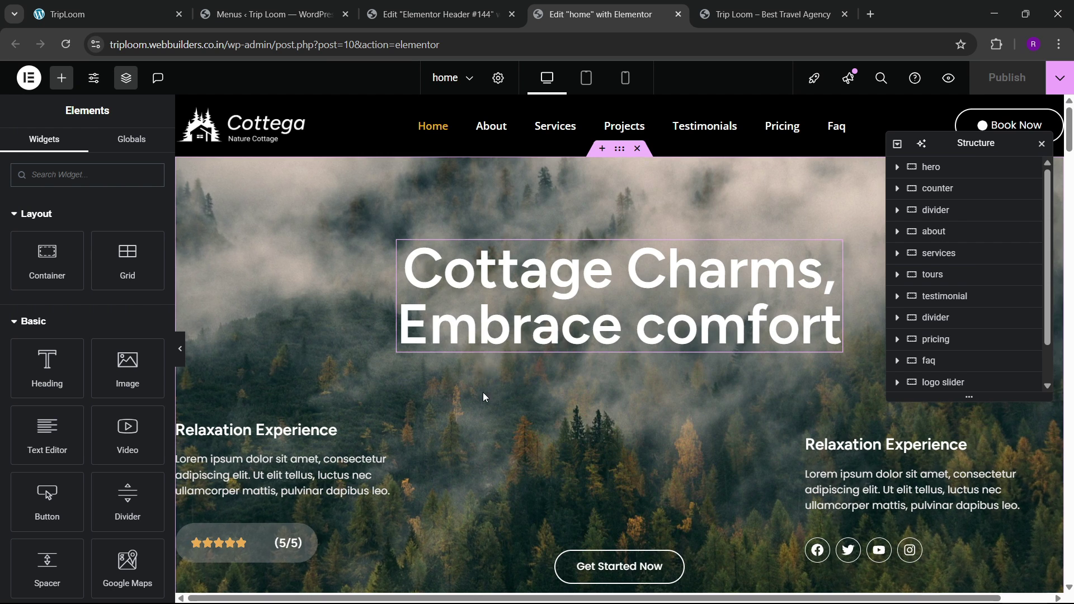
scroll(493, 404, down, 3)
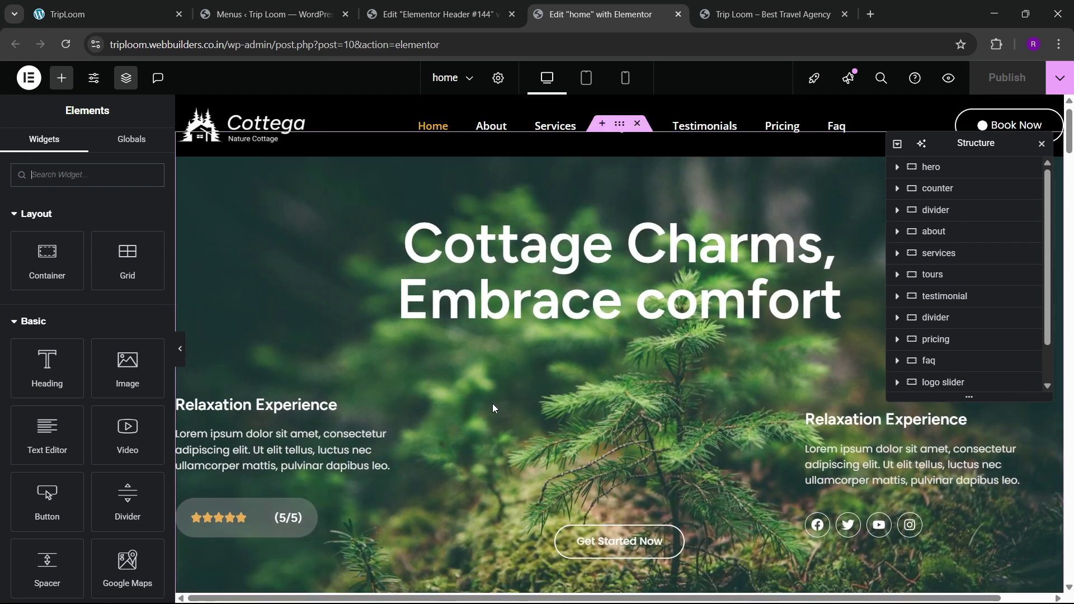
scroll(494, 404, up, 3)
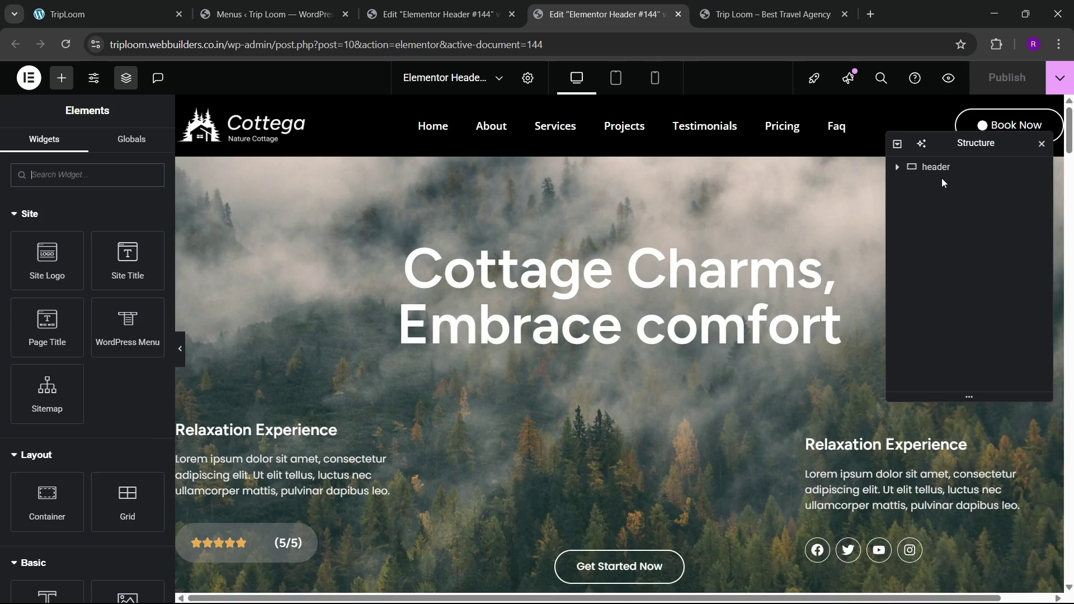
click(937, 171)
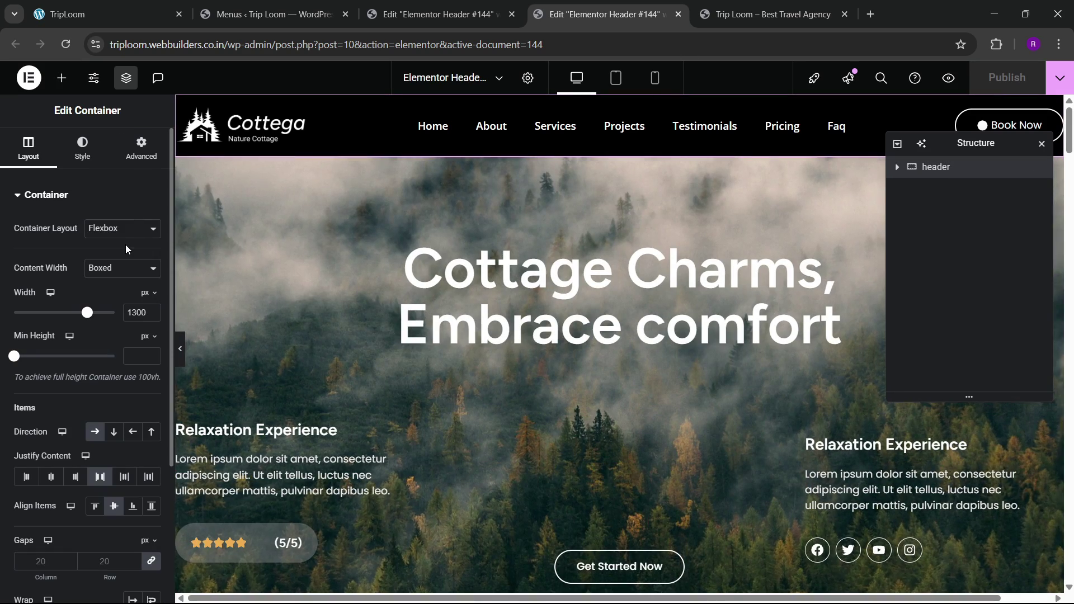
Step: Unlink the header margin, give it a negative bottom margin, and make its black background partly transparent
click(141, 149)
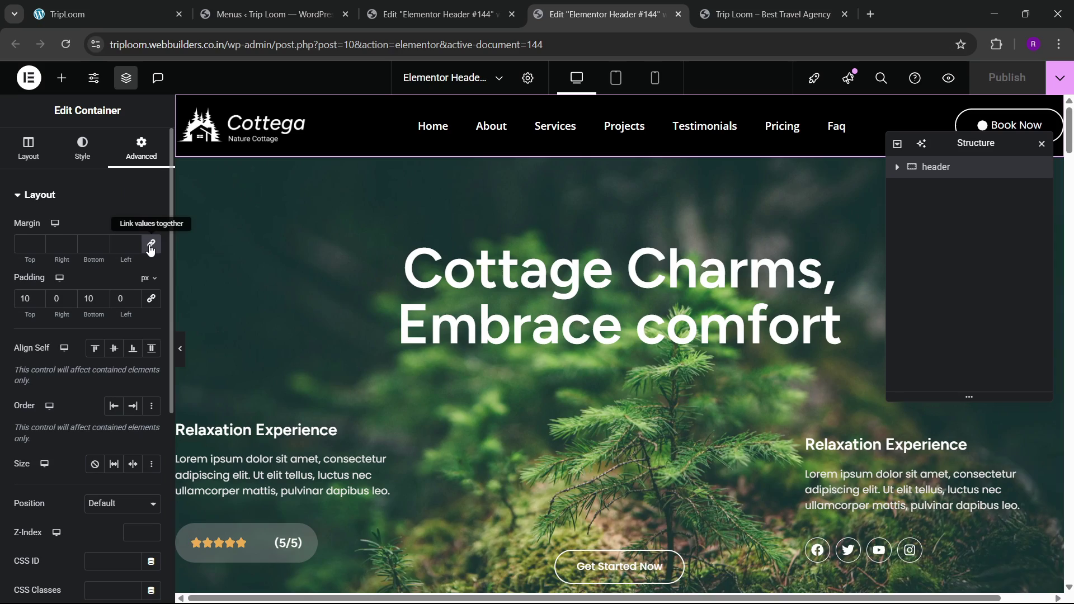
click(150, 247)
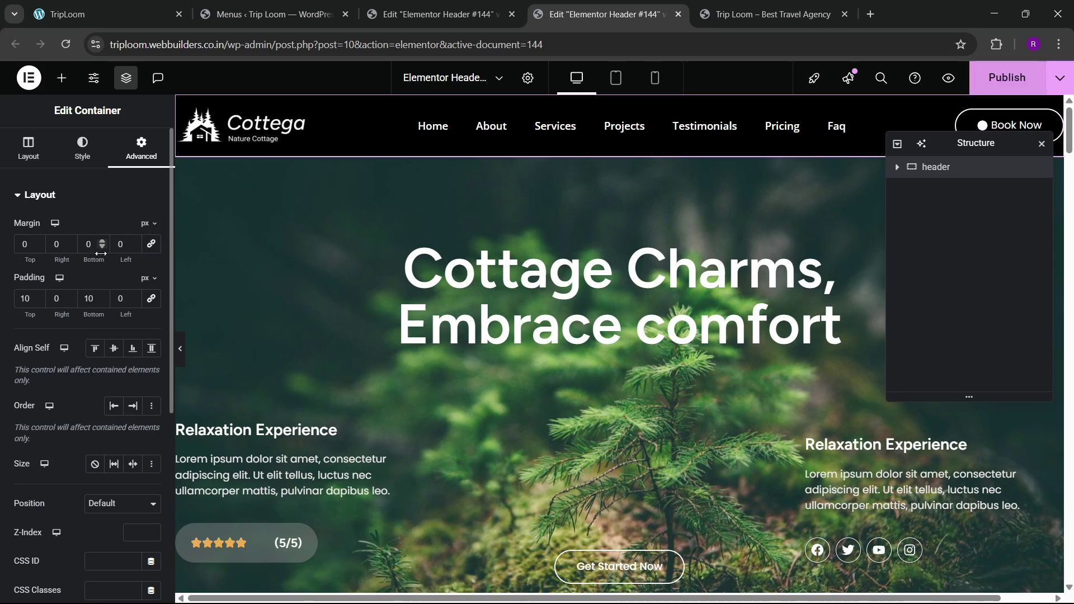
click(101, 249)
click(101, 248)
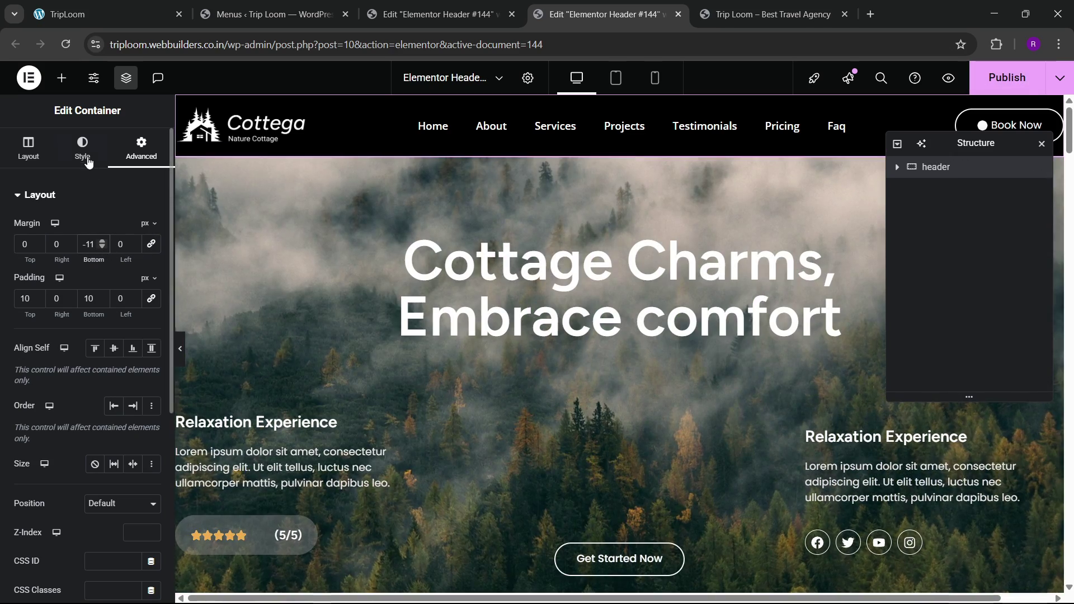
click(82, 147)
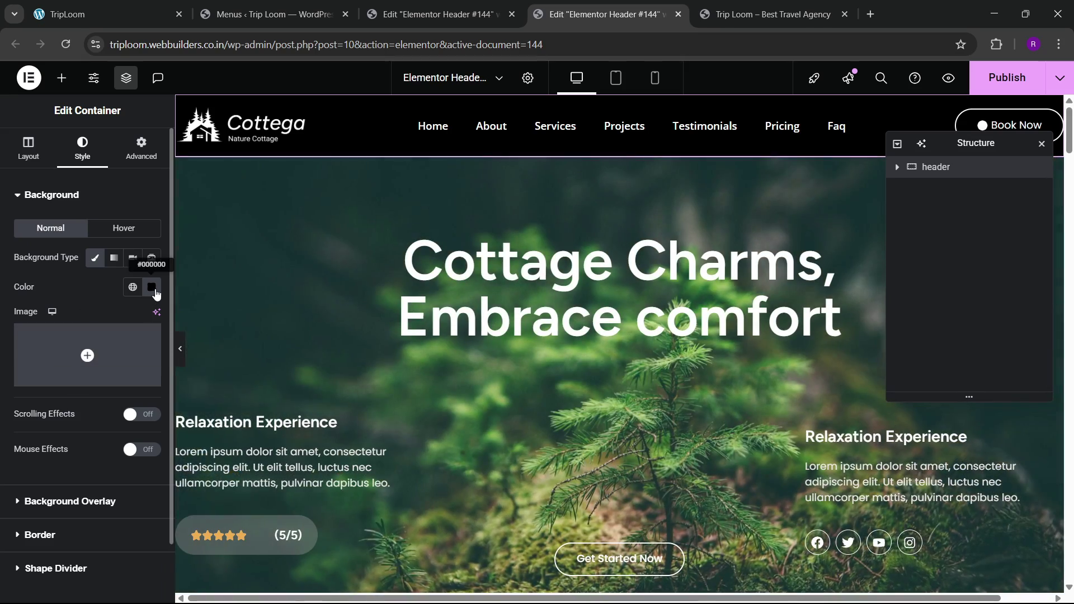
click(152, 288)
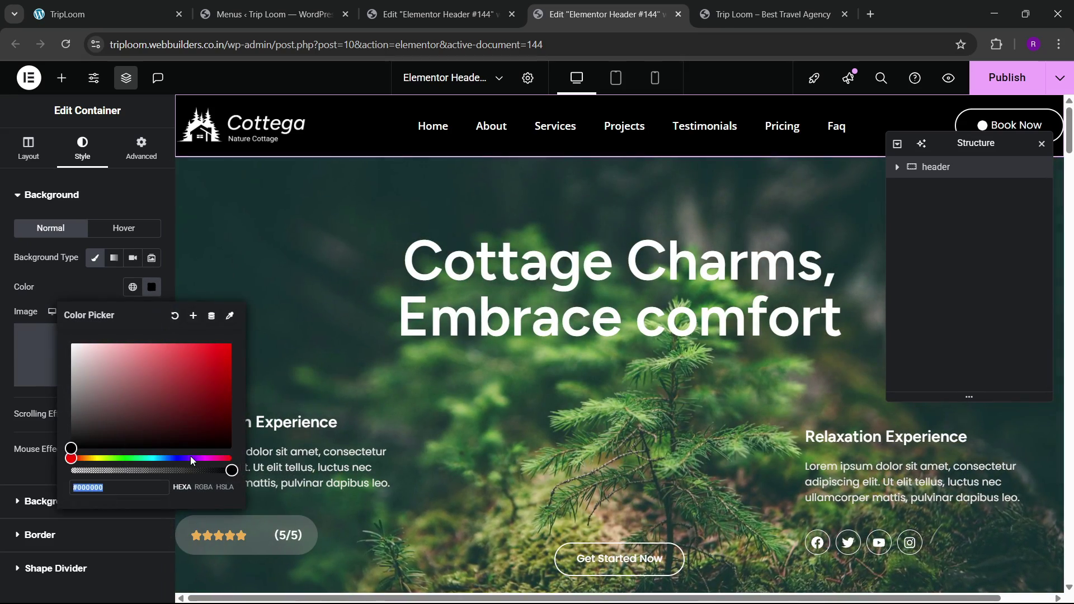
drag(232, 470, 187, 470)
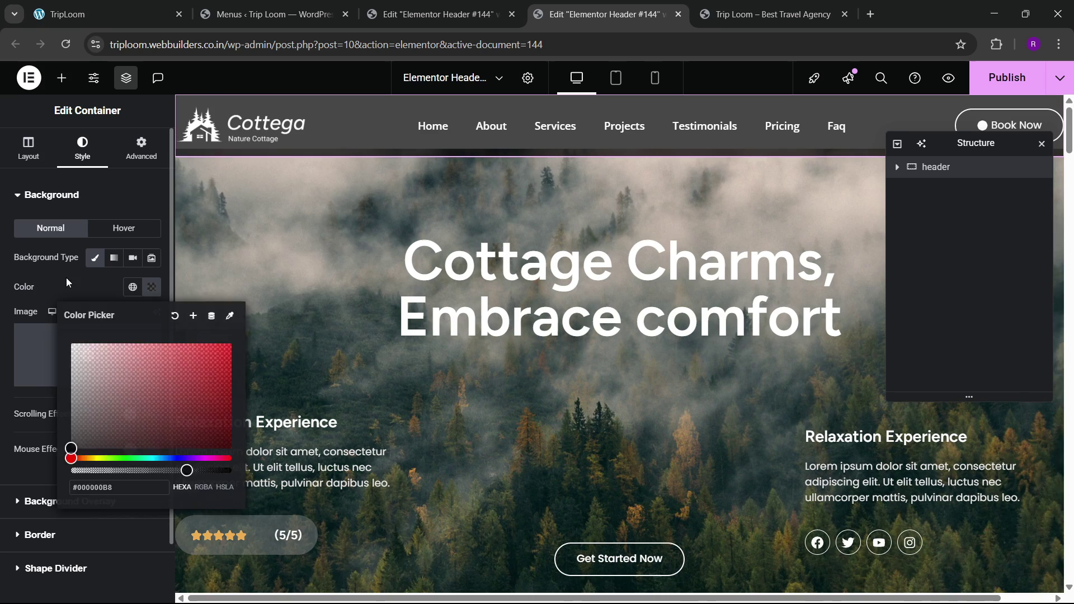
click(66, 281)
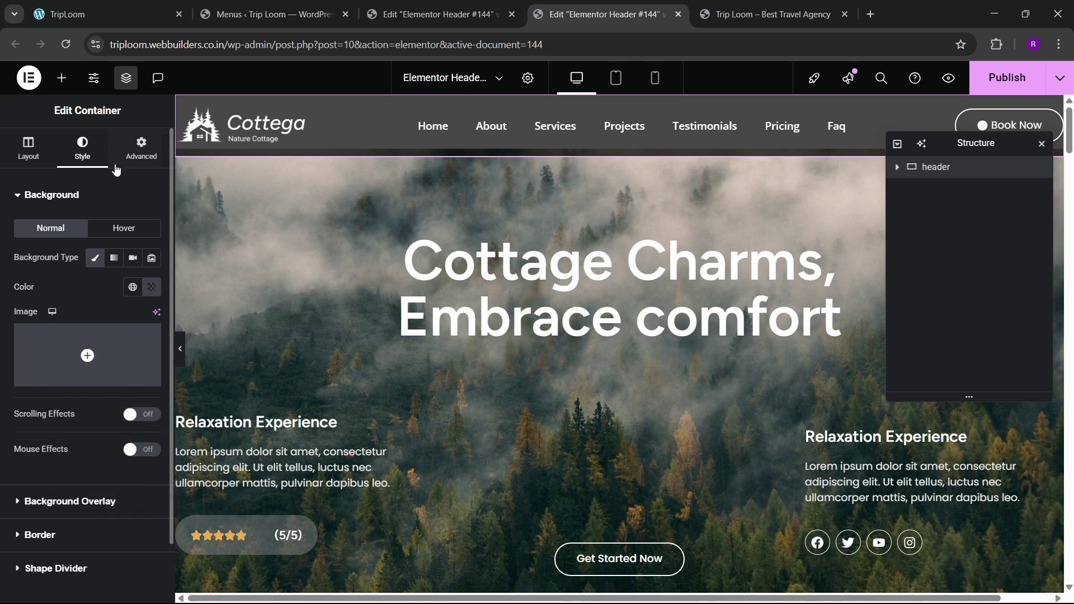
Step: Push the bottom margin to about -87 px, make the background more transparent, and publish
click(141, 147)
click(100, 249)
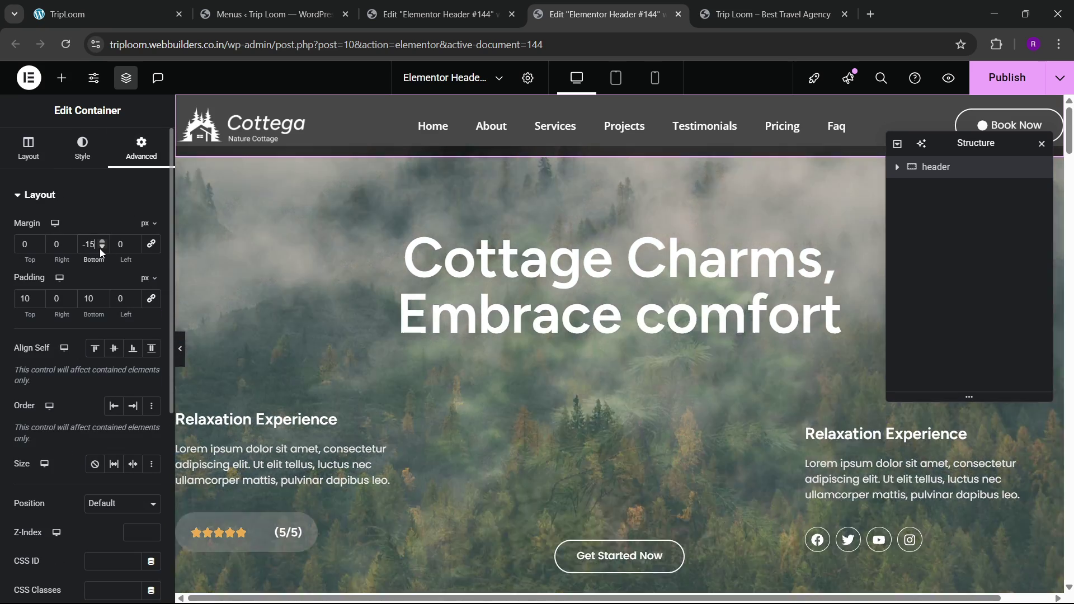
drag(100, 248, 100, 248)
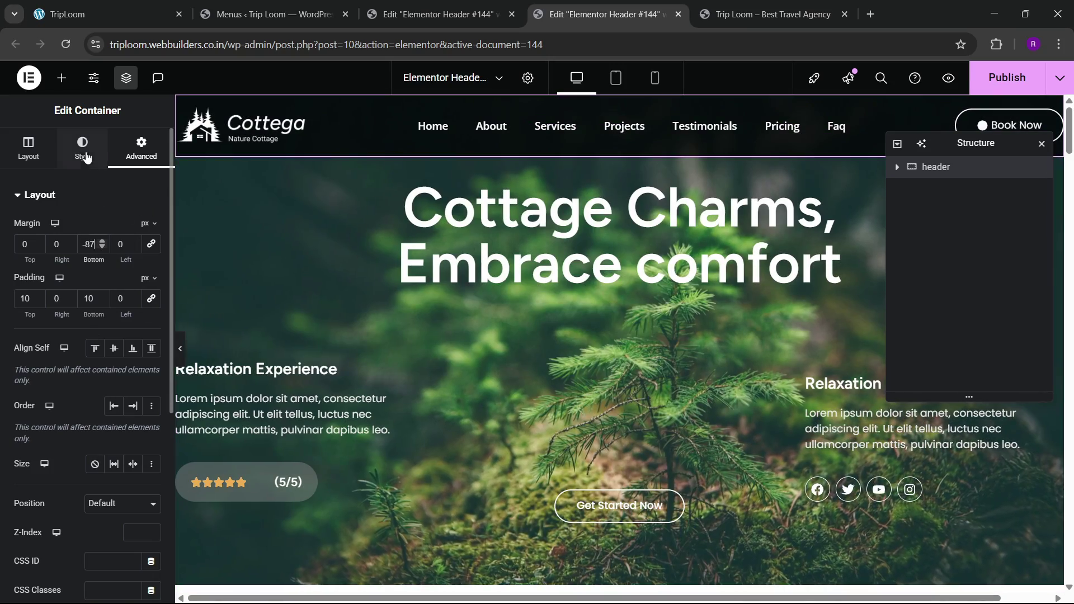
click(83, 151)
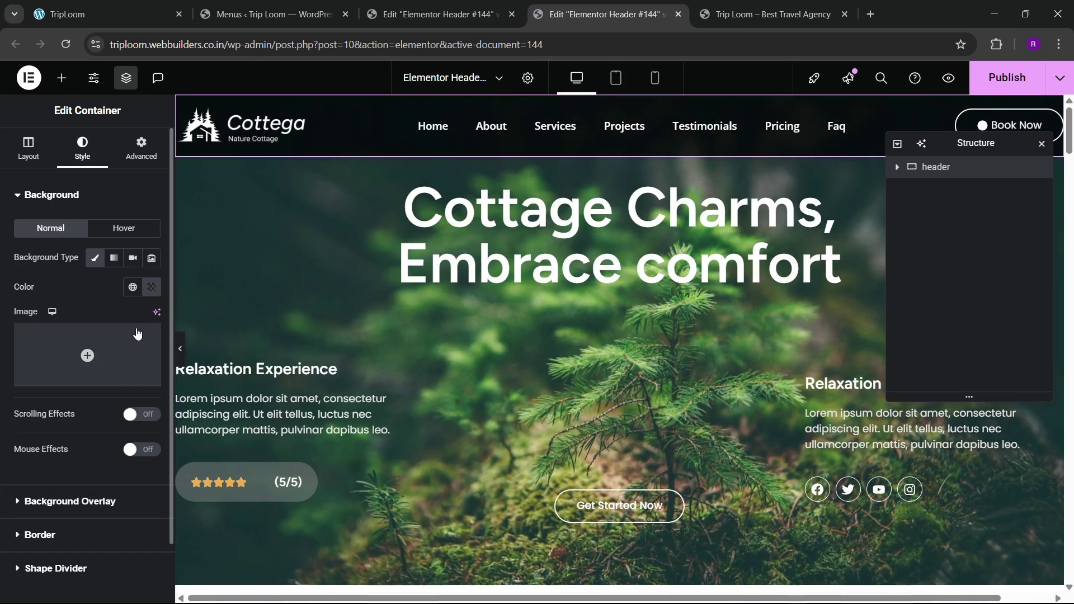
click(151, 286)
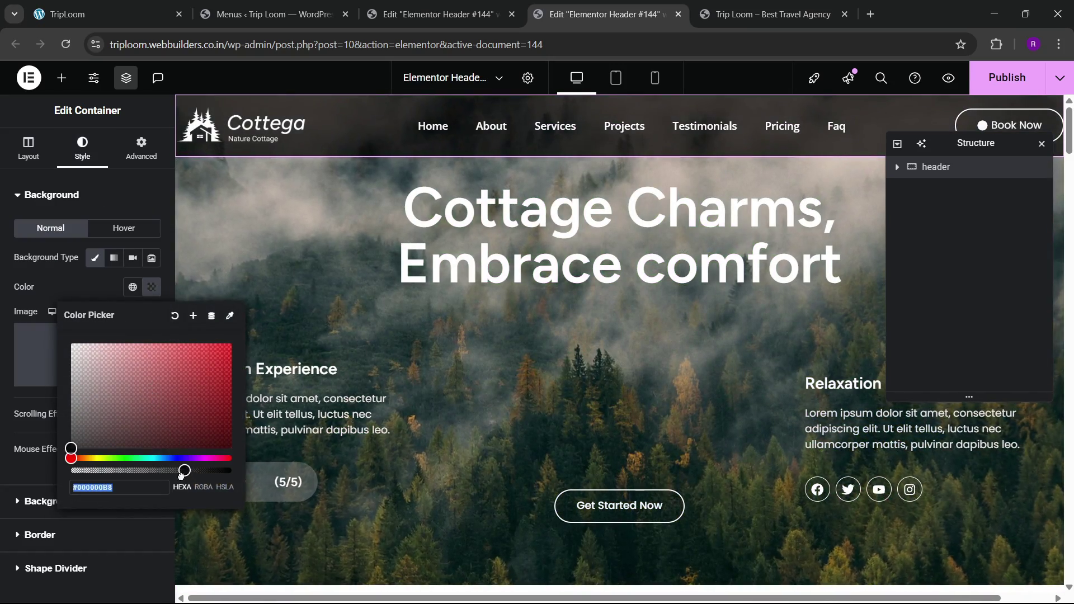
drag(180, 474, 162, 472)
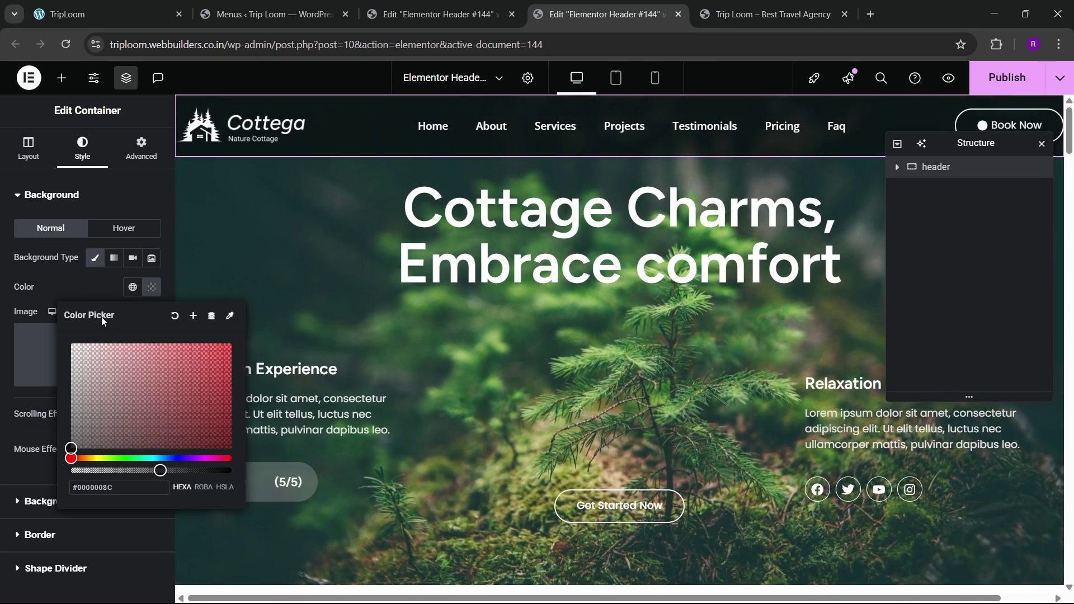
click(80, 300)
scroll(531, 333, down, 5)
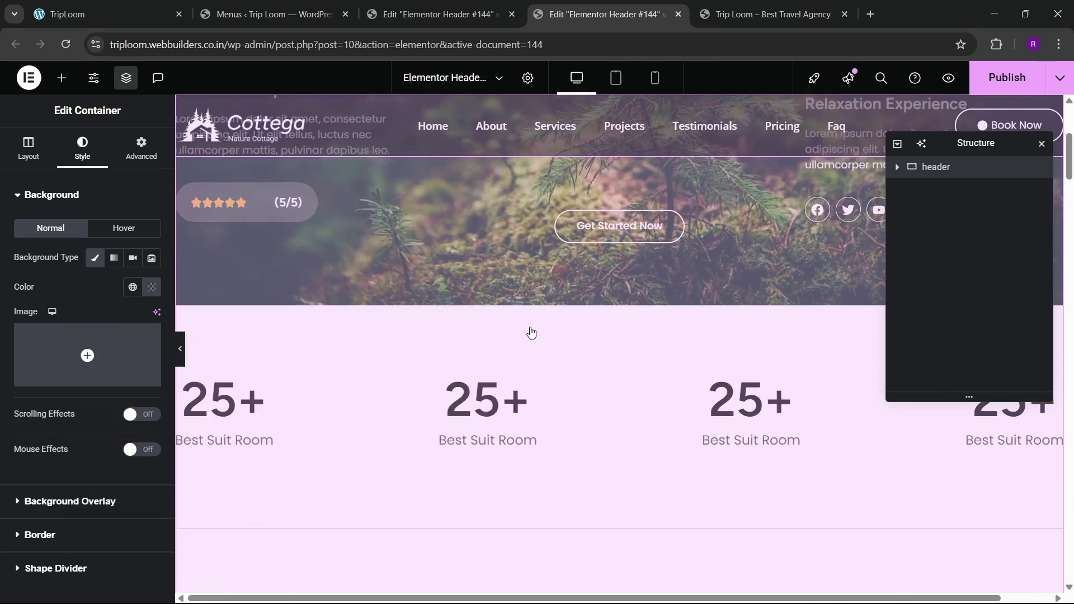
scroll(531, 333, up, 2)
scroll(532, 334, down, 8)
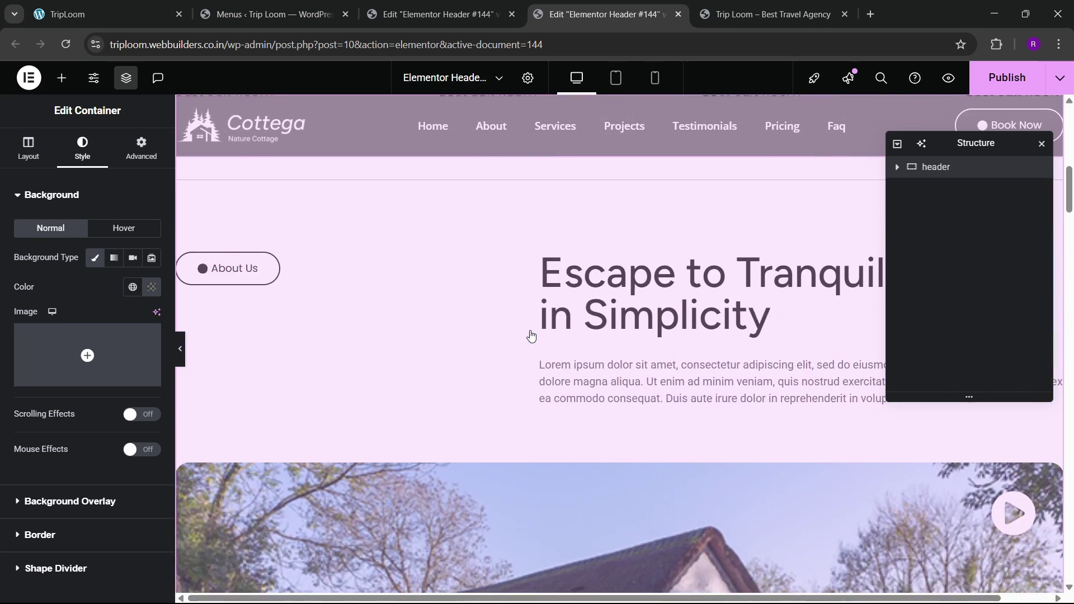
scroll(531, 335, up, 8)
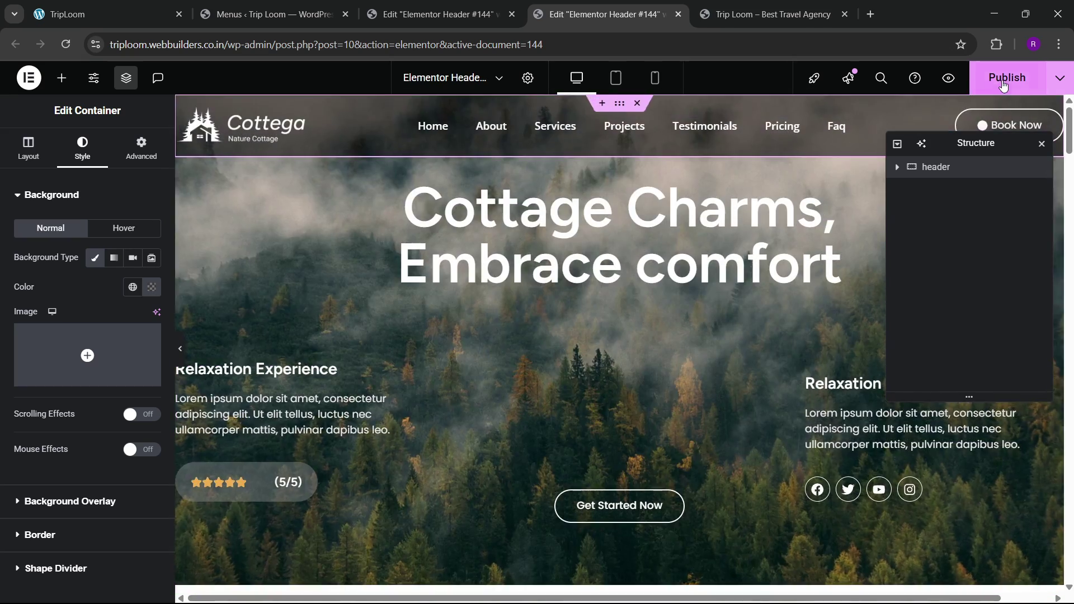
click(1003, 83)
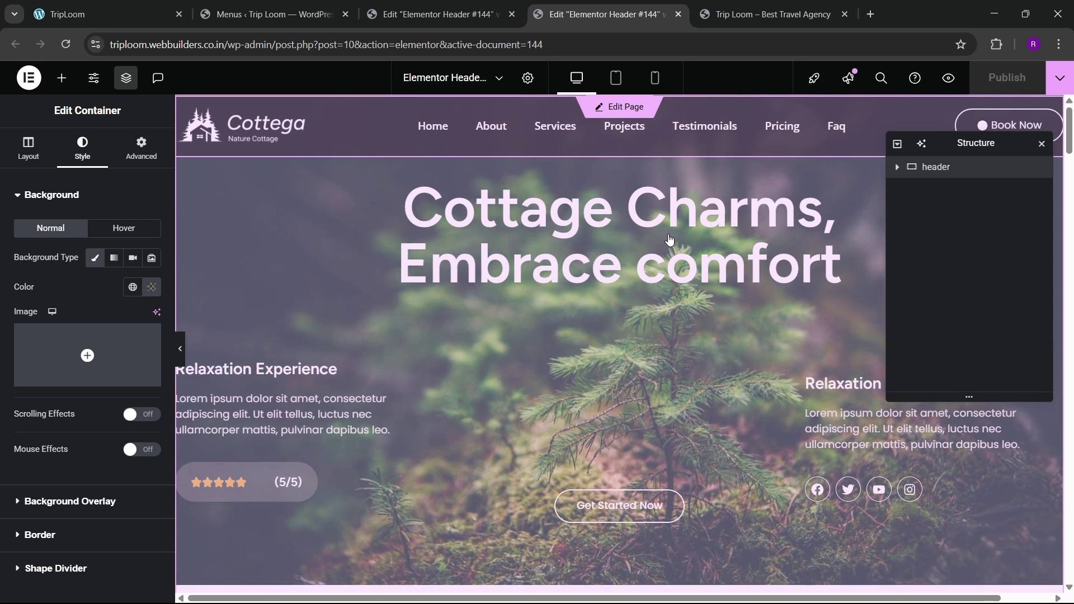
Step: Edit the home page and set the hero container's top padding to 140 px
click(395, 363)
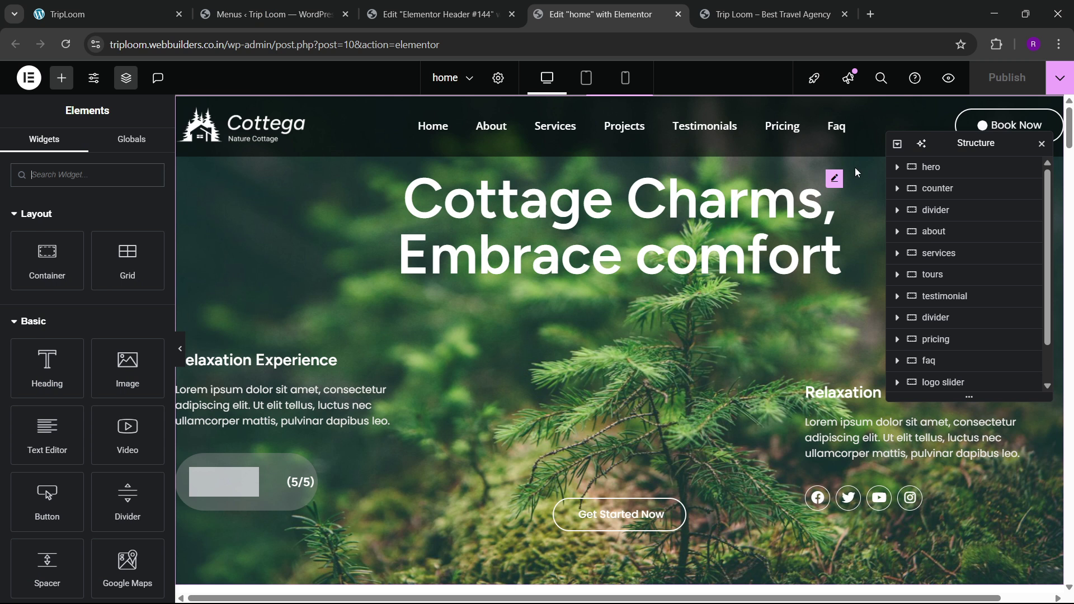
click(937, 172)
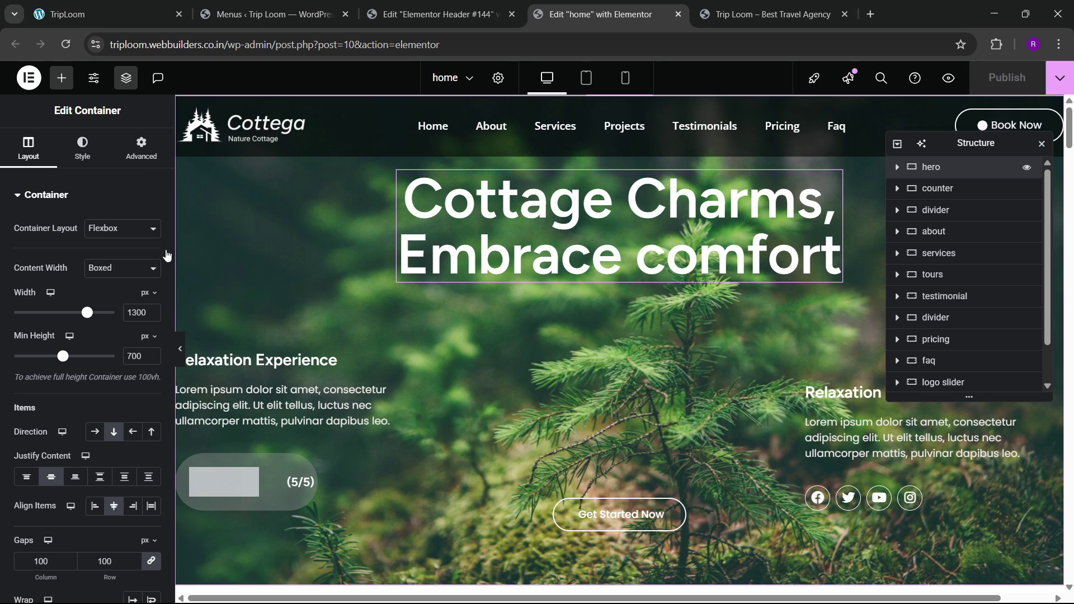
click(141, 148)
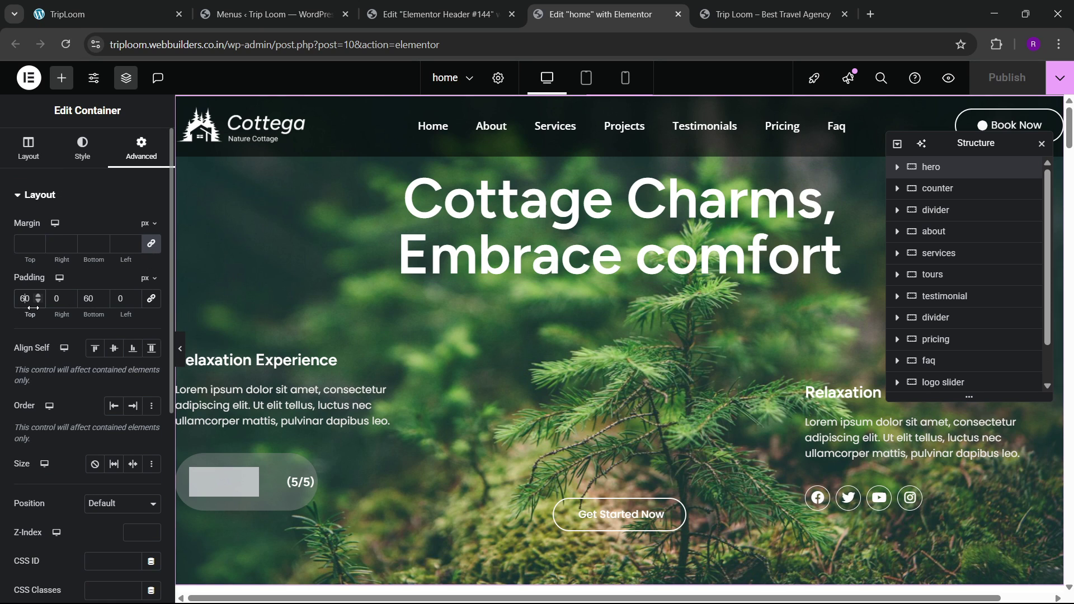
key(BackSpace)
text(12)
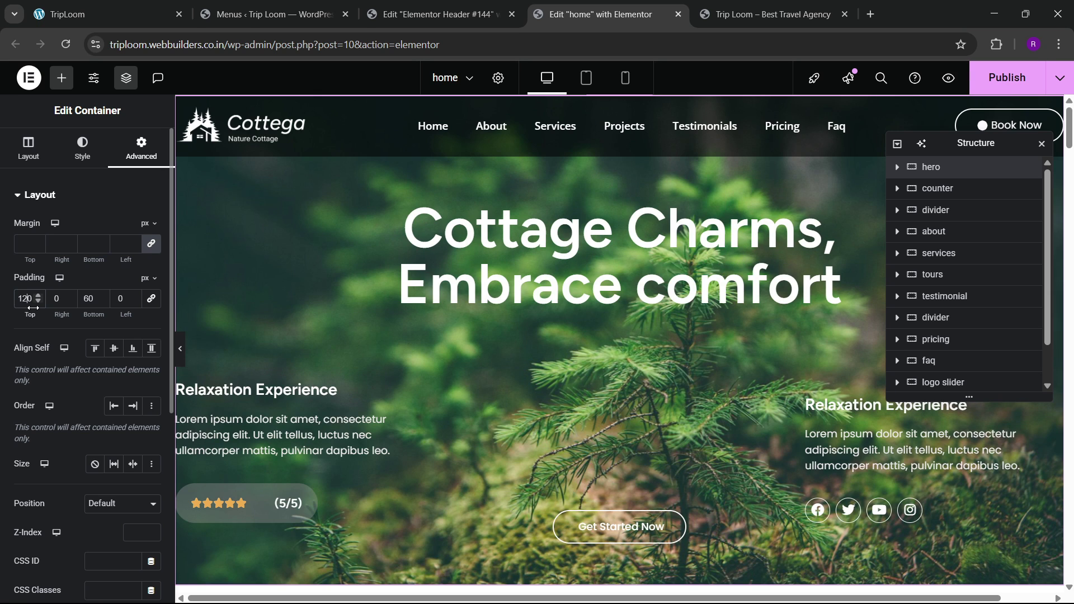
key(BackSpace)
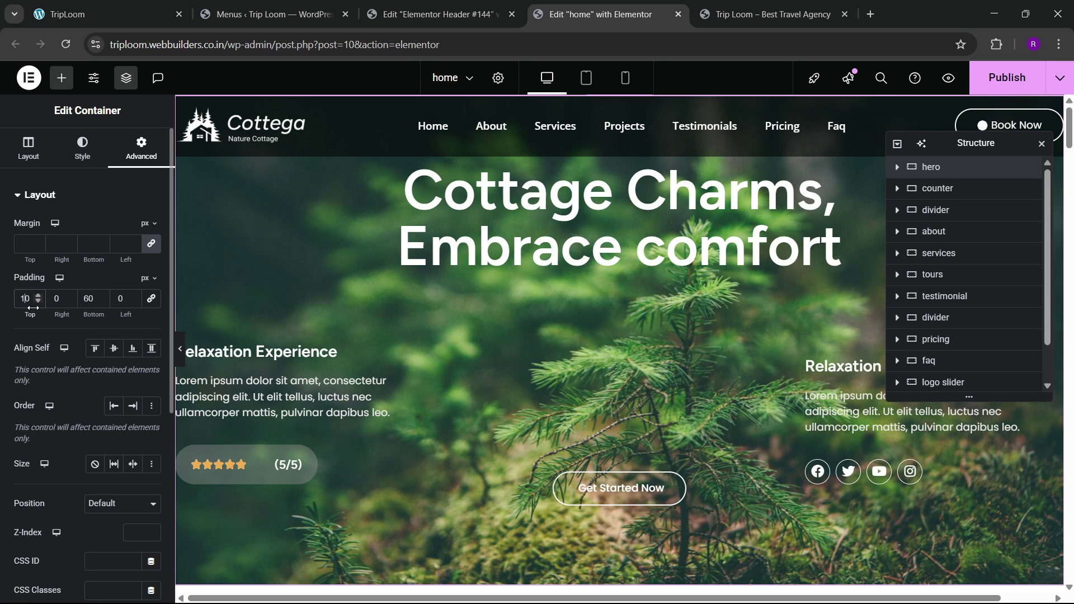
text(4)
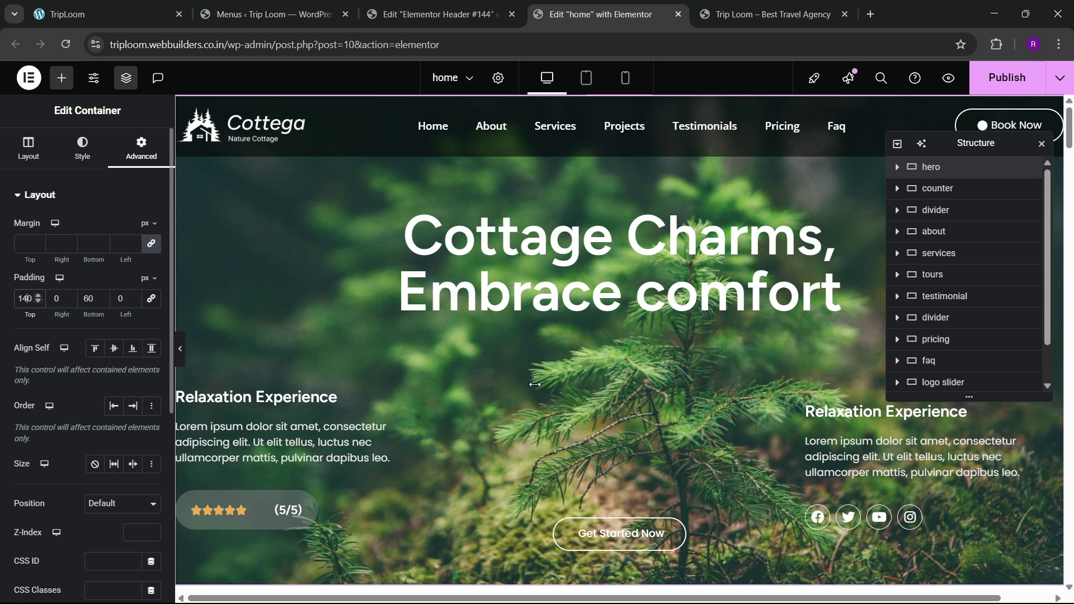
scroll(527, 303, down, 5)
scroll(527, 303, up, 5)
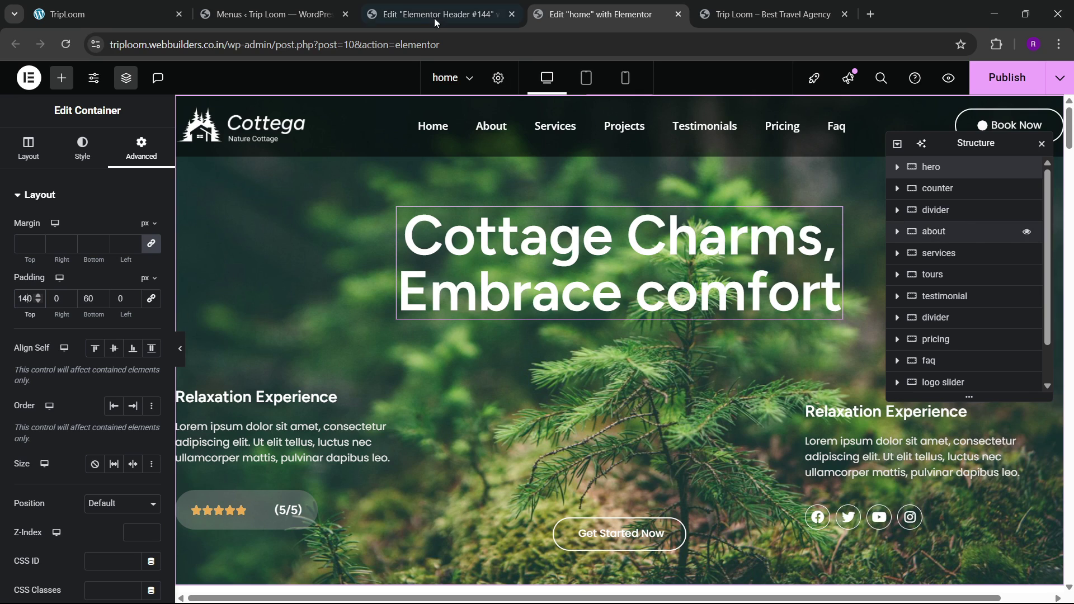
Step: Test the About, Services and Projects menu links on the live site
click(106, 14)
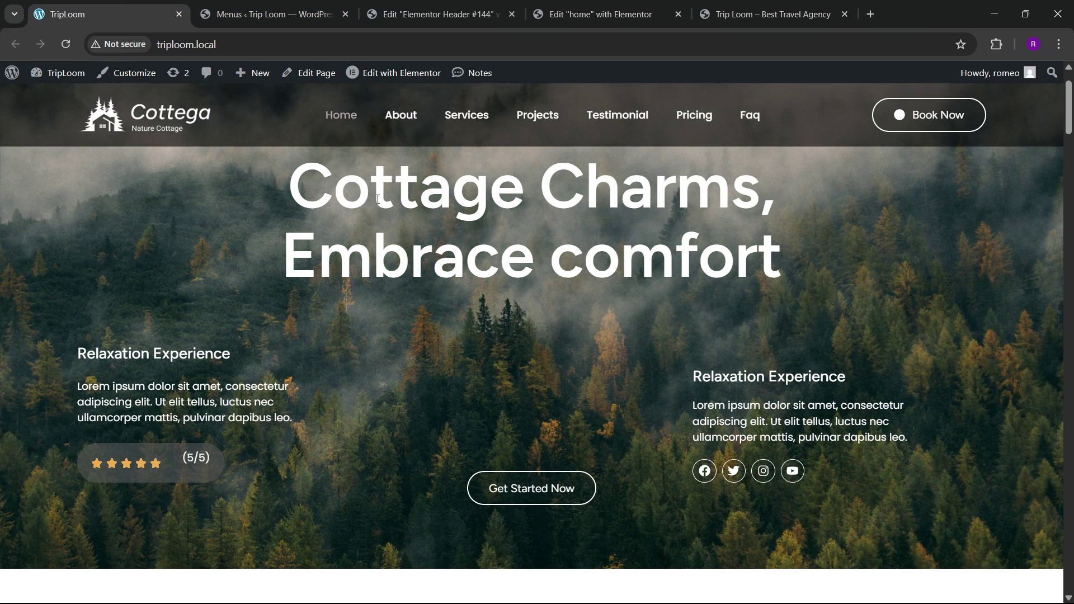
click(396, 118)
click(471, 125)
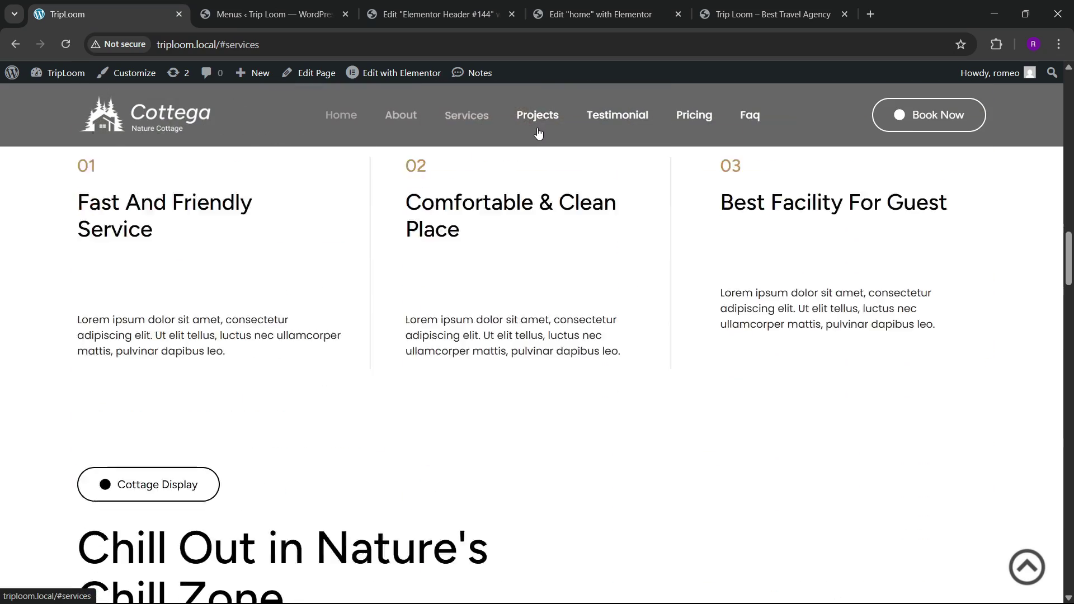
click(537, 117)
click(597, 6)
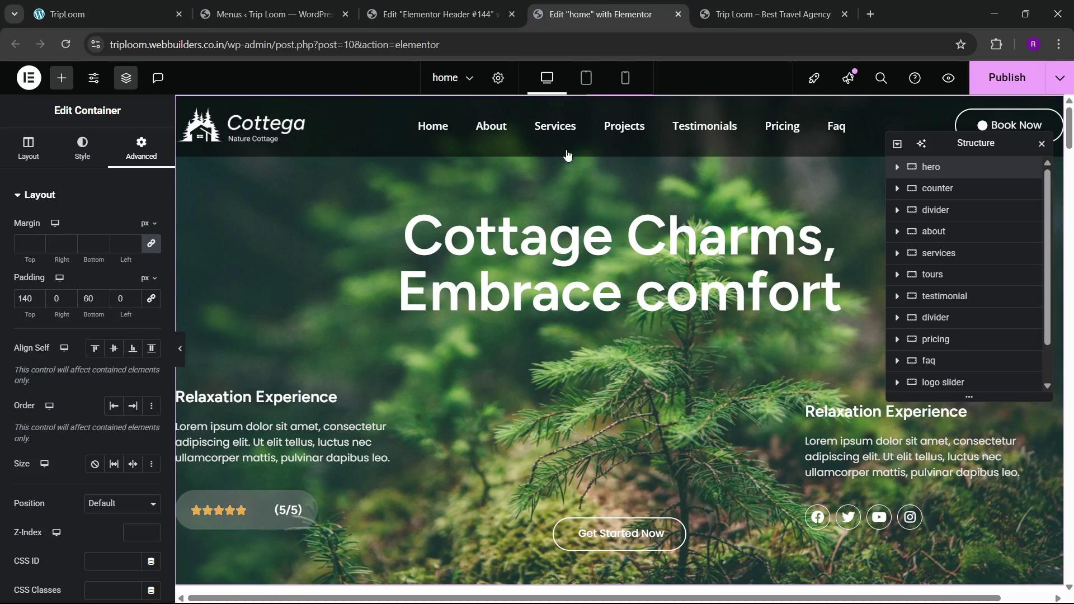
Step: Inspect the counter and divider containers, reload the live homepage, and save the home page
click(951, 189)
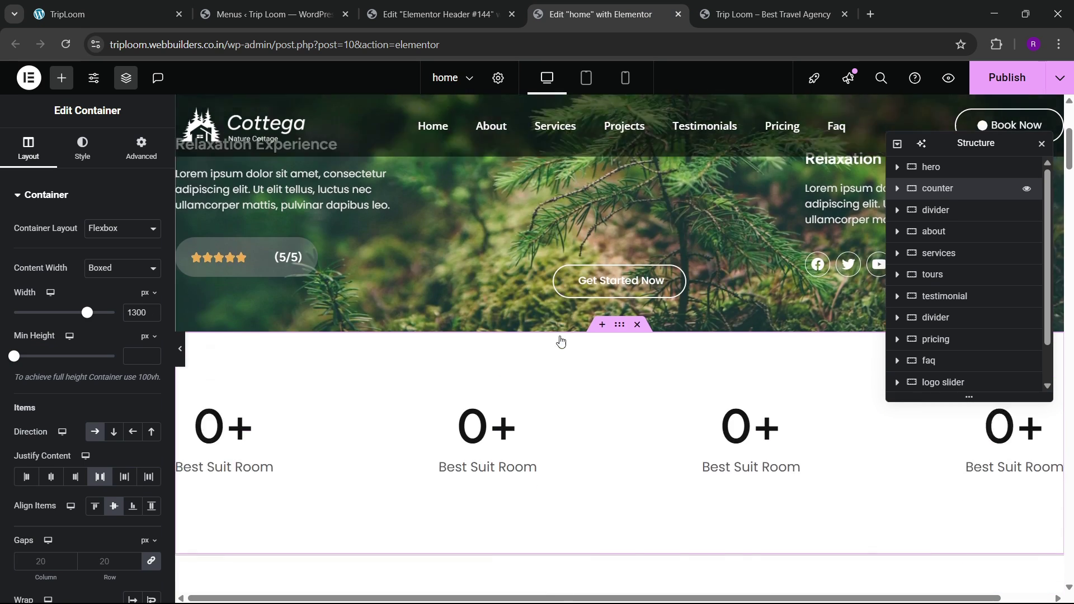
click(935, 210)
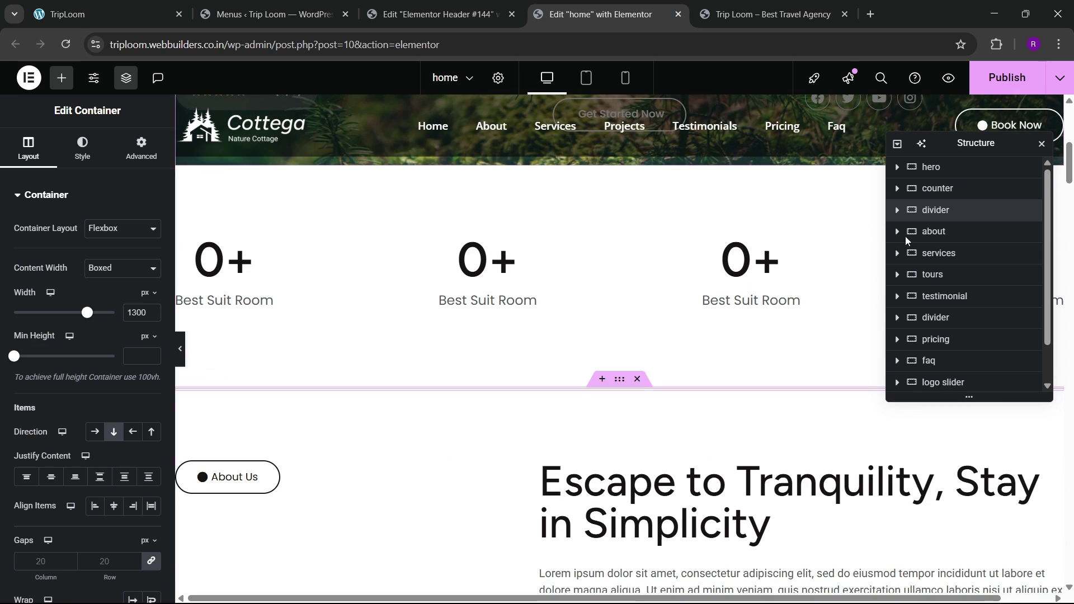
click(772, 12)
click(66, 47)
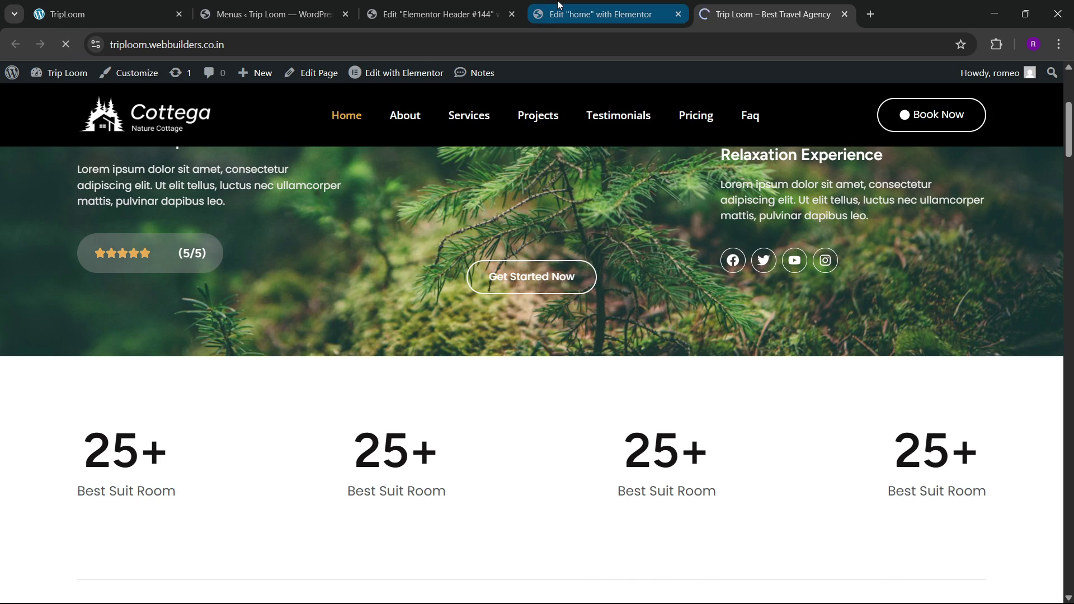
click(601, 14)
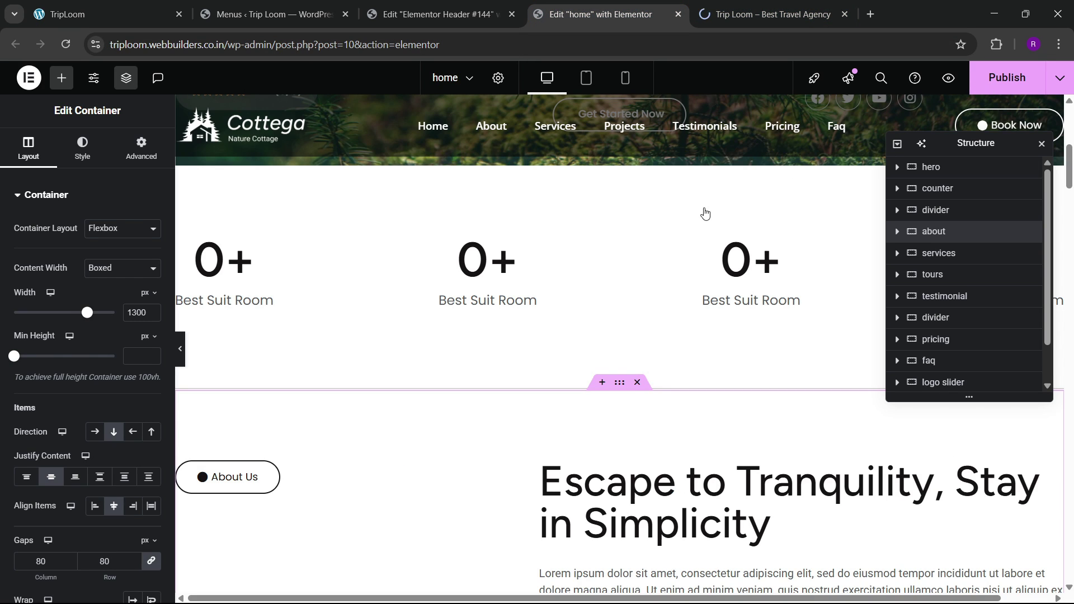
key(ctrl+s)
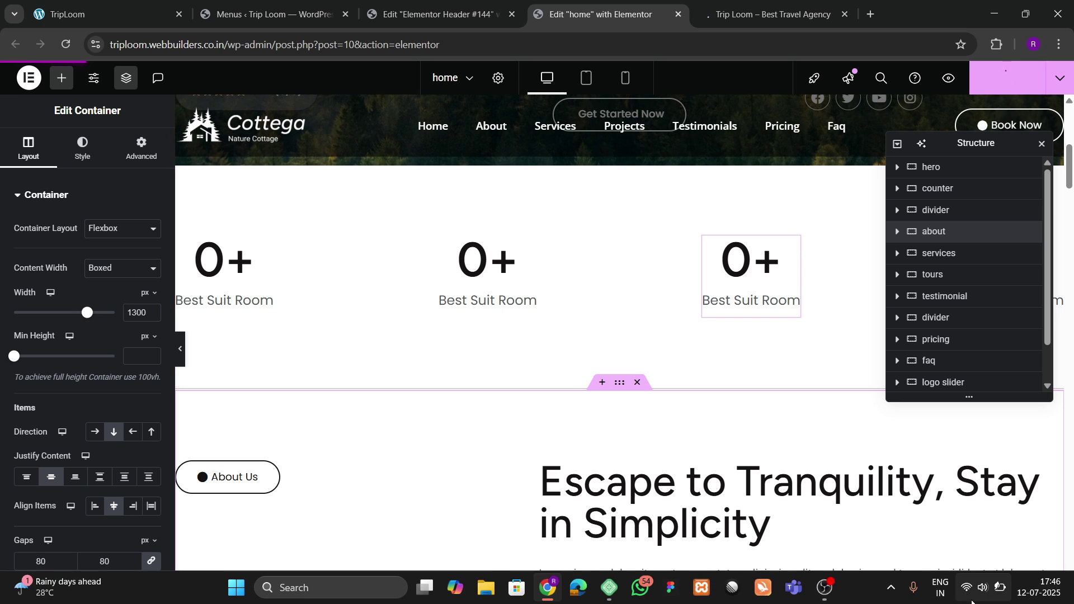
Step: Move the Structure navigator toward the centre and check the menus, header and live-site pages
click(972, 601)
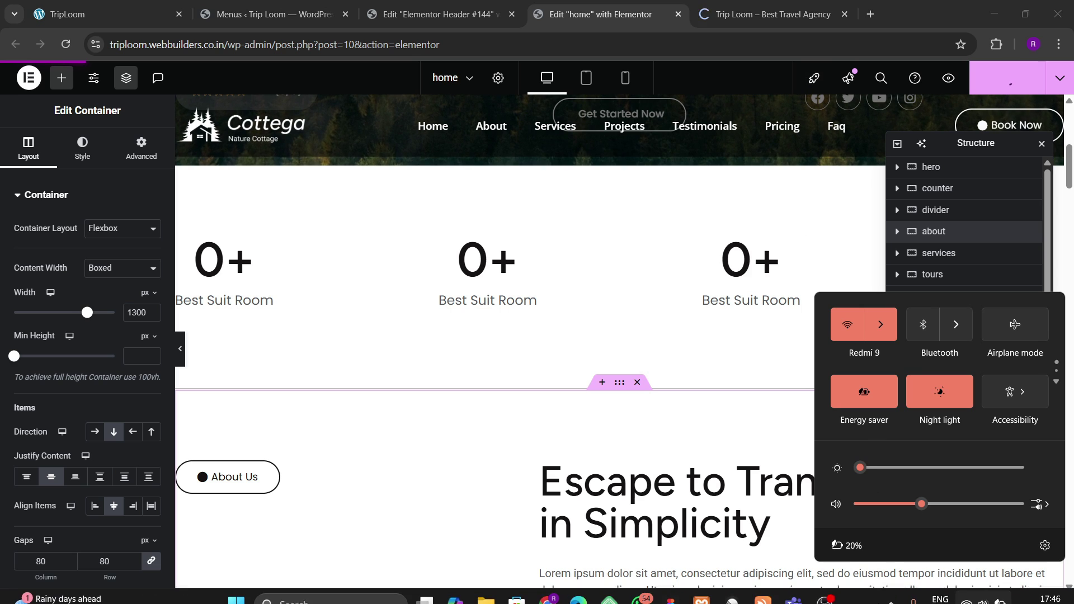
click(866, 587)
click(771, 14)
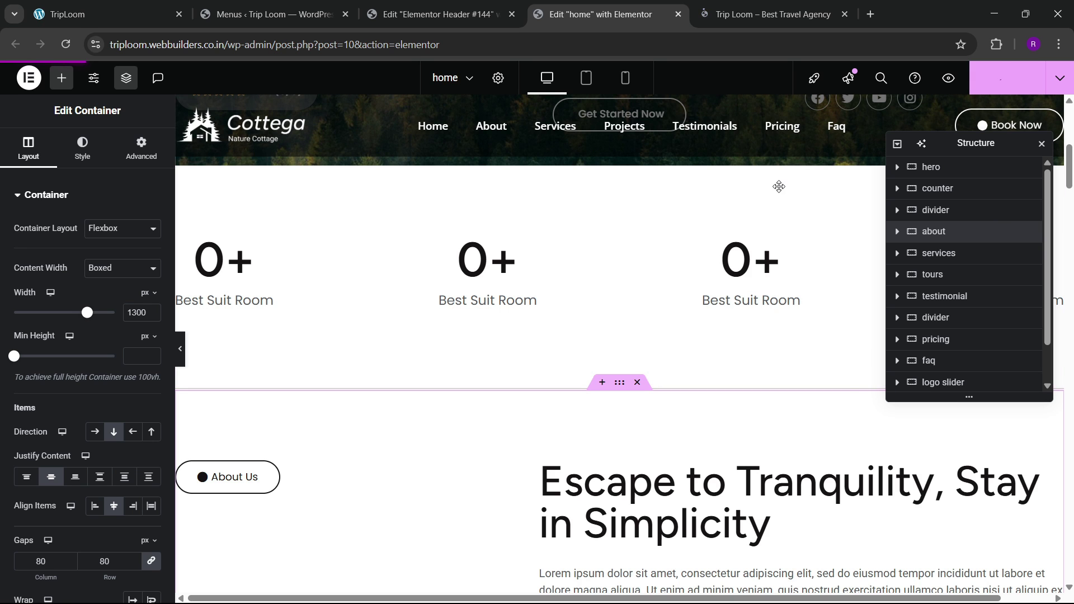
drag(982, 146, 779, 186)
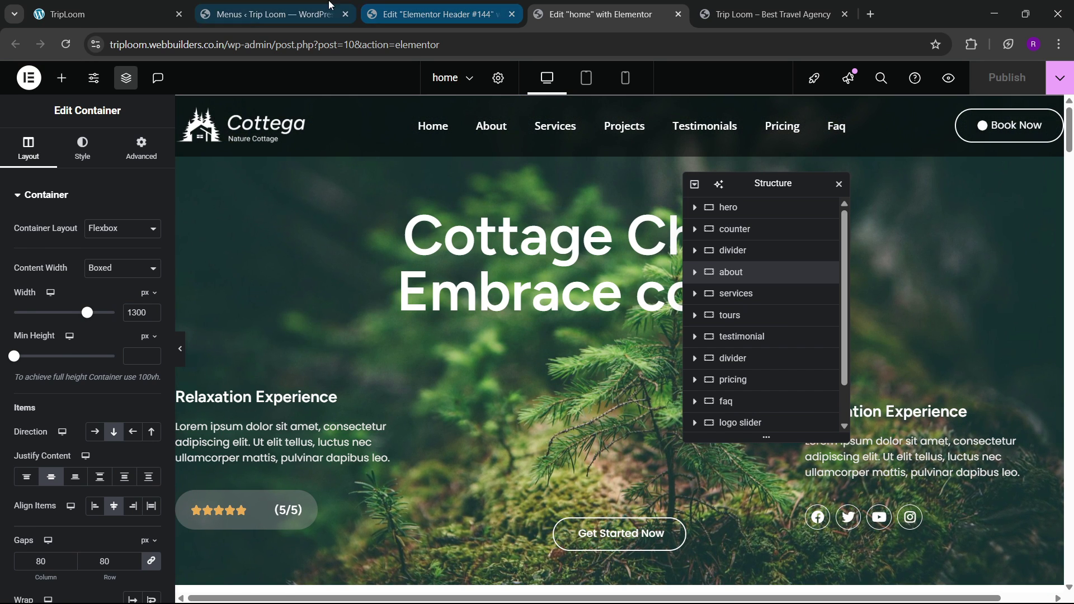
click(274, 14)
click(436, 14)
click(803, 7)
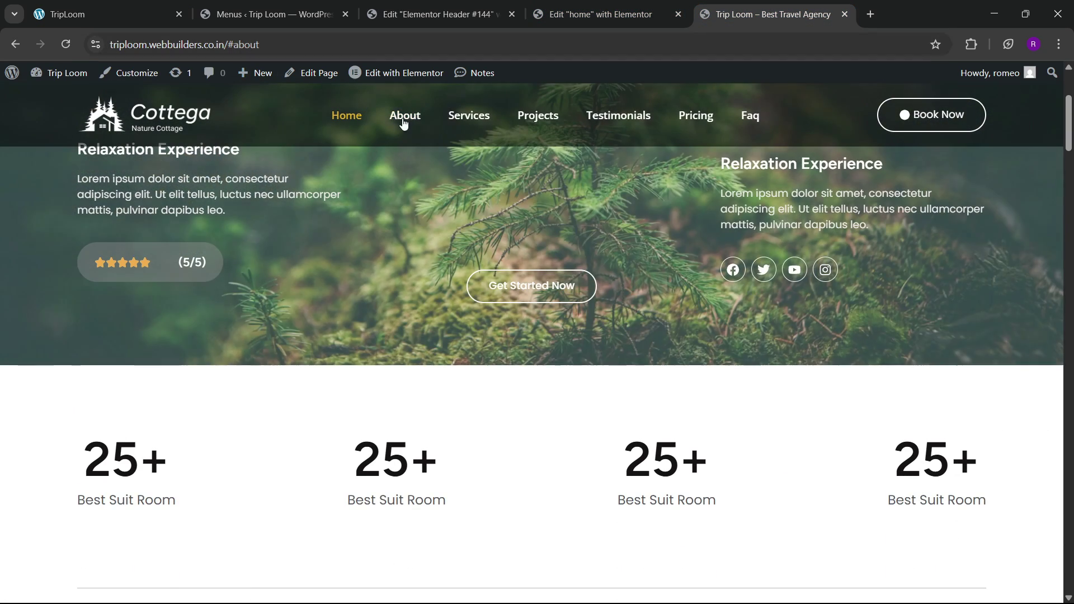
Step: Retest the Services and Projects menu links, then scroll the home page editor to About
click(459, 121)
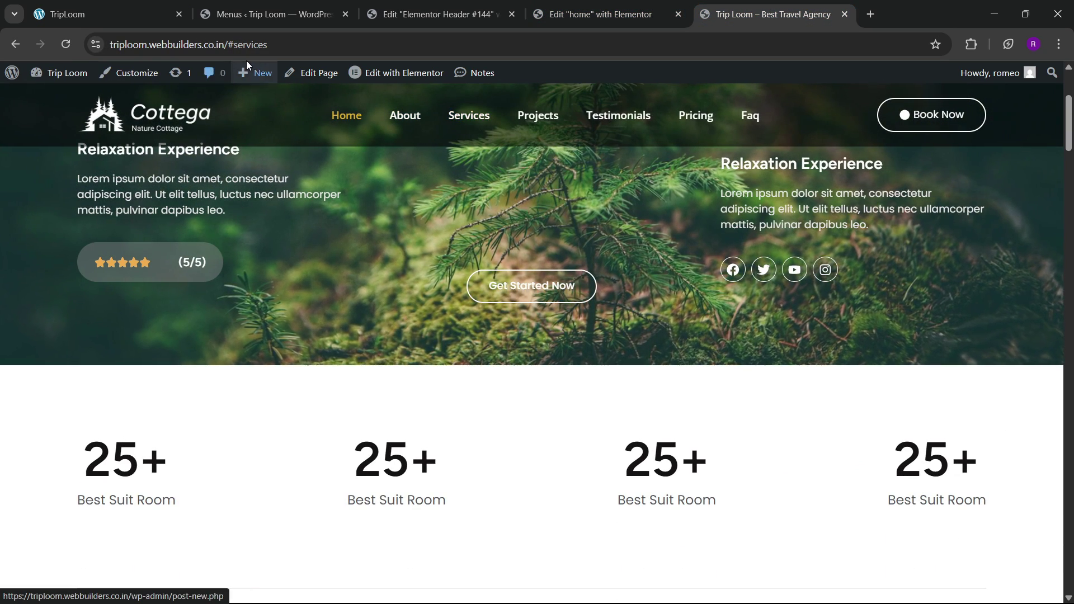
click(538, 116)
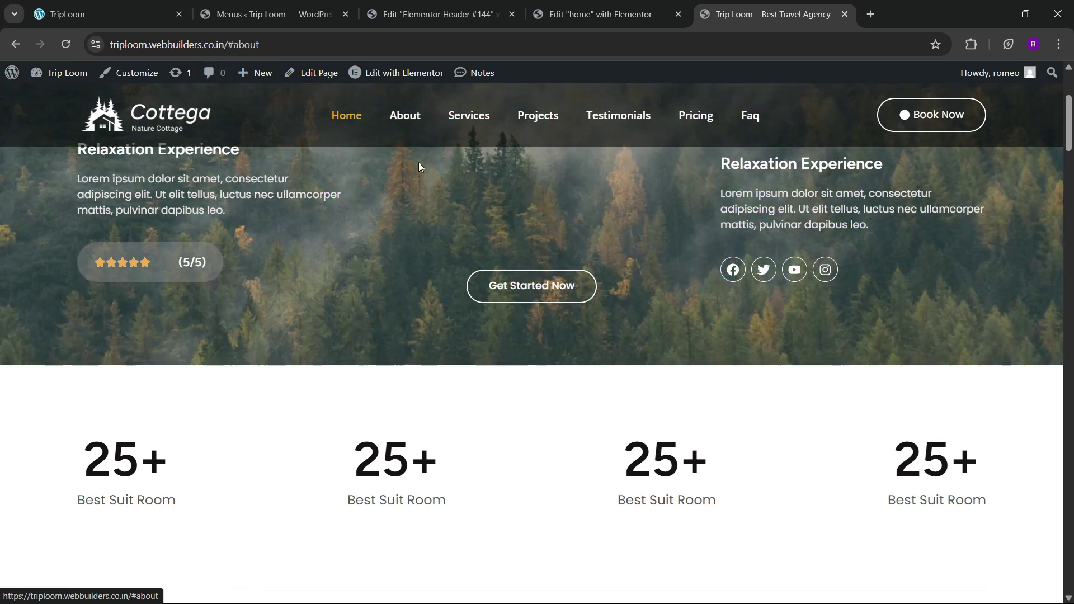
click(599, 14)
scroll(573, 328, down, 8)
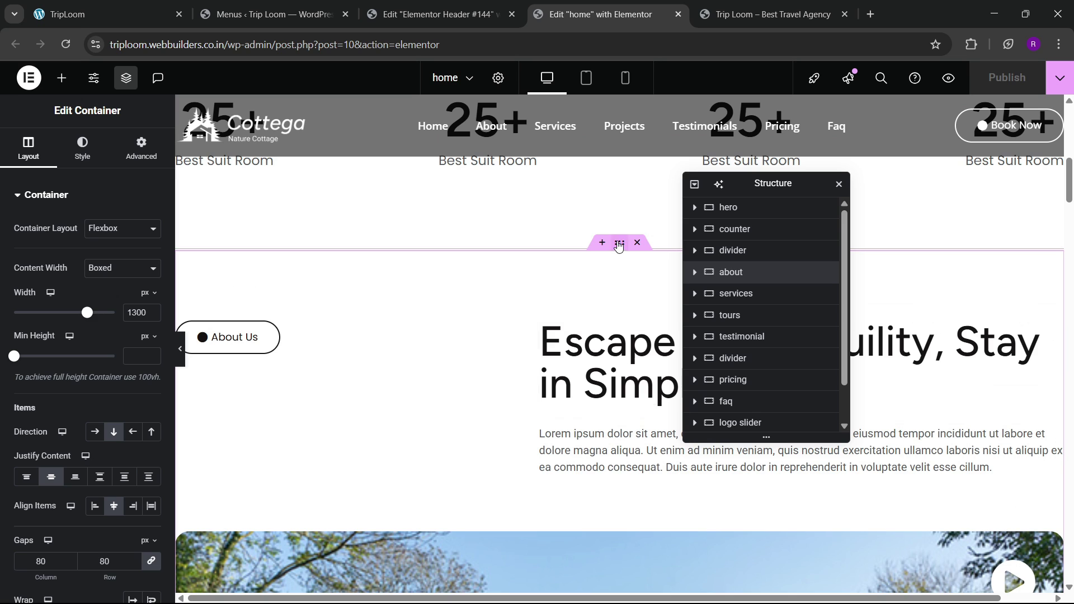
Step: Type 'abc' into the about container's Advanced CSS ID field
click(140, 149)
scroll(79, 350, down, 3)
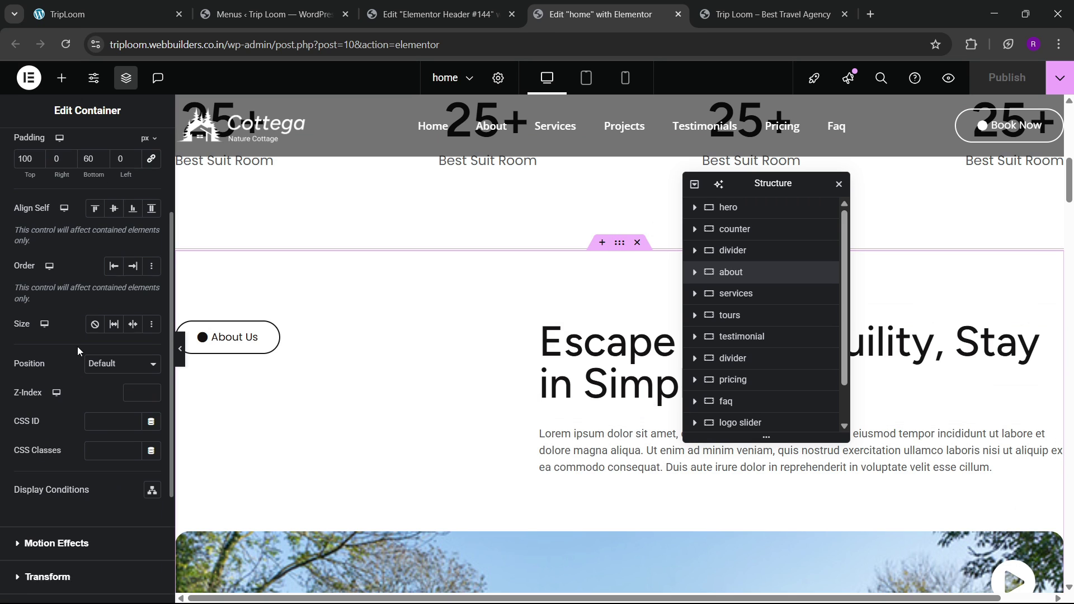
click(115, 420)
text(abc)
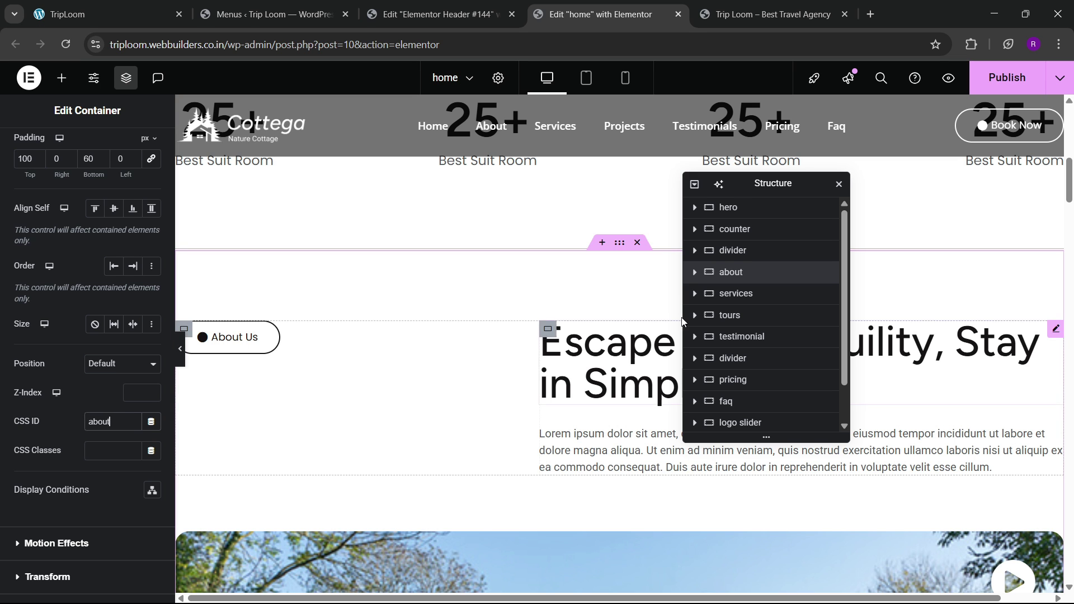
Step: Give the services container the Advanced CSS ID 'services'
click(759, 295)
click(141, 149)
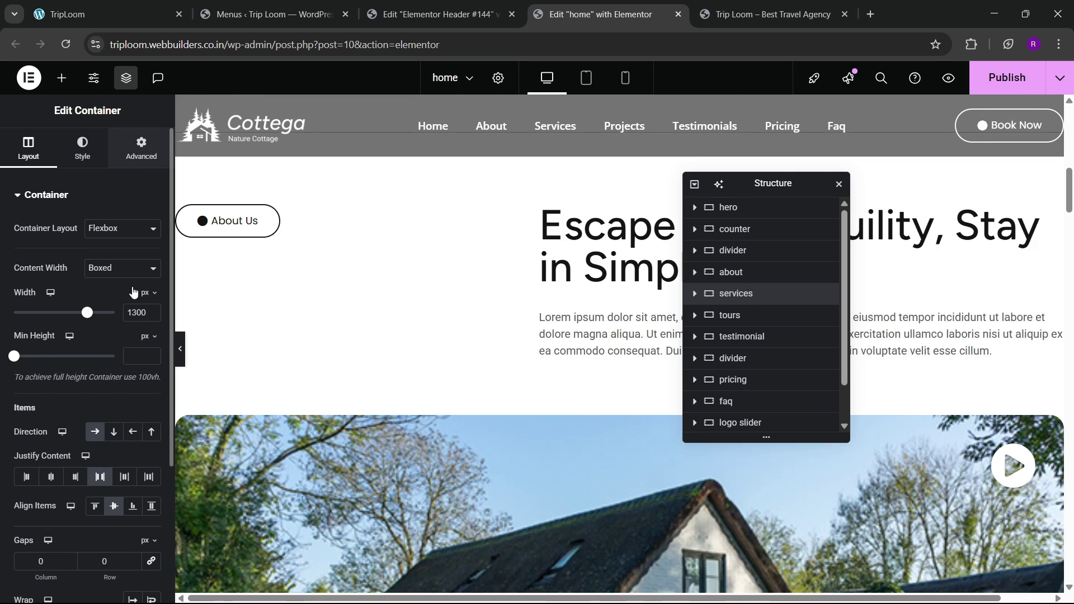
scroll(64, 357, down, 5)
click(58, 403)
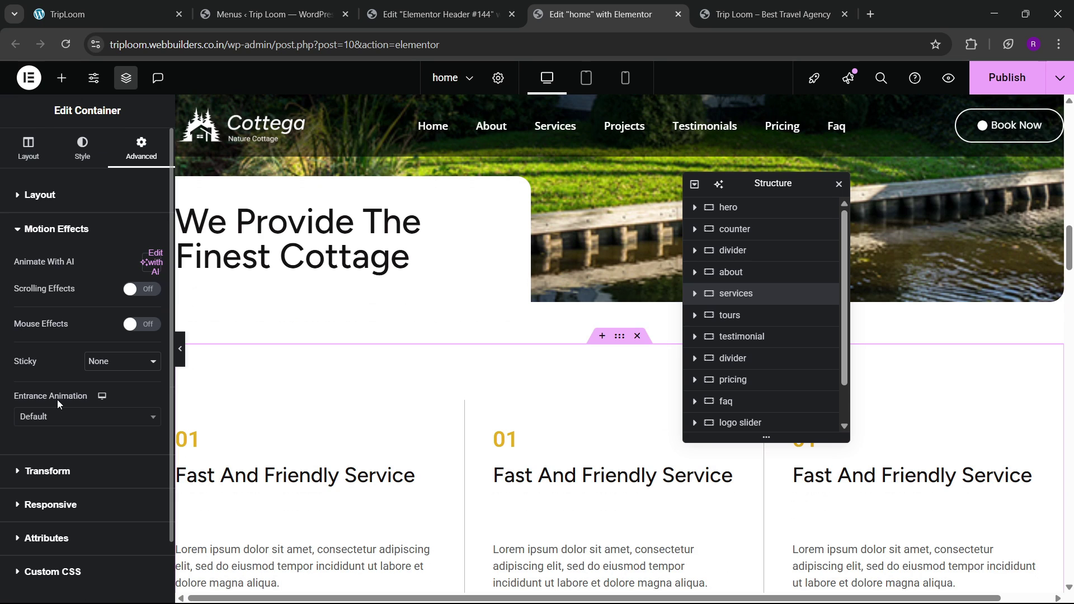
click(48, 208)
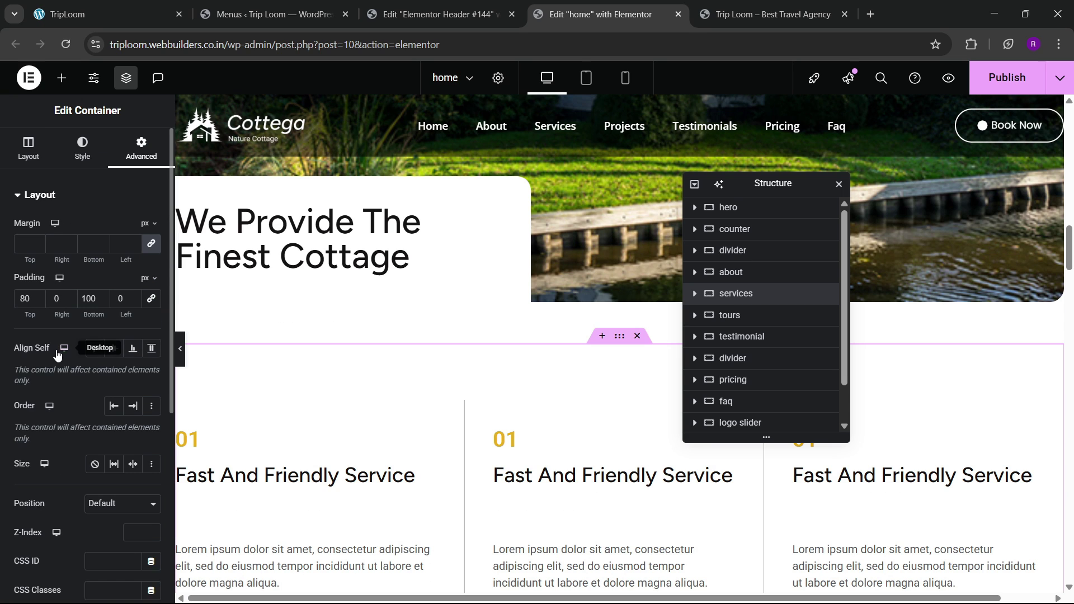
scroll(93, 520, down, 3)
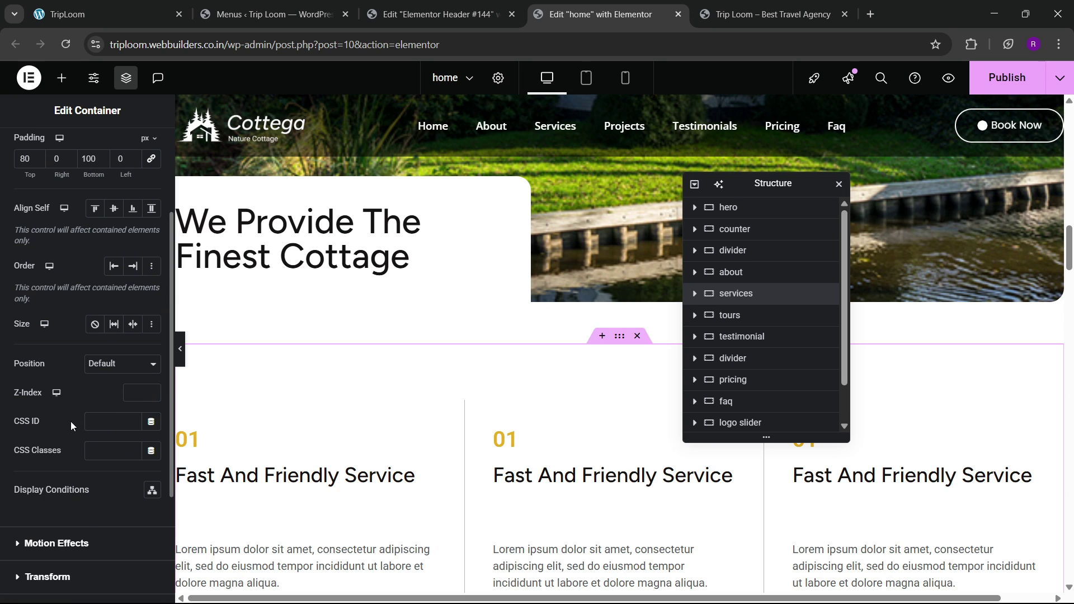
click(117, 422)
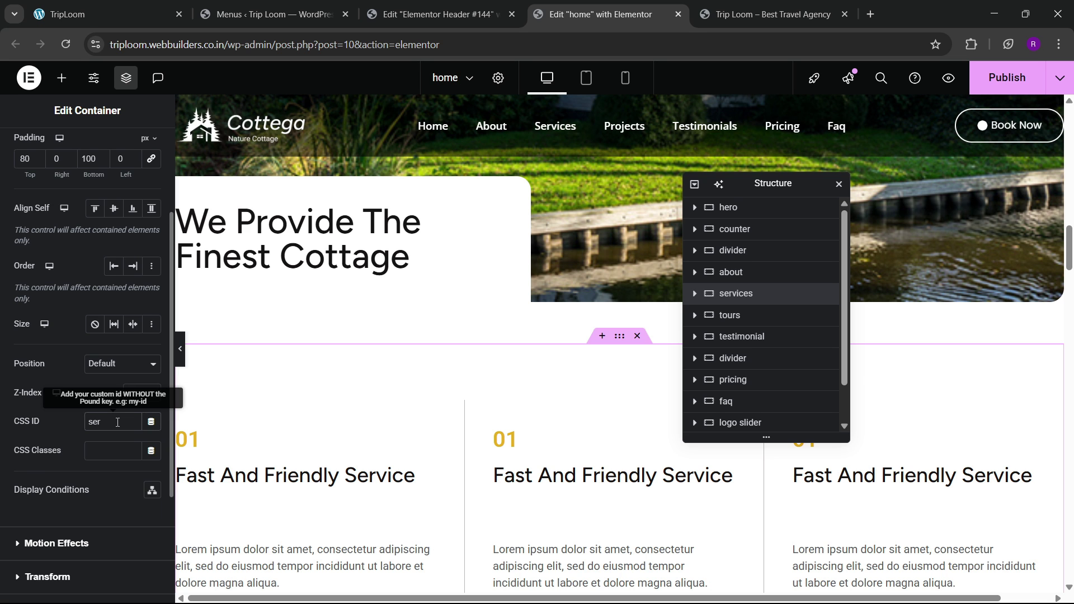
text(services)
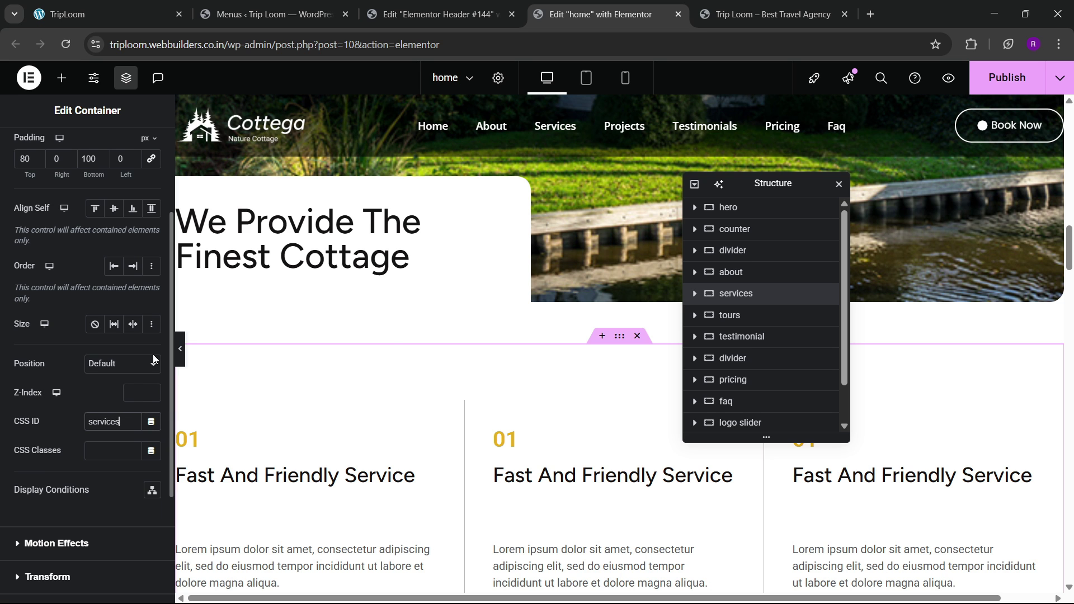
scroll(395, 342, down, 15)
scroll(410, 344, up, 10)
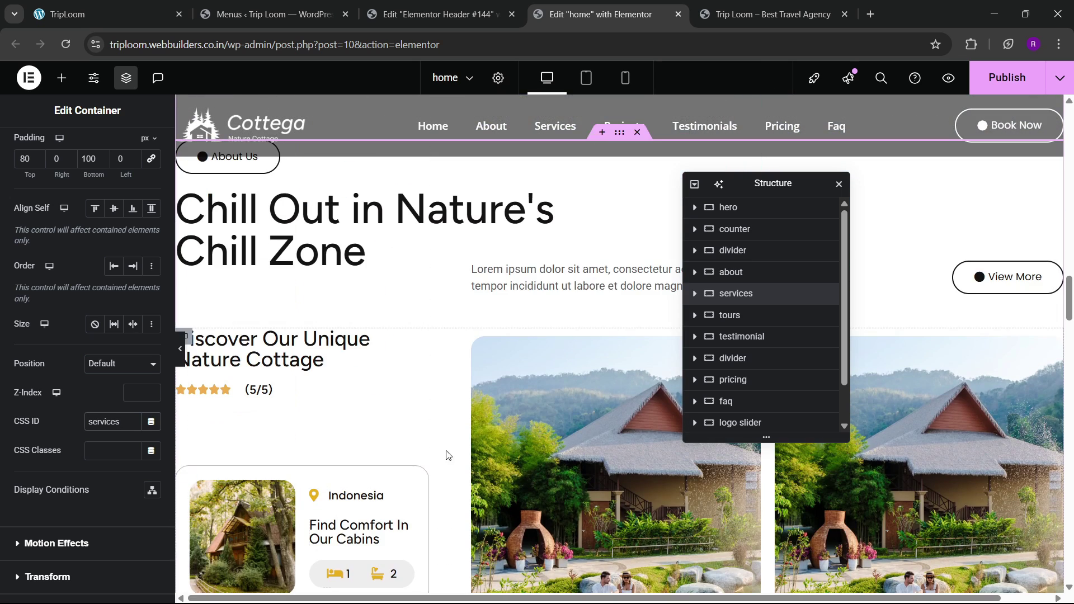
Step: Test the Projects menu link on the live site
click(269, 14)
click(132, 6)
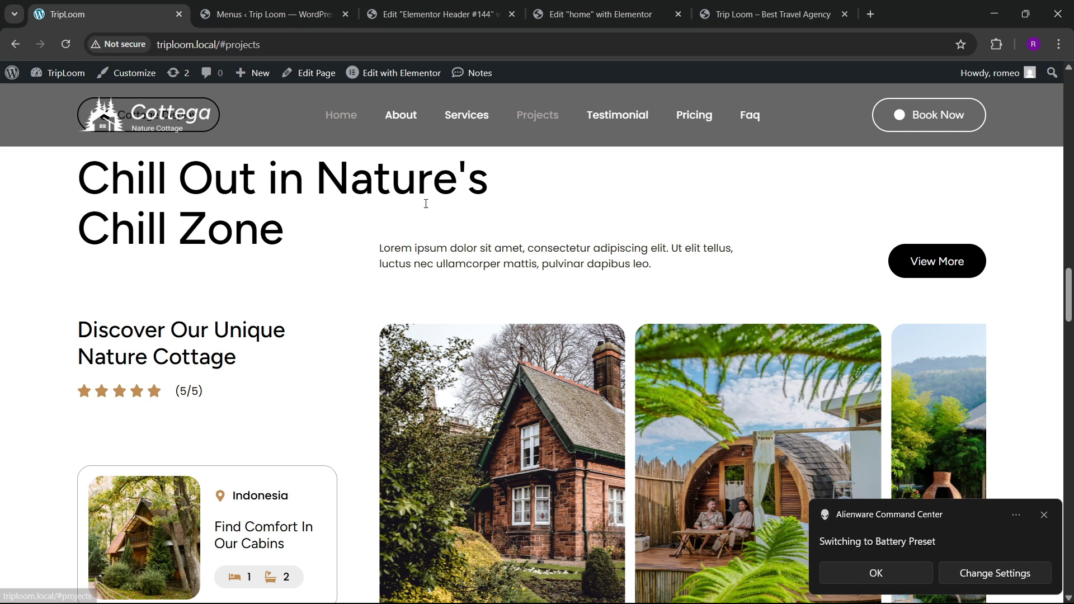
scroll(516, 221, down, 2)
scroll(518, 217, up, 2)
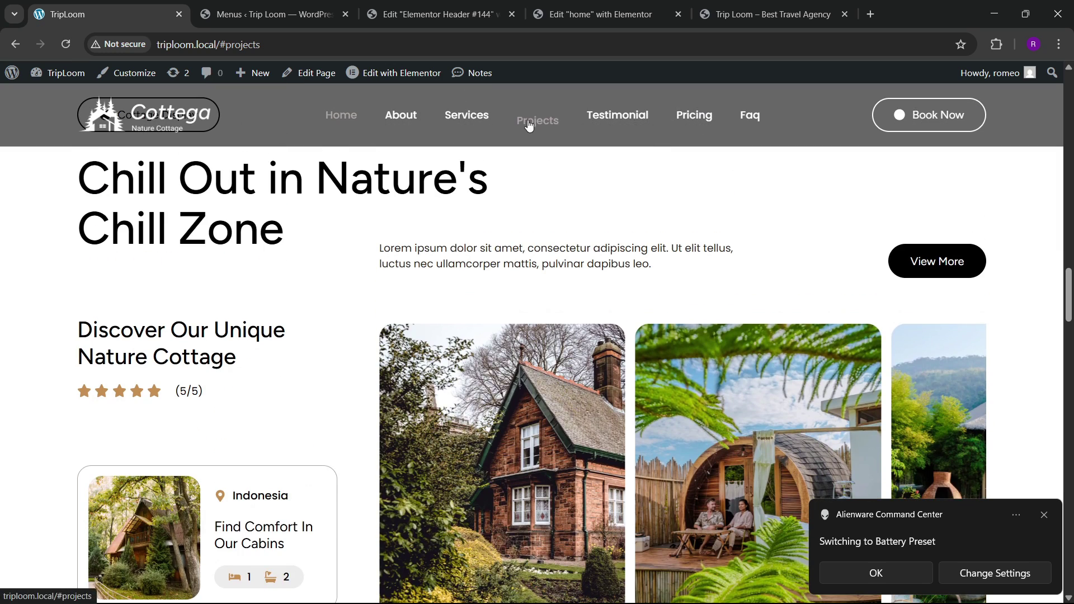
click(540, 141)
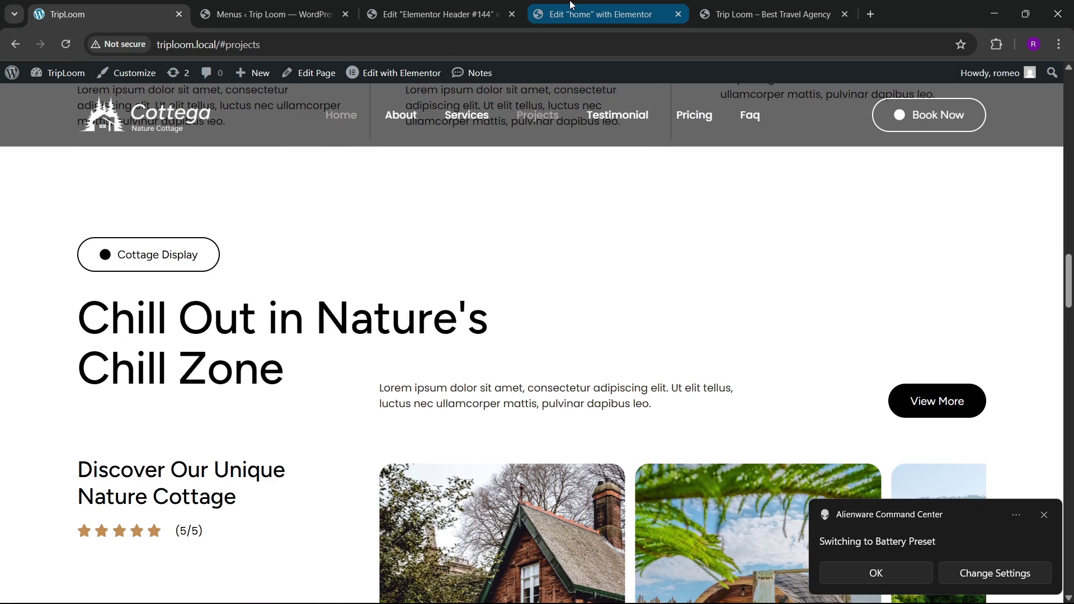
click(534, 7)
Step: Set CSS ID 'projects' on the tours container and start the testimonial container's CSS ID
scroll(581, 342, up, 1)
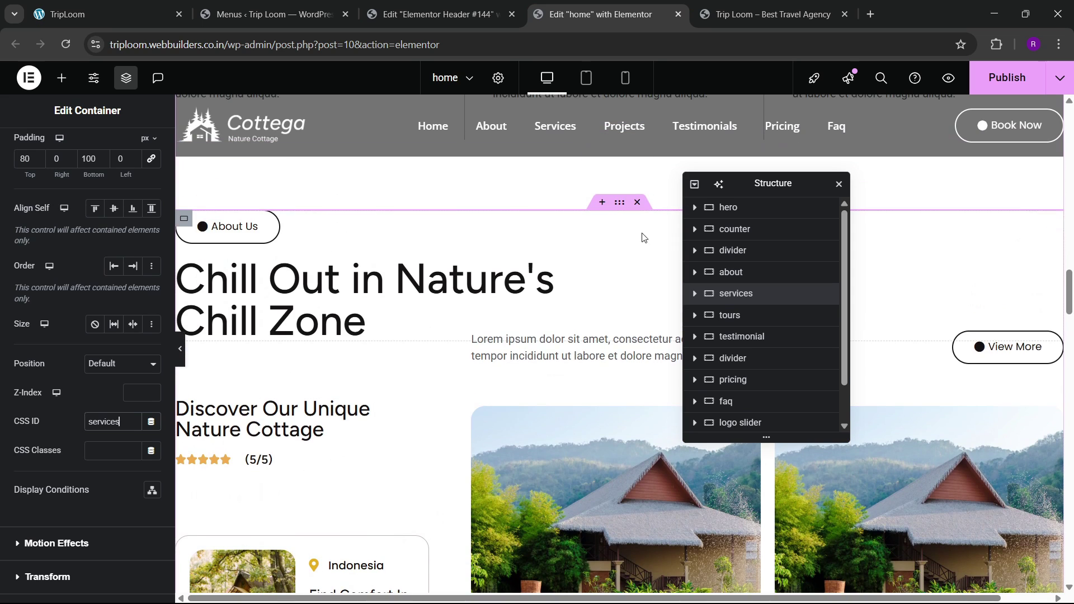
click(619, 201)
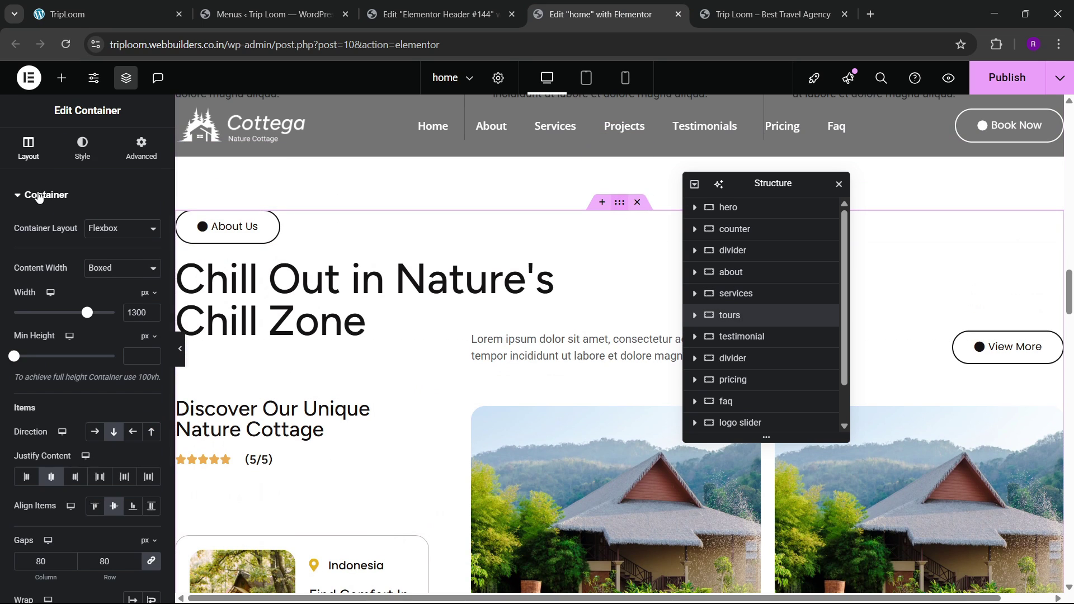
click(120, 157)
scroll(77, 344, down, 5)
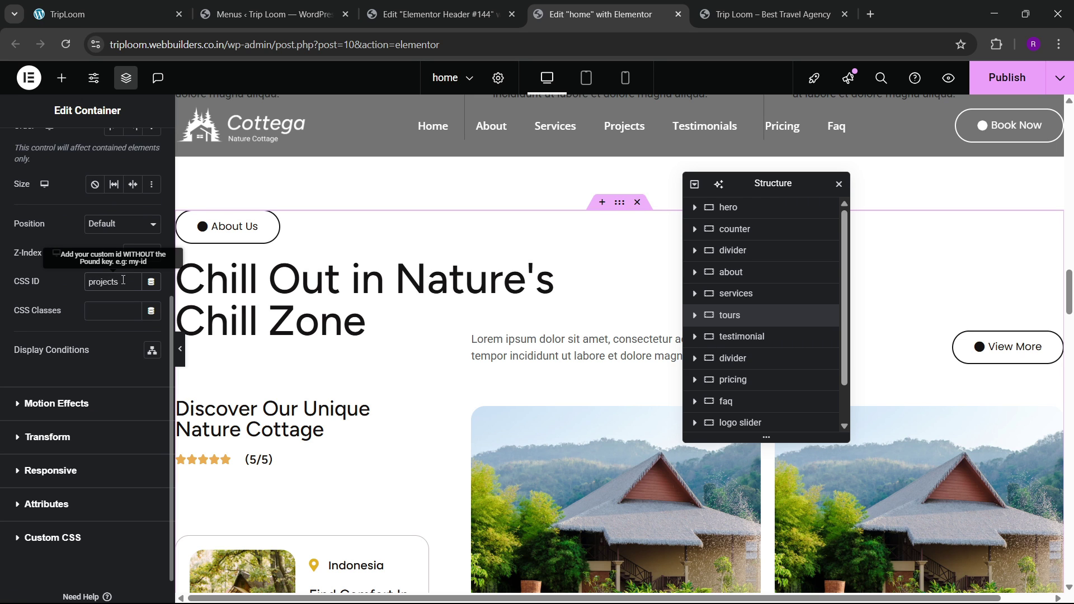
scroll(562, 314, down, 10)
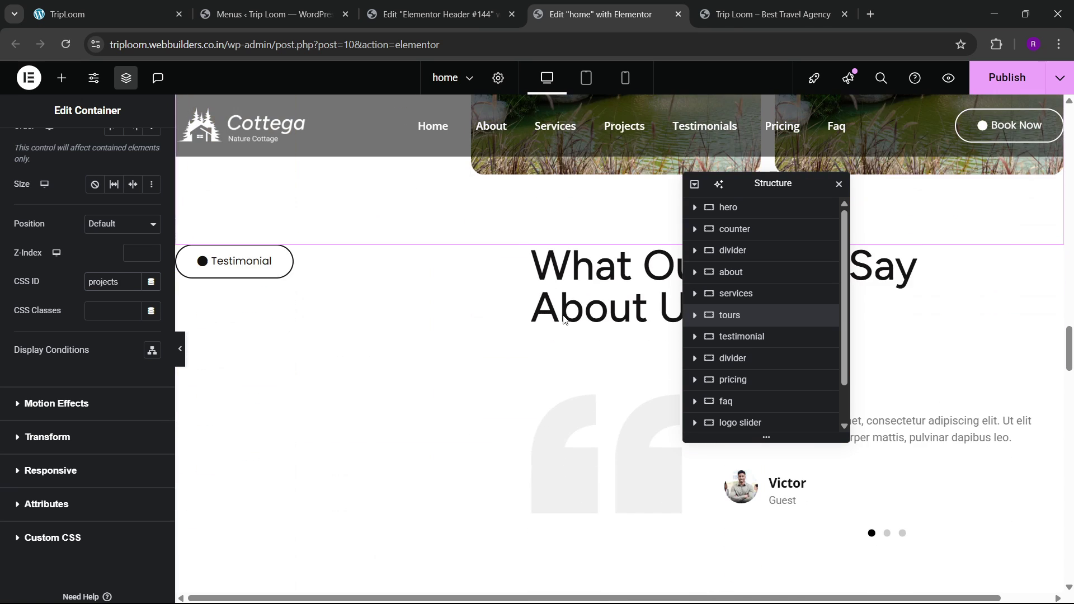
scroll(562, 317, down, 3)
scroll(604, 264, up, 3)
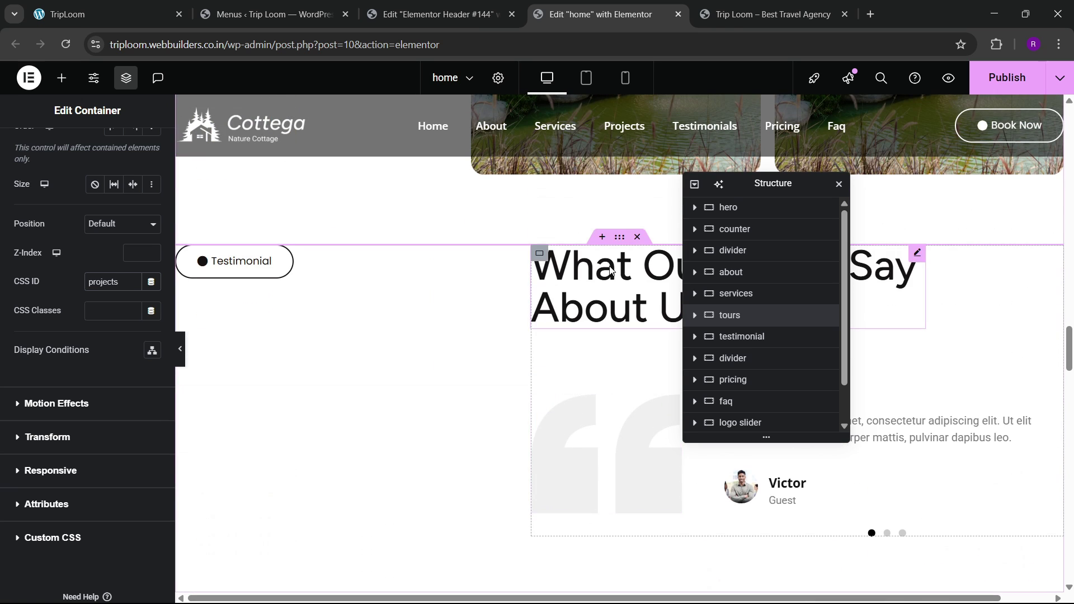
click(429, 250)
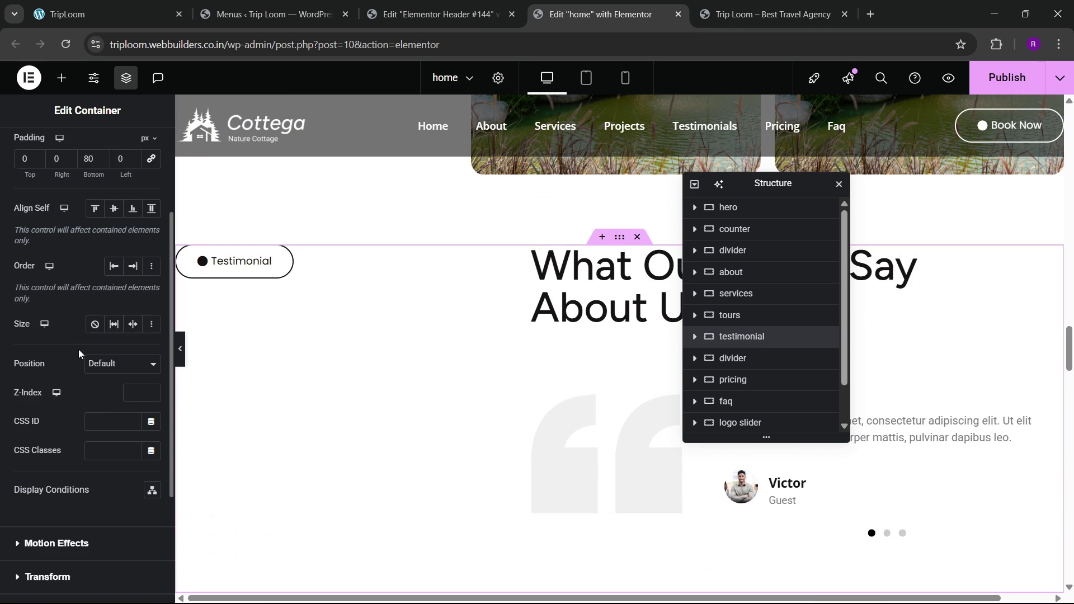
click(101, 422)
Step: Test the Testimonials menu link on the live site
click(785, 7)
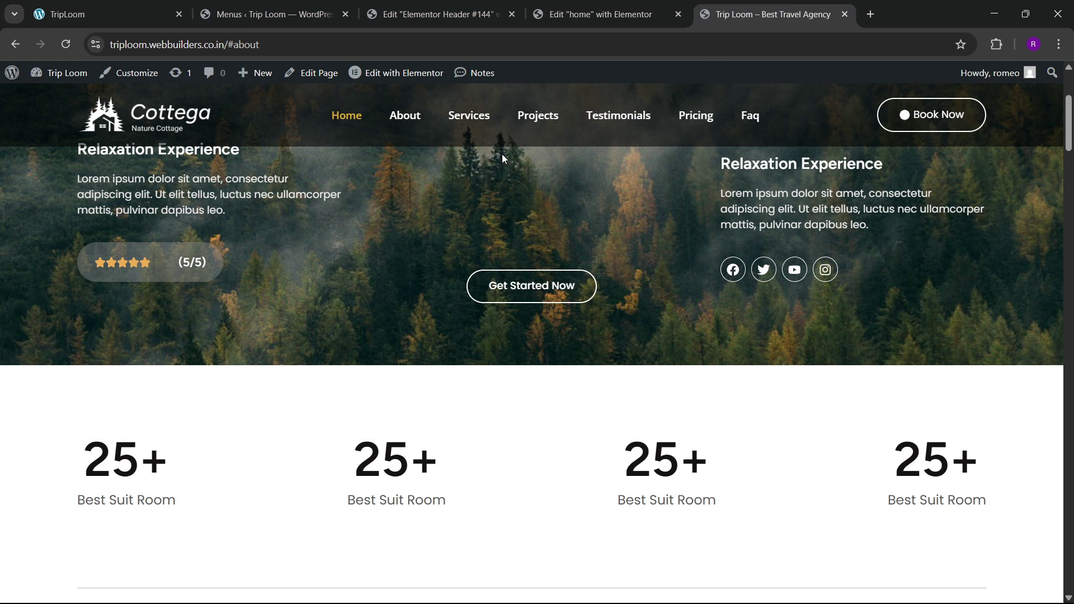
click(614, 116)
mouse_move(375, 77)
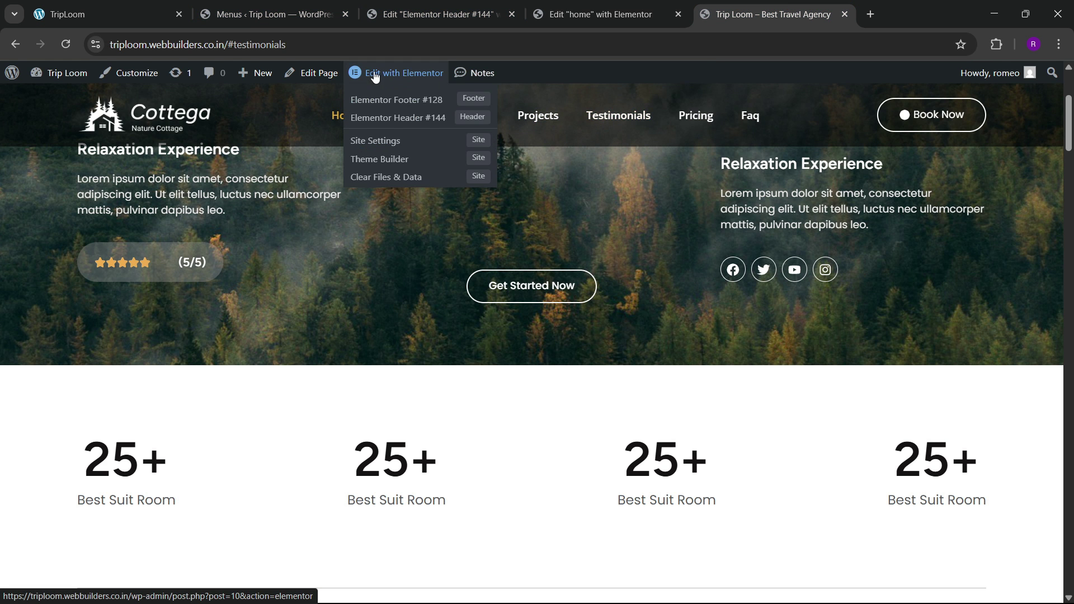
click(597, 12)
scroll(202, 433, down, 6)
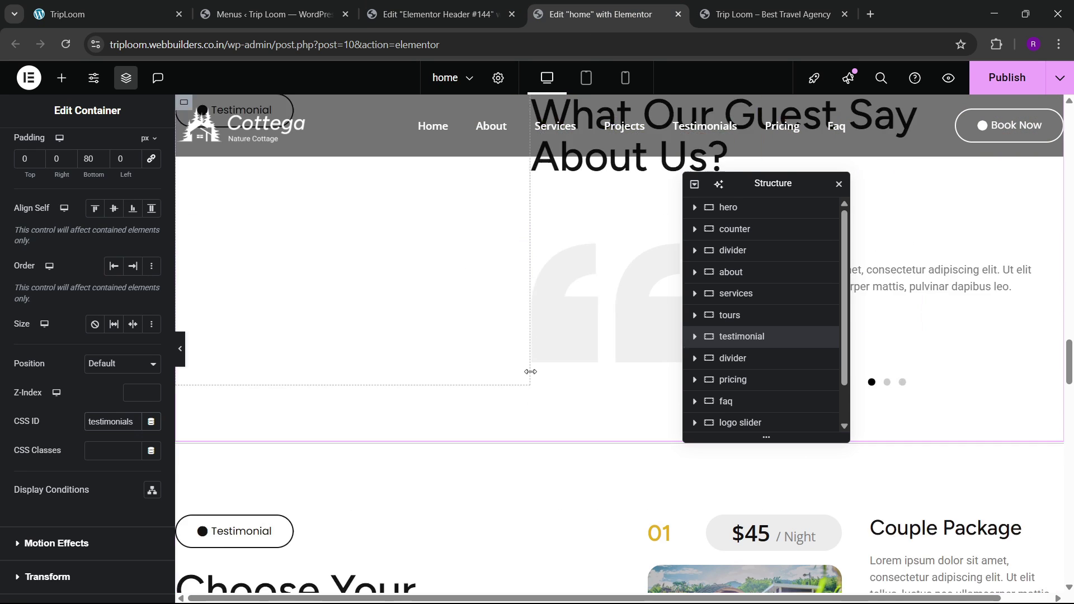
click(772, 14)
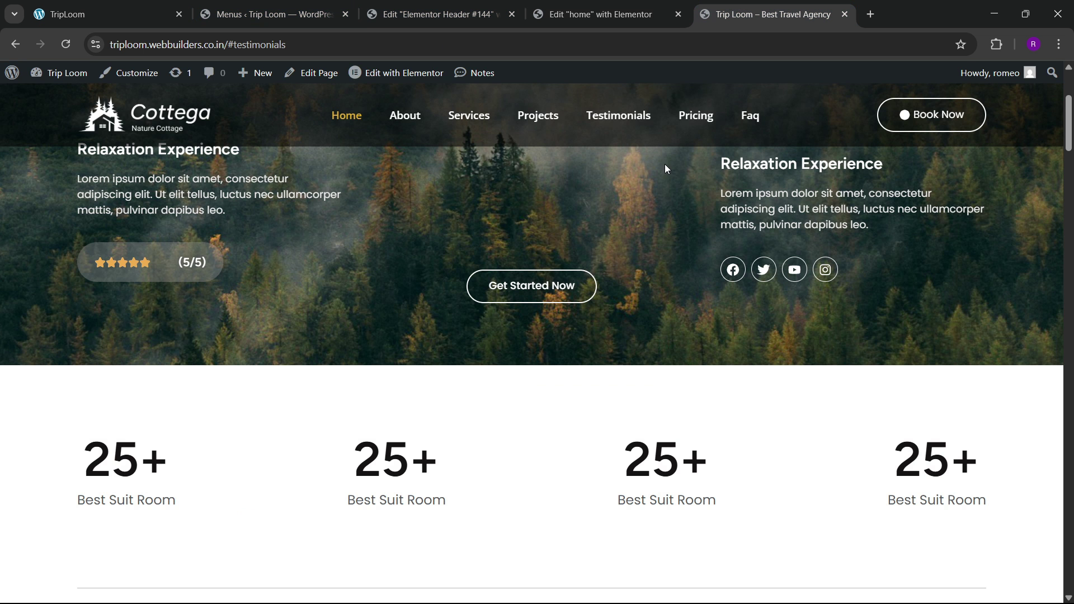
click(610, 14)
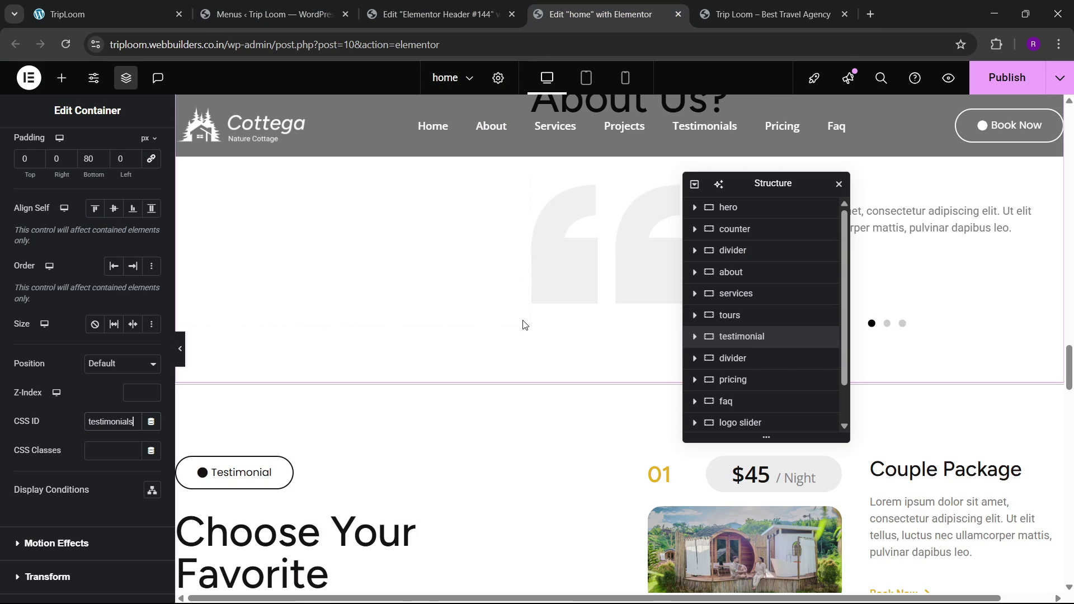
scroll(524, 325, down, 3)
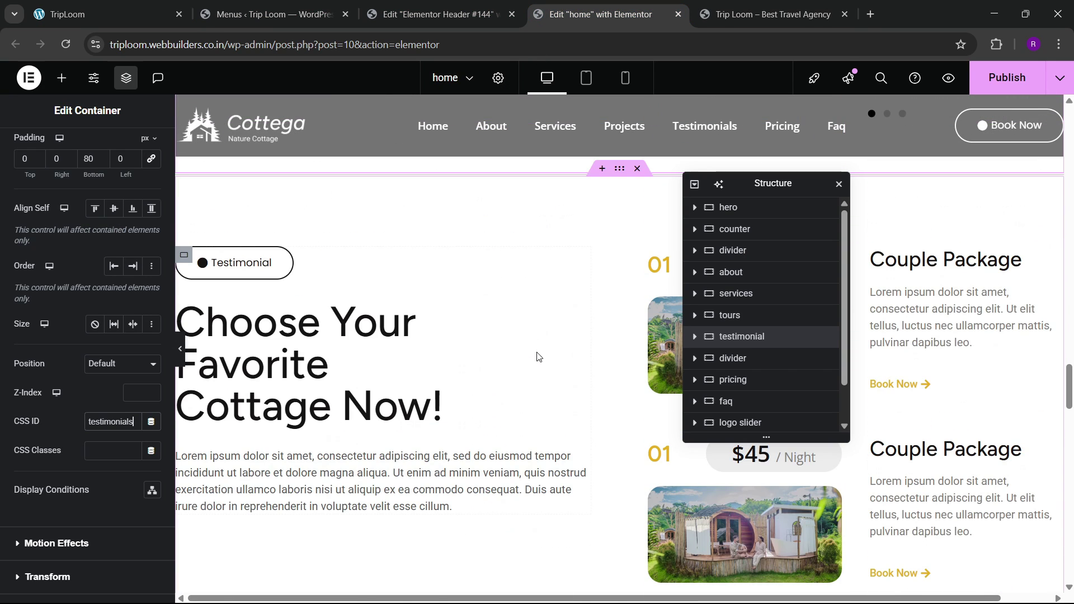
Step: Change the pricing section's badge button text from Testimonial to Pricing
click(246, 262)
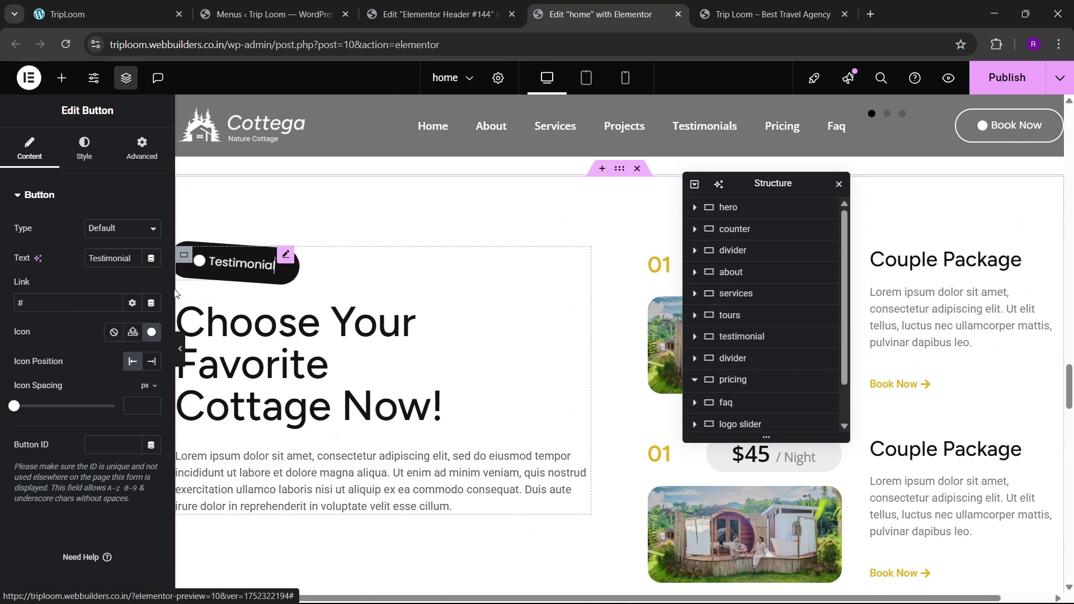
double_click(106, 267)
key(BackSpace)
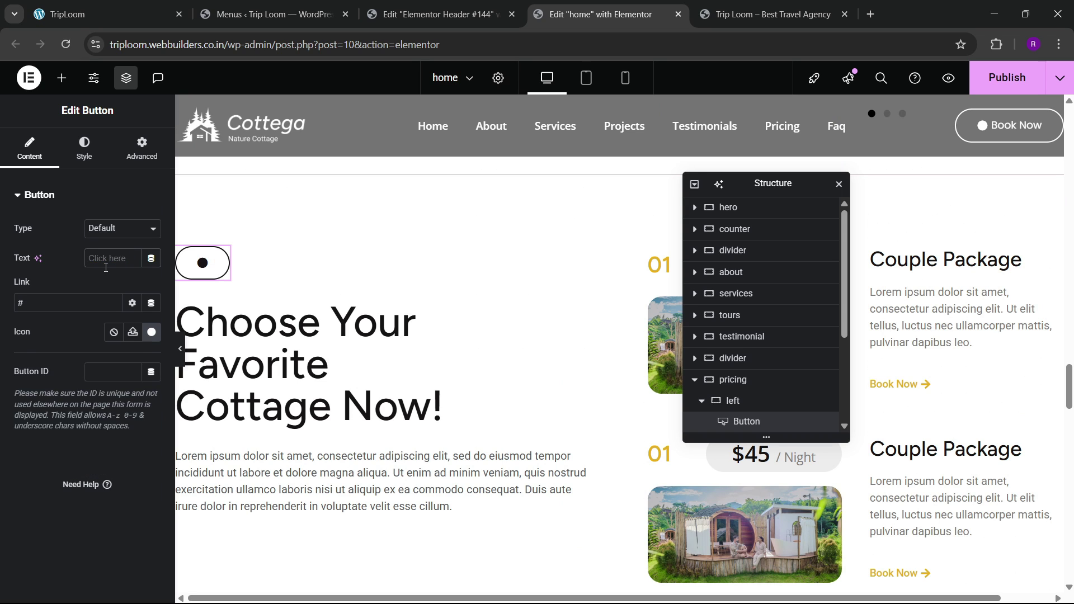
text(Pricing)
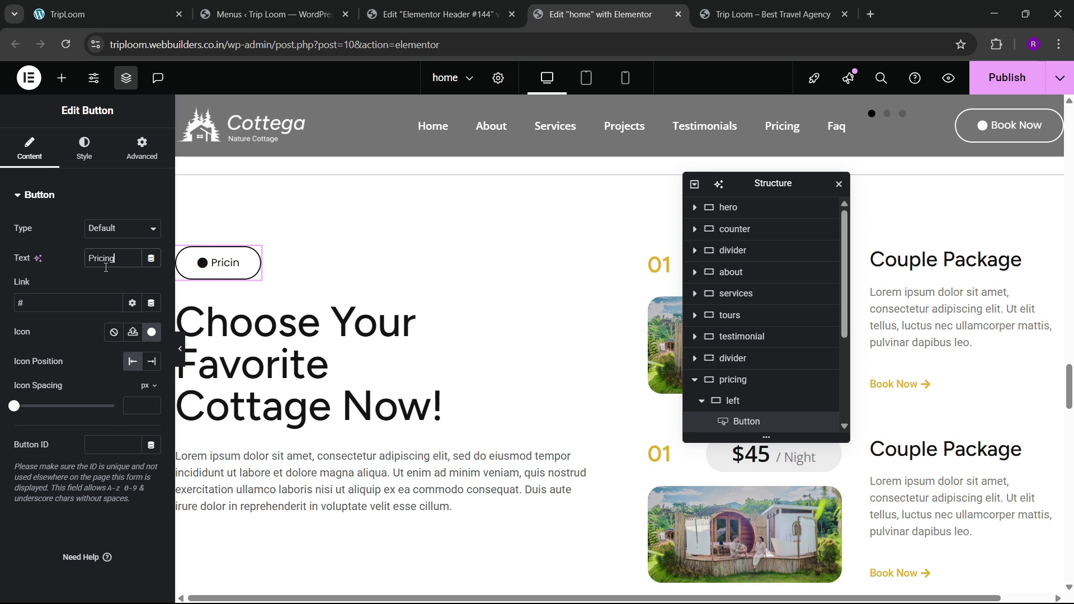
click(124, 159)
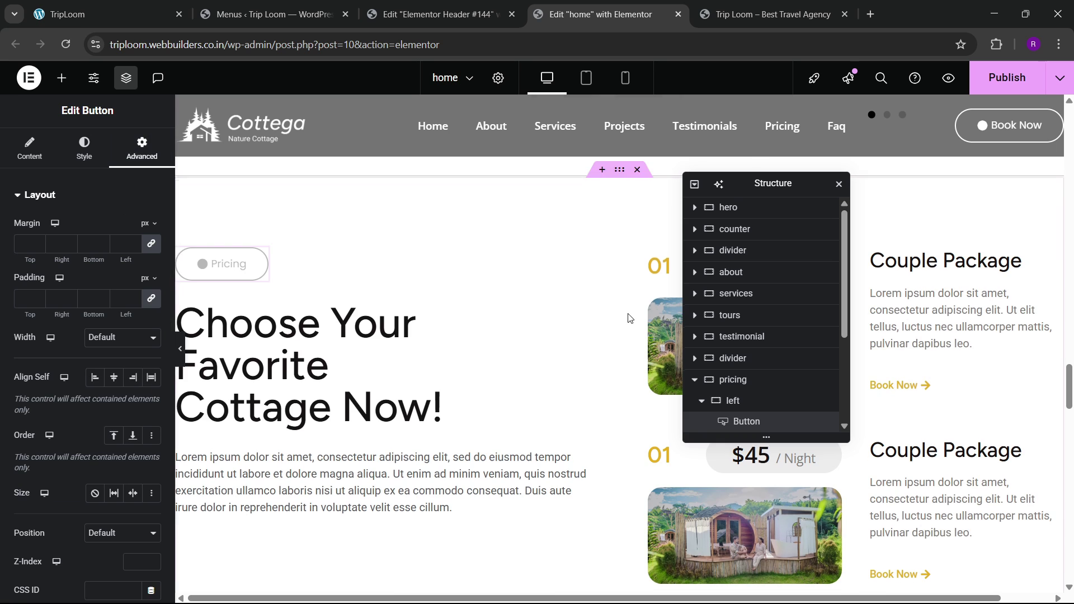
scroll(627, 316, up, 3)
click(606, 315)
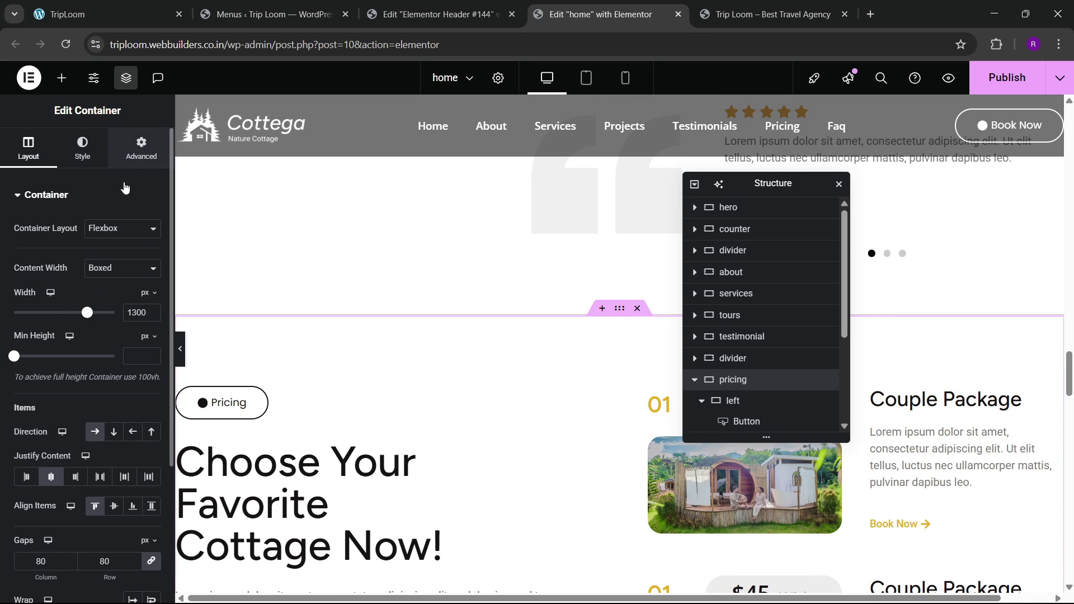
Step: Set the pricing container's Advanced CSS ID to 'pricing'
click(141, 148)
scroll(75, 332, down, 3)
click(102, 422)
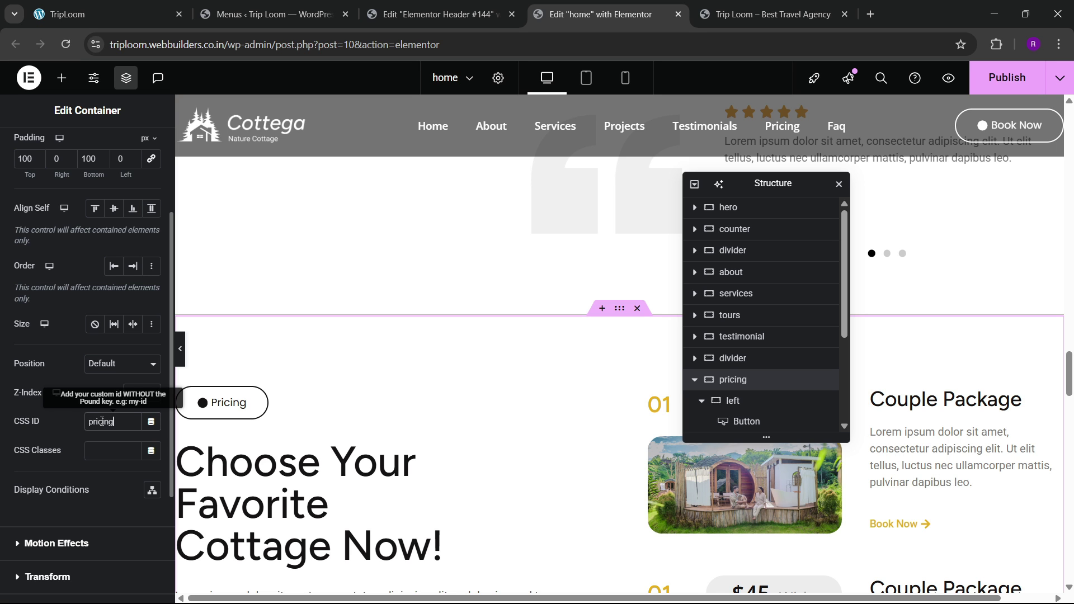
scroll(556, 358, down, 10)
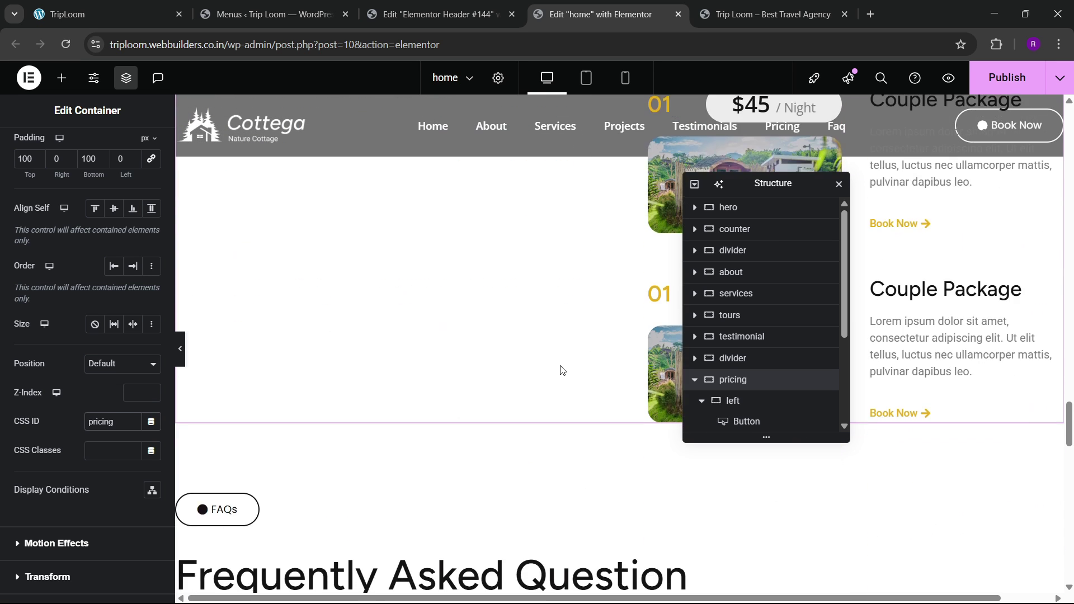
scroll(563, 353, up, 3)
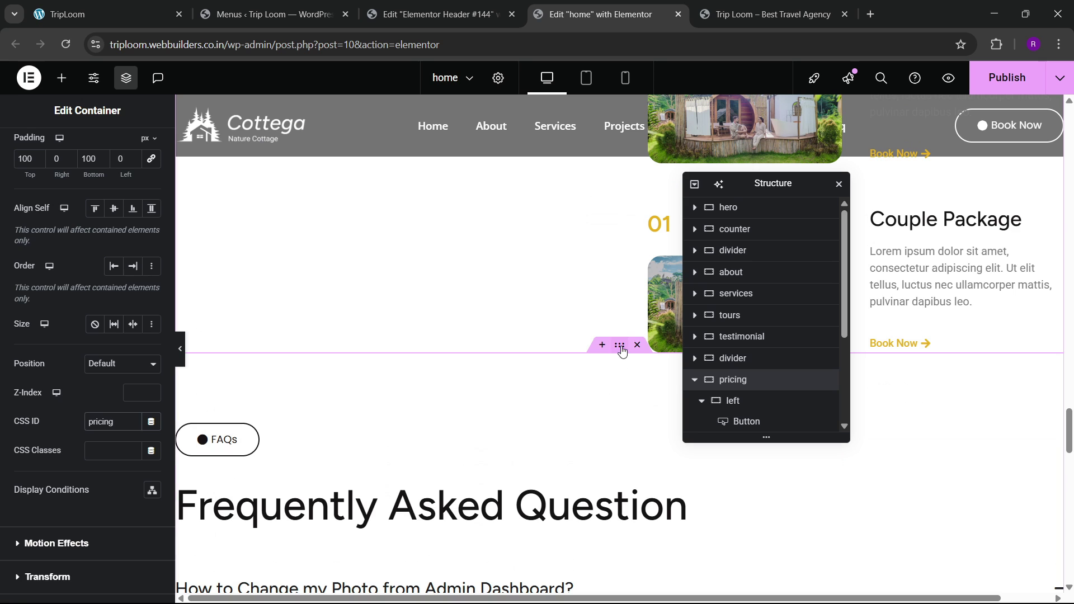
Step: Set the FAQ container's Advanced CSS ID to 'faq'
click(622, 350)
click(140, 146)
scroll(72, 384, down, 1)
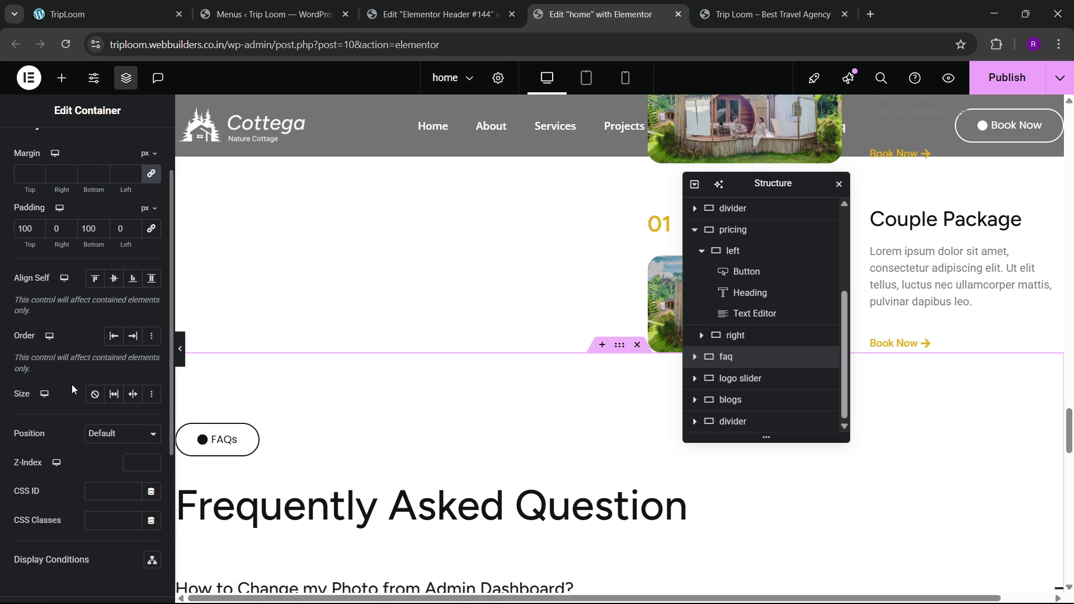
scroll(71, 384, down, 3)
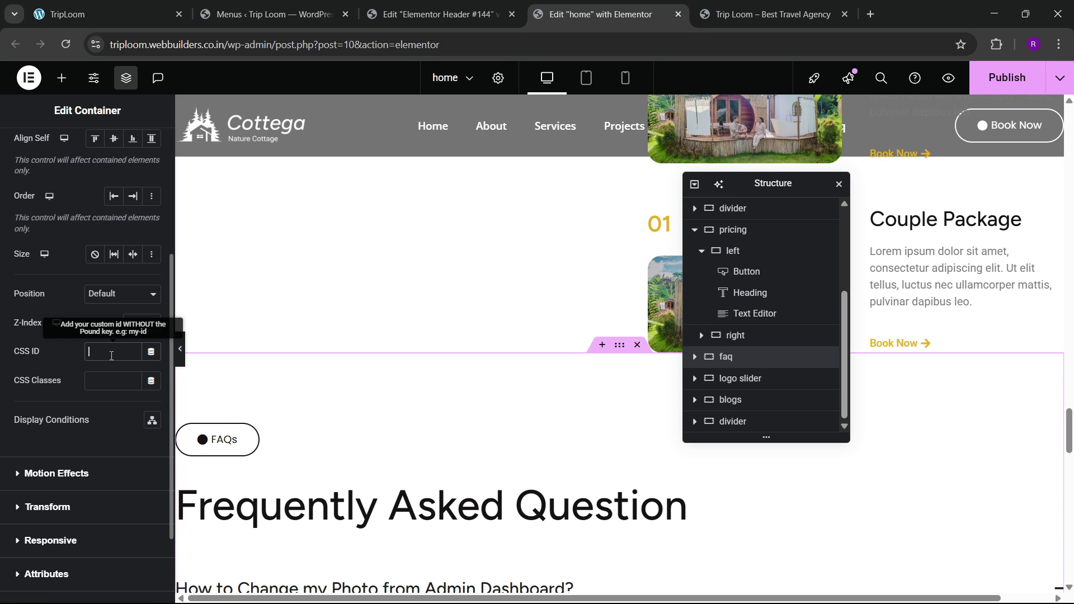
scroll(515, 355, down, 15)
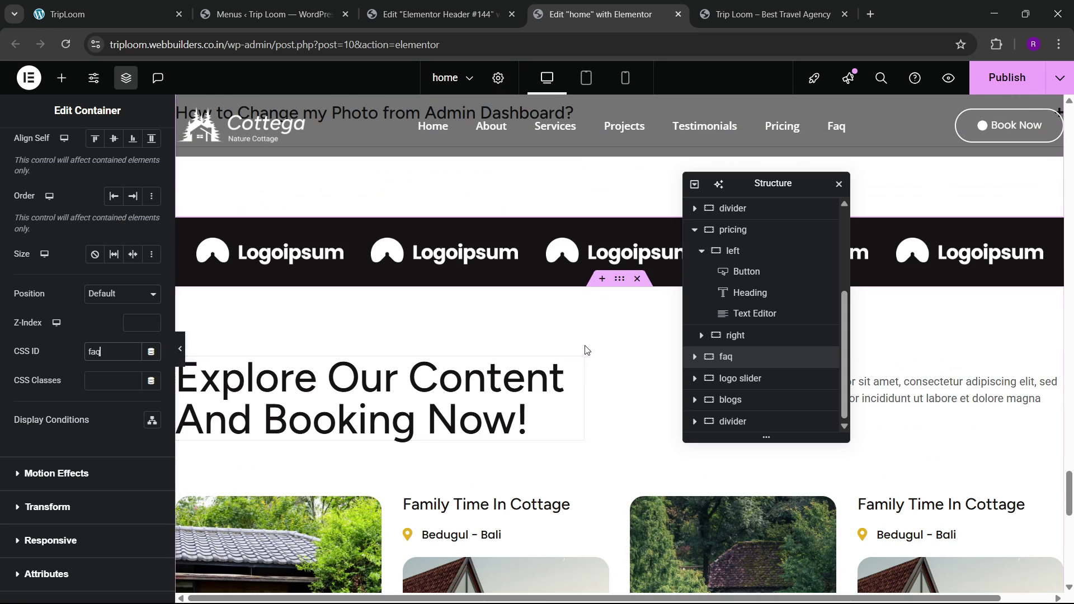
scroll(574, 349, up, 1)
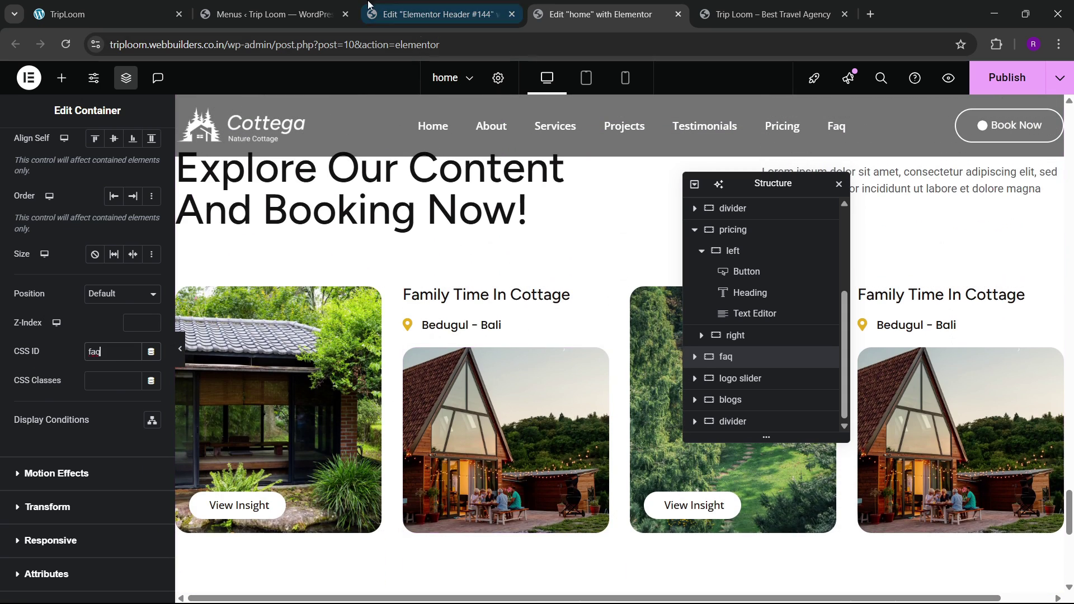
Step: Check the other open pages, then bring up the live site with Ctrl+Tab
click(147, 5)
click(481, 8)
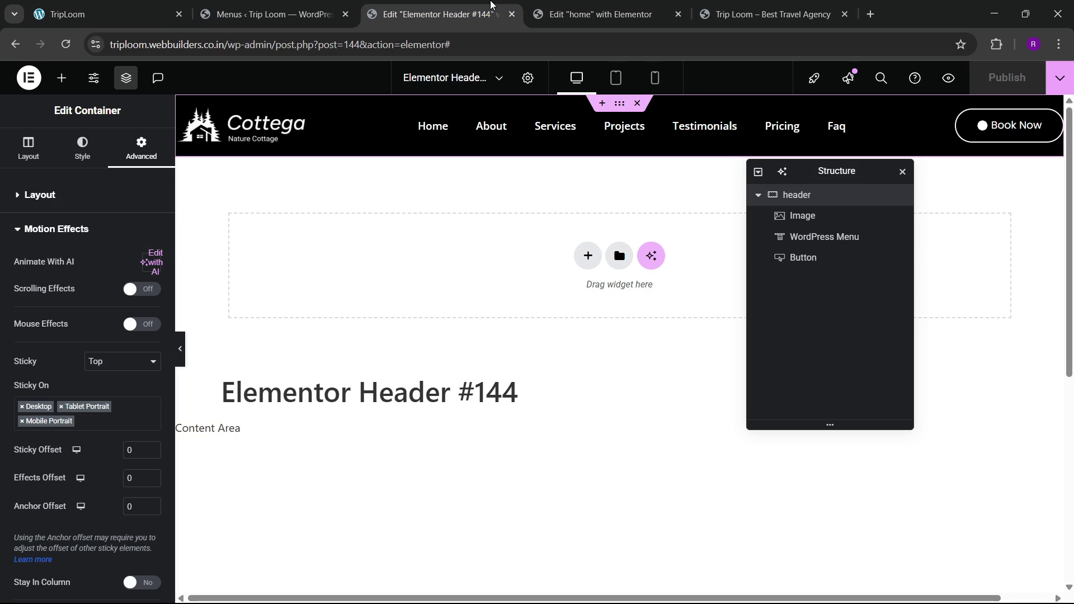
click(592, 15)
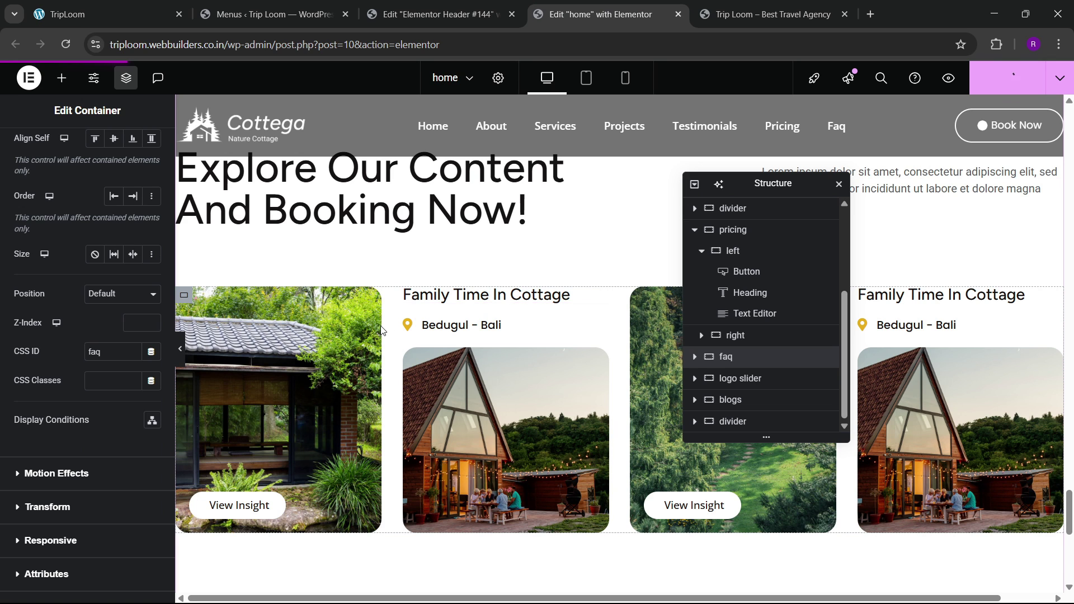
key(ctrl+Tab)
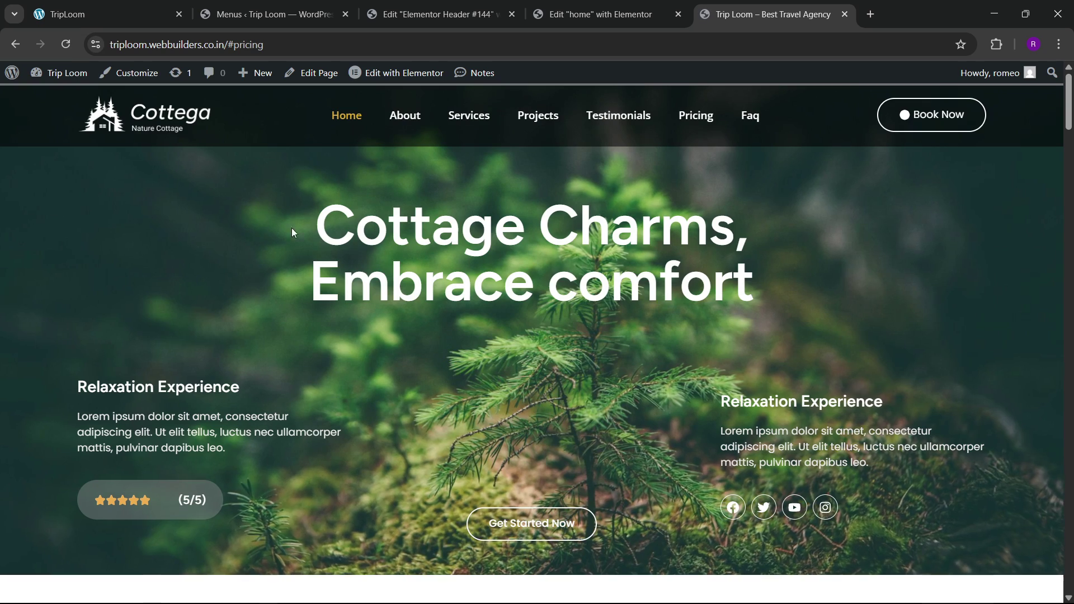
Step: Test the About, Services, Projects, Testimonials, Pricing and FAQ menu links on the live site
click(407, 124)
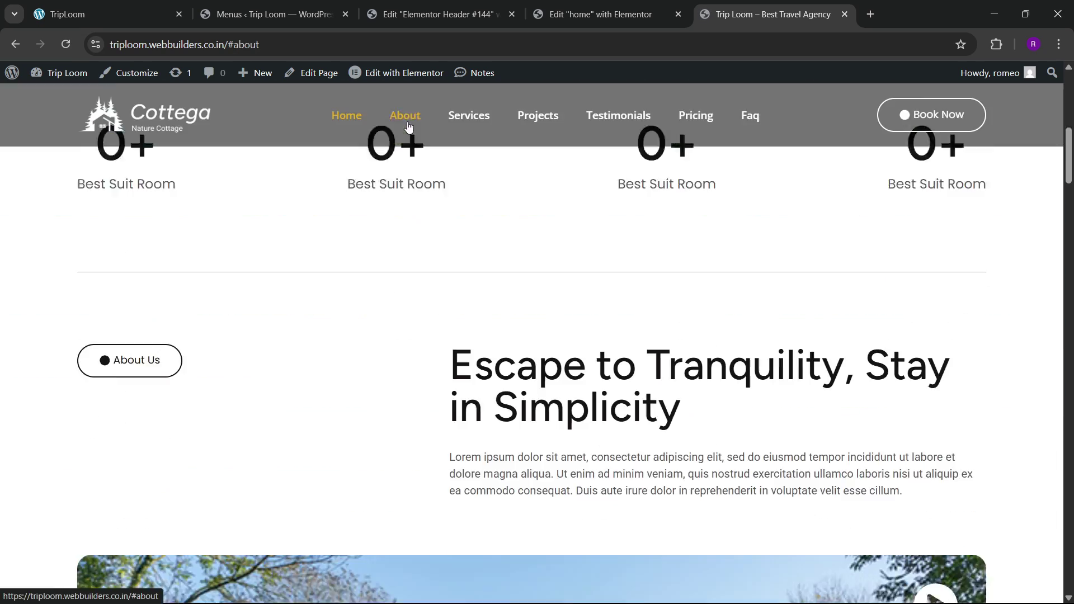
click(455, 114)
click(541, 133)
click(636, 130)
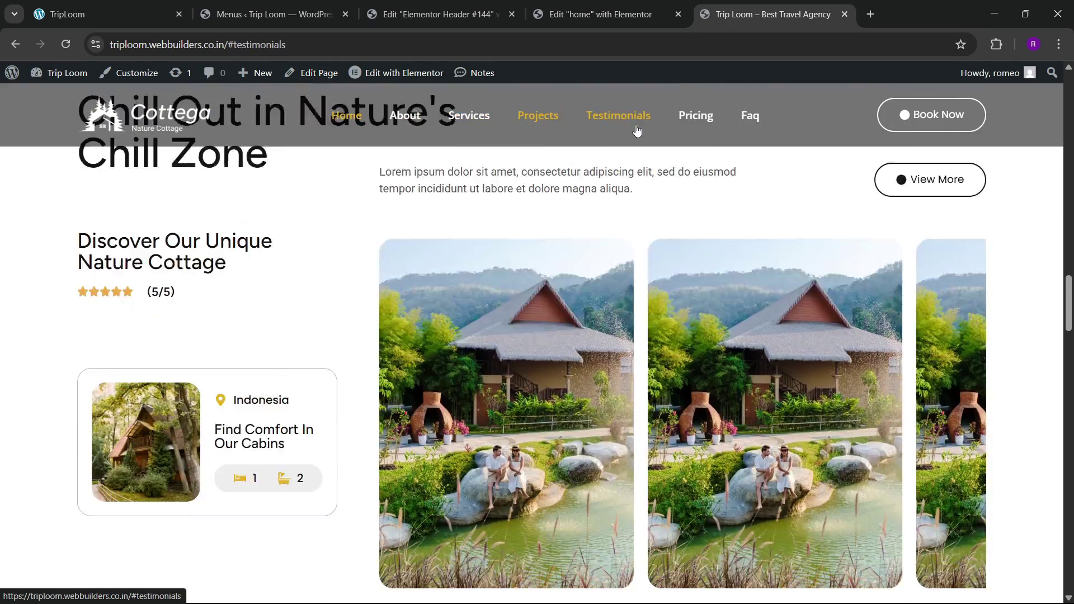
click(693, 125)
click(750, 131)
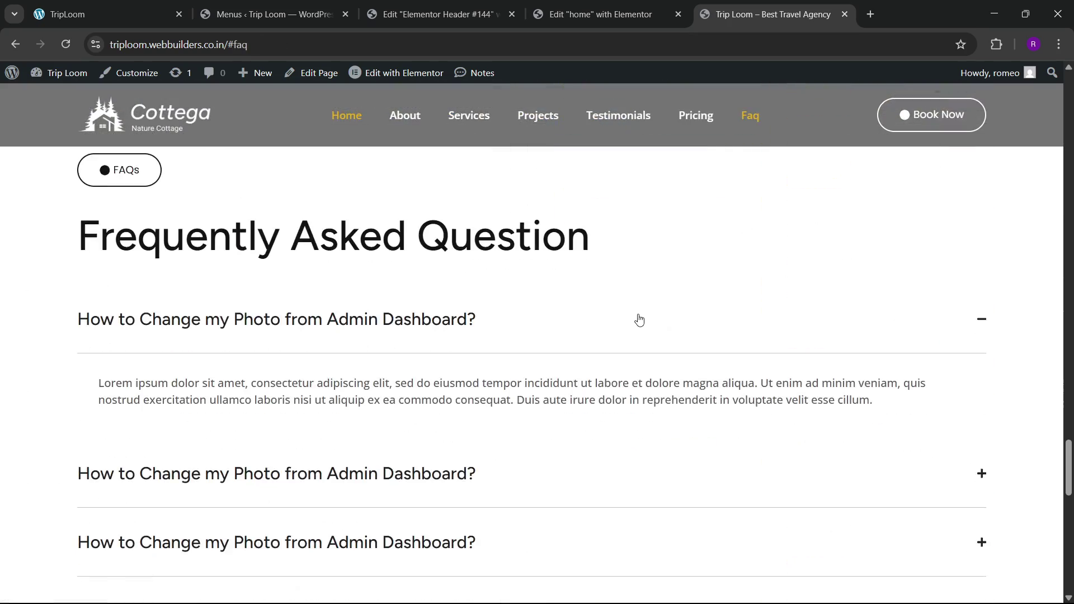
scroll(637, 321, down, 15)
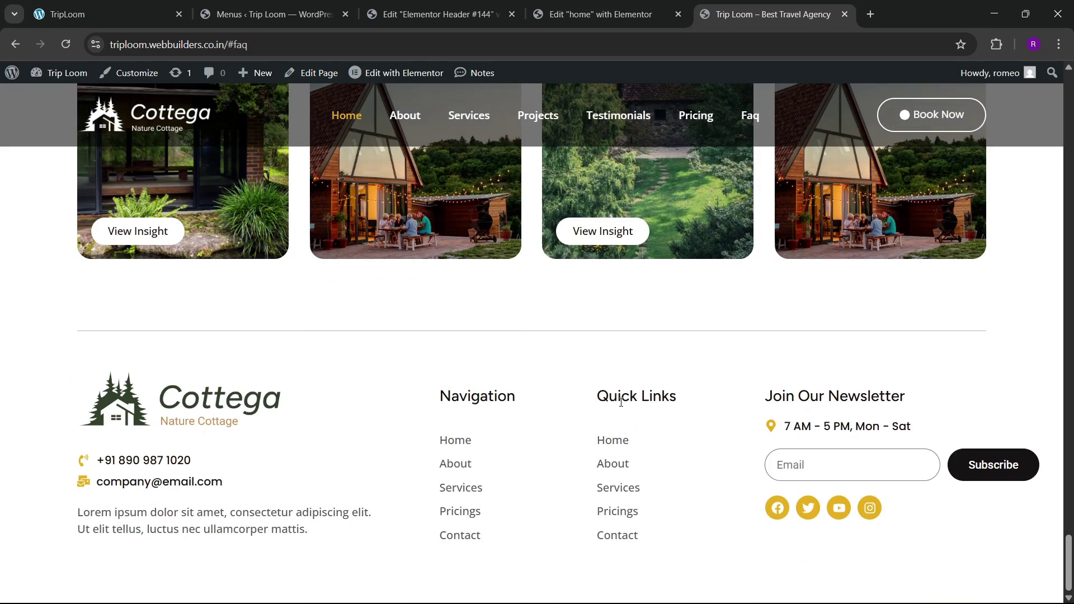
scroll(607, 436, up, 15)
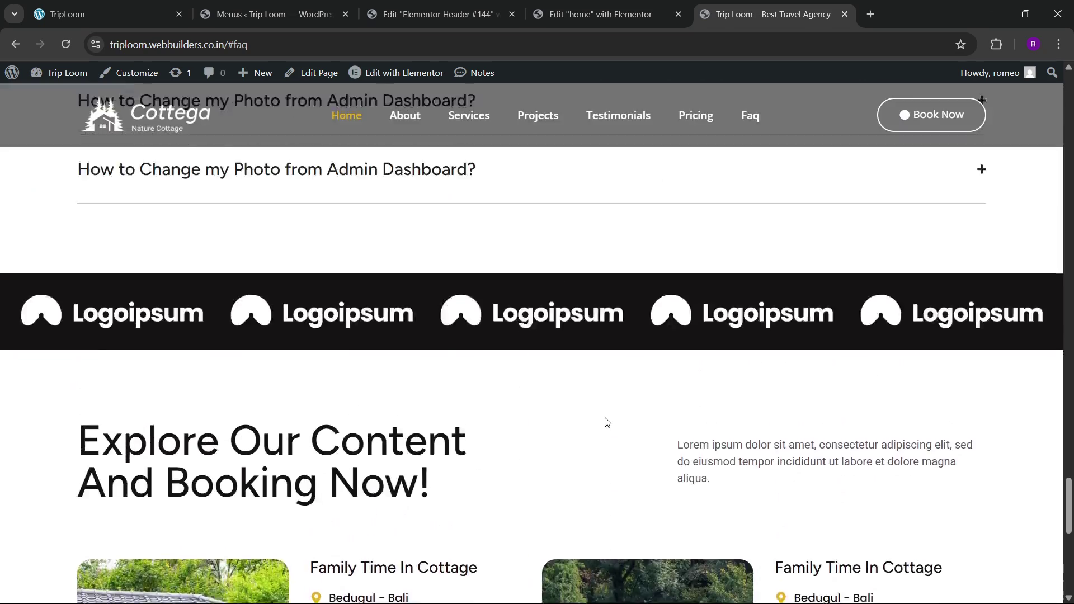
scroll(609, 421, up, 10)
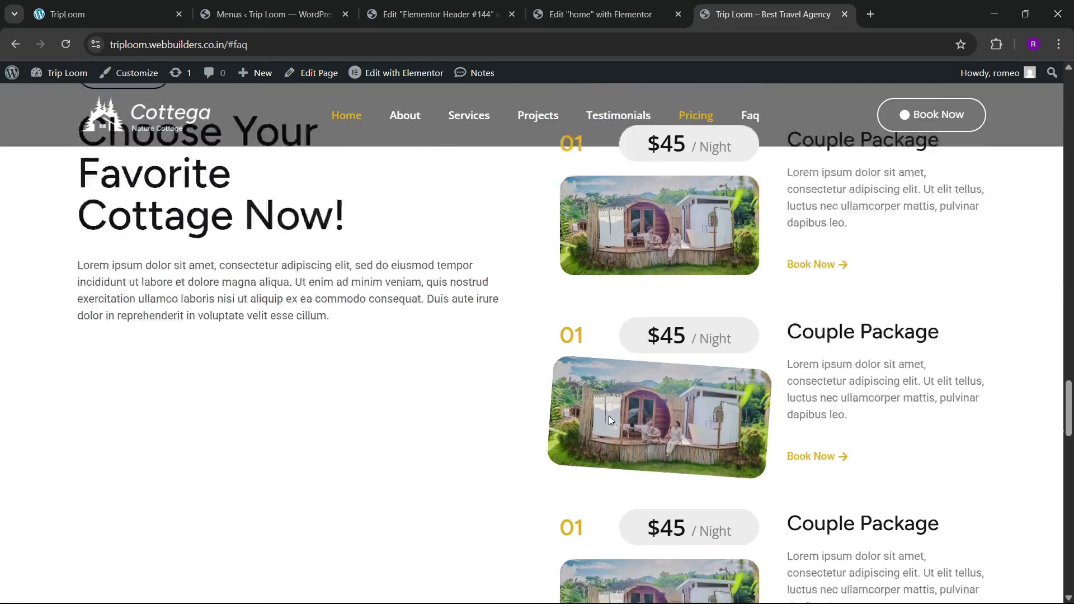
scroll(609, 419, up, 5)
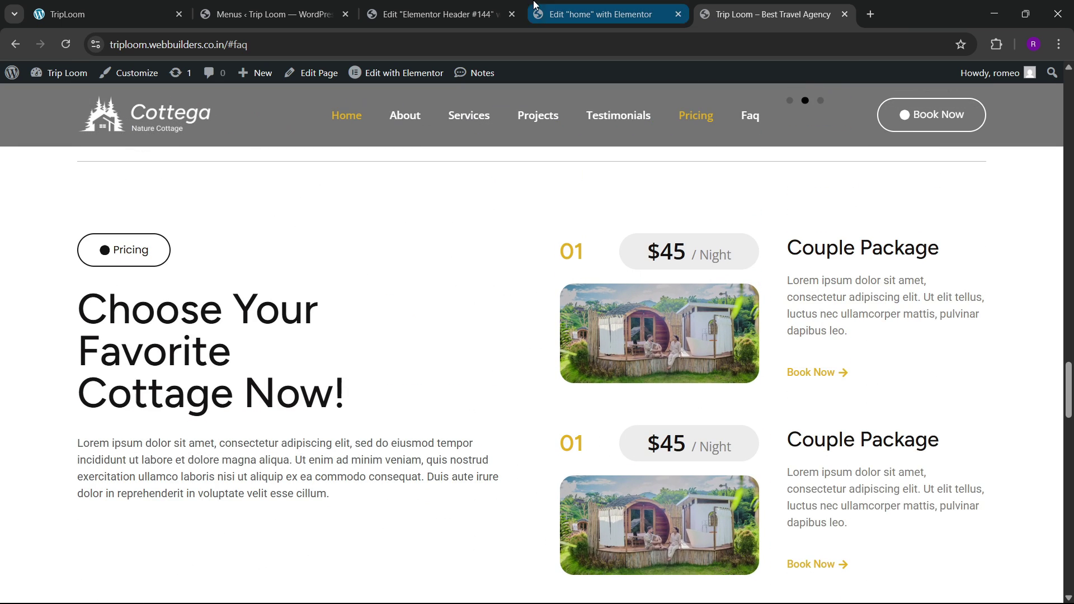
click(439, 14)
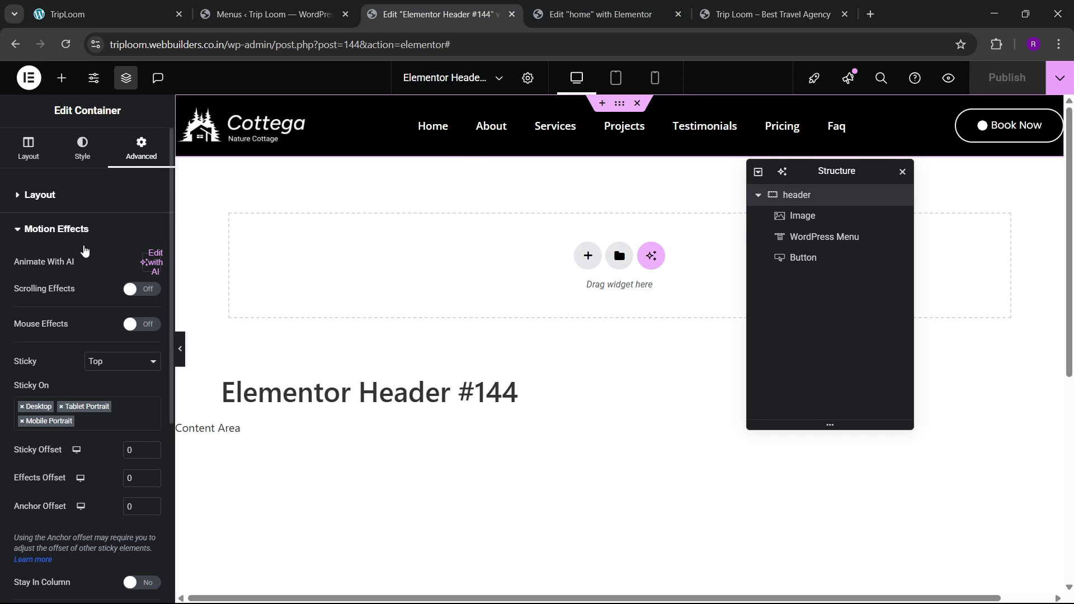
Step: Give the header container a Z-Index of 100 and publish it
scroll(76, 358, down, 4)
scroll(61, 441, up, 4)
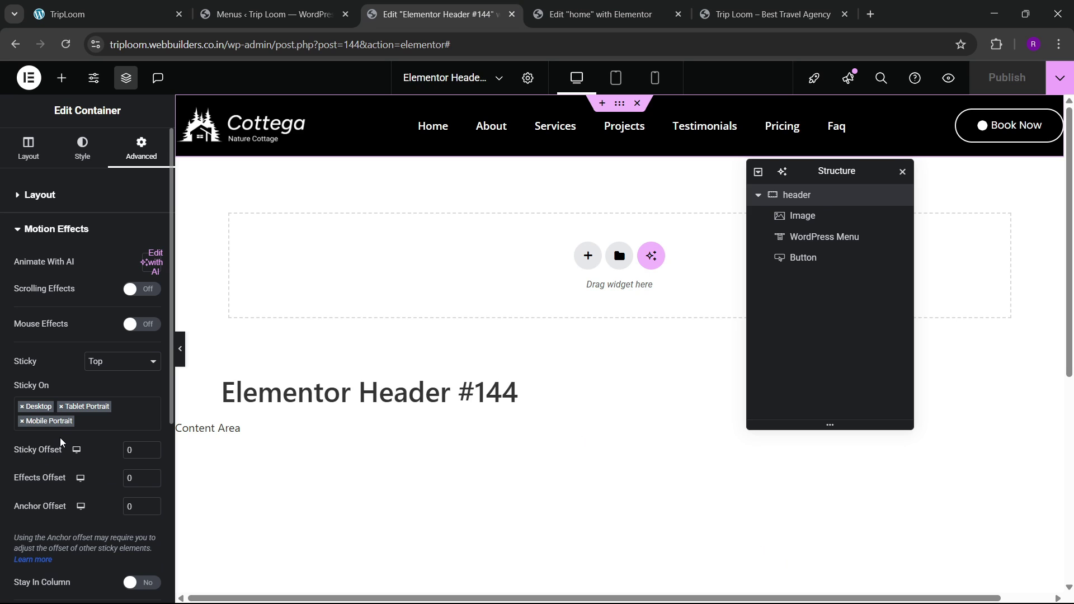
click(40, 208)
scroll(50, 430, down, 3)
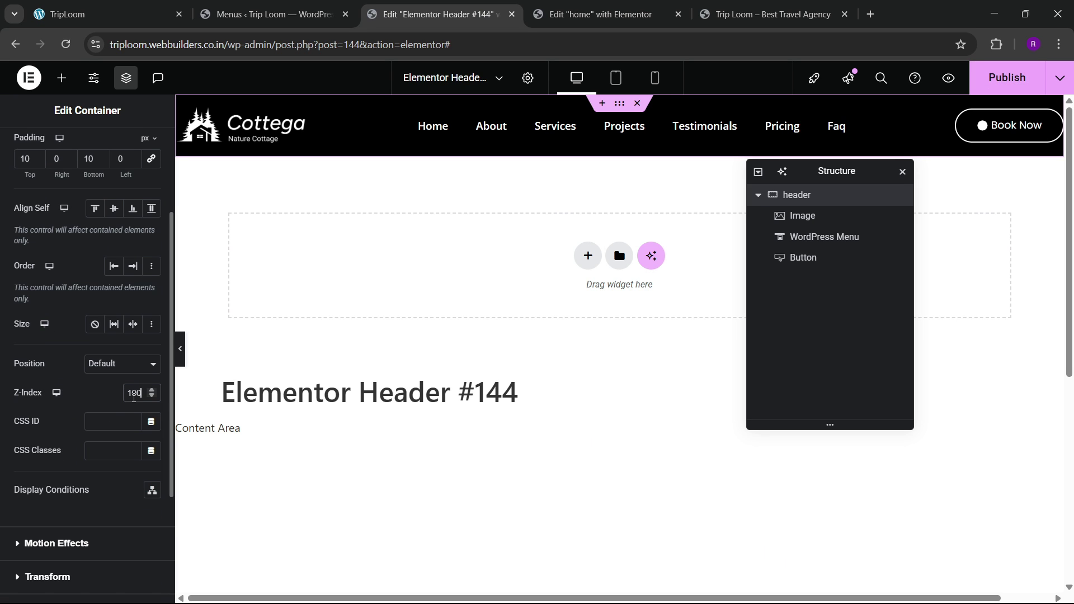
click(993, 80)
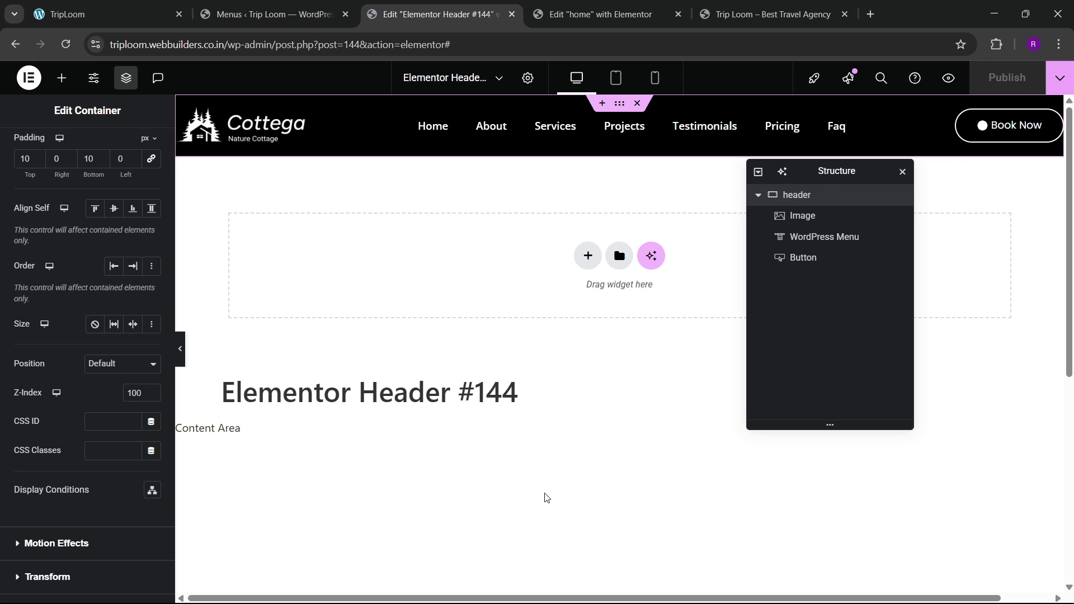
click(706, 17)
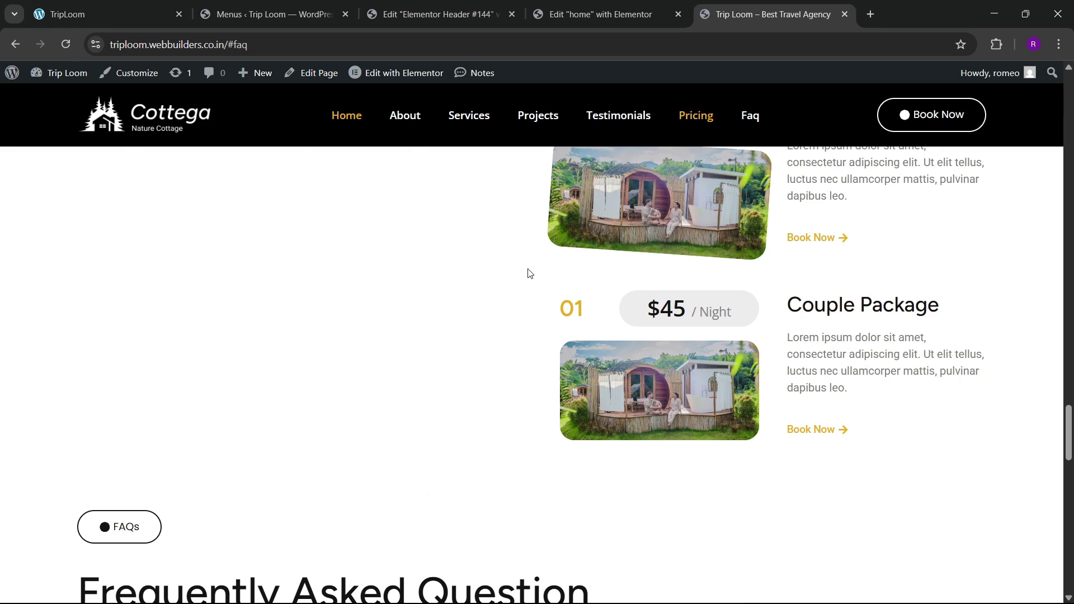
Step: Compare the home page editor, header editor and live site
drag(1070, 423, 1067, 106)
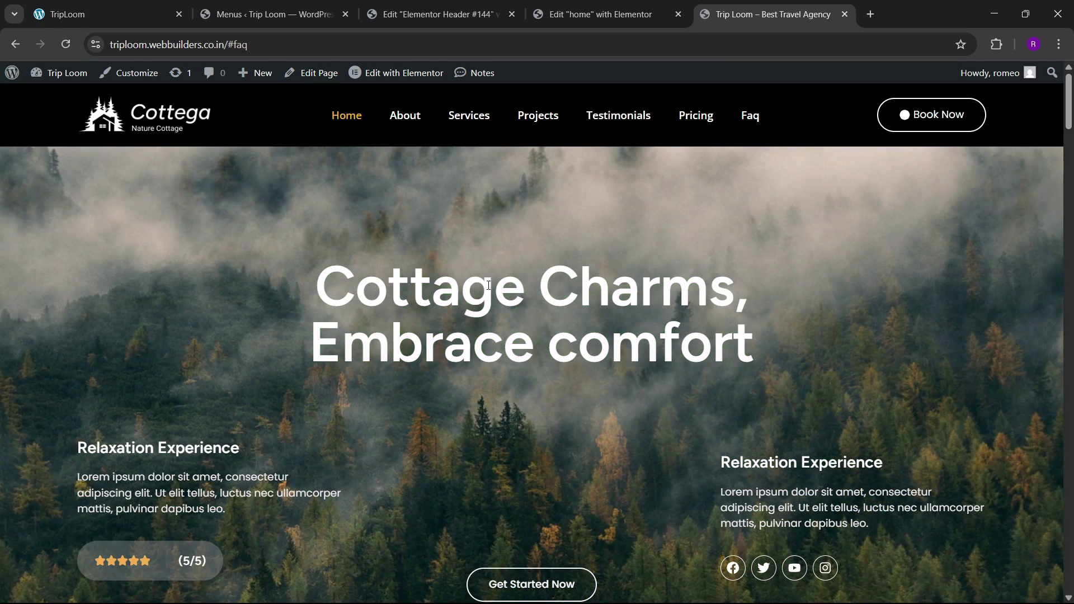
click(629, 5)
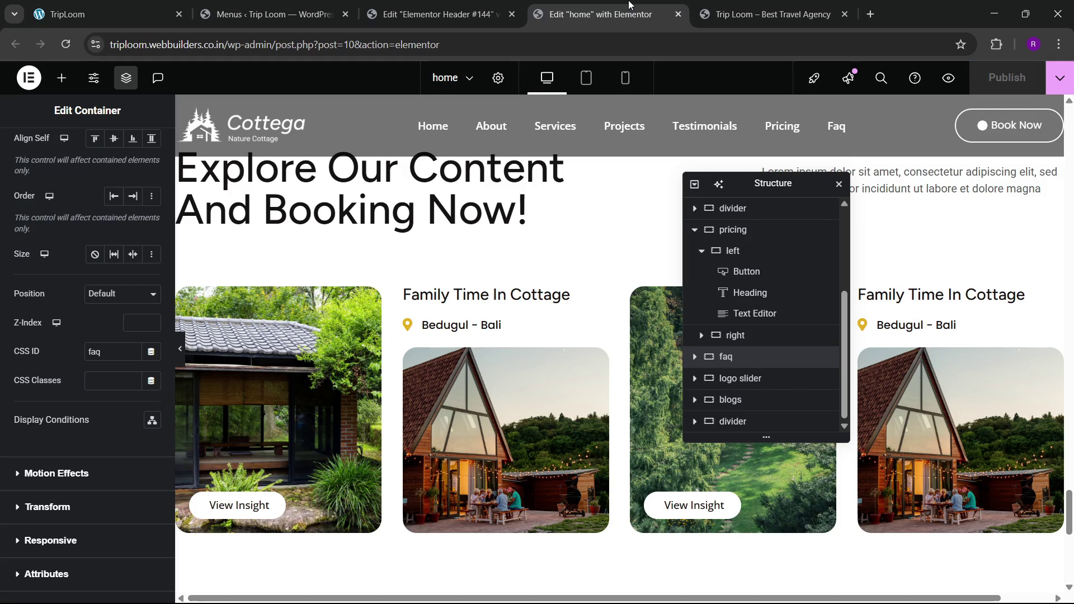
click(492, 6)
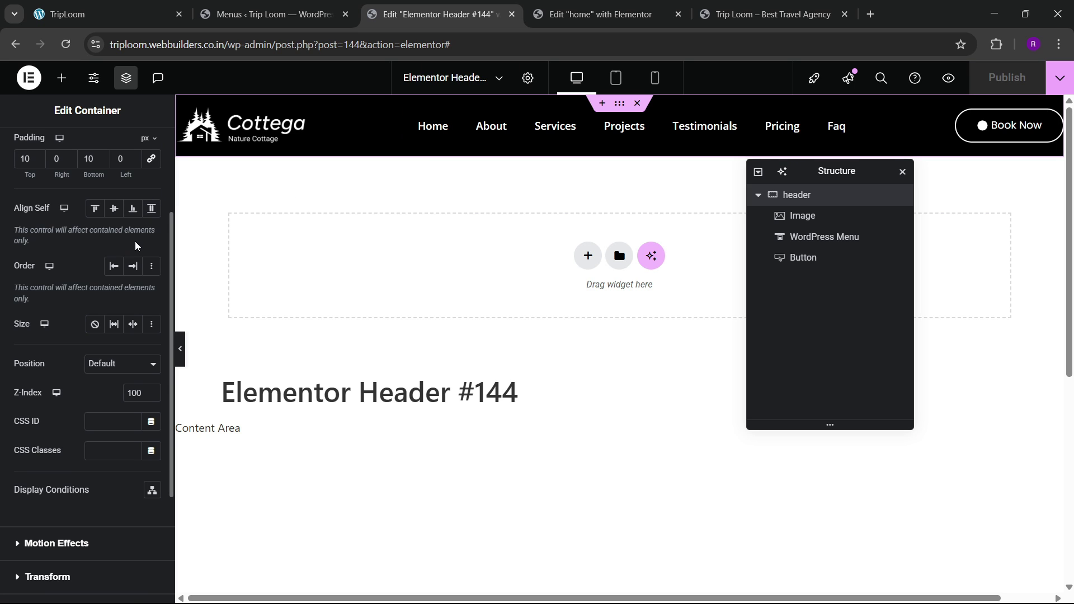
scroll(376, 249, down, 4)
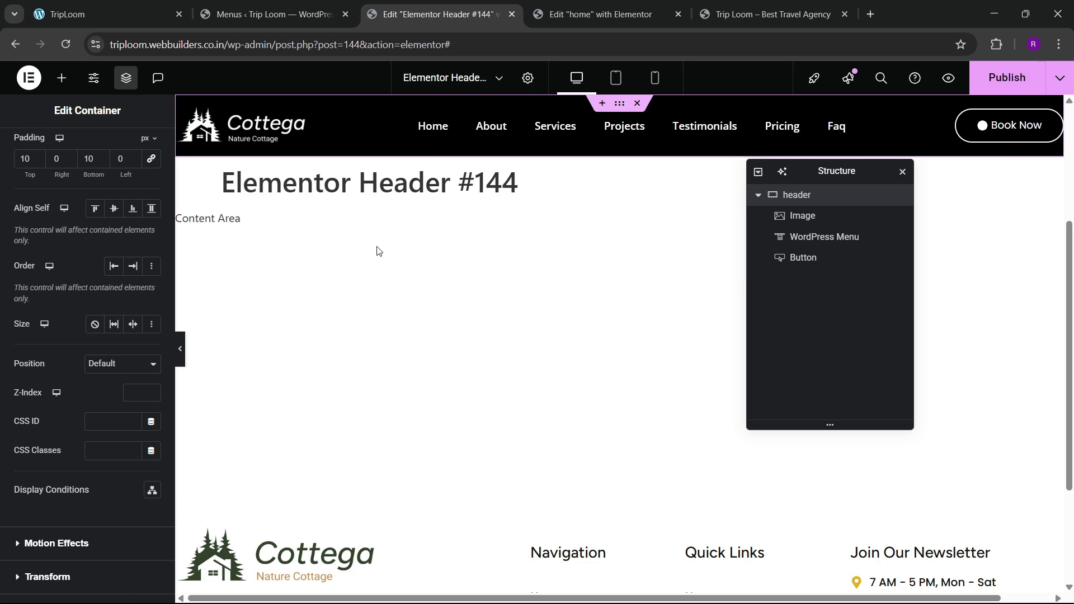
scroll(376, 250, up, 4)
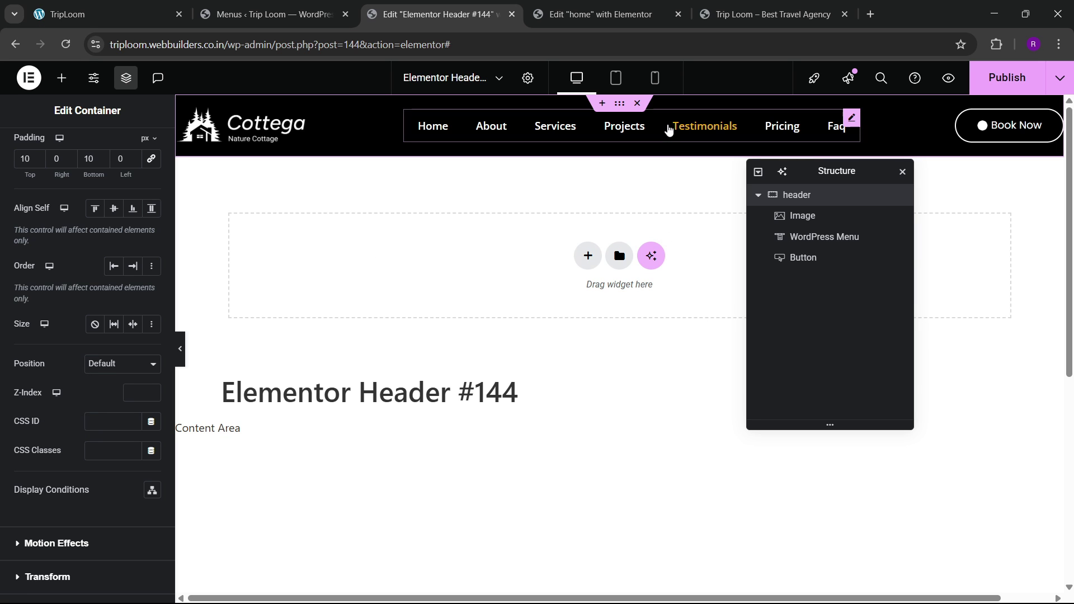
click(608, 4)
click(503, 5)
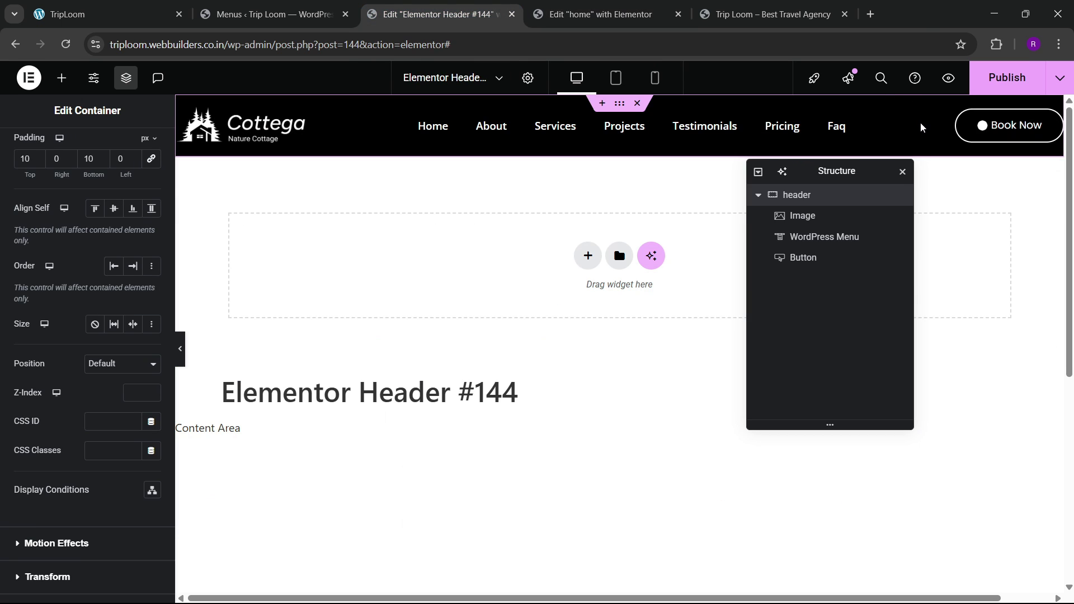
click(772, 14)
click(604, 14)
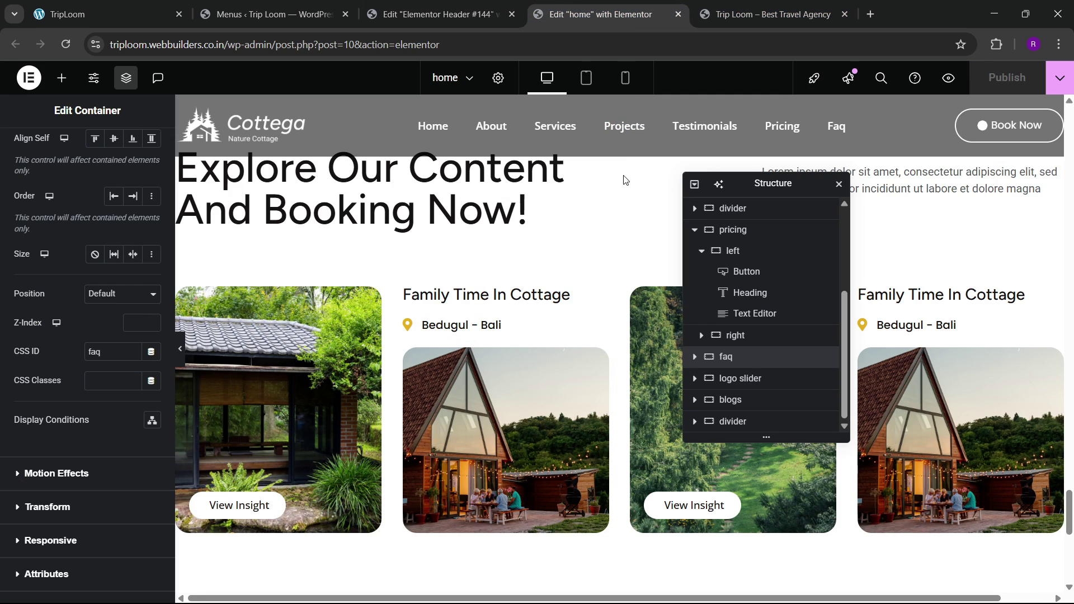
Step: Close the 'Edit Elementor Header #144' tab and confirm Leave
scroll(597, 248, up, 15)
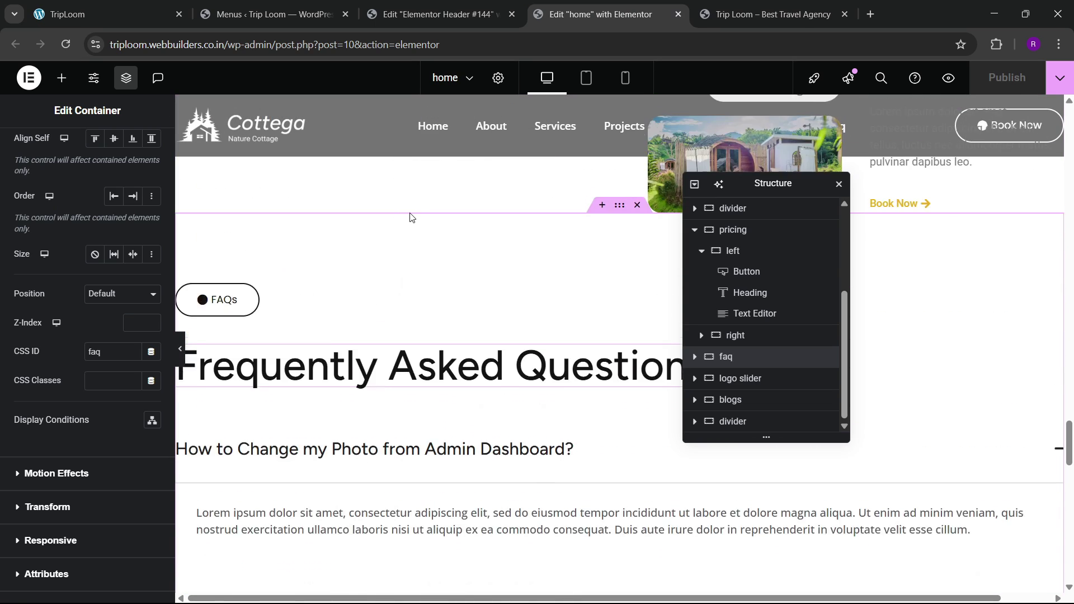
scroll(491, 354, up, 4)
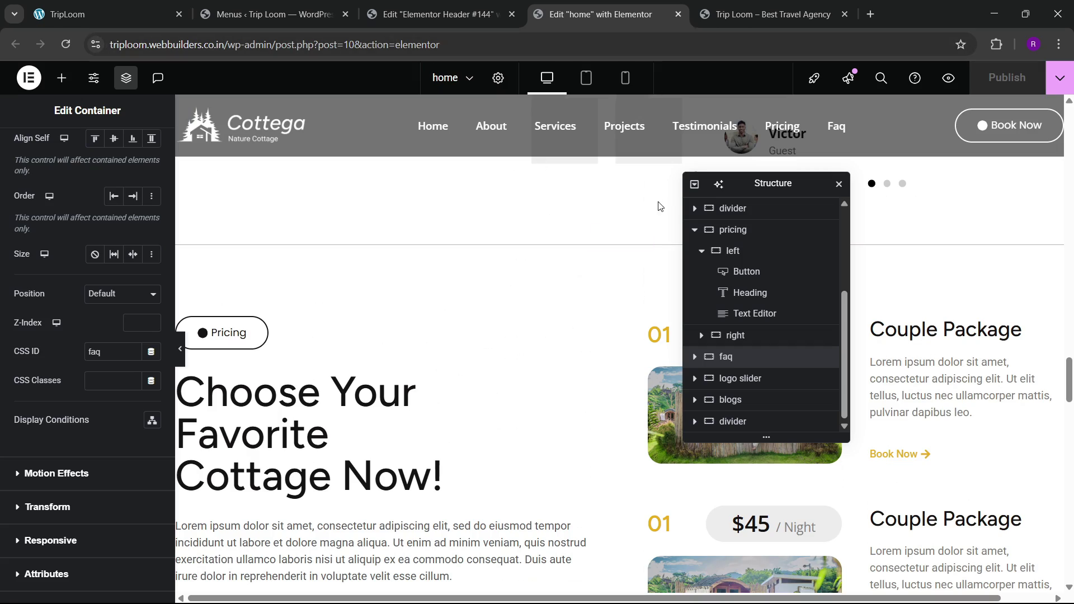
scroll(584, 317, up, 20)
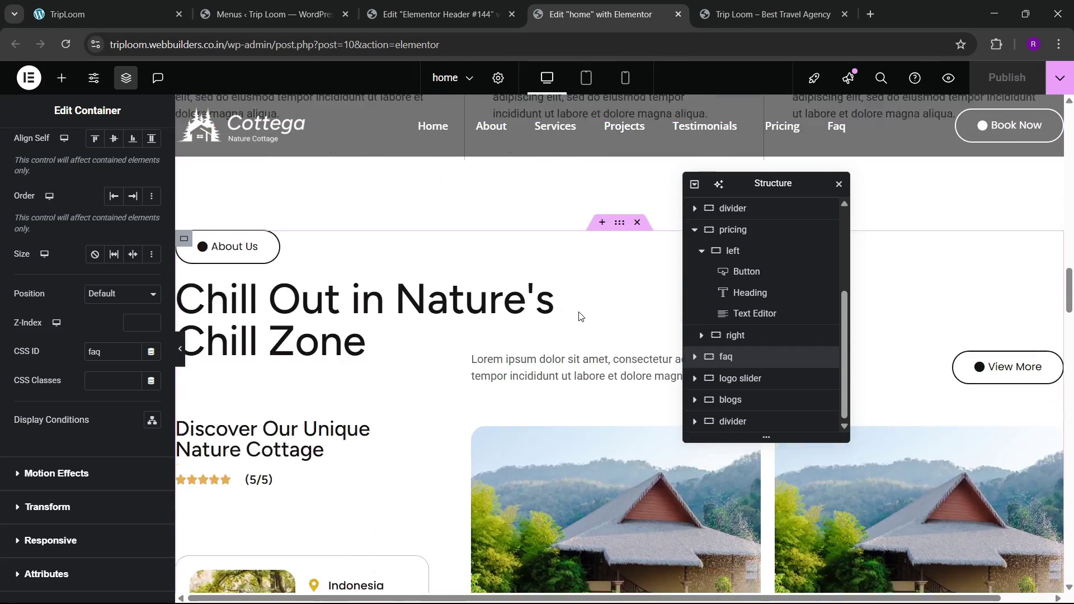
scroll(552, 220, up, 10)
click(439, 14)
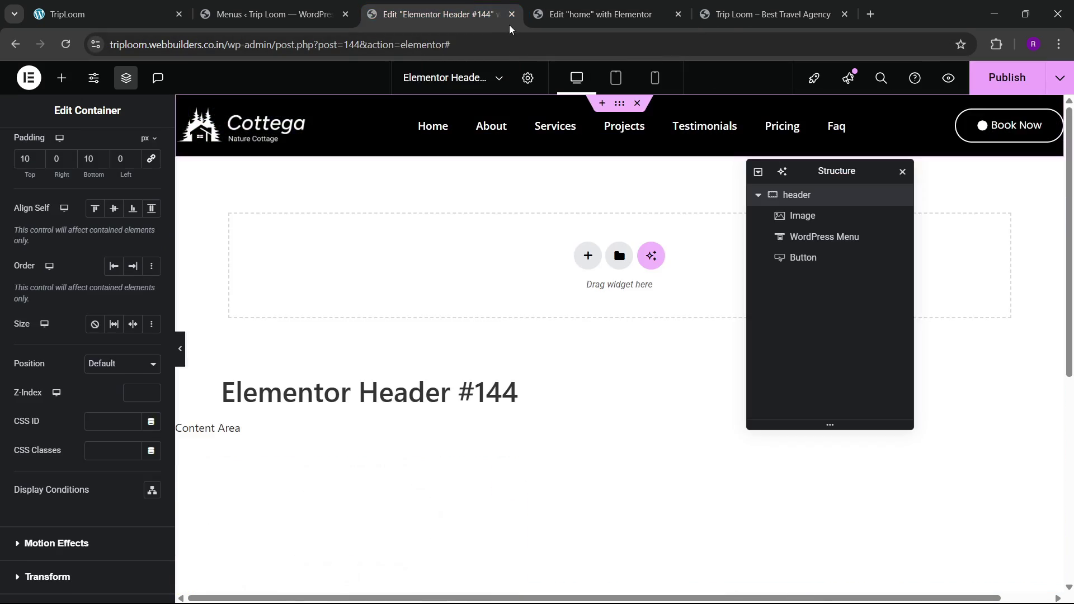
click(512, 14)
click(596, 132)
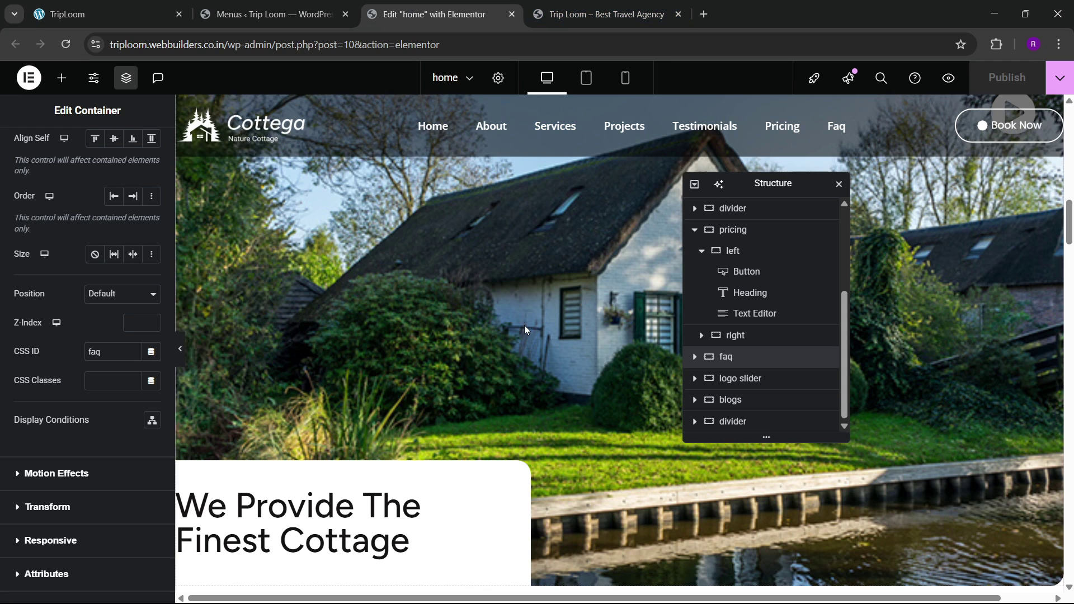
Step: Scroll through the live site preview, then go back to the home page editor
scroll(525, 329, down, 5)
click(598, 13)
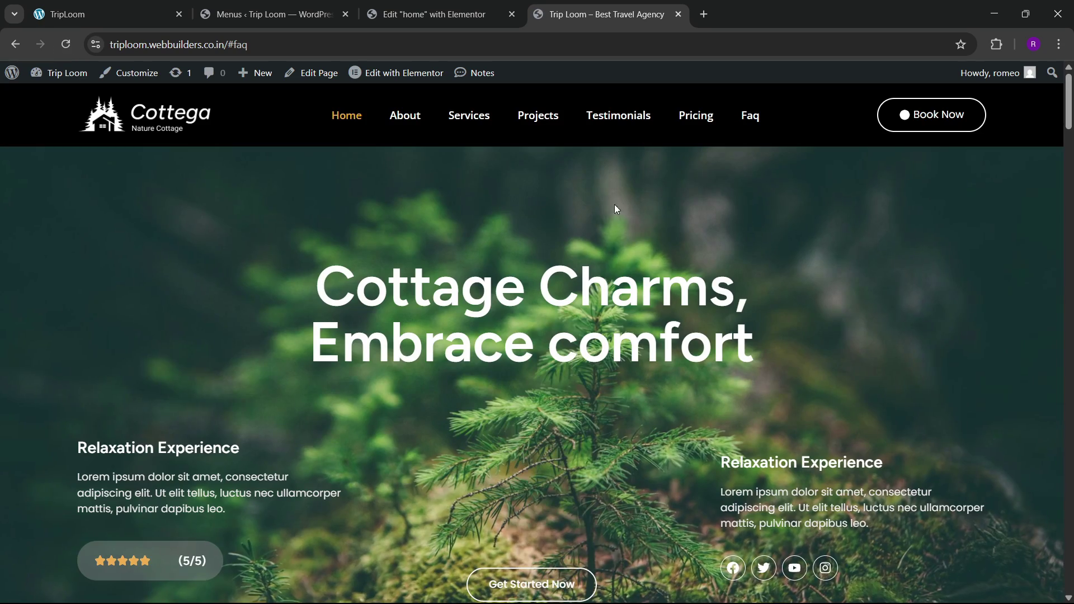
scroll(403, 416, down, 5)
scroll(411, 414, up, 5)
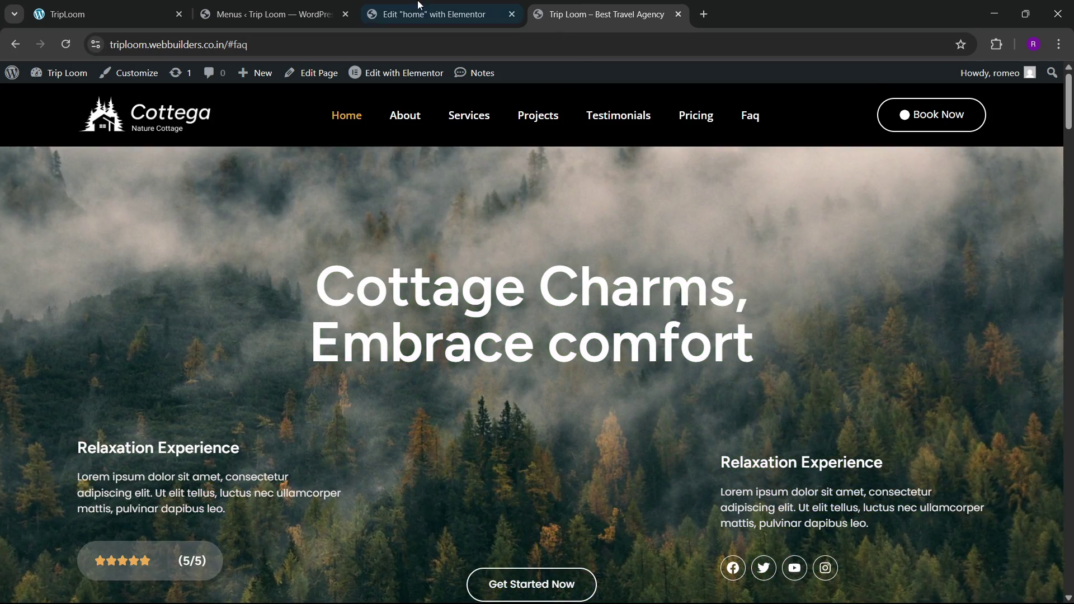
click(419, 6)
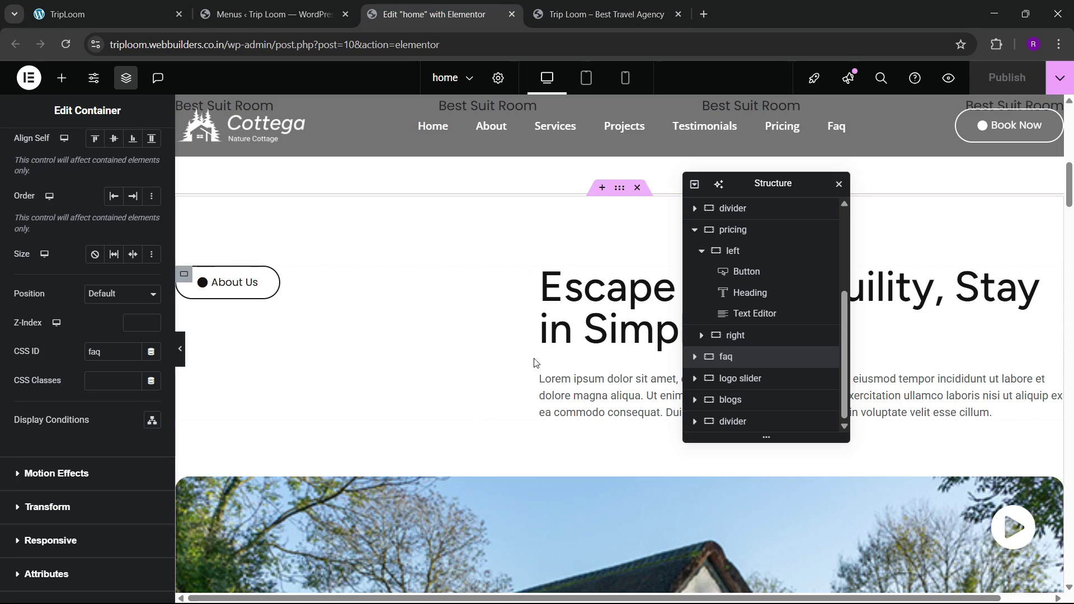
scroll(534, 362, up, 7)
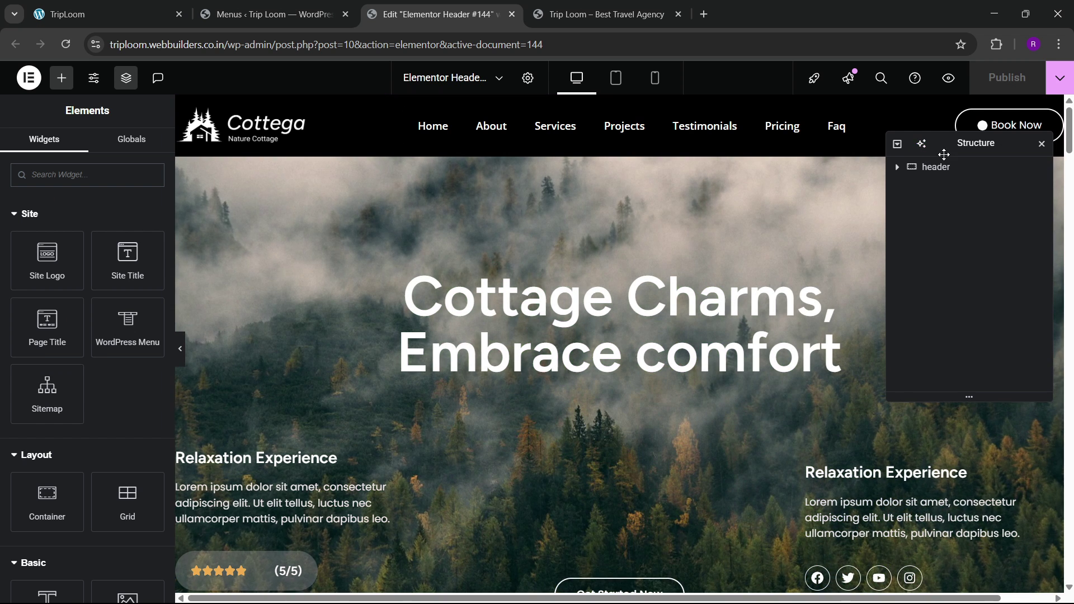
Step: Unlink the header container's margins, make the bottom margin negative, and reduce the background opacity
click(935, 167)
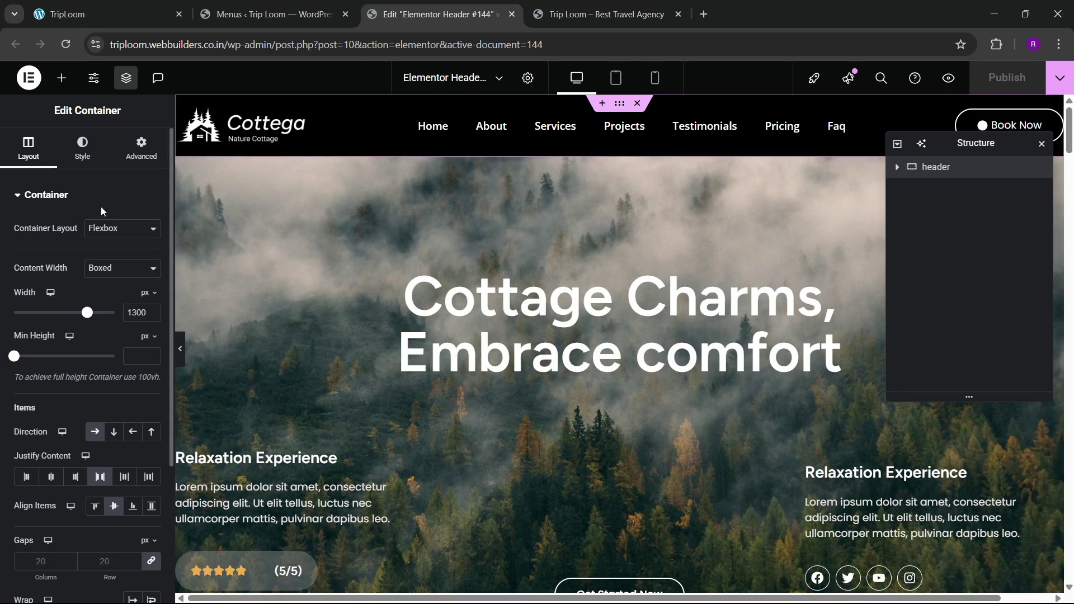
click(141, 147)
click(152, 244)
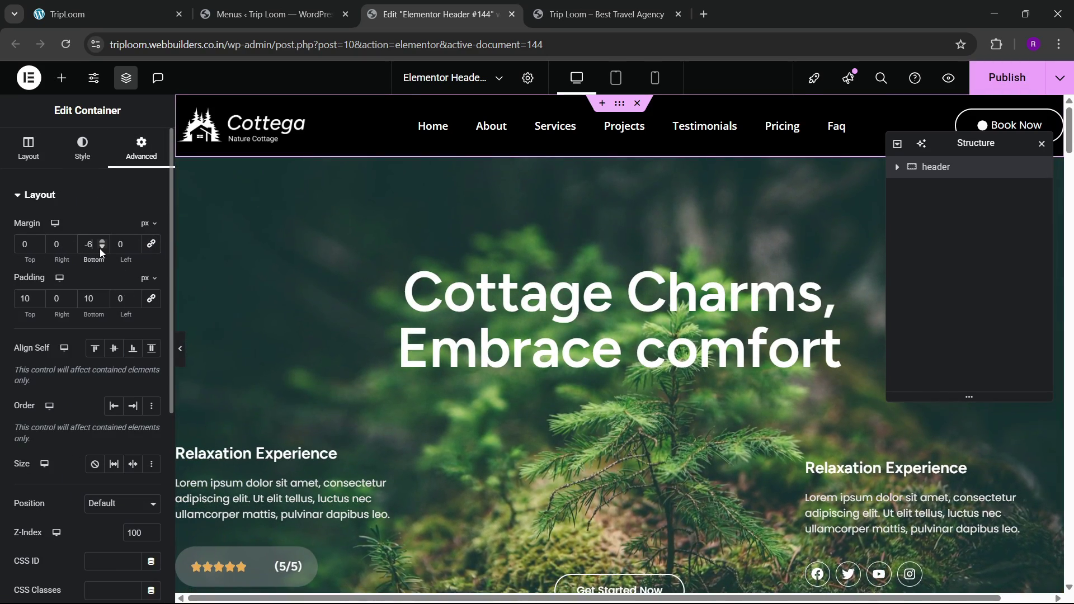
click(102, 247)
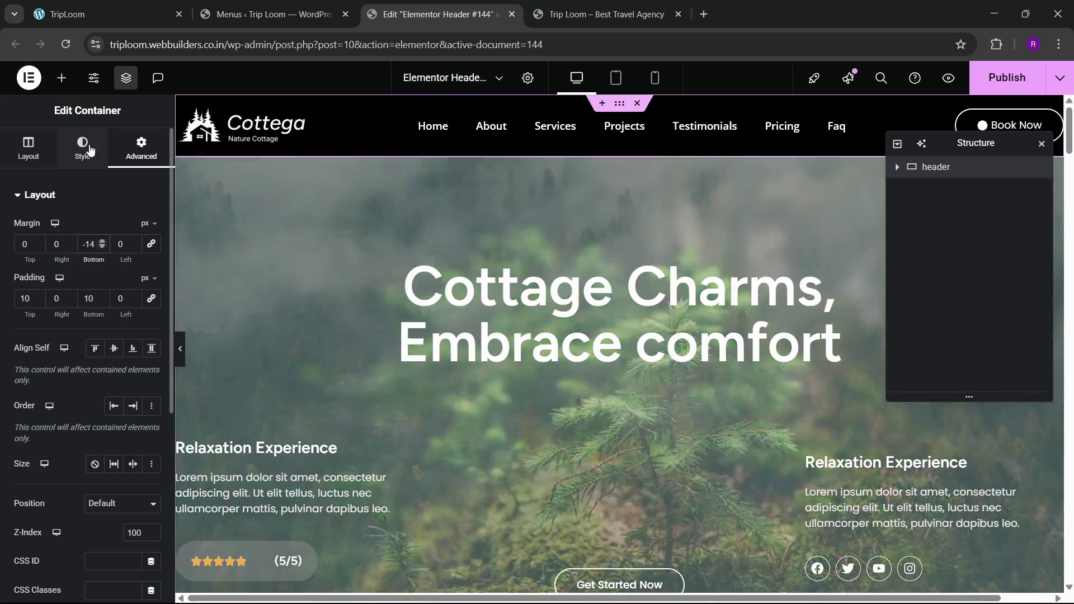
click(90, 150)
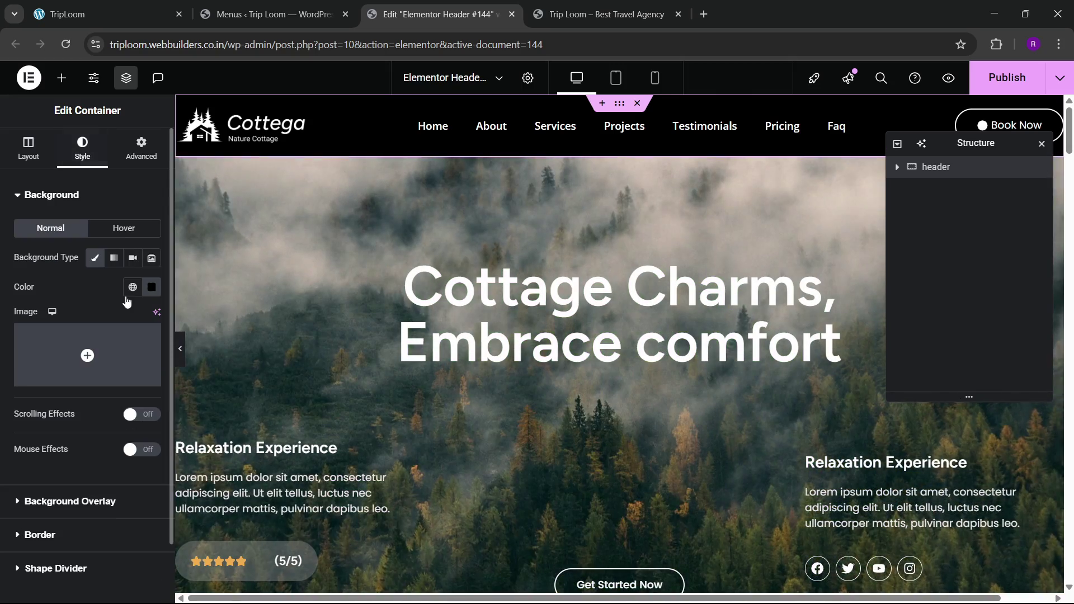
click(152, 289)
drag(232, 470, 173, 470)
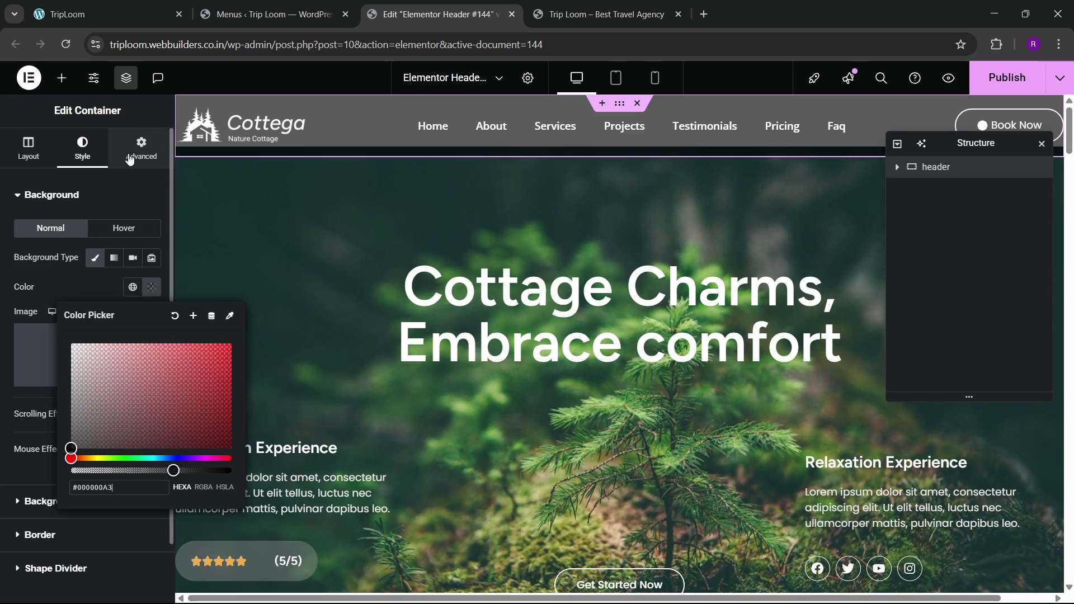
Step: Fine-tune the bottom margin to -87 and background to #00000091, then publish
click(129, 159)
drag(101, 247, 101, 247)
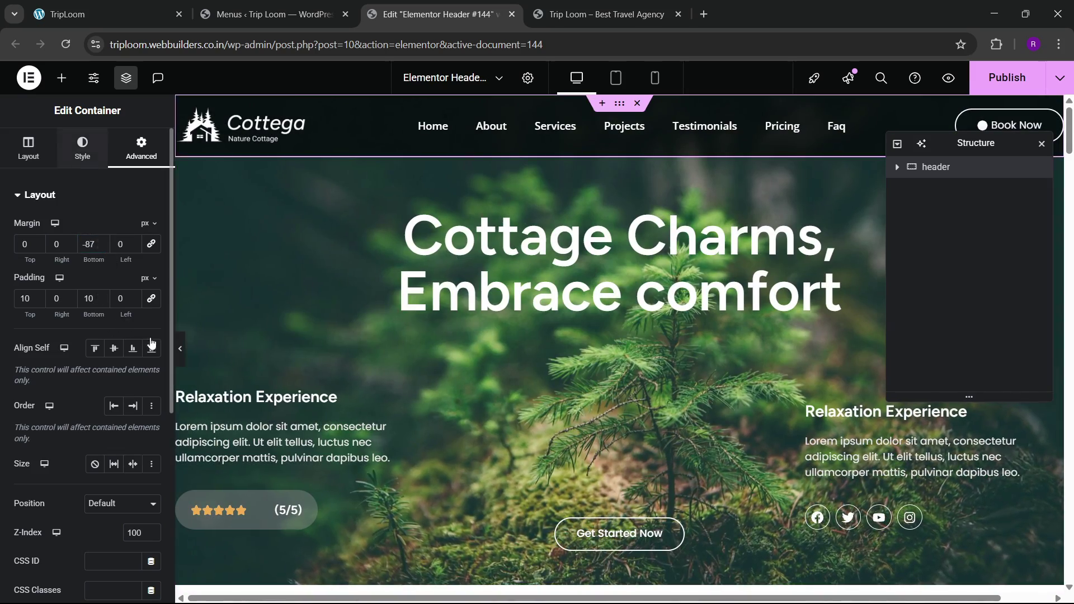
click(82, 149)
click(152, 287)
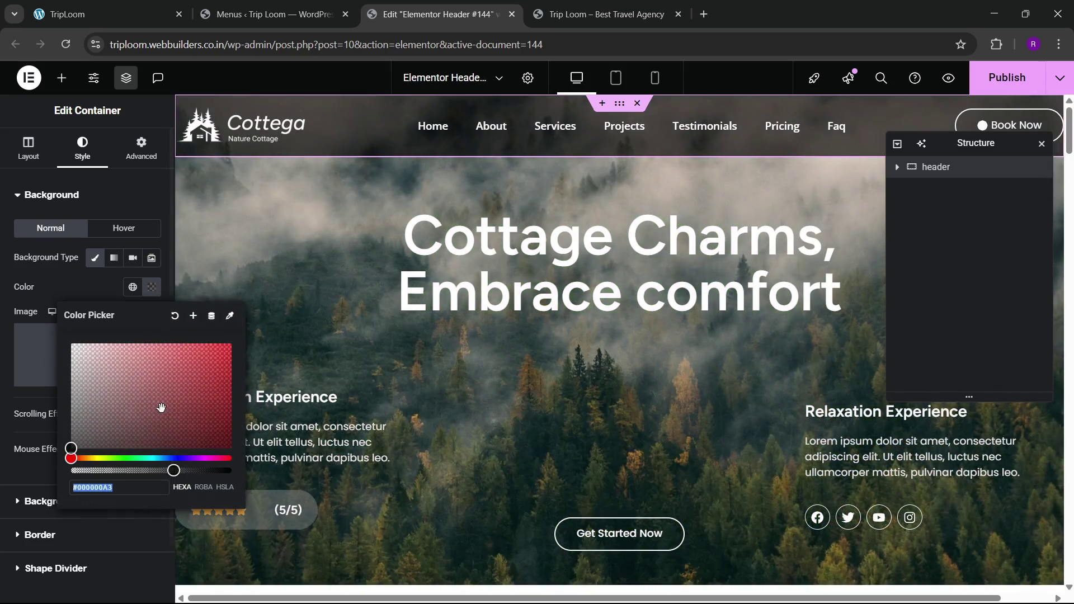
drag(167, 475, 163, 477)
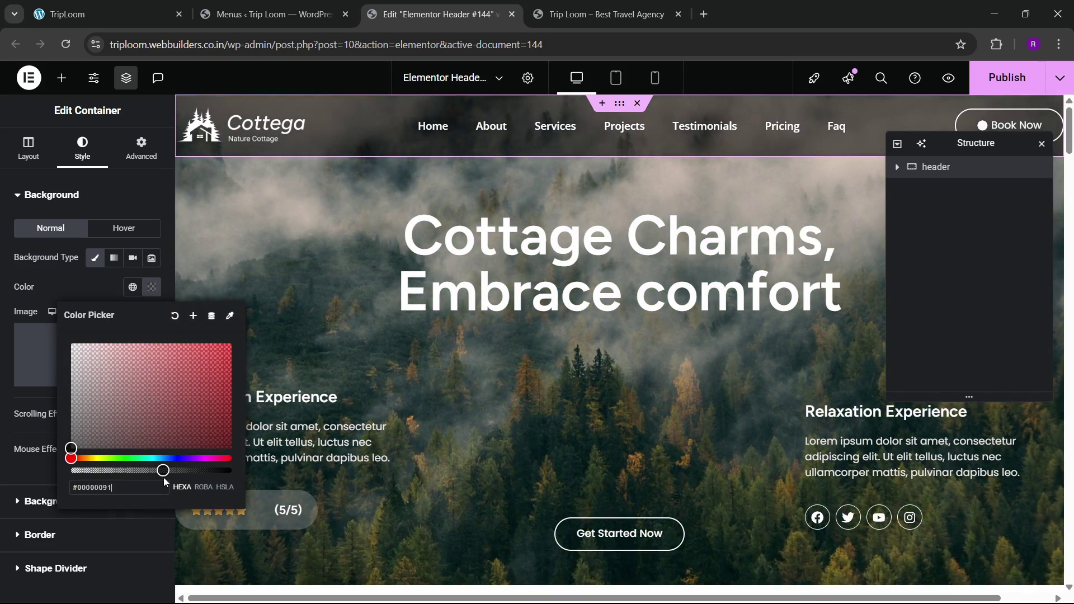
click(84, 292)
scroll(463, 309, down, 5)
scroll(464, 311, up, 5)
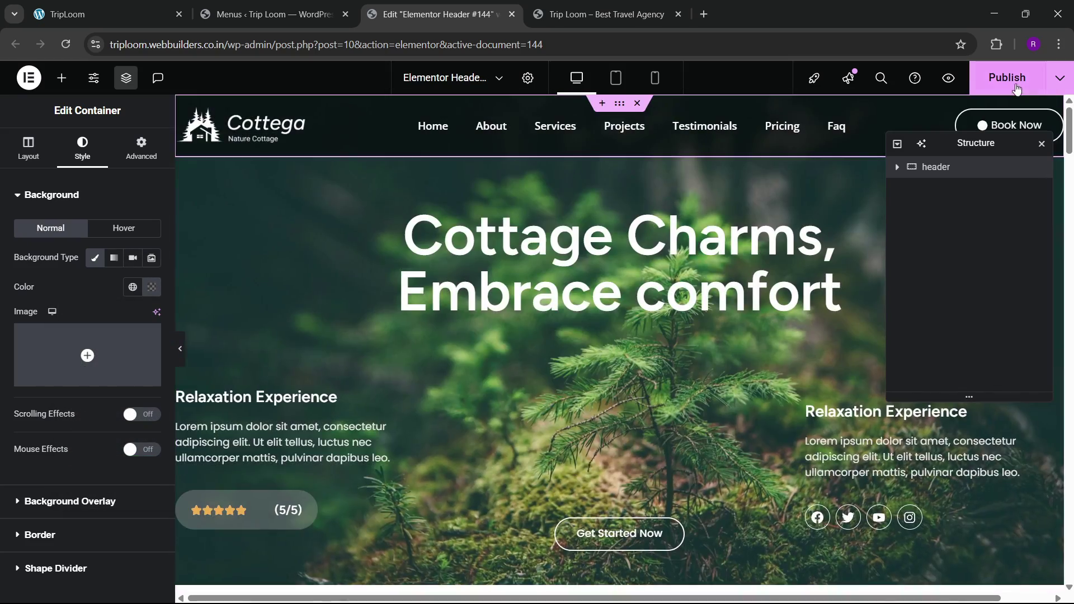
key(ctrl+s)
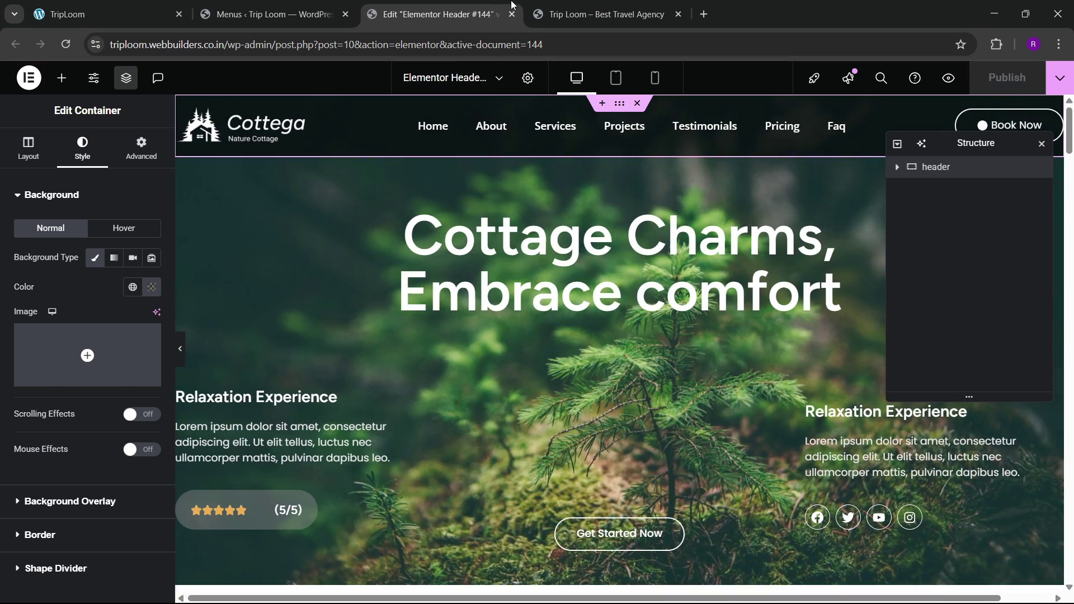
Step: Inspect how the header currently sits over the hero on the live site
click(576, 7)
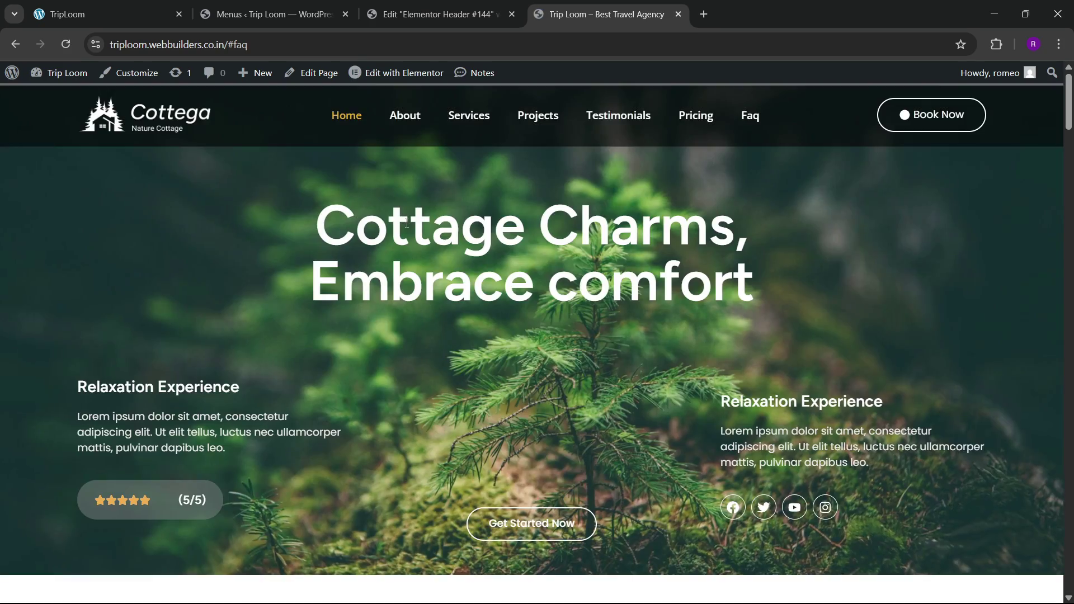
scroll(308, 255, down, 5)
scroll(311, 256, up, 5)
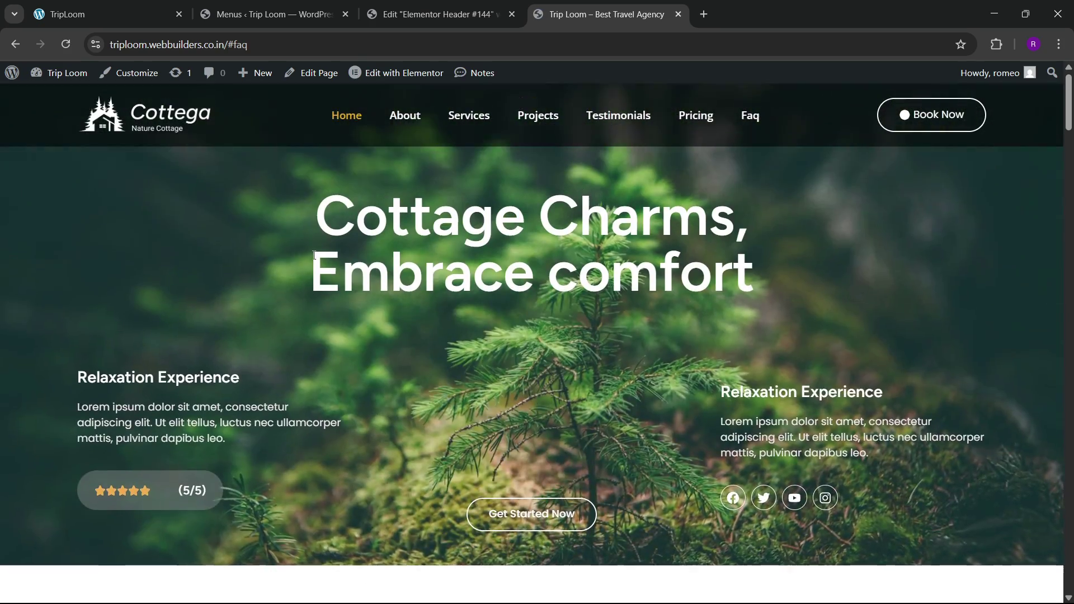
scroll(312, 258, down, 8)
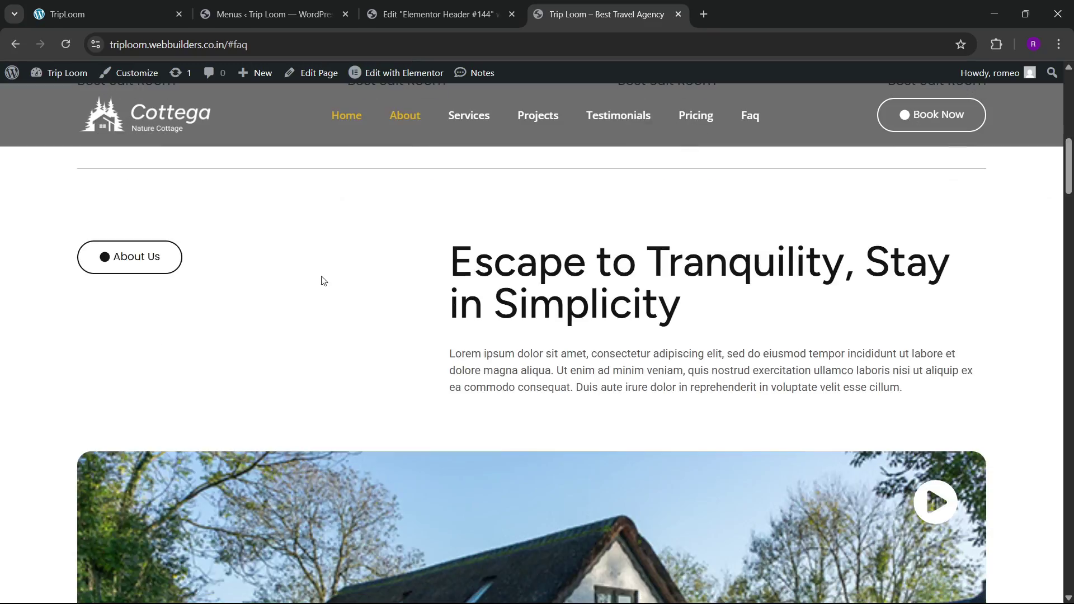
Step: Lower the header's bottom margin to -90 px and recheck it on the live site
click(411, 15)
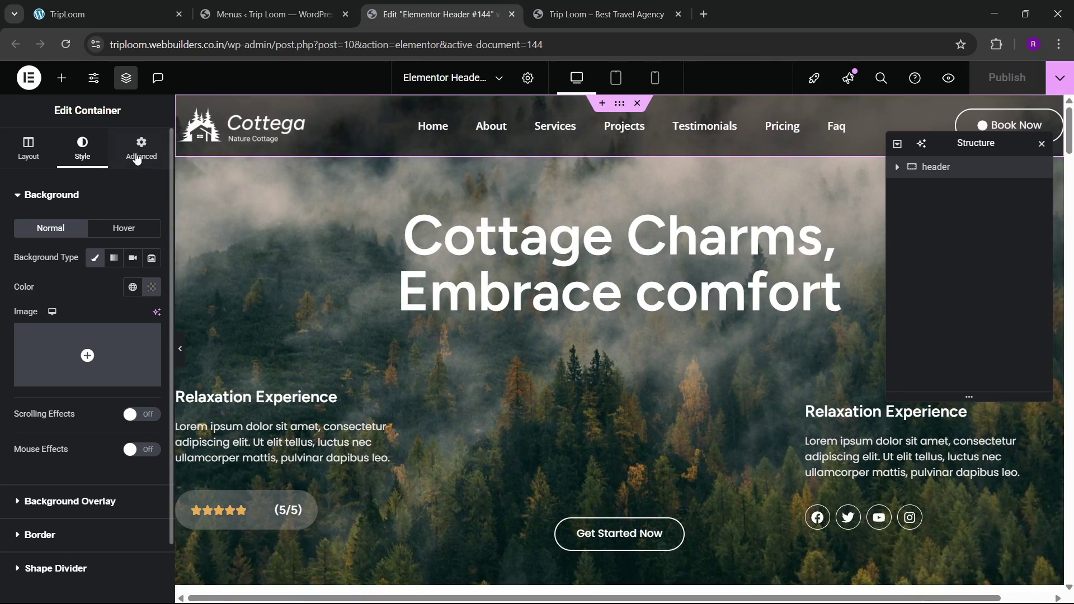
click(141, 148)
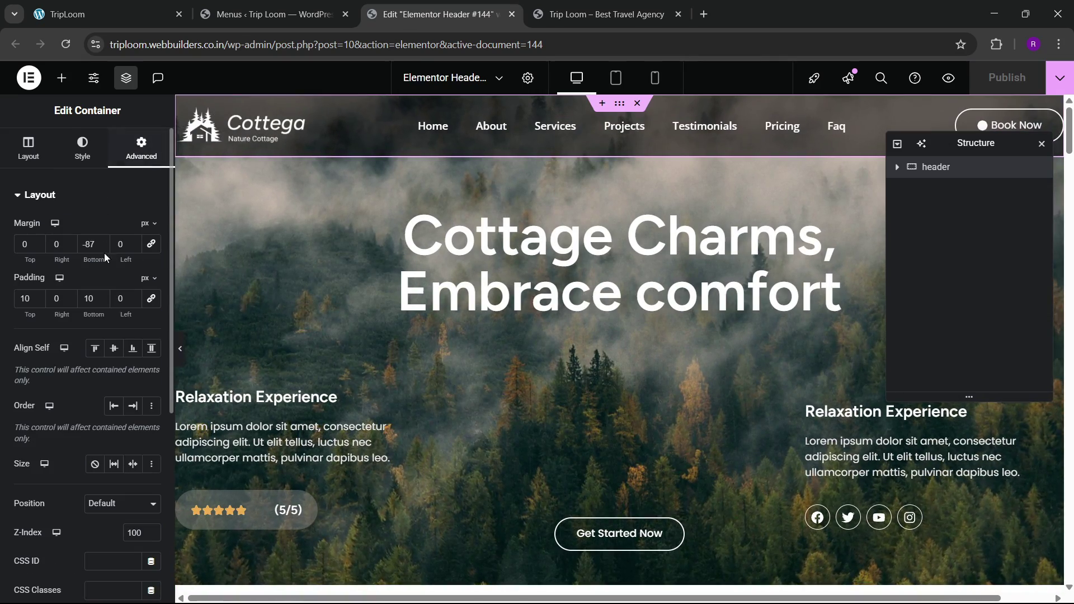
triple_click(102, 248)
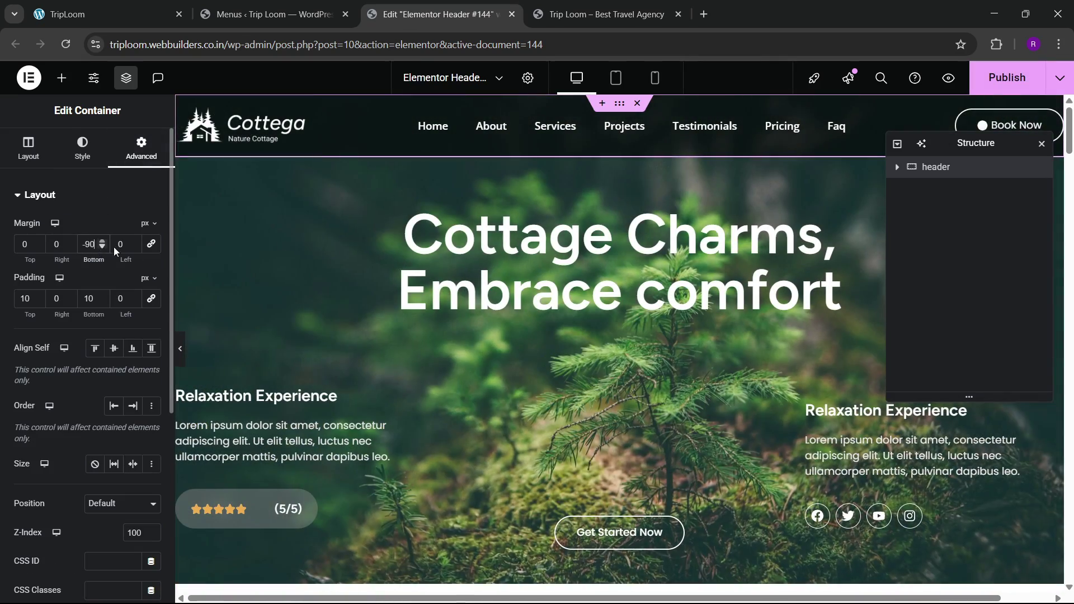
click(650, 6)
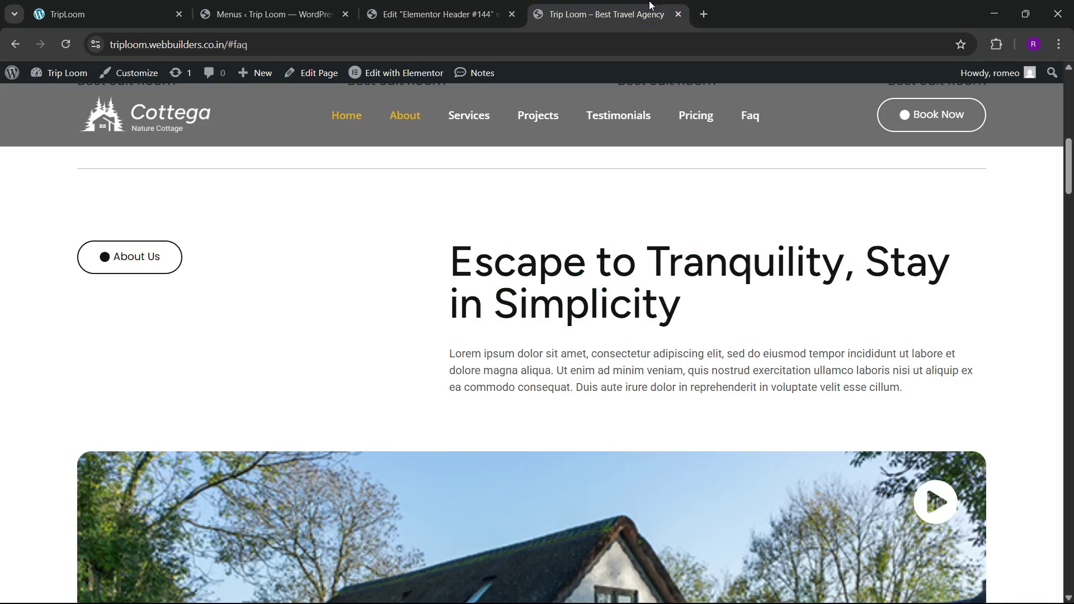
scroll(329, 221, up, 10)
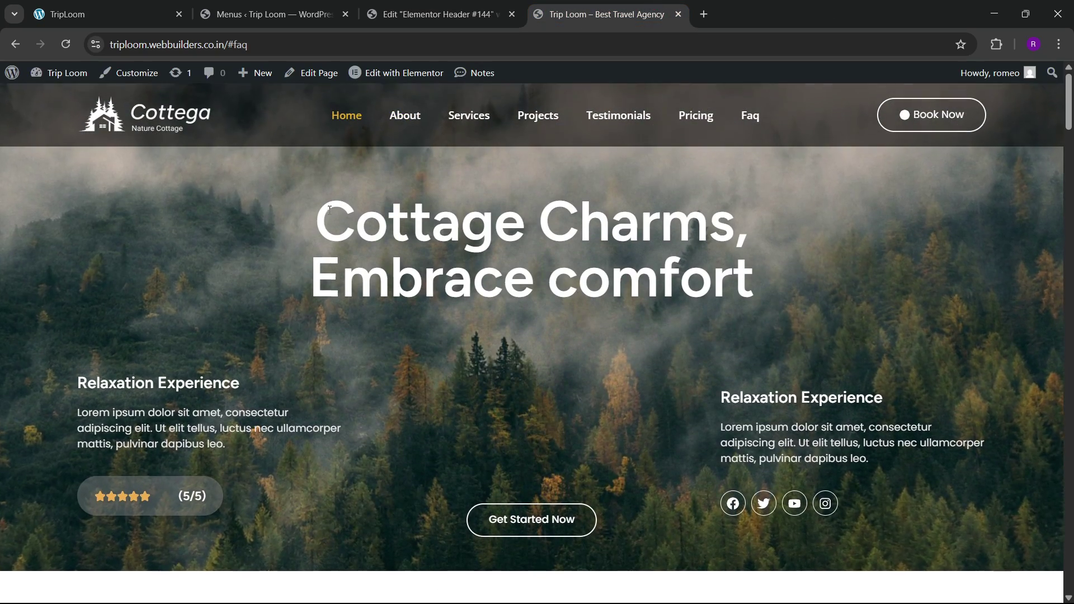
click(465, 4)
click(580, 5)
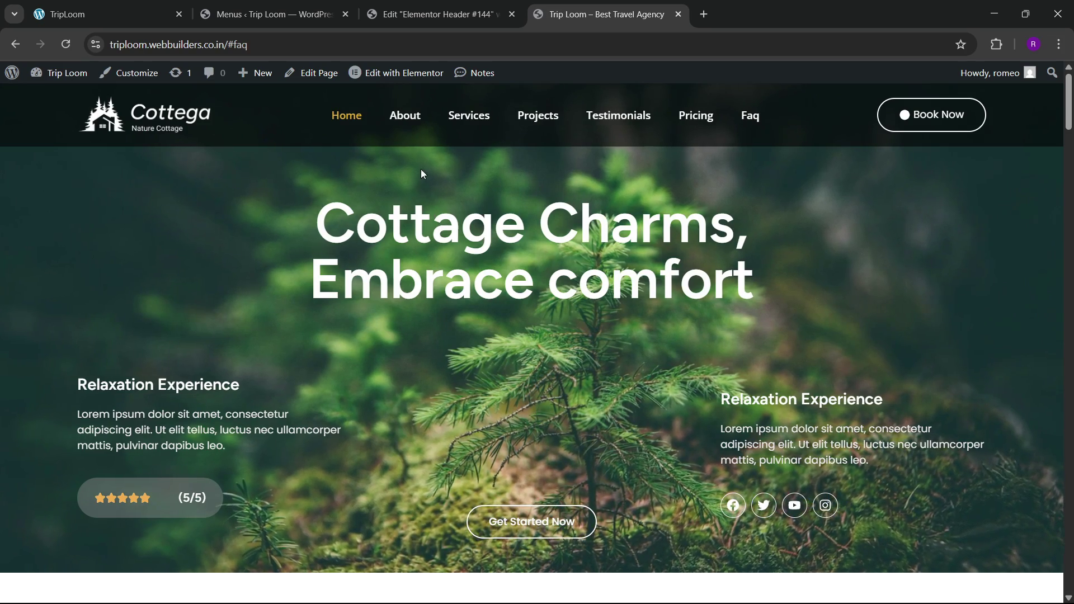
Step: Test the About, Services, Projects, Testimonials, Pricing and Faq menu links, then open the home page editor
click(411, 118)
click(473, 120)
click(548, 119)
click(627, 119)
click(699, 120)
click(754, 119)
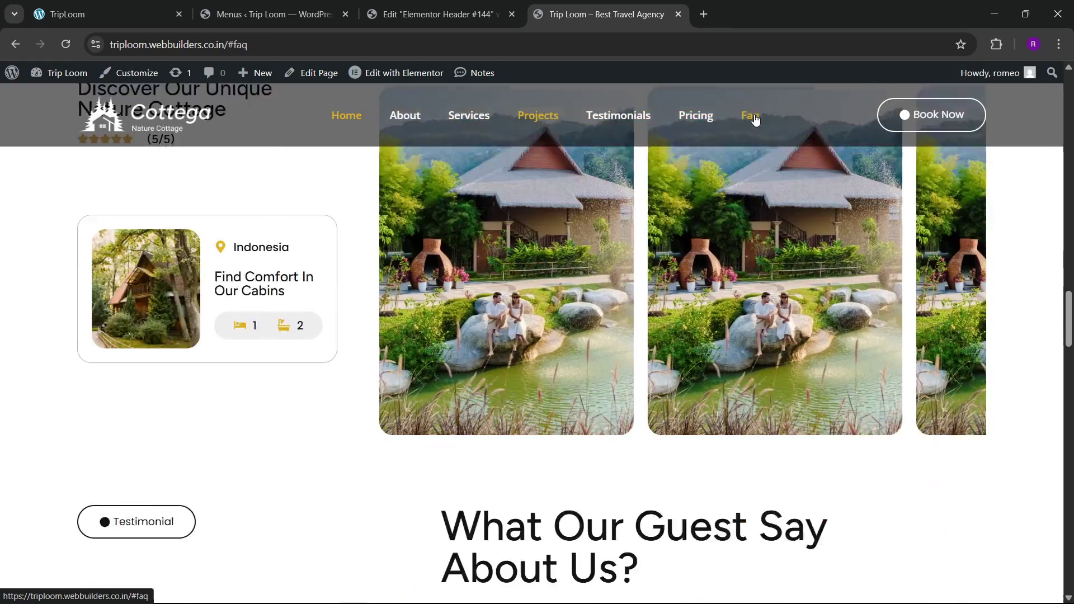
drag(1067, 467, 1065, 84)
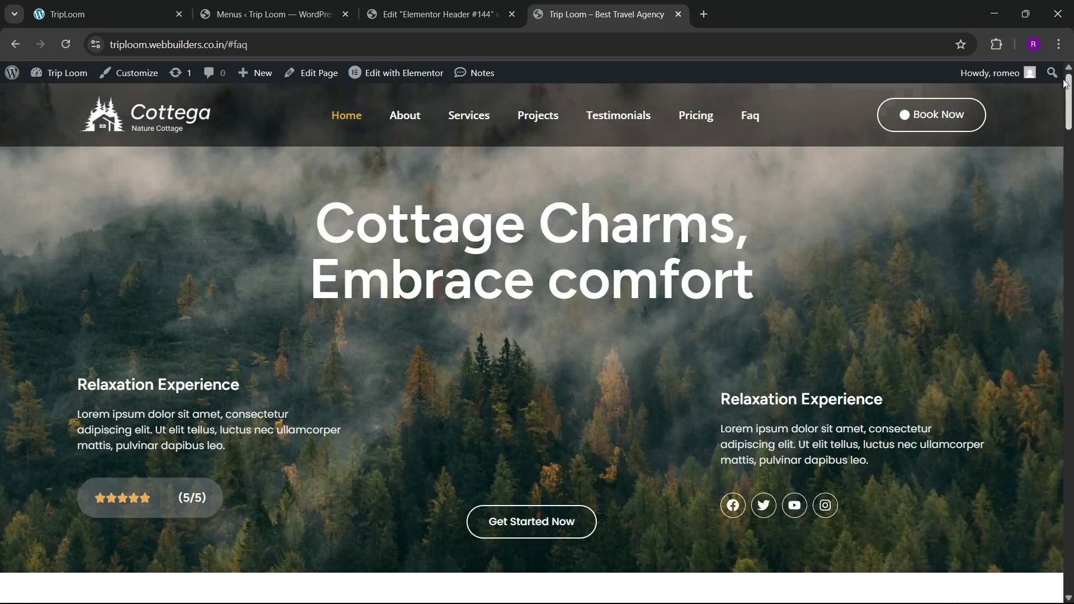
click(500, 6)
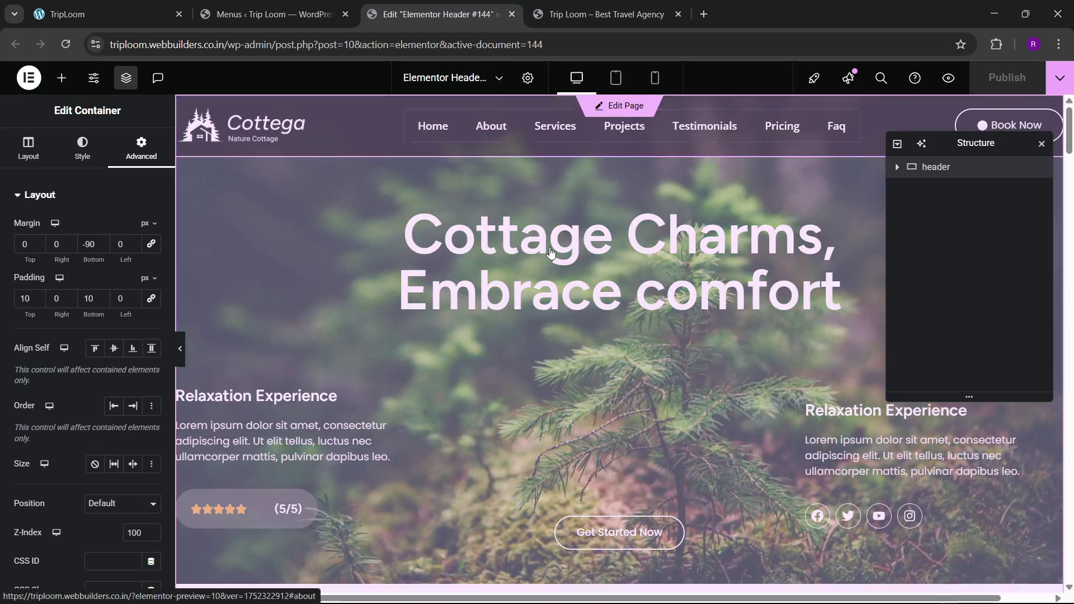
click(558, 344)
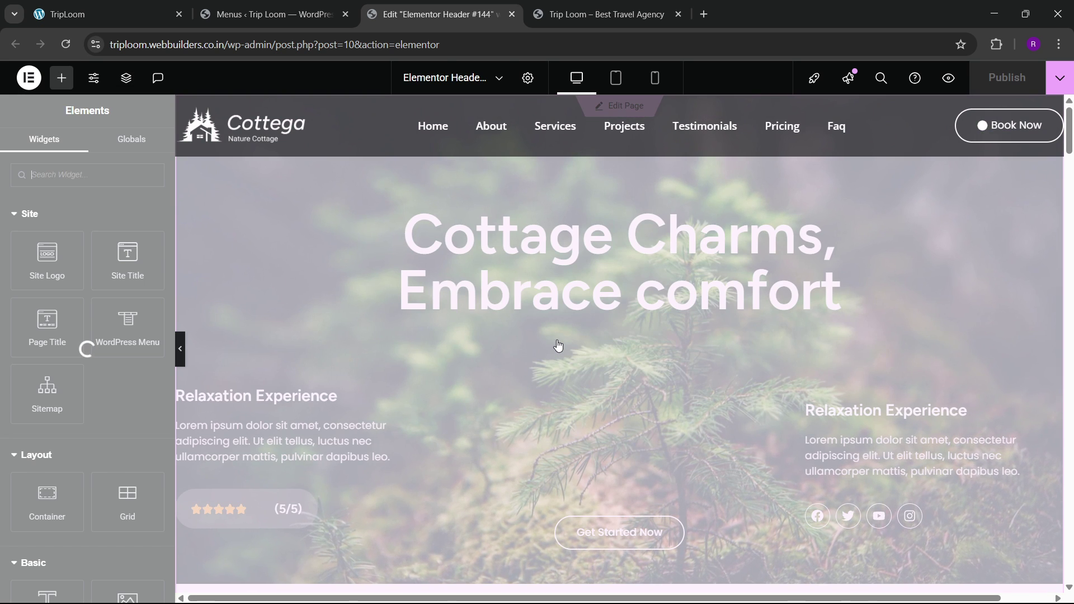
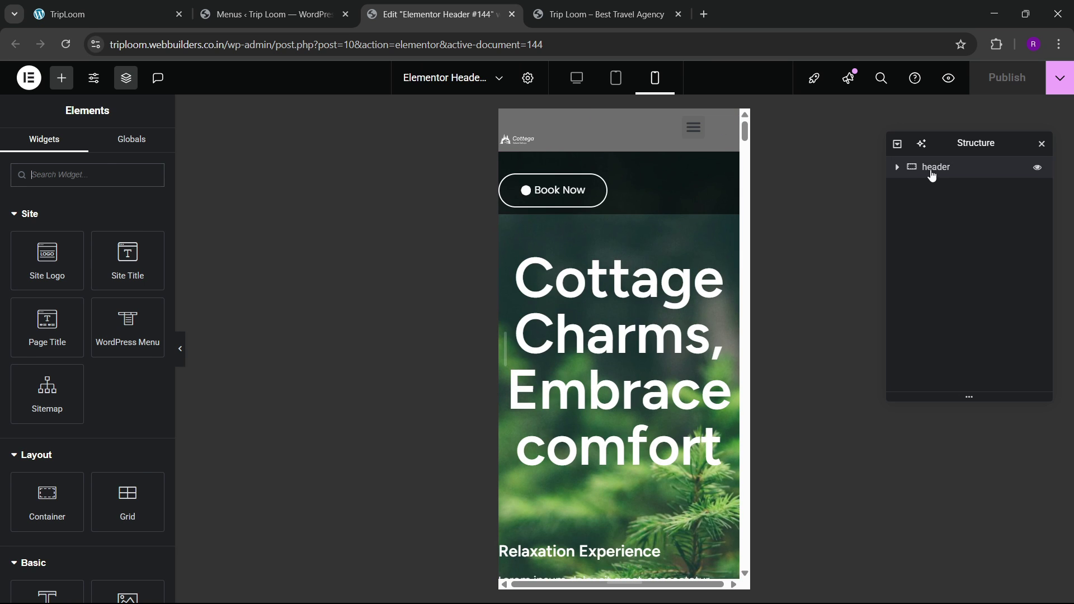
Step: Set the header container's bottom margin to 0 and the Book Now button padding to 8
click(932, 168)
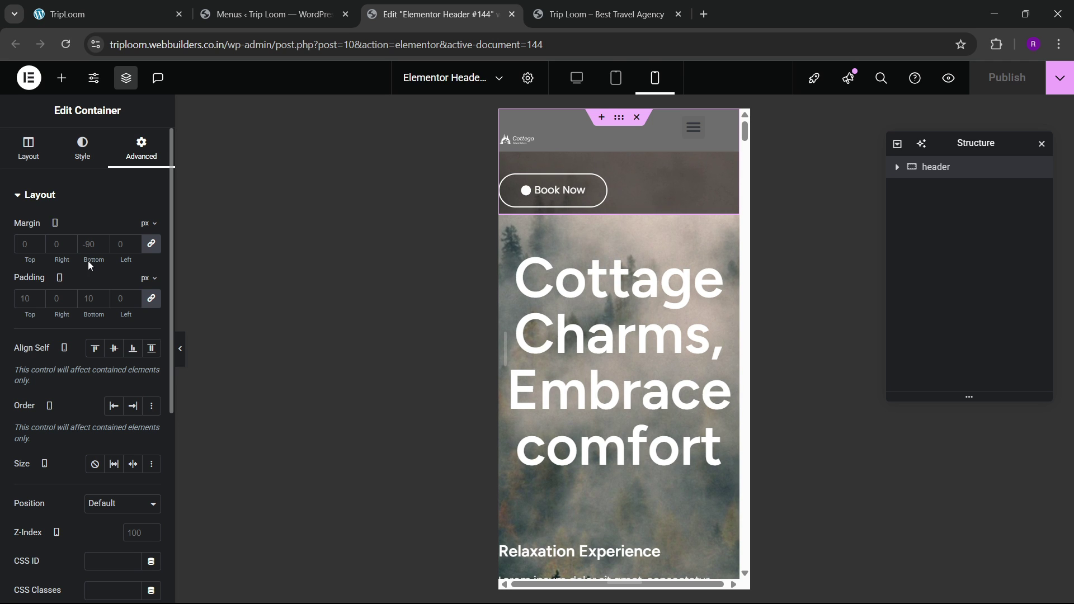
click(88, 244)
text(0)
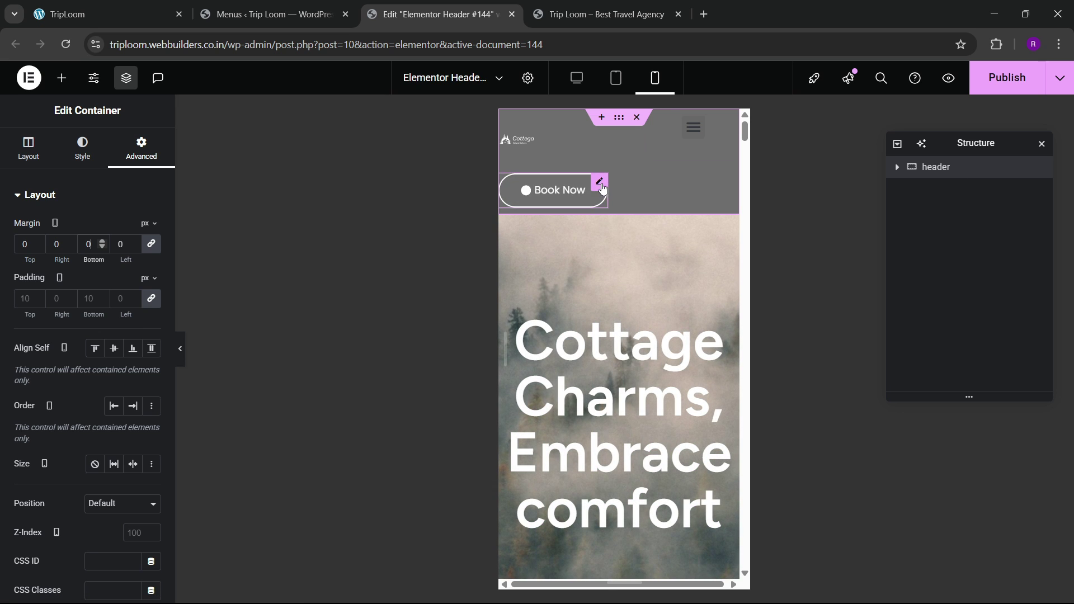
click(600, 183)
scroll(45, 346, down, 3)
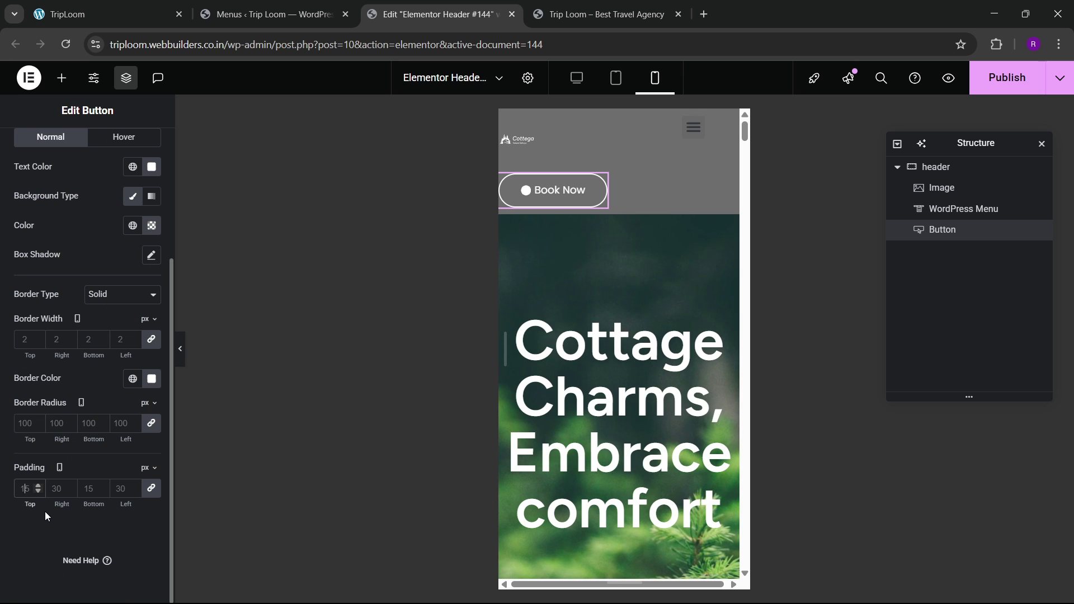
text(8)
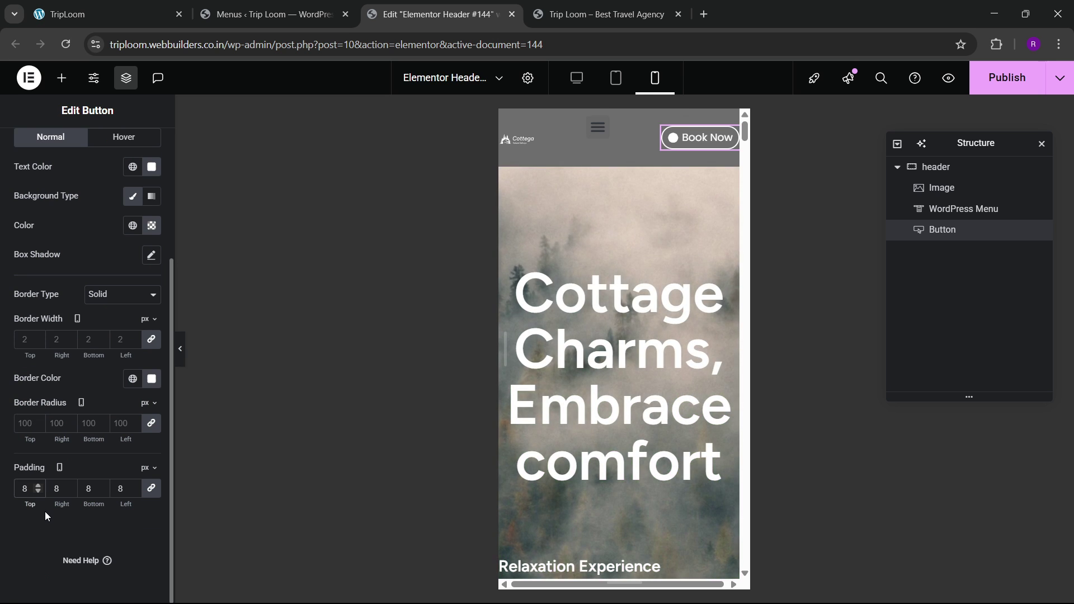
Step: Widen the header logo to 126 px and set the header container gaps to 0
click(974, 188)
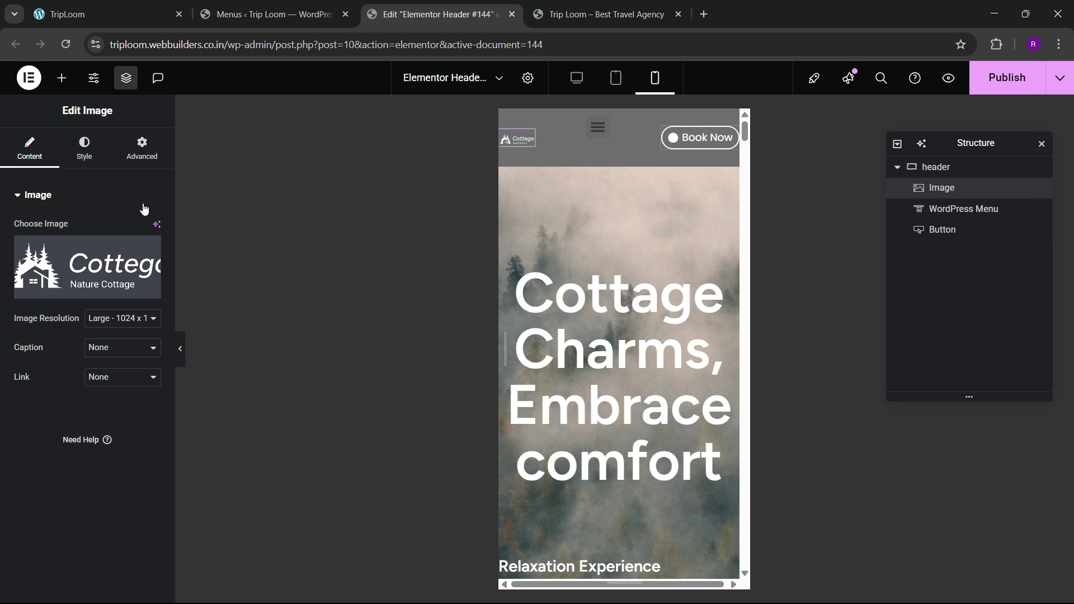
click(126, 147)
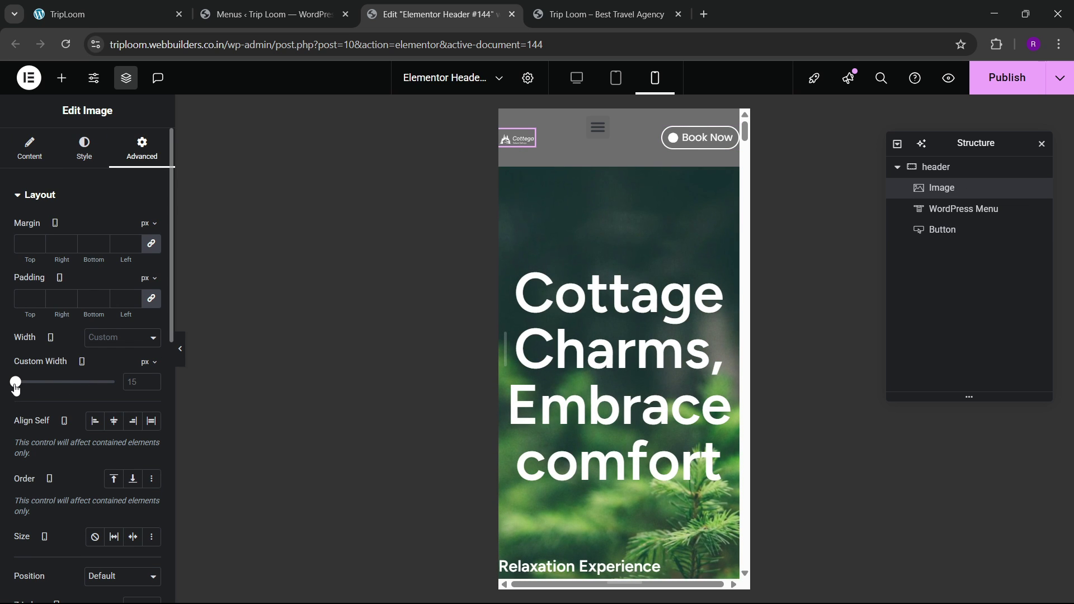
drag(16, 386, 27, 394)
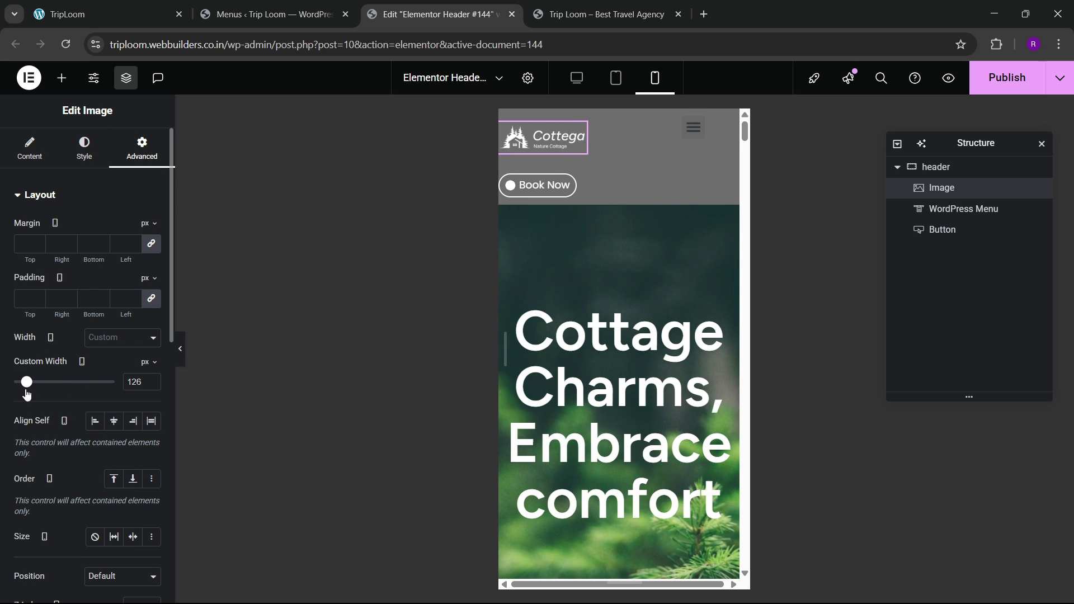
click(931, 167)
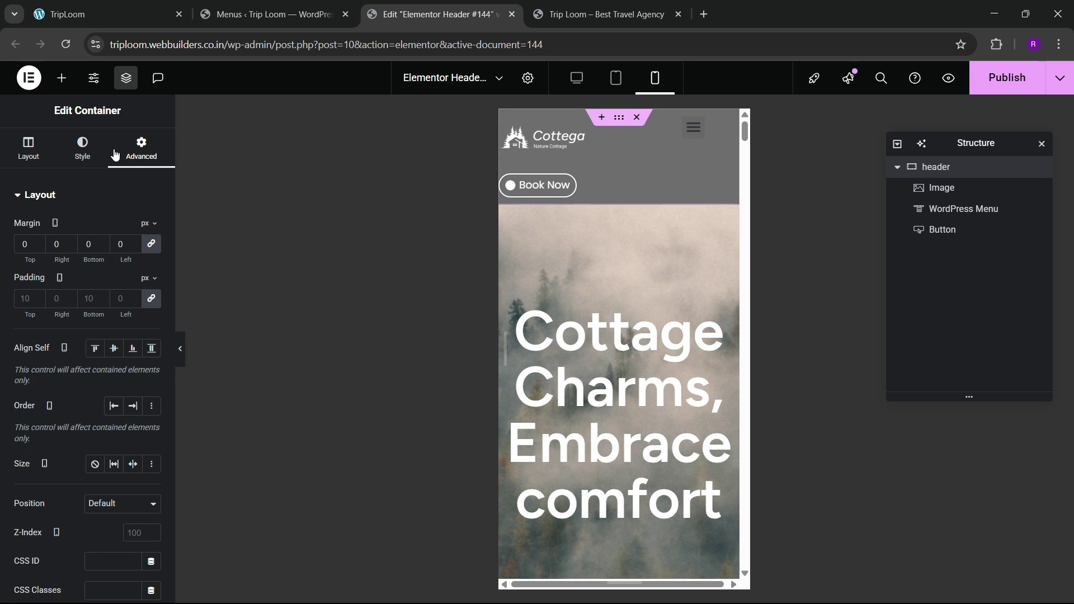
click(28, 147)
scroll(84, 279, down, 3)
click(112, 363)
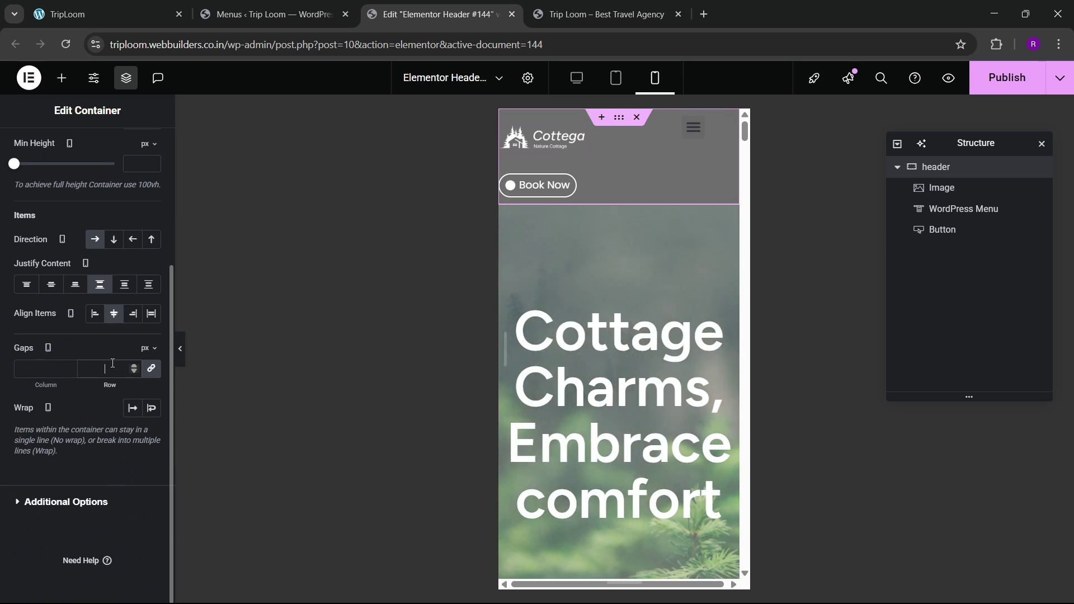
text(0)
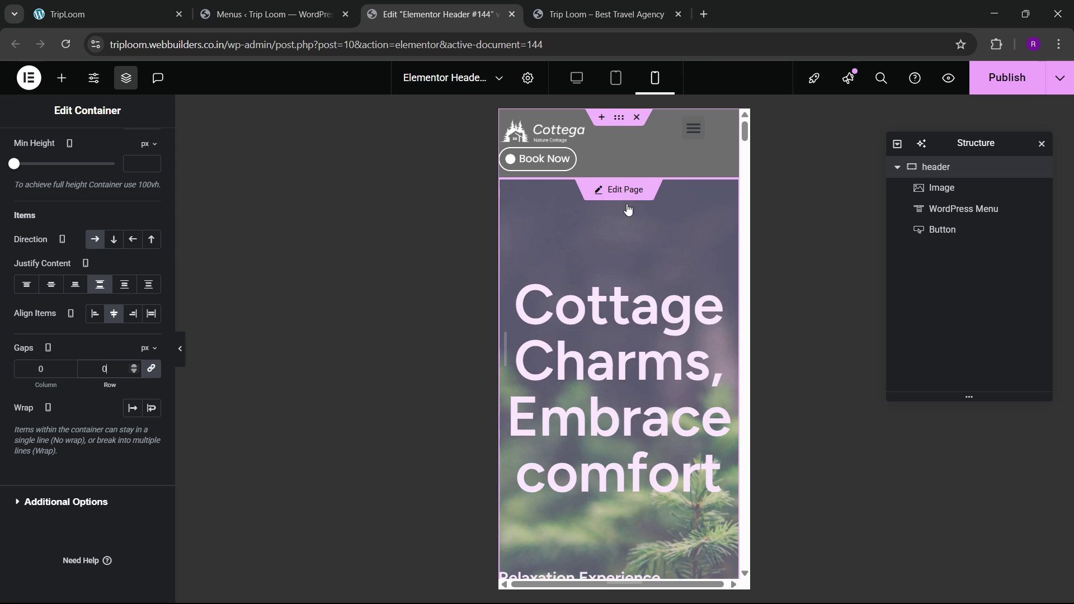
Step: Keep the nav menu's dropdown at the tablet portrait breakpoint, full width, with centered text
click(731, 125)
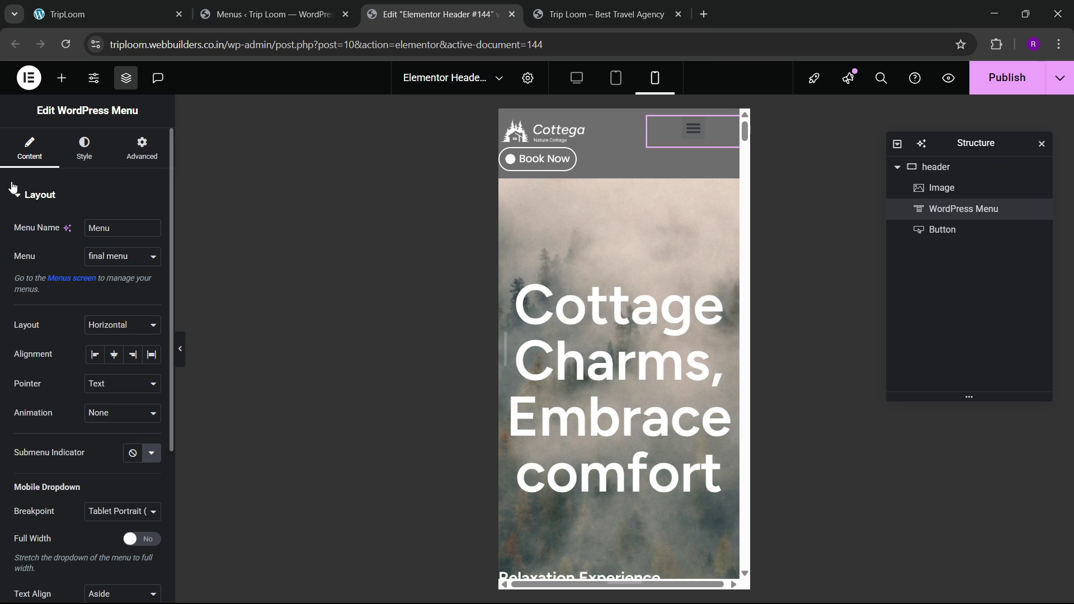
scroll(69, 447, down, 1)
click(111, 442)
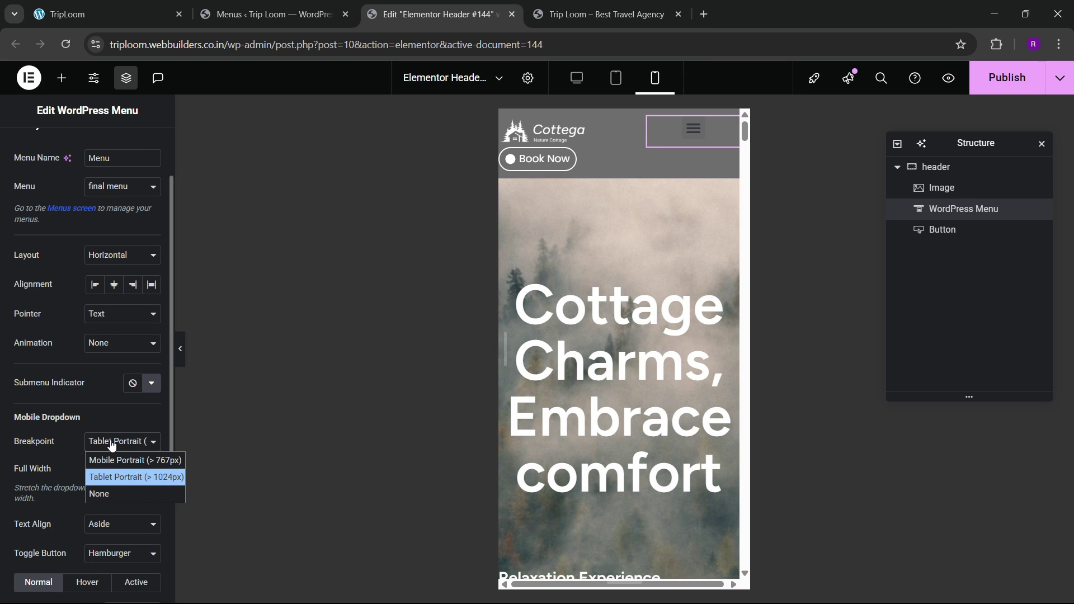
click(136, 477)
click(142, 469)
scroll(111, 464, down, 1)
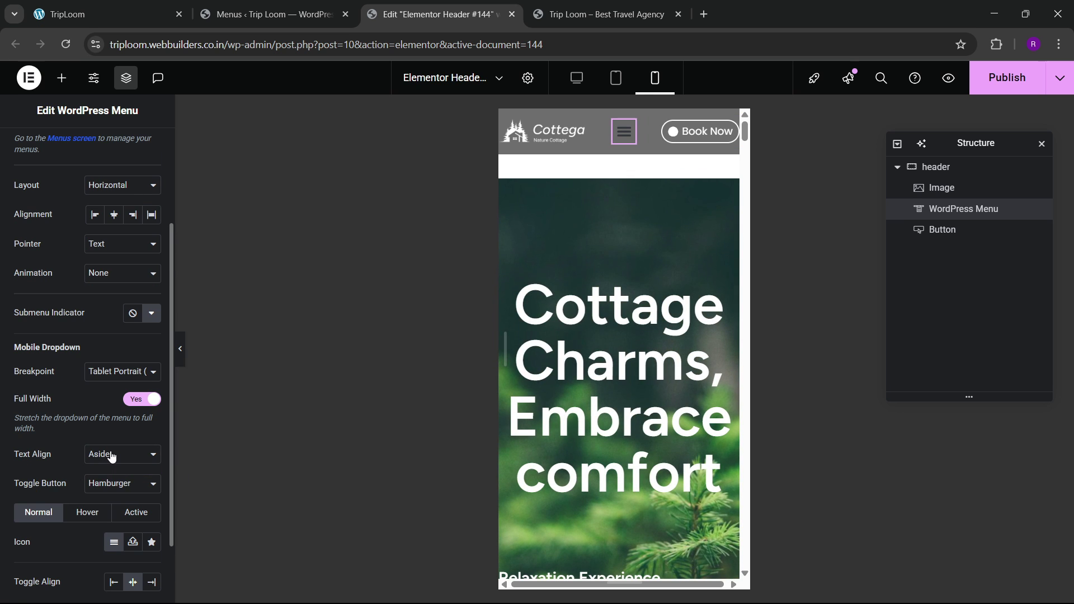
click(112, 454)
scroll(64, 199, up, 1)
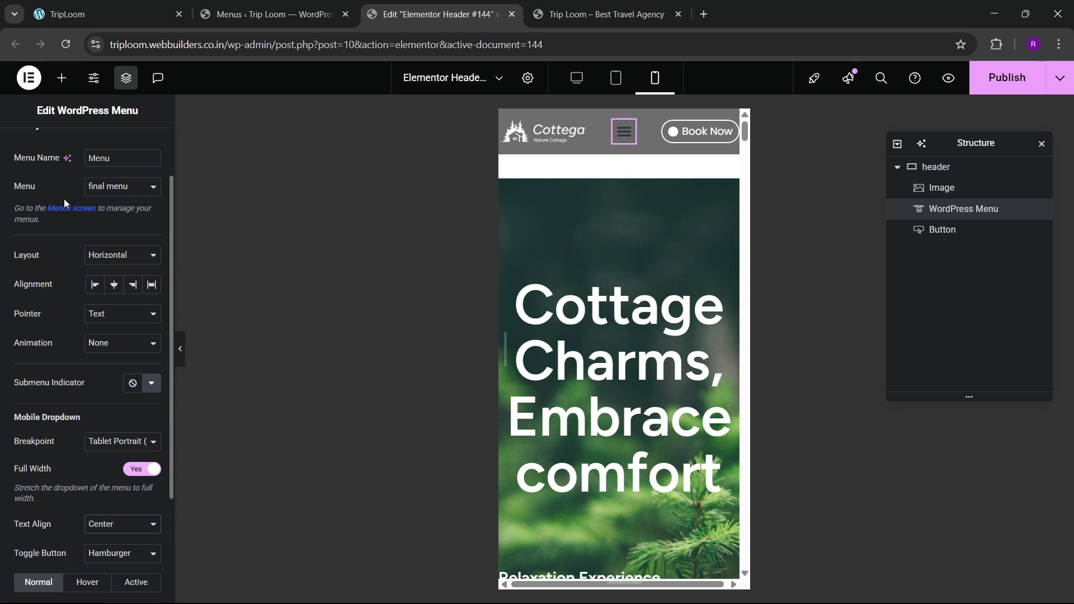
scroll(80, 159, up, 1)
Step: Style the menu toggle button with a golden background and a white icon
click(84, 149)
scroll(56, 392, down, 1)
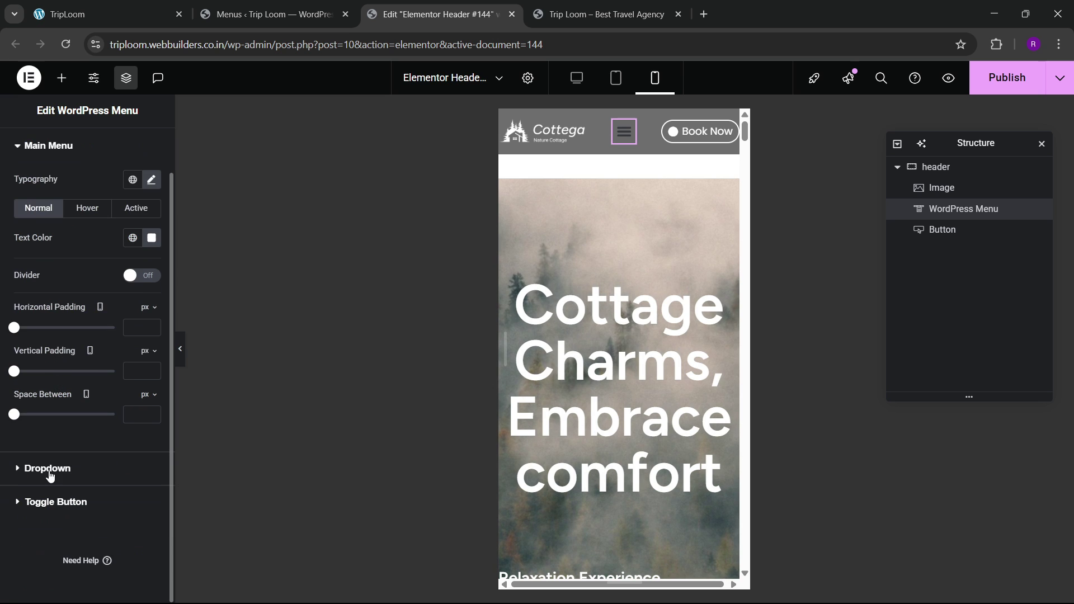
click(48, 473)
scroll(65, 443, down, 4)
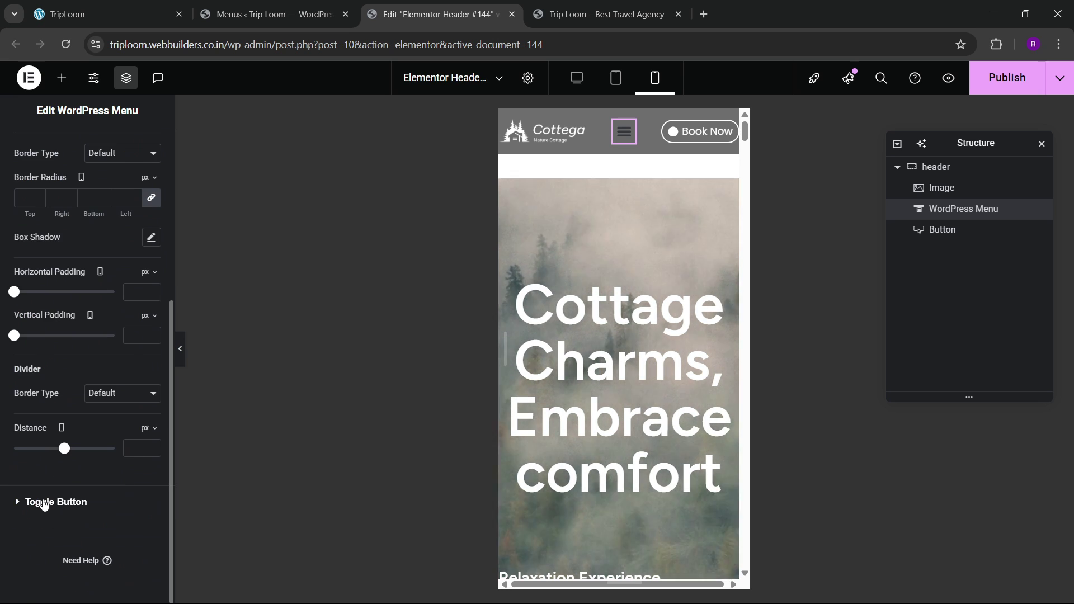
click(41, 502)
click(132, 354)
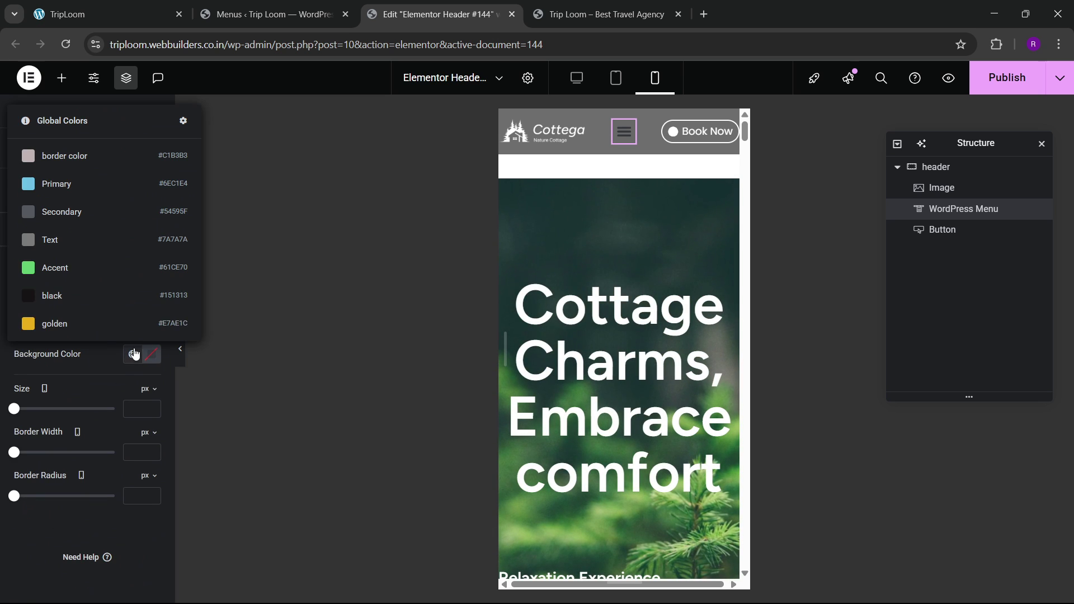
click(79, 317)
click(151, 325)
drag(124, 410, 72, 382)
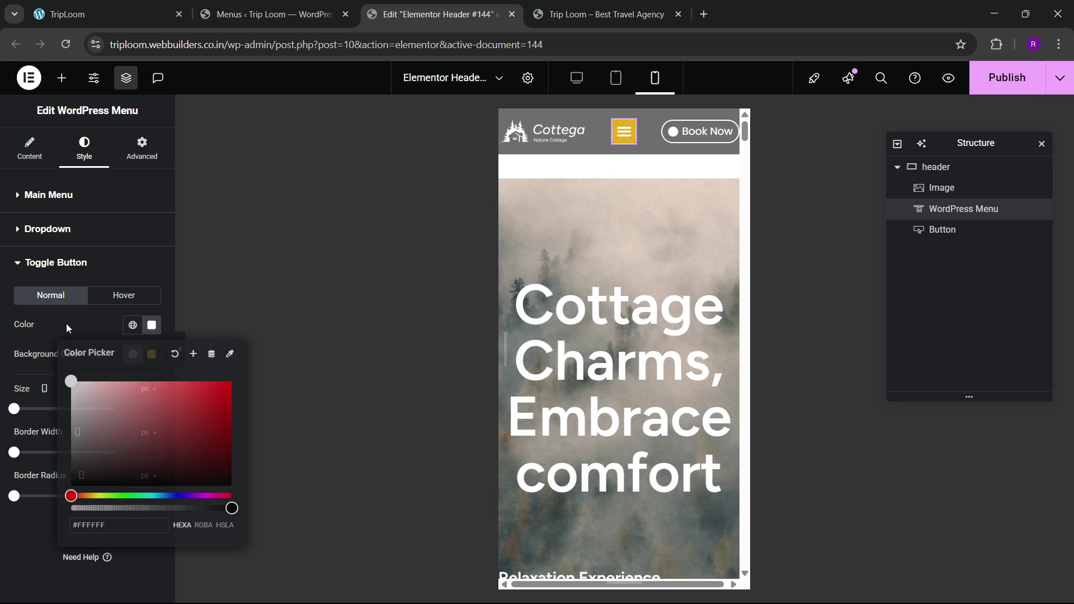
click(66, 323)
Step: Give the dropdown menu items a golden hover background with white hover text
click(617, 146)
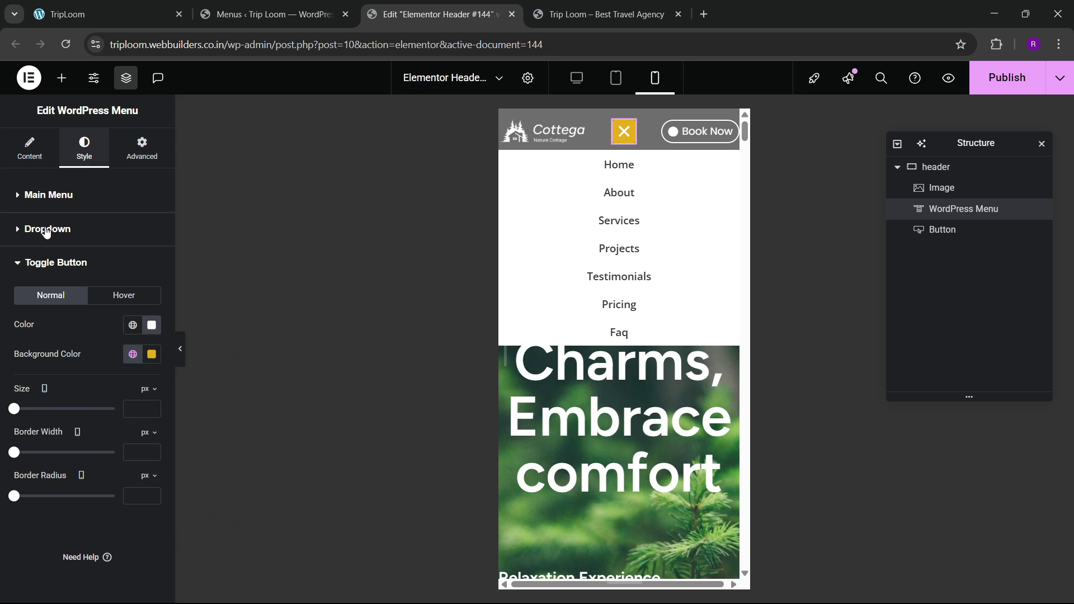
click(47, 229)
click(83, 291)
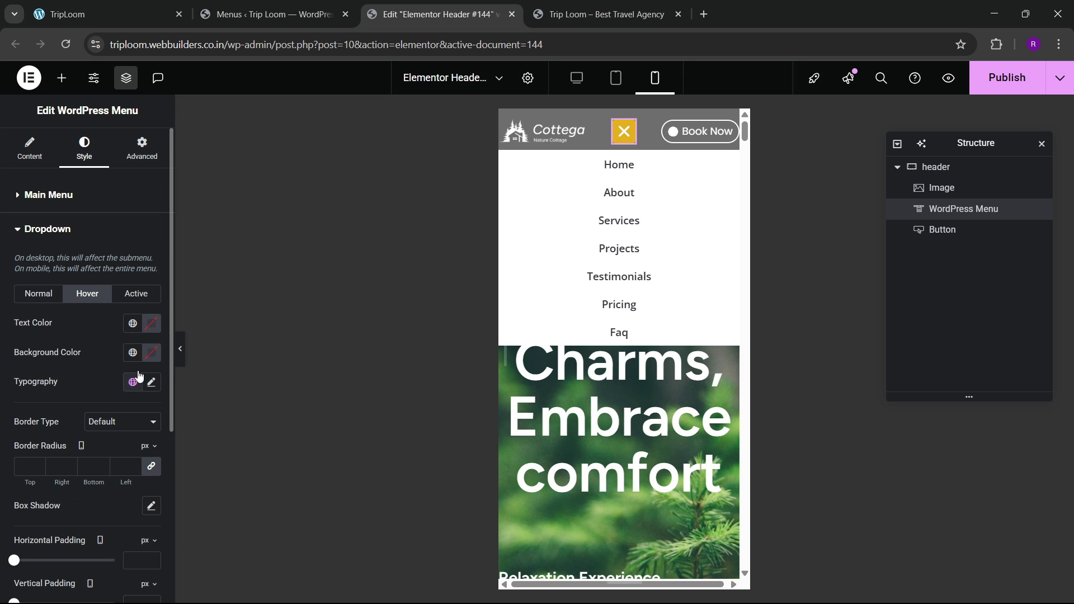
click(133, 352)
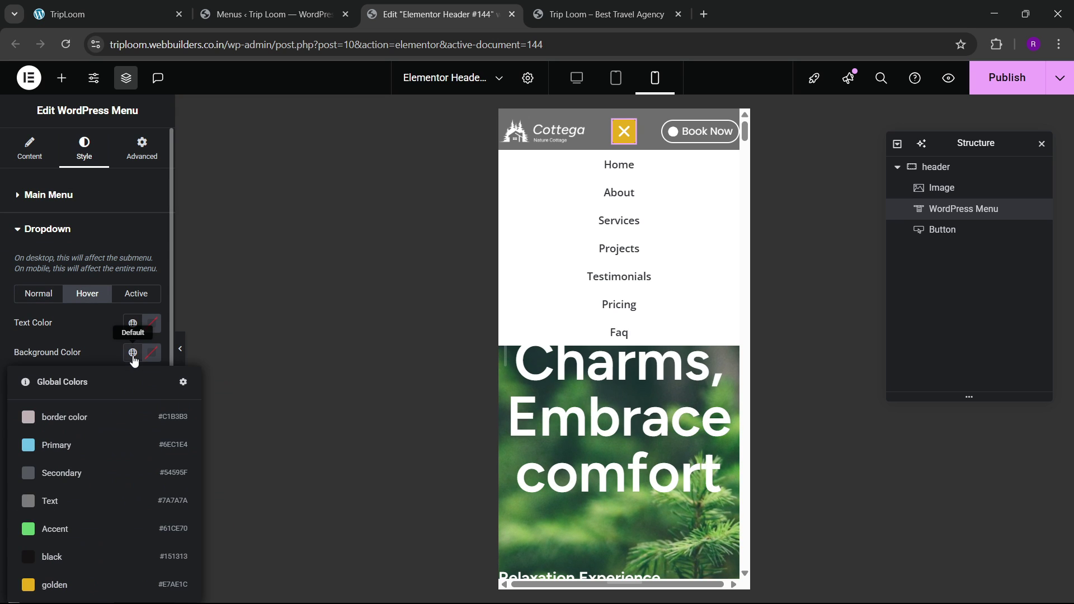
click(59, 584)
click(149, 330)
click(73, 381)
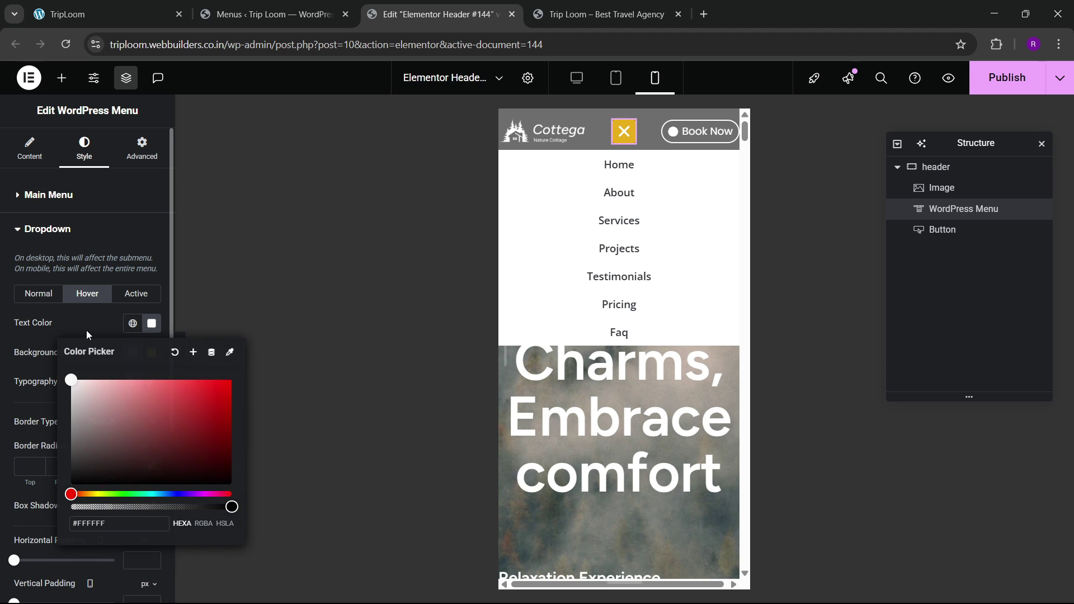
click(86, 331)
Step: Give the dropdown's active item a golden background with white text
click(135, 296)
click(133, 347)
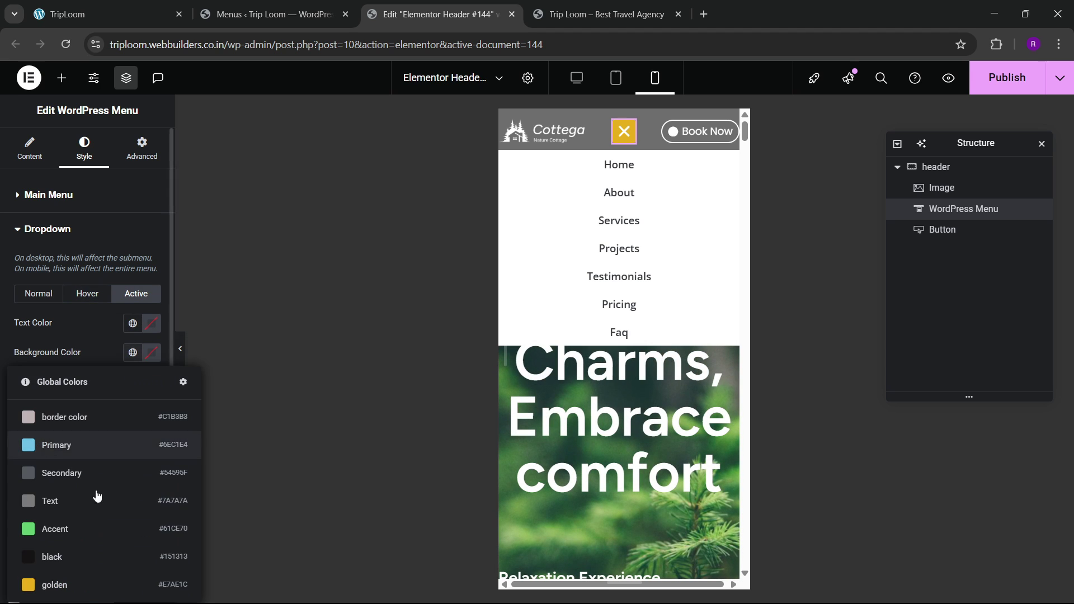
click(84, 584)
click(151, 332)
click(73, 378)
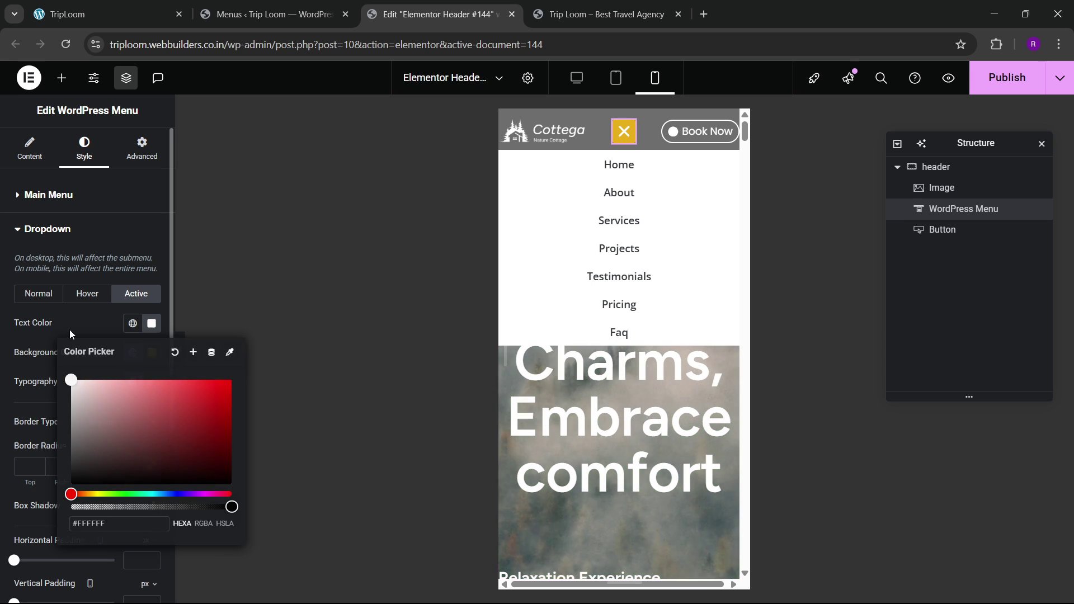
click(69, 330)
Step: Set the dropdown menu's normal-state font family to Open Sans
click(146, 386)
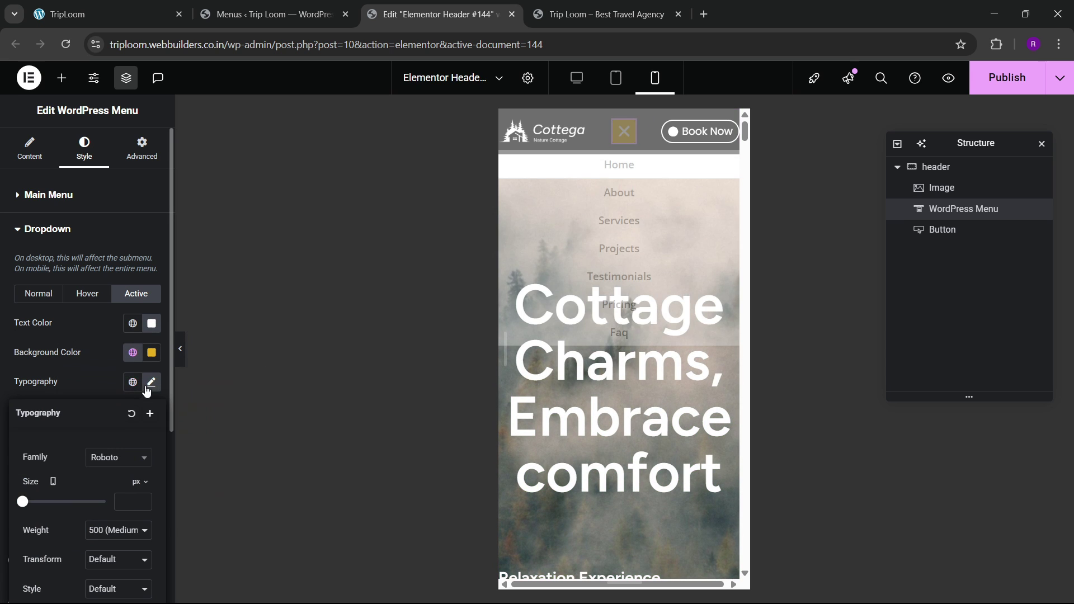
click(38, 294)
click(131, 295)
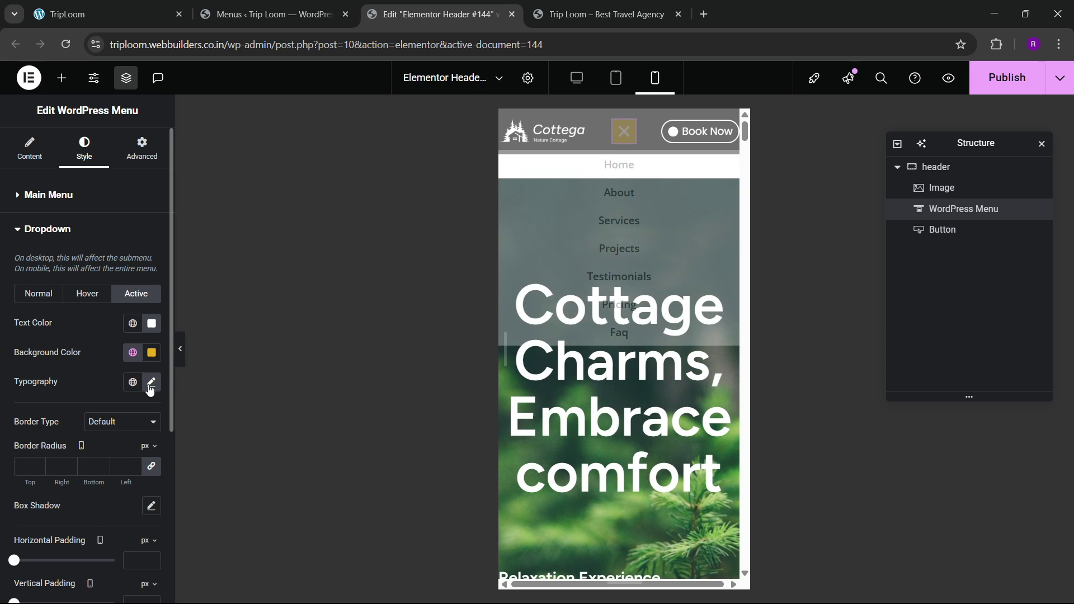
click(47, 295)
click(156, 386)
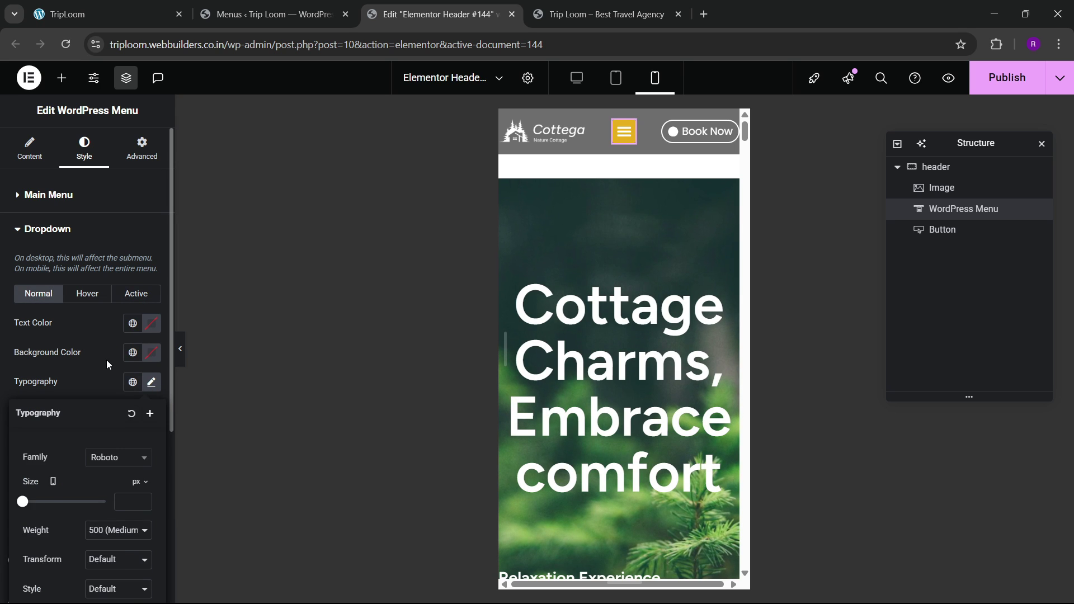
scroll(107, 360, down, 3)
click(103, 317)
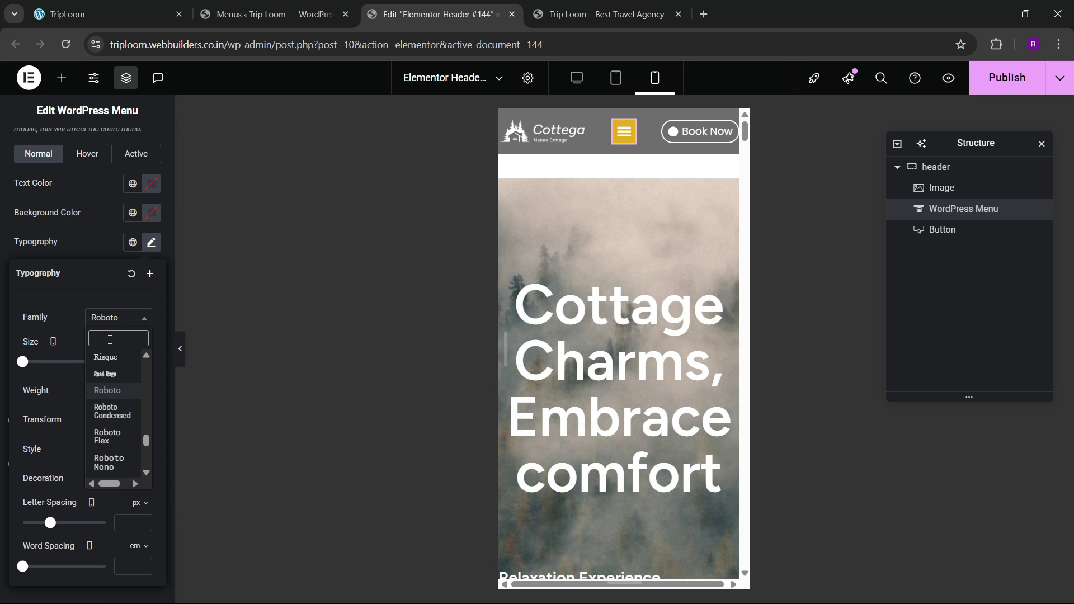
text(open san)
click(115, 374)
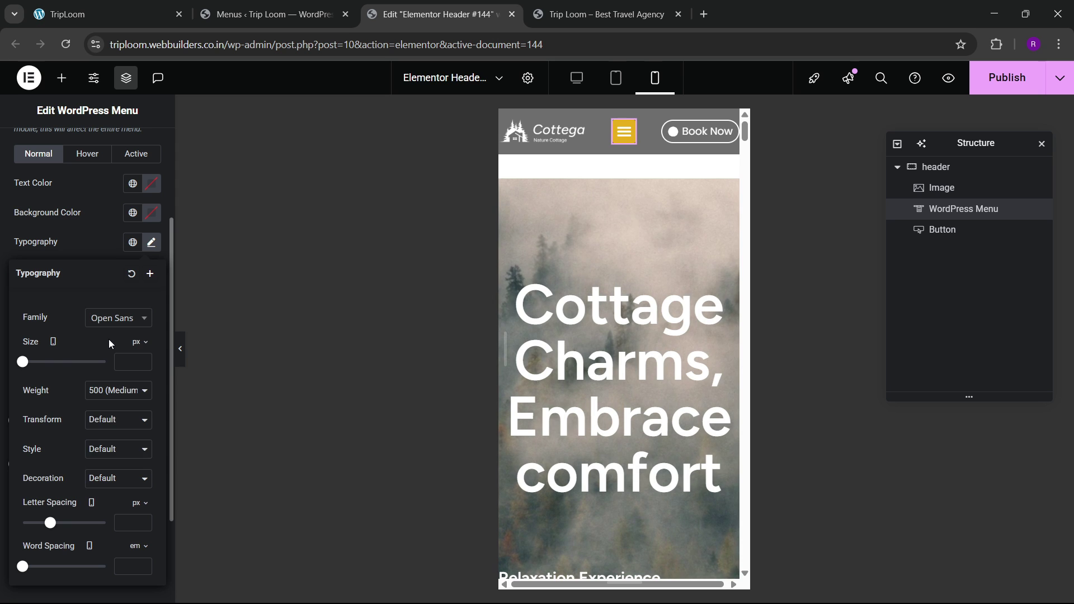
Step: Raise the dropdown menu text size to 15 px while previewing the mobile menu
click(623, 146)
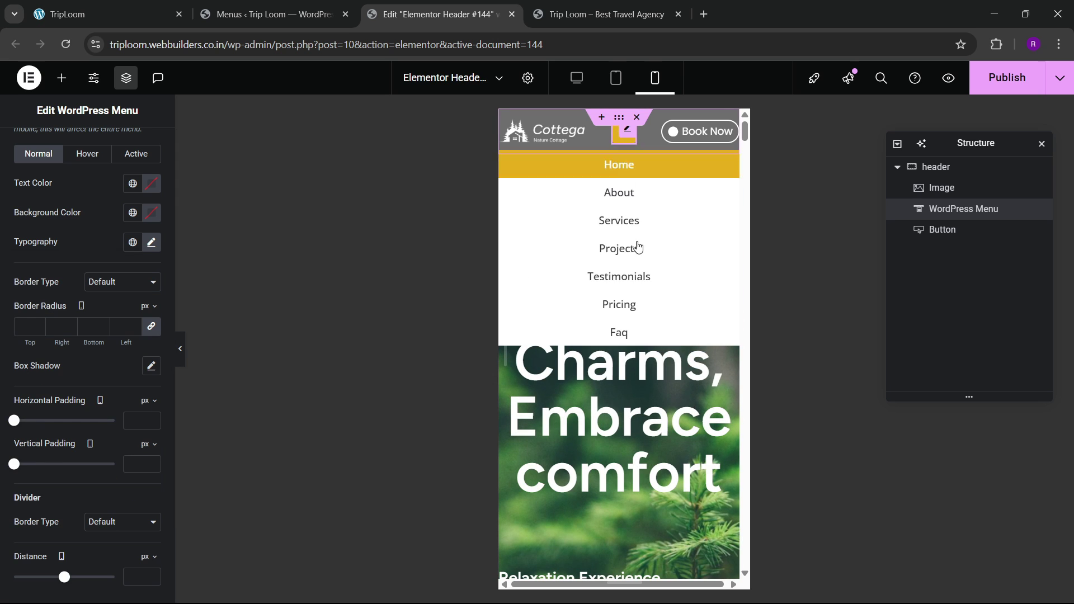
scroll(145, 285, up, 3)
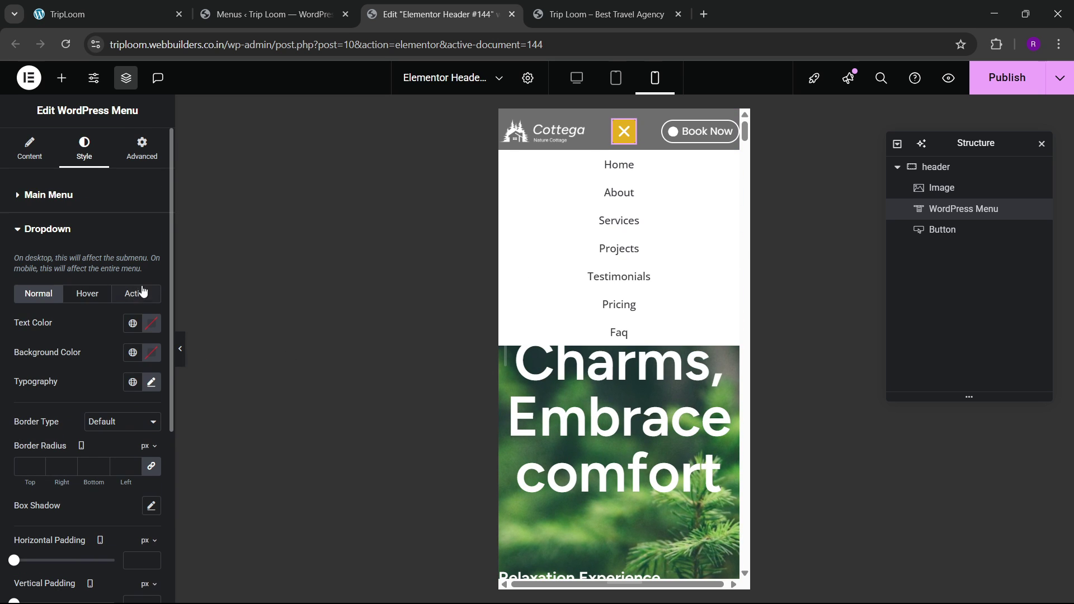
click(151, 381)
scroll(144, 394, down, 3)
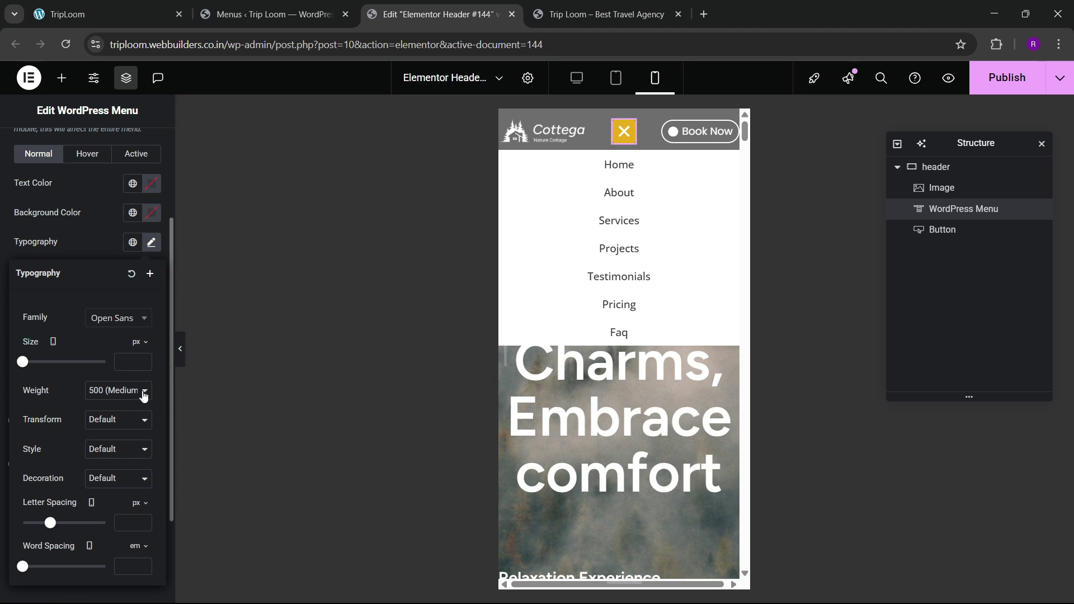
click(142, 360)
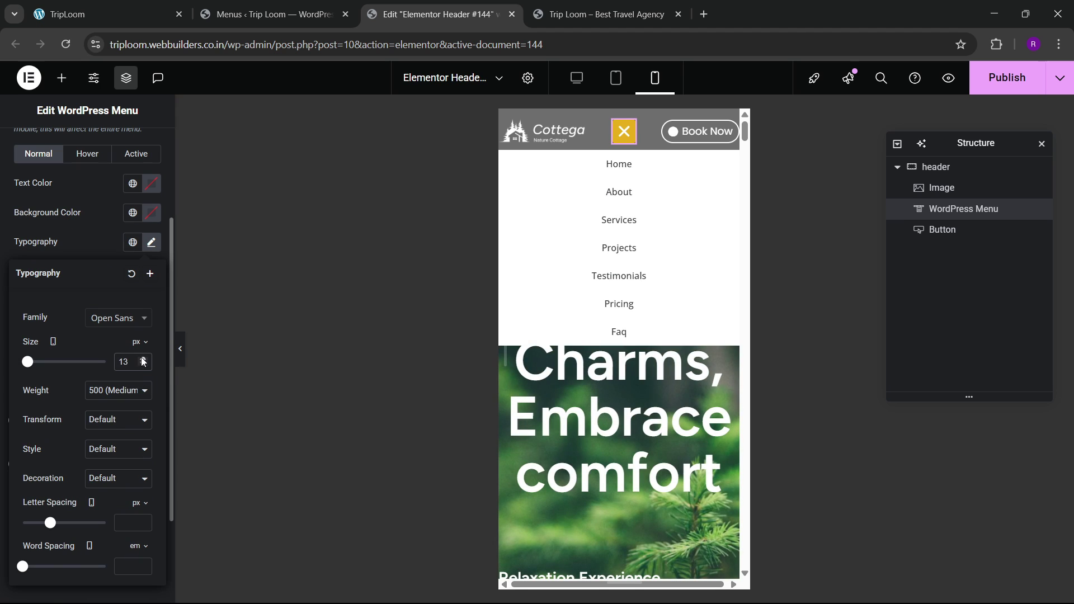
click(143, 359)
click(143, 359)
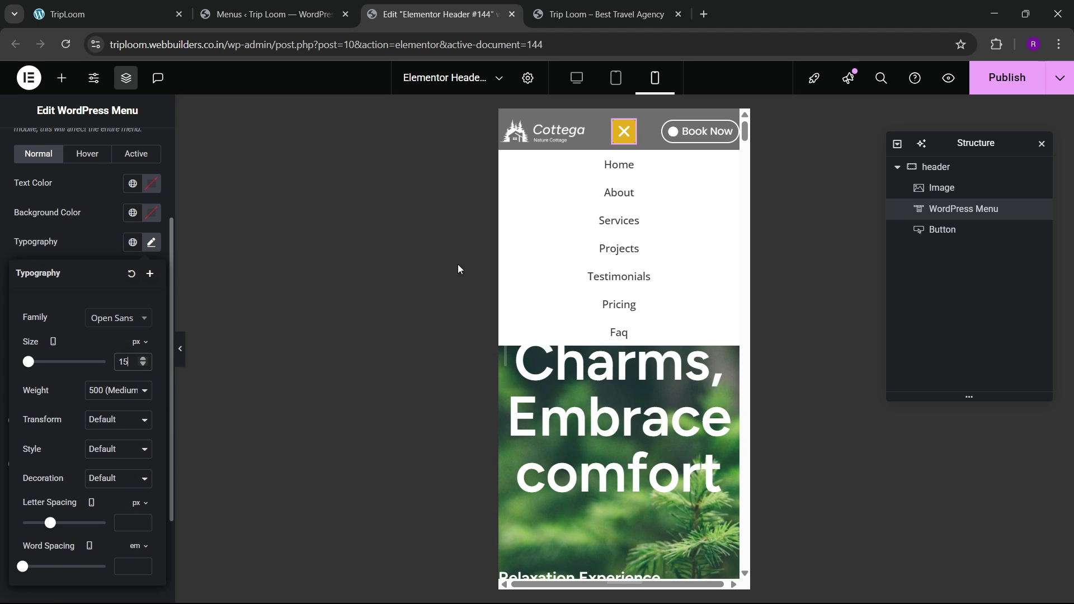
click(98, 255)
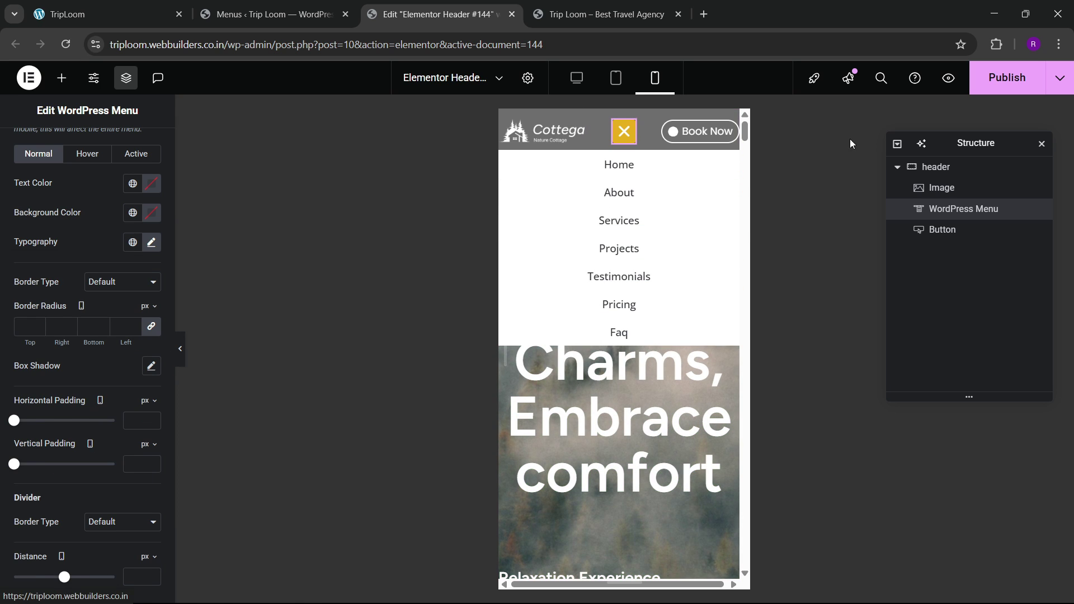
click(936, 166)
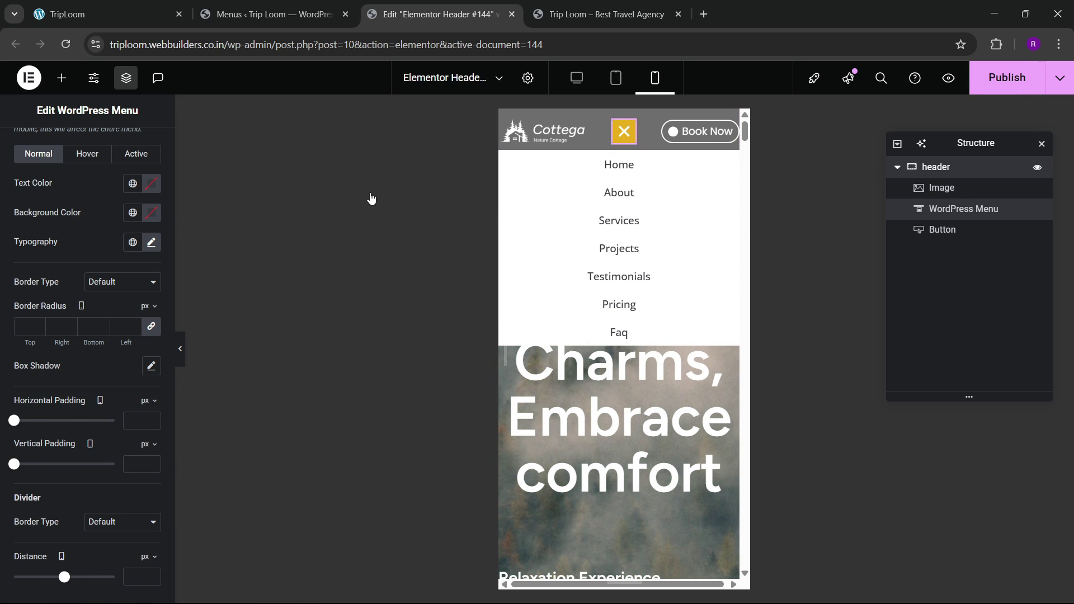
click(141, 149)
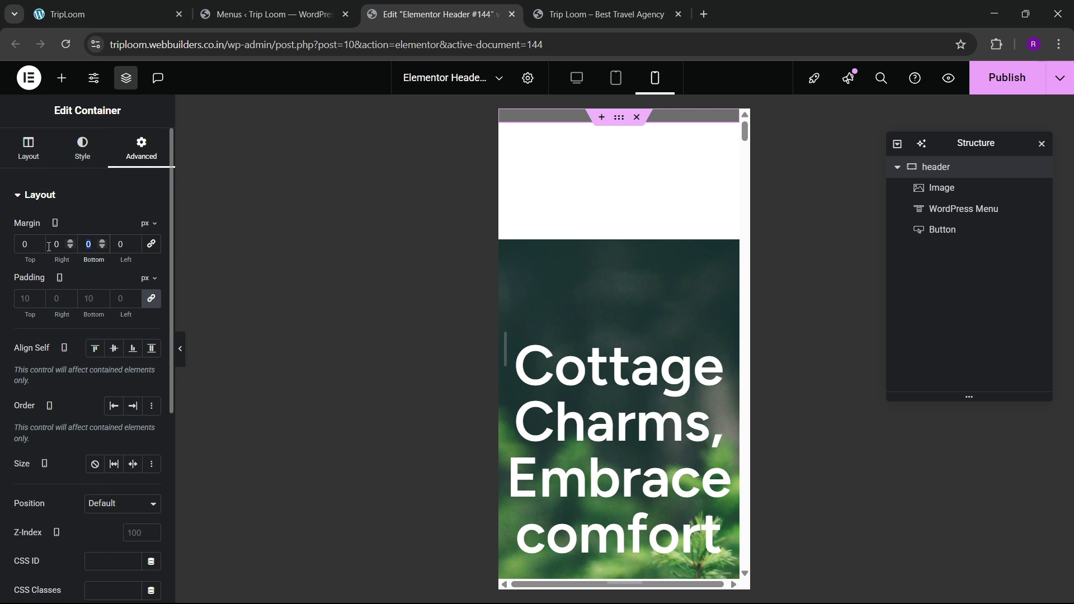
Step: Set the header's bottom margin to -90 px, save, and return to the home page
text(-90)
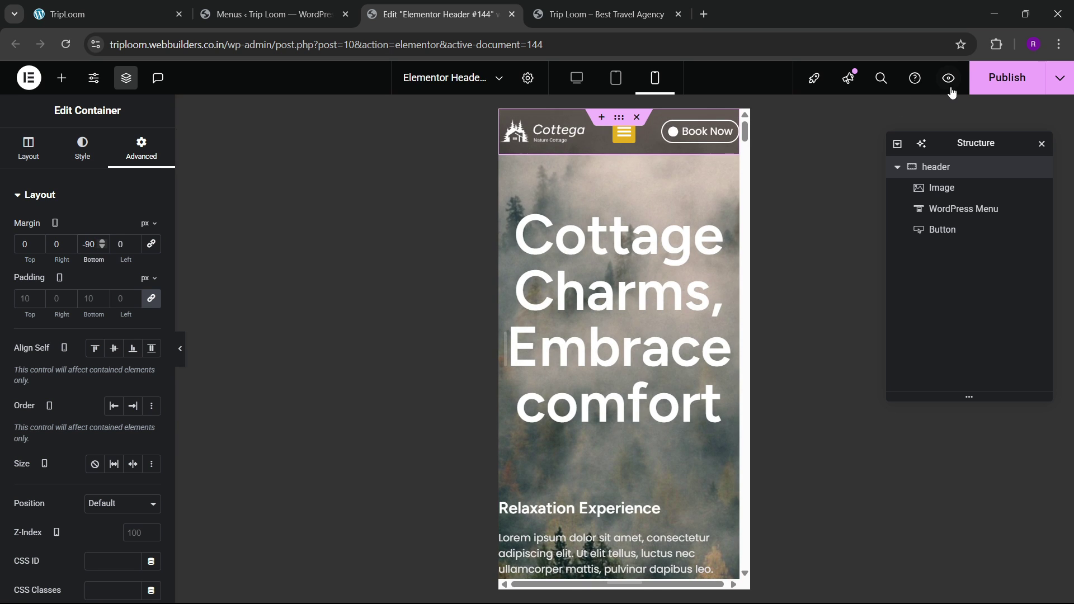
key(ctrl+s)
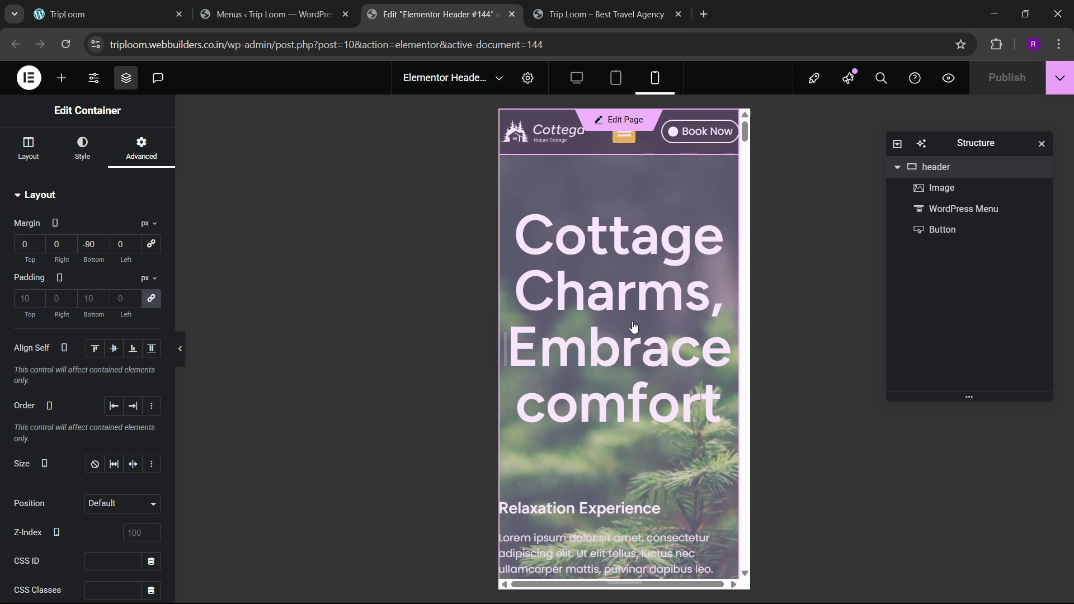
click(634, 327)
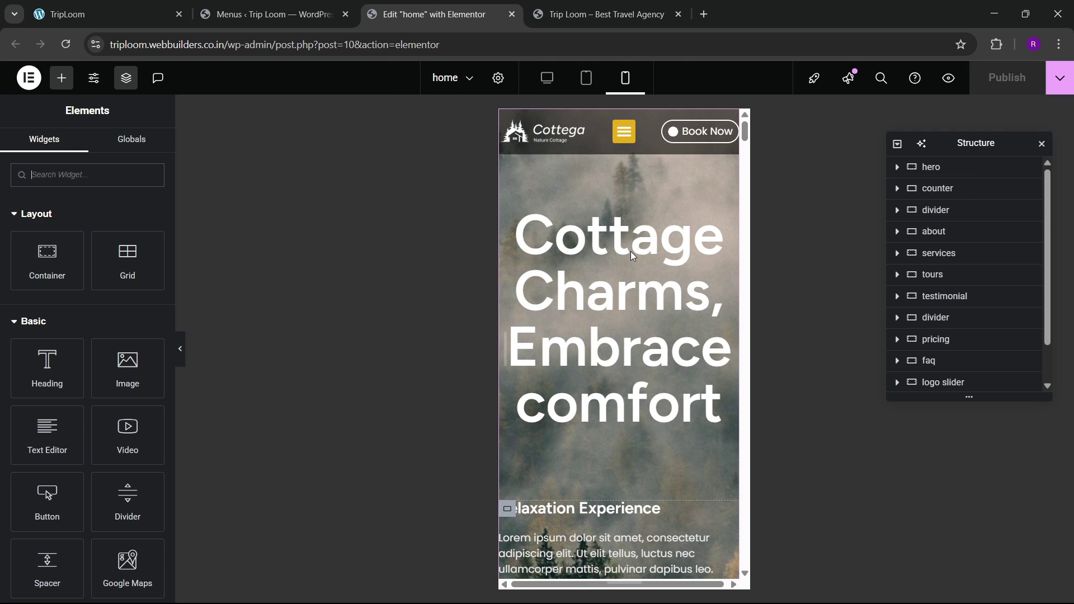
Step: Set the hero heading 'Cottage Charms, Embrace comfort' font size to 40
click(631, 255)
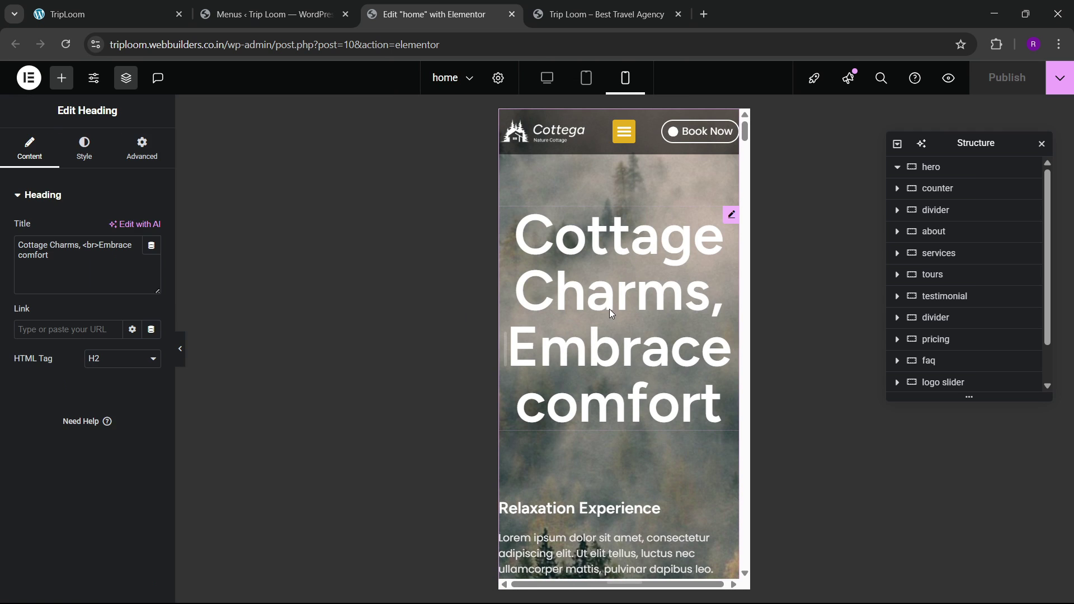
click(84, 149)
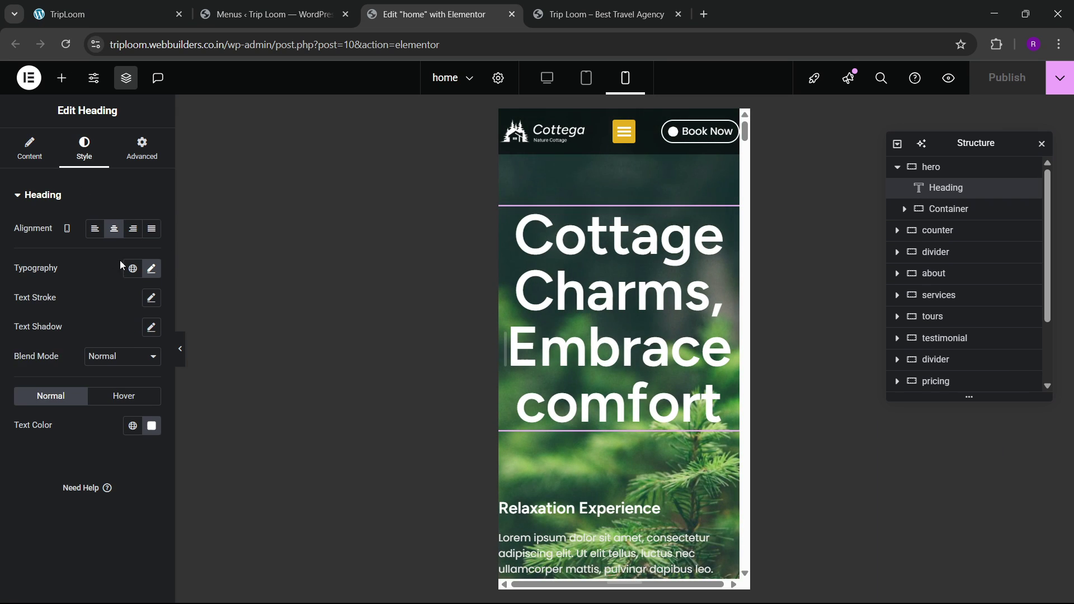
click(151, 269)
click(129, 382)
text(40)
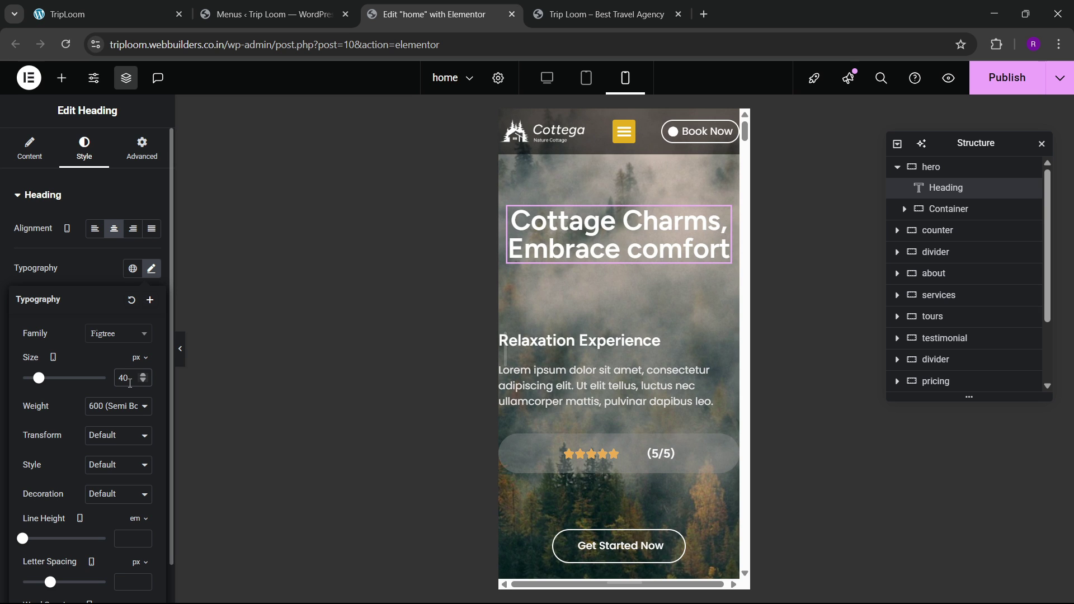
Step: Give the hero container unlinked padding of 140/20/80/20 px
click(928, 167)
click(141, 148)
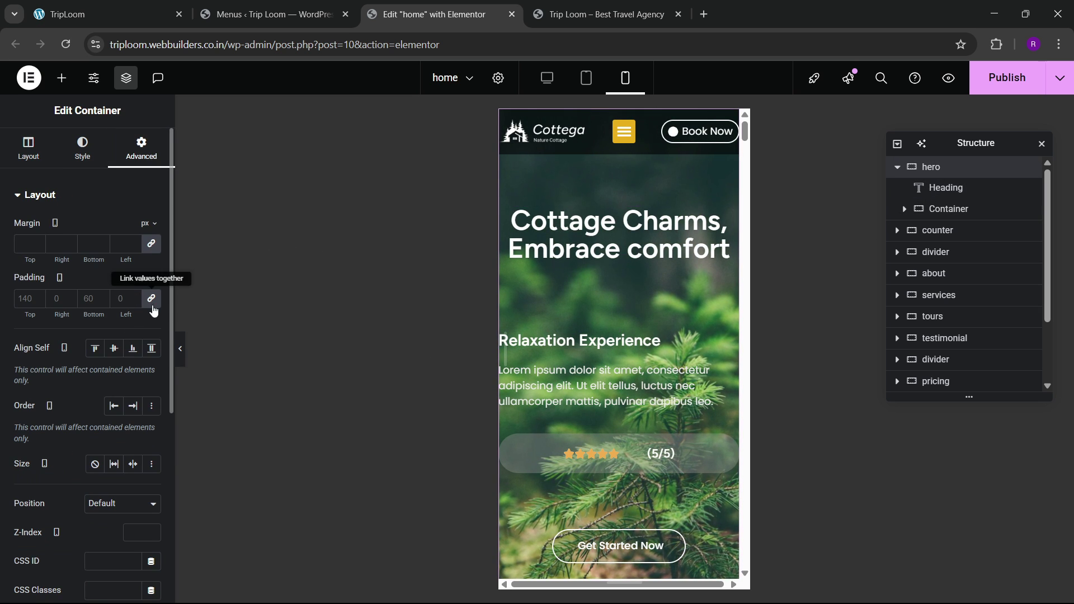
click(151, 300)
click(22, 299)
text(140)
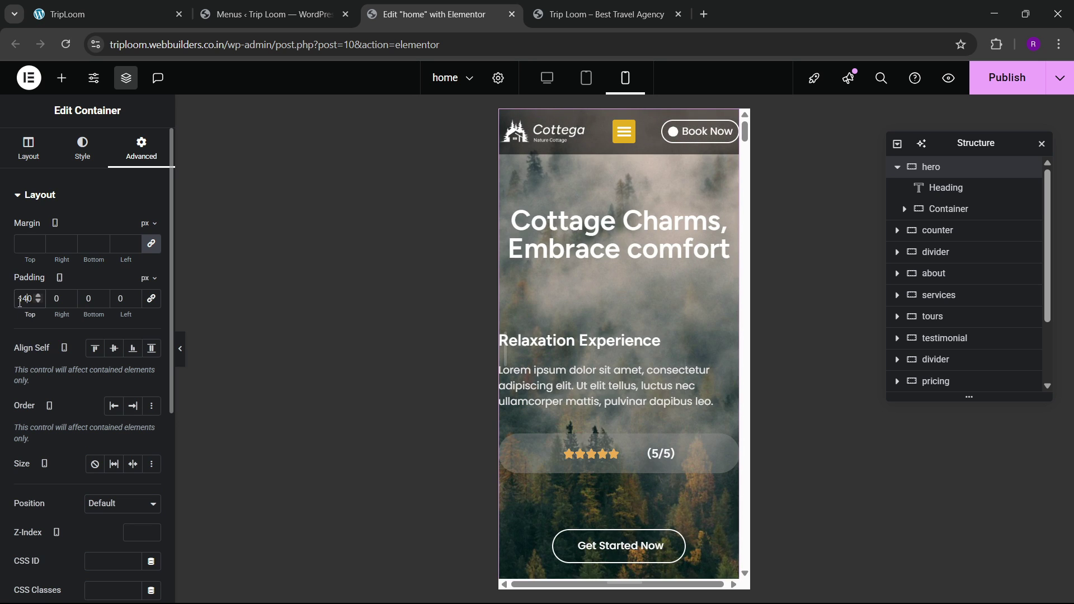
text(20)
key(Tab)
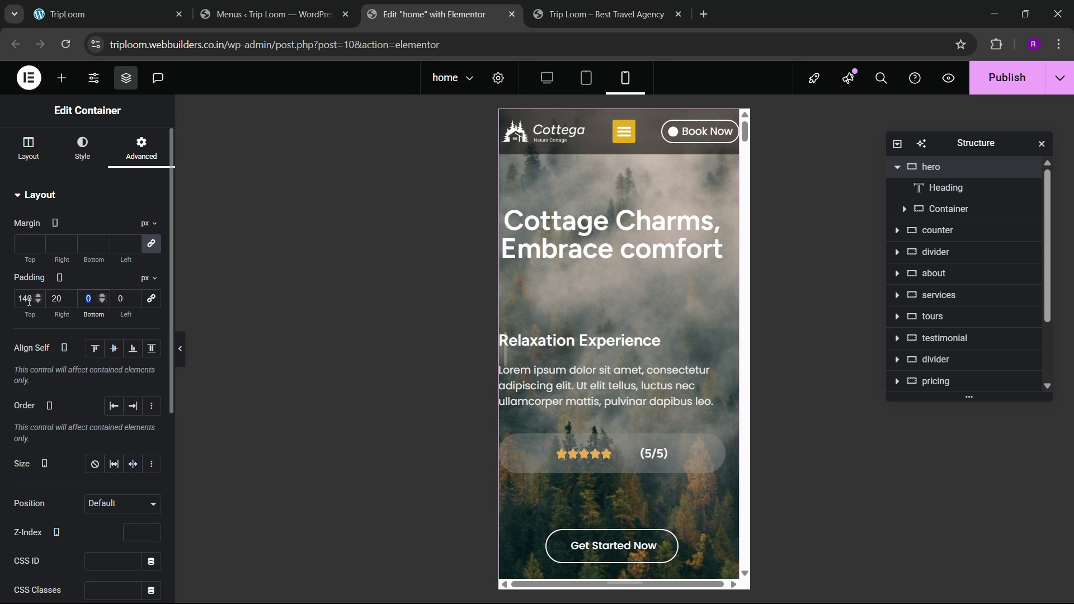
text(80)
key(Tab)
text(20)
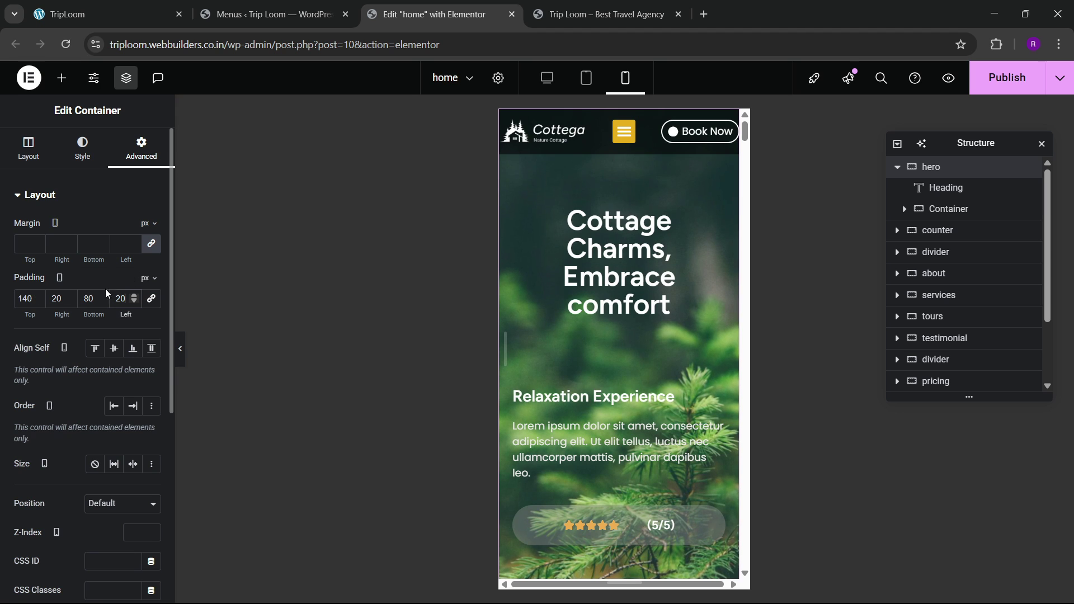
Step: Keep the hero heading width at Default and enlarge its font to 61 px
click(528, 291)
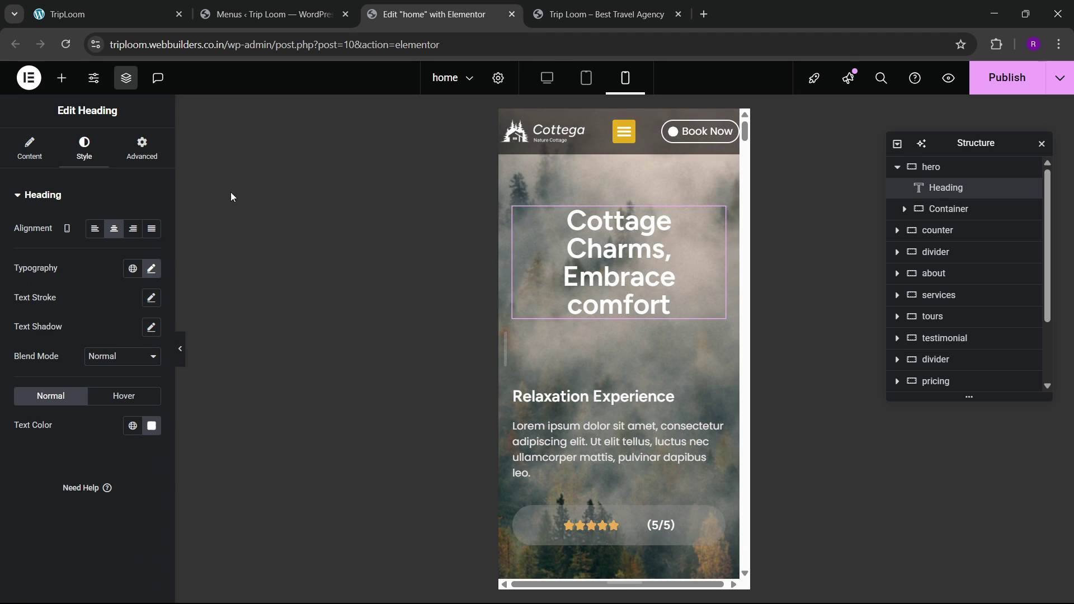
click(135, 148)
click(119, 340)
click(119, 342)
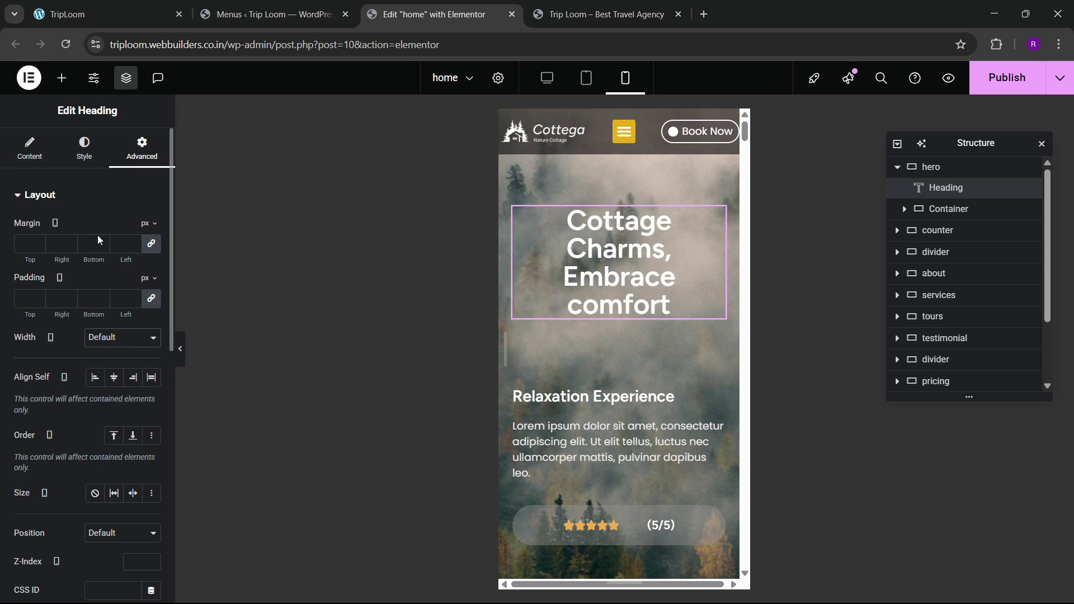
click(21, 150)
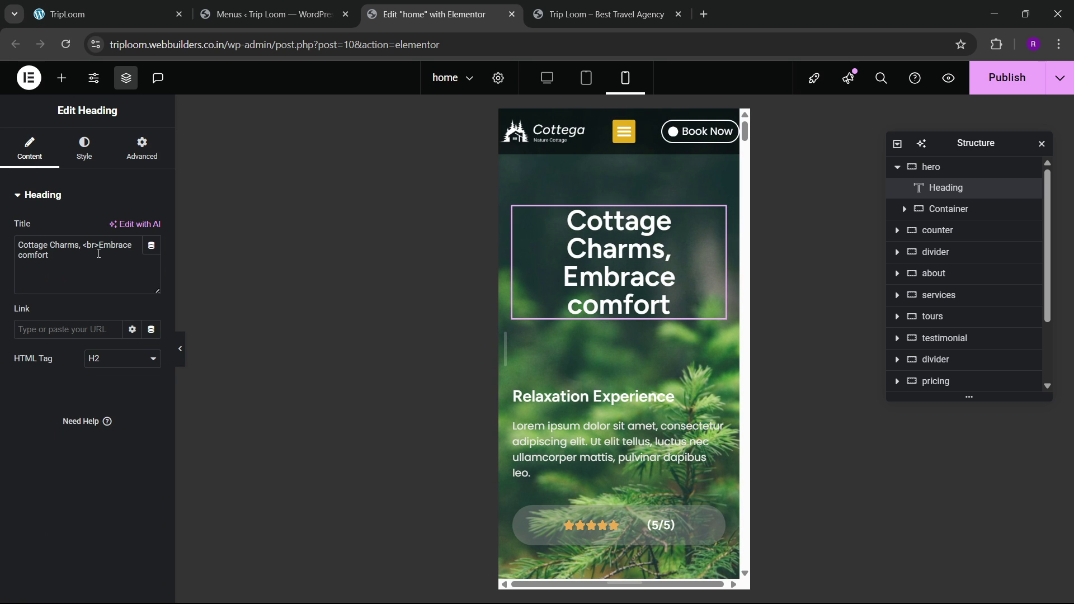
click(83, 151)
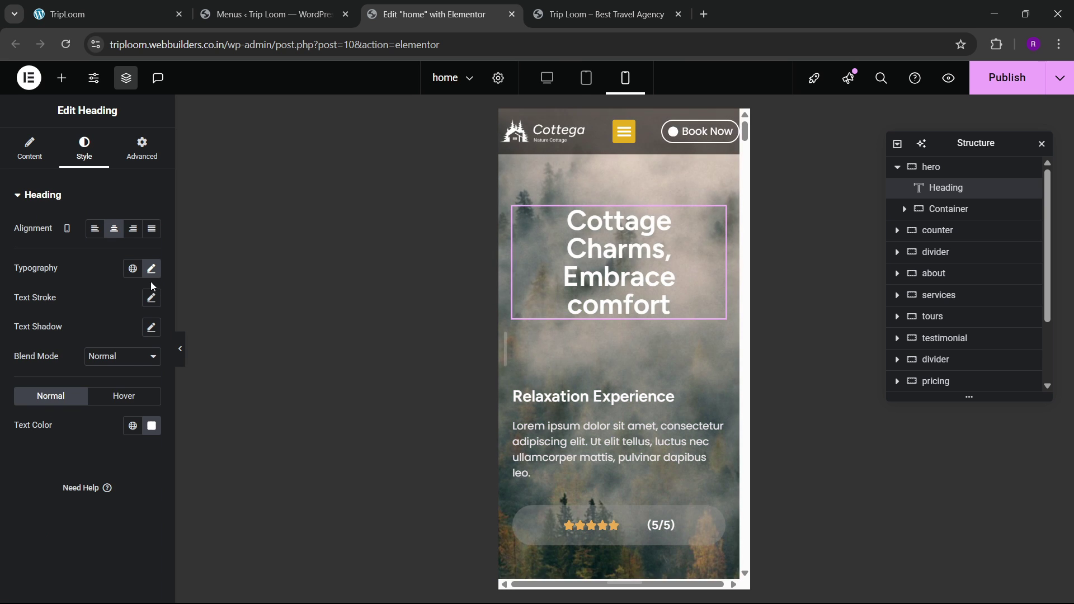
click(151, 268)
click(144, 375)
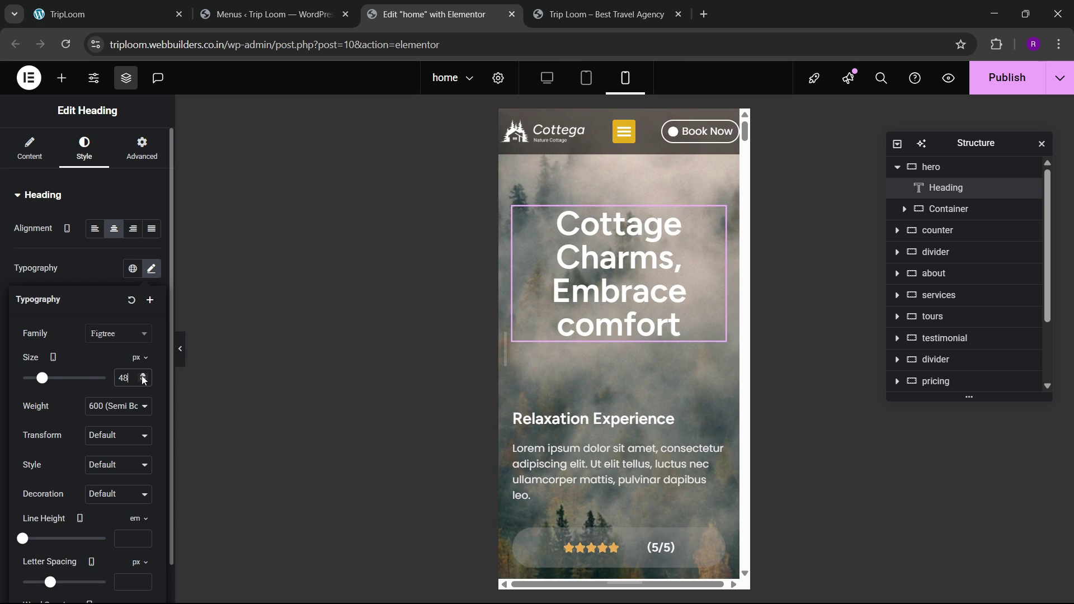
scroll(615, 397, down, 6)
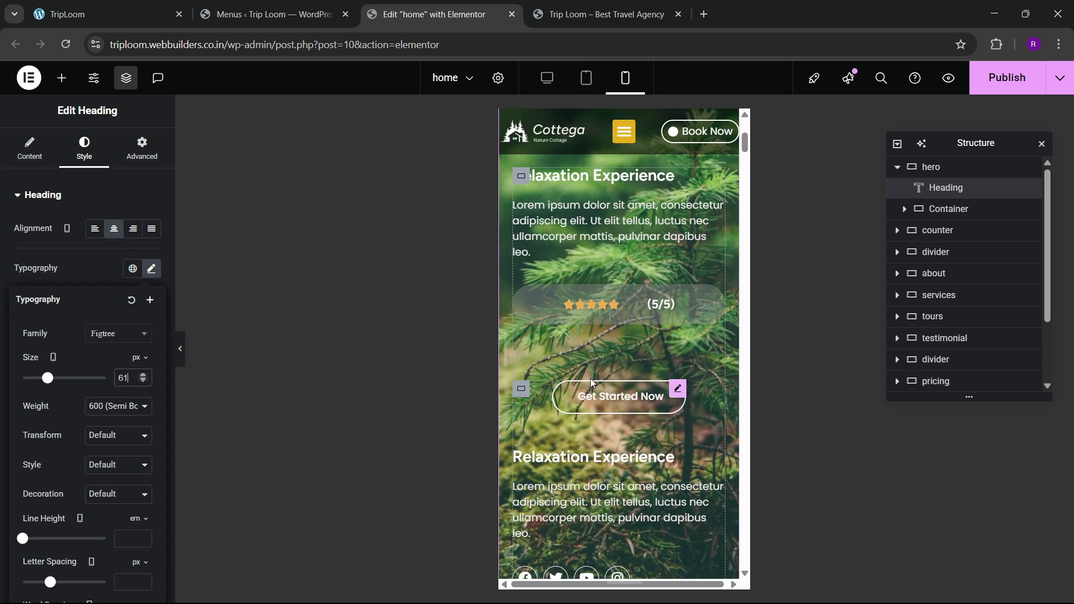
scroll(609, 436, down, 5)
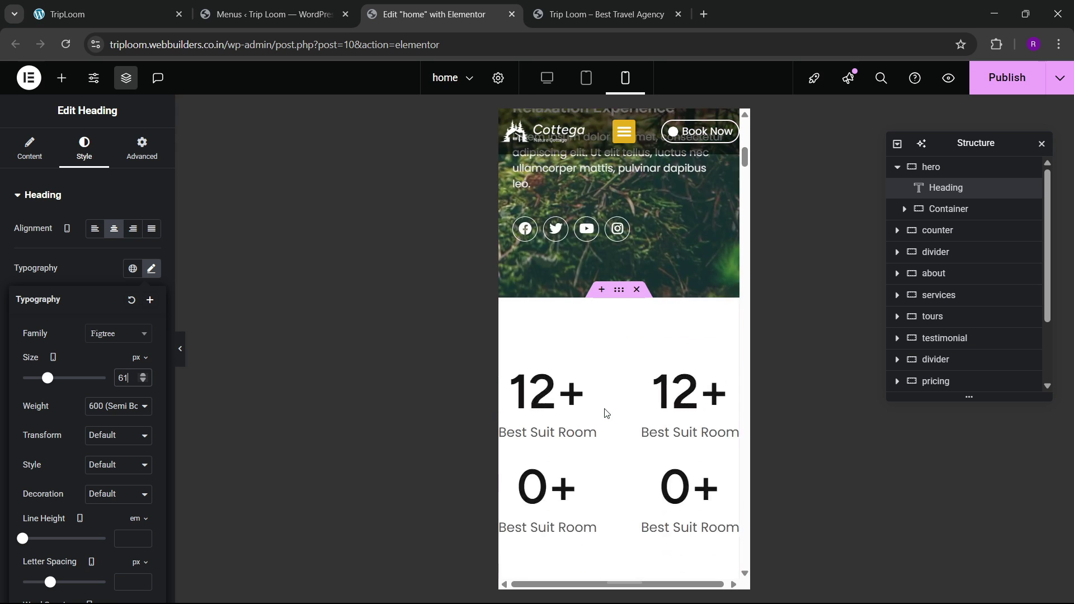
Step: Give the counter section container padding of 100/20/100/20 px
click(618, 220)
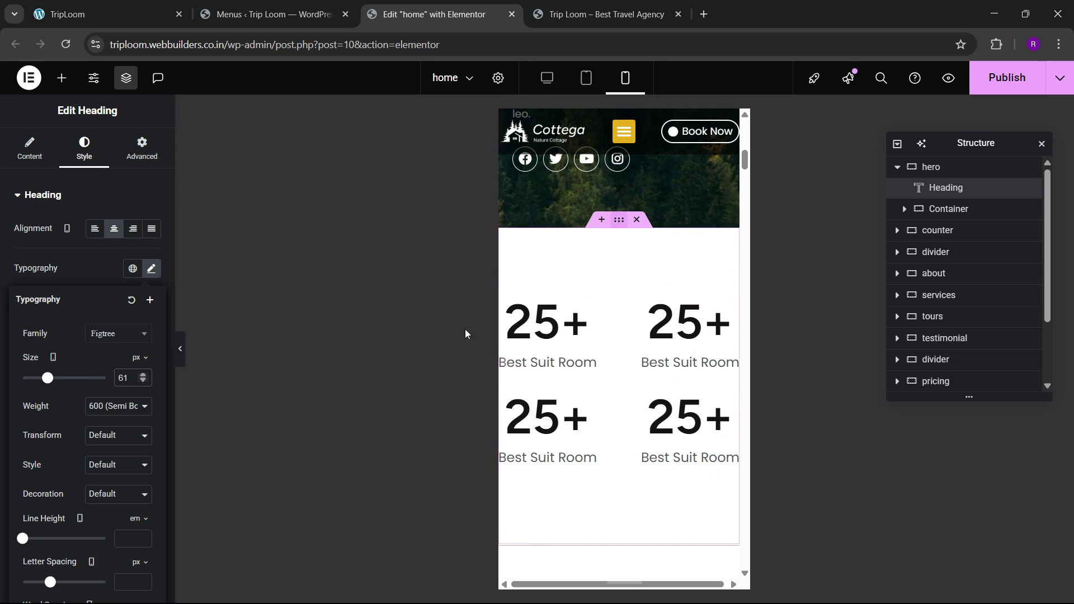
click(141, 148)
click(22, 298)
text(0)
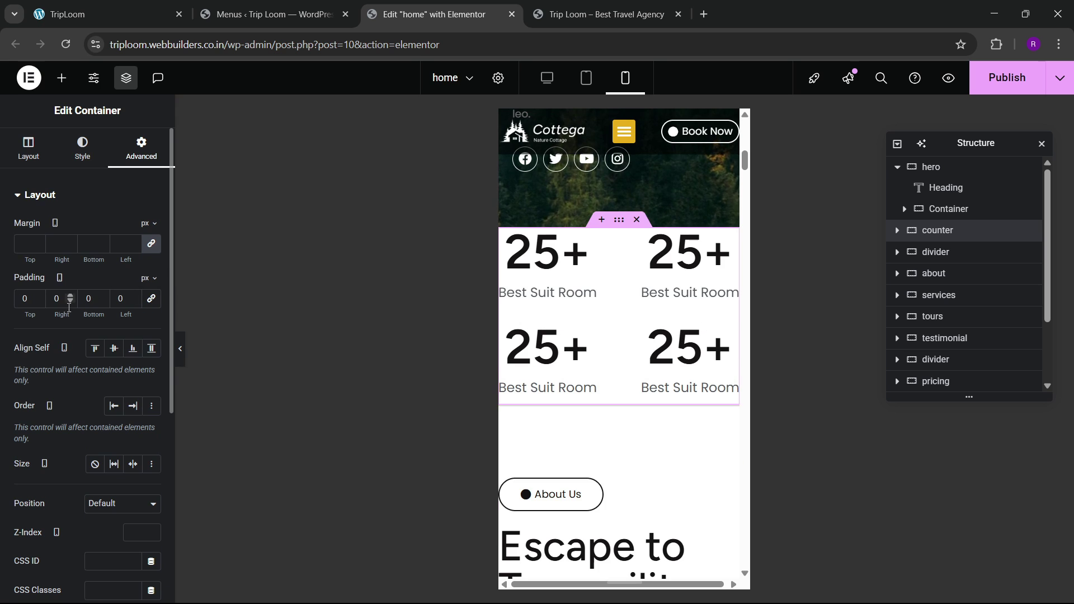
text(100)
key(Tab)
text(20)
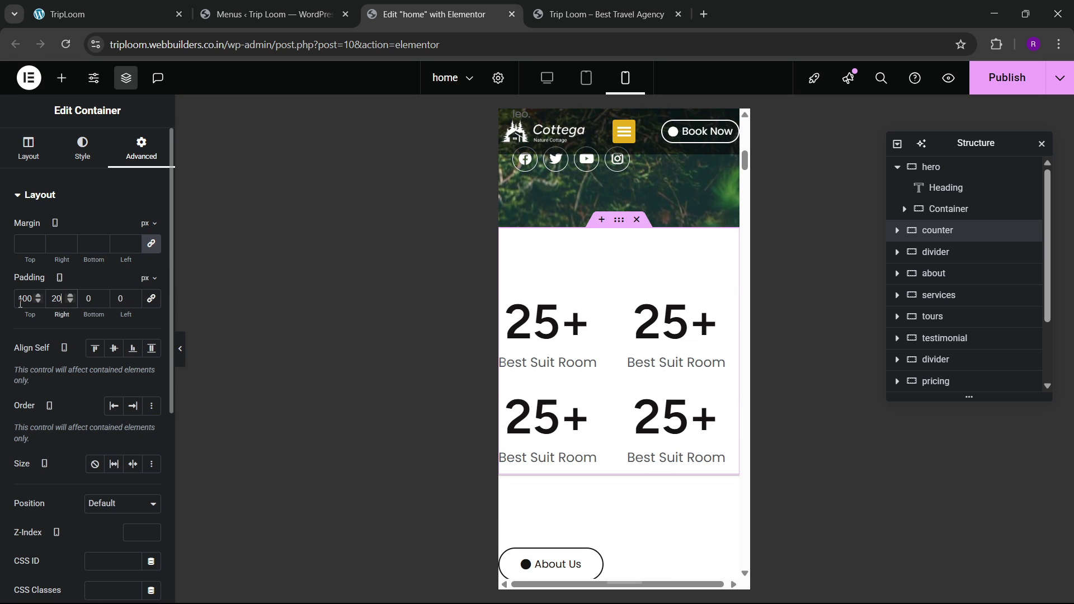
text(100)
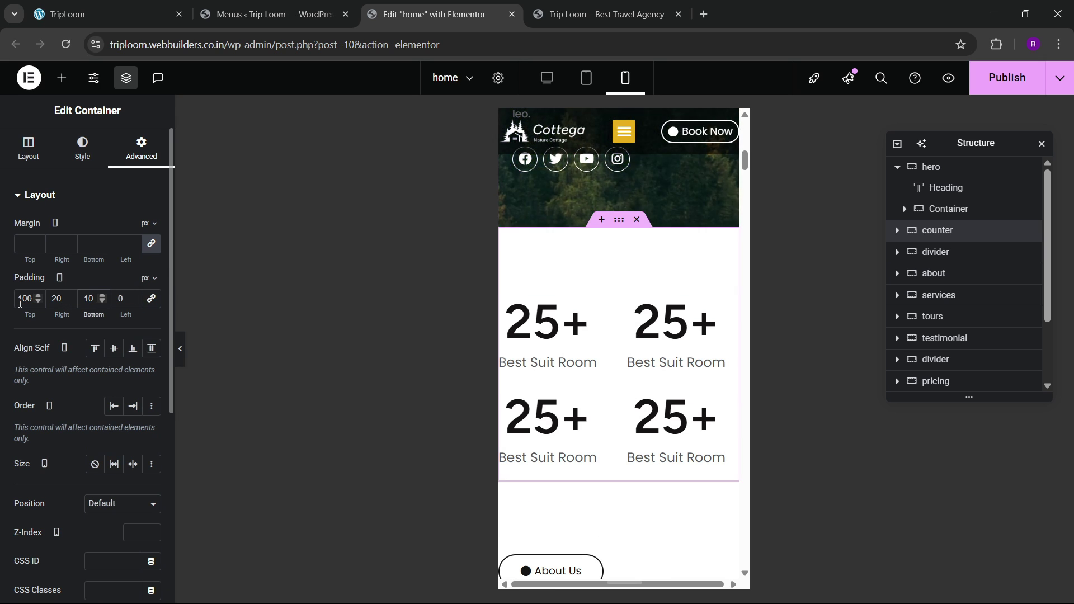
key(Tab)
text(20)
scroll(593, 369, down, 6)
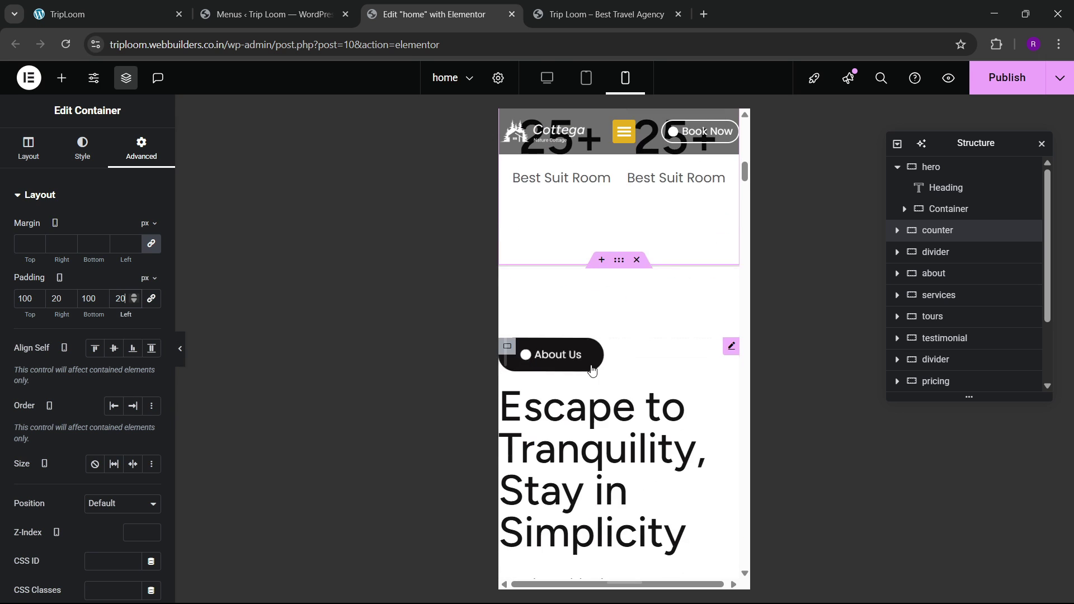
scroll(593, 369, up, 1)
Step: Give the about section container padding of 80/20/80/20 px
click(619, 190)
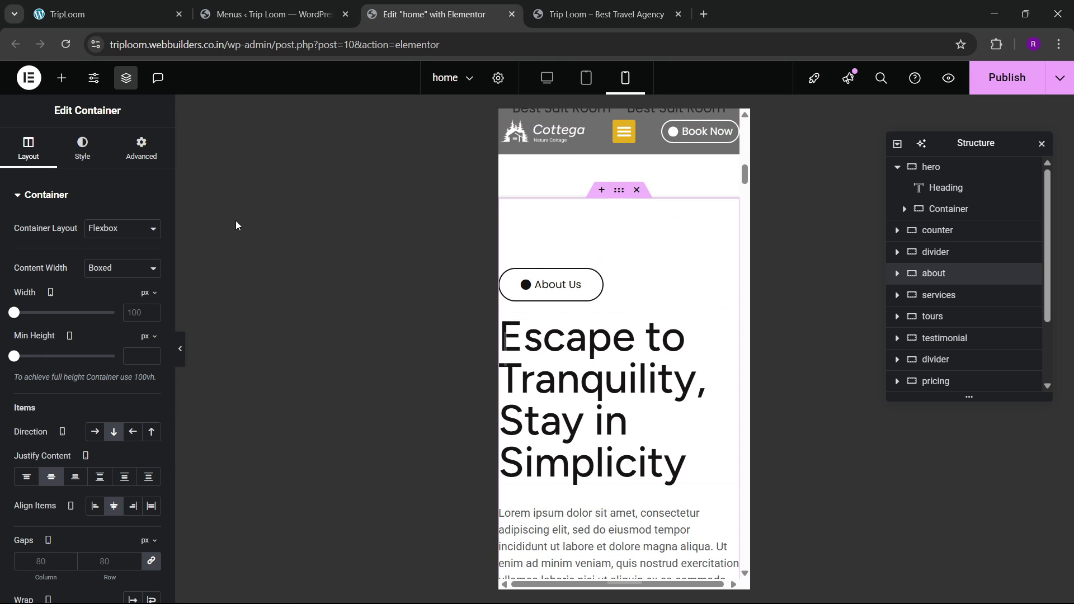
click(139, 158)
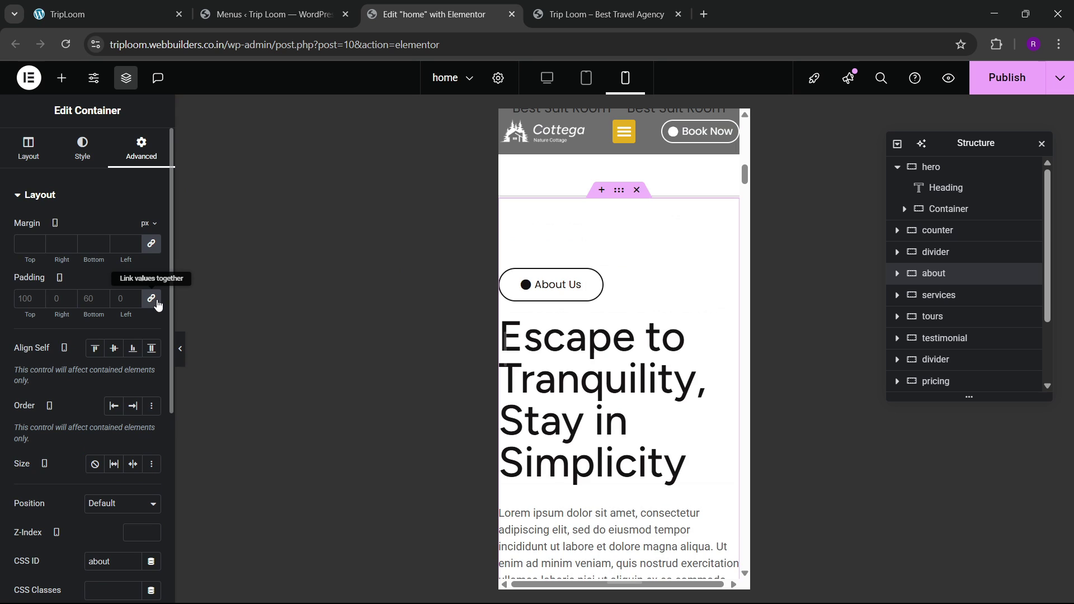
click(157, 305)
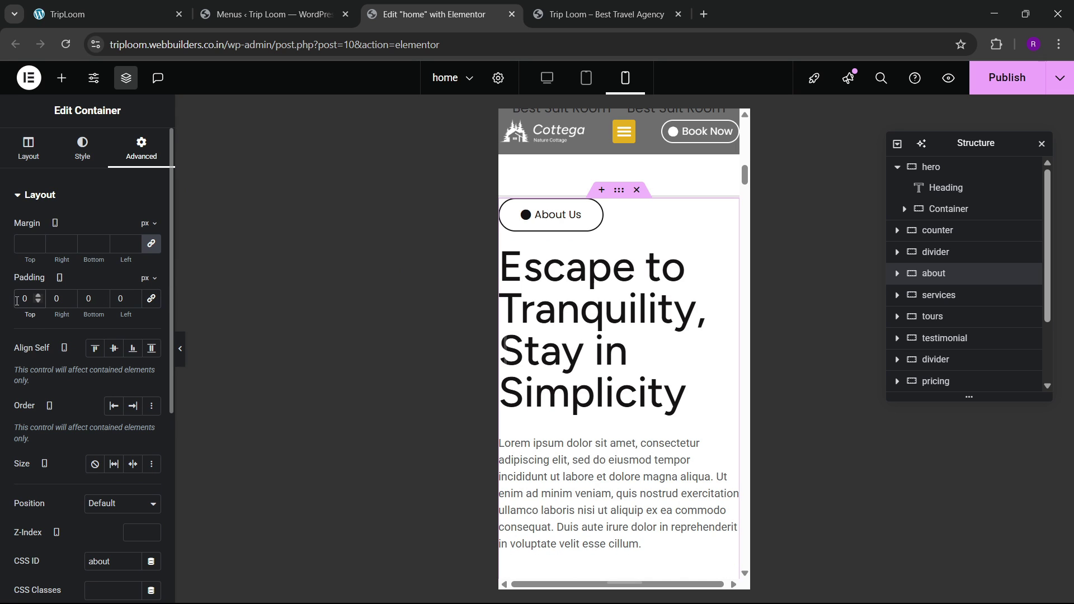
click(17, 300)
text(820)
key(Tab)
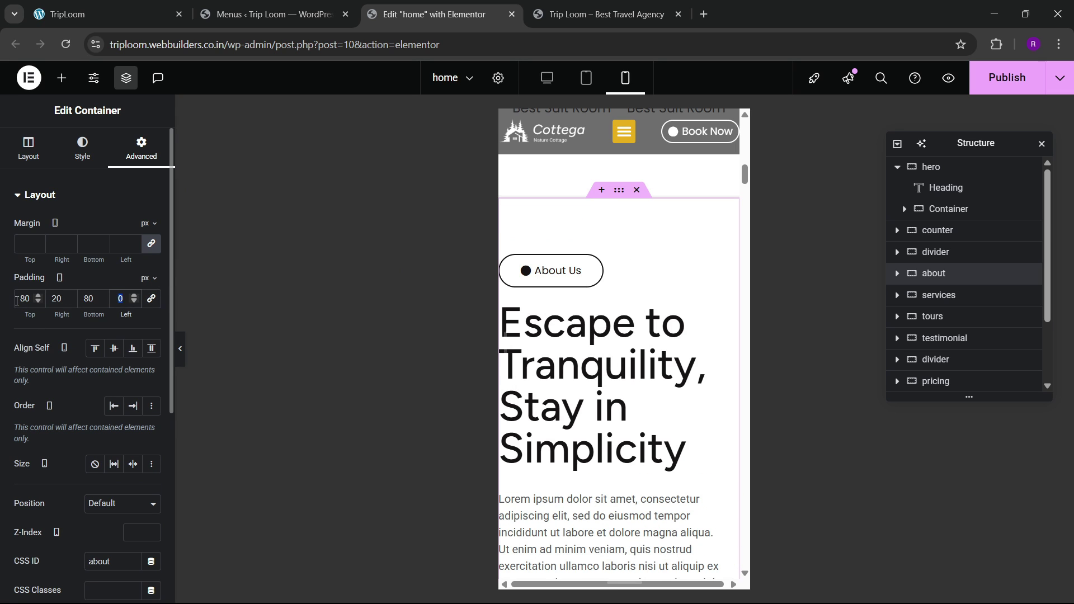
text(20)
scroll(643, 348, down, 2)
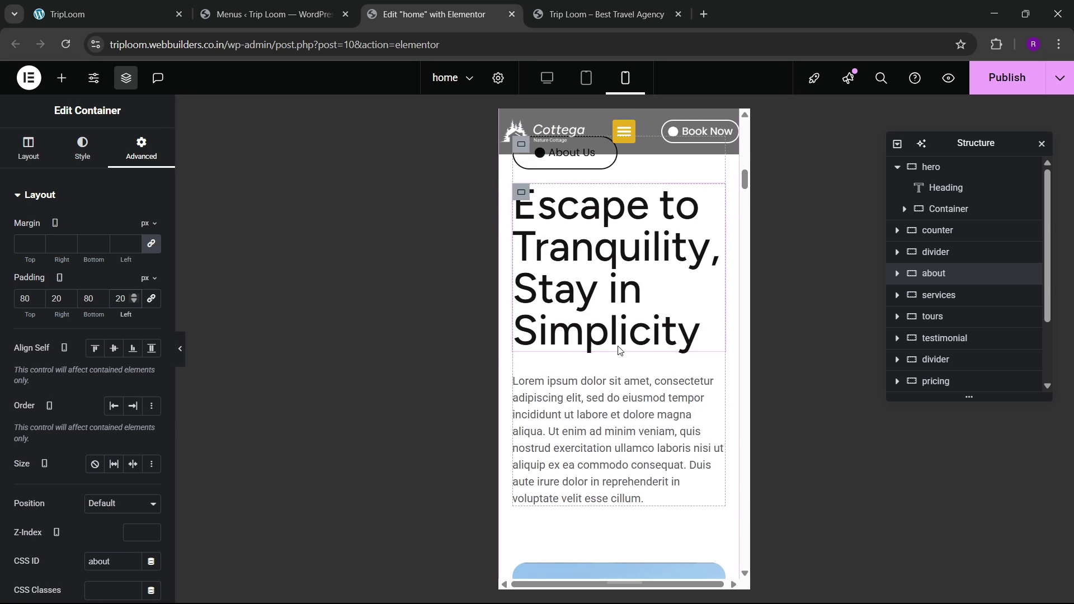
scroll(688, 349, up, 2)
Step: Reduce the 'Escape to Tranquility' about heading to 40 px
click(717, 311)
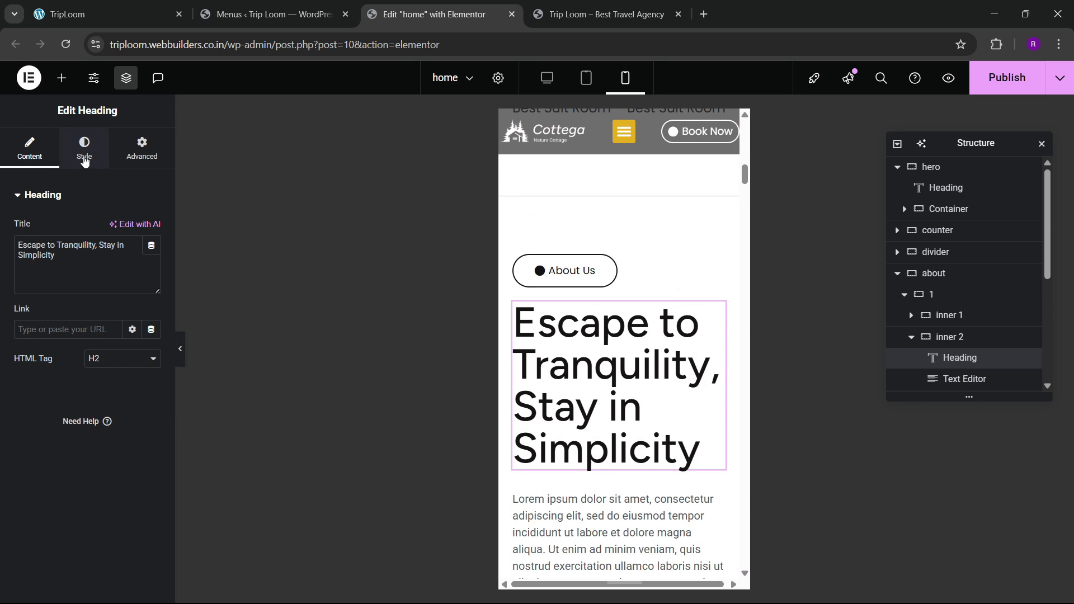
click(84, 149)
click(151, 269)
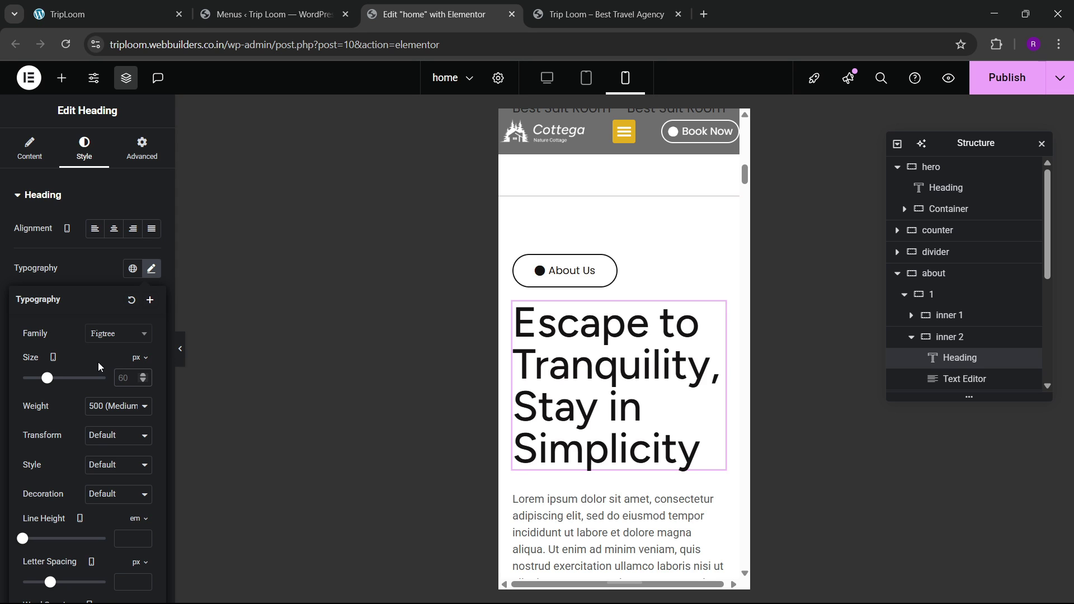
text(40)
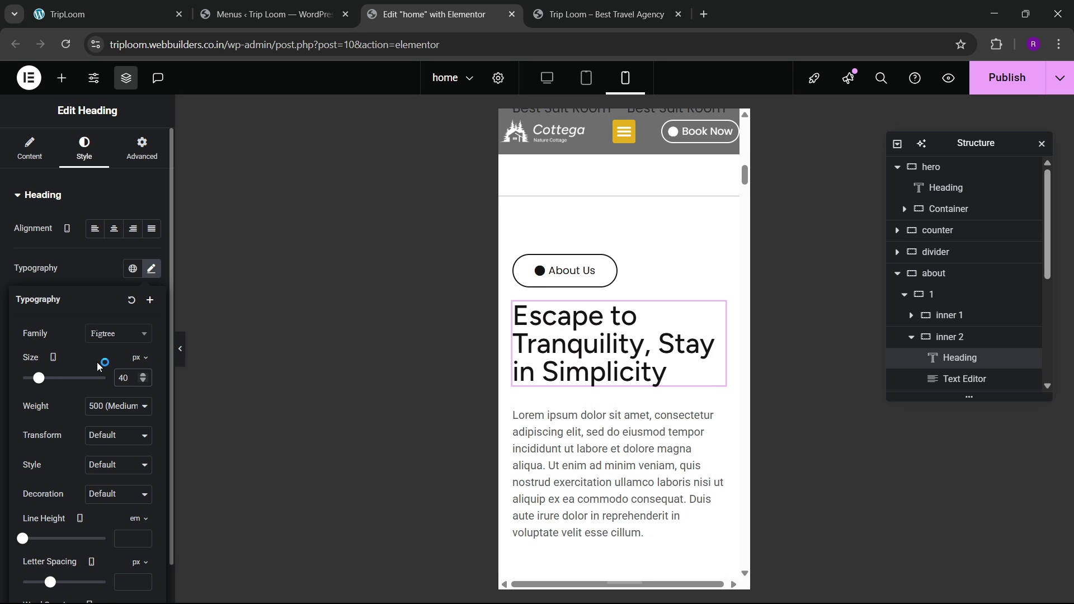
scroll(624, 364, down, 10)
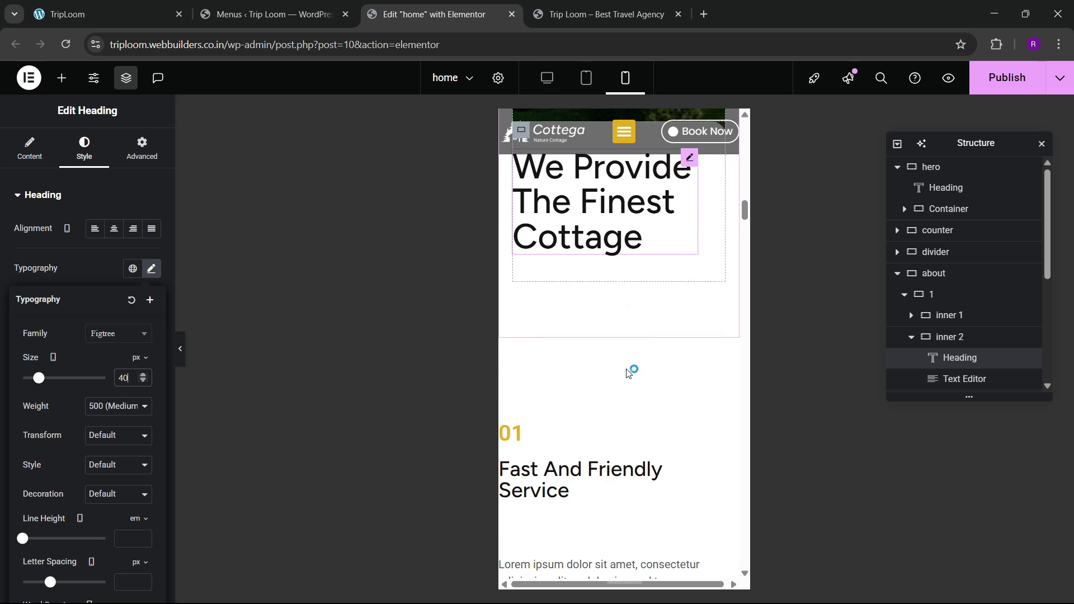
scroll(621, 369, down, 1)
scroll(595, 361, up, 1)
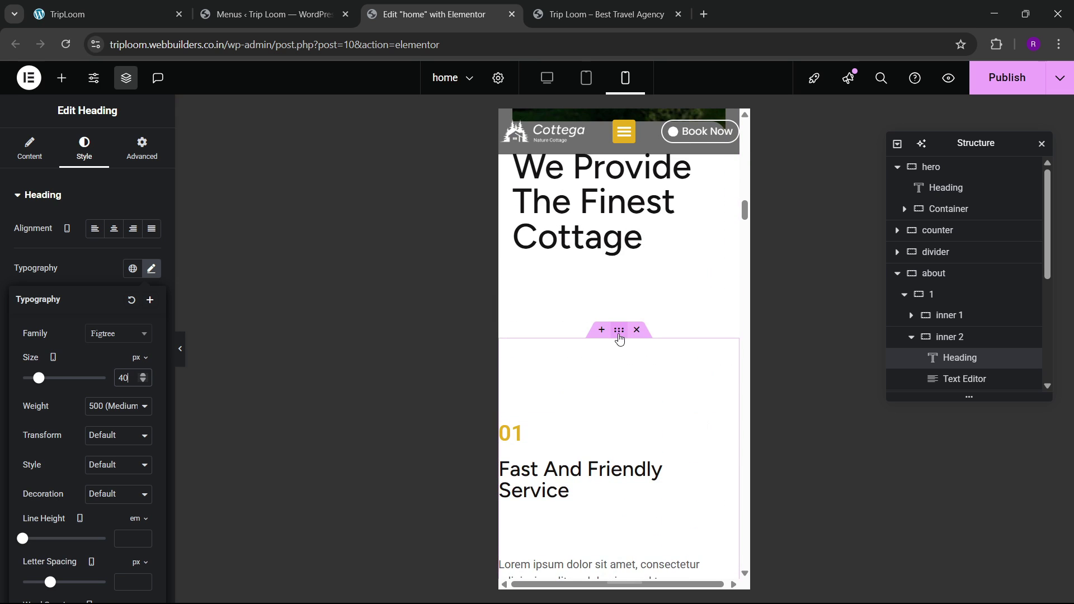
click(619, 330)
click(142, 148)
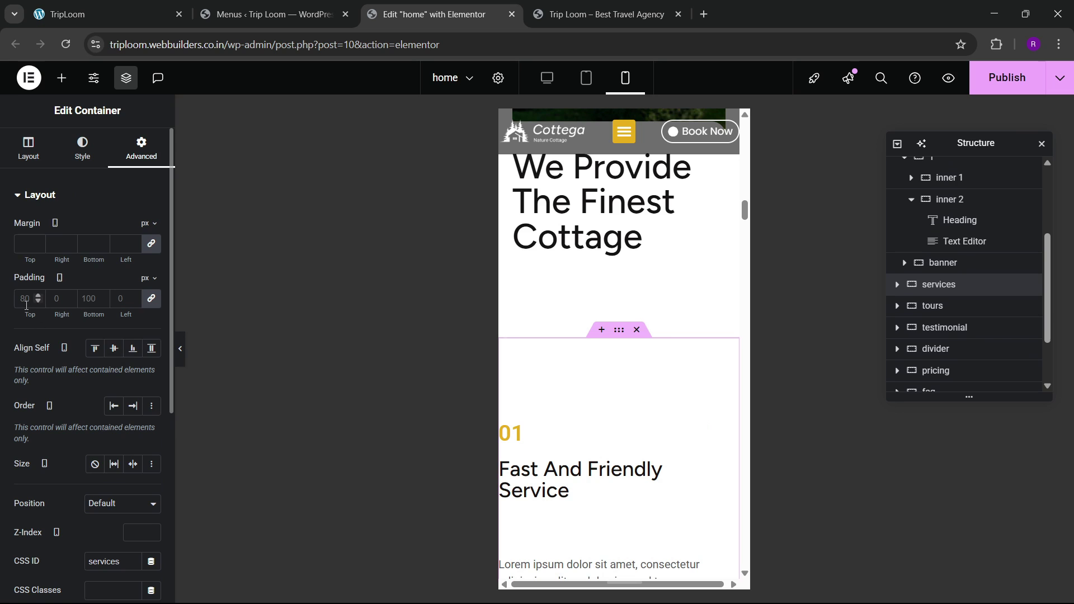
Step: Set the services section's mobile padding to 0/20/0/20
click(151, 298)
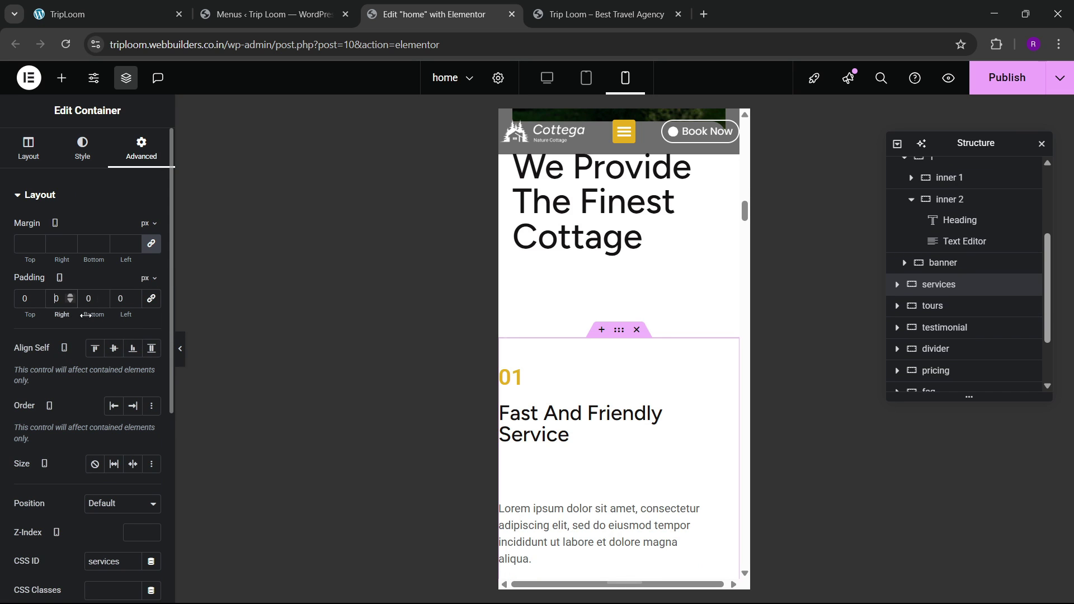
text(2)
text(2)
scroll(584, 378, down, 2)
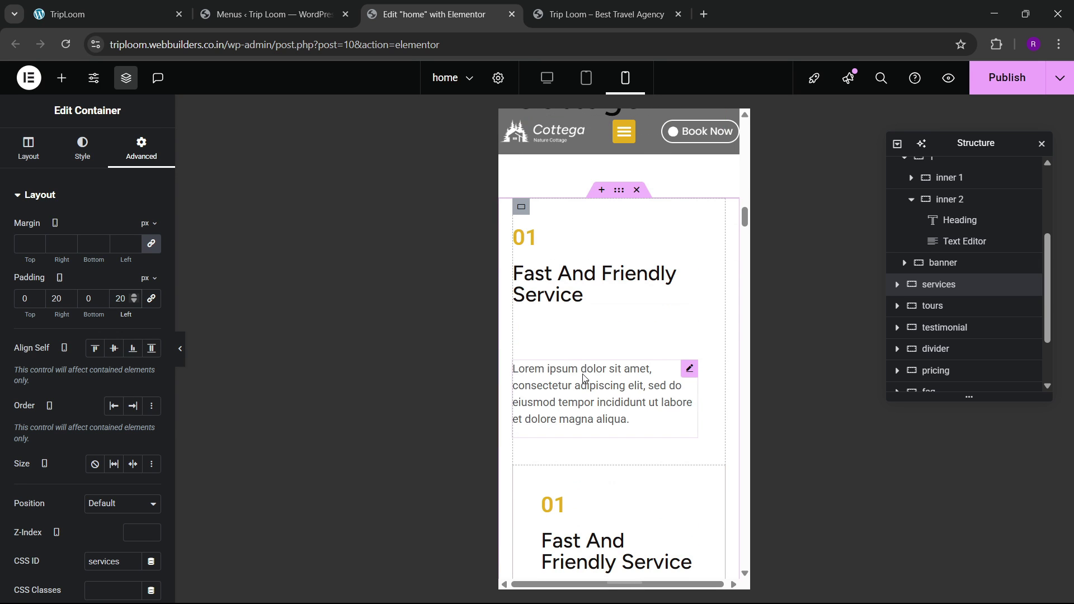
scroll(576, 369, down, 2)
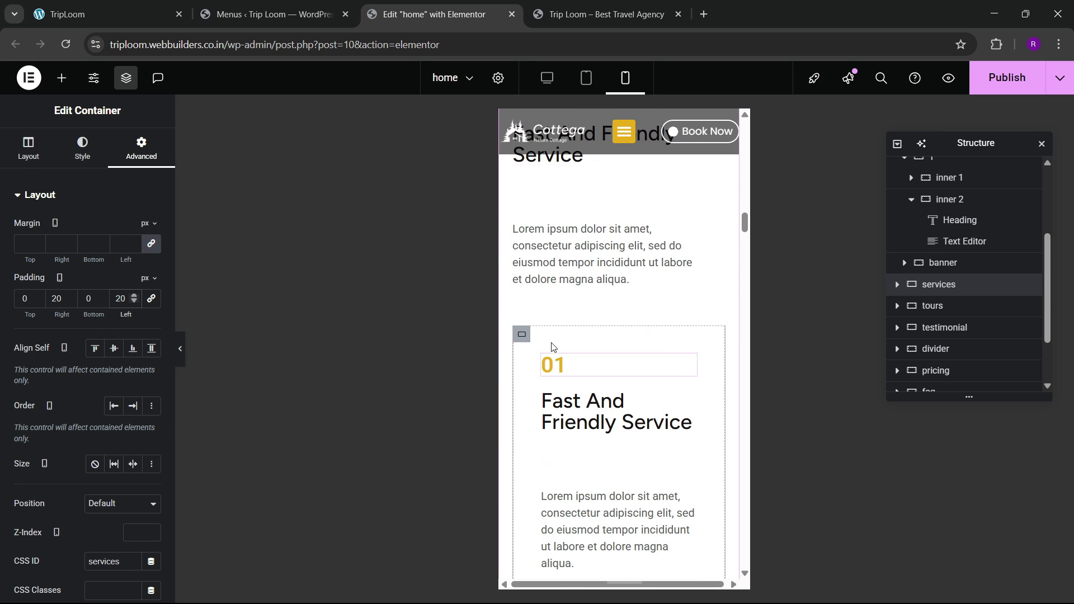
scroll(551, 347, up, 1)
Step: Set the padding of the second and third services card containers to 0 on all sides
click(521, 404)
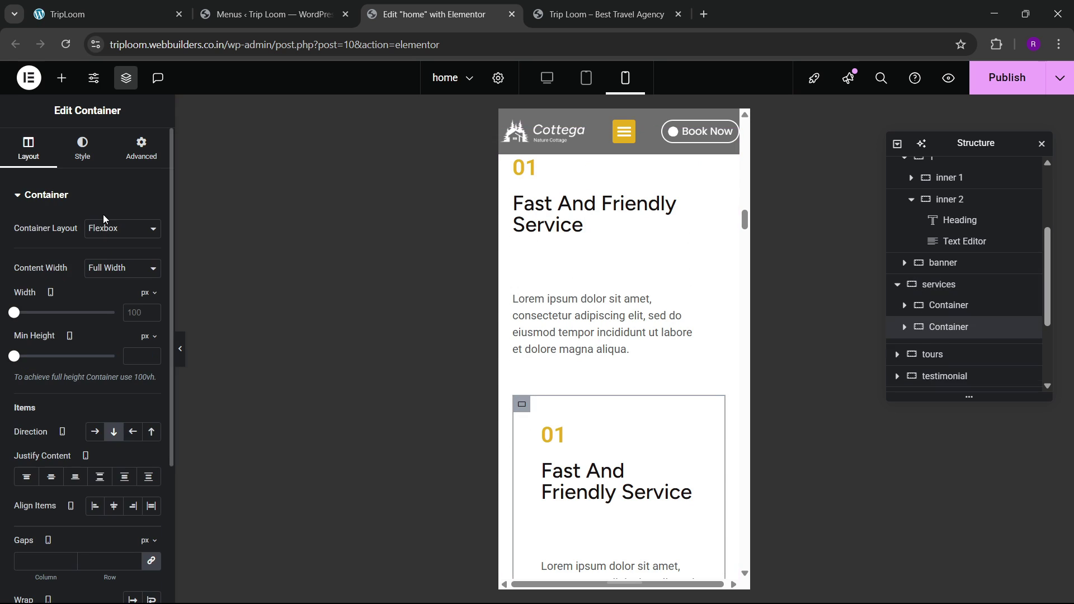
click(139, 151)
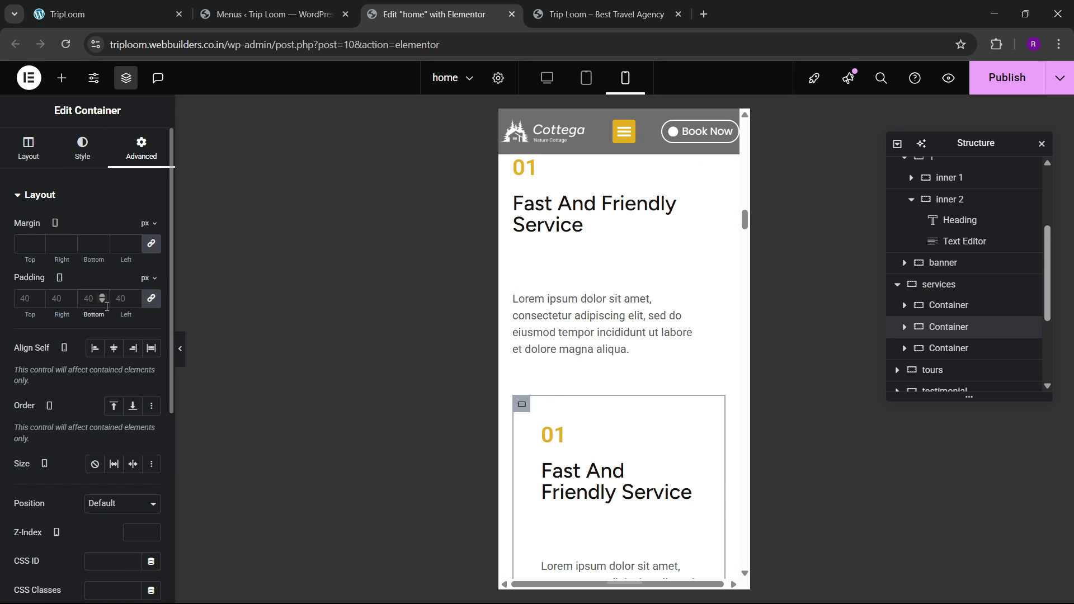
click(95, 299)
text(0)
scroll(568, 350, down, 5)
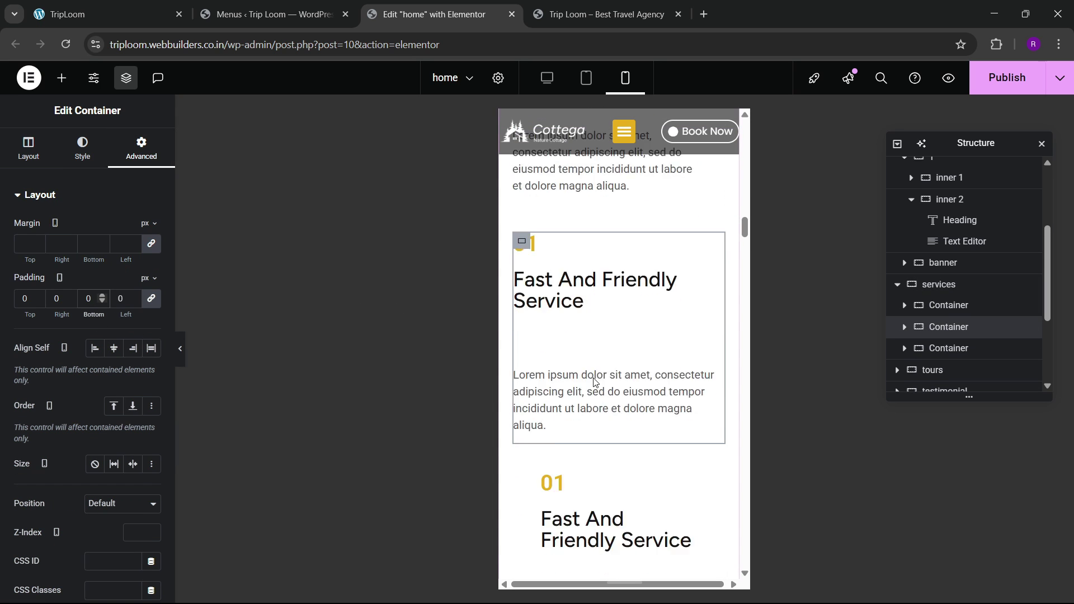
click(517, 263)
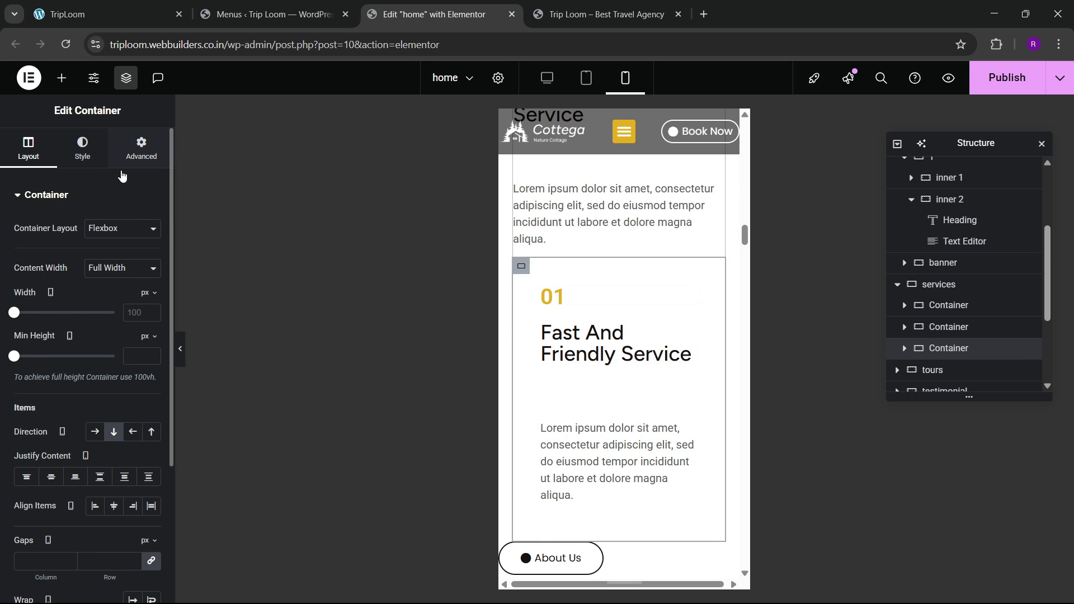
click(140, 151)
click(119, 304)
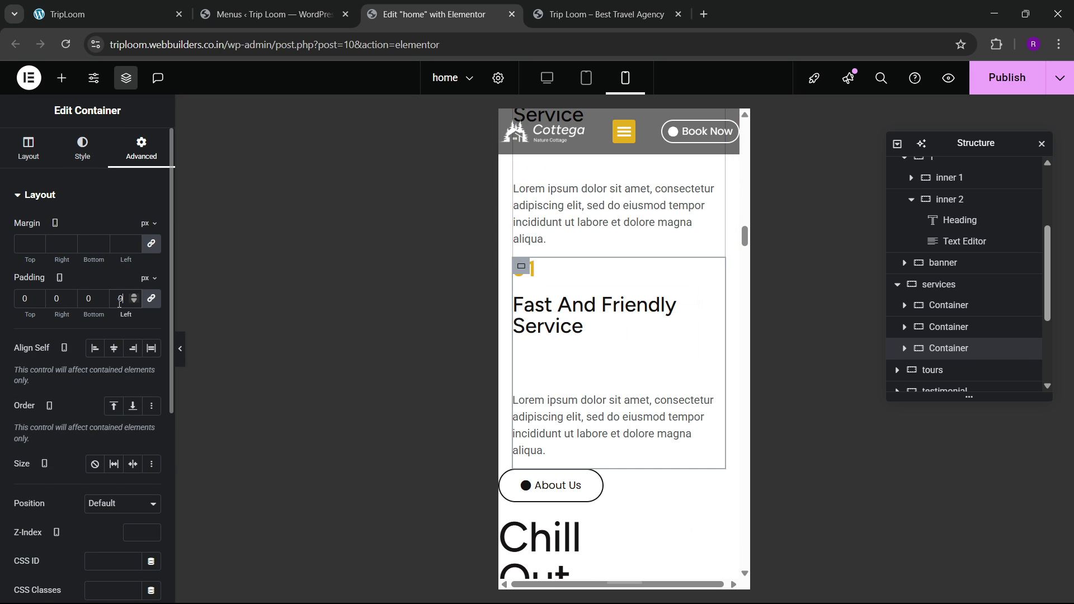
text(0)
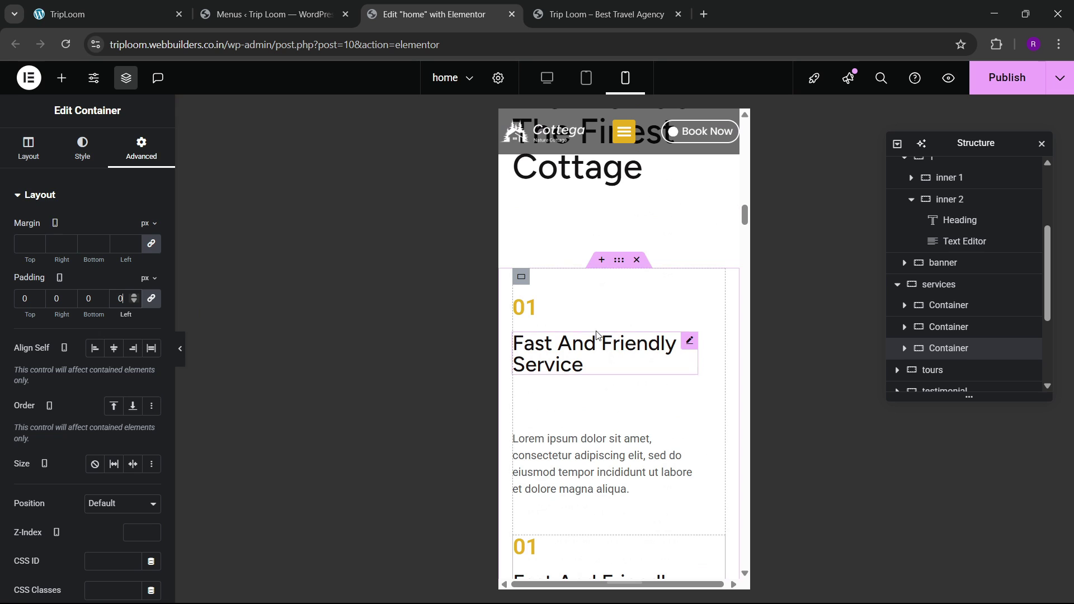
Step: Reselect the services section, then set the tours section's top padding to 80
click(940, 285)
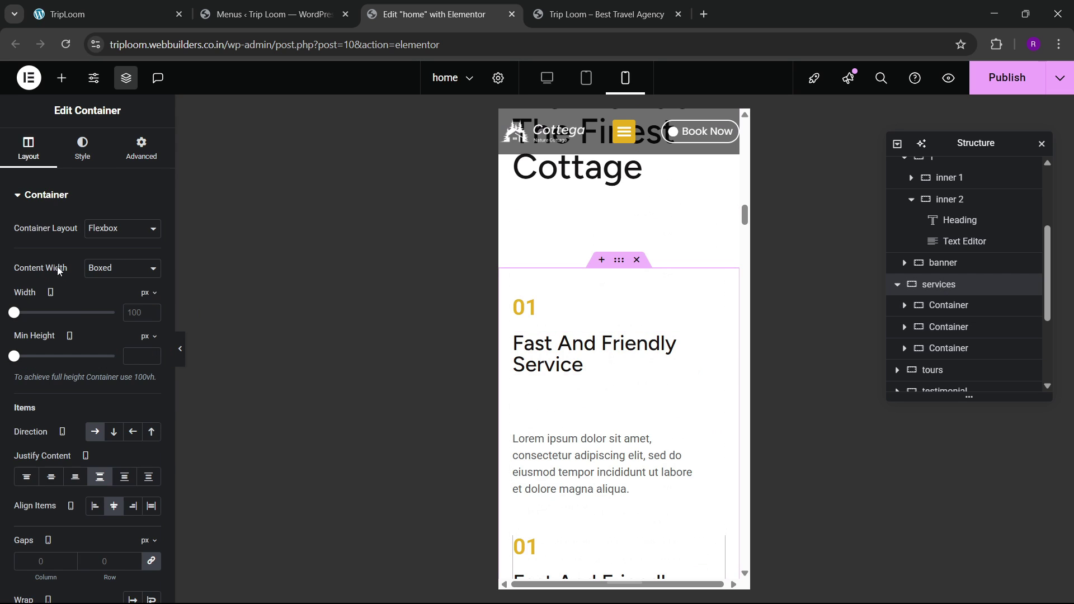
scroll(85, 344, down, 3)
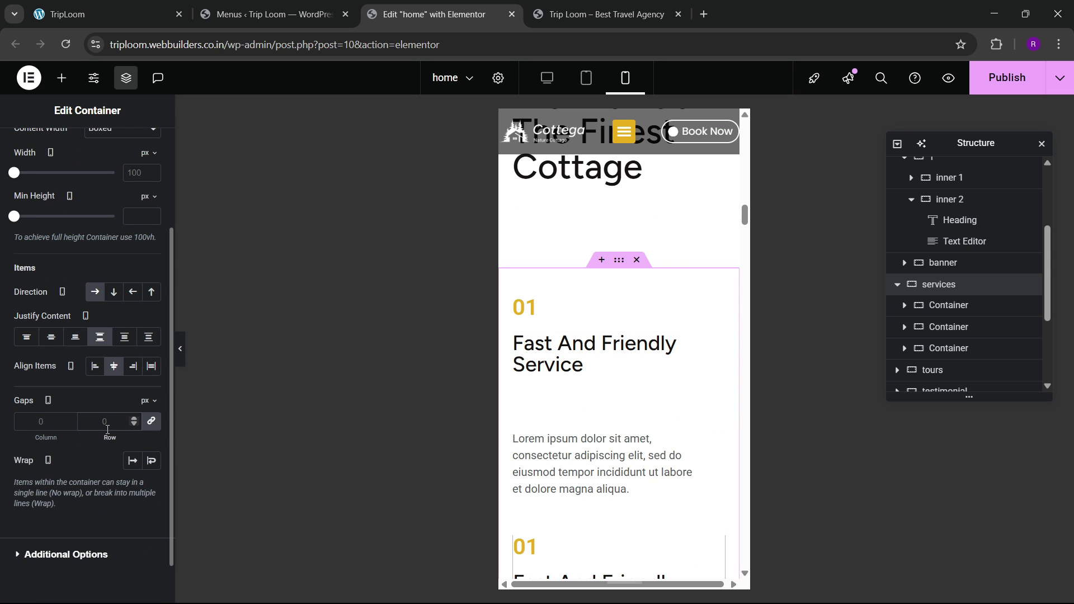
scroll(632, 386, down, 10)
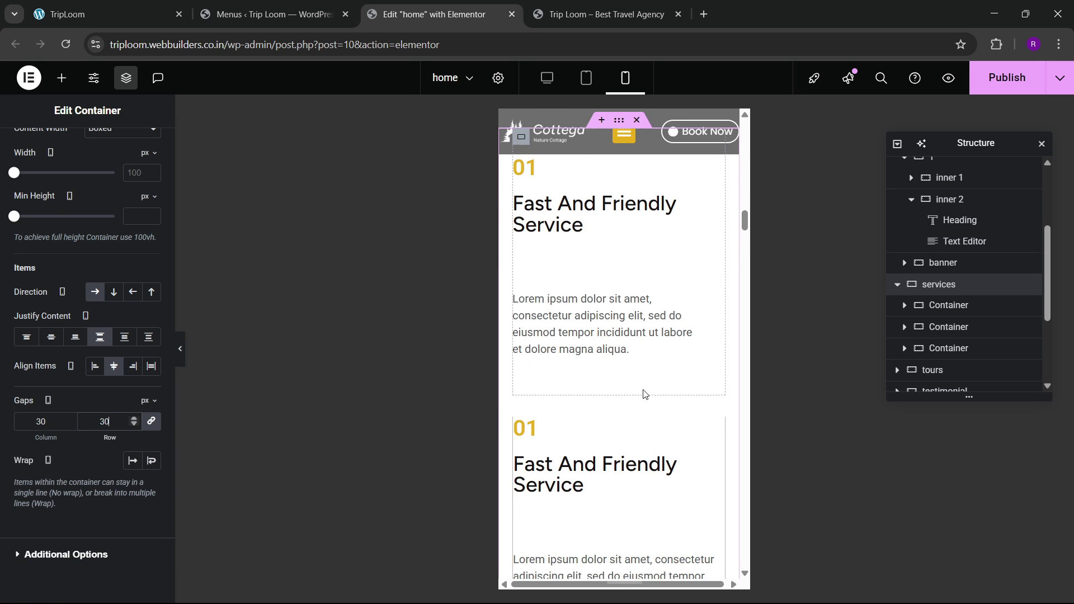
scroll(621, 379, up, 3)
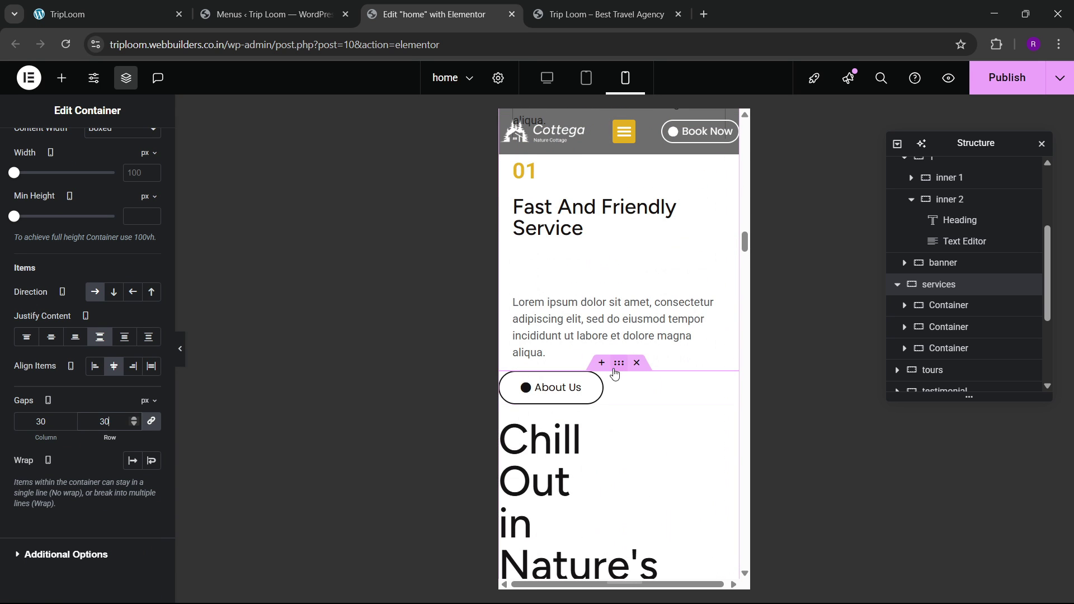
click(619, 363)
click(141, 148)
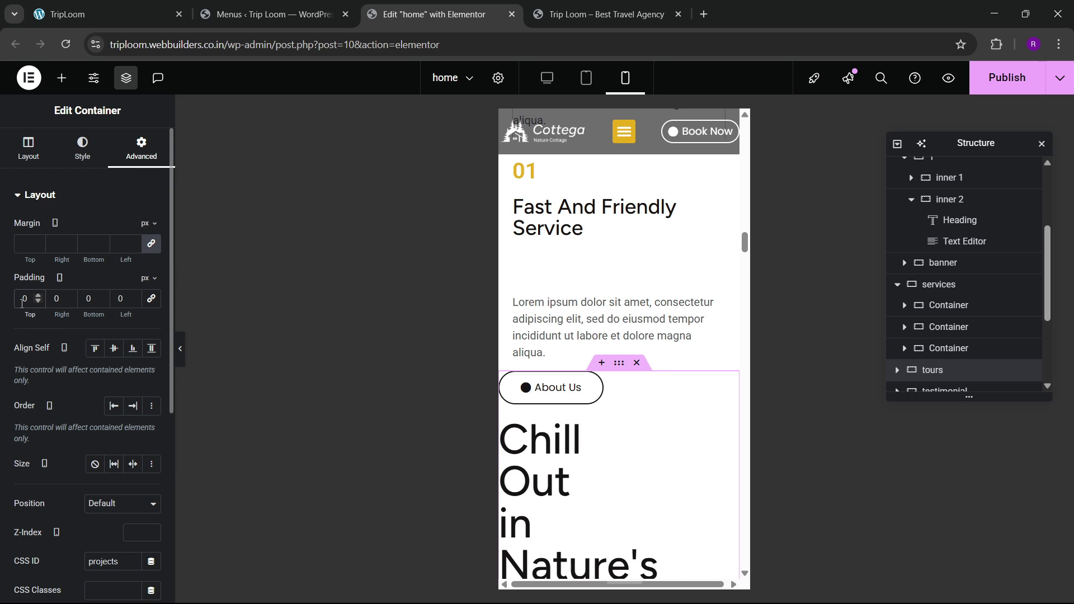
text(8)
key(Tab)
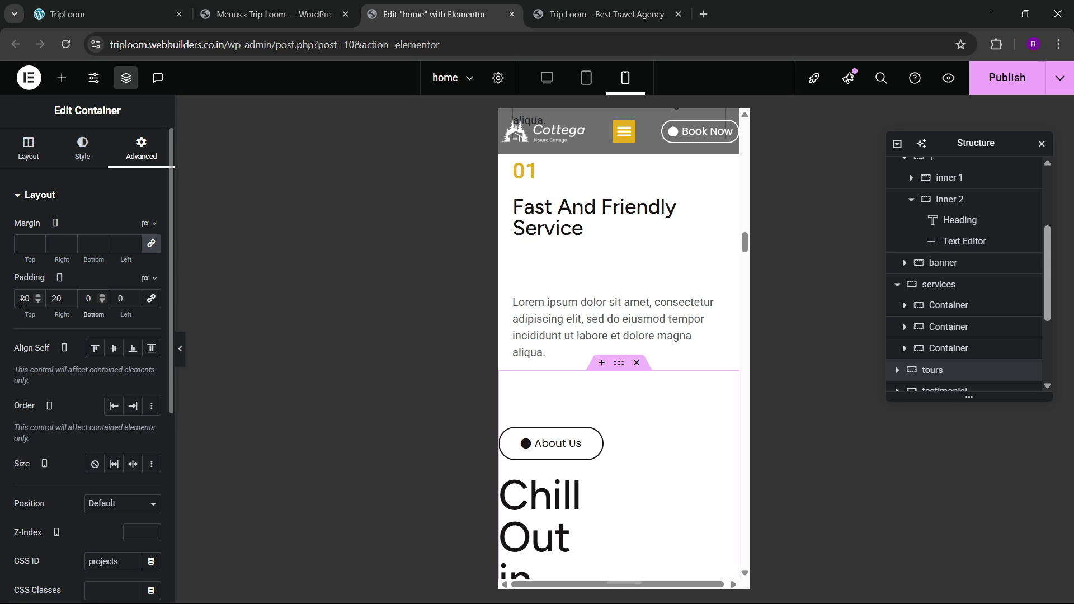
Step: Finish the tours padding with 20, then make the Chill Out heading full width at 40 px
text(20)
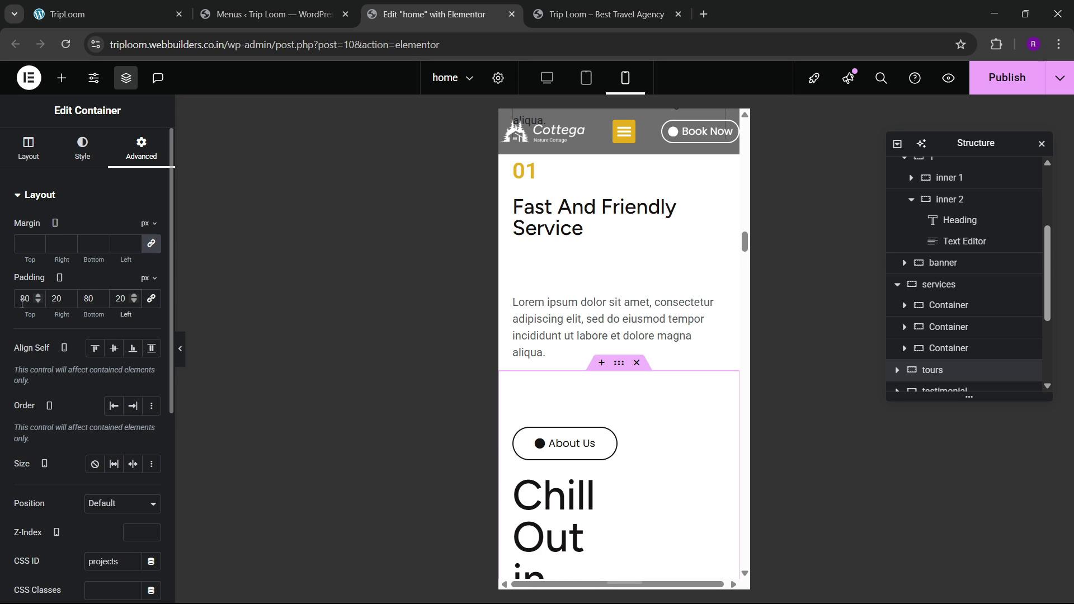
scroll(566, 413, down, 3)
click(556, 312)
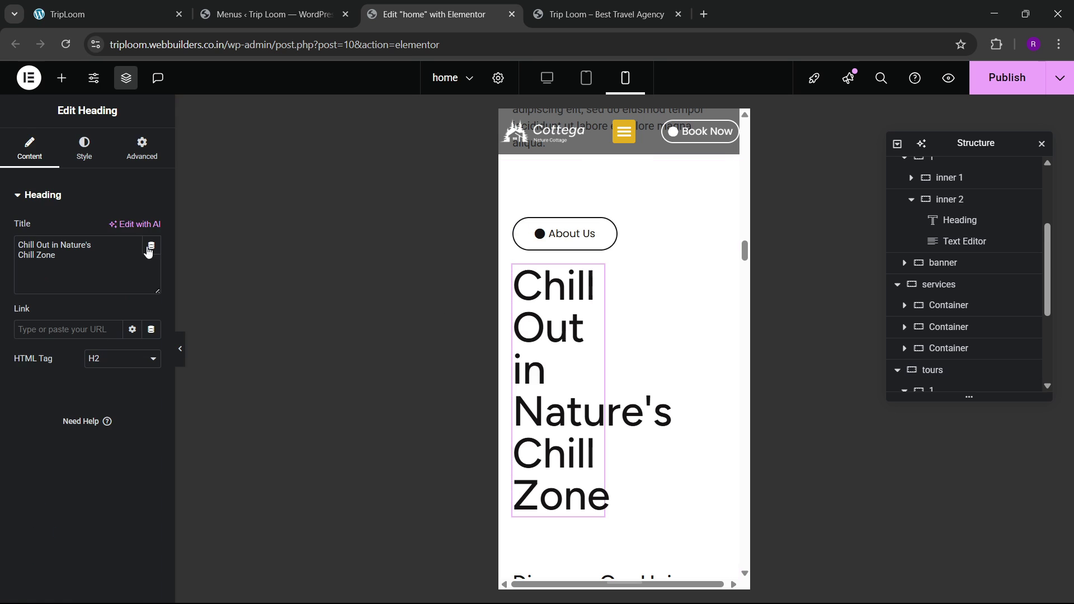
click(142, 148)
click(111, 337)
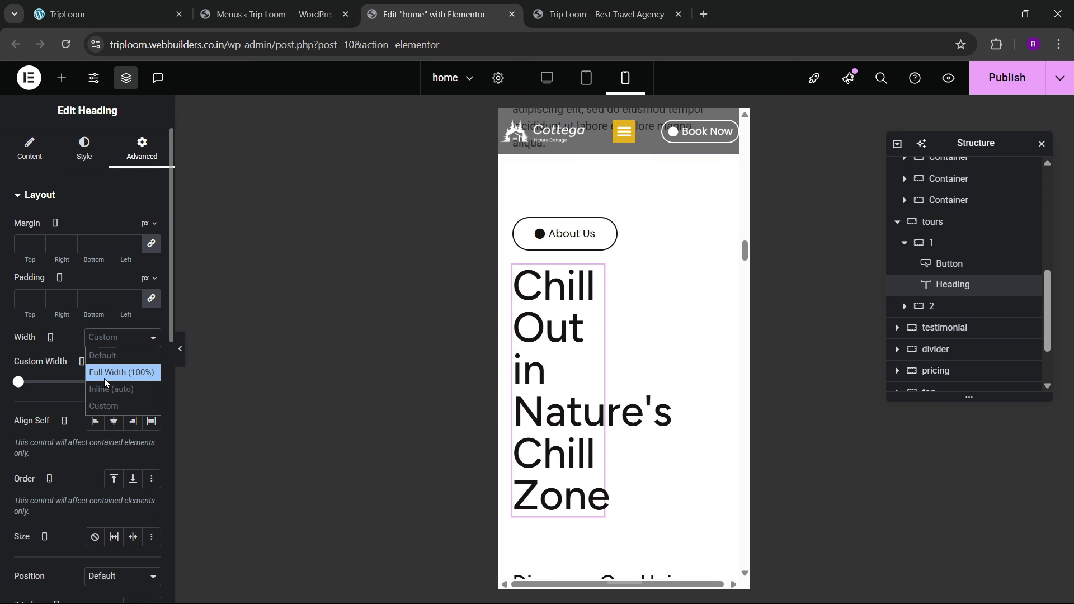
click(105, 372)
click(84, 150)
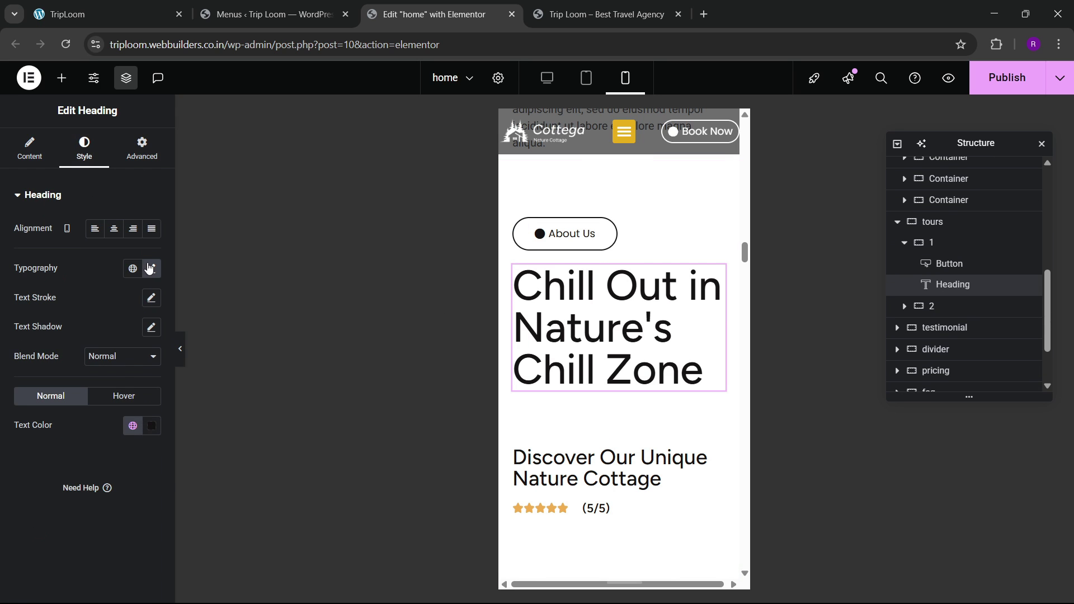
click(151, 268)
text(40)
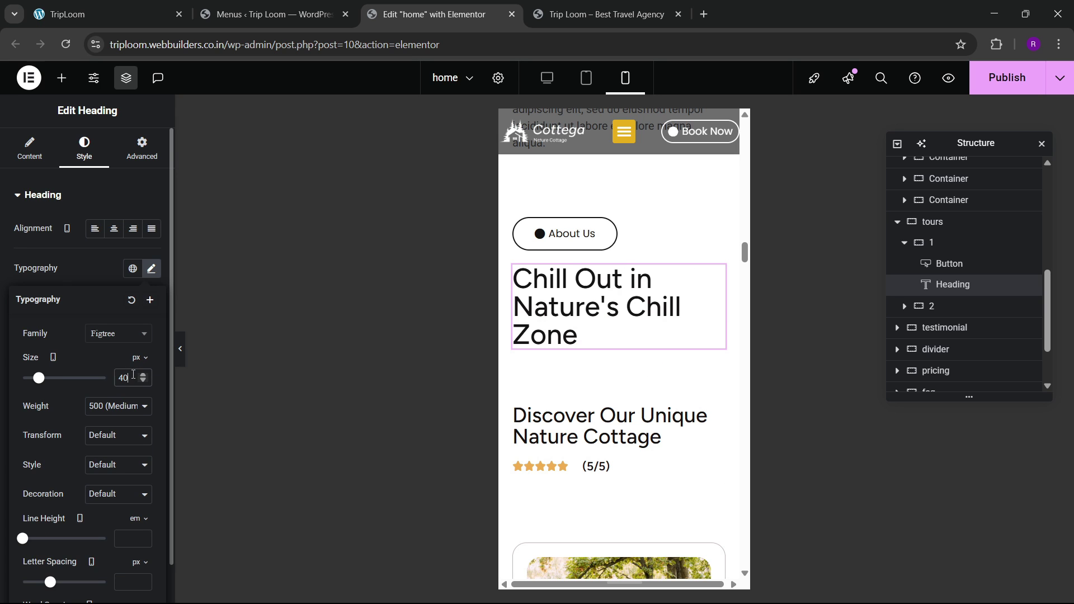
scroll(592, 376, down, 4)
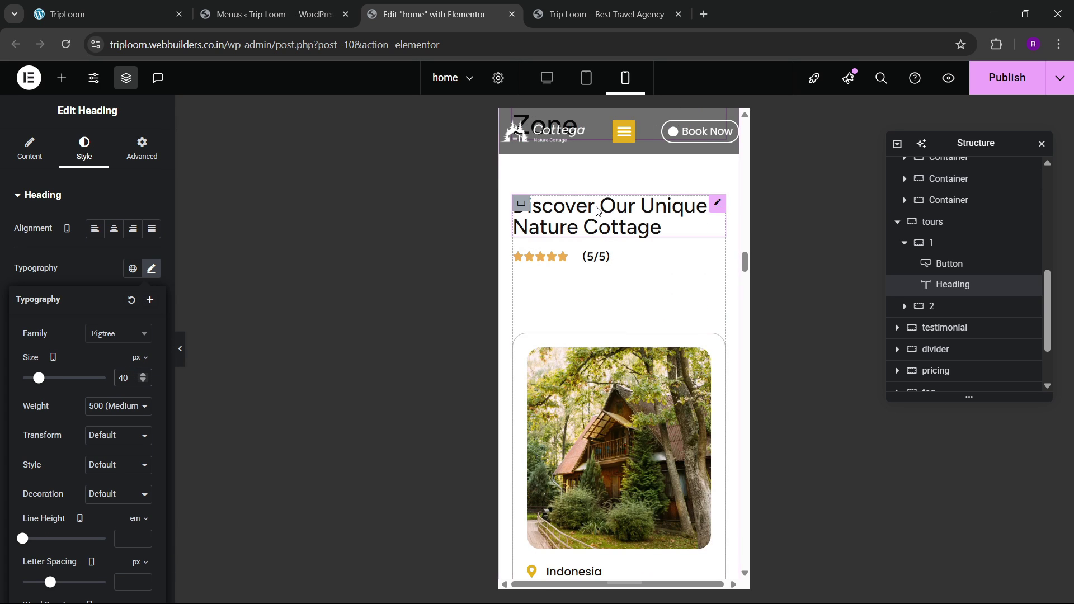
Step: Set the Discover Our Unique Nature Cottage heading's font size to 25 px
click(717, 203)
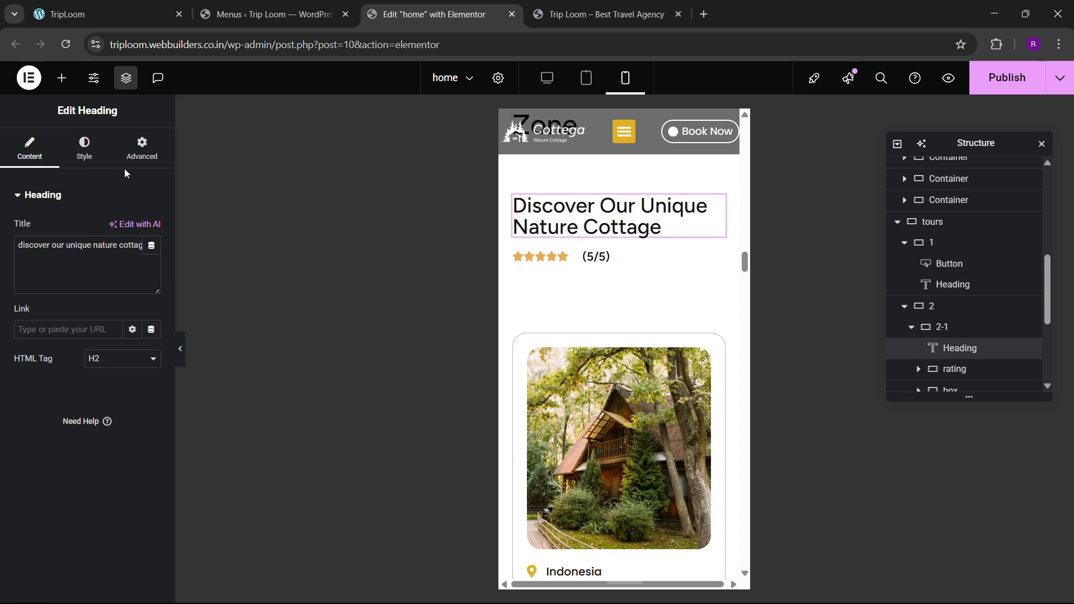
click(84, 150)
click(153, 269)
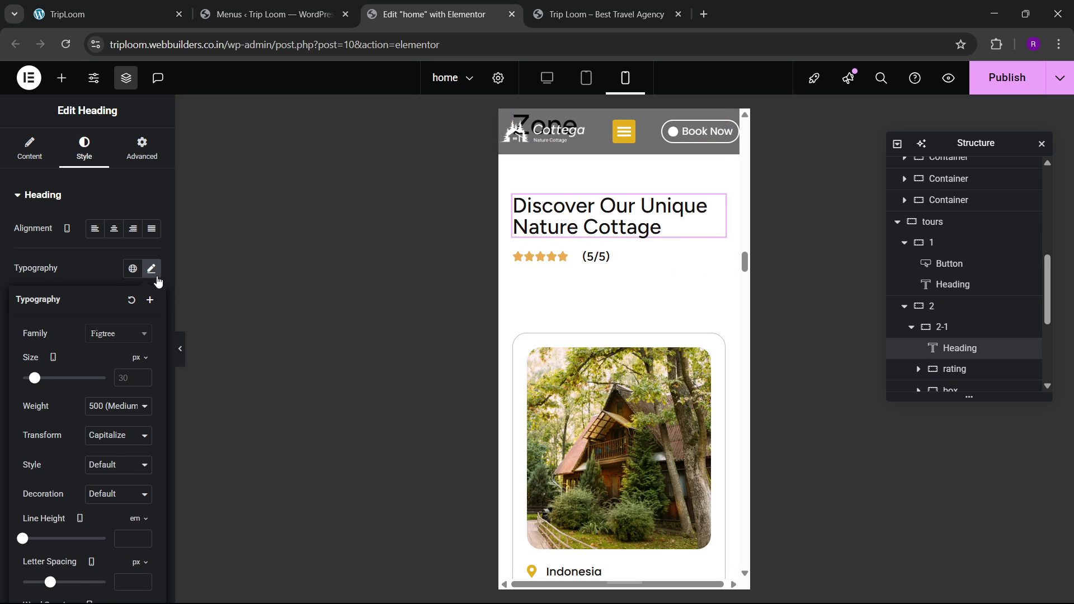
click(134, 387)
text(25)
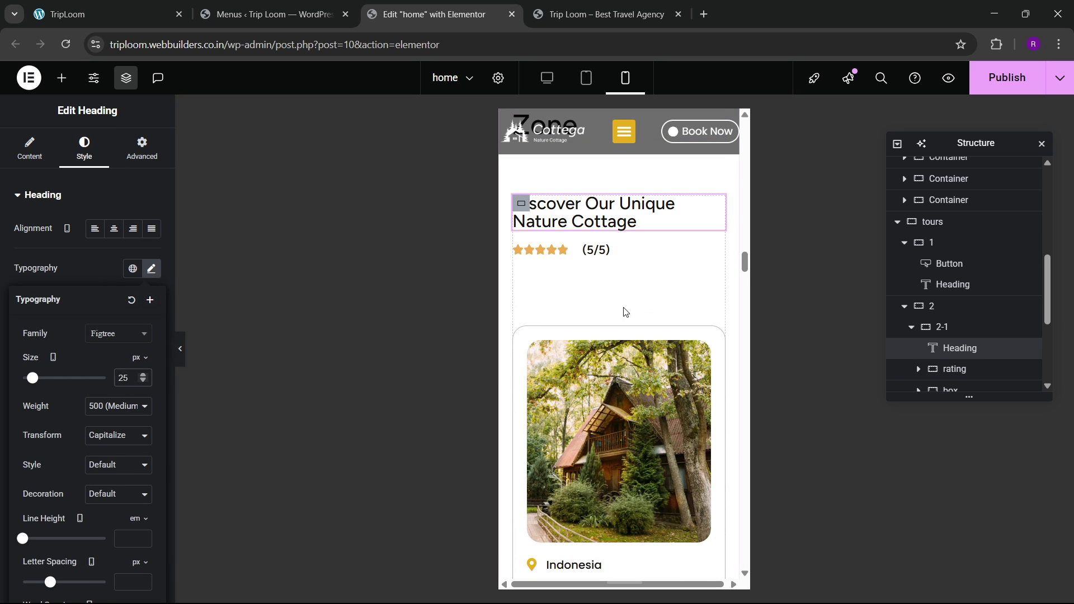
scroll(592, 350, down, 6)
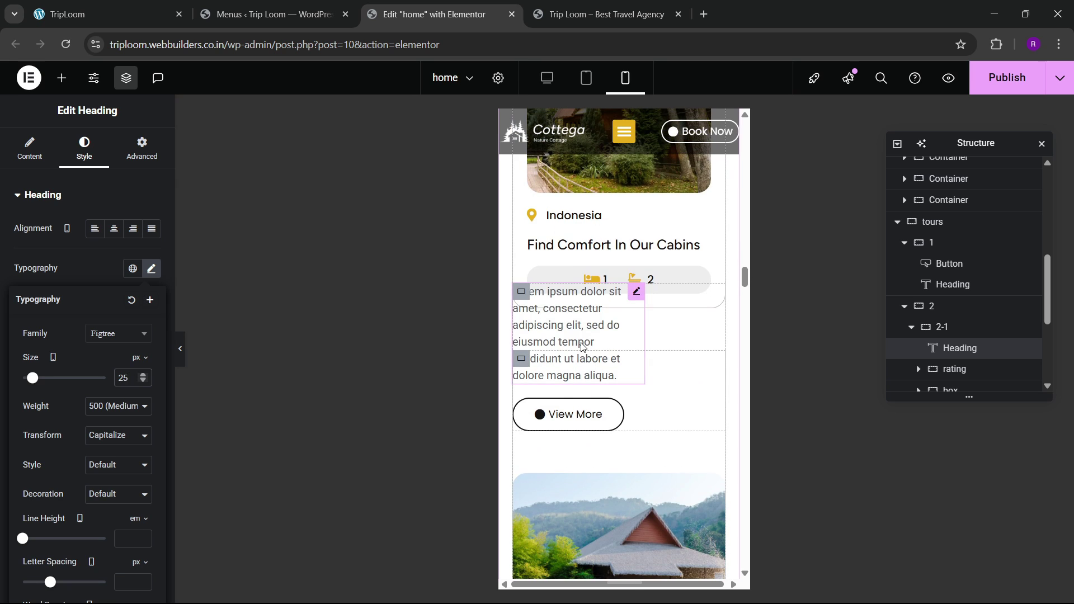
click(522, 293)
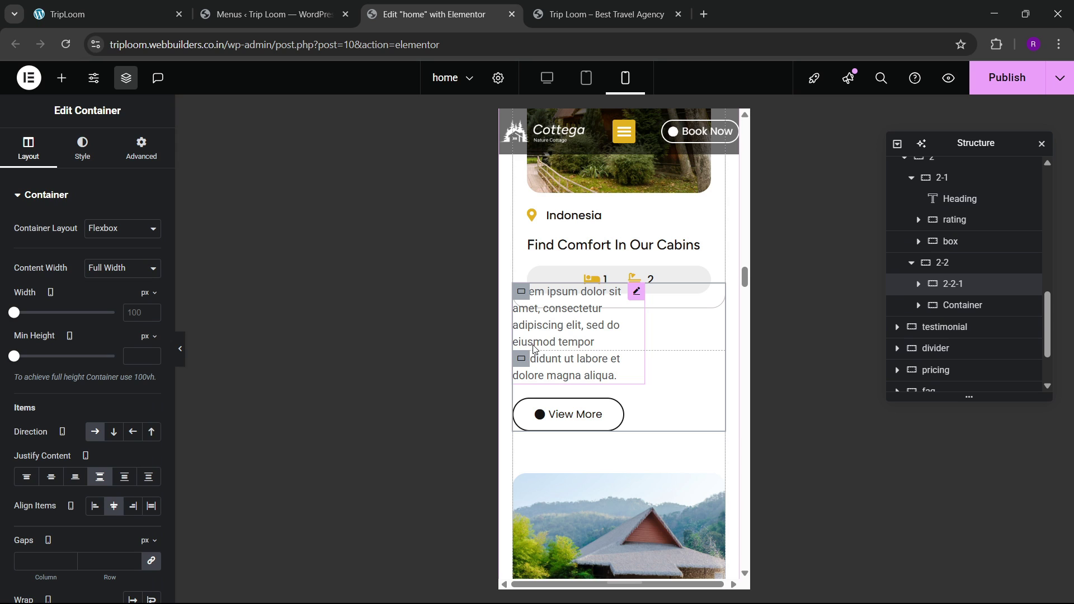
Step: Set the cabin description container's margin to 0 on all sides
click(141, 148)
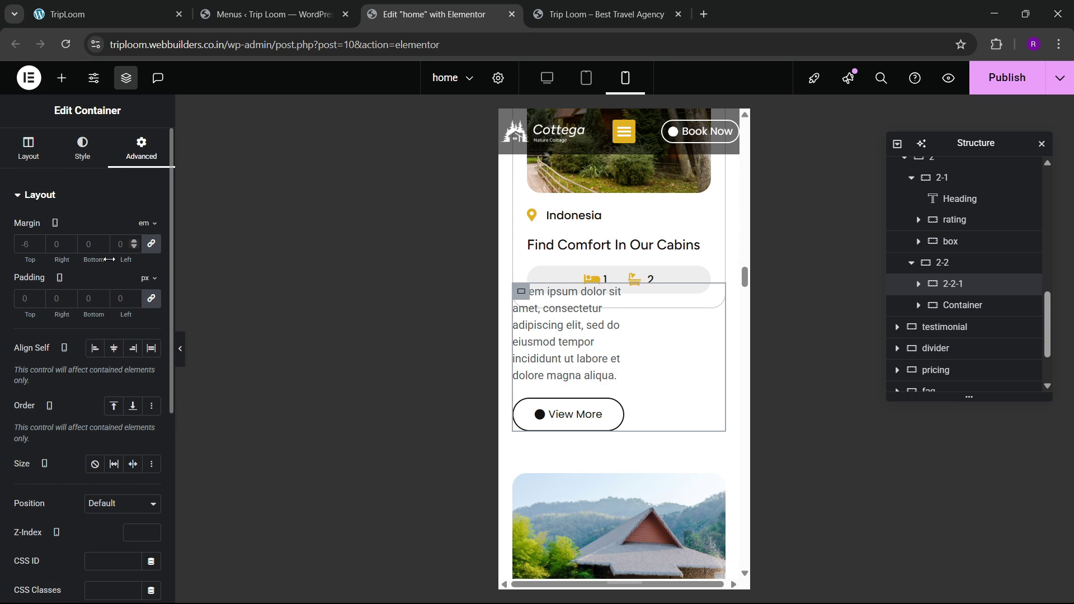
click(117, 247)
text(0)
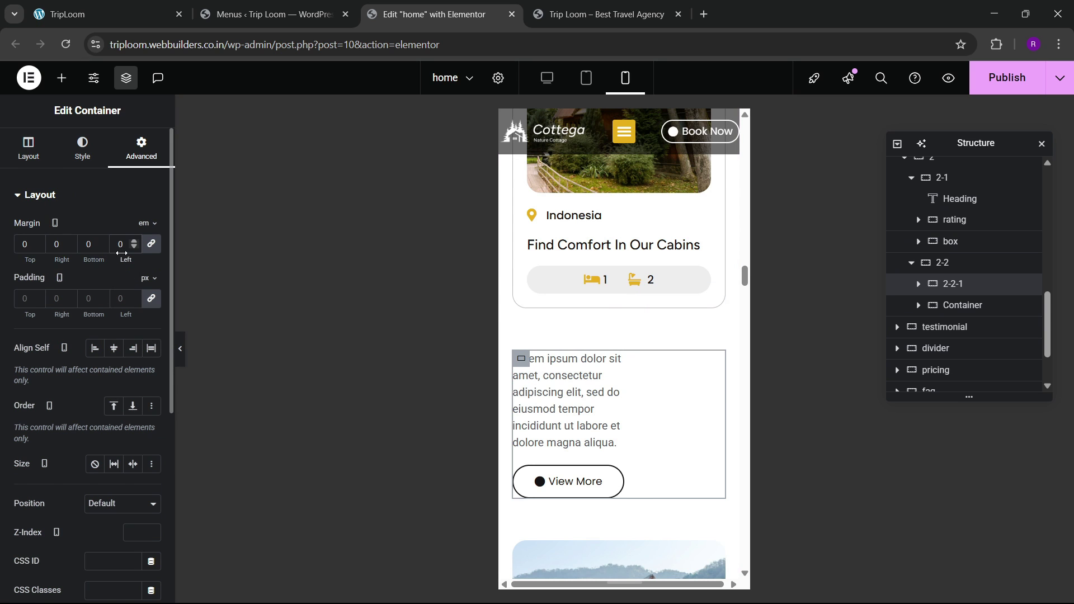
Step: Make the cabin description text span the full width
click(636, 358)
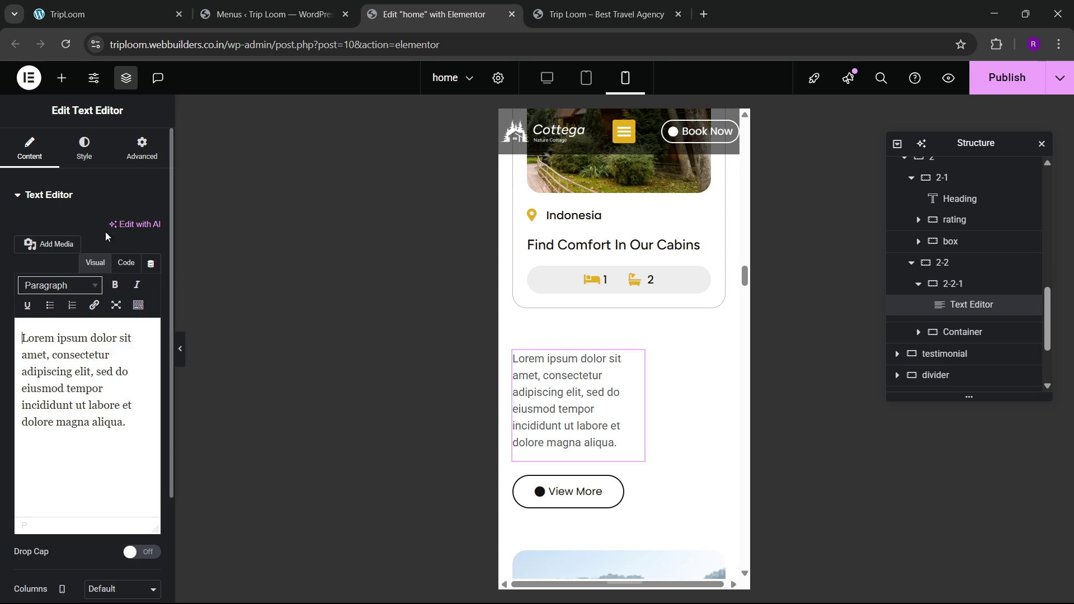
click(136, 163)
click(122, 338)
click(112, 372)
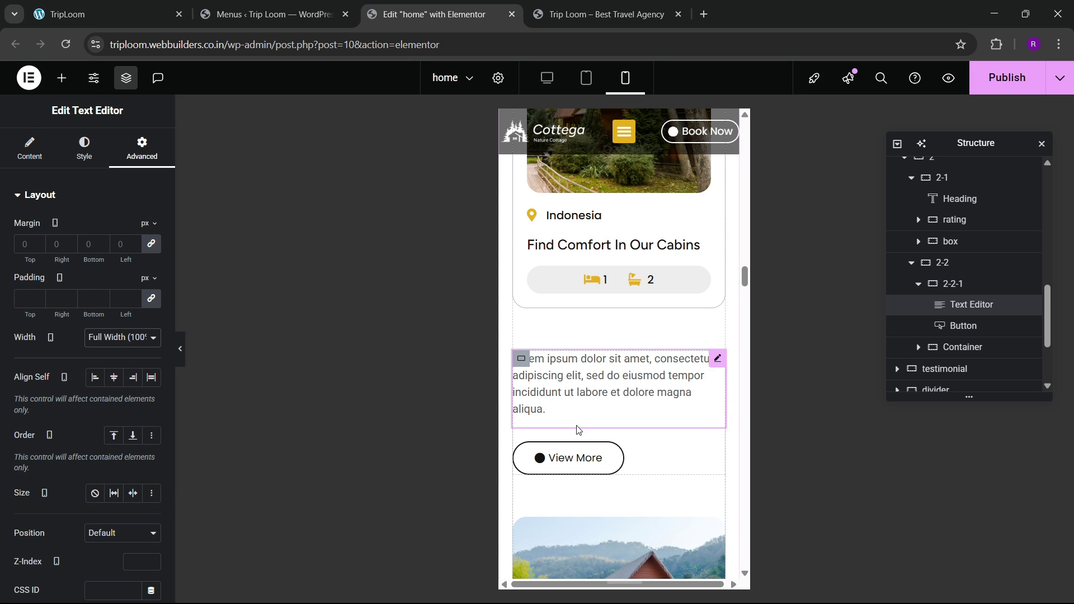
scroll(578, 430, down, 7)
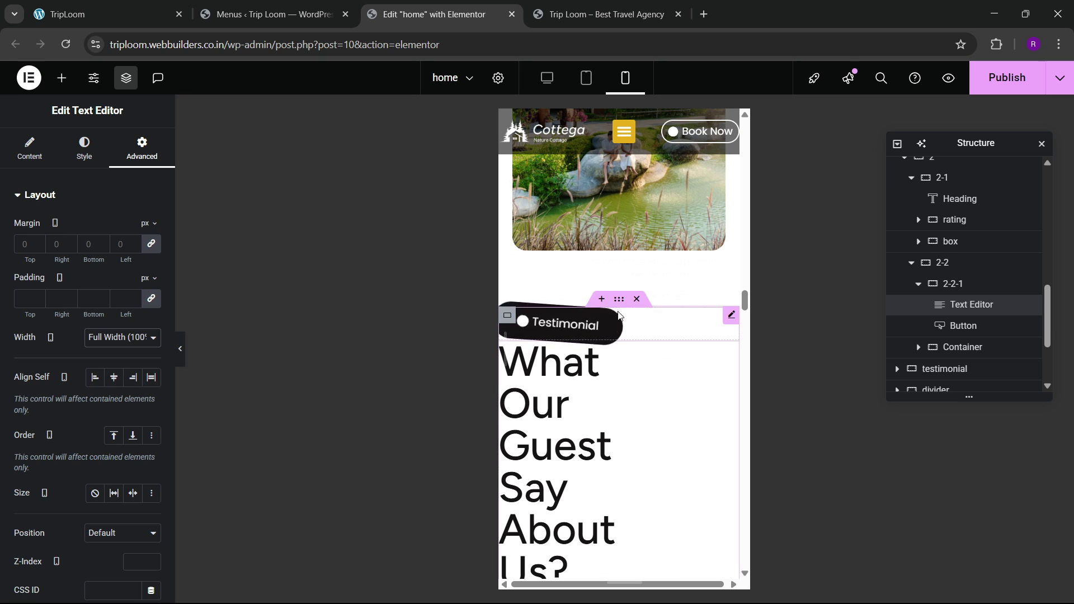
click(619, 298)
Step: Set the testimonial section's padding to 0 top, 20 right, 80 bottom, 20 left
click(135, 157)
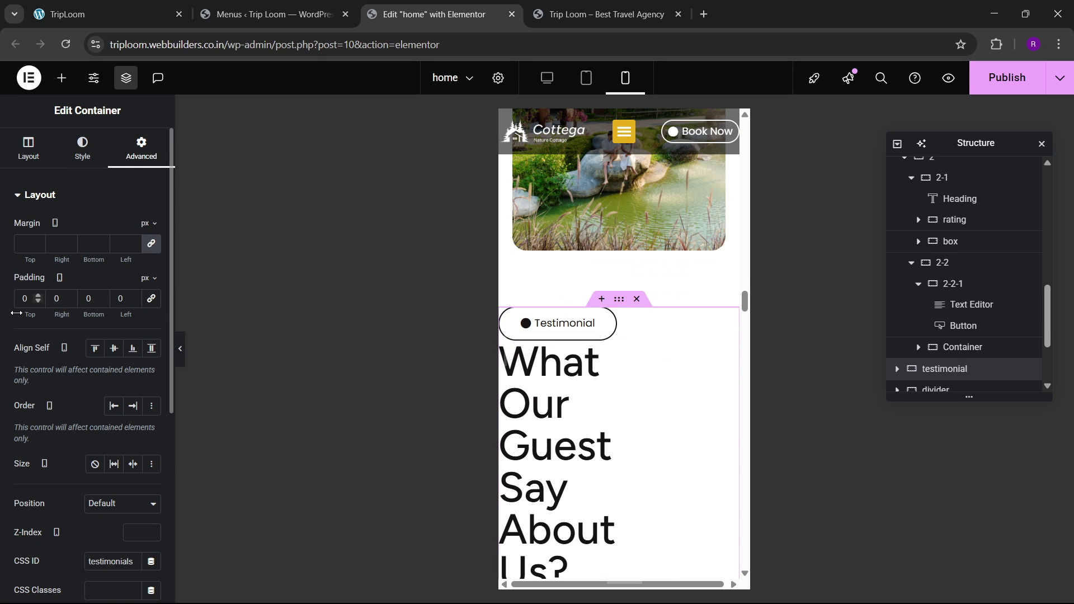
click(55, 302)
text(2)
click(88, 301)
text(8)
key(Tab)
text(20)
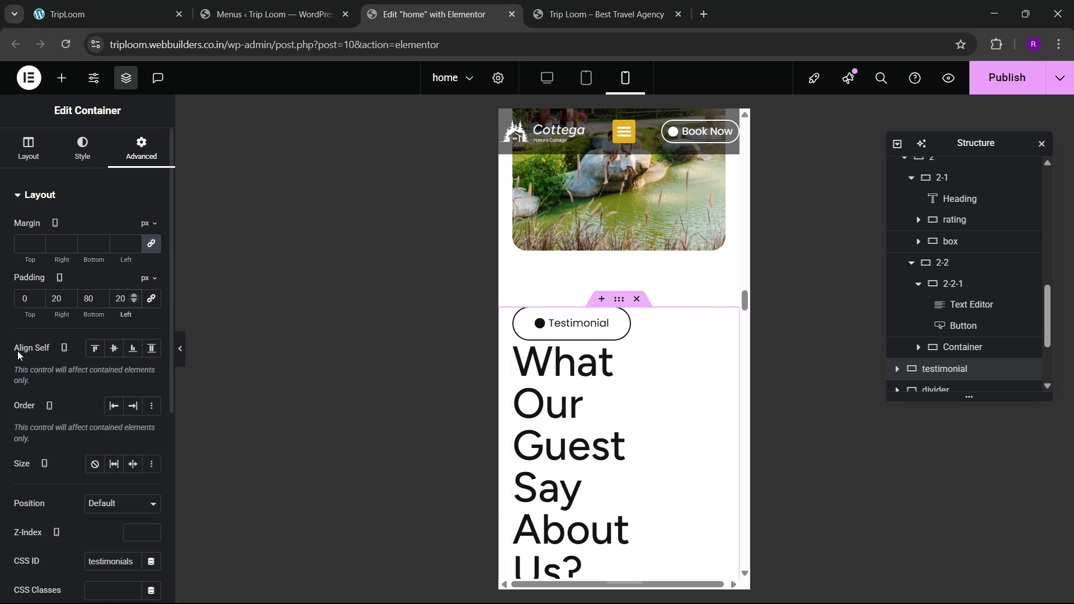
click(22, 302)
text(8)
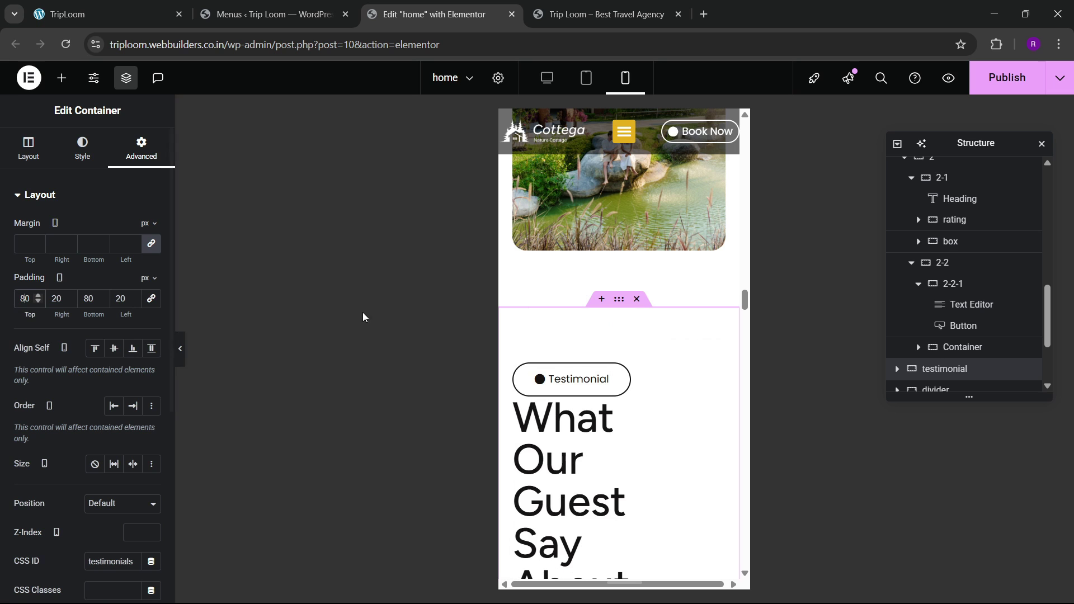
key(BackSpace)
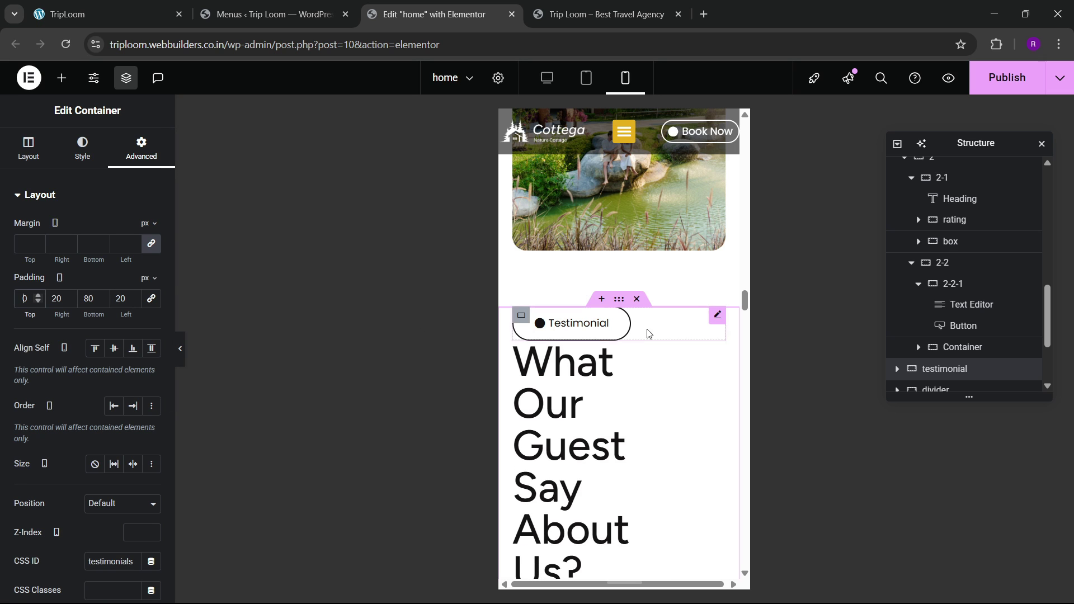
Step: Make the What Our Guest Say About Us? heading full width at 40 px
click(664, 353)
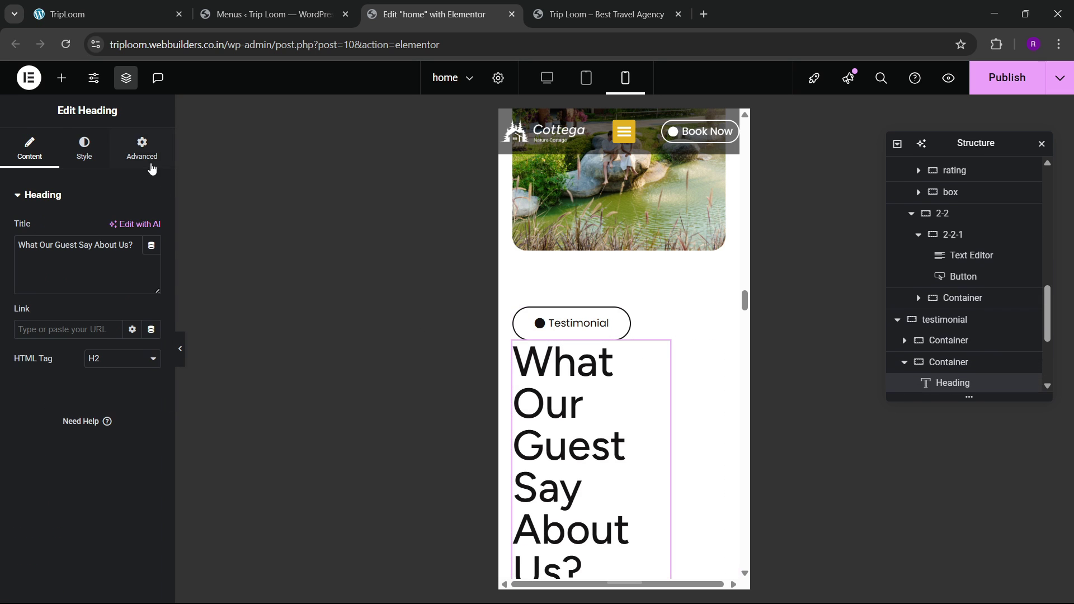
click(141, 148)
click(104, 338)
click(112, 371)
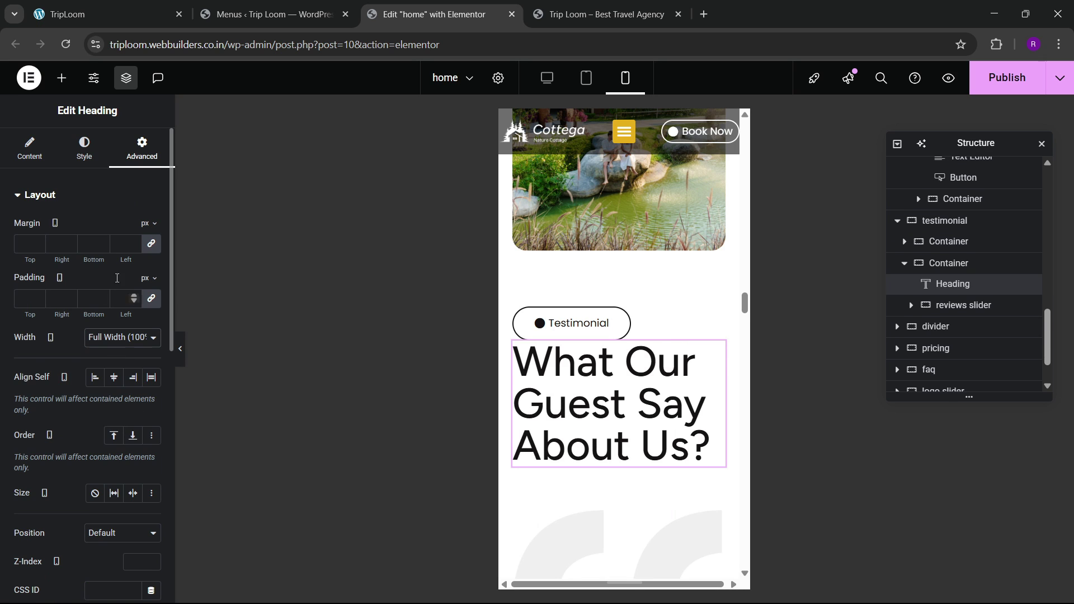
click(85, 151)
click(150, 269)
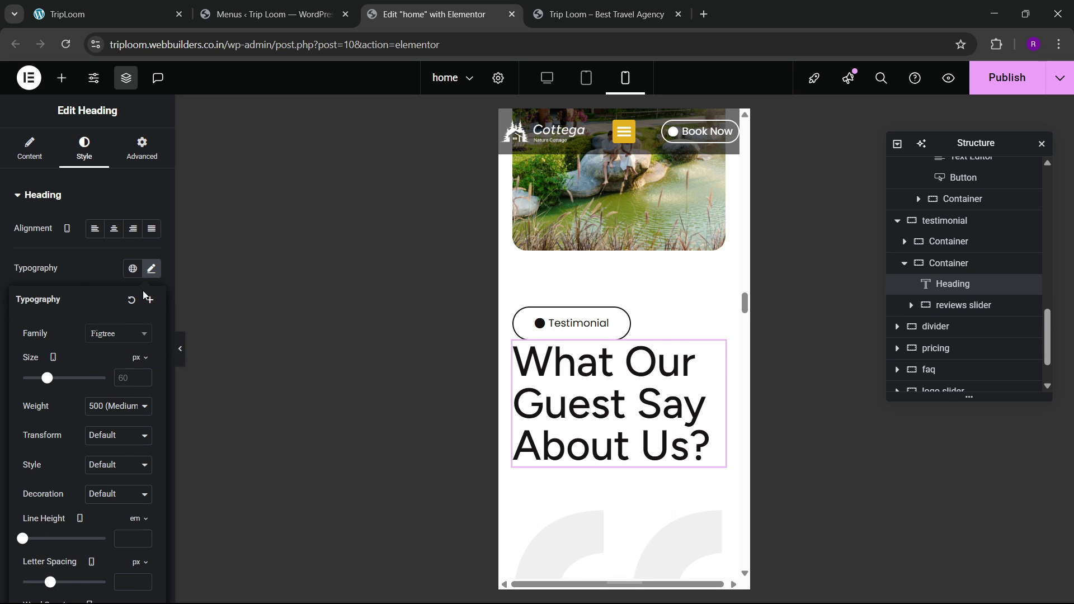
click(135, 373)
text(40)
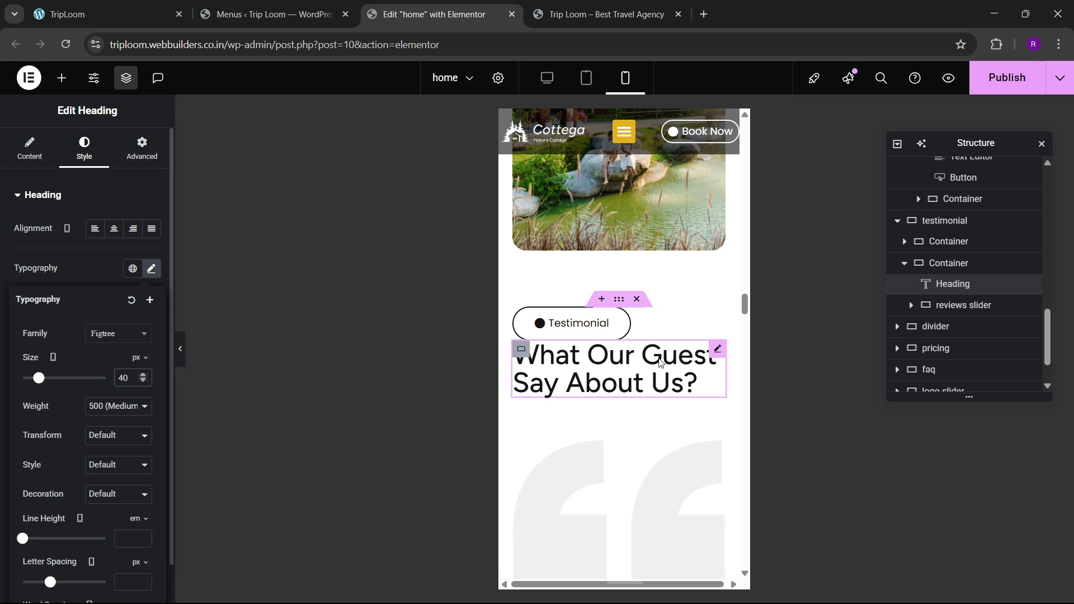
click(954, 265)
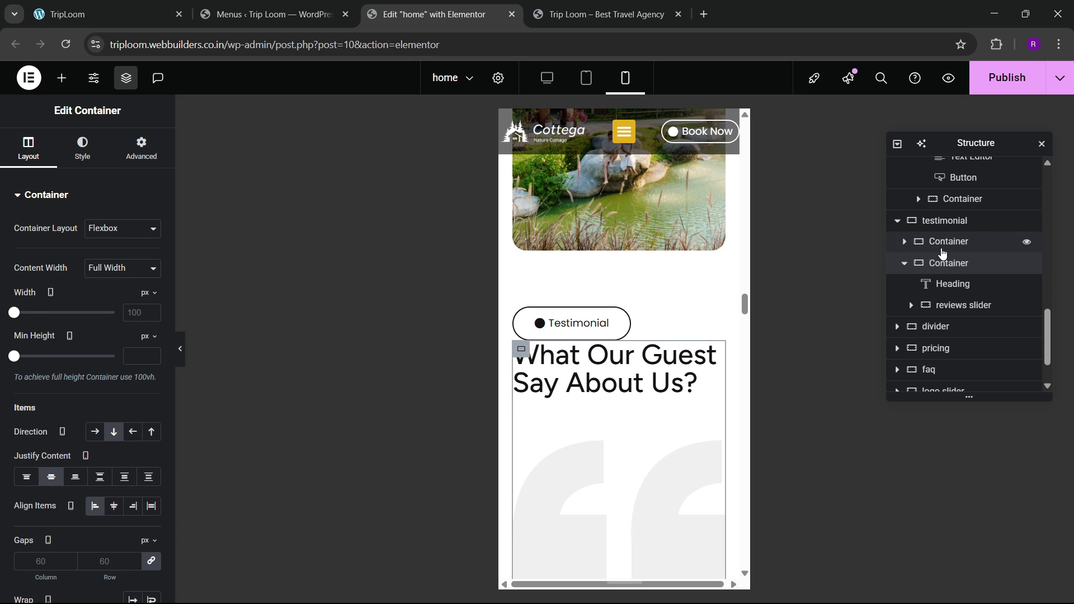
Step: Give the testimonial container a centered column layout
click(944, 221)
click(28, 148)
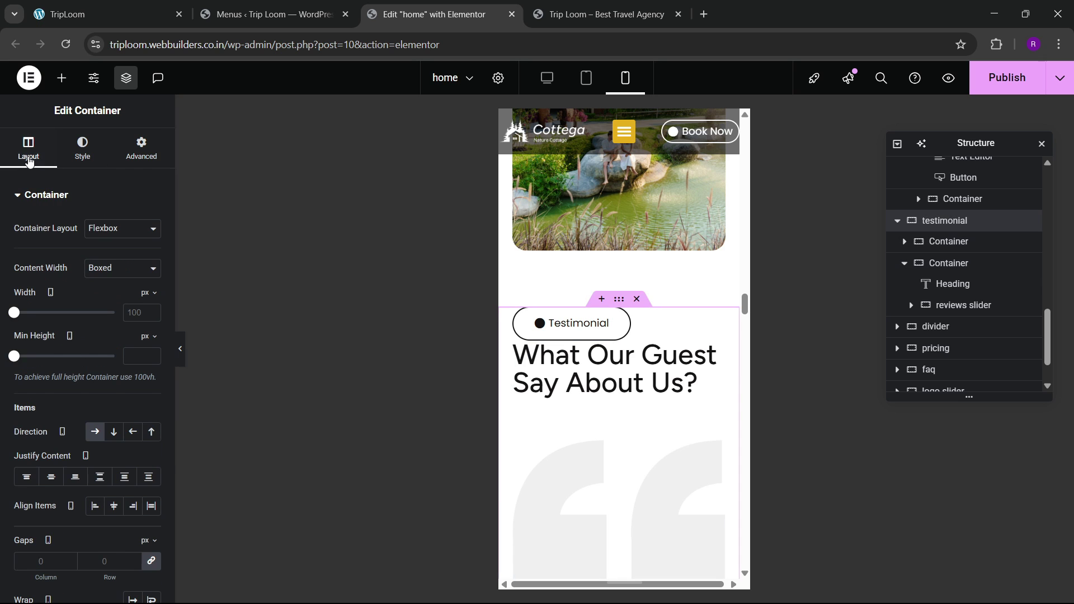
click(942, 245)
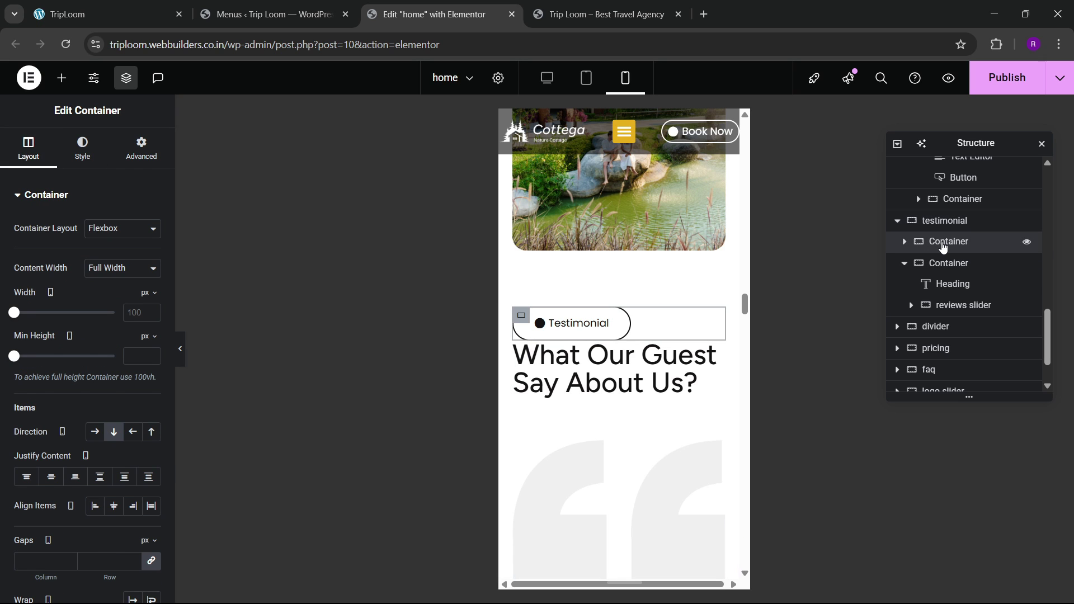
click(946, 262)
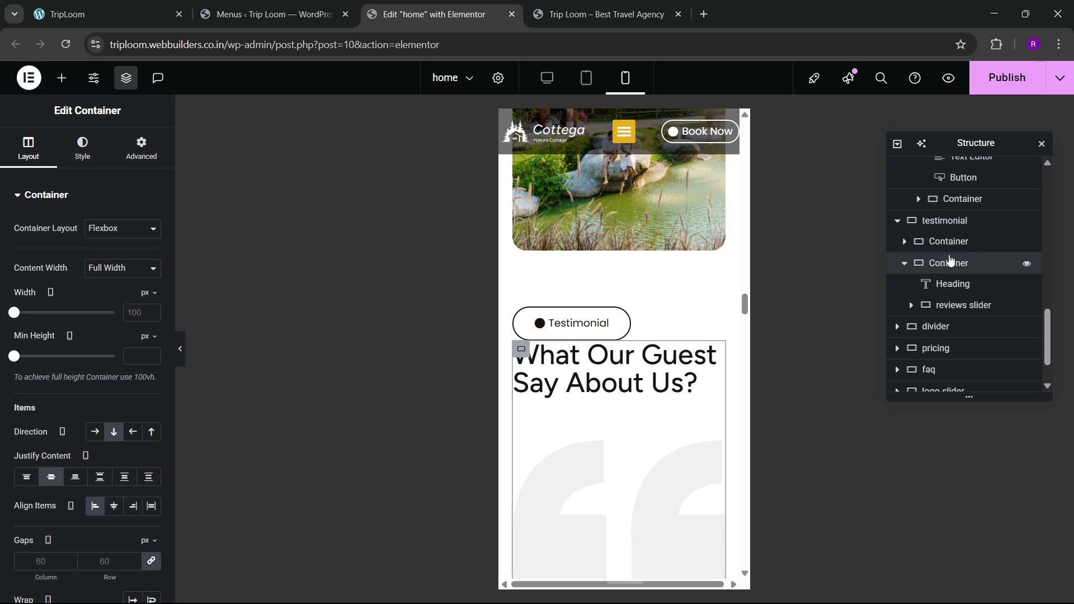
click(944, 221)
scroll(67, 309, down, 3)
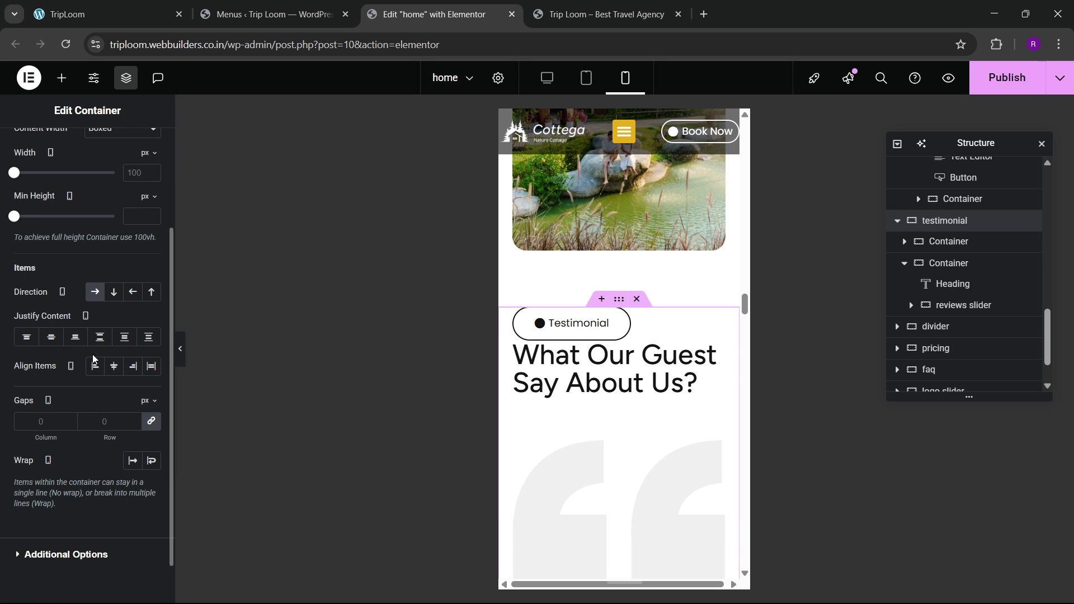
click(113, 292)
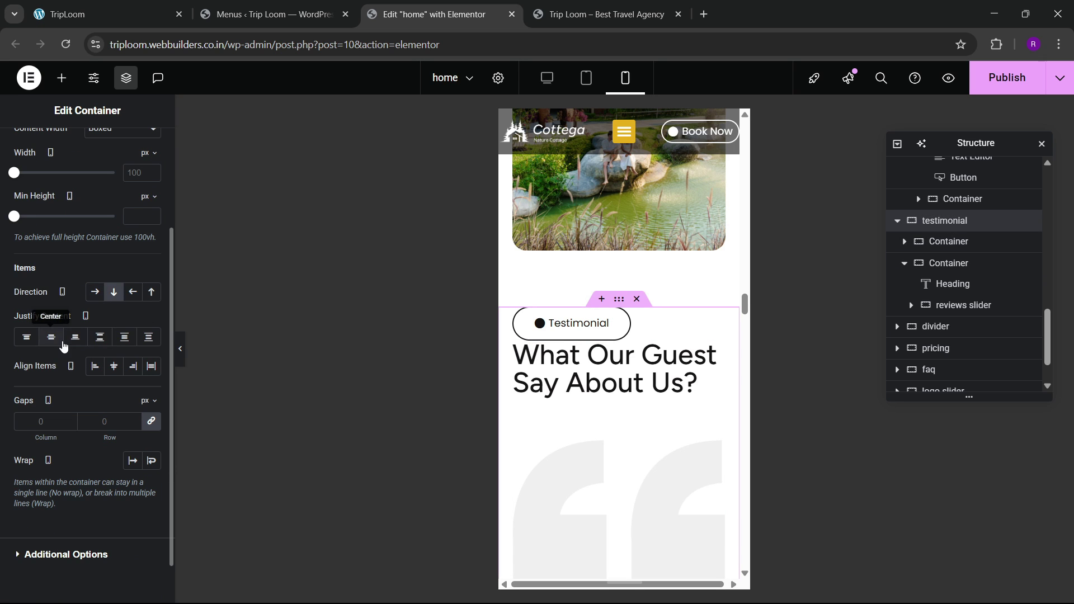
click(63, 338)
Step: Set the testimonial container's gap to 40 px
click(95, 366)
click(110, 425)
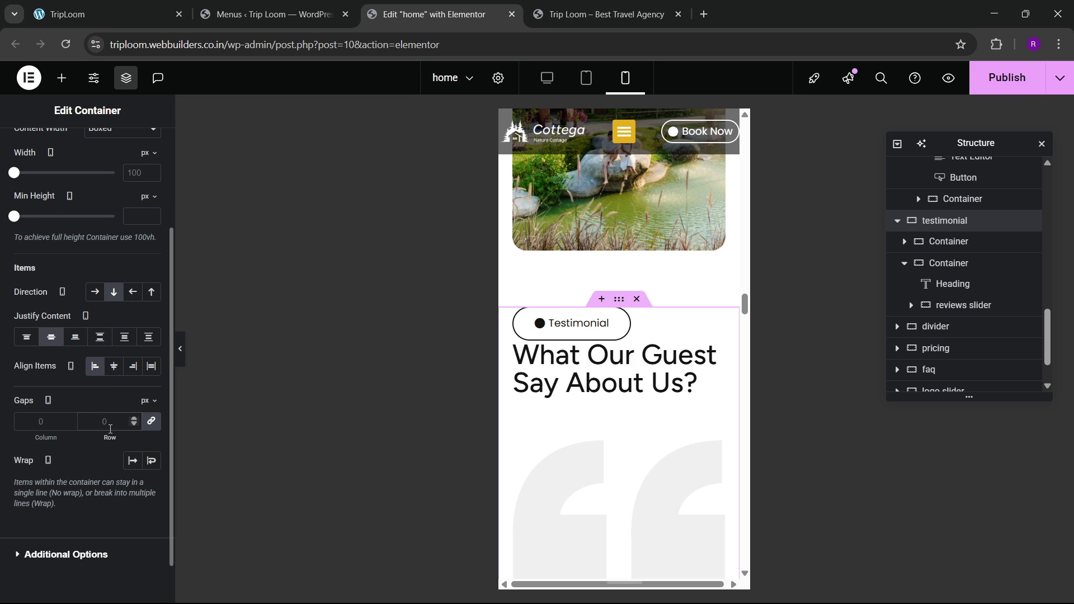
text(40)
key(BackSpace)
key(BackSpace)
text(60)
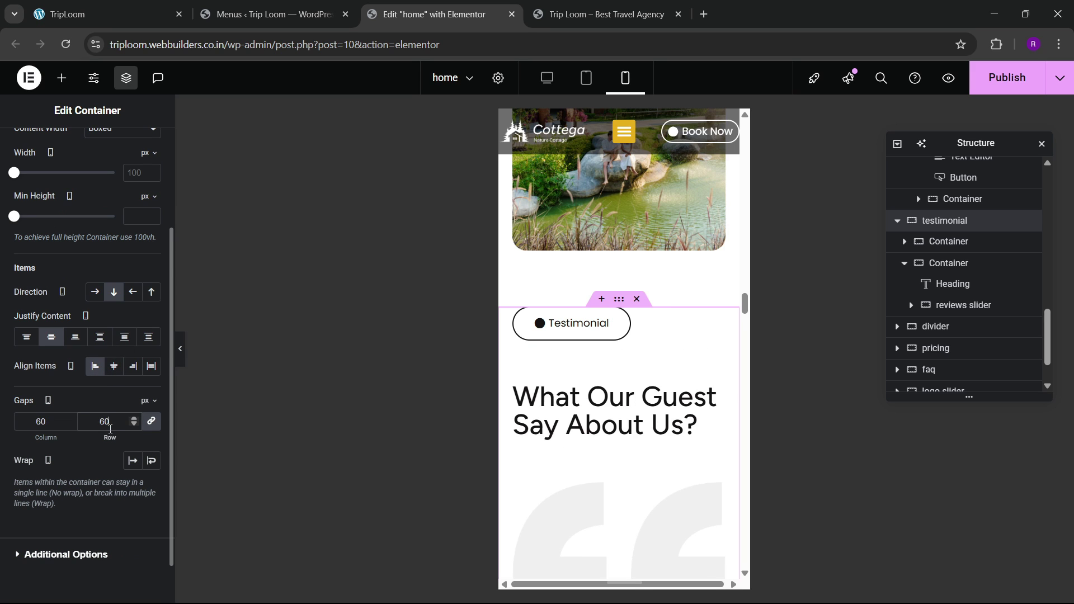
key(BackSpace)
key(BackSpace)
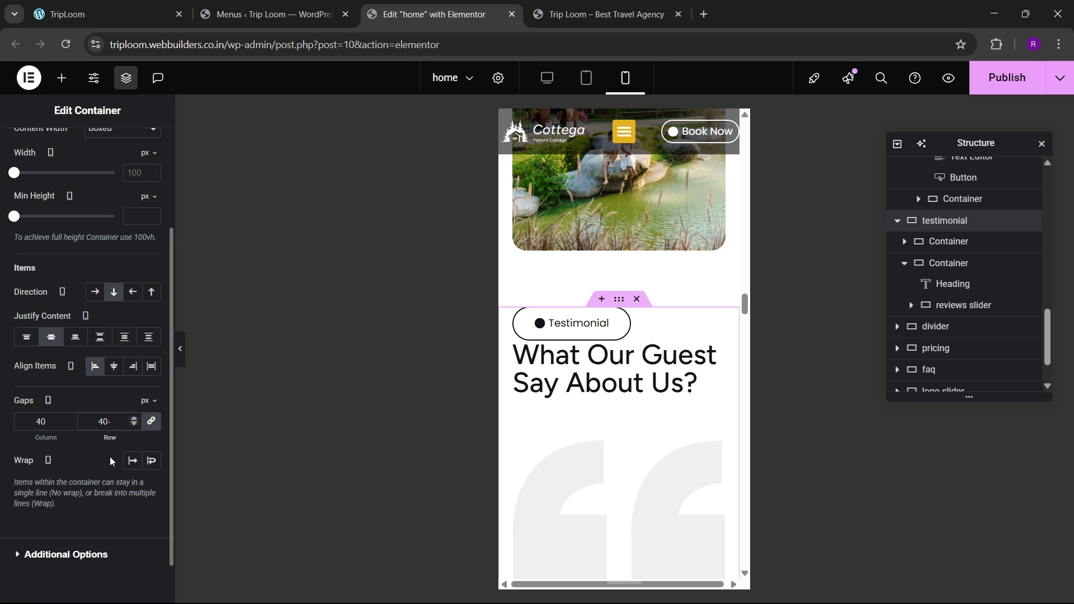
key(BackSpace)
key(BackSpace)
text(40)
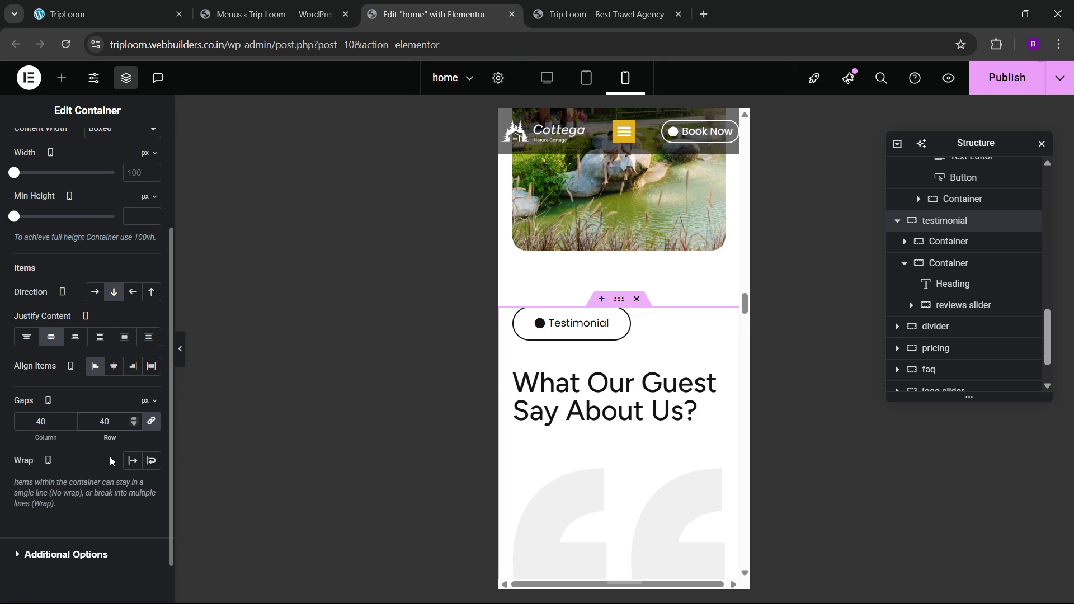
scroll(643, 365, down, 4)
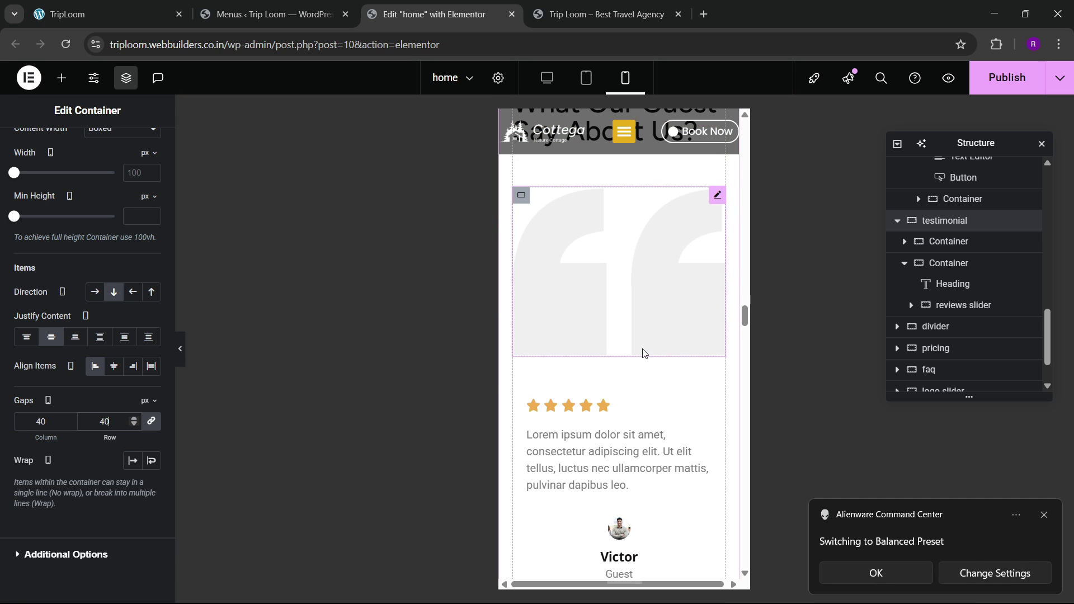
scroll(643, 358, up, 2)
Step: Inspect the testimonial quote image's style and layout settings
click(641, 353)
click(102, 151)
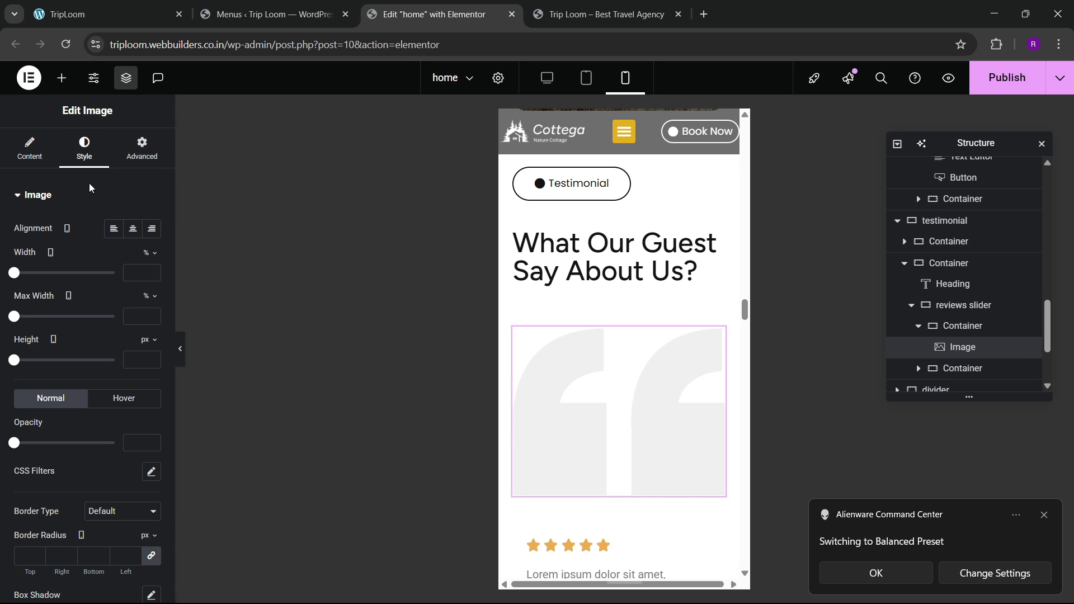
click(142, 148)
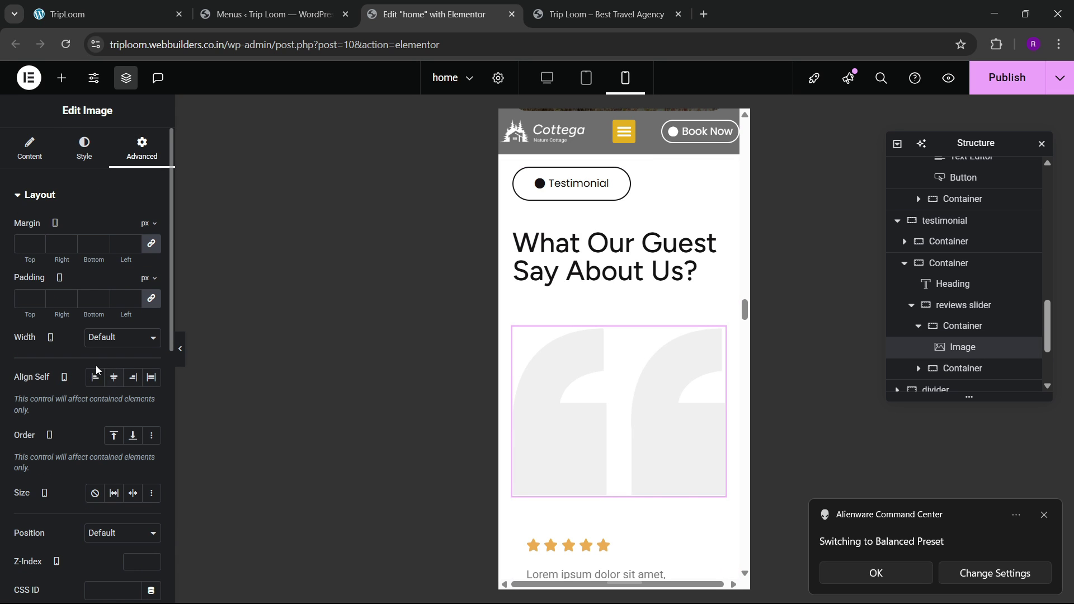
scroll(568, 384, down, 5)
scroll(582, 391, down, 3)
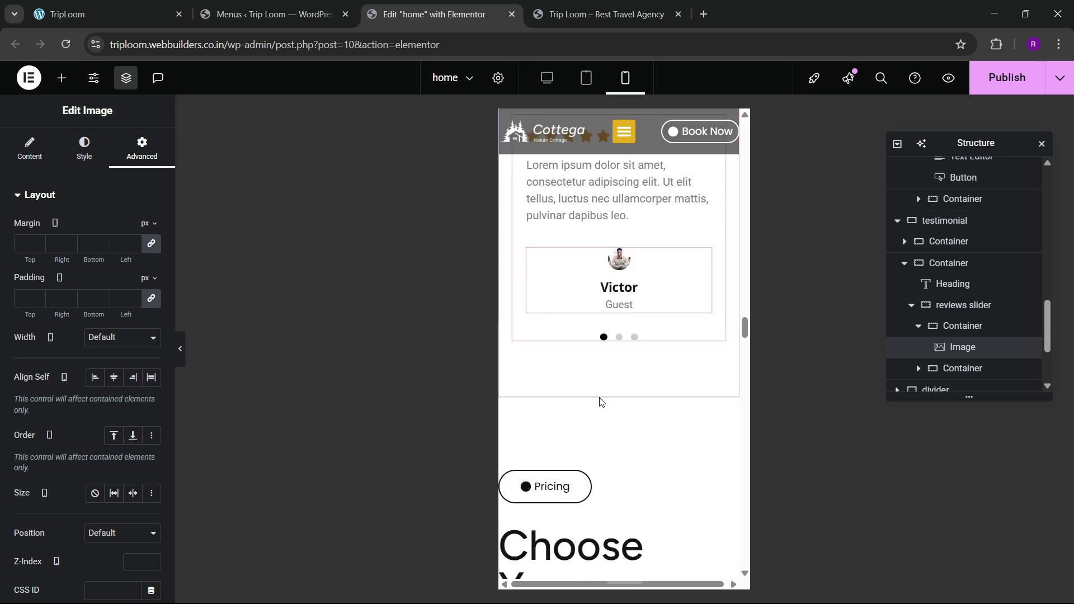
scroll(603, 381, up, 3)
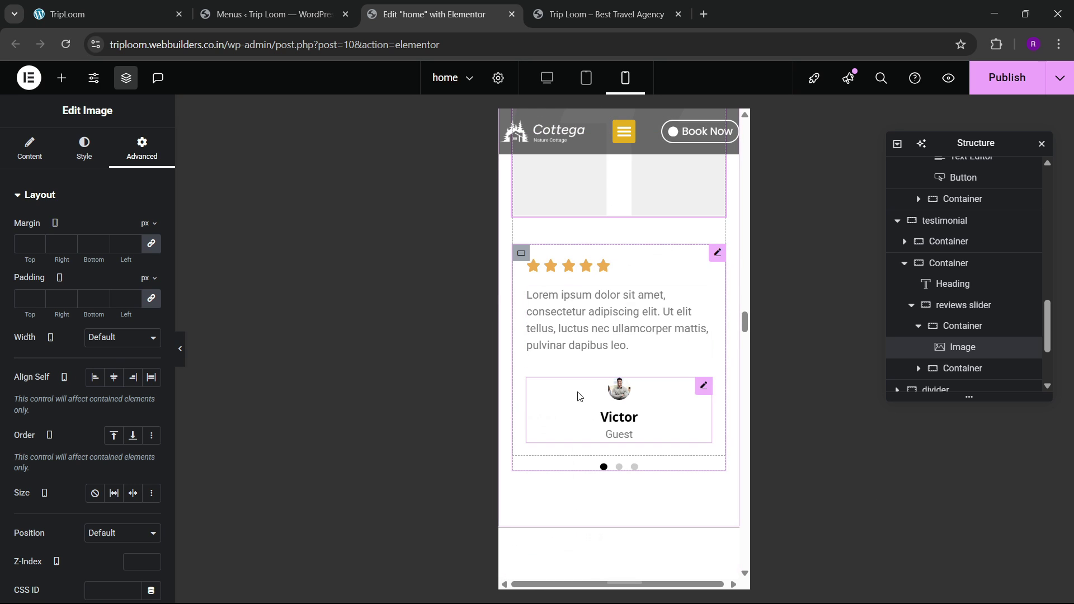
scroll(583, 396, down, 5)
scroll(610, 353, up, 1)
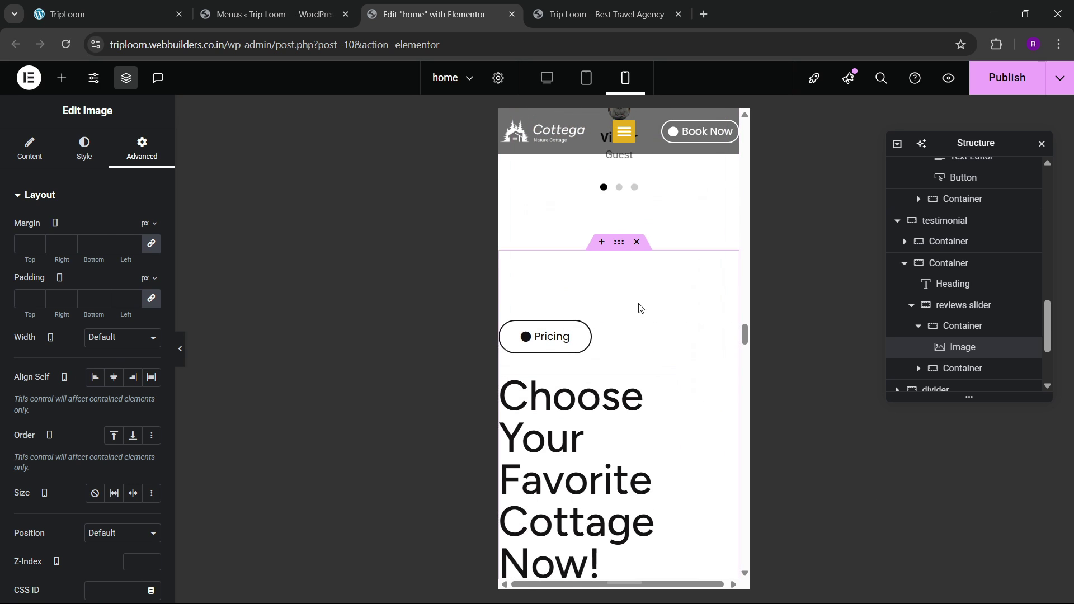
Step: Unlink the pricing section's padding and enter 40 top, 20 right, 80 bottom
click(618, 244)
click(141, 148)
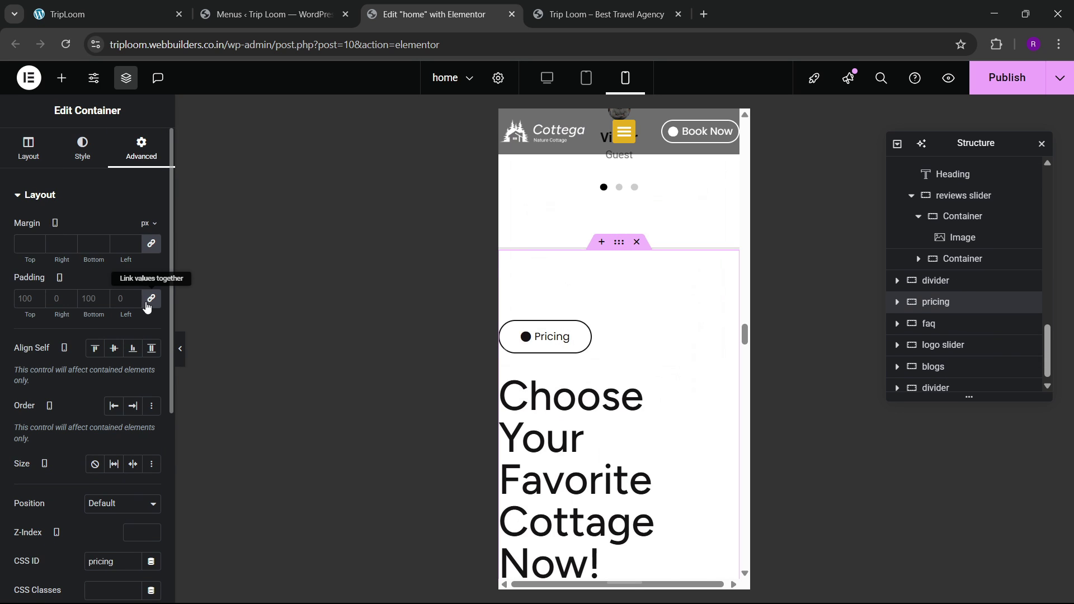
click(151, 298)
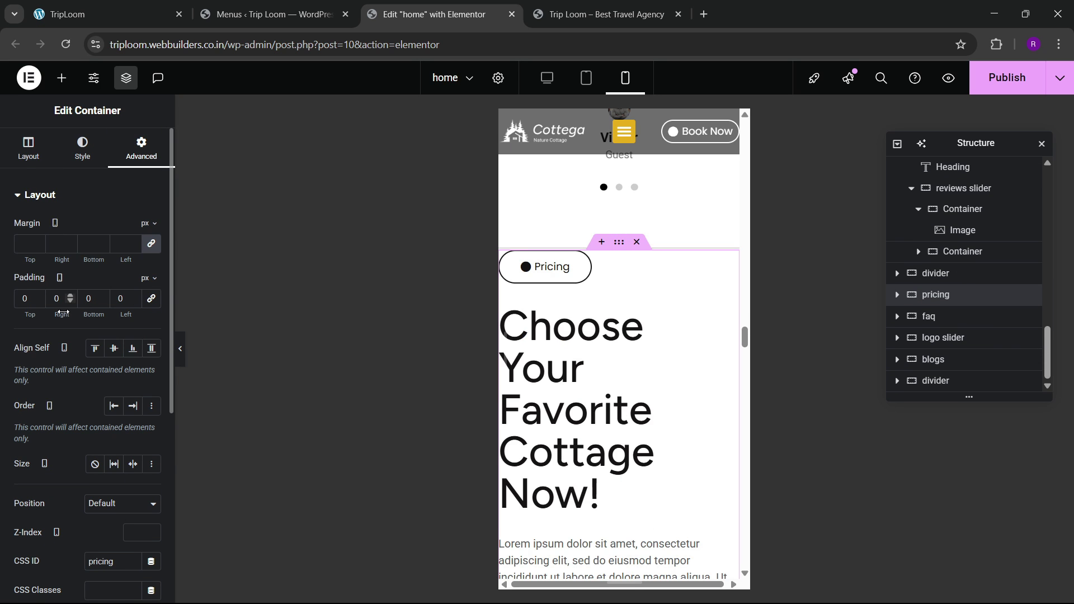
double_click(23, 298)
text(40)
key(Tab)
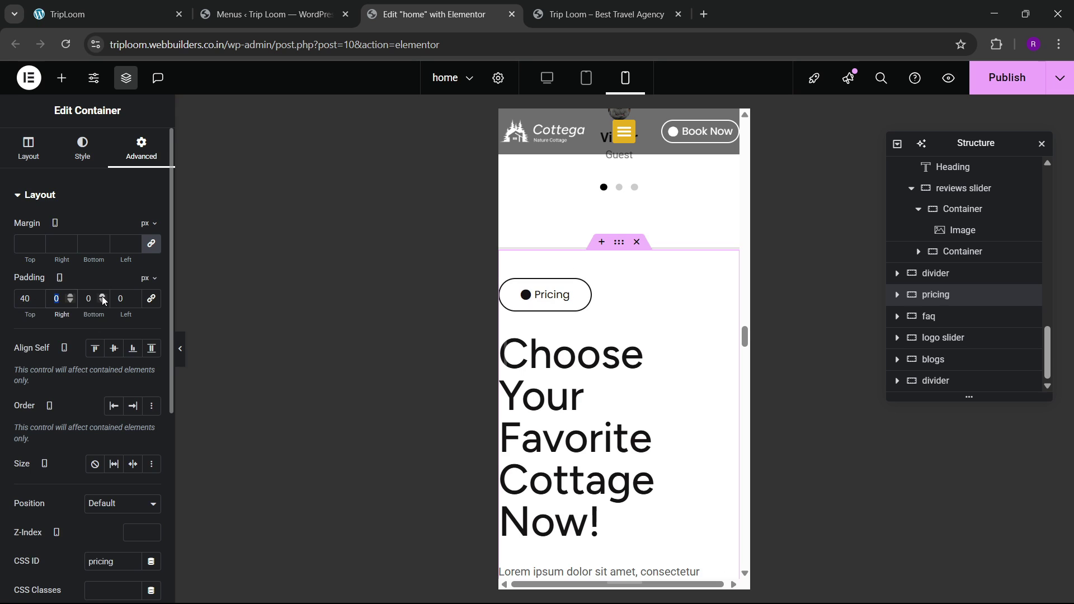
text(20)
key(Tab)
text(80)
key(Tab)
Step: Finish the pricing padding with 20 left and make Choose Your Favorite Cottage Now! full width
text(20)
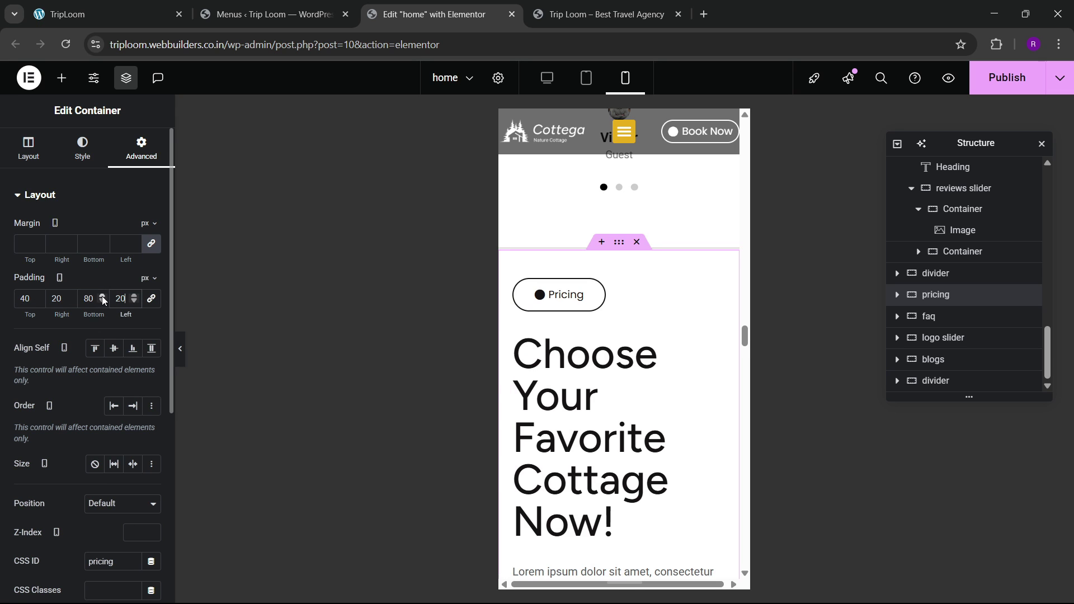
click(666, 343)
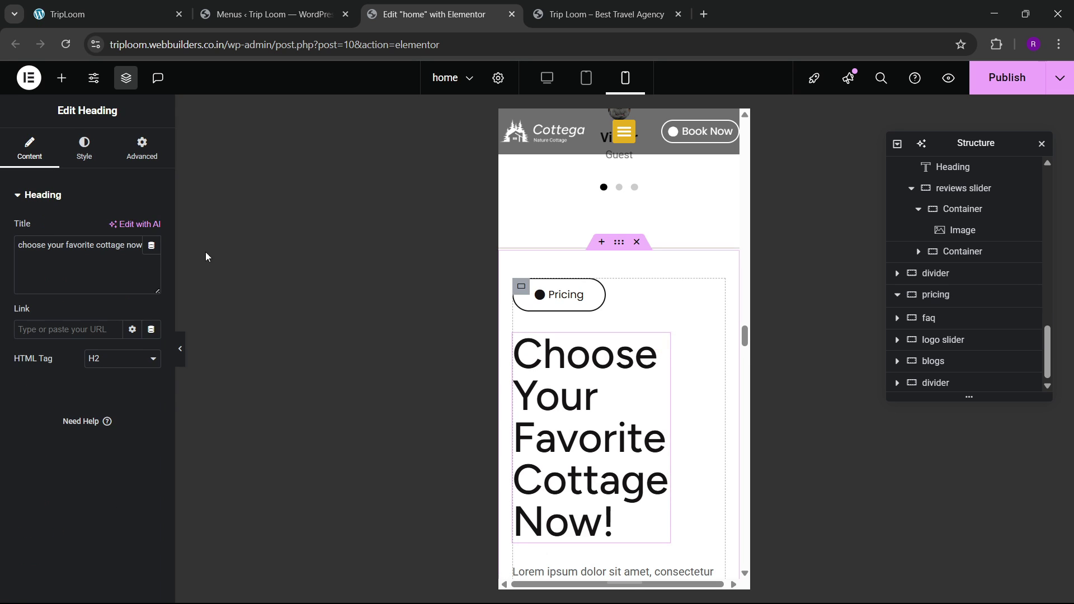
click(142, 148)
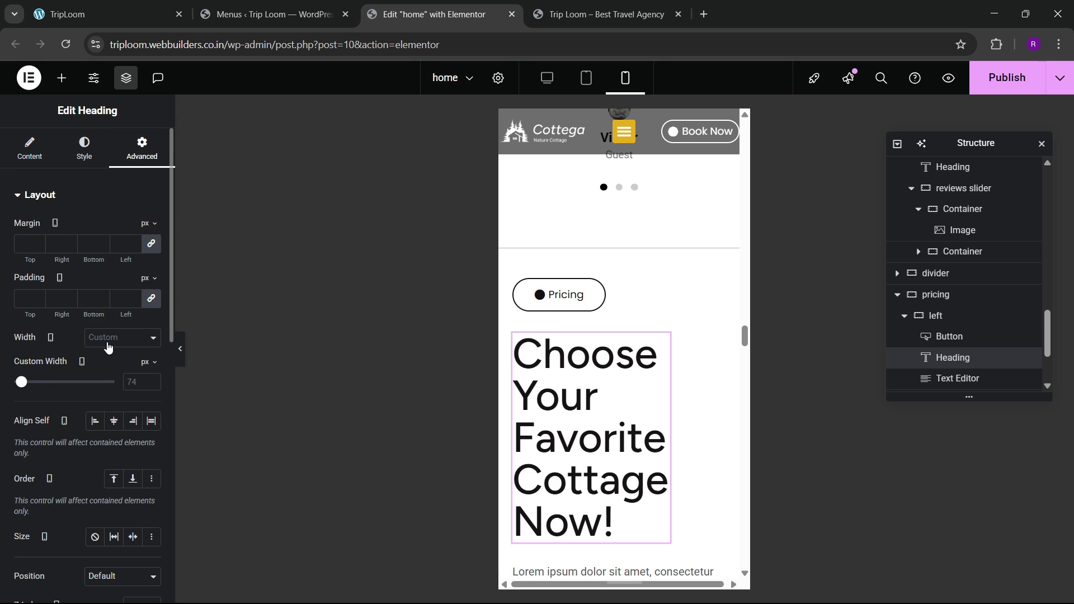
click(109, 342)
click(106, 365)
click(113, 340)
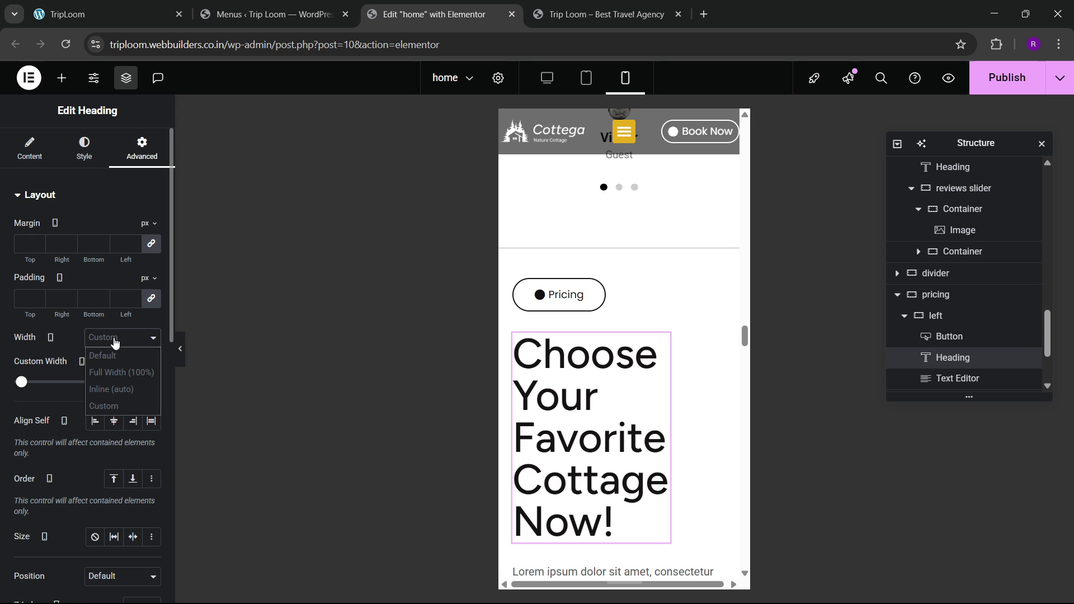
click(116, 373)
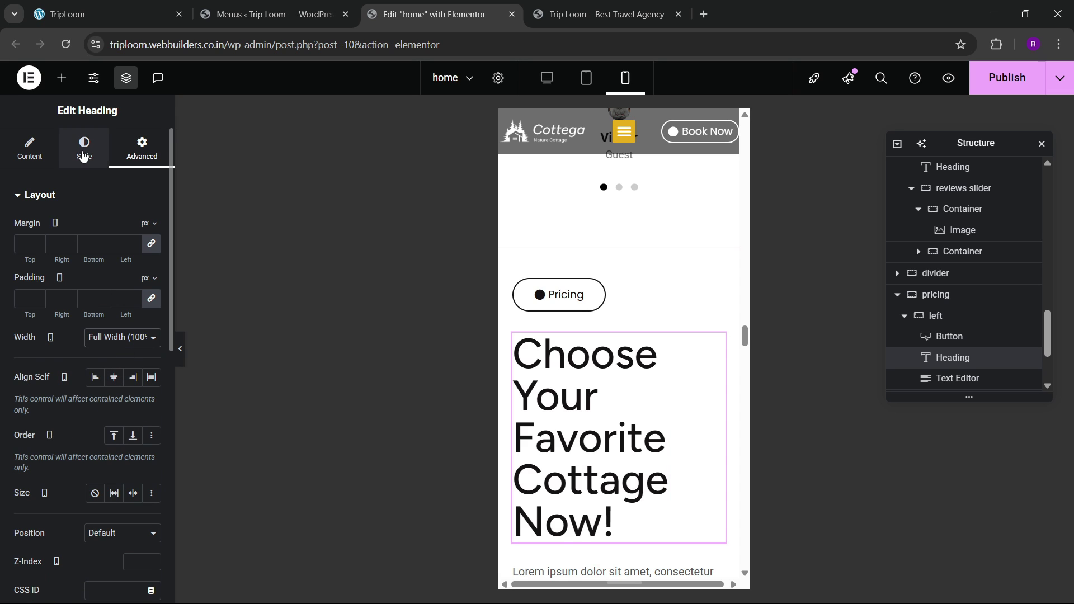
Step: Set the pricing heading's font size to 40 px
click(84, 147)
click(151, 268)
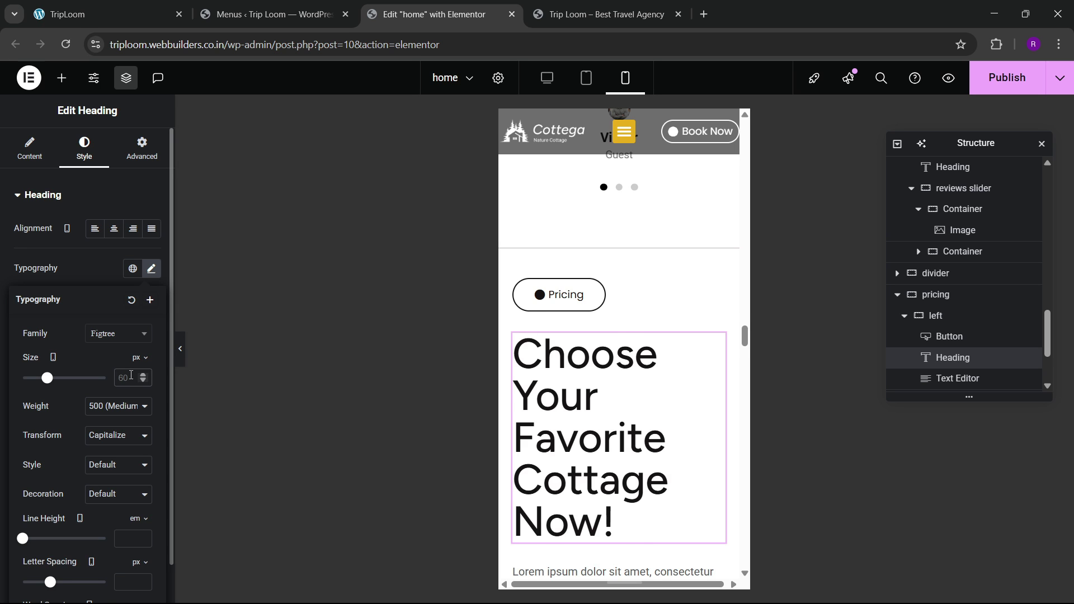
click(131, 376)
text(40)
scroll(712, 376, down, 10)
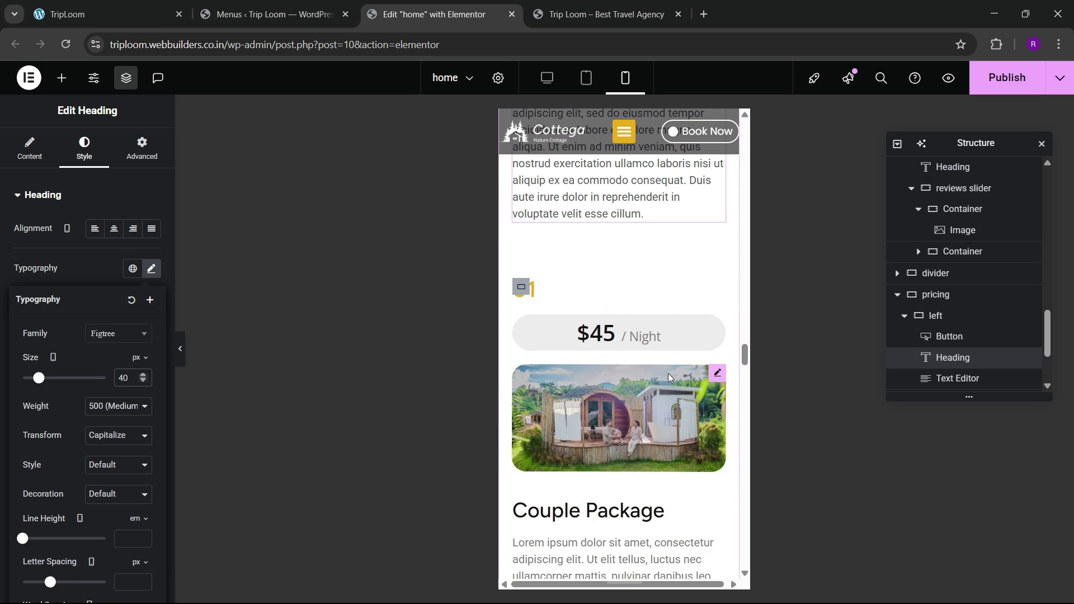
scroll(607, 383, down, 10)
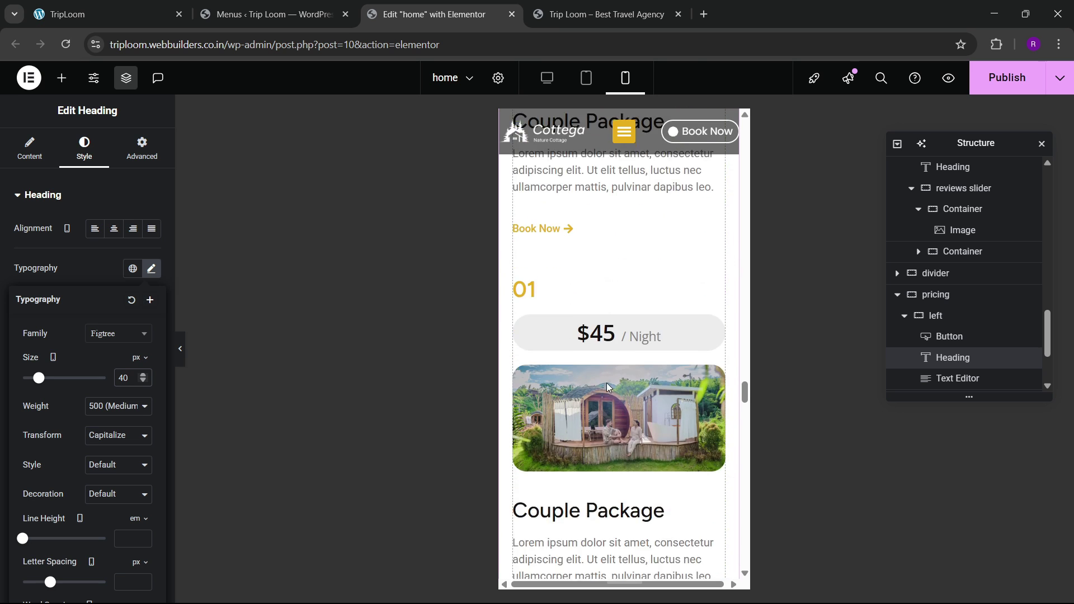
scroll(609, 385, up, 4)
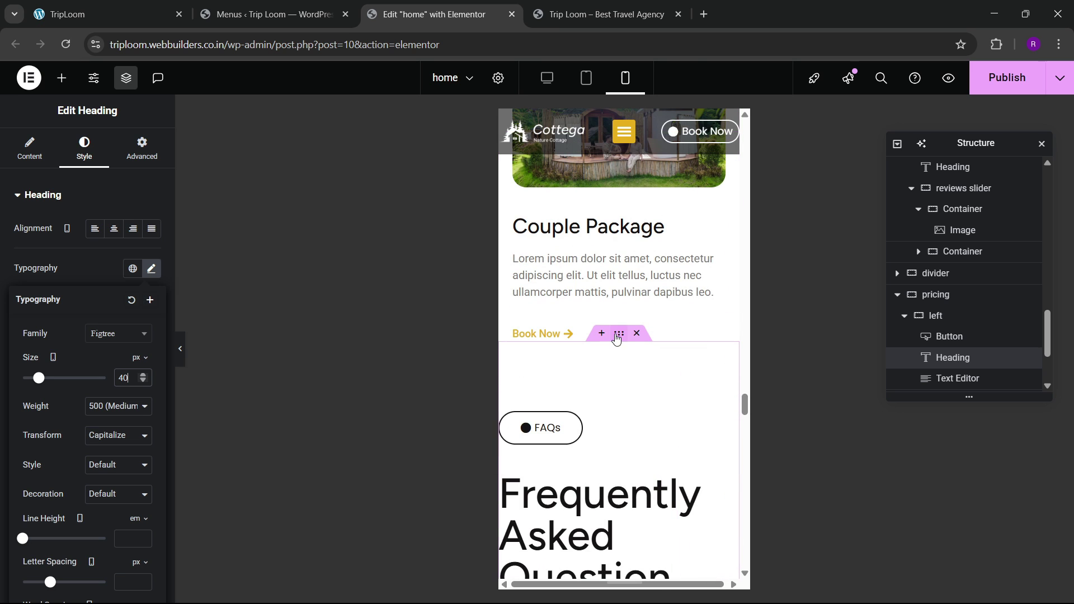
click(616, 335)
Step: Unlink the FAQ section's padding and set it to 80/20/80/20
click(141, 151)
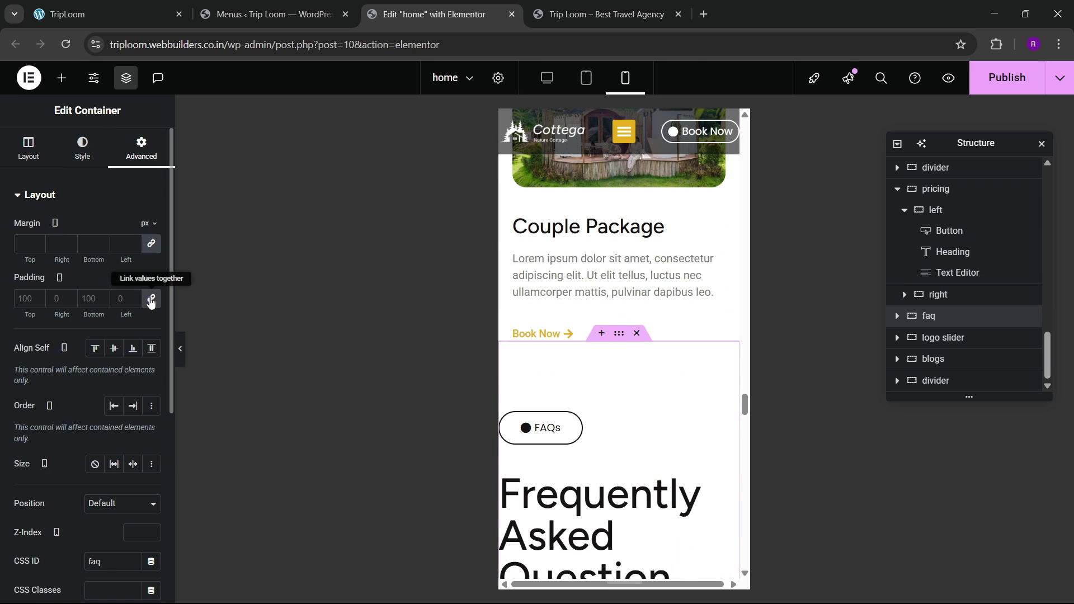
click(151, 299)
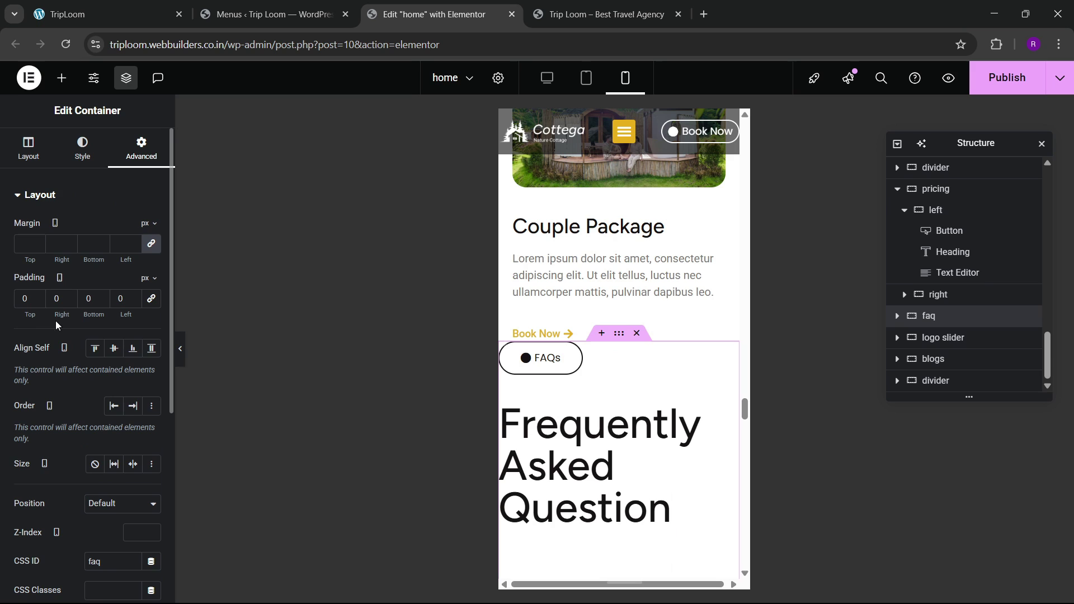
click(19, 306)
text(80)
key(Tab)
text(20)
key(Tab)
text(80)
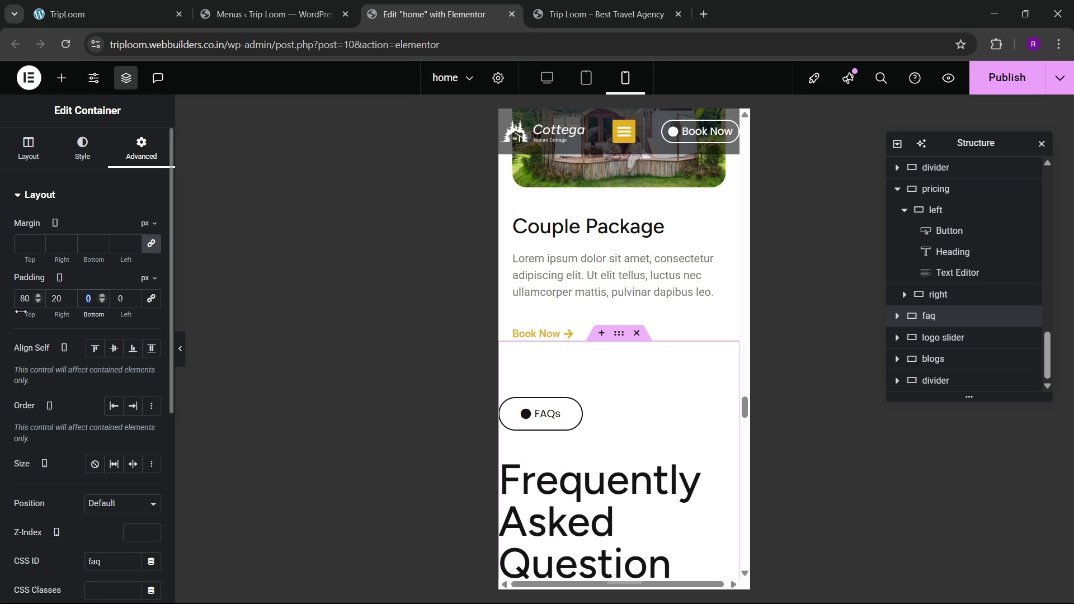
key(Tab)
text(20)
scroll(685, 367, down, 4)
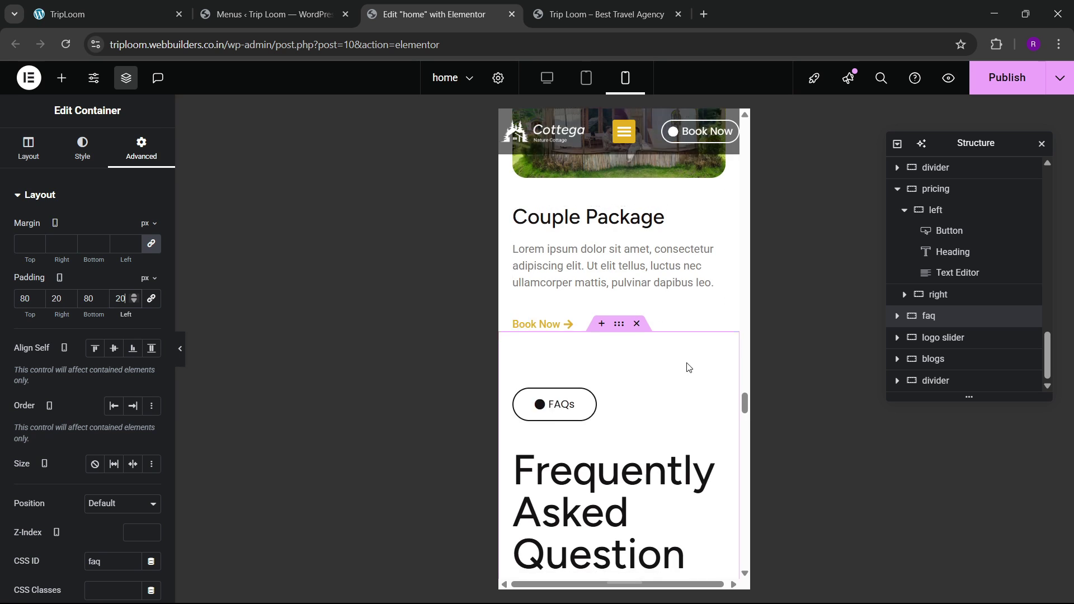
Step: Set the Frequently Asked Question heading's font size to 40 px and check the preview
click(665, 259)
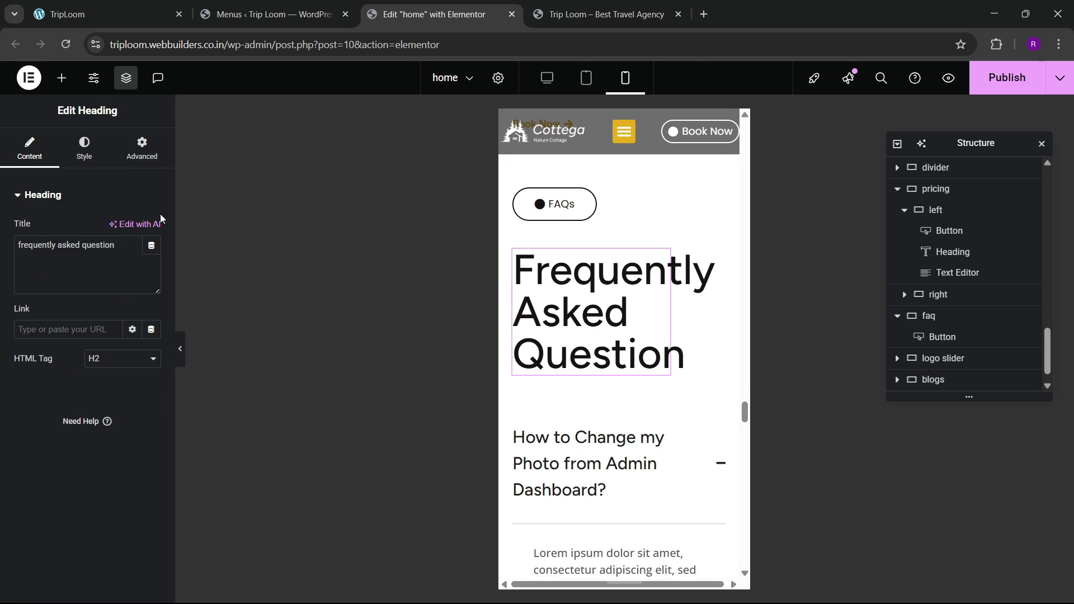
click(83, 148)
click(151, 268)
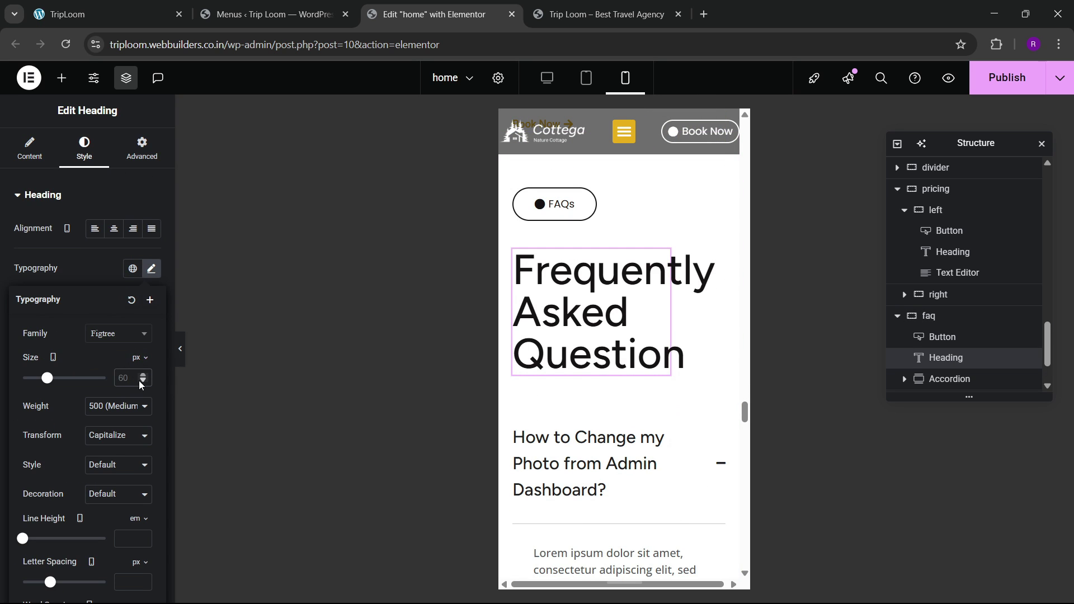
text(40)
scroll(583, 325, down, 10)
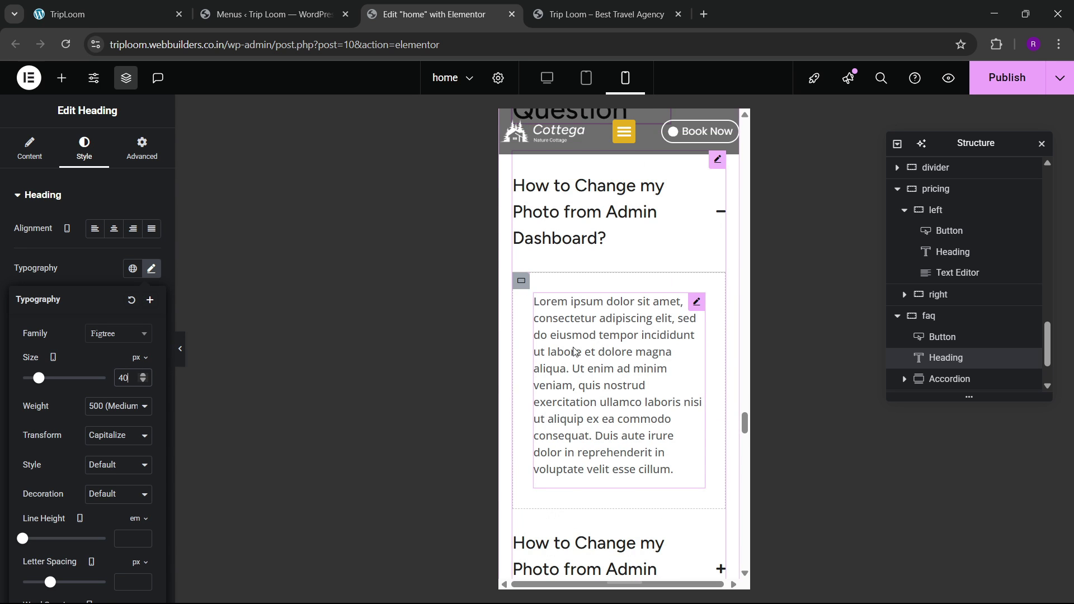
scroll(584, 326, down, 4)
scroll(593, 324, up, 1)
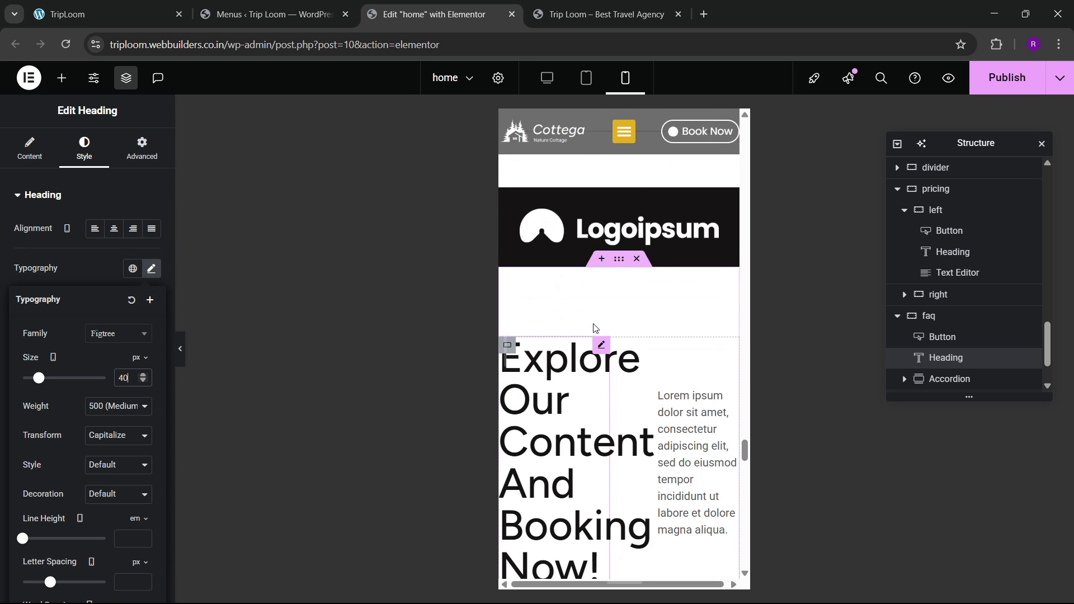
scroll(587, 336, down, 2)
scroll(584, 380, up, 3)
click(619, 320)
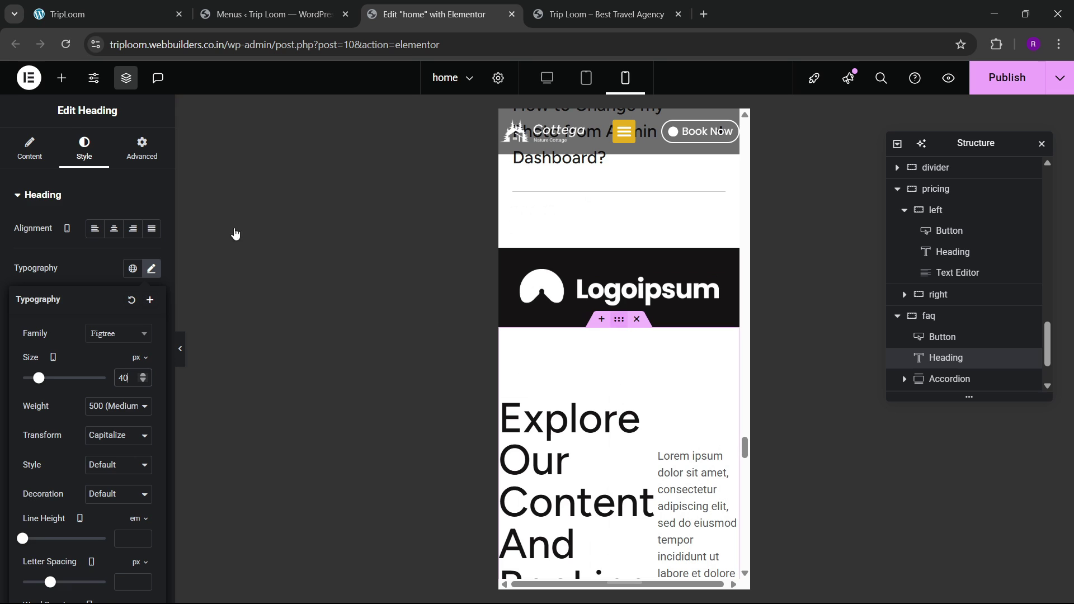
Step: Give the blogs container 80/20/80/20 px padding
click(143, 150)
click(134, 300)
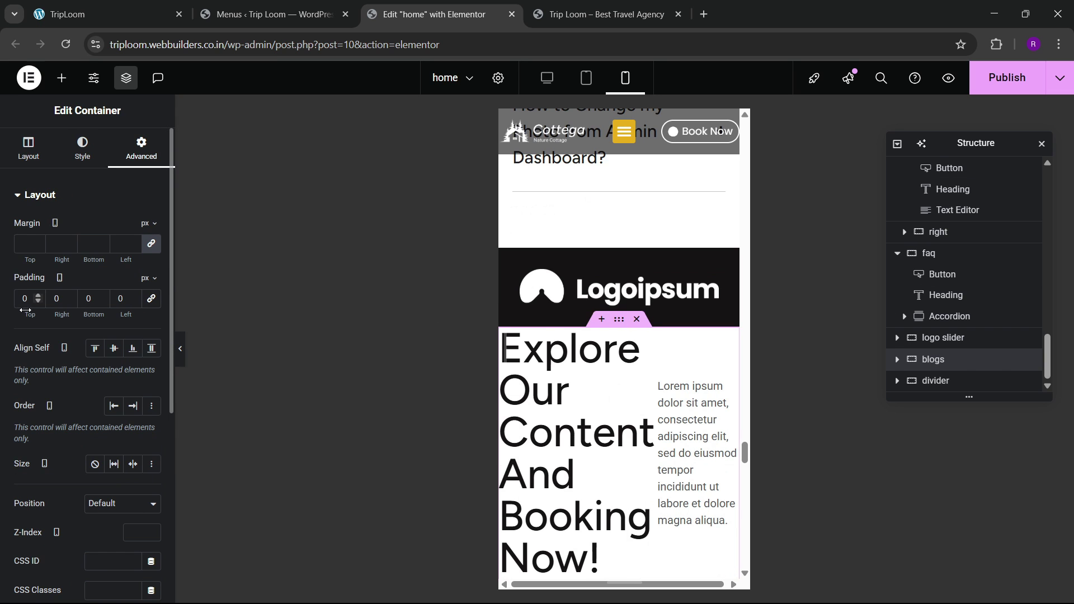
text(80)
key(Tab)
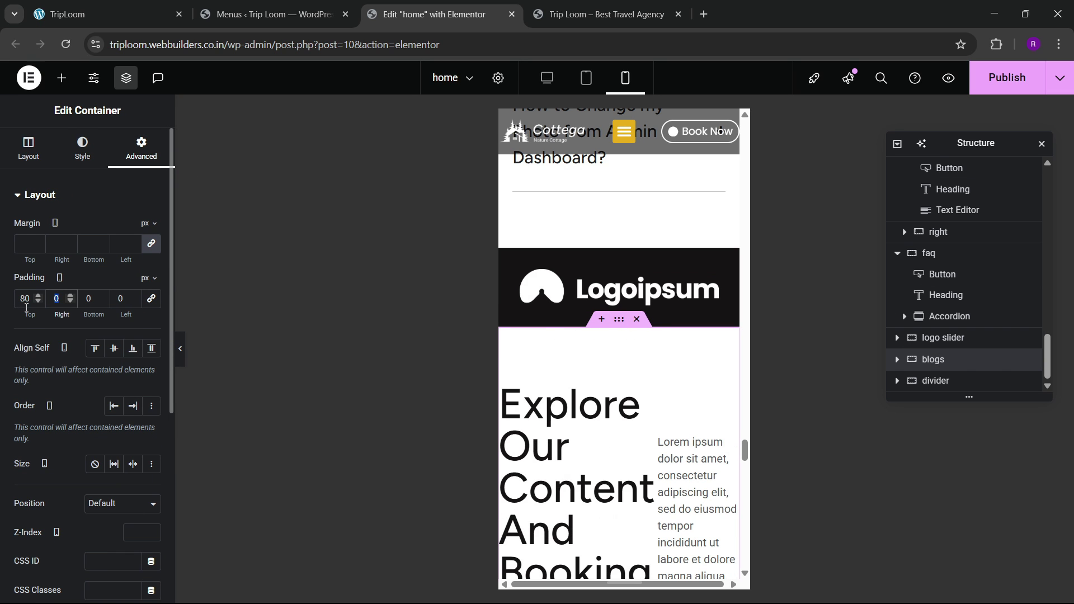
text(20)
key(Tab)
text(9)
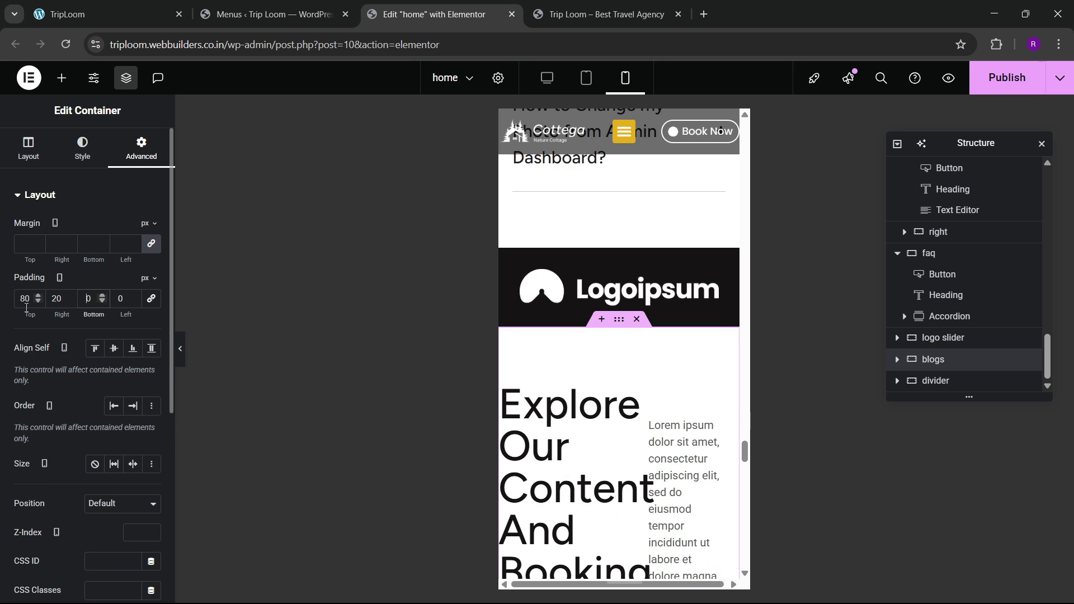
text(80)
key(Tab)
text(20)
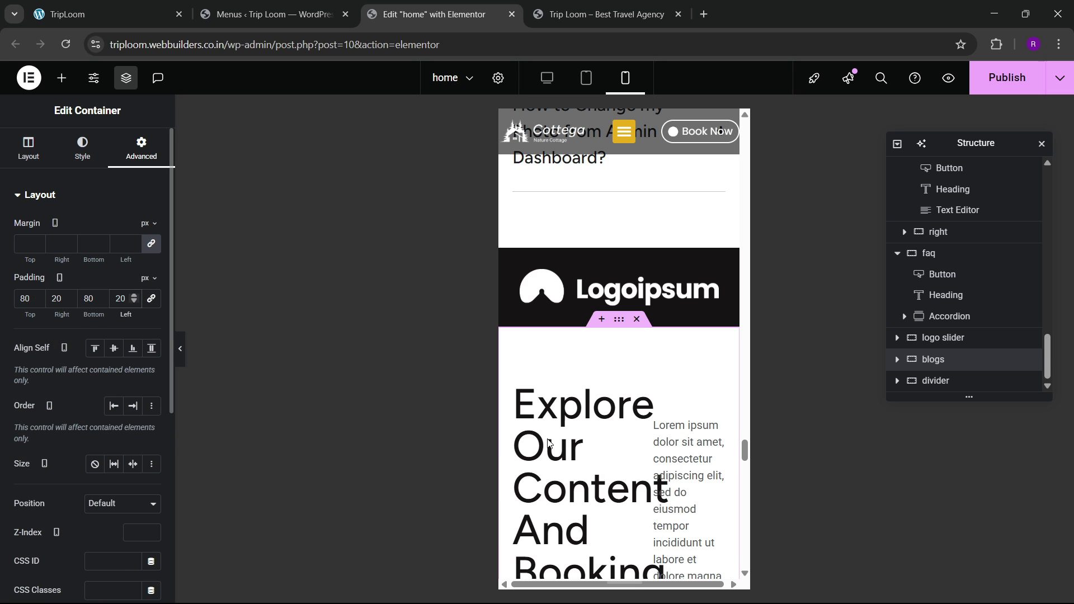
click(982, 587)
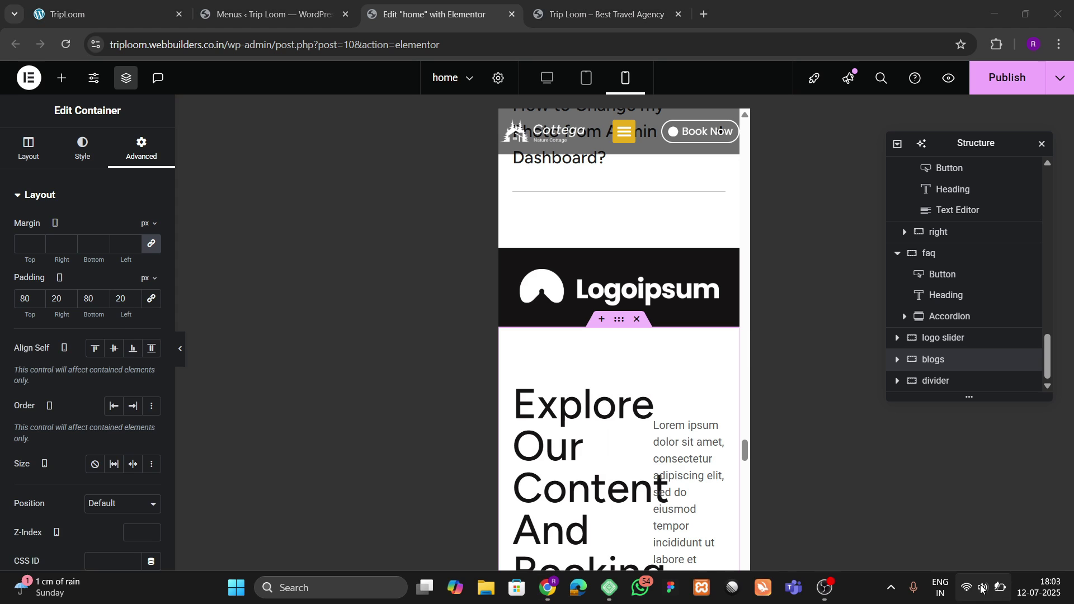
click(982, 588)
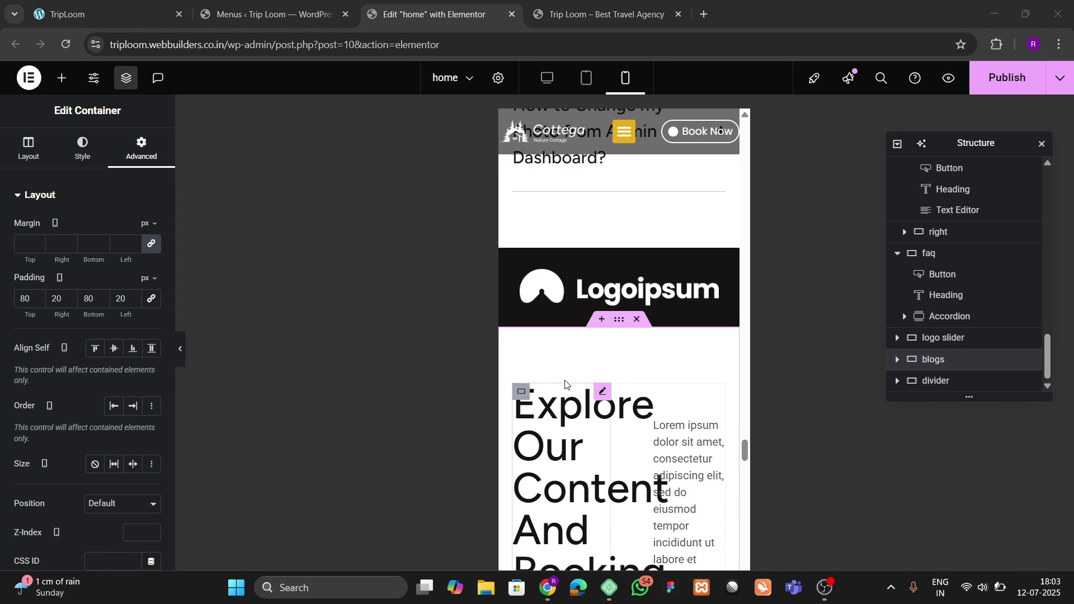
Step: Make the 'Explore Our Content And Booking Now!' heading span the full width
scroll(565, 383, down, 2)
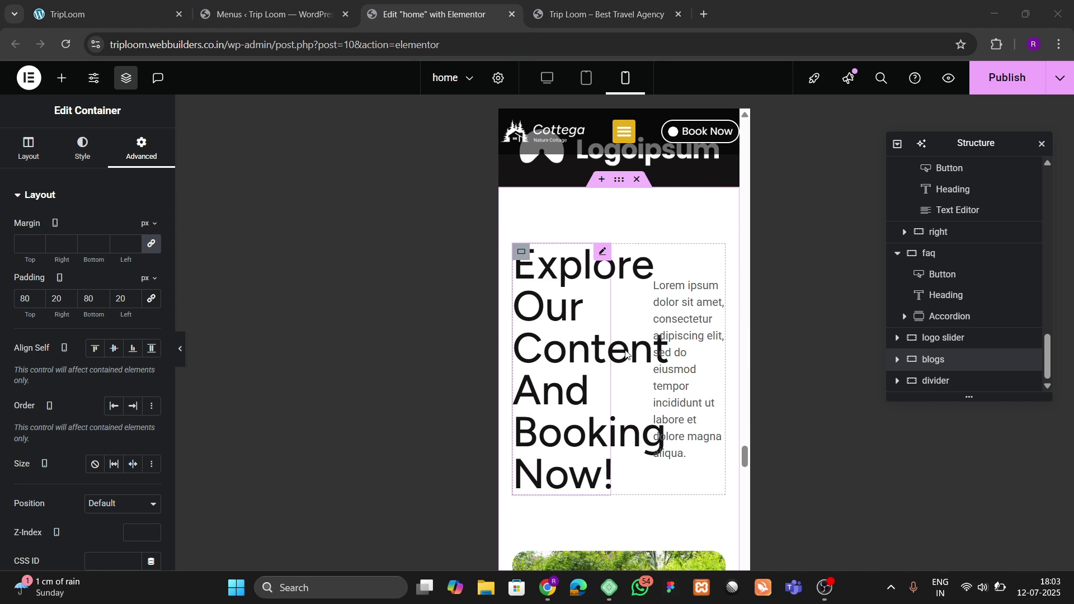
click(897, 360)
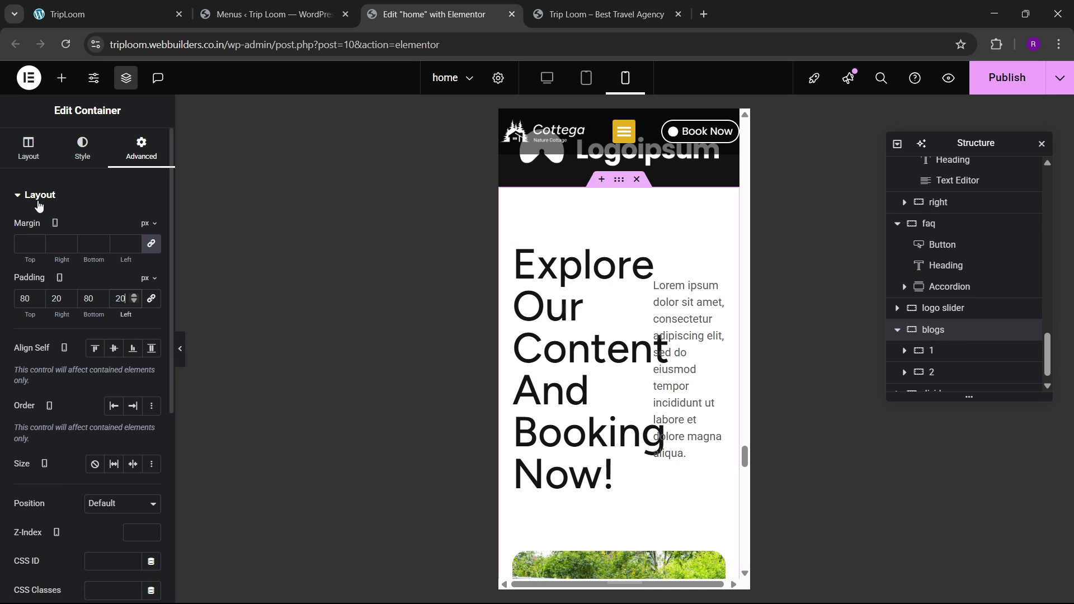
click(28, 148)
scroll(67, 336, down, 2)
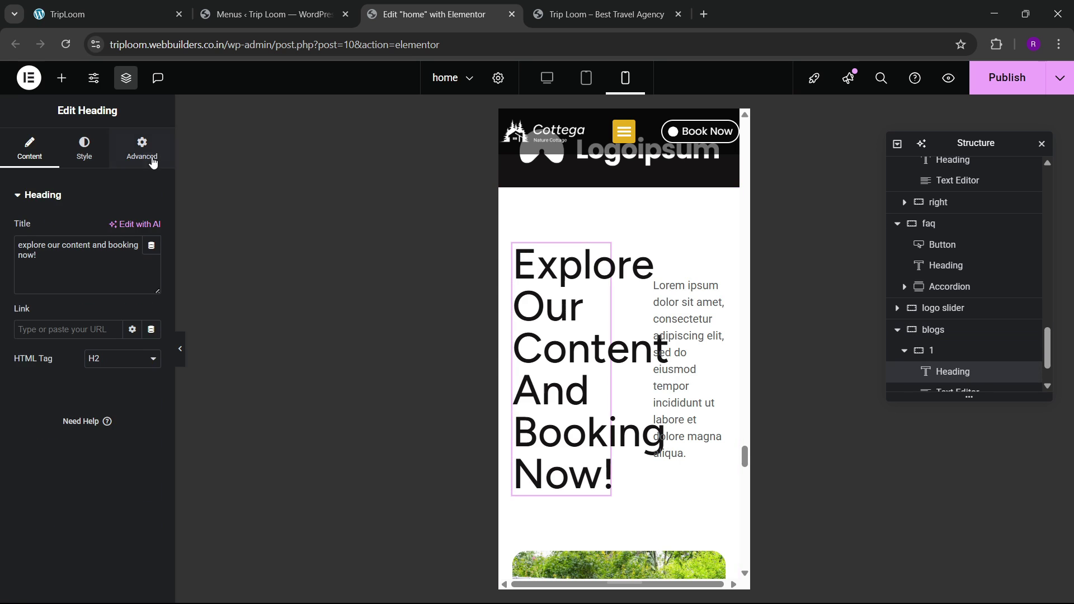
click(142, 148)
click(123, 337)
click(112, 364)
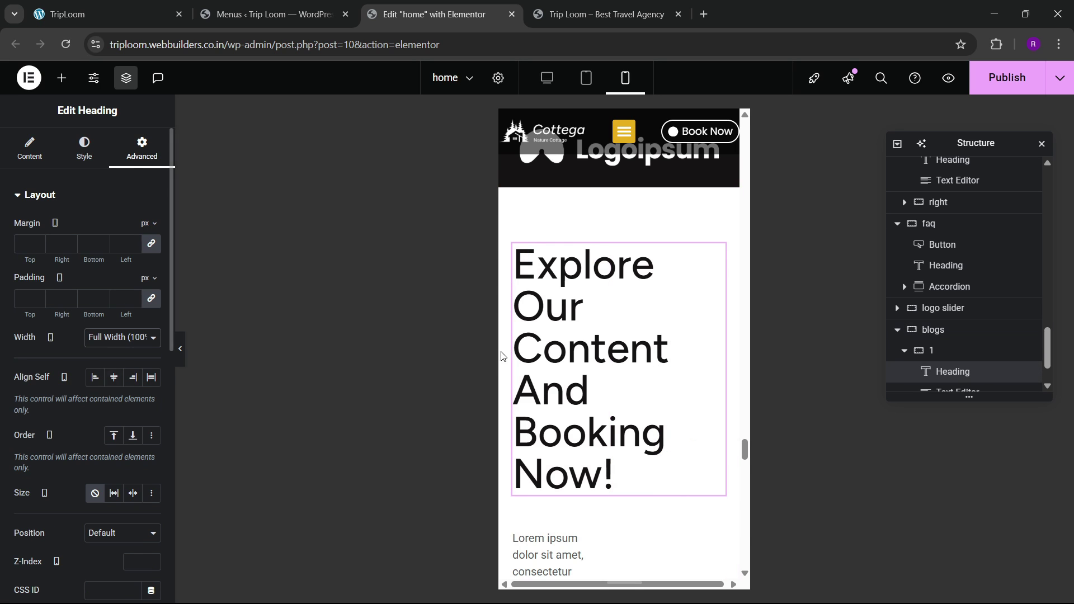
Step: Set the heading's typography font size to 40 px
scroll(644, 347, down, 4)
click(84, 148)
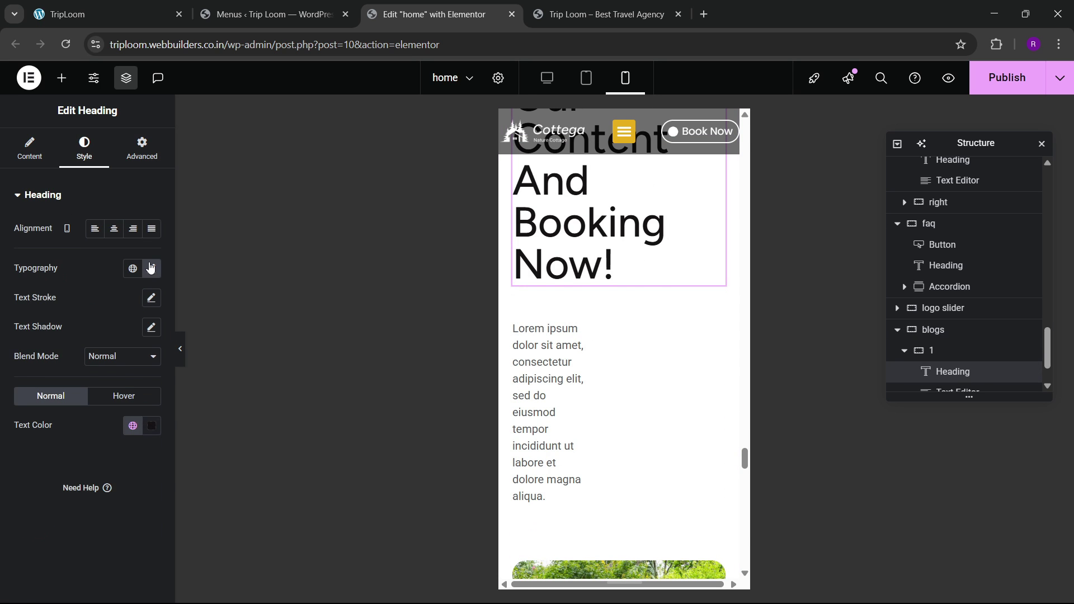
click(151, 268)
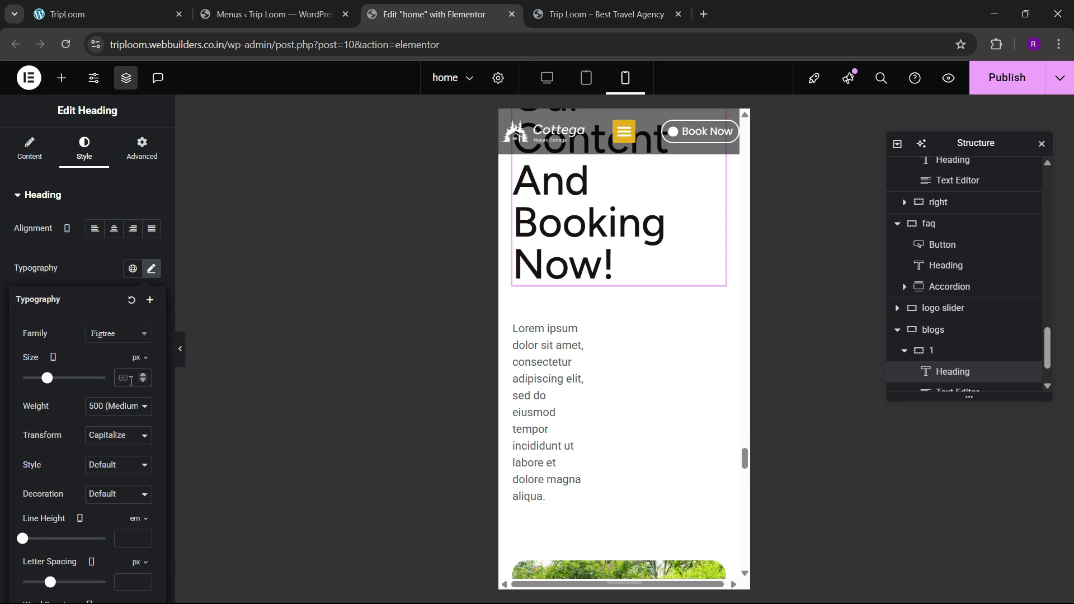
click(123, 378)
text(40)
scroll(635, 223, up, 2)
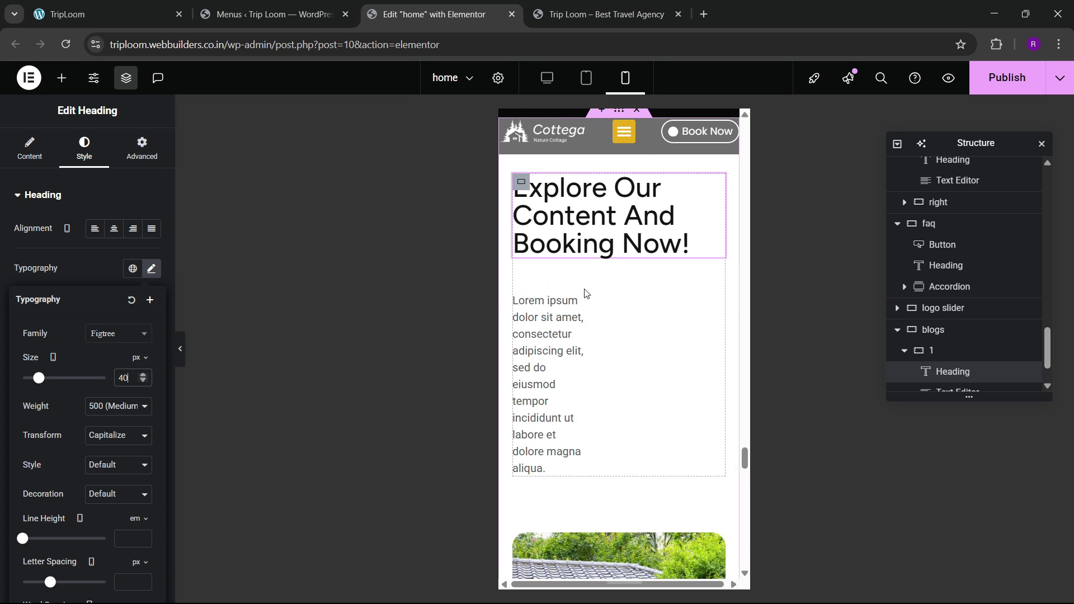
Step: Make the Lorem paragraph below the heading span the full width
click(575, 300)
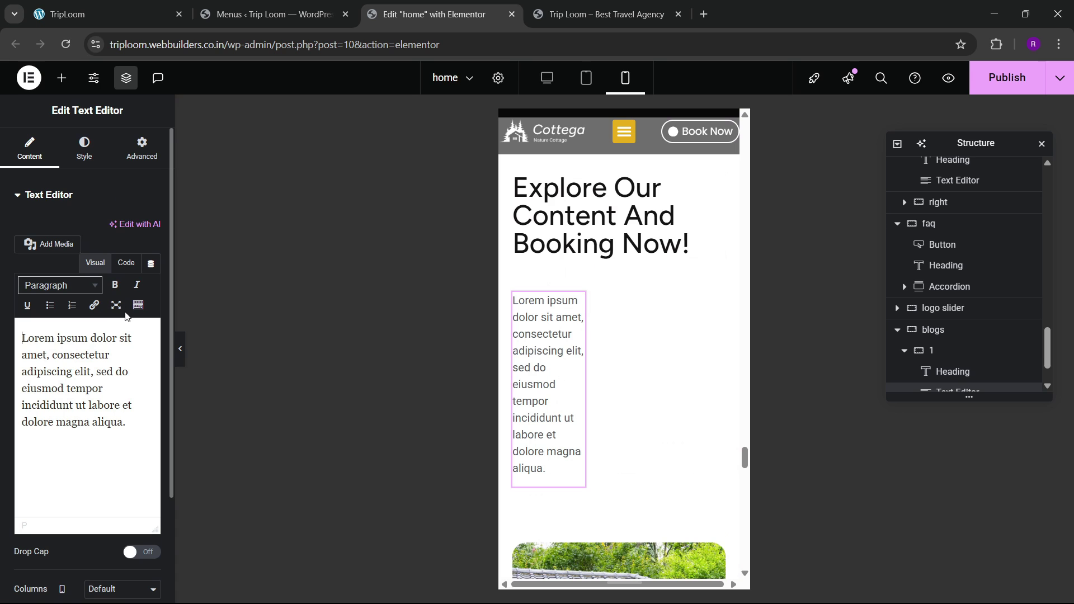
click(142, 148)
click(122, 337)
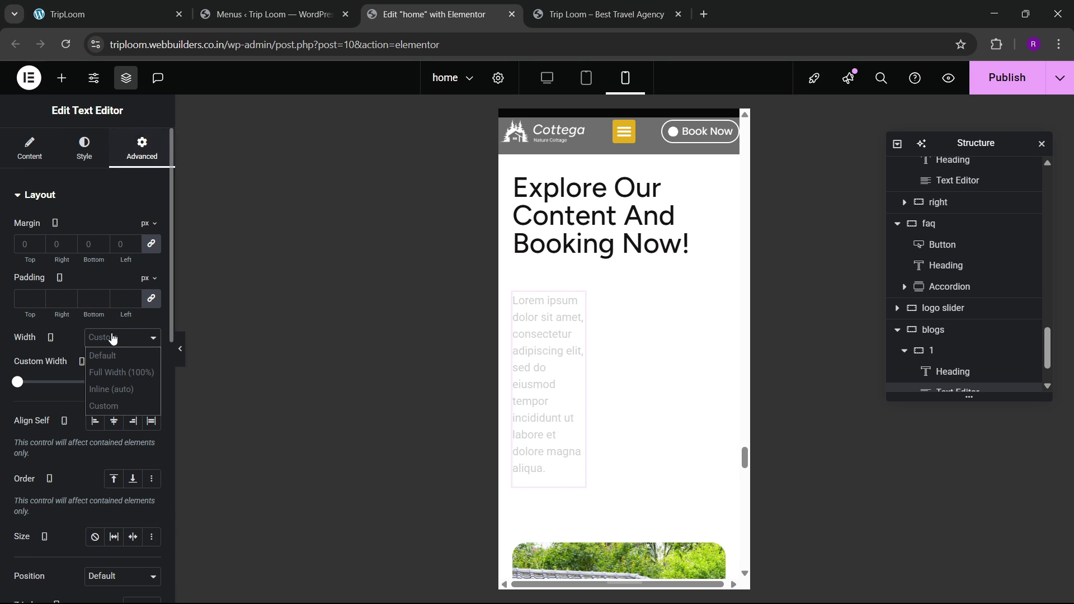
click(114, 372)
scroll(644, 318, down, 20)
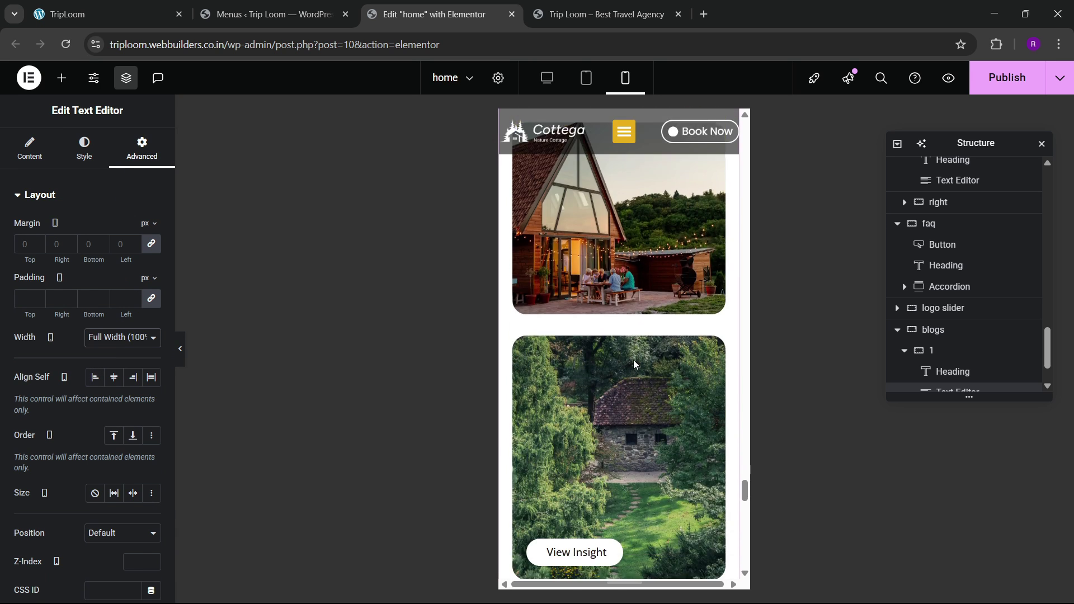
Step: Open the Elementor Footer #128 template from the page's footer section
scroll(635, 363, down, 8)
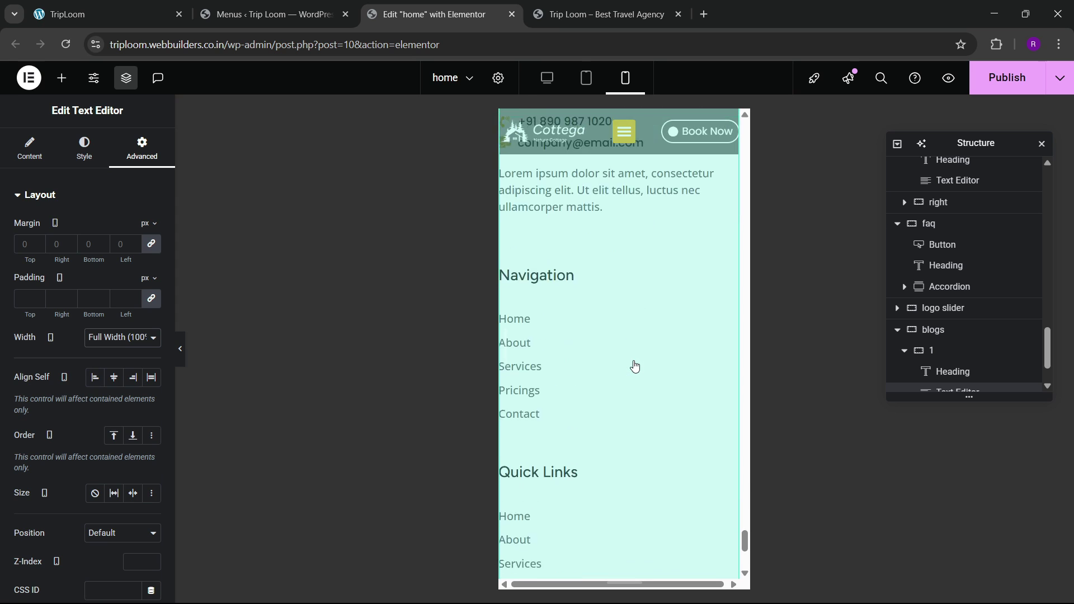
scroll(709, 246, up, 3)
scroll(615, 290, up, 5)
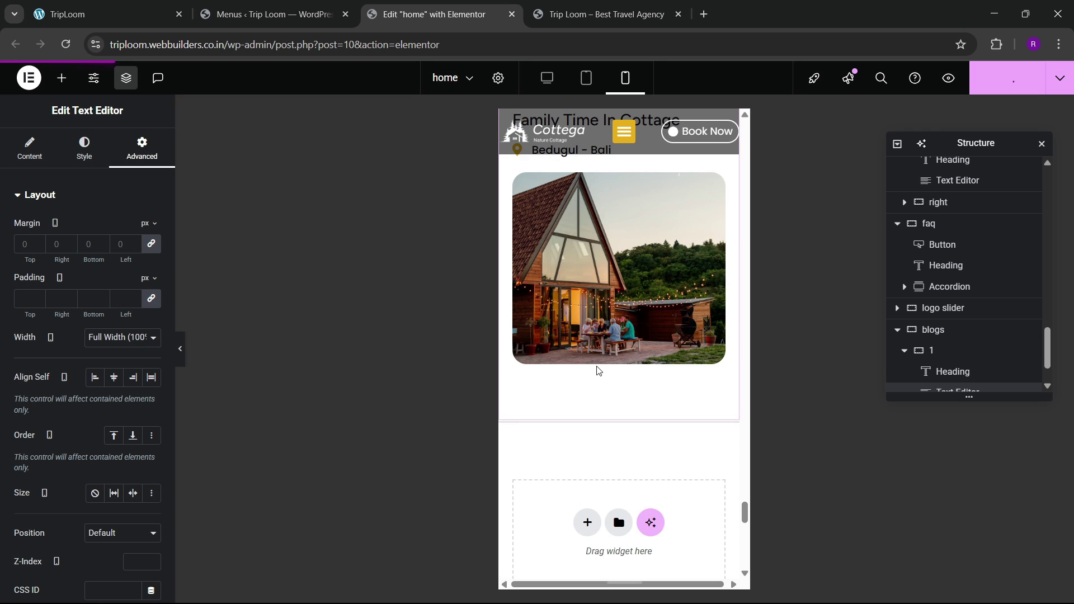
scroll(597, 370, down, 3)
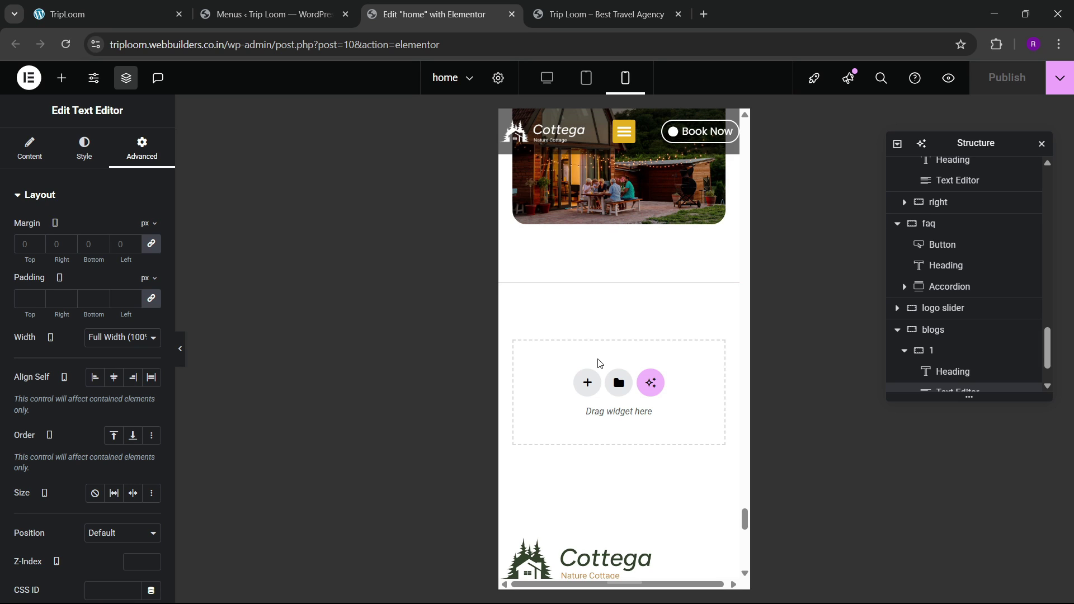
scroll(600, 366, down, 5)
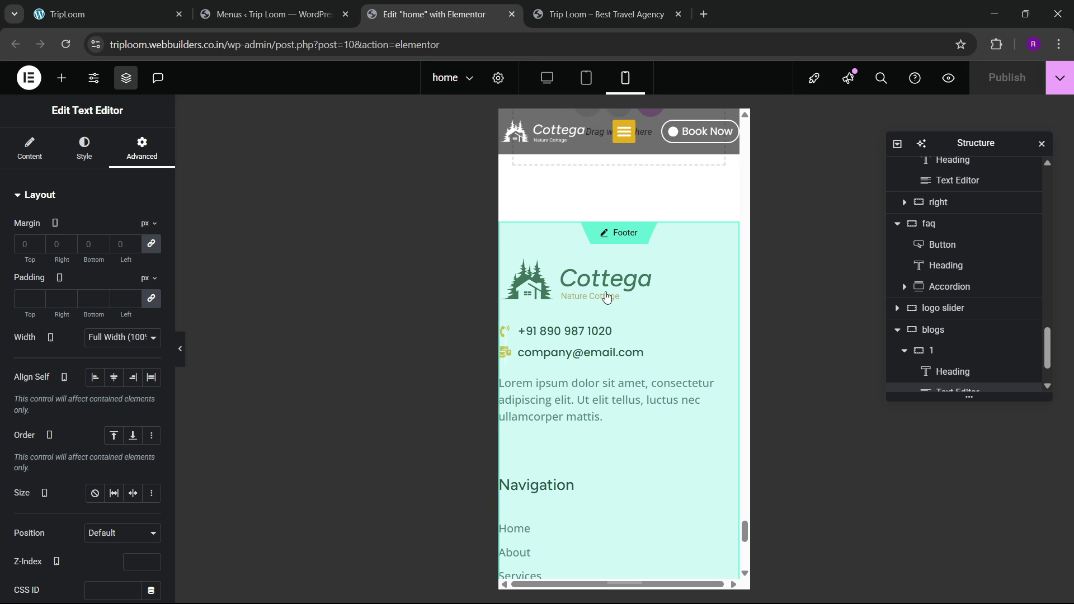
scroll(570, 305, down, 3)
click(570, 305)
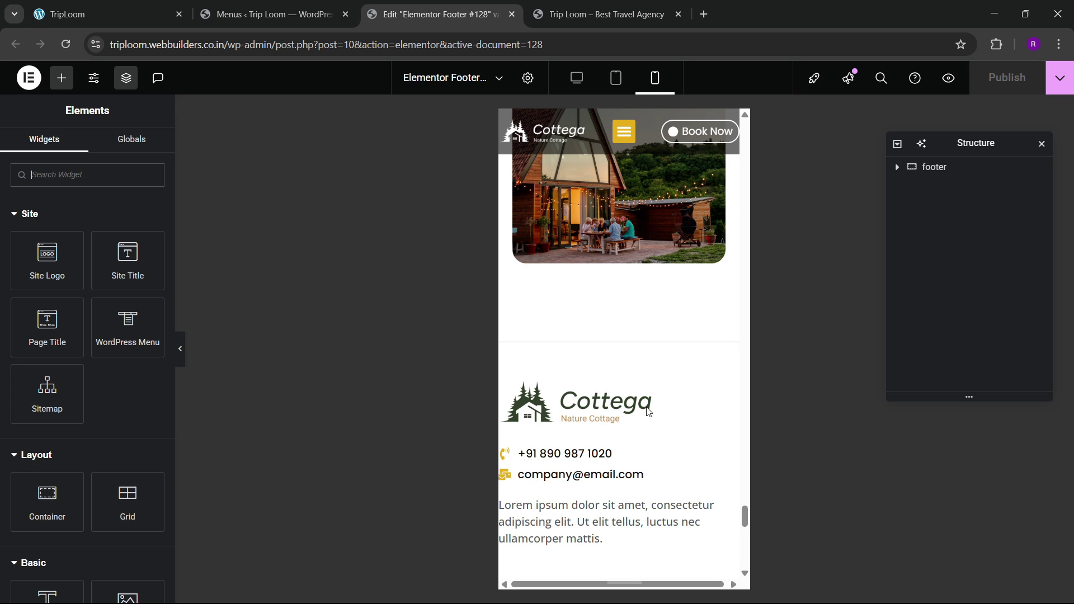
Step: Set the footer's main container padding to 80/20/80/20 px
scroll(647, 412, down, 1)
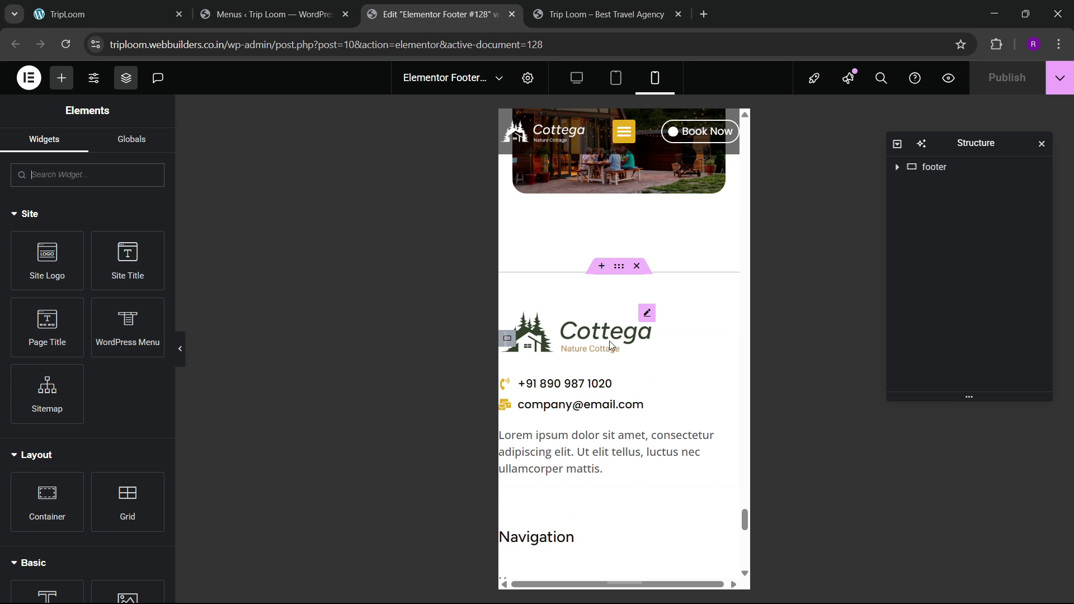
click(619, 266)
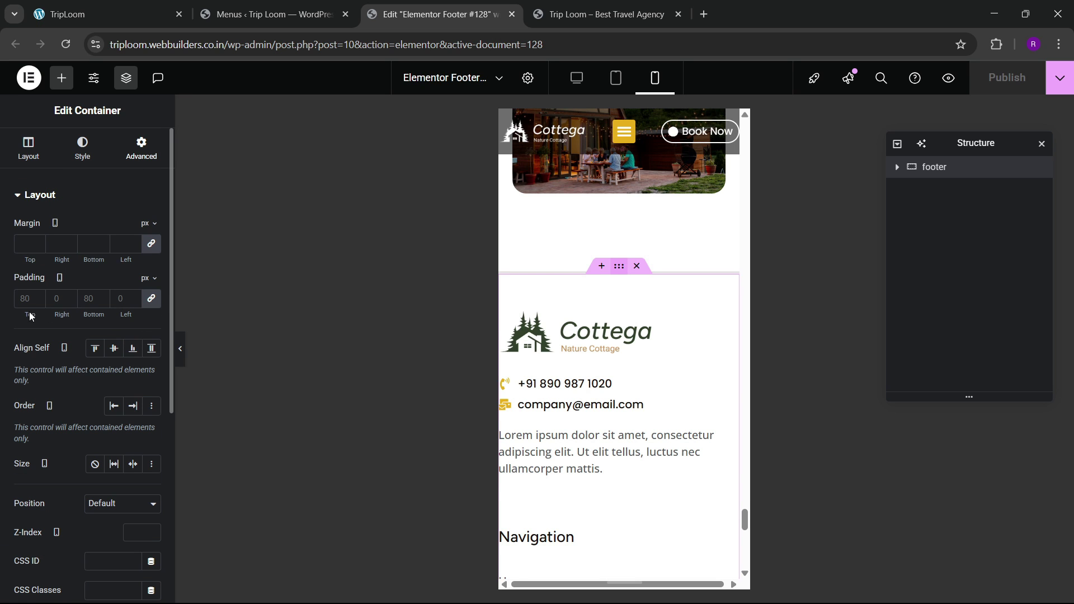
click(24, 299)
text(0)
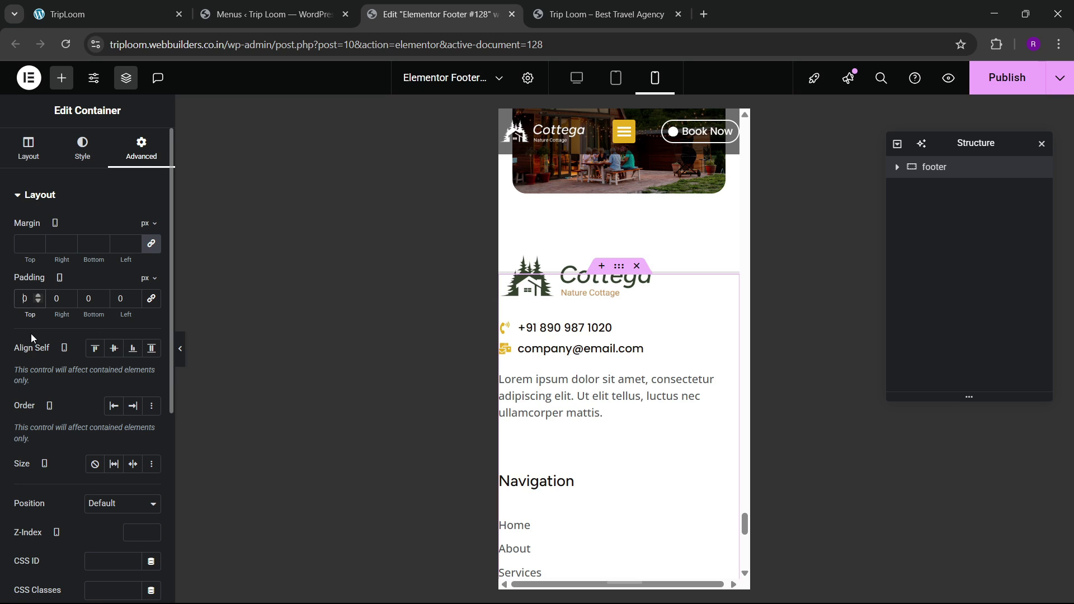
text(8)
key(Tab)
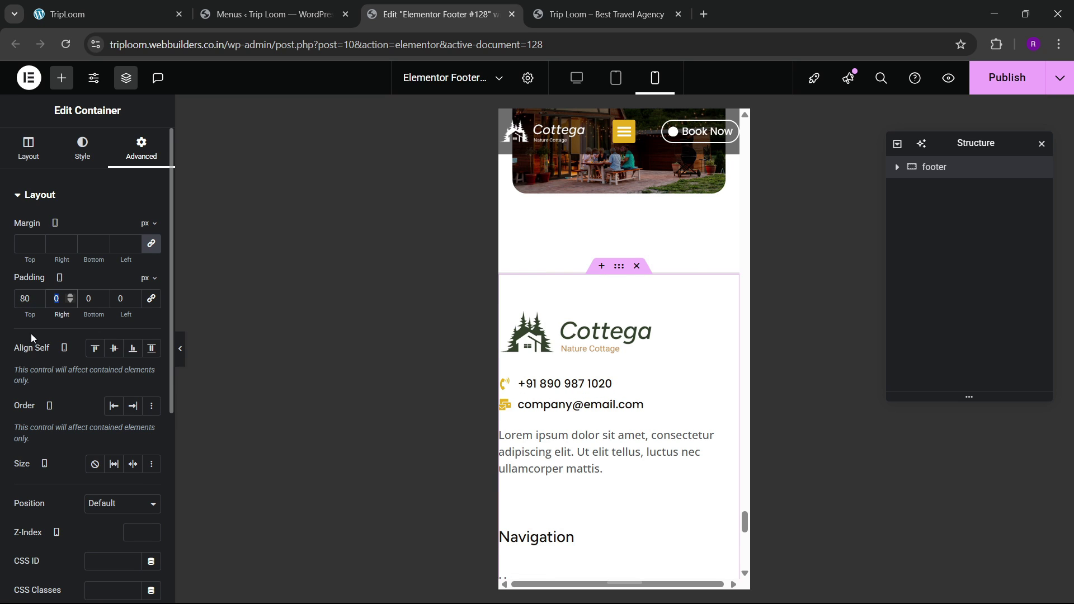
text(20)
key(Tab)
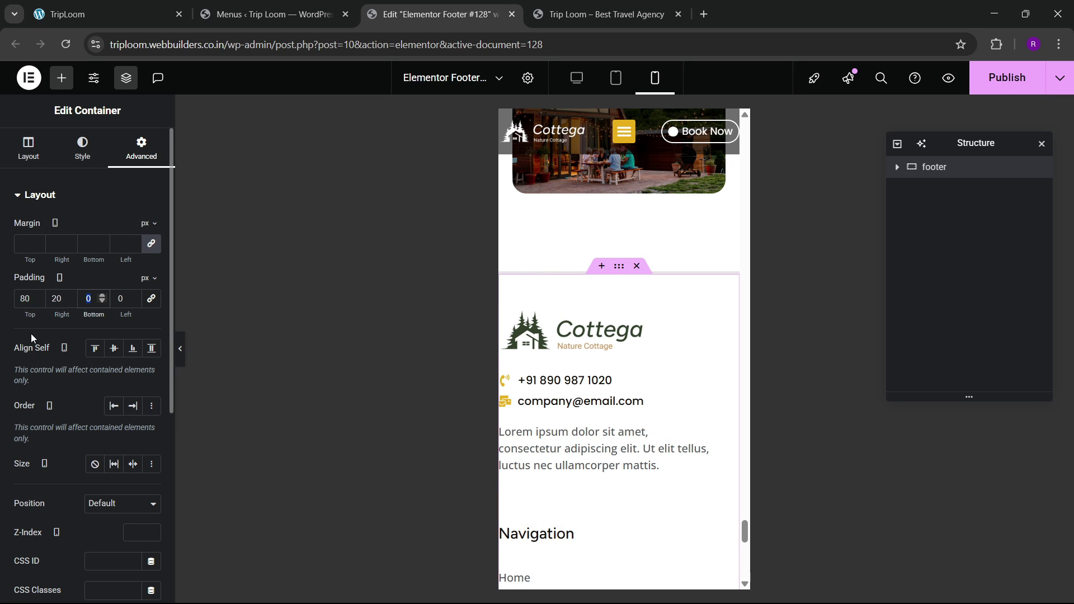
text(80)
key(Tab)
text(20)
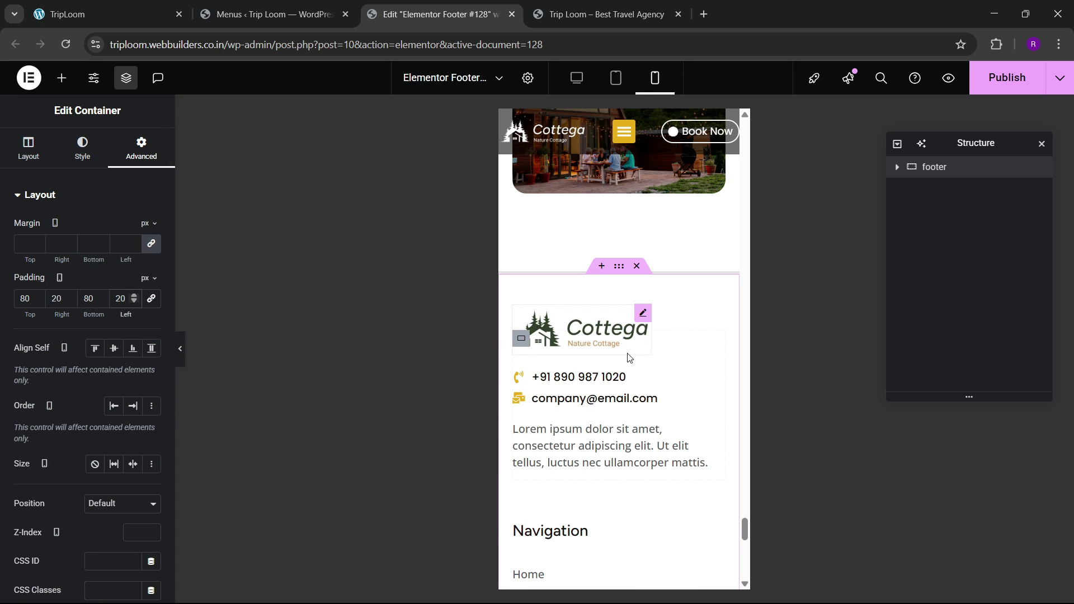
Step: Publish the footer template and switch to the live site
scroll(608, 402, down, 4)
scroll(604, 403, down, 10)
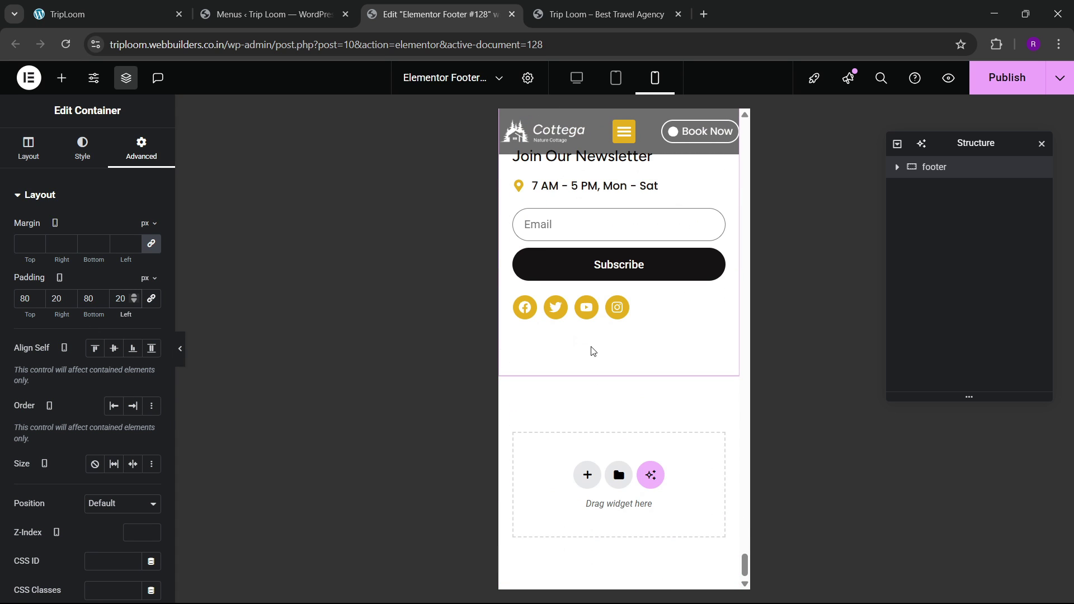
click(1003, 78)
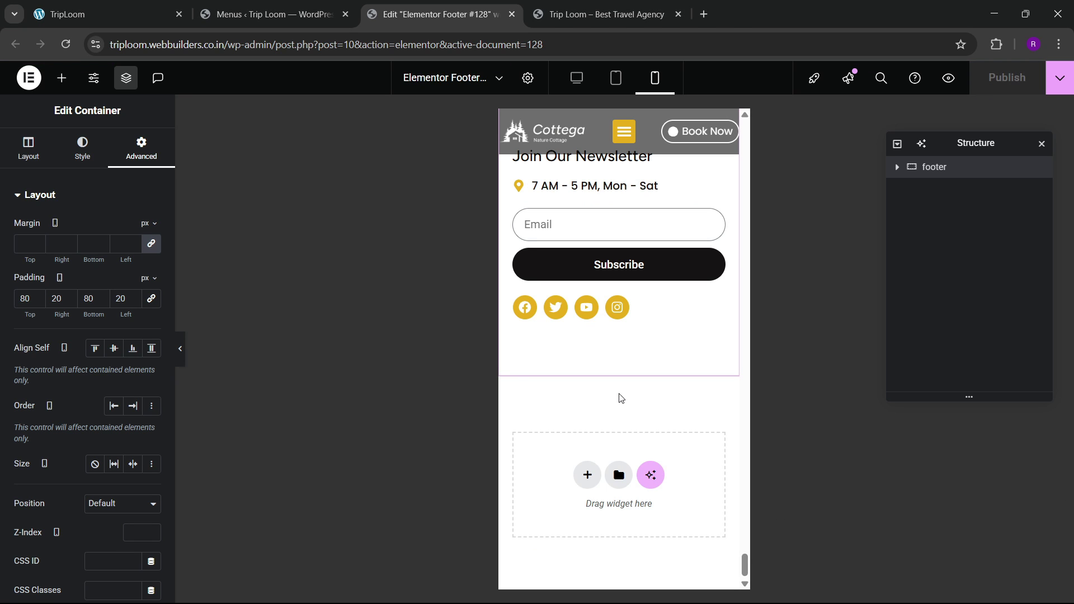
click(606, 14)
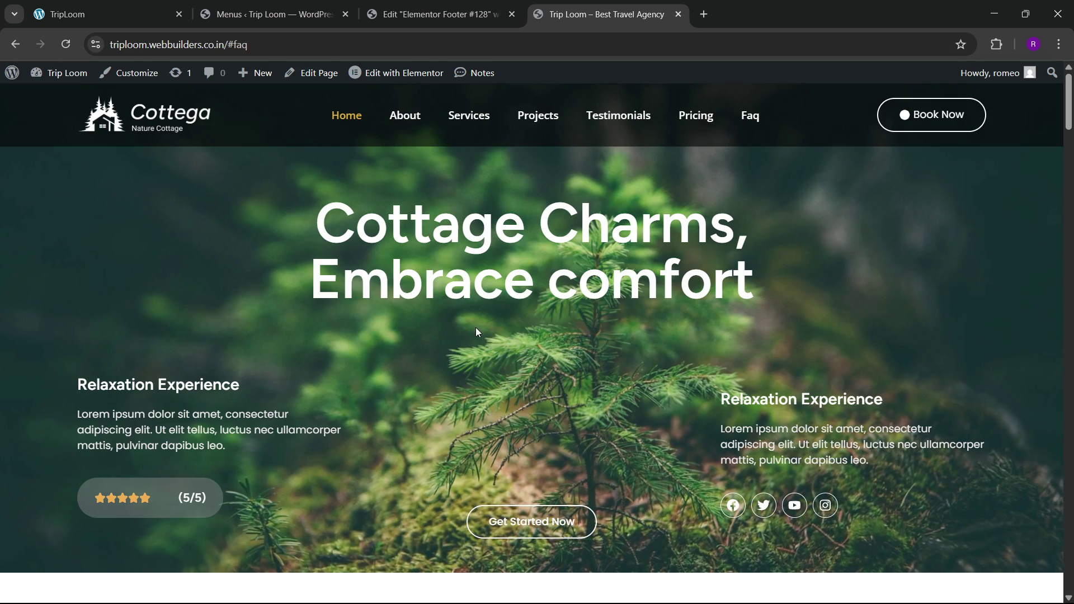
Step: Close the footer editor tab
scroll(513, 353, down, 3)
scroll(516, 353, up, 3)
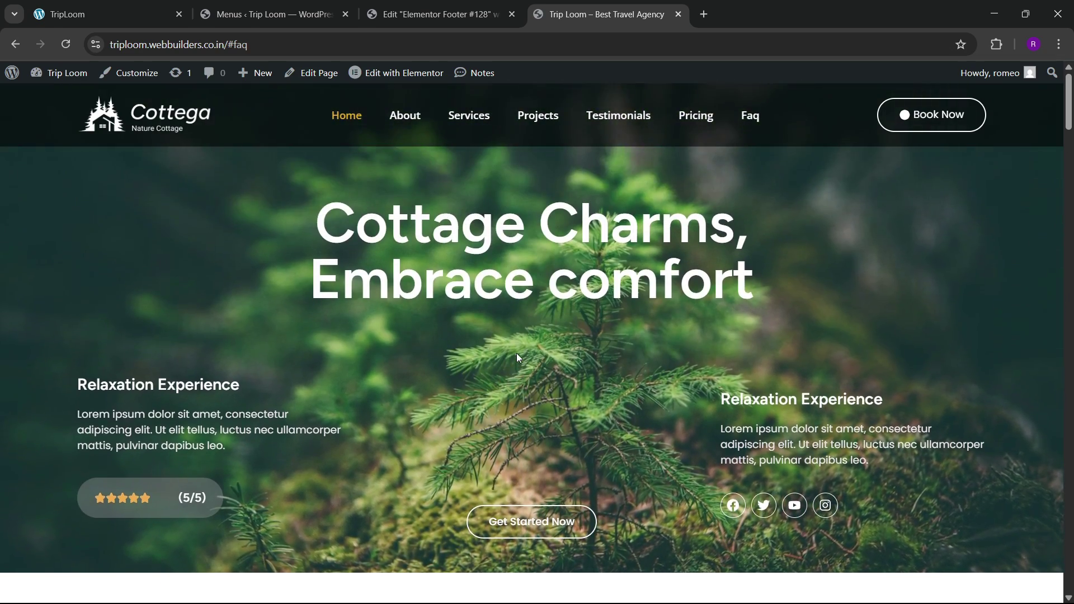
scroll(515, 354, down, 3)
scroll(509, 366, up, 3)
click(492, 15)
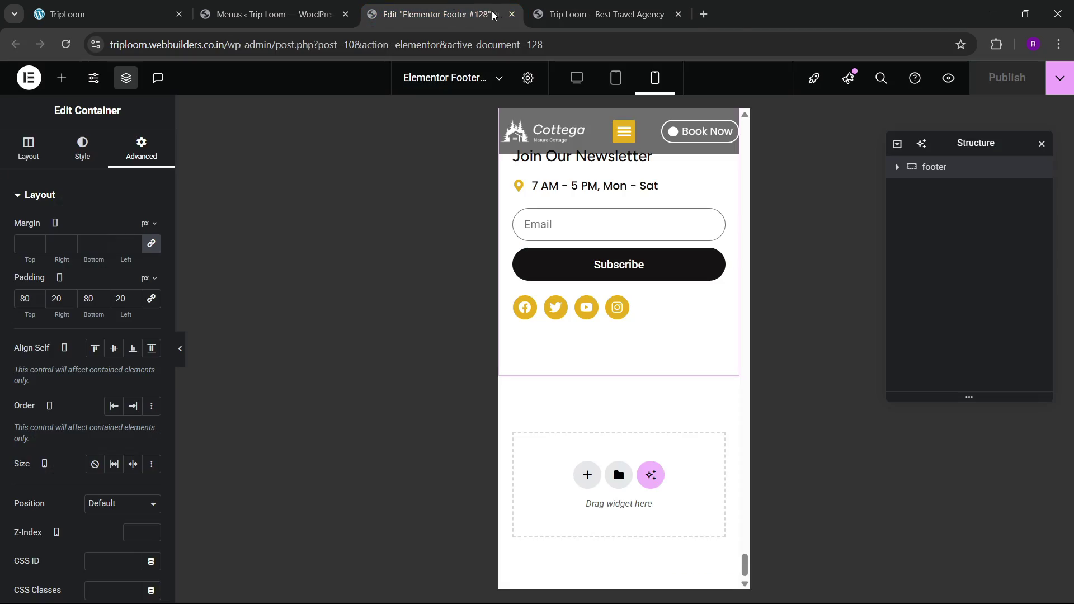
click(510, 14)
Step: Open the home page's 'Edit with Elementor' link in a new tab and show the local TripLoom site
mouse_move(396, 73)
right_click(442, 118)
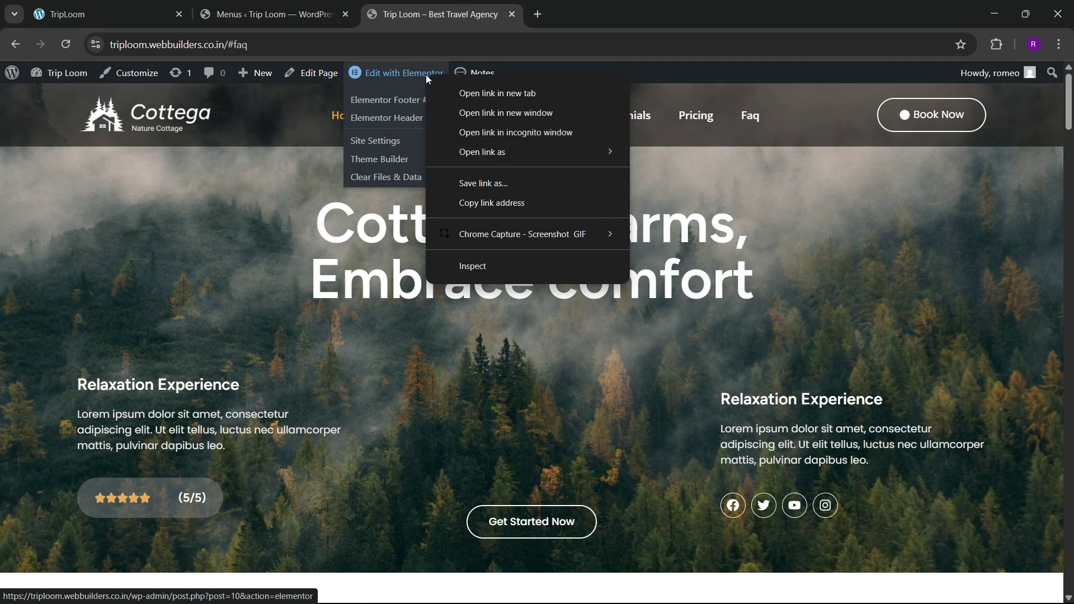
click(481, 125)
scroll(505, 333, down, 3)
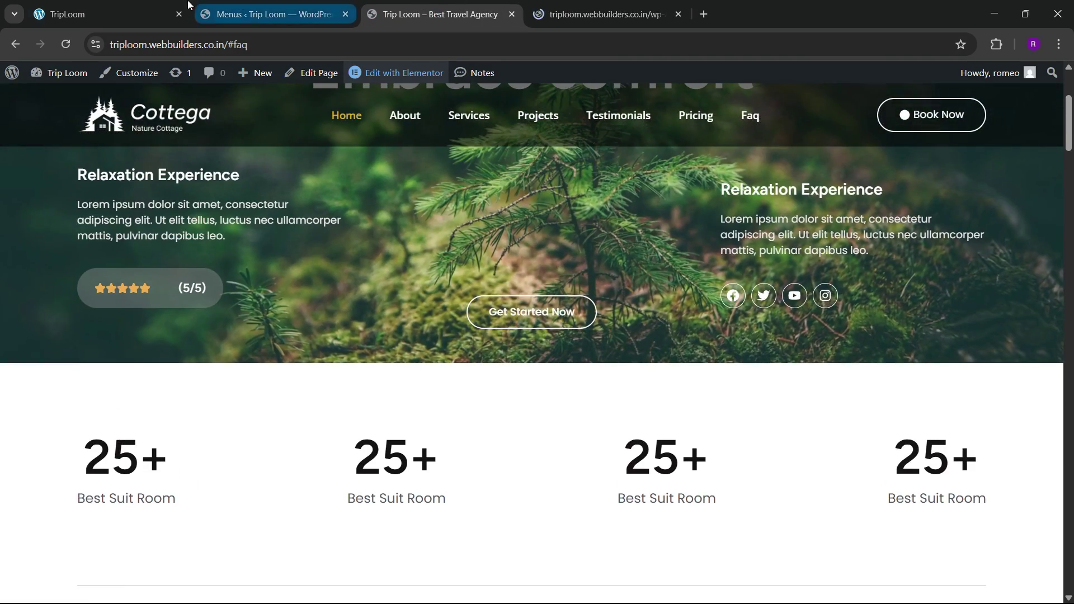
click(127, 6)
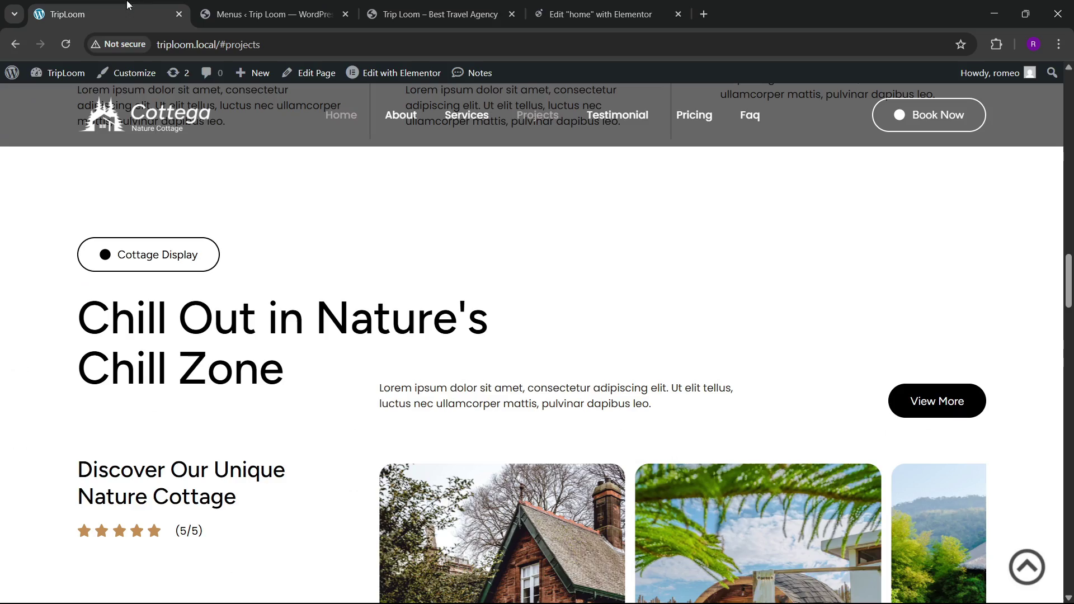
Step: Return to the top of the local TripLoom site and reload it
click(1041, 570)
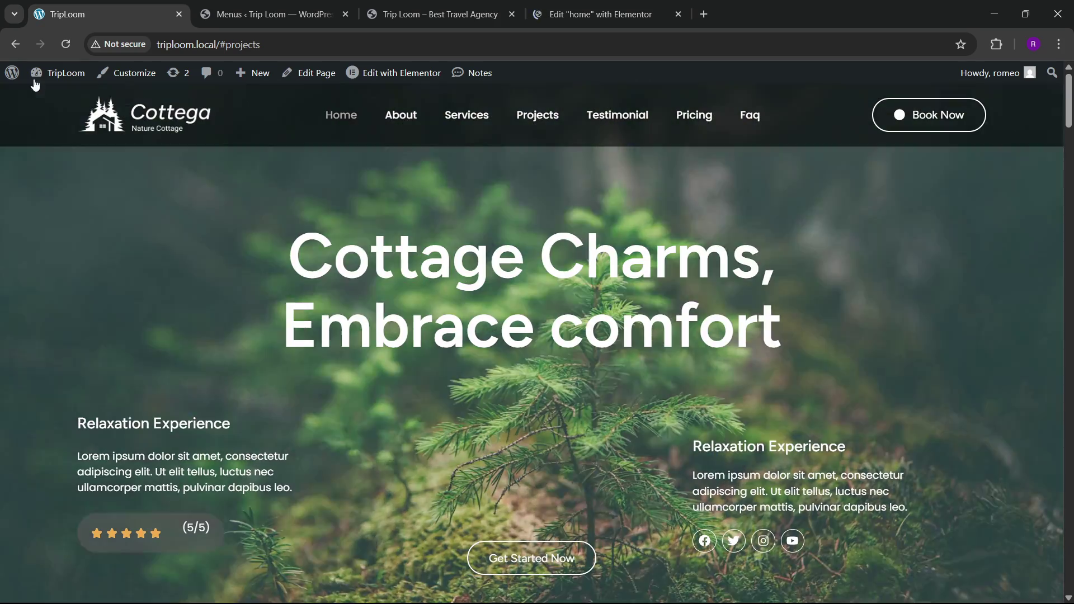
click(64, 49)
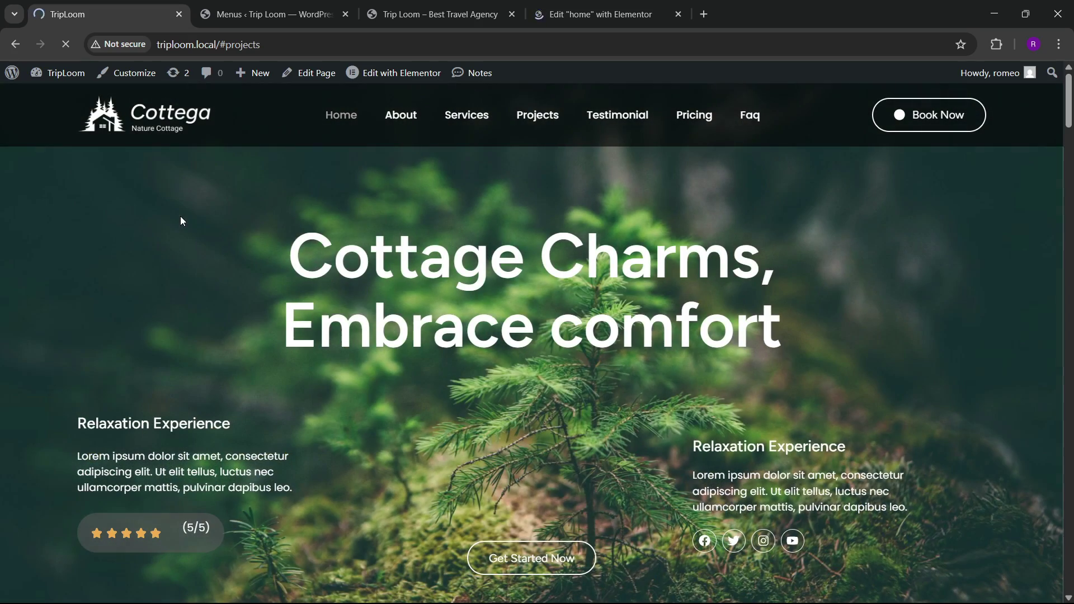
scroll(388, 341, down, 4)
scroll(390, 342, up, 4)
Step: Cycle through the browser tabs until the home page Elementor editor has loaded
click(551, 12)
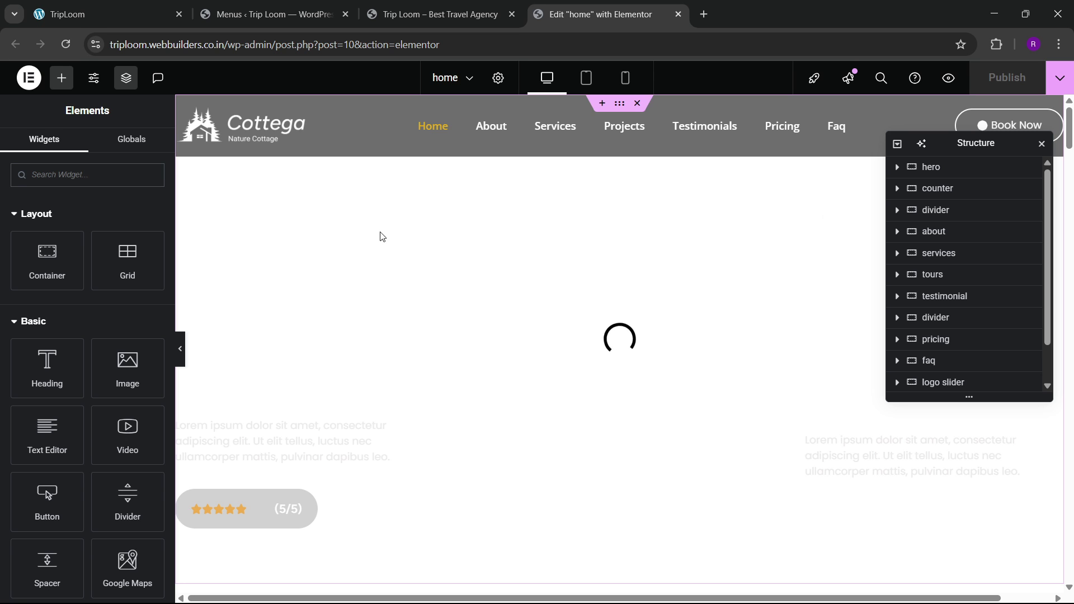
click(404, 6)
click(307, 5)
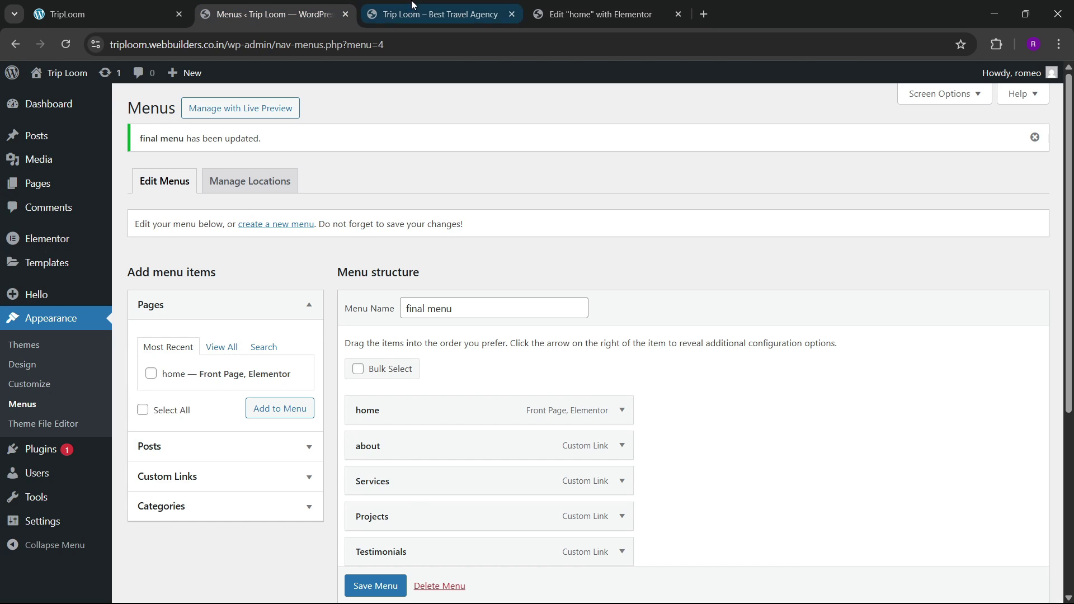
click(415, 6)
click(541, 6)
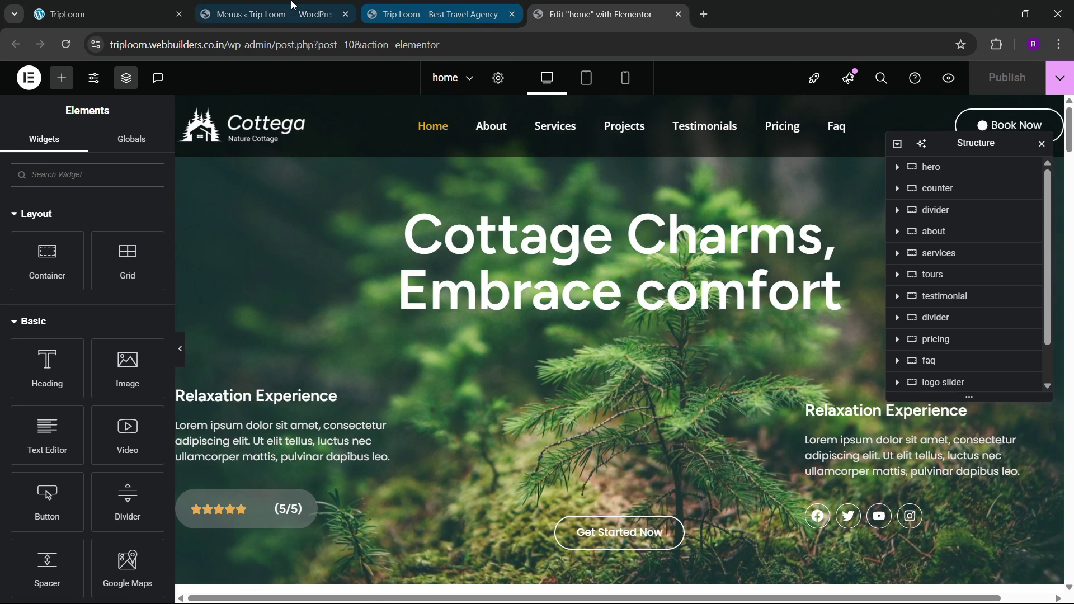
click(269, 14)
click(106, 13)
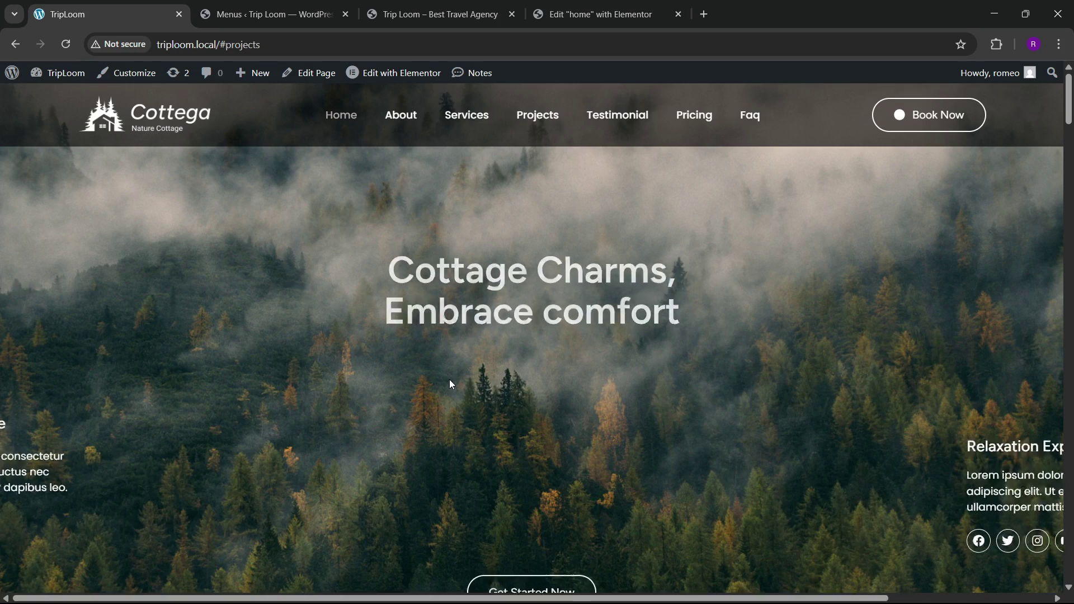
click(430, 8)
click(565, 12)
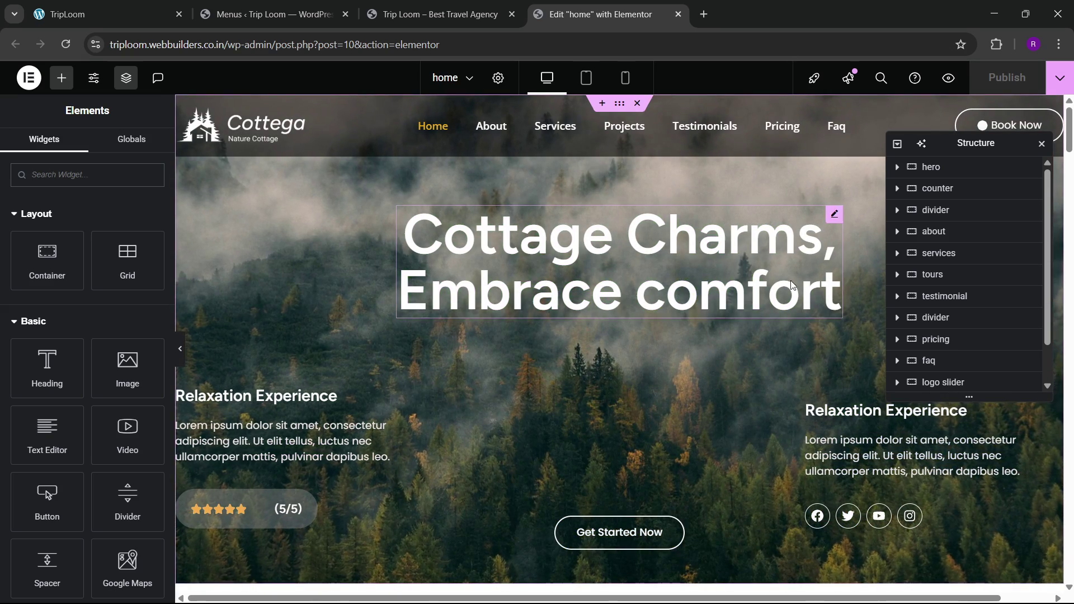
Step: Give the 'Cottage Charms, Embrace comfort' heading a Slide In Up animation with 100 ms delay
click(833, 215)
click(139, 149)
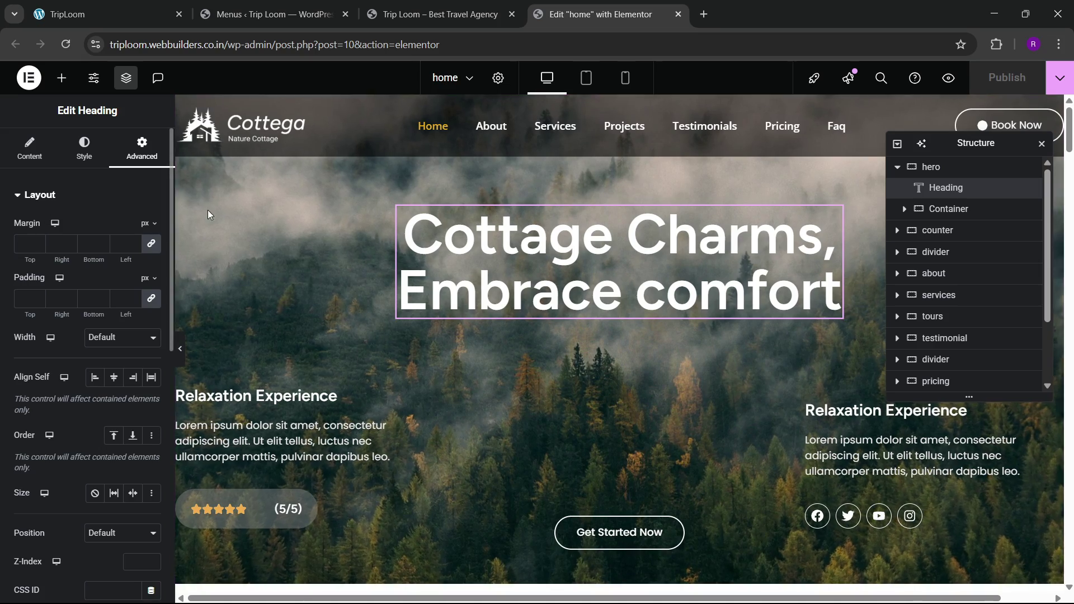
scroll(34, 363, down, 6)
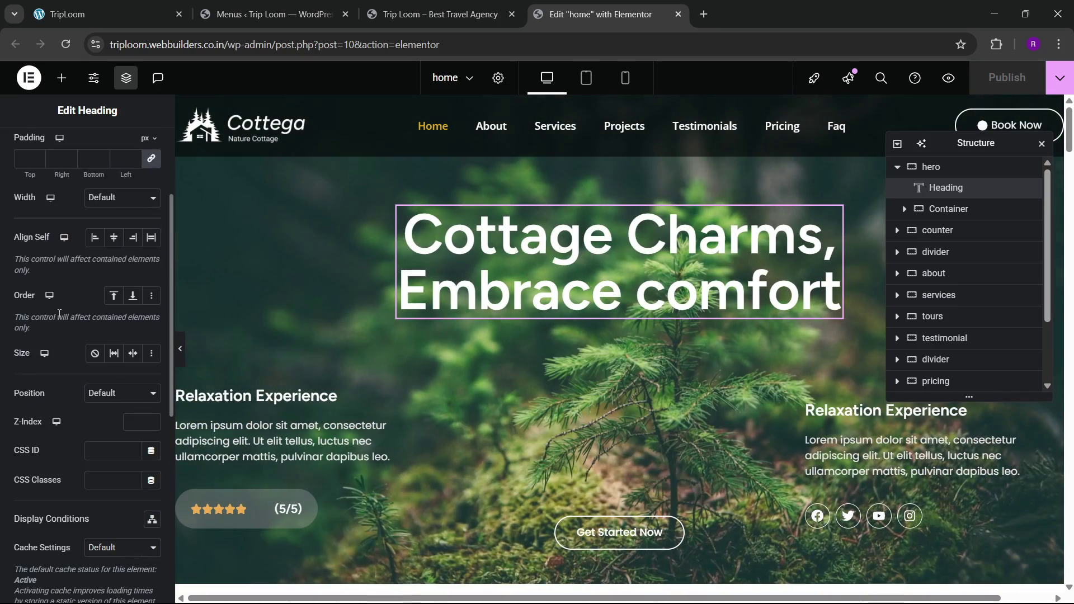
click(66, 454)
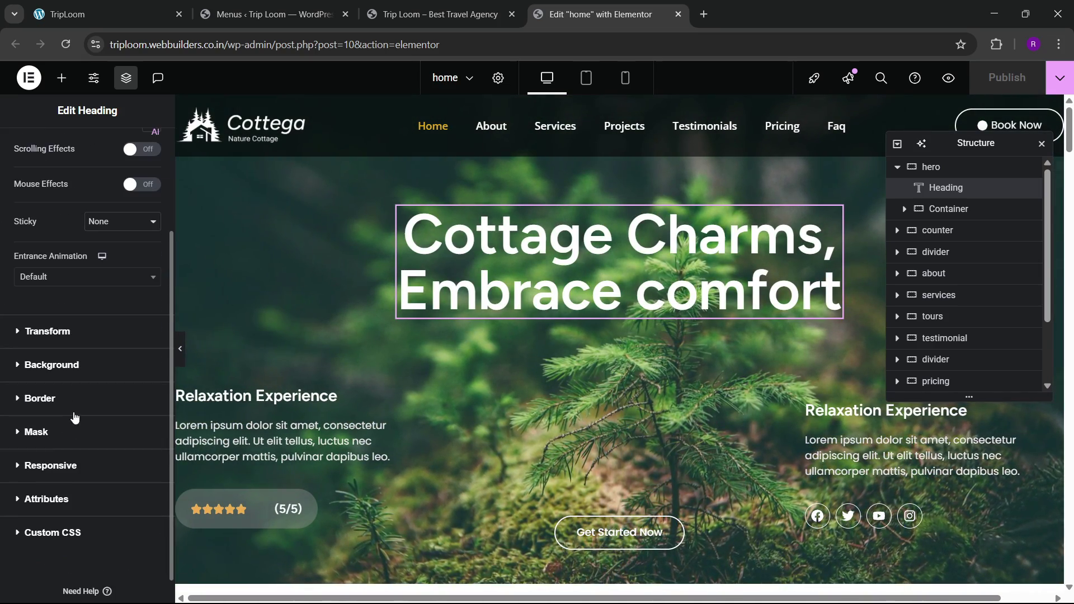
click(53, 277)
scroll(61, 381, down, 15)
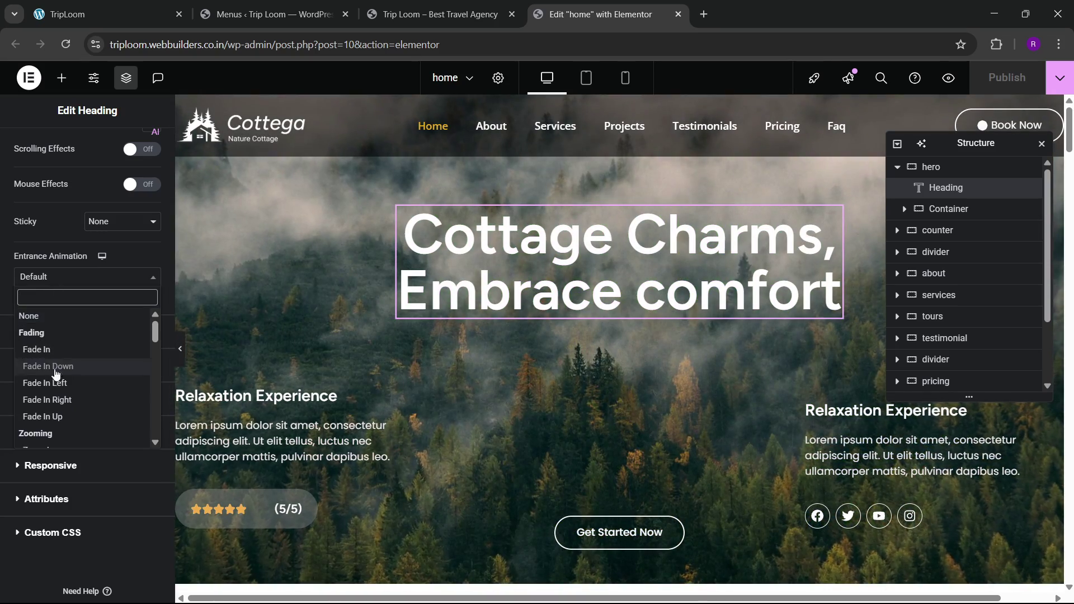
scroll(75, 394, down, 2)
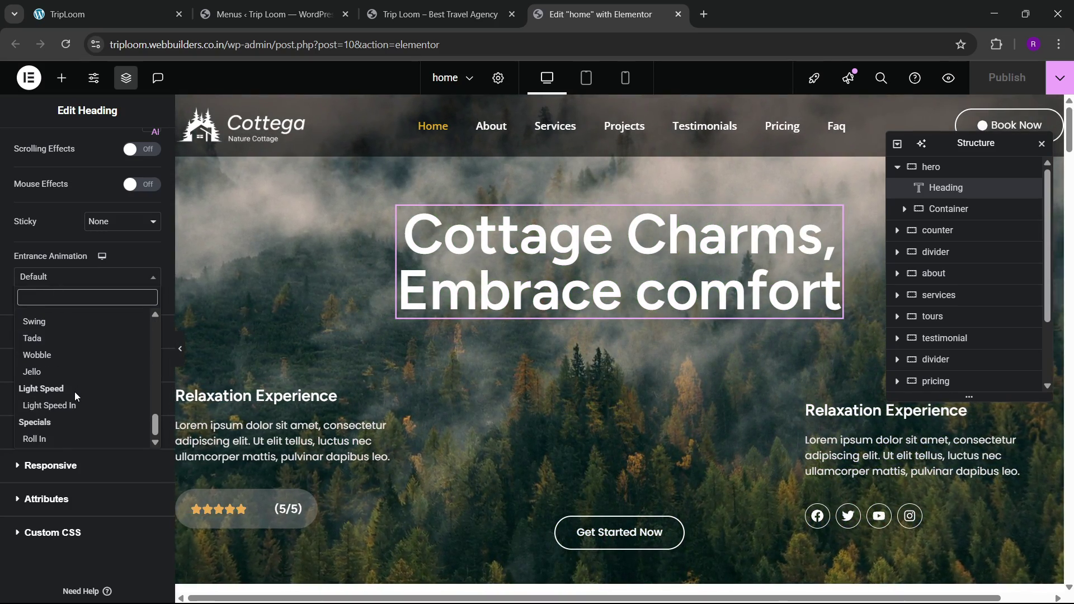
scroll(75, 394, up, 10)
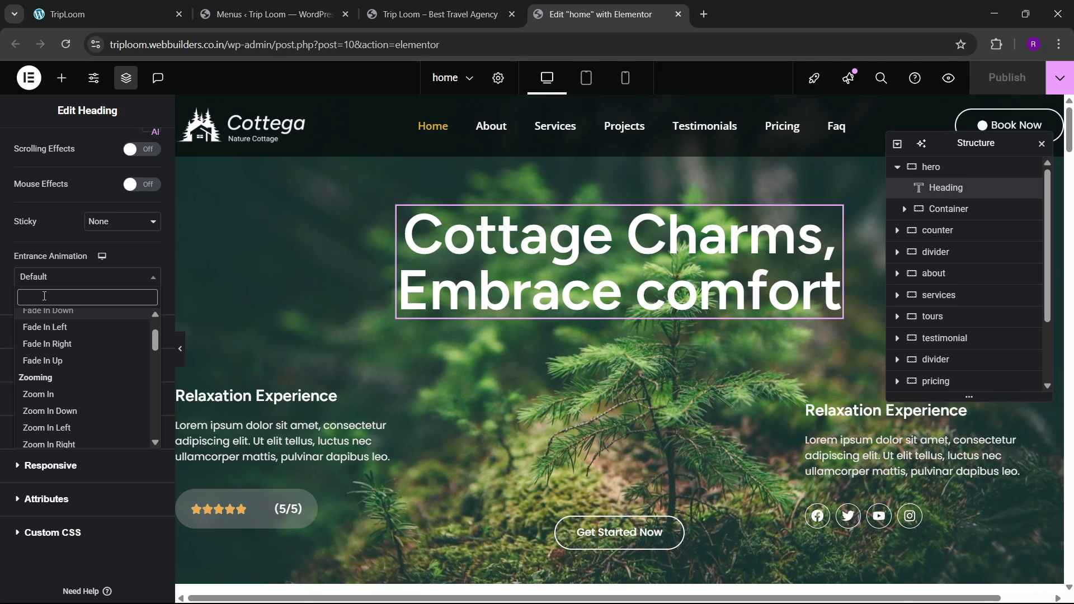
text(slide)
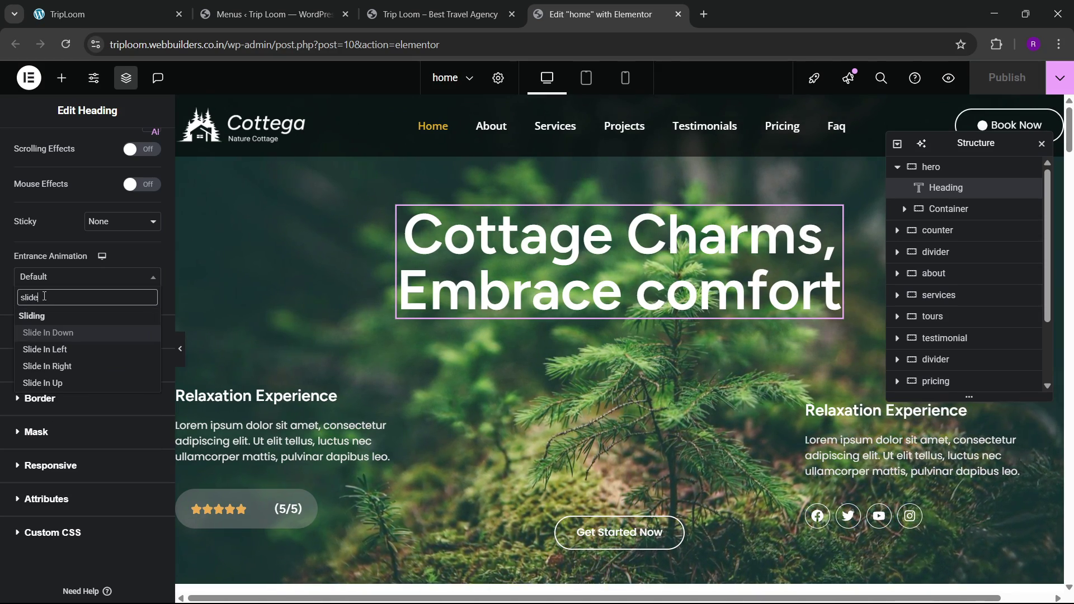
key(Down)
key(Down)
key(Down)
key(Return)
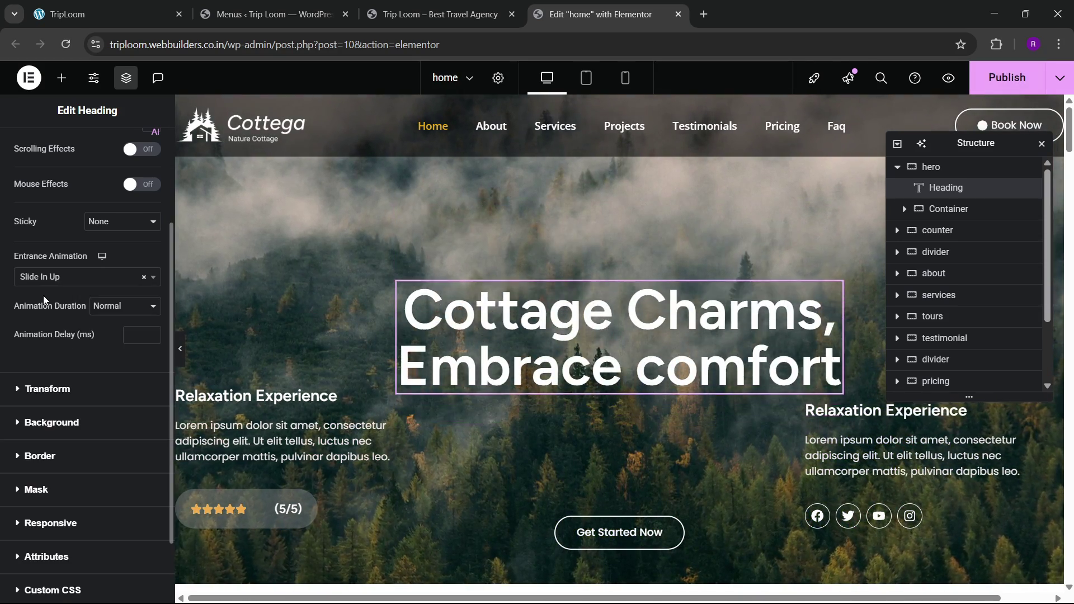
click(129, 335)
text(100)
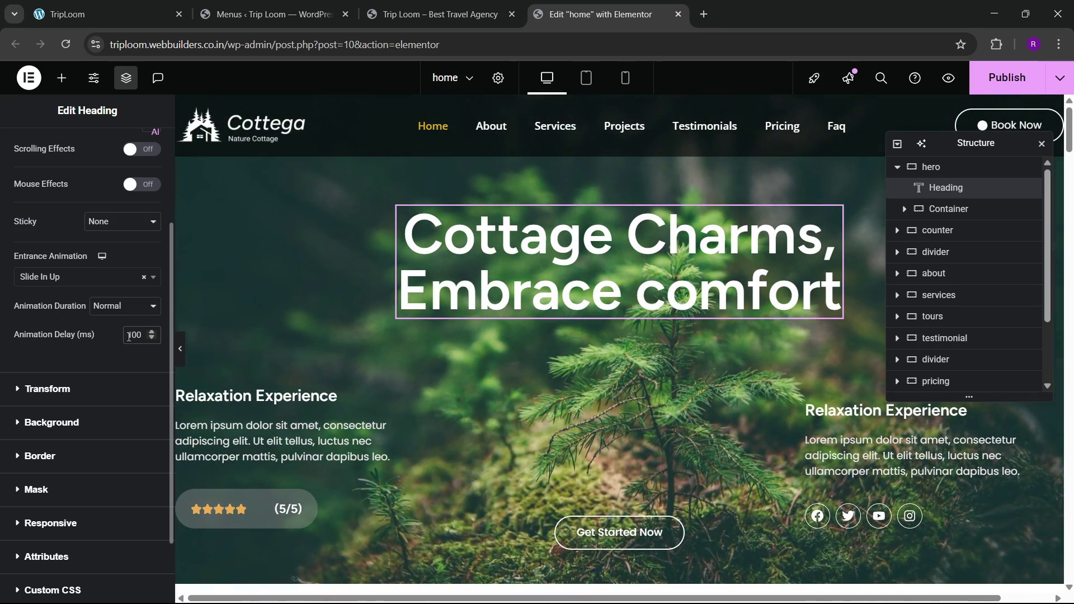
scroll(494, 338, down, 3)
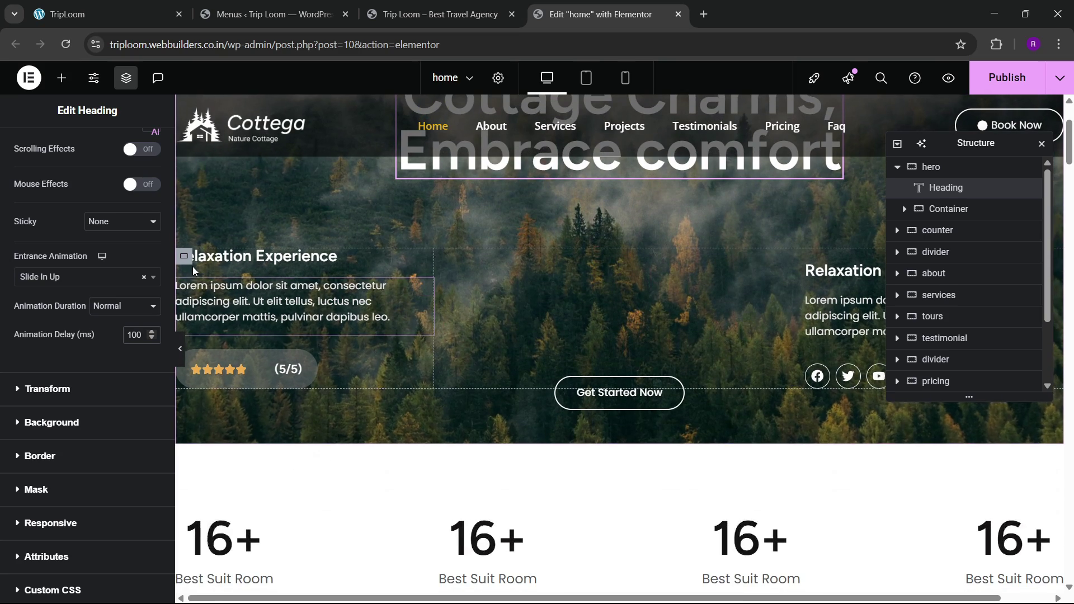
Step: Give the left hero text column a Slide In Left animation with 200 ms delay
click(185, 256)
click(141, 154)
scroll(72, 376, down, 5)
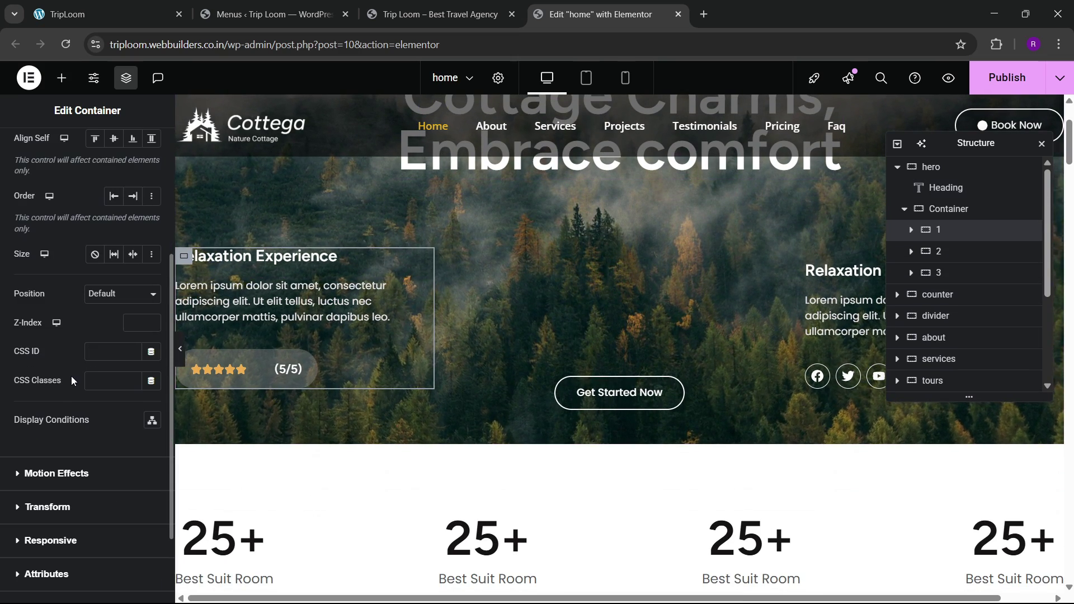
click(59, 473)
click(69, 418)
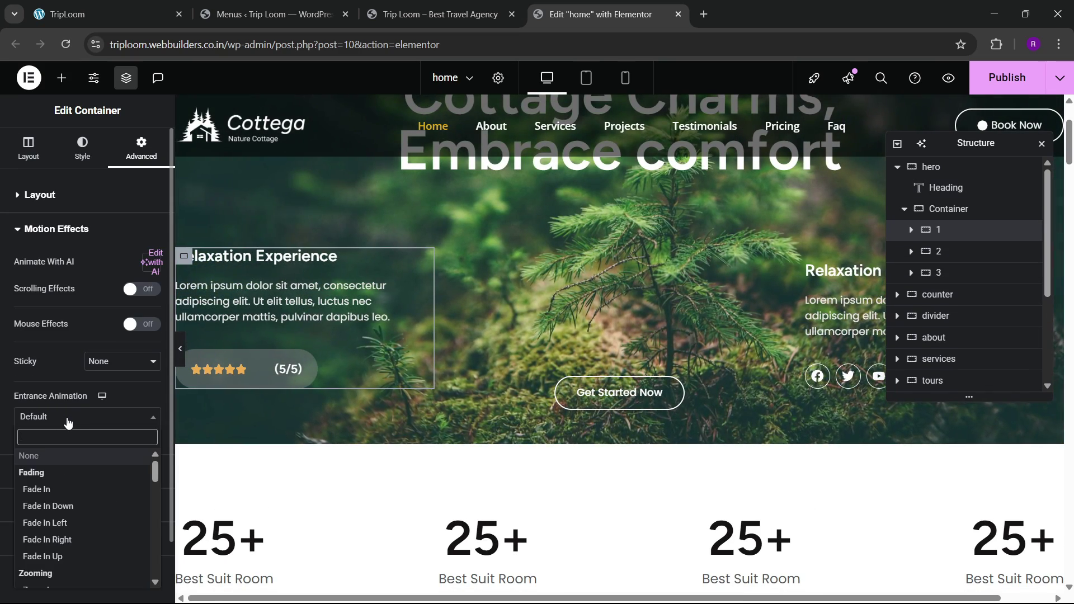
text(slide)
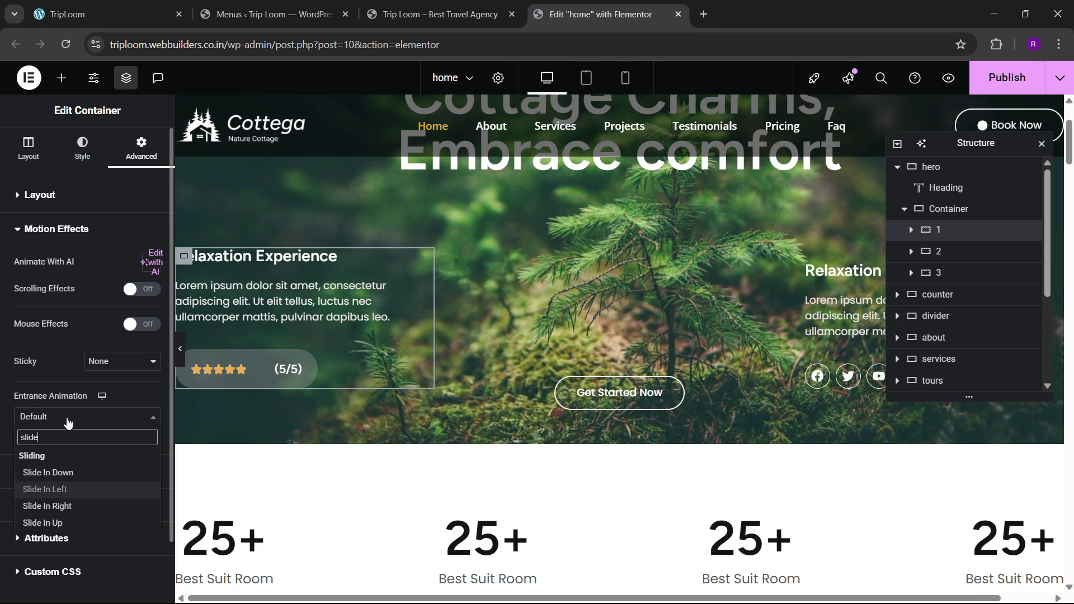
key(Return)
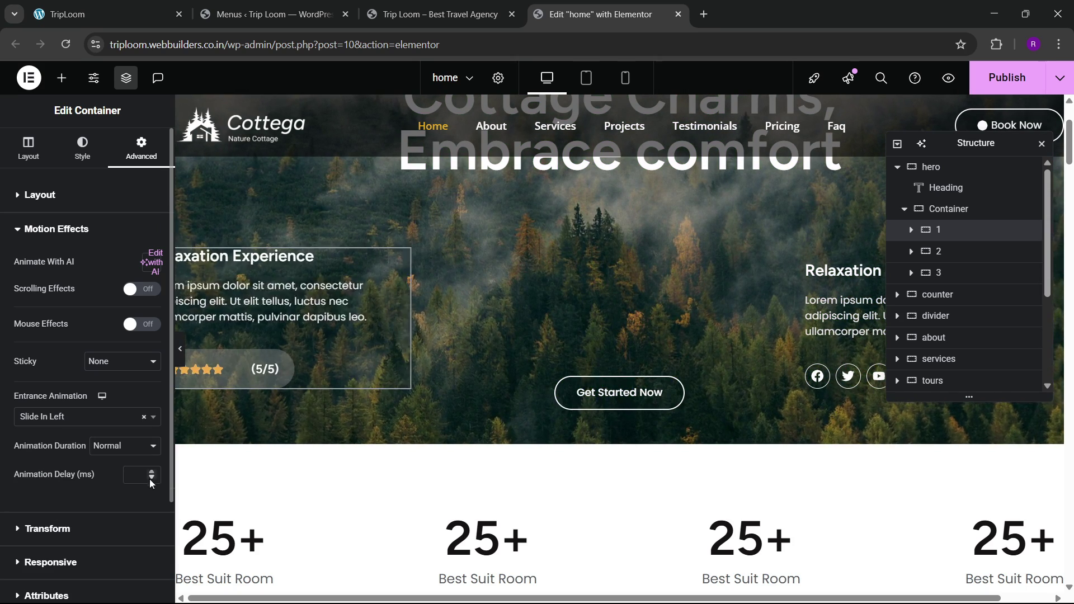
click(128, 477)
text(200)
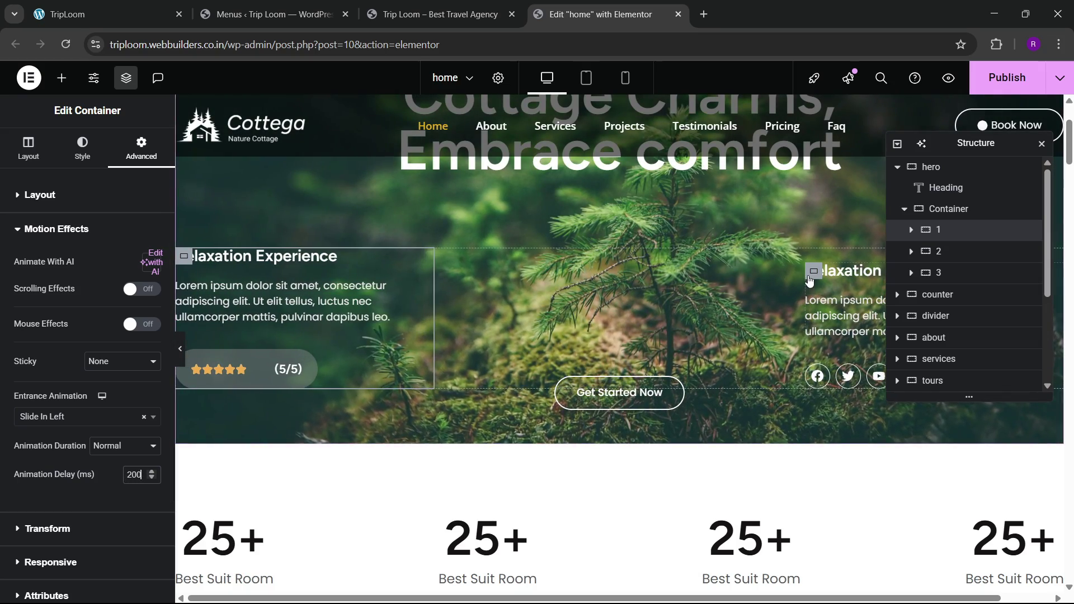
Step: Give hero column 3 a Slide In Right animation with 300 ms delay
click(811, 277)
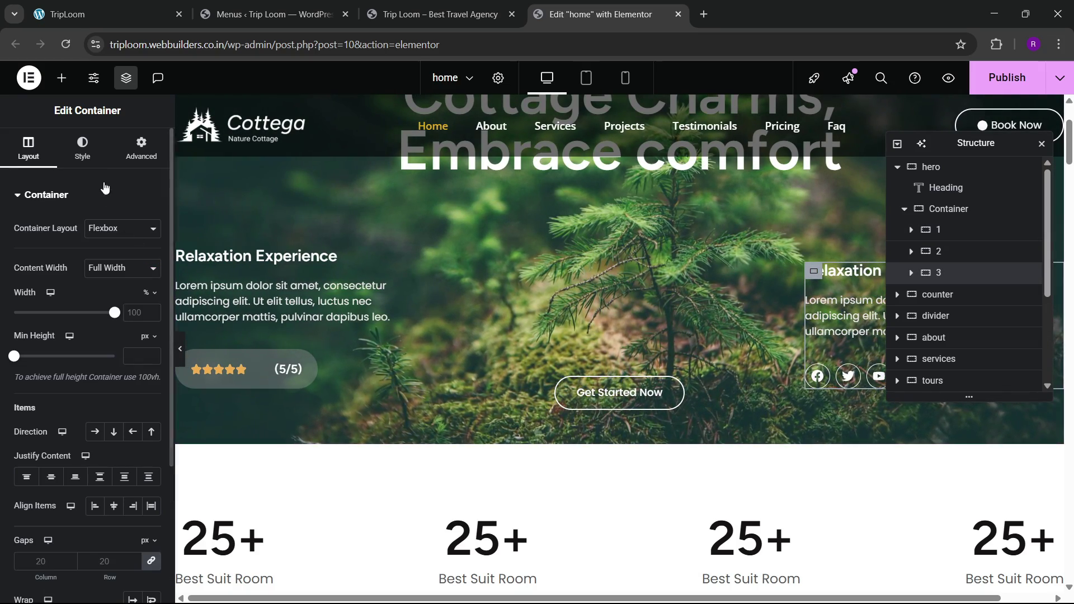
click(140, 150)
scroll(100, 332, down, 1)
scroll(100, 332, down, 5)
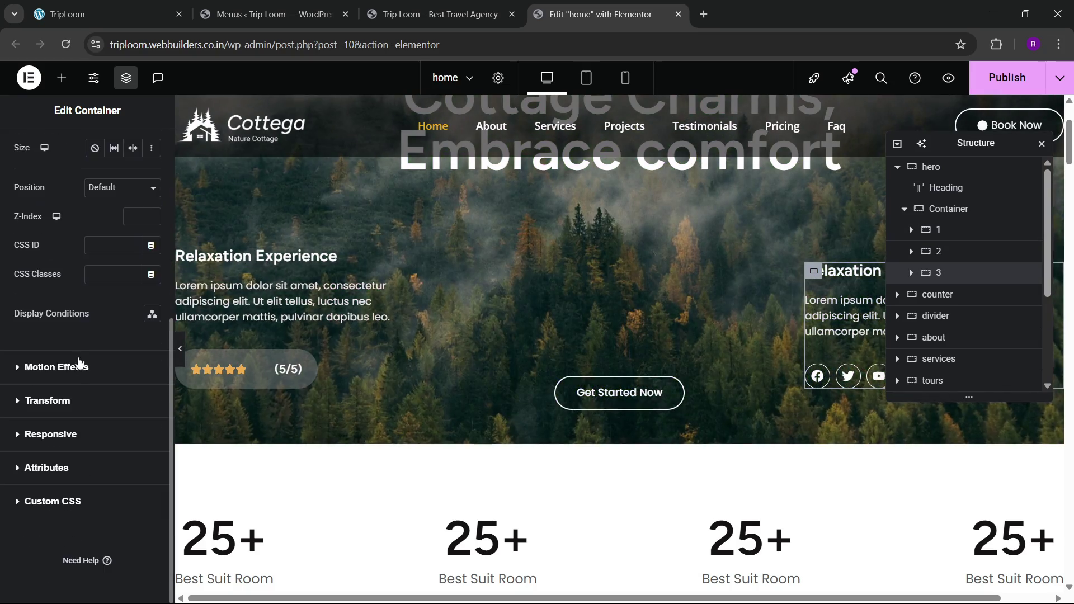
click(76, 374)
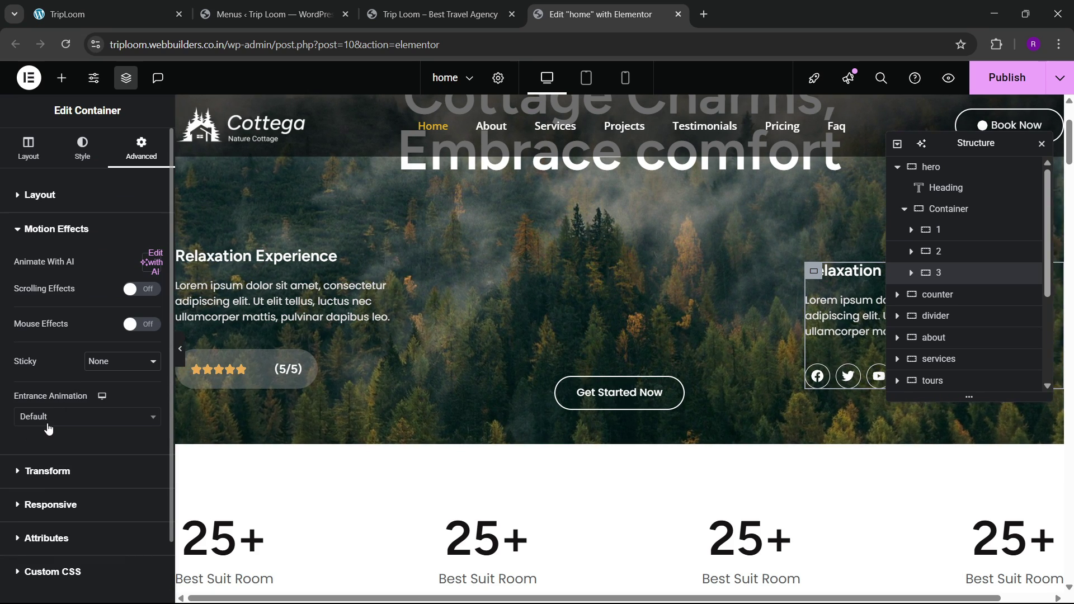
click(53, 418)
text(slide)
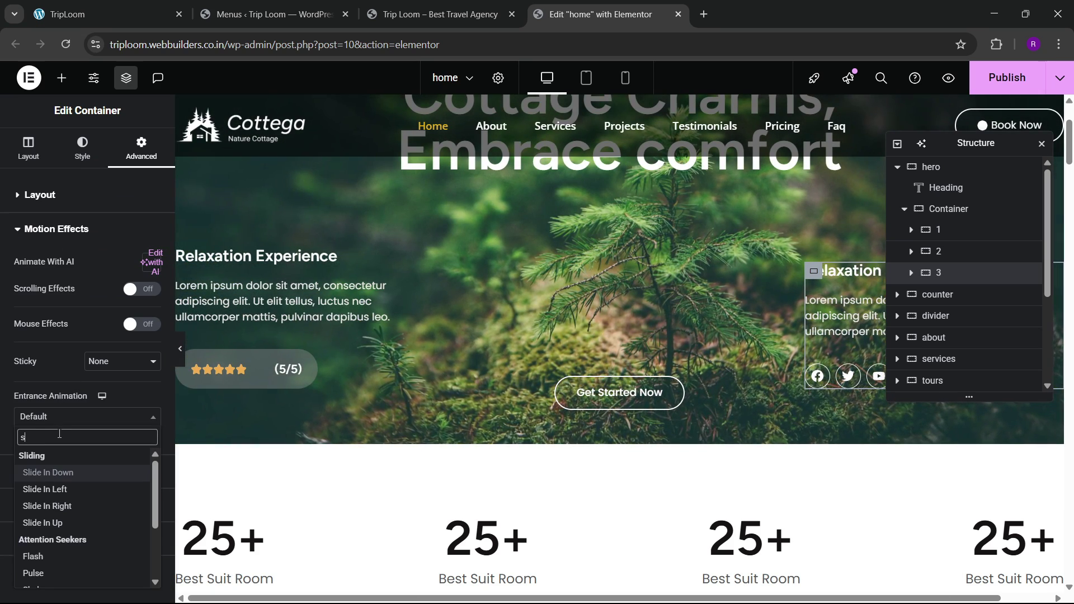
key(Down)
key(Down)
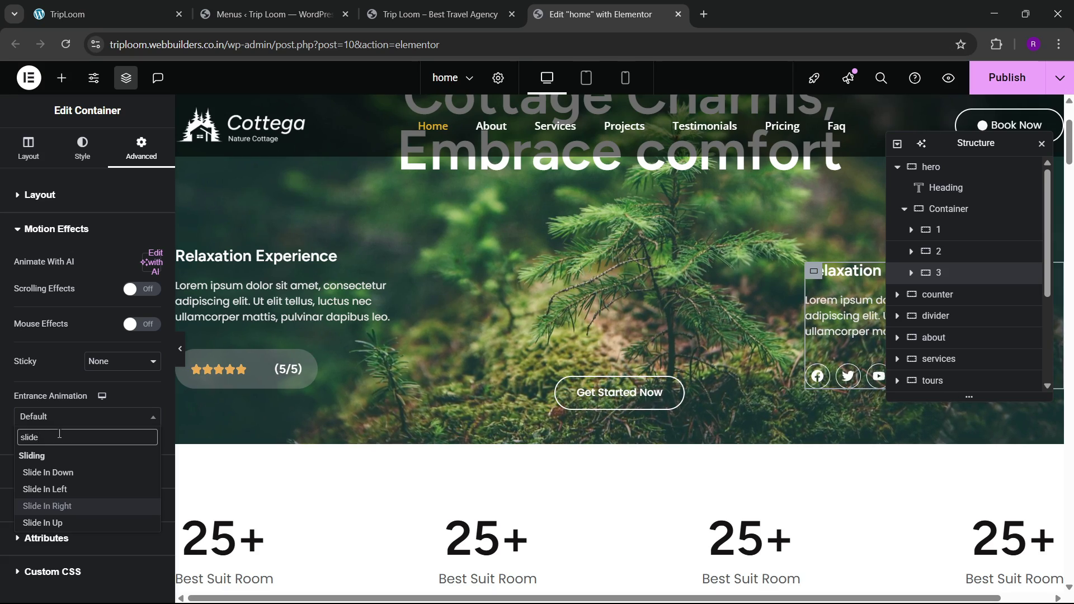
key(Return)
click(133, 471)
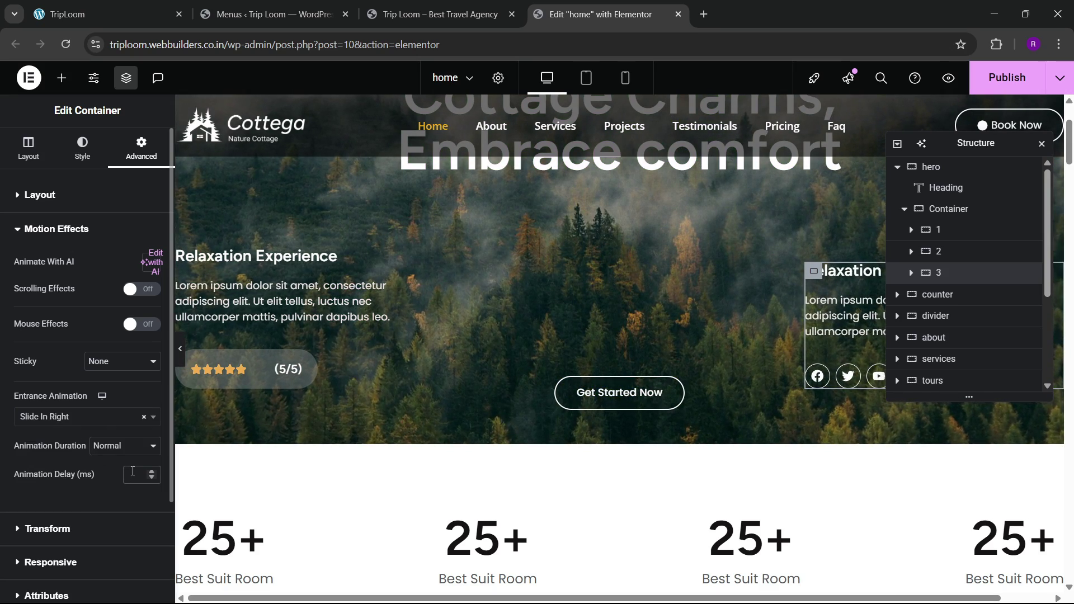
text(300)
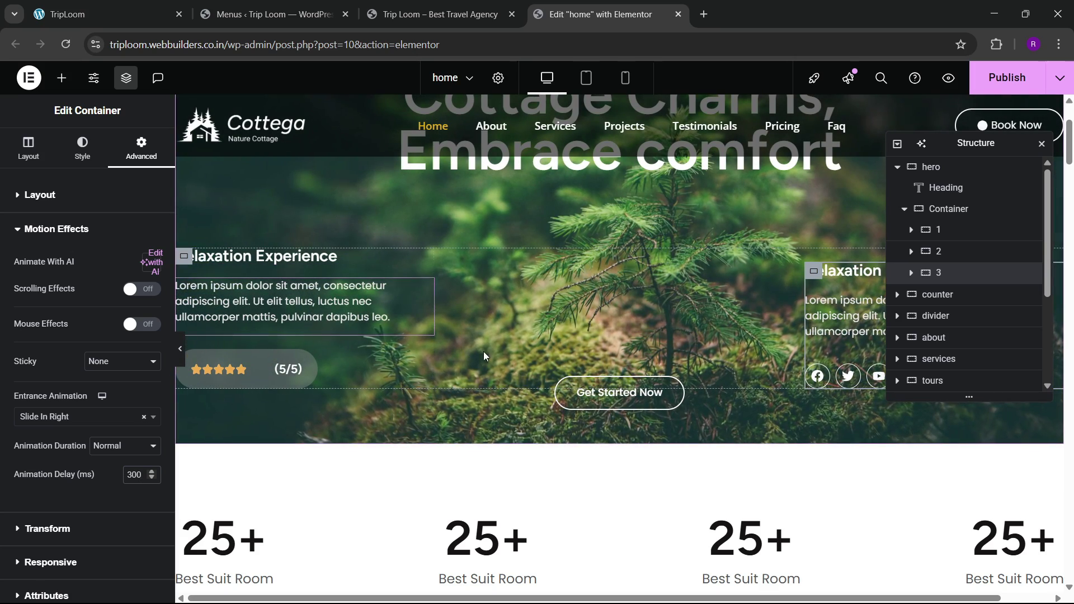
Step: Give the Get Started Now button a Zoom In animation with 400 ms delay, then save
click(619, 392)
click(142, 148)
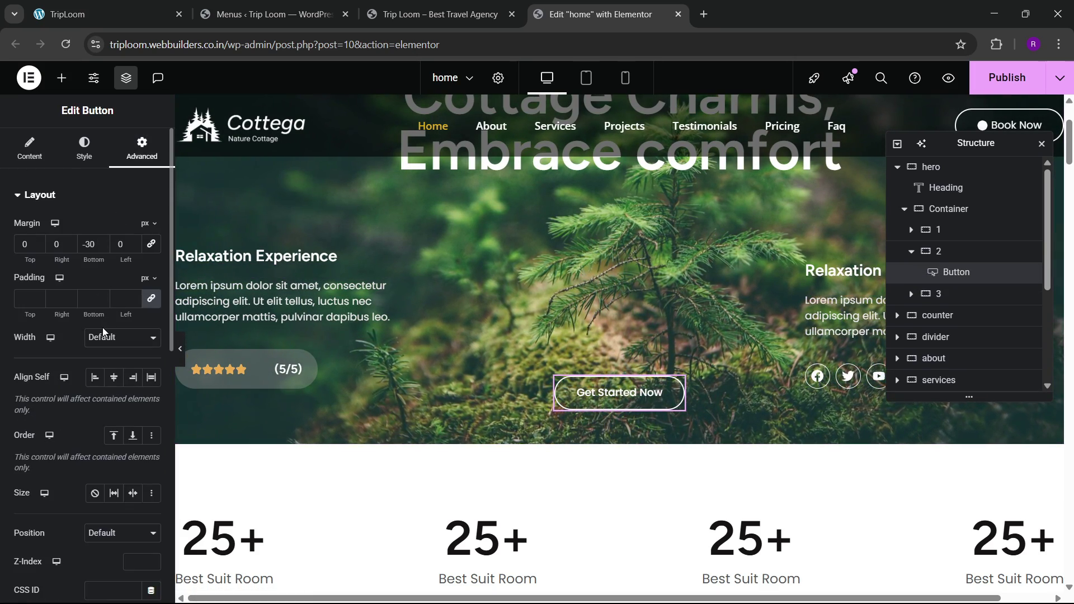
scroll(99, 330, down, 8)
click(56, 382)
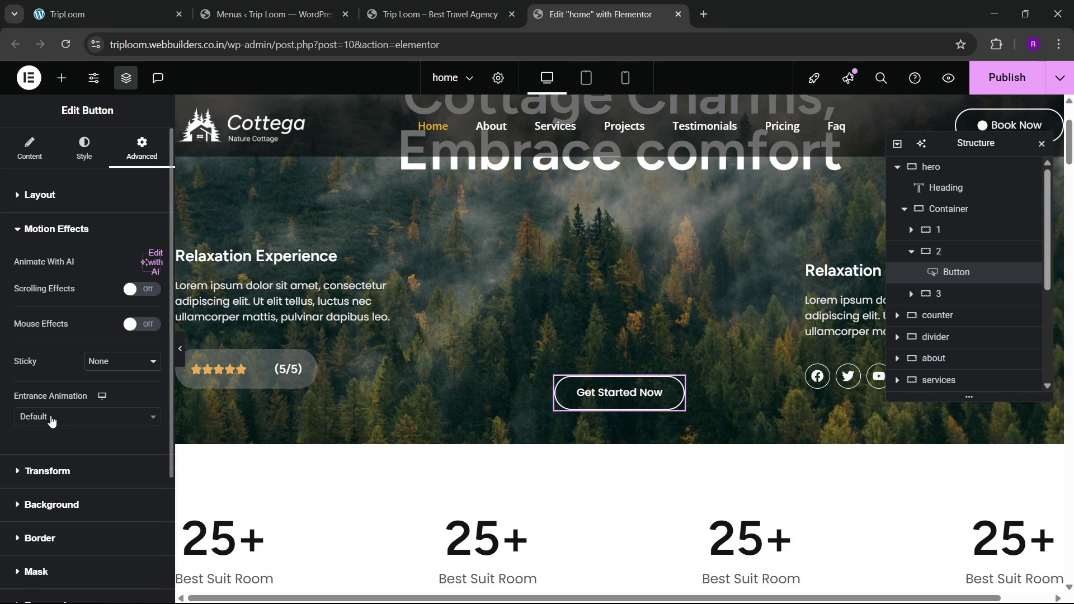
click(51, 417)
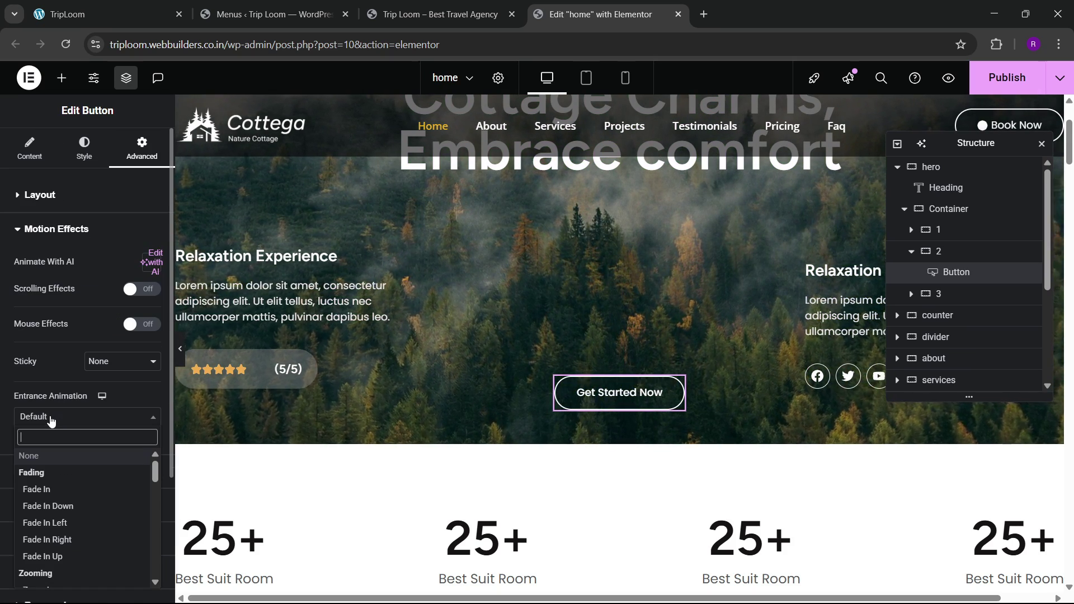
text(slider)
key(BackSpace)
key(BackSpace)
key(BackSpace)
key(BackSpace)
key(BackSpace)
key(BackSpace)
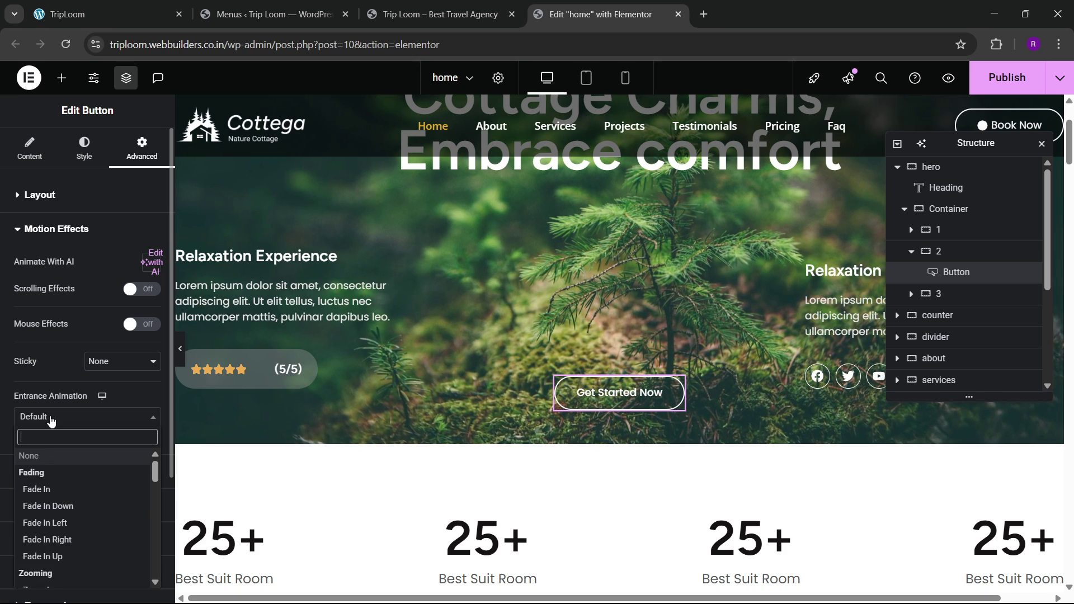
text(zoom)
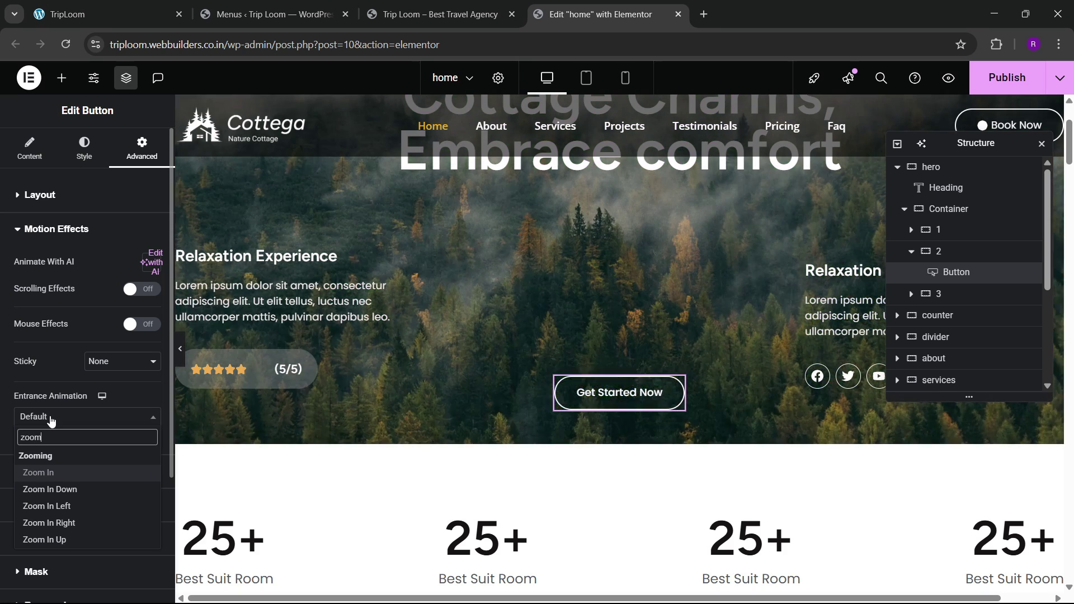
key(Return)
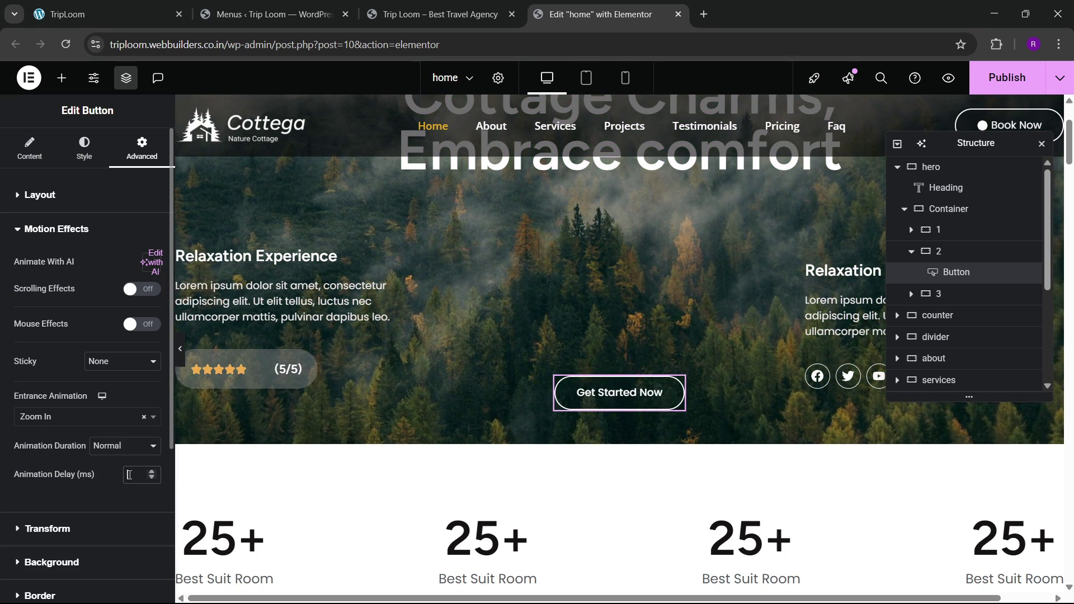
click(129, 474)
text(400)
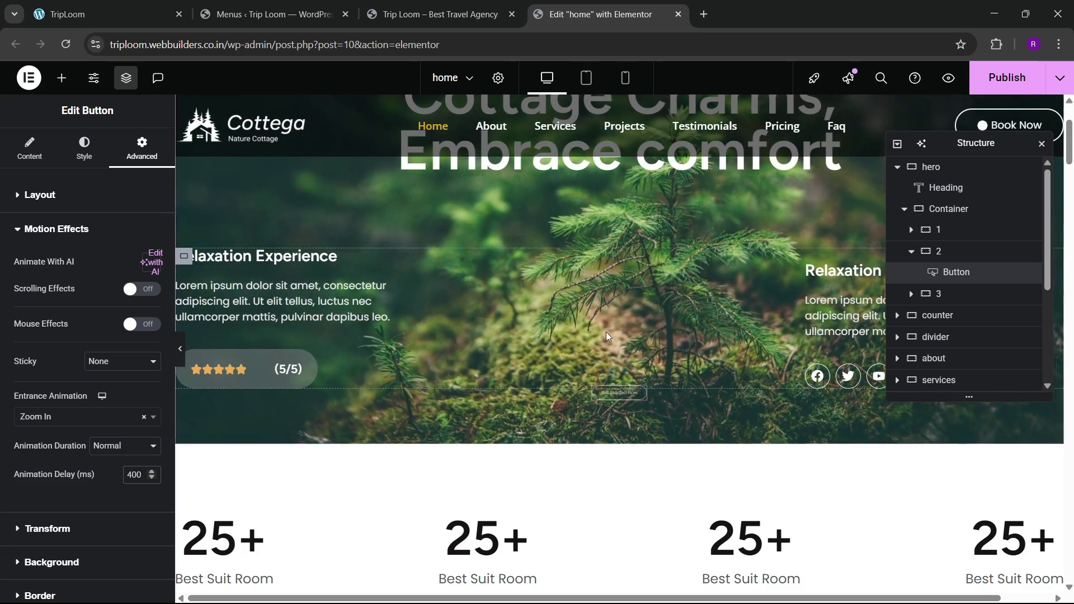
key(ctrl+s)
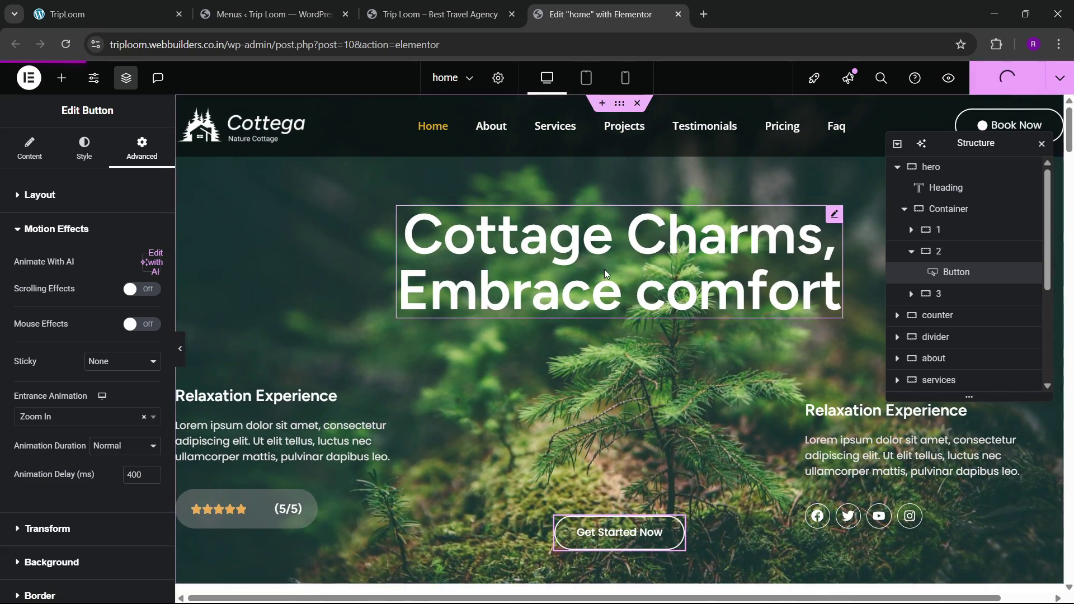
scroll(476, 377, down, 4)
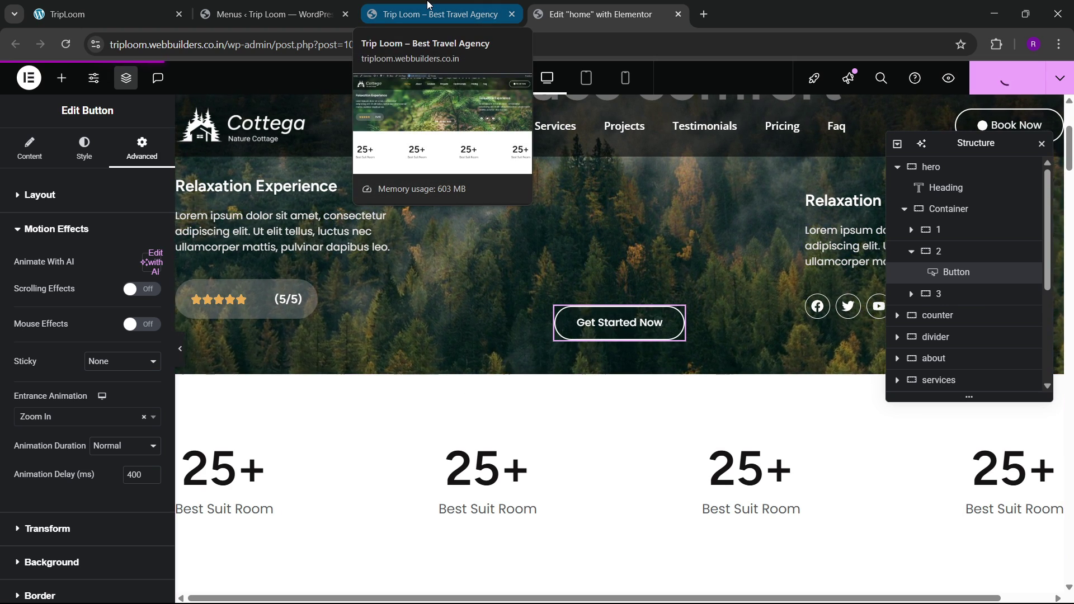
click(428, 7)
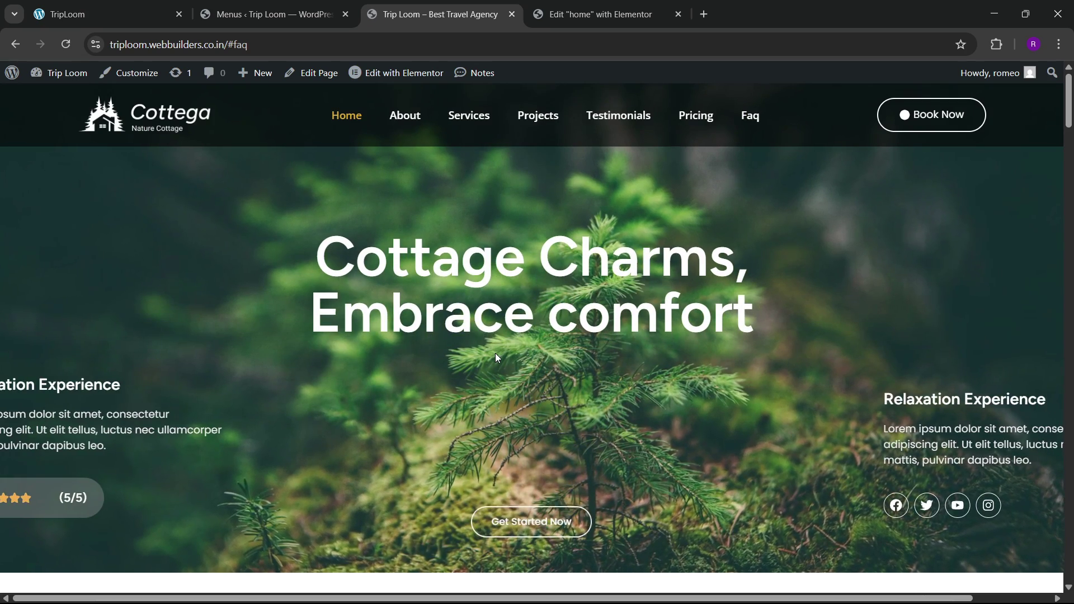
click(66, 49)
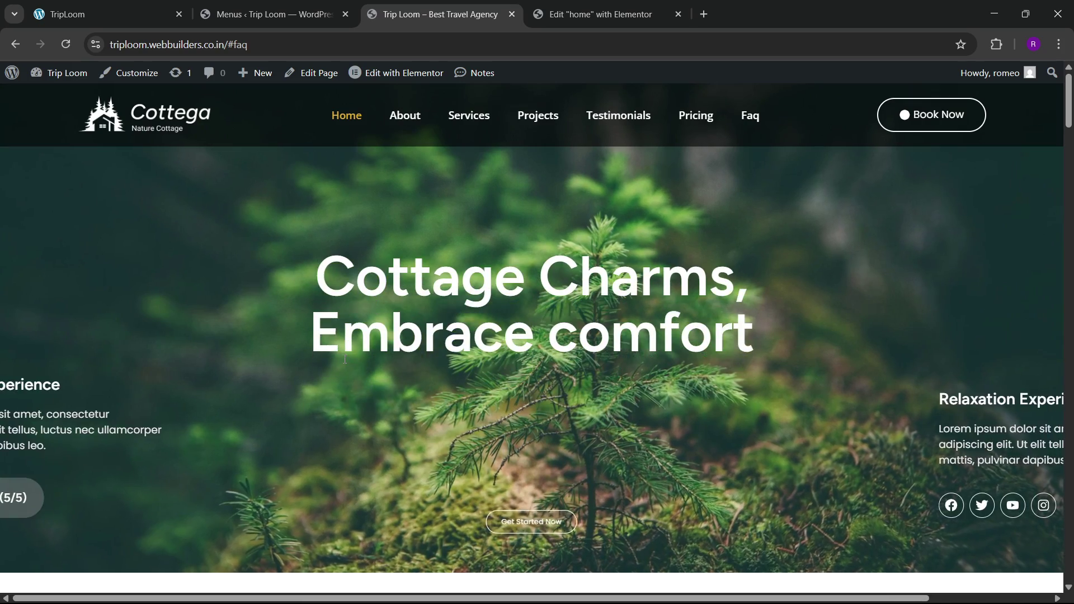
scroll(495, 363, down, 6)
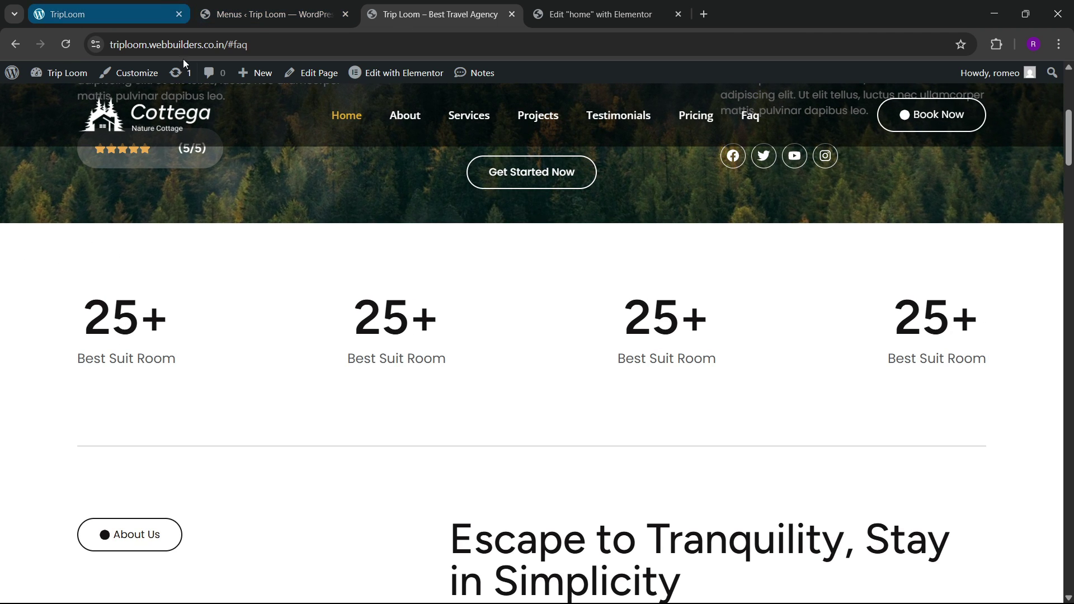
click(598, 14)
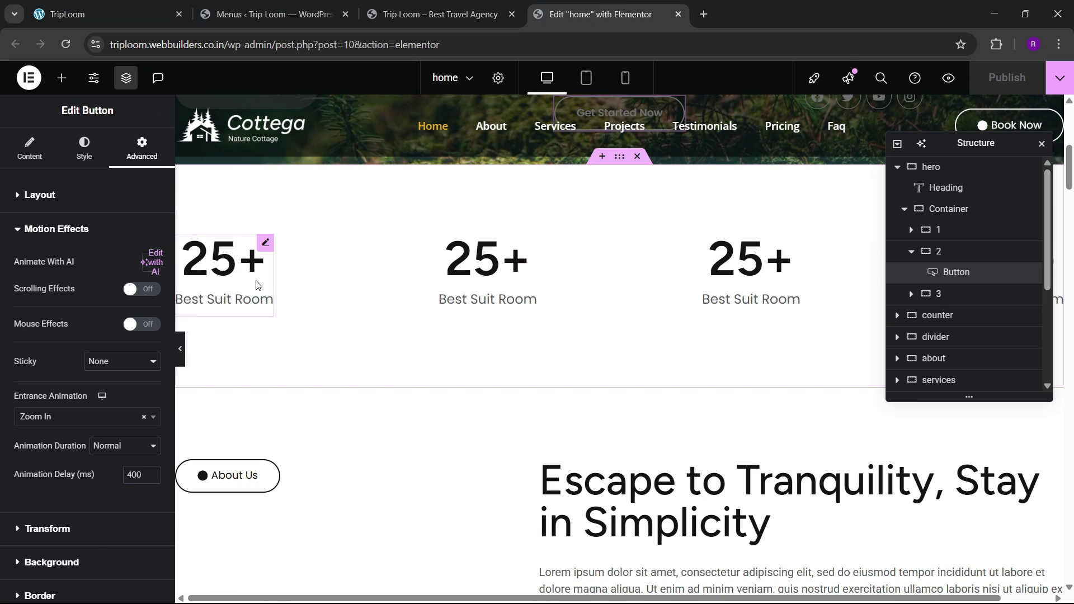
Step: Give the first counter a Slide In Up entrance animation with a 100 ms delay
click(241, 277)
click(142, 148)
scroll(49, 339, down, 4)
scroll(48, 338, down, 5)
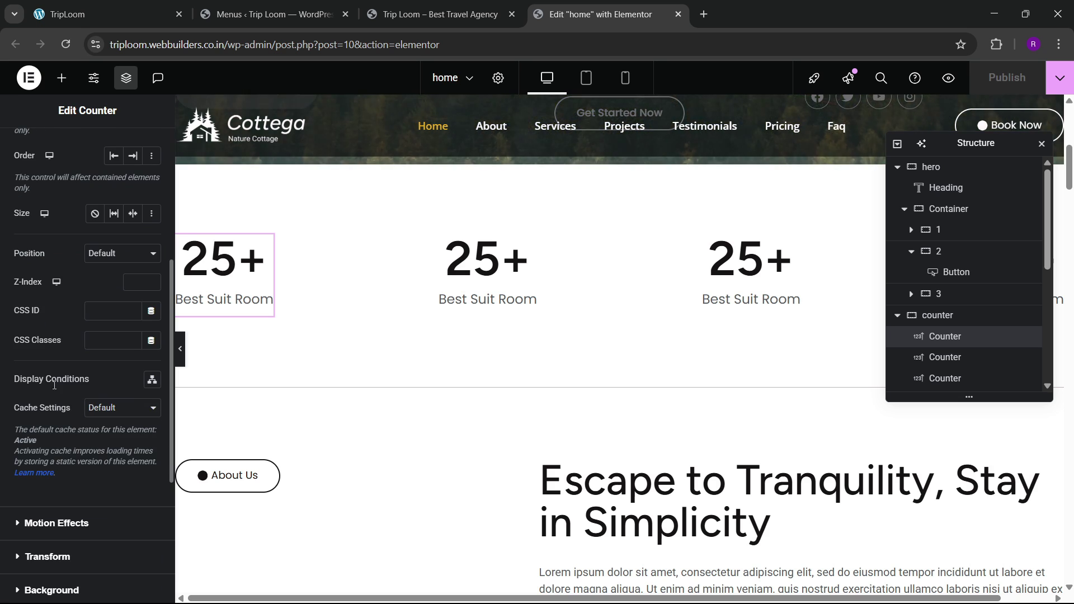
click(53, 318)
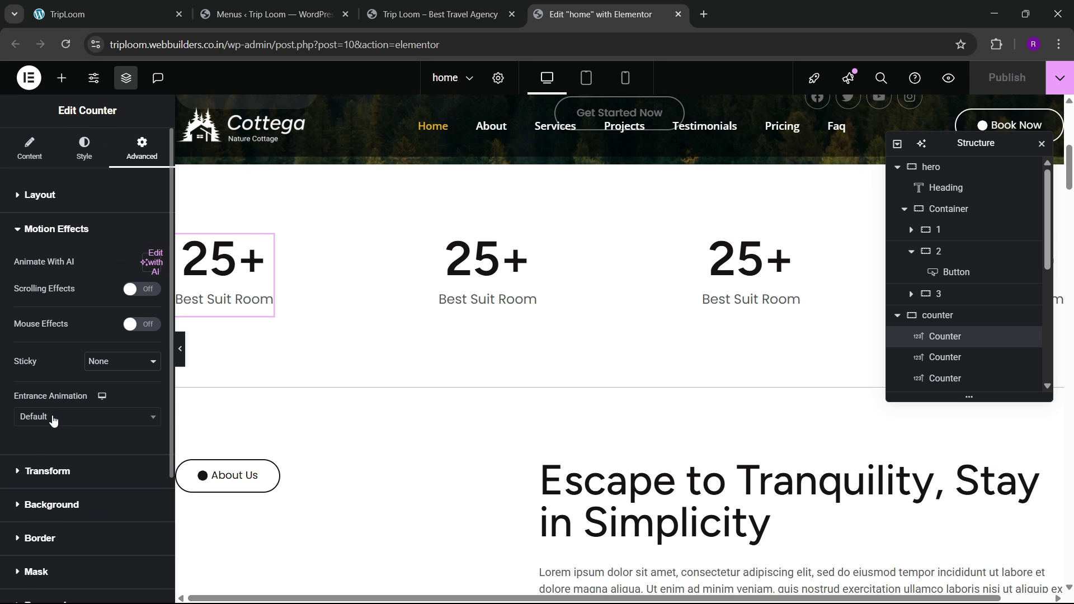
click(53, 418)
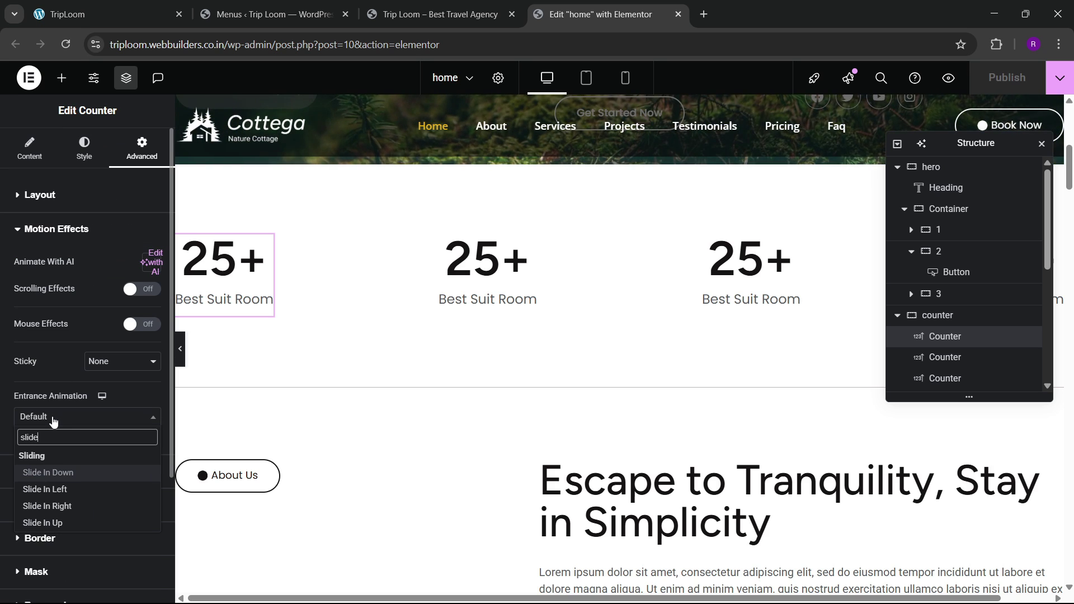
key(Down)
key(Down)
key(Down)
key(Return)
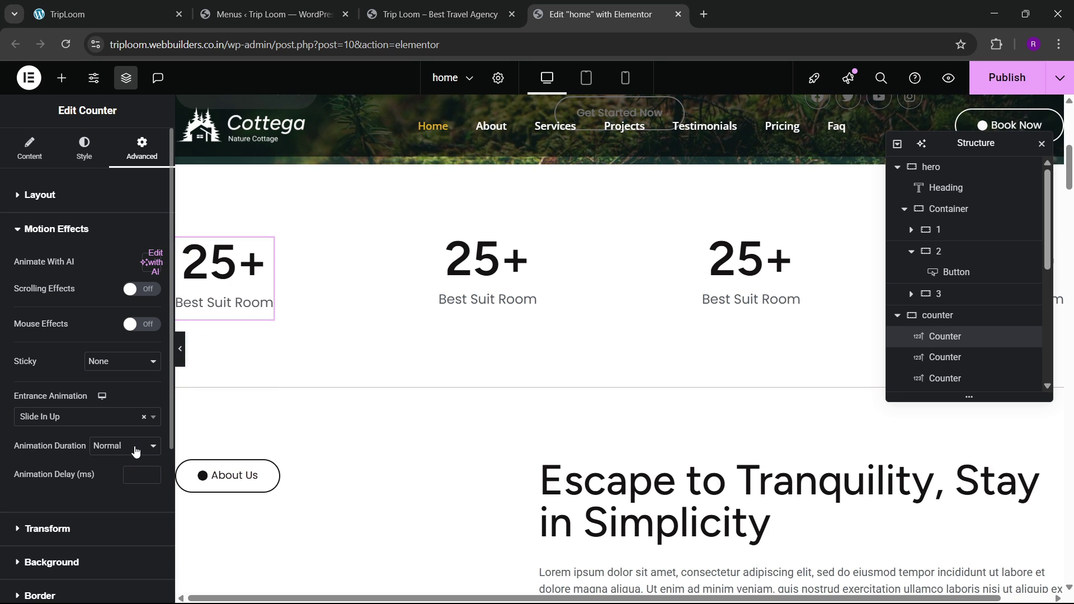
click(138, 474)
text(100)
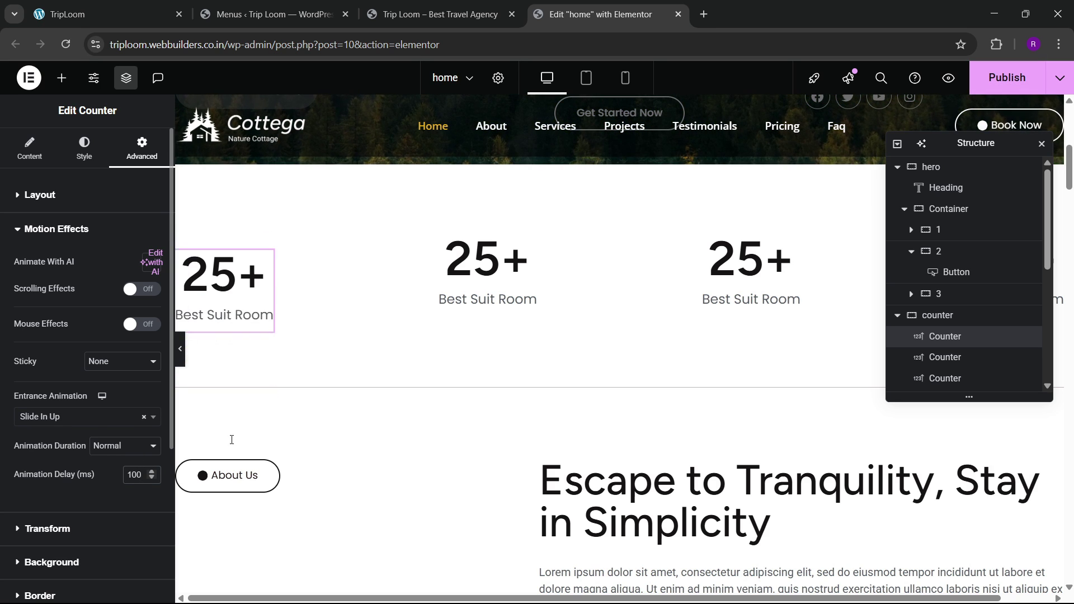
Step: Give the second counter a Slide In Up entrance animation and start editing its delay
click(495, 281)
click(142, 151)
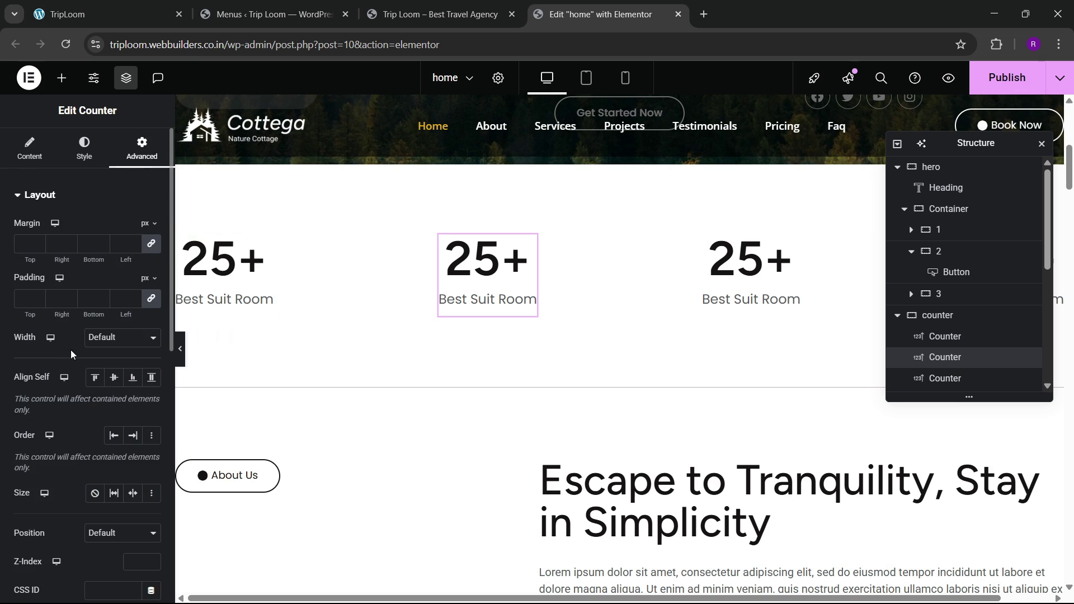
scroll(84, 364, down, 5)
click(72, 451)
click(56, 418)
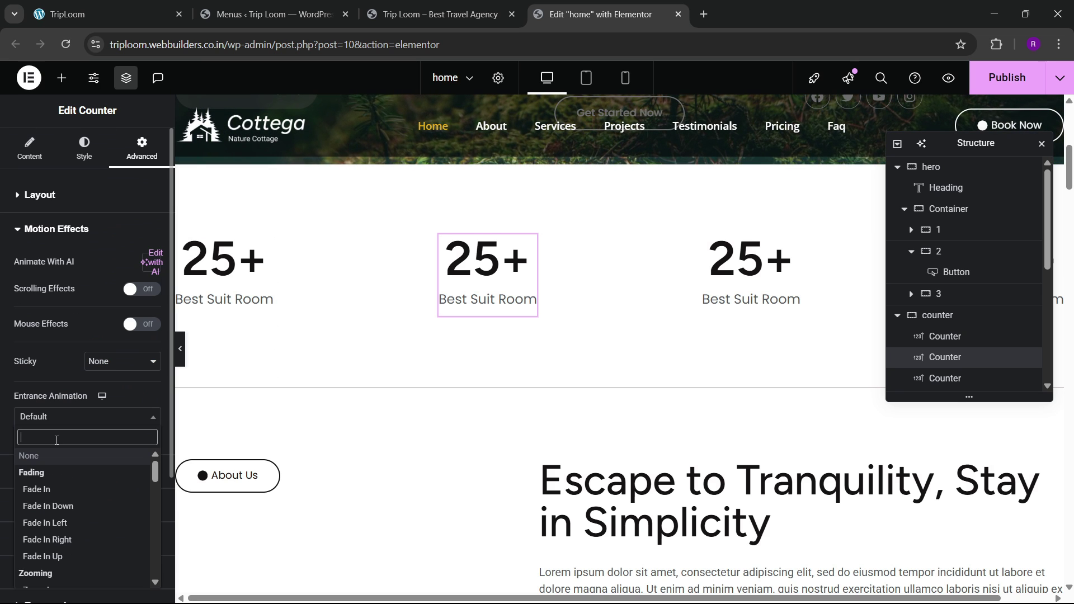
text(slide)
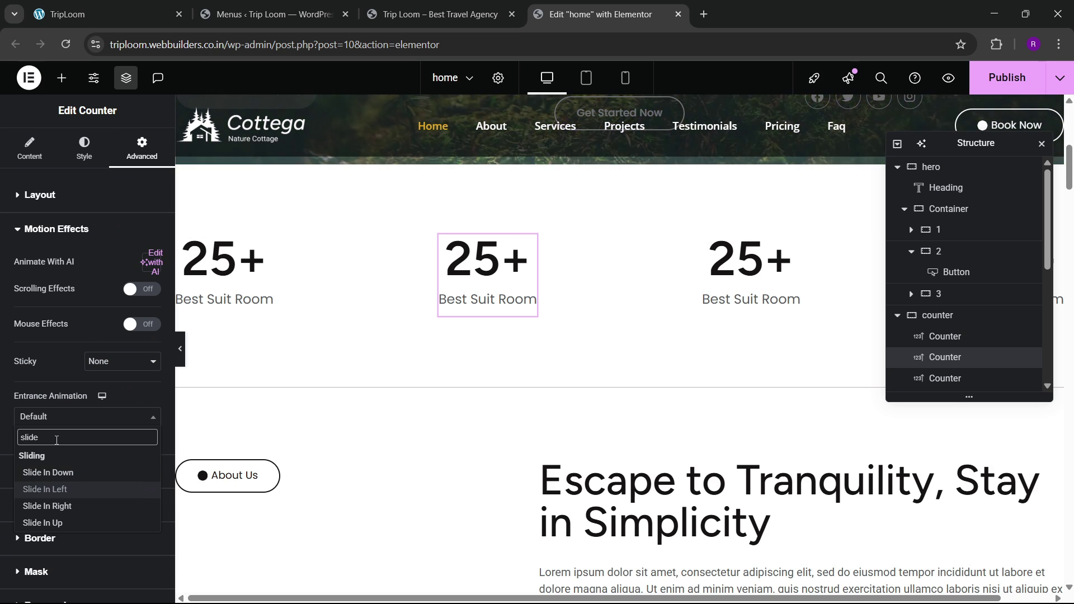
click(42, 522)
click(134, 476)
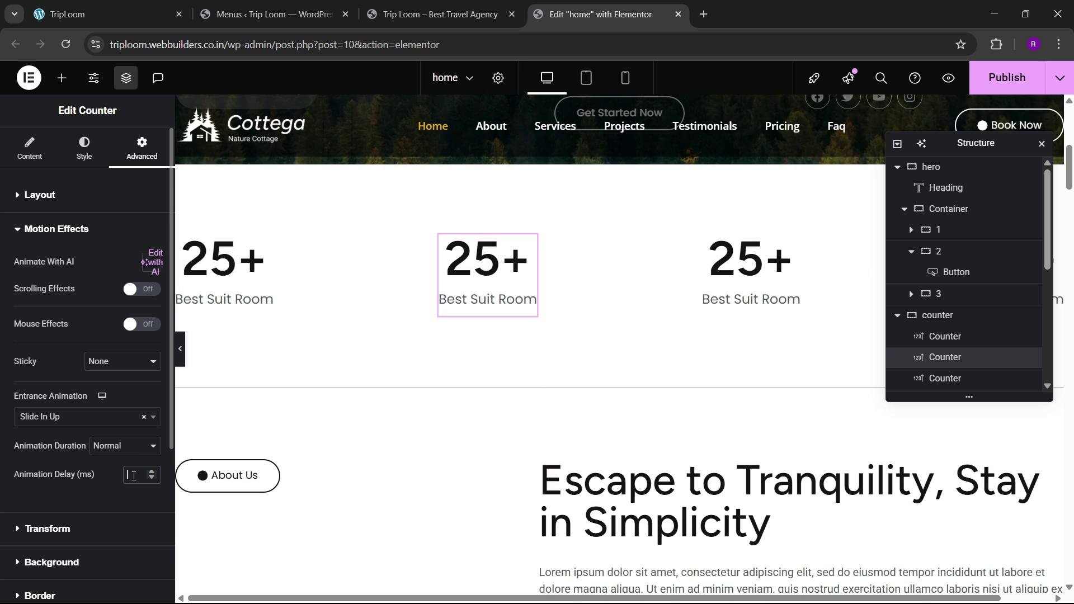
Step: Give the third counter a Slide In Up entrance animation with a 300 ms delay
click(696, 263)
click(124, 157)
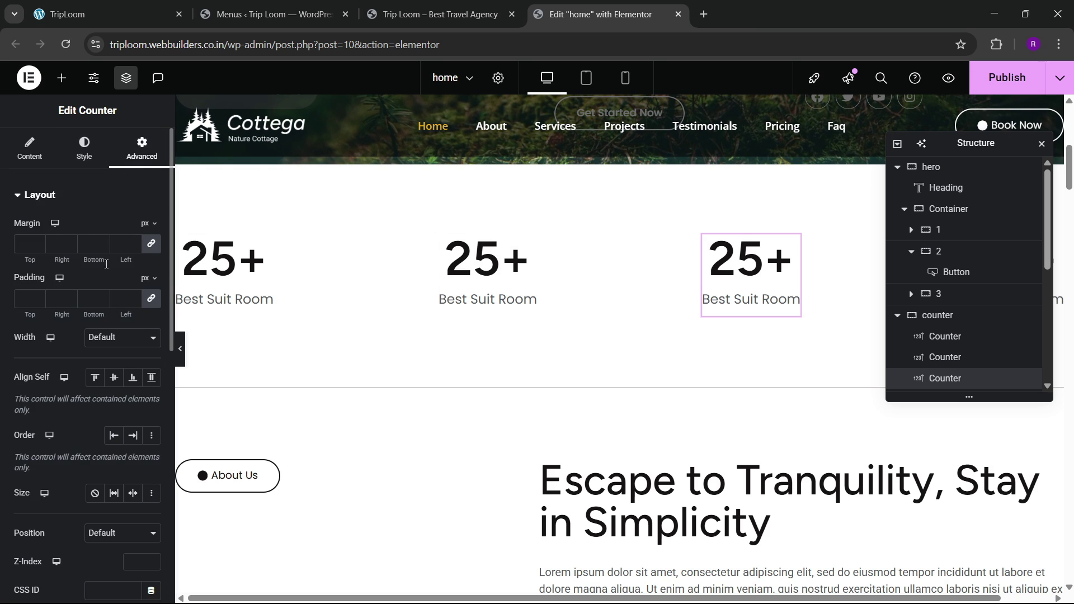
scroll(80, 338, down, 5)
click(56, 453)
click(56, 420)
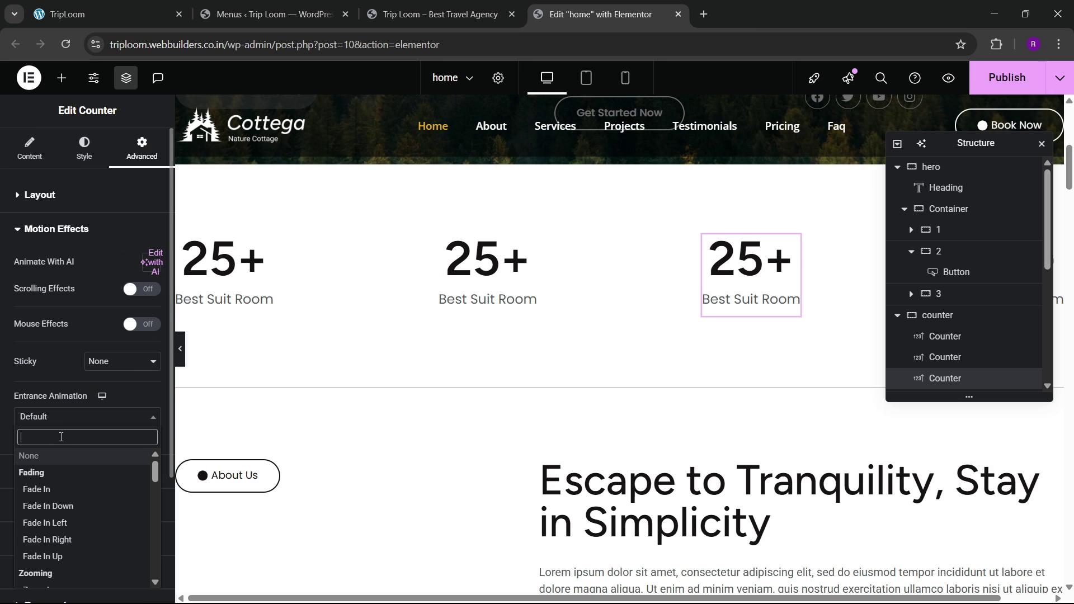
text(slid)
key(Down)
key(Down)
key(Down)
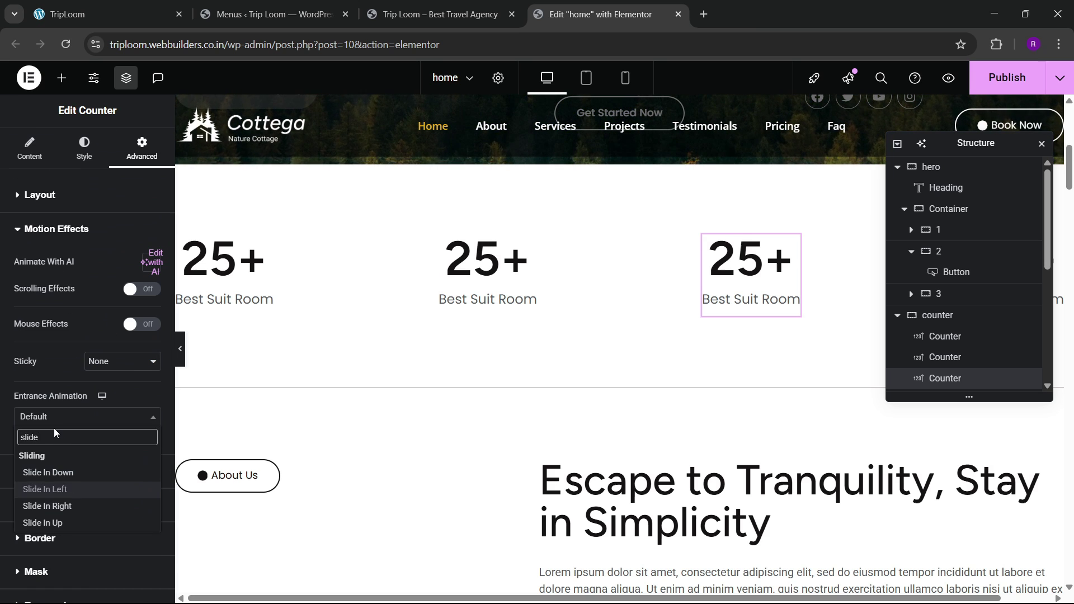
key(Return)
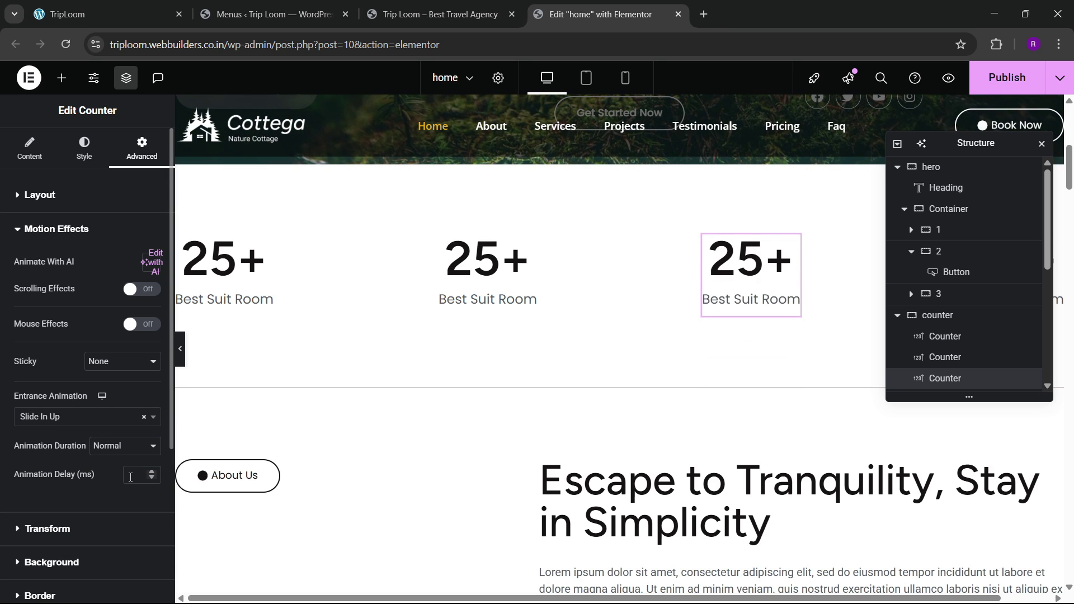
click(130, 475)
text(300)
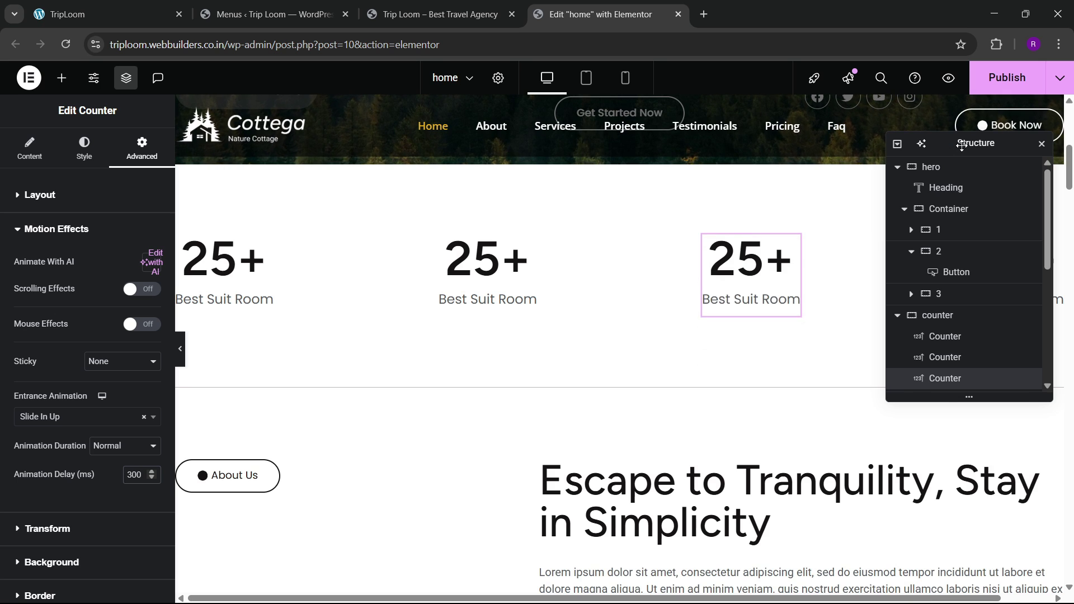
Step: Give the fourth counter Slide In Up with a 400 ms delay, then publish the page
drag(959, 145, 681, 219)
click(995, 284)
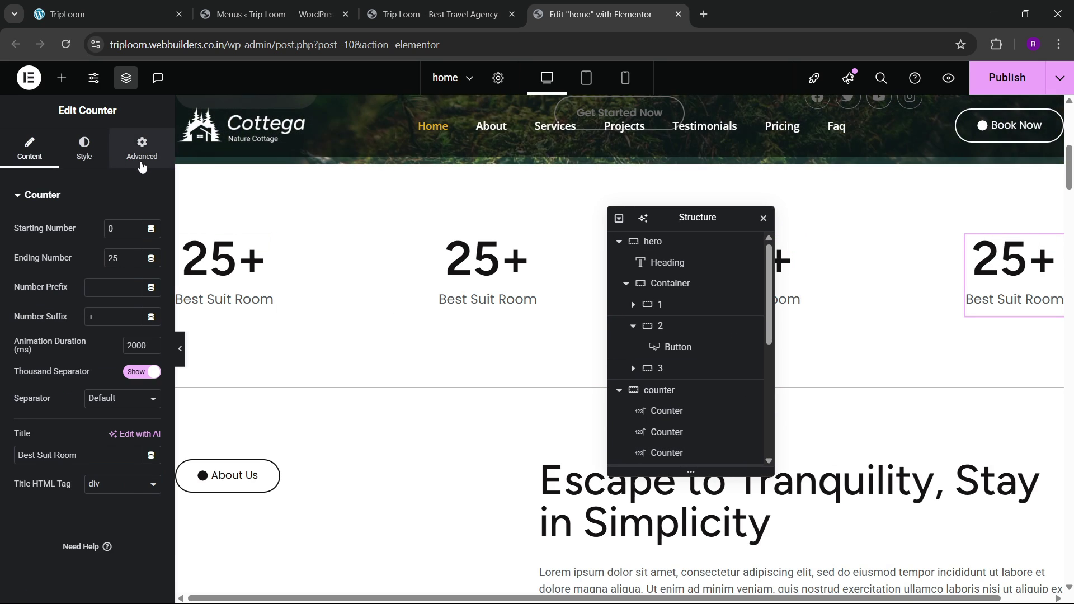
click(142, 148)
scroll(92, 345, down, 5)
click(66, 456)
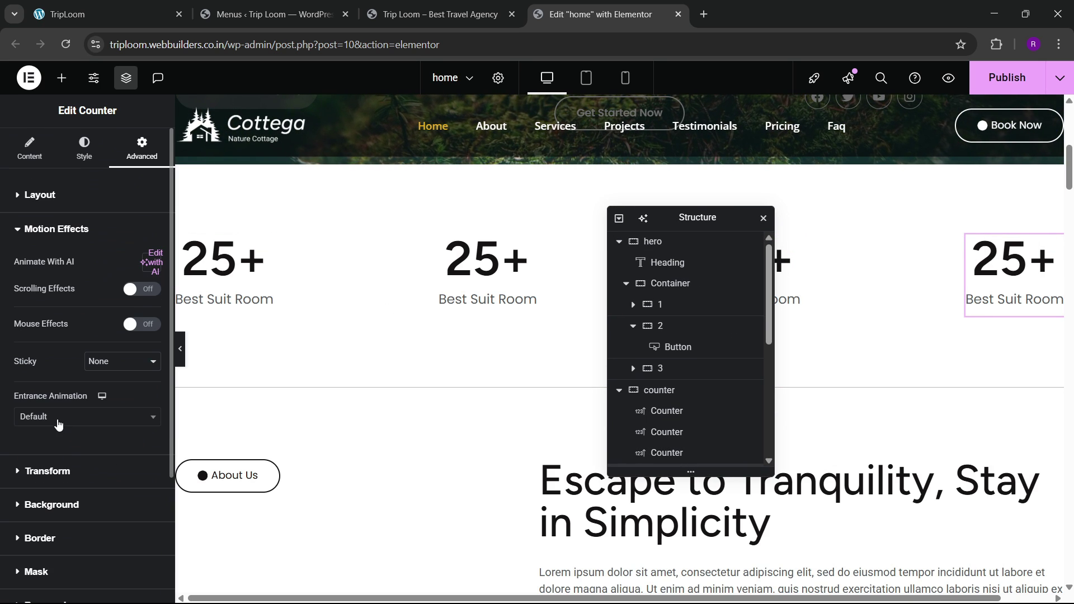
click(59, 421)
text(slid)
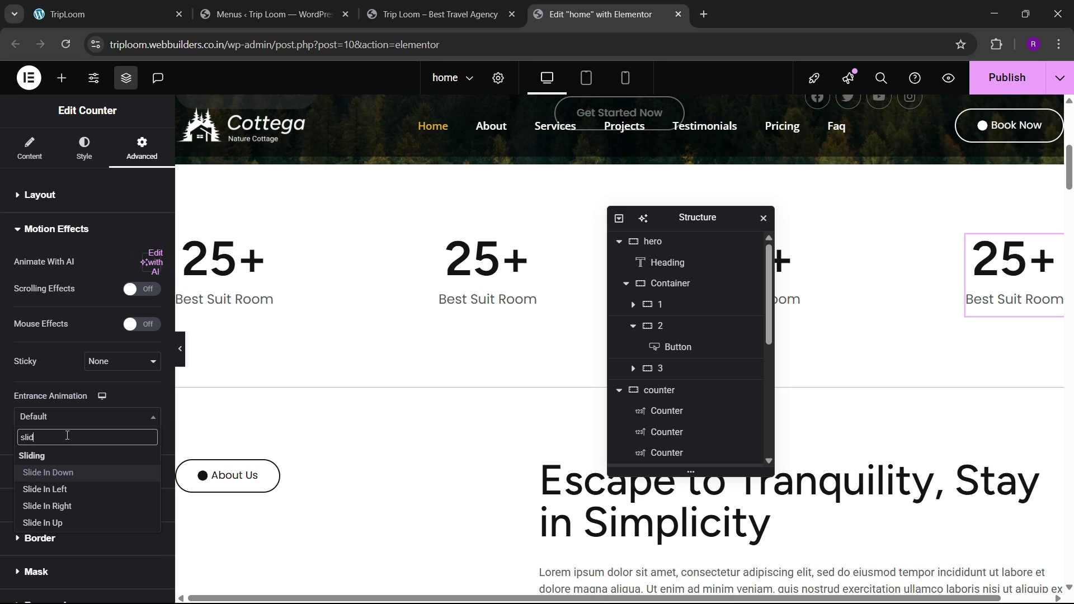
key(Down)
key(Down)
key(Down)
key(Return)
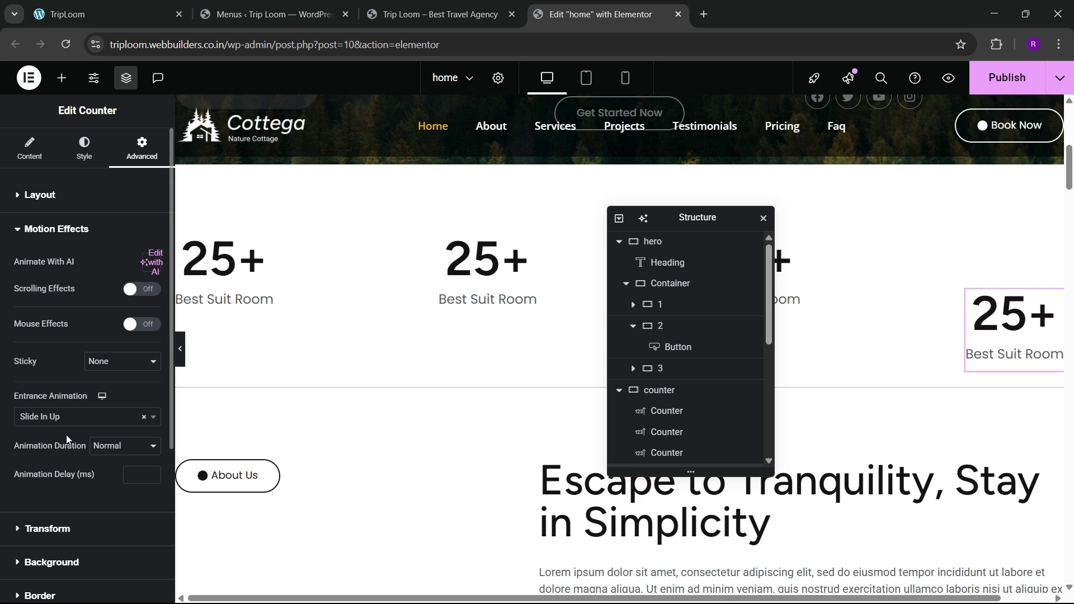
click(139, 480)
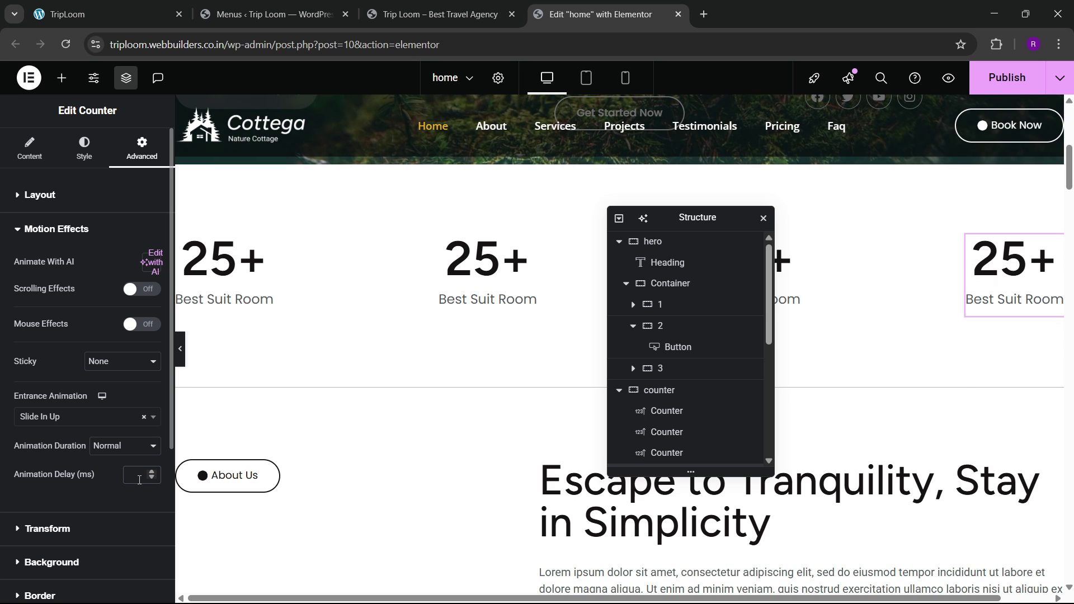
text(400)
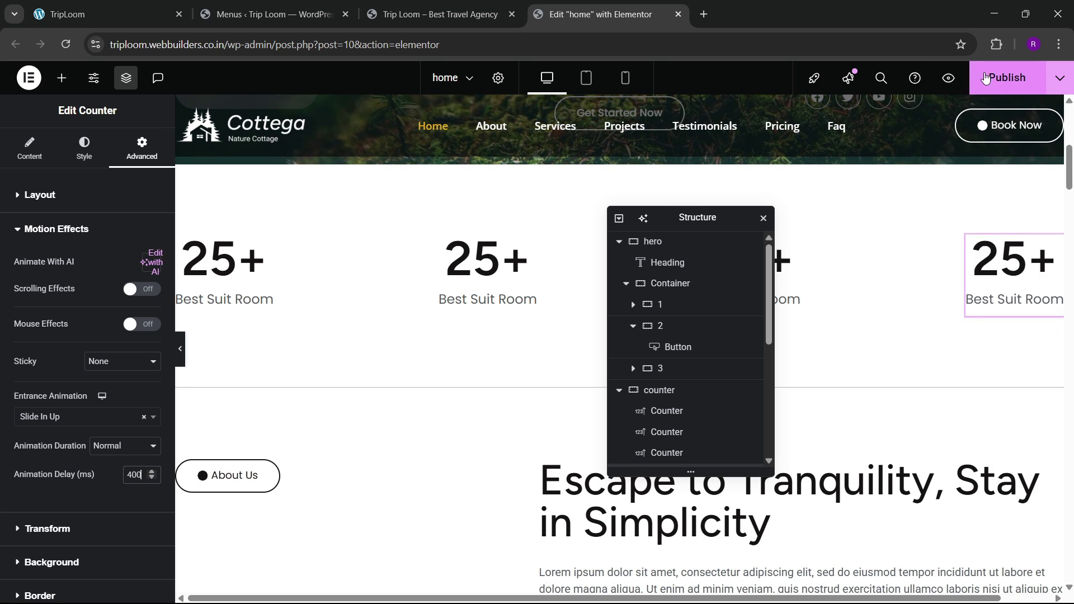
click(986, 77)
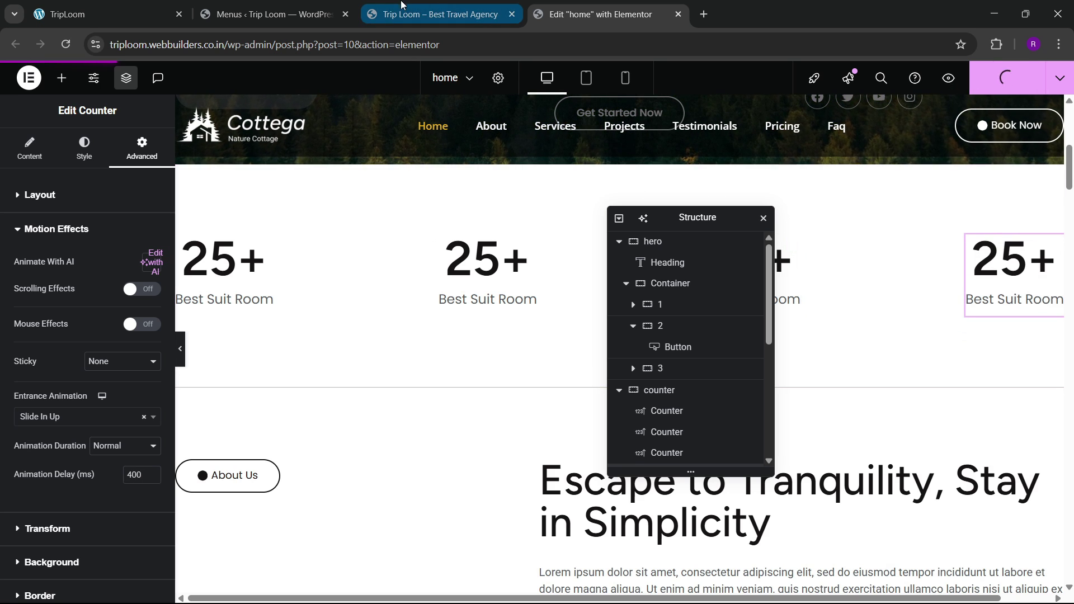
Step: Scroll through the live home page to watch the entrance animations play
mouse_move(446, 5)
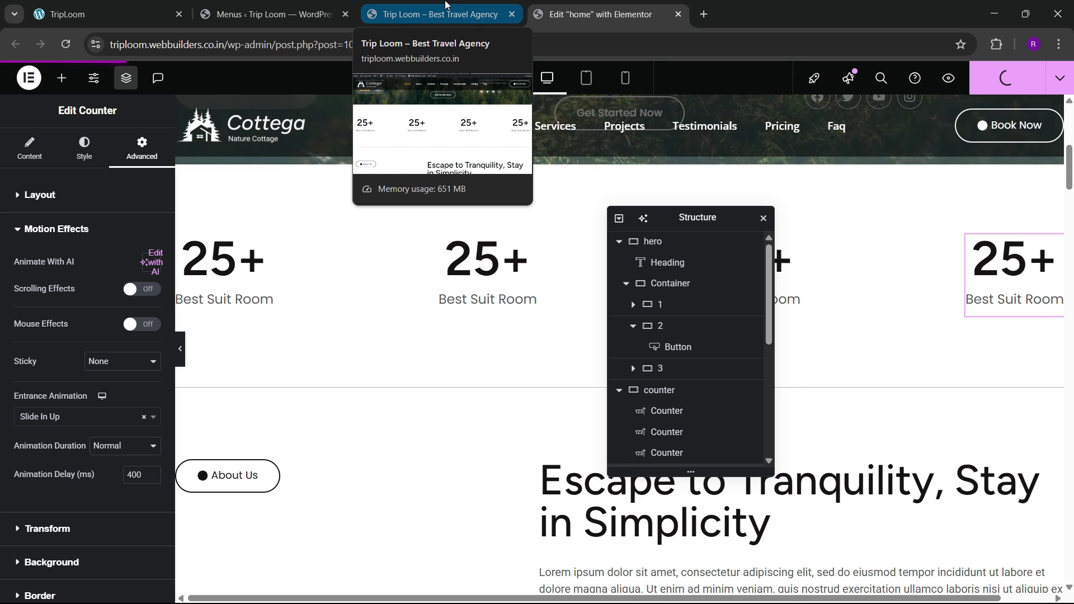
click(446, 5)
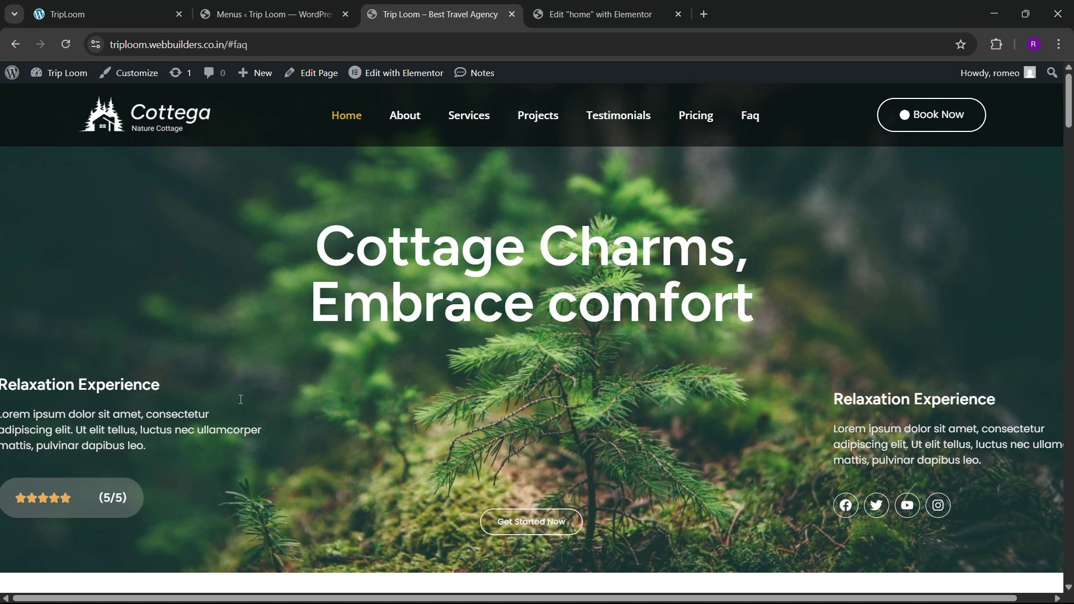
scroll(241, 399, down, 6)
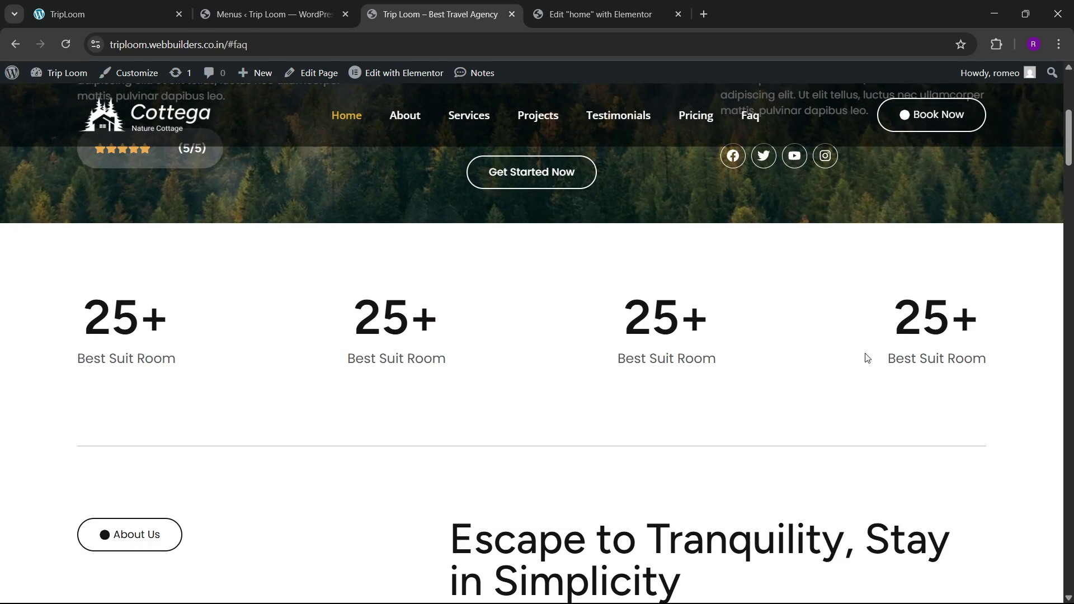
scroll(866, 357, down, 10)
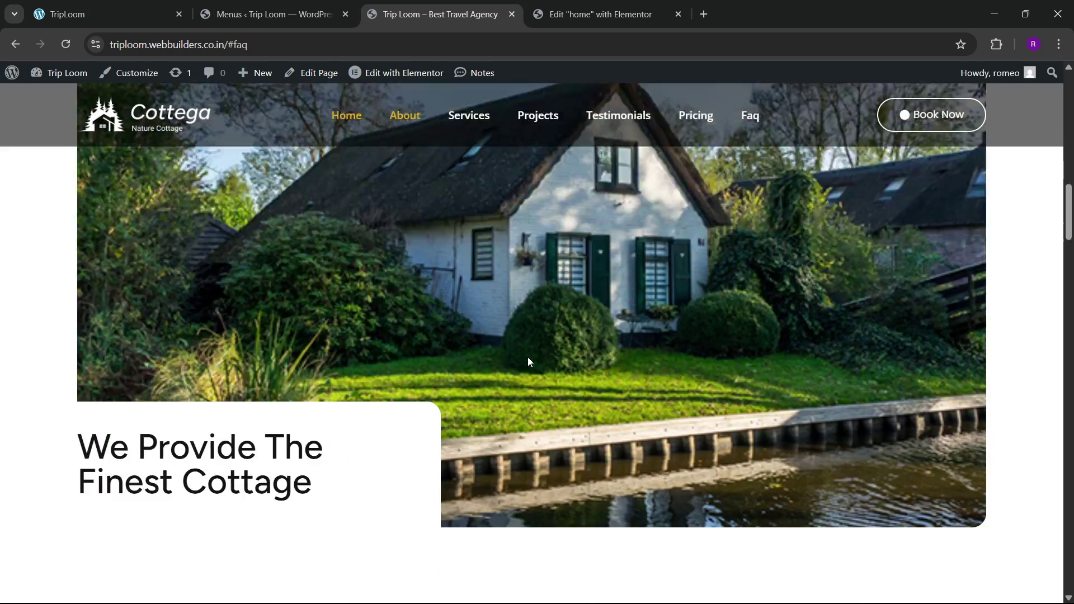
scroll(528, 362, down, 20)
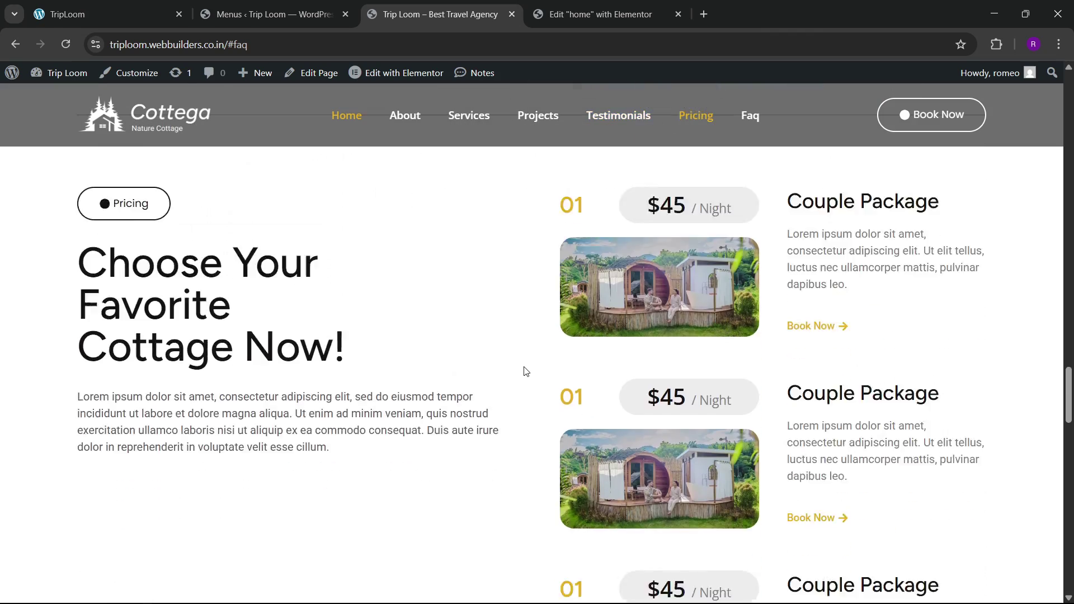
scroll(525, 371, down, 20)
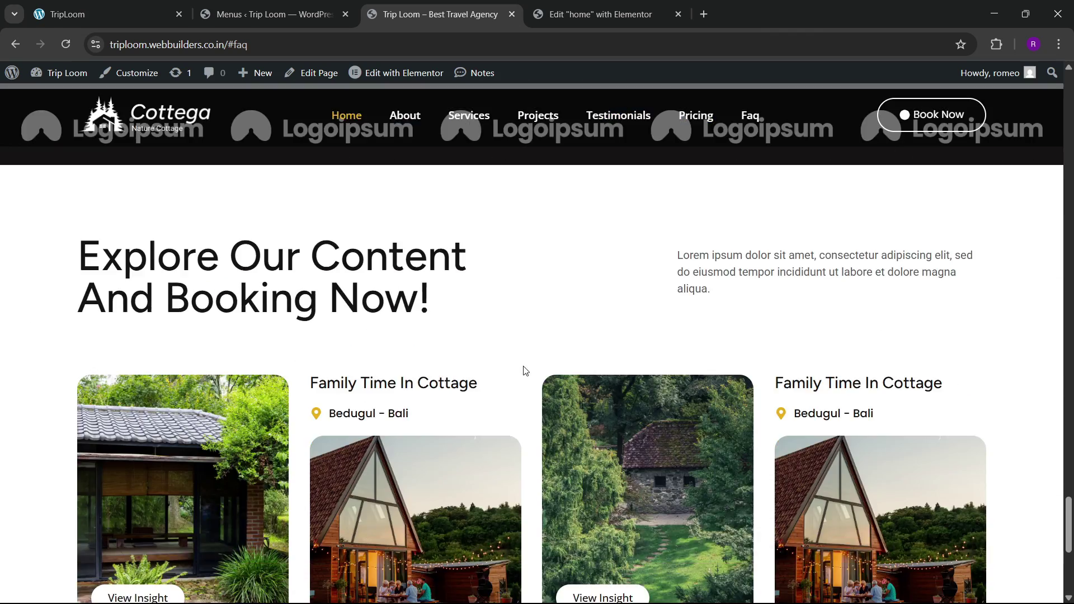
scroll(525, 370, down, 6)
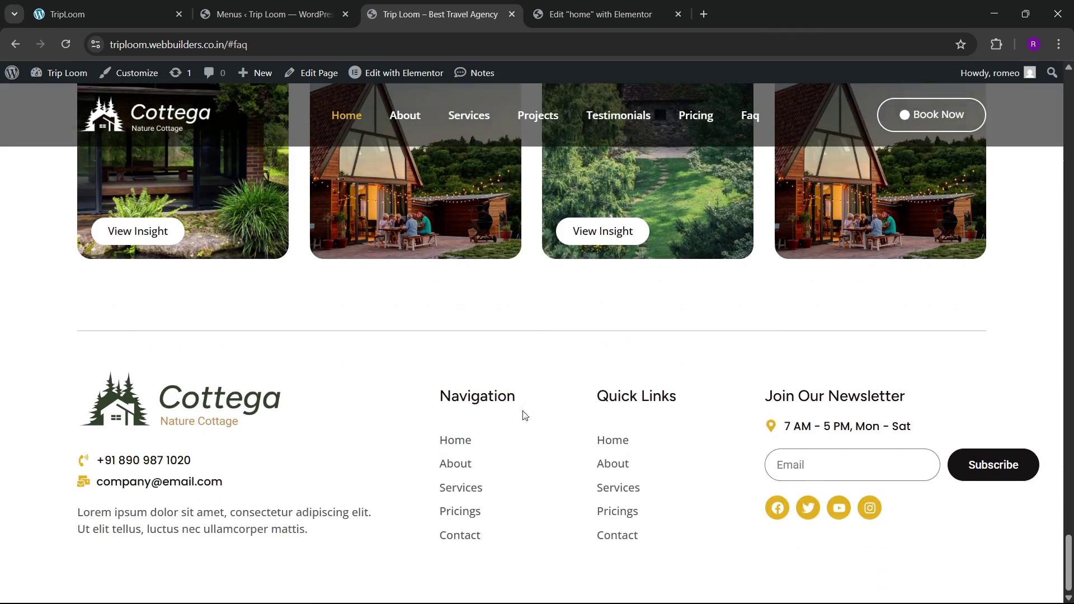
mouse_move(363, 602)
Step: Go back to the Elementor editor, then switch to the TripLoom local site and scroll to its footer
click(551, 13)
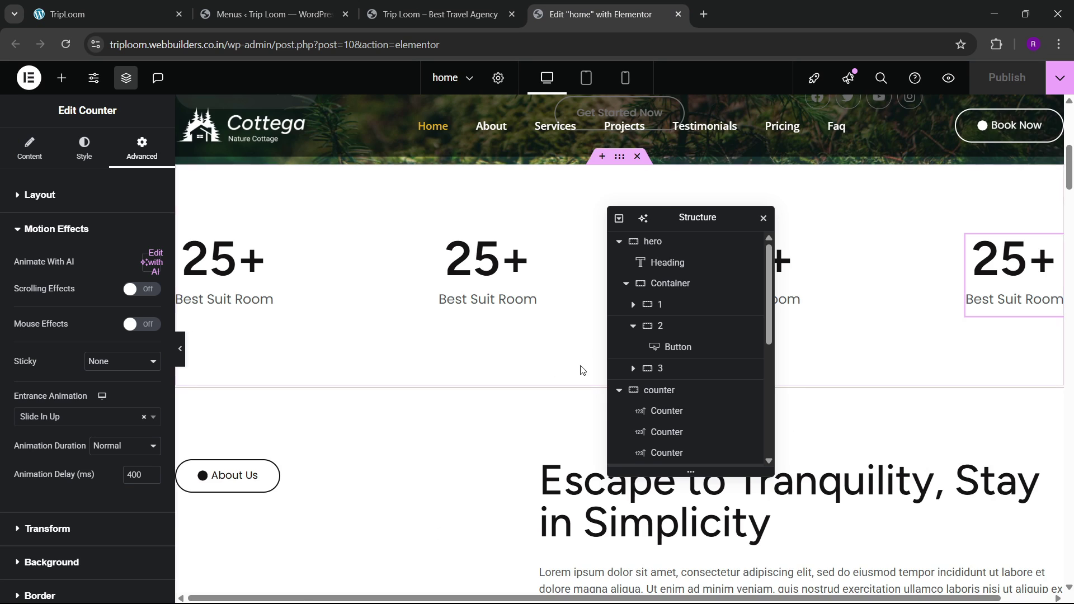
scroll(580, 367, down, 5)
drag(1071, 207, 1047, 585)
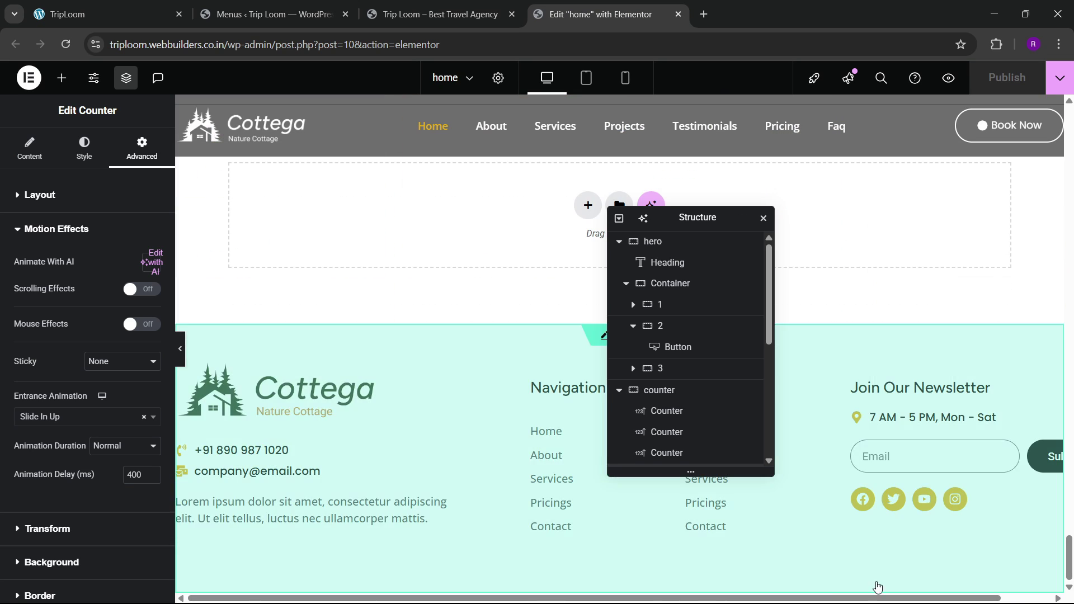
drag(706, 221, 845, 220)
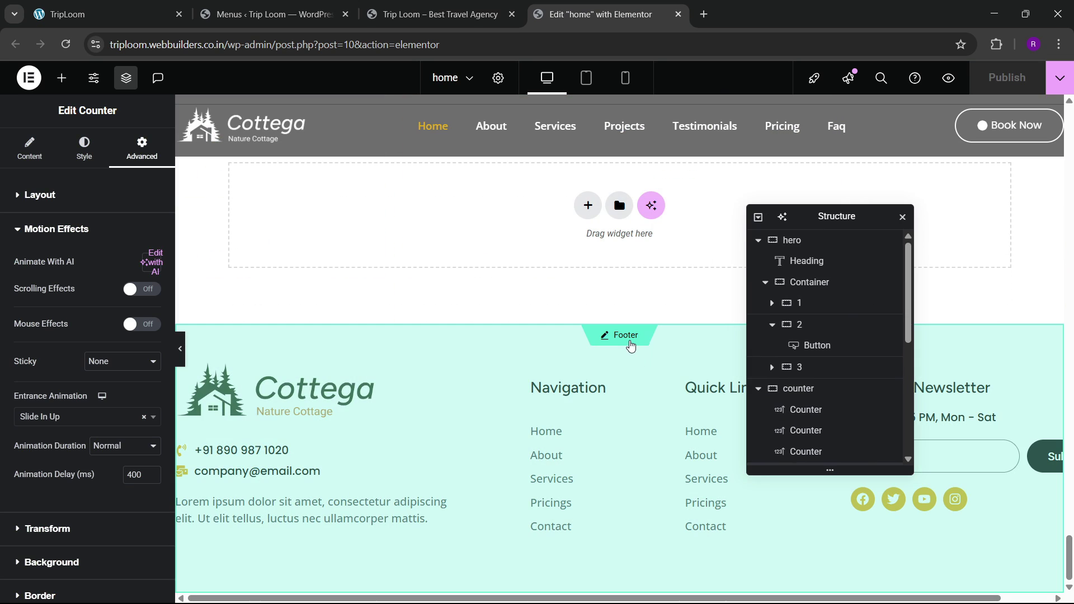
click(274, 14)
click(67, 14)
scroll(951, 133, down, 6)
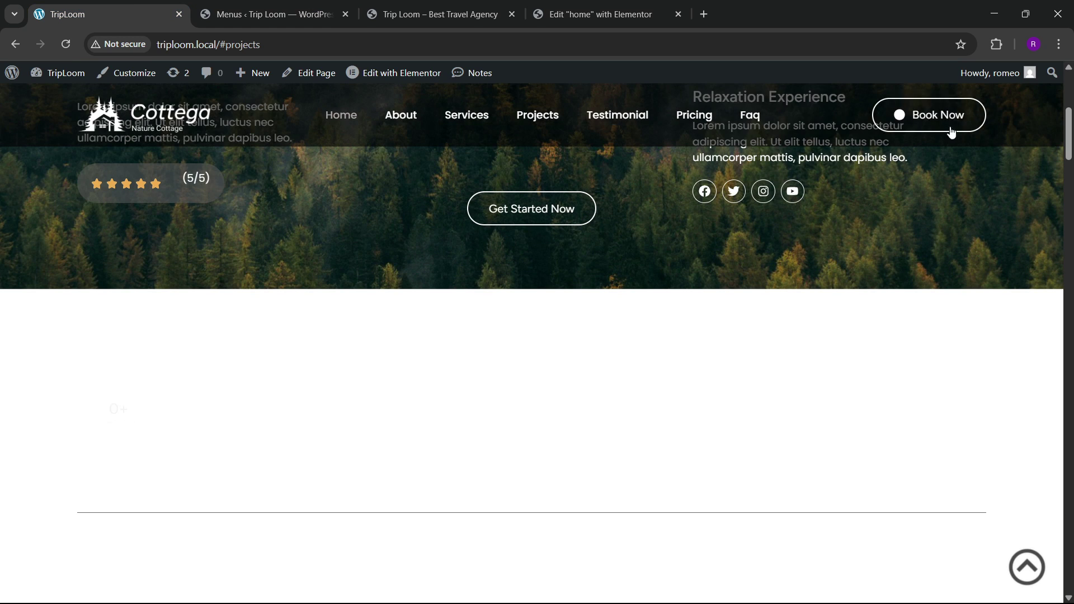
drag(1057, 139, 1056, 571)
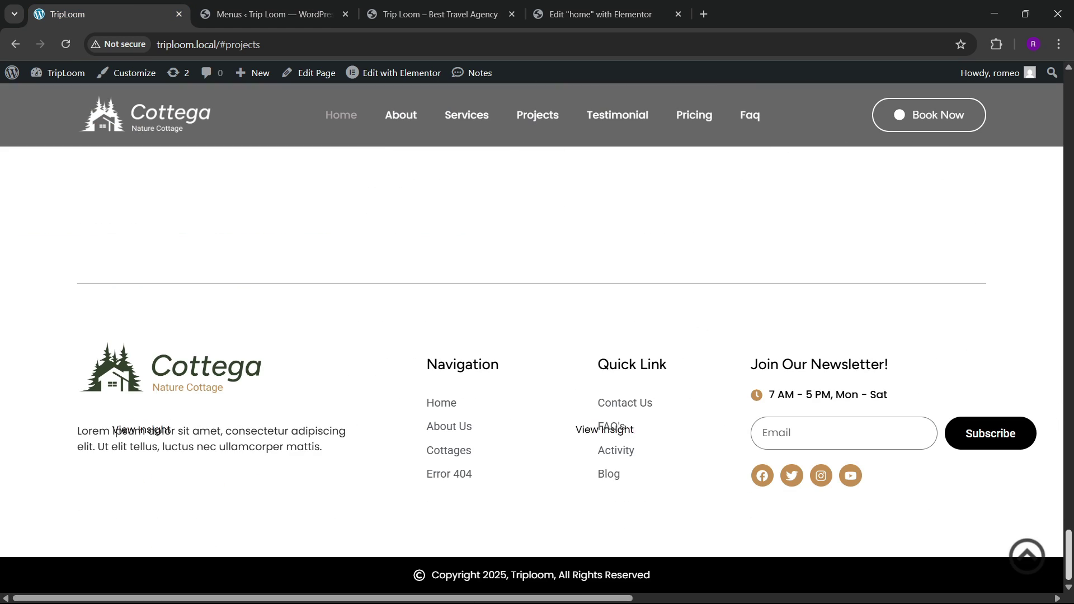
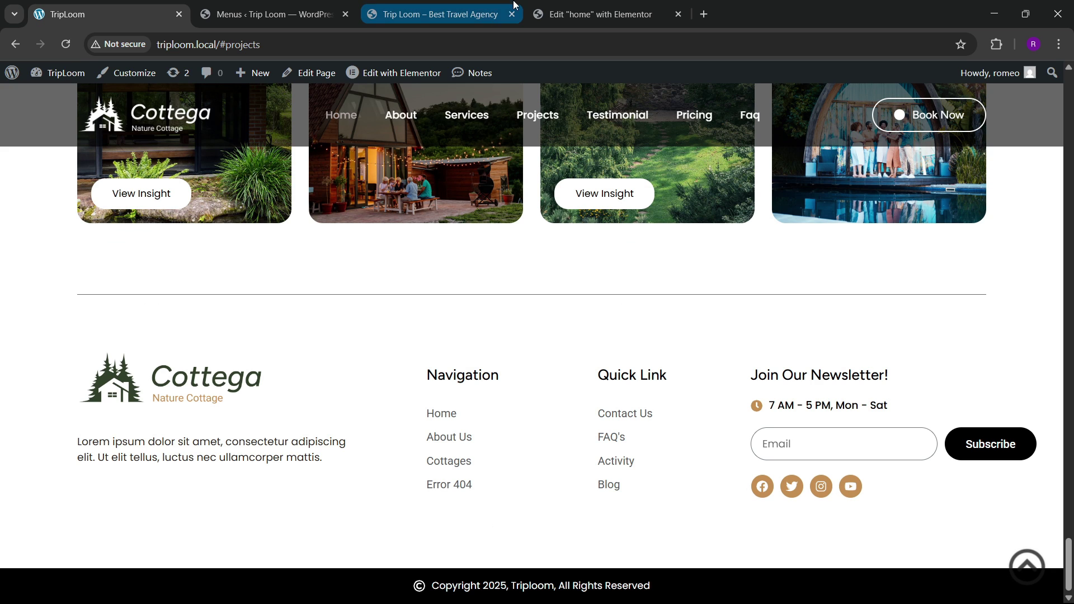
Step: Return to the home page in the Elementor editor
click(596, 14)
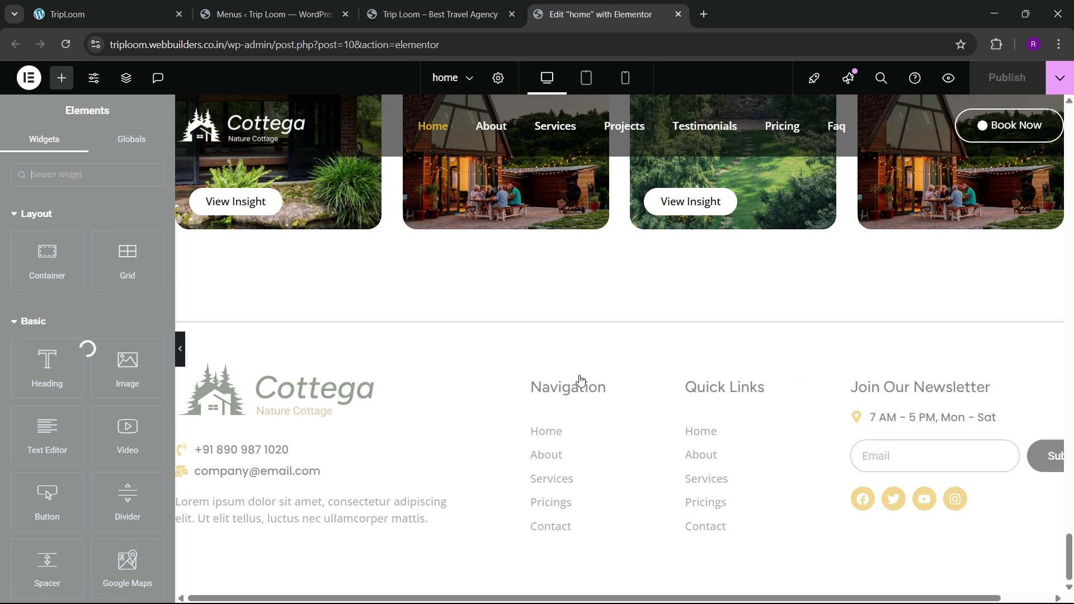
Step: In the footer template, add a Flexbox container with a black background and 5 px padding
double_click(580, 381)
click(587, 475)
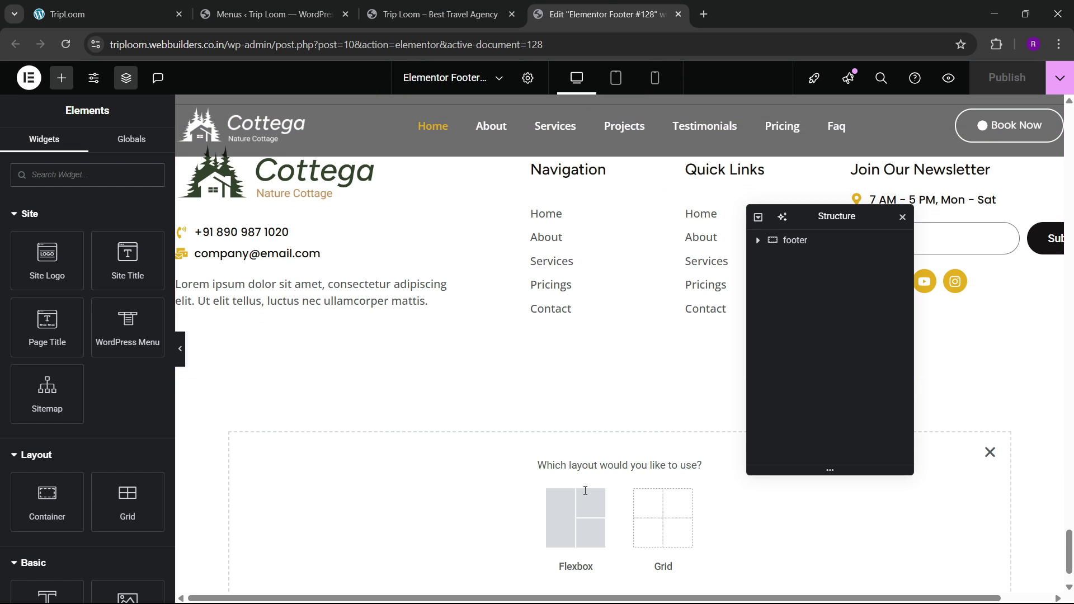
click(585, 491)
click(433, 509)
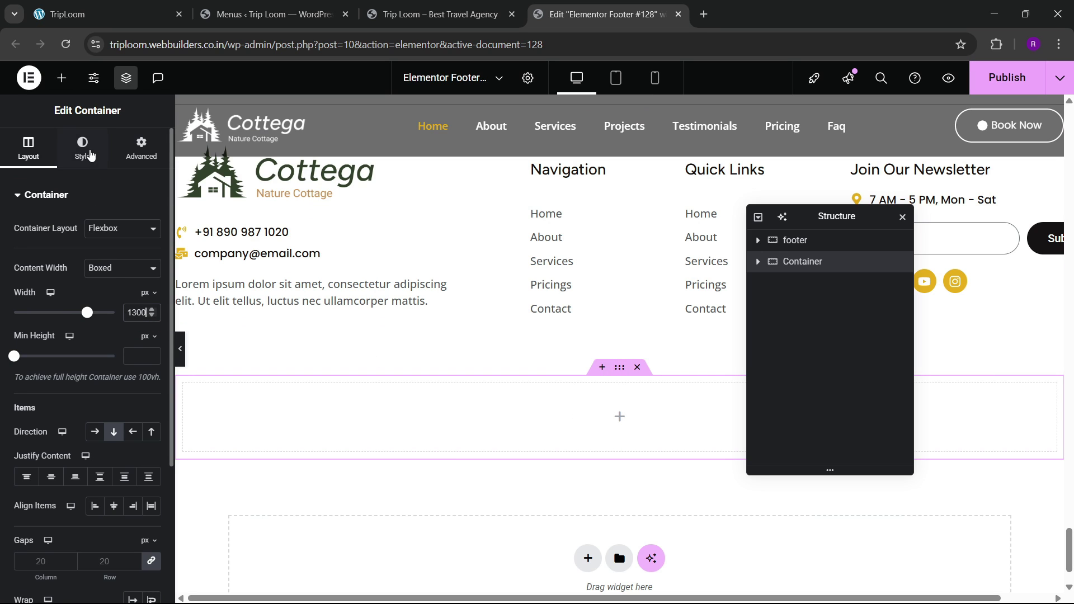
click(91, 155)
click(103, 260)
click(133, 286)
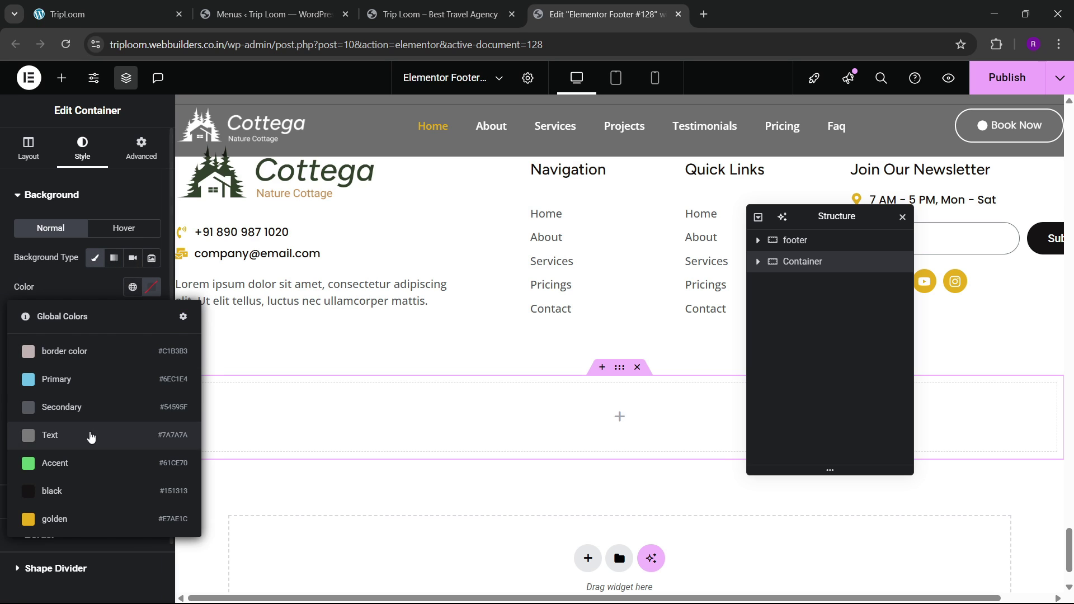
click(78, 488)
click(149, 147)
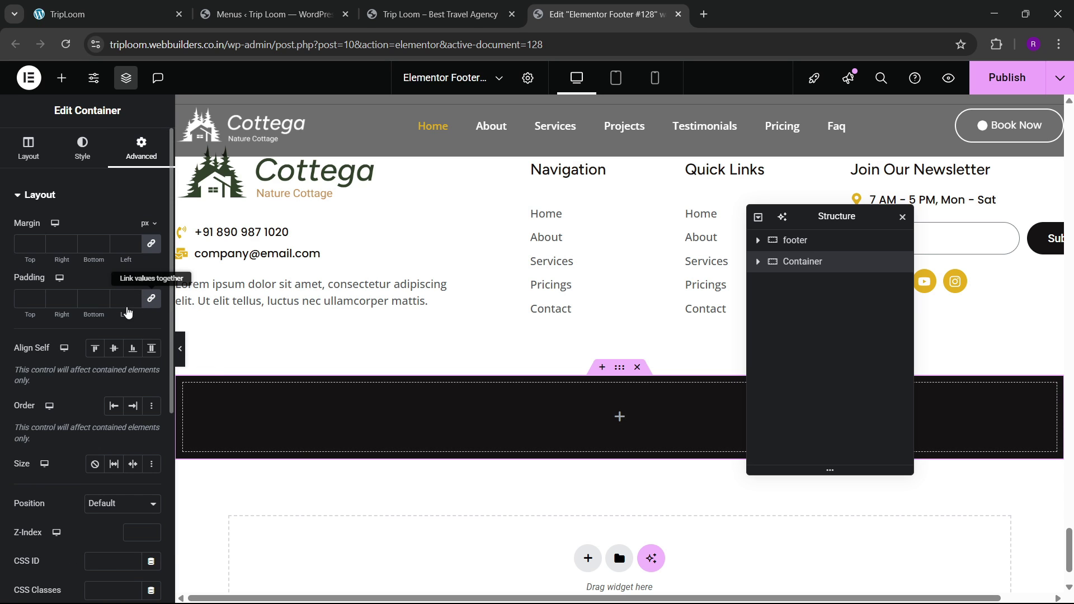
text(5)
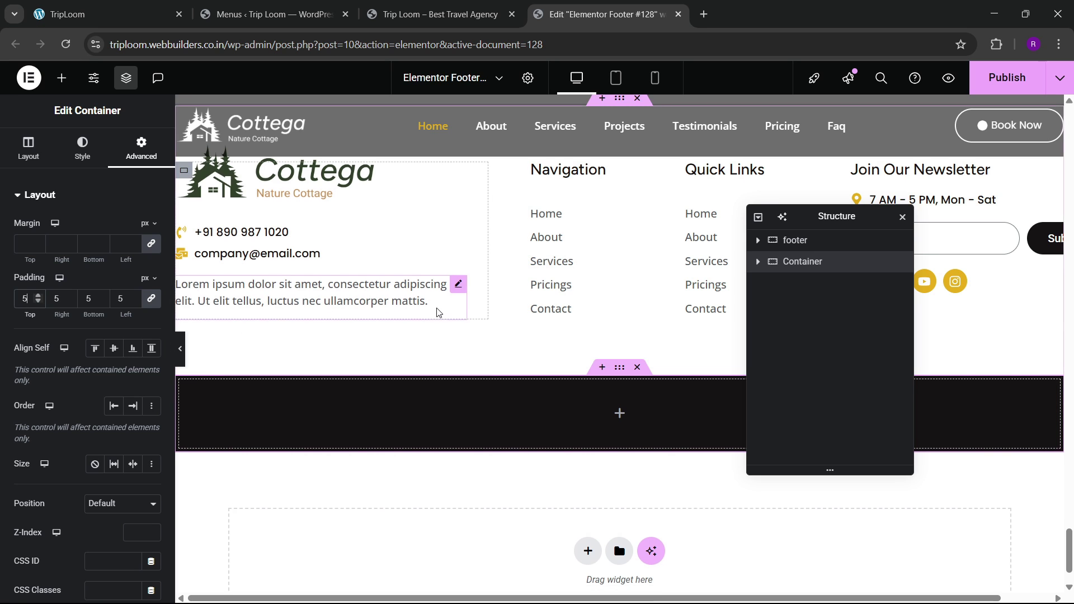
Step: Copy the phone-and-email Icon List and paste it into the black container
scroll(378, 326, up, 1)
right_click(337, 323)
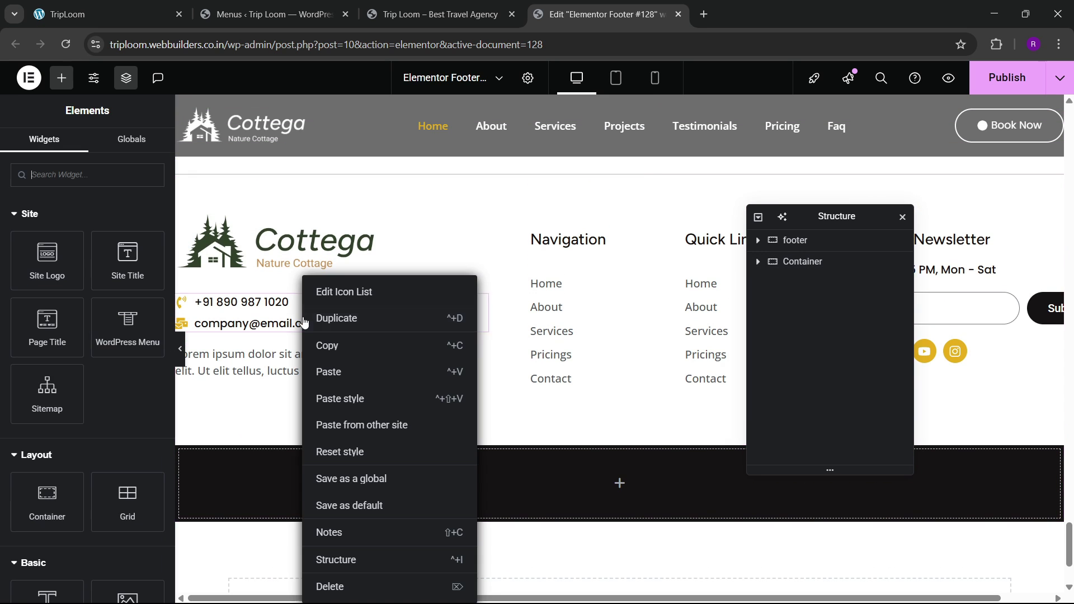
click(326, 343)
scroll(395, 362, down, 2)
right_click(395, 362)
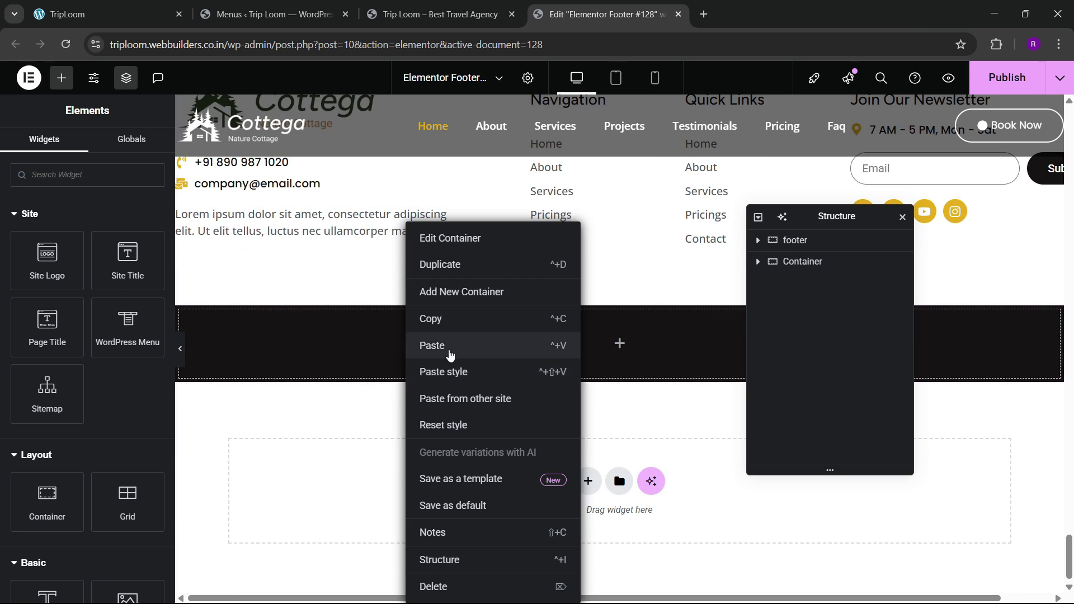
click(421, 344)
Step: Rename the container 'copyrihgt' and center its content
click(814, 264)
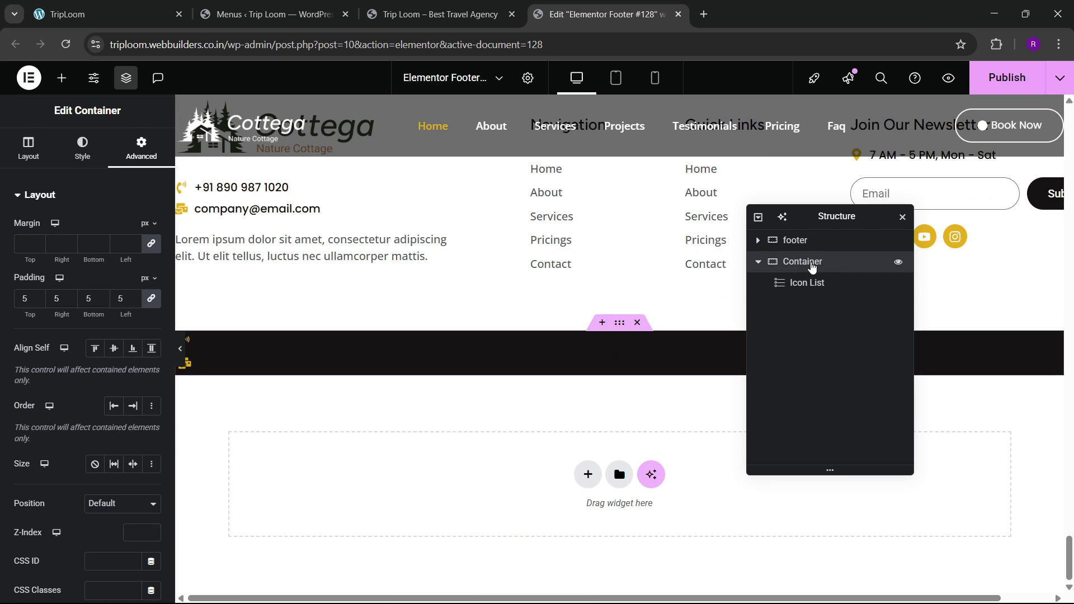
double_click(813, 263)
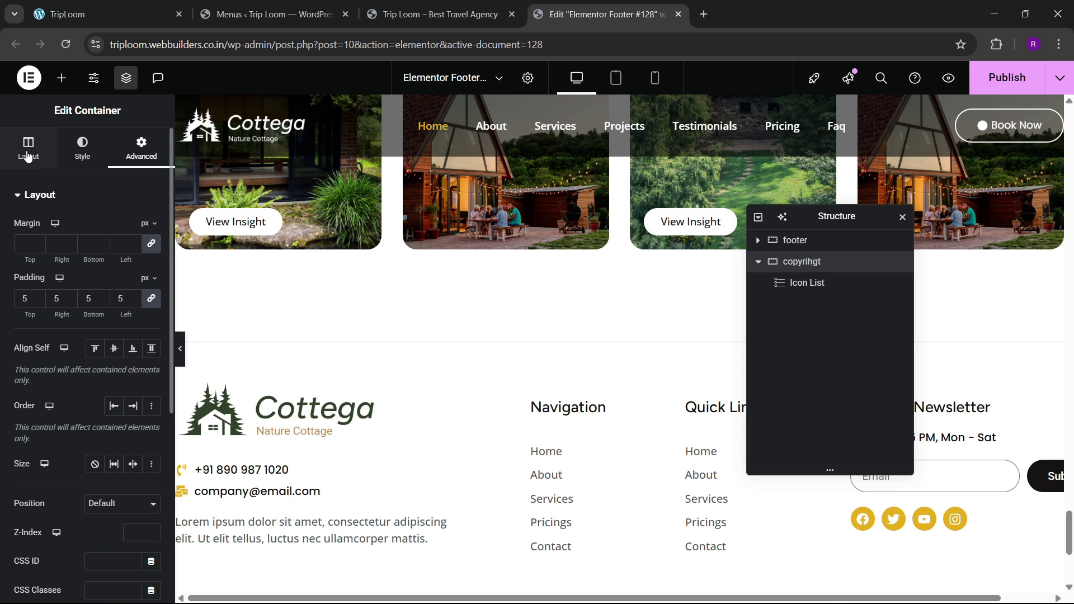
click(28, 150)
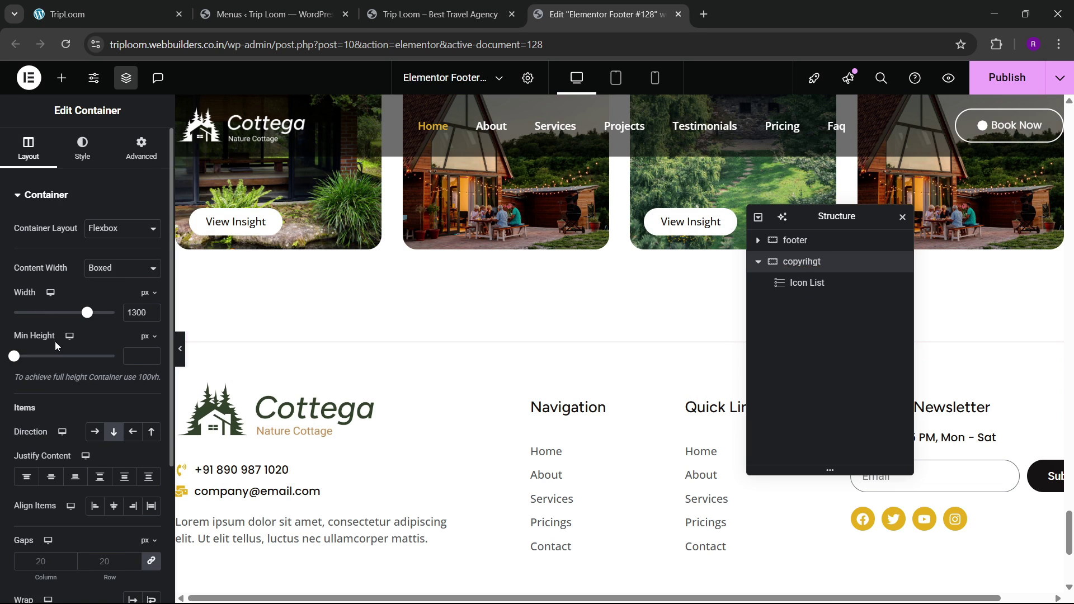
scroll(71, 350, down, 4)
click(51, 284)
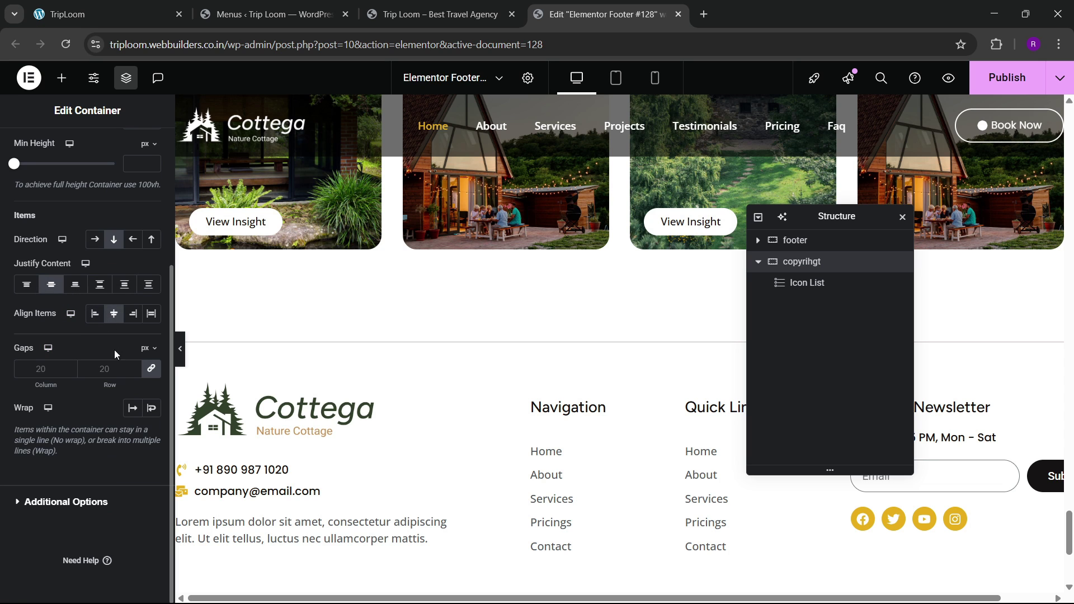
scroll(475, 403, down, 4)
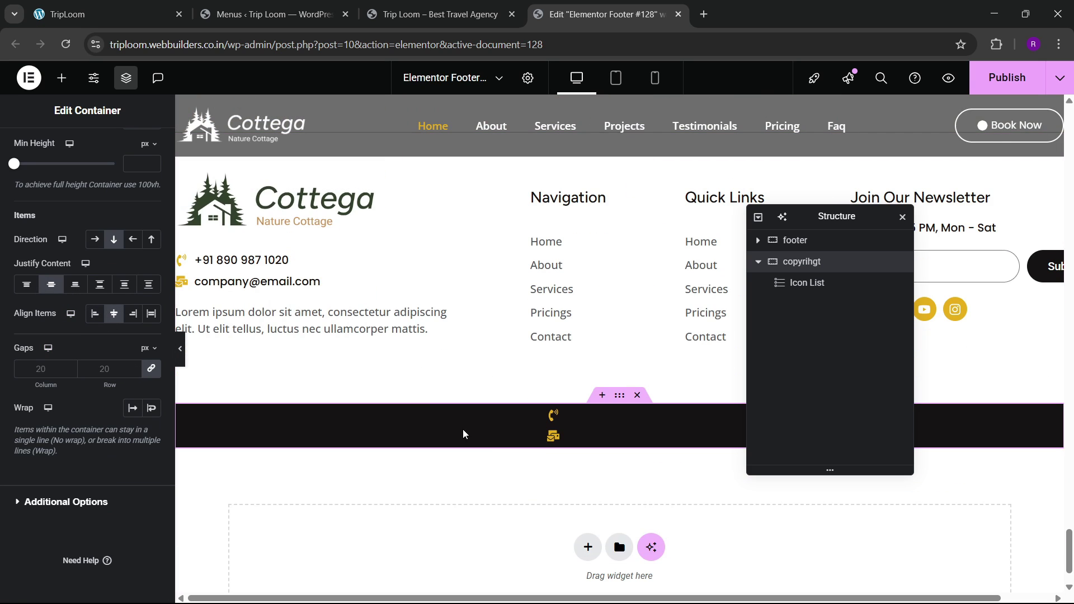
Step: Delete the email item and change the remaining item to 'Copyrihgt 2025, Triploom, All Rights Reserved'
click(583, 424)
click(146, 315)
click(84, 280)
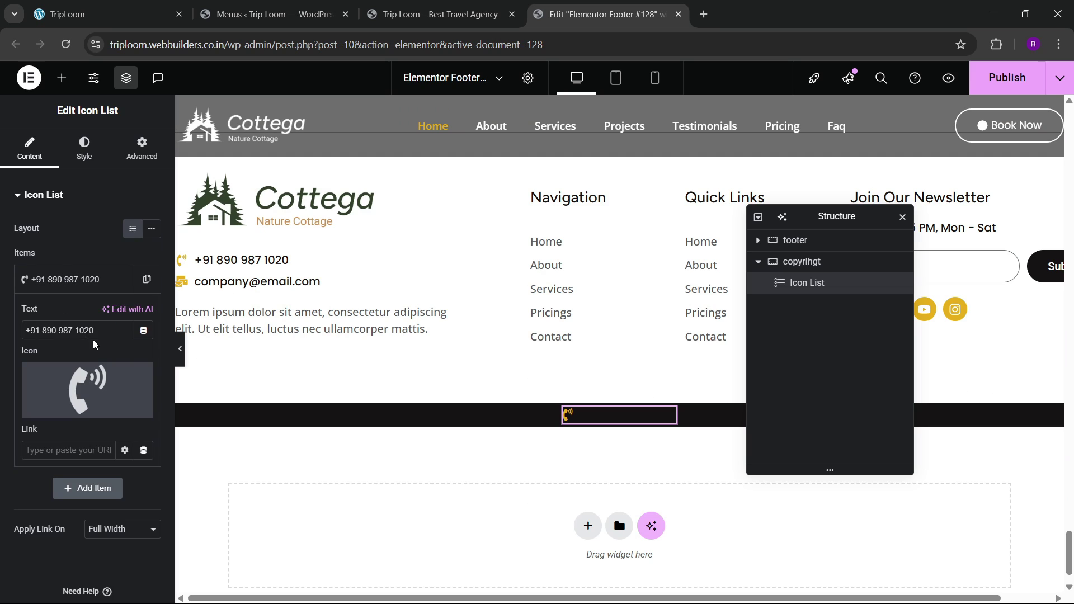
text(C)
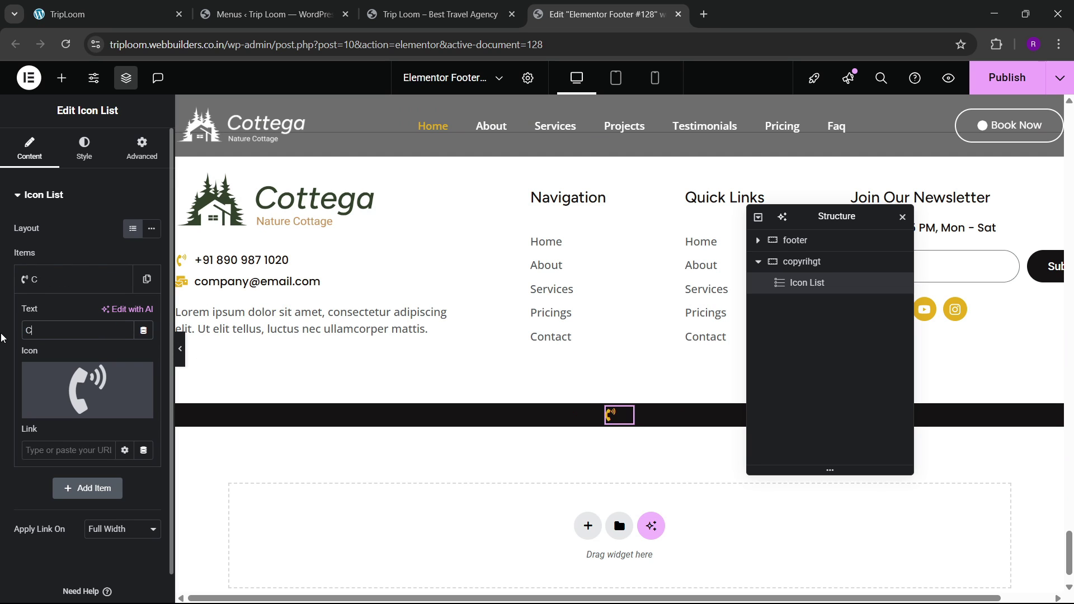
text(opyrihgt 2)
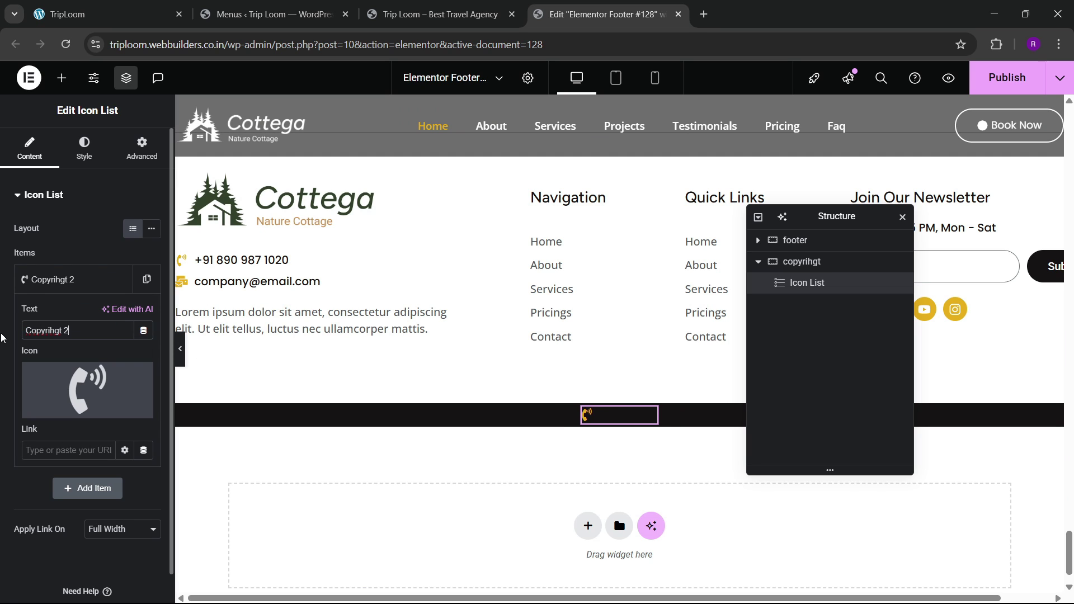
text(025, Tripl)
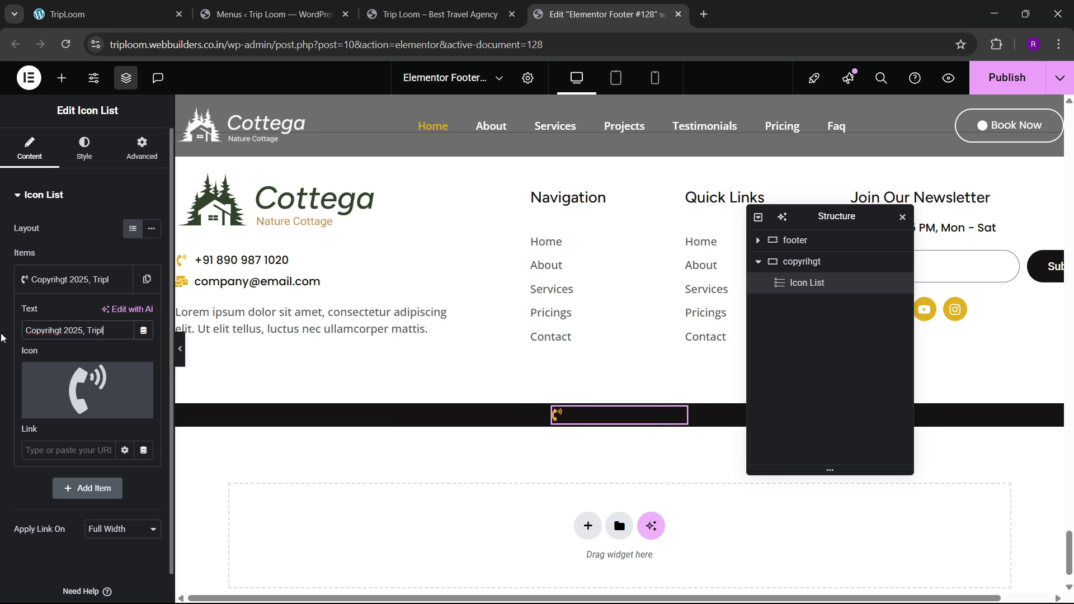
text(oom, All Rig)
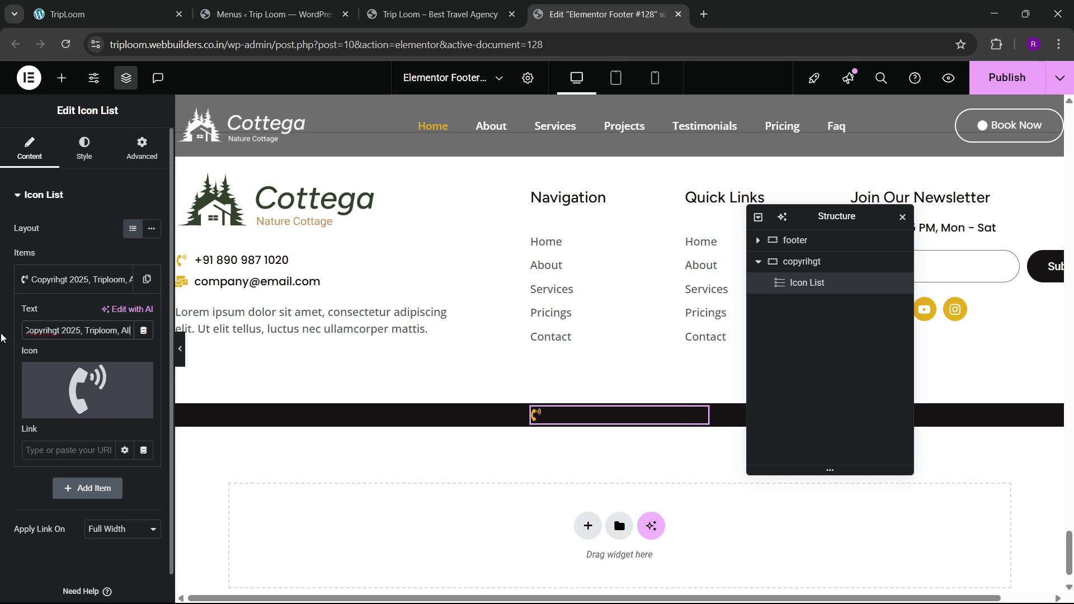
key(BackSpace)
key(BackSpace)
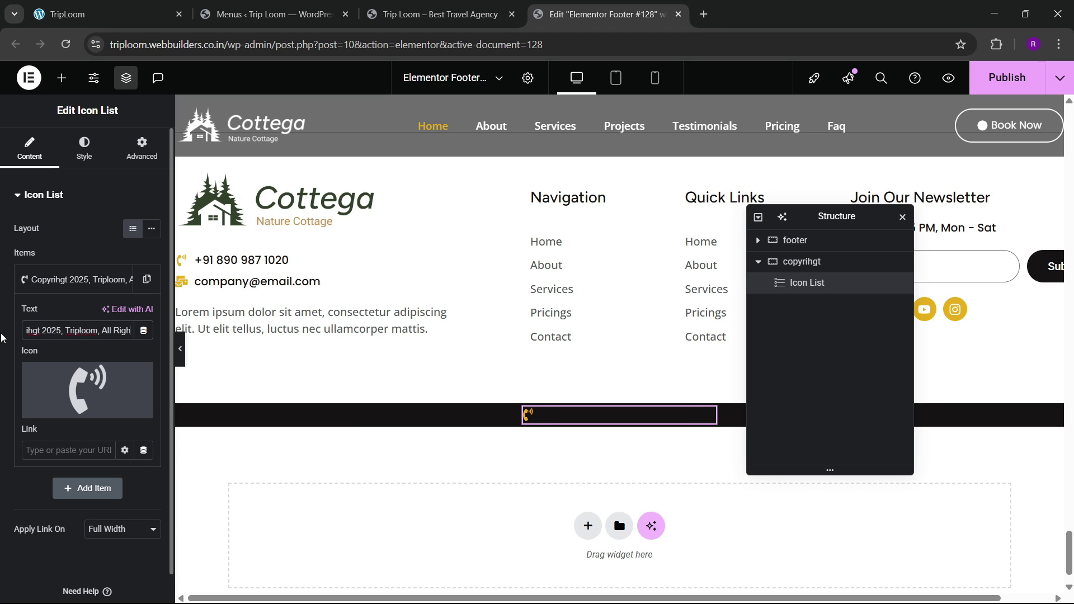
text(Rights Reserved)
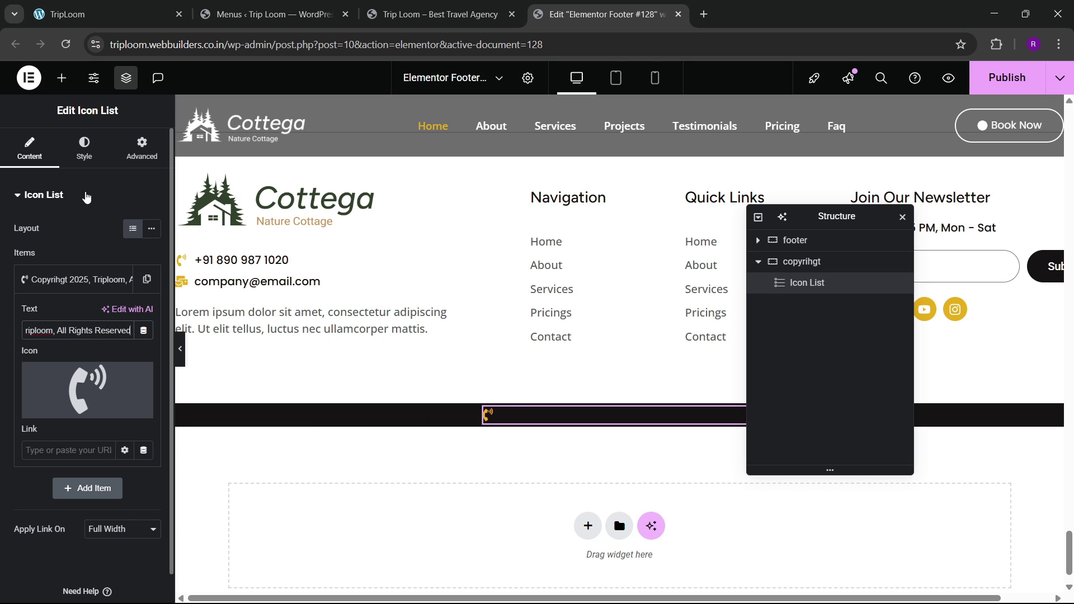
Step: Replace the phone icon with the Copyright icon from the icon library
click(85, 150)
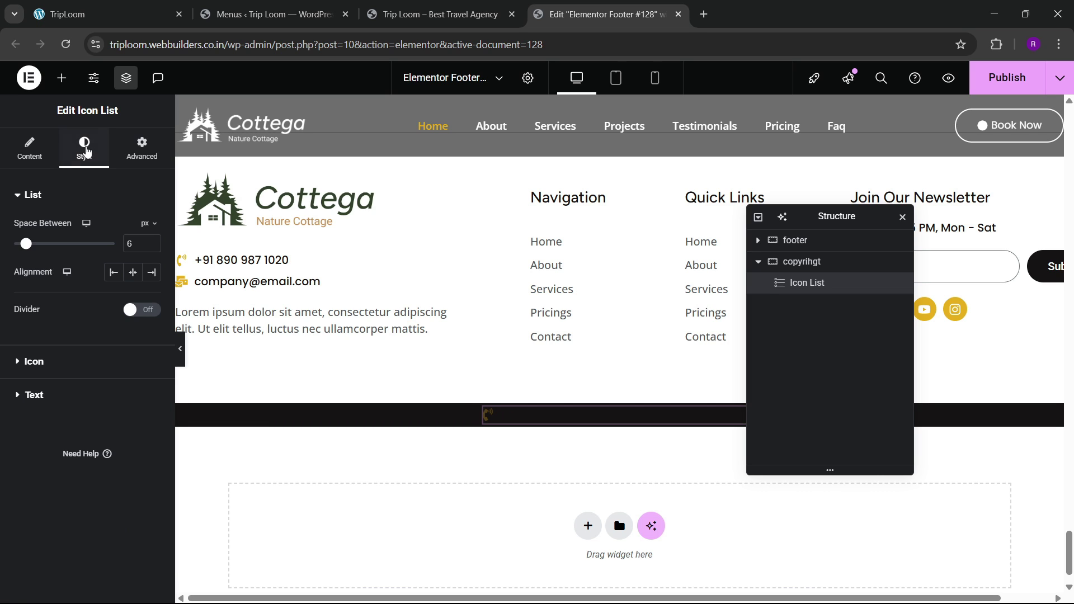
click(31, 150)
click(91, 281)
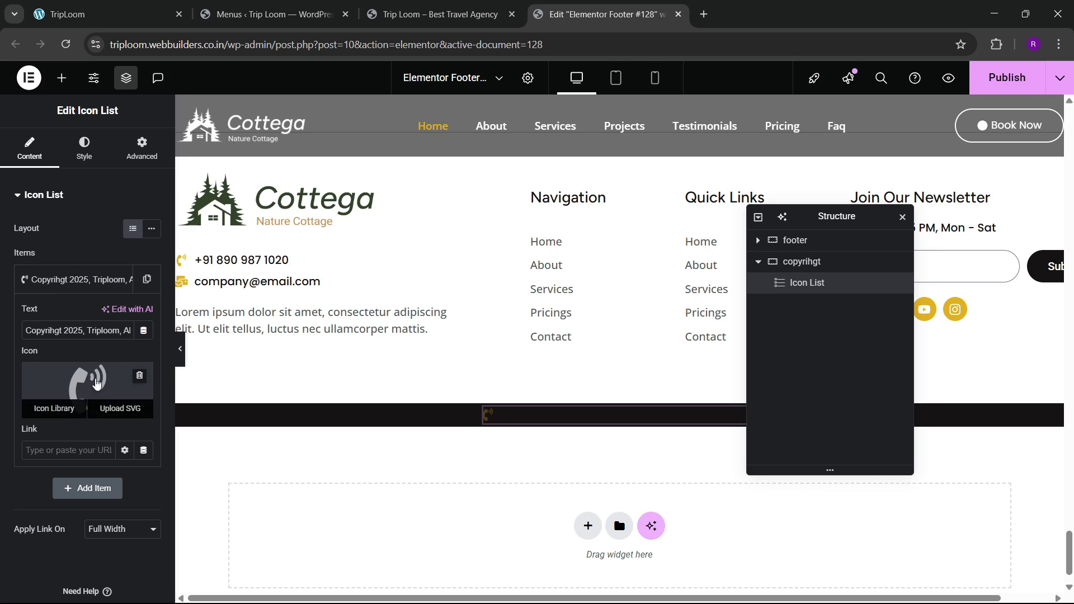
click(55, 408)
click(469, 128)
text(copy)
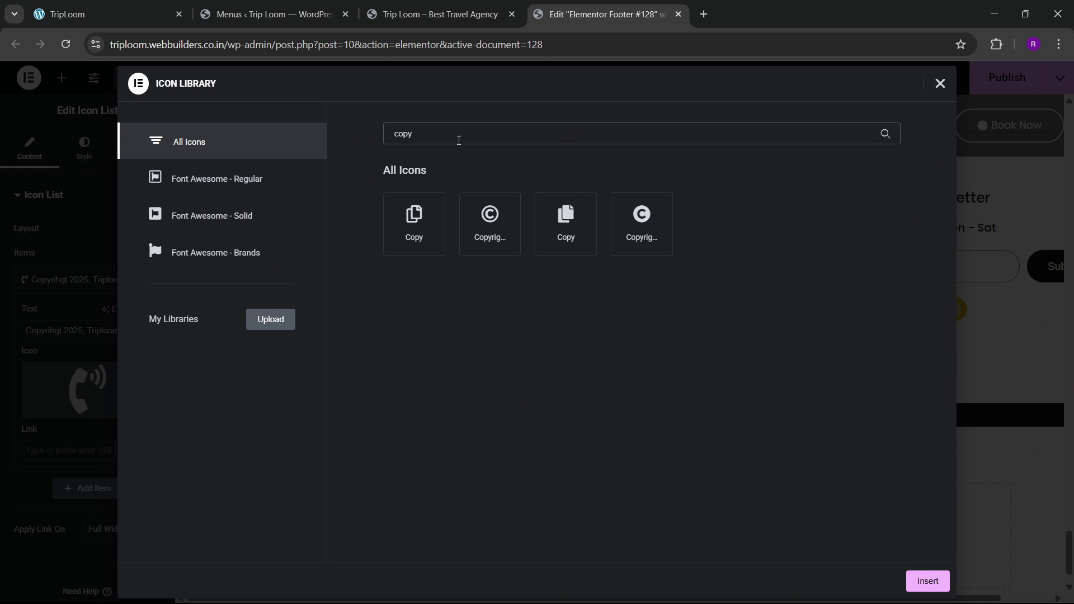
click(490, 222)
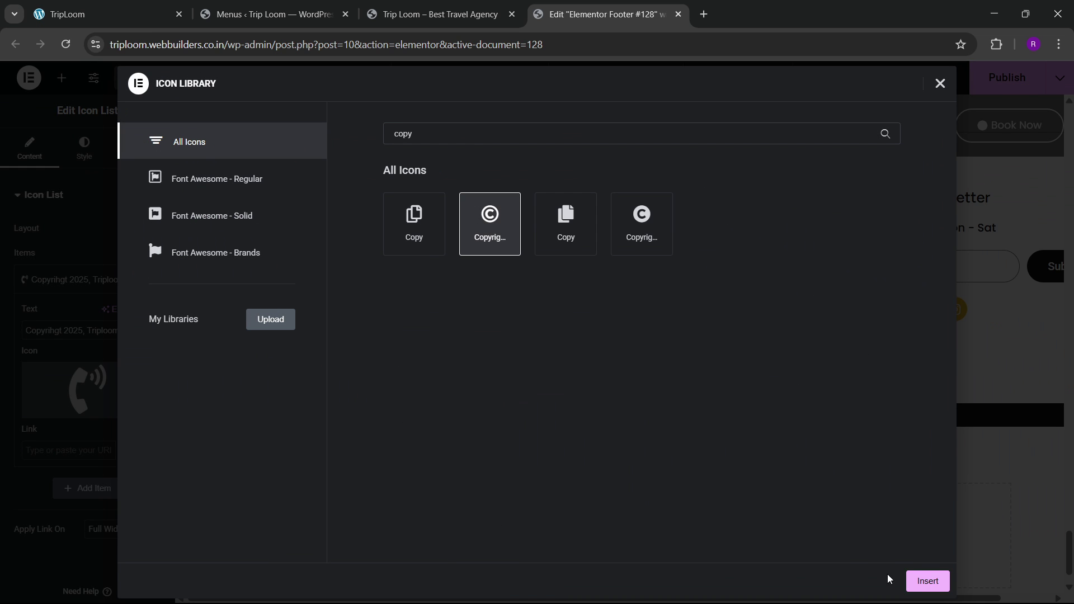
click(911, 581)
Step: Set the copyright line's icon and text colours, making the text white
click(84, 148)
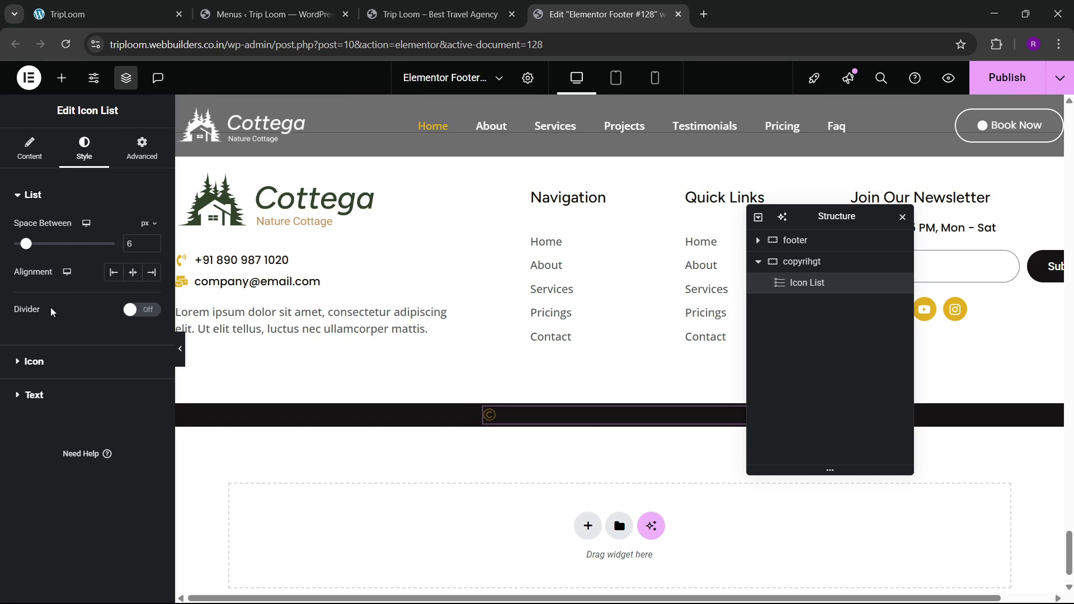
click(45, 370)
click(152, 291)
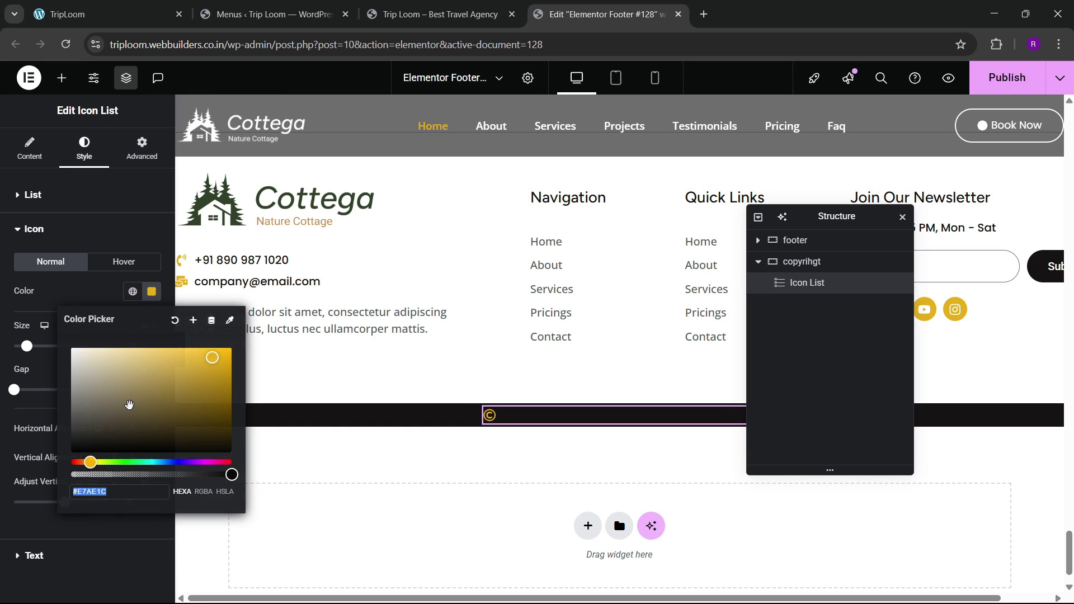
click(35, 555)
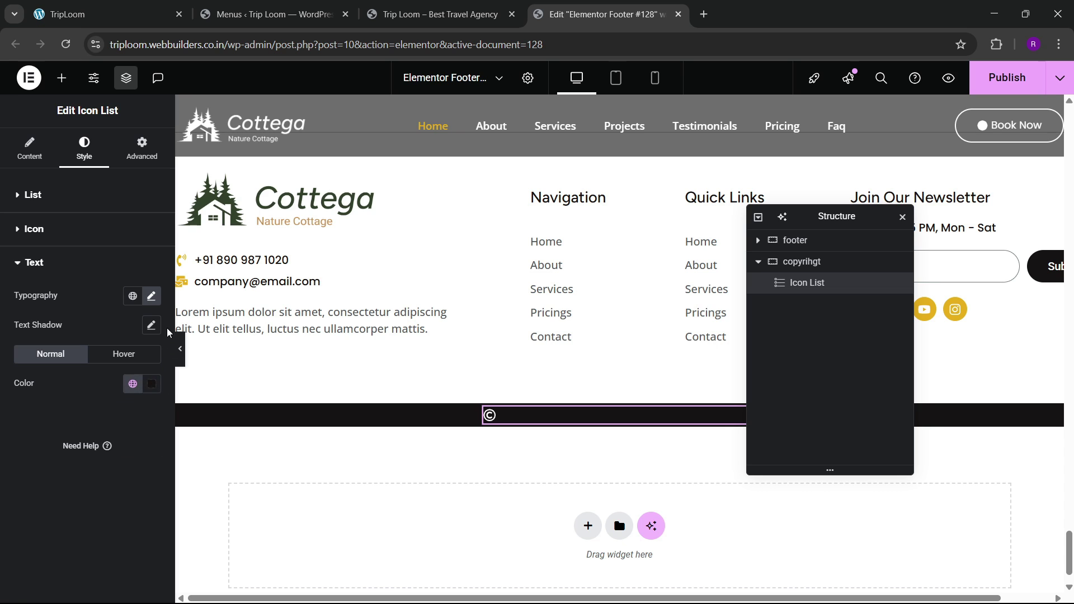
click(151, 384)
drag(141, 283, 66, 197)
click(9, 422)
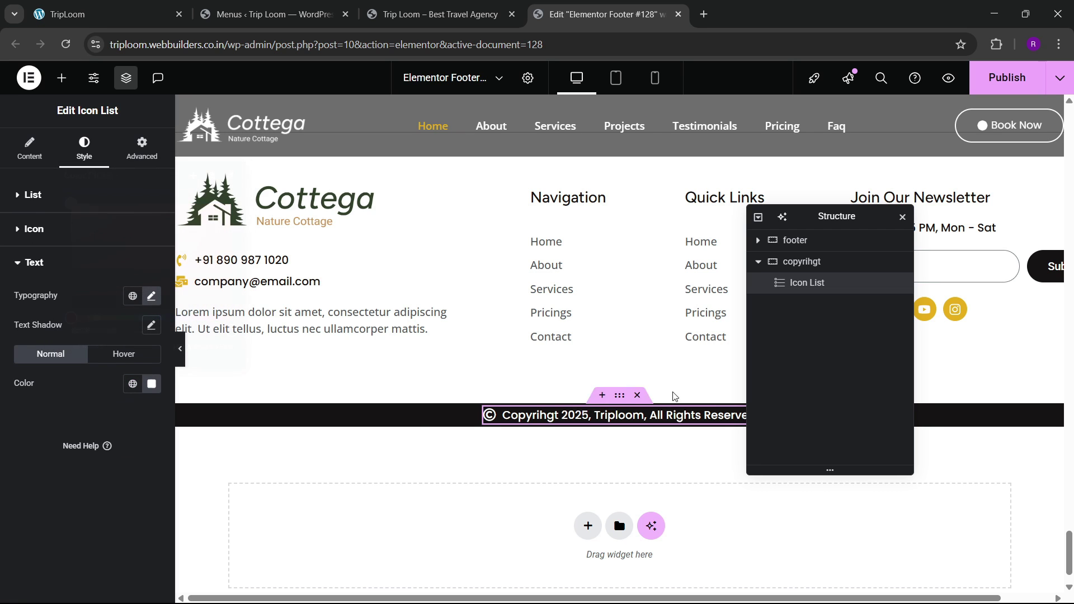
Step: Raise the copyright bar's padding to 10 on all sides and publish the footer with Ctrl+S
click(801, 261)
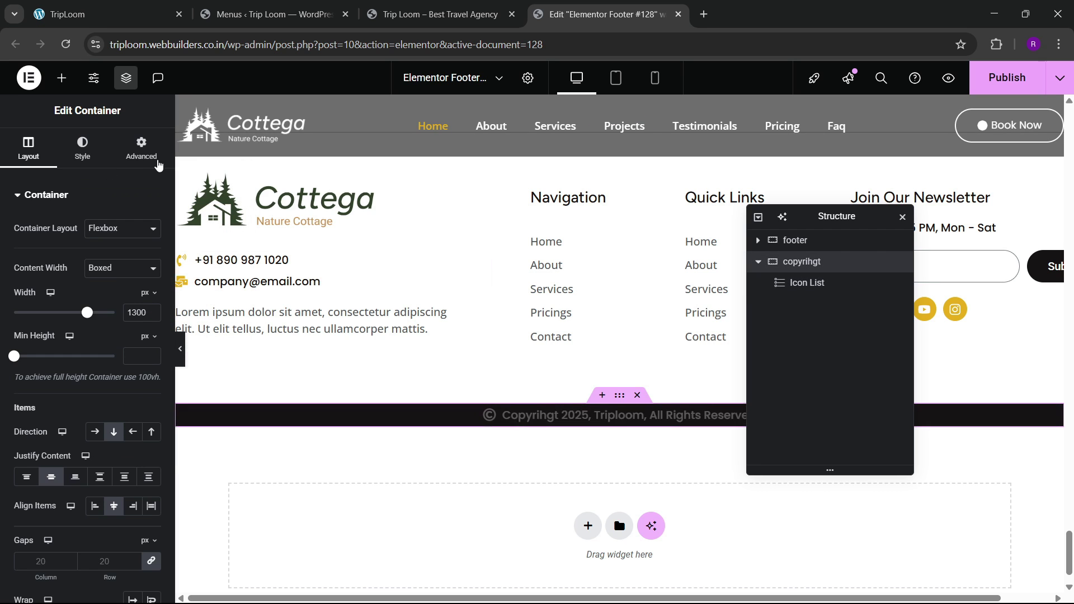
click(158, 161)
click(37, 296)
click(38, 296)
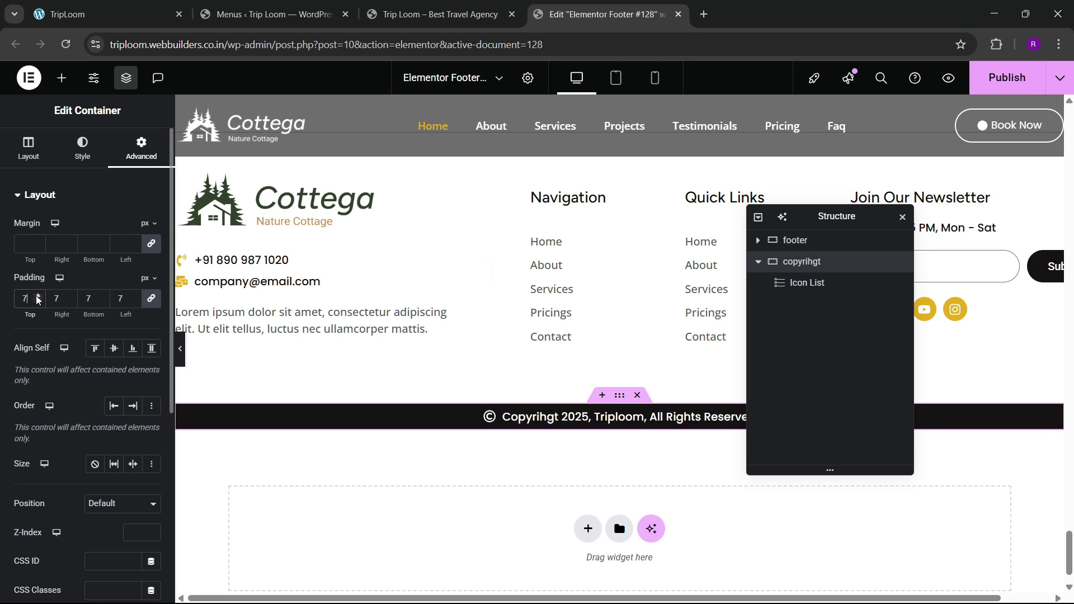
click(38, 295)
click(37, 296)
click(38, 295)
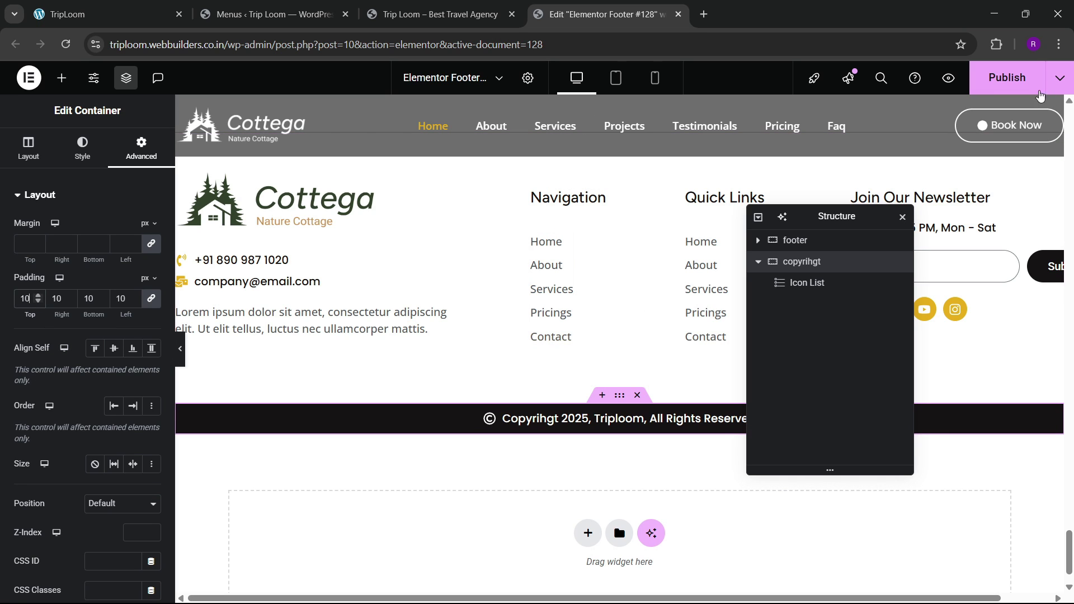
key(ctrl+s)
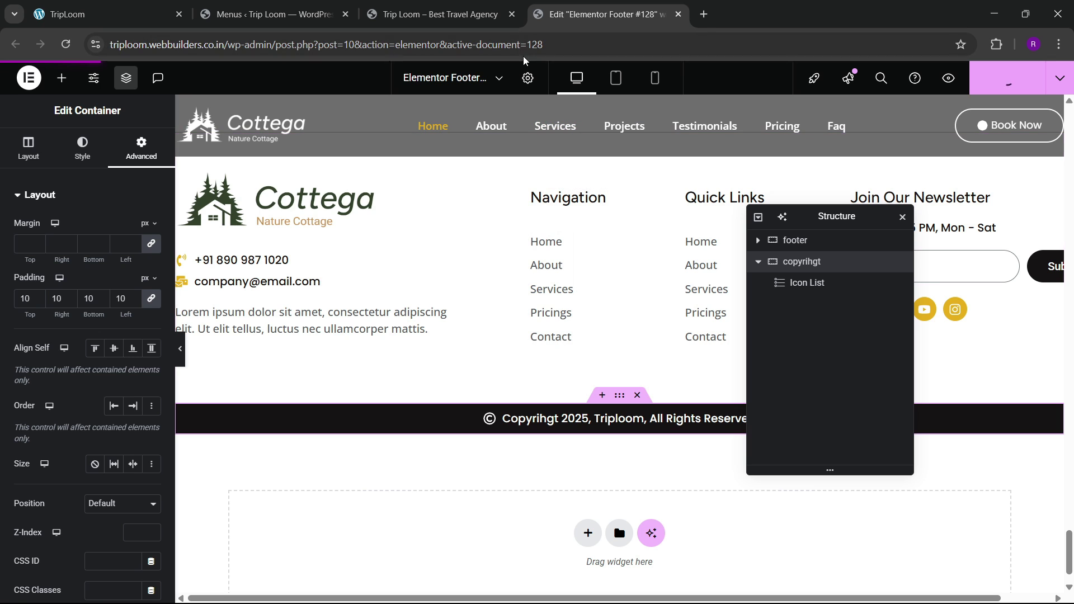
click(431, 14)
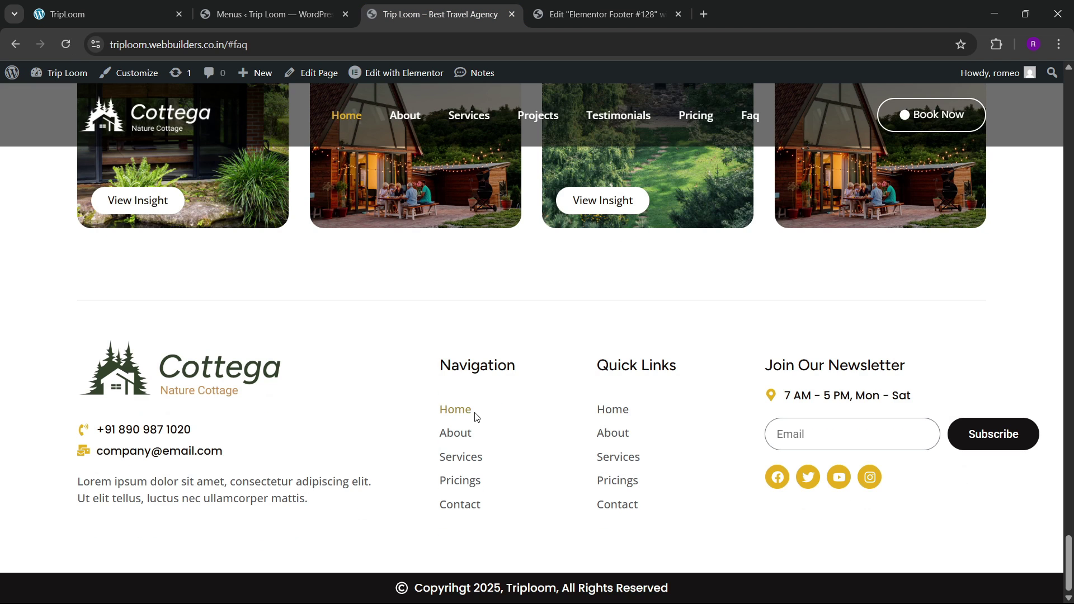
Step: Try the local site's scroll-to-top button, then go to the WordPress admin Plugins menu
click(107, 14)
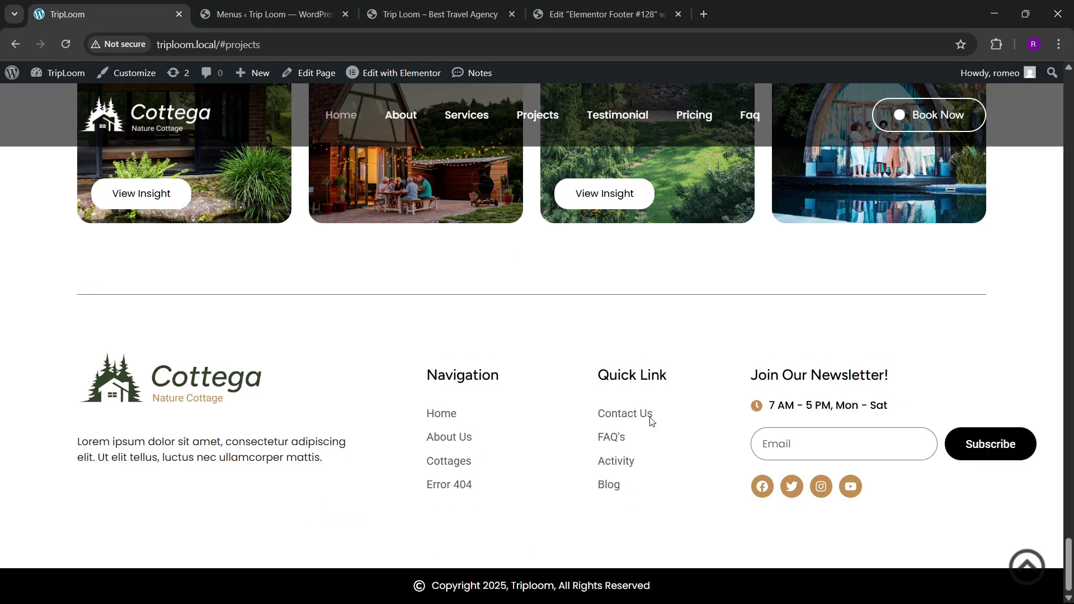
click(1027, 567)
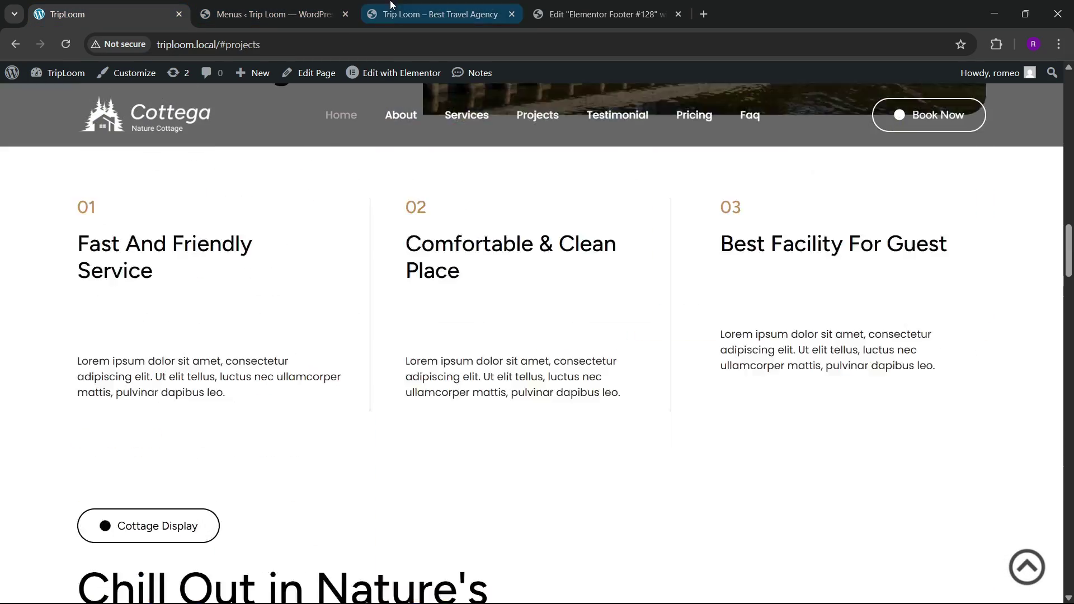
click(274, 14)
mouse_move(149, 454)
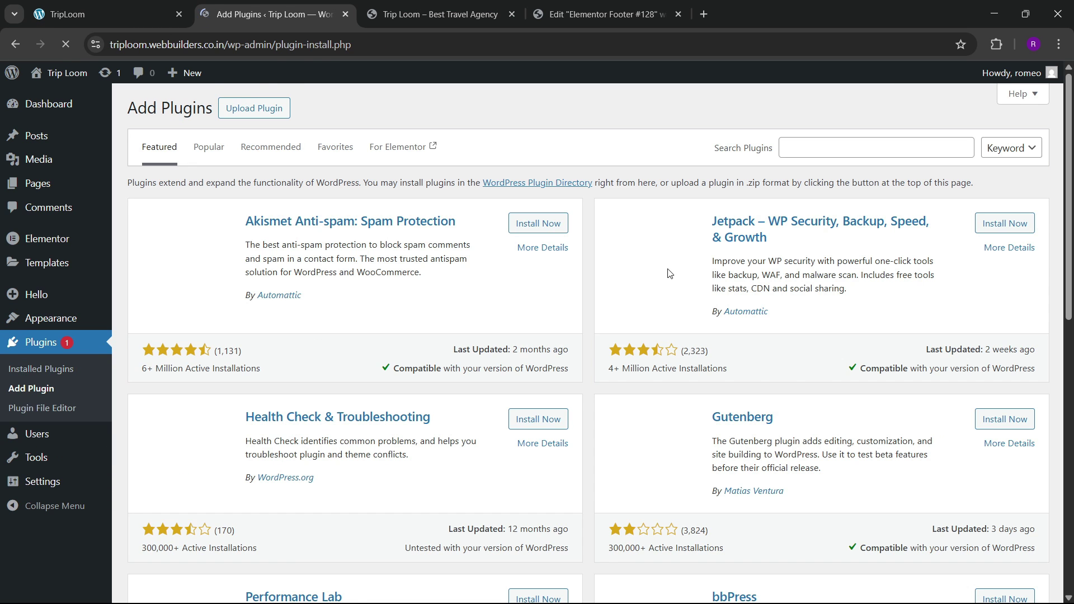
Step: Search for 'wpfront scroll', then install and activate WPFront Scroll Top
click(803, 147)
click(803, 147)
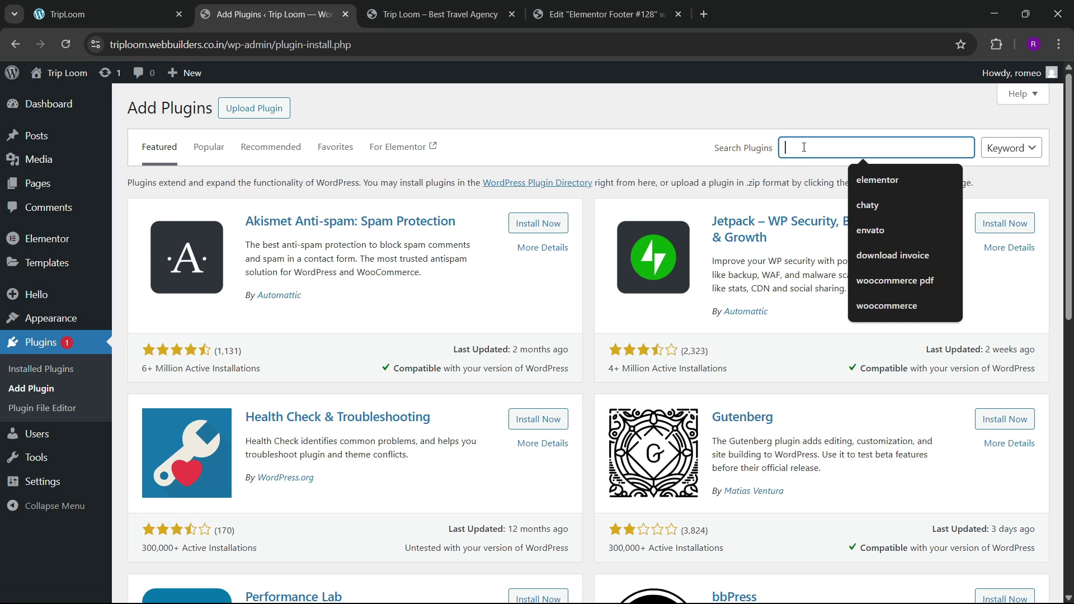
text(wpfront)
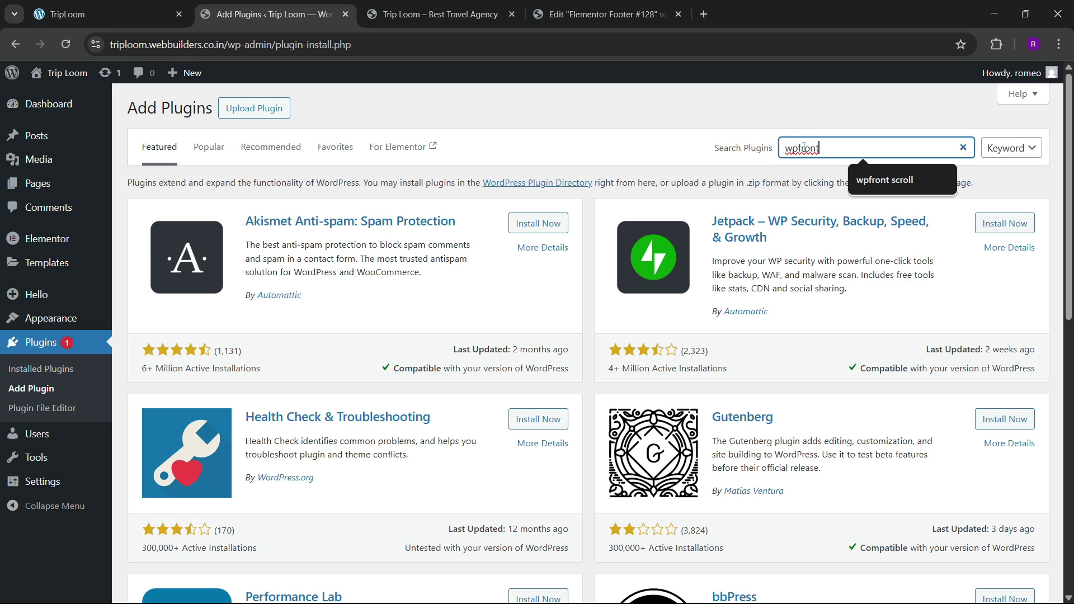
text( scroll)
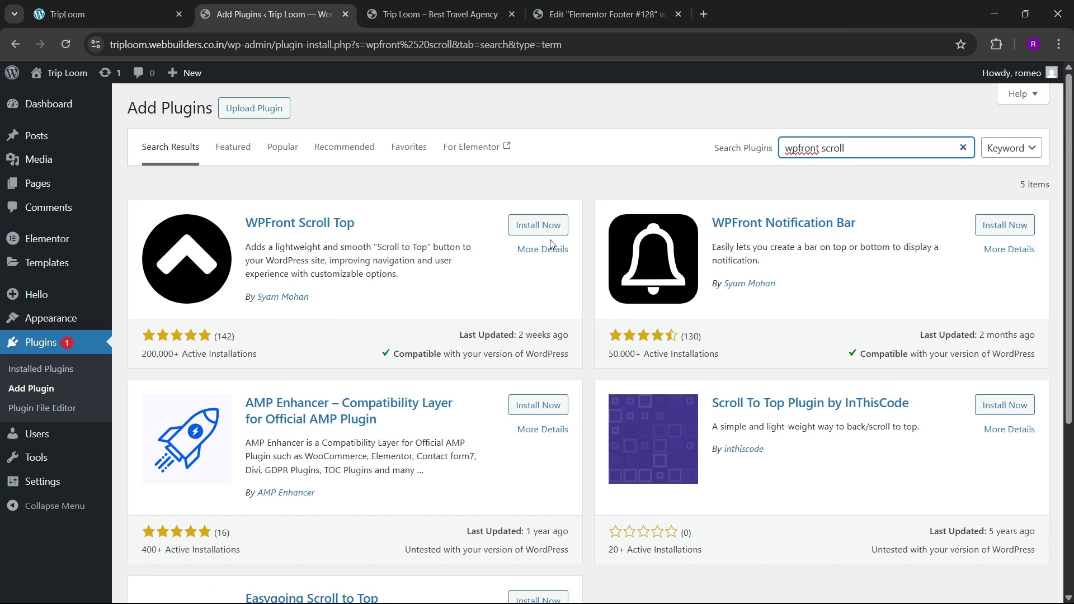
click(545, 228)
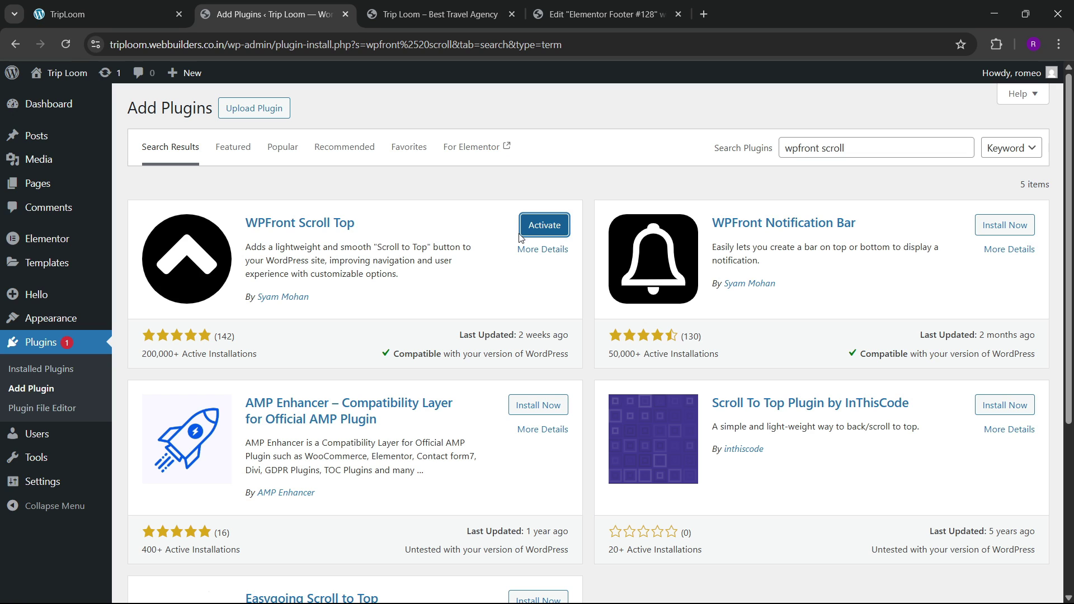
click(542, 226)
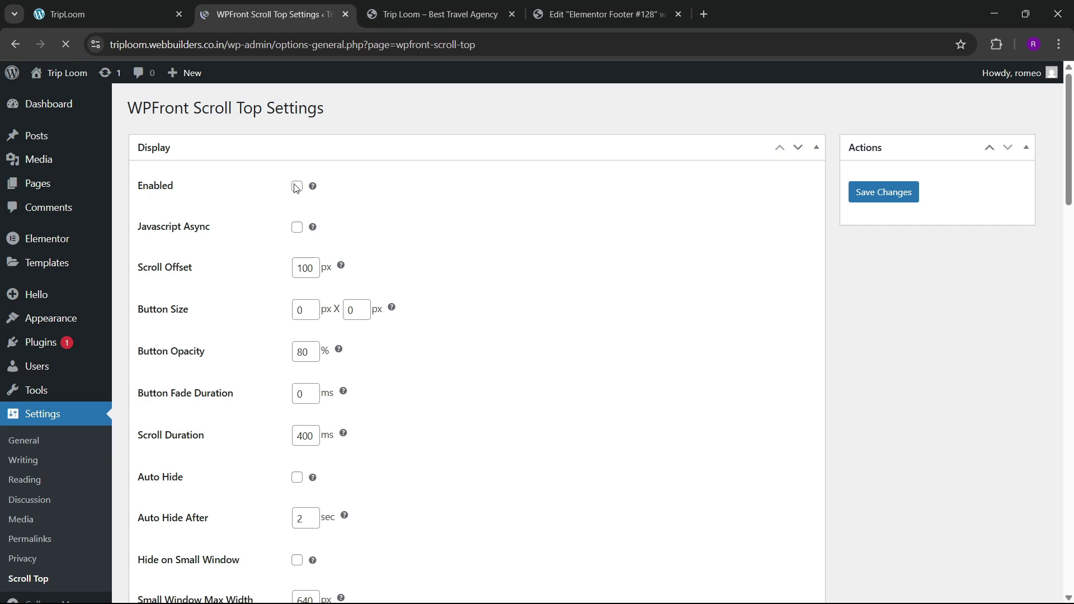
Step: Select the black arrow as the Scroll Top image button and save the settings
scroll(213, 338, down, 5)
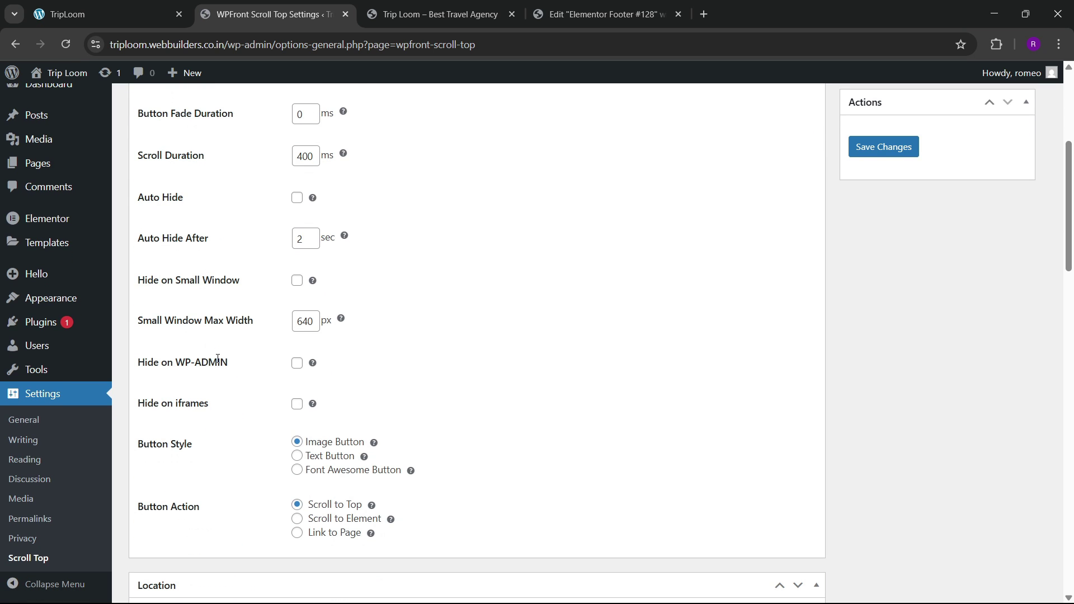
scroll(229, 398, down, 8)
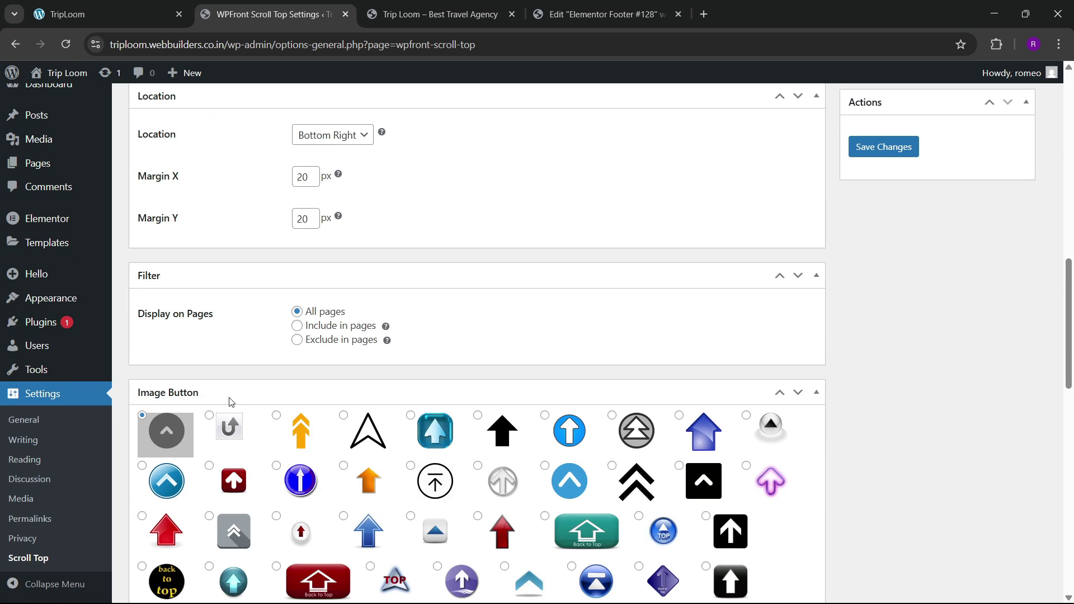
scroll(503, 297, down, 2)
click(503, 296)
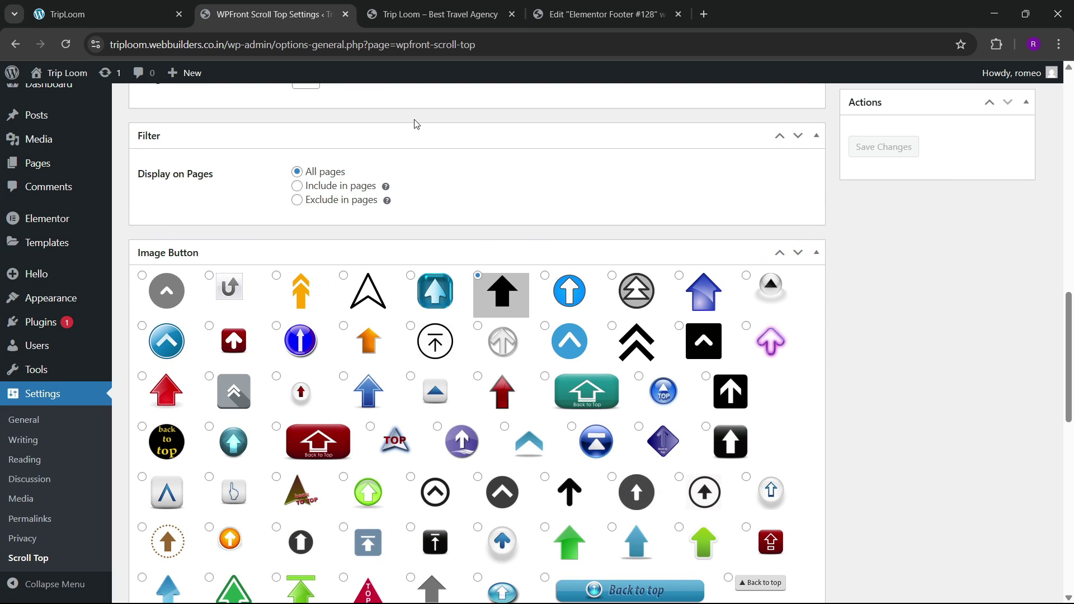
click(425, 14)
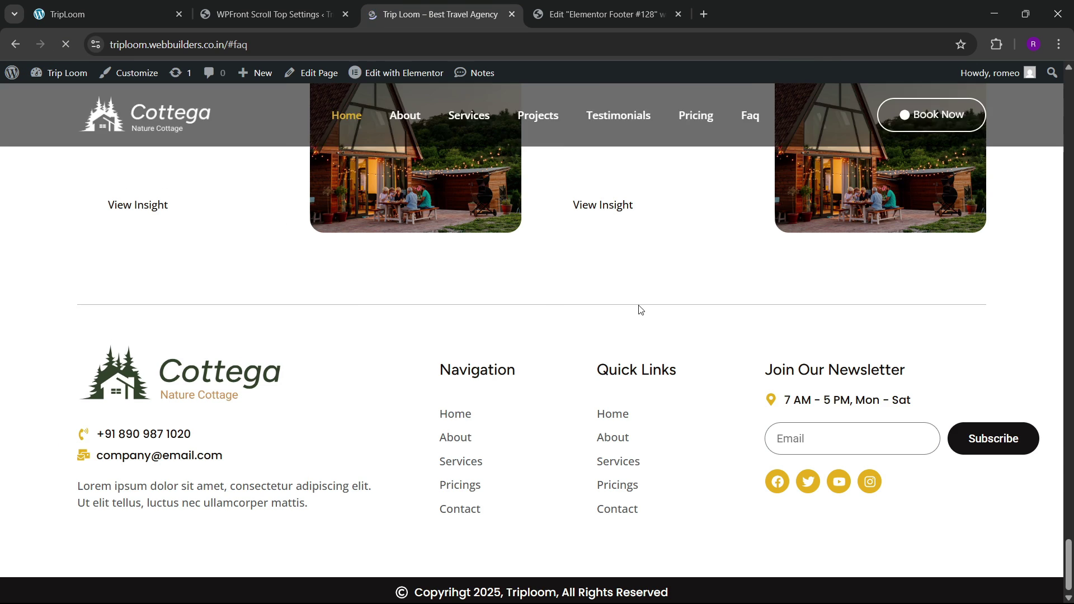
Step: On the reloaded live site, reveal the black arrow and use it to return to the top
scroll(644, 315, up, 2)
scroll(643, 314, up, 5)
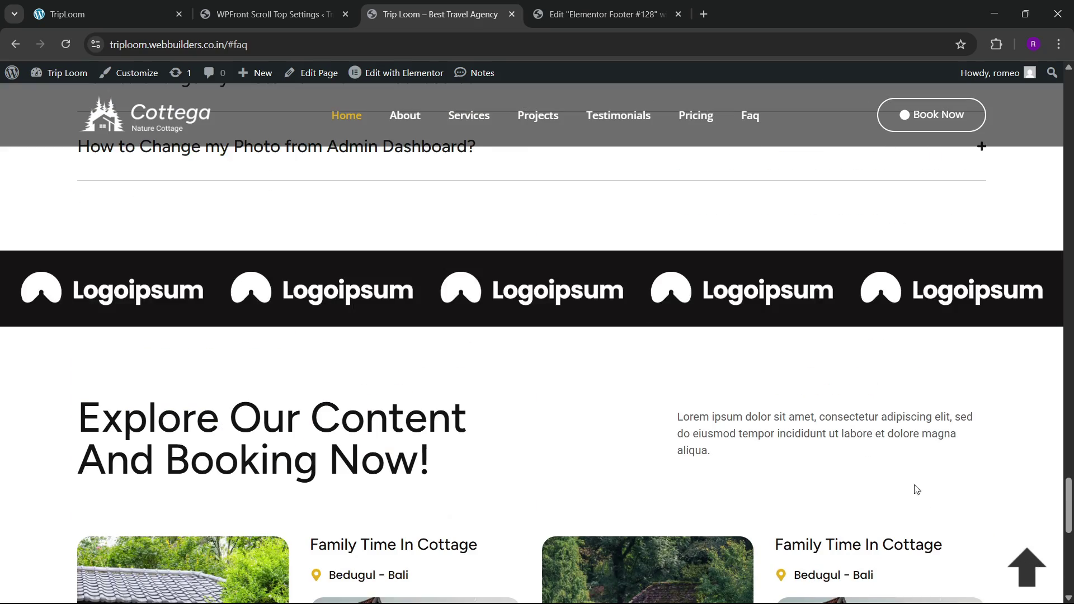
click(1023, 561)
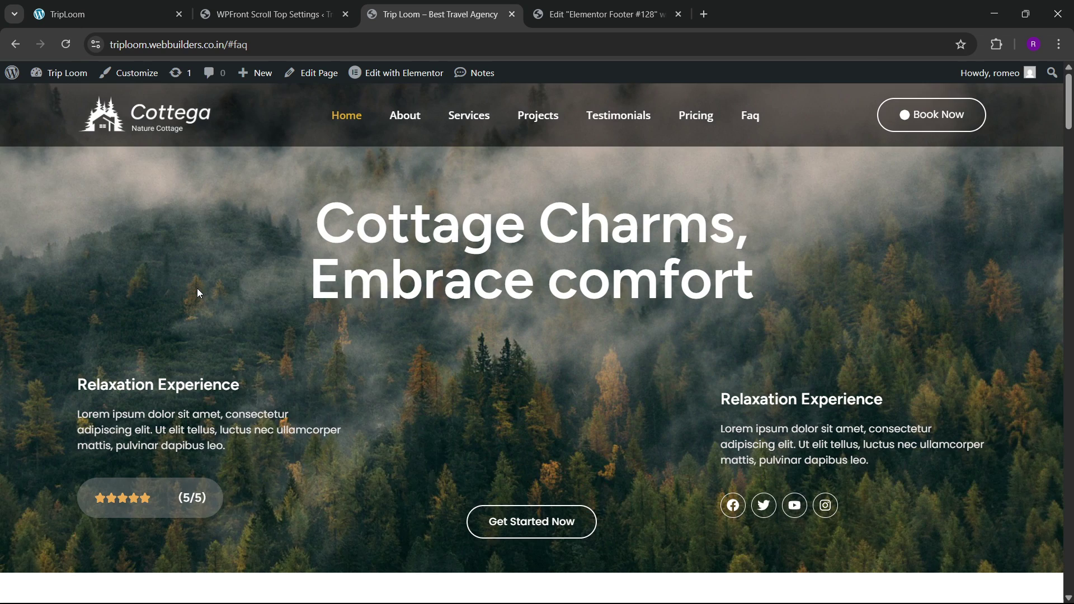
right_click(197, 288)
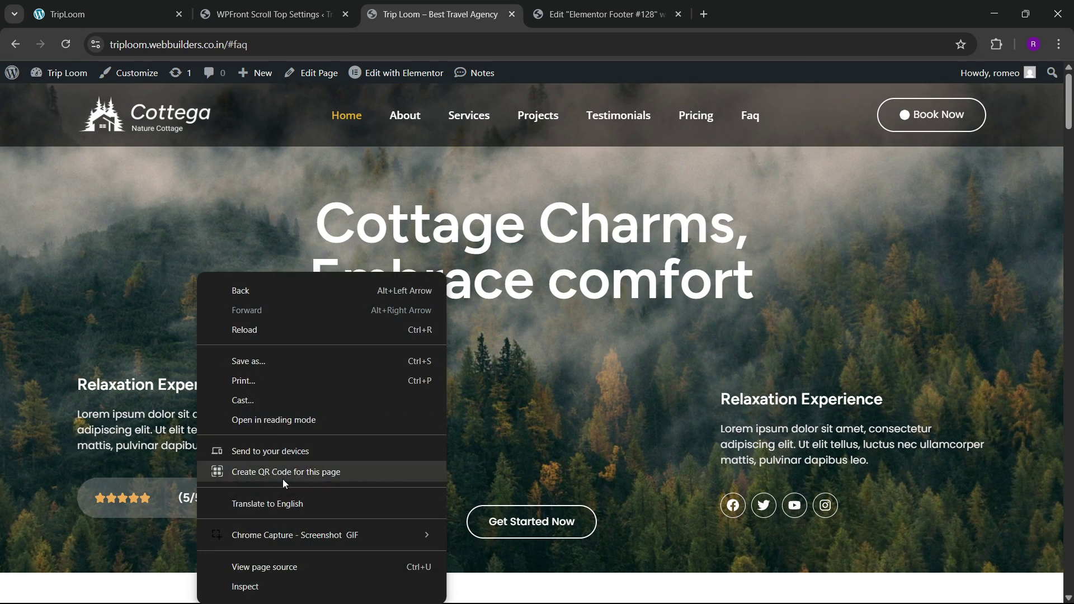
click(265, 587)
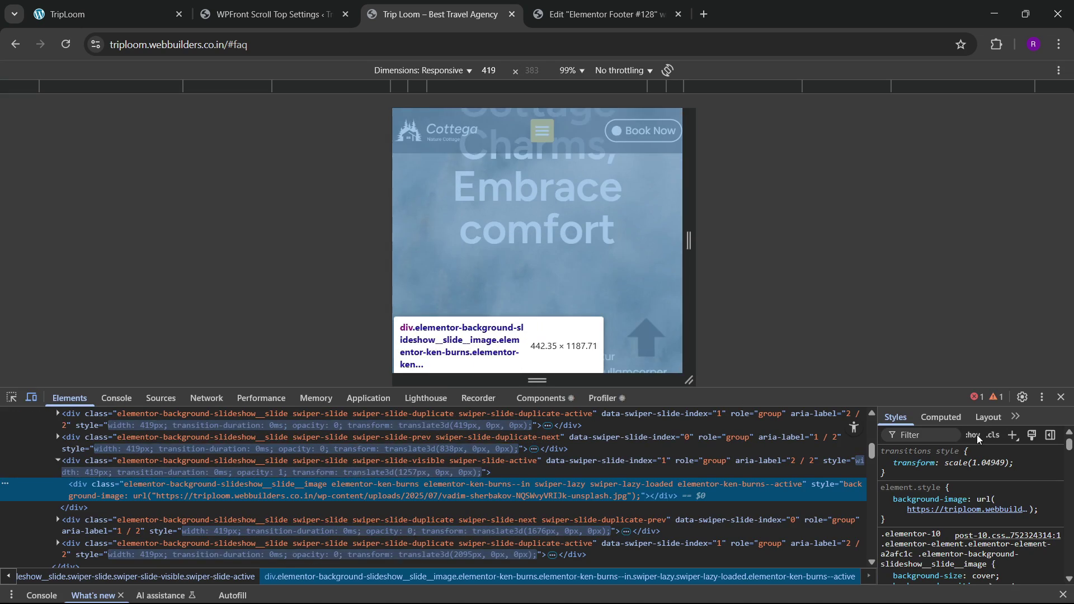
click(1048, 420)
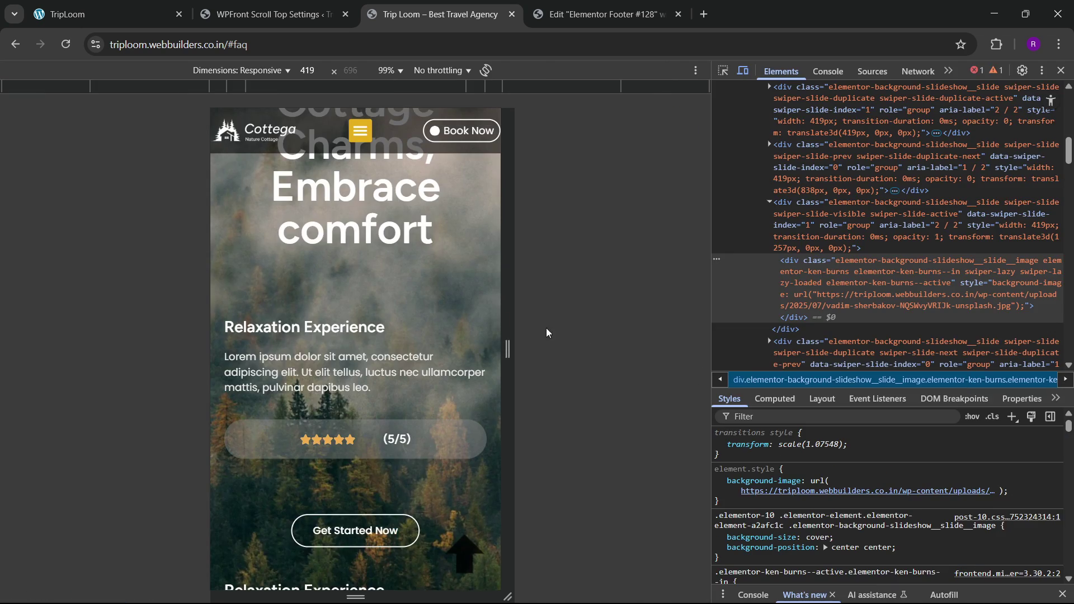
scroll(402, 314, down, 15)
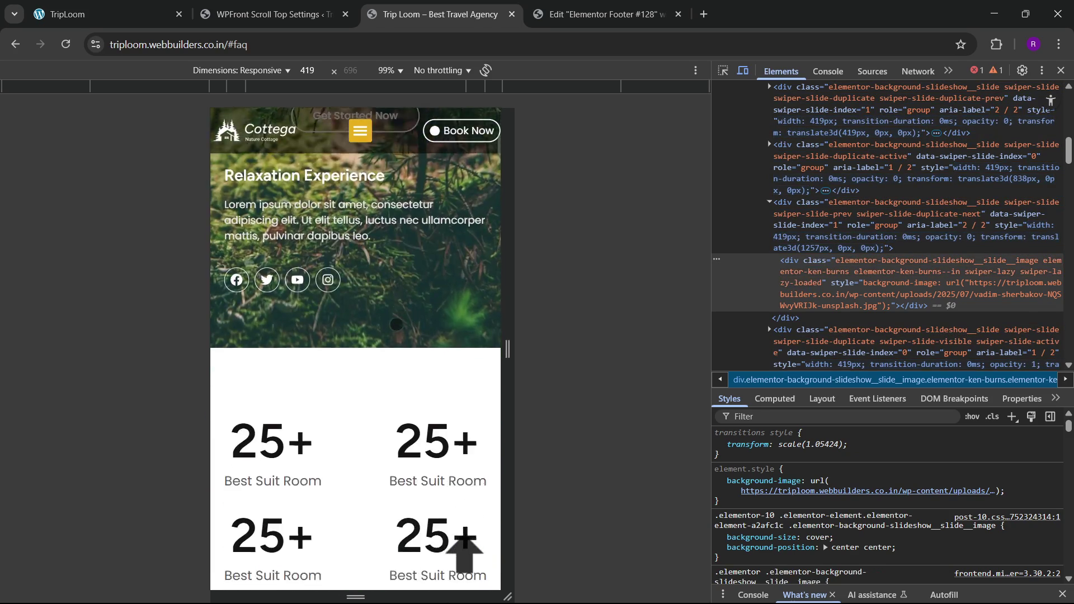
scroll(382, 344, down, 20)
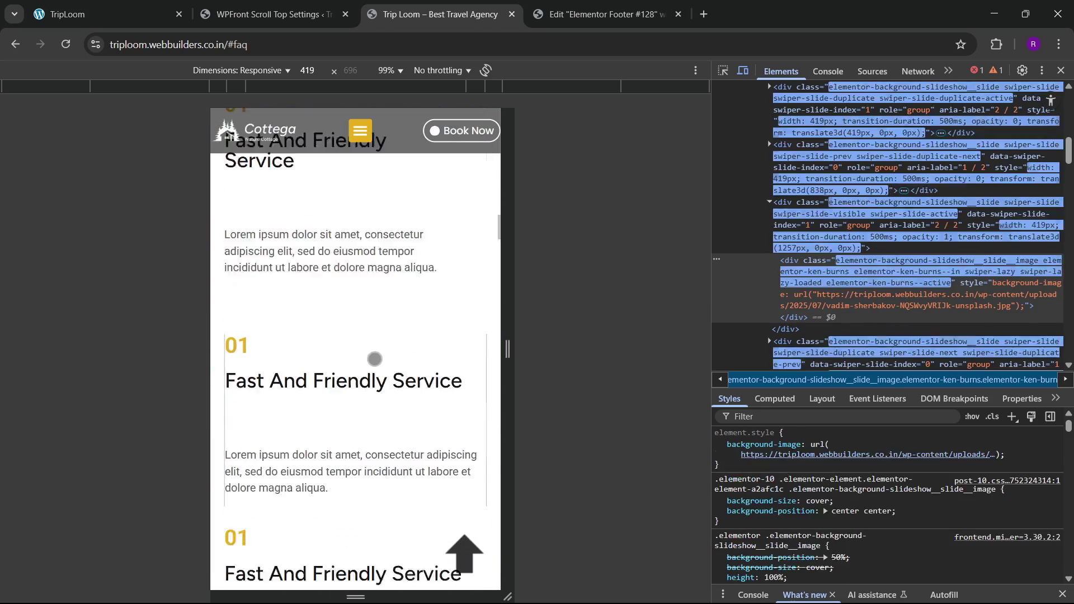
scroll(373, 368, down, 5)
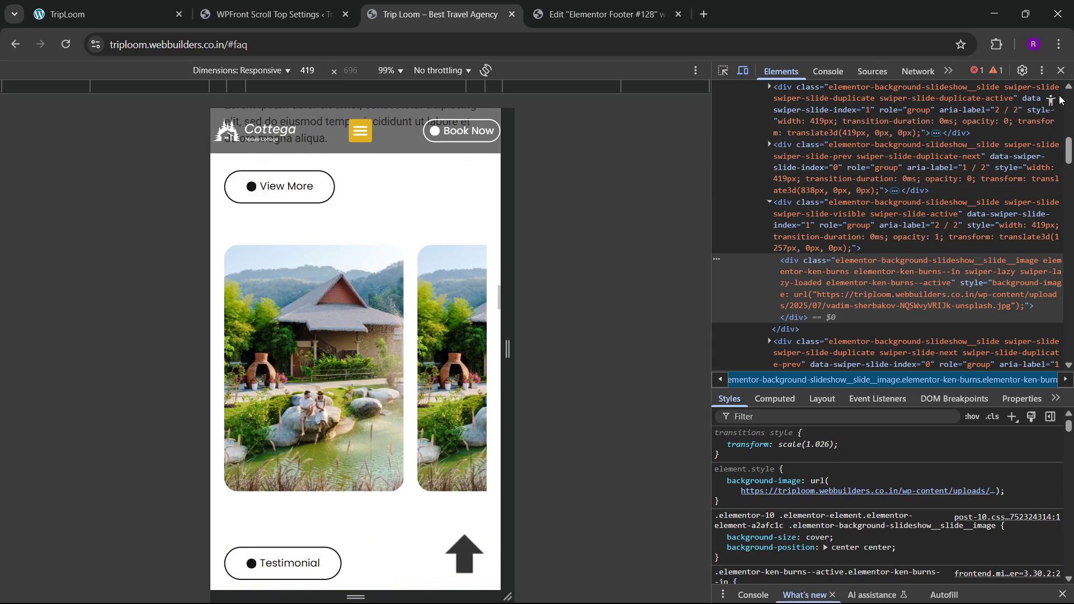
click(1061, 70)
scroll(421, 334, down, 6)
Step: Use the black scroll-top arrow to jump from the footer back to the hero section
scroll(420, 335, down, 10)
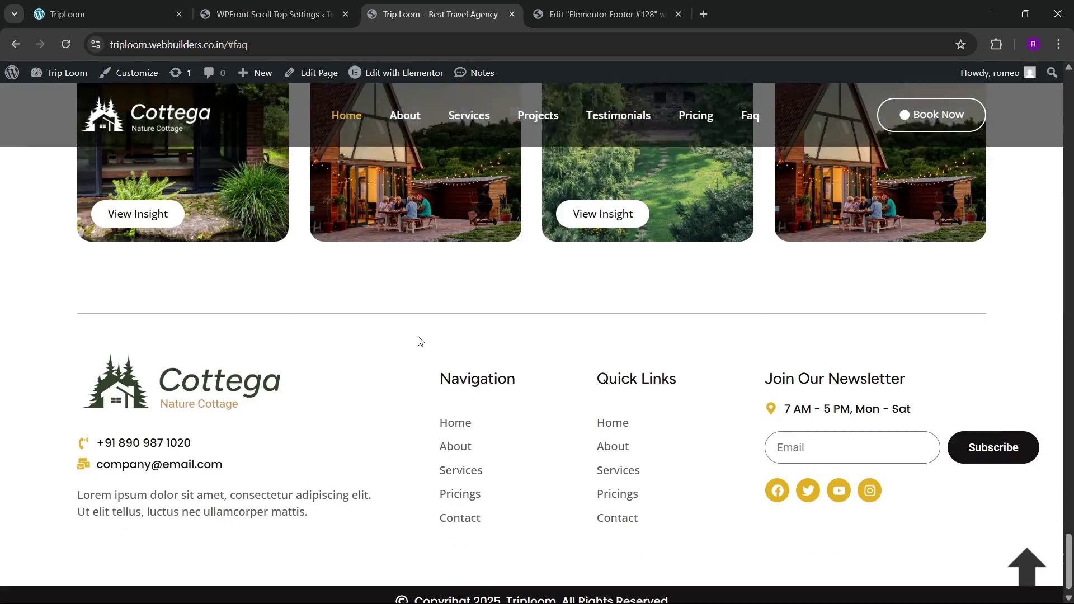
click(1013, 565)
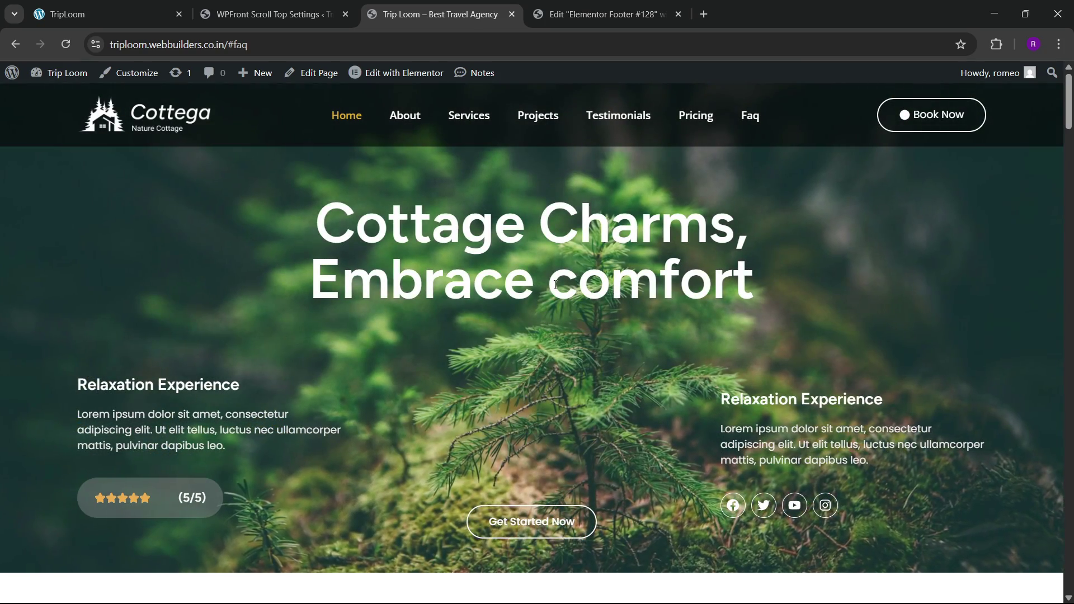
scroll(514, 424, down, 2)
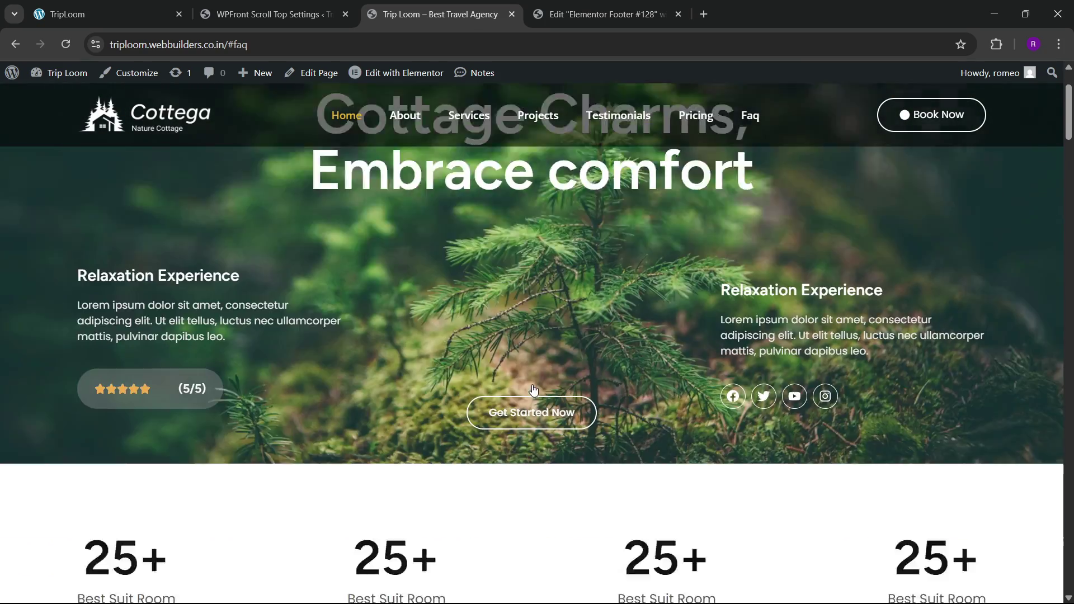